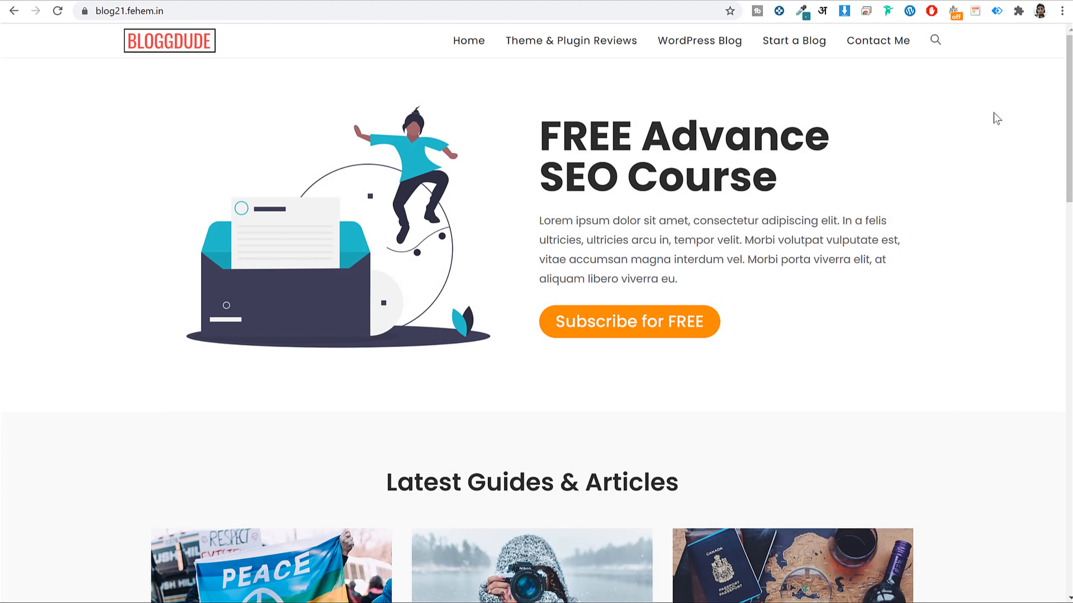
Scroll through the blog homepage and select the hero heading text.
drag(1068, 65, 1062, 447)
drag(1046, 336, 1033, 13)
scroll(512, 275, down, 5)
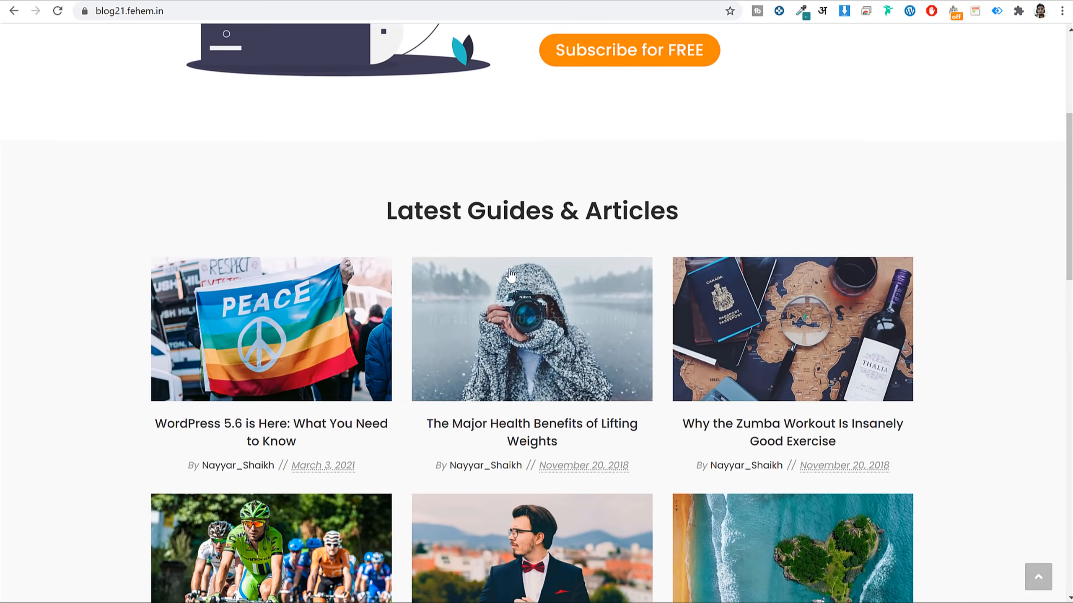
scroll(512, 274, down, 20)
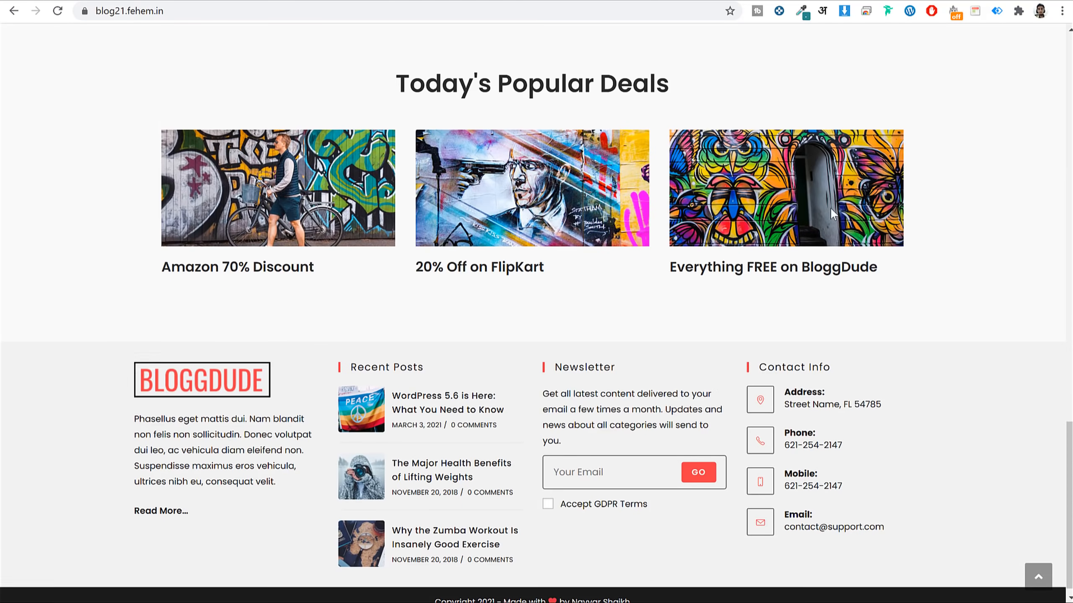
scroll(829, 211, up, 20)
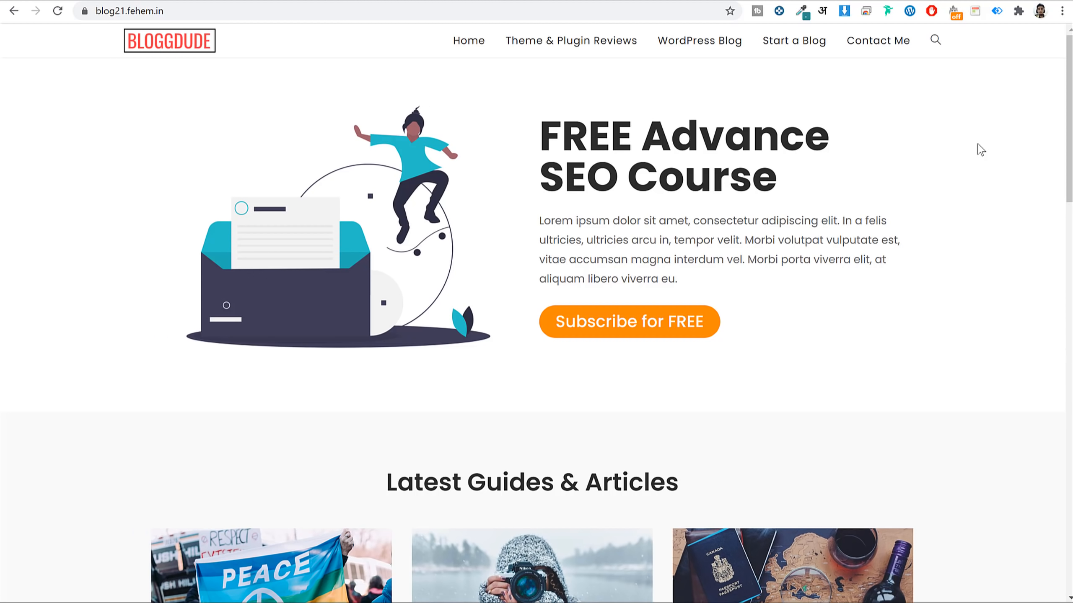
drag(534, 129, 850, 241)
click(730, 199)
Highlight the FREE Advance heading line, then trigger the 10% coupon popup via Subscribe for FREE.
drag(540, 135, 830, 172)
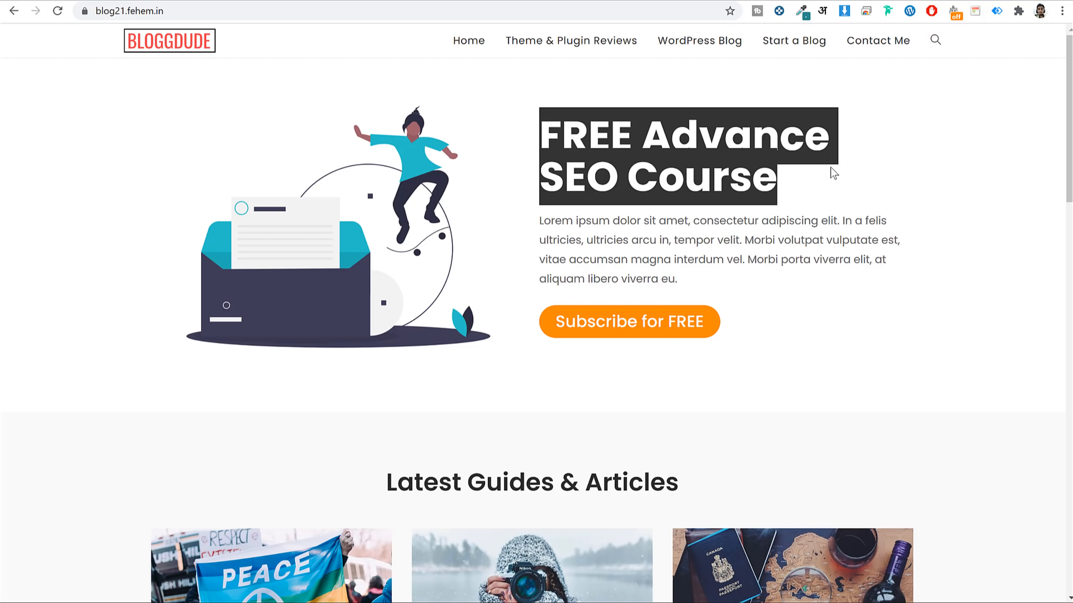
click(667, 220)
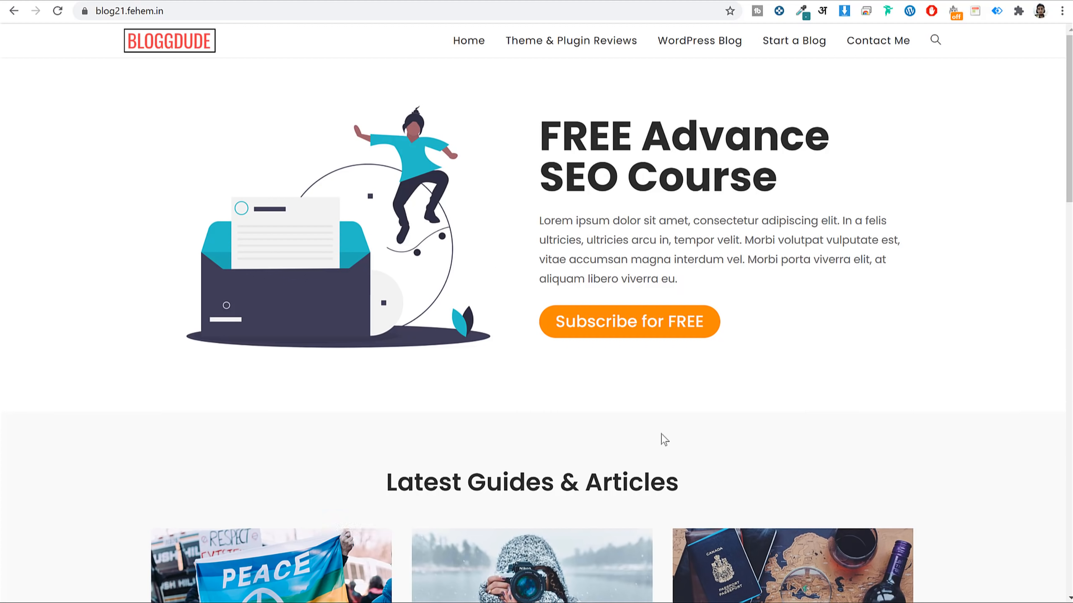
click(646, 332)
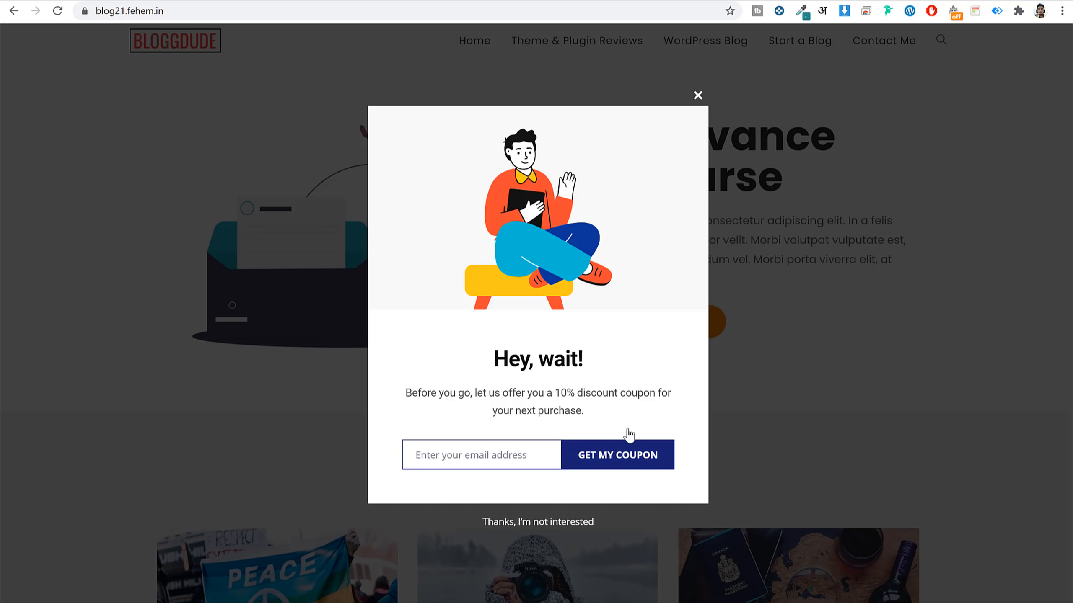
Close the coupon popup, bring it back with Subscribe for FREE, and close it again.
click(697, 96)
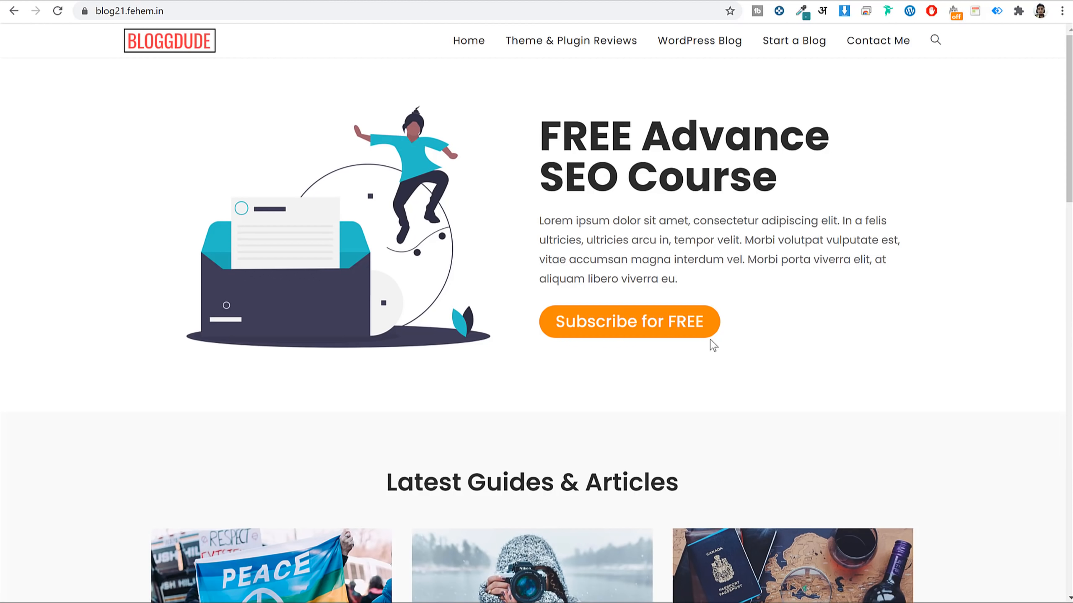
click(637, 332)
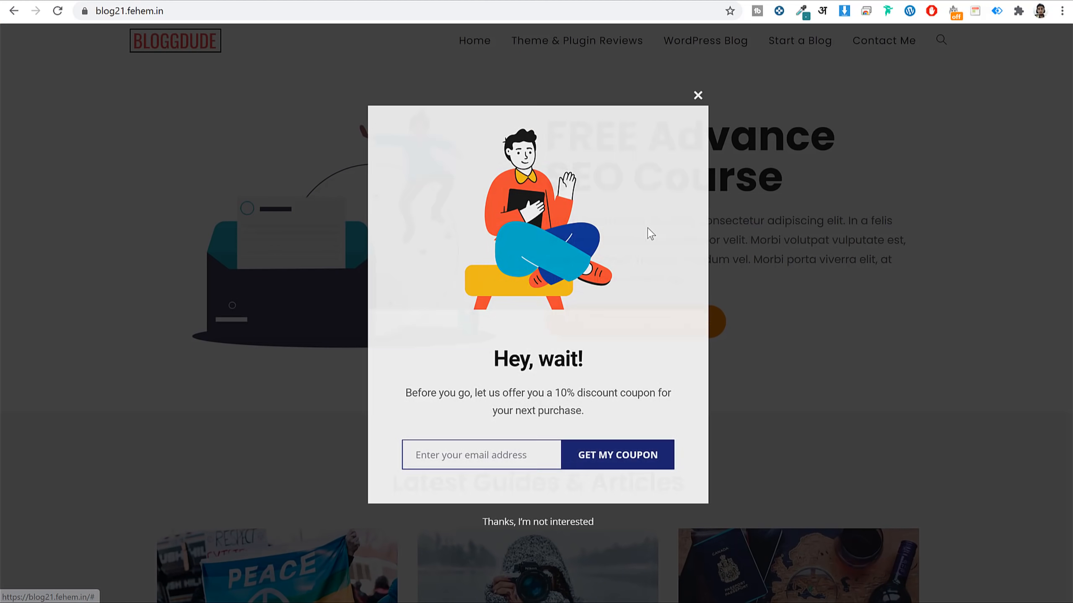
click(698, 100)
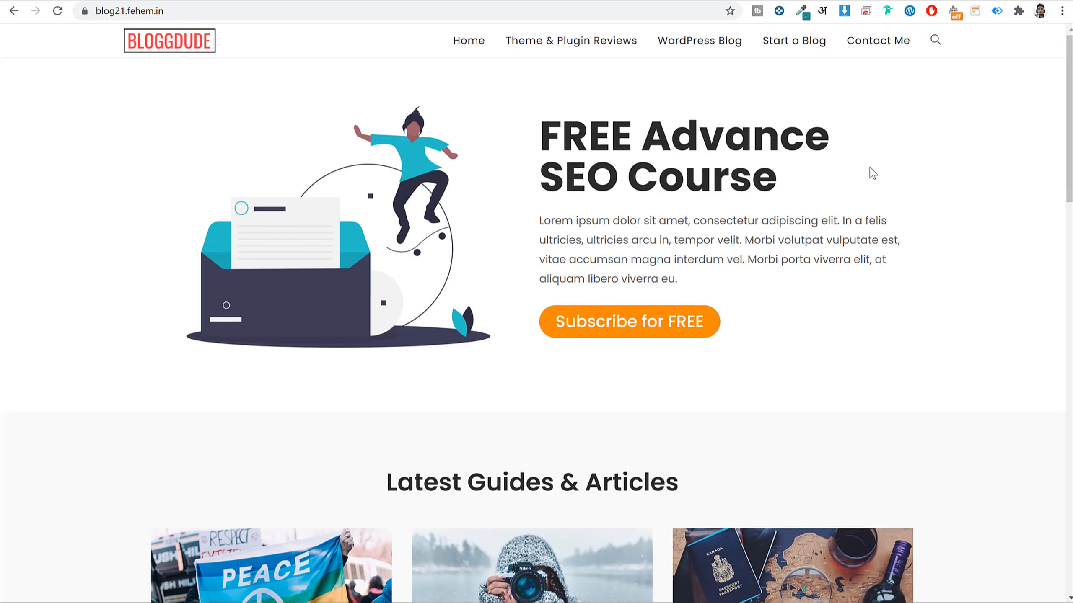
scroll(869, 245, down, 8)
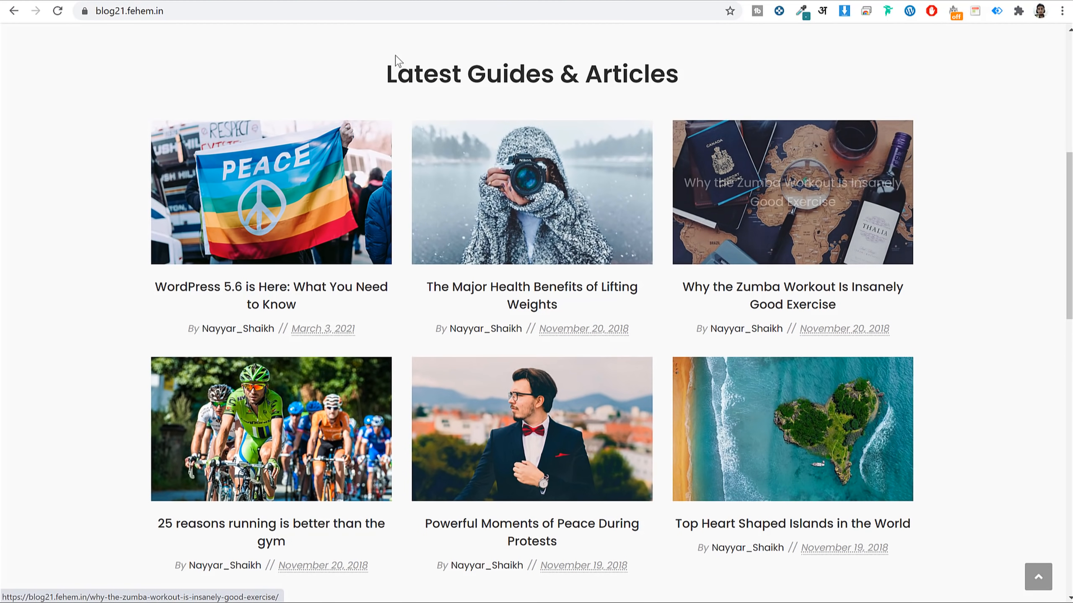
drag(384, 74, 692, 76)
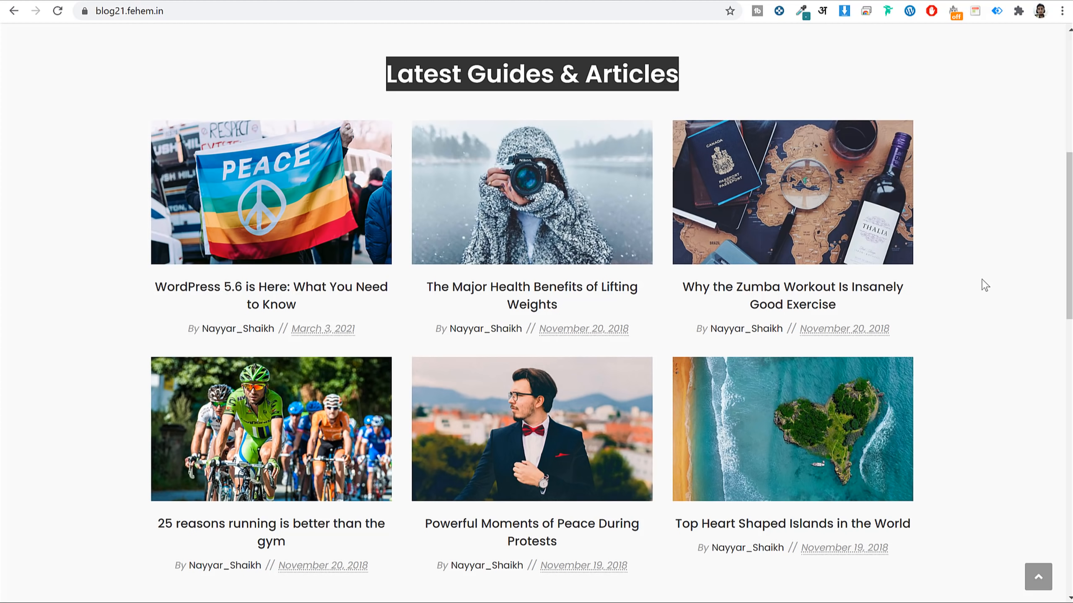
scroll(984, 285, down, 10)
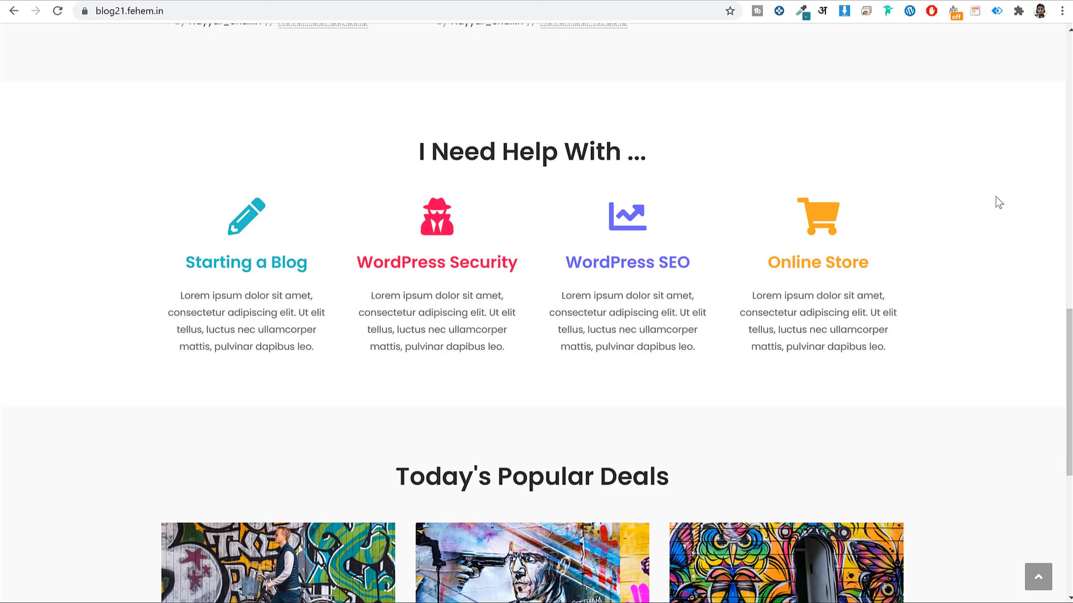
scroll(881, 182, up, 1)
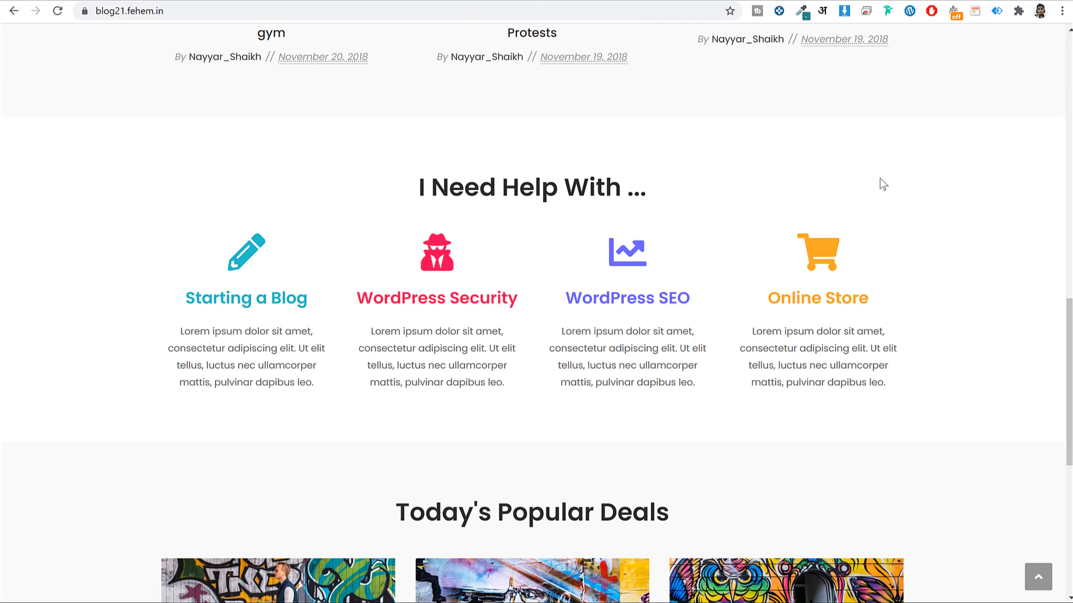
scroll(896, 192, down, 7)
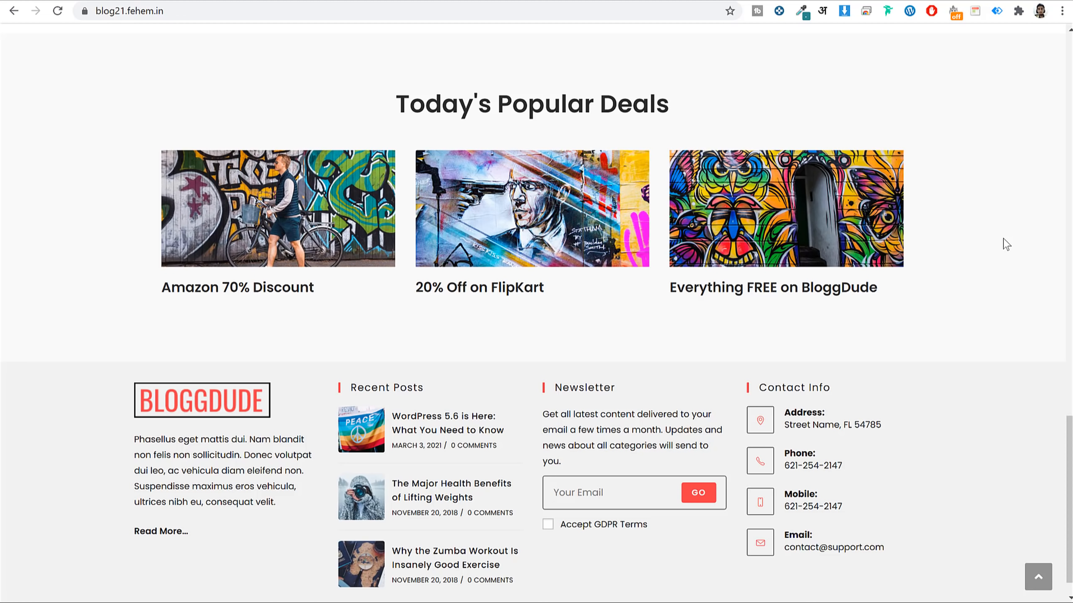
scroll(954, 388, down, 1)
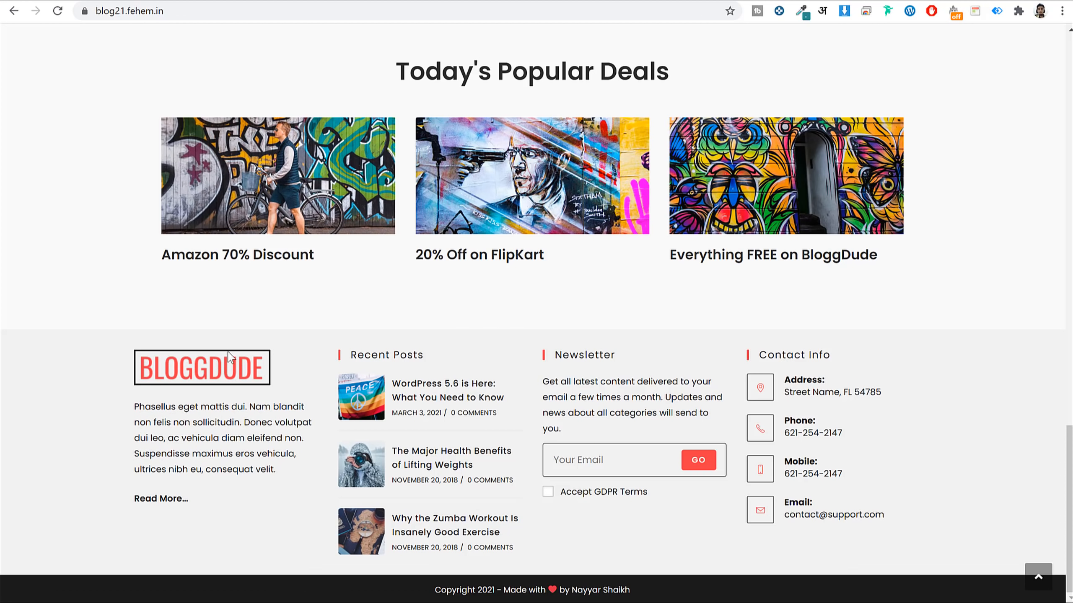
drag(135, 406, 203, 467)
click(202, 461)
drag(658, 591, 413, 587)
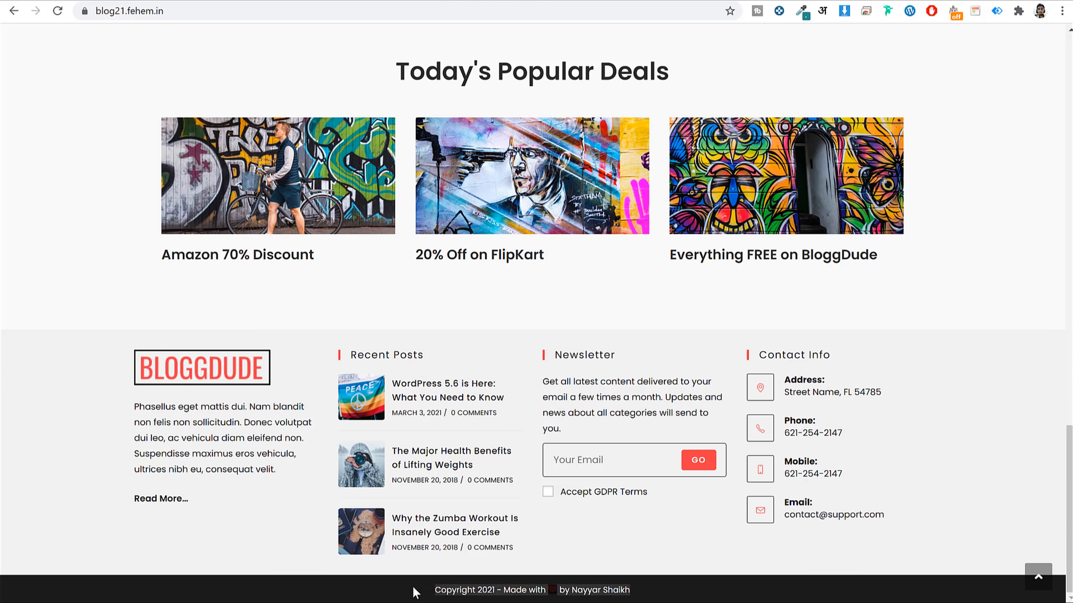
click(413, 587)
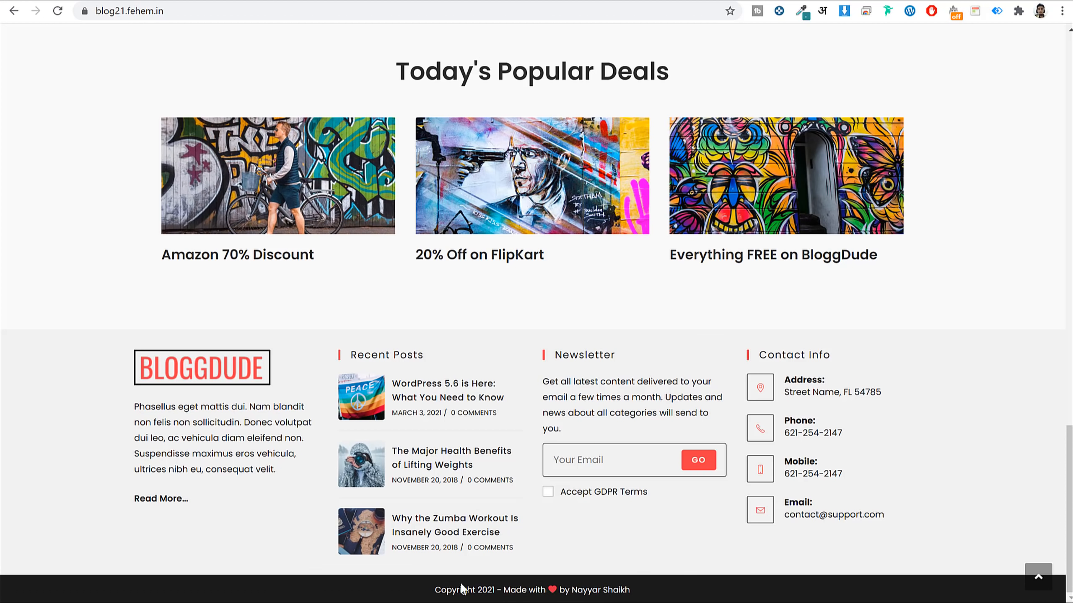
click(1038, 576)
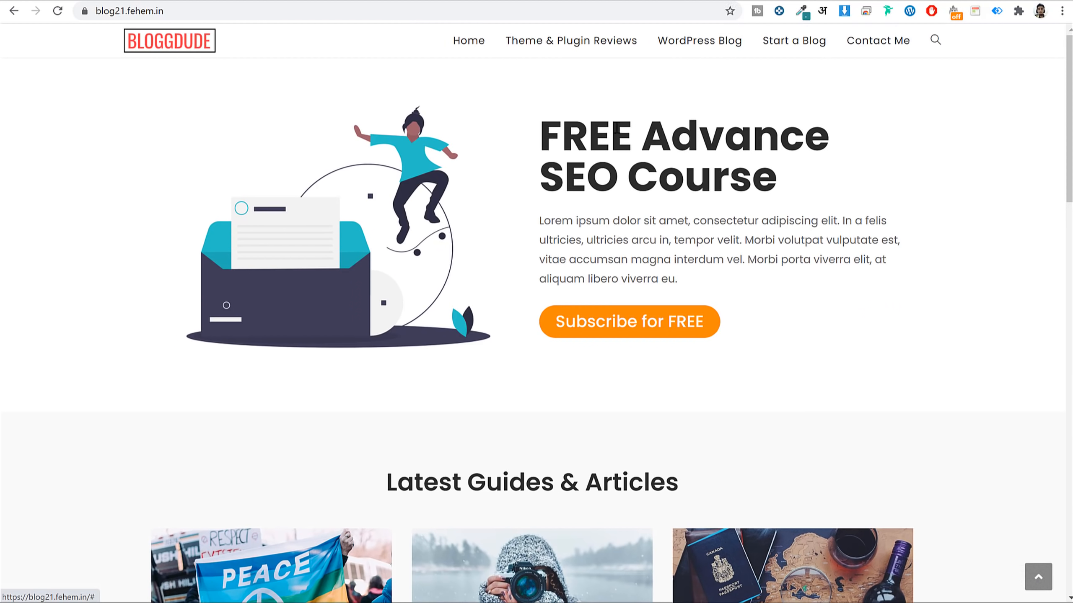
Scroll through the WordPress 5.6 post, selecting its title and focusing the email sign-up field.
scroll(644, 185, down, 10)
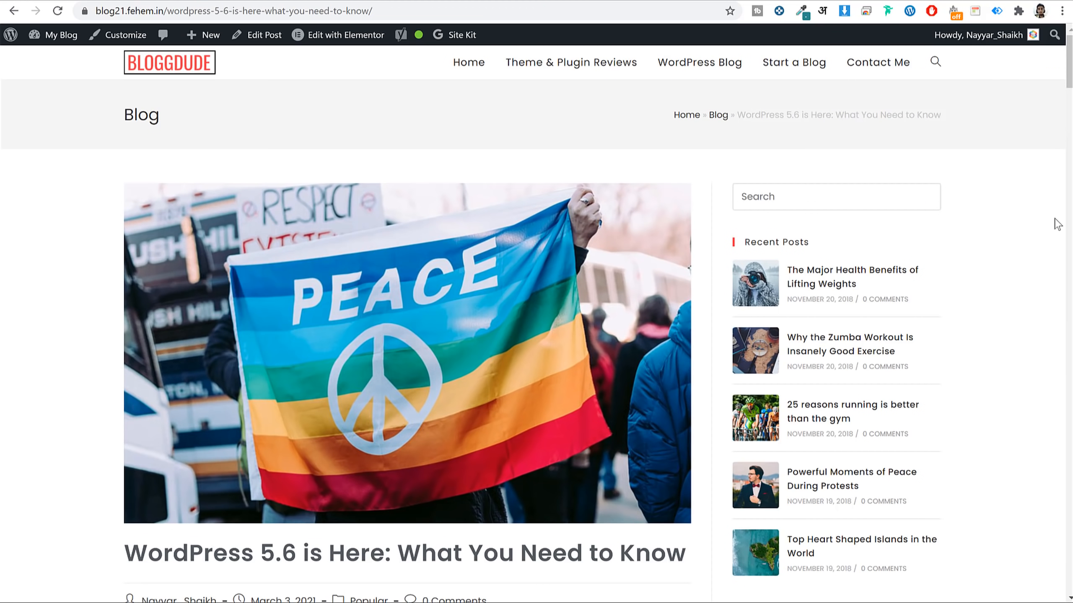
scroll(1046, 240, down, 5)
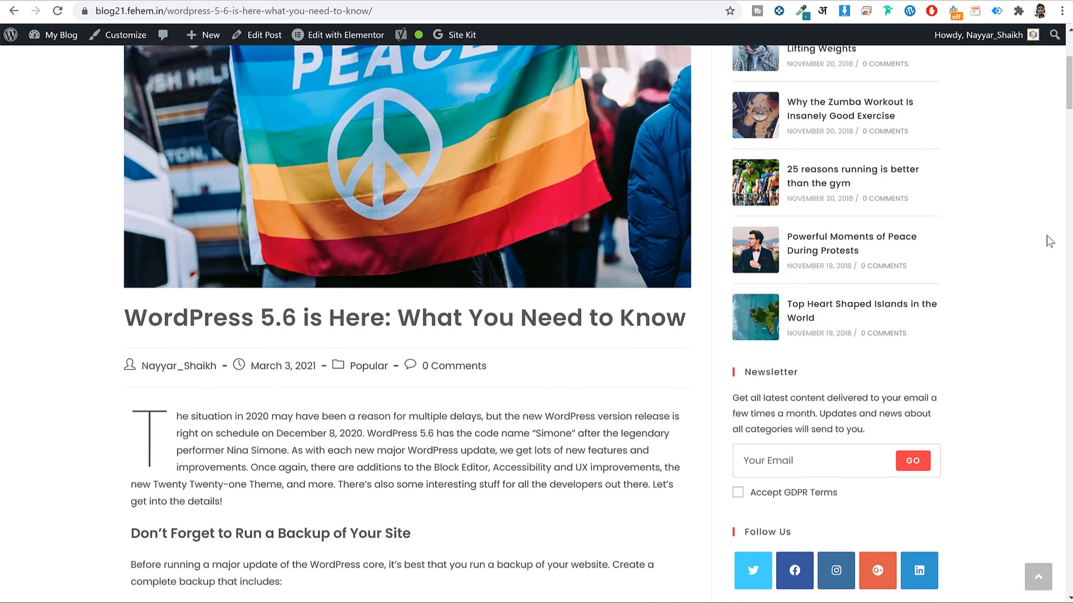
scroll(60, 243, up, 5)
scroll(405, 243, down, 5)
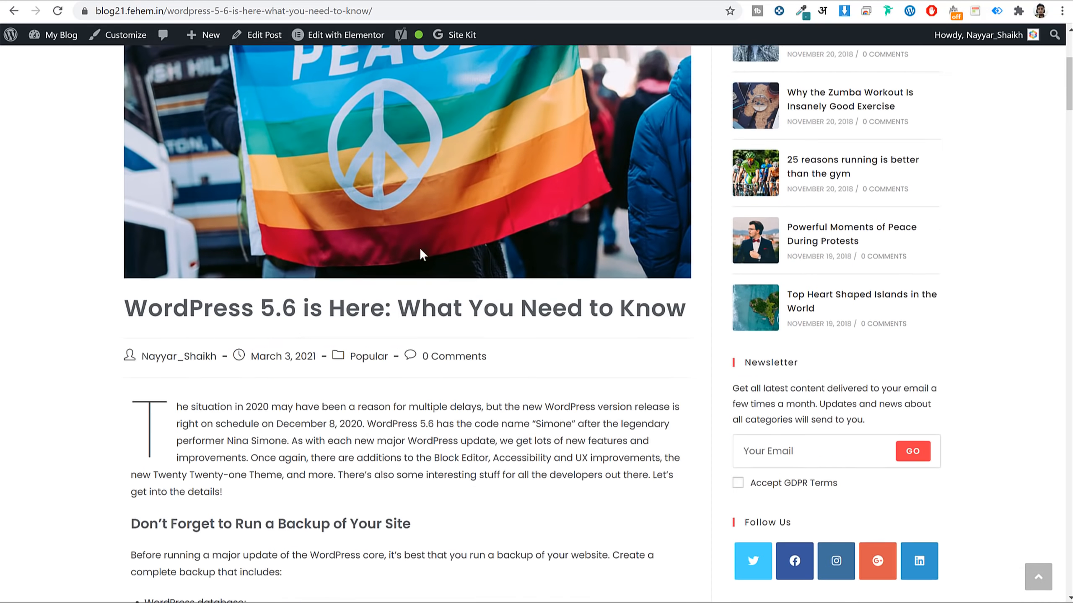
drag(152, 277, 424, 270)
click(424, 271)
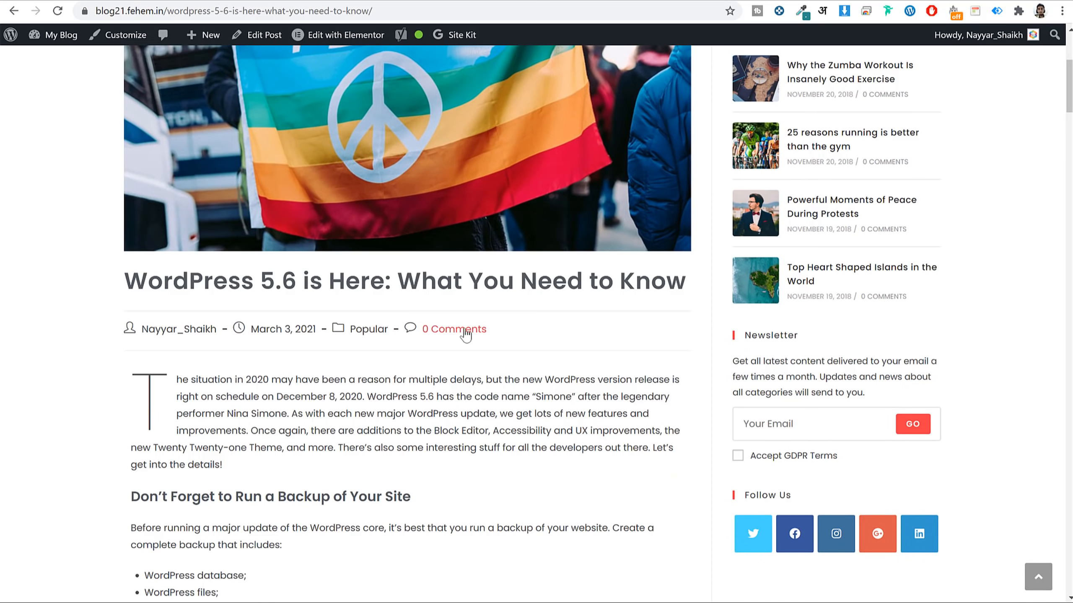
scroll(570, 333, down, 5)
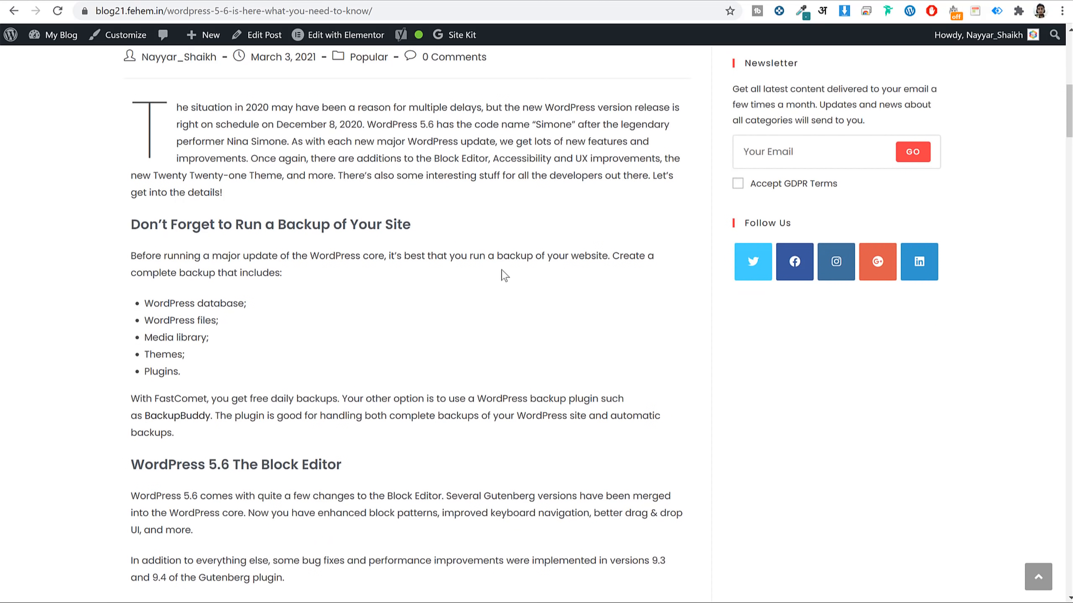
scroll(472, 291, down, 5)
scroll(472, 291, up, 1)
scroll(472, 292, up, 4)
scroll(473, 292, down, 12)
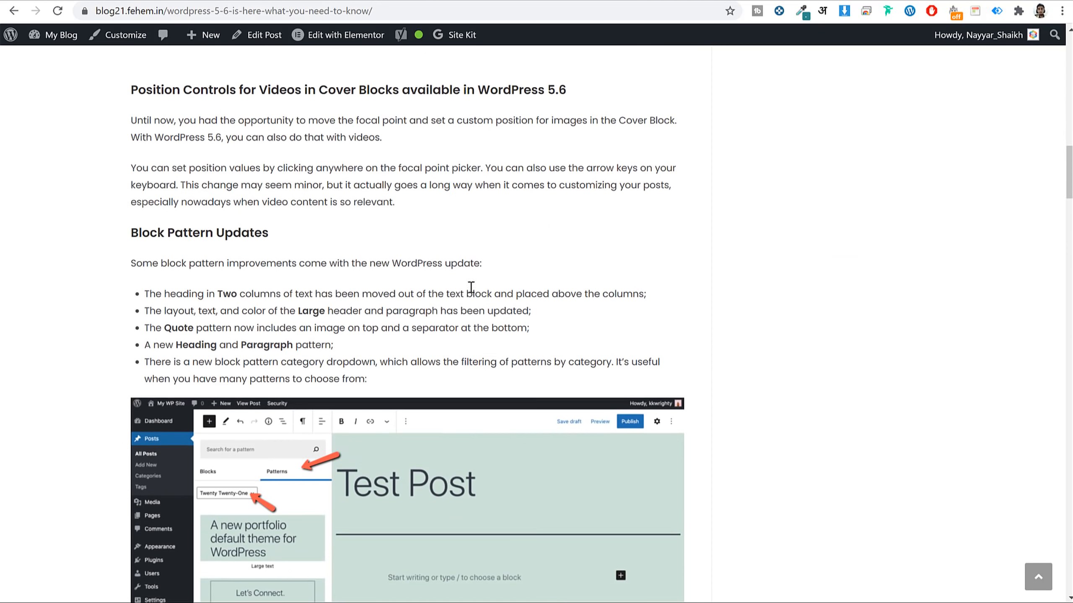
scroll(470, 287, up, 5)
click(283, 250)
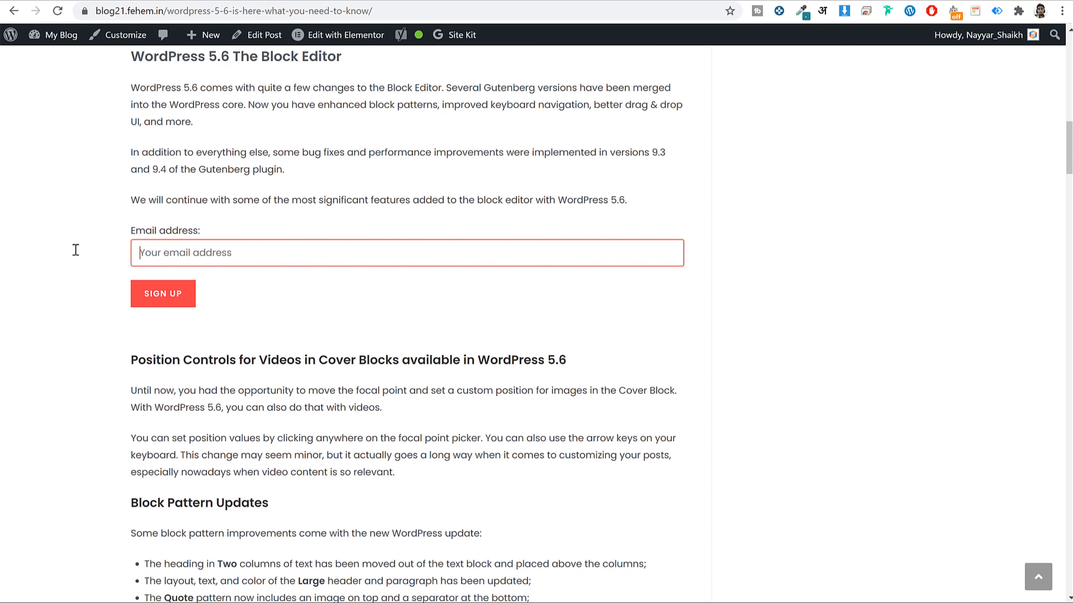
Scroll back up and highlight 'WordPress 5.6' in the post title.
scroll(656, 336, down, 8)
scroll(536, 279, up, 6)
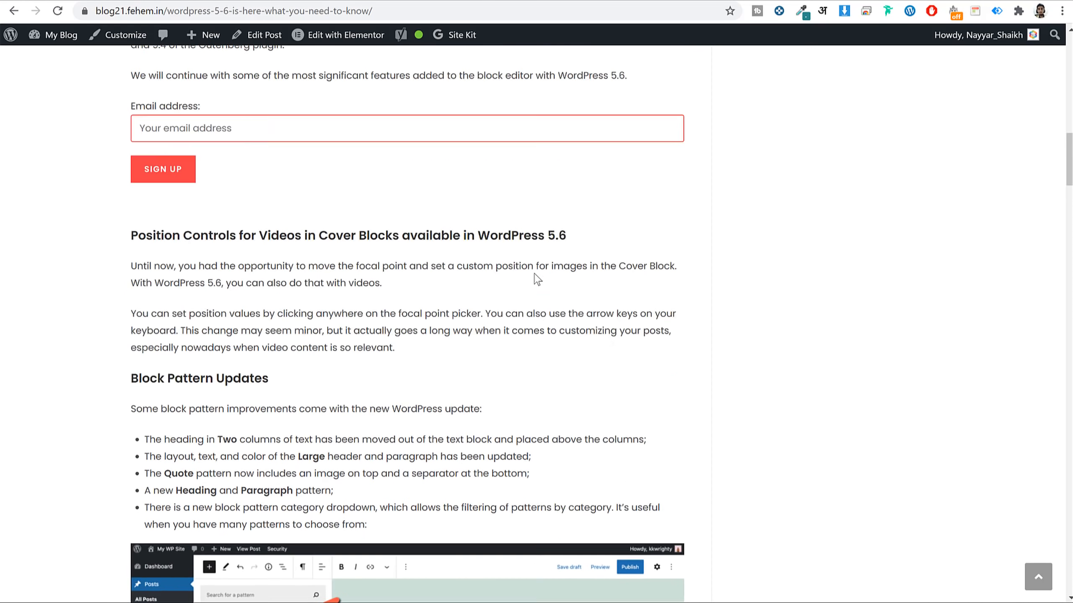
scroll(534, 273, up, 20)
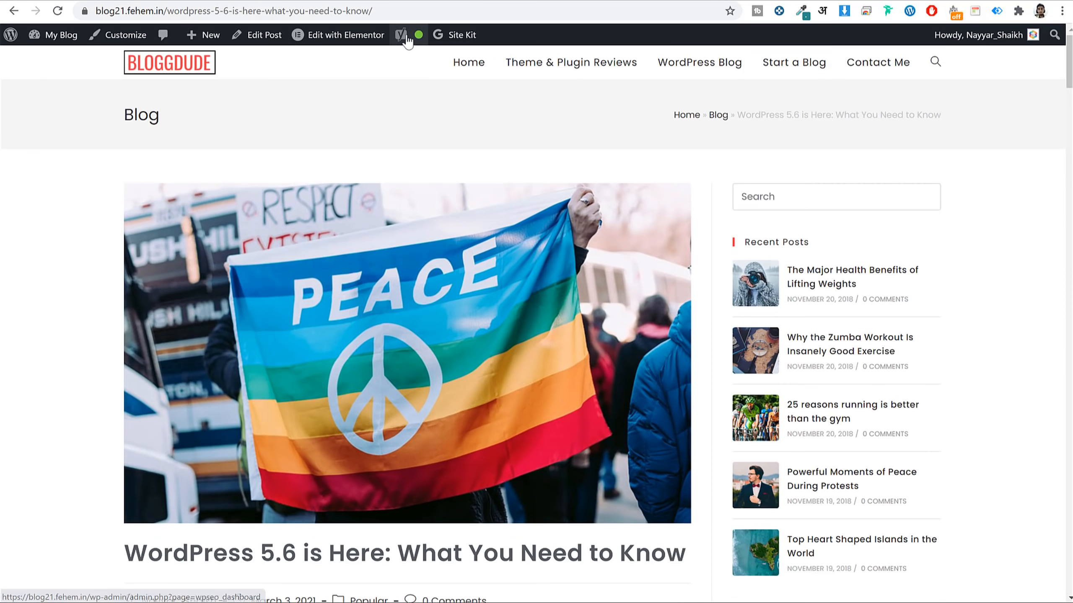
mouse_move(423, 37)
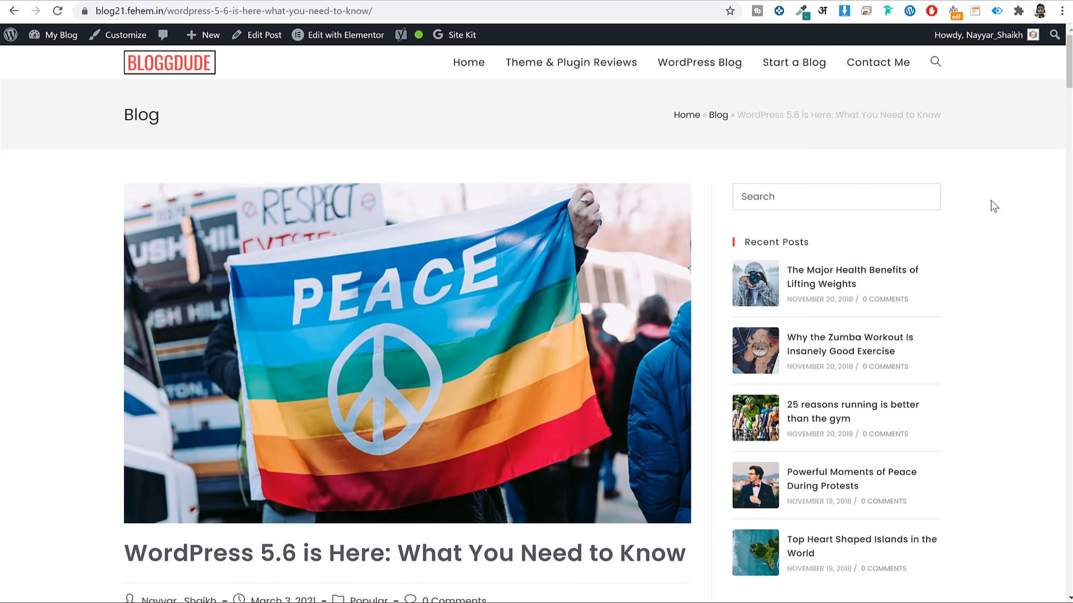
scroll(342, 570, down, 3)
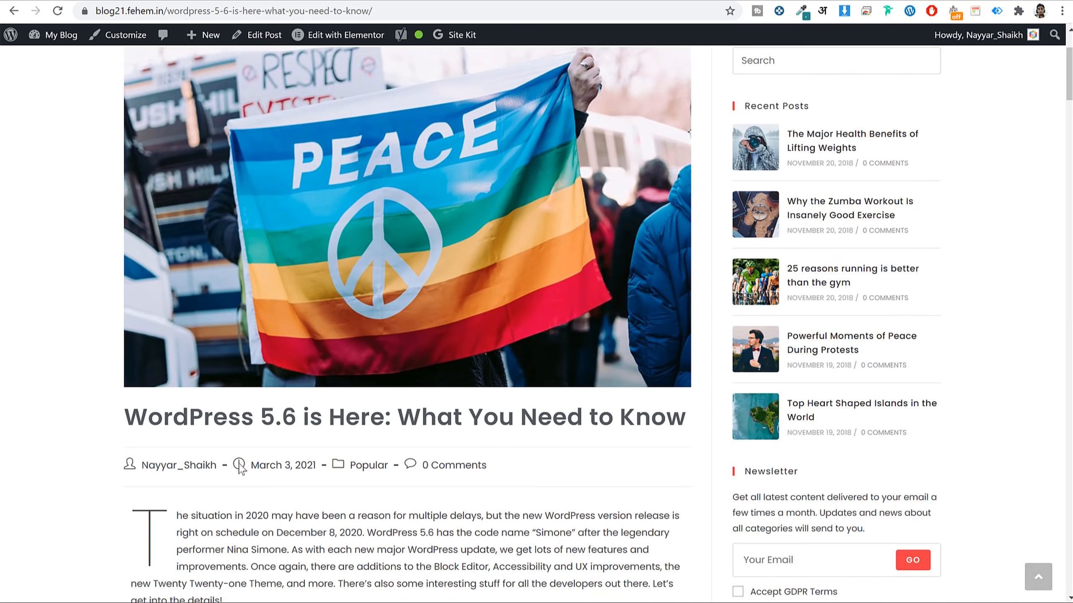
drag(133, 414, 294, 412)
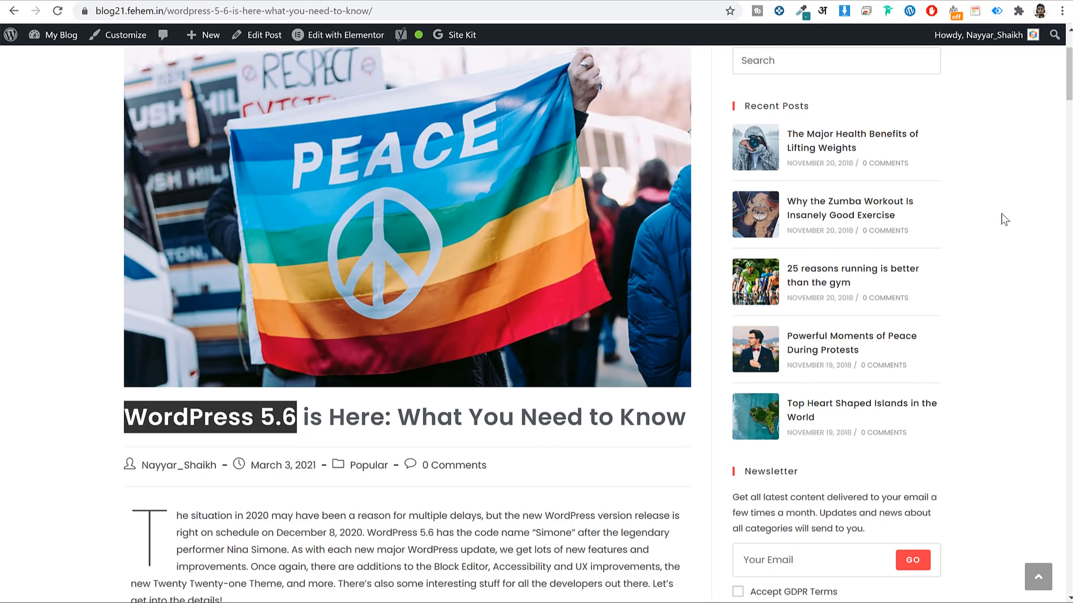
scroll(1003, 258, down, 15)
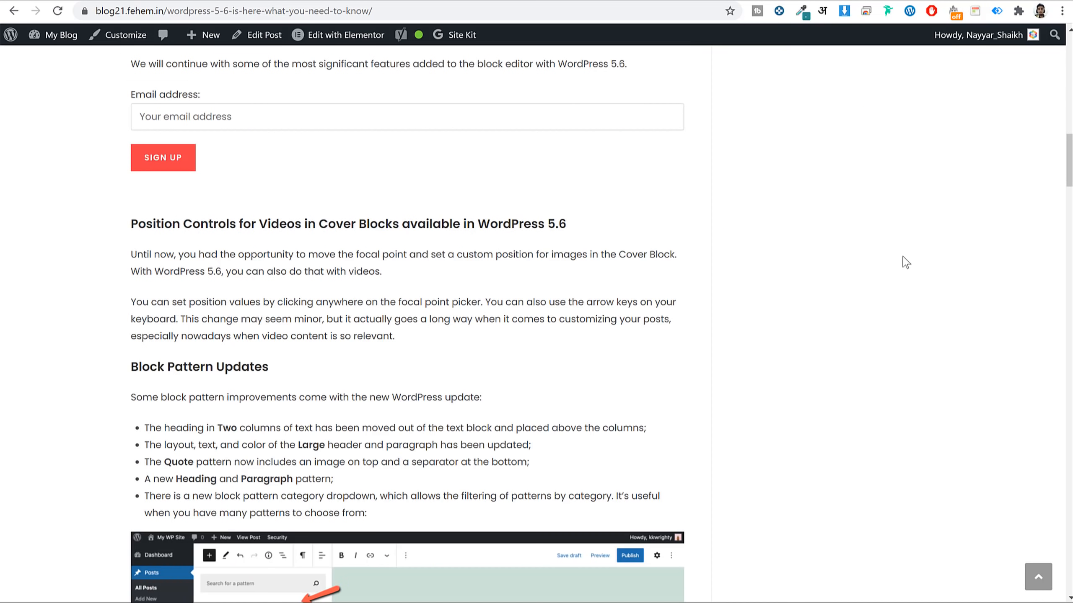
Open the admin bar's Edit Post link in a new tab and switch to it.
right_click(261, 35)
click(304, 50)
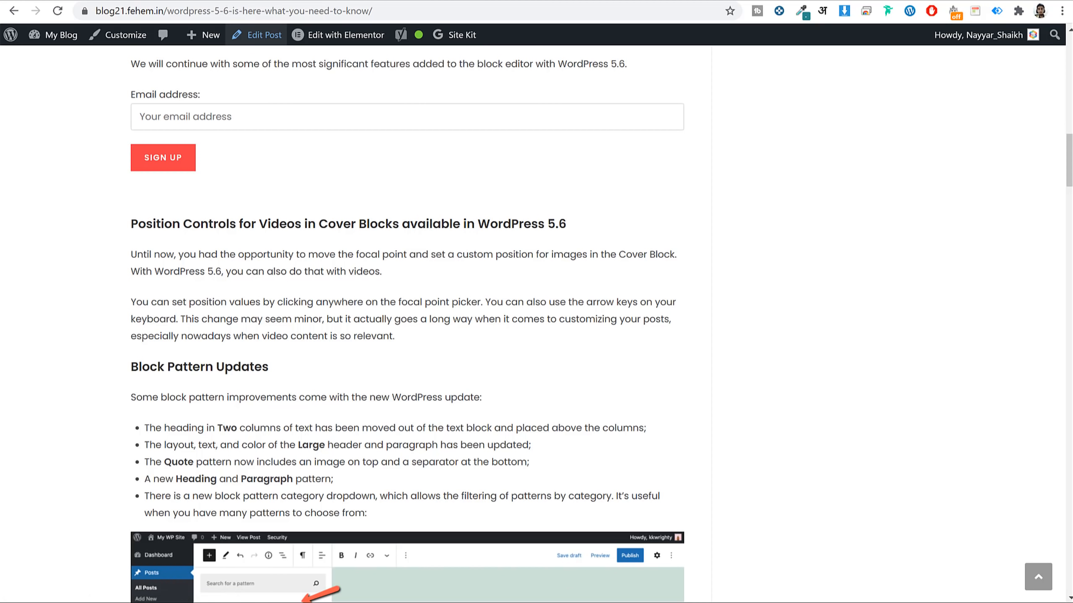
key(ctrl+Tab)
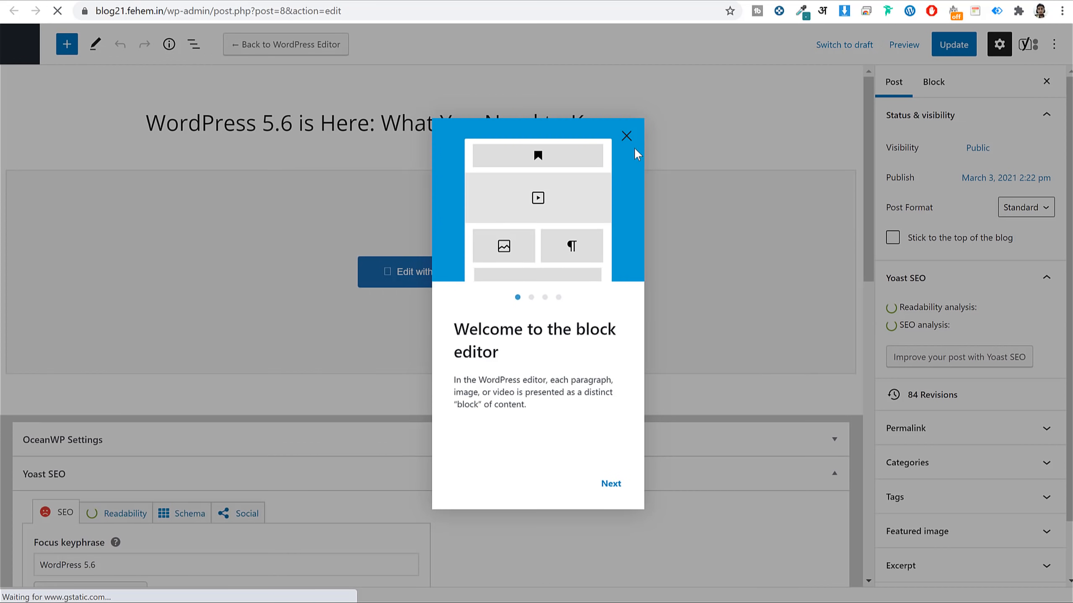
Close the block editor welcome tour and show the Yoast SEO sidebar for the post.
click(627, 136)
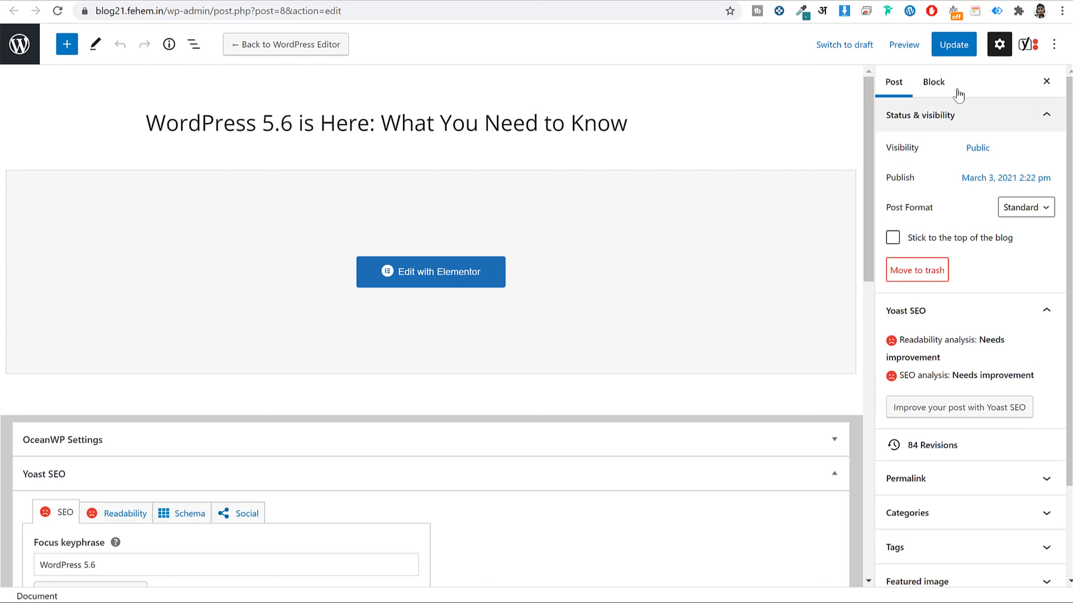
click(1031, 45)
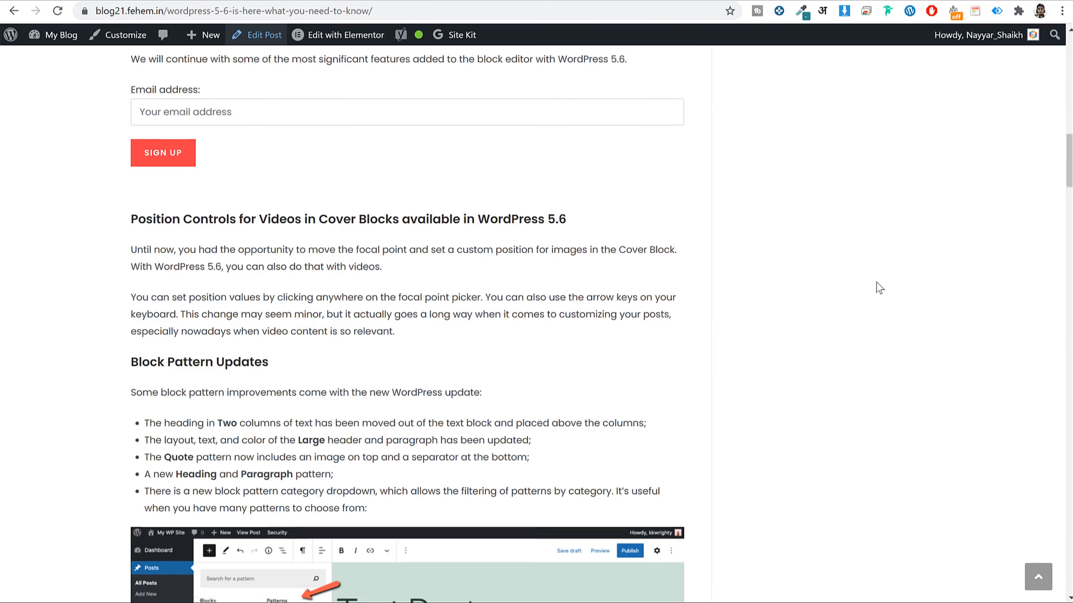
Scroll through the live post down to its Conclusion and newsletter sign-up box.
scroll(879, 287, down, 20)
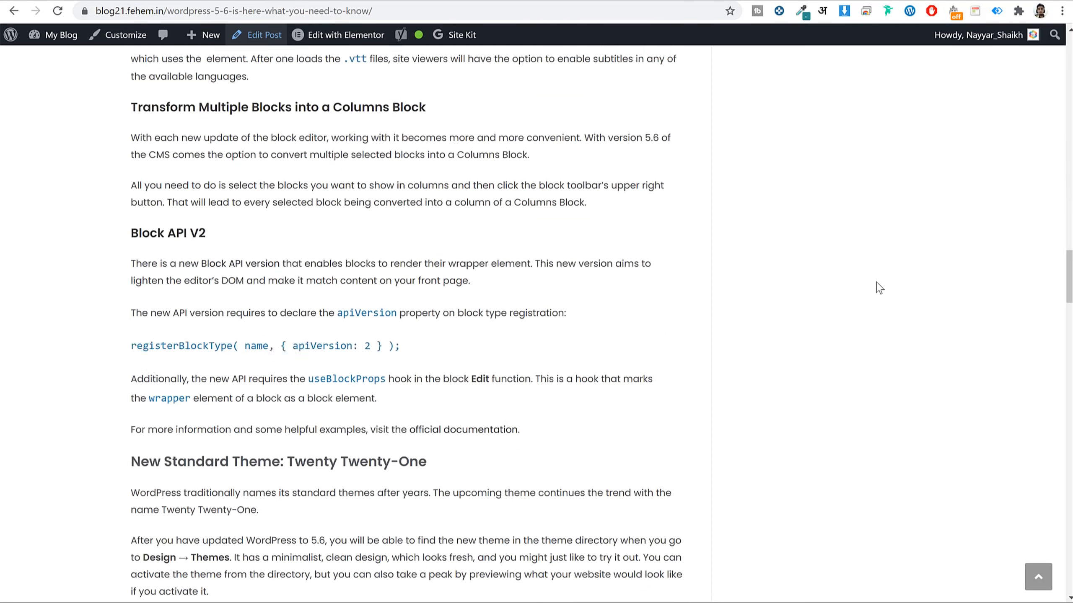
scroll(879, 288, down, 20)
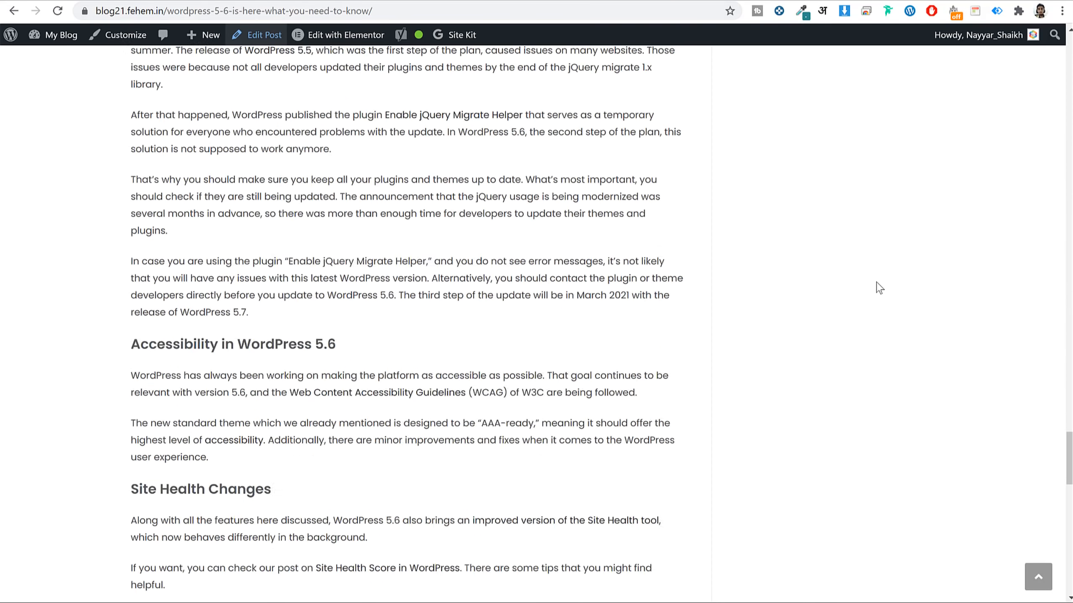
scroll(878, 287, up, 6)
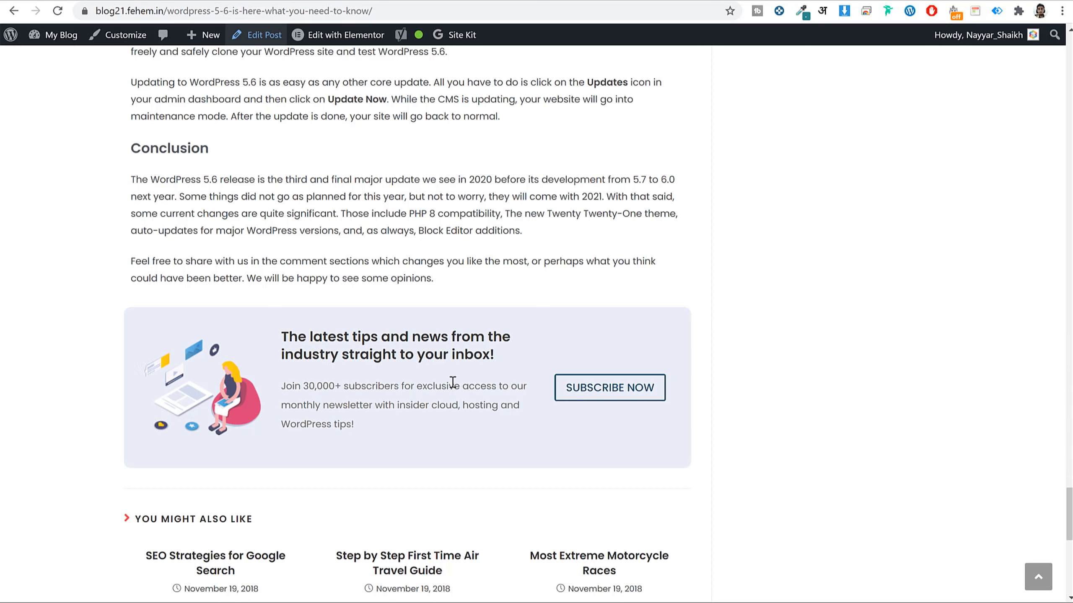
scroll(619, 325, down, 1)
scroll(619, 325, down, 2)
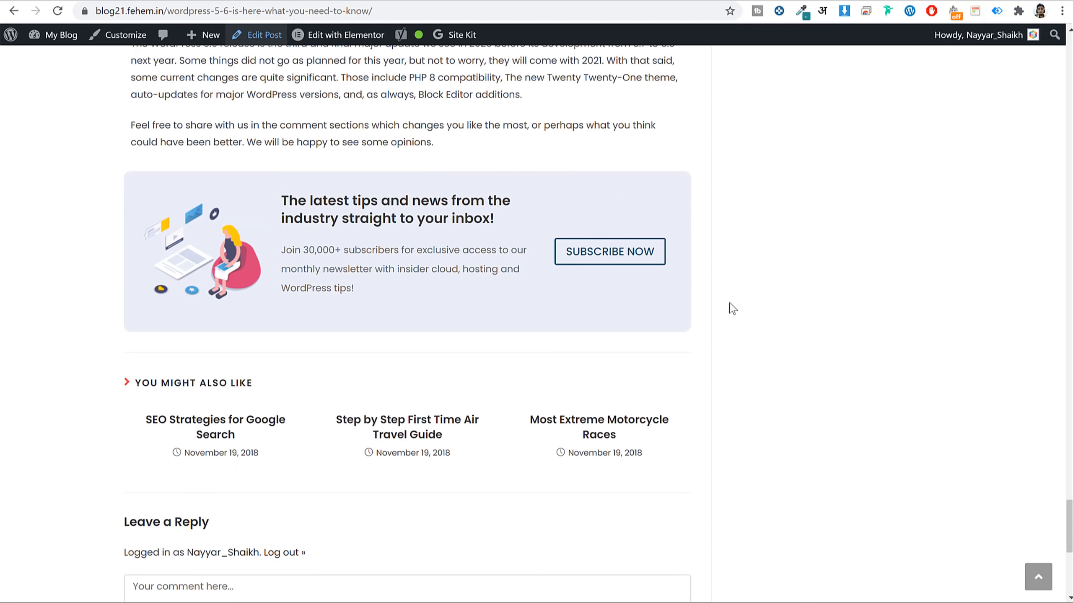
Try SUBSCRIBE NOW, close the 'Hey, wait!' coupon popup, and scroll down to the comments.
click(599, 256)
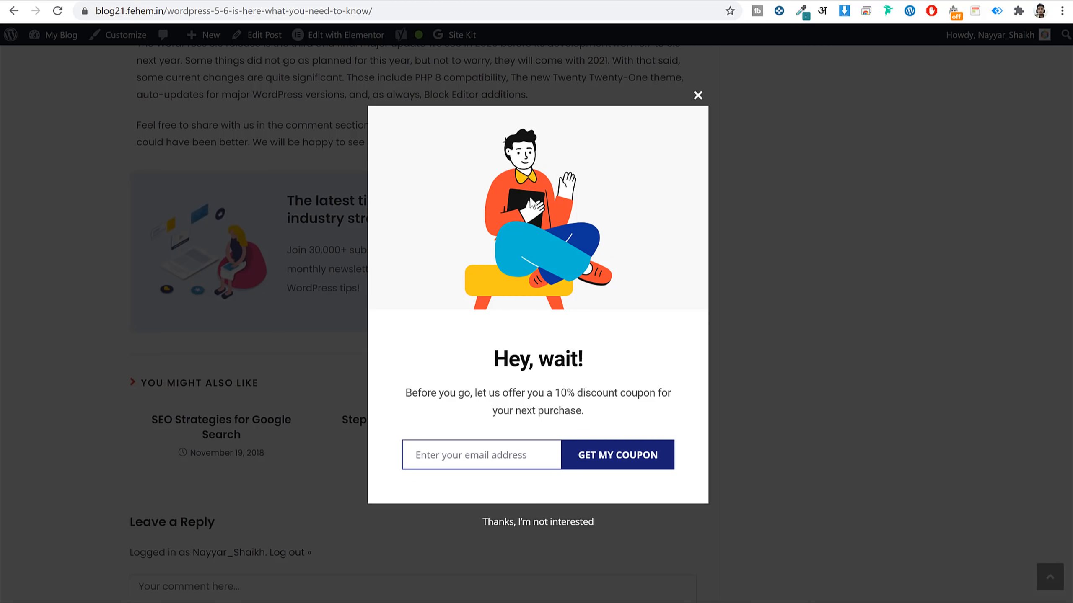
click(698, 95)
scroll(407, 211, down, 4)
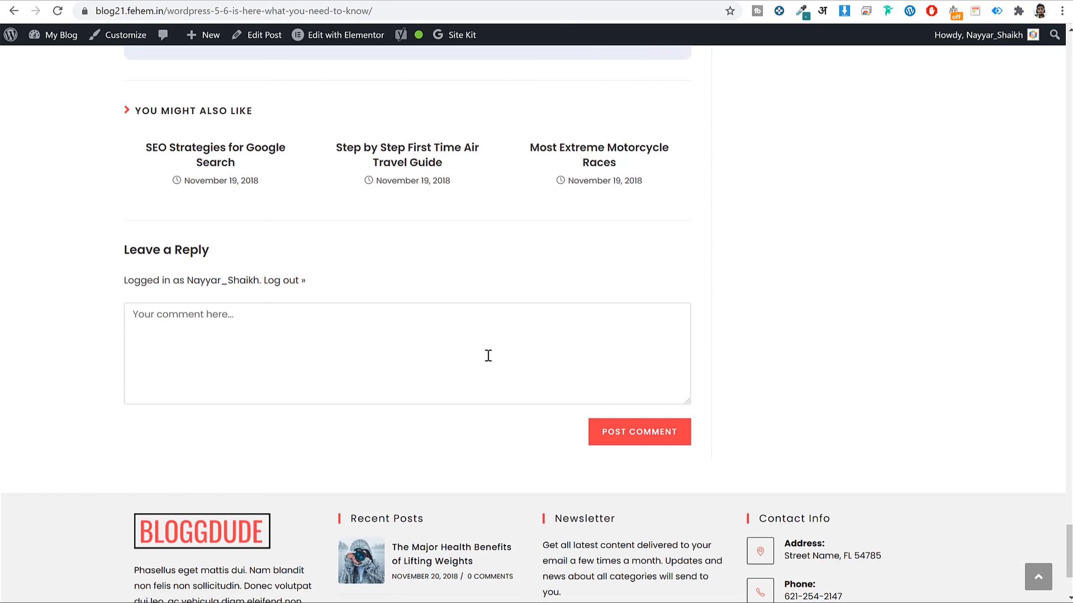
scroll(766, 429, down, 4)
Return to the top of the post with the back-to-top button.
click(1036, 576)
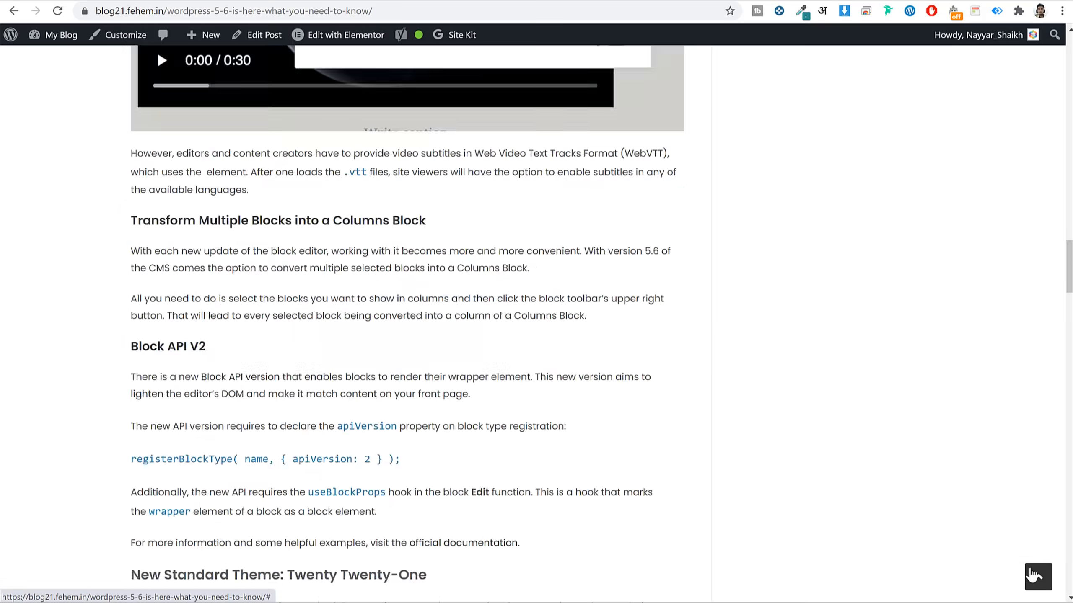
scroll(972, 195, down, 3)
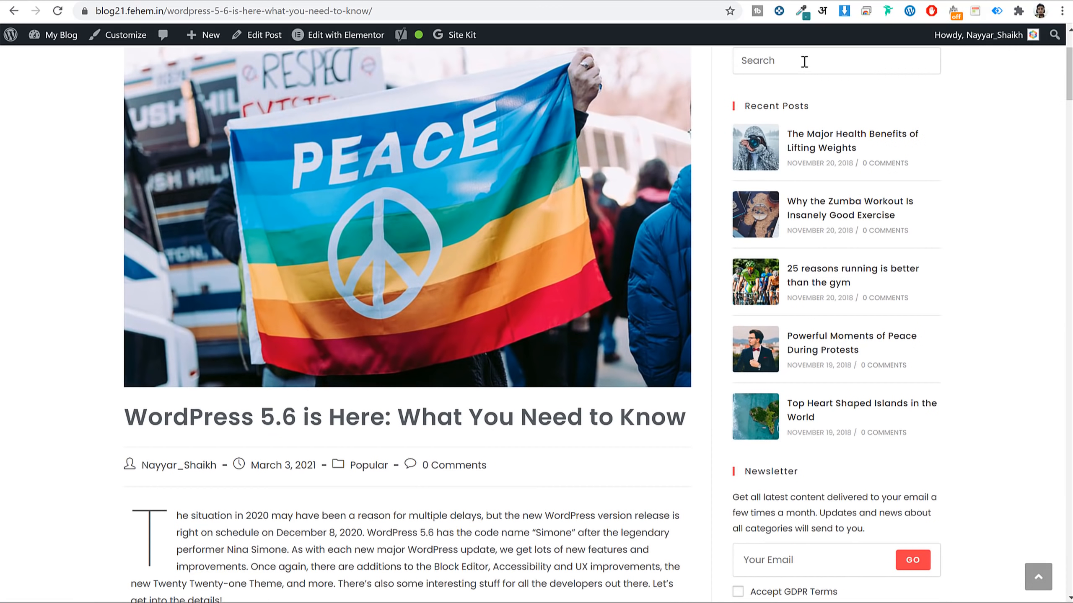
scroll(910, 148, up, 3)
scroll(909, 211, down, 5)
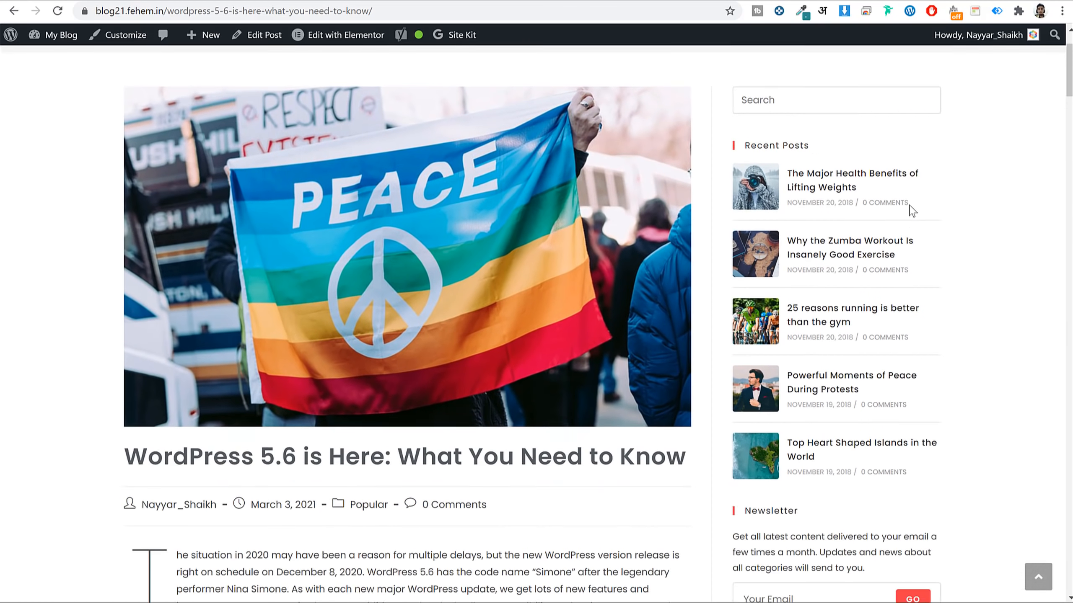
scroll(801, 83, up, 3)
scroll(775, 253, down, 9)
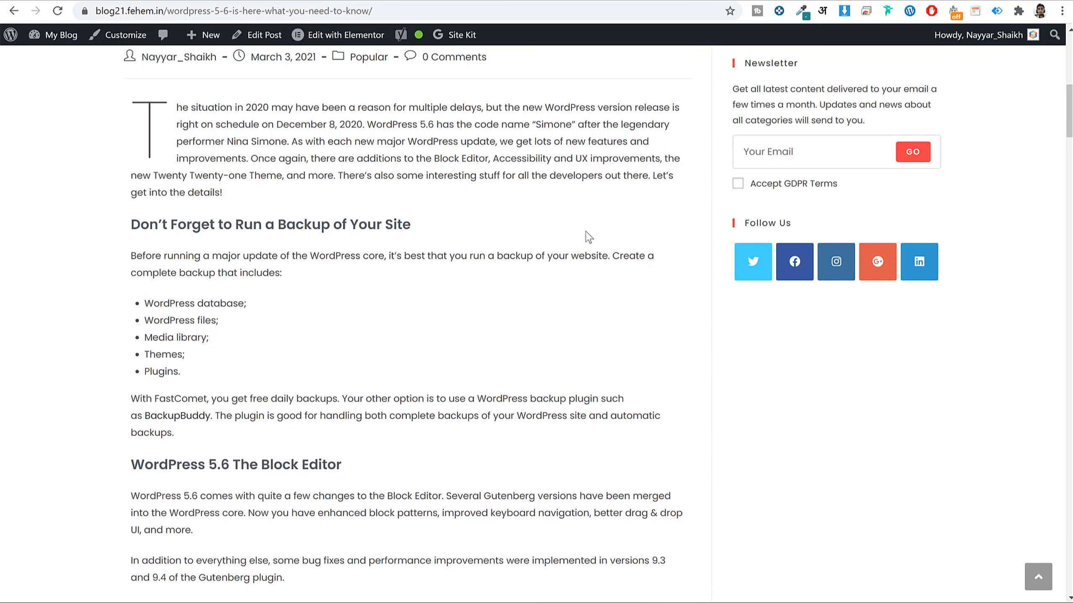
scroll(667, 274, up, 10)
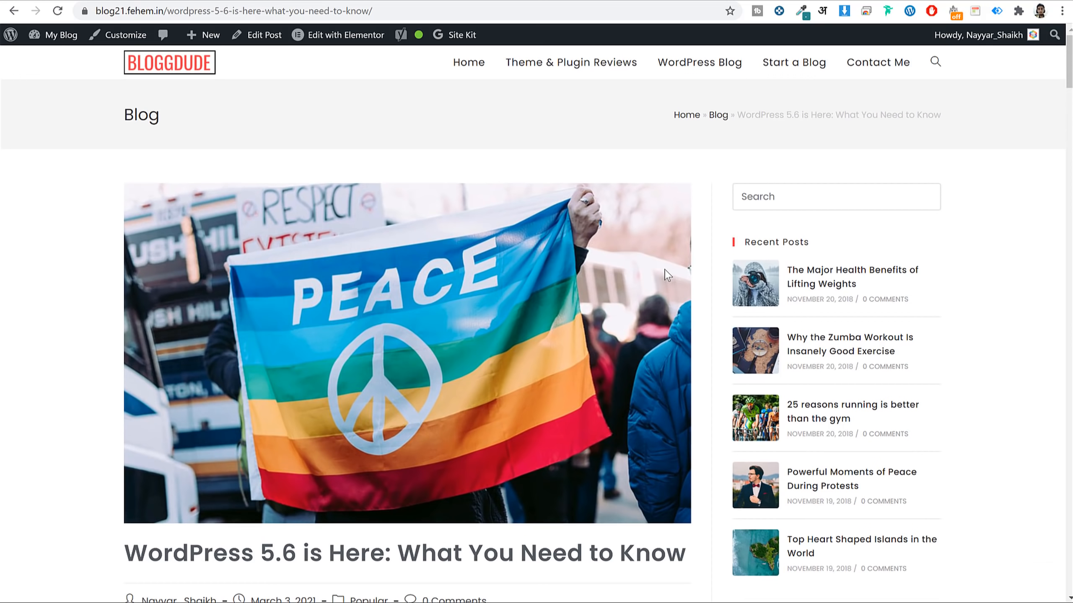
Open the WordPress Blog page from the top menu and scroll through its post listing.
click(700, 63)
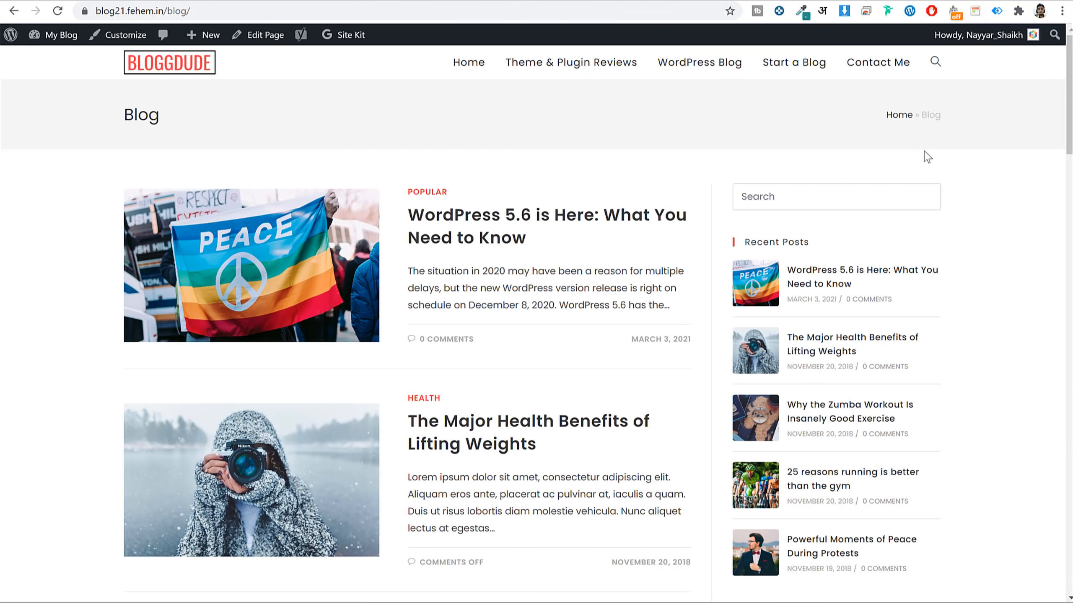
scroll(924, 169, down, 15)
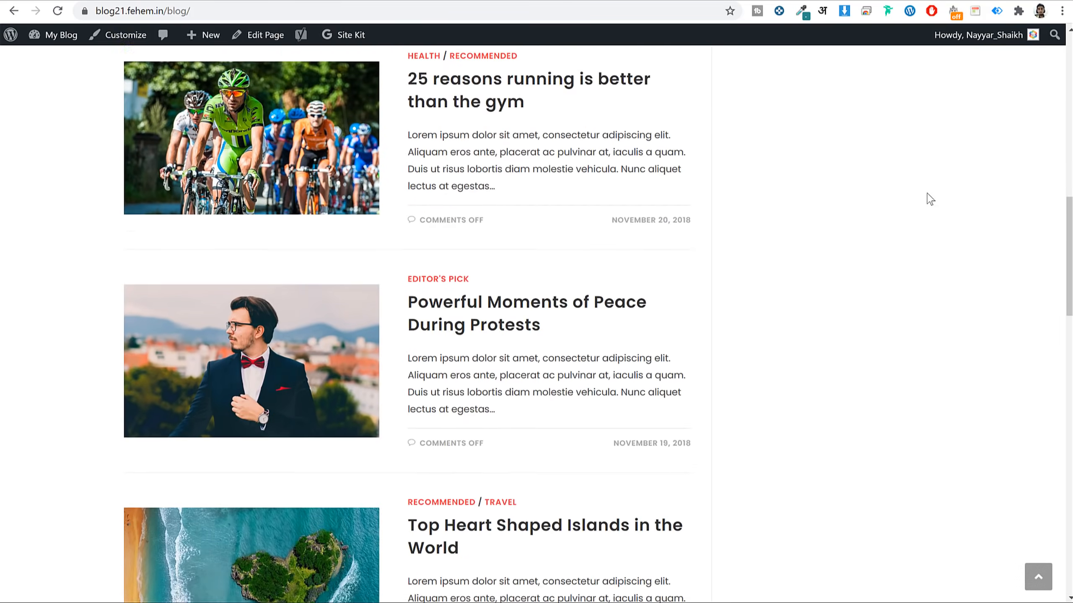
scroll(927, 199, up, 20)
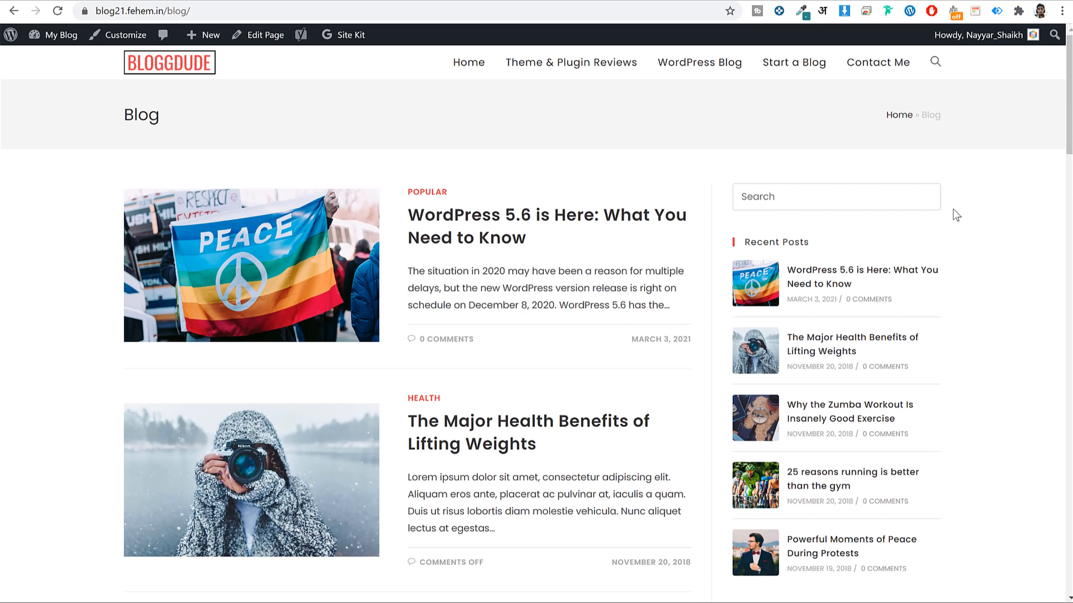
Open the Contact Me page and scroll through its Get in Touch content.
click(879, 68)
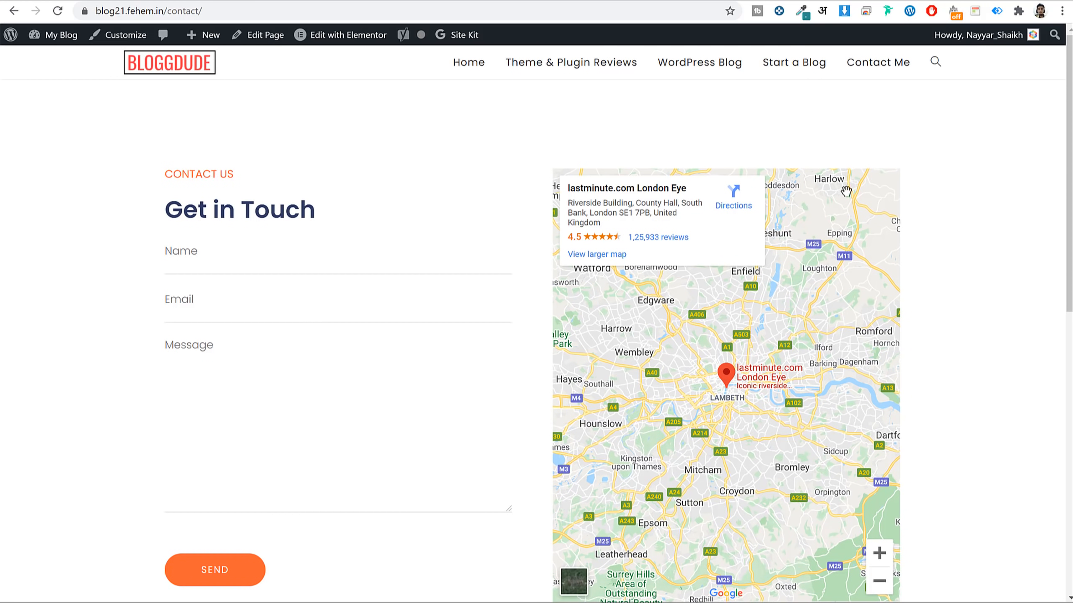
scroll(274, 340, down, 1)
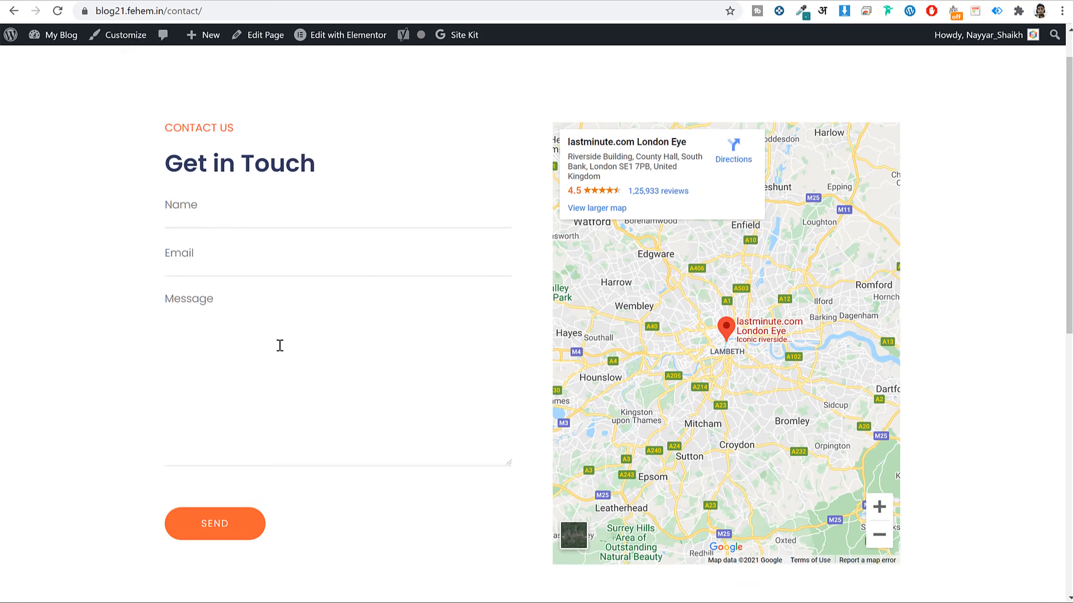
scroll(279, 345, down, 10)
scroll(280, 346, up, 11)
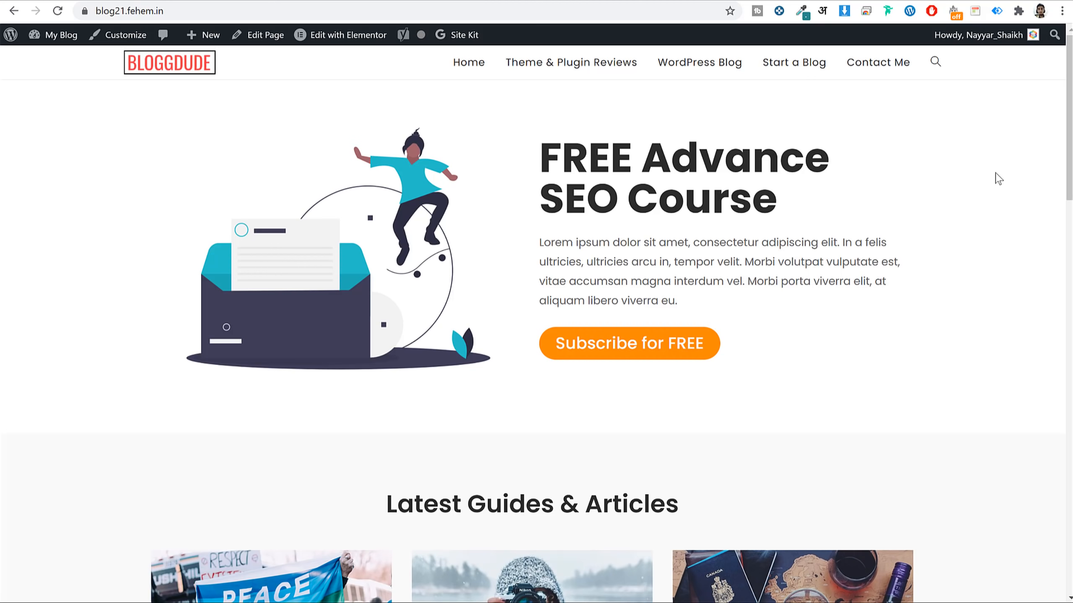
Scroll the BloggDude home page, then open a new blank browser tab.
drag(1069, 100, 1022, 32)
key(ctrl+t)
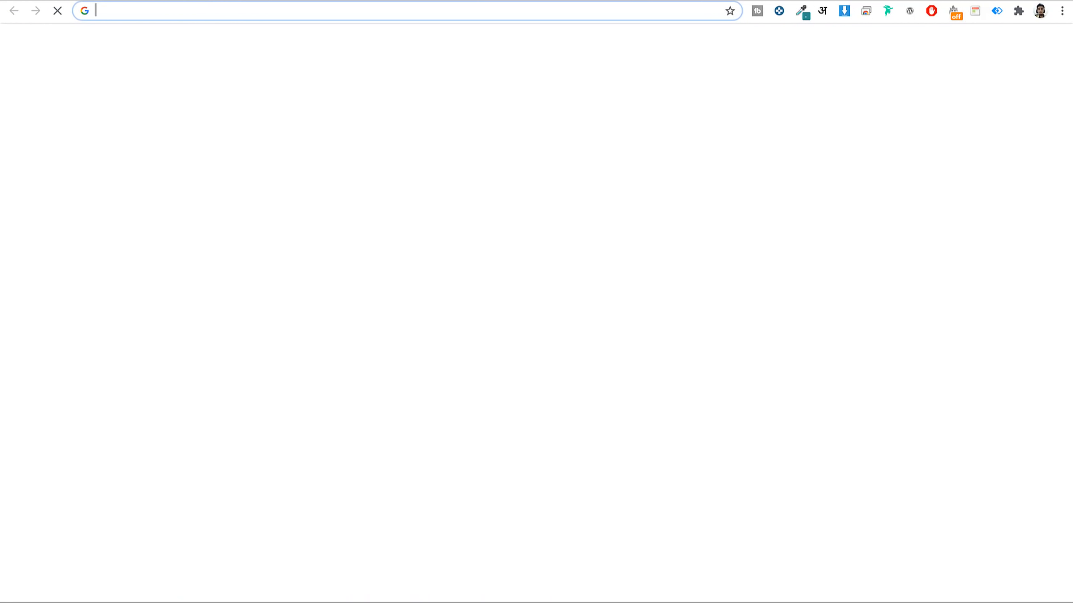
Go to bloggdude.com/fc to load the FastComet shared hosting pricing page.
text(bloggdude.com/f)
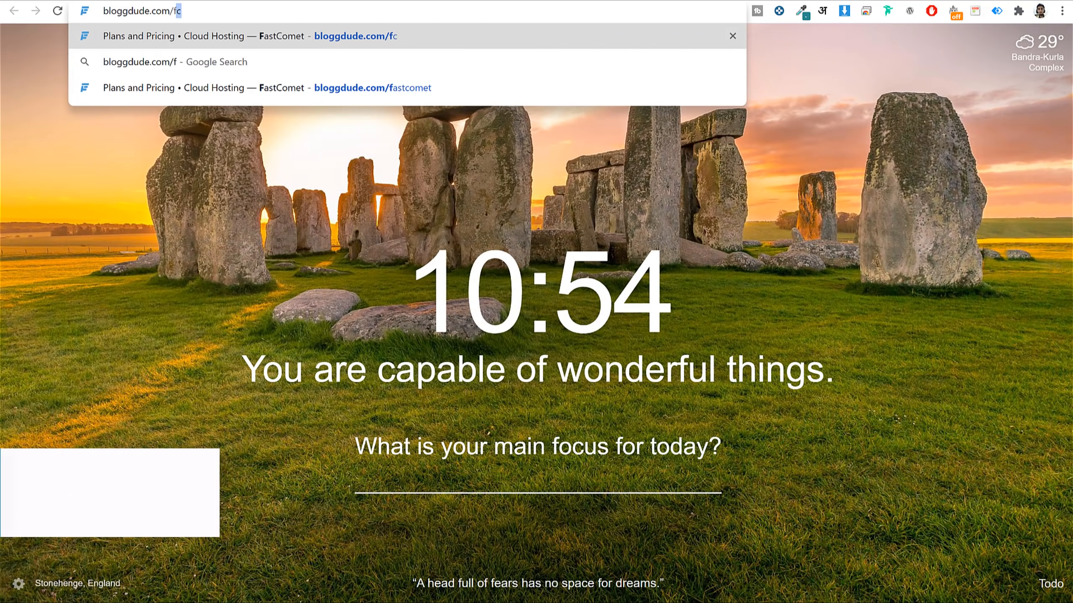
key(Return)
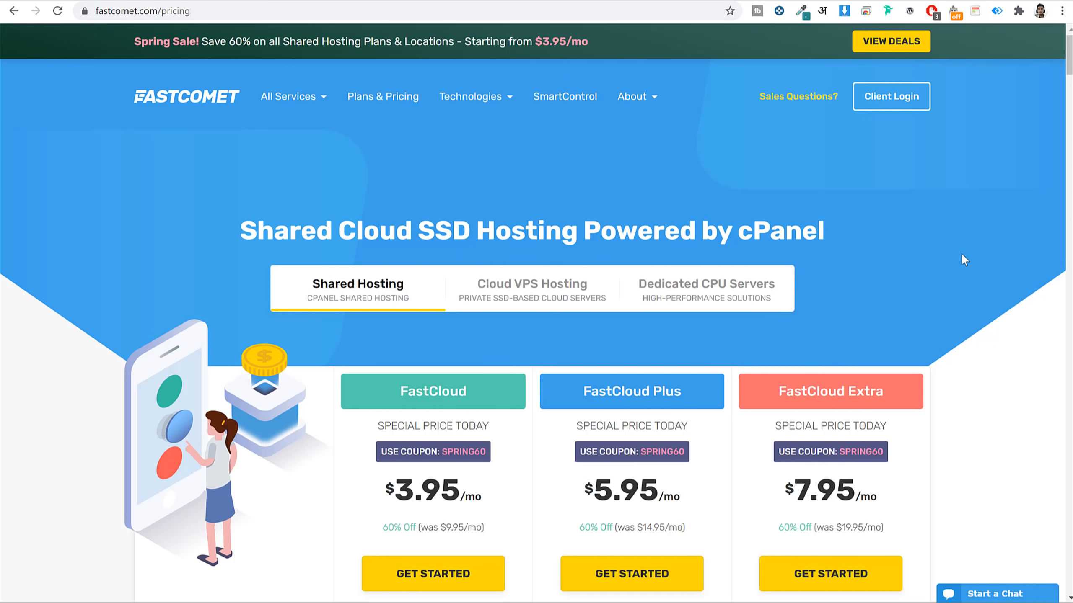
Highlight the FastCloud Plus plan, review the plan features, and verify the blog site's secure certificate.
scroll(967, 249, down, 8)
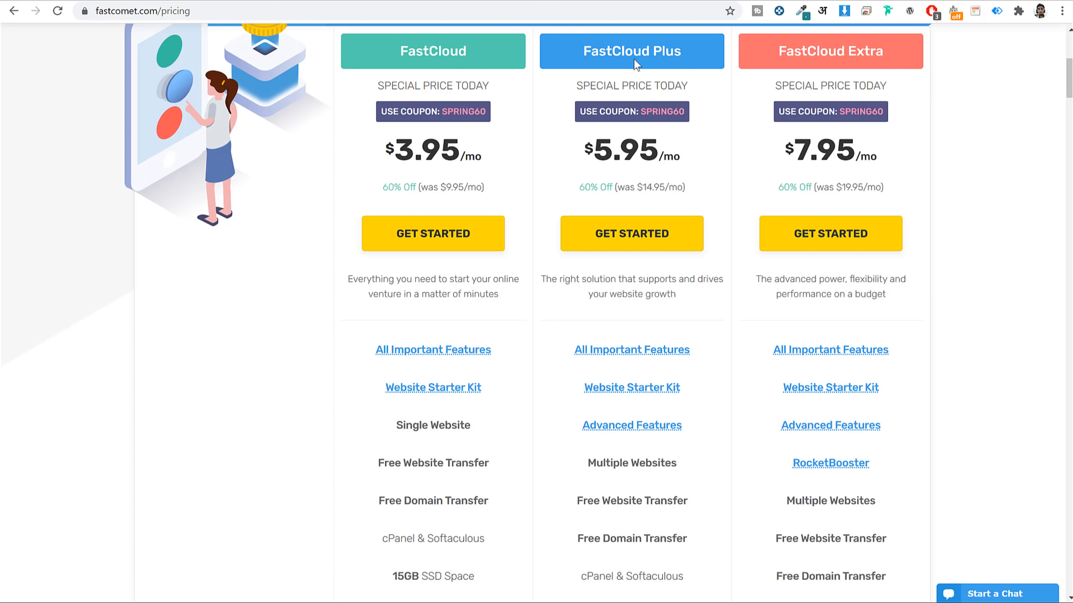
drag(581, 48, 693, 52)
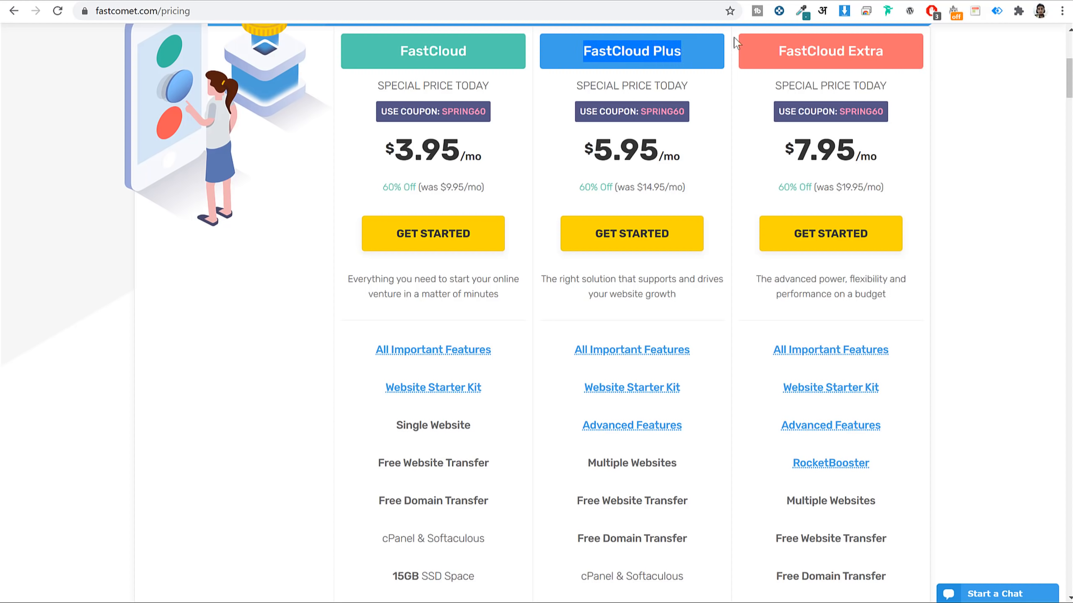
scroll(1005, 243, down, 5)
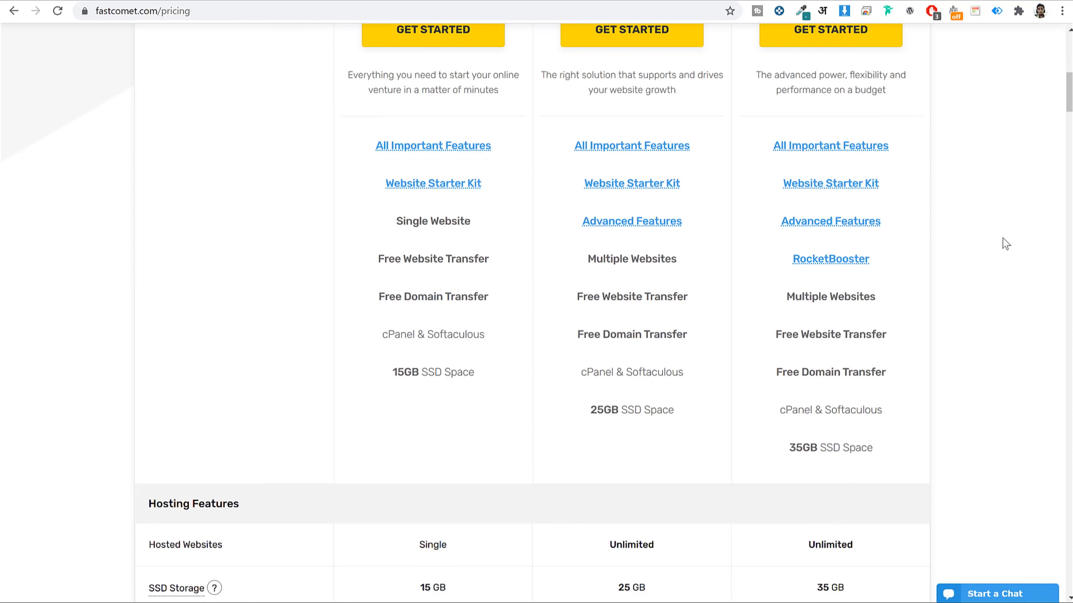
mouse_move(657, 147)
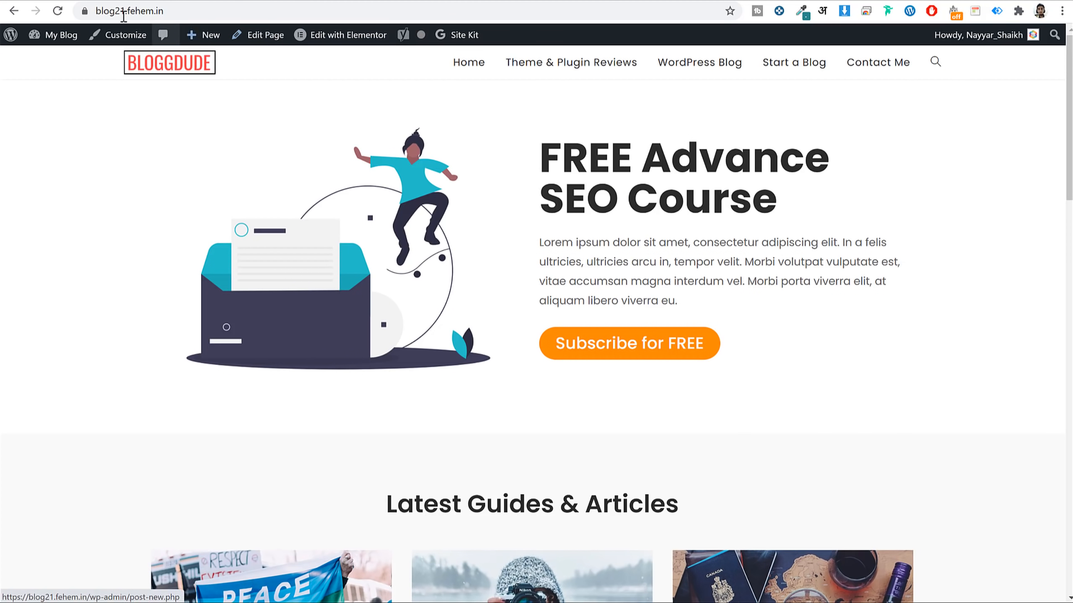
click(83, 15)
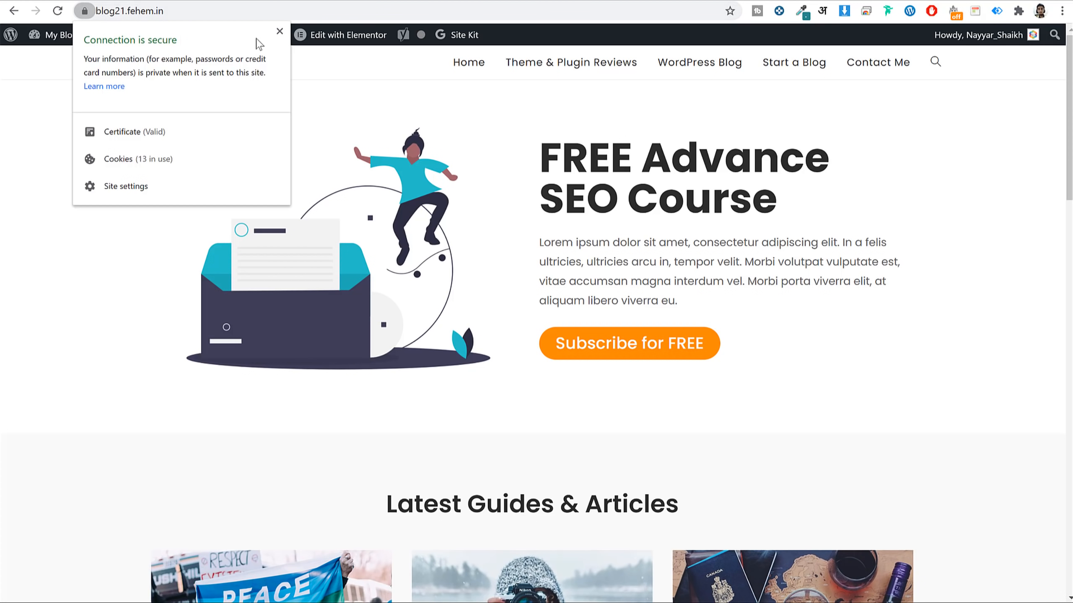
click(279, 31)
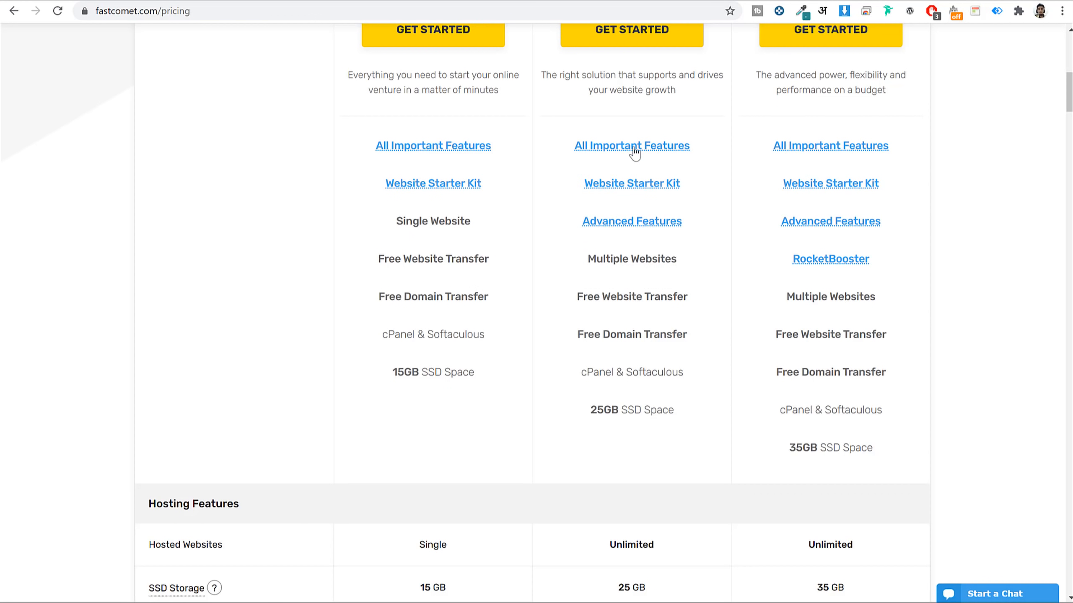
mouse_move(634, 152)
scroll(734, 285, up, 4)
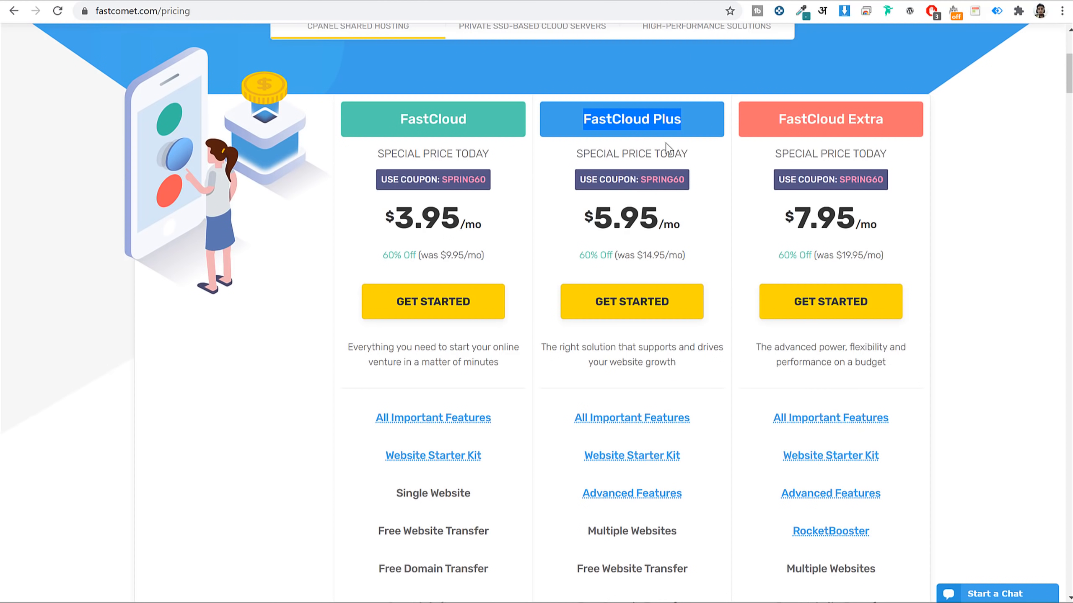
scroll(726, 315, down, 6)
drag(678, 258, 585, 260)
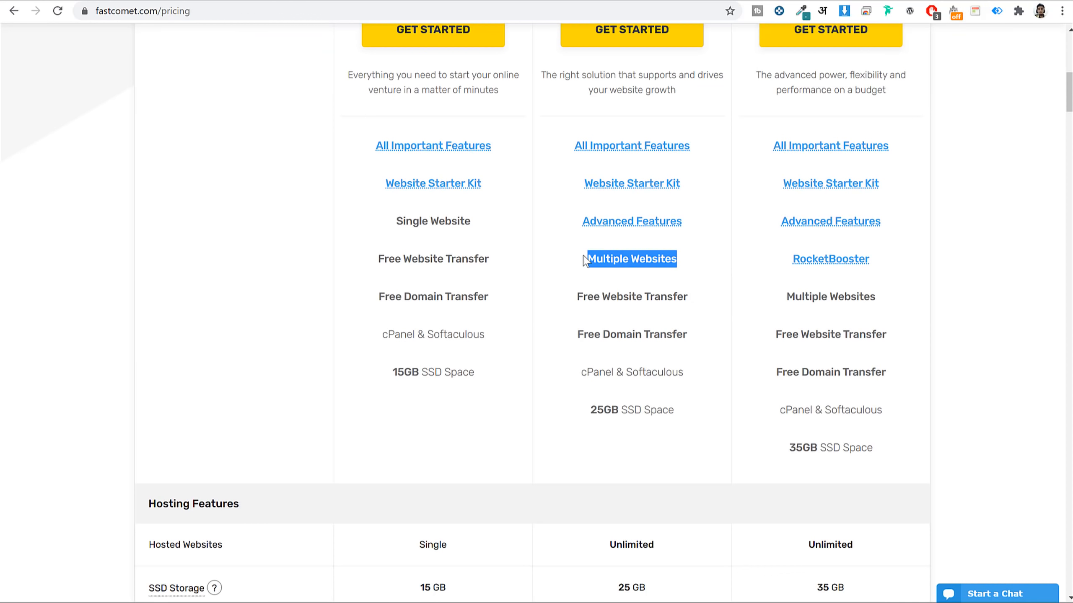
scroll(714, 284, up, 5)
scroll(715, 284, down, 5)
scroll(718, 287, down, 2)
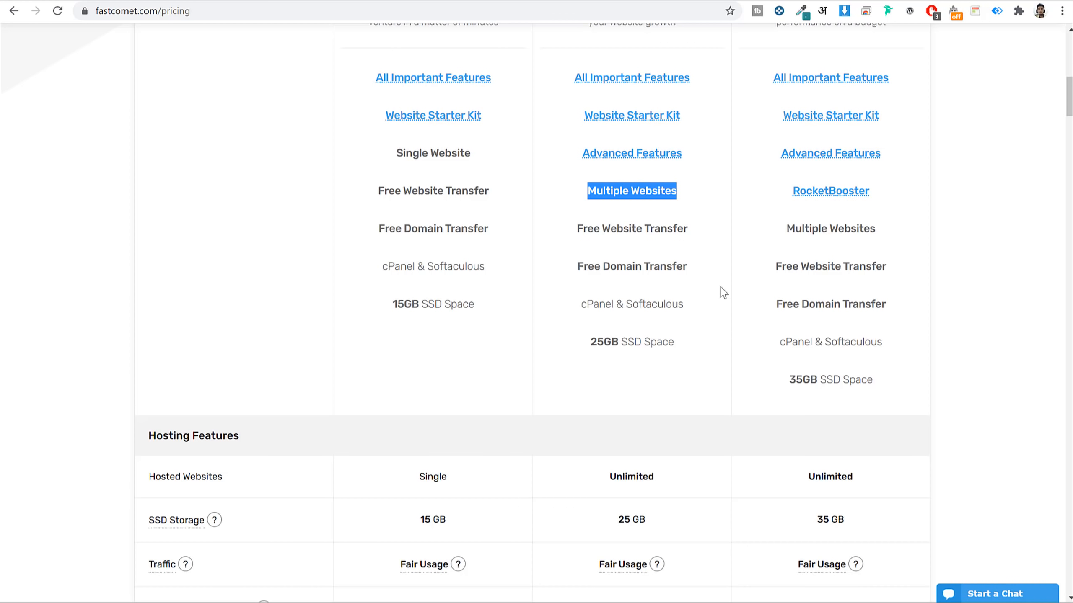
scroll(723, 291, up, 10)
click(631, 182)
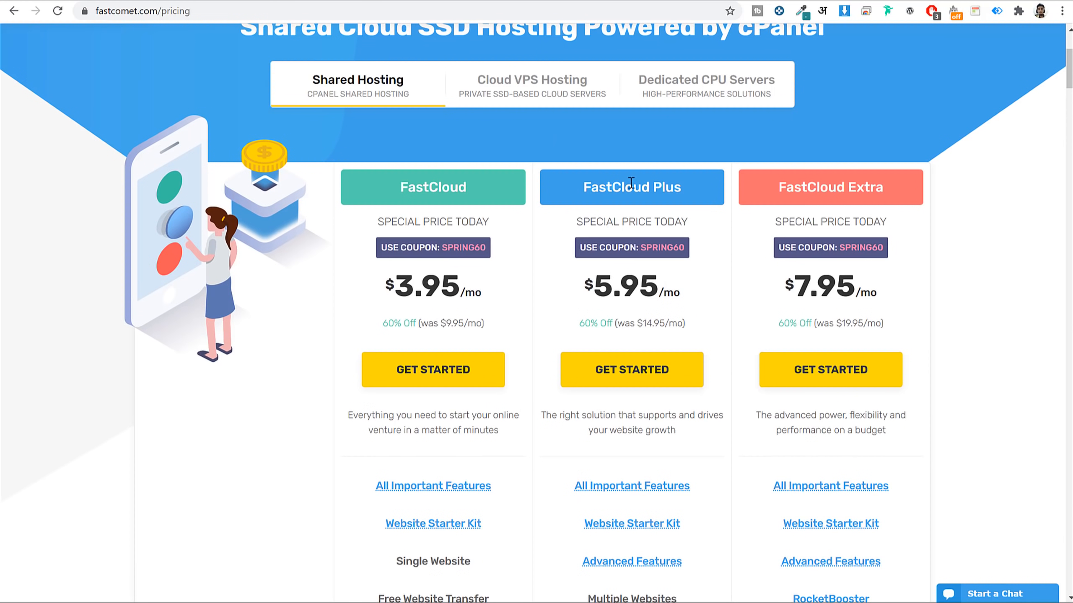
triple_click(631, 182)
scroll(700, 271, down, 5)
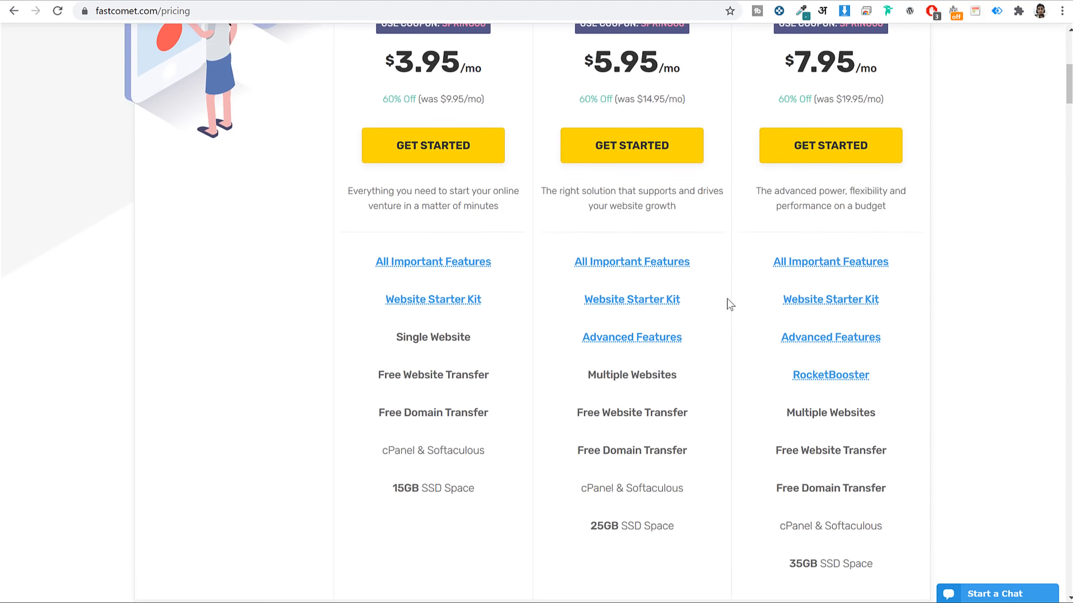
scroll(731, 304, down, 3)
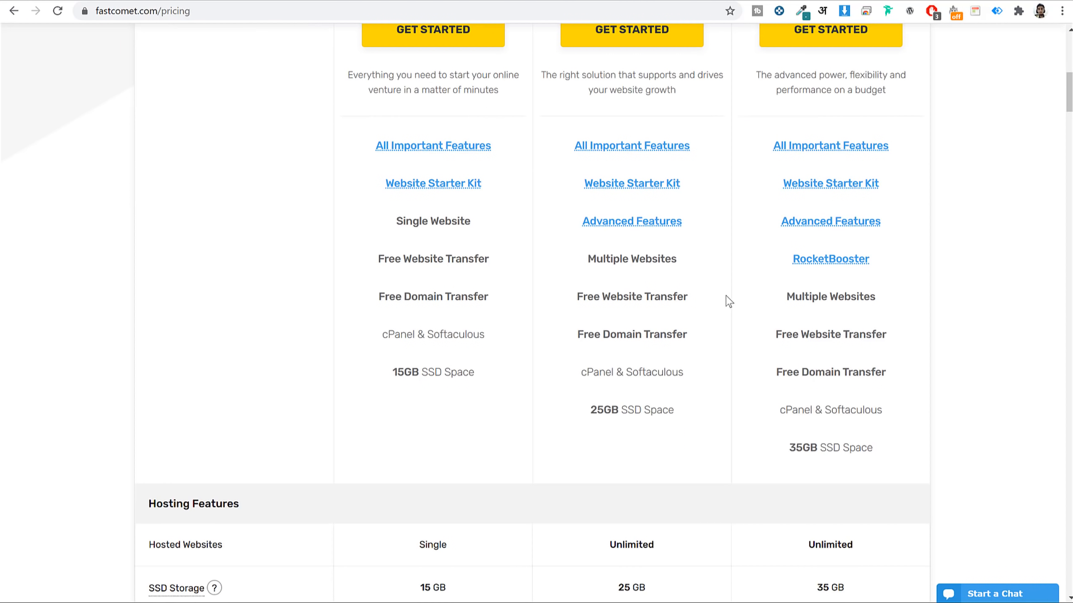
scroll(722, 333, down, 7)
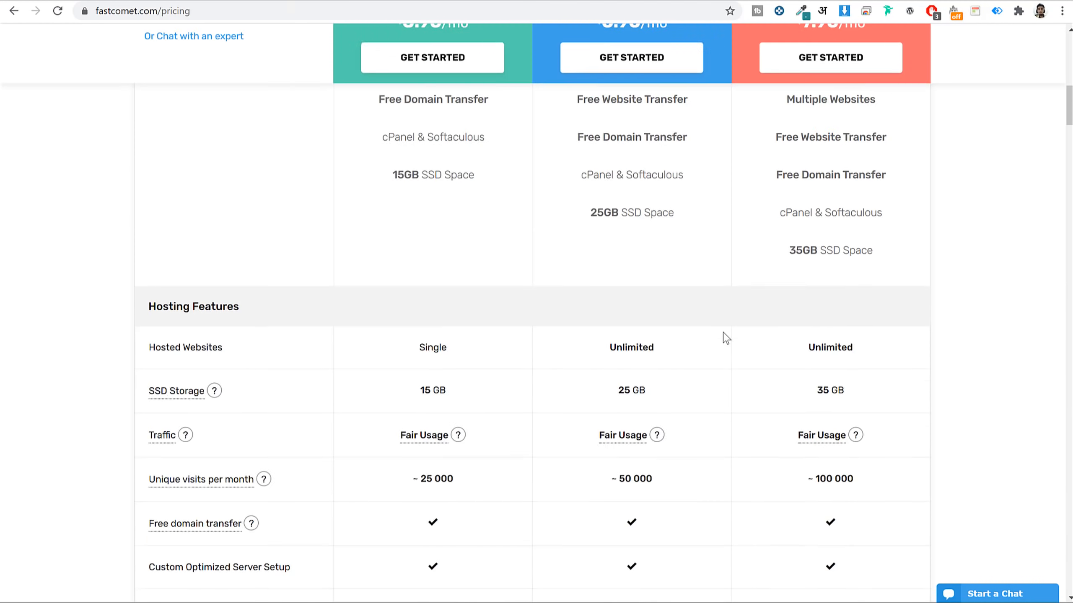
scroll(723, 334, up, 2)
triple_click(613, 204)
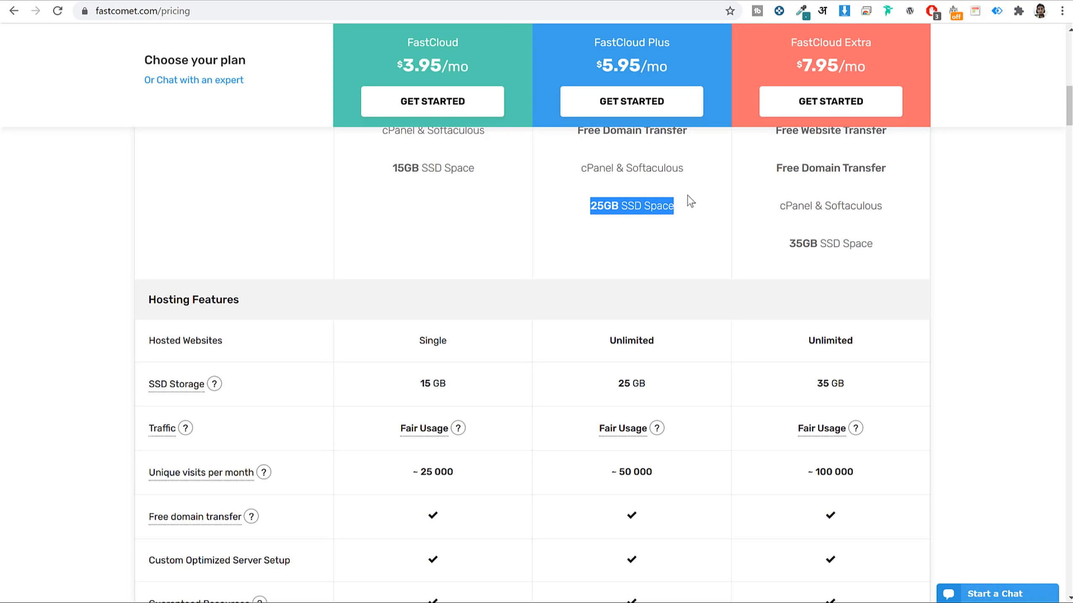
scroll(733, 300, down, 3)
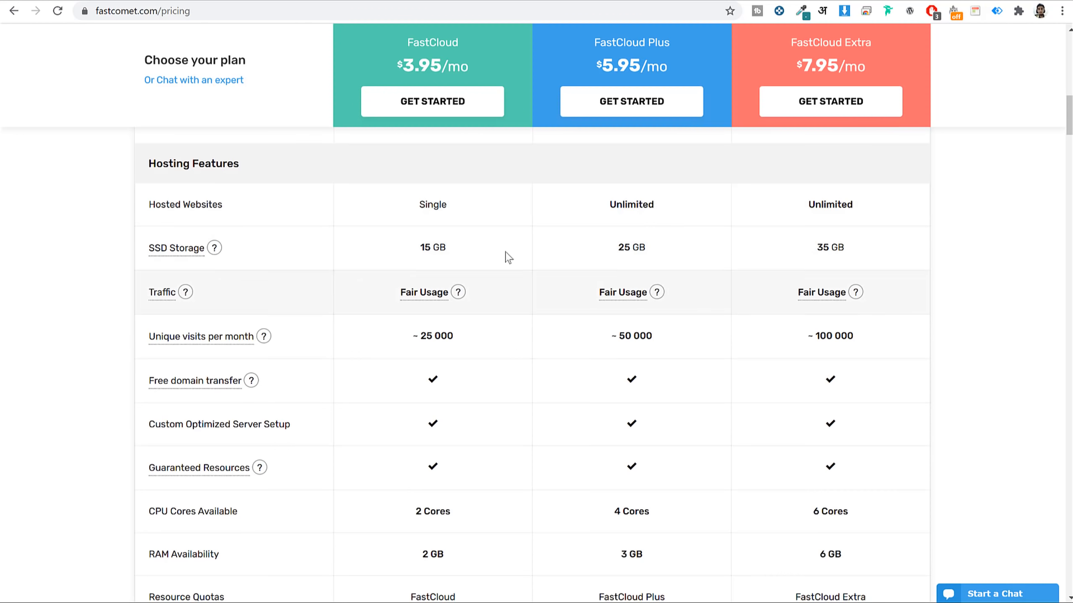
mouse_move(187, 253)
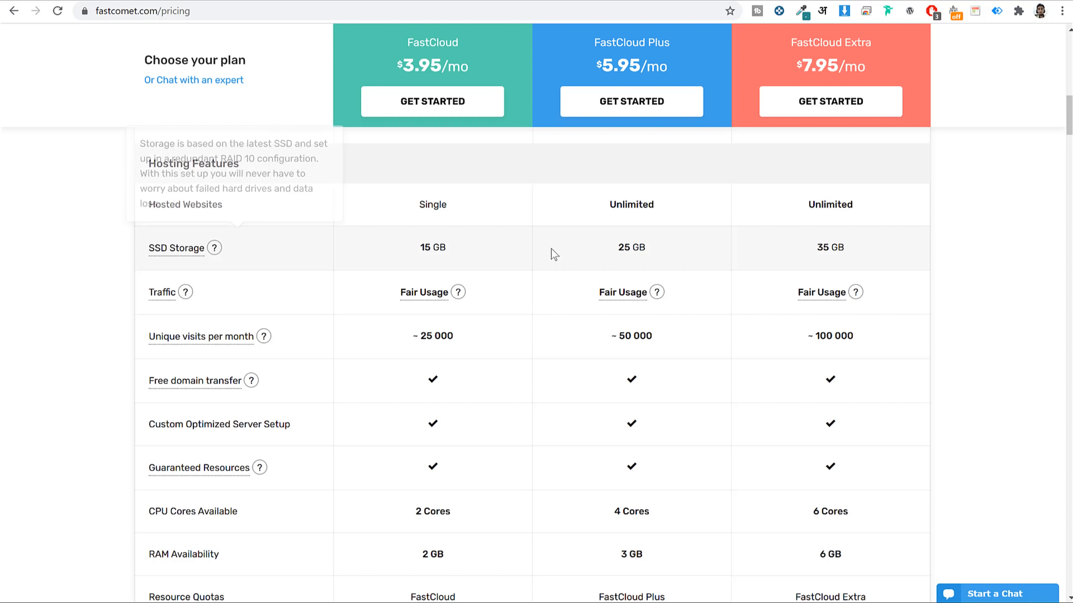
drag(656, 253, 610, 253)
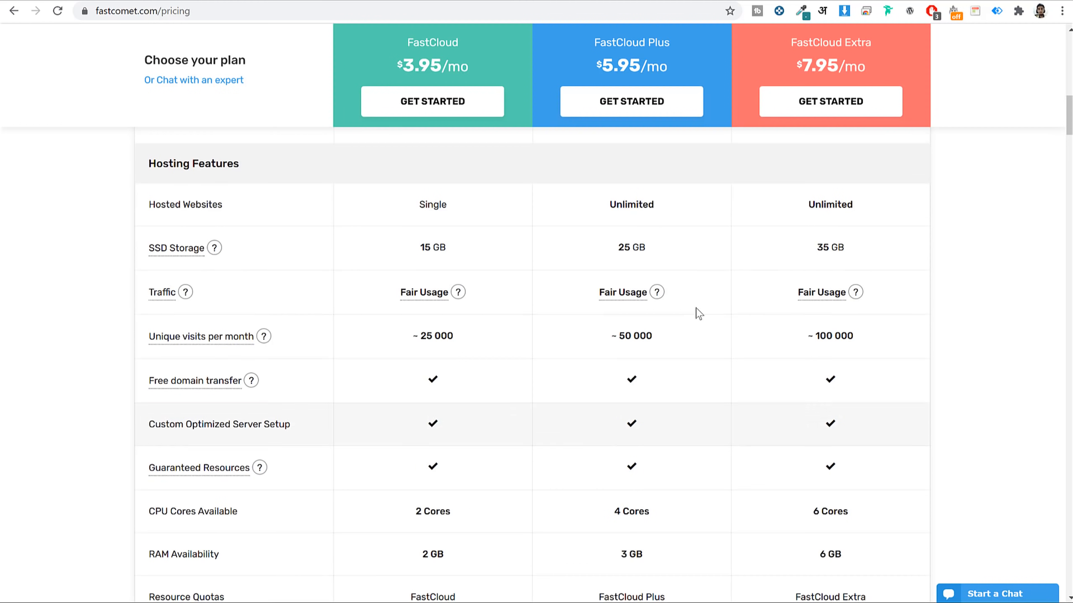
scroll(697, 312, down, 10)
scroll(696, 313, down, 2)
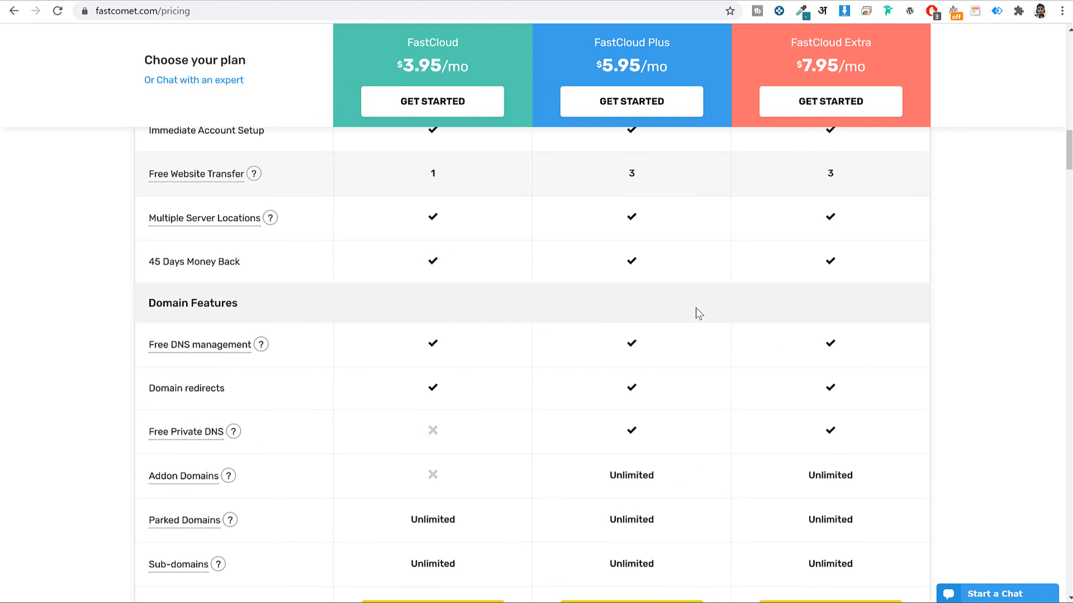
scroll(697, 314, up, 7)
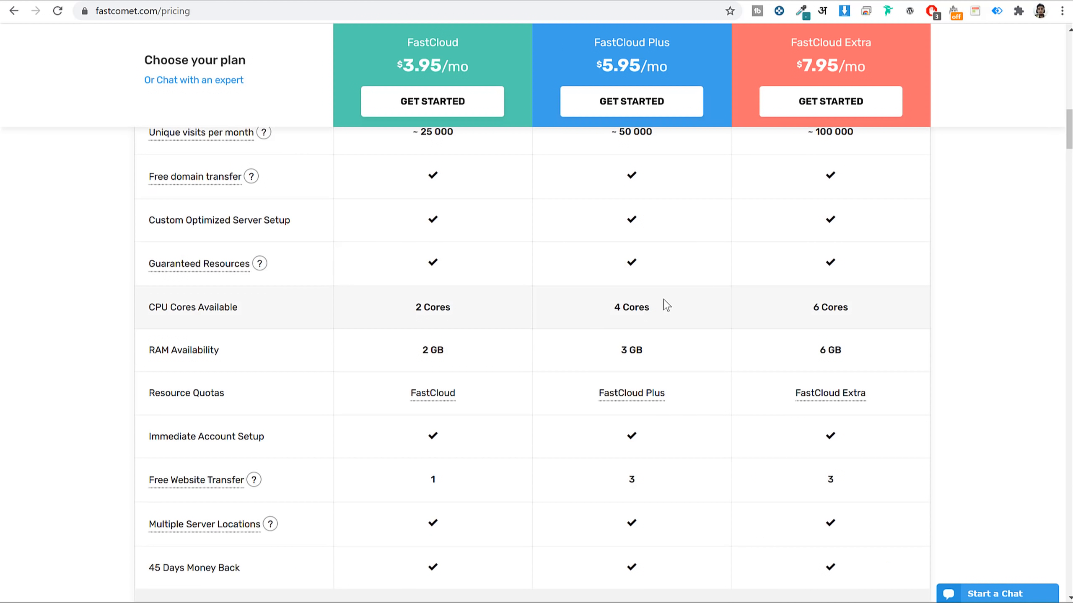
drag(666, 304, 615, 306)
drag(664, 353, 610, 352)
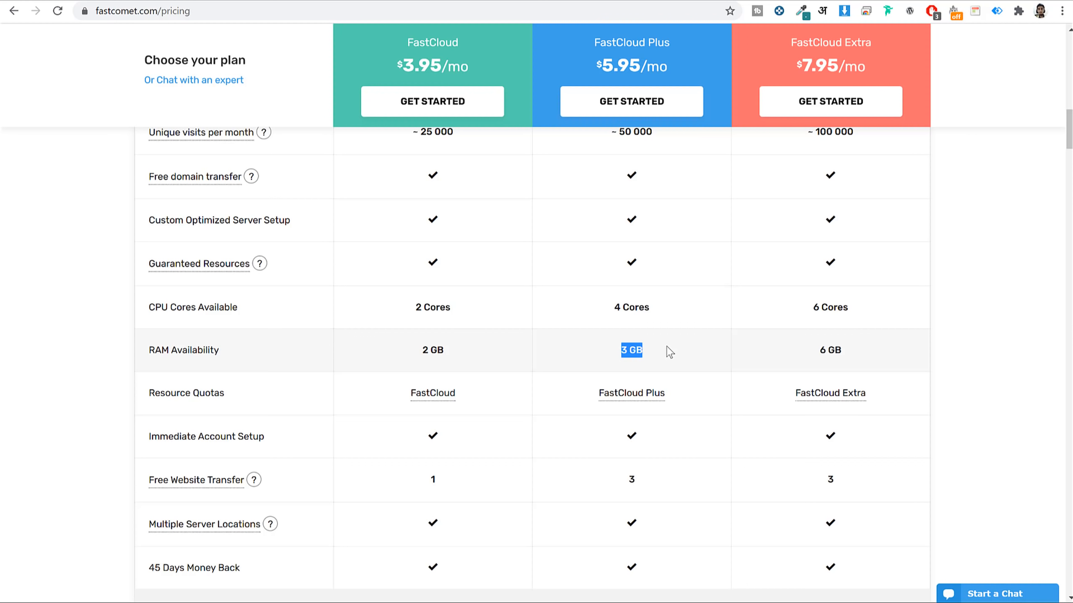
scroll(666, 347, down, 15)
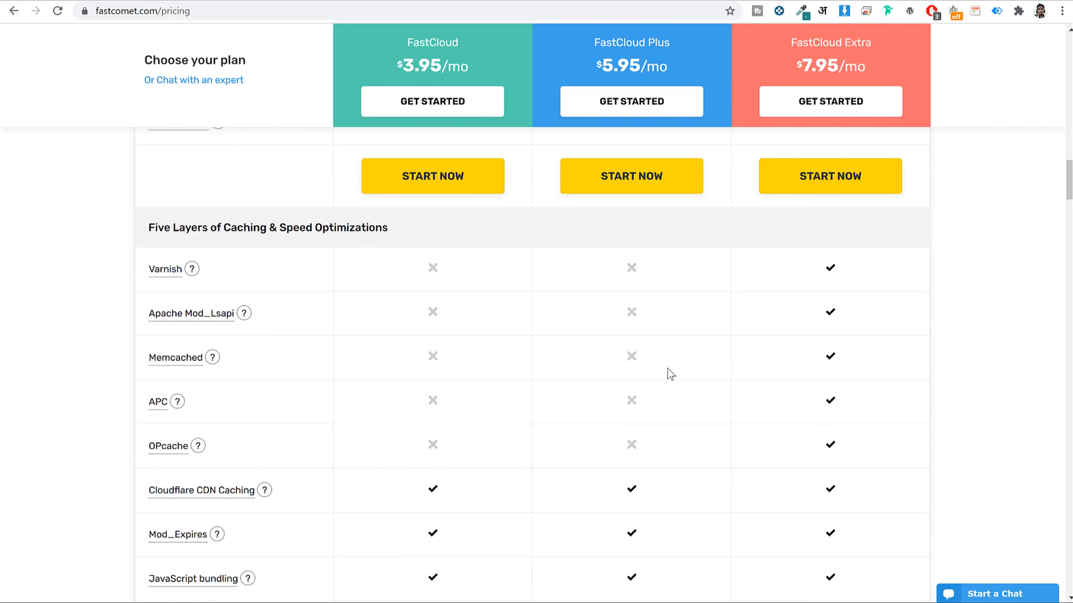
scroll(671, 374, up, 15)
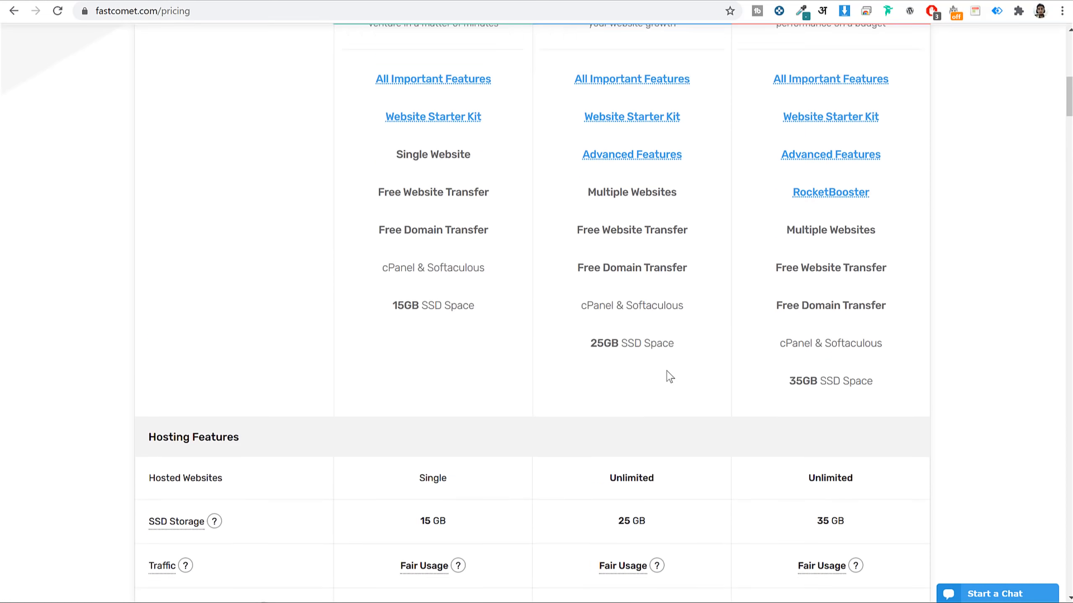
scroll(666, 370, up, 10)
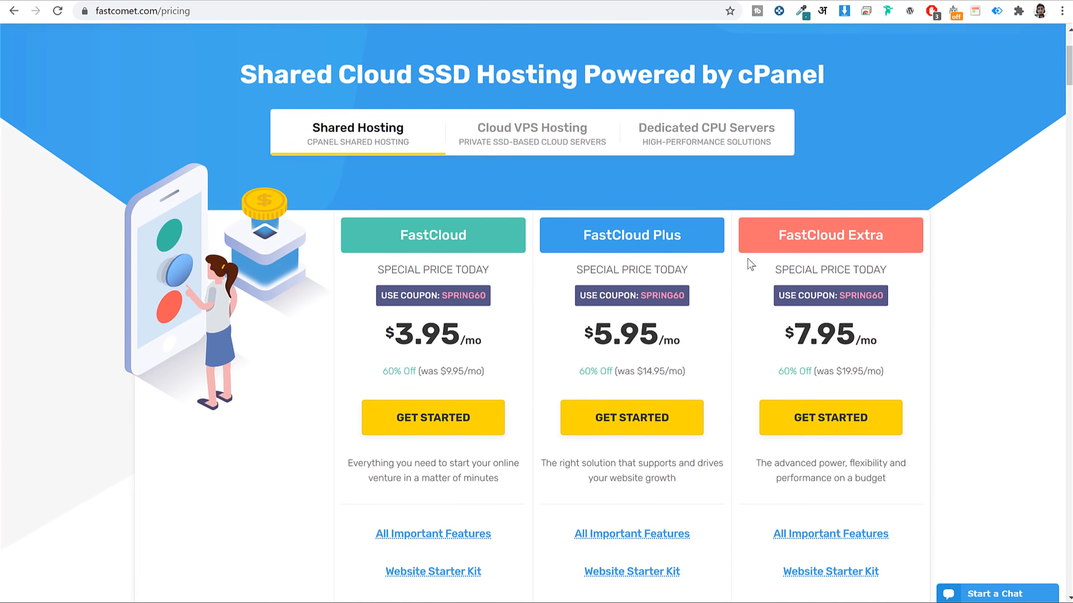
scroll(750, 264, down, 3)
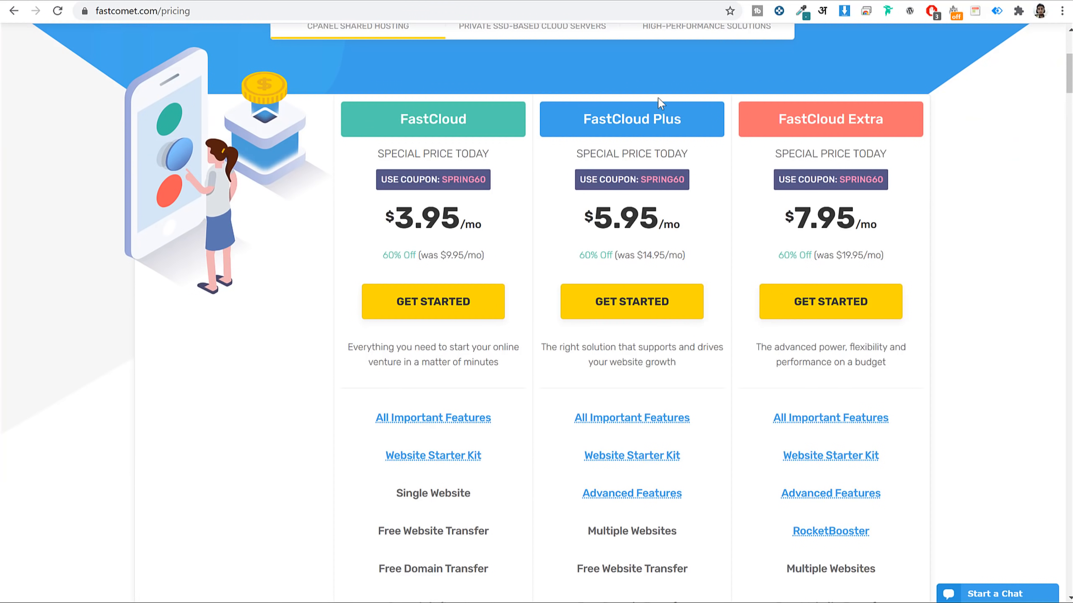
Start the FastCloud Plus order with domain blog2021, trying .net before settling on .com.
click(629, 305)
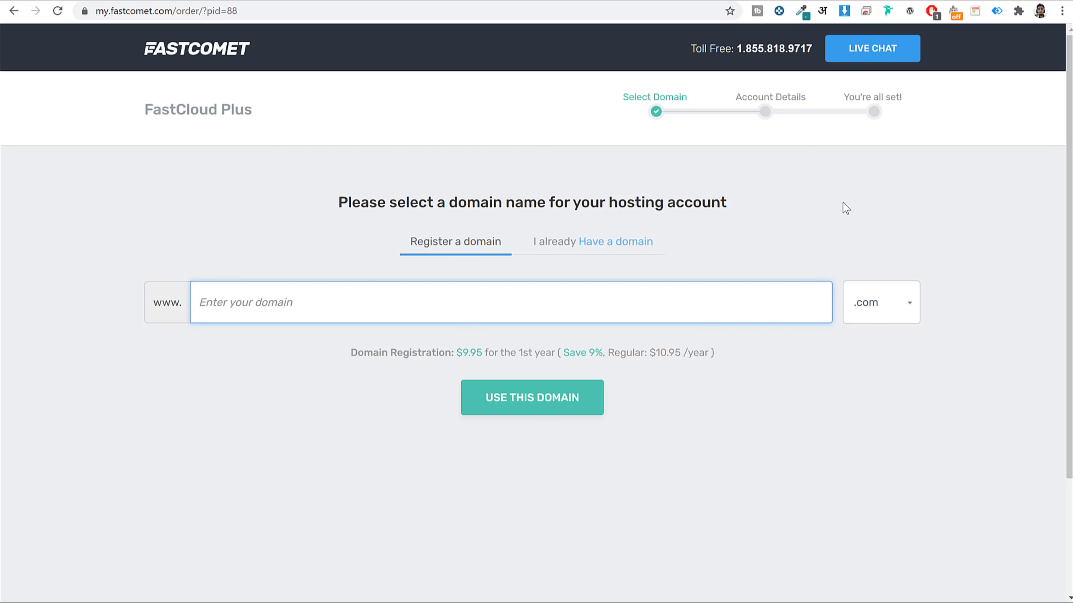
text(blog2021)
click(850, 322)
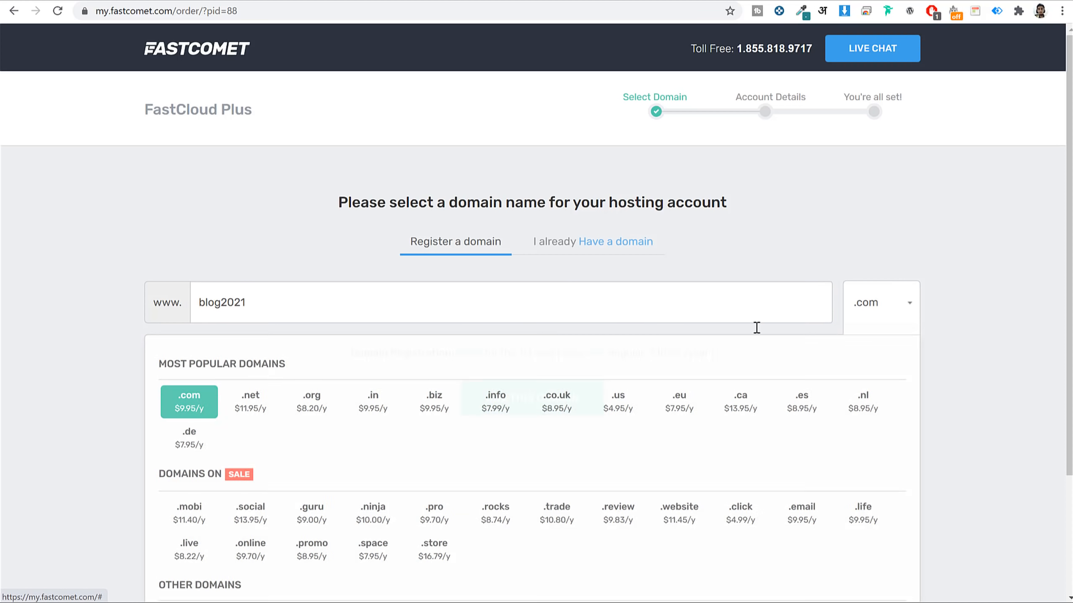
scroll(778, 349, down, 3)
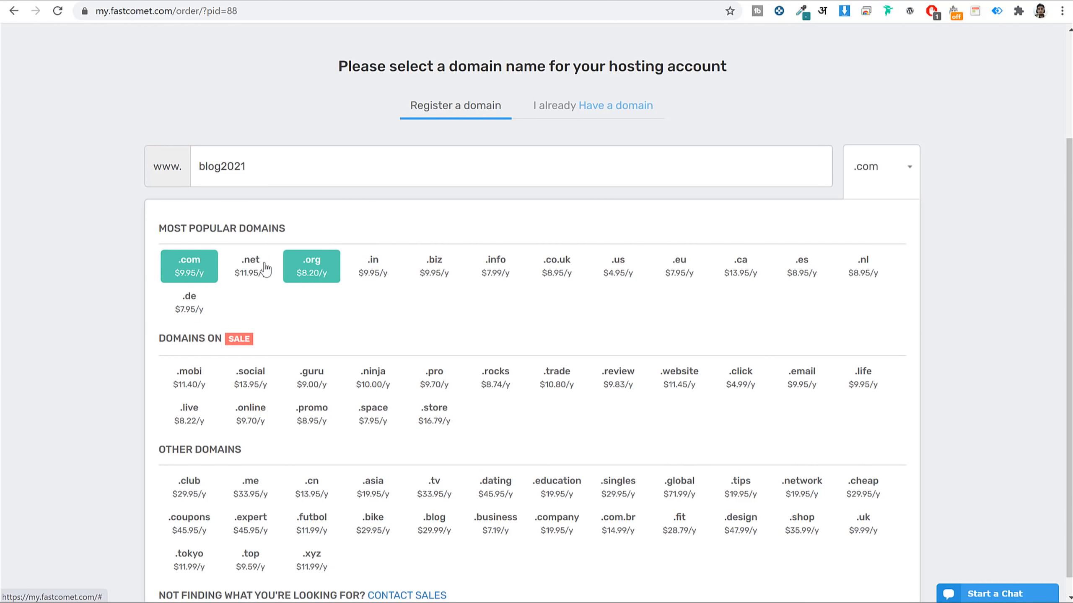
click(243, 266)
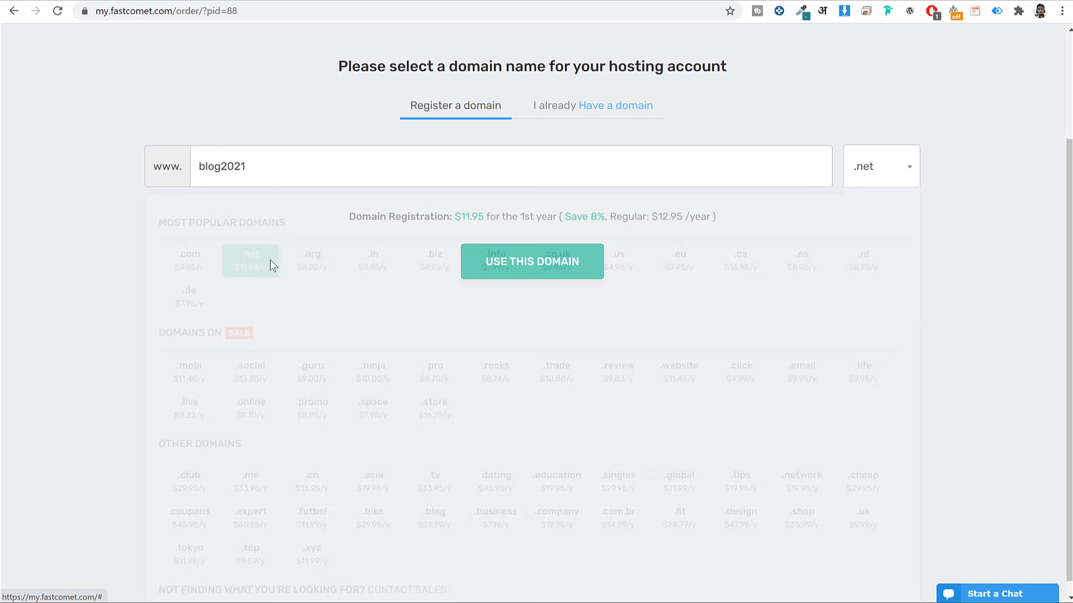
click(900, 156)
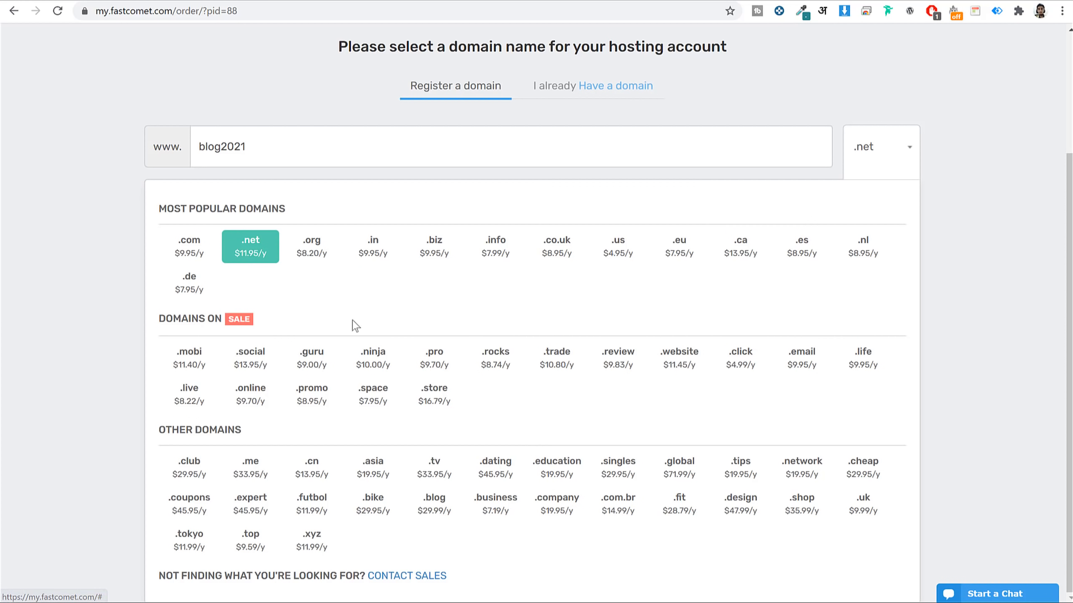
click(195, 250)
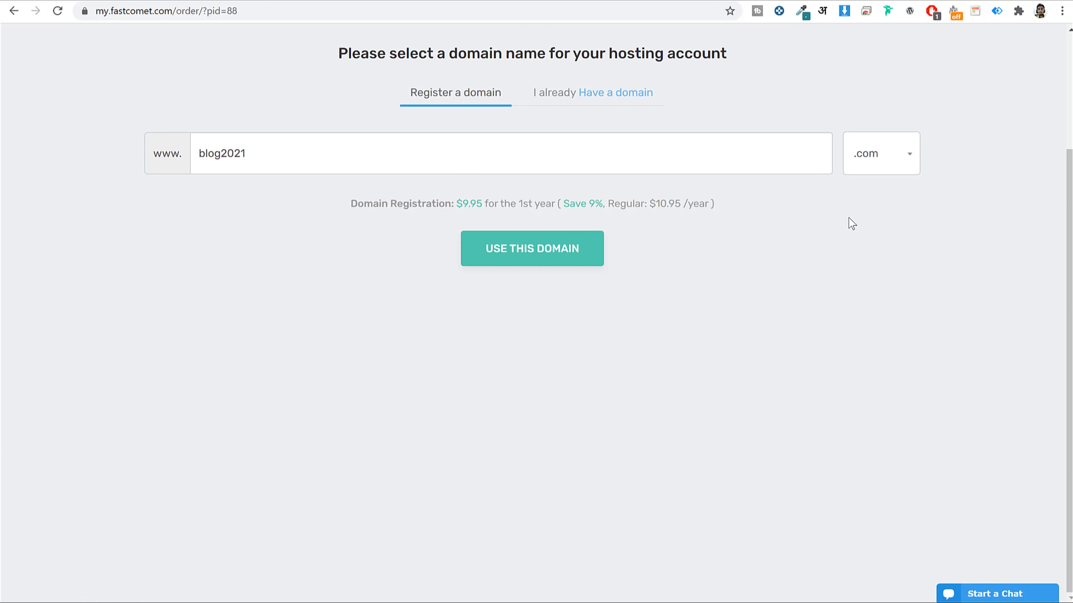
Look at the already-owned-domain option, then return to registering a new domain.
scroll(853, 233, up, 3)
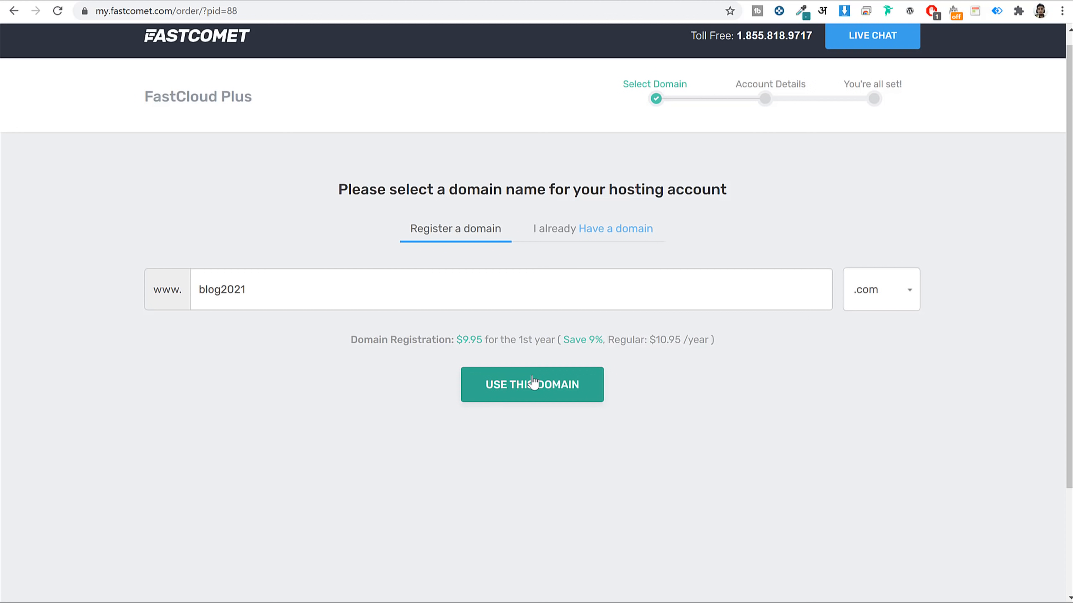
click(570, 230)
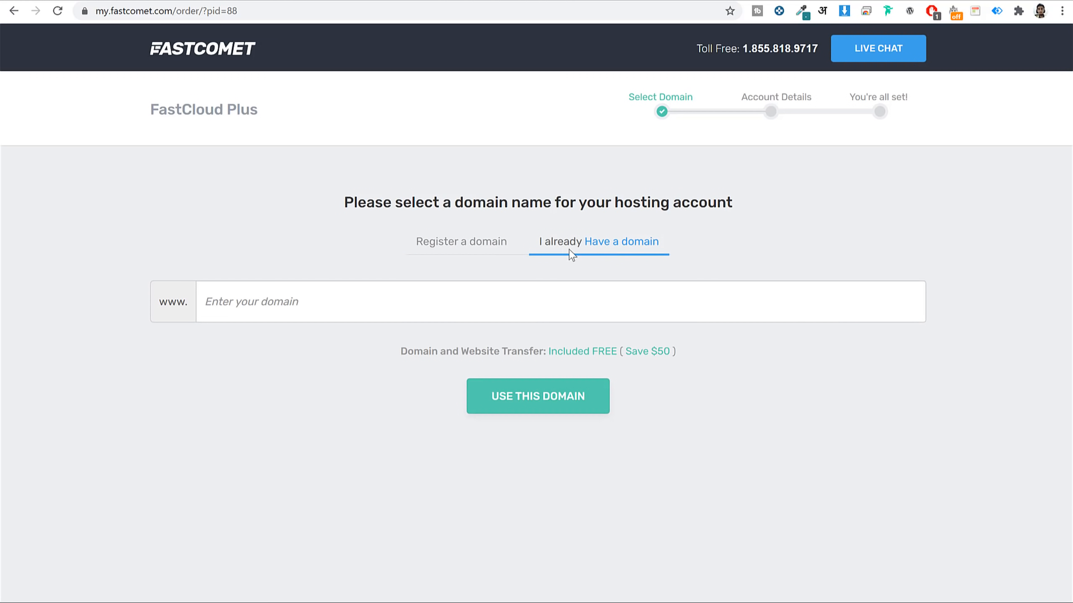
click(345, 304)
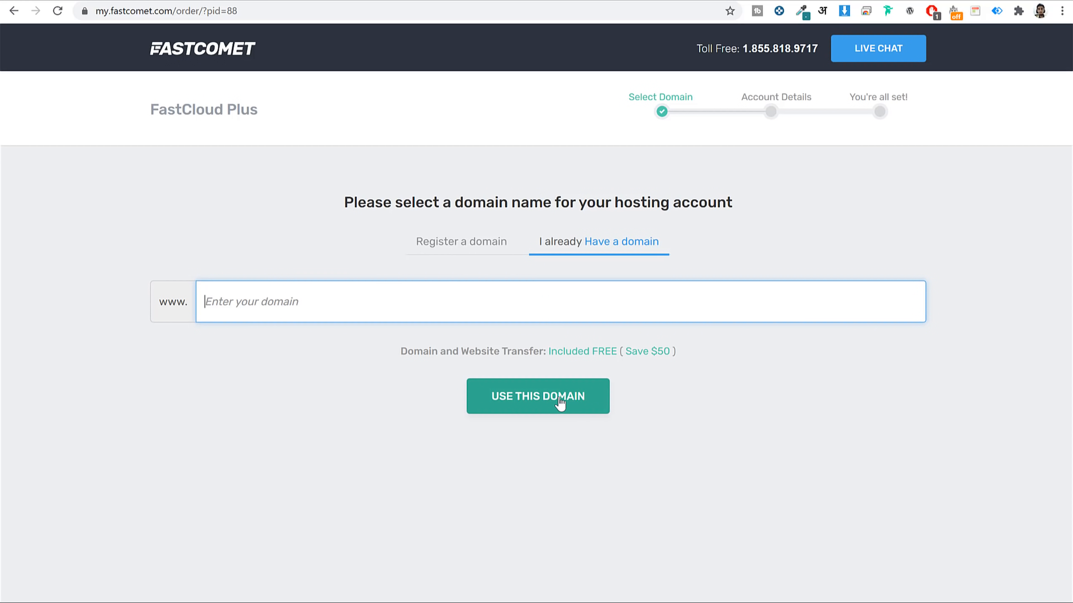
click(474, 247)
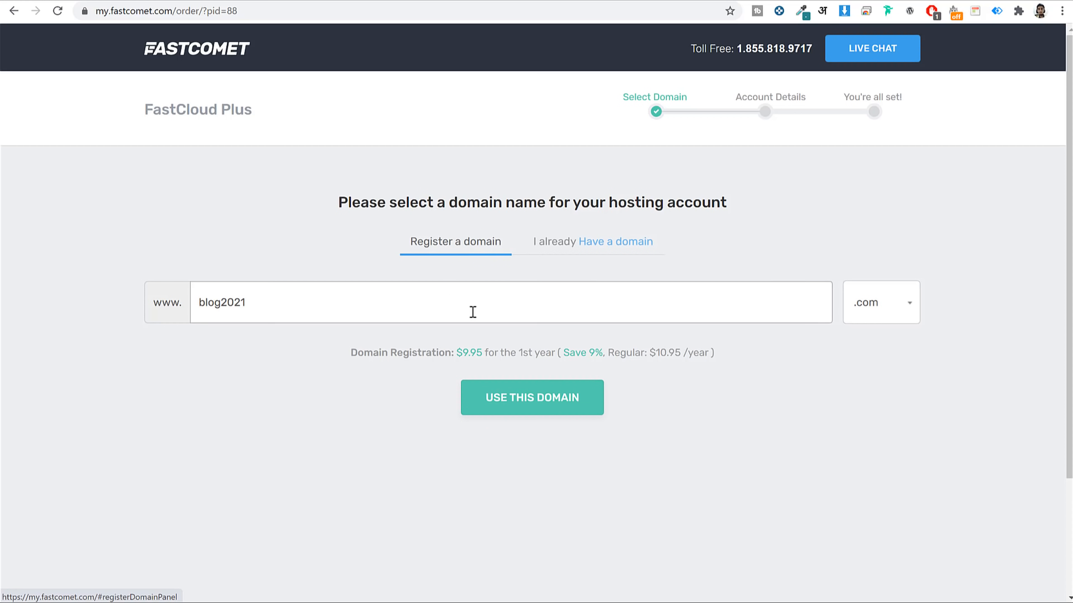
Replace blog2021 with a personal domain name in the domain field.
double_click(522, 298)
text(nah)
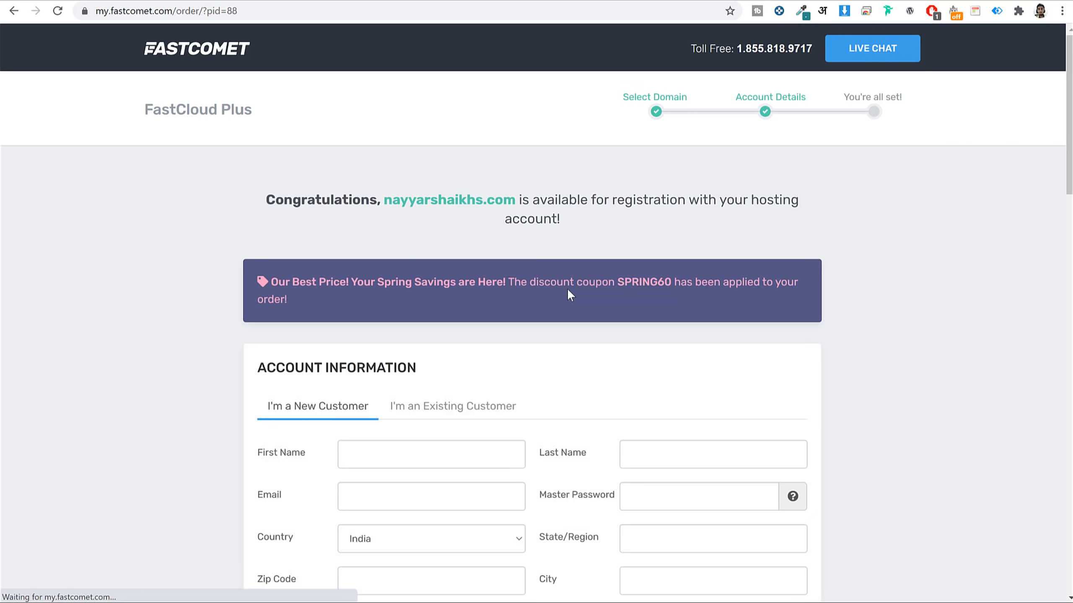
scroll(922, 278, down, 6)
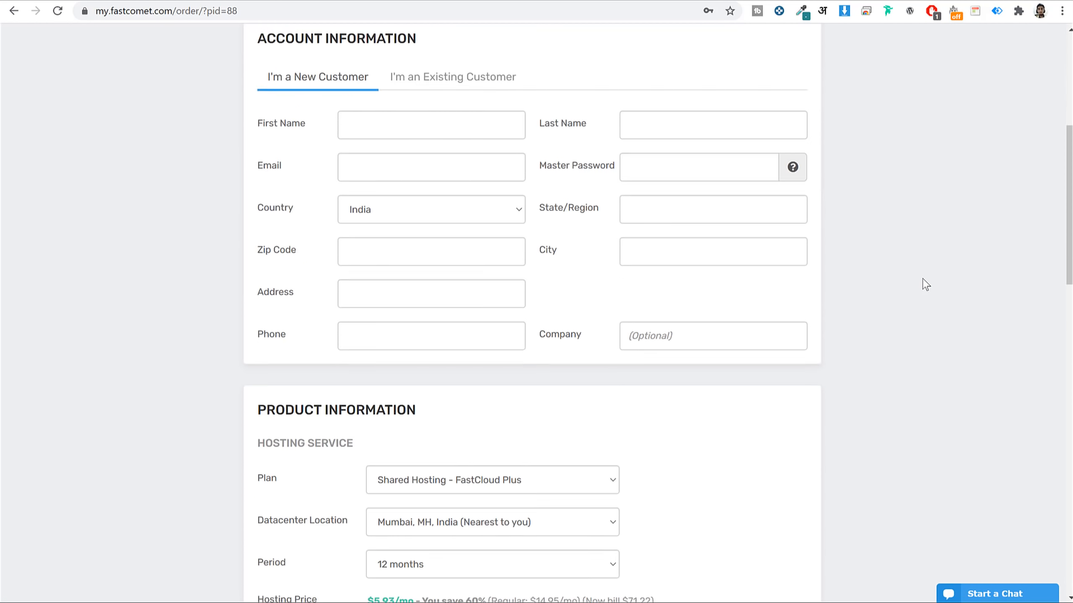
scroll(922, 278, up, 2)
Point out the Account Information form's Email and Master Password fields.
triple_click(371, 95)
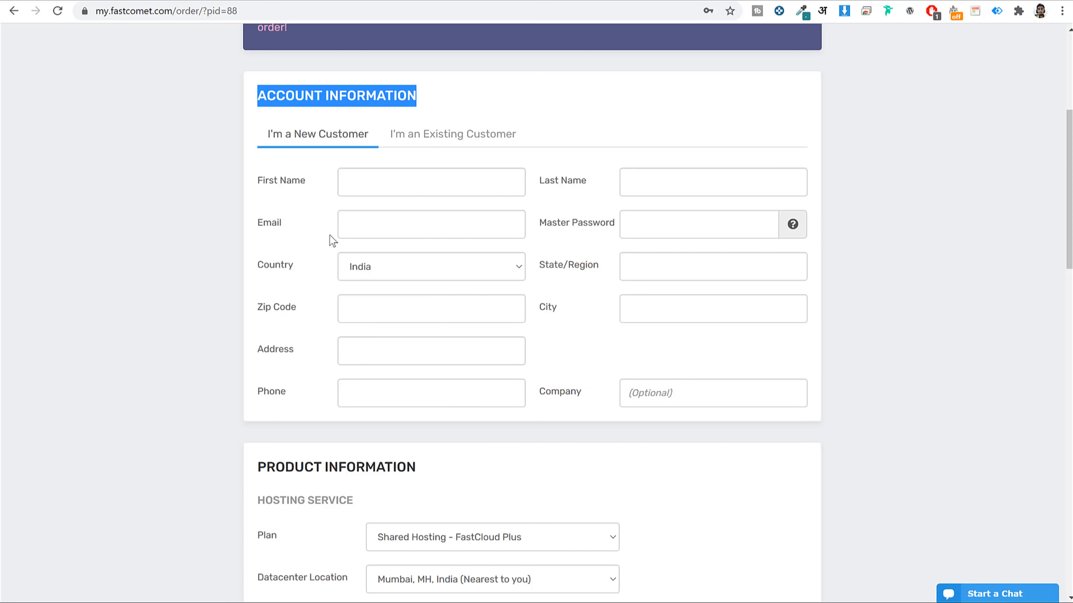
click(289, 233)
drag(286, 228, 237, 227)
click(274, 226)
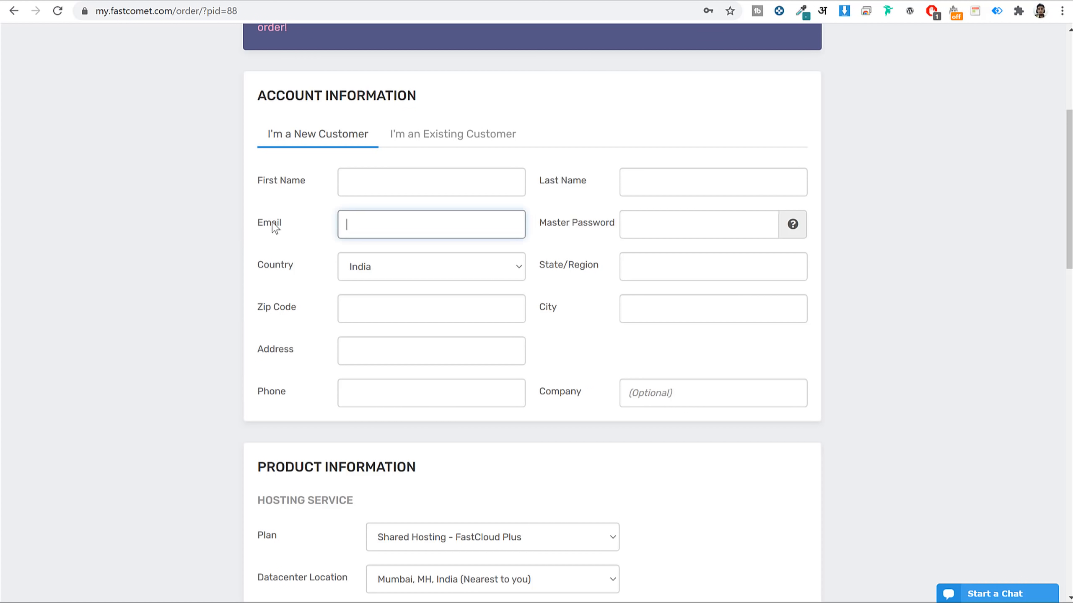
drag(541, 228, 618, 228)
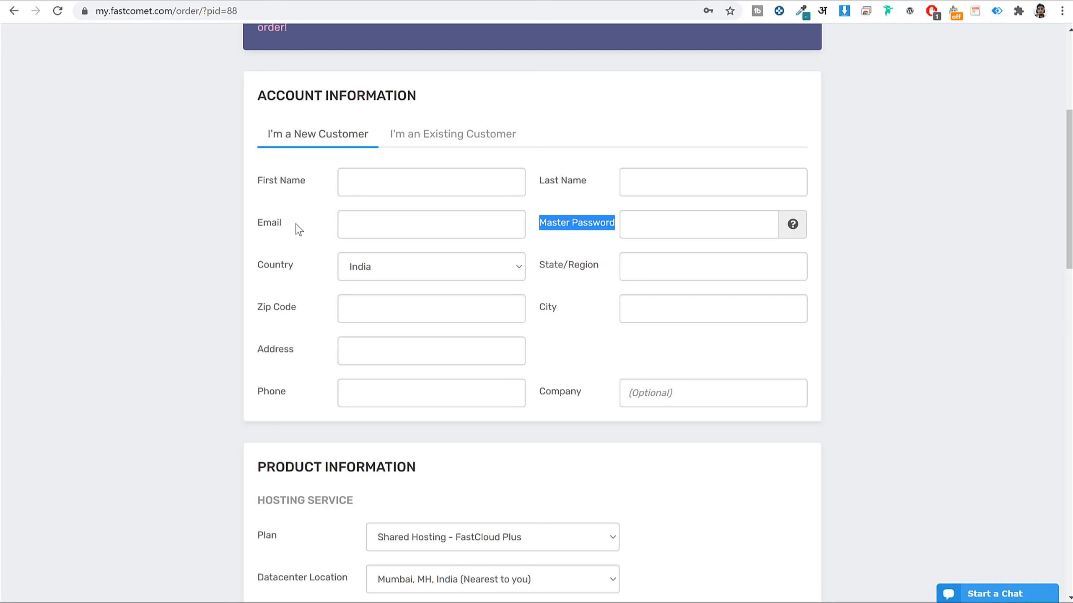
double_click(285, 225)
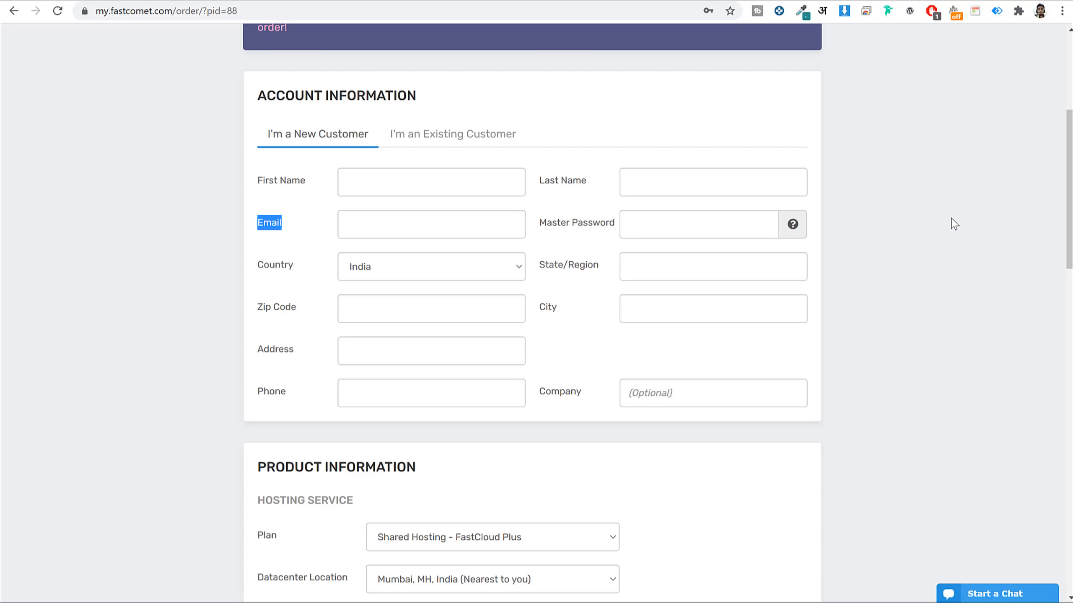
scroll(978, 256, down, 8)
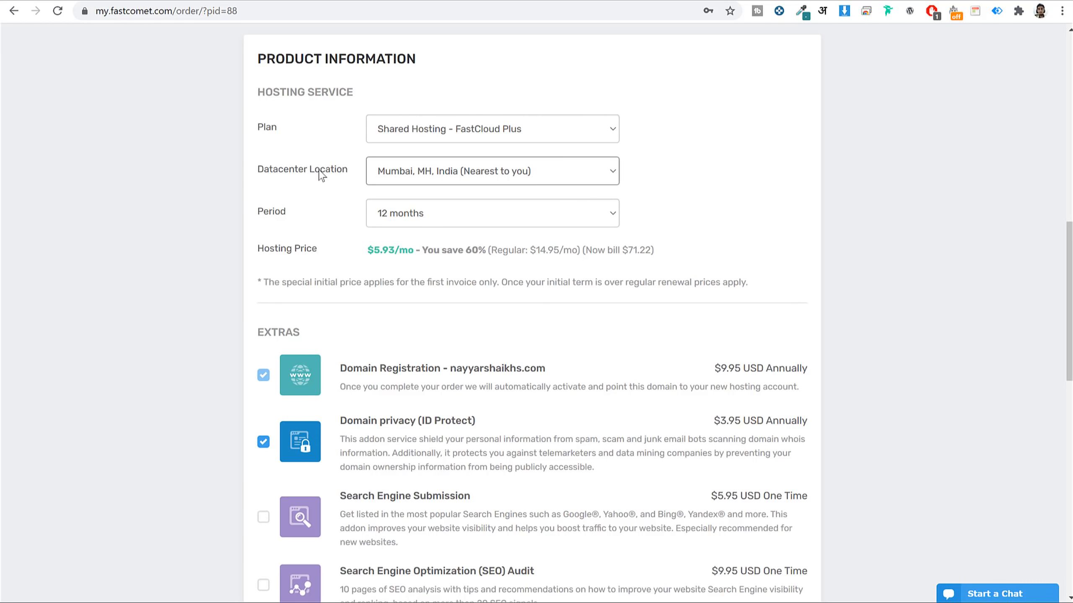
click(498, 177)
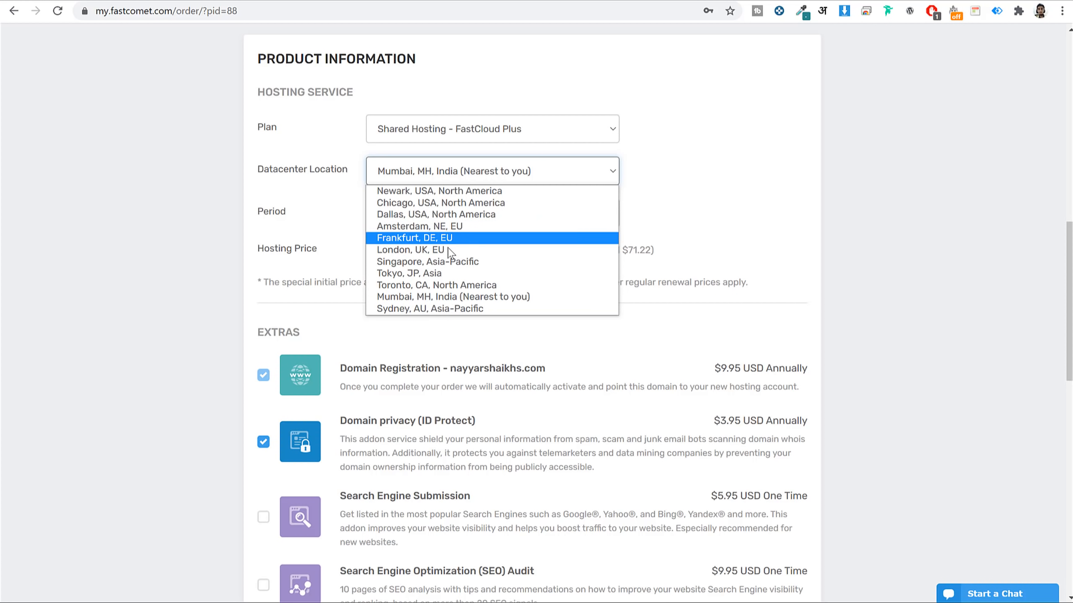
click(715, 174)
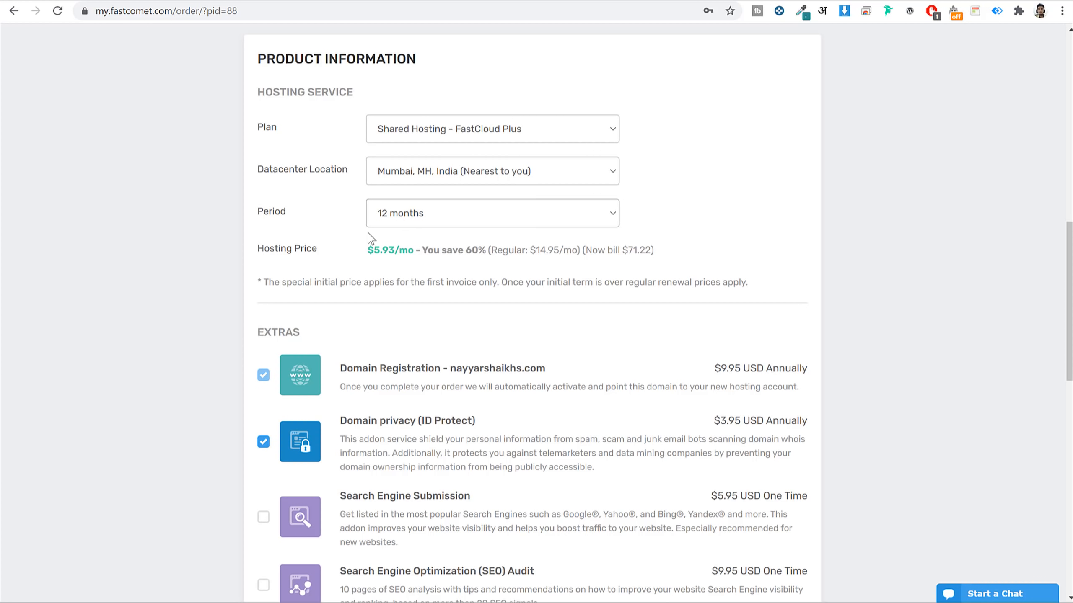
scroll(889, 325, down, 5)
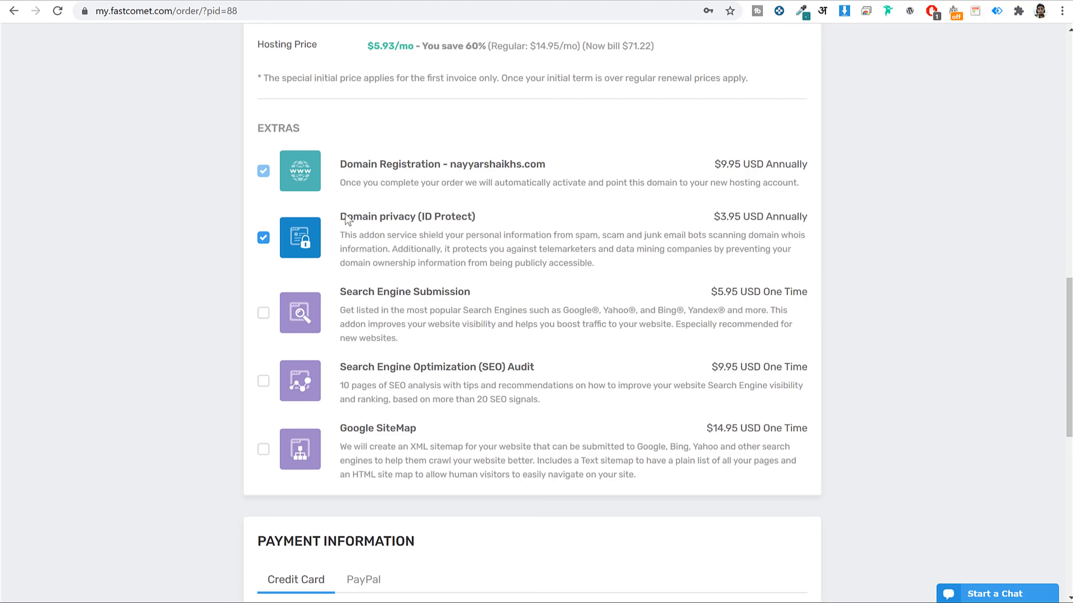
drag(338, 216, 491, 220)
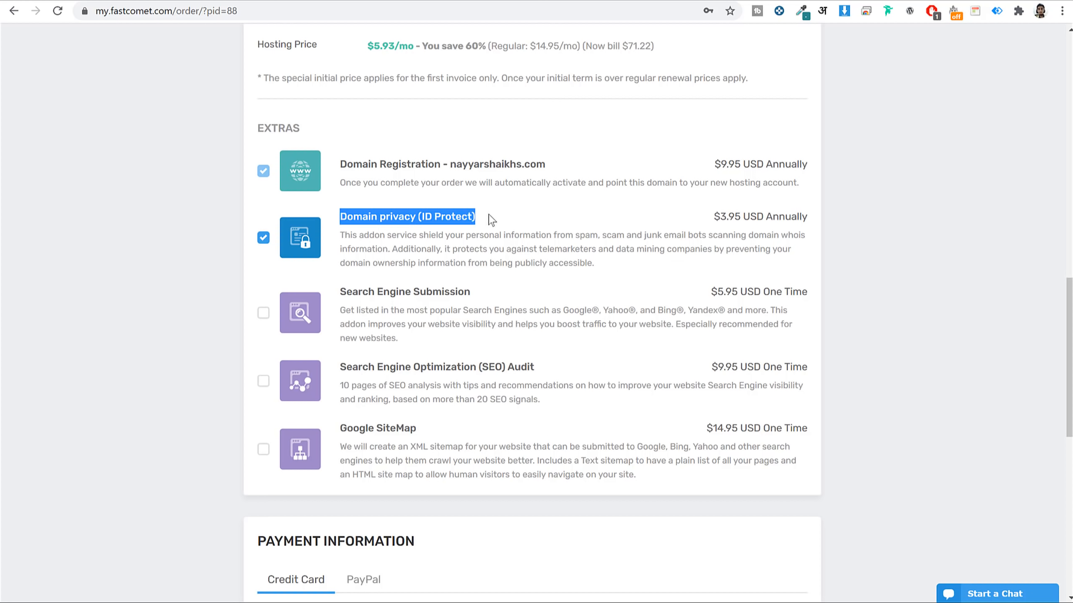
click(491, 219)
drag(750, 217, 701, 217)
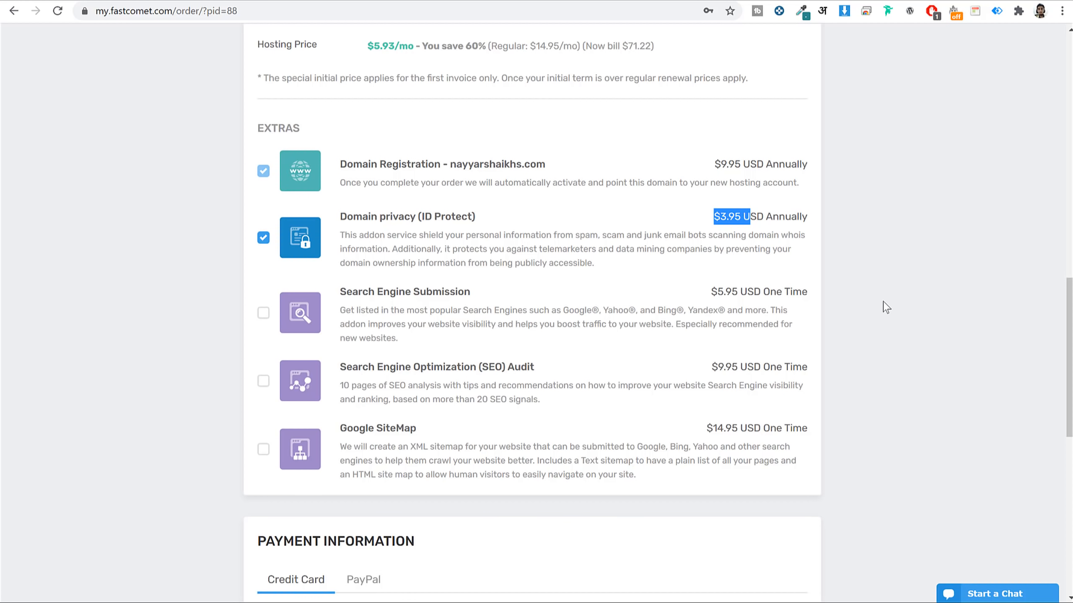
Keep Credit Card payment, accept the terms and news offers, and submit the $85.12 order.
scroll(883, 304, down, 7)
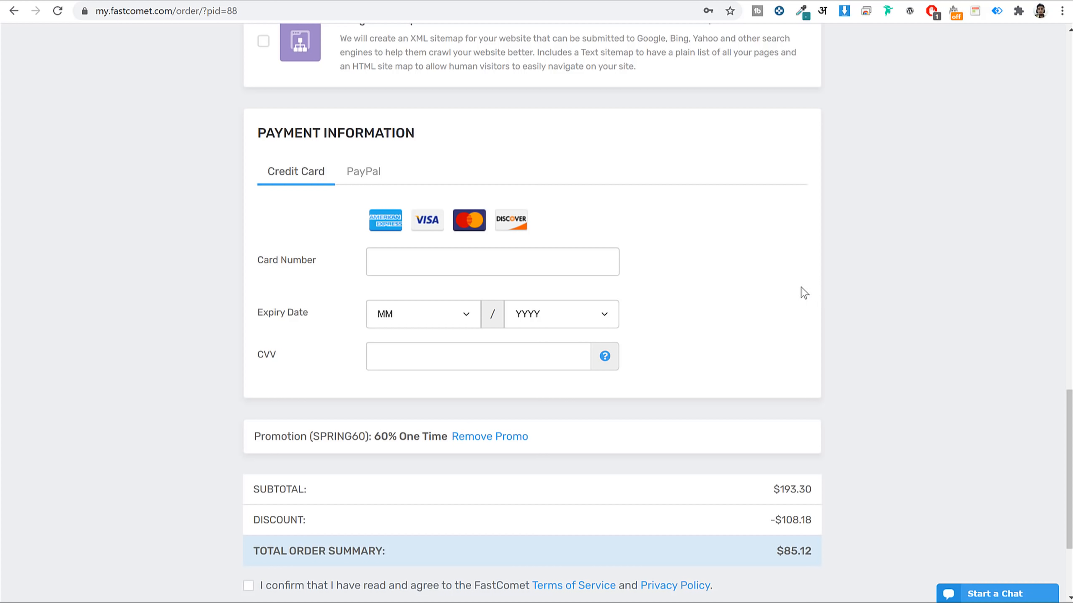
click(362, 171)
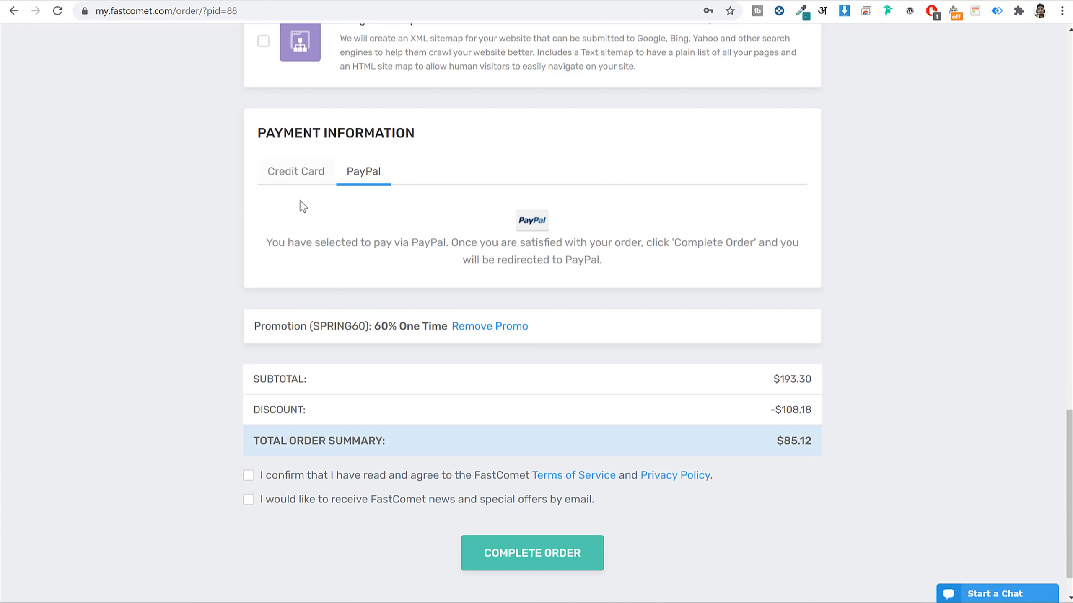
click(296, 172)
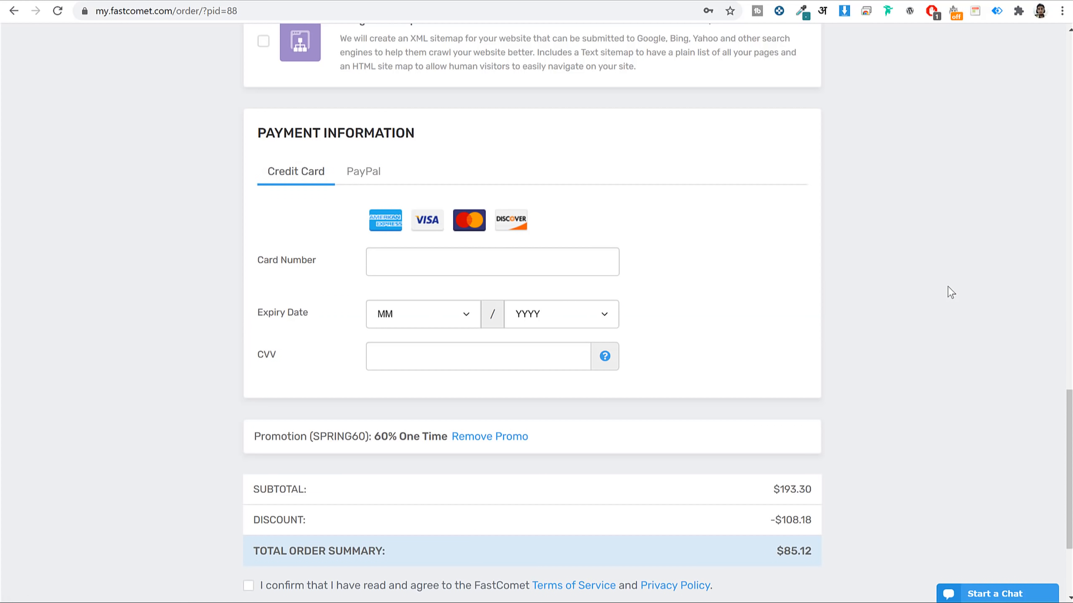
scroll(933, 242, down, 3)
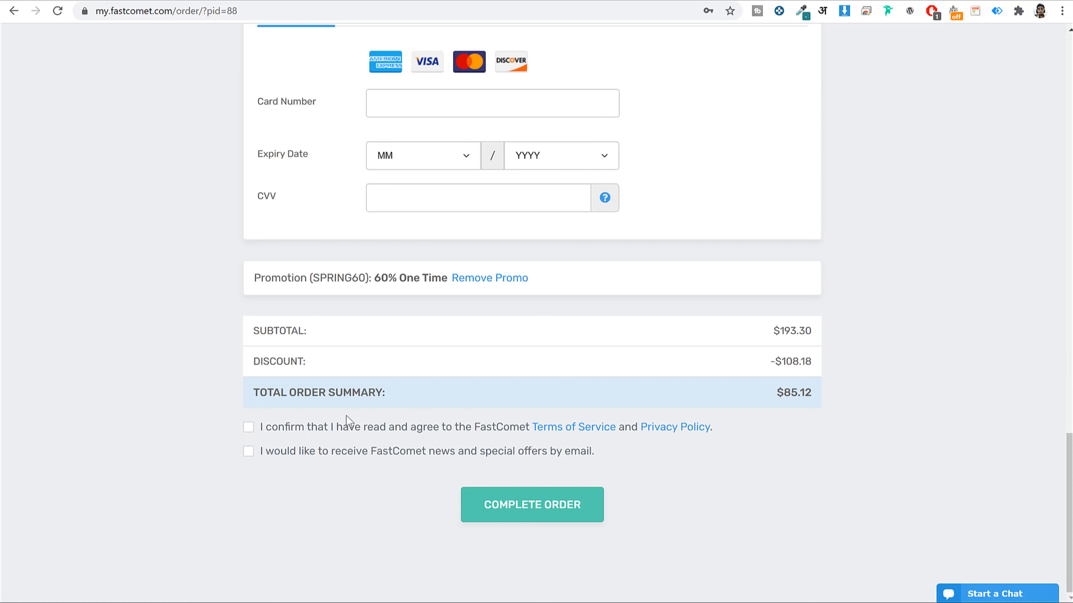
click(284, 430)
click(272, 453)
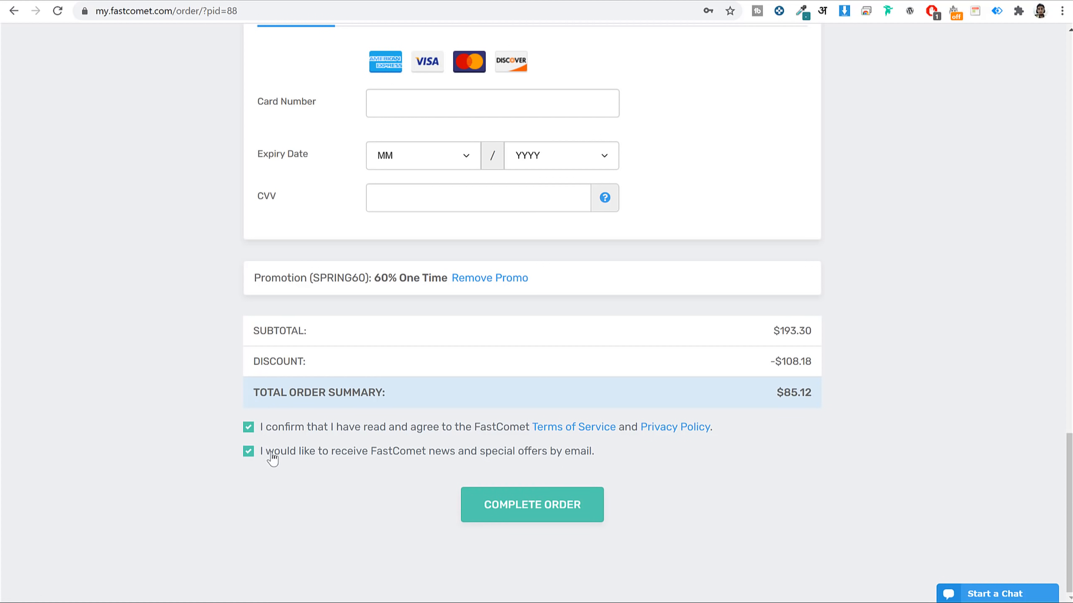
click(529, 504)
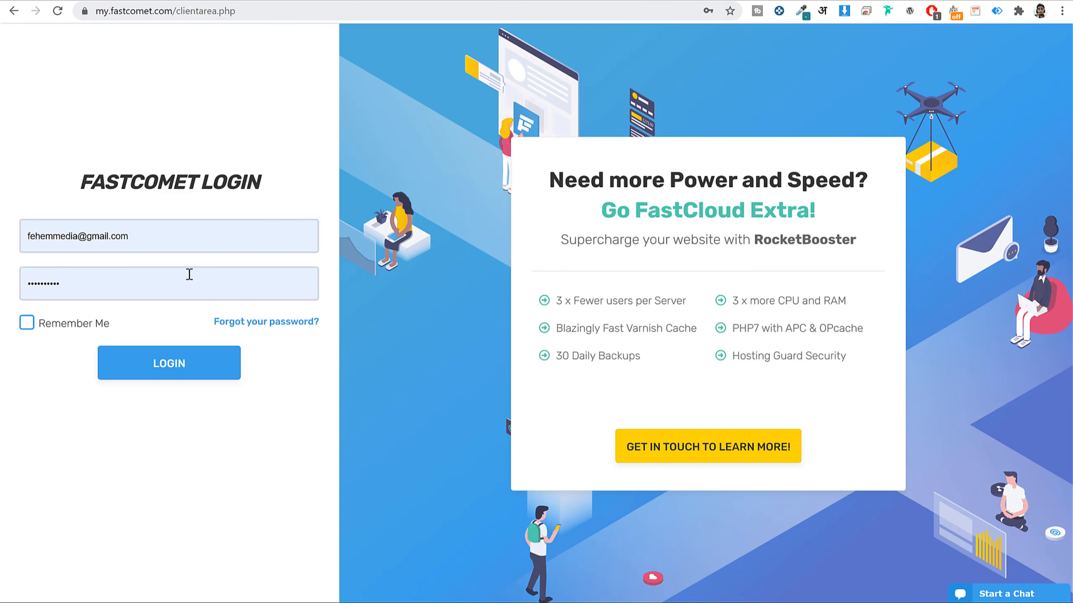
Log in to the FastComet client area with the pre-filled credentials.
click(195, 228)
click(309, 160)
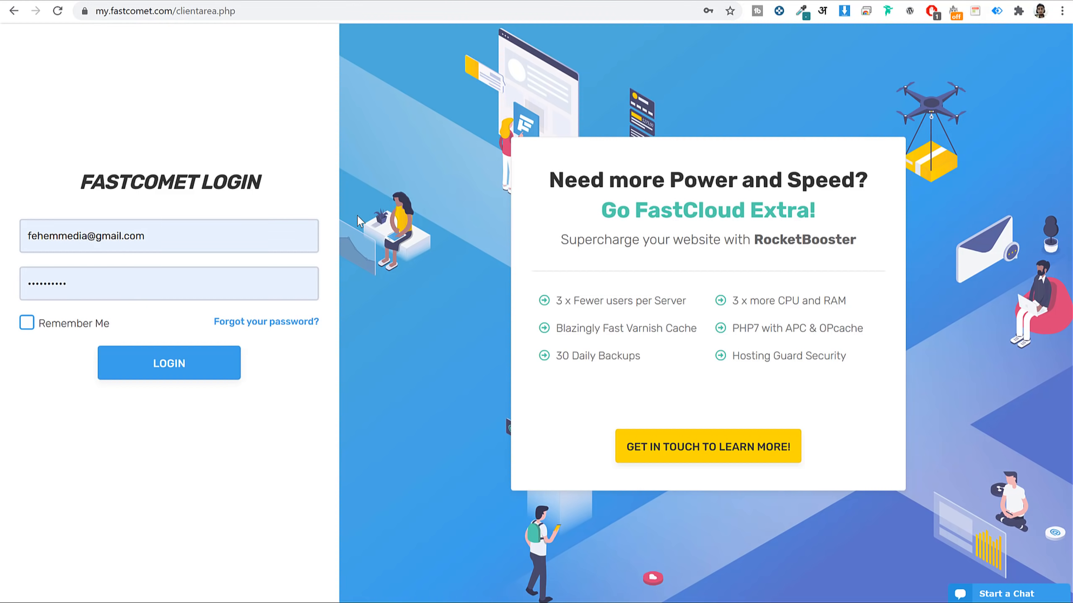
click(203, 366)
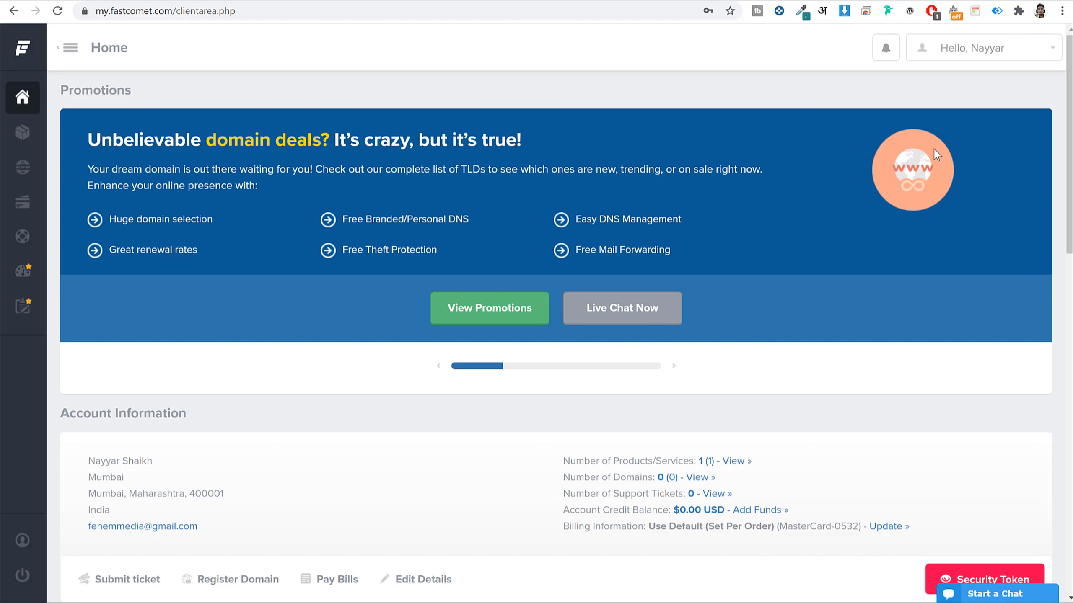
Open a Website Transfer support ticket form, then expand the sidebar and return Home.
scroll(934, 150, down, 8)
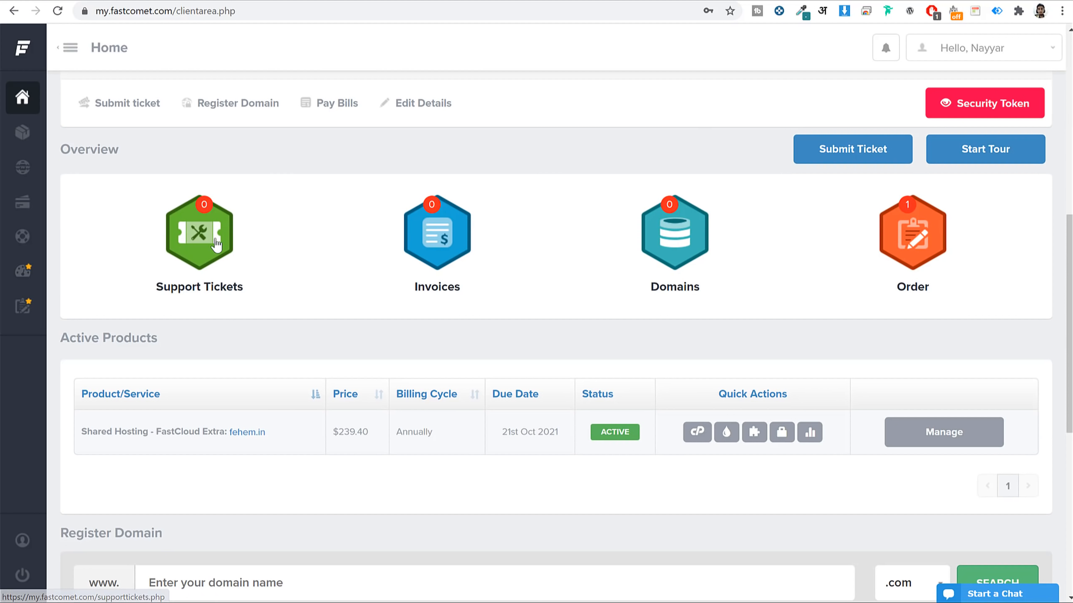
click(195, 242)
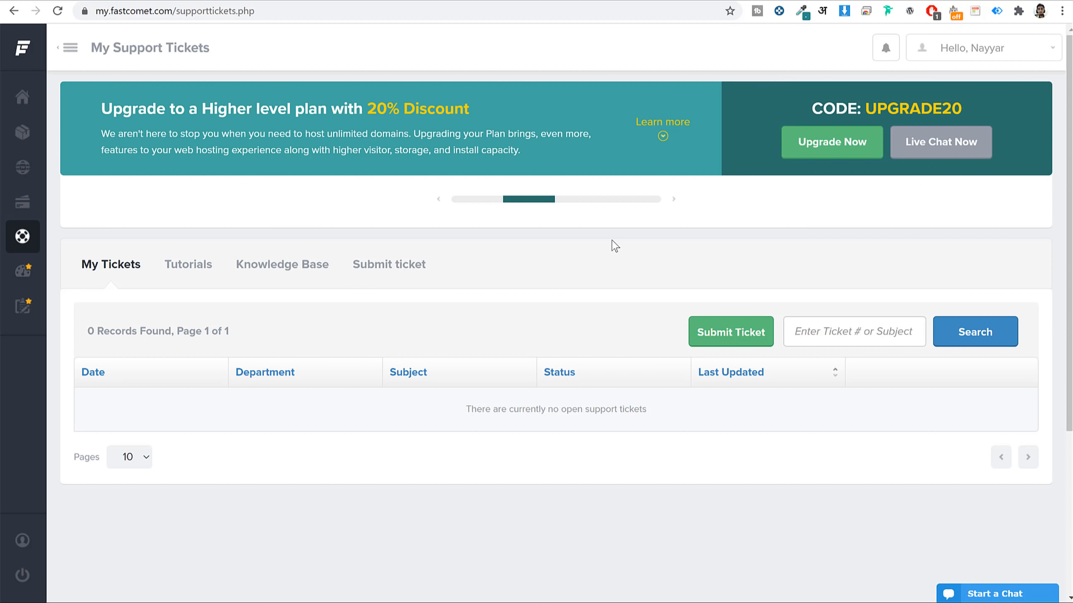
click(714, 338)
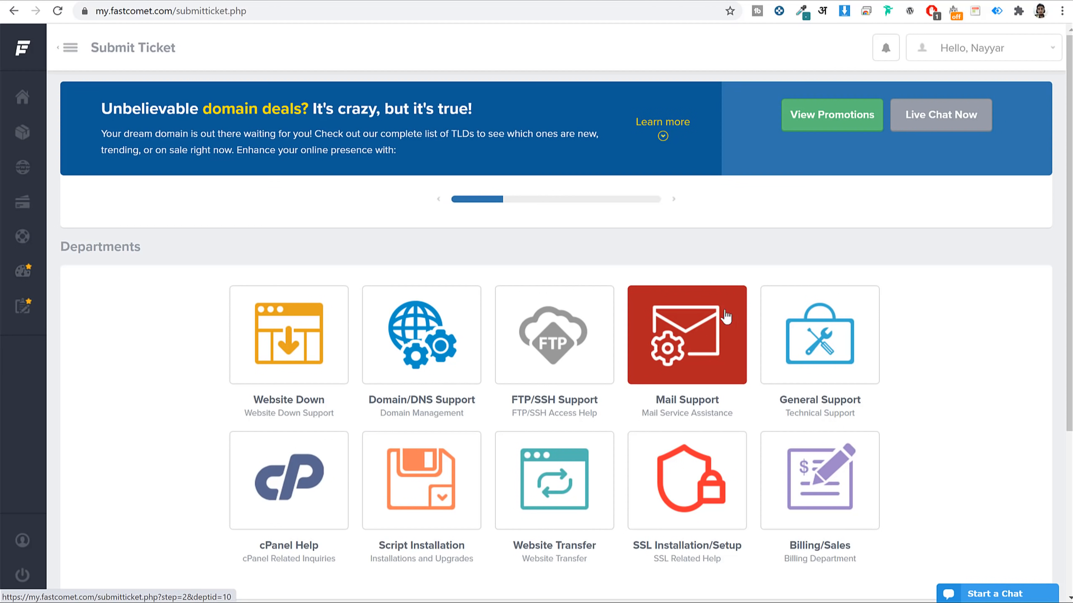
scroll(724, 316, down, 3)
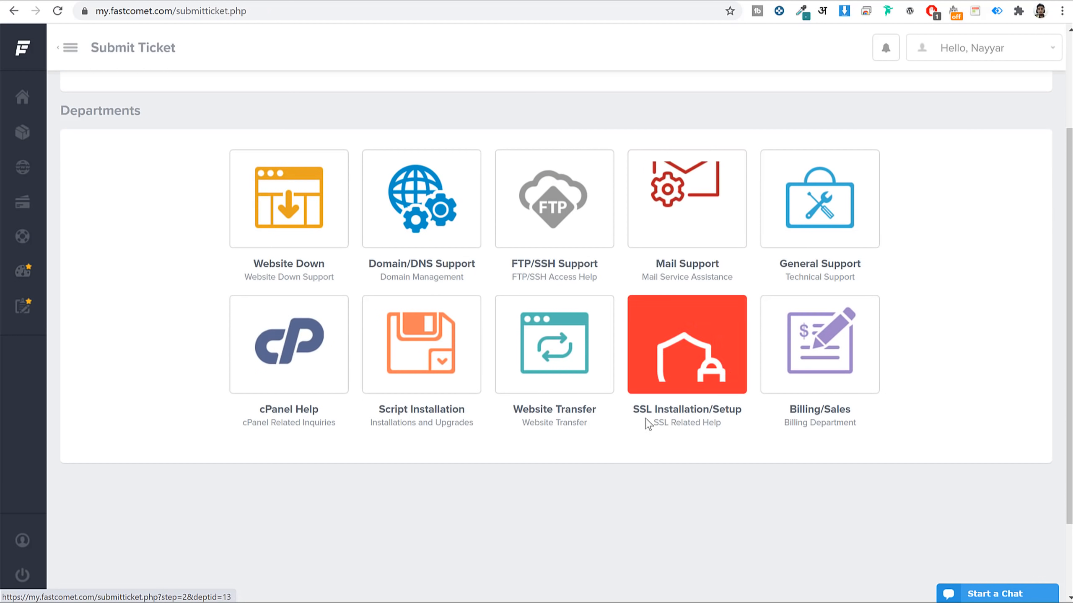
click(508, 337)
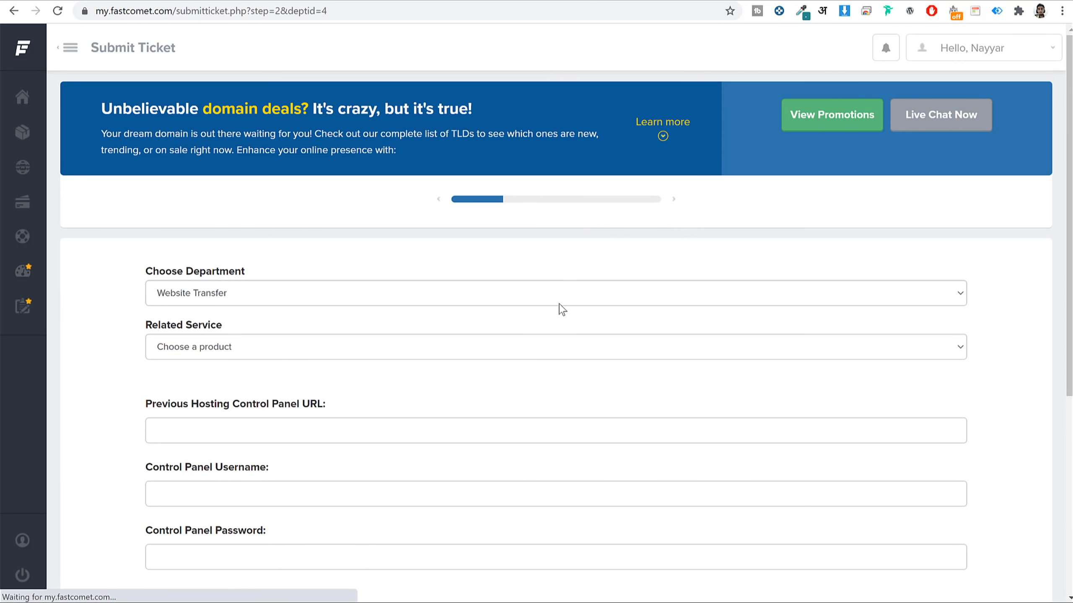
scroll(560, 308, down, 4)
scroll(560, 313, down, 3)
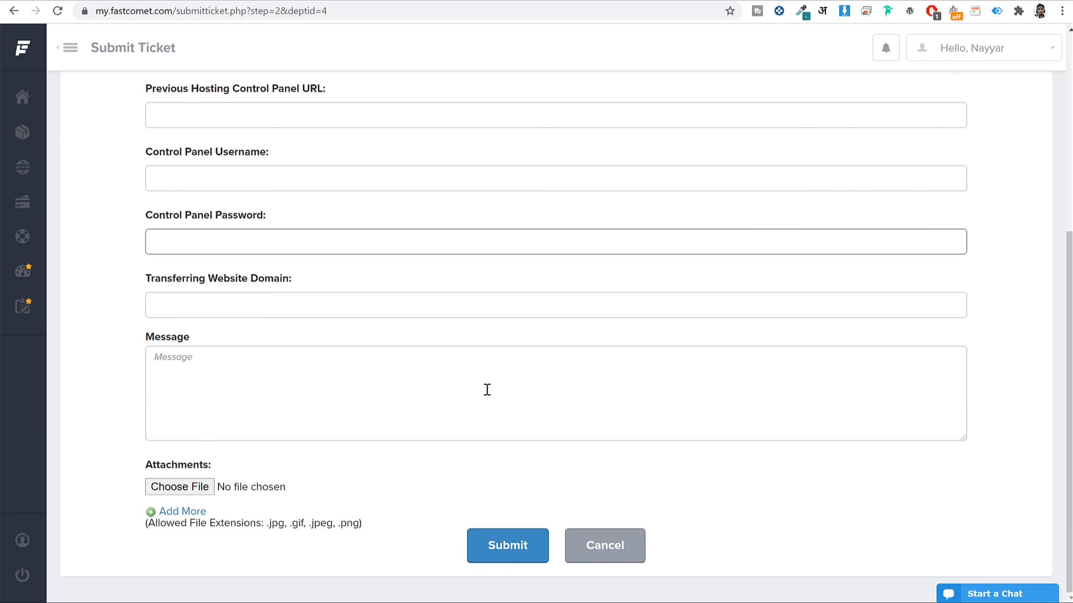
click(67, 45)
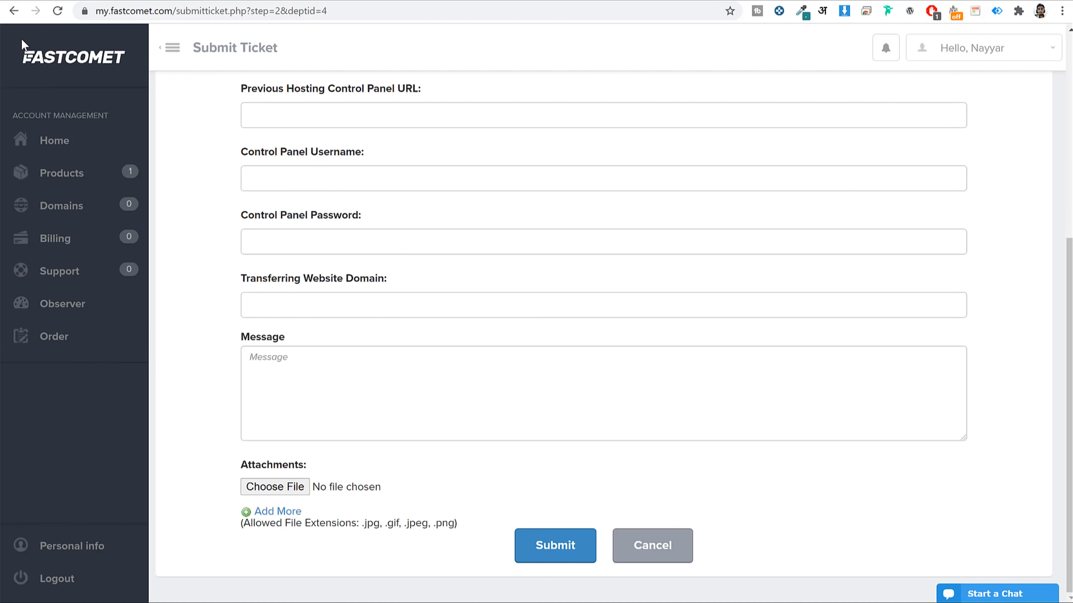
click(80, 60)
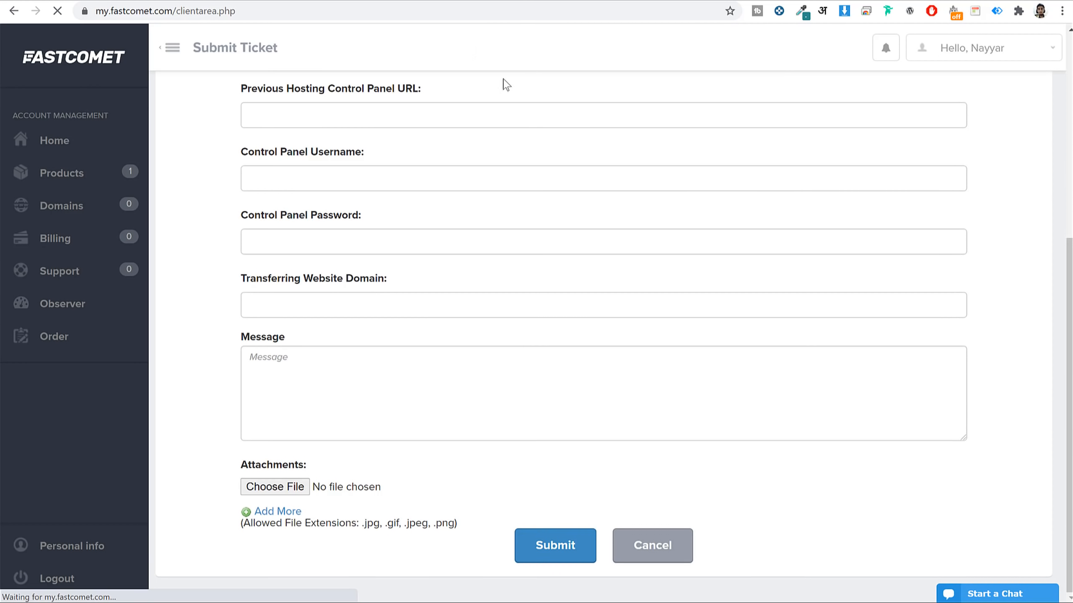
Open cPanel for the fehem.in hosting and confirm the saved master password.
scroll(803, 207, down, 10)
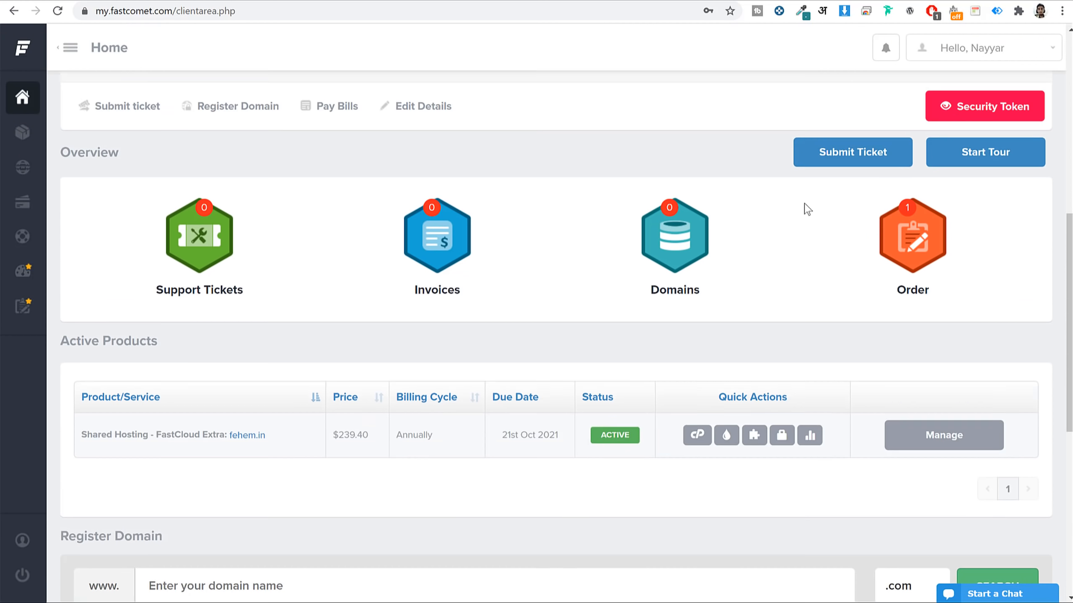
scroll(737, 158, down, 3)
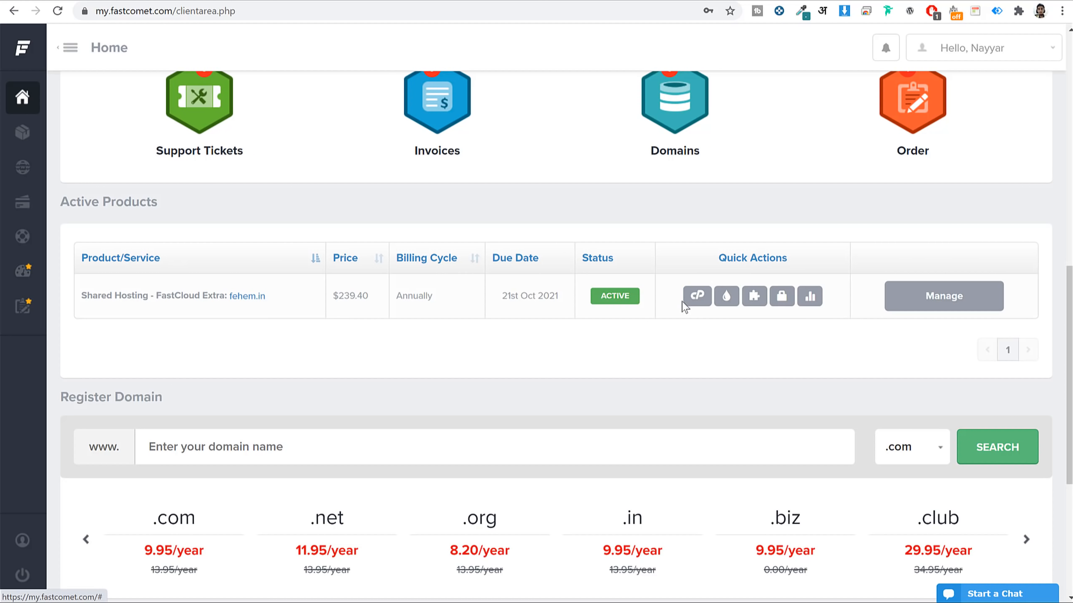
click(695, 299)
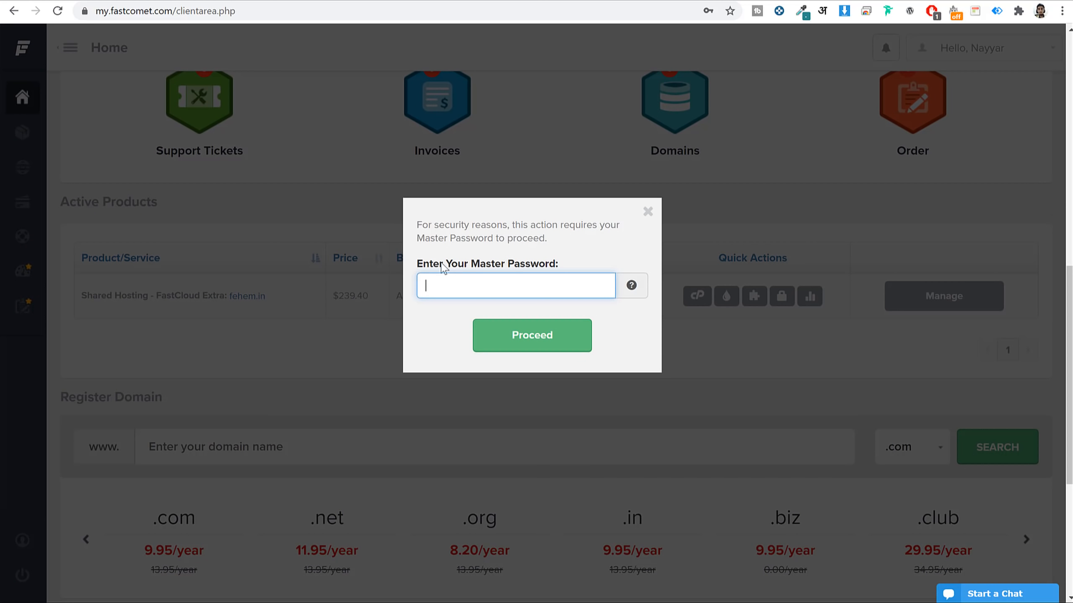
click(502, 280)
click(474, 324)
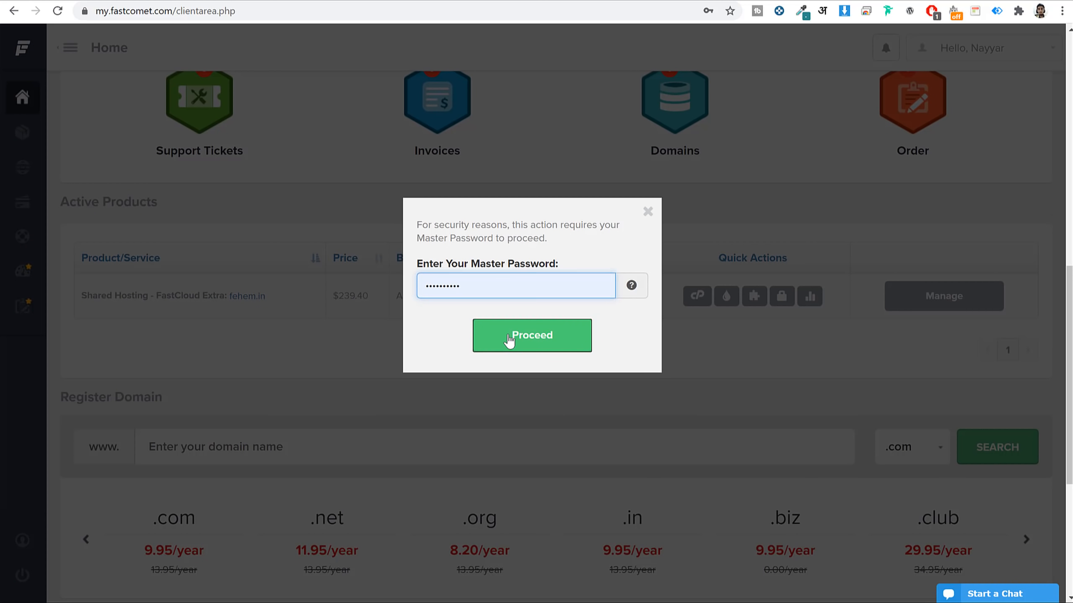
click(521, 335)
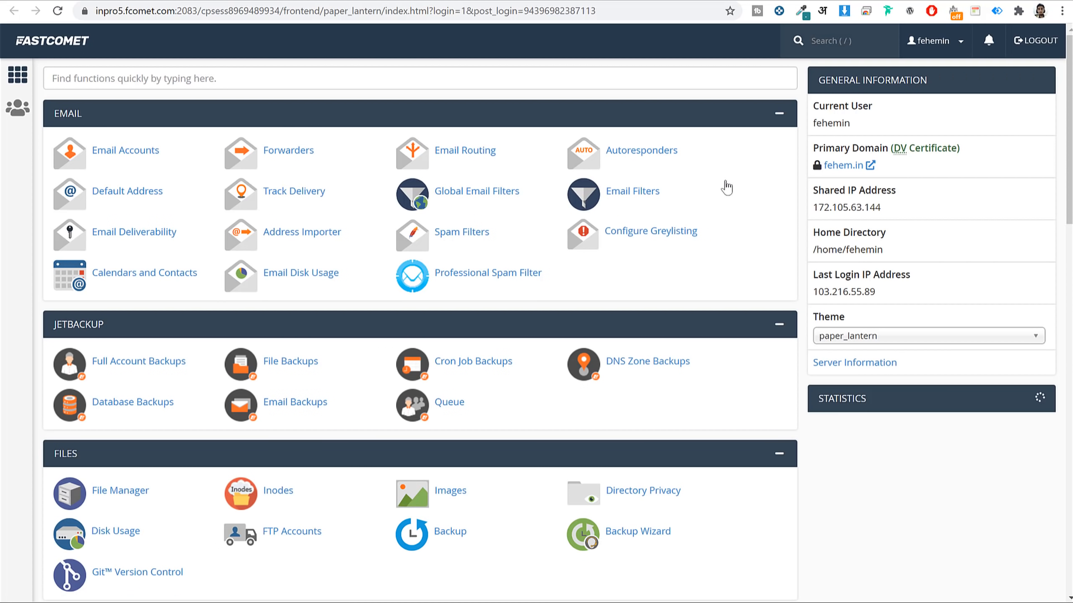
Search cPanel's functions for 'let' to show only Lets Encrypt™ SSL.
scroll(735, 244, down, 5)
scroll(735, 244, down, 12)
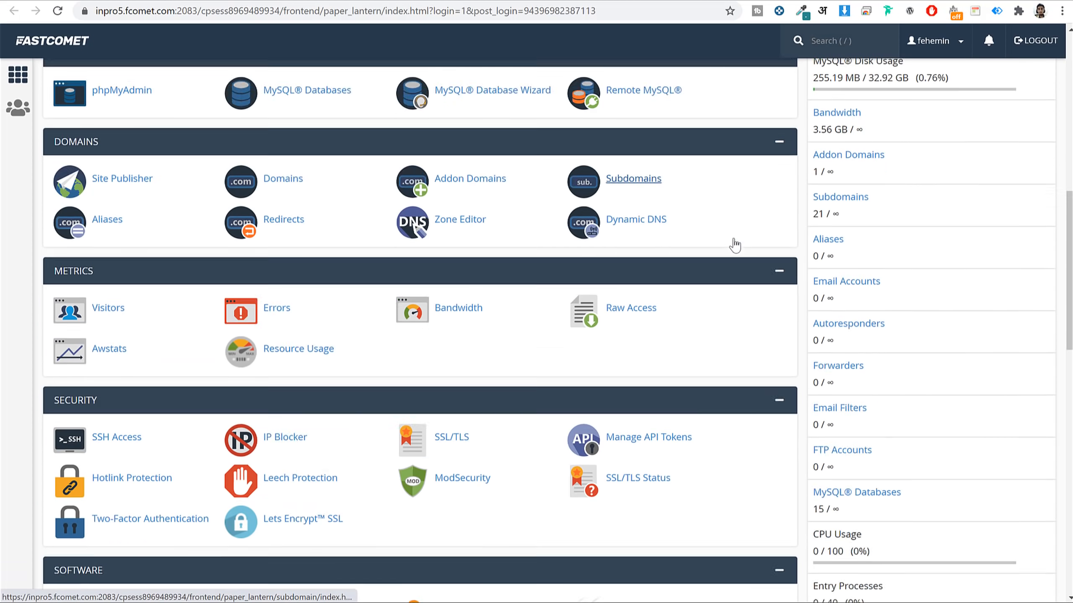
scroll(736, 245, up, 17)
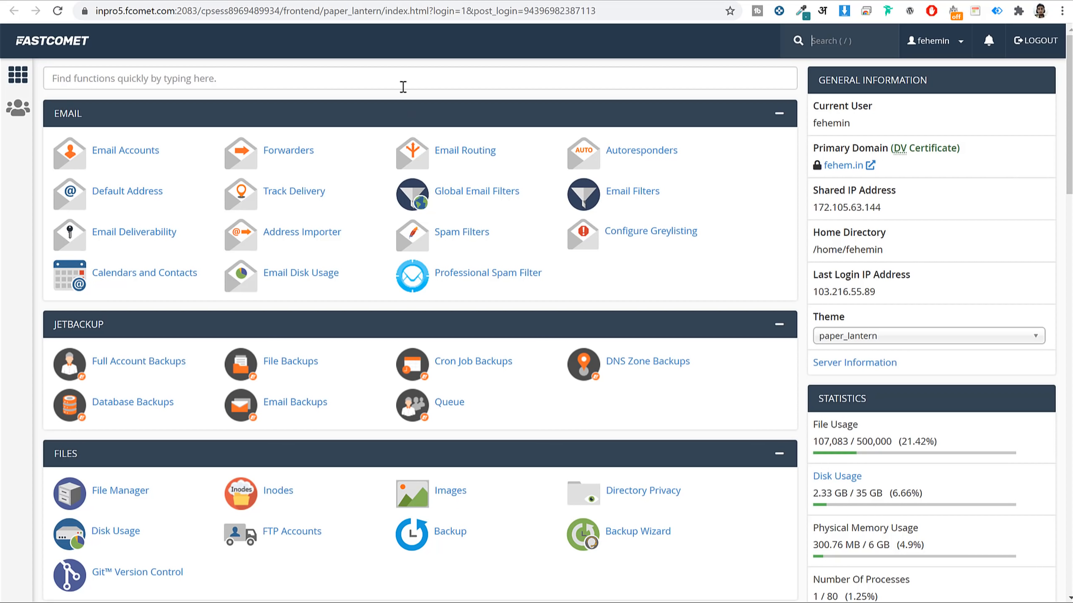
click(402, 86)
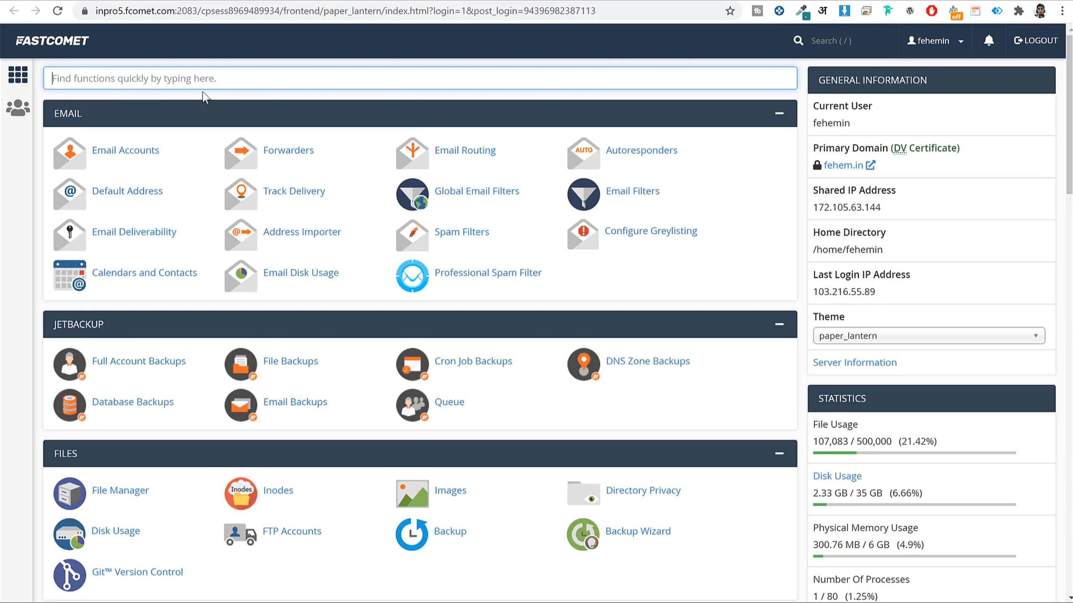
text(lets)
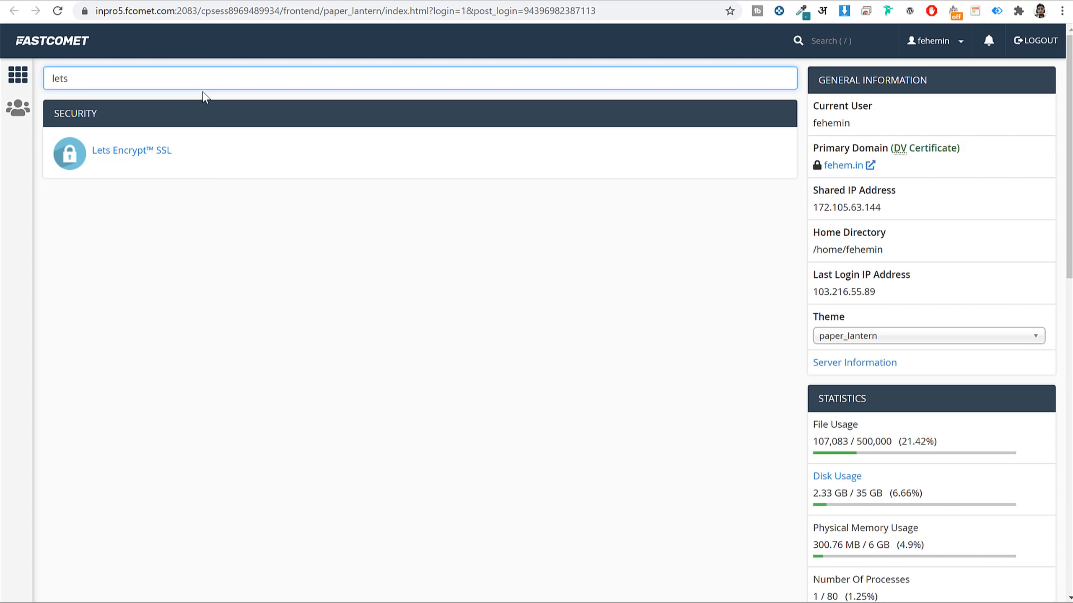
double_click(82, 77)
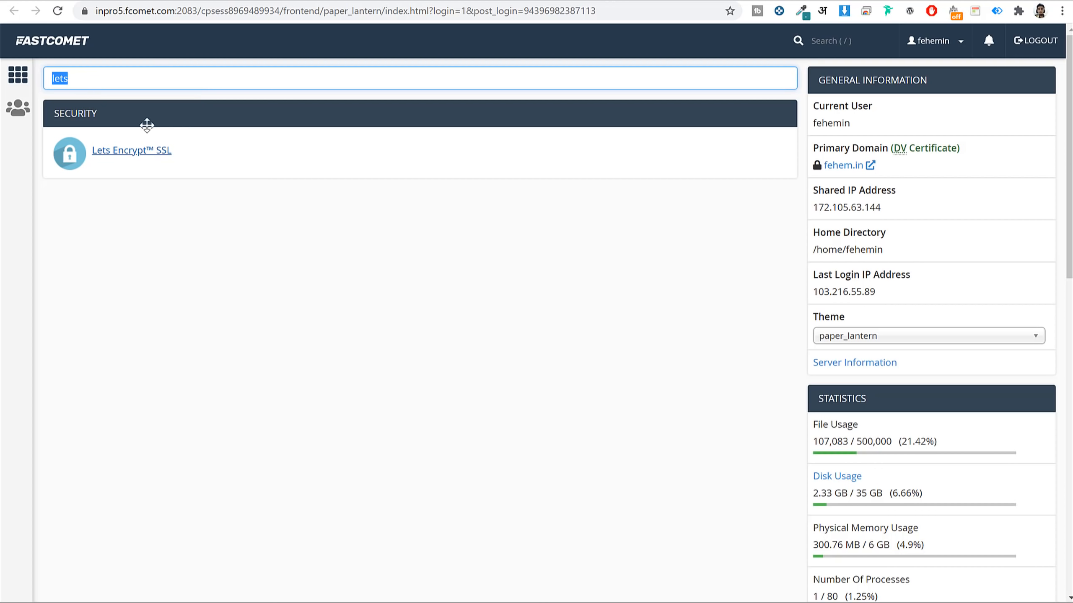
Issue a Let's Encrypt certificate for fehem.in and return to the cPanel home page.
click(153, 150)
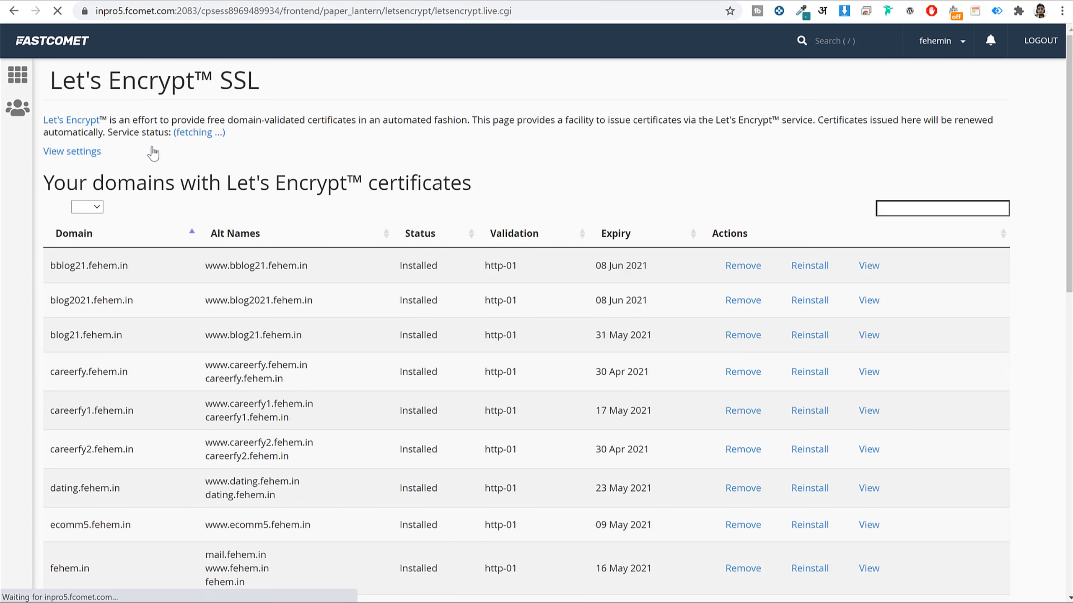
scroll(1017, 262, down, 10)
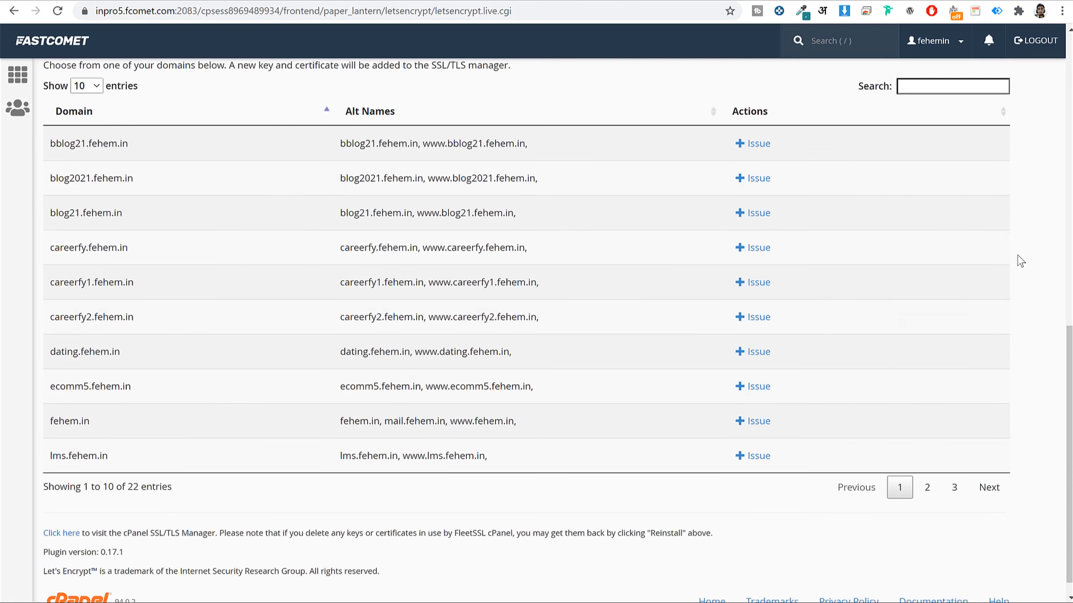
scroll(1020, 261, down, 1)
drag(94, 405, 48, 402)
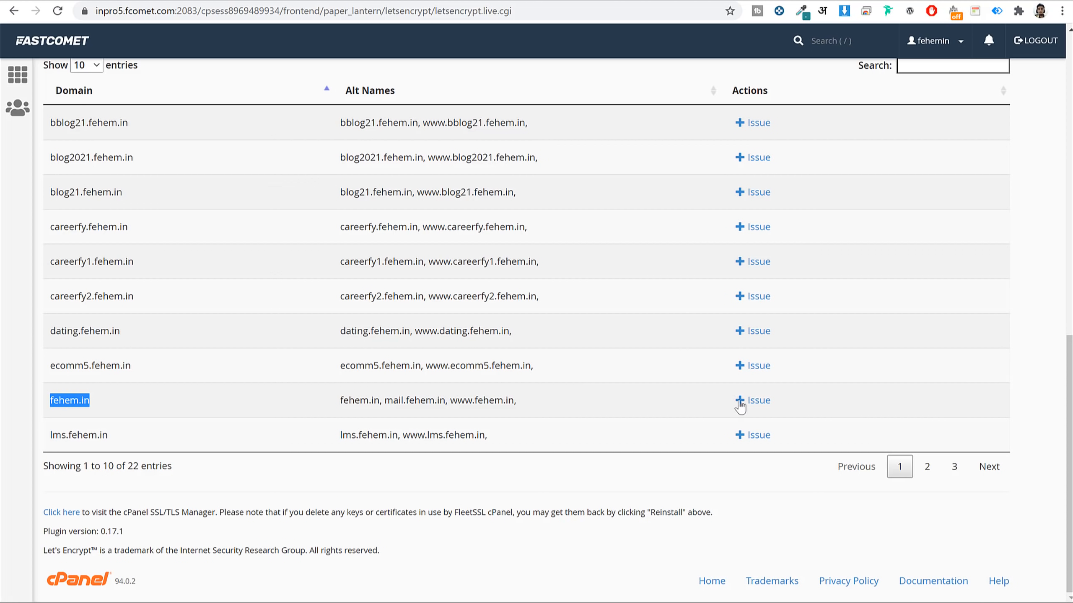
click(767, 404)
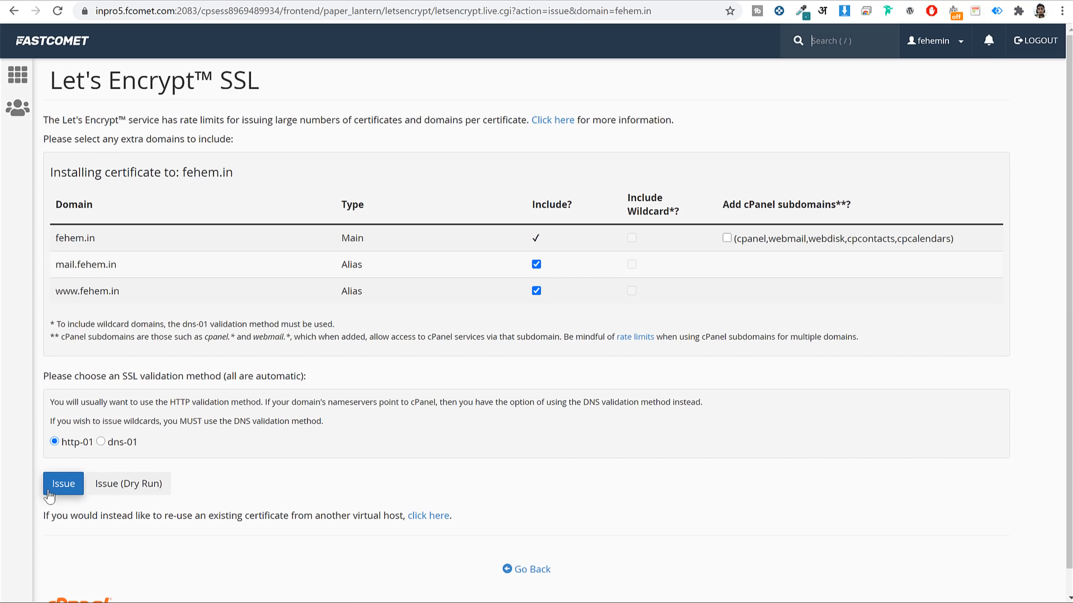
click(45, 40)
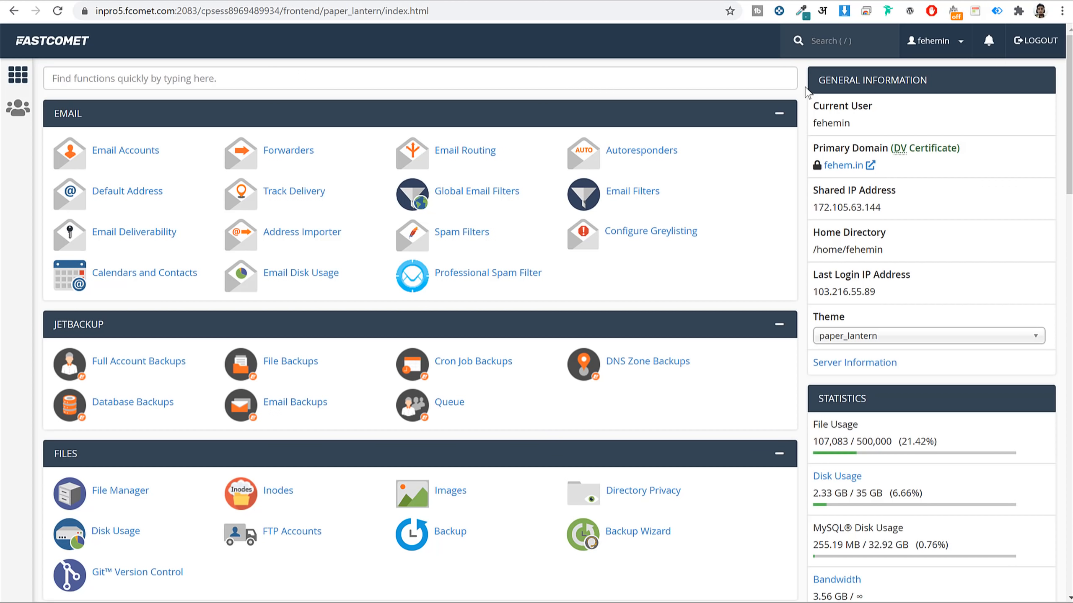
Find Softaculous with 'sof' and open its WordPress installer page.
click(695, 80)
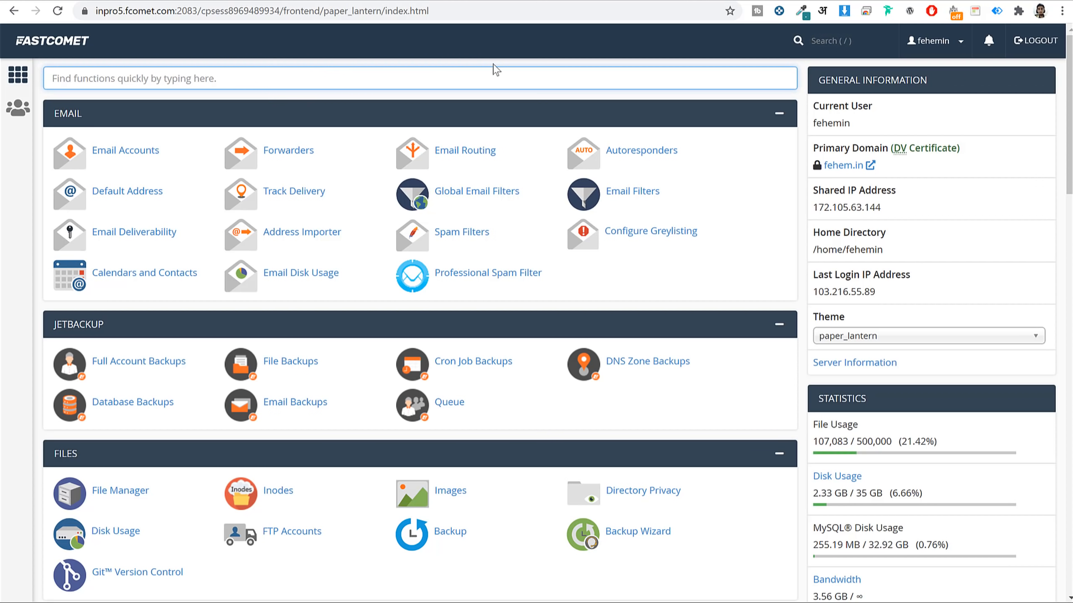
text(sof)
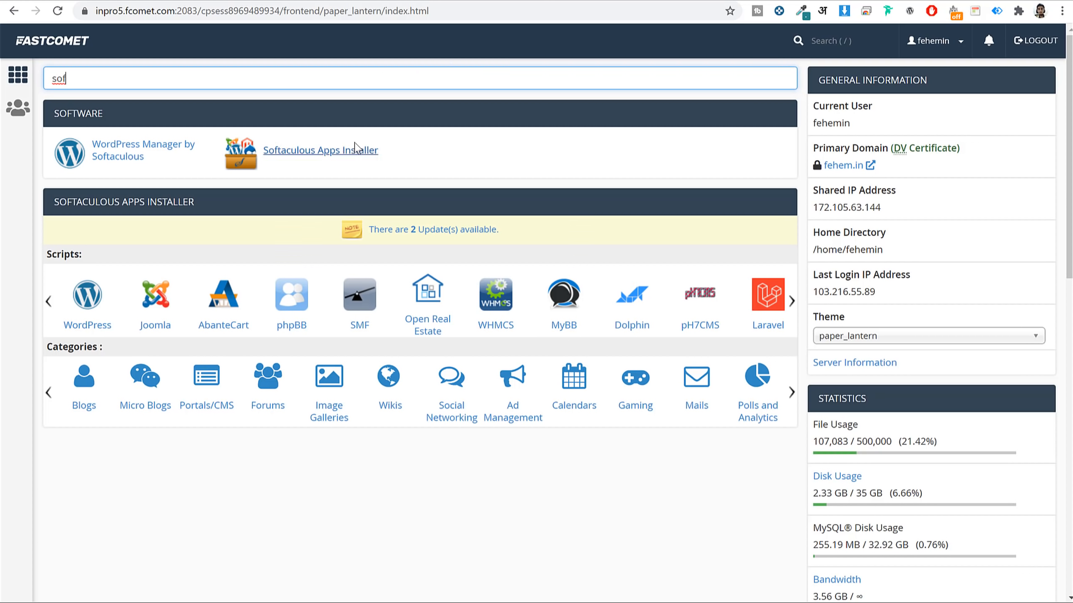
click(326, 150)
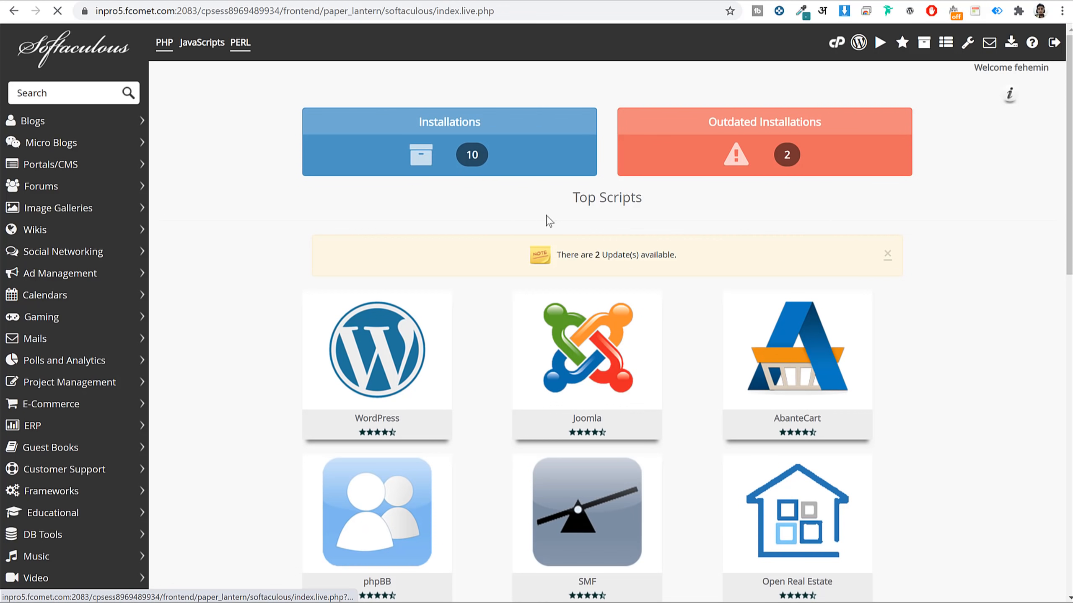
scroll(697, 265, down, 9)
scroll(950, 222, up, 6)
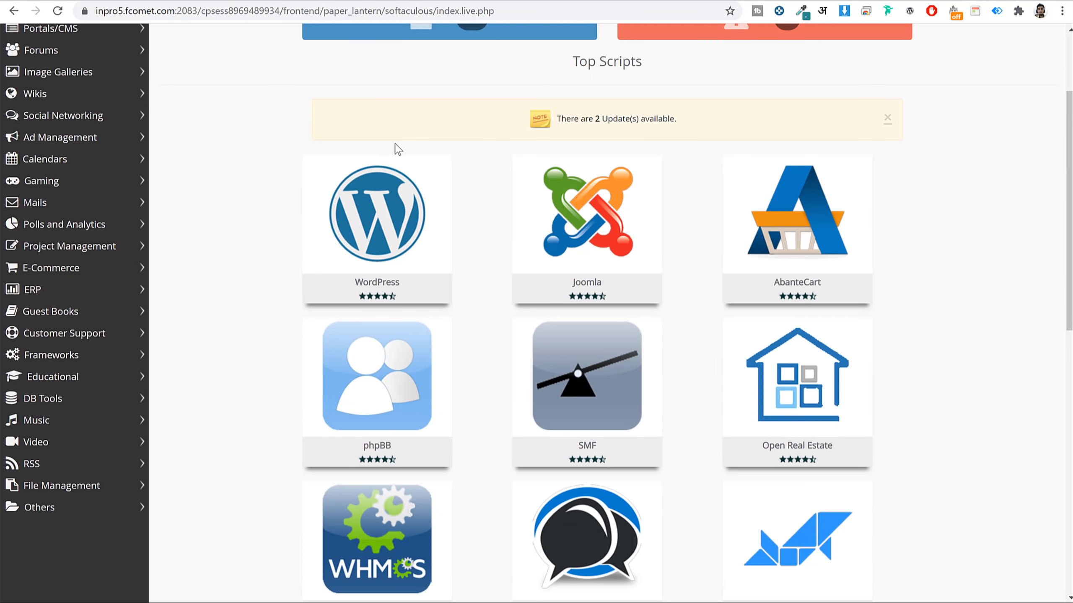
click(376, 203)
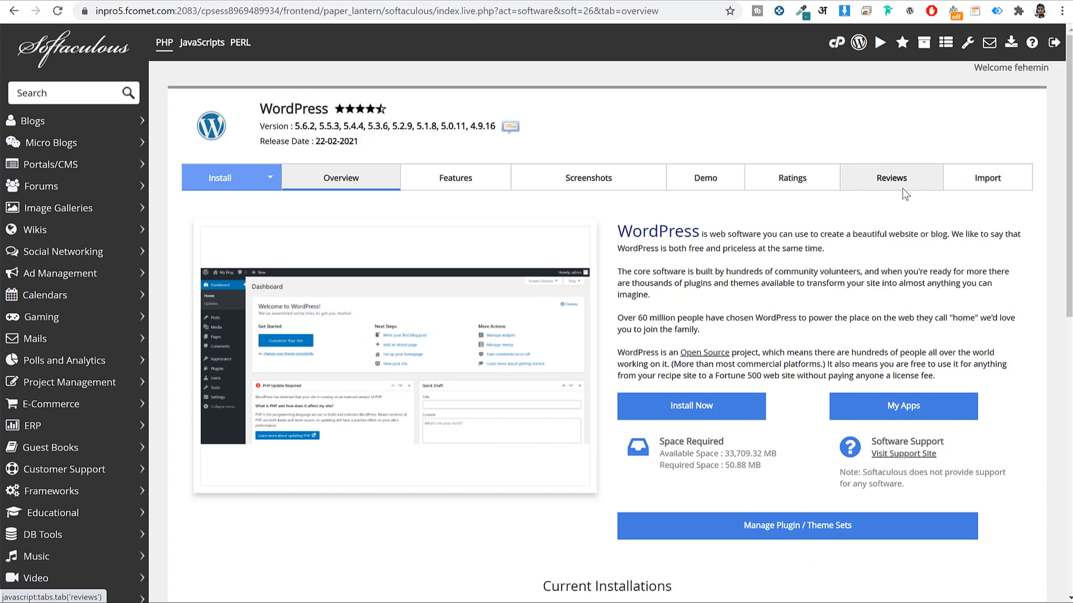
Start a new WordPress install in Softaculous, keeping version 5.6.2.
click(719, 400)
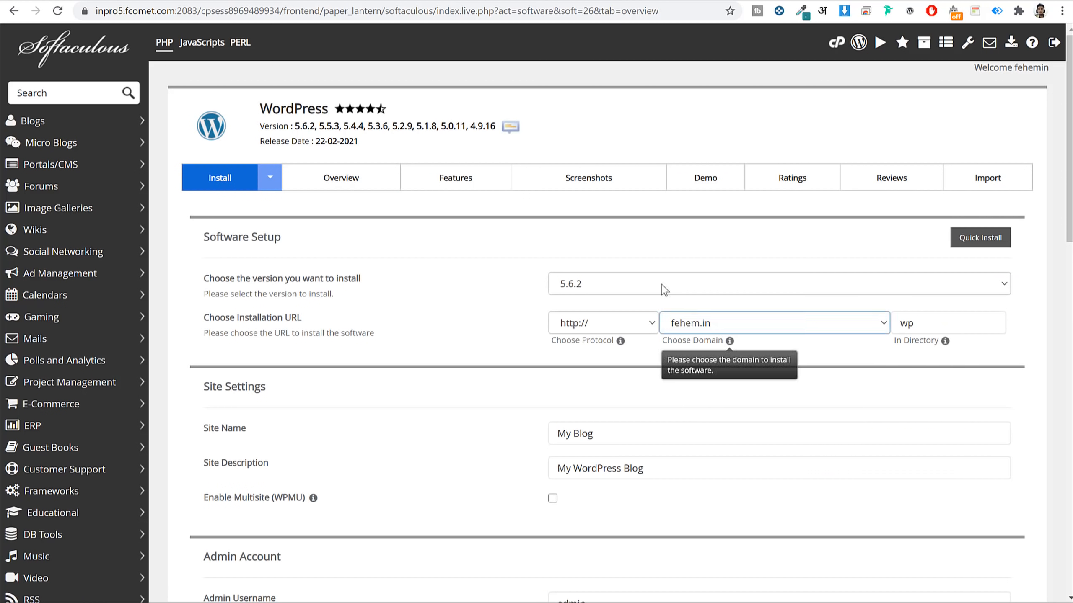
click(641, 288)
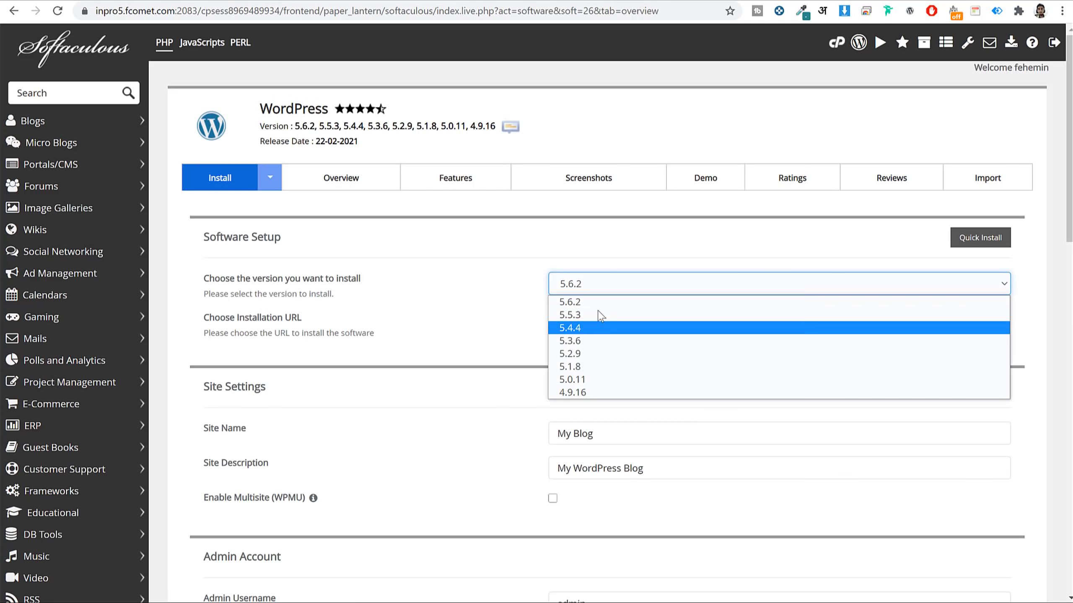
click(551, 301)
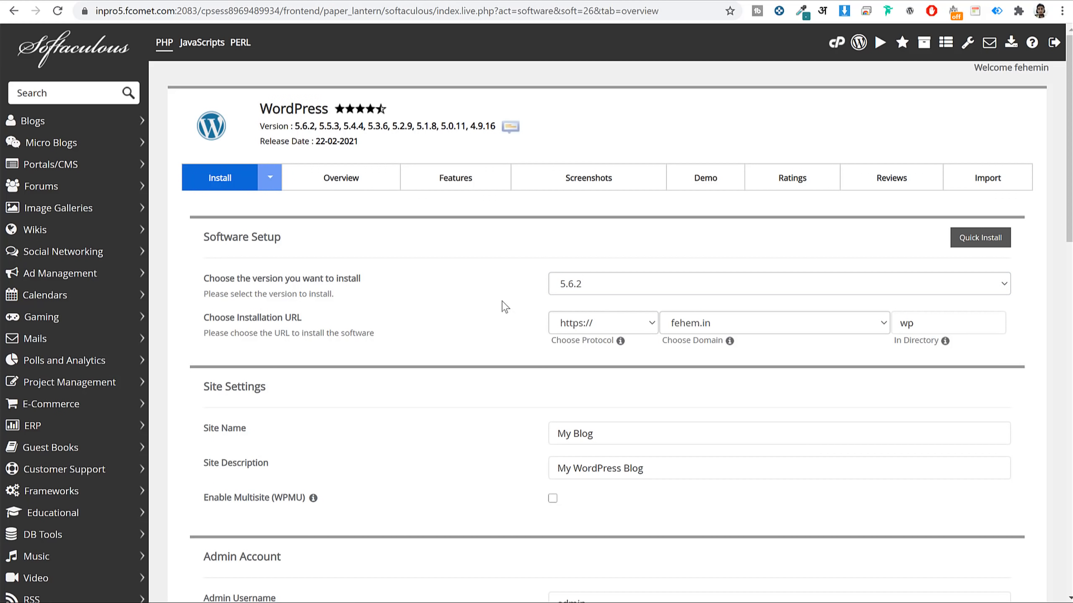
scroll(595, 343, down, 1)
scroll(598, 347, down, 1)
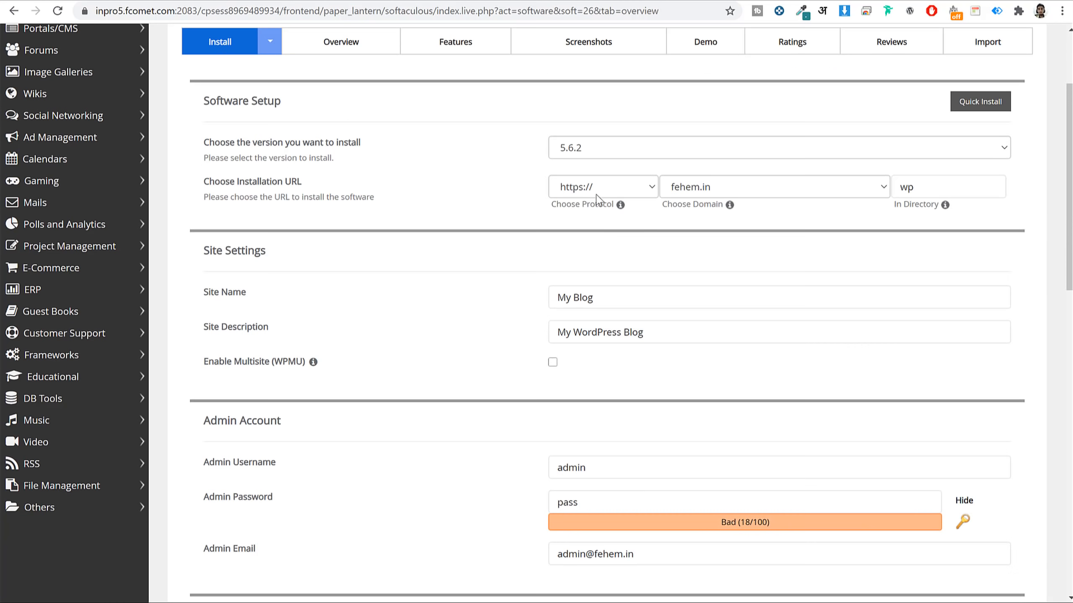
click(598, 194)
click(587, 234)
click(513, 229)
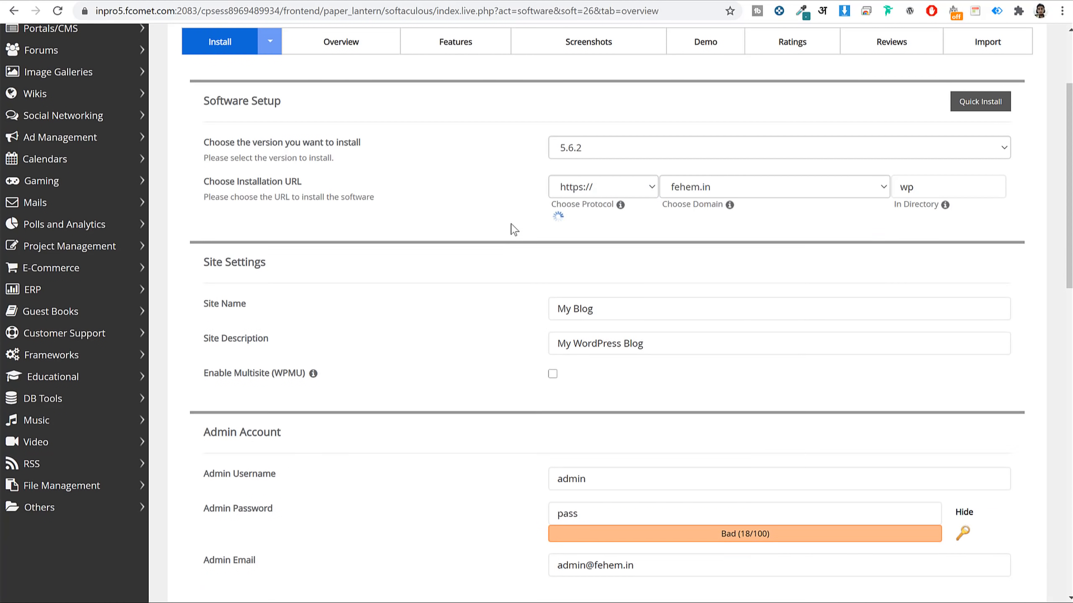
click(581, 194)
click(705, 195)
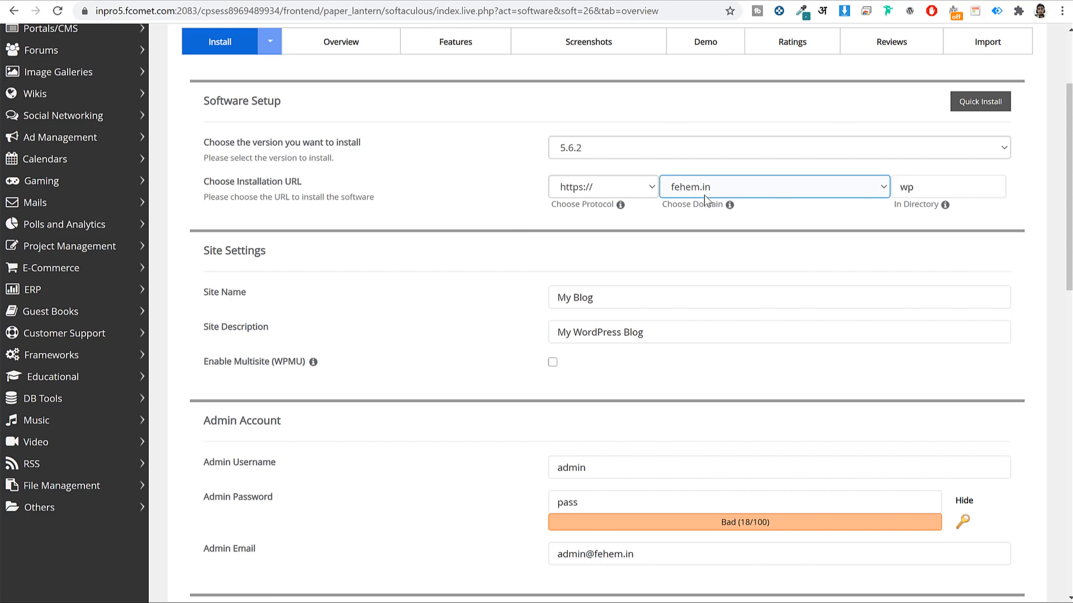
click(704, 196)
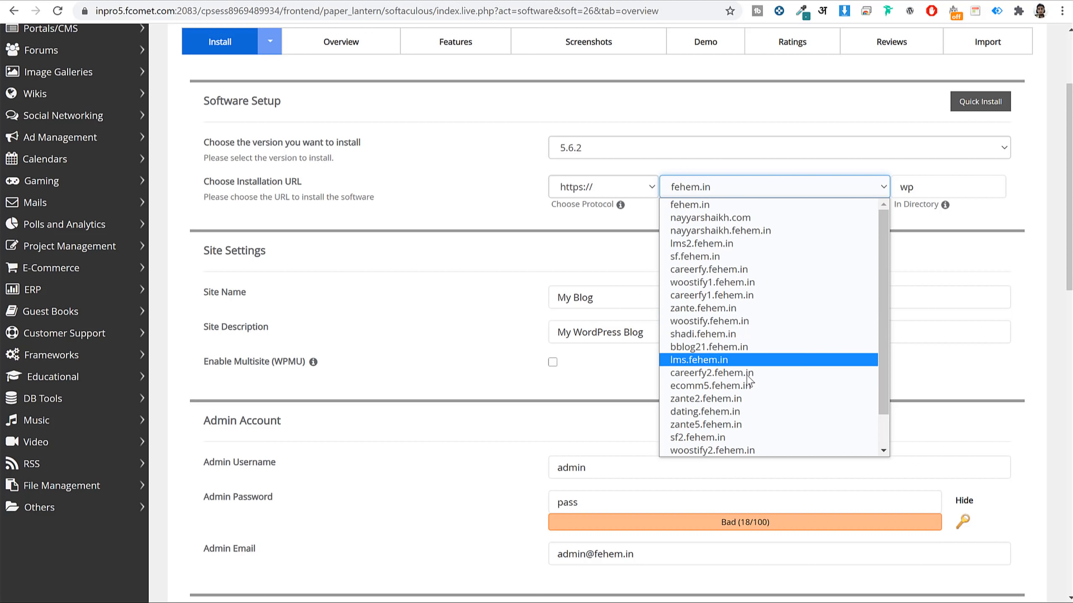
click(733, 347)
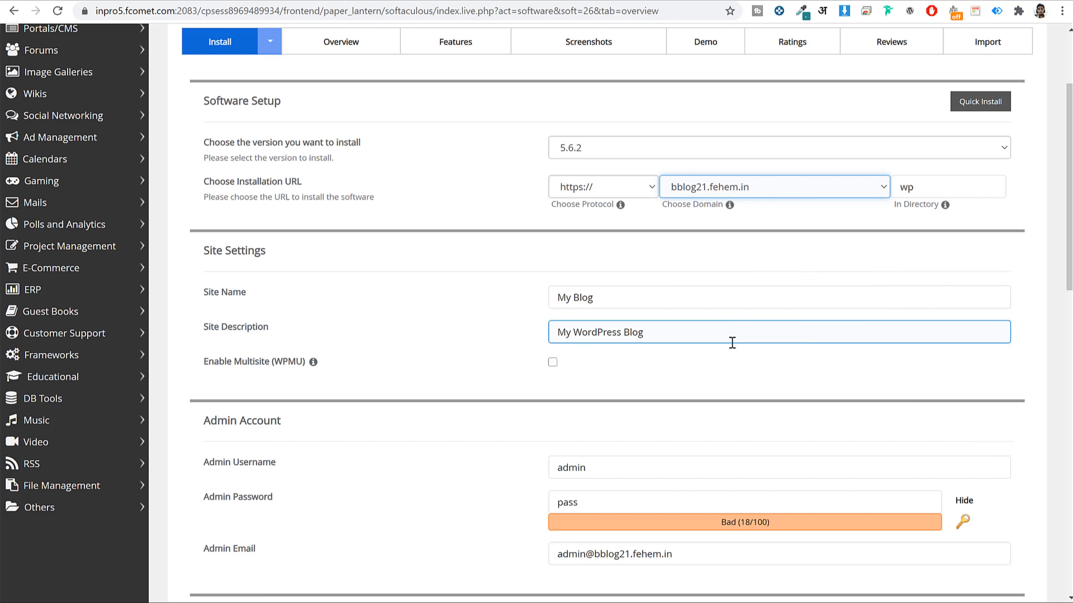
Clear the wp installation directory so WordPress installs at the domain root.
click(771, 296)
drag(895, 210, 936, 231)
click(932, 227)
double_click(929, 194)
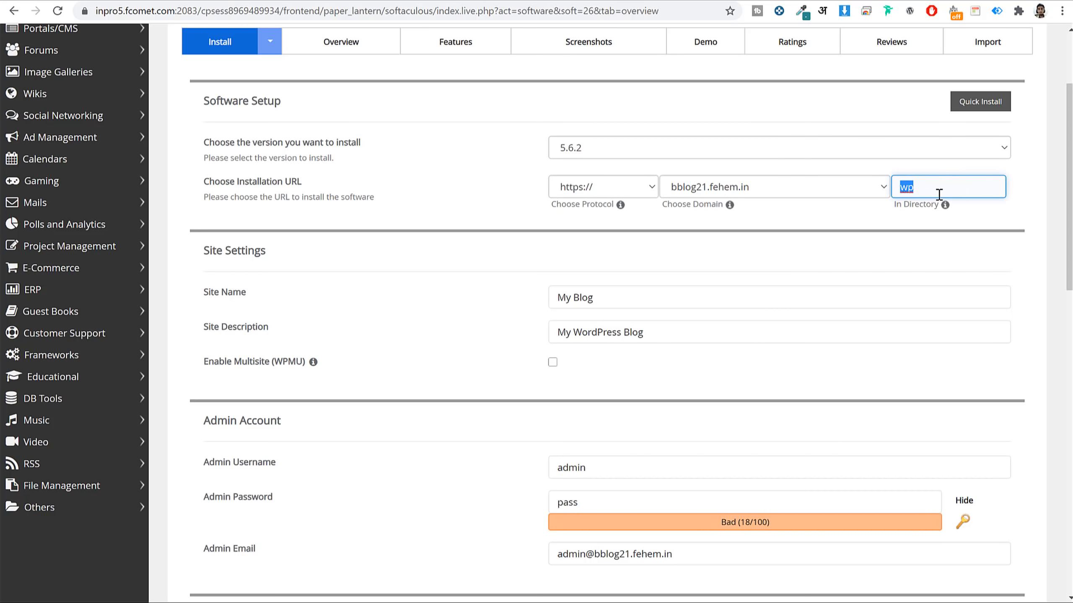
mouse_move(945, 207)
scroll(718, 249, down, 3)
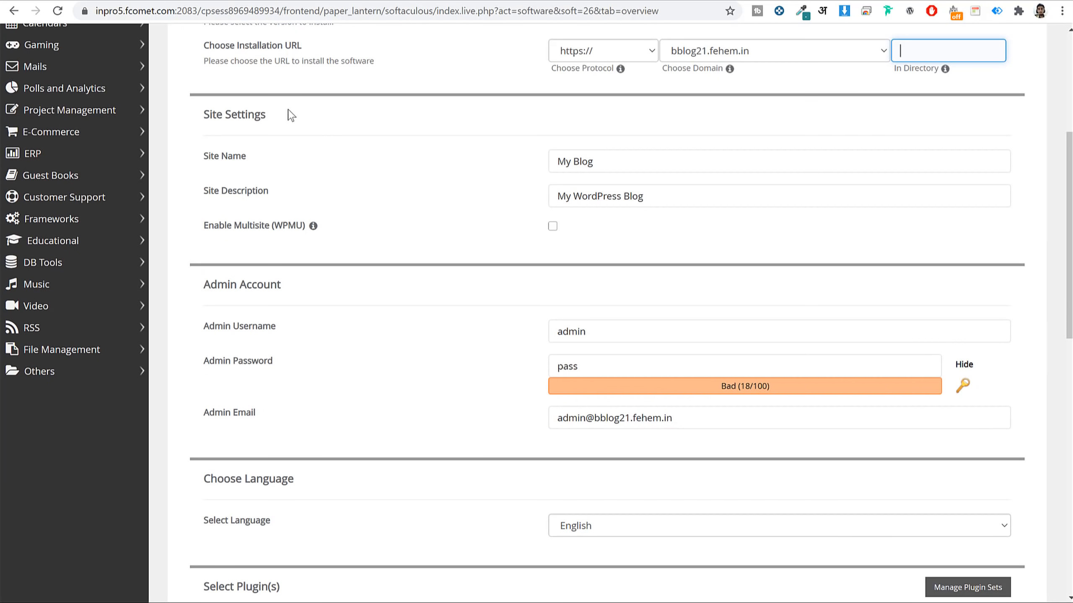
Replace the site name with 'Blog 2021' and the description with 'WordPress Blog'.
triple_click(173, 113)
triple_click(639, 153)
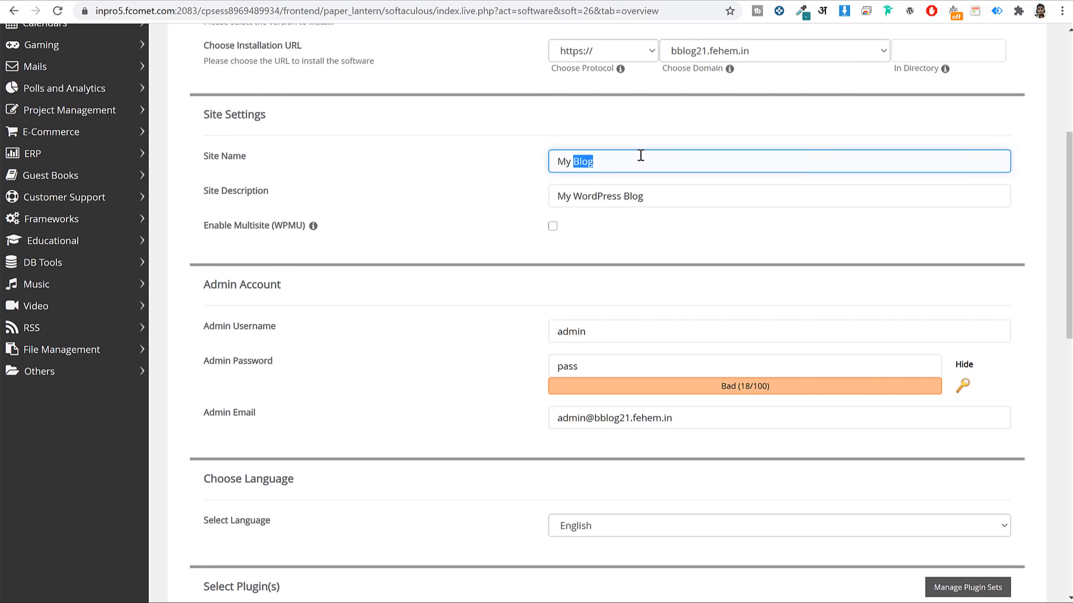
triple_click(668, 192)
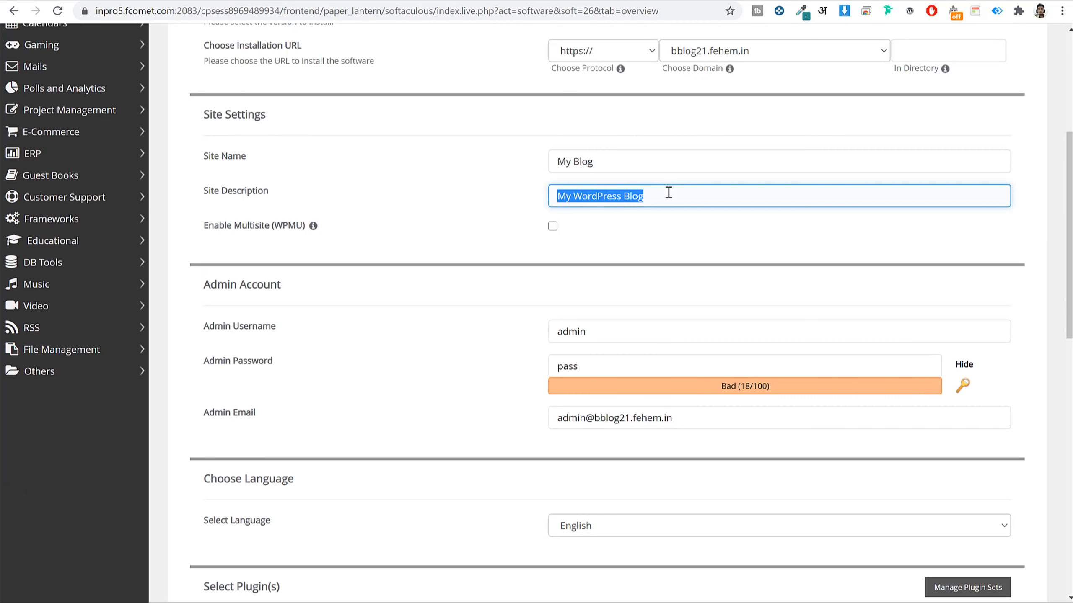
triple_click(632, 166)
text(Blo)
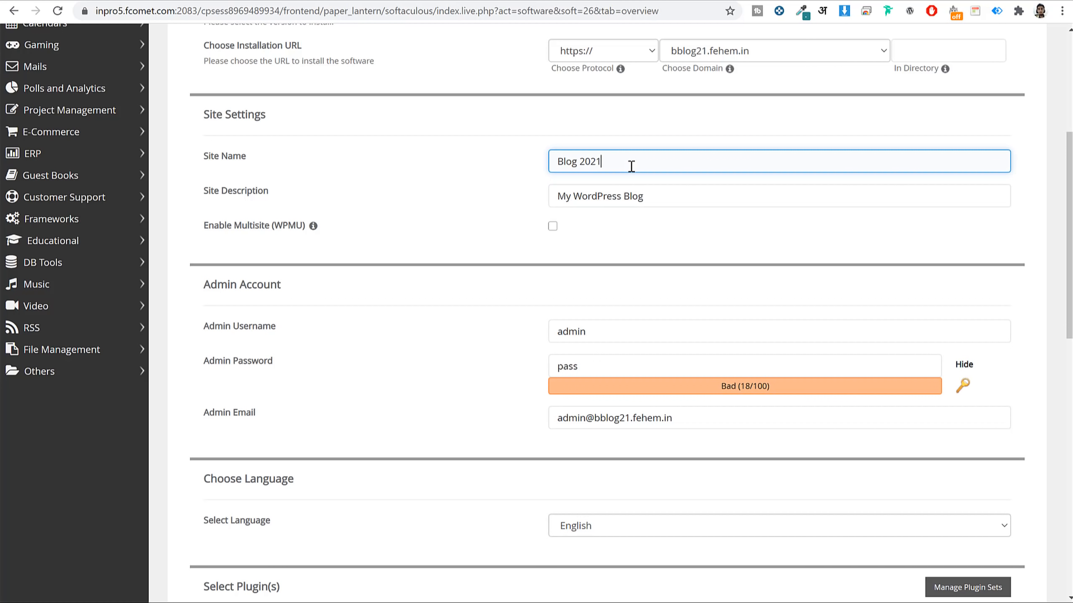
triple_click(659, 199)
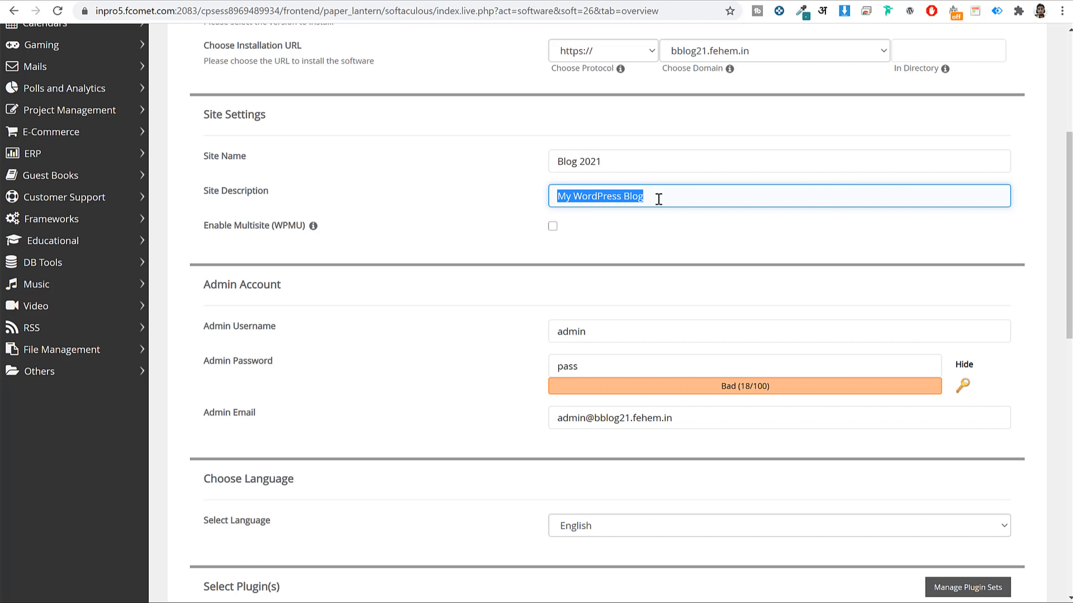
text(B)
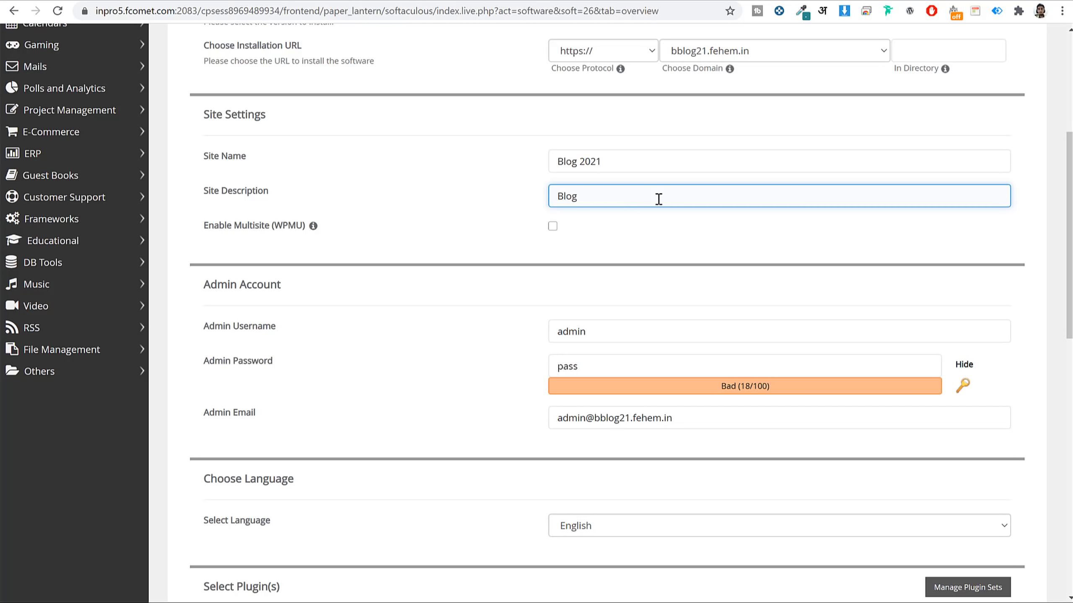
click(556, 195)
text(WordPress)
triple_click(621, 198)
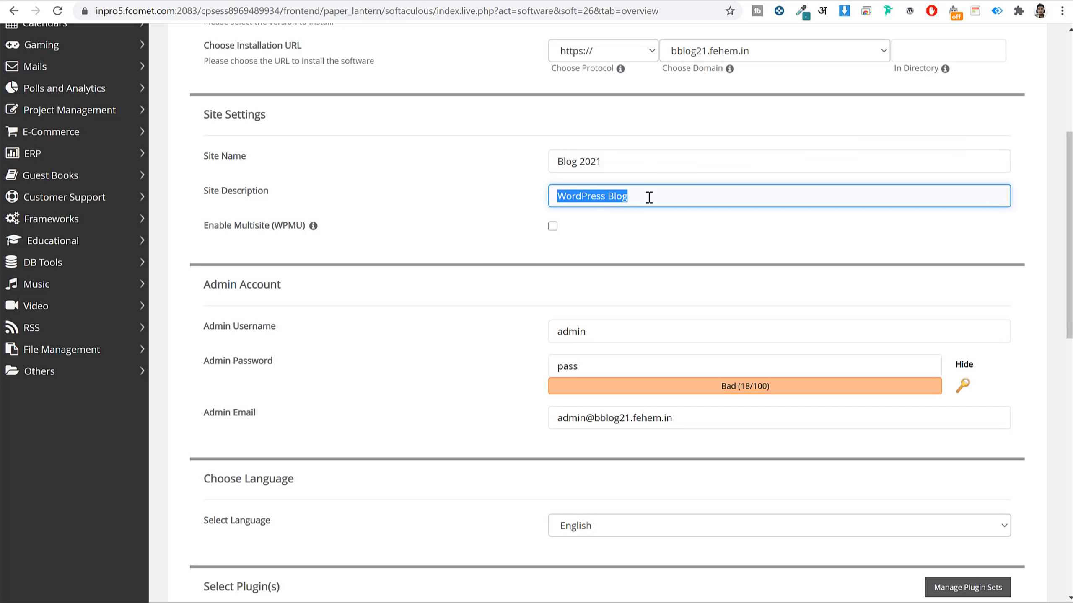
drag(204, 157, 331, 193)
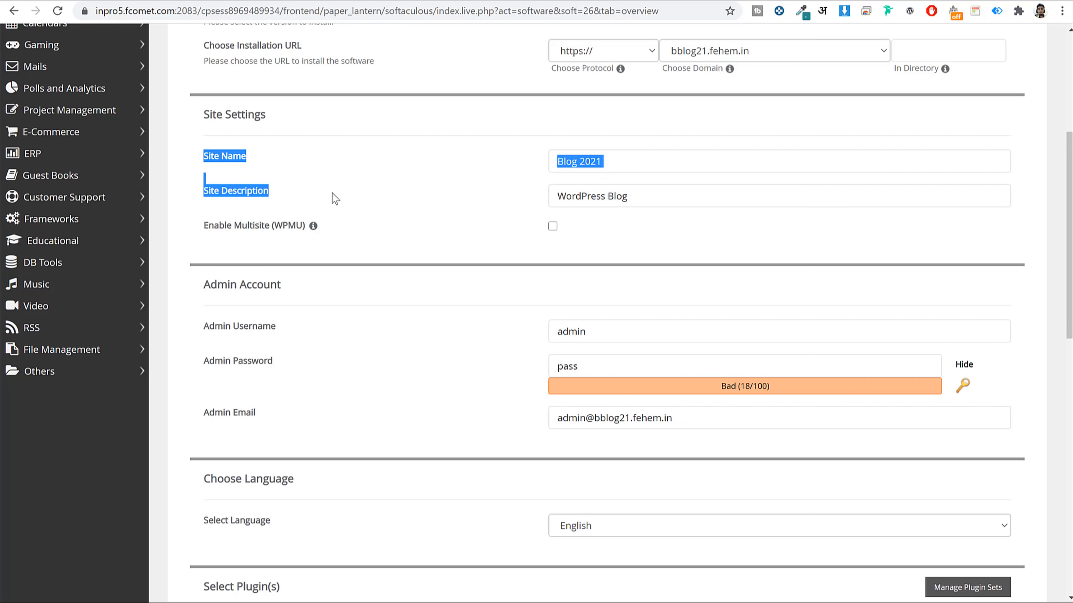
click(331, 194)
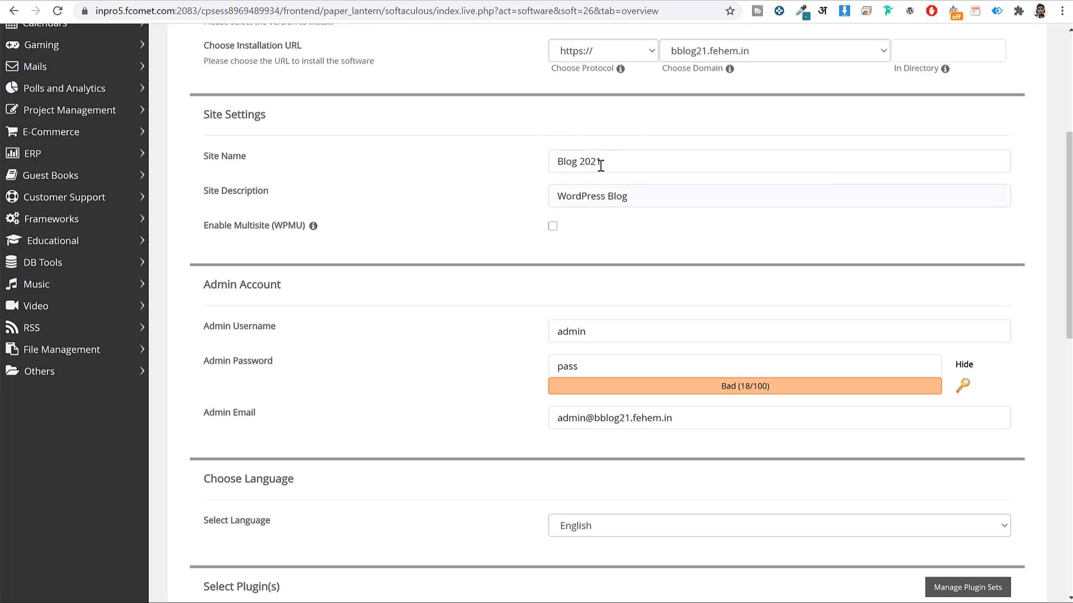
Review the Blog 2021 site settings and move on to the Admin Account section.
click(619, 170)
key(Tab)
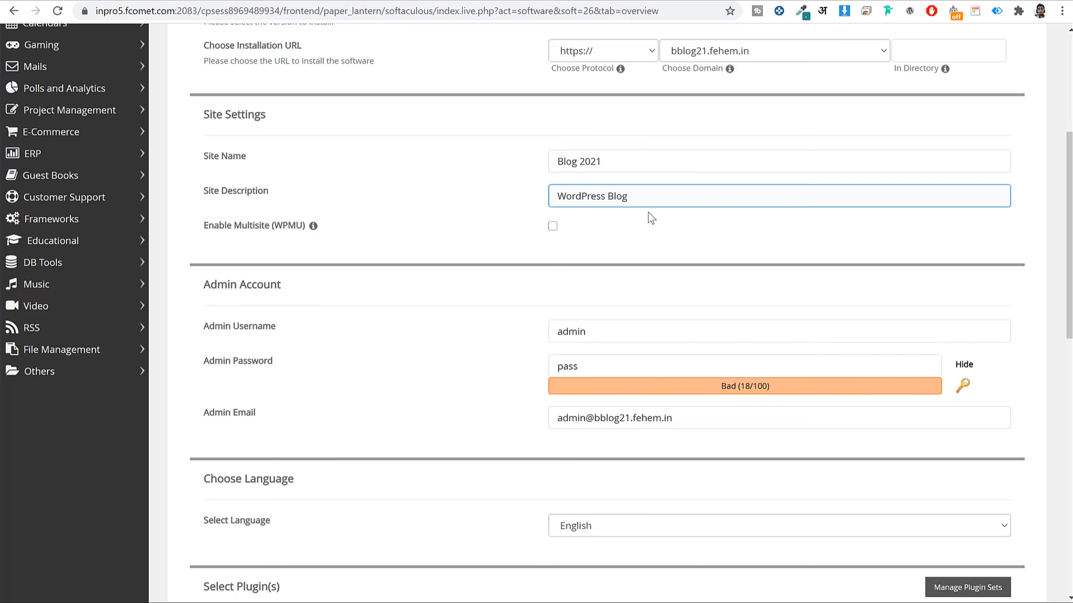
scroll(648, 218, down, 5)
drag(281, 81, 202, 82)
double_click(615, 132)
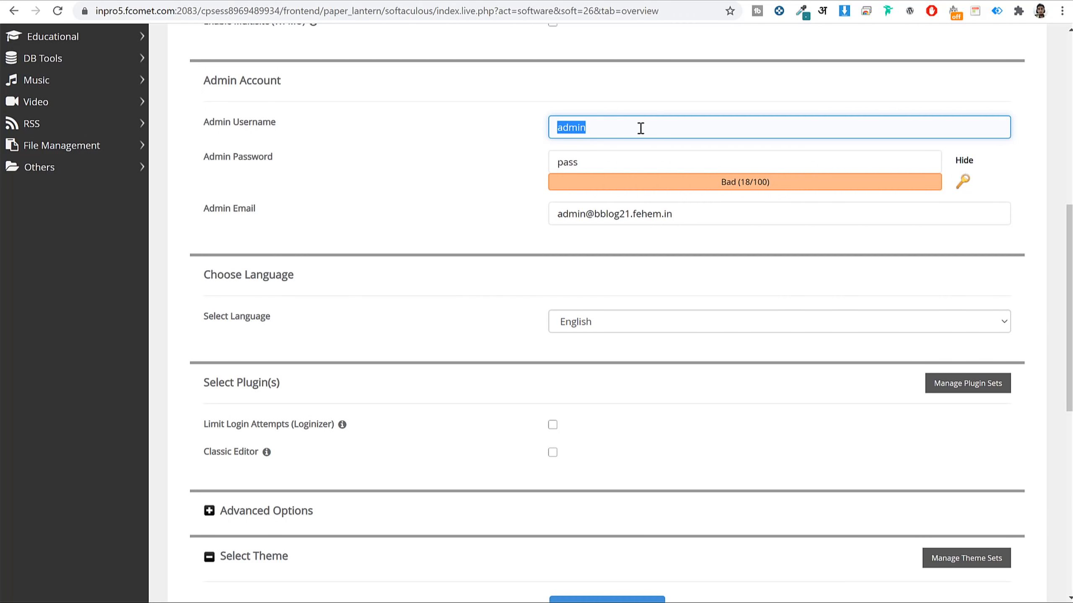
Replace the default admin username with the owner's own username.
click(620, 160)
double_click(623, 160)
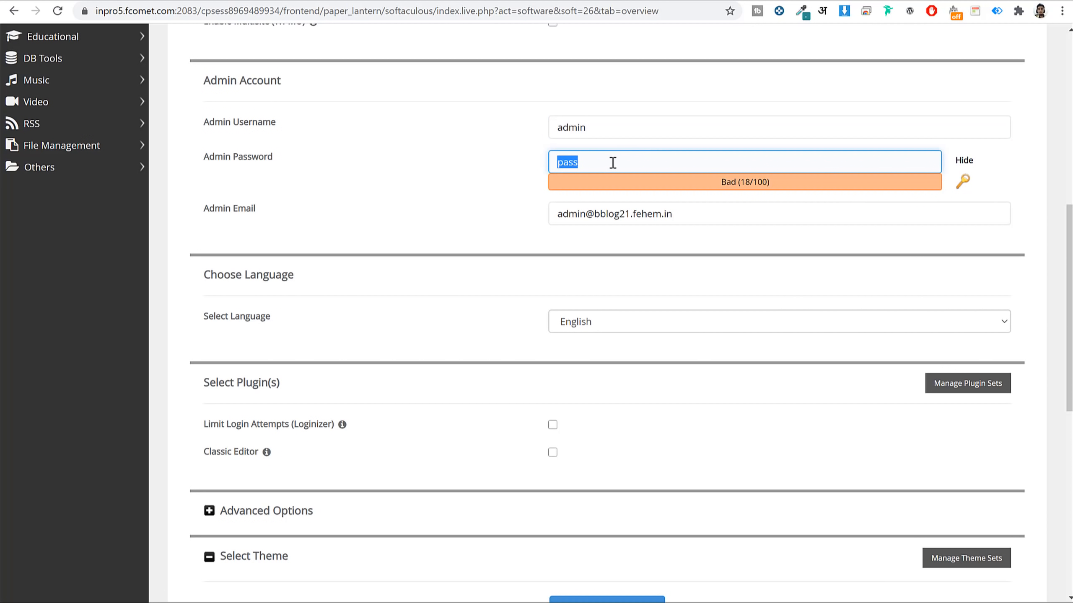
double_click(613, 116)
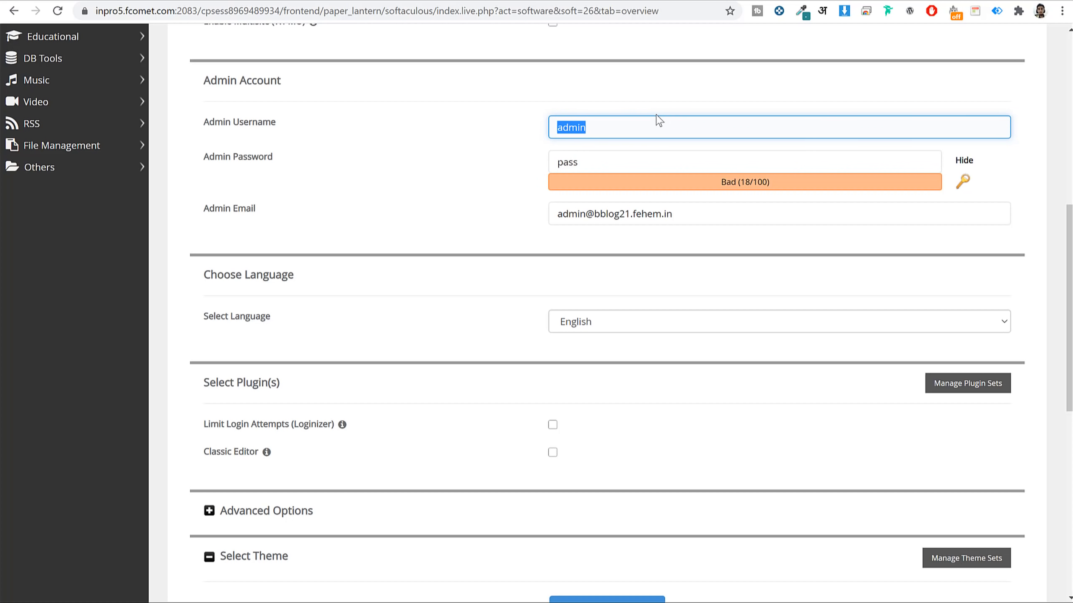
text(Nayyar_Shaikh)
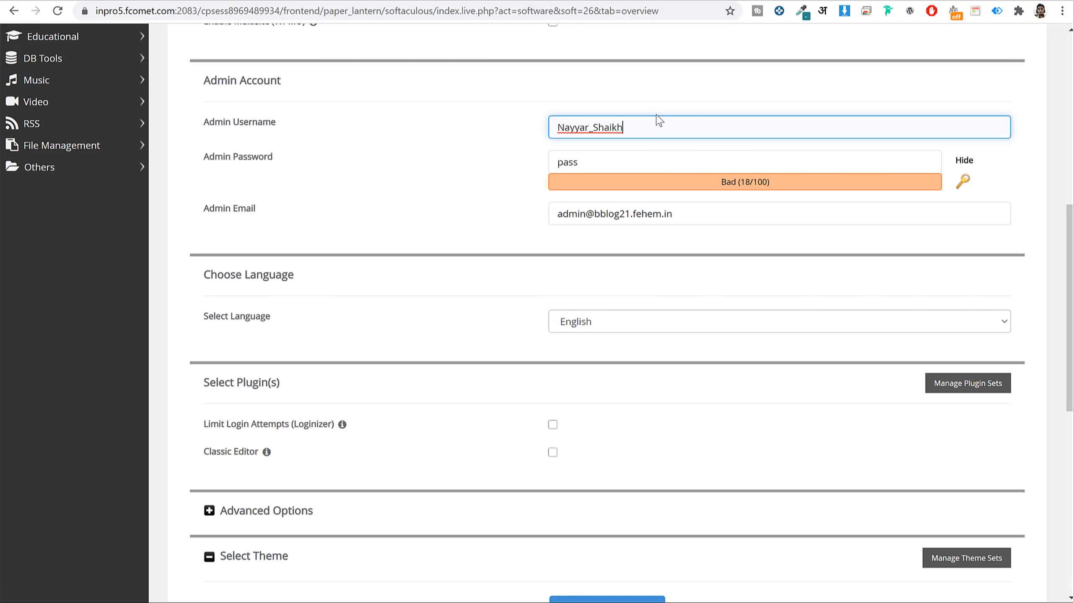
double_click(653, 123)
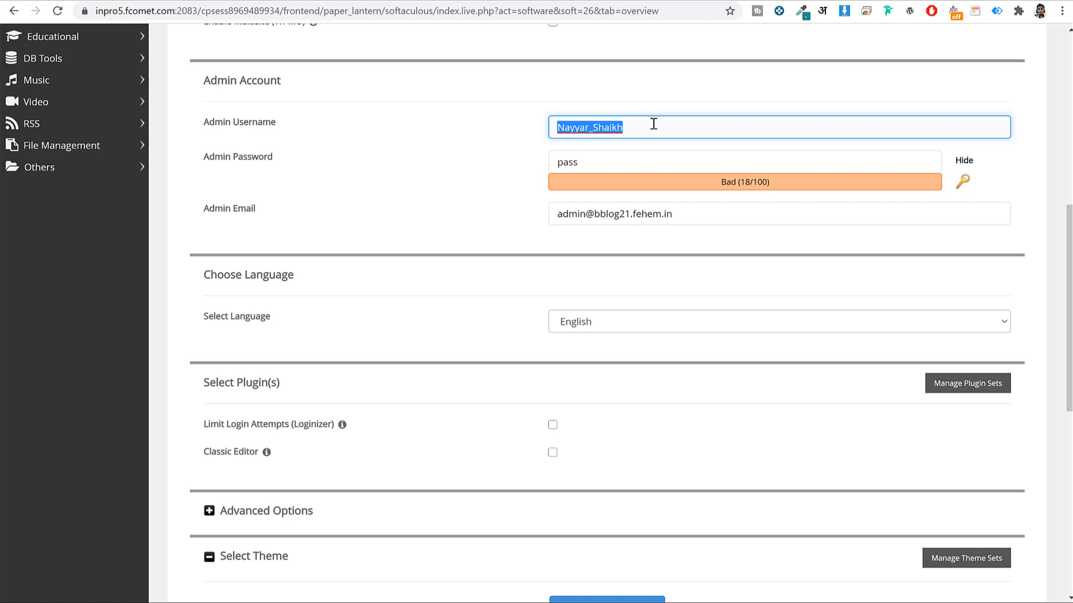
Paste a strong admin password in place of the default one.
double_click(637, 153)
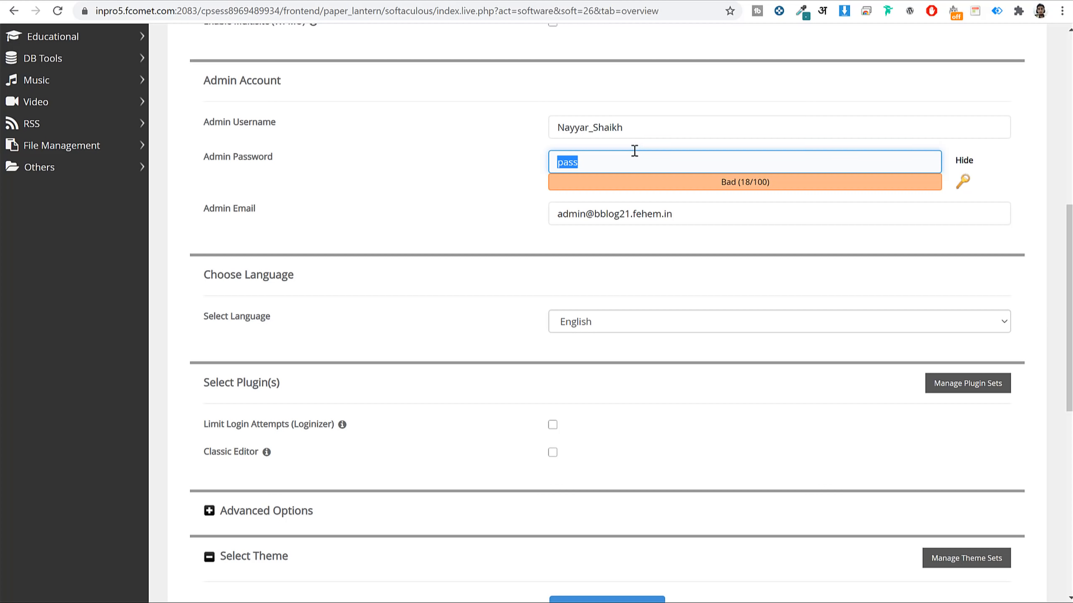
click(964, 160)
click(865, 169)
key(ctrl+a)
key(ctrl+v)
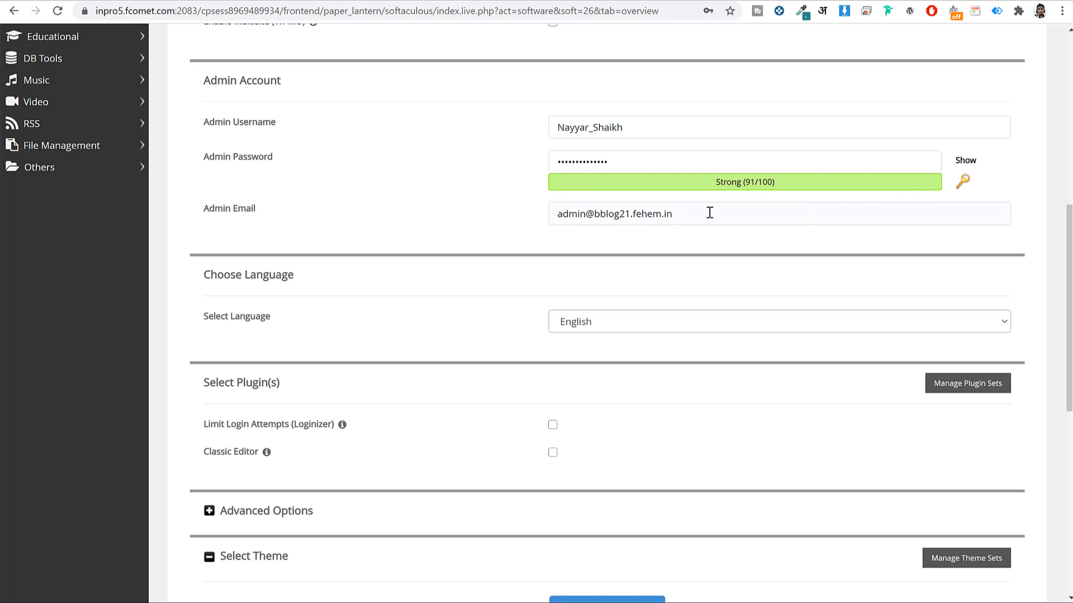
Replace the default admin e-mail with the owner's Gmail address.
triple_click(709, 206)
key(BackSpace)
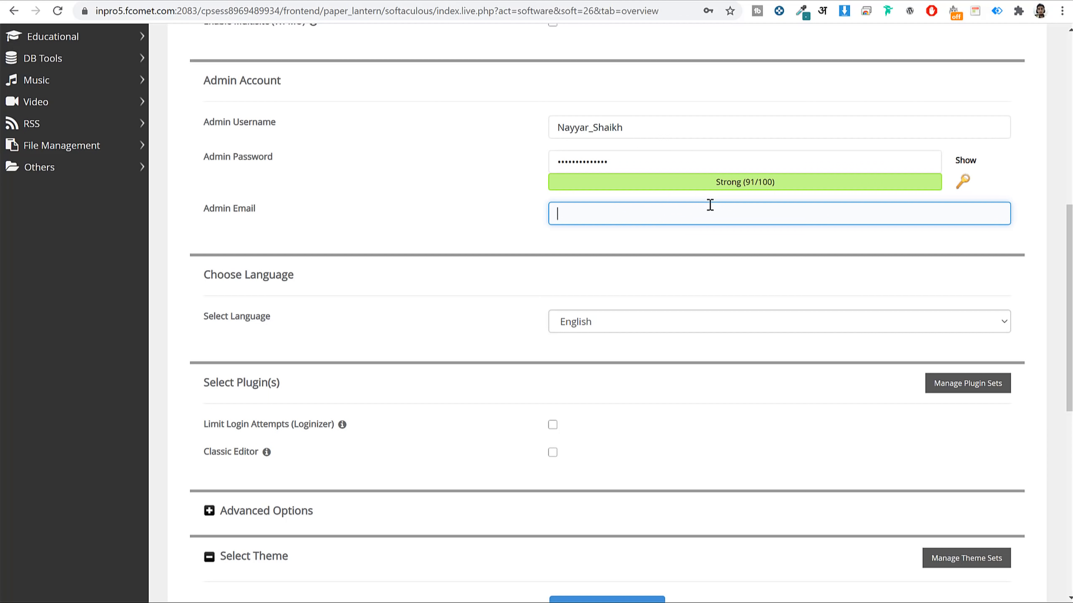
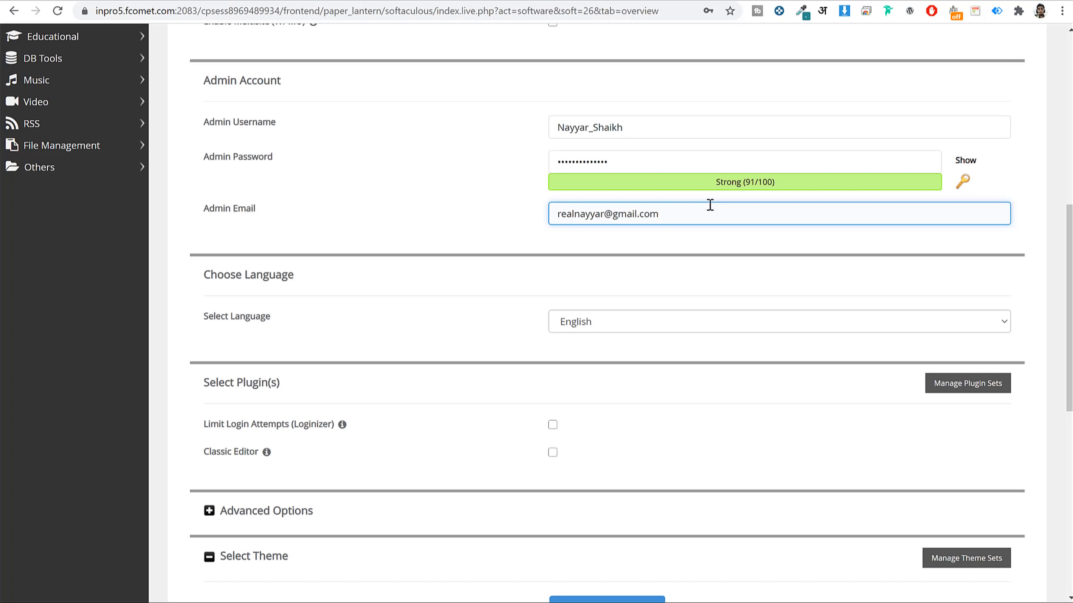
click(714, 253)
scroll(714, 258, down, 10)
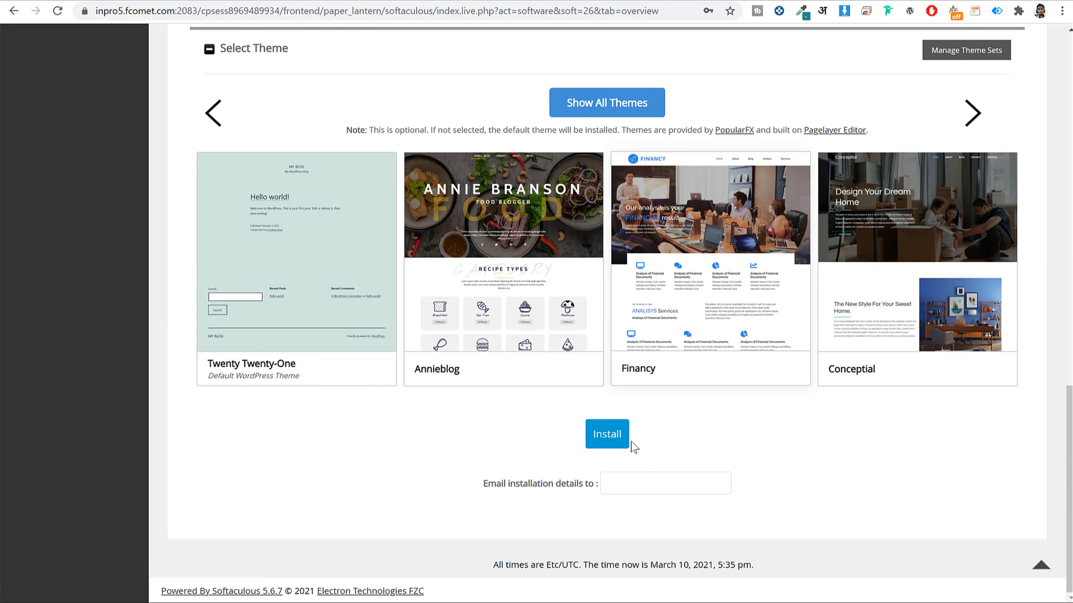
Run the WordPress install and open the new bblog21.fehem.in site in a new tab.
click(626, 440)
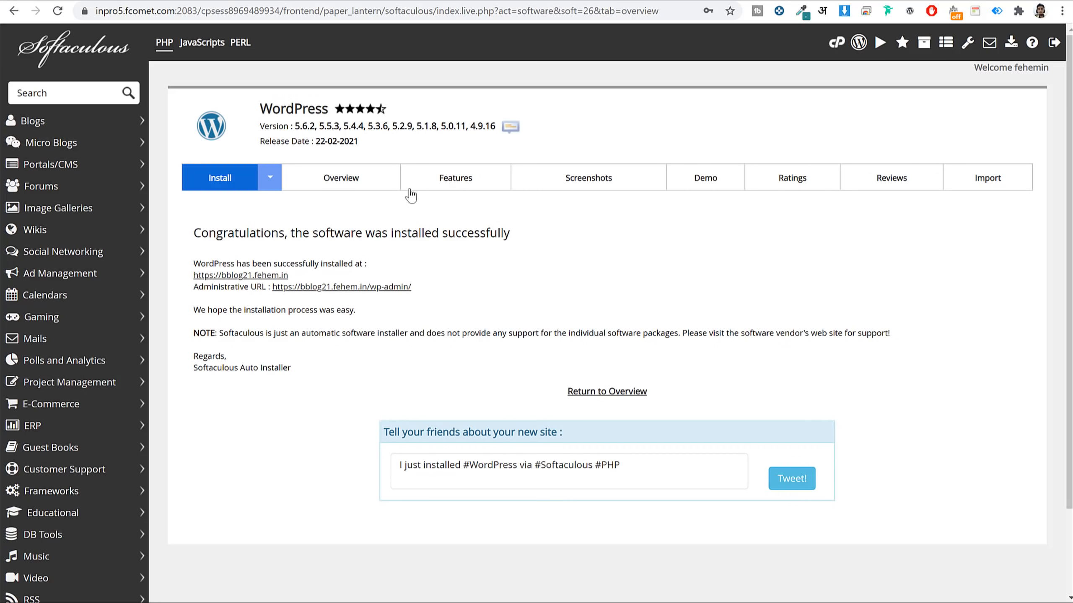
right_click(272, 277)
click(292, 281)
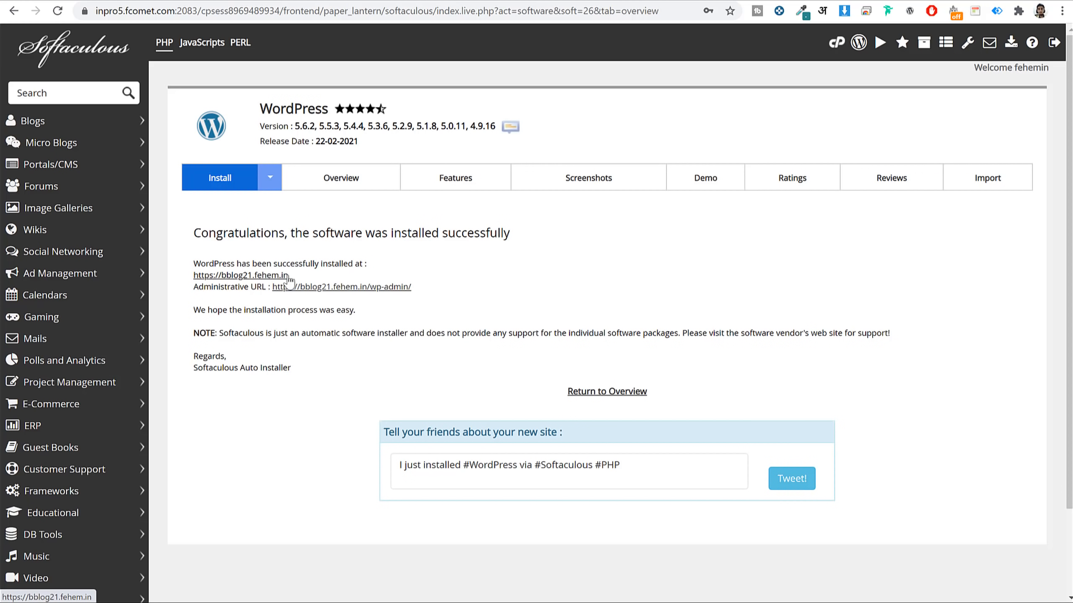
click(589, 1)
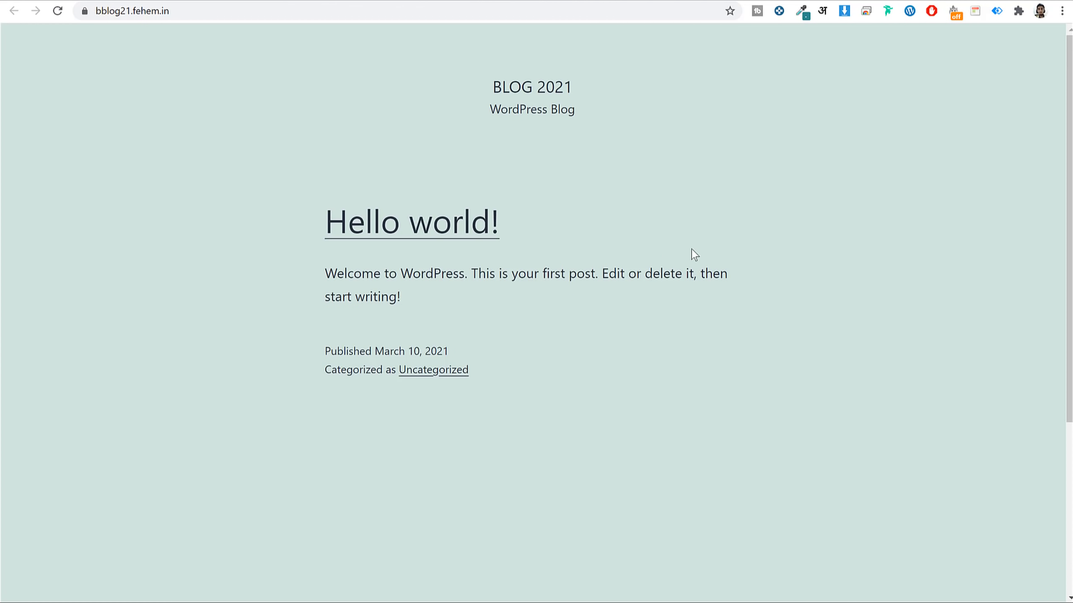
Scroll through the new Blog 2021 front page, then return to the Softaculous results tab.
scroll(693, 253, down, 5)
scroll(693, 253, up, 5)
click(481, 1)
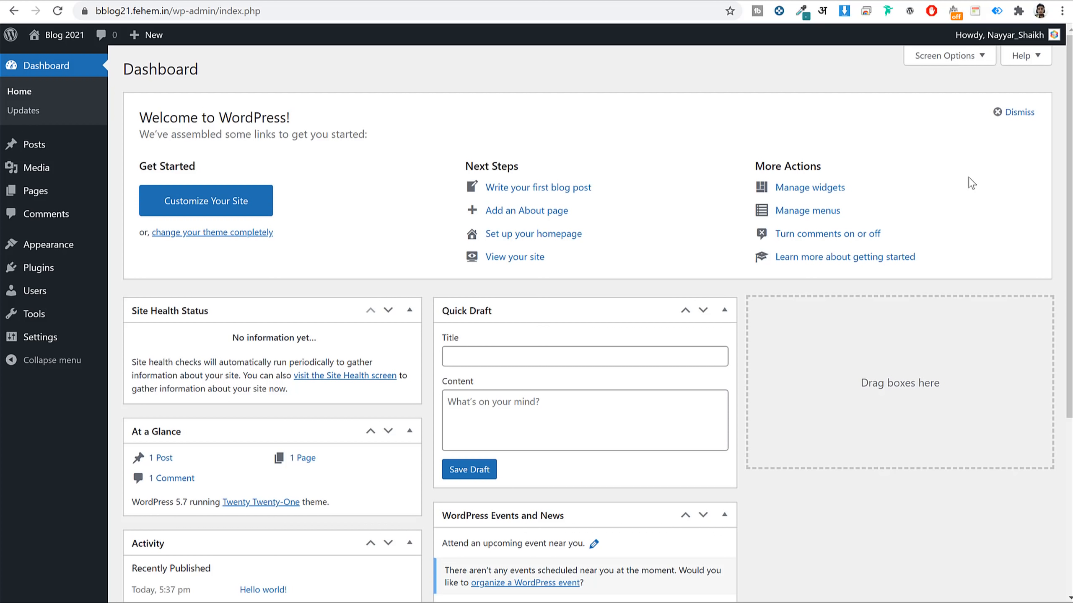
click(215, 19)
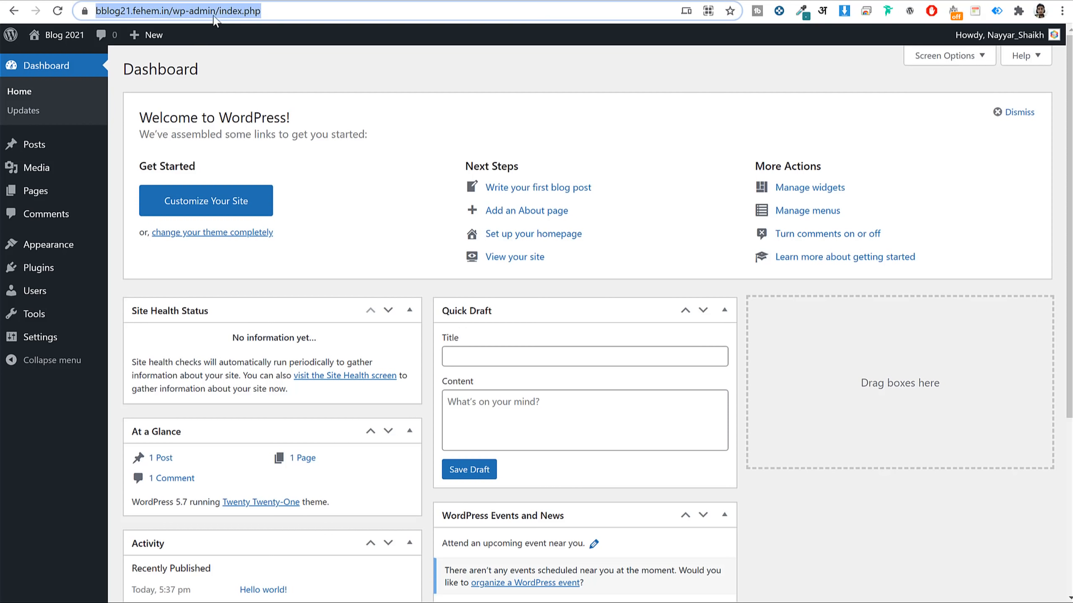
click(214, 17)
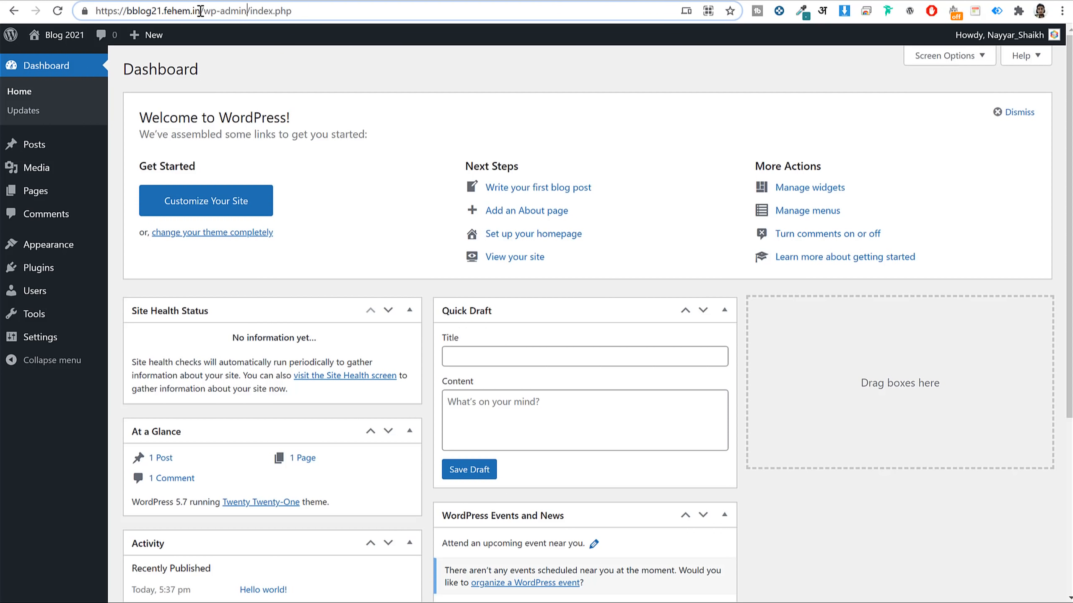
drag(200, 11, 362, 20)
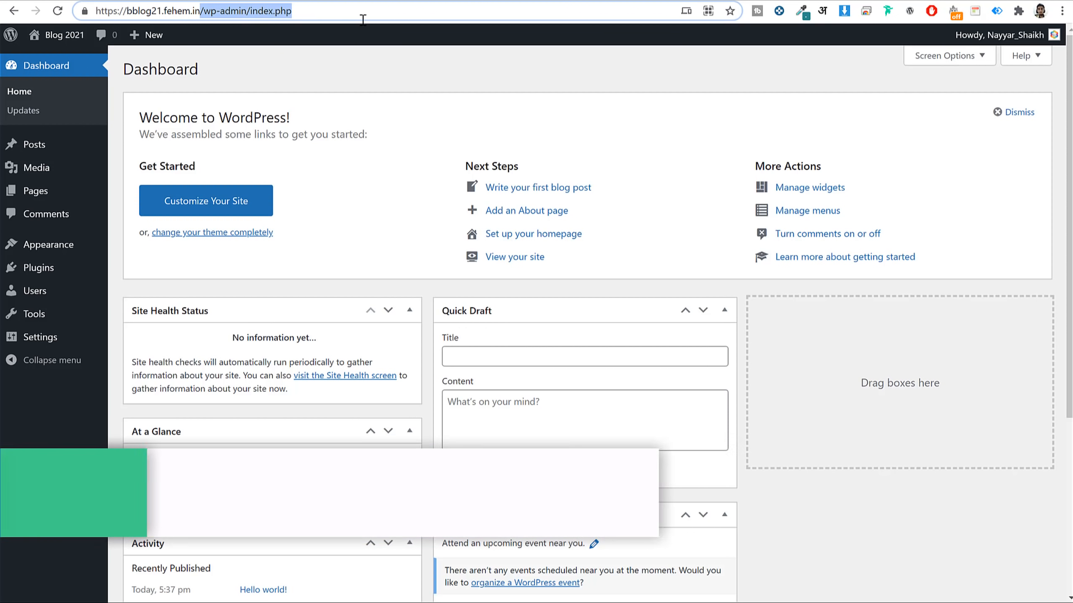
triple_click(323, 10)
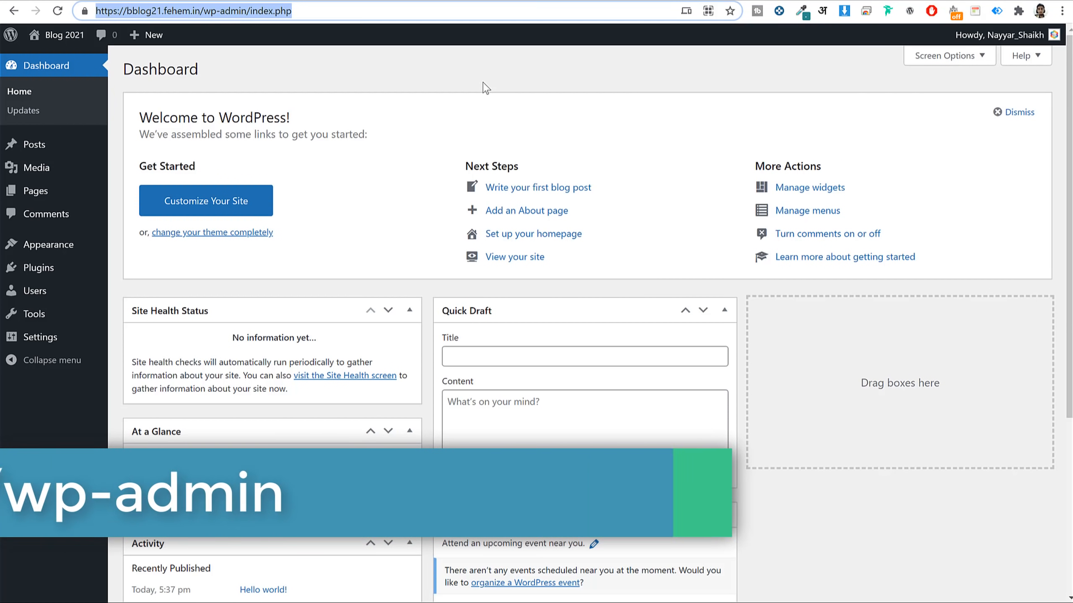
click(525, 67)
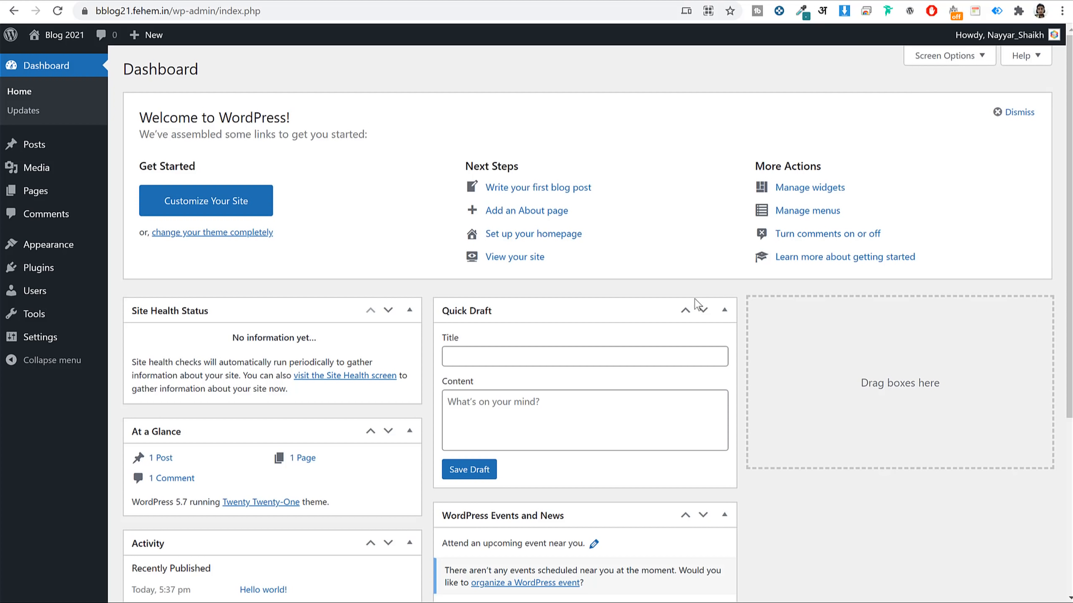
scroll(701, 309, down, 5)
scroll(700, 310, up, 5)
scroll(802, 331, down, 5)
scroll(804, 332, up, 5)
Hide Site Health Status, At a Glance, Activity, Quick Draft, Events and News, and Welcome in Screen Options.
click(938, 57)
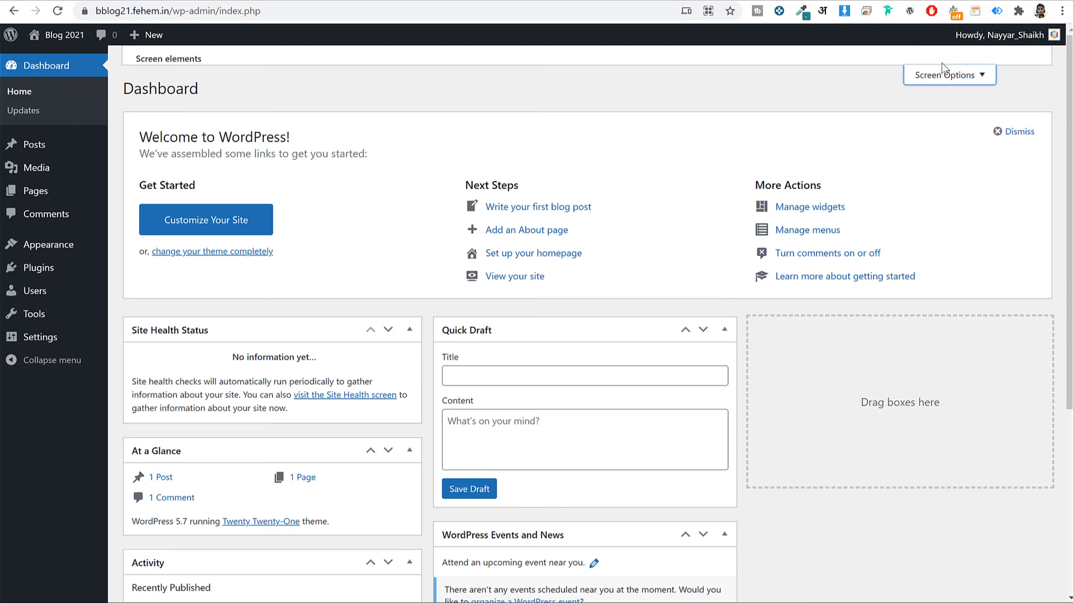
click(219, 116)
click(278, 117)
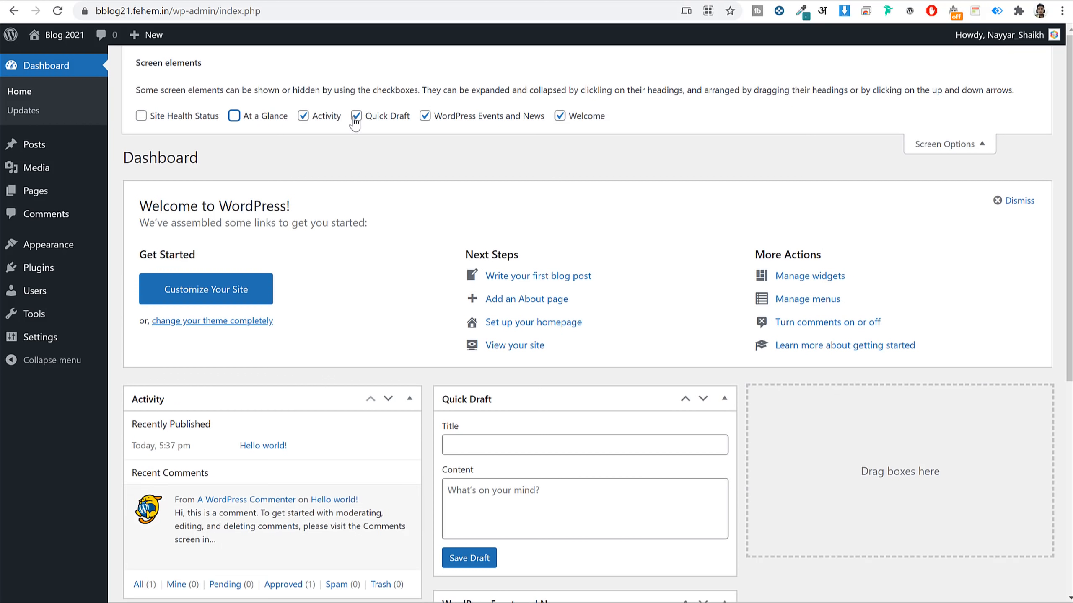
click(329, 122)
click(357, 121)
click(466, 121)
click(591, 125)
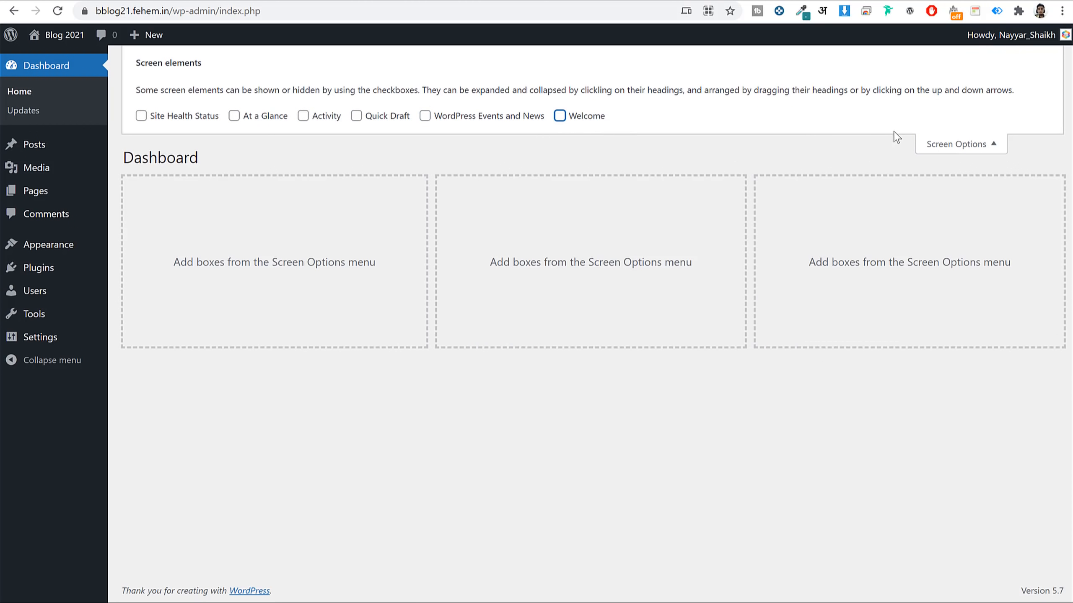
click(939, 145)
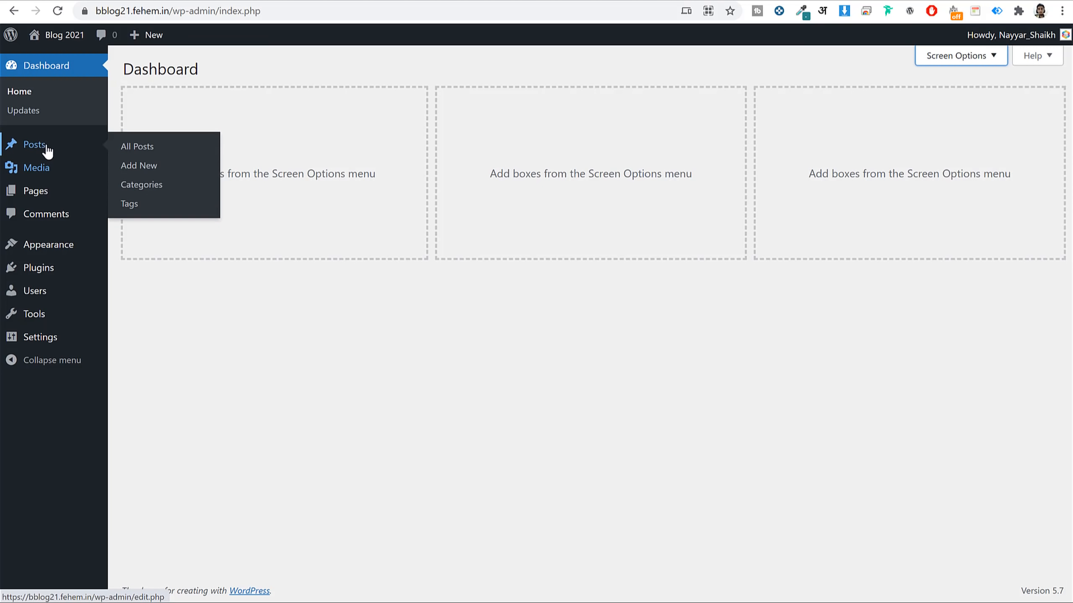
Browse the default Posts, Media, Pages and Comments screens, then view Appearance > Themes.
click(32, 146)
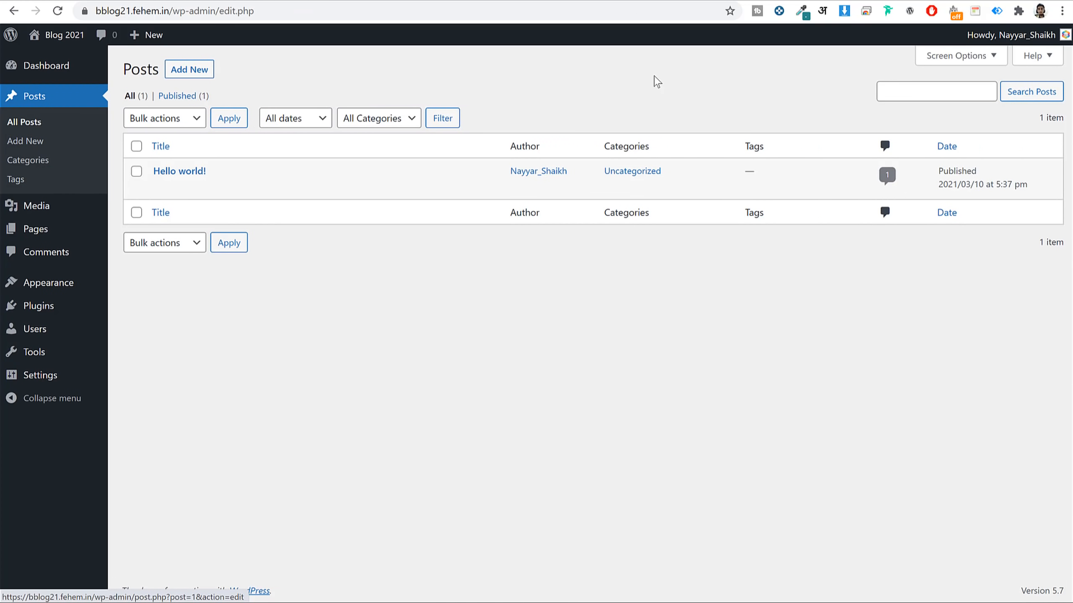
mouse_move(179, 170)
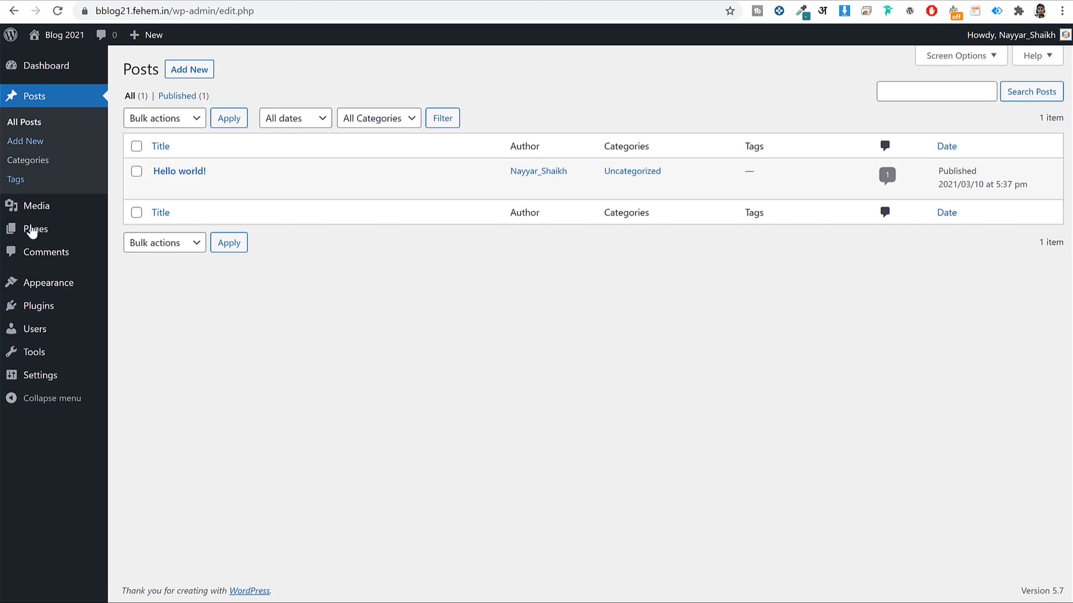
click(33, 209)
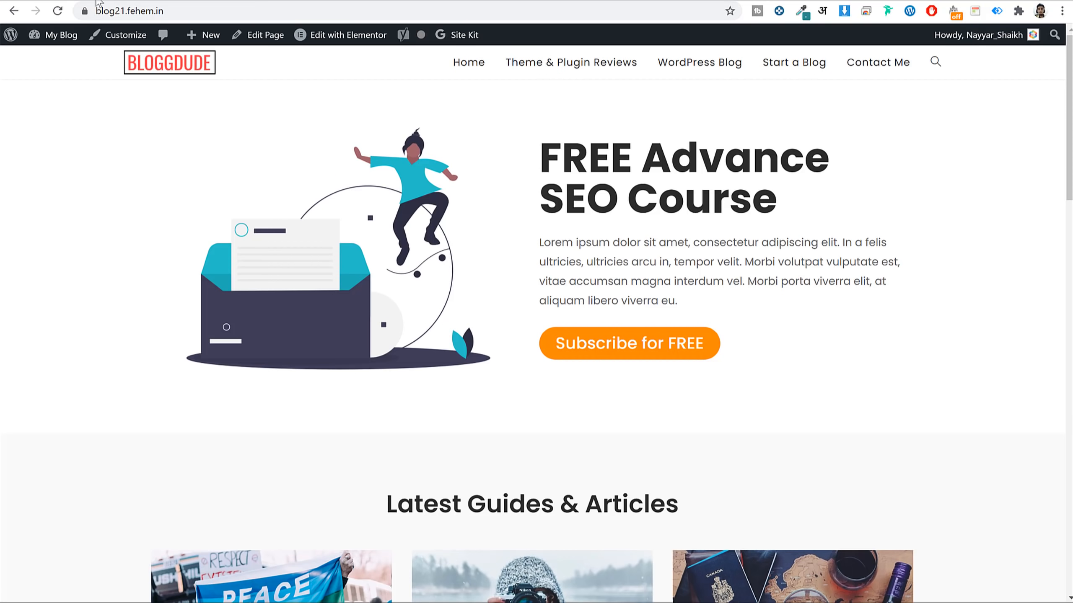
scroll(695, 311, down, 20)
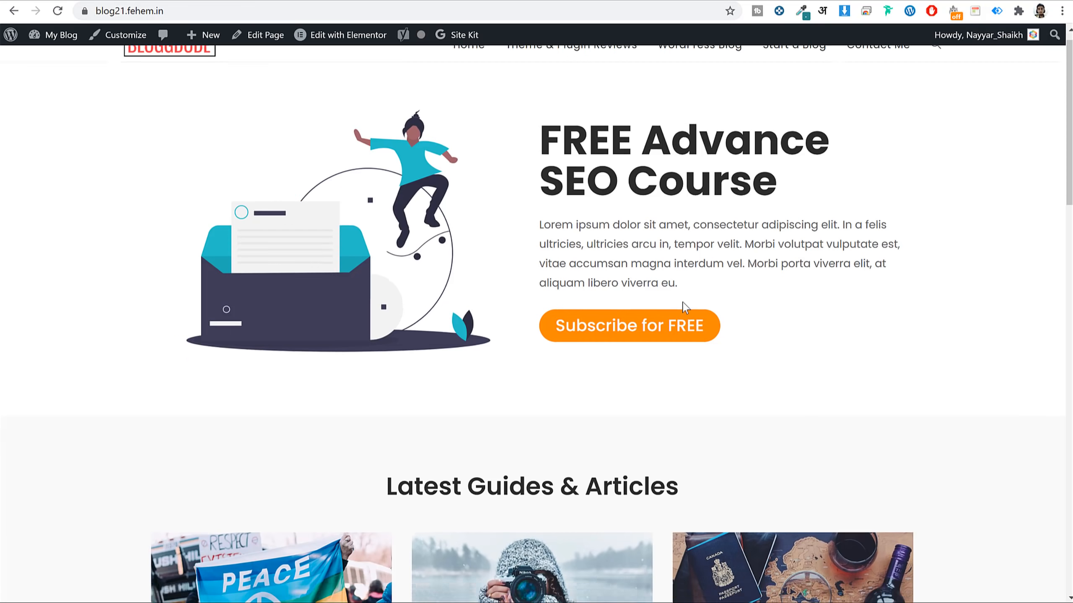
scroll(687, 307, up, 3)
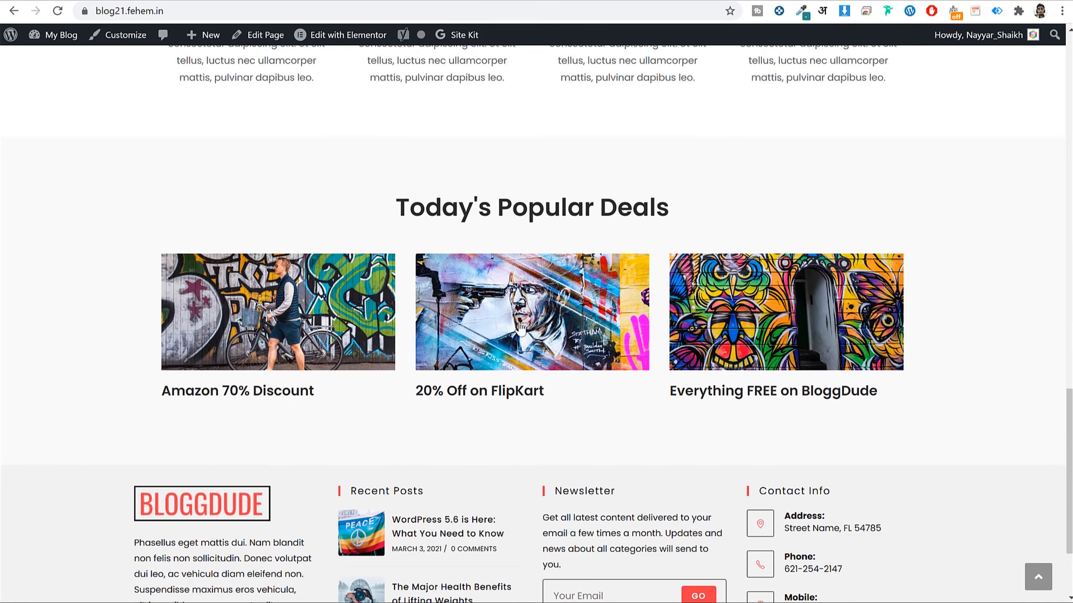
scroll(574, 304, up, 12)
scroll(577, 300, up, 4)
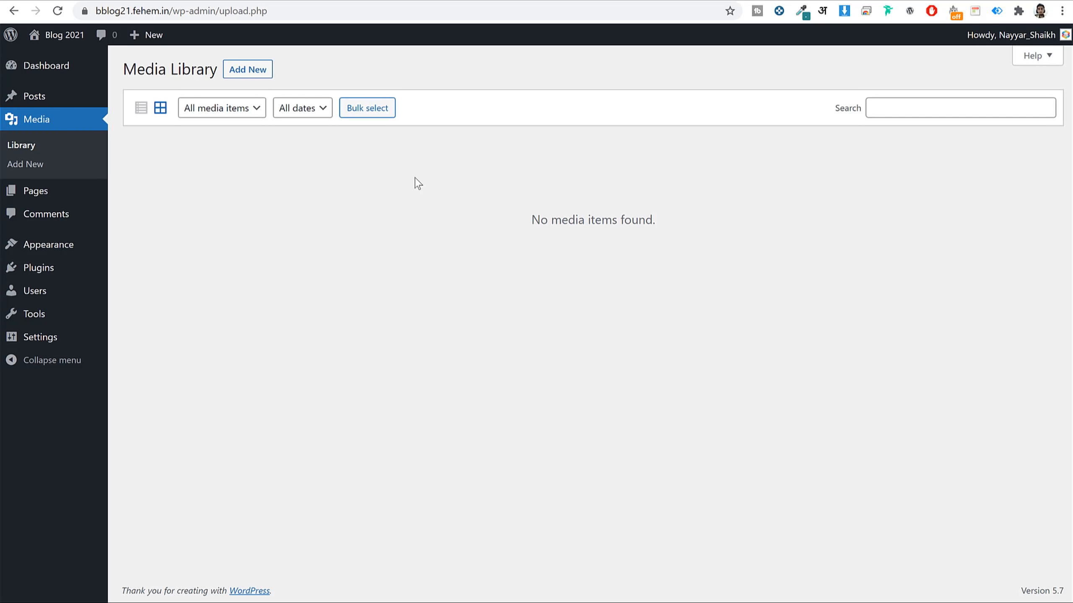
click(59, 188)
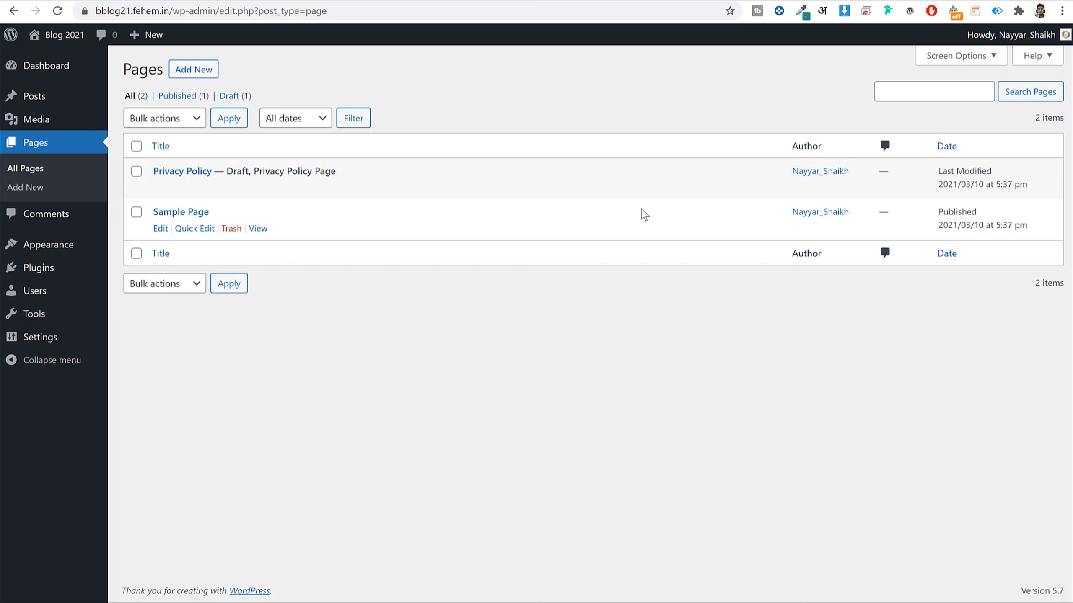
click(70, 219)
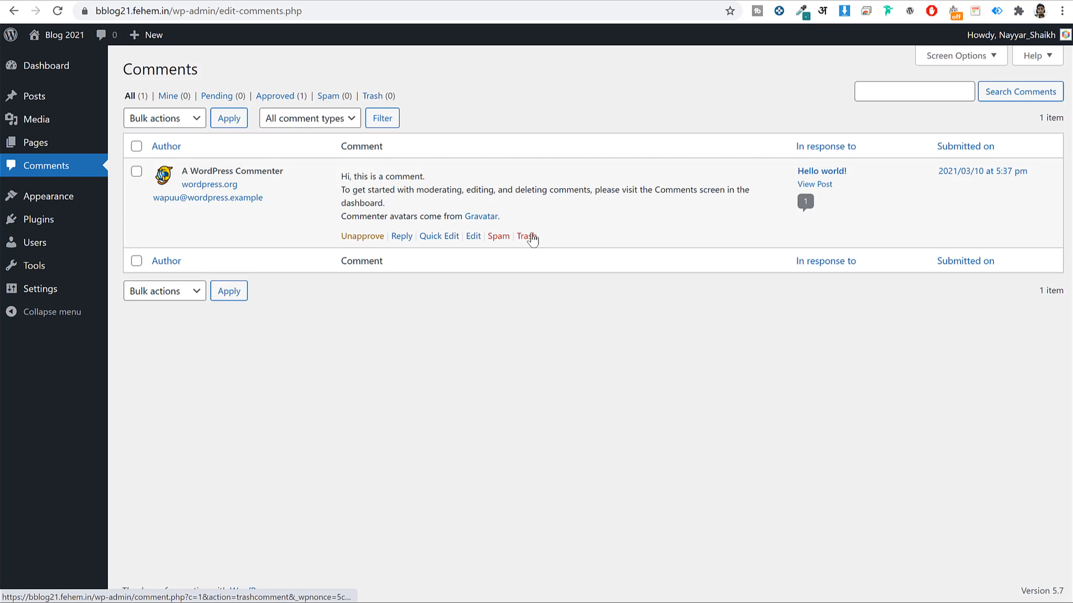
click(61, 201)
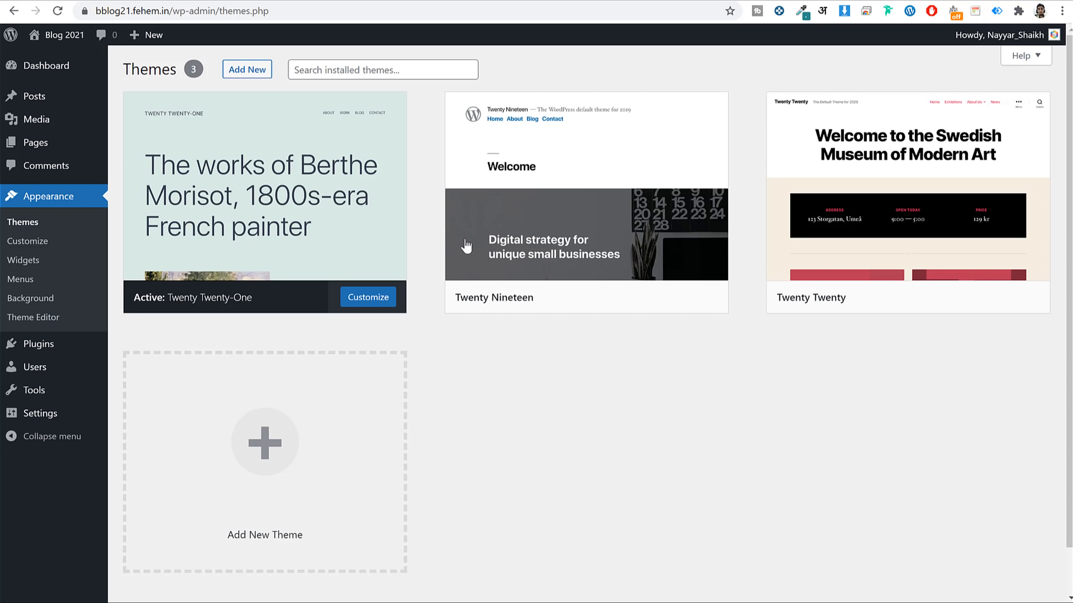
Check the blog's front page, then activate the Twenty Nineteen theme.
mouse_move(340, 231)
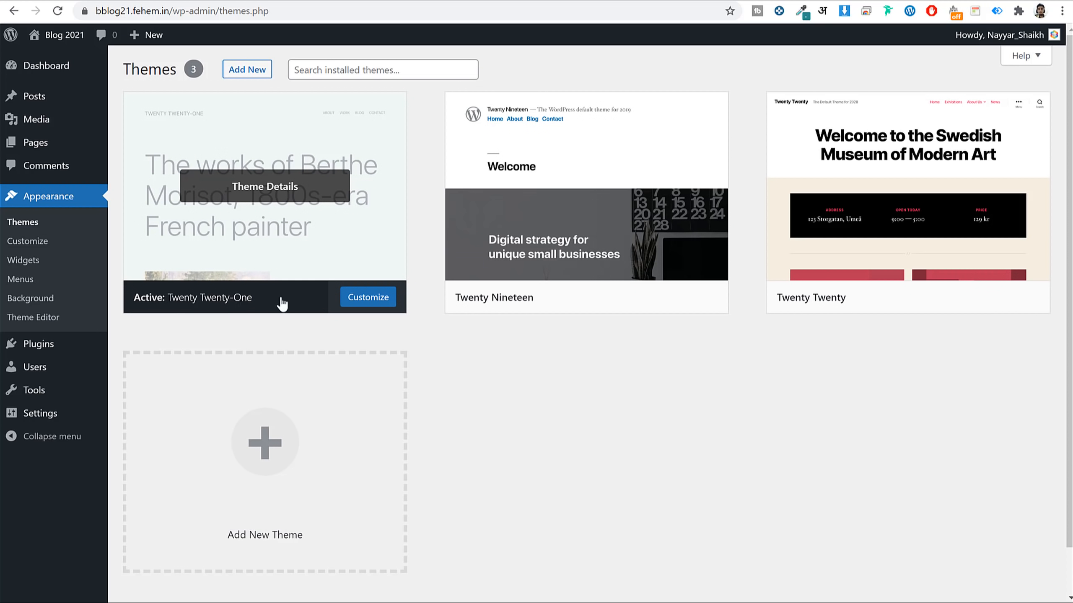
click(558, 0)
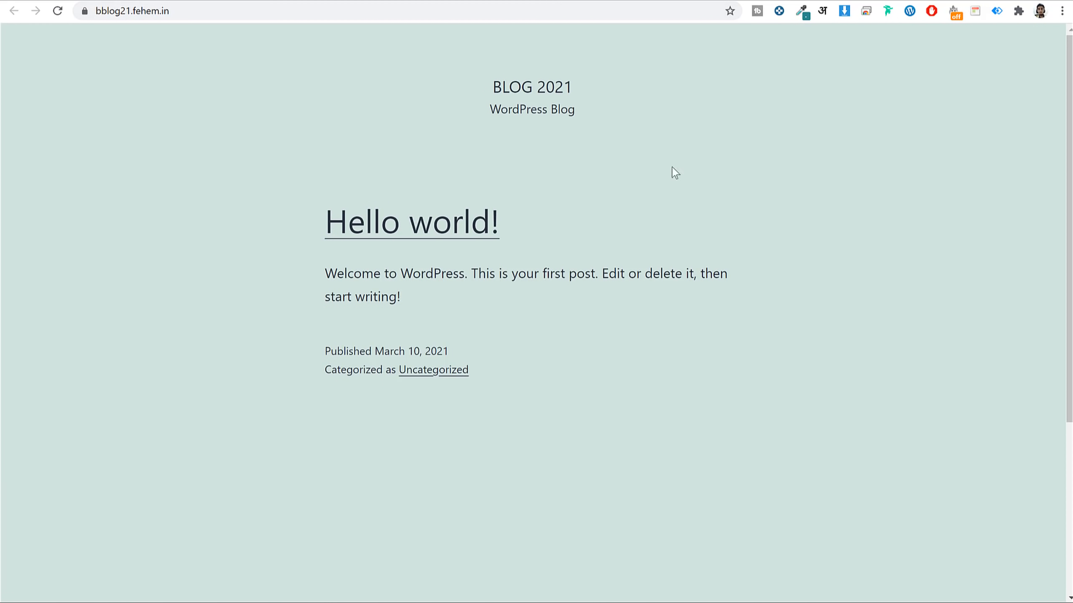
scroll(722, 292, down, 5)
scroll(719, 290, up, 6)
click(691, 0)
mouse_move(201, 237)
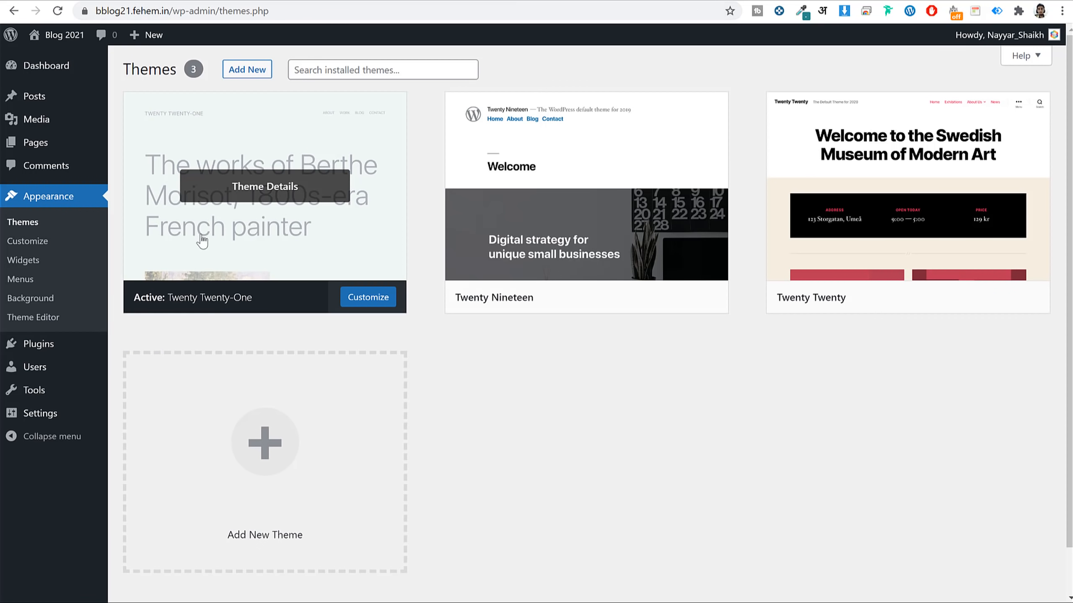
mouse_move(574, 186)
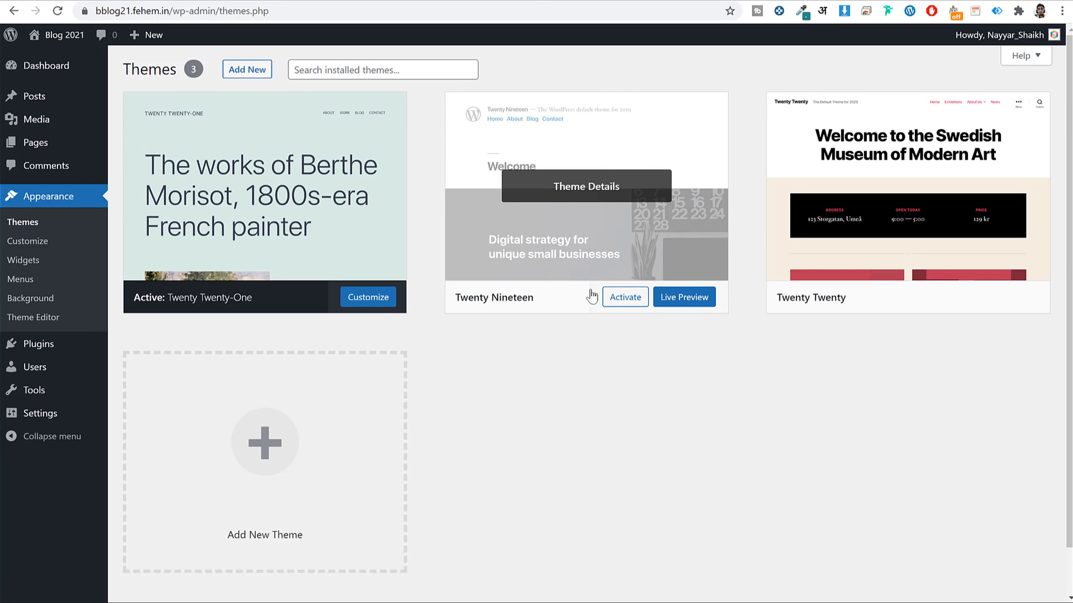
click(625, 298)
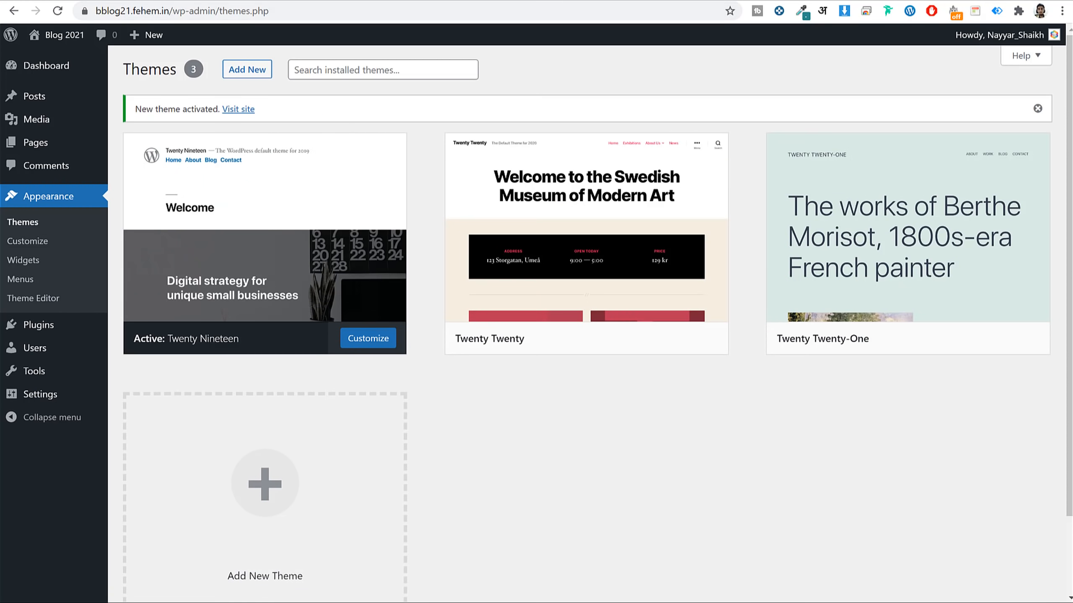
Reload the live site to confirm Twenty Nineteen is applied, then return to Themes.
click(181, 1)
click(55, 16)
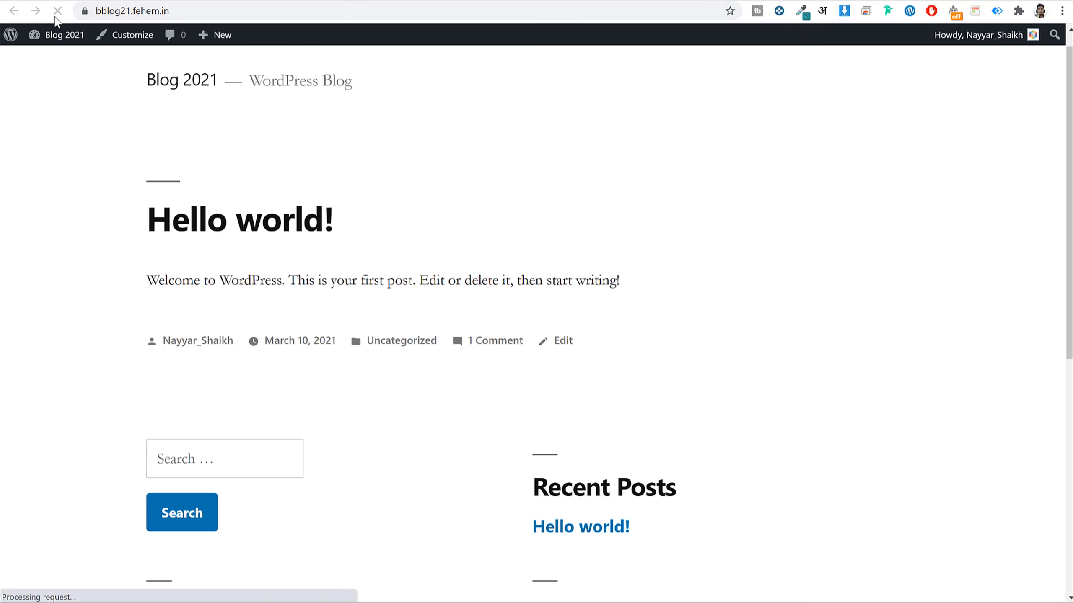
scroll(638, 259, down, 10)
scroll(638, 258, up, 9)
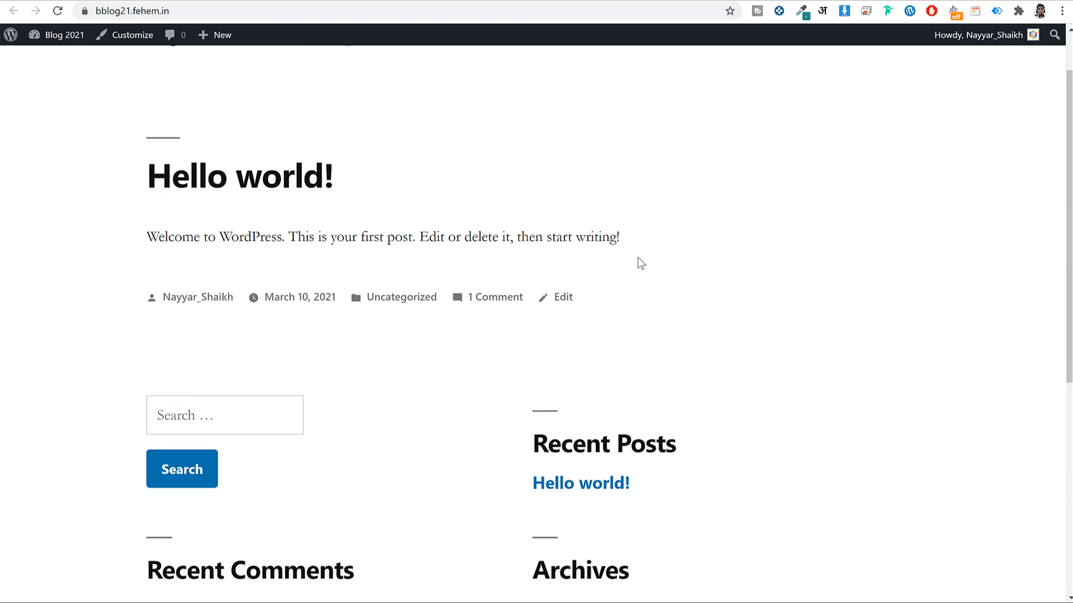
click(700, 0)
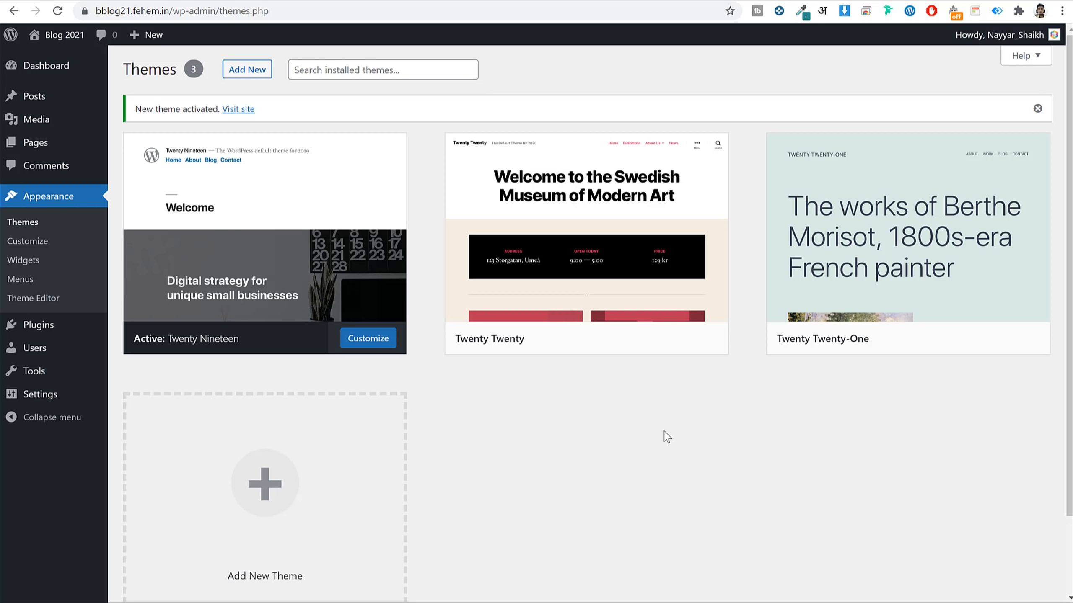
Delete the Twenty Twenty and Twenty Twenty-One themes.
click(593, 281)
click(1031, 570)
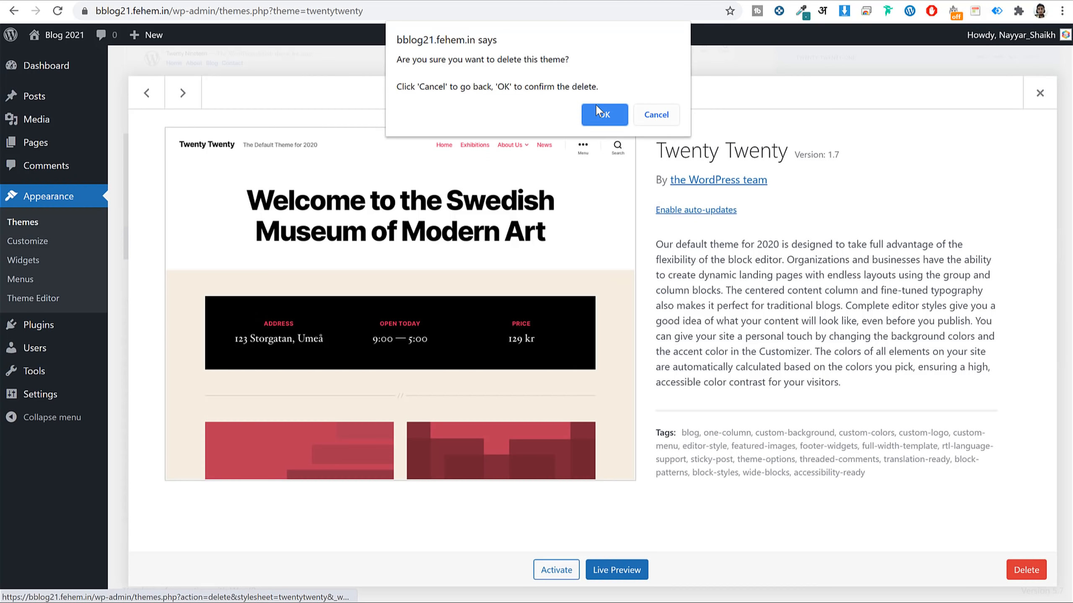
click(604, 111)
click(544, 207)
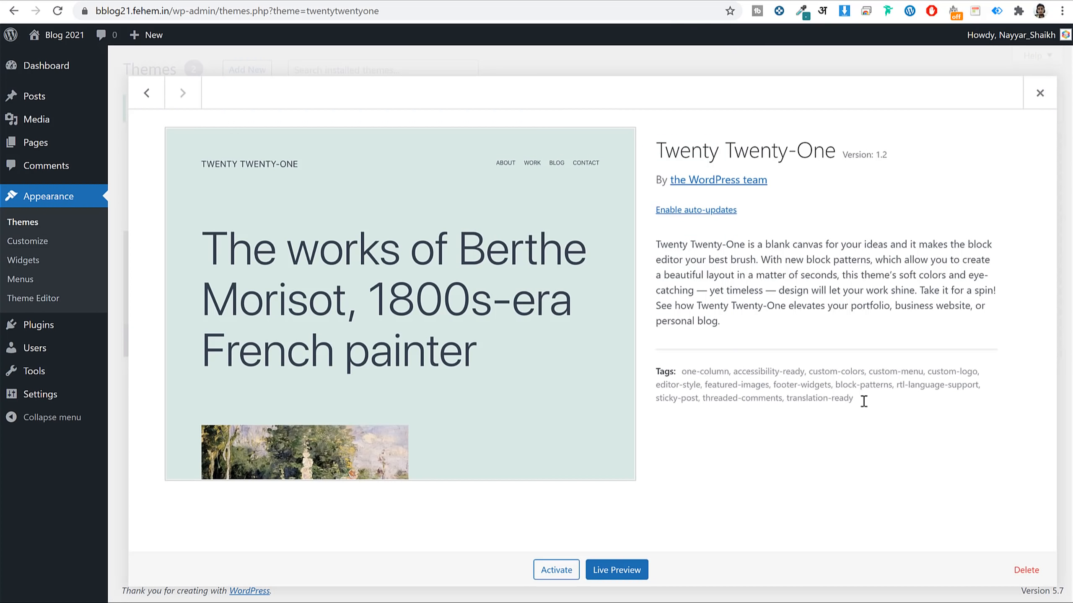
click(1019, 569)
click(604, 108)
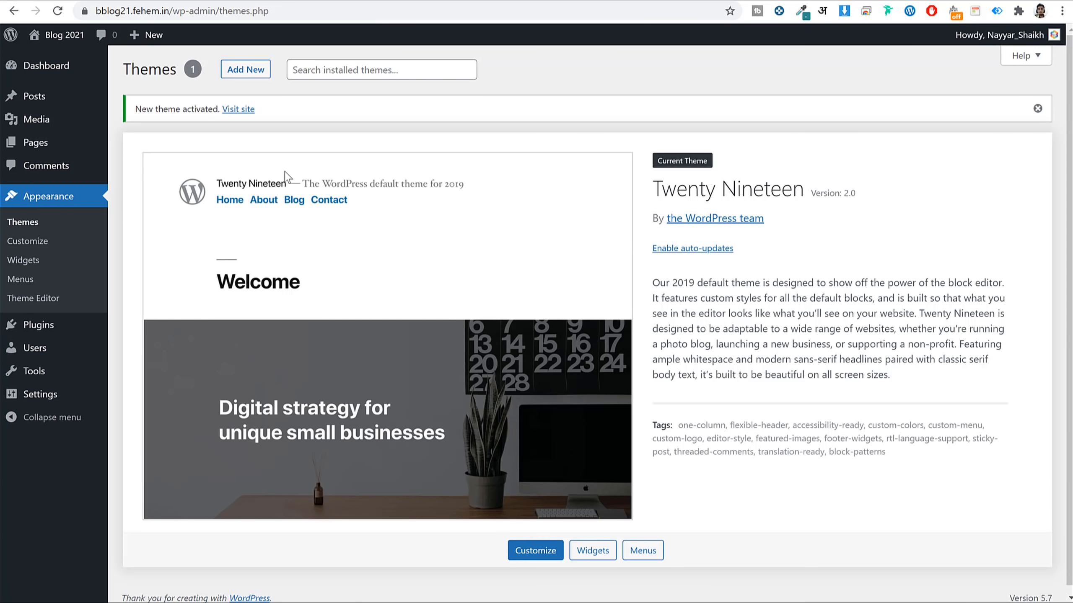
click(66, 333)
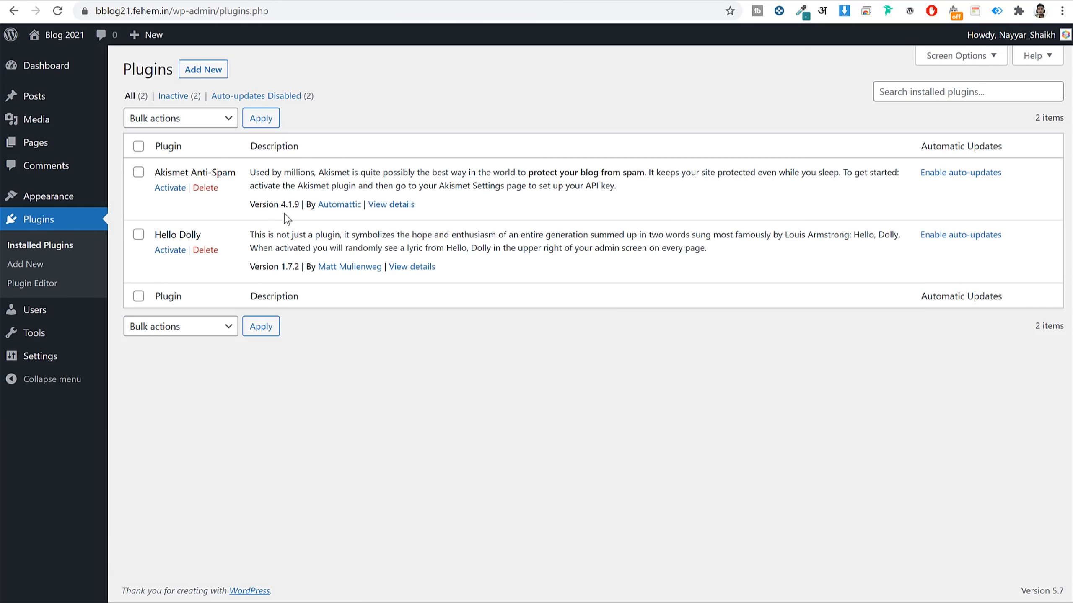
Delete the Akismet Anti-Spam and Hello Dolly plugins, confirming each deletion.
click(211, 189)
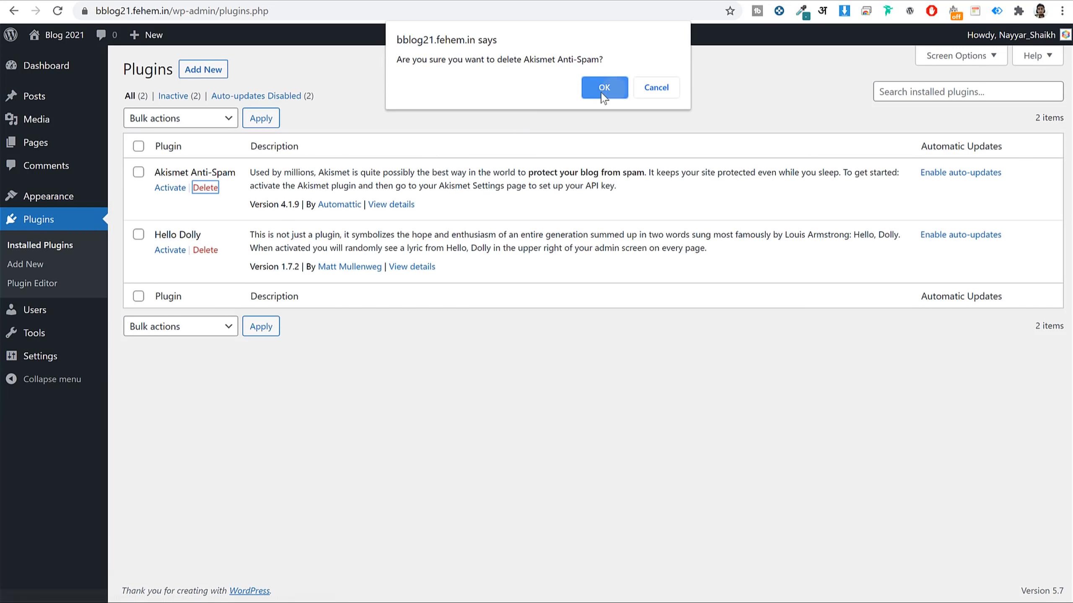
click(610, 89)
click(211, 217)
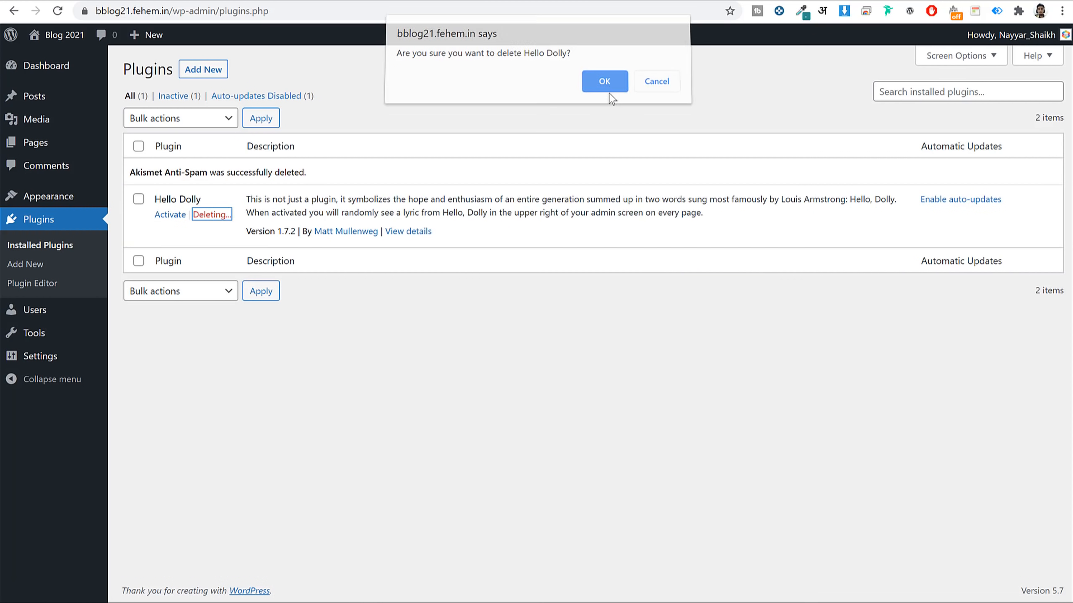
click(608, 91)
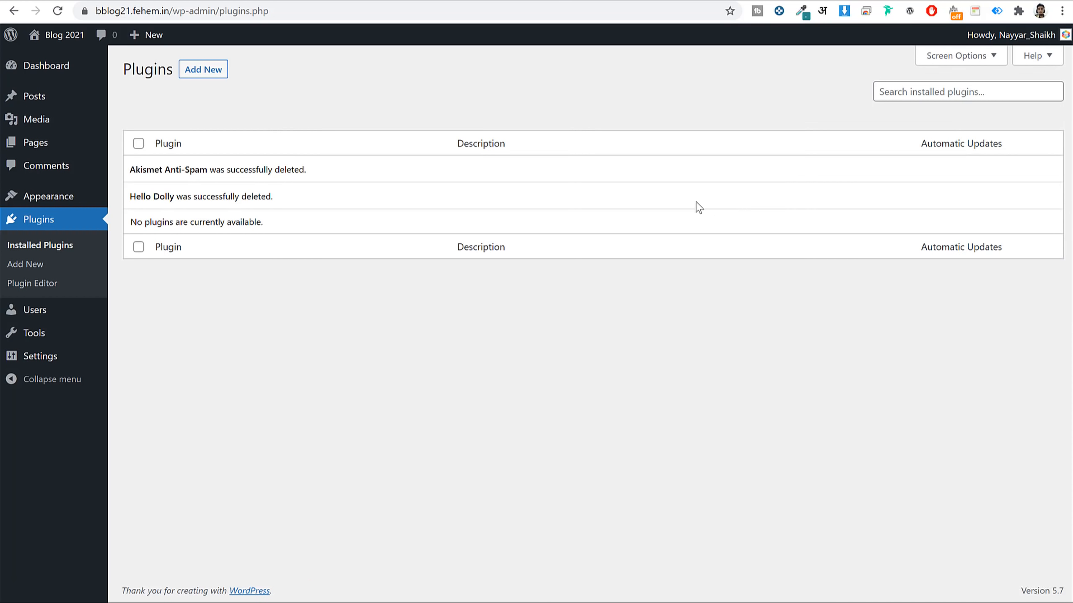
Switch to the other blog's front page and dismiss the coupon popup.
click(85, 0)
click(602, 349)
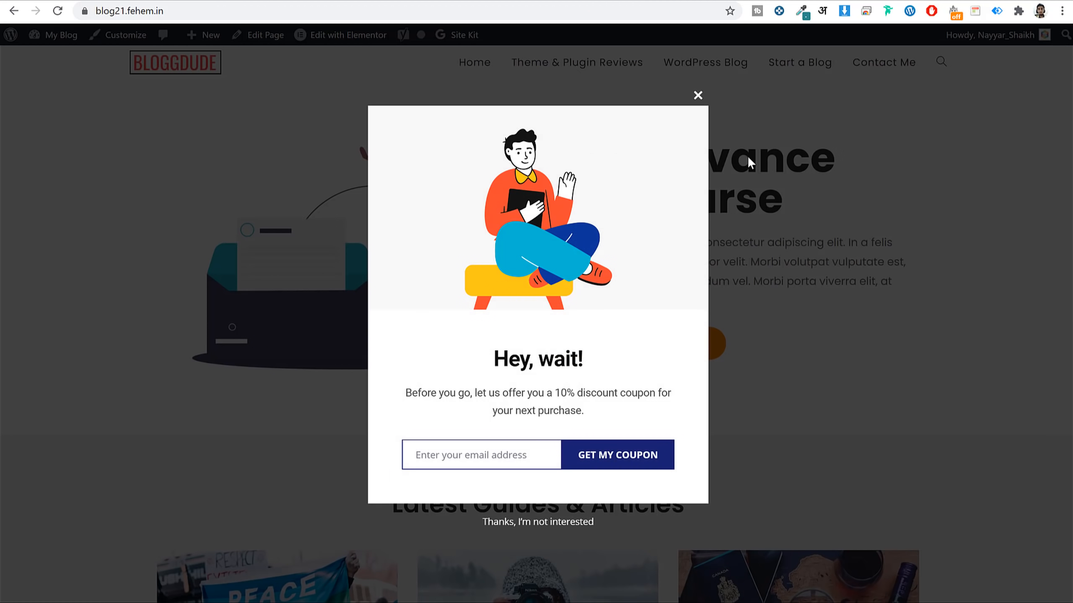
click(696, 96)
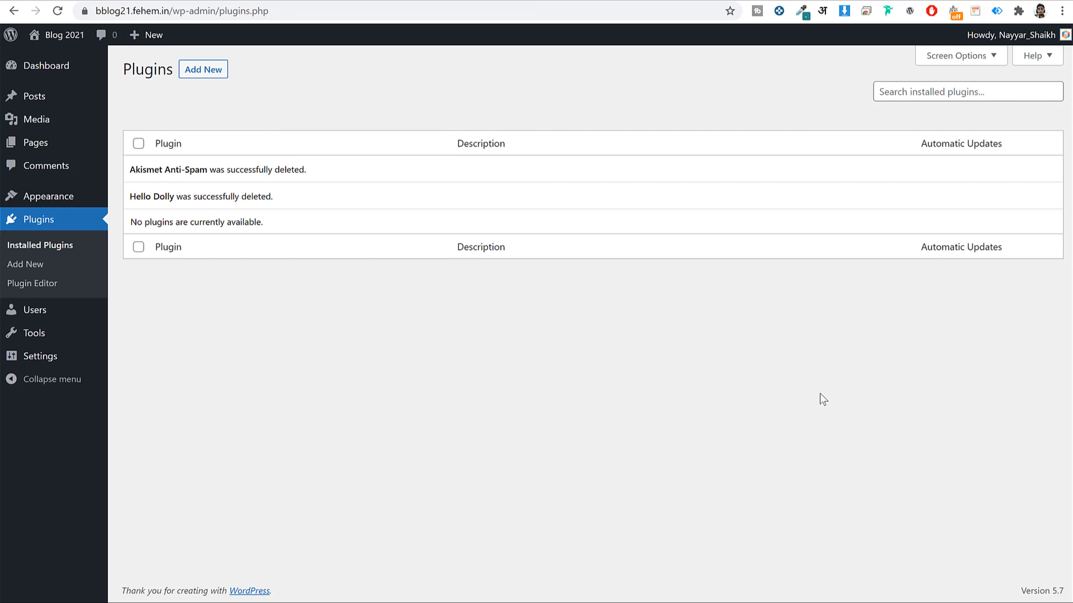
Review the site title and tagline in General Settings.
click(50, 364)
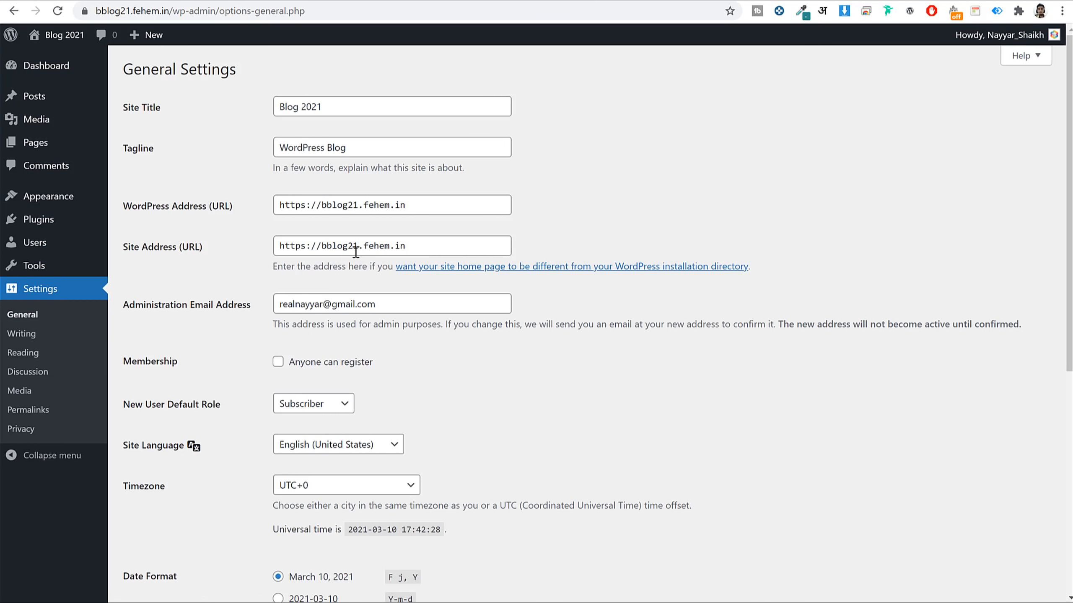
triple_click(350, 112)
triple_click(374, 148)
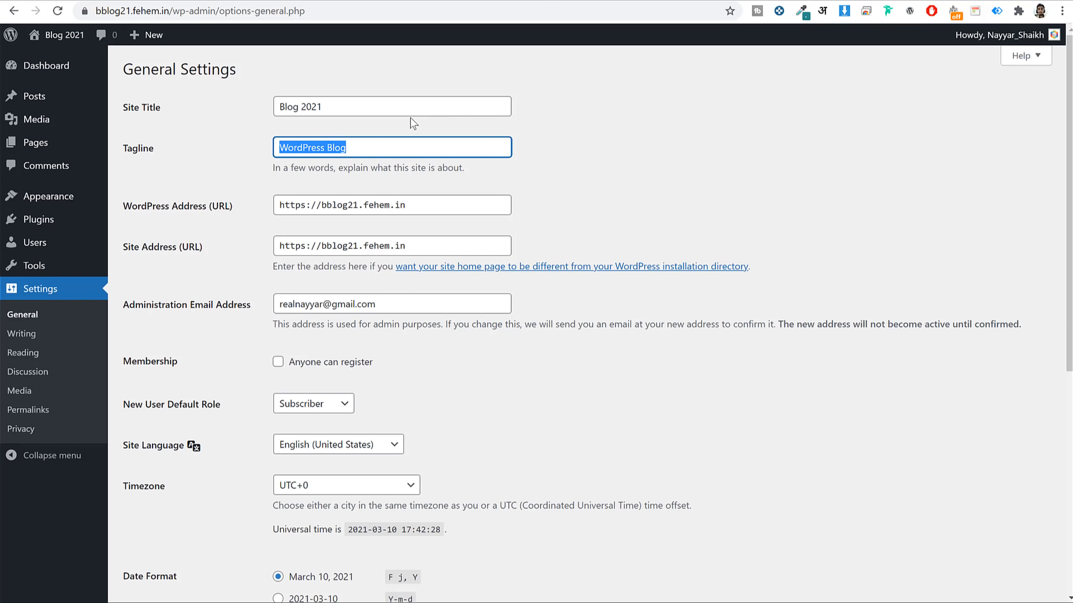
triple_click(410, 106)
triple_click(409, 105)
triple_click(381, 153)
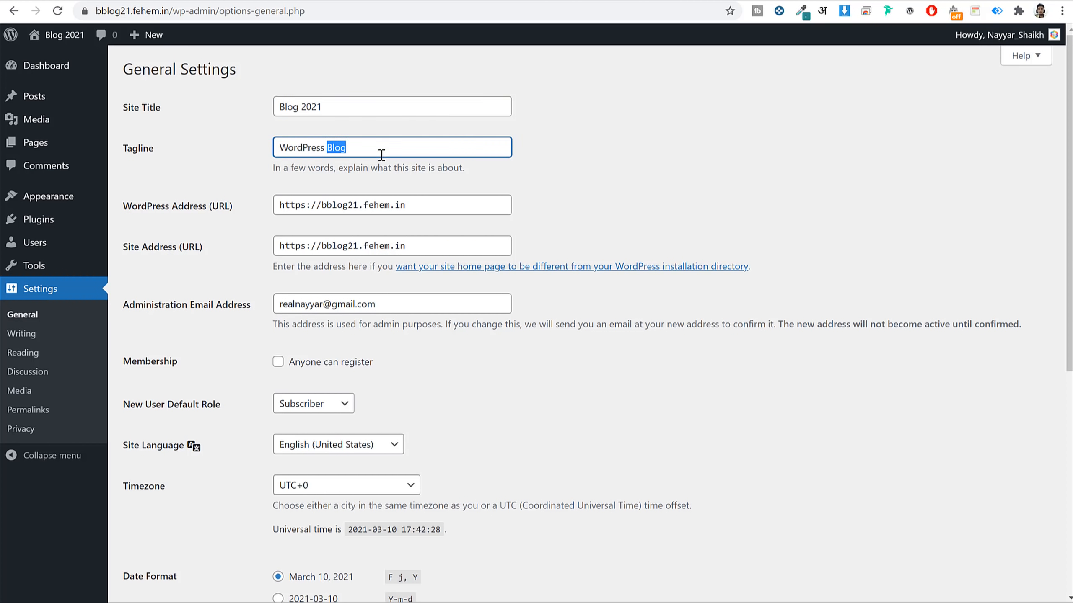
scroll(650, 207, down, 5)
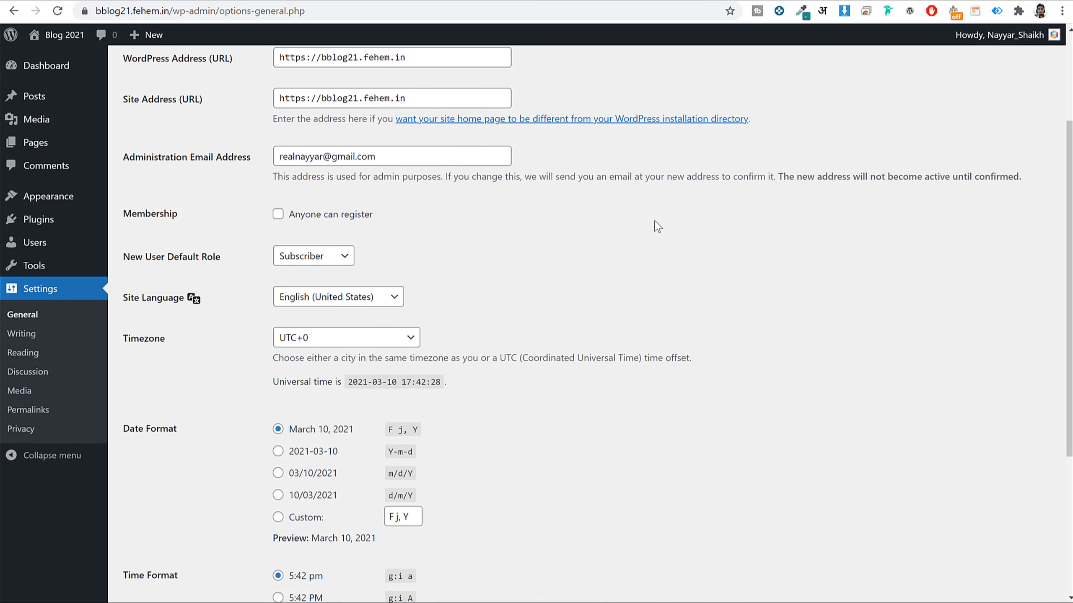
Allow anyone to register, set the timezone to Kolkata, and save the general settings.
click(310, 161)
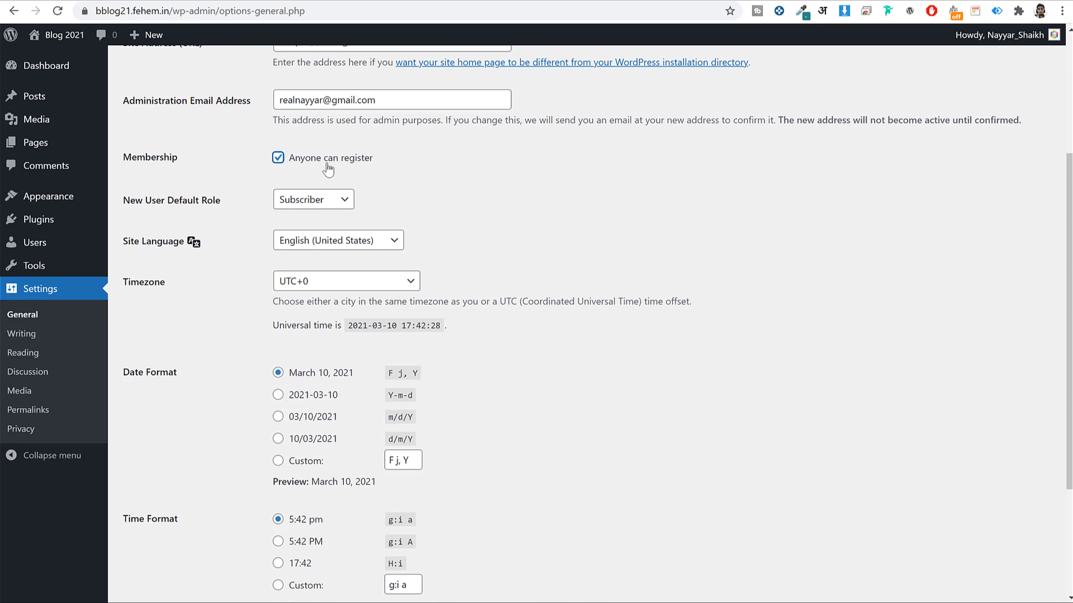
scroll(579, 189, down, 3)
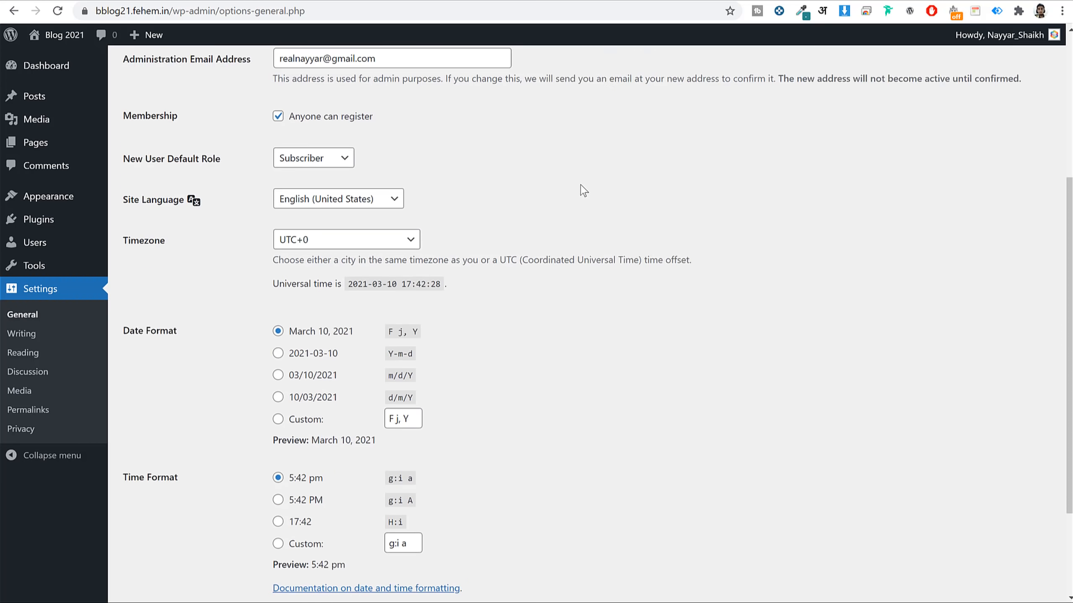
click(358, 148)
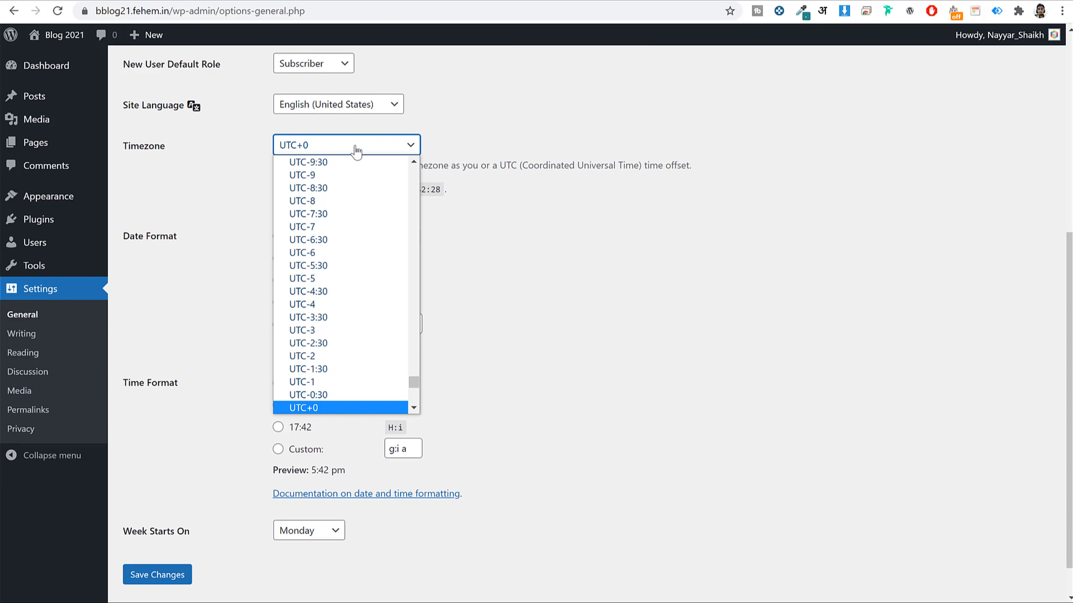
text(kolkata)
key(Return)
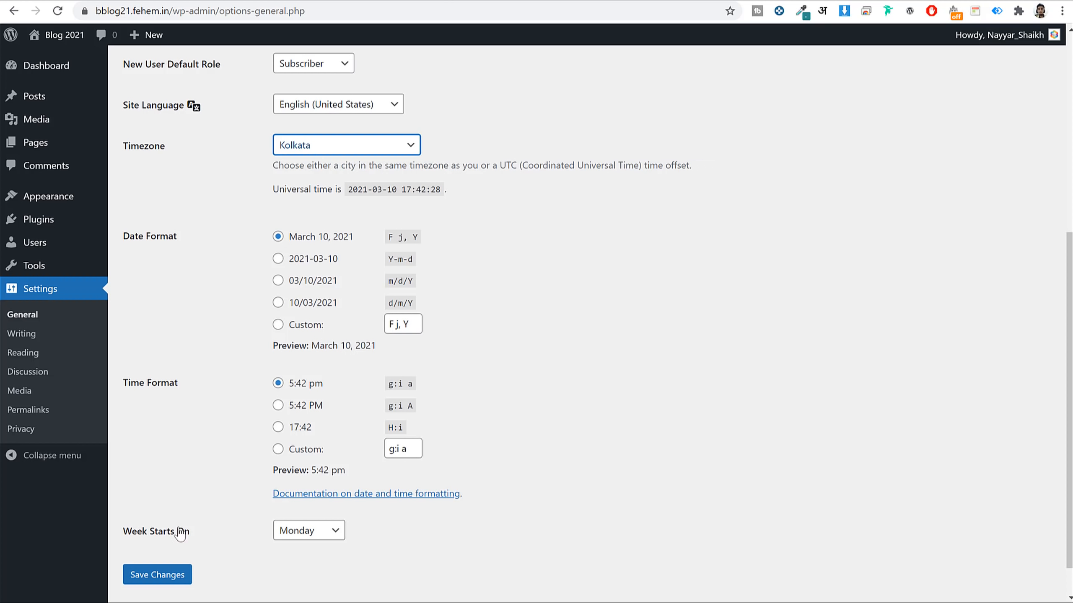
click(170, 577)
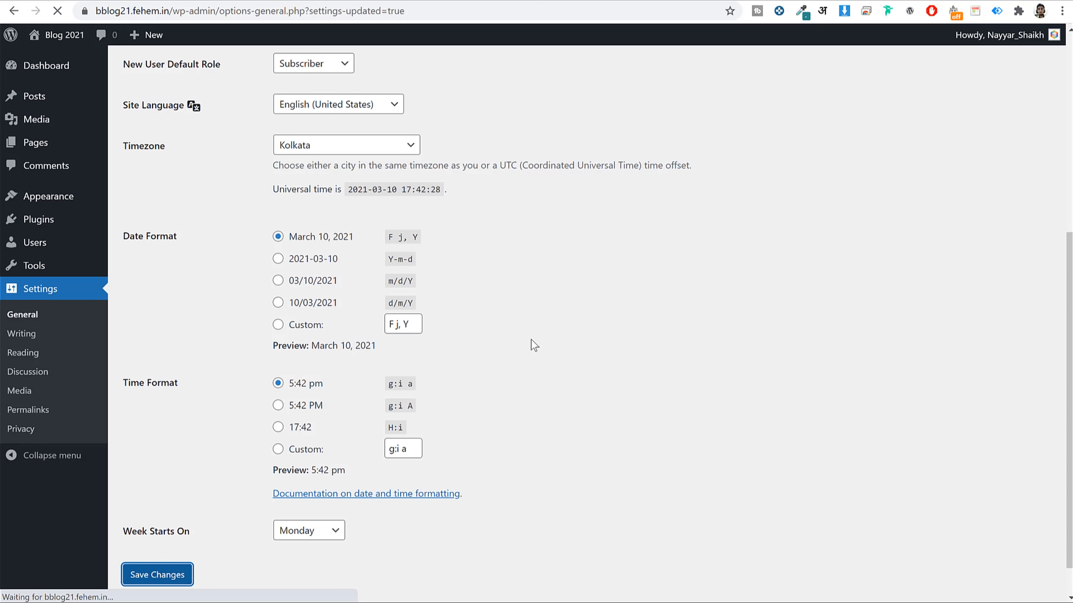
click(27, 416)
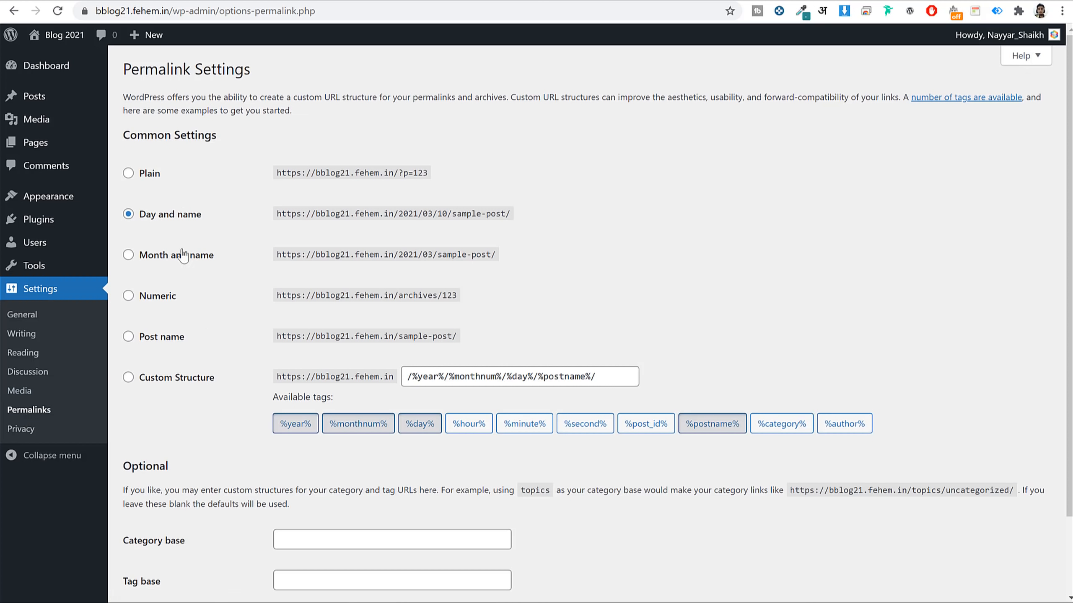
Select the Post name permalink structure, save it, and return to the Dashboard.
click(199, 337)
drag(194, 337, 143, 344)
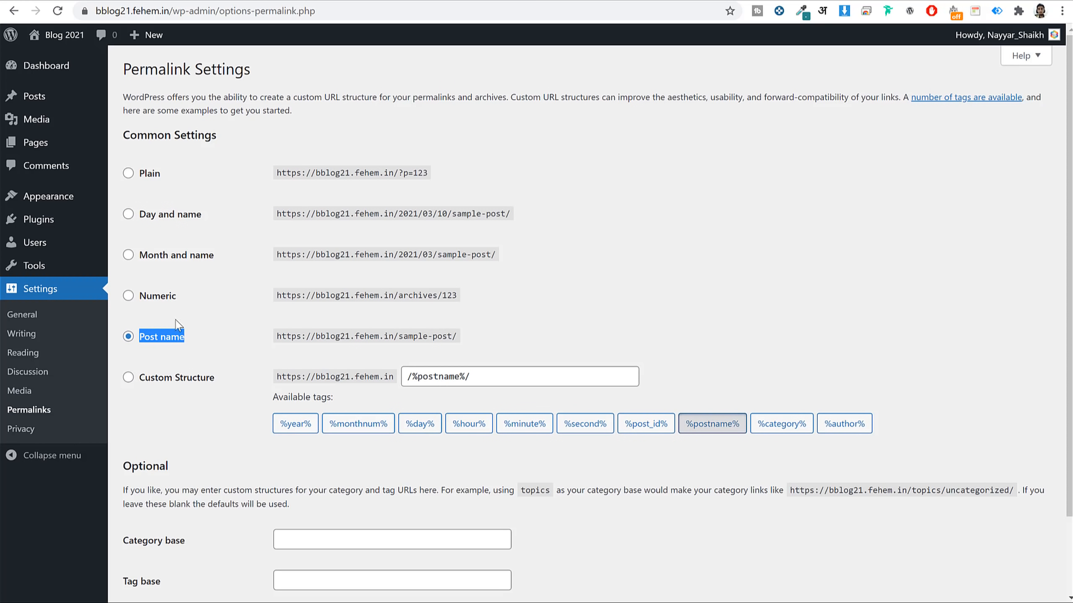
scroll(214, 338, down, 2)
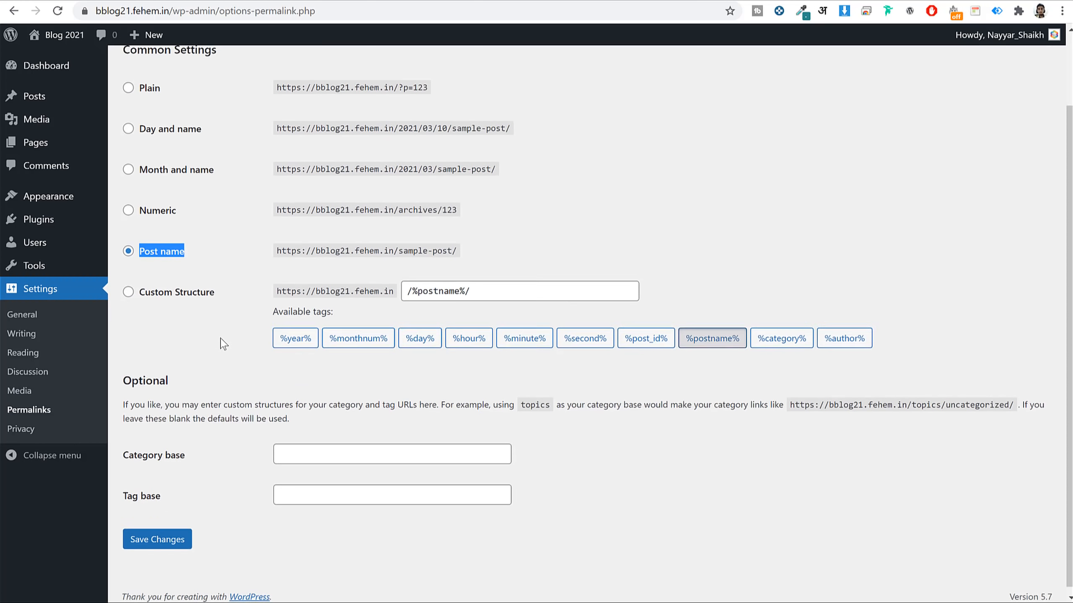
click(154, 535)
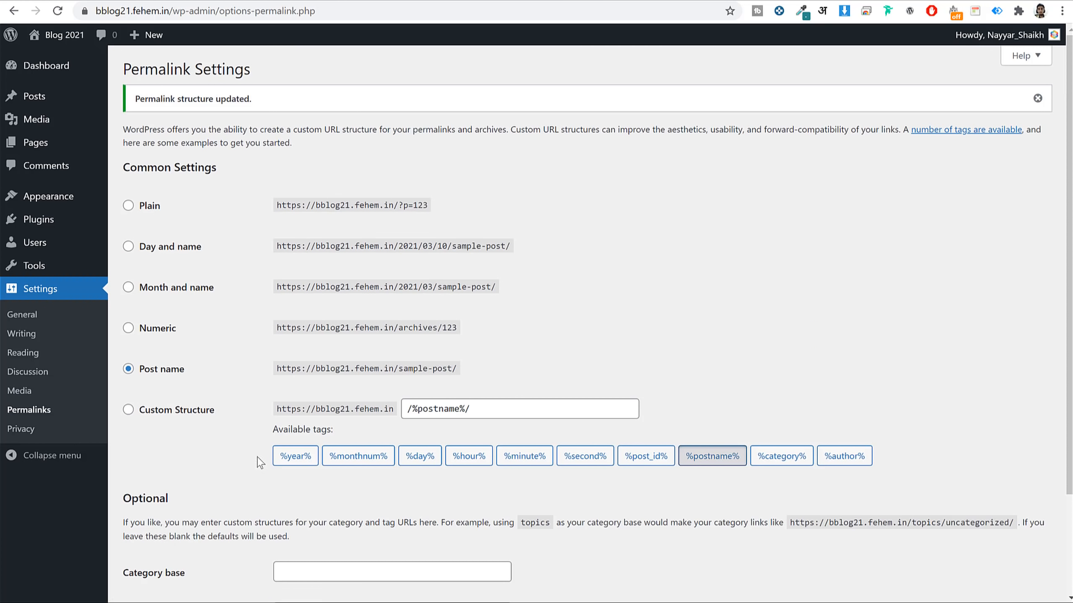
click(42, 66)
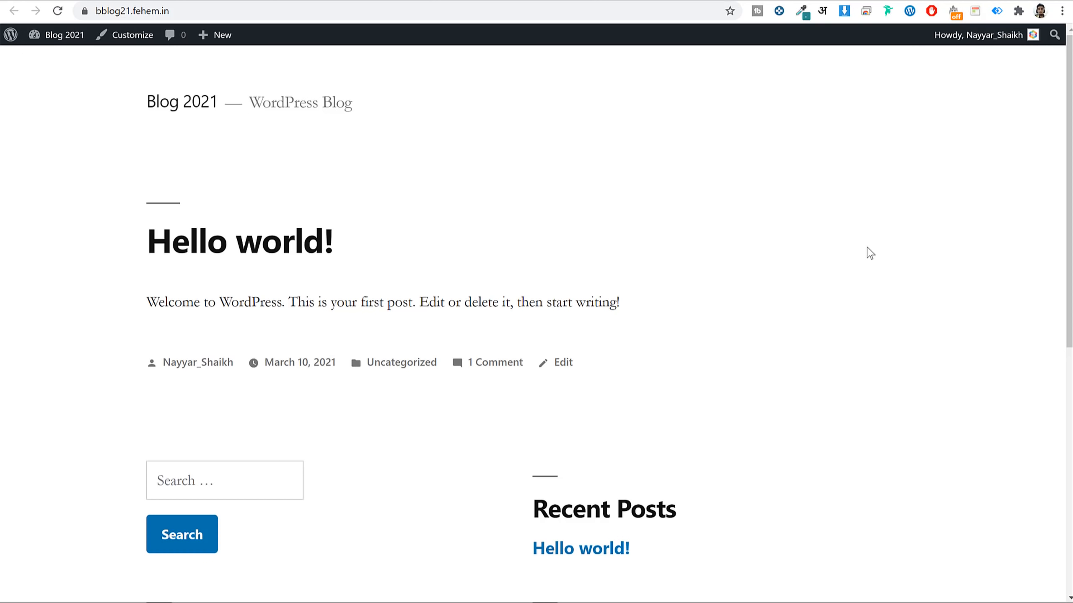
scroll(870, 253, down, 10)
scroll(870, 262, up, 10)
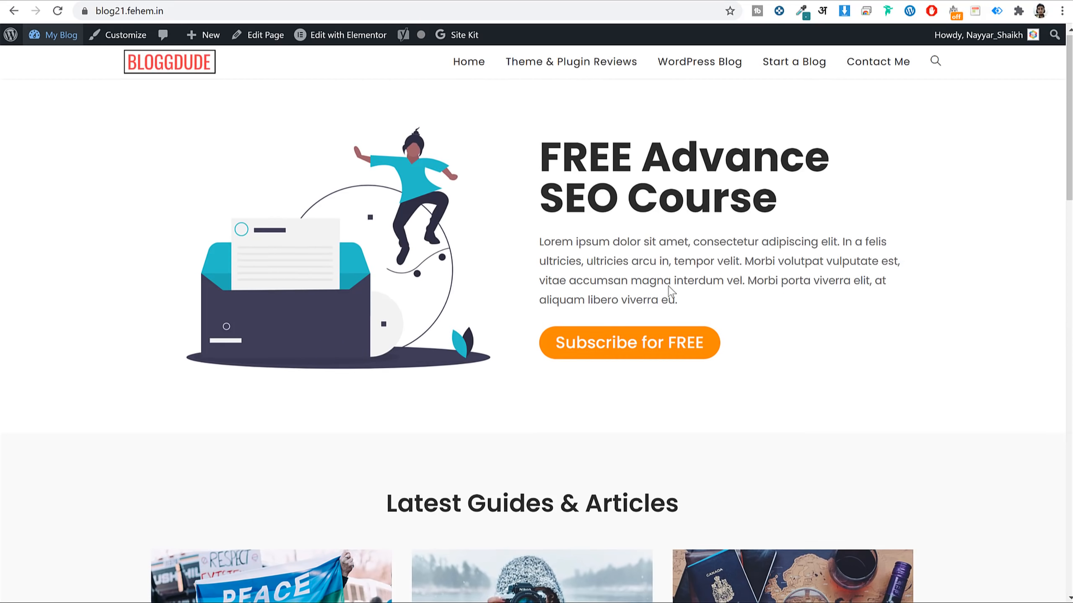
scroll(668, 274, down, 10)
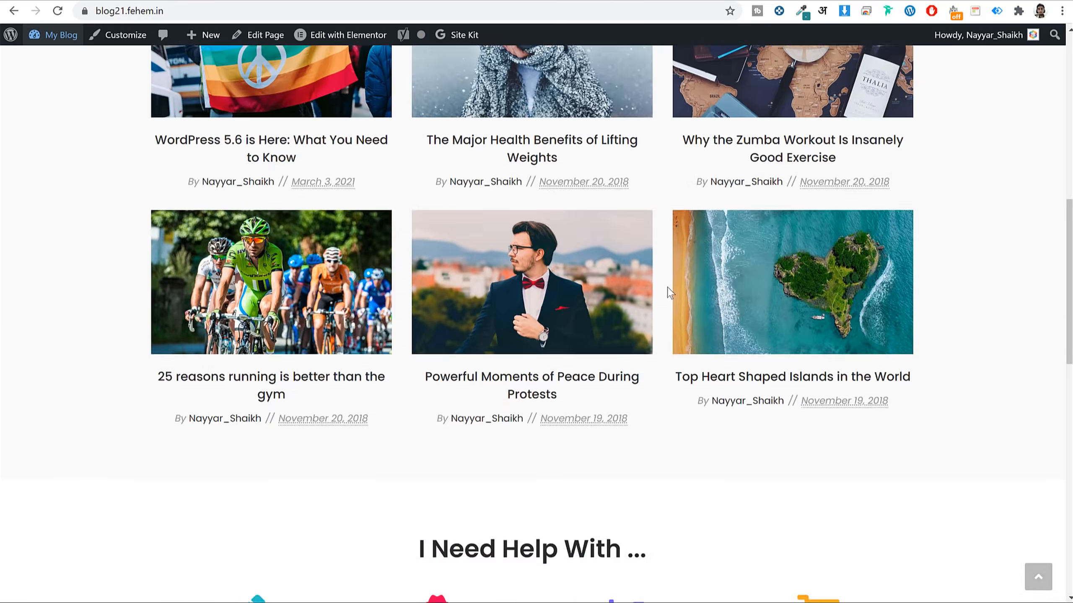
scroll(668, 292, up, 10)
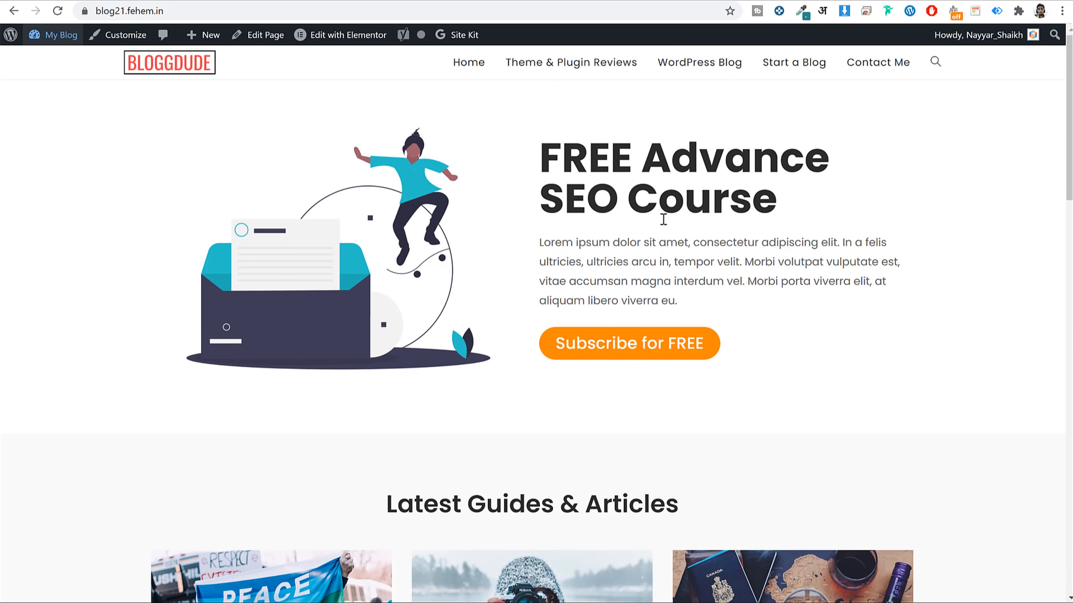
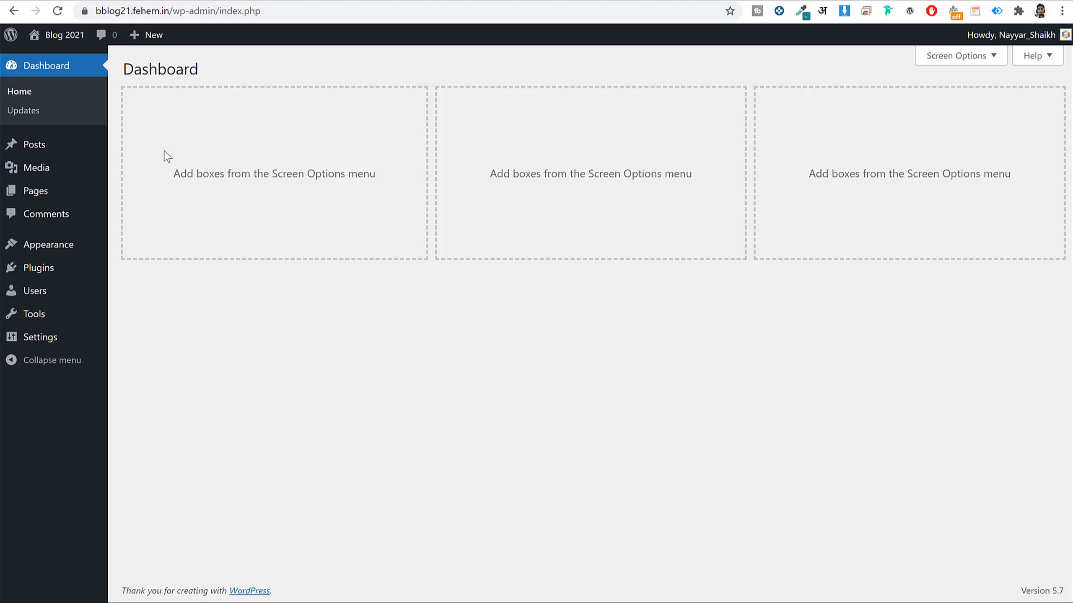
Search the theme directory for 'oceanwp', then install and activate the OceanWP theme.
click(50, 248)
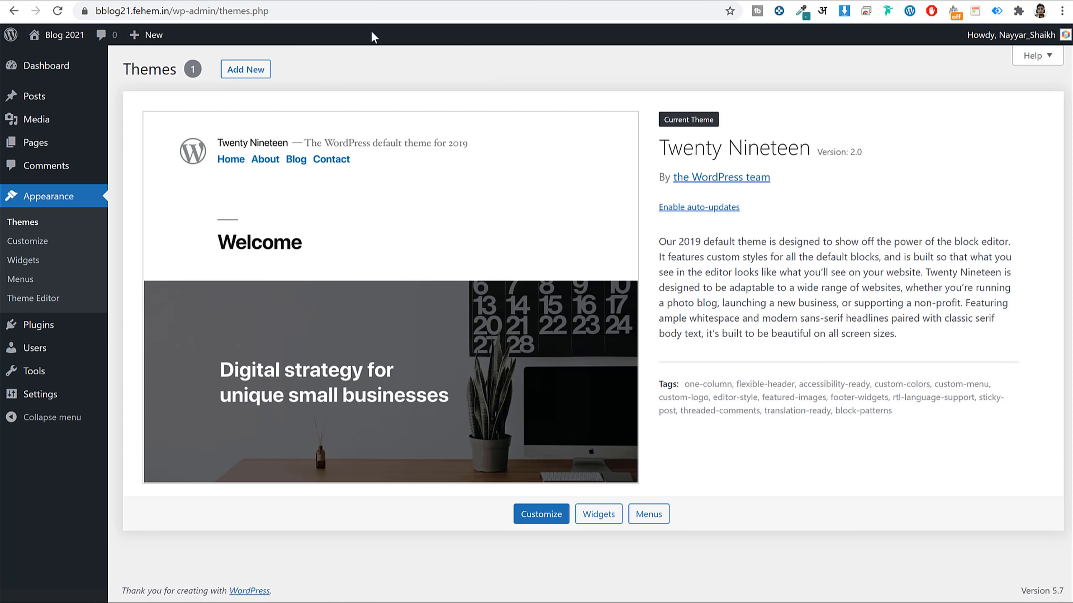
click(252, 72)
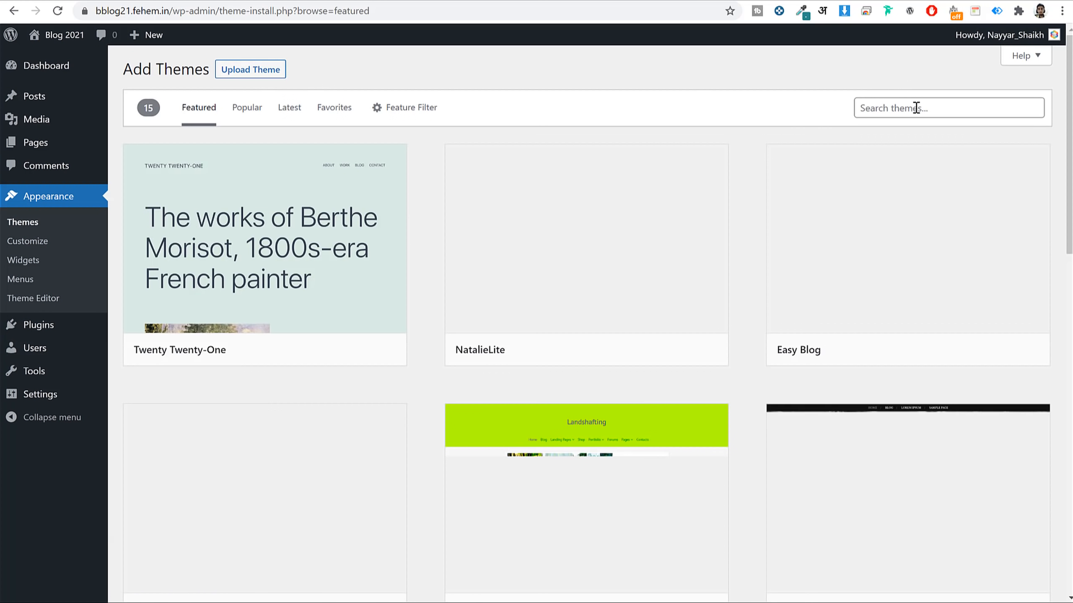
click(923, 108)
text(oceanwp)
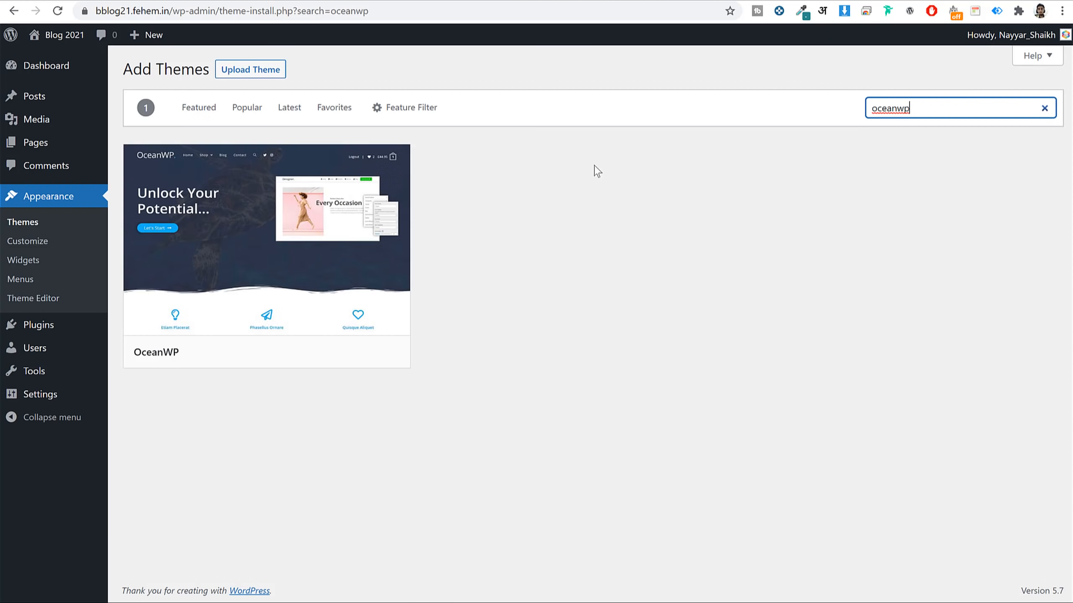
mouse_move(347, 343)
click(318, 357)
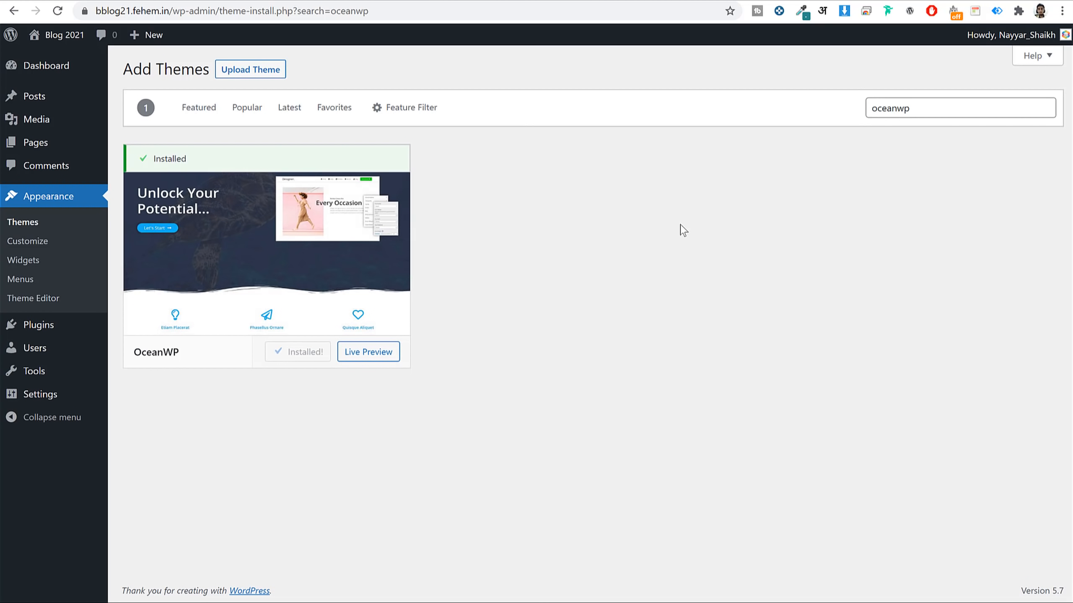
click(294, 357)
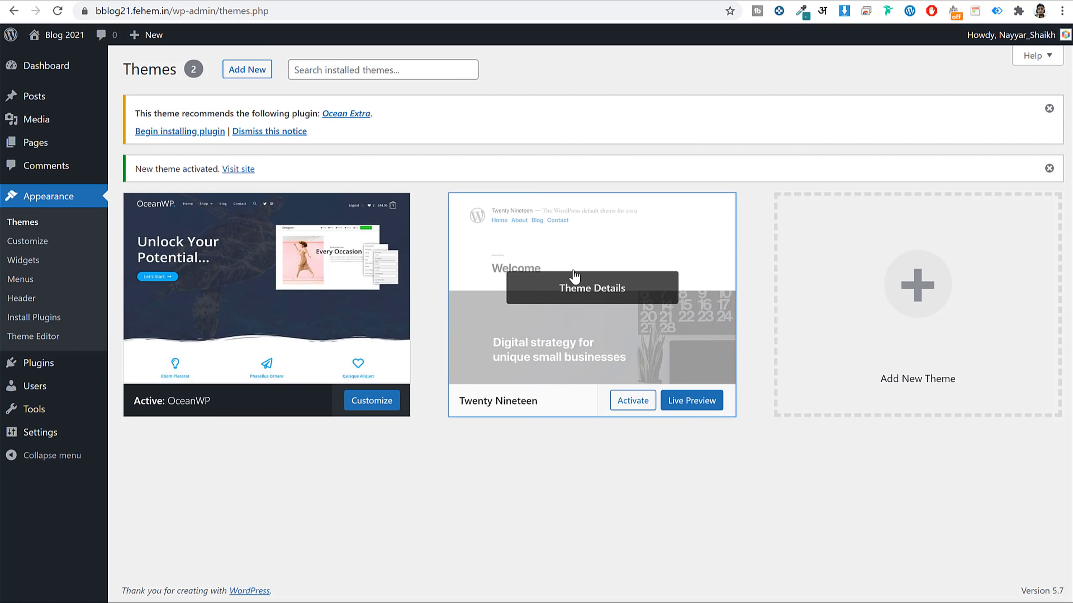
Delete the Twenty Nineteen theme from its Theme Details.
click(574, 275)
click(1039, 574)
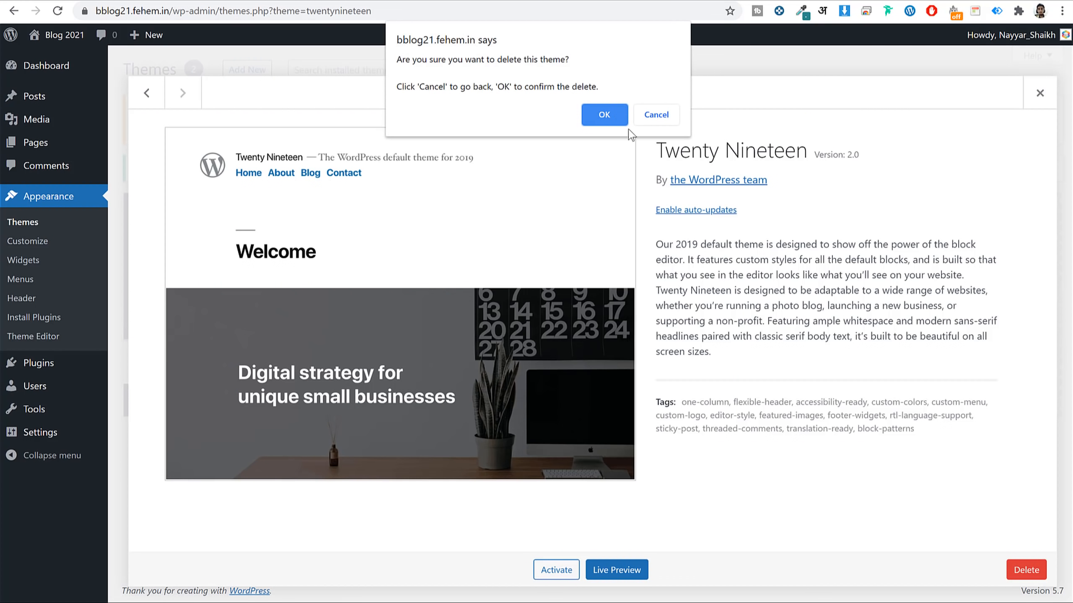
click(603, 114)
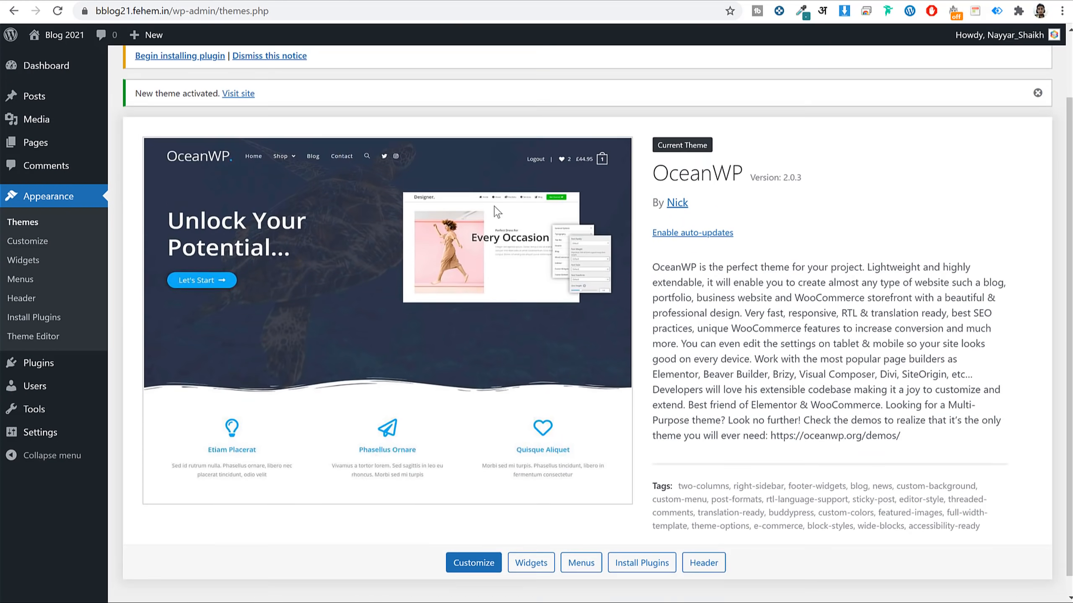
Dismiss the Ocean Extra recommendation notice and enable auto-updates for OceanWP.
scroll(496, 211, up, 2)
click(267, 133)
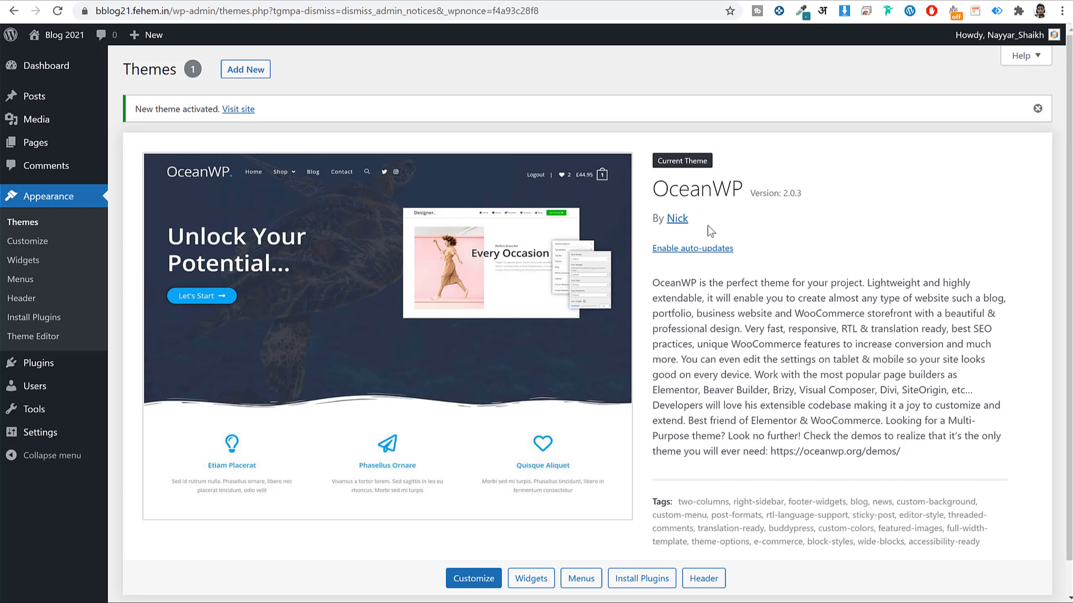
click(713, 249)
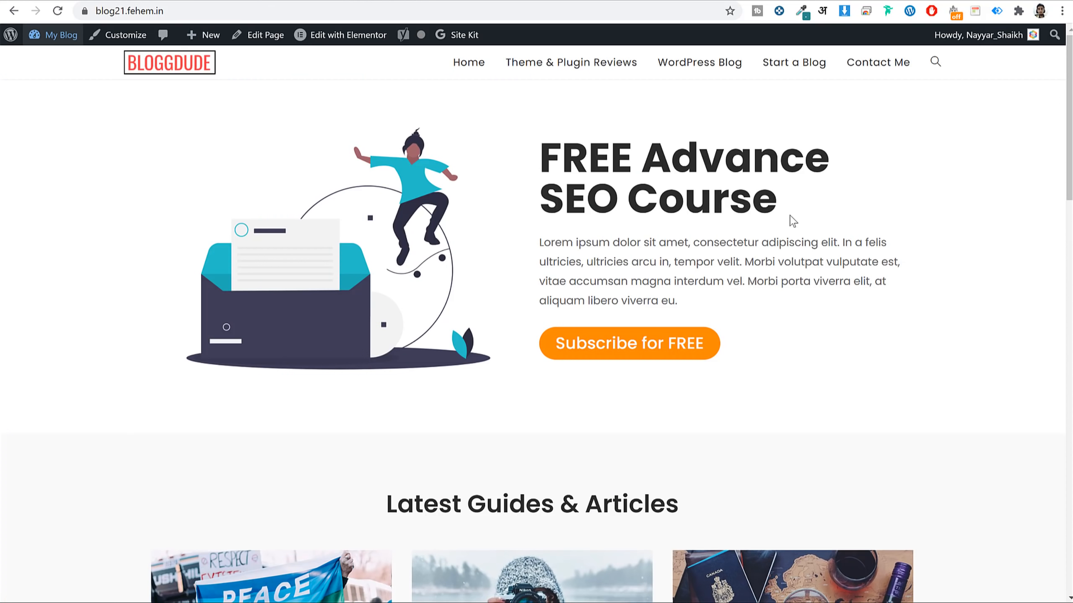
Load bloggdude.com/elementor in a new Chrome tab to reach the Elementor Pro pricing.
scroll(789, 218, down, 15)
scroll(803, 252, up, 6)
scroll(804, 253, up, 10)
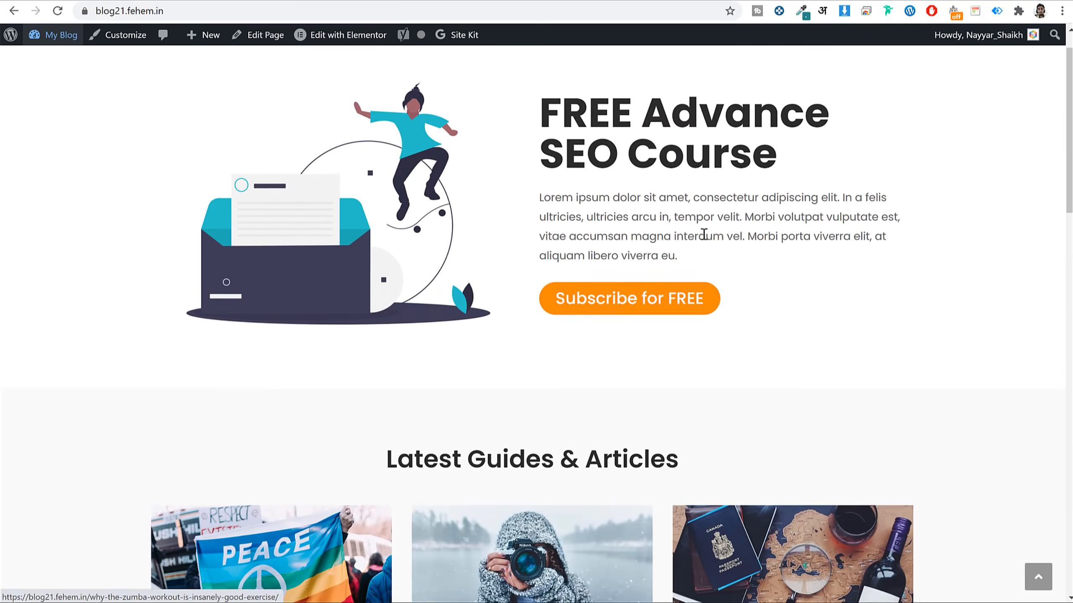
scroll(748, 277, down, 15)
scroll(751, 286, up, 7)
scroll(750, 283, up, 10)
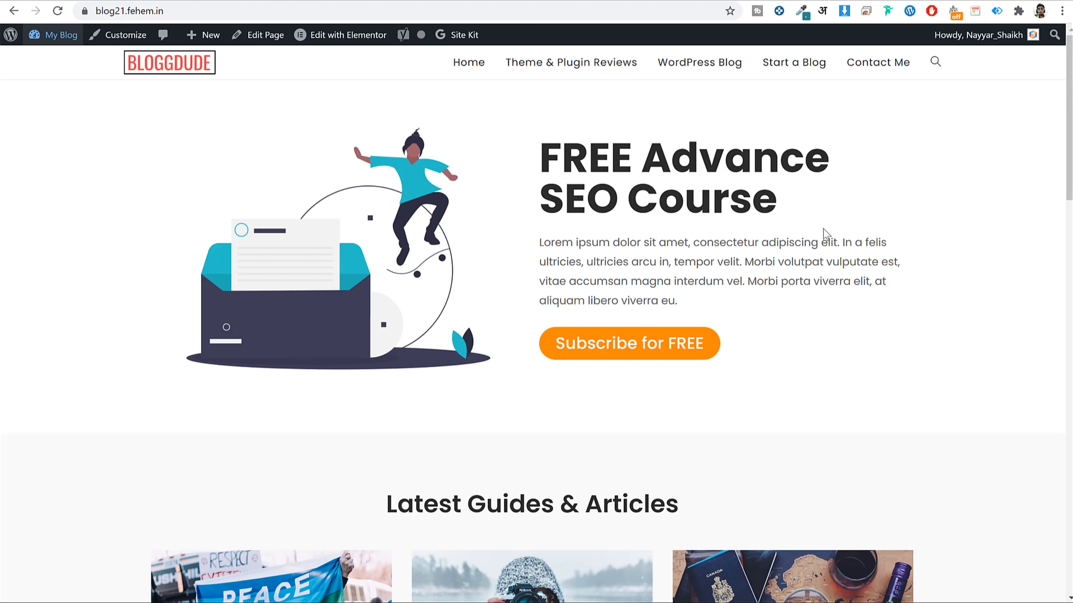
key(ctrl+t)
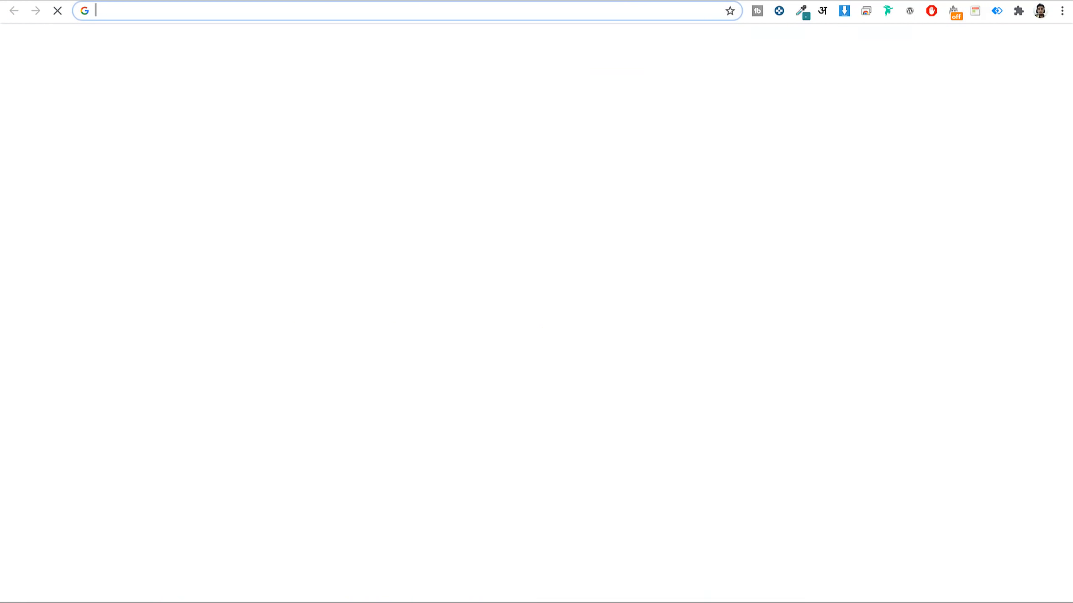
text(bloggdude.com/elem)
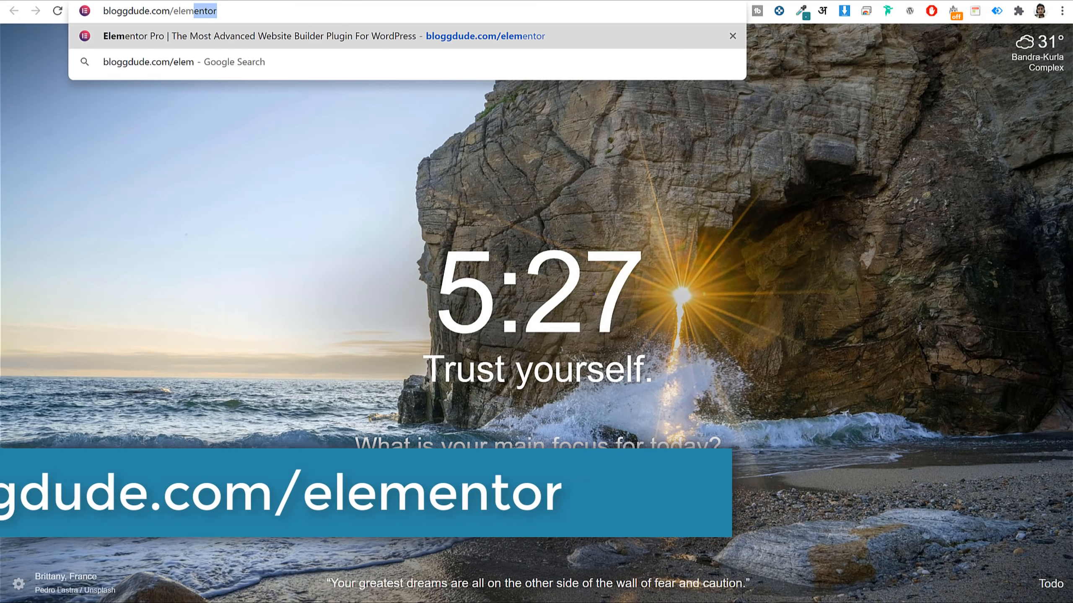
key(Return)
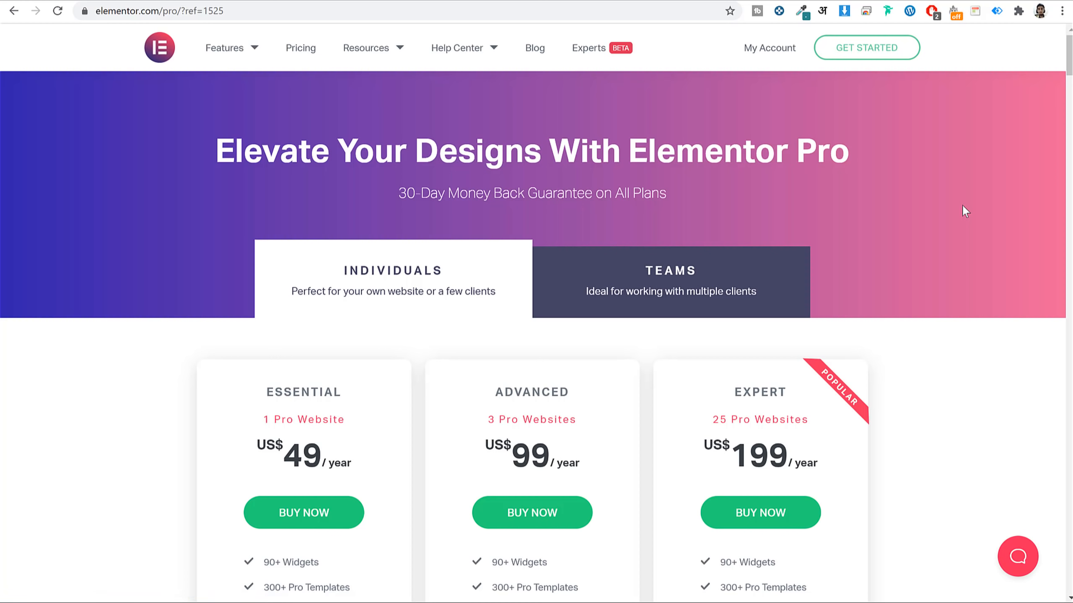
scroll(971, 213, down, 5)
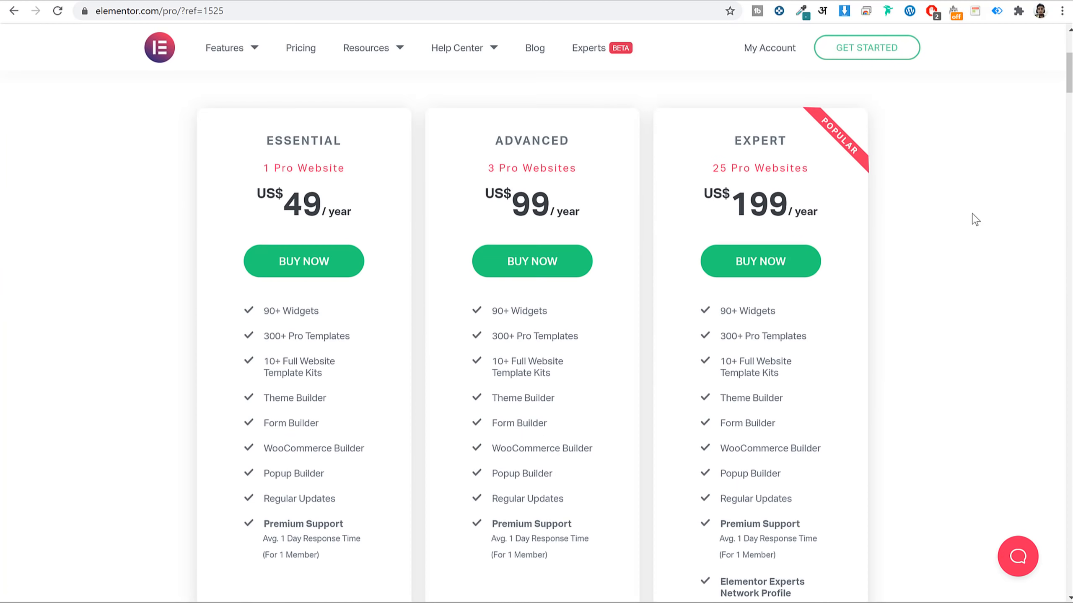
scroll(972, 216, up, 5)
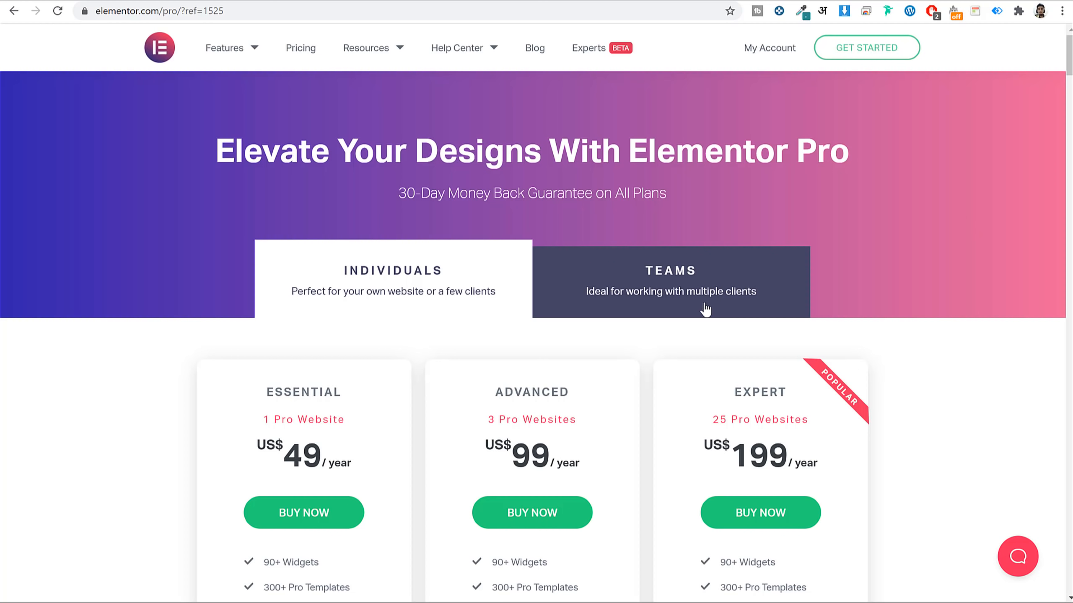
scroll(897, 300, down, 7)
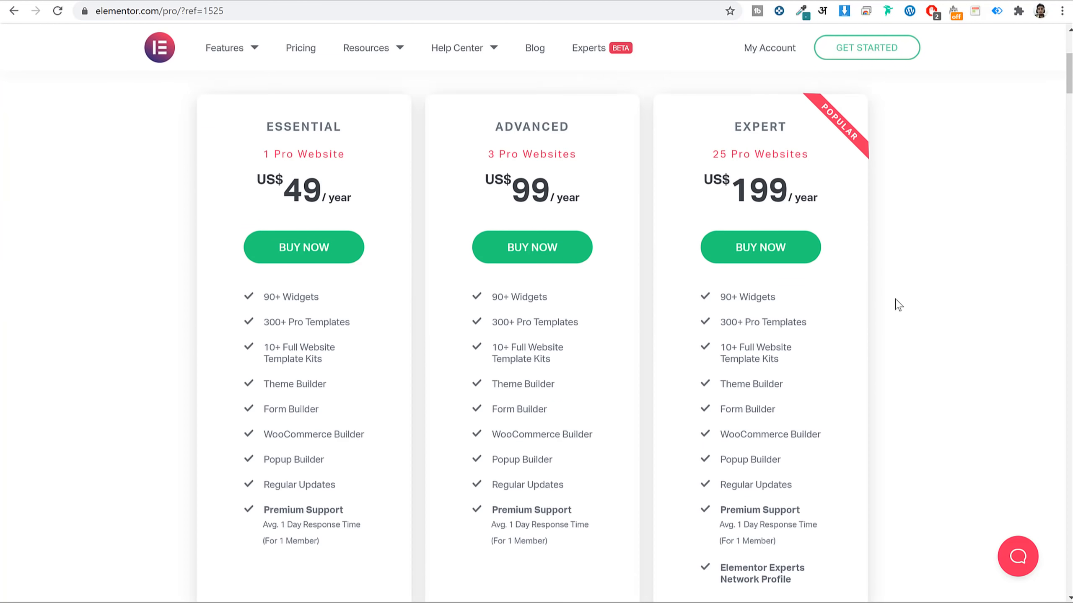
scroll(379, 207, up, 1)
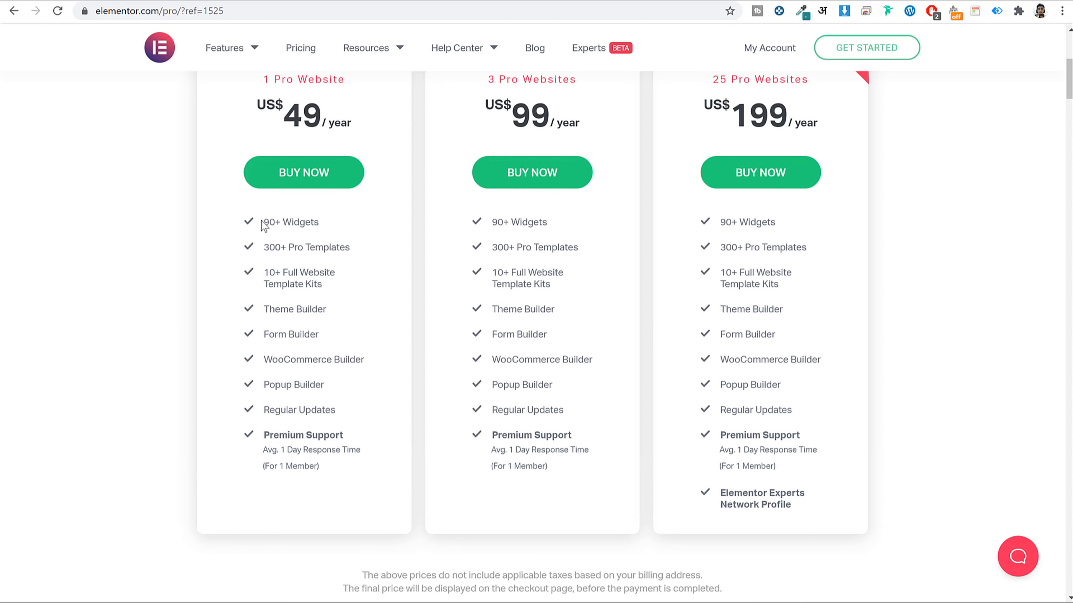
drag(263, 222, 356, 473)
click(356, 473)
scroll(353, 467, up, 5)
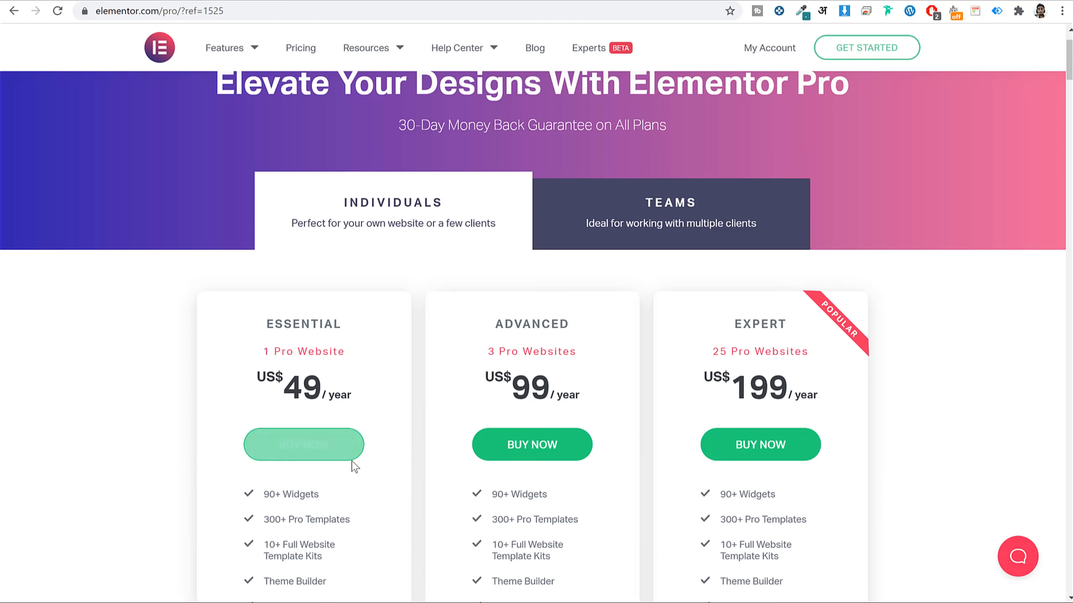
scroll(352, 462, down, 4)
drag(334, 374, 266, 373)
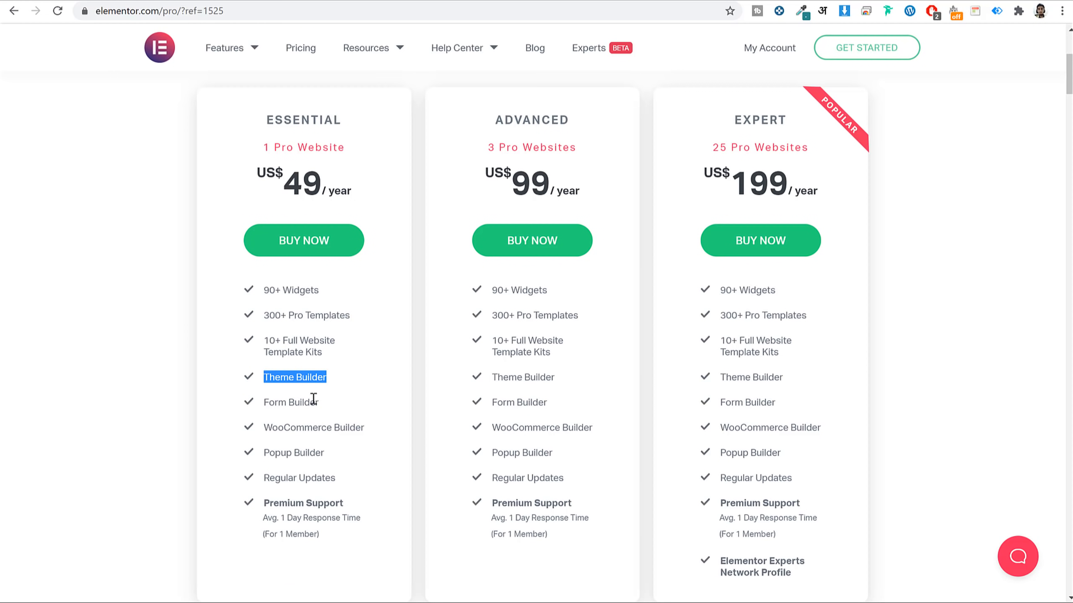
drag(345, 421, 264, 428)
click(264, 428)
scroll(335, 378, up, 5)
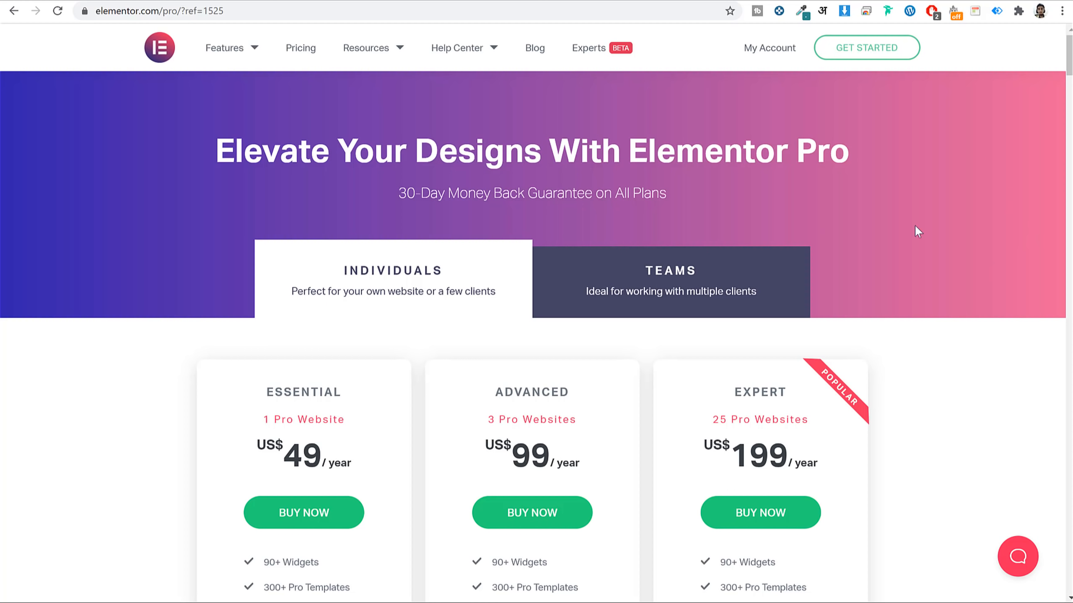
Go through Elementor's questionnaire, skipping site questions and confirming an existing WordPress site.
click(872, 56)
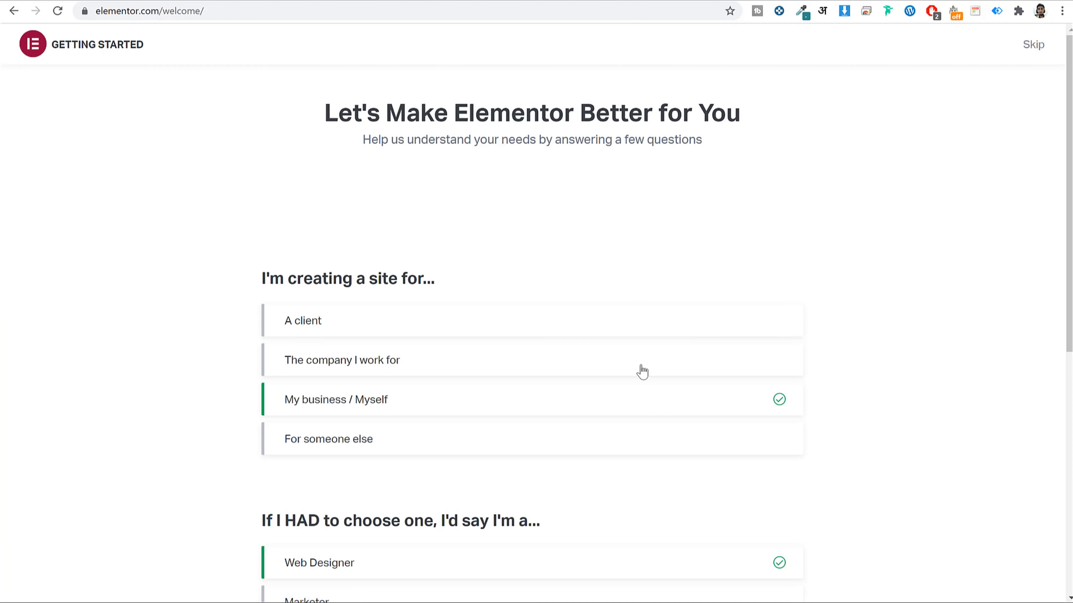
scroll(640, 374, down, 7)
scroll(639, 374, up, 7)
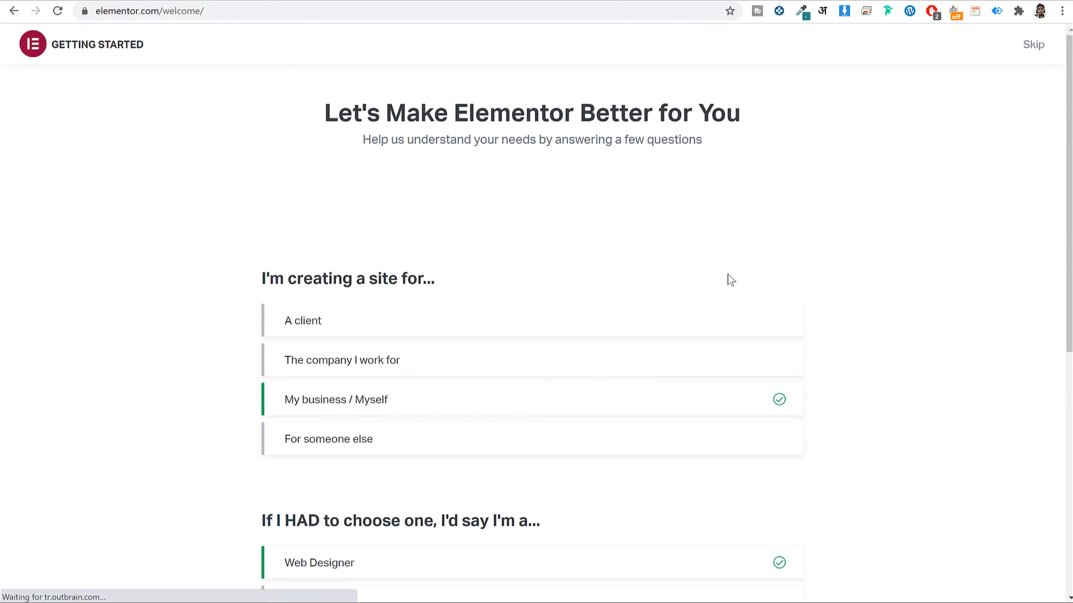
scroll(581, 423, down, 7)
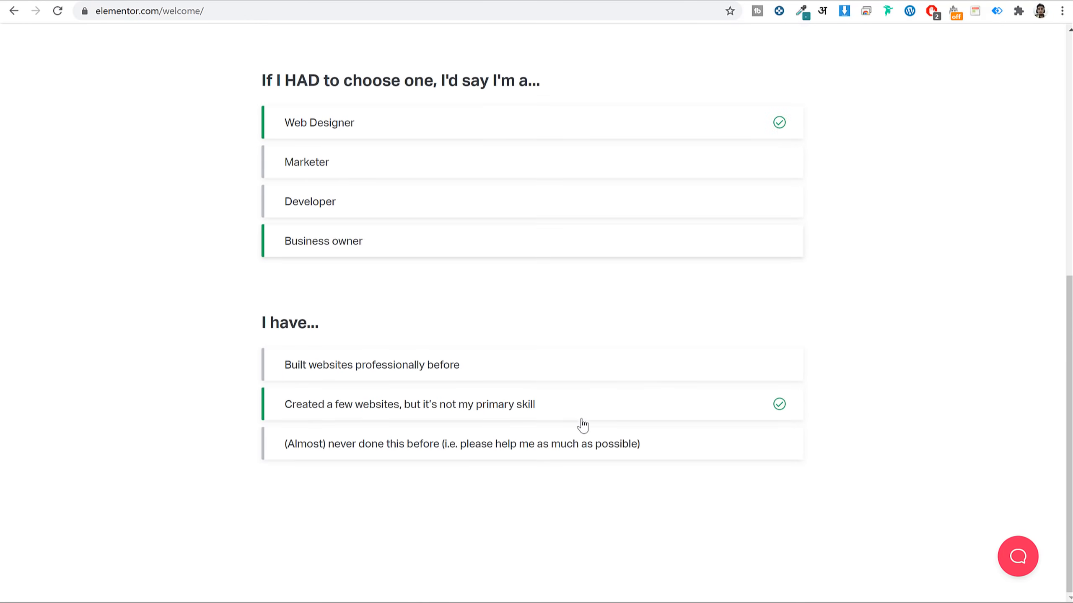
scroll(585, 418, up, 7)
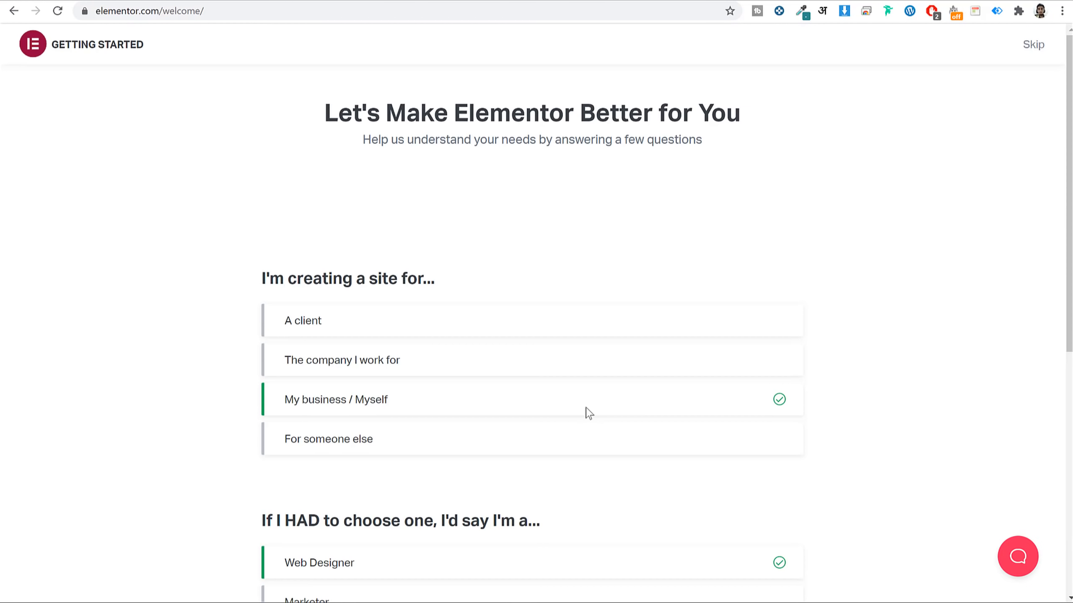
click(1032, 46)
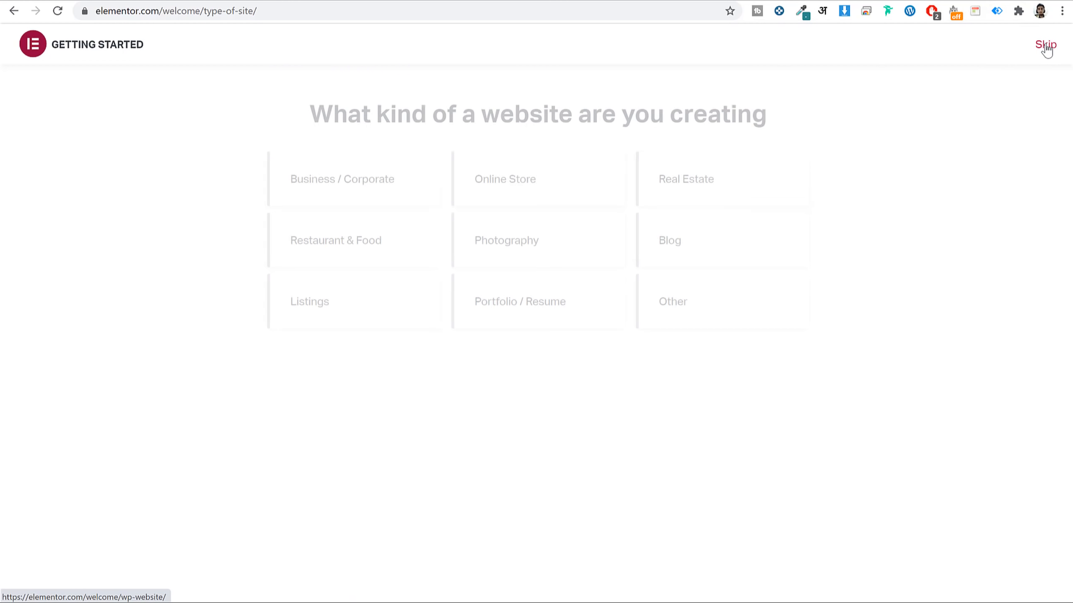
click(1045, 46)
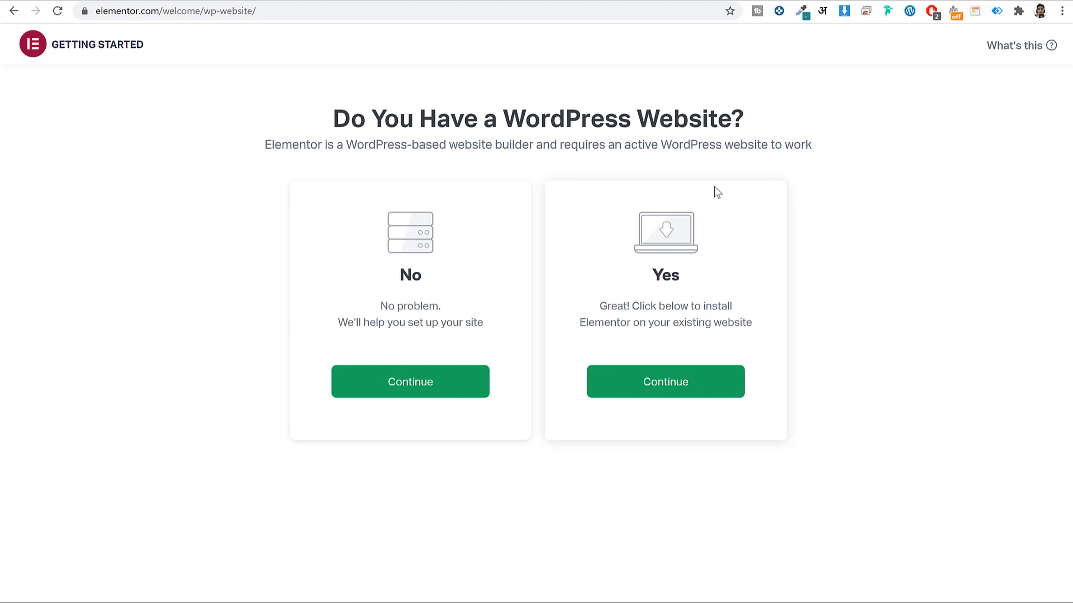
drag(653, 274, 683, 279)
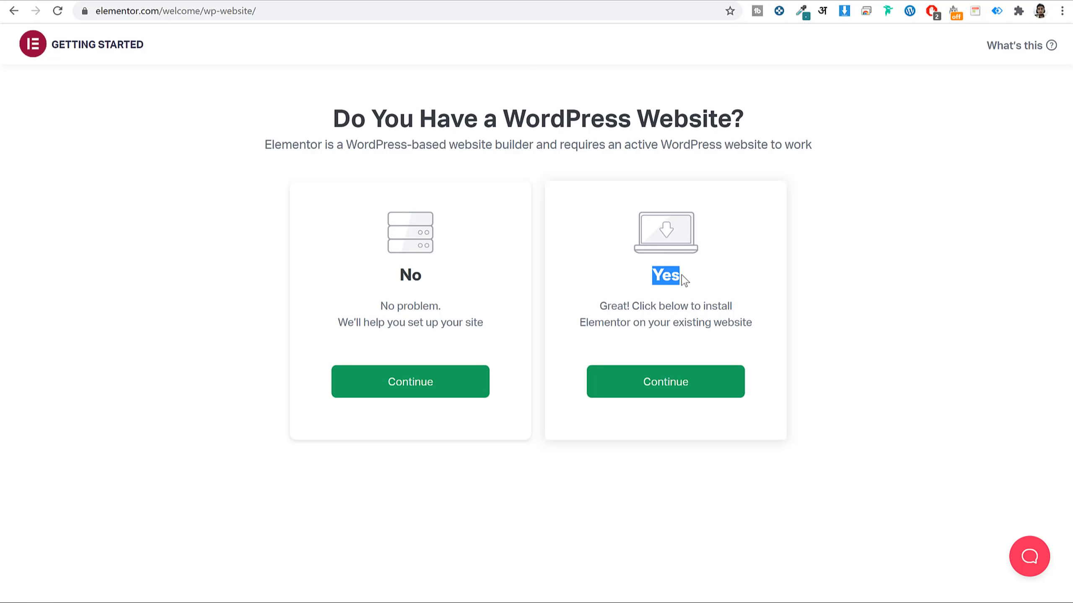
click(677, 385)
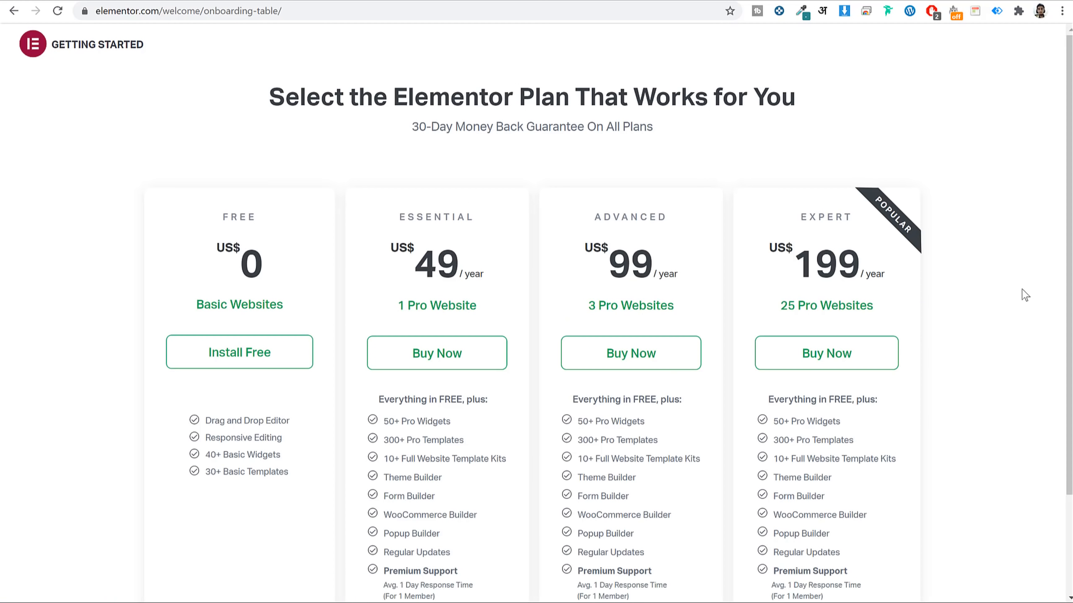
Review the plan table, highlighting the Essential plan and its US$49 price.
scroll(933, 273, down, 3)
scroll(614, 262, up, 3)
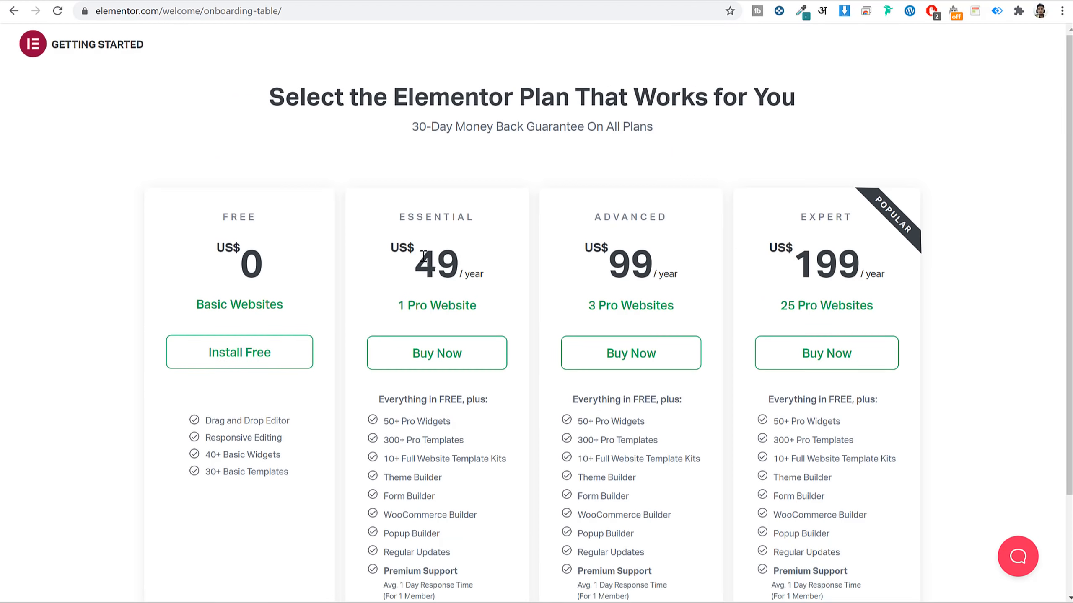
drag(475, 226, 393, 224)
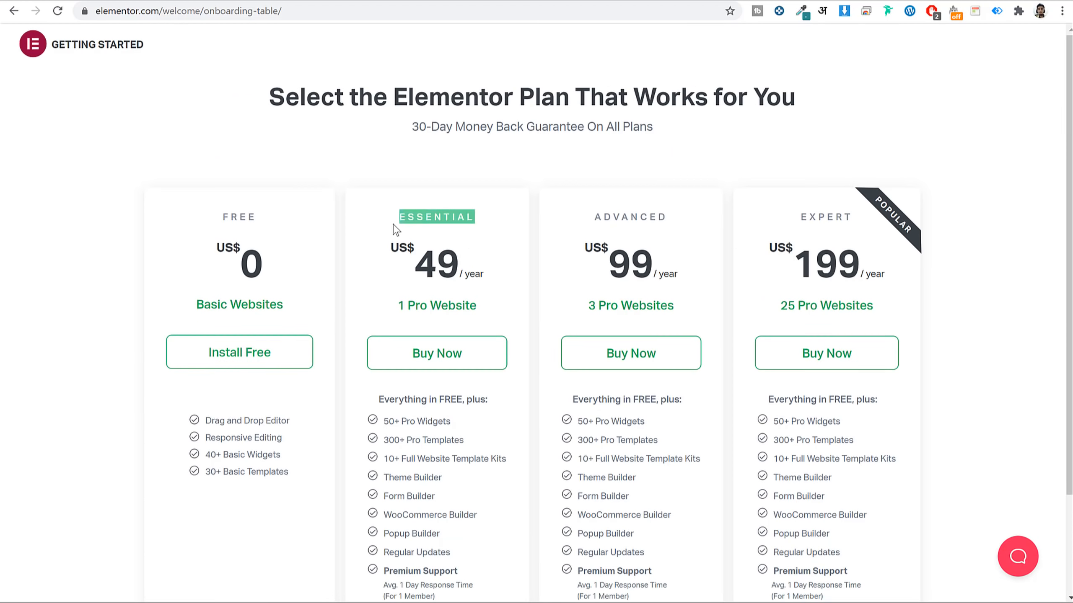
drag(465, 265, 412, 266)
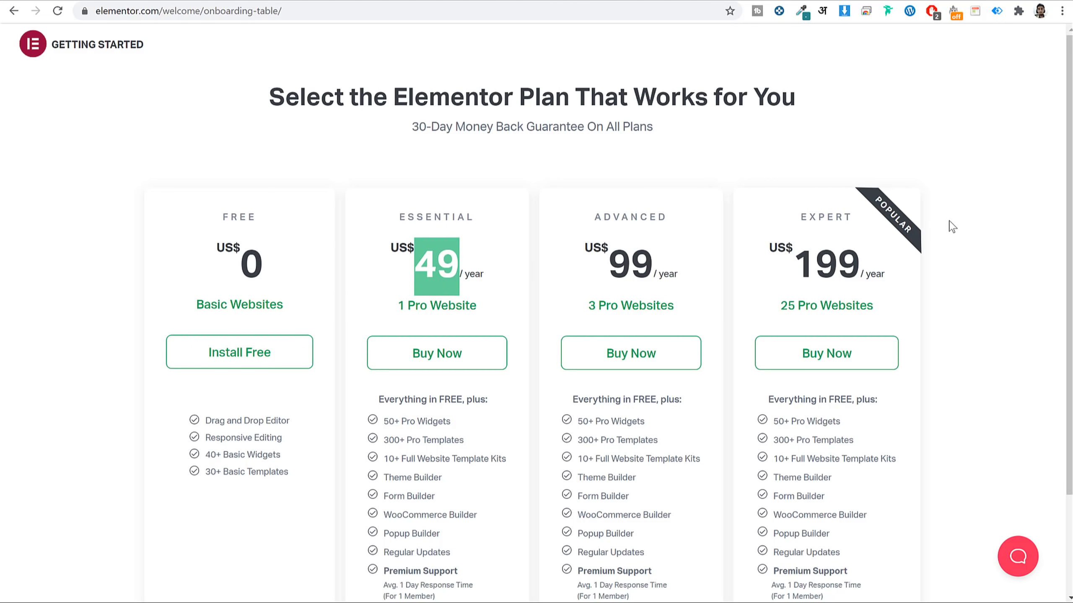
scroll(336, 441, down, 3)
scroll(472, 451, up, 3)
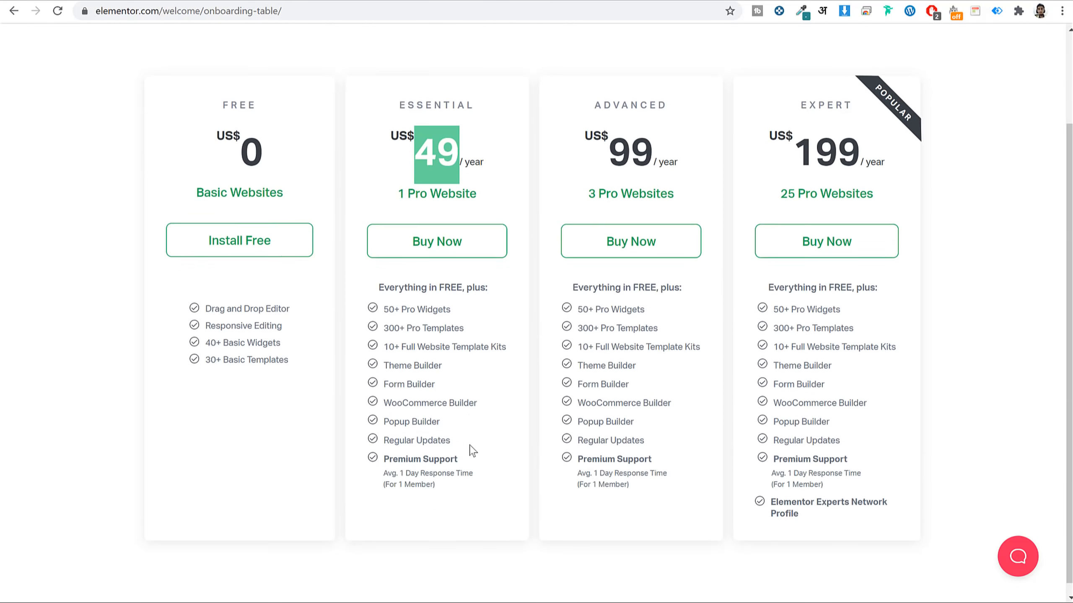
Choose the free Elementor plan and copy the blog's web address.
click(323, 395)
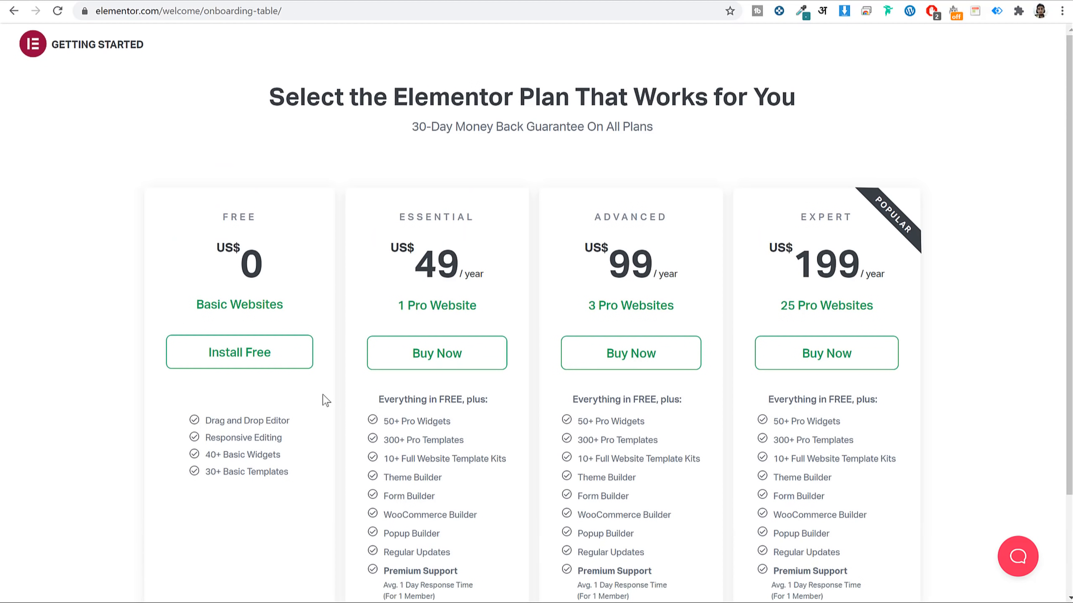
click(258, 364)
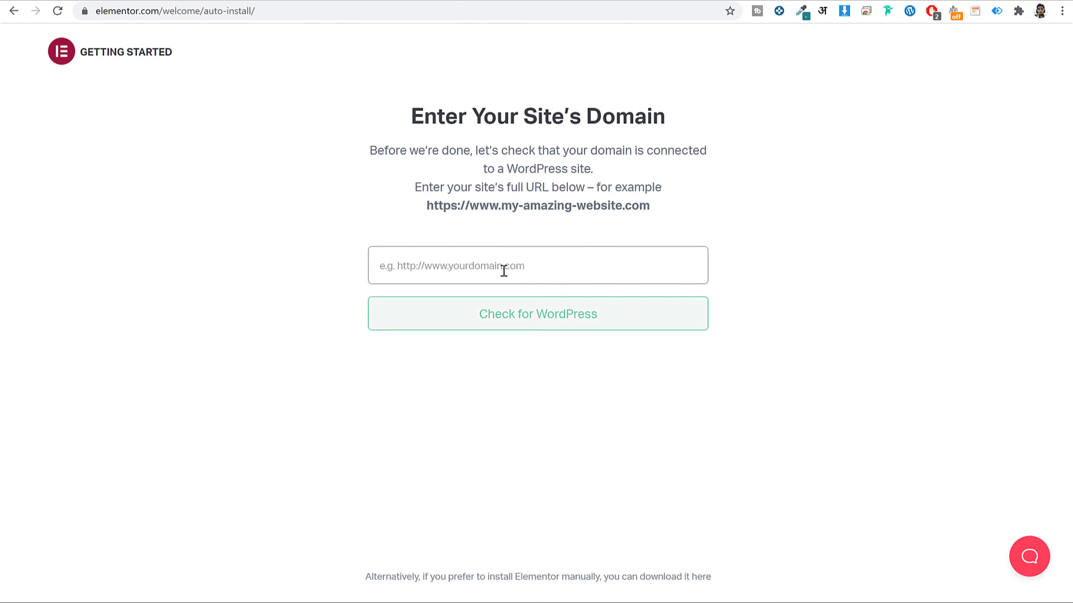
click(247, 1)
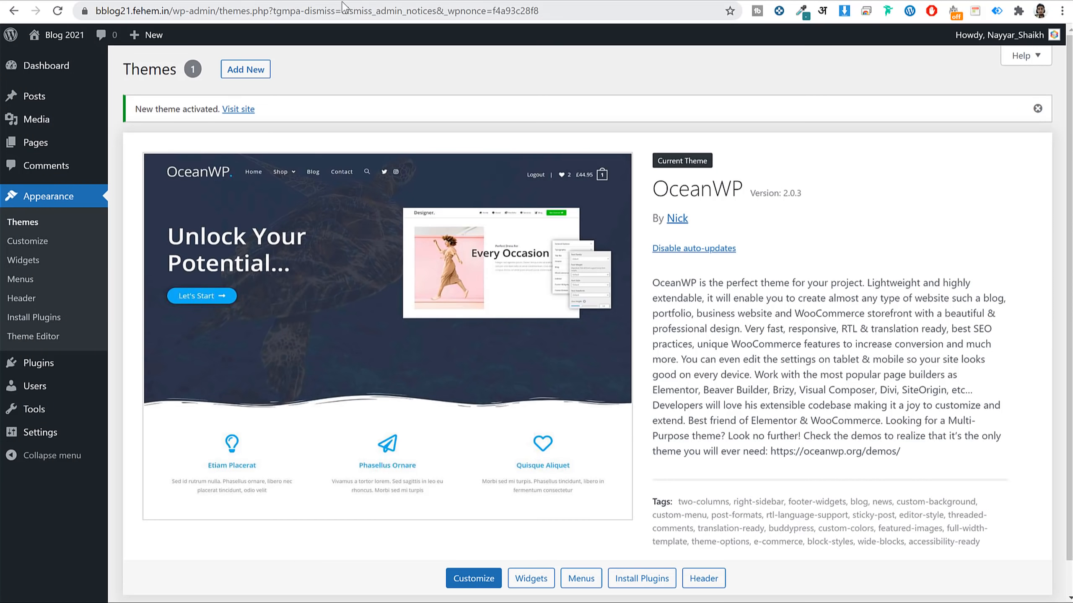
click(288, 1)
click(292, 9)
key(ctrl+c)
Paste the blog address as the domain, verify it runs WordPress, and install Elementor.
click(548, 1)
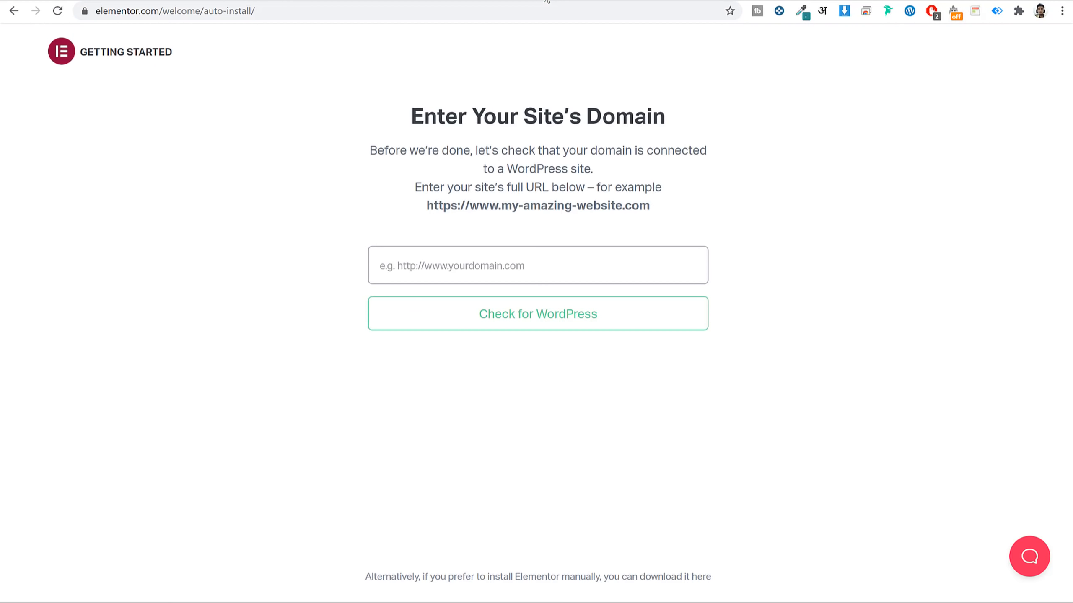
click(464, 266)
key(ctrl+v)
click(539, 328)
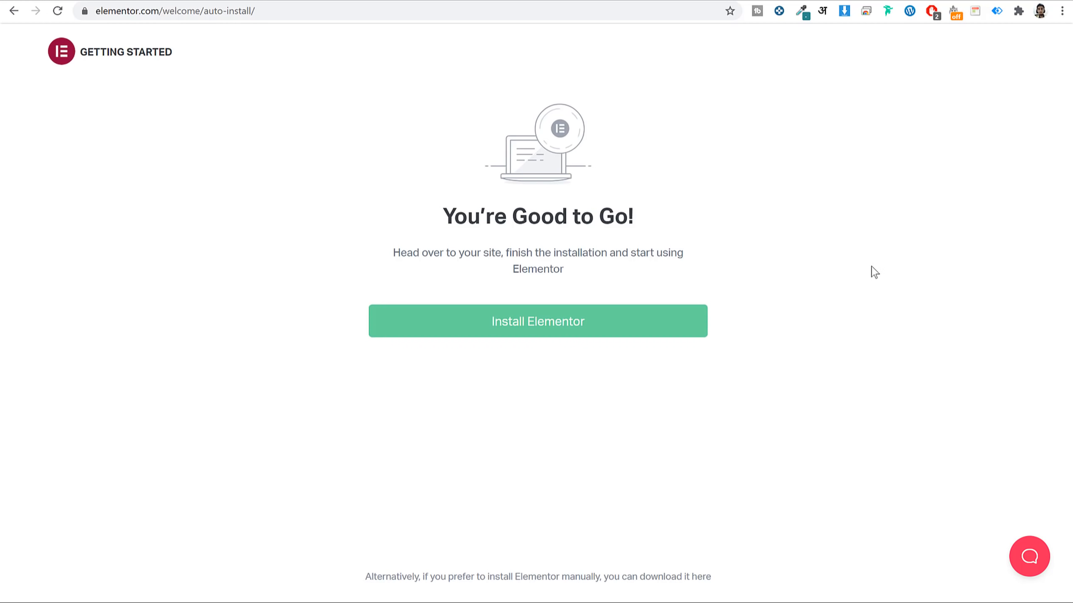
click(552, 327)
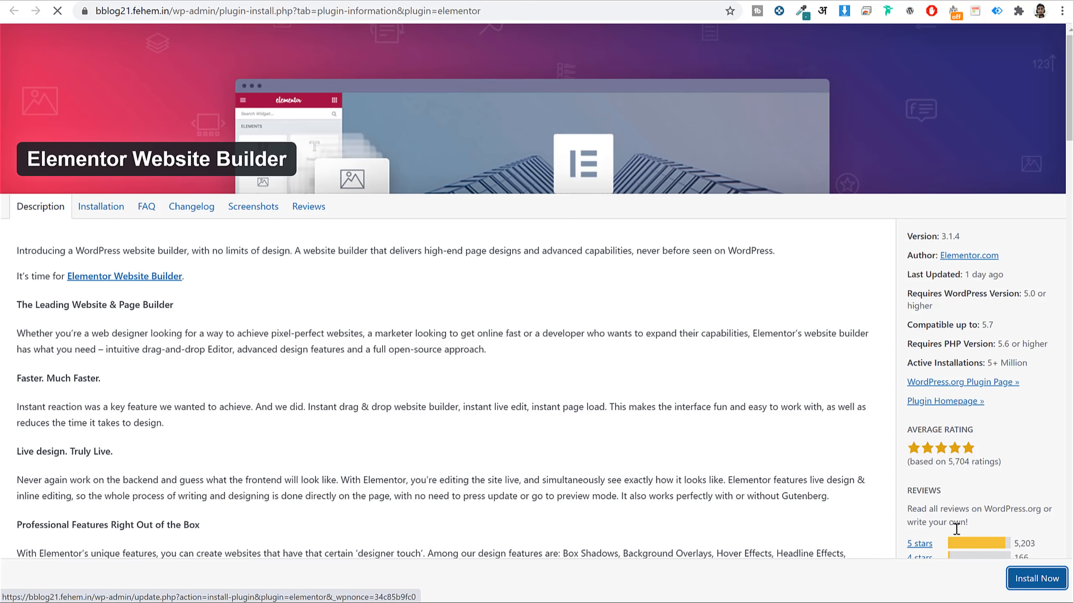
Install and activate Elementor Website Builder, then go to Plugins > Add New.
click(1032, 583)
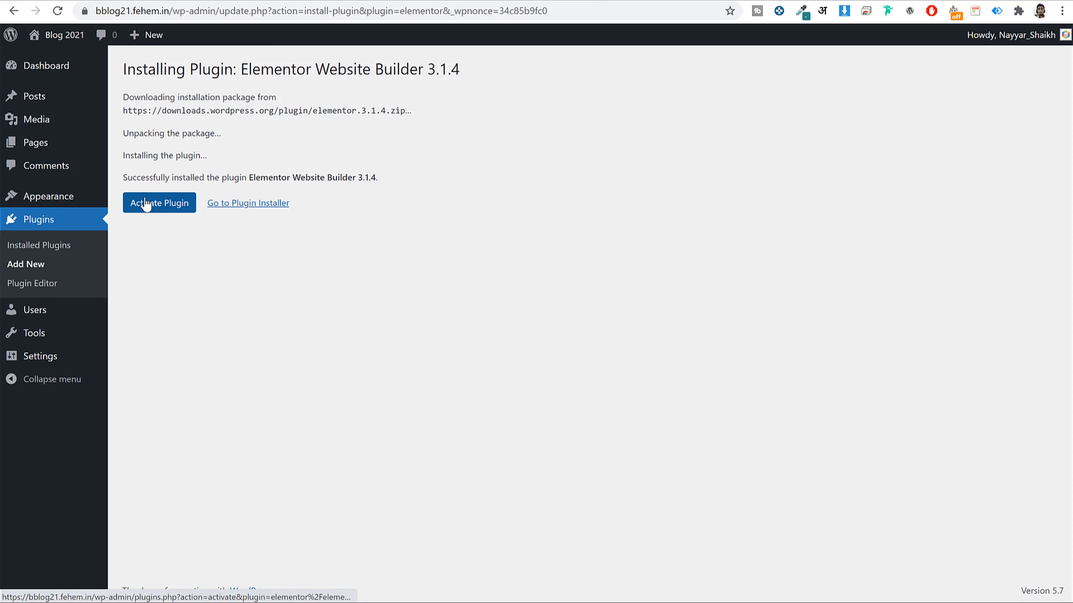
click(180, 203)
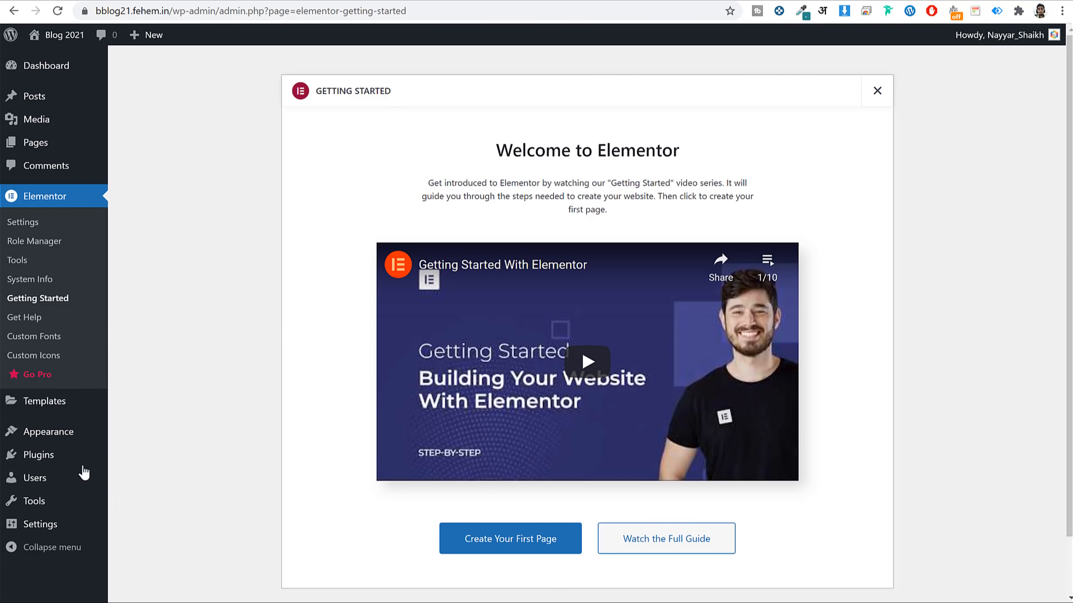
click(122, 459)
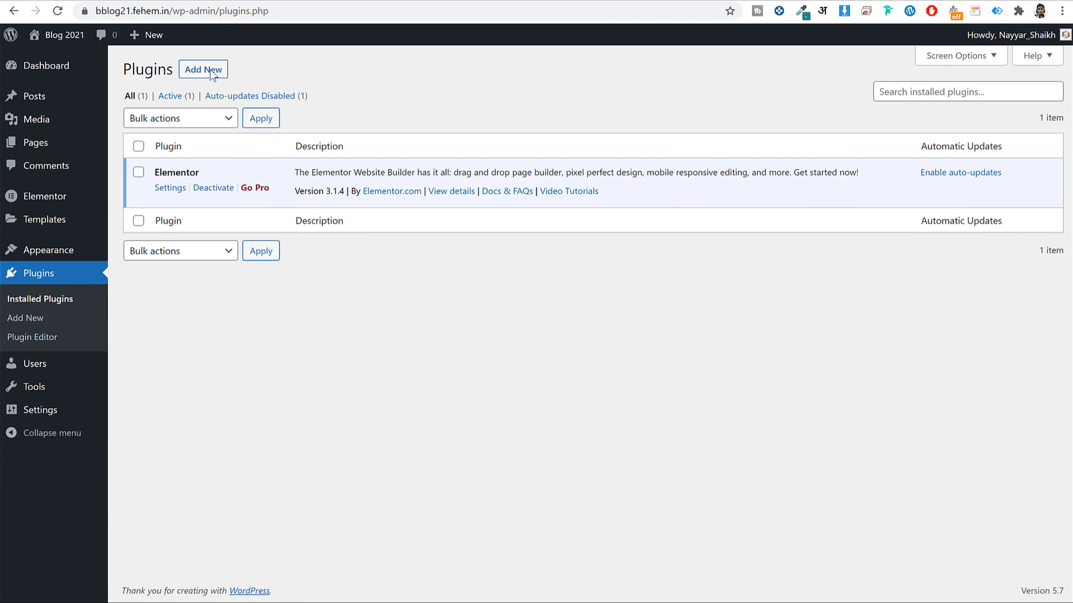
click(208, 77)
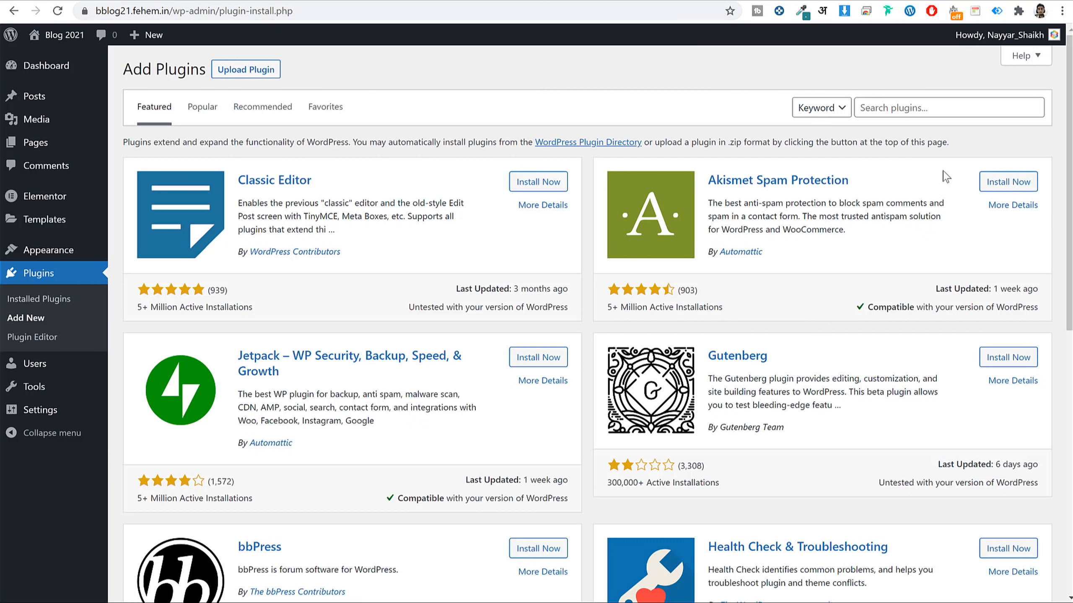
Search for and install the Ocean Extra plugin by OceanWP.
click(900, 107)
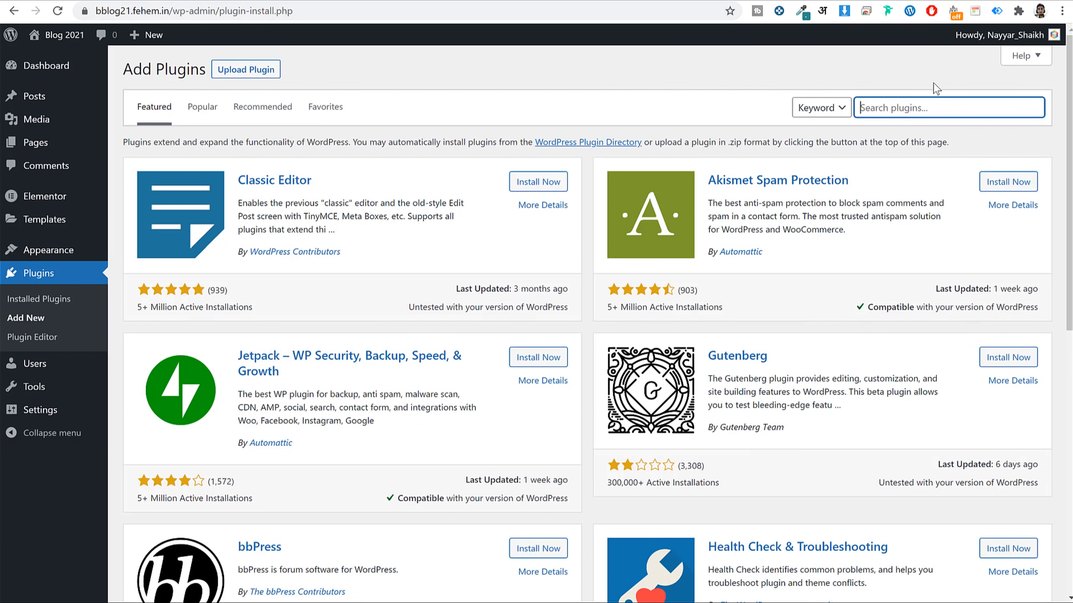
text(cean extra)
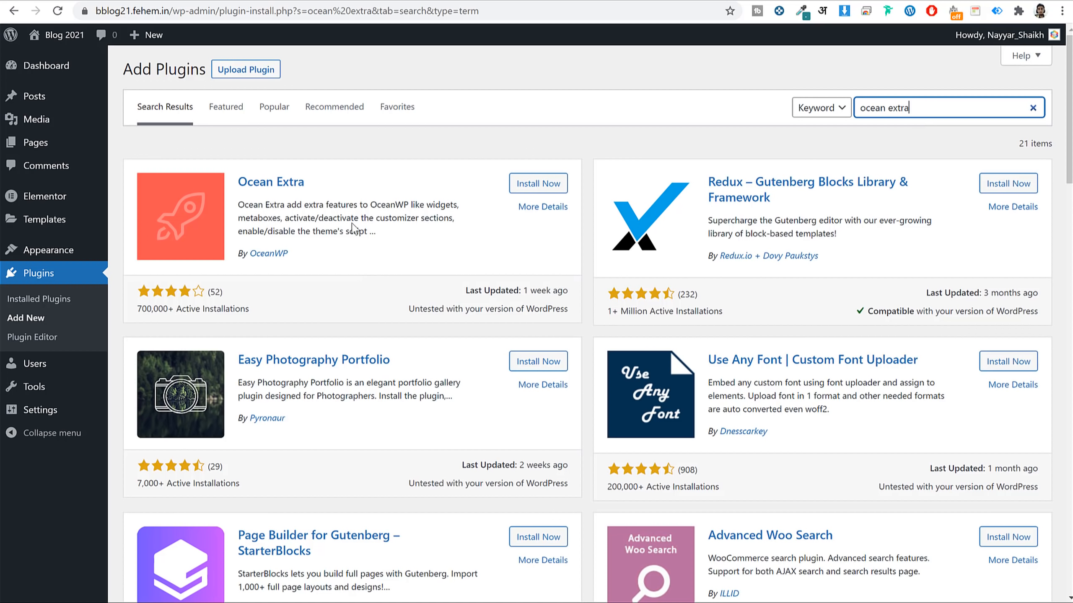
drag(311, 185, 237, 183)
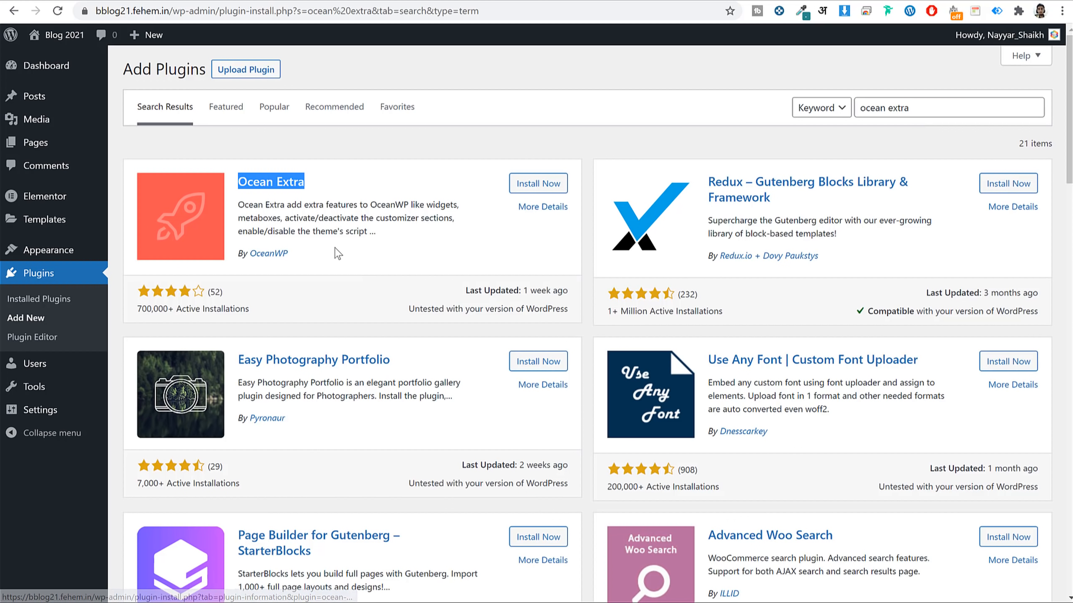
drag(335, 249, 247, 250)
click(516, 182)
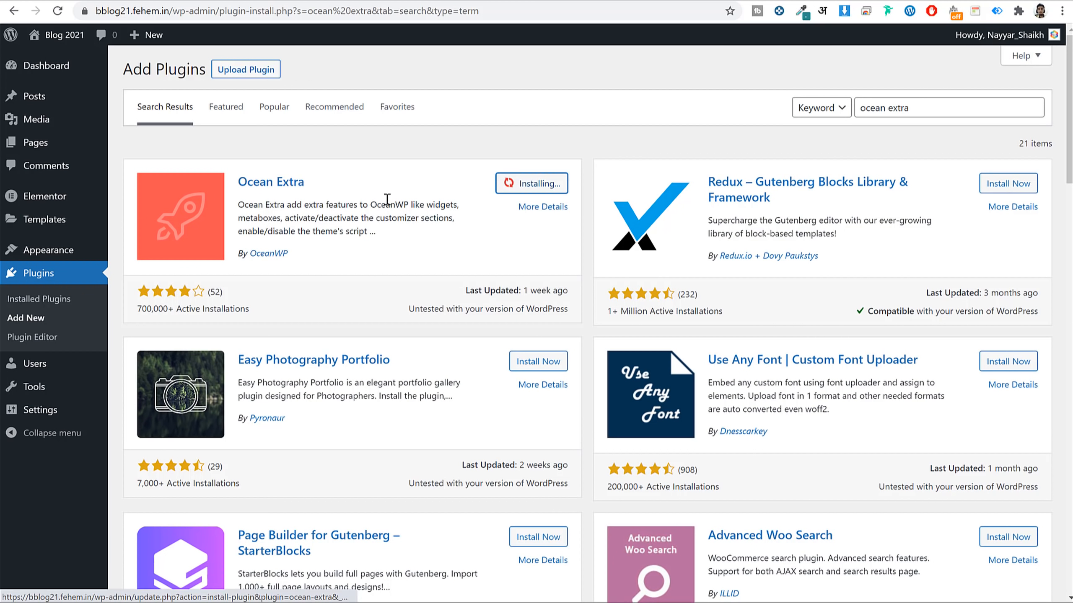
triple_click(358, 204)
click(359, 279)
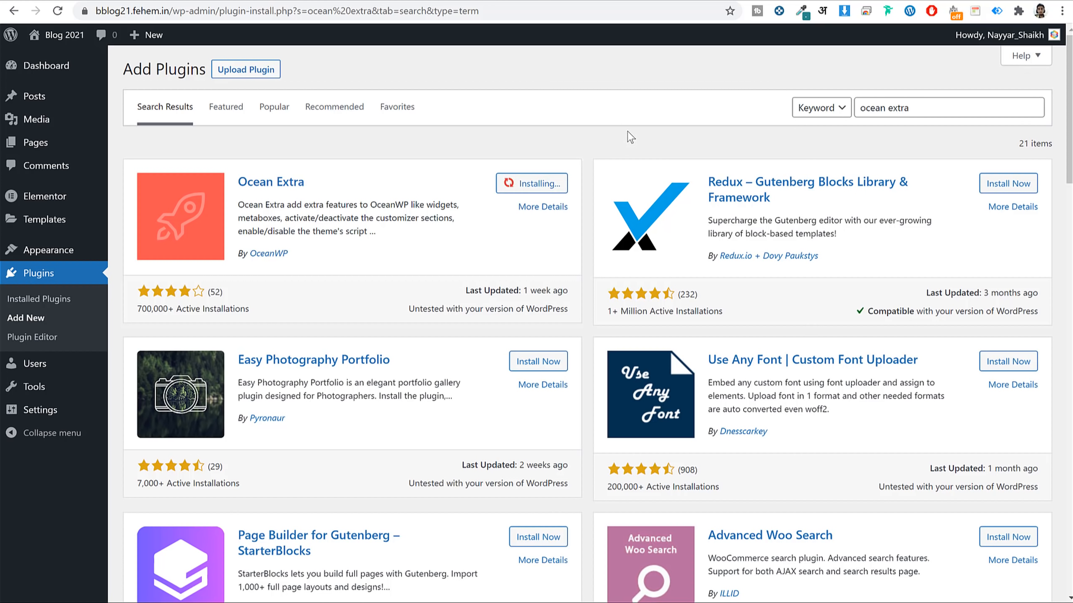
Search 'contact' and install the Contact Form 7 plugin.
triple_click(931, 103)
text(contact)
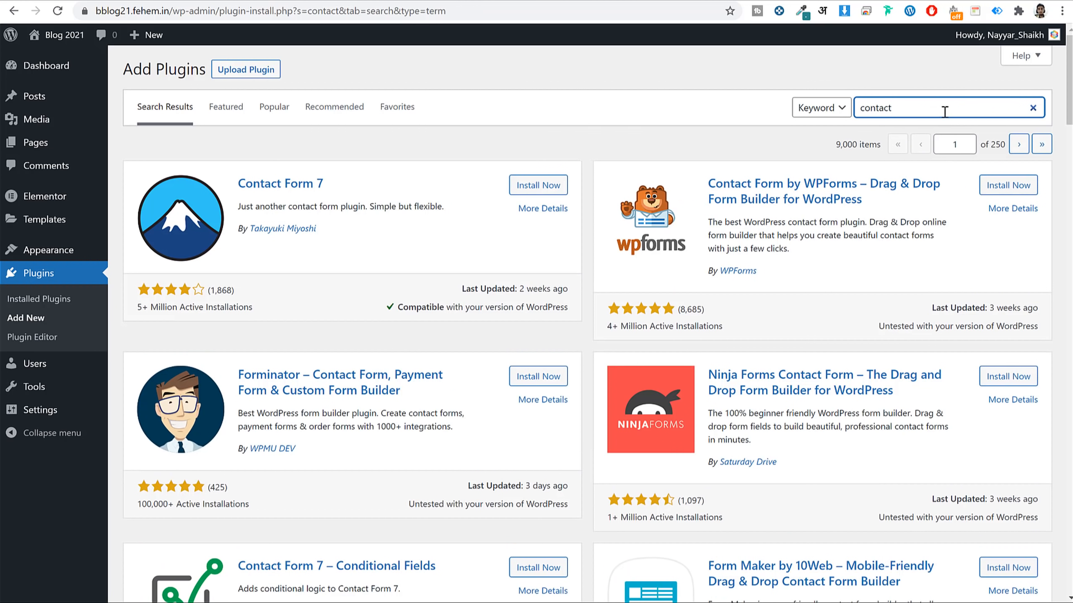
click(550, 186)
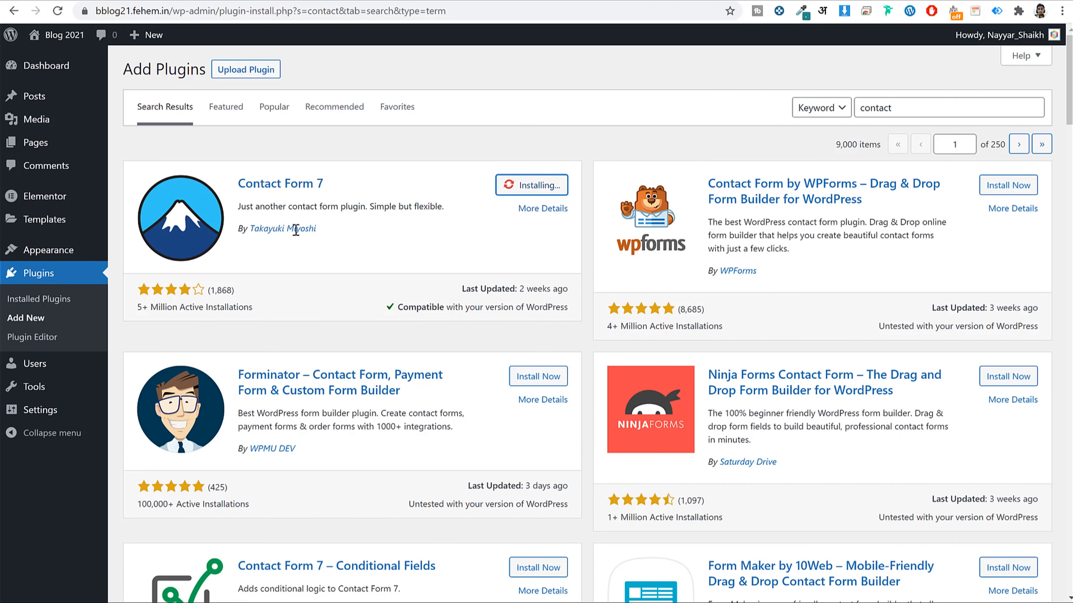
drag(317, 230, 243, 235)
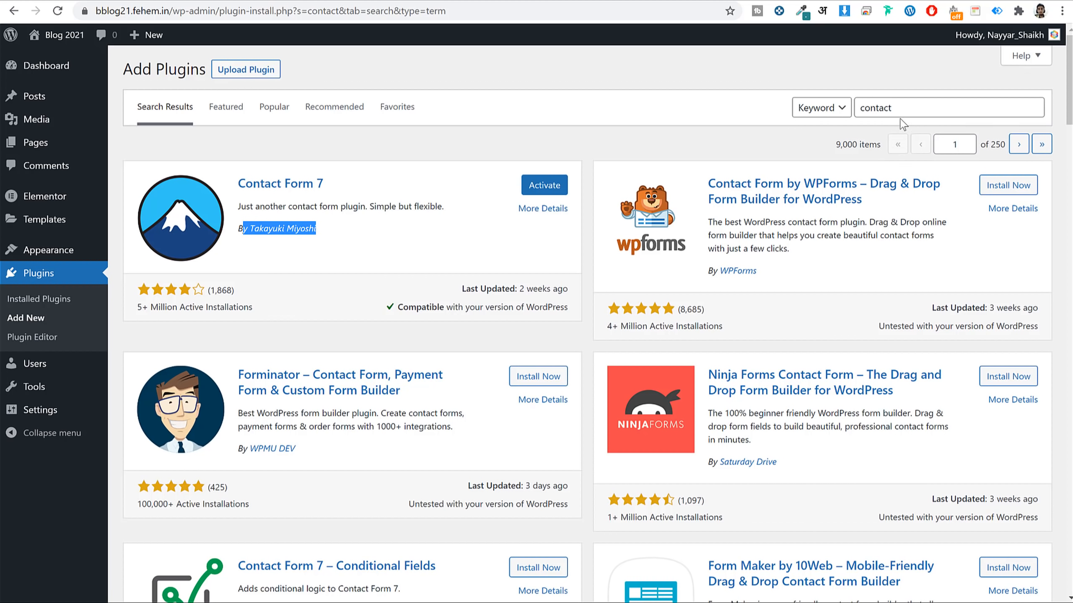
Install MC4WP: Mailchimp for WordPress, then start installing Yoast SEO.
click(919, 108)
double_click(919, 108)
key(BackSpace)
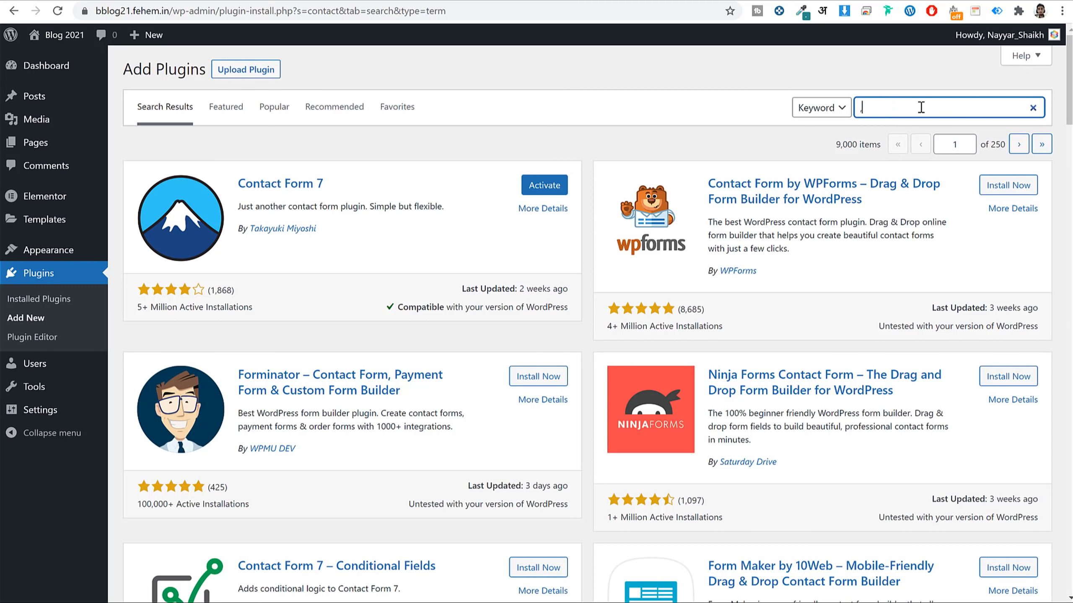
text(mcw)
text(4wp)
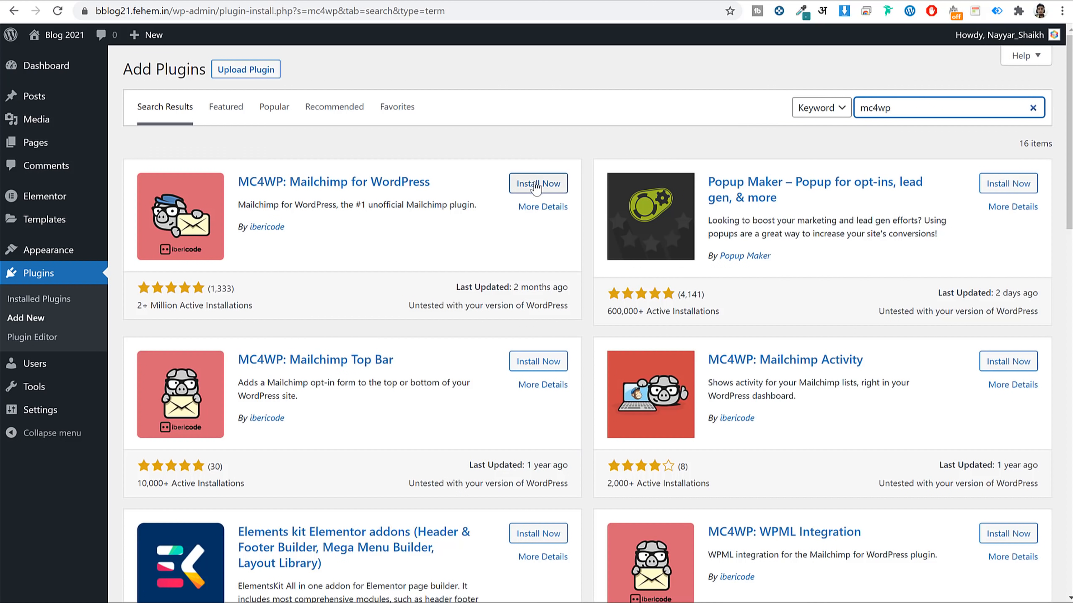
click(530, 185)
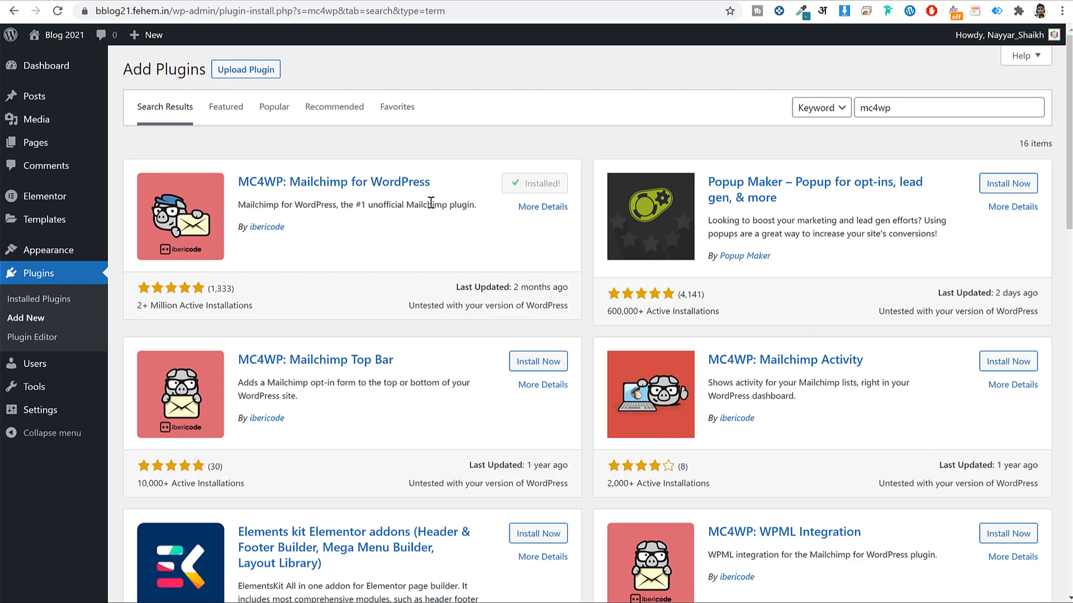
double_click(907, 104)
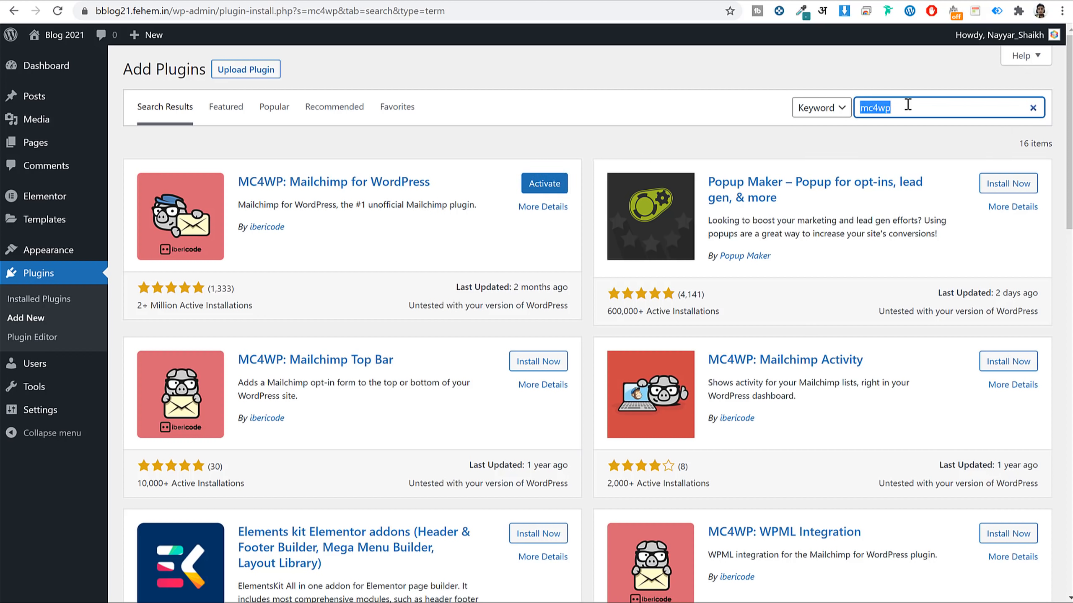
text(yoast)
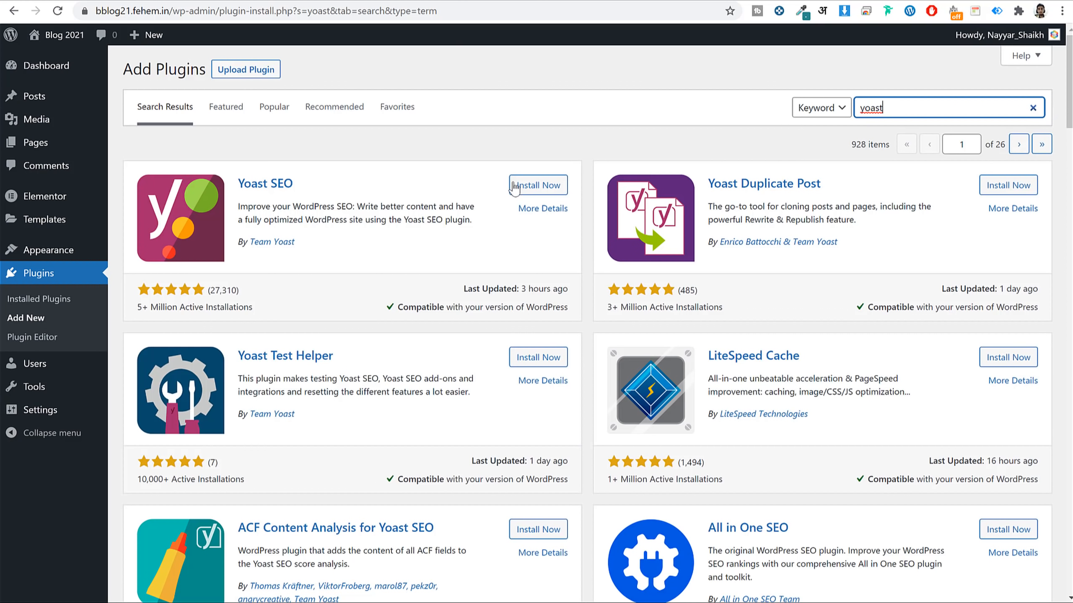
click(514, 186)
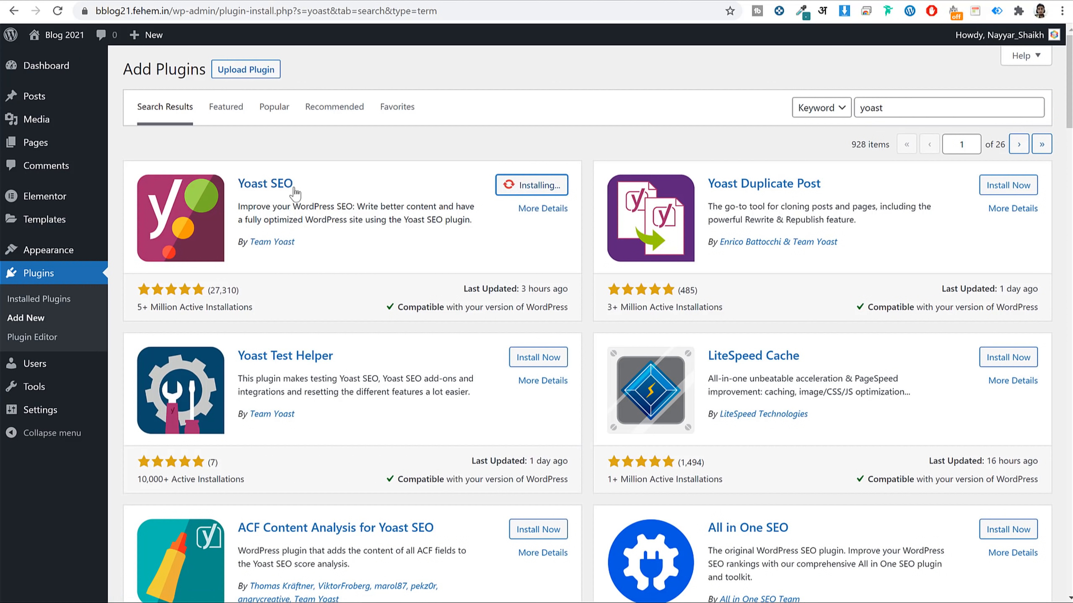
Search for smush, then search 'hustle' and install the Hustle plugin.
drag(313, 244, 249, 245)
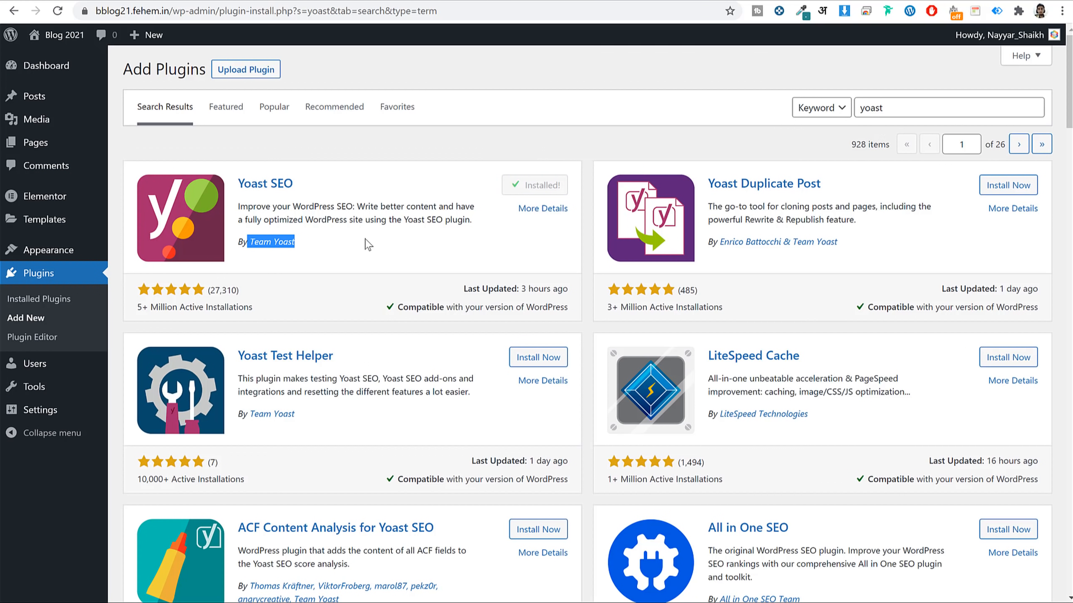
click(934, 109)
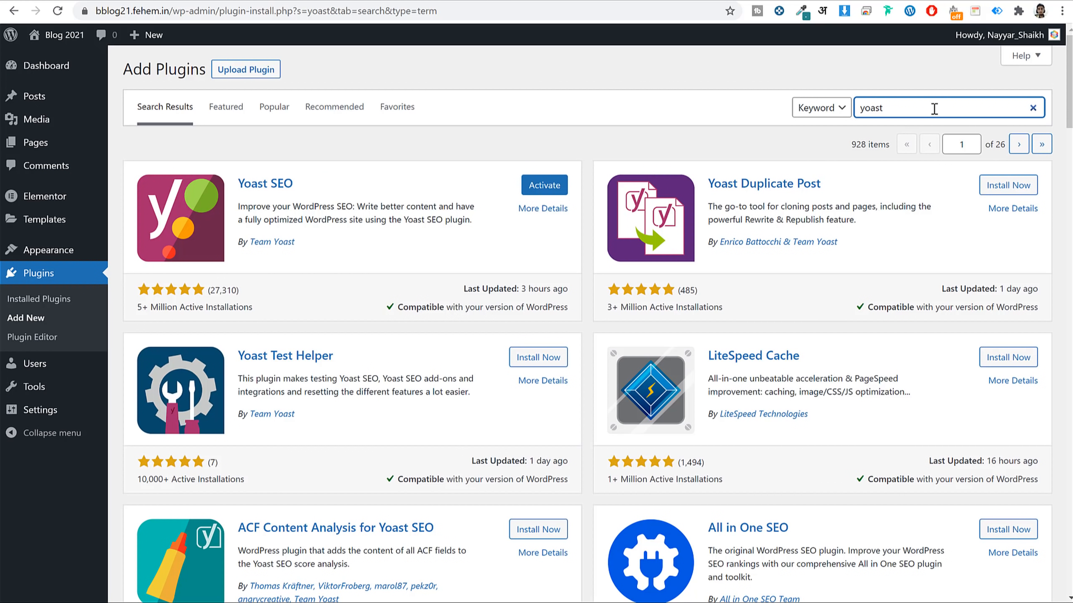
double_click(933, 109)
text(smush)
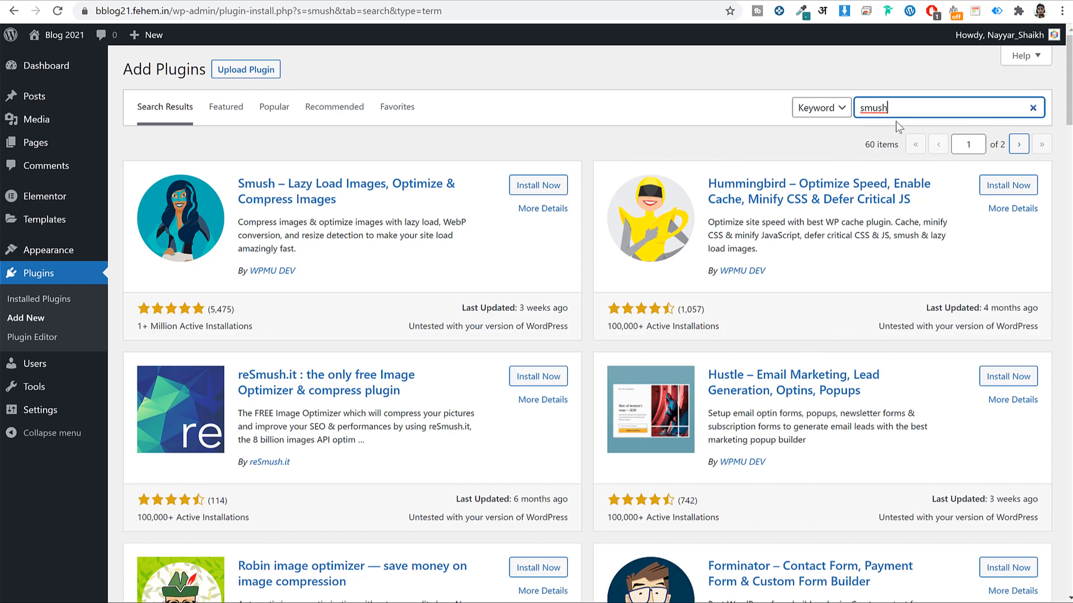
drag(915, 108, 835, 106)
click(769, 139)
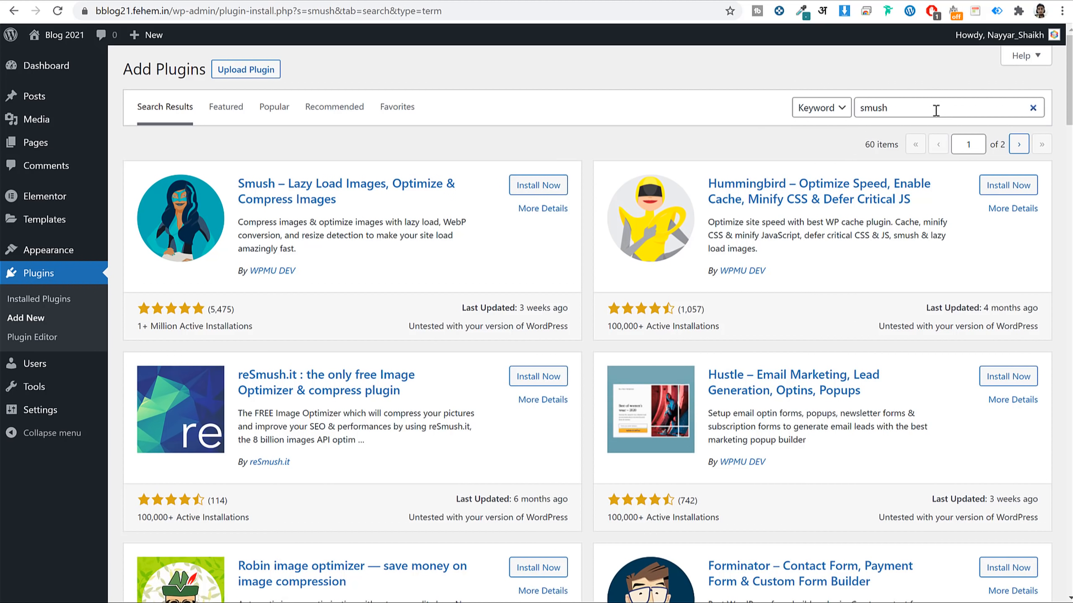
drag(933, 108, 790, 105)
text(hustl)
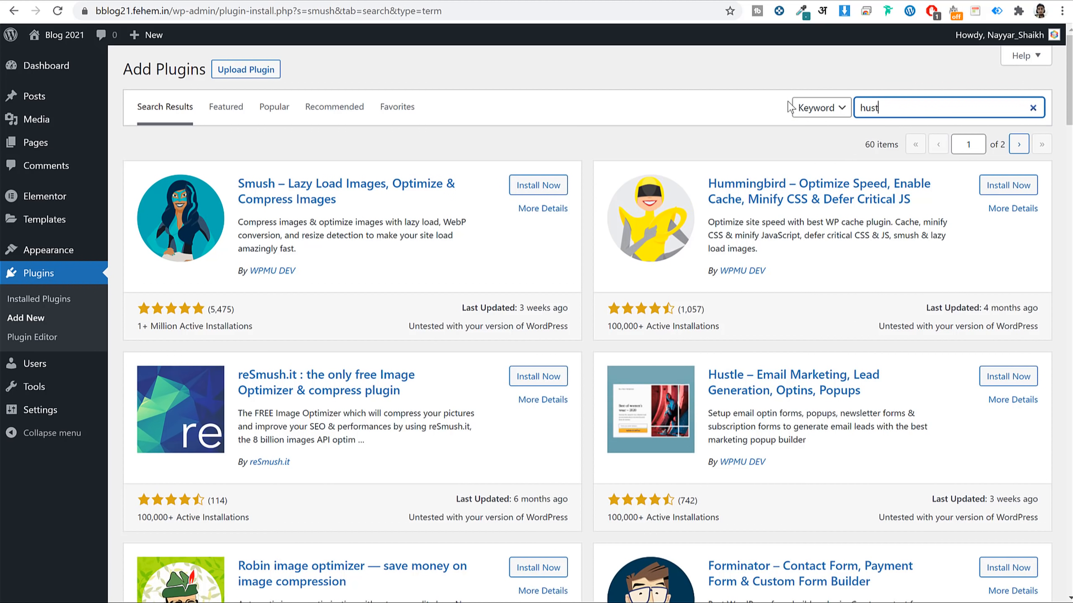
text(e)
key(BackSpace)
text(le)
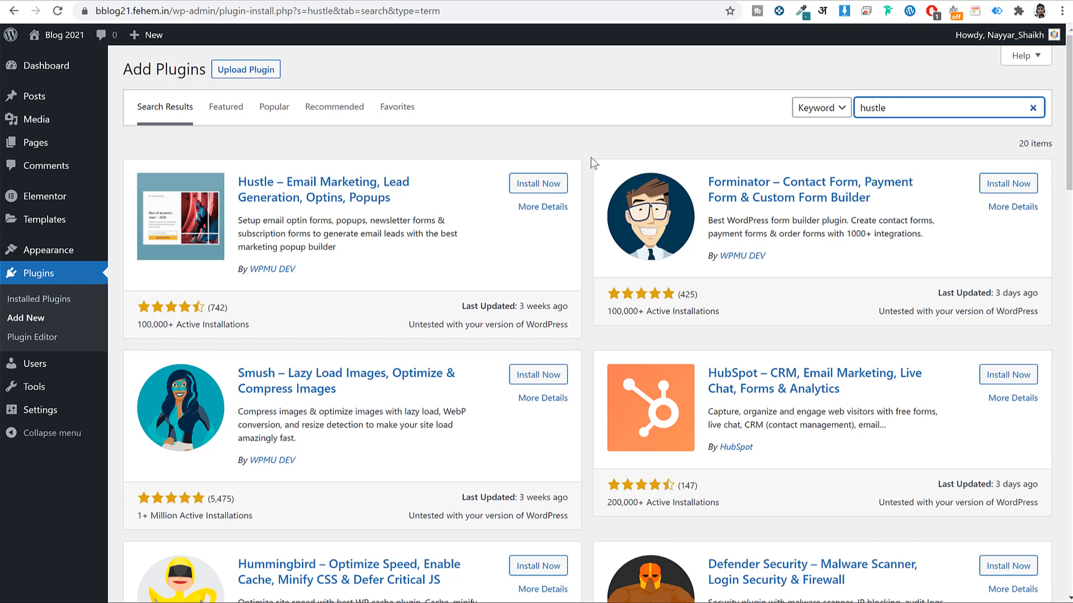
click(532, 185)
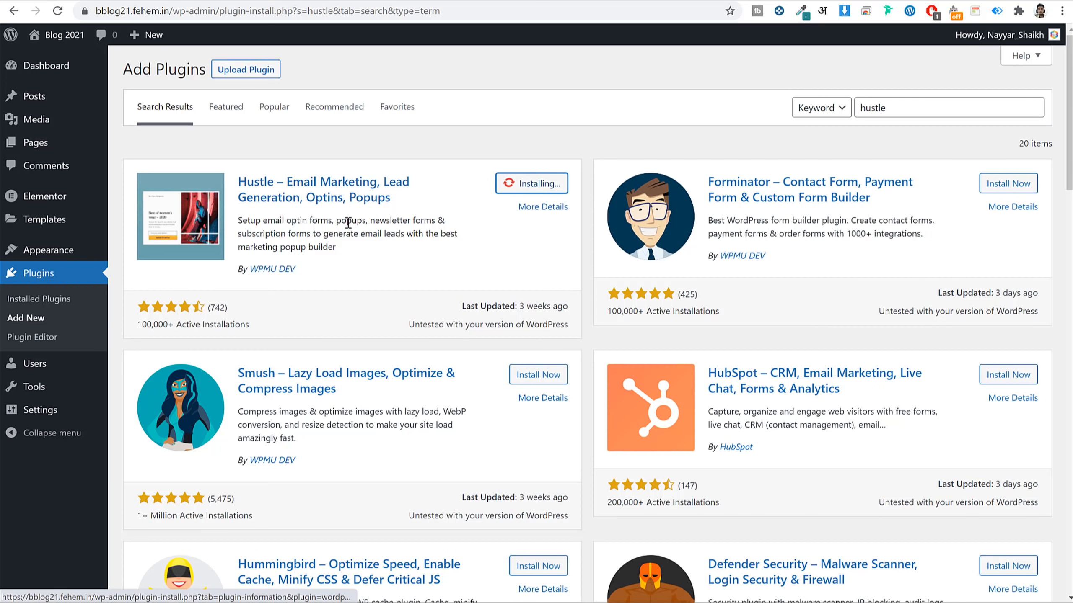
Search 'site k' and install the Site Kit by Google plugin.
drag(326, 271, 234, 270)
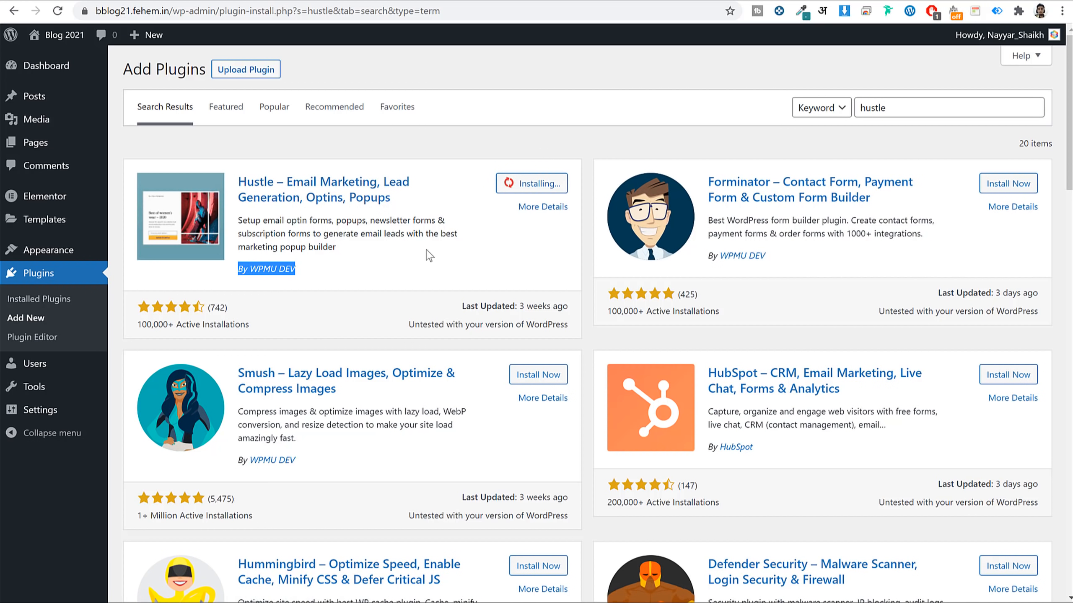
click(386, 253)
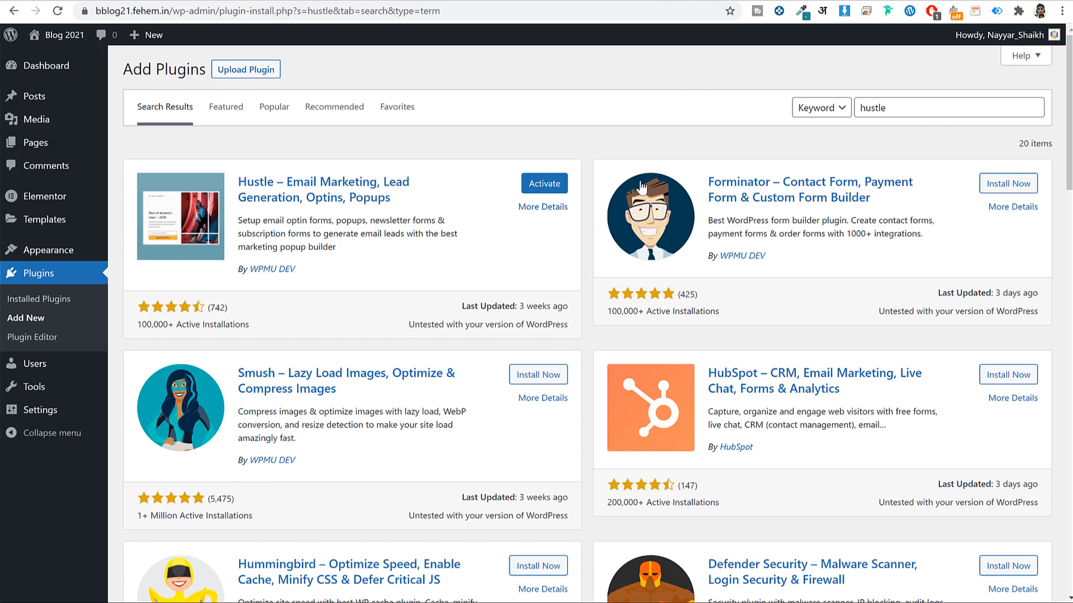
double_click(946, 107)
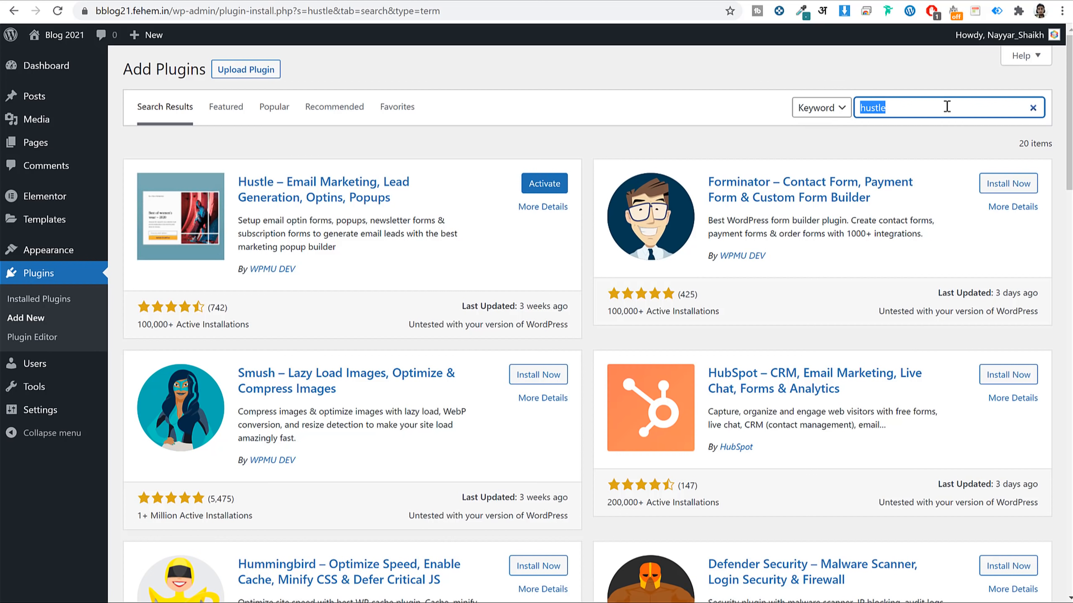
text(site kit)
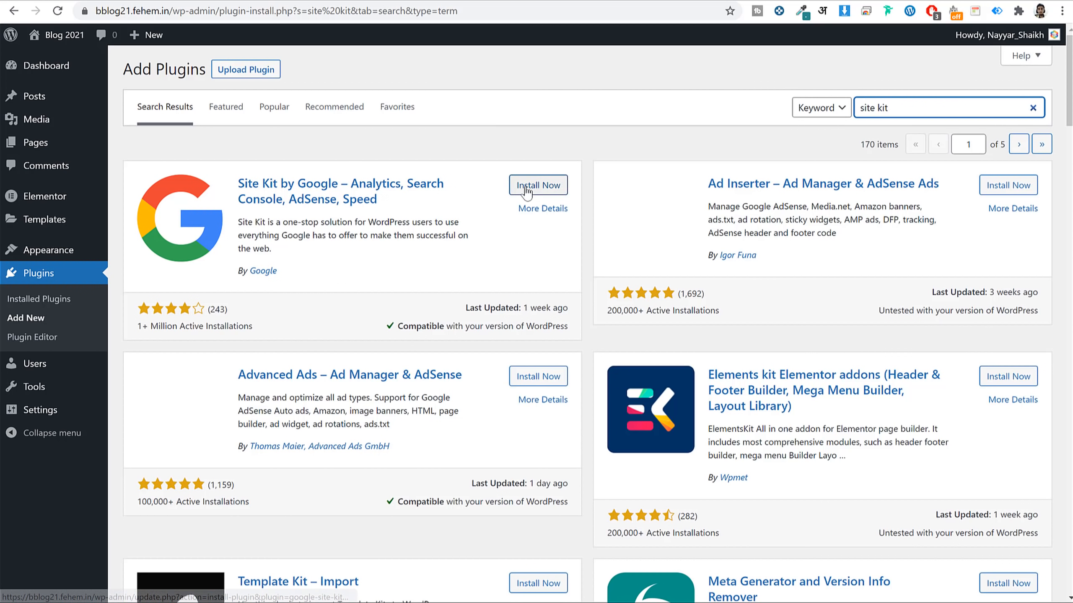
click(531, 185)
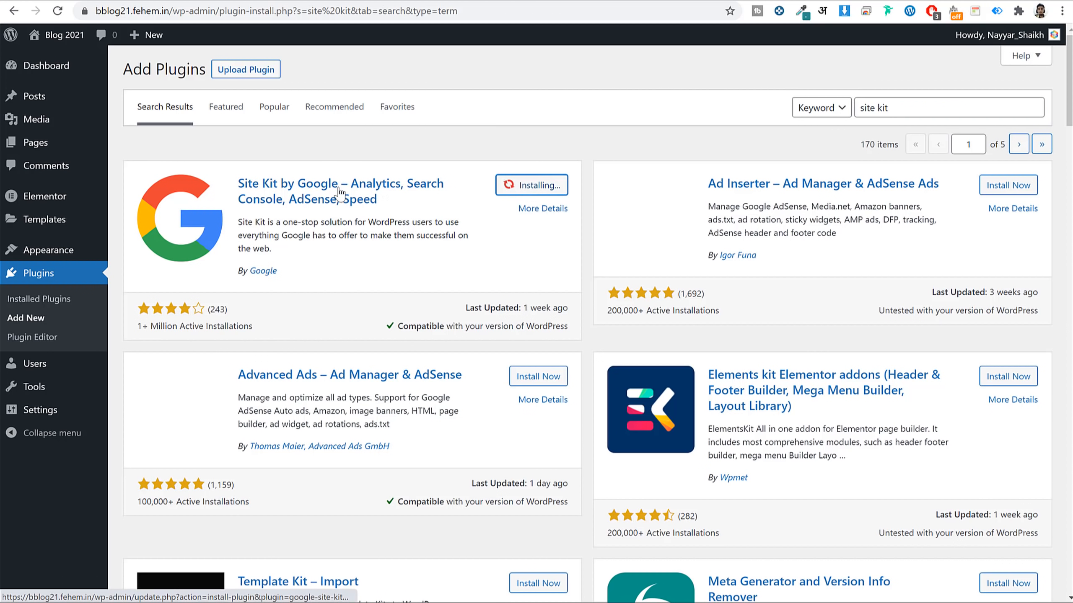
drag(279, 271, 228, 280)
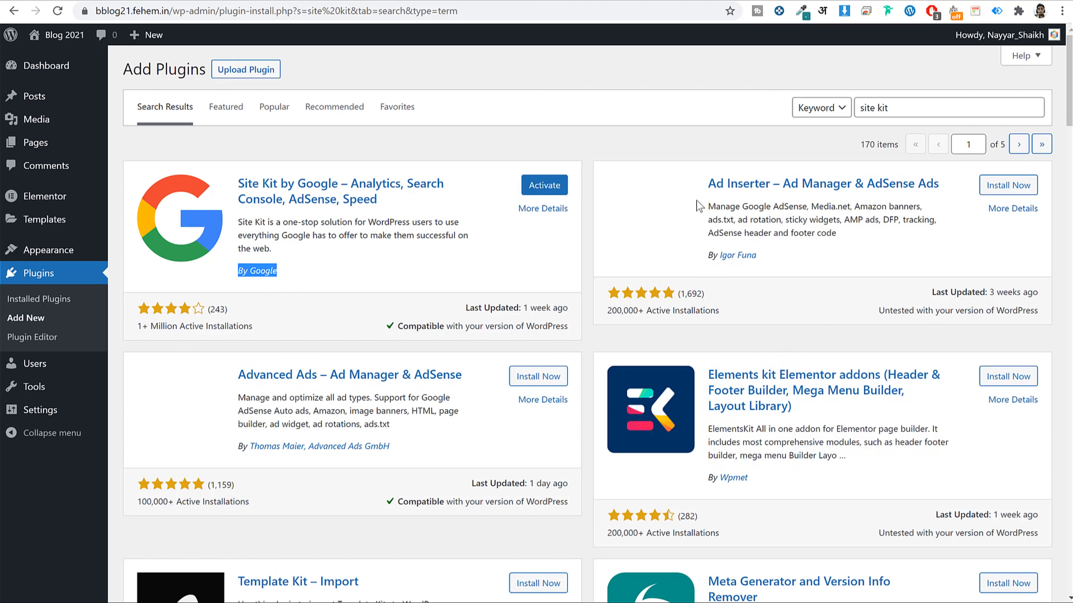
Install Livemesh Addons for Elementor and view the Installed Plugins list.
double_click(934, 109)
key(BackSpace)
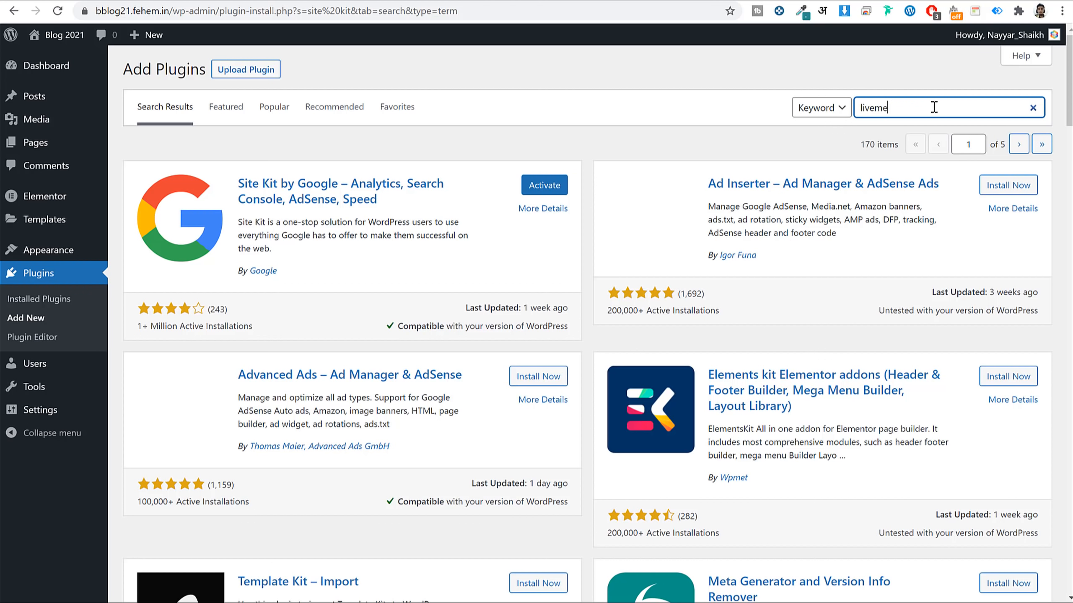
text(livemesh)
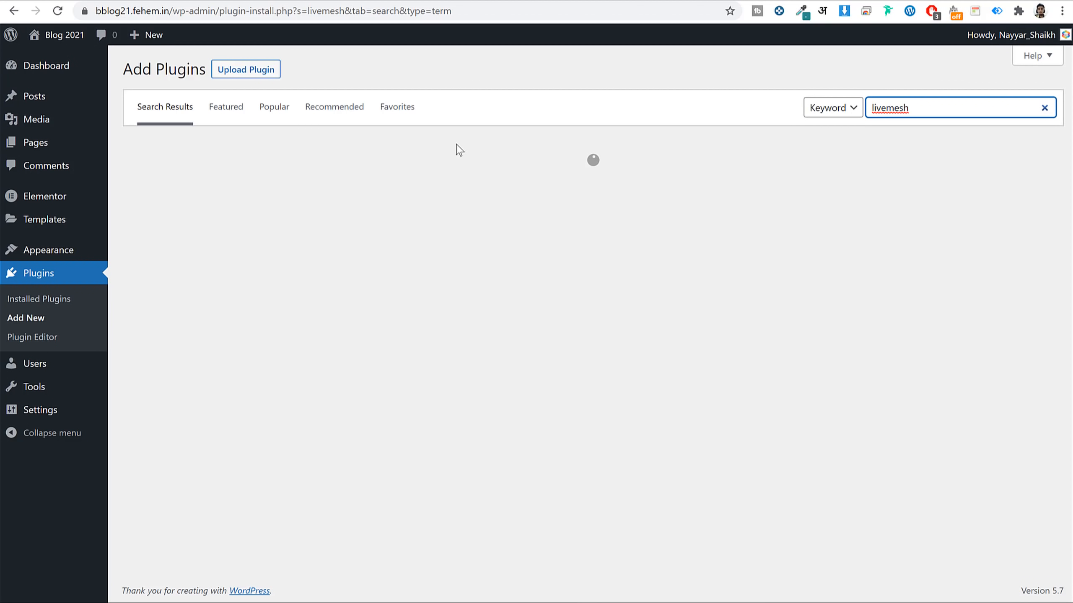
click(519, 185)
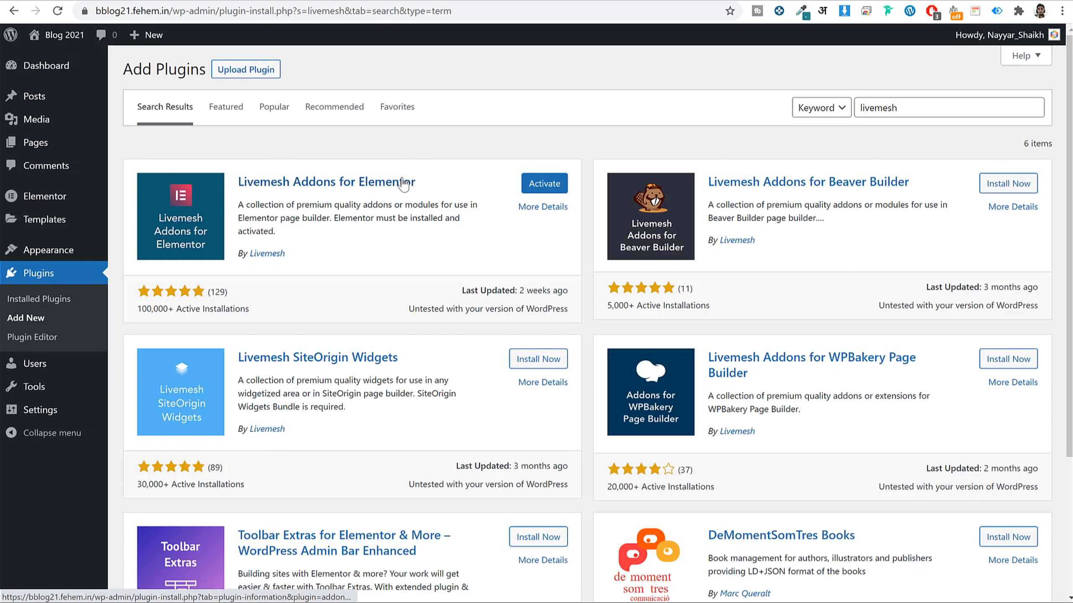
click(31, 299)
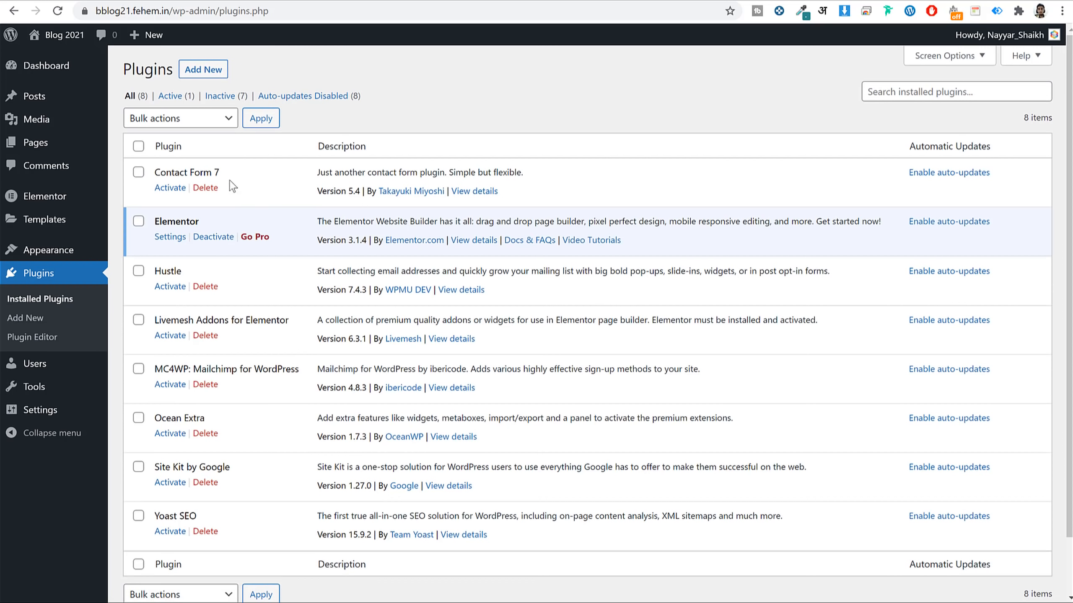
Select all eight plugins and bulk-activate them.
click(138, 146)
scroll(181, 157, down, 1)
scroll(211, 156, up, 1)
click(201, 120)
click(197, 145)
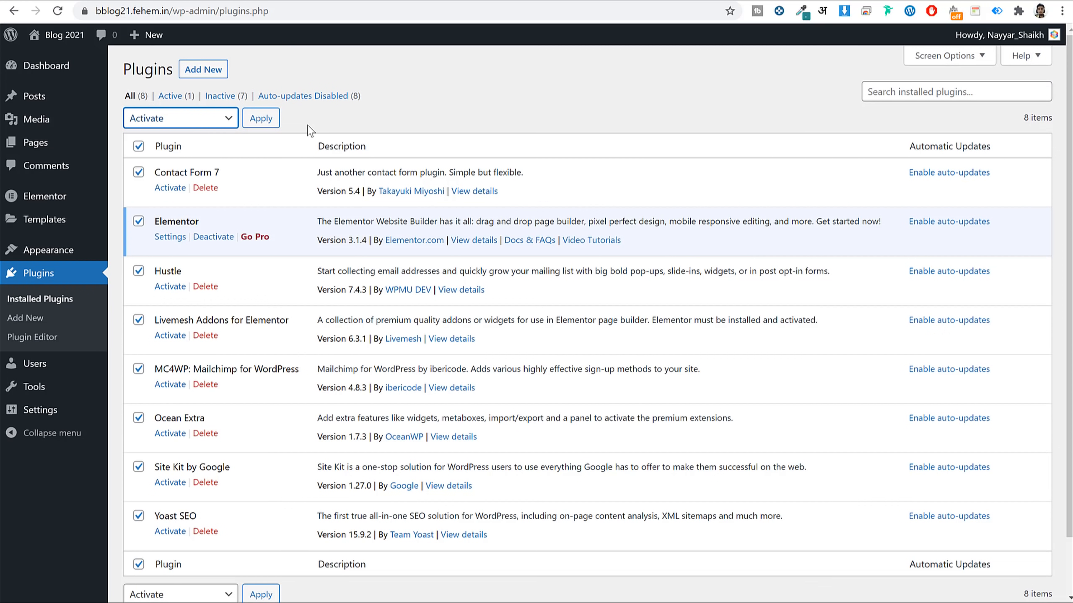
click(261, 119)
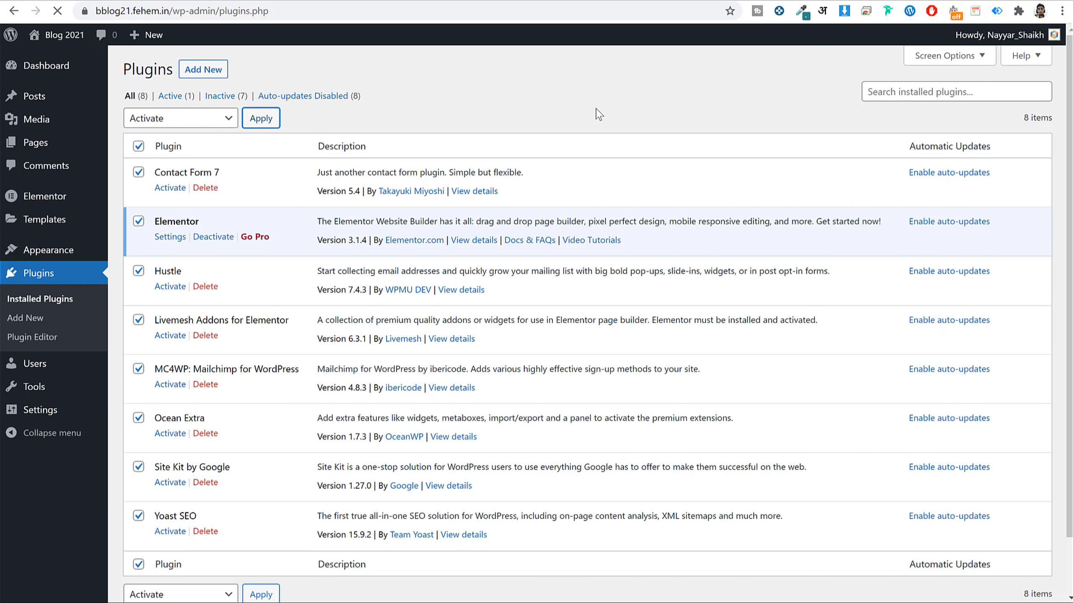
scroll(685, 223, down, 10)
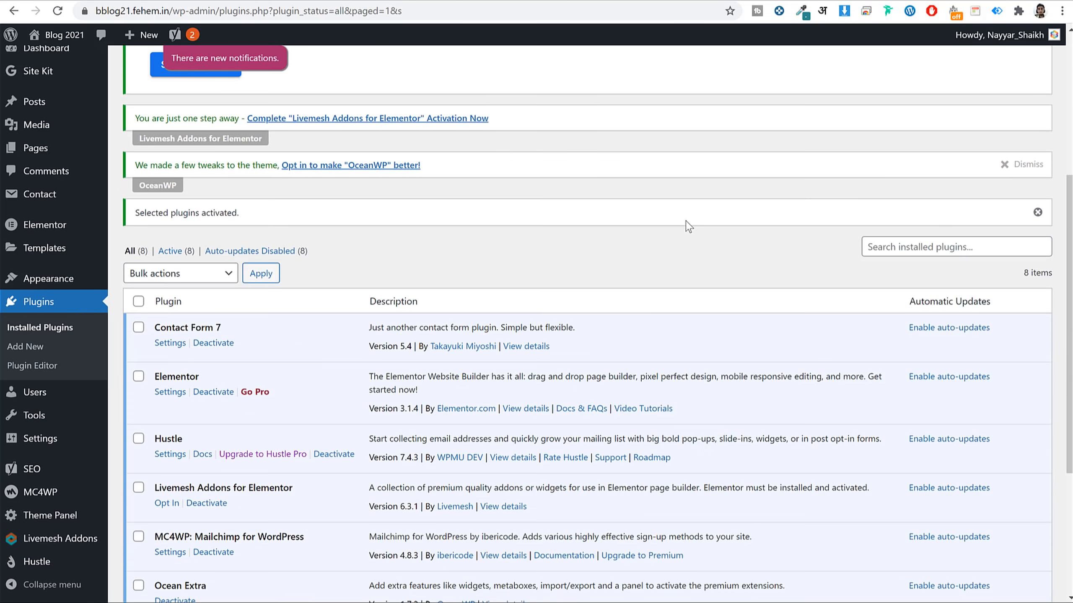
scroll(687, 230, up, 10)
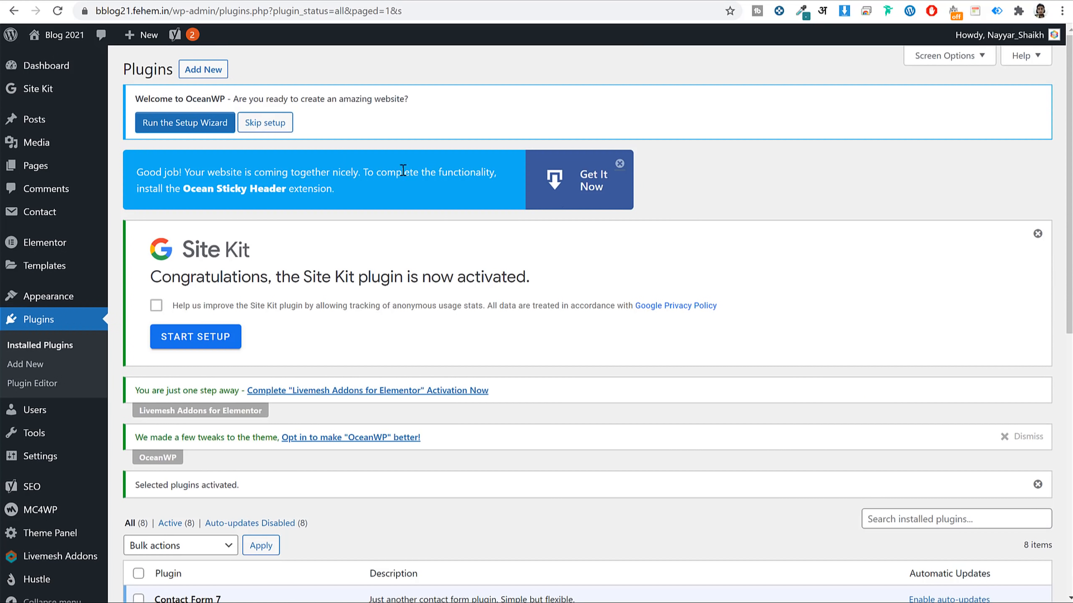
Close the Site Kit banner, skip the OceanWP and Livemesh setup prompts, and return to the Dashboard.
click(627, 164)
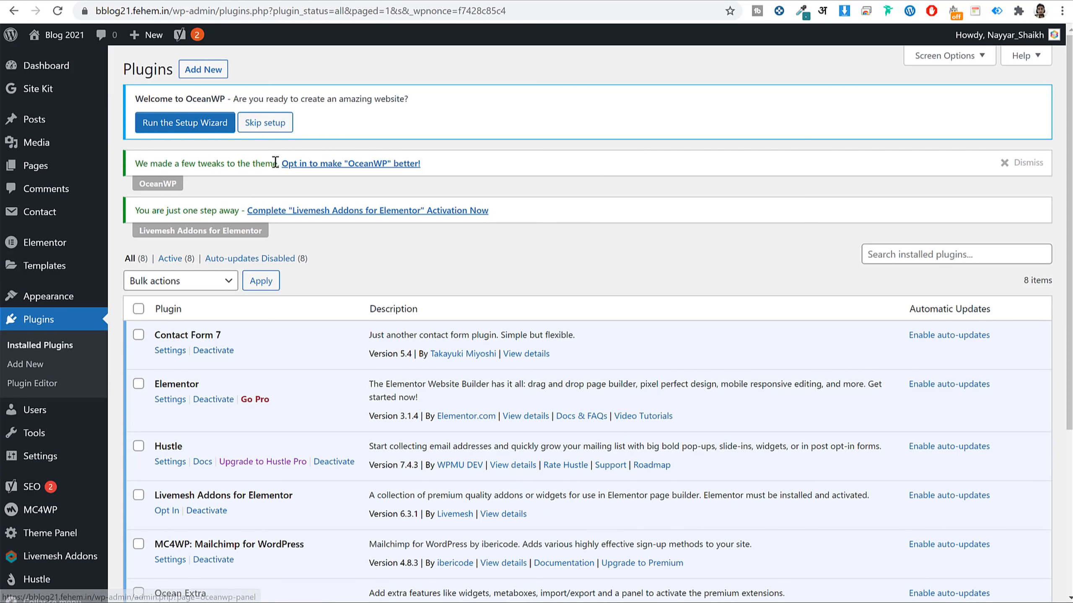
click(272, 122)
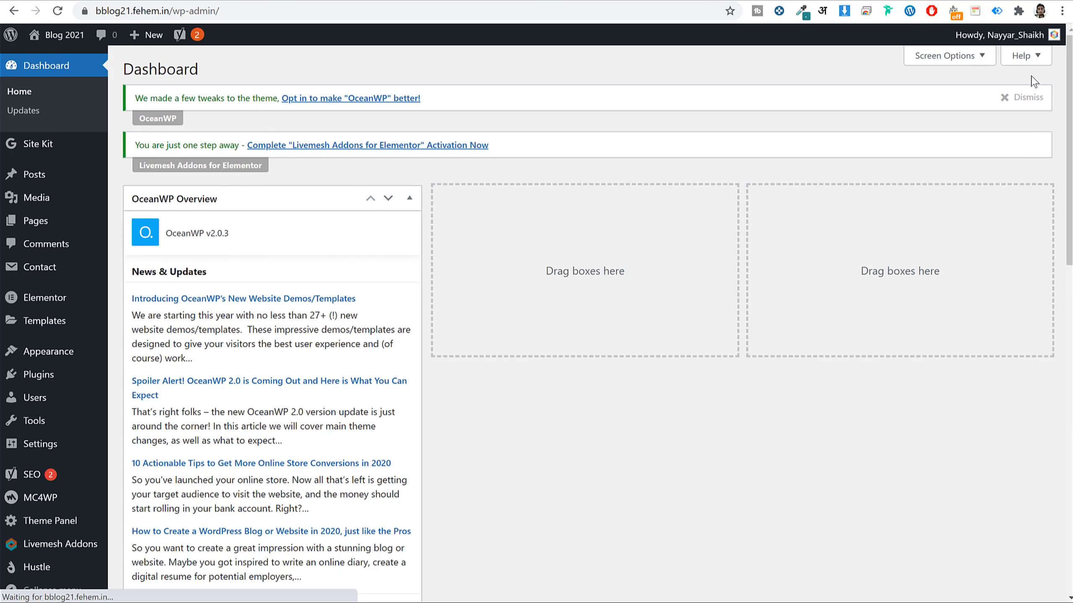
click(1026, 97)
click(456, 100)
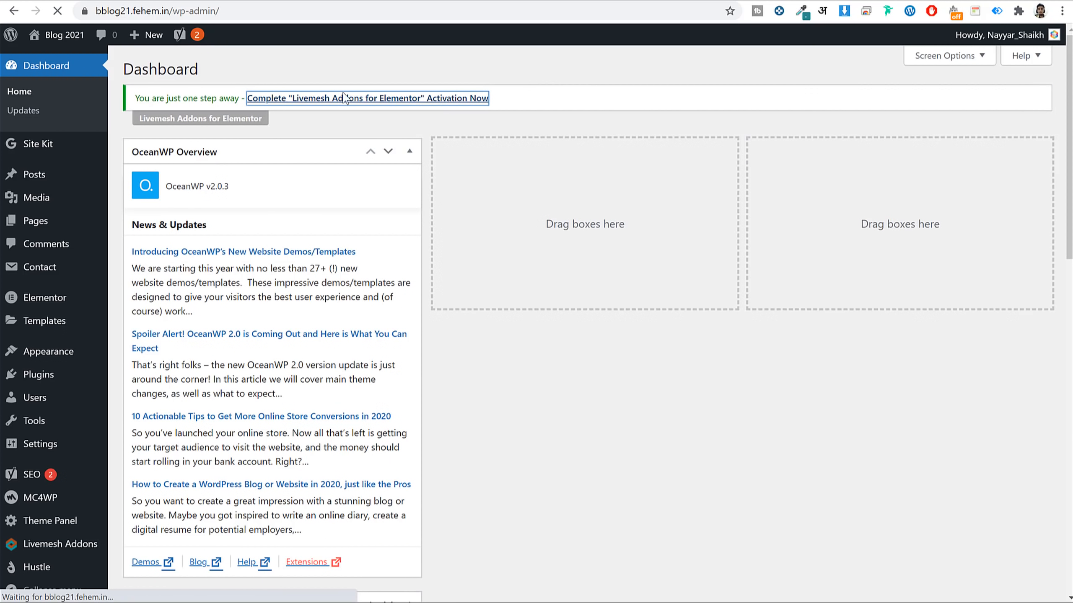
click(424, 233)
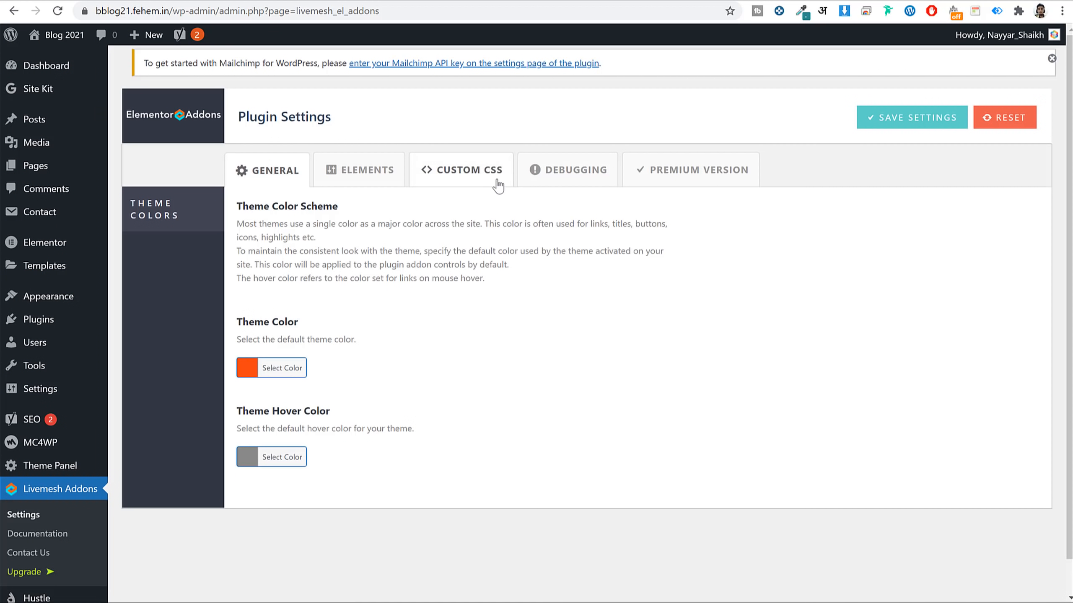
click(57, 67)
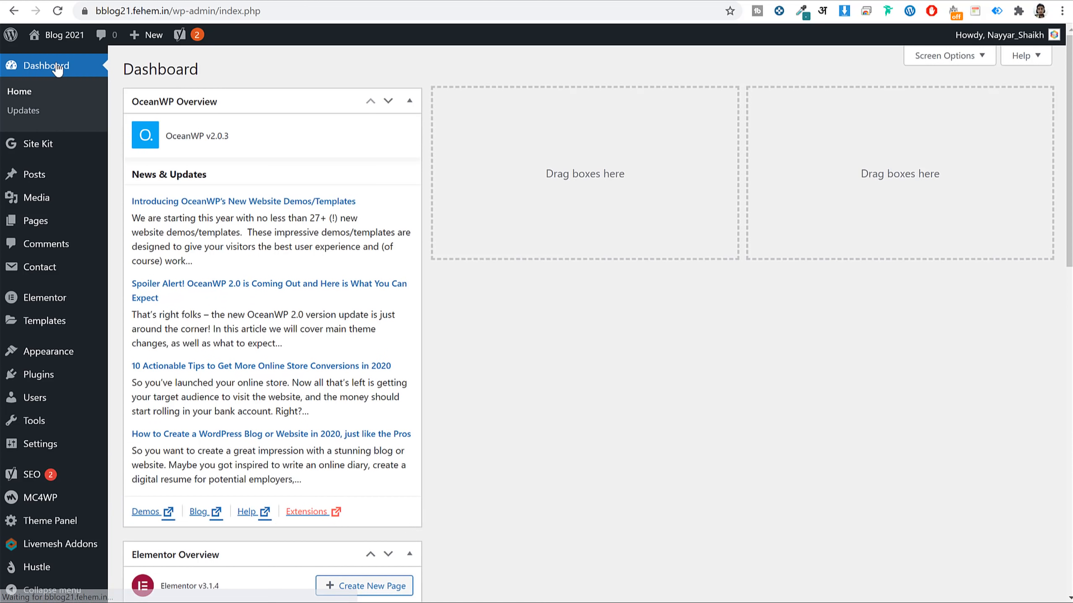
scroll(402, 365, down, 10)
scroll(402, 366, down, 4)
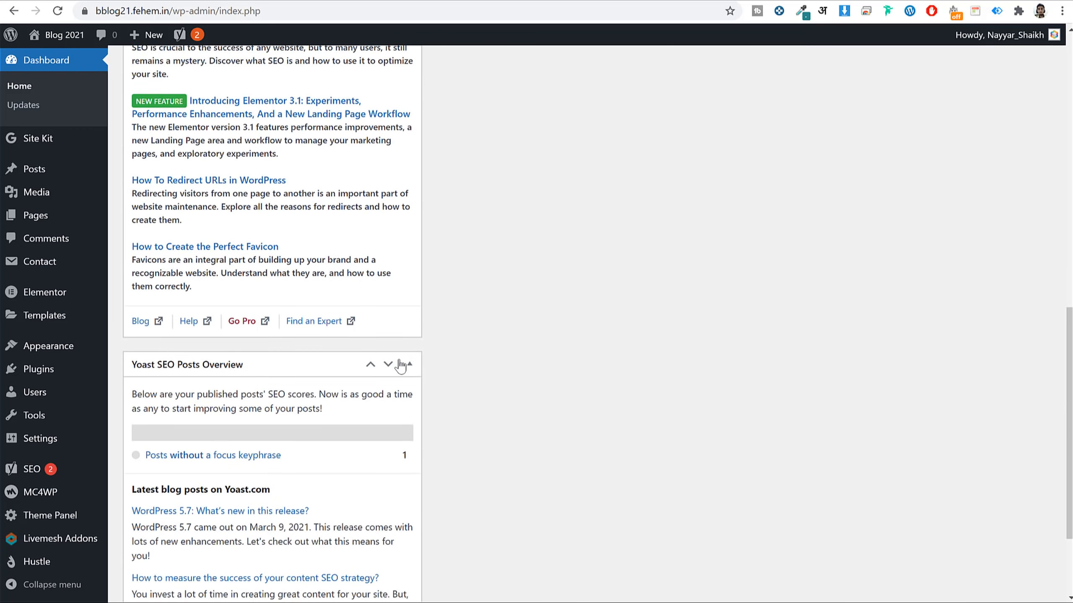
scroll(399, 363, up, 15)
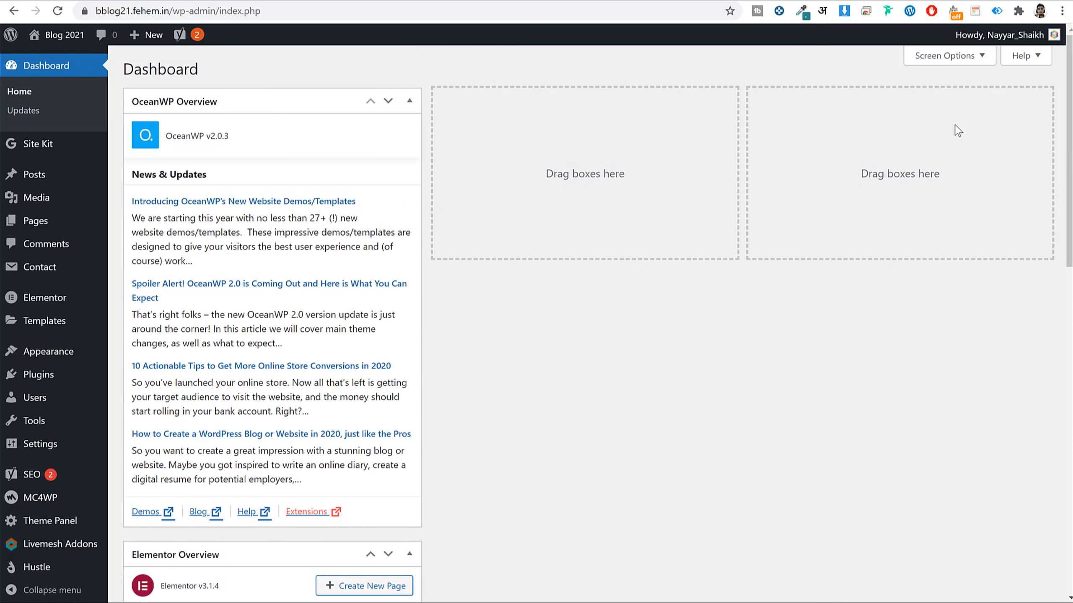
Hide the OceanWP Overview, Elementor Overview and Site Health Status boxes in Screen Options.
click(954, 49)
click(185, 119)
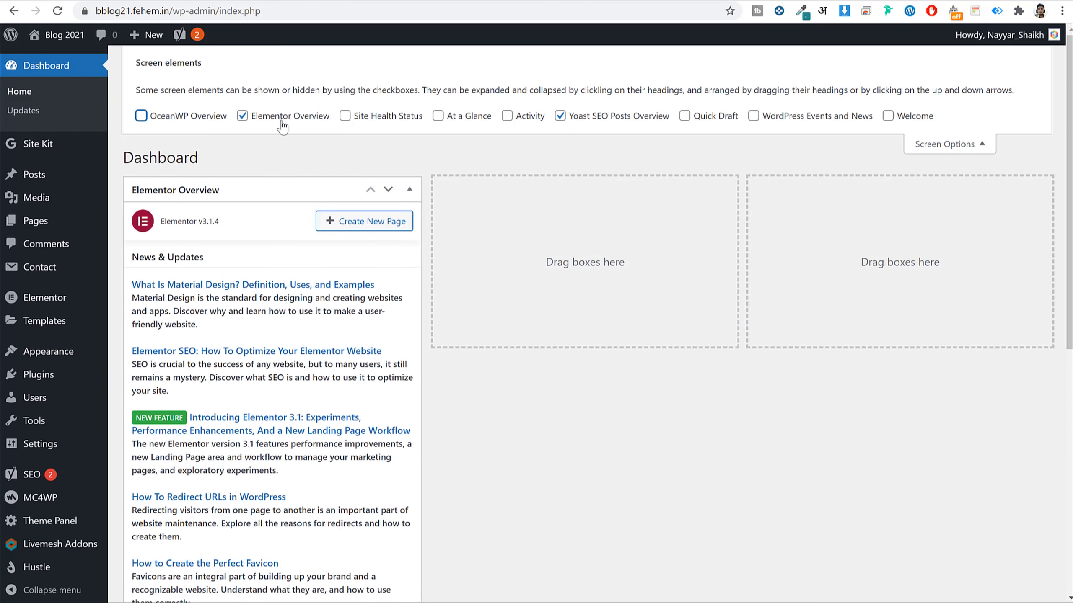
click(287, 120)
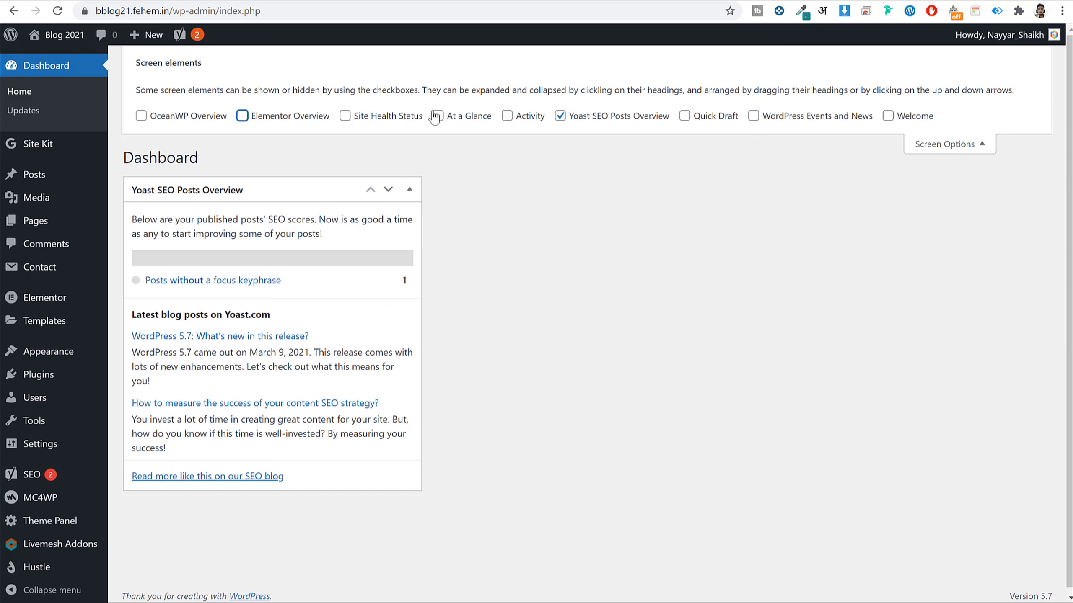
click(364, 120)
click(366, 122)
click(940, 144)
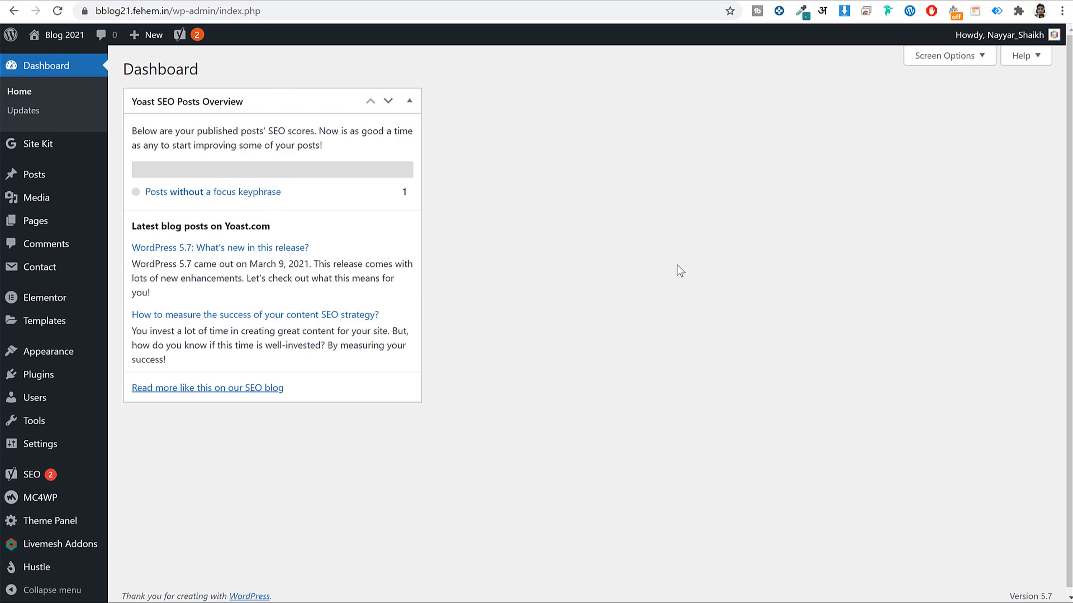
scroll(633, 292, down, 1)
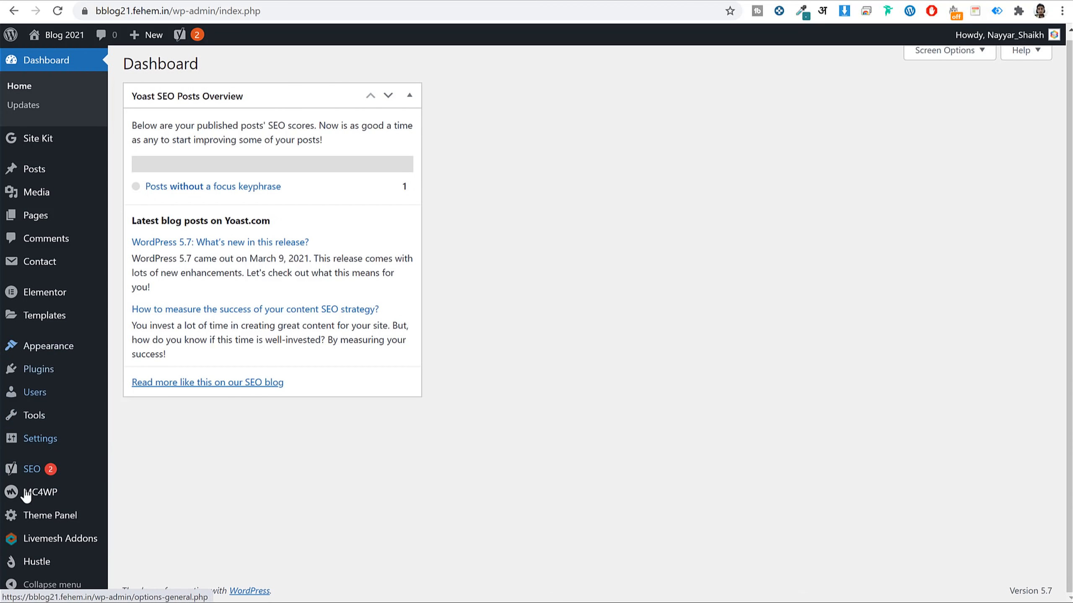
mouse_move(30, 477)
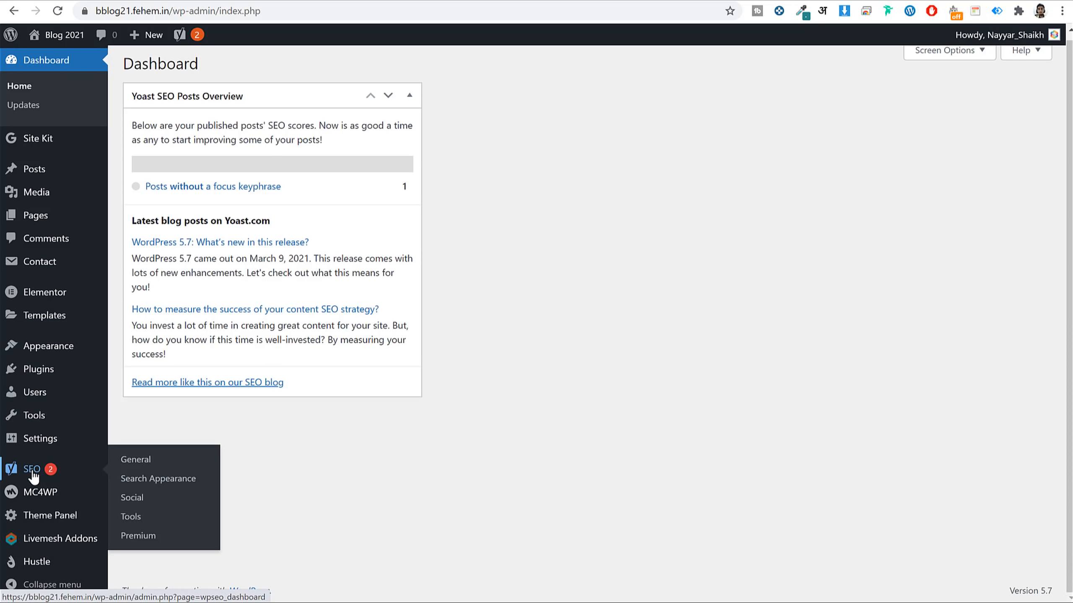
From the SEO General dashboard, launch the Yoast configuration wizard.
click(33, 476)
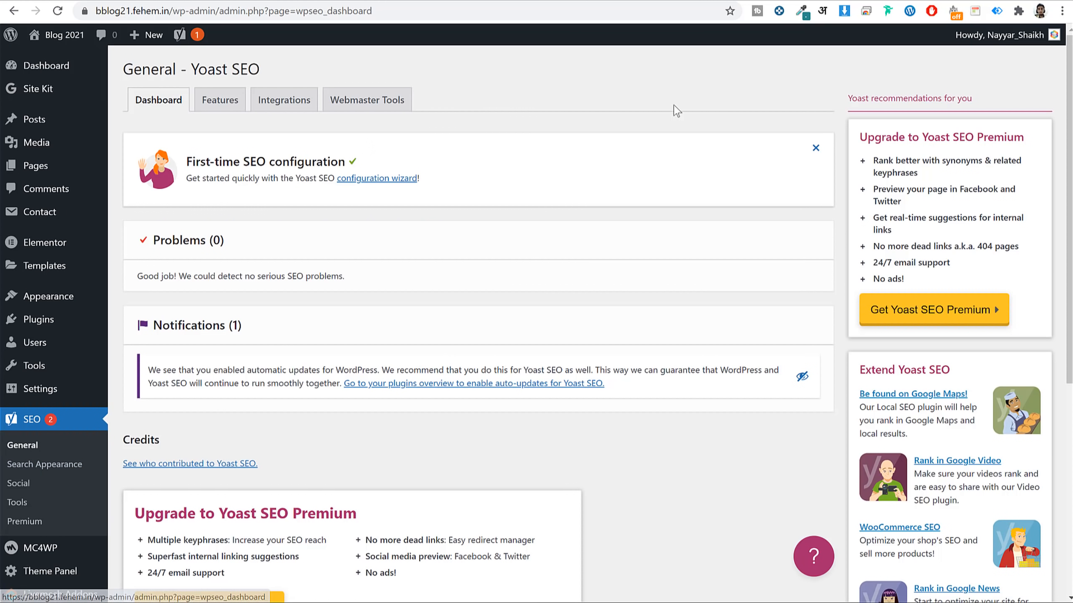
drag(450, 180, 341, 189)
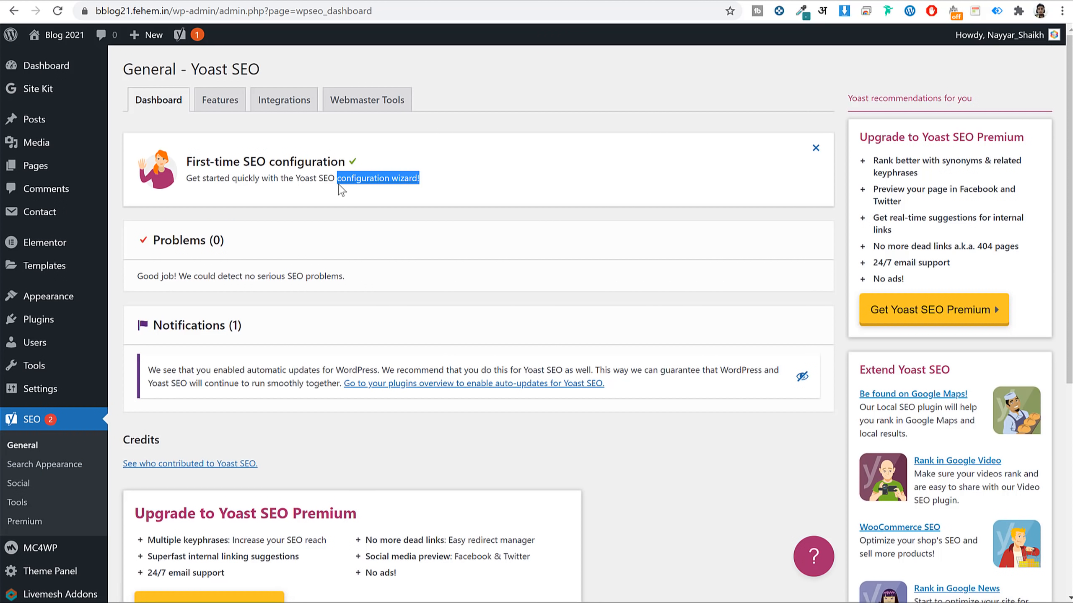
click(382, 179)
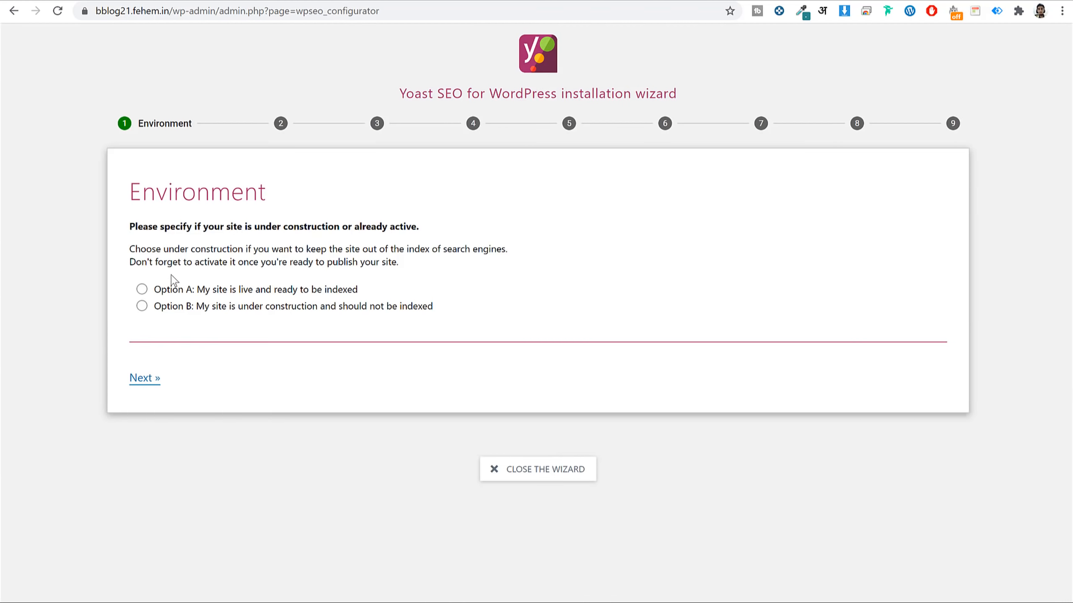
Mark the site as live and ready to be indexed, and set its type to A blog.
click(143, 290)
drag(206, 290, 366, 299)
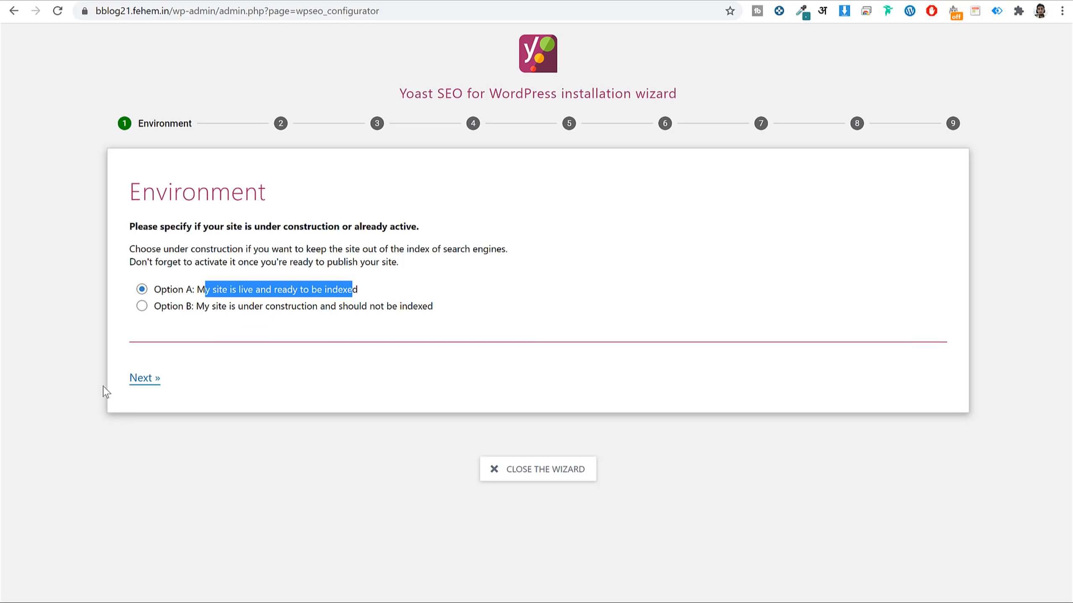
click(146, 380)
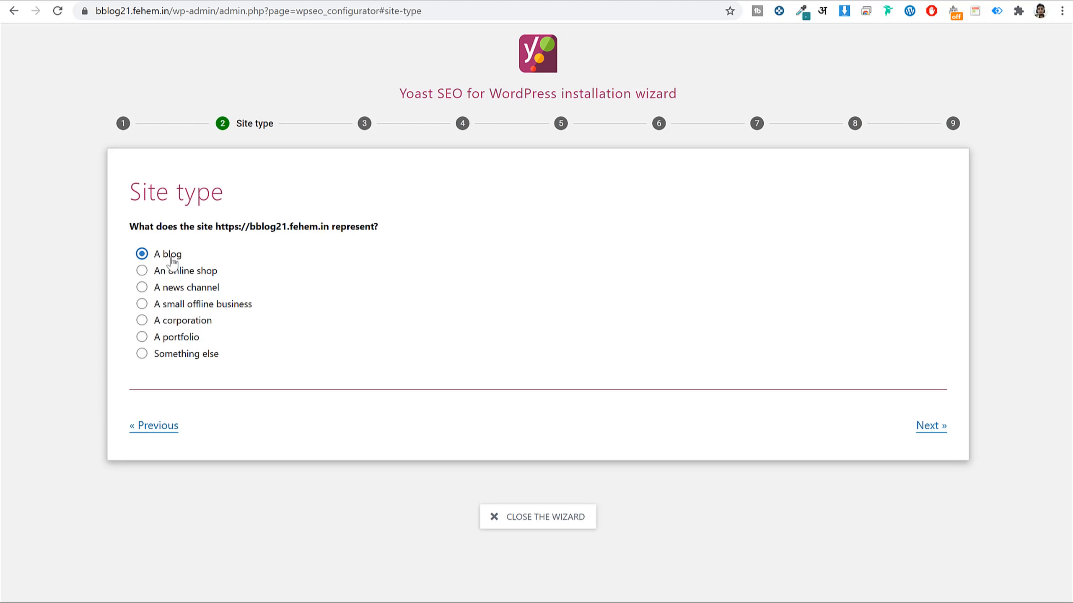
click(182, 273)
click(180, 257)
click(931, 425)
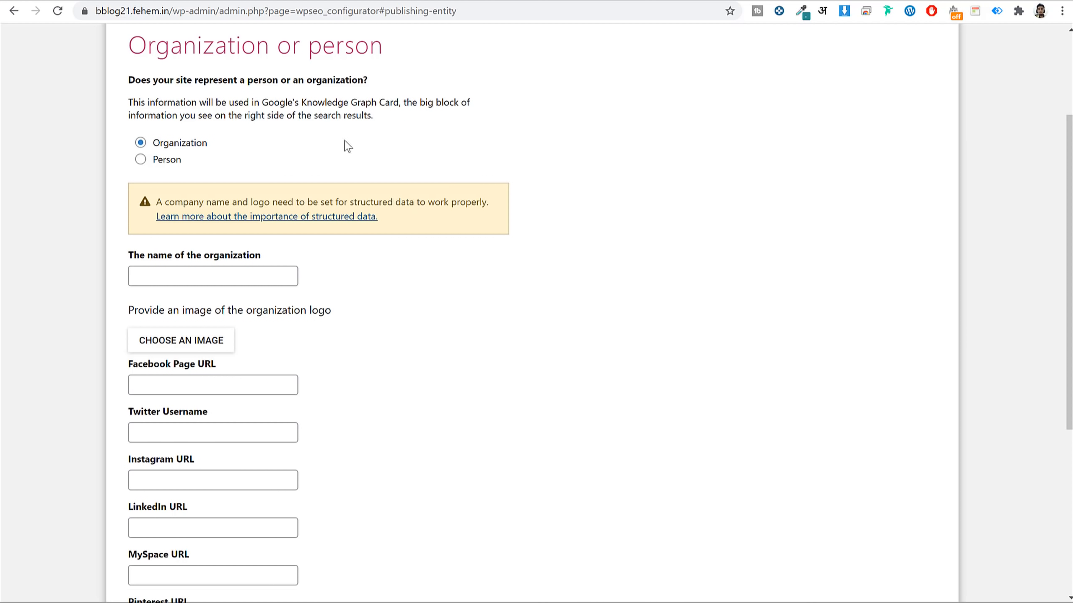
Choose Organization and enter BloggDude as the organization name.
click(166, 159)
click(180, 290)
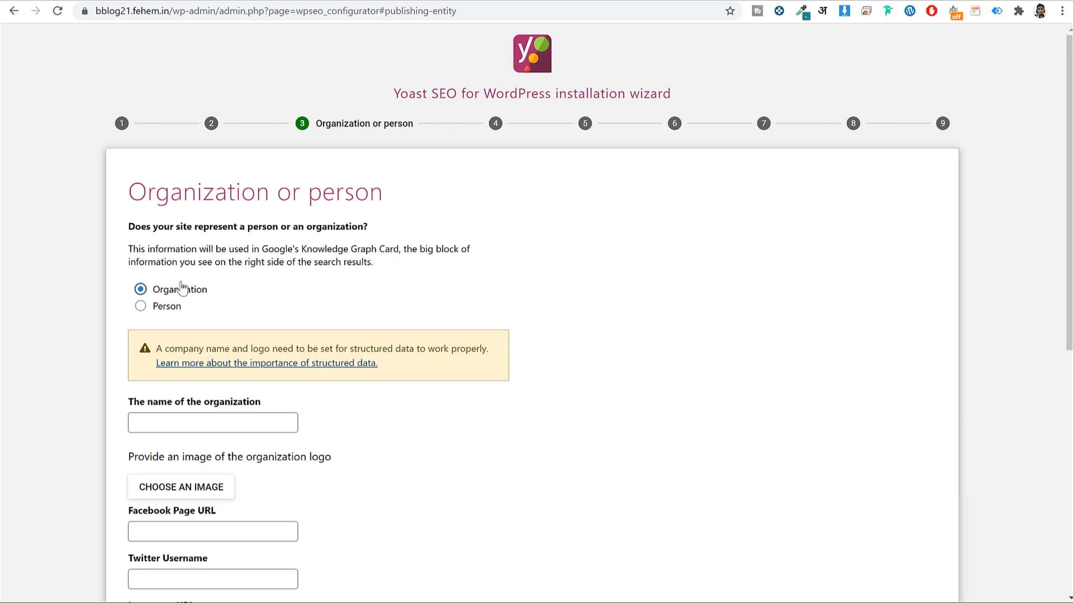
scroll(422, 304, down, 3)
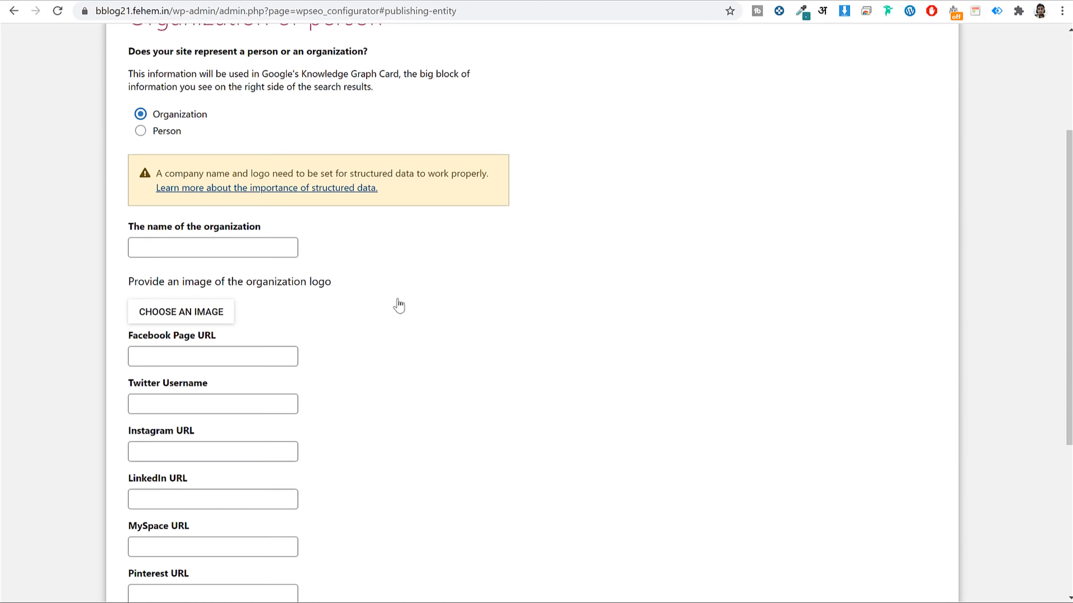
click(219, 223)
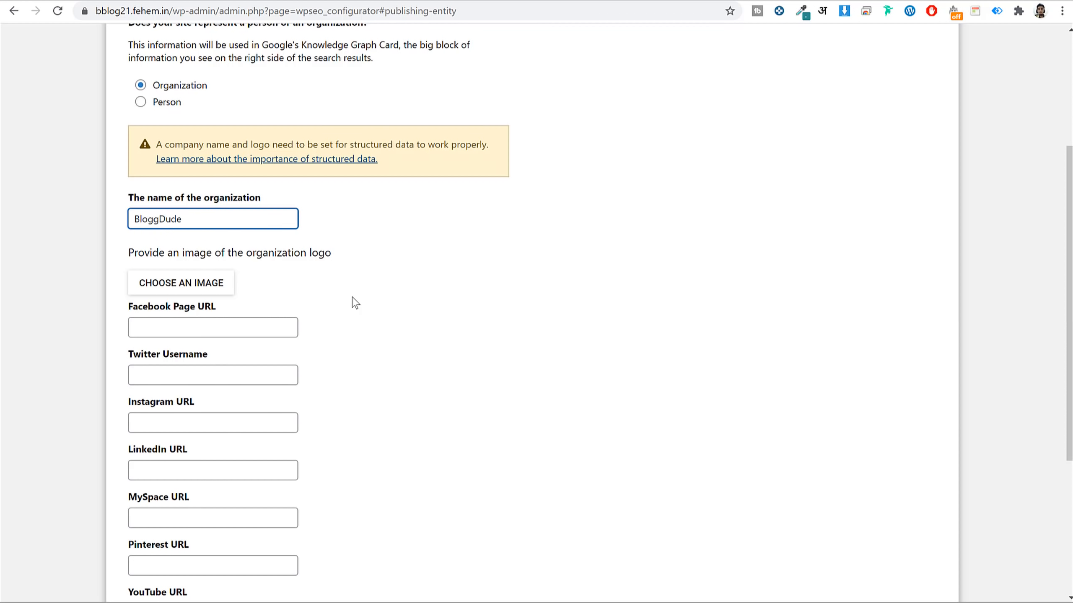
Upload the LogoMakr_1cH2UERe file and use it as the organization logo.
scroll(380, 296, down, 2)
click(181, 212)
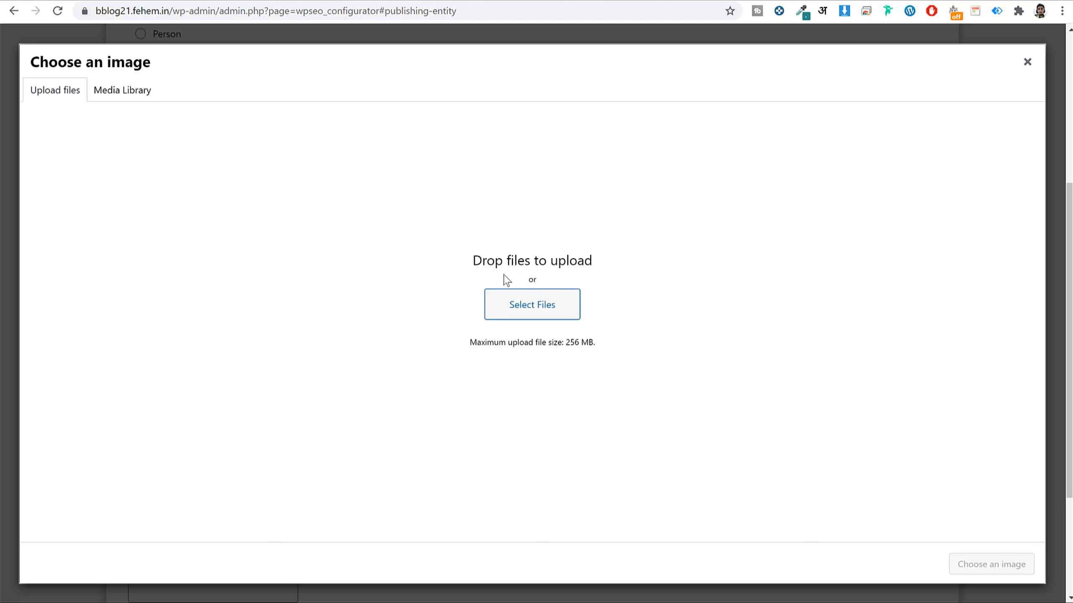
click(568, 308)
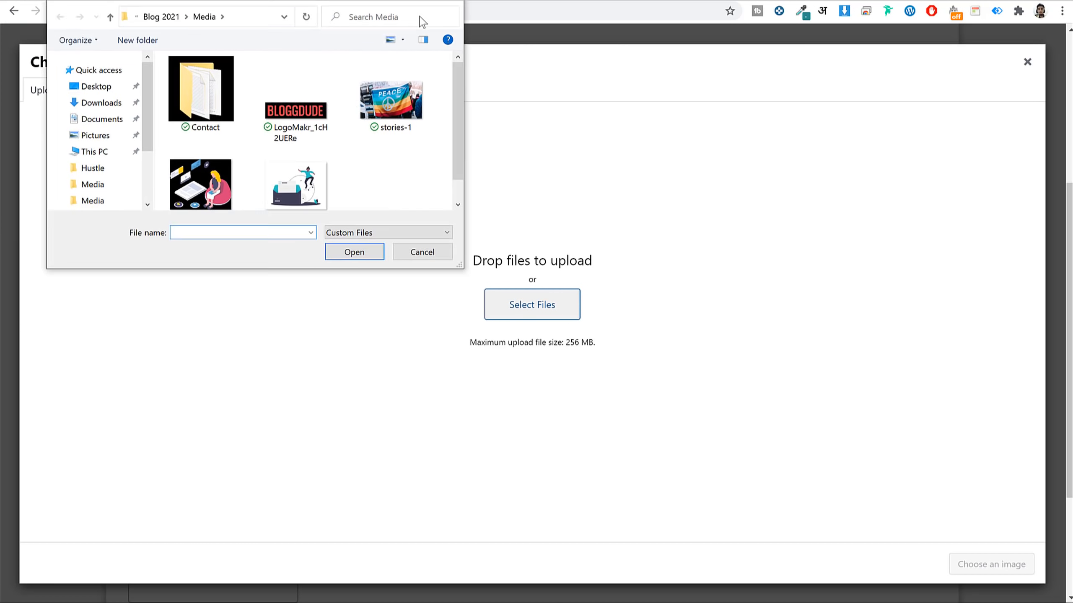
click(422, 141)
click(461, 281)
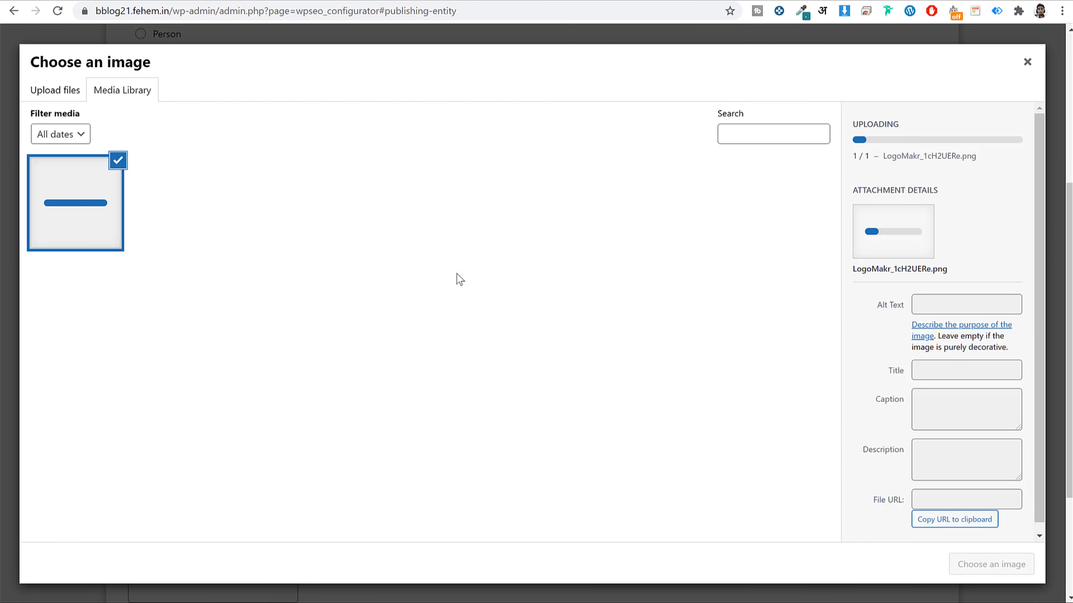
click(988, 566)
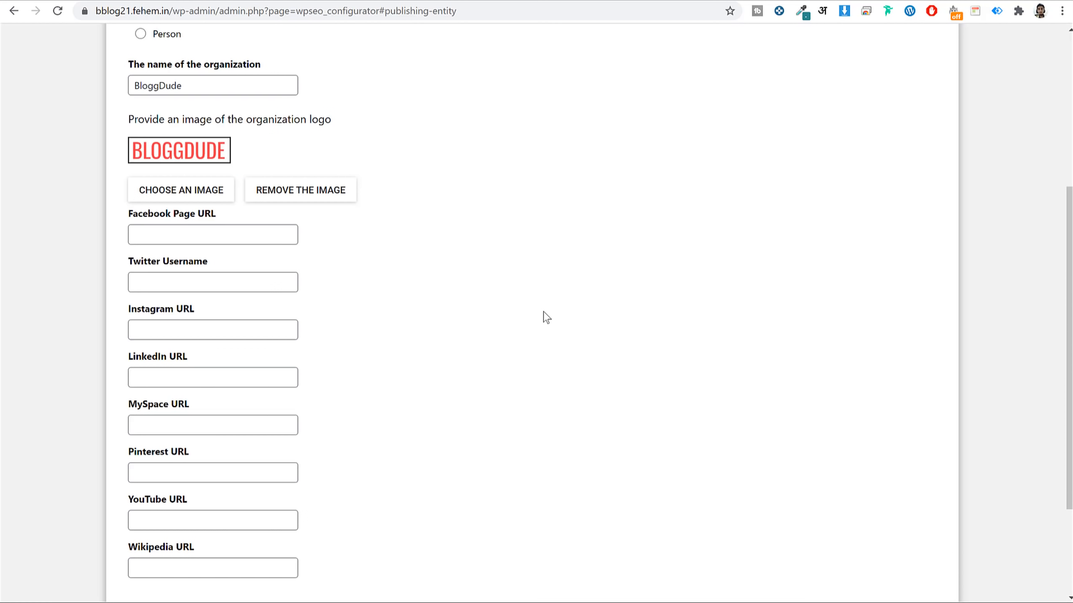
Fill the social profile URL fields with # placeholders and continue to search engine visibility.
scroll(559, 245, down, 2)
click(223, 164)
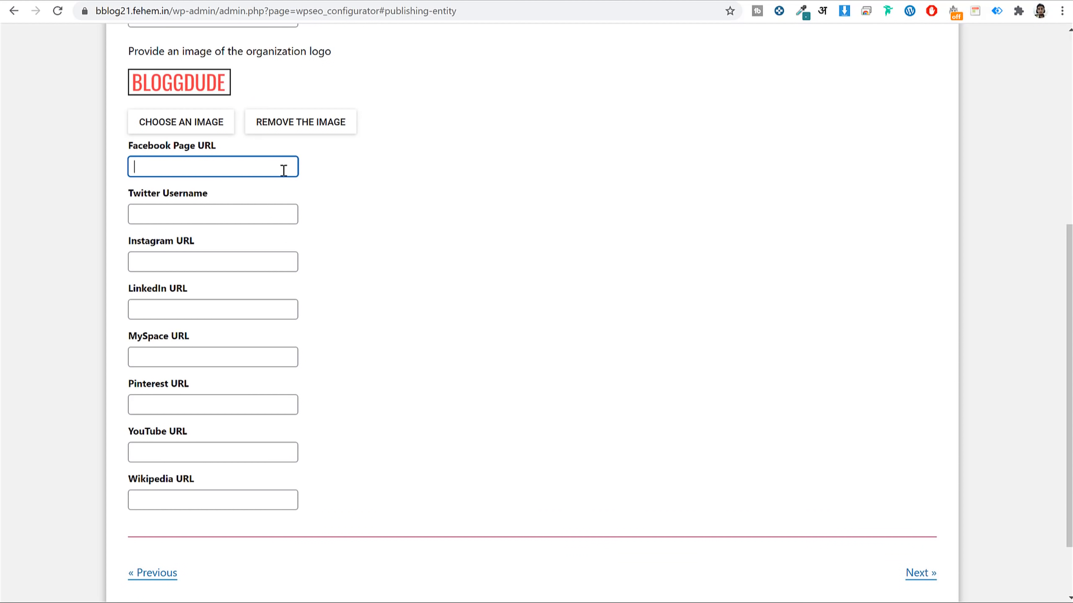
click(228, 269)
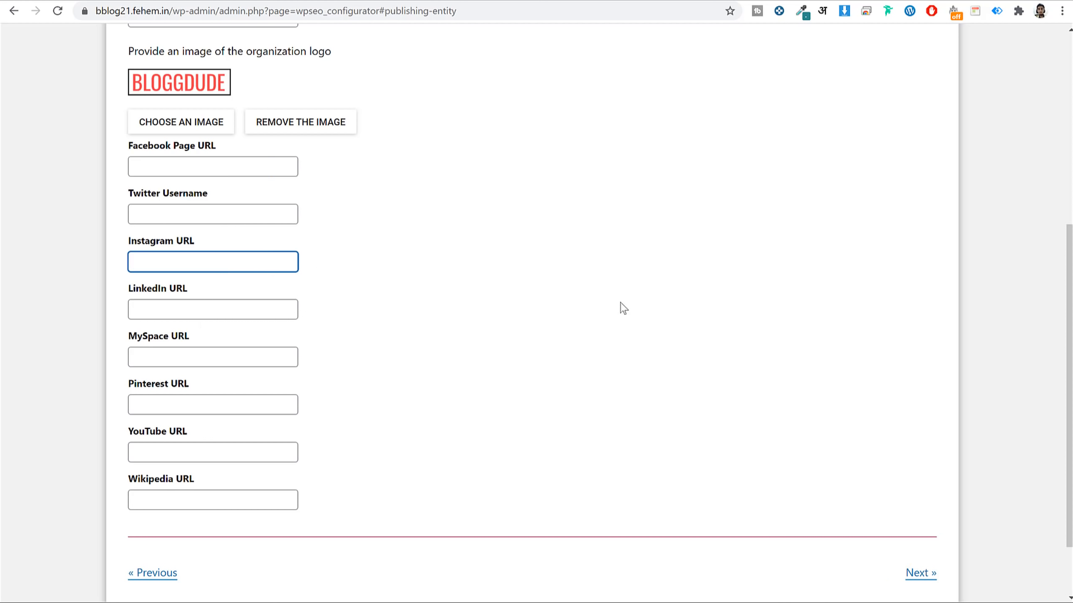
click(216, 164)
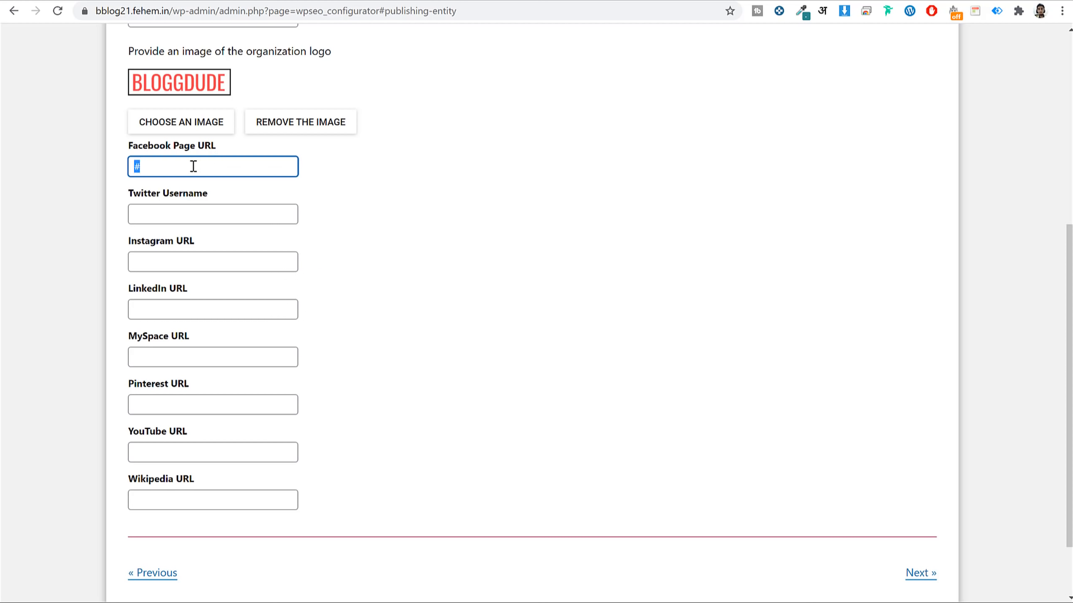
key(Tab)
key(ctrl+v)
key(Tab)
key(ctrl+v)
key(Tab)
text(#)
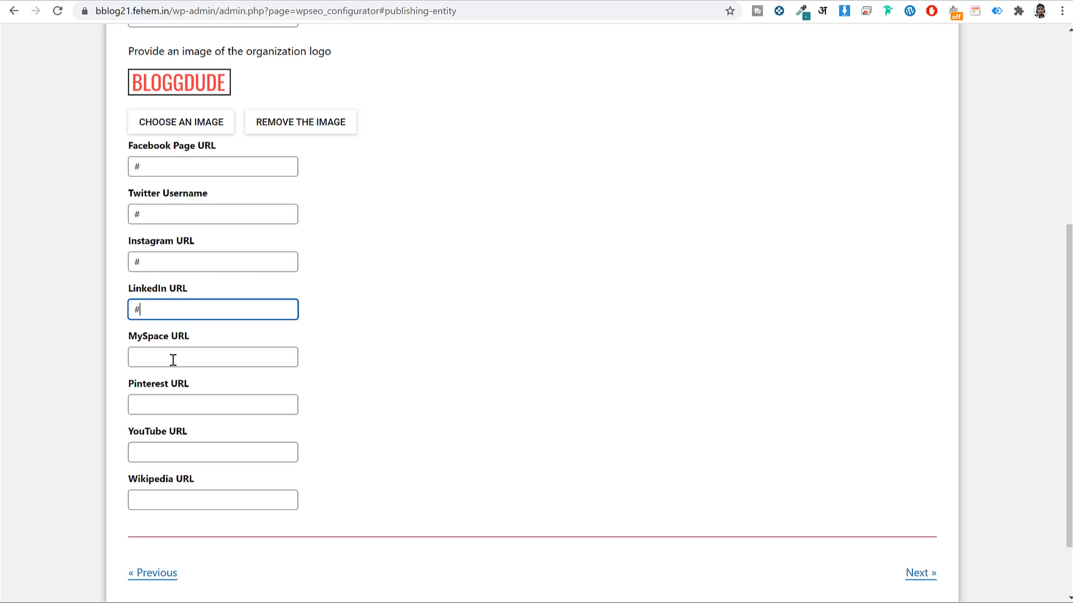
key(Tab)
text(#)
click(205, 407)
scroll(620, 385, down, 2)
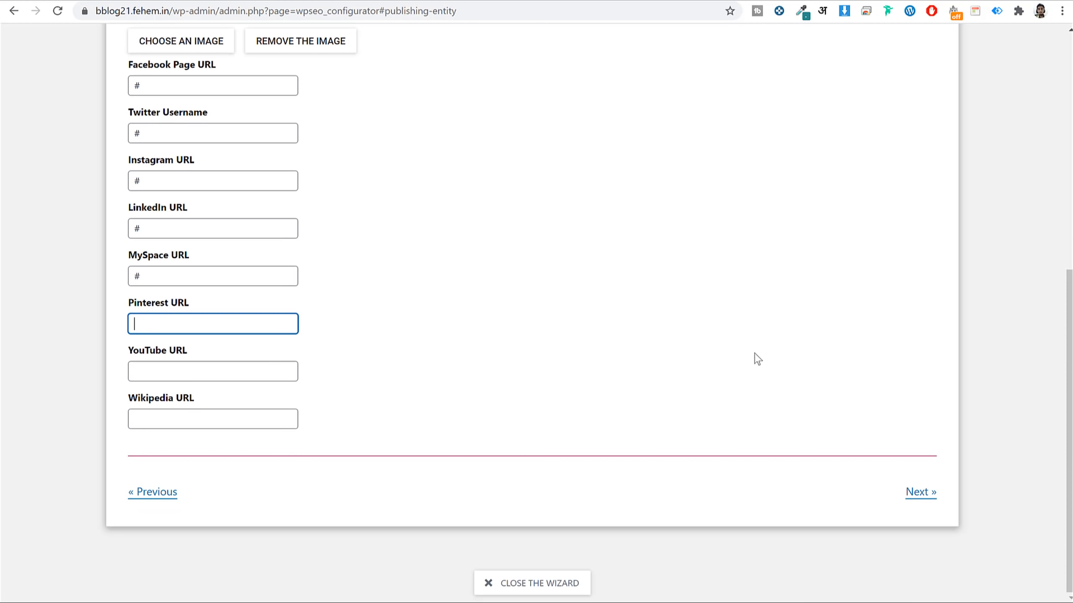
click(919, 493)
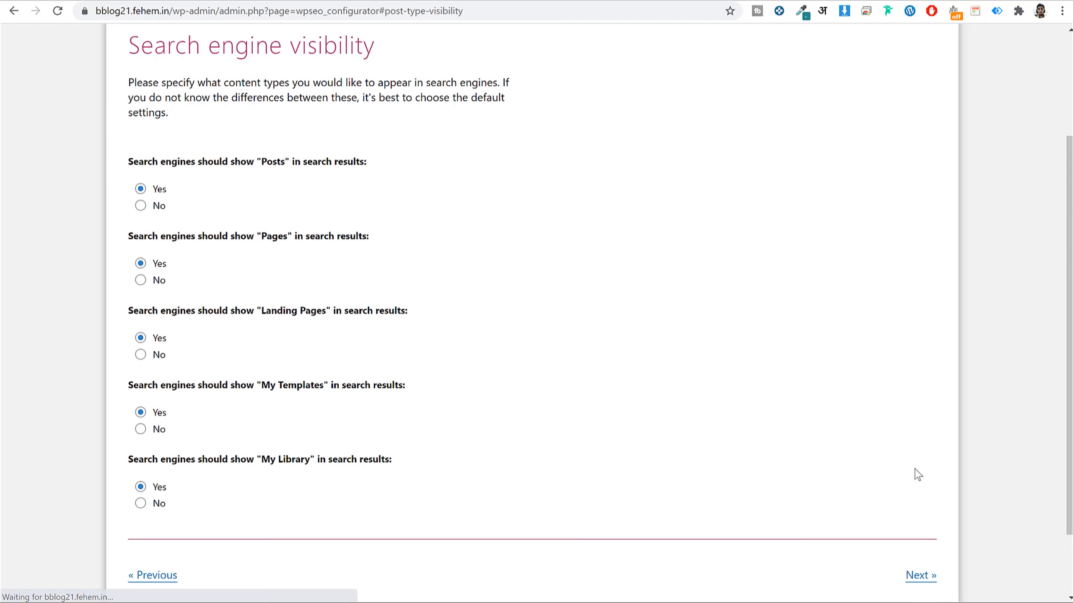
Keep the default search visibility and set the site as single-author.
scroll(750, 241, up, 5)
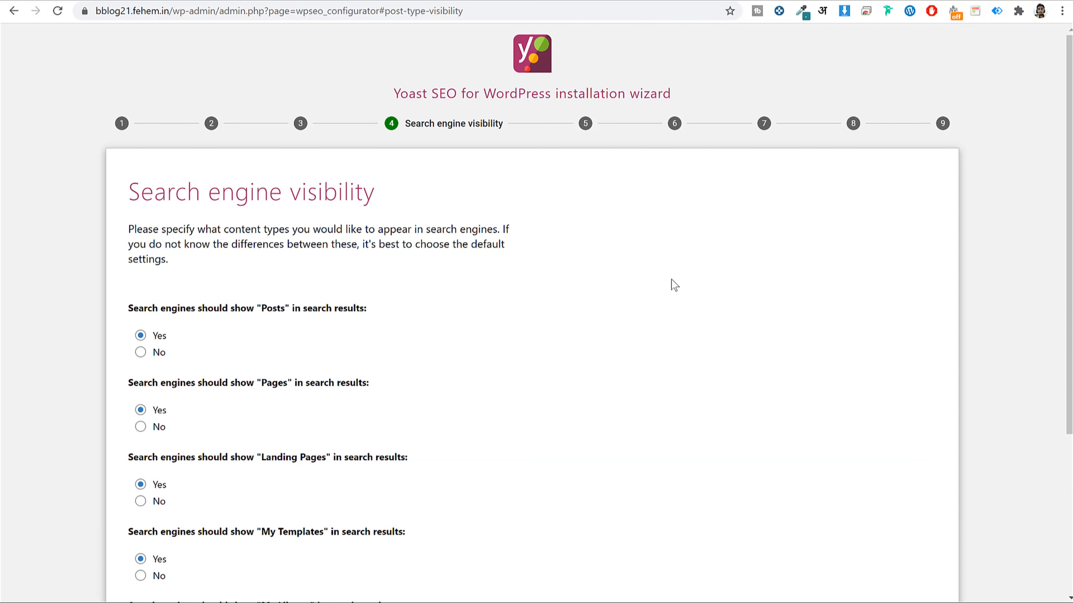
scroll(521, 244, down, 3)
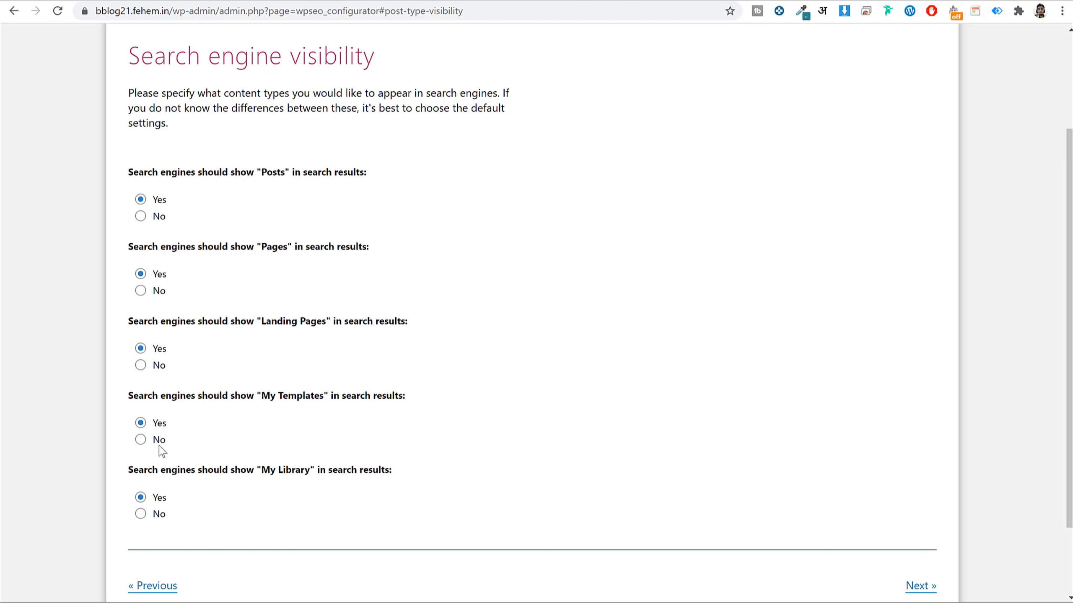
scroll(865, 448, down, 2)
click(920, 494)
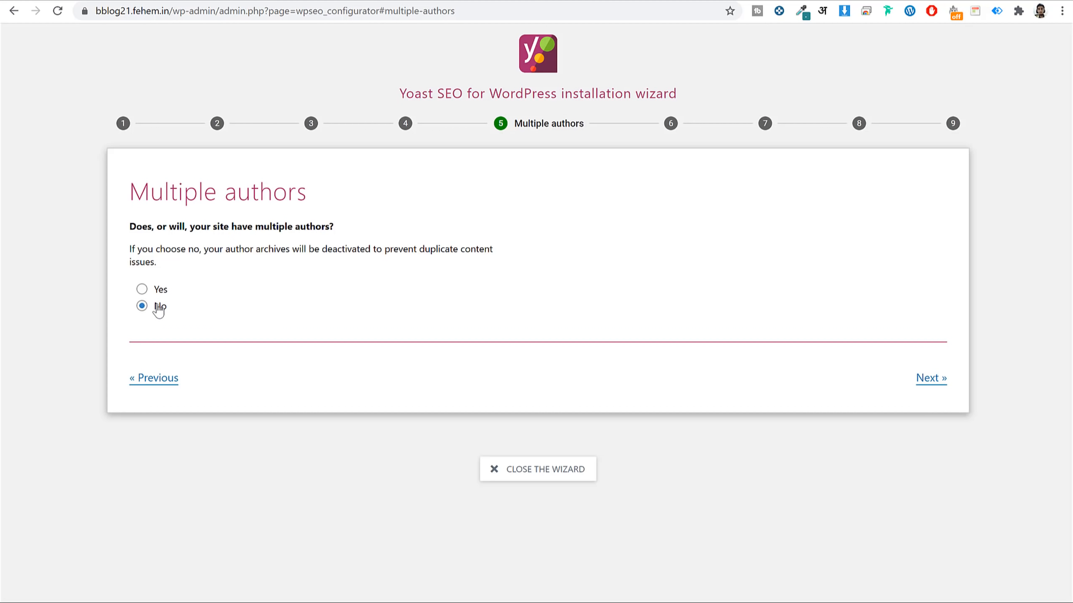
click(159, 290)
click(157, 306)
click(930, 378)
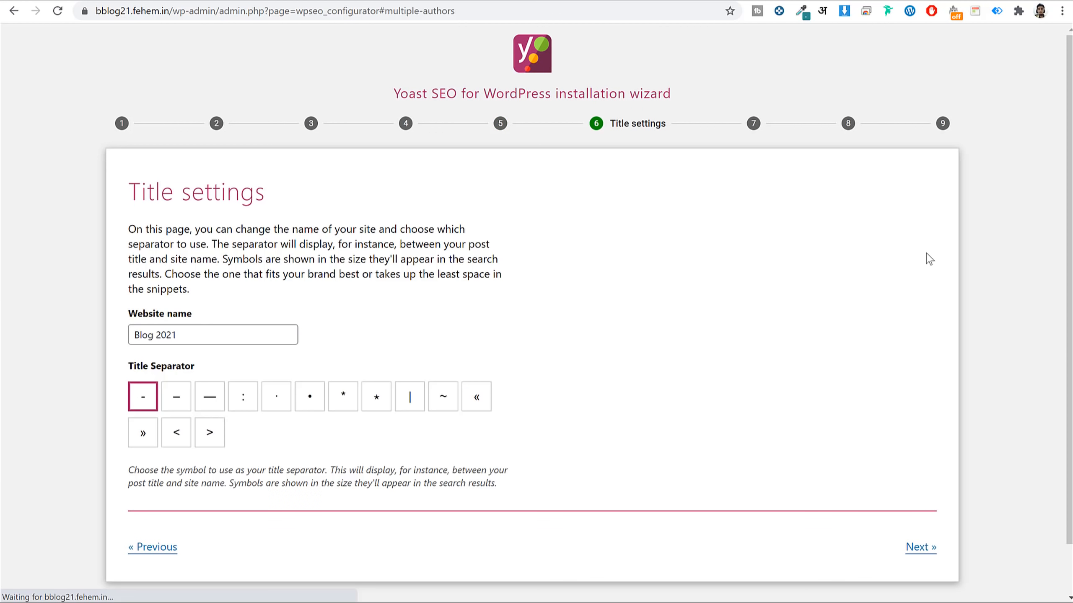
Keep Blog 2021 as the website name, decline usage tracking, and close the wizard.
scroll(840, 266, down, 2)
triple_click(232, 272)
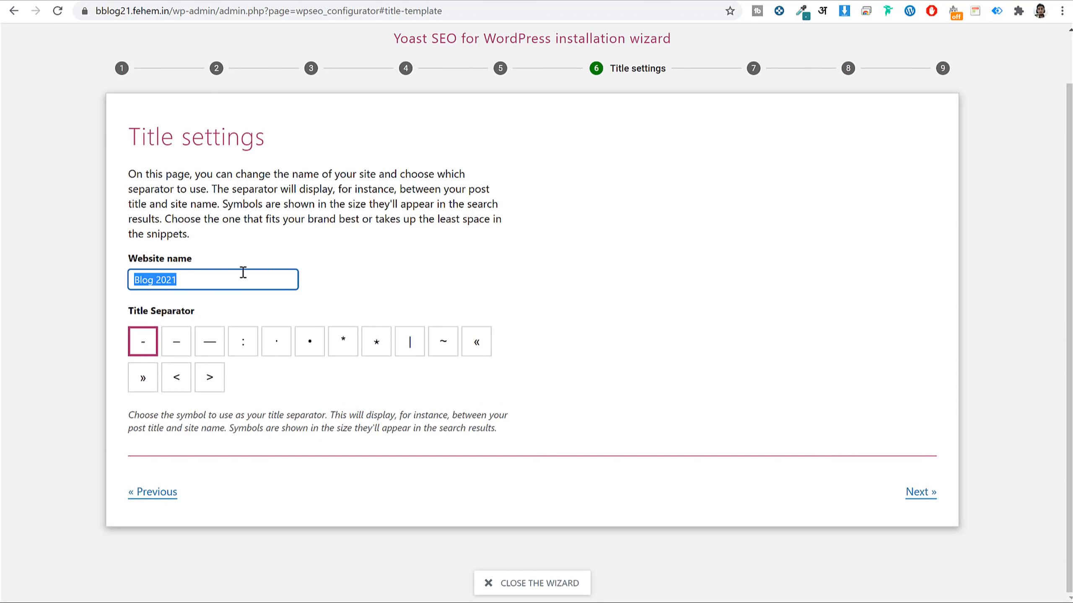
click(205, 280)
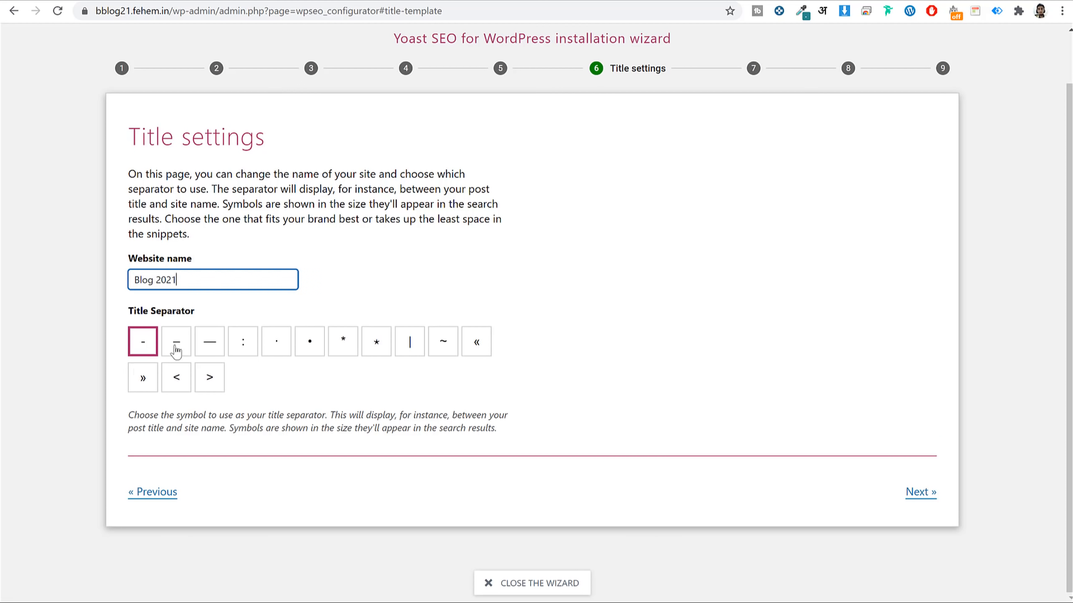
click(930, 492)
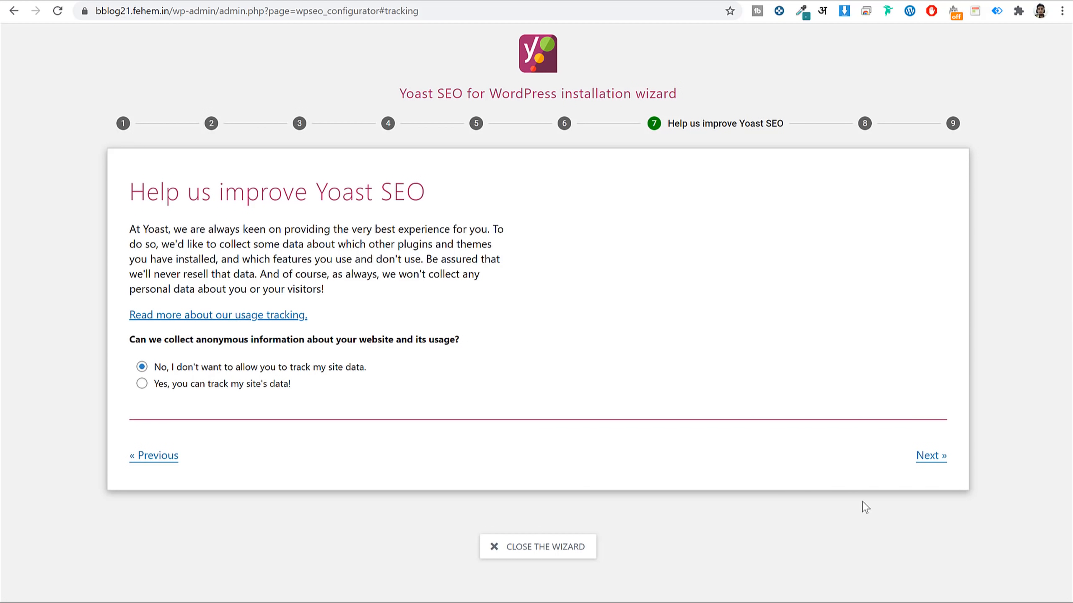
click(916, 460)
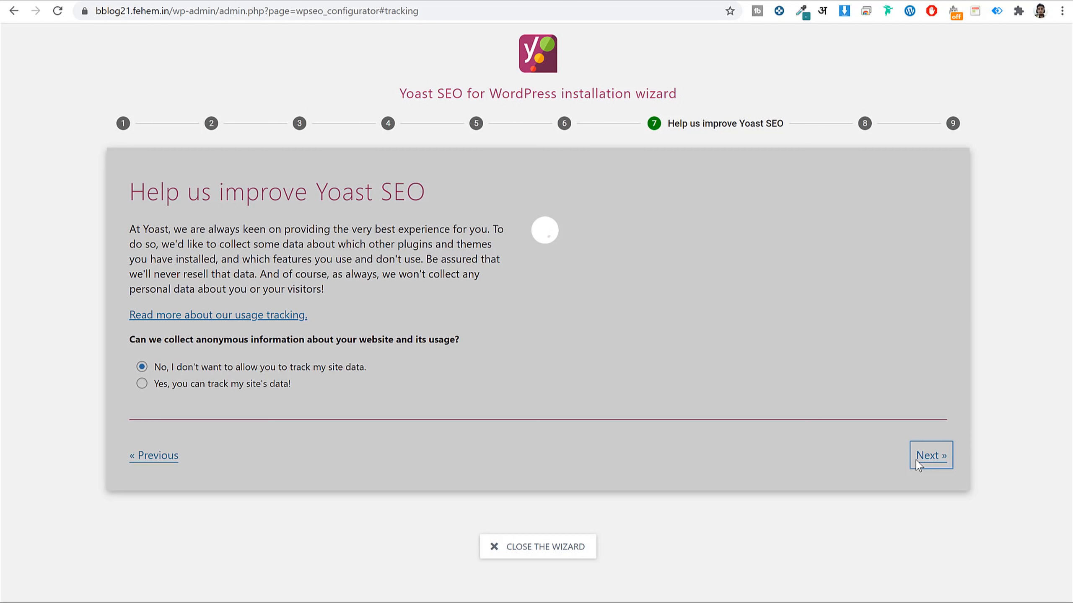
scroll(887, 503, down, 5)
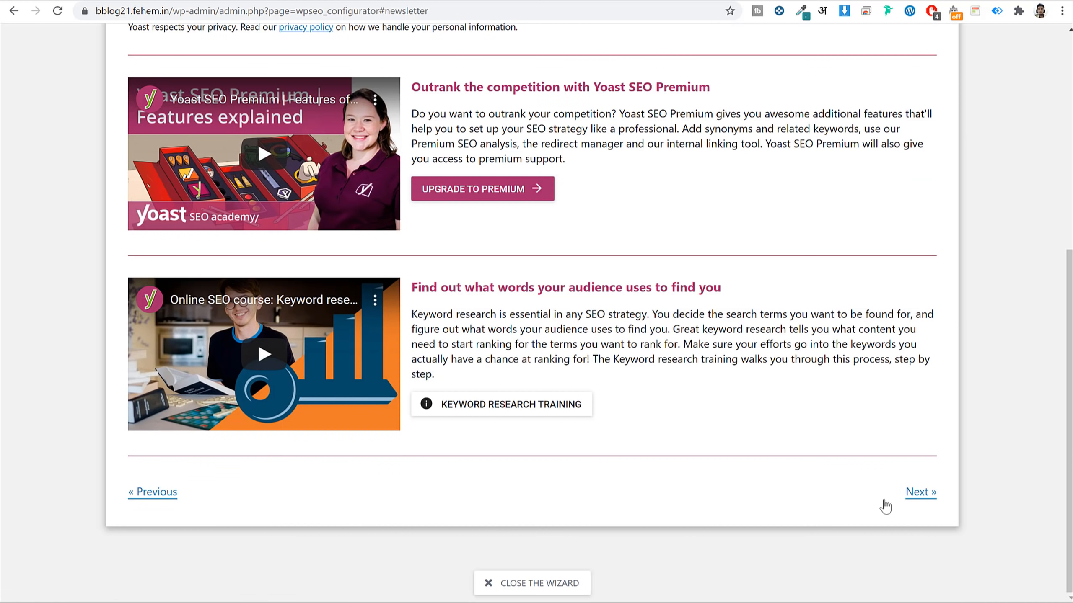
click(566, 584)
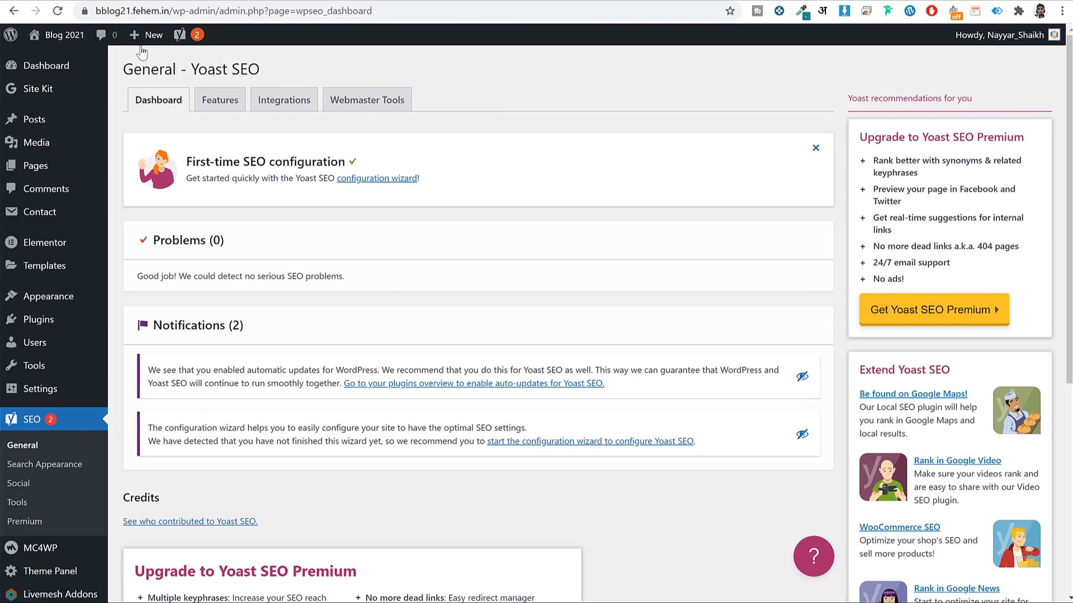
Look over the Yoast Features tab's on/off settings.
click(233, 110)
scroll(283, 252, down, 5)
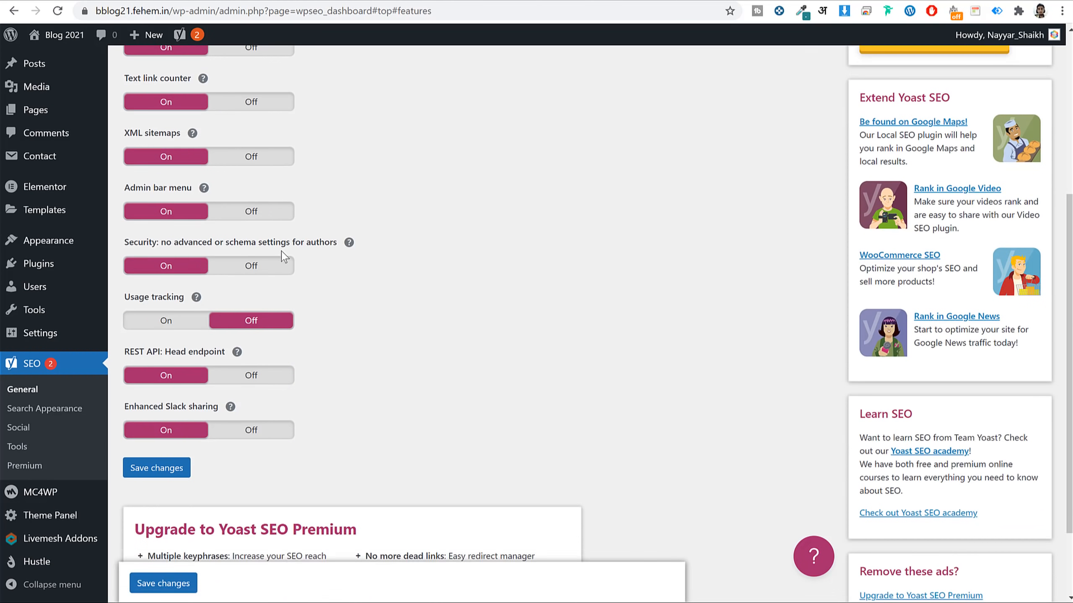
scroll(283, 256, down, 3)
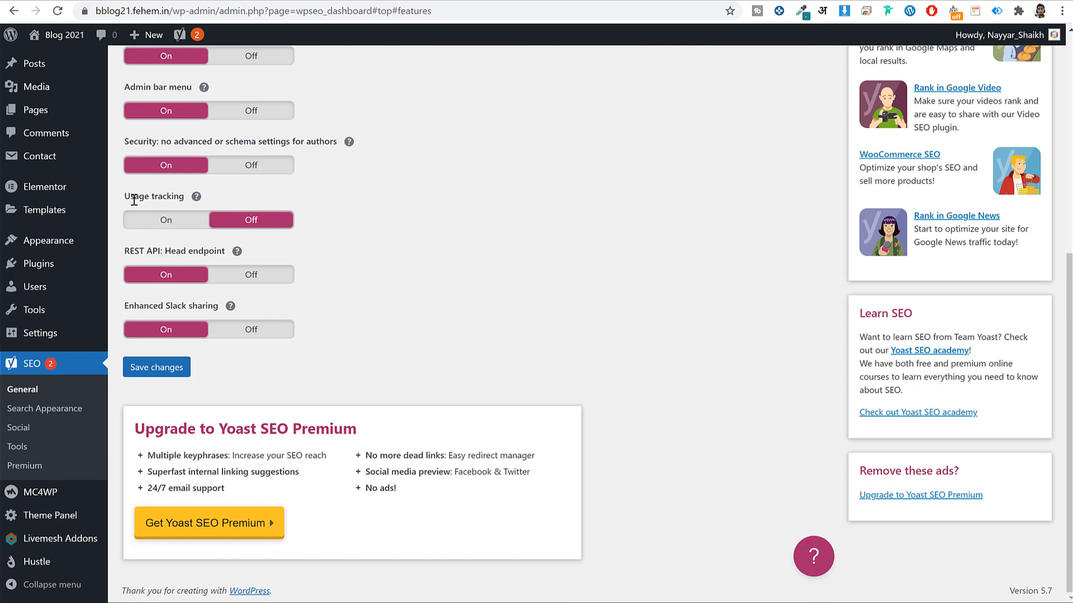
drag(134, 200, 220, 200)
scroll(585, 318, up, 5)
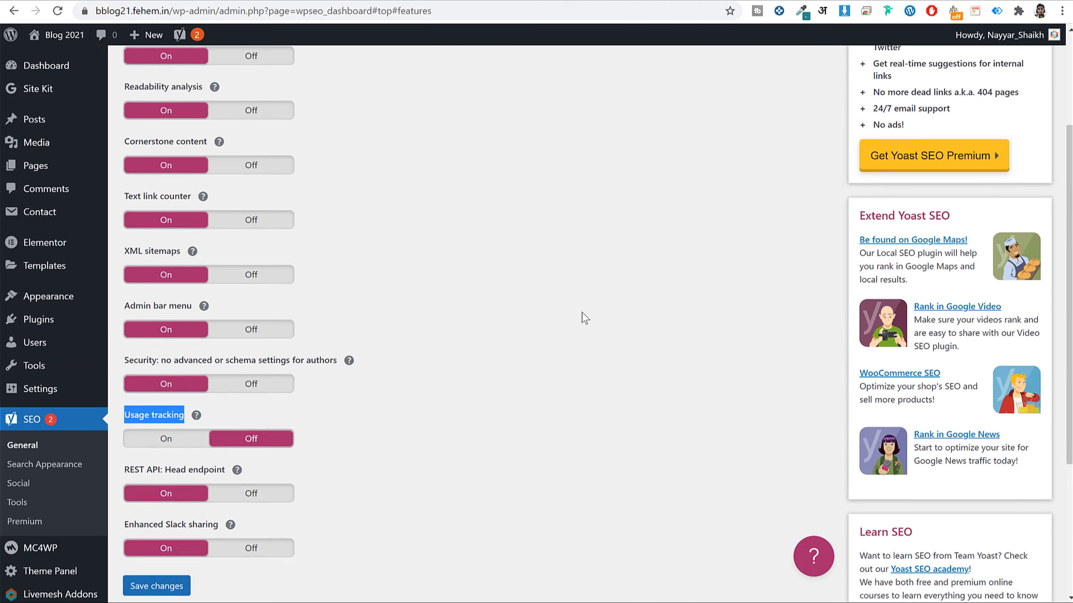
scroll(584, 318, up, 3)
On Webmaster Tools, open the Google Search Console verification link in a new tab.
click(287, 102)
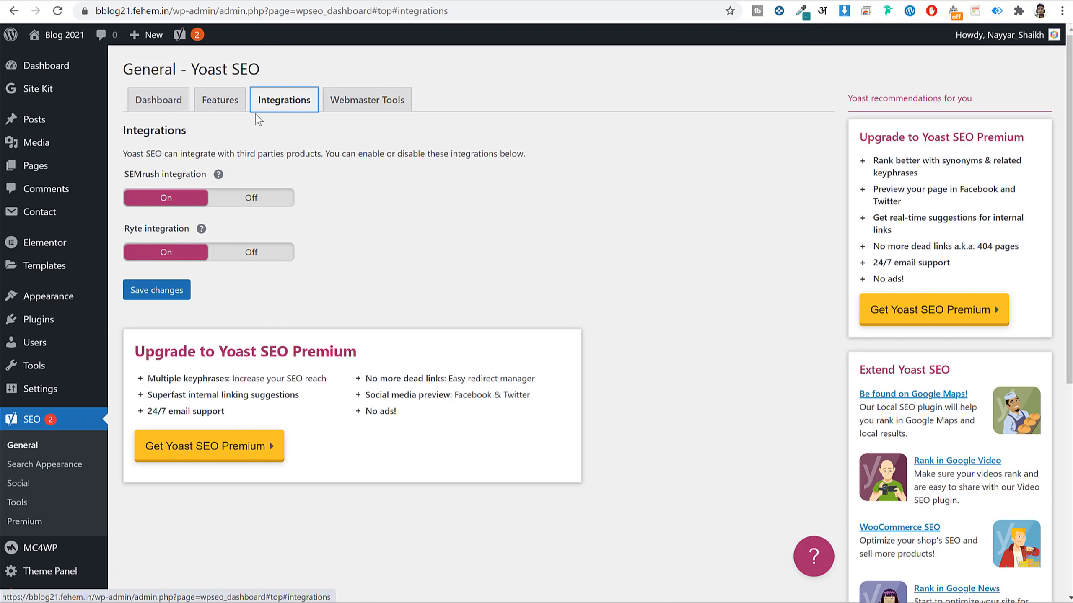
click(347, 101)
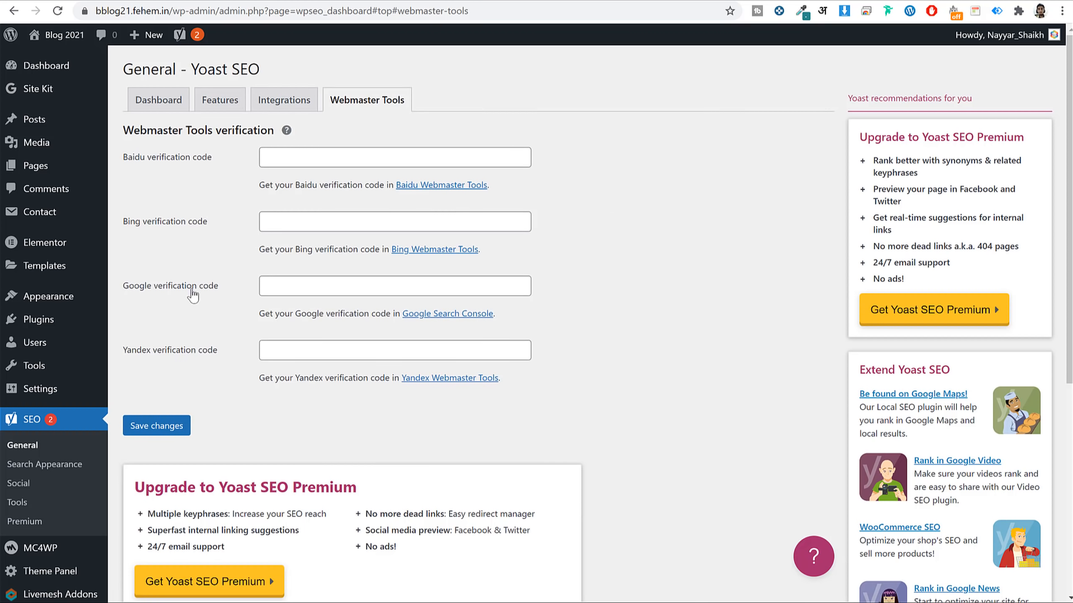
drag(243, 295, 127, 293)
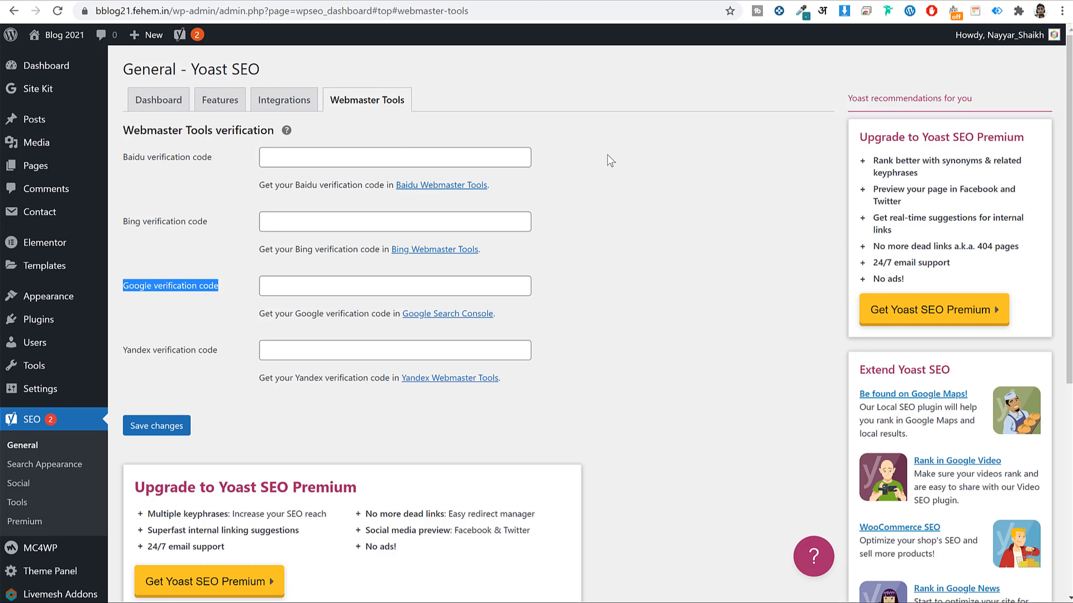
click(174, 287)
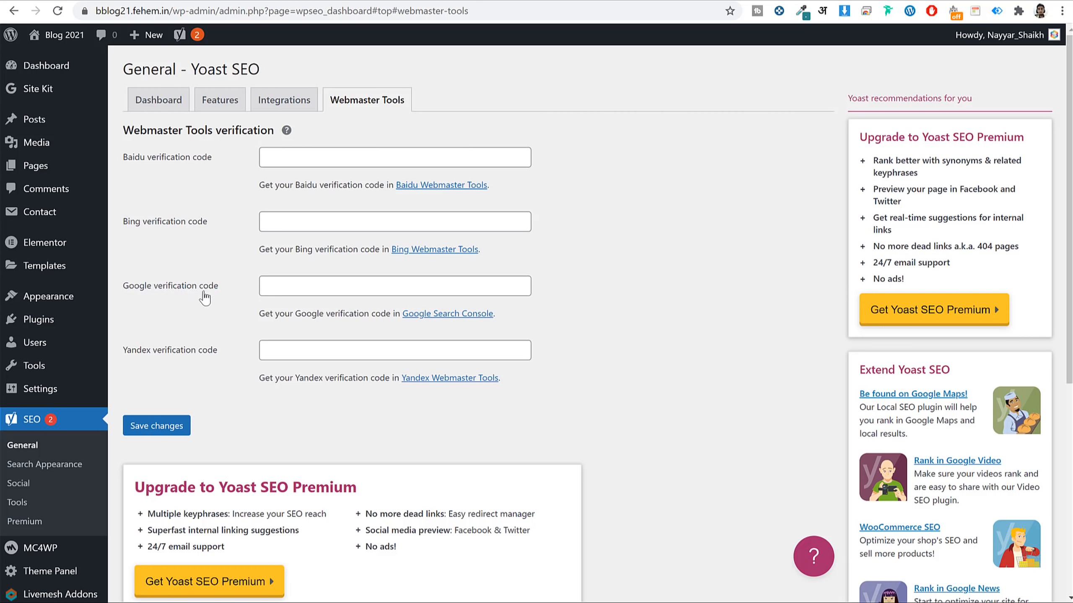
drag(219, 290, 165, 293)
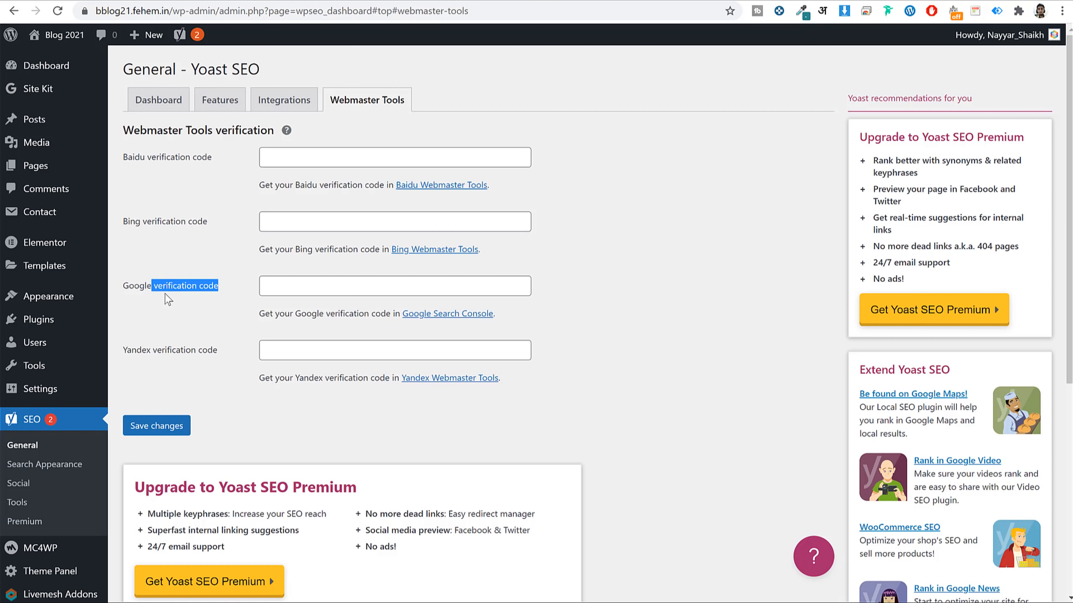
click(165, 293)
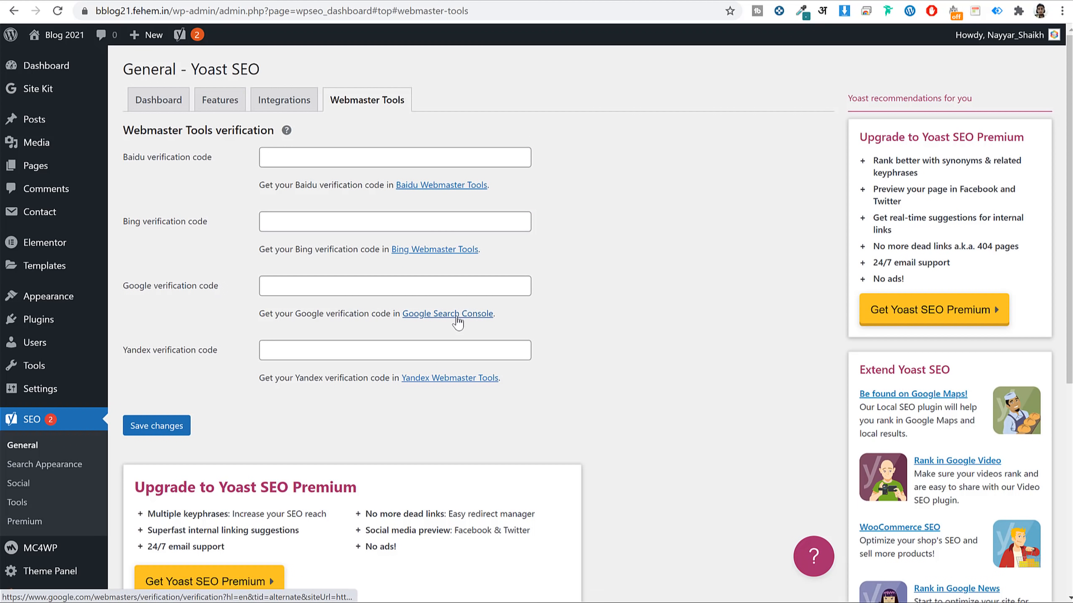
right_click(439, 319)
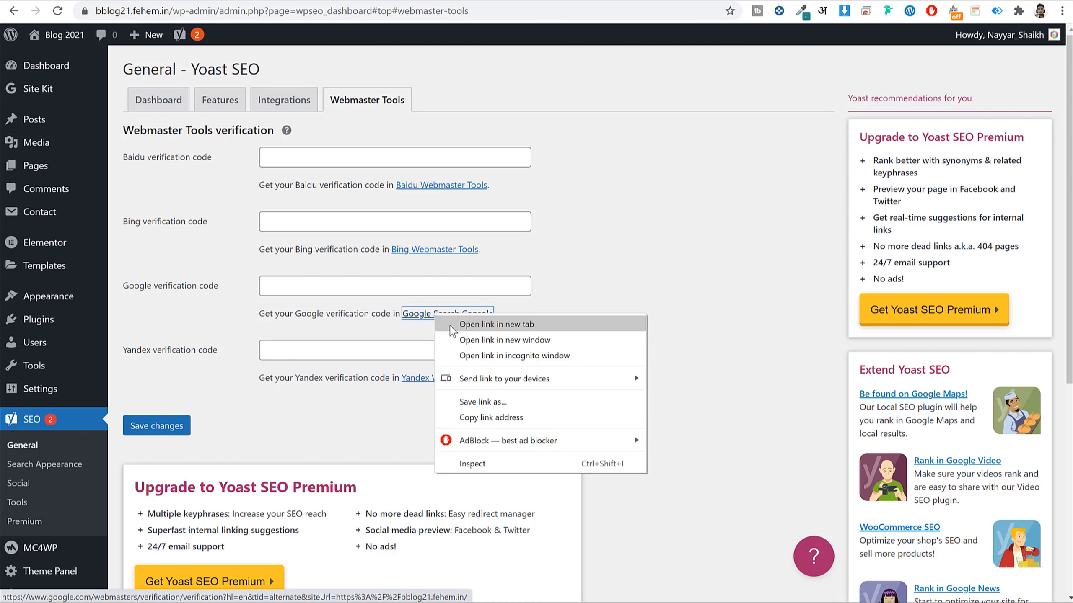
click(448, 326)
Choose the HTML tag verification method and copy Google's meta tag.
click(387, 1)
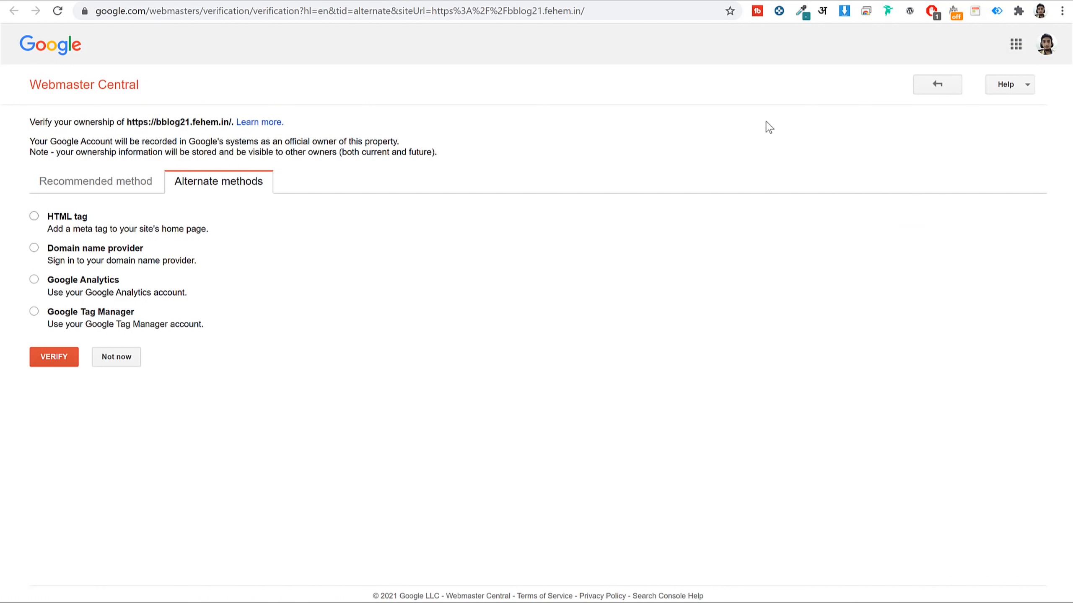
click(1047, 44)
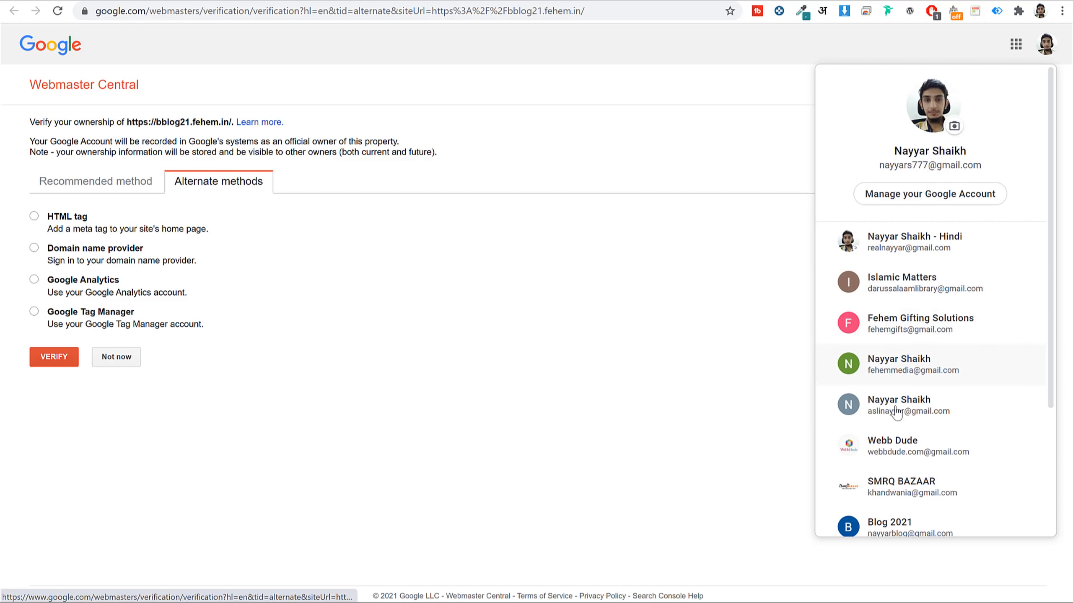
click(470, 230)
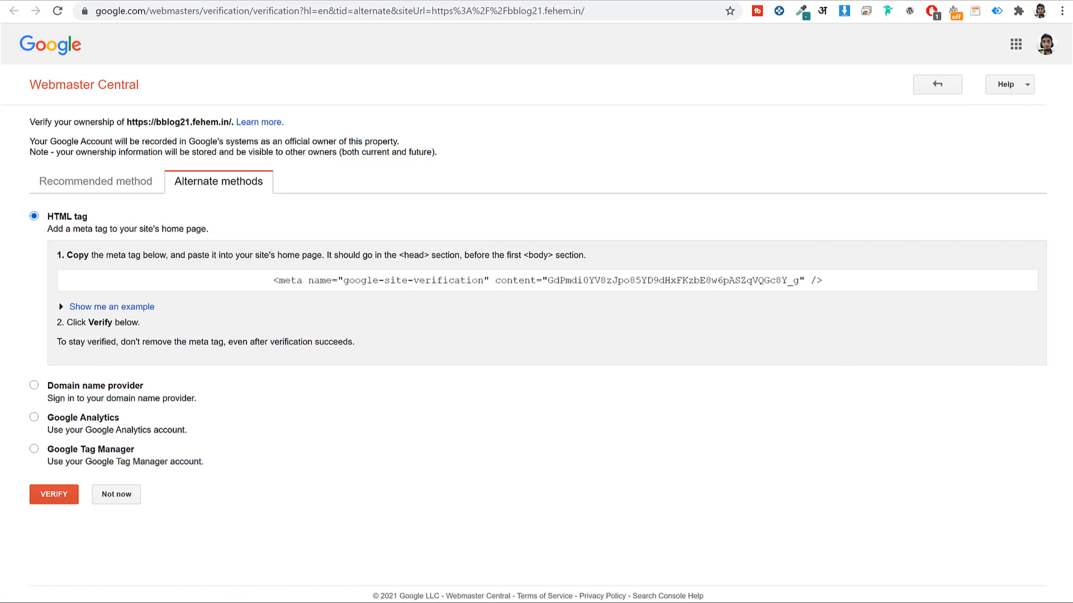
drag(88, 217, 46, 216)
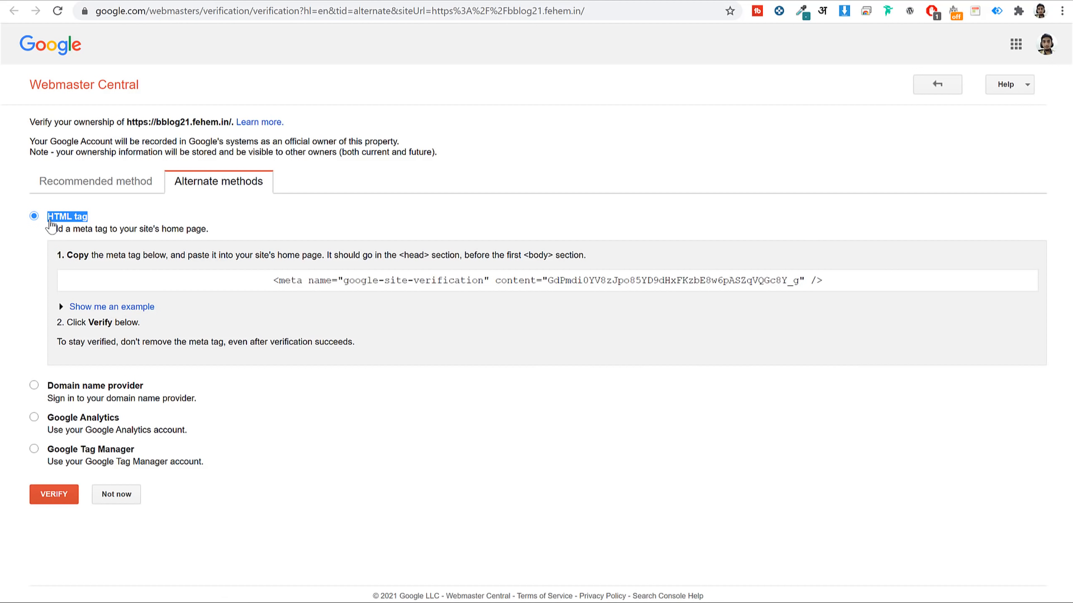
click(332, 280)
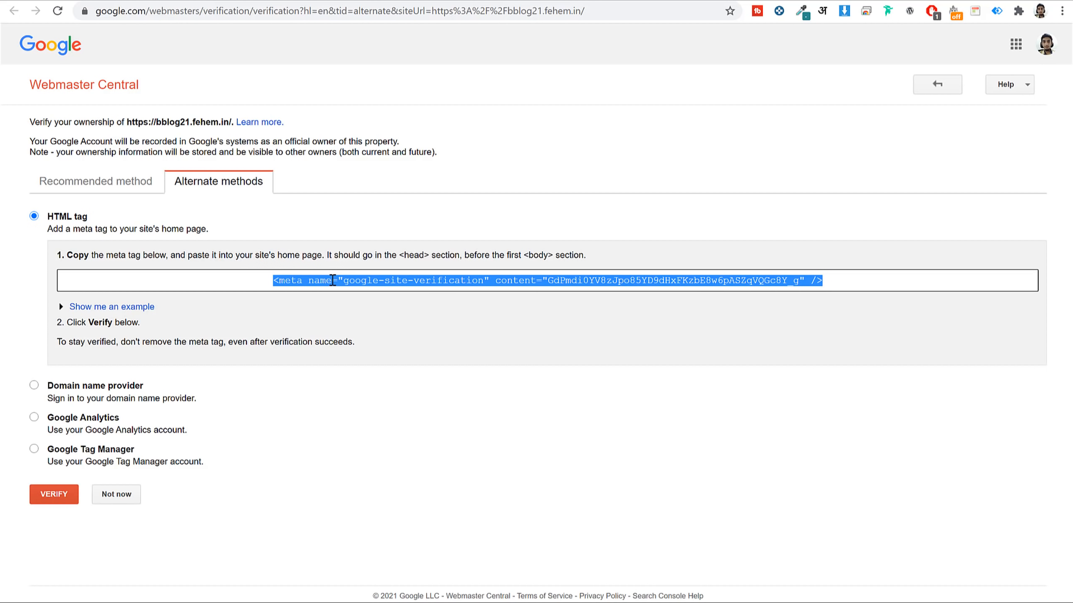
right_click(332, 280)
click(396, 288)
Paste the meta tag into Yoast's Google verification code field and save.
click(209, 9)
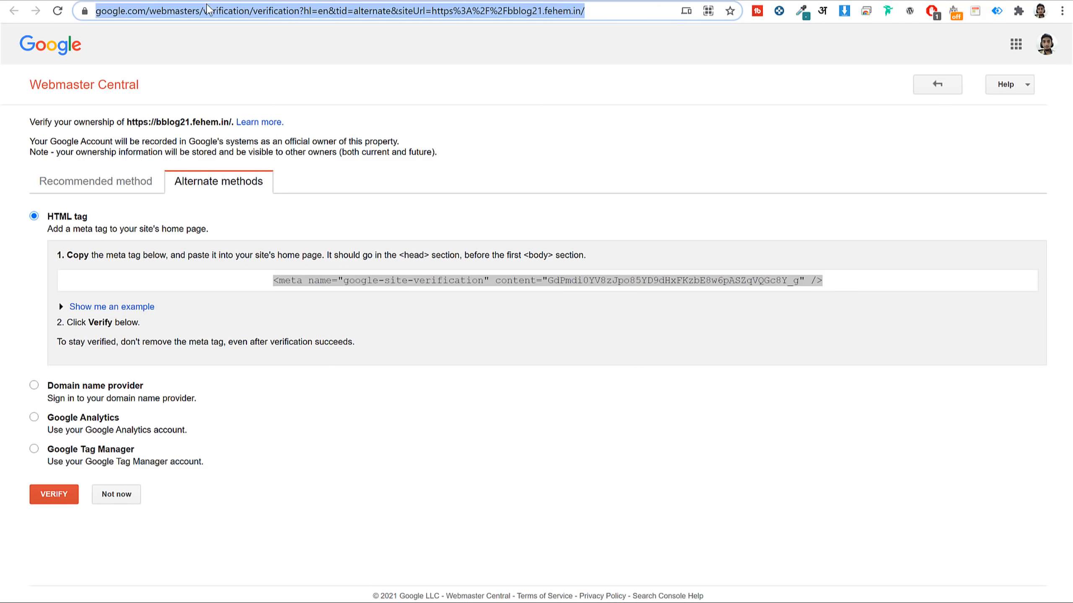
click(207, 1)
click(297, 290)
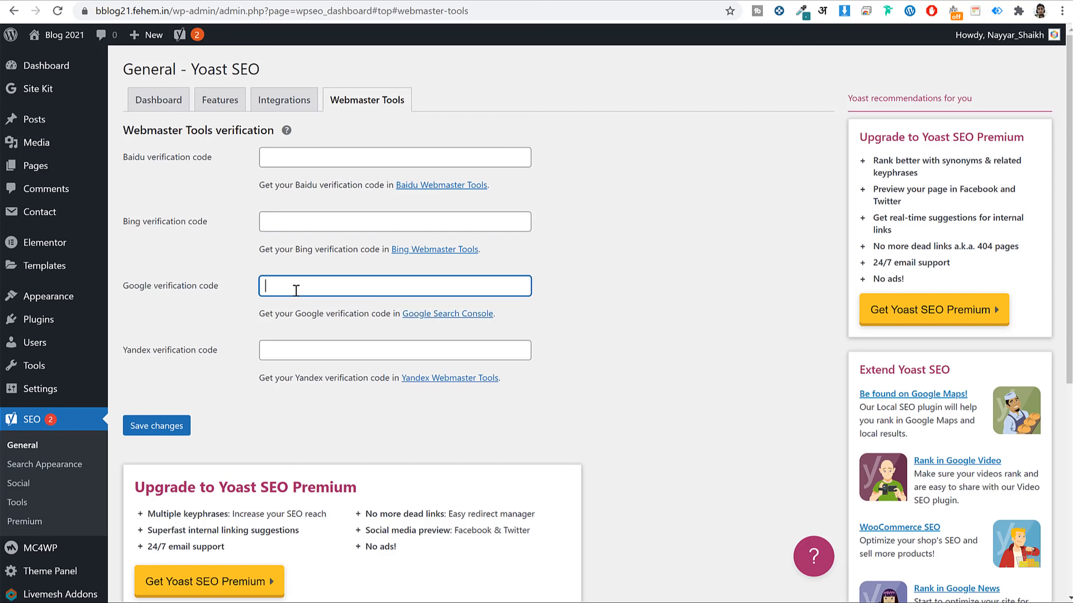
key(ctrl+v)
click(157, 425)
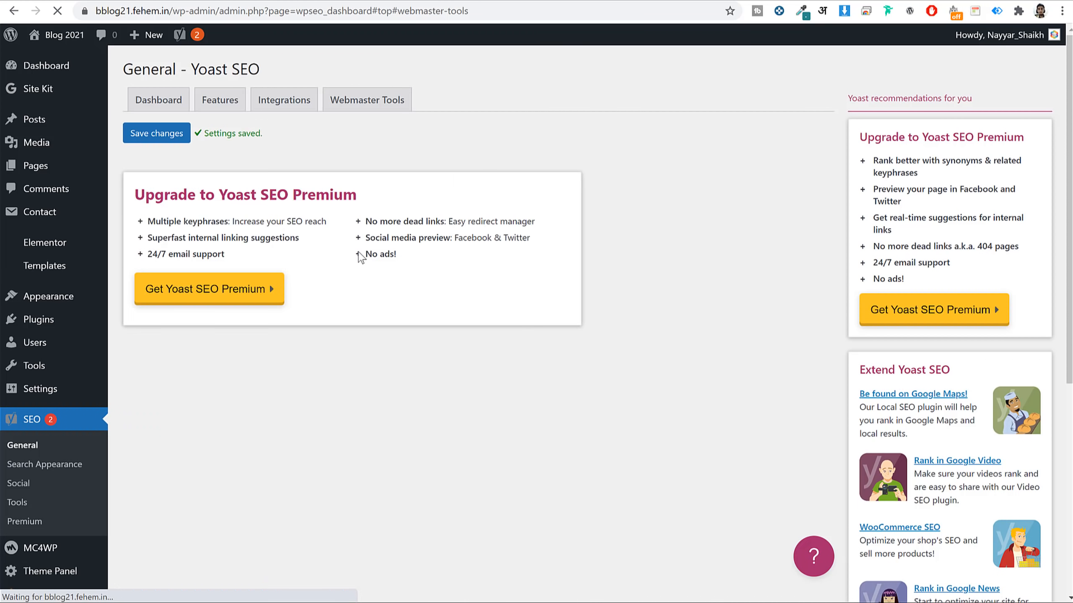
Run Google's ownership verification and confirm the site is verified.
click(409, 2)
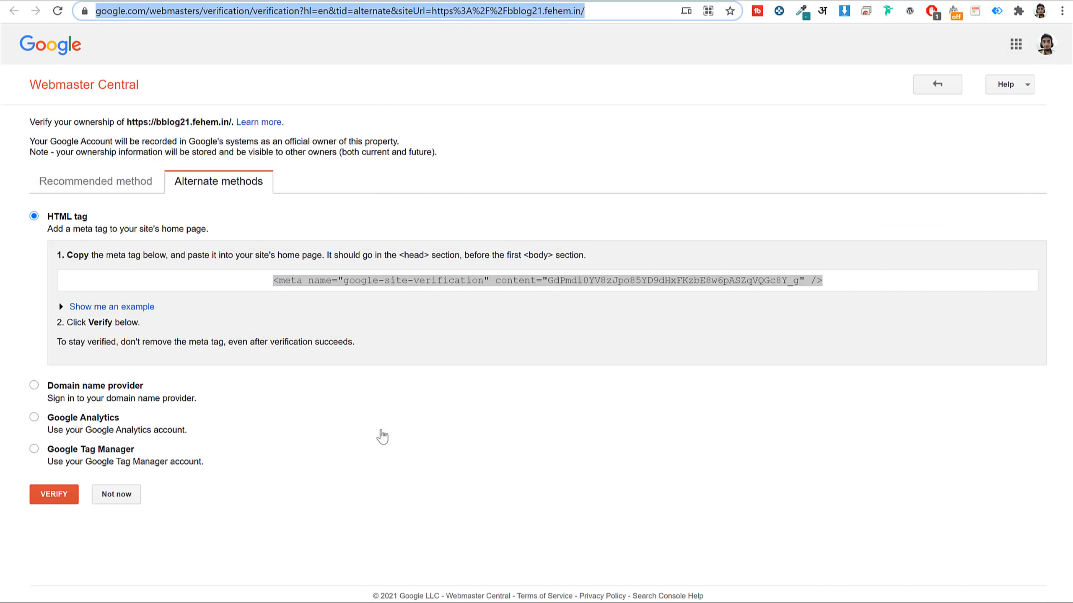
click(213, 473)
click(48, 494)
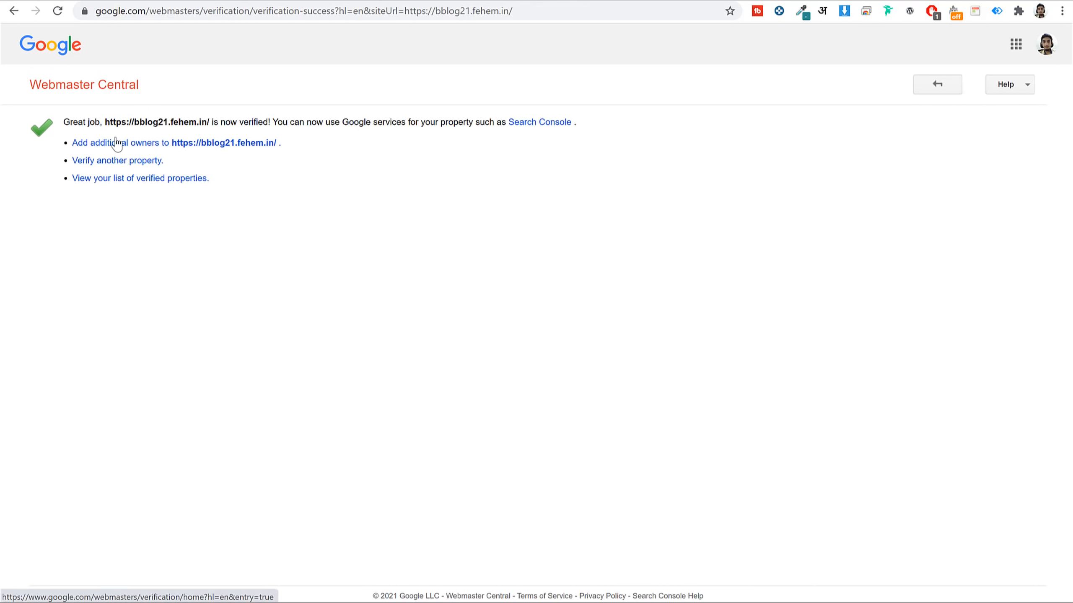
drag(101, 120, 255, 125)
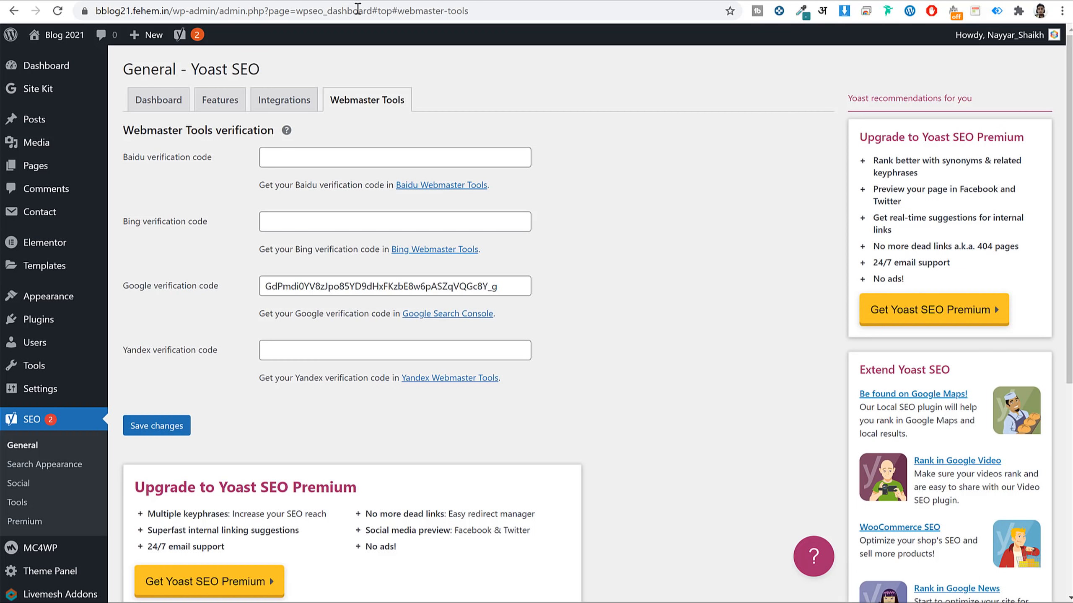
Move the Hello world! post to the trash.
click(40, 120)
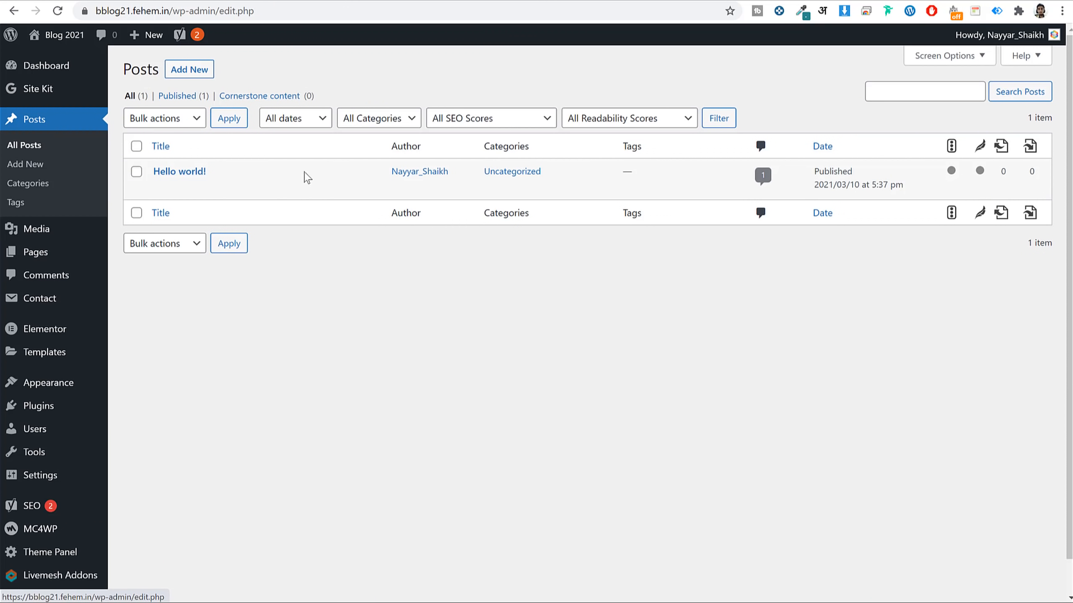
mouse_move(307, 192)
click(231, 188)
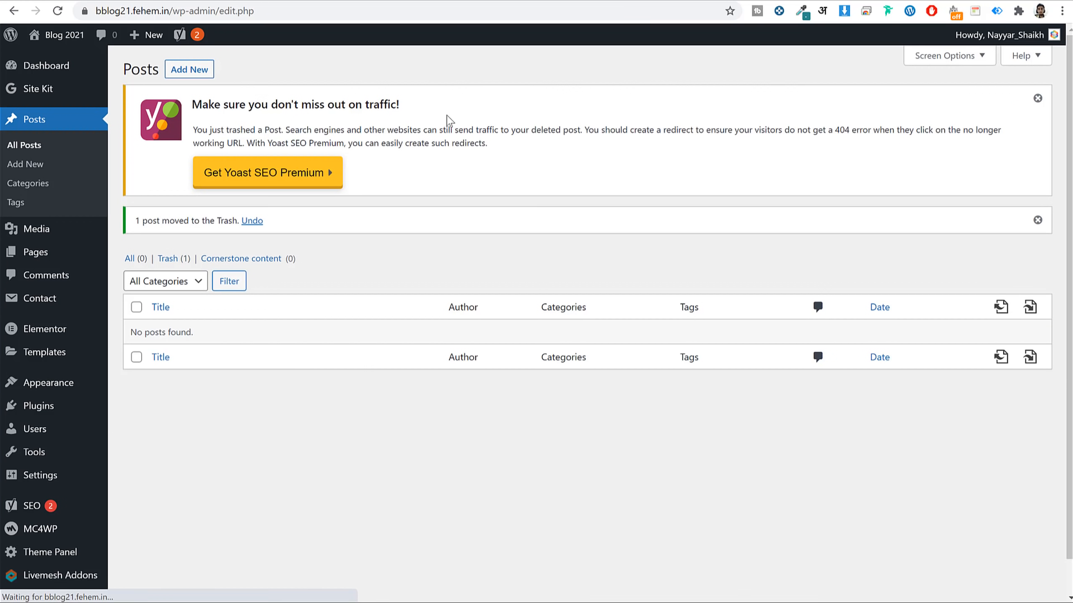
Start a new post and dismiss the block editor welcome tips.
click(195, 70)
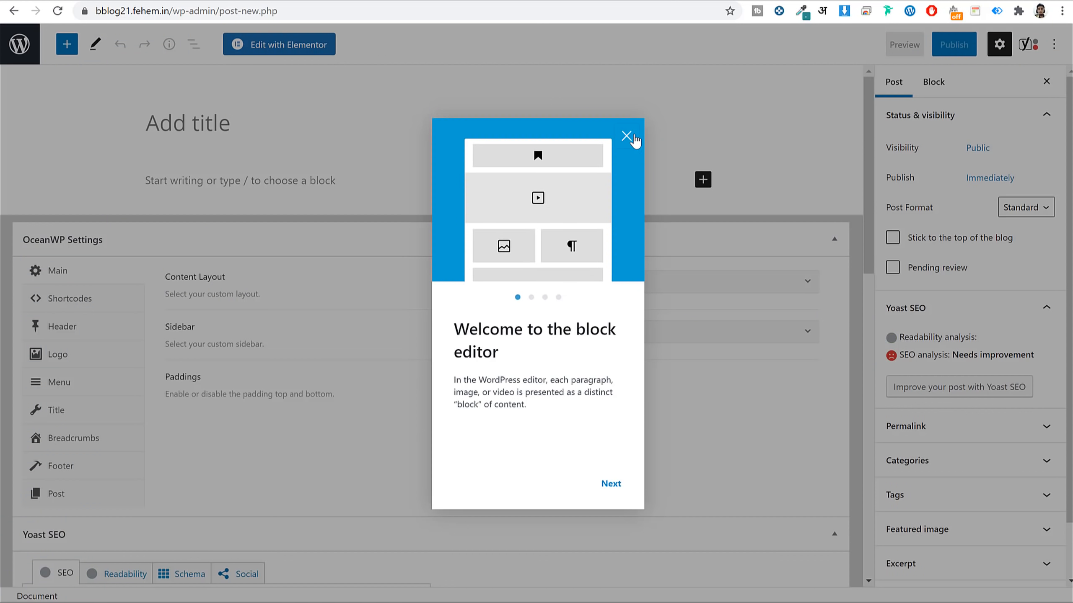
click(634, 137)
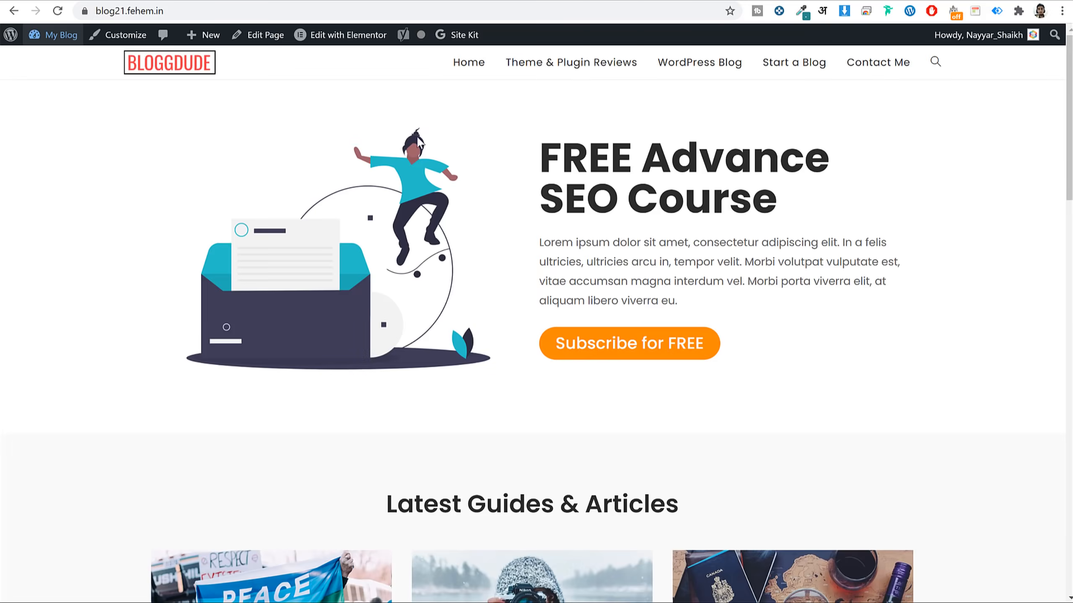
scroll(420, 144, down, 15)
scroll(450, 163, up, 7)
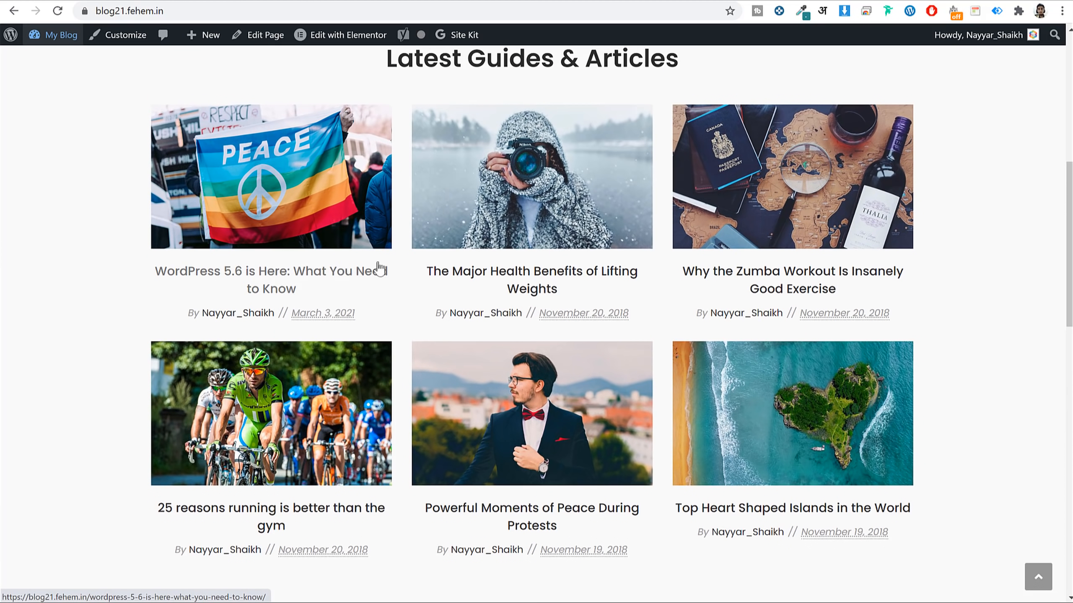
Open and read through the live 'WordPress 5.6 is Here: What You Need to Know' post.
click(284, 272)
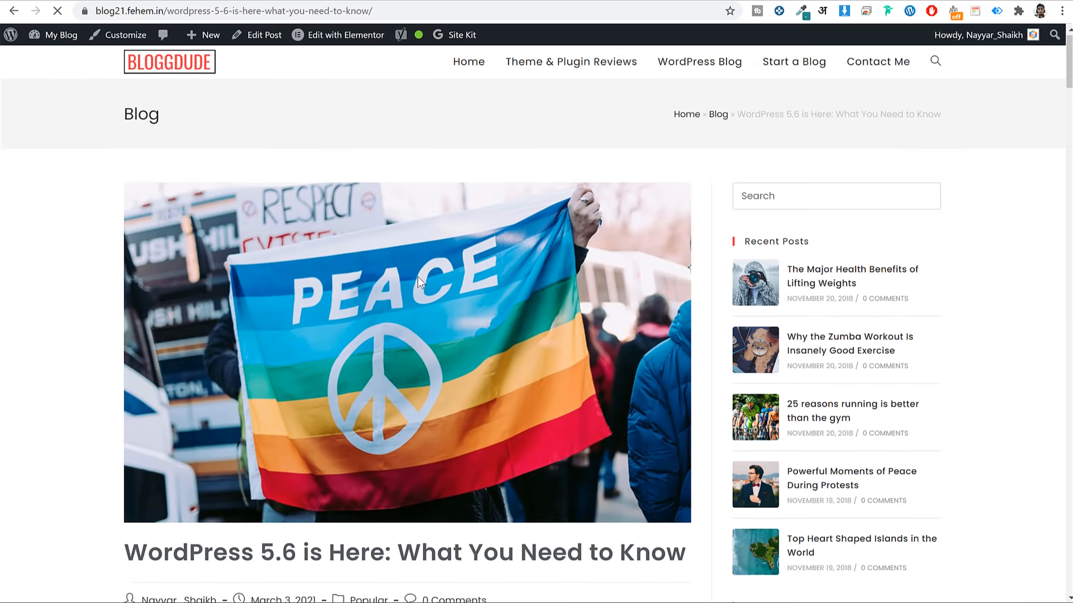
scroll(483, 234, down, 8)
scroll(483, 233, up, 6)
scroll(483, 233, down, 20)
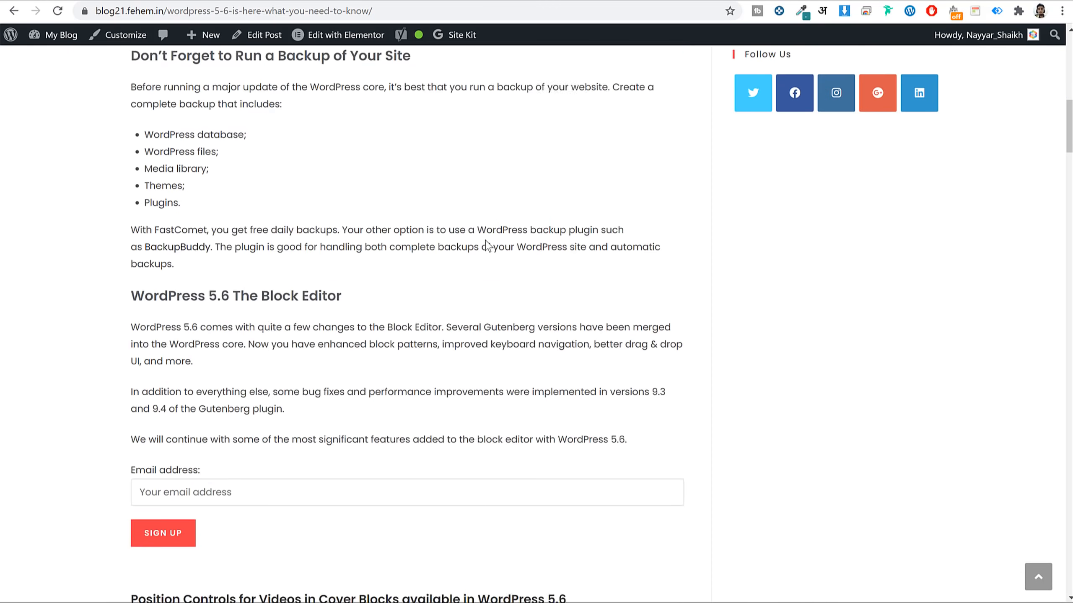
scroll(488, 256, down, 20)
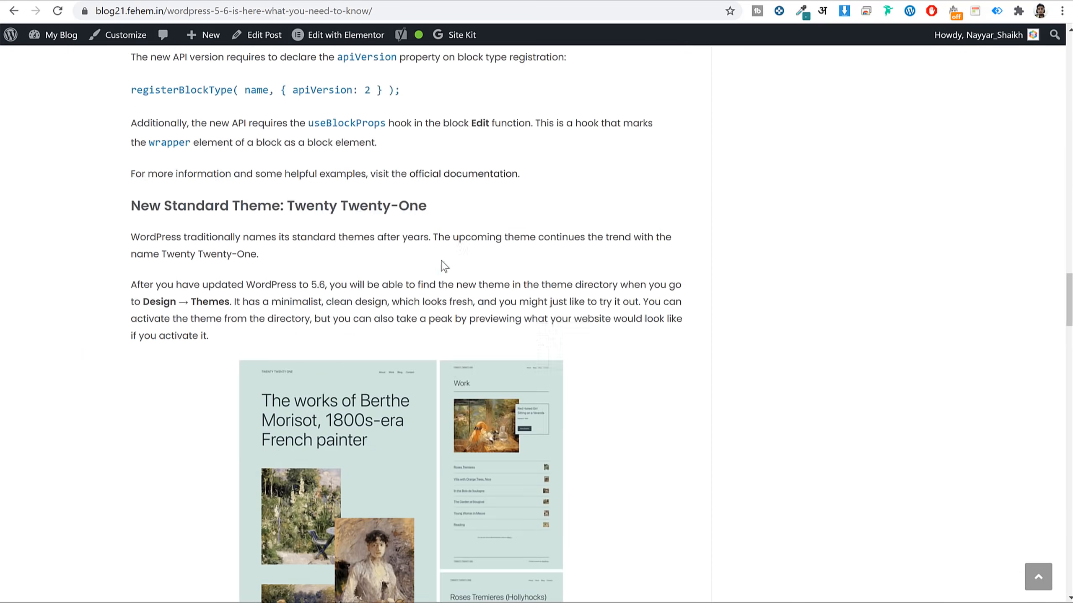
scroll(430, 269, down, 18)
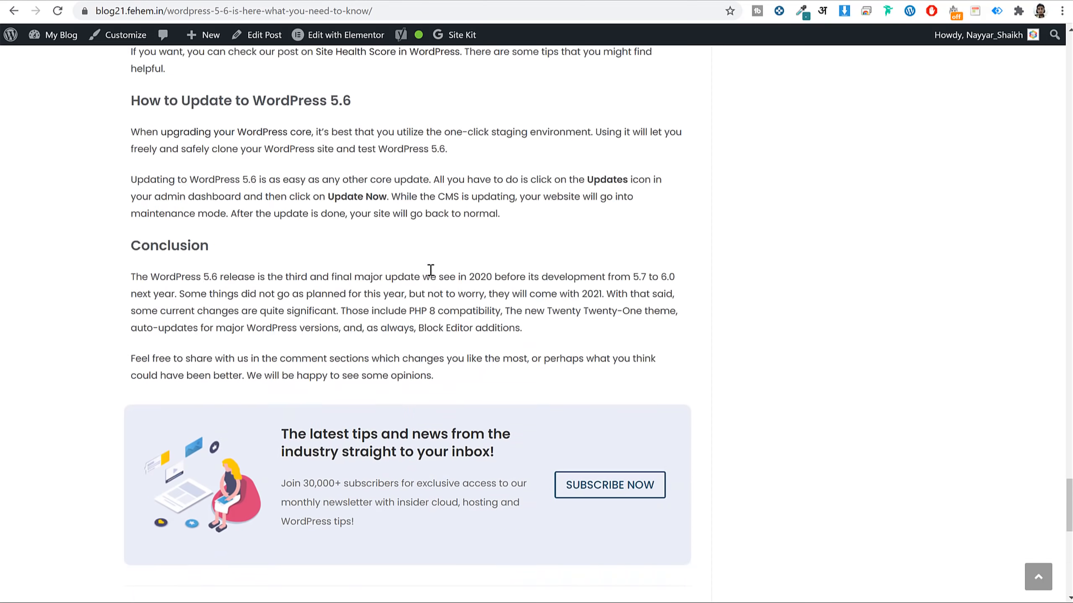
scroll(375, 321, up, 10)
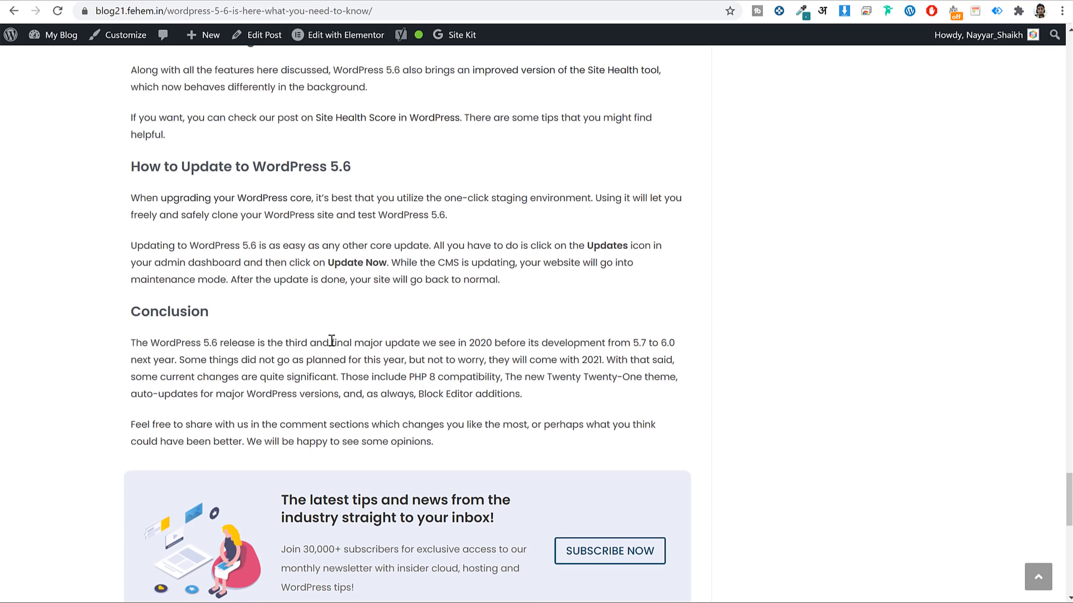
scroll(331, 341, up, 20)
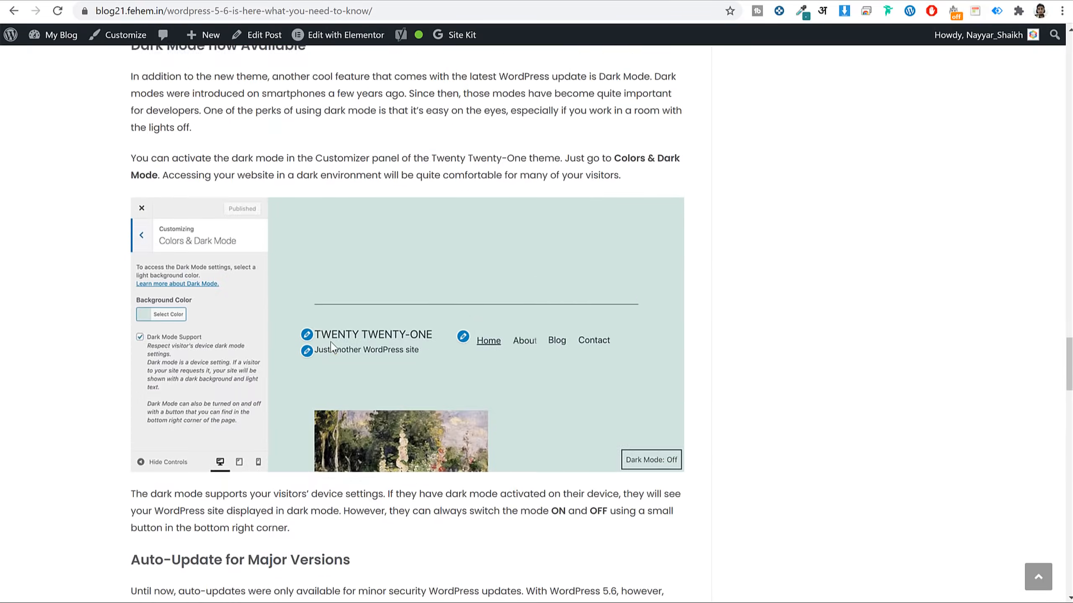
scroll(422, 333, down, 10)
scroll(485, 324, up, 20)
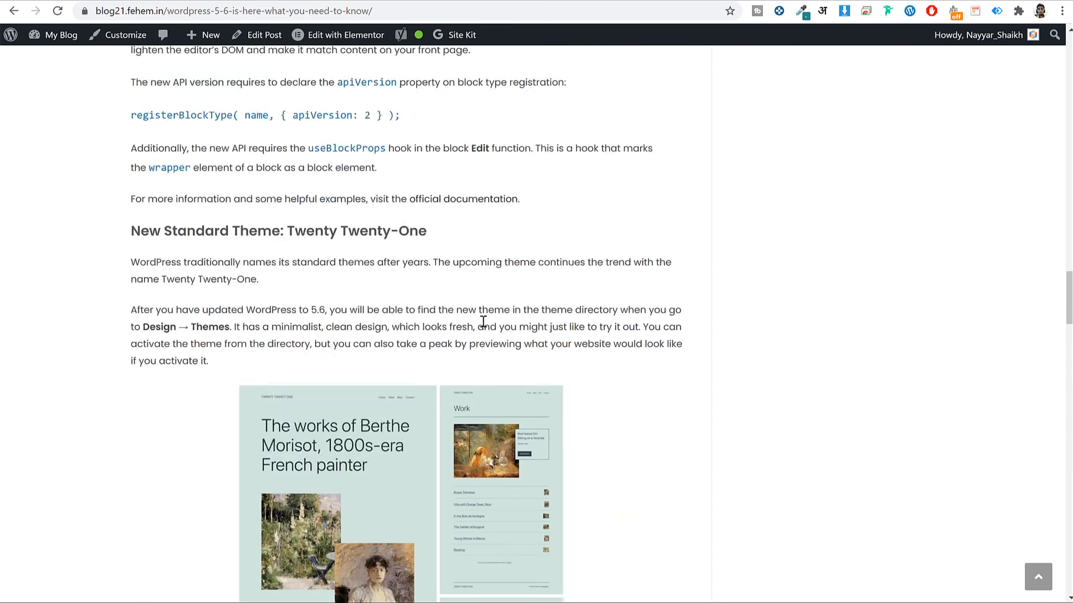
scroll(483, 325, up, 20)
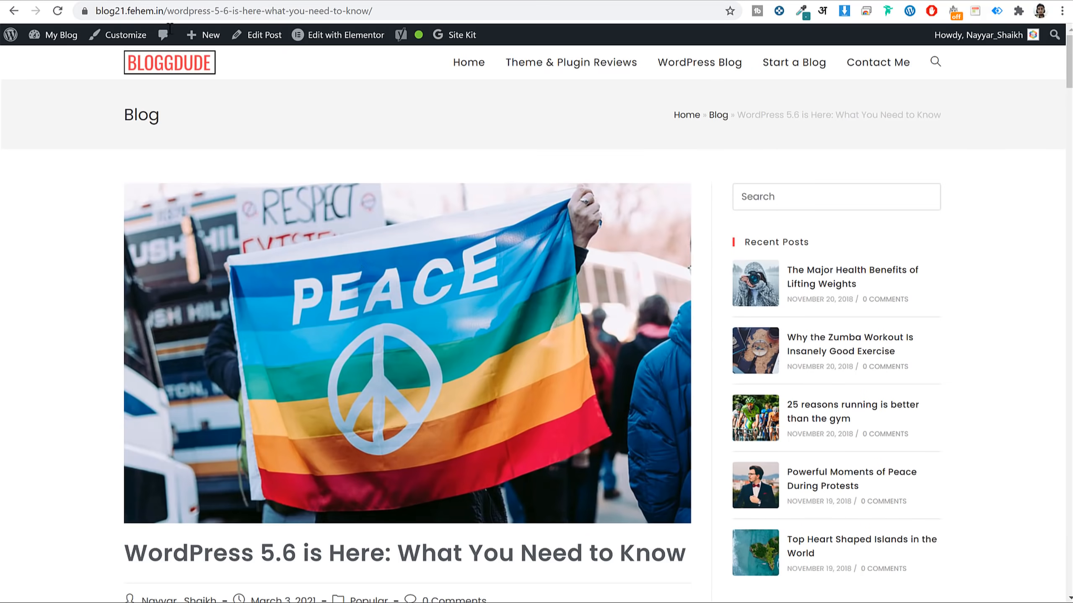
Title the new draft 'WordPress 5.6 is Here: What You Need to Know' and collapse OceanWP Settings.
scroll(364, 266, down, 10)
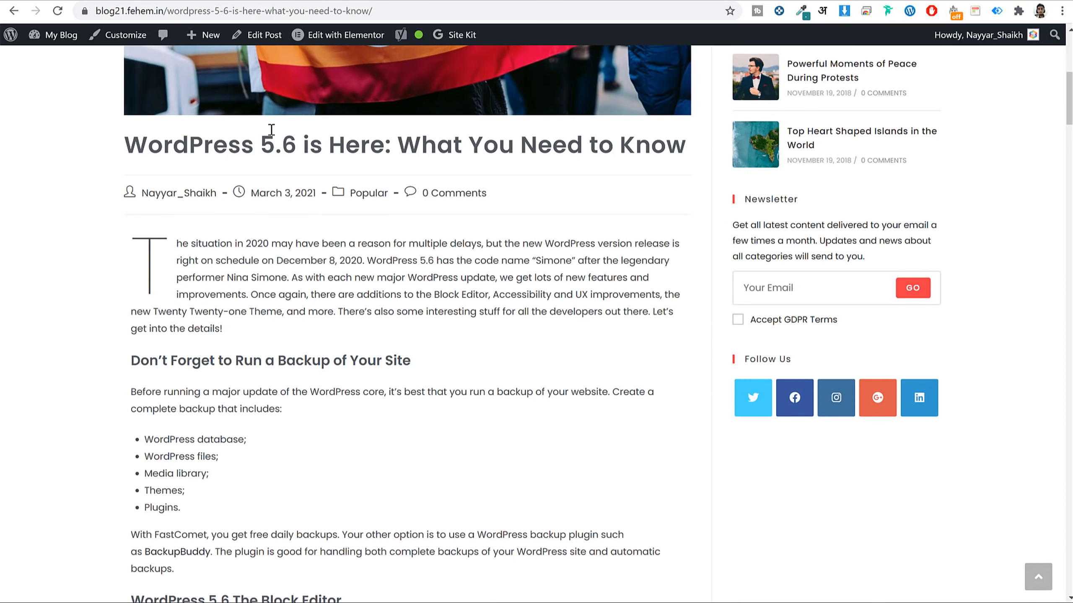
triple_click(299, 145)
right_click(301, 144)
click(368, 152)
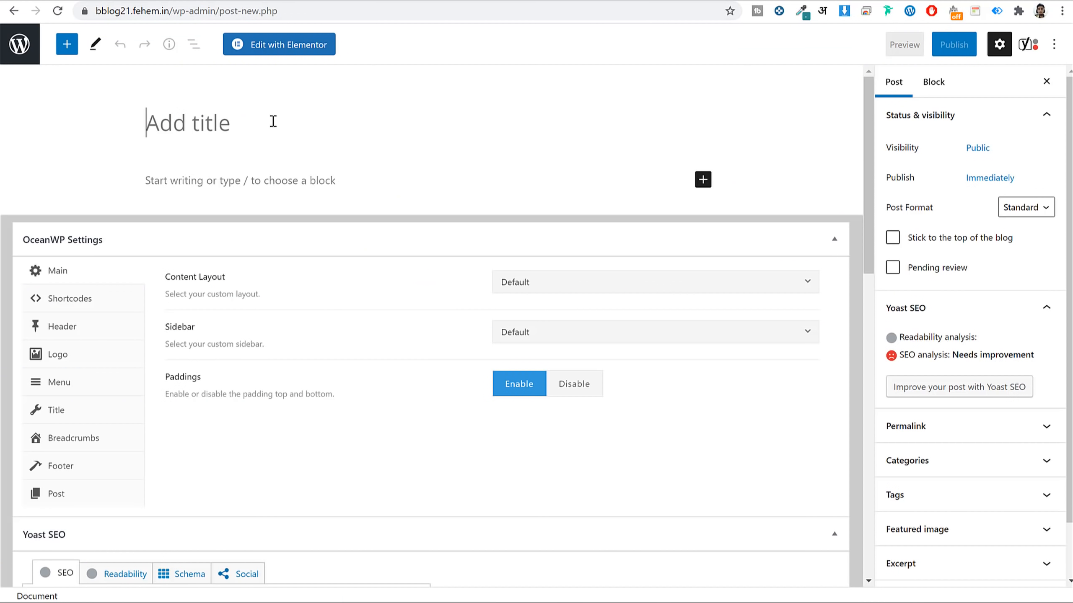
key(ctrl+v)
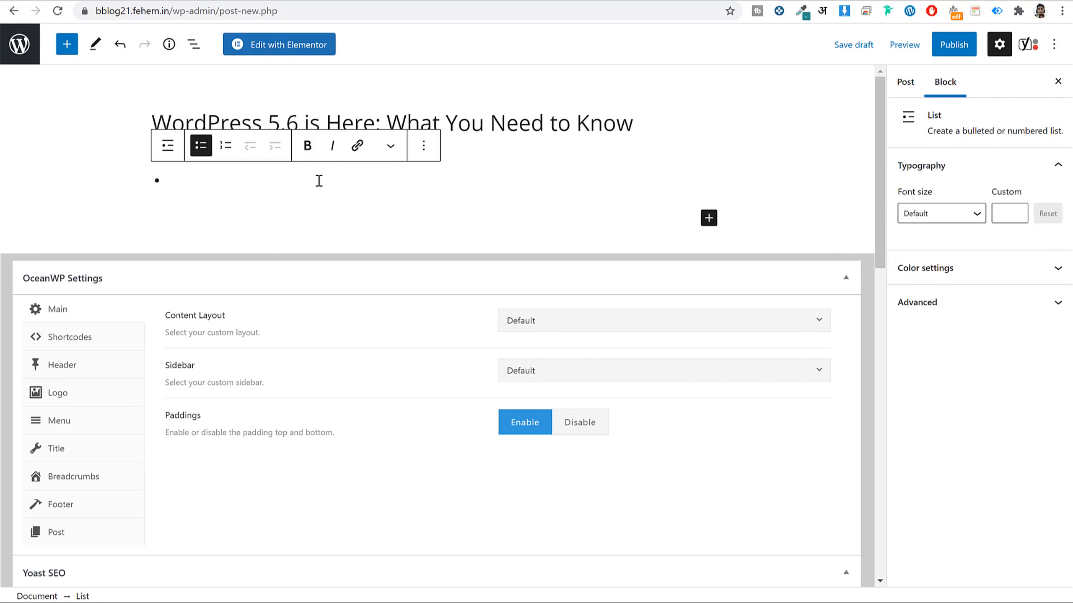
key(BackSpace)
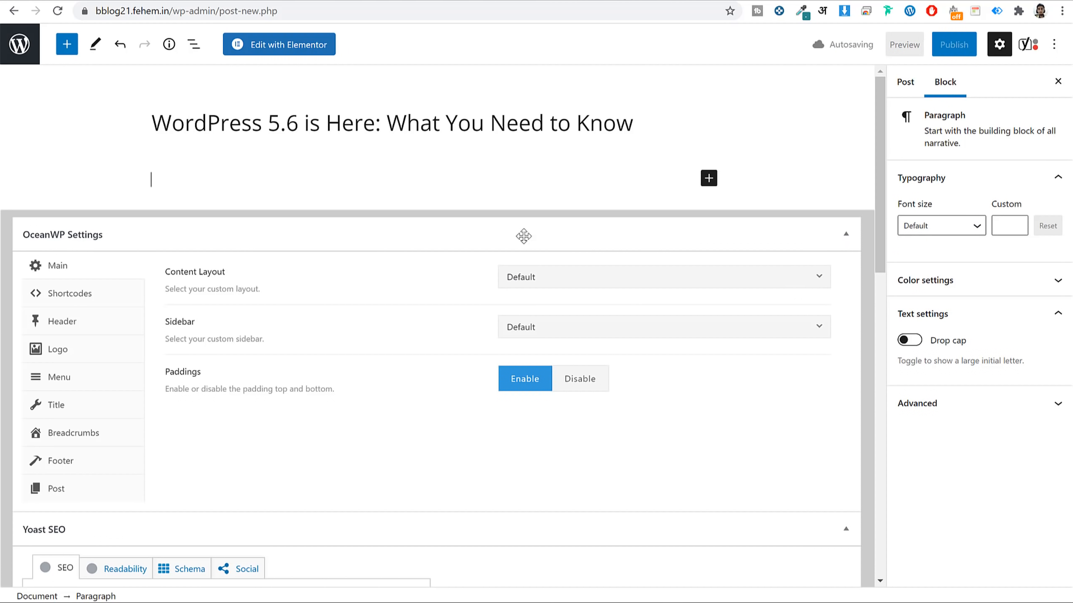
click(845, 234)
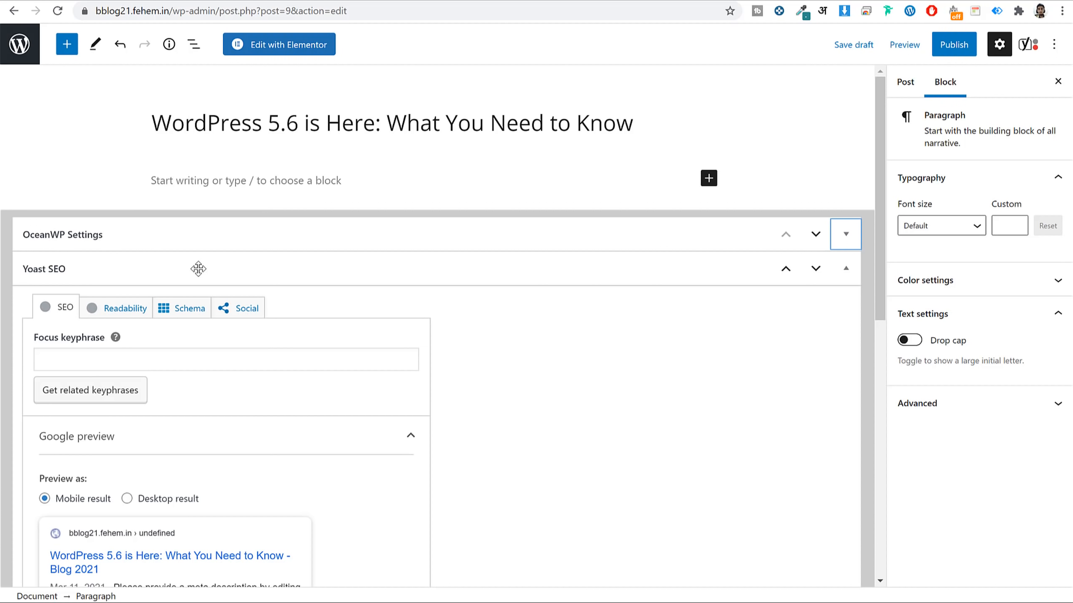
Expand Yoast's SEO analysis to see the three problems and one good result.
scroll(506, 269, down, 3)
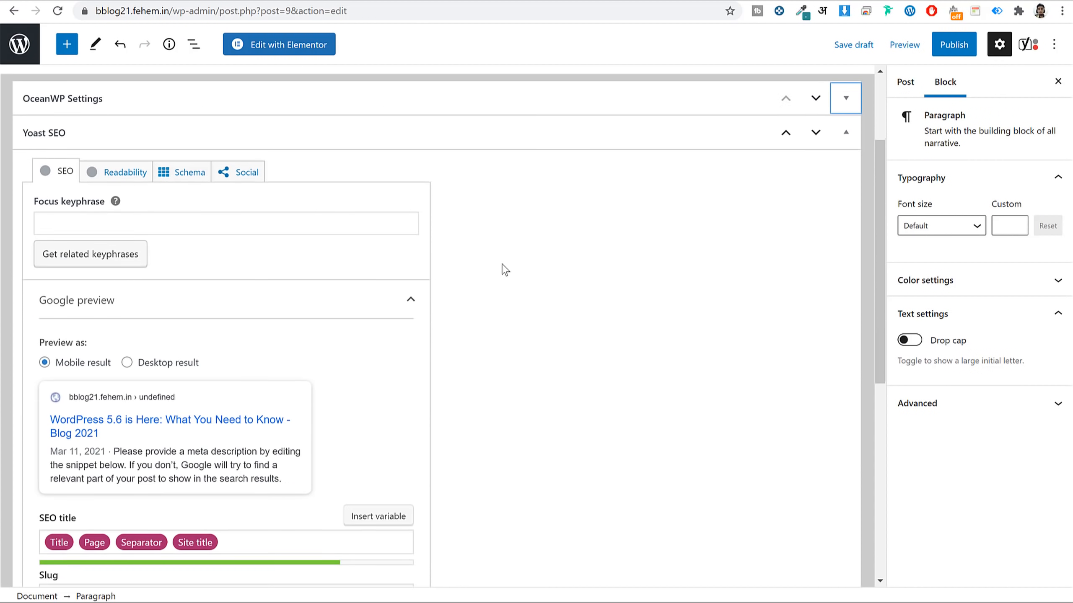
scroll(504, 269, up, 2)
scroll(287, 320, down, 5)
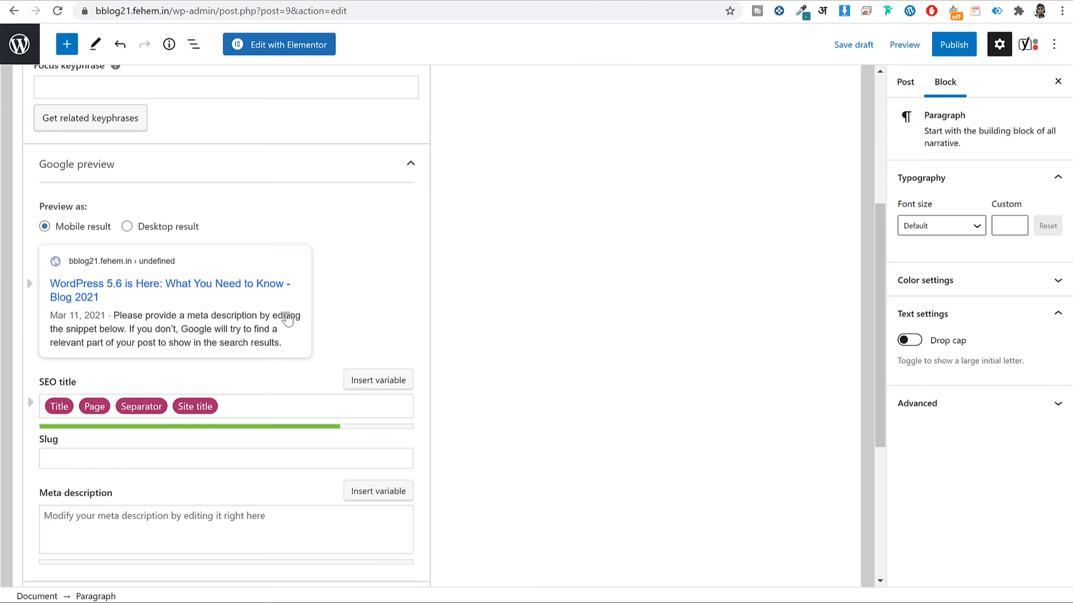
scroll(287, 320, down, 6)
scroll(290, 318, up, 12)
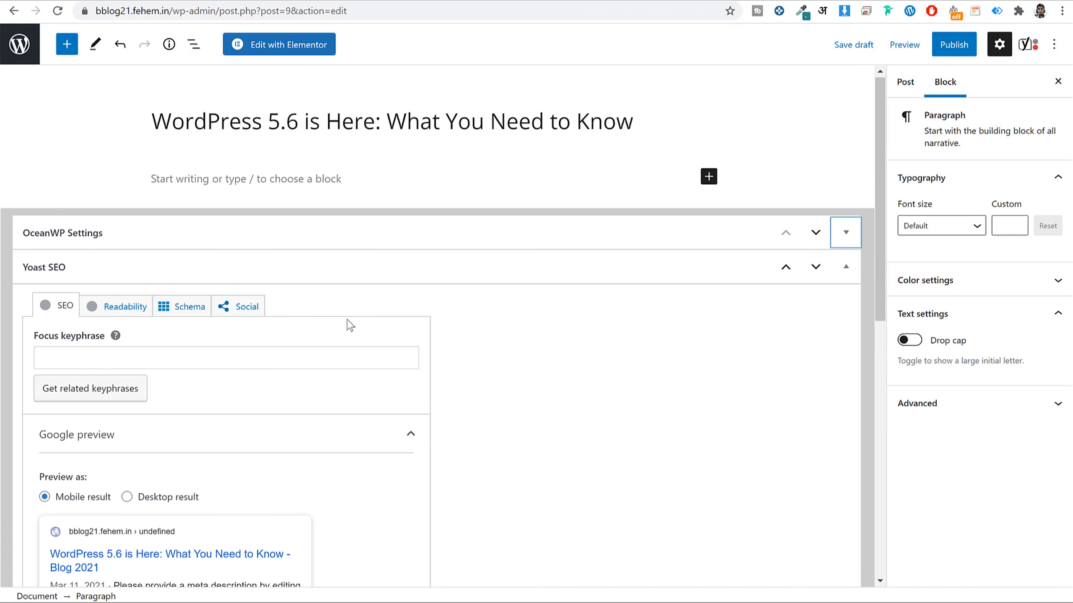
scroll(558, 327, down, 12)
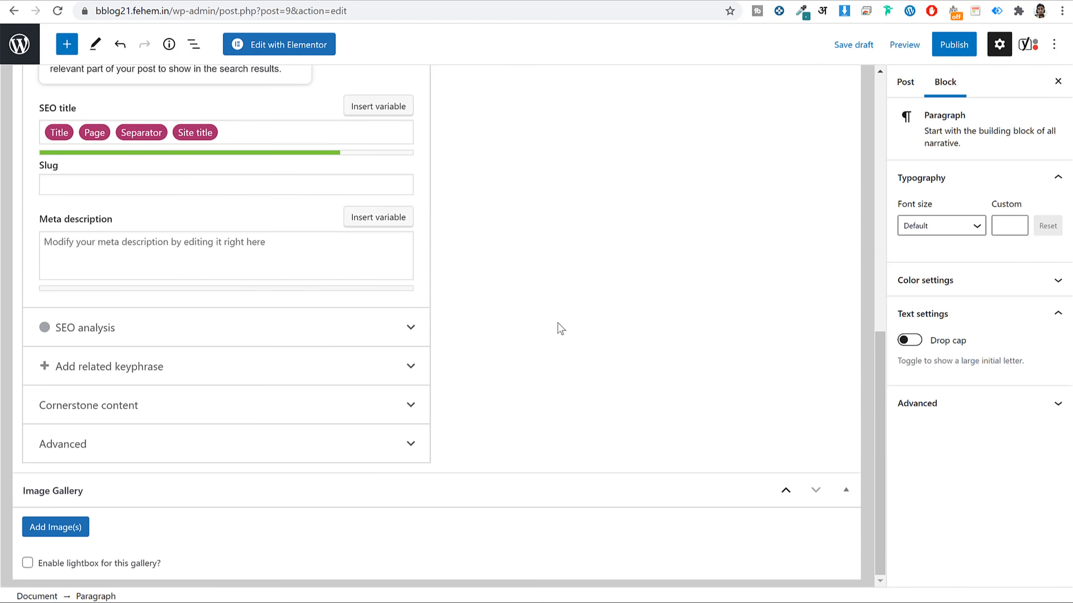
scroll(558, 327, up, 6)
scroll(558, 328, up, 5)
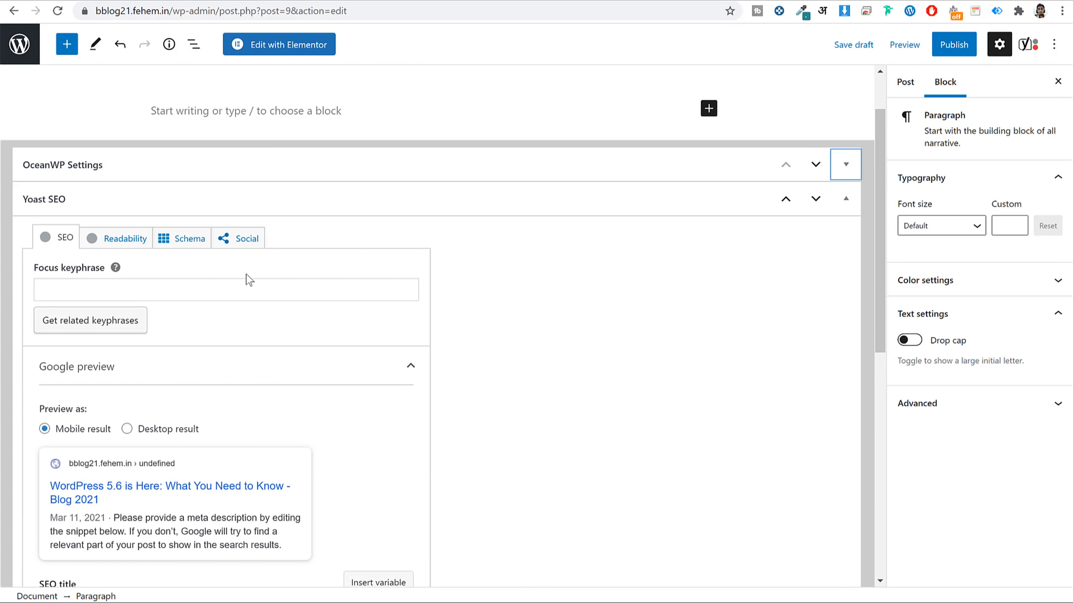
scroll(665, 294, down, 5)
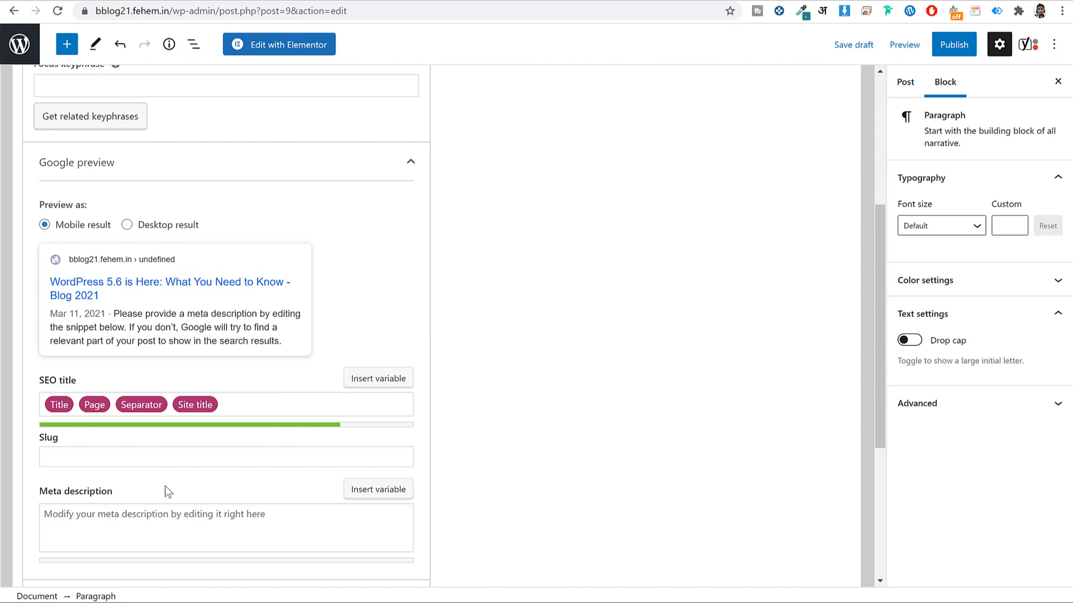
scroll(165, 486, down, 3)
scroll(151, 409, down, 3)
scroll(156, 433, up, 6)
scroll(186, 331, up, 3)
scroll(186, 331, down, 9)
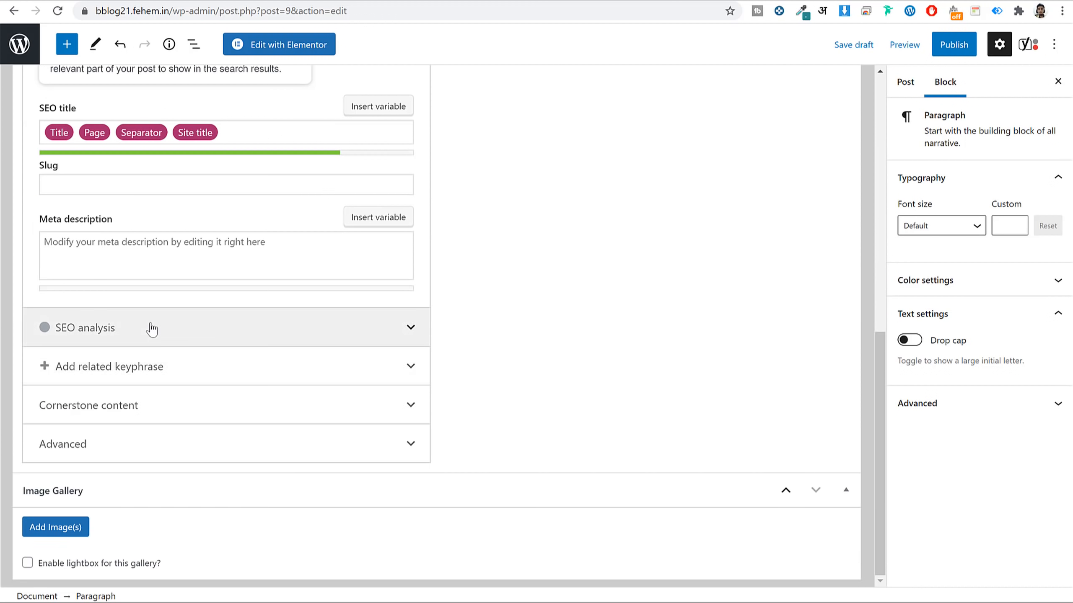
click(151, 329)
scroll(414, 349, down, 6)
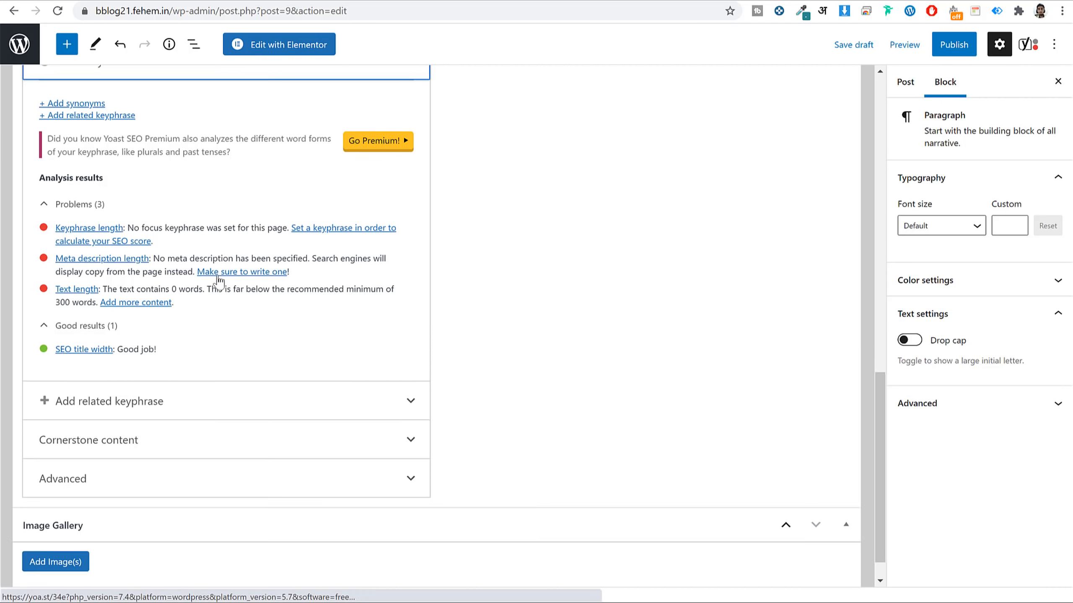
Select 'WordPress 5.6' at the start of the post title.
scroll(217, 281, up, 15)
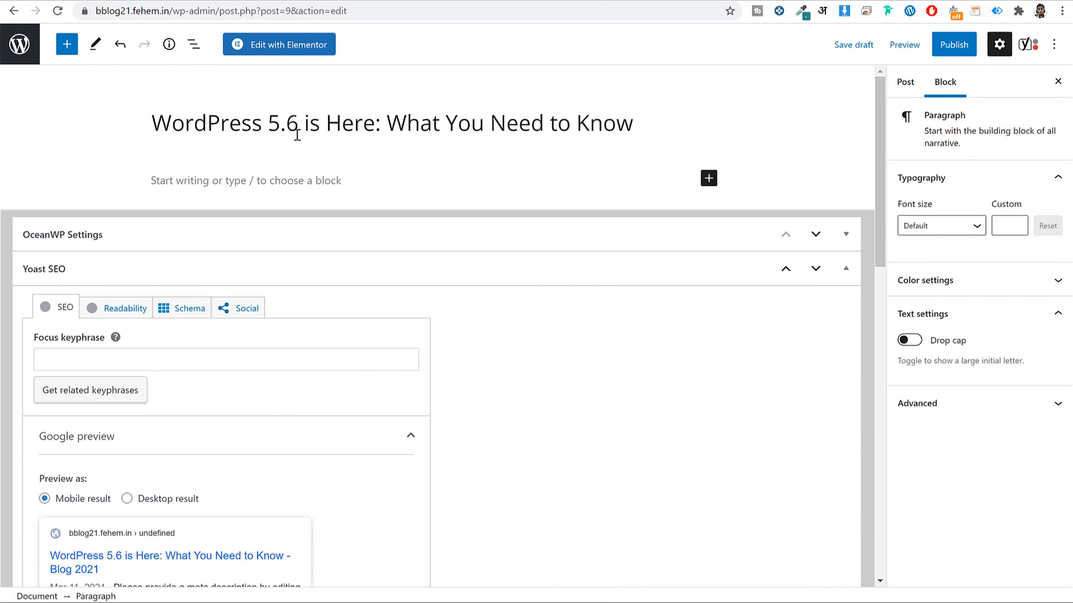
click(294, 120)
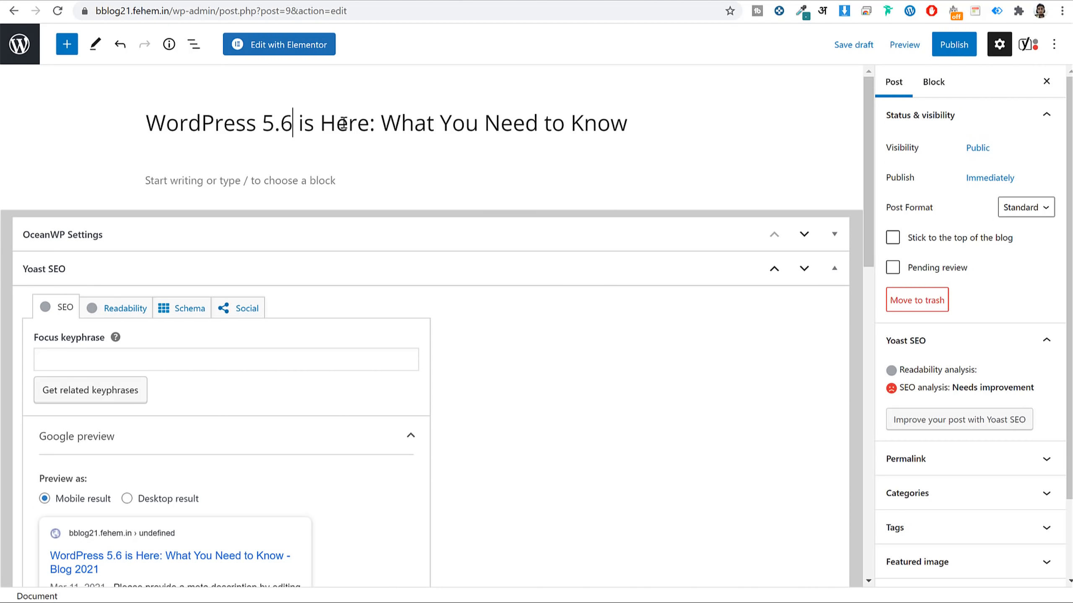
drag(294, 123, 152, 119)
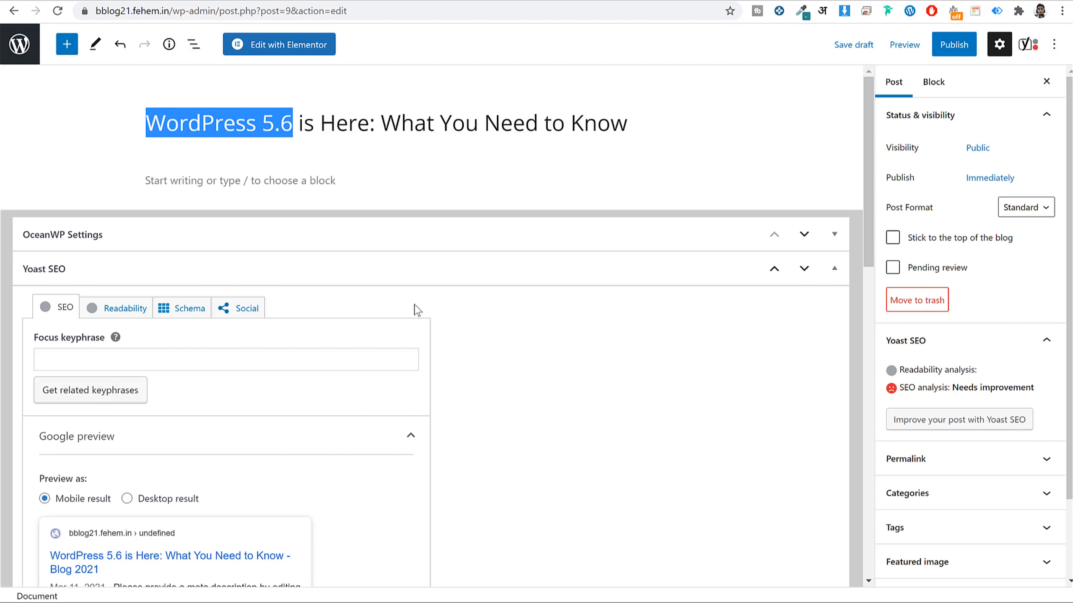
Paste 'WordPress 5.6' into the Yoast Focus keyphrase field.
click(155, 359)
key(ctrl+v)
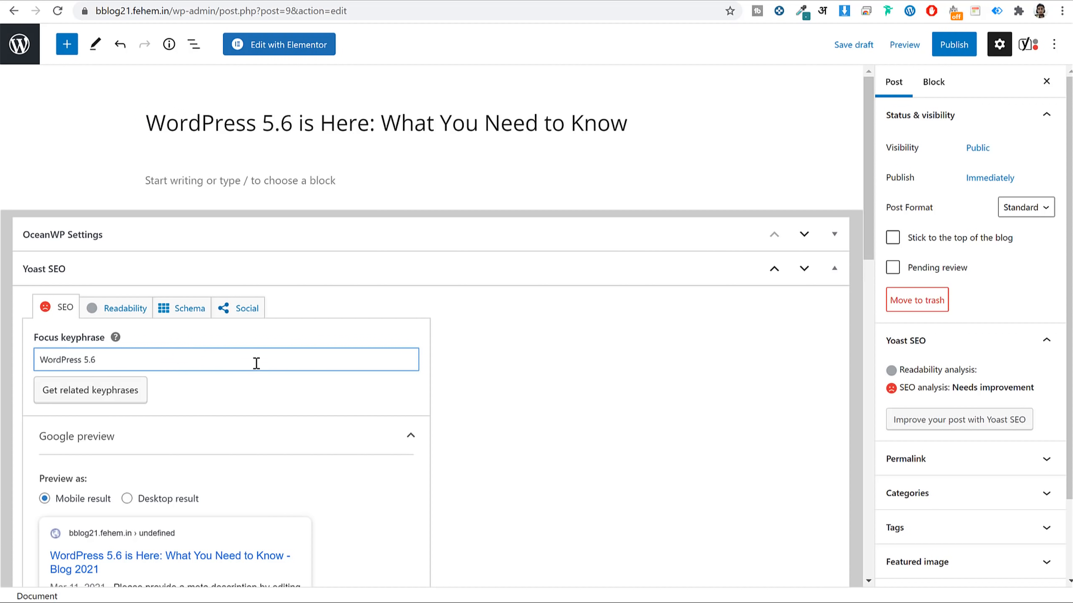
triple_click(116, 358)
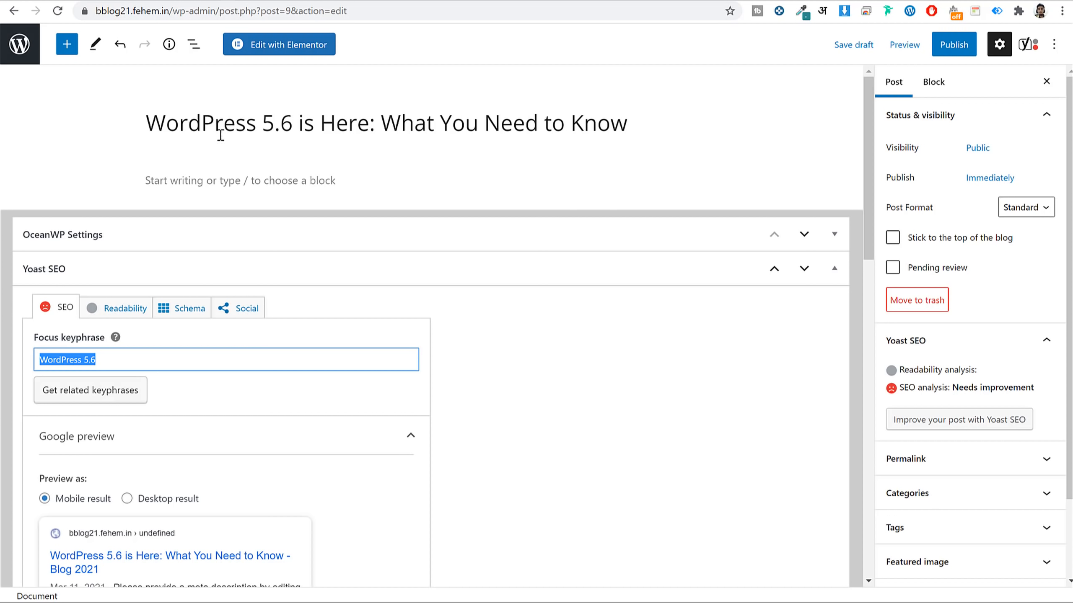
double_click(129, 367)
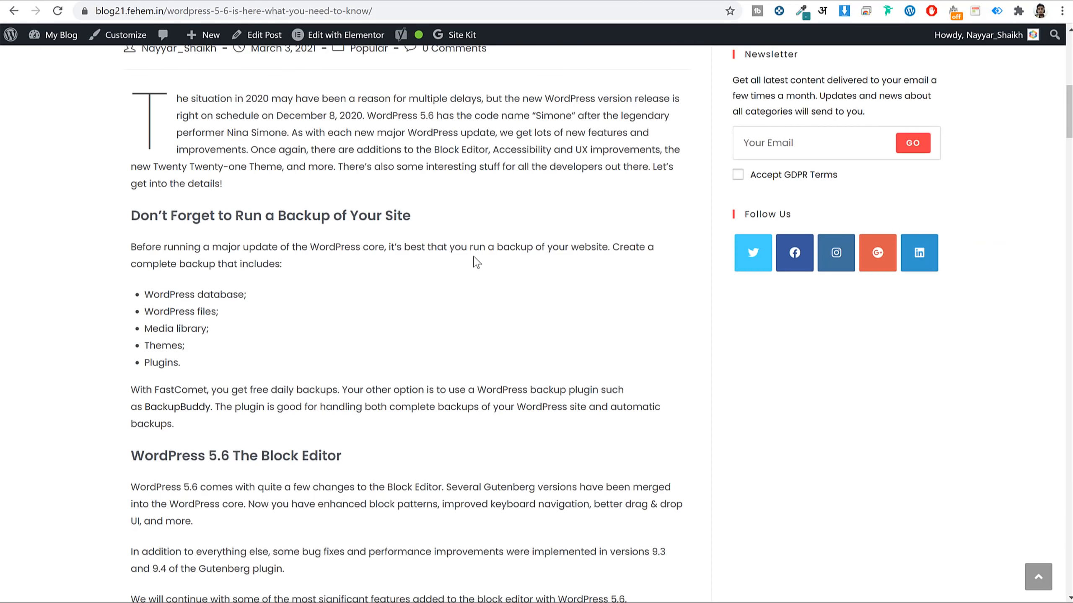
Copy the live post's intro paragraph and paste it into the draft's empty first block.
scroll(474, 258, up, 8)
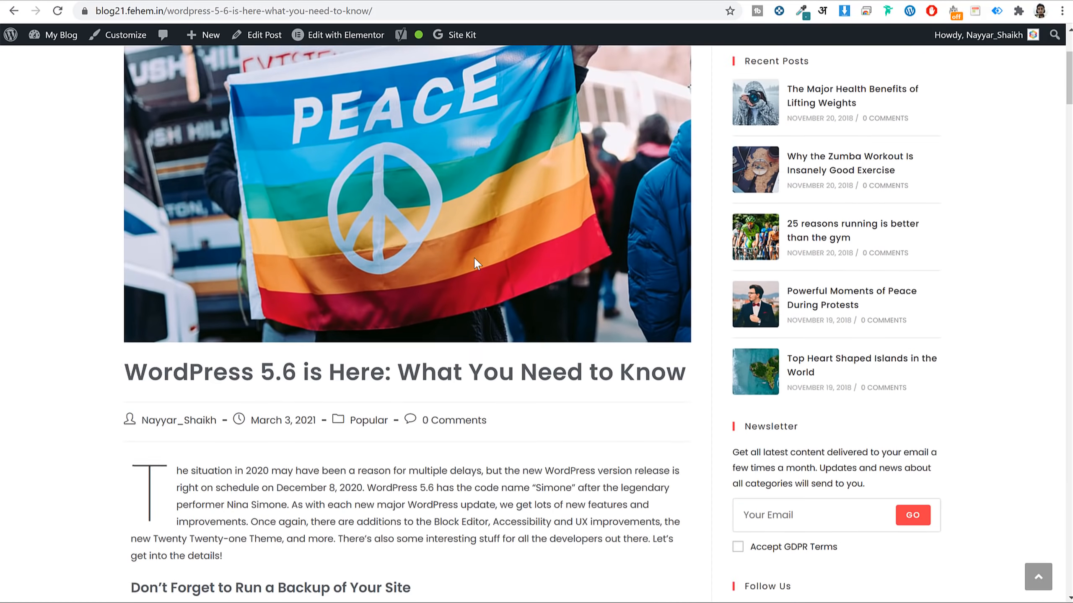
scroll(474, 258, down, 7)
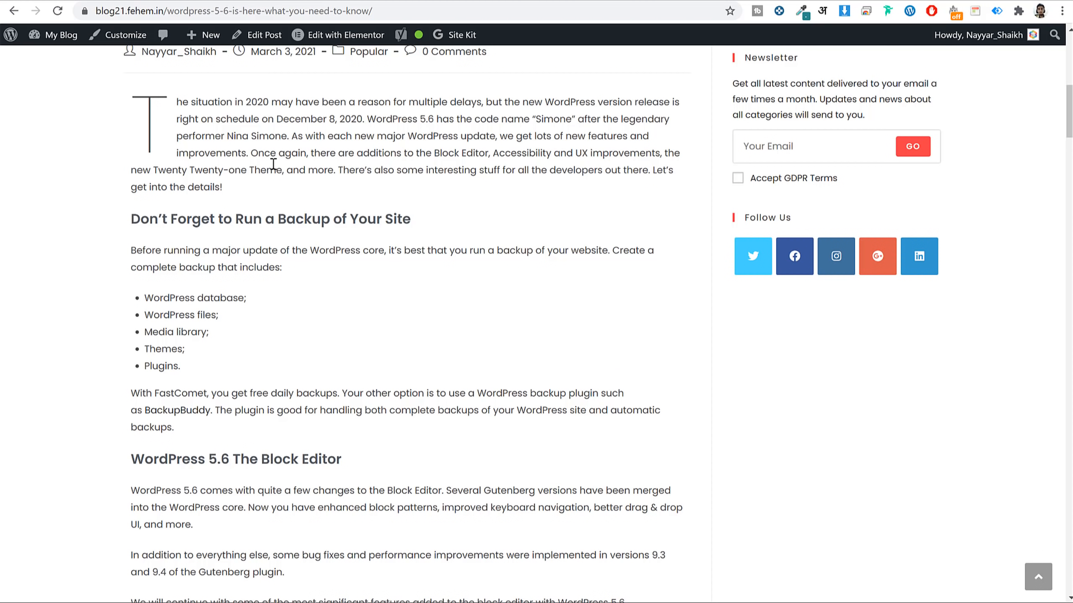
drag(132, 109, 235, 198)
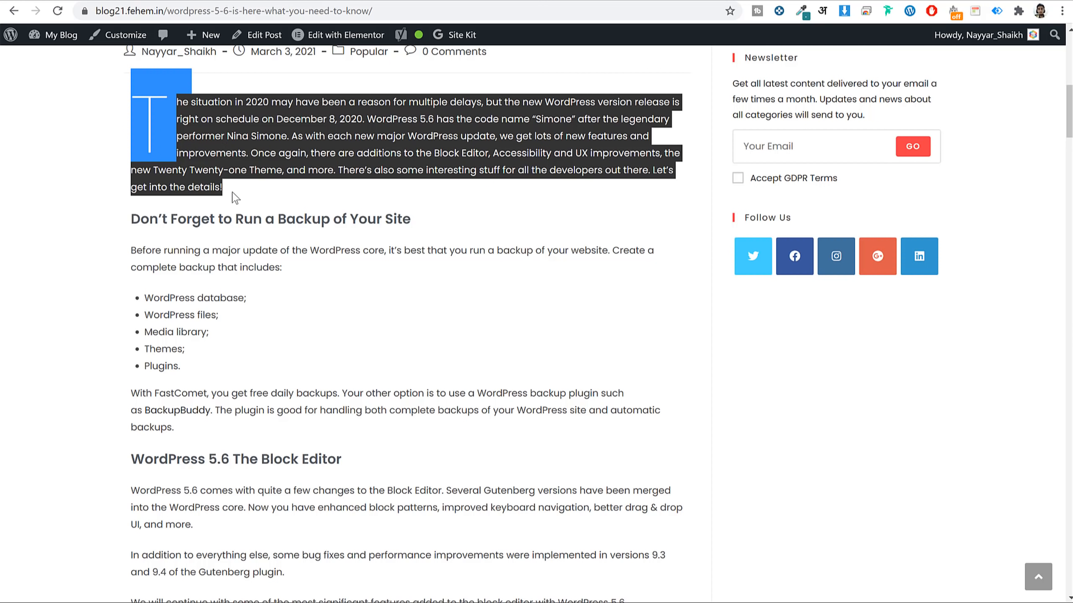
right_click(228, 148)
click(251, 161)
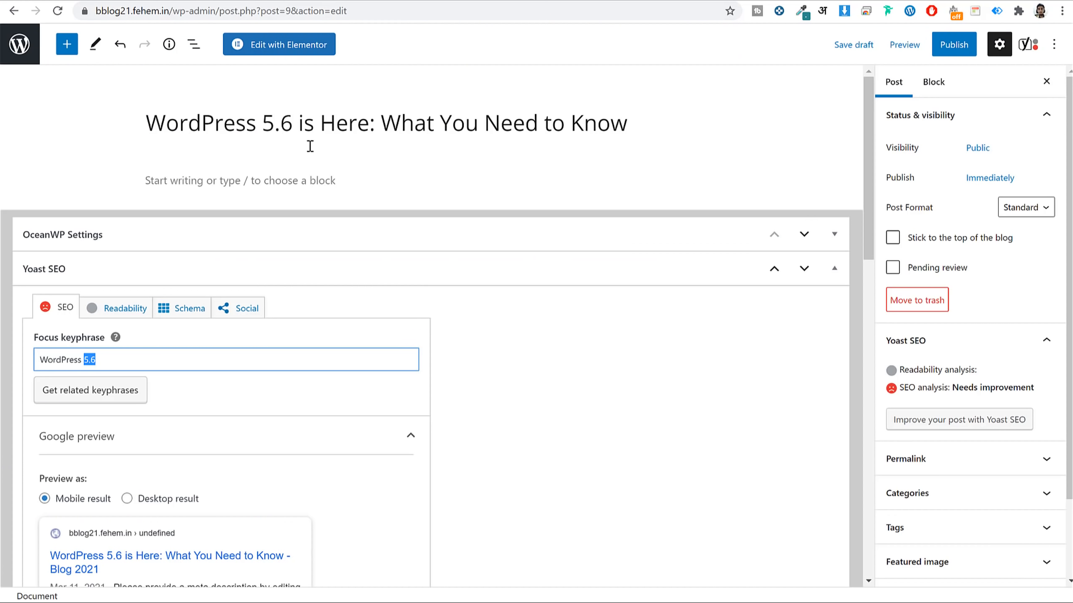
click(266, 186)
key(ctrl+v)
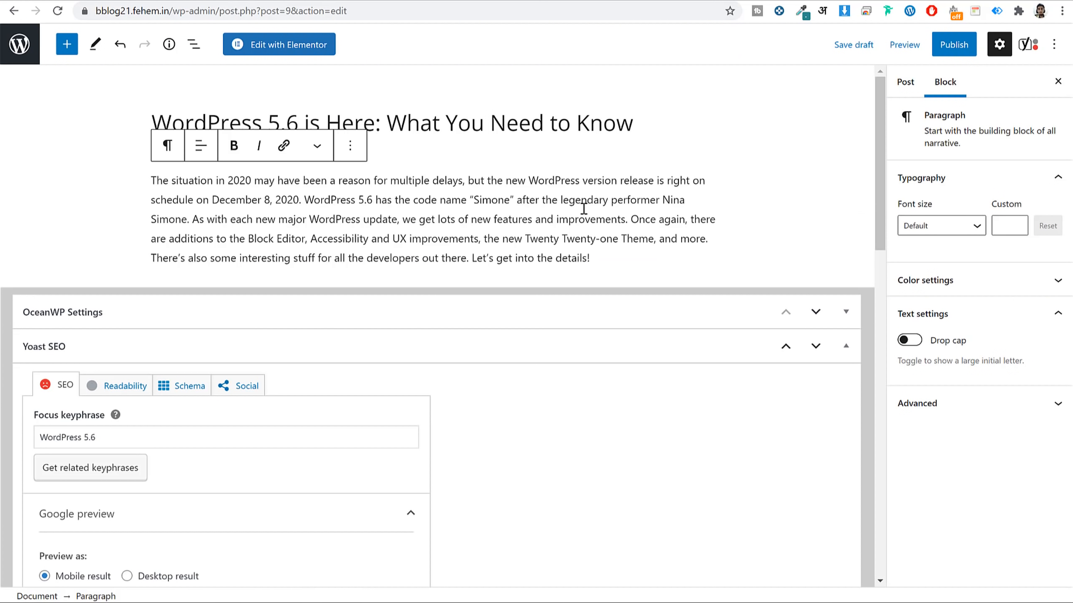
key(ctrl+a)
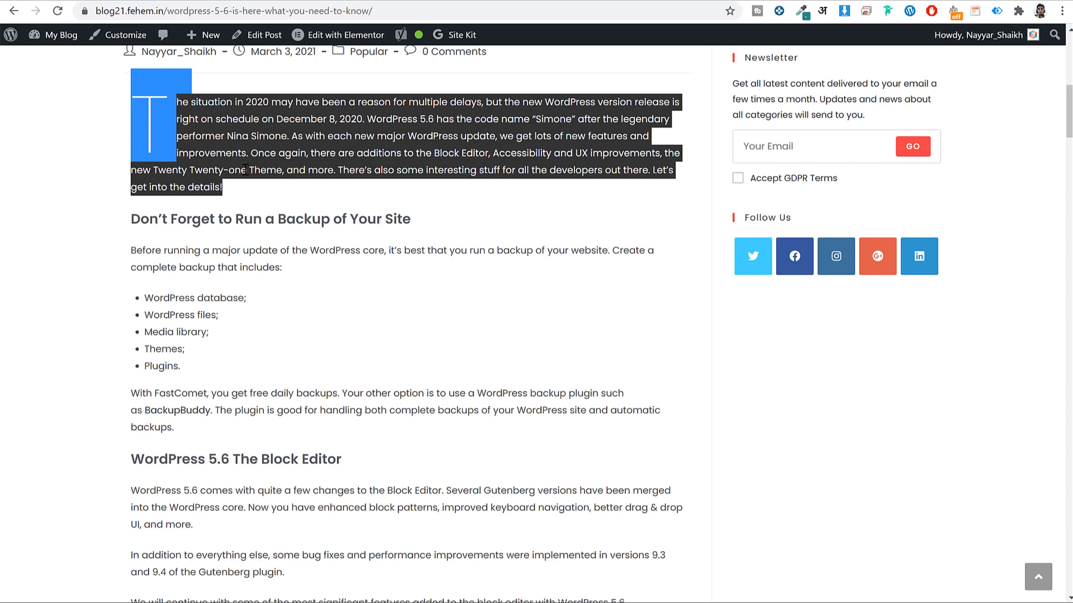
click(146, 122)
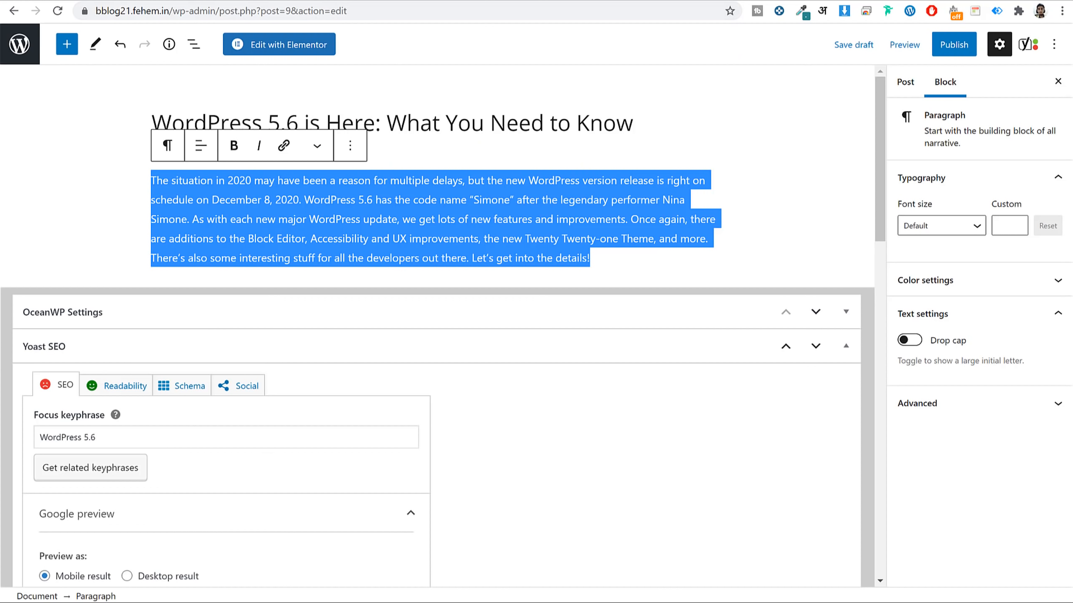
Turn on Drop cap for the intro paragraph in its block settings.
click(414, 210)
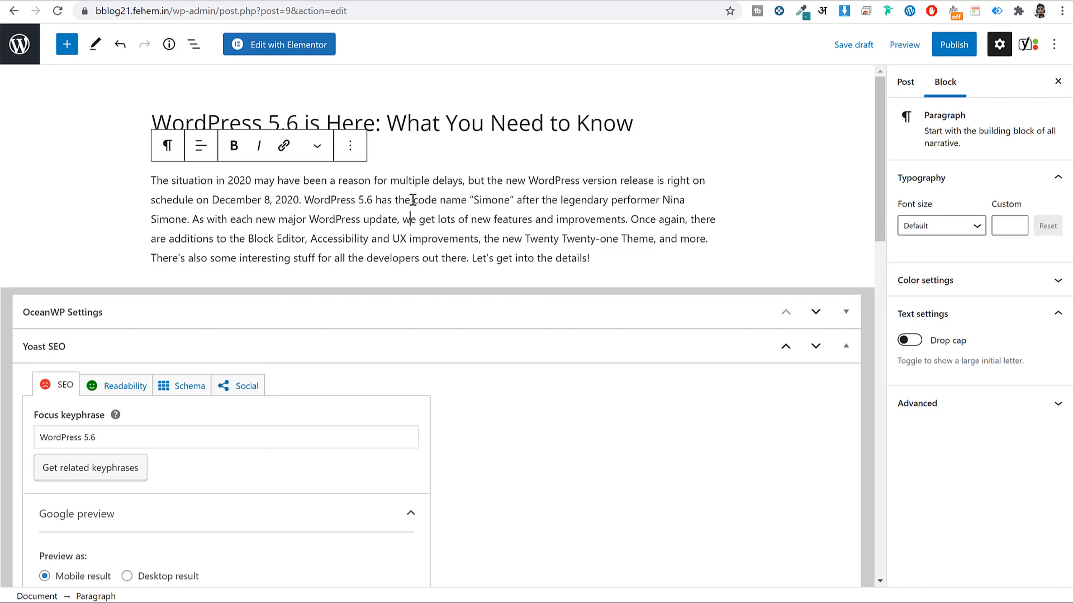
triple_click(414, 201)
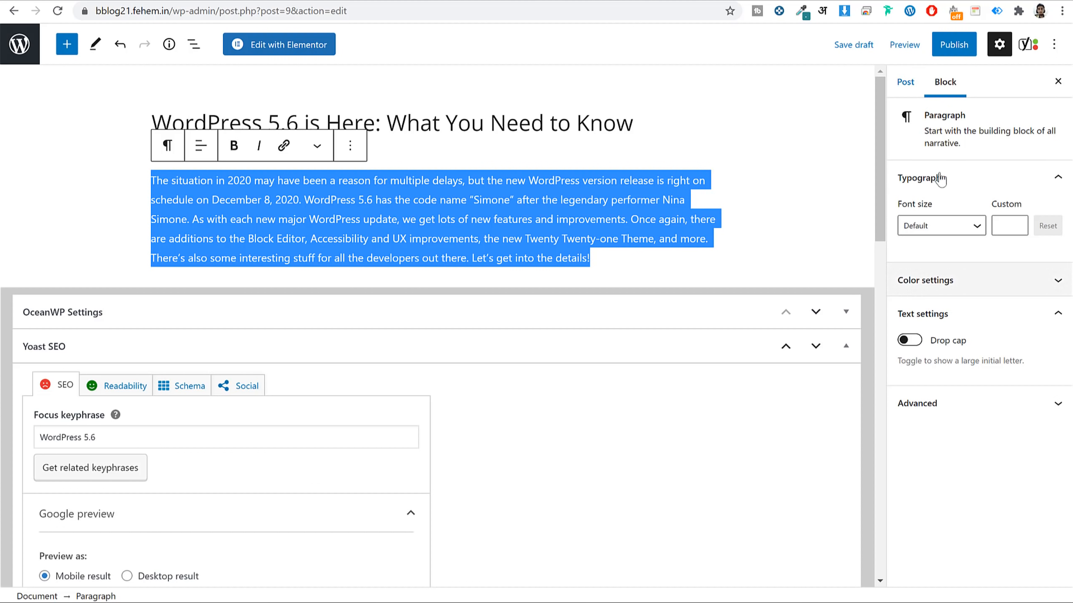
click(948, 94)
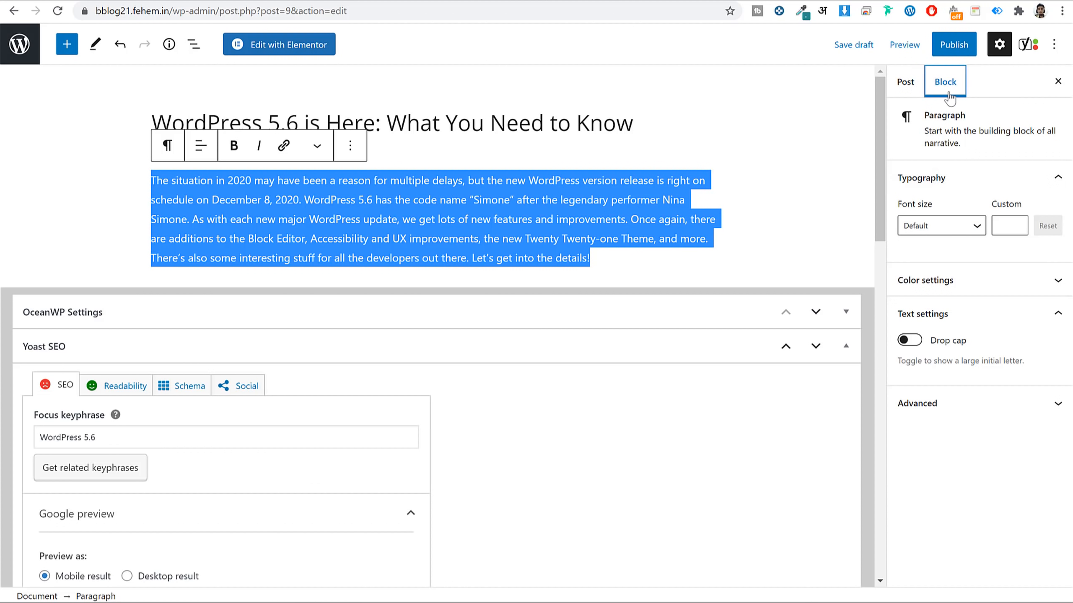
click(894, 85)
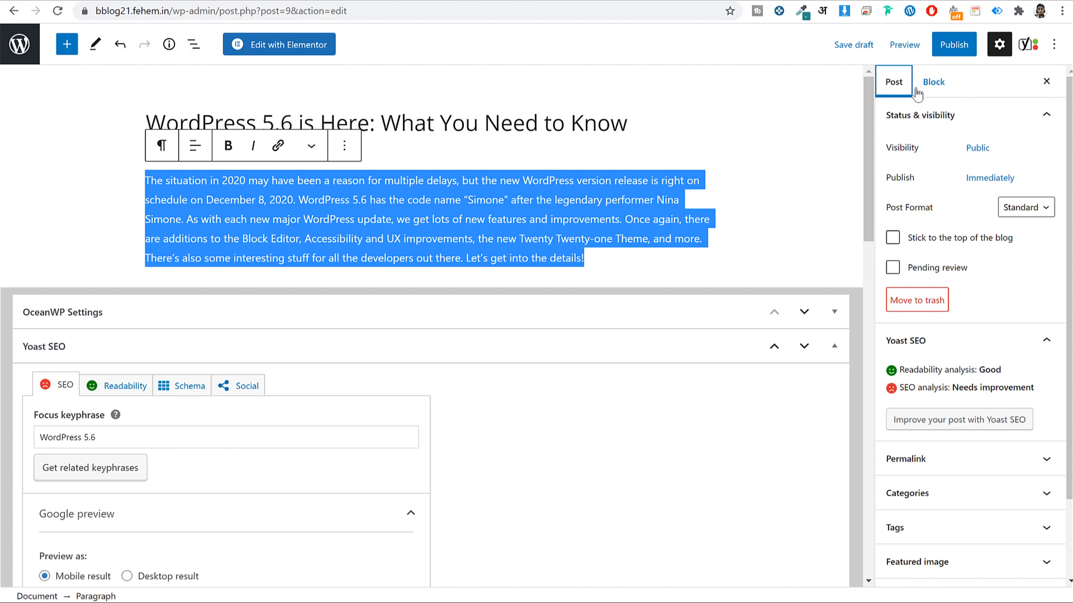
click(949, 94)
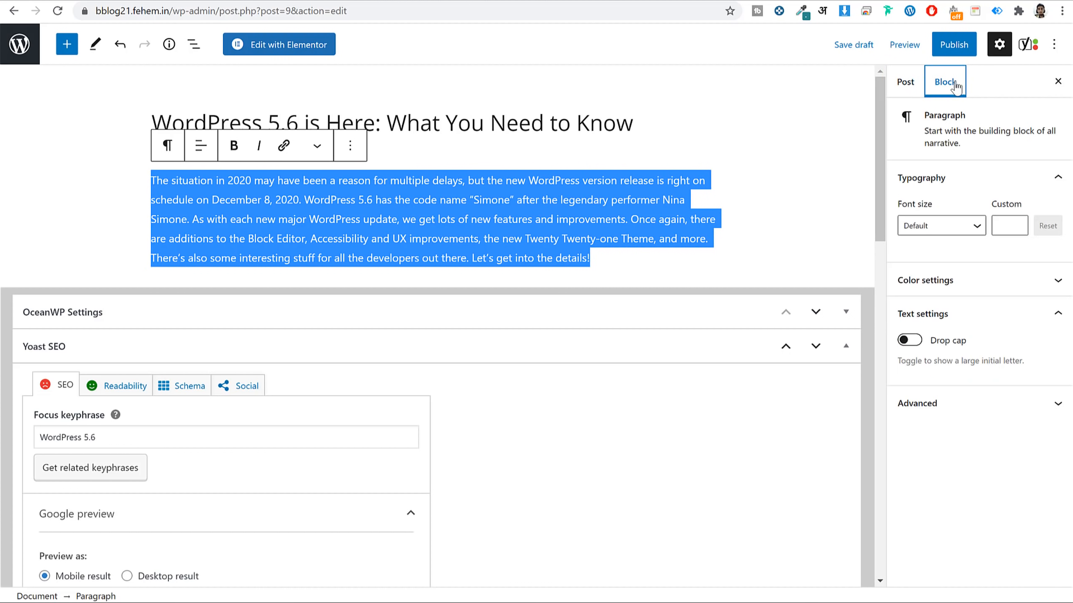
click(912, 341)
click(912, 340)
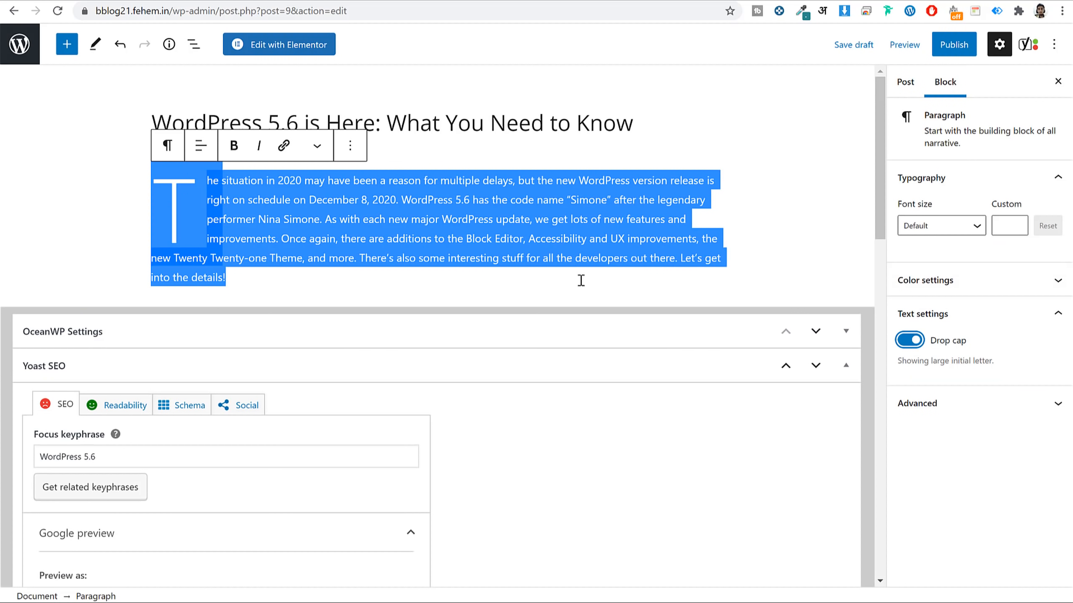
click(450, 258)
click(625, 439)
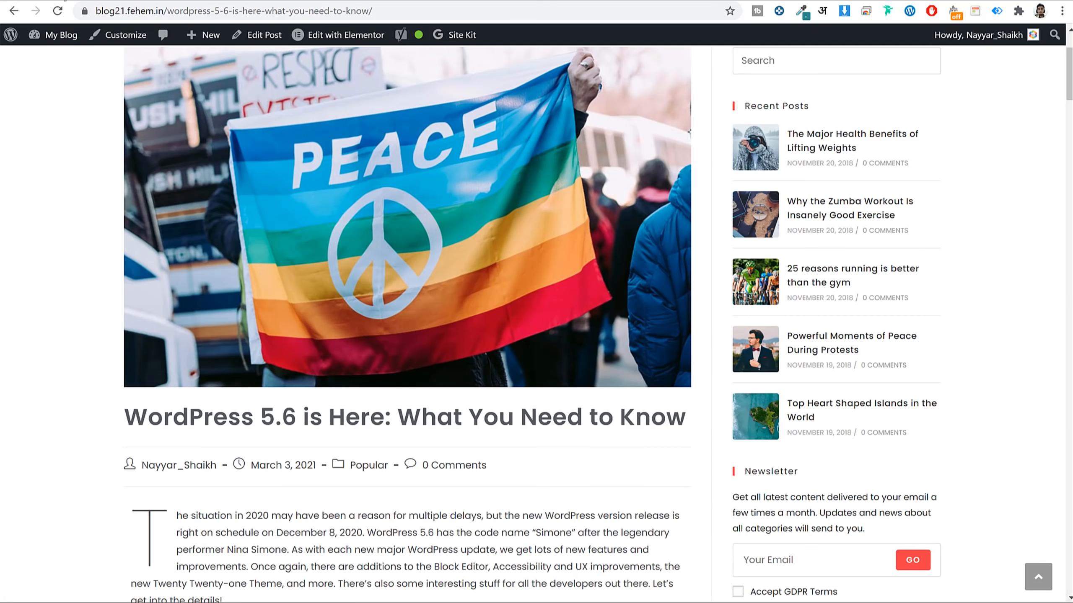
Try selecting the backup heading and the 'WordPress 5.6 The Block Editor' heading on the live post.
scroll(447, 236, down, 15)
scroll(444, 246, up, 5)
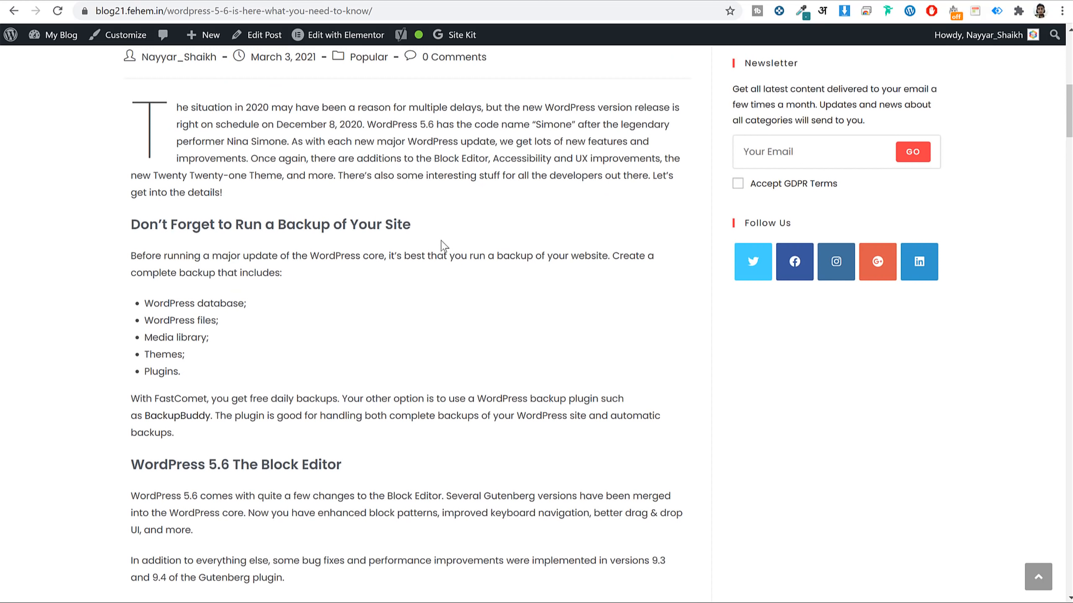
triple_click(382, 226)
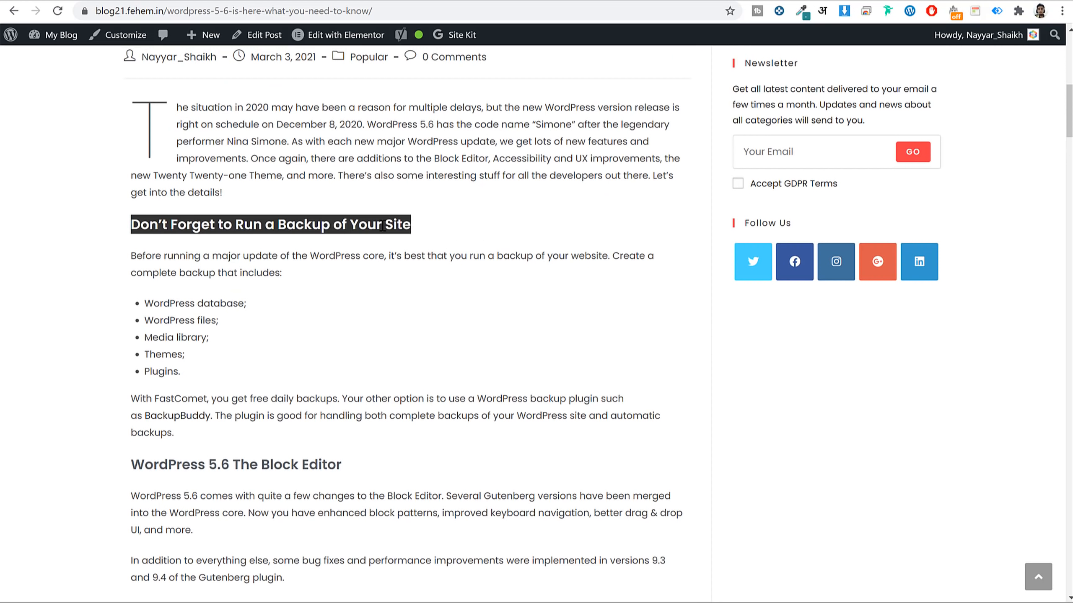
click(348, 226)
triple_click(348, 226)
drag(127, 255, 291, 425)
scroll(289, 338, down, 6)
drag(129, 224, 231, 336)
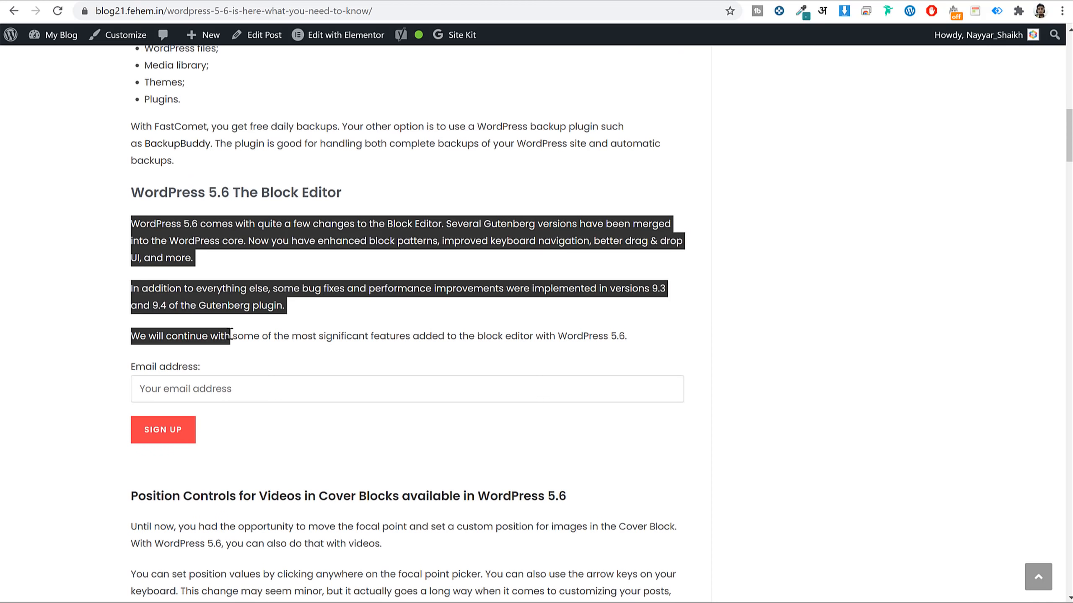
click(231, 336)
scroll(340, 274, up, 6)
scroll(296, 271, down, 6)
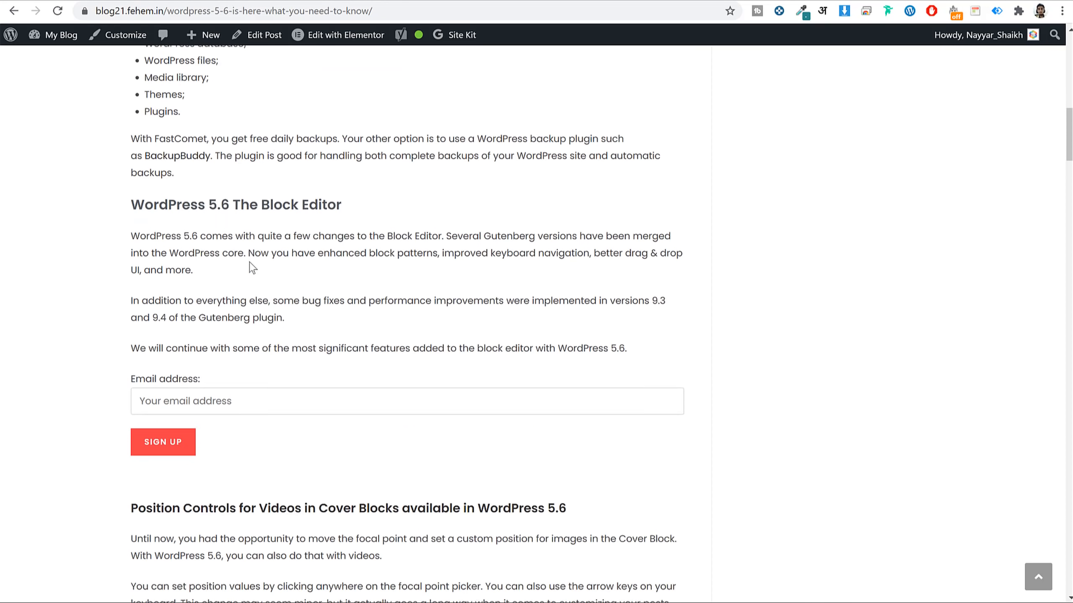
drag(229, 193, 127, 194)
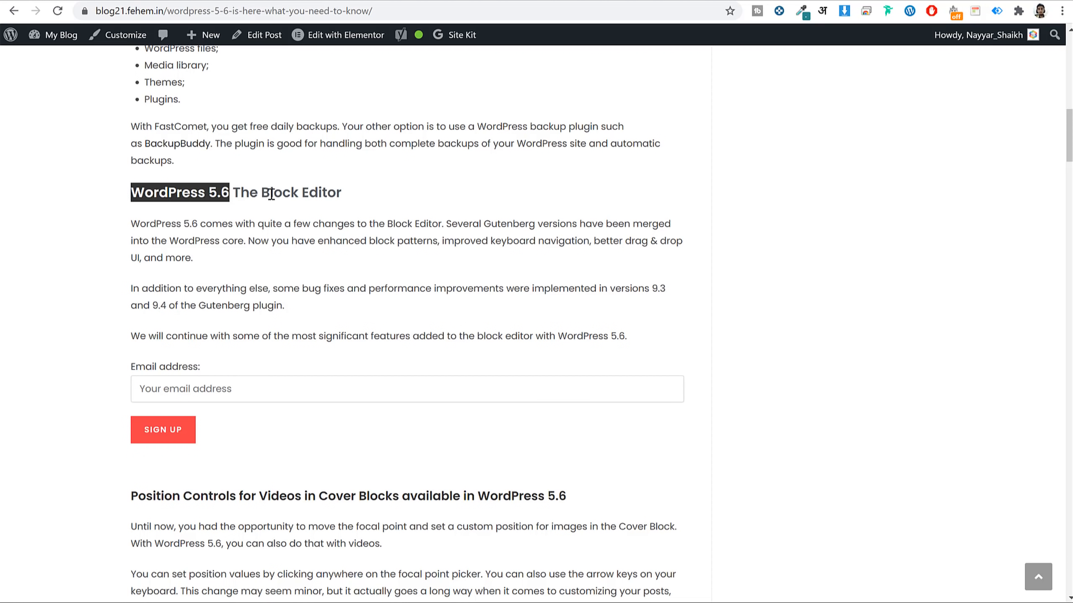
triple_click(271, 194)
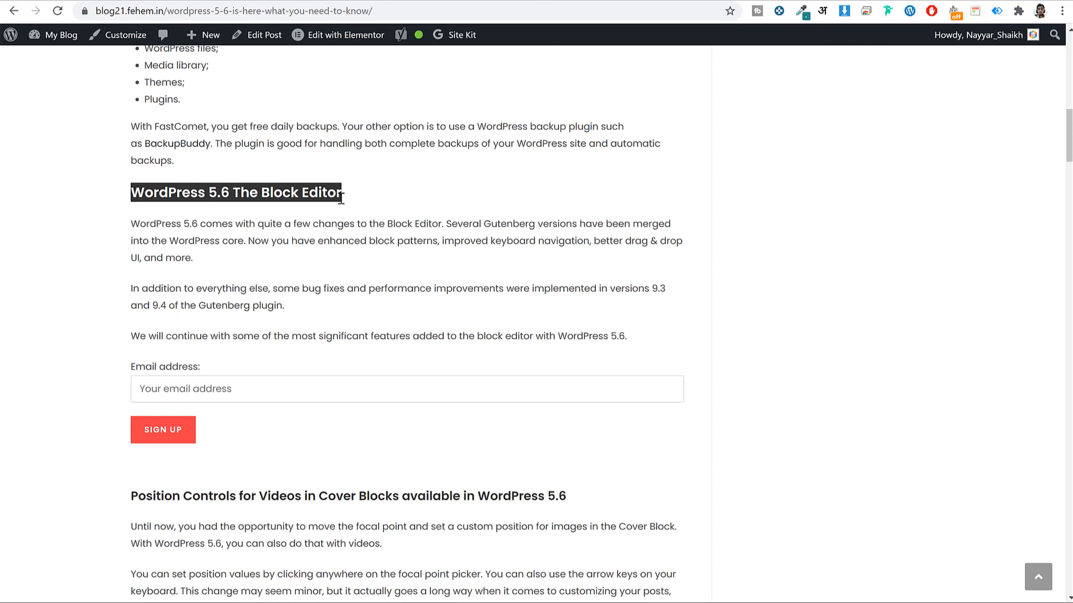
Copy the 'Don't Forget to Run a Backup of Your Site' heading and open the post for editing.
scroll(388, 258, down, 20)
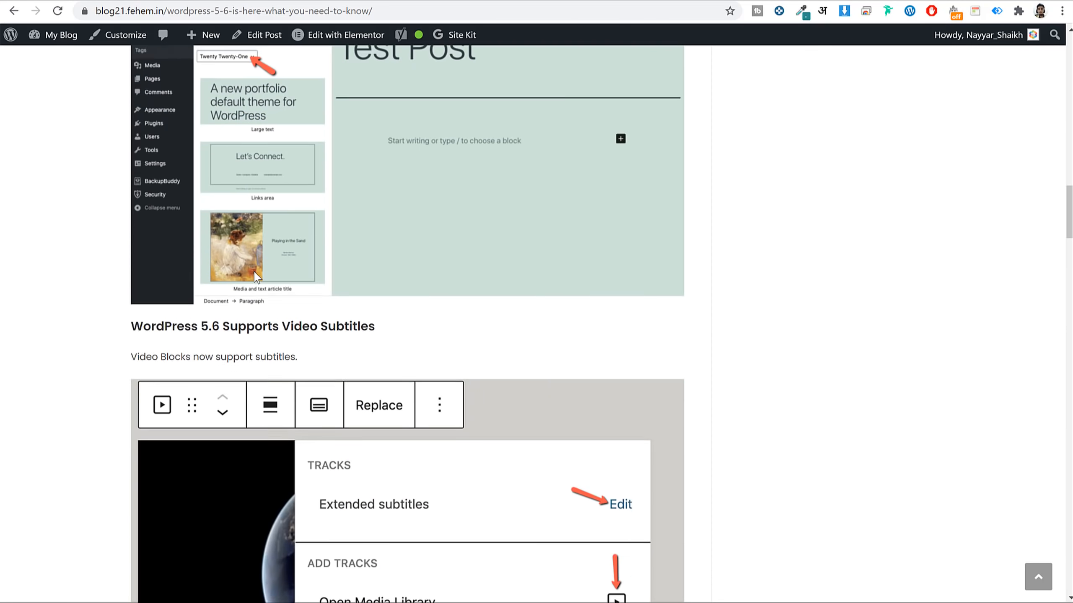
scroll(470, 282, down, 15)
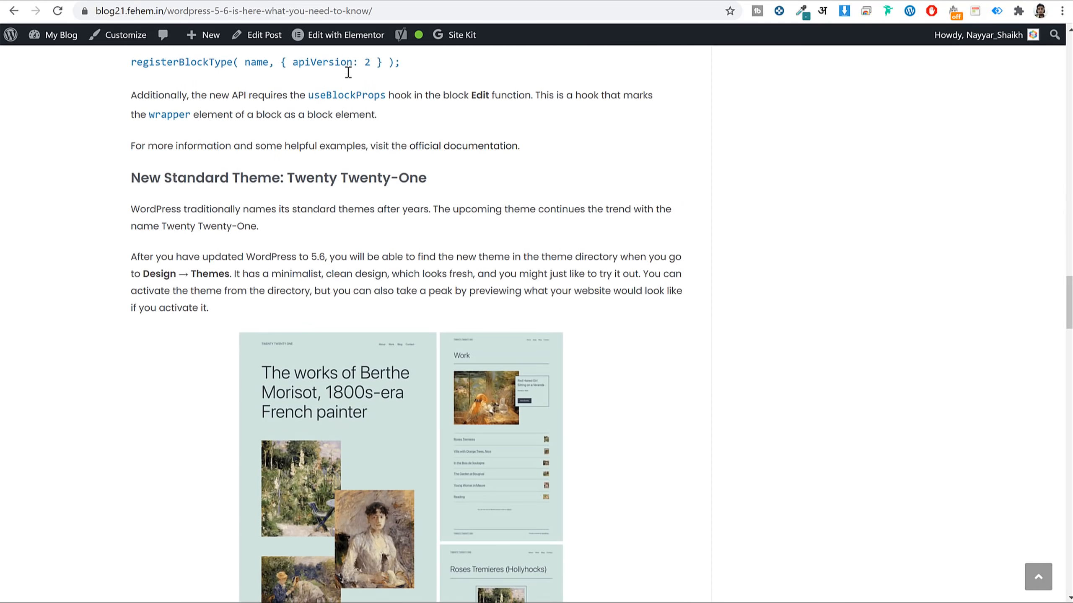
scroll(426, 201, down, 3)
scroll(425, 201, down, 20)
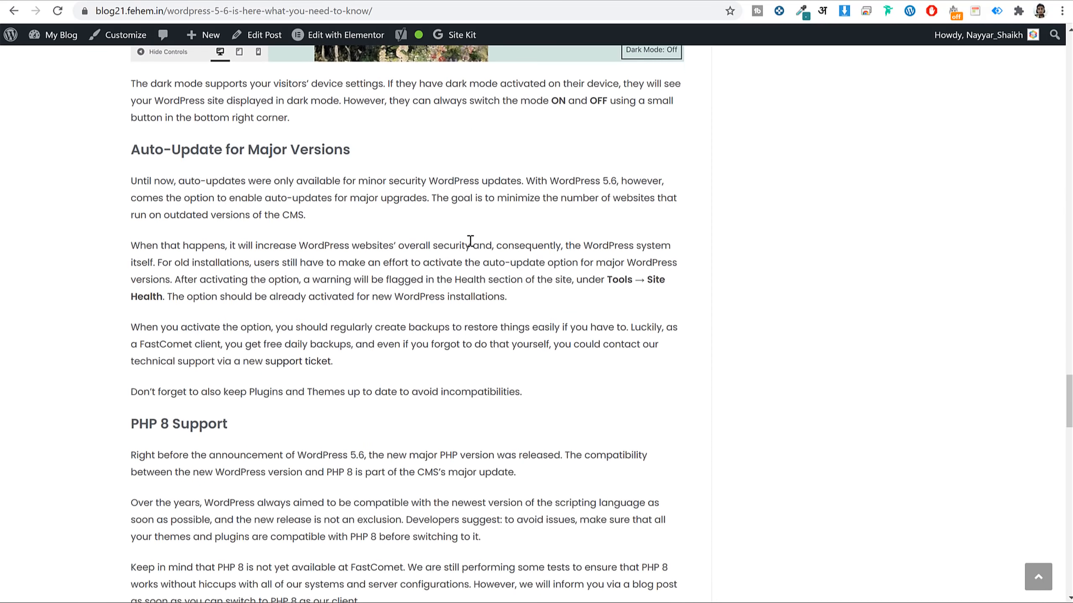
scroll(471, 246, down, 20)
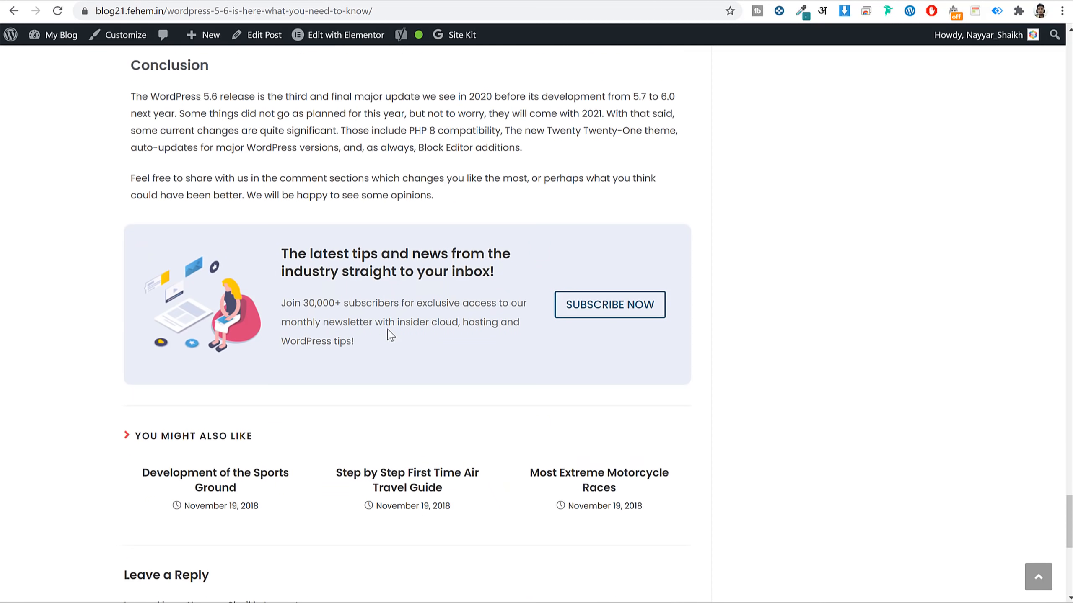
scroll(470, 272, up, 3)
scroll(468, 269, up, 20)
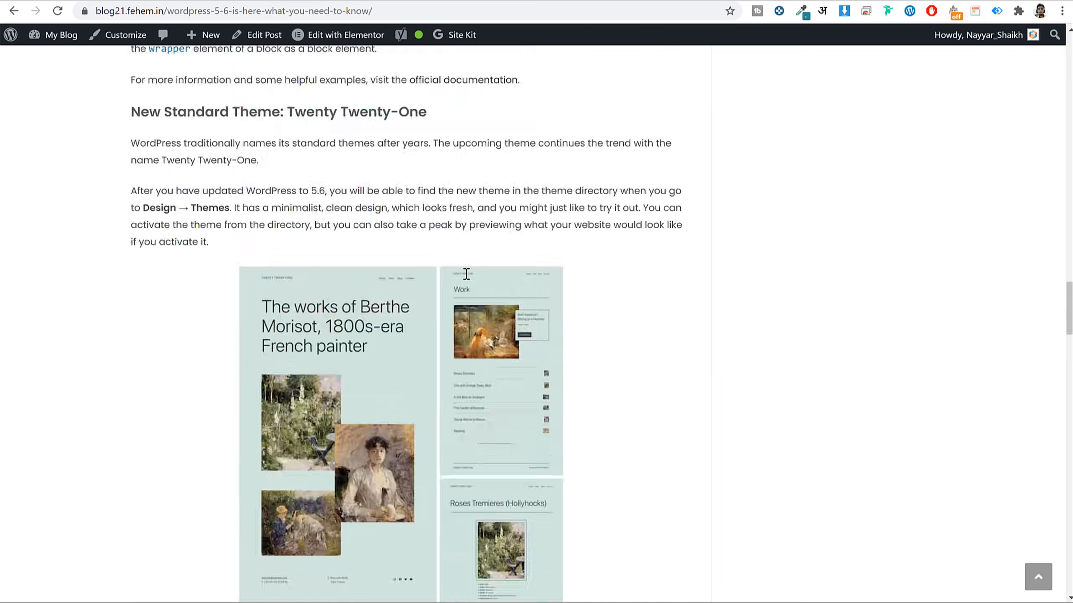
scroll(465, 274, up, 20)
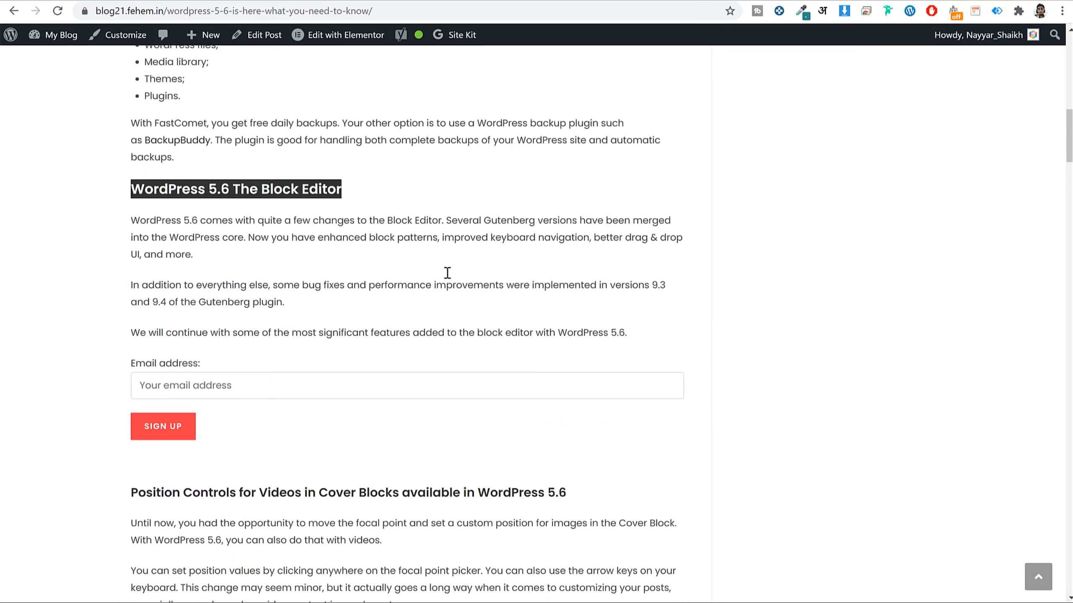
scroll(447, 271, up, 2)
scroll(445, 279, down, 12)
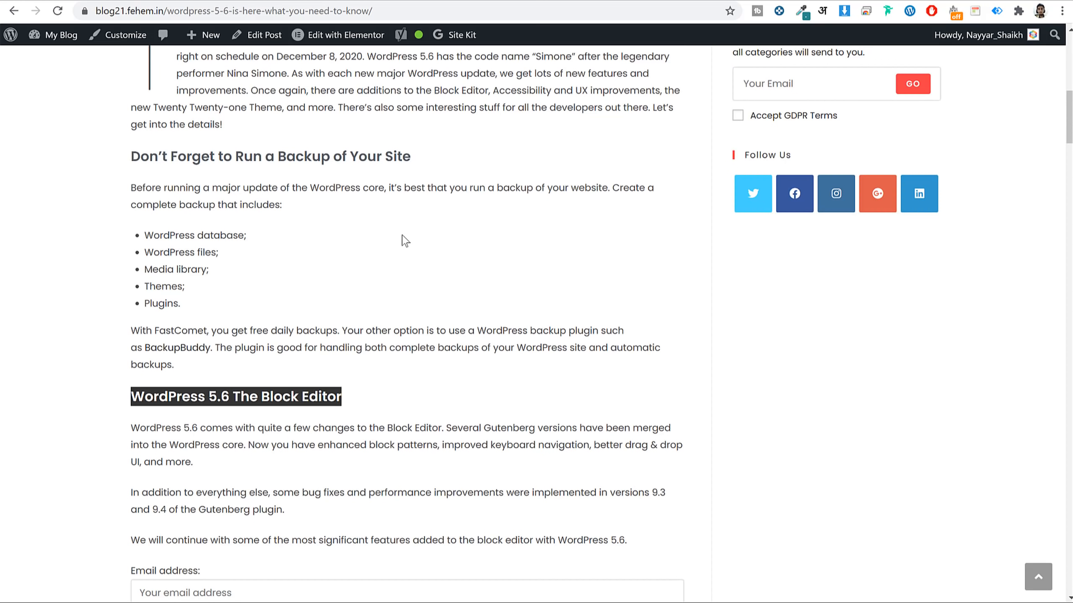
triple_click(376, 148)
key(ctrl+c)
click(256, 35)
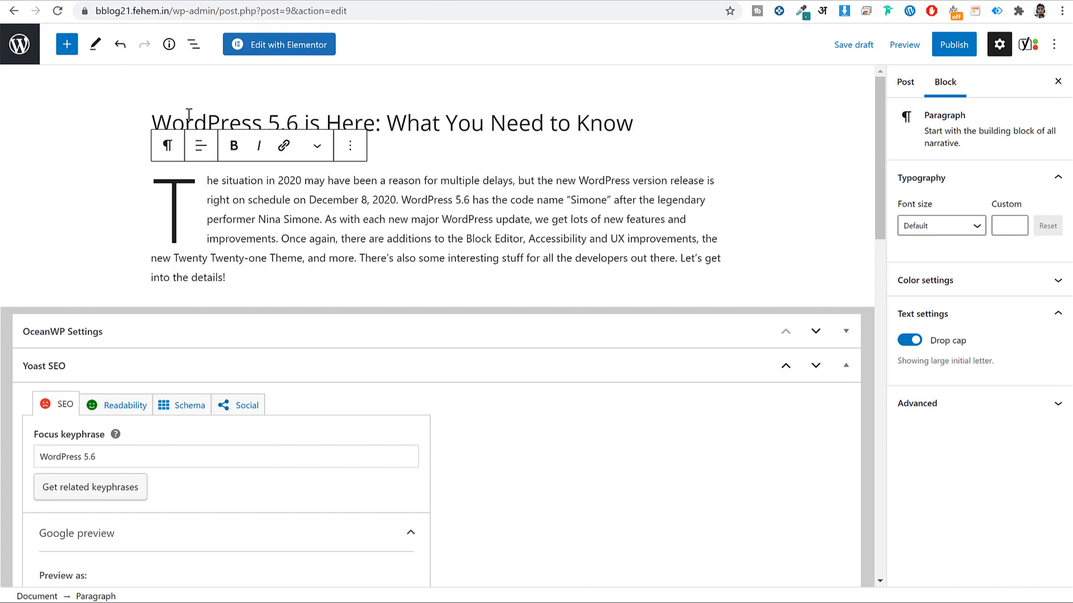
Insert an H2 Heading block below the intro containing the pasted backup heading text.
click(67, 44)
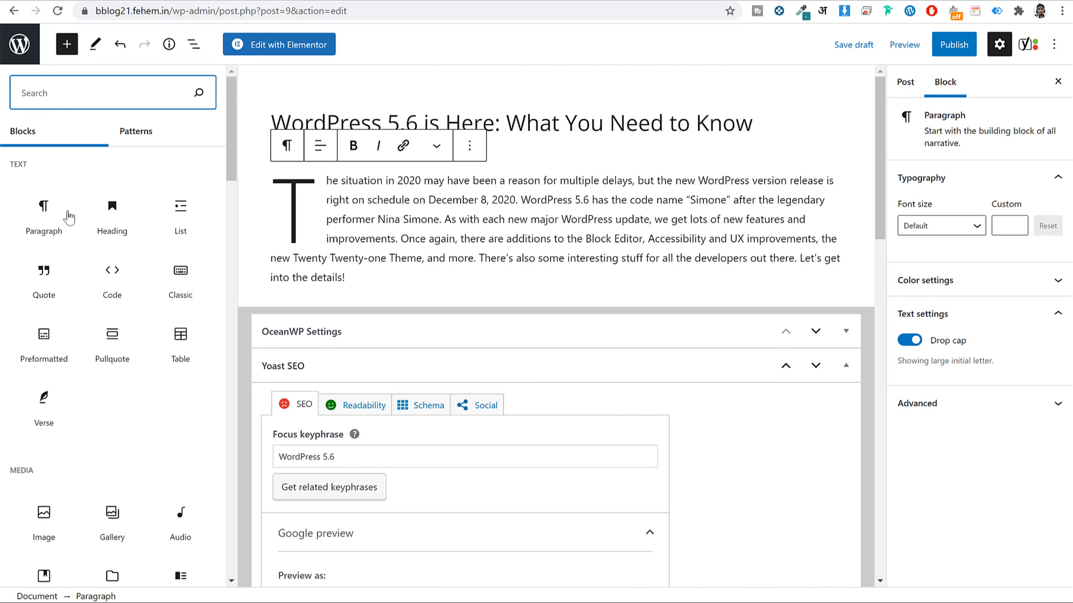
click(109, 220)
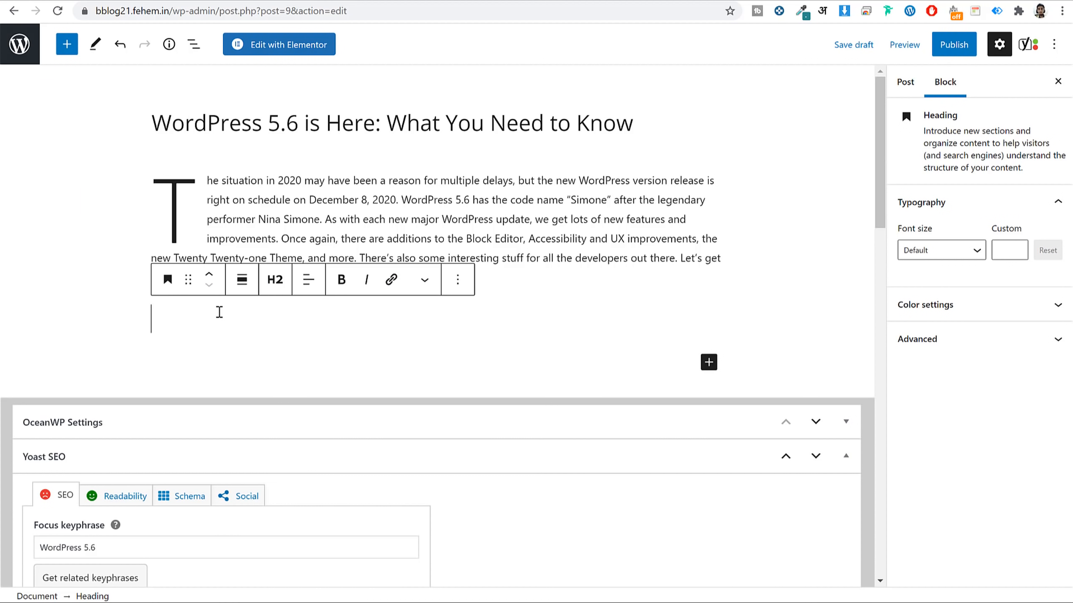
key(ctrl+v)
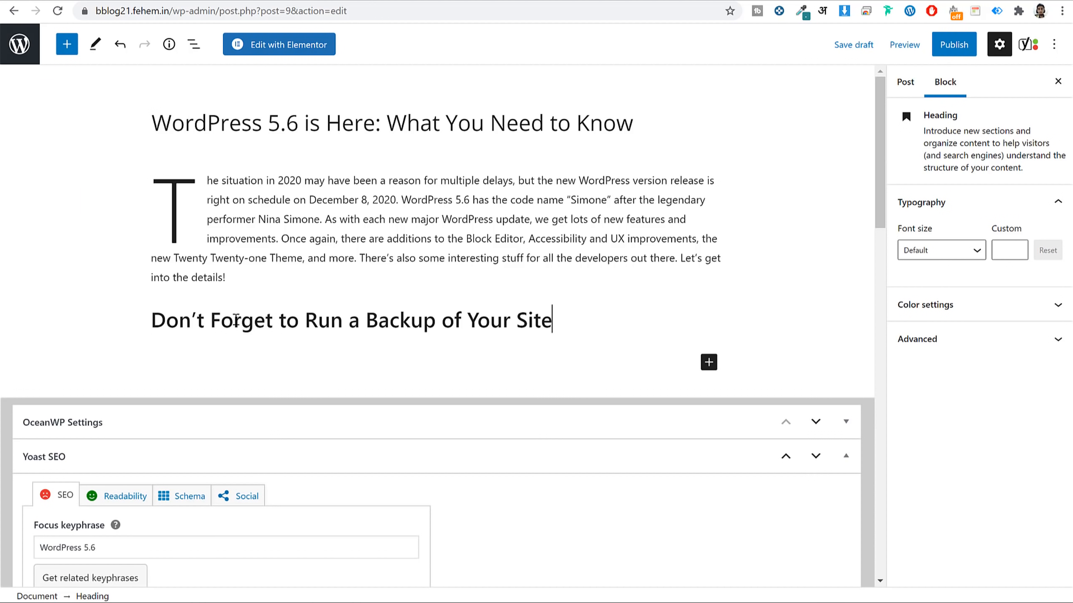
click(280, 281)
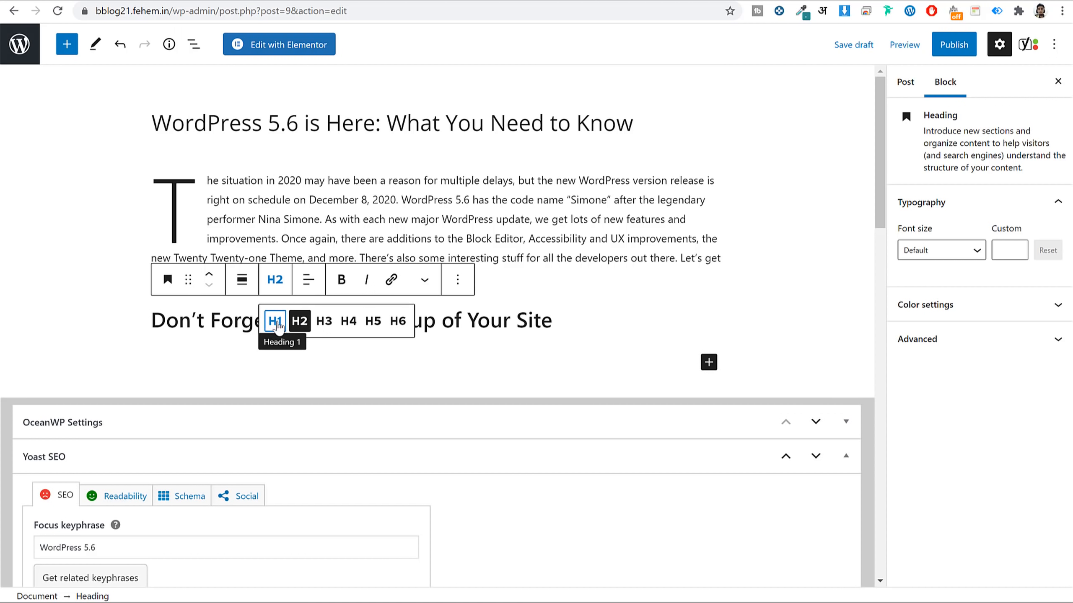
click(437, 323)
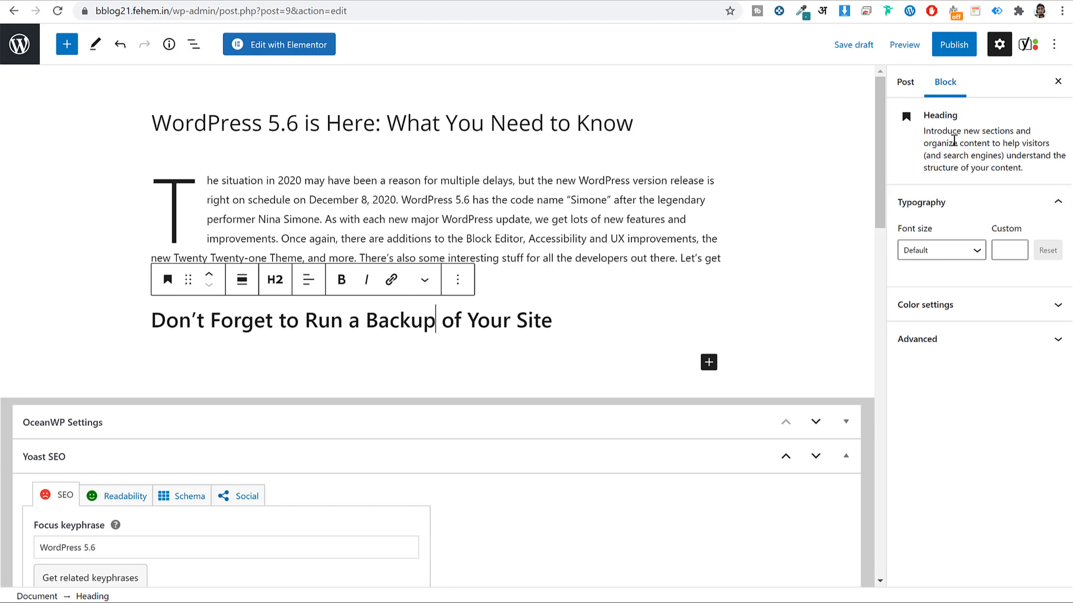
Try green, blue and purple on the heading, then reset its text colour to black.
click(947, 251)
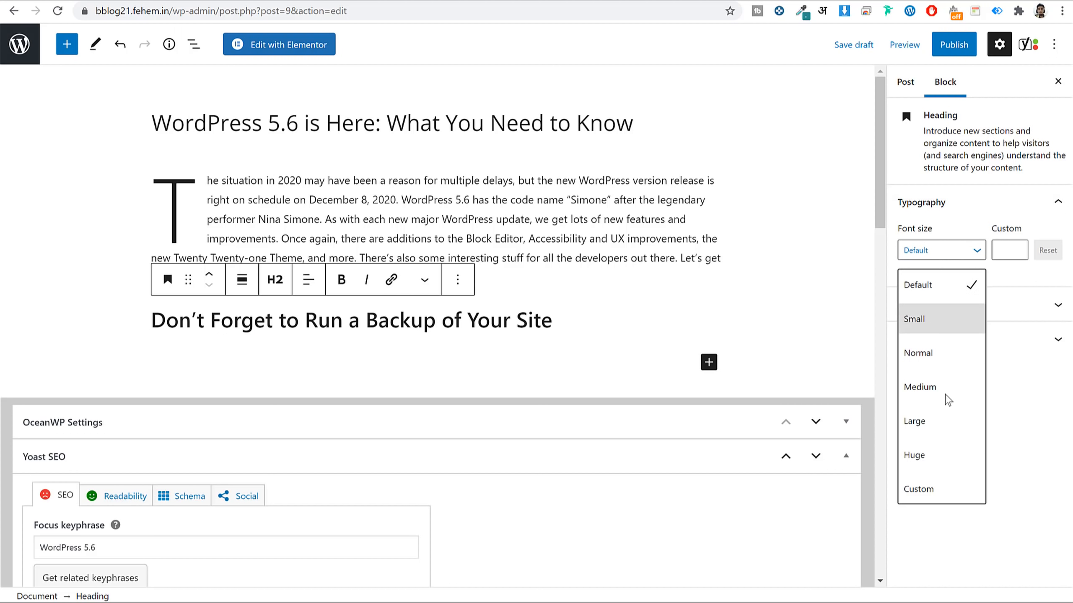
click(1008, 252)
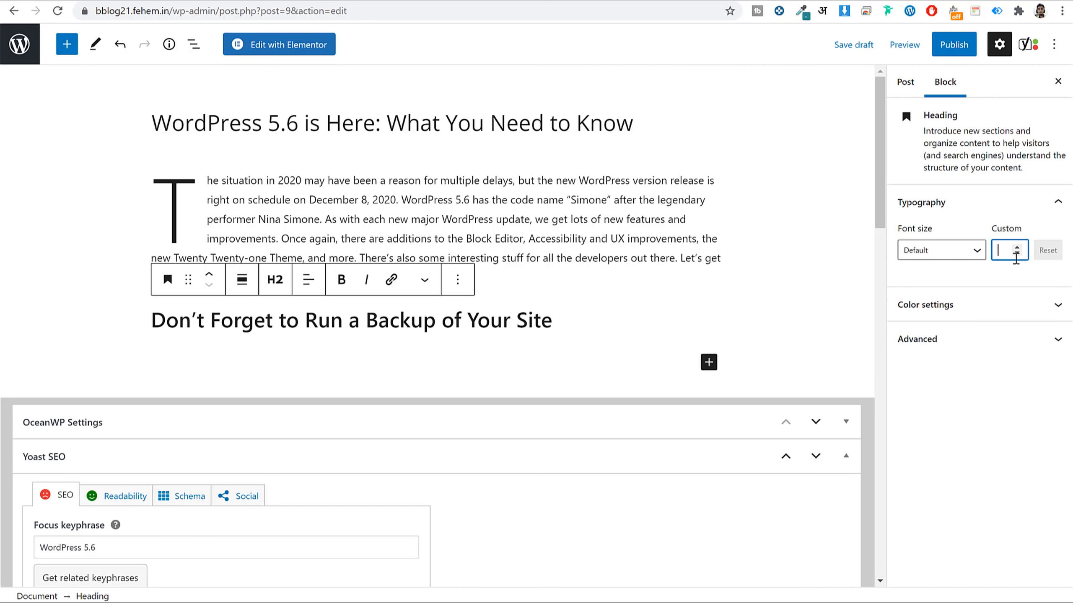
click(996, 304)
click(969, 389)
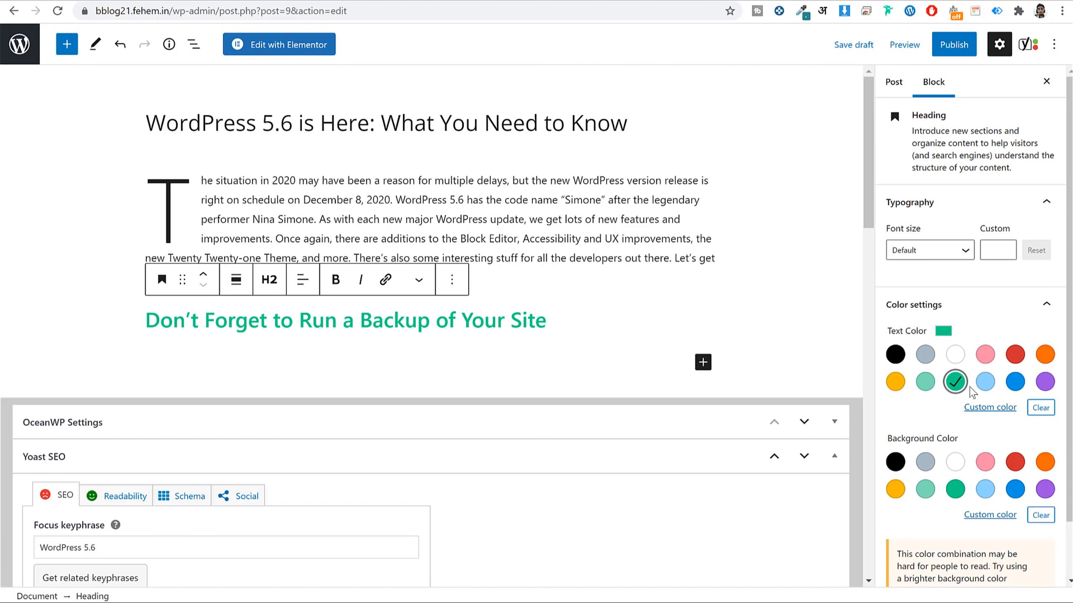
click(1015, 382)
click(1044, 381)
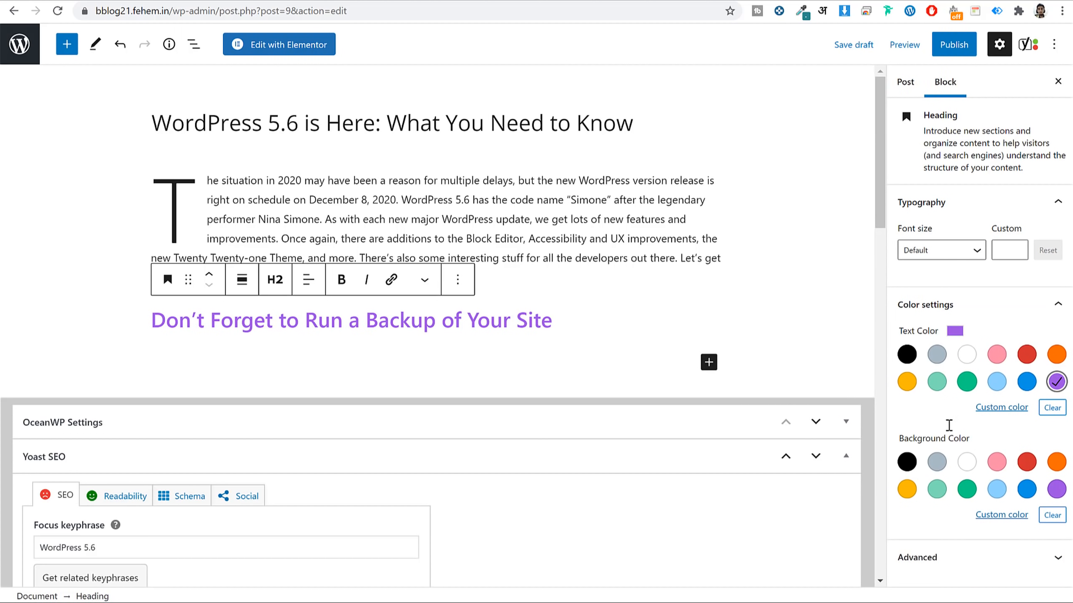
click(907, 354)
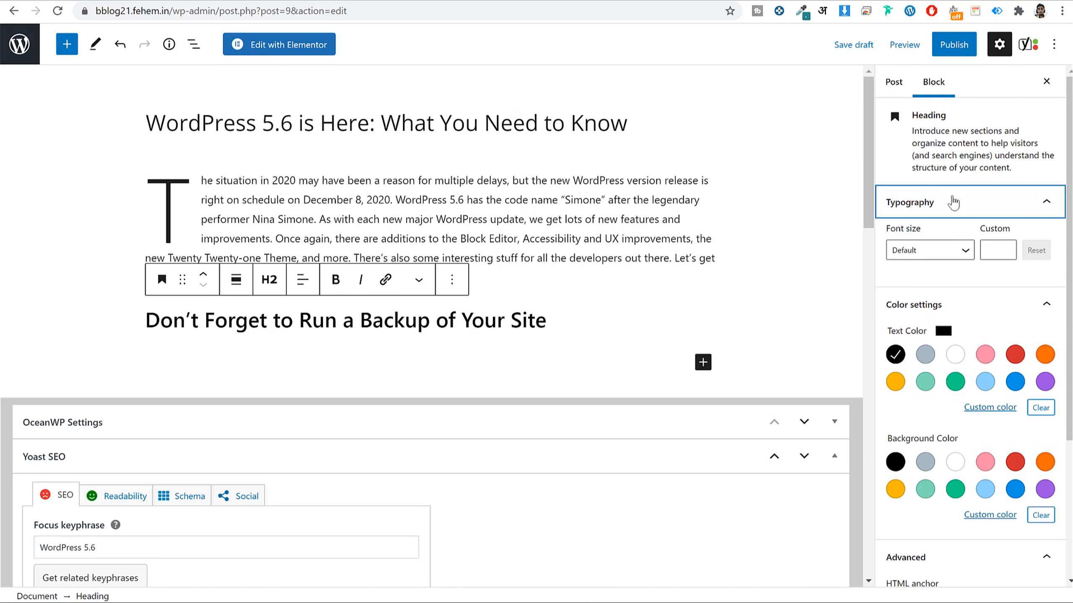
click(953, 203)
click(931, 488)
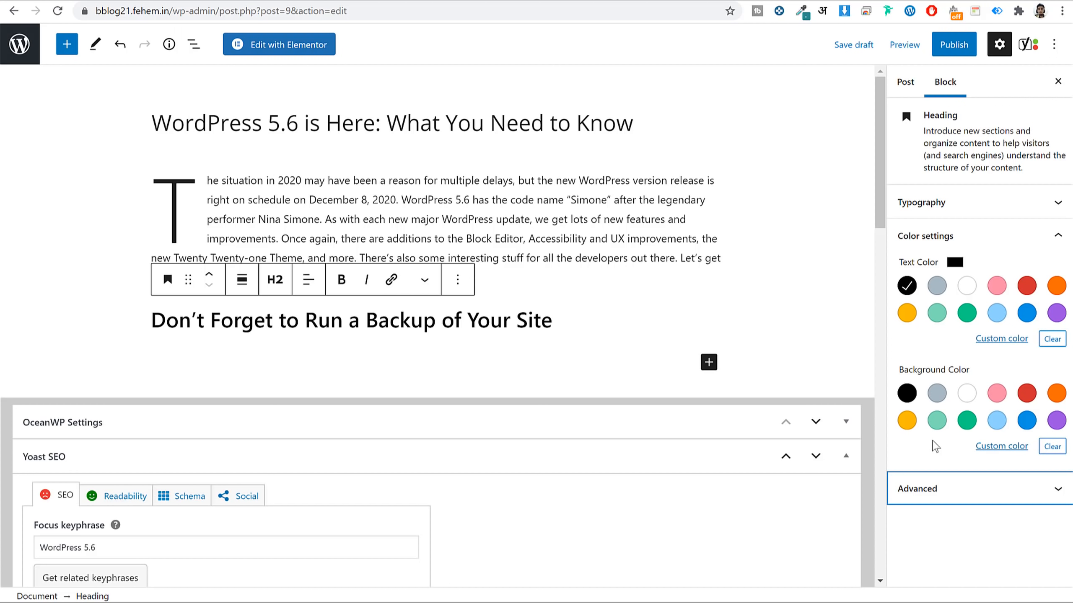
scroll(729, 333, down, 20)
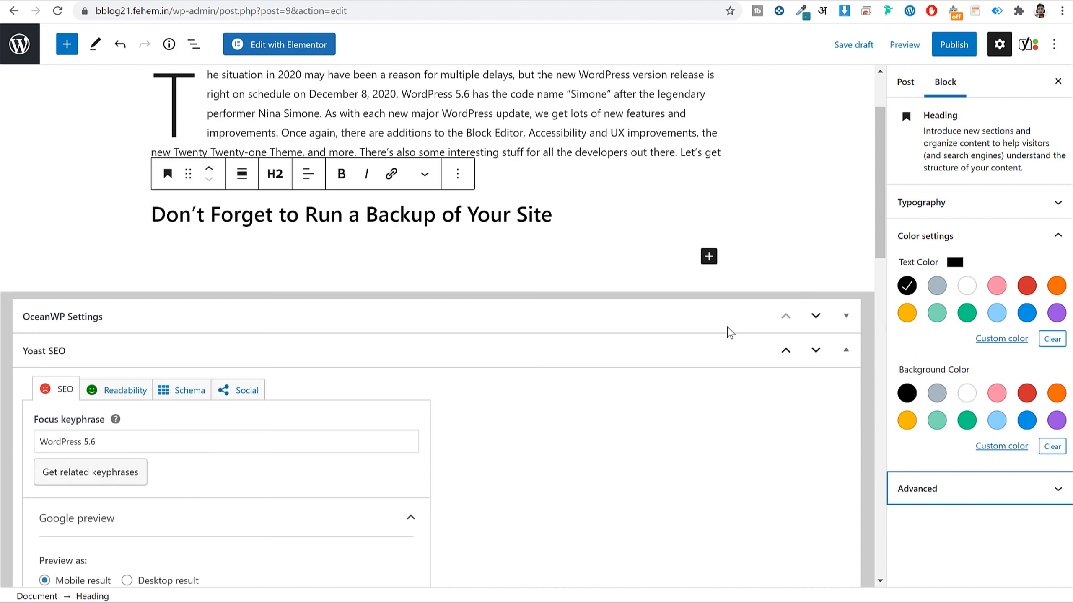
scroll(730, 333, down, 3)
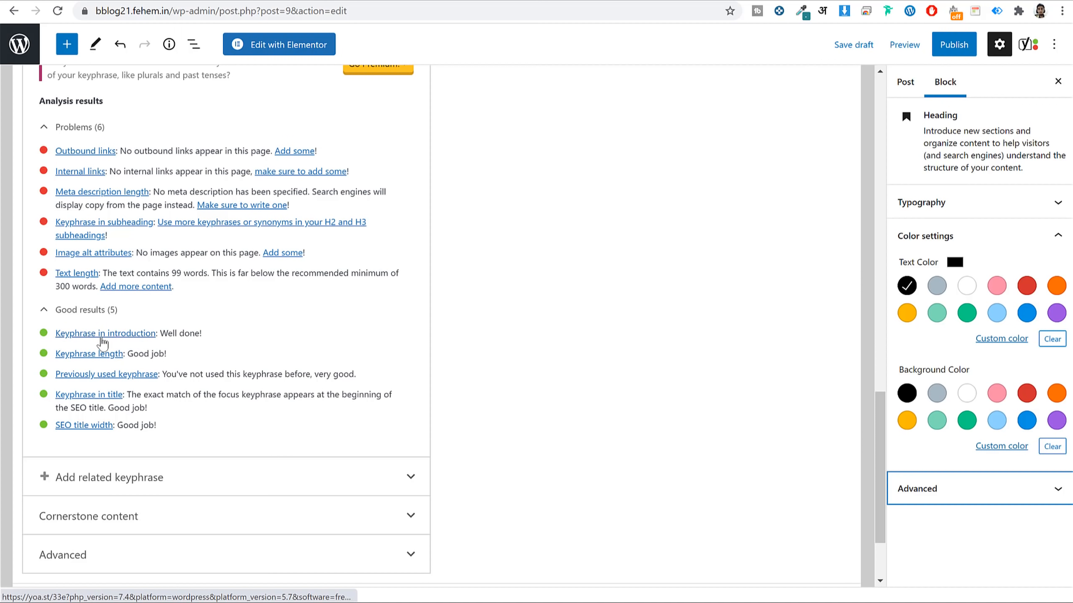
scroll(580, 516, up, 10)
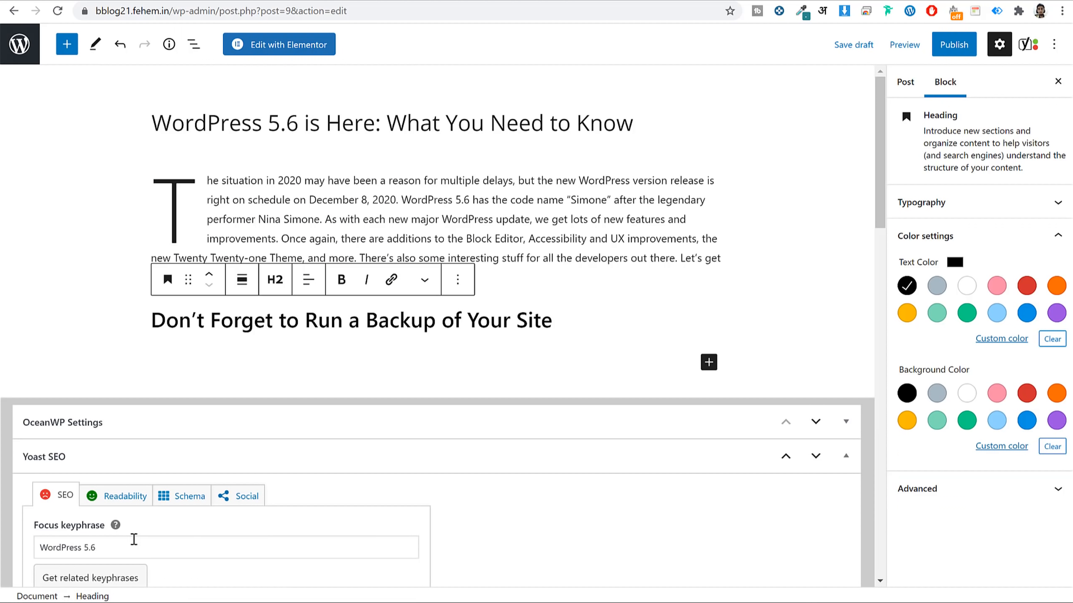
triple_click(143, 549)
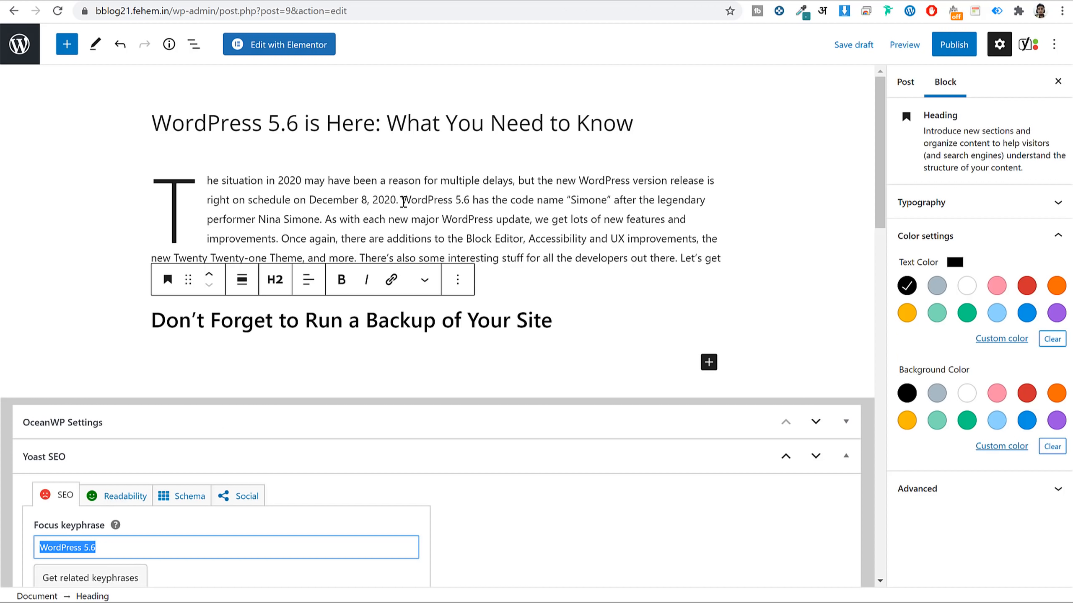
drag(404, 202, 445, 201)
click(446, 202)
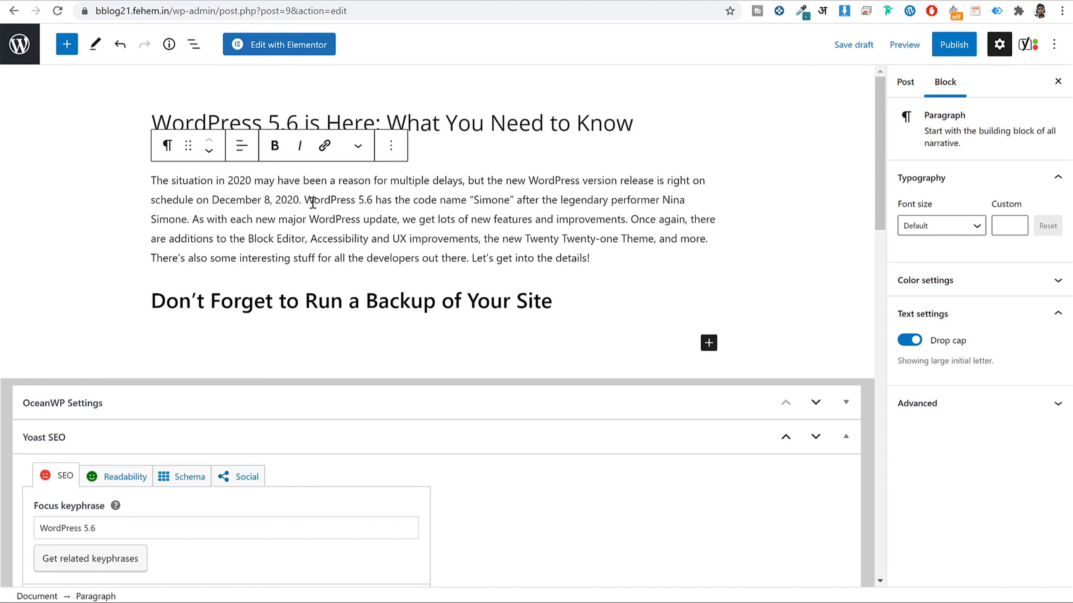
drag(312, 203, 374, 205)
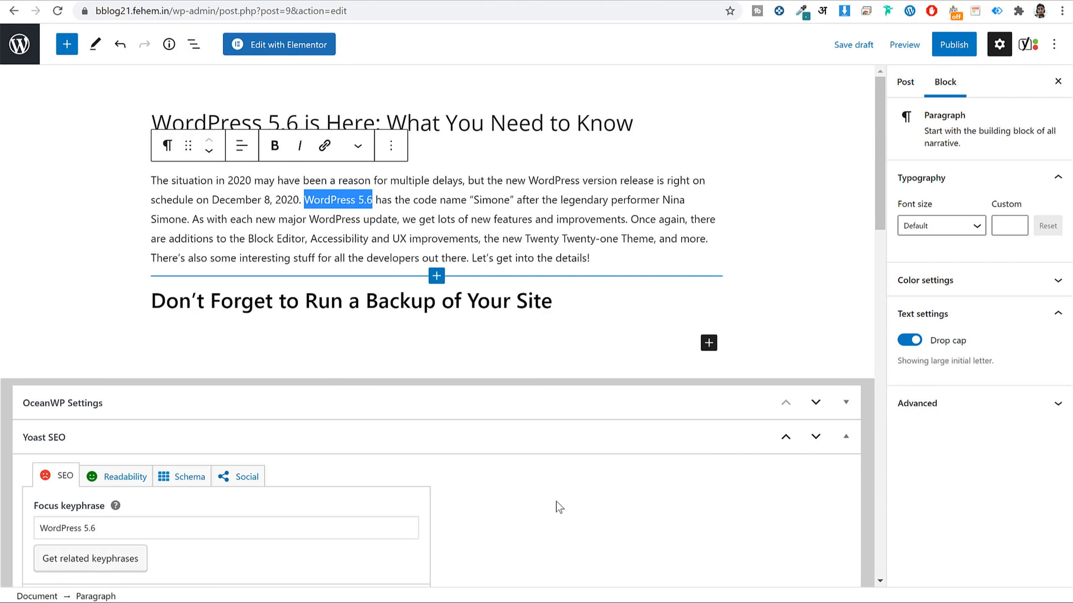
click(558, 509)
scroll(544, 506, down, 10)
scroll(544, 509, down, 10)
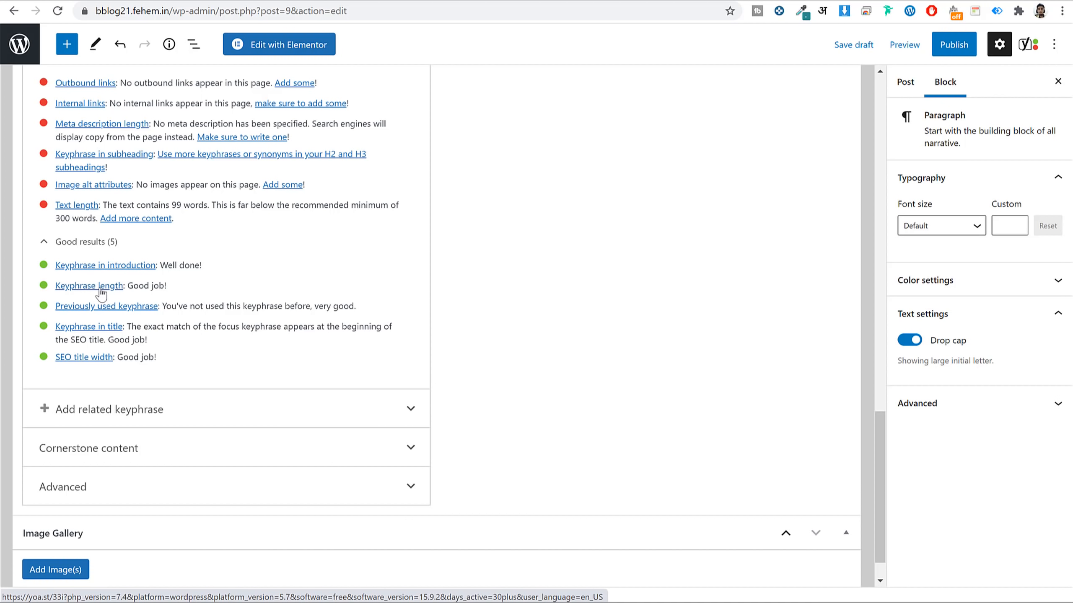
click(101, 291)
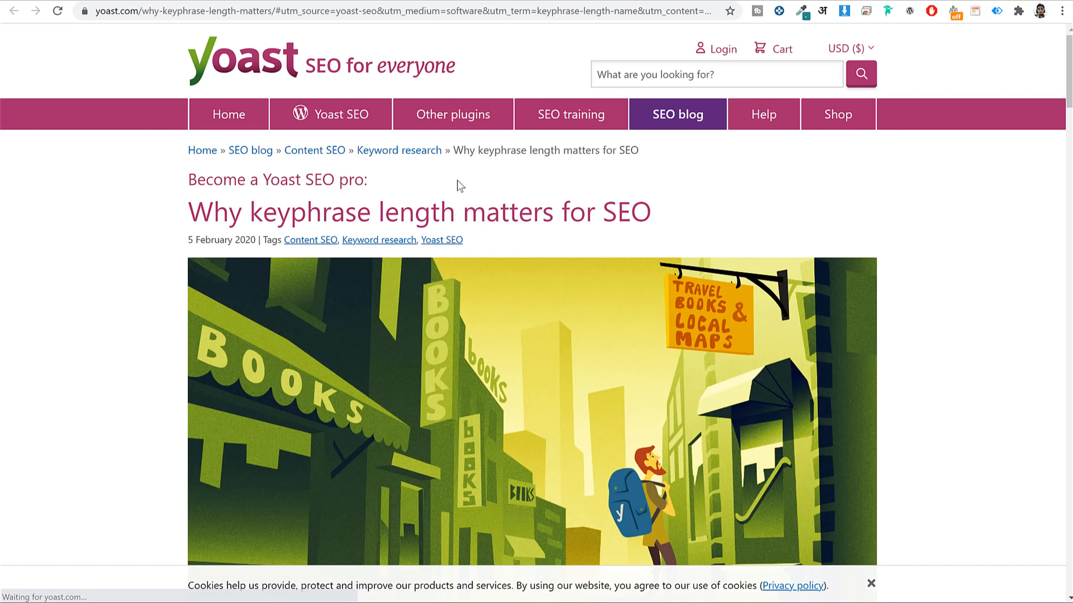
scroll(709, 206, down, 15)
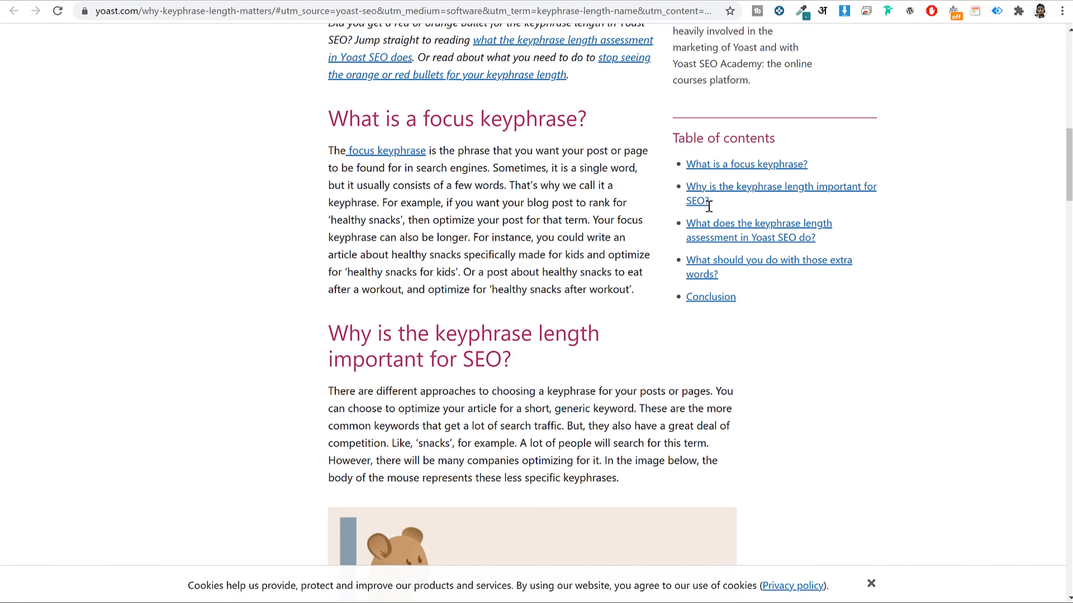
scroll(671, 254, down, 15)
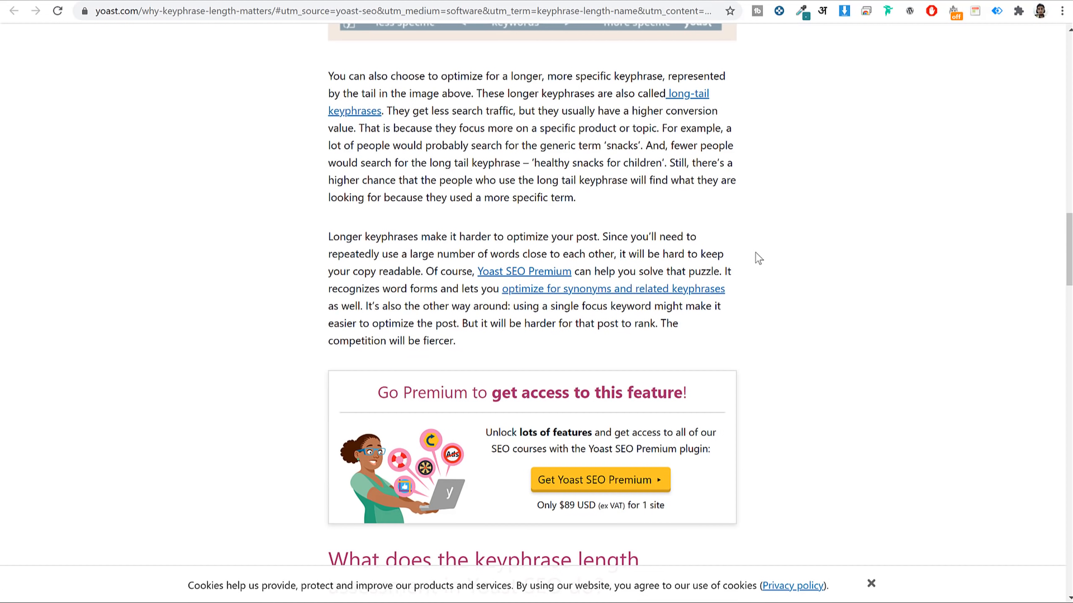
scroll(743, 274, down, 20)
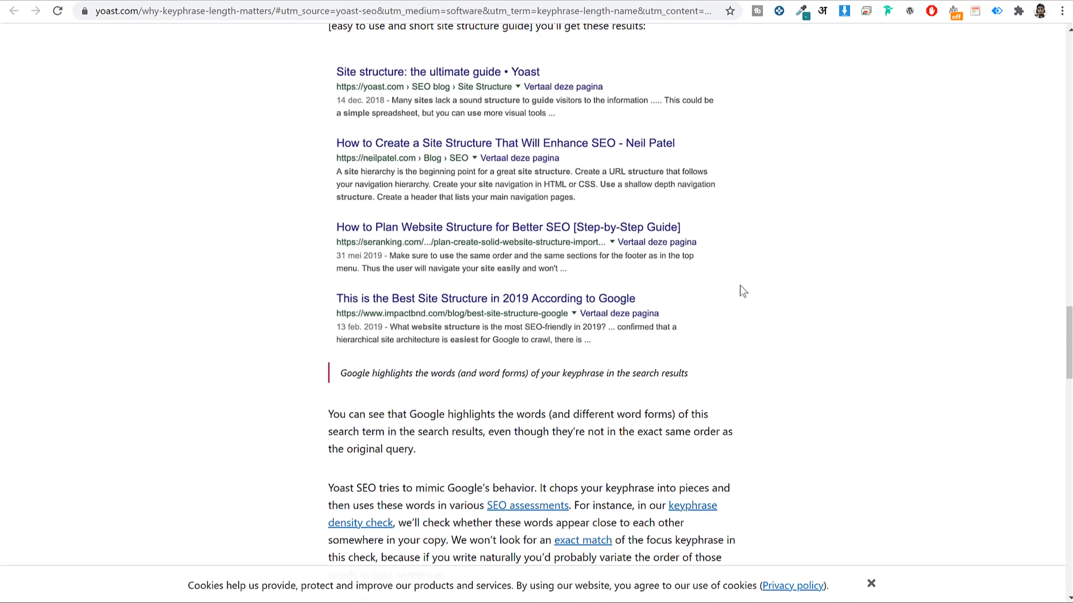
scroll(743, 291, down, 14)
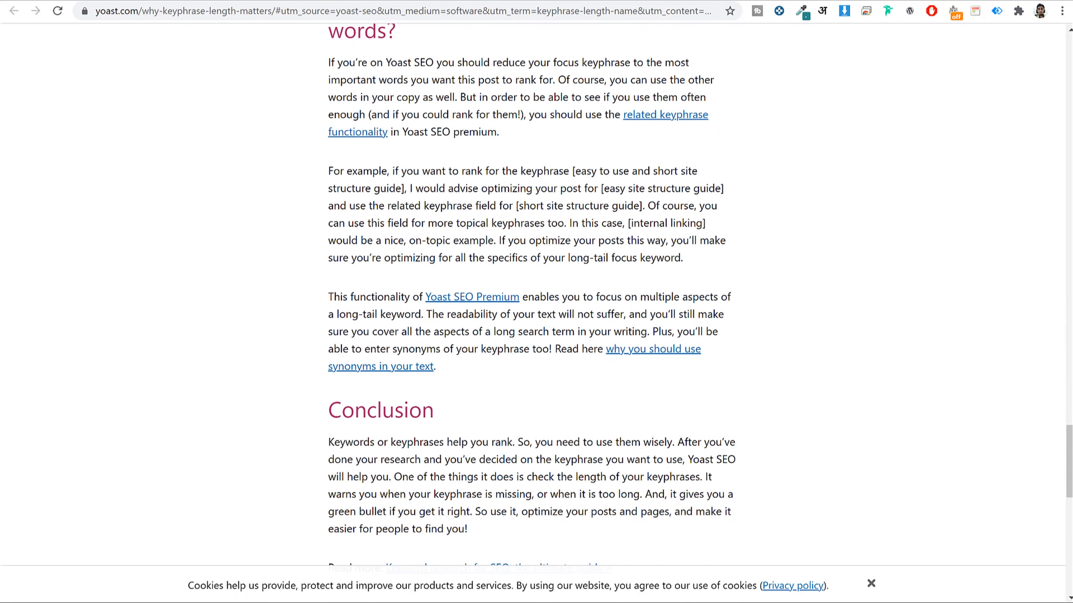
click(169, 1)
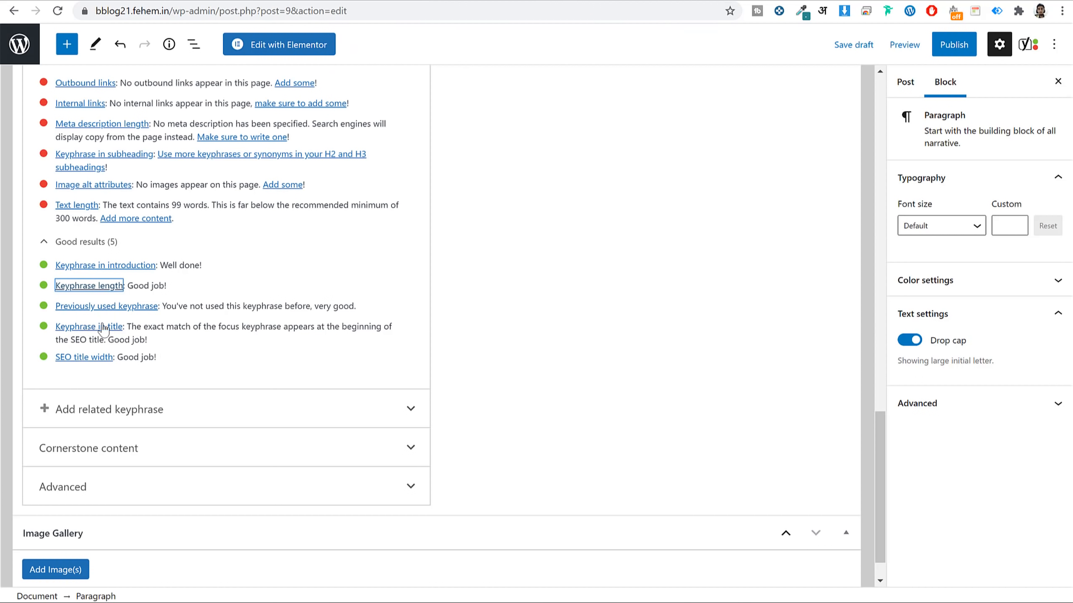
click(642, 292)
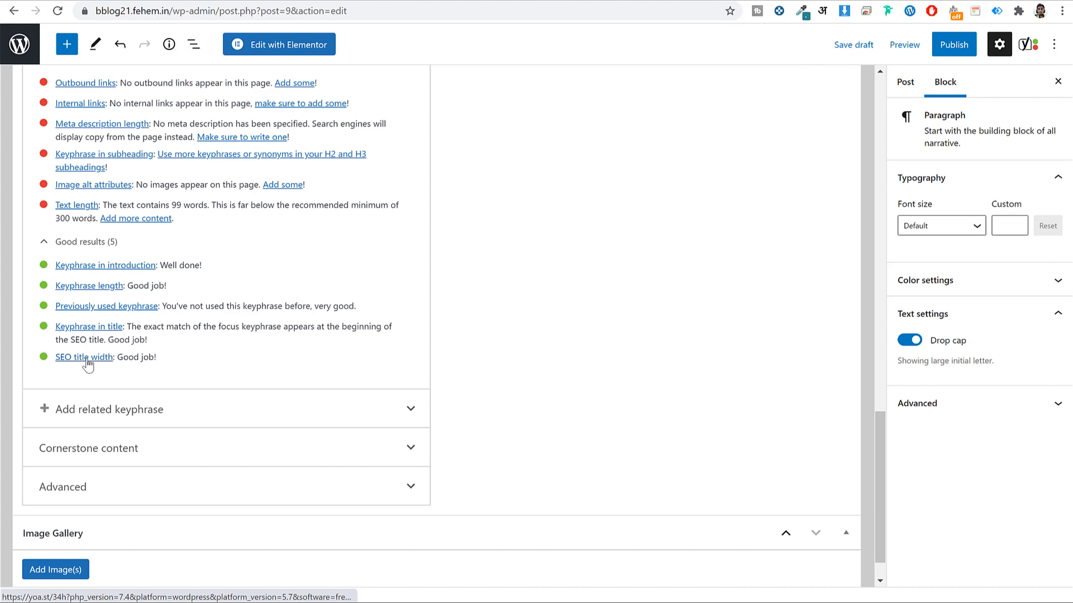
scroll(444, 350, up, 5)
scroll(606, 340, down, 4)
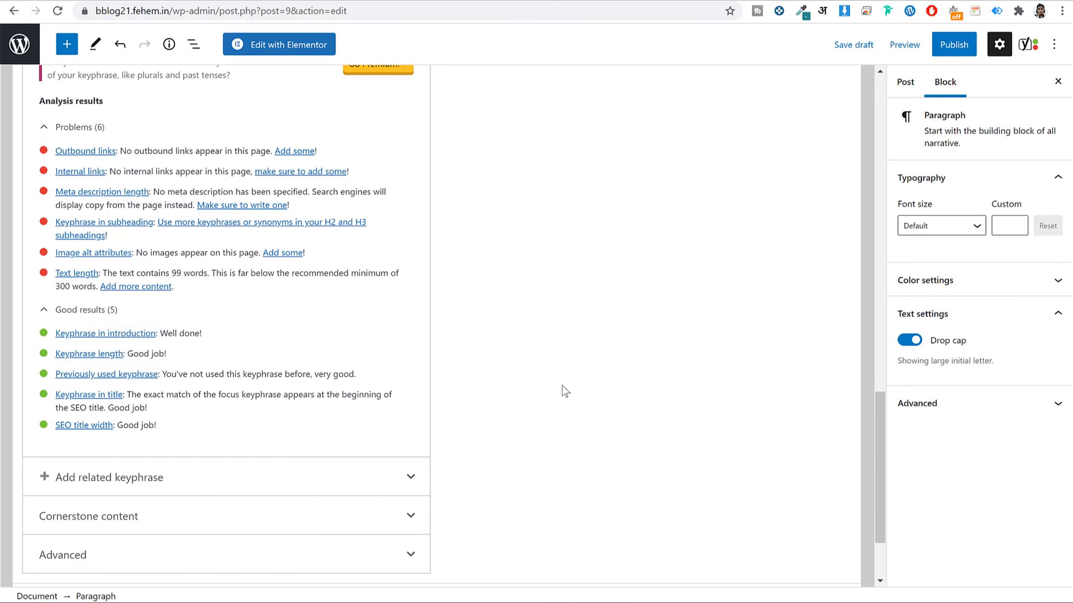
scroll(561, 386, up, 2)
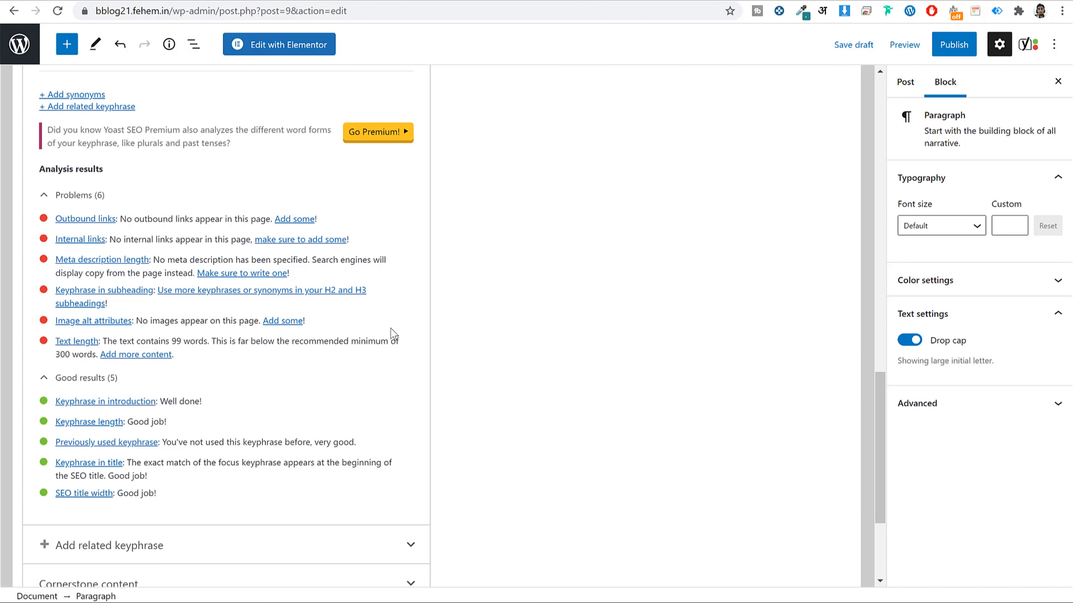
scroll(644, 277, up, 15)
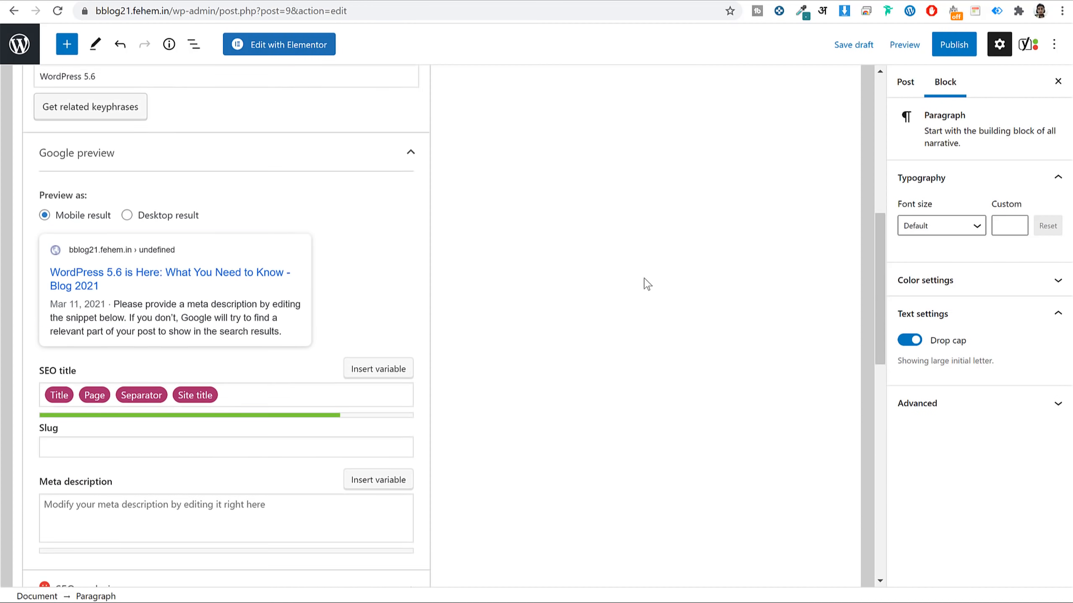
scroll(645, 285, up, 4)
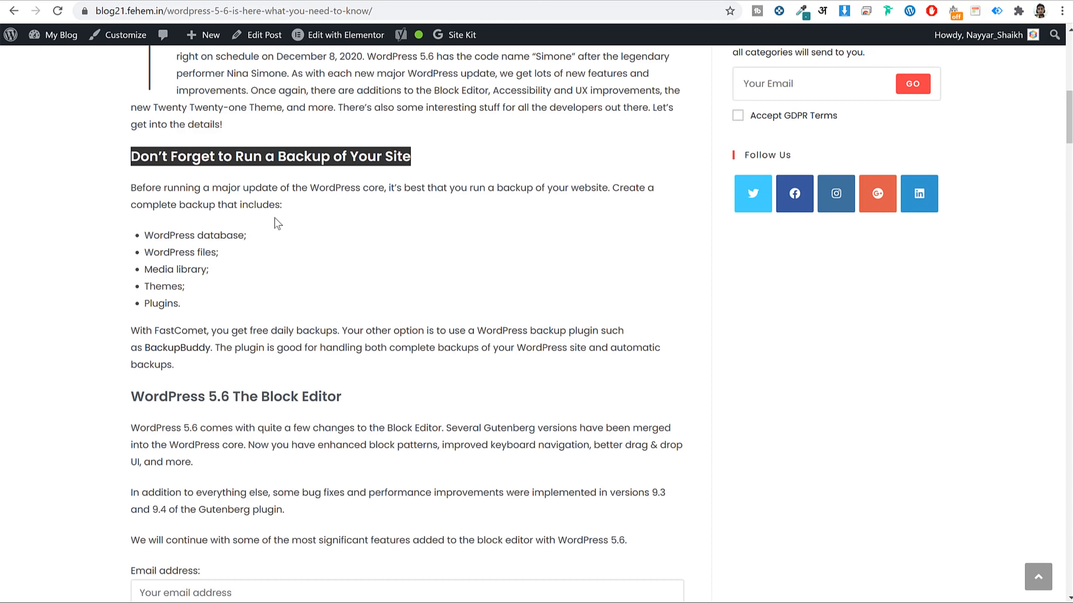
Copy the backup paragraph from the live post and add a new block after it.
click(277, 222)
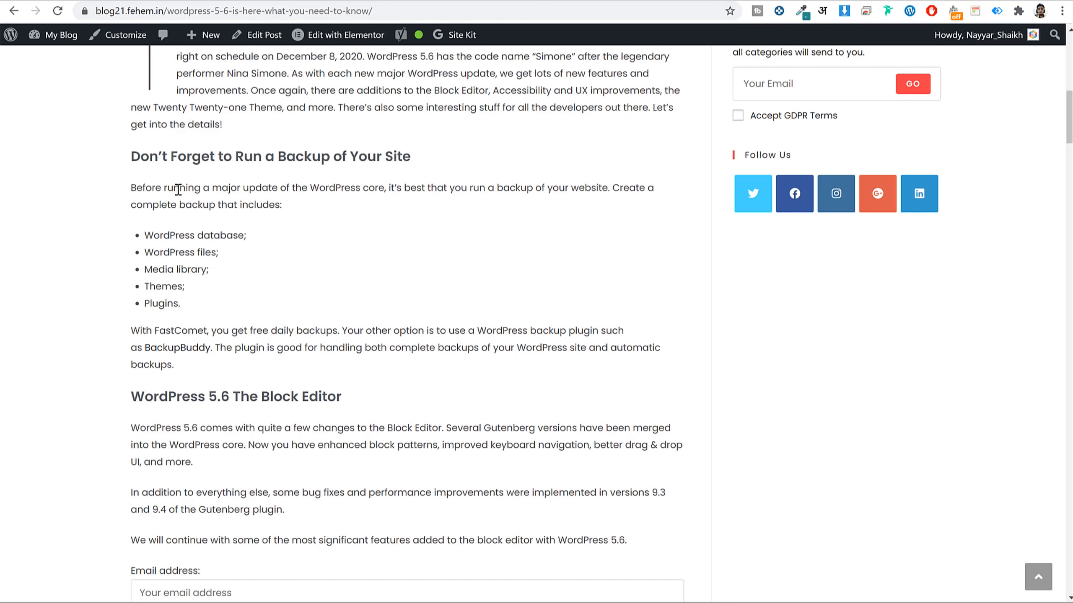
drag(130, 189, 304, 206)
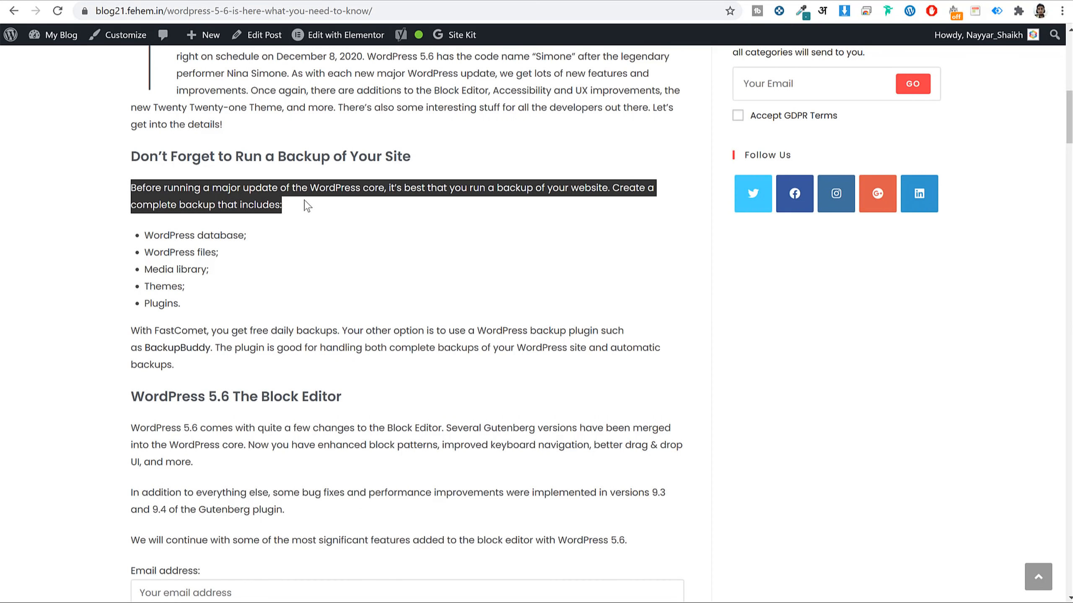
click(202, 265)
drag(129, 186, 307, 208)
click(298, 2)
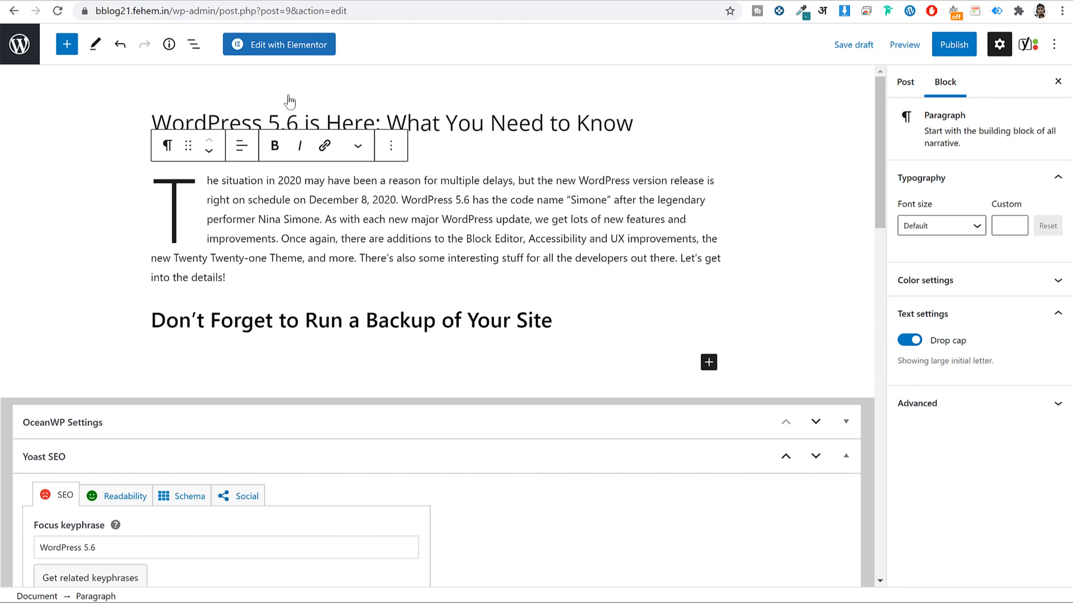
click(292, 369)
key(Return)
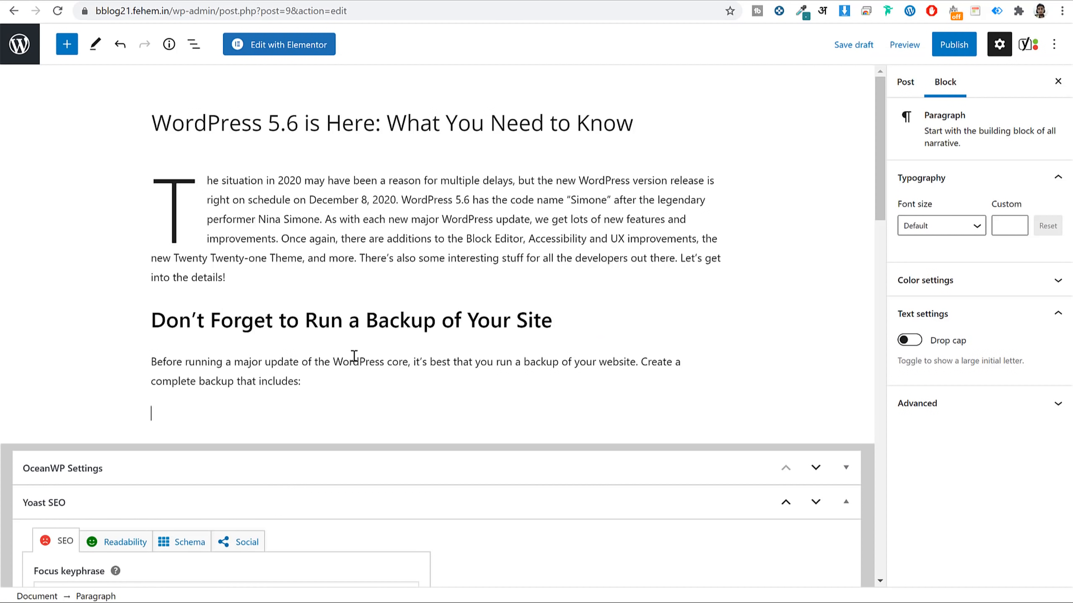
Add a bulleted list: WordPress database, WordPress files, Media library, Themes, Plugins.
scroll(357, 342, down, 3)
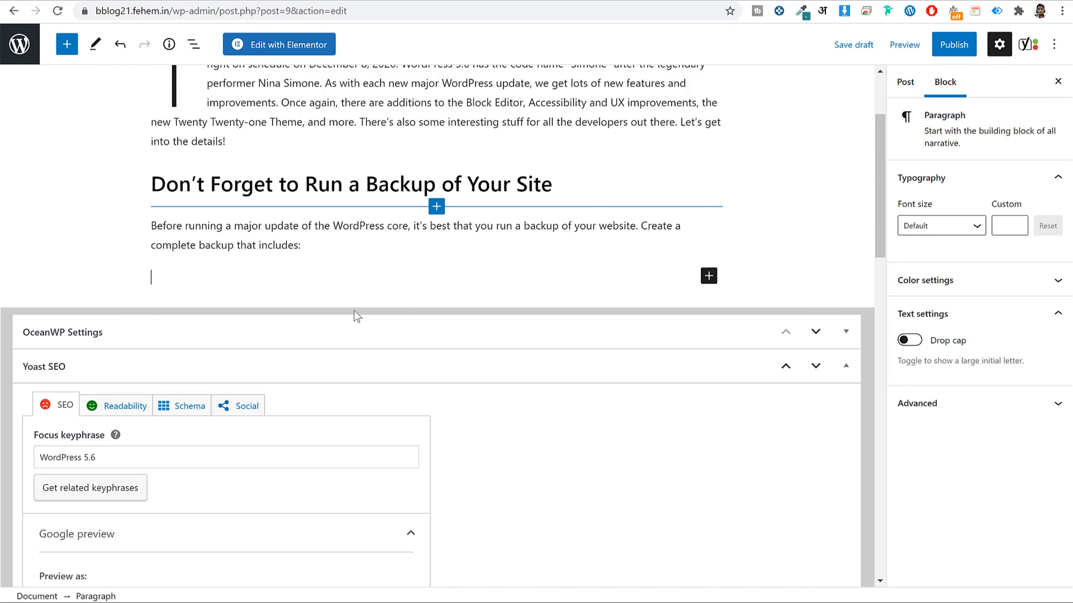
click(65, 44)
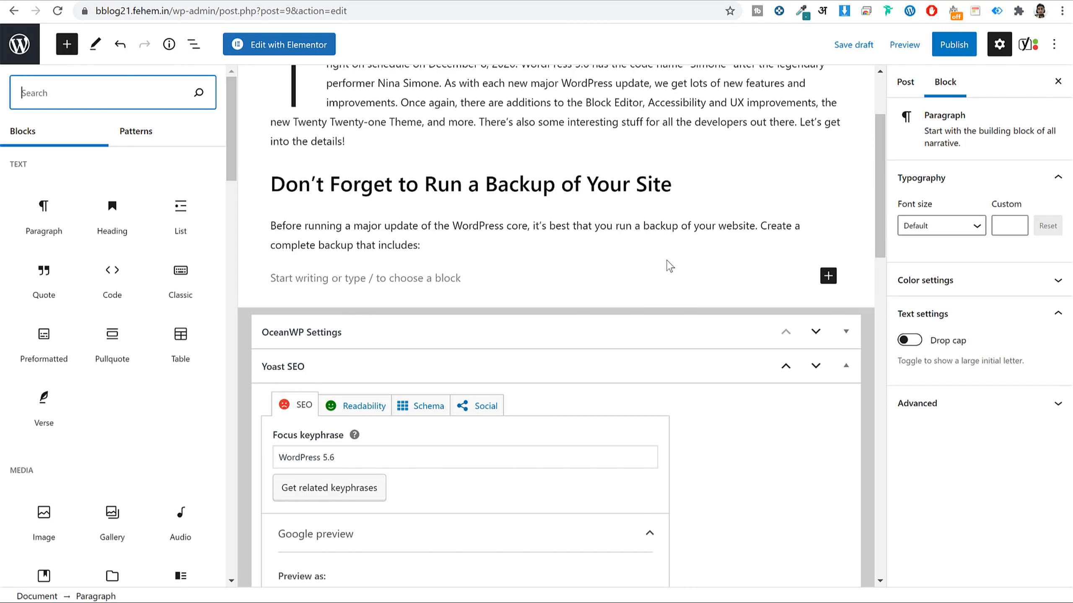
click(181, 208)
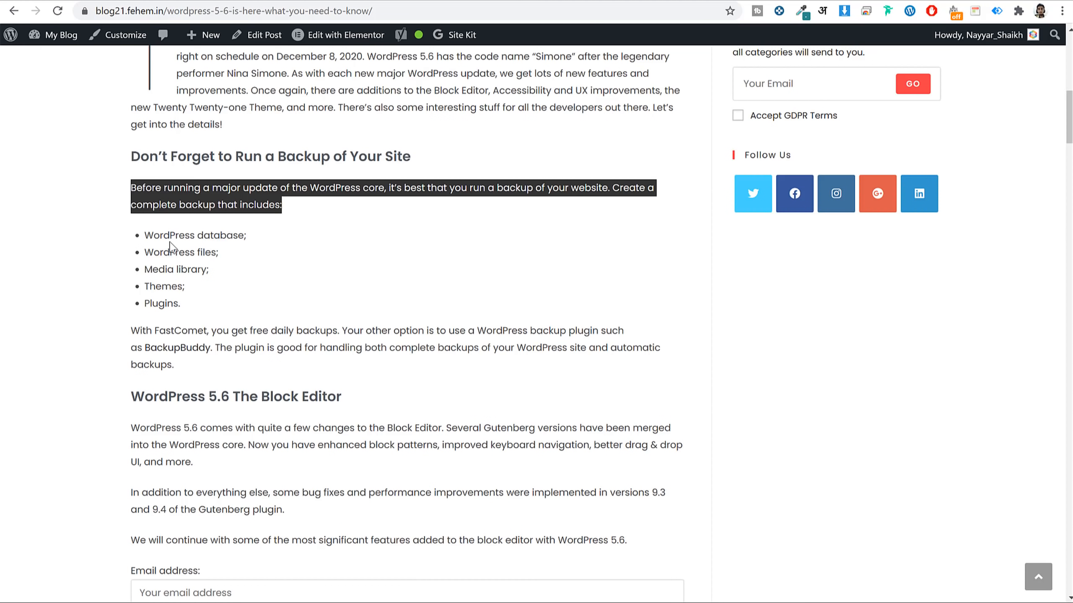
triple_click(170, 242)
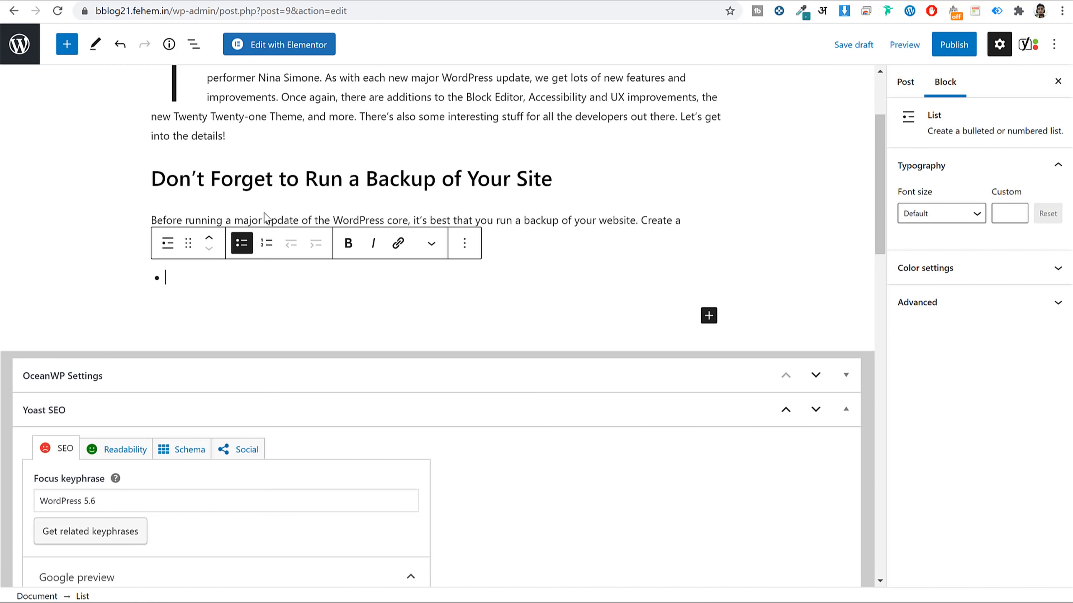
text(WordPress database;)
key(Return)
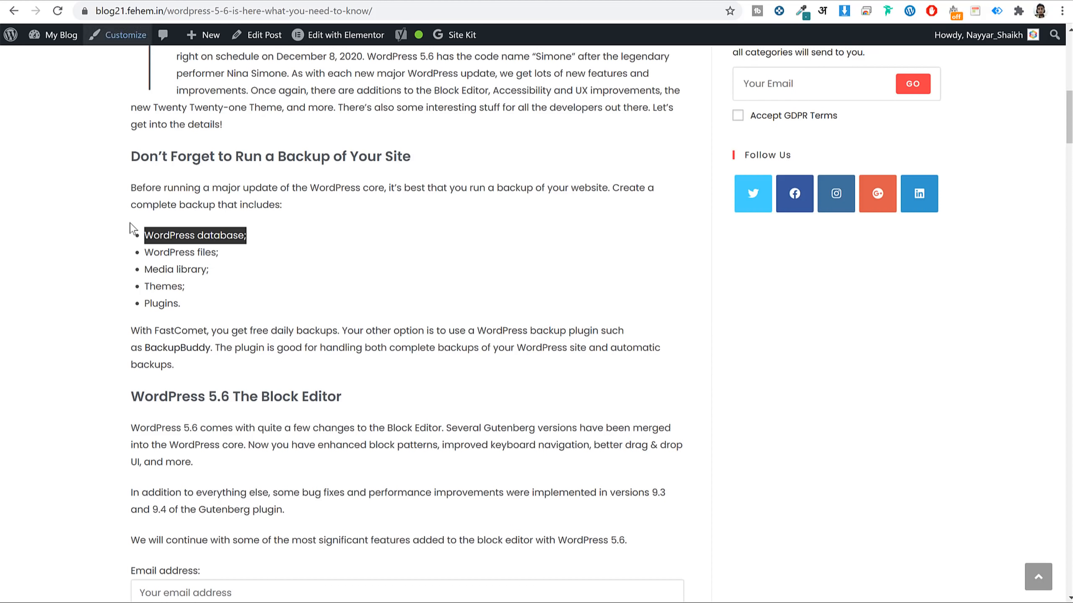
triple_click(180, 251)
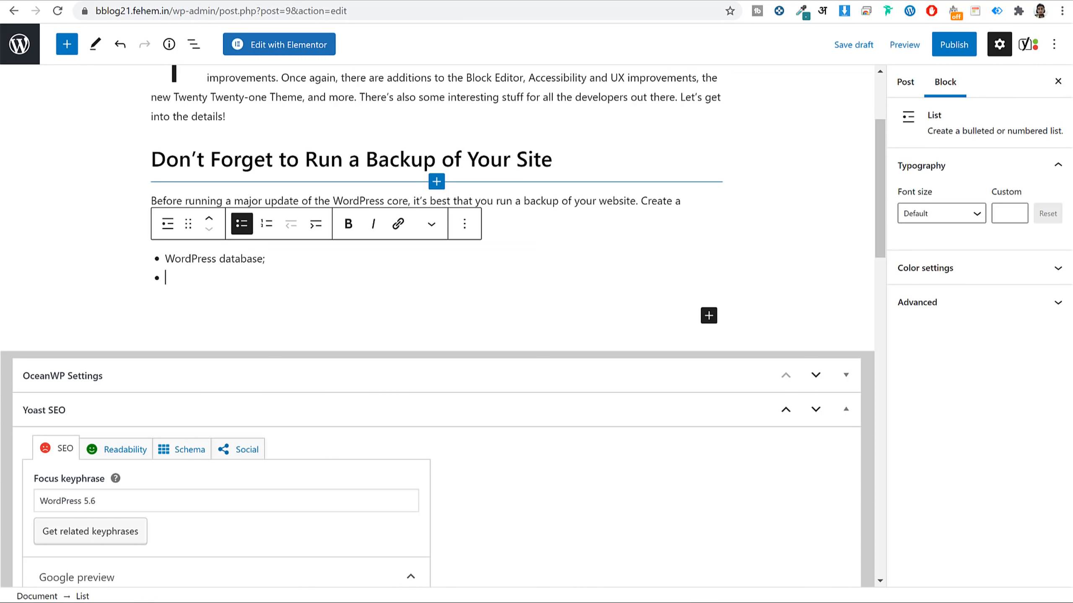
text(WordPress files;)
key(Return)
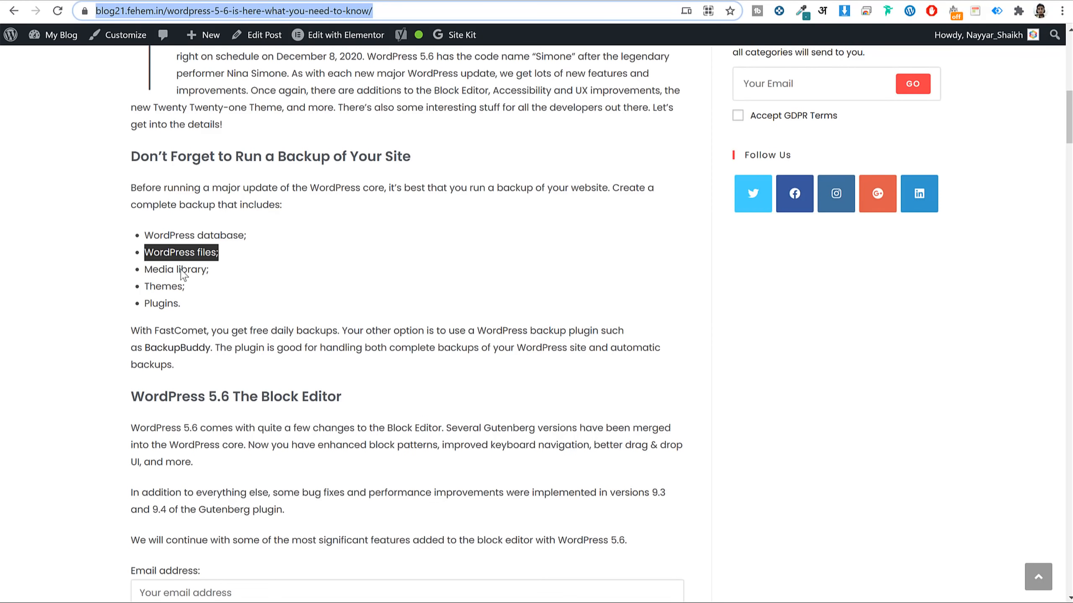
triple_click(181, 269)
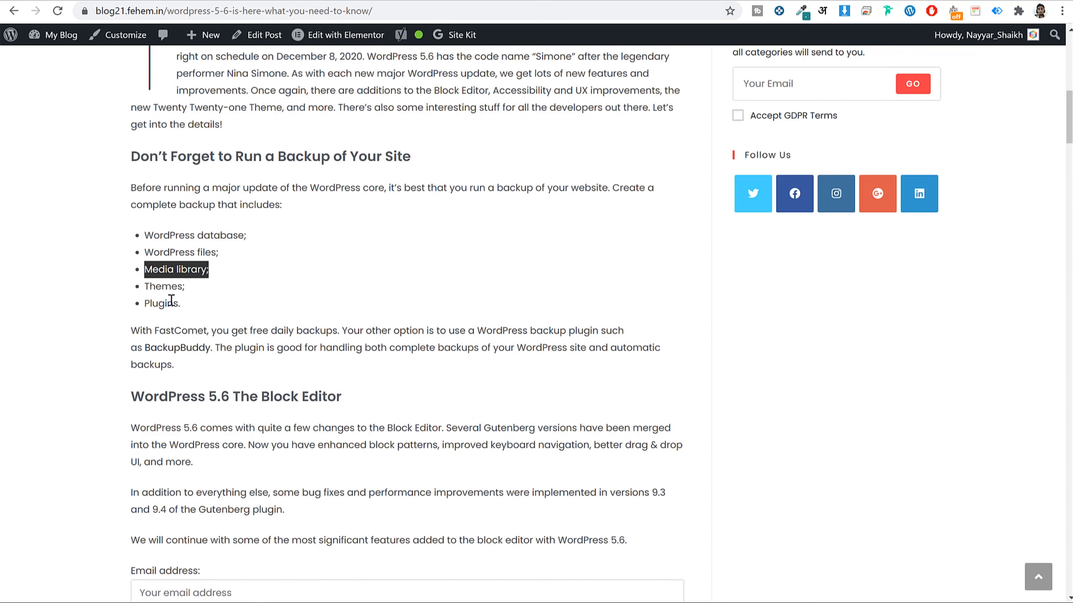
triple_click(167, 286)
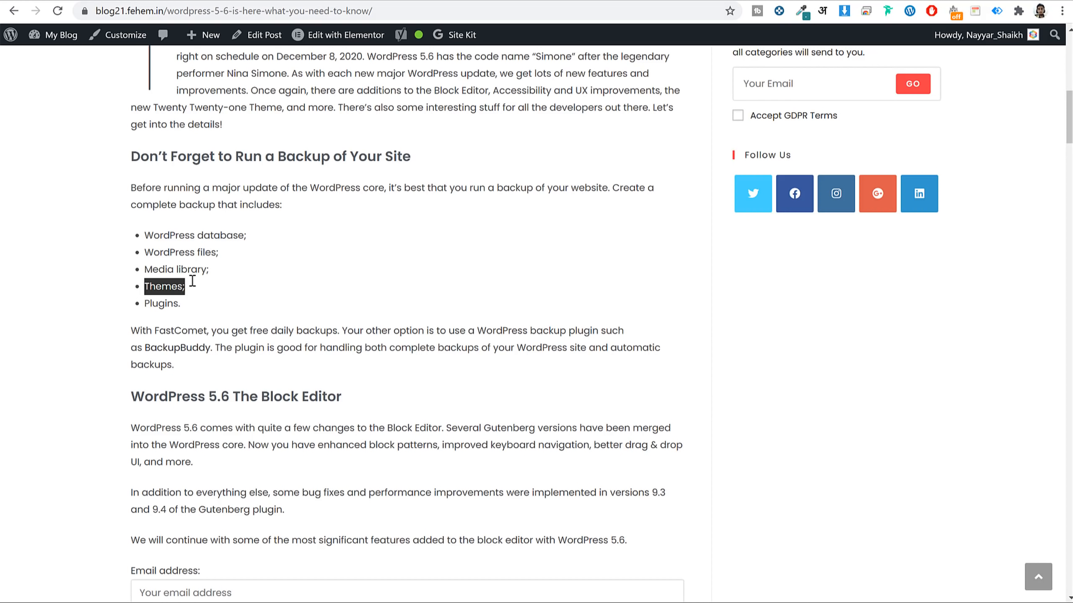
double_click(162, 303)
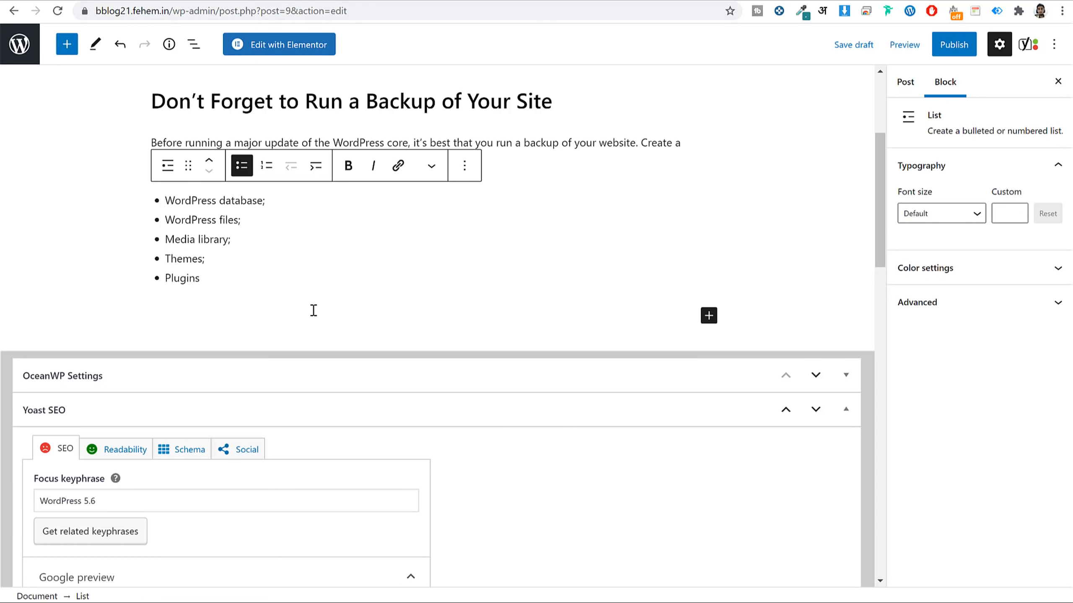
text(.)
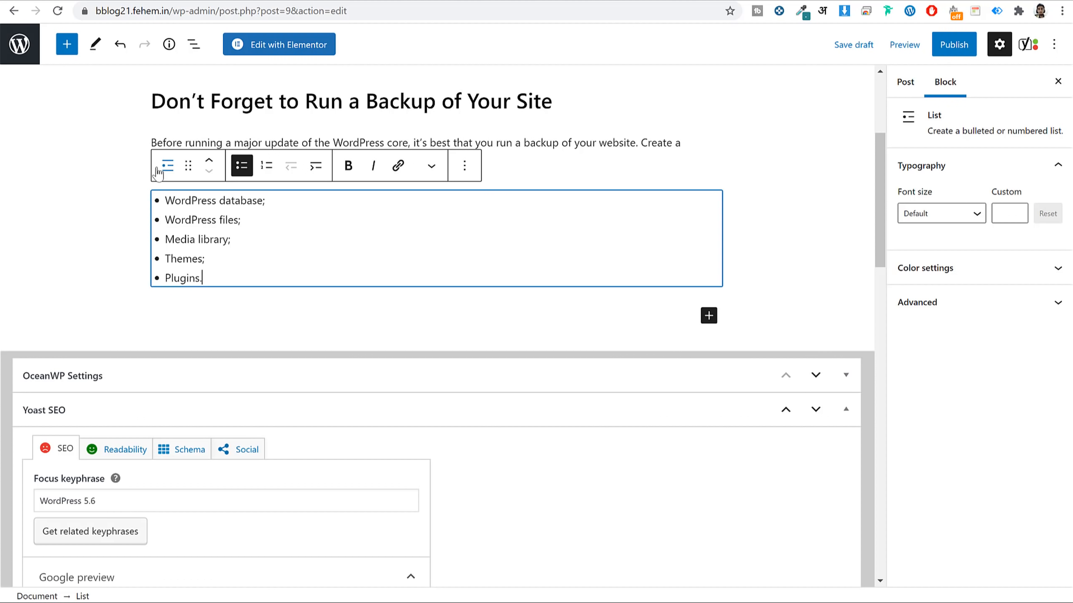
scroll(214, 226, up, 3)
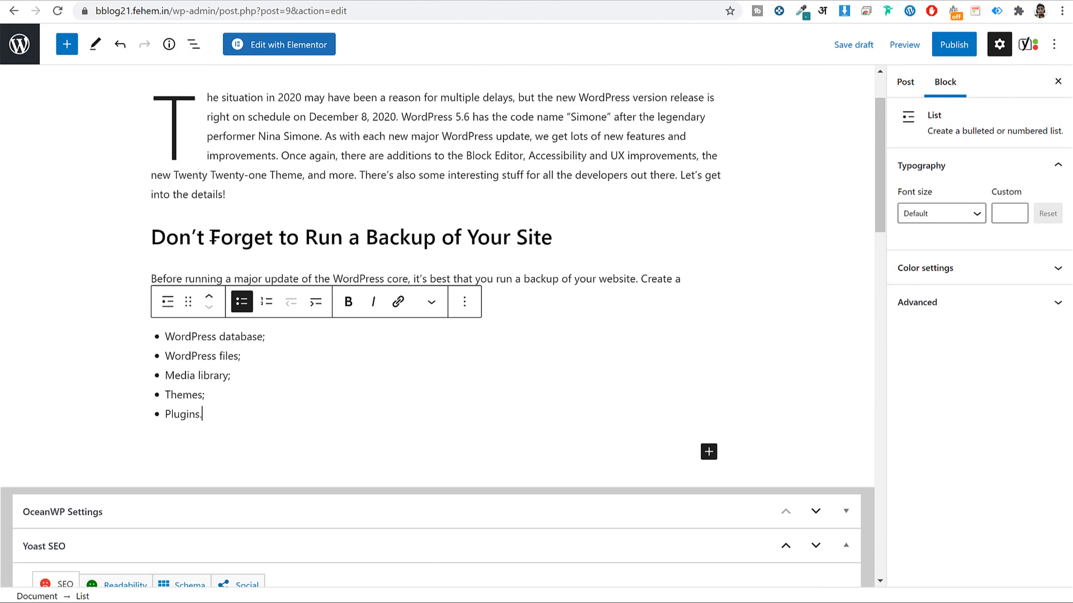
Paste the FastComet and BackupBuddy paragraph after the list and check its BackupBuddy link.
click(219, 243)
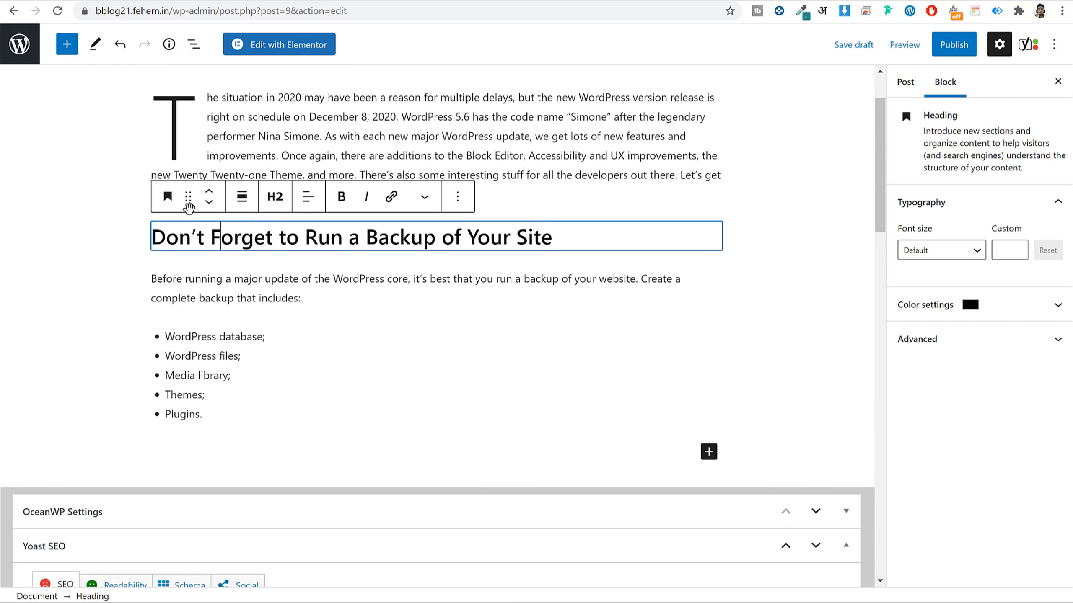
click(253, 298)
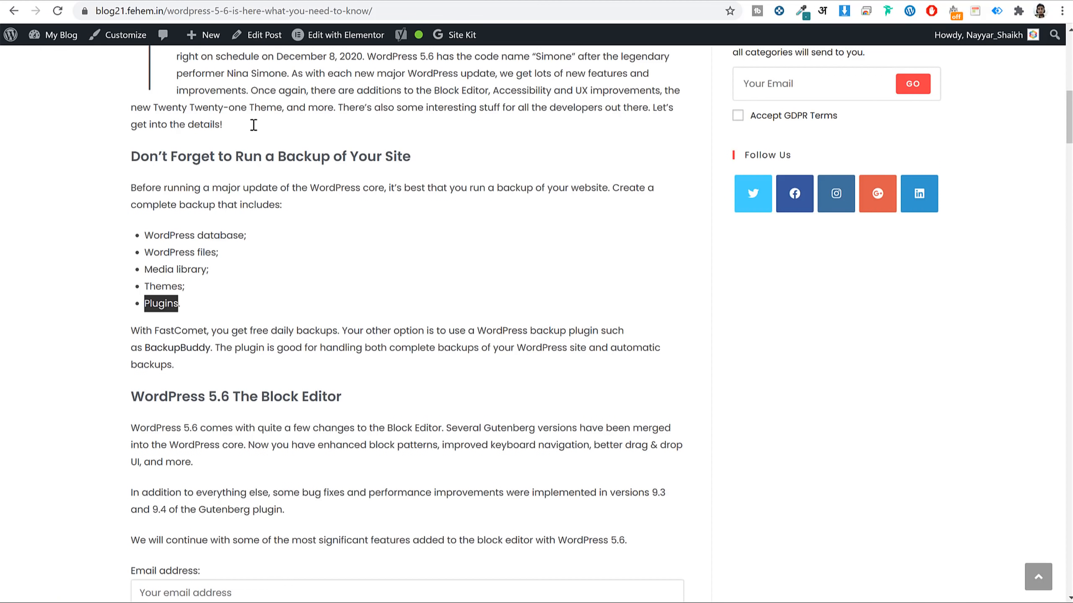
scroll(323, 203, down, 2)
triple_click(294, 209)
key(ctrl+c)
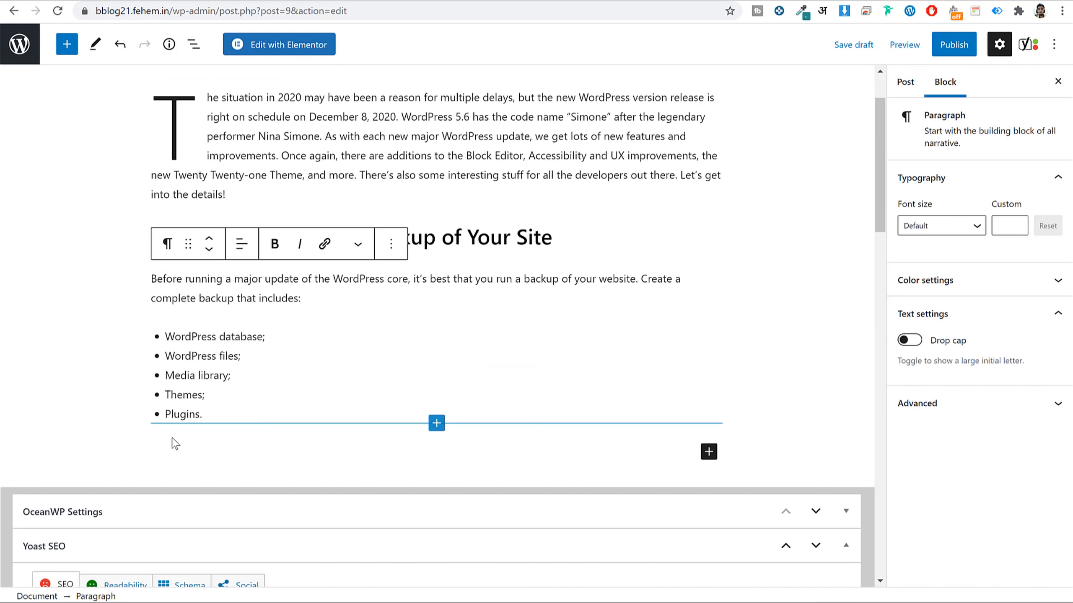
click(172, 443)
click(187, 446)
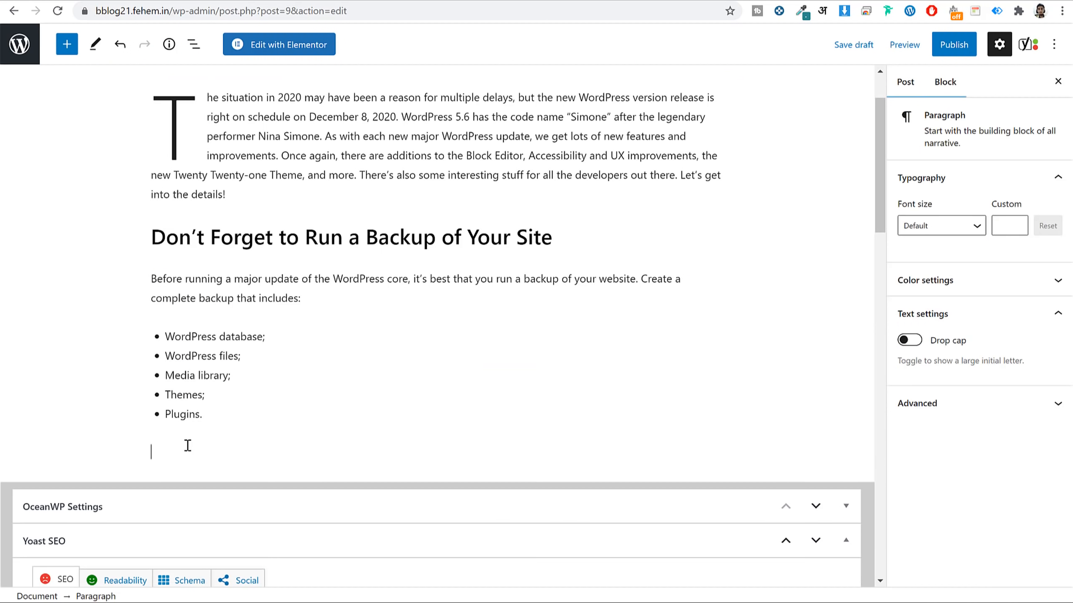
key(ctrl+v)
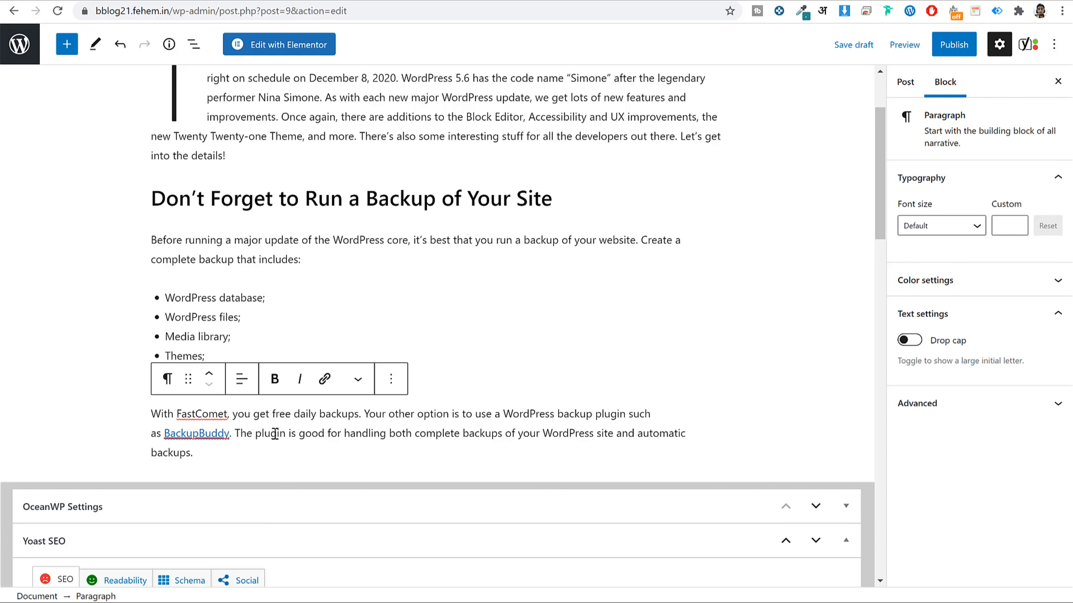
click(218, 434)
scroll(354, 416, down, 2)
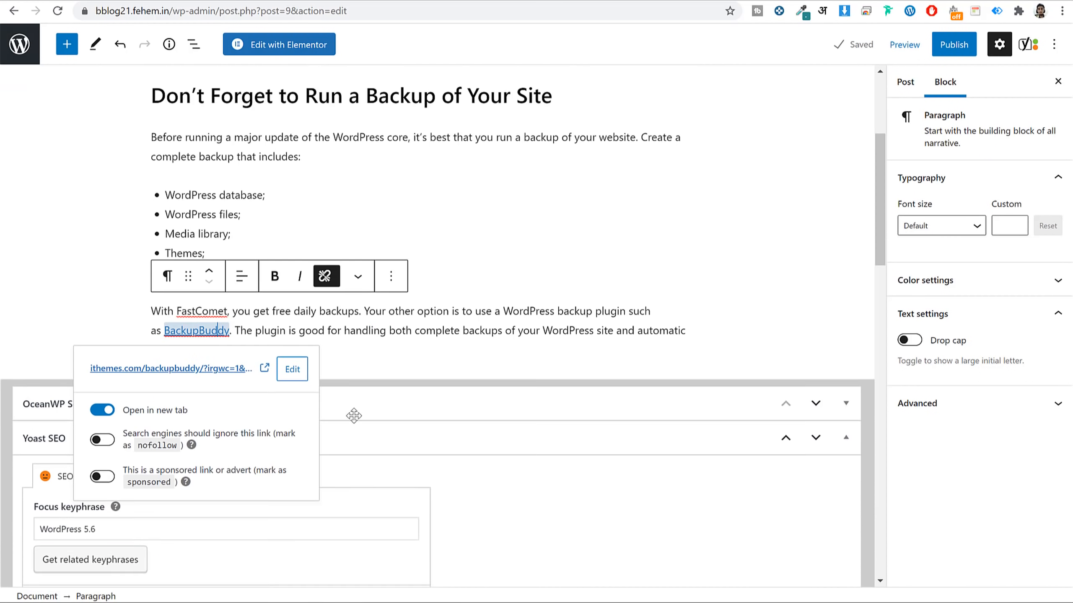
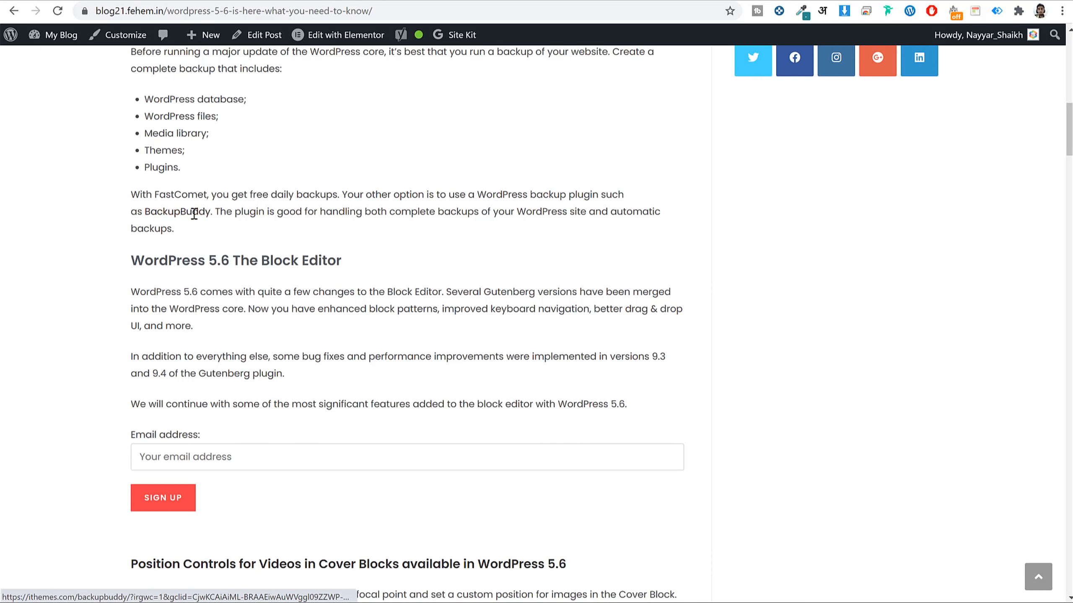
Unlink the iThemes address from BackupBuddy, leaving plain text in the backup paragraph.
drag(146, 200, 186, 213)
click(230, 239)
click(223, 0)
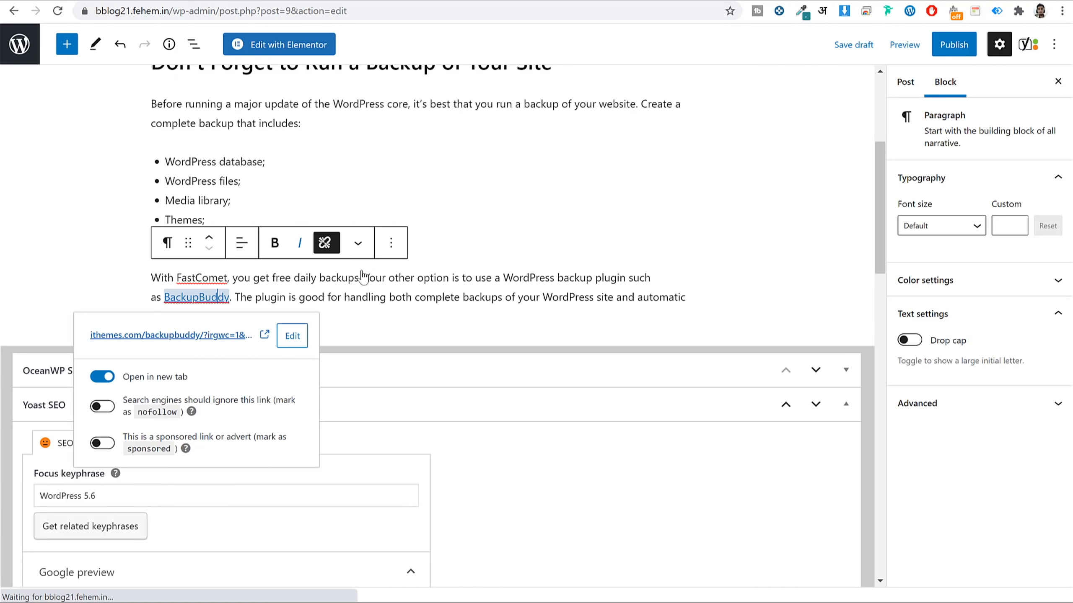
click(389, 298)
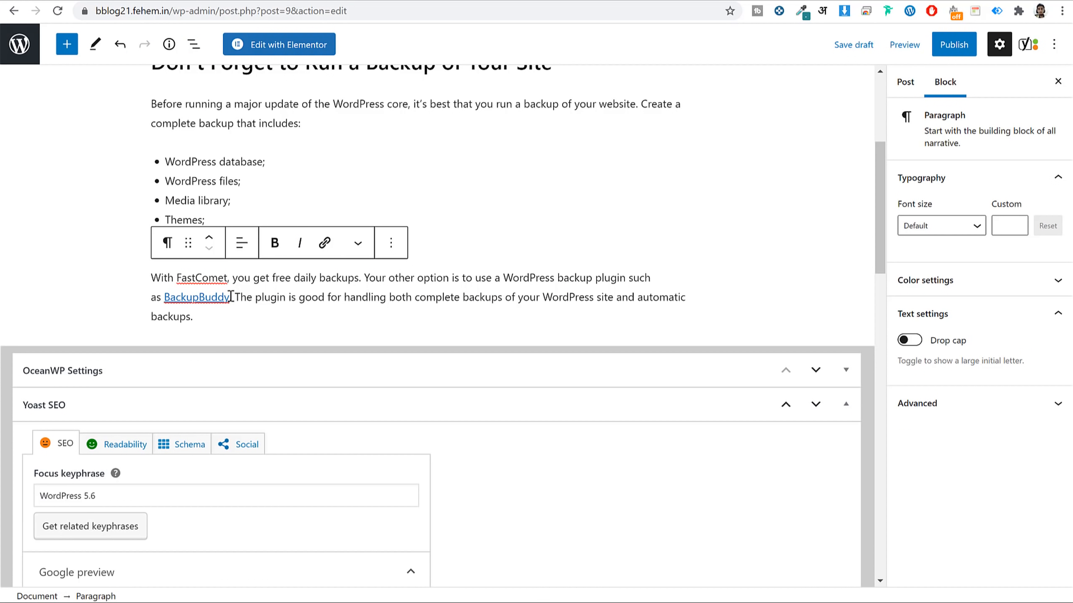
drag(231, 297, 165, 289)
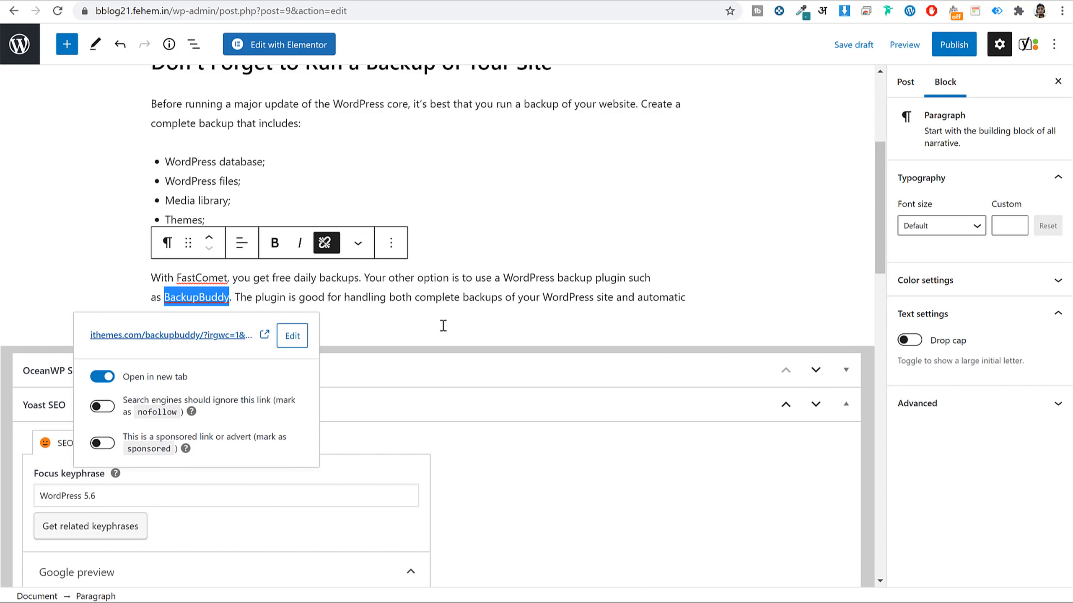
click(291, 337)
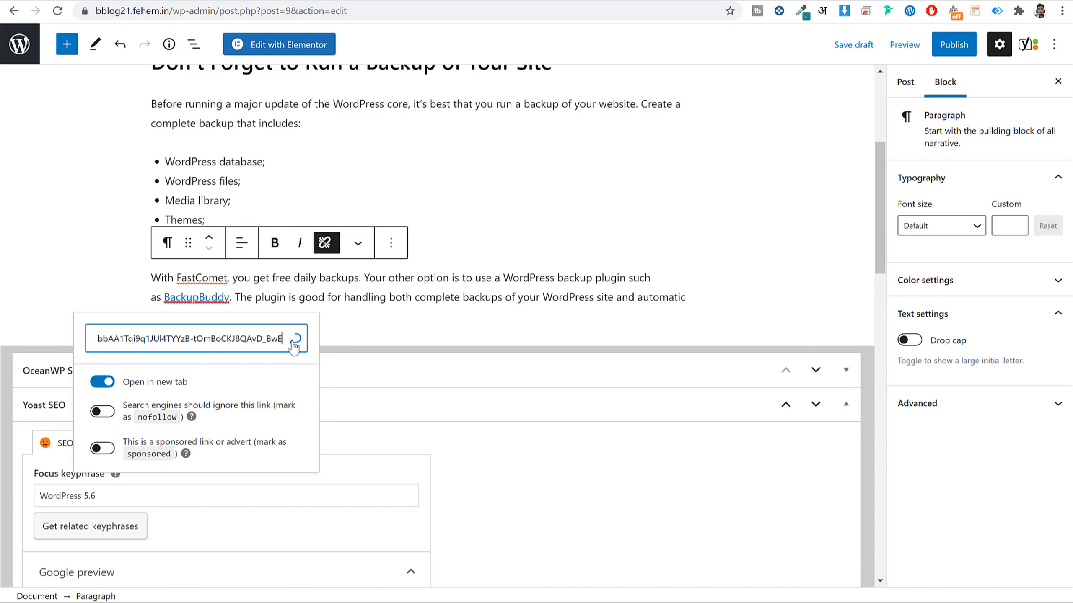
triple_click(280, 339)
scroll(231, 305, down, 1)
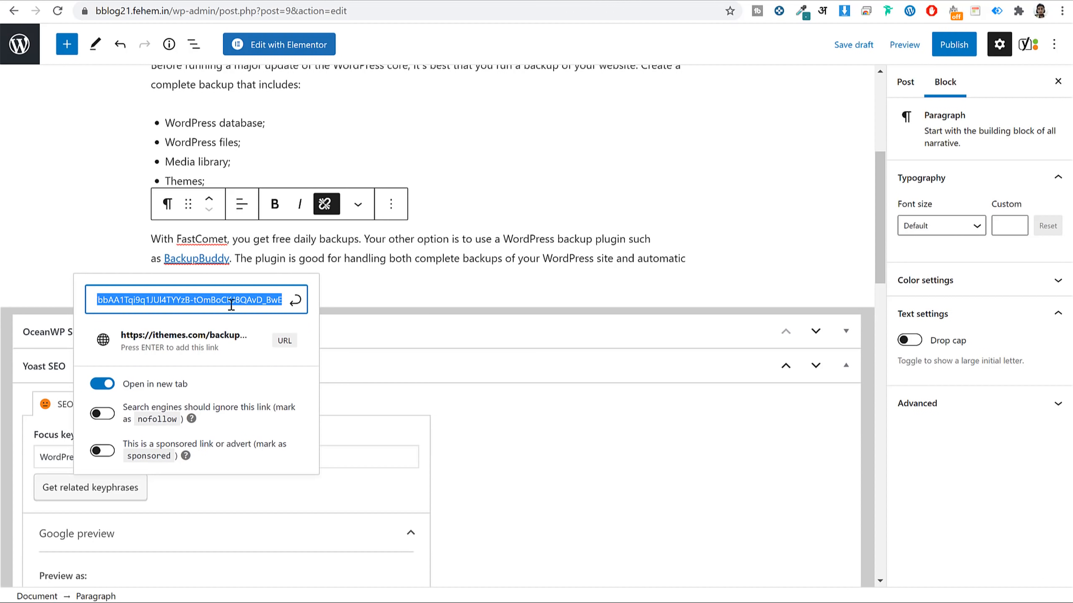
click(324, 206)
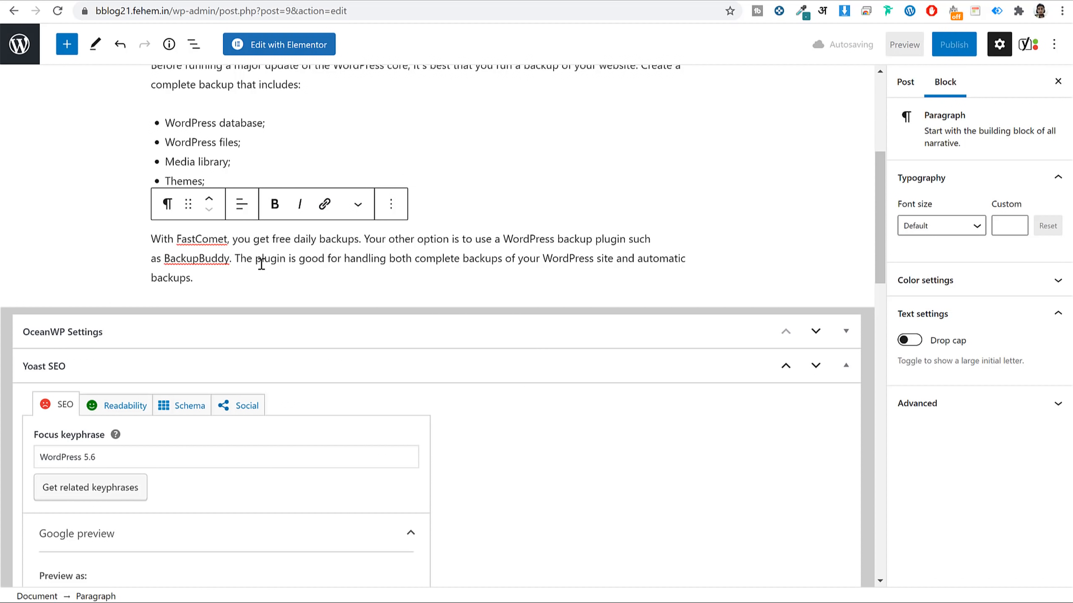
scroll(256, 277, up, 2)
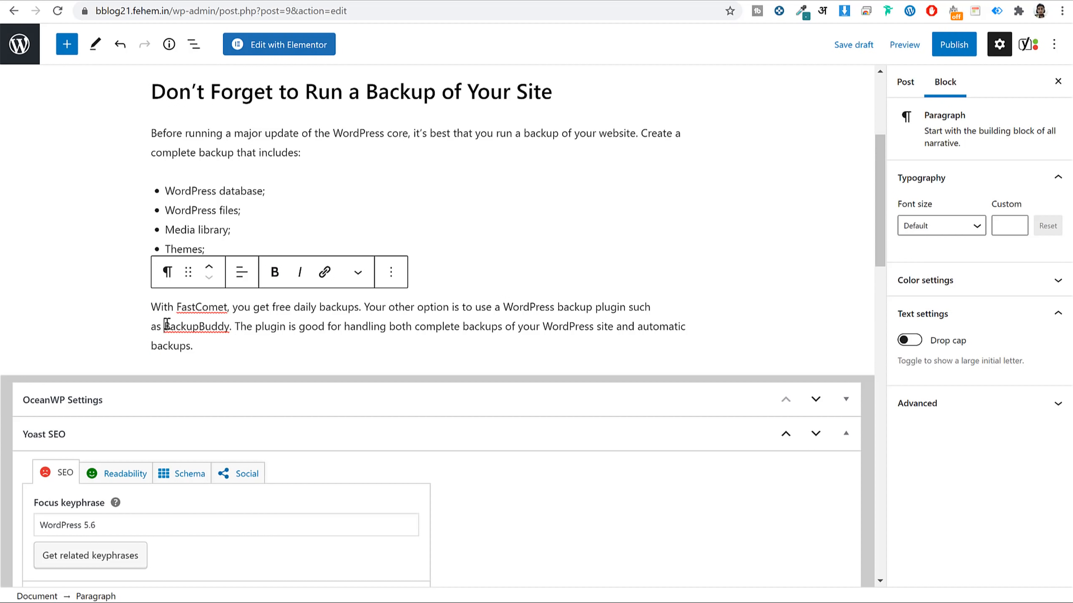
drag(167, 325, 231, 325)
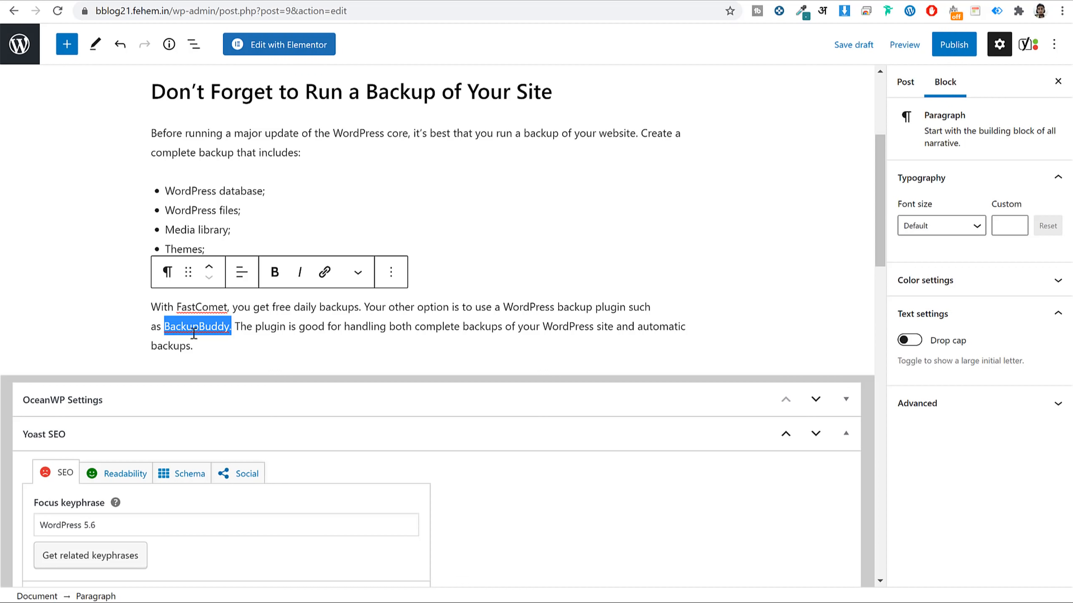
click(325, 274)
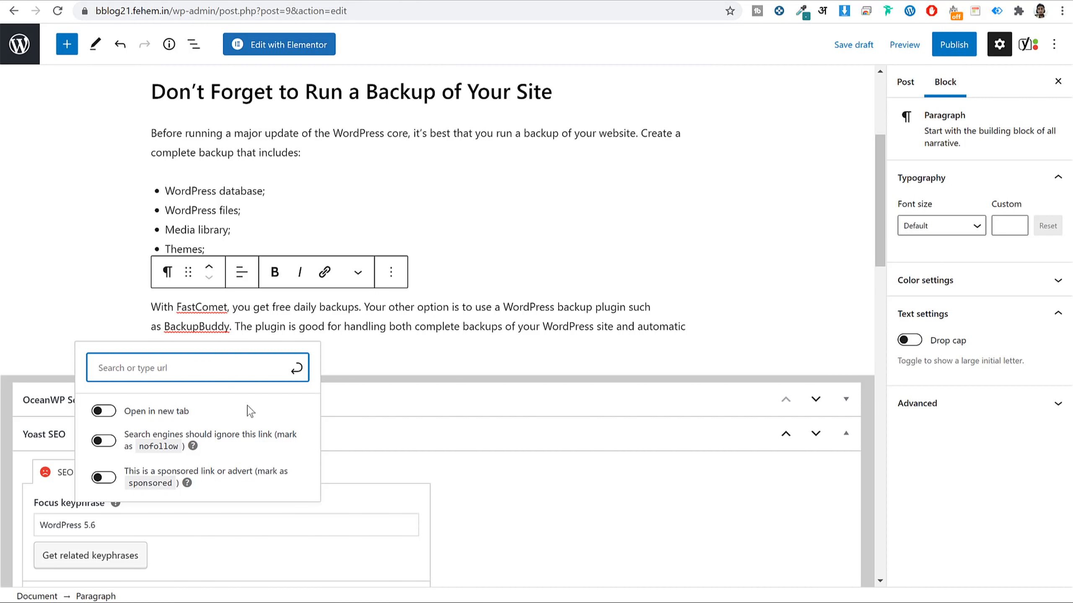
text(https://google.com)
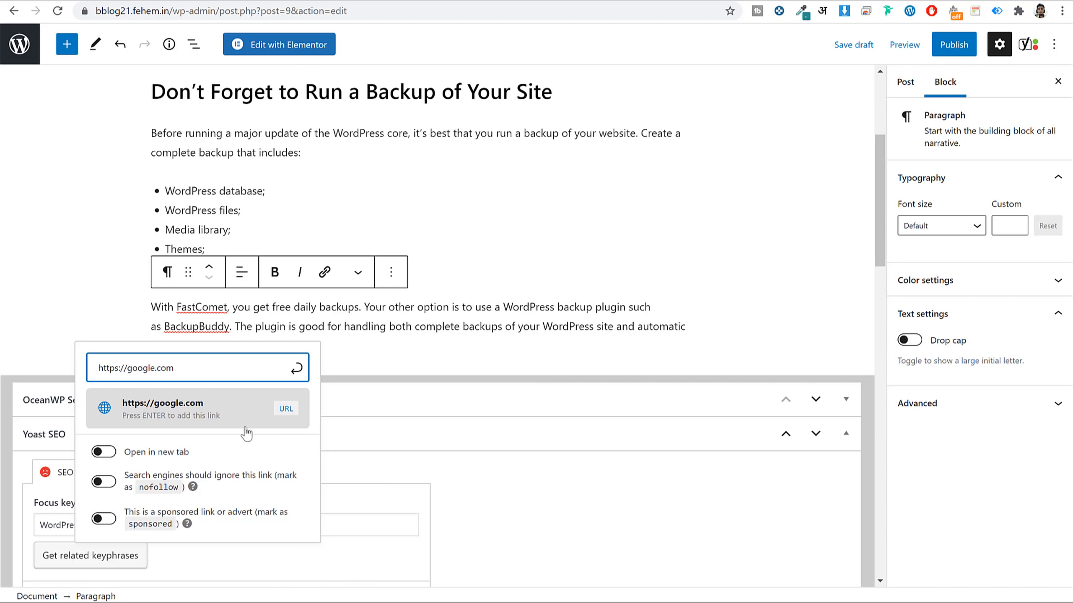
click(106, 453)
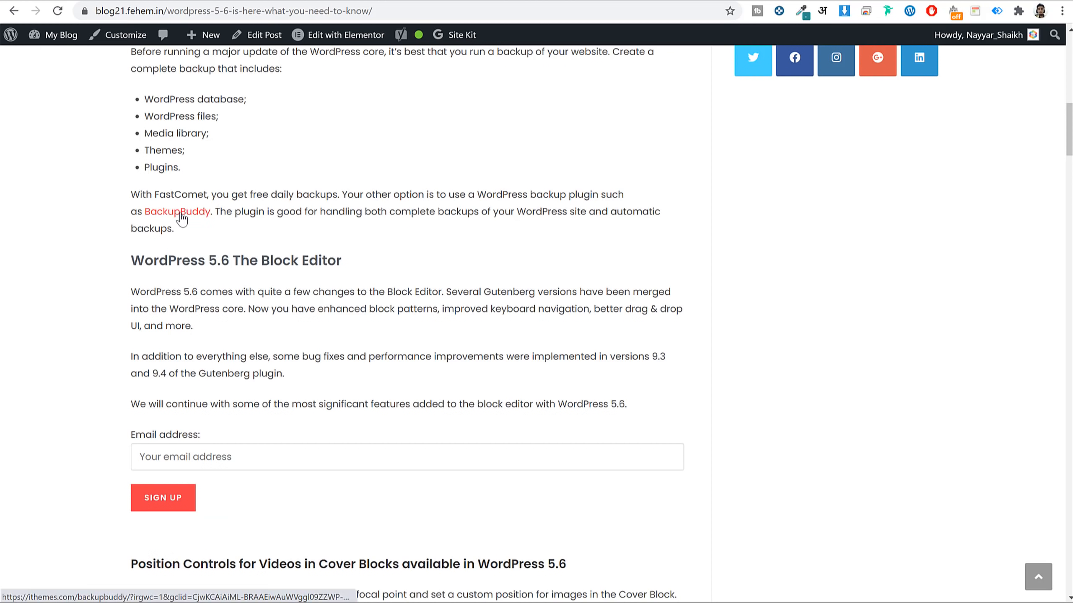
click(189, 216)
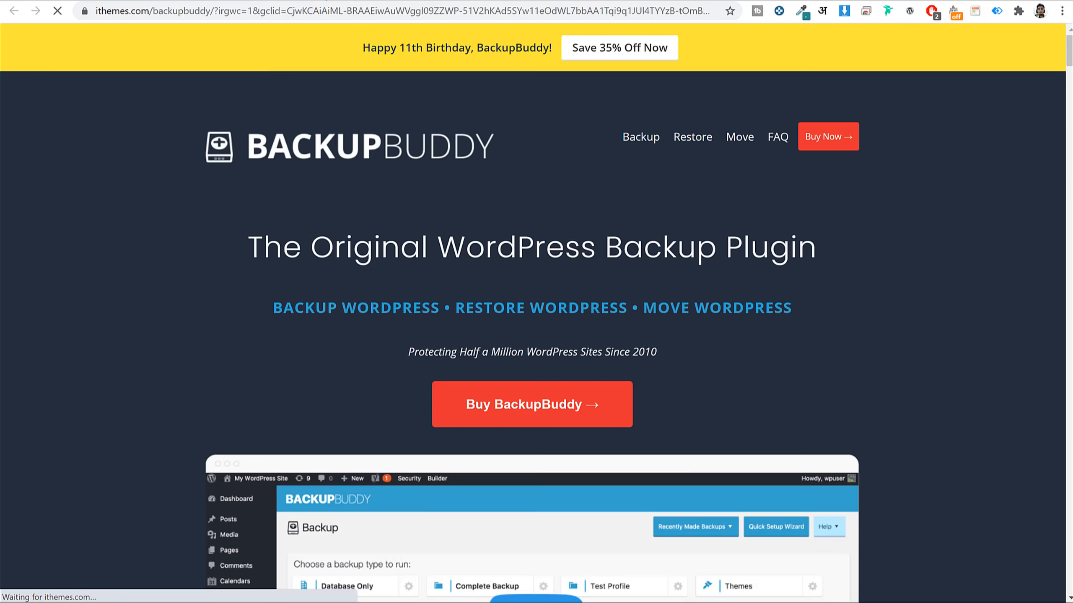
click(258, 0)
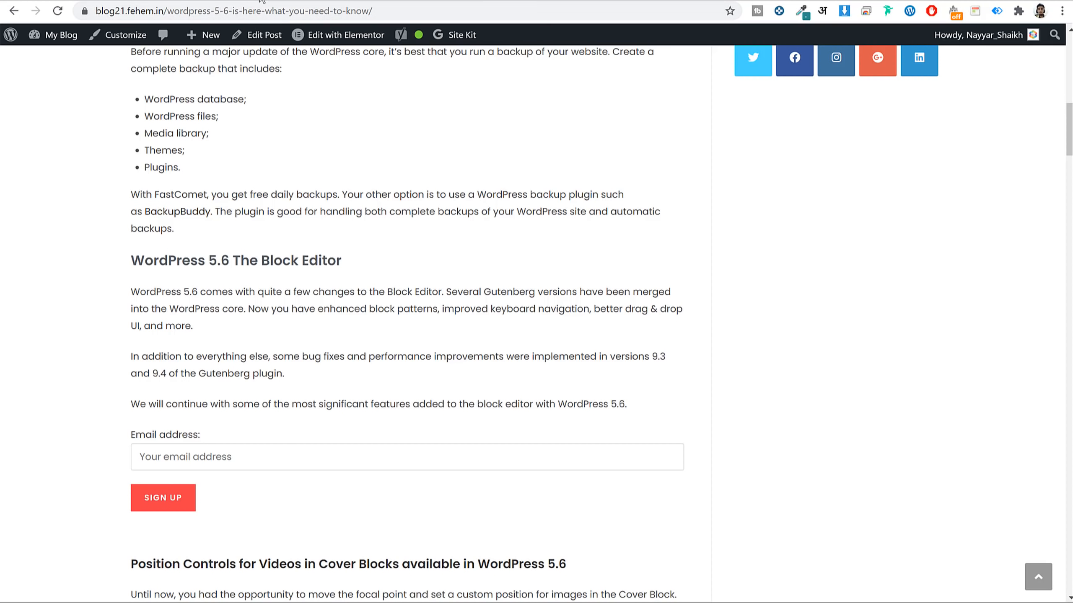
click(262, 0)
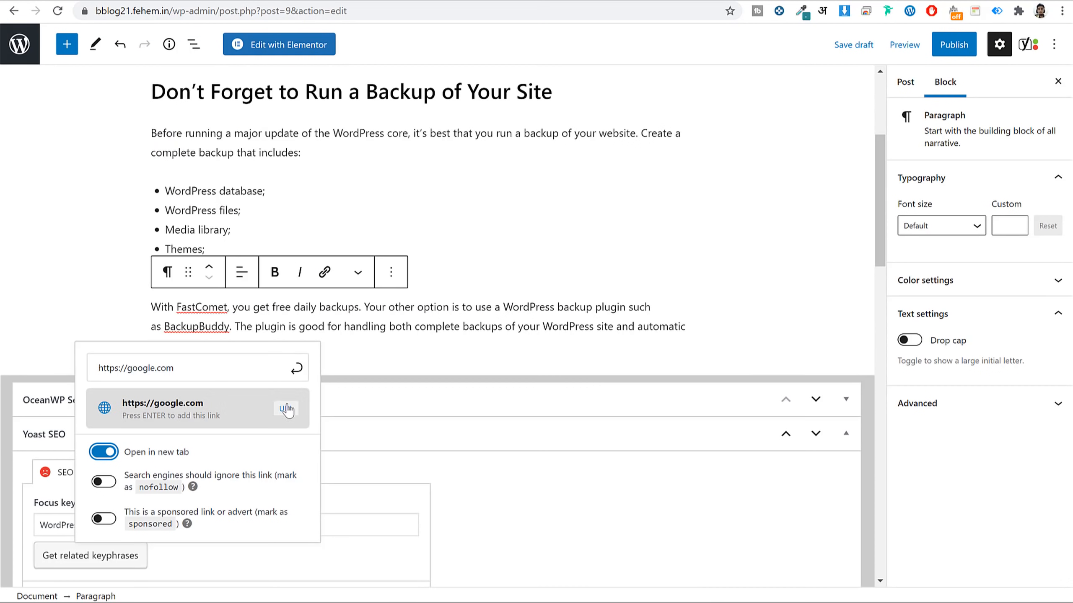
click(298, 371)
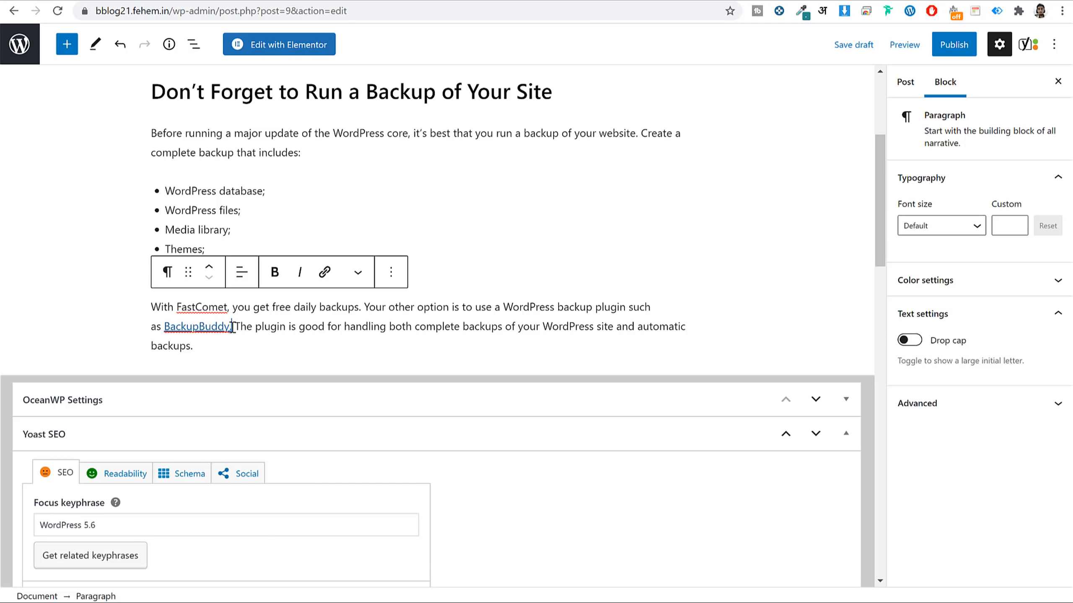
drag(232, 328, 165, 331)
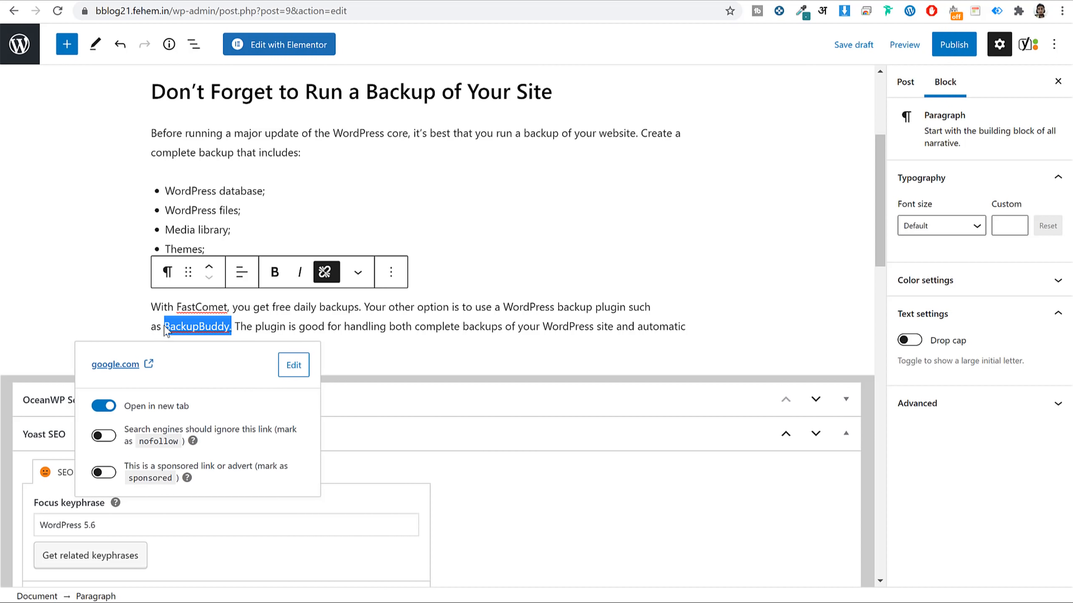
Try an orange text colour on the whole paragraph, then undo it.
click(987, 294)
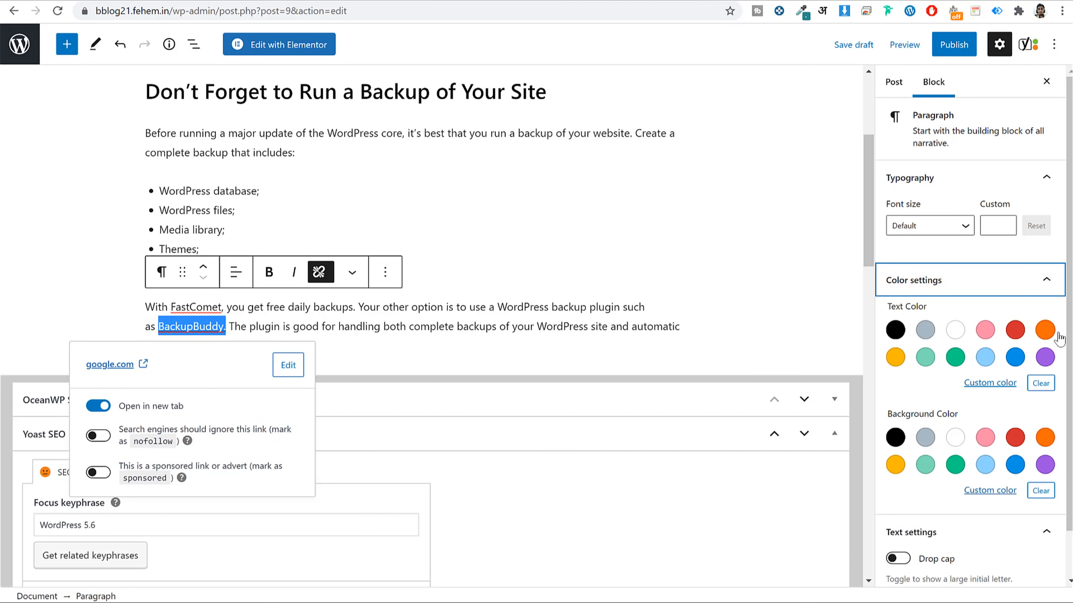
click(1044, 330)
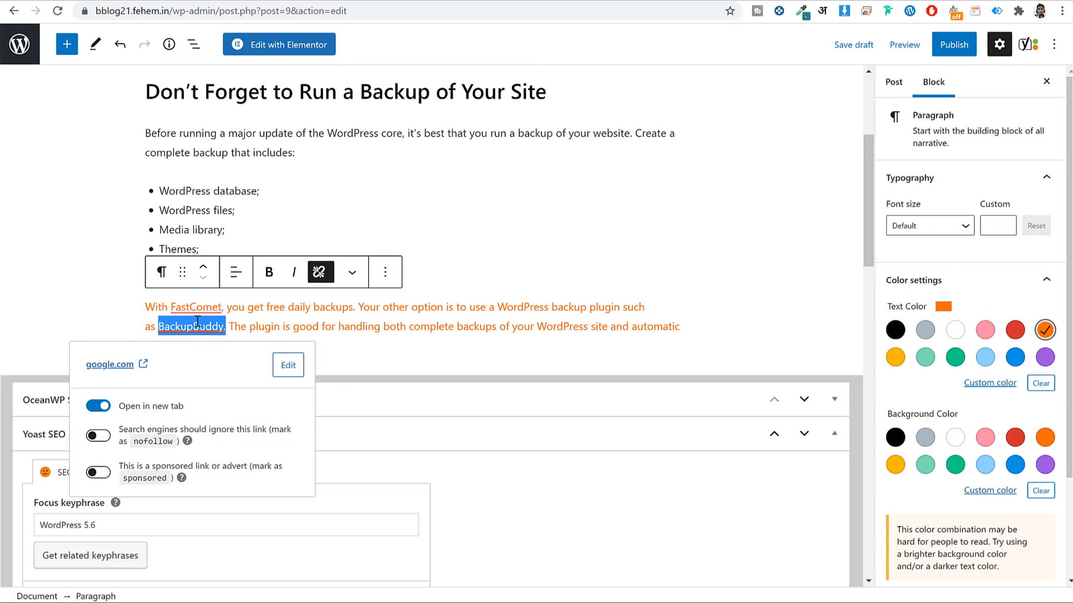
key(ctrl+z)
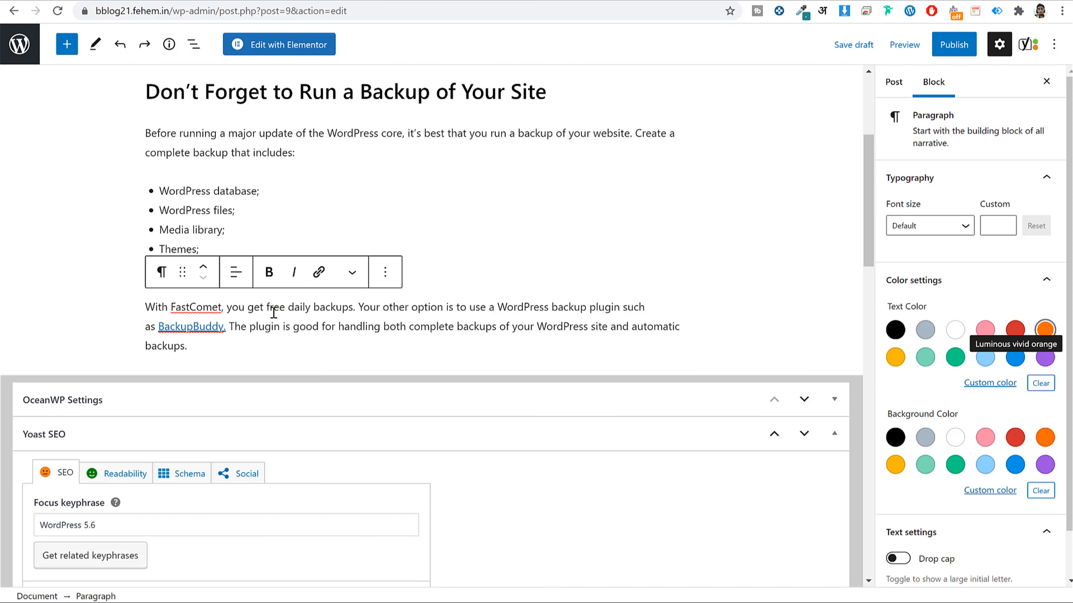
click(250, 326)
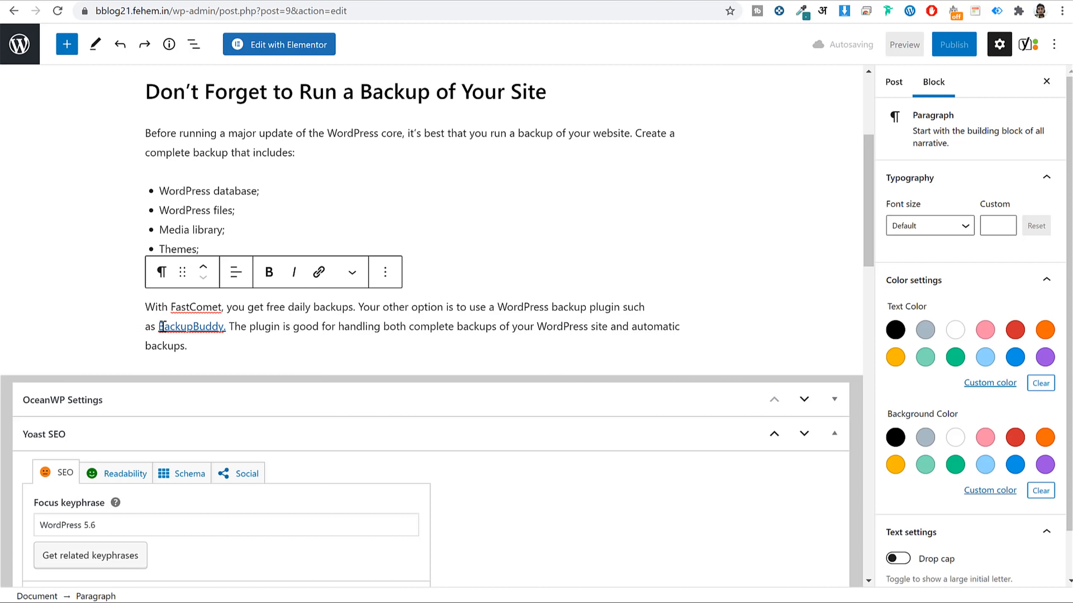
Give only the selected BackupBuddy text an amber colour.
drag(159, 326, 227, 326)
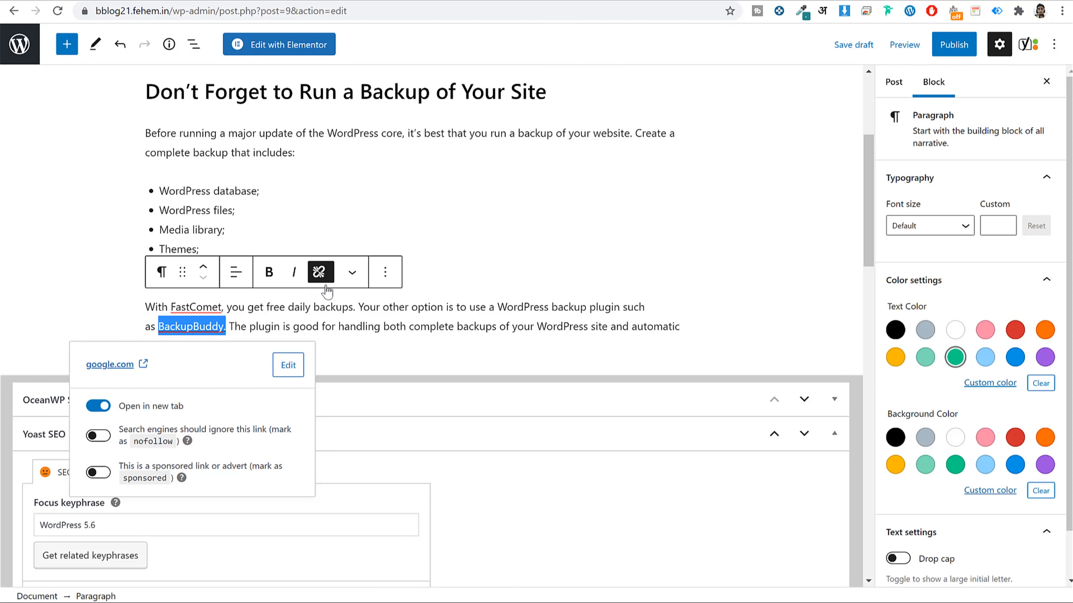
click(352, 274)
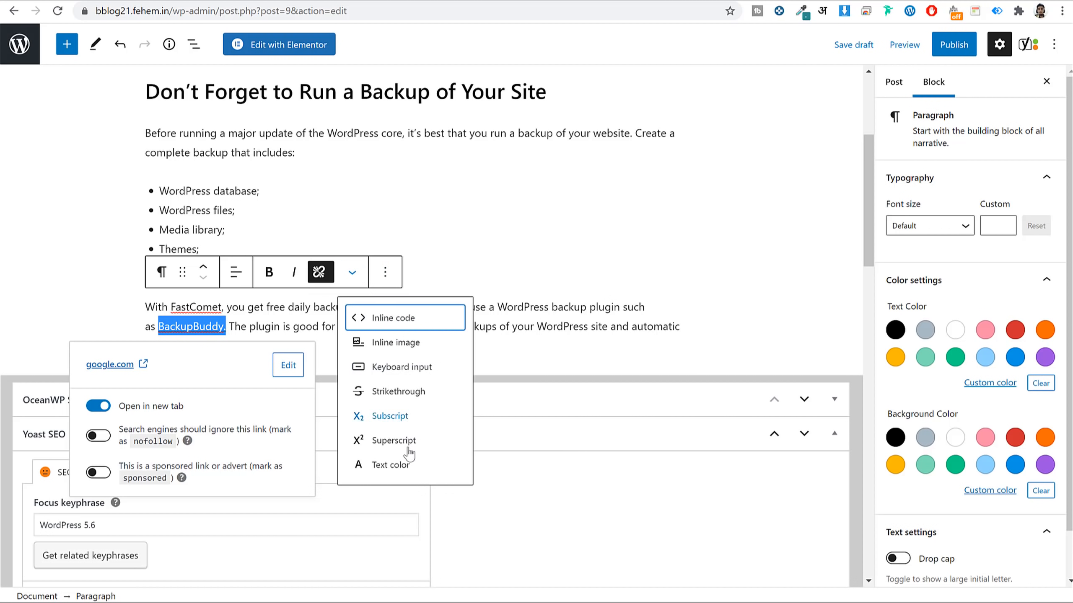
click(397, 467)
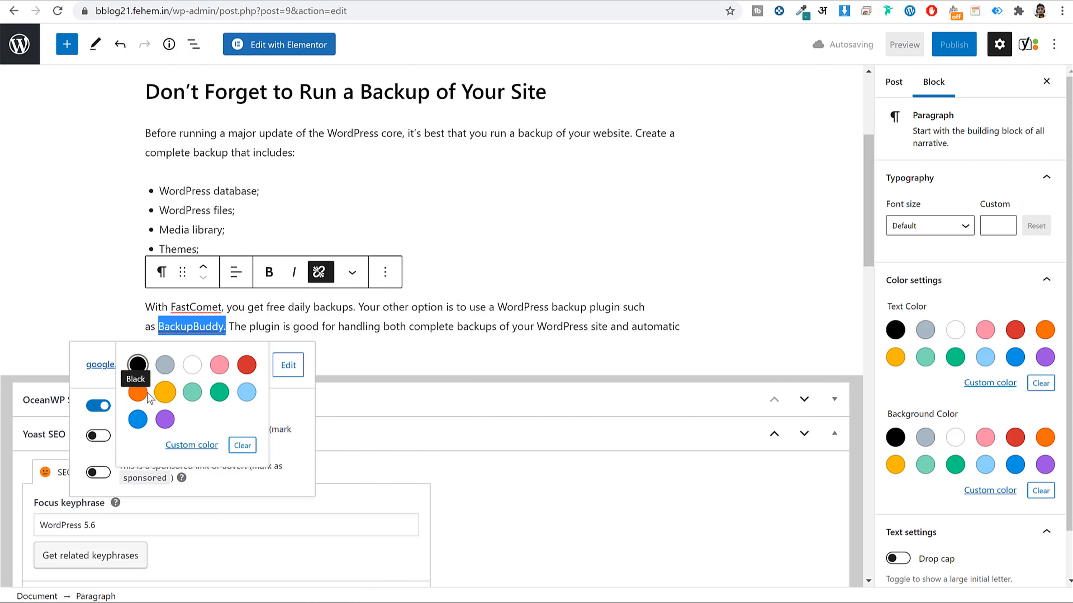
click(163, 393)
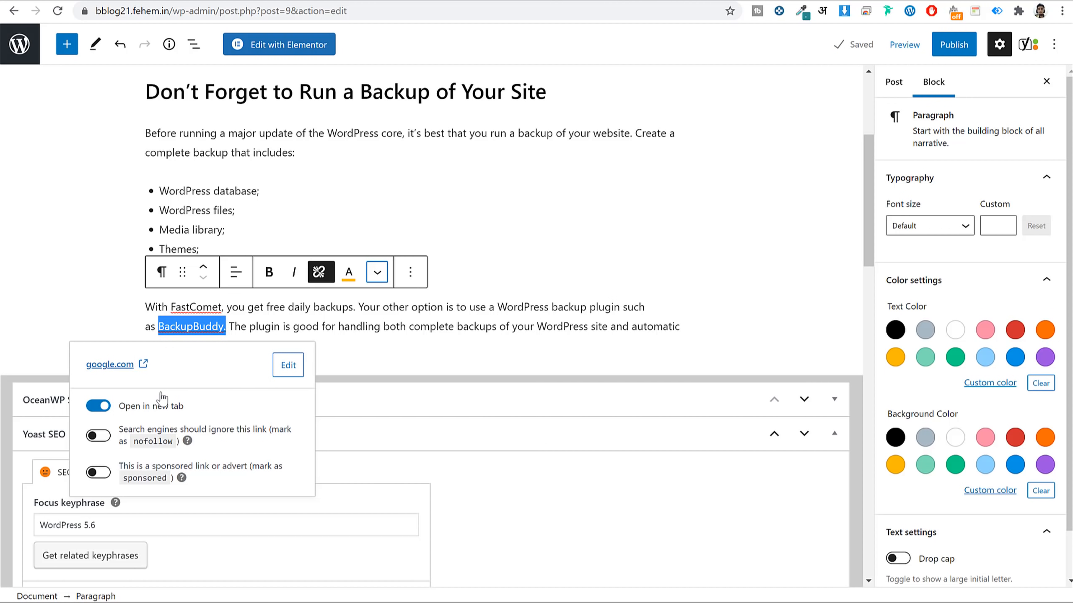
click(255, 312)
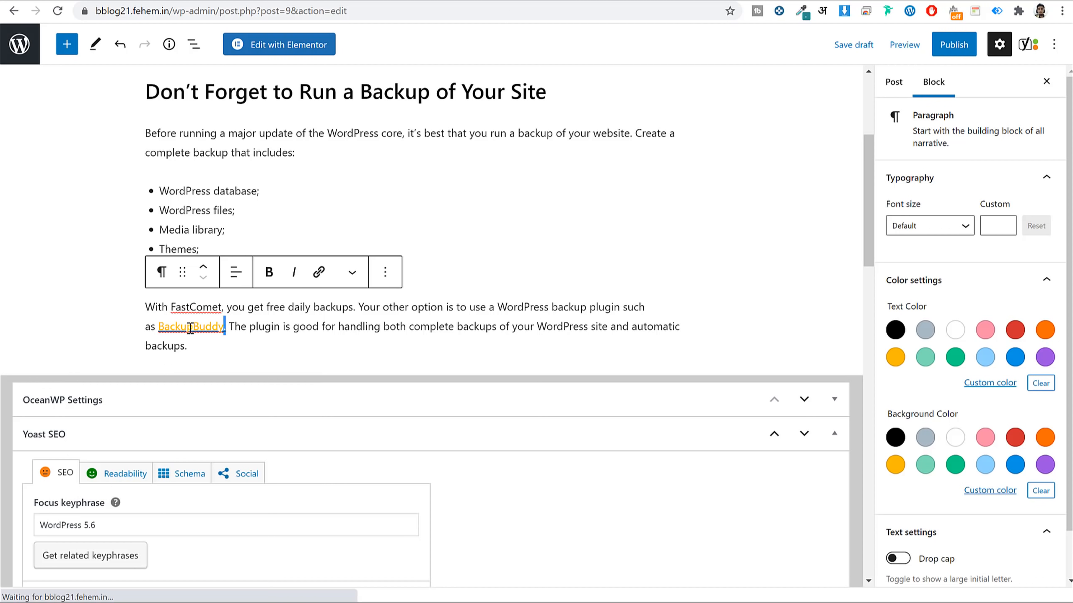
Change BackupBuddy's text colour to orange and bring up the pre-publish checks.
drag(227, 331, 158, 329)
click(346, 284)
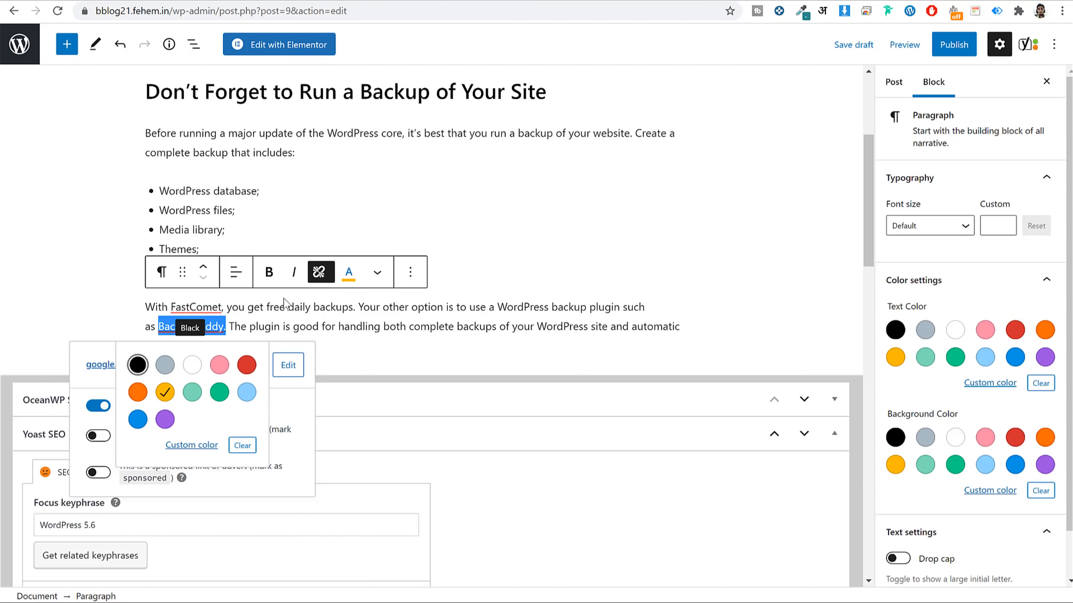
click(134, 385)
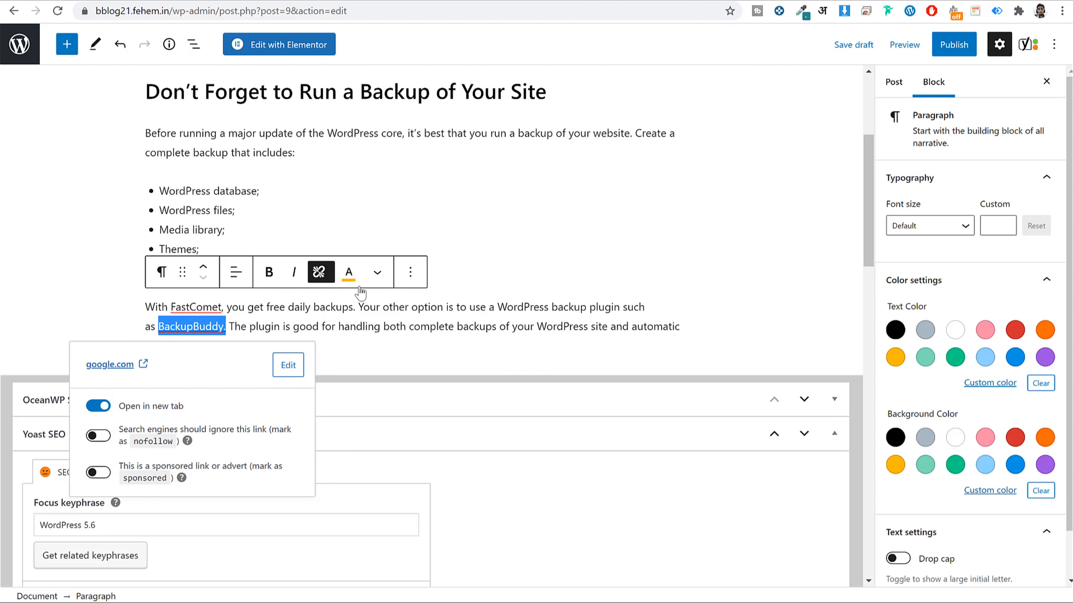
click(359, 288)
click(143, 364)
click(349, 272)
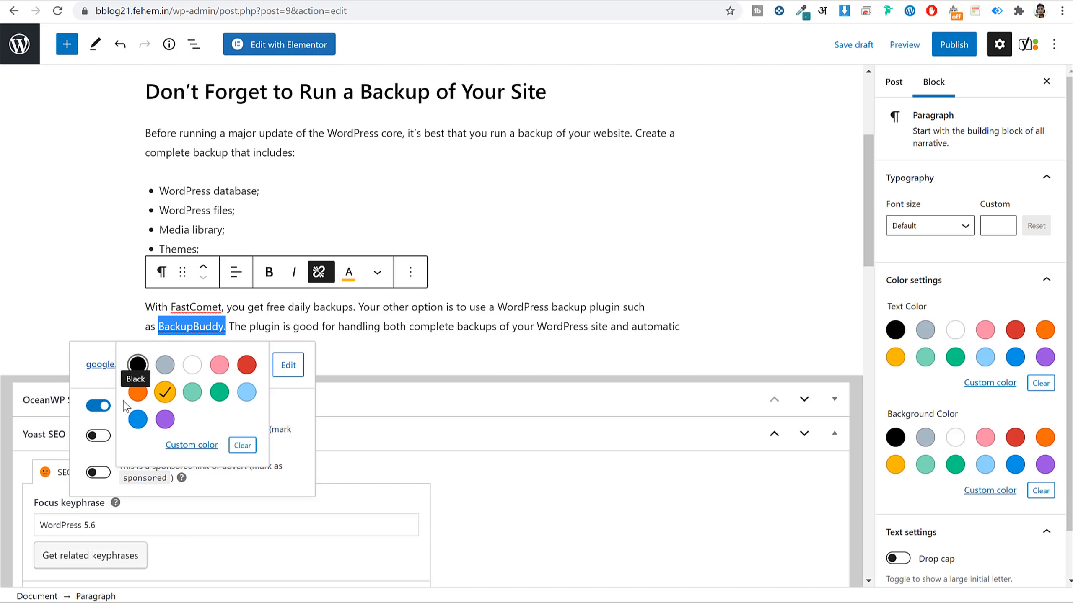
click(138, 392)
click(260, 339)
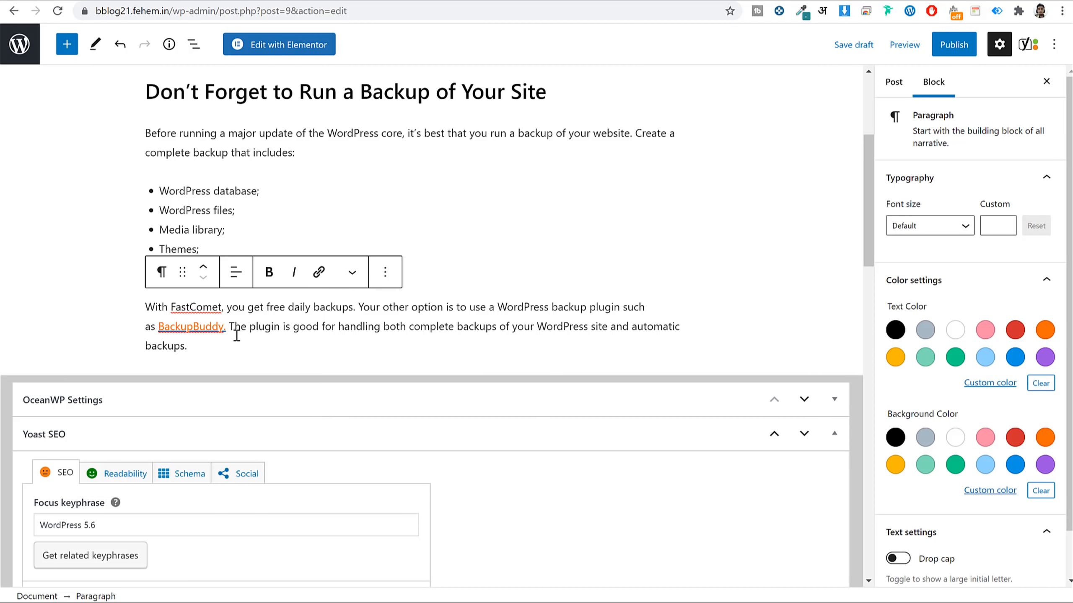
click(951, 53)
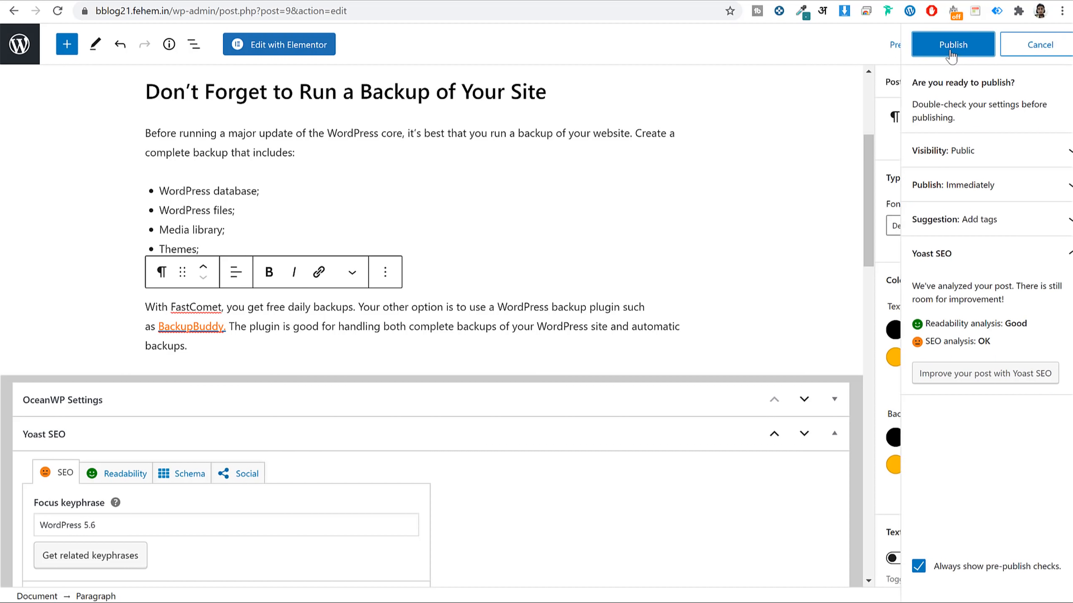
Publish the post, open it live in a new tab and test the BackupBuddy link.
click(938, 44)
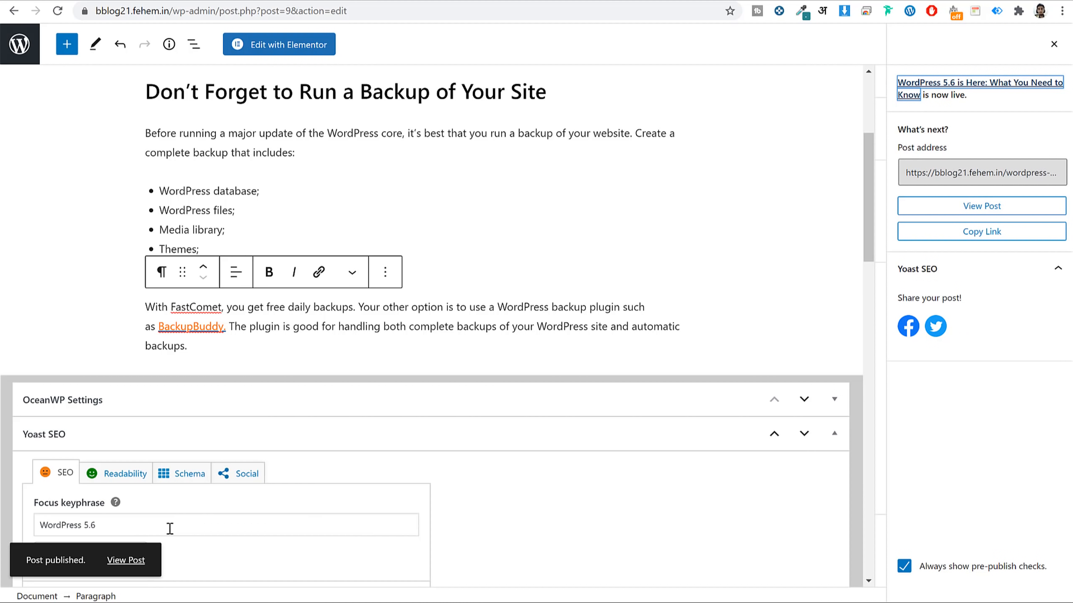
right_click(128, 561)
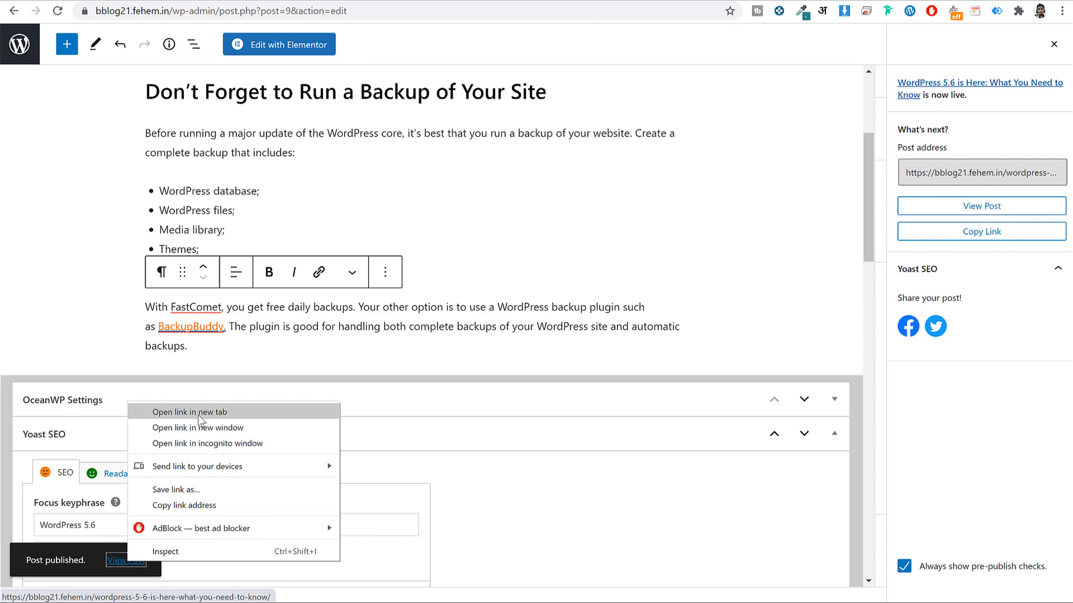
click(199, 416)
click(380, 1)
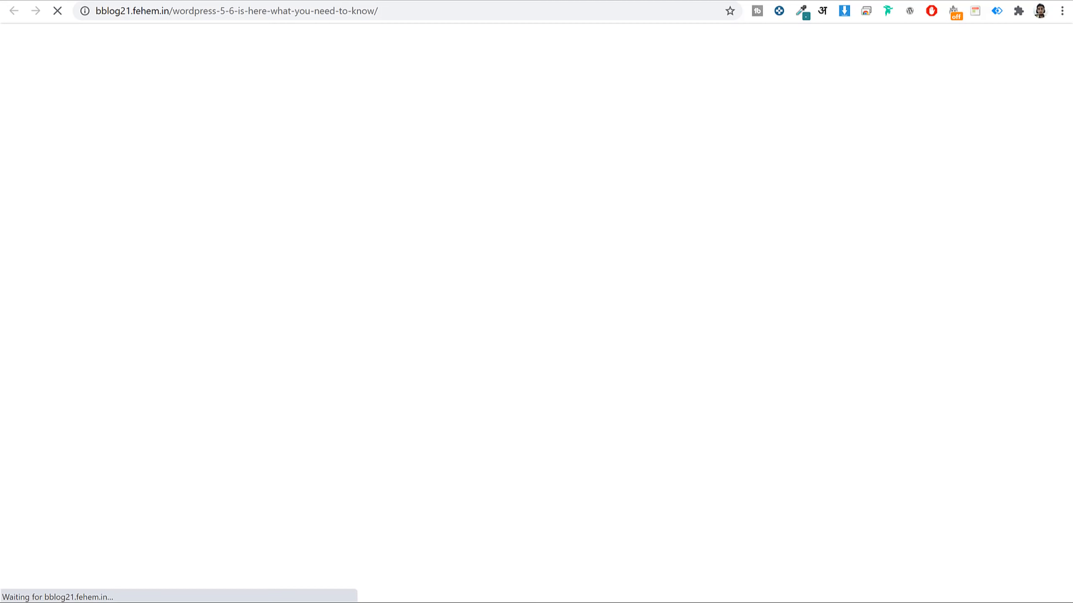
scroll(606, 169, down, 8)
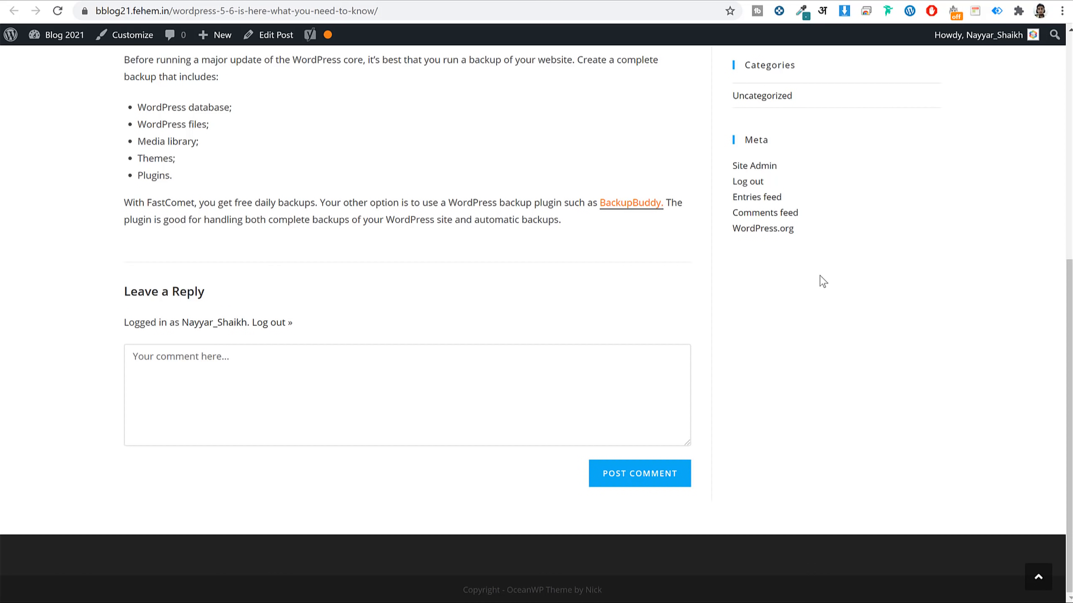
click(636, 204)
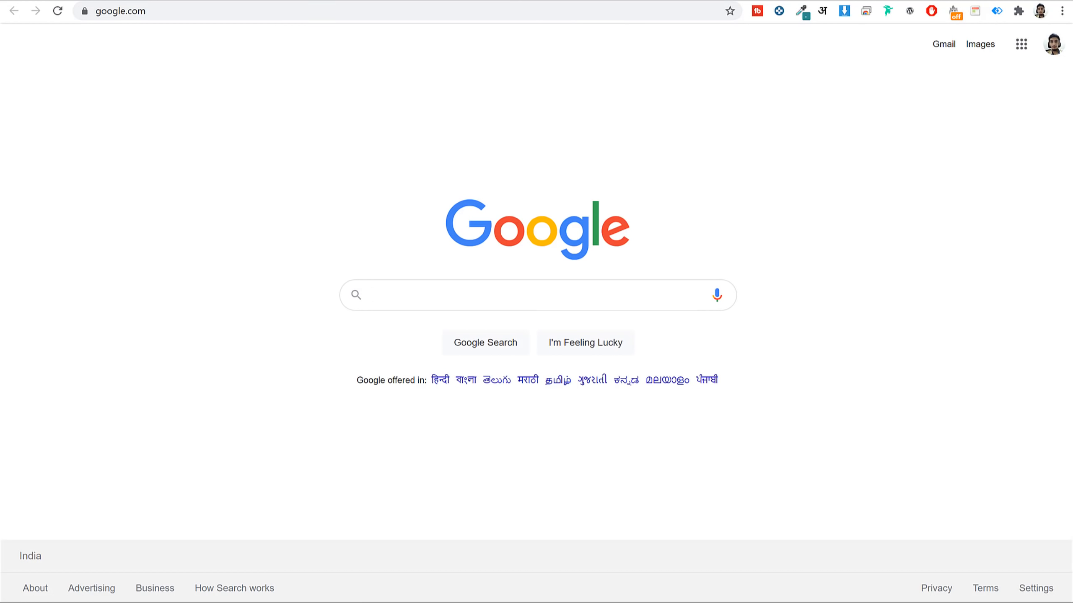
key(ctrl+w)
Scroll through the Yoast SEO analysis in the editor to review remaining problems.
click(219, 0)
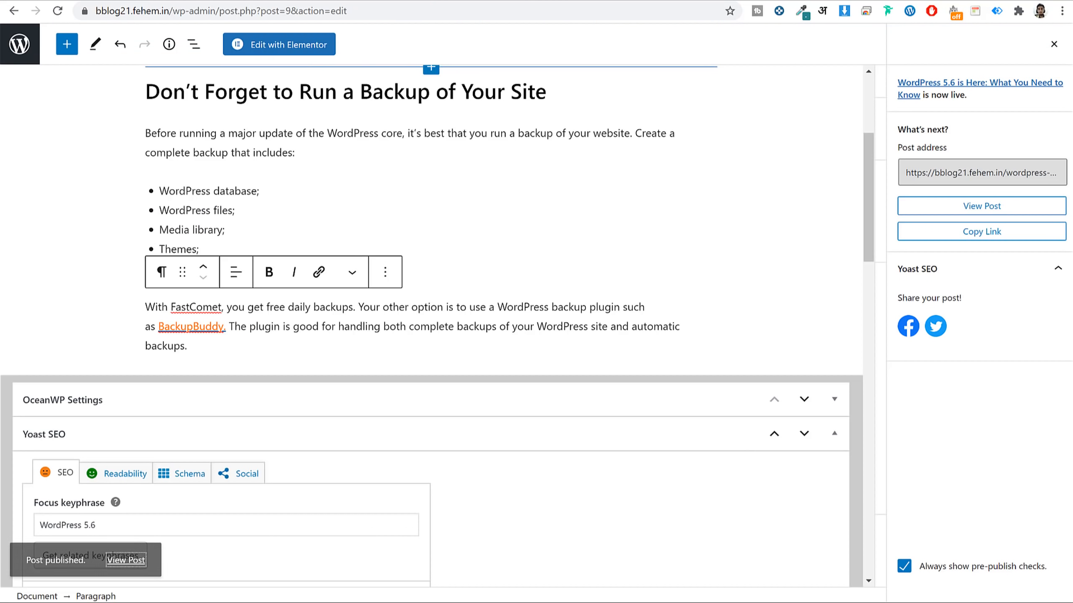
scroll(589, 280, down, 12)
scroll(591, 284, down, 10)
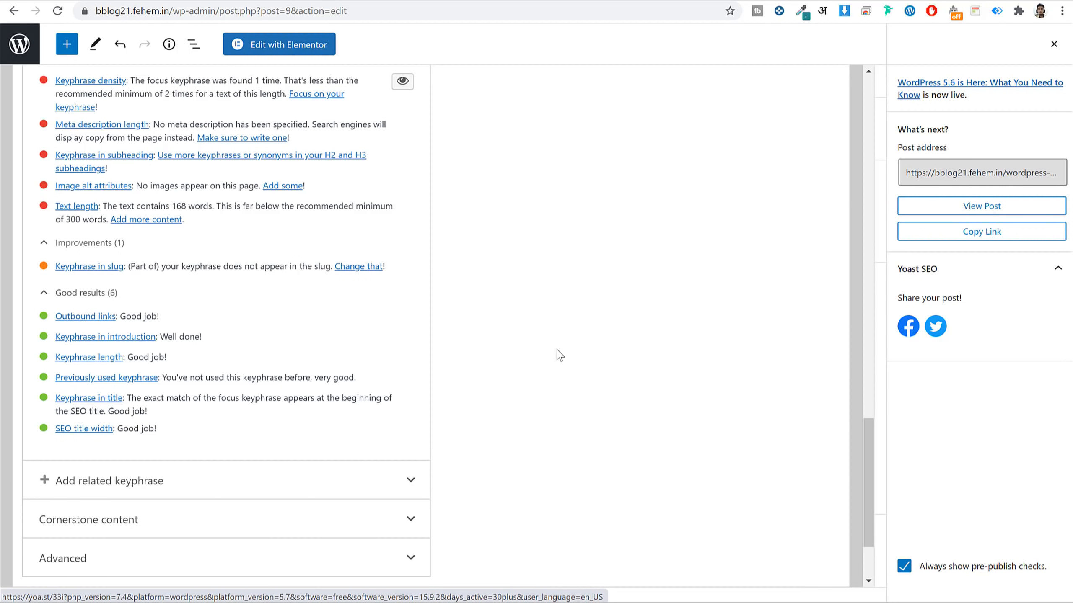
scroll(562, 354, up, 2)
scroll(561, 355, up, 1)
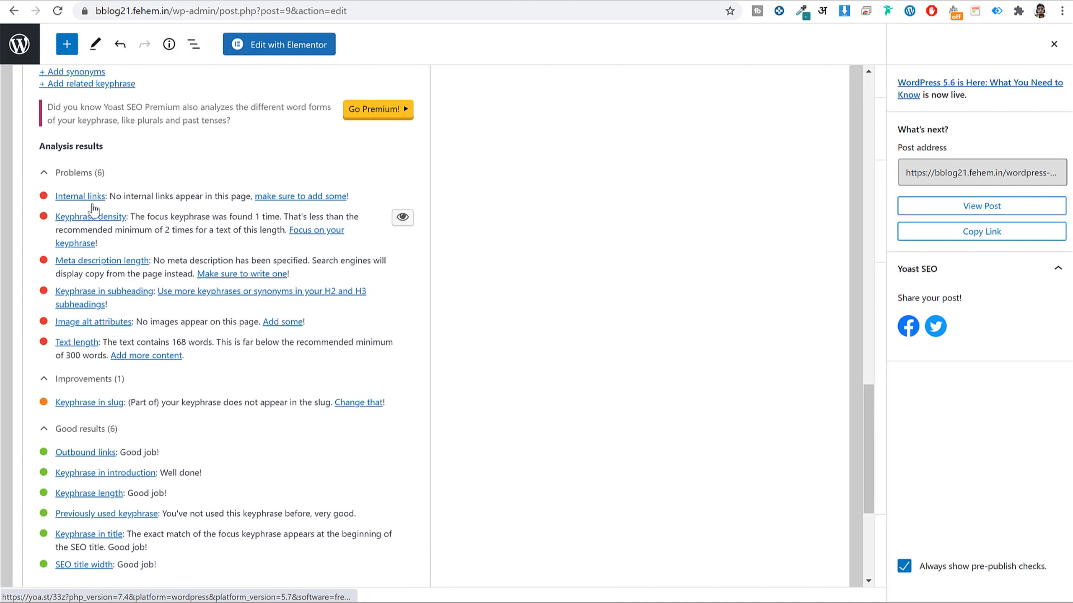
scroll(693, 376, up, 2)
scroll(693, 375, up, 10)
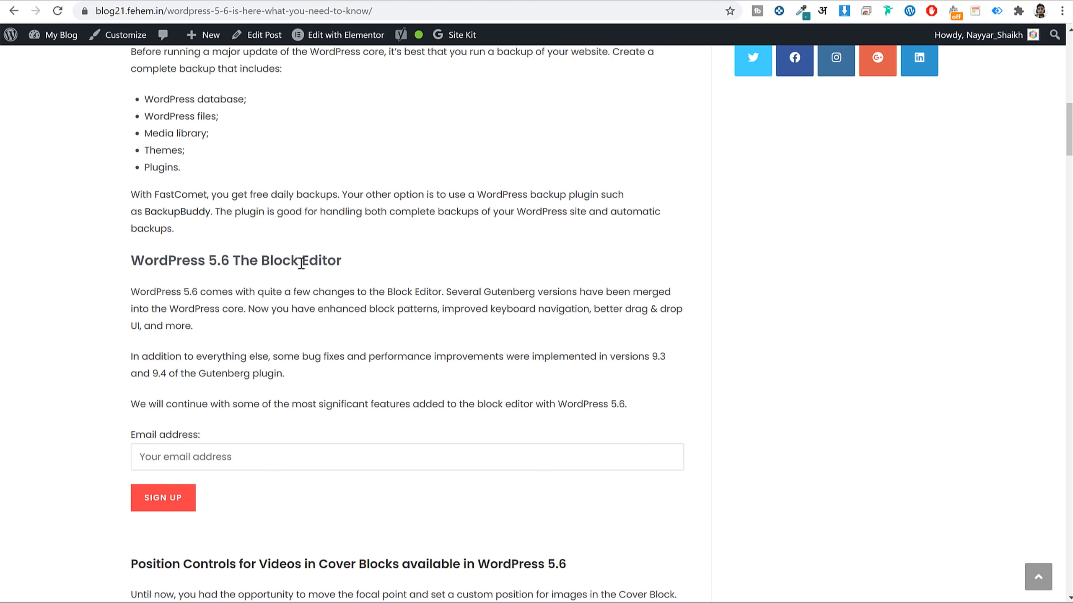
Look over the source article's Position Controls heading and paragraphs.
scroll(262, 262, down, 2)
scroll(263, 262, up, 11)
scroll(334, 269, down, 8)
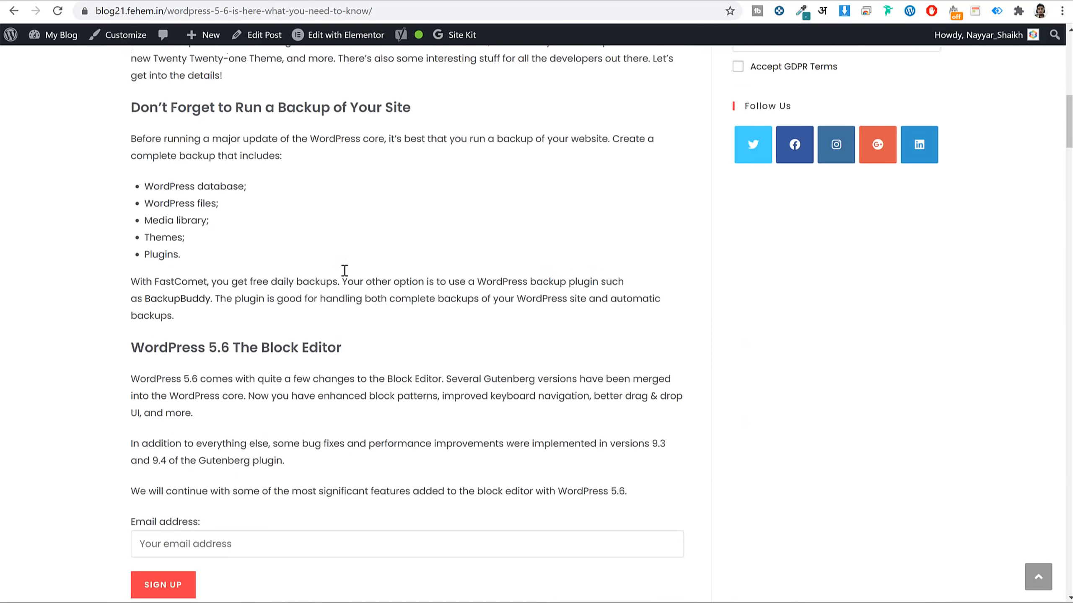
scroll(344, 270, down, 7)
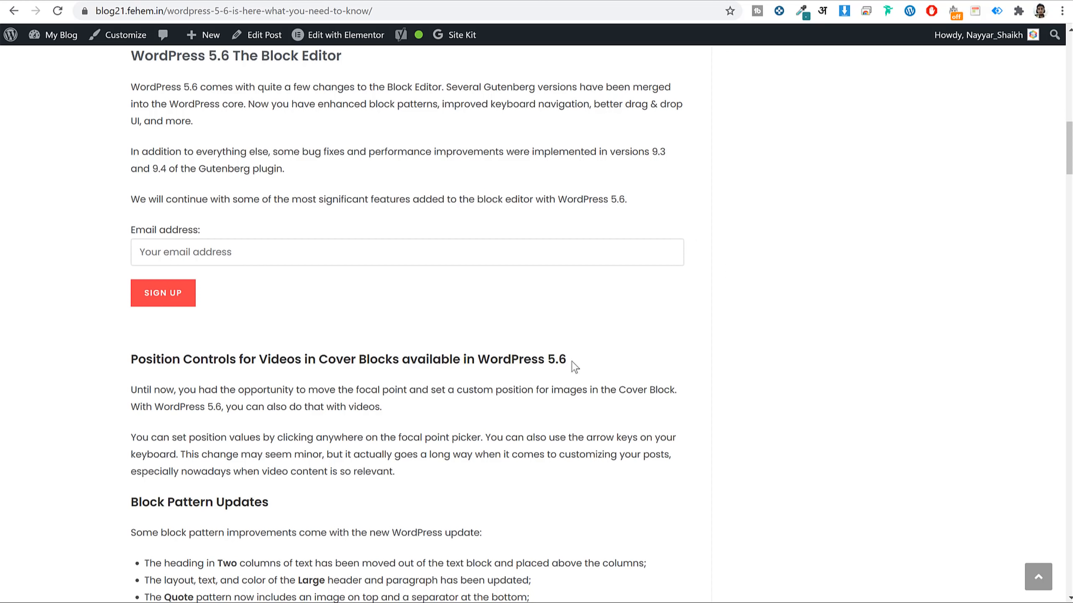
drag(572, 362, 478, 359)
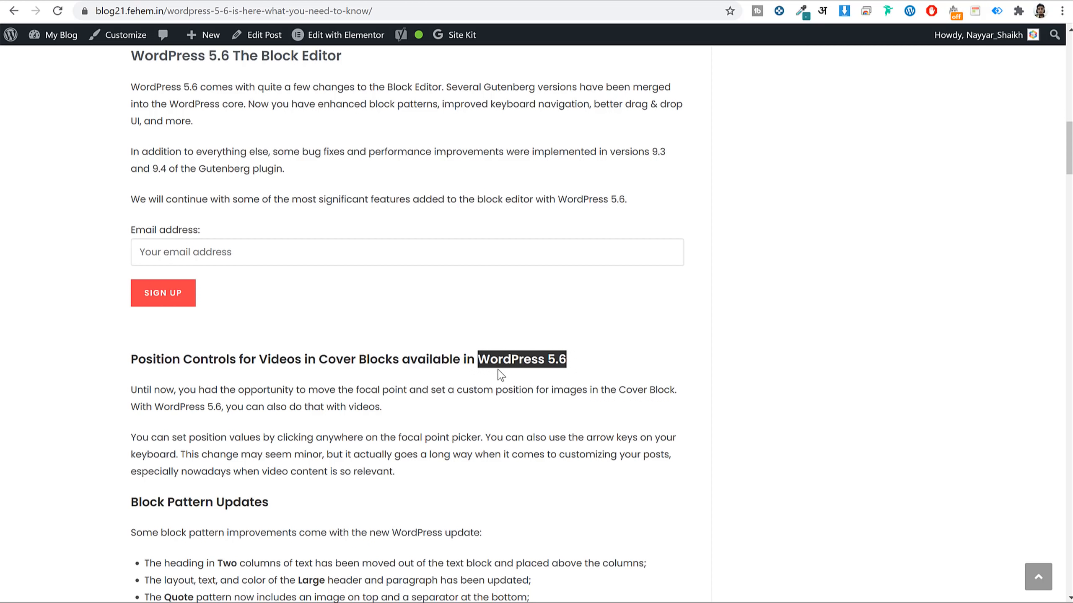
drag(427, 473, 113, 386)
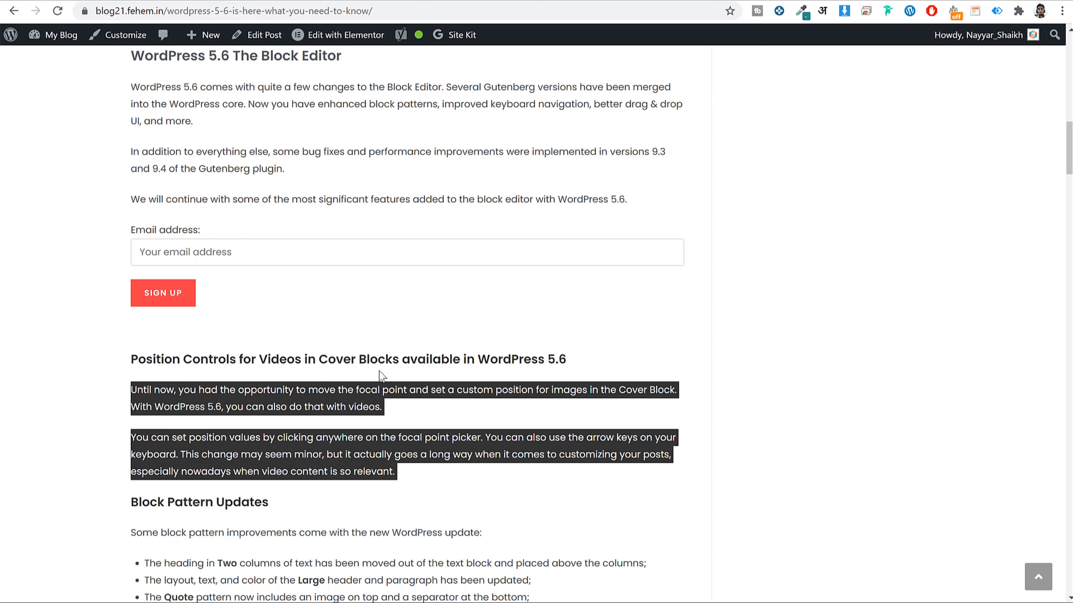
click(375, 187)
Copy the 'WordPress 5.6 The Block Editor' heading and return to the post editor.
scroll(376, 187, up, 5)
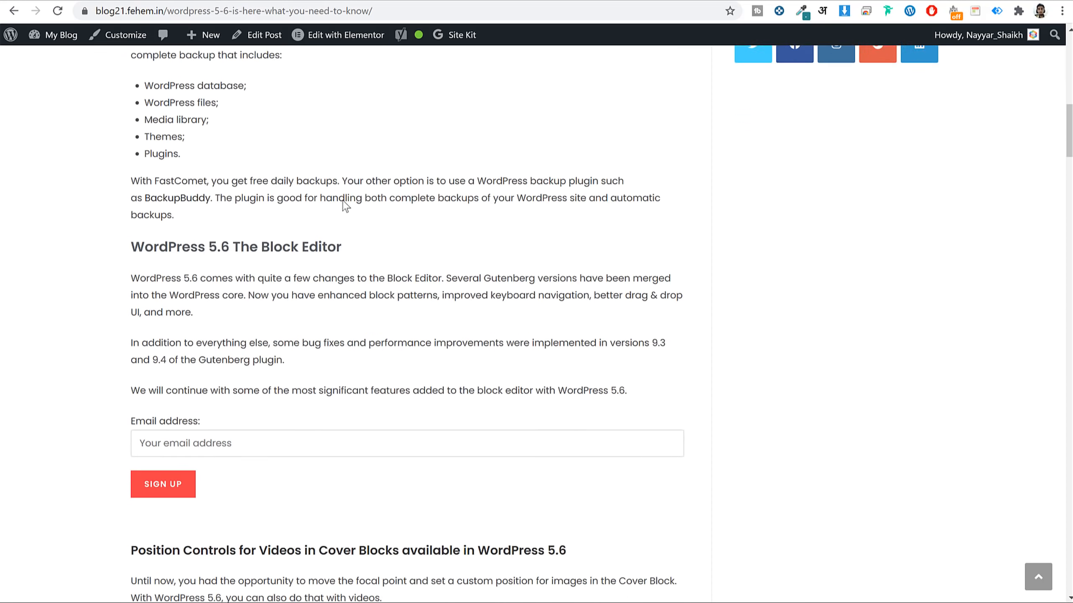
scroll(345, 206, down, 1)
triple_click(260, 188)
key(ctrl+c)
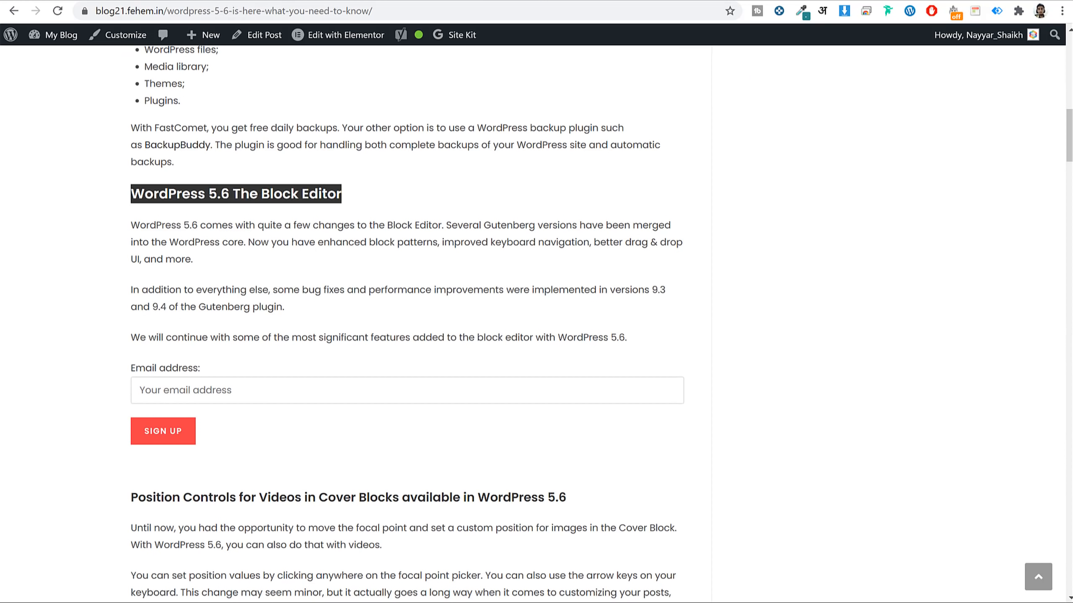
key(ctrl+Tab)
scroll(466, 297, down, 3)
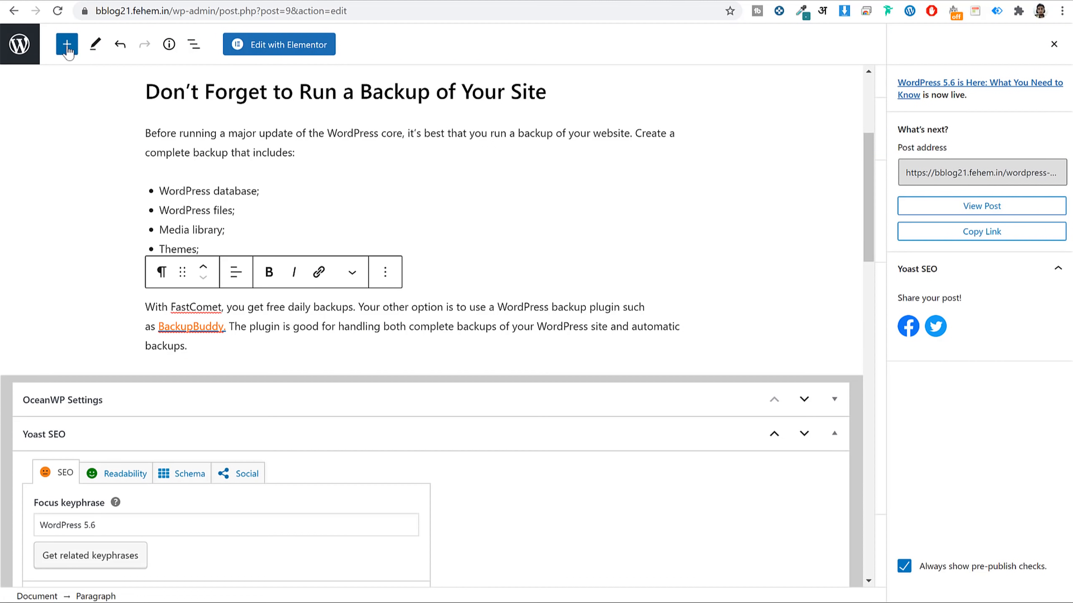
click(67, 46)
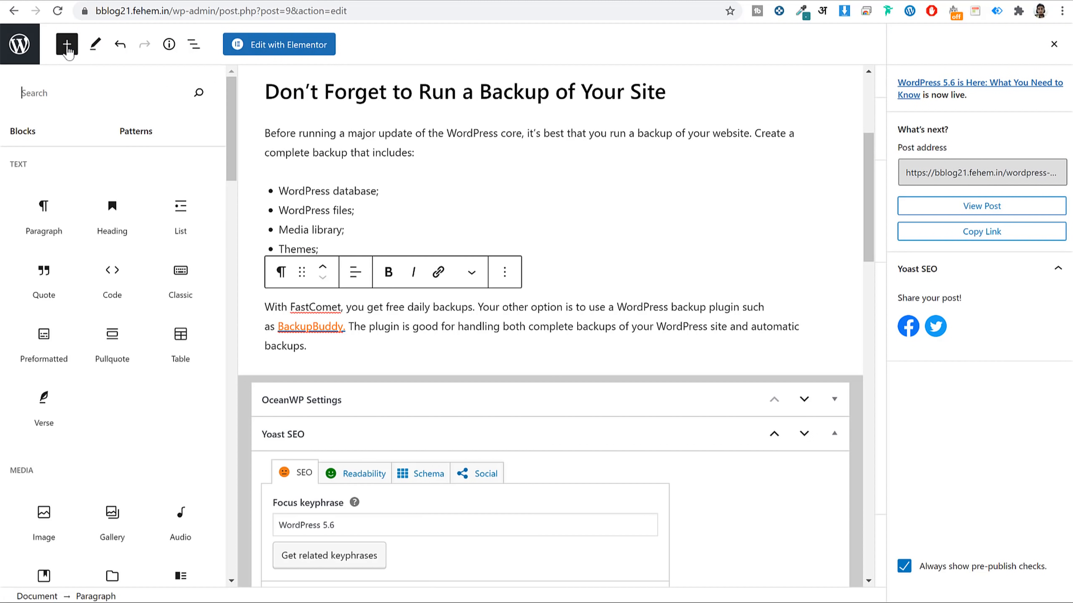
Add a heading block containing the pasted 'WordPress 5.6 The Block Editor' text.
click(113, 216)
key(ctrl+v)
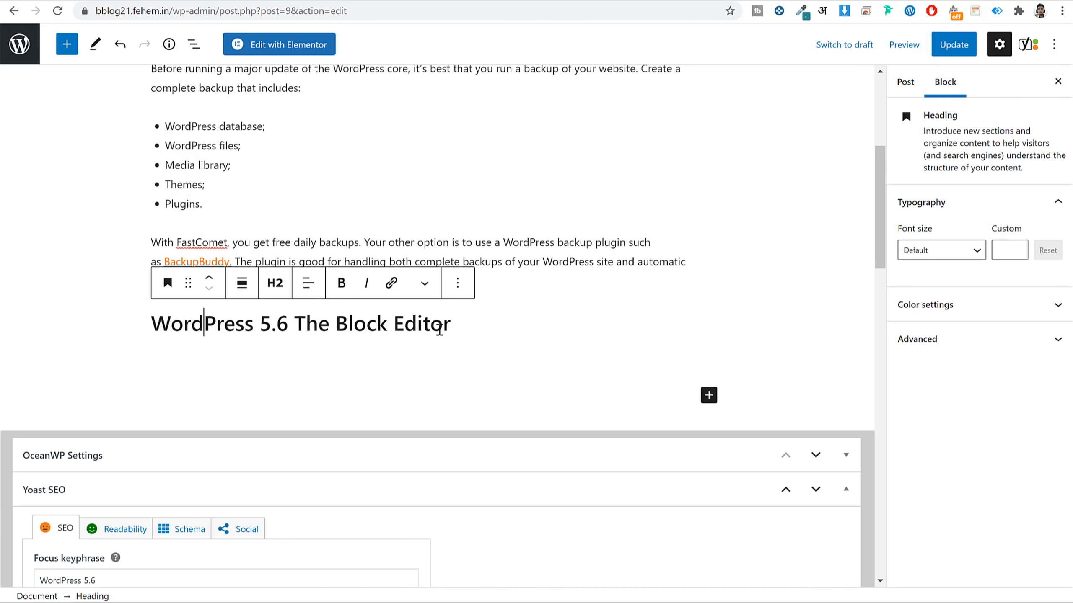
drag(286, 323, 132, 316)
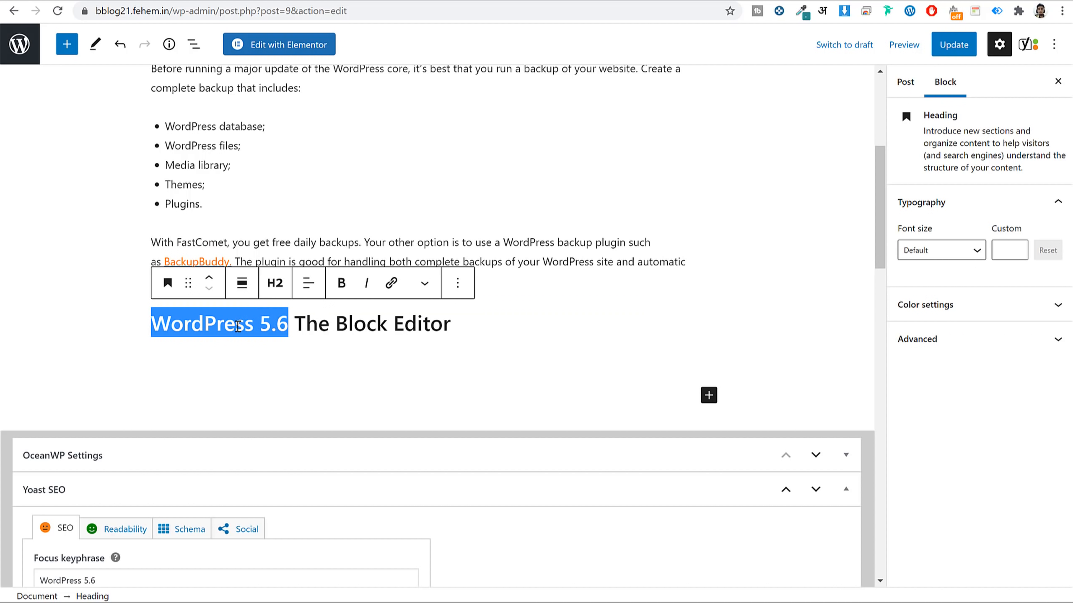
drag(283, 323, 157, 332)
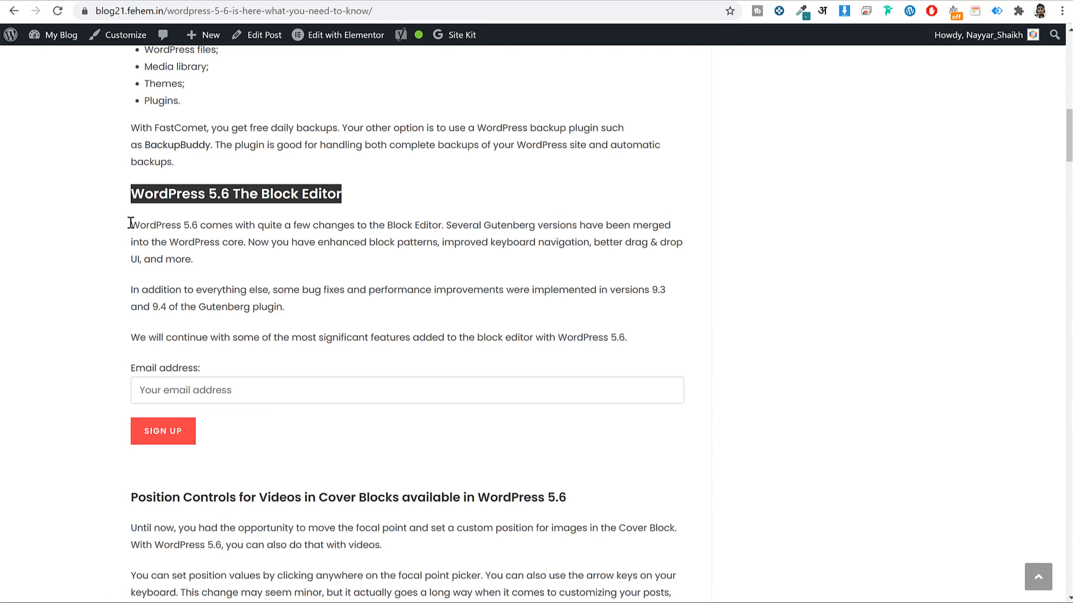
Select the three paragraphs under that heading in the source article.
click(487, 319)
drag(644, 339, 124, 233)
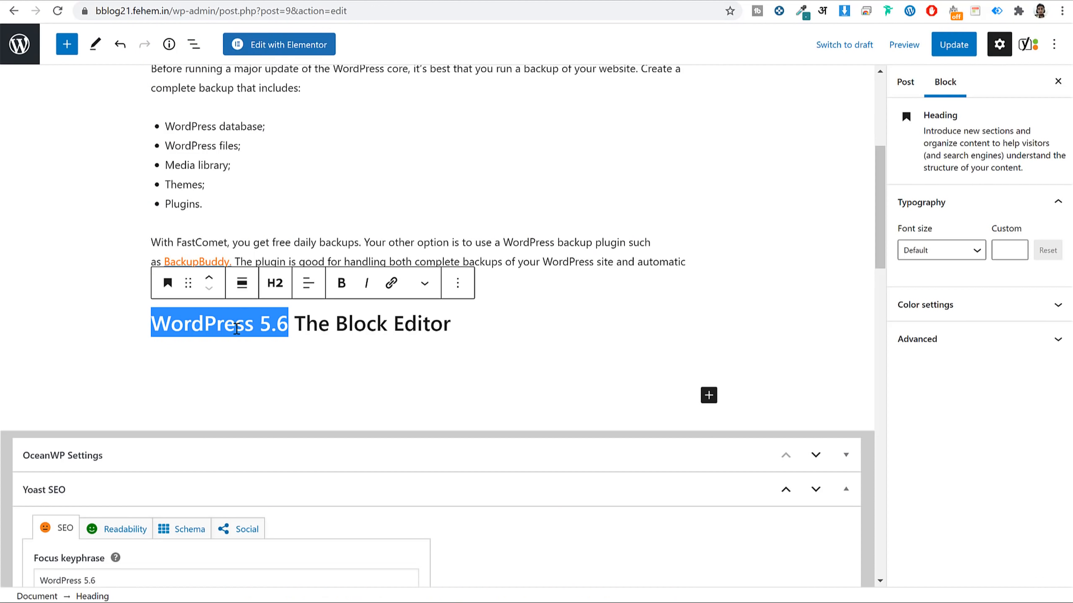
click(219, 358)
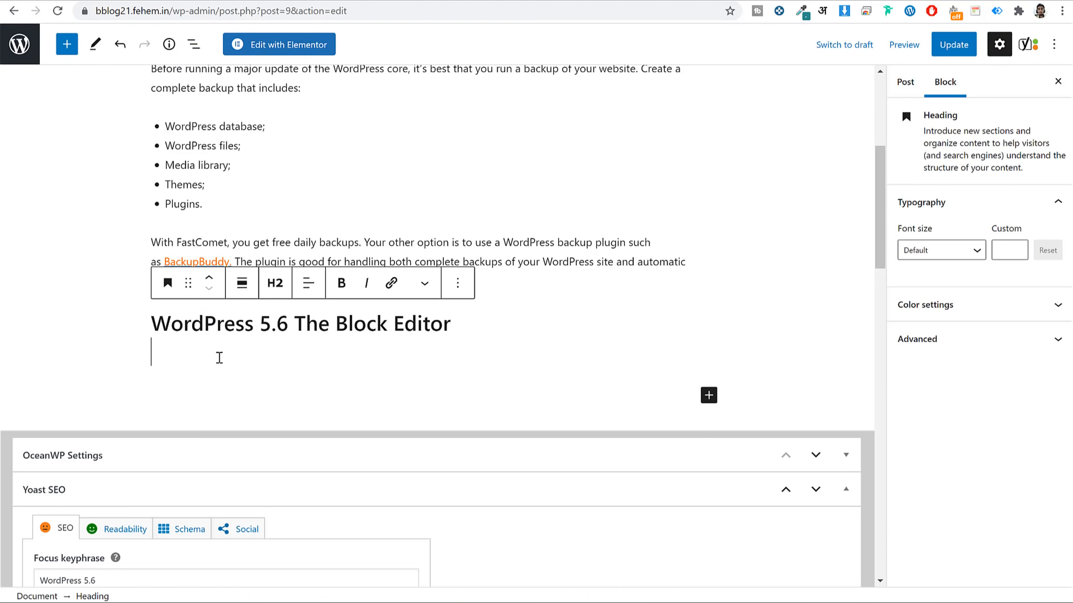
click(76, 45)
Paste the three copied paragraphs into a new paragraph below the heading.
click(75, 223)
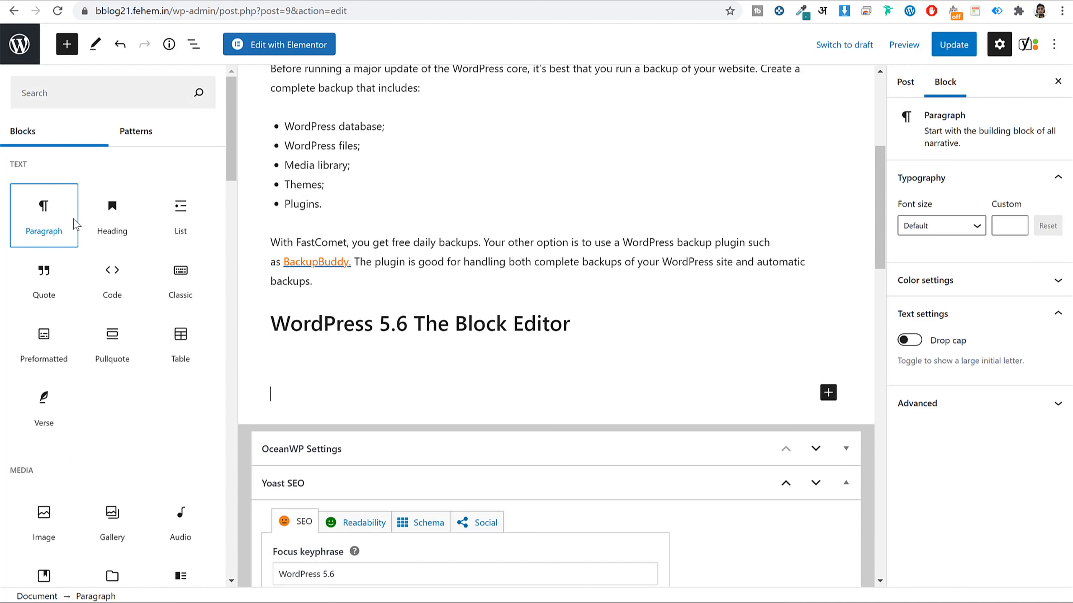
key(ctrl+v)
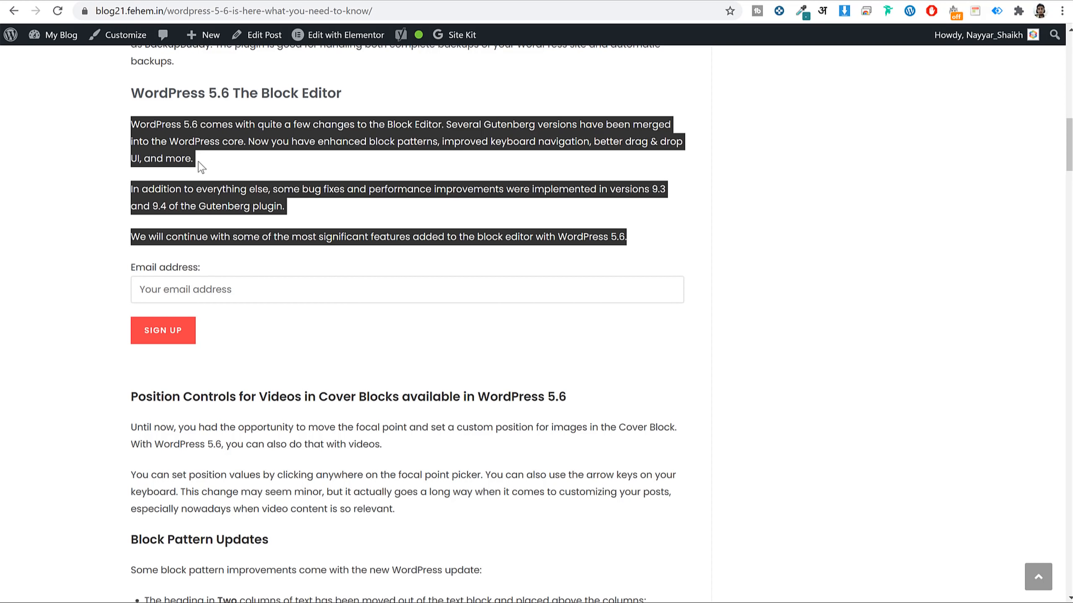
click(233, 274)
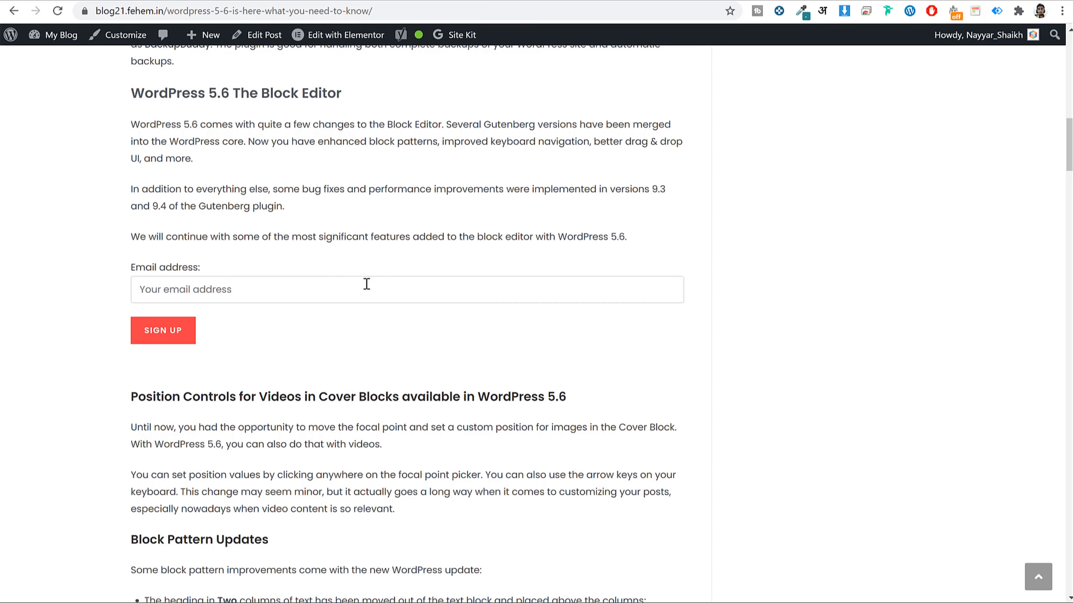
Select the source article from Position Controls down to Block Pattern Updates.
scroll(490, 281, down, 3)
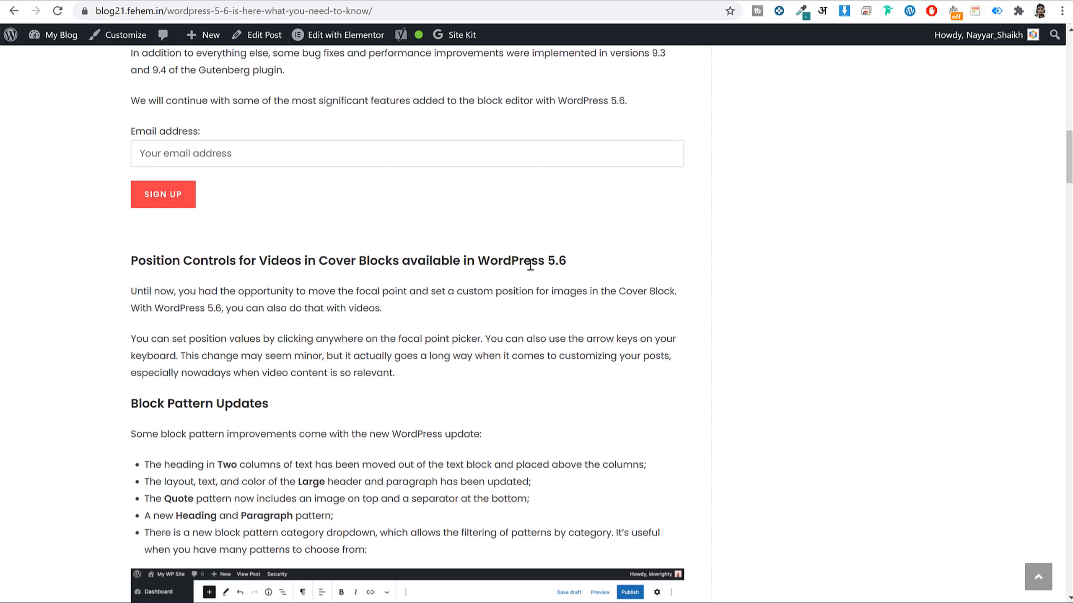
drag(560, 259, 477, 260)
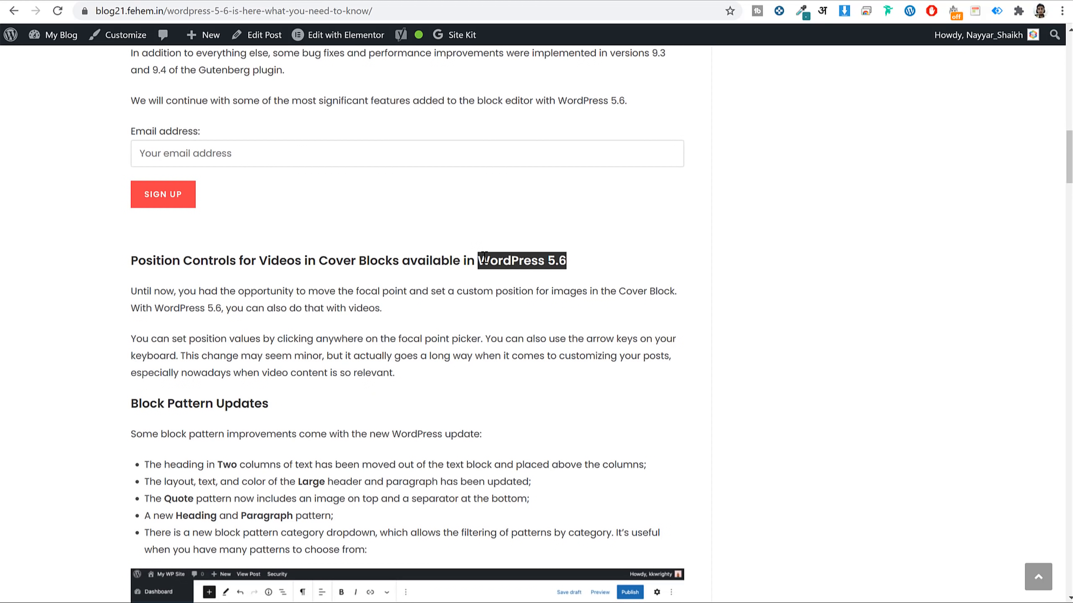
click(529, 264)
drag(558, 261, 482, 264)
drag(134, 257, 411, 557)
key(ctrl+c)
Paste the Position Controls and Block Pattern Updates sections at the post's end and check them.
click(215, 0)
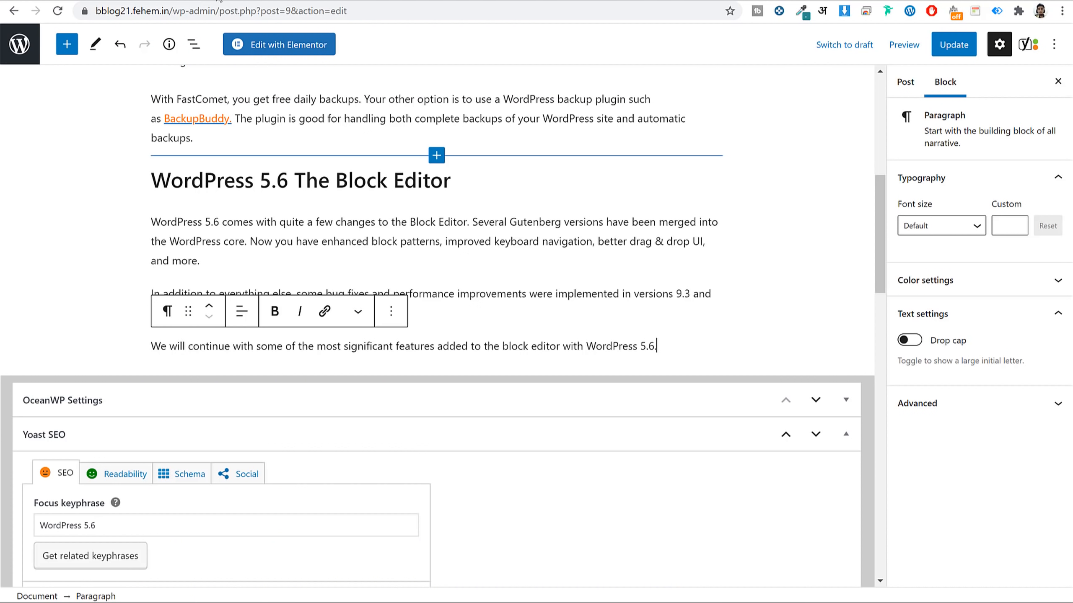
key(Return)
key(ctrl+v)
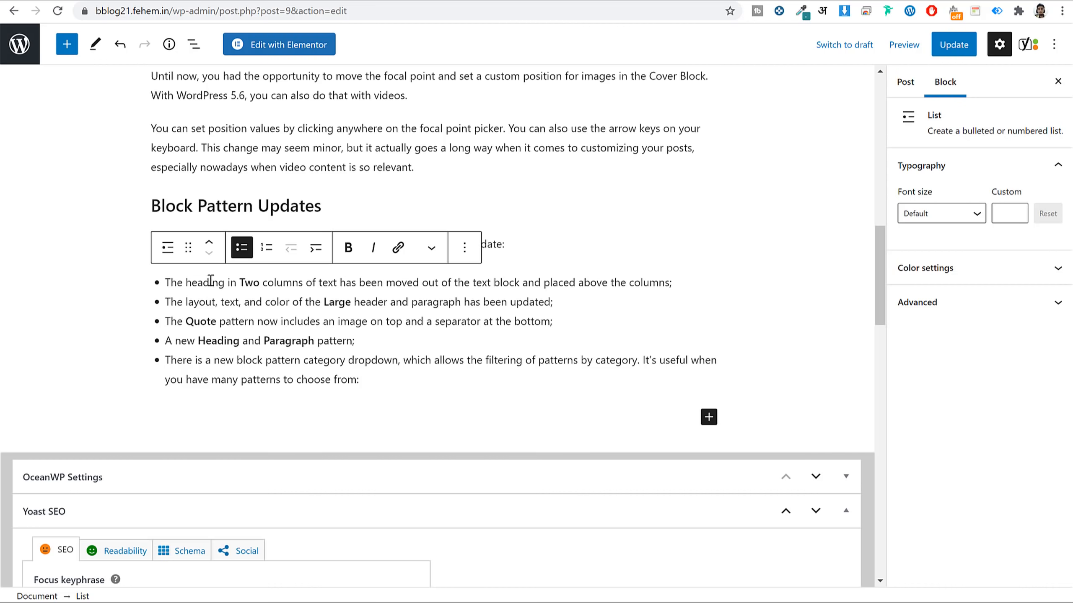
scroll(210, 281, up, 2)
click(253, 265)
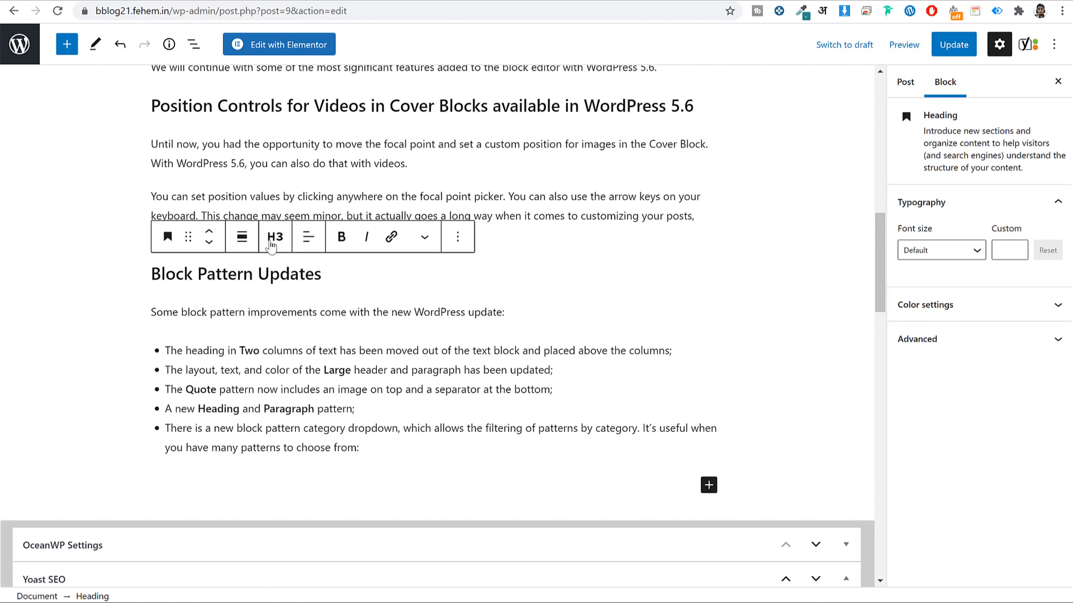
scroll(256, 245, up, 2)
click(275, 175)
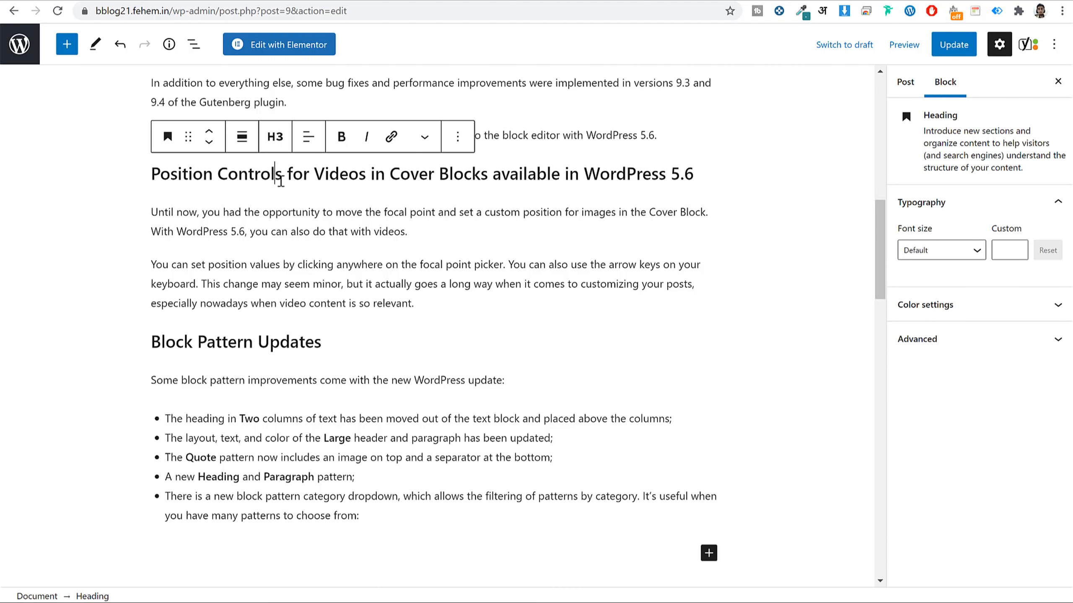
scroll(319, 334, down, 3)
click(385, 297)
click(352, 338)
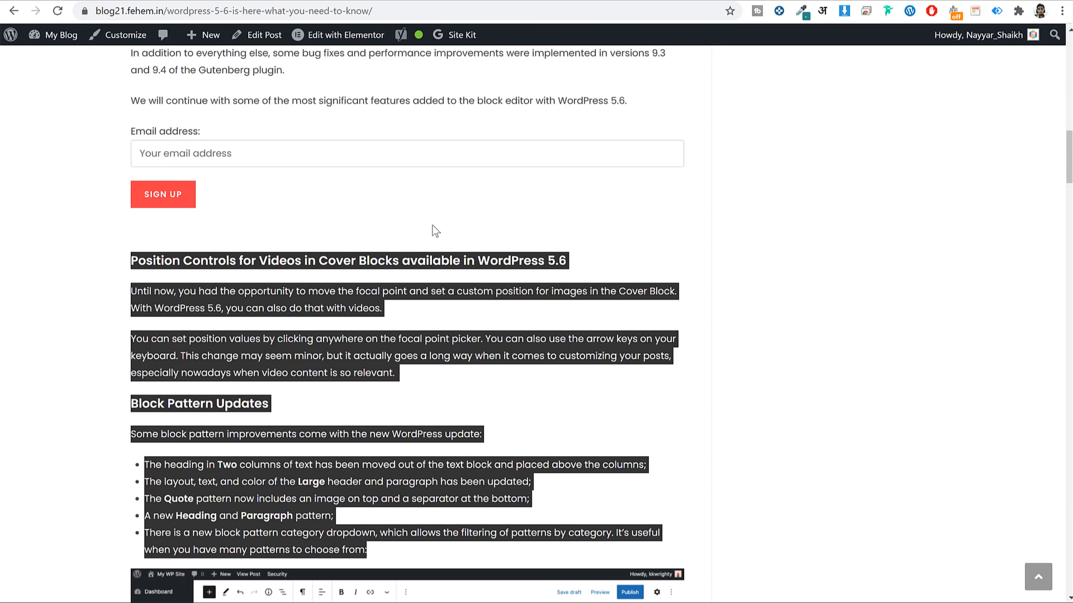
Insert an Image block, found by searching 'ima', below the list and leave it empty.
scroll(432, 224, down, 10)
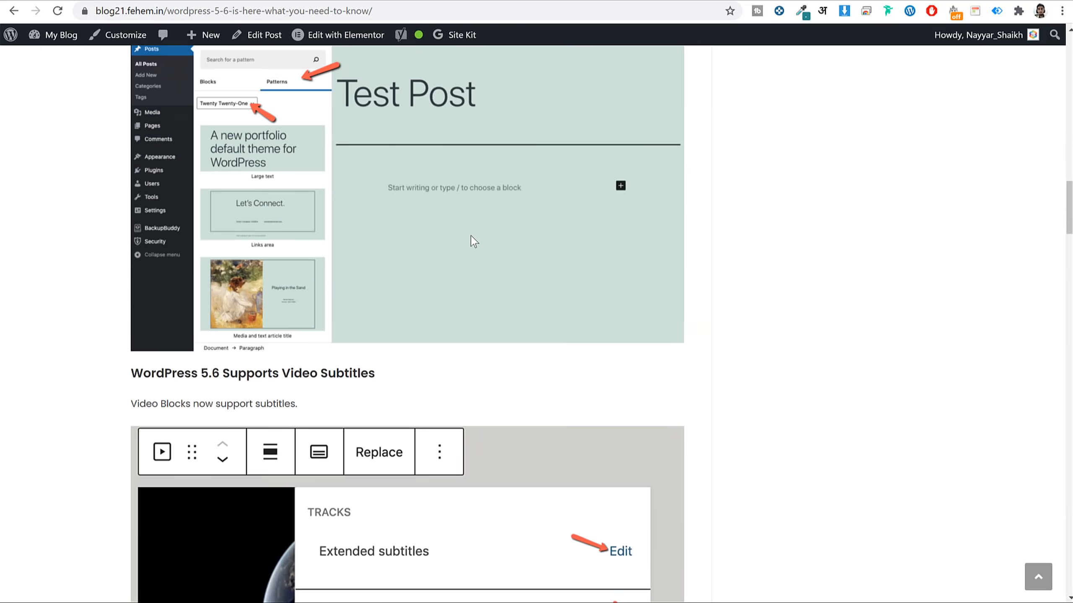
scroll(472, 236, down, 2)
scroll(472, 240, up, 4)
click(712, 229)
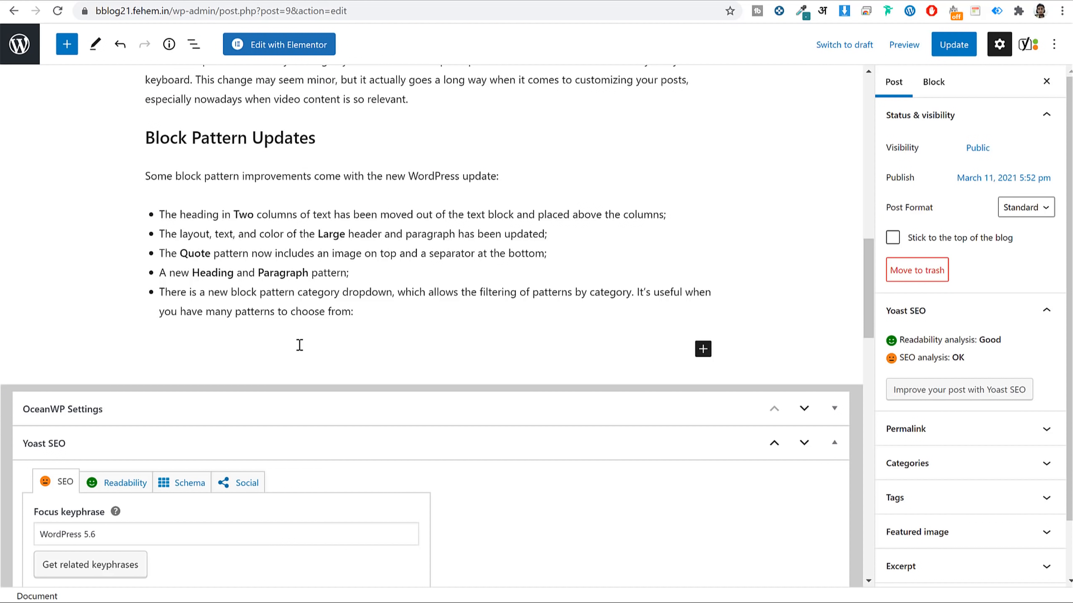
click(66, 44)
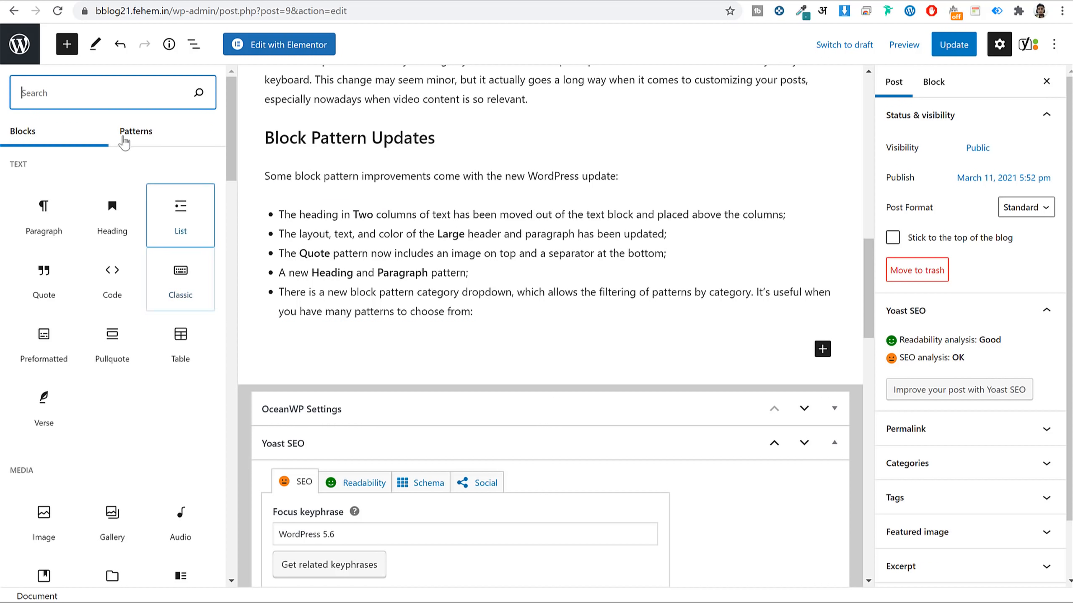
text(ima)
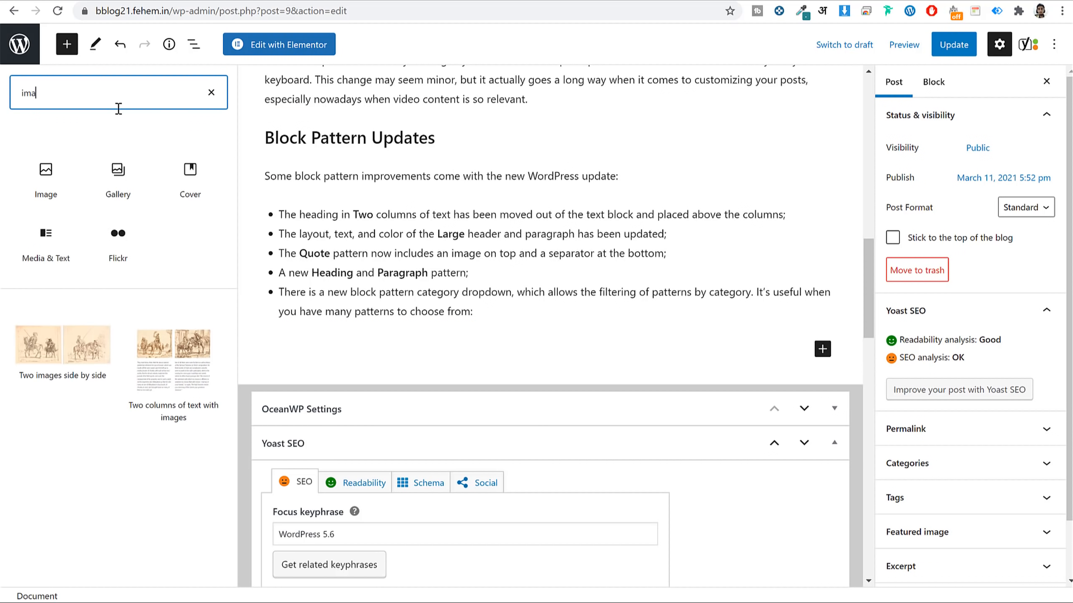
click(44, 172)
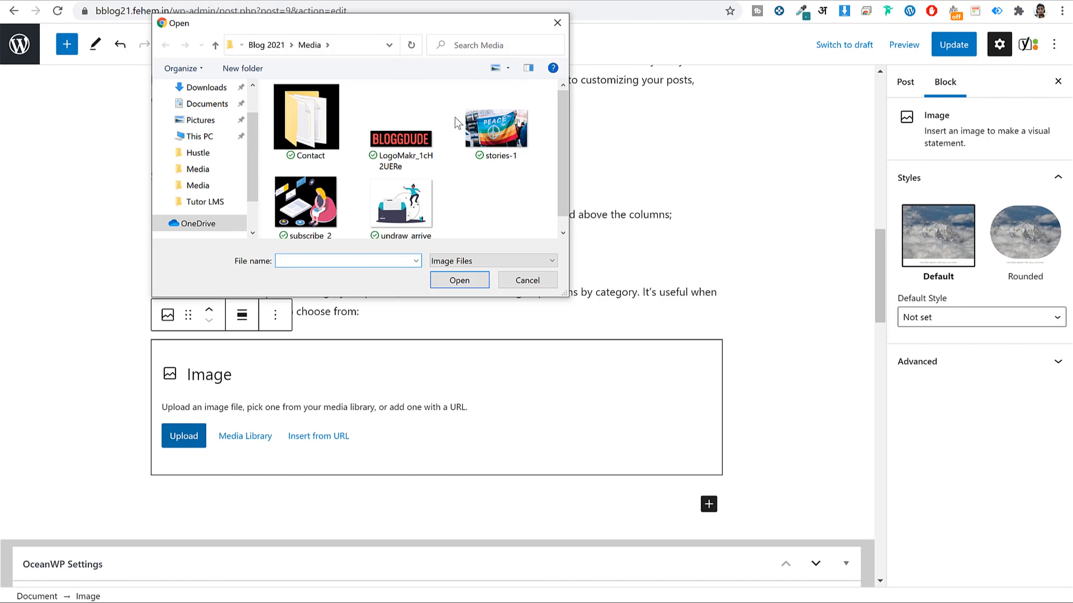
click(557, 22)
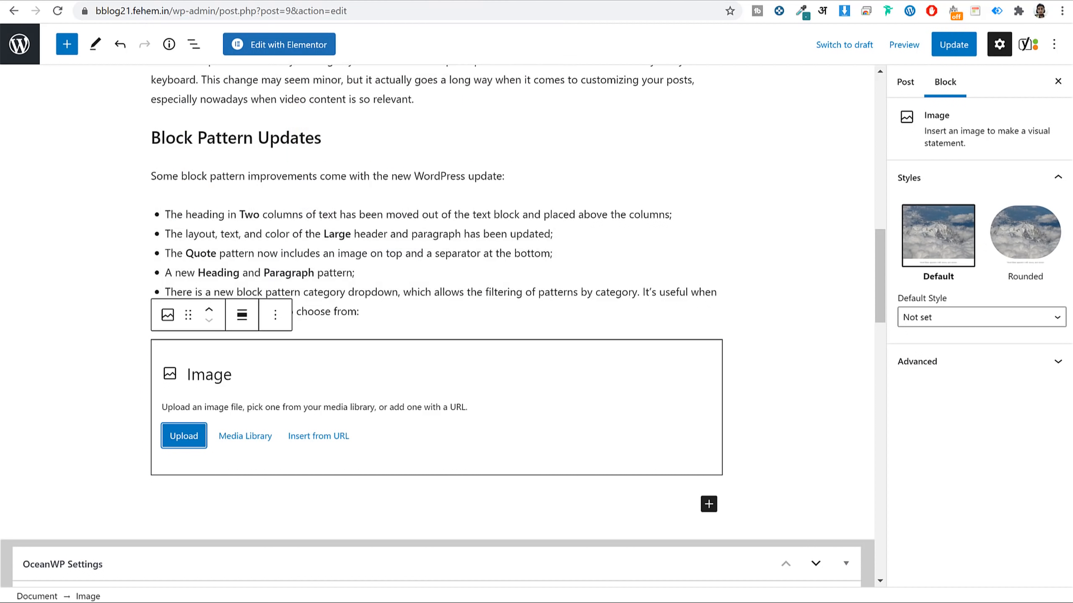
Open bloggdude.com in a new tab and view the online course LMS tutorial post.
key(ctrl+t)
text(bloggdude.com)
key(Return)
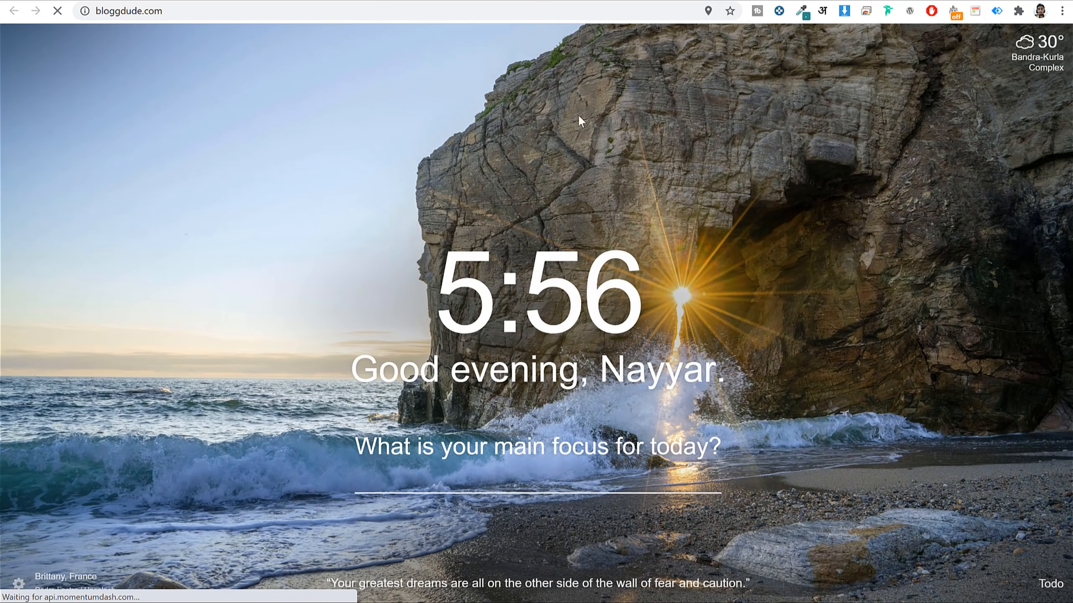
scroll(633, 194, down, 8)
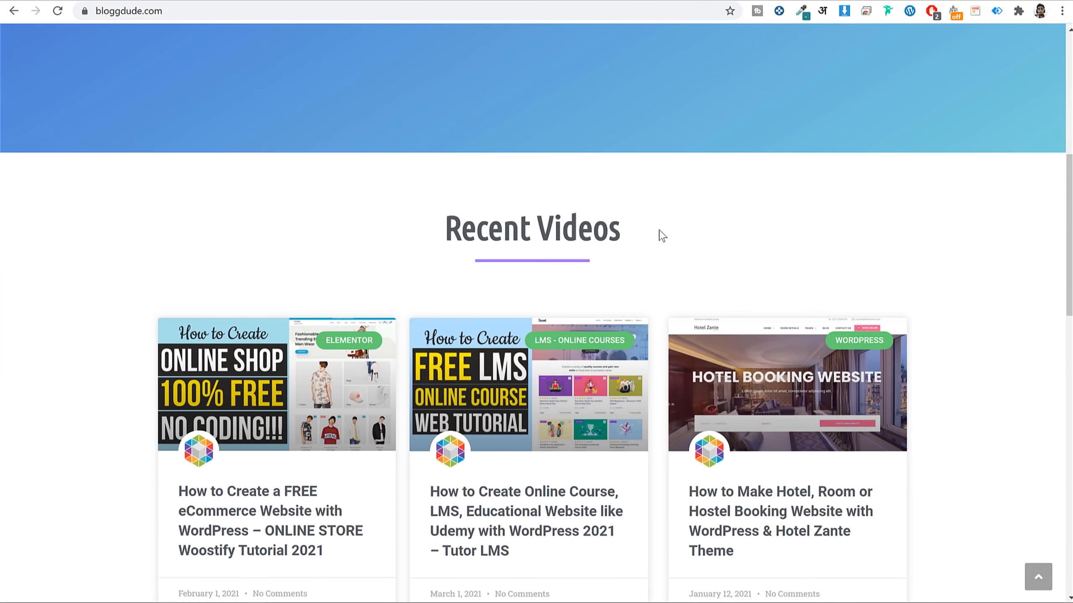
scroll(657, 232, down, 5)
click(546, 307)
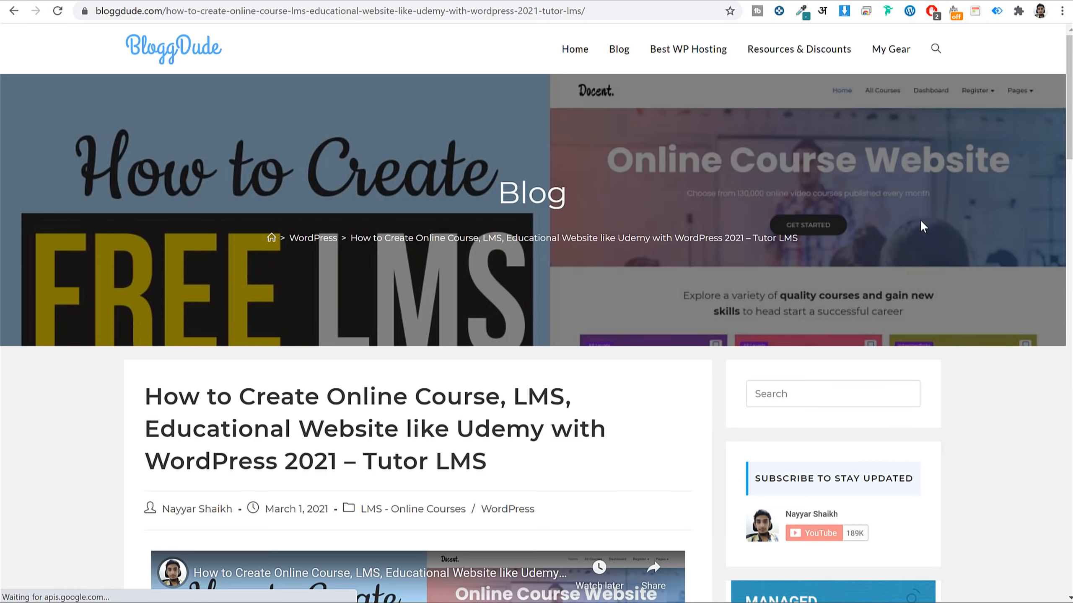
scroll(922, 226, down, 15)
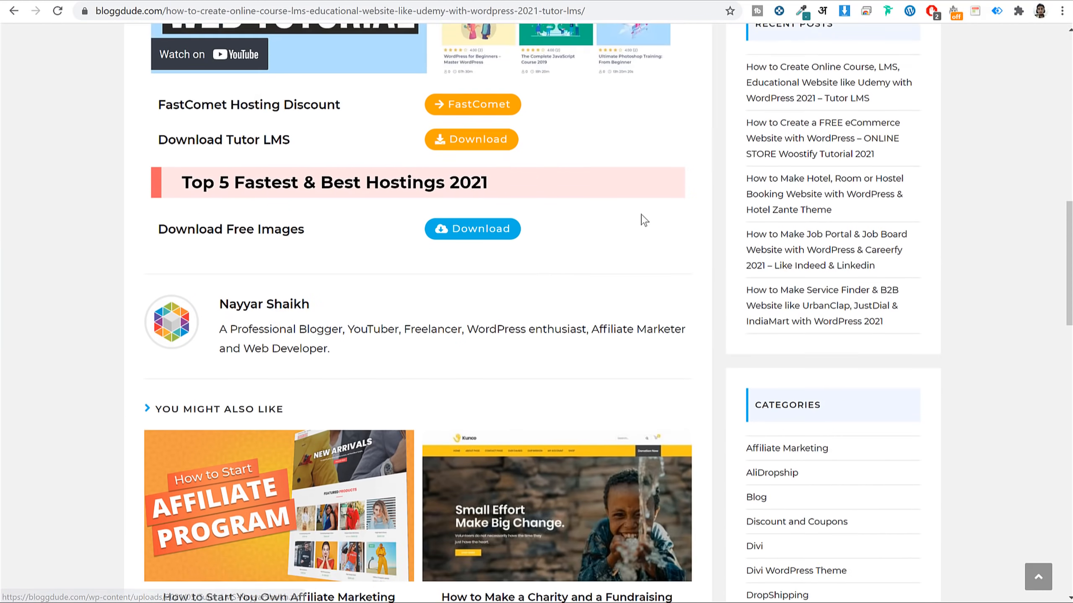
scroll(642, 224, up, 2)
drag(160, 325, 328, 328)
click(331, 330)
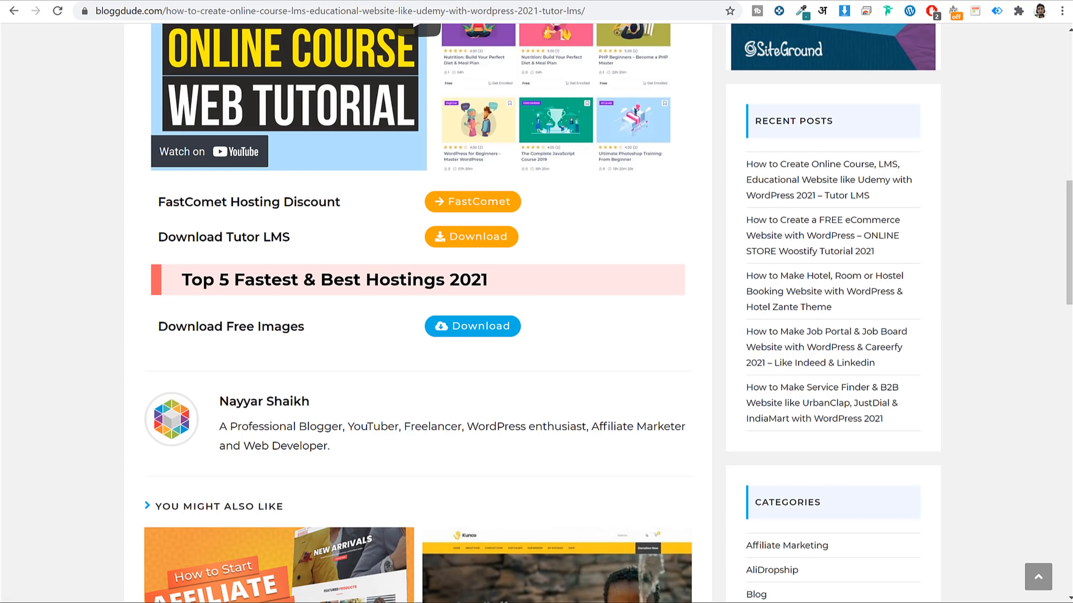
Preview the patterns-drop-down screenshot in the Media folder, then start an upload into the image block.
drag(1071, 43, 584, 91)
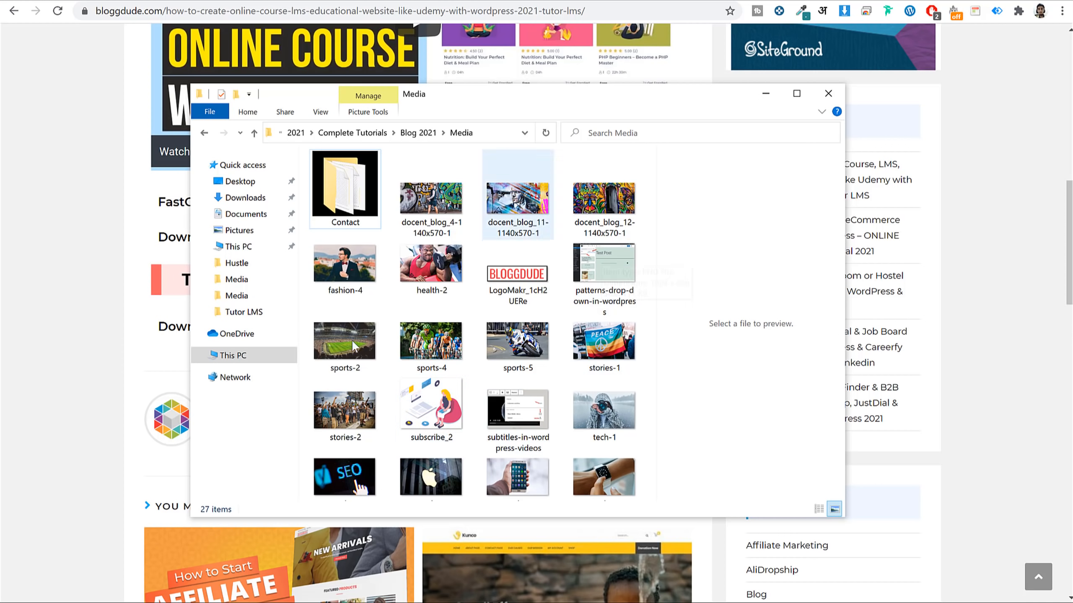
click(595, 276)
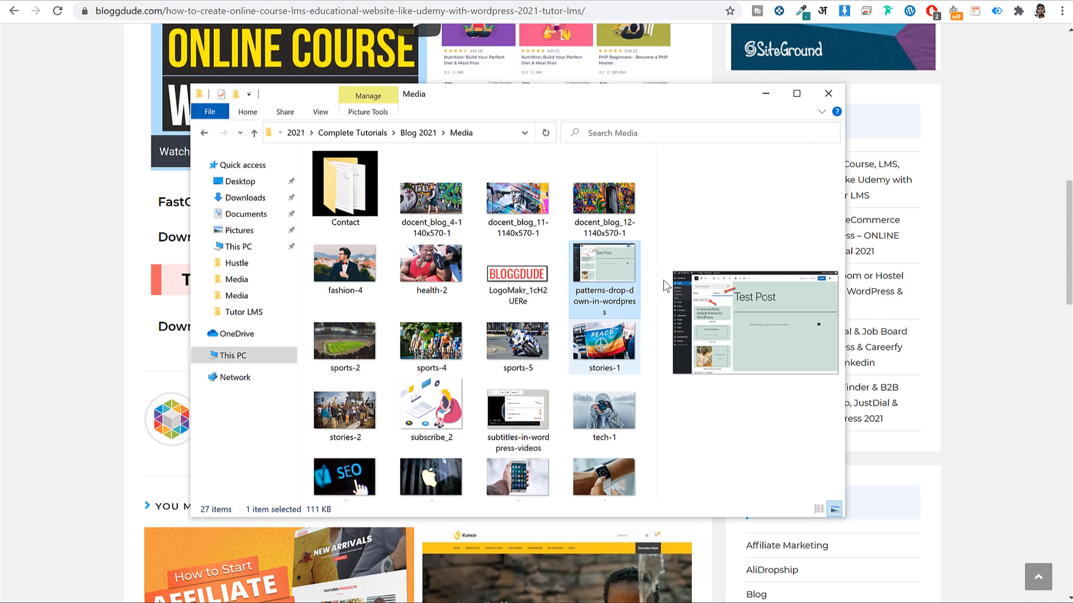
click(766, 94)
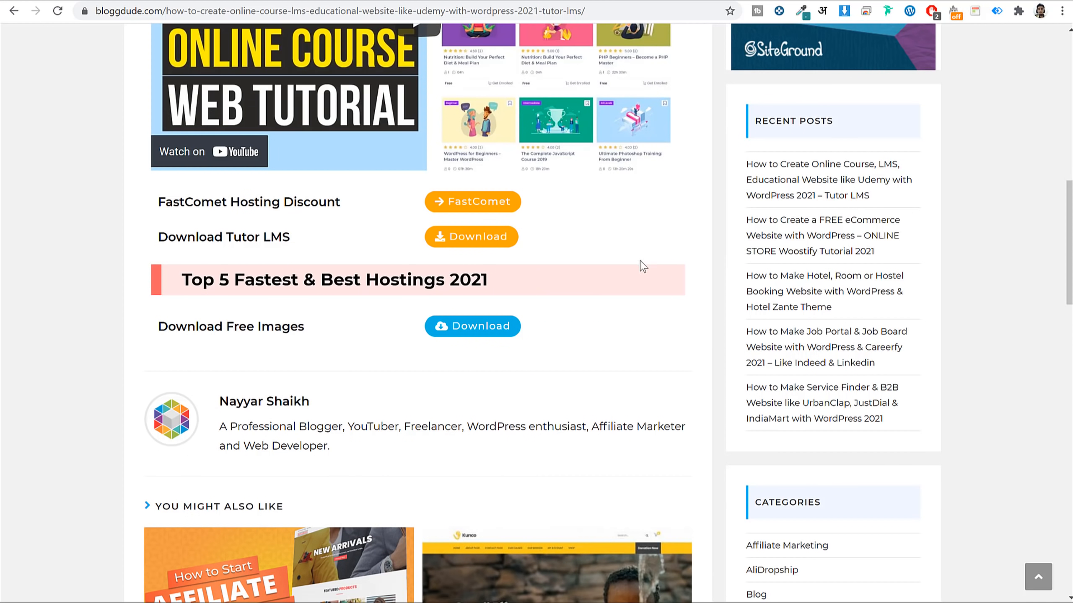
click(239, 0)
click(188, 446)
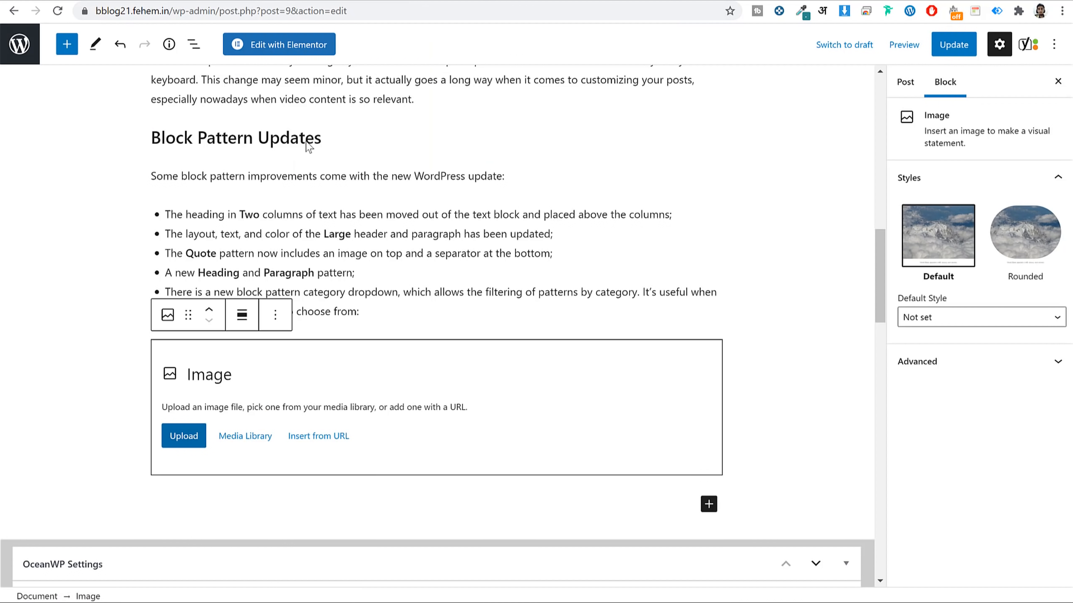
Upload the patterns-drop-down-in-wordpress screenshot into the image block.
scroll(377, 191, down, 1)
scroll(380, 190, up, 1)
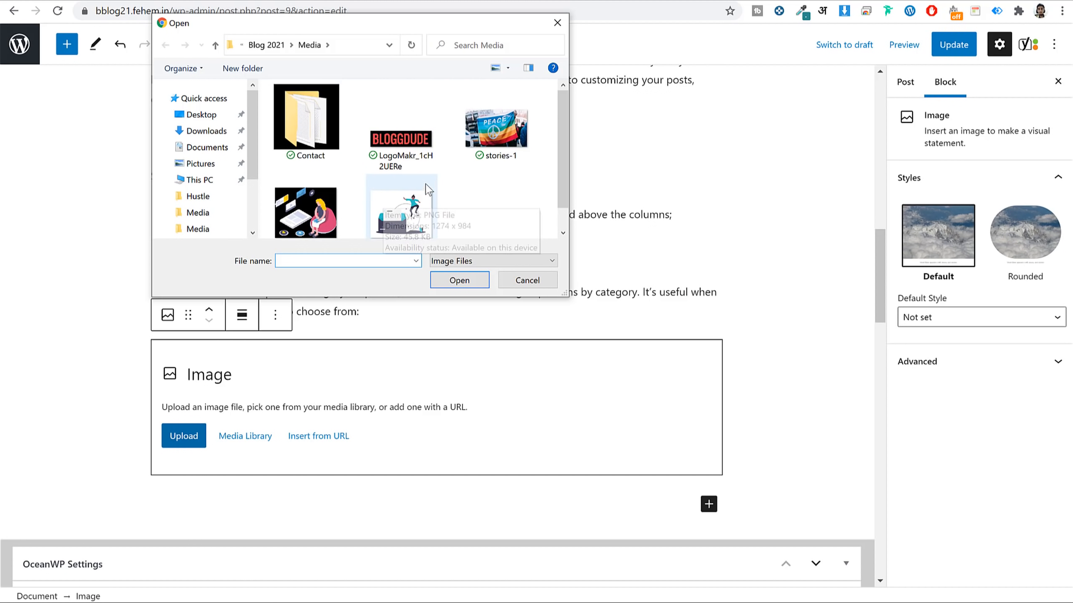
scroll(427, 190, down, 2)
click(435, 203)
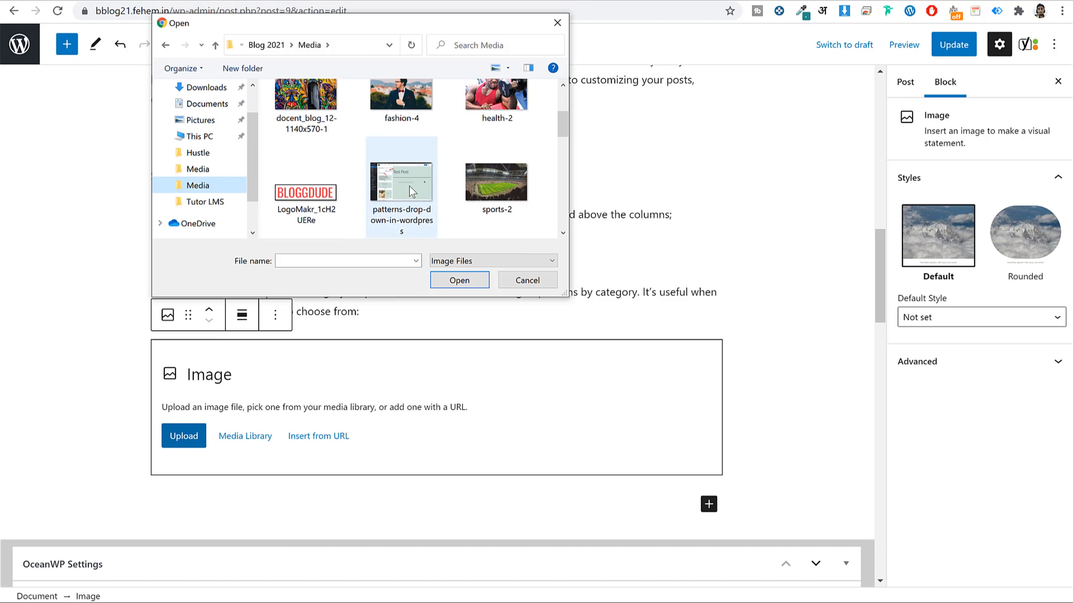
click(477, 280)
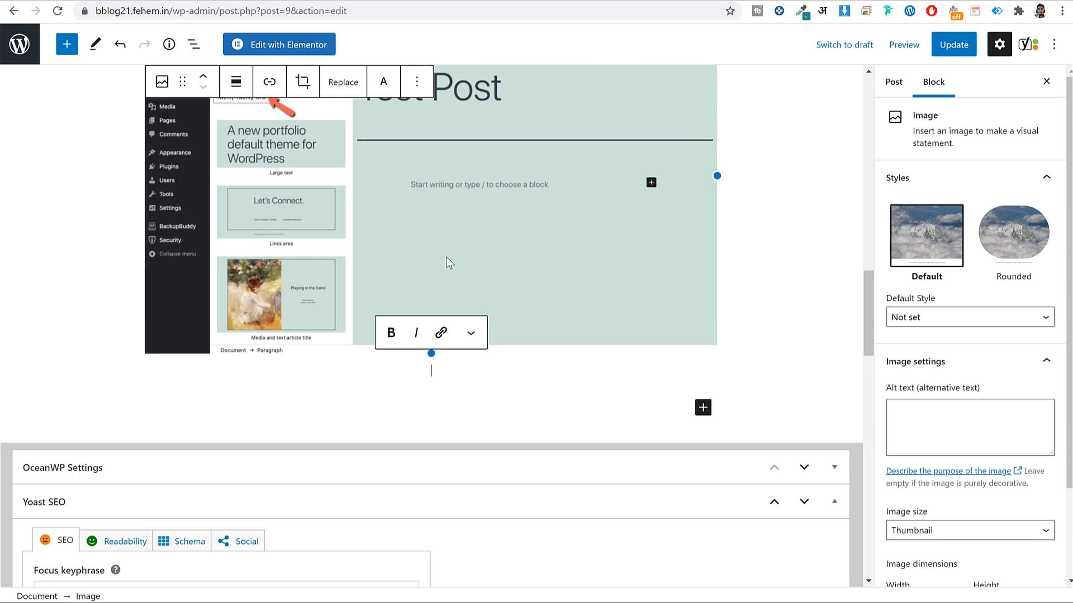
Review the image's Title and alt text fields and its 1024 × 636 dimensions.
scroll(451, 247, up, 3)
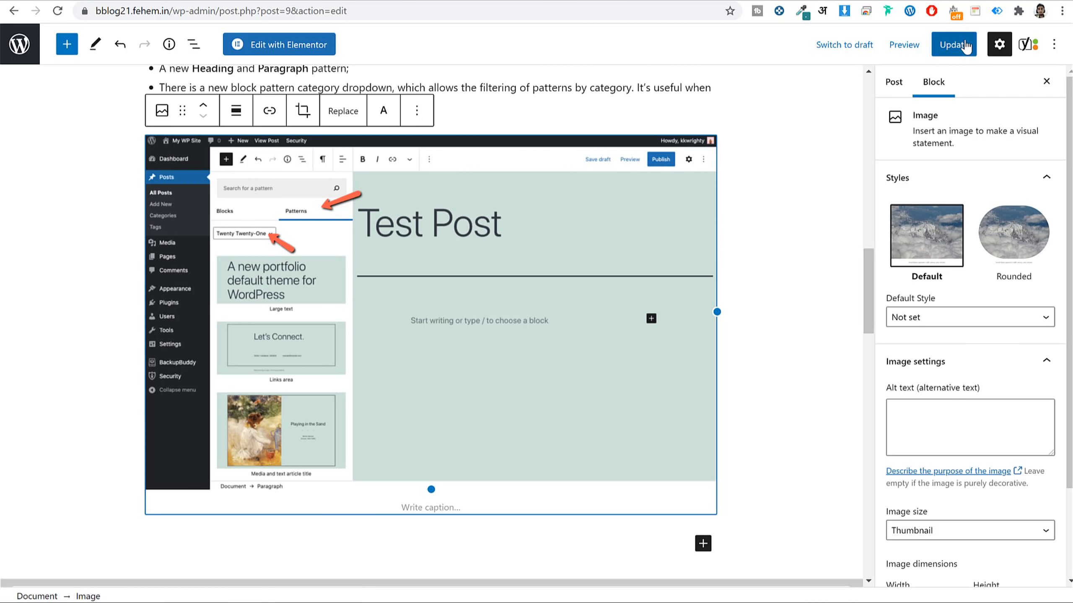
scroll(971, 372, down, 3)
scroll(981, 401, up, 2)
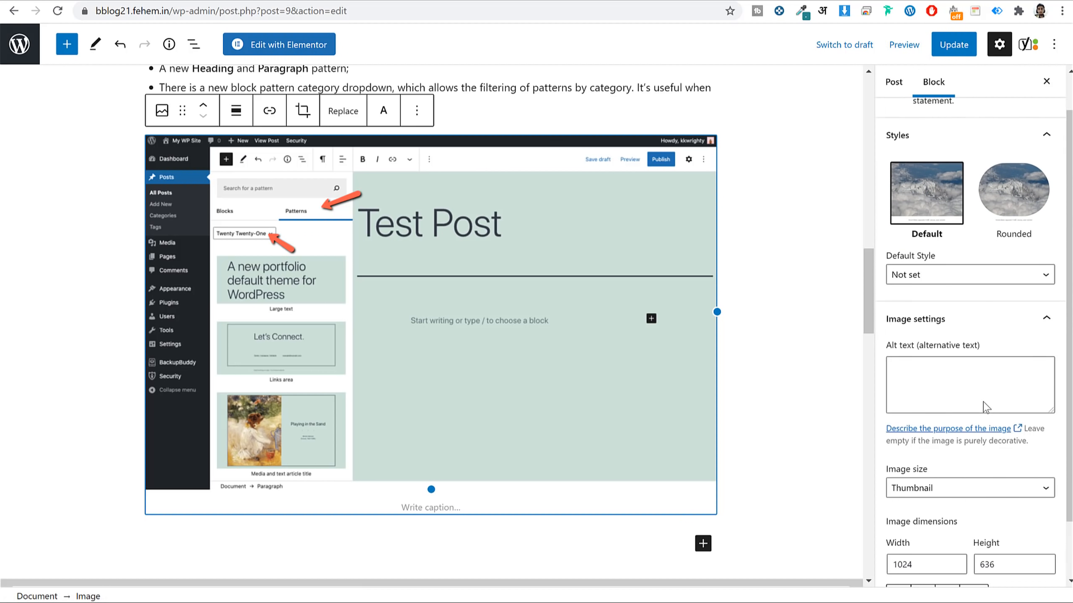
scroll(979, 338, up, 1)
scroll(976, 295, down, 5)
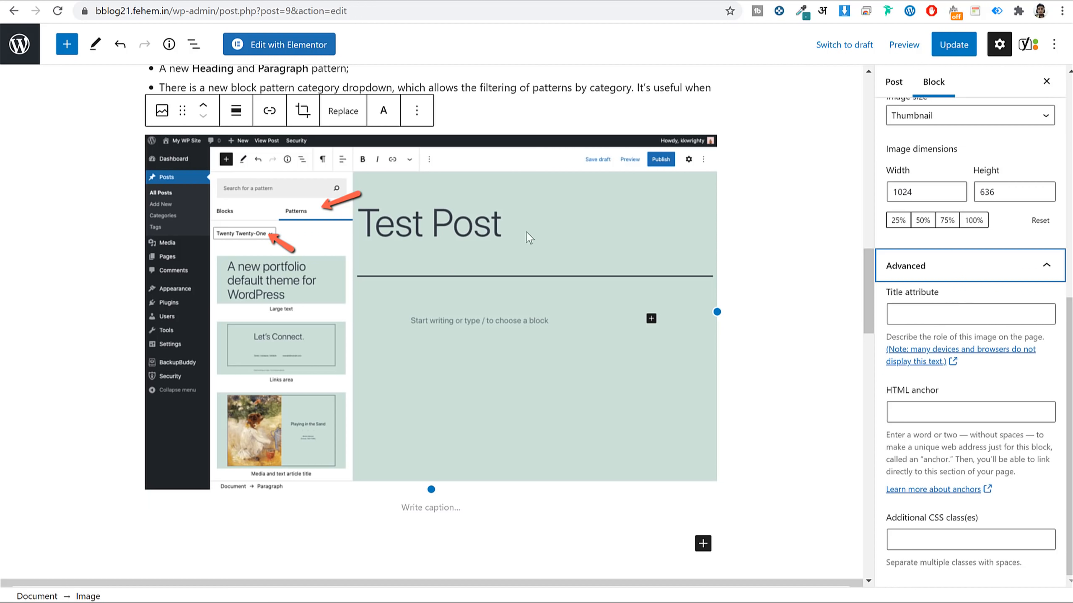
scroll(645, 269, up, 2)
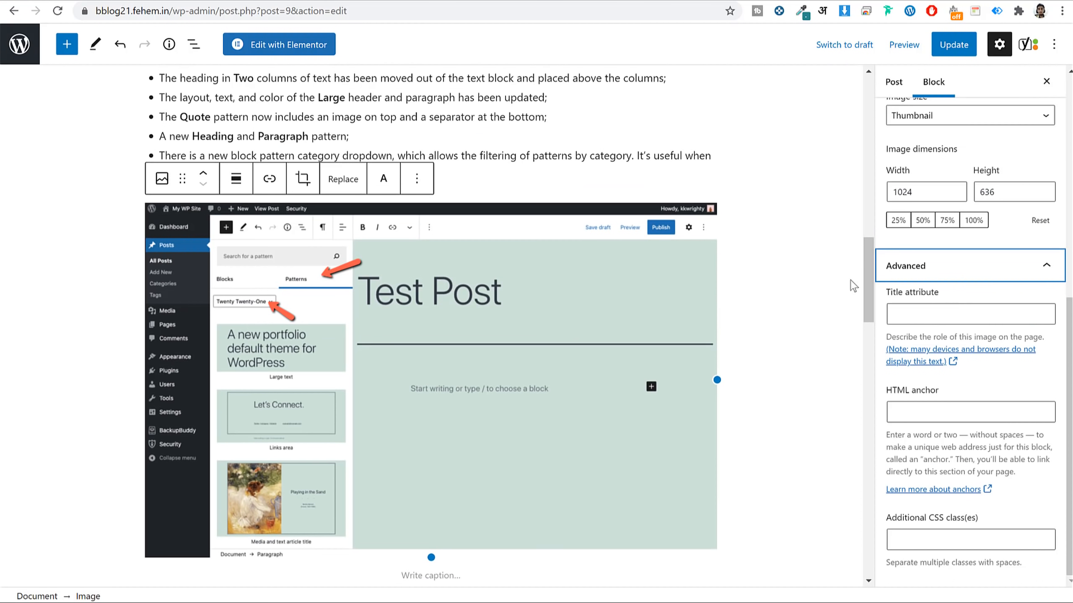
click(950, 310)
scroll(975, 321, up, 6)
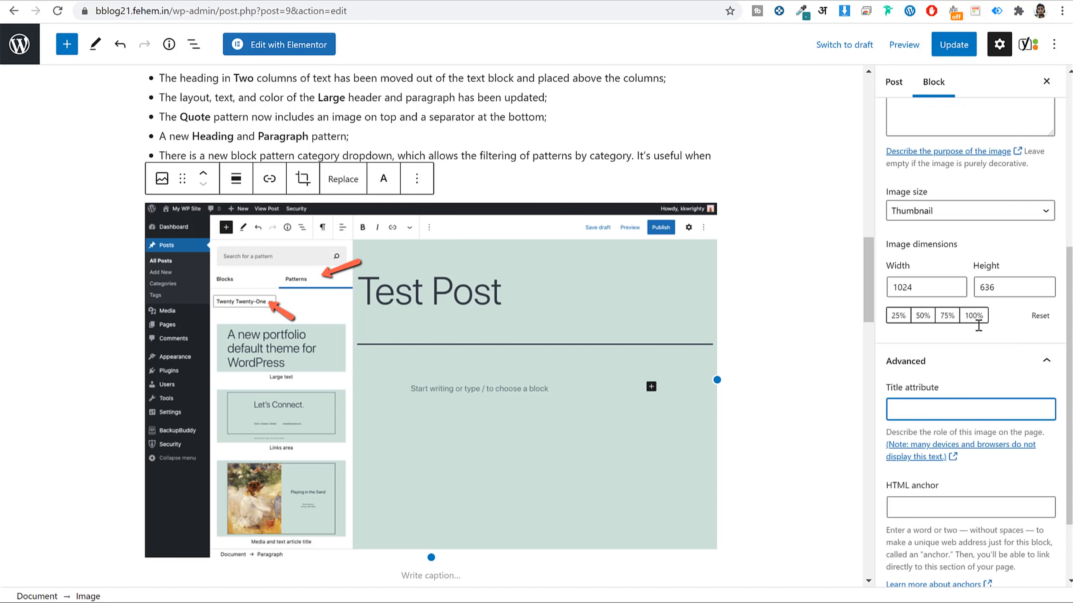
scroll(978, 333, up, 2)
click(915, 351)
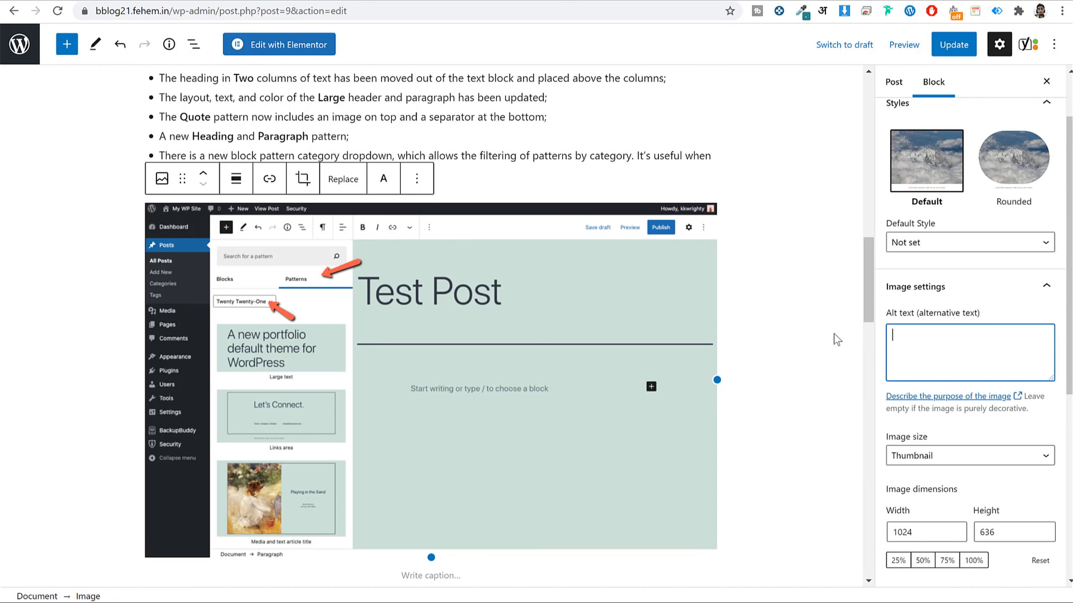
scroll(996, 204, up, 3)
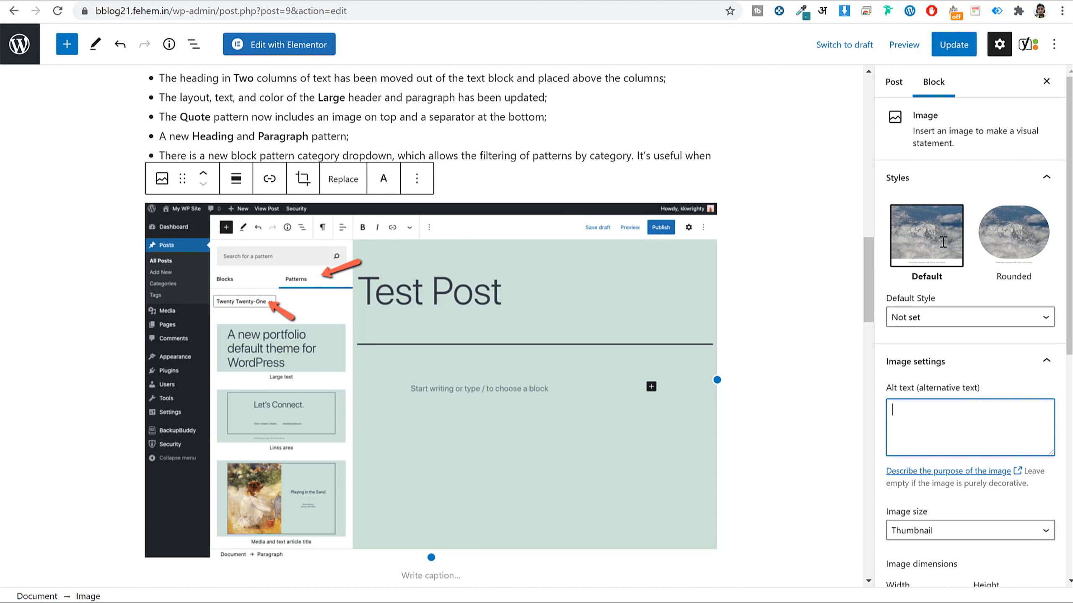
scroll(950, 281, down, 3)
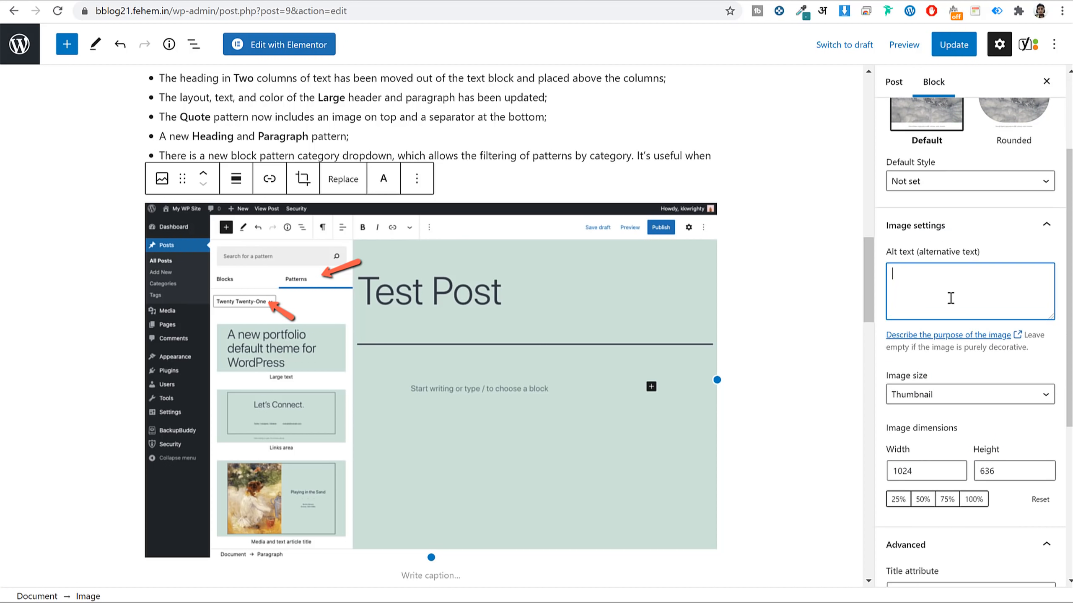
scroll(777, 306, down, 2)
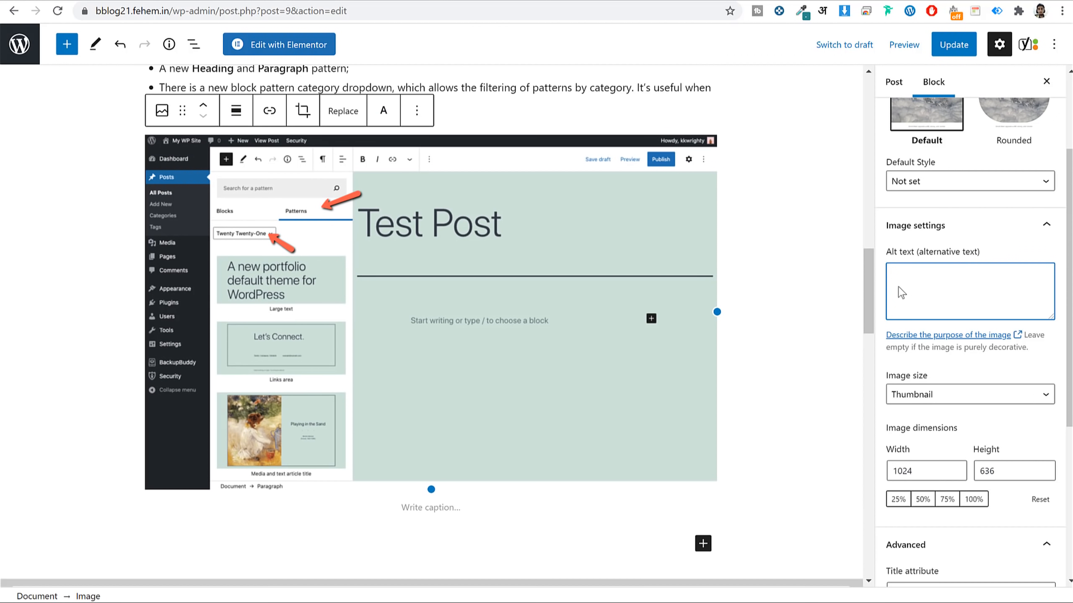
Enter 'WordPress 5.6 New post feature' as the screenshot's alt text and copy it.
drag(977, 252, 918, 252)
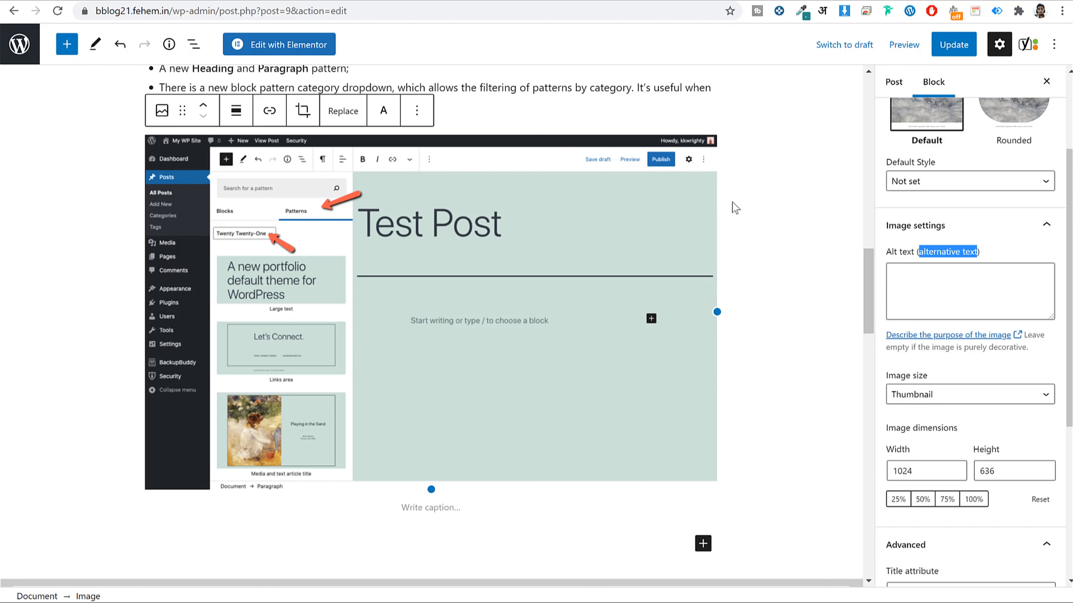
click(969, 277)
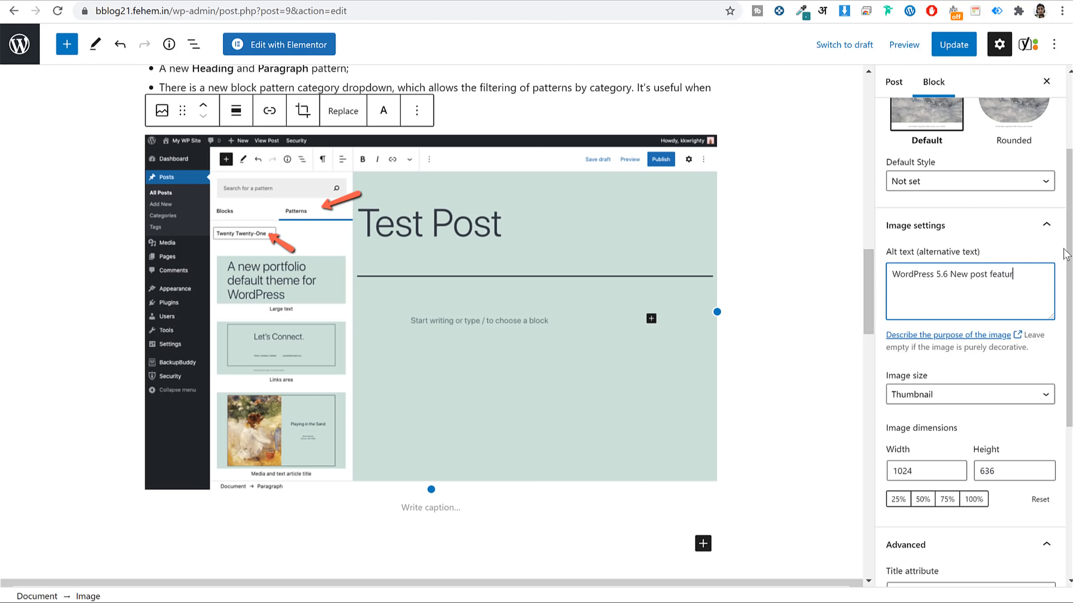
scroll(995, 292, down, 5)
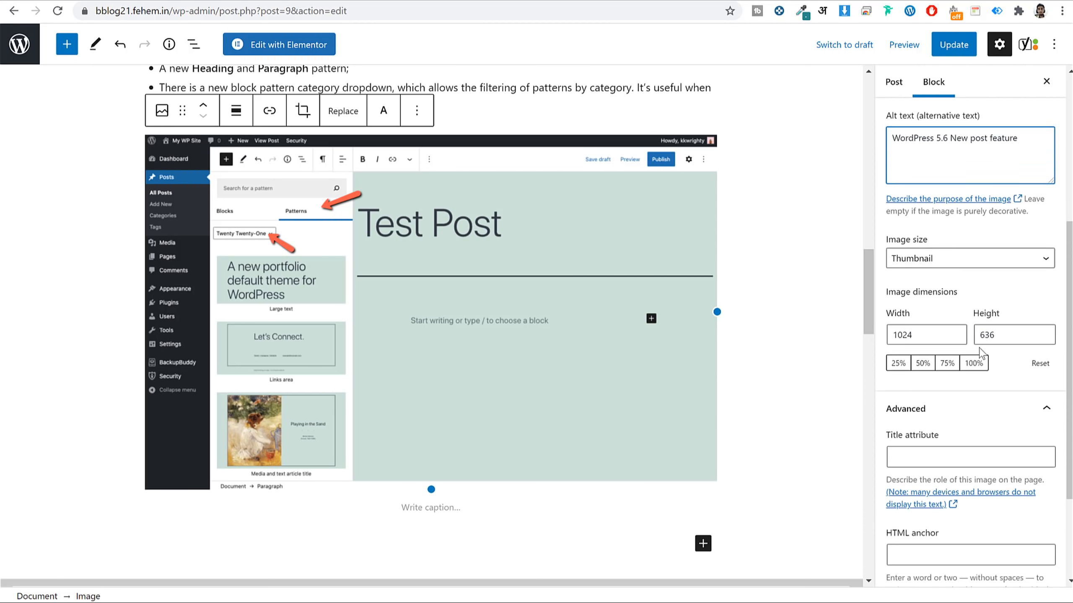
click(942, 386)
scroll(942, 387, up, 5)
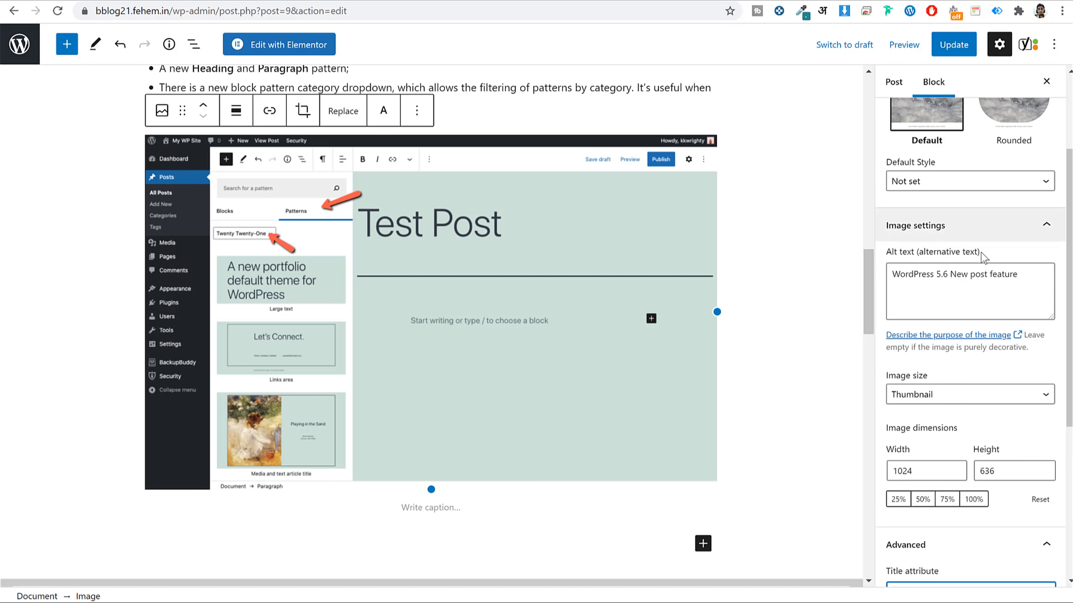
double_click(978, 274)
key(ctrl+a)
key(ctrl+c)
Paste 'WordPress 5.6 New post feature' into the image's Title attribute field.
scroll(943, 304, down, 5)
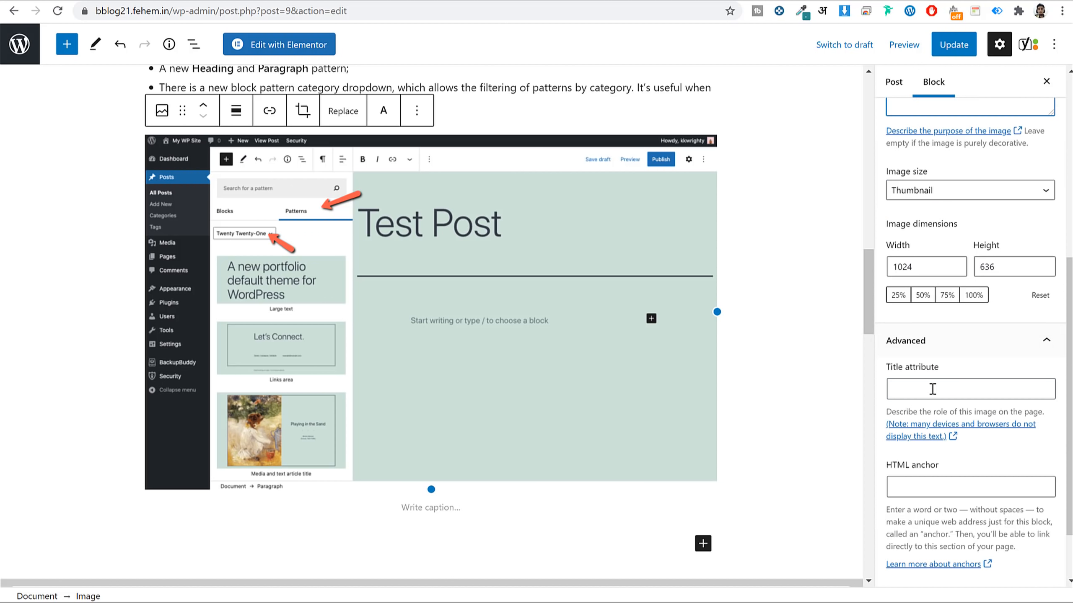
click(932, 387)
key(ctrl+v)
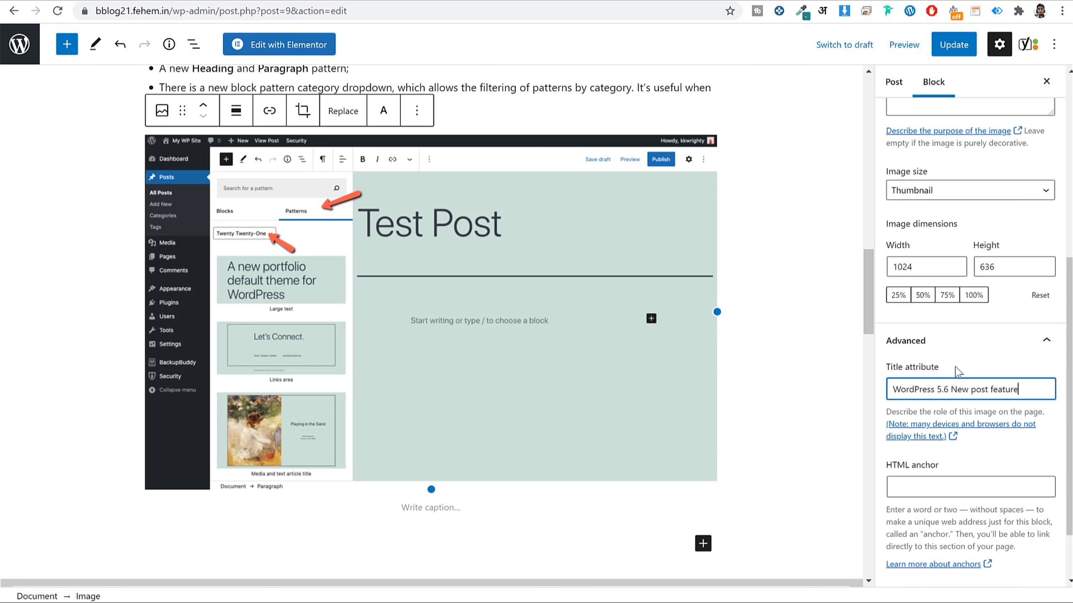
scroll(958, 408, down, 2)
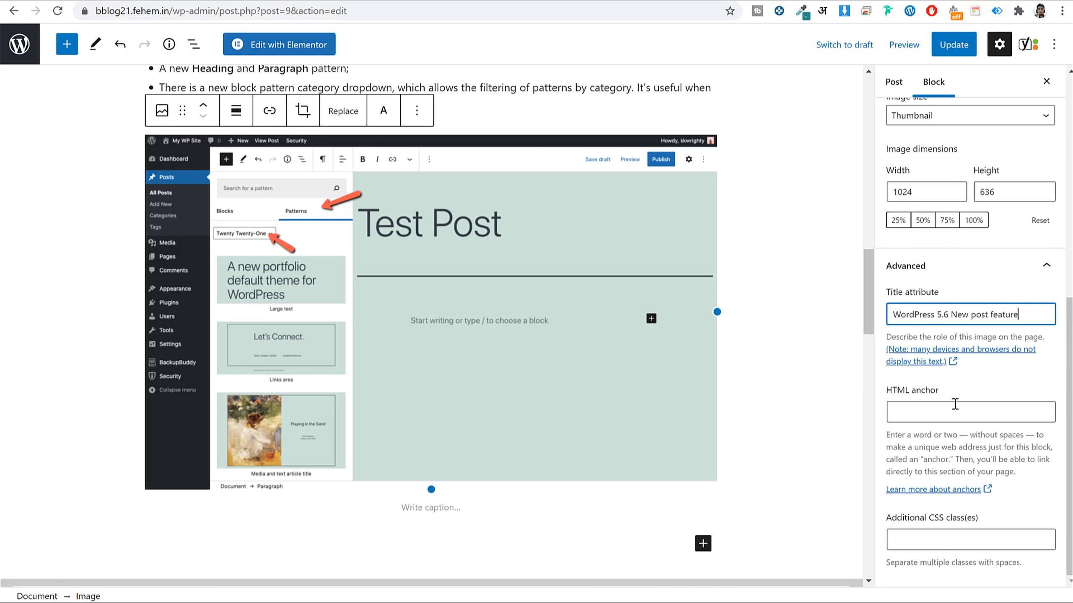
click(430, 507)
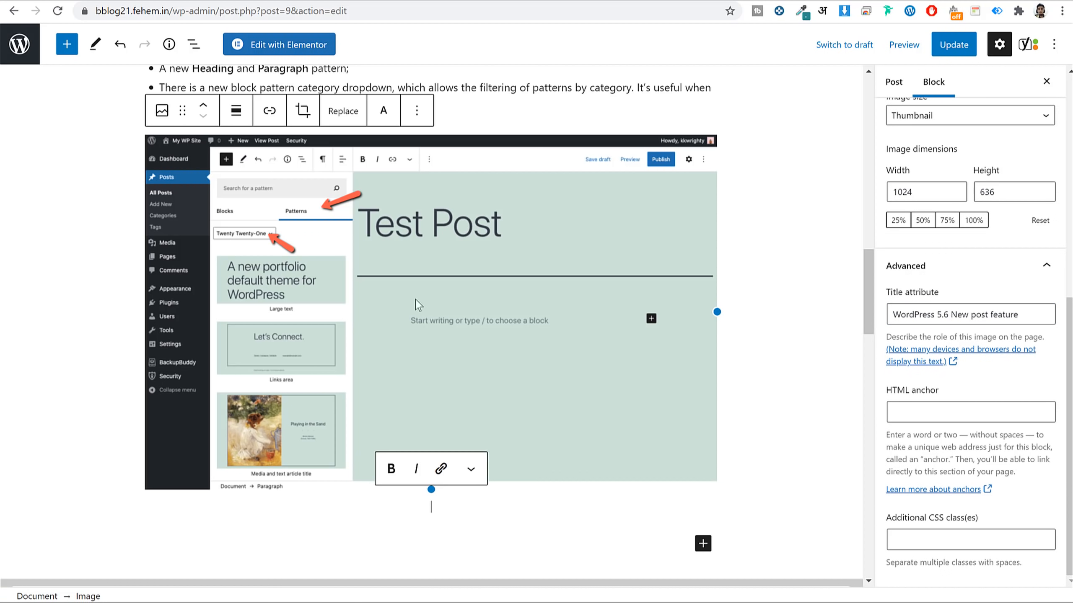
Compare the alt text with the title attribute, then switch to the Media folder in File Explorer.
scroll(942, 274, up, 8)
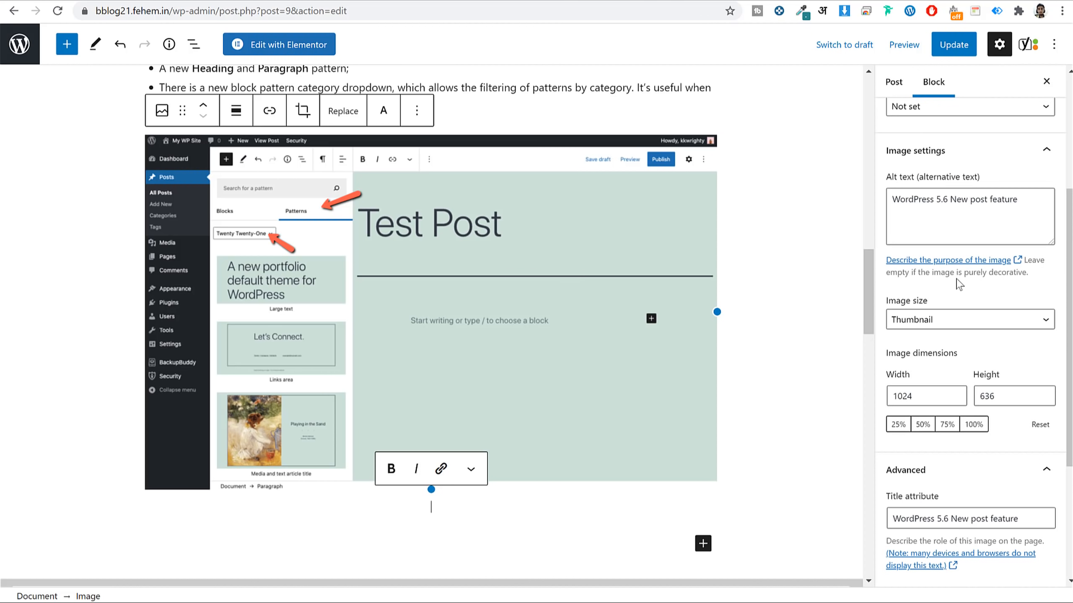
scroll(957, 277, up, 1)
triple_click(942, 345)
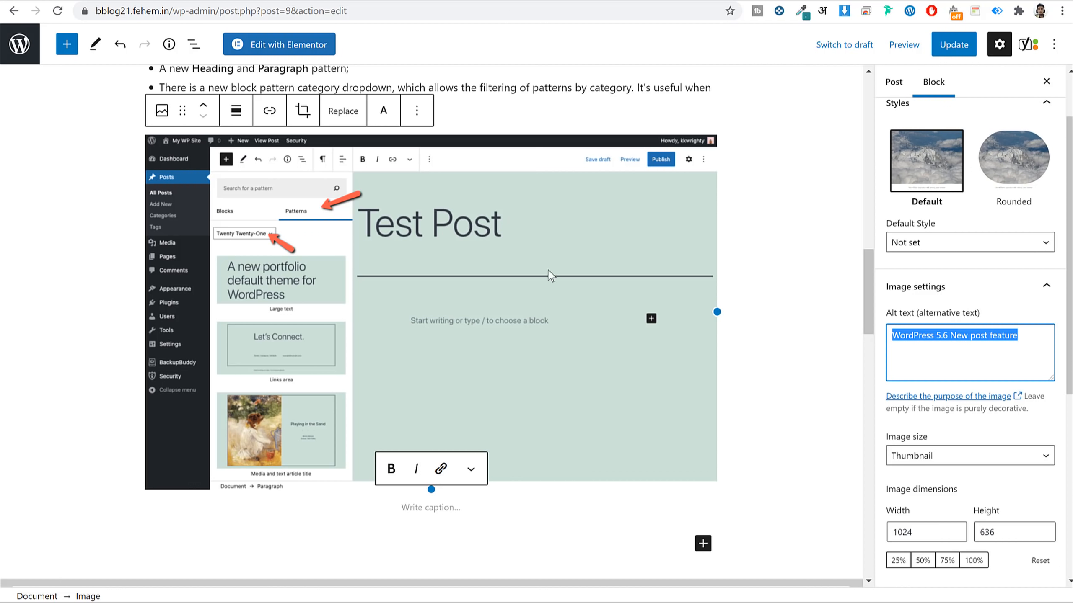
click(973, 340)
scroll(977, 342, down, 6)
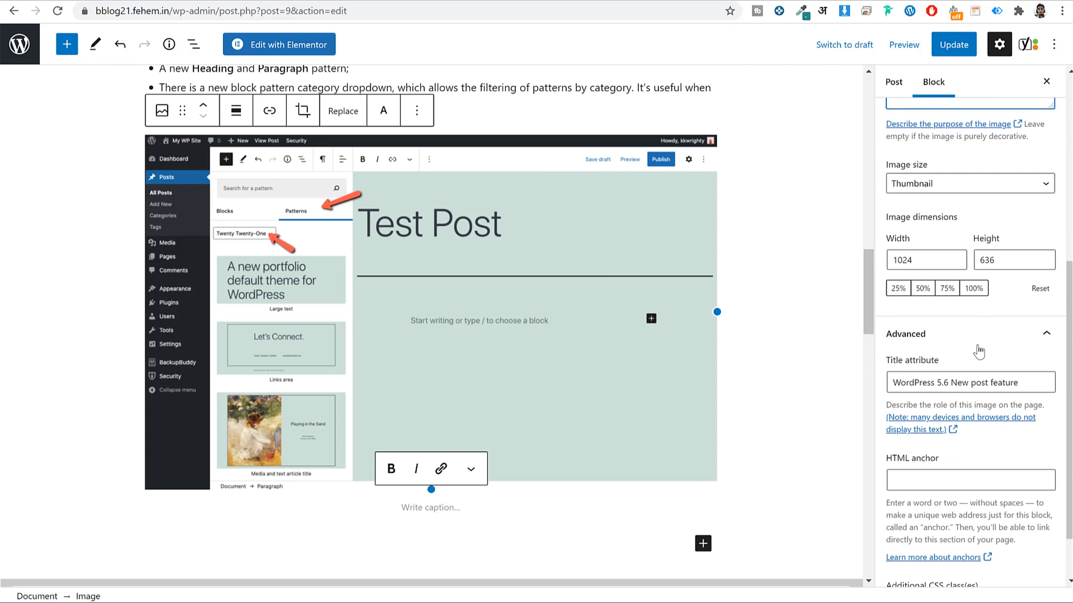
triple_click(972, 316)
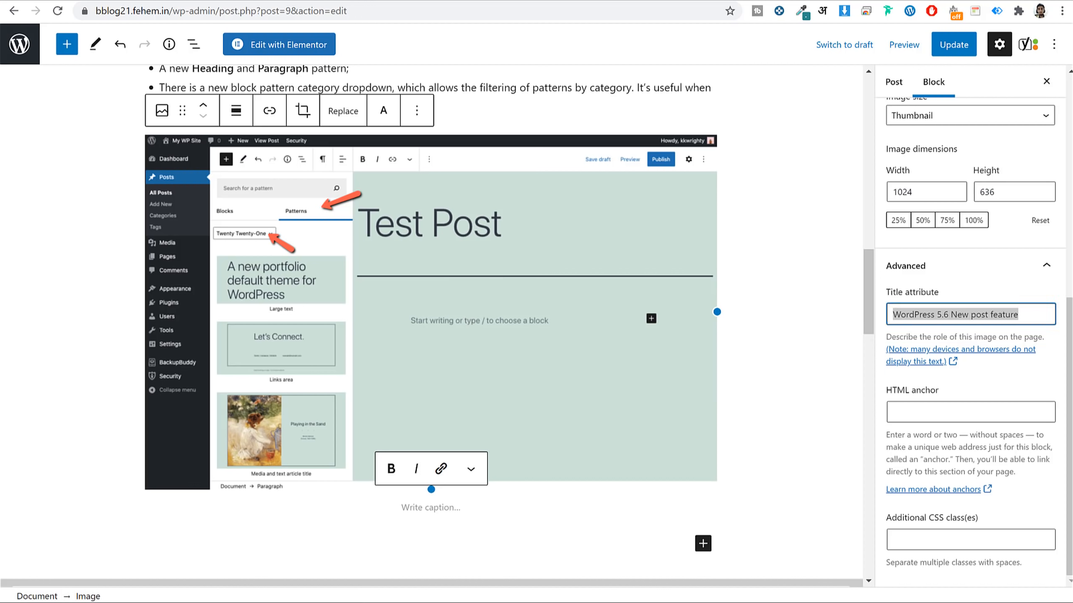
key(alt+Tab)
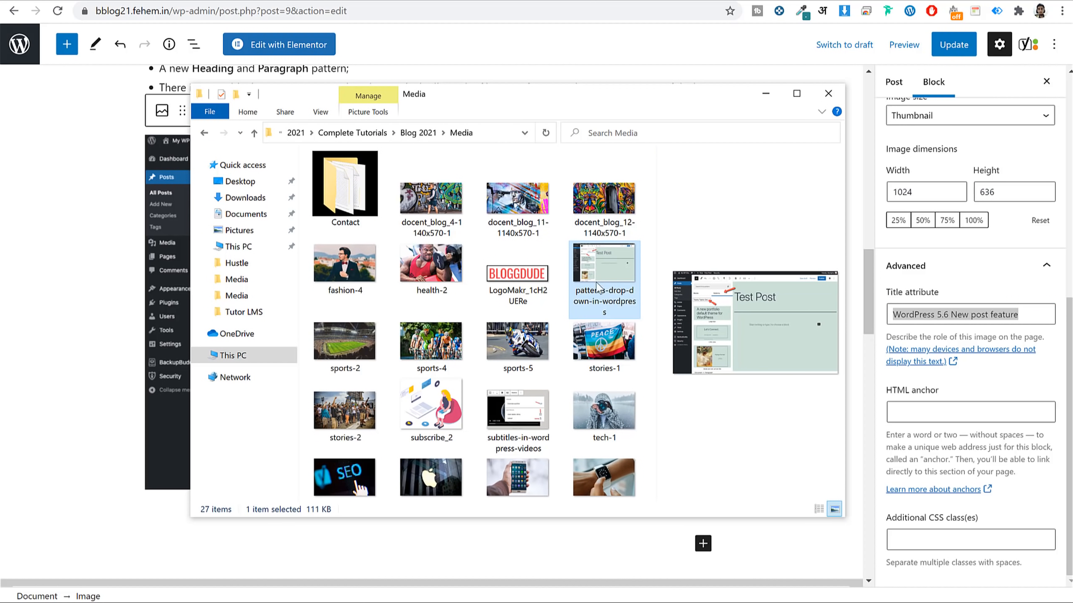
Check the screenshot file's name without renaming it, then minimise File Explorer.
click(614, 299)
key(Escape)
click(769, 103)
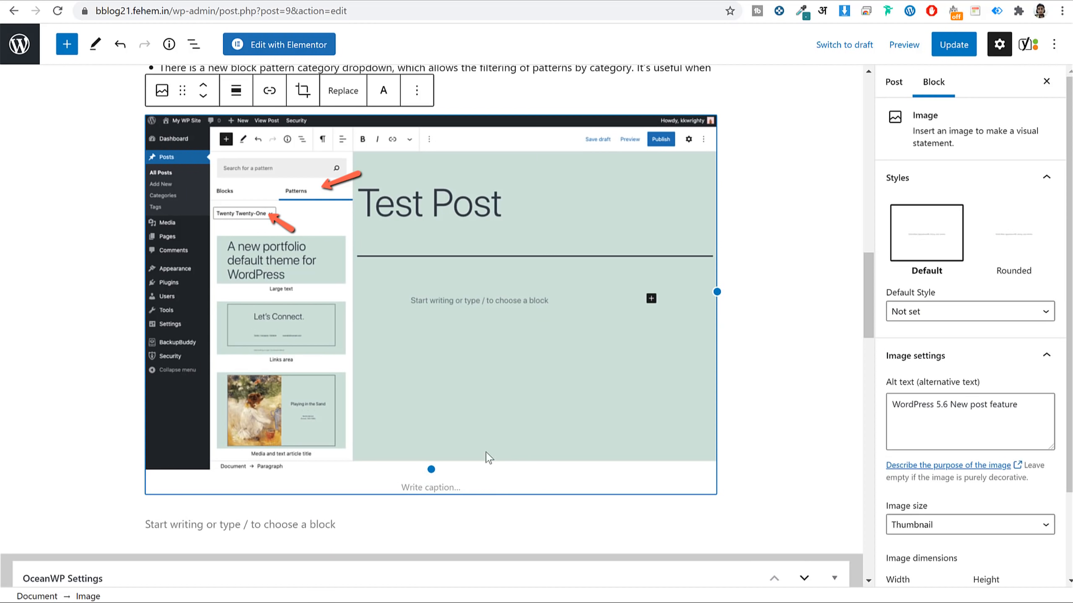
Caption the screenshot 'Pattern dropdown in WordPress'.
click(463, 486)
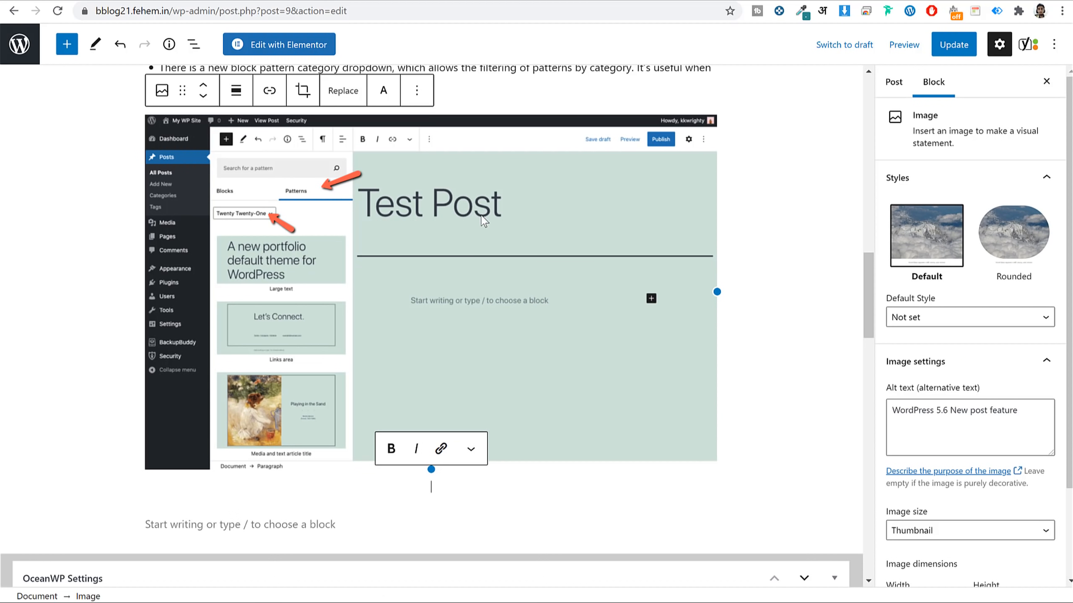
text(Patter)
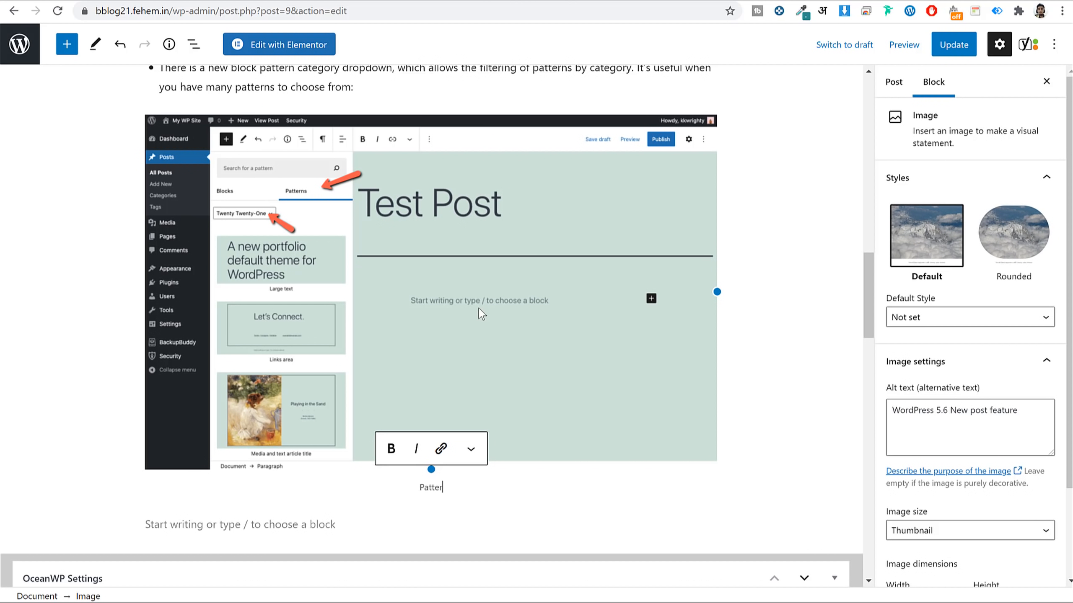
text(n )
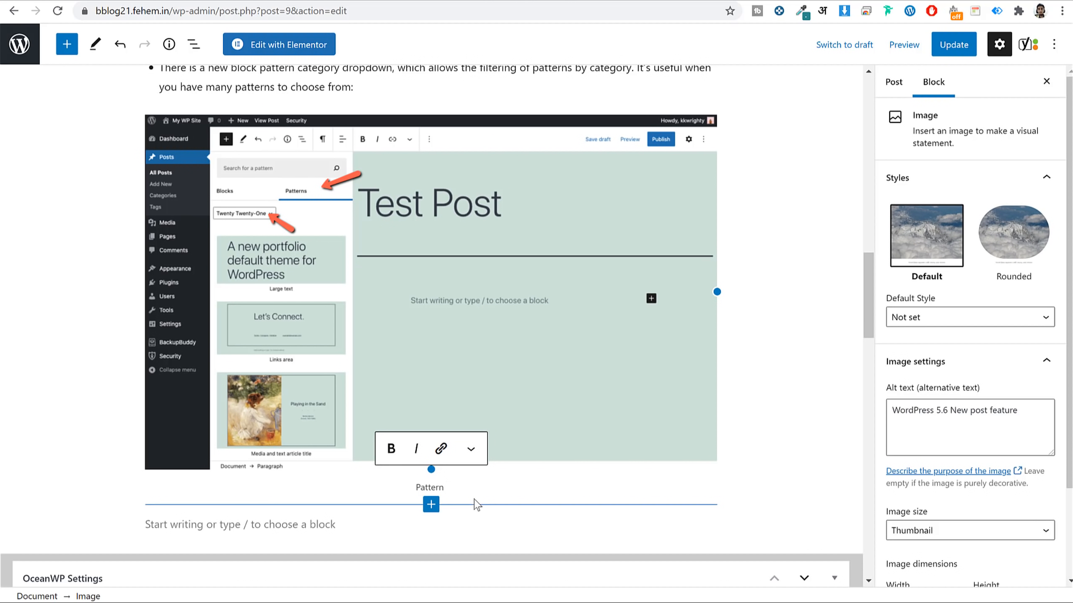
text(dropdown in WordPress)
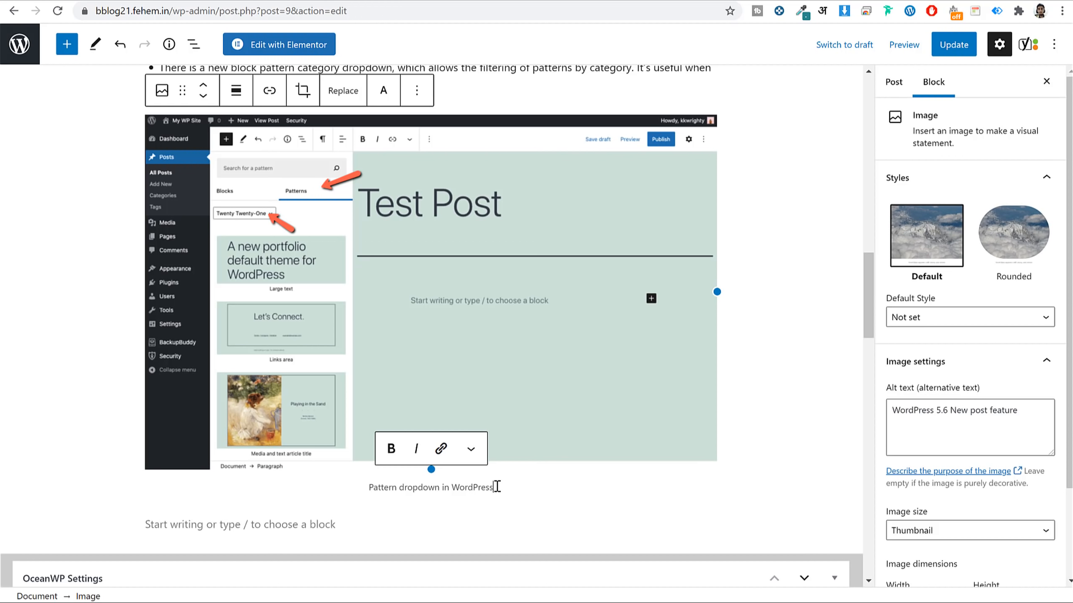
triple_click(496, 487)
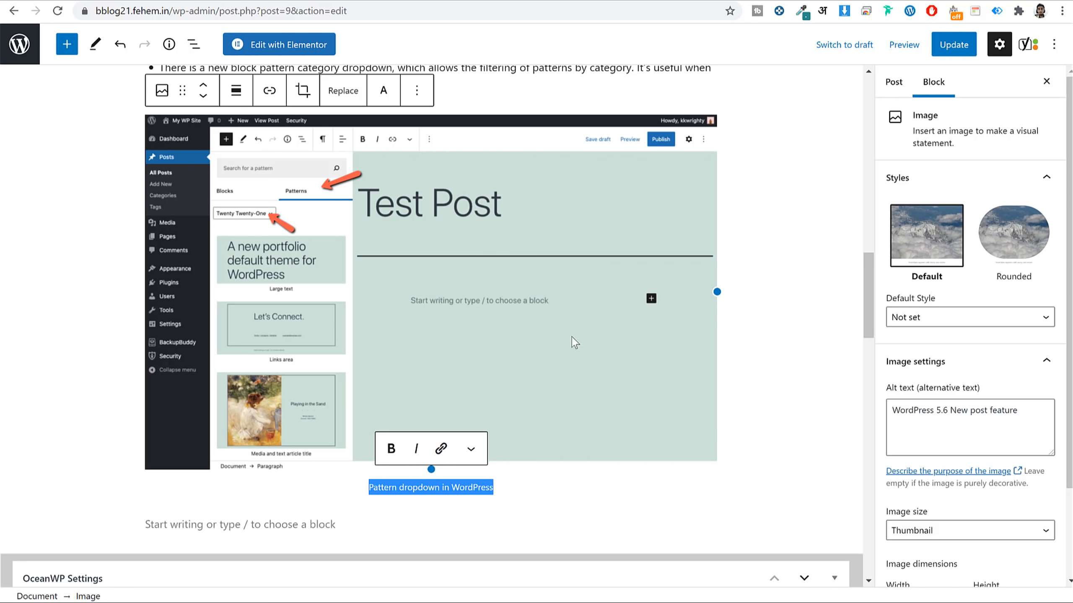
Verify the alt text and Title attribute, then update the post.
scroll(571, 337, up, 2)
scroll(982, 359, down, 2)
scroll(173, 367, down, 3)
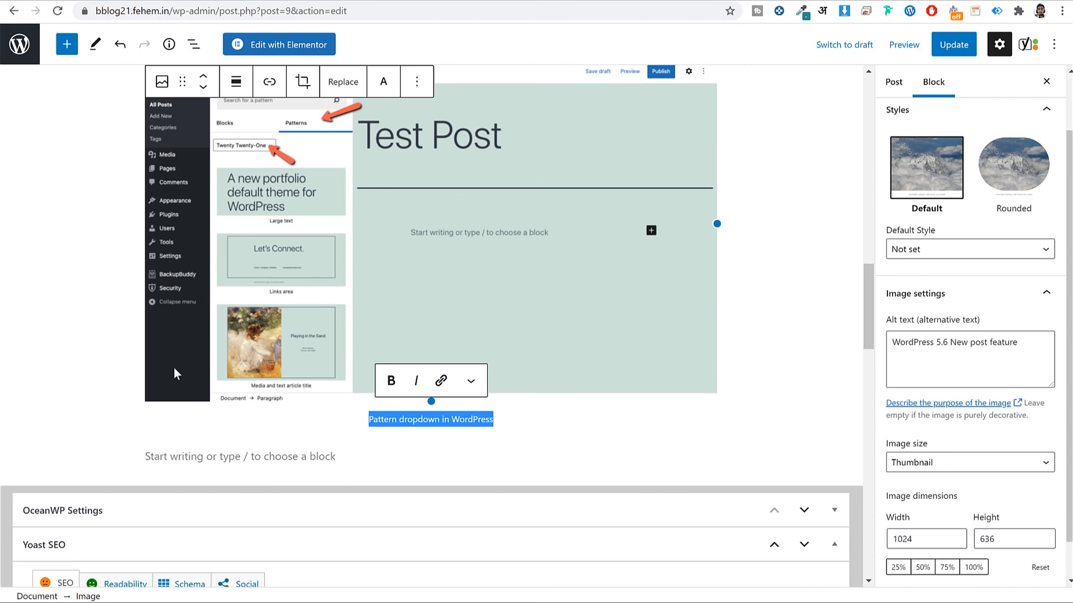
scroll(901, 446, down, 1)
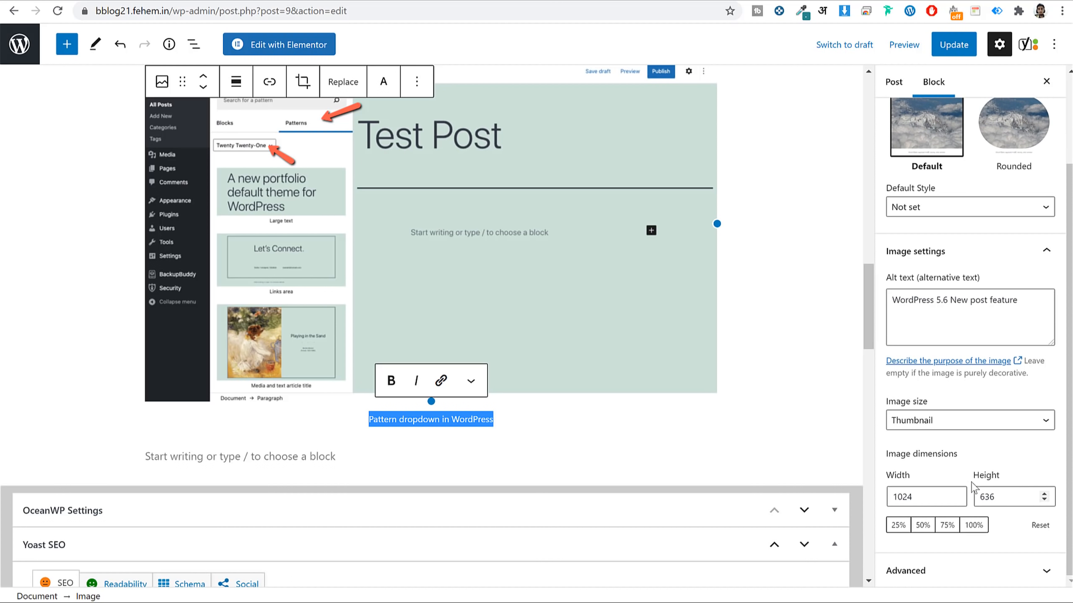
click(935, 311)
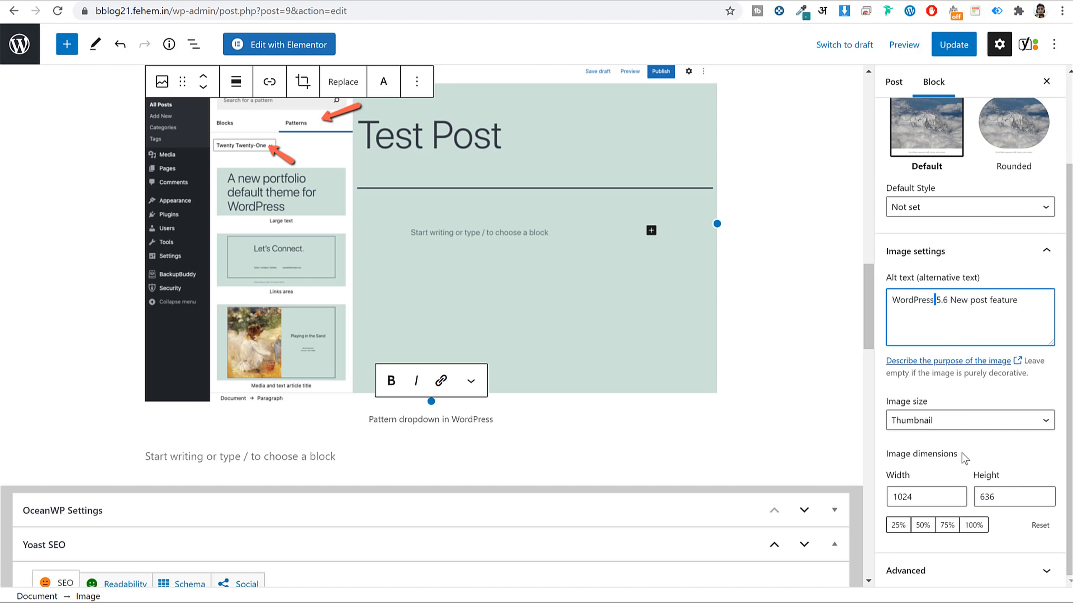
click(953, 571)
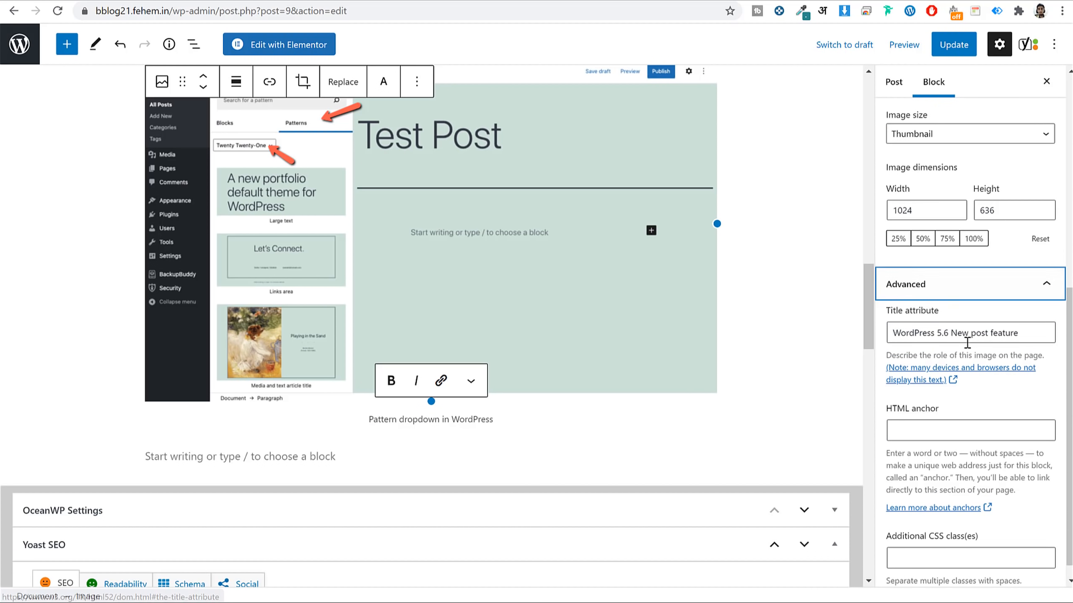
triple_click(967, 341)
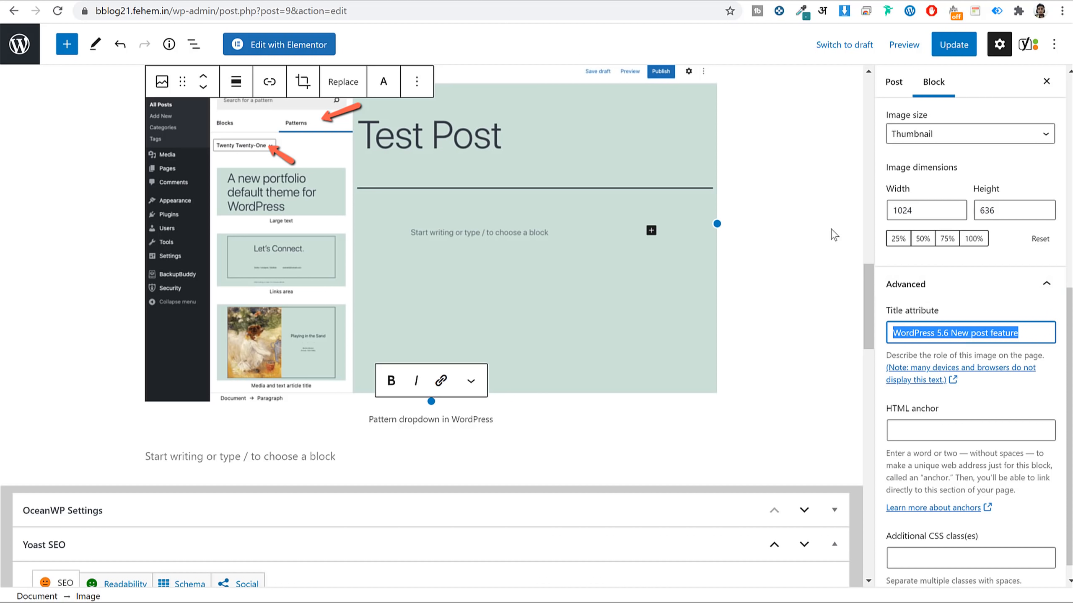
click(967, 50)
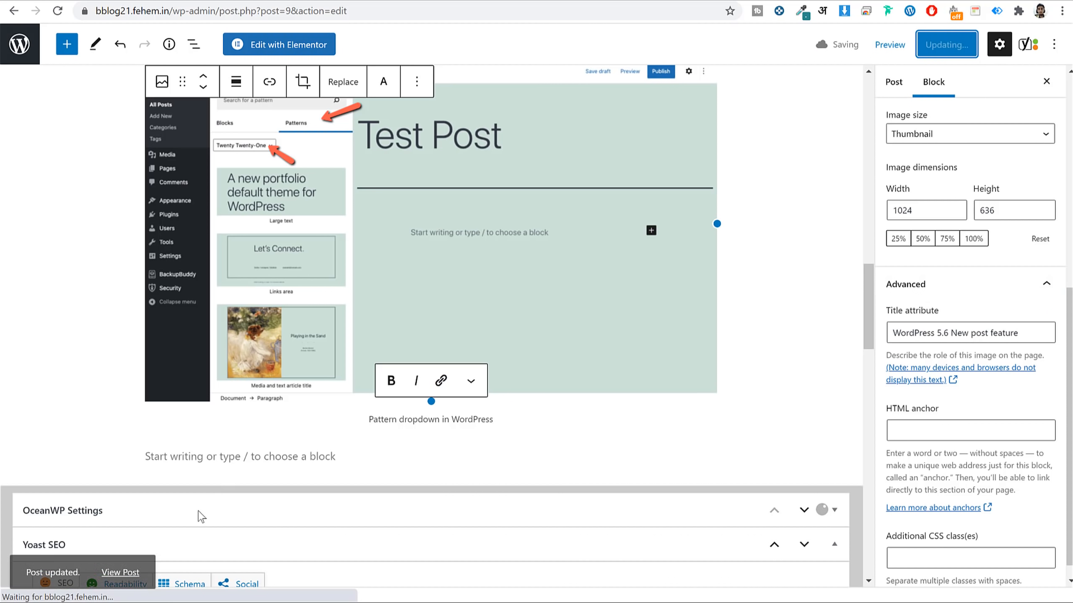
right_click(122, 560)
click(178, 409)
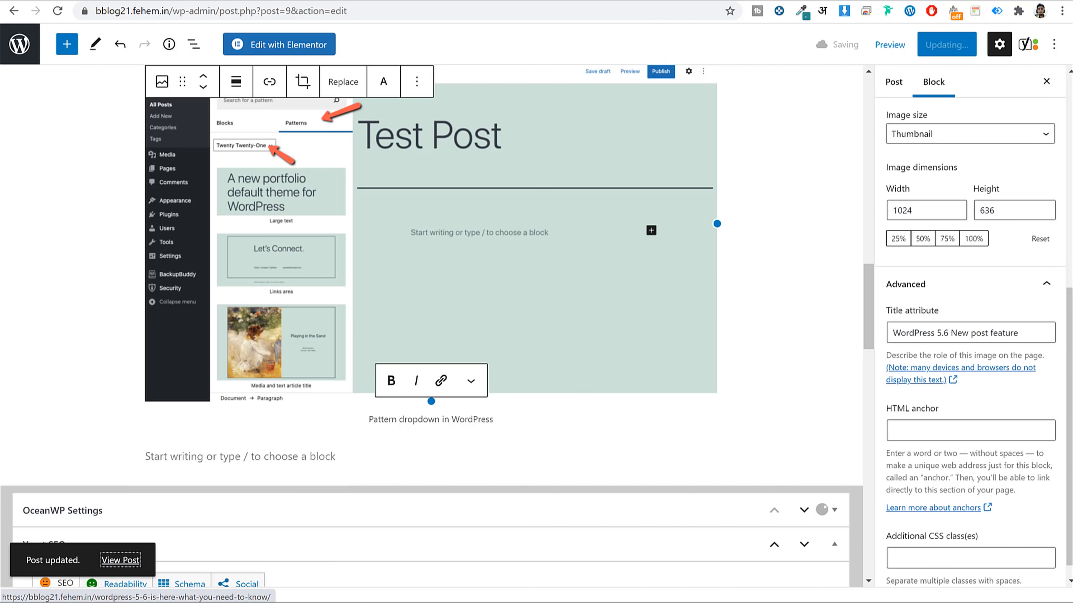
key(ctrl+Tab)
scroll(476, 188, down, 7)
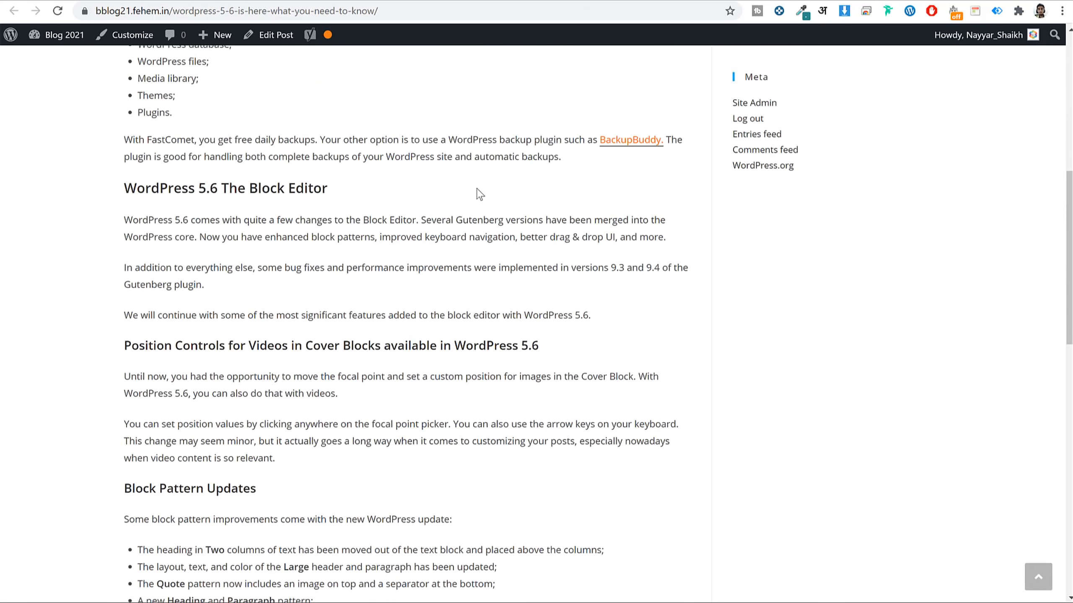
scroll(476, 188, down, 12)
scroll(607, 221, up, 5)
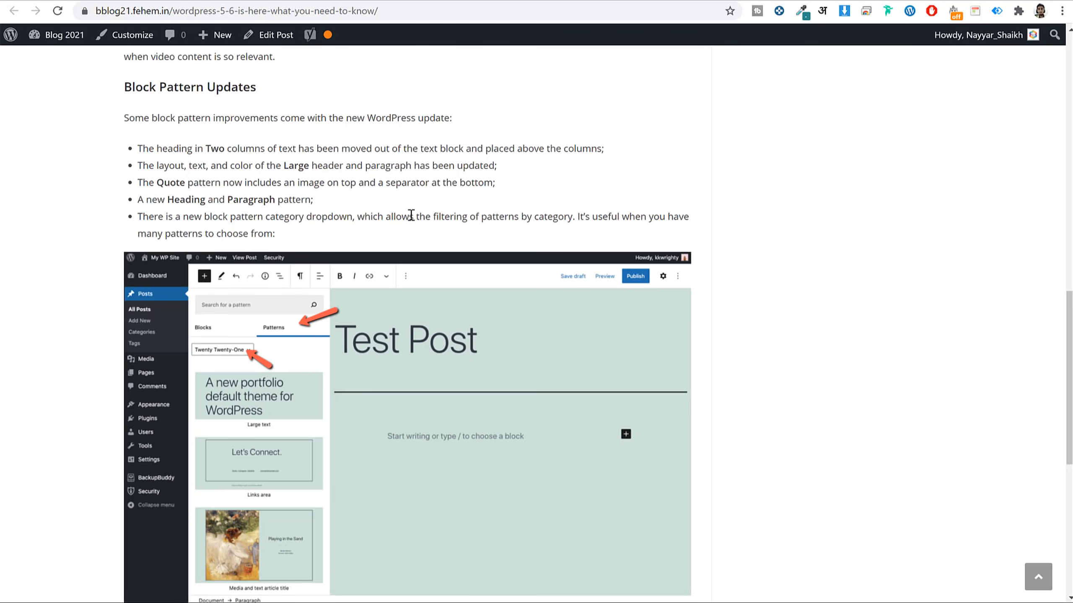
scroll(411, 215, up, 9)
scroll(328, 220, down, 3)
scroll(383, 228, up, 3)
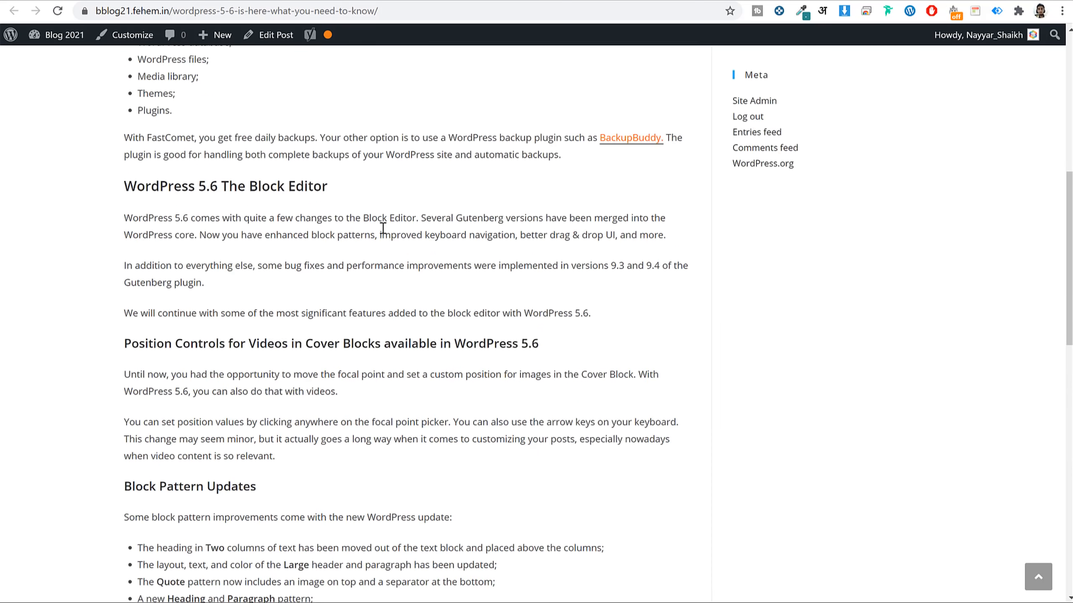
scroll(383, 231, up, 7)
drag(175, 320, 467, 371)
click(361, 394)
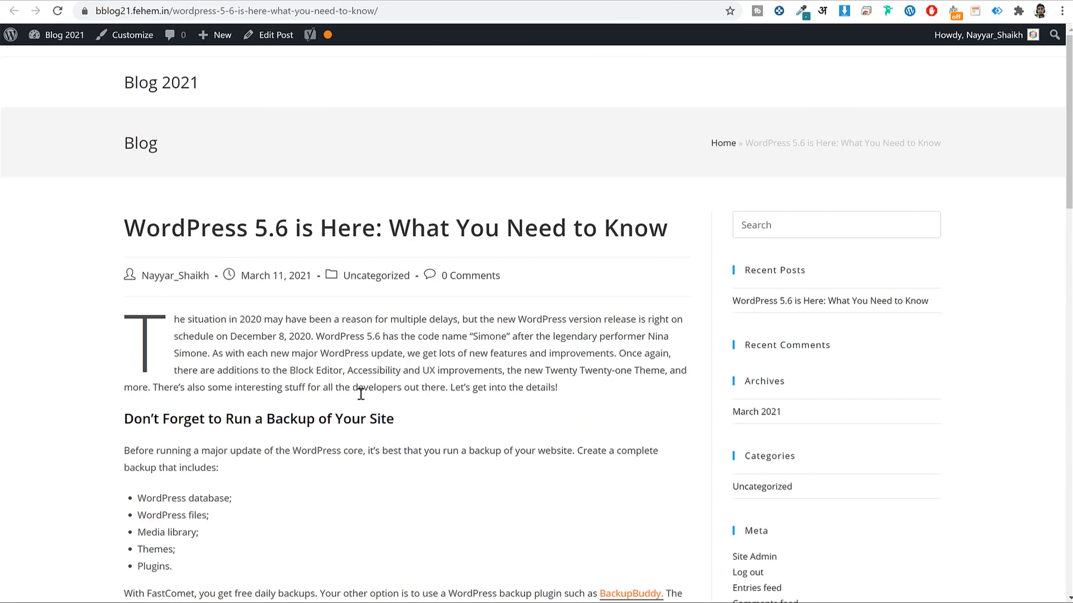
scroll(488, 343, down, 10)
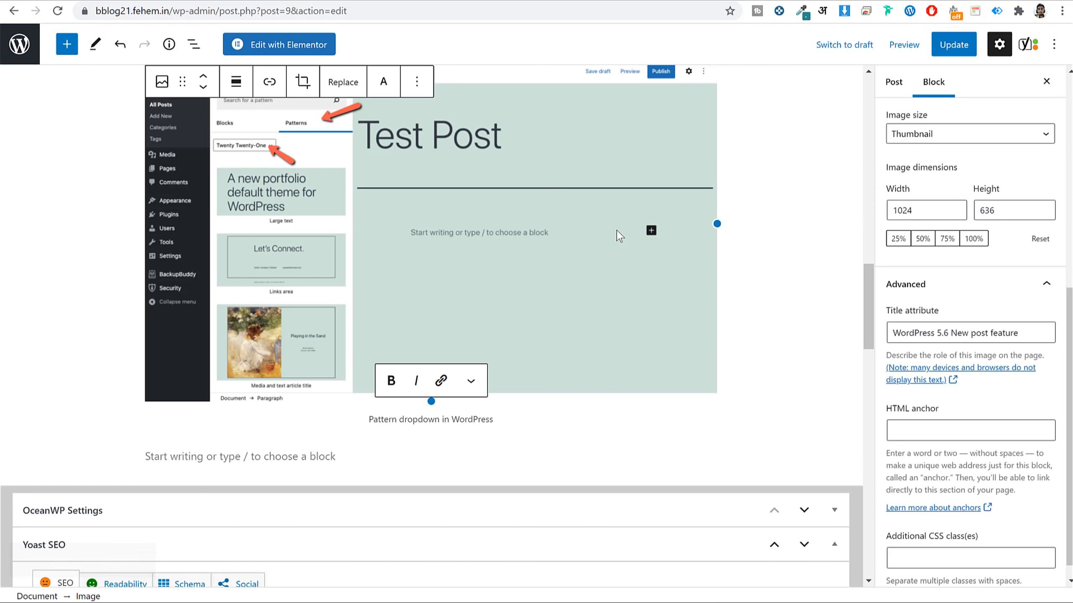
scroll(616, 230, down, 5)
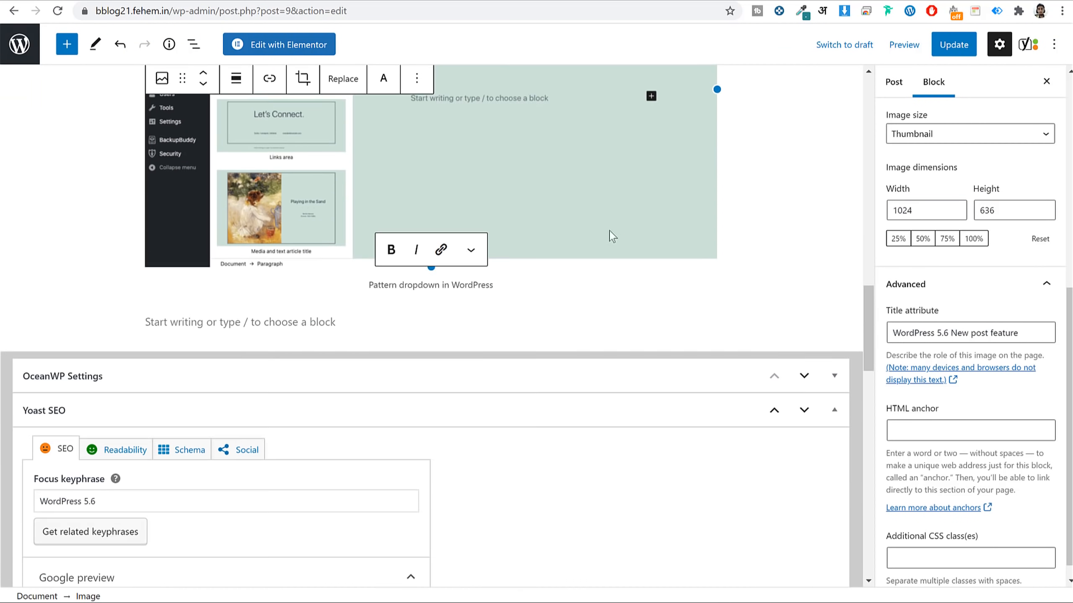
scroll(555, 297, down, 15)
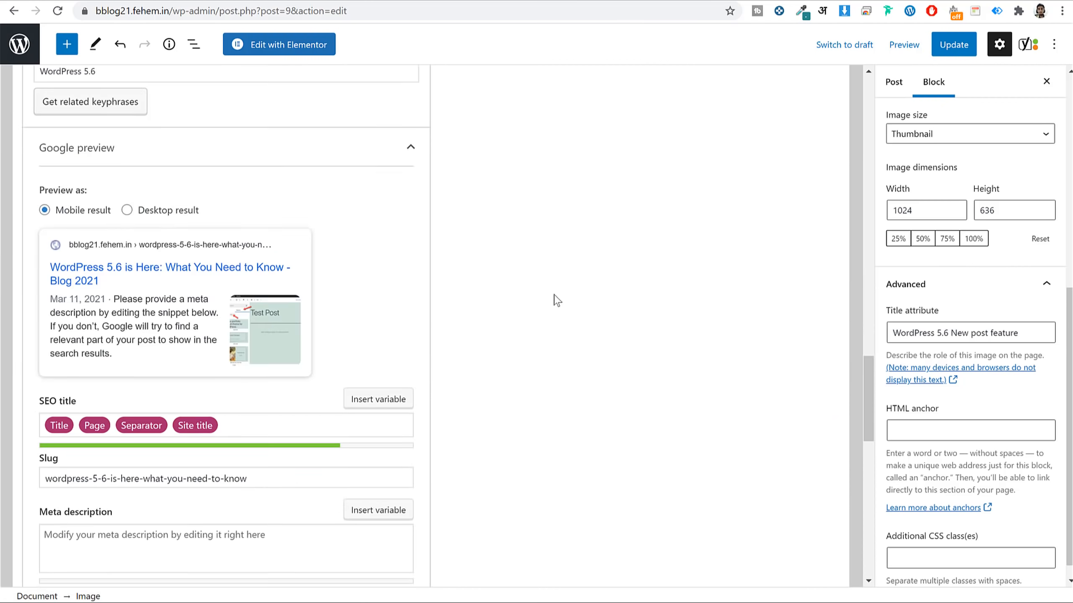
scroll(556, 296, down, 4)
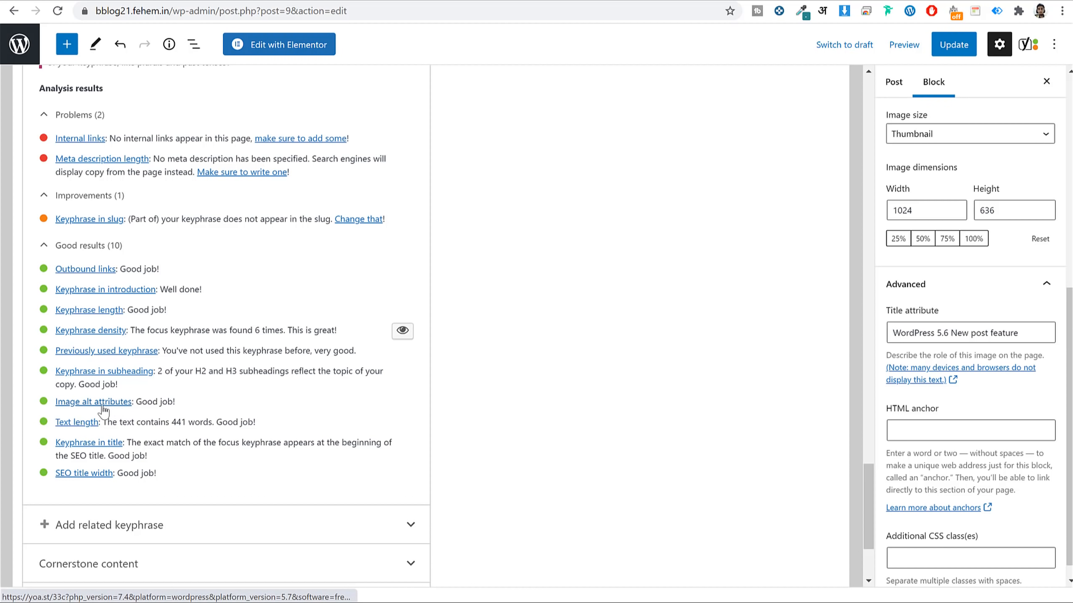
scroll(191, 402, up, 5)
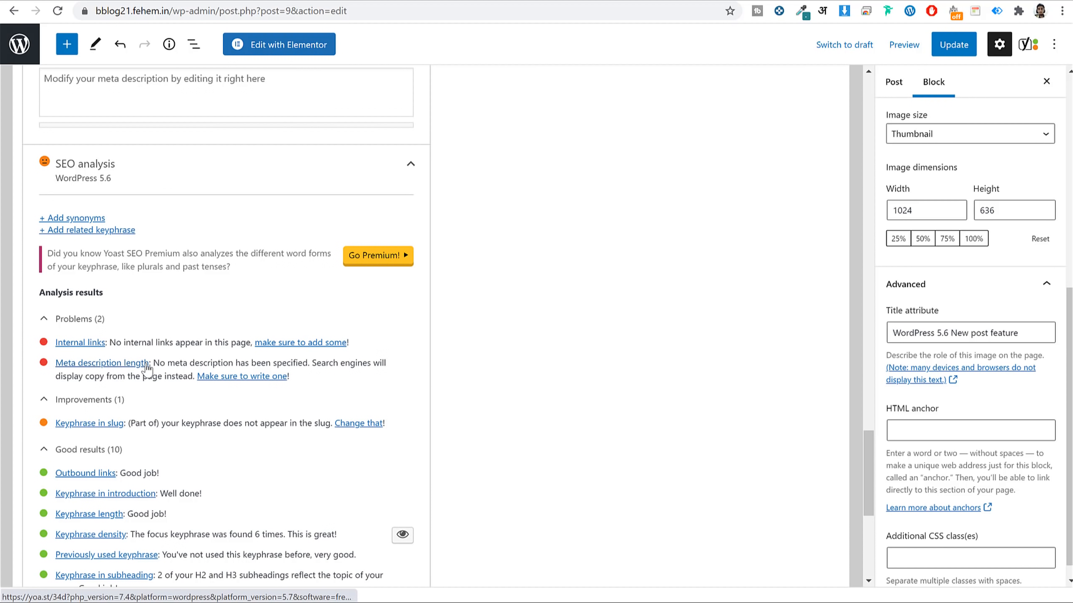
scroll(533, 326, up, 15)
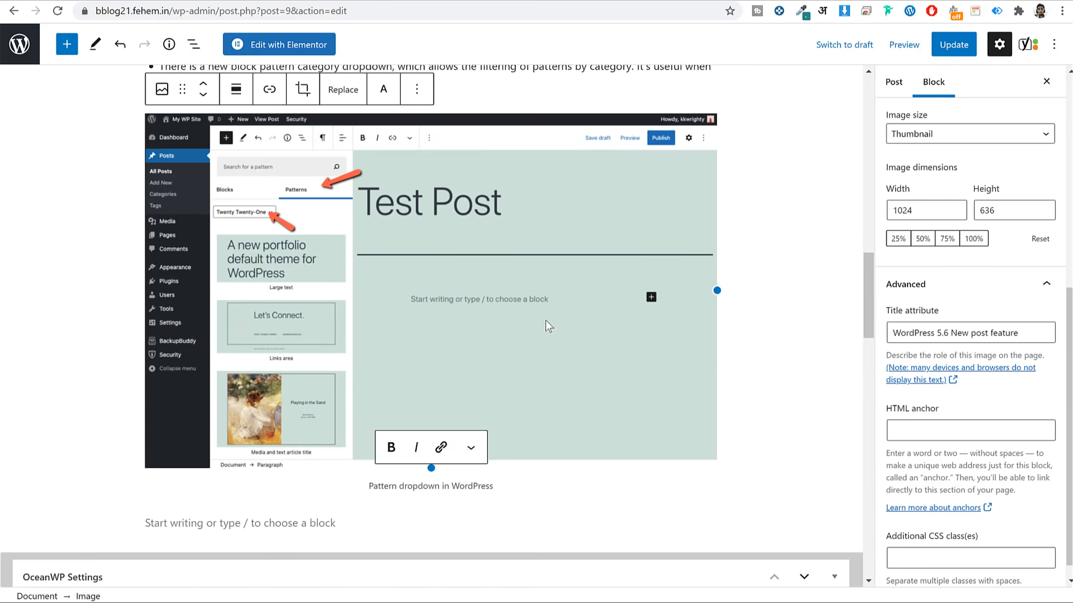
scroll(545, 326, down, 3)
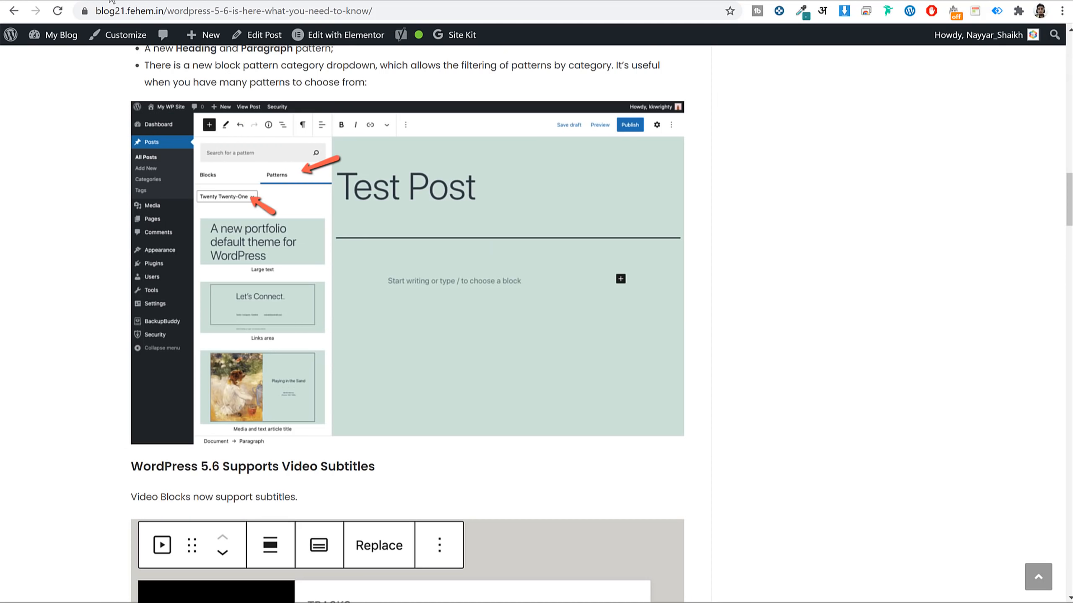
Copy the How to Update to WordPress 5.6 and Conclusion sections from the source article.
scroll(378, 256, down, 10)
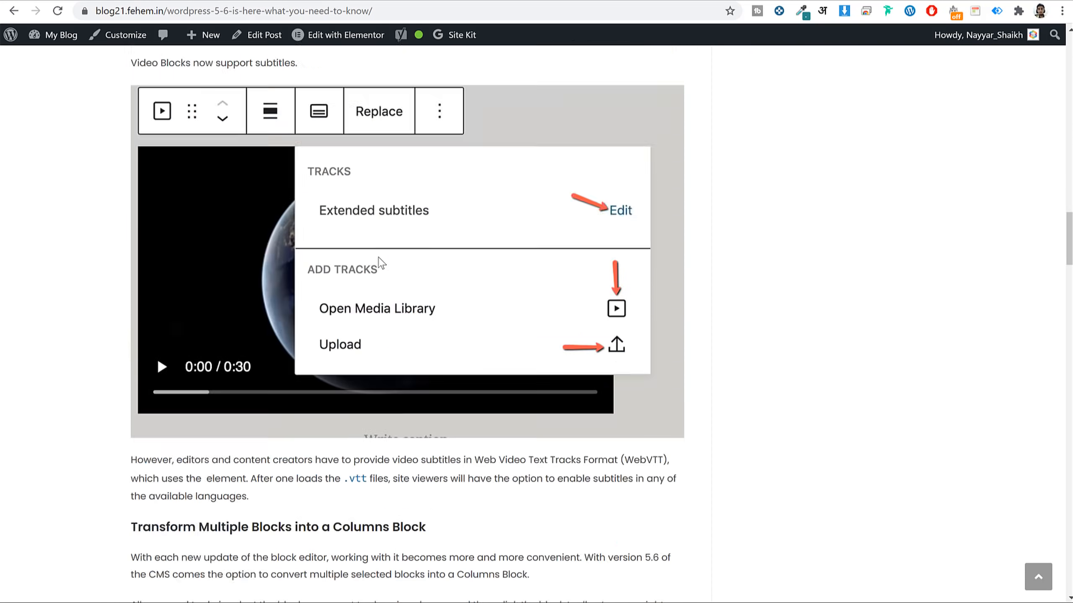
scroll(380, 264, up, 20)
scroll(379, 264, down, 18)
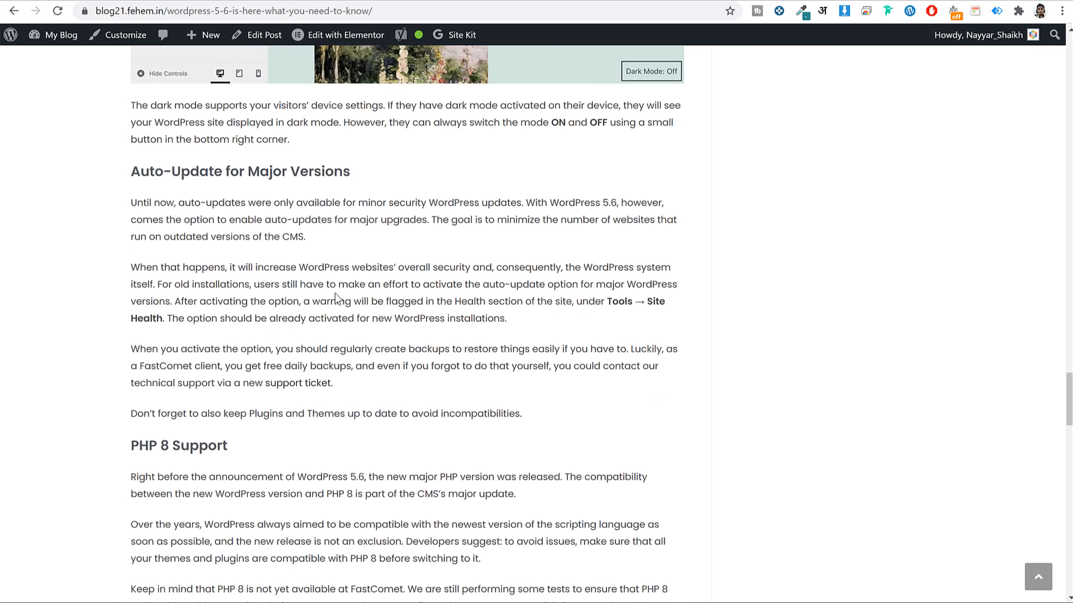
scroll(338, 298, down, 20)
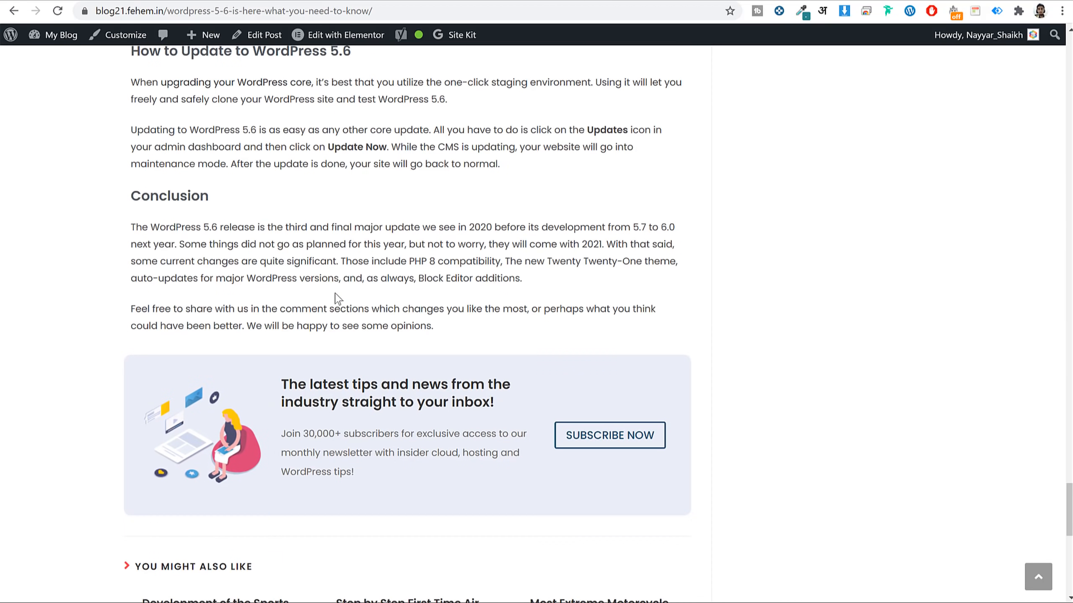
scroll(337, 298, up, 3)
mouse_move(129, 187)
mouse_down()
mouse_move(417, 324)
mouse_move(517, 445)
mouse_move(513, 461)
mouse_up()
key(ctrl+c)
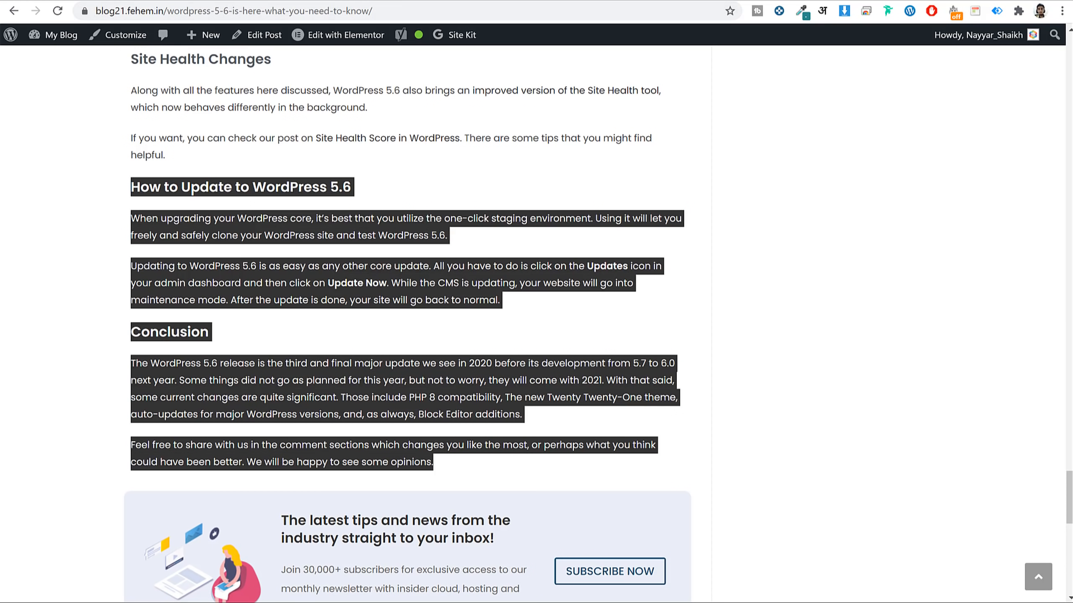
click(93, 1)
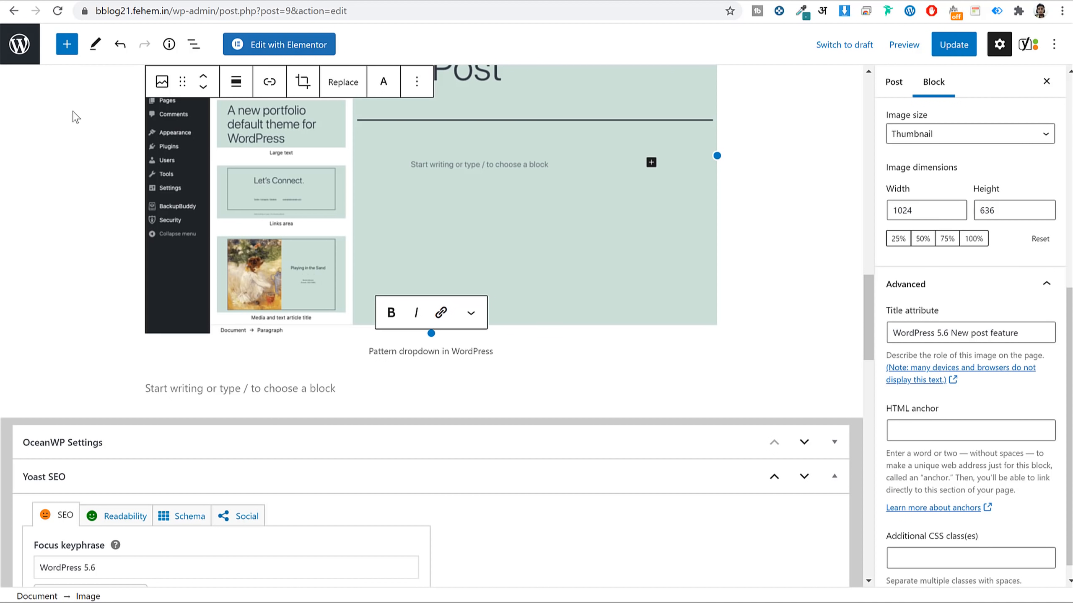
Paste the sections into a new paragraph below the captioned screenshot and check their headings.
click(67, 44)
click(62, 213)
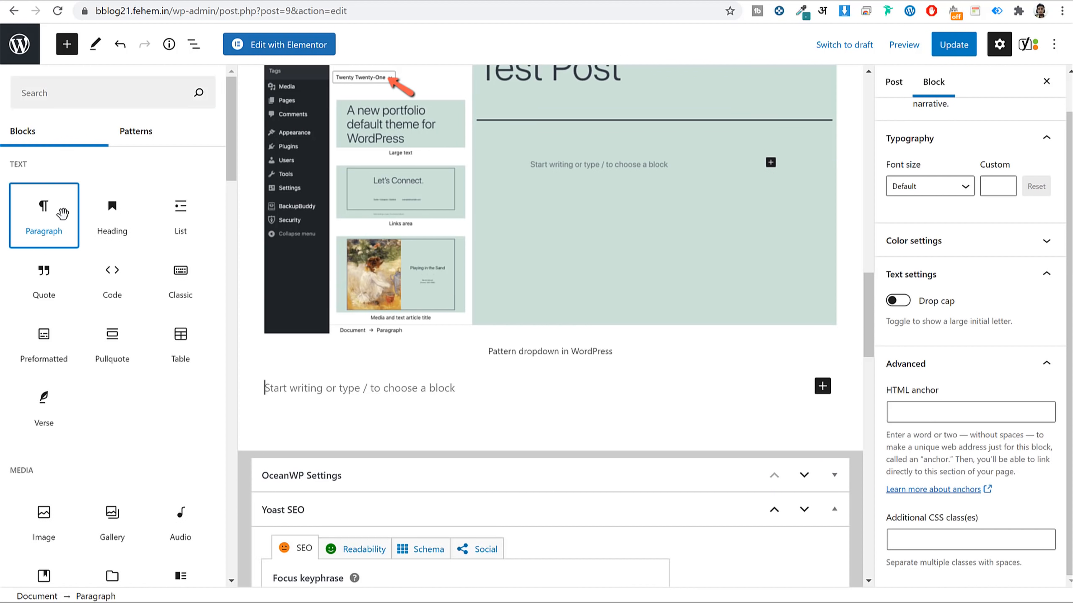
click(67, 44)
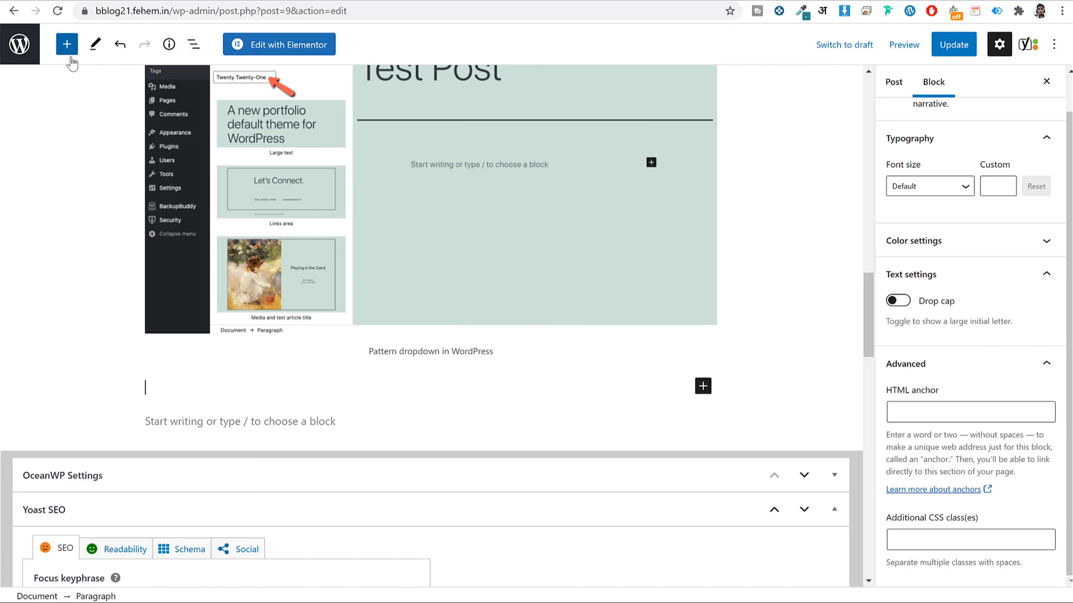
mouse_move(223, 405)
key(ctrl+v)
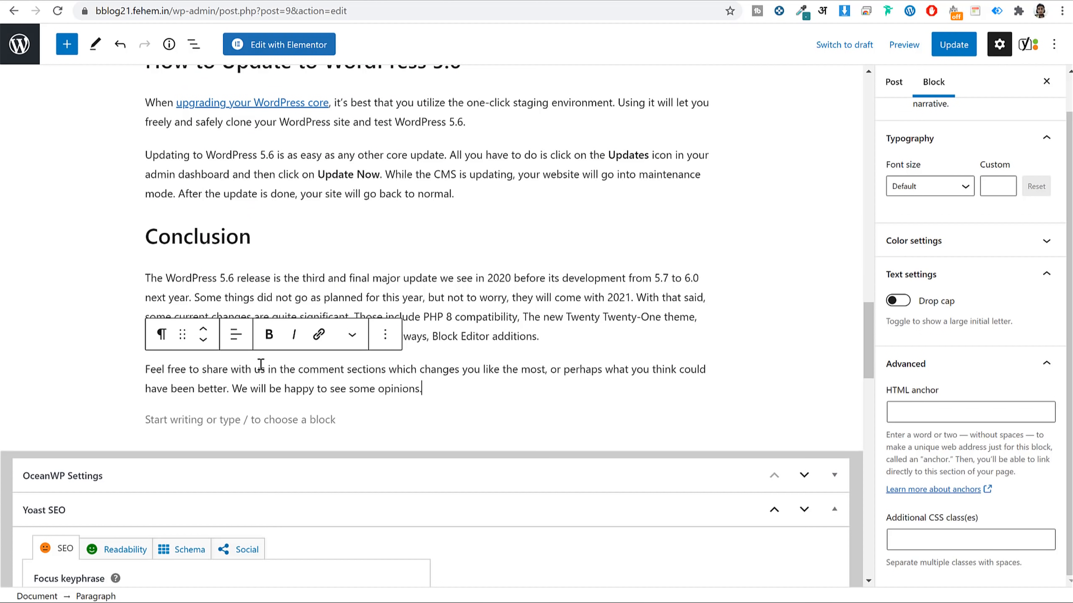
scroll(258, 364, up, 5)
click(305, 266)
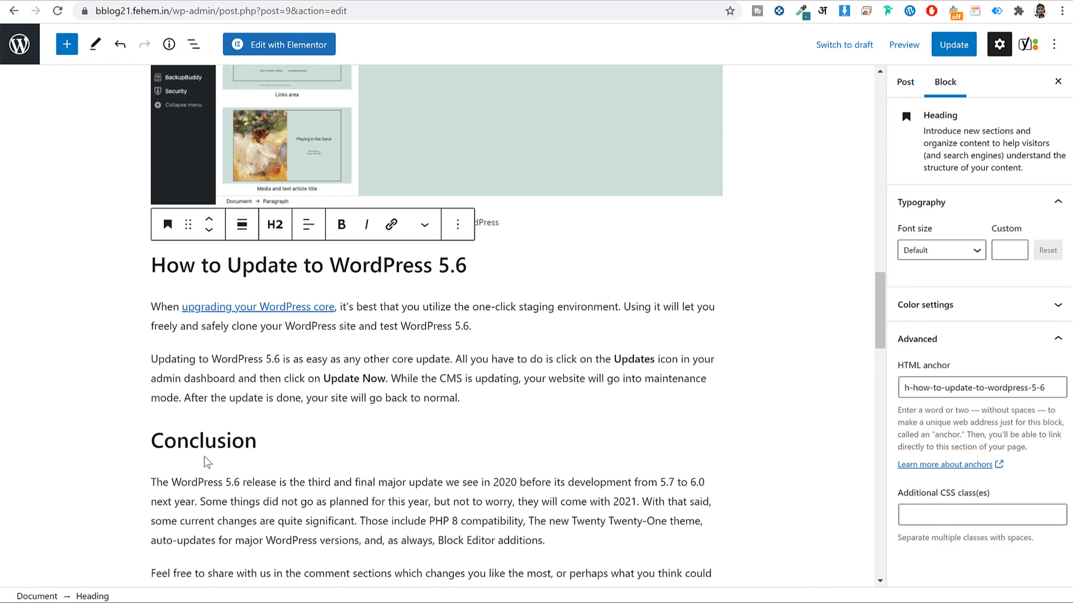
click(205, 441)
scroll(380, 426, down, 3)
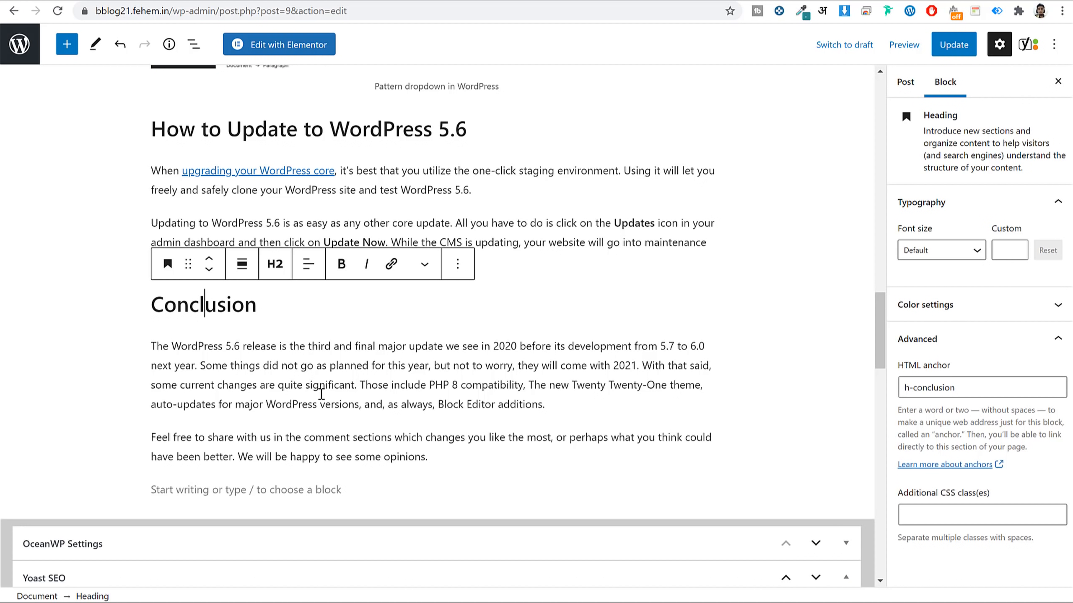
Remove the existing link from 'upgrading your WordPress core' and start a new link on it.
click(309, 170)
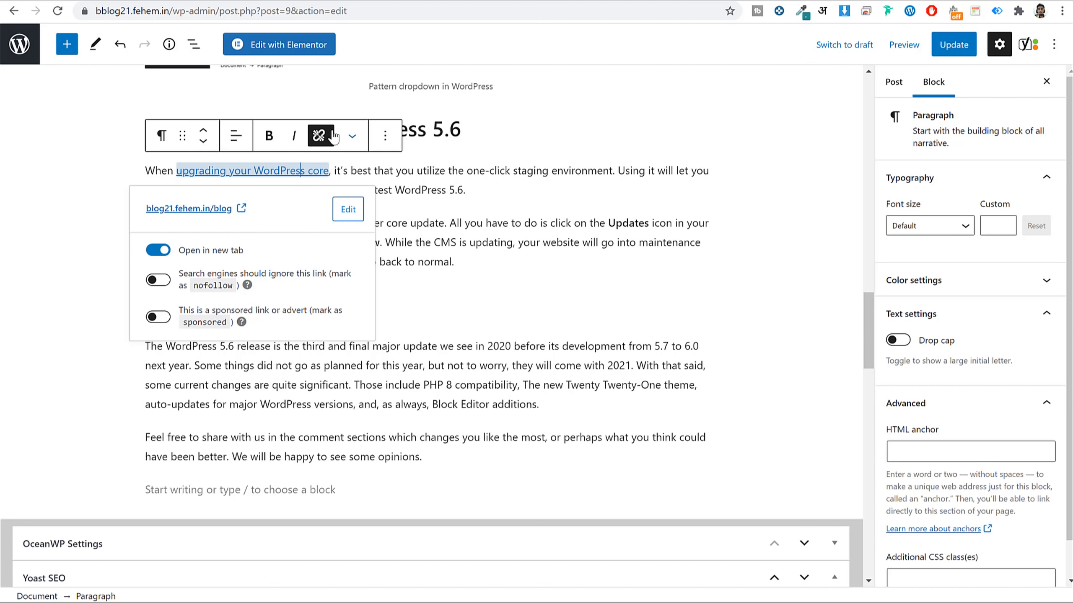
click(320, 136)
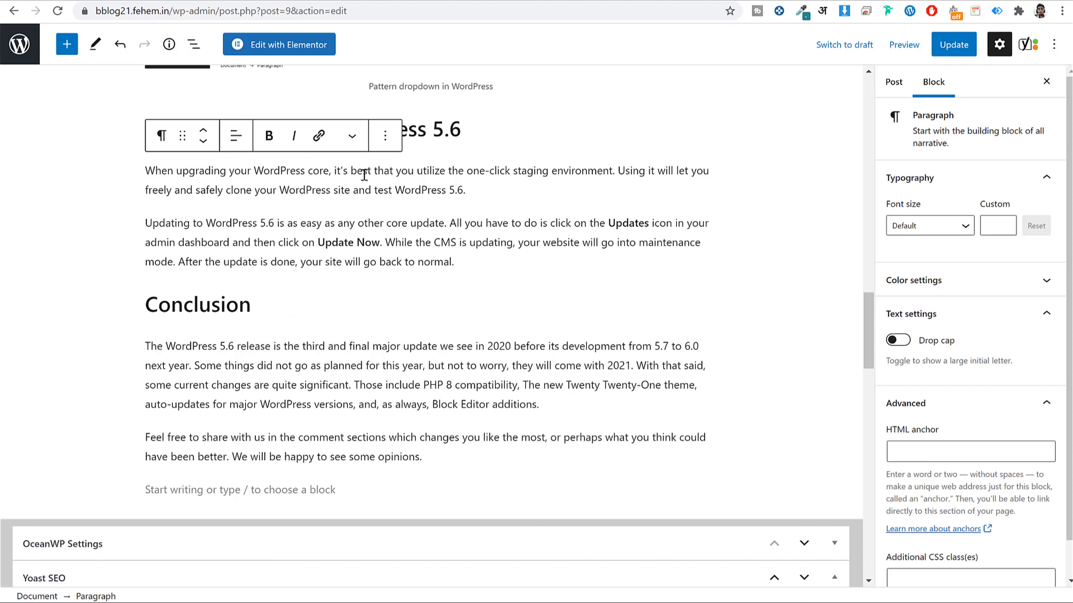
drag(177, 171, 328, 168)
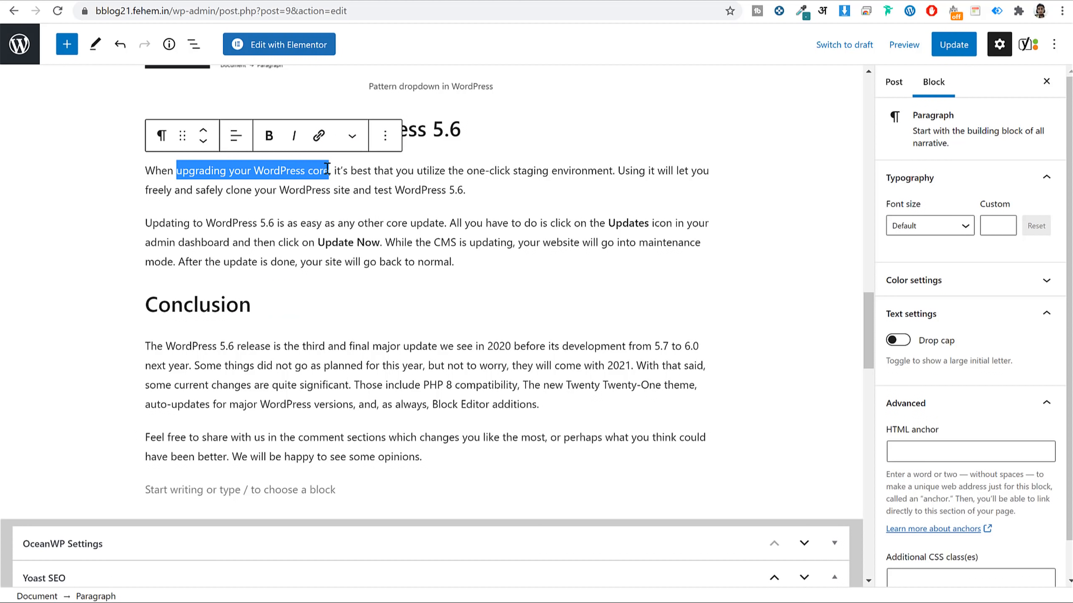
click(319, 137)
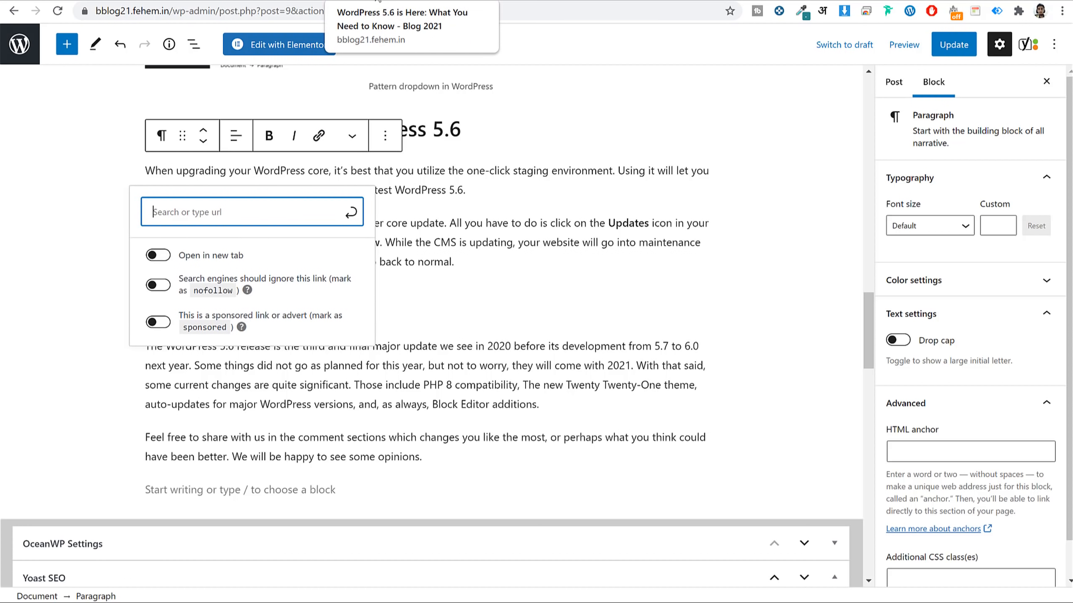
Bring up the site's blog home page in the front-end tab.
click(379, 2)
scroll(359, 223, up, 10)
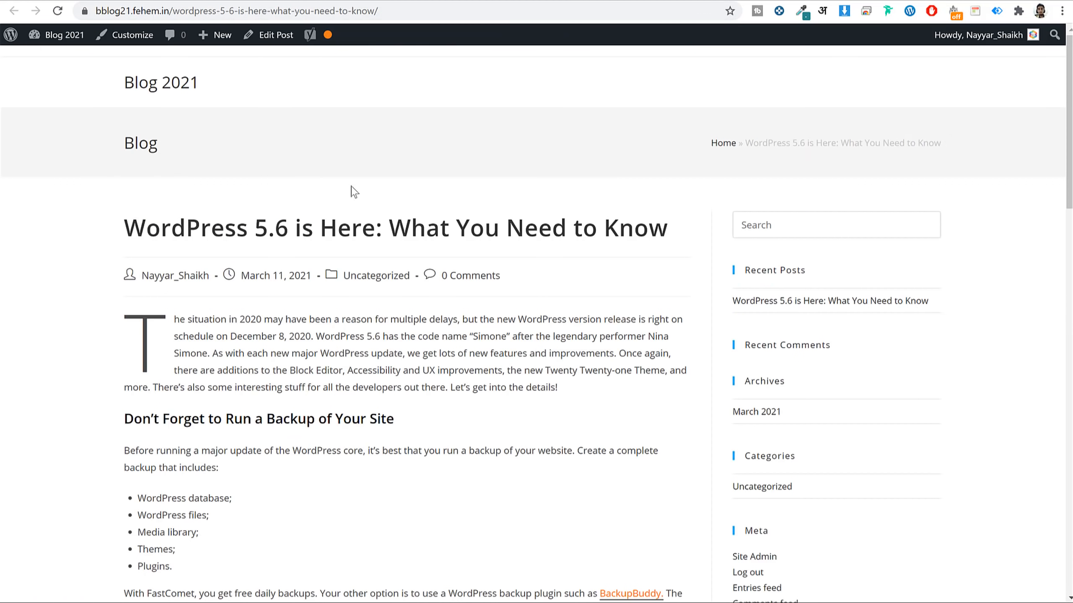
click(184, 81)
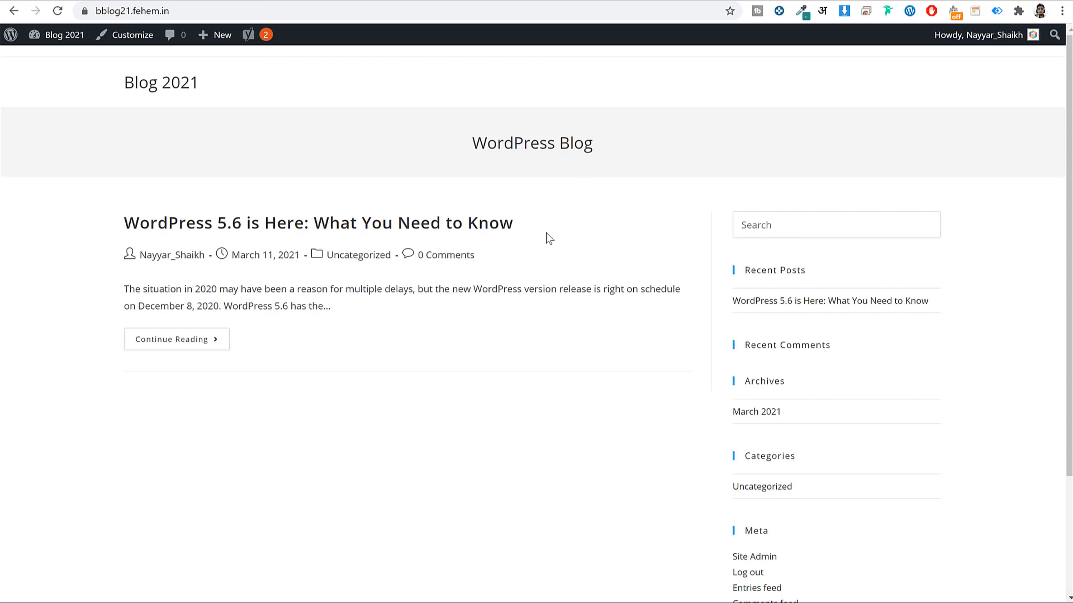
scroll(840, 319, down, 3)
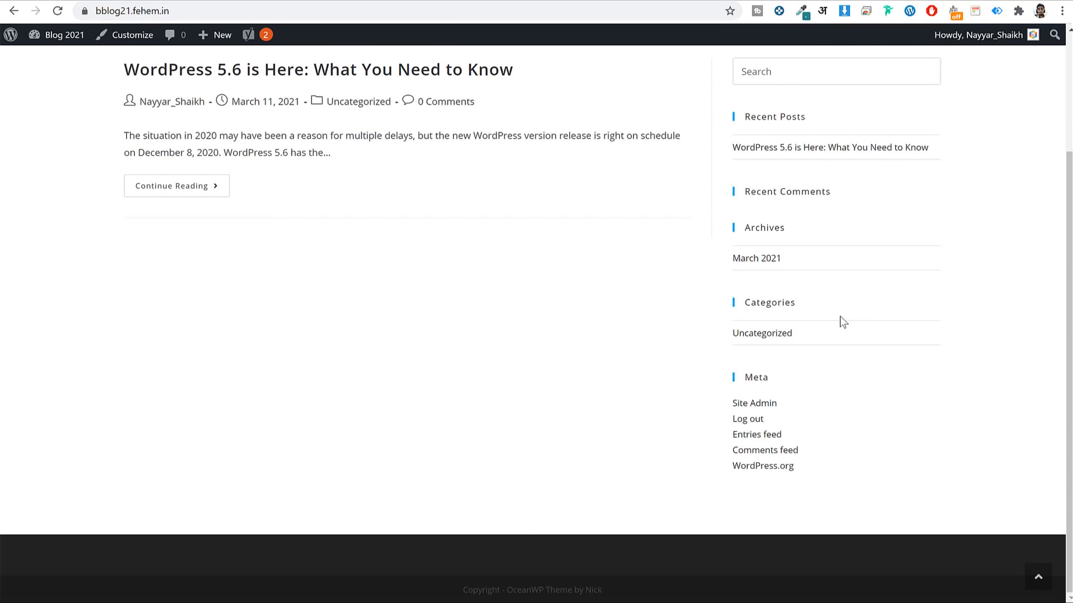
scroll(842, 322, up, 3)
click(281, 10)
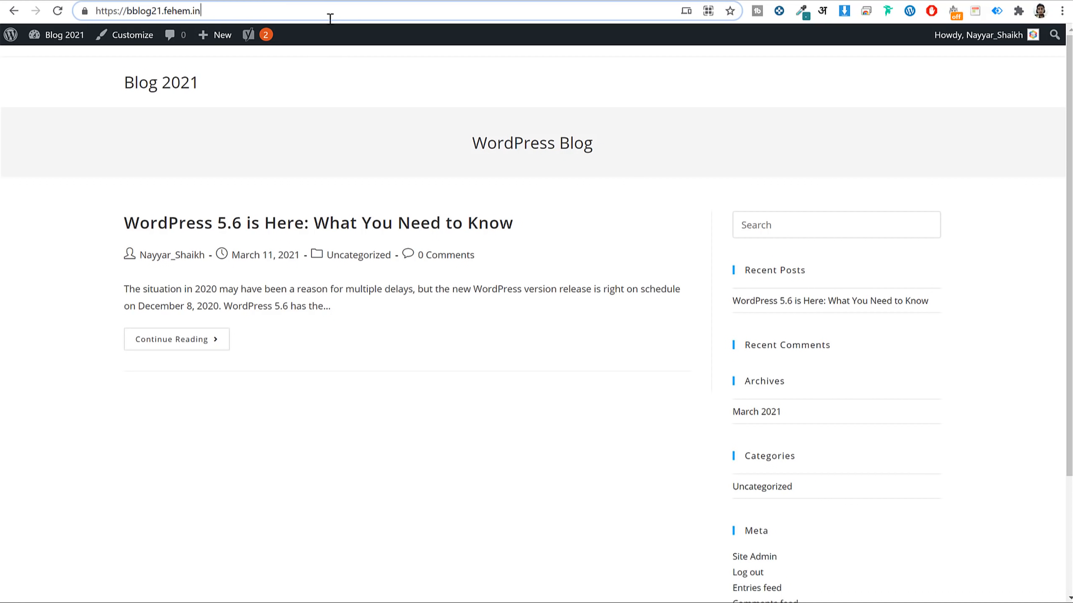
text(/blog)
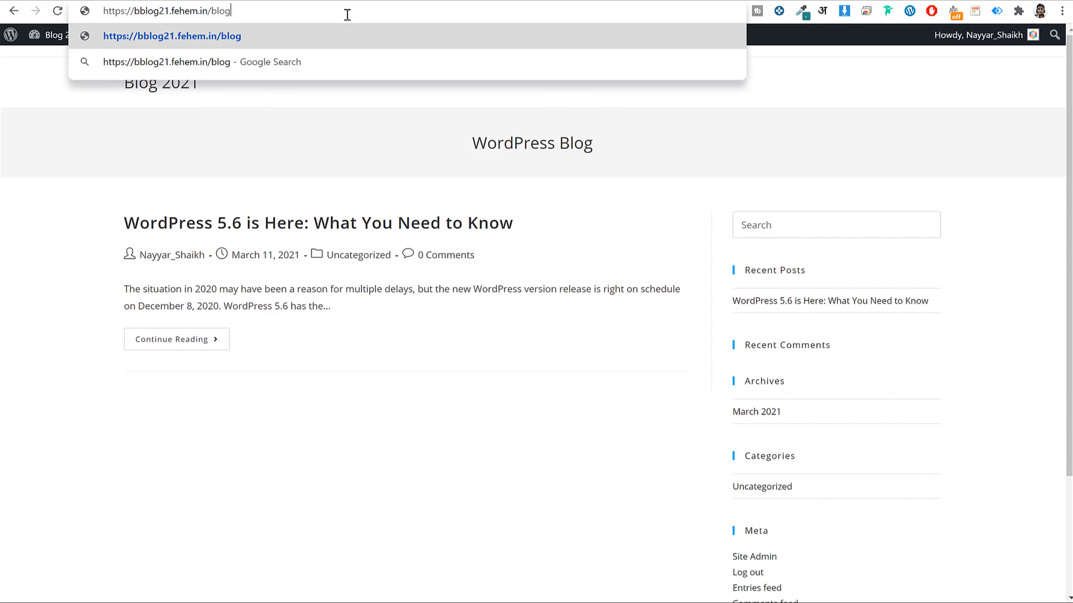
key(ctrl+a)
key(ctrl+c)
key(alt+Tab)
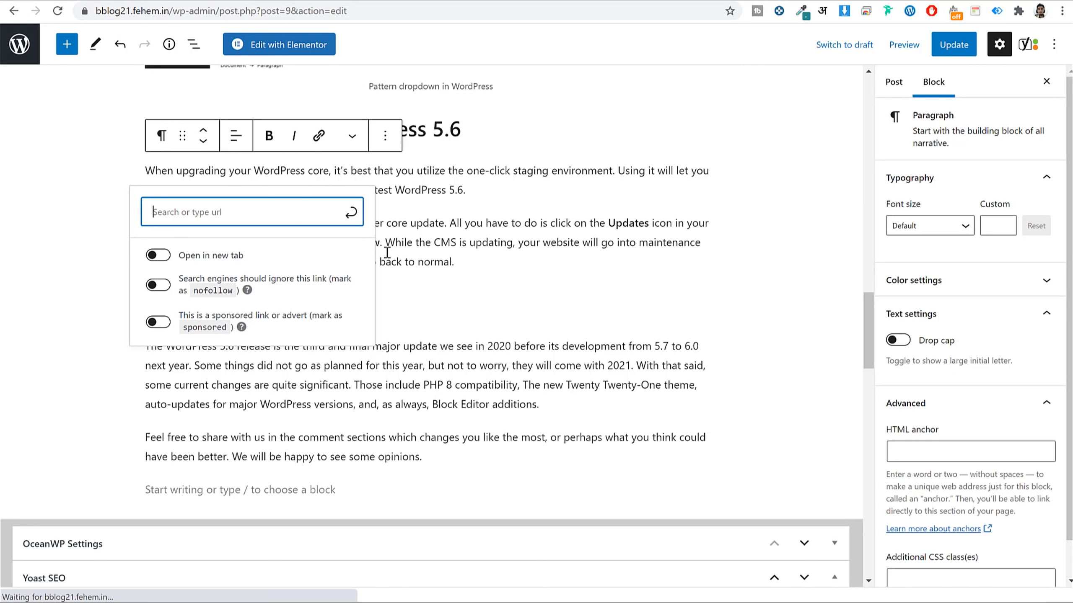
key(ctrl+v)
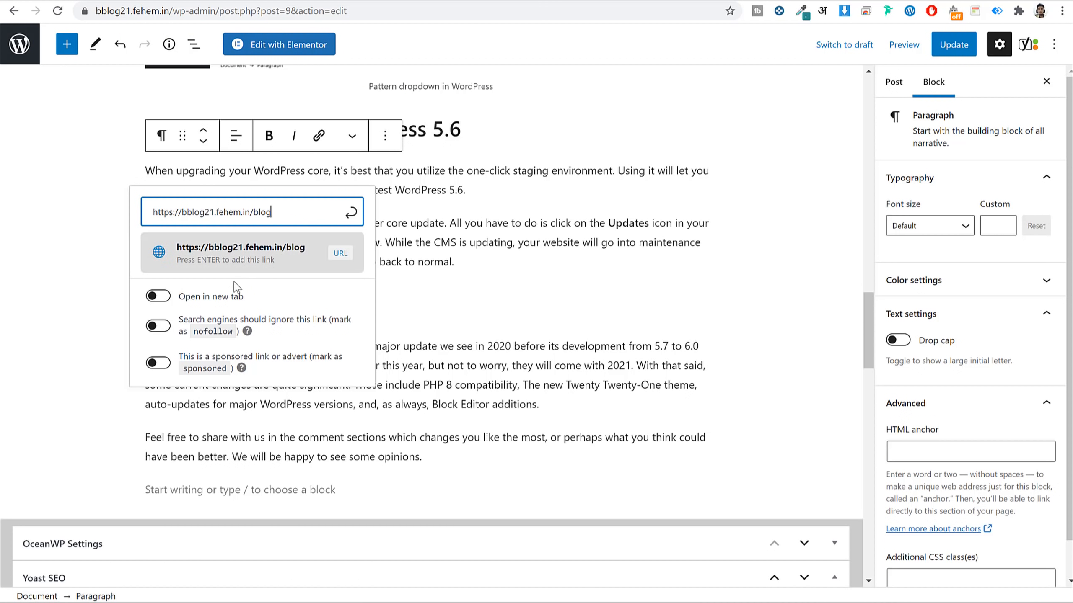
click(354, 216)
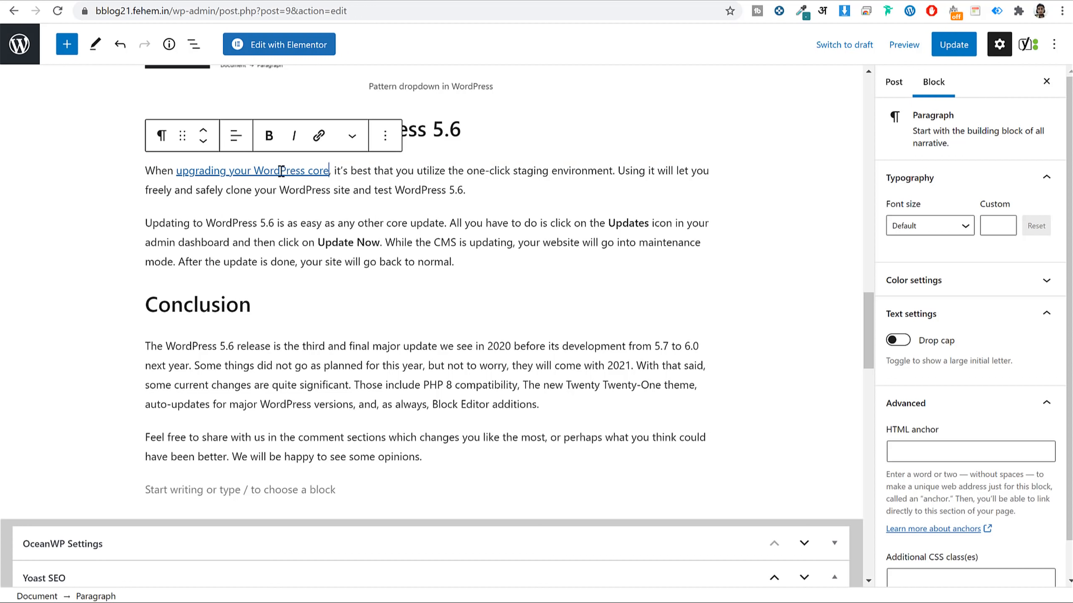
Make the linked phrase 'upgrading your WordPress core' orange.
drag(330, 169, 177, 168)
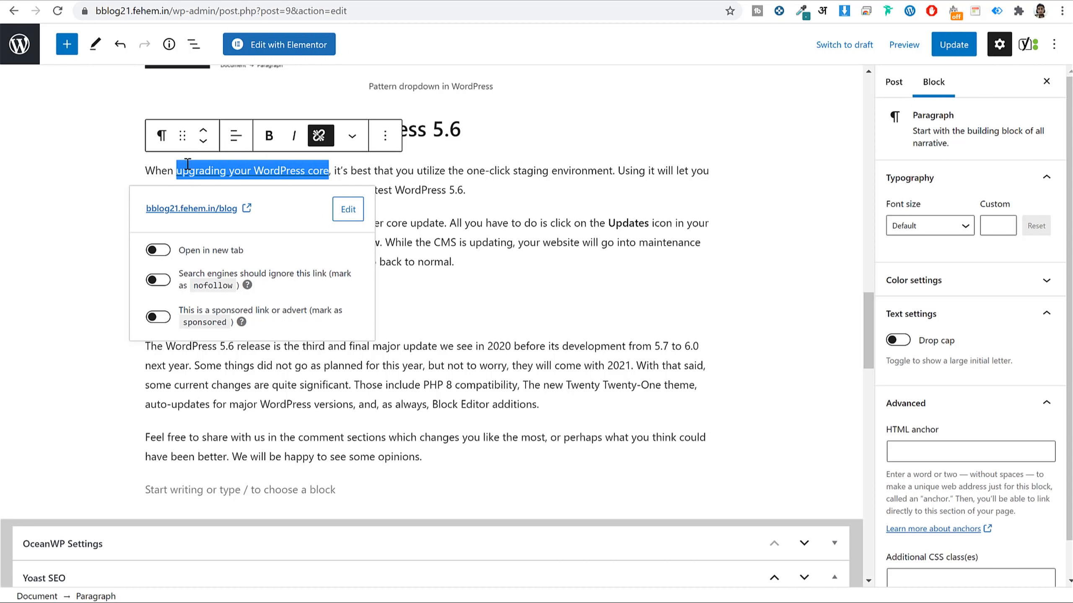
click(351, 135)
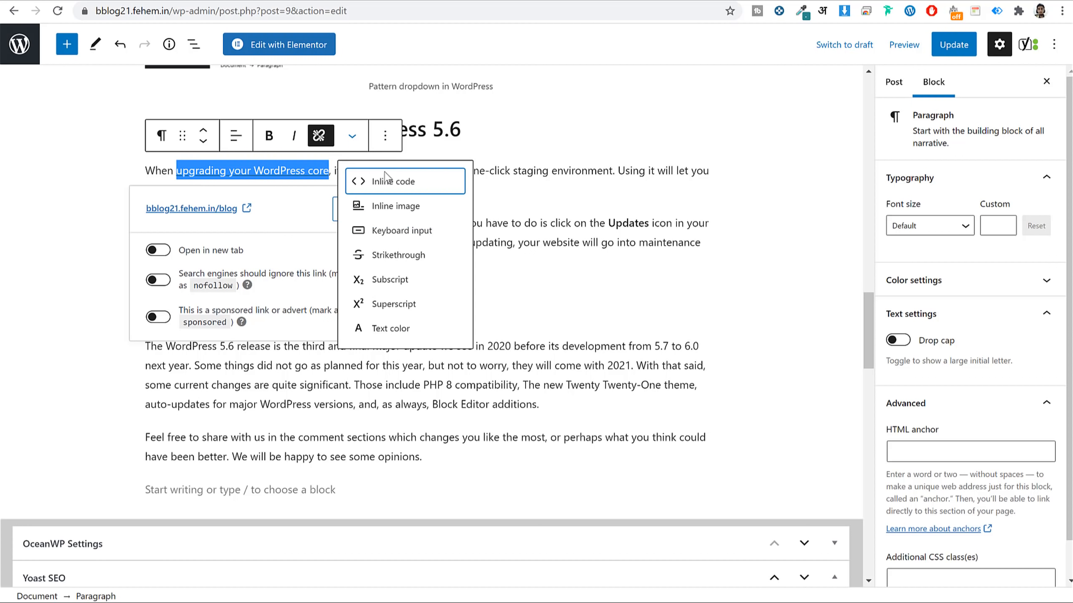
click(405, 330)
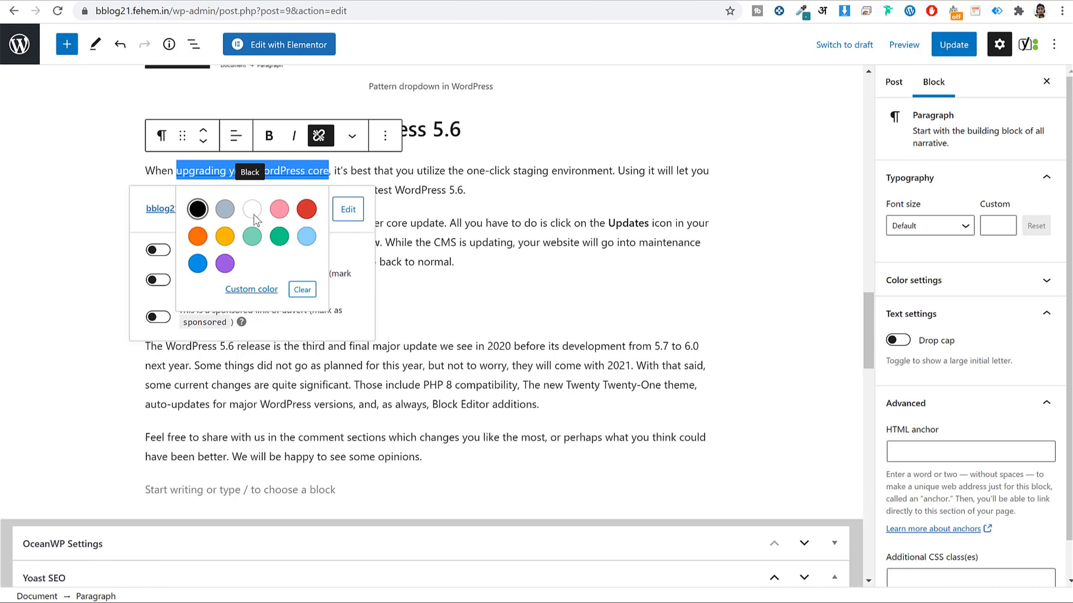
click(197, 236)
Expand the post's Permalink settings and select the start of its URL slug.
scroll(548, 294, down, 15)
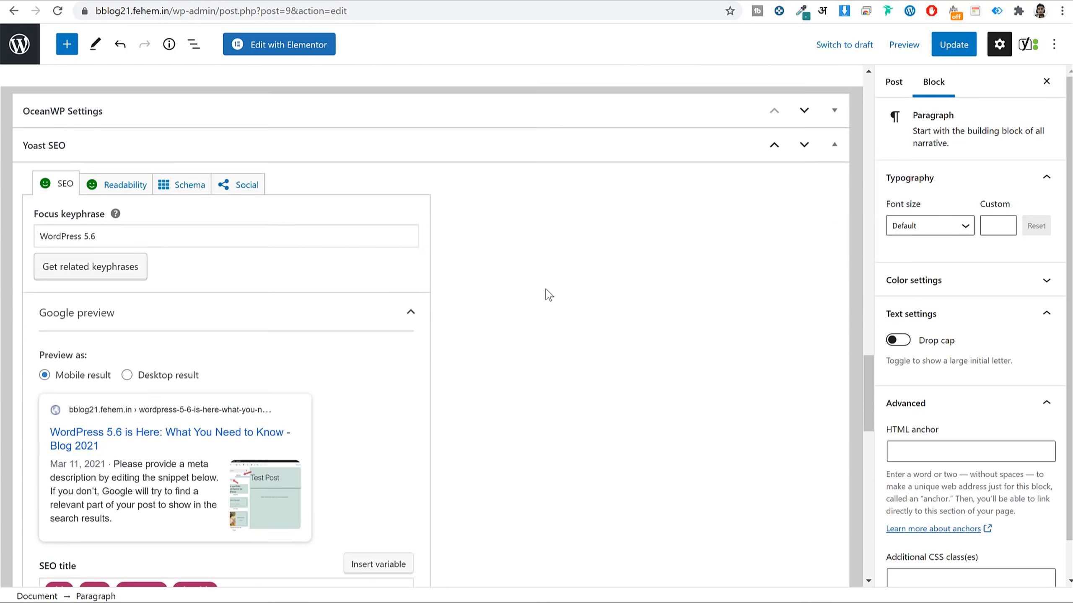
scroll(549, 295, down, 7)
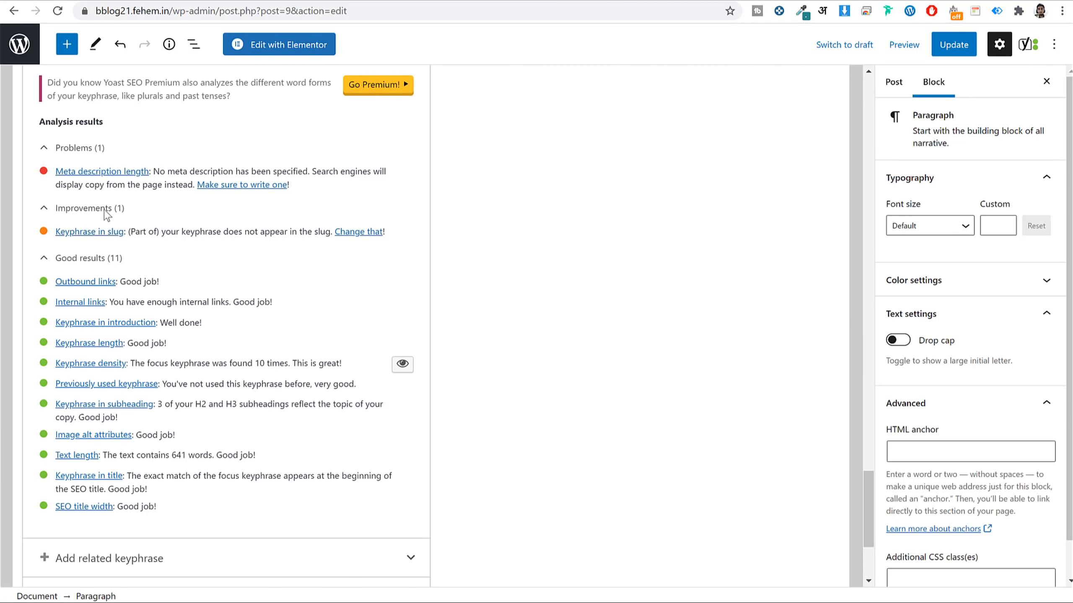
scroll(576, 242, up, 12)
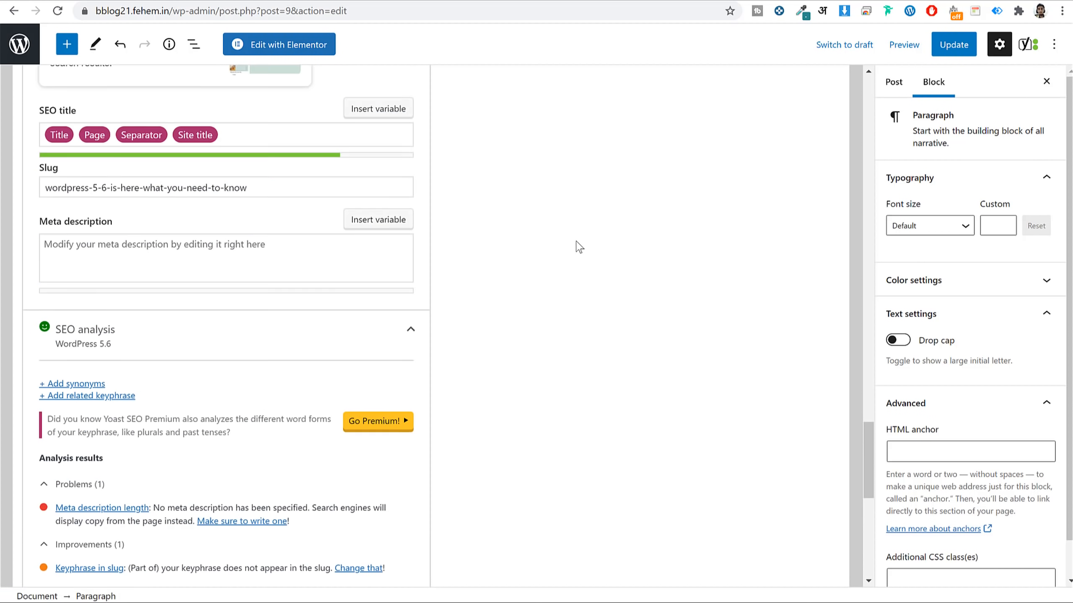
scroll(578, 250, up, 10)
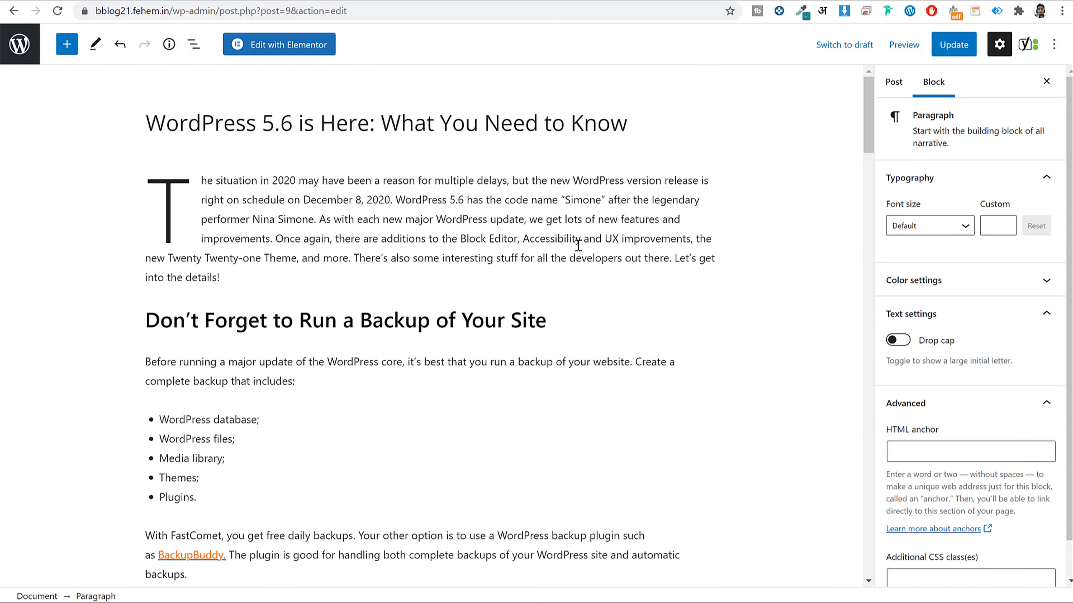
click(476, 124)
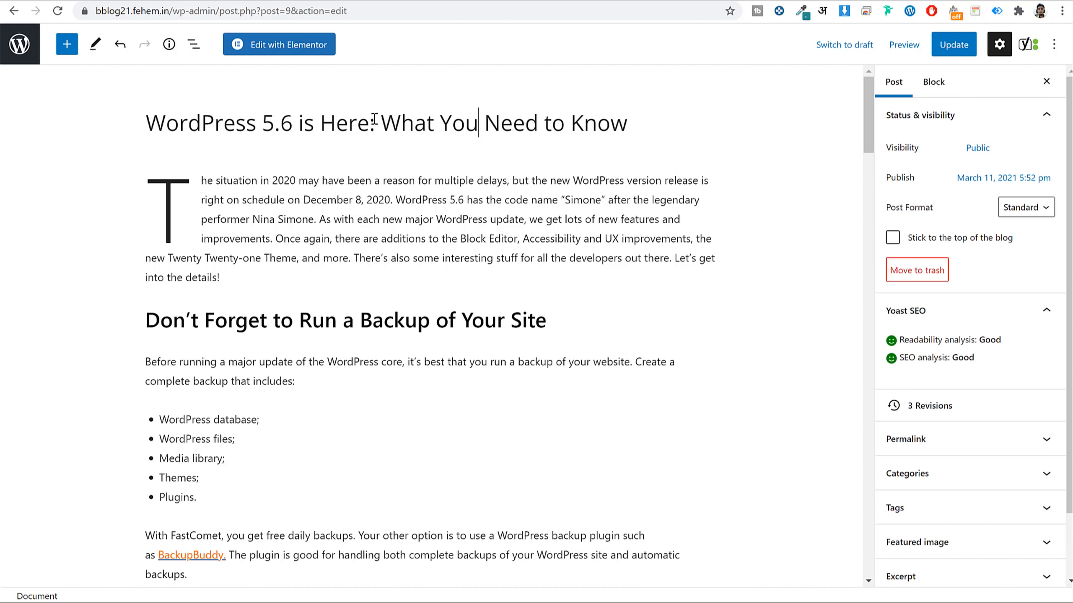
triple_click(415, 124)
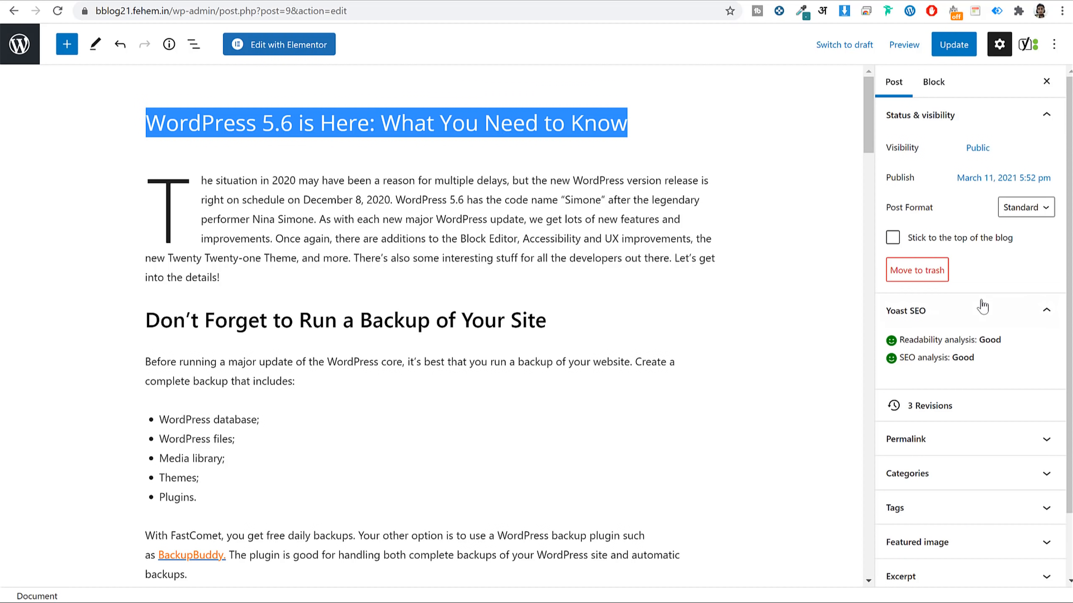
scroll(965, 420, down, 2)
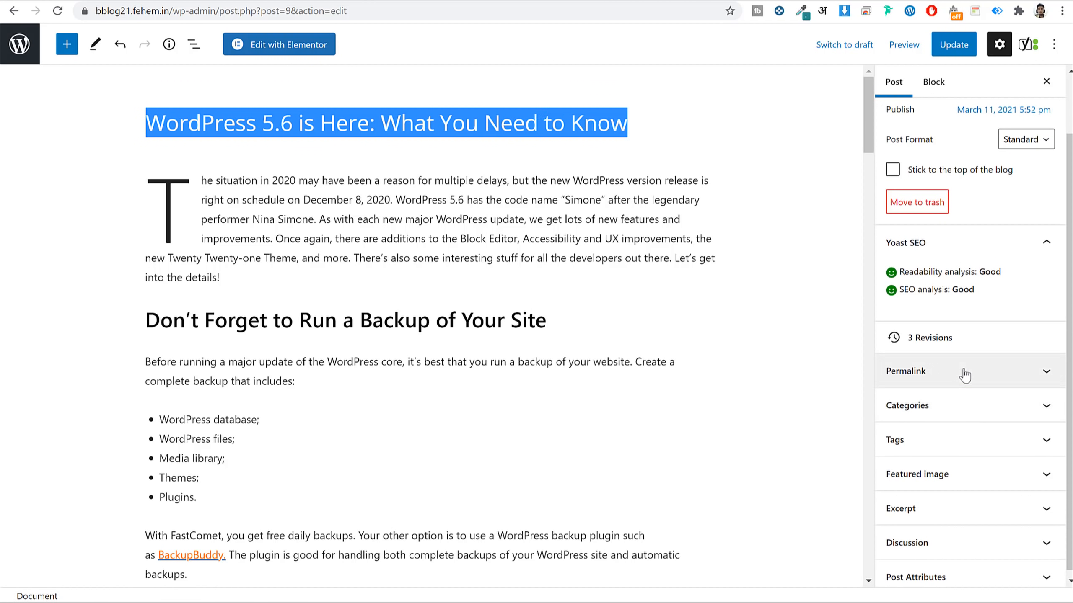
click(965, 371)
scroll(967, 363, down, 2)
drag(955, 353, 890, 352)
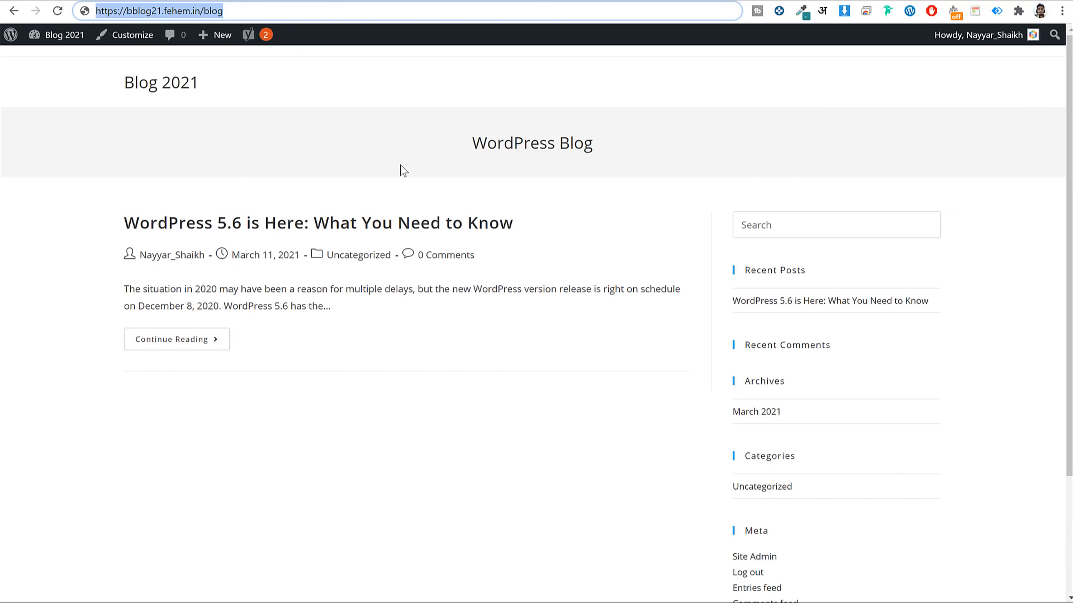
Open the WordPress 5.6 post on the live site and examine its title and address-bar slug.
click(395, 219)
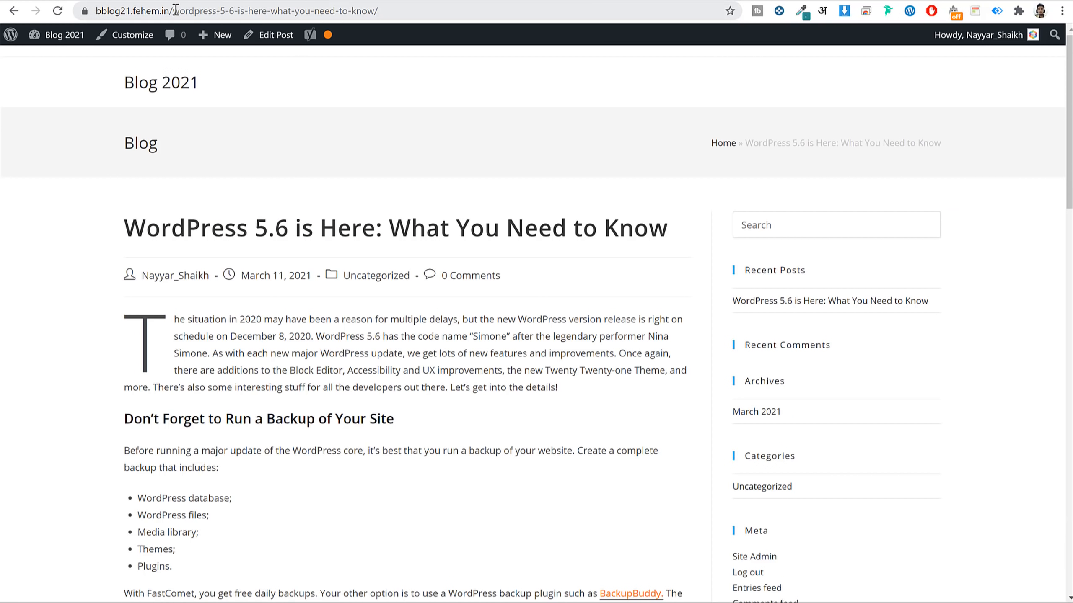
drag(175, 9, 361, 49)
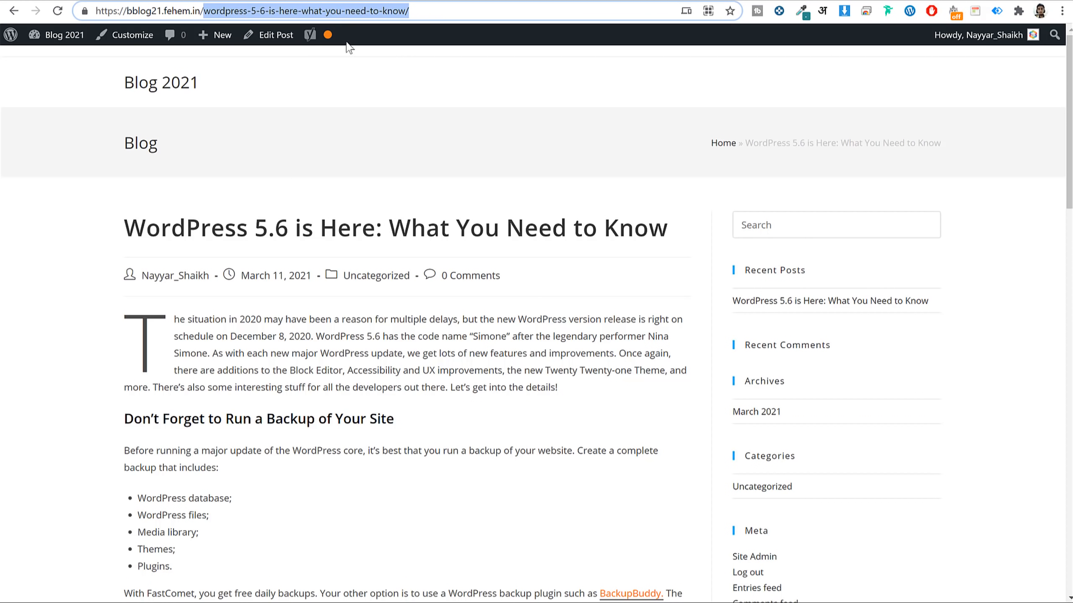
drag(146, 228, 560, 232)
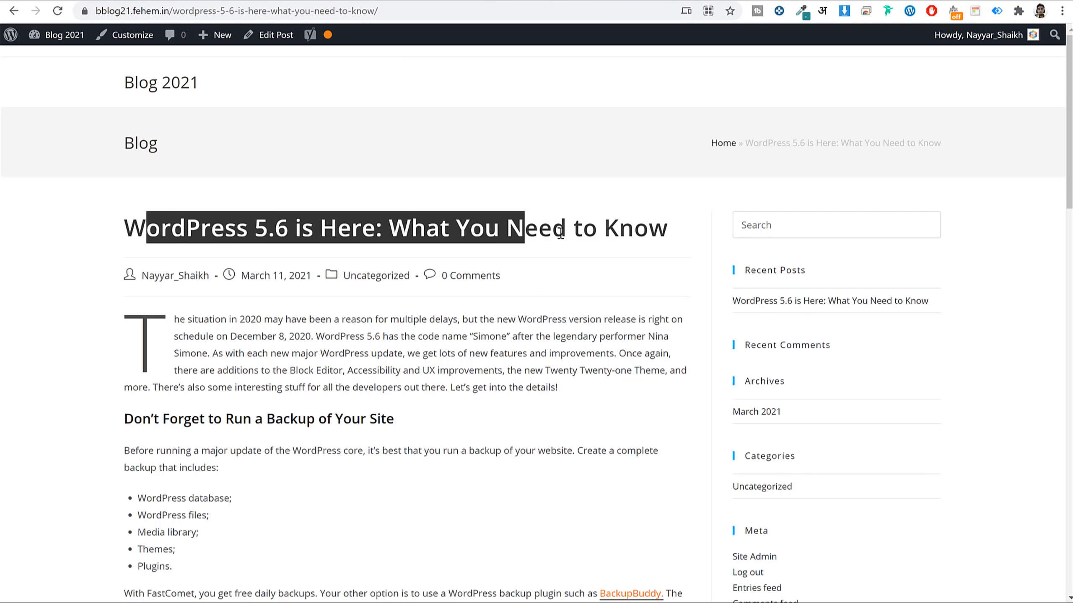
triple_click(593, 229)
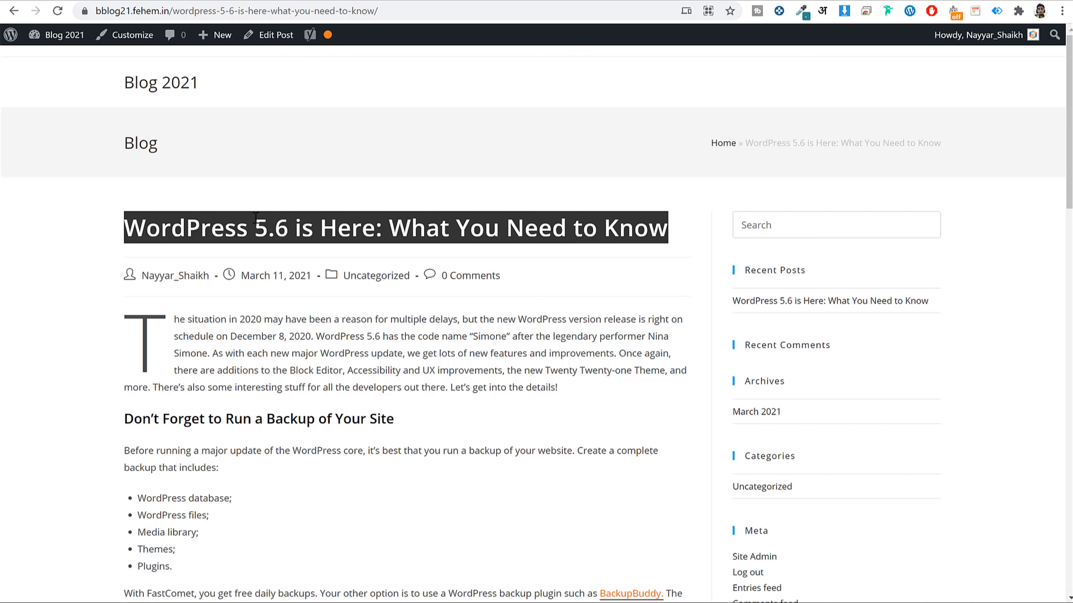
drag(255, 227, 275, 233)
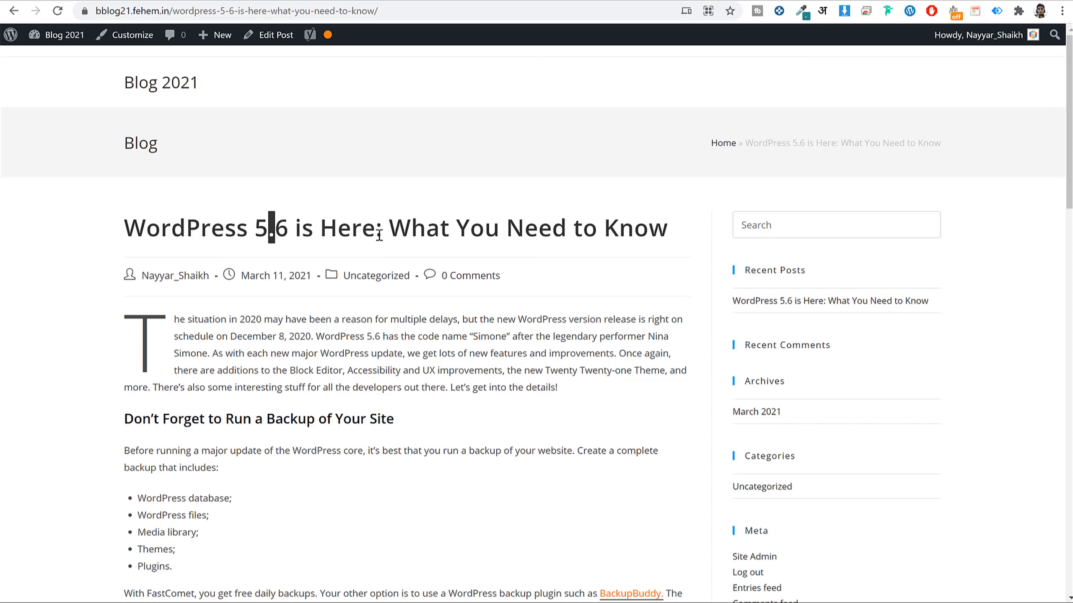
drag(376, 234, 382, 234)
click(219, 10)
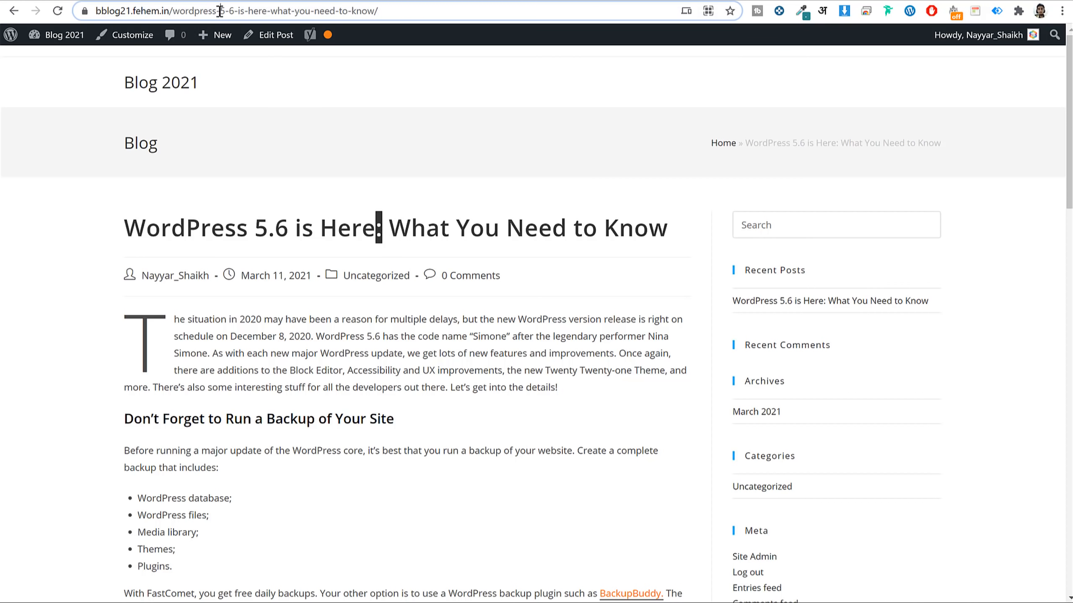
double_click(220, 11)
click(259, 12)
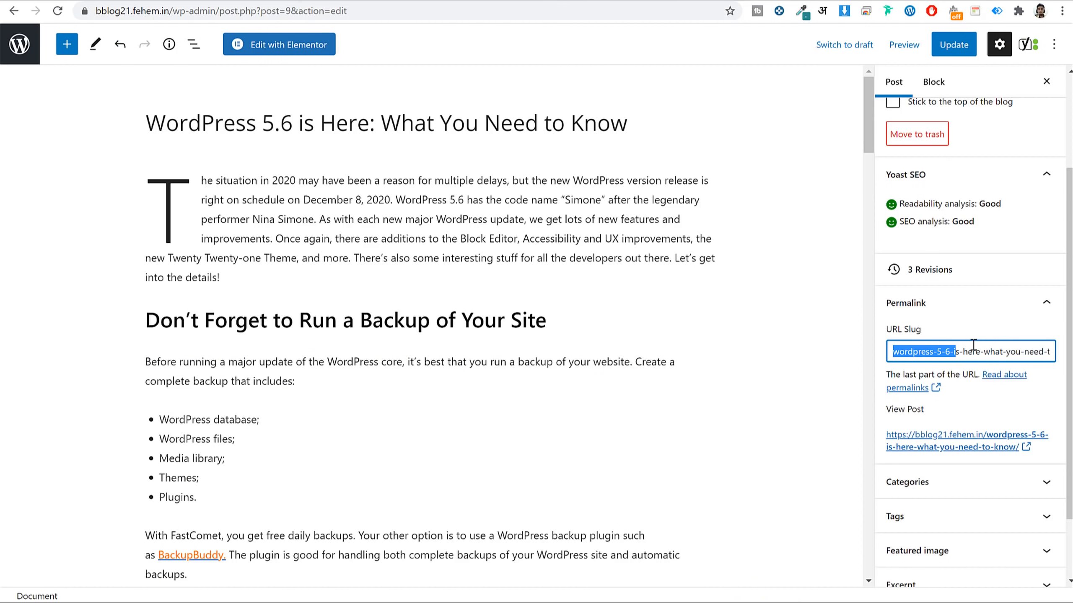
Collapse the Permalink panel in the post settings.
scroll(468, 471, down, 20)
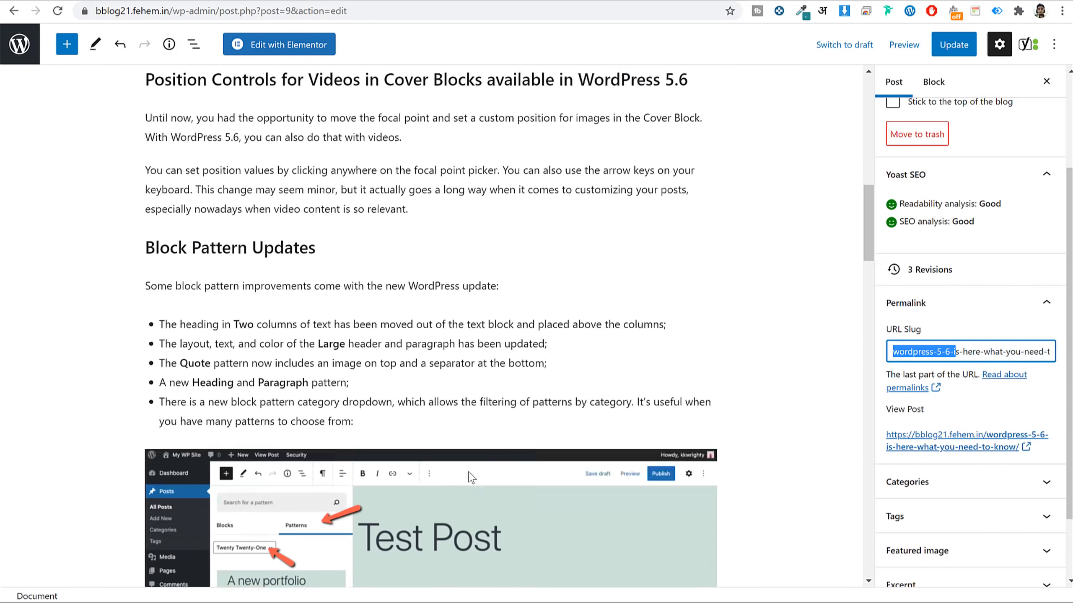
scroll(472, 473, down, 3)
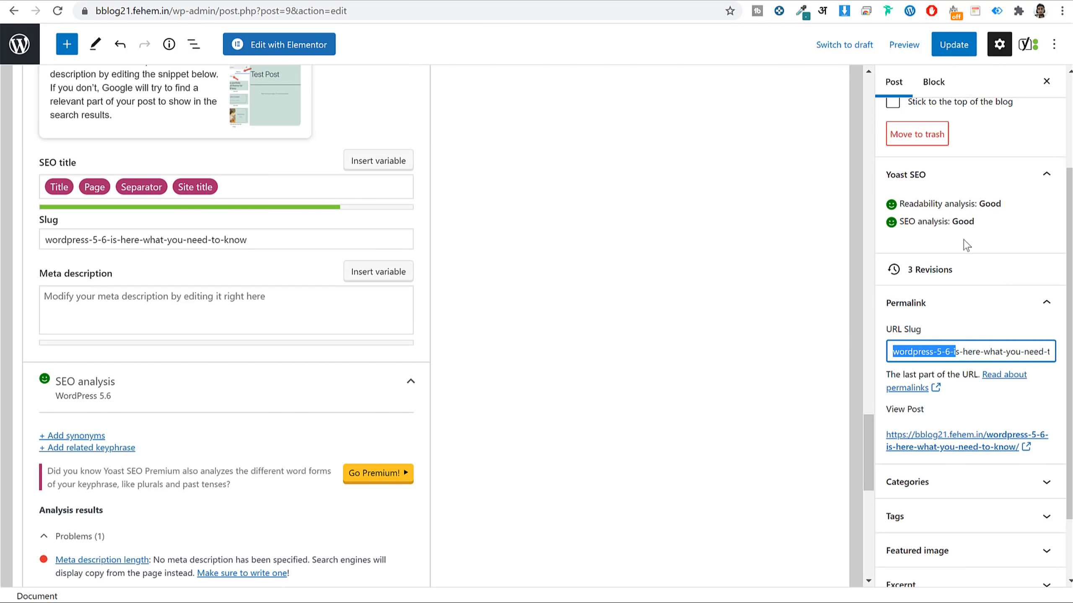
click(967, 304)
scroll(407, 383, down, 7)
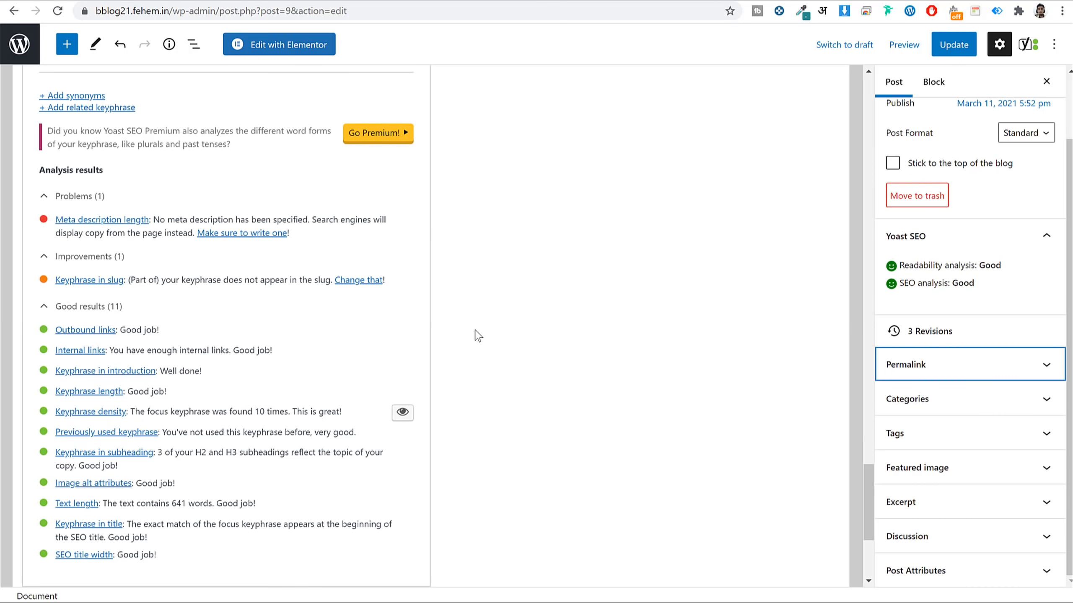
scroll(474, 331, up, 12)
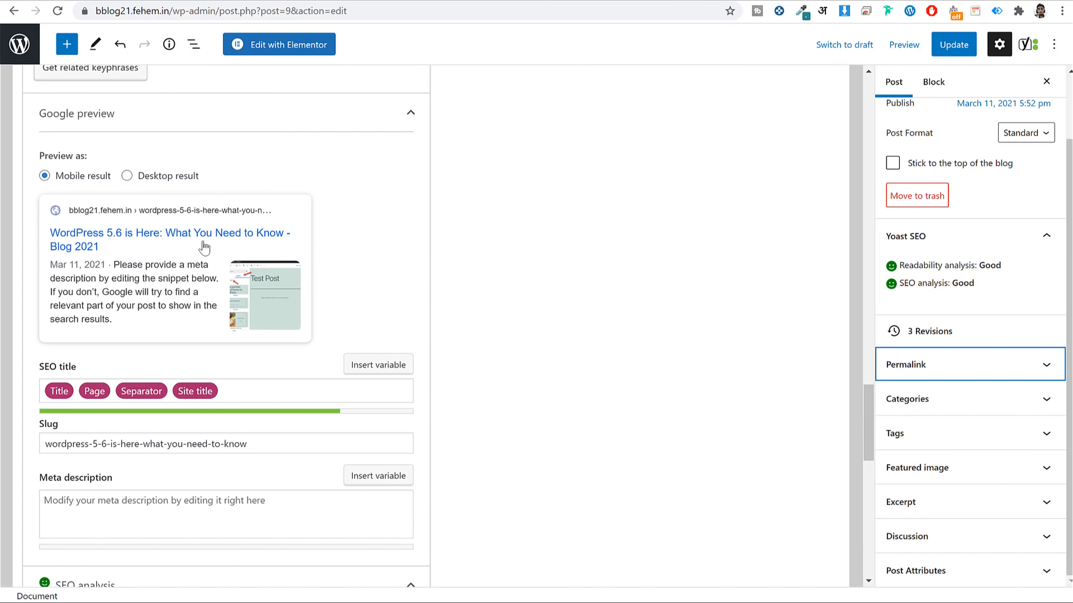
Review the Yoast slug 'wordpress-5-6-is-here-what-you-need-to-know', SEO title and meta description fields.
triple_click(121, 437)
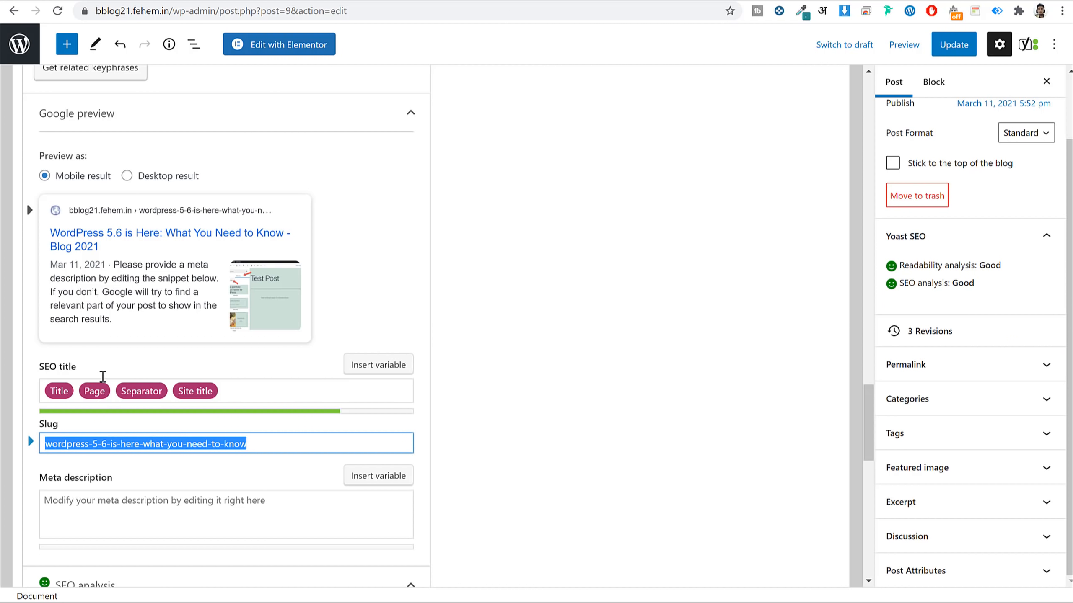
click(263, 391)
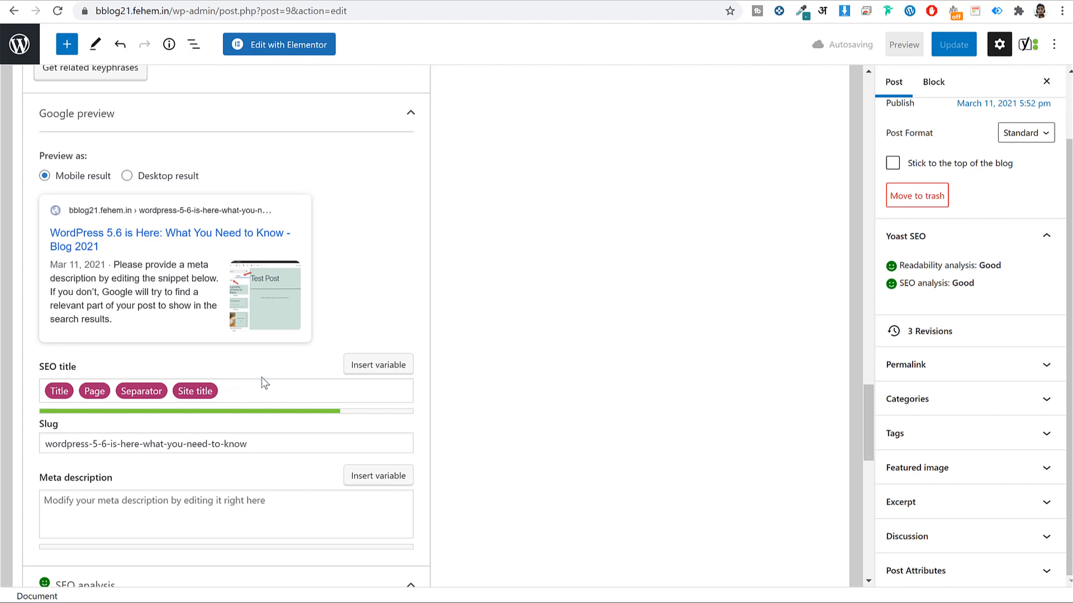
click(161, 491)
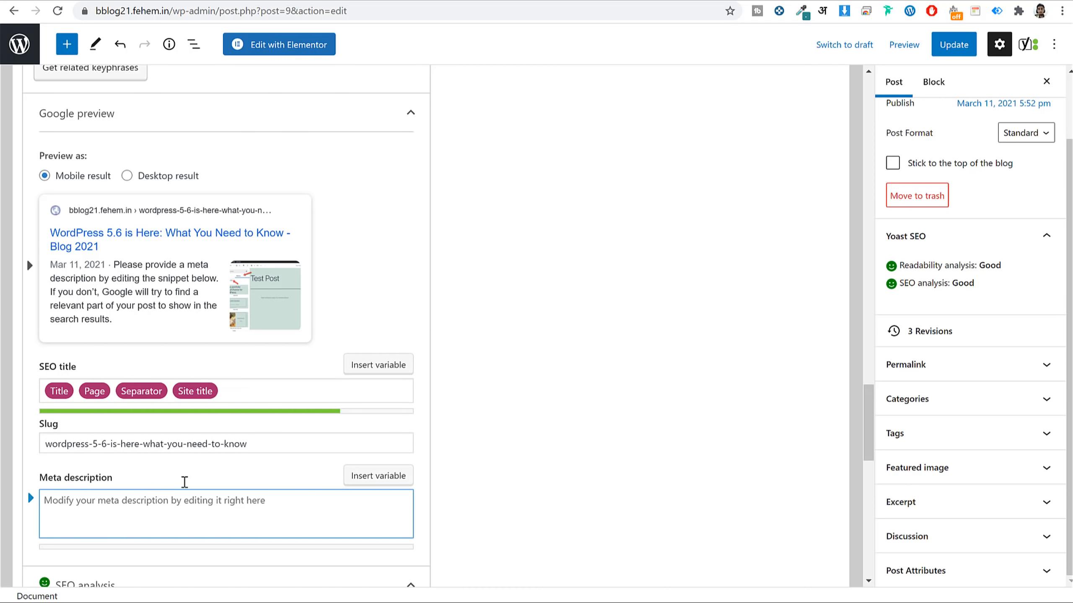
scroll(184, 482, up, 20)
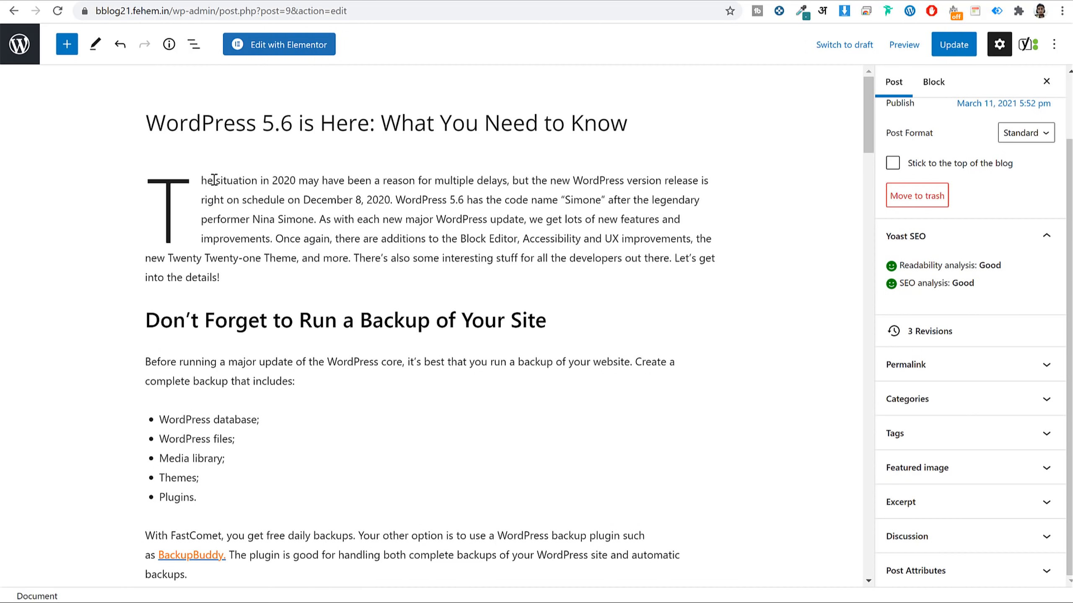
Copy the post's opening sentence into the Yoast meta description, trimmed to end 'the new WordPress 5.6 is really awesome.'.
drag(220, 182, 261, 187)
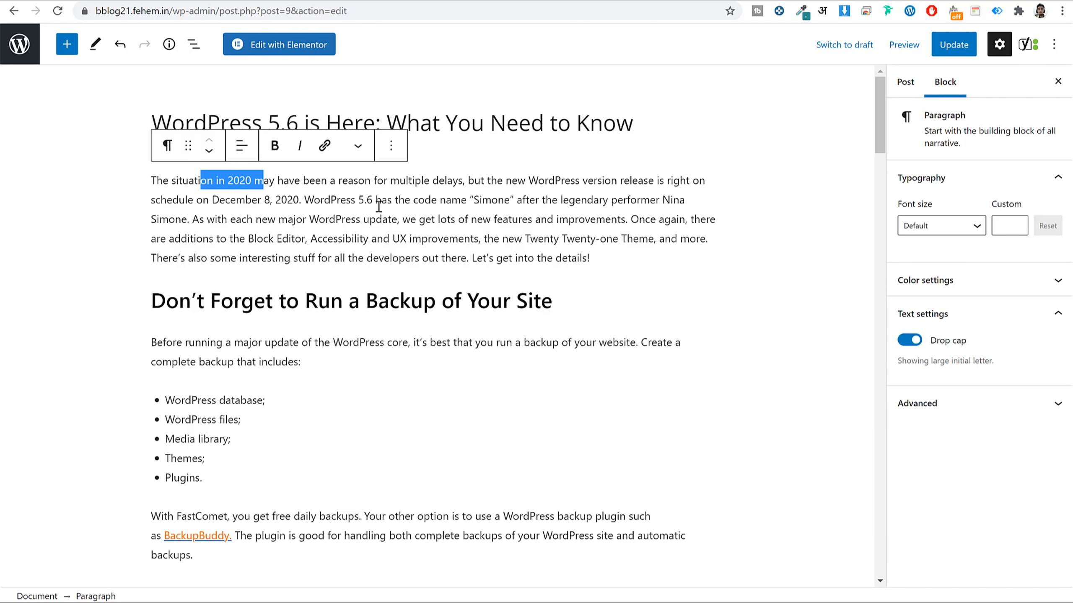
drag(373, 197, 157, 181)
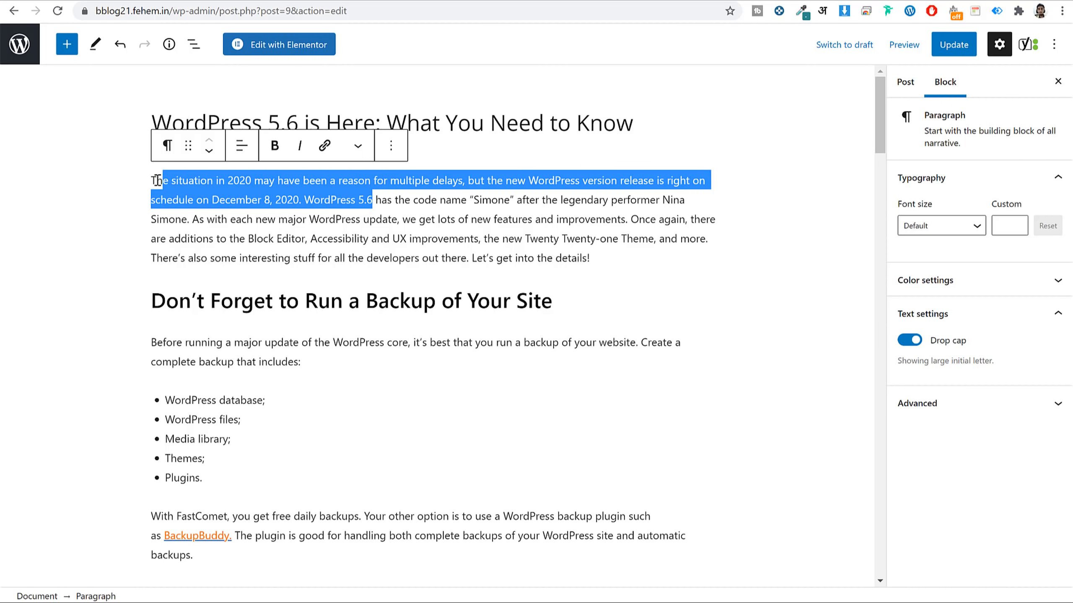
scroll(507, 352, down, 20)
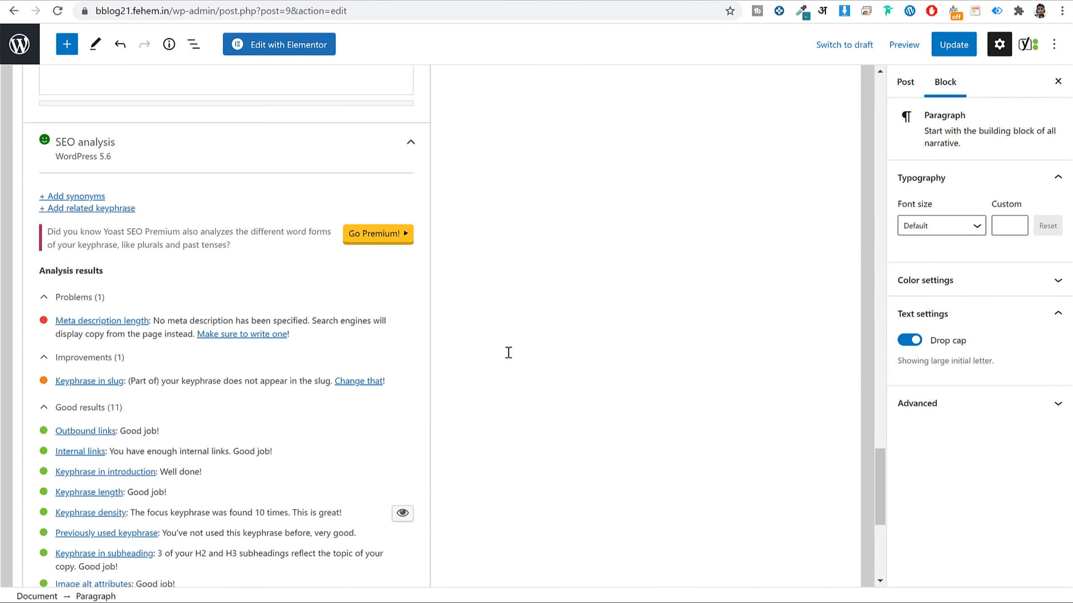
scroll(512, 358, up, 10)
click(228, 265)
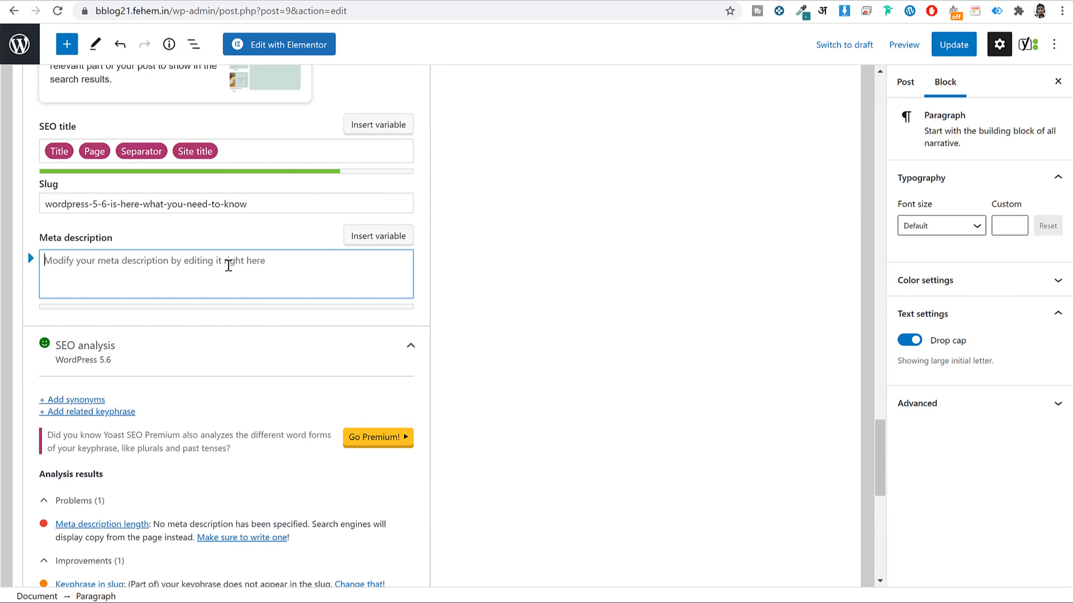
text(The situation in 2020 may have been a reason for multiple delays, but the new WordPress version release is right on schedule on December 8, 2020. WordPress 5.6)
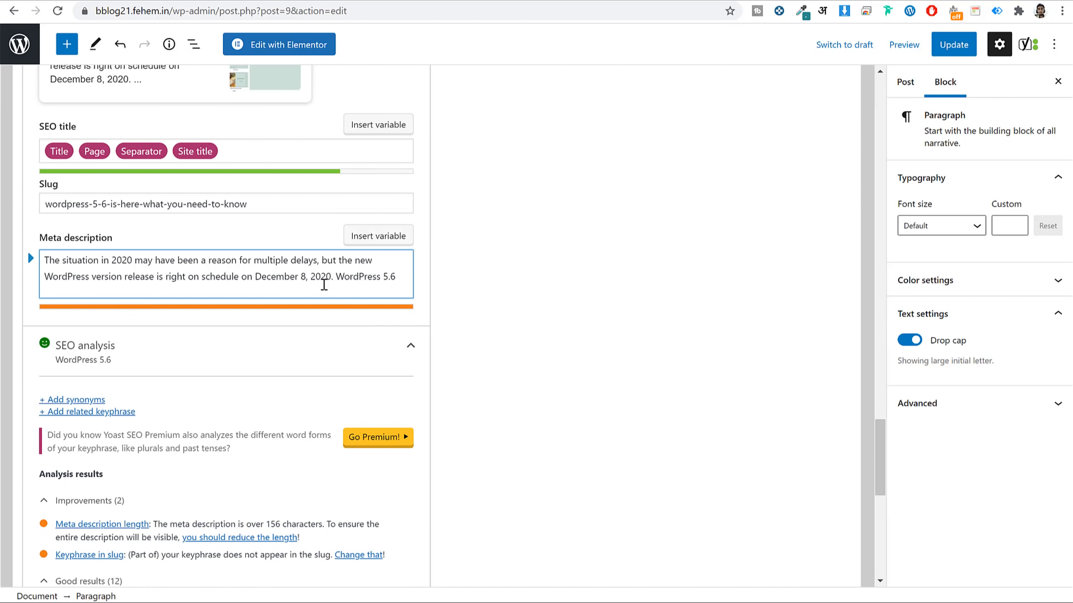
drag(336, 276, 405, 273)
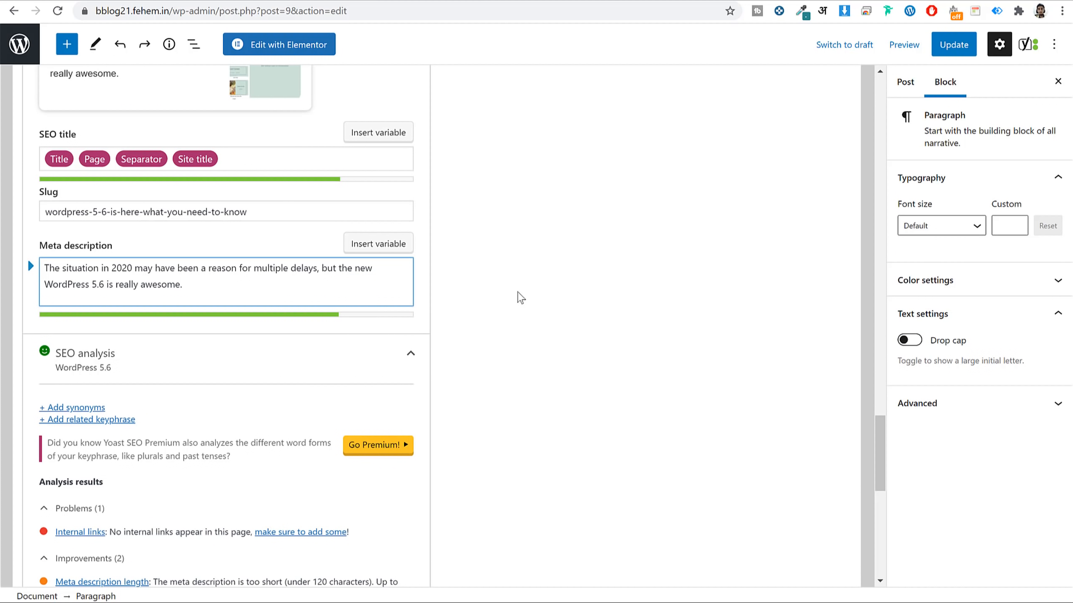
triple_click(208, 278)
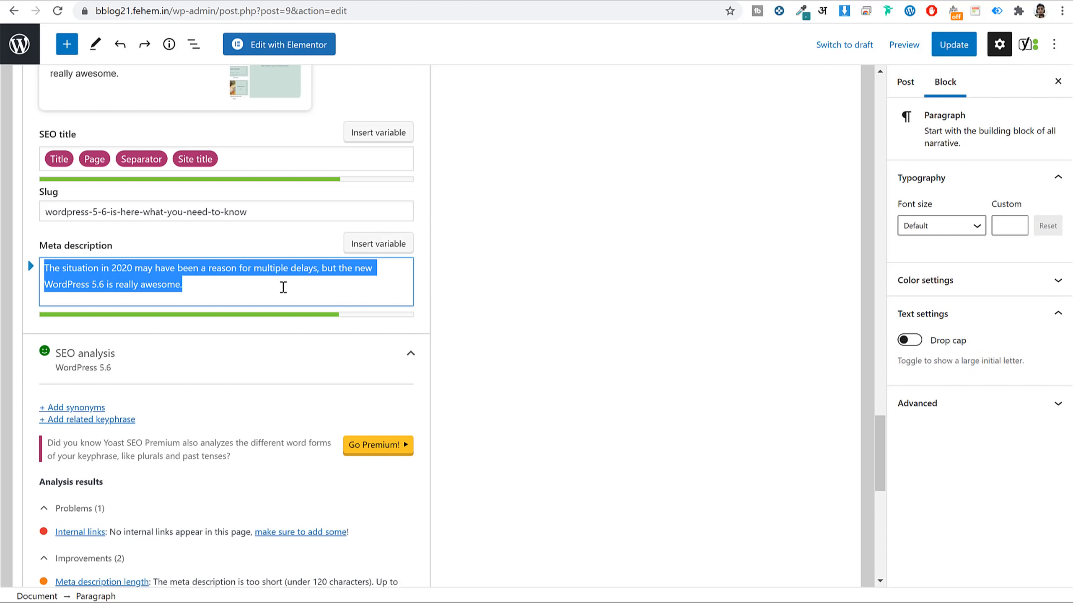
scroll(527, 301, up, 20)
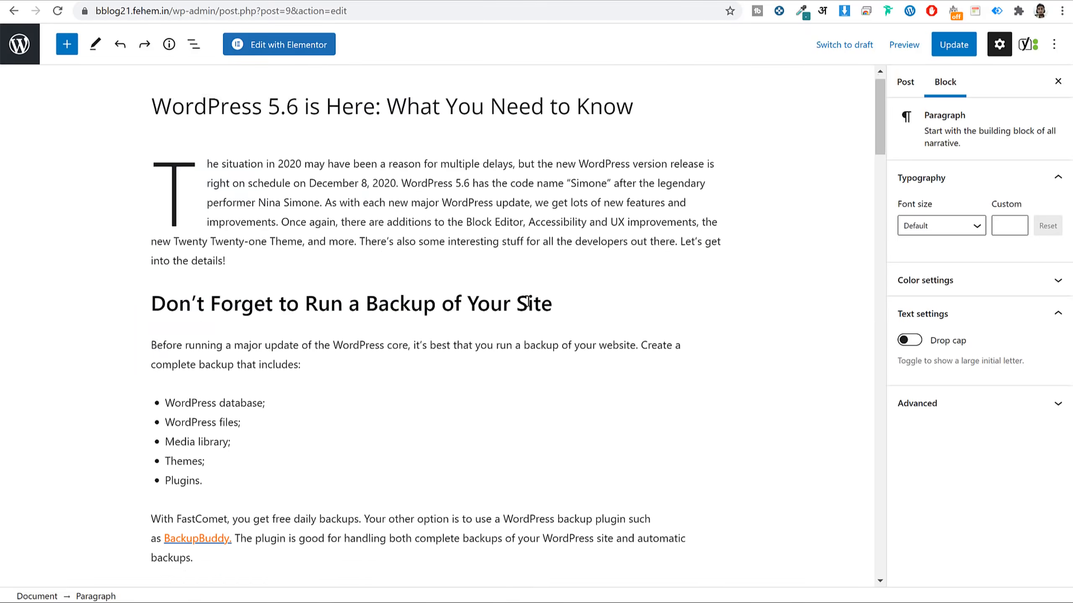
scroll(575, 215, down, 20)
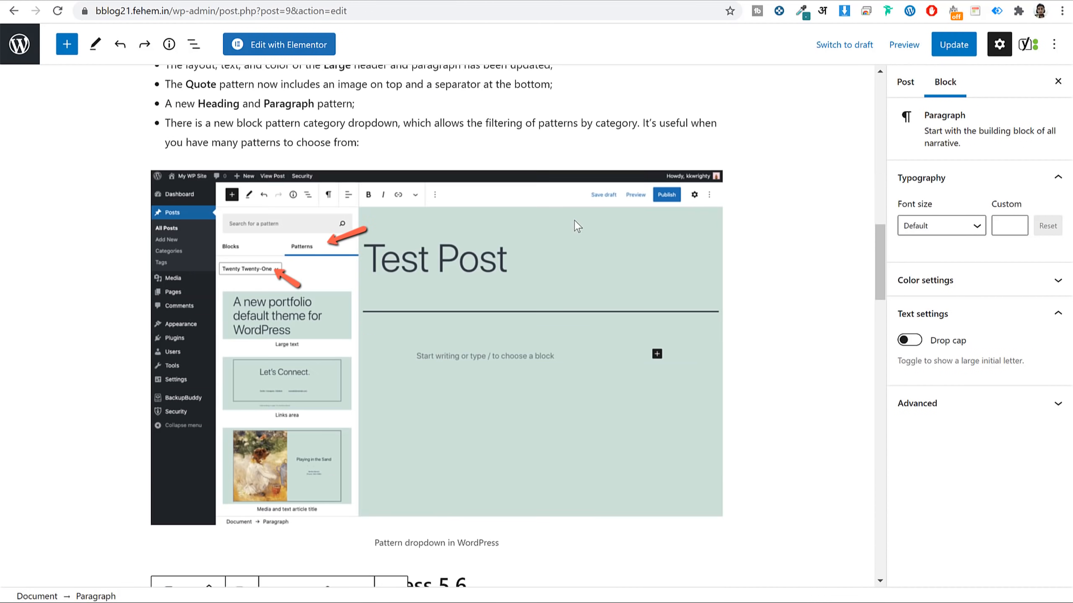
scroll(577, 226, down, 15)
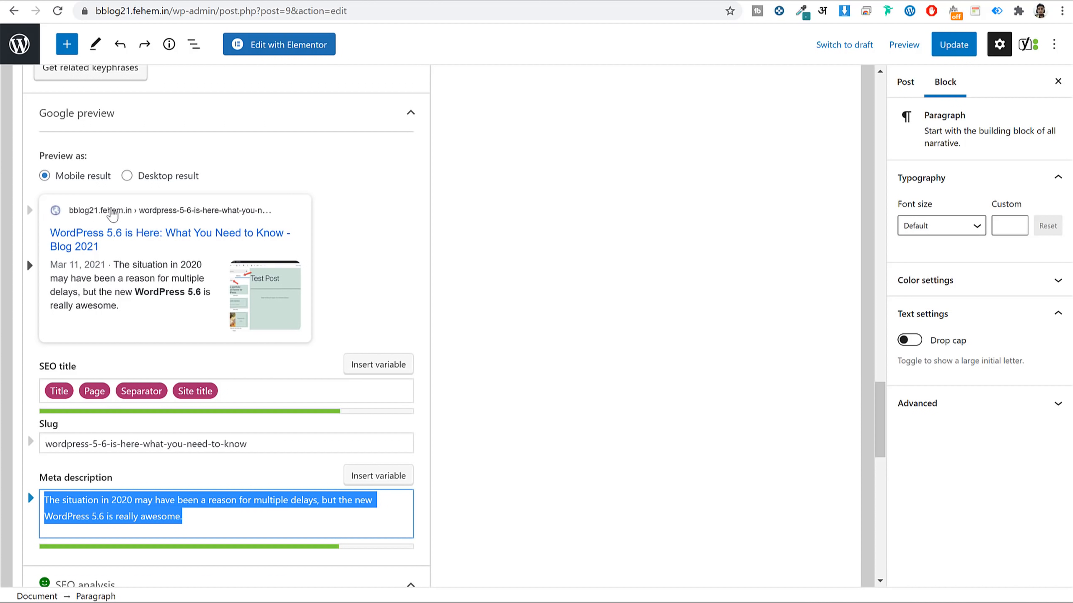
click(129, 175)
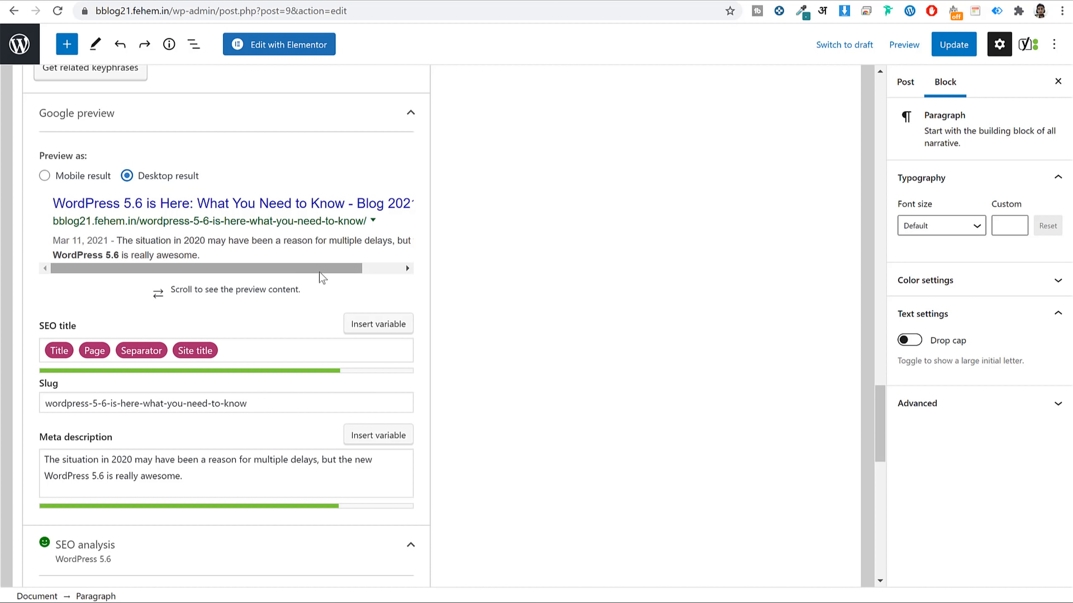
drag(318, 271, 260, 271)
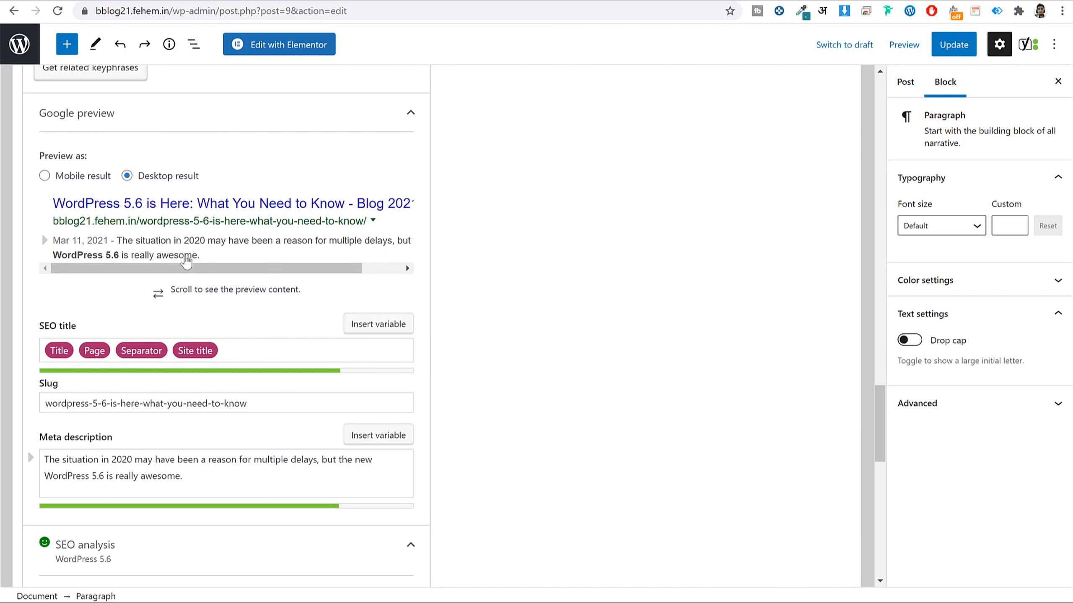
click(84, 182)
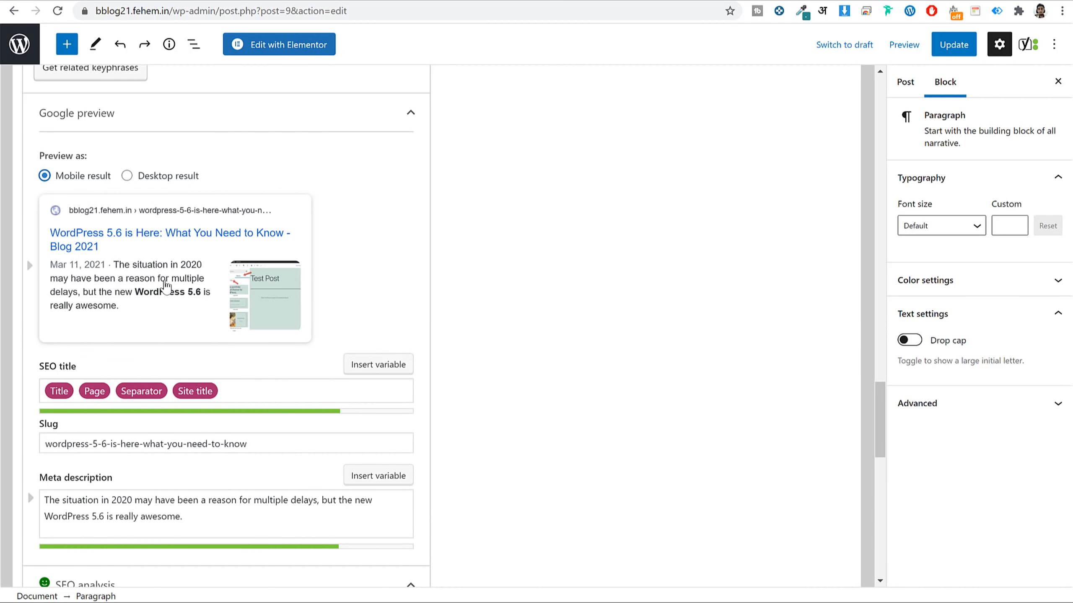
scroll(580, 289, down, 15)
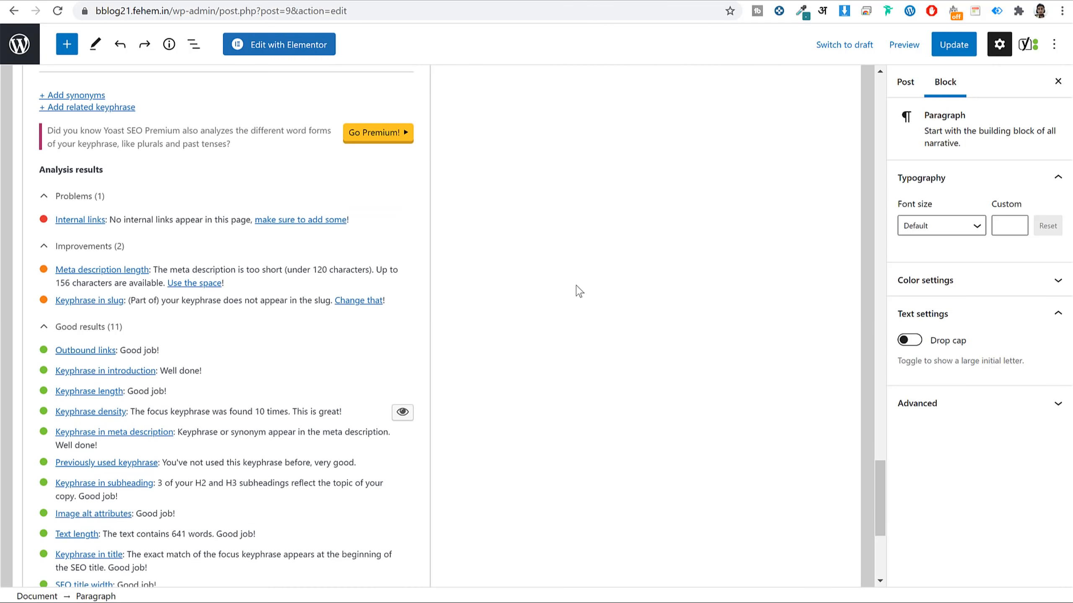
scroll(654, 405, up, 7)
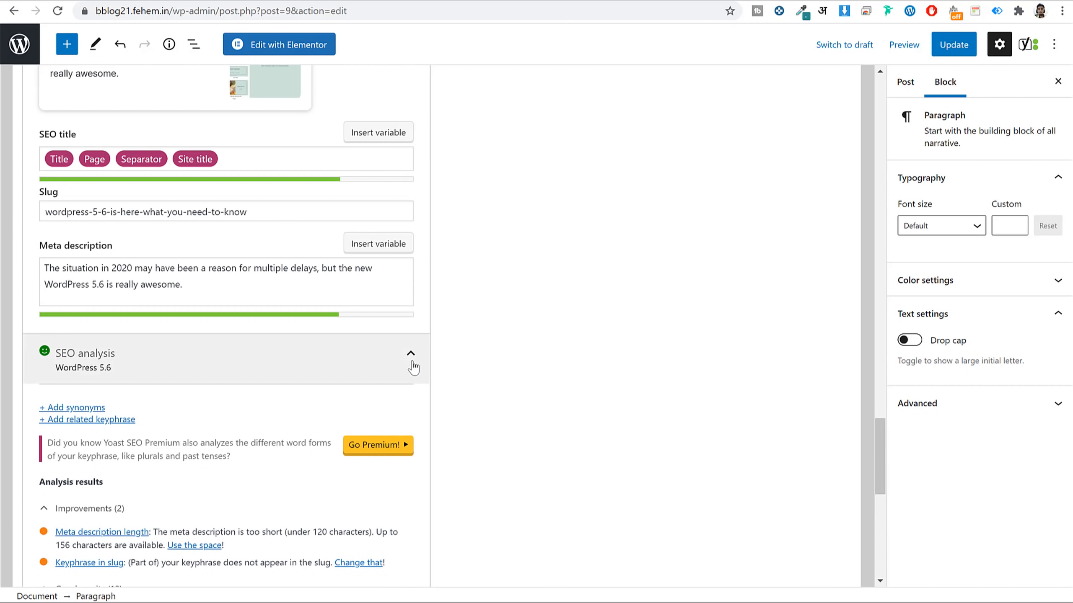
Collapse the Yoast SEO analysis, review the Readability results, then go back to SEO and the post's top.
click(412, 368)
scroll(135, 360, up, 5)
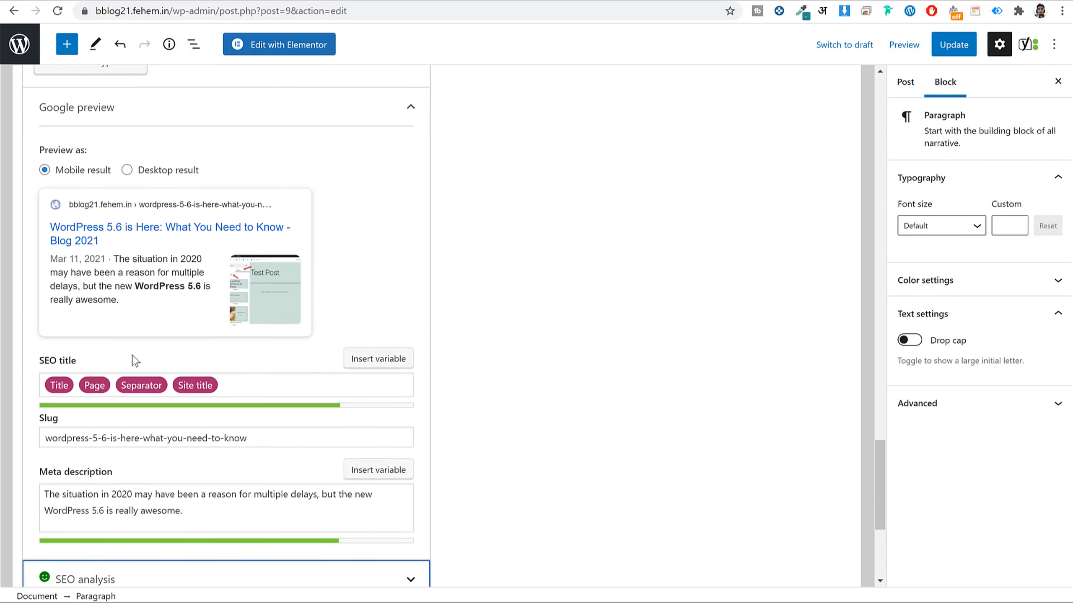
scroll(135, 360, up, 5)
click(126, 232)
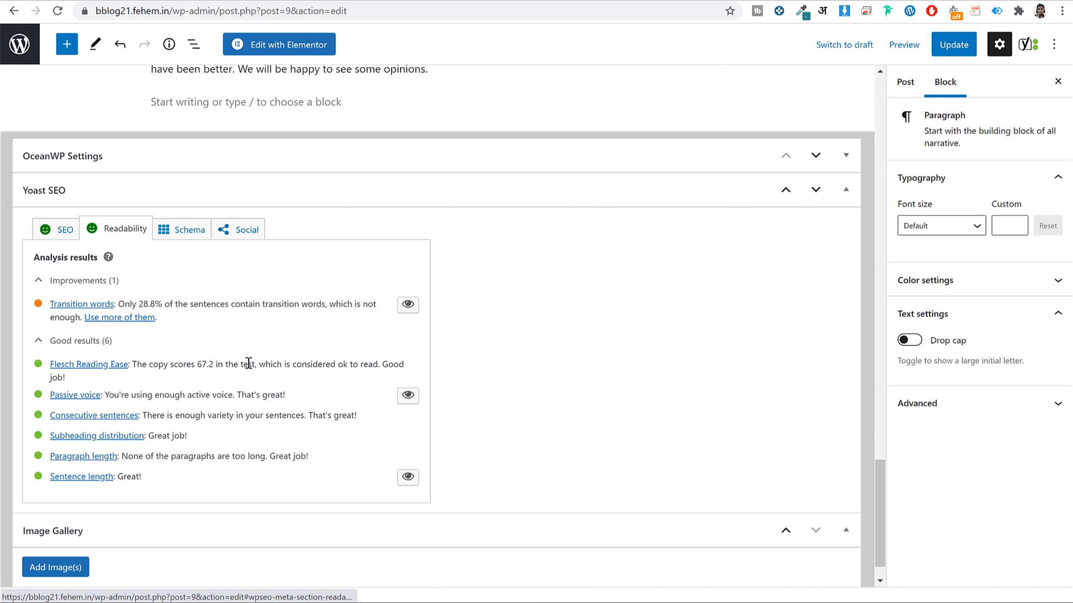
click(40, 233)
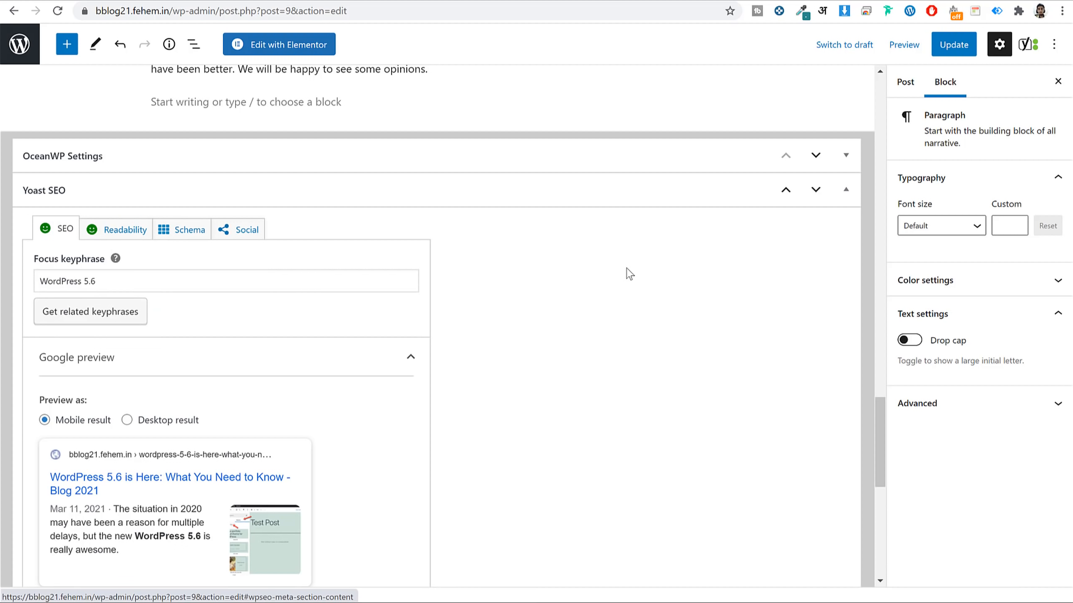
scroll(629, 273, up, 20)
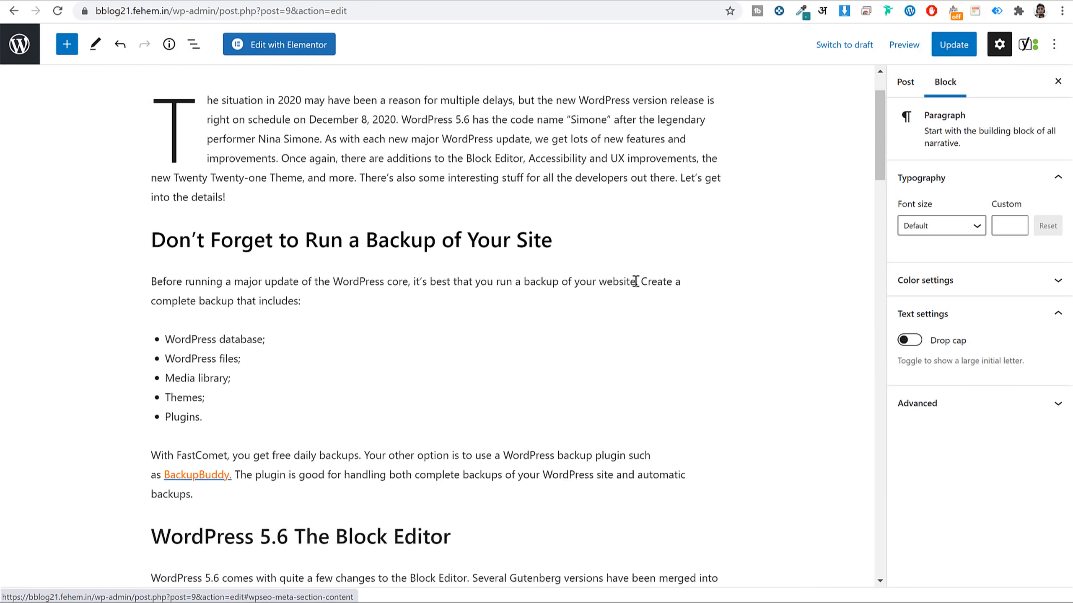
scroll(636, 281, up, 2)
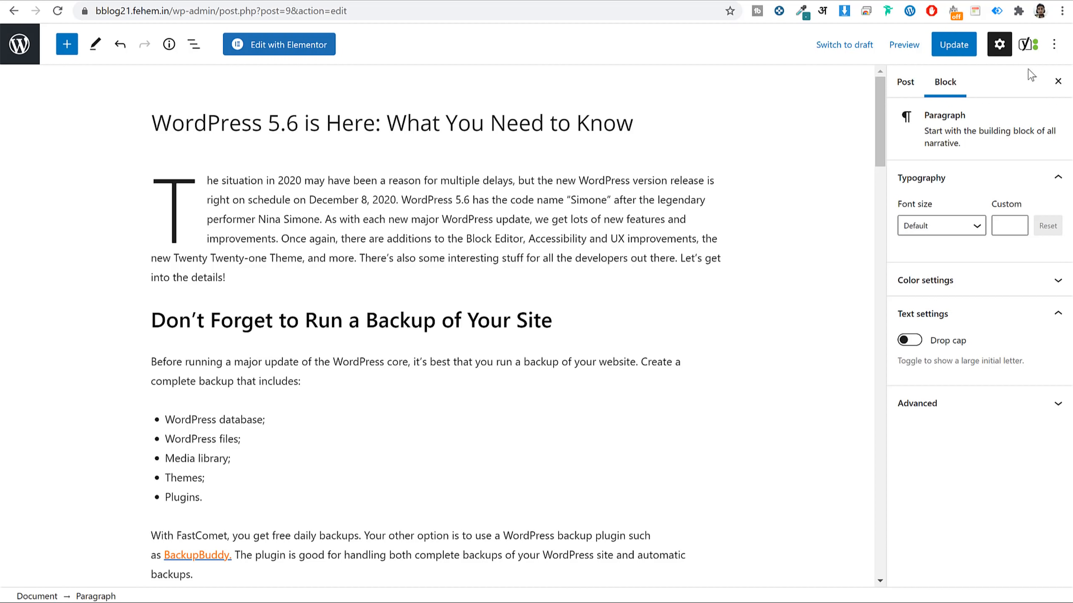
Add a new 'WordPress' category to the post, uncheck Uncategorized, and expand the Featured image panel.
click(908, 85)
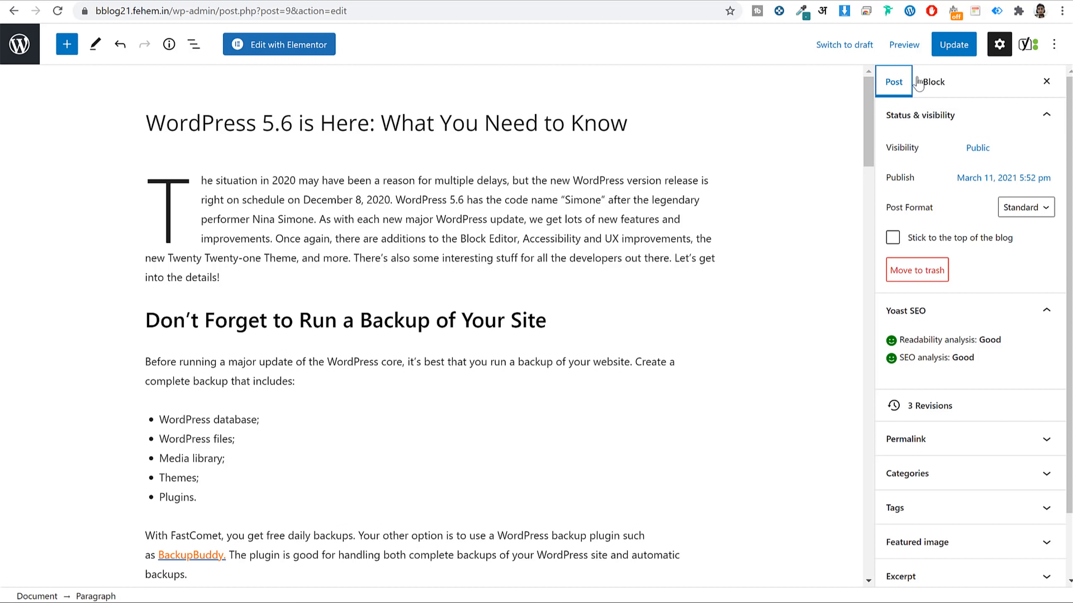
scroll(960, 295, down, 2)
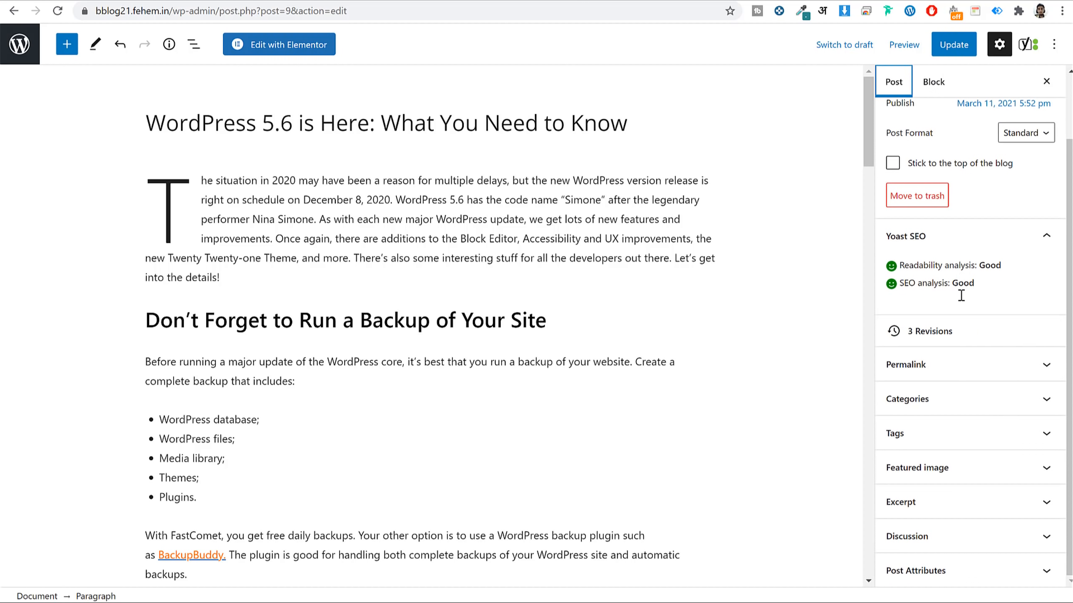
click(962, 404)
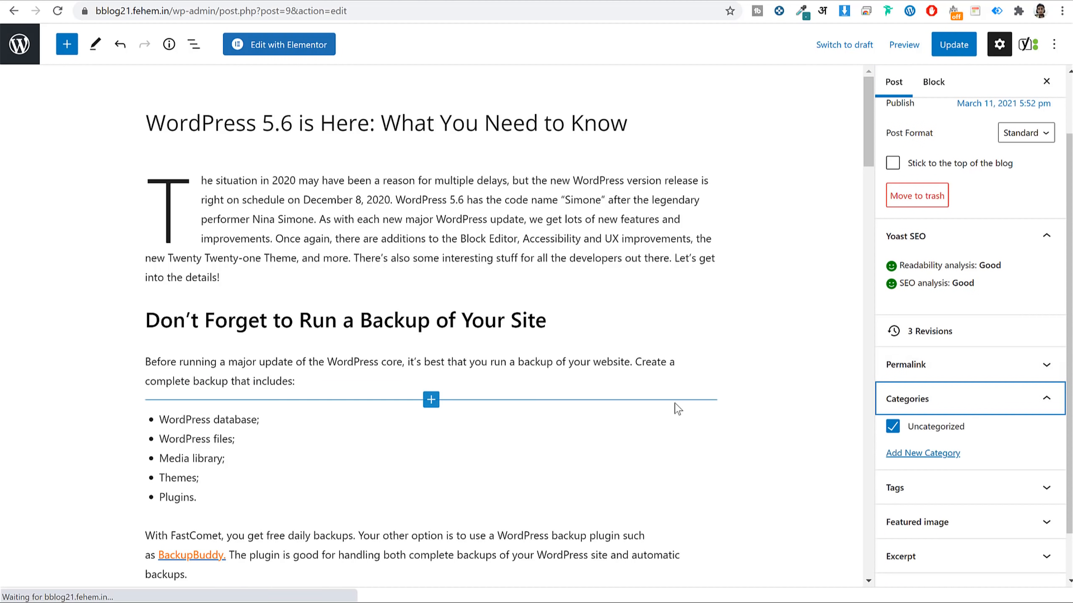
scroll(678, 409, down, 3)
scroll(967, 418, down, 2)
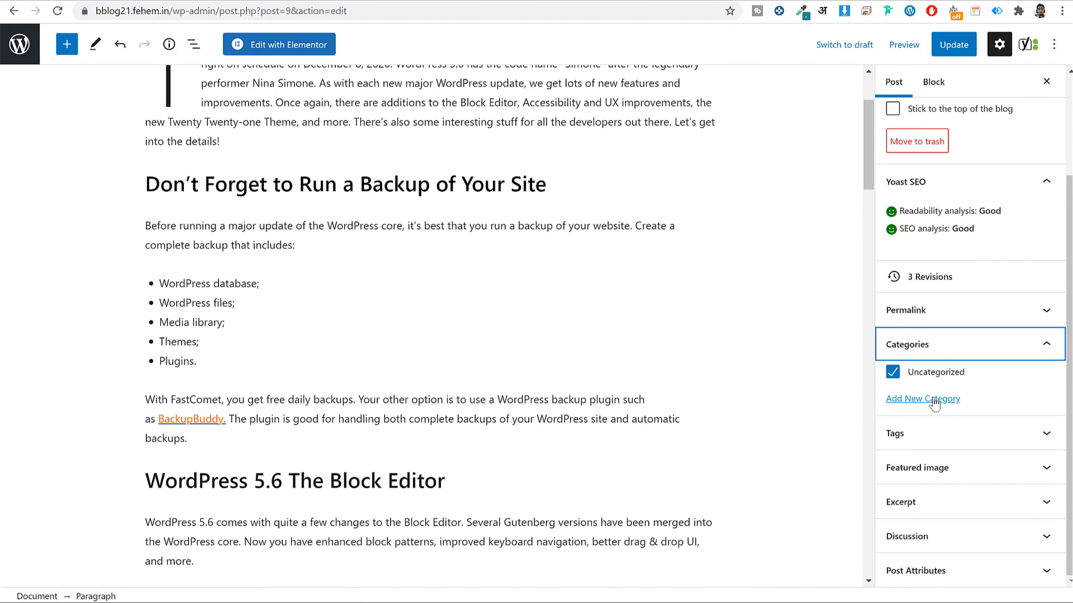
click(935, 403)
click(955, 440)
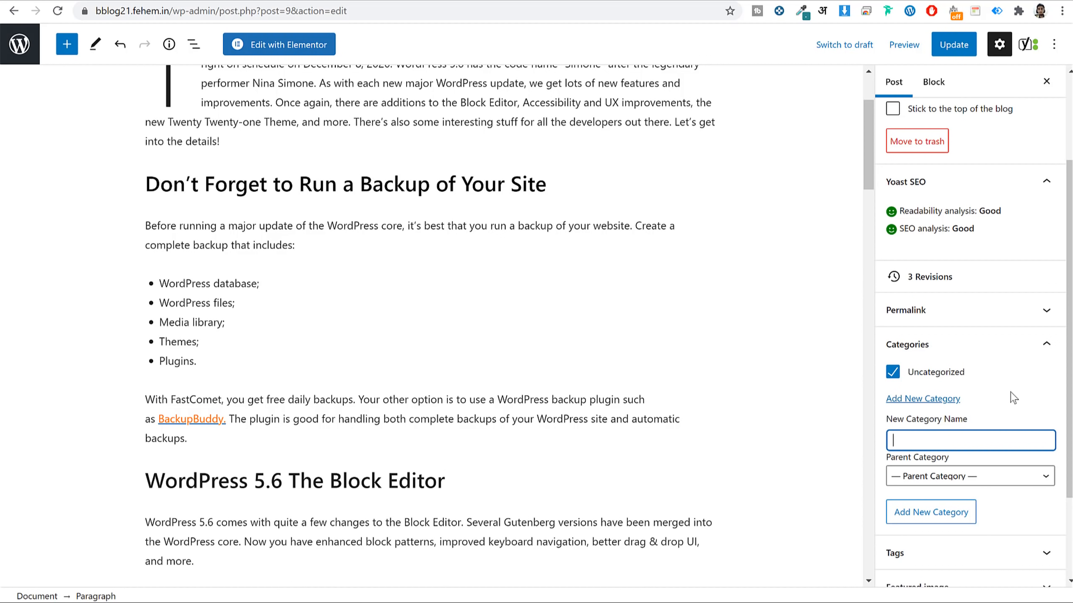
scroll(311, 314, up, 3)
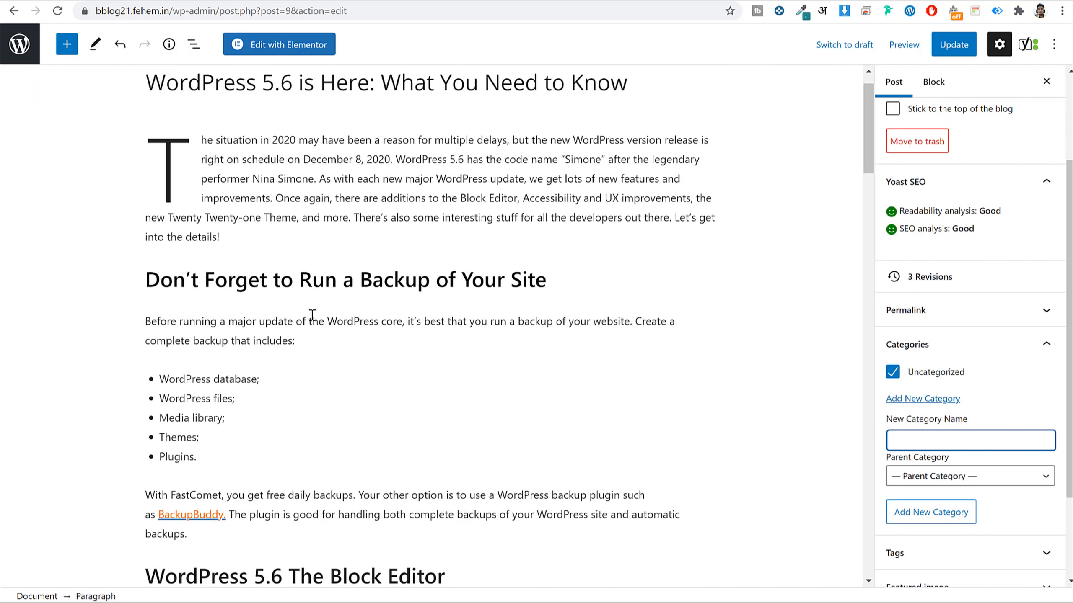
text(WordPress)
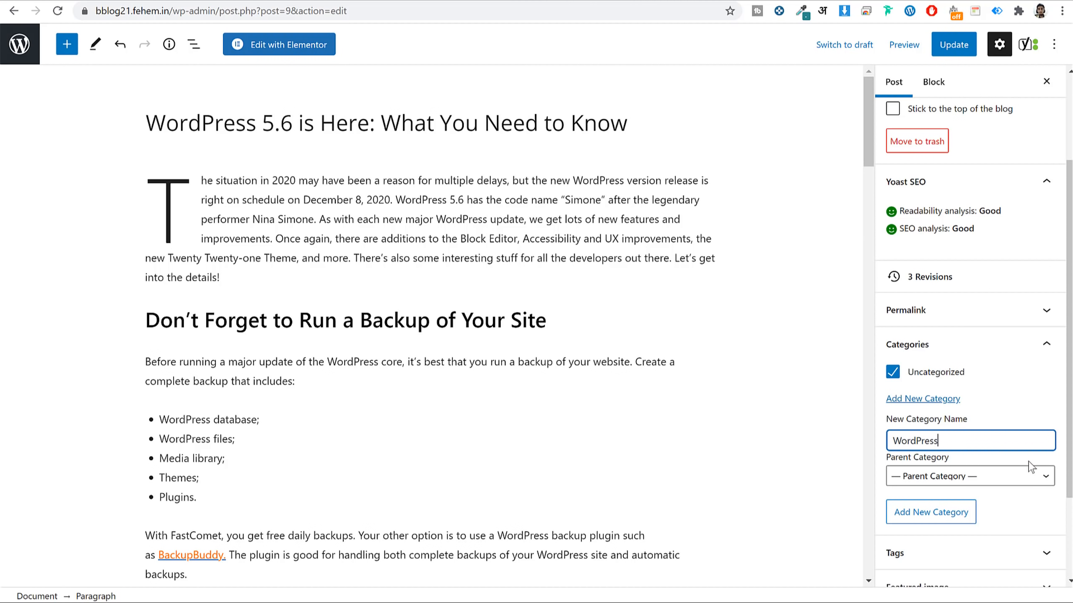
click(931, 514)
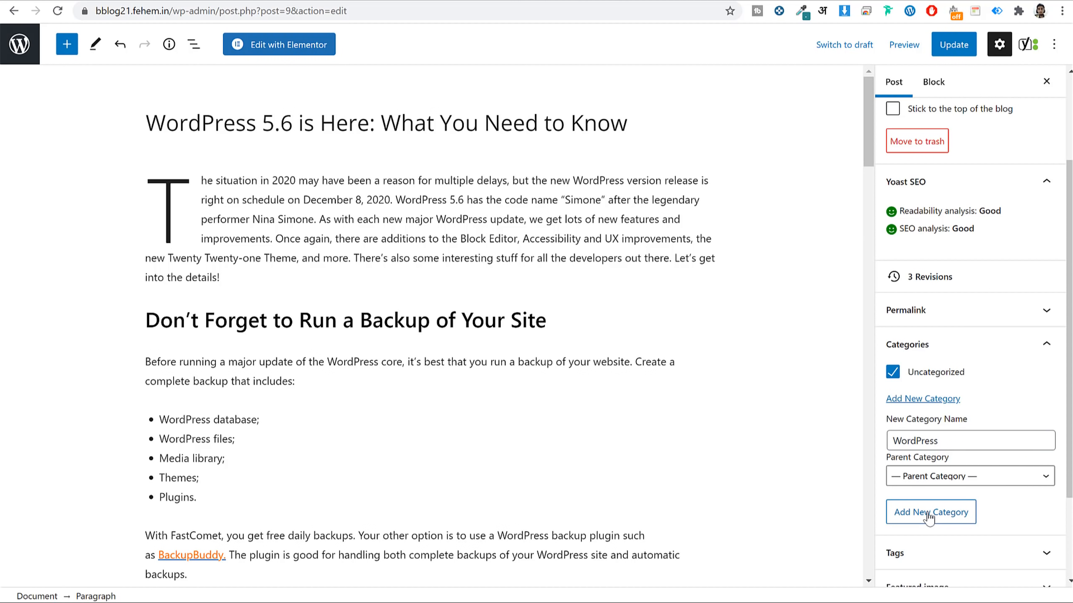
click(935, 377)
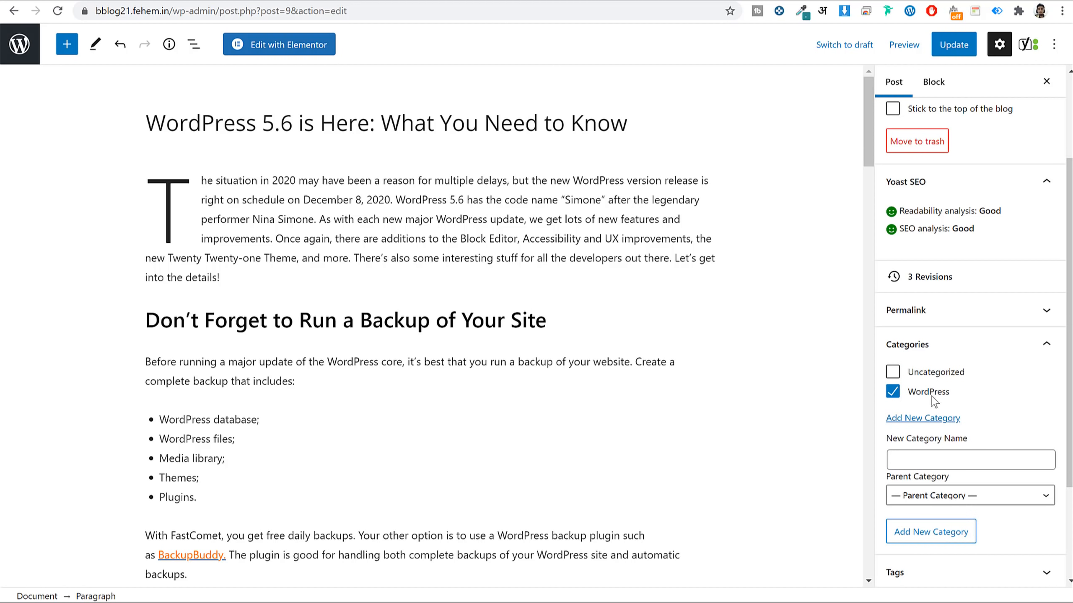
scroll(950, 406, down, 3)
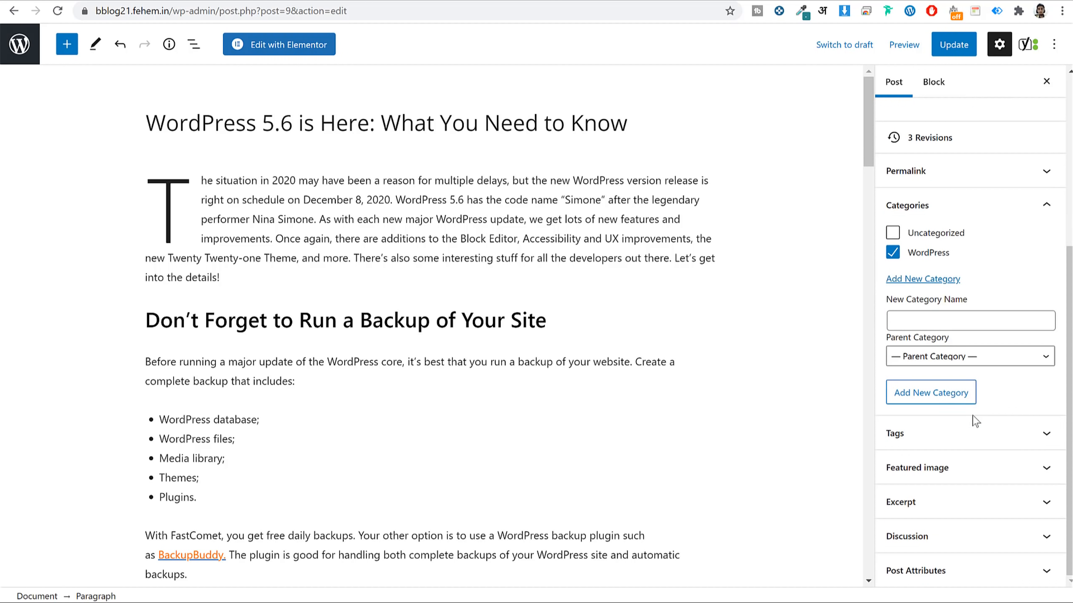
click(995, 467)
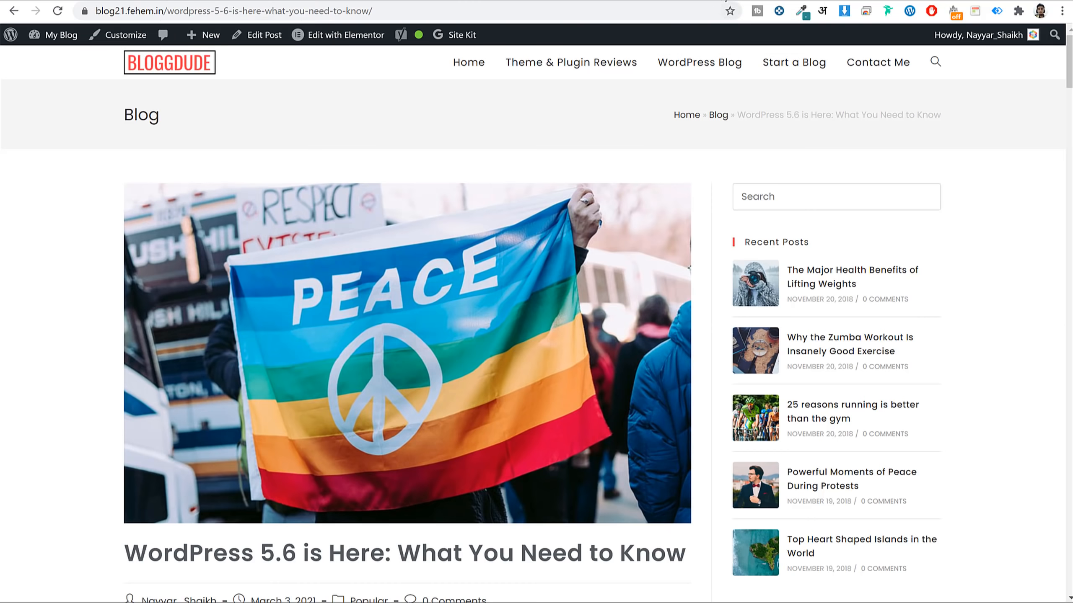
Upload stories-1.jpg and make it the featured image, then start adding a new tag.
click(726, 1)
scroll(610, 294, up, 2)
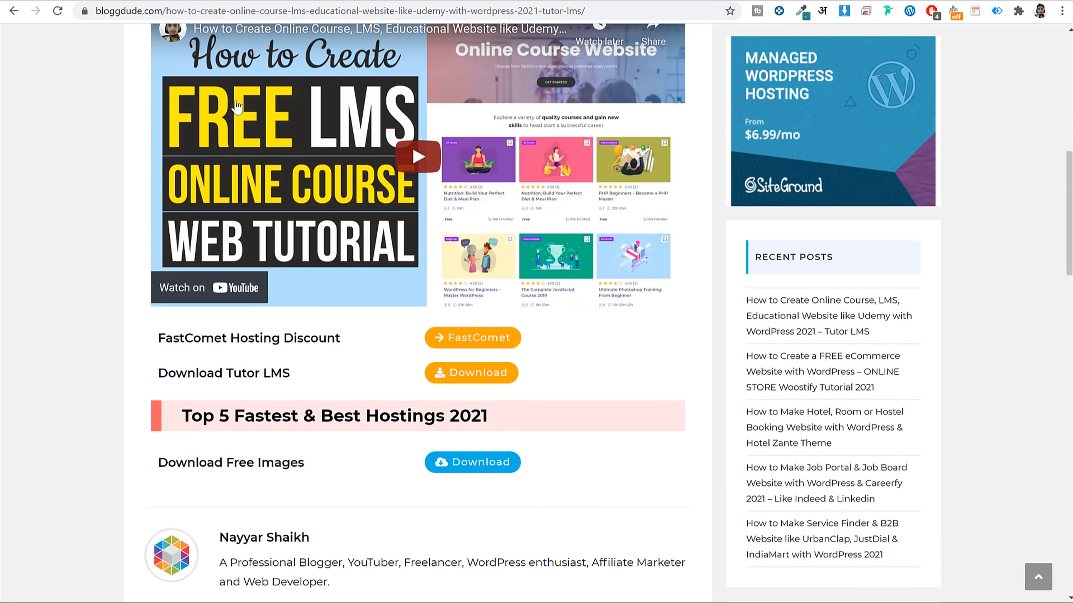
click(254, 1)
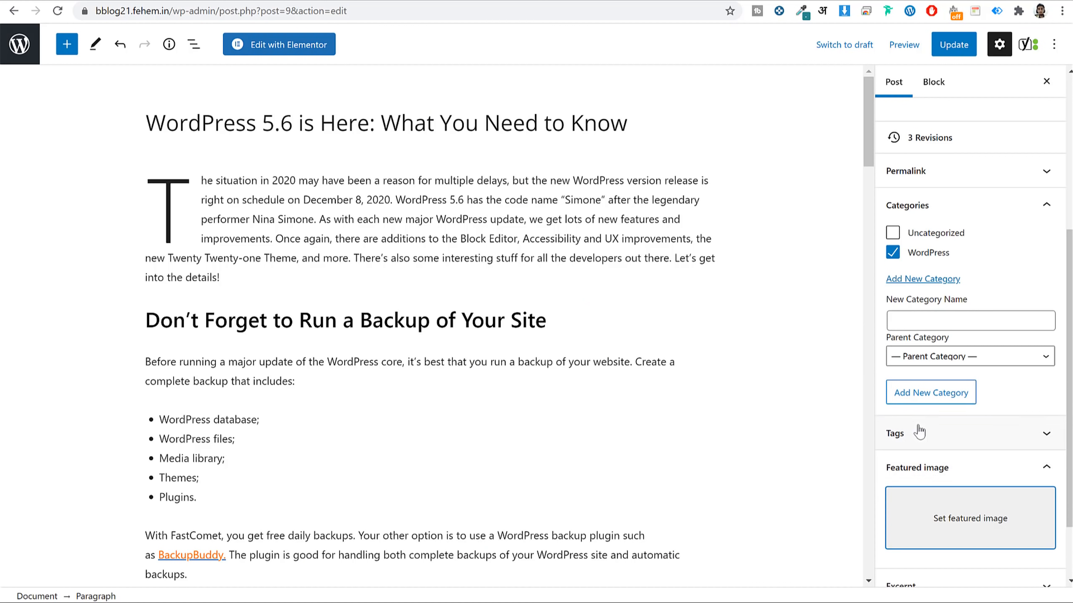
click(998, 517)
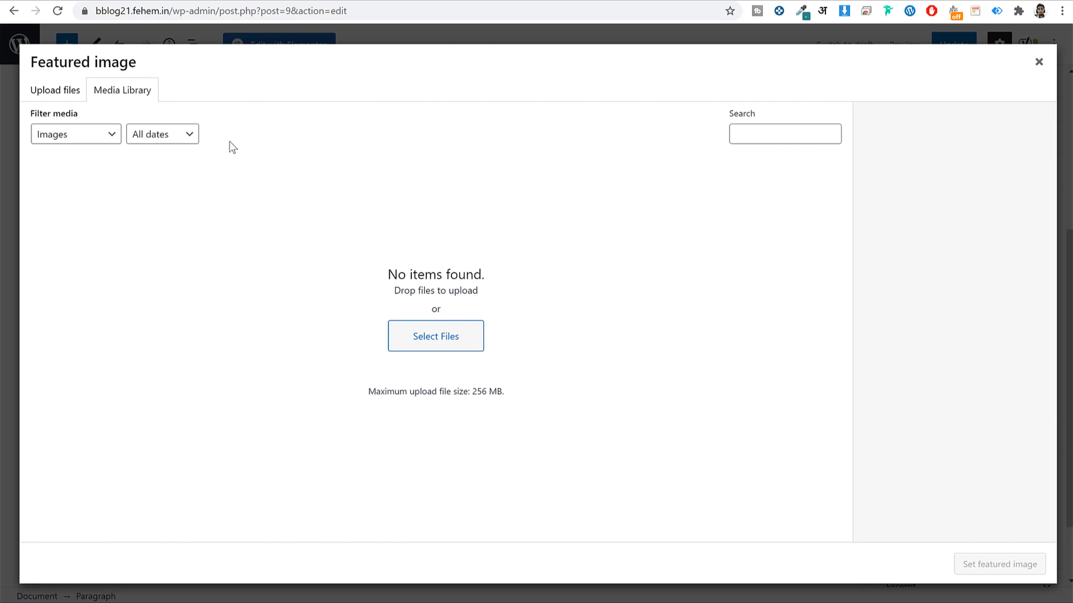
click(74, 97)
click(570, 303)
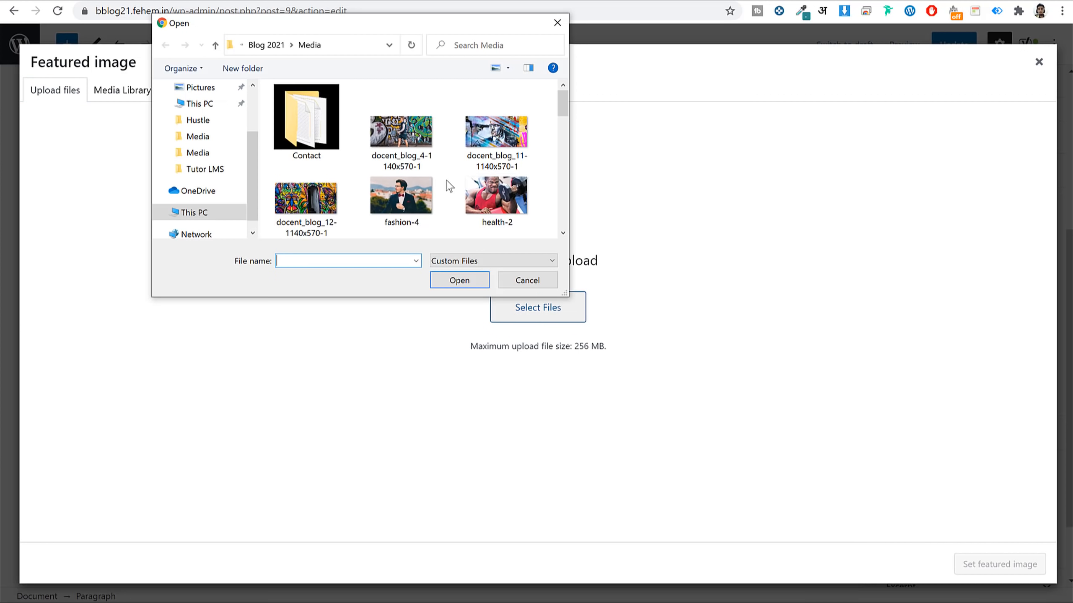
scroll(438, 183, down, 5)
click(479, 146)
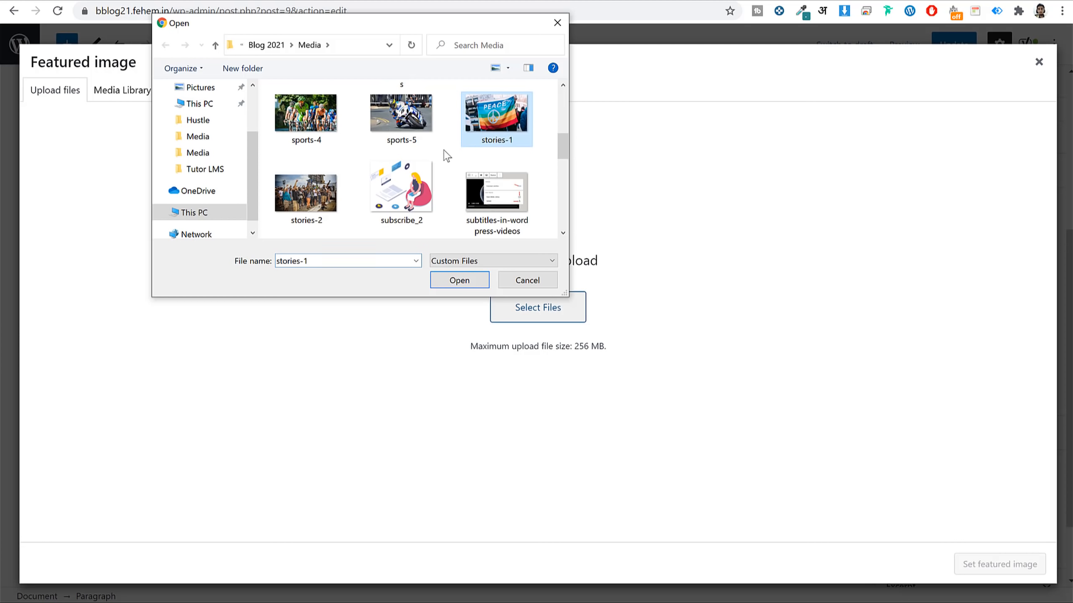
click(458, 283)
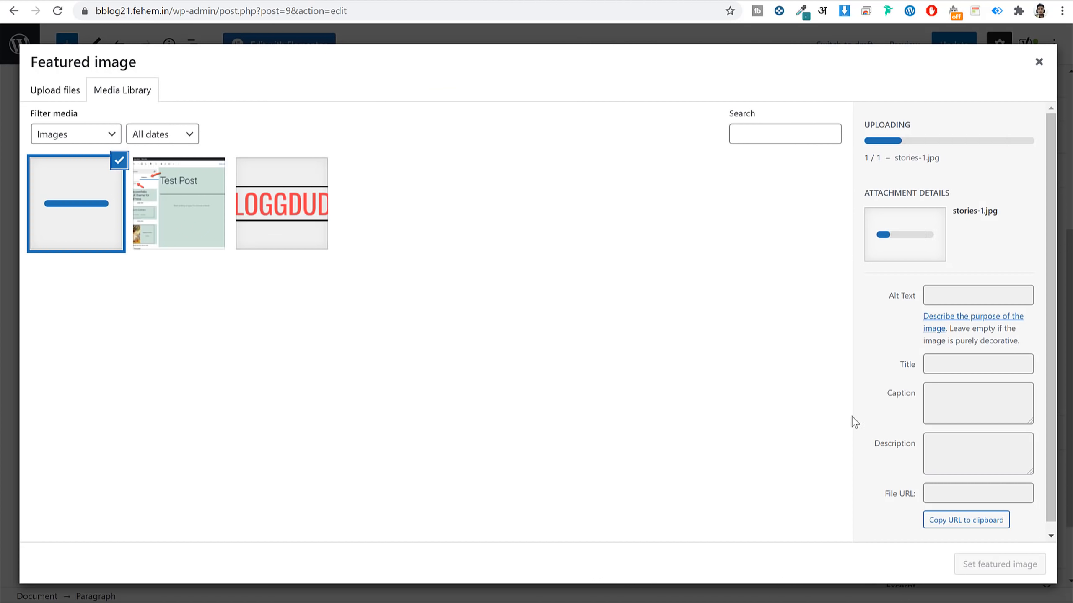
click(1015, 571)
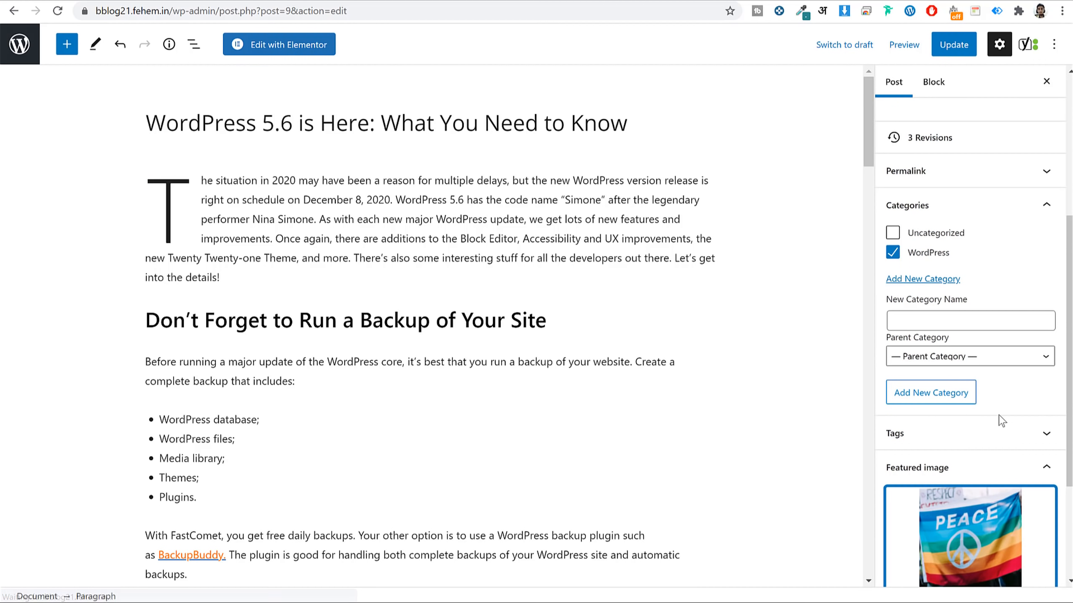
click(977, 301)
click(960, 346)
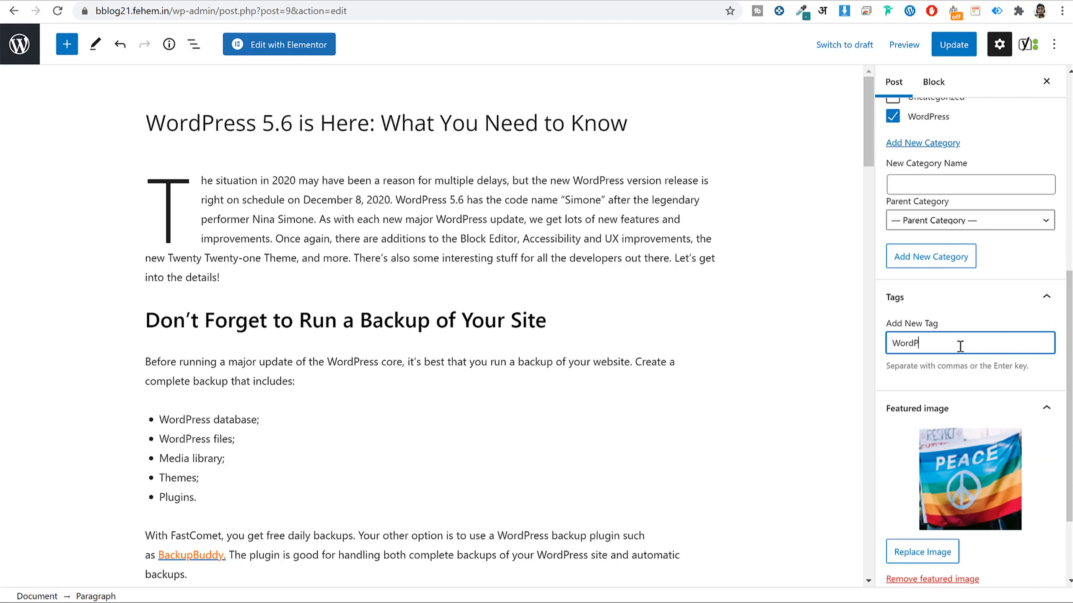
Add the tags 'WordPress' and 'Backup' to the post.
text(WordPress)
key(Return)
scroll(553, 402, down, 5)
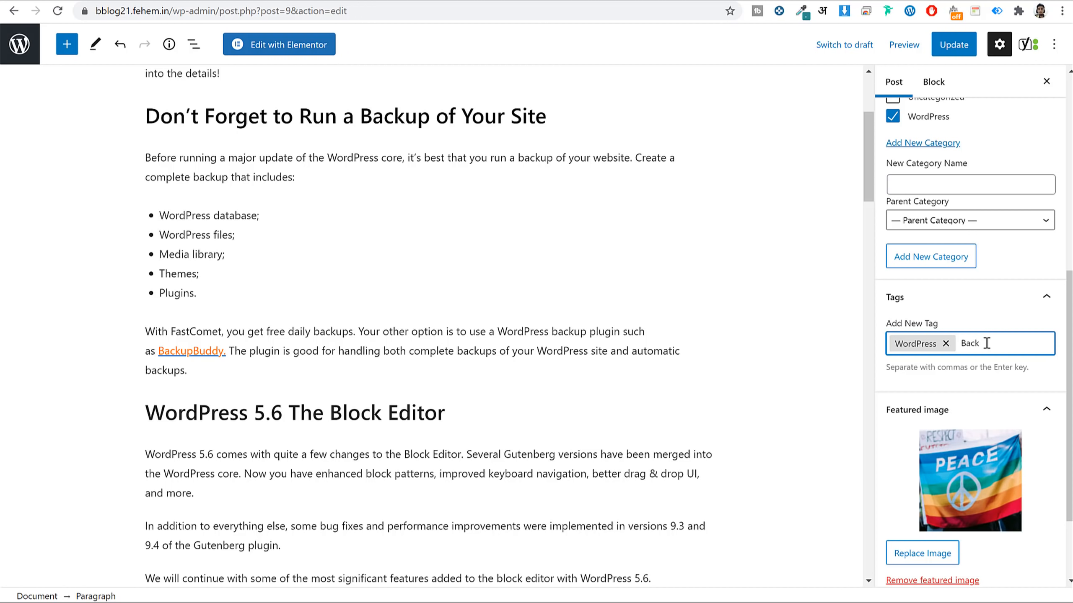
text(Backup)
key(Return)
scroll(671, 377, down, 9)
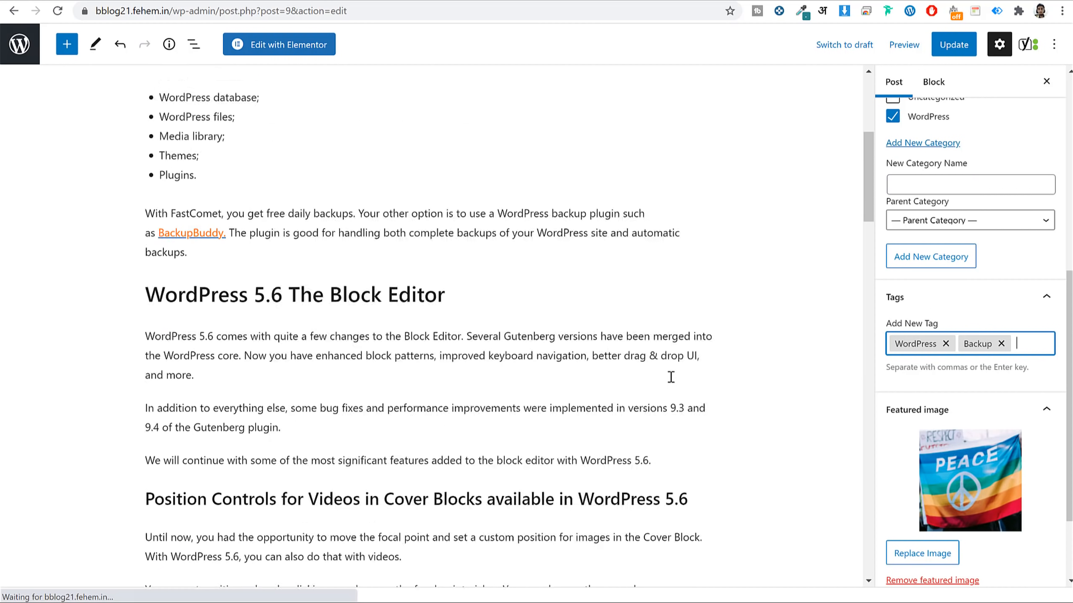
scroll(671, 376, down, 19)
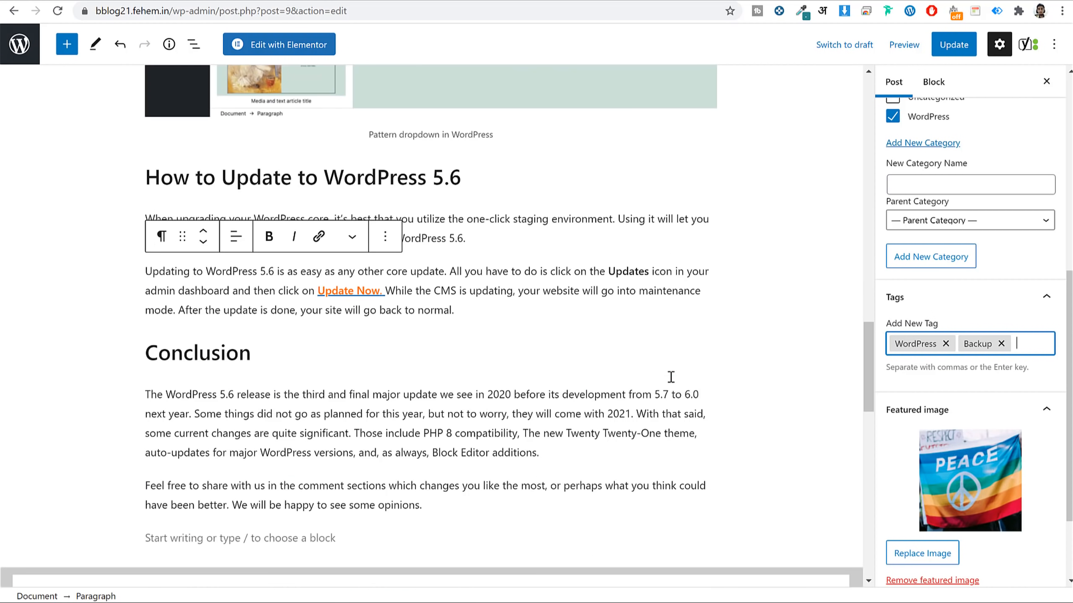
scroll(674, 383, up, 3)
scroll(670, 377, up, 20)
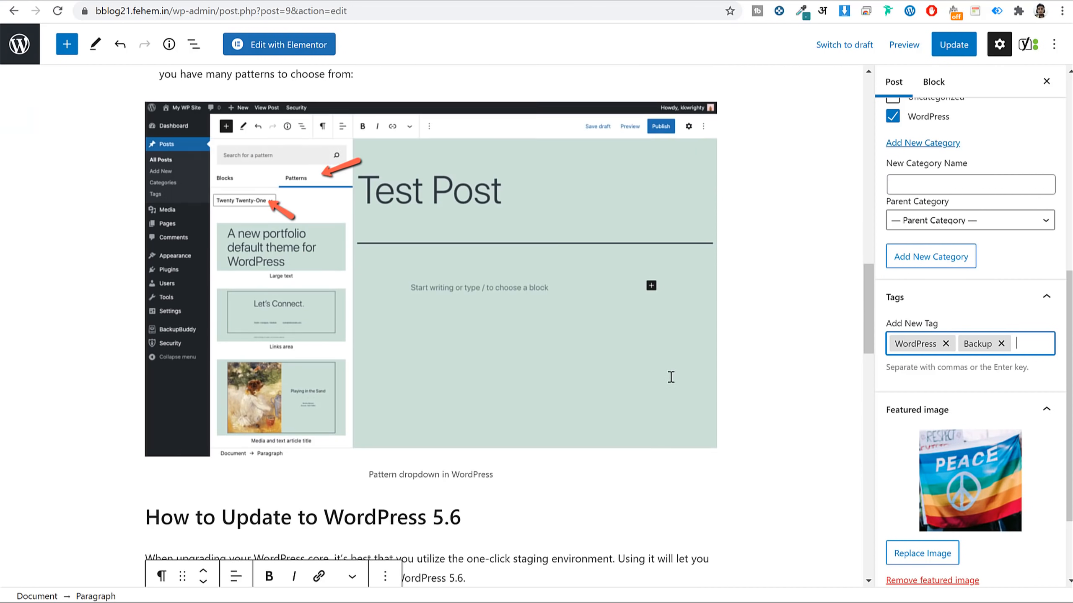
scroll(493, 341, up, 3)
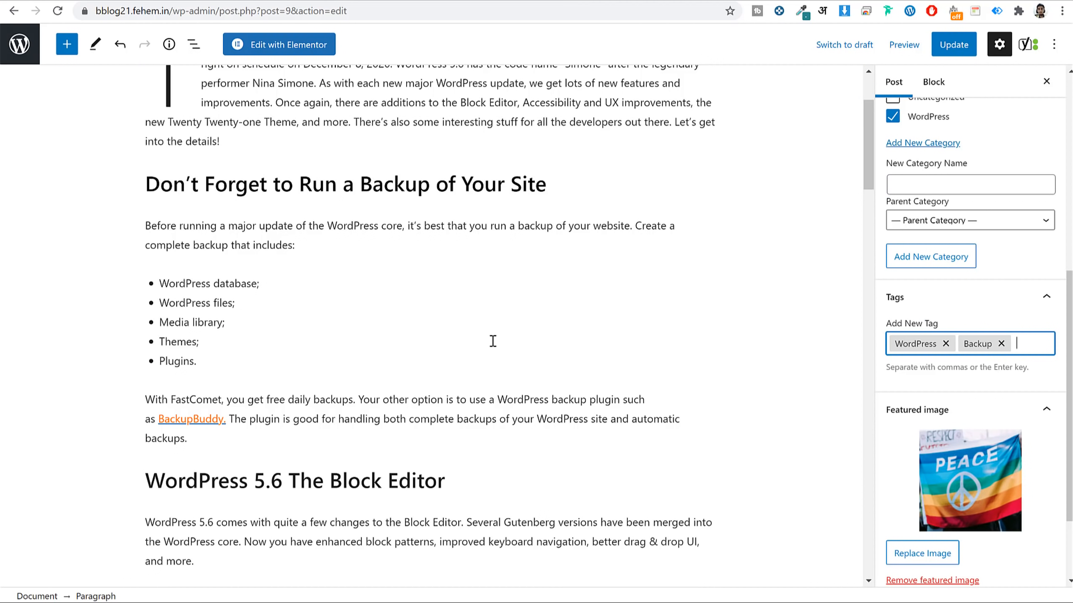
scroll(493, 342, up, 3)
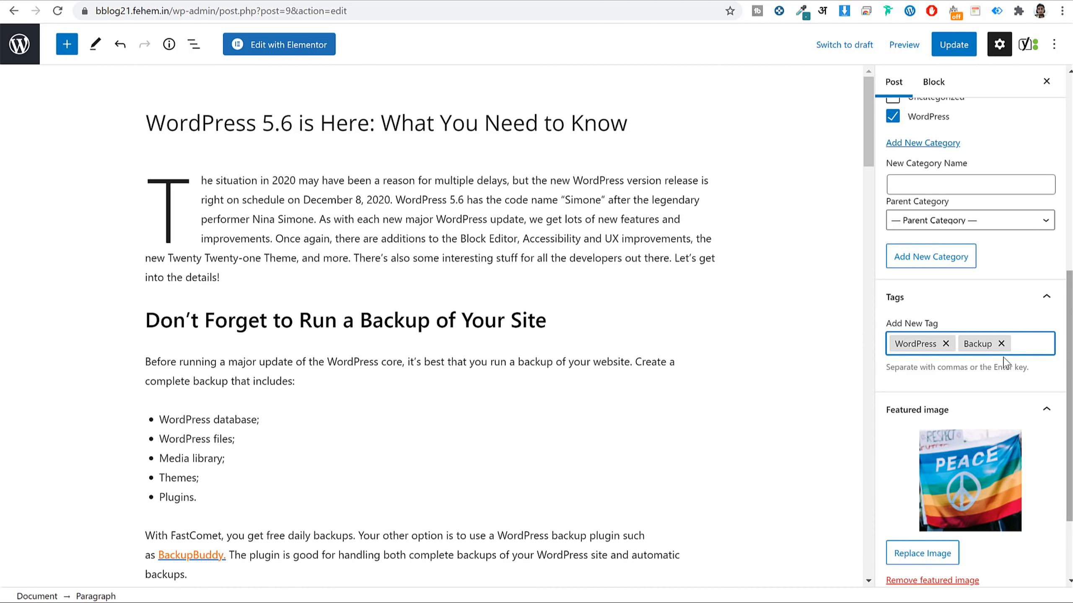
scroll(957, 367, down, 3)
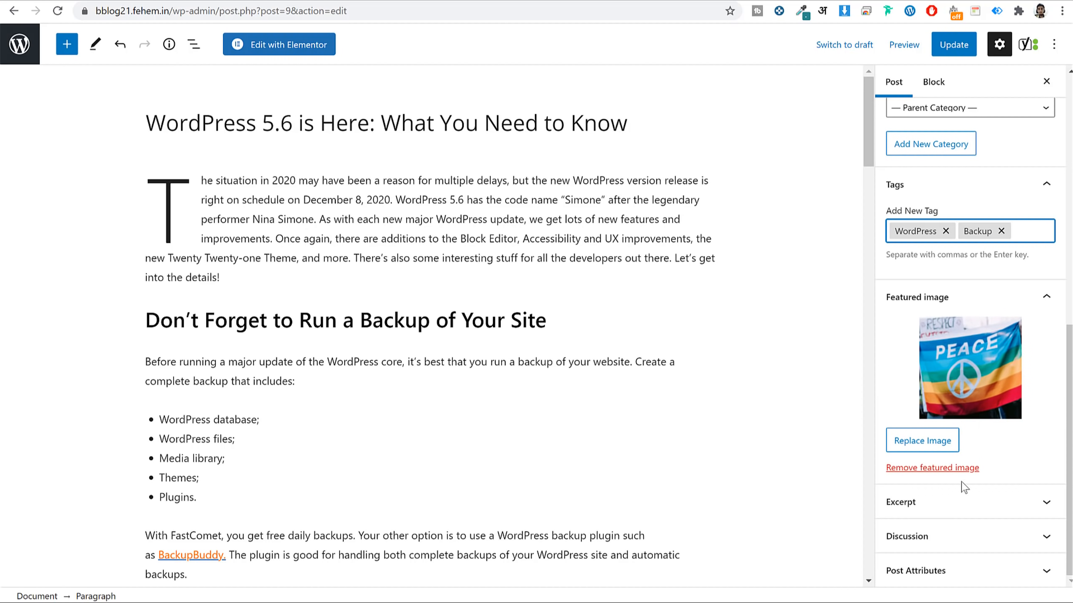
scroll(940, 537, up, 2)
scroll(943, 539, down, 2)
scroll(943, 422, up, 8)
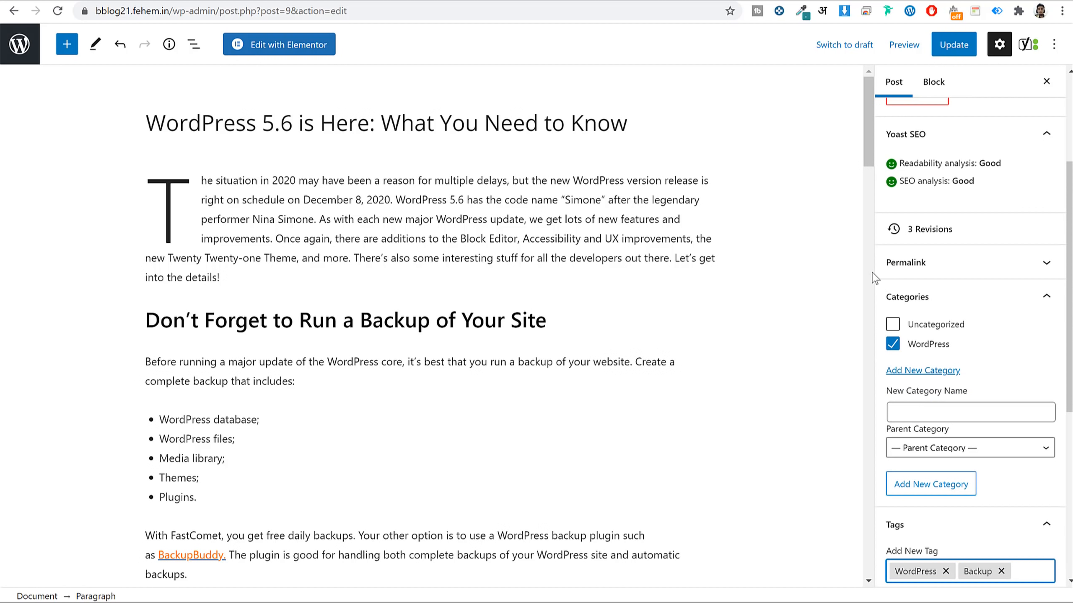
Update the post to save its changes and go to the blog's home page.
click(955, 46)
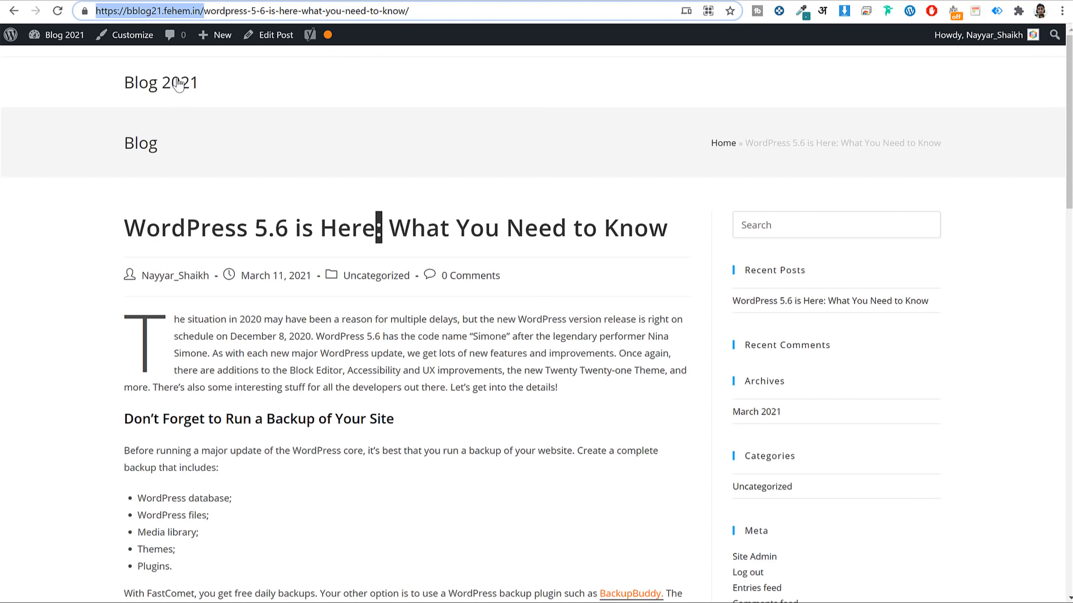
click(175, 85)
scroll(553, 220, down, 5)
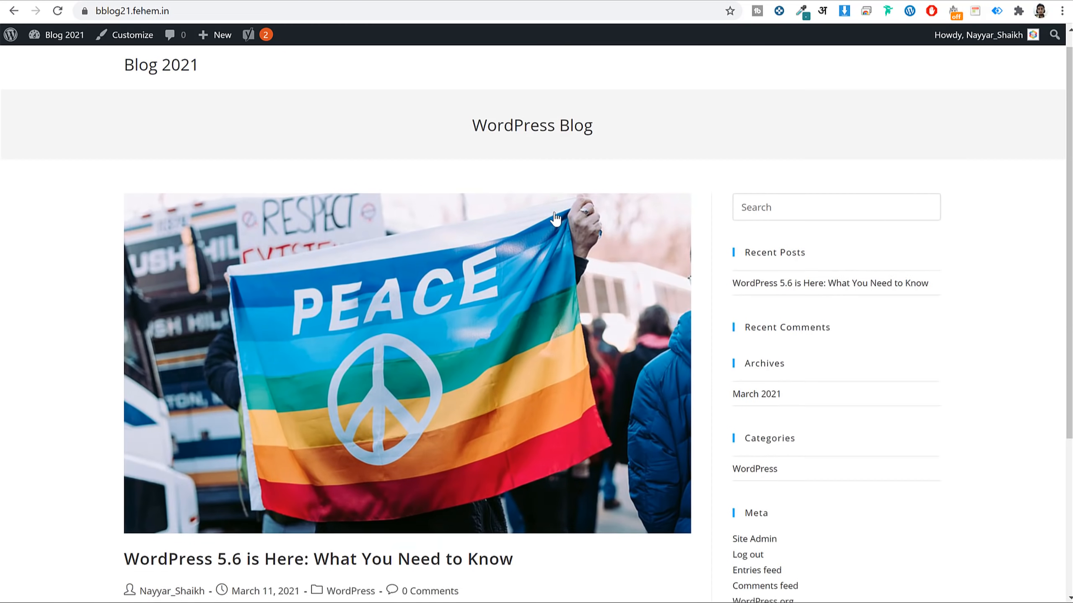
scroll(568, 237, up, 5)
scroll(510, 211, down, 5)
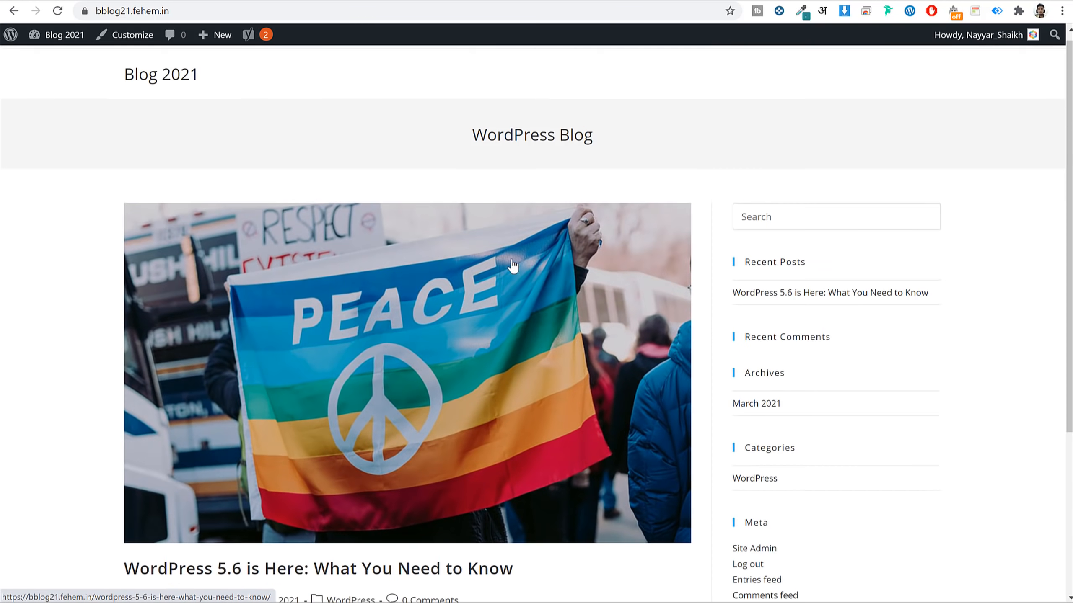
Open the published post and check its peace-flag featured image and WordPress category.
click(460, 342)
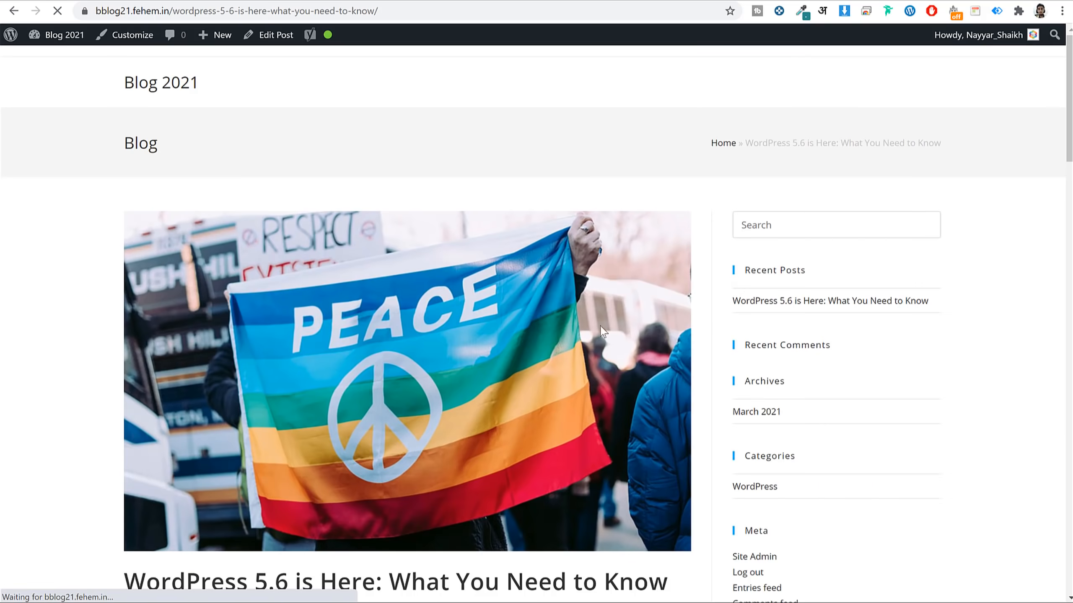
scroll(655, 333, down, 15)
scroll(655, 336, down, 15)
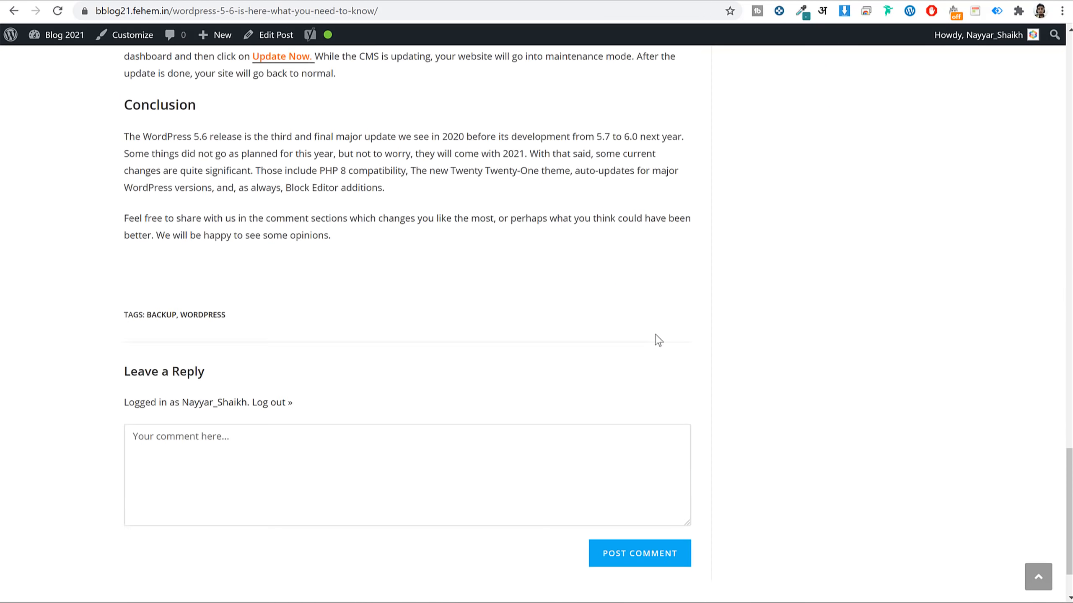
scroll(655, 336, up, 5)
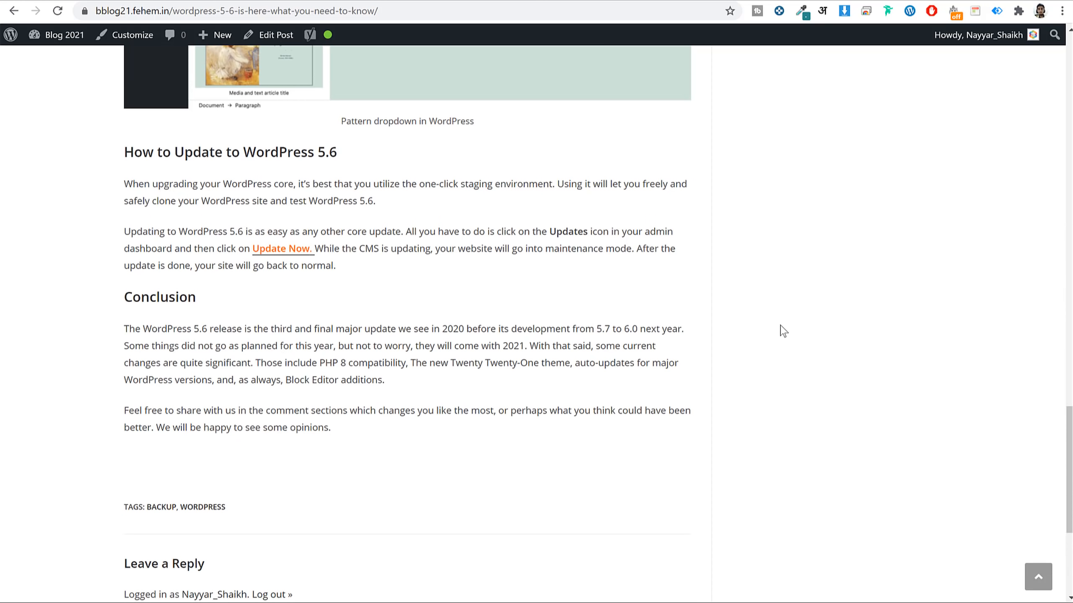
scroll(781, 329, down, 5)
scroll(778, 329, up, 20)
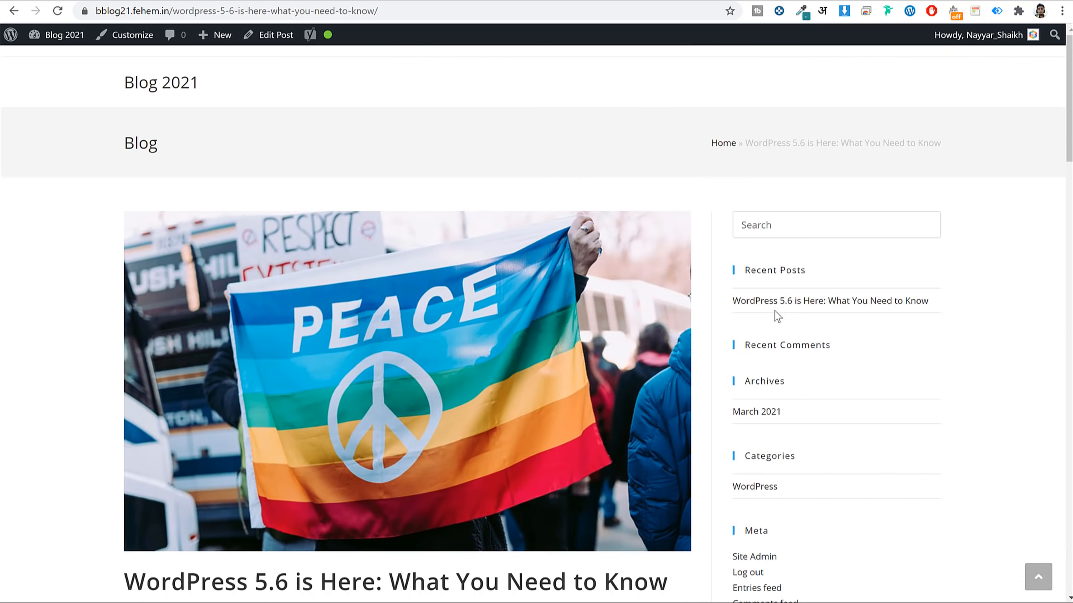
Return to editing the post in the block editor via Edit Post.
mouse_move(328, 39)
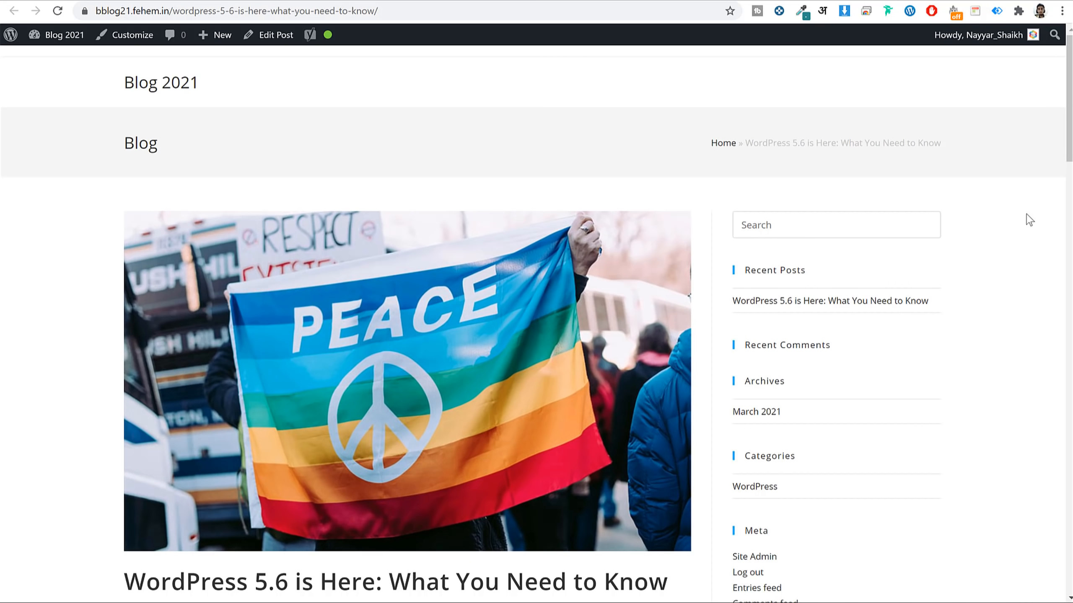
click(272, 38)
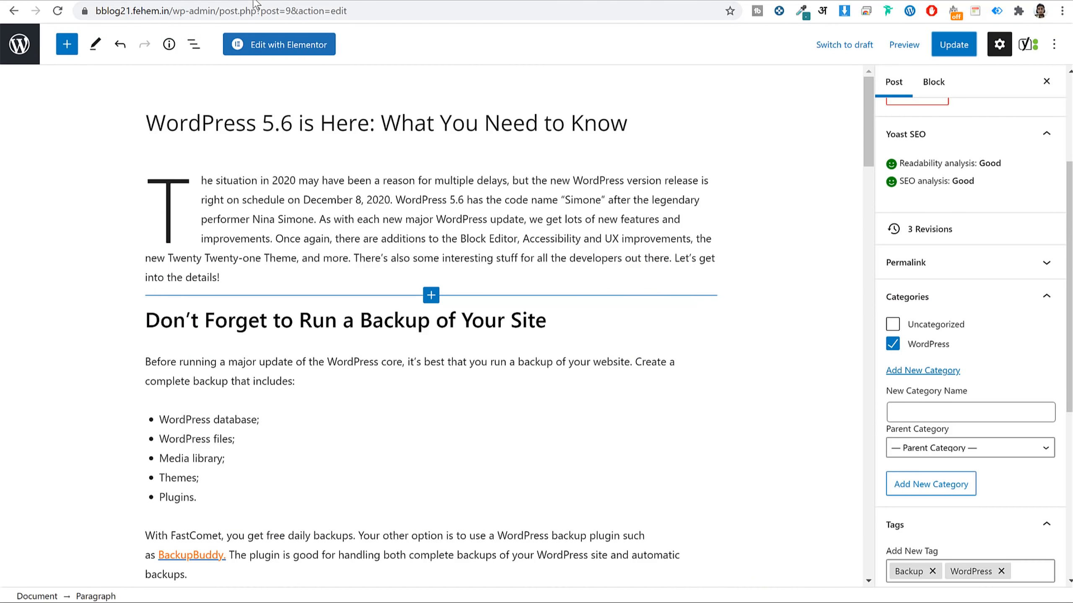
scroll(469, 334, down, 10)
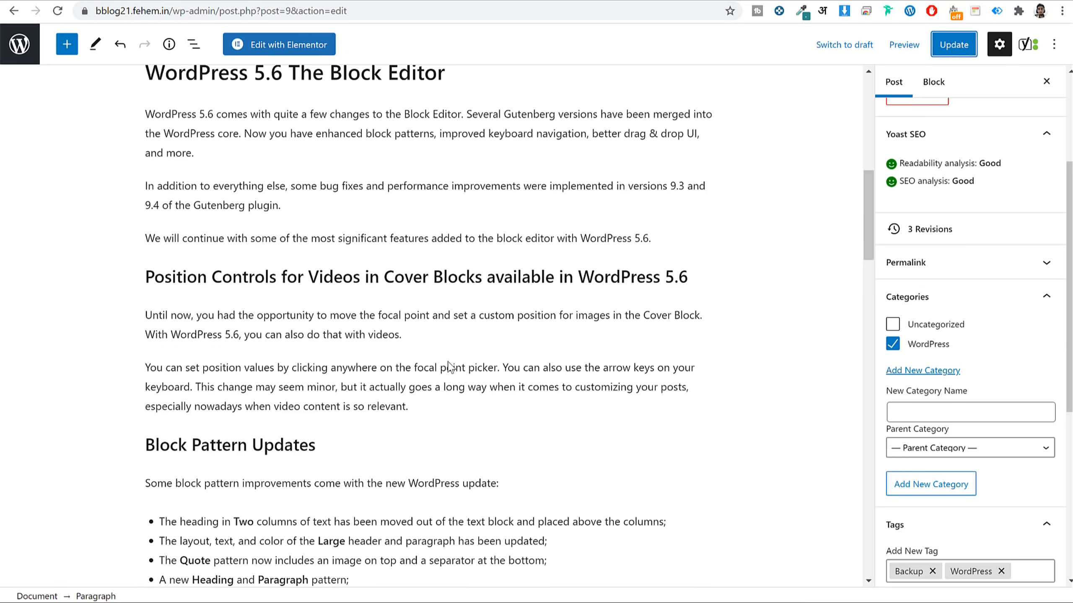
scroll(447, 364, up, 10)
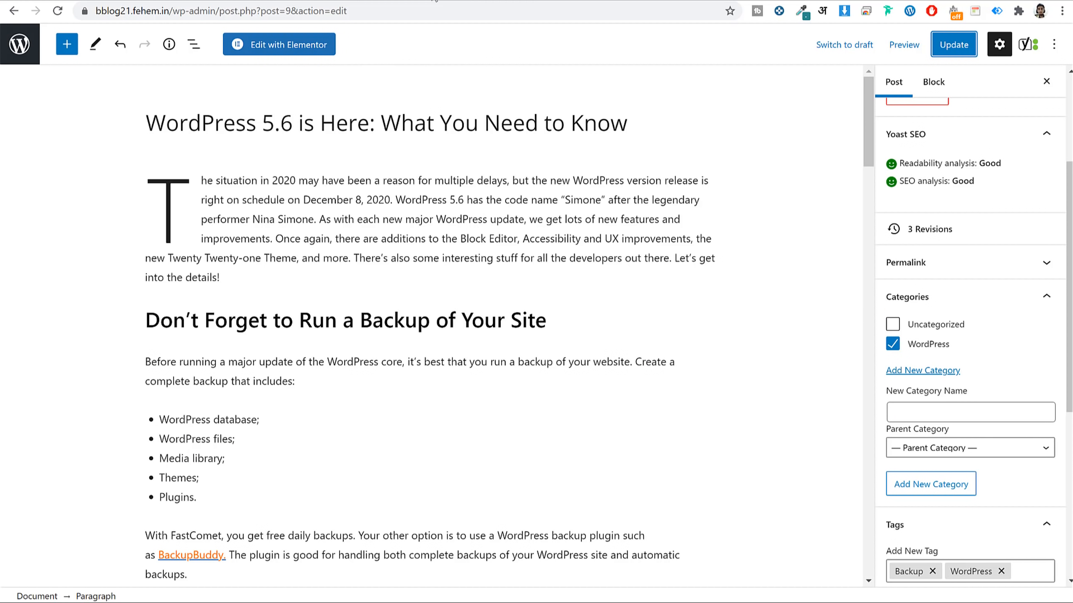
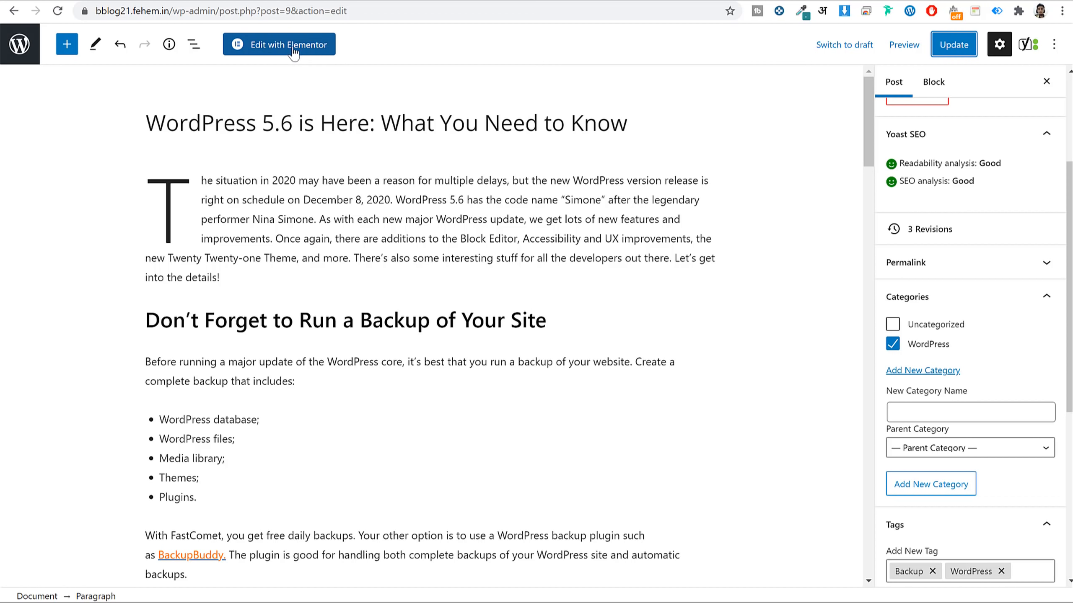
In the block editor, select the post title, then the opening paragraph and following blocks.
scroll(501, 218, down, 5)
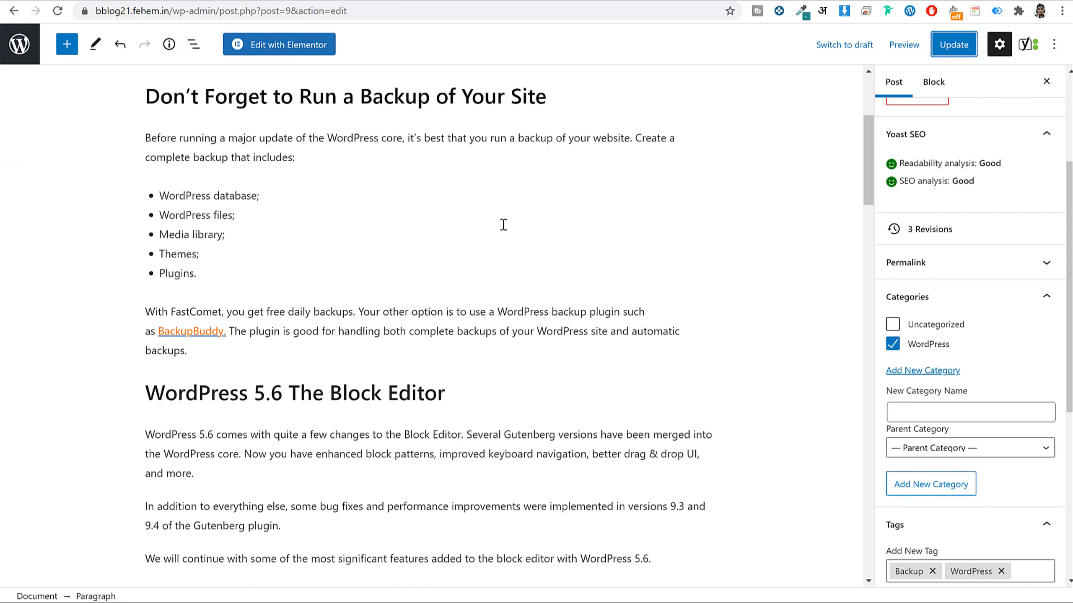
scroll(503, 225, up, 5)
click(317, 124)
key(ctrl+a)
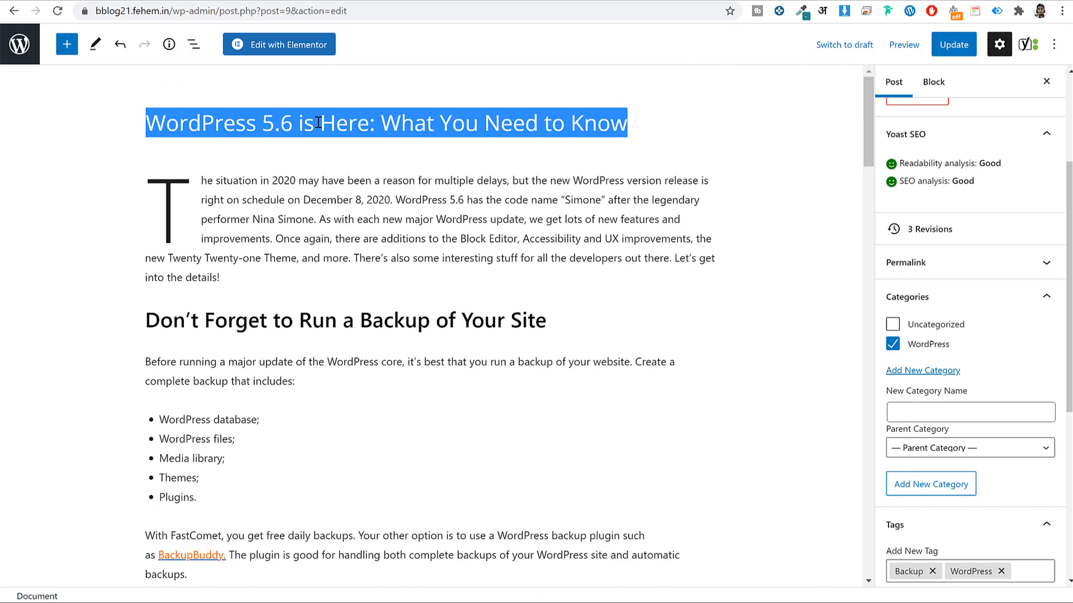
scroll(970, 347, down, 8)
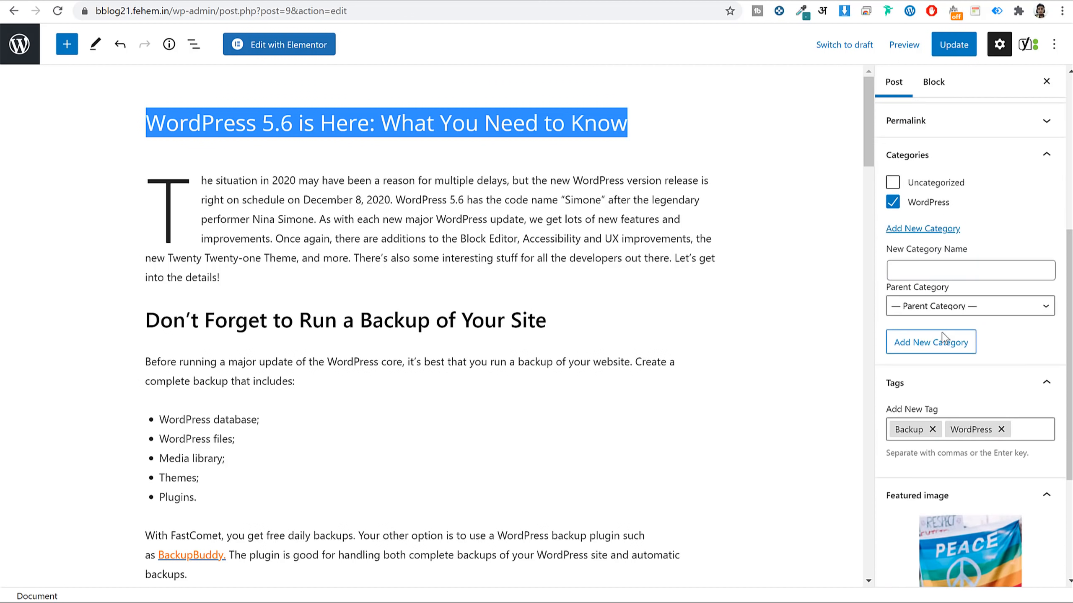
scroll(929, 258, up, 2)
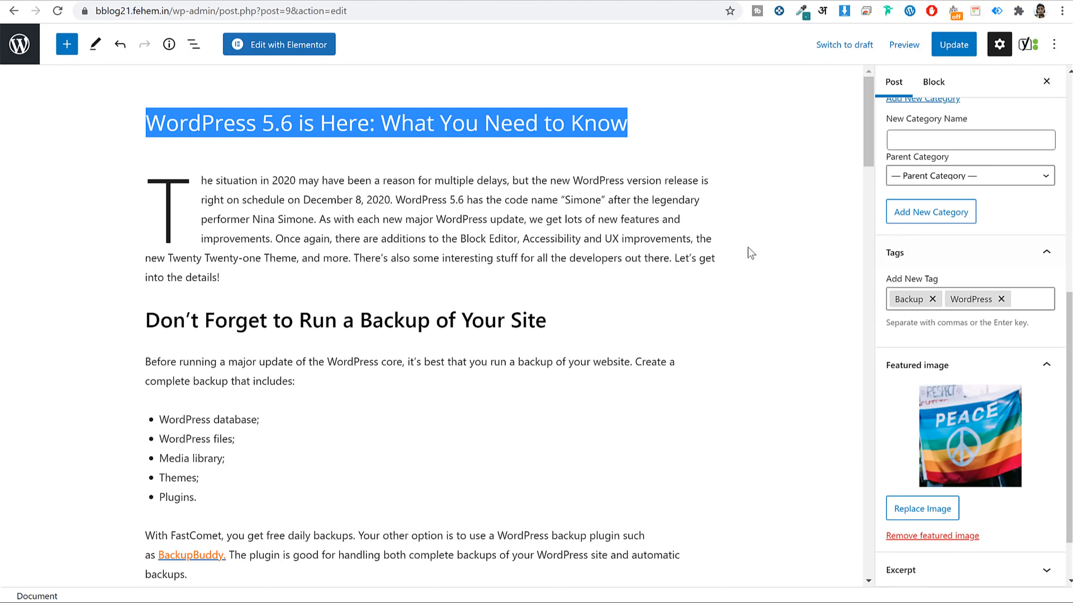
click(203, 181)
drag(161, 200, 388, 309)
click(388, 308)
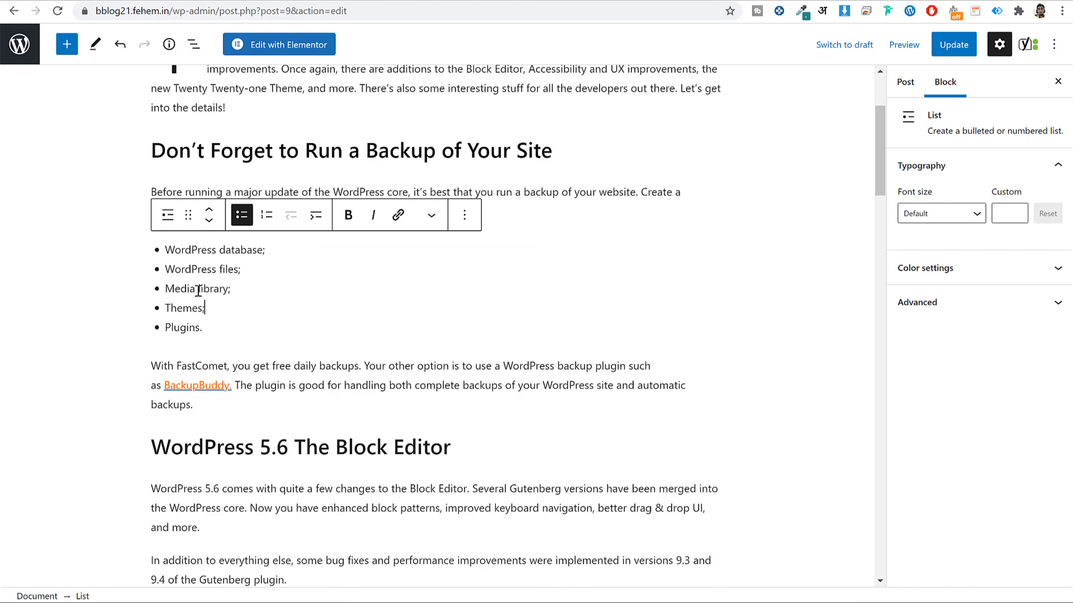
scroll(211, 300, up, 3)
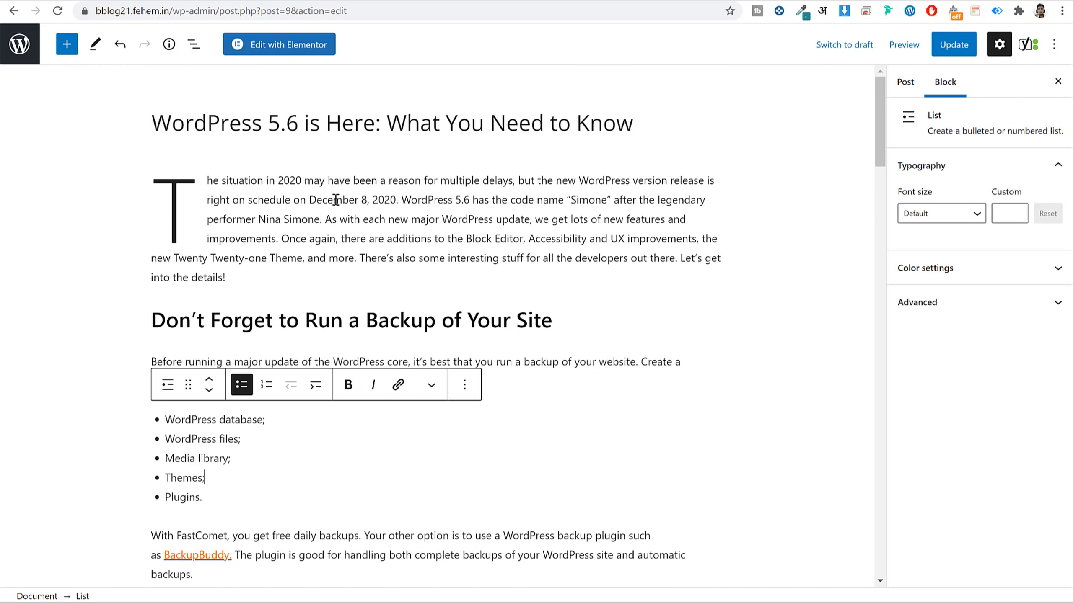
Open the post in Elementor and add a one-column section after its closing paragraph.
click(299, 46)
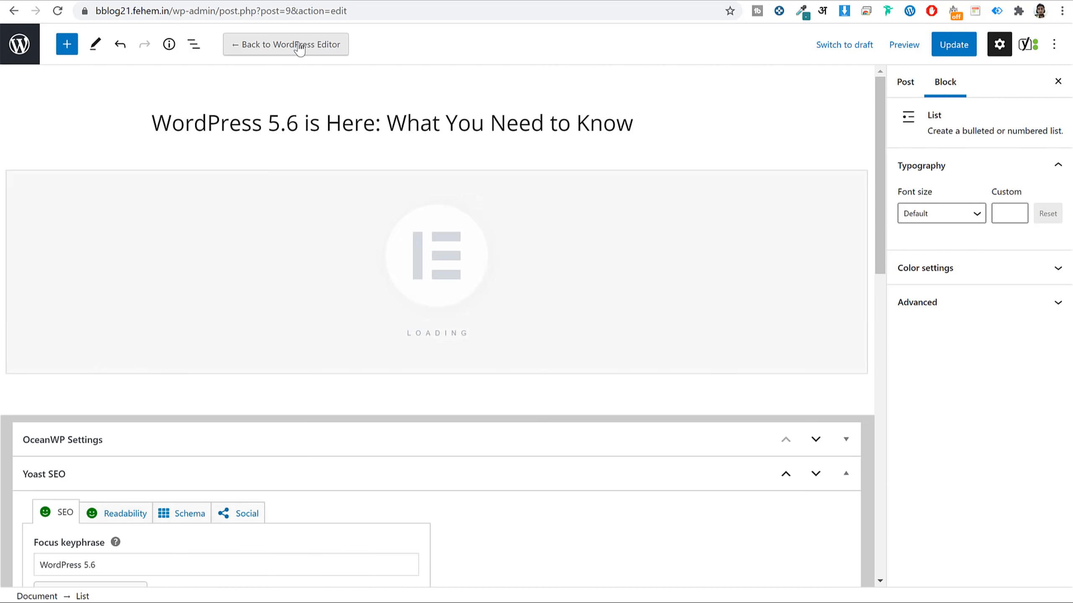
scroll(485, 254, down, 8)
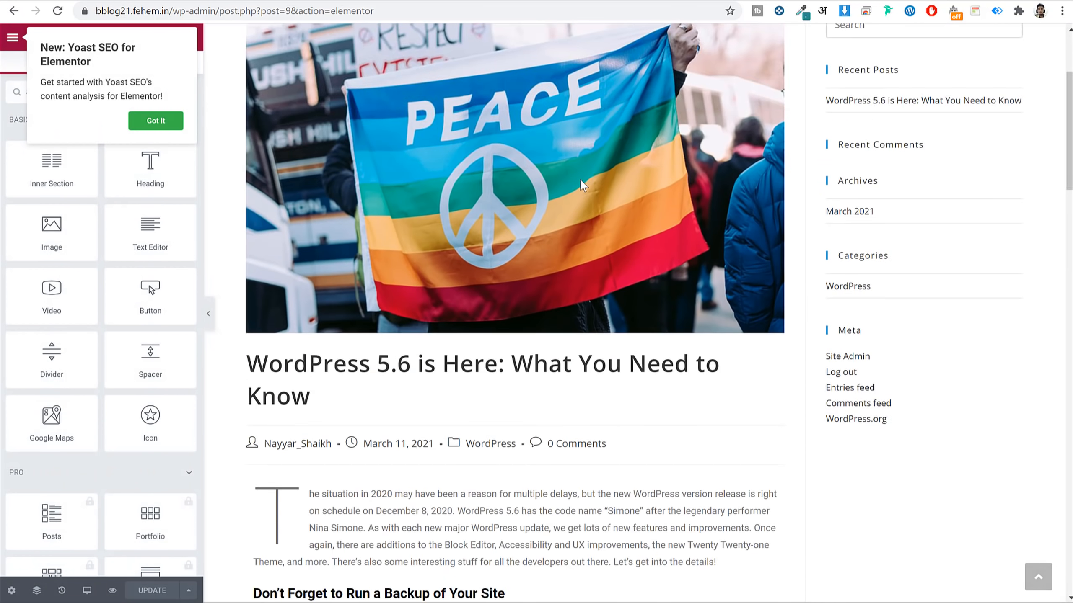
scroll(483, 264, down, 15)
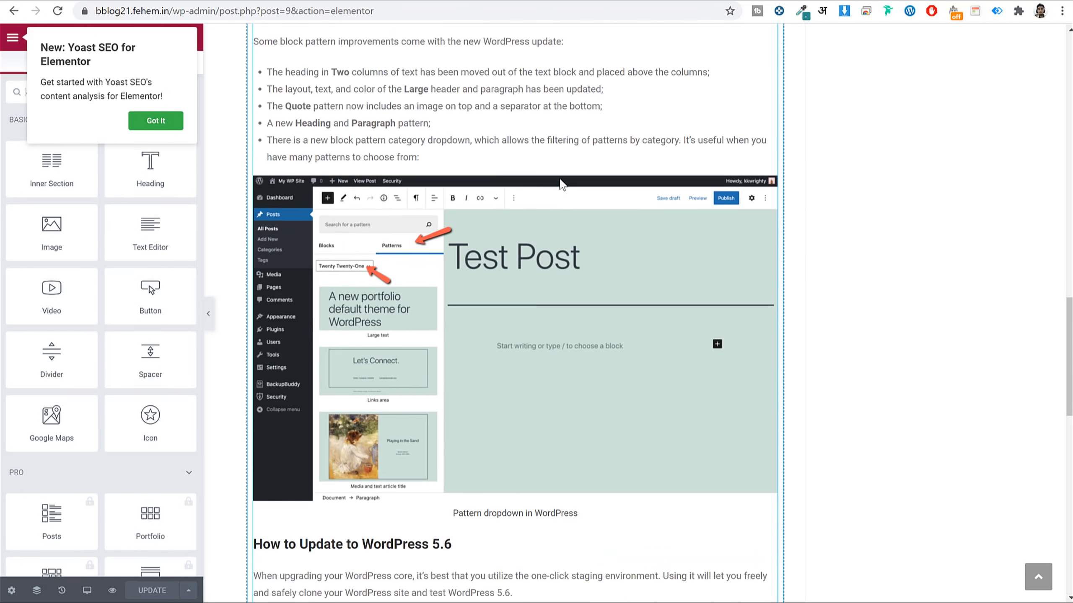
scroll(375, 289, up, 10)
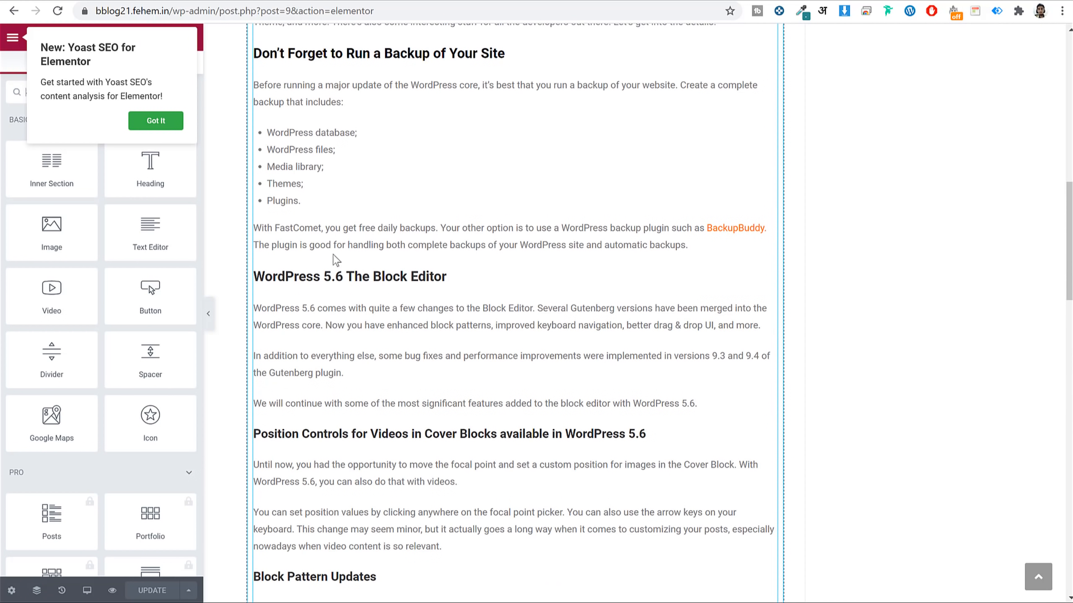
scroll(558, 265, down, 2)
scroll(558, 265, down, 15)
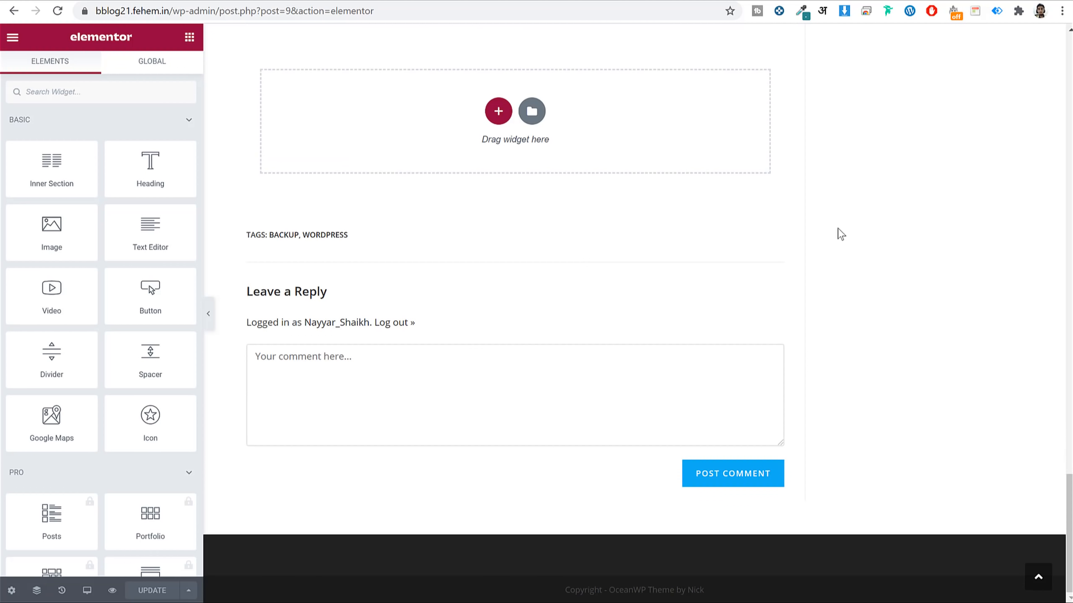
scroll(841, 234, up, 3)
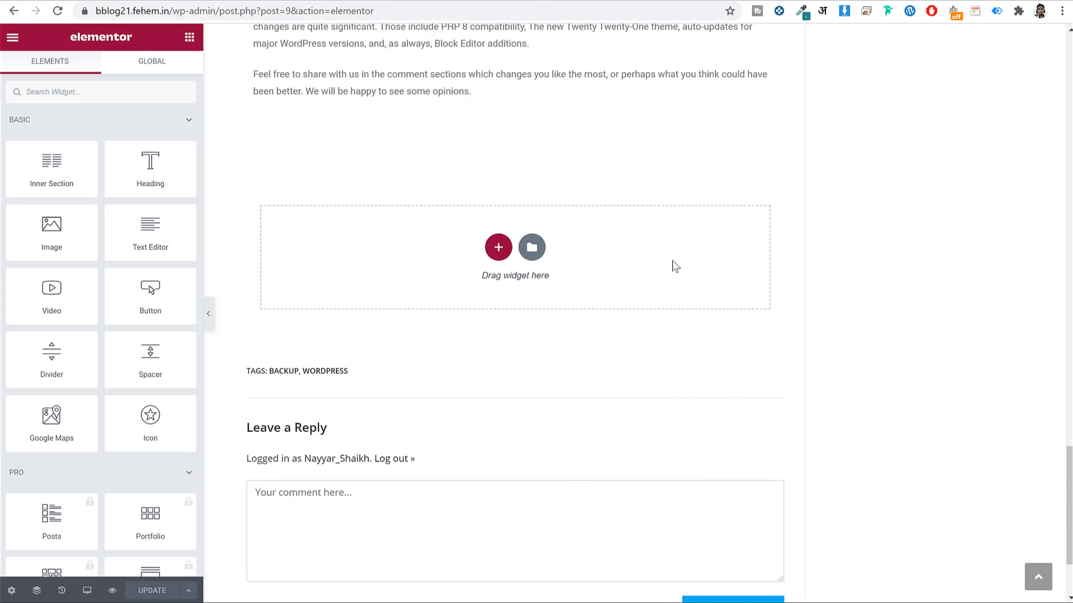
click(497, 248)
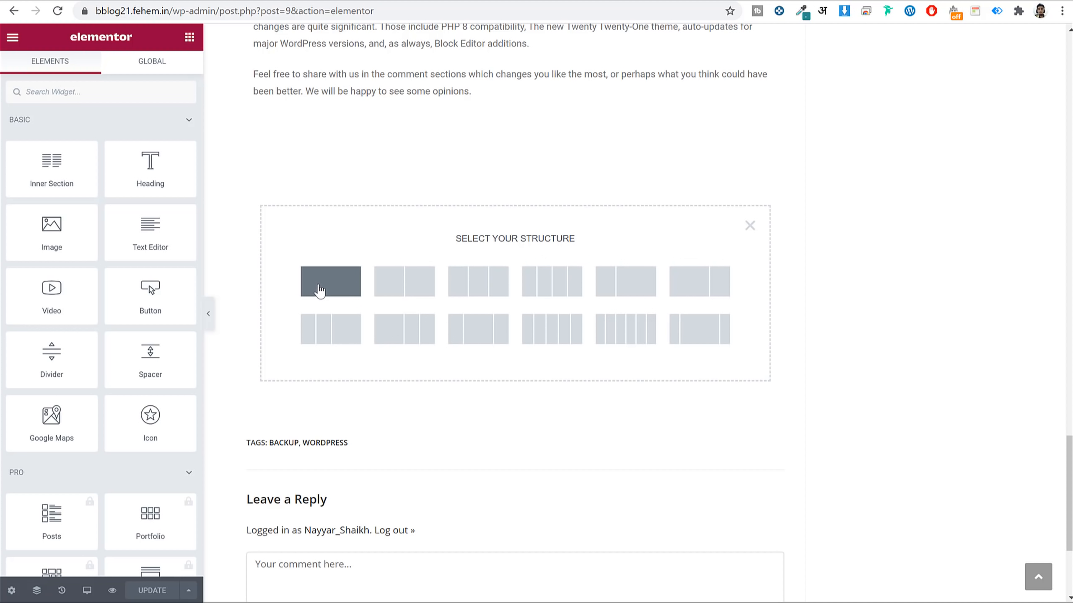
click(320, 291)
click(191, 39)
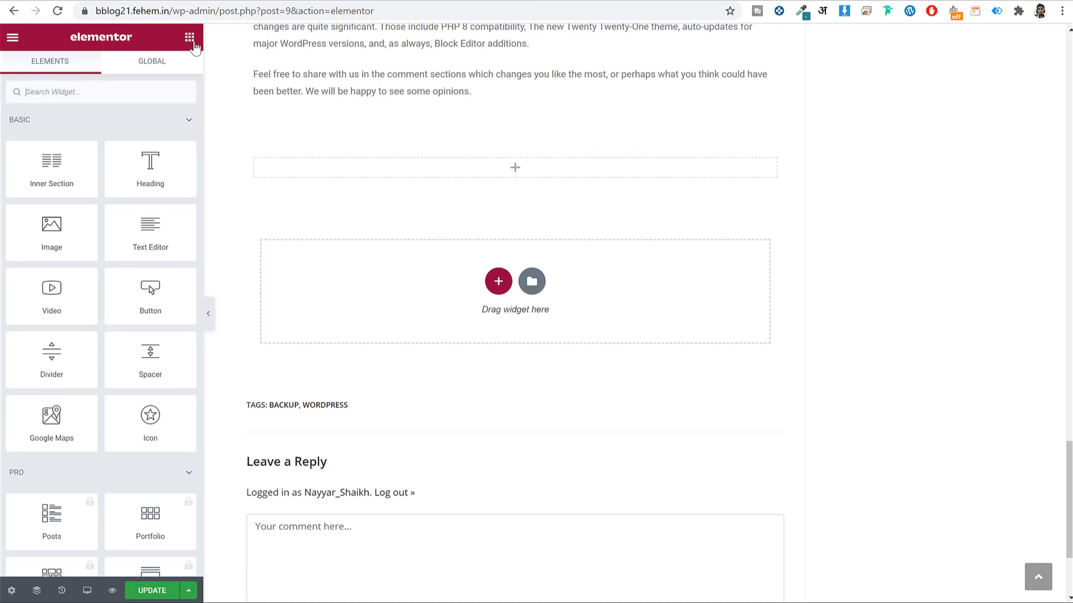
click(128, 1)
Copy the opening paragraph about 2020 and WordPress 5.6 into a Text Editor widget in the new section.
scroll(399, 263, down, 10)
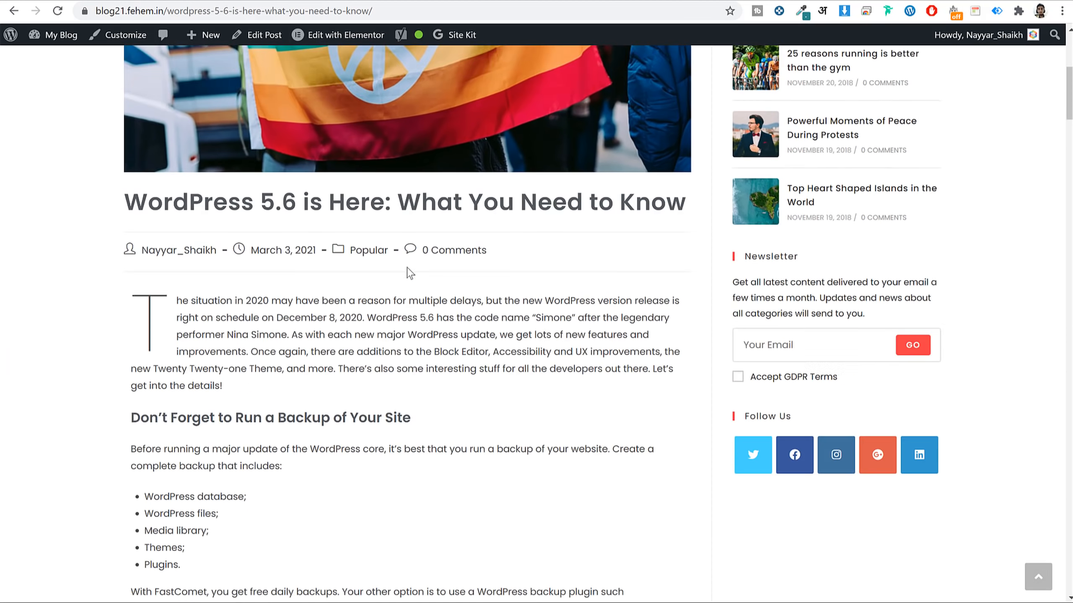
triple_click(294, 258)
key(ctrl+c)
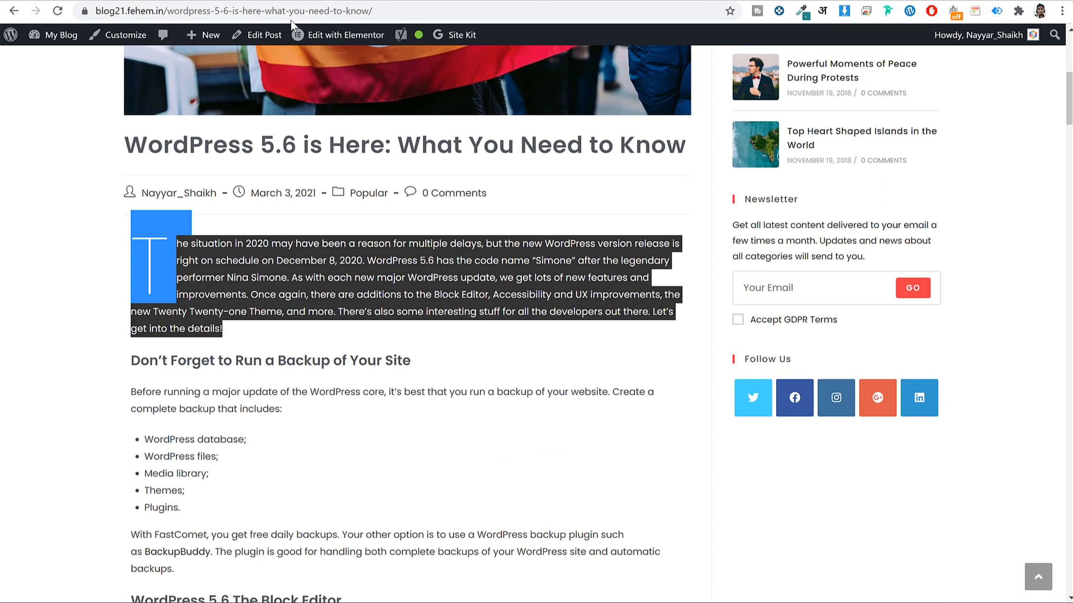
key(ctrl+Tab)
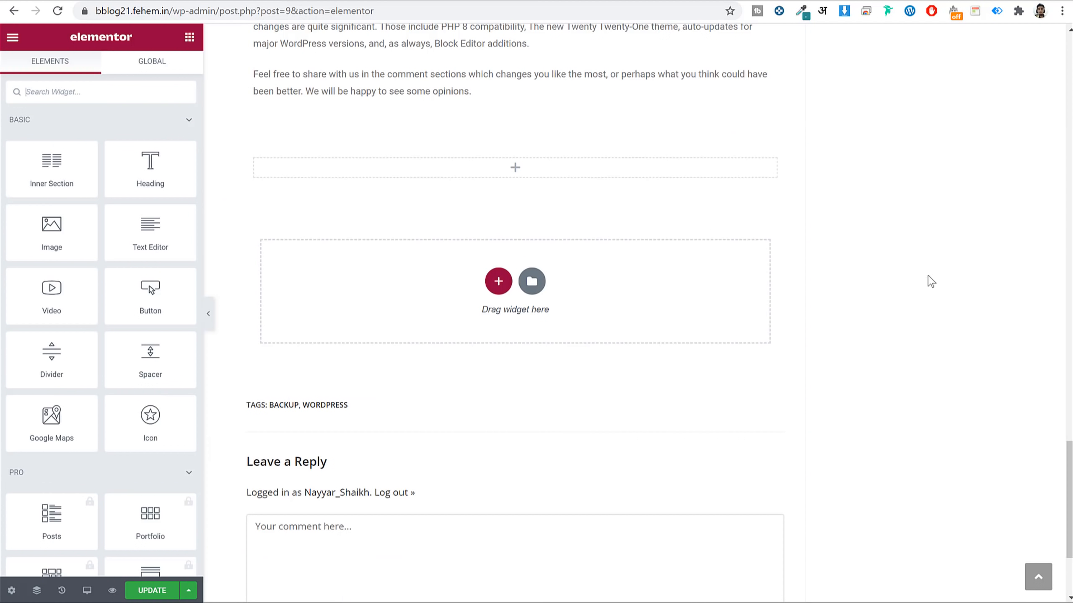
drag(150, 237, 527, 174)
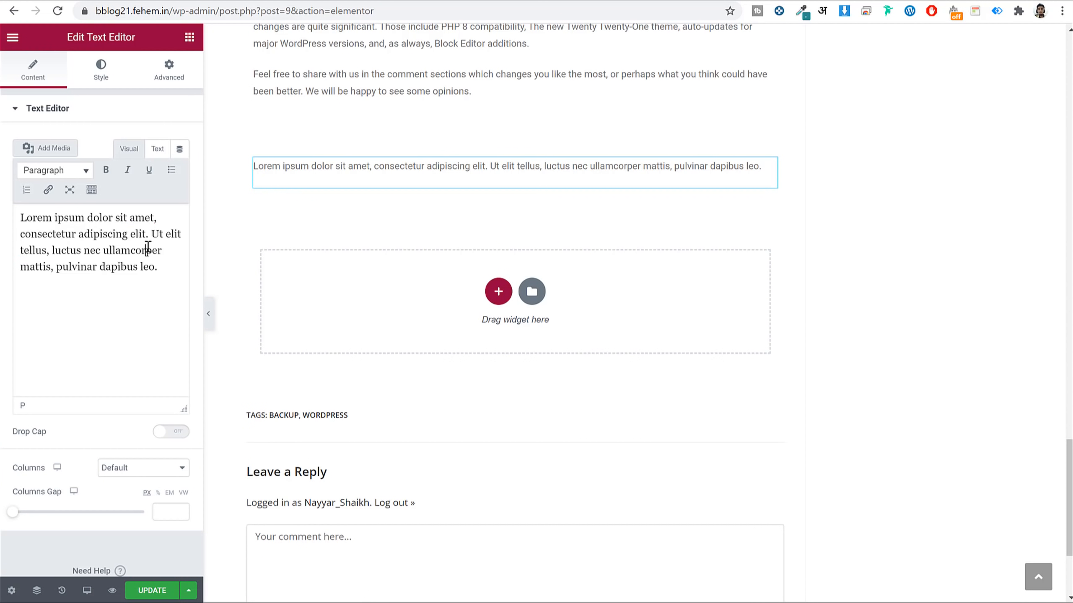
triple_click(148, 248)
key(ctrl+v)
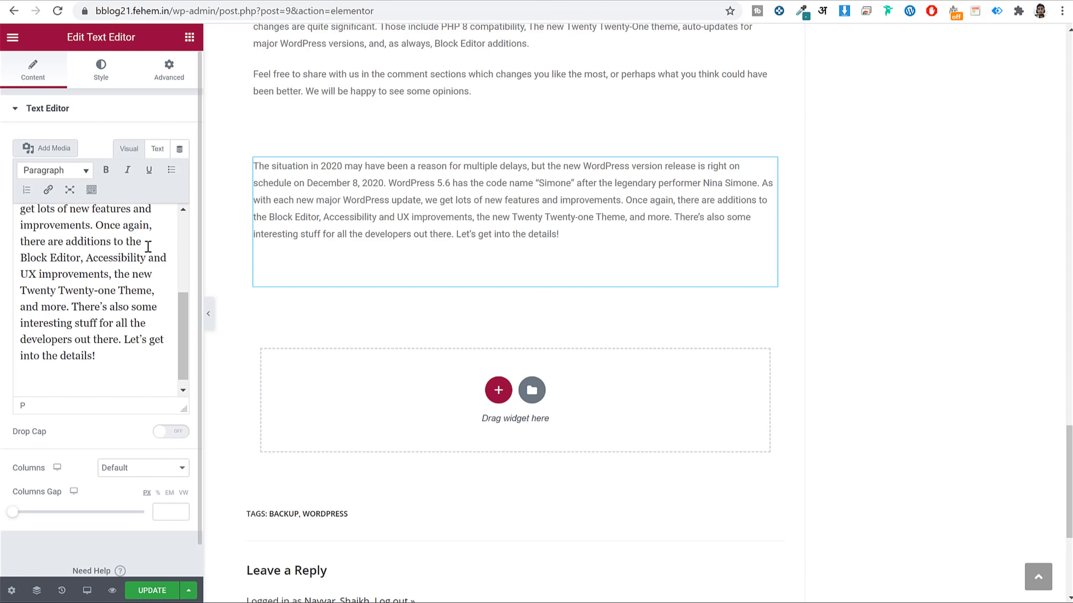
key(BackSpace)
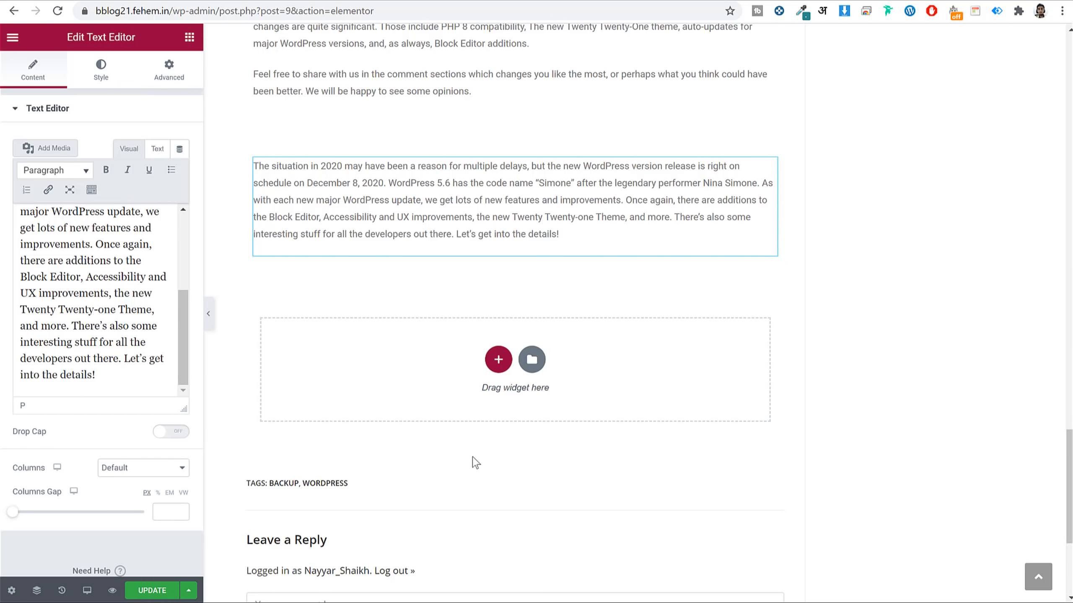
Look through the post's settings: style, advanced, then back to general.
click(12, 591)
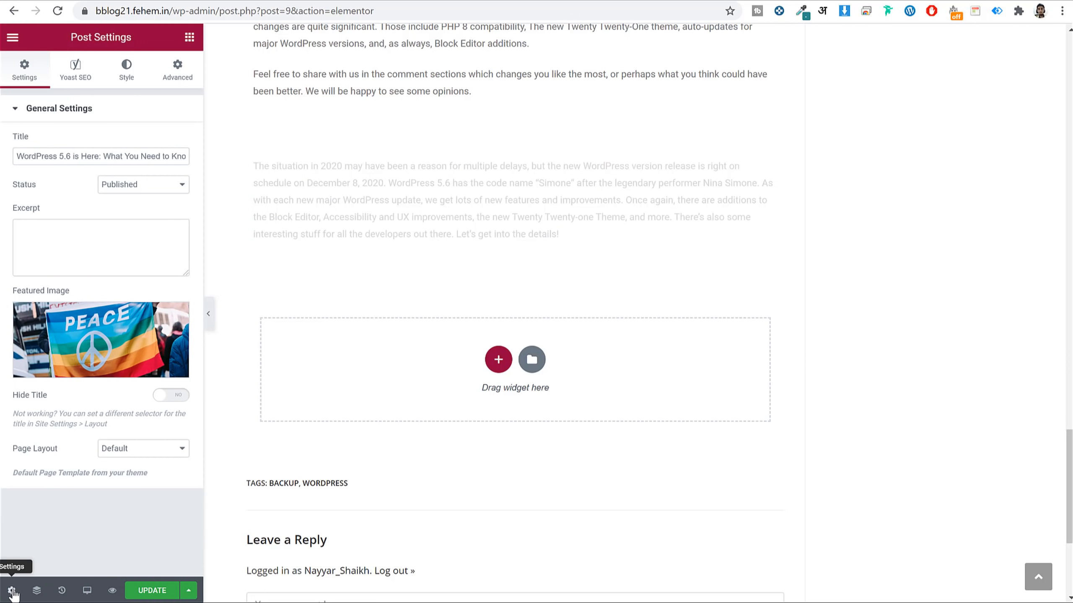
click(133, 82)
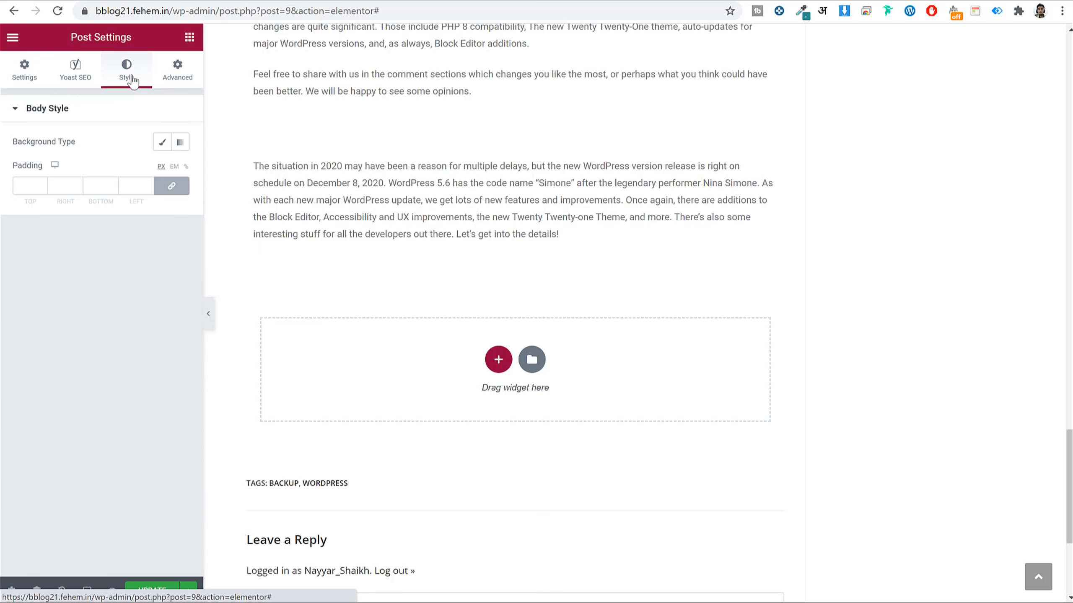
click(178, 72)
click(32, 67)
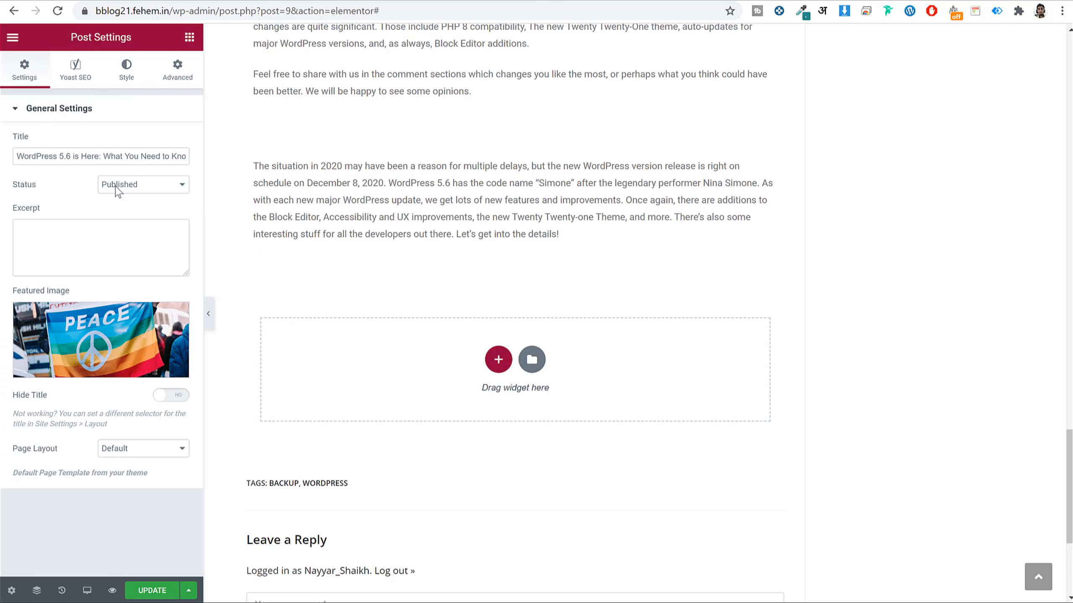
In Site Settings > Typography, reset the Poppins body font and save the site settings.
click(19, 41)
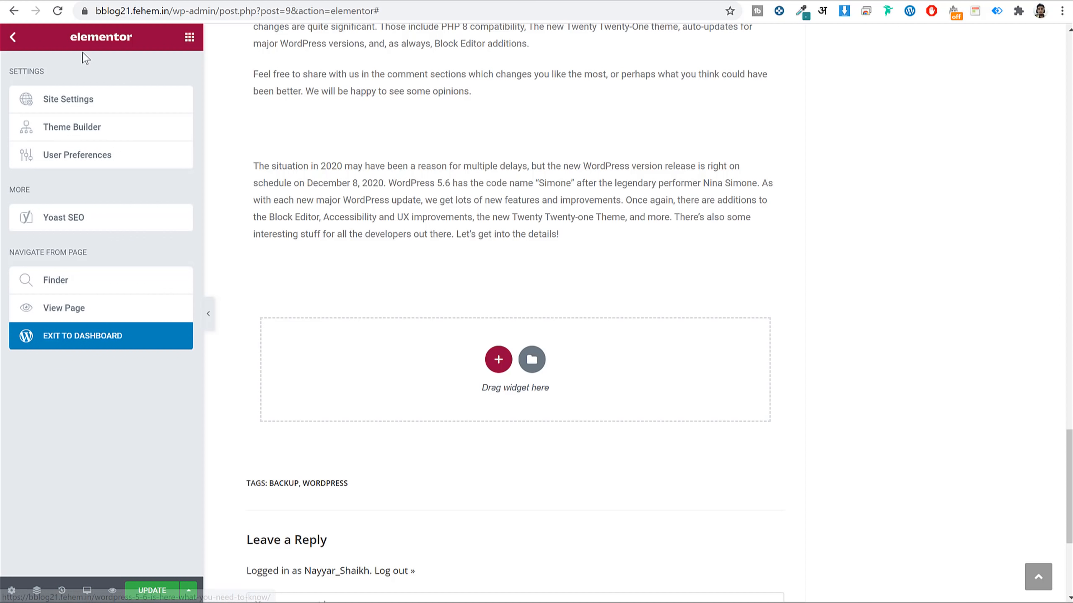
click(109, 103)
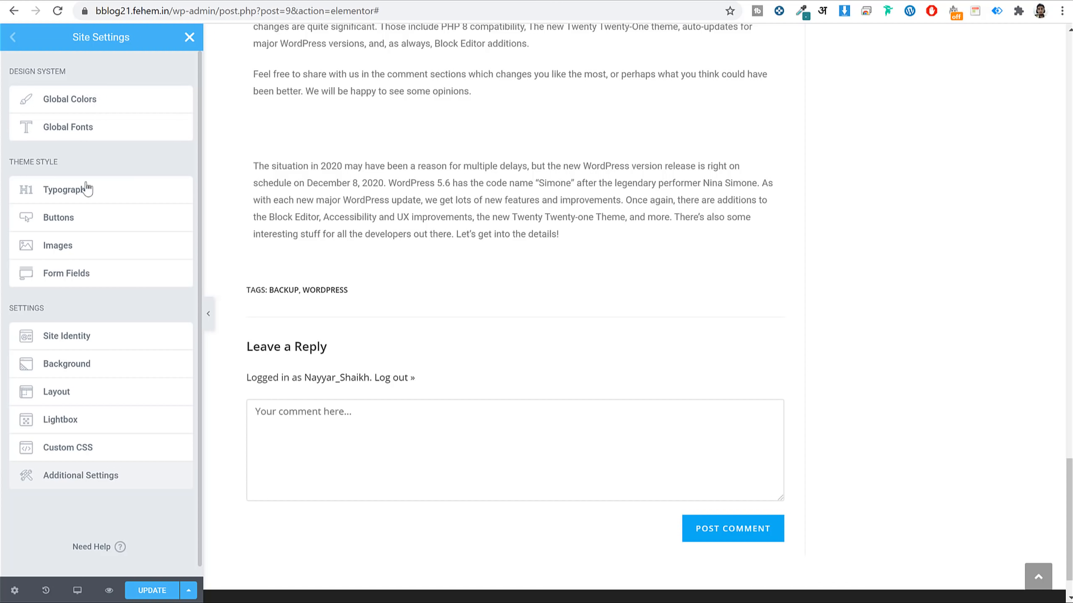
click(66, 190)
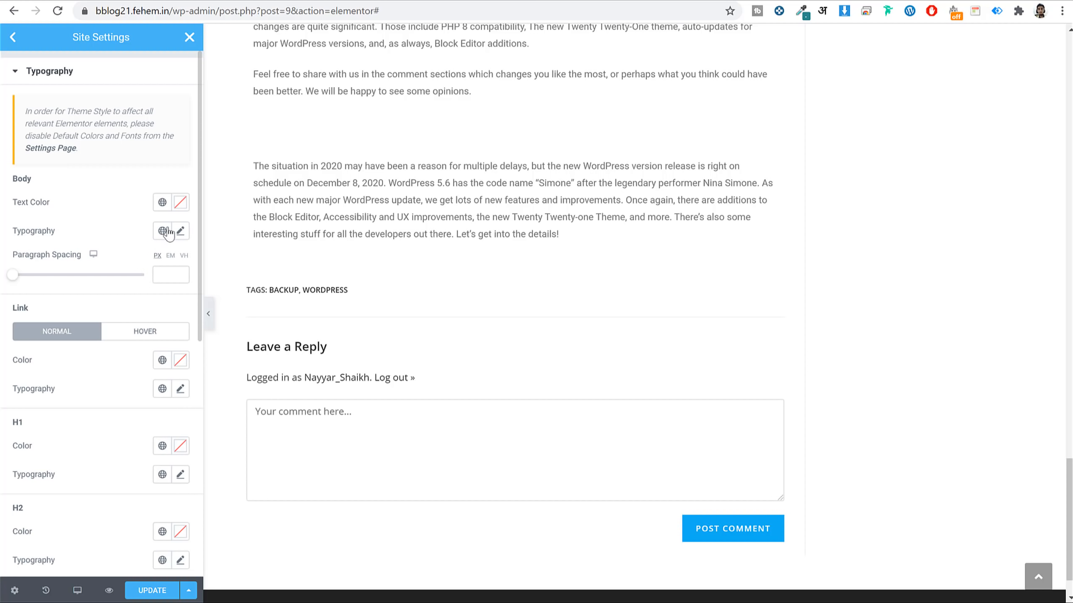
click(181, 231)
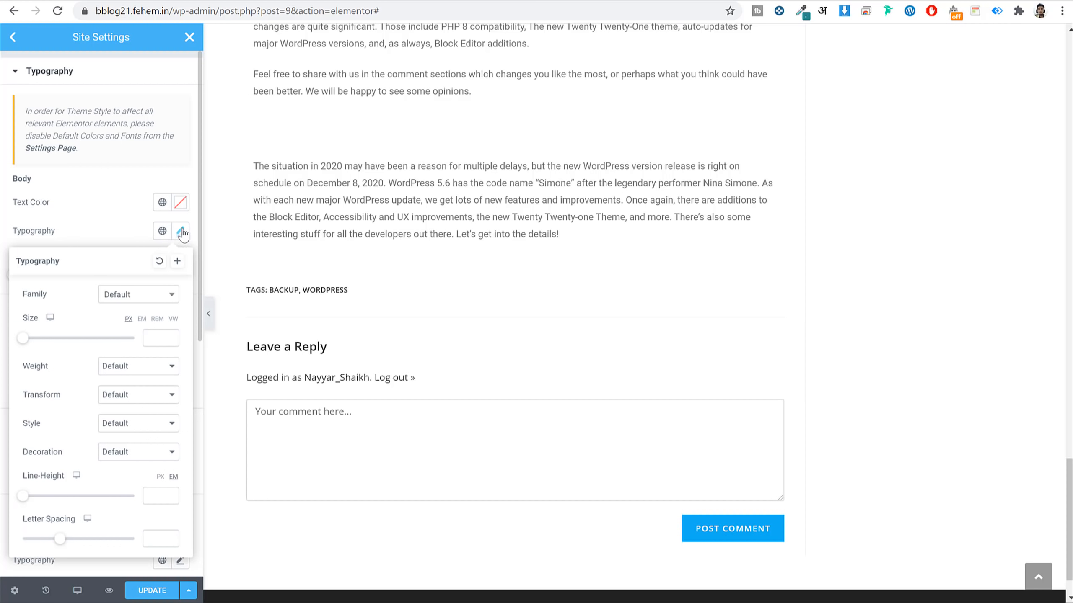
click(150, 301)
text(popp)
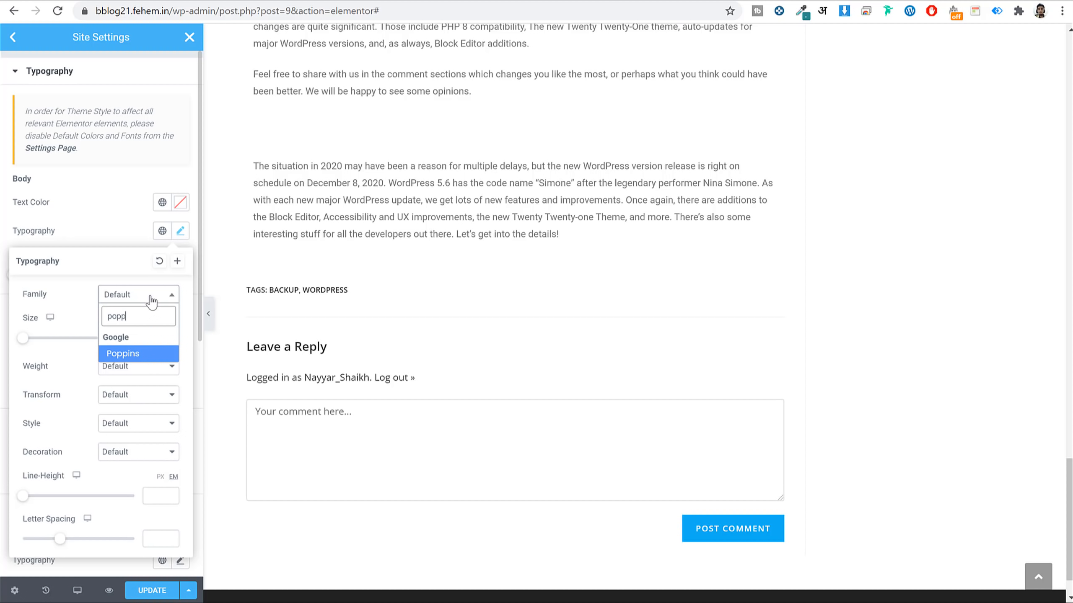
key(Return)
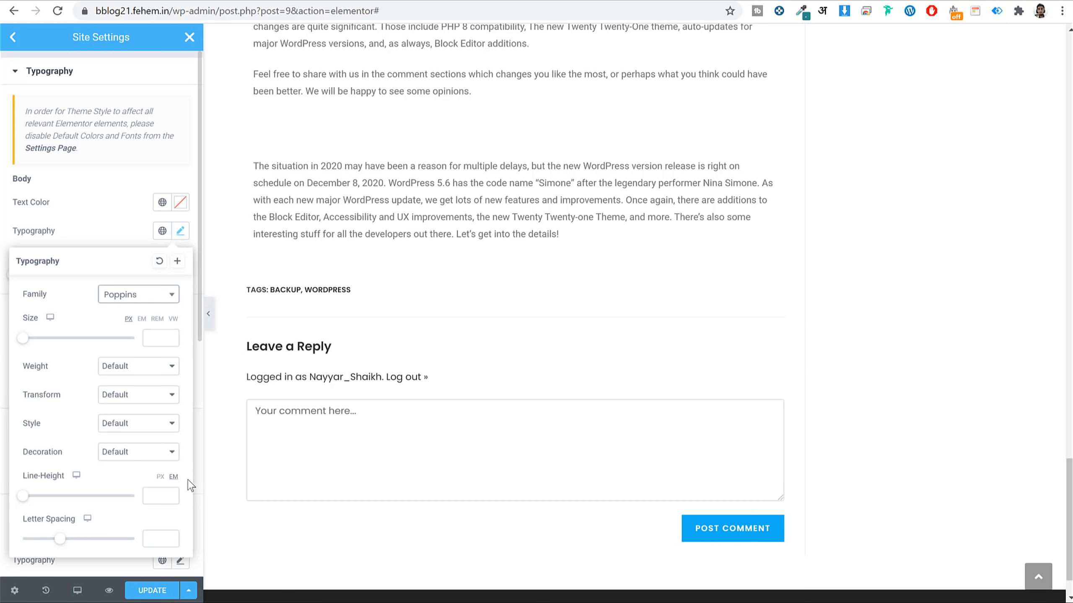
click(159, 261)
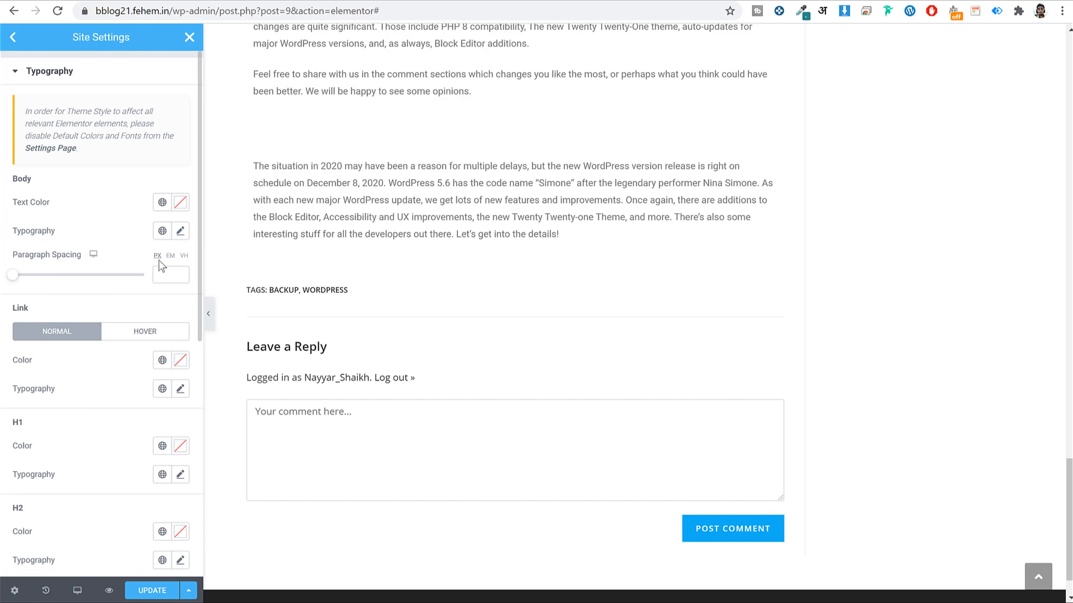
click(192, 38)
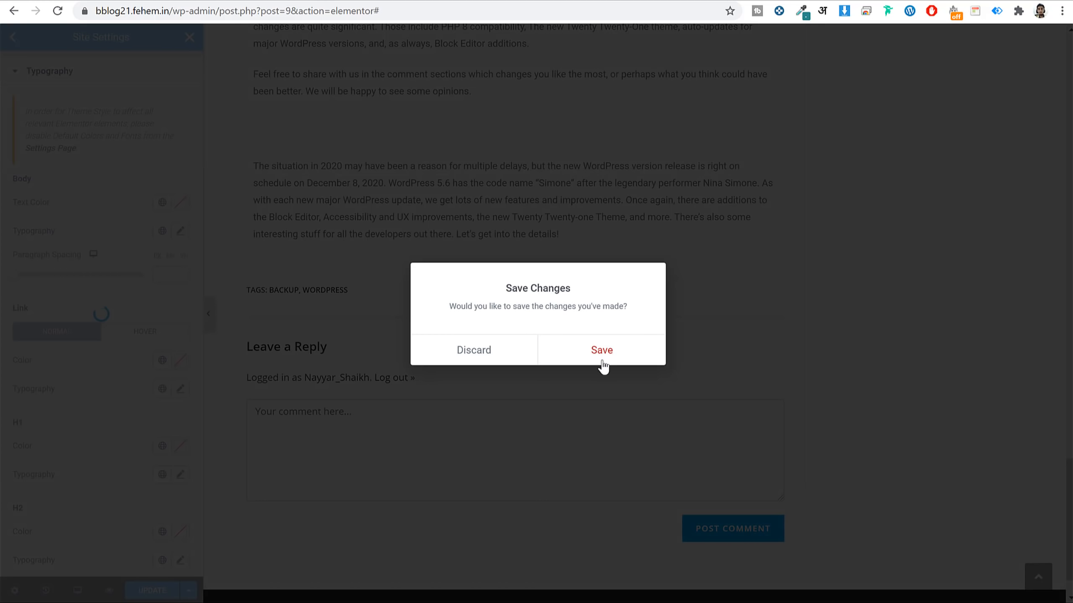
click(605, 353)
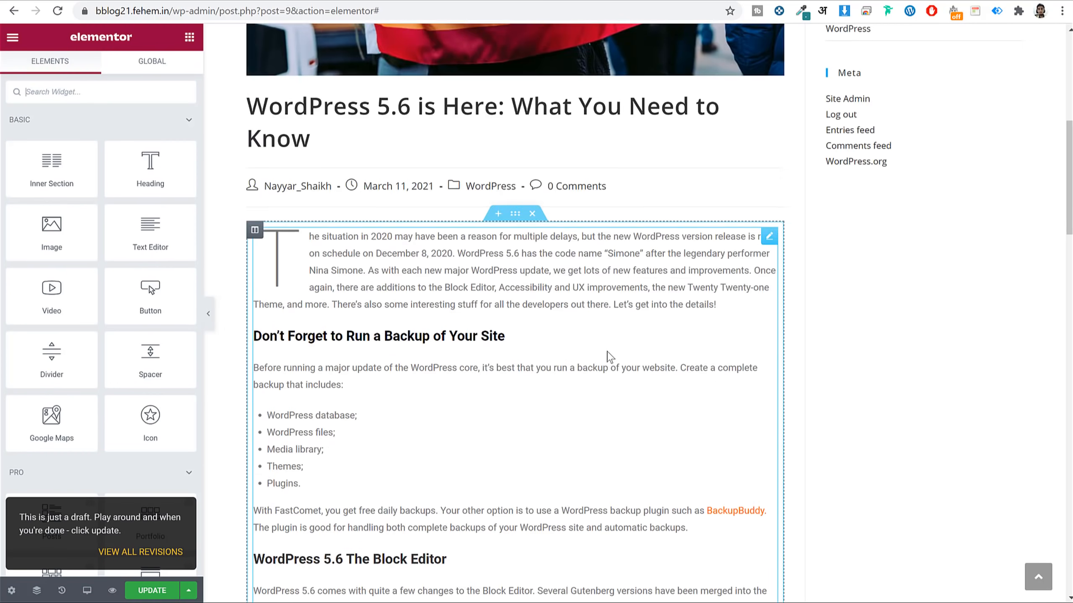
Turn on Drop Cap for the opening paragraph's Text Editor widget so it starts with a large 'T'.
scroll(616, 363, down, 20)
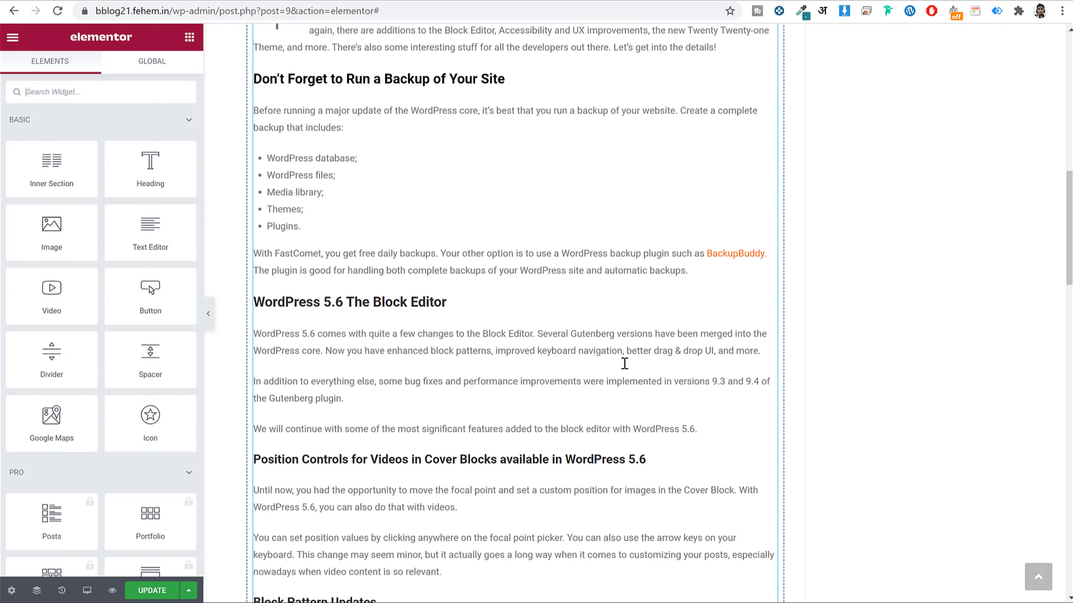
scroll(591, 321, up, 3)
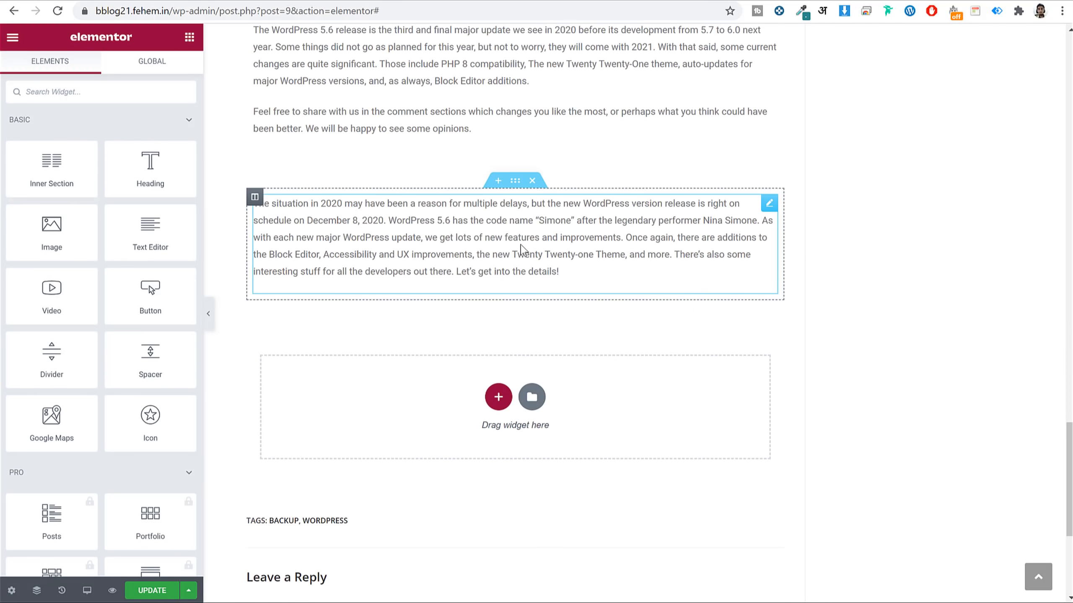
click(492, 240)
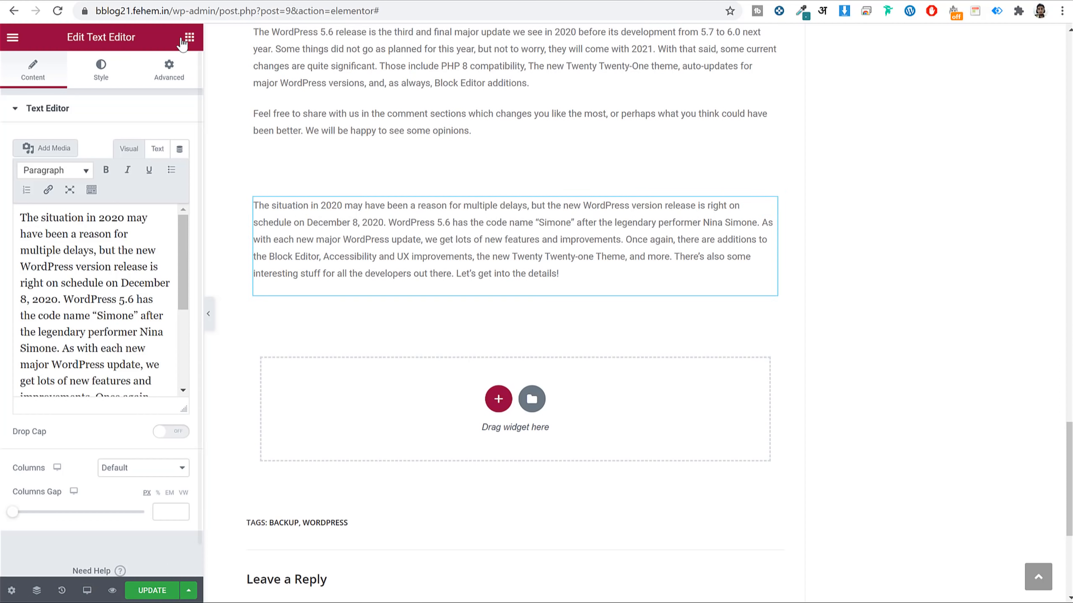
click(190, 37)
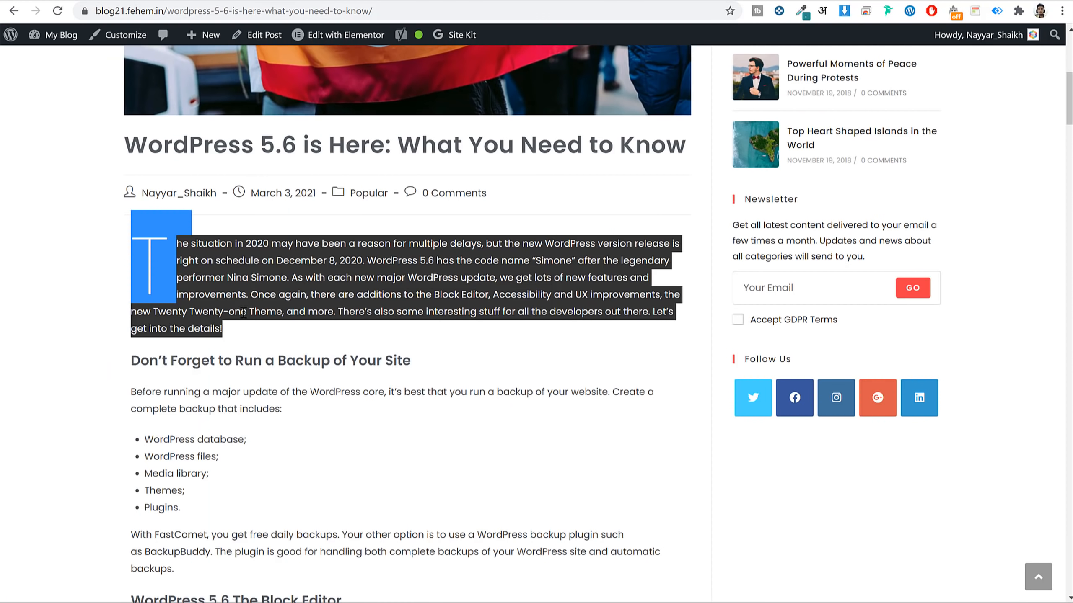
click(255, 355)
triple_click(256, 354)
key(ctrl+c)
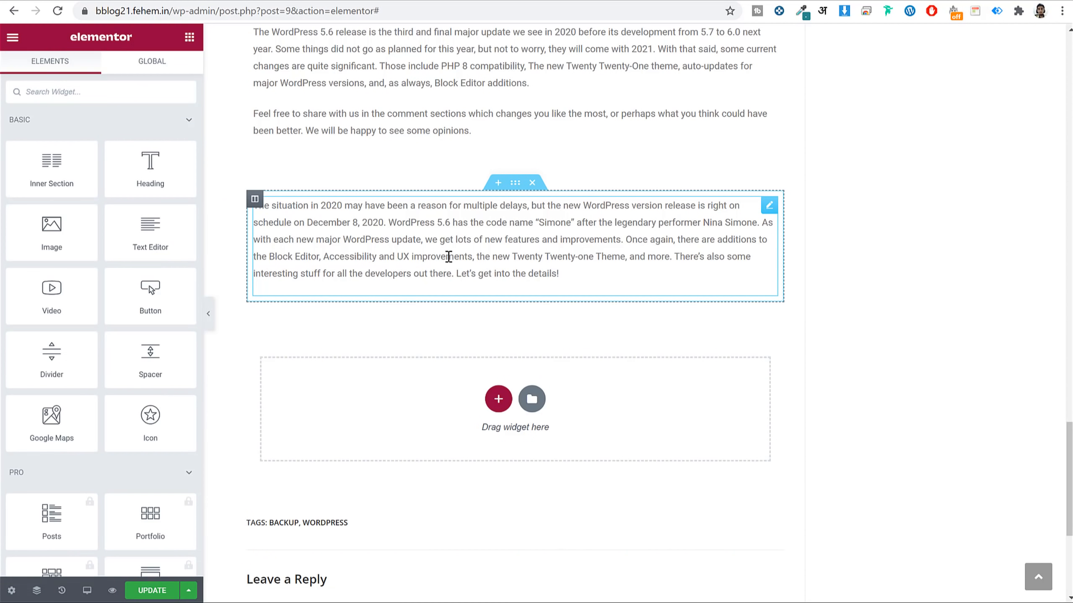
click(447, 254)
click(167, 437)
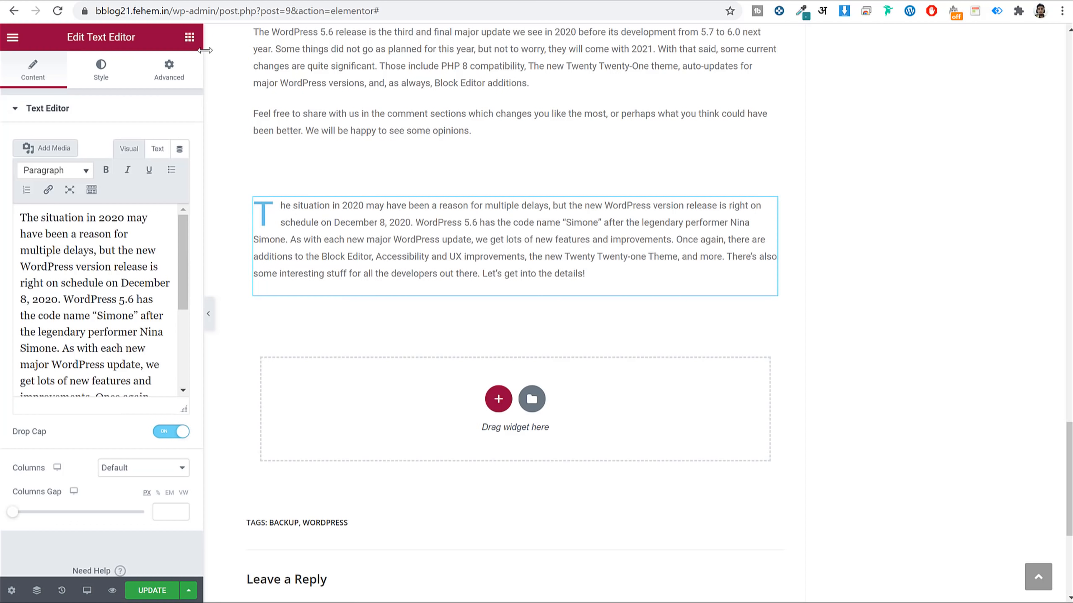
click(190, 37)
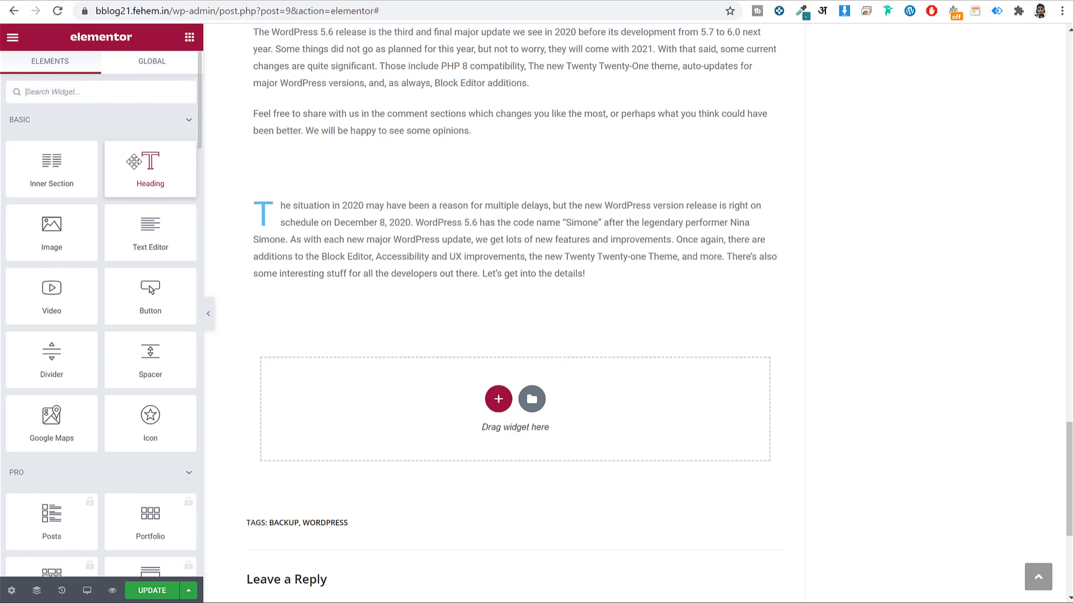
Add the H2 heading 'Don't Forget to Run a Backup of Your Site', then select the live post's backup text.
drag(135, 160, 355, 266)
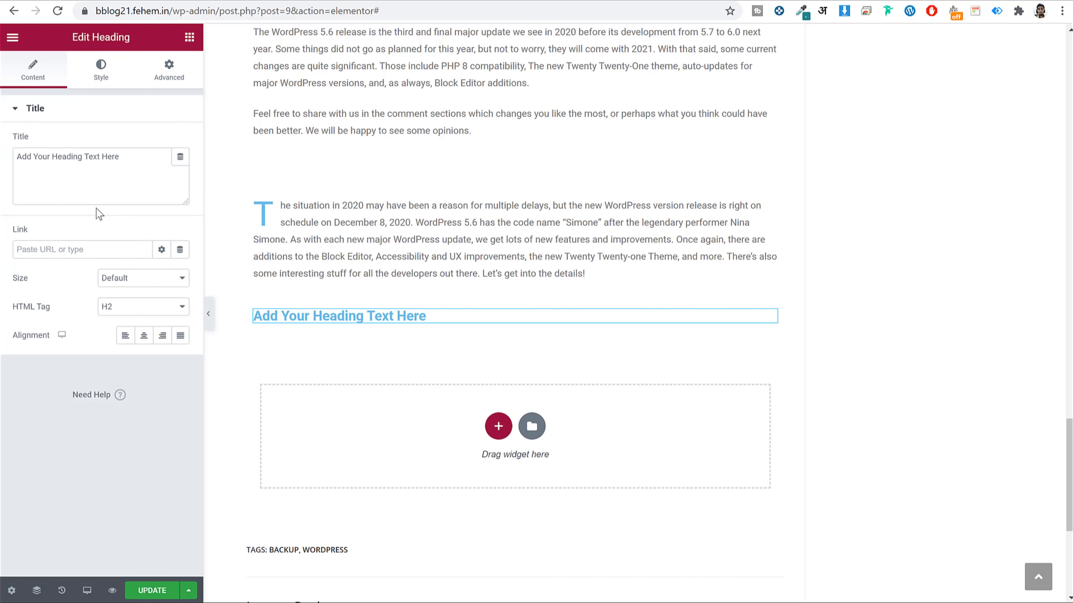
double_click(99, 181)
key(ctrl+a)
key(ctrl+v)
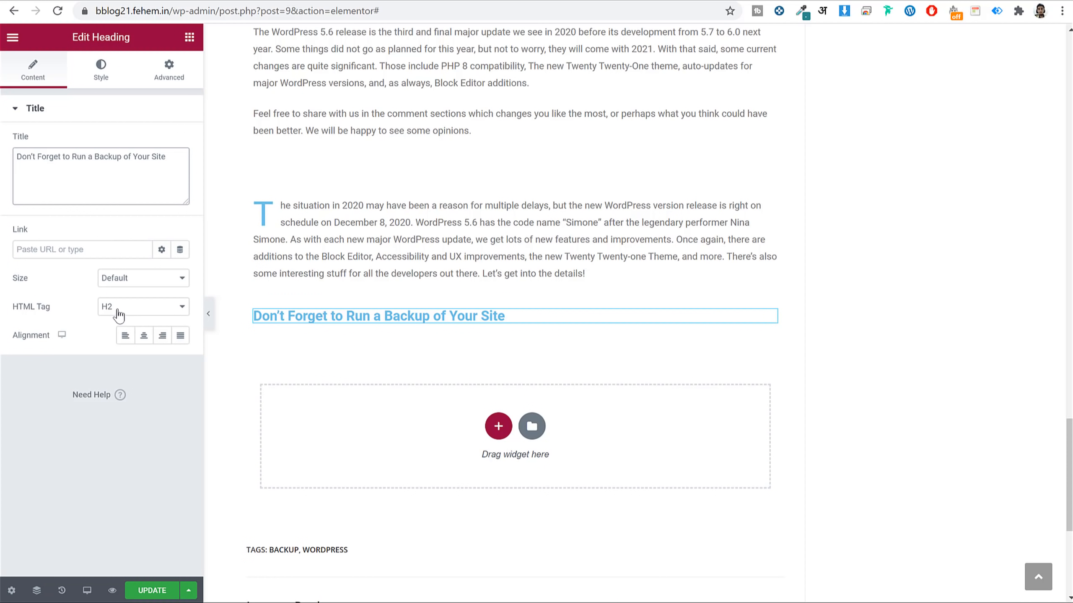
click(99, 79)
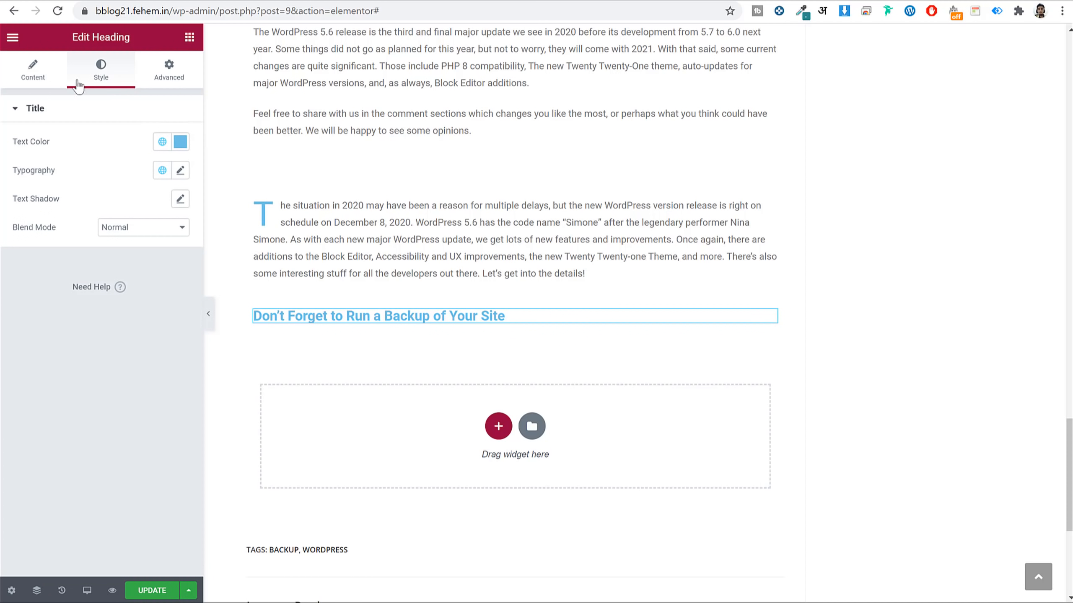
click(42, 73)
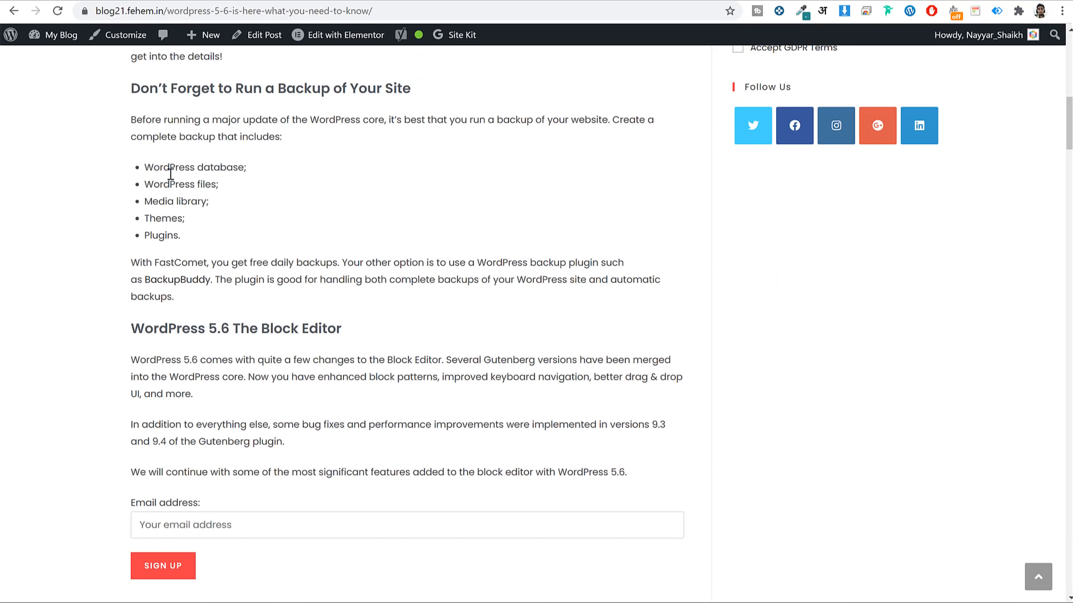
drag(130, 119, 230, 301)
key(ctrl+c)
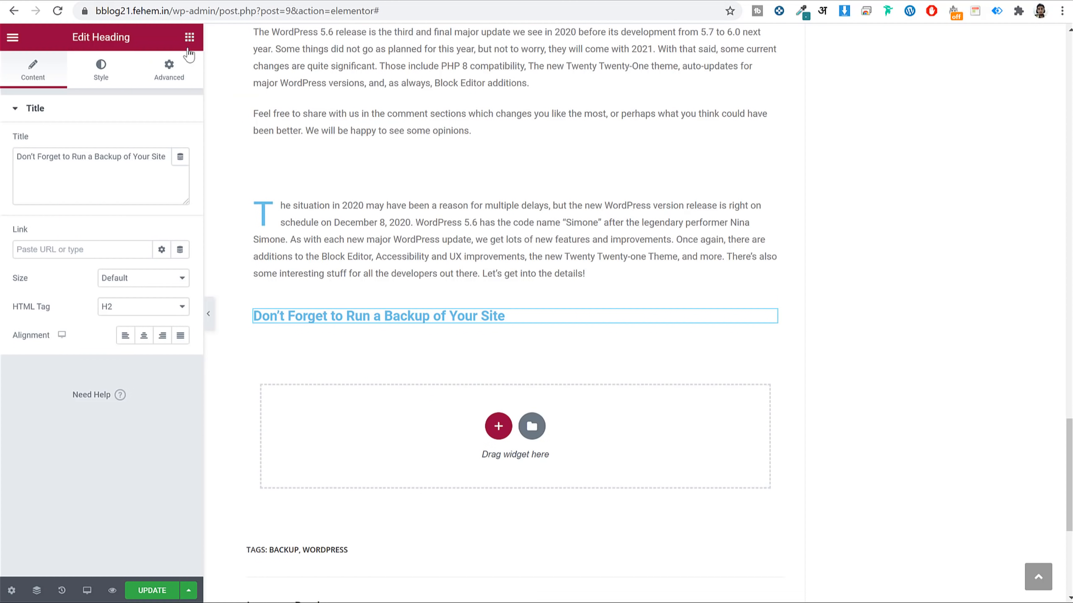
Paste the backup intro, five-item bullet list and FastComet note into a Text Editor widget under the heading.
click(188, 48)
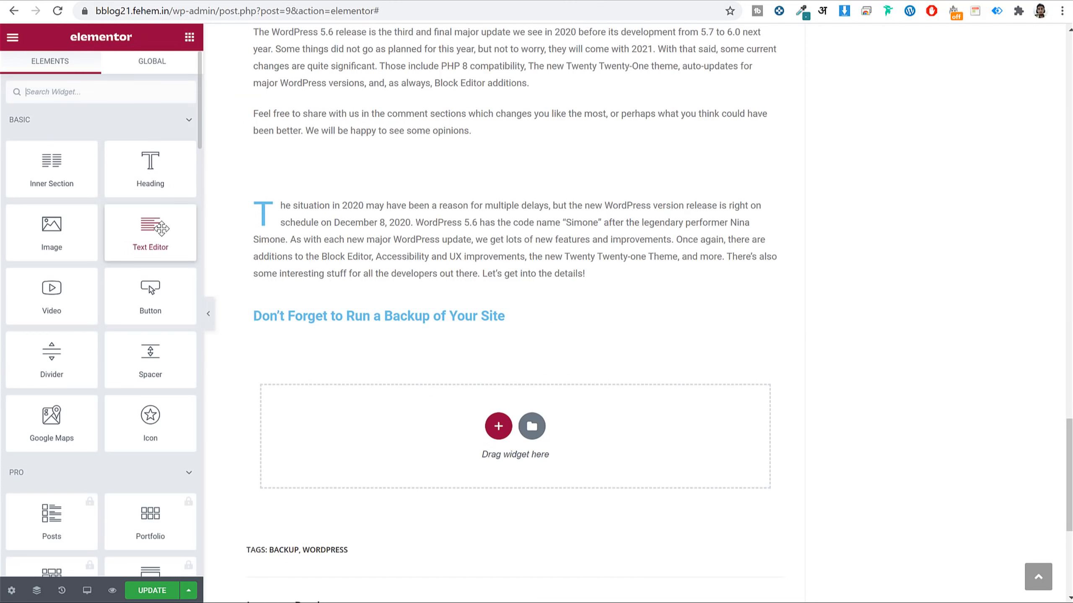
drag(148, 223, 464, 338)
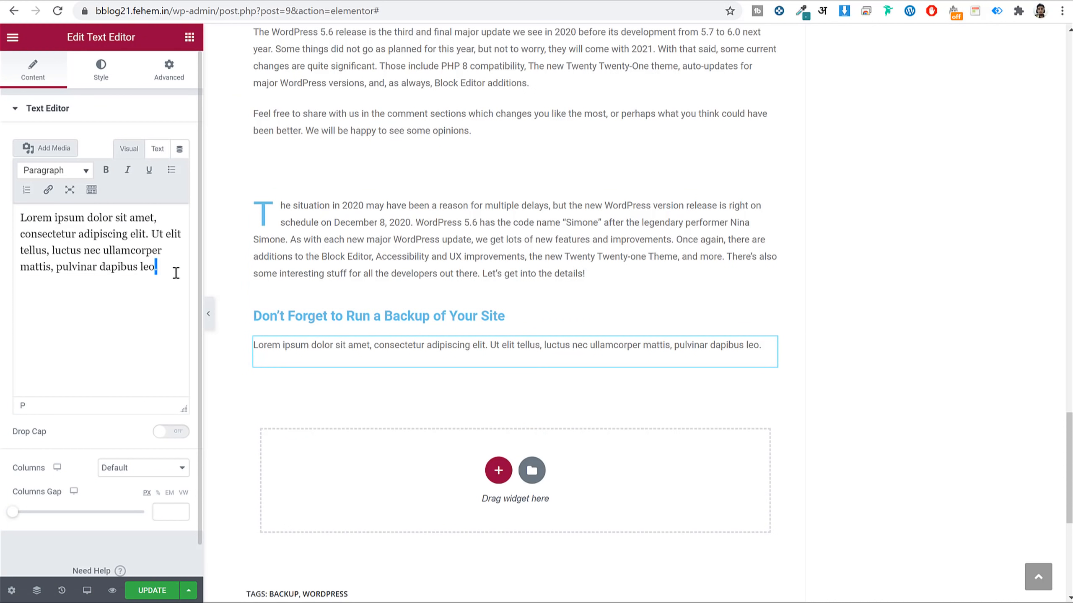
key(ctrl+a)
key(ctrl+v)
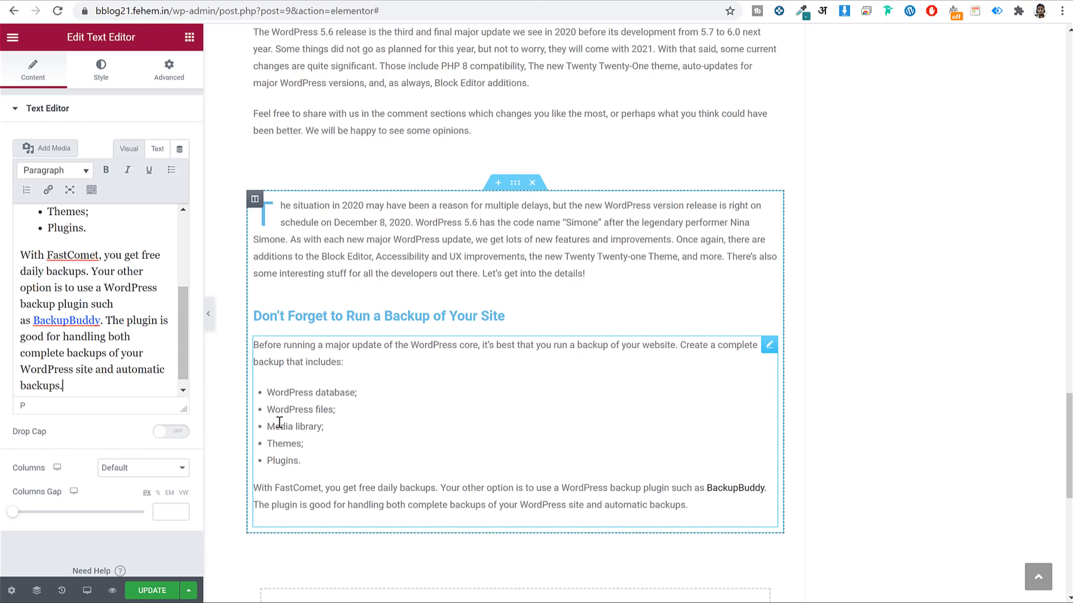
scroll(102, 331, up, 2)
drag(99, 323, 49, 247)
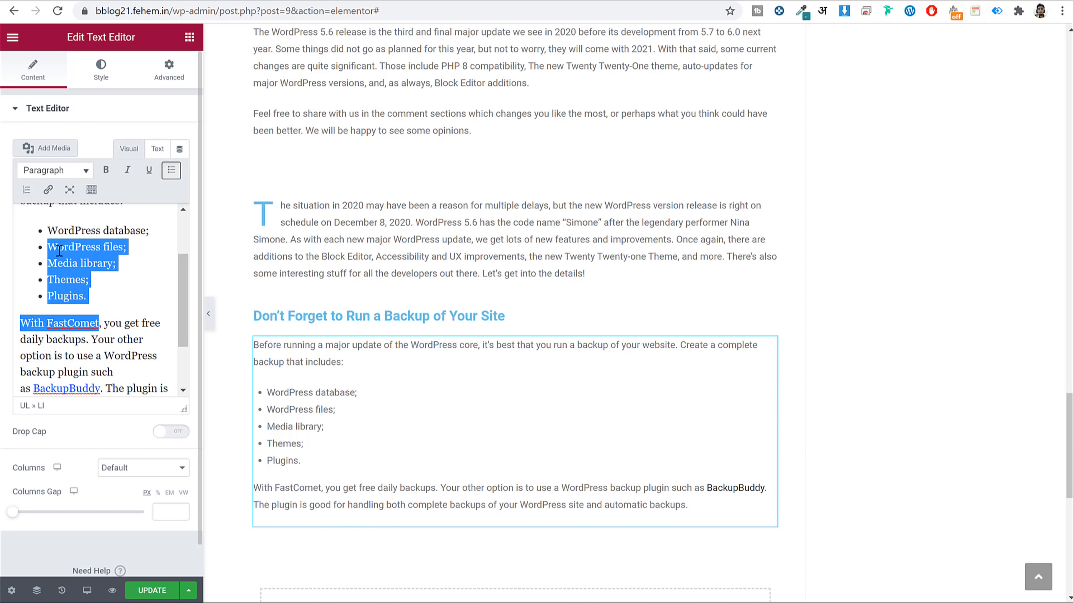
click(58, 249)
scroll(86, 265, up, 2)
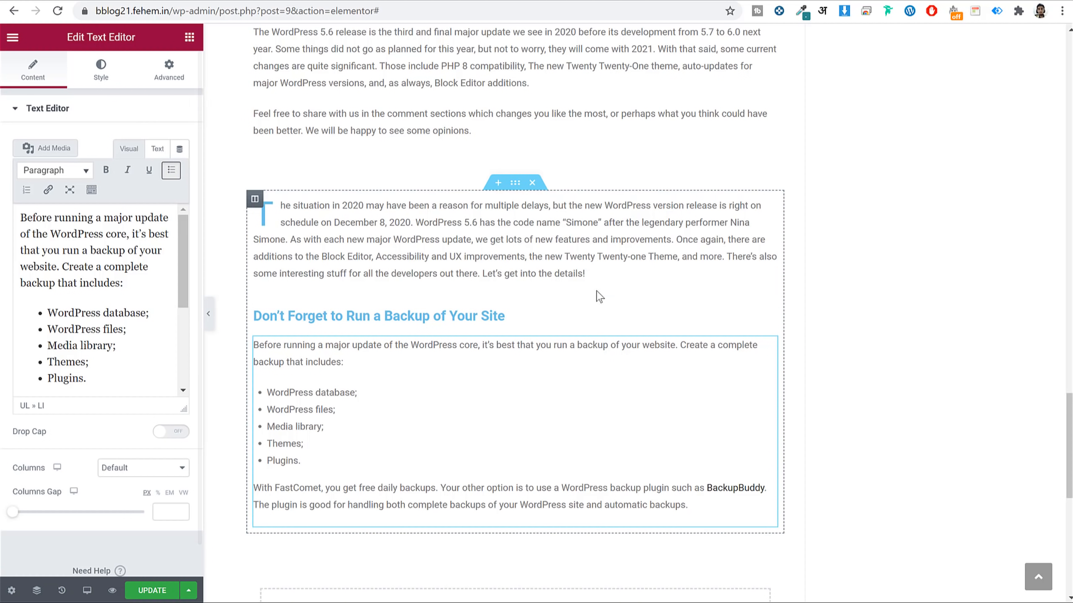
click(190, 39)
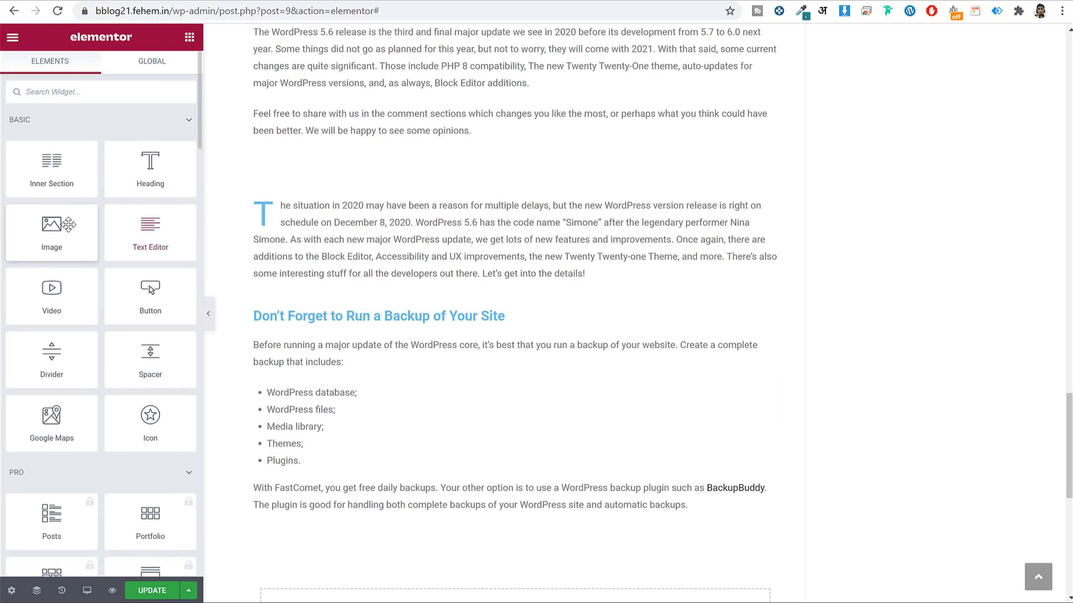
Add an Image widget showing the Test Post screenshot from the media library.
scroll(511, 211, down, 3)
scroll(514, 210, down, 2)
drag(64, 216, 434, 231)
click(100, 195)
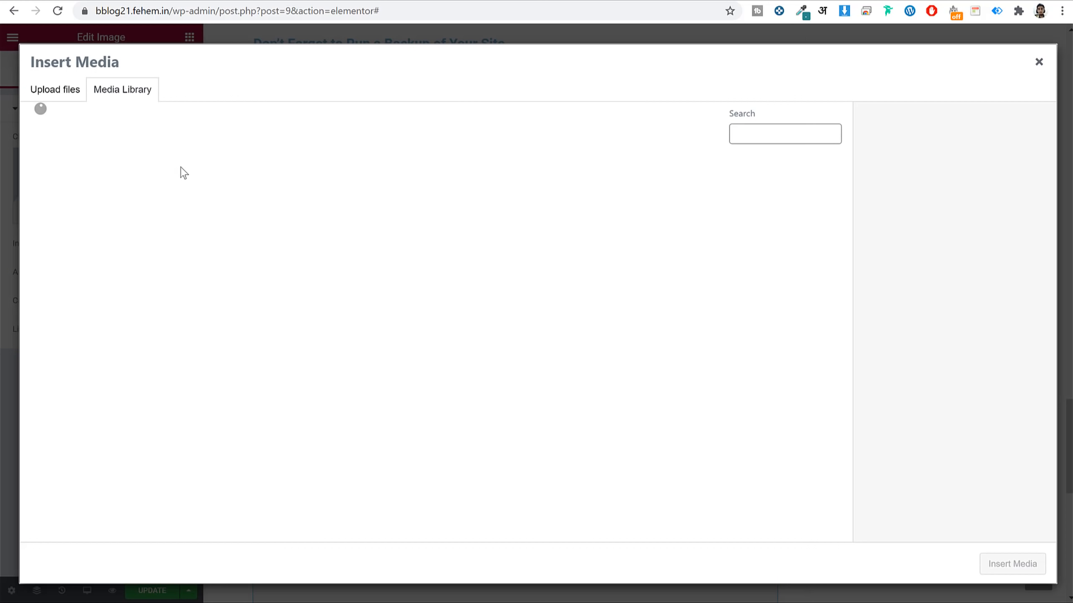
click(180, 196)
click(1018, 565)
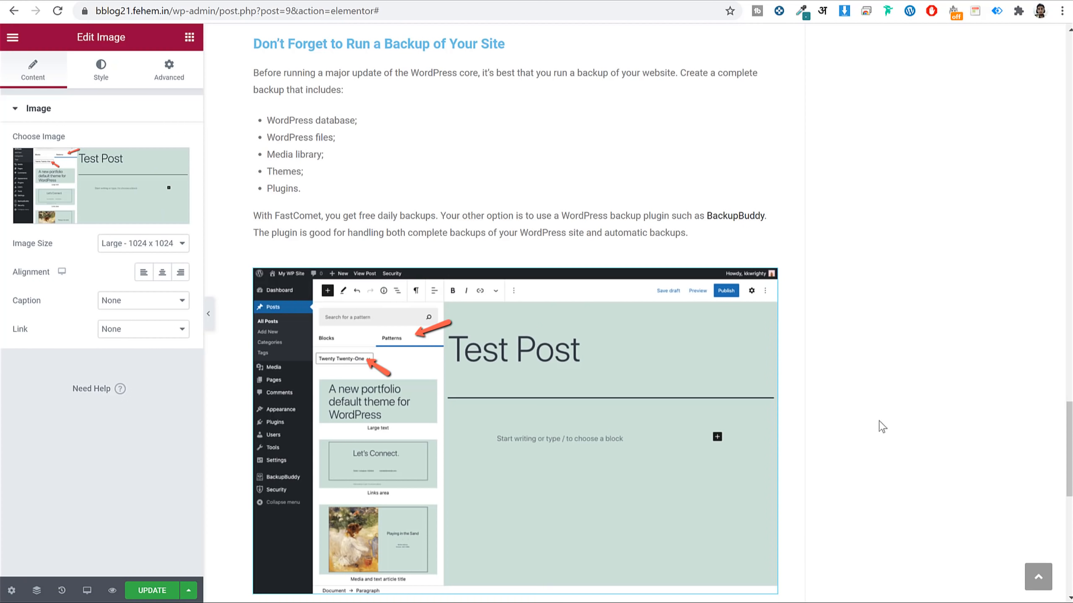
scroll(760, 267, down, 5)
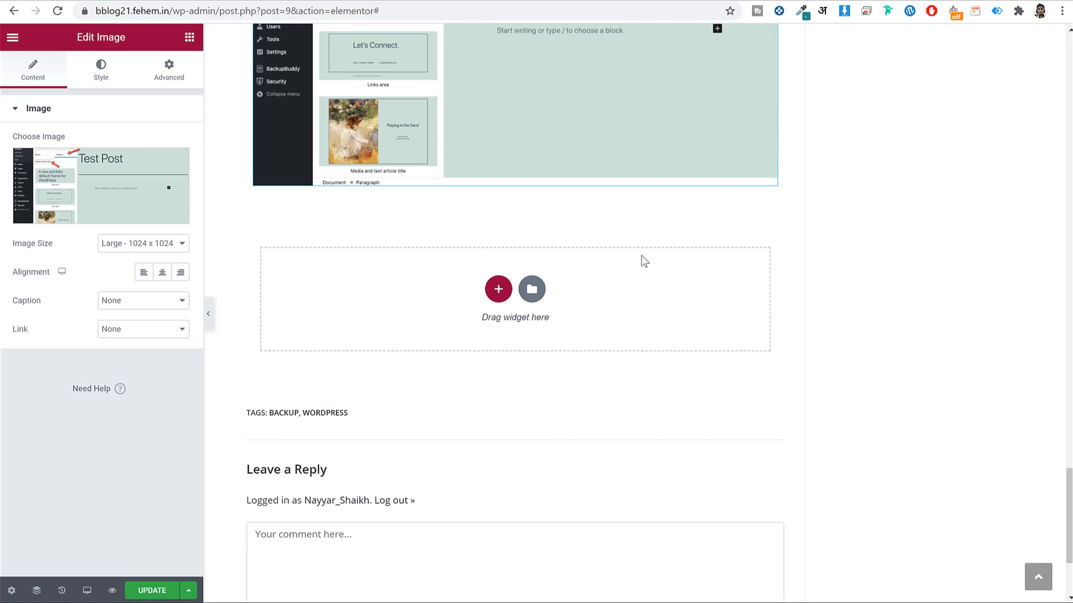
scroll(559, 272, up, 5)
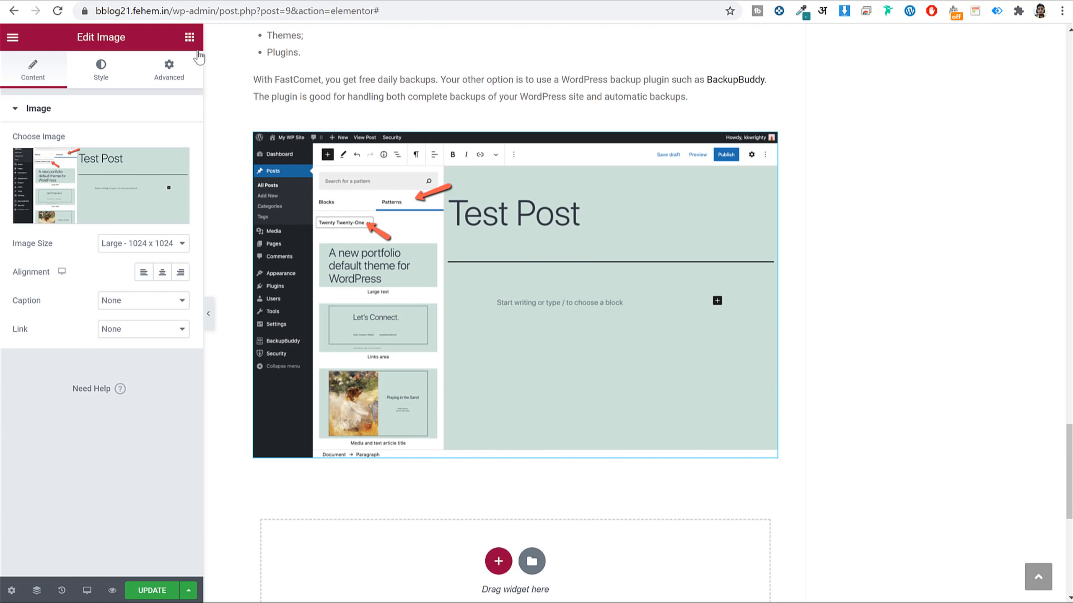
click(190, 37)
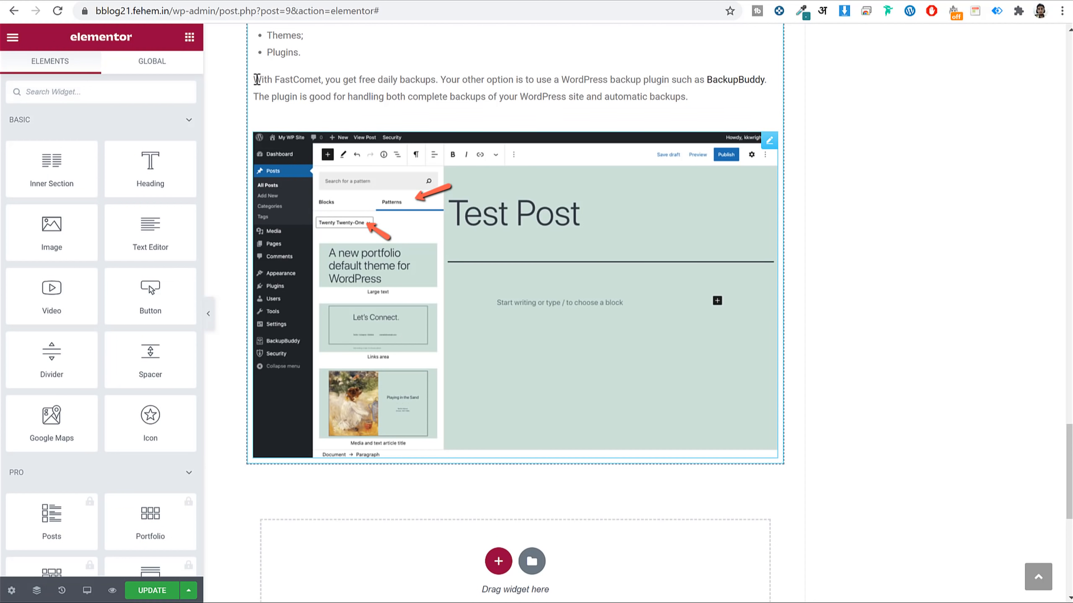
Add a two-column inner section with a placeholder image left and the screenshot moved right.
drag(63, 168, 418, 433)
scroll(455, 392, down, 3)
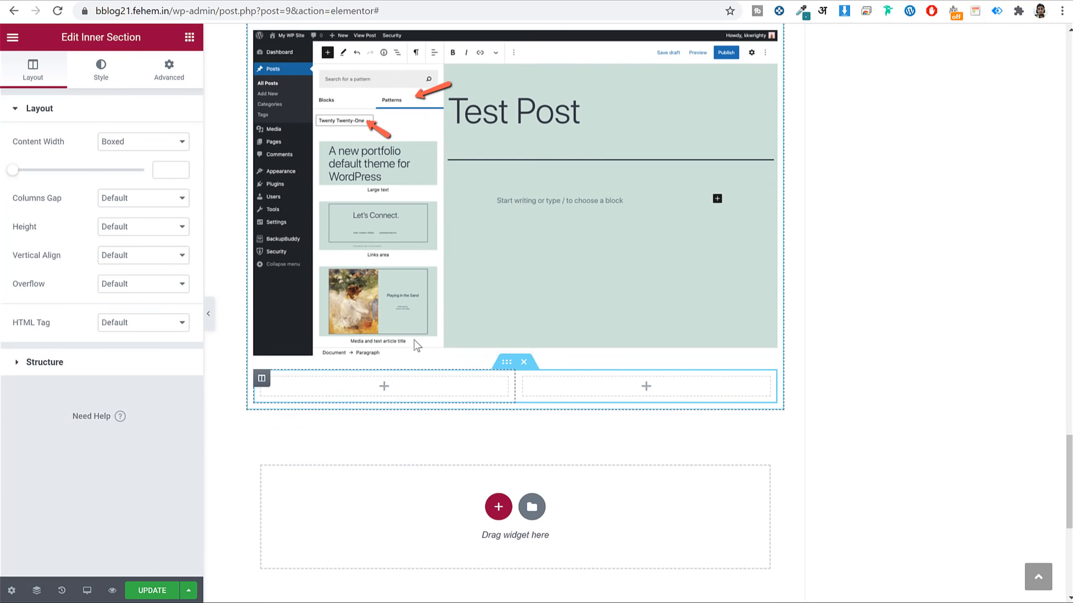
click(190, 37)
drag(52, 230, 298, 357)
drag(595, 203, 672, 88)
scroll(766, 188, up, 4)
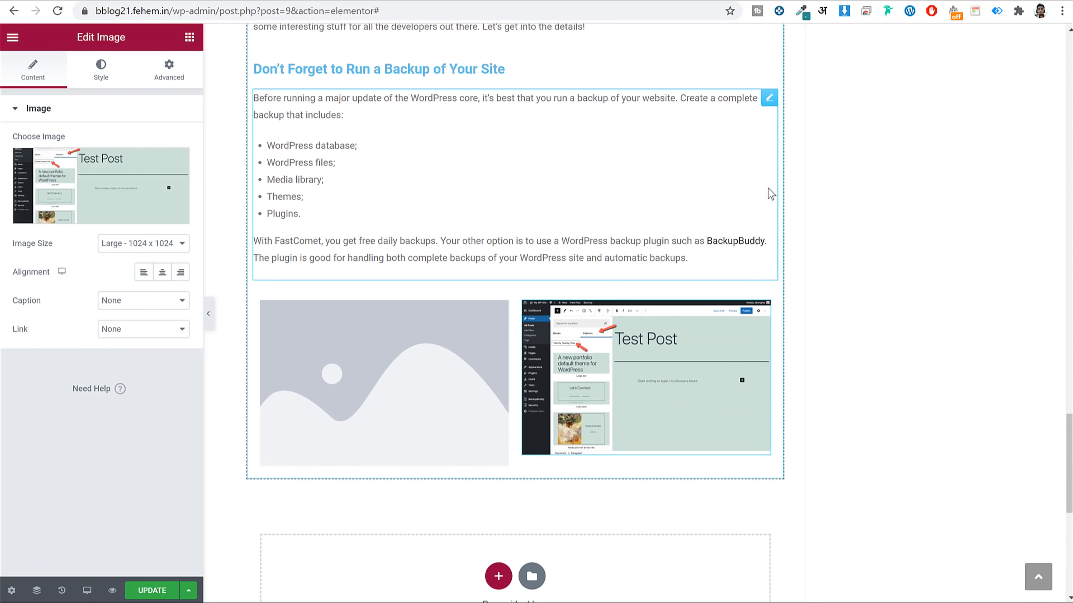
Copy the Test Post image into the left column and delete the empty placeholder image.
right_click(595, 241)
click(512, 273)
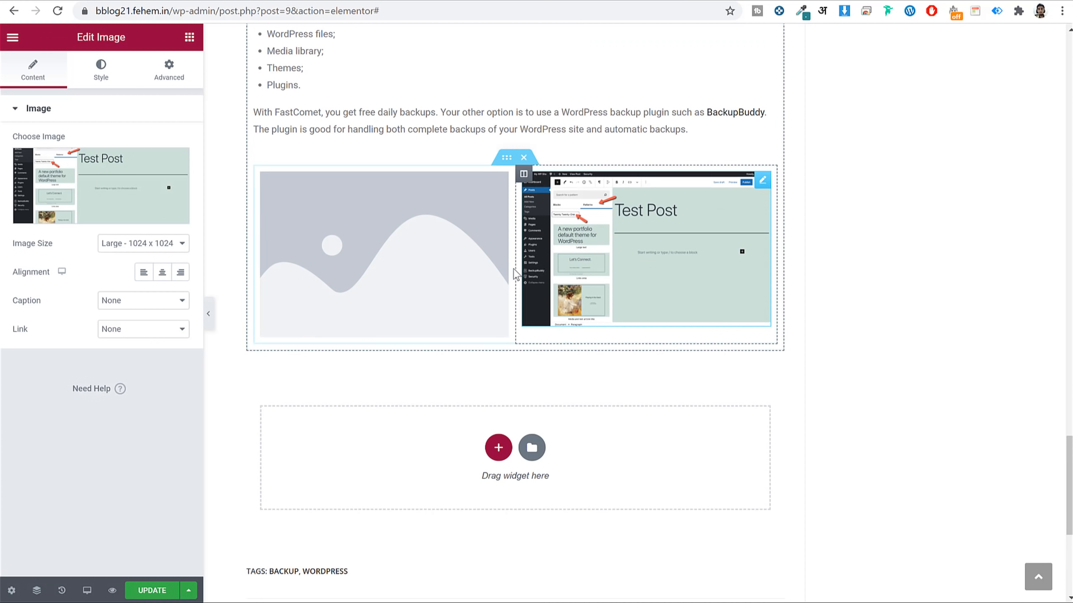
right_click(397, 252)
click(427, 329)
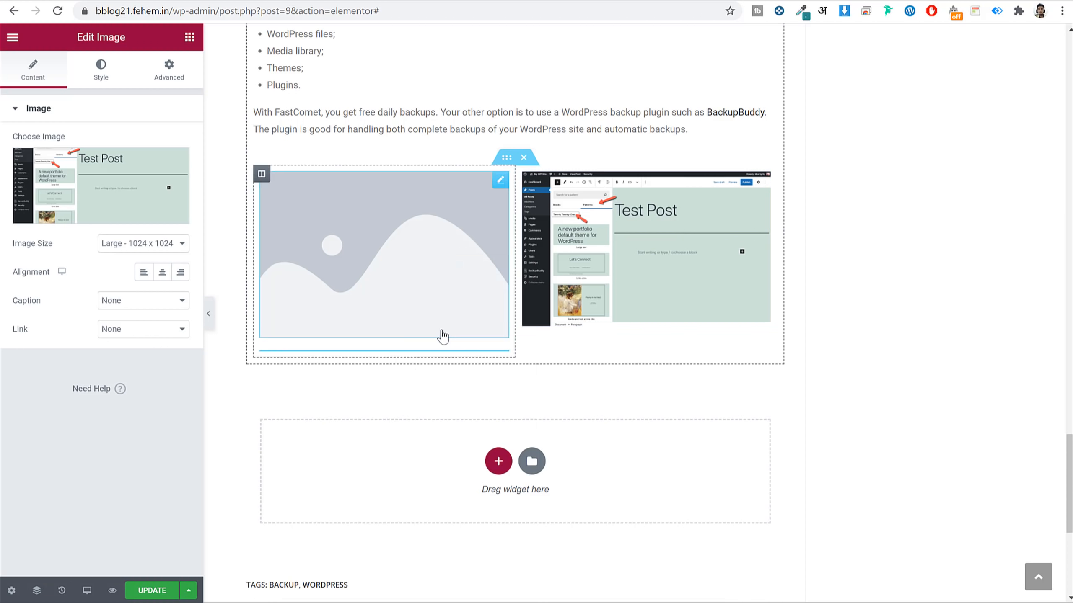
right_click(434, 287)
click(478, 481)
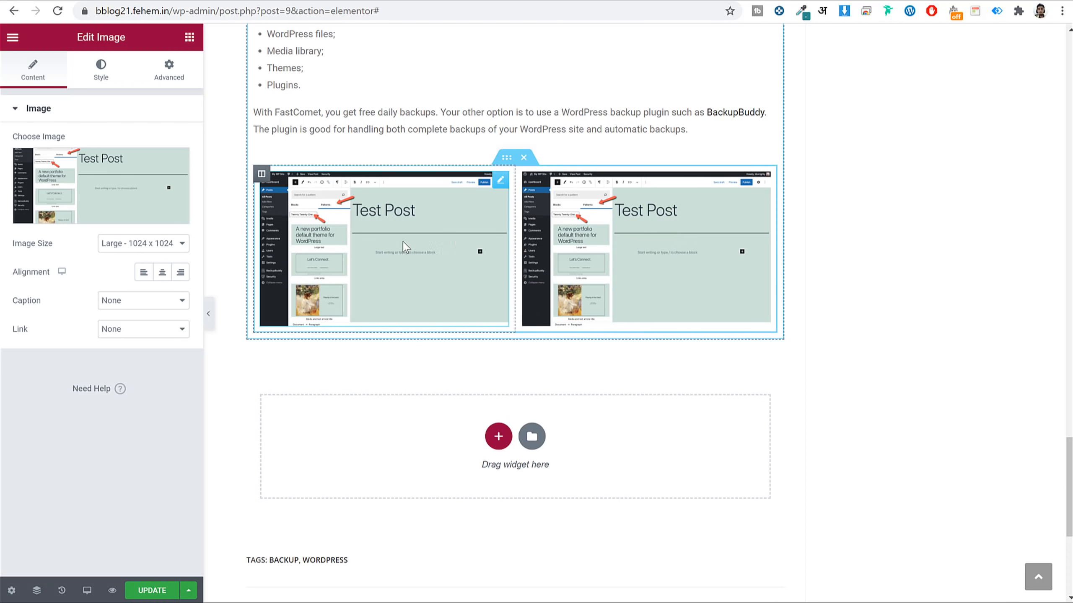
scroll(371, 293, up, 5)
scroll(527, 397, down, 1)
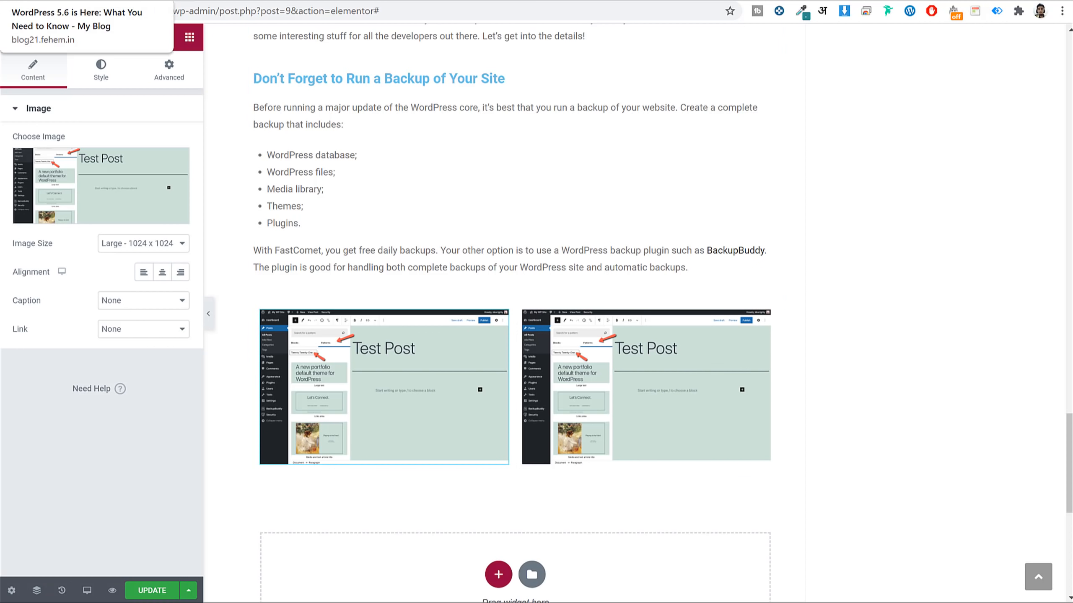
Copy the How to Update through Conclusion text from the live post into a Text Editor widget below the images.
click(63, 1)
scroll(426, 238, down, 20)
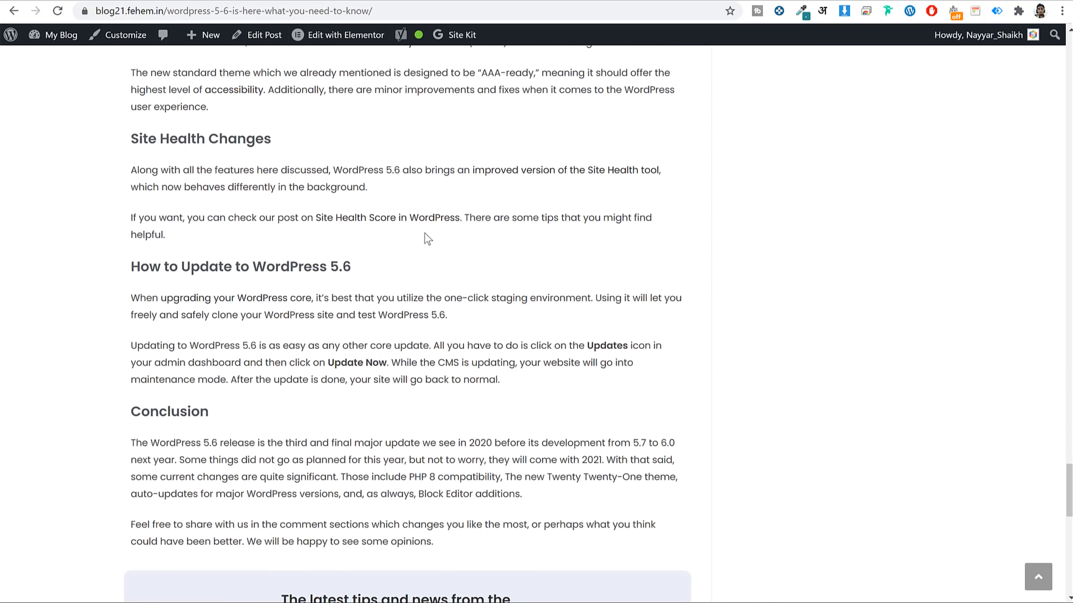
scroll(404, 236, down, 1)
drag(130, 116, 540, 389)
click(220, 1)
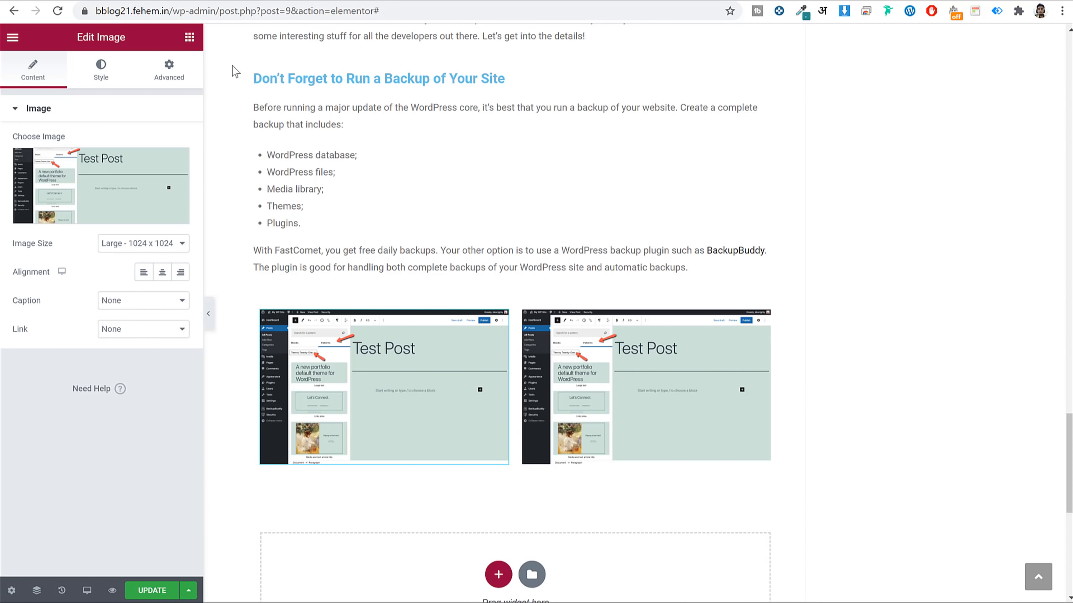
click(189, 38)
drag(154, 235, 441, 484)
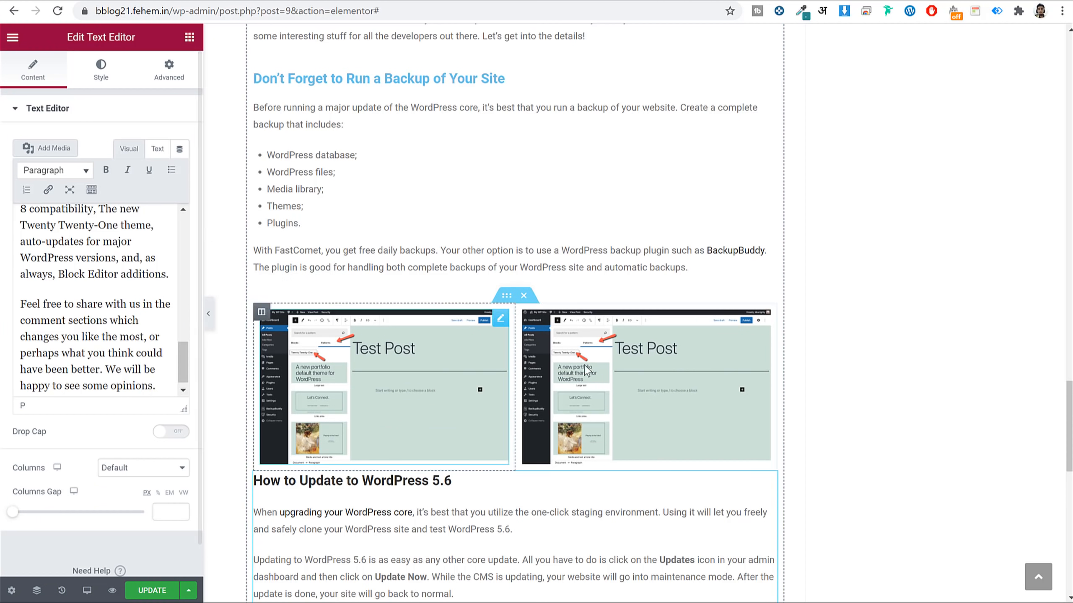
scroll(437, 249, down, 10)
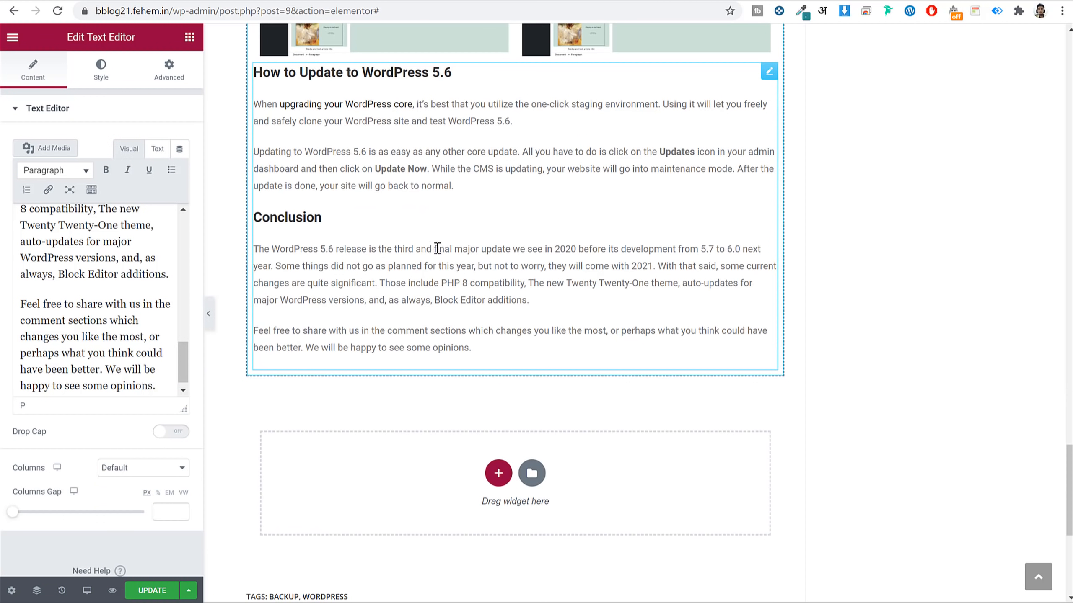
click(77, 304)
scroll(150, 298, up, 3)
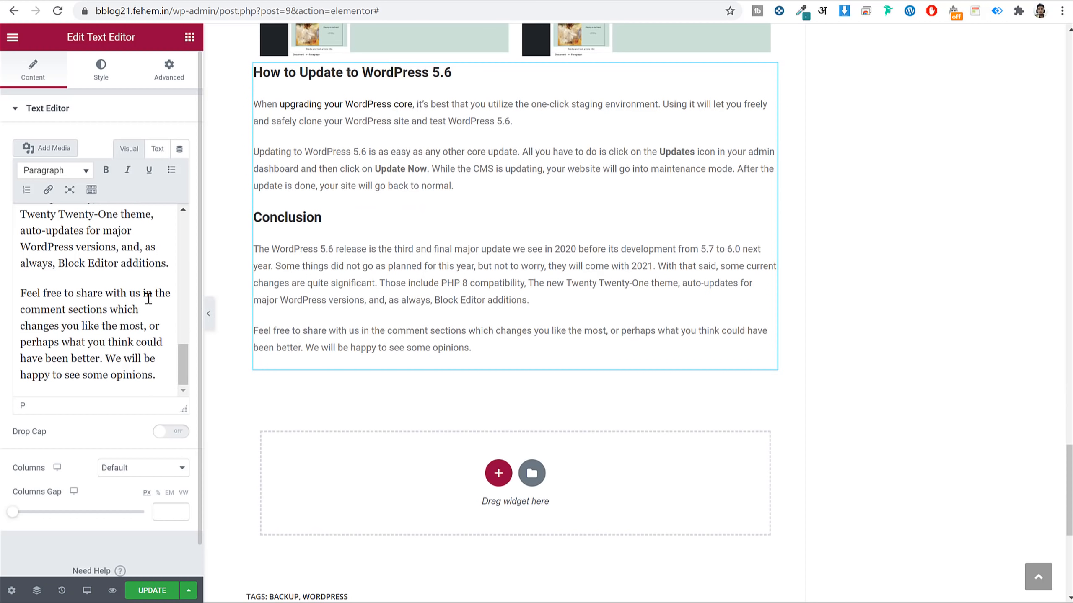
scroll(149, 299, up, 10)
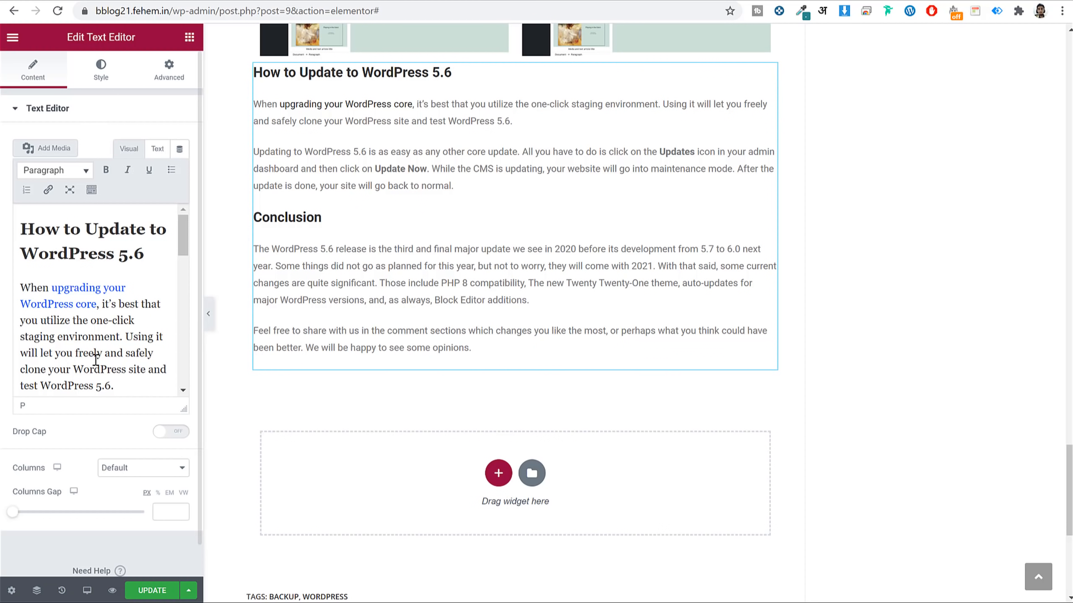
scroll(109, 341, down, 5)
scroll(109, 341, down, 4)
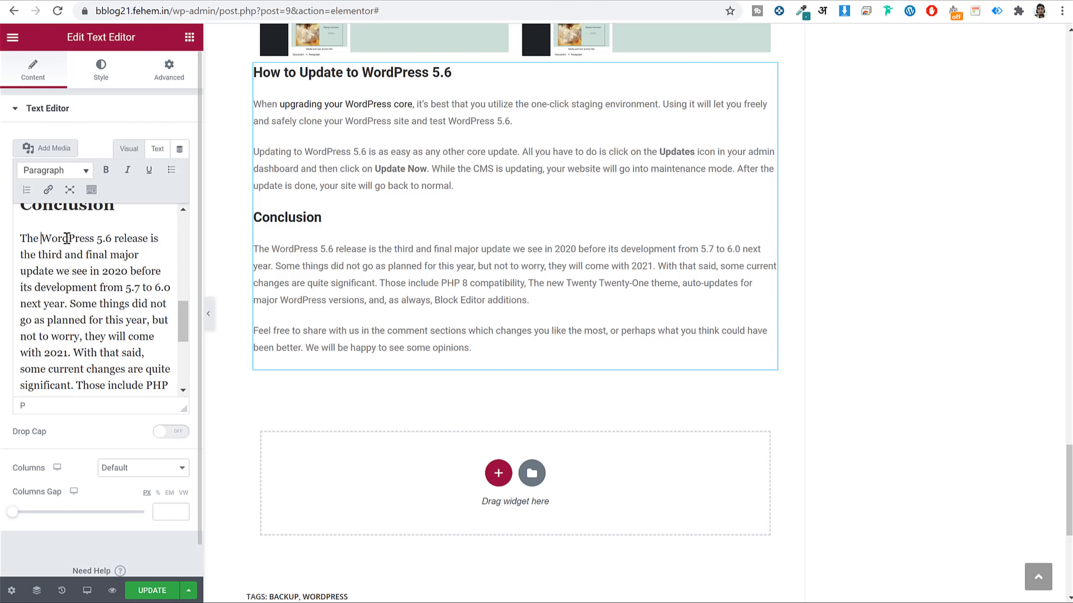
Link the words 'WordPress 5.6' to the site's own address.
drag(67, 238, 111, 238)
scroll(125, 257, up, 2)
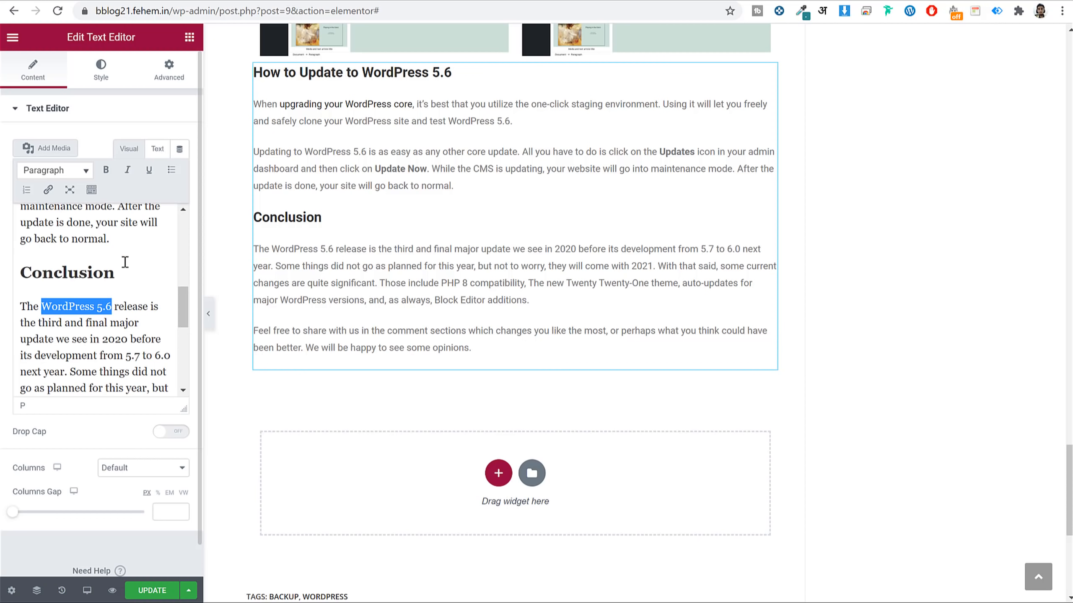
click(47, 191)
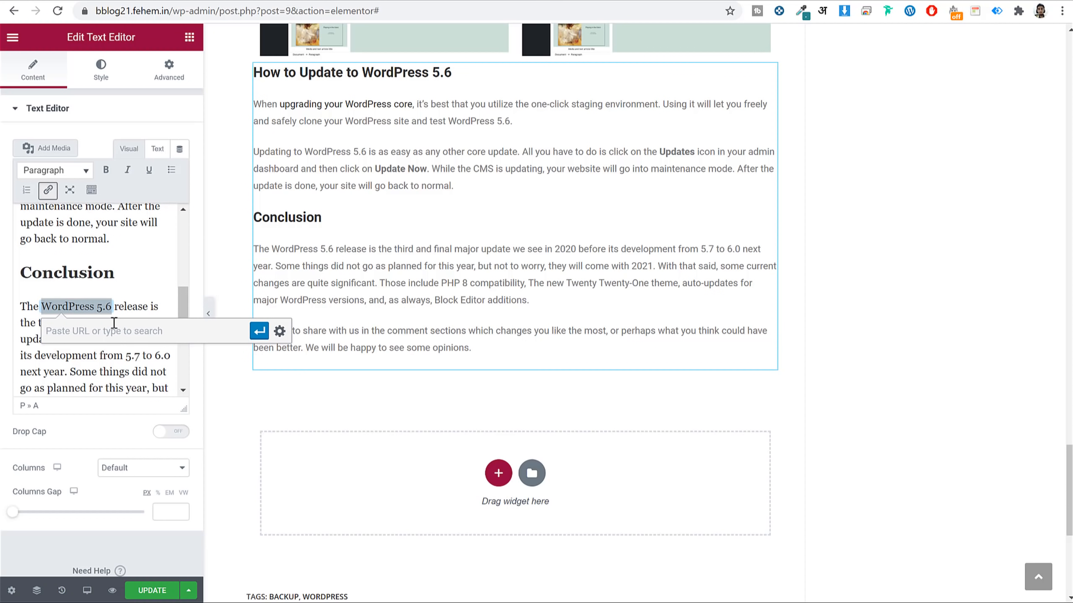
drag(173, 12, 33, 14)
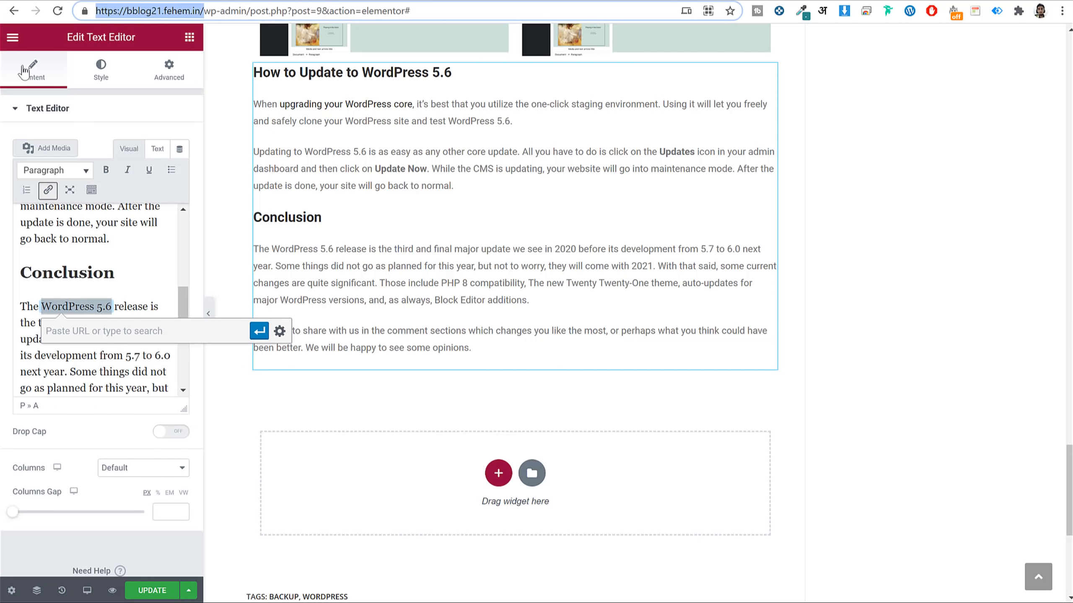
key(ctrl+c)
click(112, 334)
key(ctrl+v)
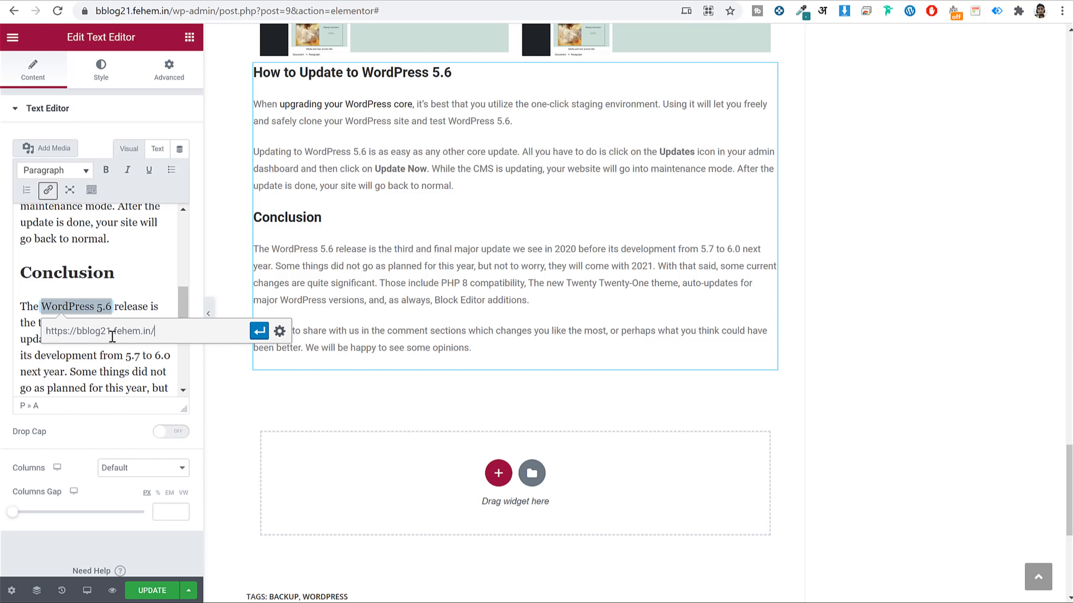
click(259, 331)
click(142, 372)
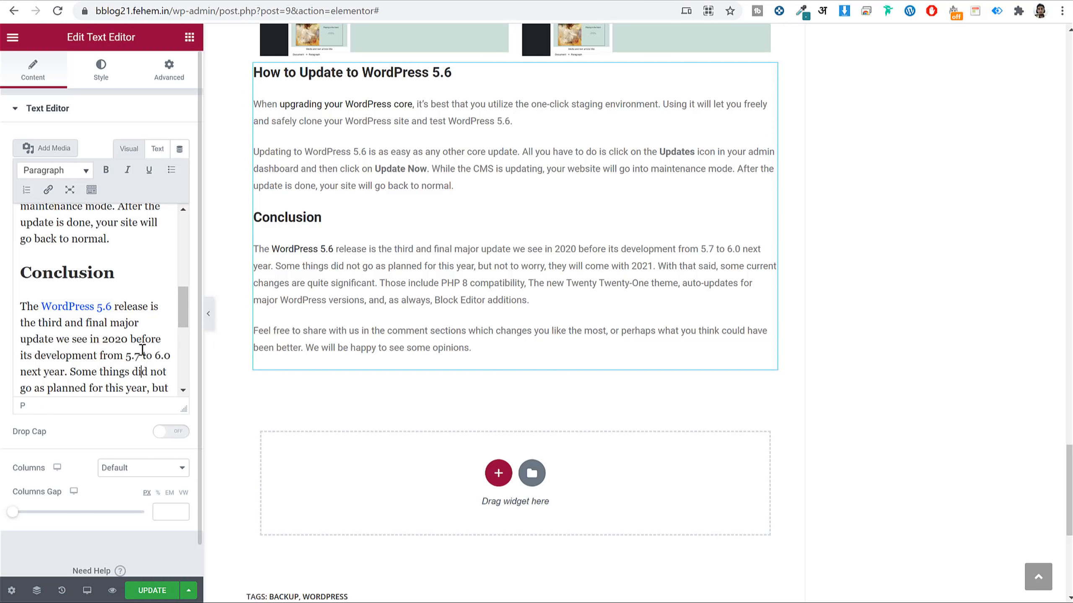
scroll(142, 359, down, 2)
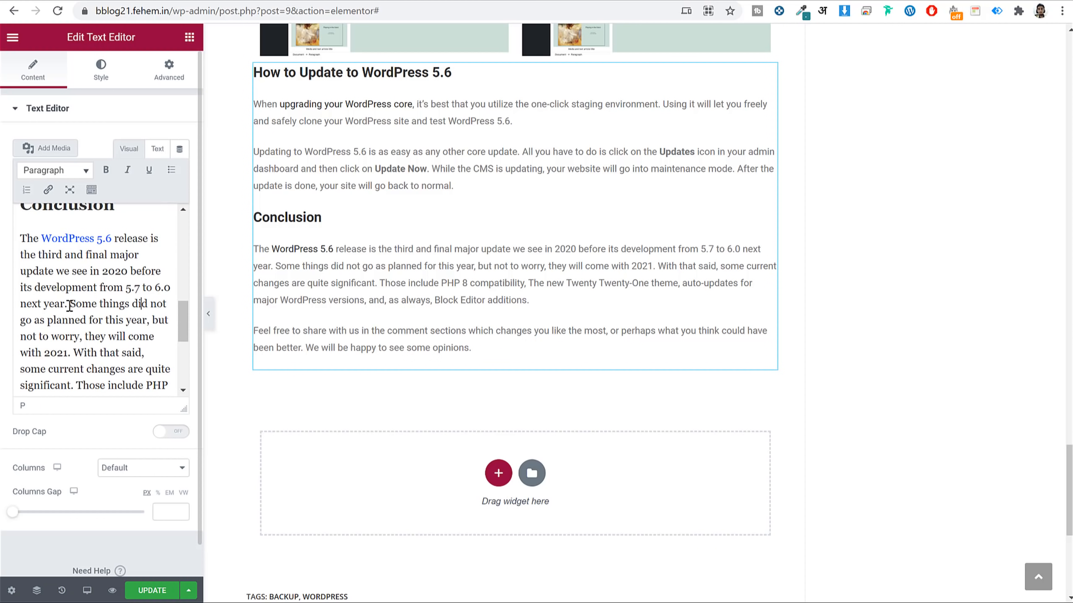
drag(69, 305, 161, 306)
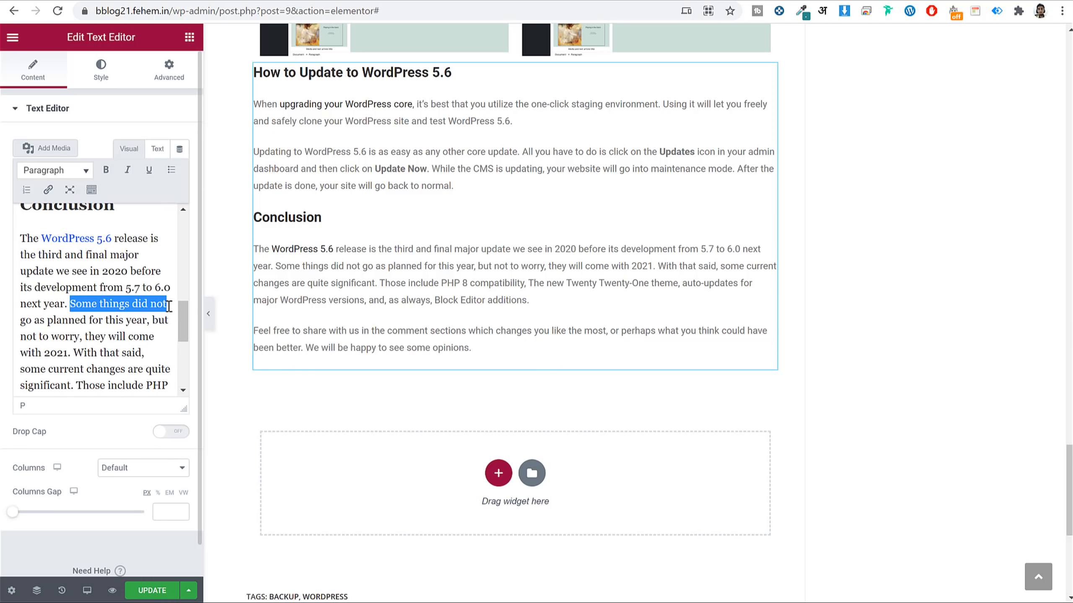
click(48, 191)
text(ht)
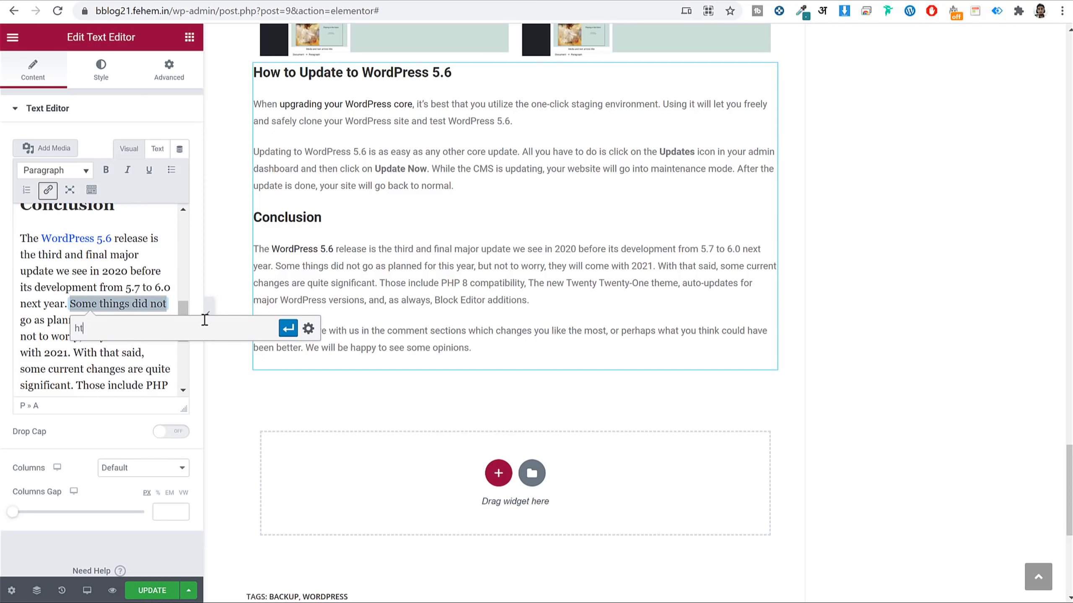
text(tps://google.com)
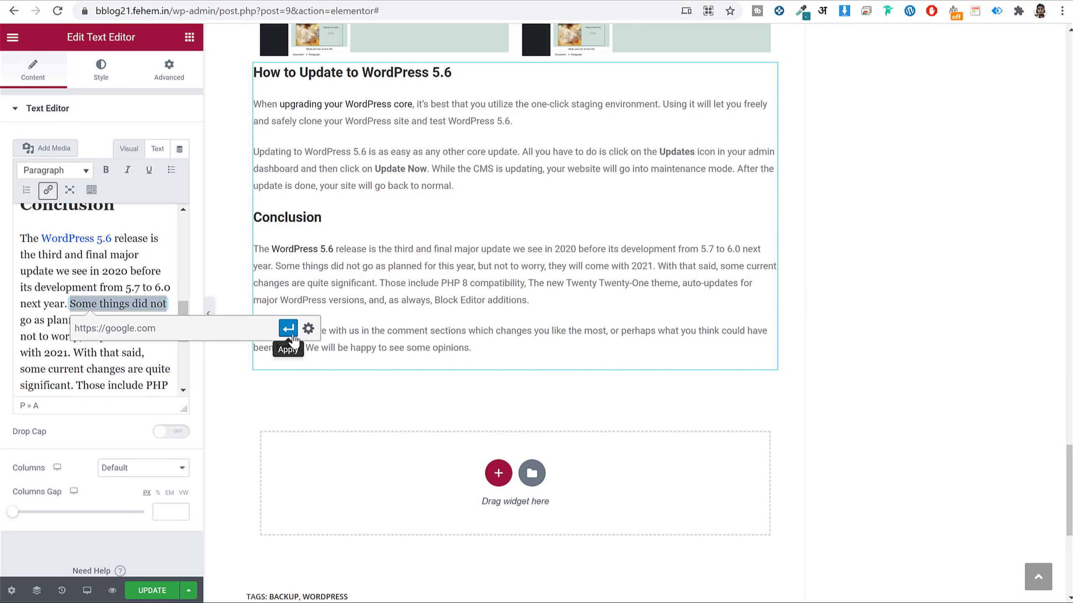
click(288, 329)
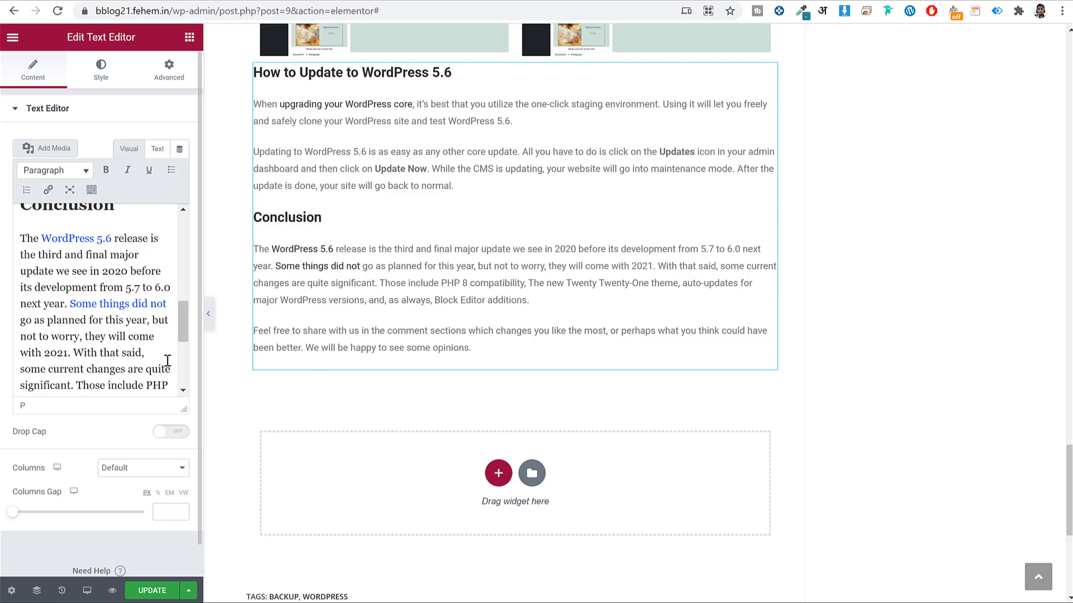
Make 'Some things did not' bold and red, then update the page.
drag(69, 303, 169, 301)
click(106, 169)
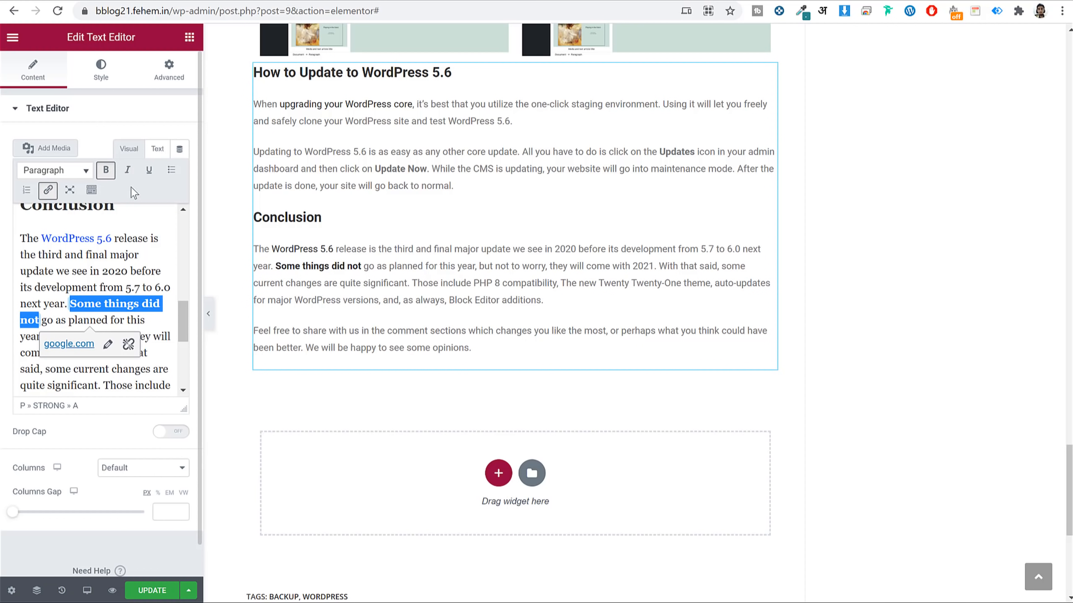
click(92, 190)
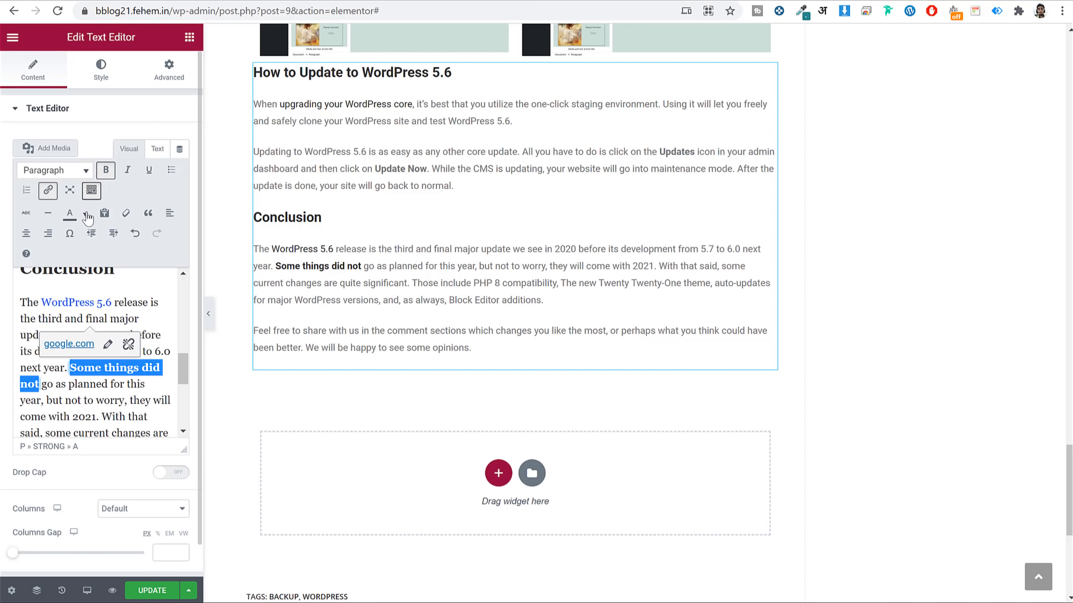
click(85, 215)
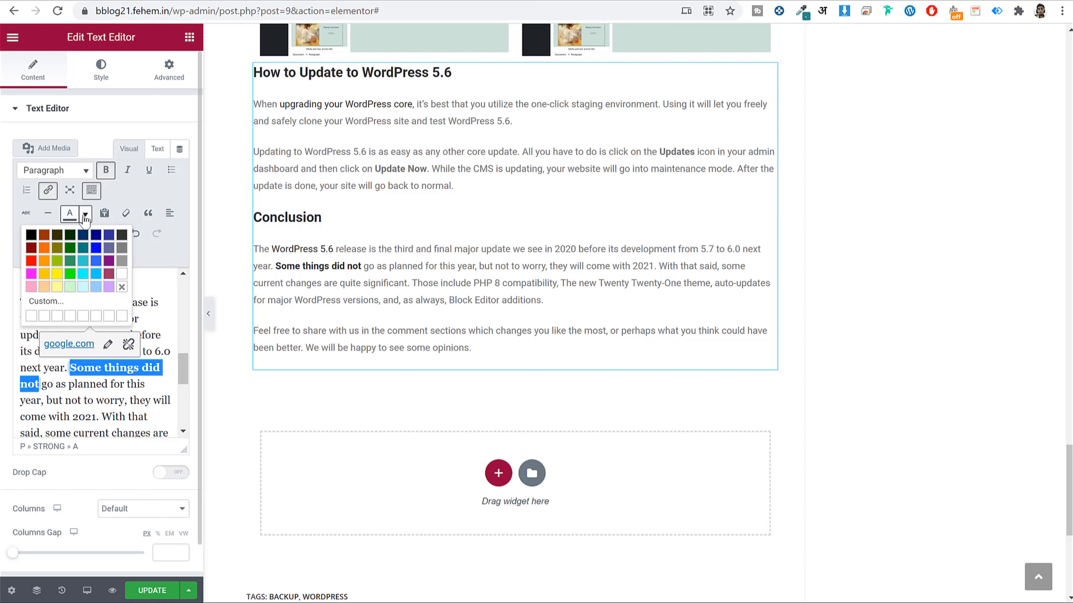
click(31, 260)
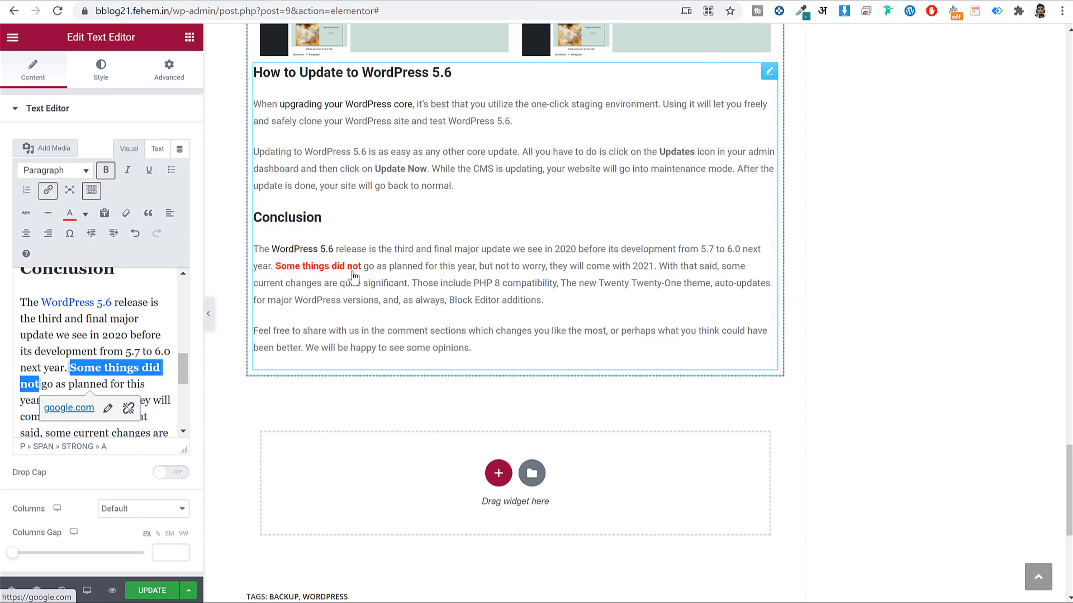
click(155, 330)
click(152, 590)
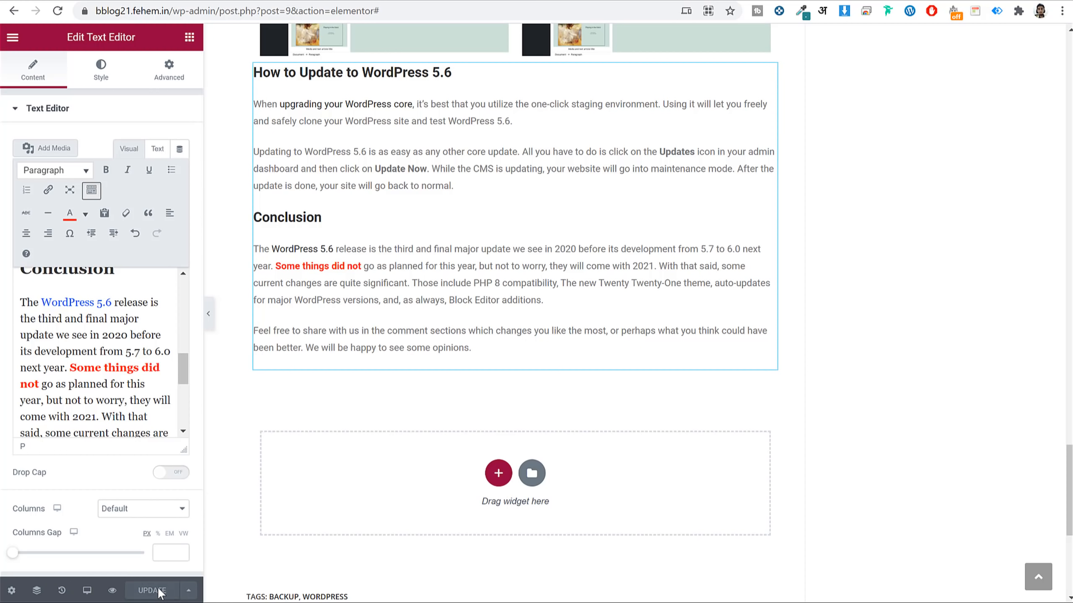
Add a three-column section in the empty area below the Conclusion text.
scroll(827, 320, up, 10)
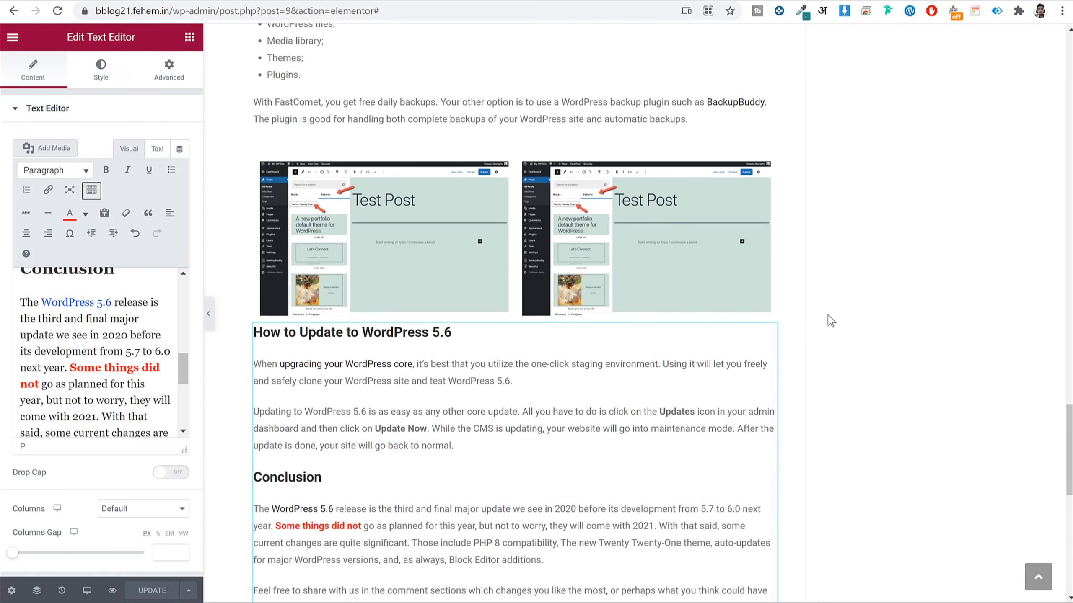
scroll(829, 315, up, 4)
scroll(831, 315, down, 10)
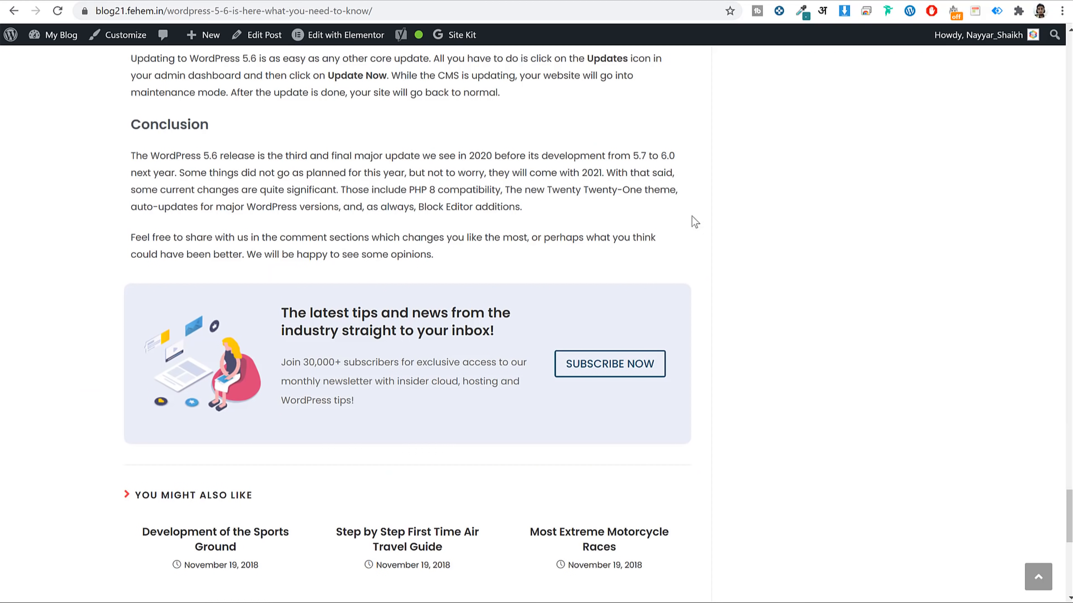
drag(282, 311, 355, 401)
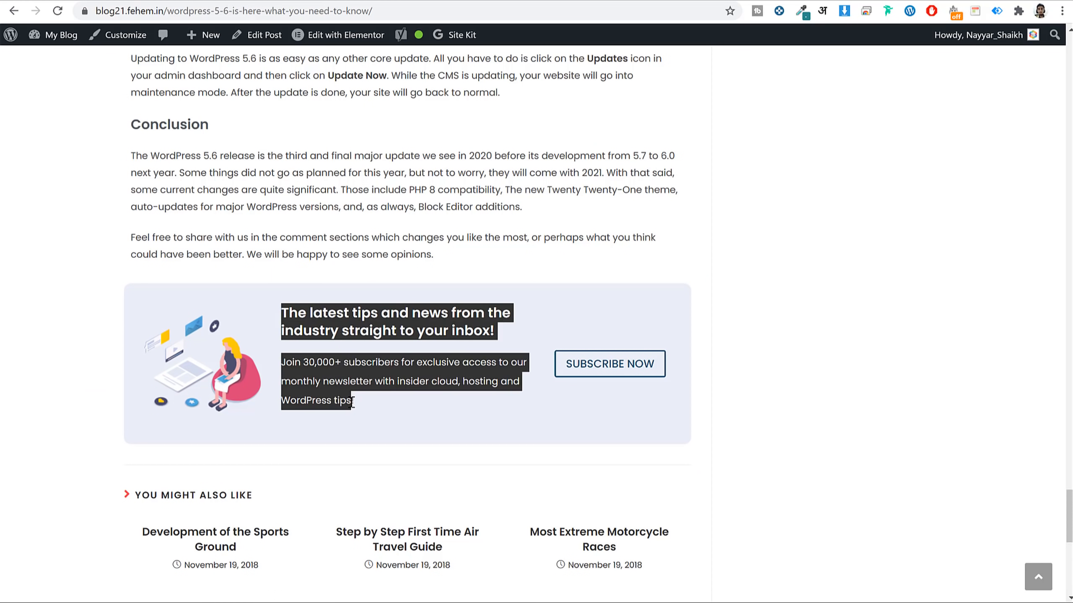
click(315, 376)
scroll(318, 308, up, 7)
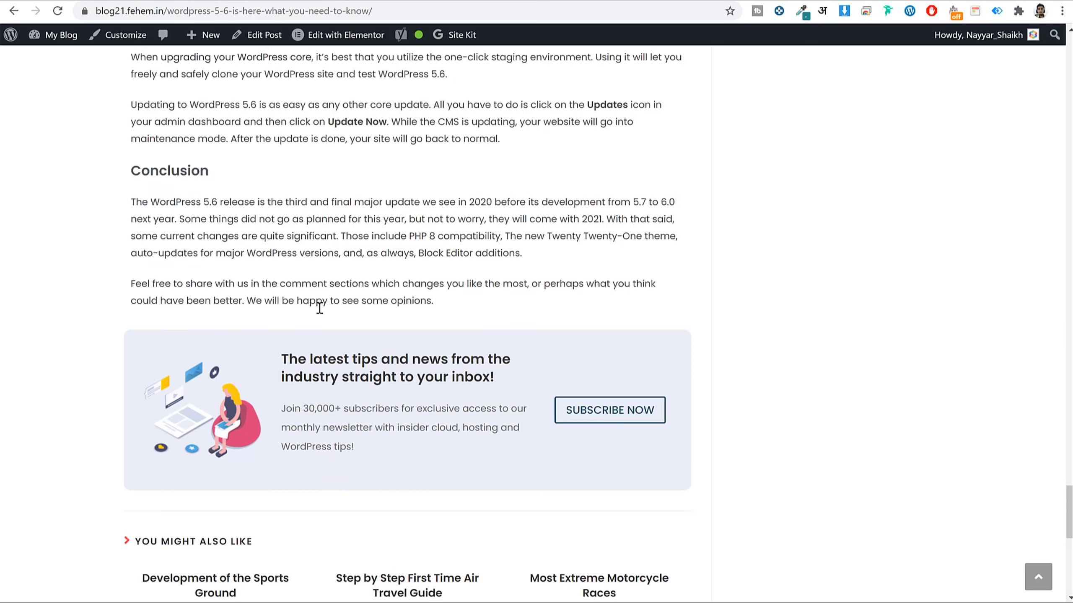
scroll(318, 311, down, 7)
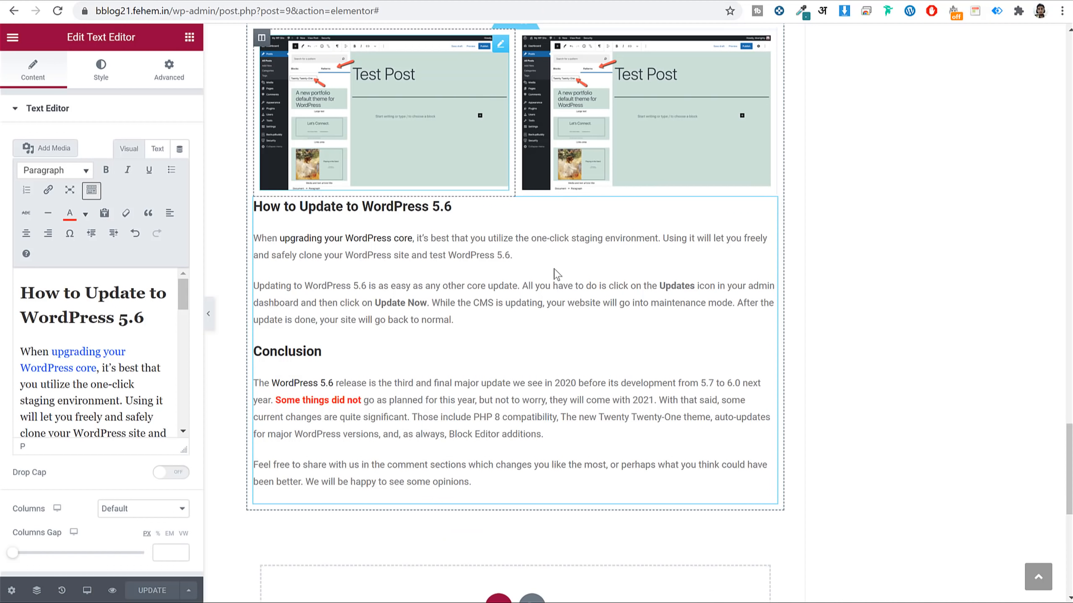
scroll(575, 293, down, 5)
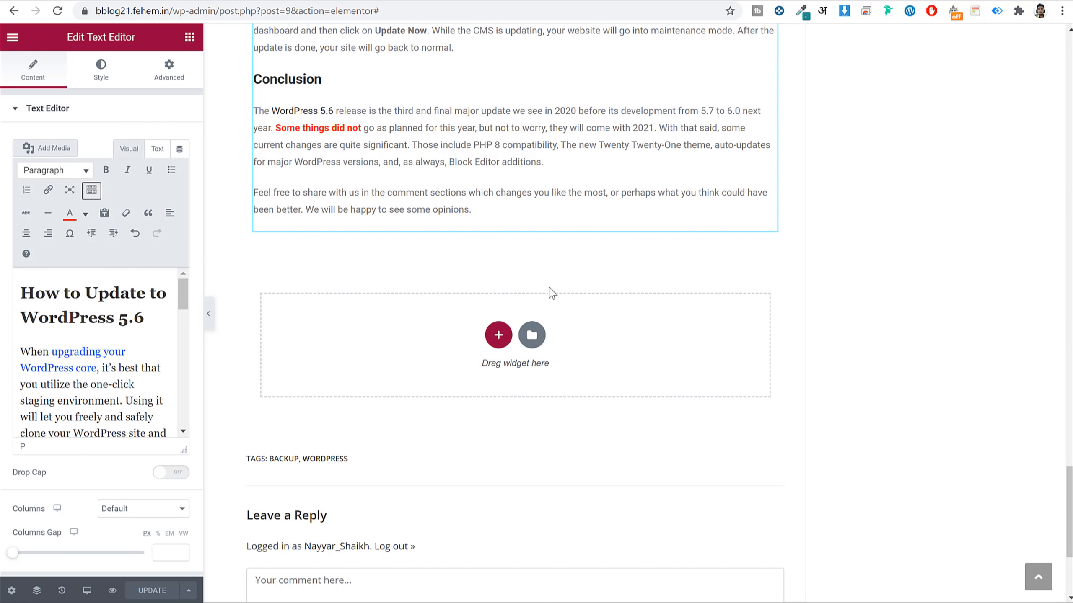
click(501, 338)
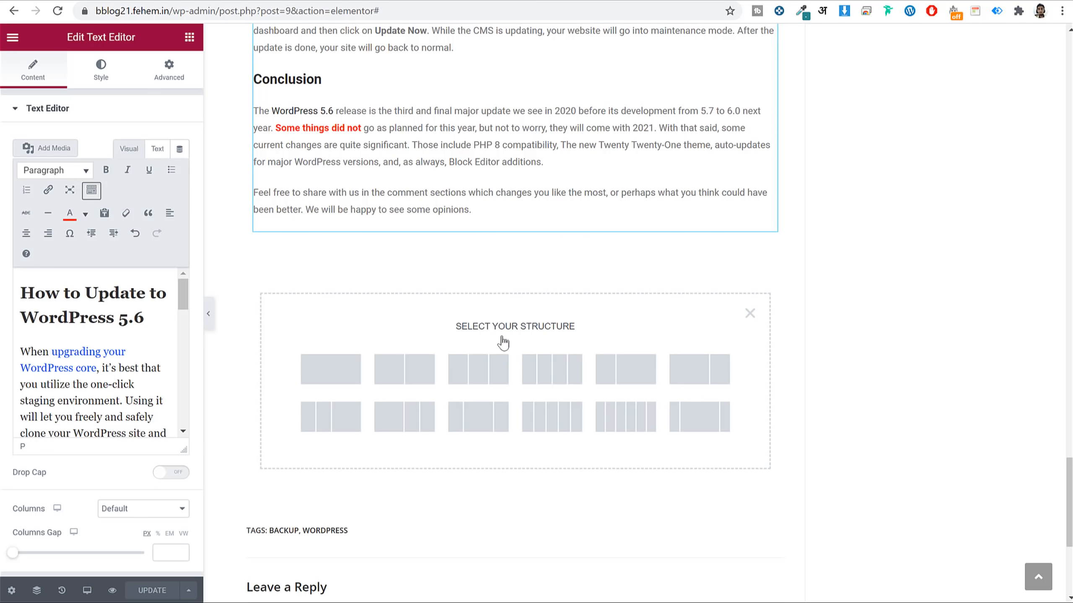
click(483, 370)
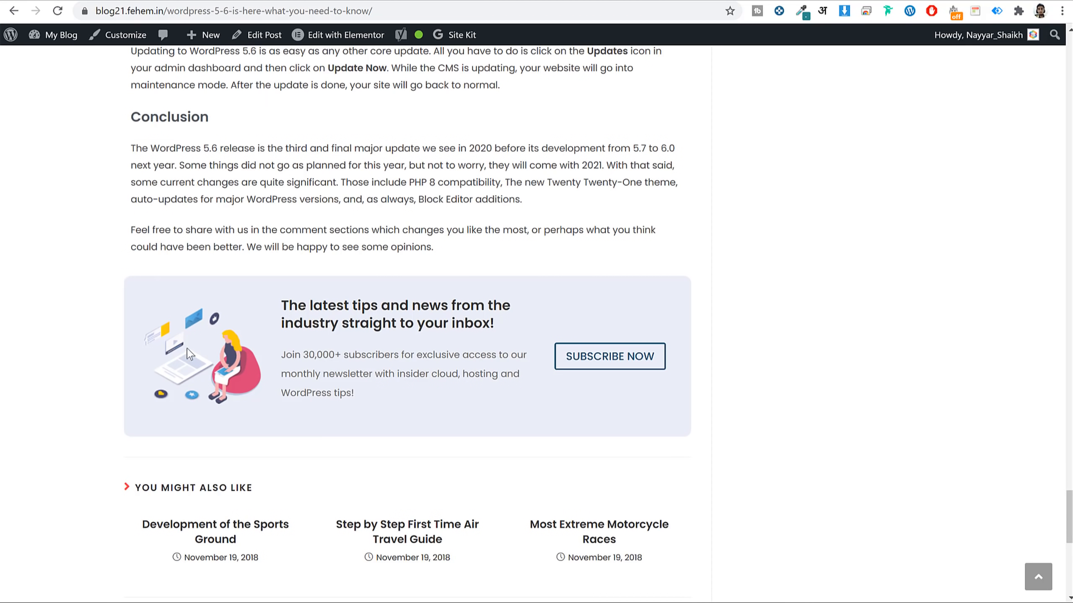
Select the newsletter heading and paragraph text on the live post.
drag(283, 296, 365, 403)
click(411, 357)
drag(284, 312, 391, 403)
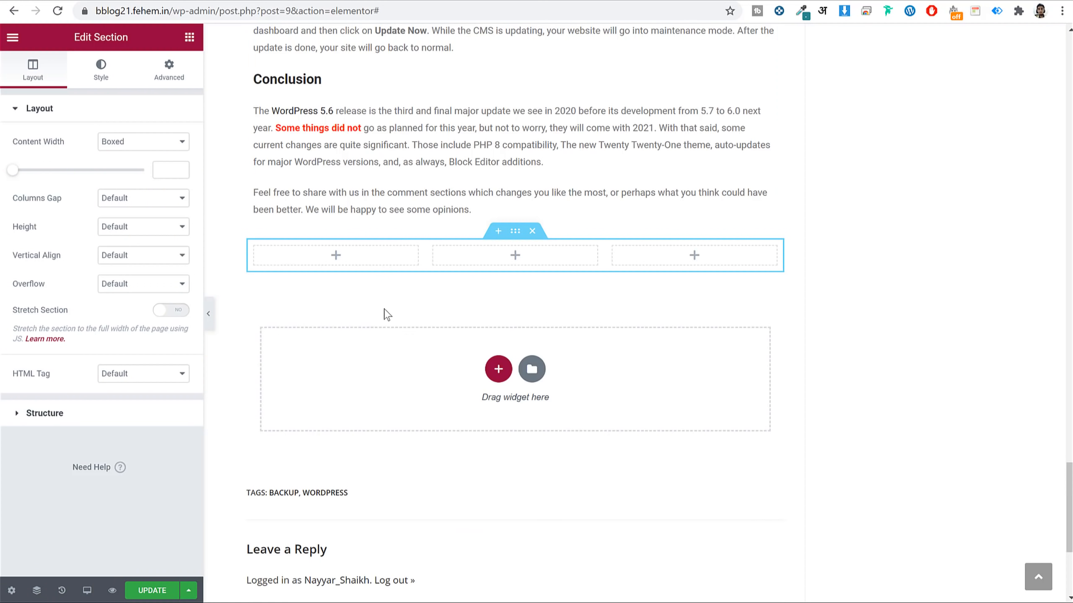
mouse_move(258, 251)
Set the first column width to 25% and the middle column width to 50%.
click(255, 248)
click(157, 141)
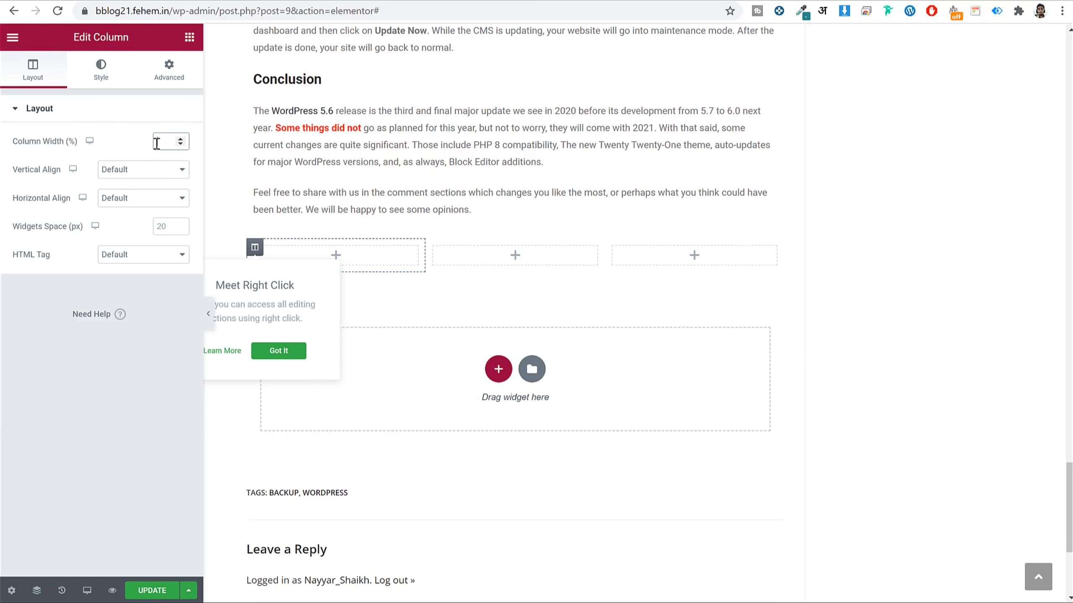
text(25)
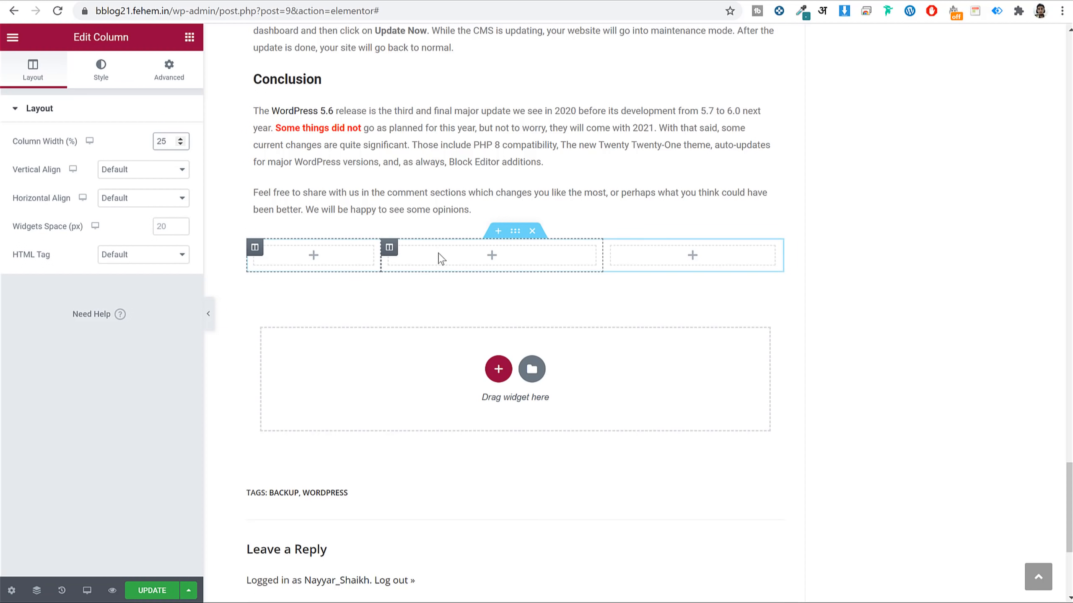
click(388, 247)
click(167, 141)
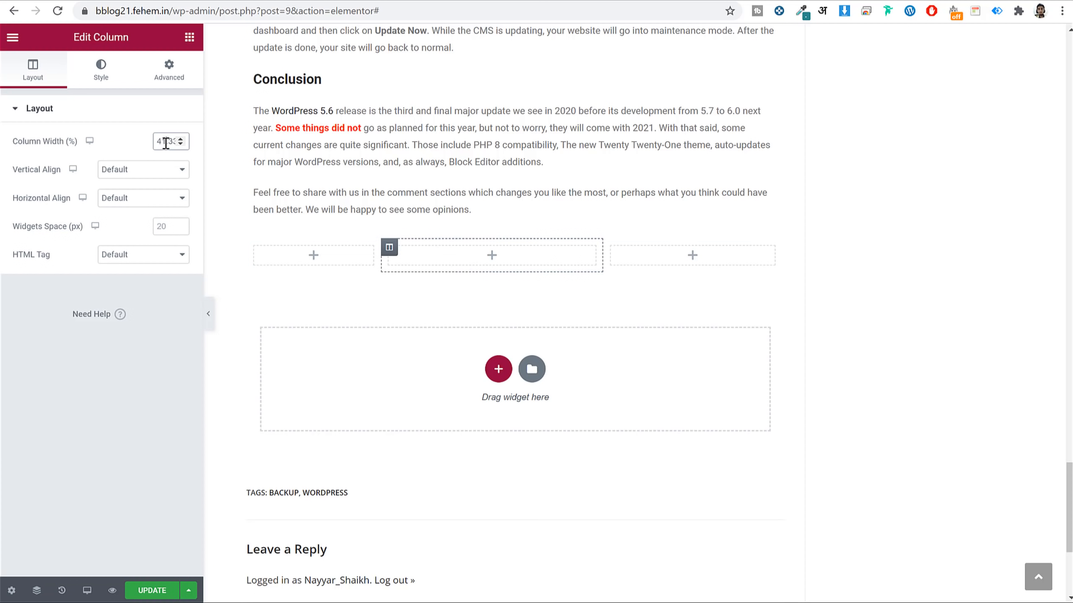
double_click(166, 141)
text(50)
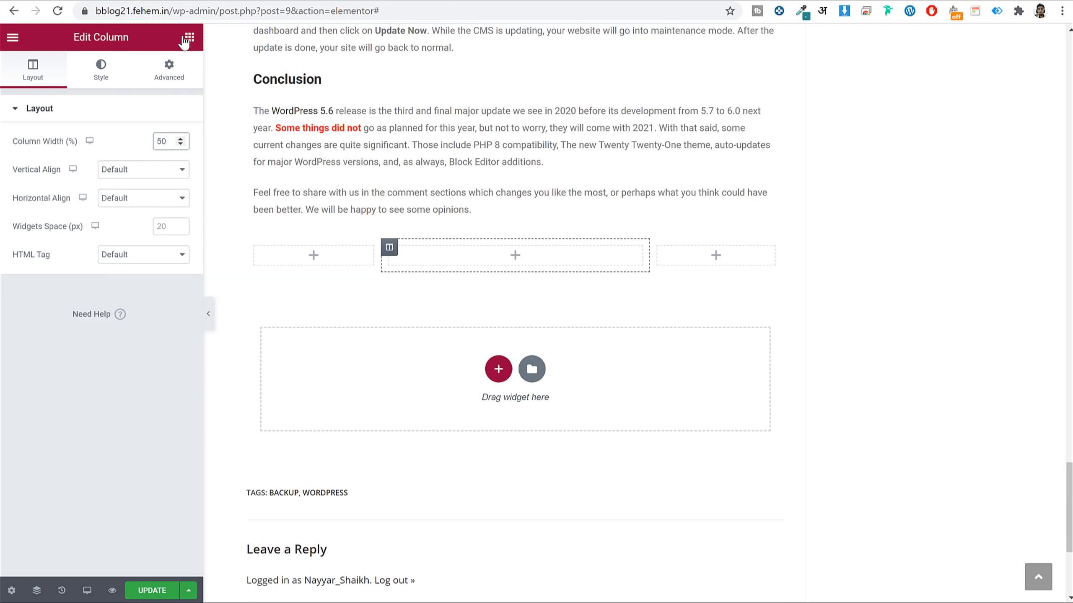
Add an Image widget with the uploaded subscribe_2 illustration to the first column, then drop a Heading widget into the middle.
click(188, 37)
drag(120, 236, 304, 250)
click(96, 195)
click(64, 94)
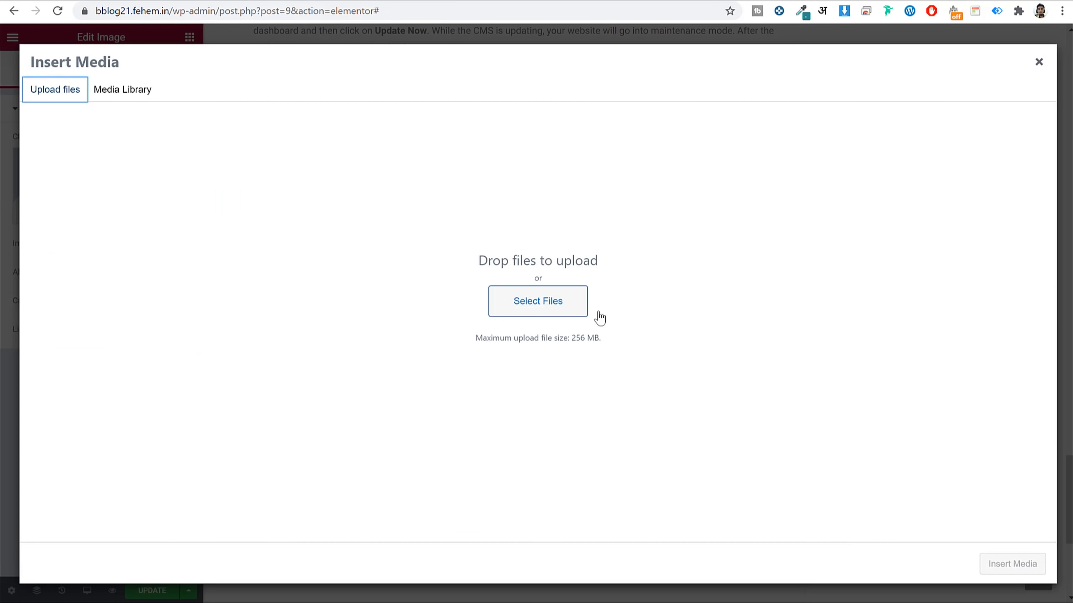
click(533, 310)
scroll(501, 171, down, 2)
scroll(501, 171, down, 4)
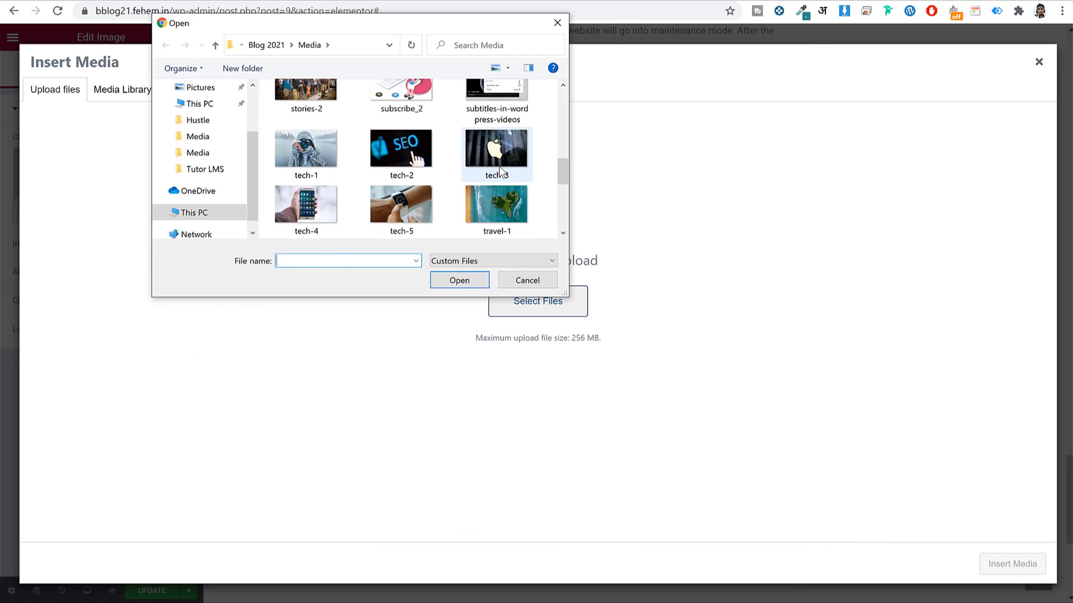
scroll(502, 171, up, 2)
click(424, 185)
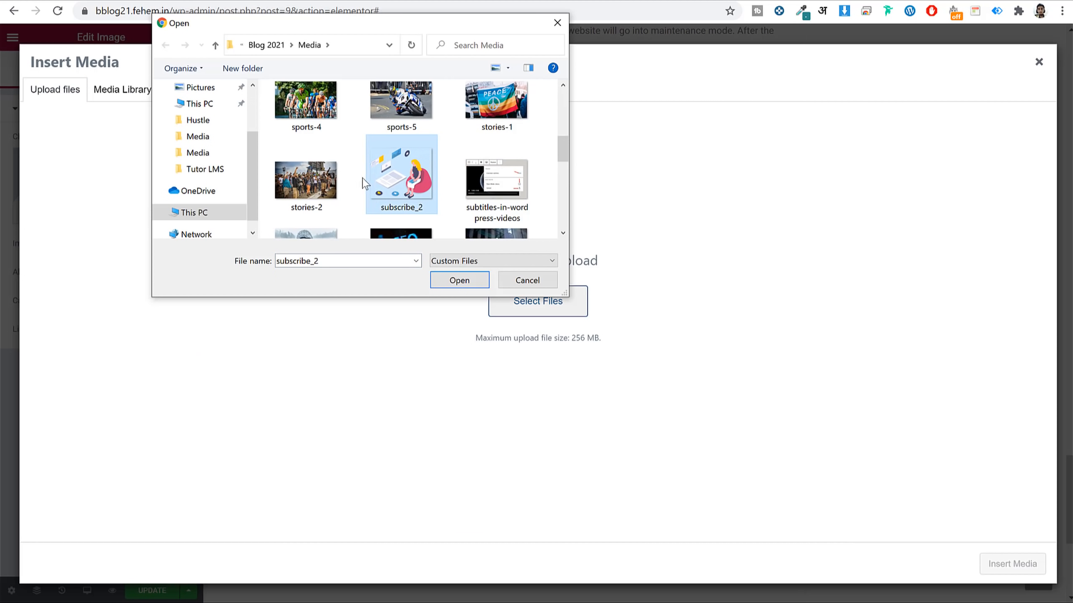
click(458, 281)
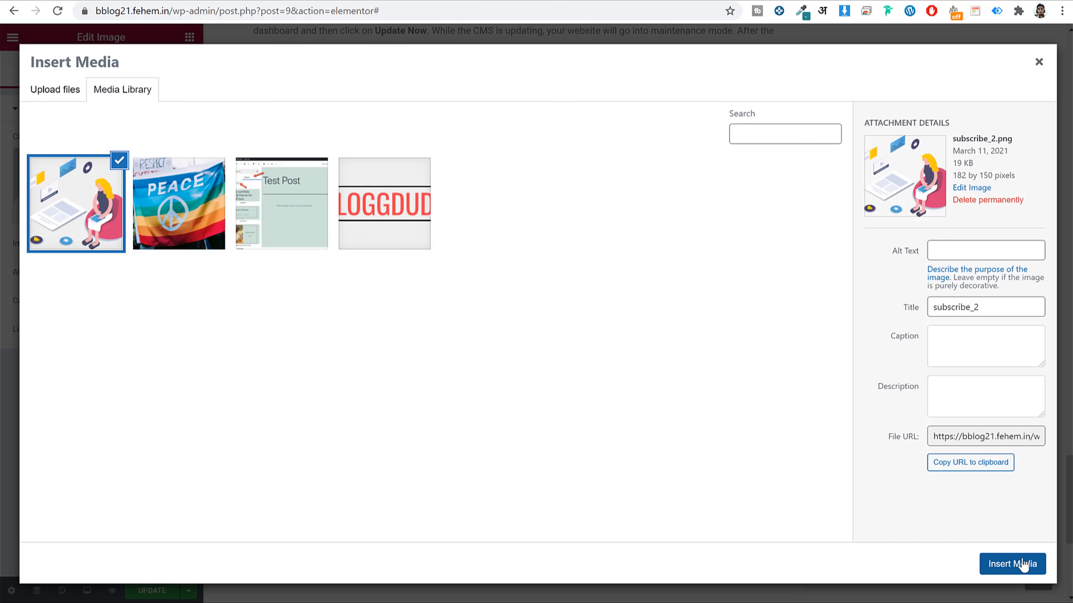
click(1022, 564)
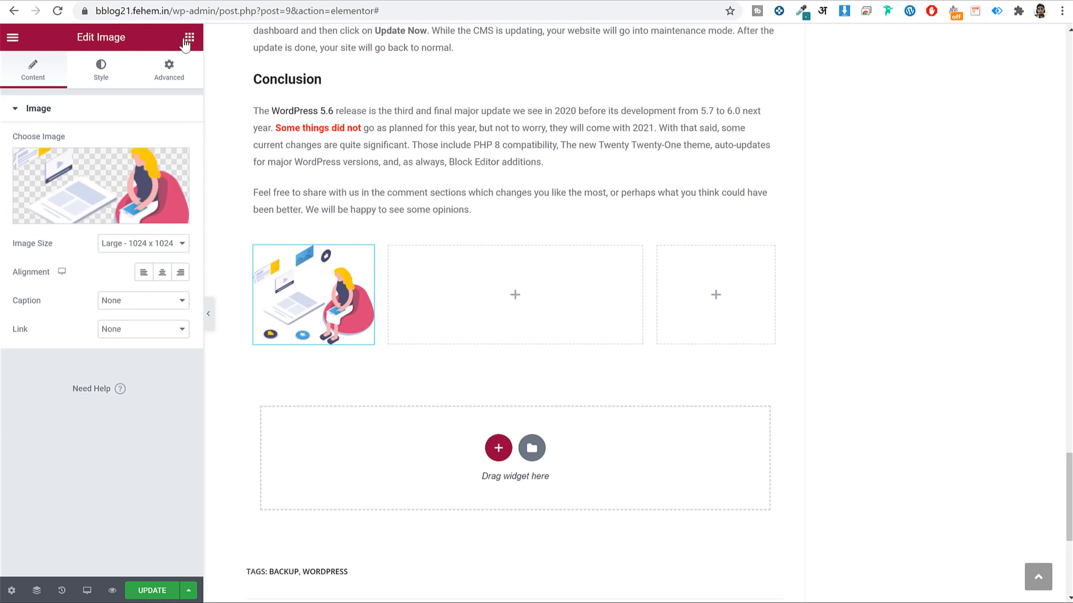
click(186, 40)
drag(150, 169, 580, 279)
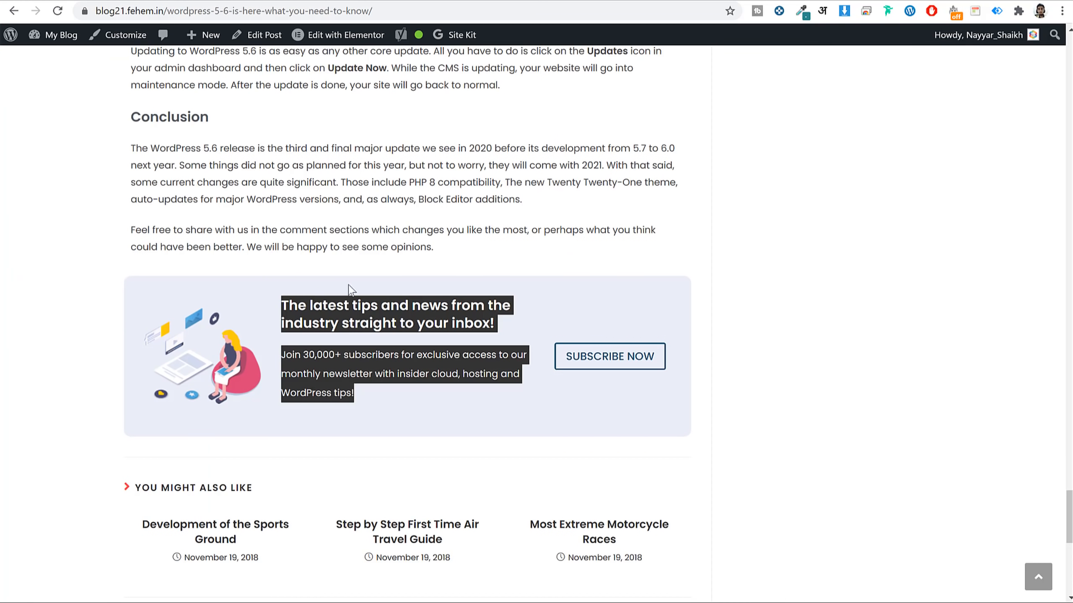
Paste the newsletter title into the heading and colour it #2B2B2B.
triple_click(350, 303)
key(ctrl+c)
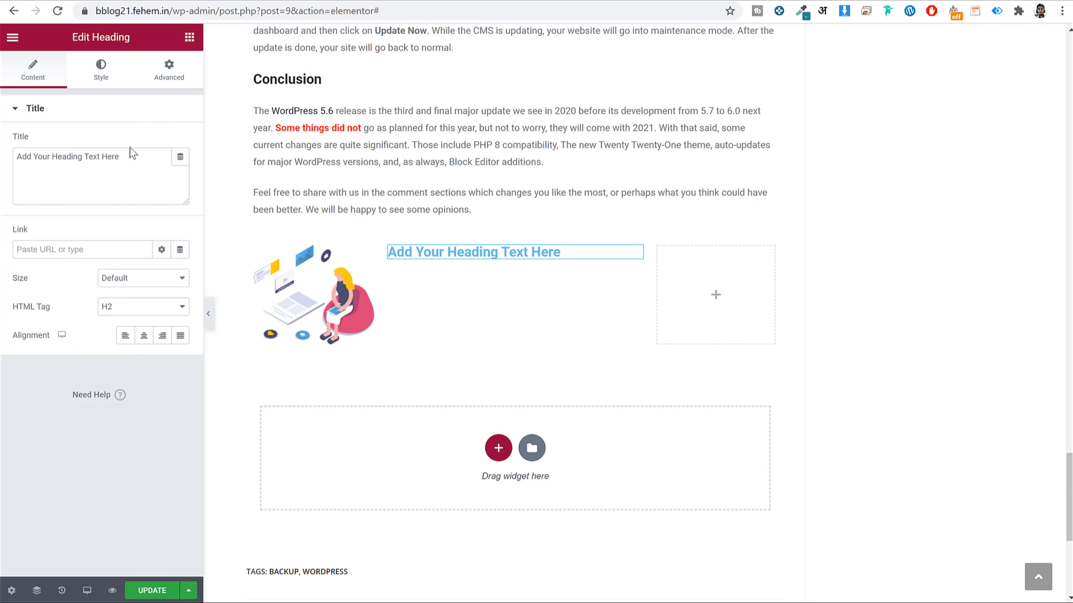
triple_click(127, 156)
key(ctrl+v)
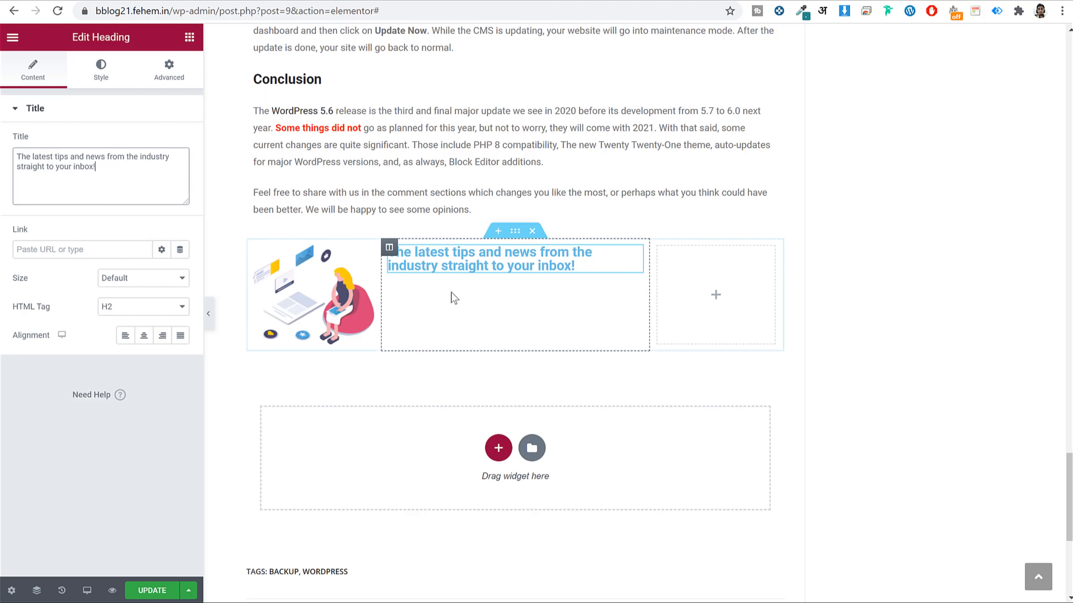
click(101, 70)
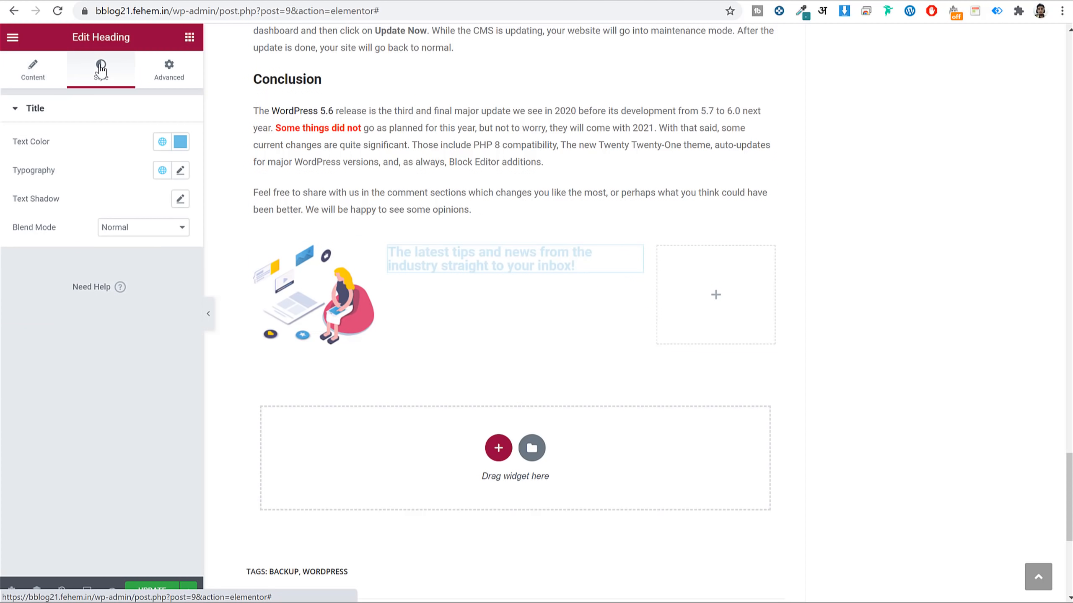
click(181, 145)
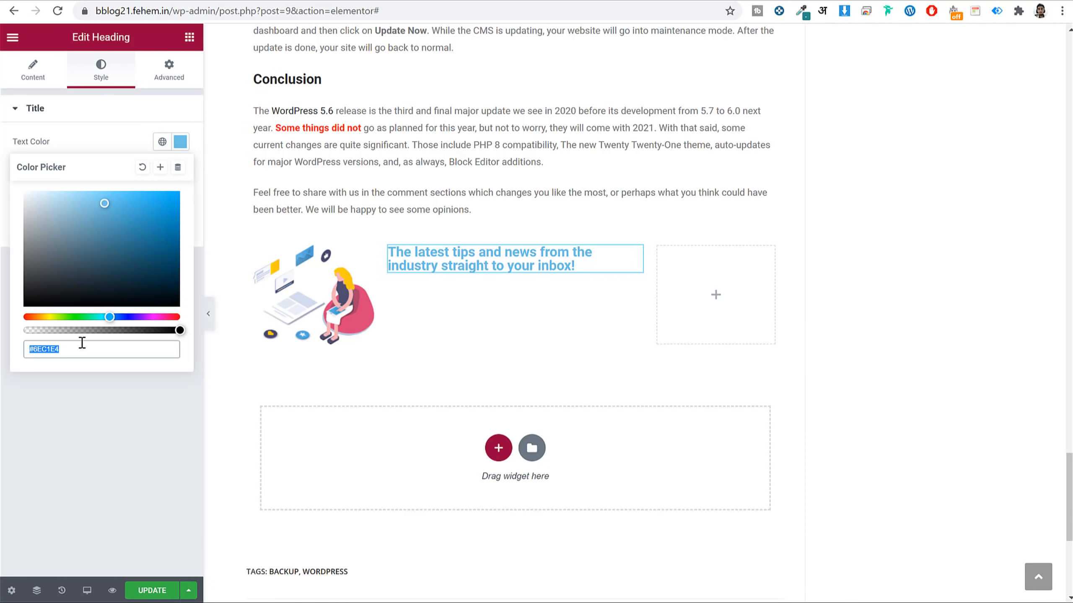
text(2b2b2b)
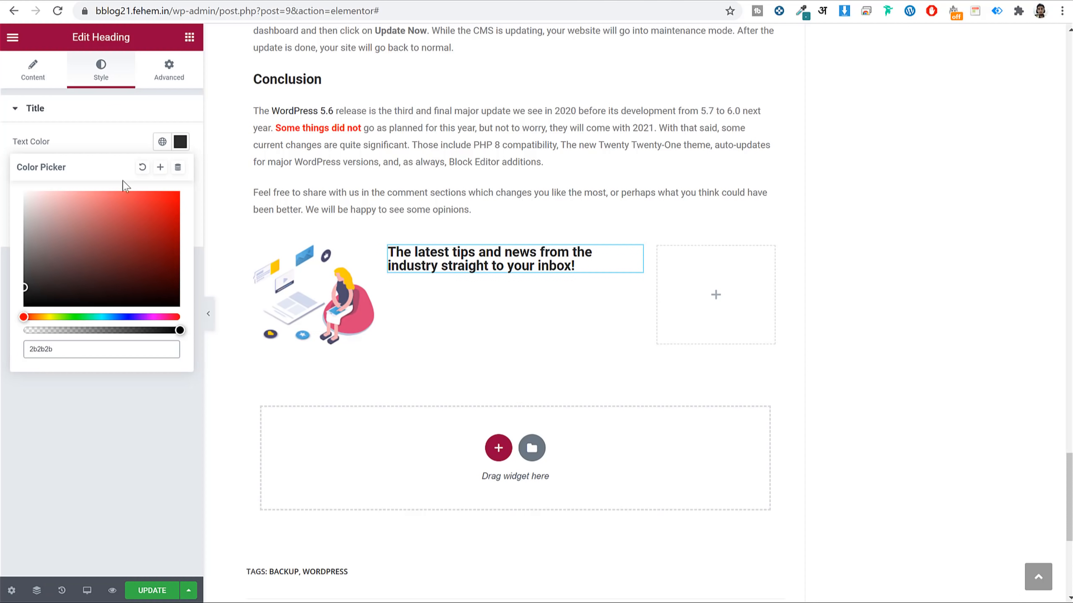
click(180, 144)
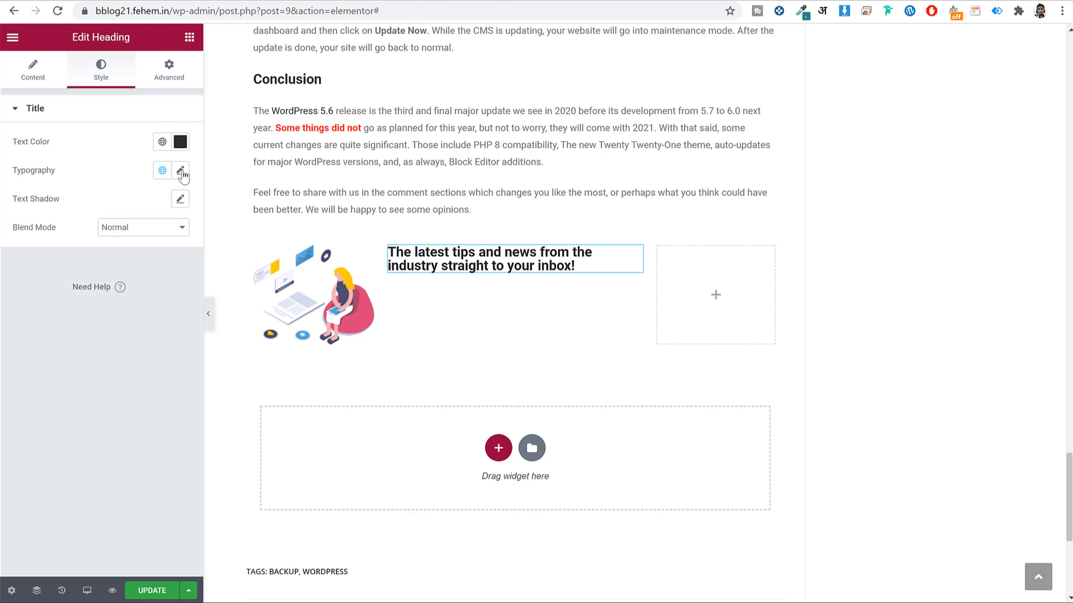
Set the heading typography to Poppins, 1.3 em line height and 20 px size.
click(181, 173)
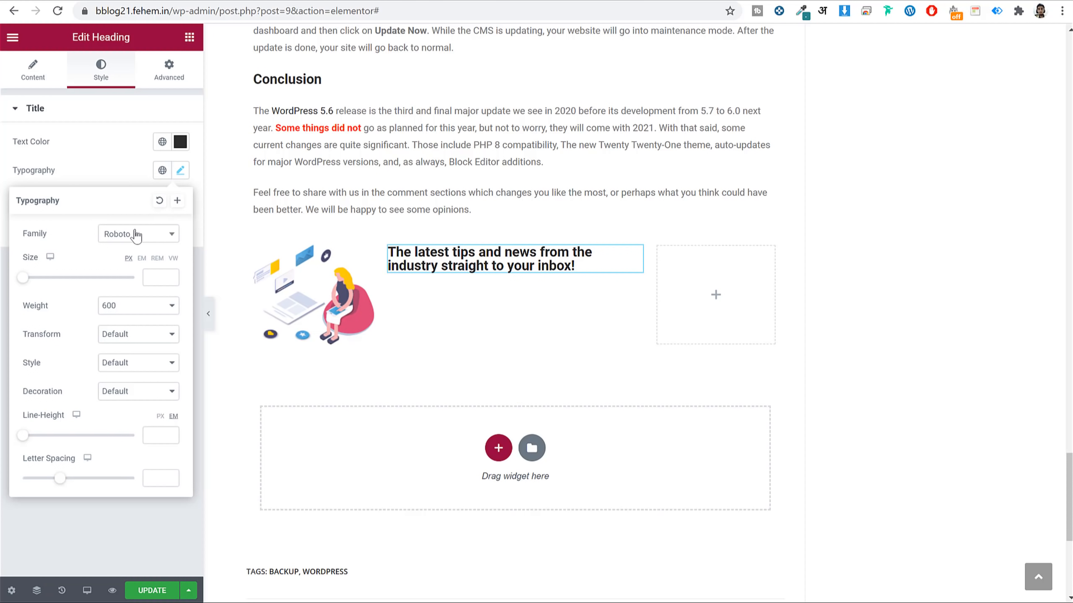
click(114, 235)
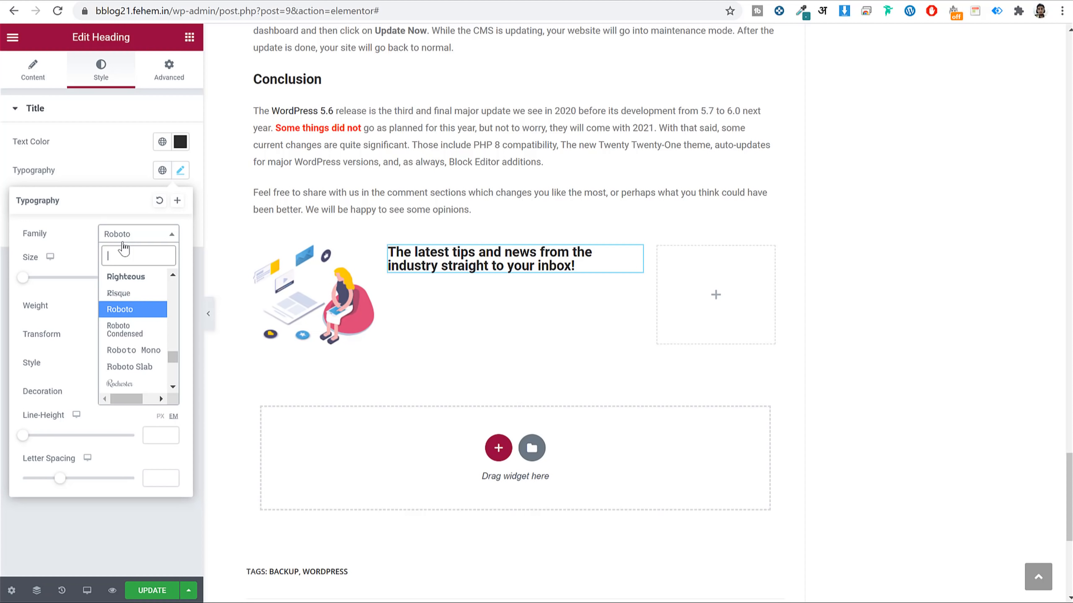
text(pop)
key(Return)
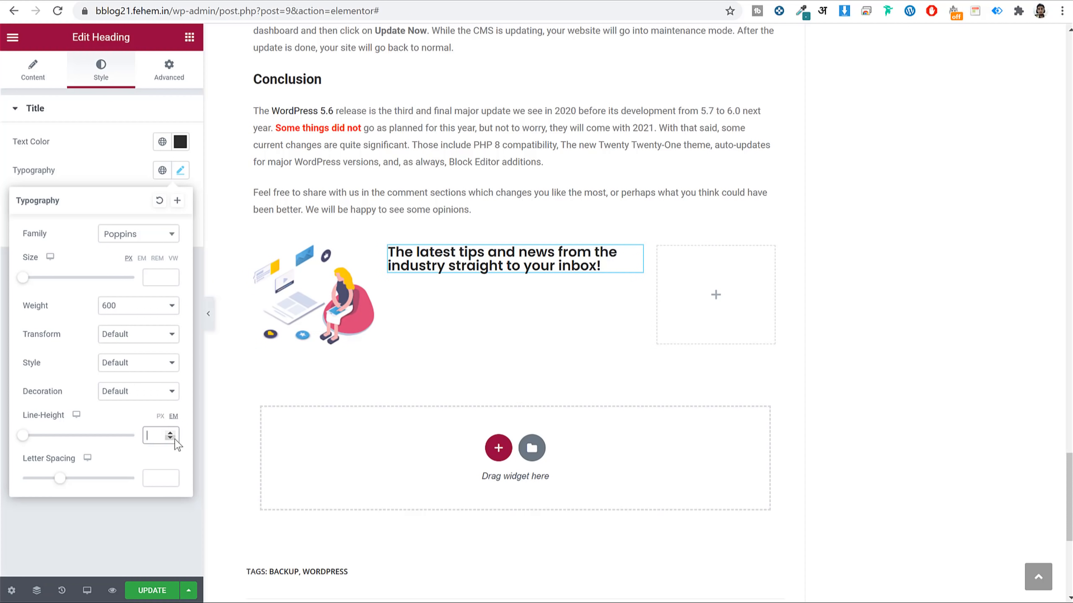
text(1.3)
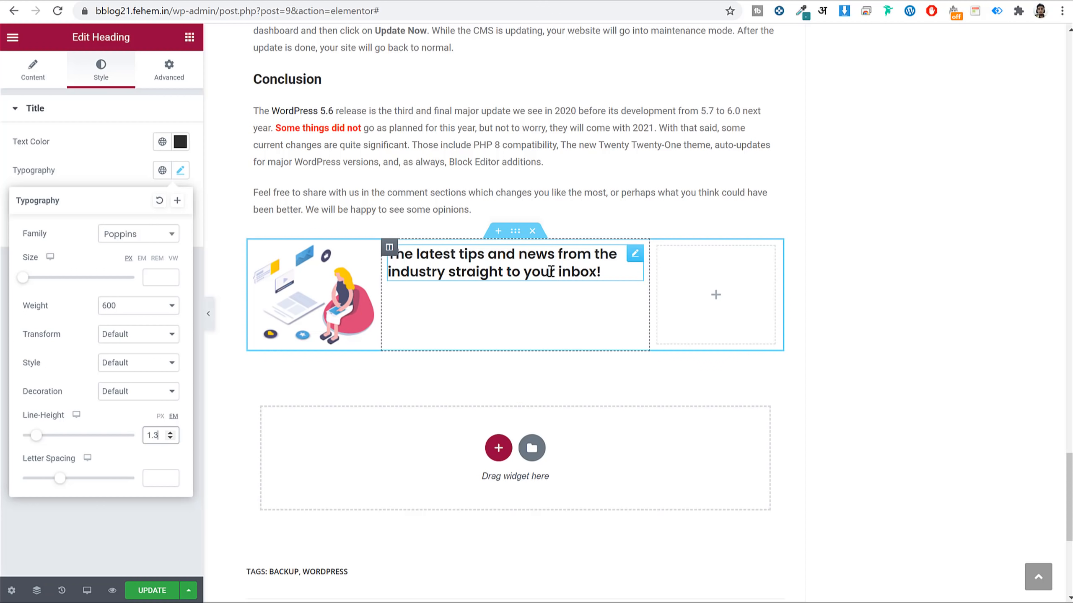
click(158, 282)
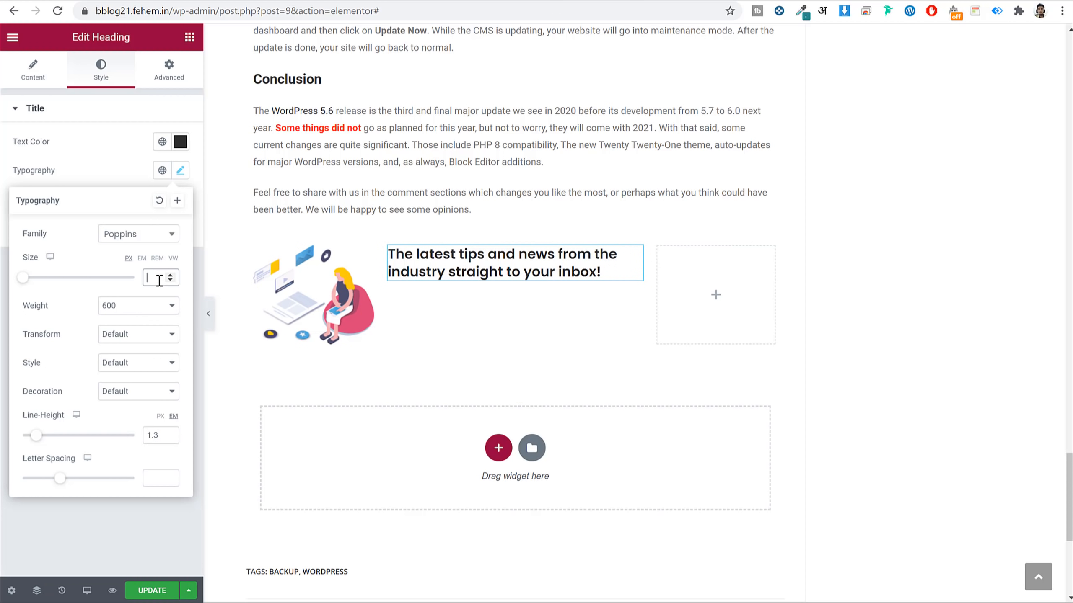
text(20)
click(170, 275)
click(170, 274)
click(170, 275)
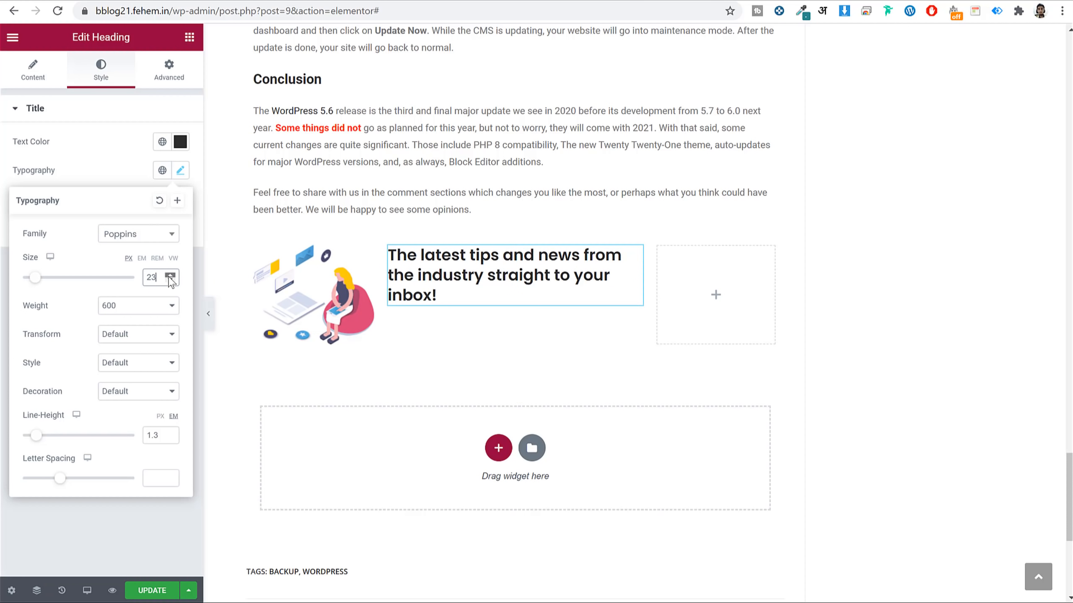
click(171, 281)
click(171, 281)
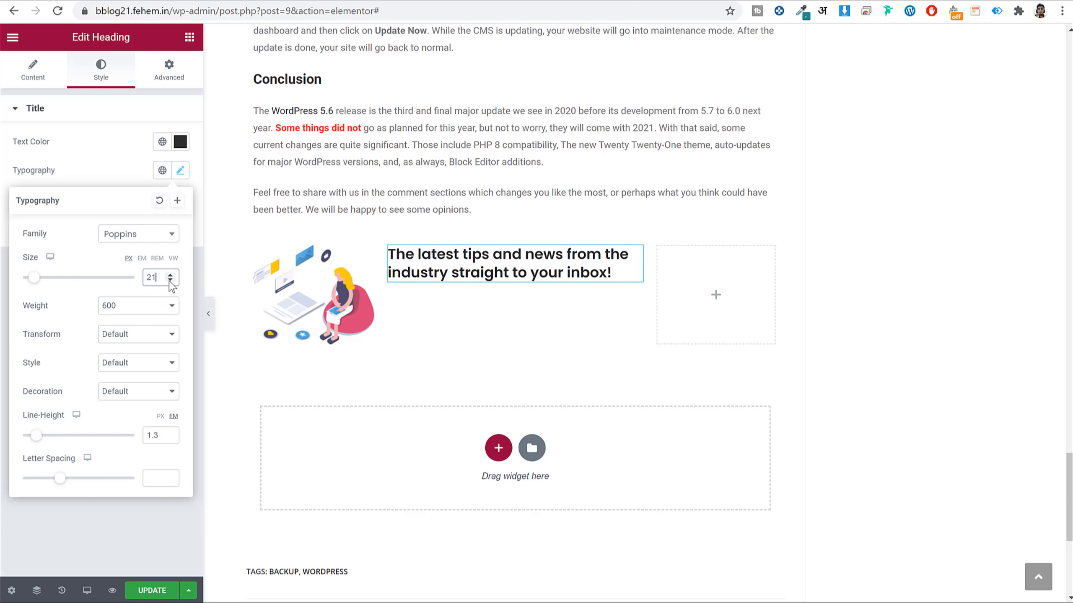
click(171, 282)
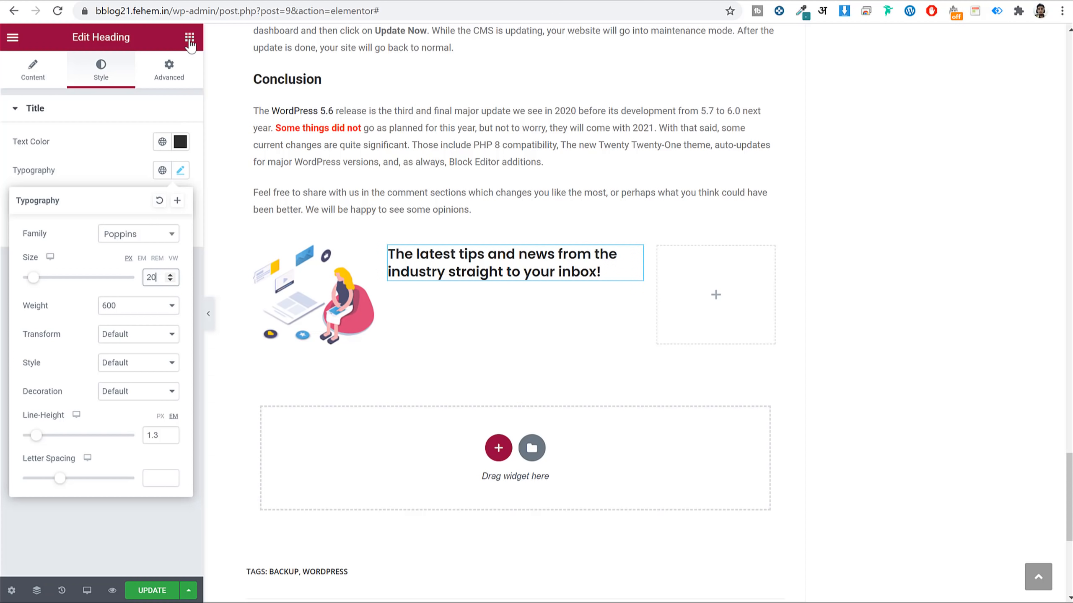
click(190, 40)
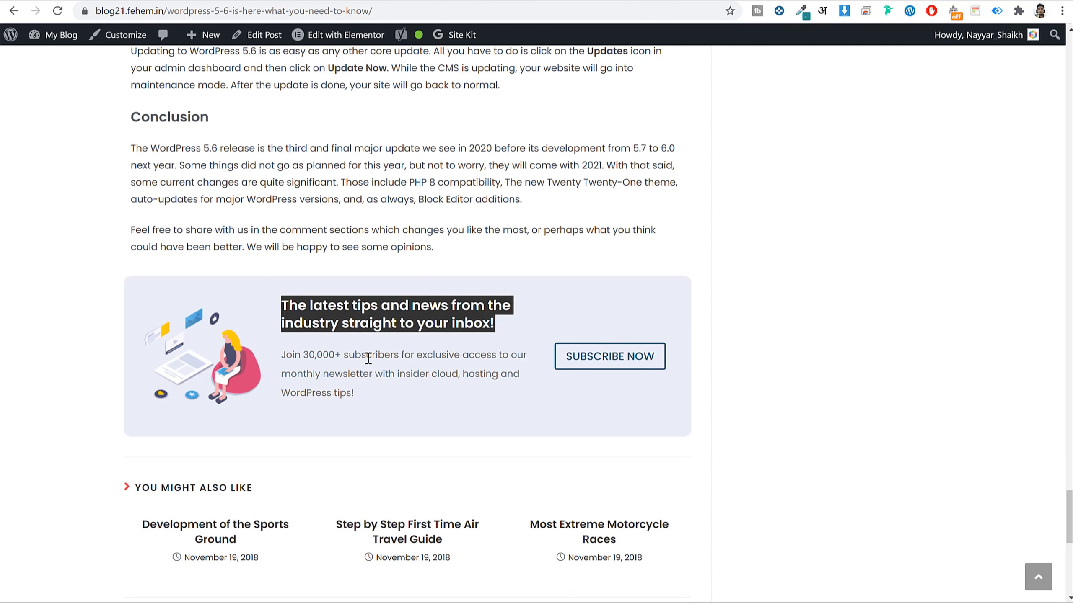
Add a Text Editor block under the heading with the subscribers paragraph, coloured #666666.
triple_click(369, 358)
key(ctrl+c)
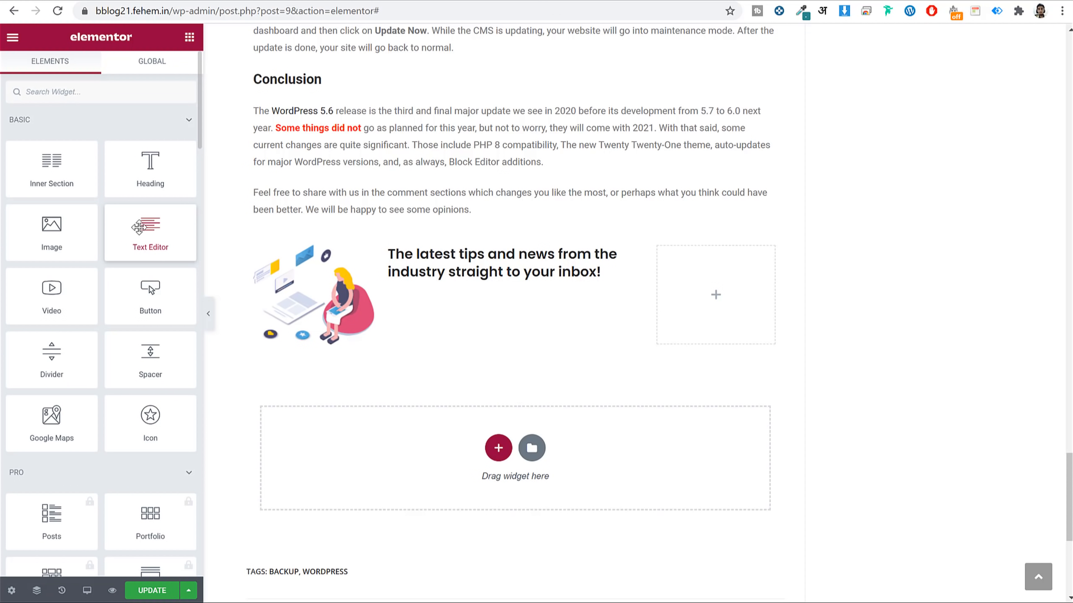
drag(138, 227, 507, 298)
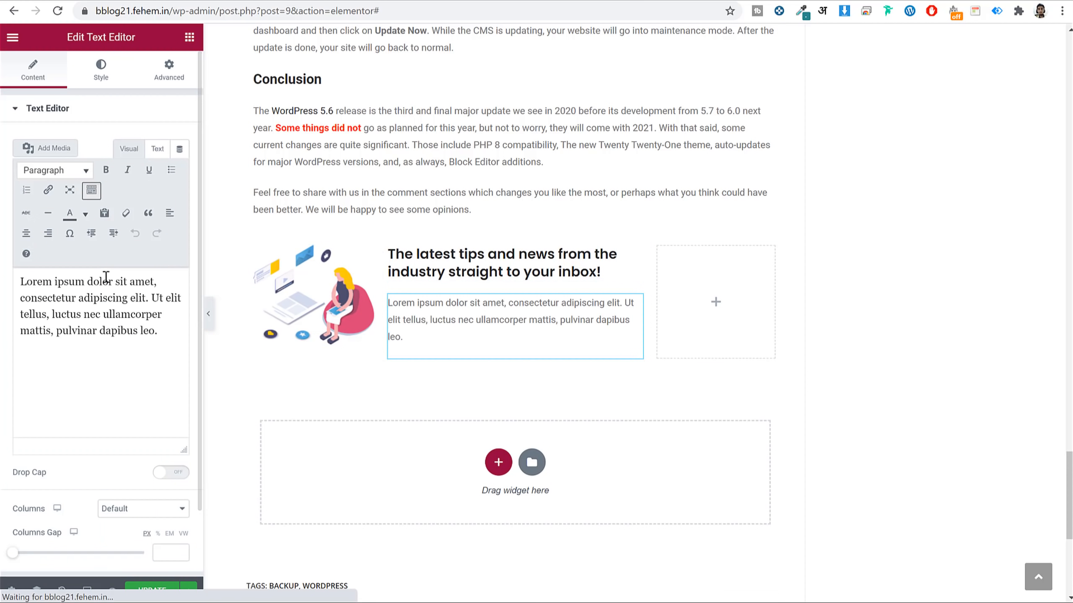
key(ctrl+a)
key(ctrl+v)
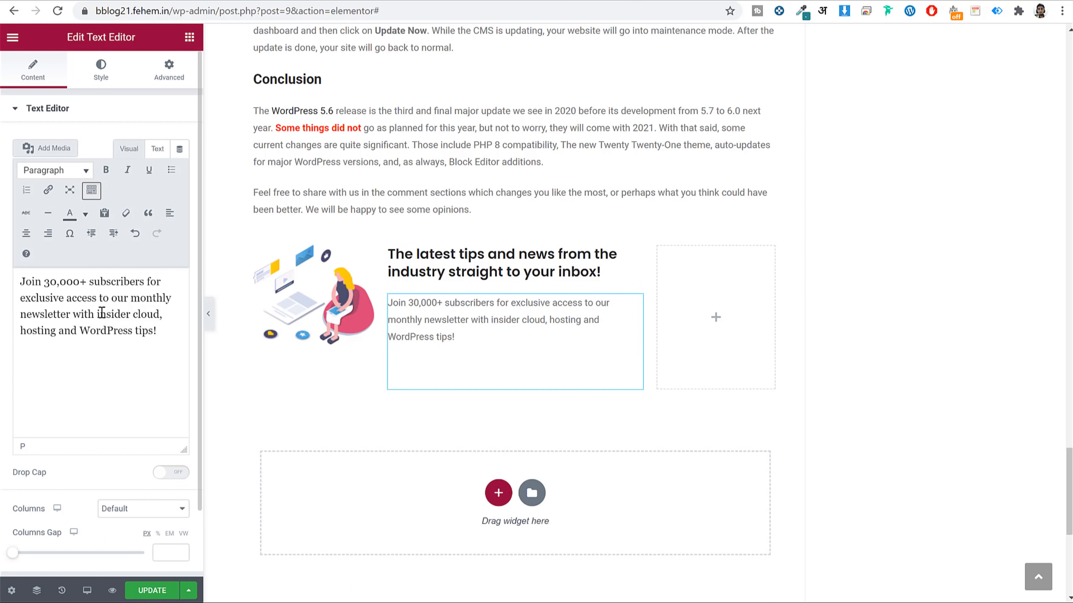
click(93, 78)
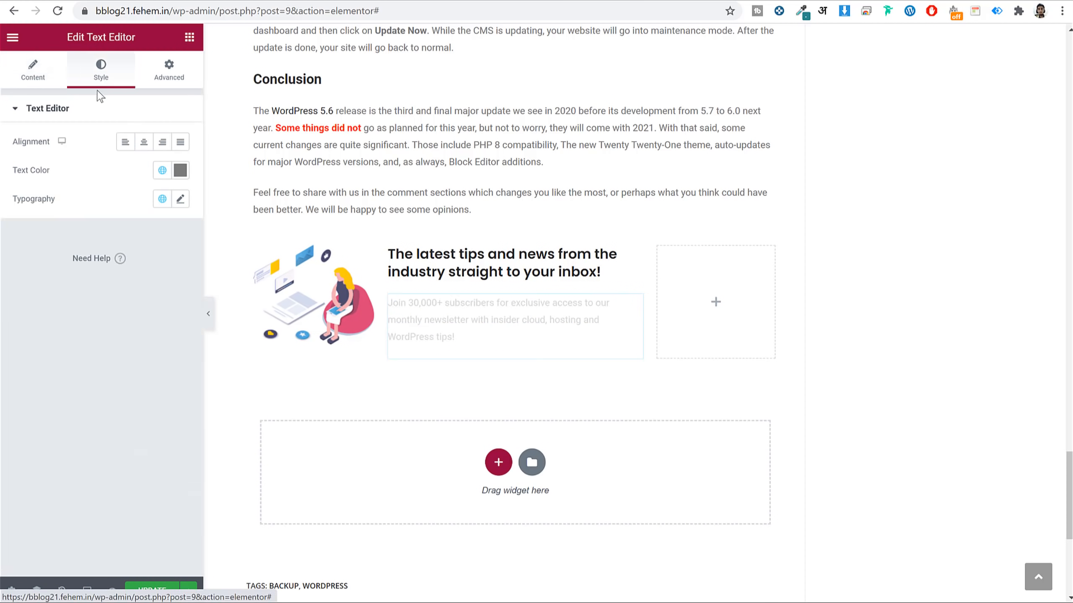
click(181, 170)
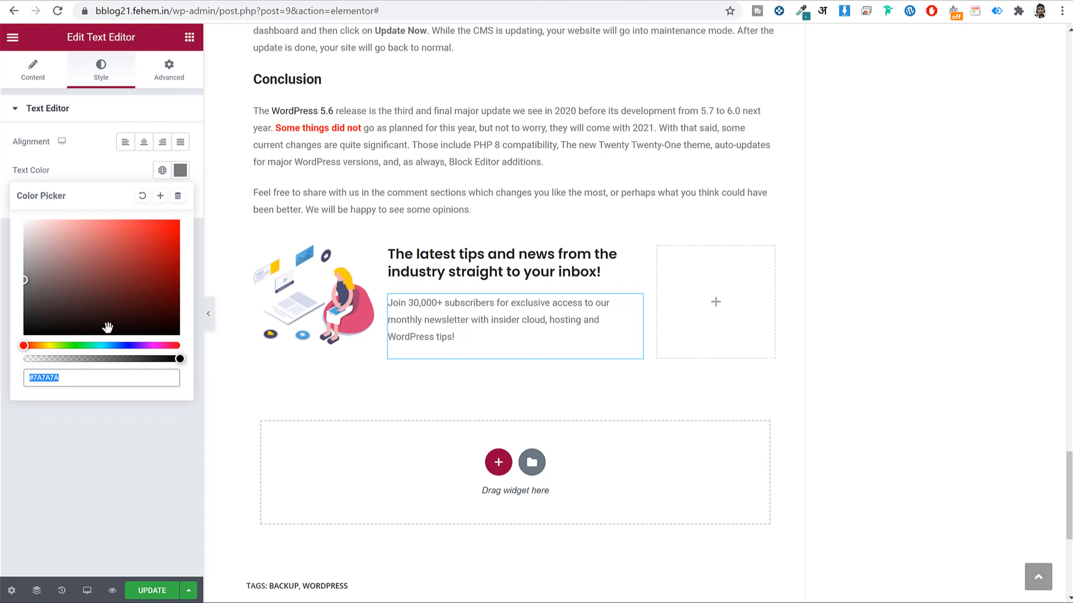
text(666666)
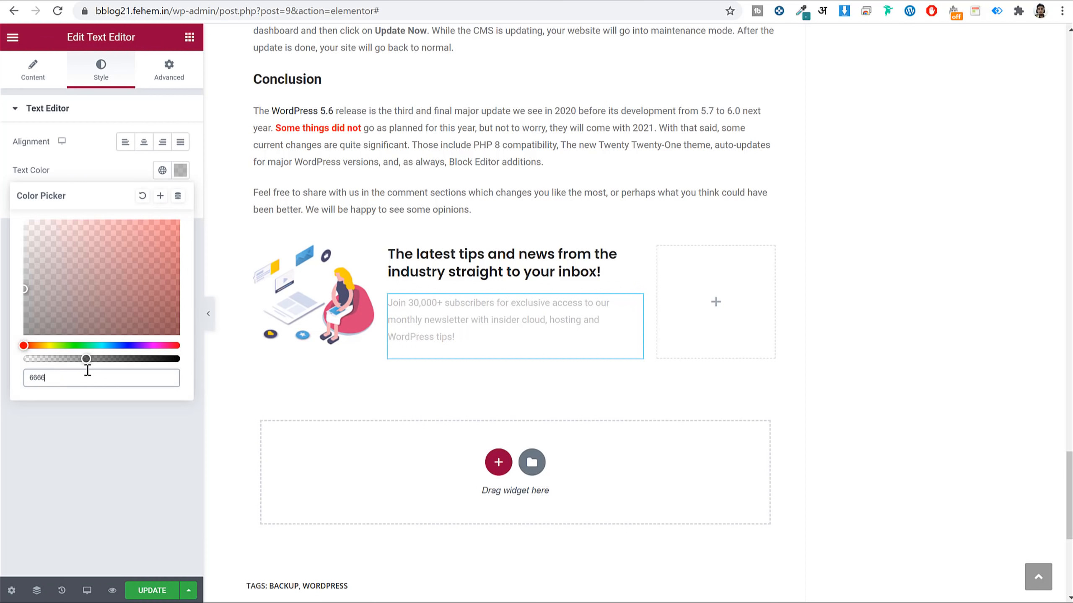
click(189, 173)
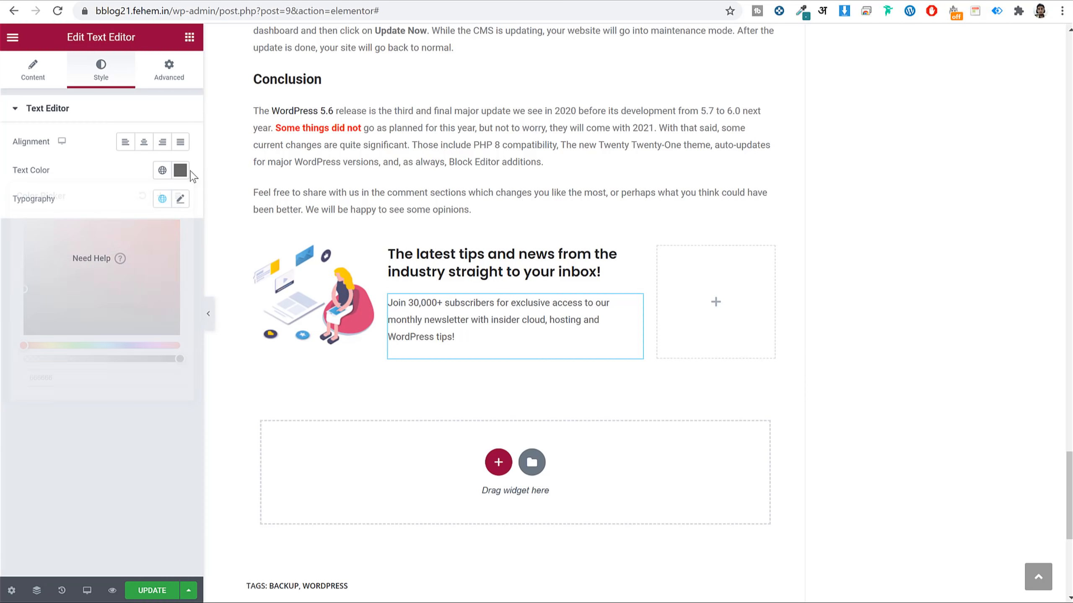
Set the paragraph typography to Poppins, 14 px, line height 2.
click(180, 199)
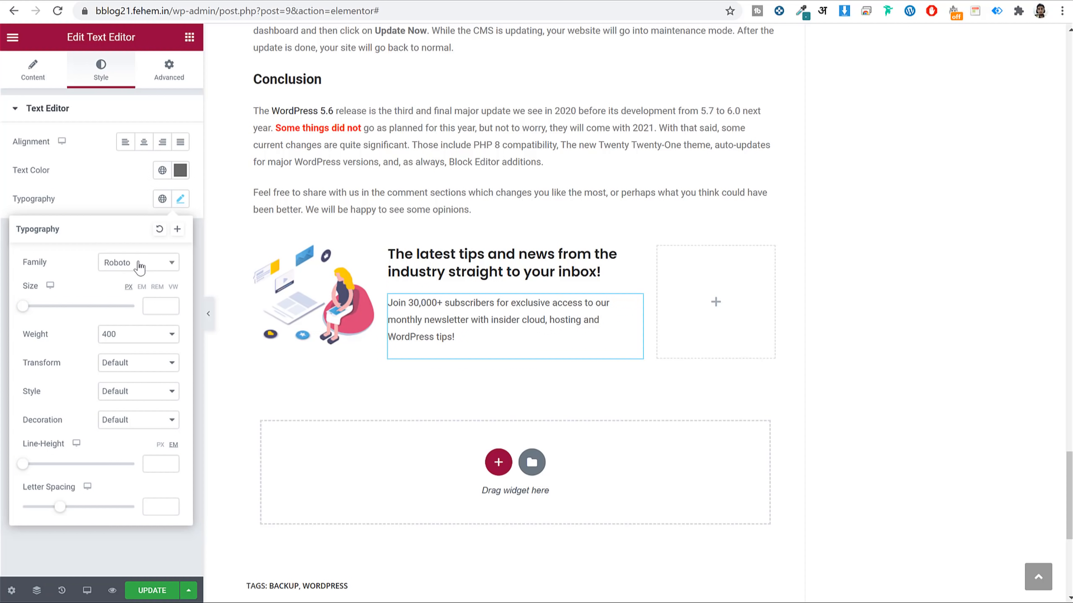
click(140, 264)
text(popp)
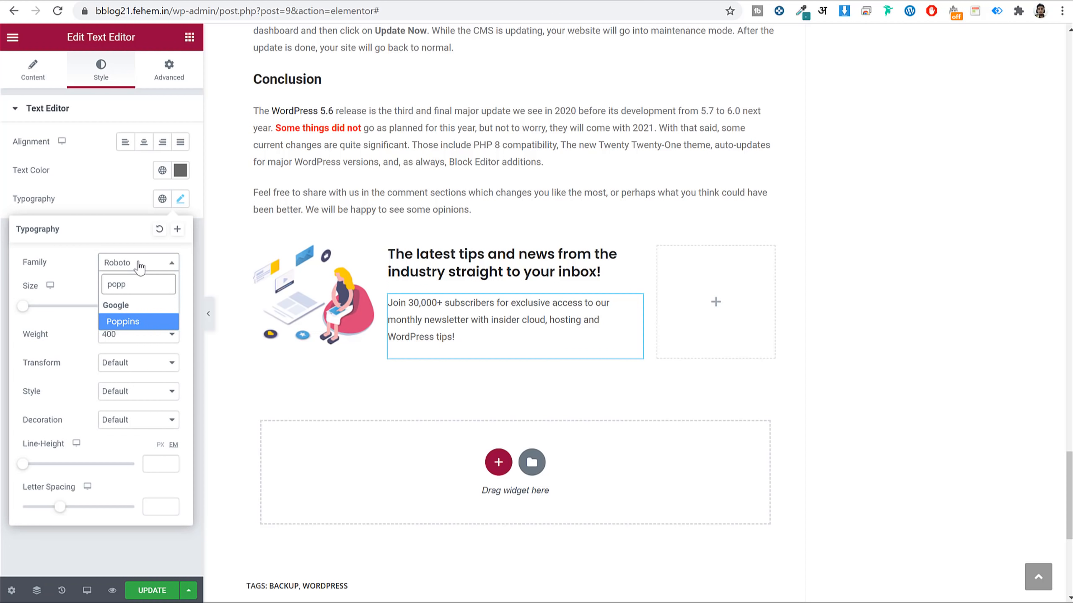
key(Return)
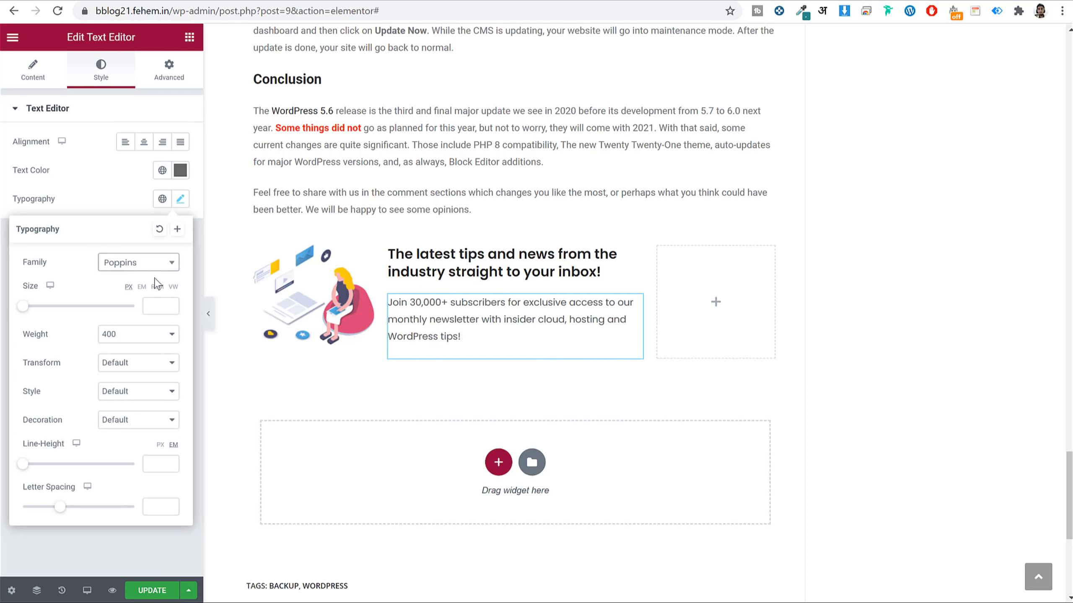
click(152, 307)
text(16)
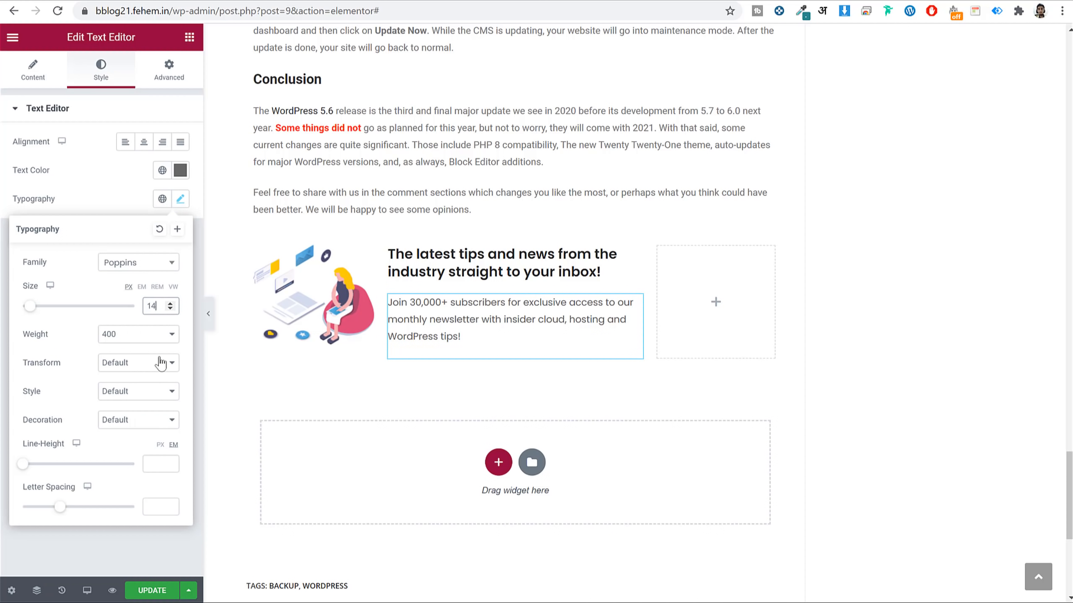
click(158, 464)
text(2)
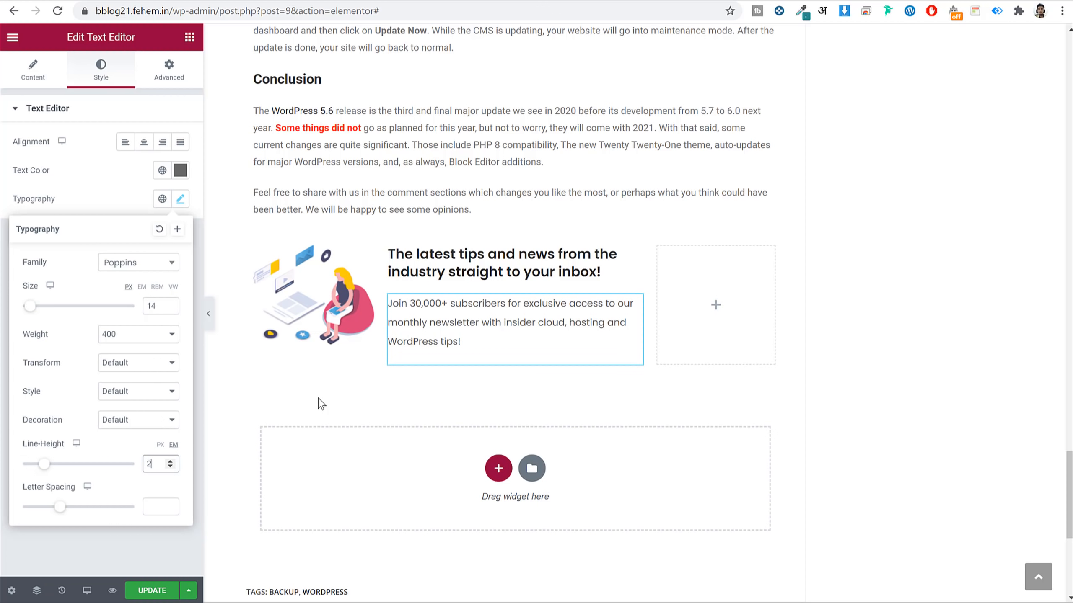
click(181, 201)
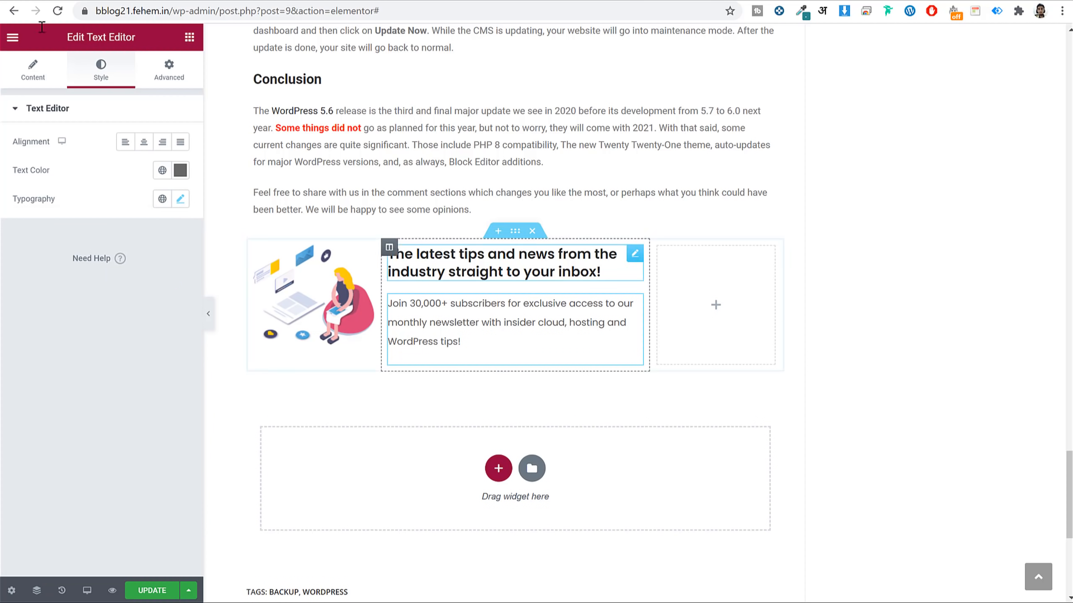
Drop a Button widget into the right column, label it 'Subscribe Now', and test it on the live page.
click(190, 39)
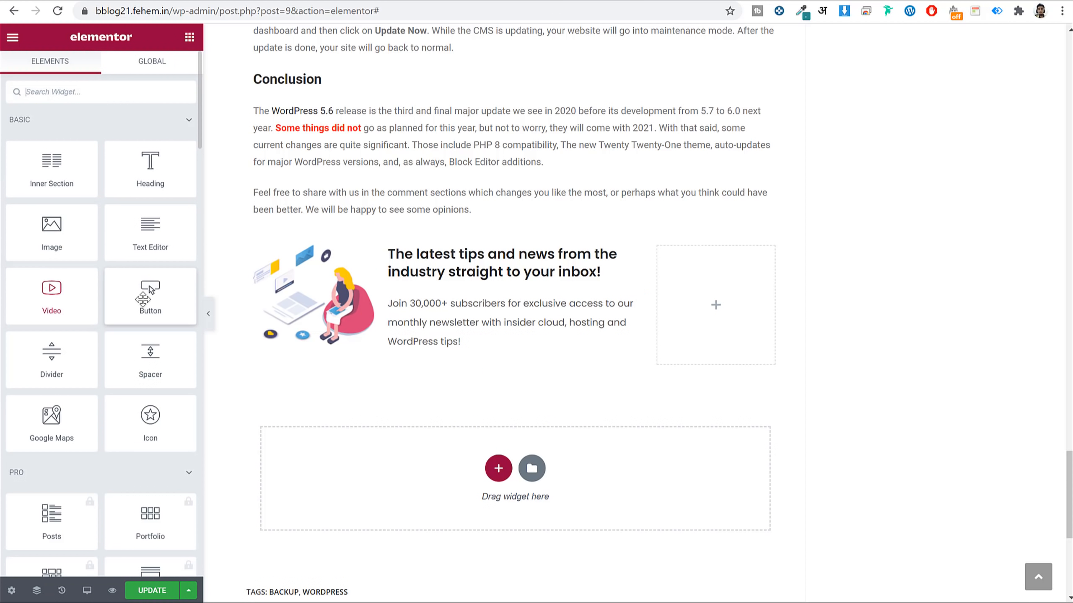
drag(150, 289, 720, 298)
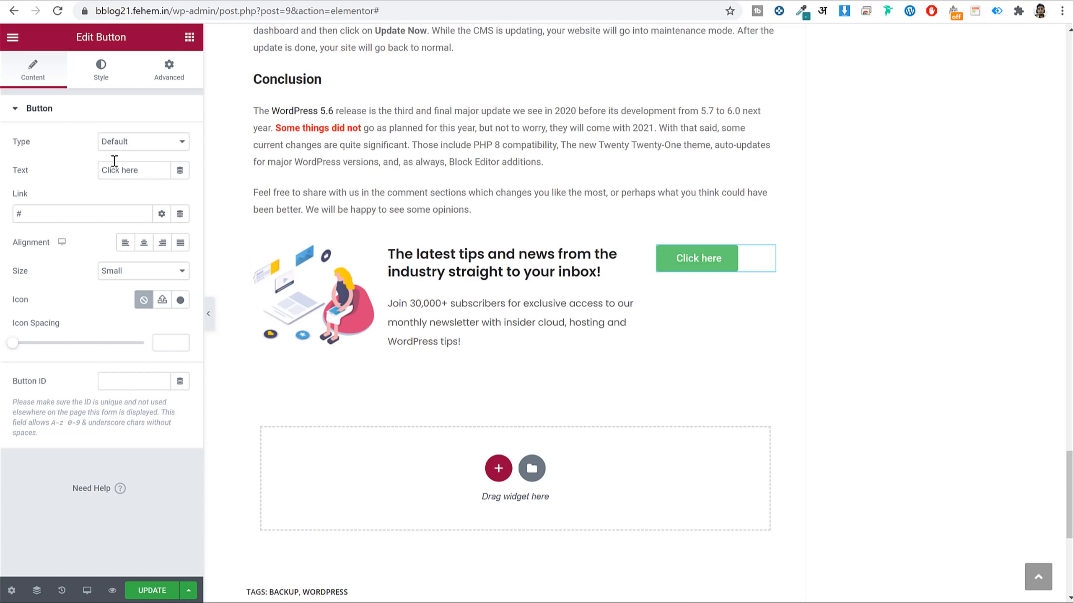
double_click(135, 171)
key(ctrl+a)
text(s)
key(BackSpace)
text(Subscribe Now)
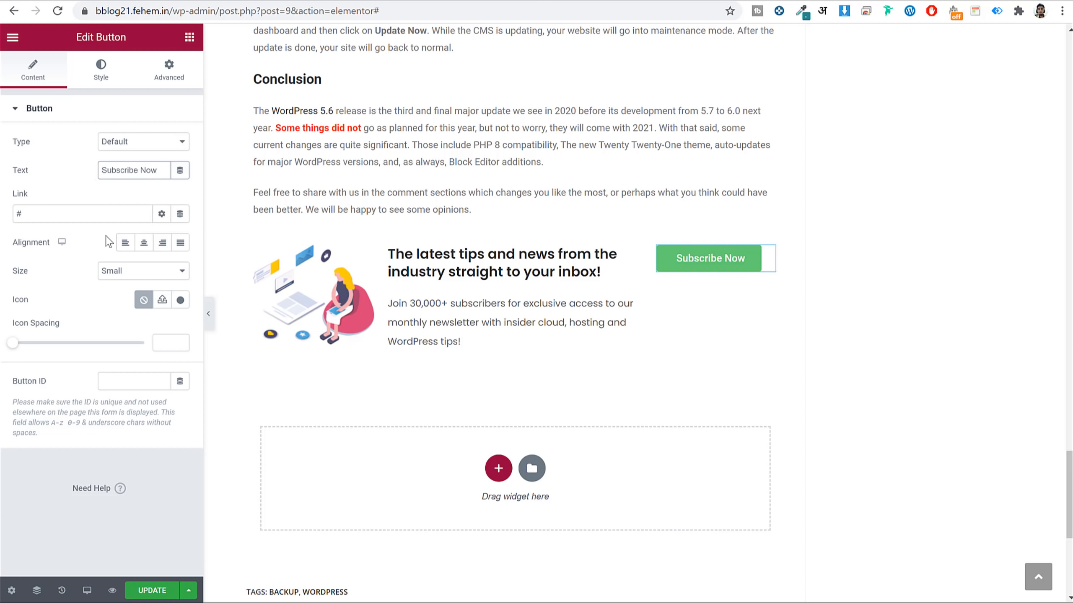
click(107, 219)
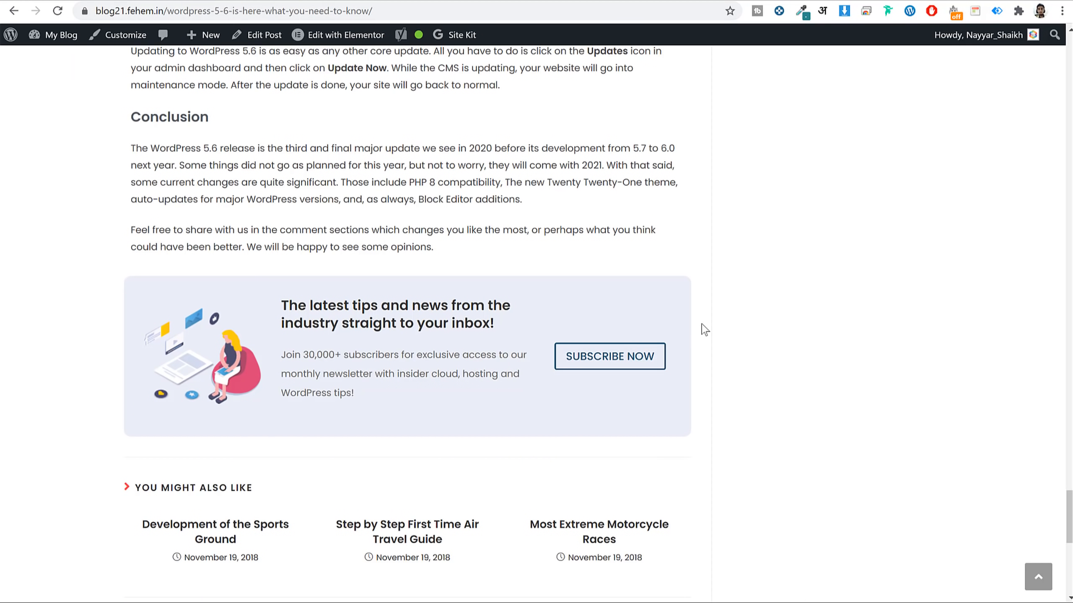
click(622, 365)
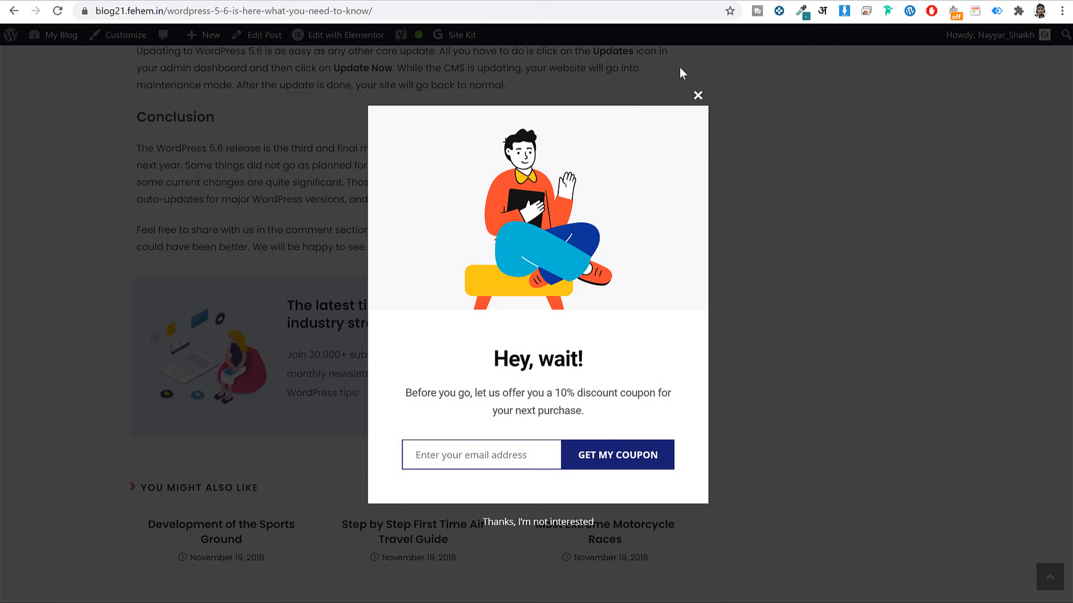
click(693, 96)
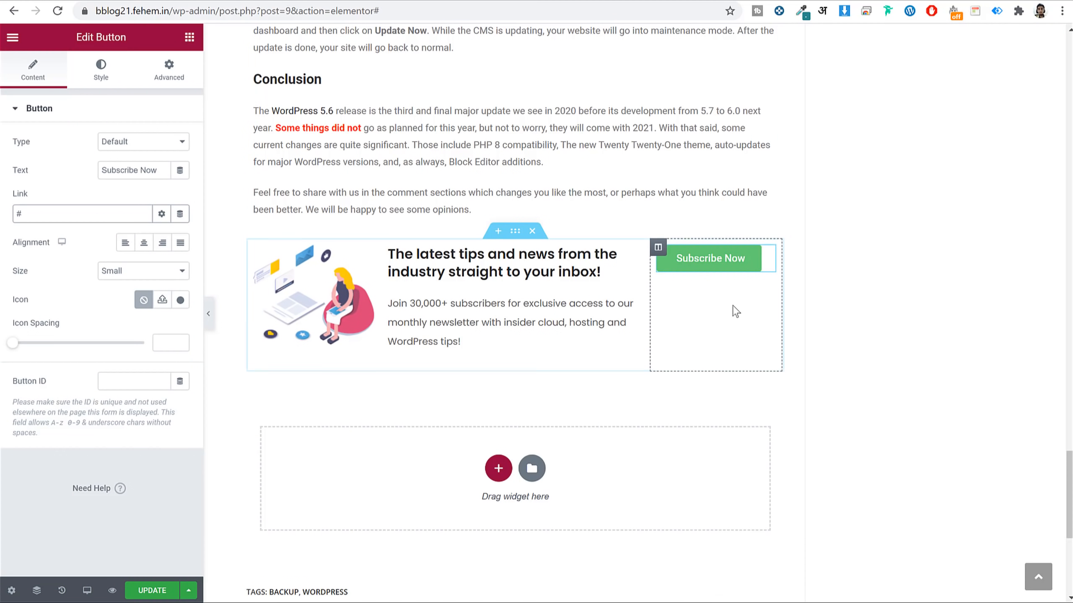
Give the Subscribe Now label Poppins typography at 16 px, weight 500, uppercase transform.
click(101, 69)
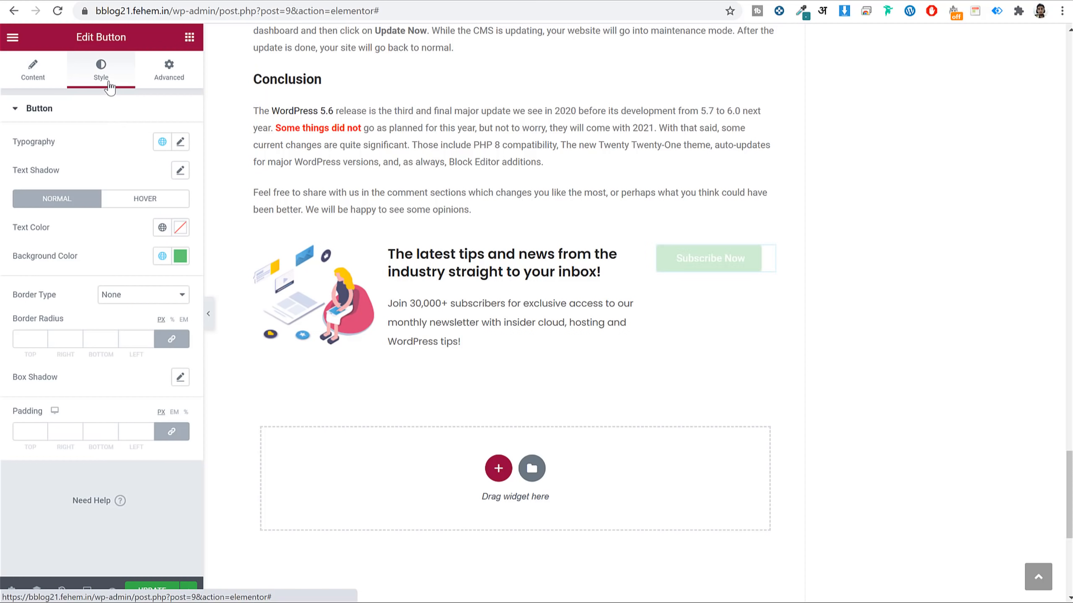
click(180, 142)
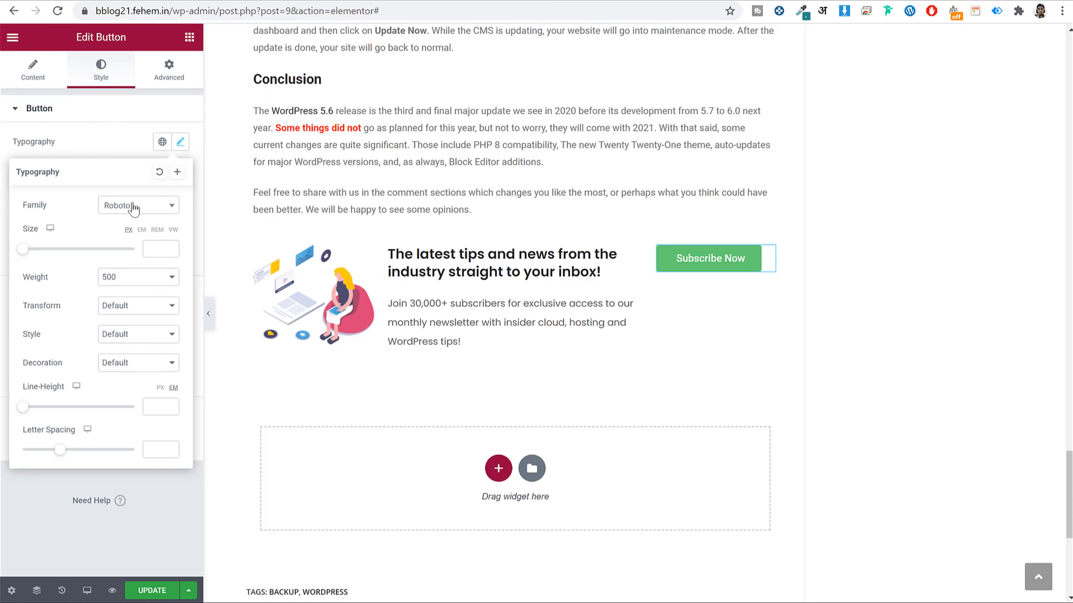
click(132, 209)
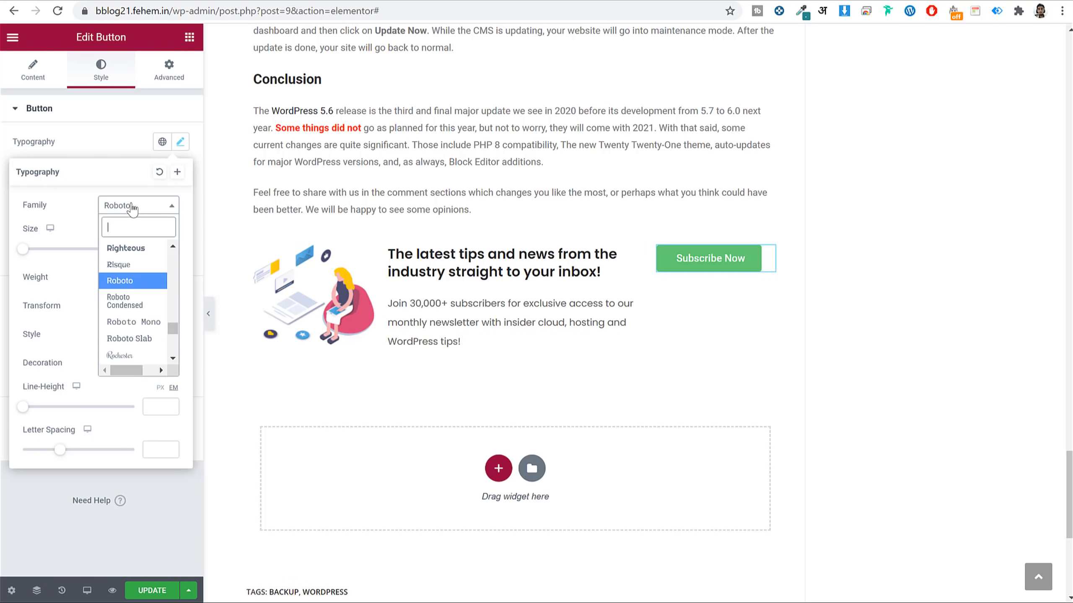
text(popp)
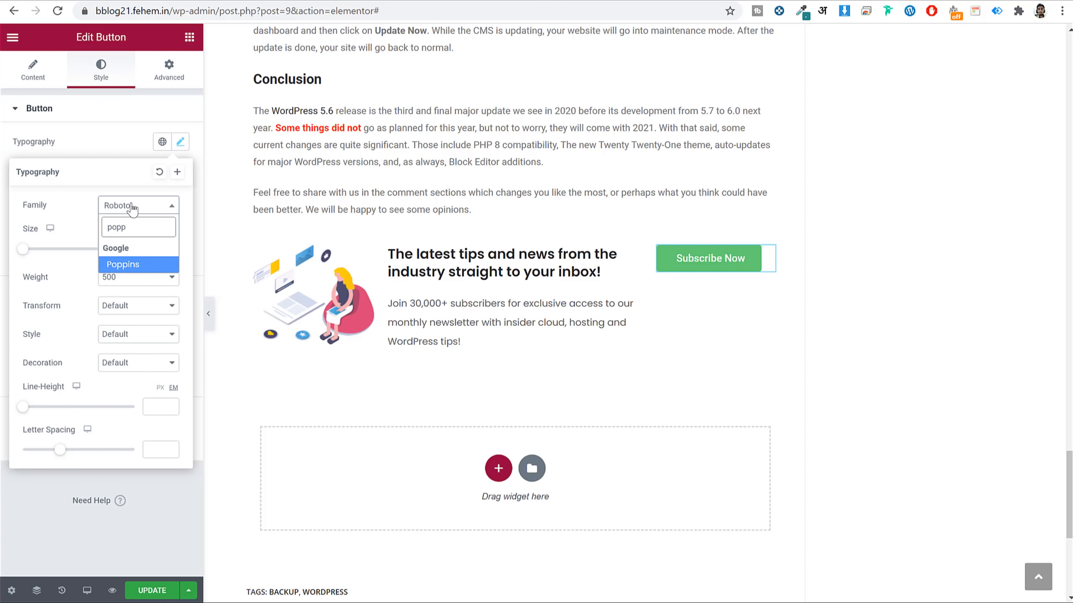
key(Return)
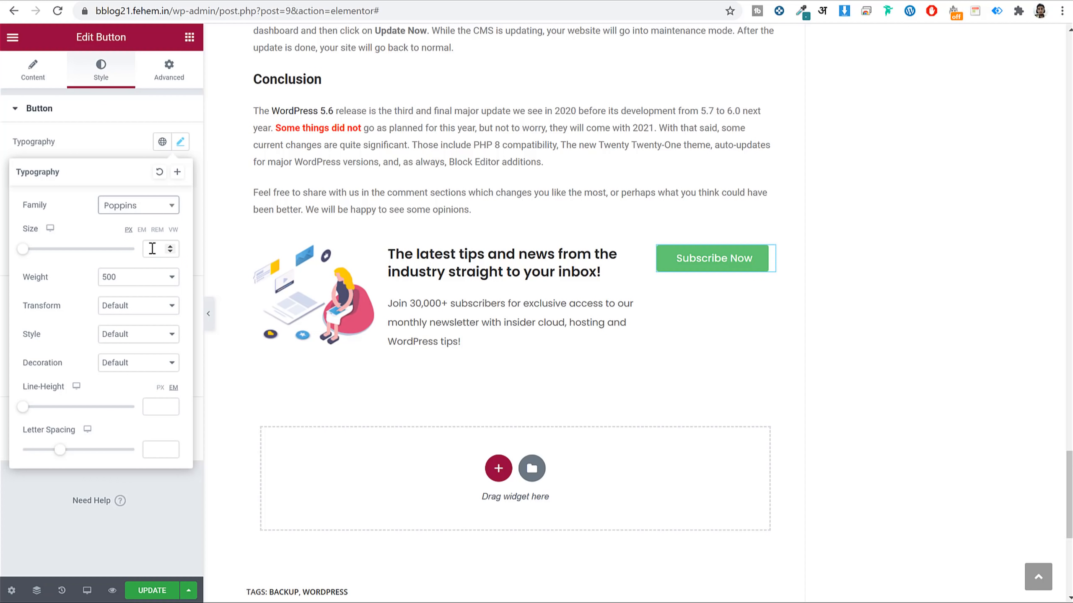
click(153, 249)
text(16)
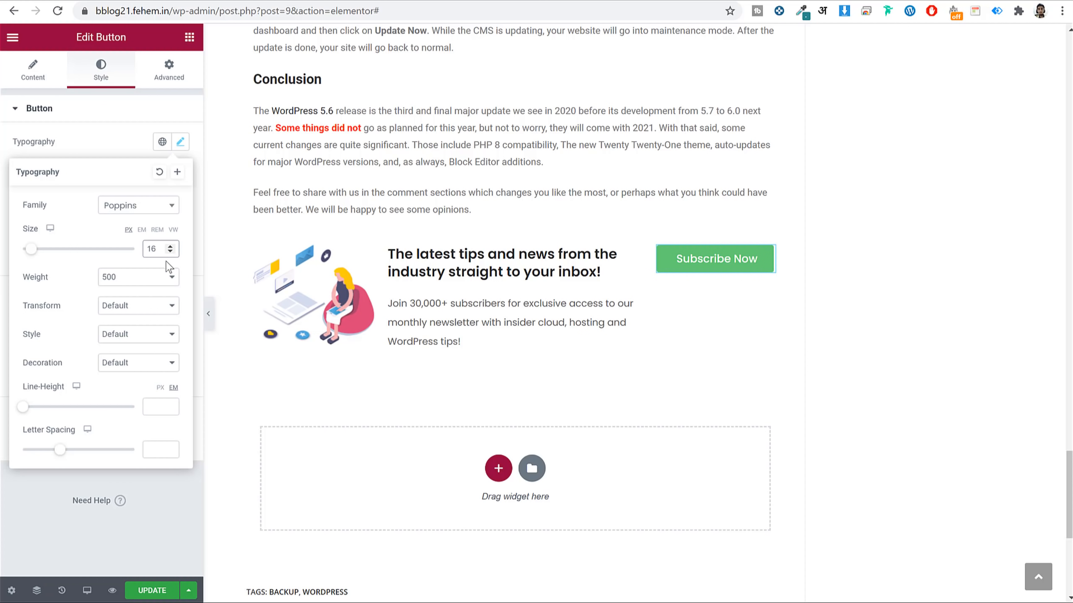
click(122, 284)
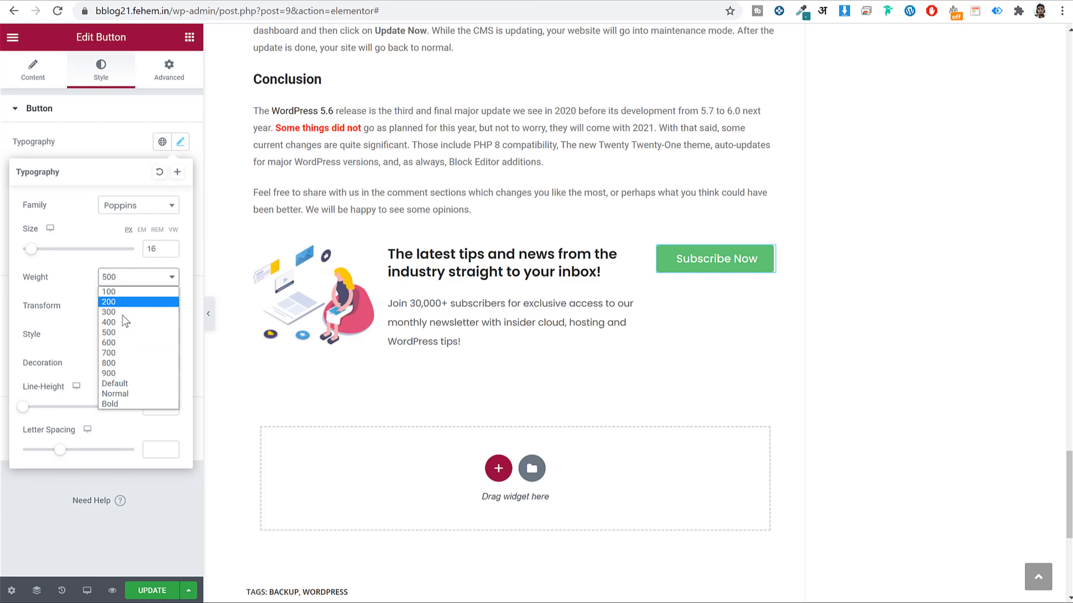
click(120, 345)
click(132, 277)
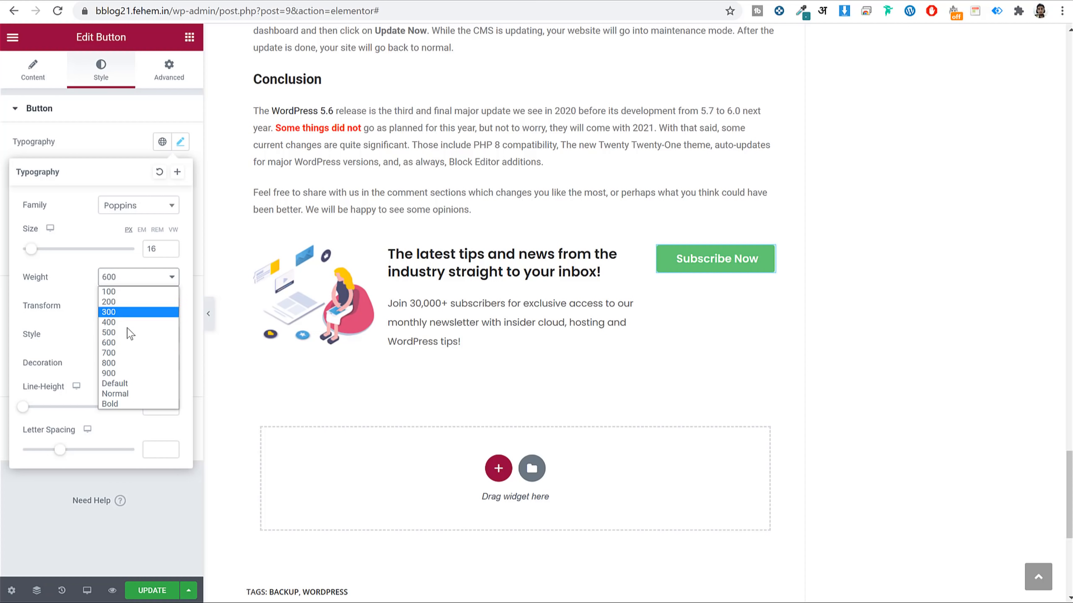
click(127, 335)
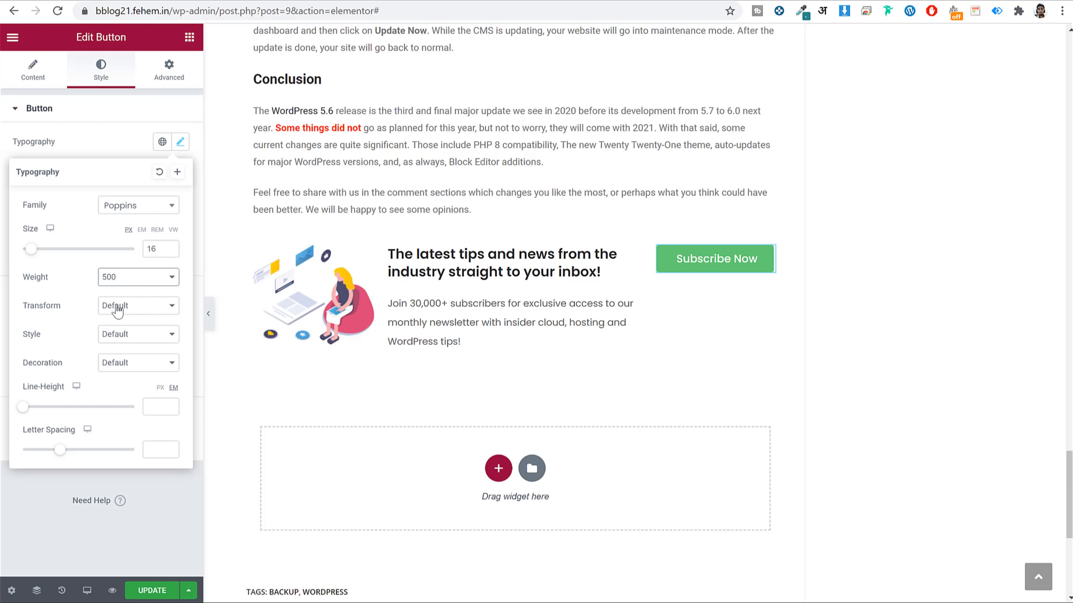
click(117, 311)
click(126, 329)
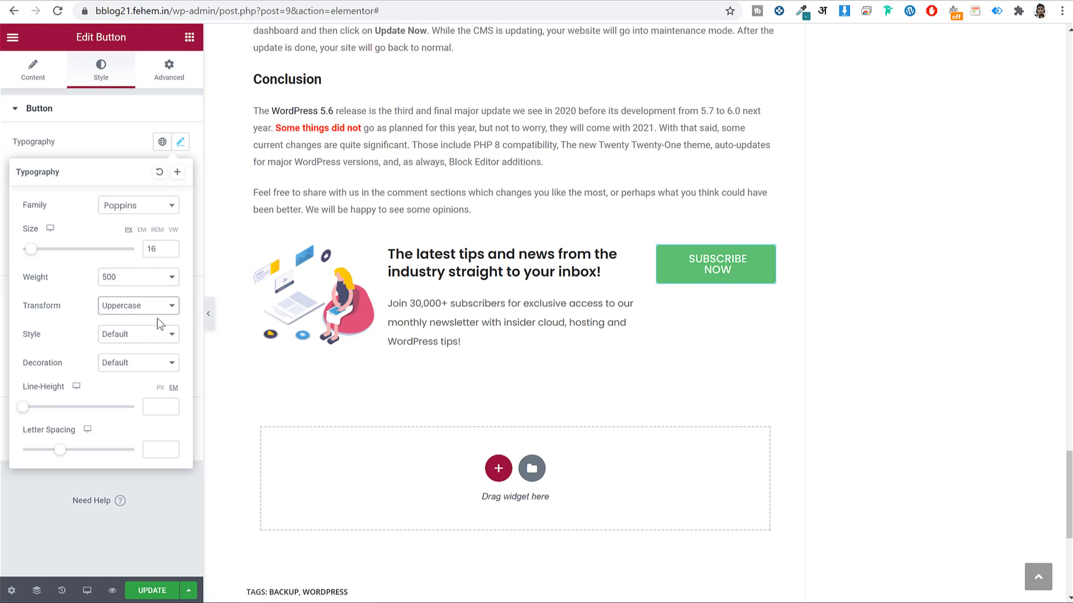
click(181, 142)
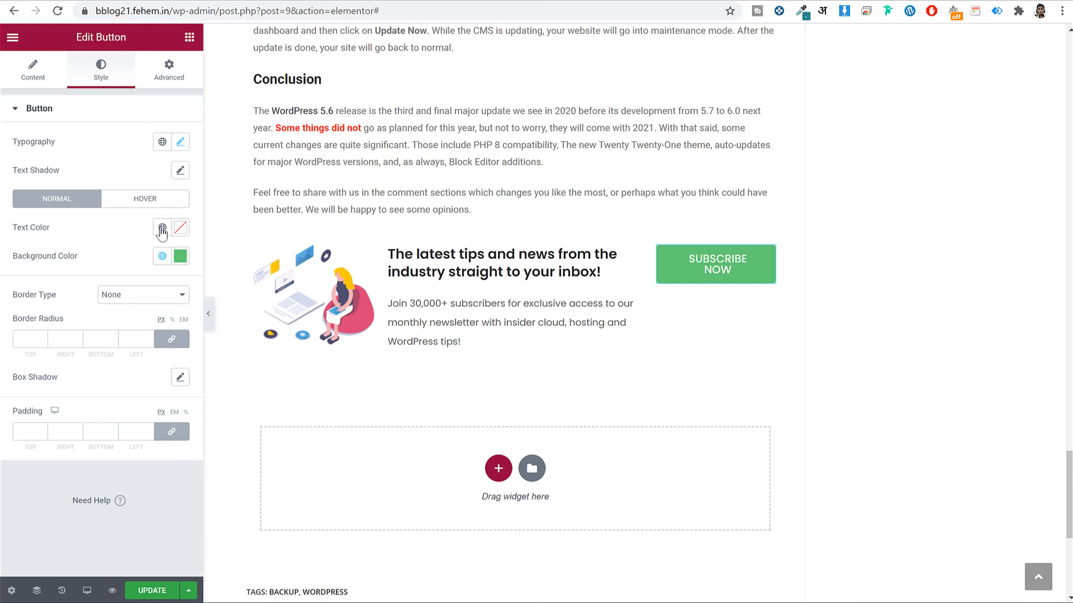
Colour the button text dark blue #004C6C.
click(180, 229)
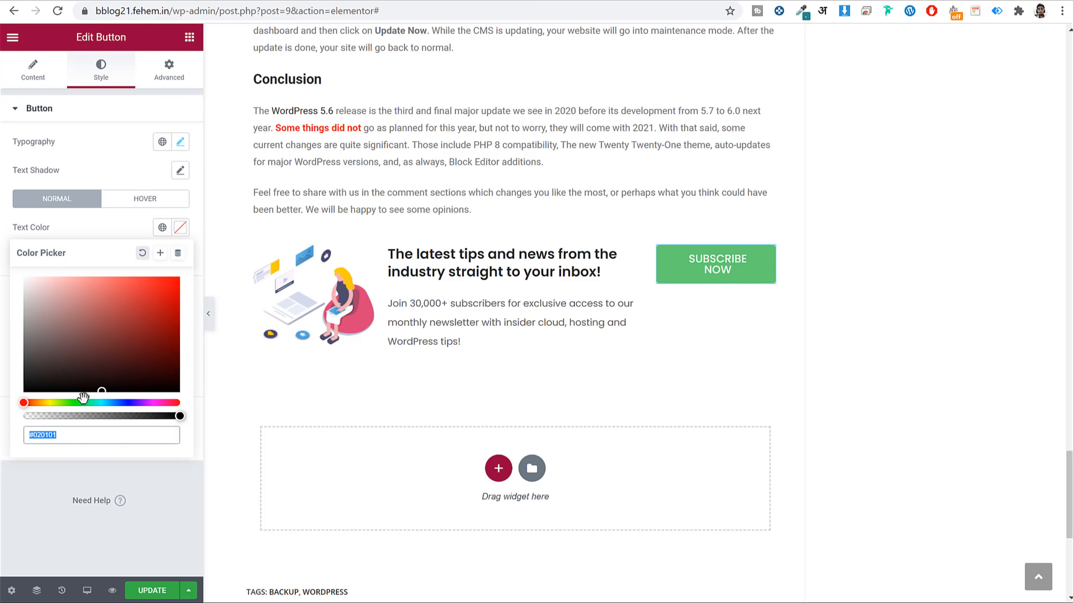
drag(87, 356, 18, 249)
click(85, 438)
click(180, 228)
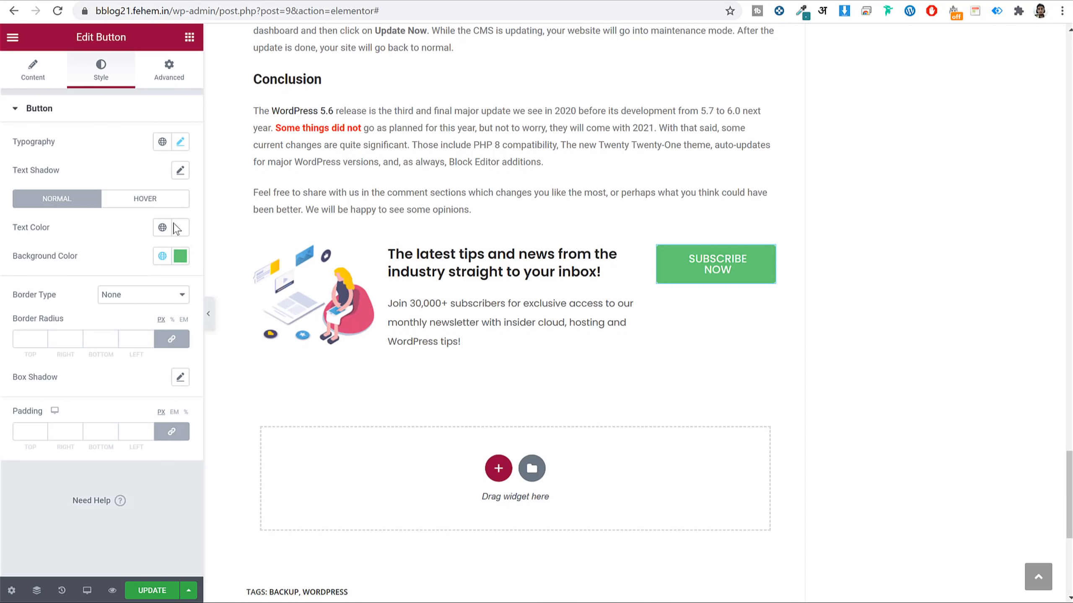
click(180, 228)
text(#004C6C)
drag(76, 435, 16, 443)
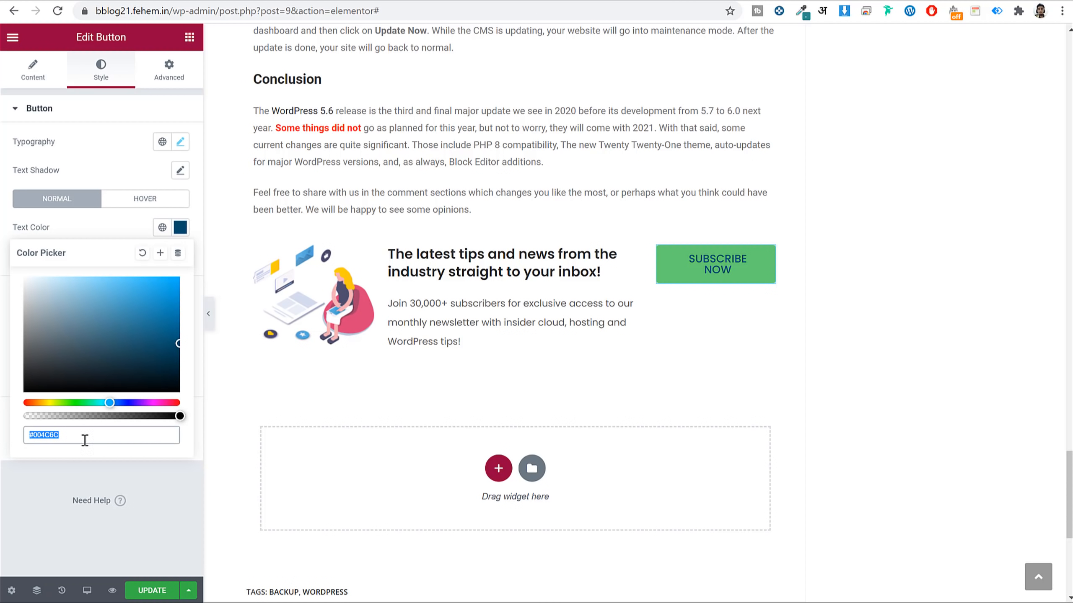
click(180, 228)
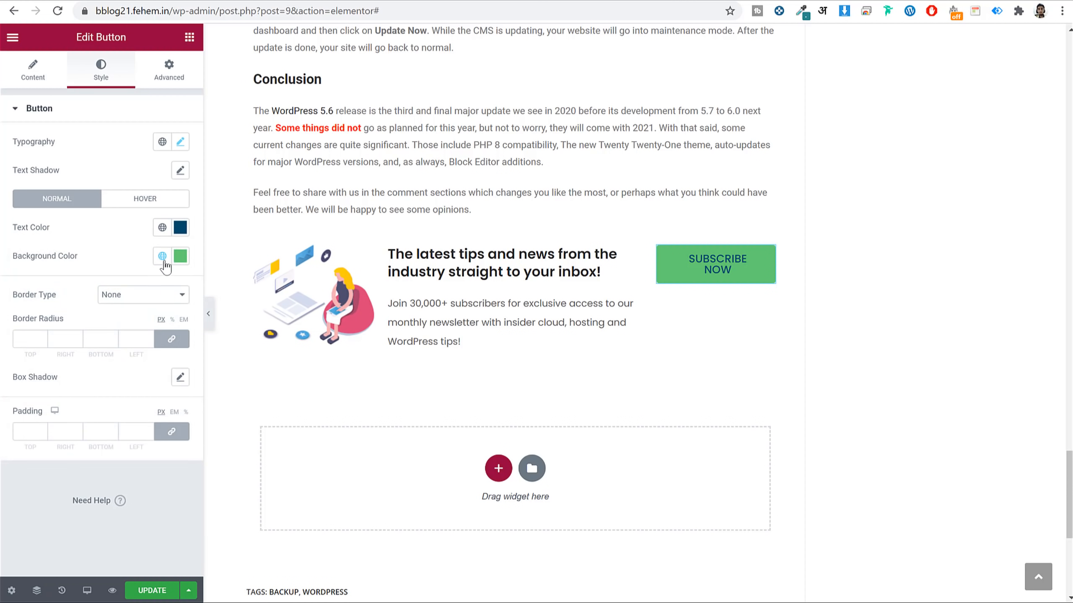
Make the button background colour fully transparent (#B5CE6100).
click(180, 255)
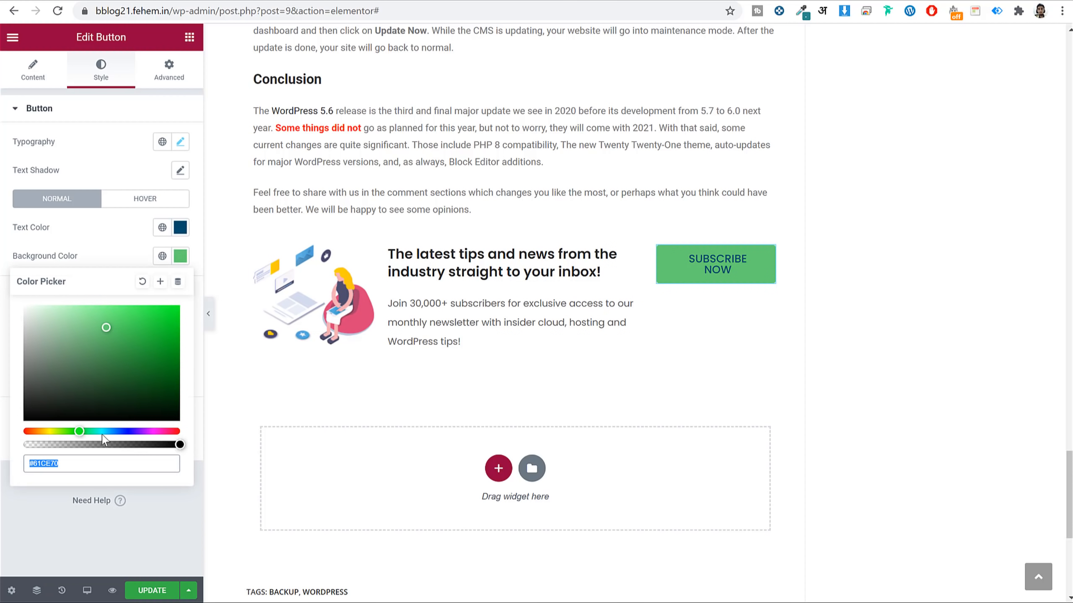
drag(86, 429, 56, 431)
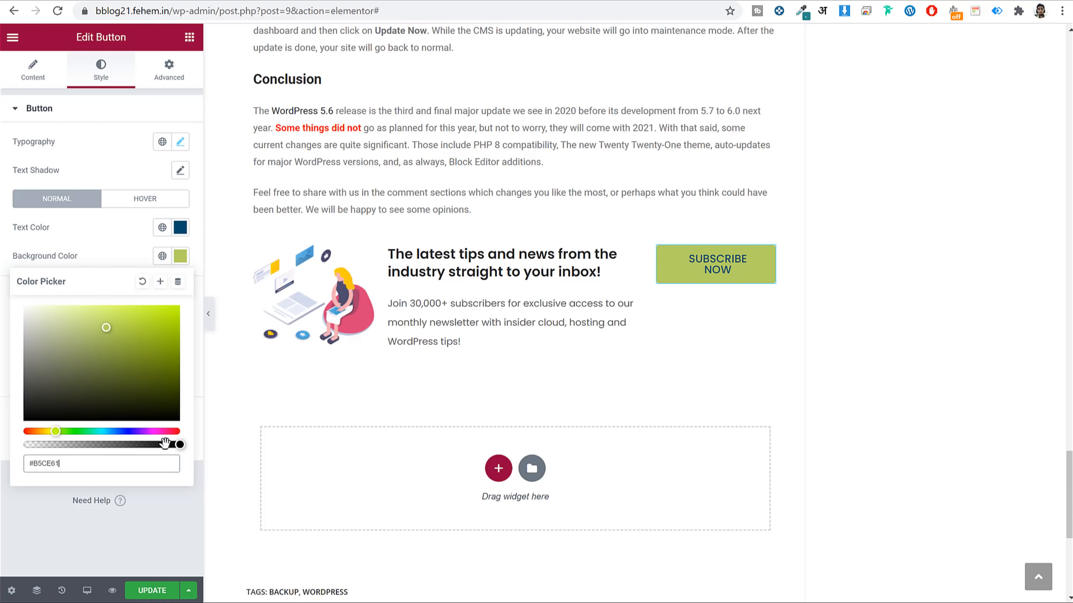
drag(177, 446, 12, 446)
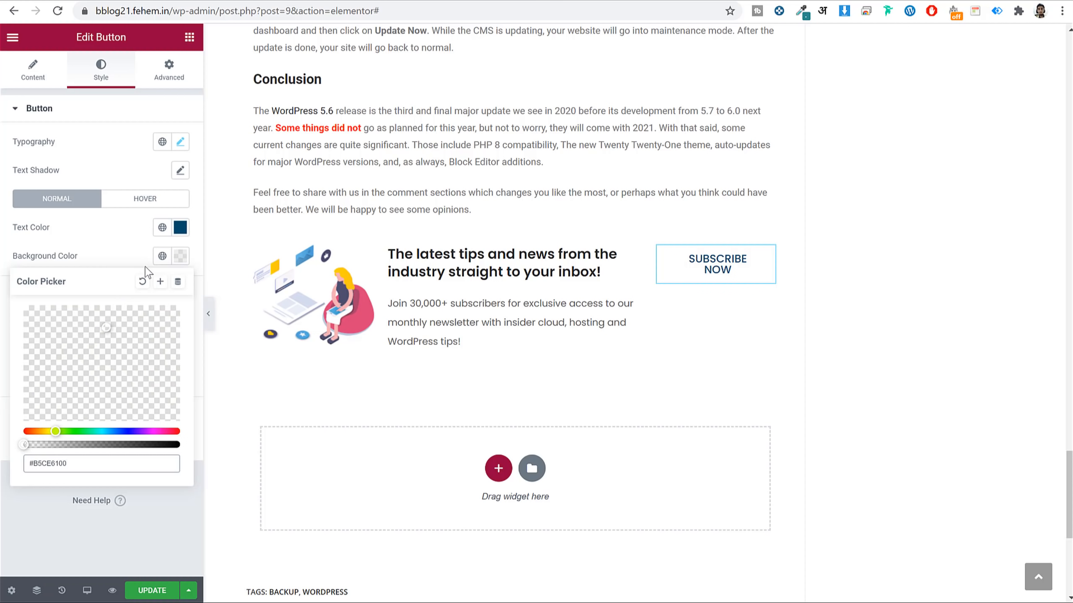
click(180, 256)
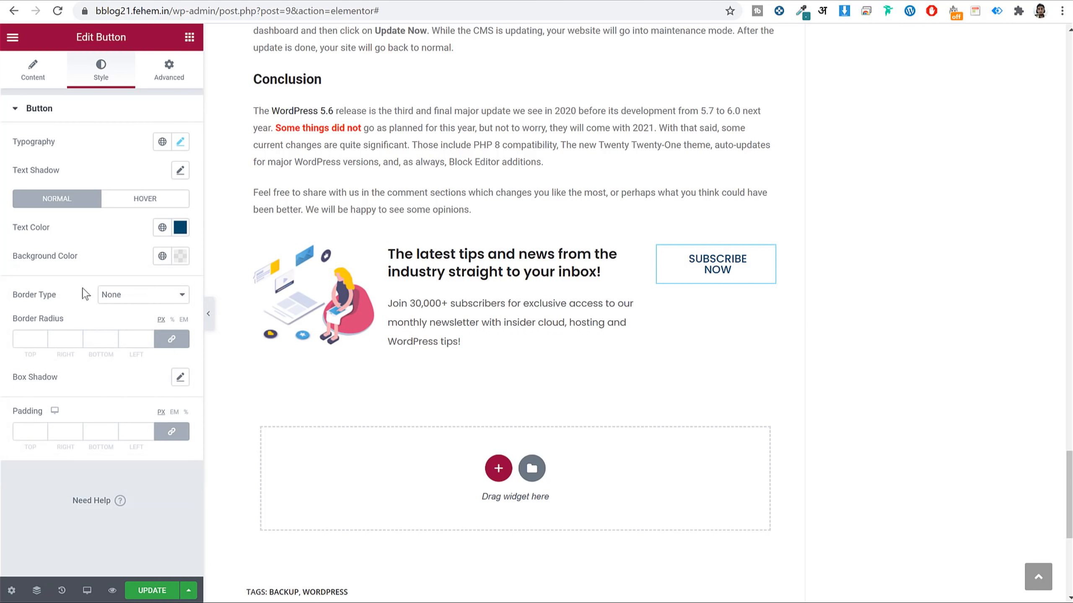
Give the button a solid 2 px border and preview it.
click(138, 295)
click(137, 320)
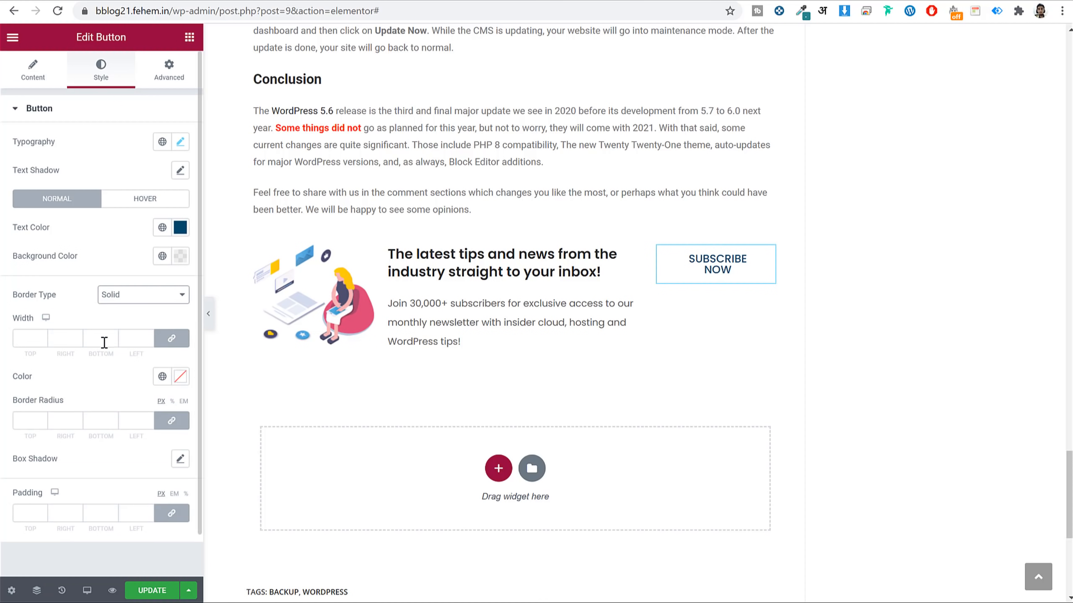
click(16, 336)
text(2)
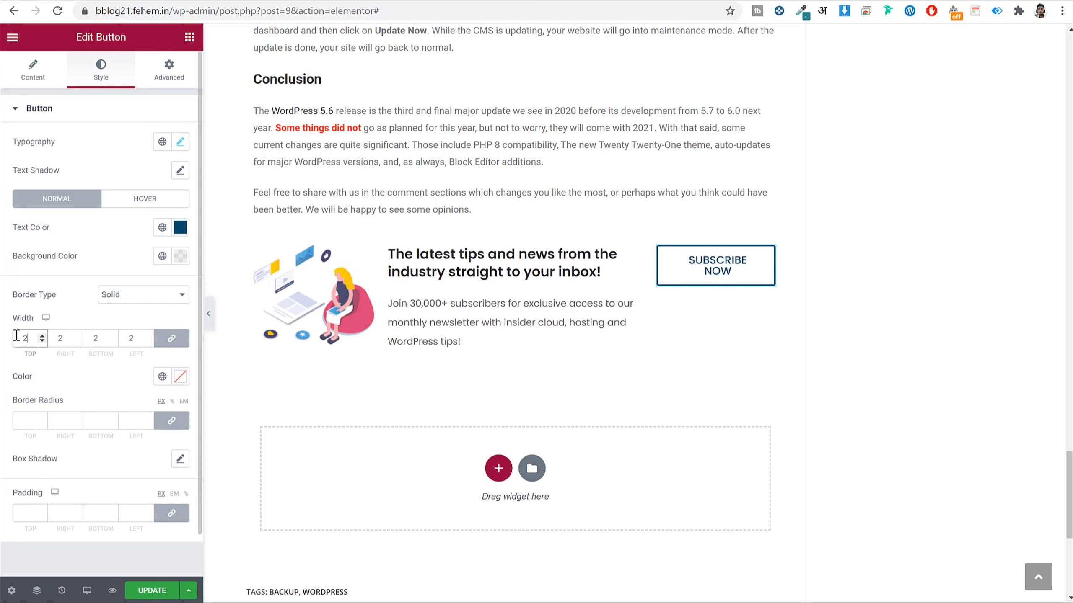
click(207, 316)
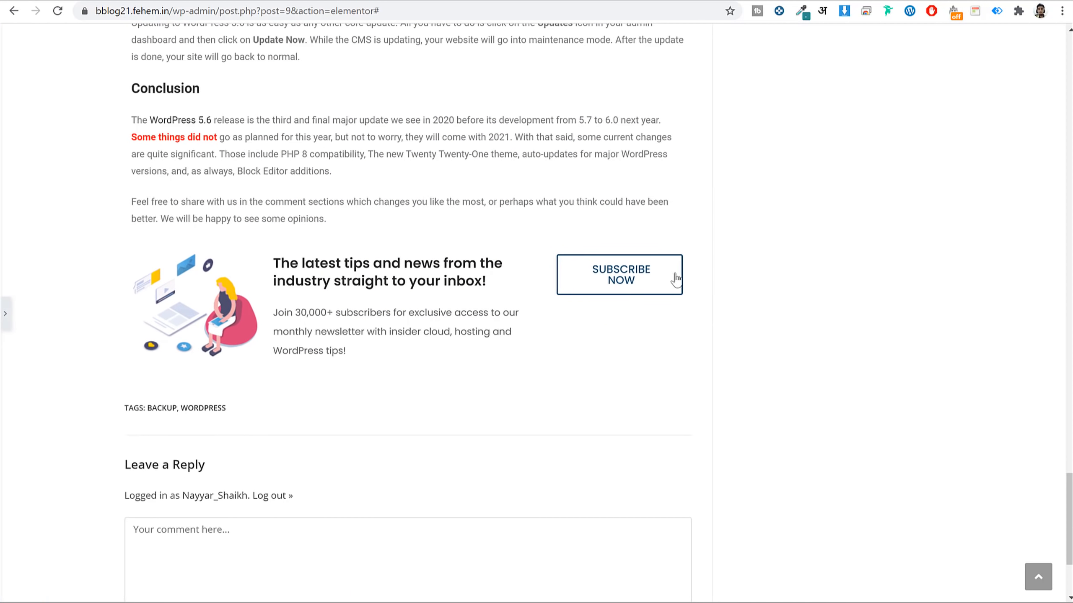
click(5, 313)
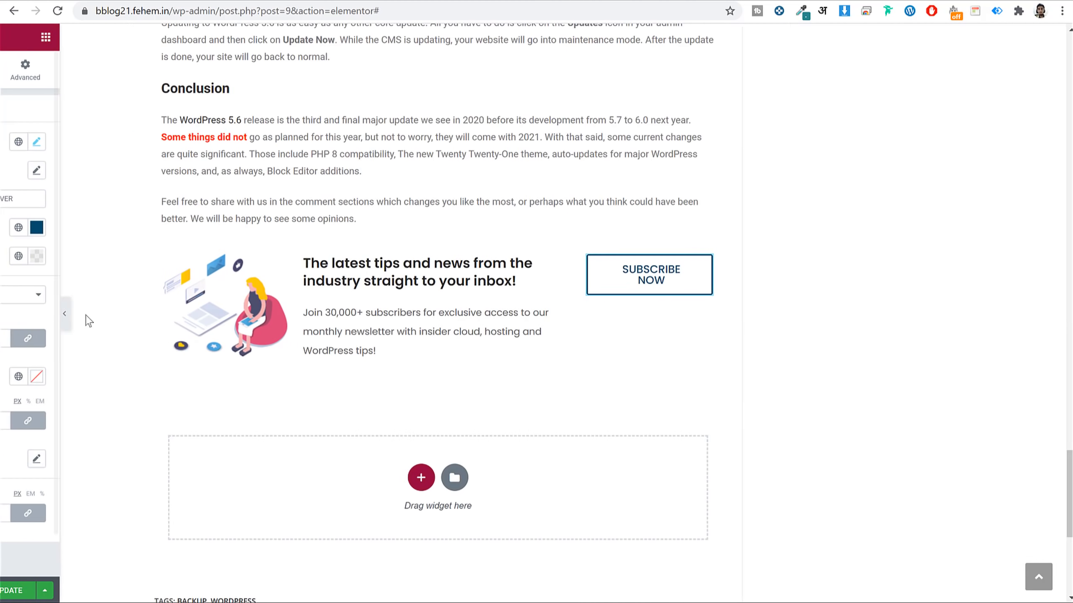
scroll(95, 438, down, 1)
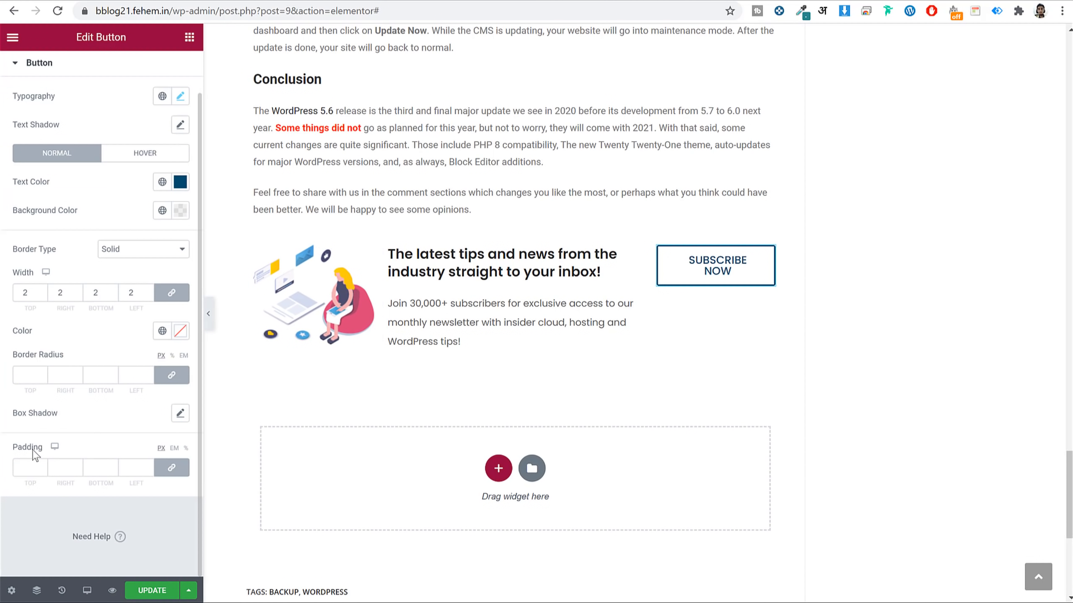
Set unlinked button padding to 10, 15, 10, 15 px.
click(171, 473)
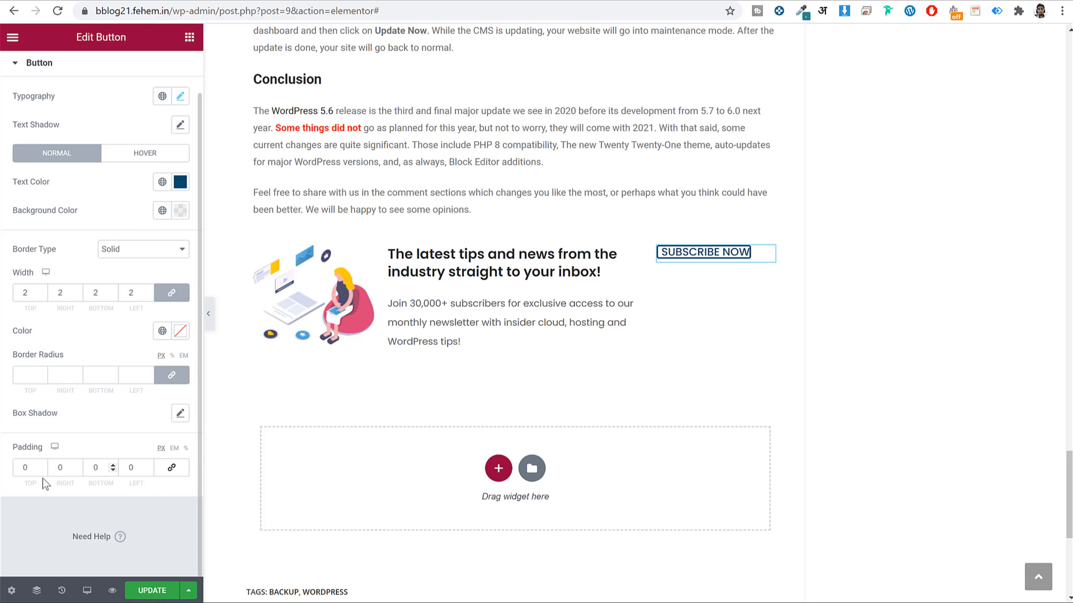
double_click(30, 470)
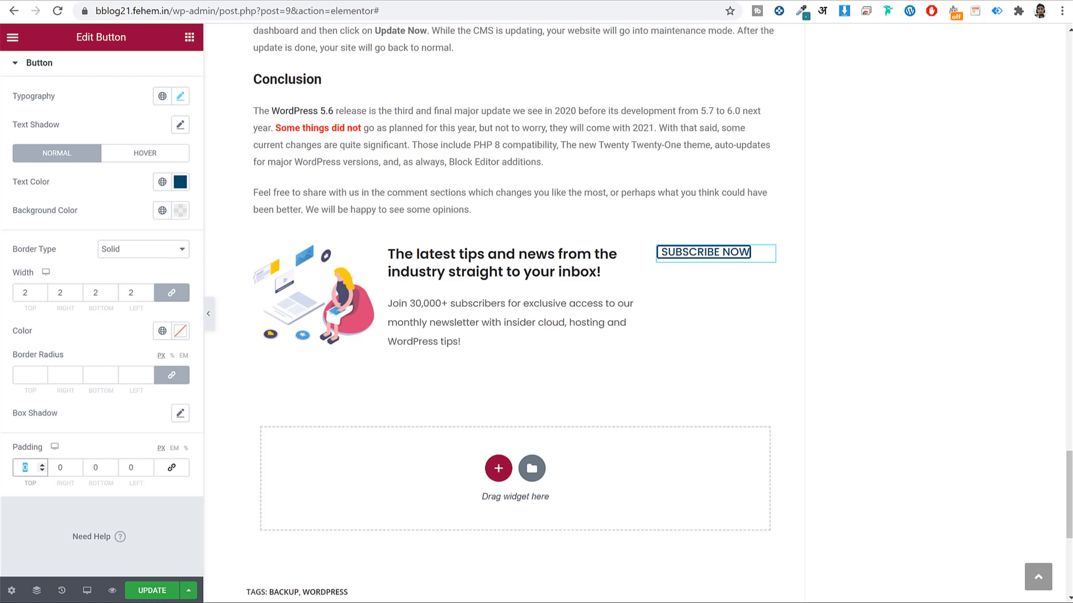
text(10)
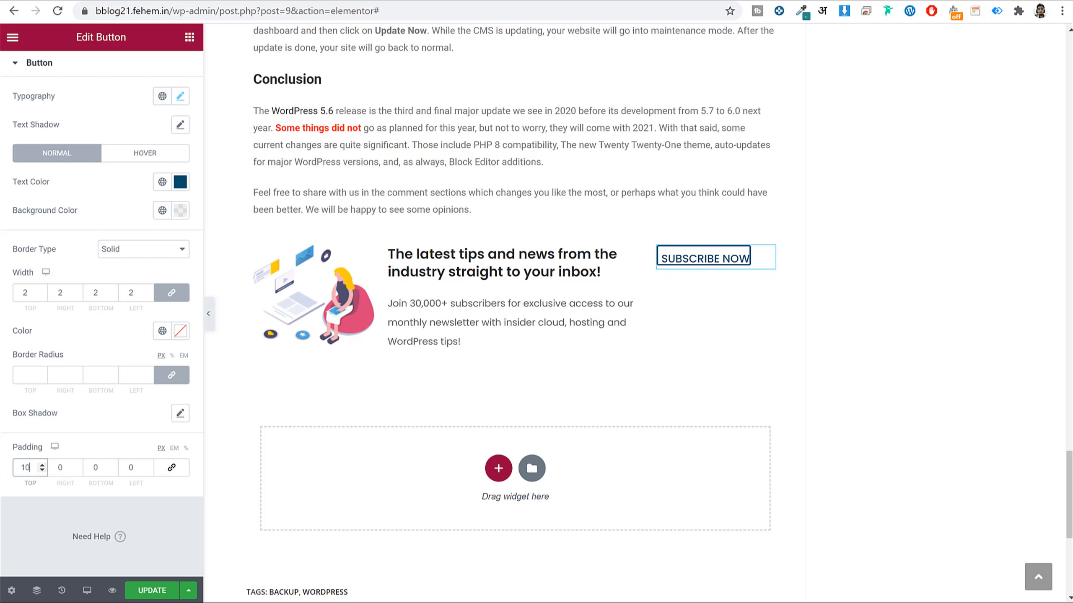
key(Tab)
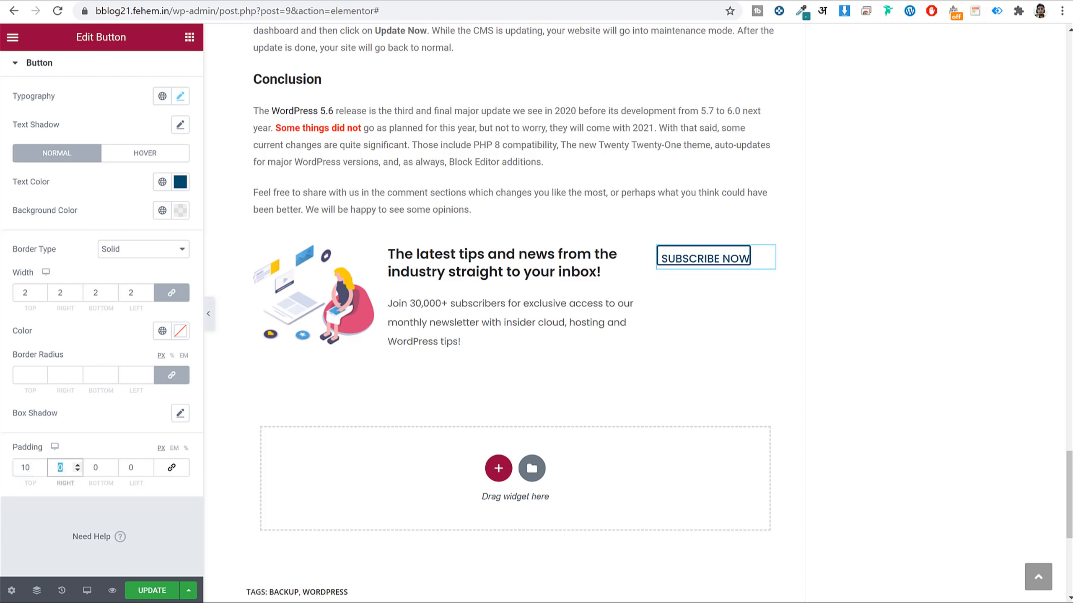
key(Tab)
text(10)
key(Tab)
text(158)
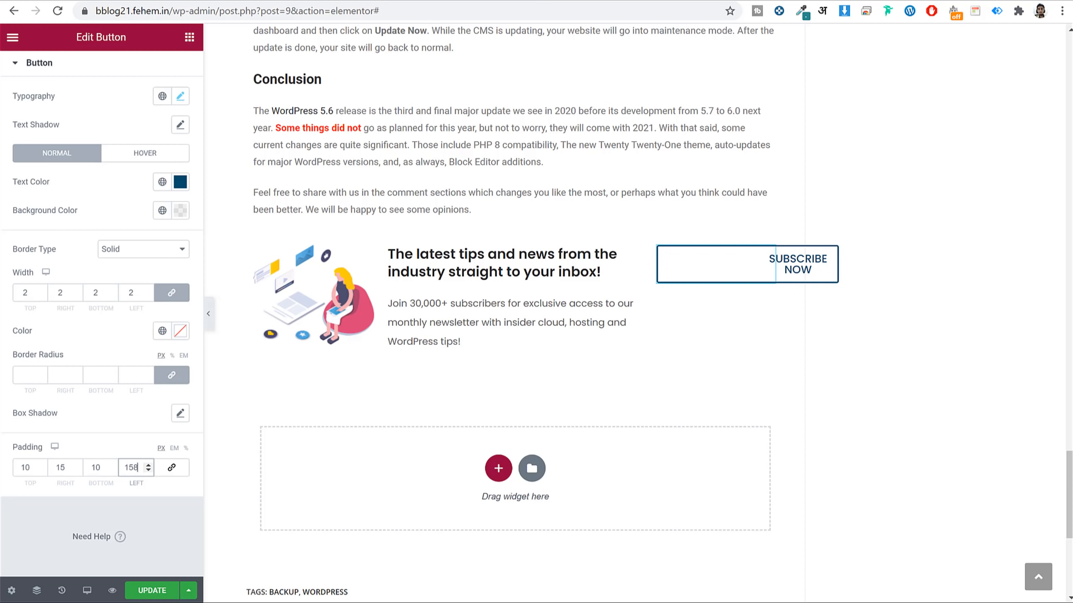
key(BackSpace)
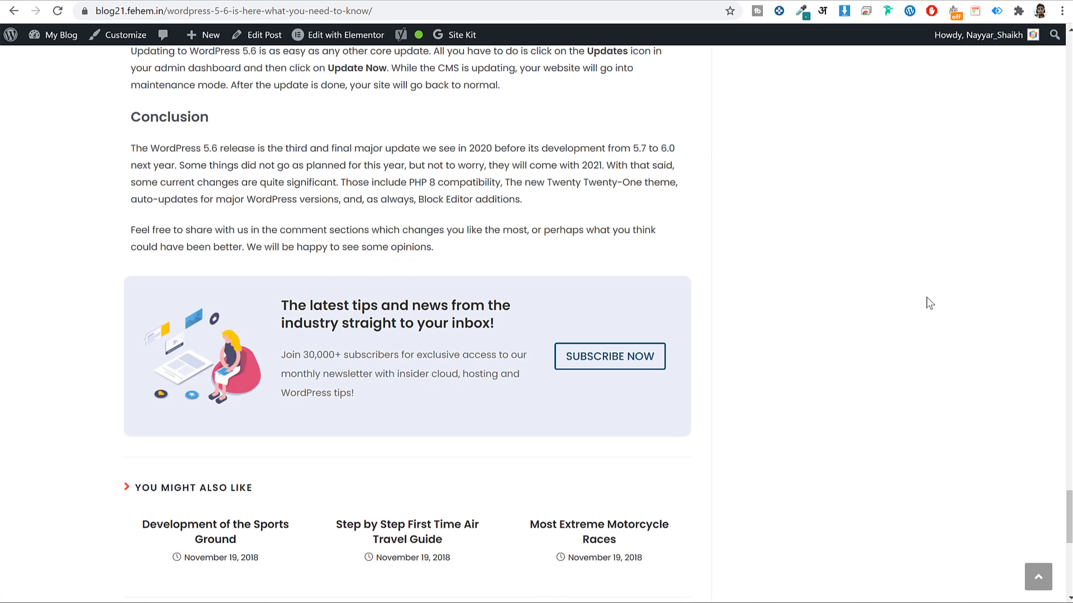
scroll(958, 354, down, 3)
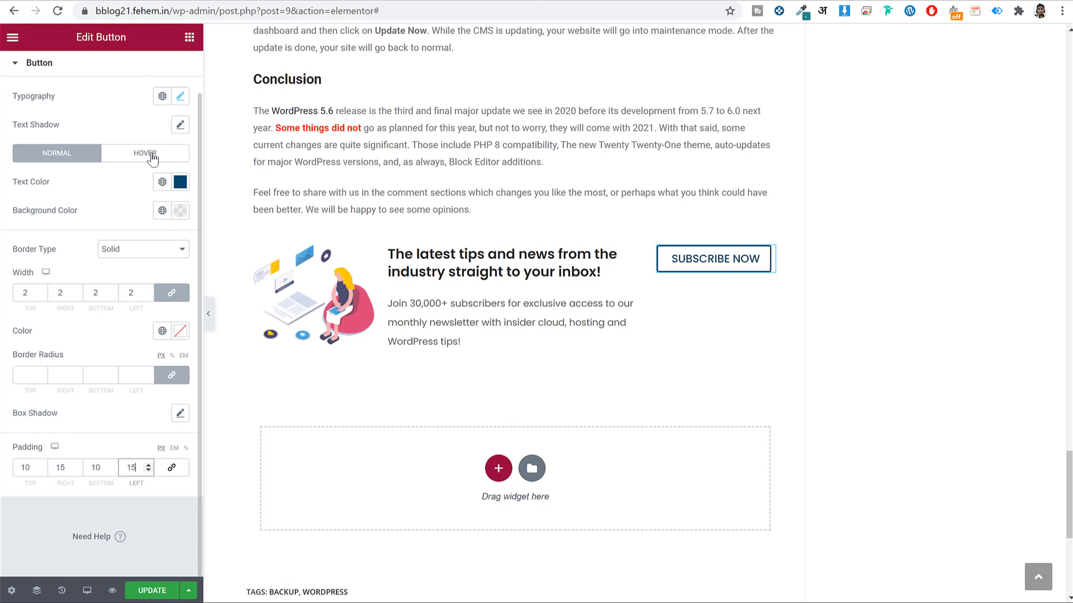
Give the button a #004C6C hover background and preview it.
click(149, 153)
click(180, 183)
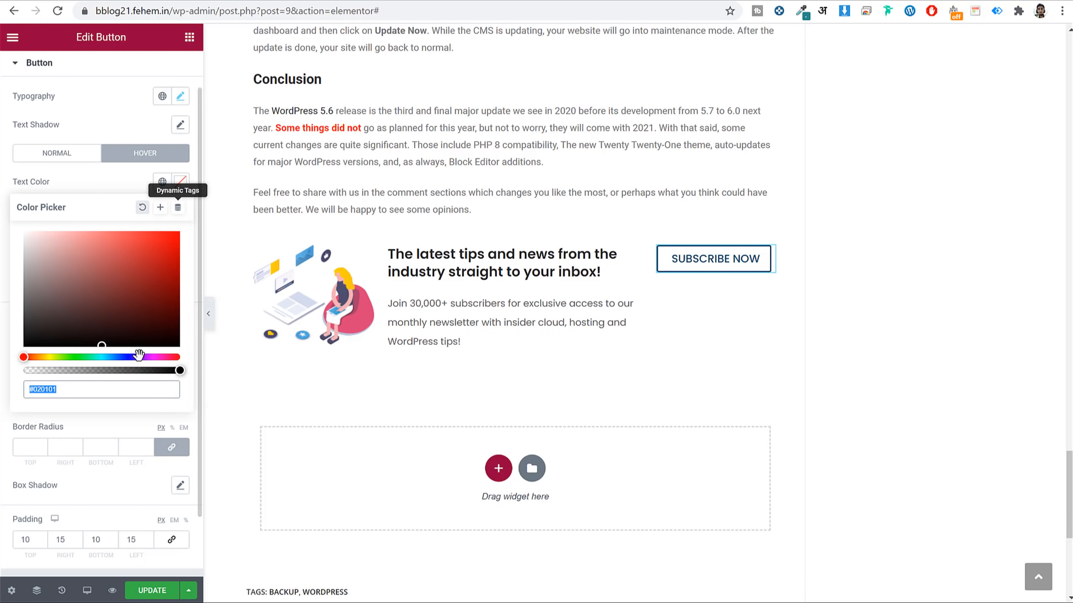
click(181, 183)
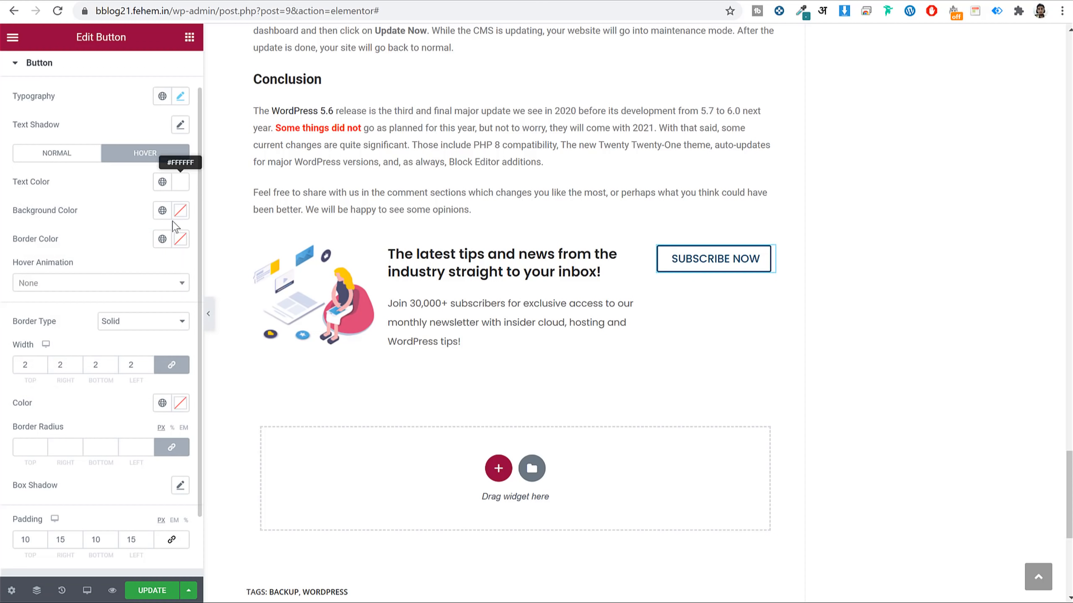
click(181, 212)
text(#004C6C)
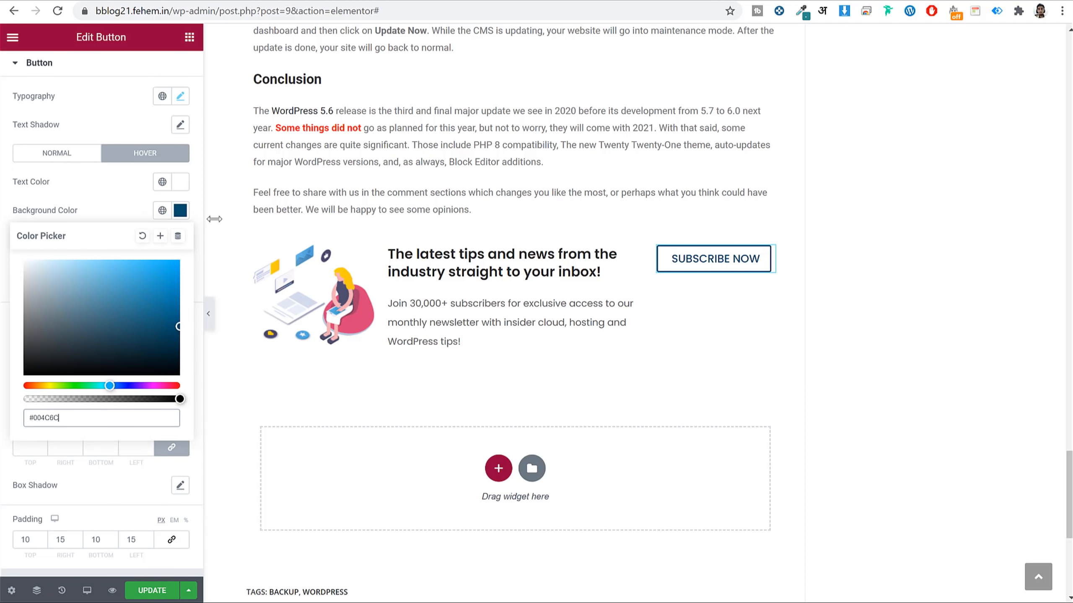
click(180, 210)
click(180, 240)
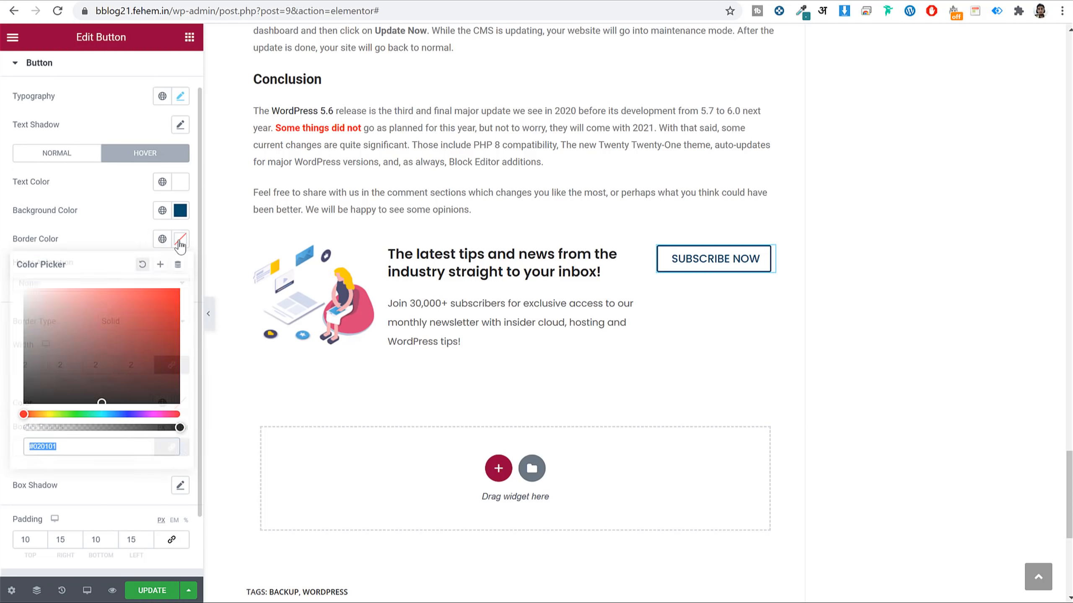
click(180, 240)
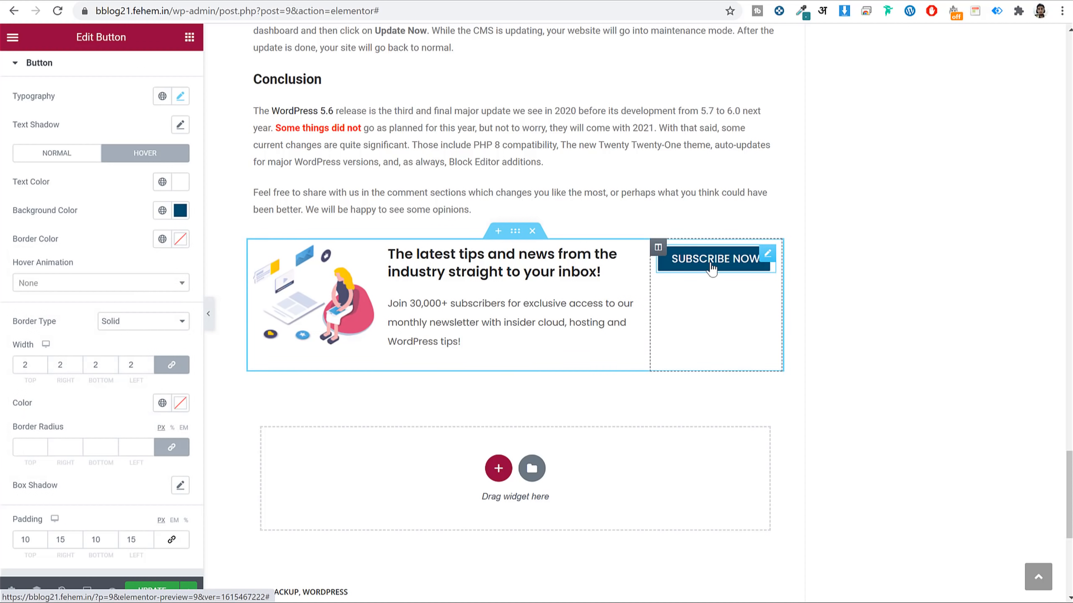
click(209, 313)
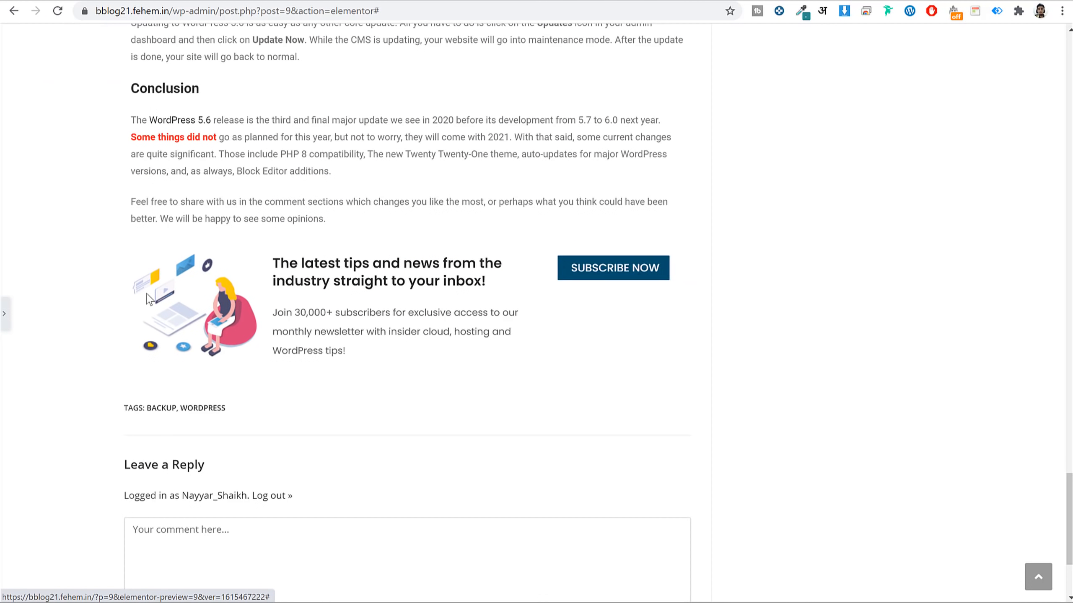
click(6, 314)
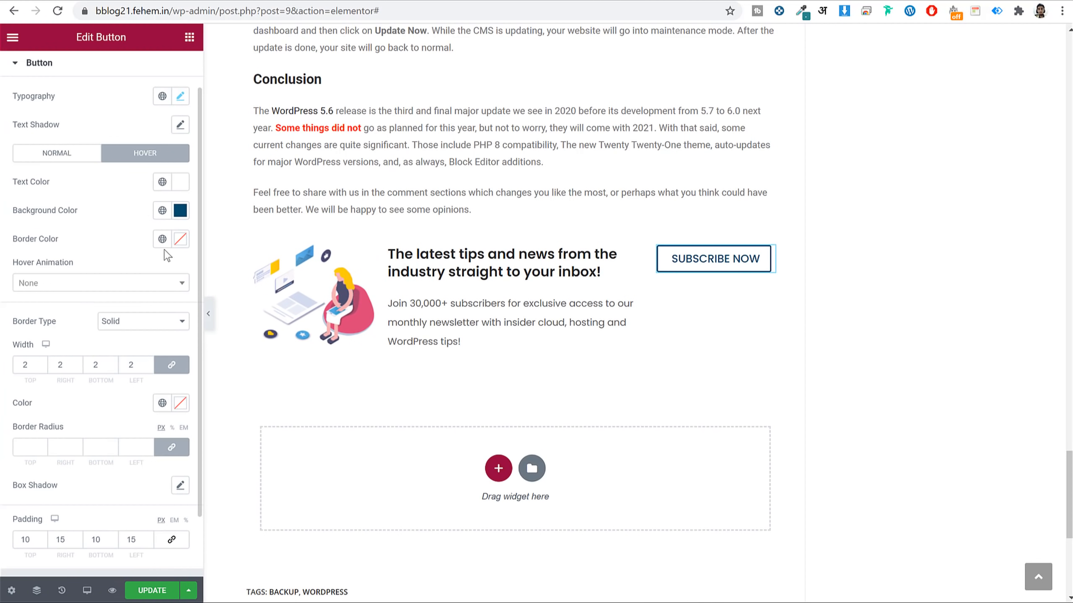
Set the hover border colour to #004C6C and preview the hover look.
click(180, 239)
double_click(76, 445)
text(#004C6C)
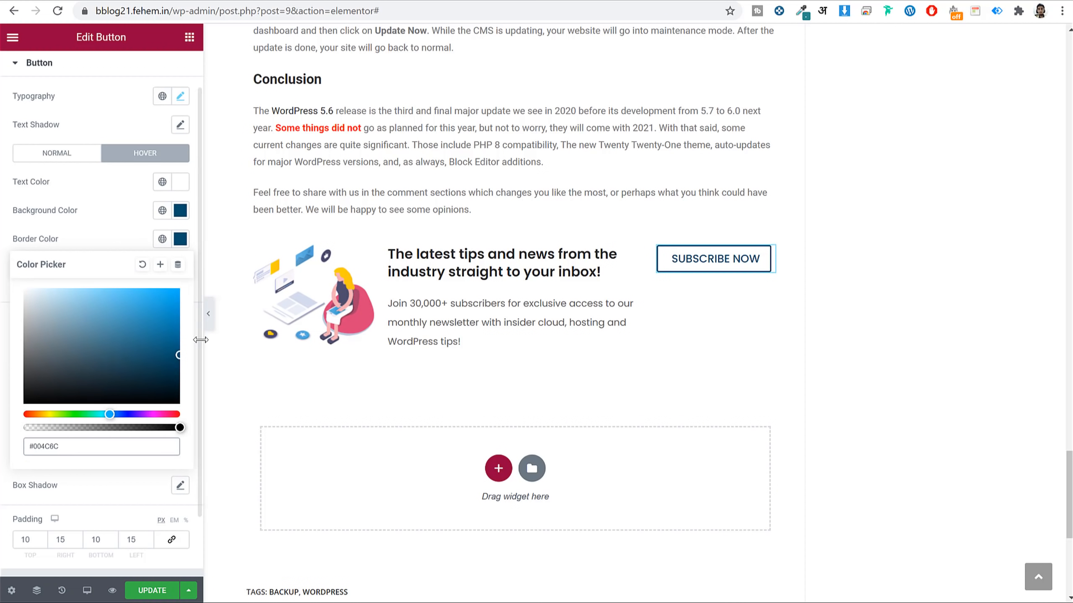
click(211, 325)
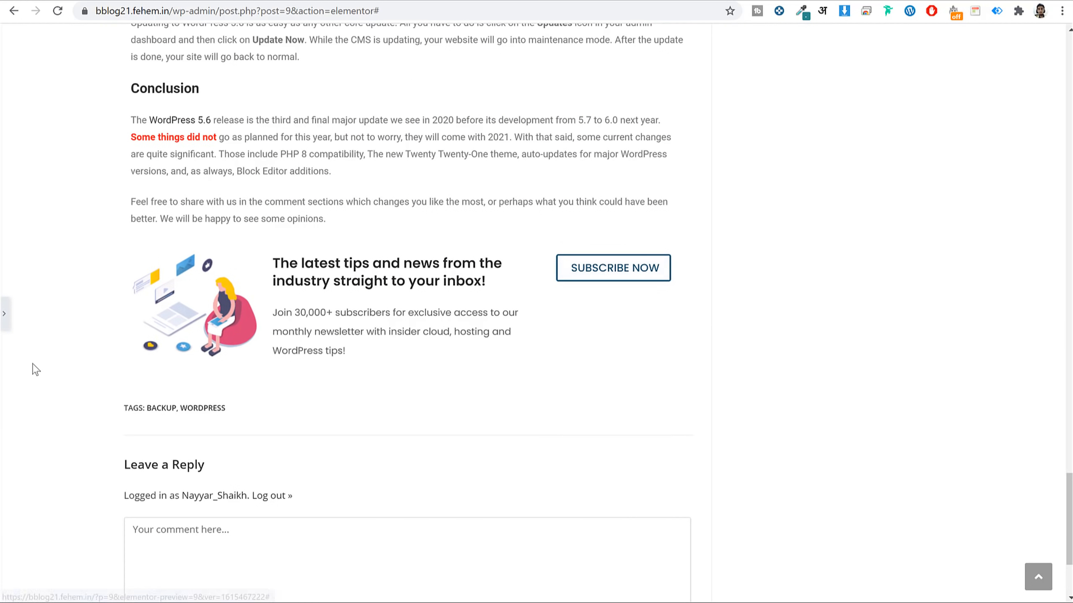
click(8, 318)
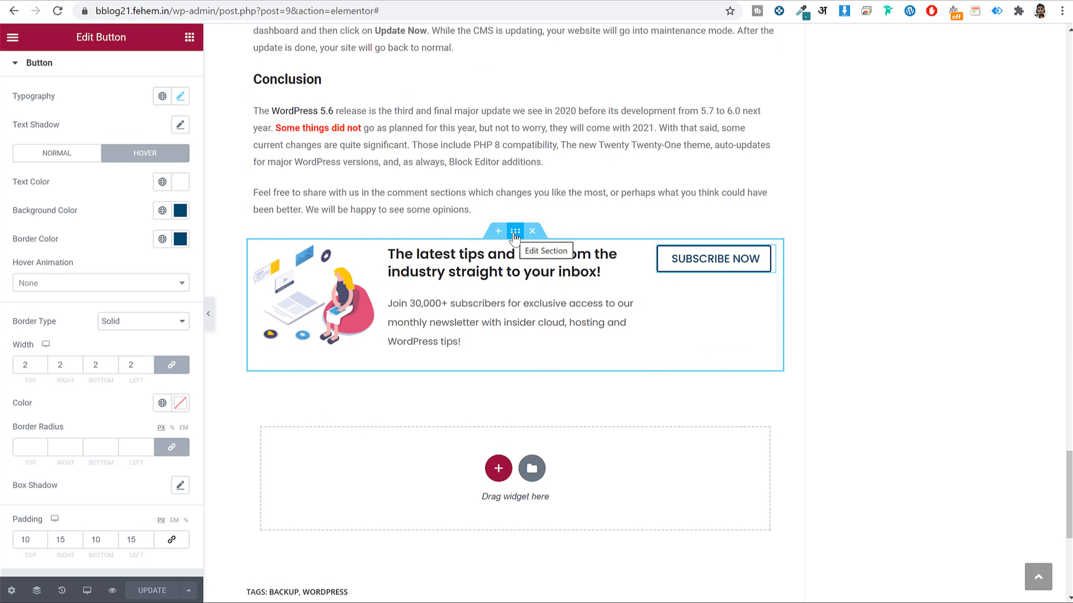
Set the newsletter section's column Vertical Align to Middle.
click(515, 233)
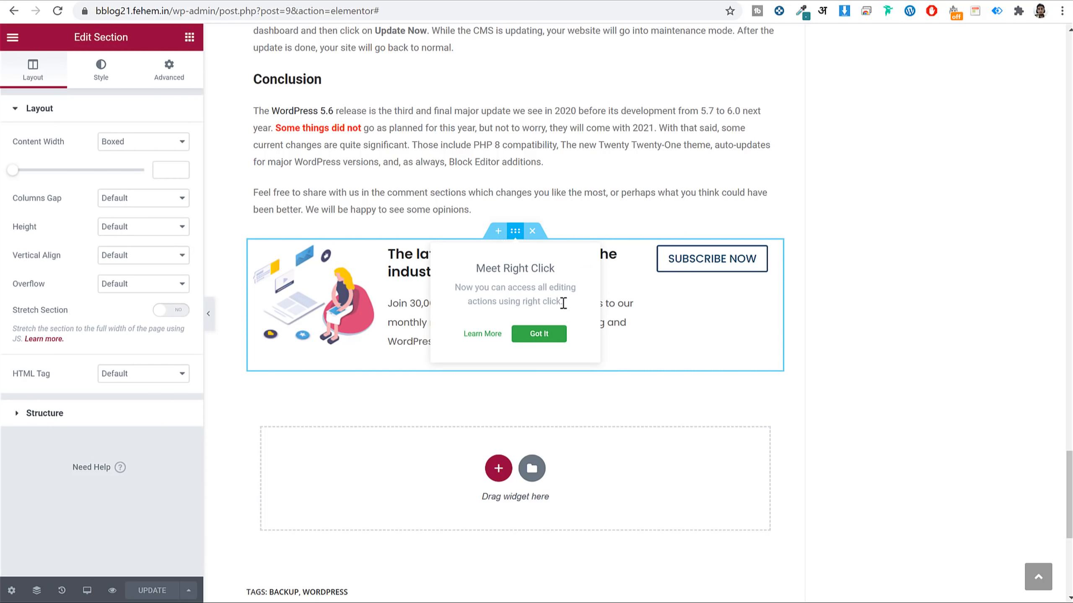
click(551, 333)
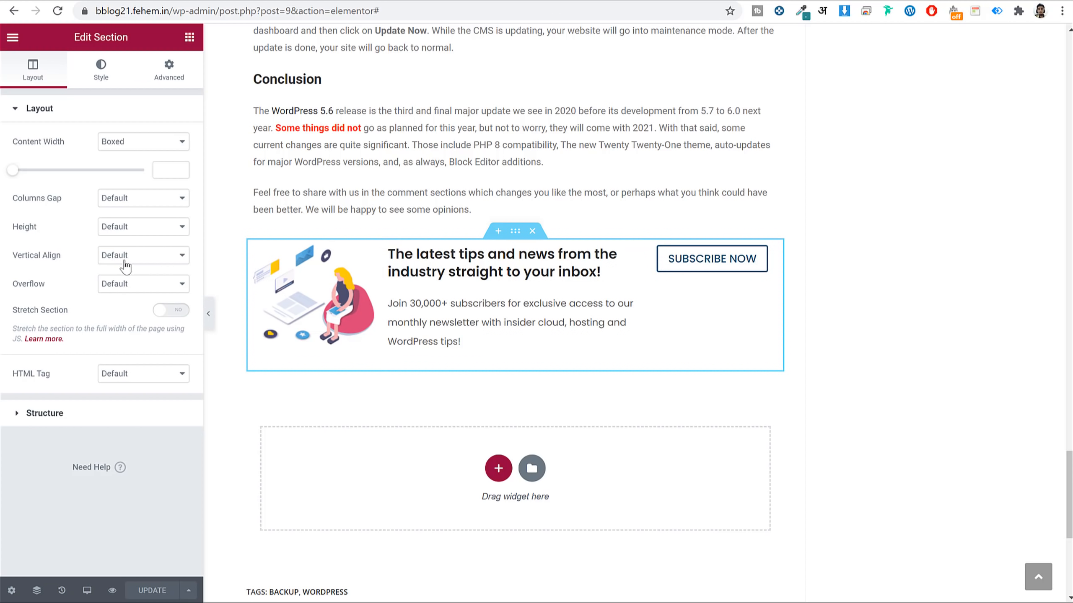
click(142, 255)
click(141, 289)
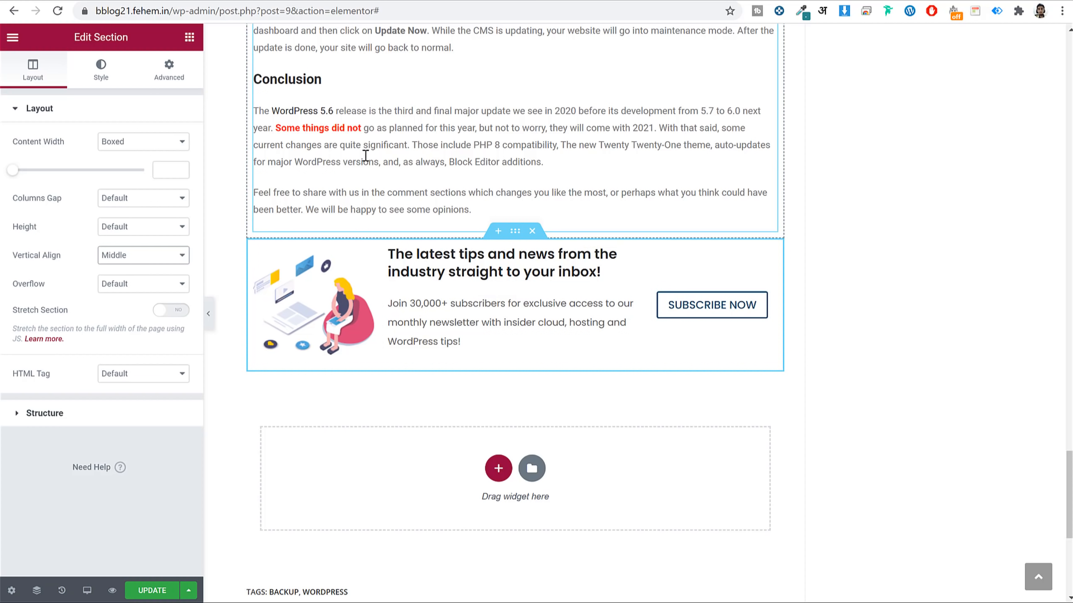
Give the section a Classic background in light lavender #ebeef6.
click(119, 83)
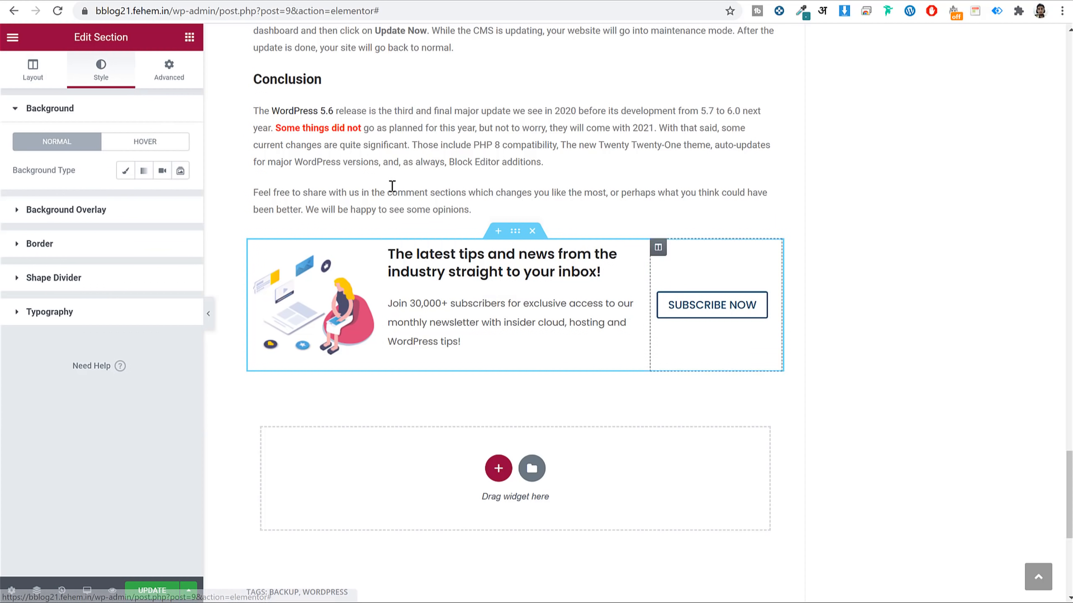
click(125, 170)
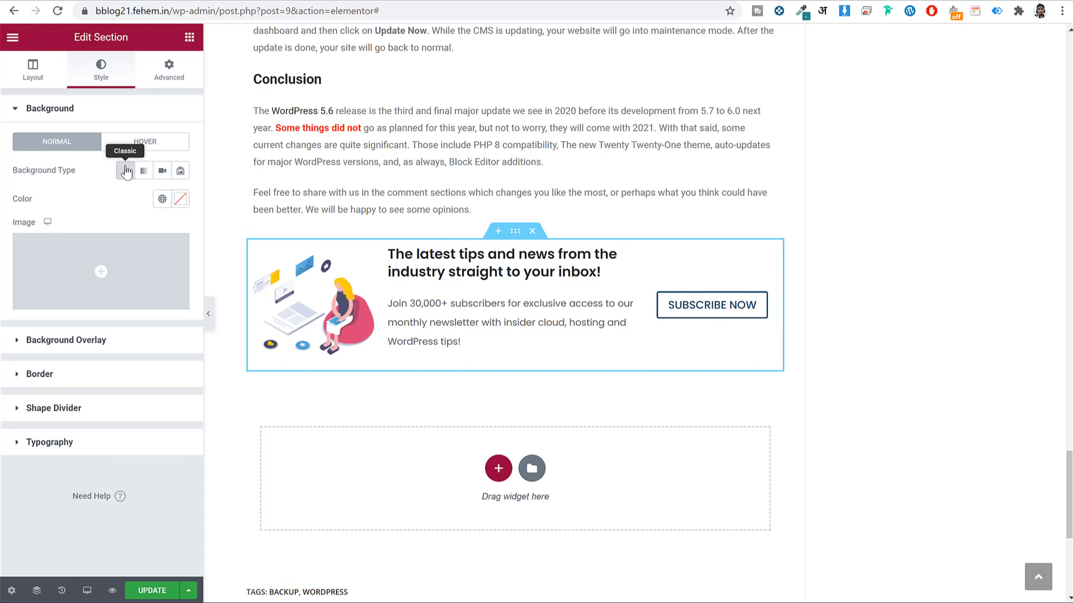
click(180, 199)
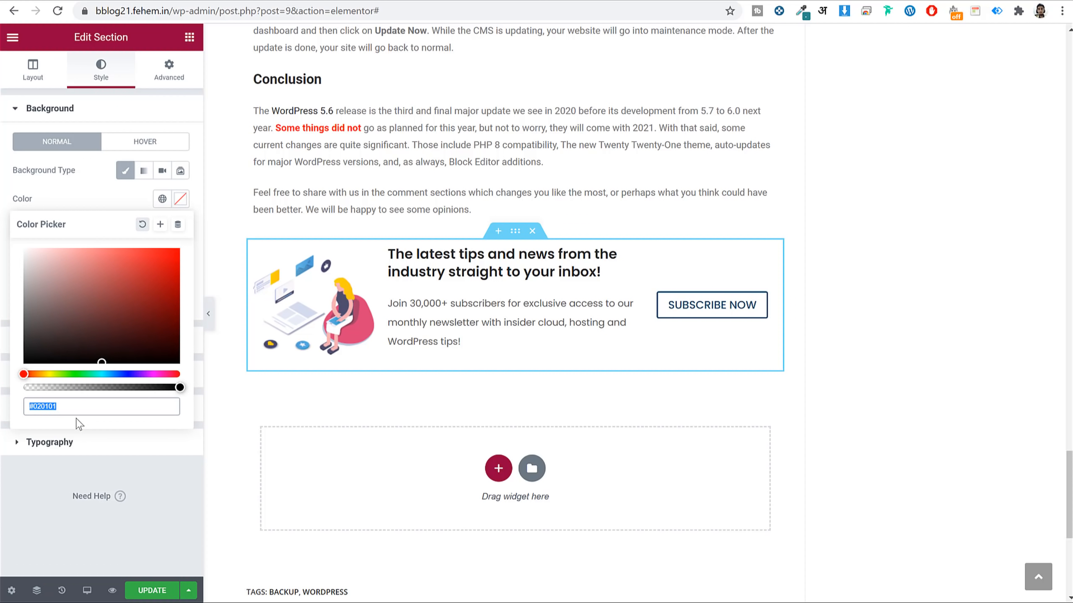
text(ebee)
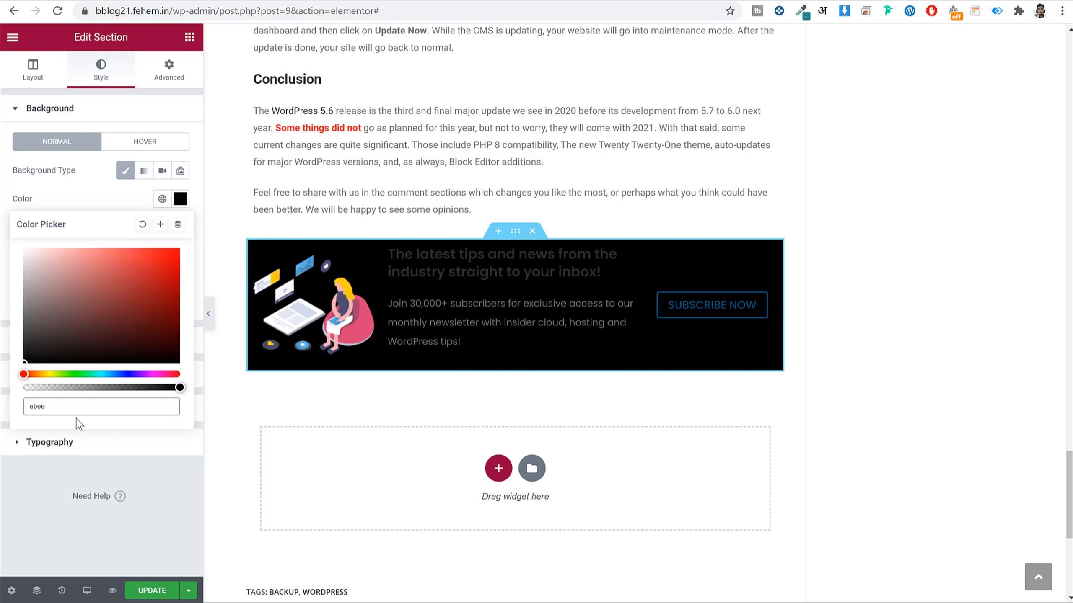
text(f6)
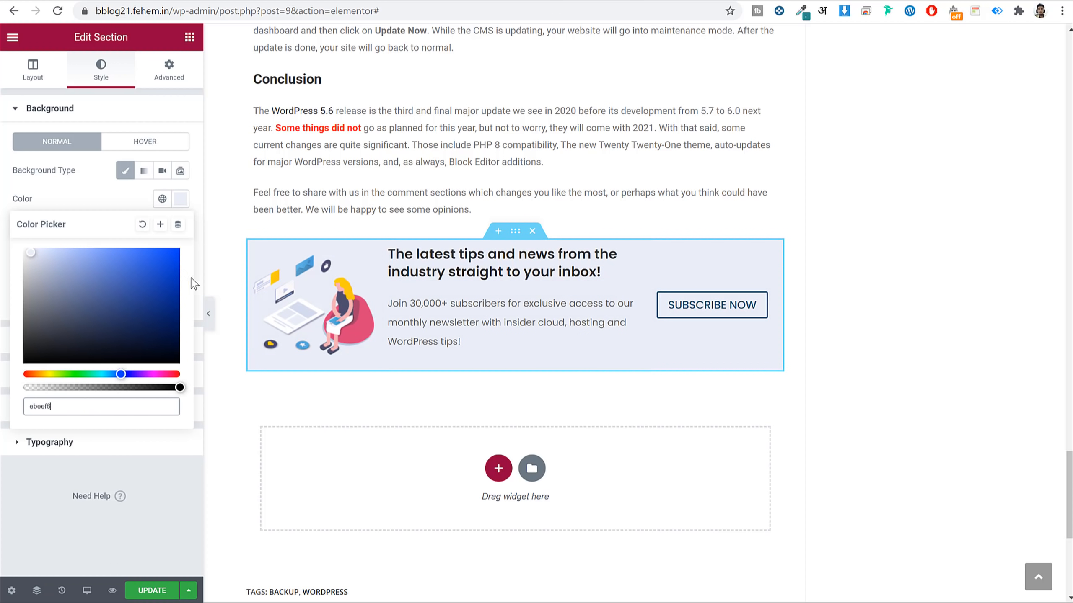
click(174, 202)
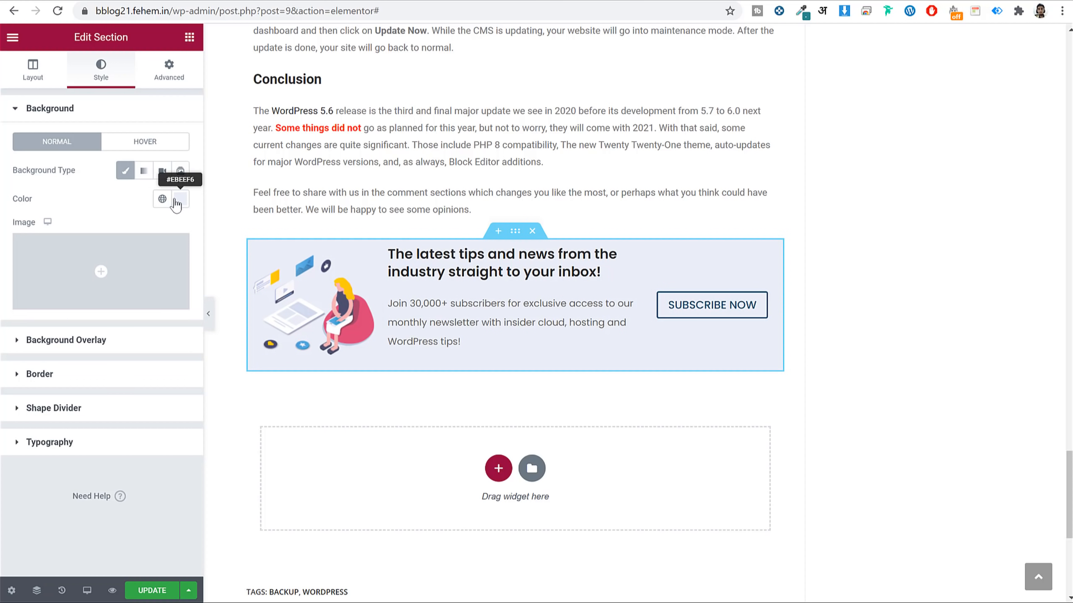
Round the section's corners with a linked 10 px border radius and preview the result.
click(129, 387)
click(29, 285)
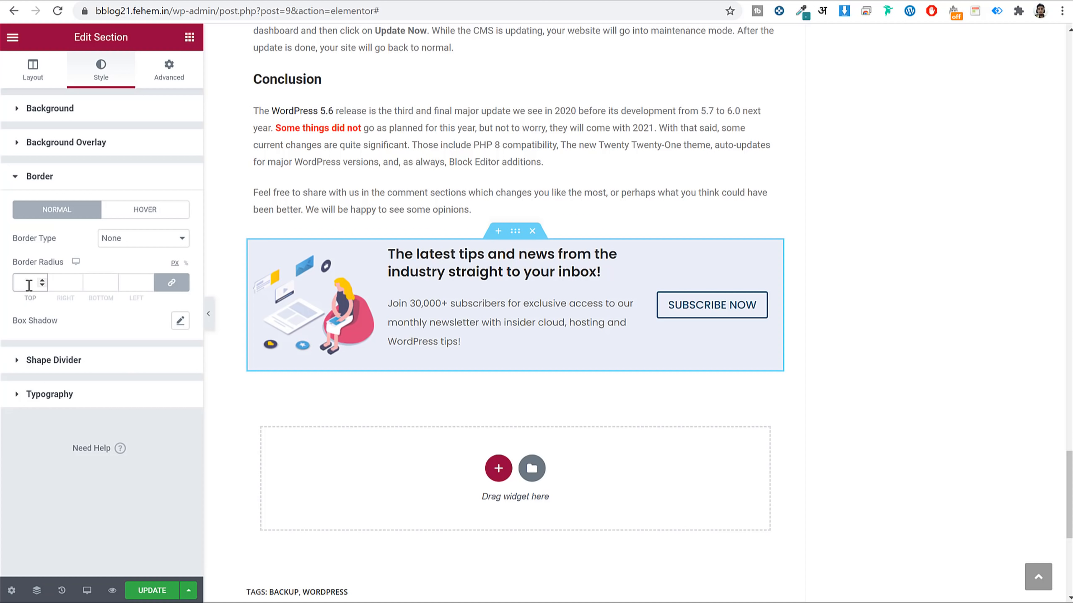
text(10)
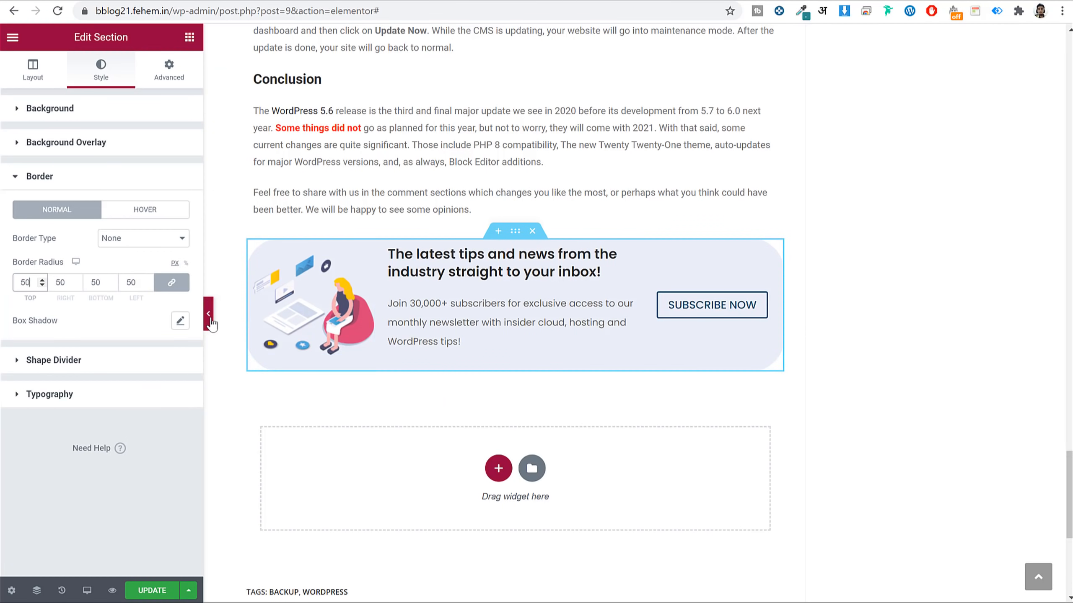
click(209, 313)
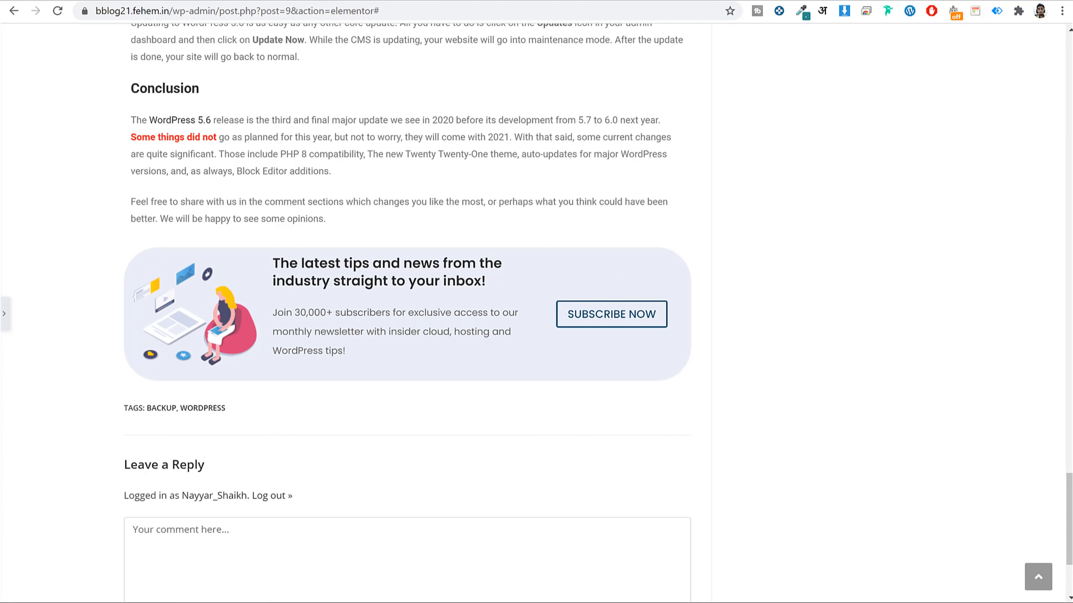
click(6, 314)
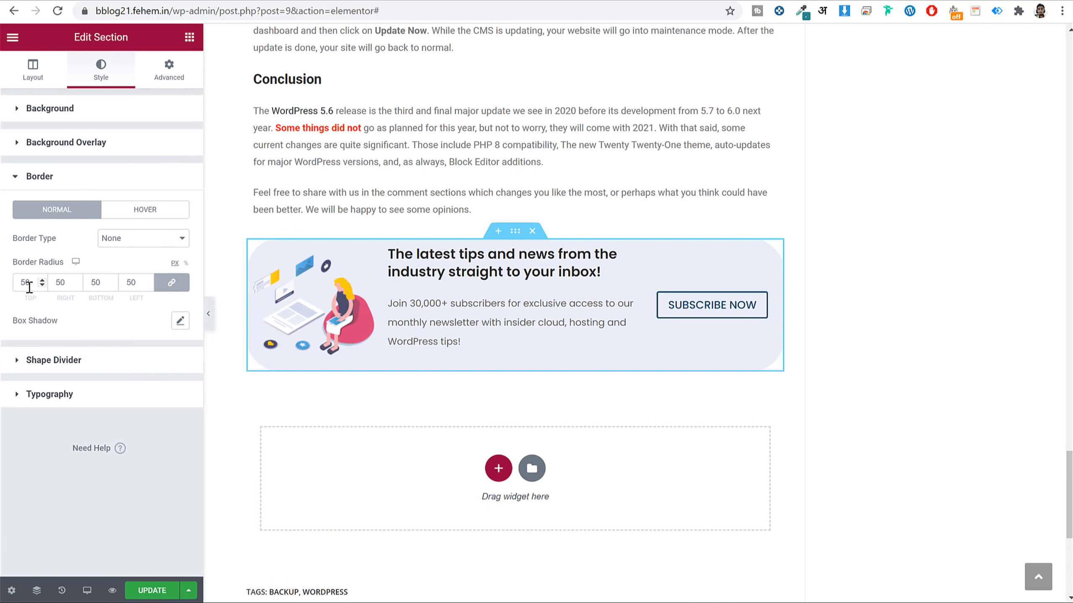
text(10)
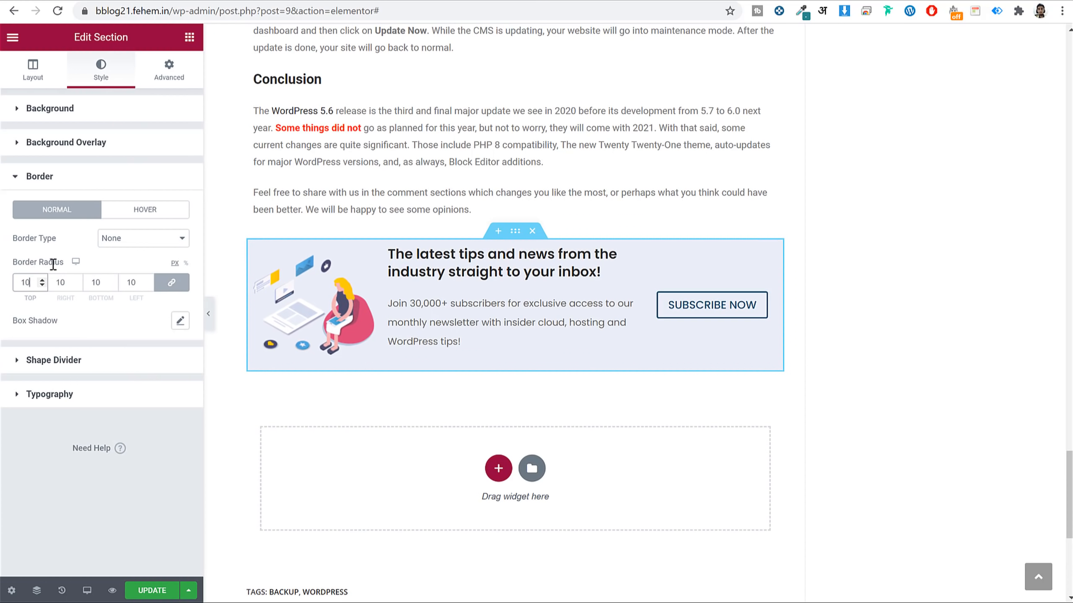
click(180, 72)
Set the section's linked padding to 15 px on all sides, then save the post.
click(23, 213)
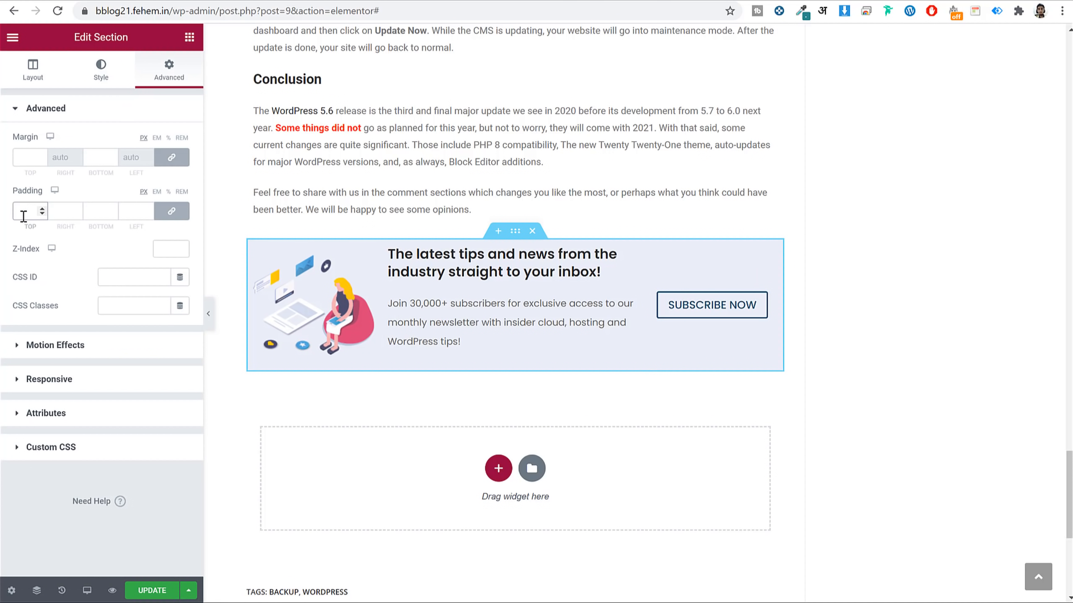
text(15)
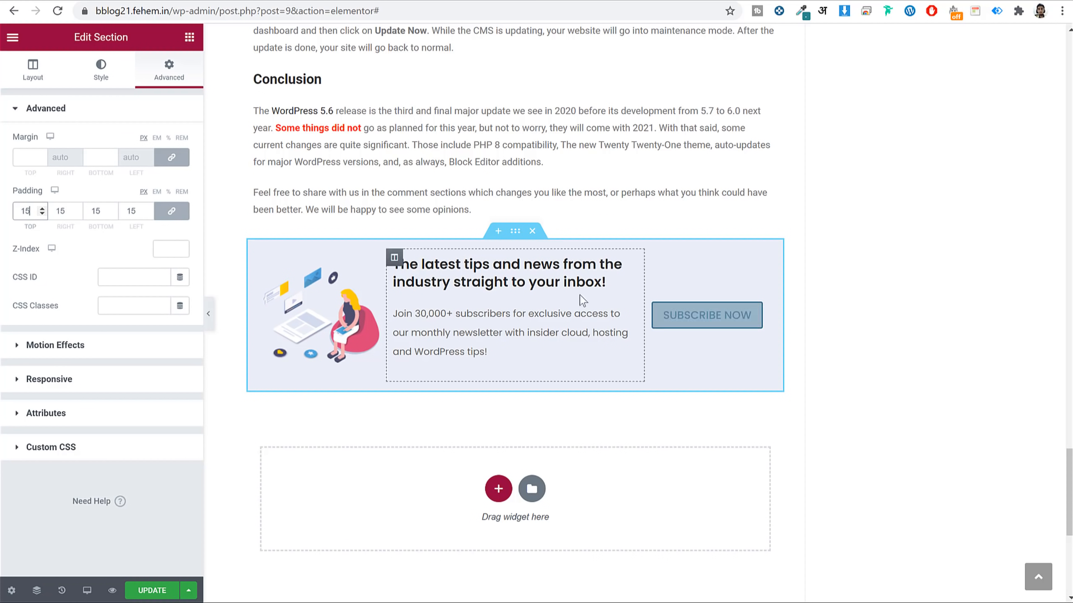
click(209, 314)
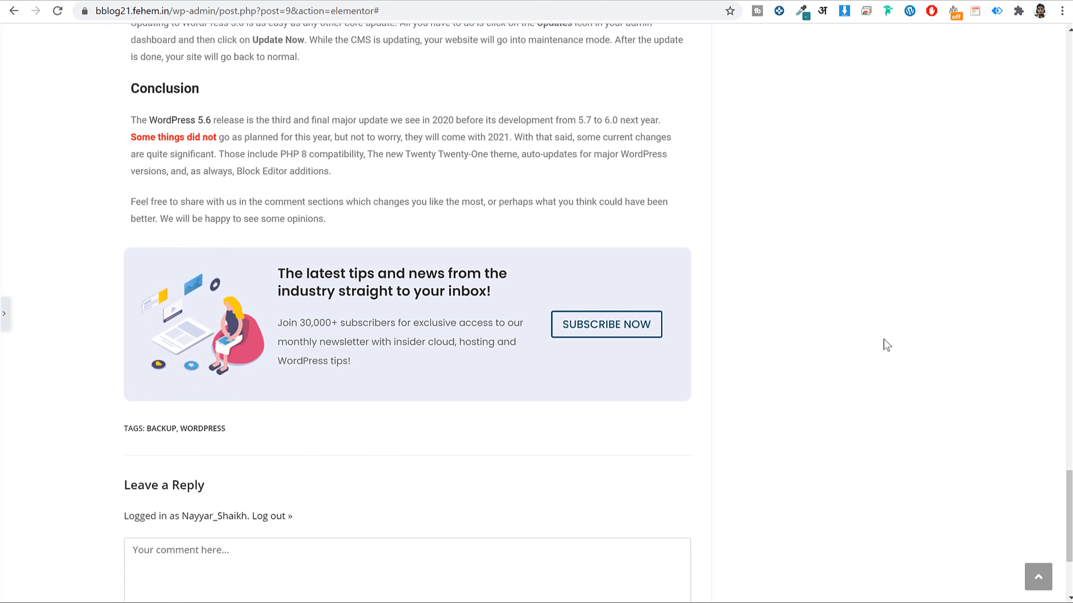
click(5, 314)
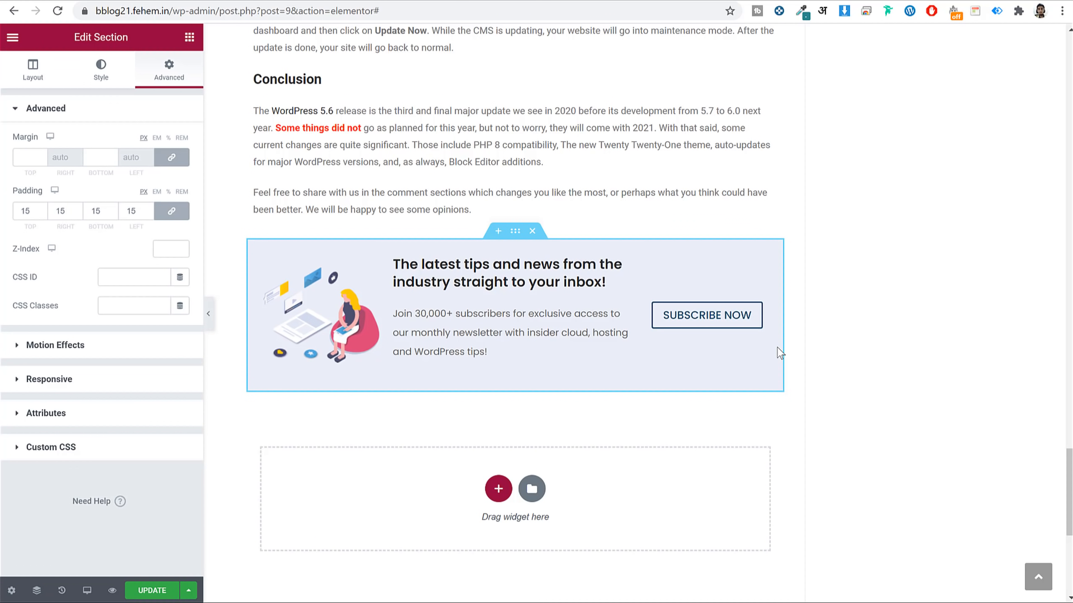
click(722, 321)
click(180, 589)
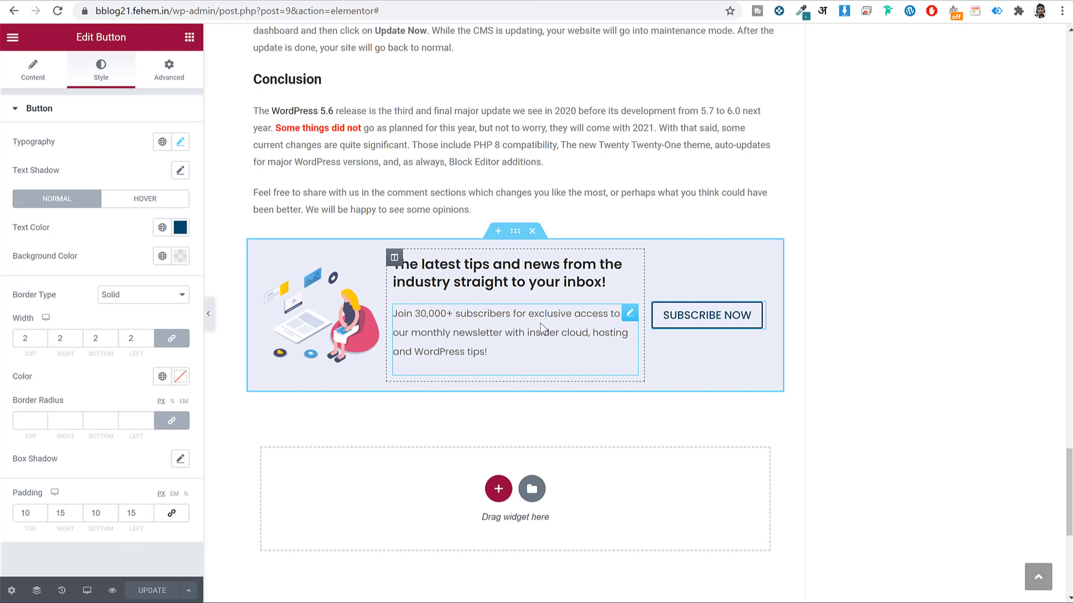
In mobile preview, centre-align the newsletter heading, paragraph and SUBSCRIBE NOW button.
click(87, 591)
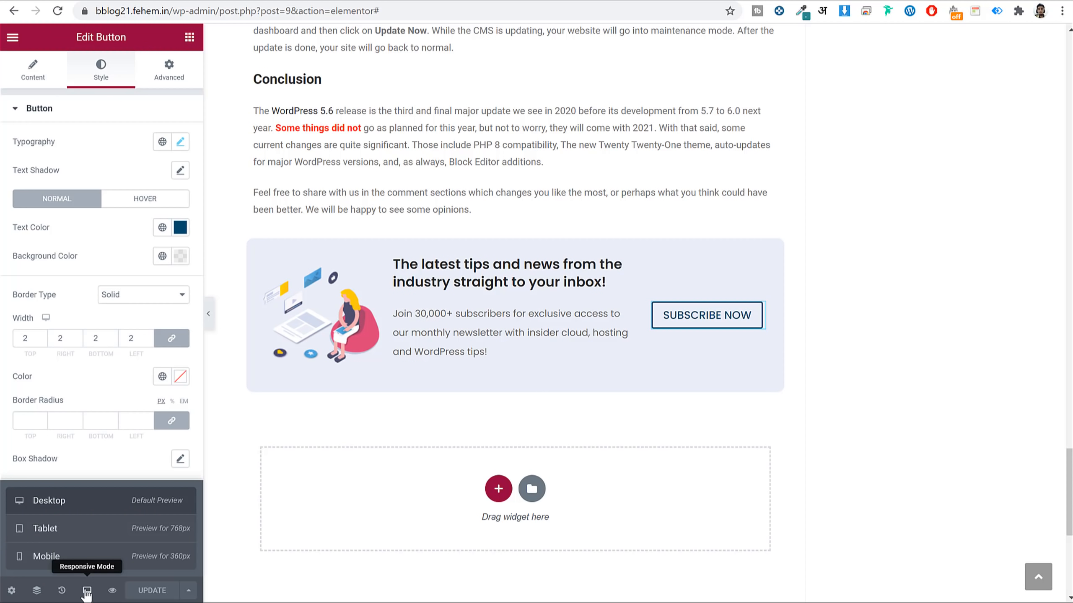
click(65, 556)
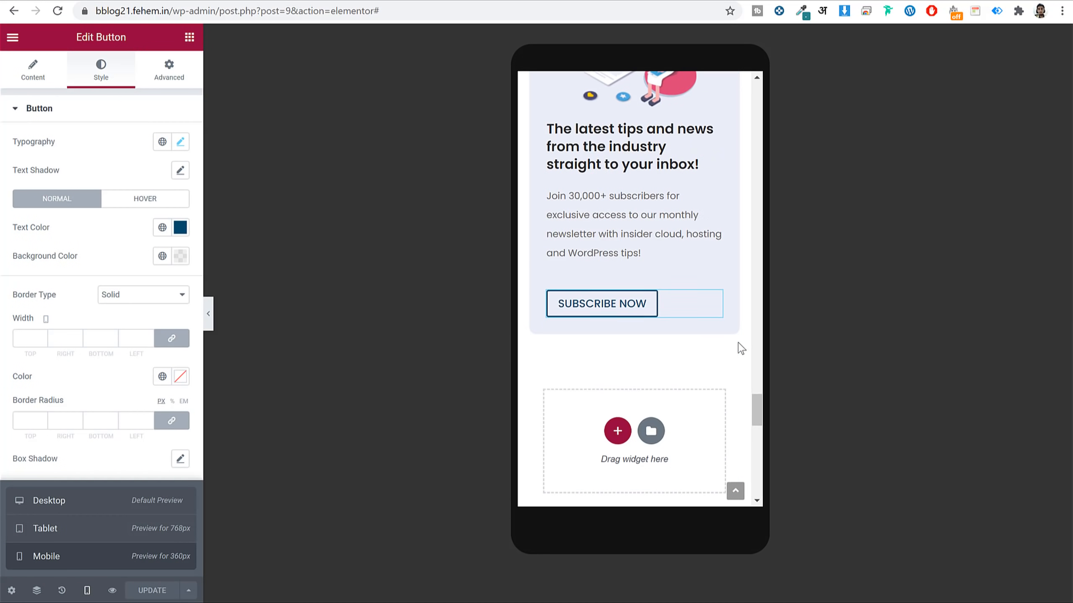
scroll(738, 342, up, 3)
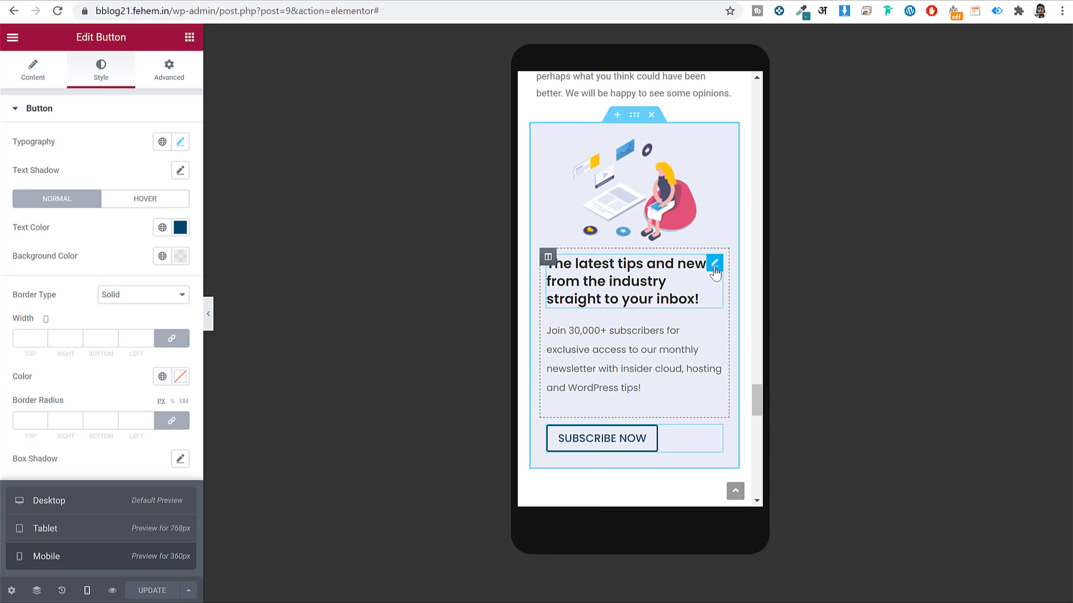
click(714, 264)
click(740, 367)
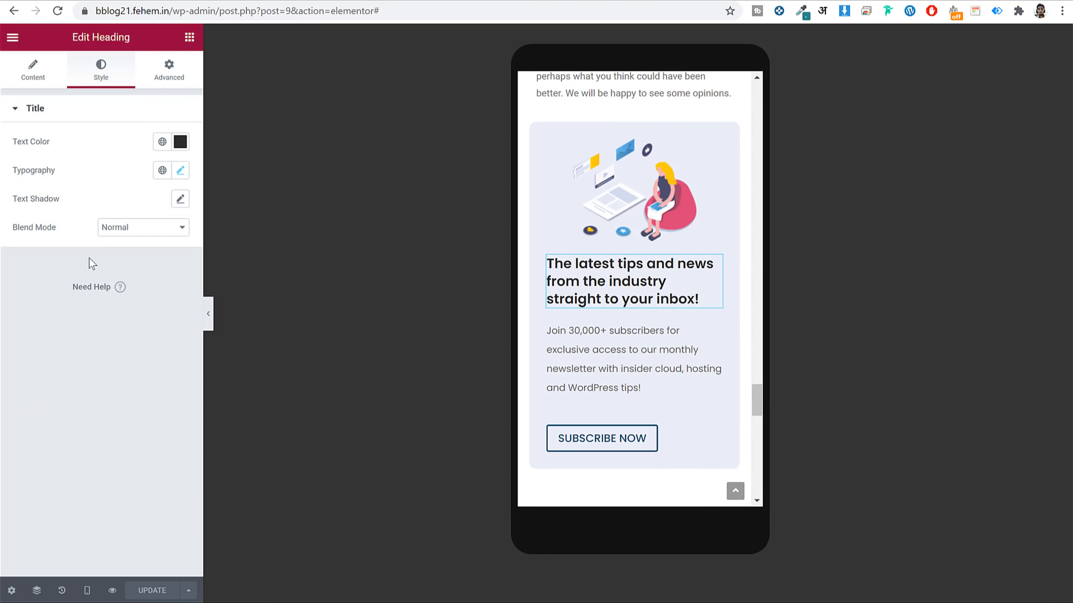
click(33, 70)
click(144, 335)
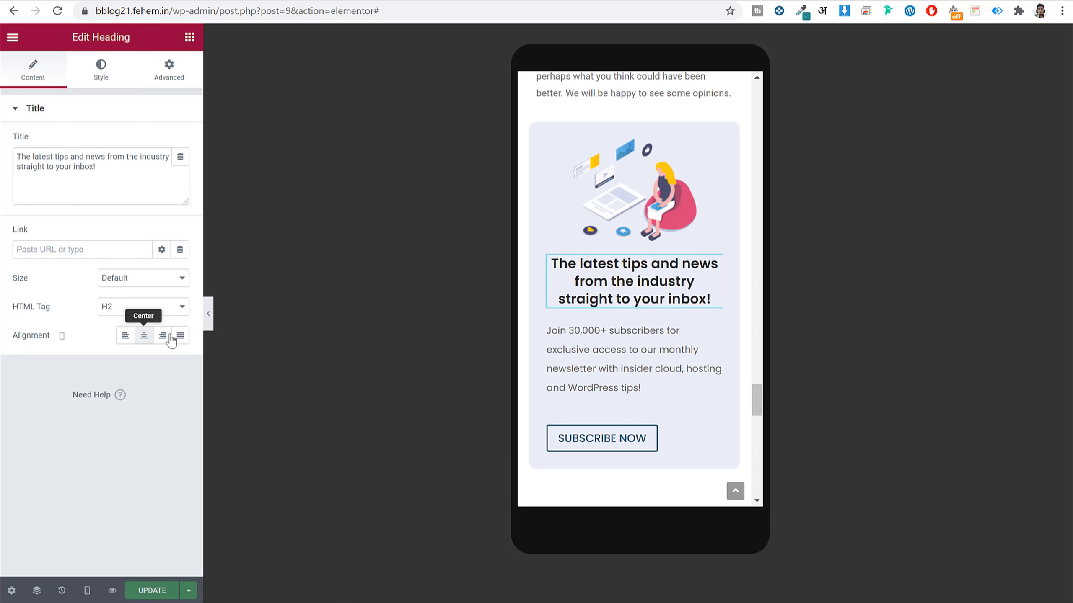
click(714, 330)
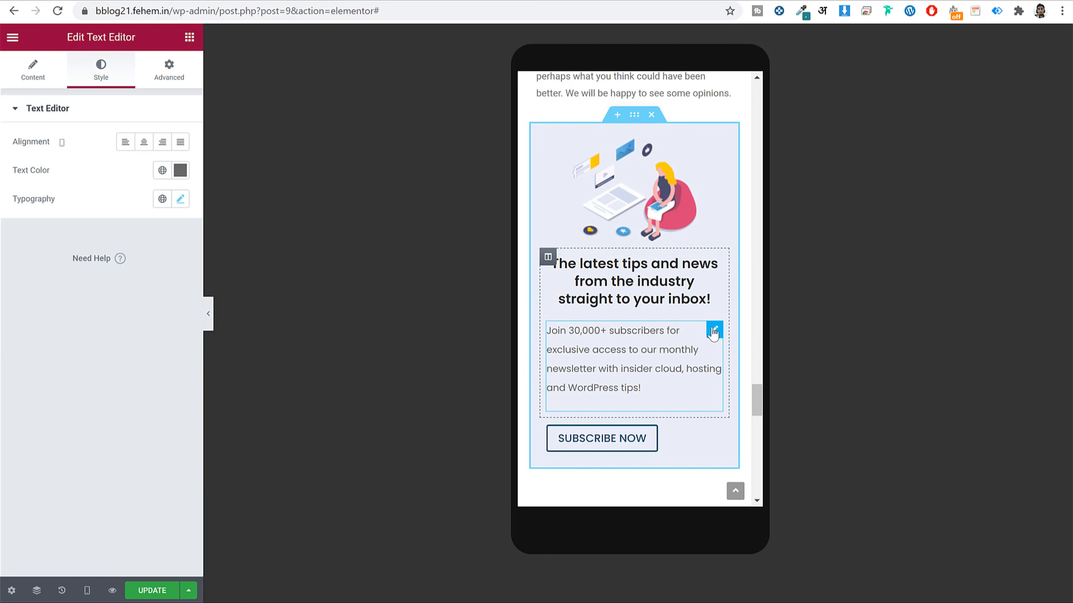
click(143, 142)
click(711, 432)
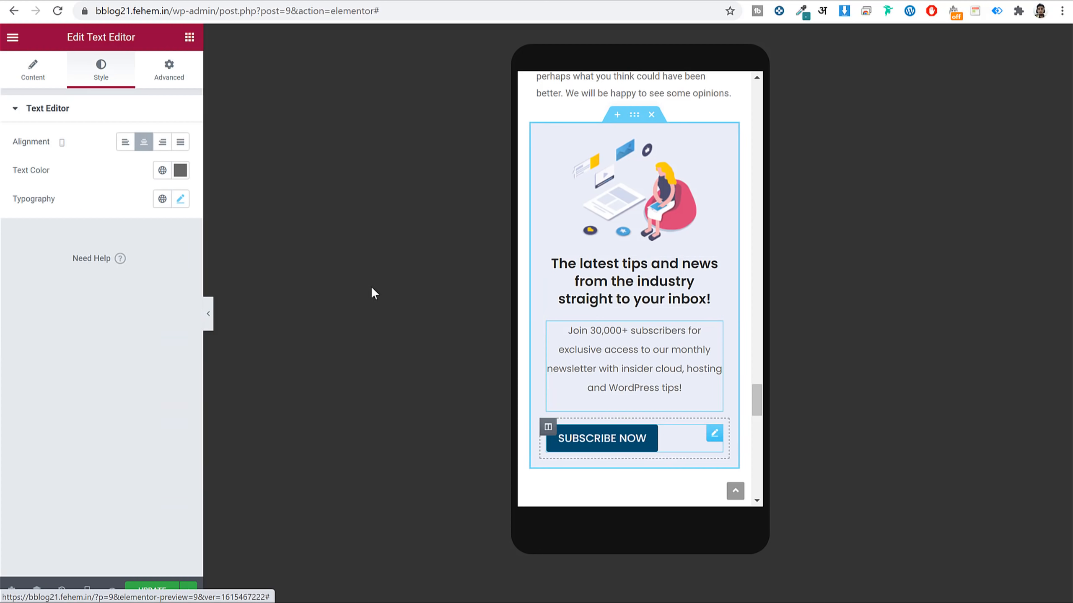
click(34, 76)
click(143, 242)
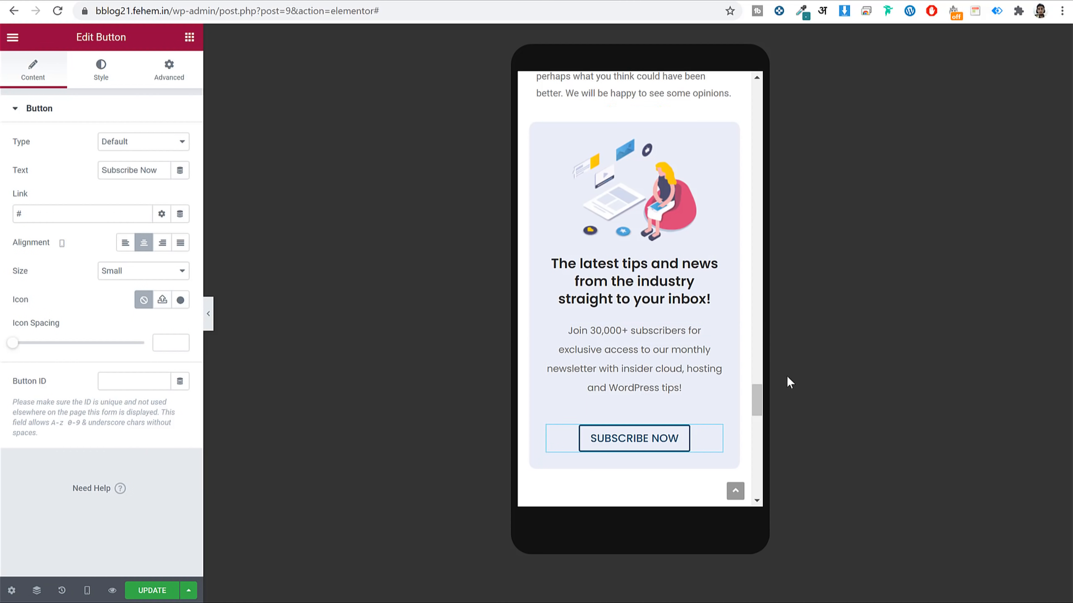
Save the post and switch the preview back to Desktop.
click(159, 590)
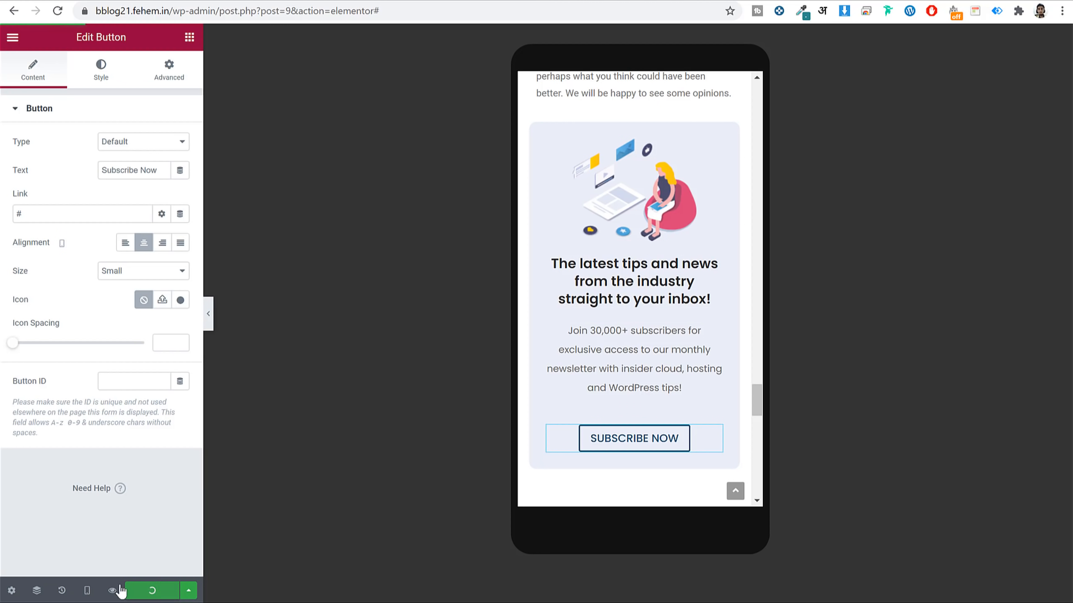
click(83, 591)
click(60, 500)
scroll(854, 316, up, 5)
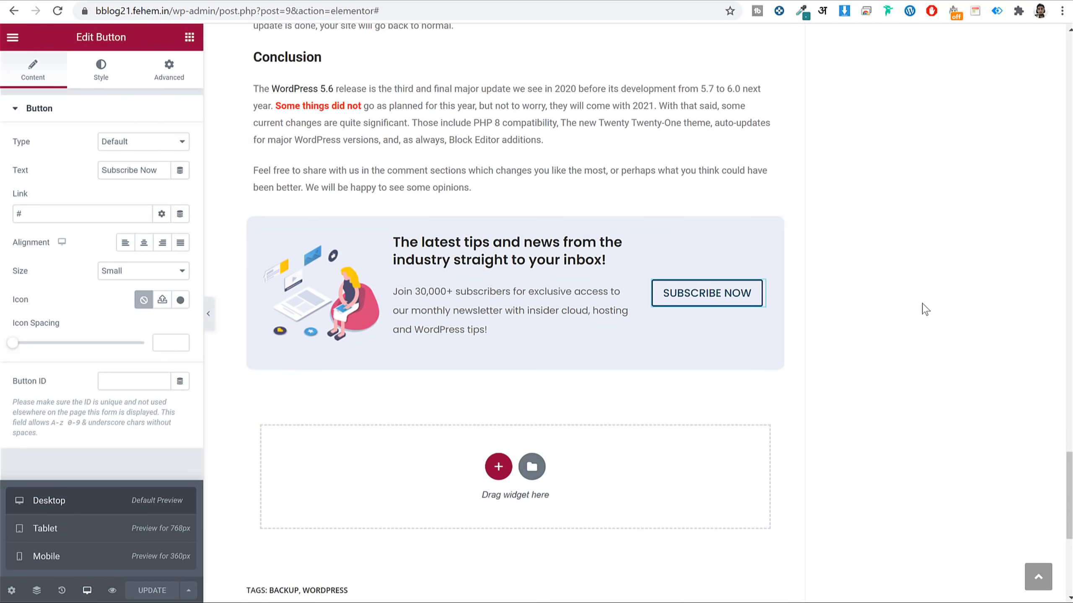
Save the subscribe section as a library template named 'Popup Section'.
scroll(925, 309, up, 1)
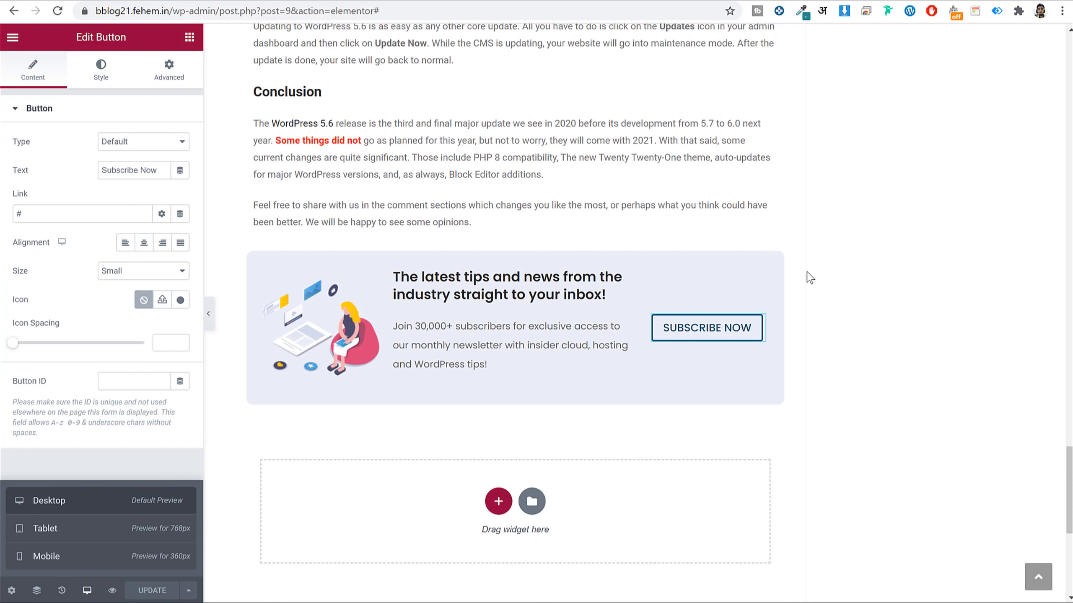
mouse_move(463, 274)
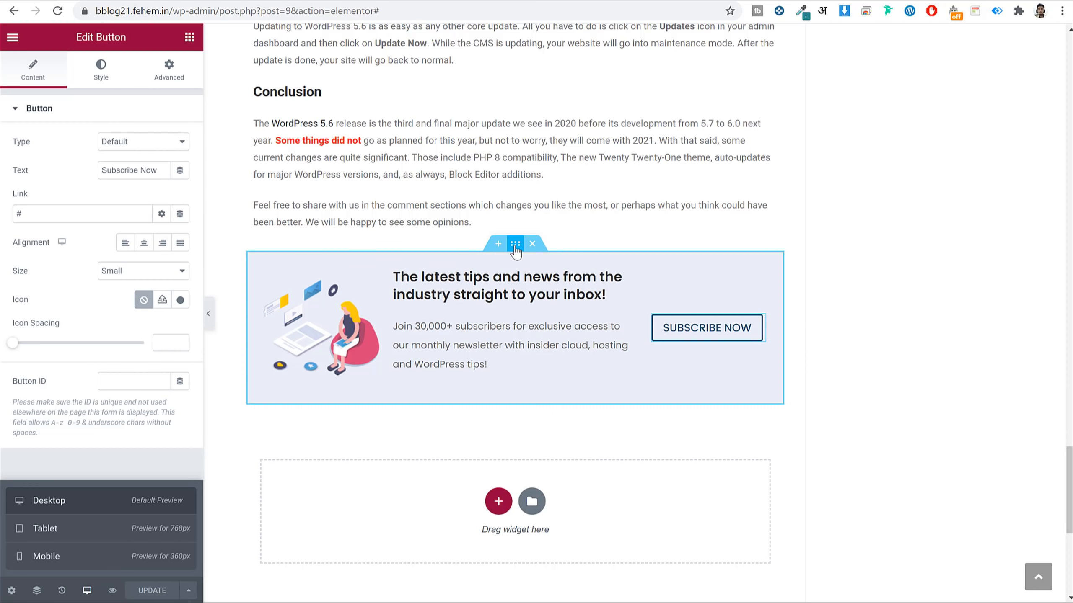
right_click(515, 249)
click(604, 393)
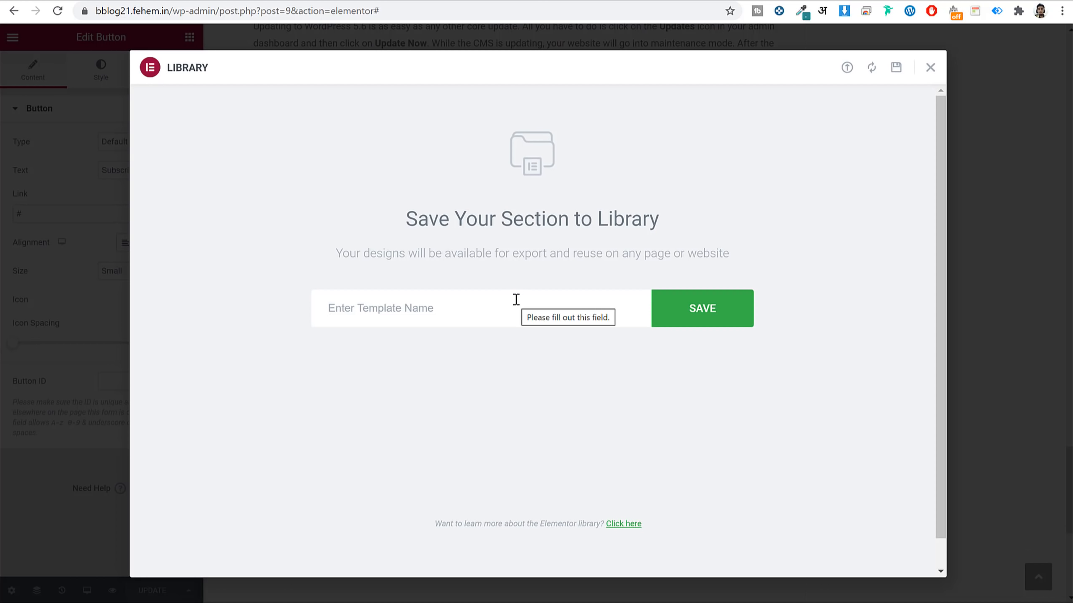
click(516, 299)
text(Popup)
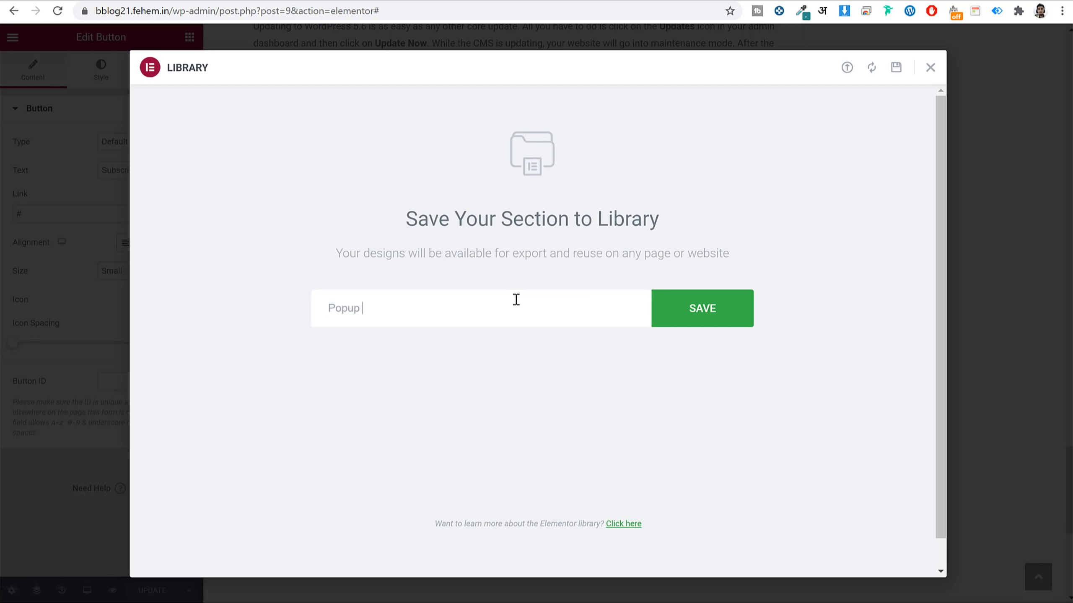
text( Section)
click(711, 330)
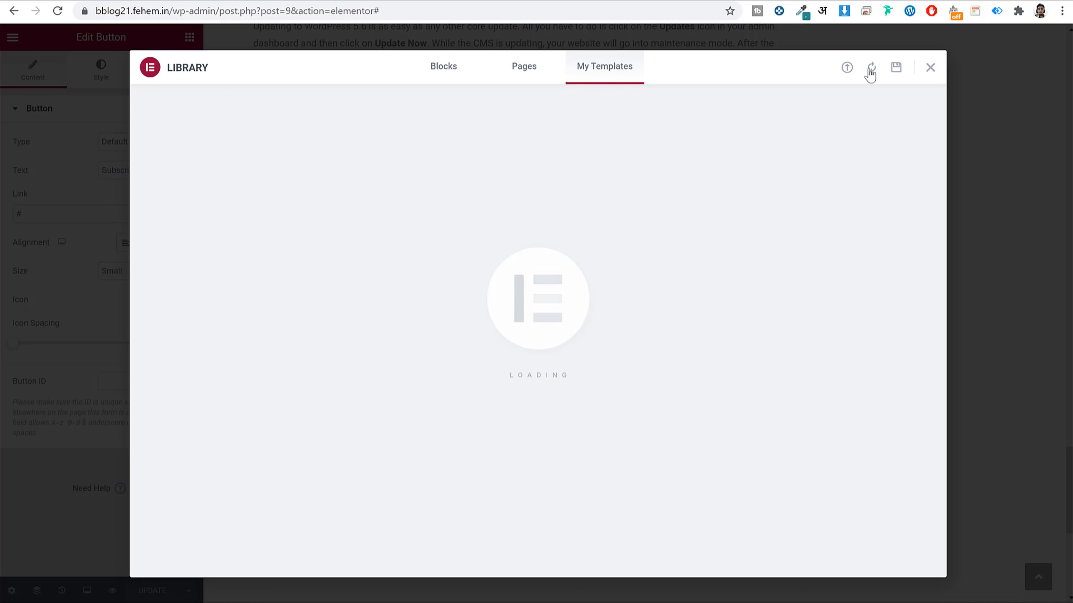
click(930, 69)
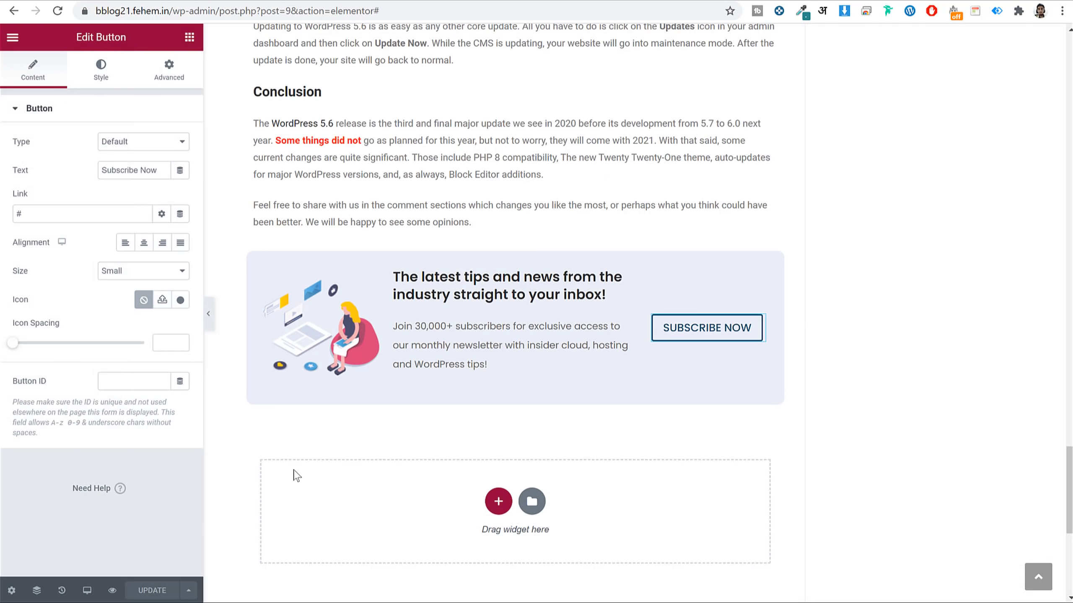
Trim the page address to /wp-admin/ to load the admin Dashboard.
drag(221, 16, 665, 71)
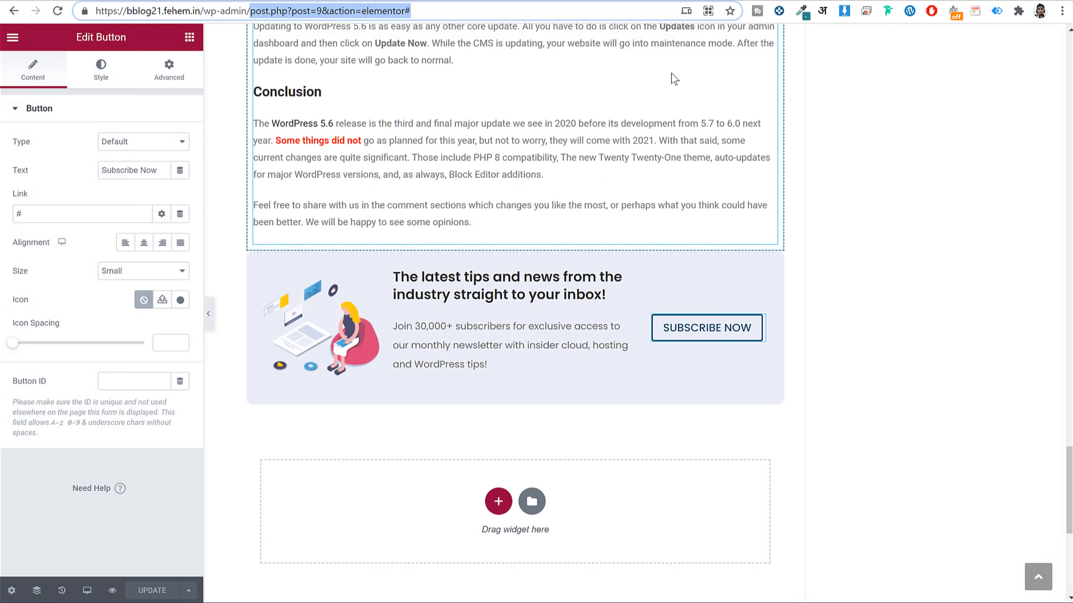
key(BackSpace)
key(Return)
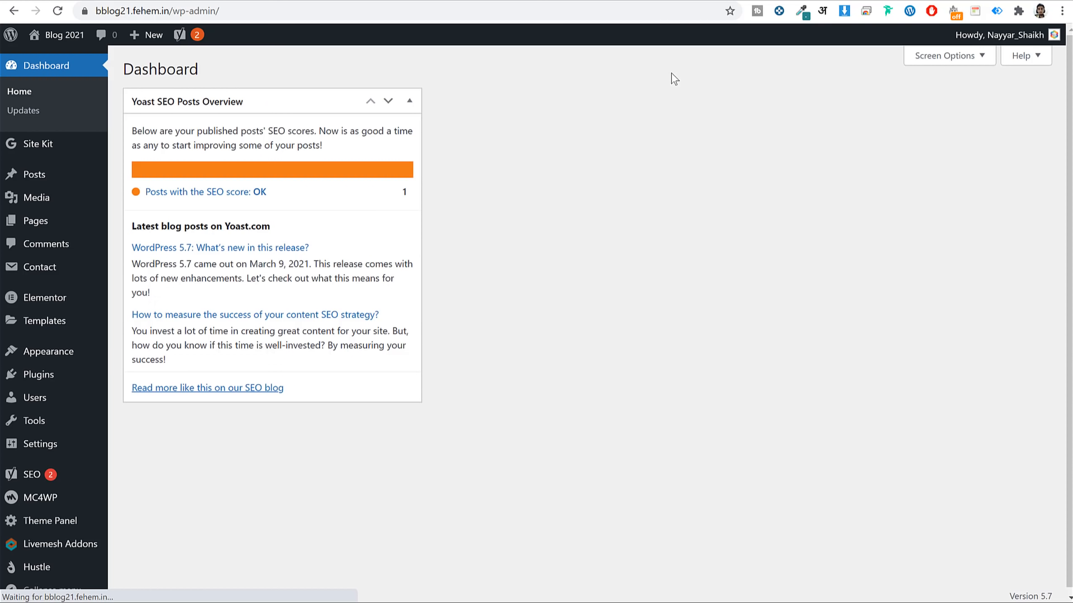
Add and publish a new post titled 'Post2', then open it in Elementor.
click(38, 180)
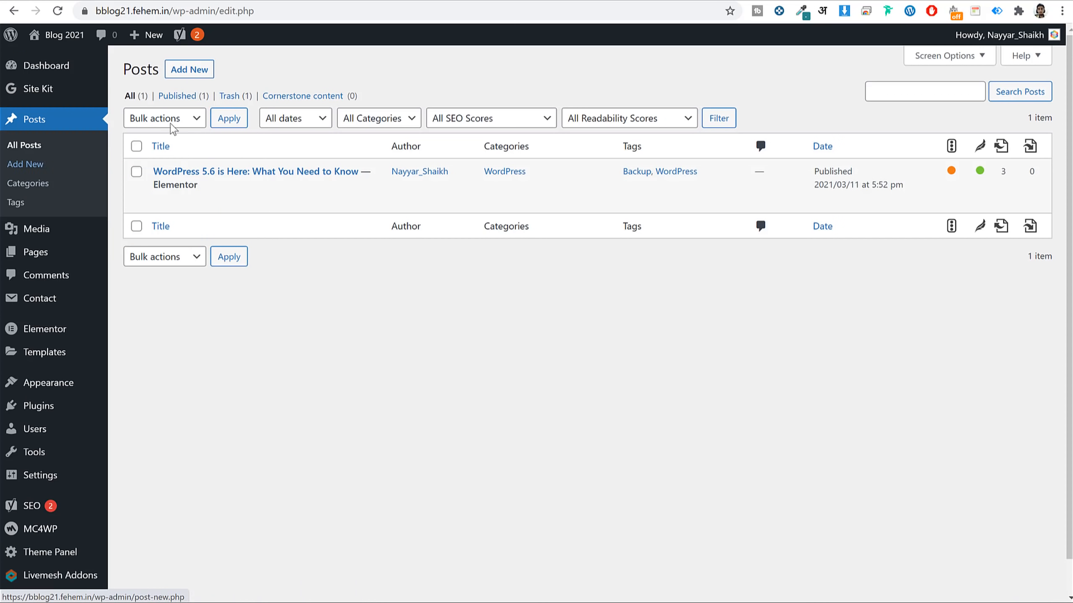
click(189, 71)
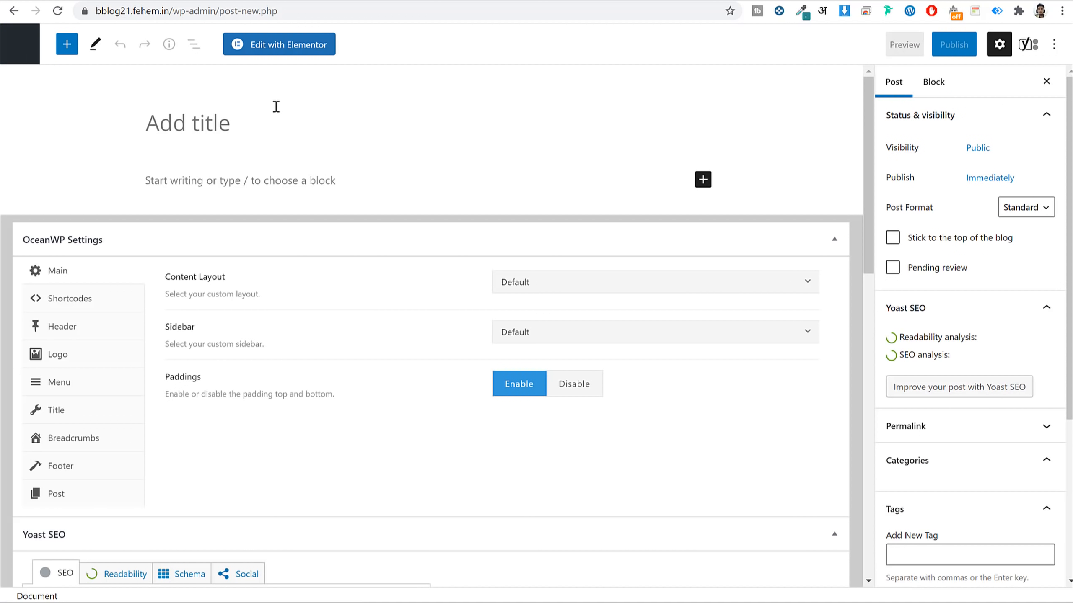
text(Post2)
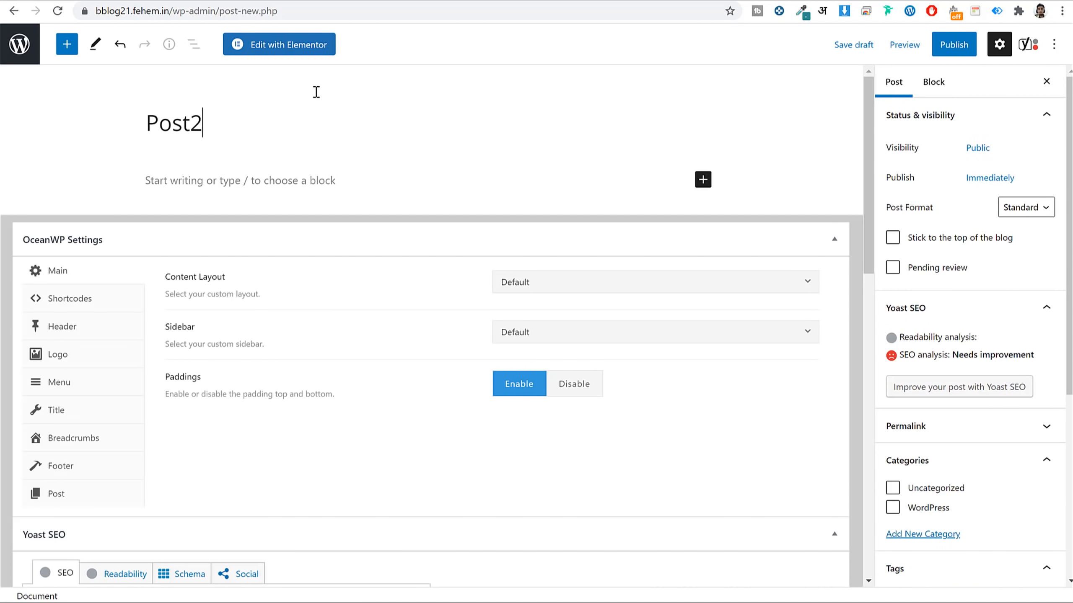
click(954, 44)
click(948, 46)
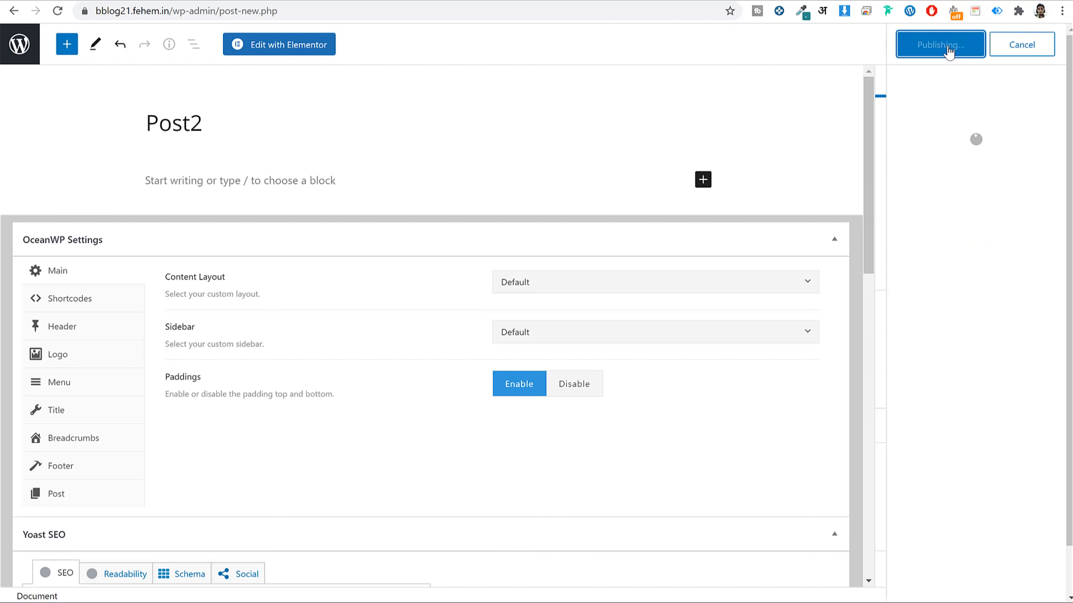
click(302, 47)
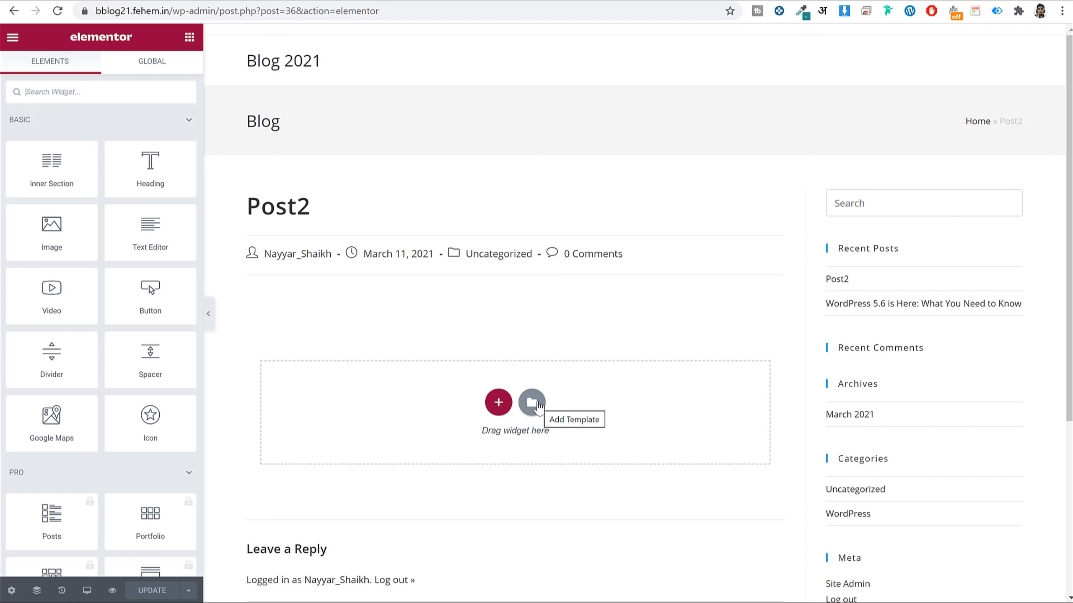
Insert the 'Popup Section' template from My Templates into Post2 and save the post.
click(532, 402)
click(608, 71)
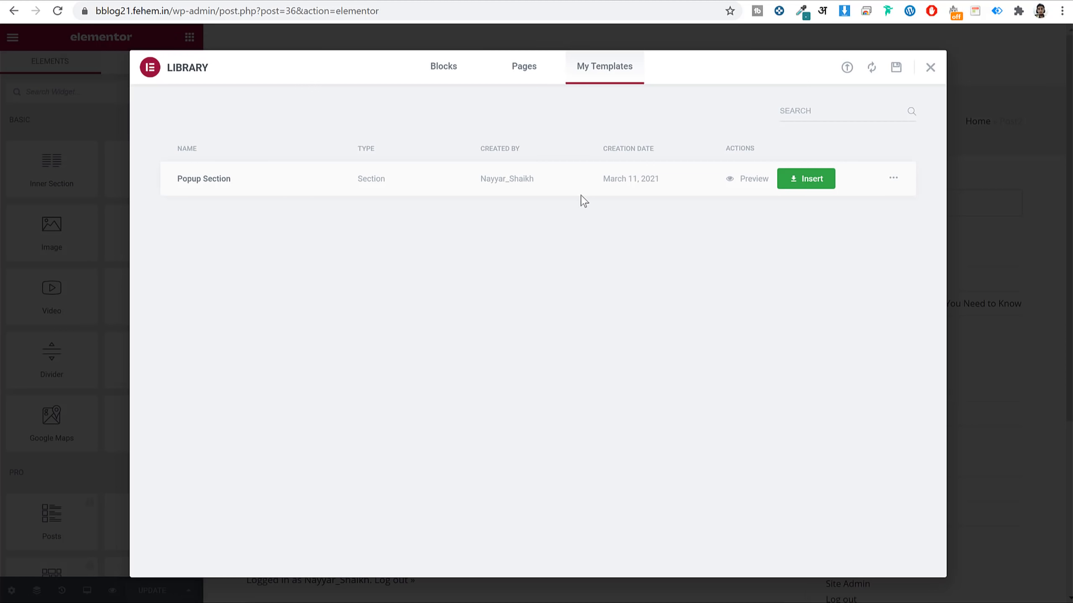
click(756, 181)
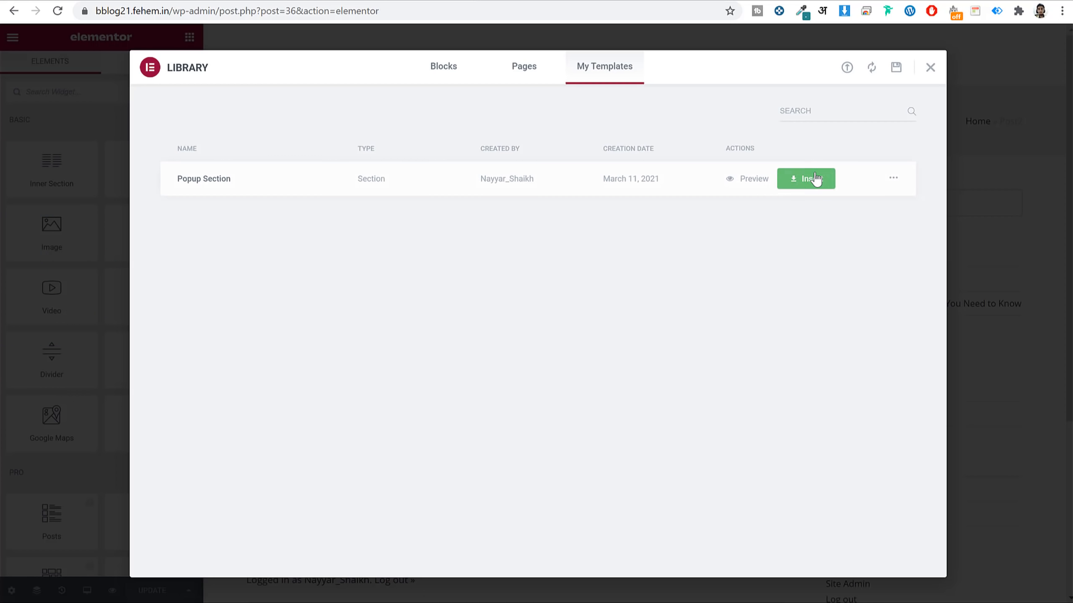
click(813, 179)
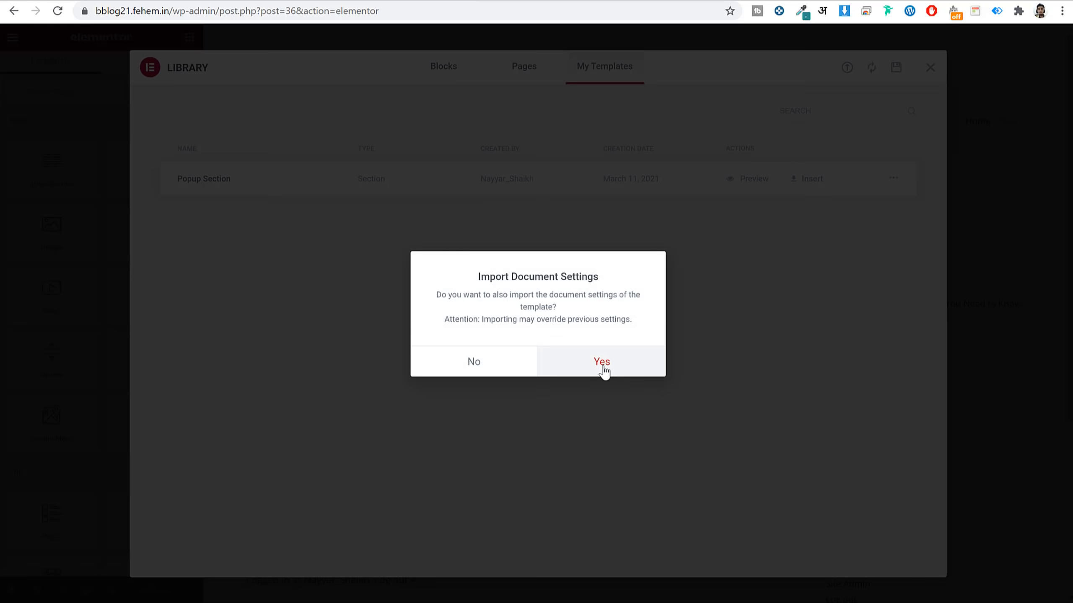
click(602, 362)
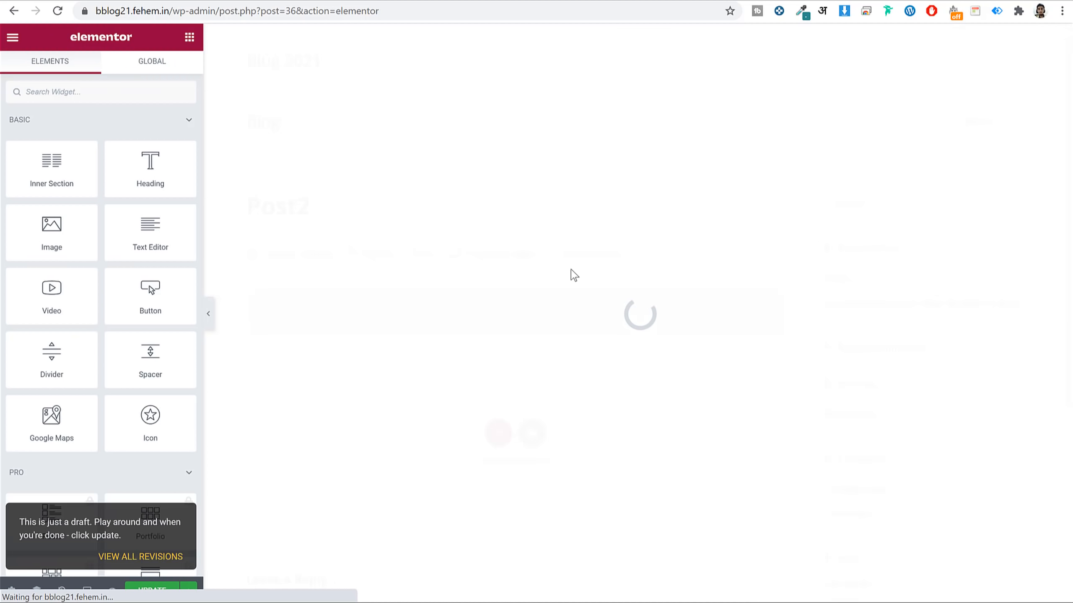
click(141, 594)
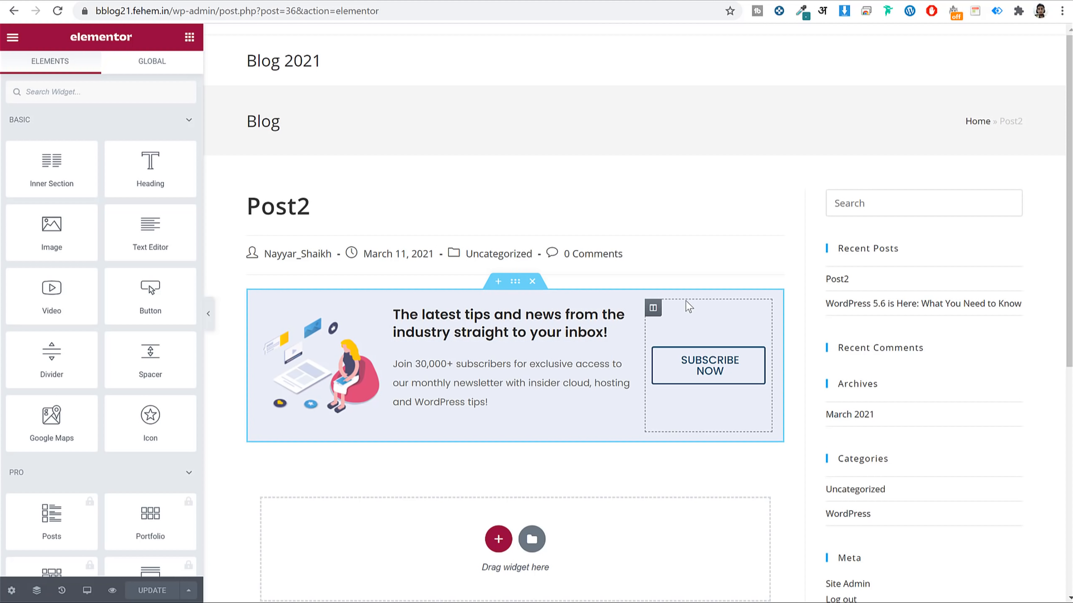
Trim the page address to /wp-admin/ to return to the admin Dashboard.
drag(219, 11, 607, 5)
key(BackSpace)
key(Return)
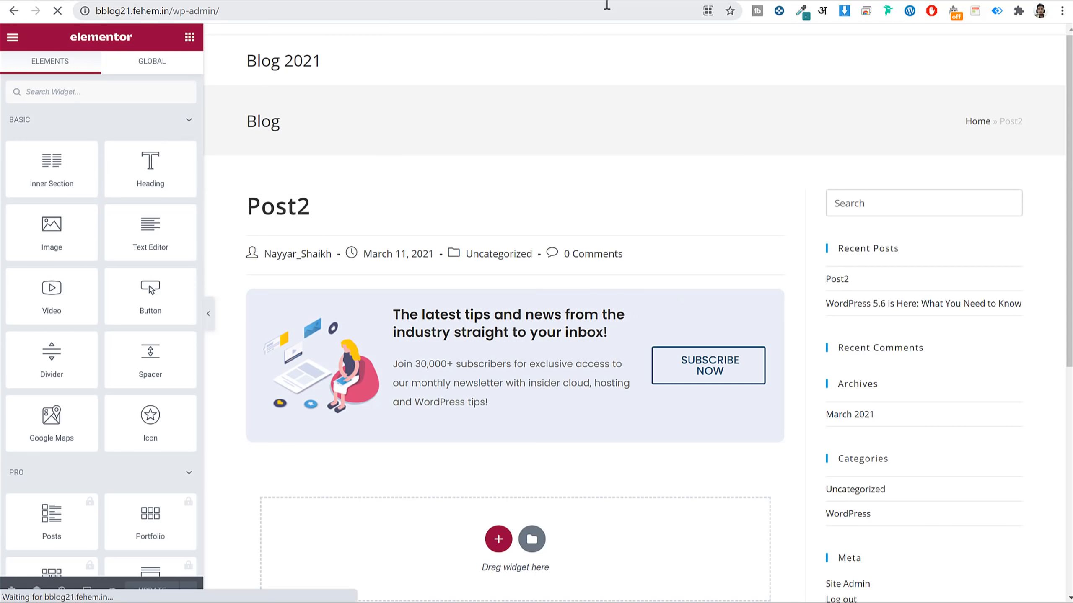
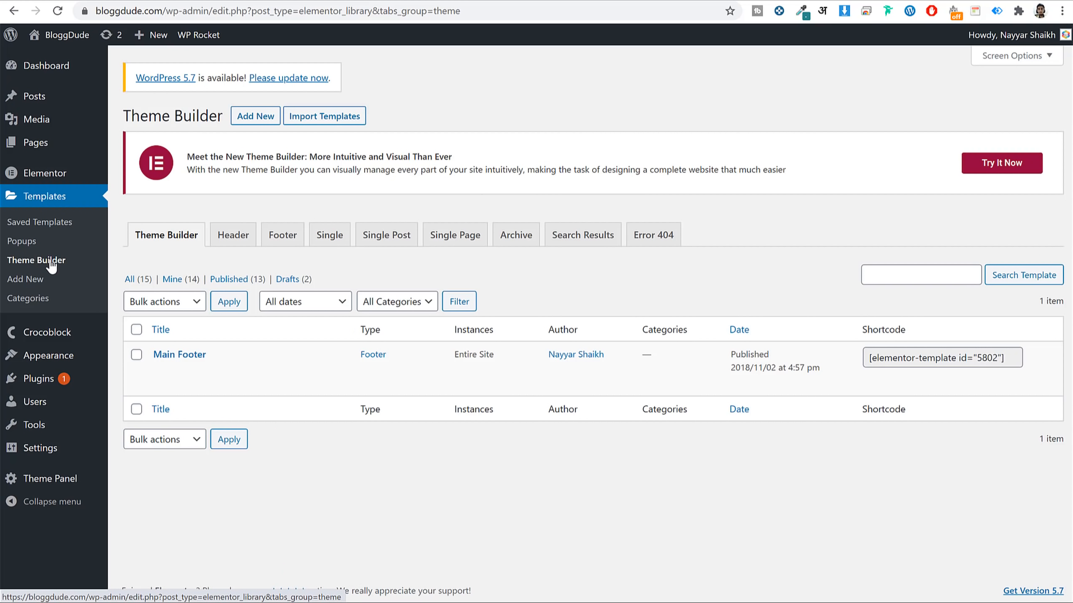
Look through the Header, Footer and Single Post template lists in Theme Builder.
click(239, 245)
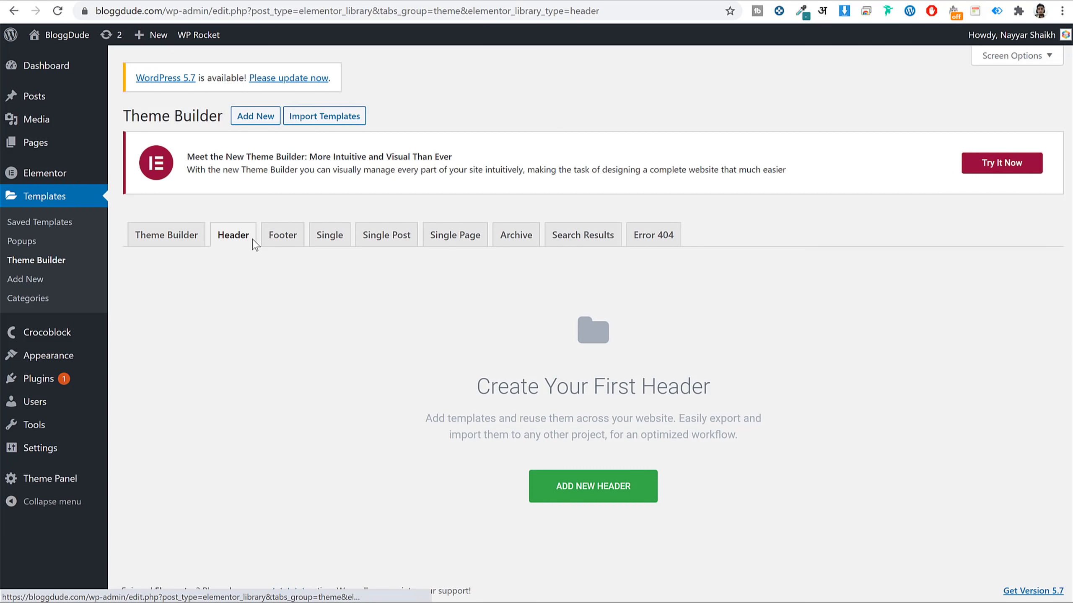
click(280, 234)
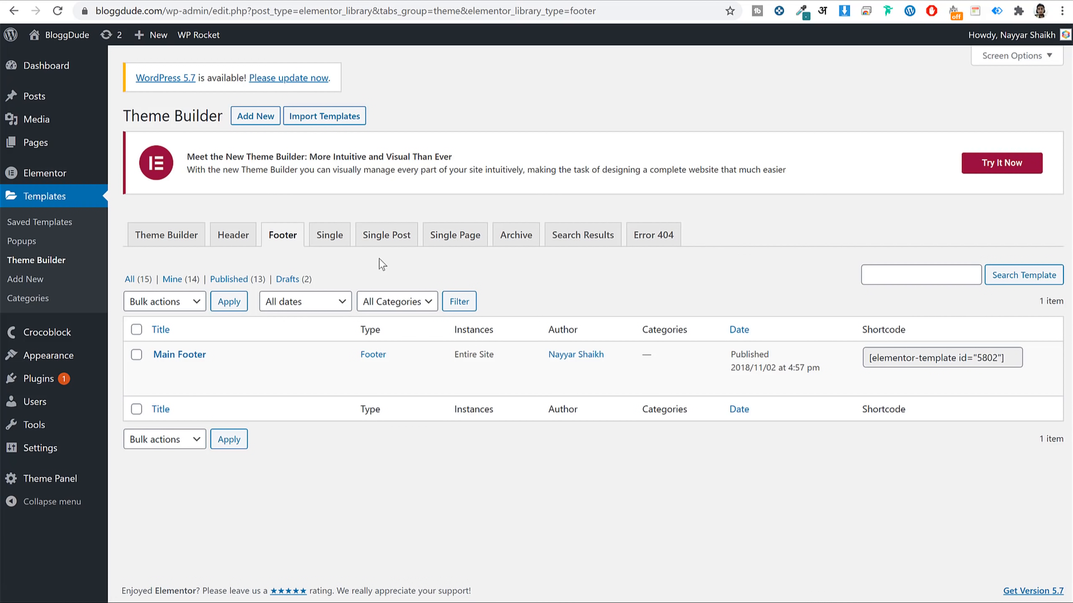
click(387, 241)
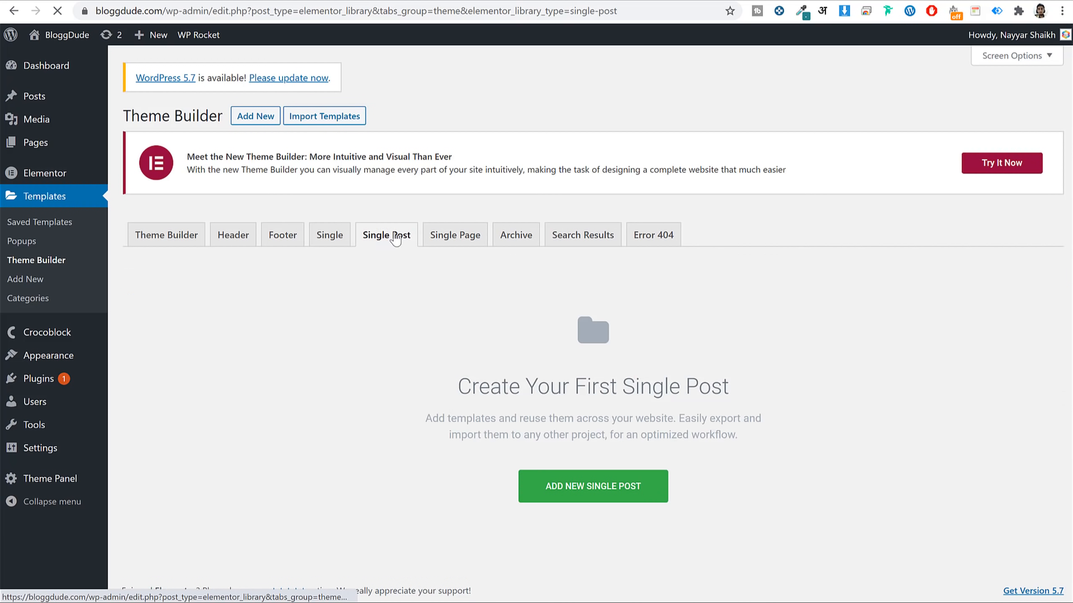
Add a new Single Post template named 'Demo' and create it.
click(606, 490)
click(627, 365)
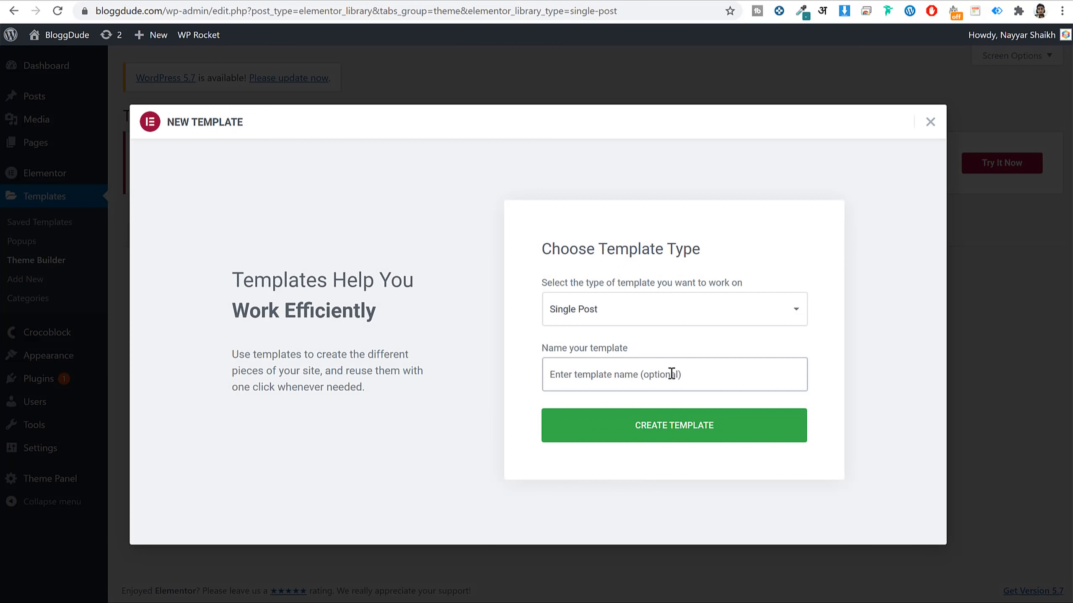
text(Demo)
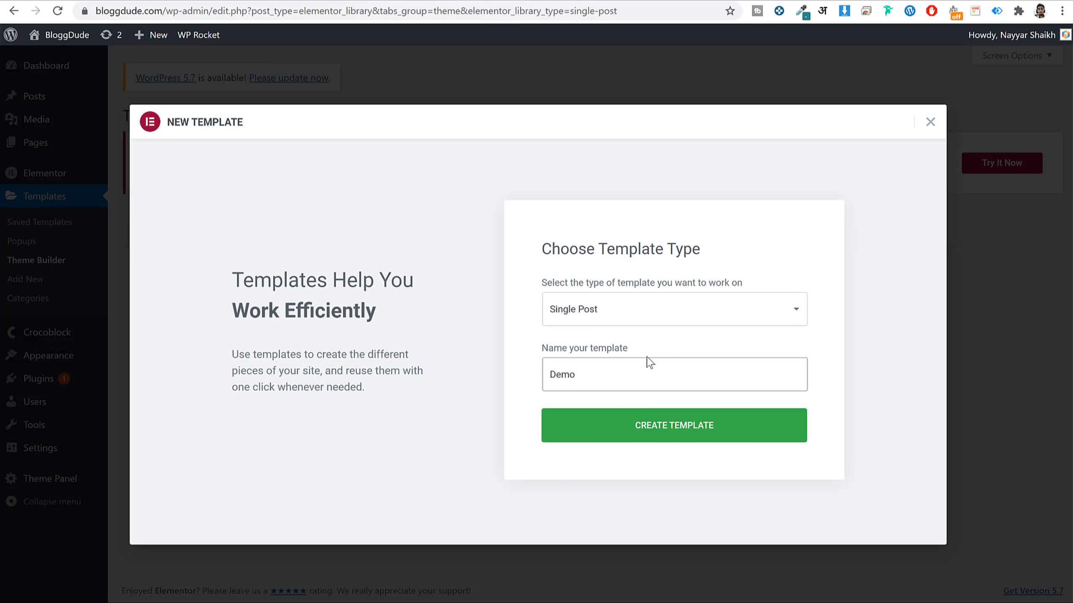
click(663, 426)
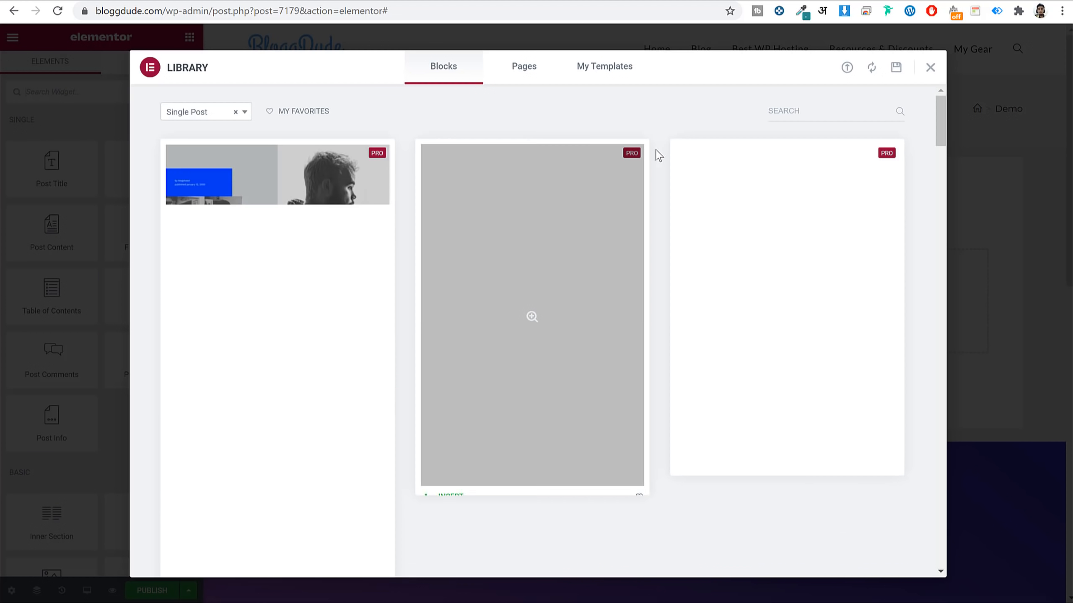
Insert the blue 'We Learn From Our Experiences And Mistakes' blog block from the Single Post blocks.
scroll(360, 244, down, 6)
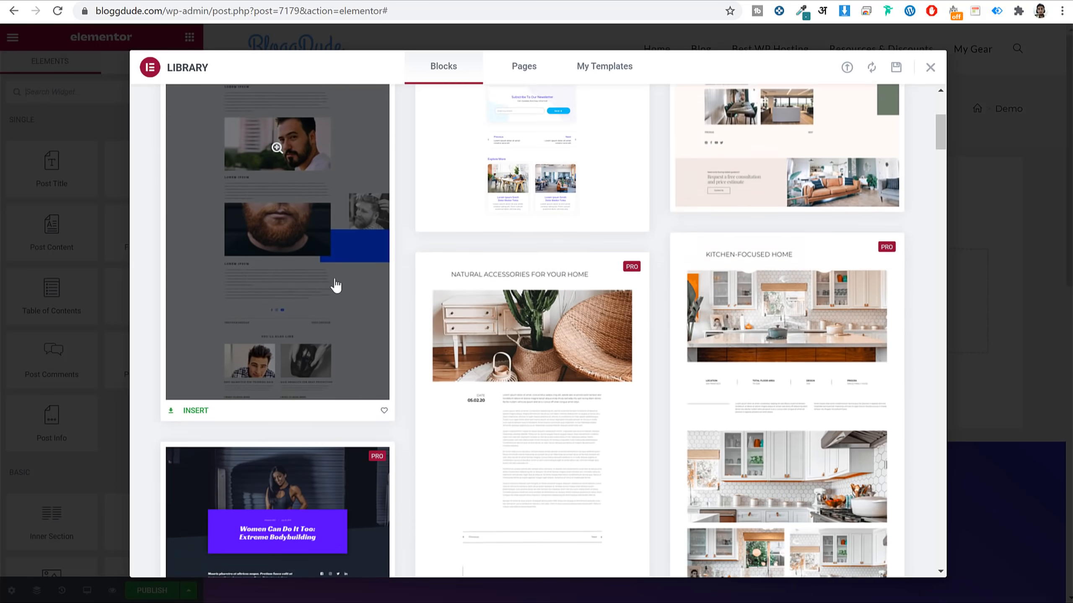
scroll(646, 176, up, 5)
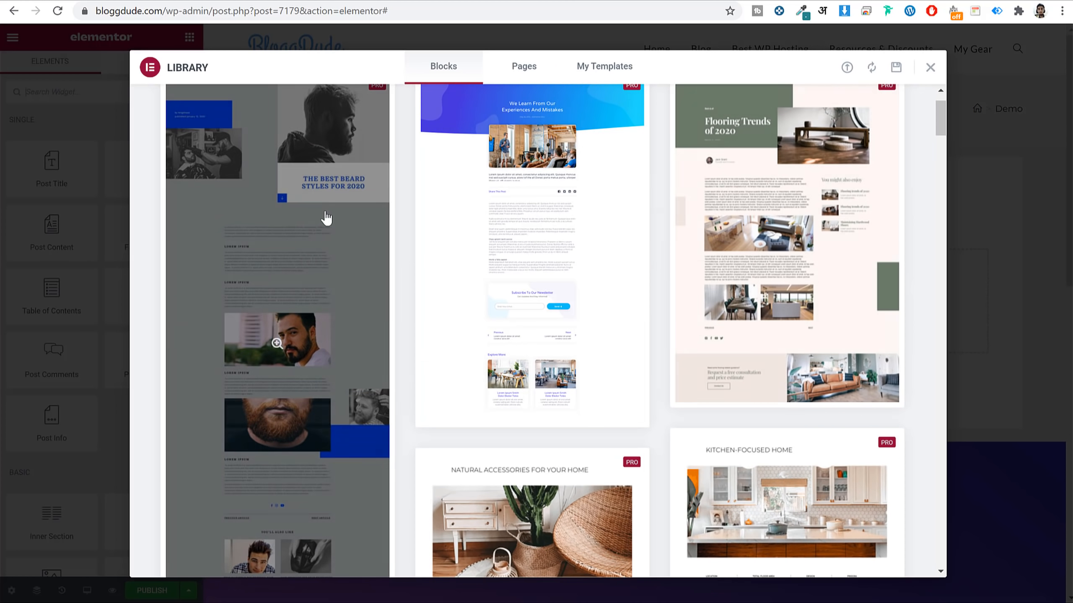
scroll(886, 292, down, 10)
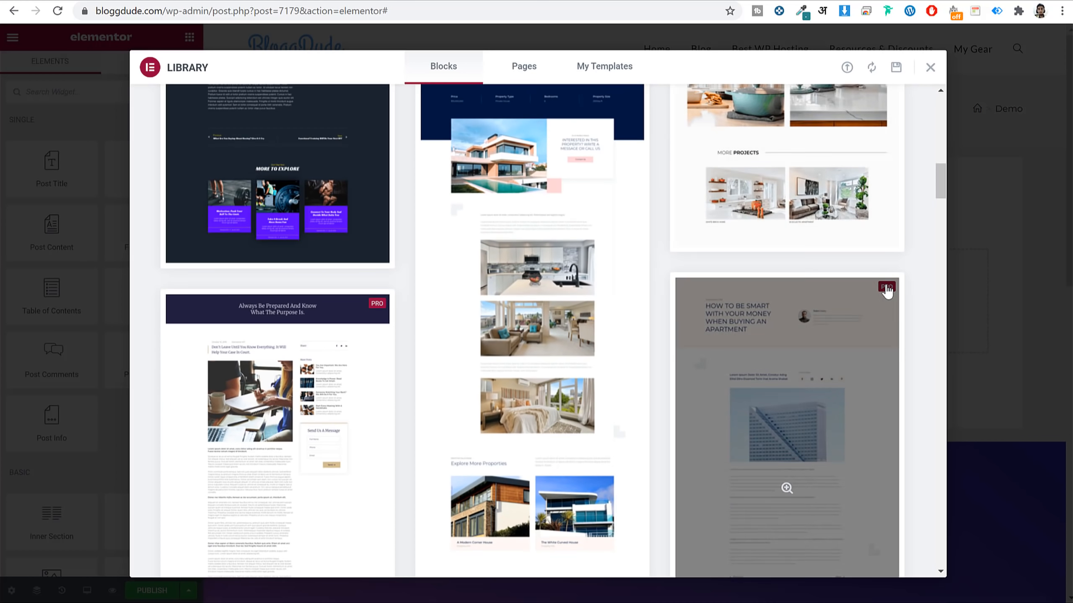
scroll(886, 292, down, 6)
scroll(887, 291, down, 8)
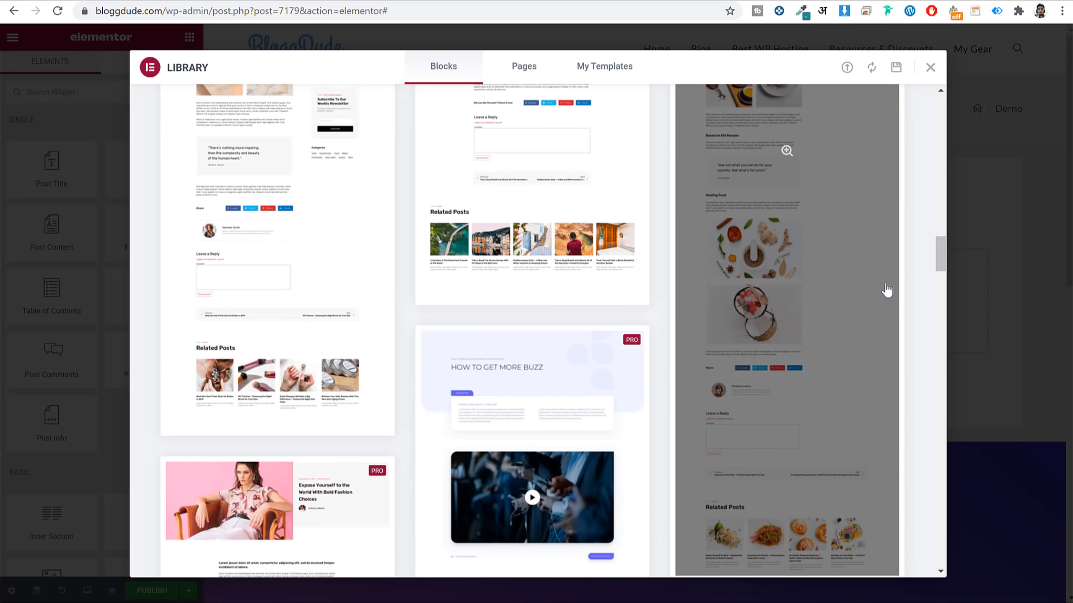
scroll(582, 173, down, 10)
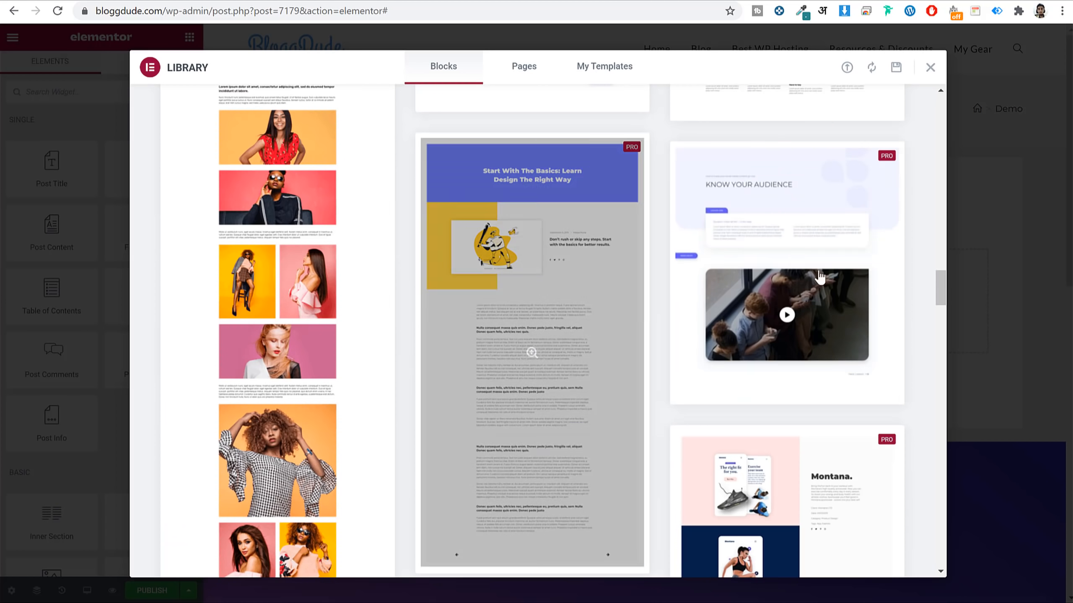
scroll(924, 283, down, 10)
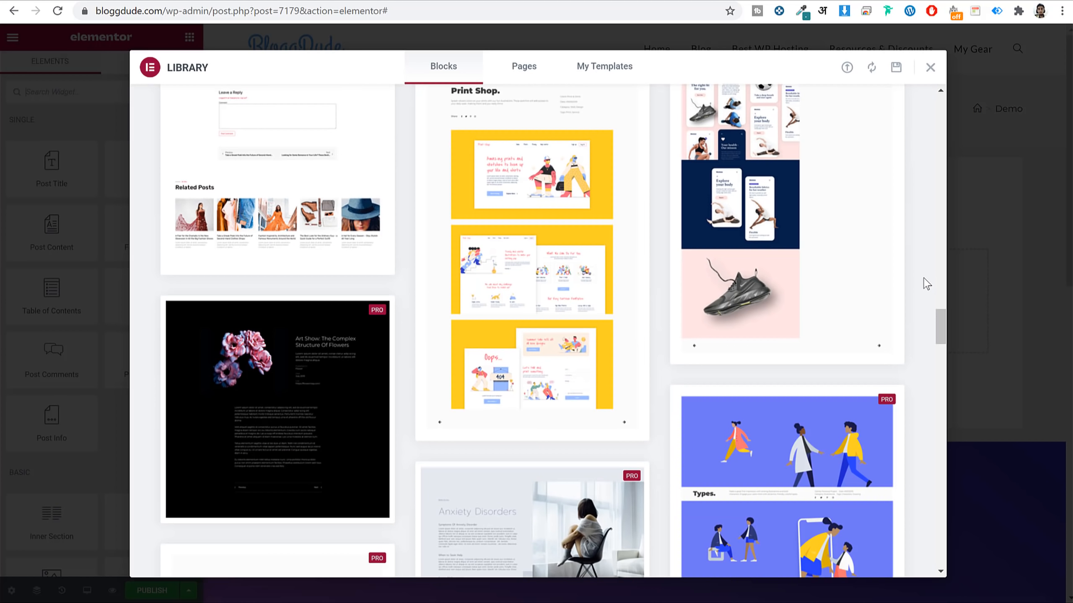
scroll(925, 283, down, 5)
scroll(926, 283, up, 20)
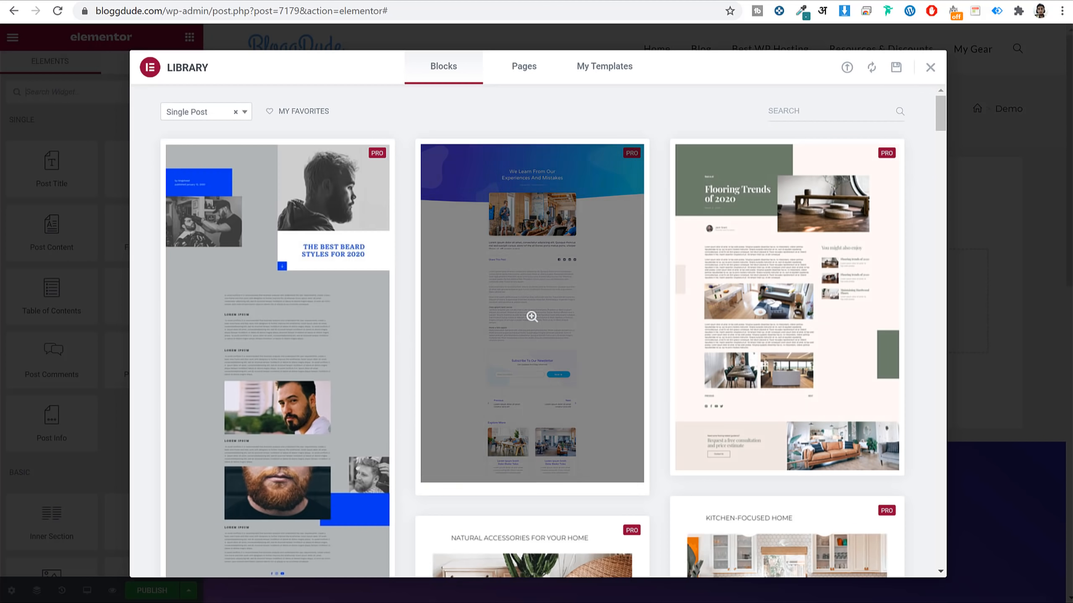
scroll(498, 347, down, 2)
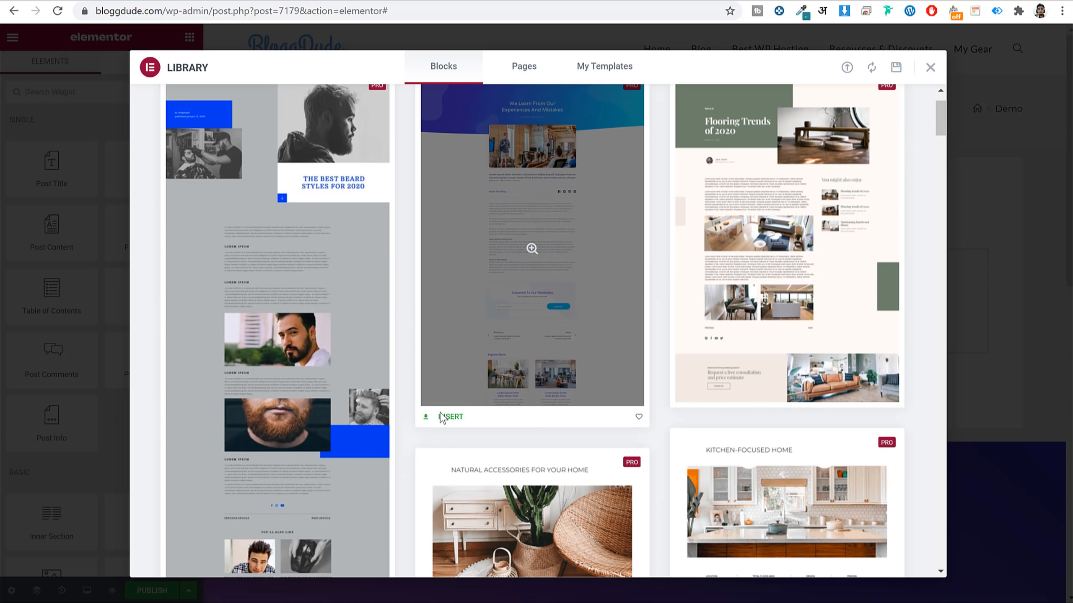
click(443, 418)
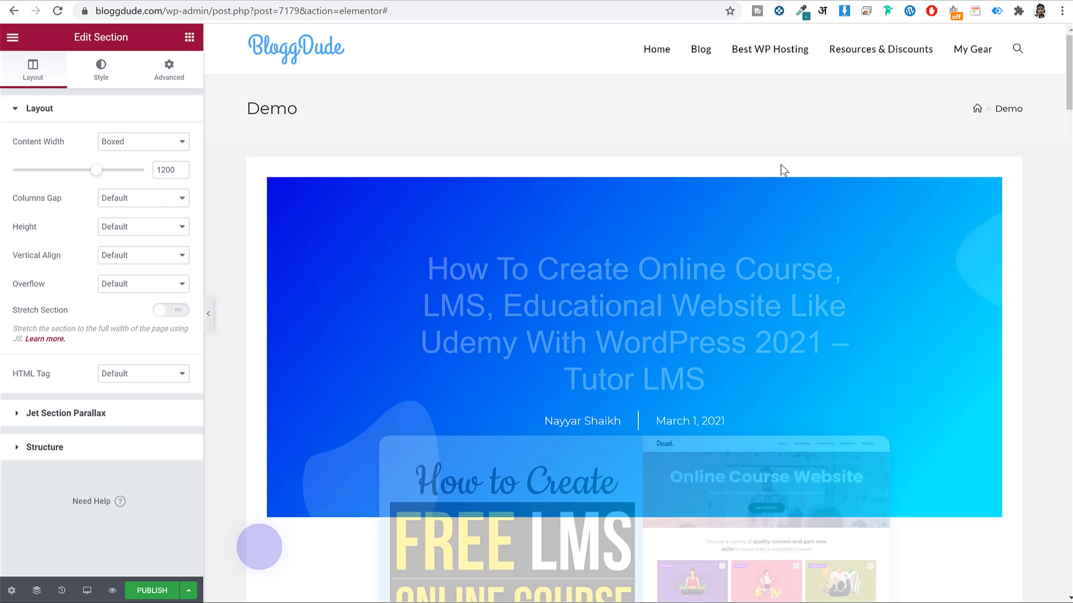
Review the inserted post layout, then close the Demo editor to bring up the Leave site? warning.
scroll(927, 330, down, 10)
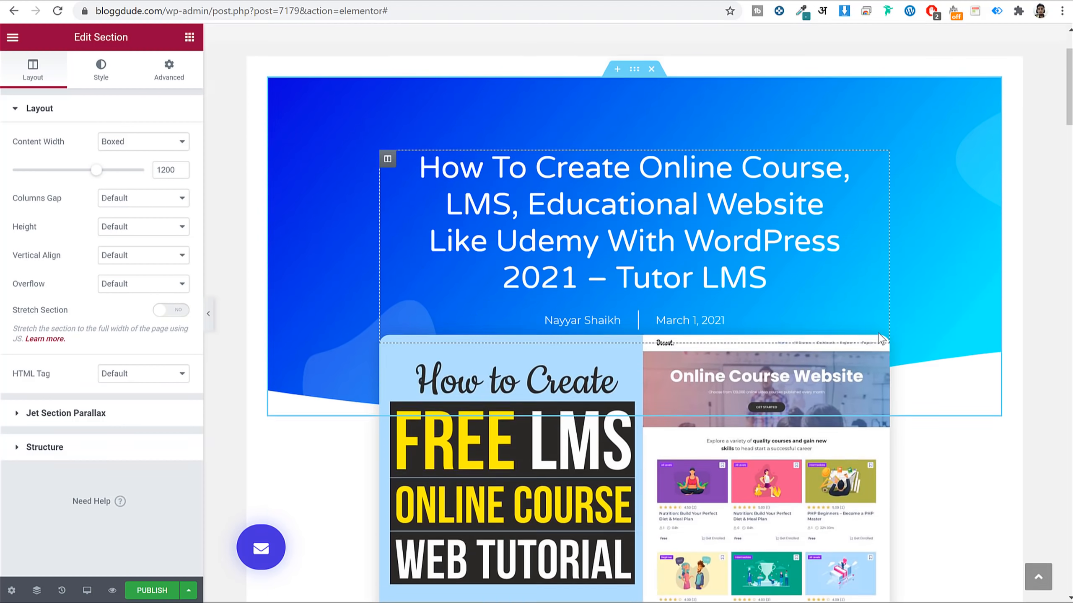
scroll(927, 330, down, 17)
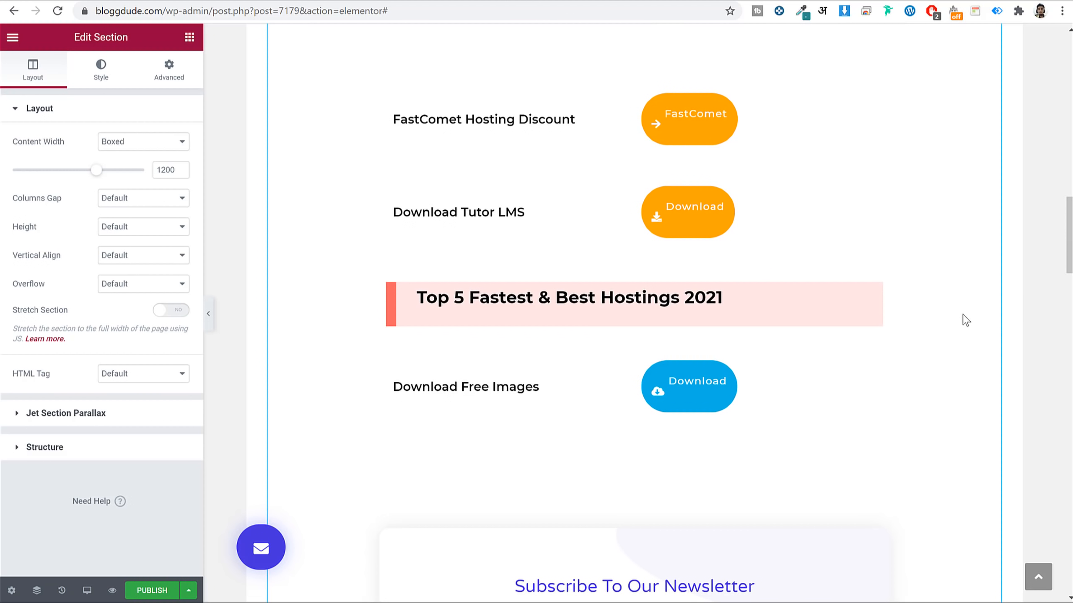
scroll(955, 321, down, 6)
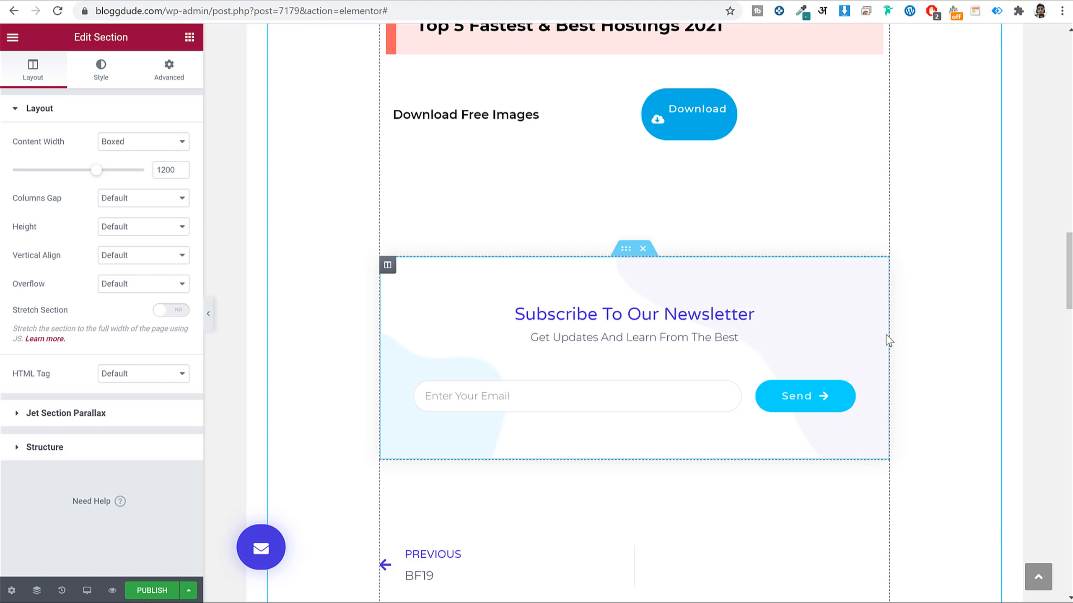
scroll(871, 329, down, 12)
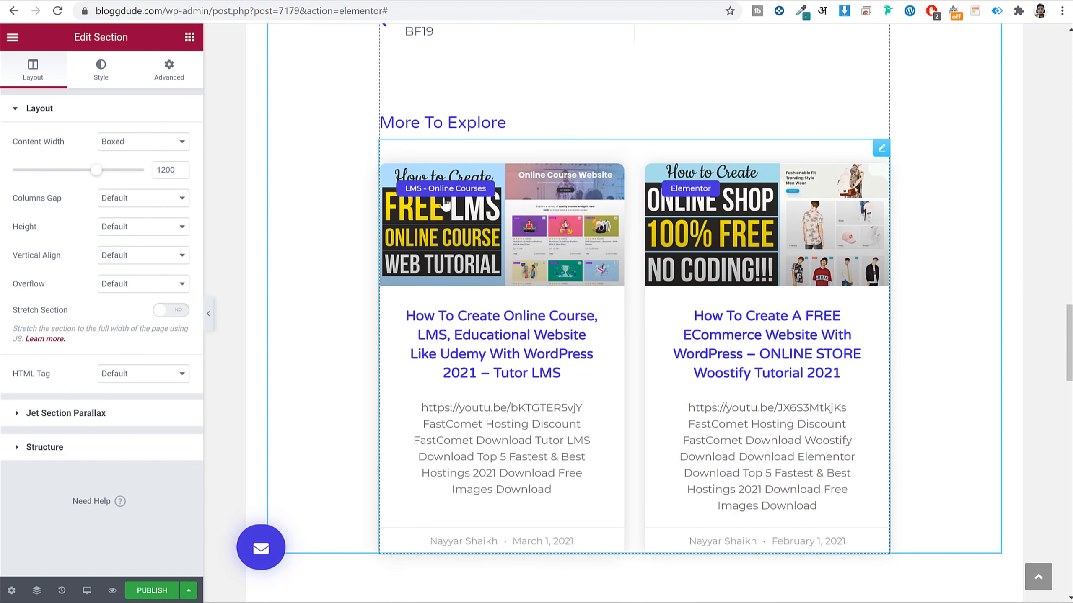
scroll(575, 114, up, 3)
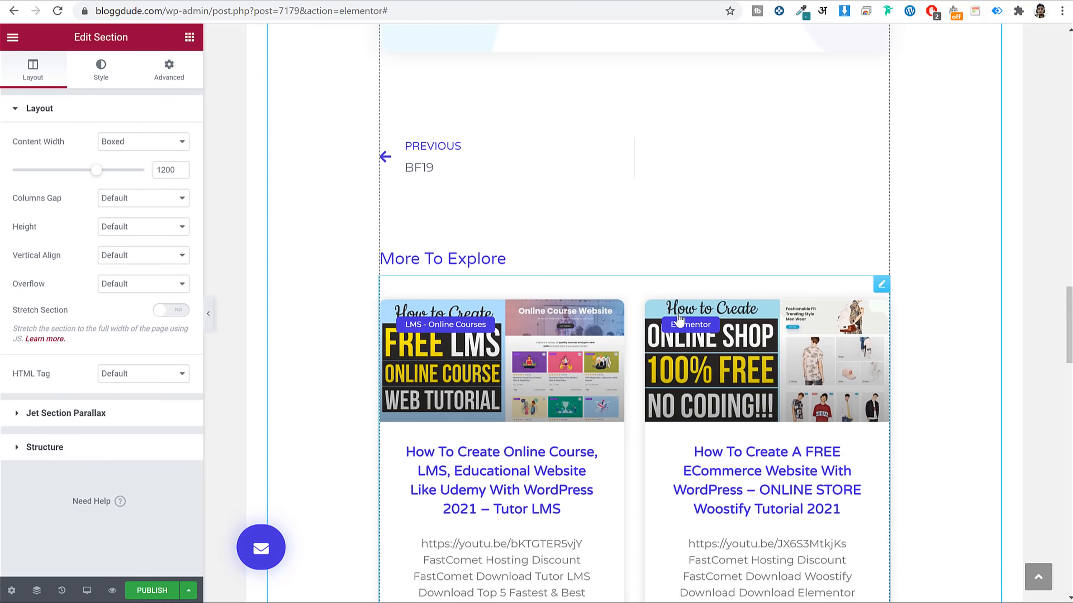
scroll(680, 317, down, 12)
scroll(314, 307, down, 6)
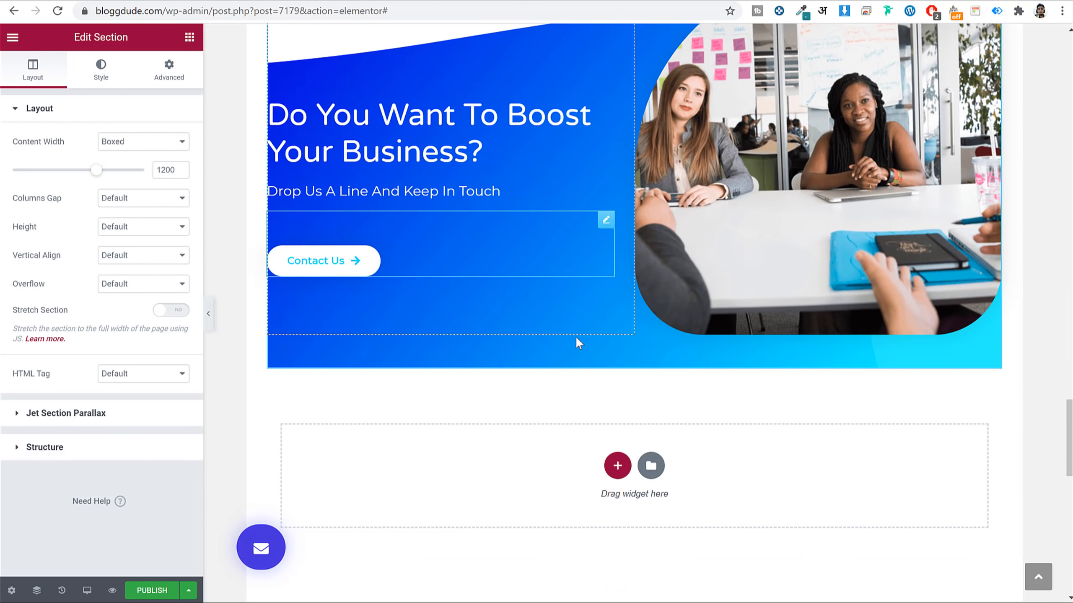
scroll(577, 340, down, 8)
scroll(615, 349, up, 20)
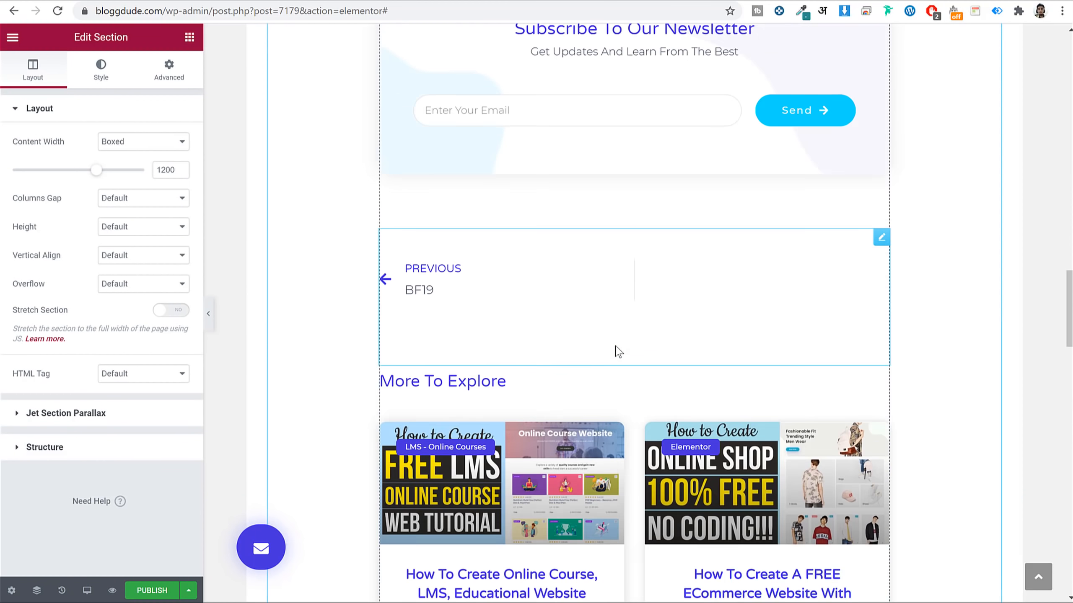
scroll(618, 351, up, 20)
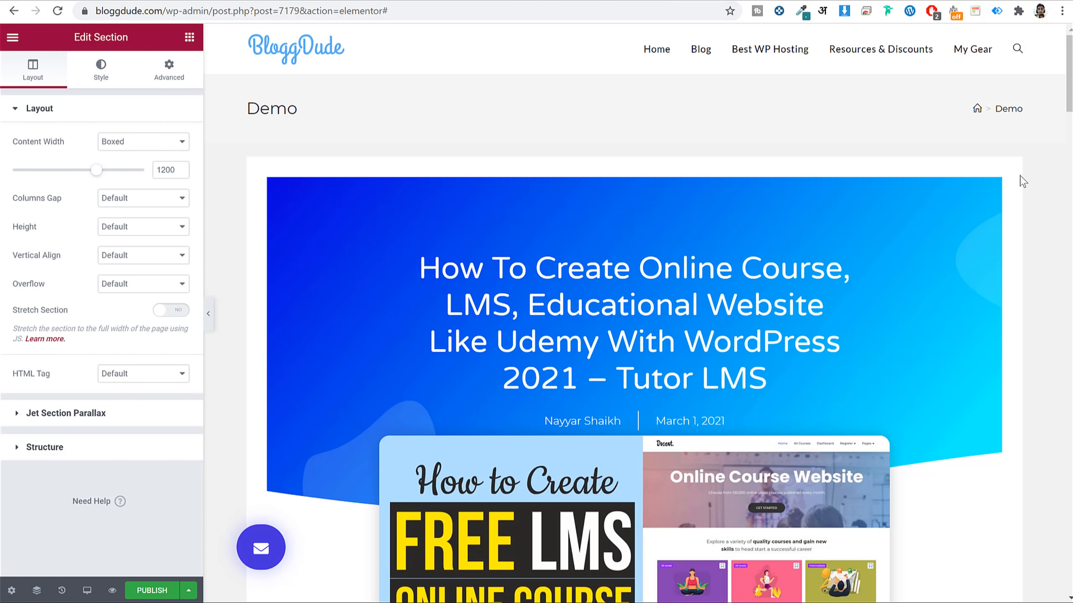
click(645, 1)
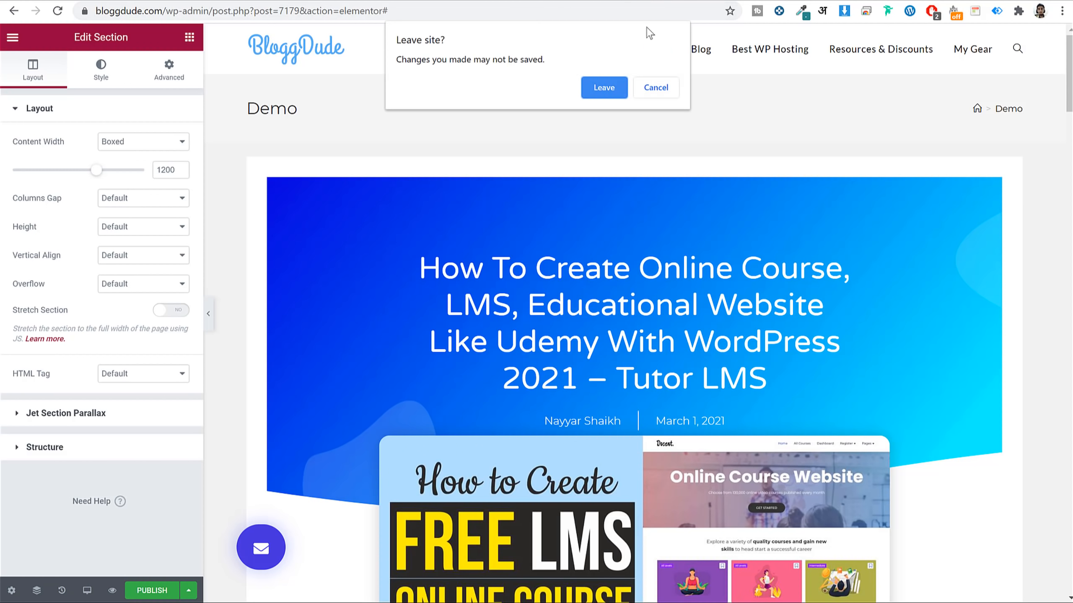
click(604, 88)
Switch to the Blog 2021 admin and open its Media Library.
click(352, 0)
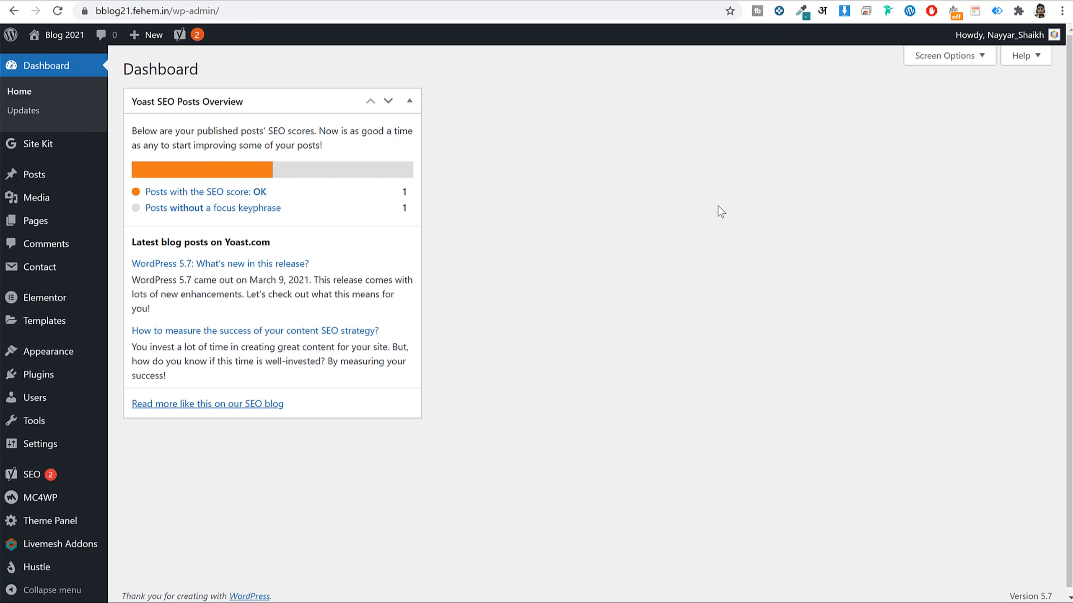
click(67, 200)
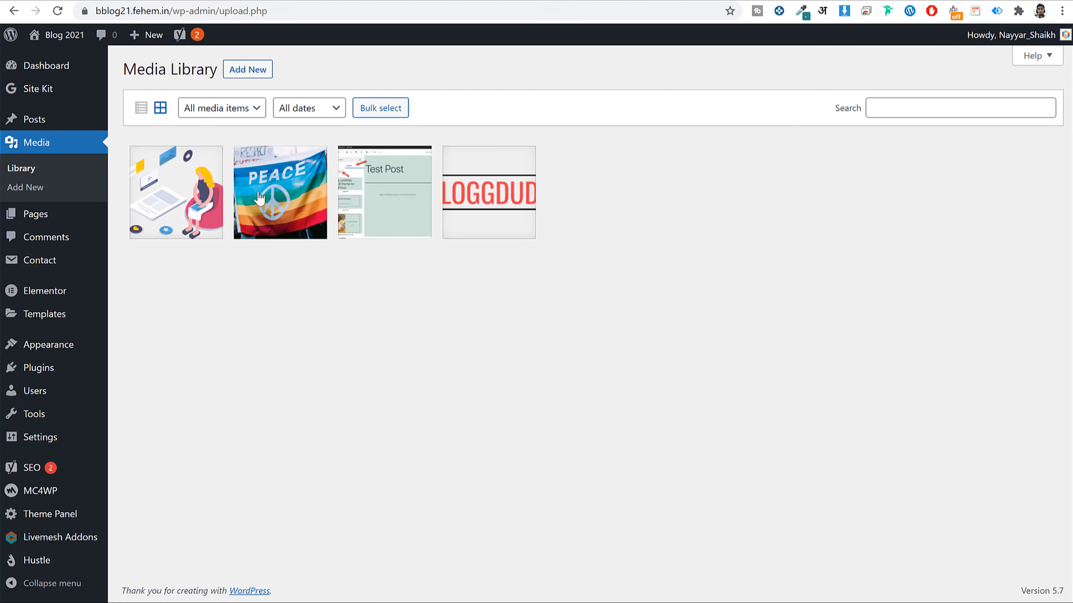
Check the PEACE flag image's alt text, title, caption and description fields.
click(253, 194)
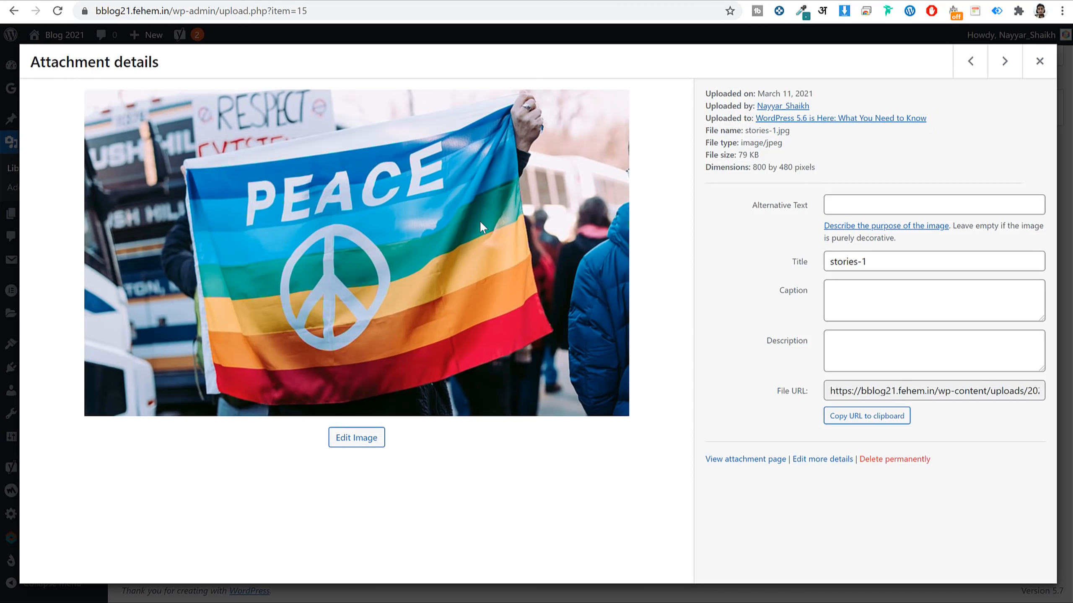
click(890, 210)
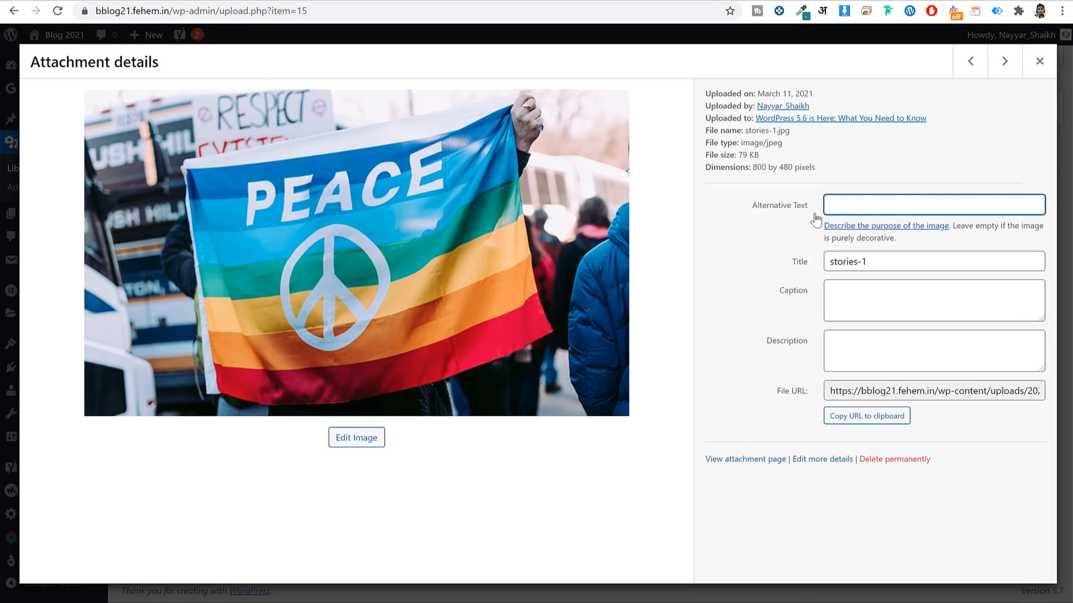
double_click(893, 262)
click(881, 307)
click(873, 348)
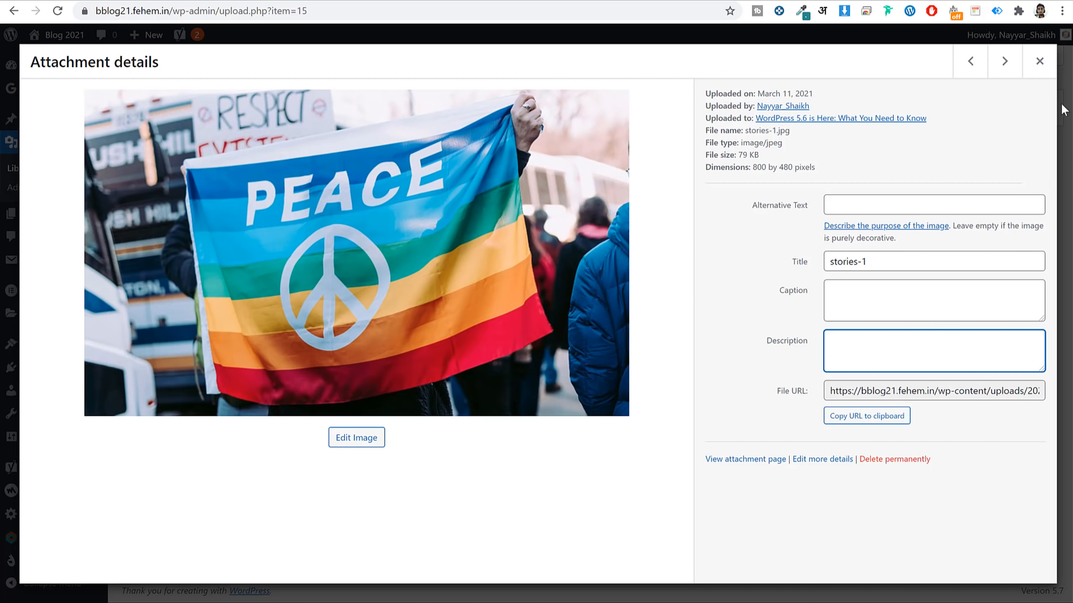
Review the patterns-drop-down-in-wordpress image's title, alt text, caption and description.
click(1004, 61)
click(885, 259)
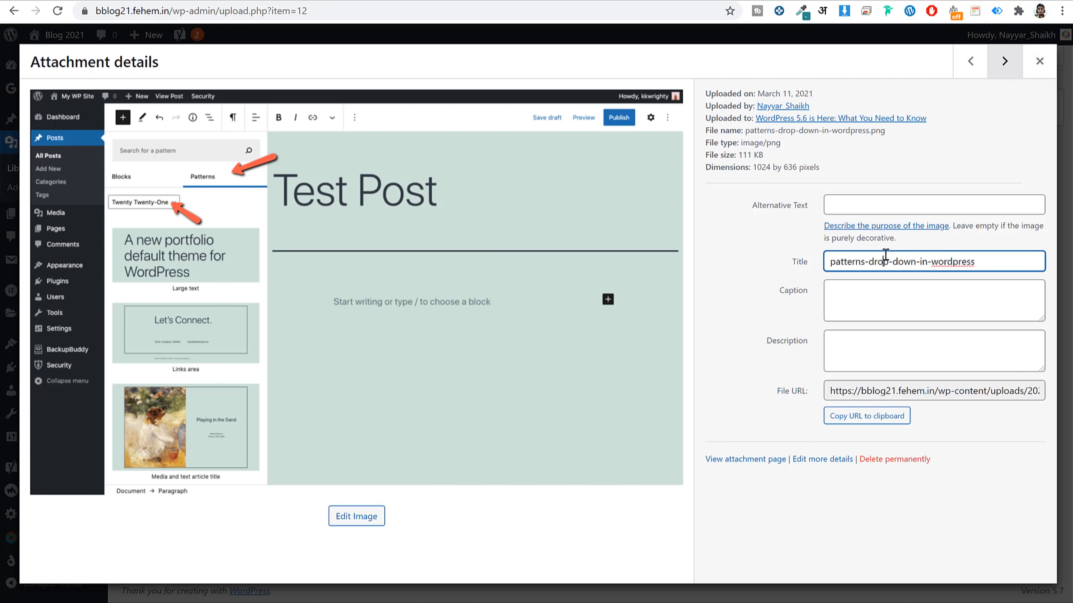
triple_click(885, 258)
click(870, 208)
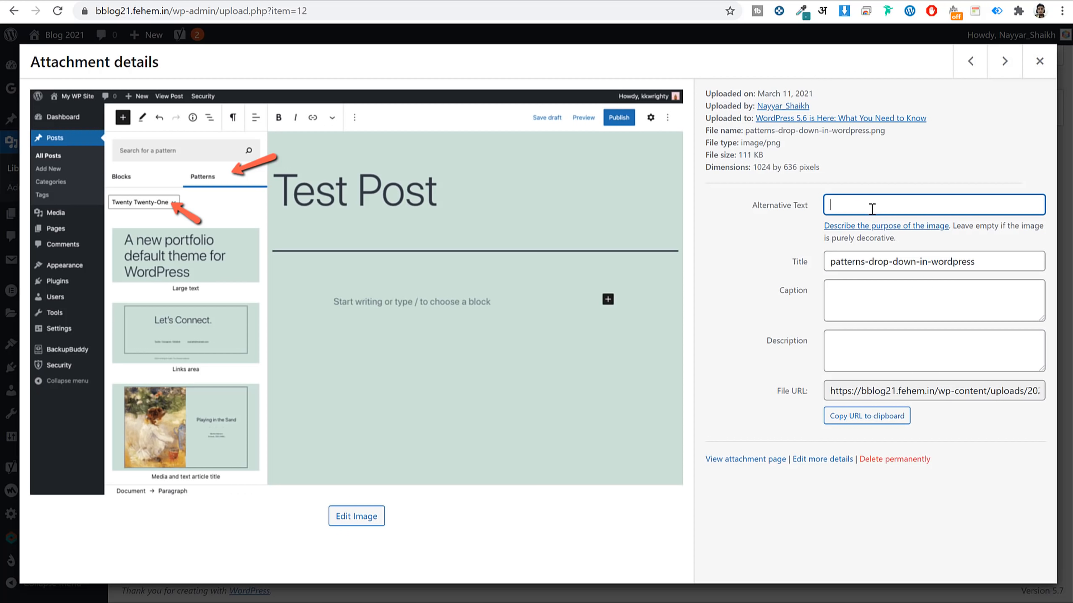
click(891, 297)
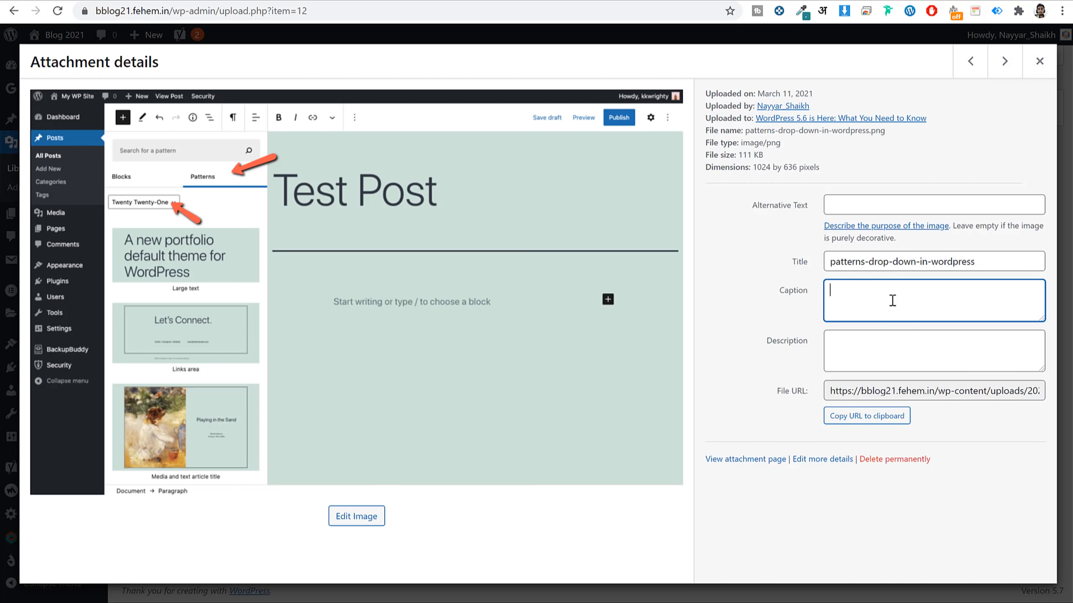
click(884, 356)
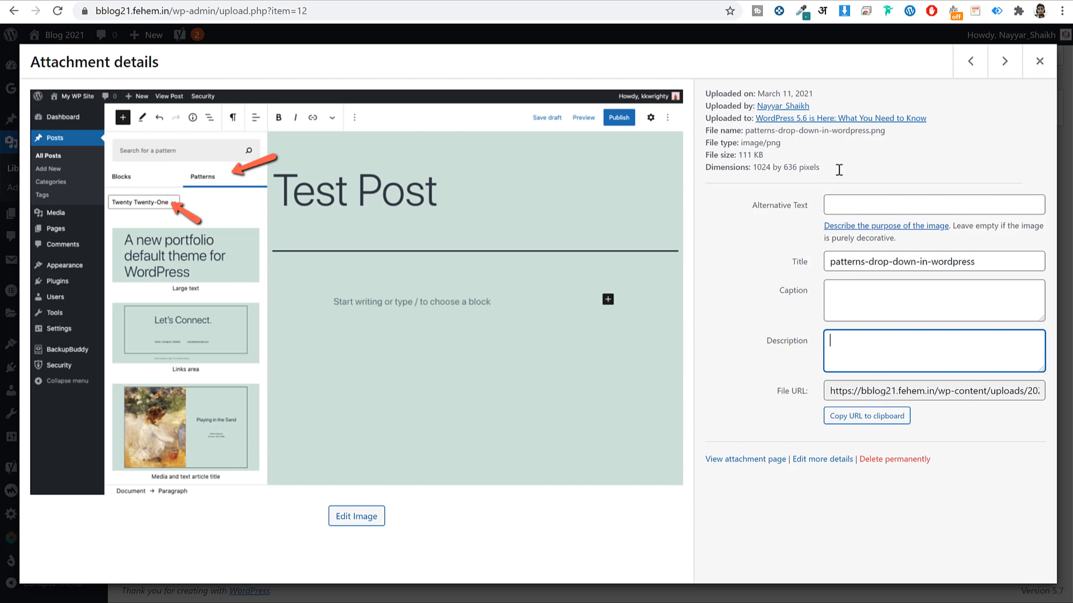
click(1038, 61)
Check the Test Post image's caption, description and alt text, then return to the library.
click(402, 200)
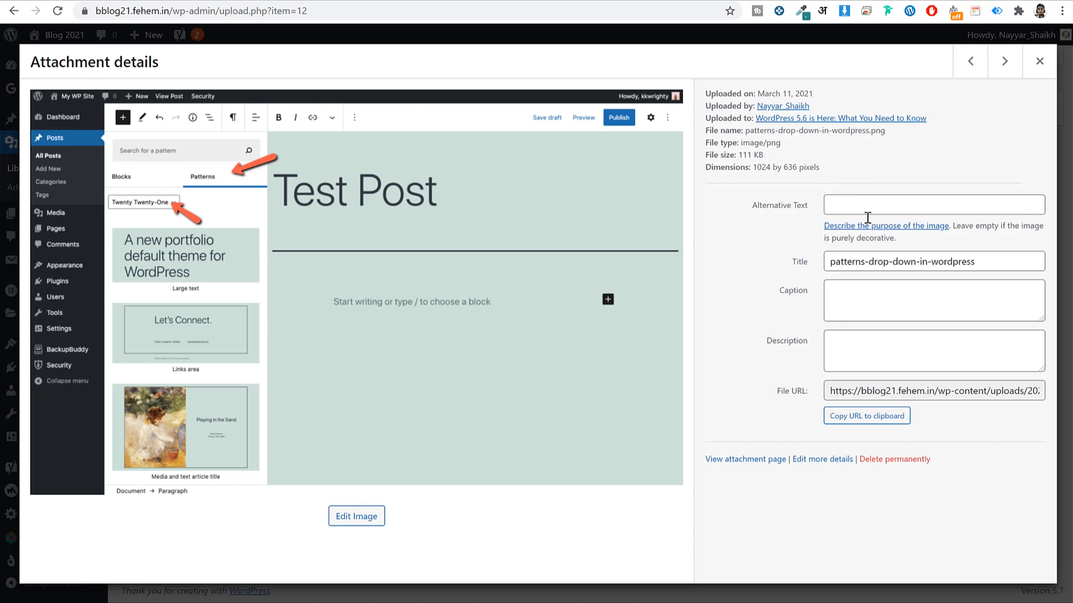
click(868, 284)
click(861, 359)
click(898, 207)
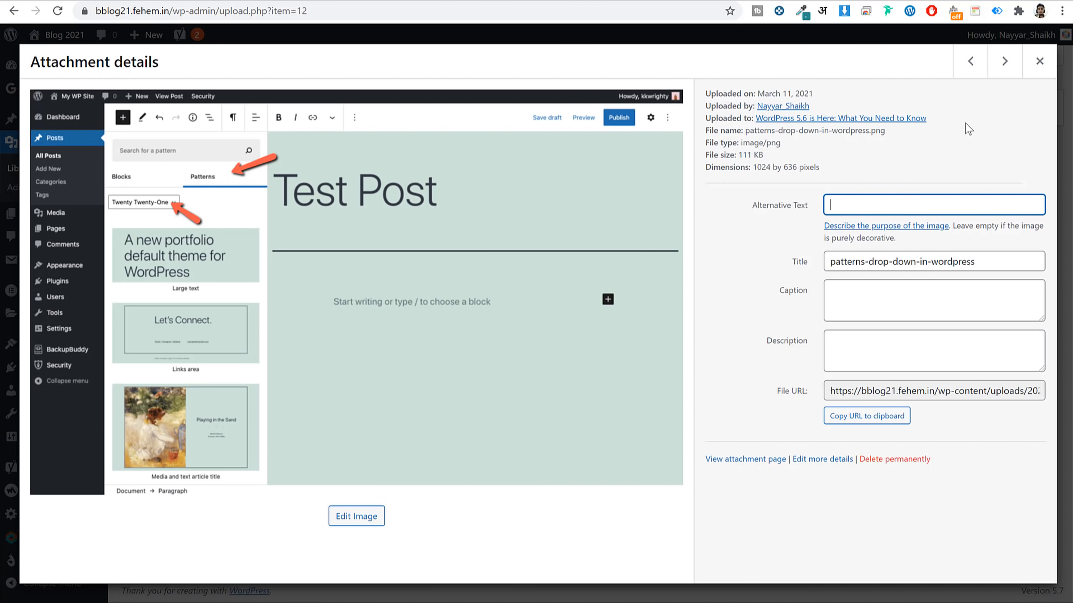
click(1038, 62)
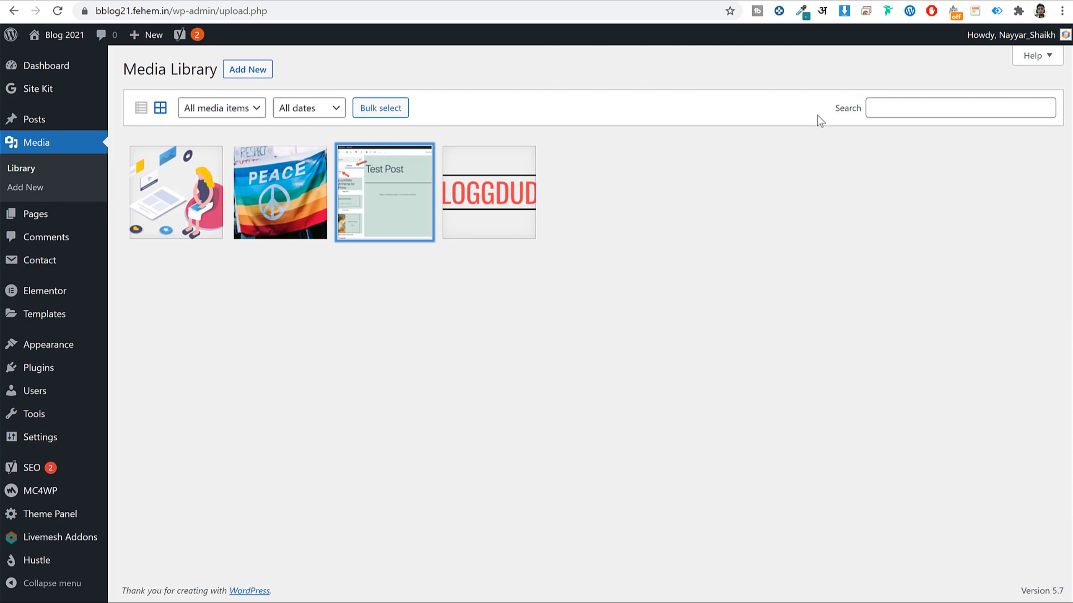
click(612, 268)
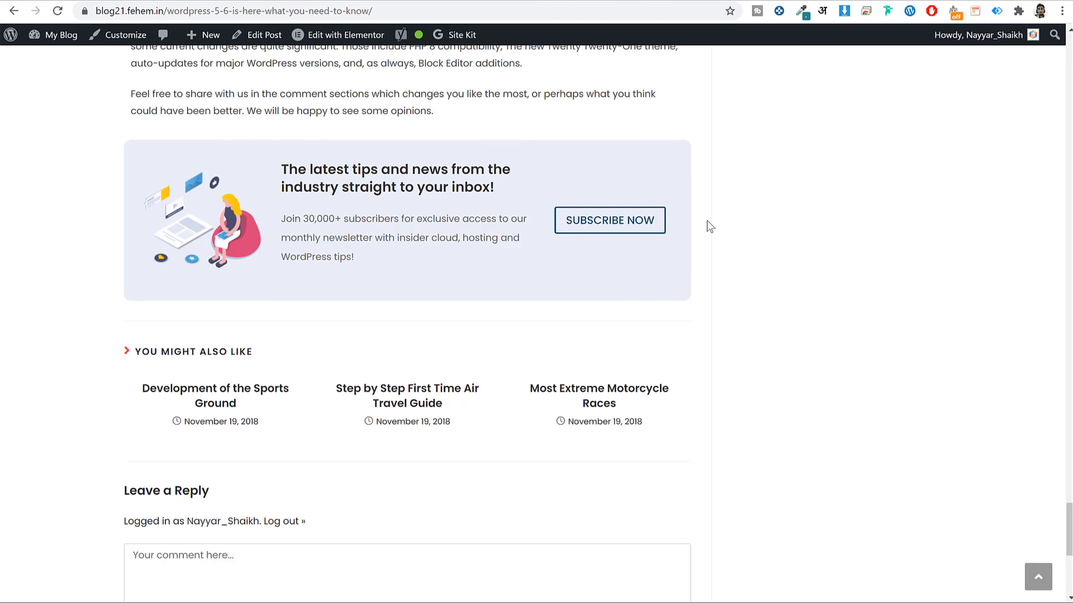
click(618, 230)
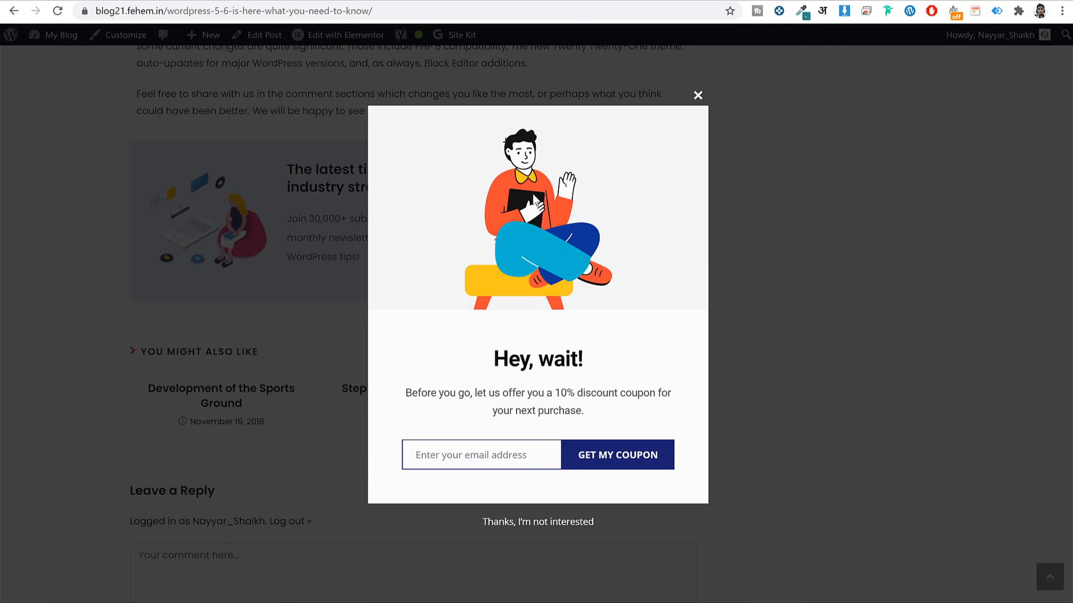
click(696, 97)
scroll(778, 245, up, 8)
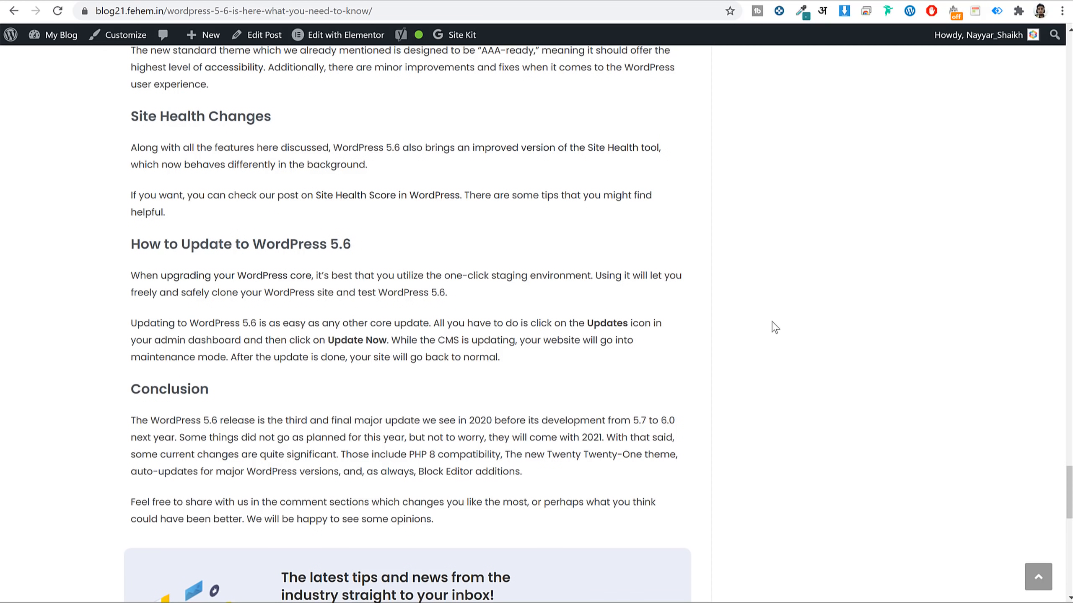
scroll(774, 328, down, 5)
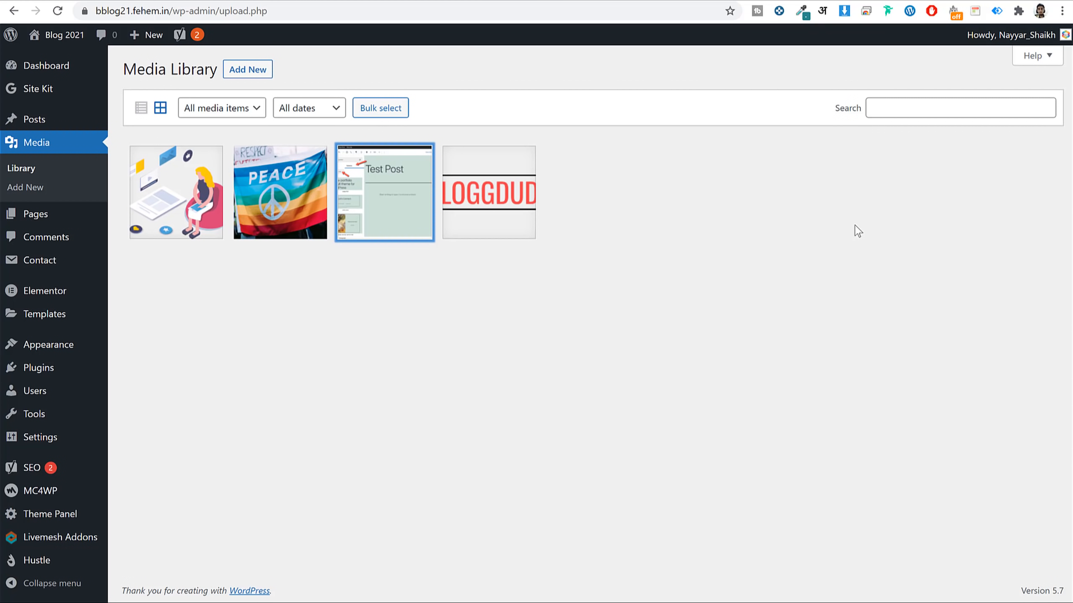
Start Hustle setup and create a new Pop-up module after comparing module types.
mouse_move(40, 564)
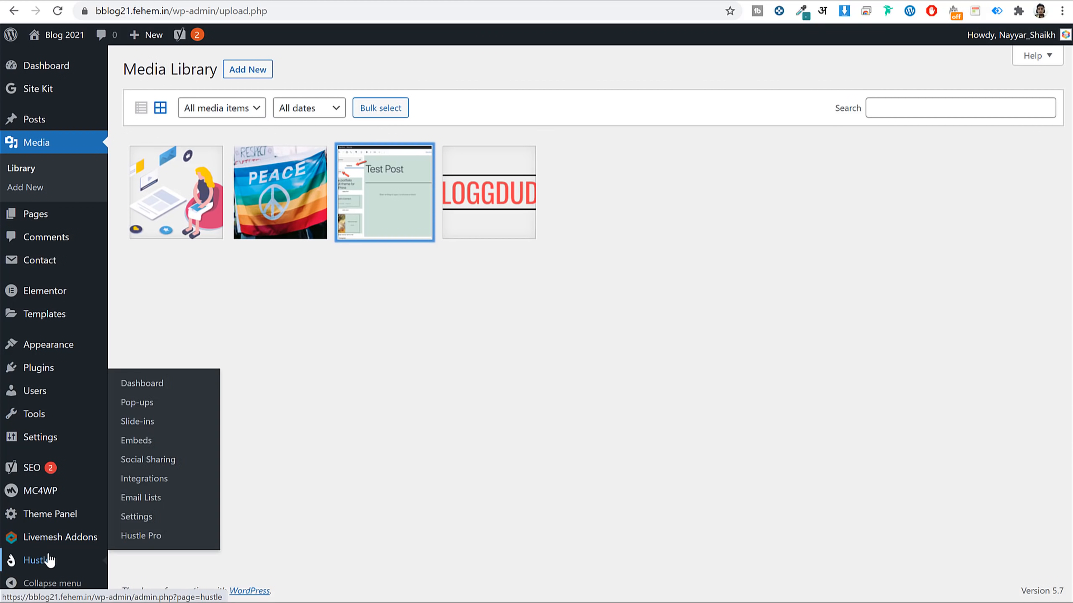
click(31, 566)
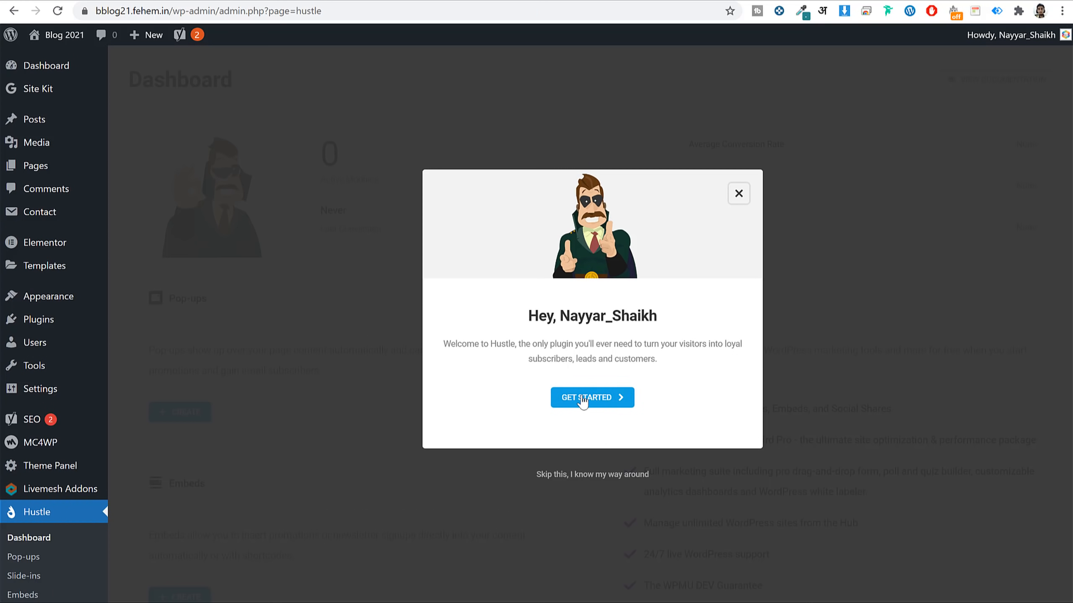
click(593, 401)
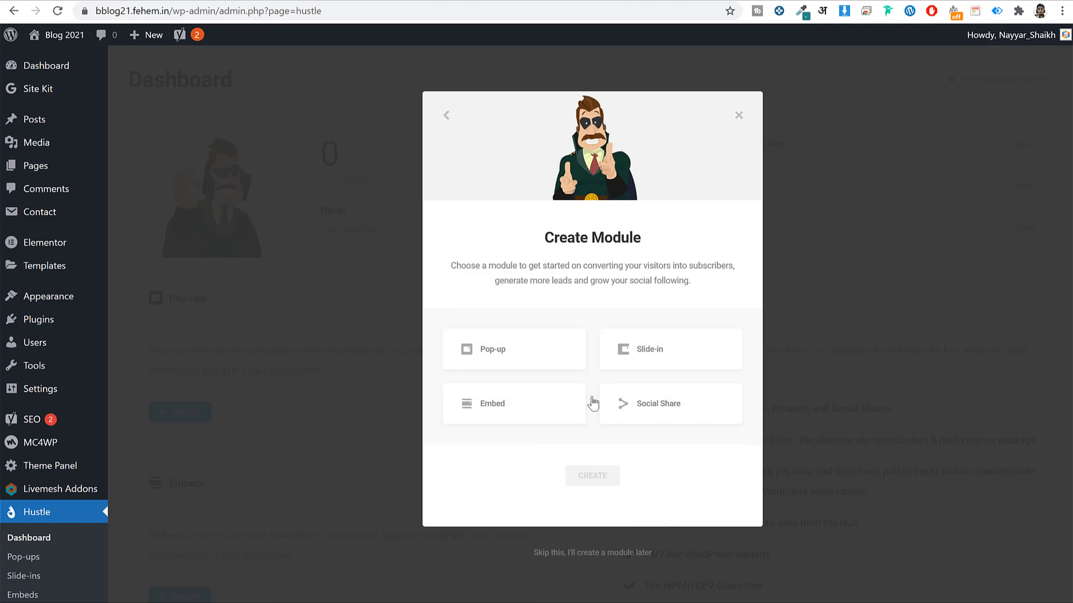
click(518, 355)
click(683, 361)
click(483, 411)
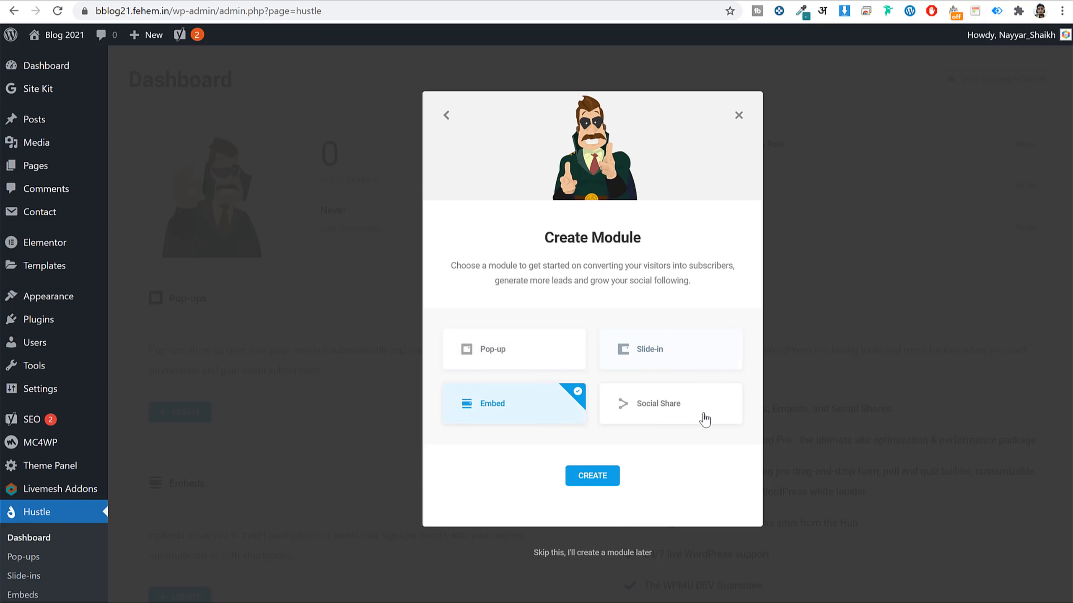
click(704, 419)
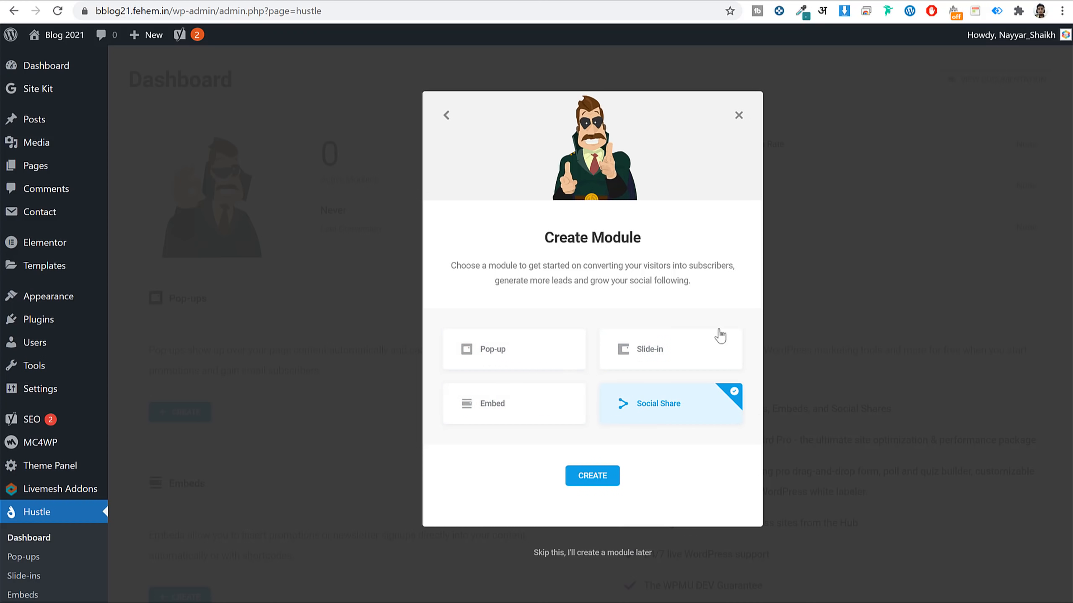
click(553, 360)
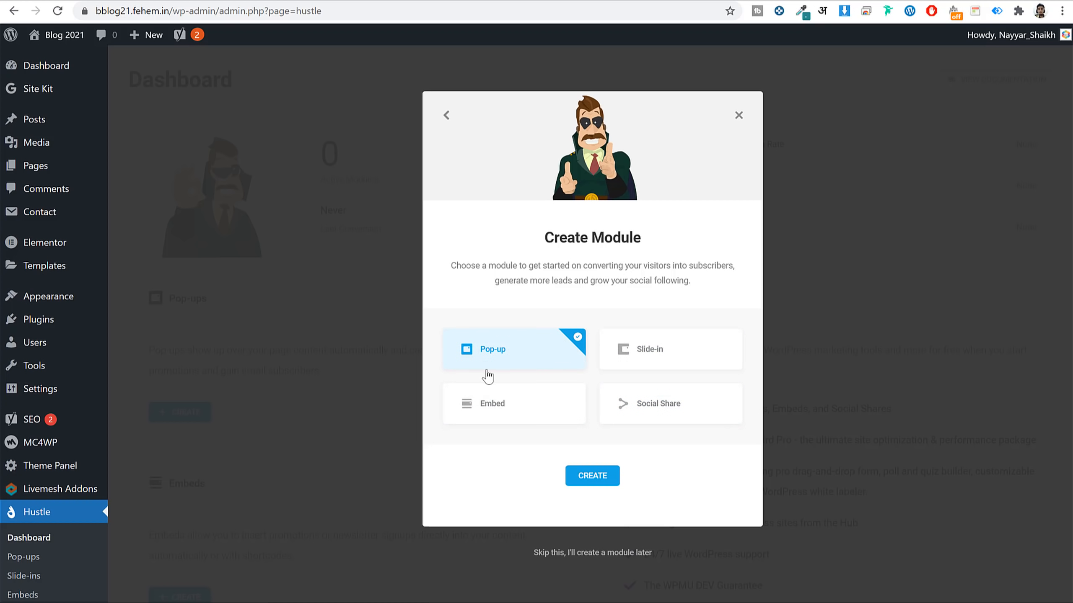
click(599, 477)
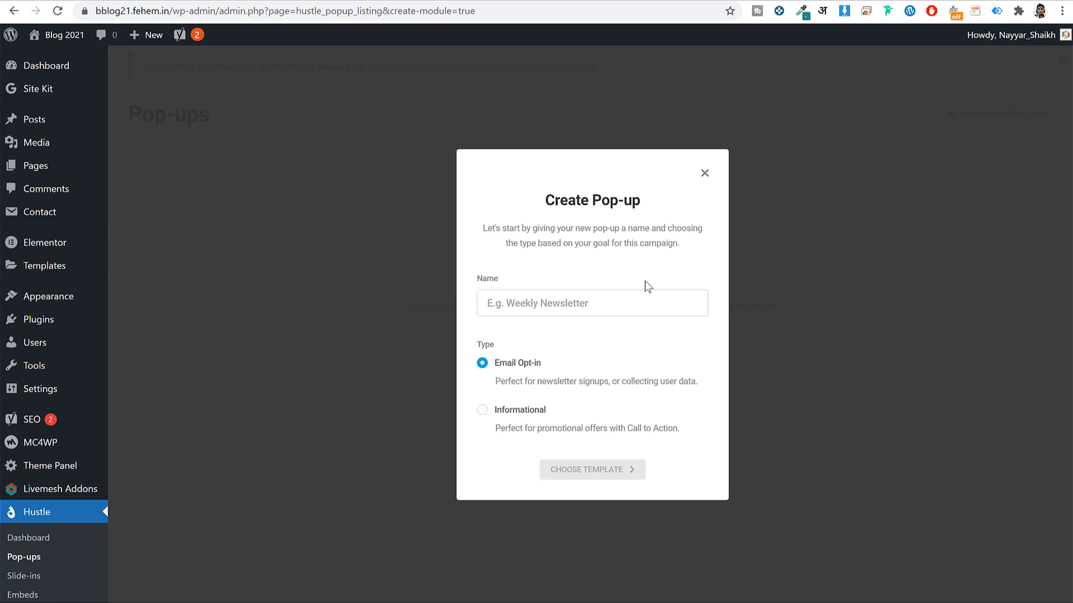
Name the pop-up 'SEO Newsletter' and keep its type as Email Opt-in.
text(SEO)
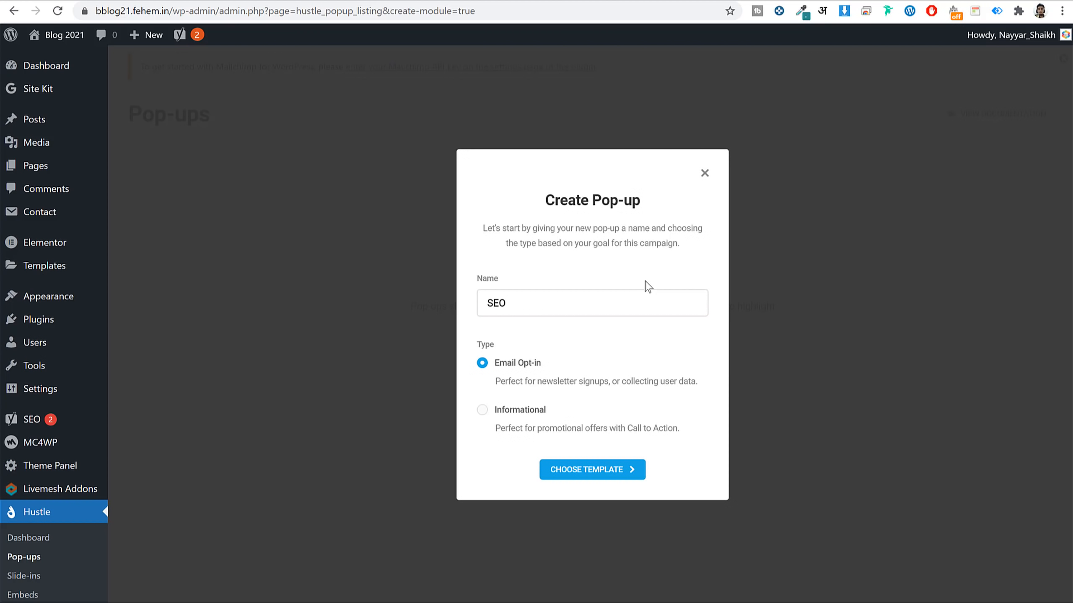
text( Newsletter)
click(522, 417)
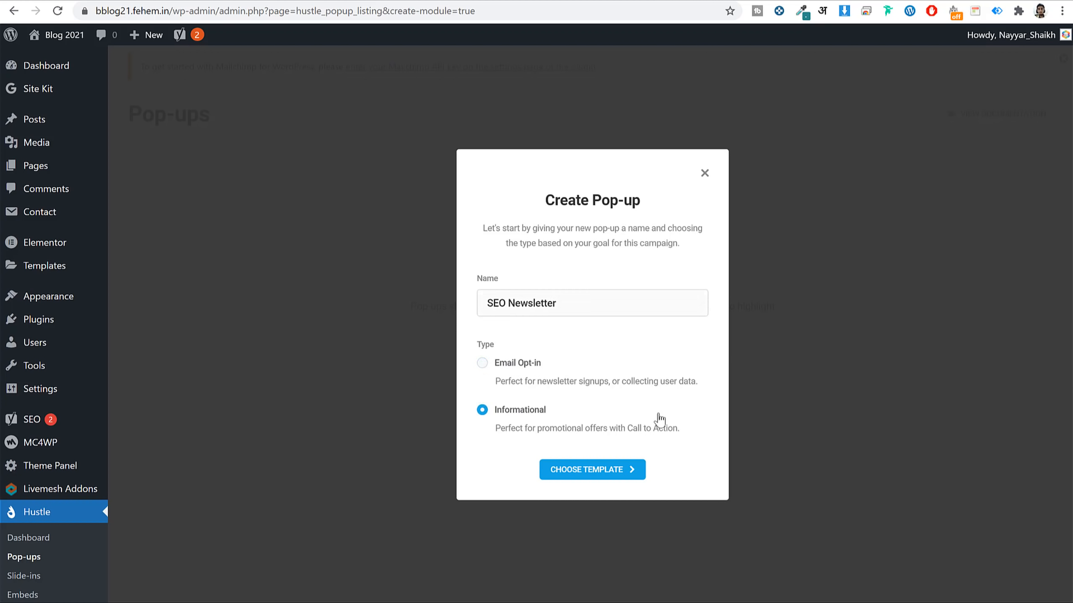
click(511, 364)
Browse the pop-up templates and preview the Tech design.
click(607, 480)
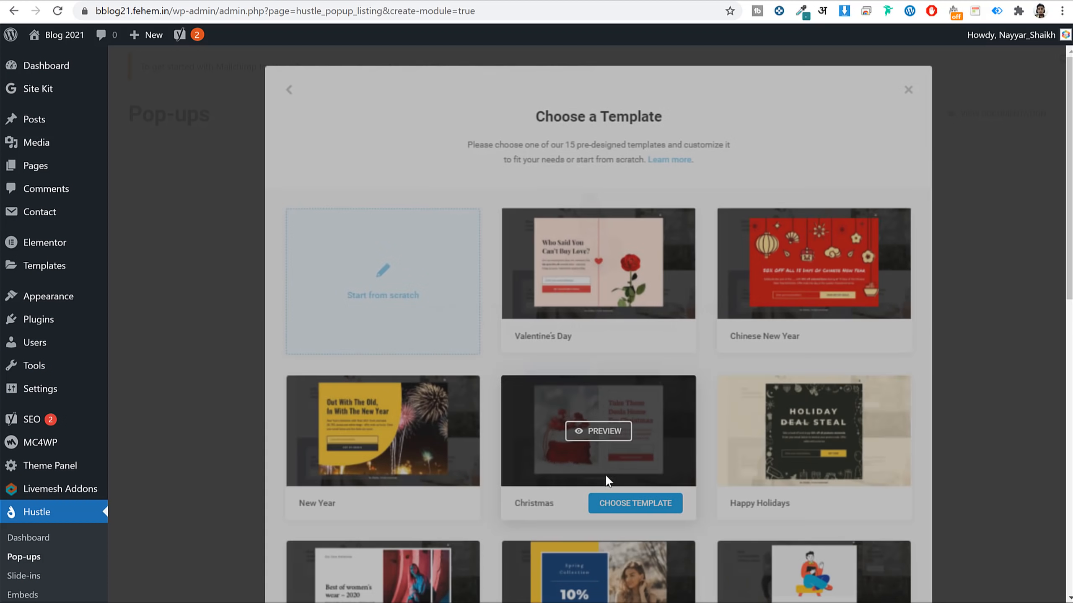
scroll(854, 325, down, 5)
scroll(854, 326, down, 10)
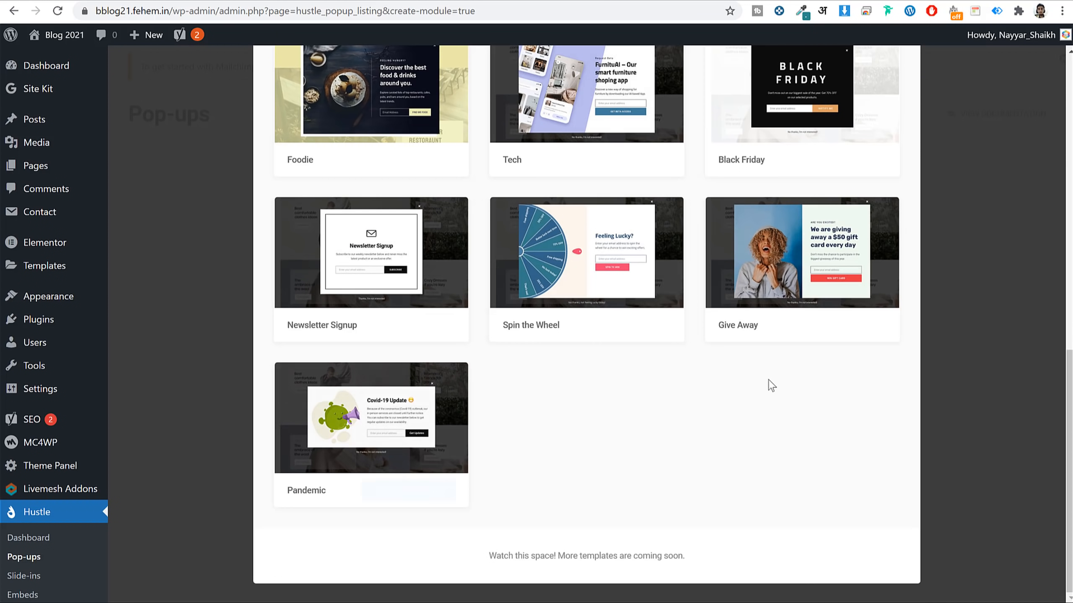
mouse_move(420, 422)
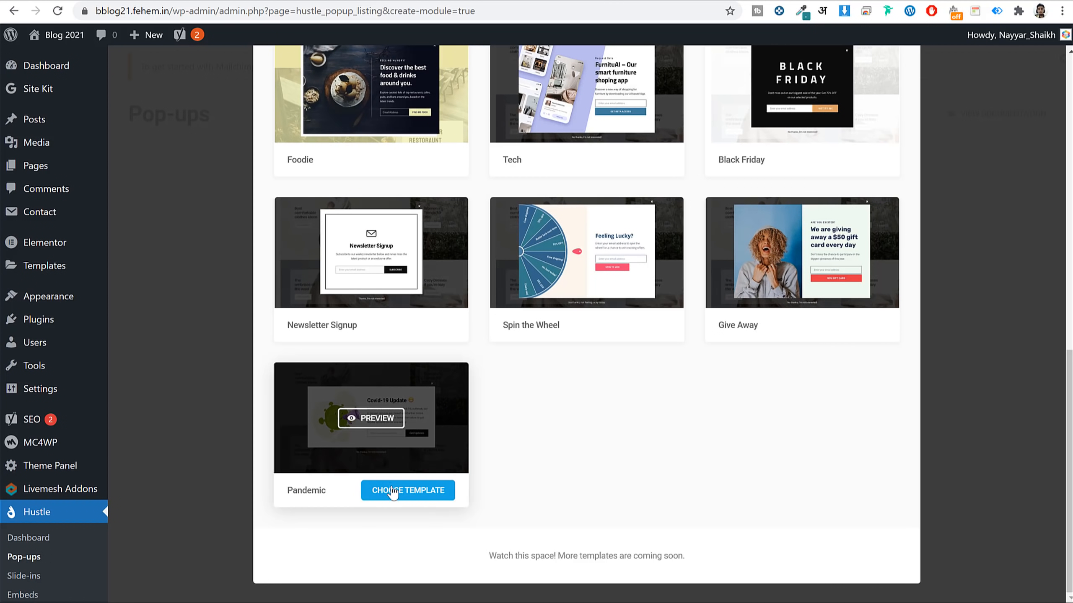
scroll(588, 447, up, 5)
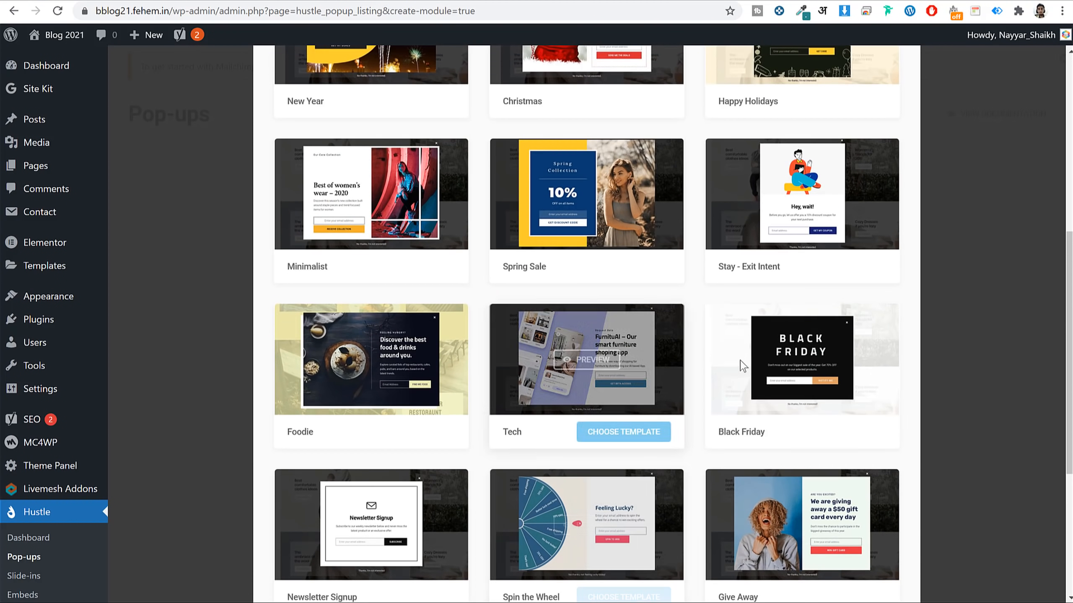
mouse_move(559, 379)
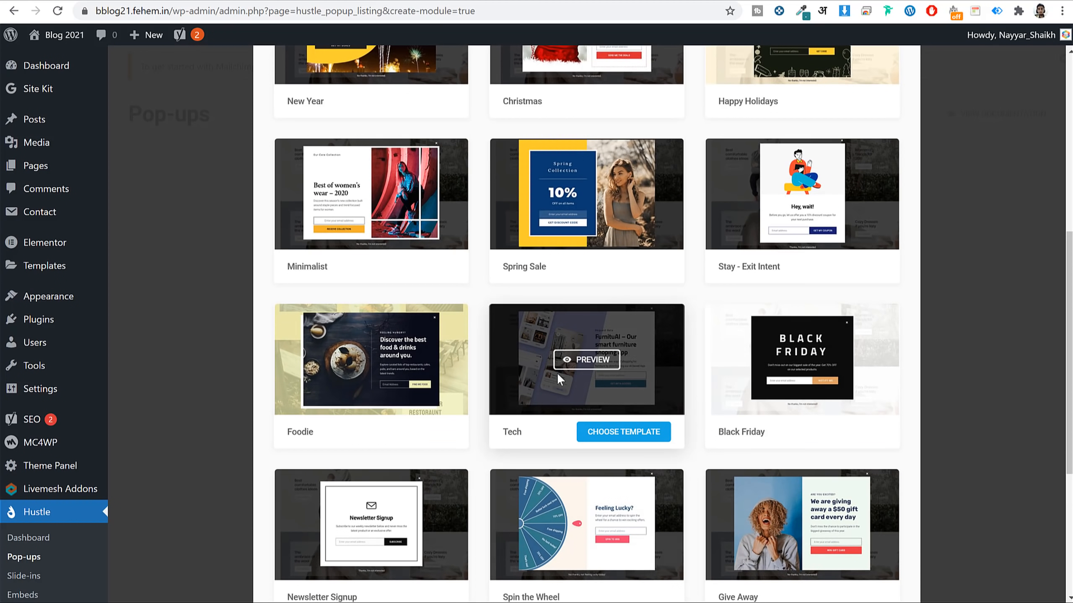
click(591, 366)
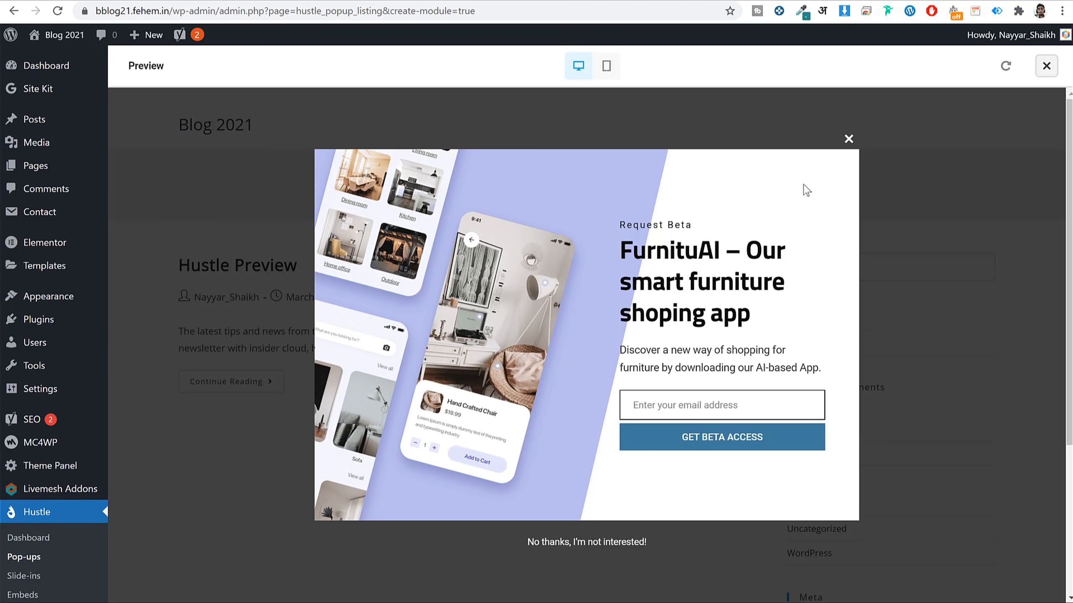
Close the Tech preview and choose the Pandemic template.
click(848, 139)
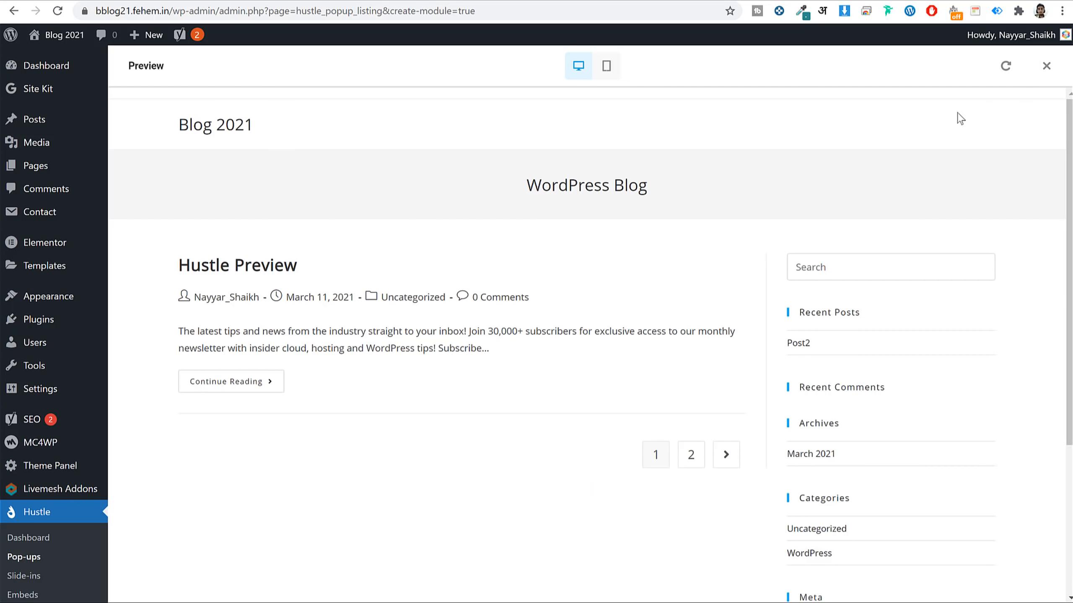
click(1047, 67)
scroll(901, 332, down, 5)
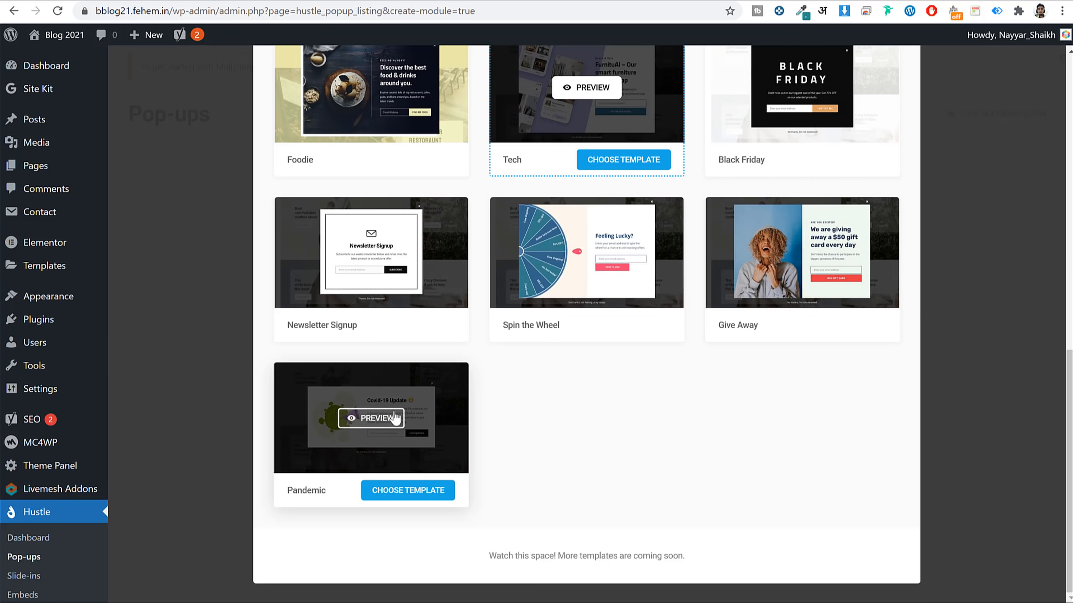
click(401, 495)
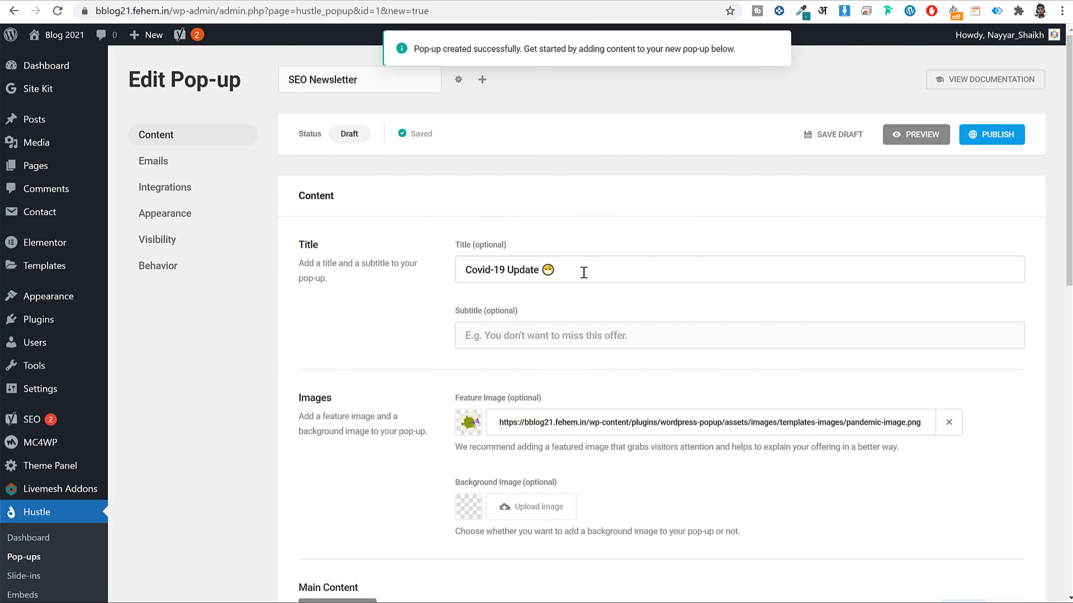
scroll(672, 341, down, 7)
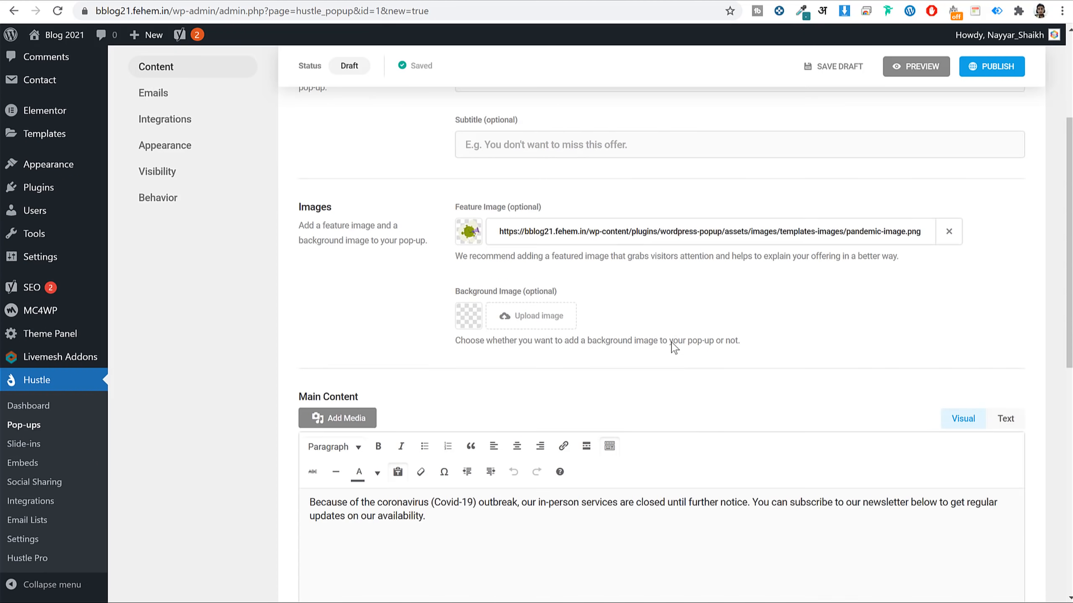
scroll(456, 344, up, 4)
scroll(458, 344, up, 3)
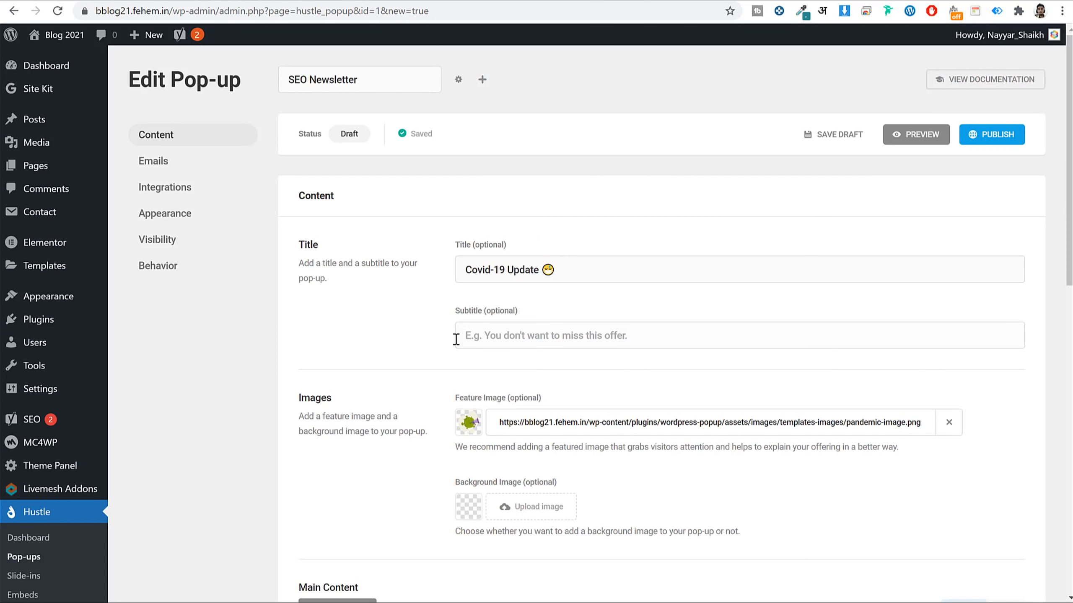
click(908, 134)
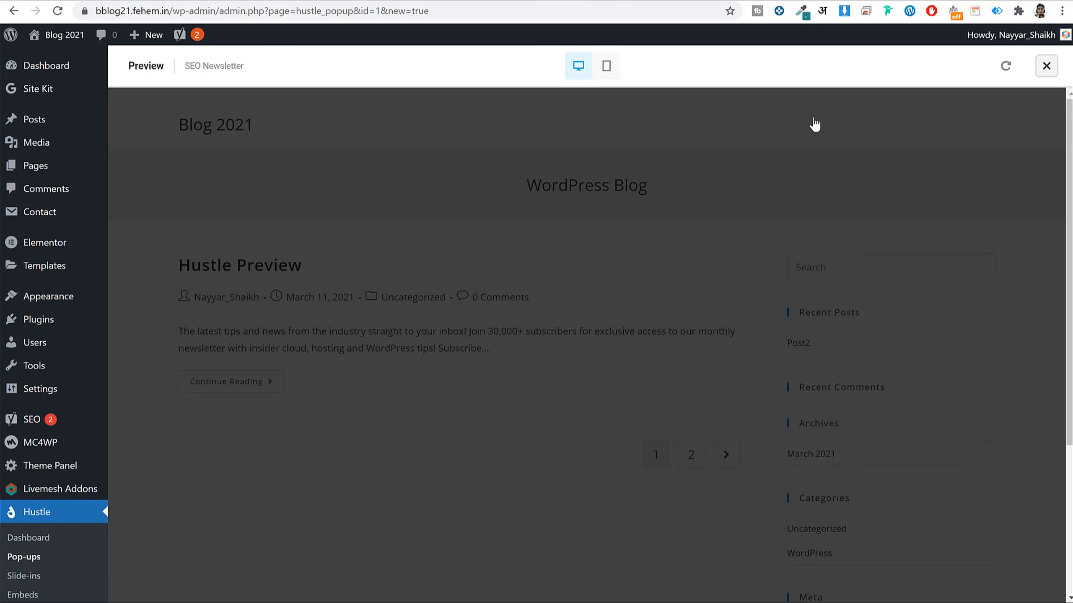
drag(574, 269, 753, 307)
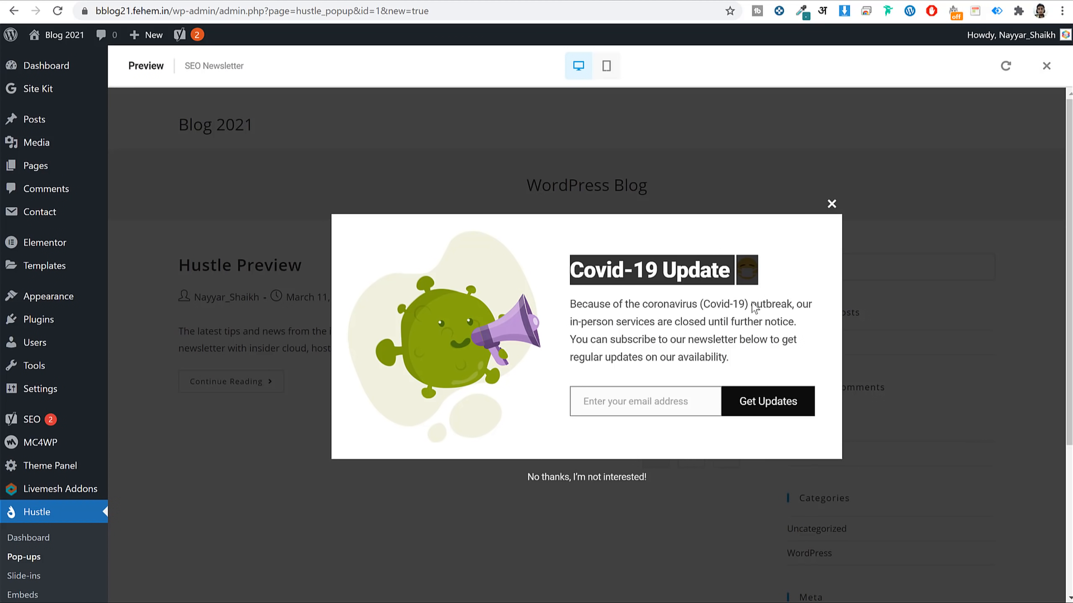
drag(728, 360, 572, 299)
click(573, 297)
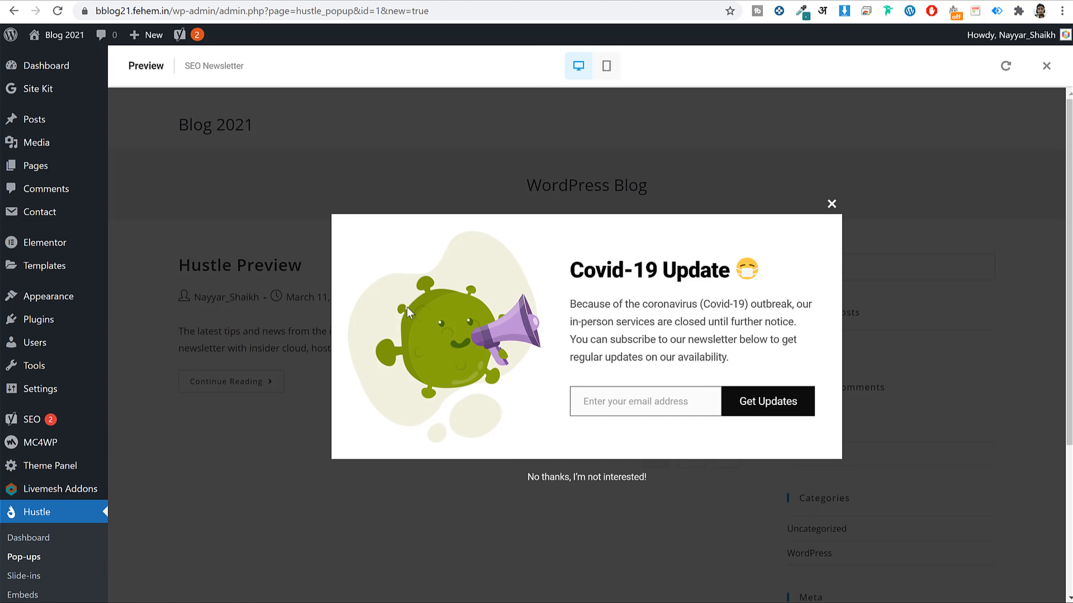
click(831, 204)
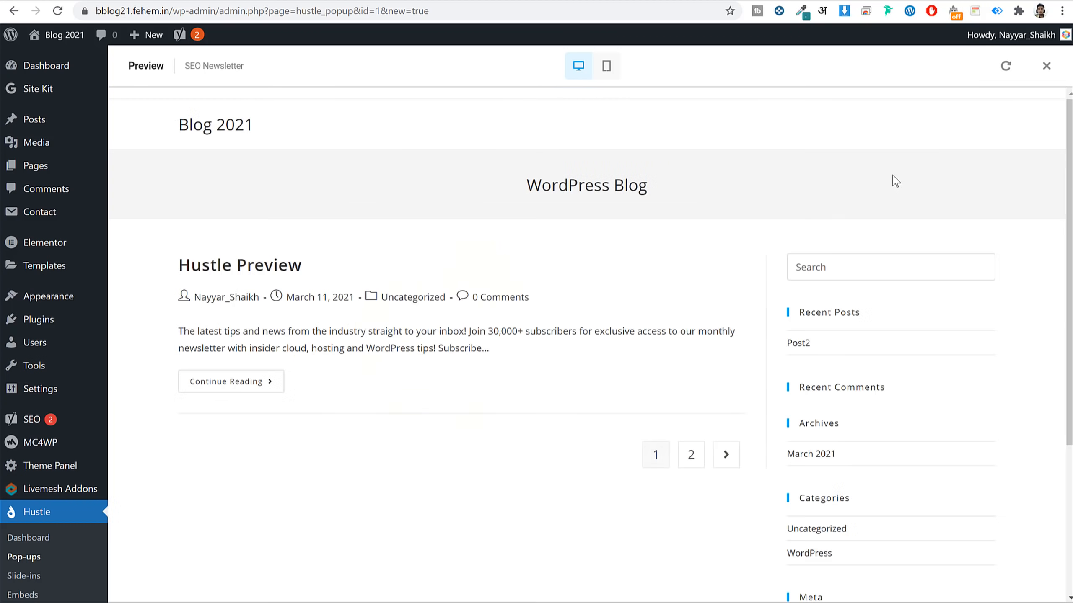
click(1046, 65)
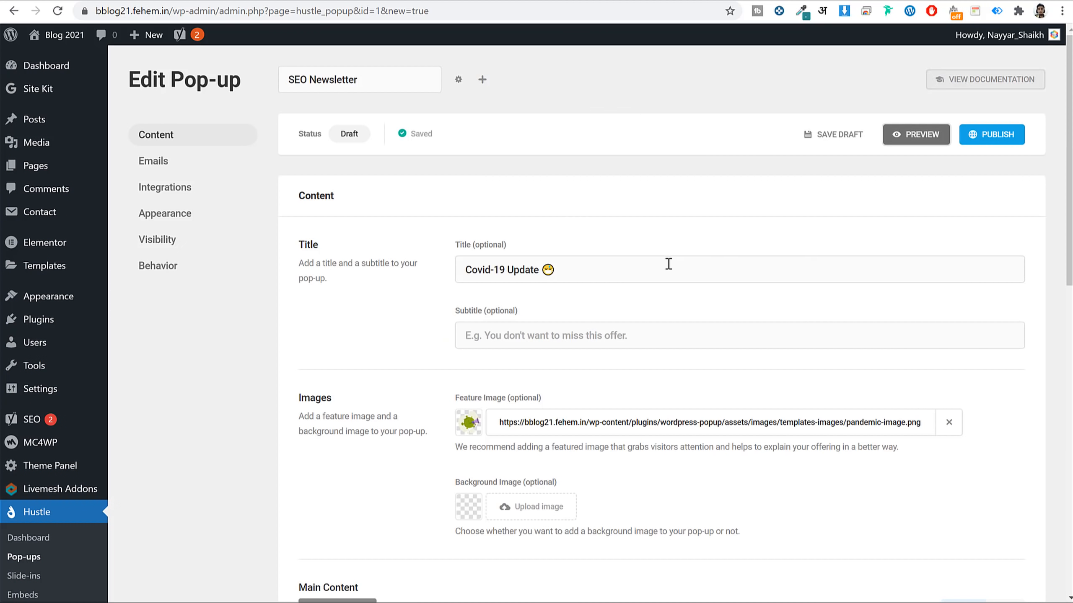
Change the pop-up title to 'FREE SEO Tips!'.
triple_click(642, 278)
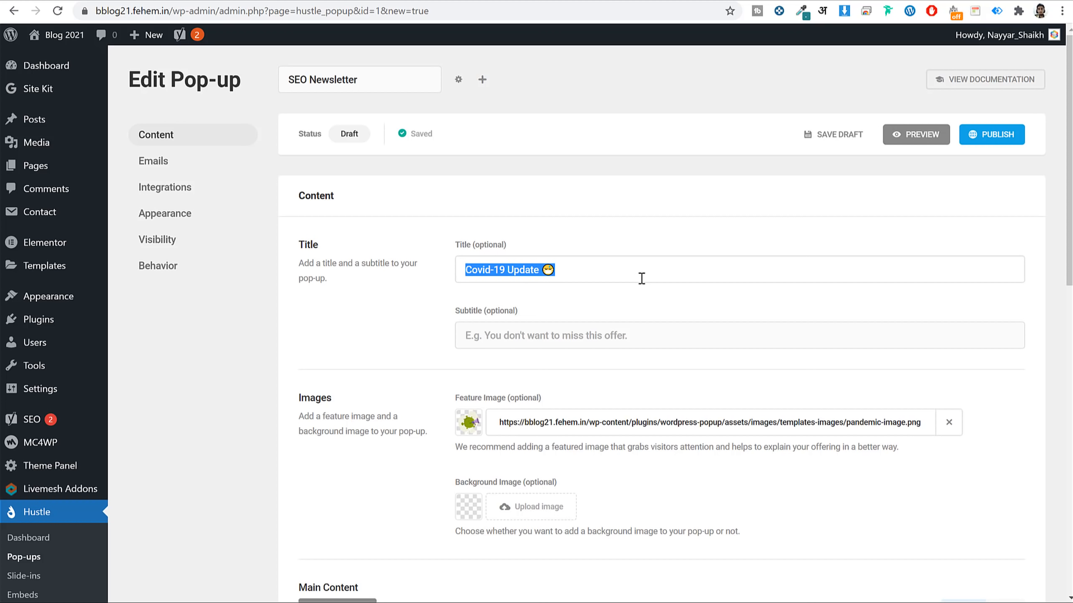
text(SEO)
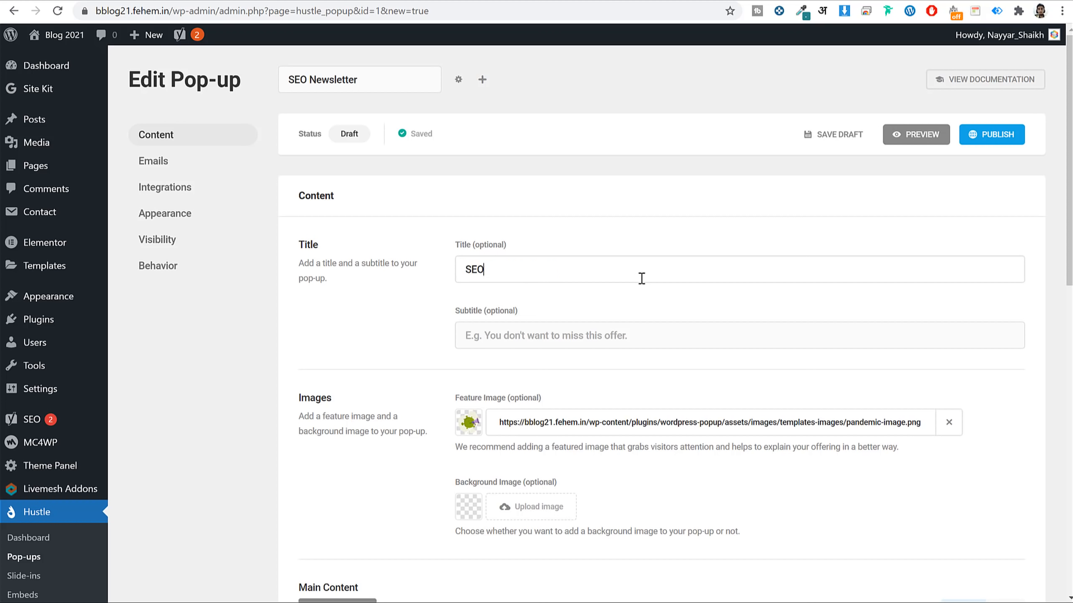
text(FREE)
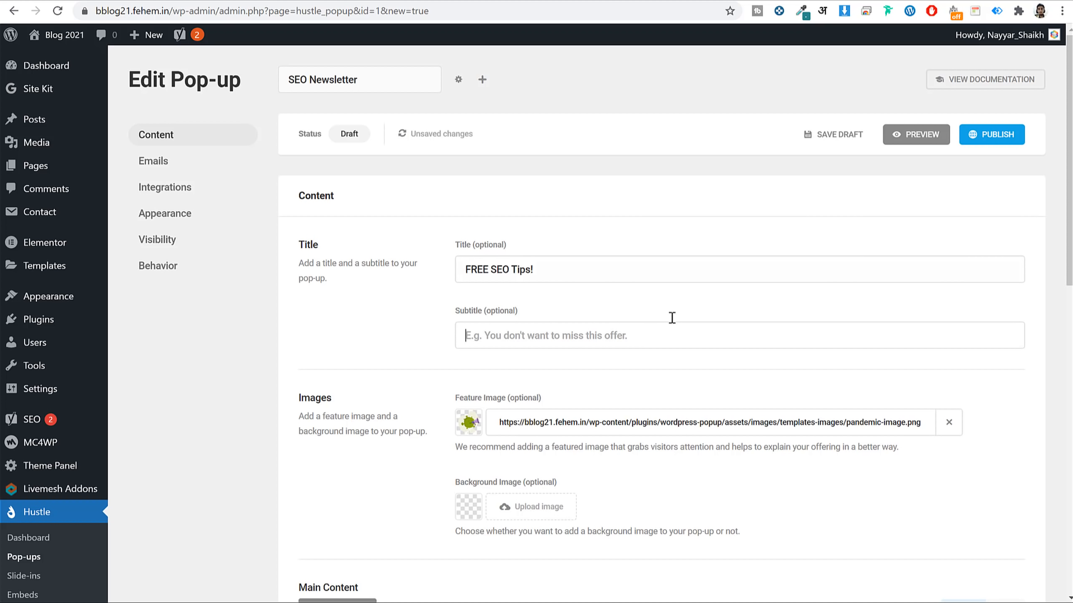
click(647, 345)
Upload undraw_arrived_f58d.png and use it as the feature image.
scroll(524, 286, down, 3)
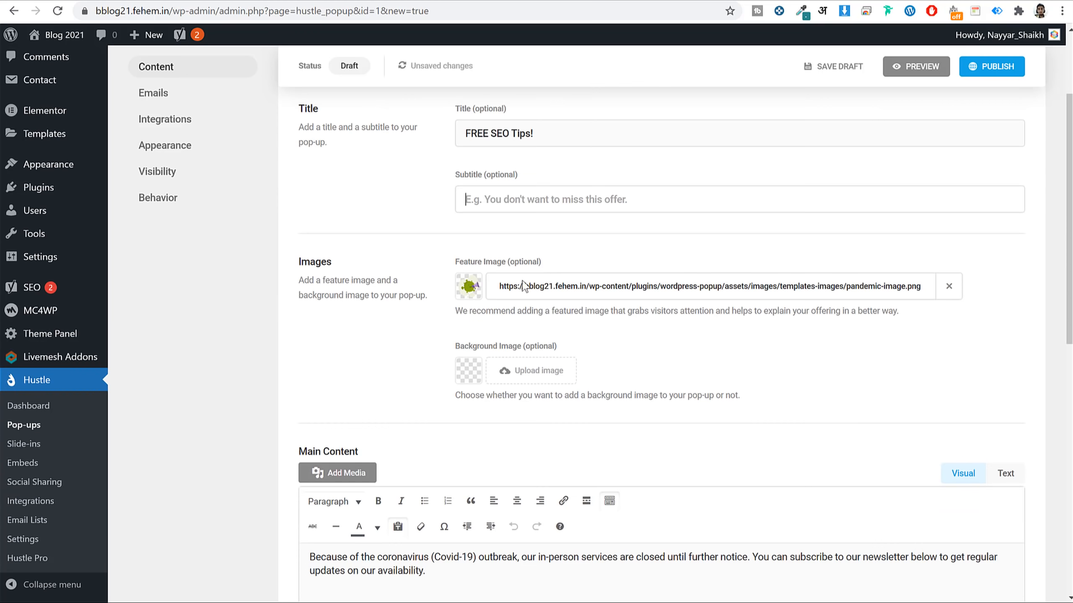
click(468, 287)
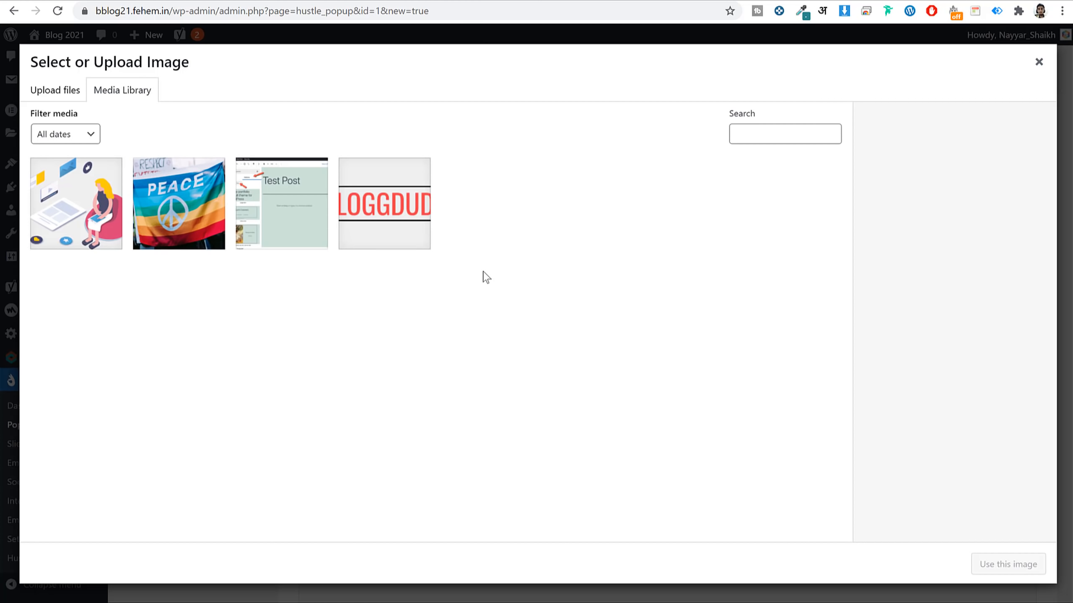
click(88, 196)
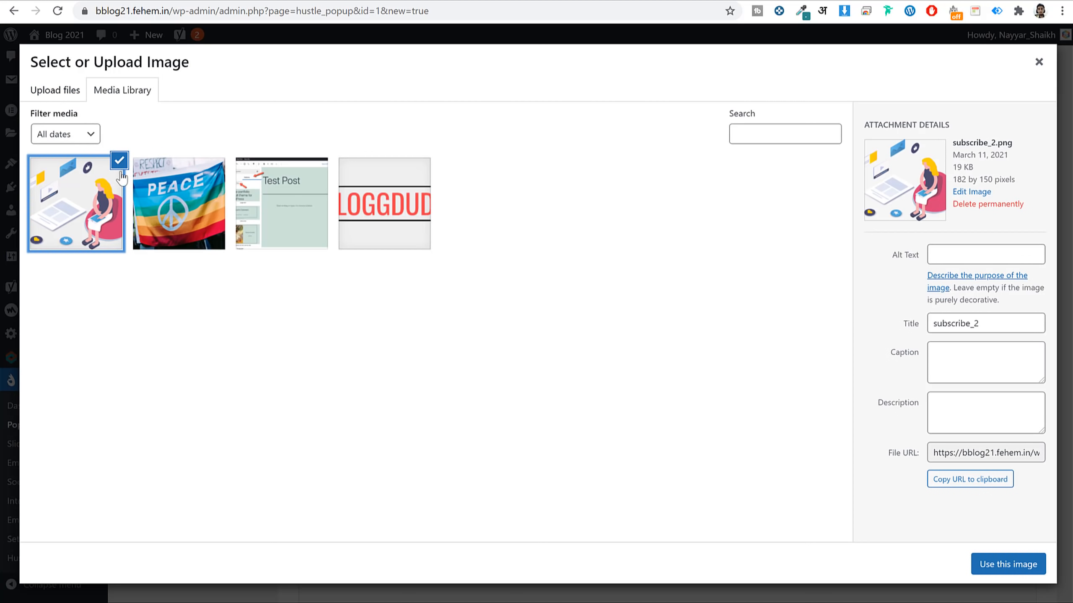
click(84, 98)
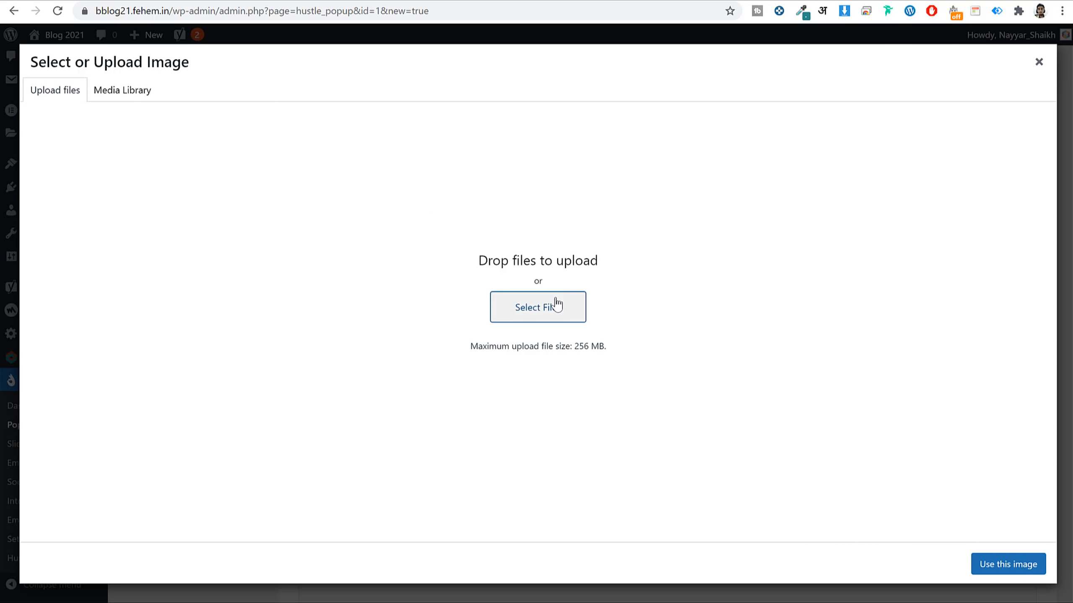
click(554, 305)
scroll(543, 203, down, 5)
click(511, 194)
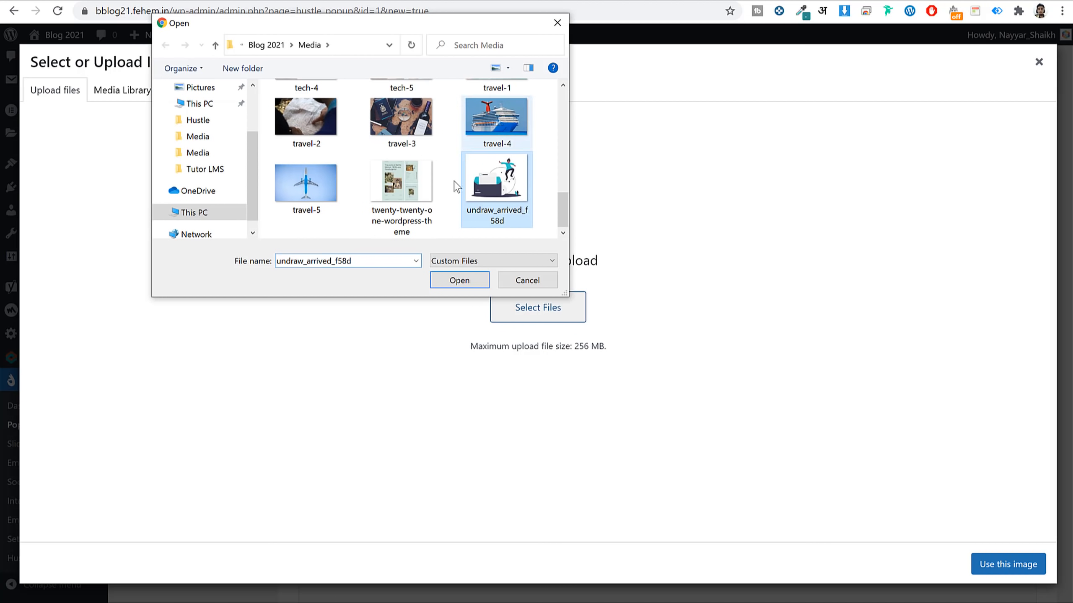
click(462, 282)
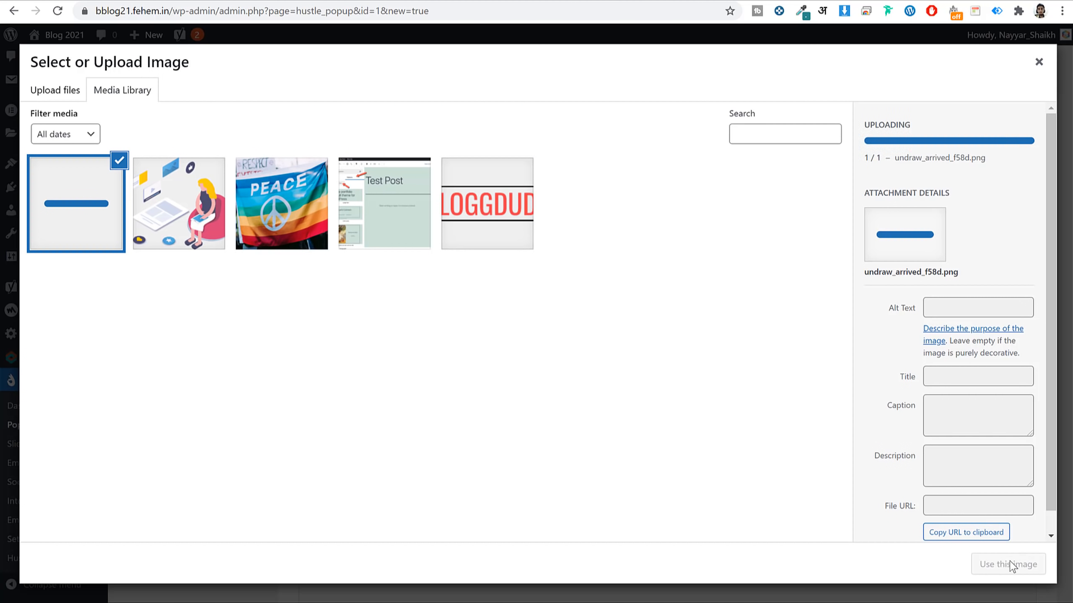
click(1010, 566)
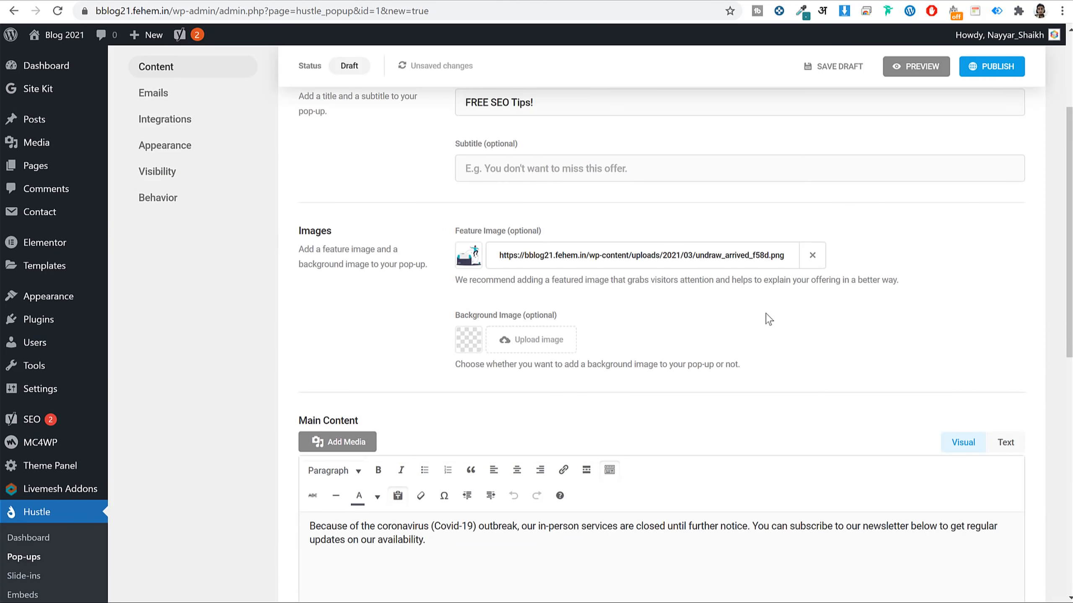
Select the main content paragraph, then continue to the Emails settings.
scroll(715, 357, down, 5)
triple_click(559, 337)
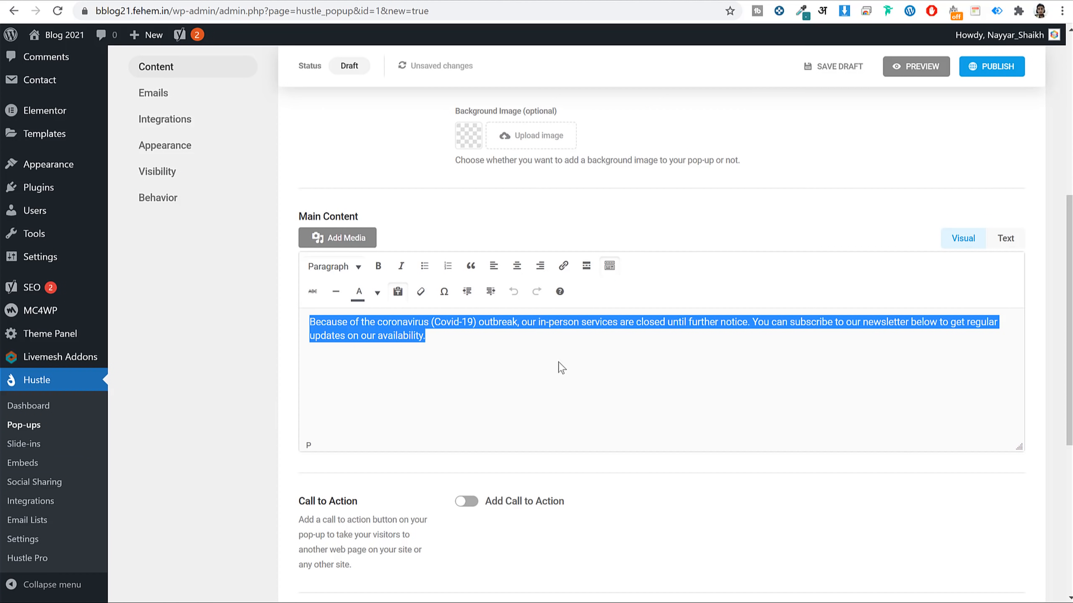
click(480, 361)
key(ctrl+a)
scroll(726, 333, down, 8)
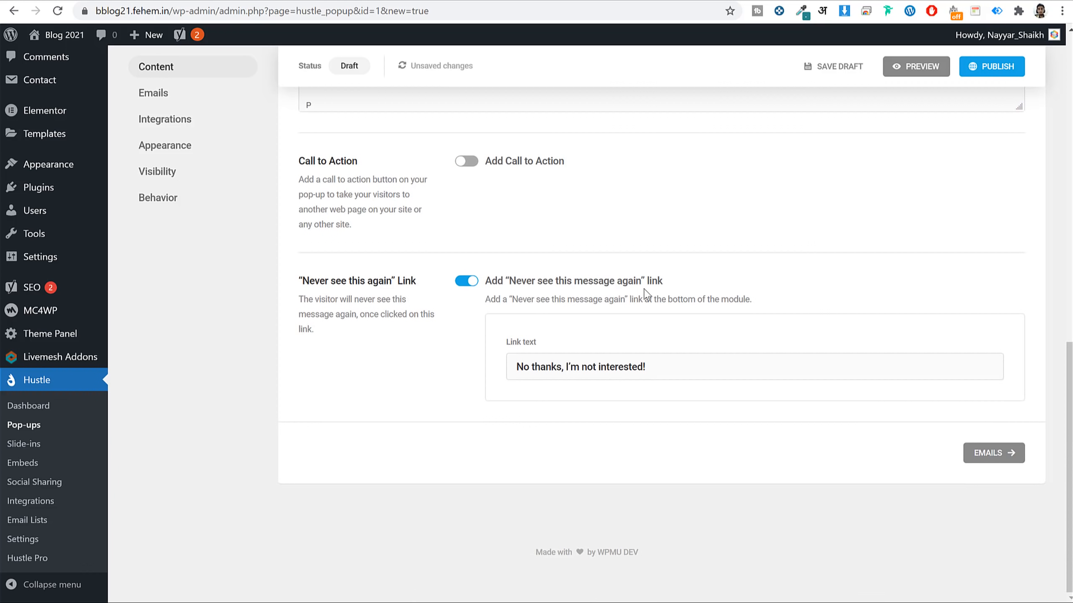
click(993, 460)
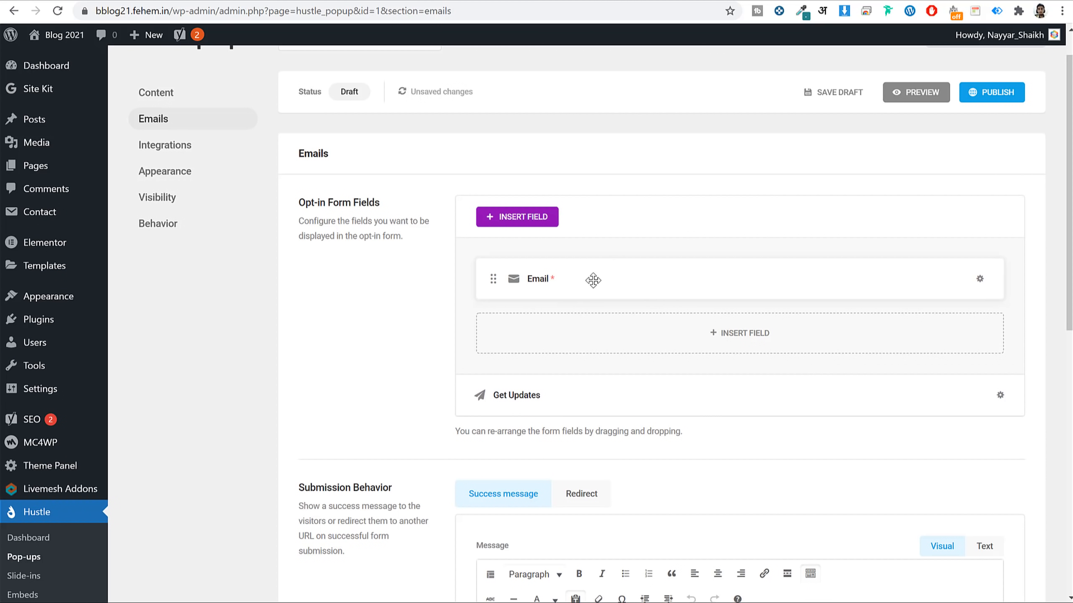
Preview the pop-up and test the sign-up form with a sample email entry.
click(918, 95)
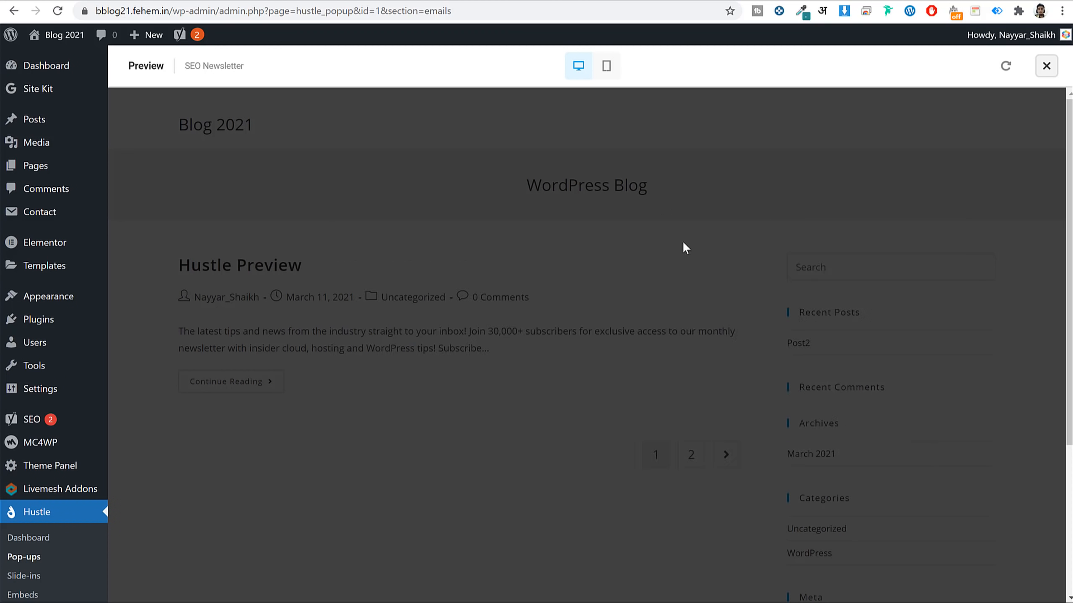
click(632, 405)
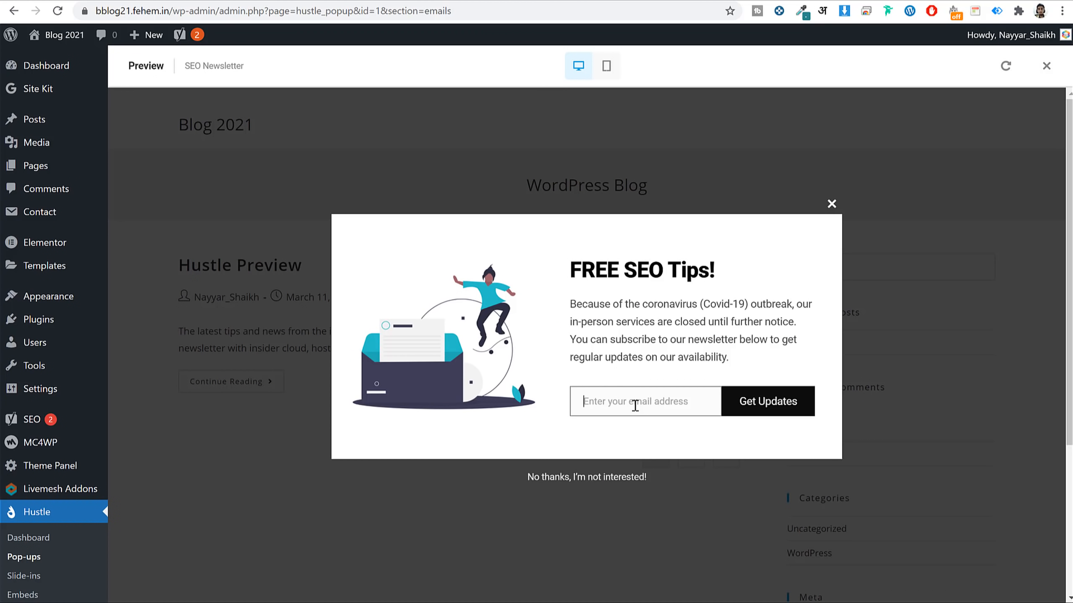
text(vaslkjvnas)
click(744, 401)
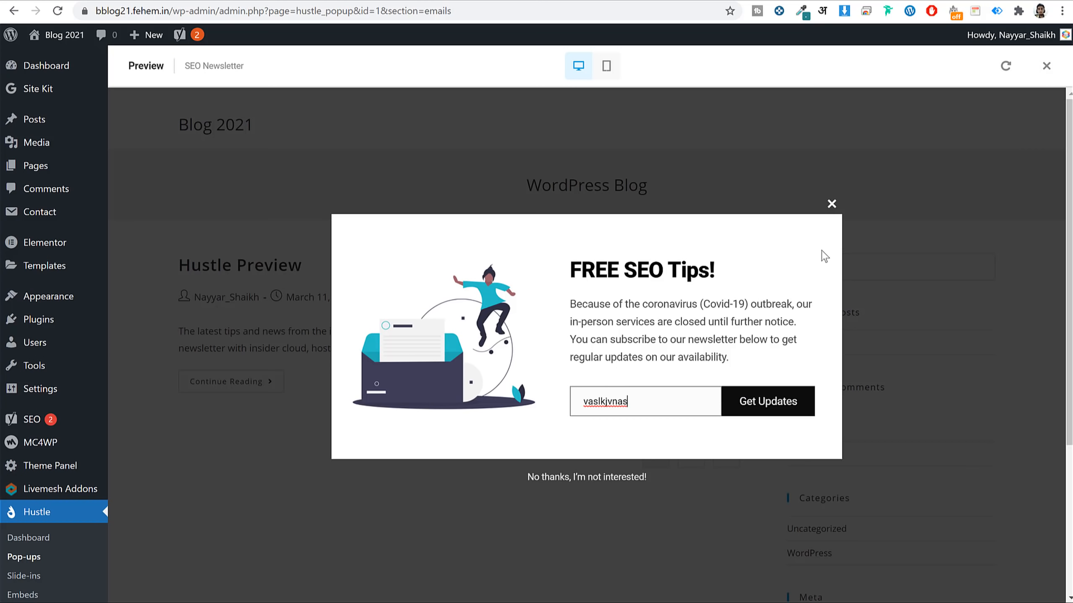
click(832, 204)
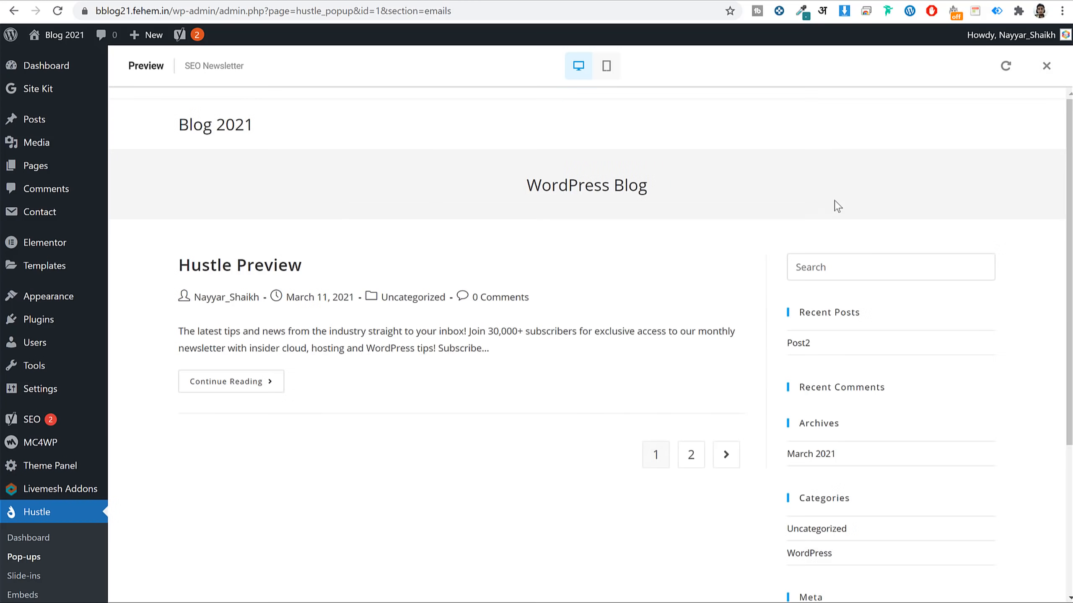
click(1046, 65)
Set Submission Behavior to Redirect instead of a success message.
scroll(543, 309, down, 5)
click(511, 215)
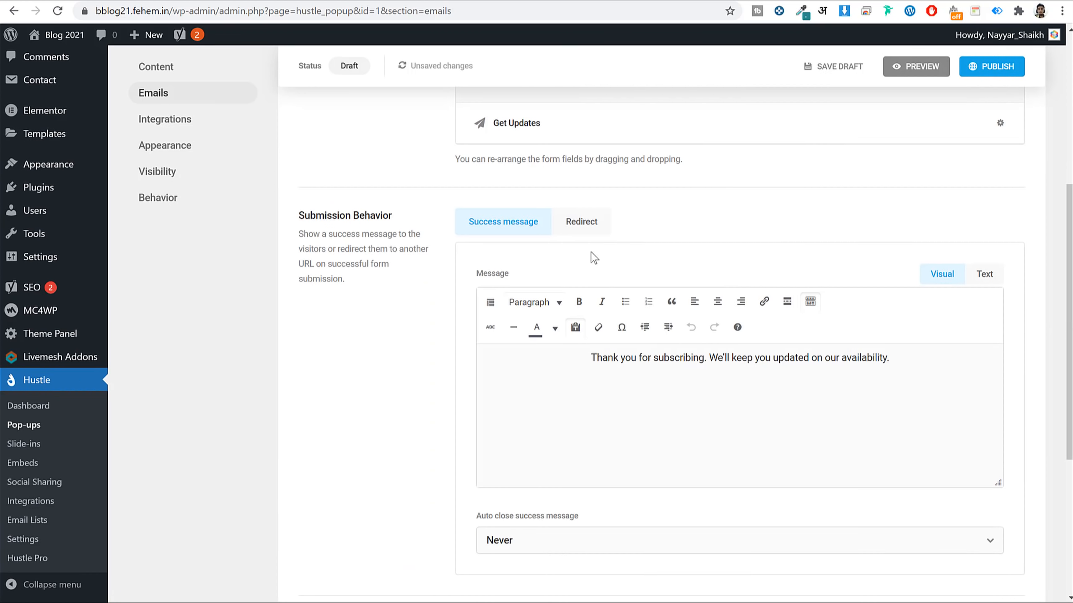
click(581, 228)
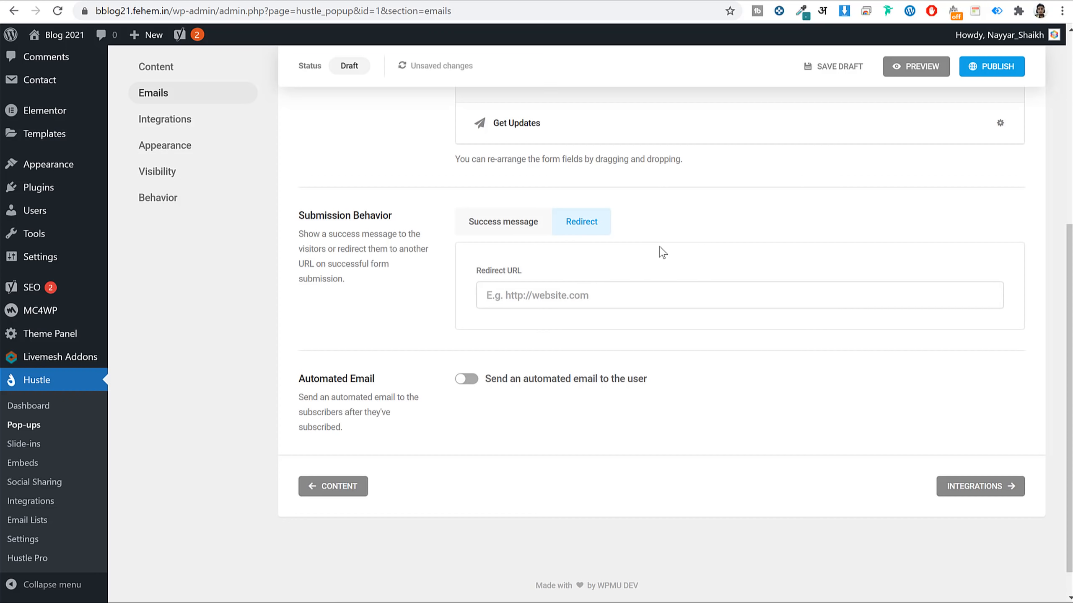
scroll(603, 186, up, 3)
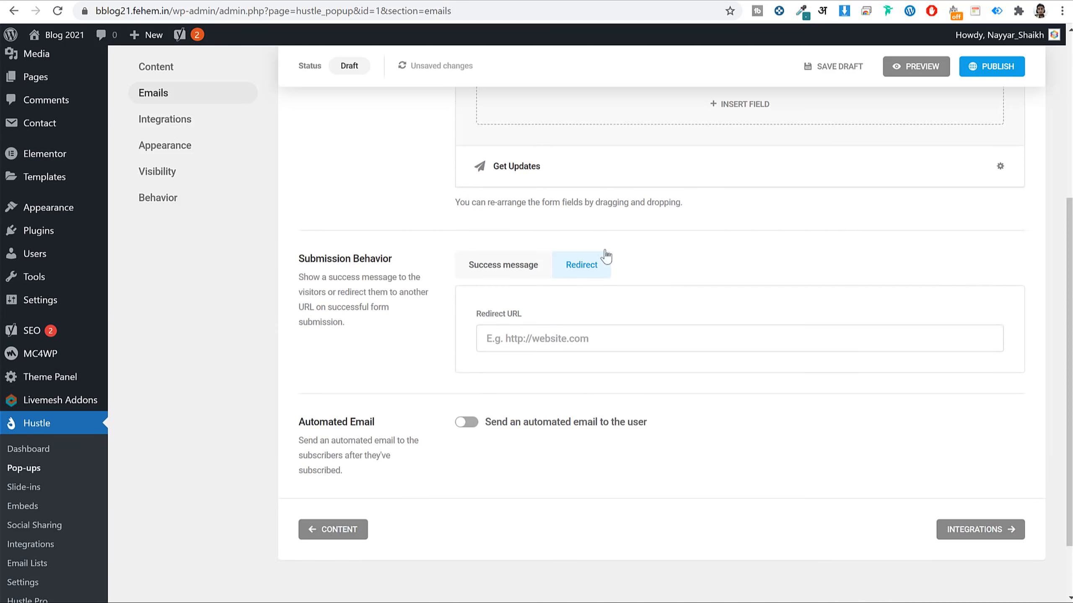
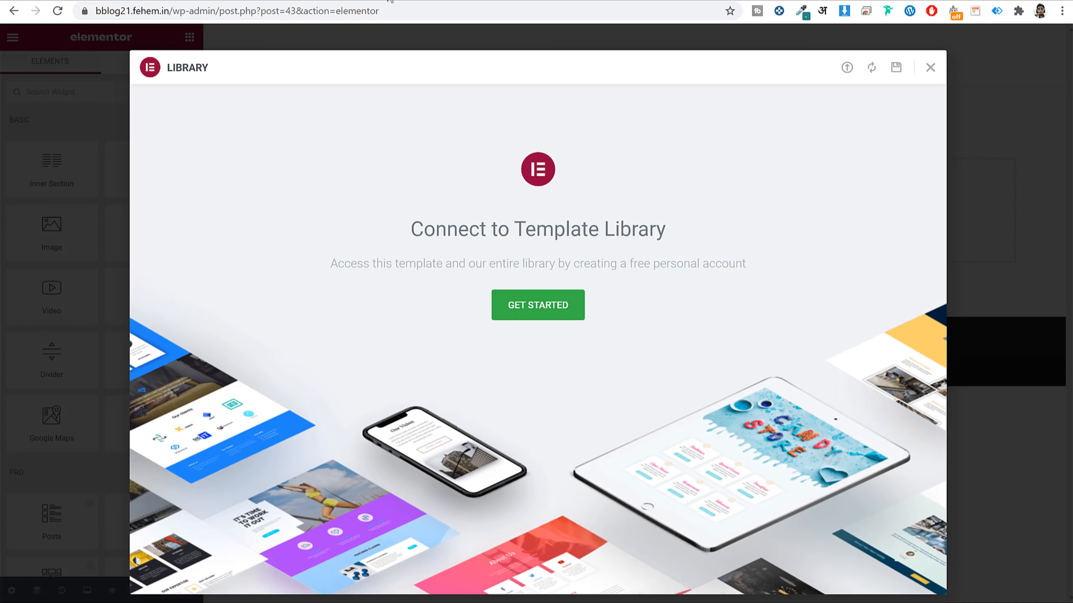
Insert the ready-made landing page template with the 'The world is not big enough' hero.
click(929, 68)
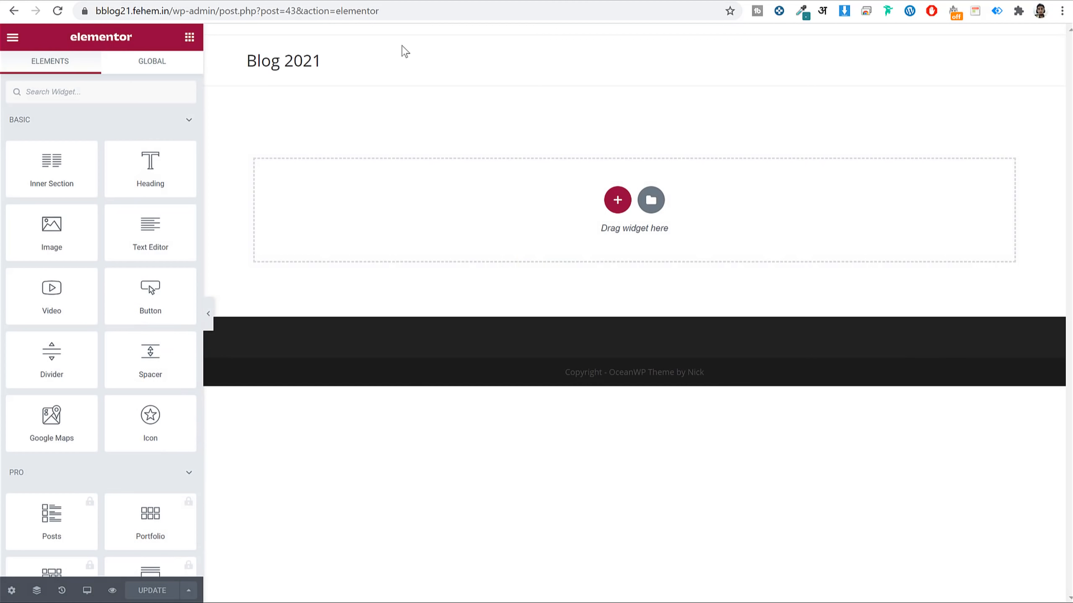
click(650, 201)
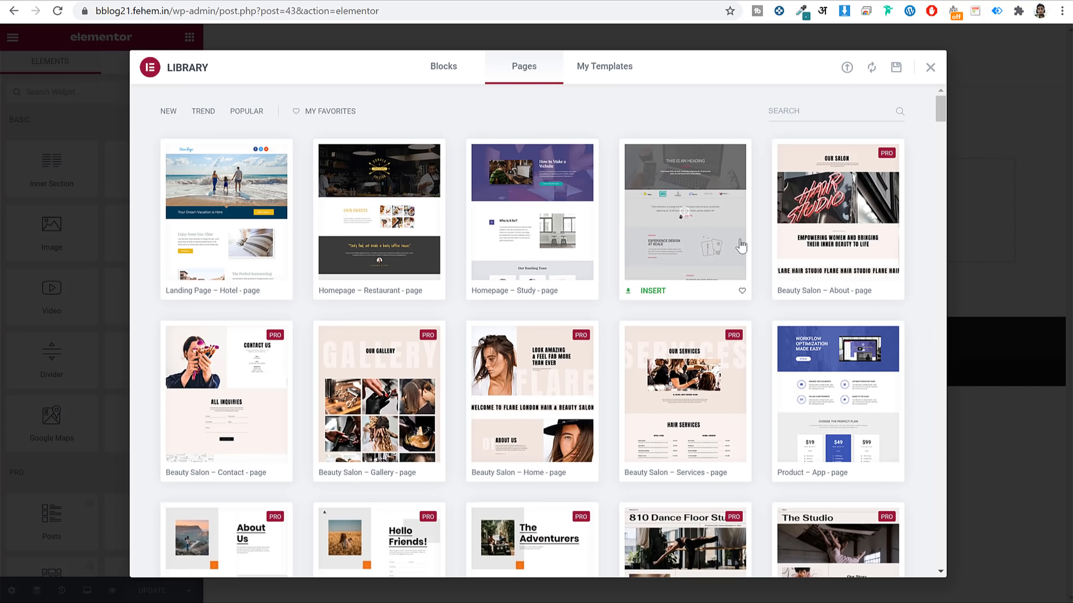
scroll(821, 402, down, 10)
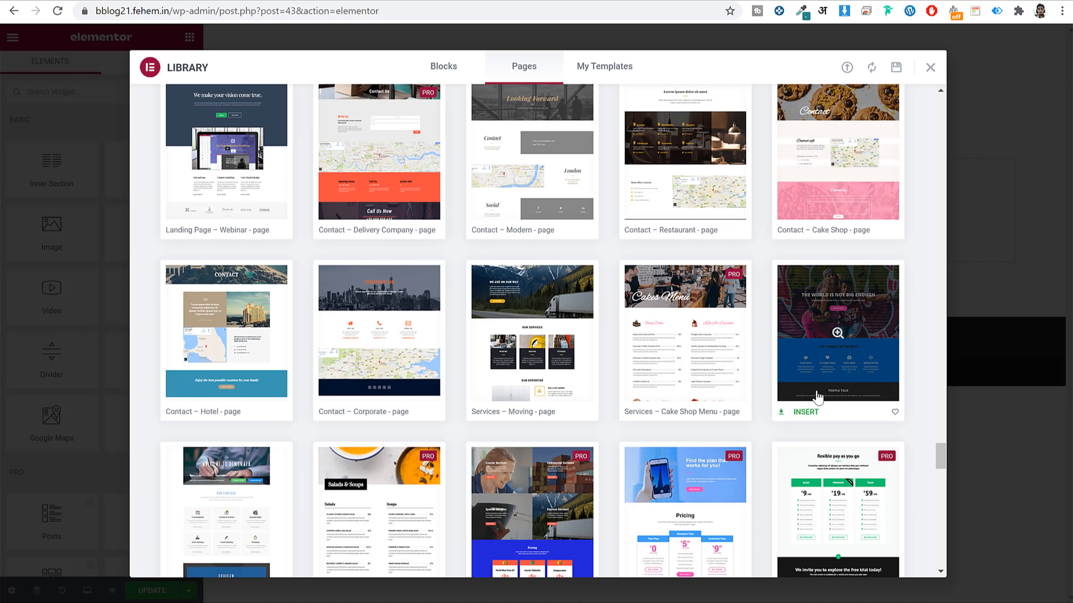
click(799, 414)
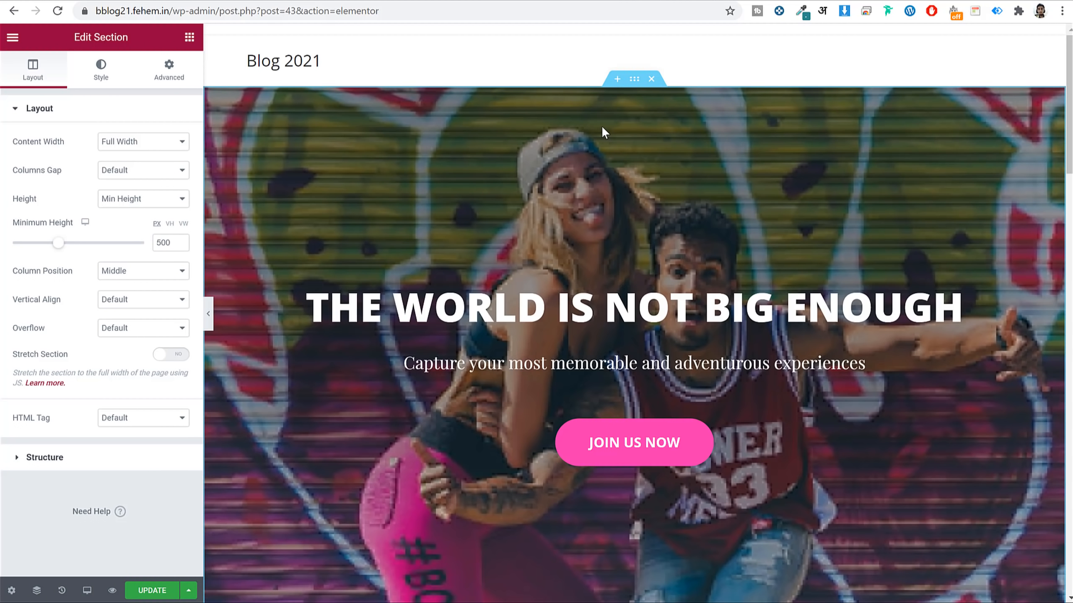
scroll(785, 264, down, 5)
scroll(793, 267, down, 15)
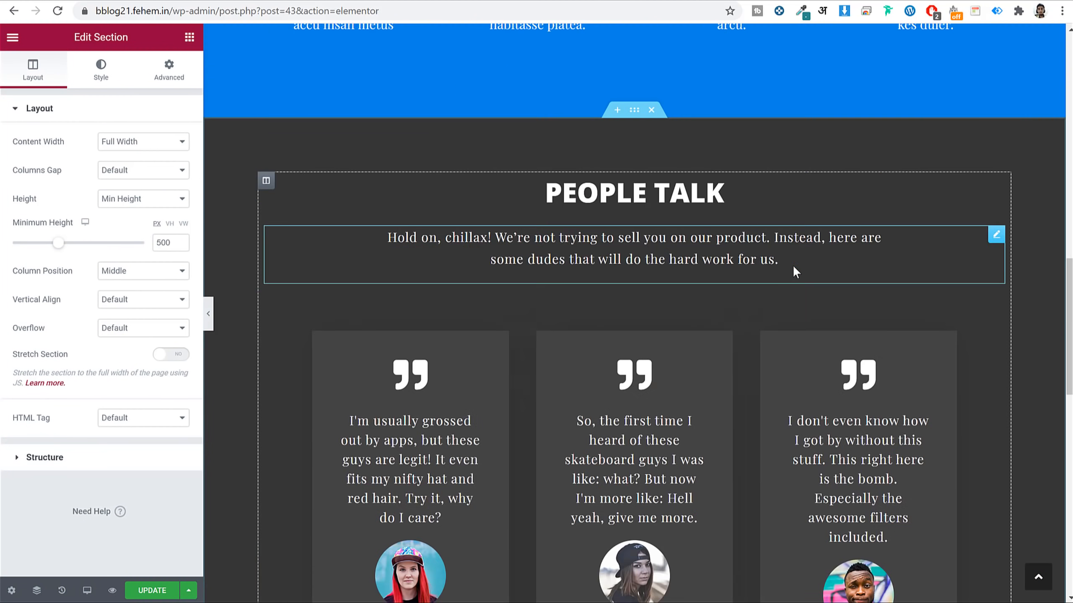
scroll(793, 264, up, 6)
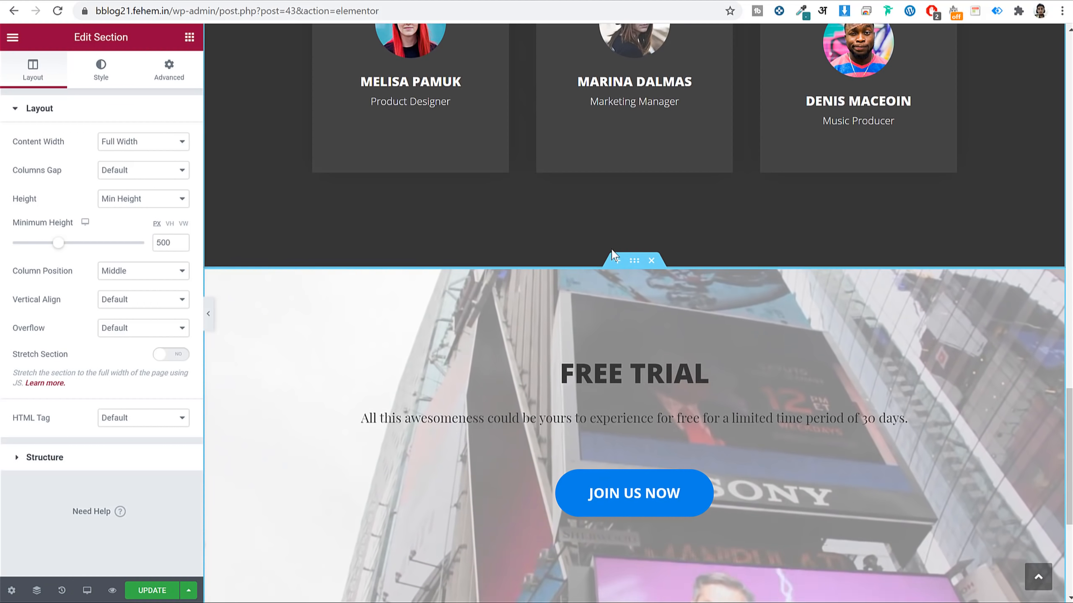
scroll(778, 247, up, 9)
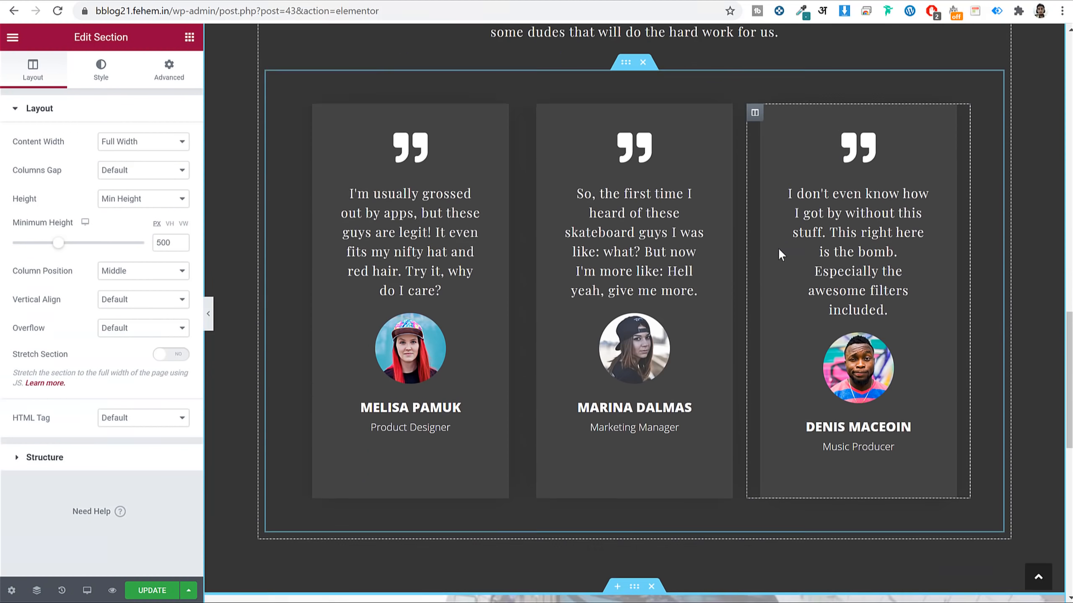
scroll(713, 296, up, 3)
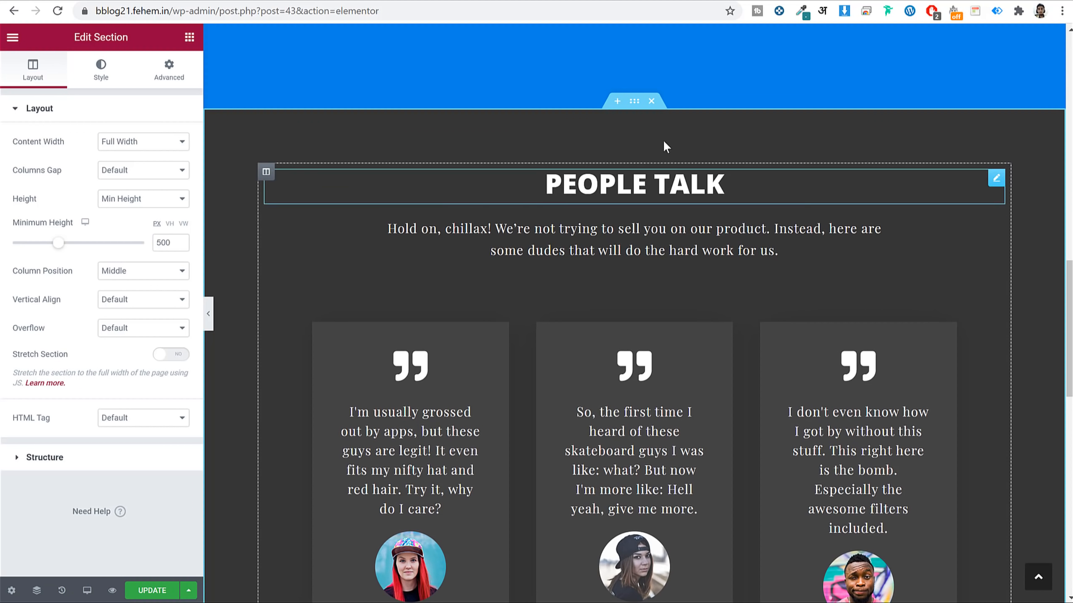
scroll(739, 177, up, 15)
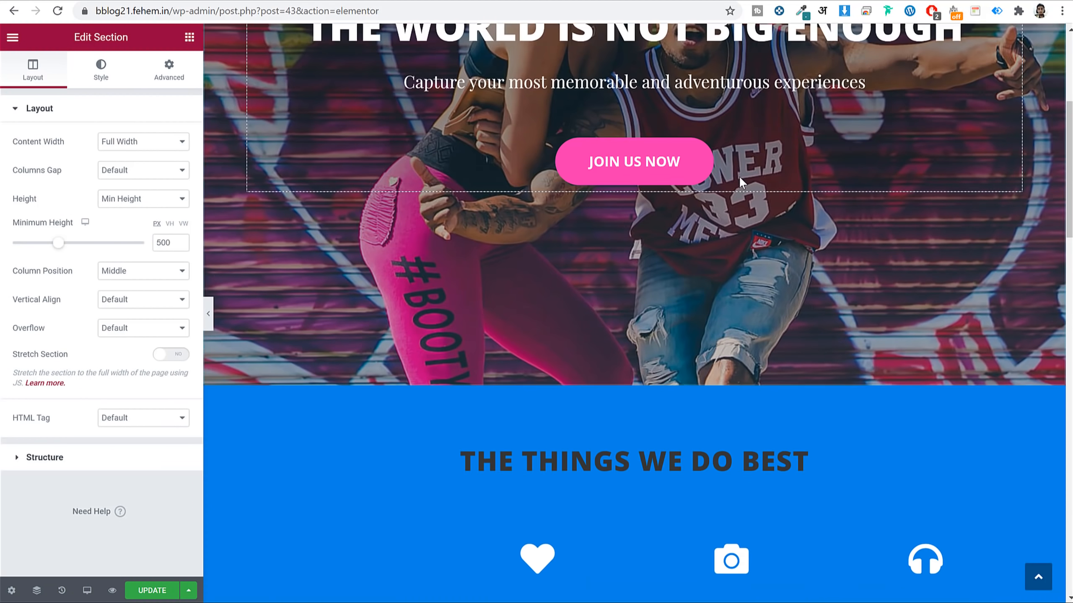
scroll(745, 177, up, 1)
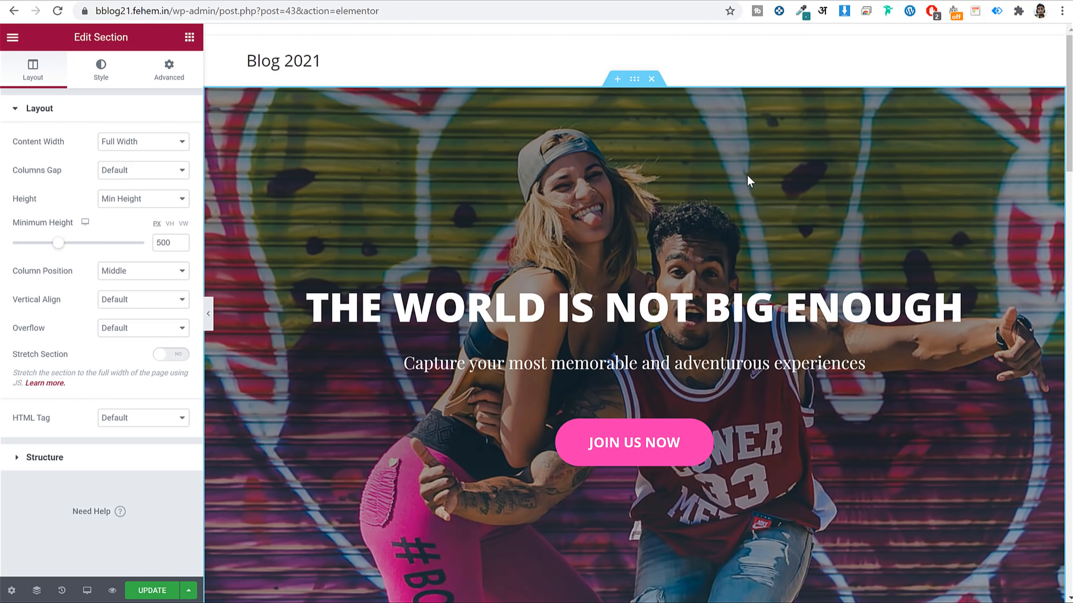
scroll(747, 174, down, 3)
Change the hero heading text to 'Thank You for Subscribing :)'.
click(687, 184)
click(149, 181)
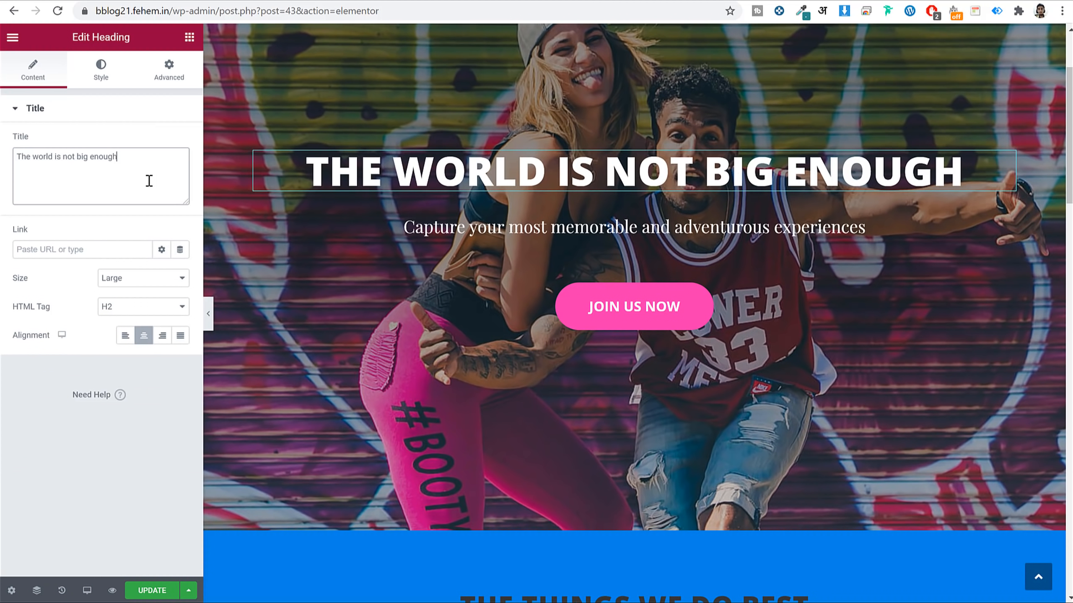
key(ctrl+a)
text(Thank)
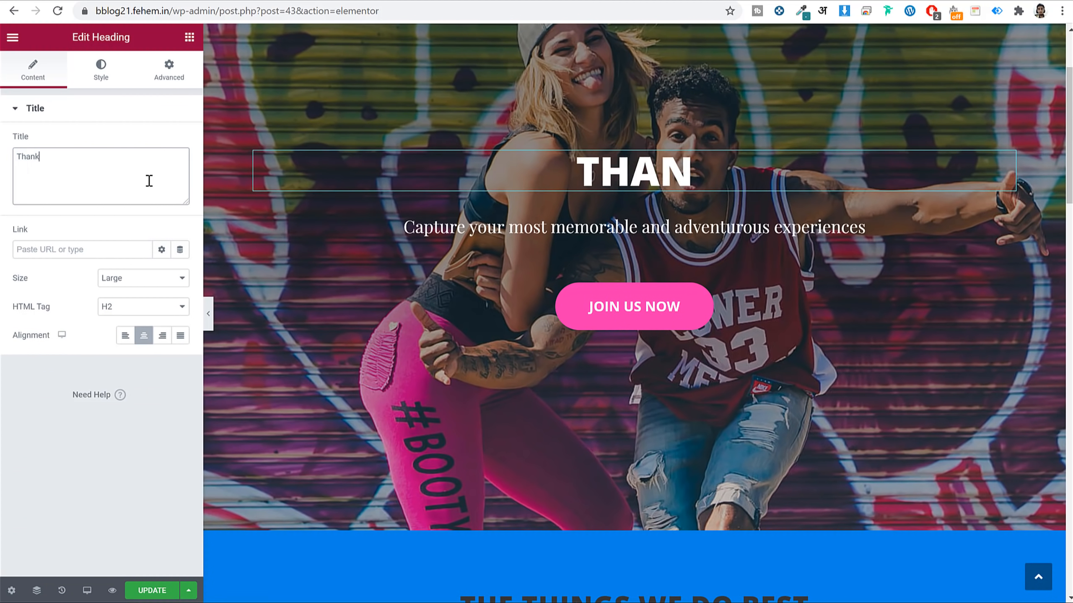
text( You for Subscribing :))
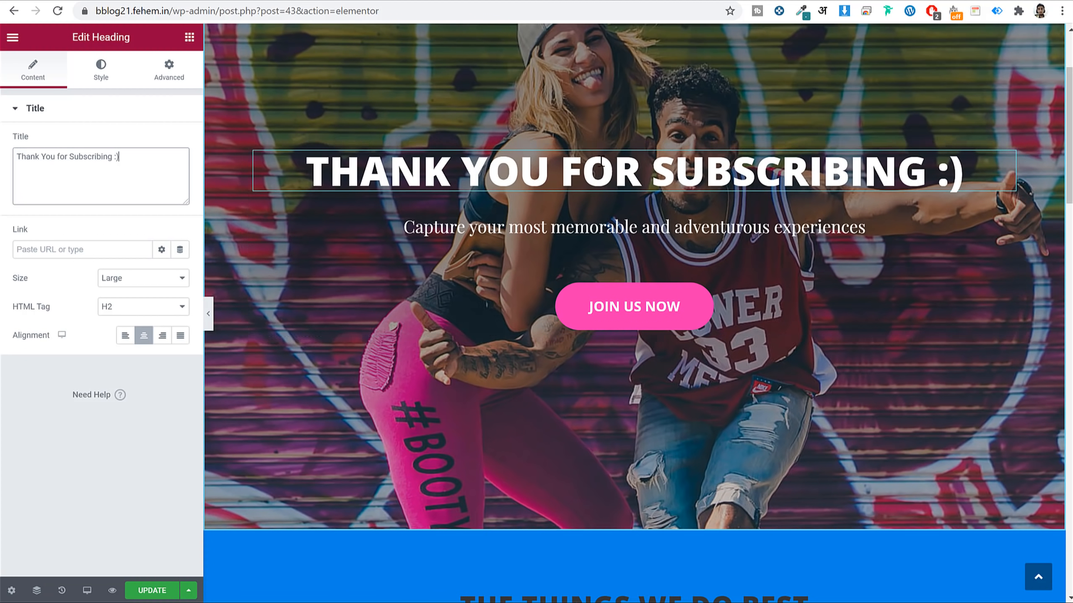
Enlarge the heading to 102 px with 1.2 em line height and save the page.
click(85, 68)
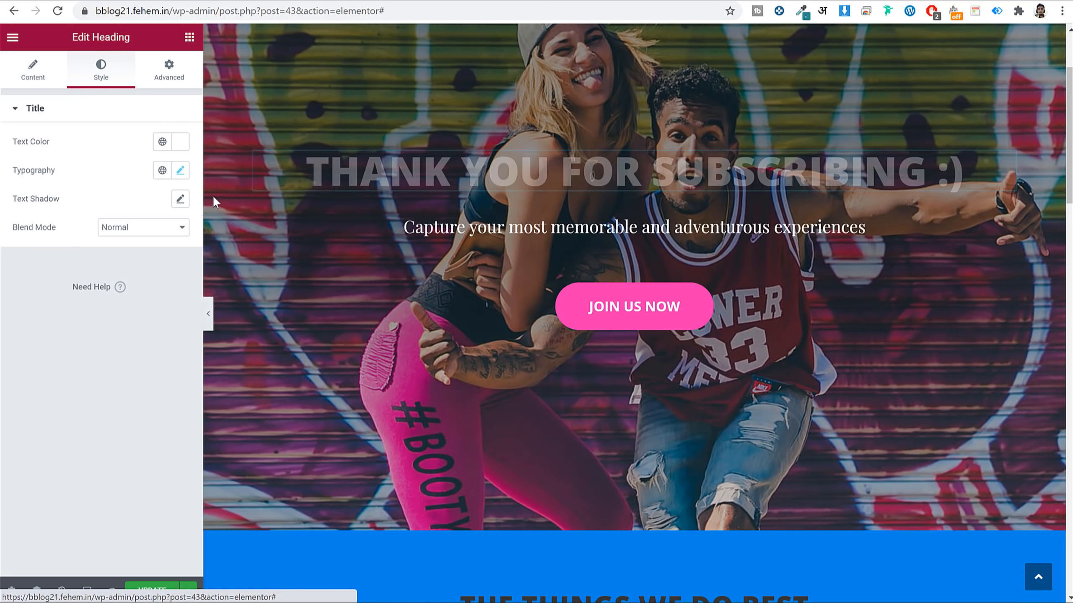
click(181, 169)
drag(69, 281, 80, 283)
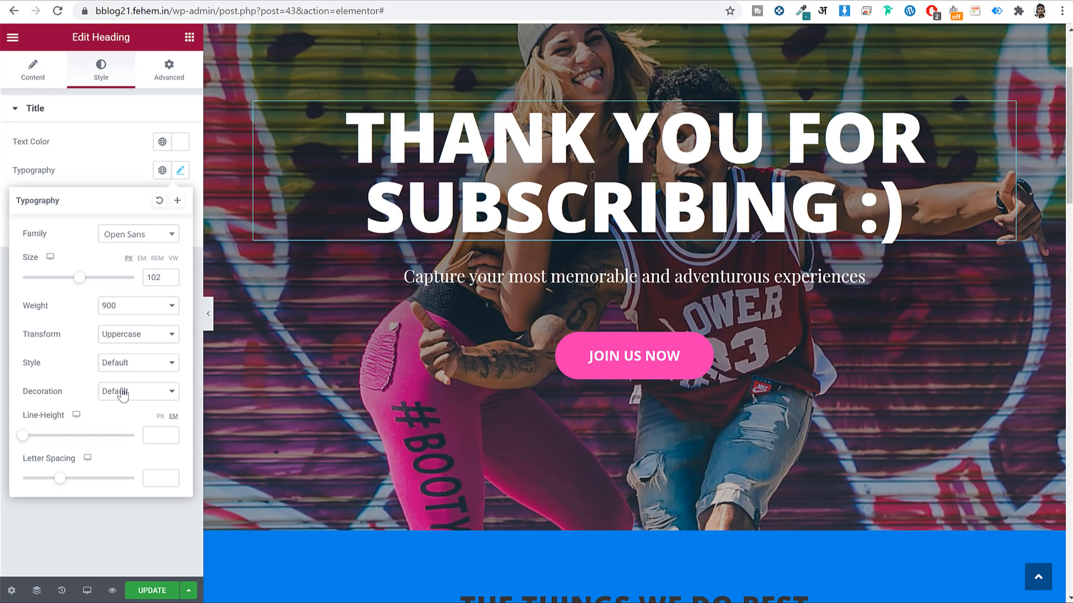
drag(22, 435, 39, 442)
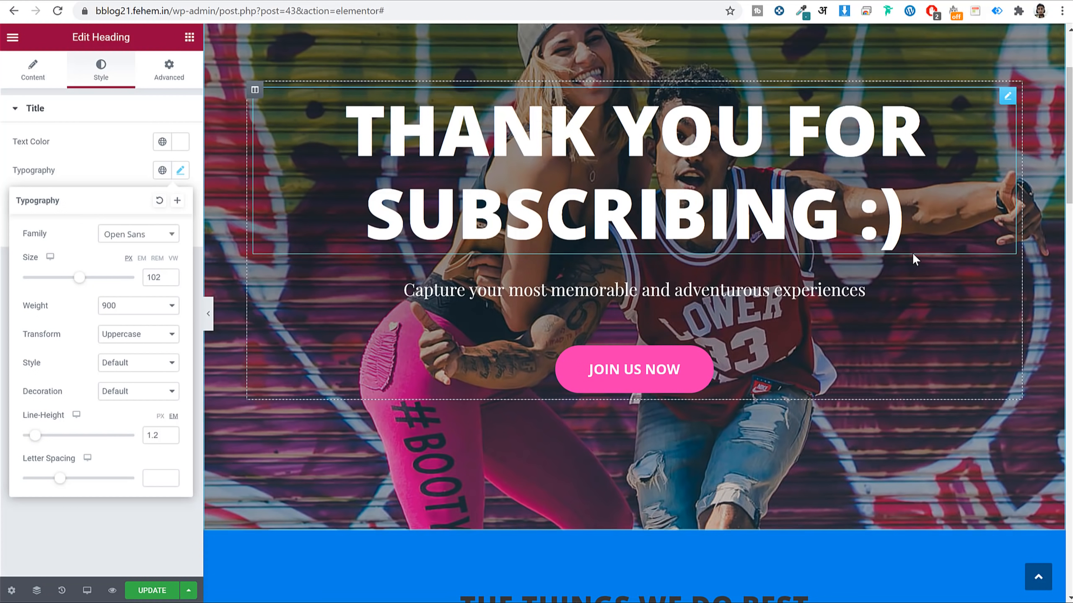
click(164, 589)
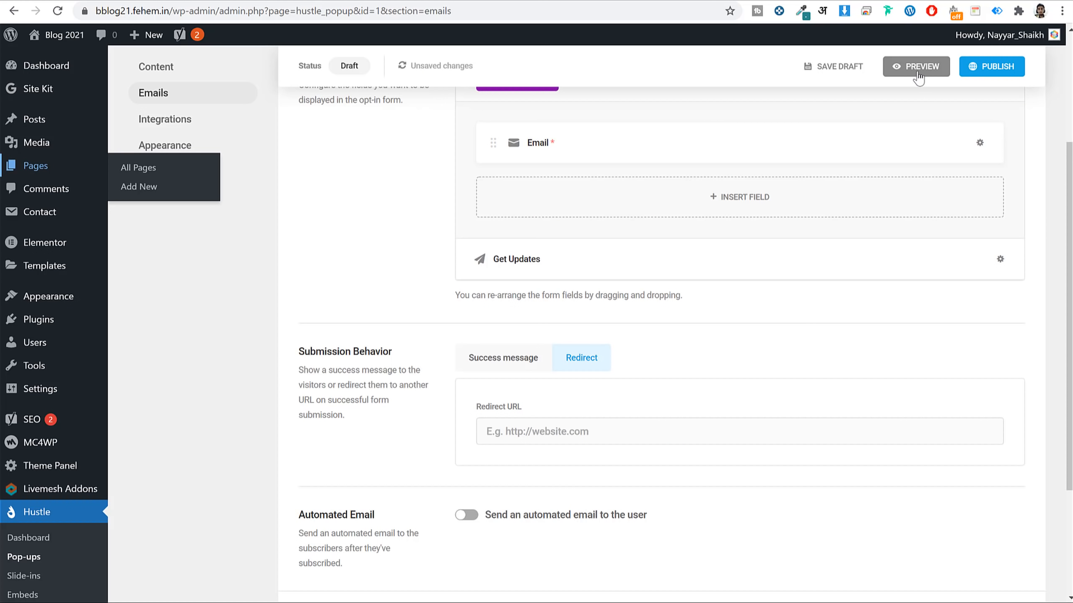
Preview the FREE SEO Tips! pop-up on the blog, then close it.
click(917, 65)
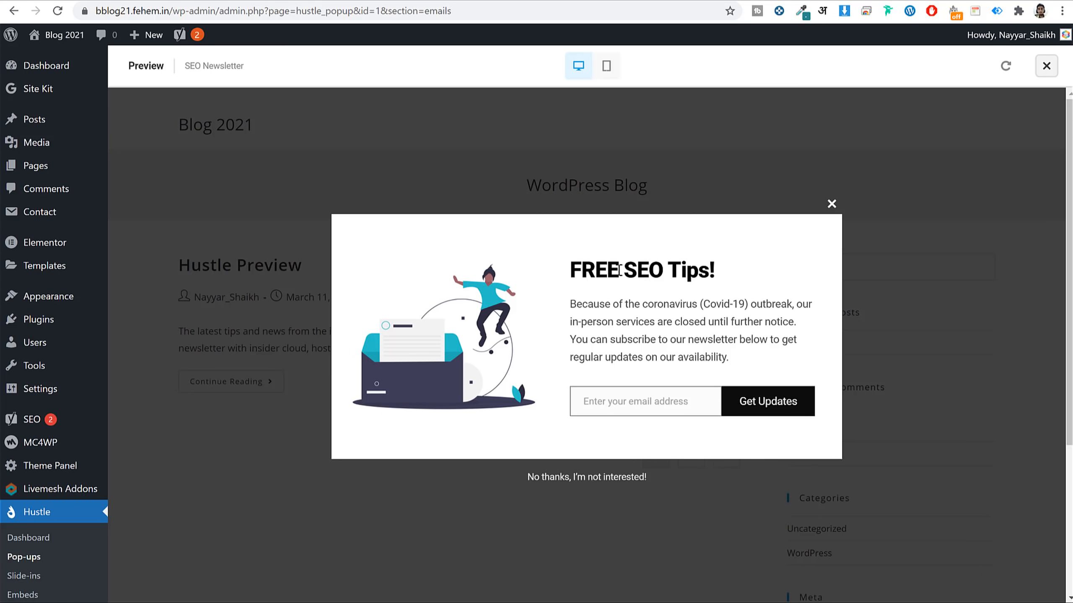
drag(572, 273, 723, 271)
click(721, 269)
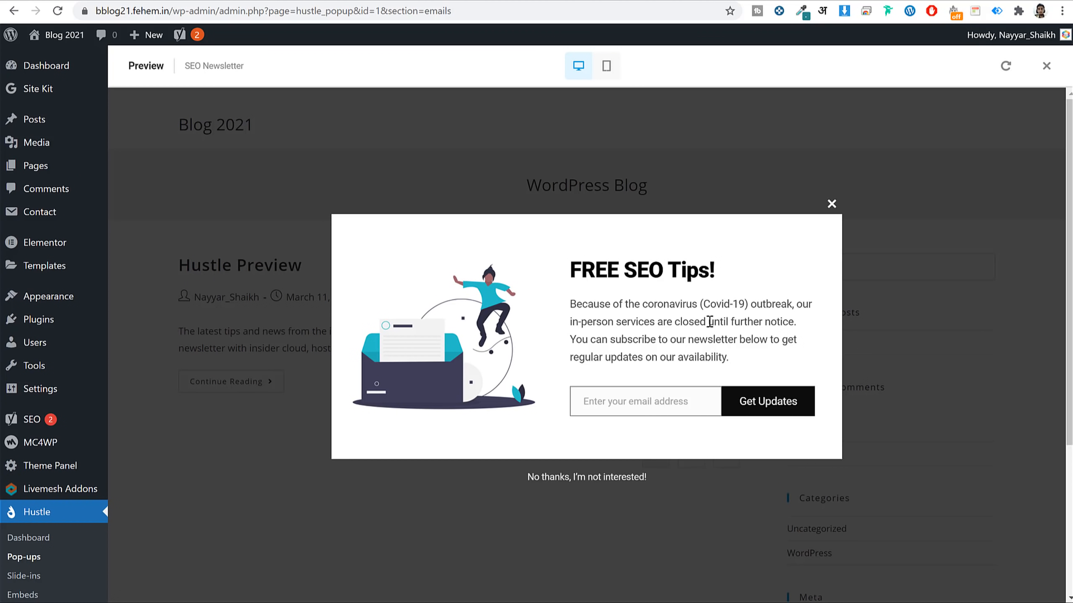
click(832, 204)
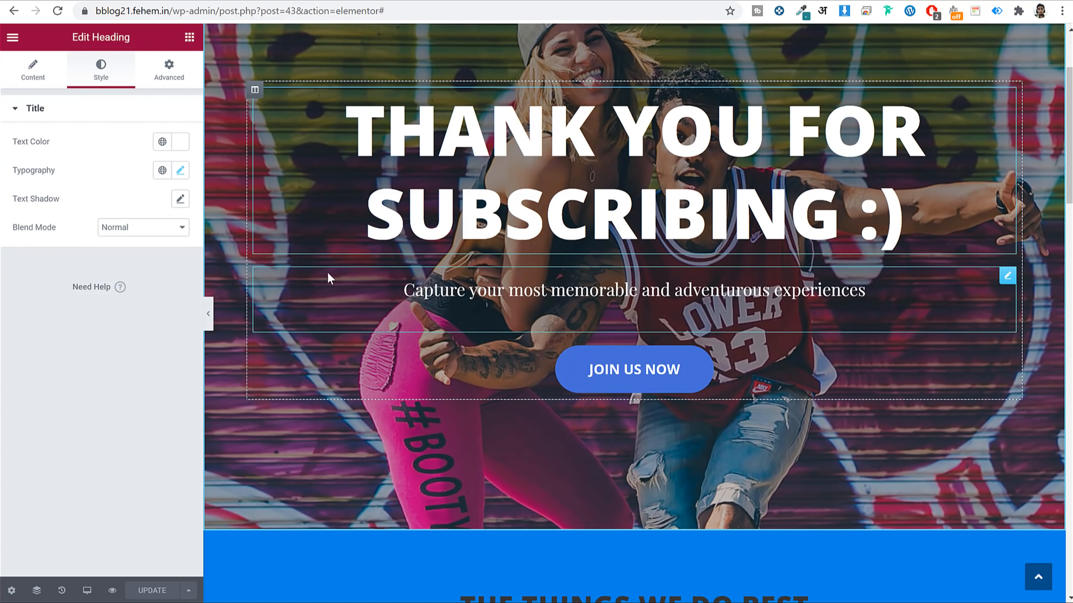
Replace 'Join Us' with 'Download' so the hero button reads DOWNLOAD NOW.
click(643, 370)
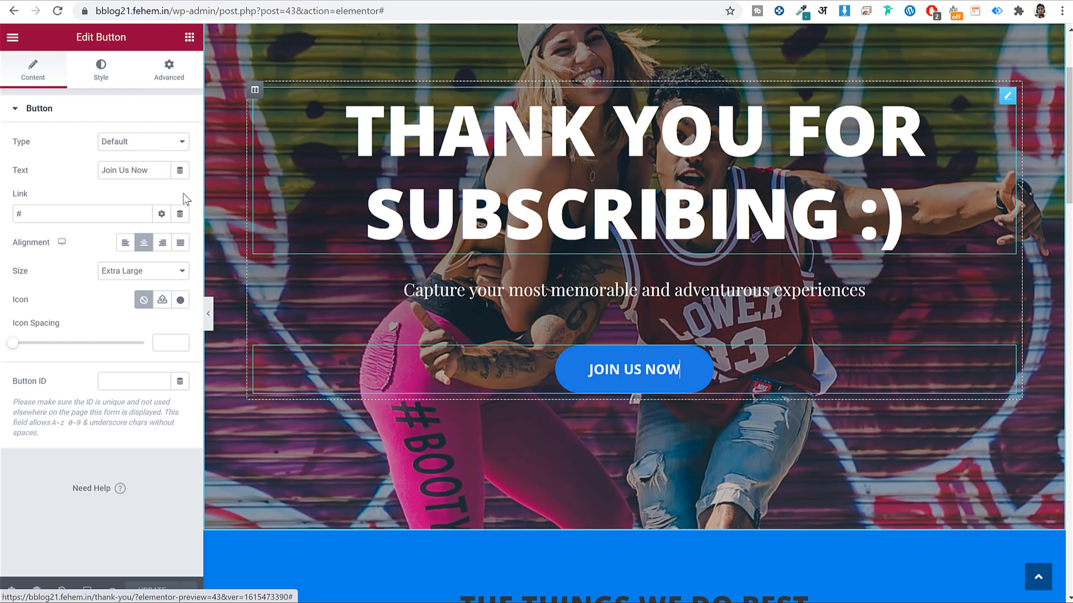
triple_click(154, 169)
drag(129, 170, 44, 178)
text(Download)
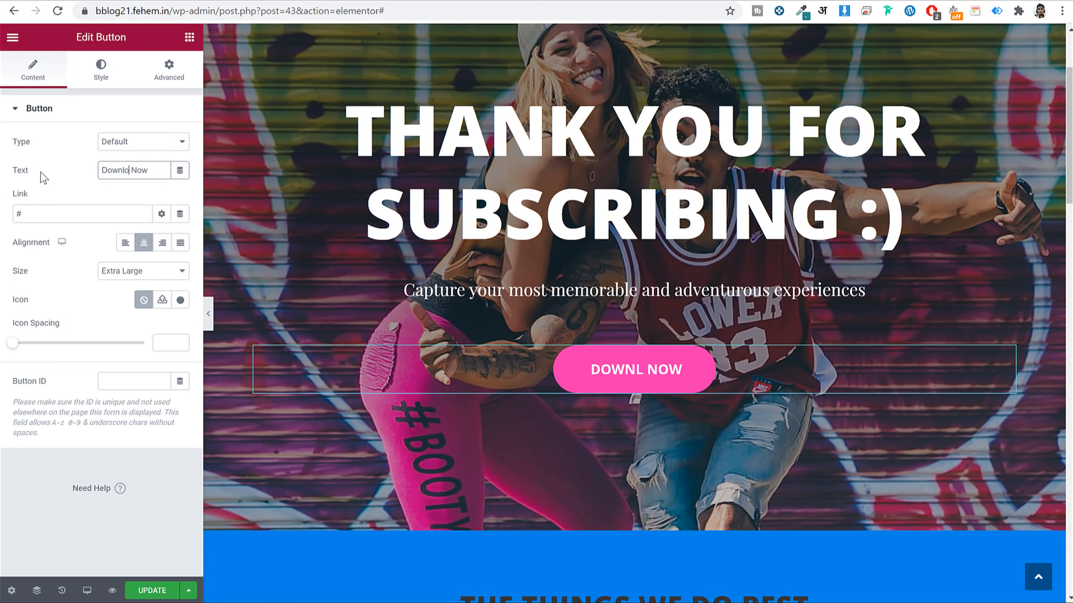
double_click(25, 214)
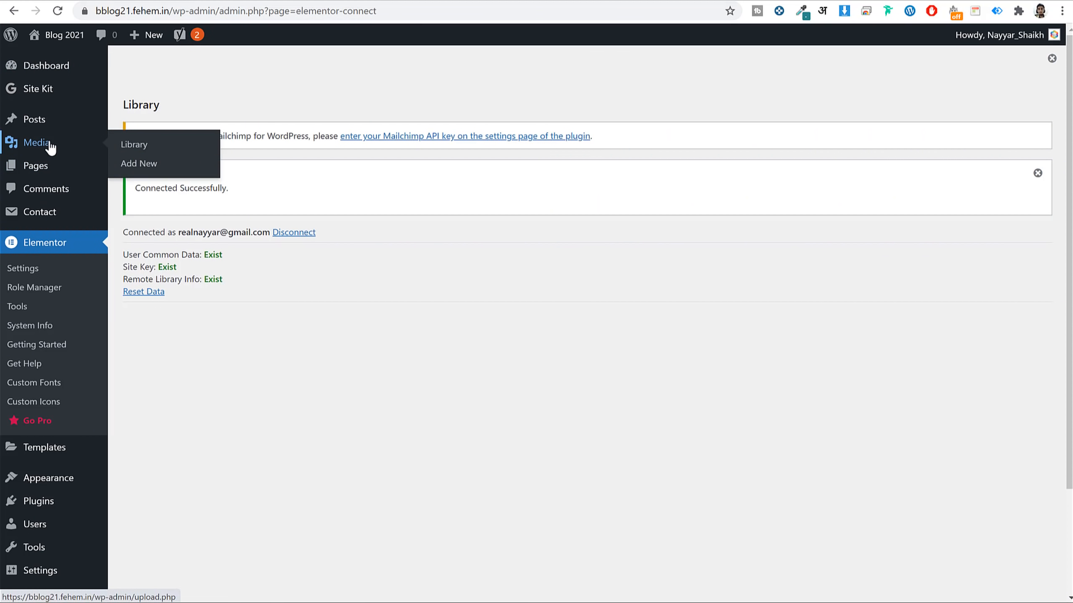
Upload InstallationGuide.pdf from the Downloads folder to the Media Library.
click(49, 147)
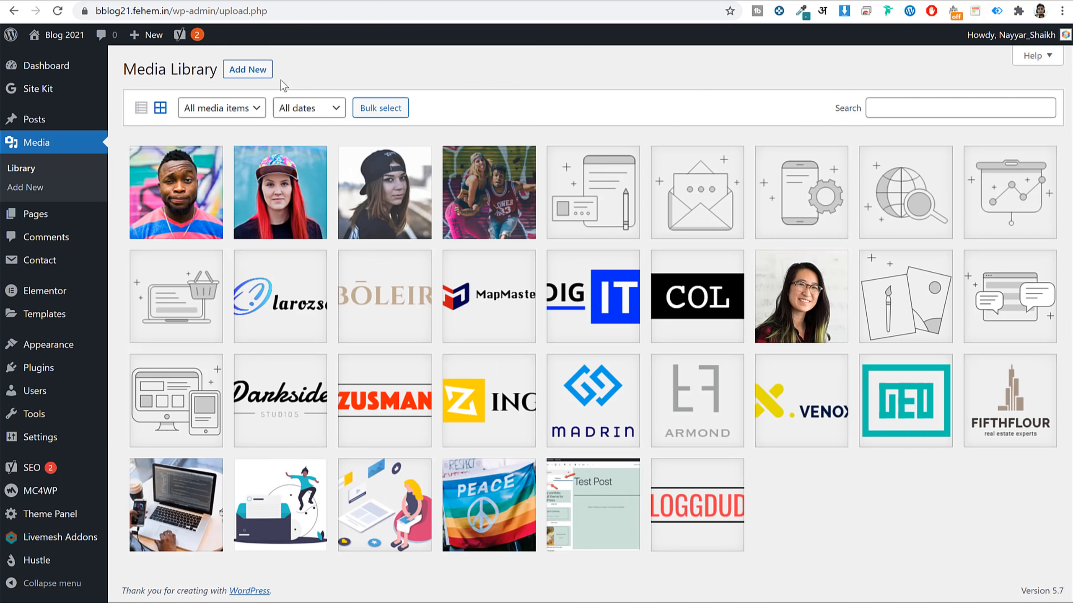
click(261, 75)
click(607, 173)
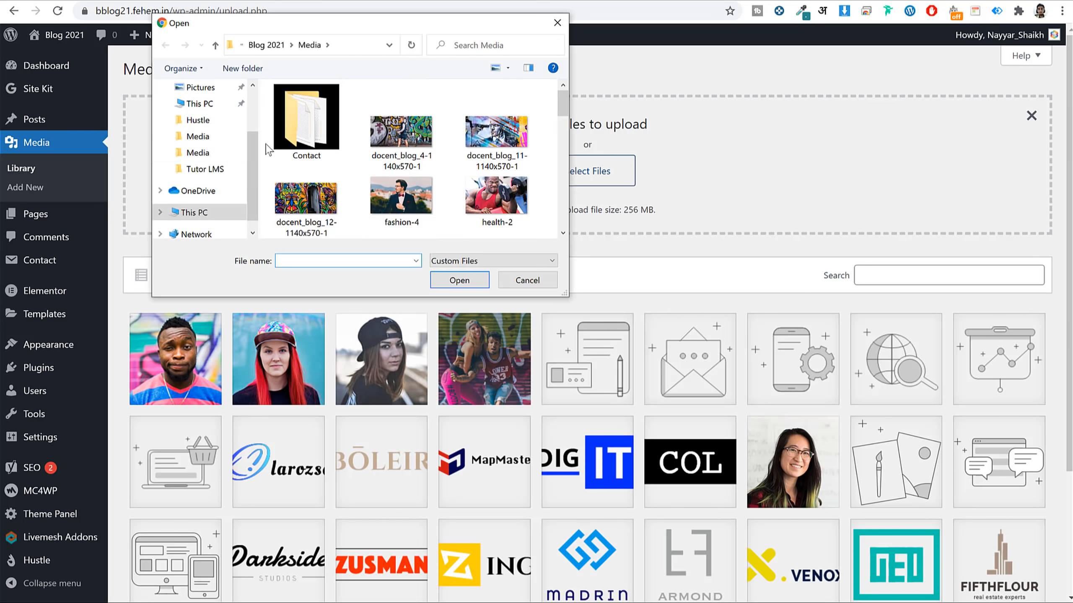
scroll(199, 125, up, 1)
scroll(199, 124, up, 2)
click(207, 104)
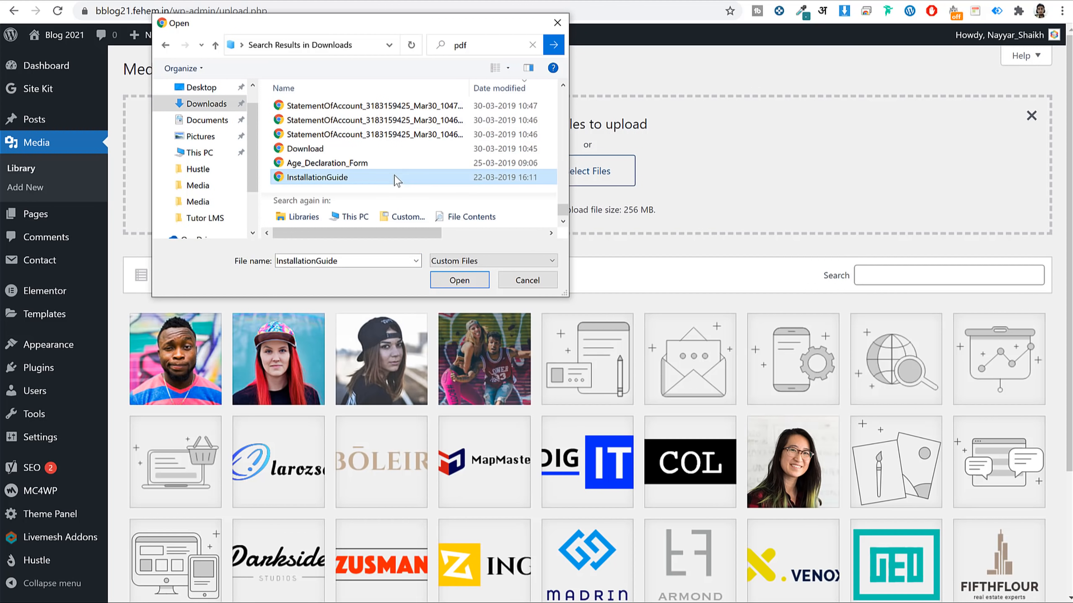
click(421, 177)
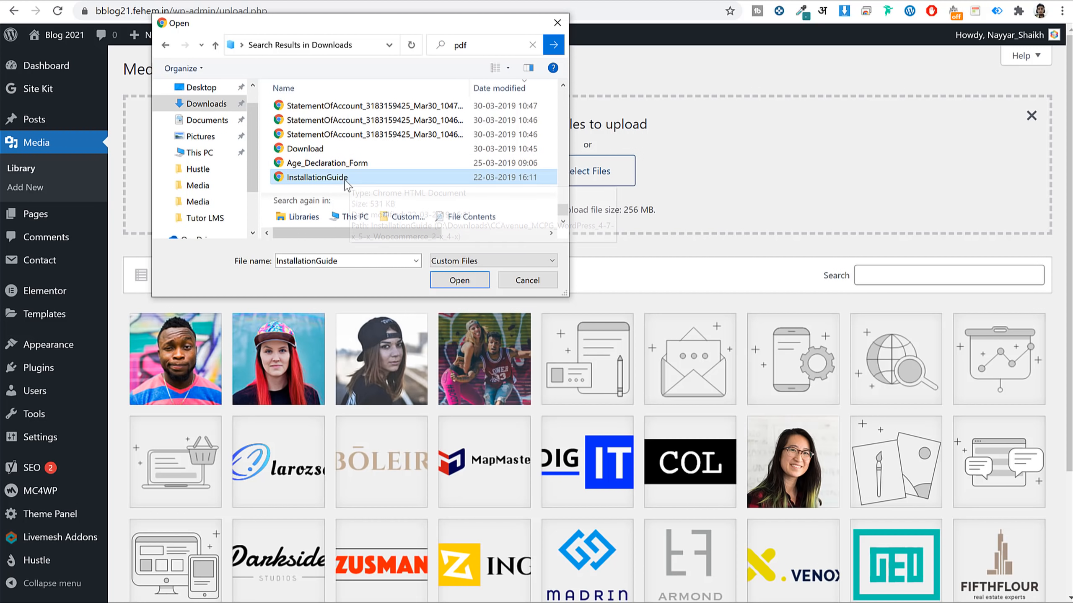
click(464, 282)
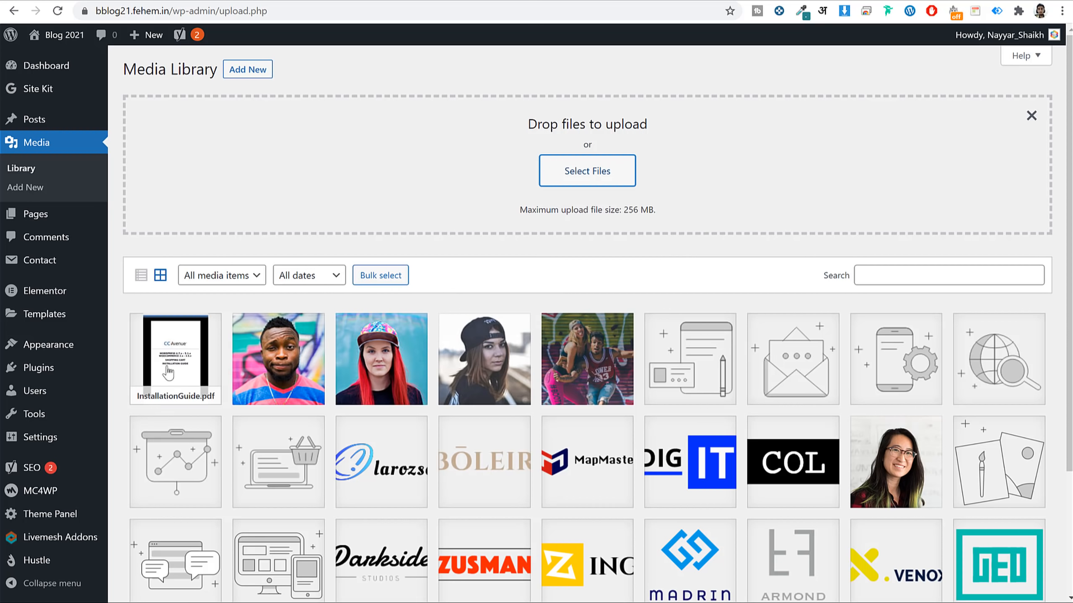
Copy the File URL of the uploaded InstallationGuide.pdf.
click(185, 343)
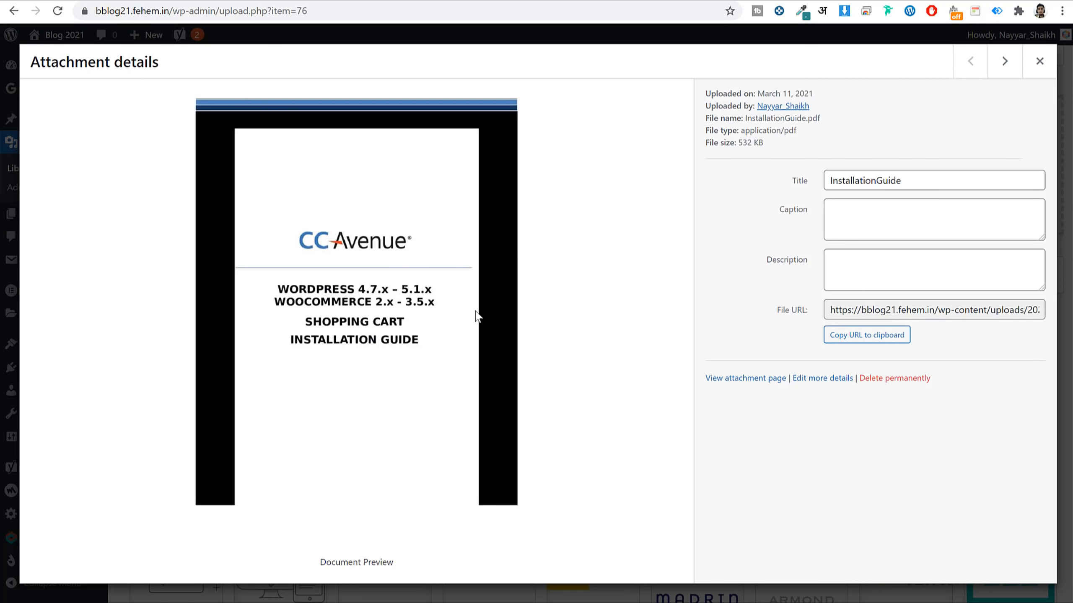
triple_click(883, 313)
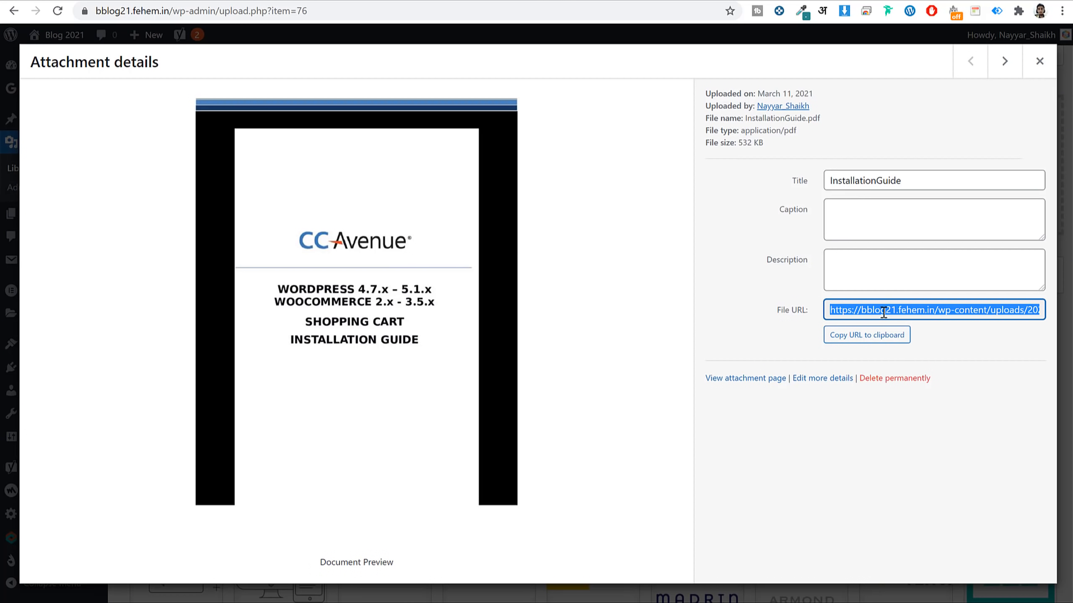
right_click(869, 308)
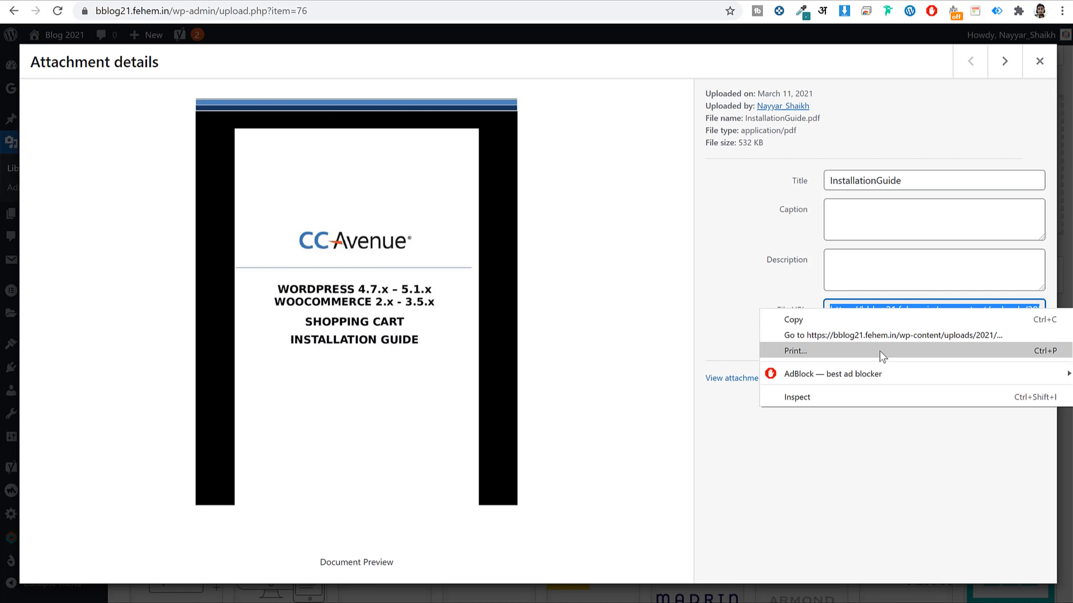
click(870, 318)
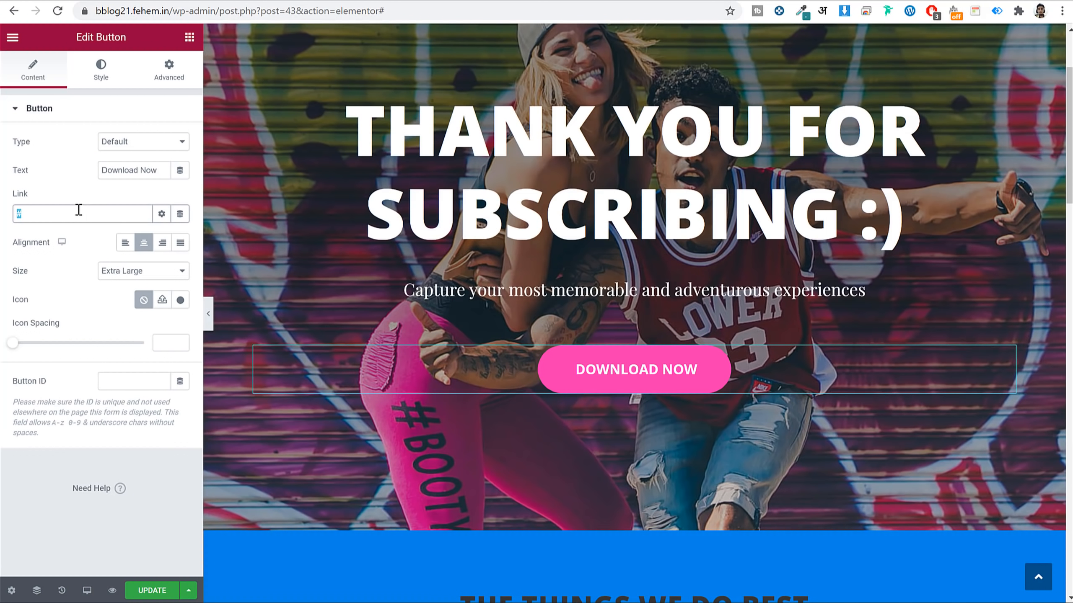
Link the Download Now button to the InstallationGuide PDF URL and save.
key(ctrl+v)
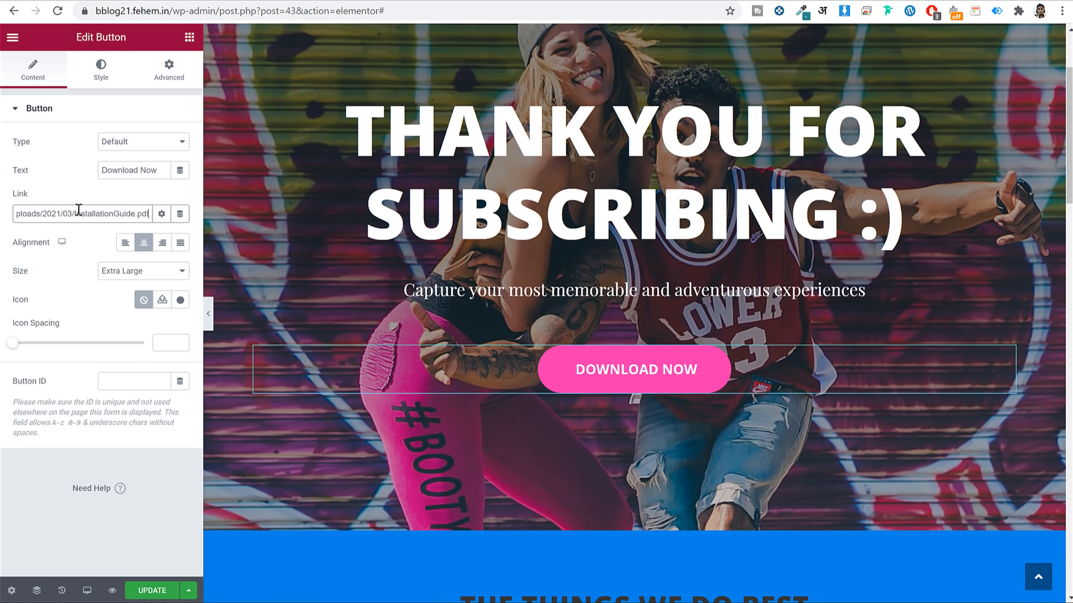
click(156, 596)
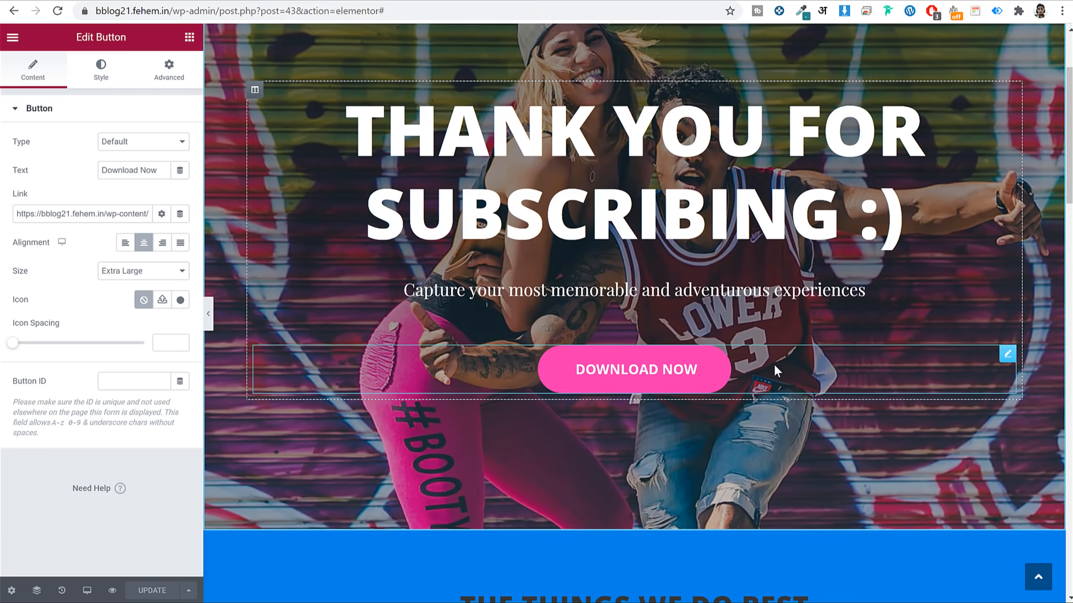
scroll(774, 367, down, 10)
scroll(774, 363, up, 10)
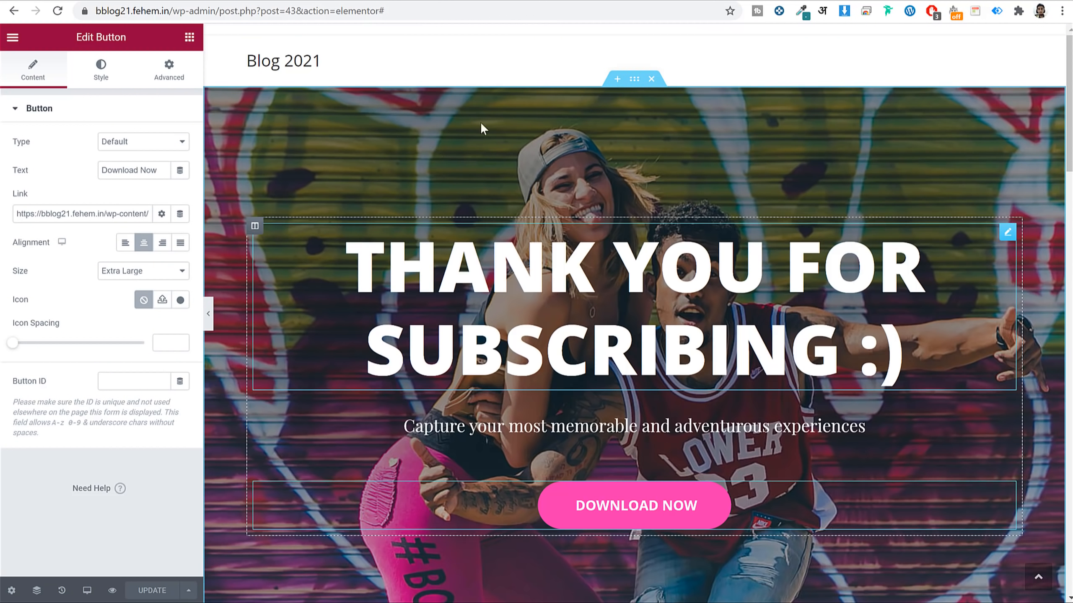
scroll(775, 365, down, 3)
scroll(775, 363, down, 6)
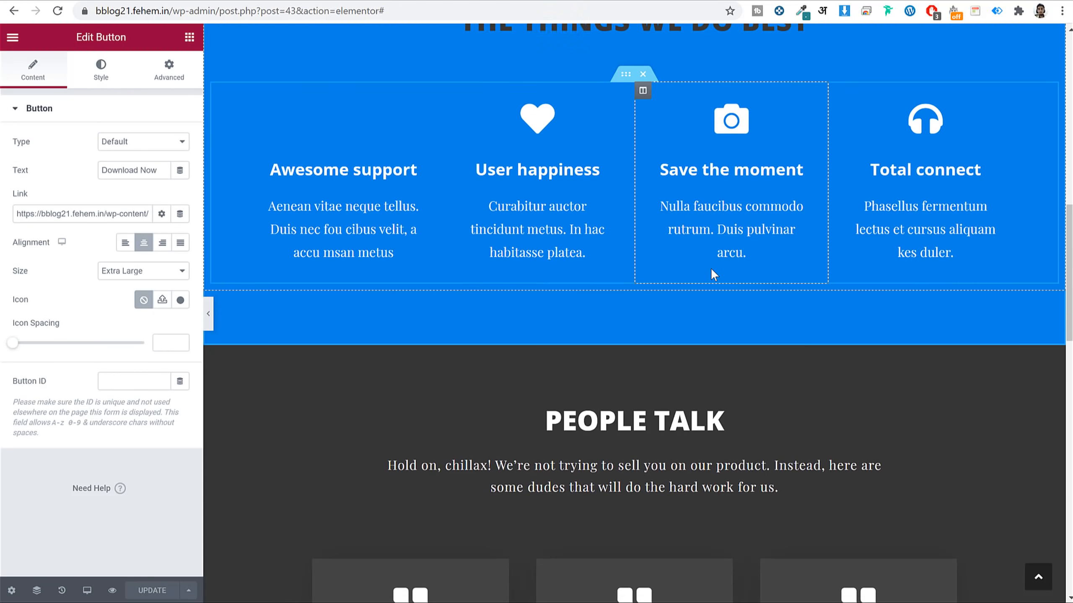
scroll(711, 267, up, 2)
Delete the three sections below the hero and save the page.
click(651, 74)
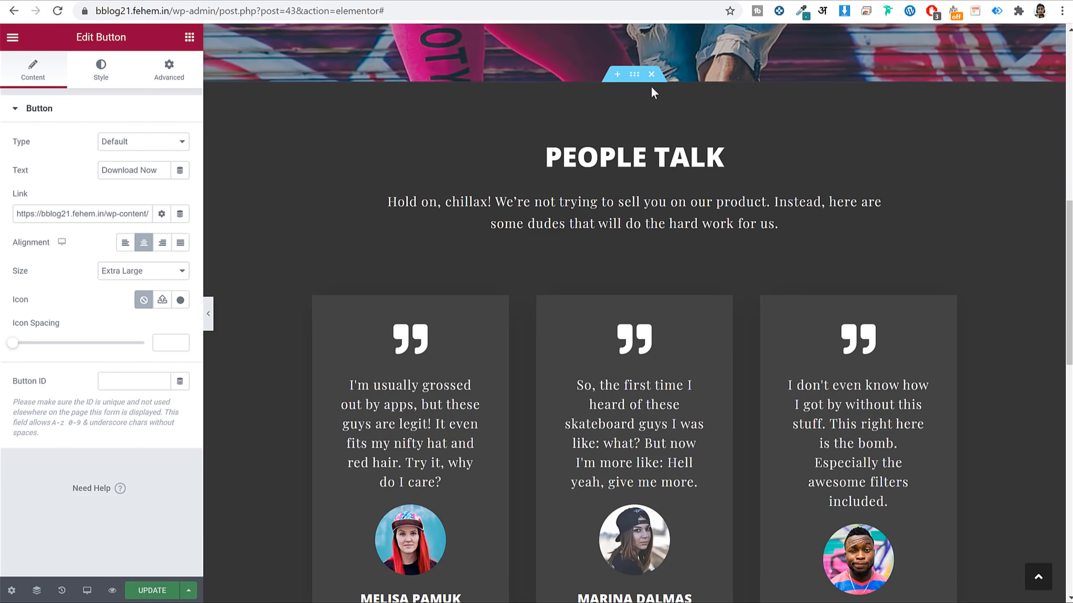
click(651, 74)
click(651, 74)
scroll(756, 270, up, 8)
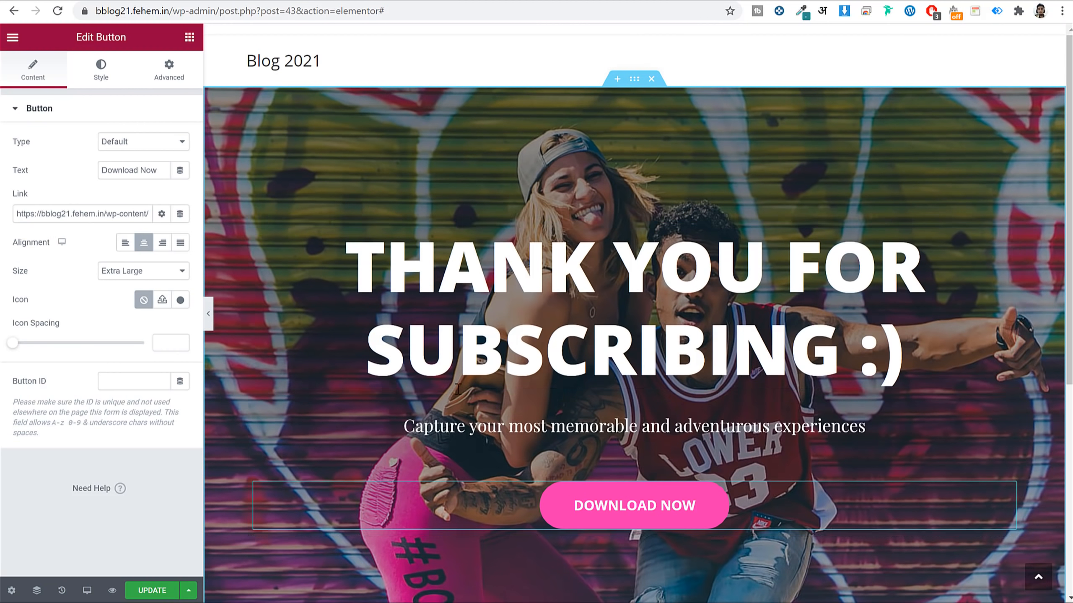
scroll(781, 338, down, 8)
scroll(790, 347, up, 6)
scroll(790, 341, up, 3)
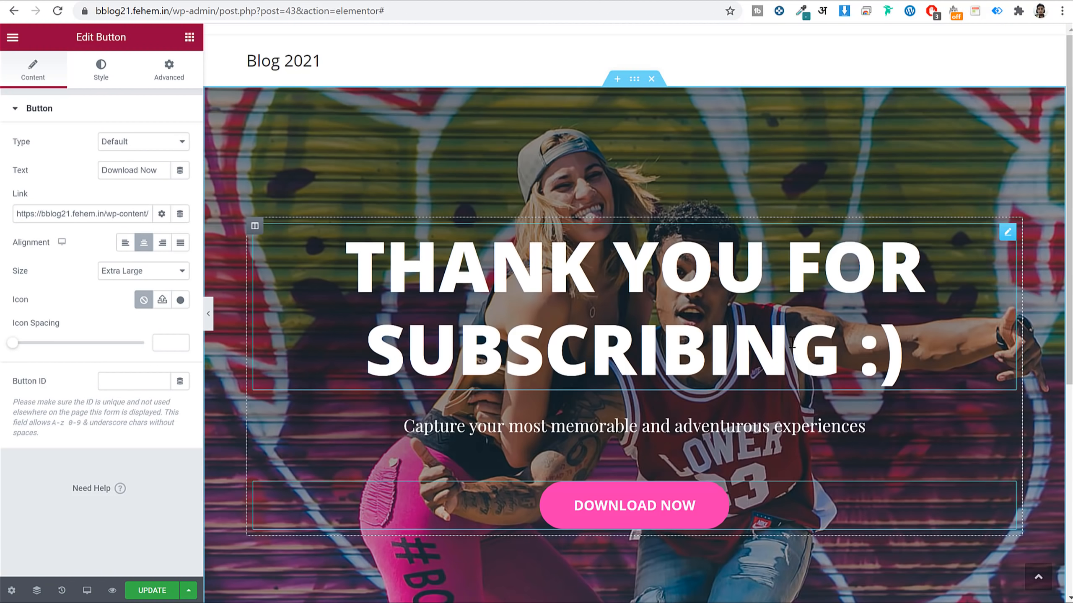
scroll(732, 354, down, 4)
click(163, 587)
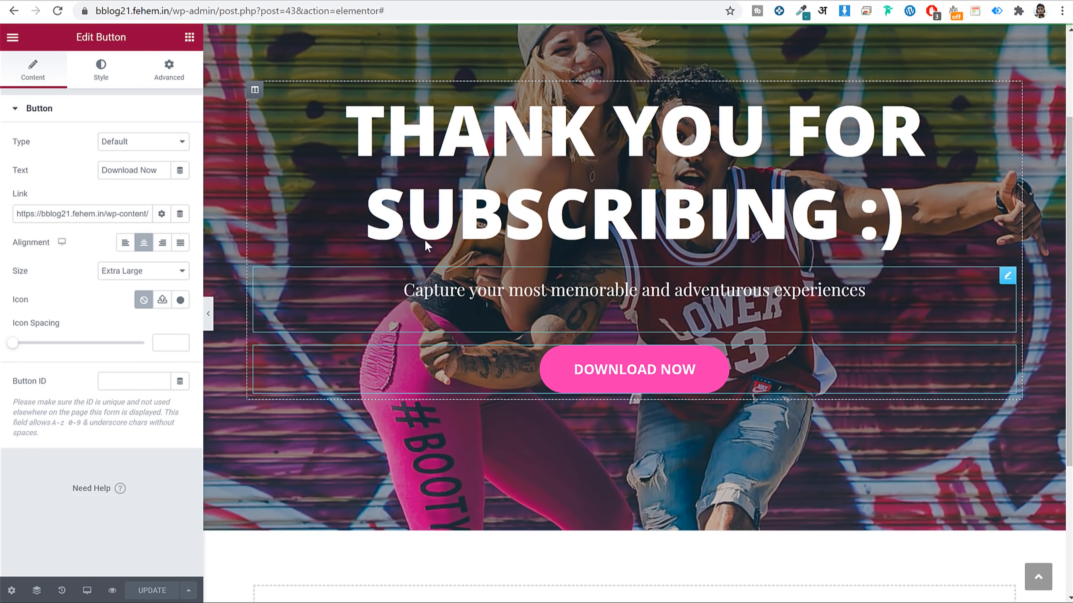
Go to the site's wp-admin area.
drag(171, 11, 570, 28)
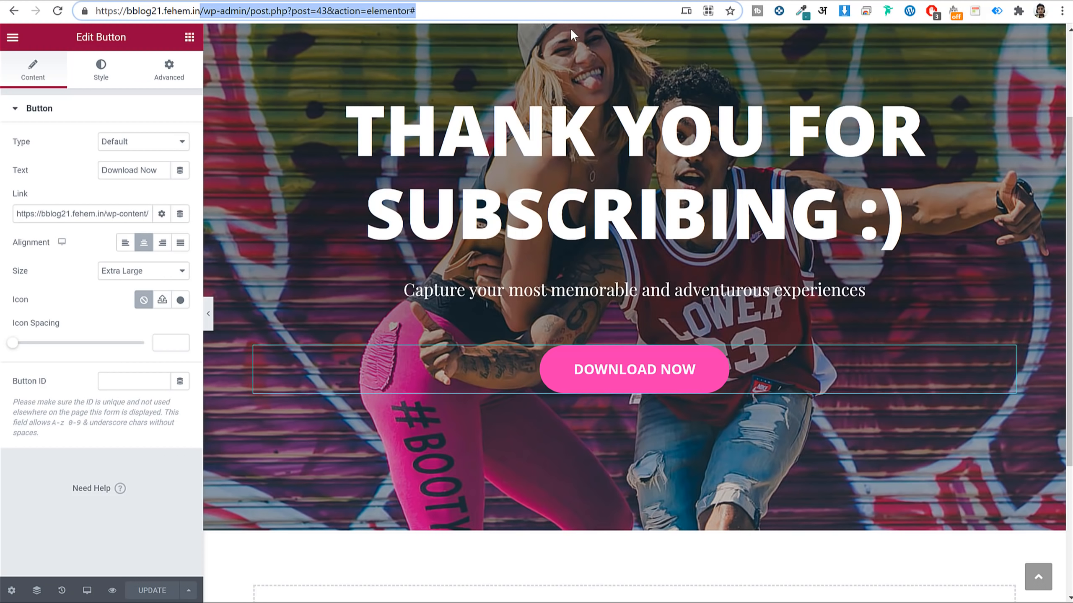
key(BackSpace)
key(Return)
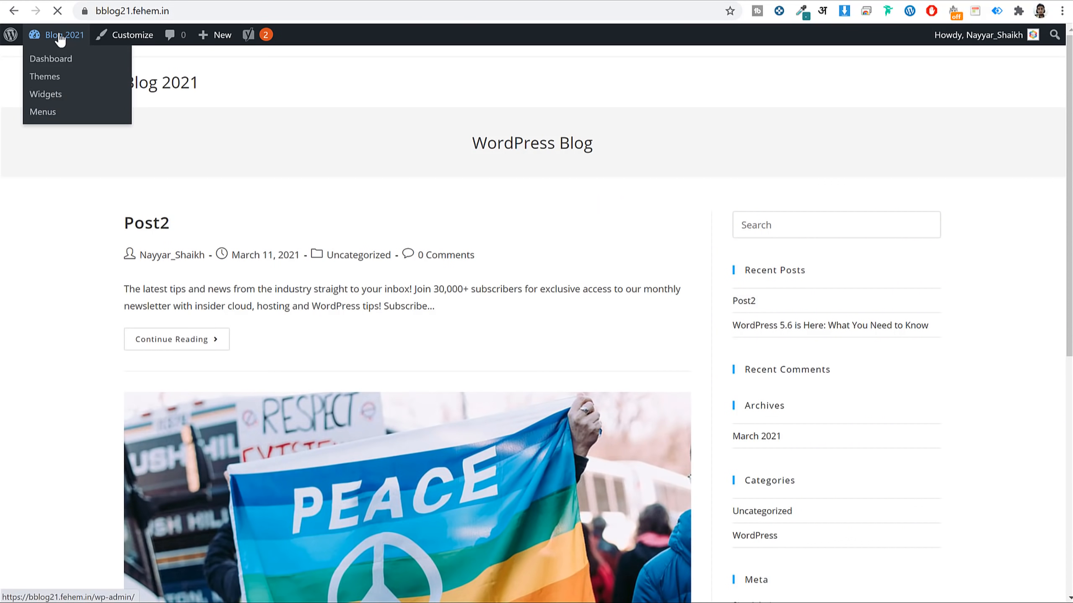
Copy the Thank You page's link from Pages and return to the pop-up's email settings.
click(60, 39)
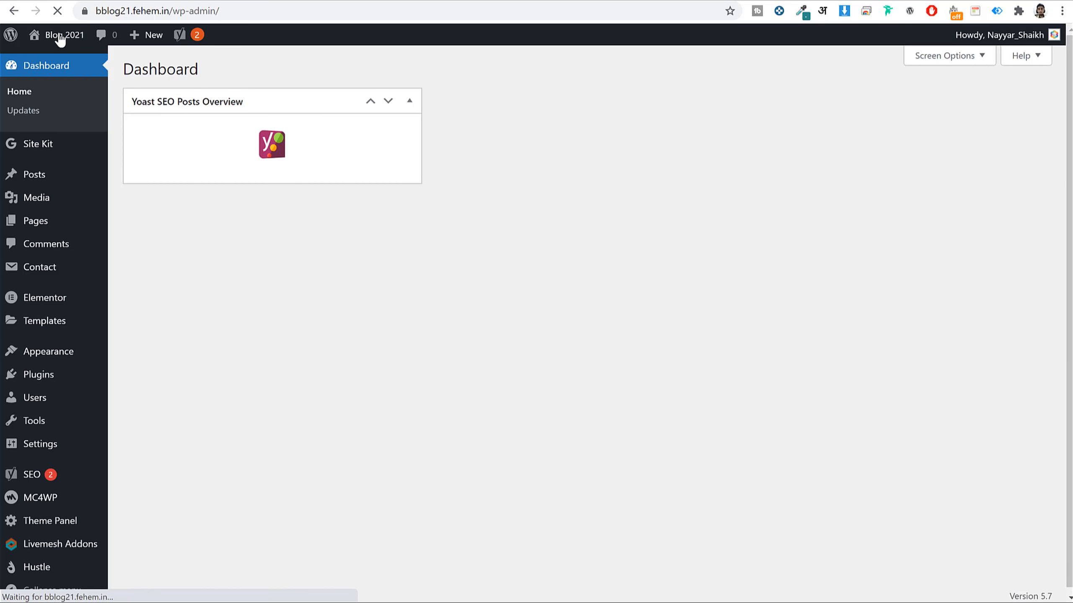
click(47, 226)
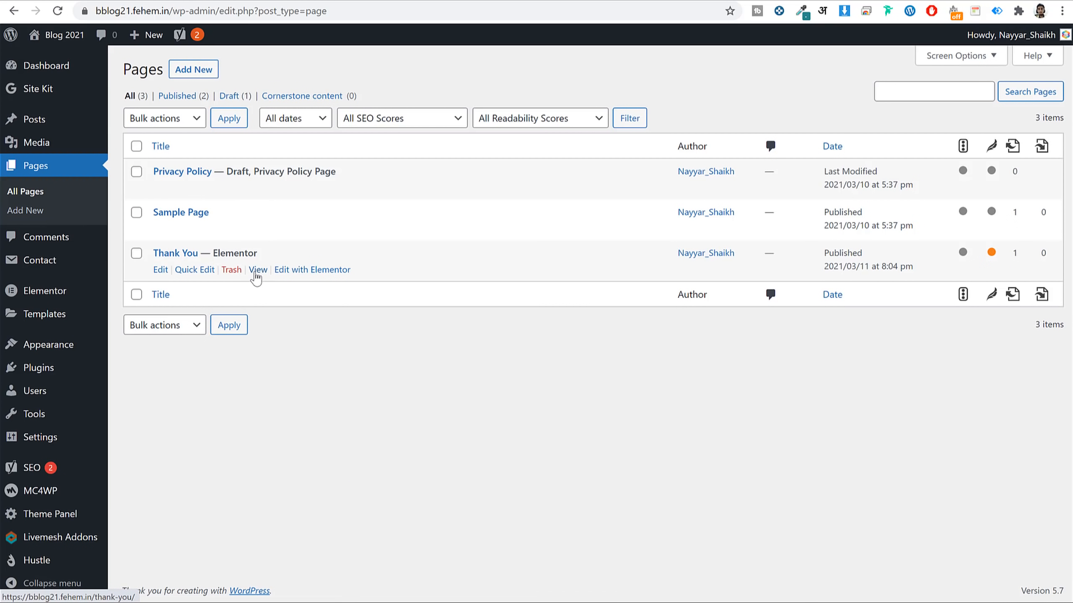
right_click(258, 272)
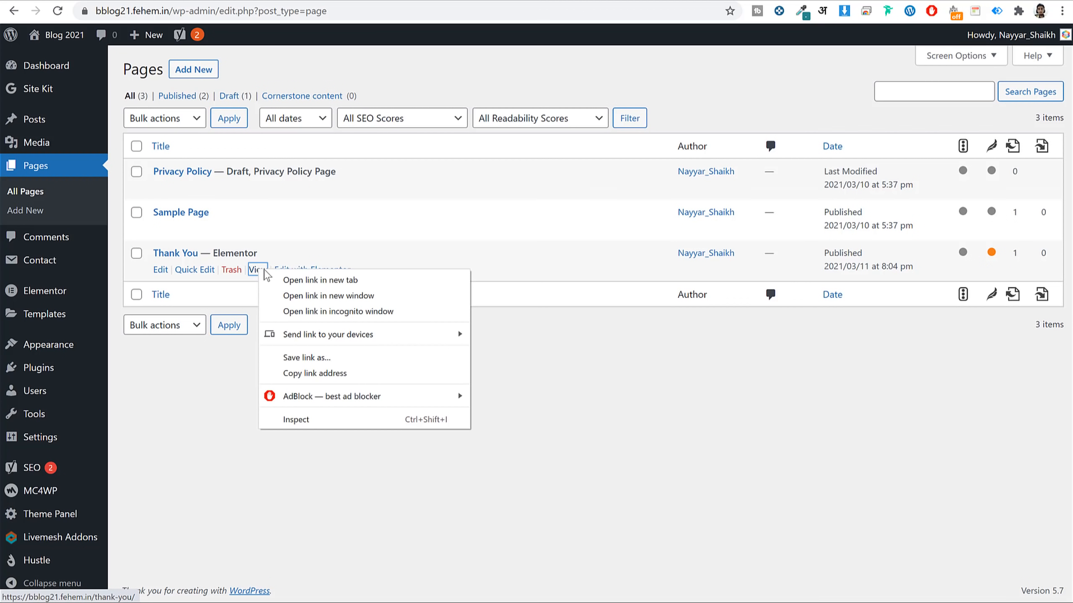
click(340, 374)
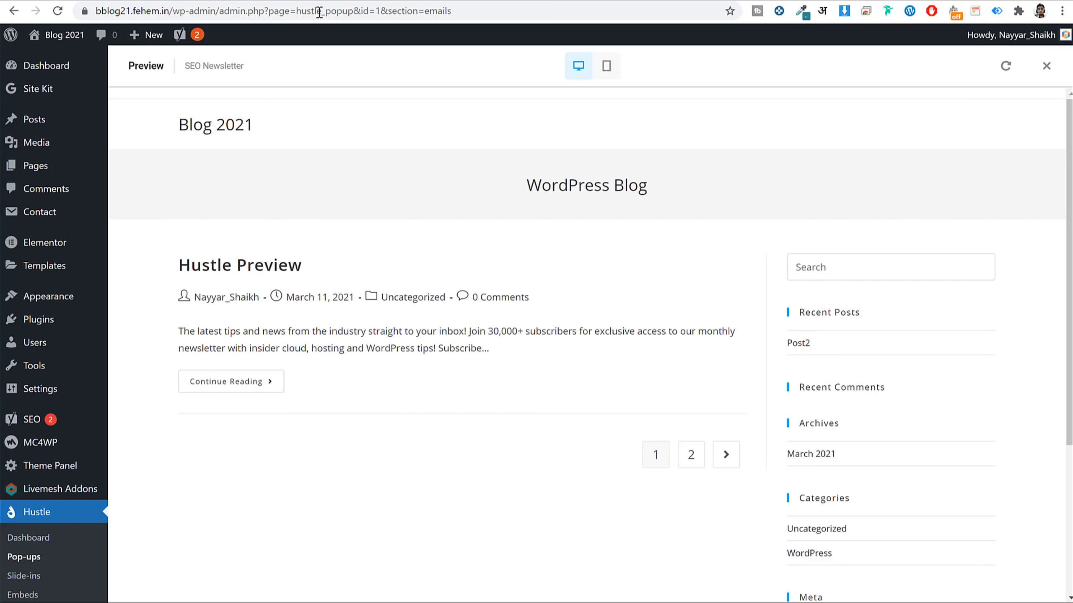
click(1046, 66)
scroll(627, 280, down, 3)
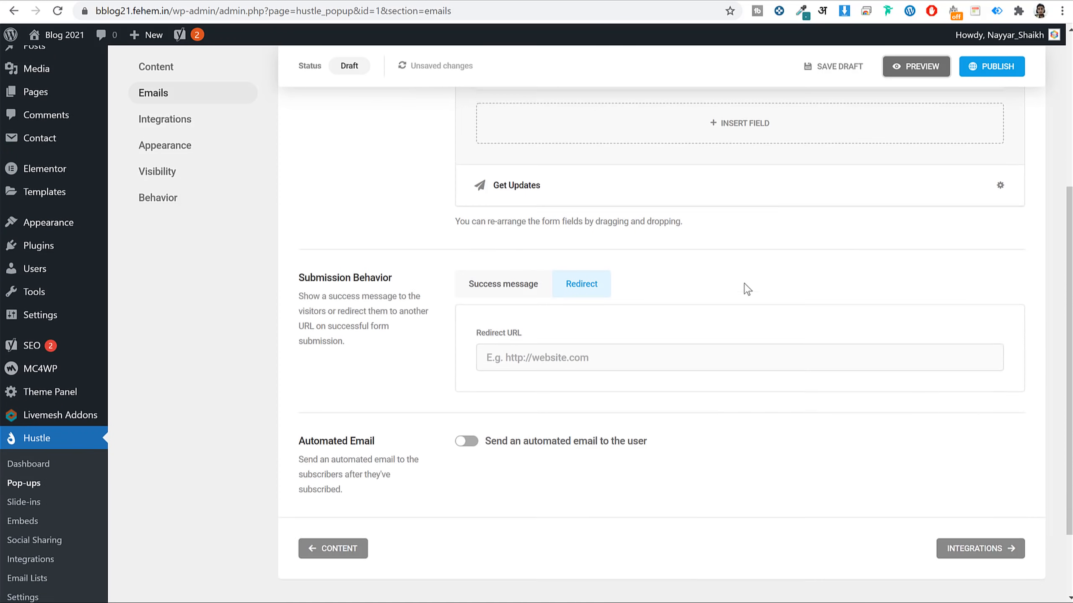
click(567, 301)
key(ctrl+v)
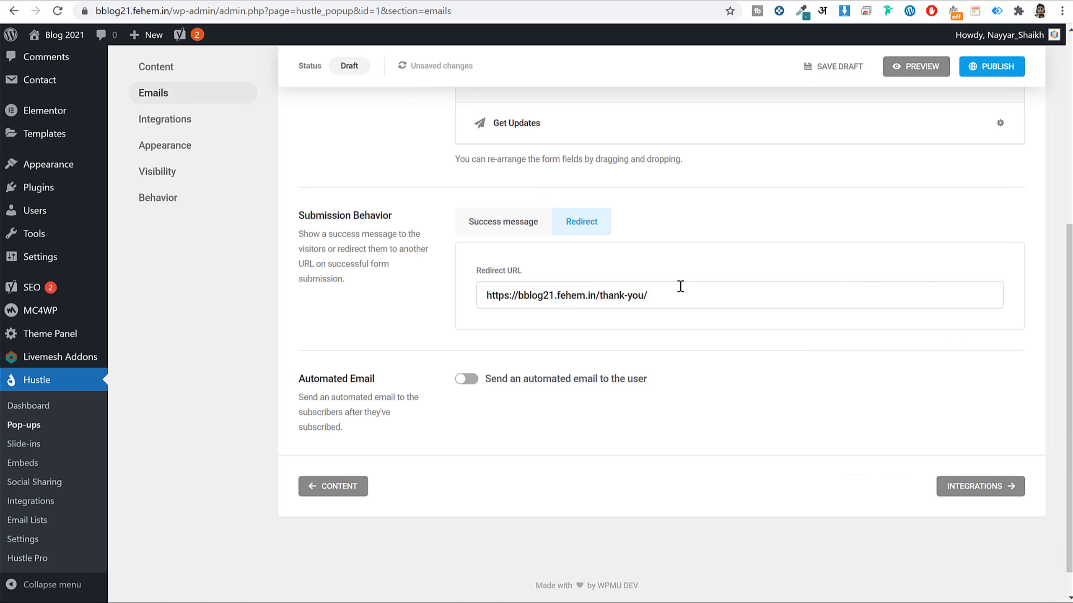
triple_click(563, 301)
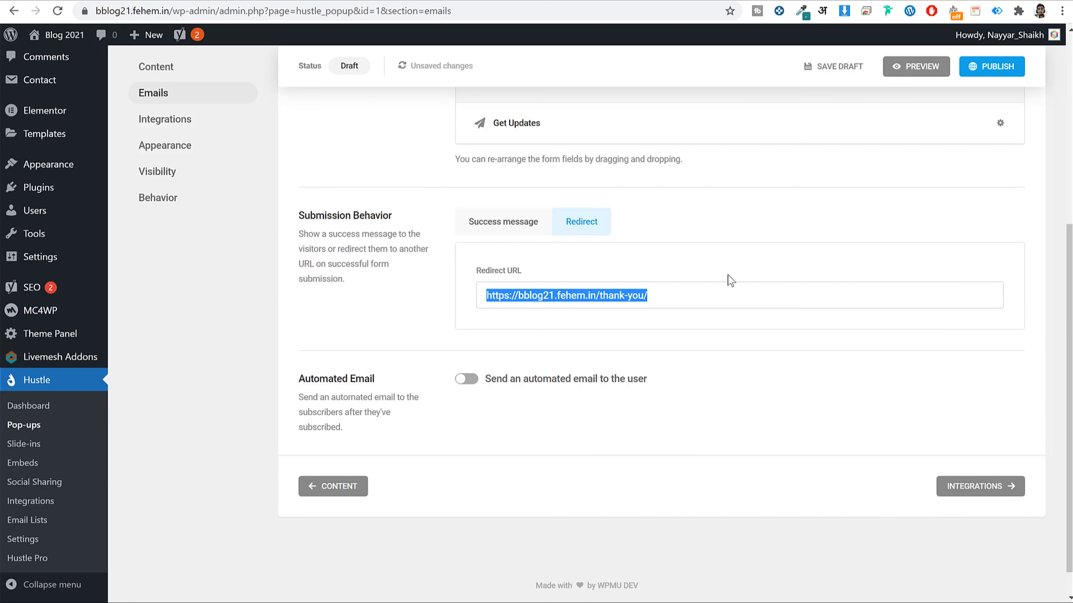
Open the pop-up's Integrations and check Hustle's Email Lists in a separate tab.
click(981, 486)
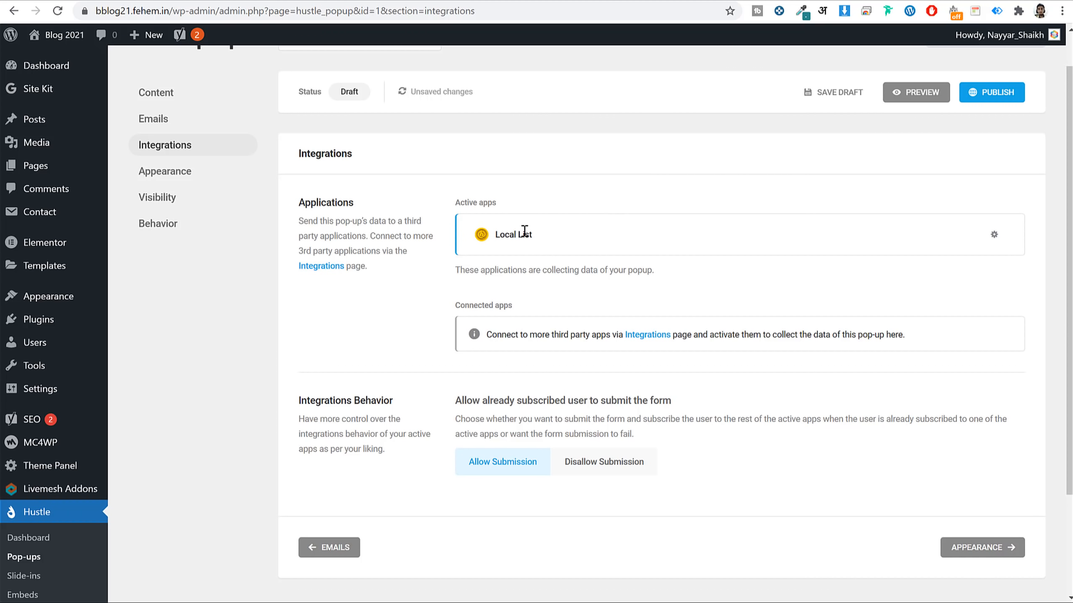
scroll(575, 246, down, 2)
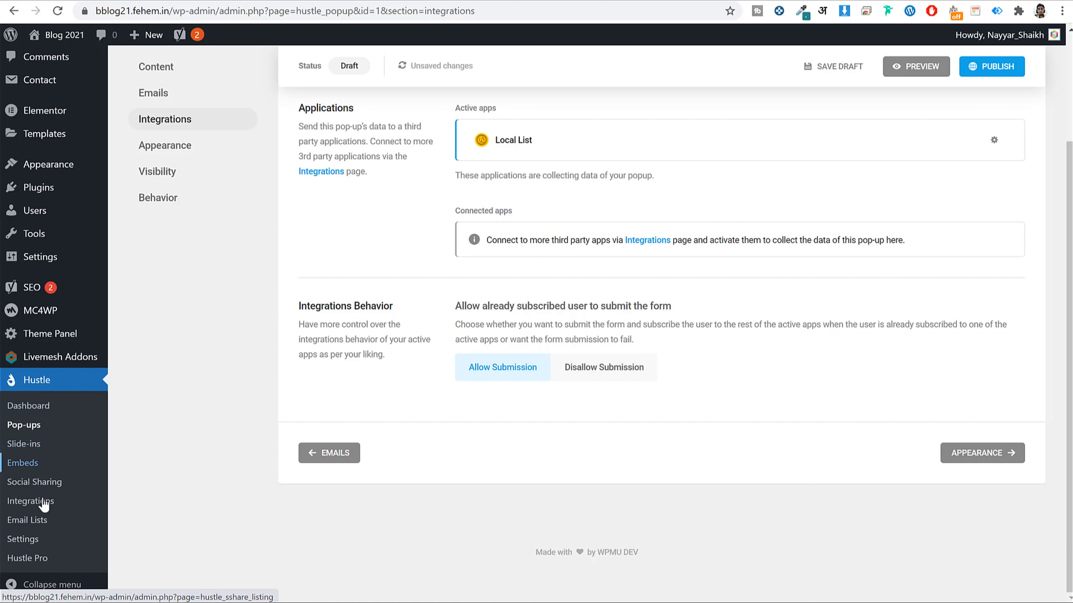
right_click(25, 520)
click(61, 534)
click(380, 0)
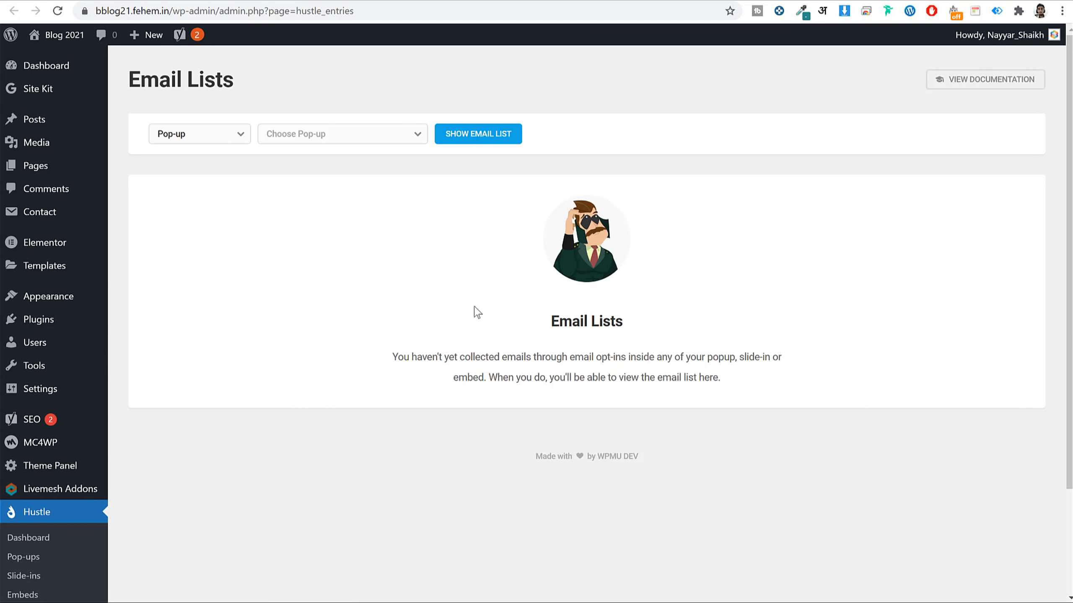
key(ctrl+w)
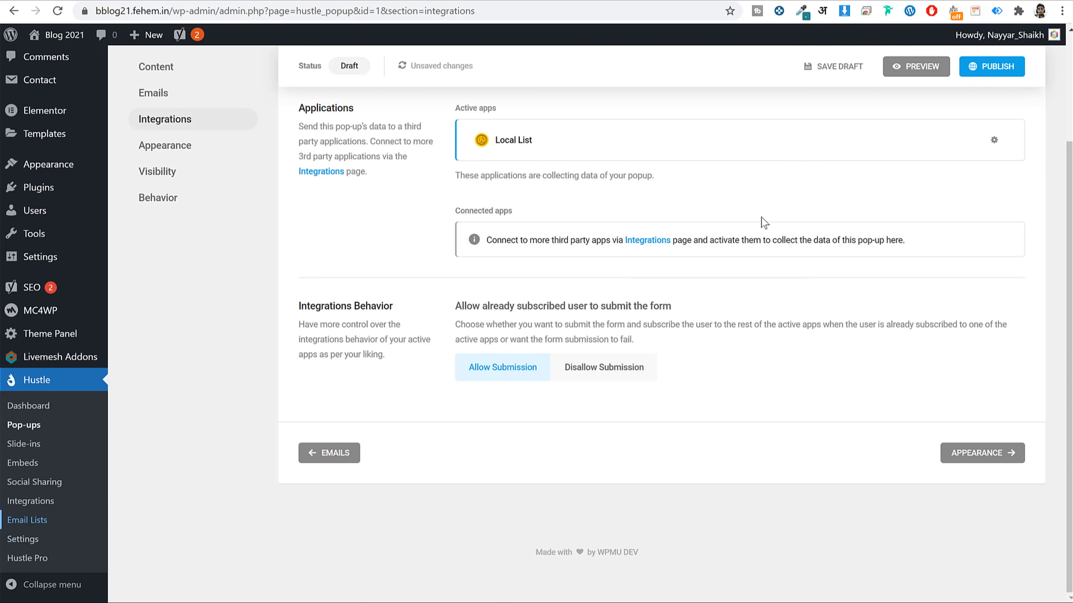
scroll(765, 223, up, 3)
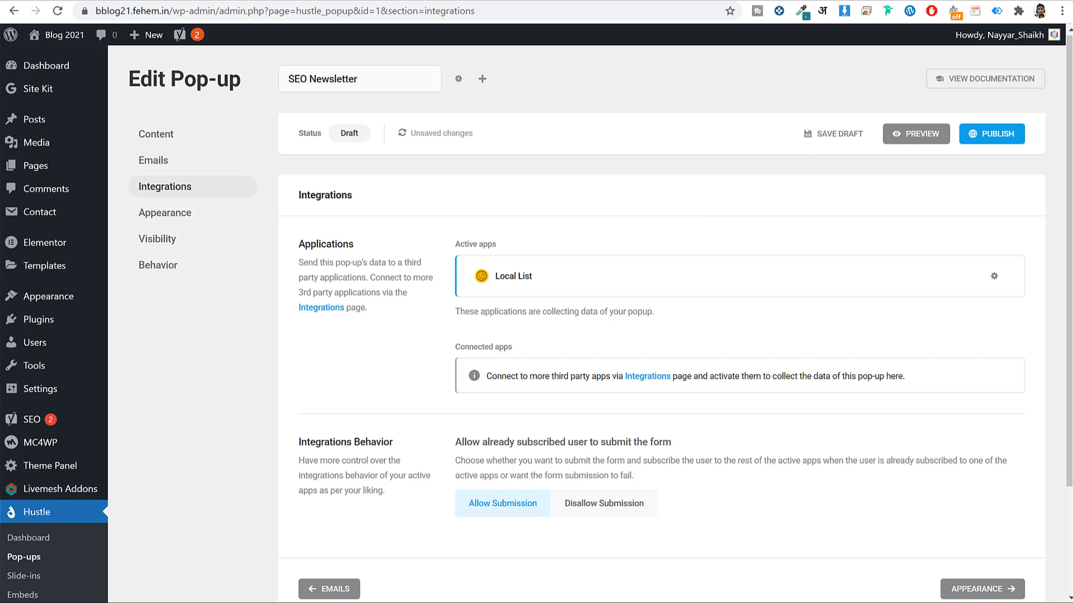
Log in at mailchimp.com and open the account page.
key(ctrl+t)
text(mail)
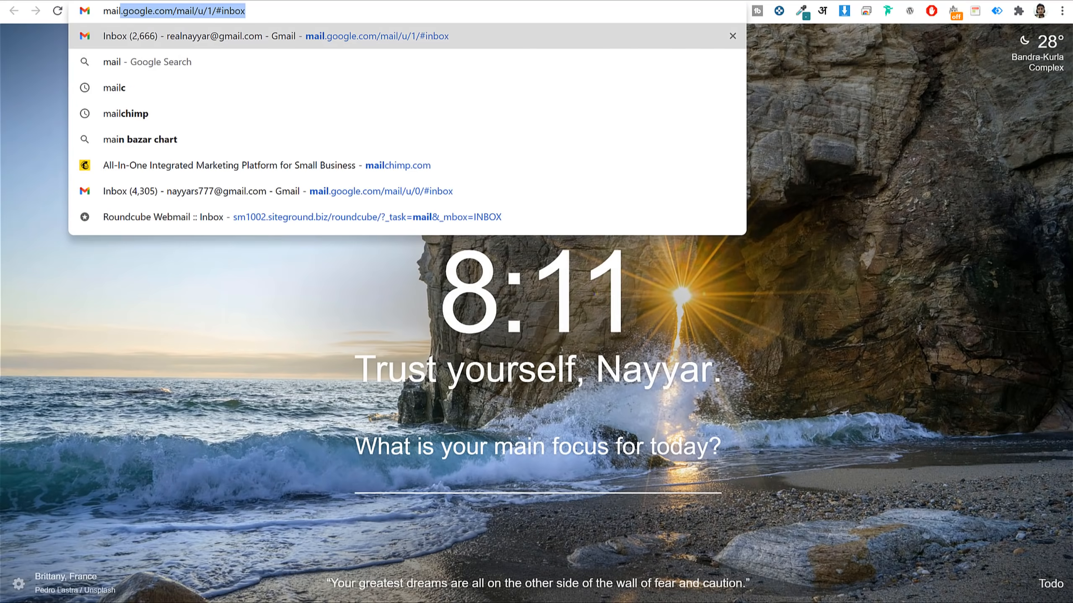
text(chimp.com)
key(Return)
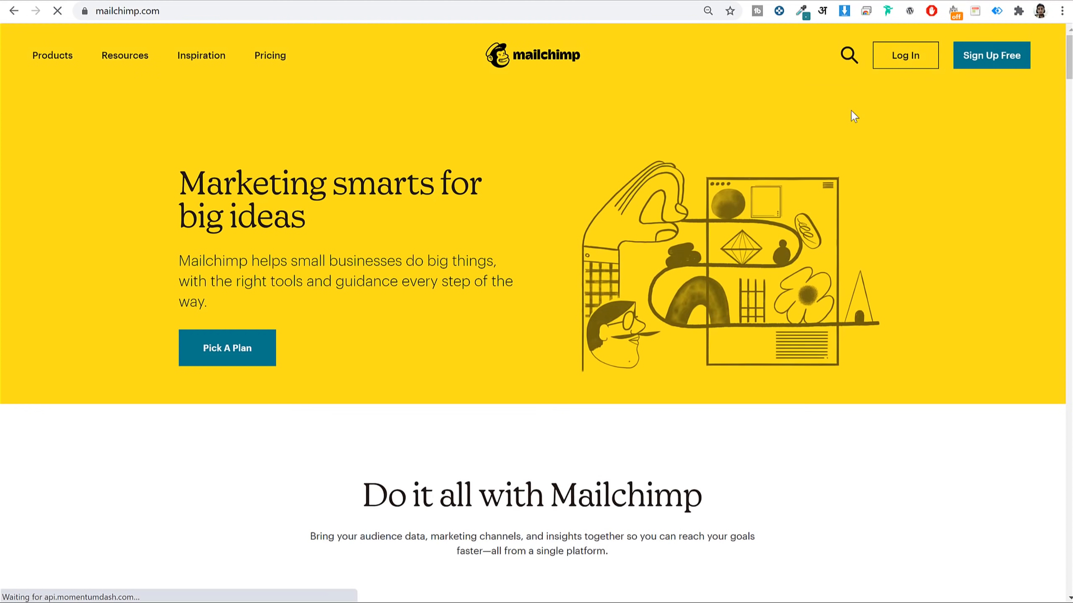
click(911, 63)
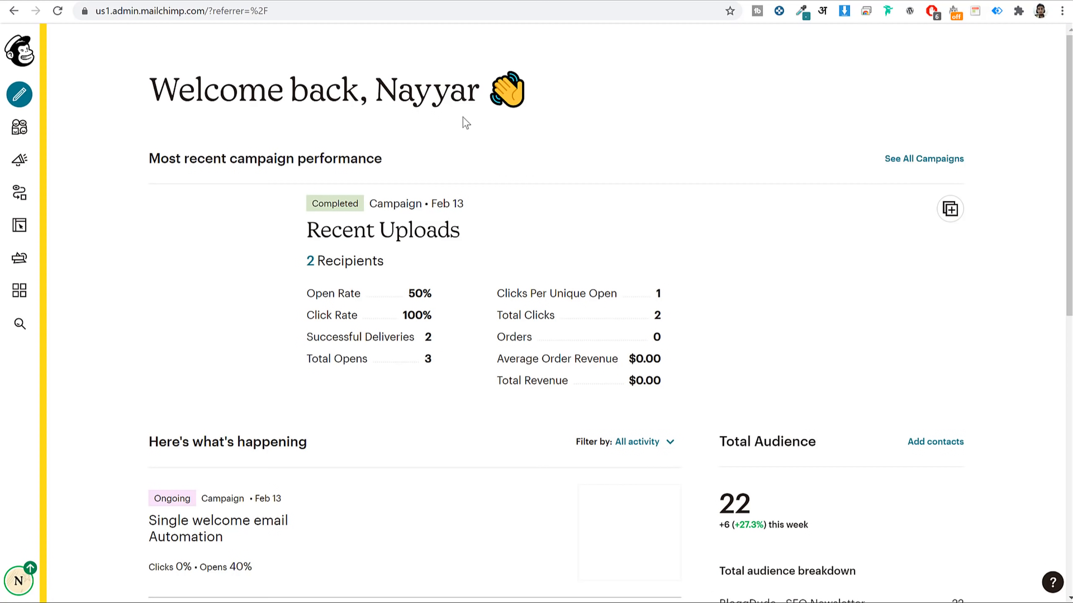
click(19, 582)
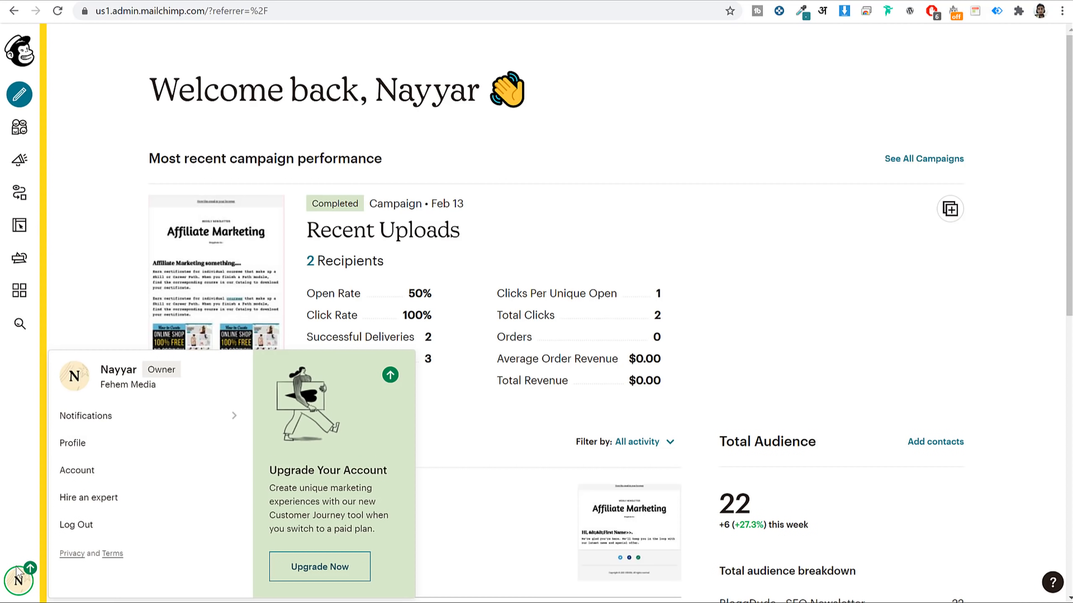
click(82, 470)
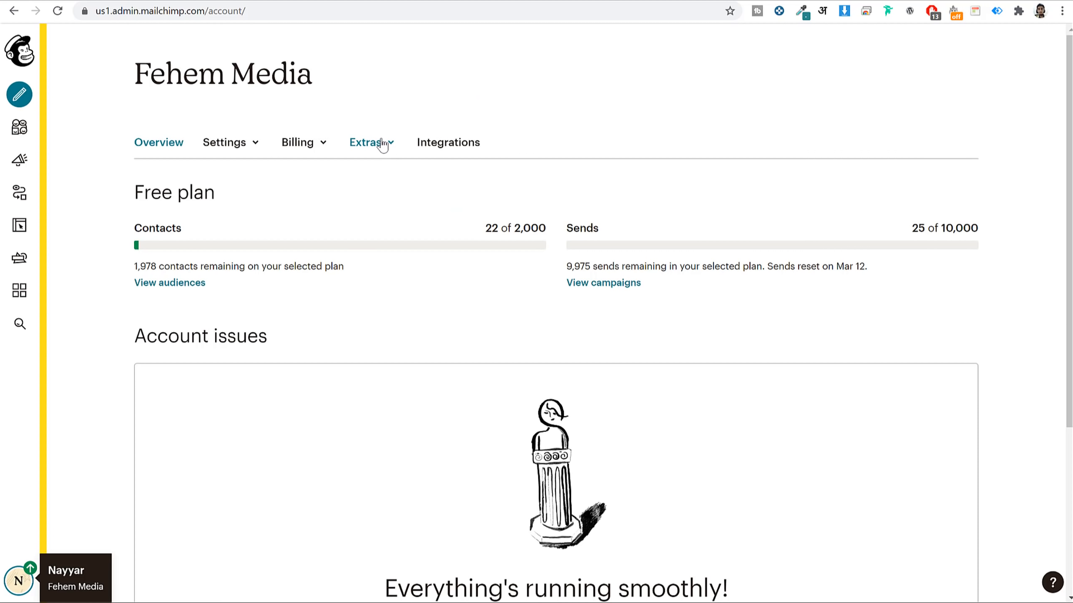
Copy the API key from Extras > API keys and switch back to WordPress.
click(382, 145)
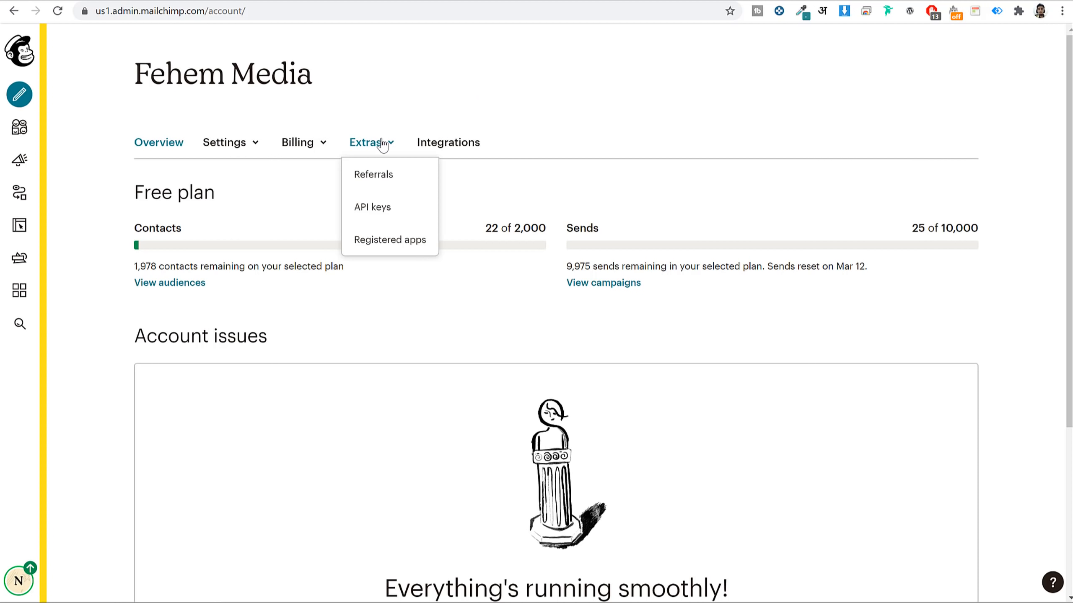
click(374, 209)
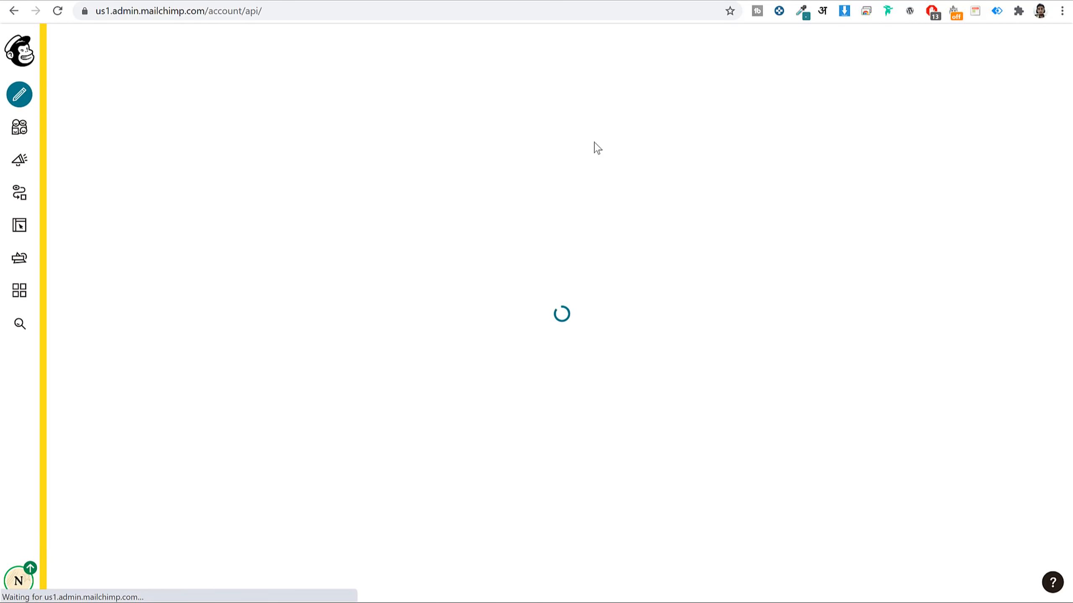
scroll(698, 198, down, 3)
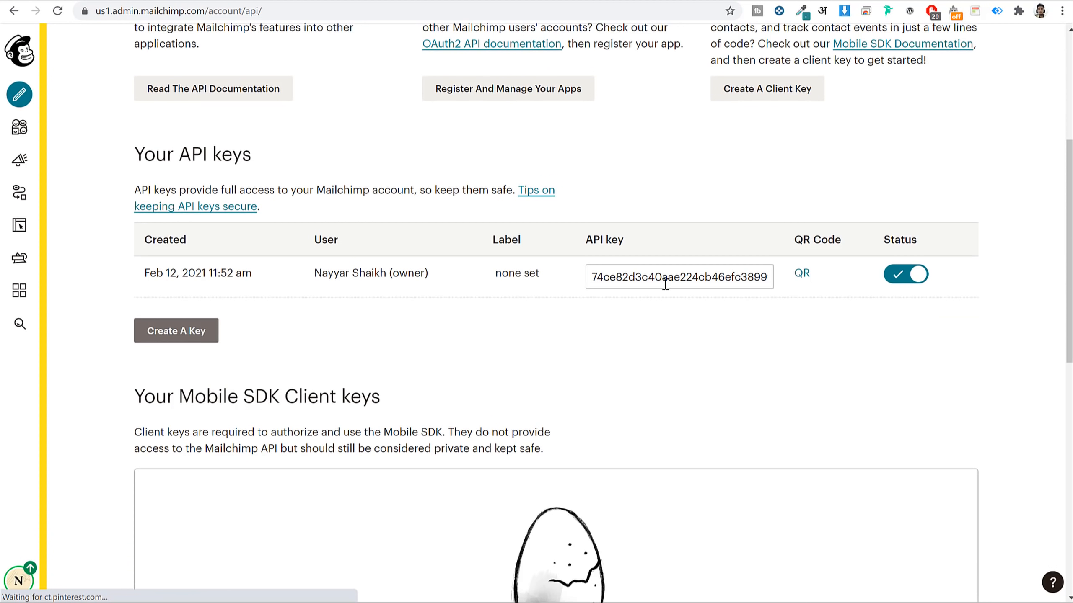
right_click(666, 282)
click(653, 276)
double_click(652, 274)
right_click(653, 275)
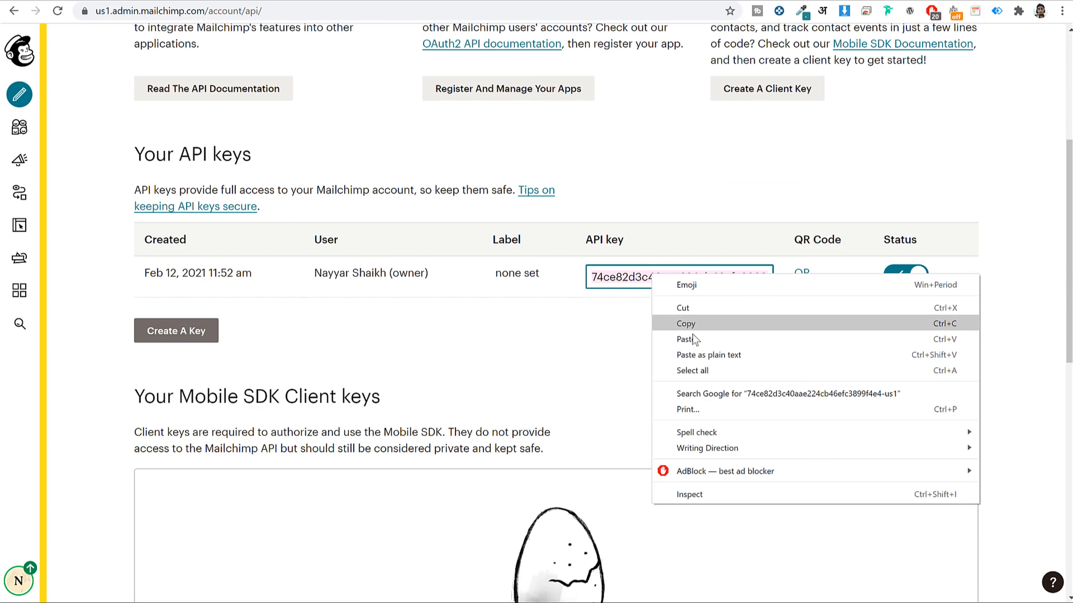
click(708, 316)
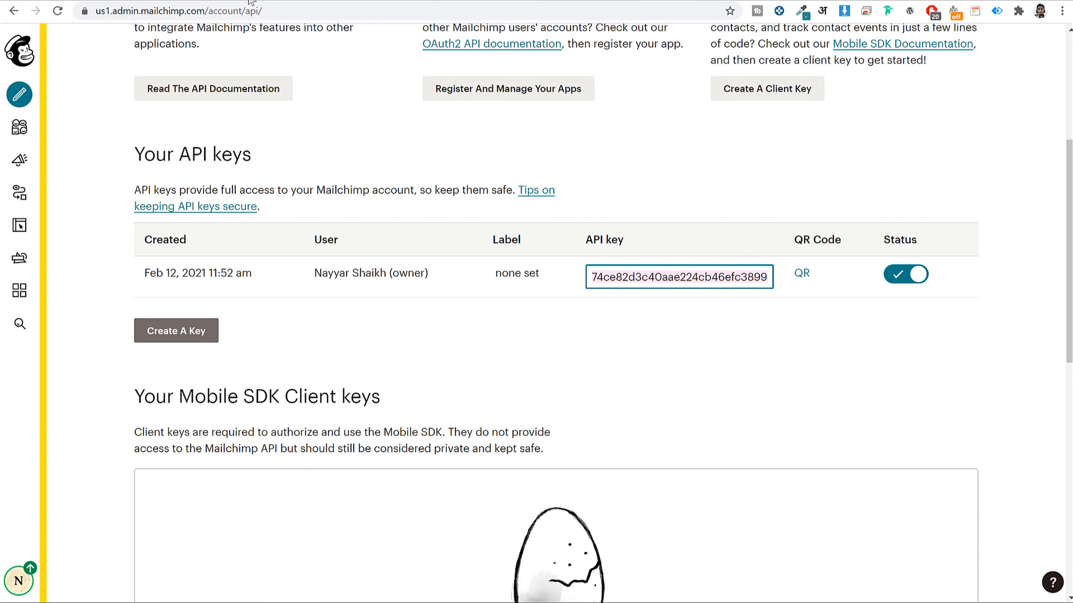
click(306, 2)
Open Hustle's Integrations page.
click(223, 2)
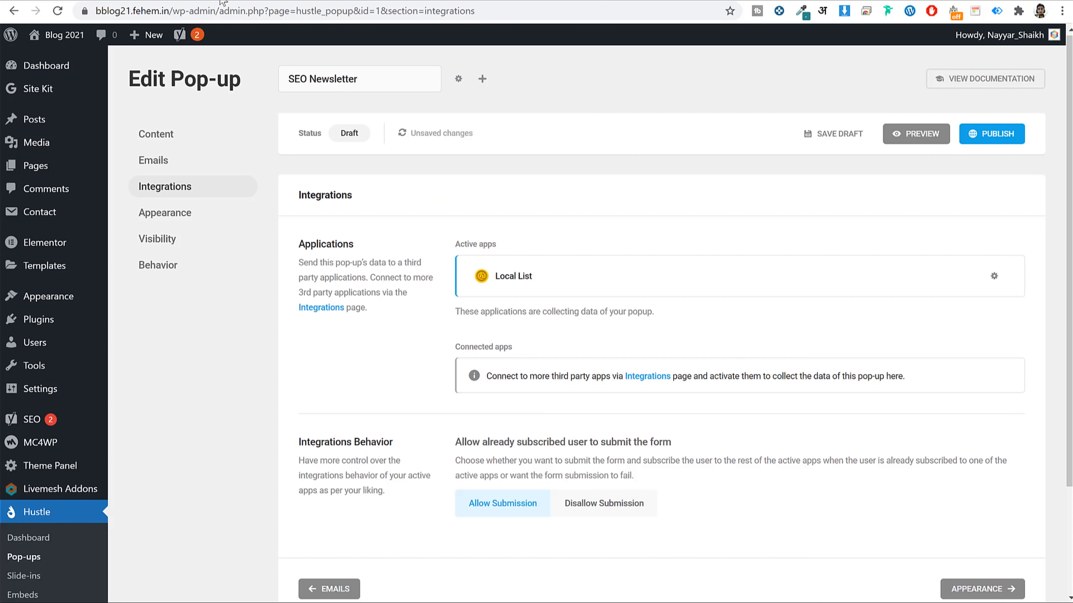
scroll(675, 340, down, 3)
scroll(588, 222, up, 3)
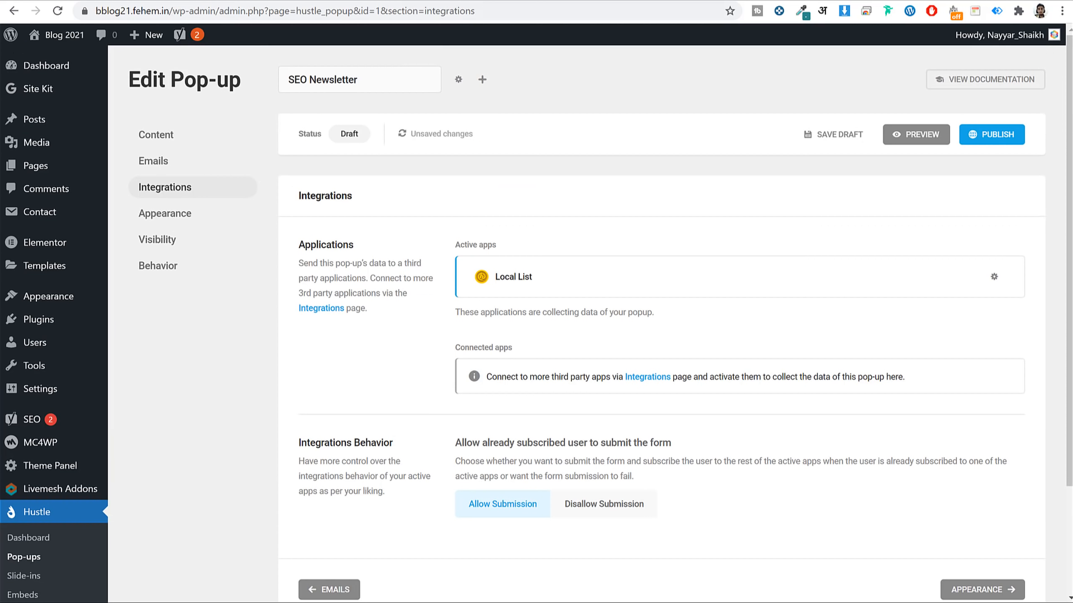
click(357, 1)
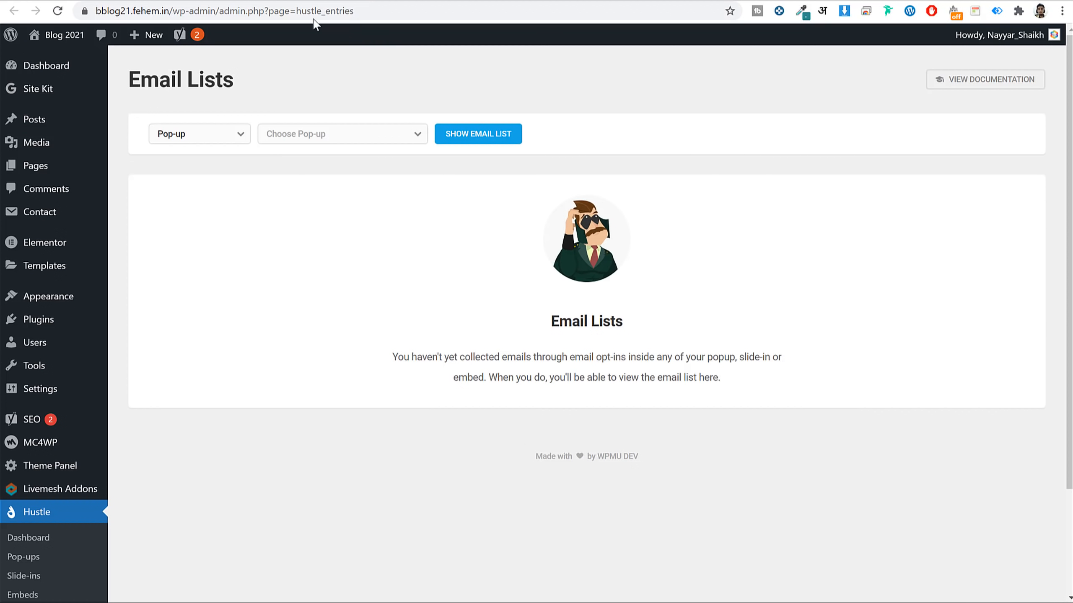
scroll(761, 273, down, 3)
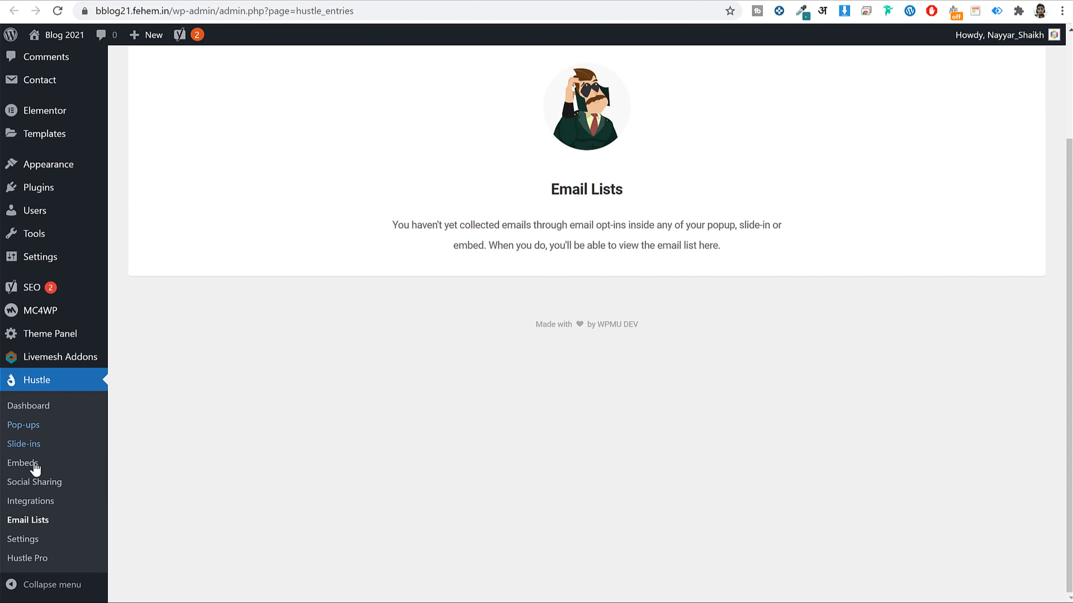
click(49, 504)
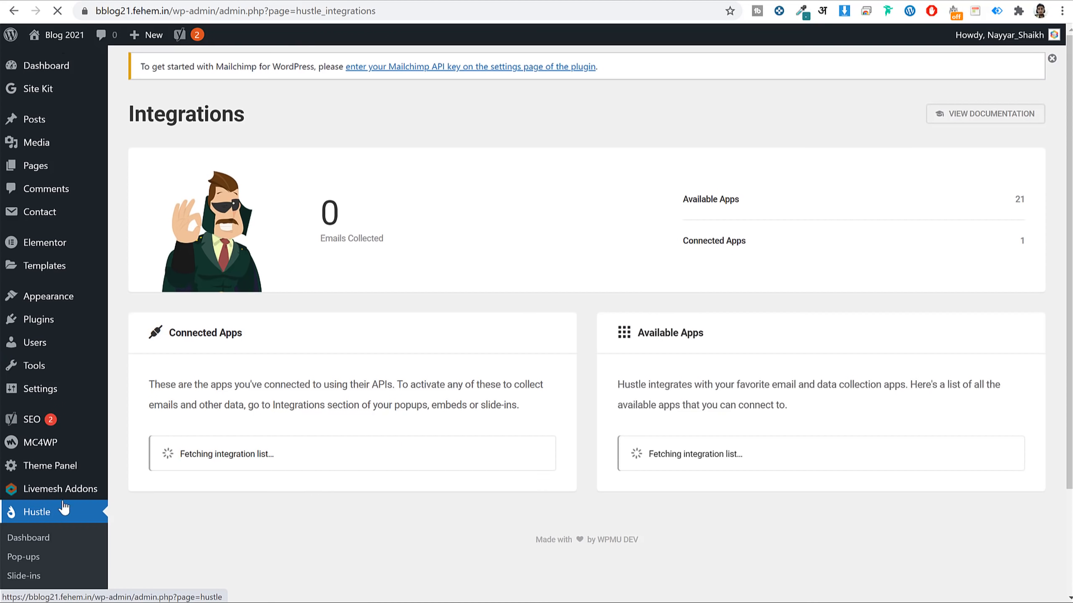
scroll(781, 300, down, 6)
scroll(801, 300, down, 12)
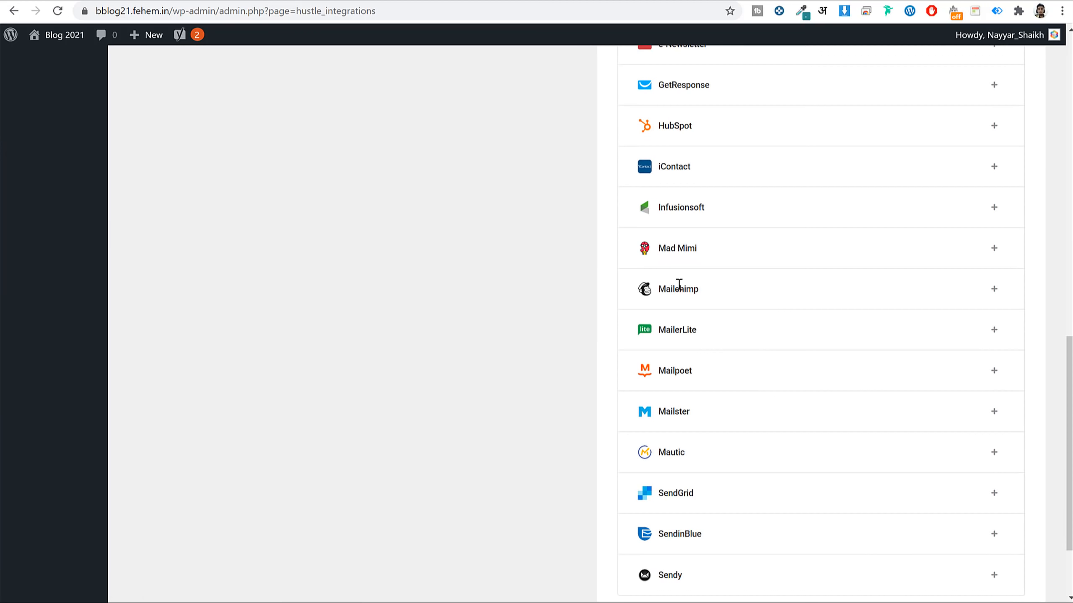
Add Mailchimp with the pasted API key and identifier SEO Tips, then return to the pop-up editor.
click(994, 289)
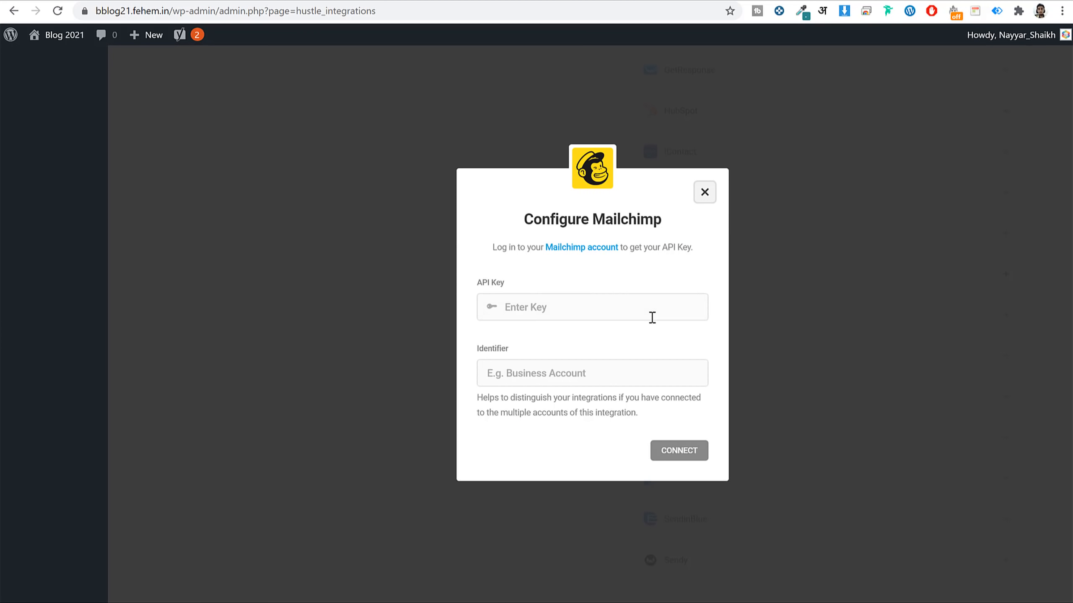
key(ctrl+v)
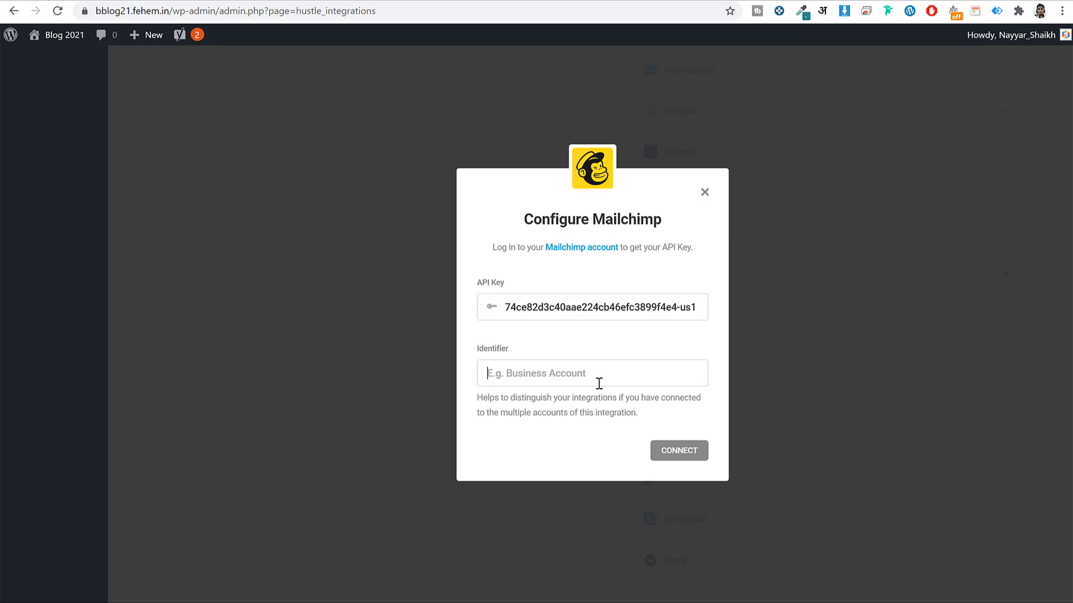
click(603, 383)
text(SEO Tips)
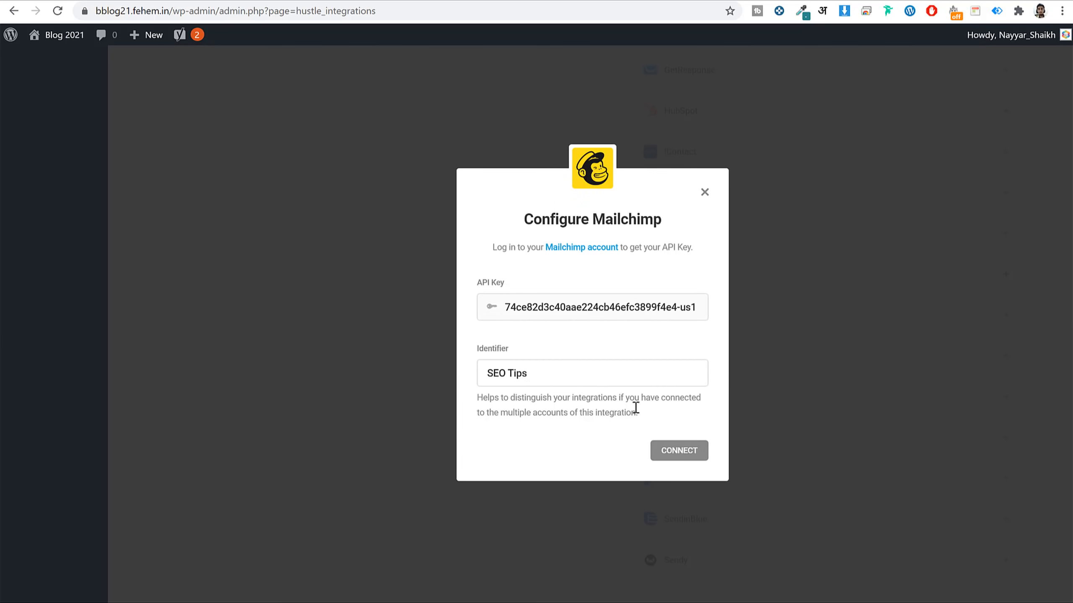
click(682, 453)
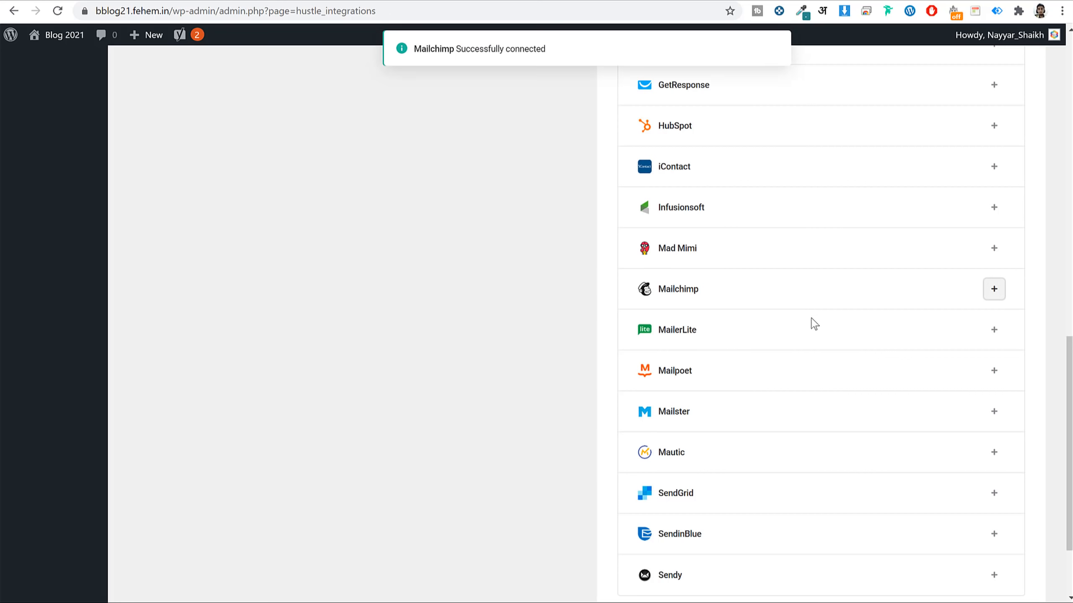
scroll(728, 258, up, 10)
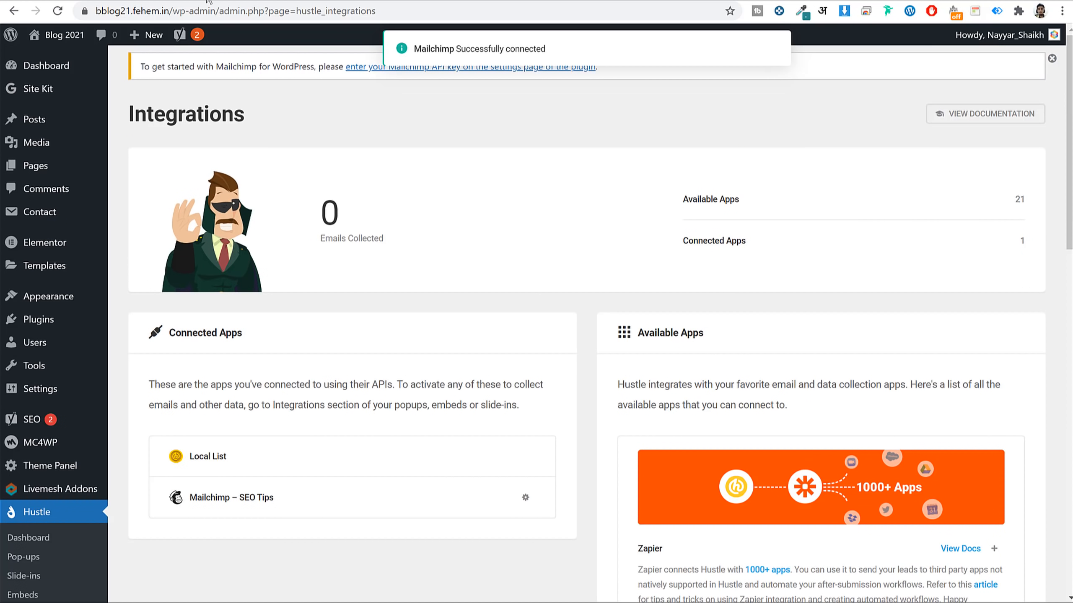
click(207, 0)
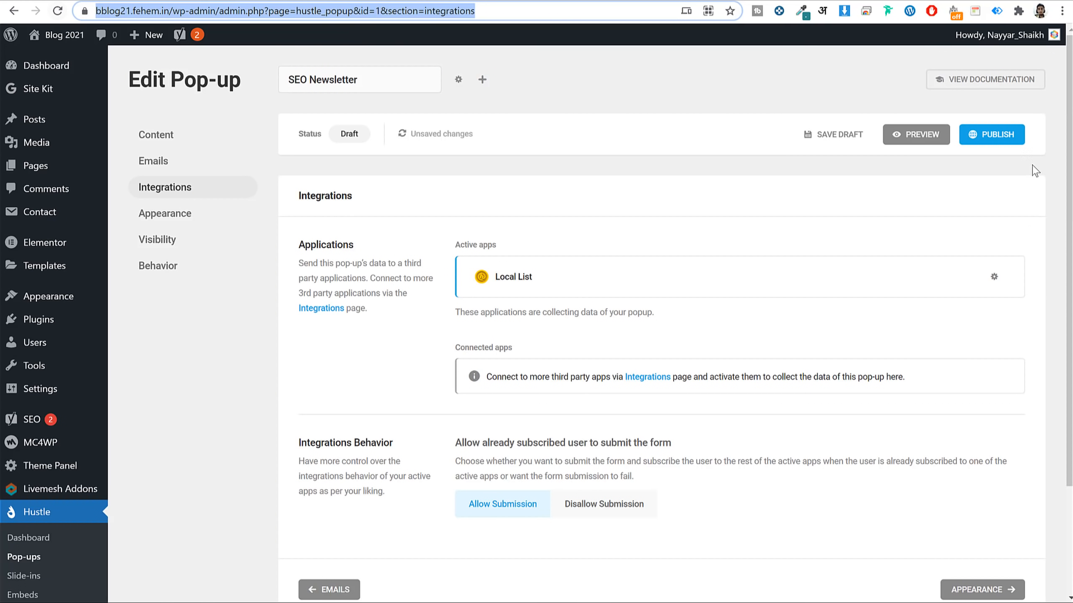
Publish the SEO Newsletter pop-up, dismiss the confirmation, and reload the editor.
click(990, 135)
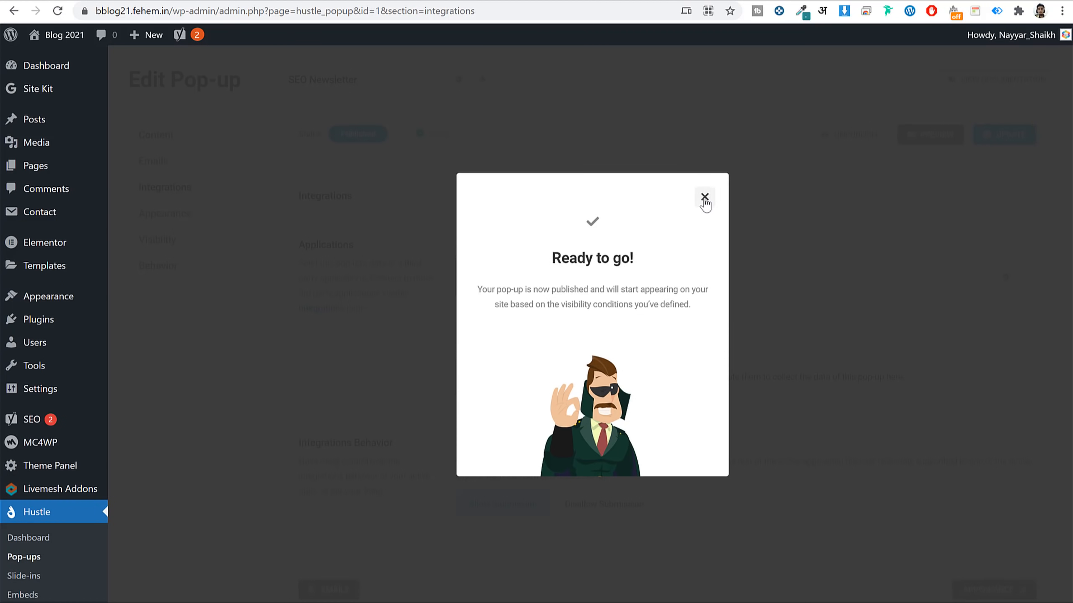
click(704, 199)
click(57, 10)
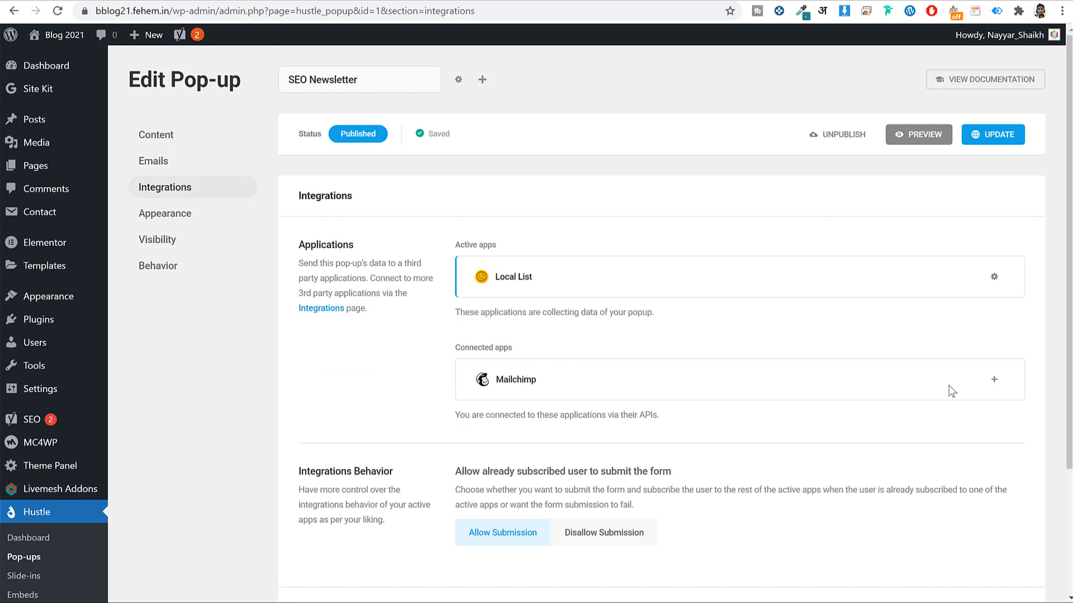
Add Mailchimp using the SEO Tips account and its list, with no tags.
click(992, 379)
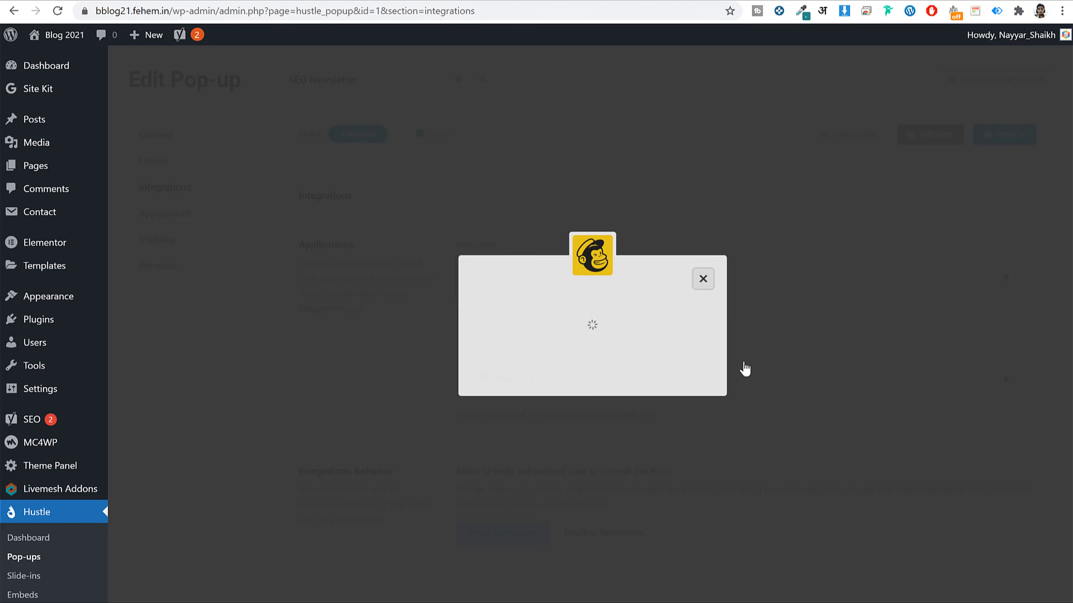
click(684, 409)
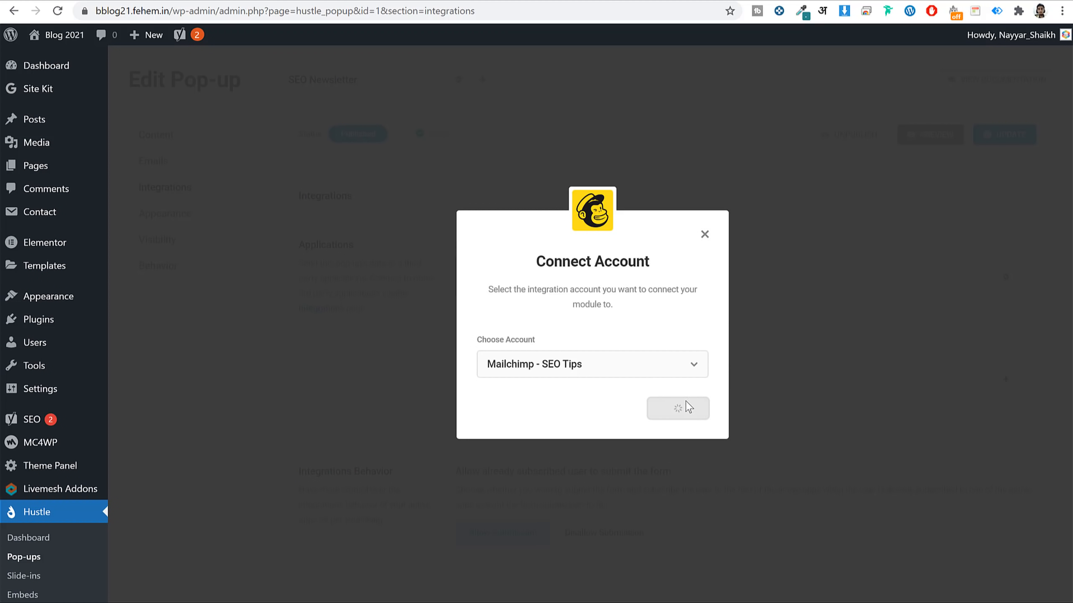
click(678, 428)
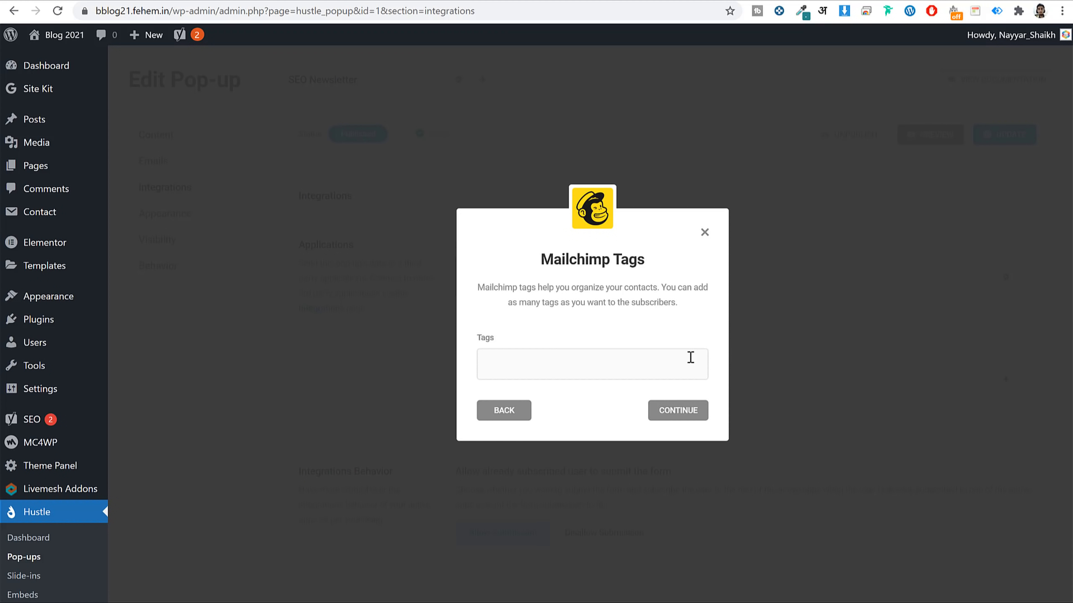
click(677, 410)
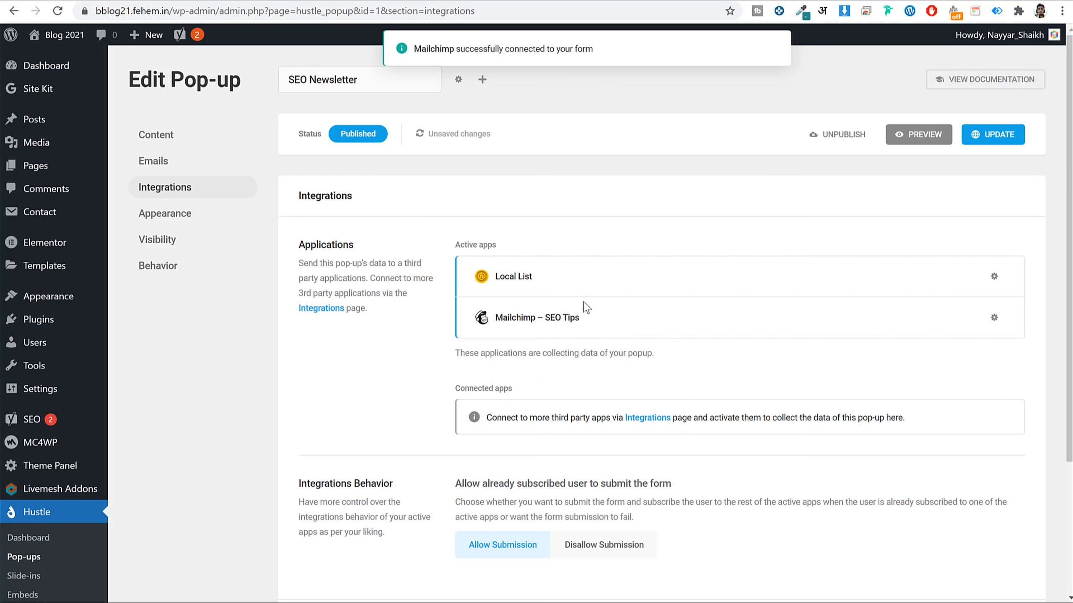
scroll(624, 408, down, 5)
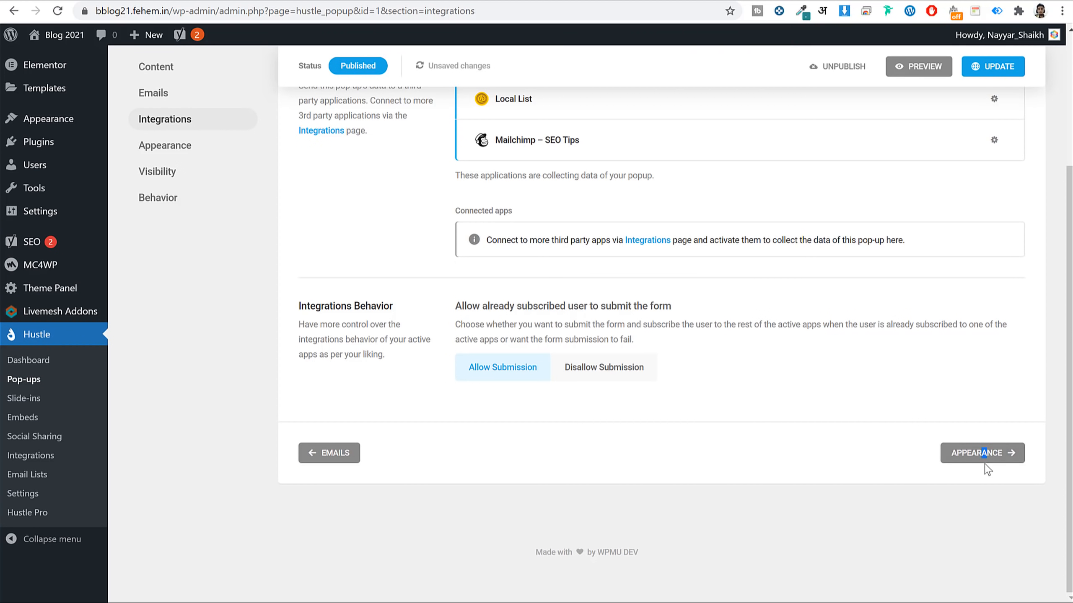
Advance past the pop-up's appearance settings to its Visibility section.
click(979, 452)
scroll(834, 357, down, 12)
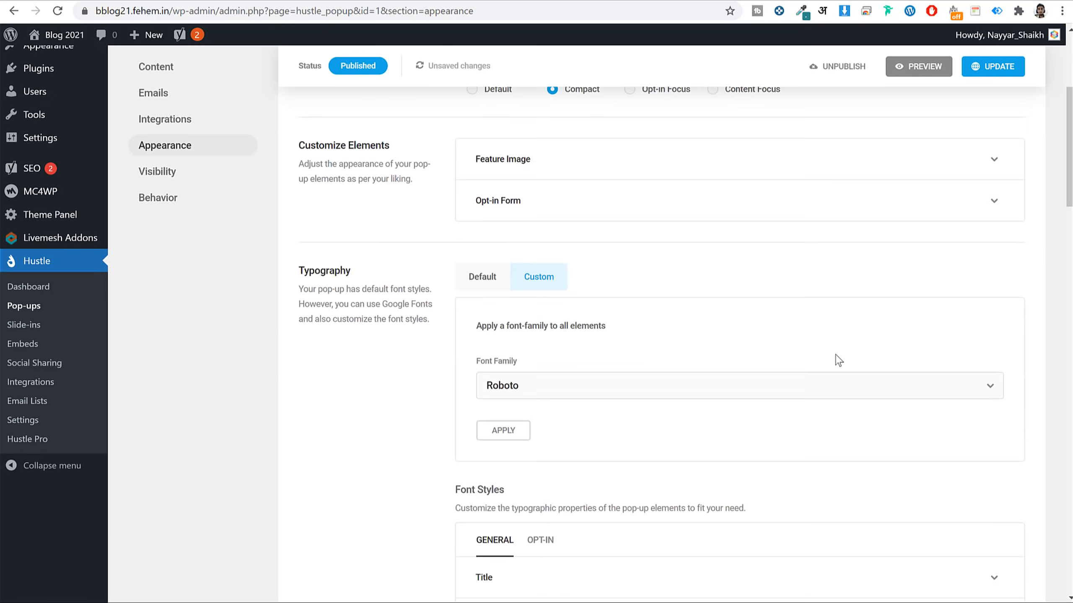
scroll(834, 354, down, 15)
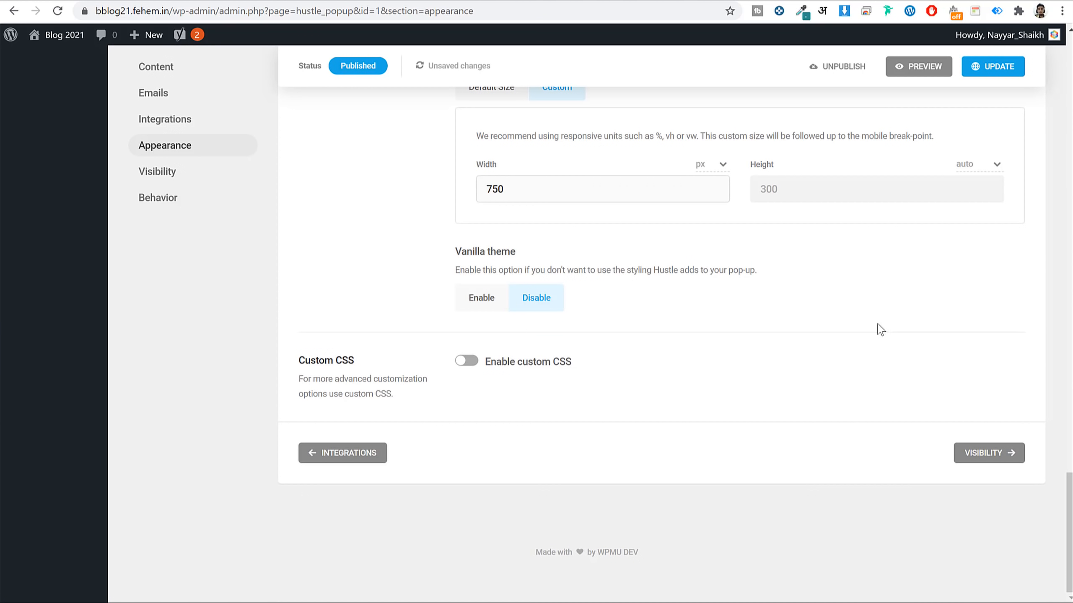
click(997, 460)
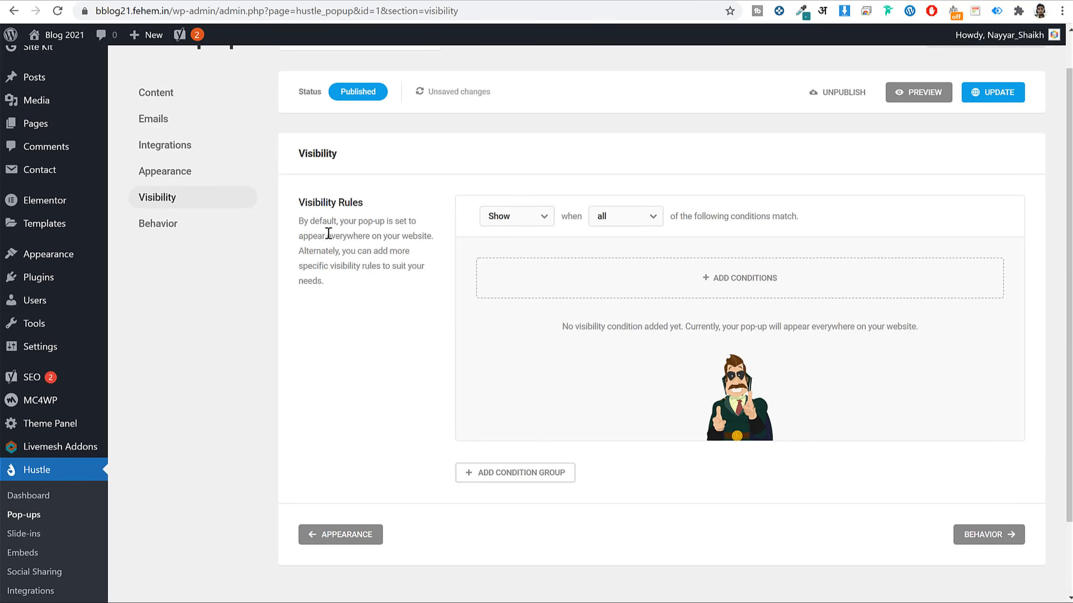
drag(328, 234, 376, 240)
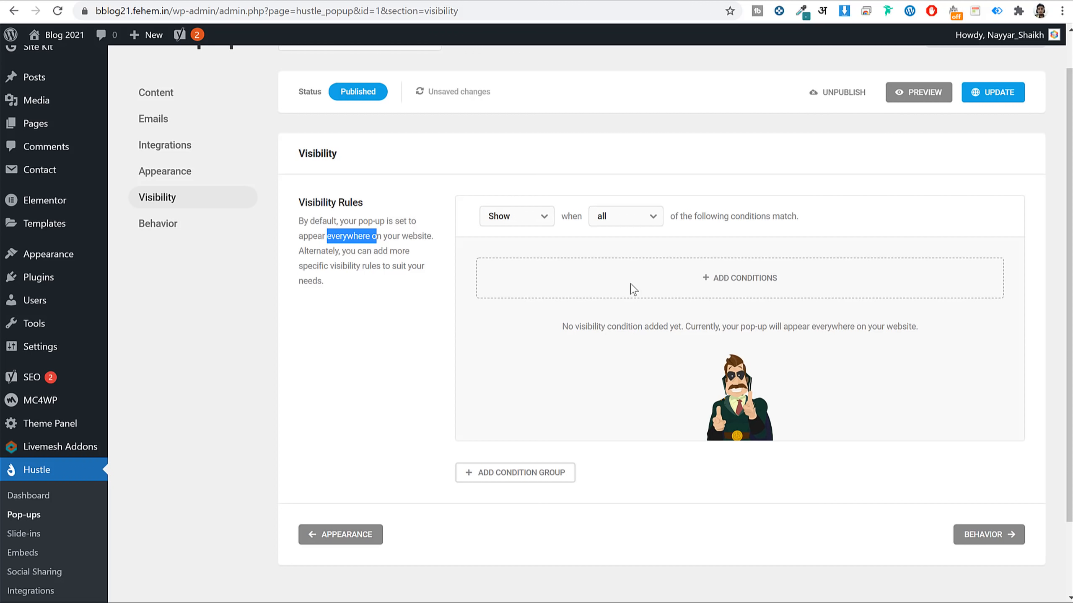
Add a Posts visibility condition, then delete it so no conditions remain.
click(688, 279)
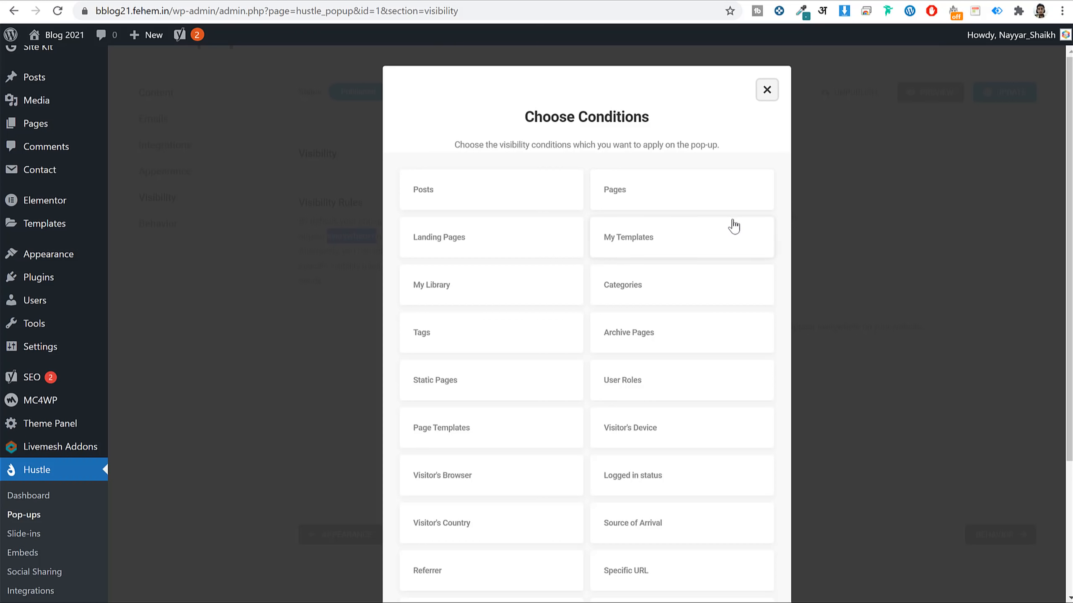
click(437, 198)
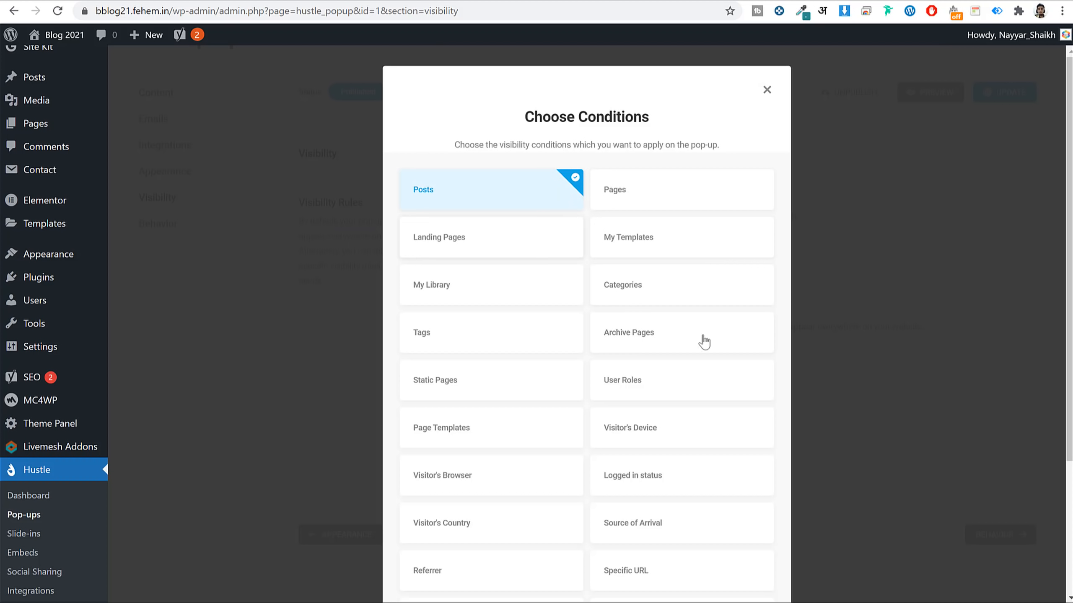
scroll(728, 441, down, 4)
click(727, 557)
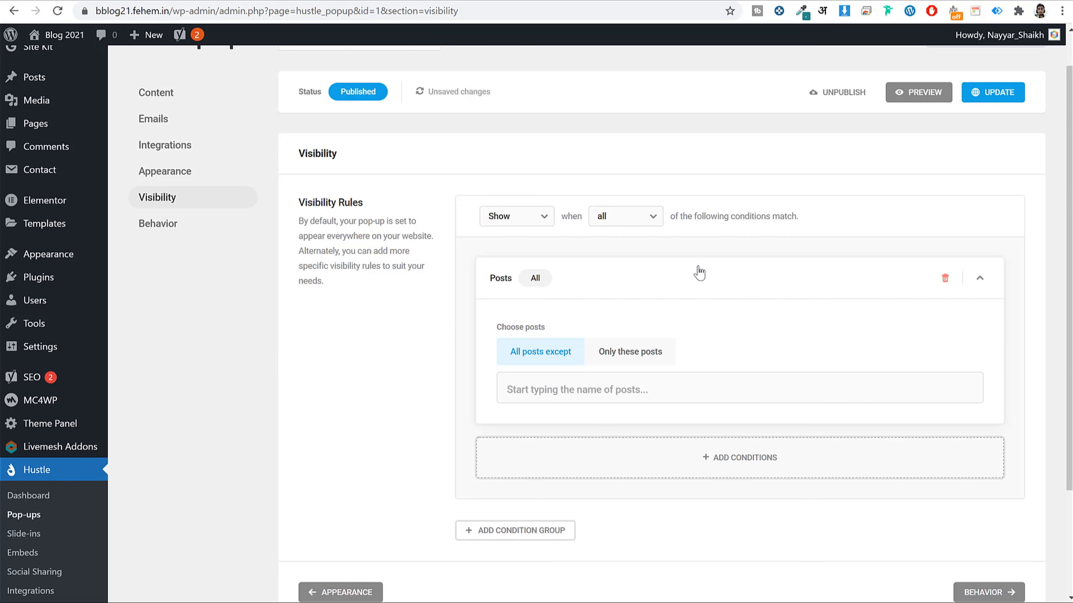
click(944, 280)
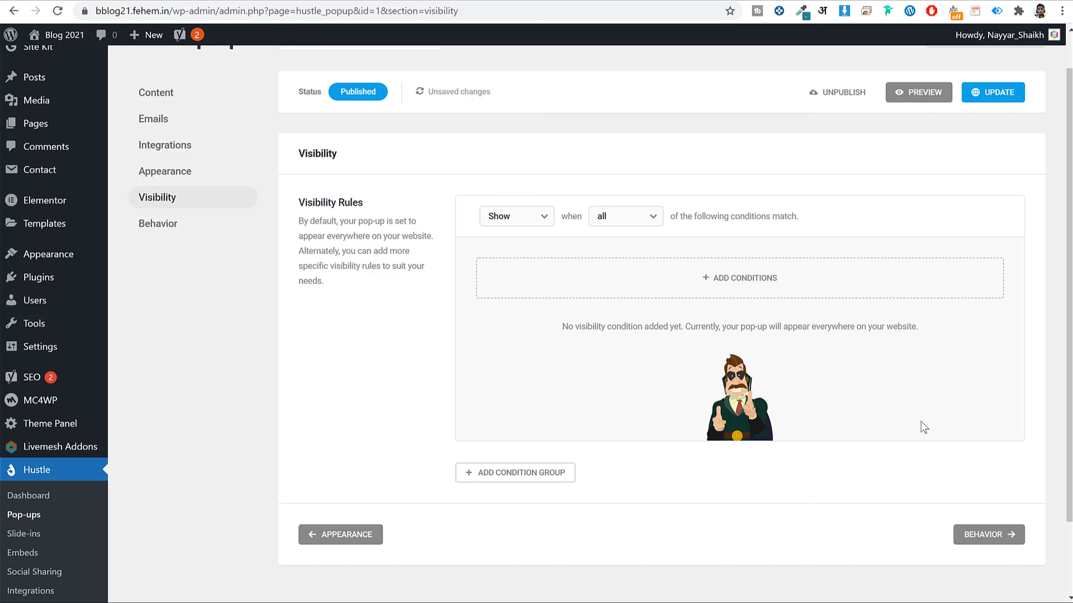
click(983, 535)
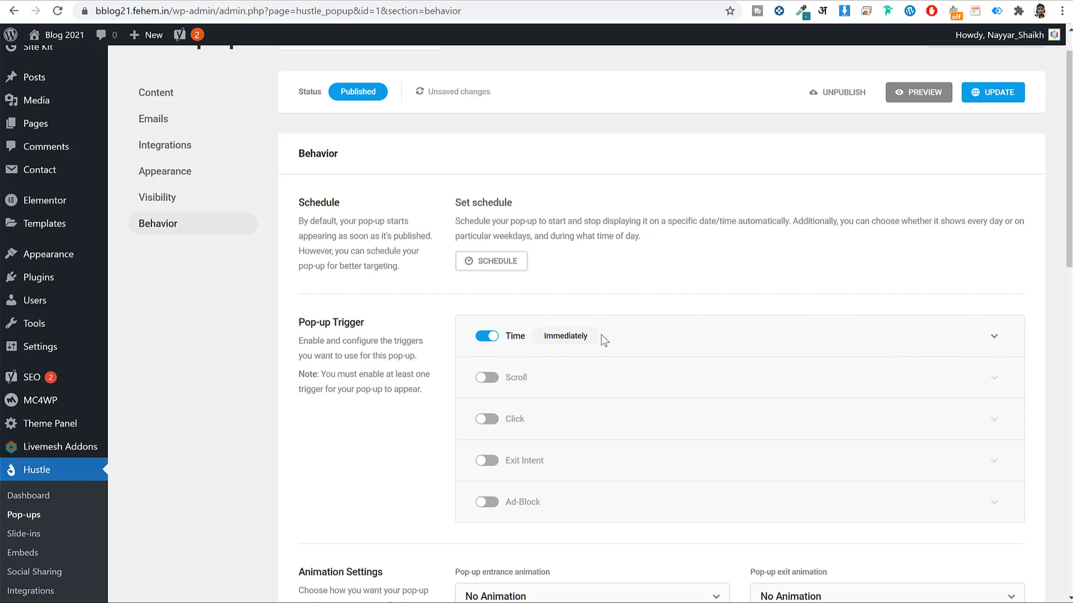
Set the Time trigger delay to 3 seconds, then switch the Time trigger off.
click(734, 340)
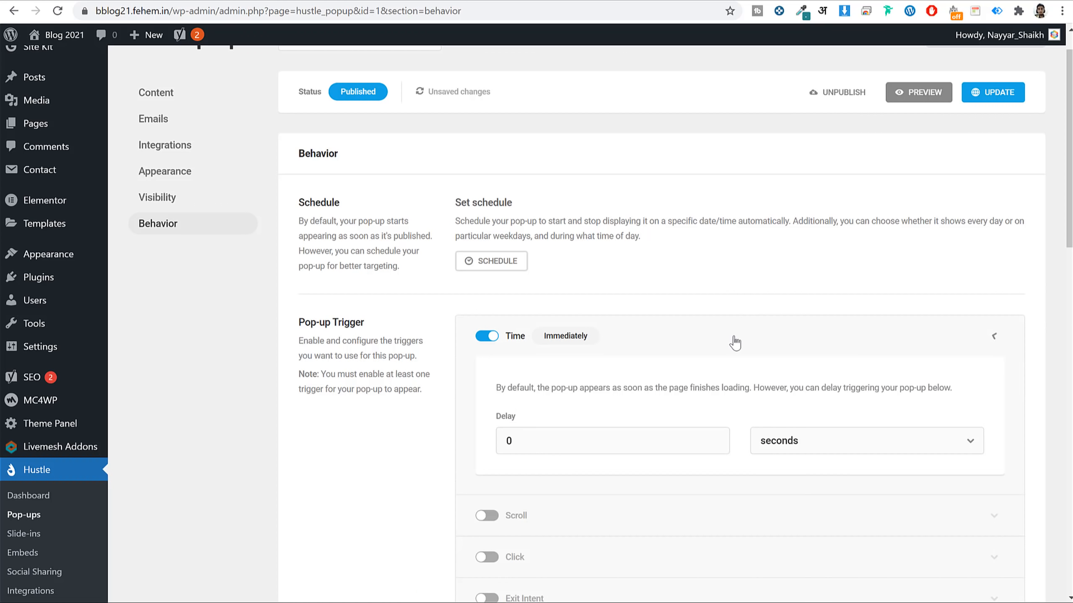
scroll(656, 386, down, 2)
double_click(505, 373)
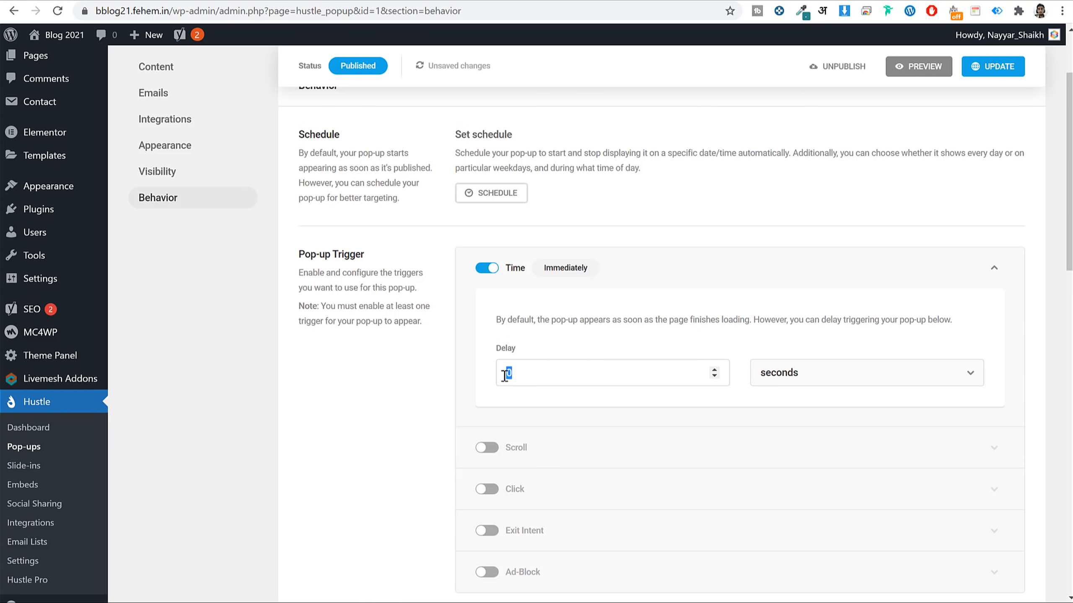
text(3)
click(735, 267)
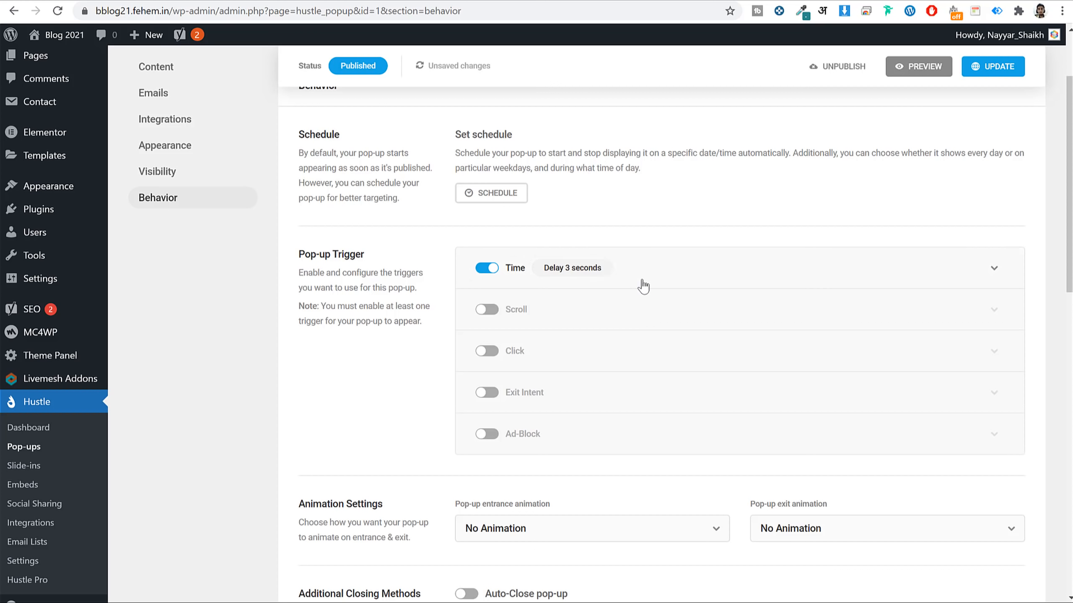
click(487, 268)
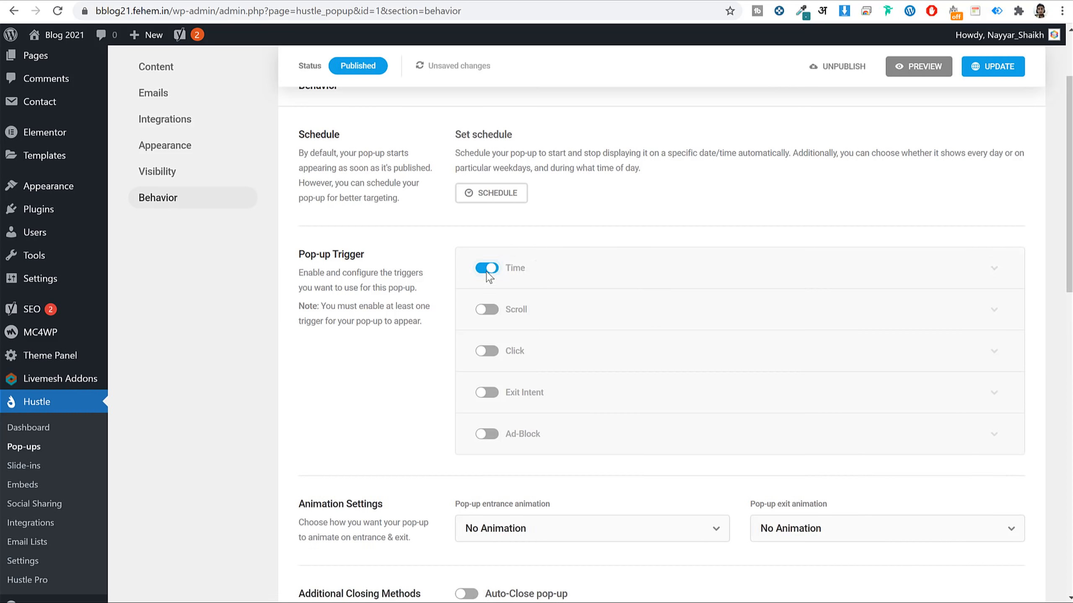
Enable the Scroll trigger at 50% page scroll and enable the Click trigger.
click(484, 310)
click(711, 312)
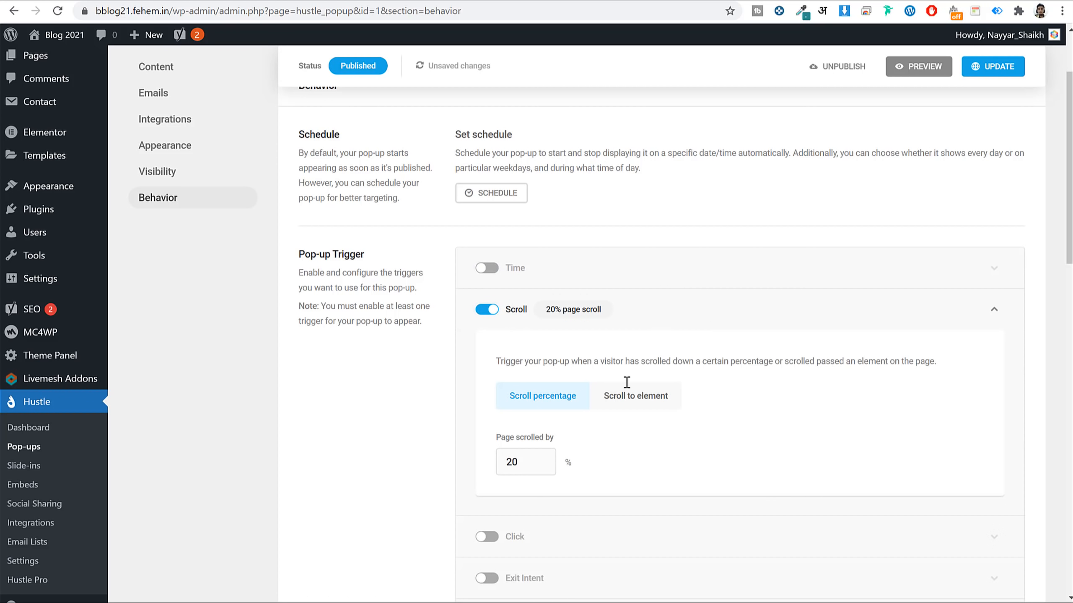
drag(522, 463, 426, 466)
text(50)
click(647, 297)
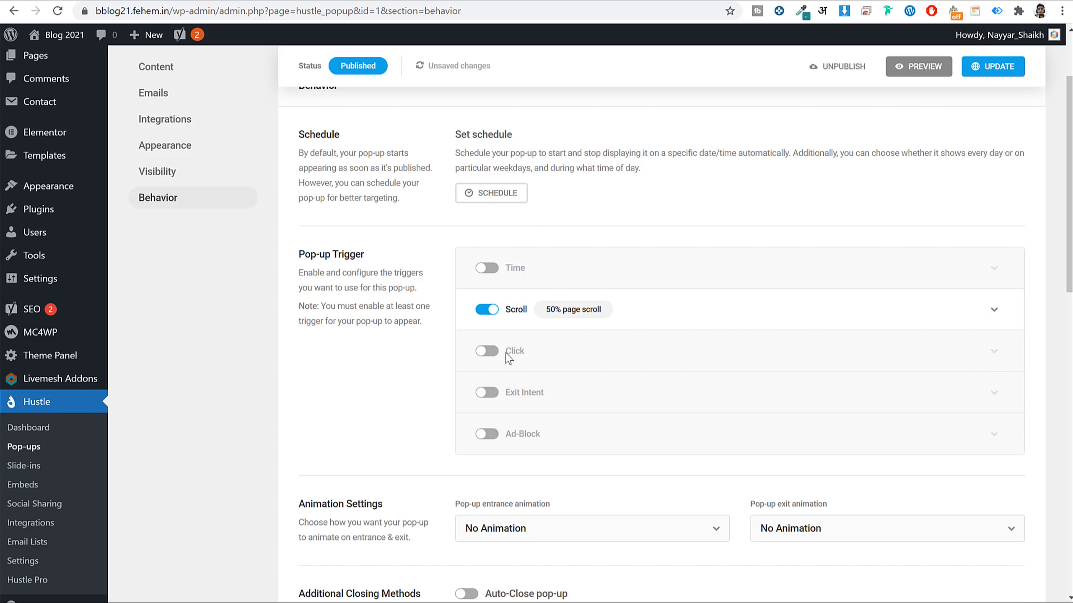
click(486, 350)
click(709, 360)
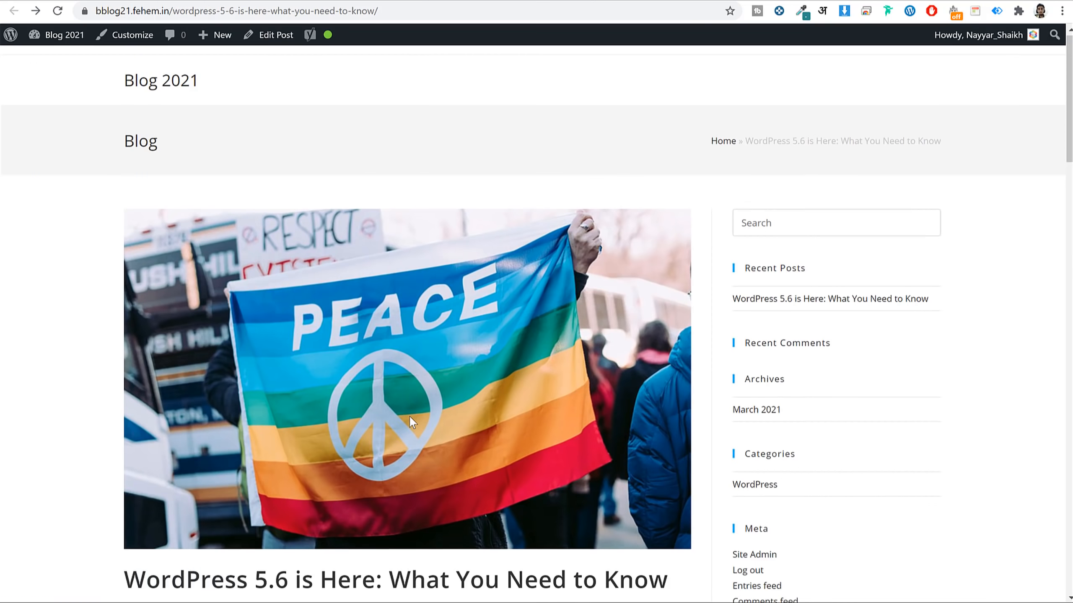
Reload the WordPress 5.6 post and close the FREE SEO Tips! pop-up.
scroll(409, 416, down, 20)
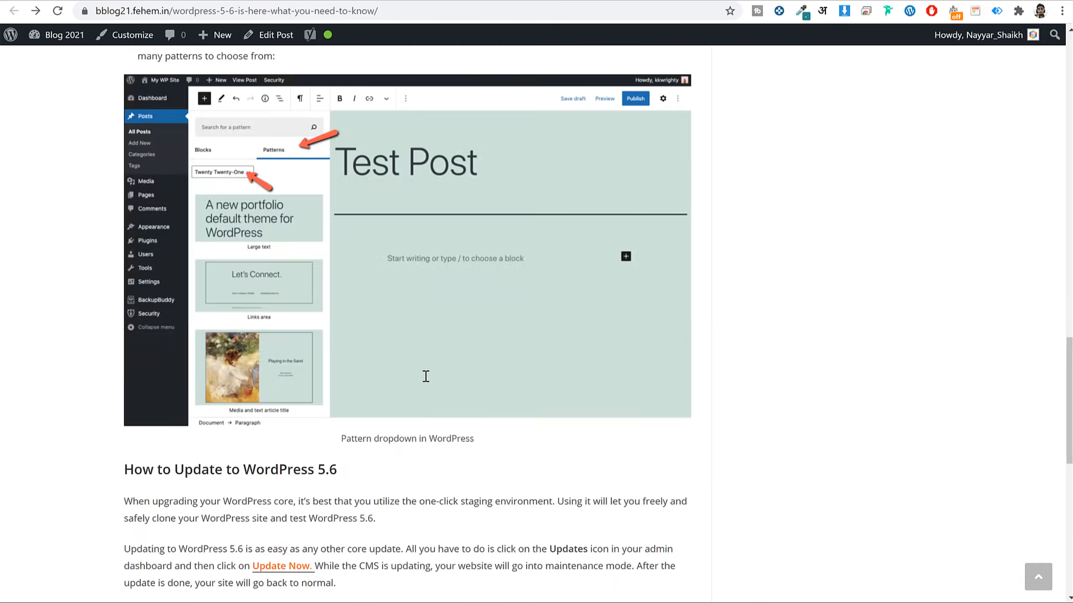
scroll(426, 376, up, 12)
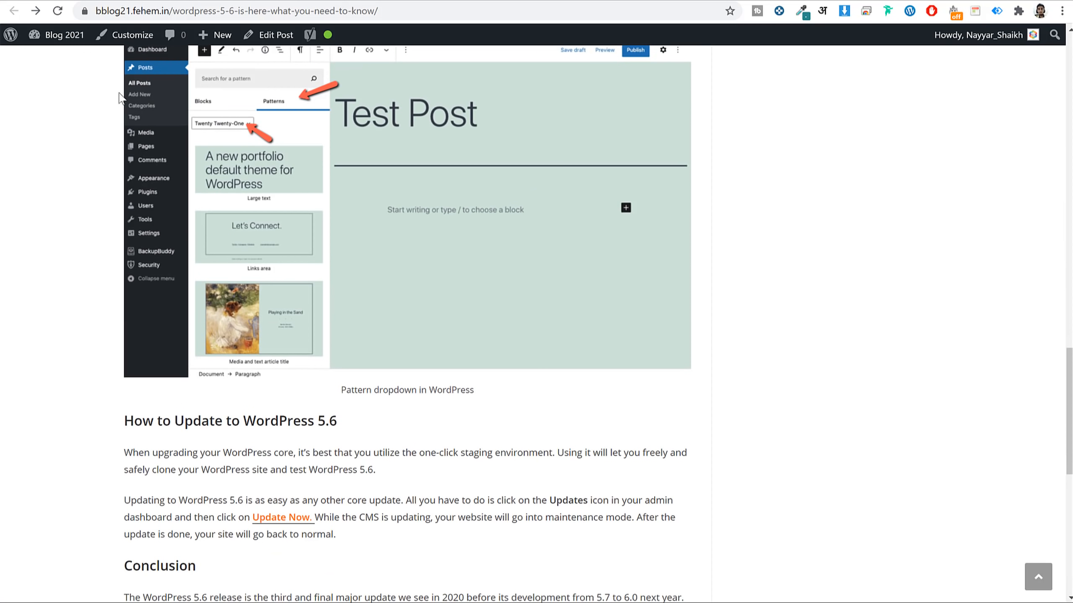
click(57, 10)
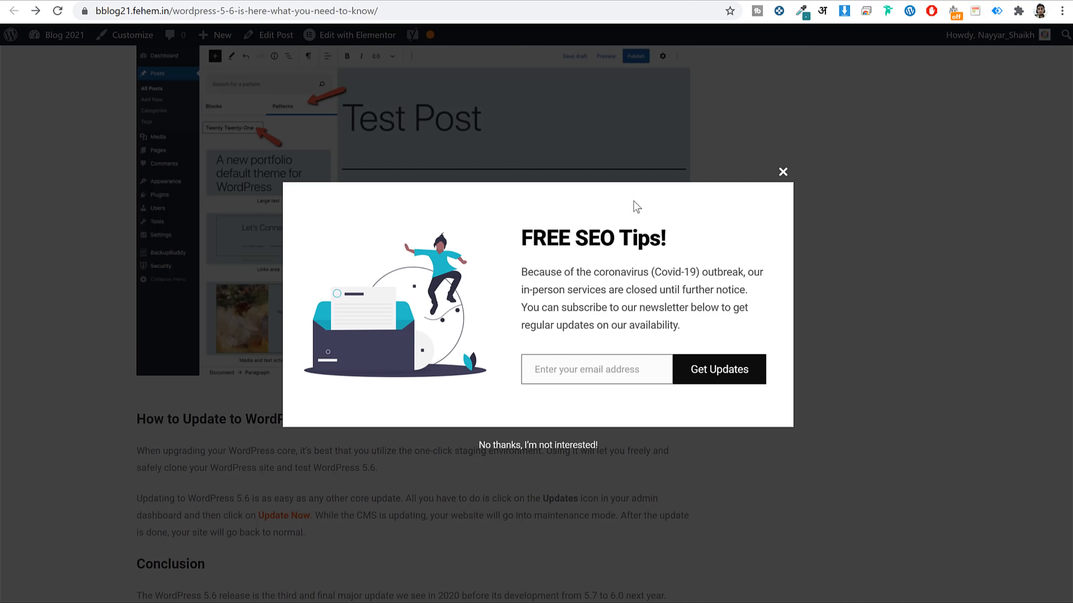
click(783, 173)
Test the SUBSCRIBE NOW button twice, then open the post with Elementor.
scroll(667, 311, down, 15)
scroll(670, 274, up, 6)
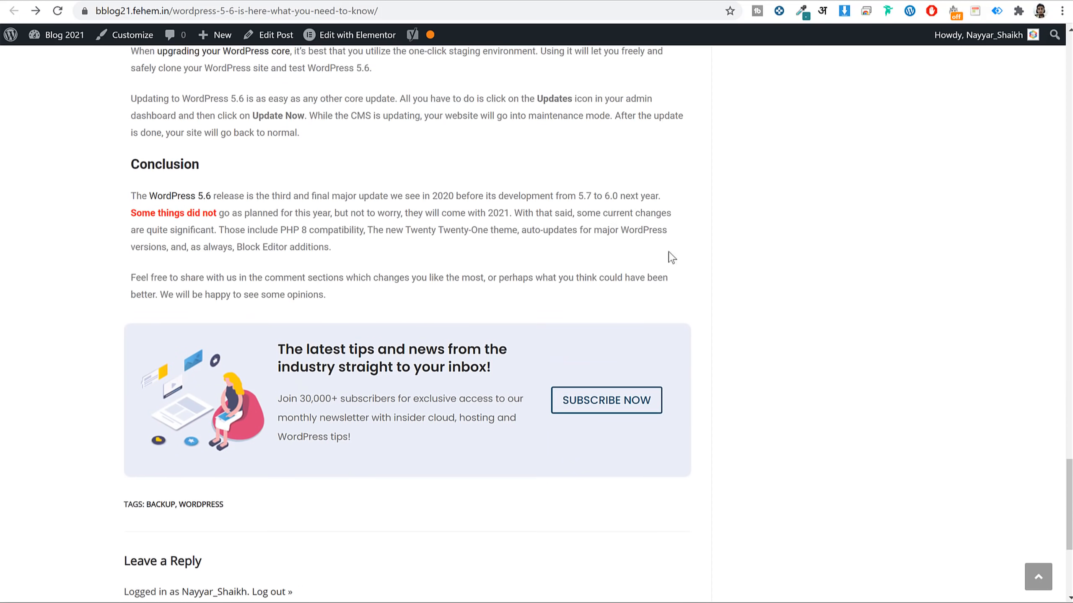
click(610, 397)
scroll(623, 393, down, 20)
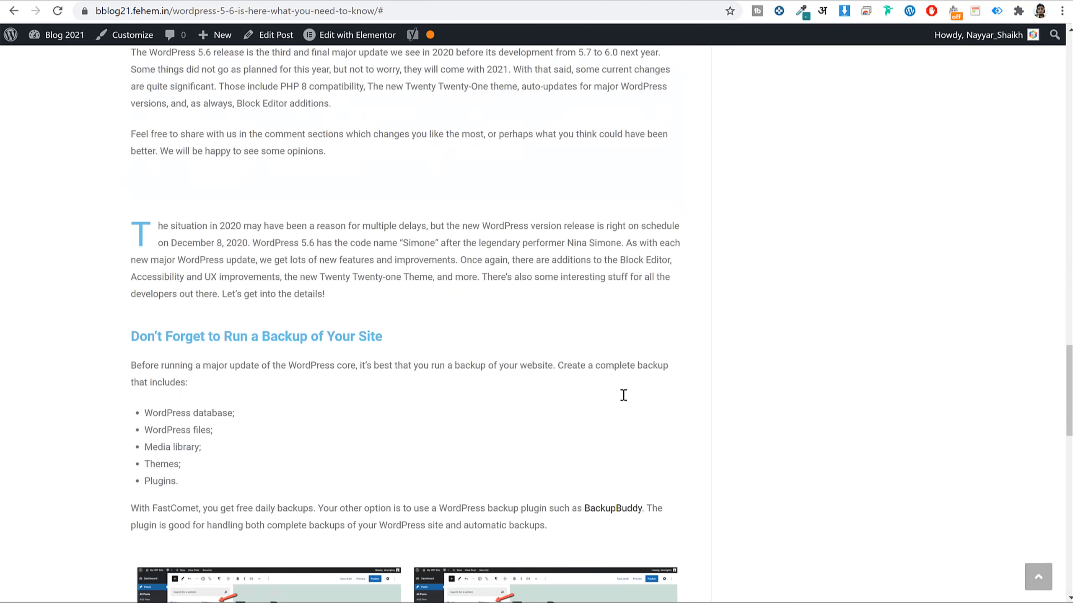
scroll(623, 390, up, 6)
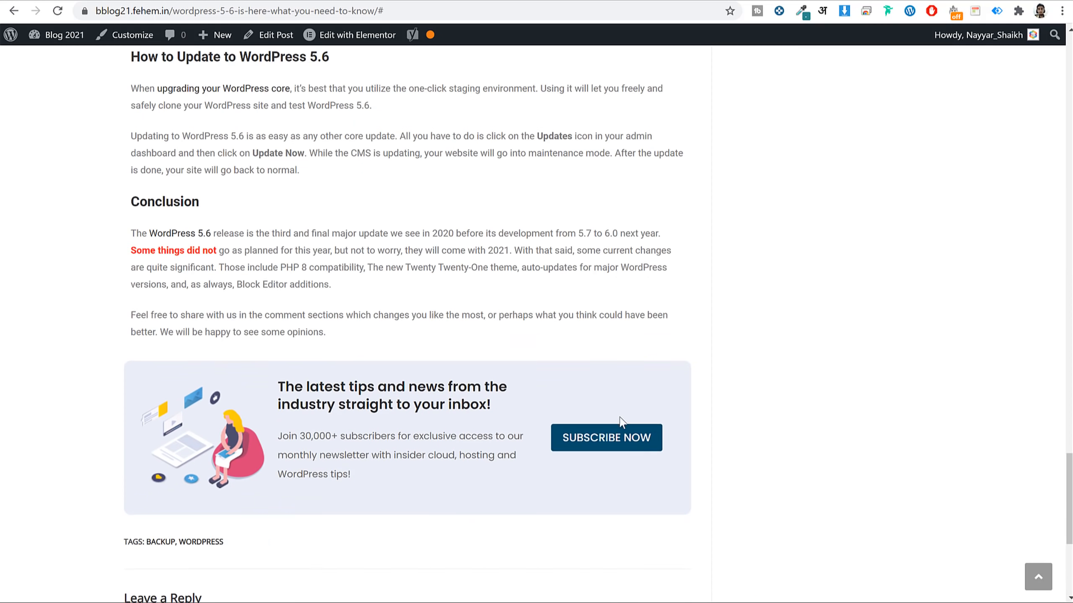
click(601, 439)
scroll(610, 428, down, 20)
scroll(610, 431, up, 3)
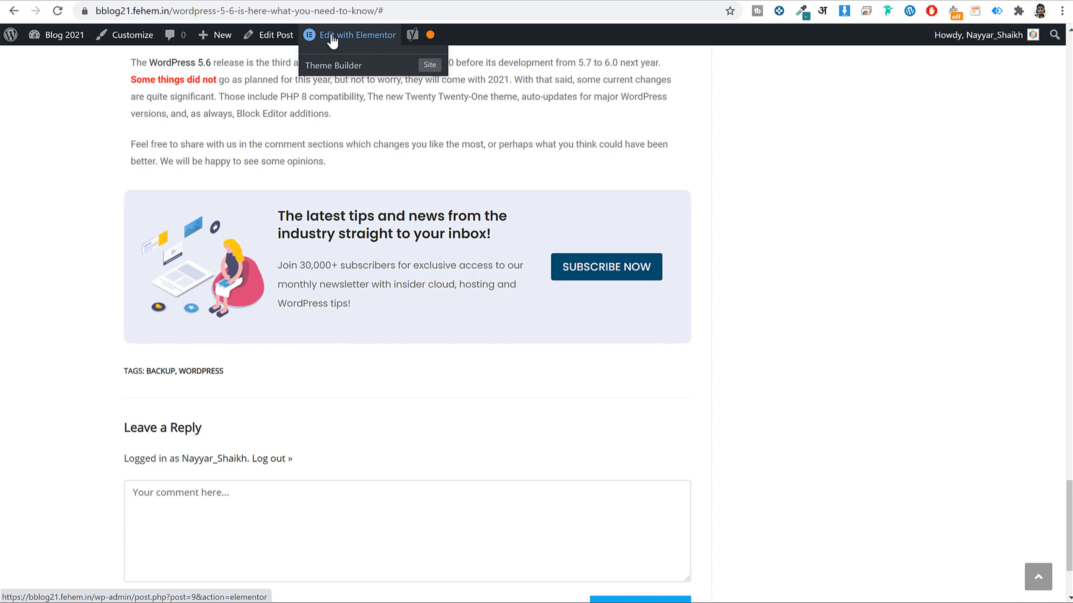
click(333, 39)
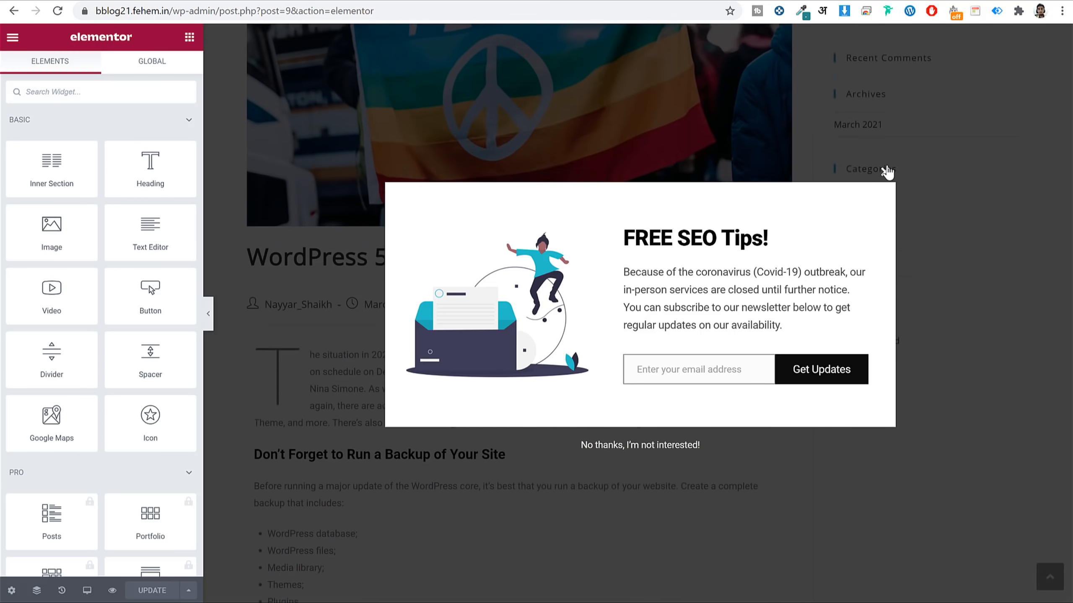
Close the pop-up in Elementor and select the SUBSCRIBE NOW button.
click(883, 170)
scroll(733, 290, down, 20)
scroll(733, 290, up, 5)
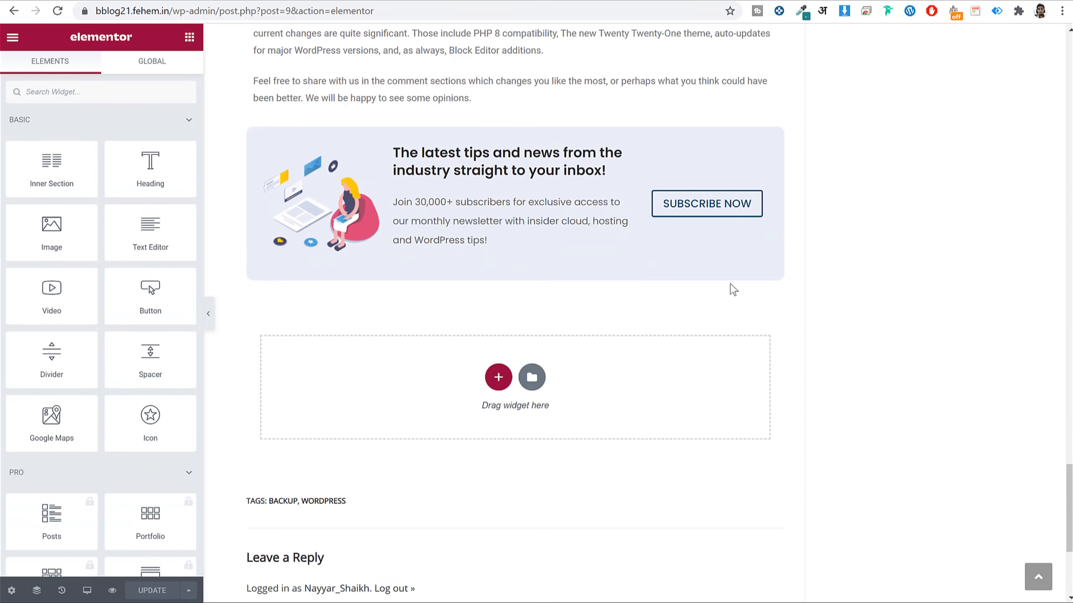
click(701, 391)
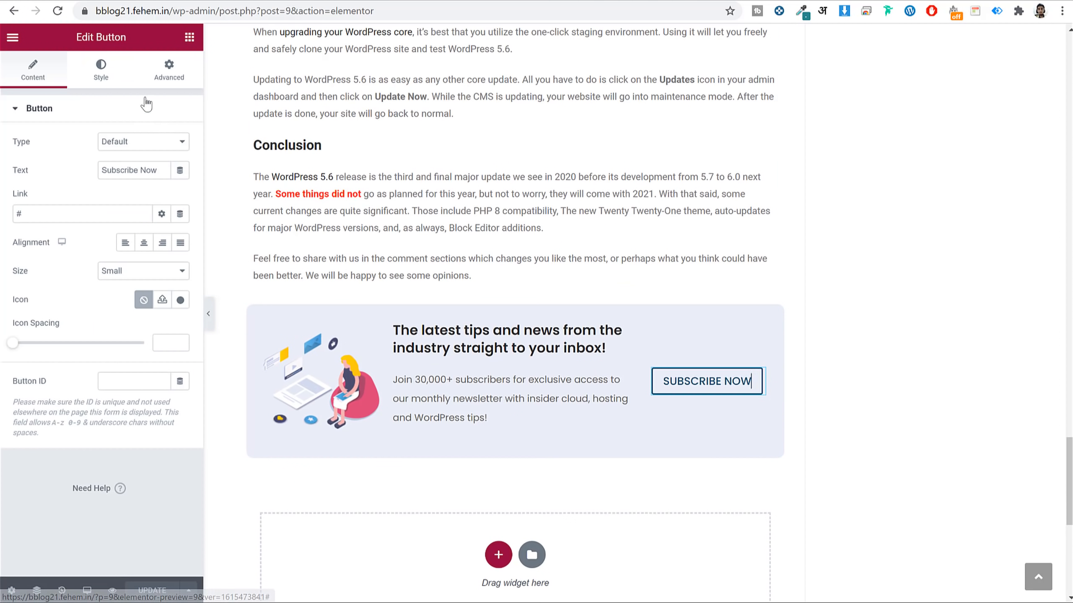
Enter post-button as the button's Advanced CSS ID and copy it.
click(167, 76)
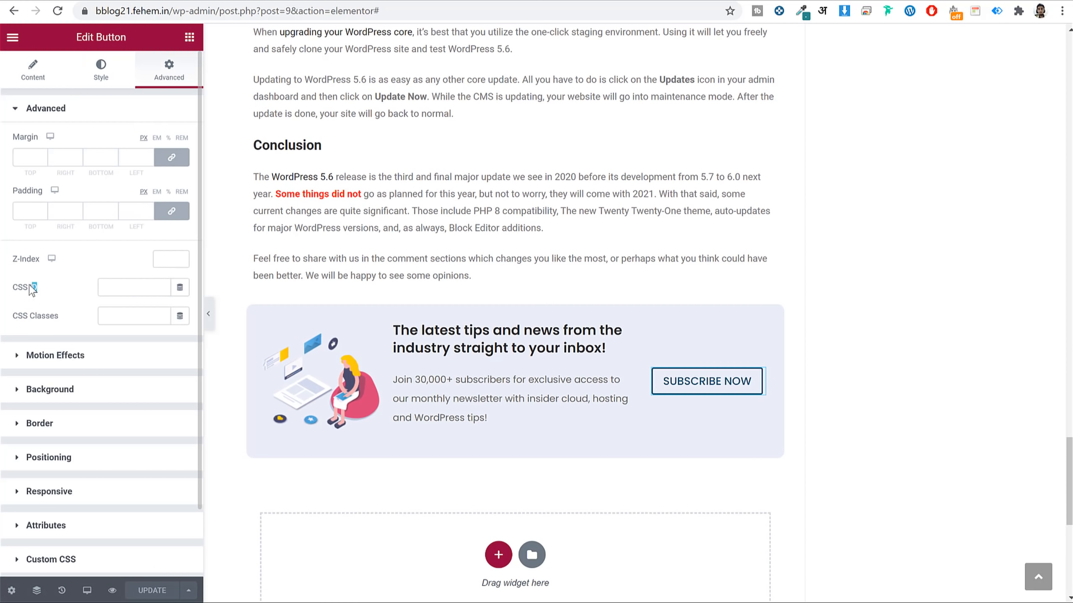
click(156, 281)
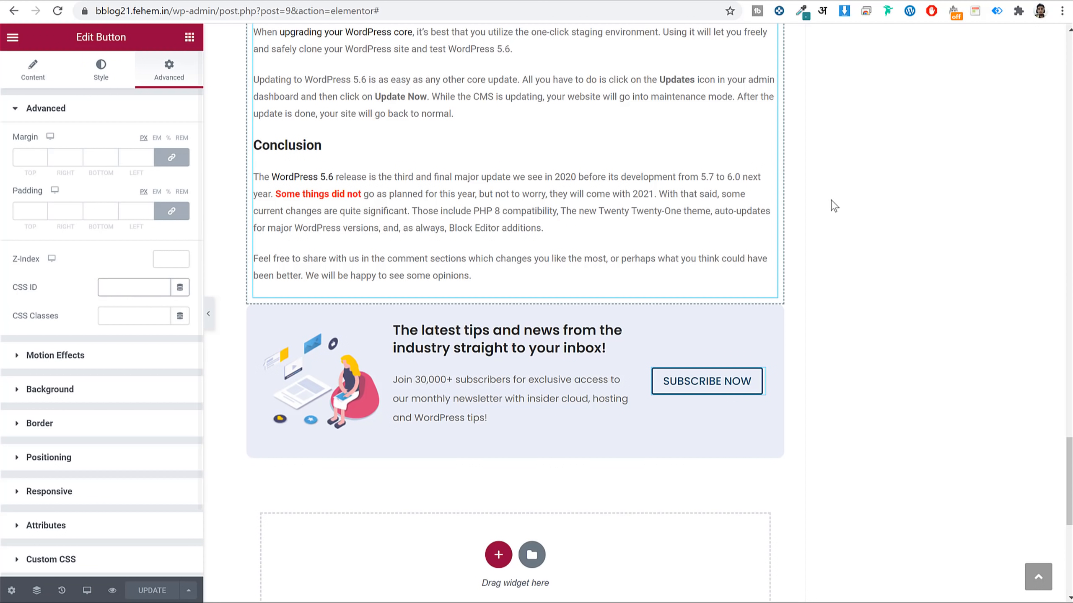
text(mai)
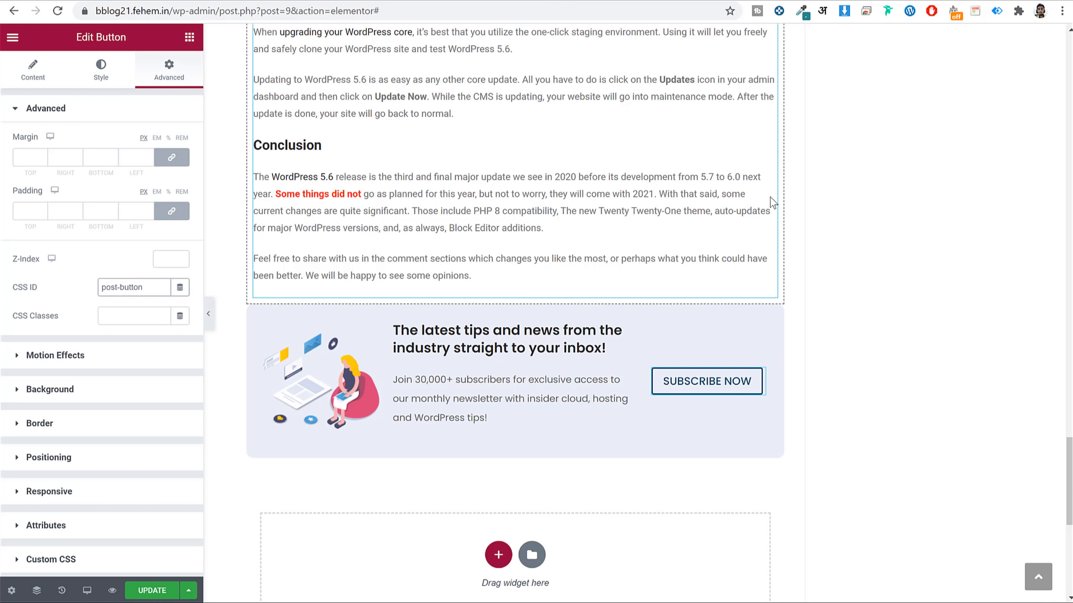
key(ctrl+a)
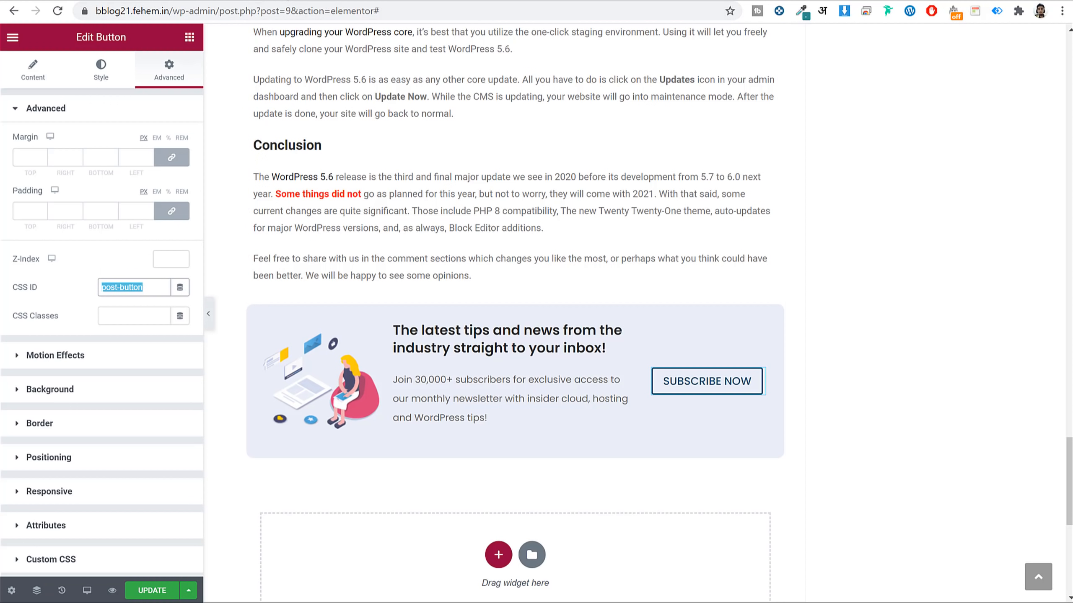
click(195, 0)
scroll(683, 330, down, 3)
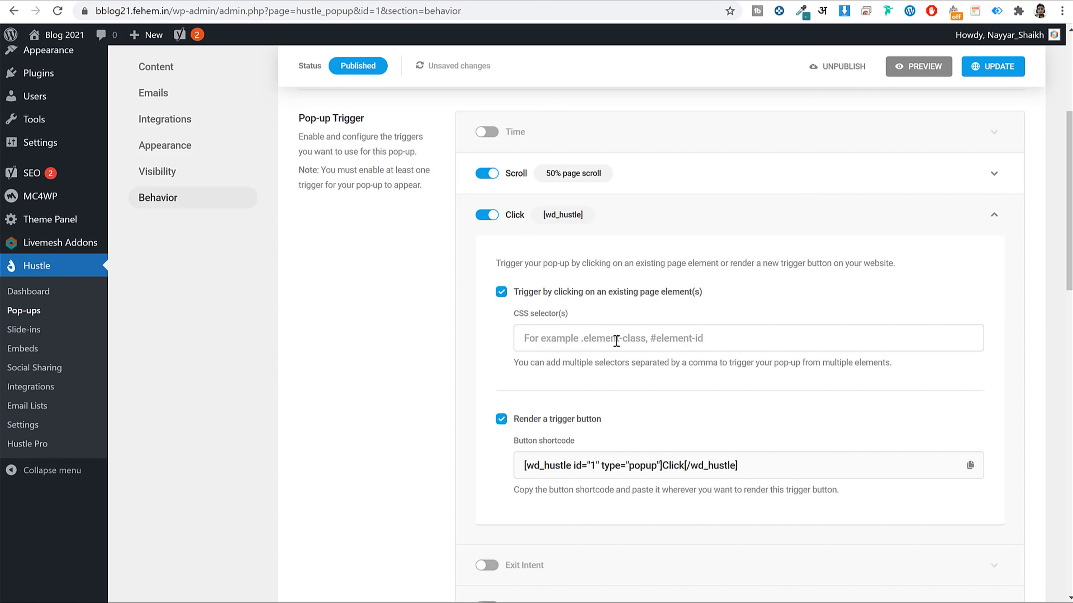
Paste post-button as the Hustle Click trigger's selector.
text(#post-button)
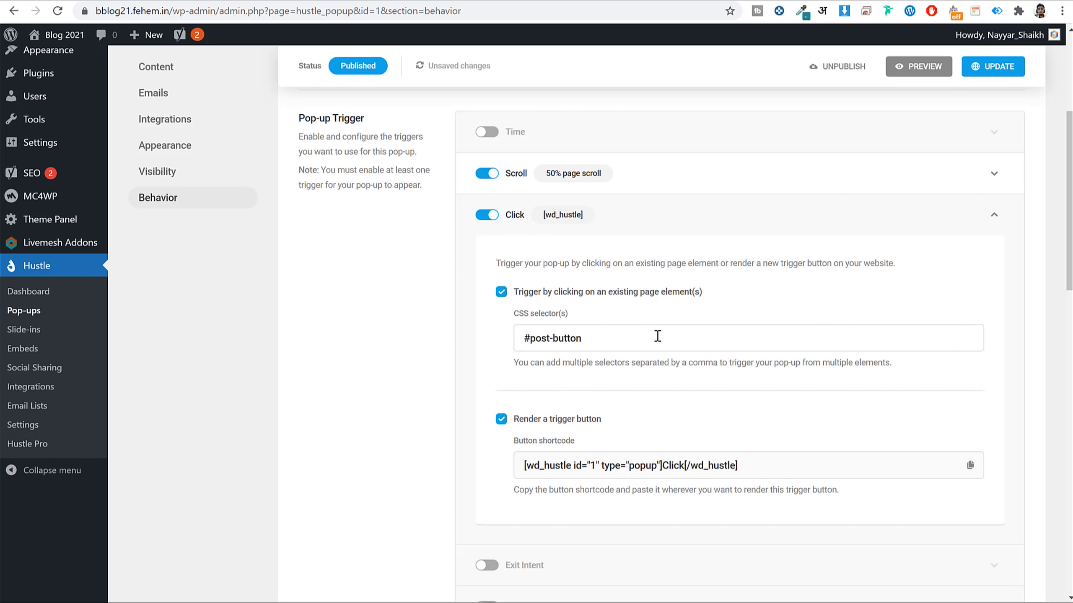
click(697, 1)
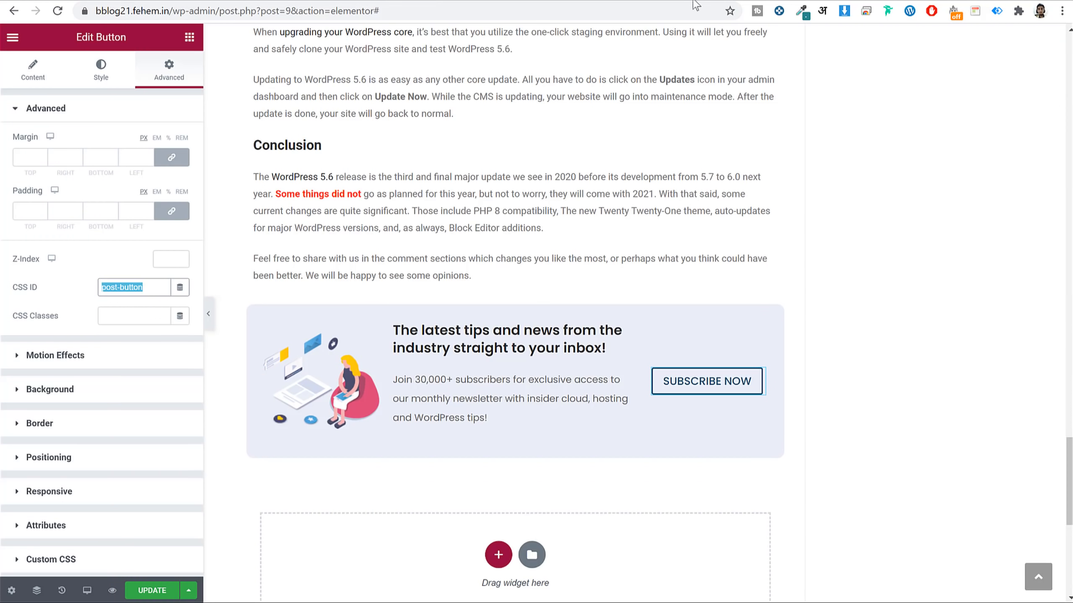
triple_click(144, 291)
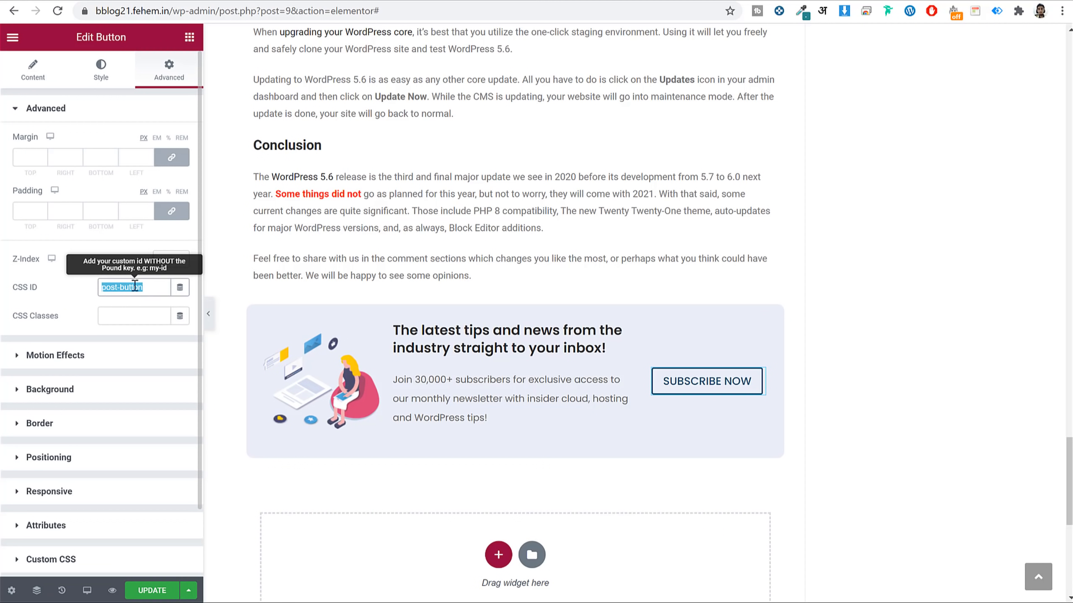
click(540, 1)
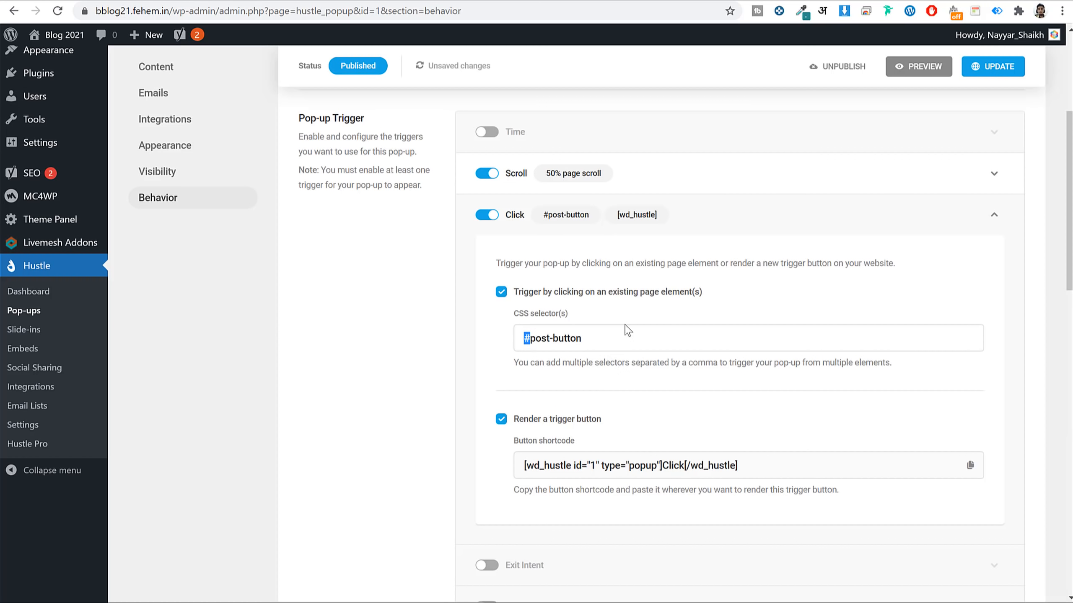
scroll(735, 251, down, 3)
scroll(639, 271, up, 5)
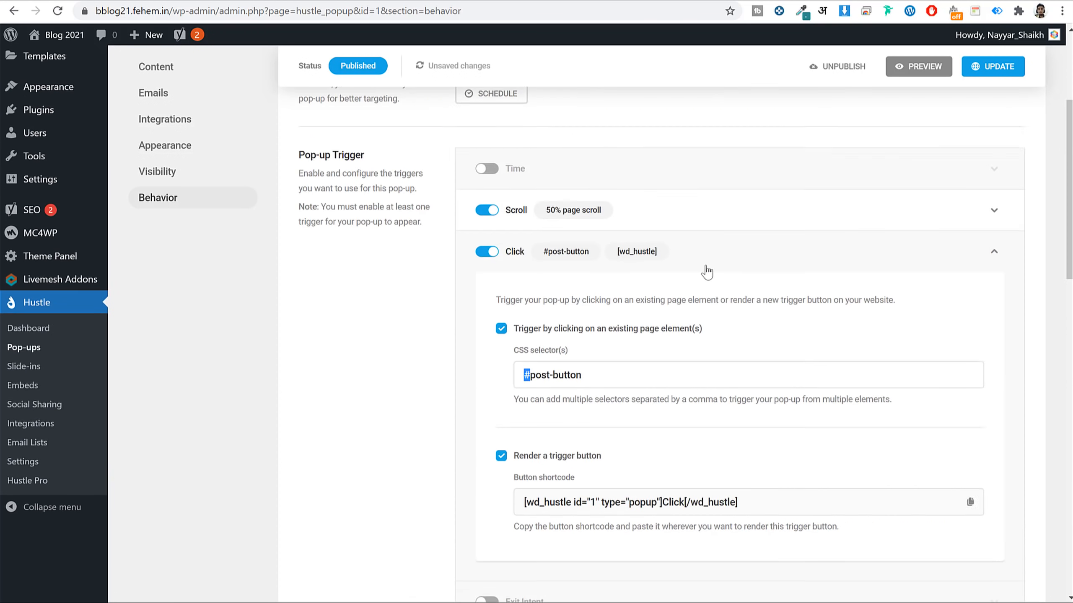
click(994, 283)
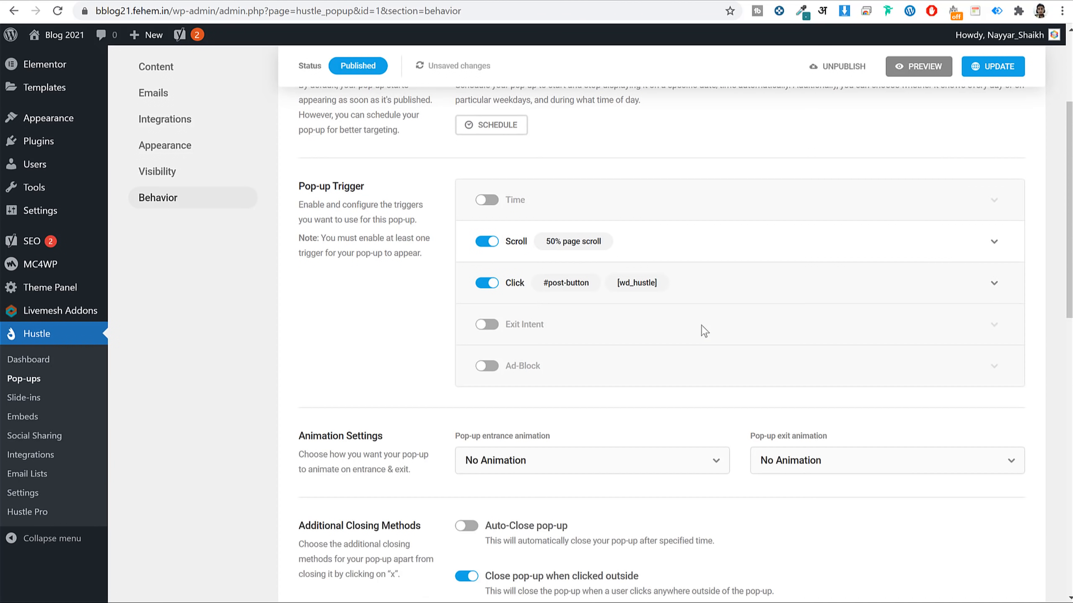
click(738, 283)
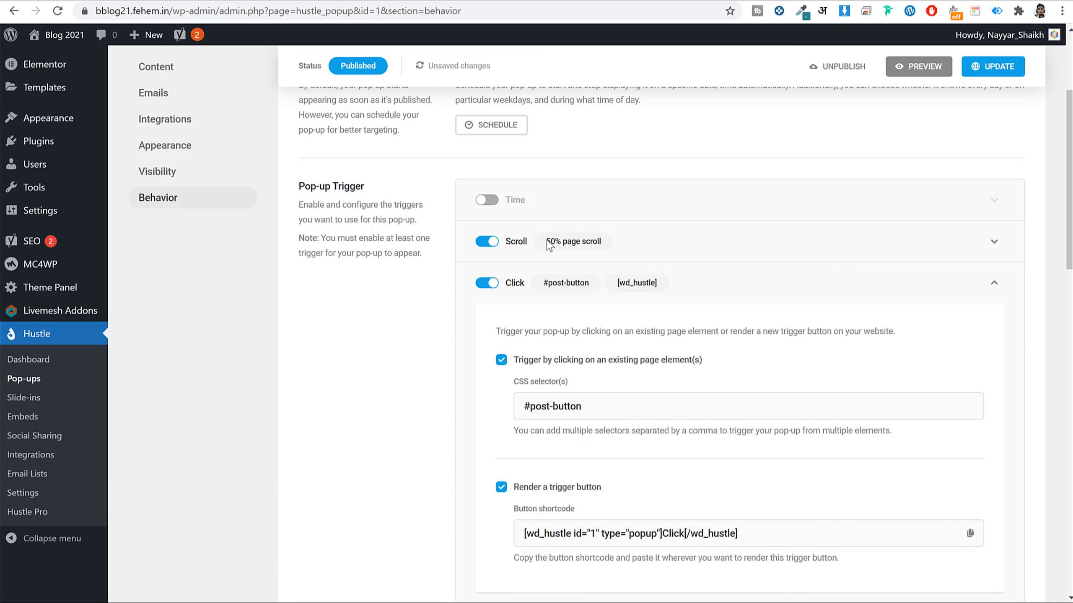
Update the Click trigger and save all the pop-up's behavior changes.
scroll(711, 291, down, 5)
scroll(728, 302, up, 3)
scroll(735, 304, down, 8)
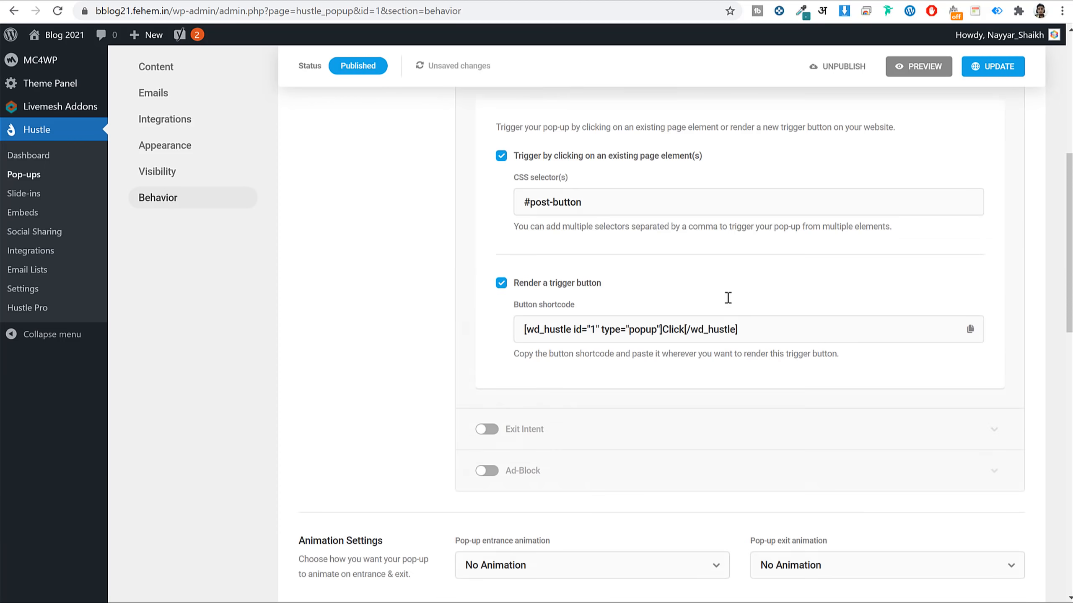
click(975, 68)
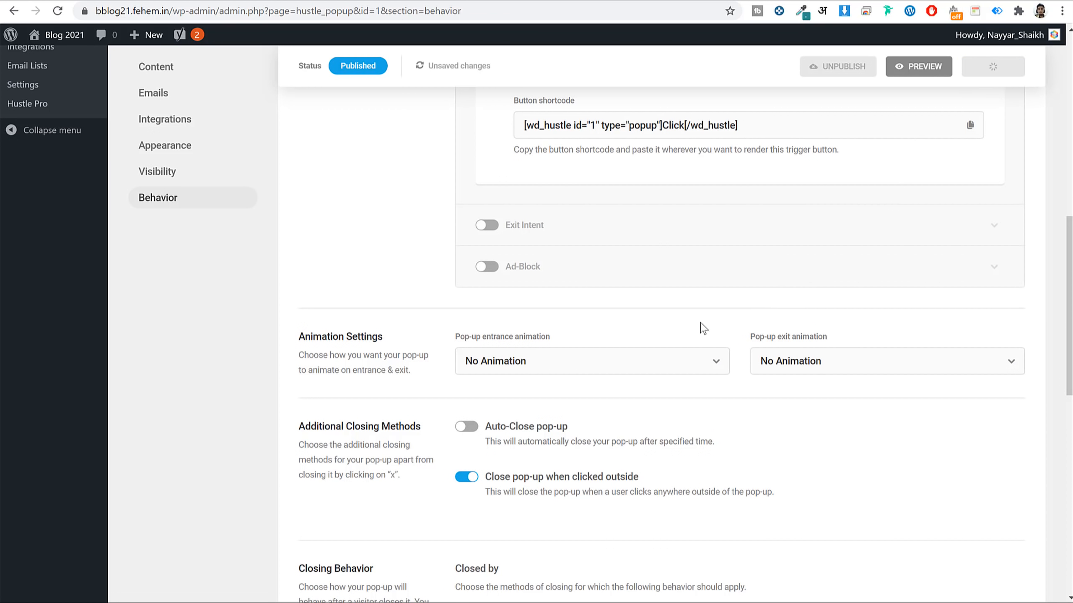
scroll(709, 321, down, 10)
scroll(722, 360, down, 5)
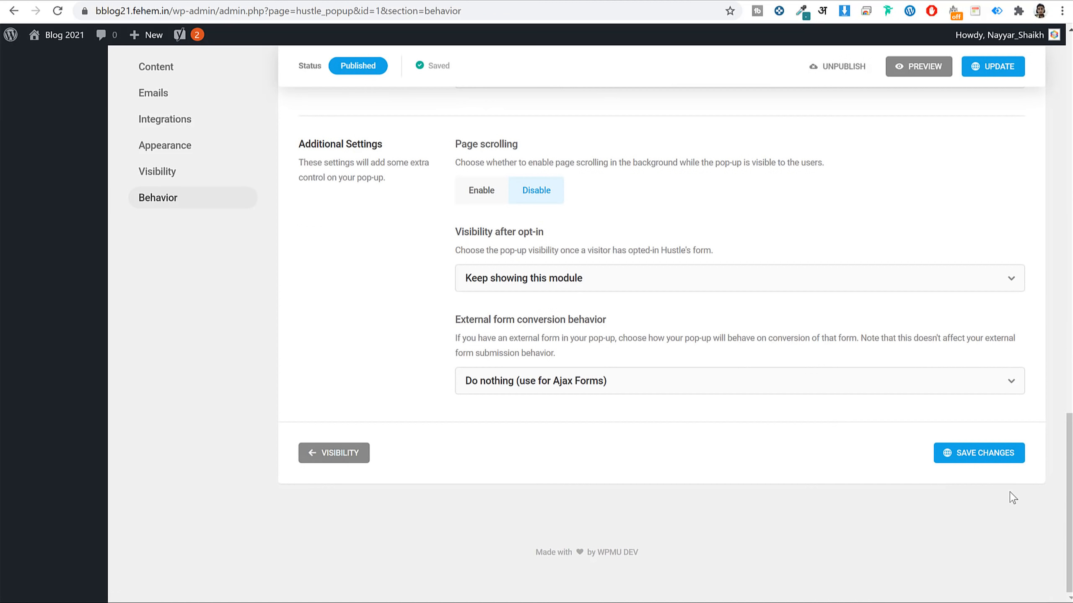
click(981, 454)
scroll(845, 359, up, 10)
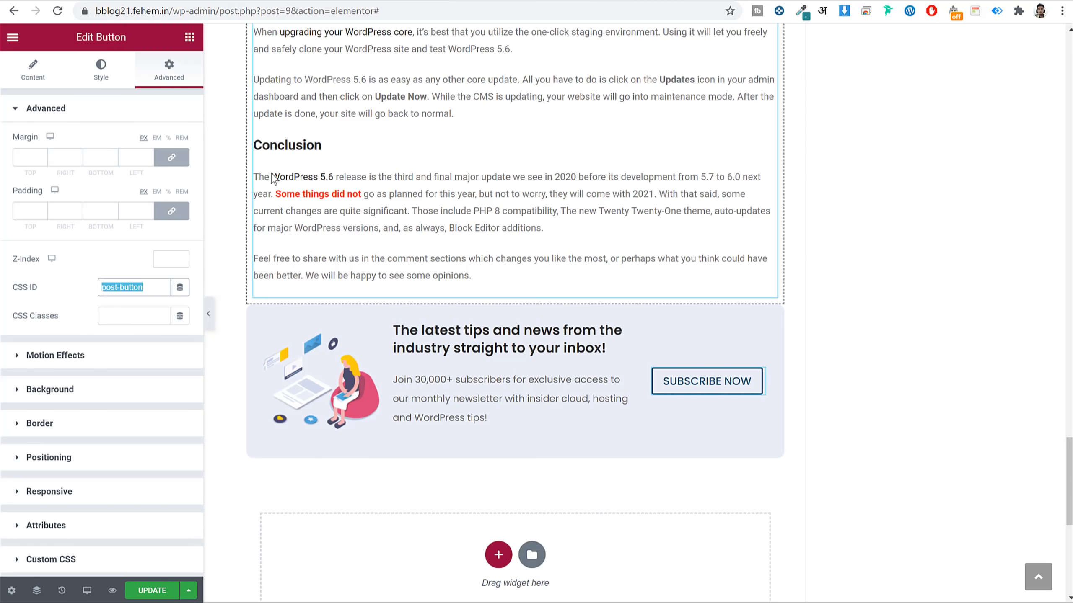
Update the Elementor post, then load the site root by deleting the admin path from the address.
click(139, 591)
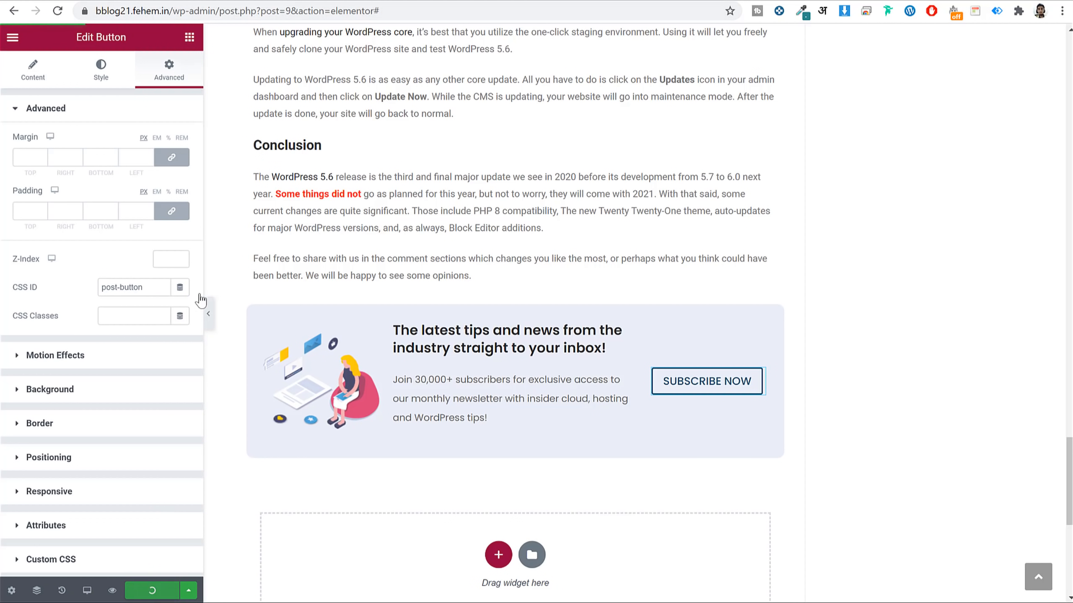
click(175, 12)
drag(175, 12, 380, 13)
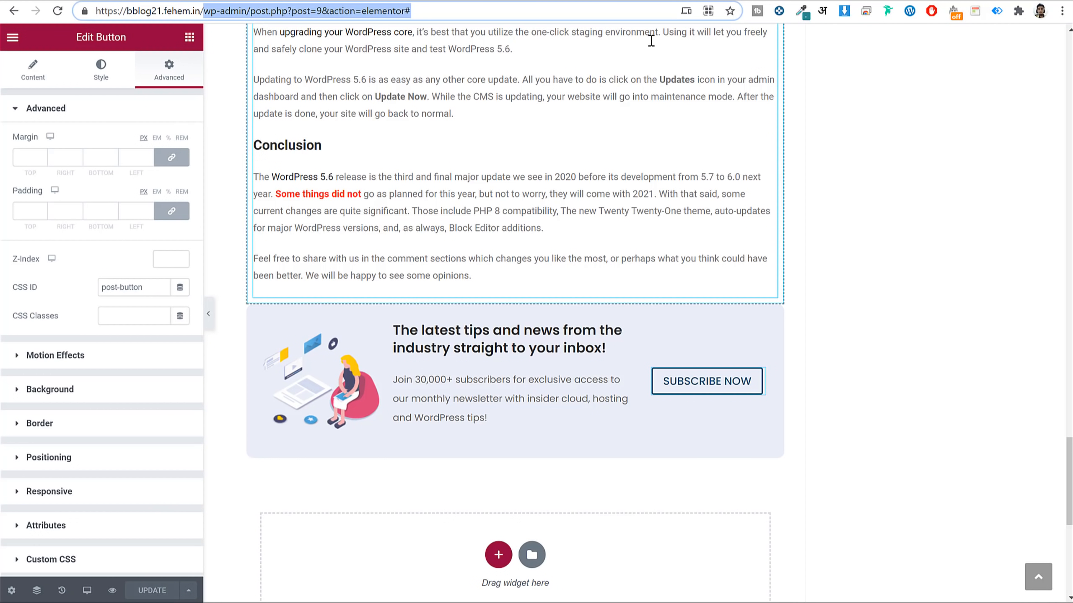
key(Delete)
key(Return)
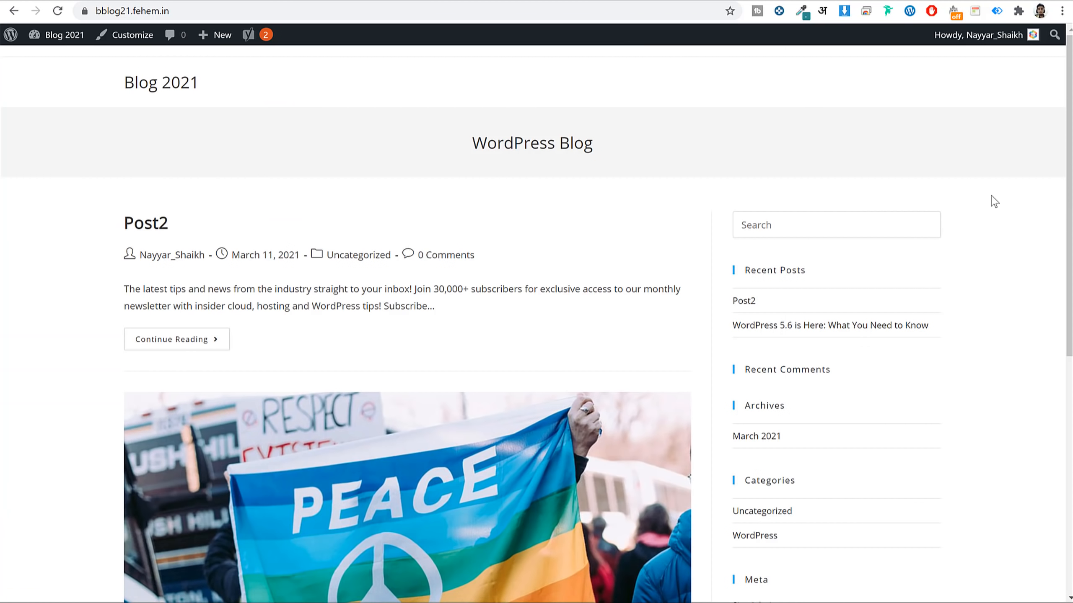
scroll(991, 197, down, 10)
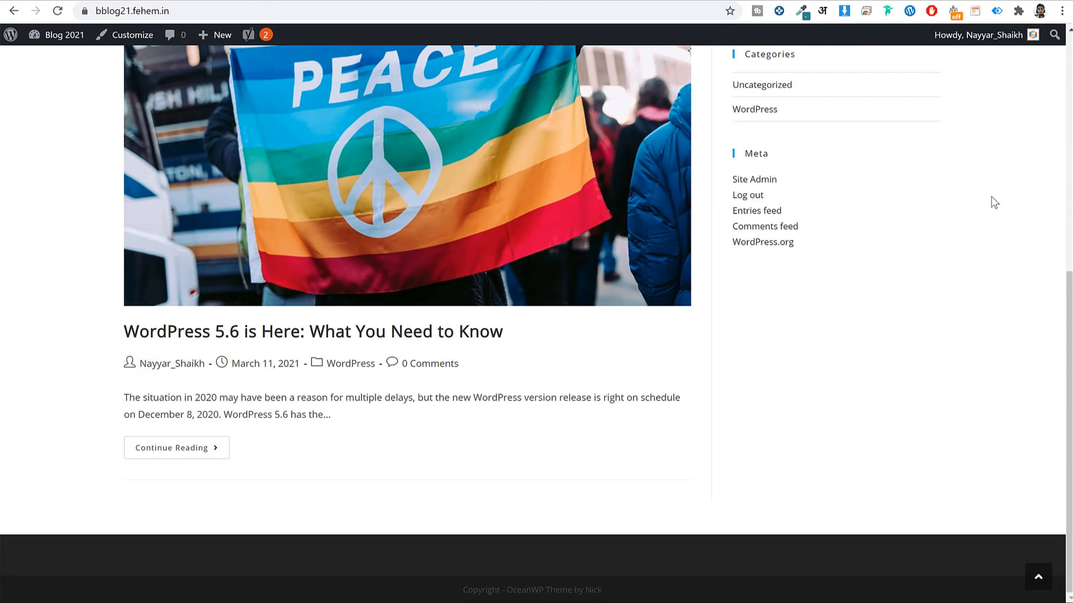
scroll(991, 196, up, 10)
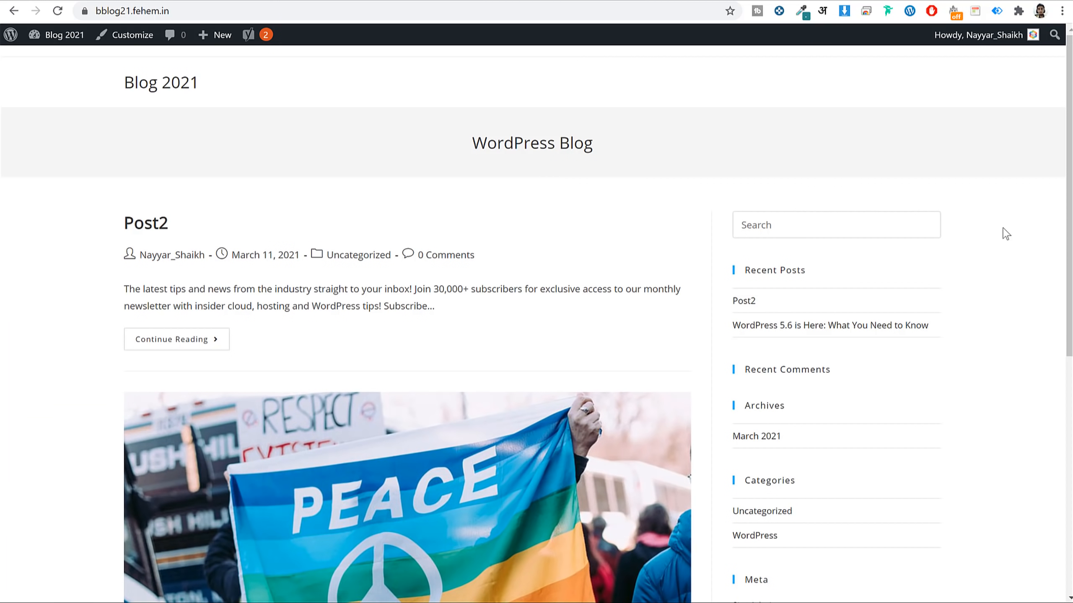
scroll(1009, 231, down, 10)
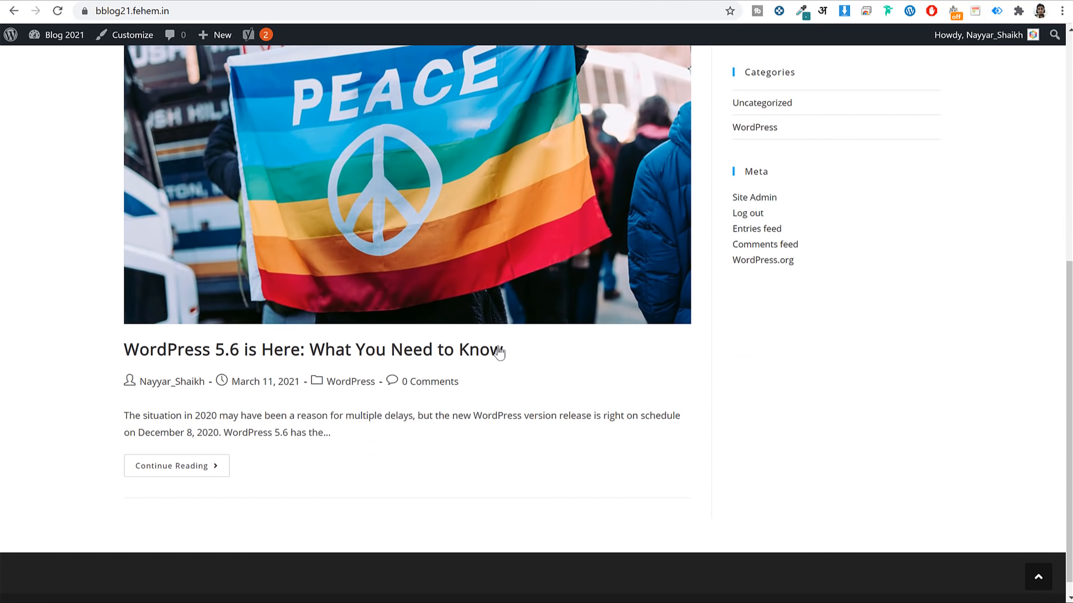
Open the WordPress 5.6 post, close its pop-up, and reopen it via SUBSCRIBE NOW.
click(411, 351)
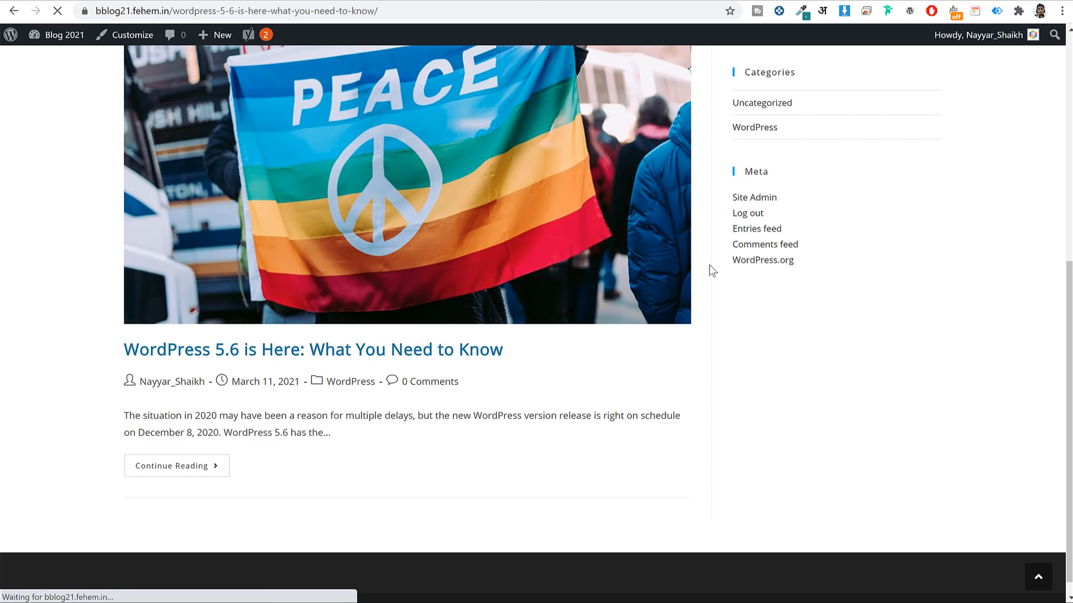
scroll(905, 231, down, 15)
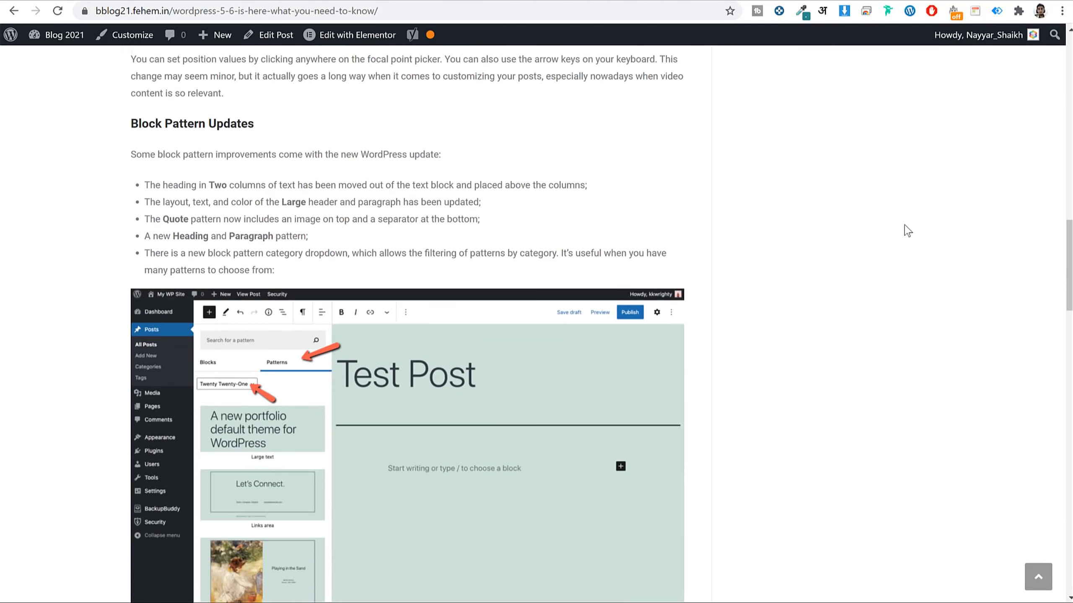
scroll(905, 230, down, 20)
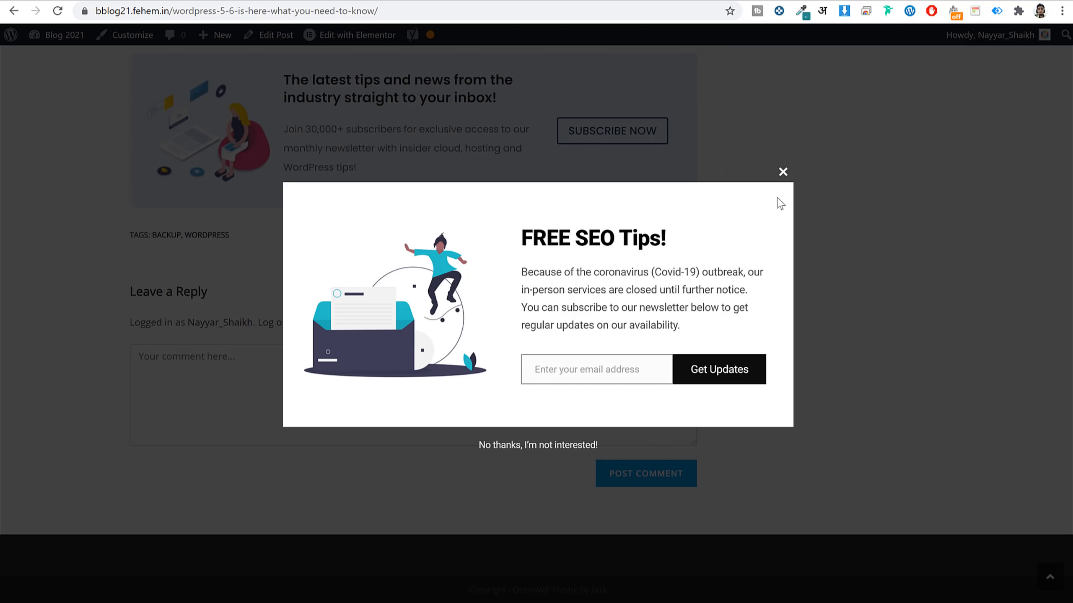
click(782, 172)
scroll(903, 187, up, 5)
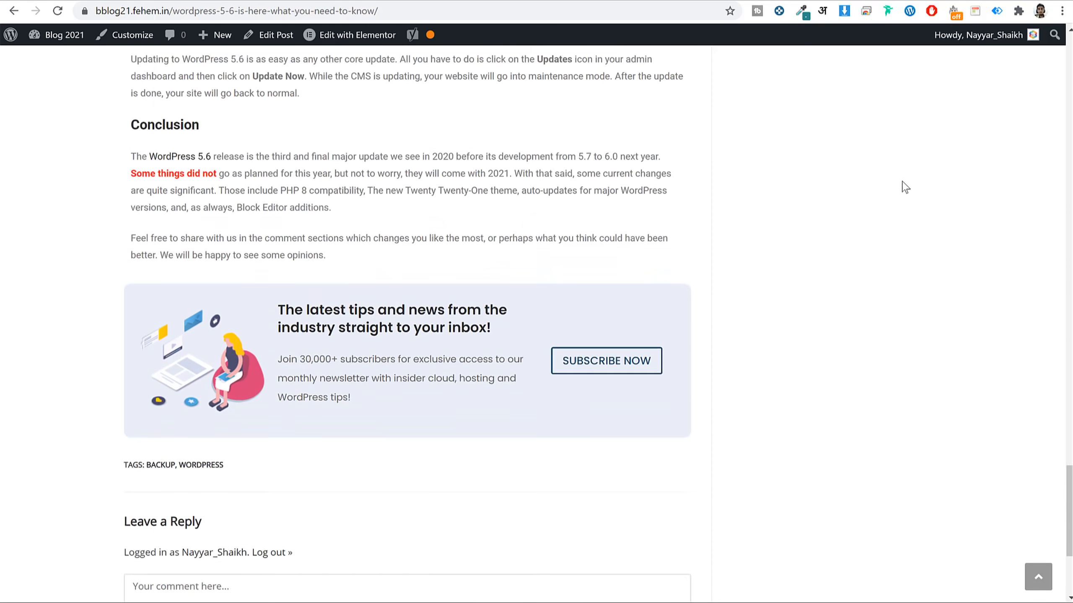
click(611, 411)
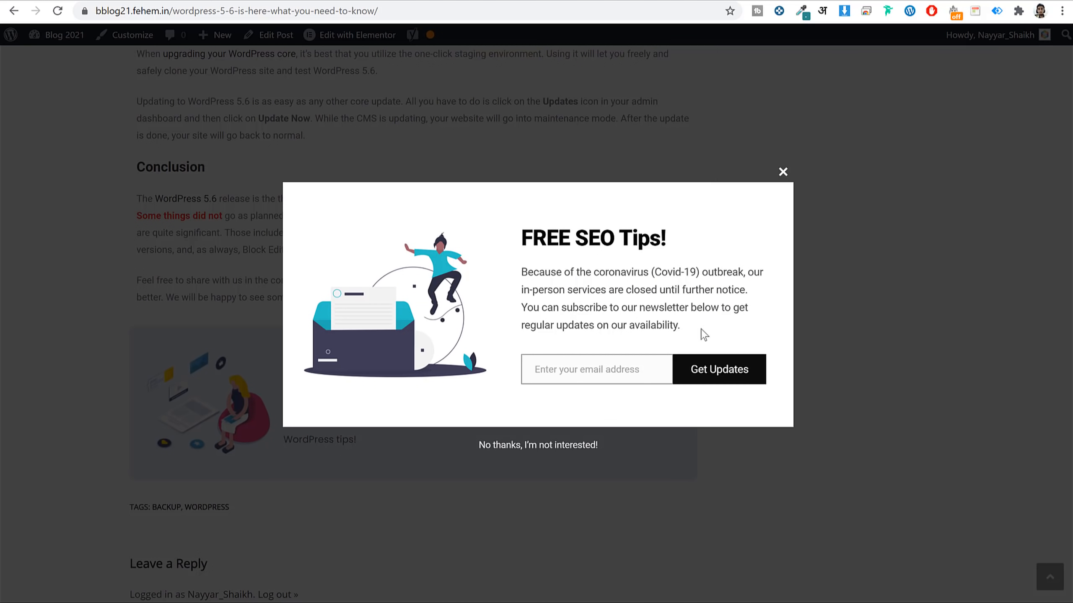
Enter an email address in the pop-up and submit it with Get Updates.
click(587, 369)
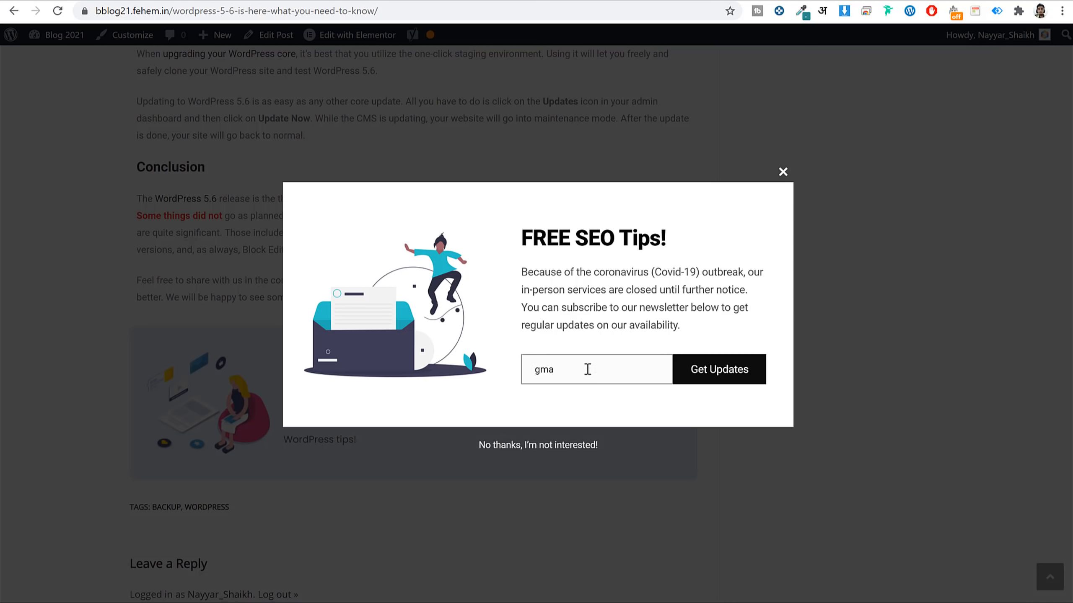
click(712, 372)
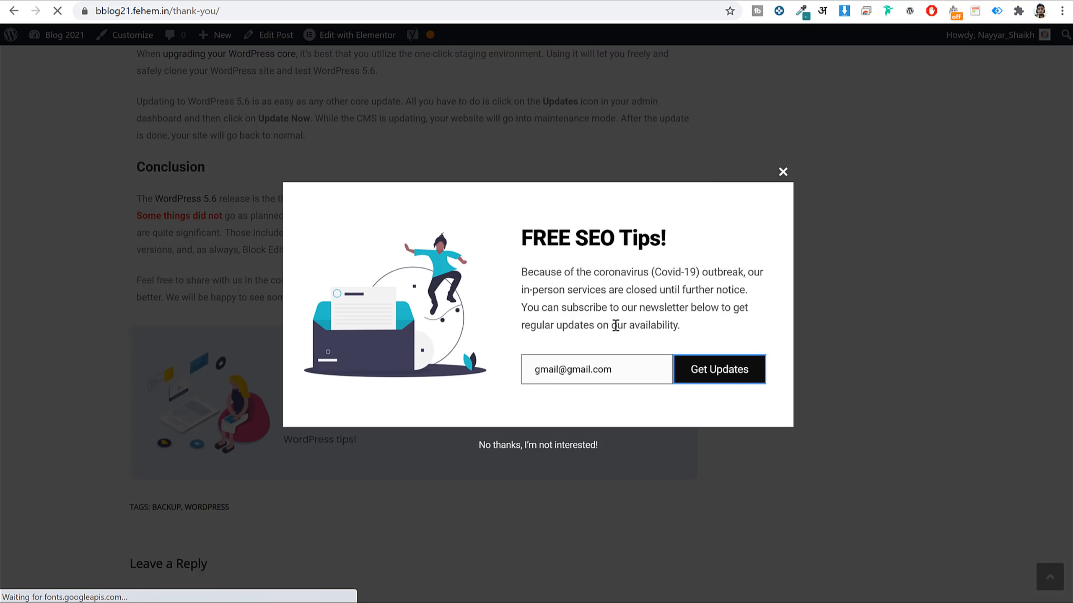
Open the guide on the thank-you page, download InstallationGuide.pdf, then go back.
scroll(786, 178, down, 4)
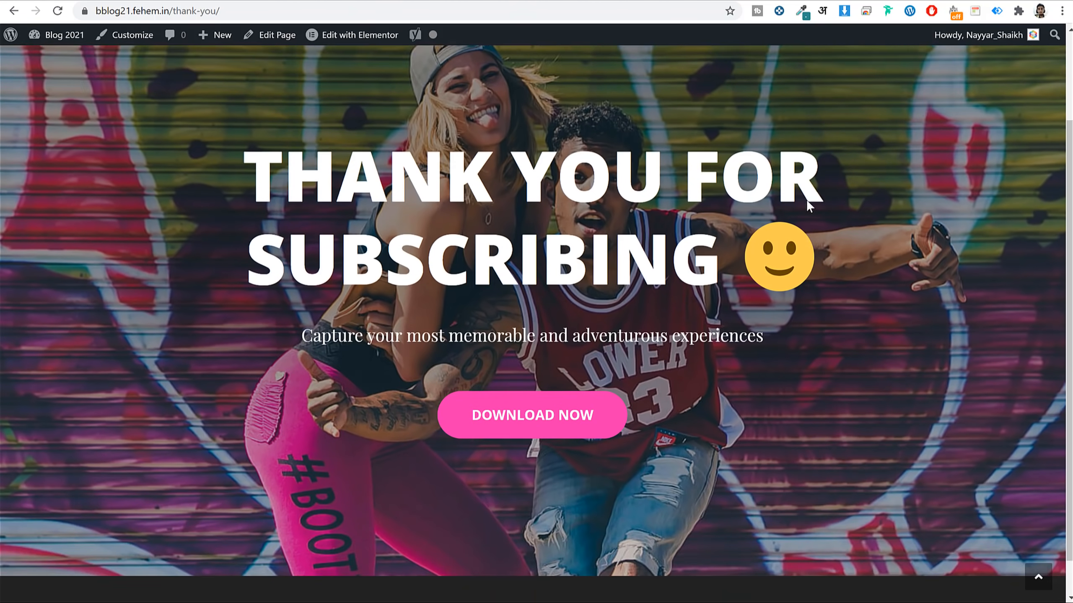
click(520, 386)
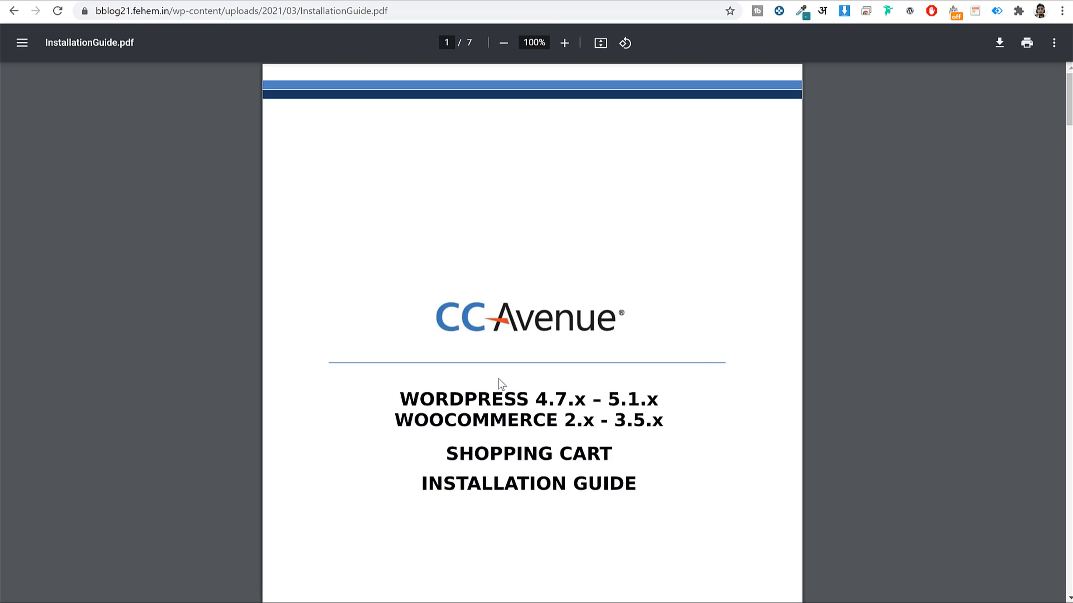
scroll(698, 309, down, 10)
scroll(695, 303, down, 12)
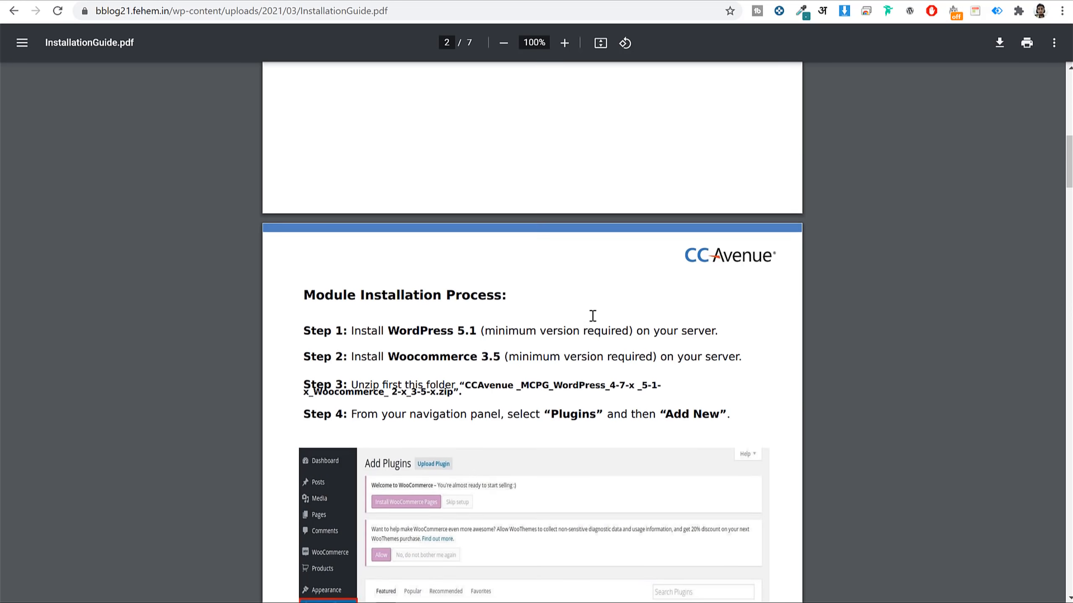
scroll(650, 294, up, 20)
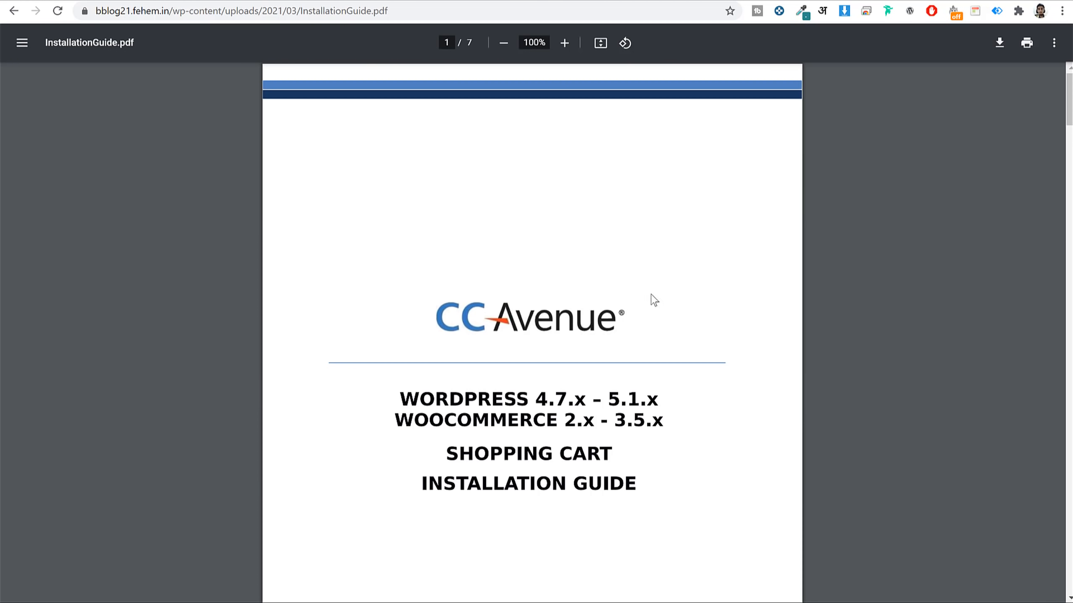
click(990, 50)
key(alt+Left)
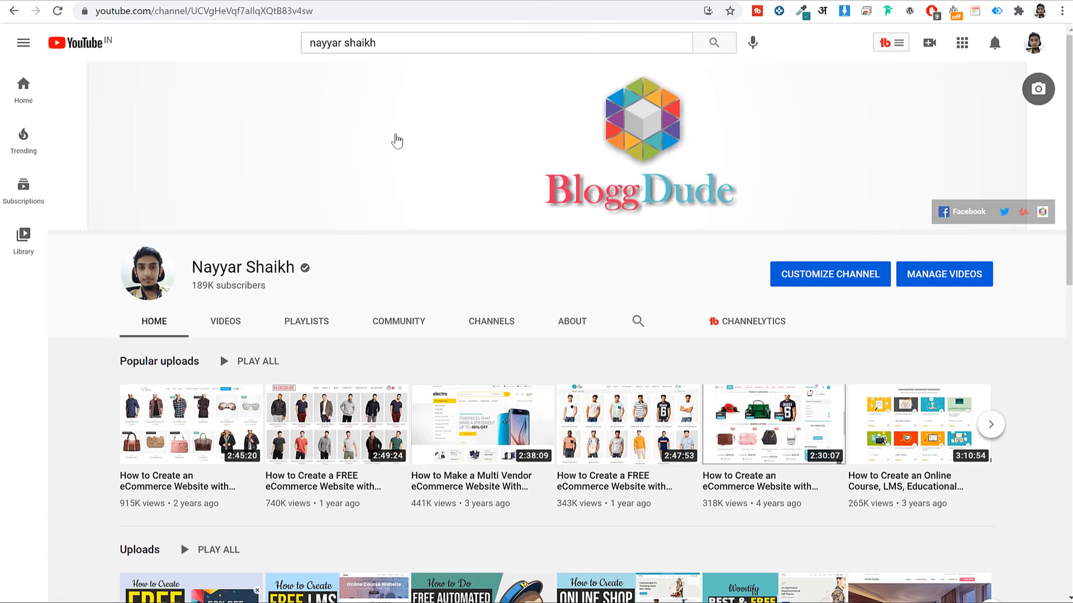
Search YouTube for 'hustle' videos.
click(424, 42)
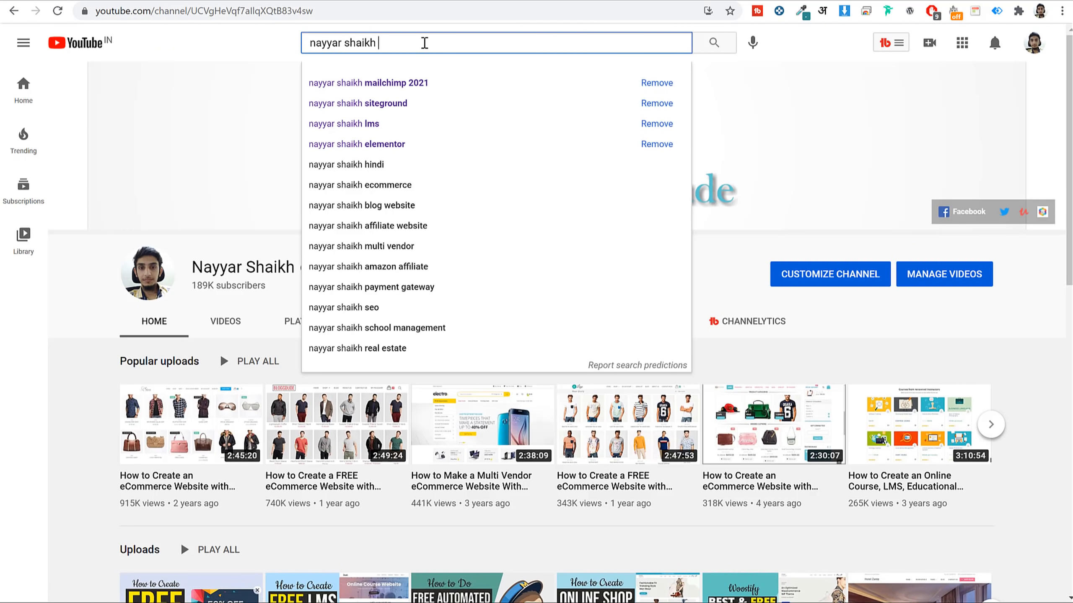
text(hustle)
key(Return)
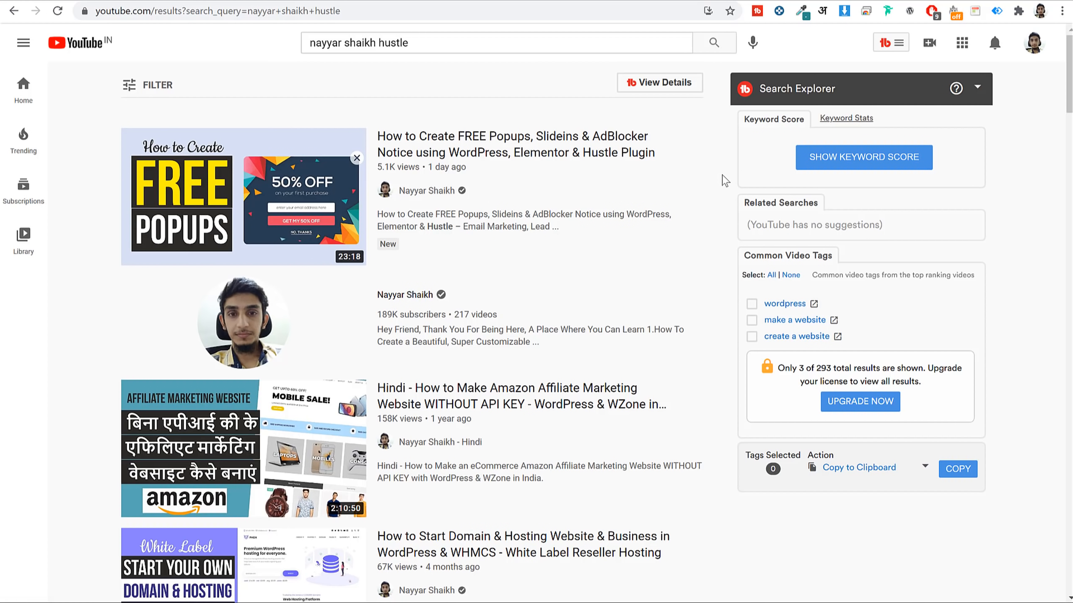
Replace the query with 'mailc' and pick the 'mailchimp 2021' suggestion.
drag(457, 41, 378, 66)
text(mailc)
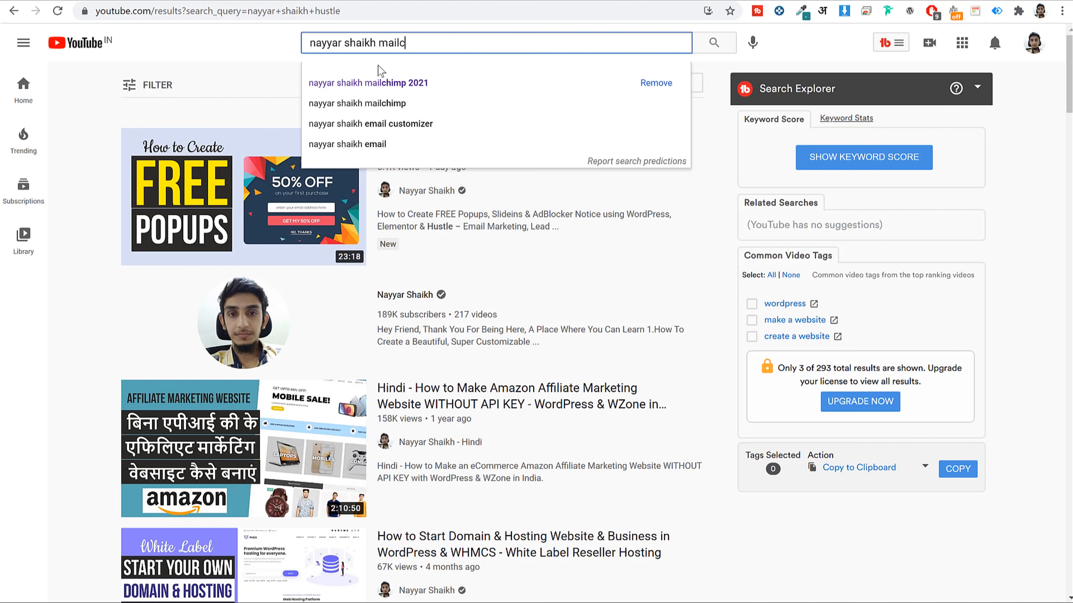
click(453, 87)
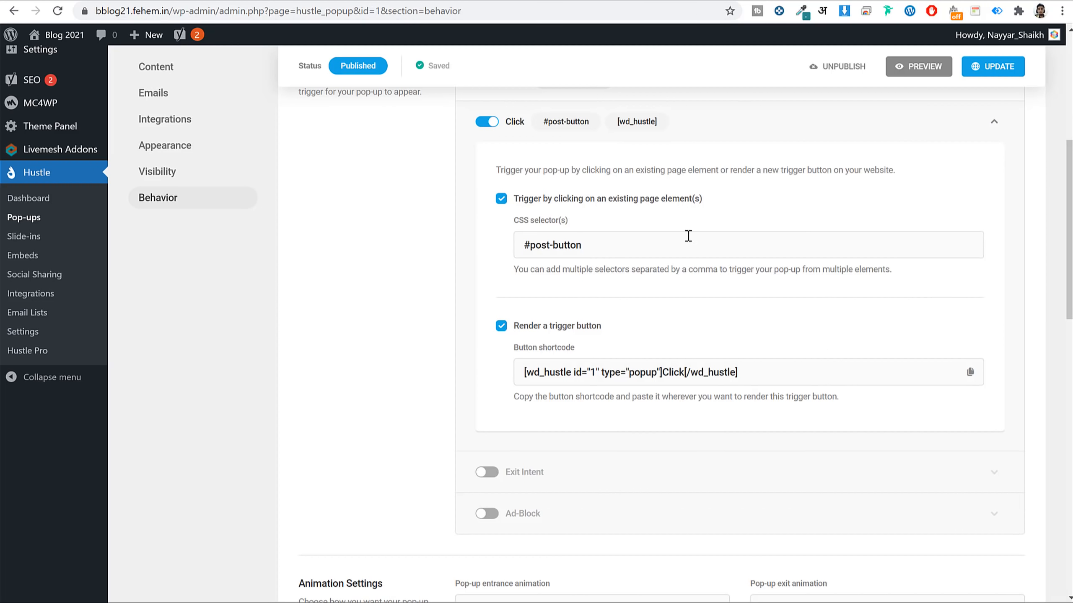
Scroll up the Hustle page and choose Site Kit in the admin sidebar.
scroll(626, 221, up, 4)
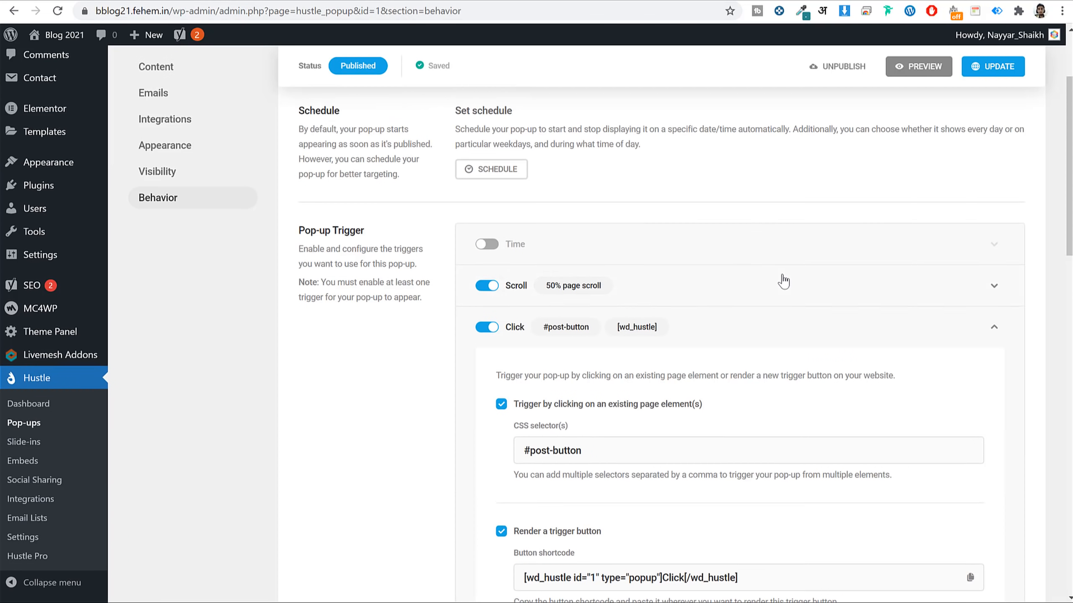
scroll(783, 281, up, 3)
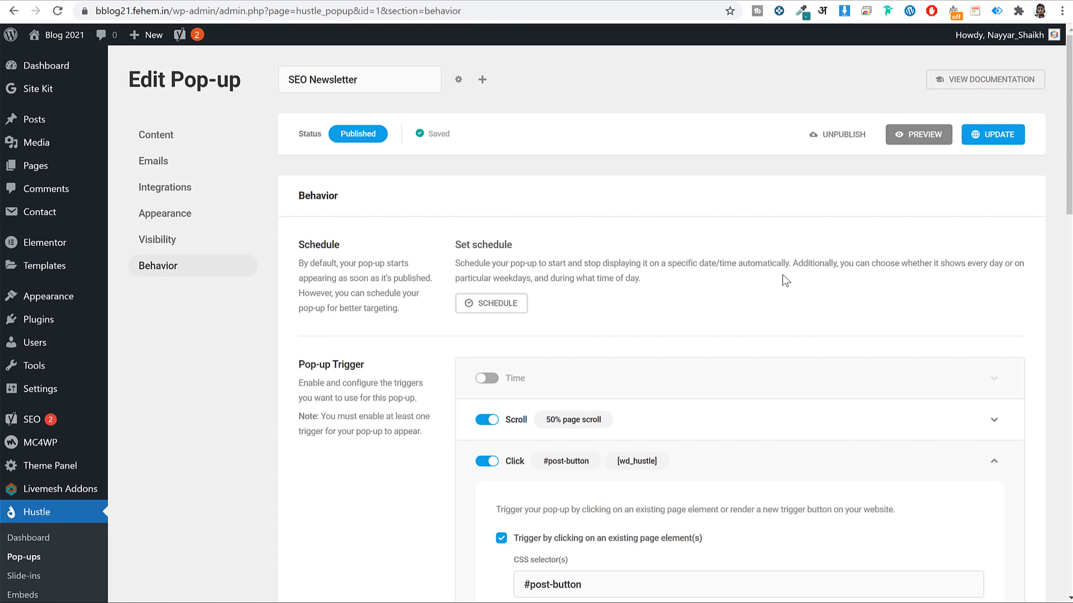
click(59, 90)
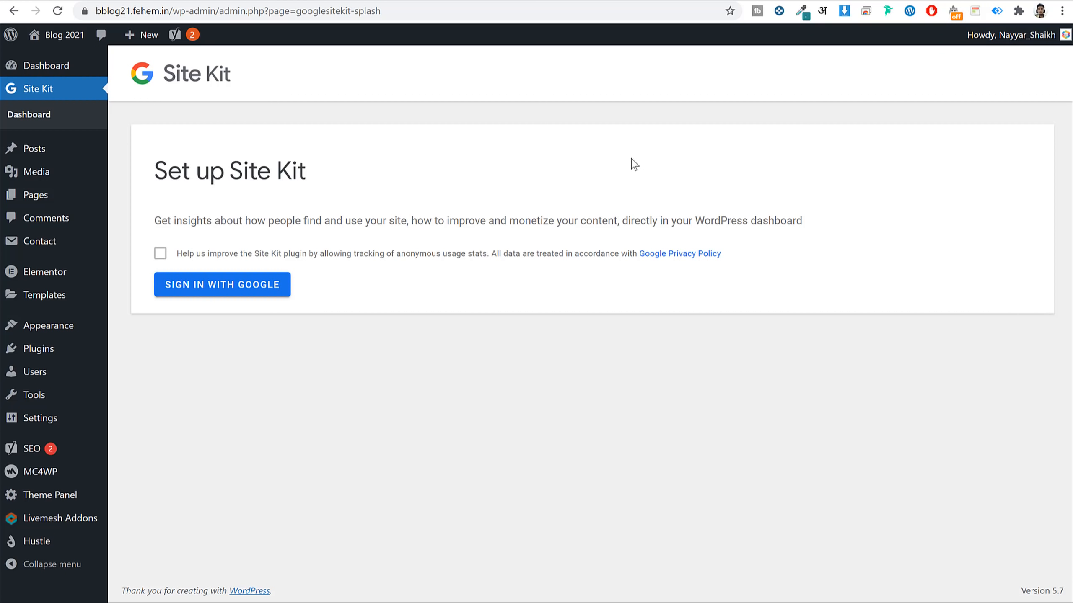
Allow Site Kit's anonymous usage stats and start signing in with Google.
click(164, 256)
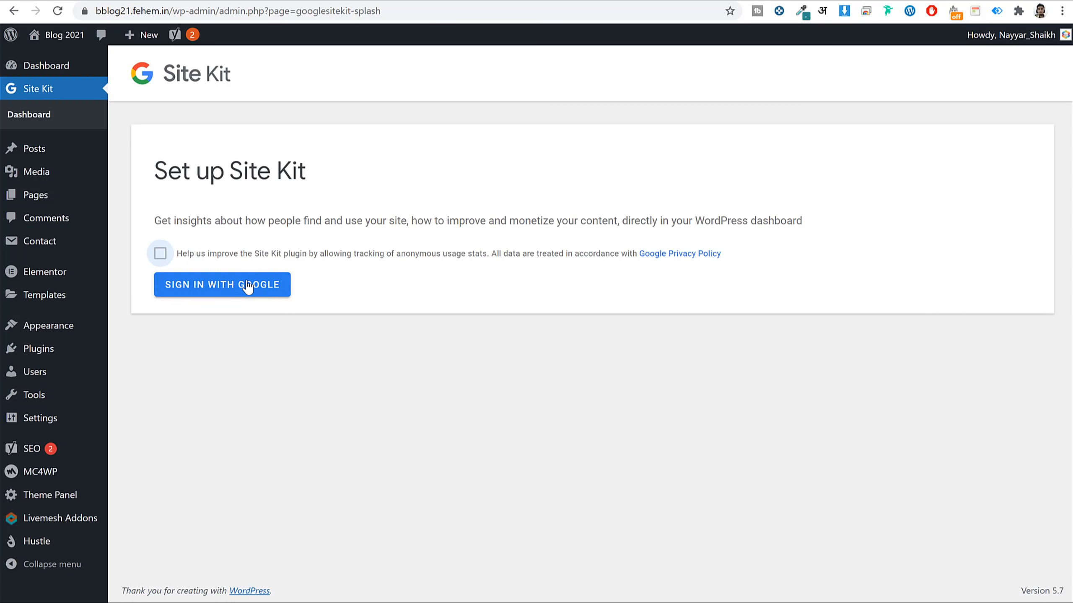
click(251, 286)
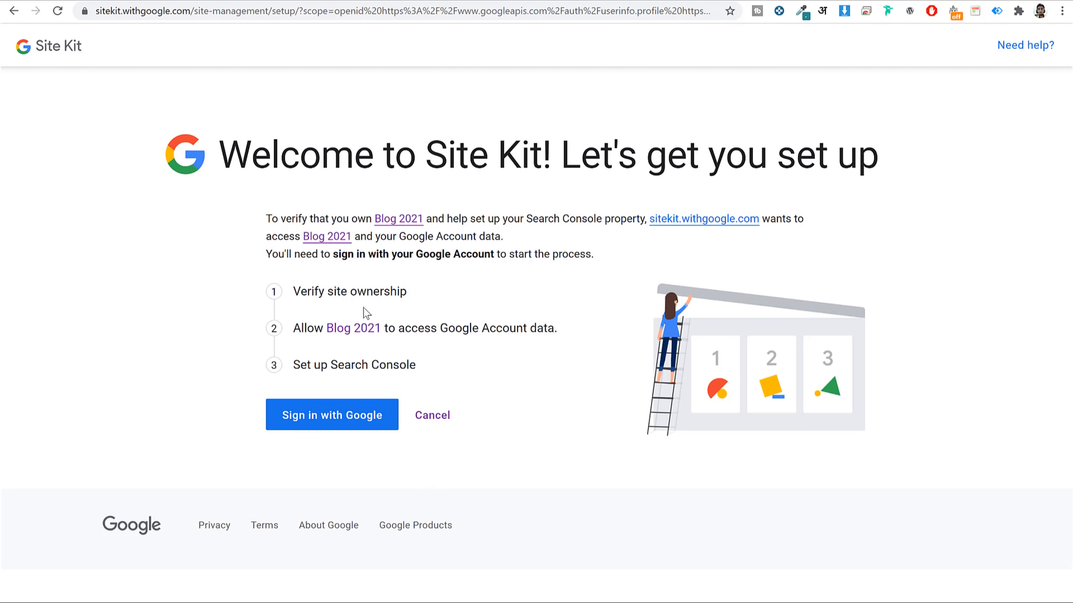
click(385, 415)
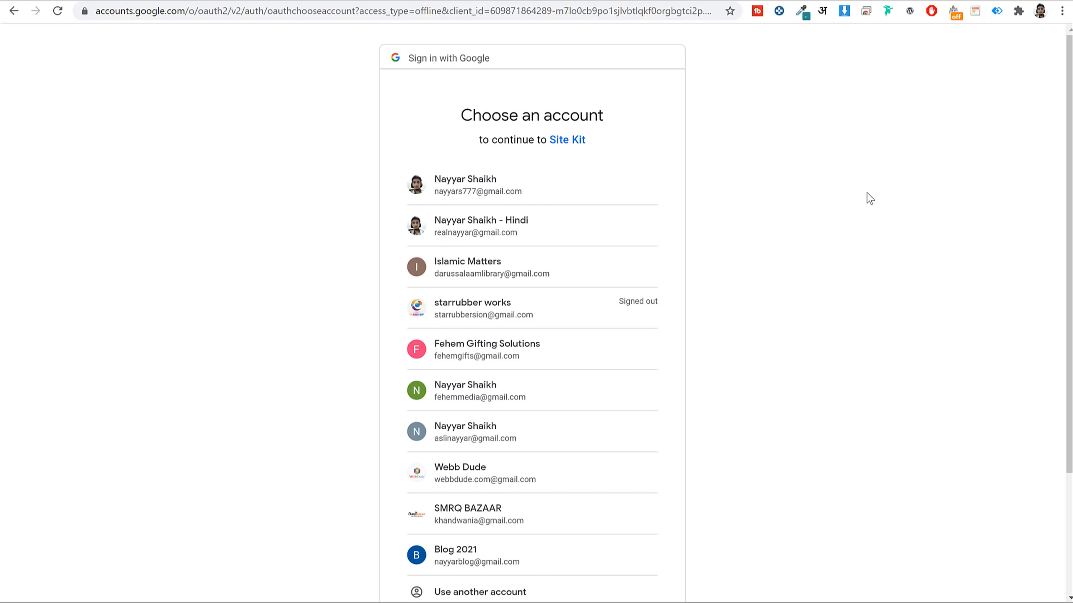
scroll(570, 436, down, 3)
scroll(546, 434, up, 3)
In a new tab, search 'google' and open the Google Analytics site from the results.
key(ctrl+t)
text(google)
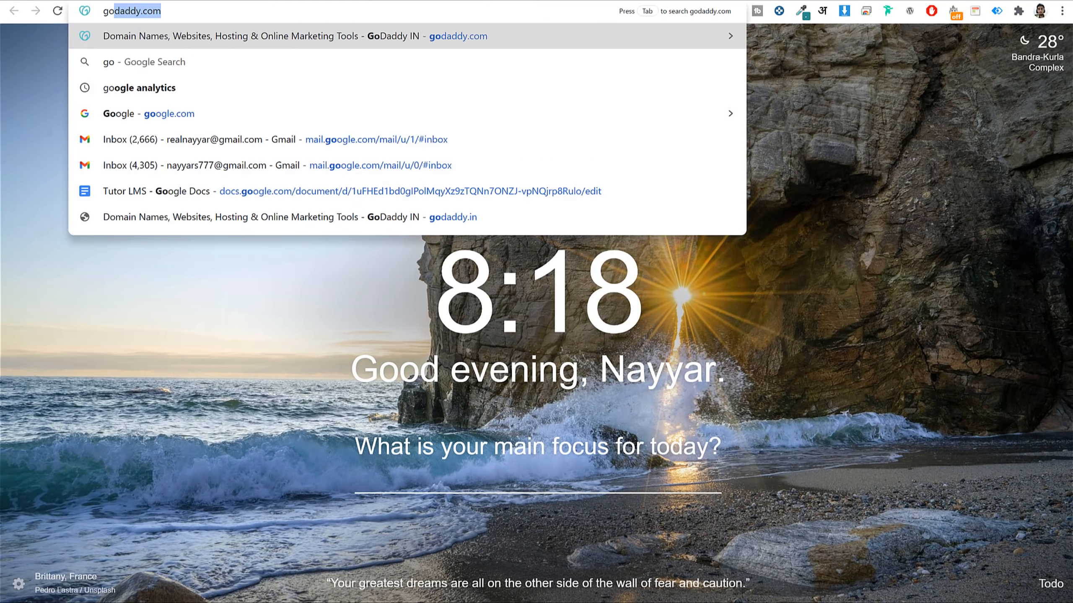
key(Return)
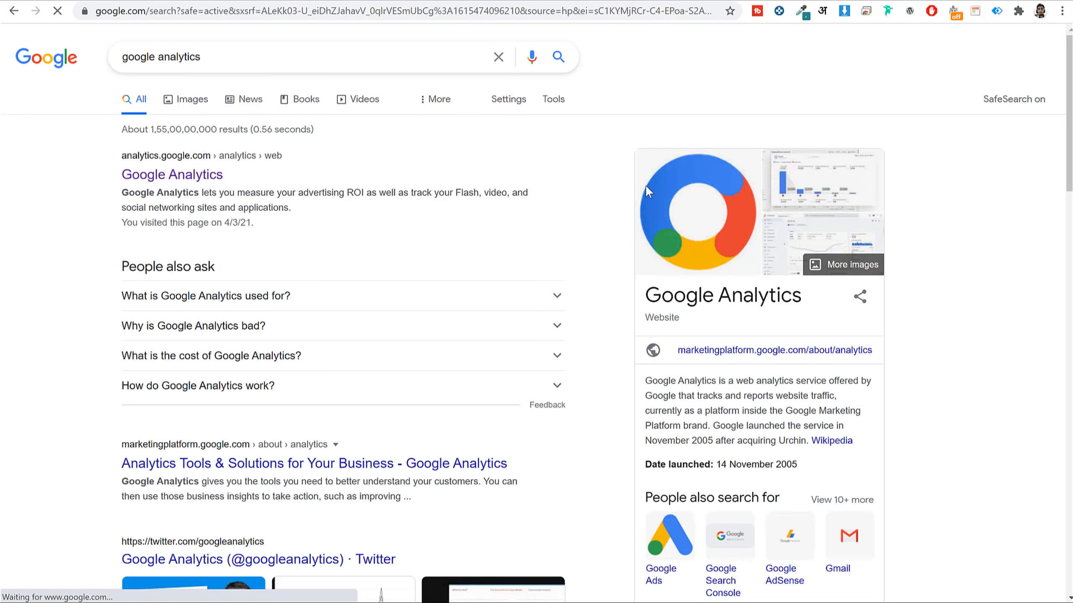
click(205, 183)
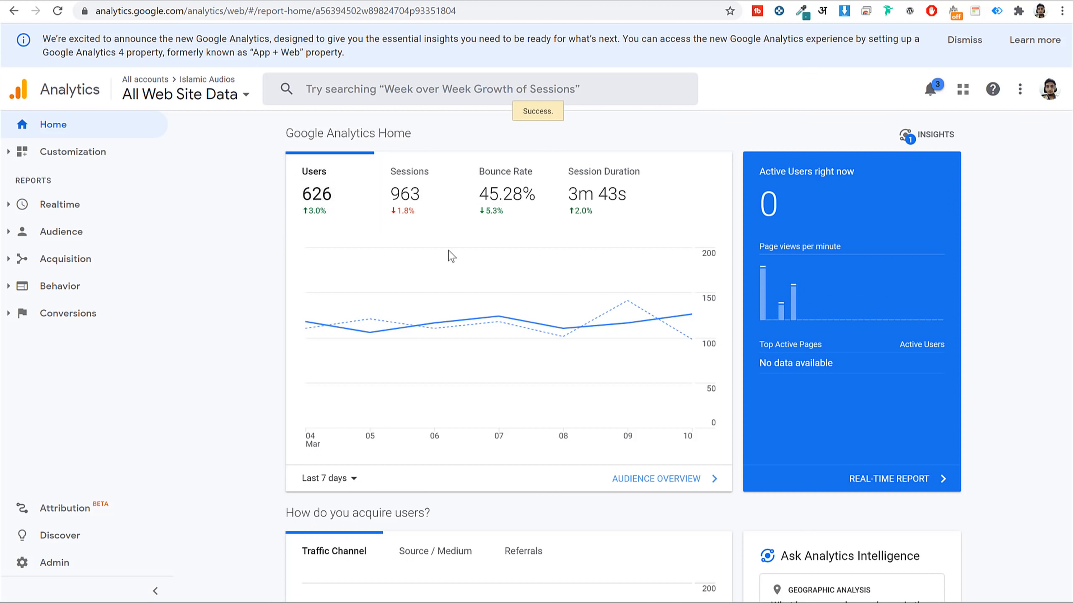
Scroll through the Google Analytics Home dashboard to review its last-7-day figures.
scroll(844, 245, down, 2)
mouse_move(793, 221)
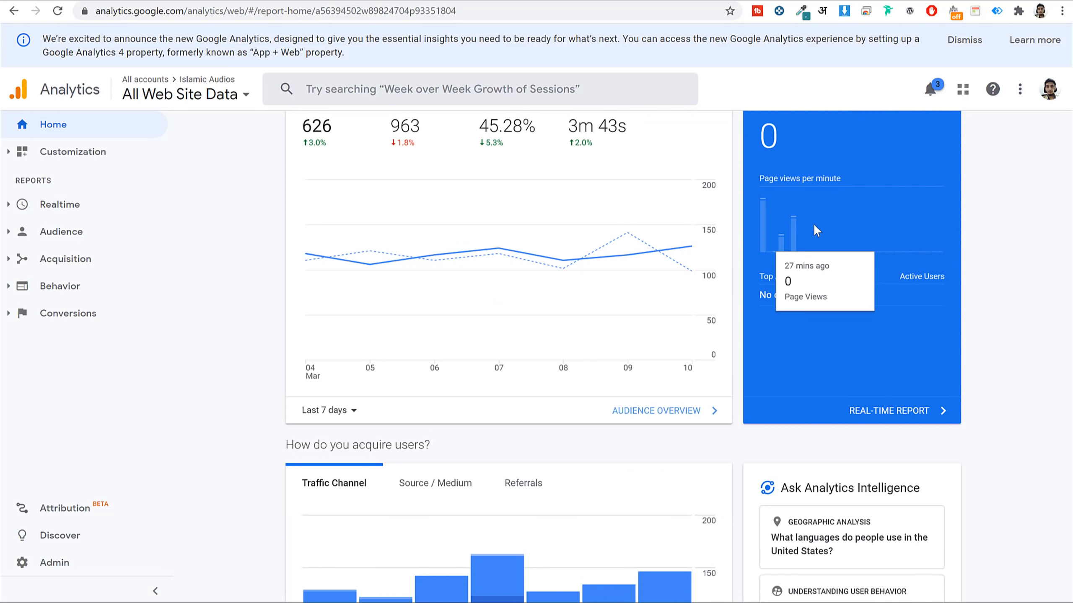
scroll(950, 302, down, 5)
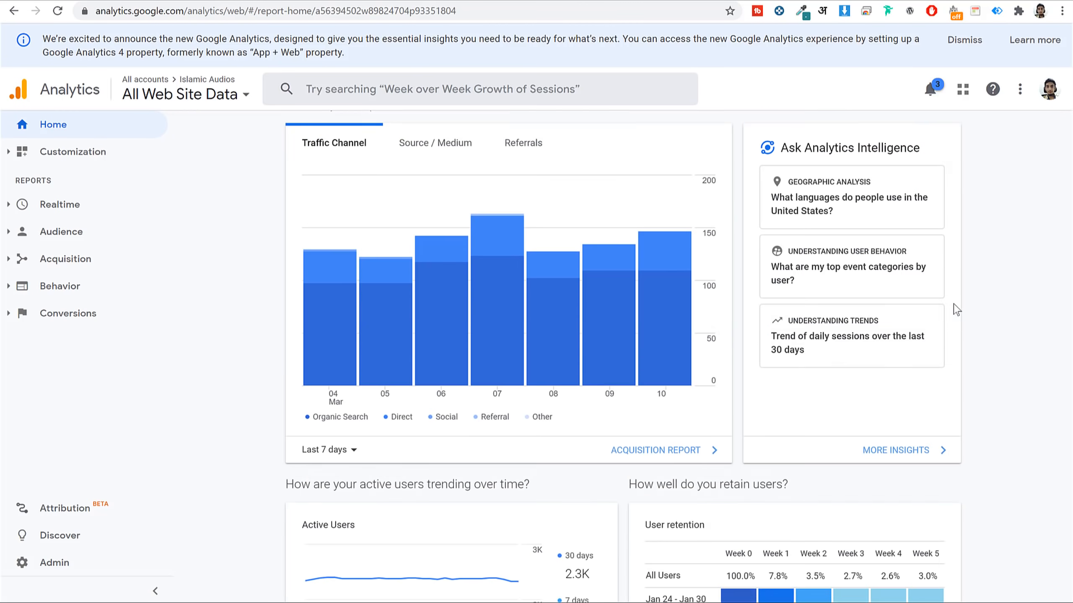
mouse_move(431, 334)
scroll(430, 334, down, 11)
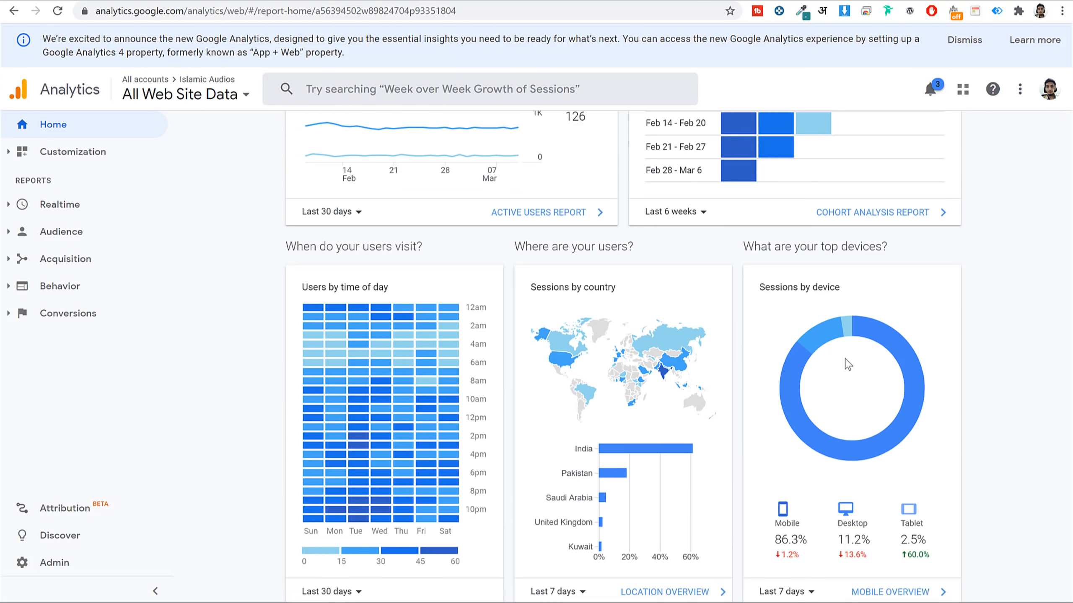
scroll(782, 346, up, 3)
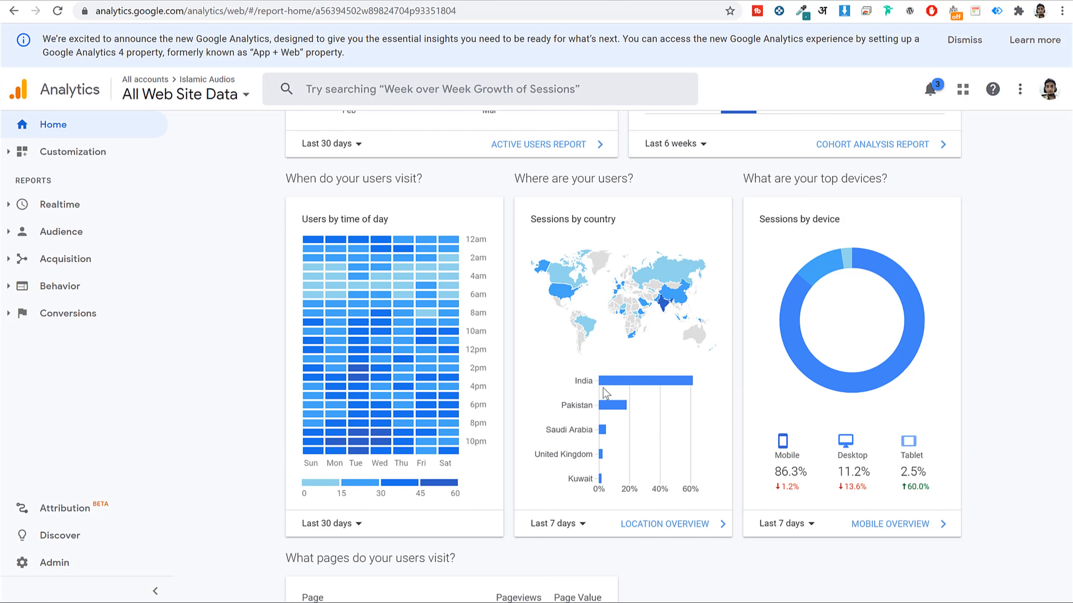
scroll(650, 354, down, 2)
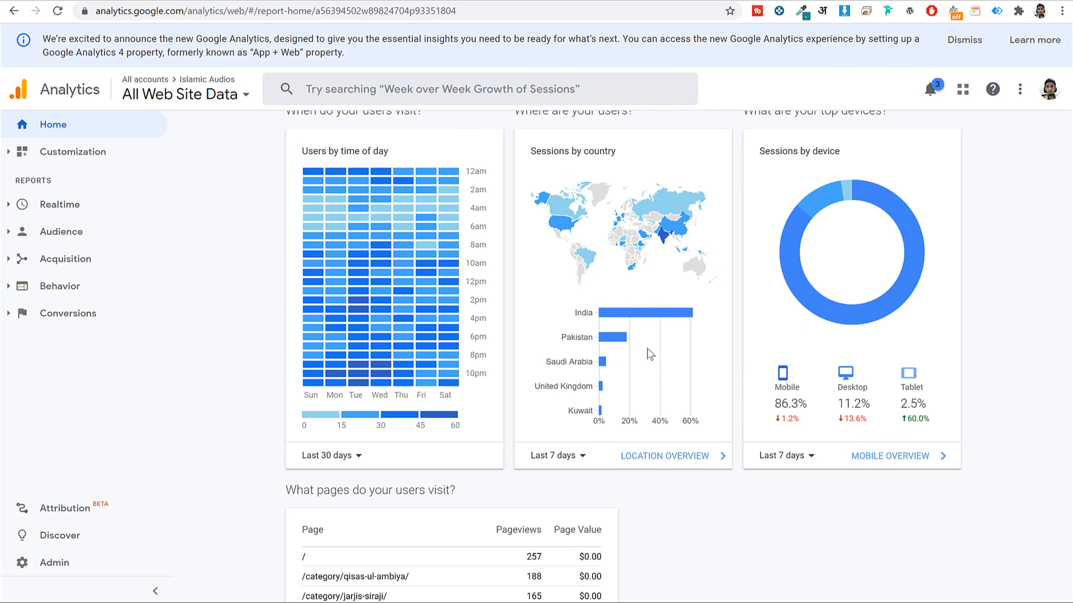
scroll(561, 372, down, 5)
Switch Google Analytics to the Blog 2021 Google account.
scroll(612, 262, up, 2)
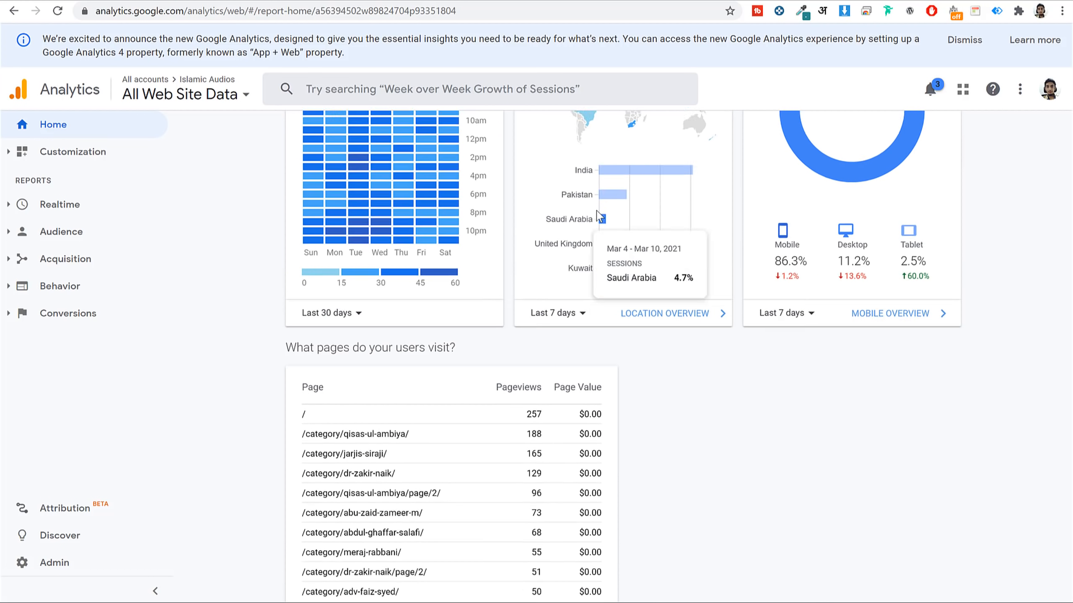
scroll(771, 270, down, 3)
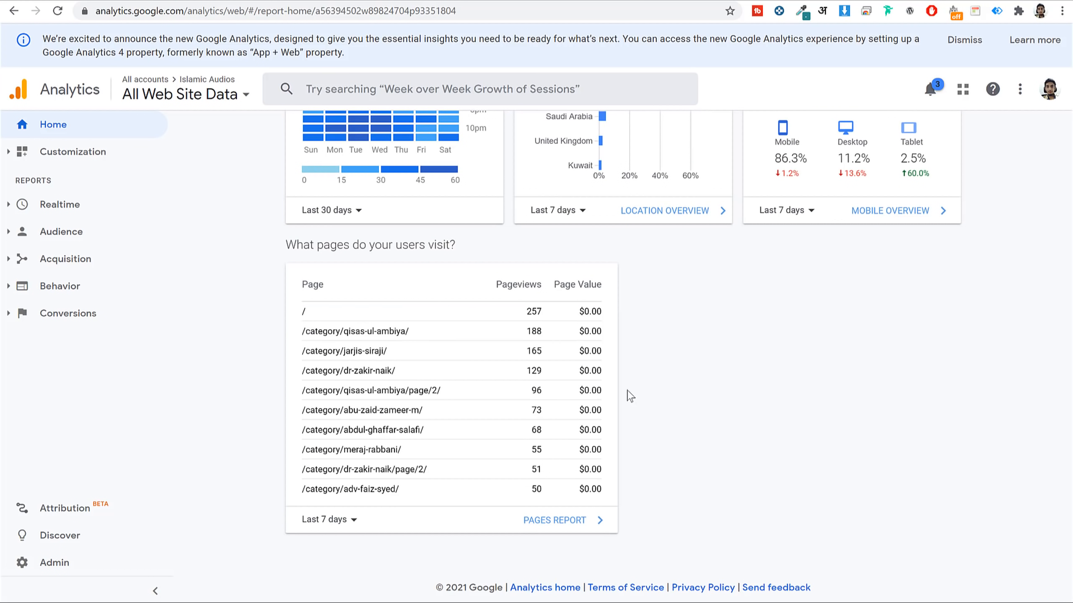
scroll(631, 396, up, 20)
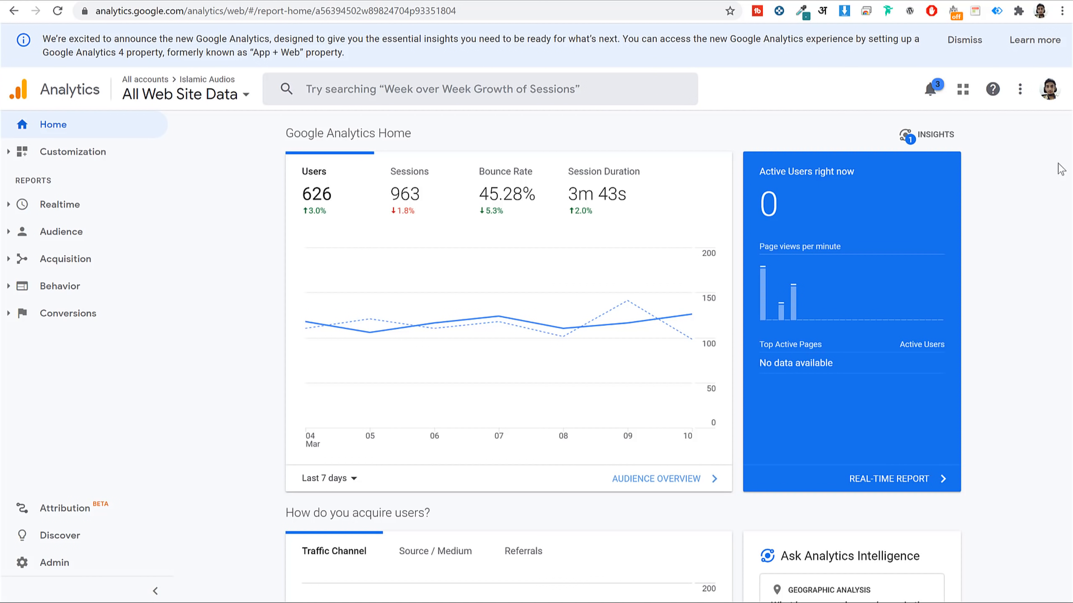
click(1050, 91)
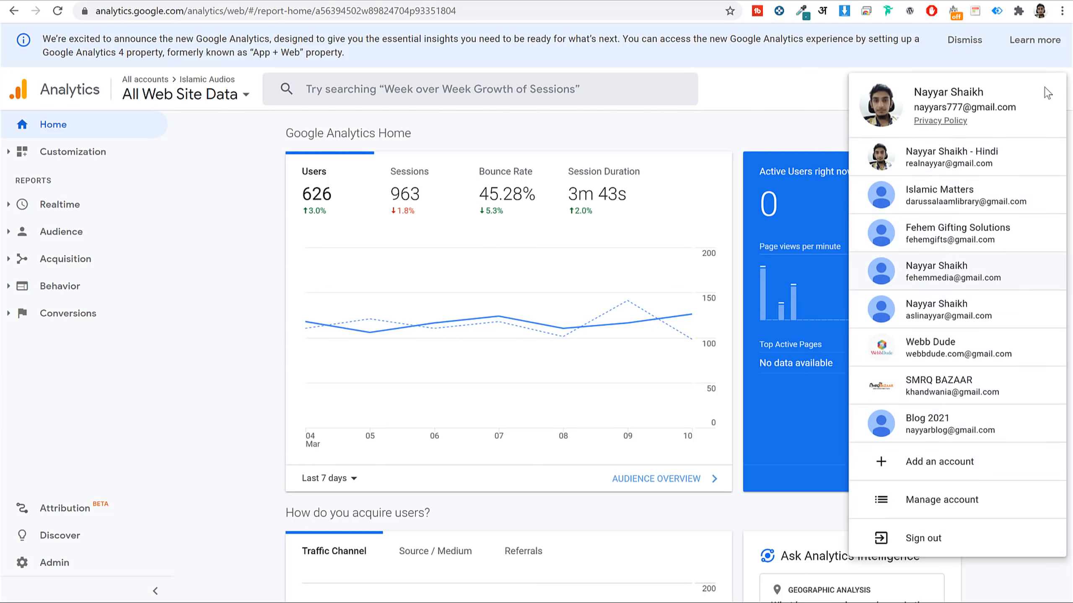
click(992, 421)
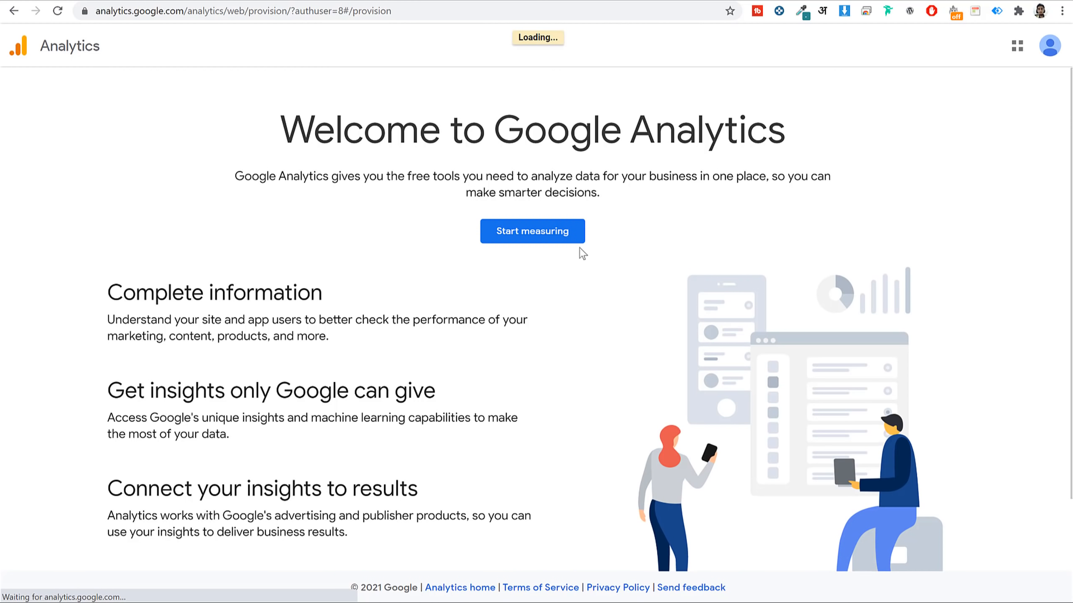
Start measuring with account name Blog2021, leaving all four data-sharing checkboxes ticked.
click(531, 234)
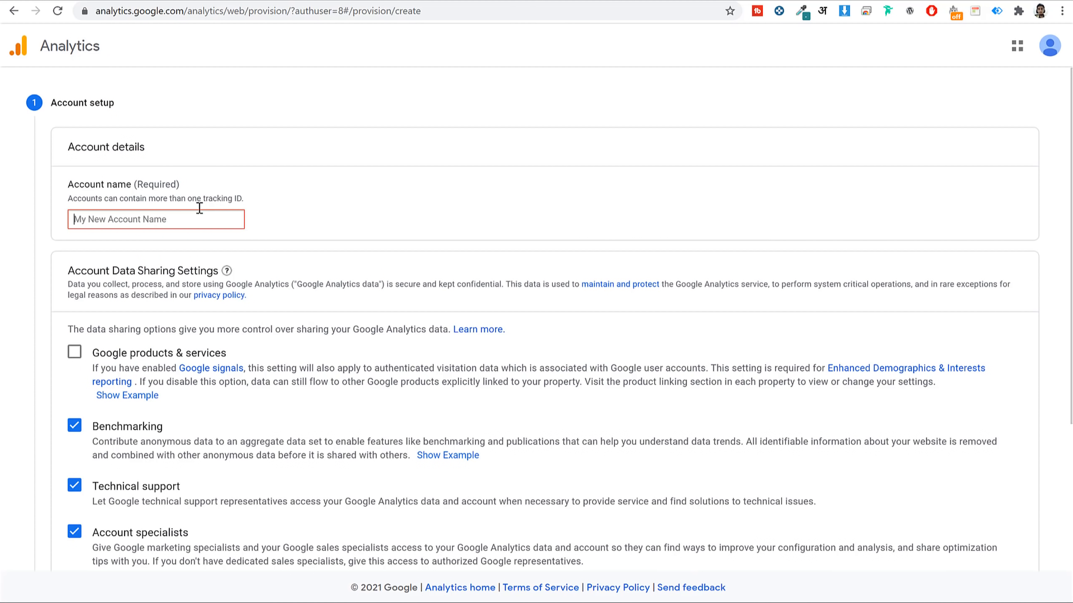
text(Blog2021)
scroll(408, 300, down, 3)
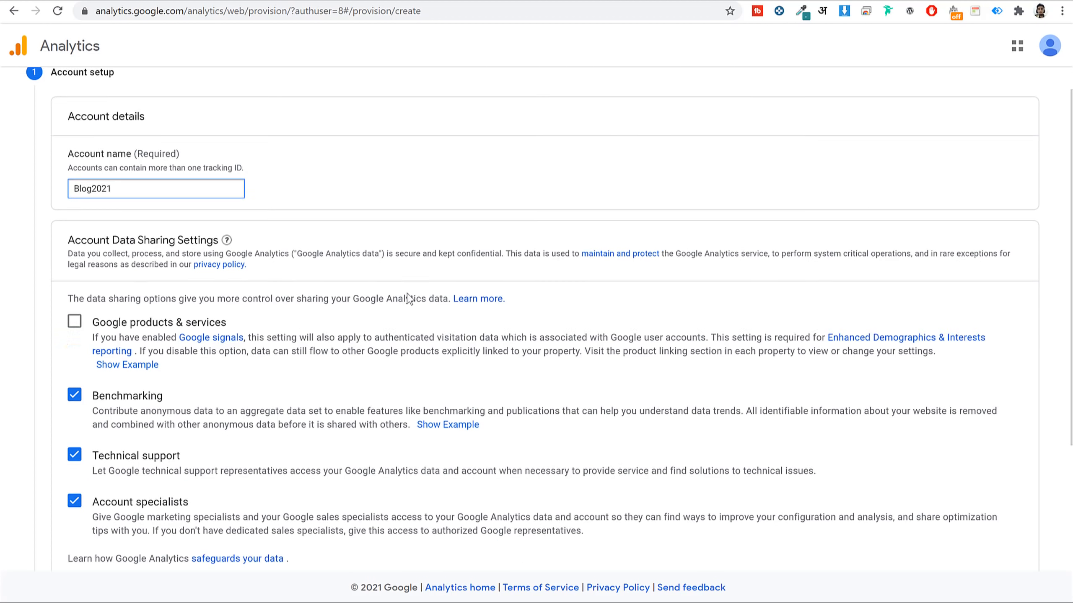
click(78, 224)
click(75, 217)
click(75, 291)
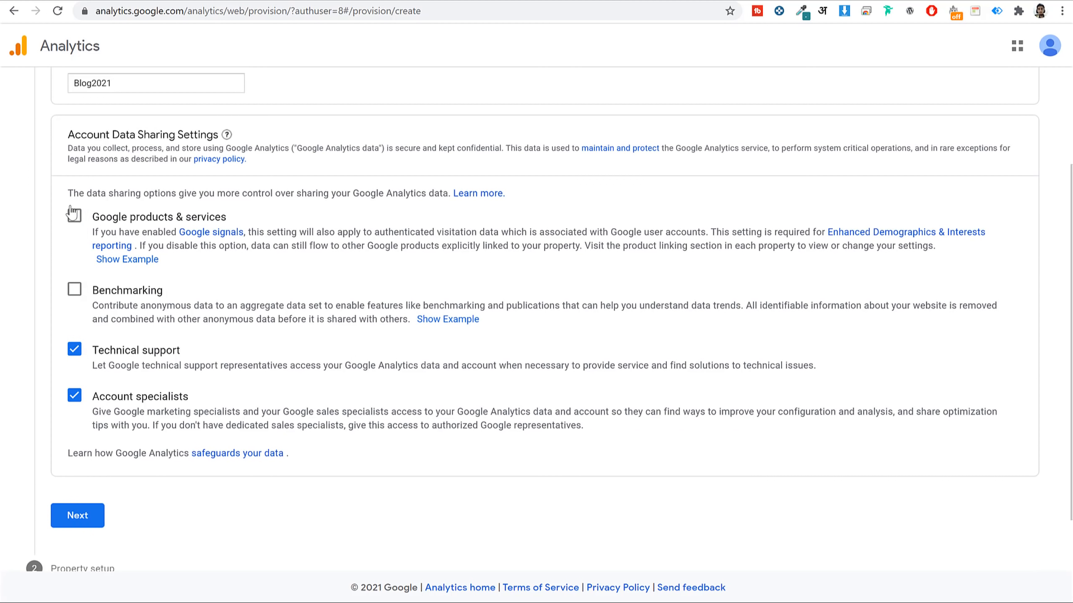
click(73, 215)
click(75, 290)
scroll(148, 459, down, 2)
Name the property Blog2021 with India as the reporting country.
click(78, 444)
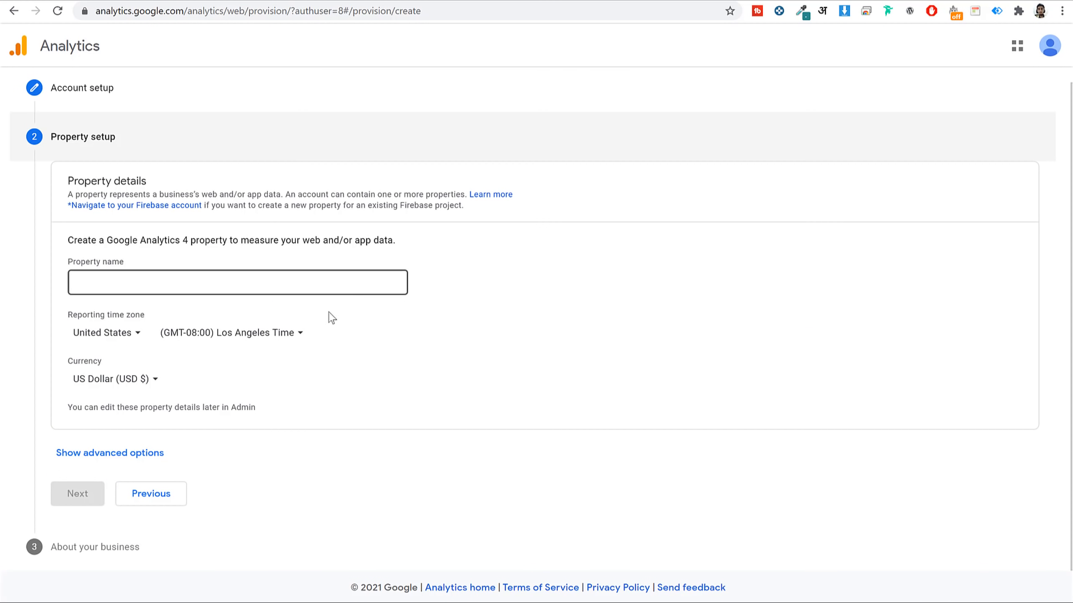
click(184, 283)
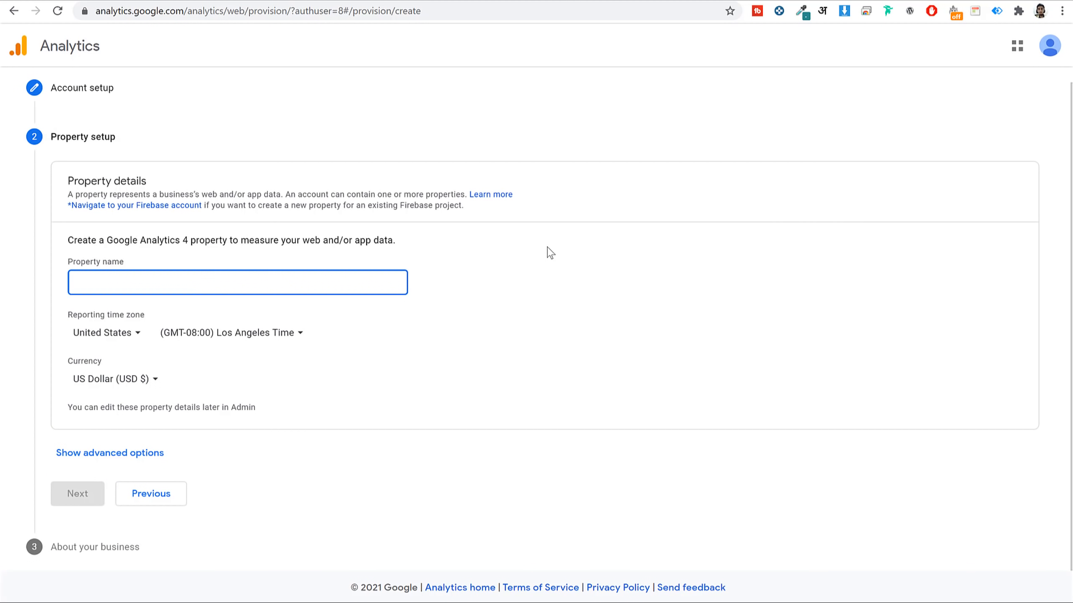
text(Blog)
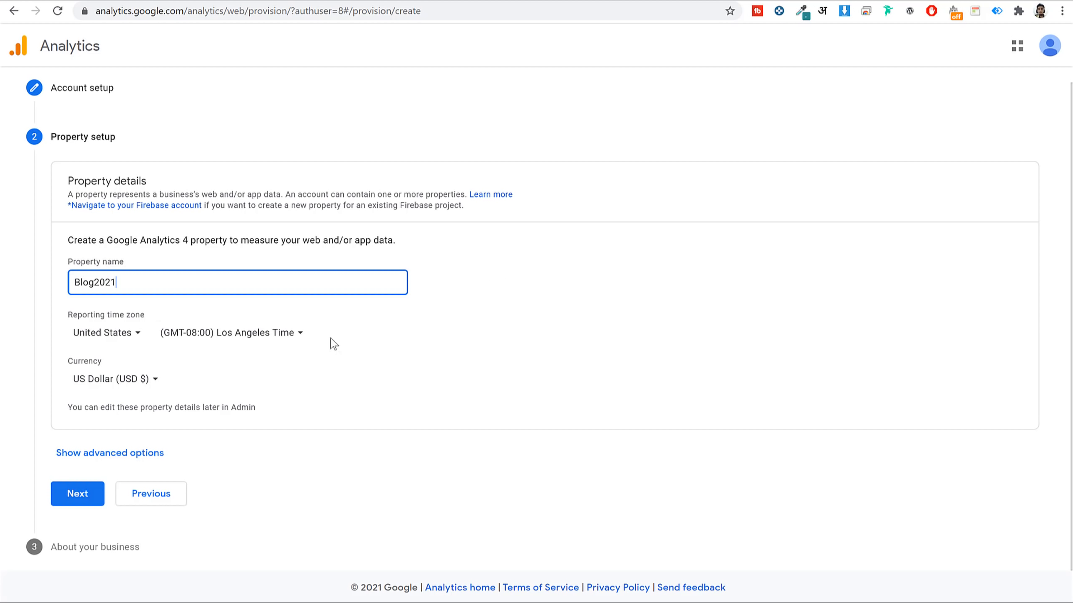
text(2021)
click(113, 333)
text(ind)
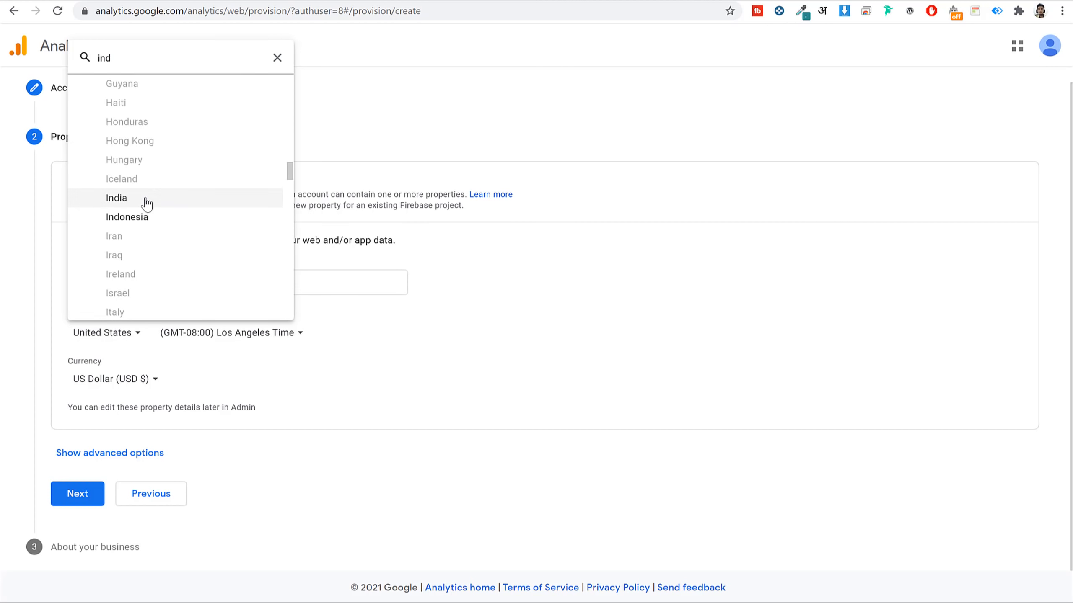
click(146, 204)
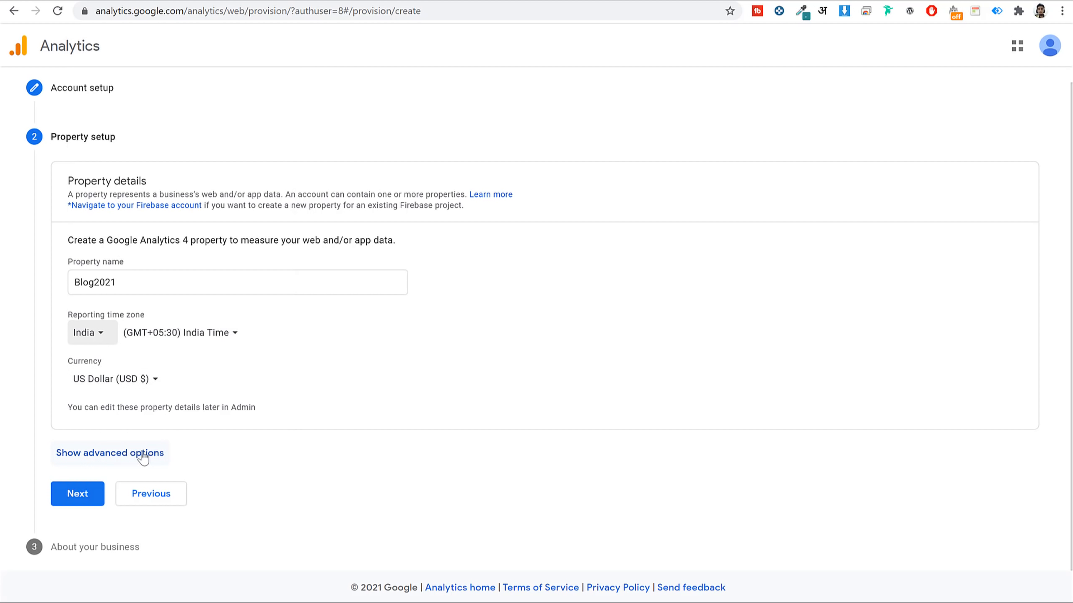
Turn on creating a Universal Analytics property in the advanced options.
click(126, 453)
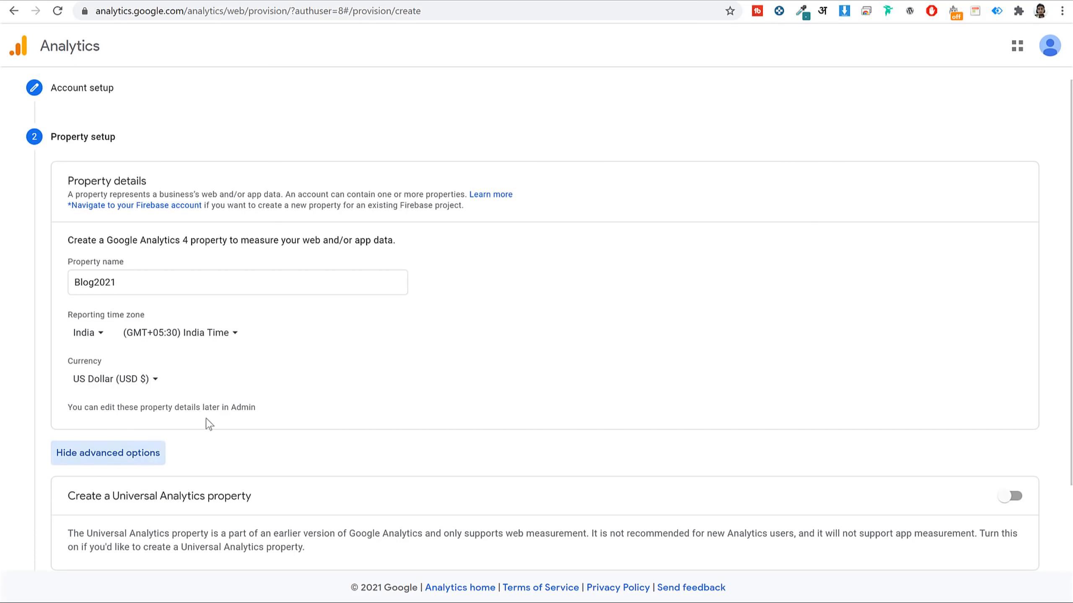
scroll(610, 359, down, 3)
click(1014, 396)
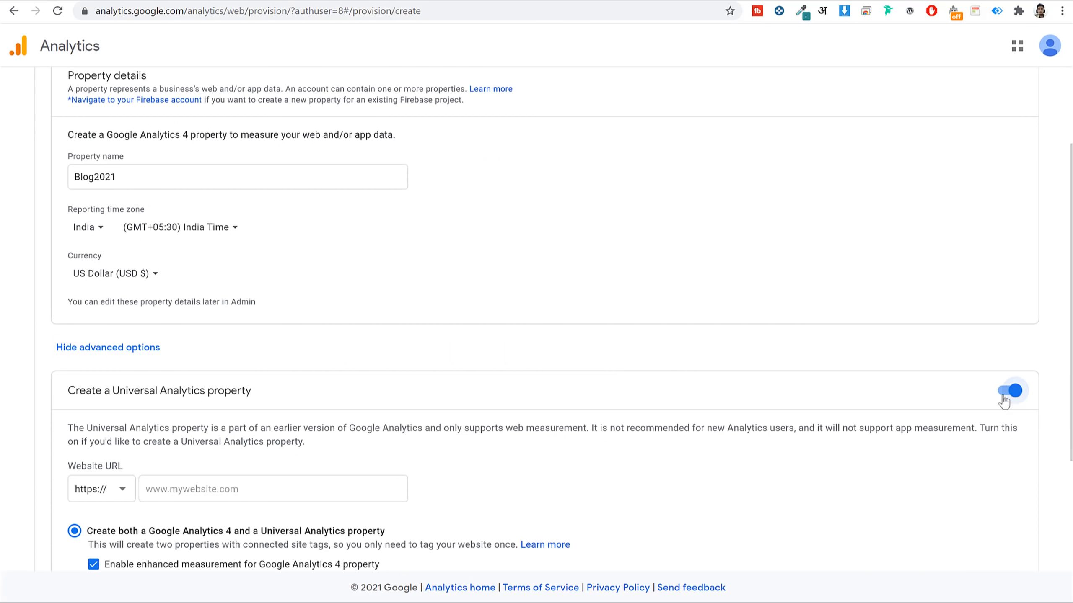
drag(119, 391, 270, 395)
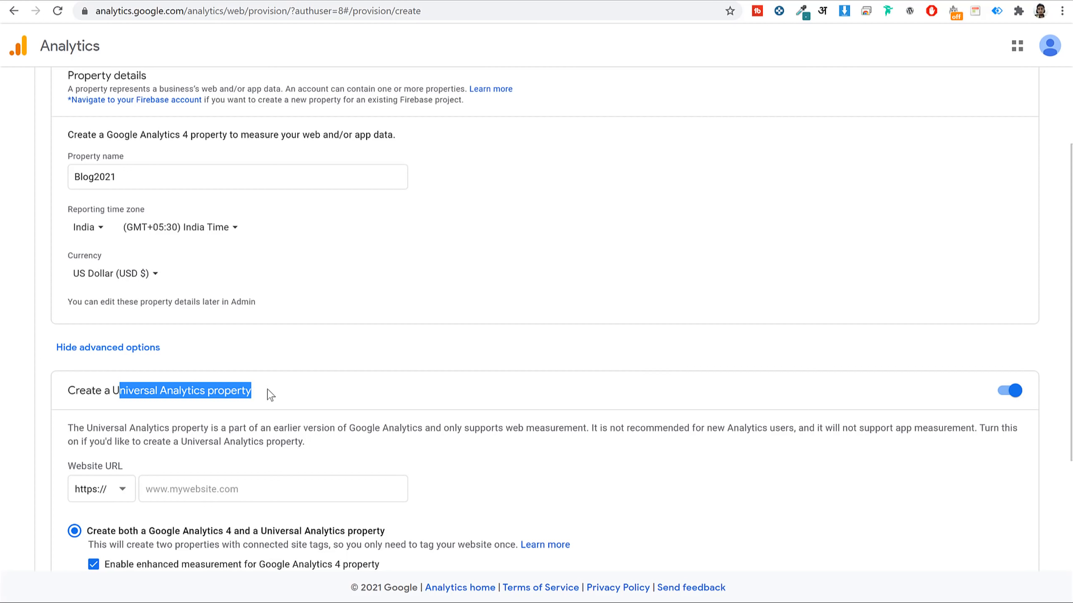
scroll(387, 393, down, 3)
Copy the blog's domain from the WordPress tab and enter bblog21.fehem.in as the website URL.
click(237, 352)
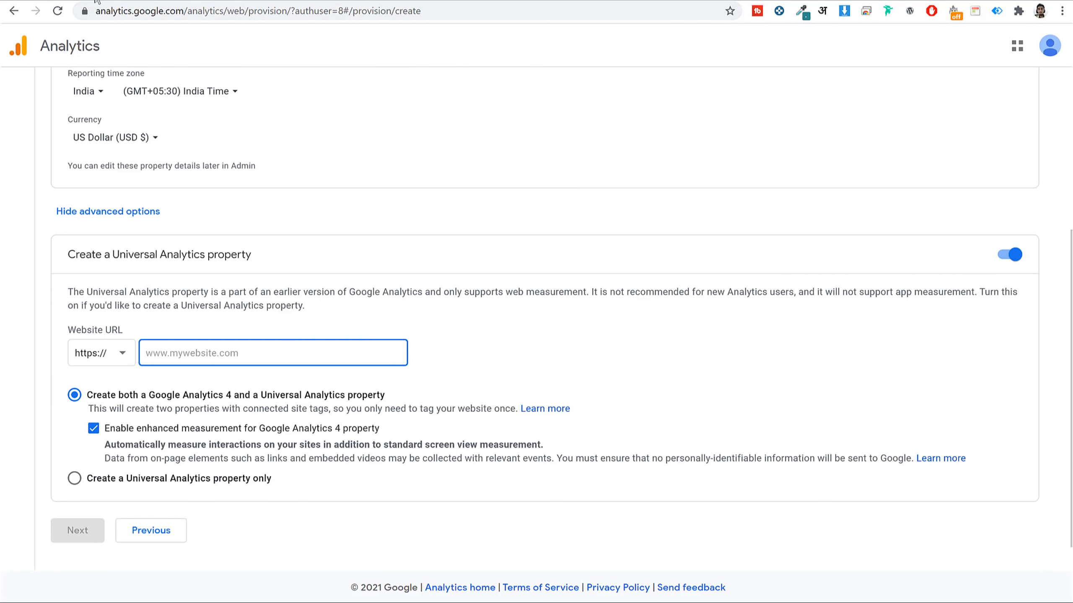
click(186, 0)
click(116, 1)
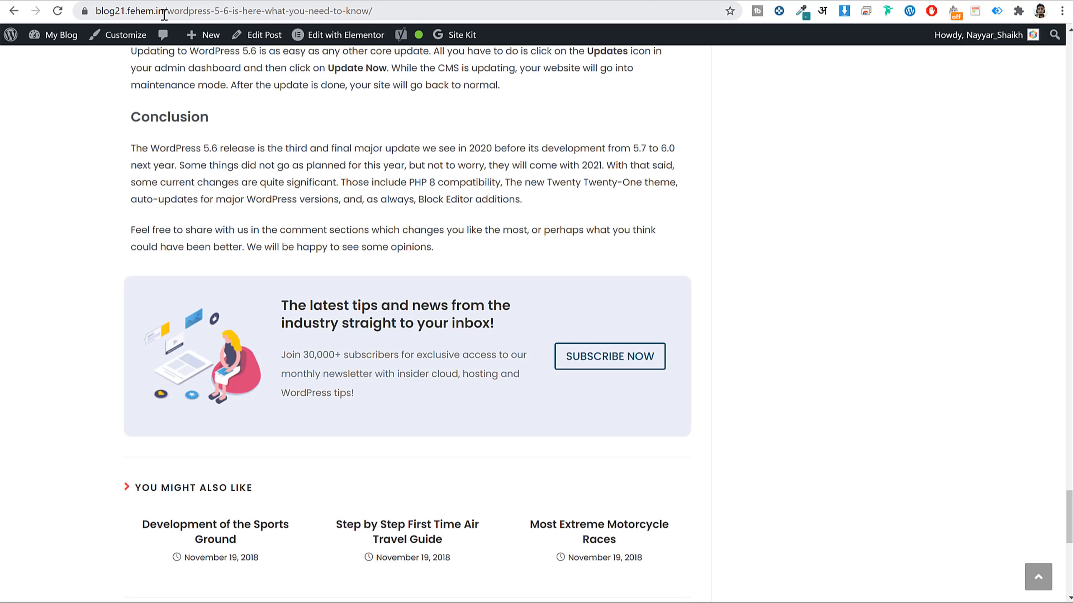
click(234, 1)
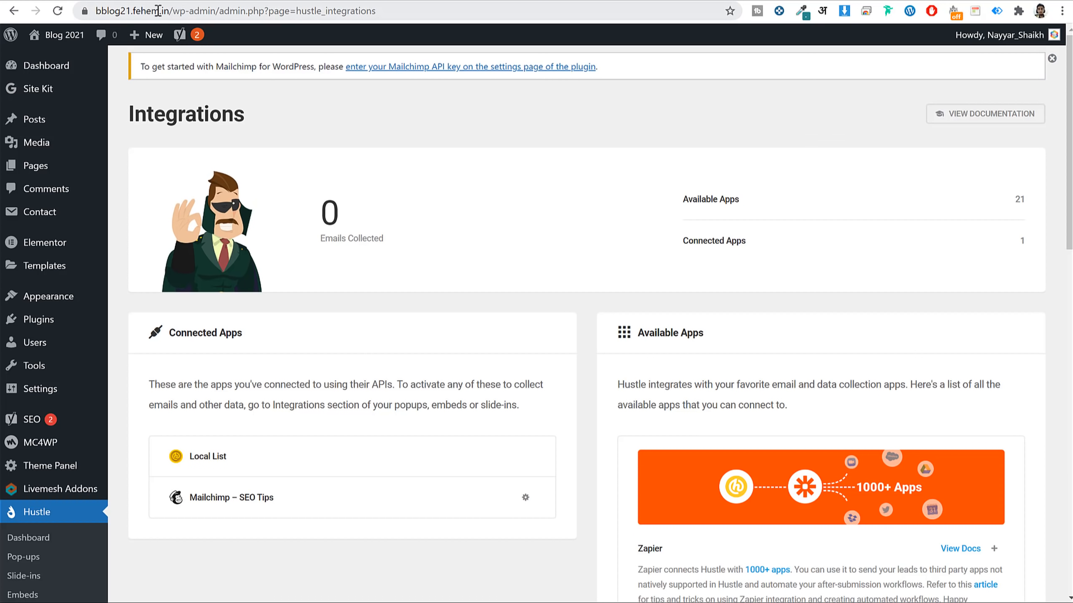
drag(172, 11, 34, 15)
key(ctrl+c)
click(821, 0)
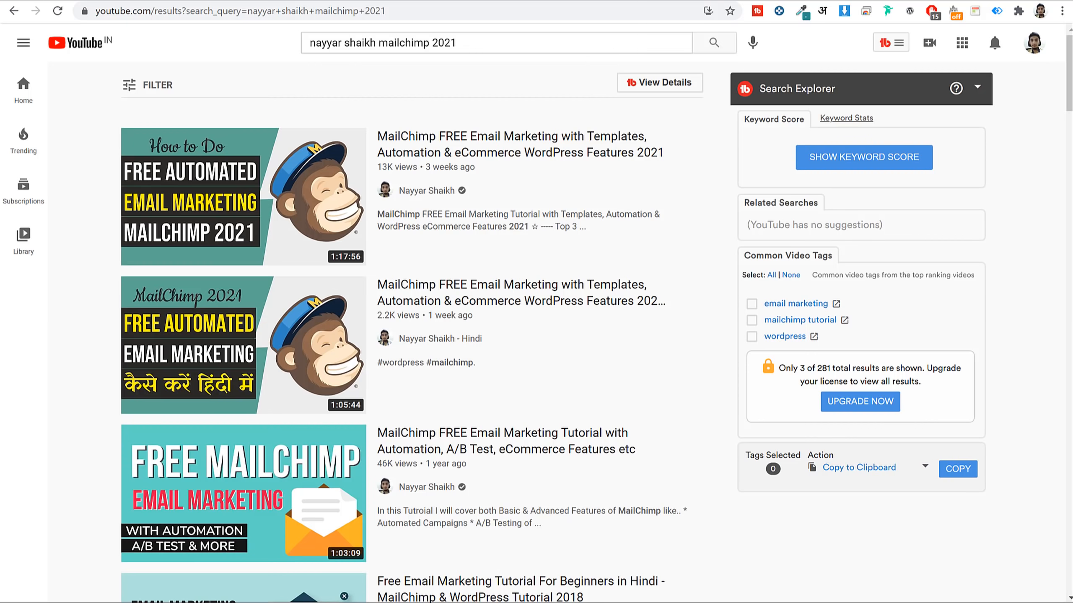
click(882, 0)
key(ctrl+v)
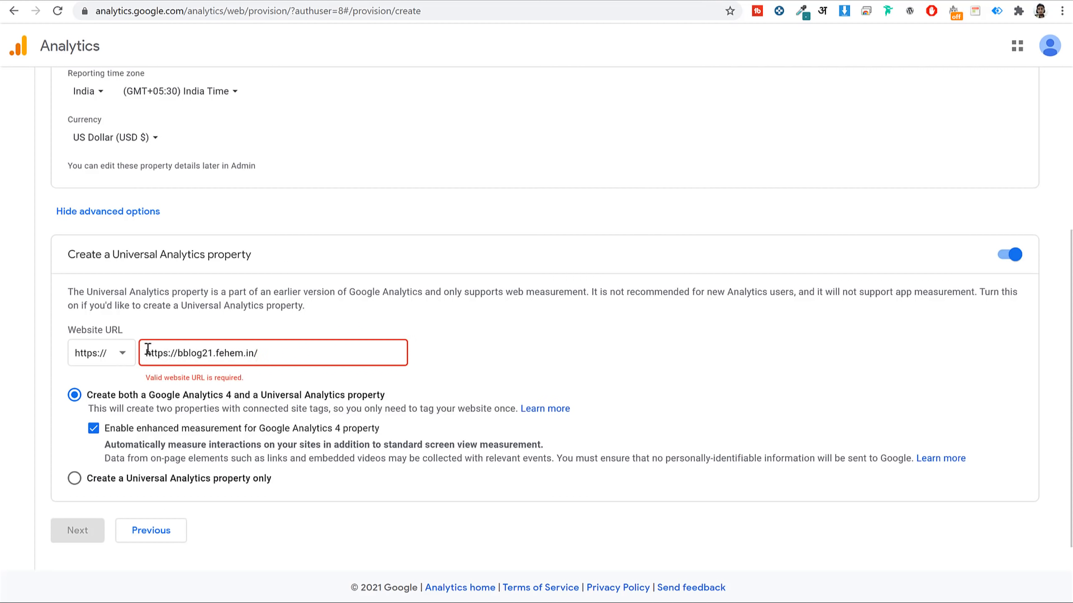
drag(147, 349, 177, 353)
key(BackSpace)
key(End)
key(BackSpace)
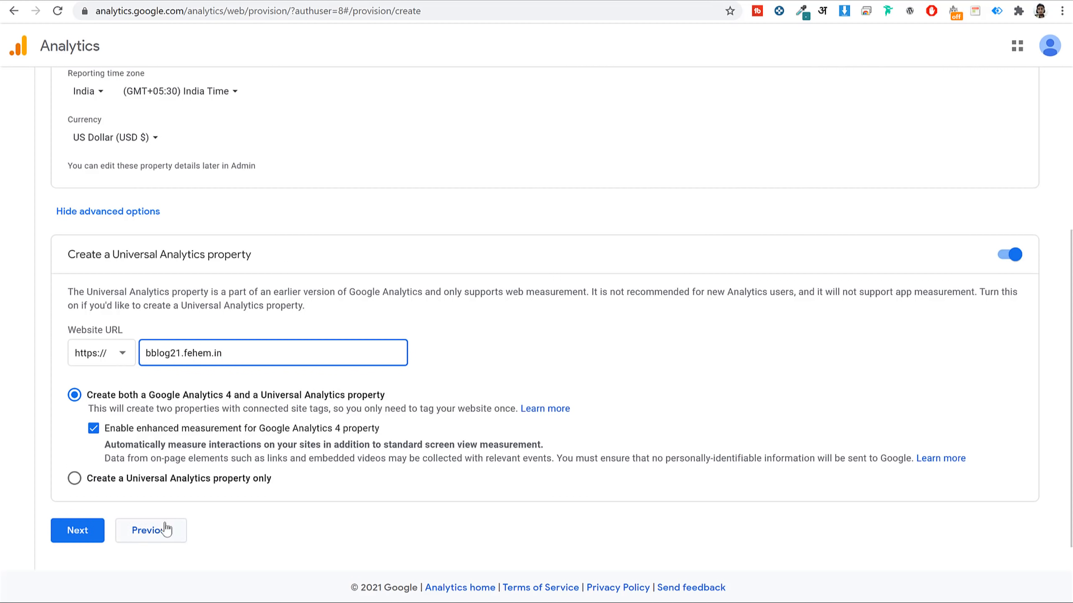
click(78, 531)
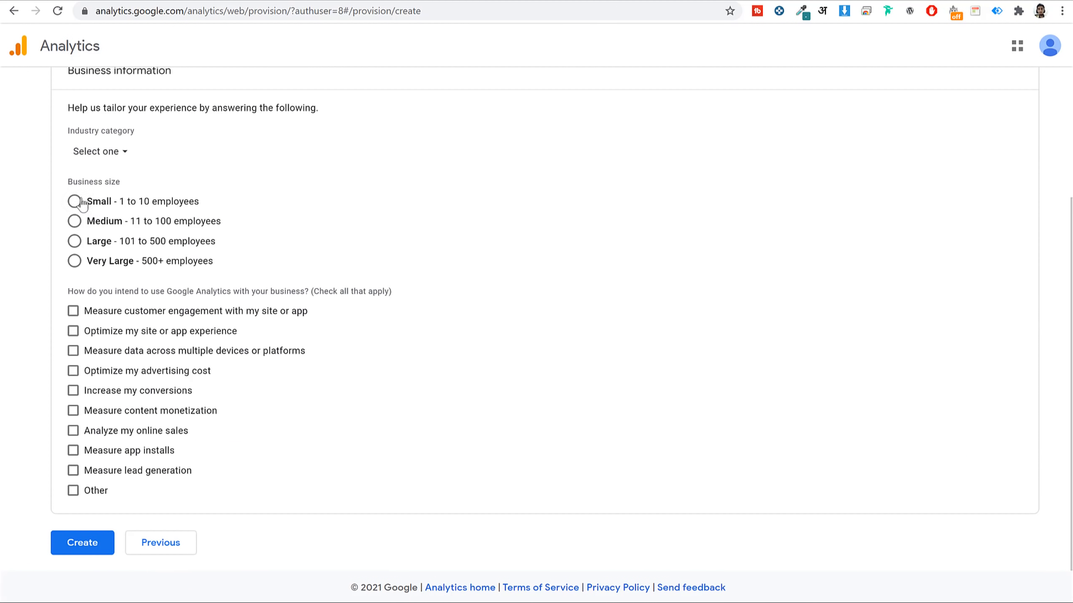
Set the business details to Autos & Vehicles, Small size, and measuring customer engagement.
click(121, 153)
click(148, 250)
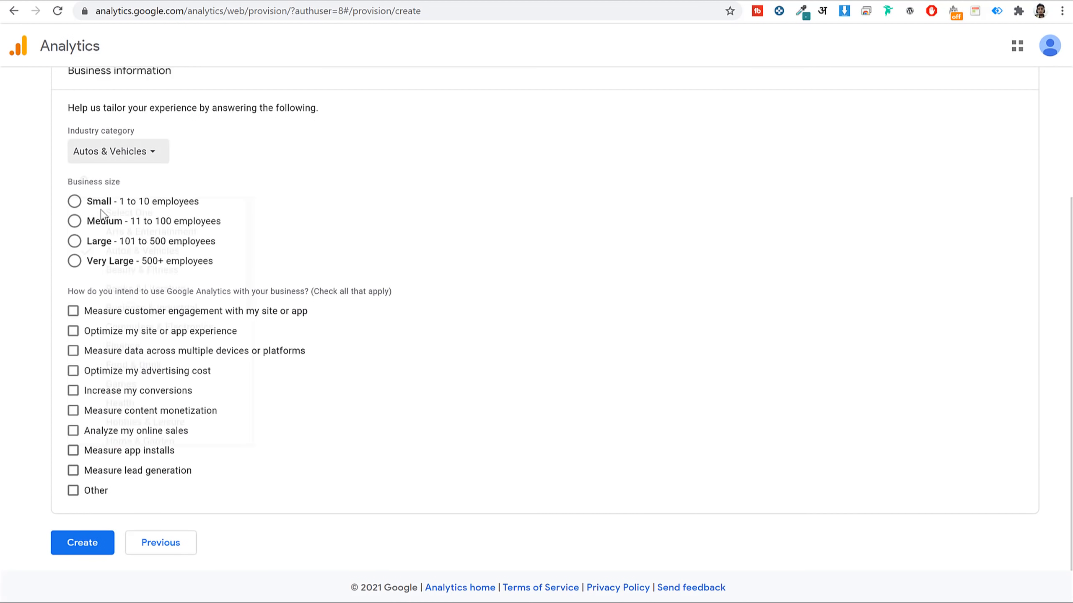
click(74, 201)
click(75, 310)
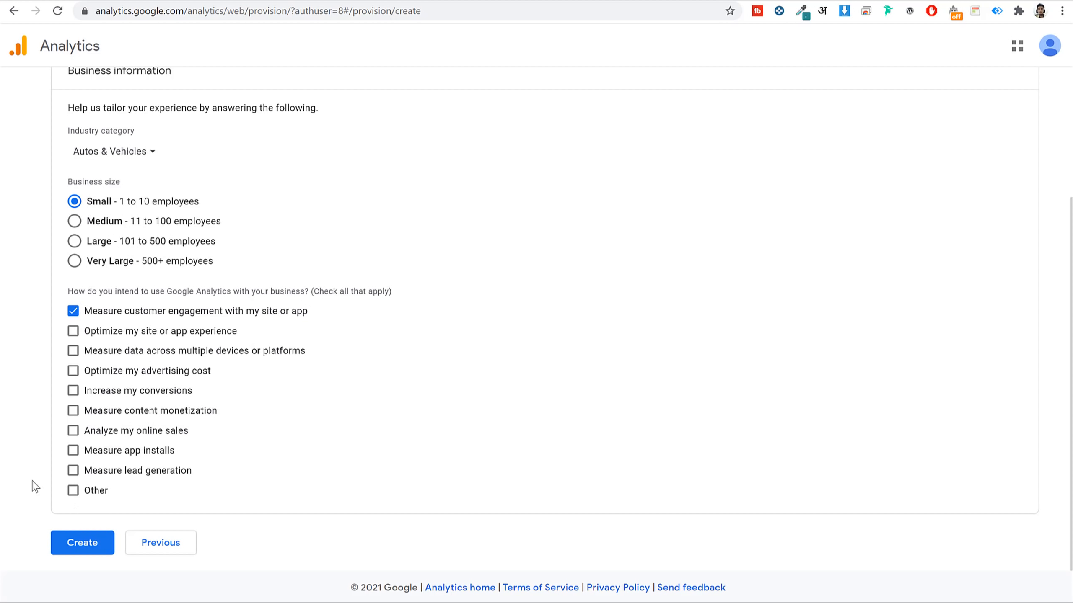
Create the account and accept the GDPR Data Processing Terms.
click(85, 543)
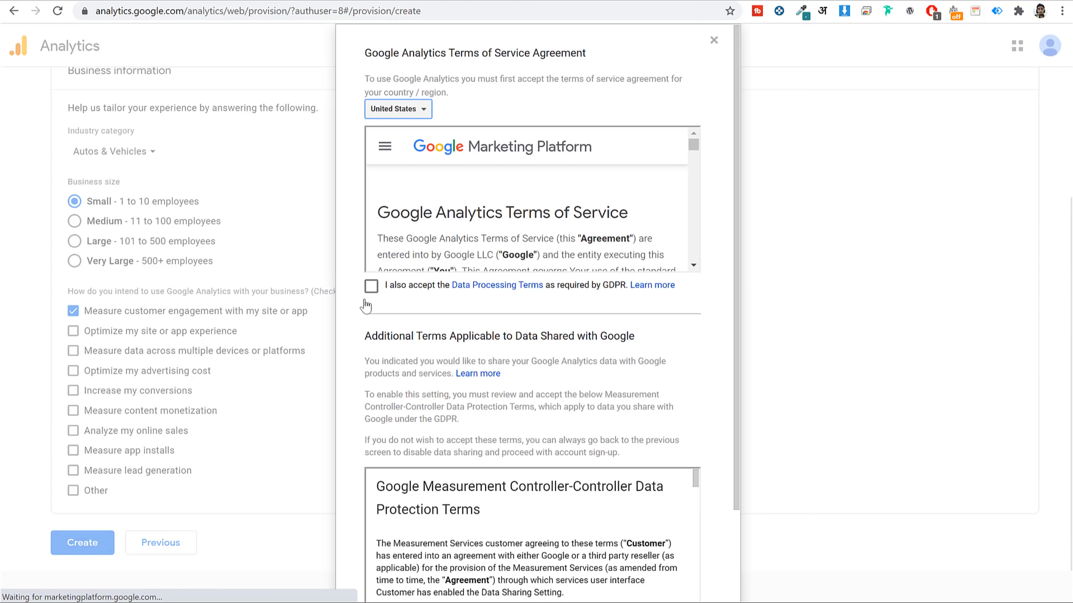
click(371, 286)
scroll(729, 385, down, 3)
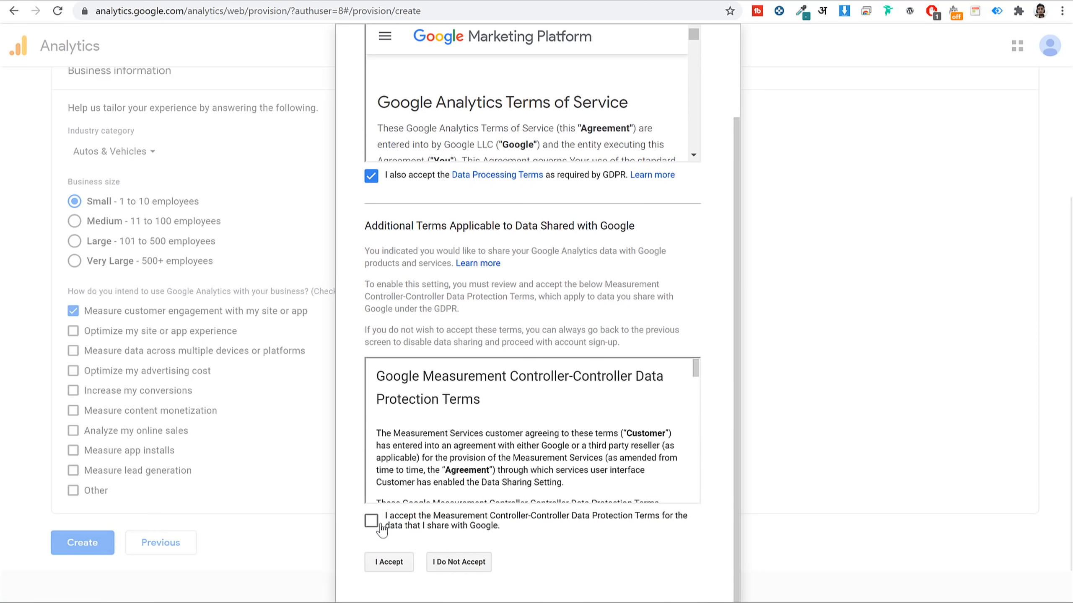
Accept the Controller-Controller terms and expand the Global site tag (gtag.js) code.
click(374, 523)
click(384, 563)
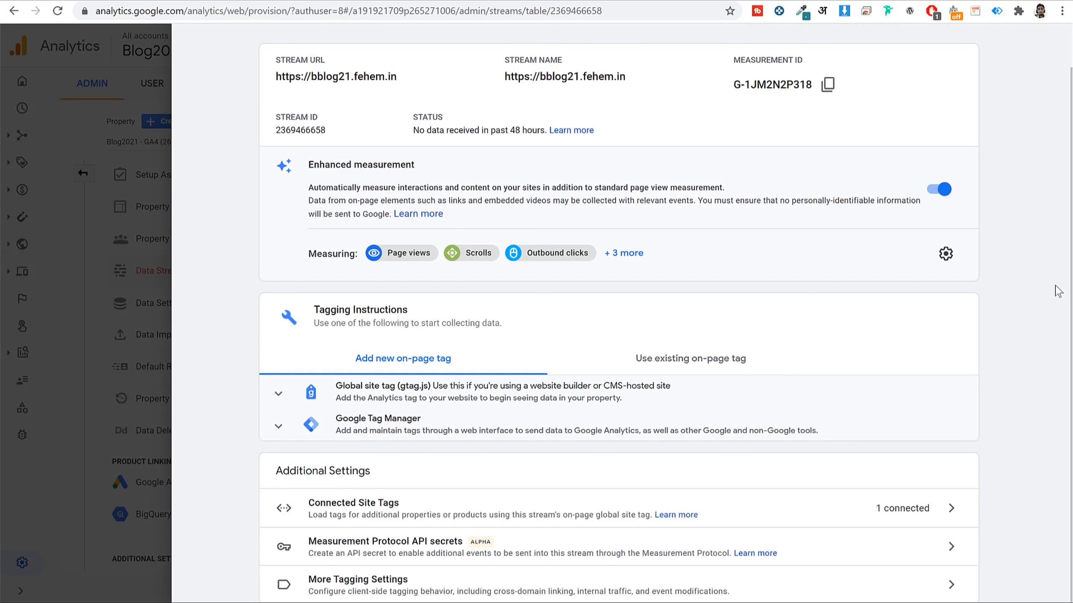
click(449, 395)
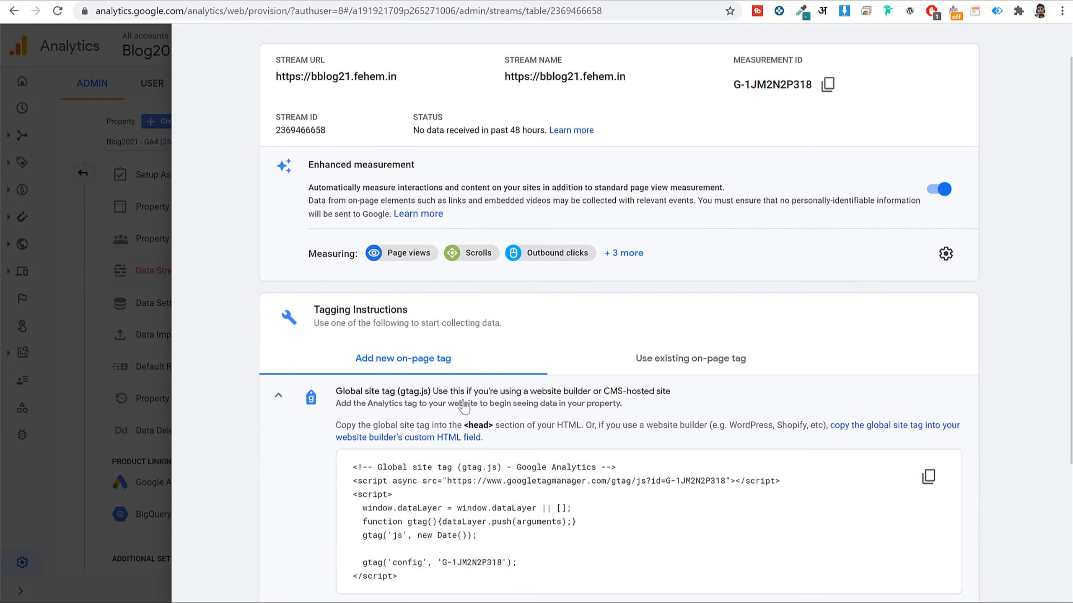
scroll(557, 347, up, 6)
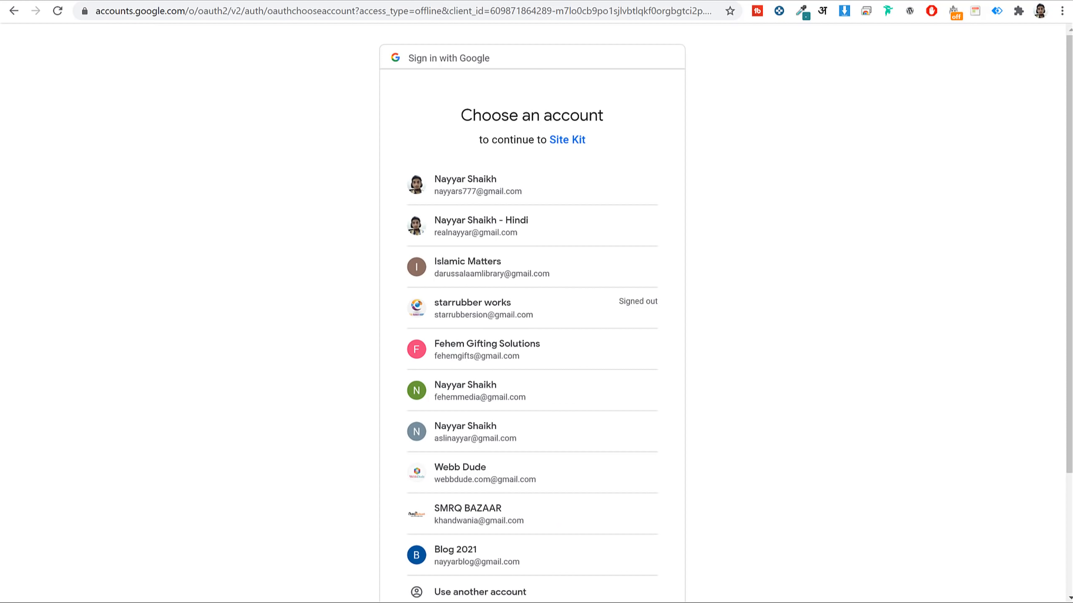
Sign in to Site Kit with the Blog 2021 account and allow Search Console and site-list access.
scroll(611, 257, down, 2)
scroll(611, 257, down, 2)
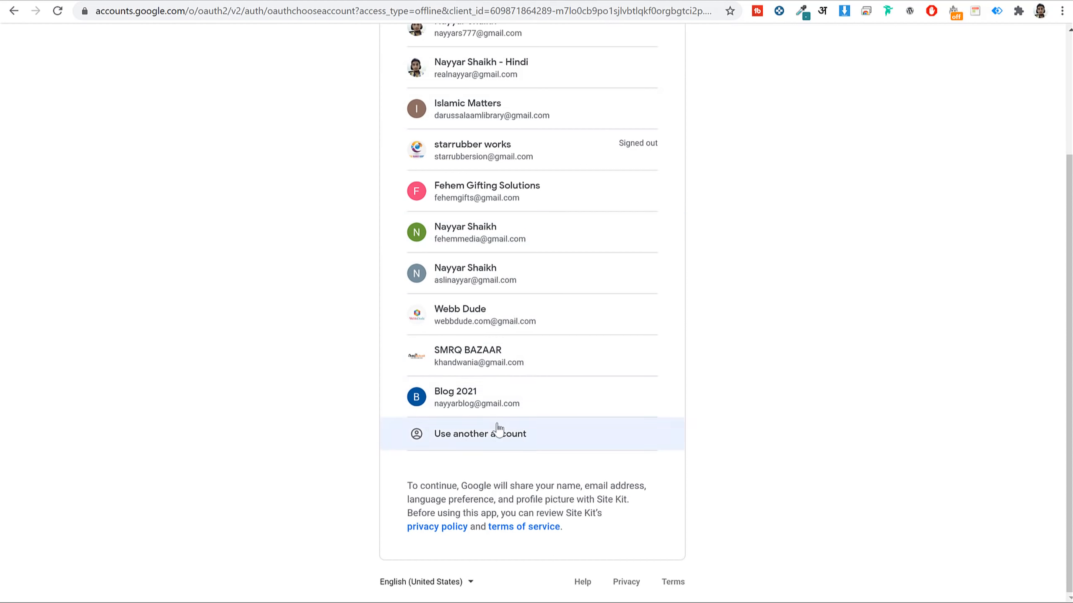
click(485, 400)
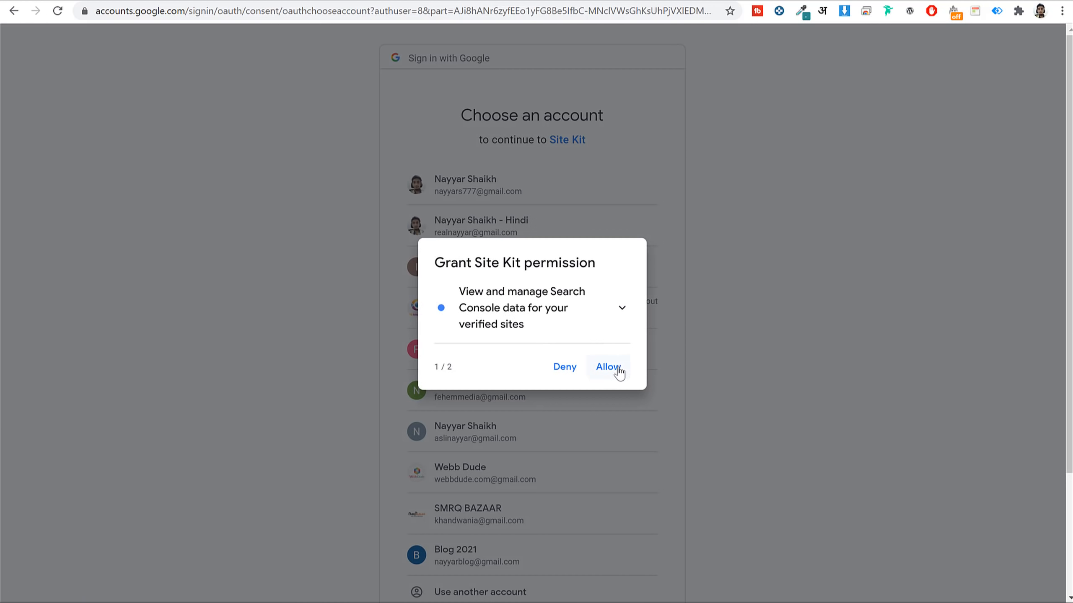
click(608, 367)
click(608, 360)
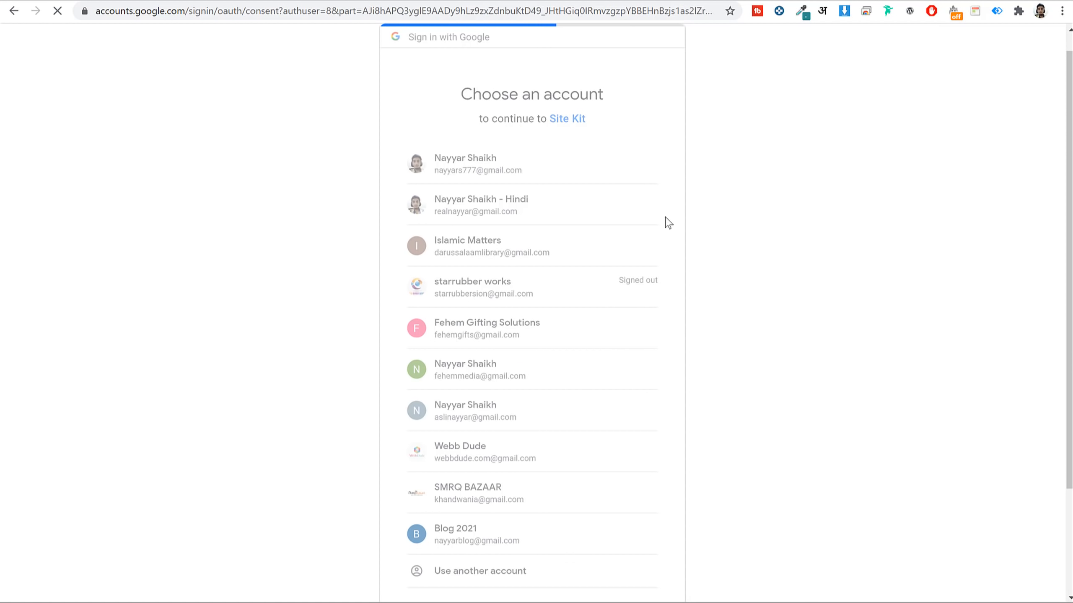
click(627, 575)
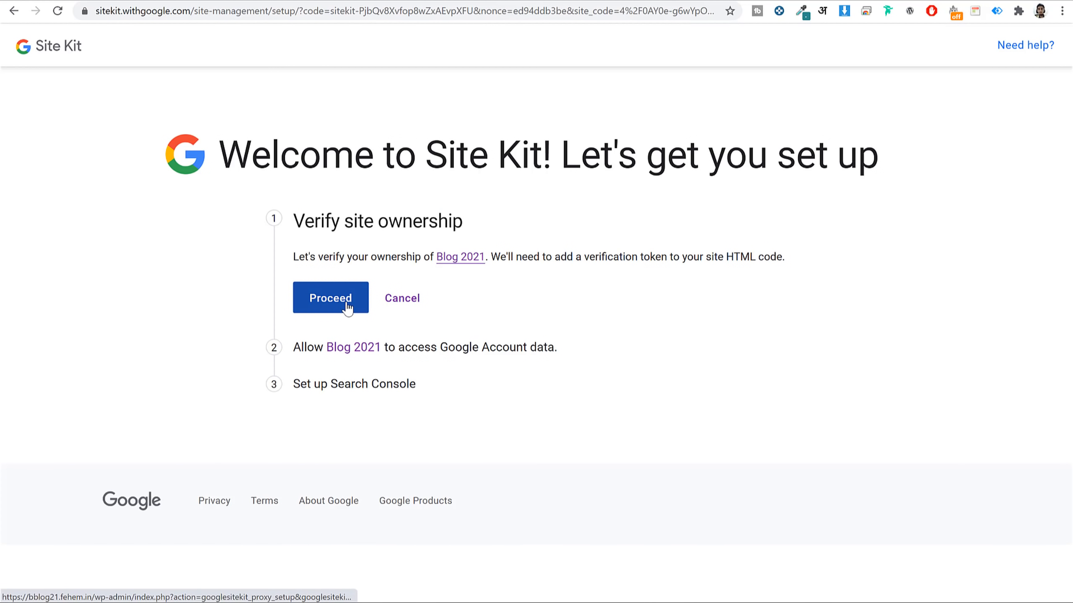
Verify ownership of Blog 2021, add it to Search Console, and go to the Site Kit dashboard.
click(347, 309)
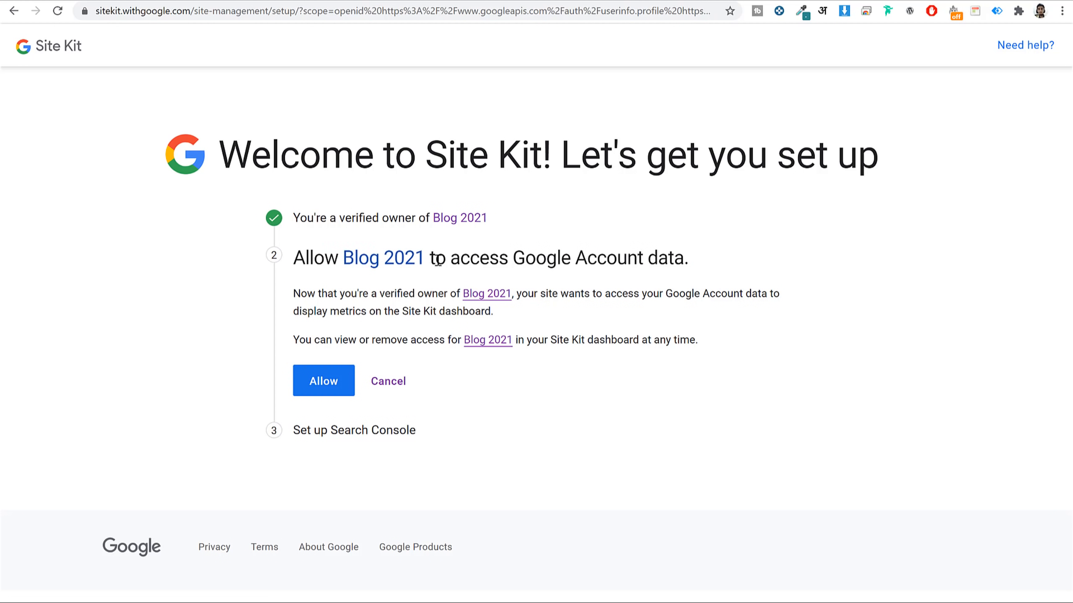
click(321, 381)
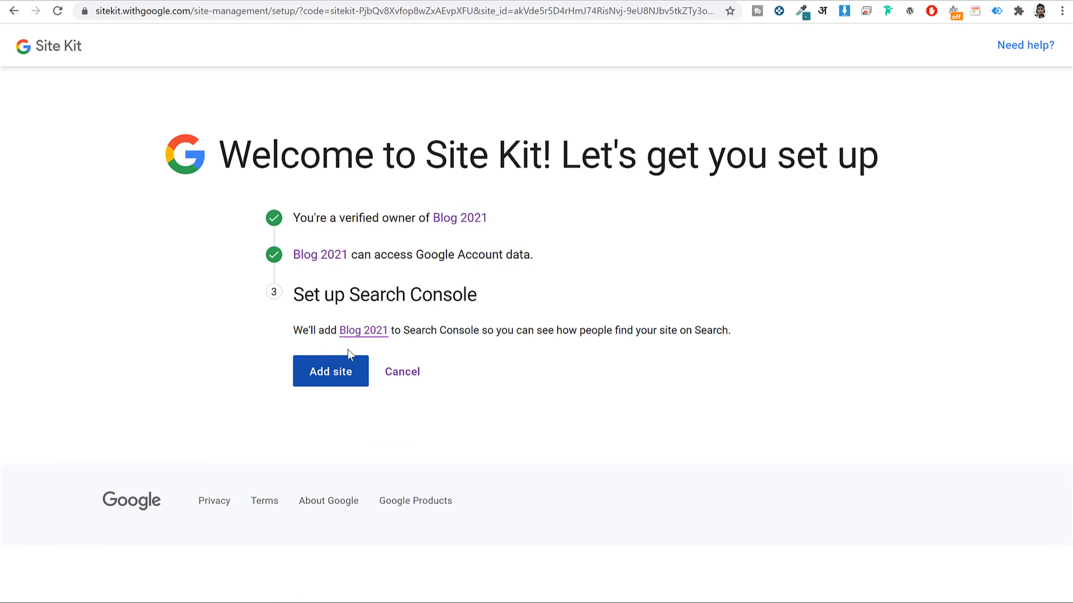
drag(350, 296, 472, 296)
click(470, 296)
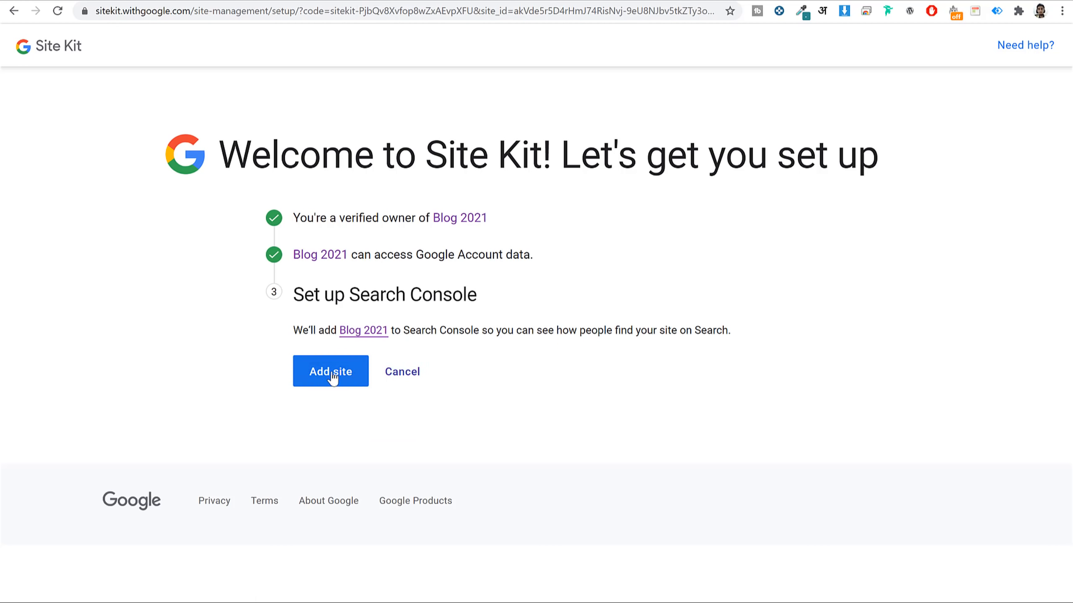
click(328, 373)
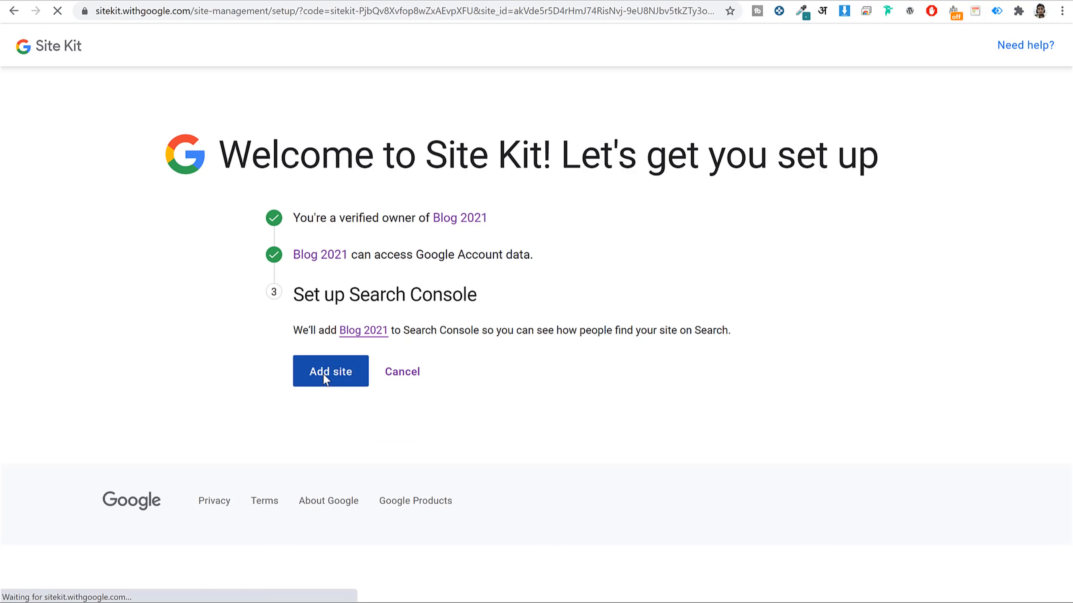
click(377, 444)
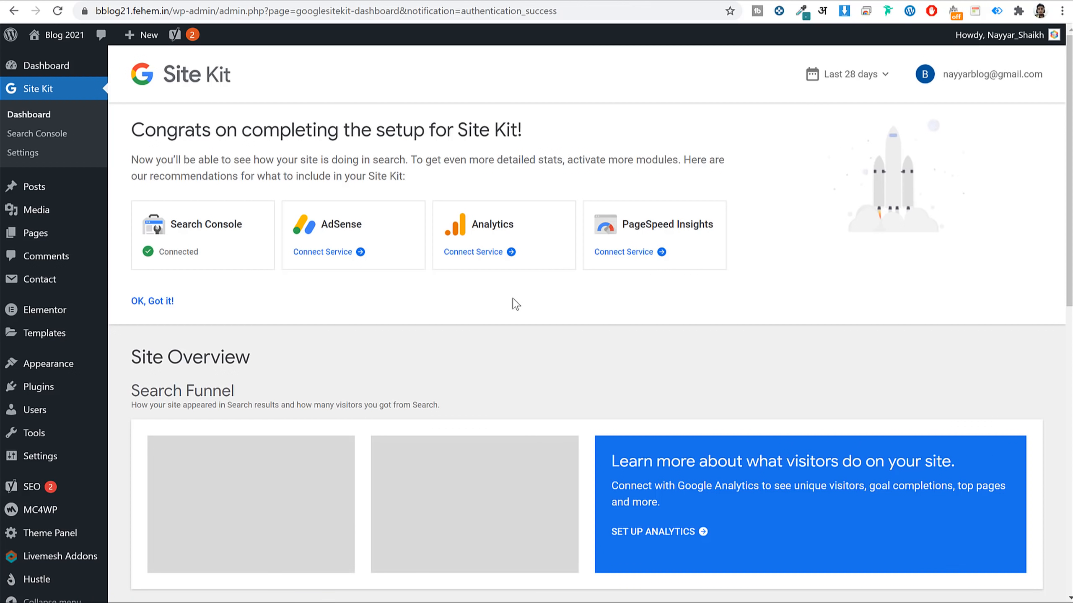
Connect Site Kit's Analytics service using the blog's Google account and allow data access.
scroll(495, 337, down, 5)
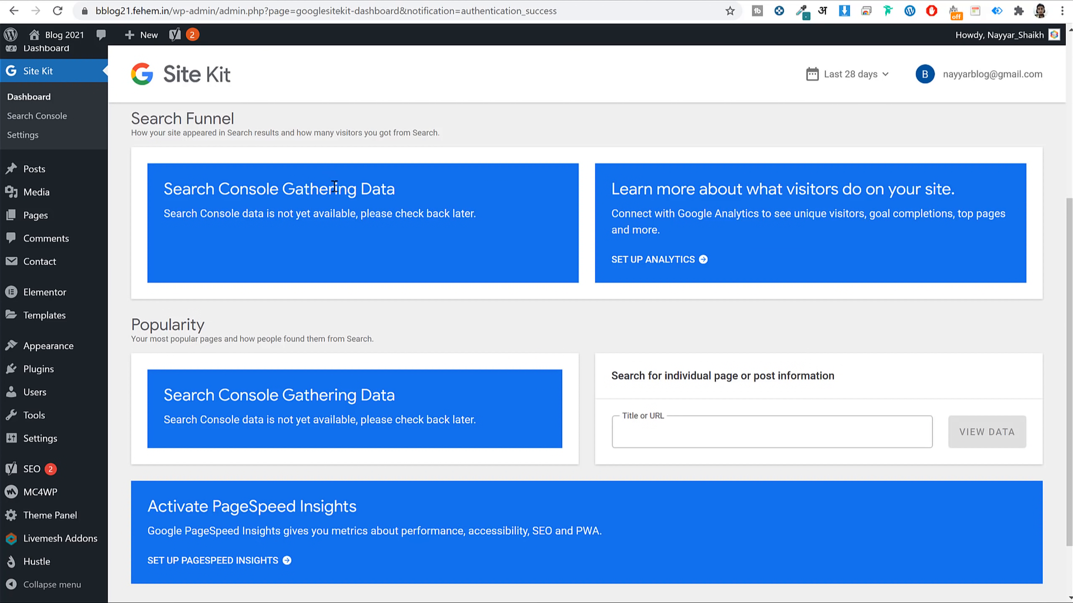
scroll(507, 211, up, 5)
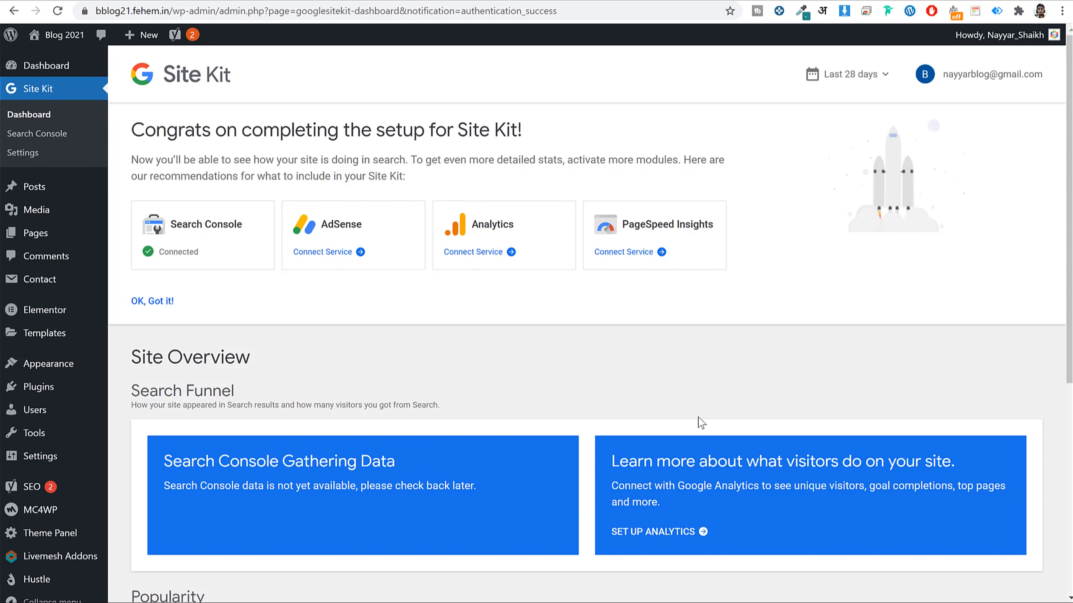
scroll(700, 422, down, 6)
scroll(702, 418, up, 6)
click(504, 253)
click(480, 254)
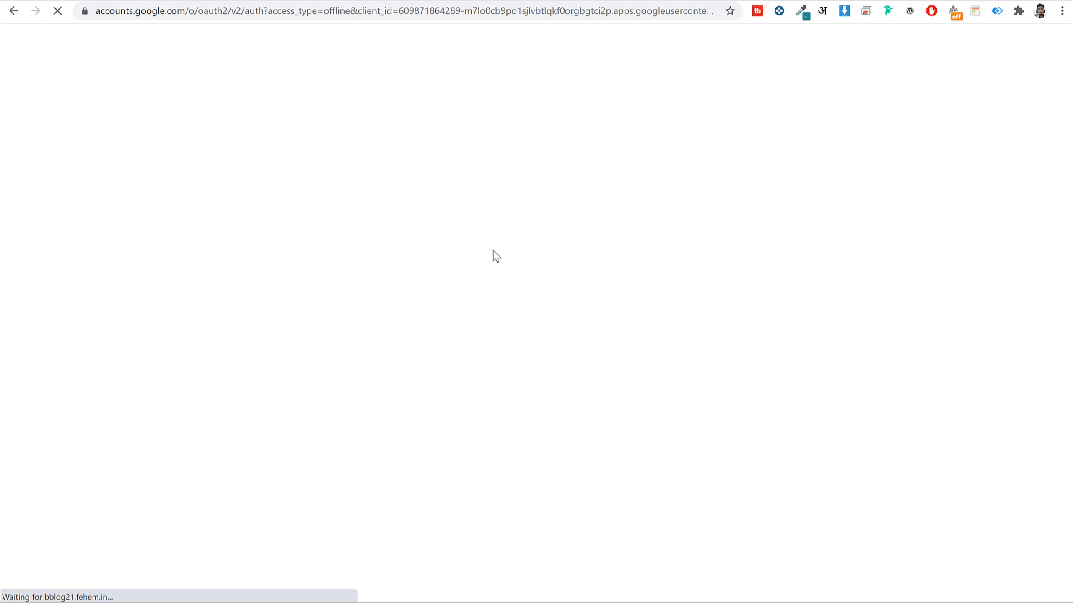
click(479, 290)
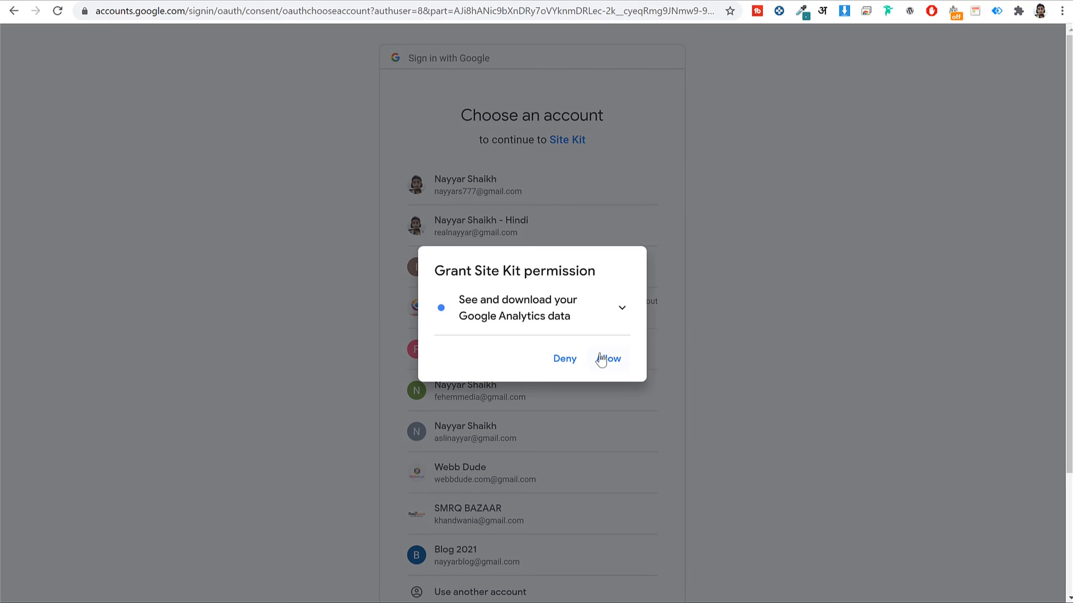
click(603, 358)
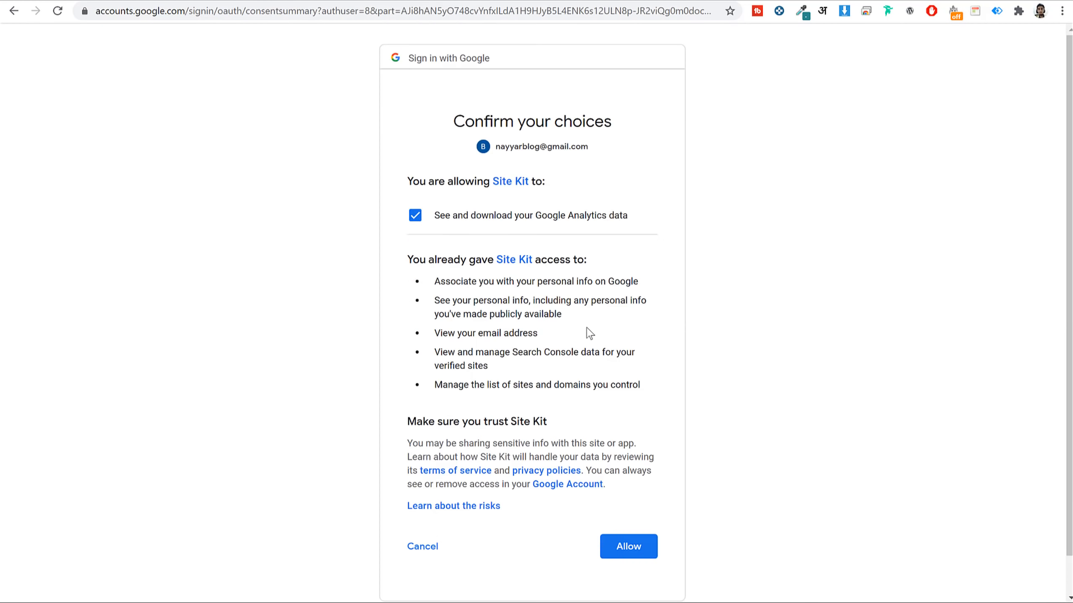
click(634, 549)
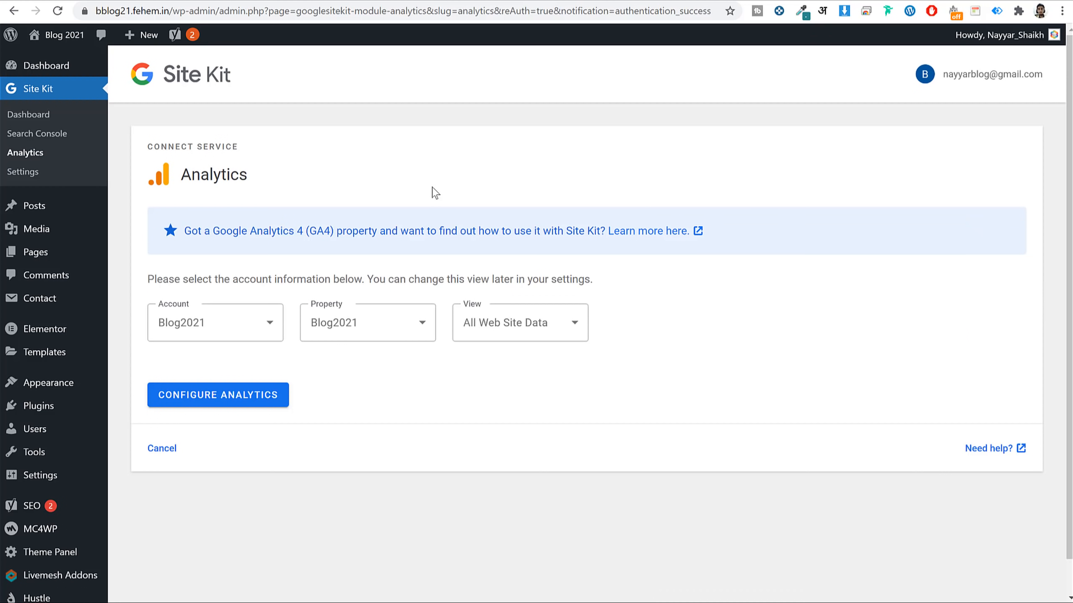
Keep the Blog2021 settings with the All Web Site Data view and configure Analytics.
click(584, 321)
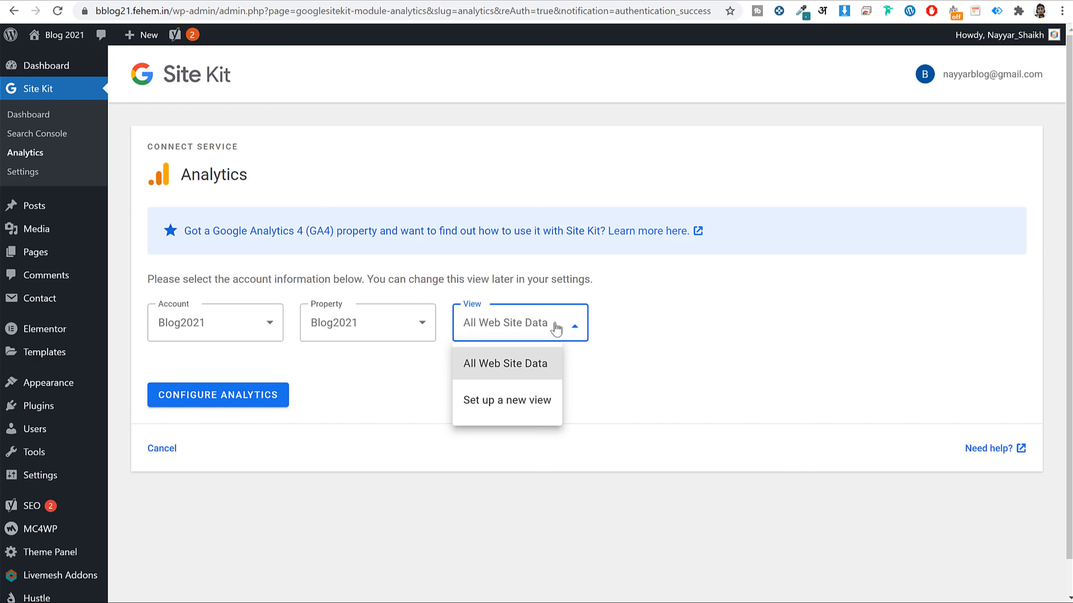
click(440, 341)
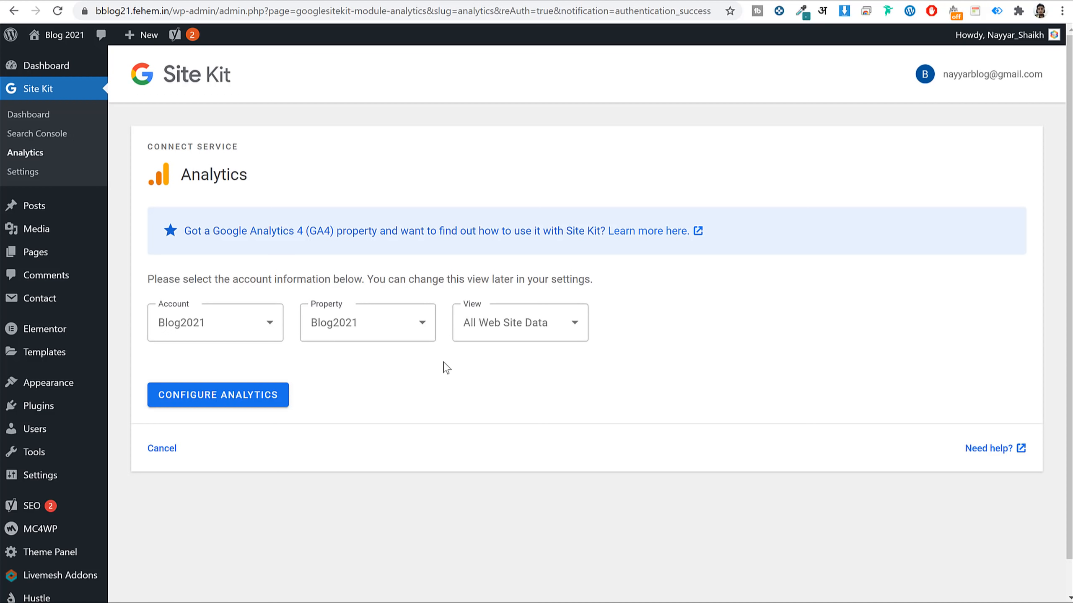
click(247, 400)
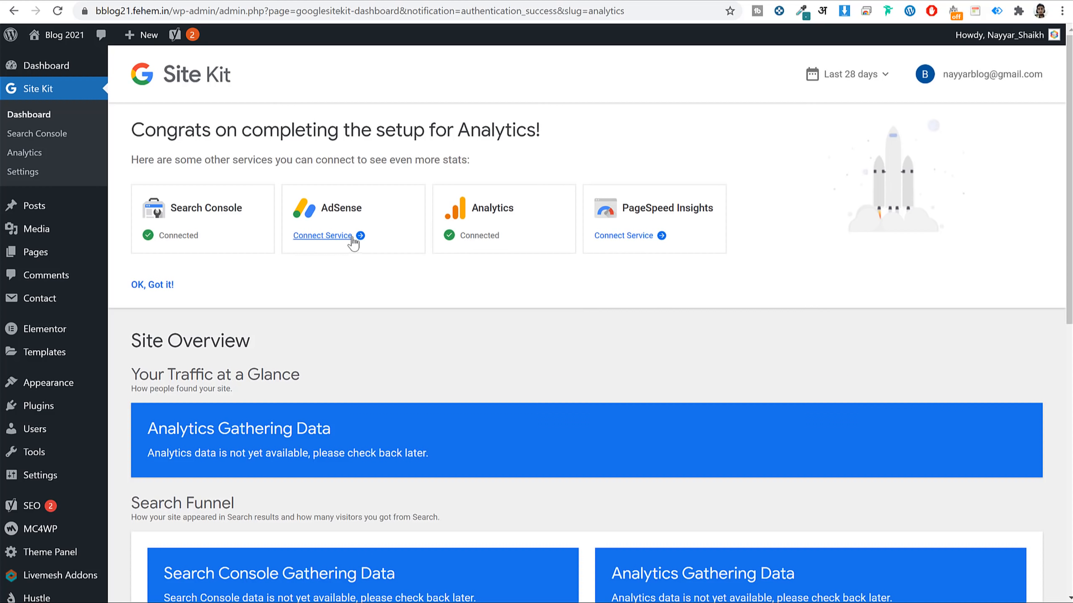
click(855, 0)
text(adse)
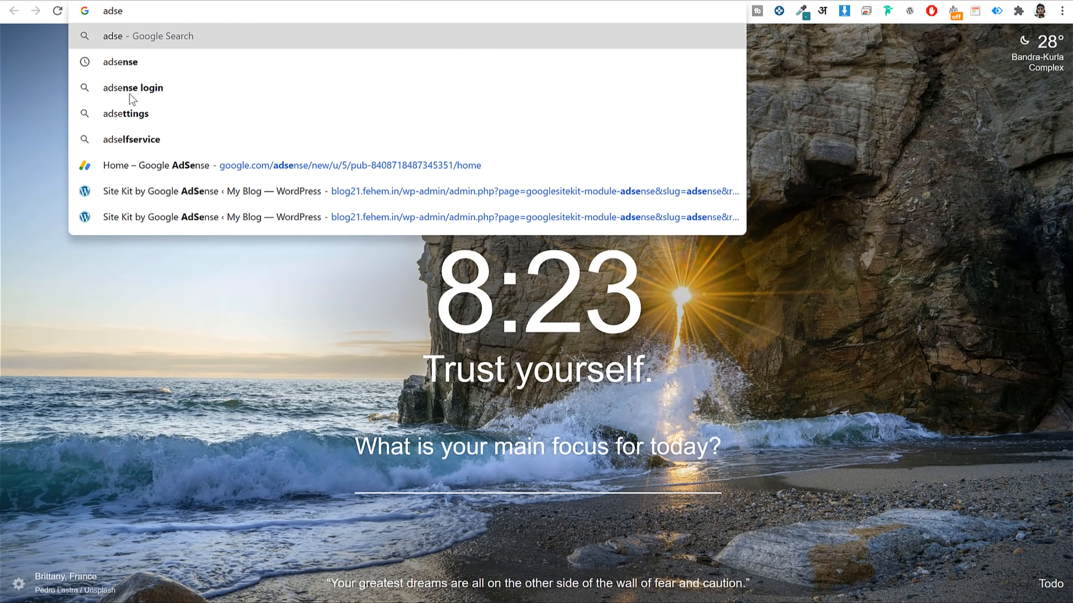
click(193, 76)
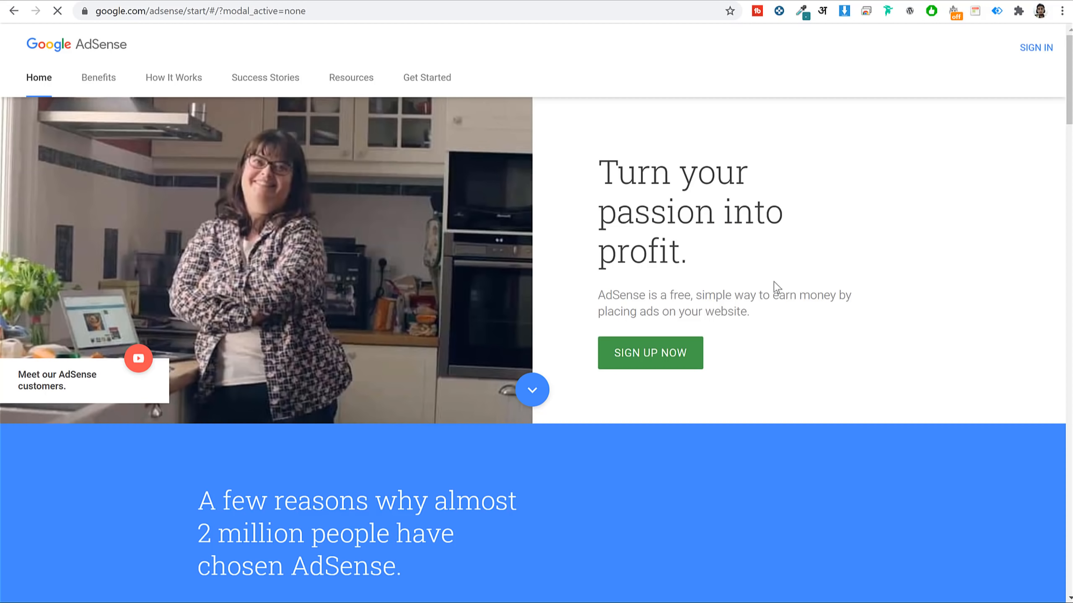
click(653, 359)
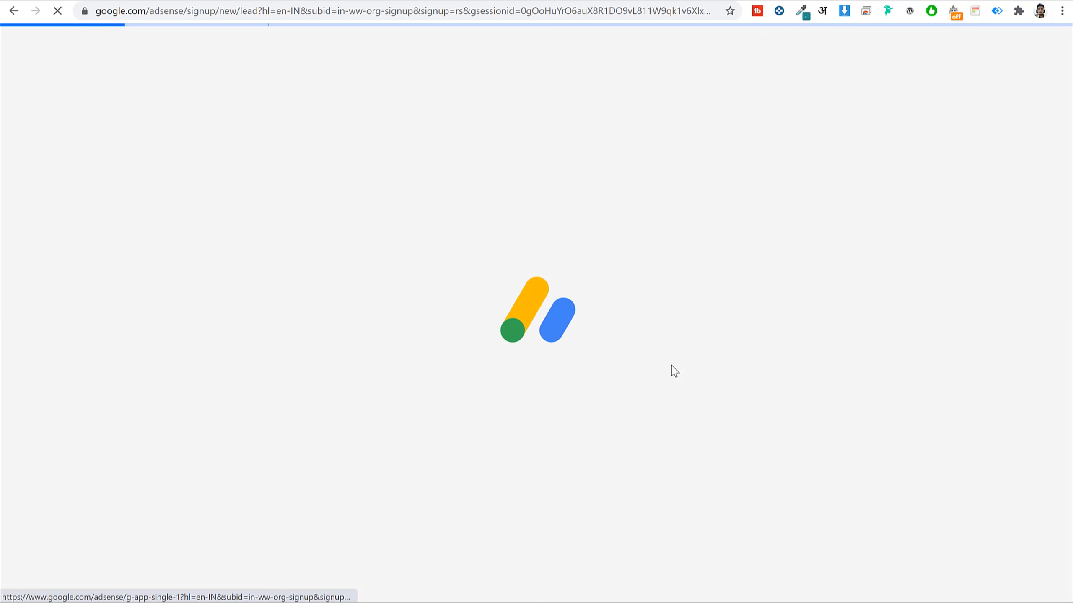
text(https://bblog21.fehem.in/)
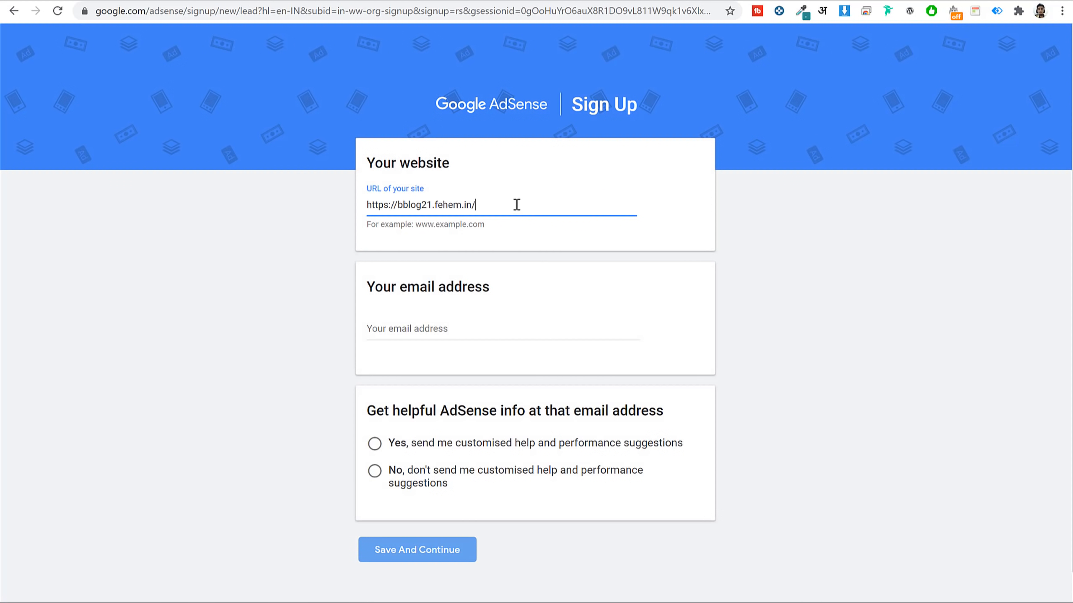
drag(405, 205, 271, 215)
text(www.)
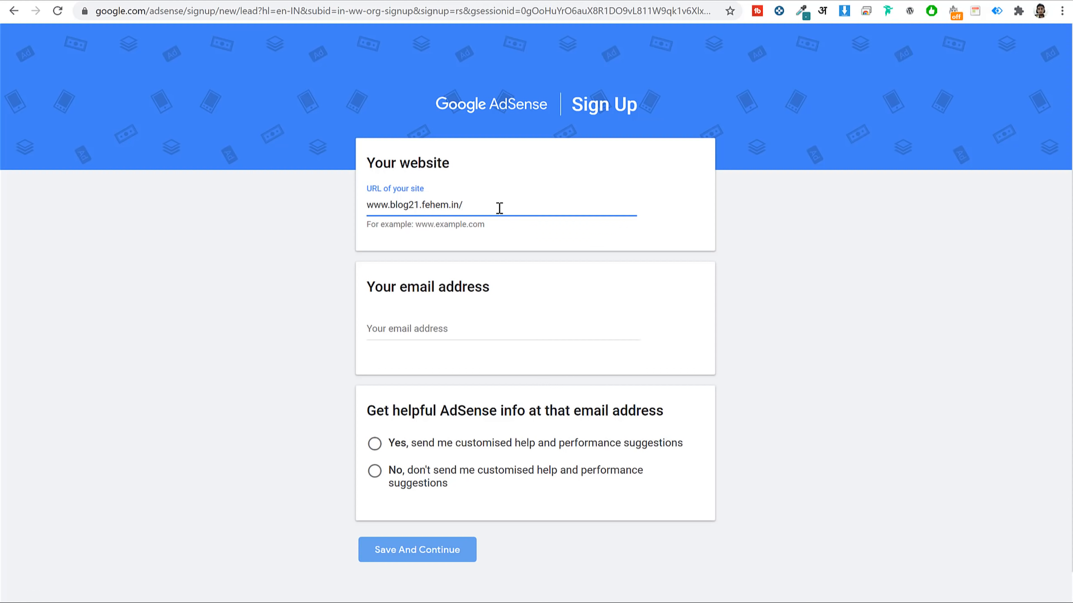
click(499, 329)
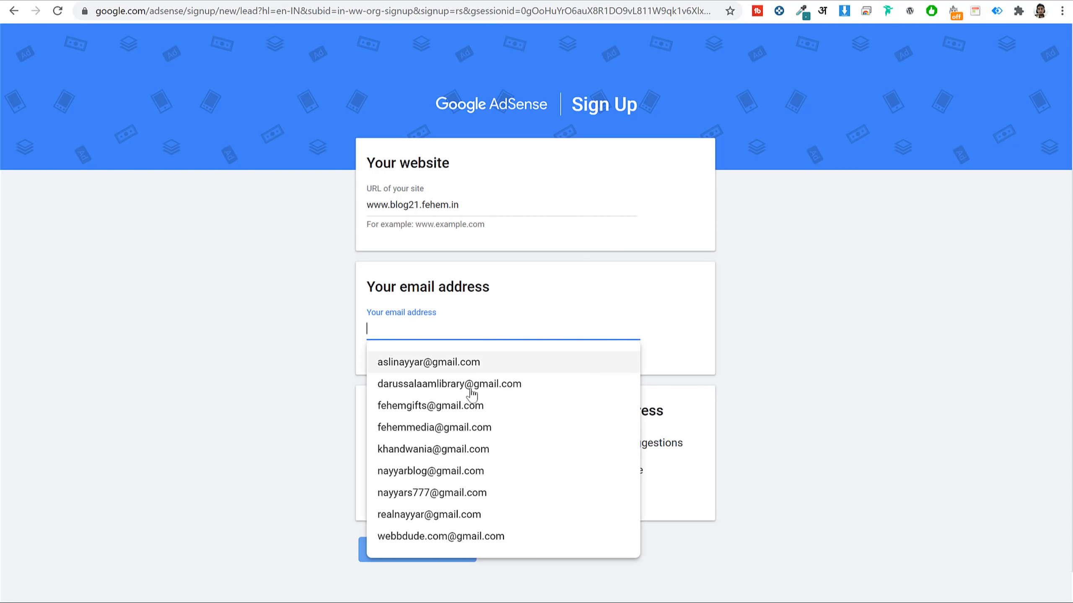
Choose the saved account e-mail, decline customised suggestions, and submit the sign-up details.
scroll(472, 395, down, 1)
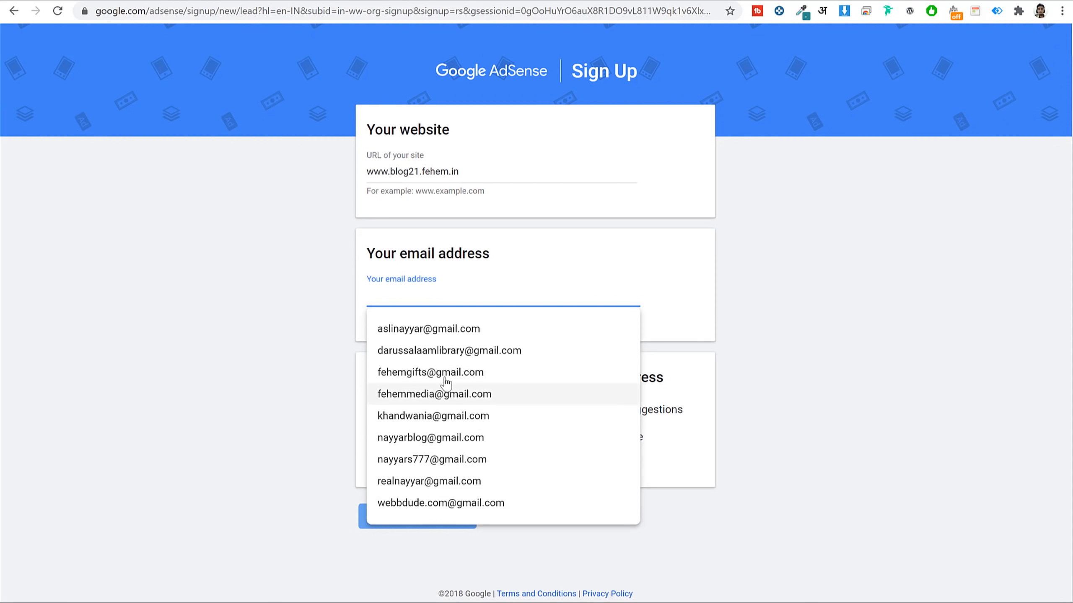
scroll(447, 503, up, 1)
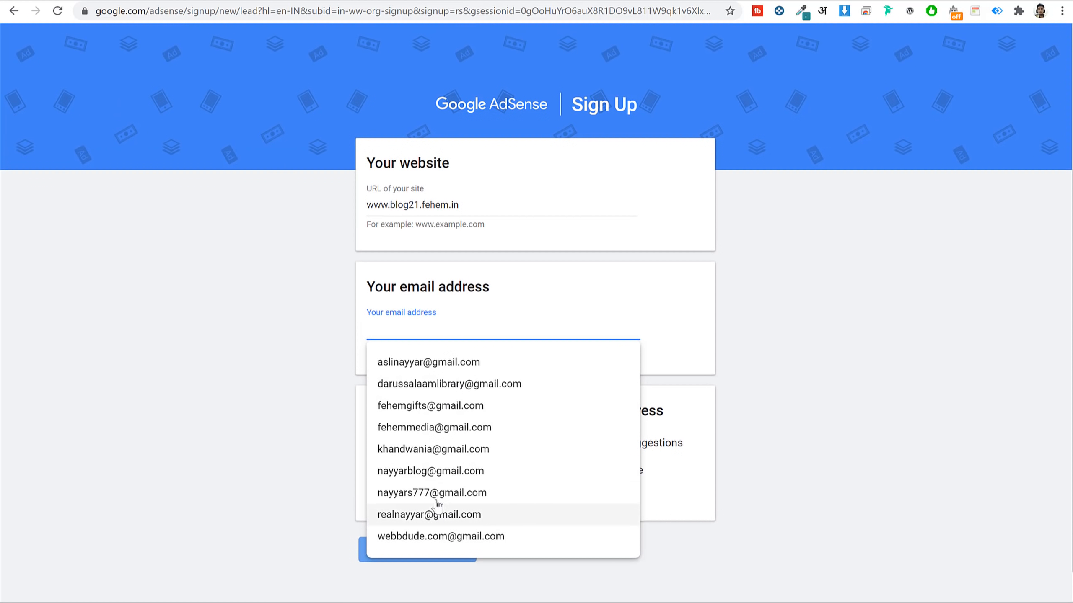
click(434, 471)
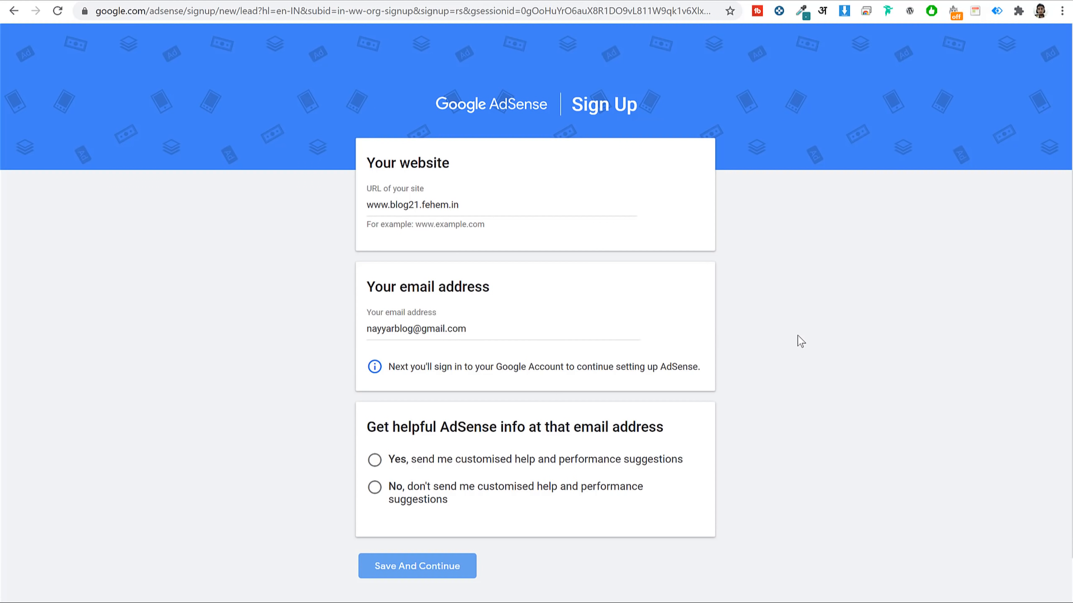
scroll(783, 383, down, 1)
click(437, 438)
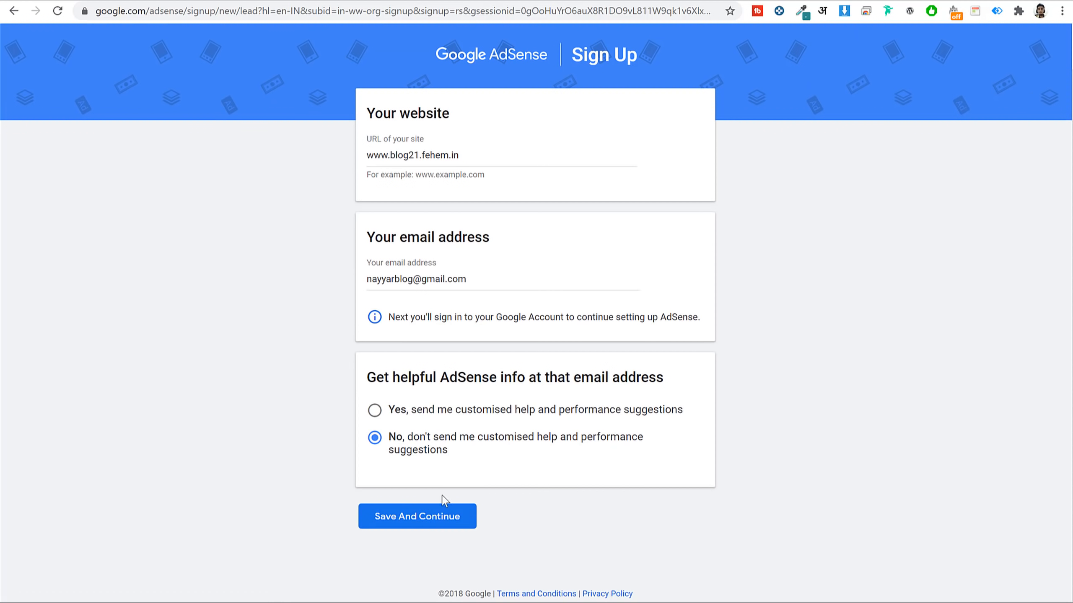
click(424, 518)
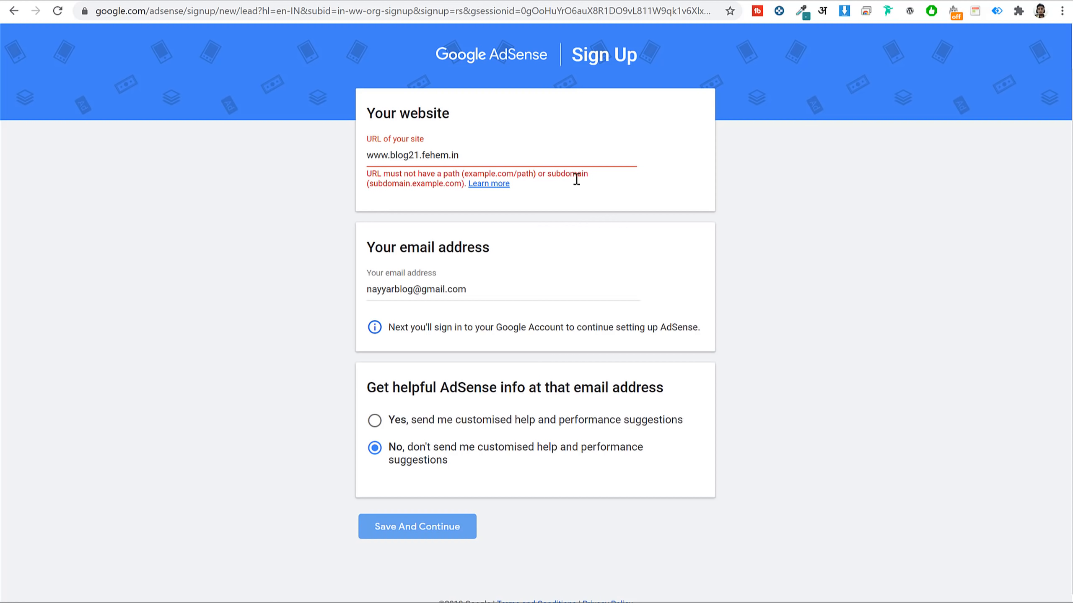
drag(541, 175, 629, 172)
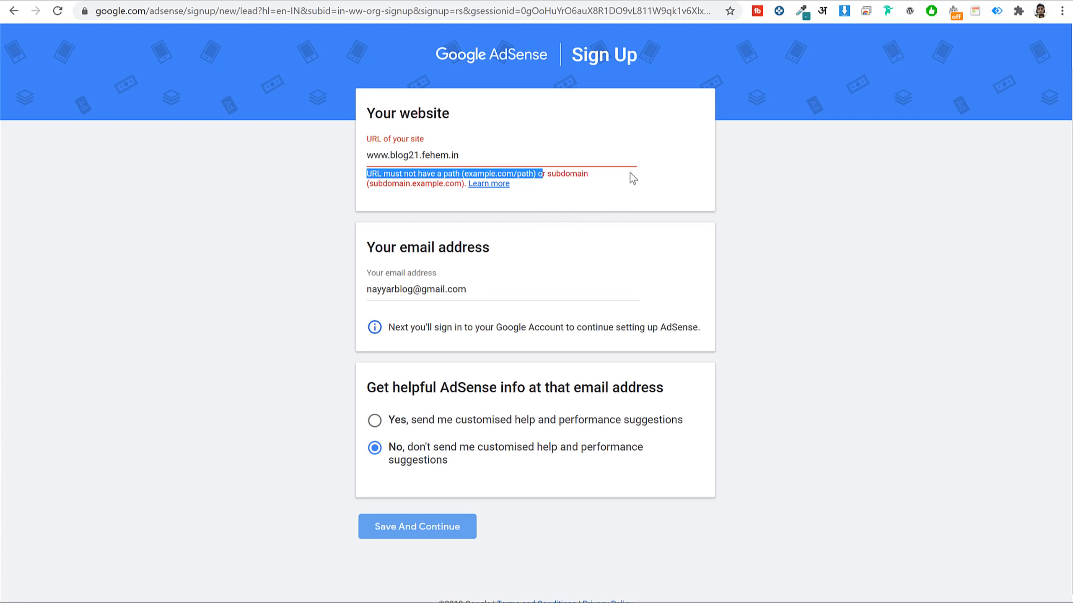
click(629, 173)
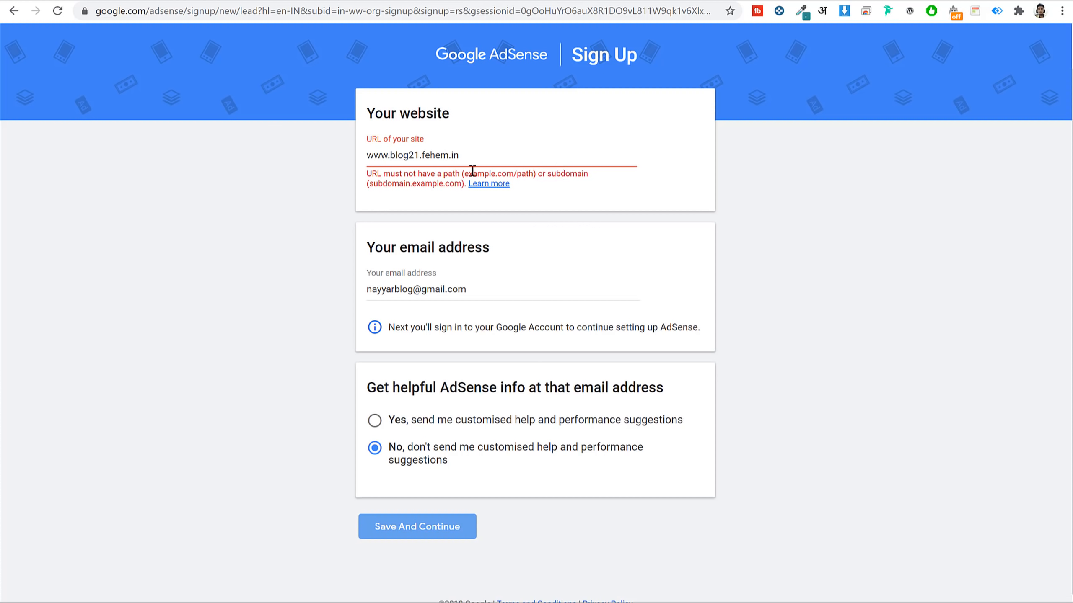
drag(422, 154, 499, 154)
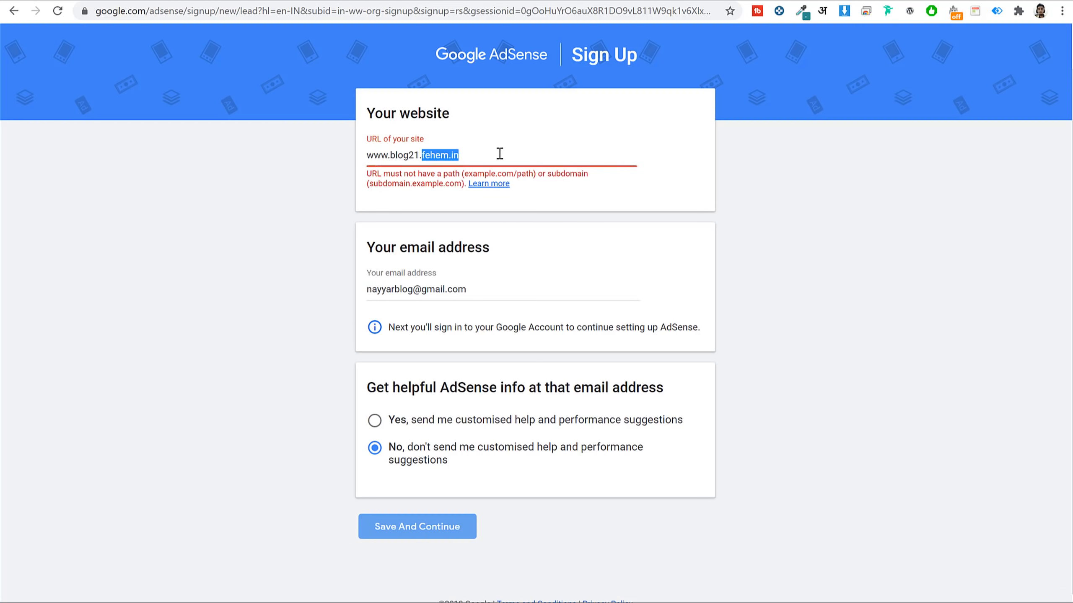
click(499, 154)
double_click(394, 155)
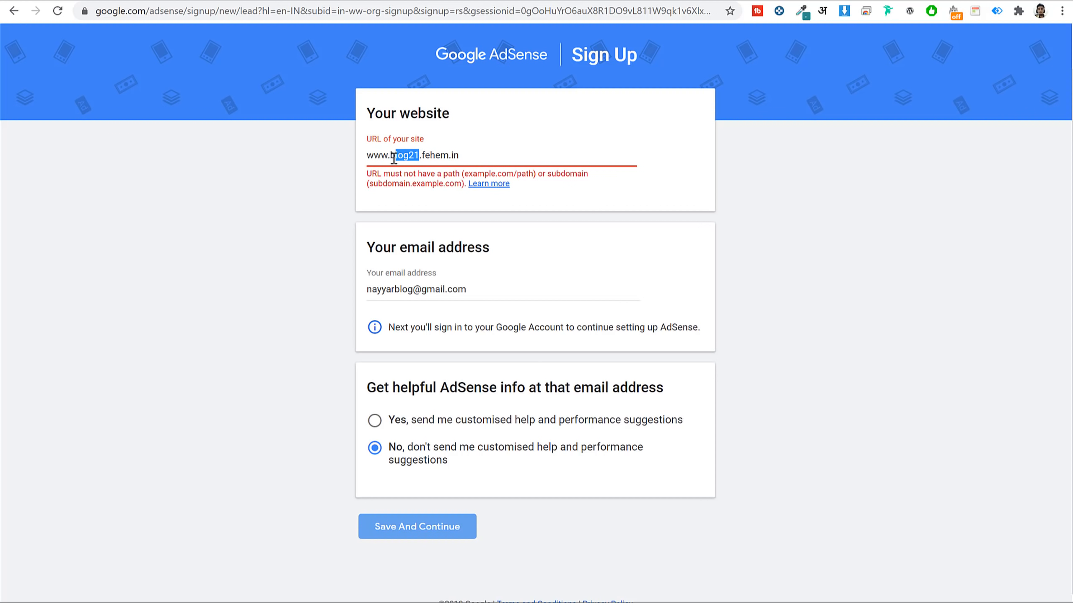
key(BackSpace)
key(Delete)
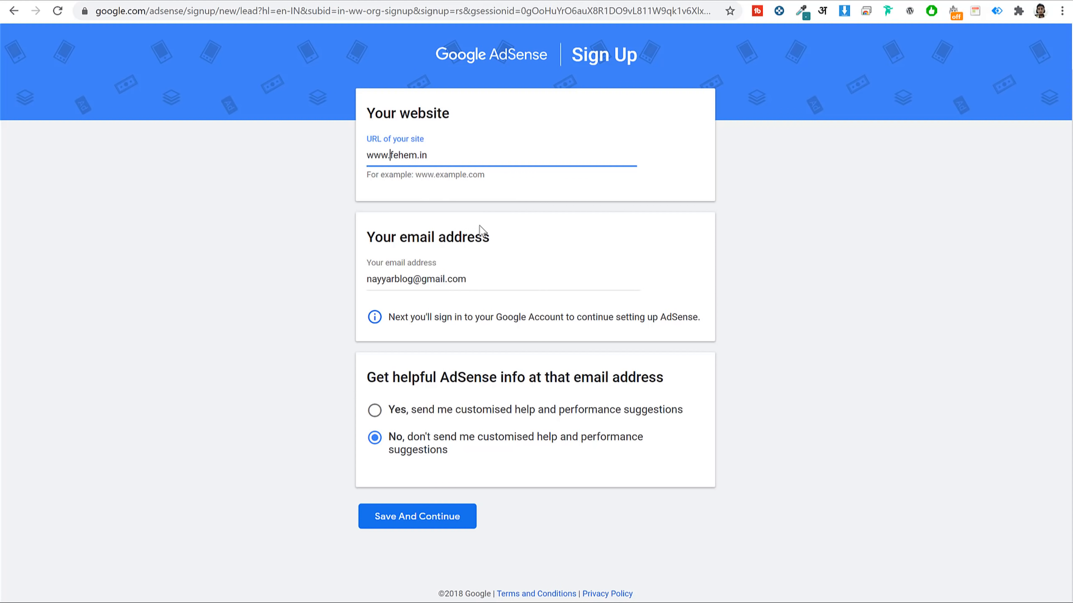
click(428, 524)
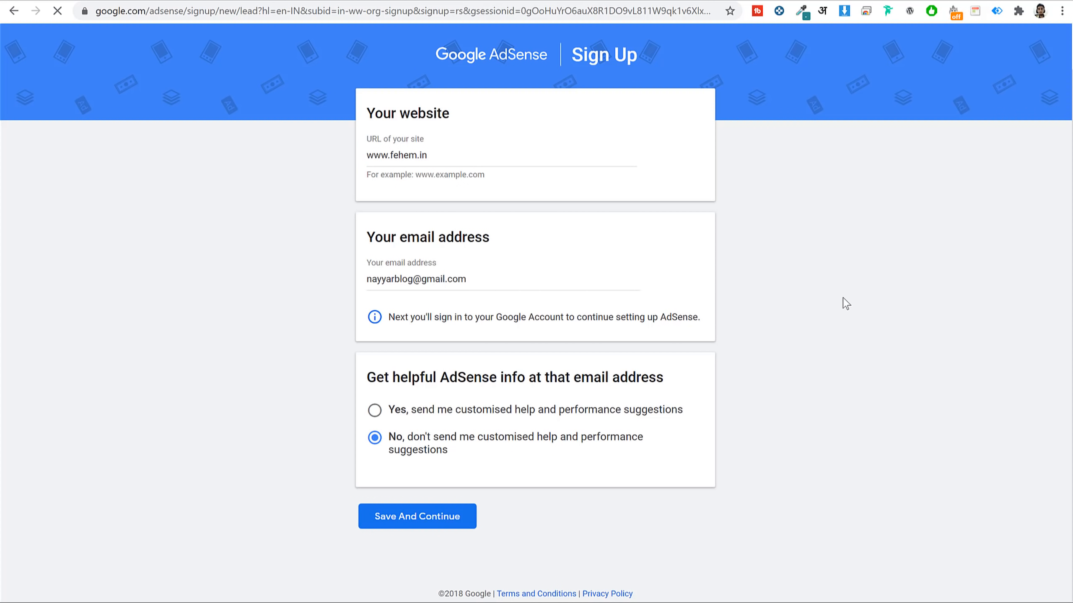
scroll(682, 263, down, 2)
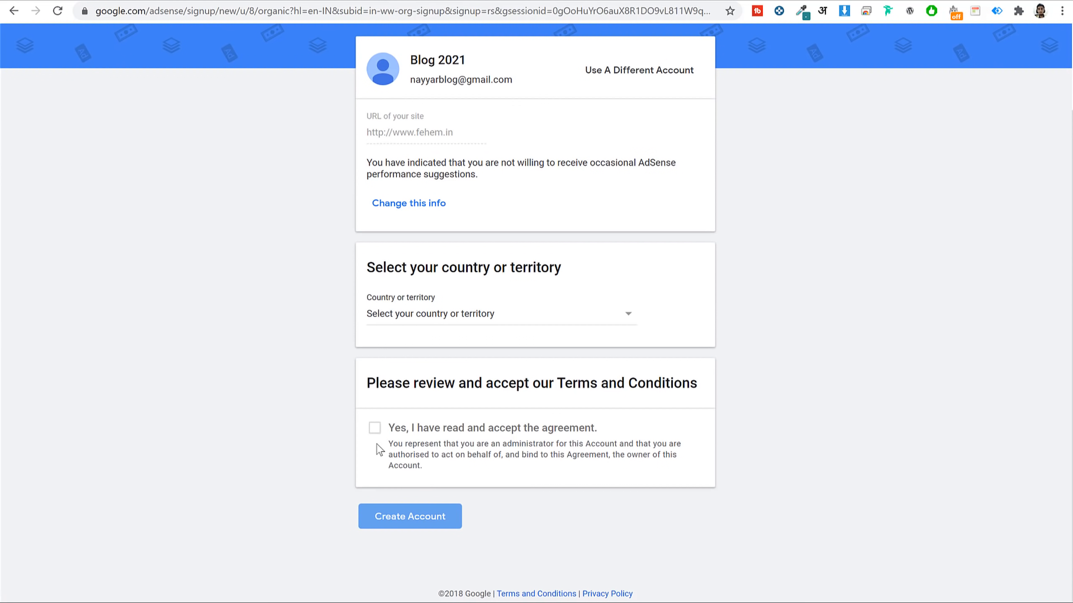
Select India as the country, accept the terms, and create the AdSense account.
click(446, 324)
text(ind)
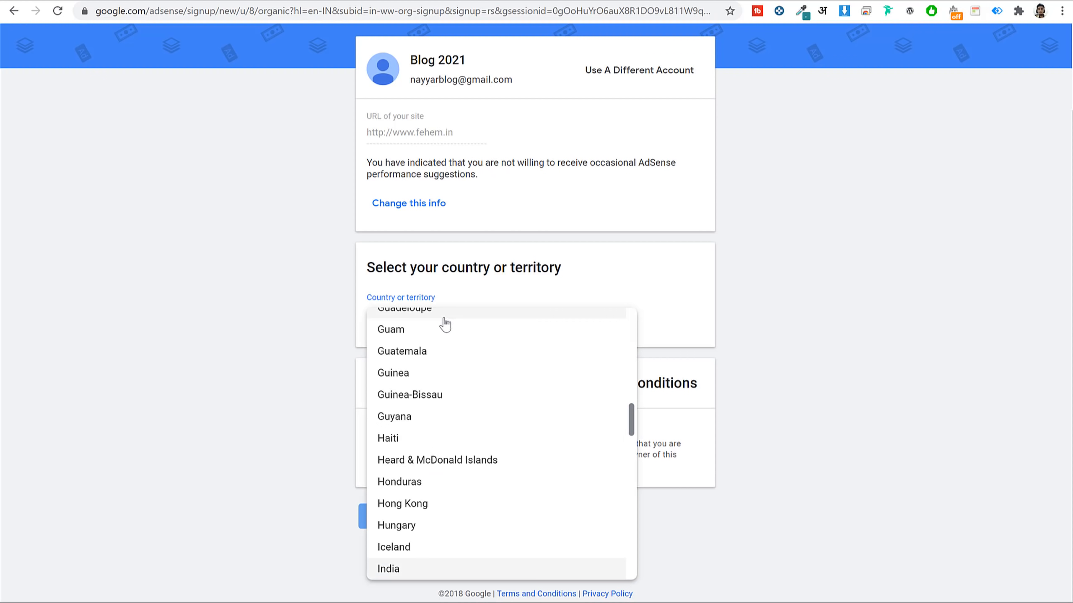
click(392, 569)
scroll(623, 433, down, 3)
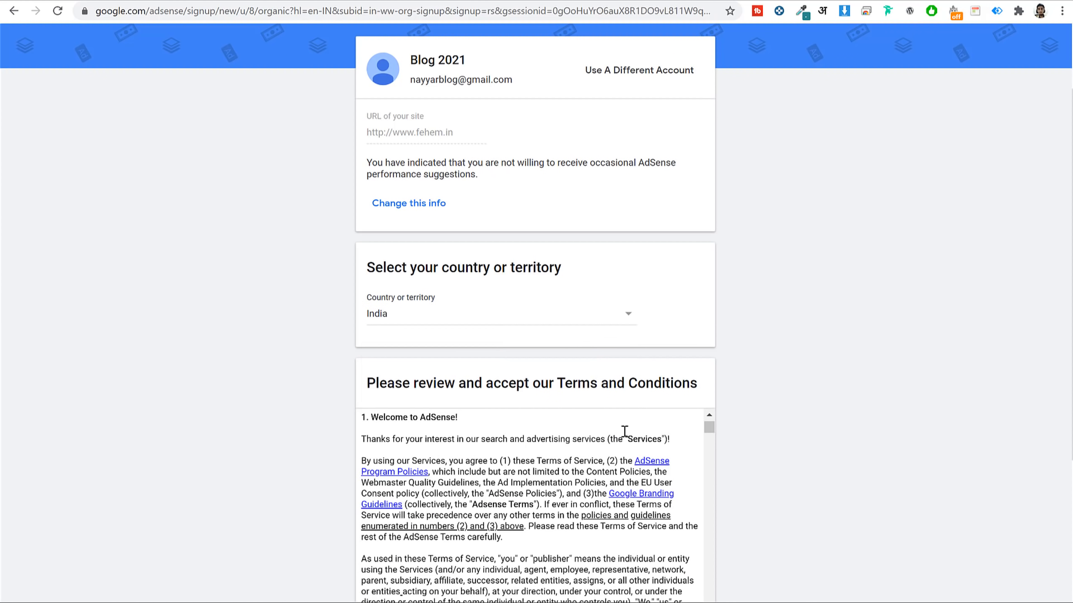
scroll(893, 397, down, 5)
click(373, 430)
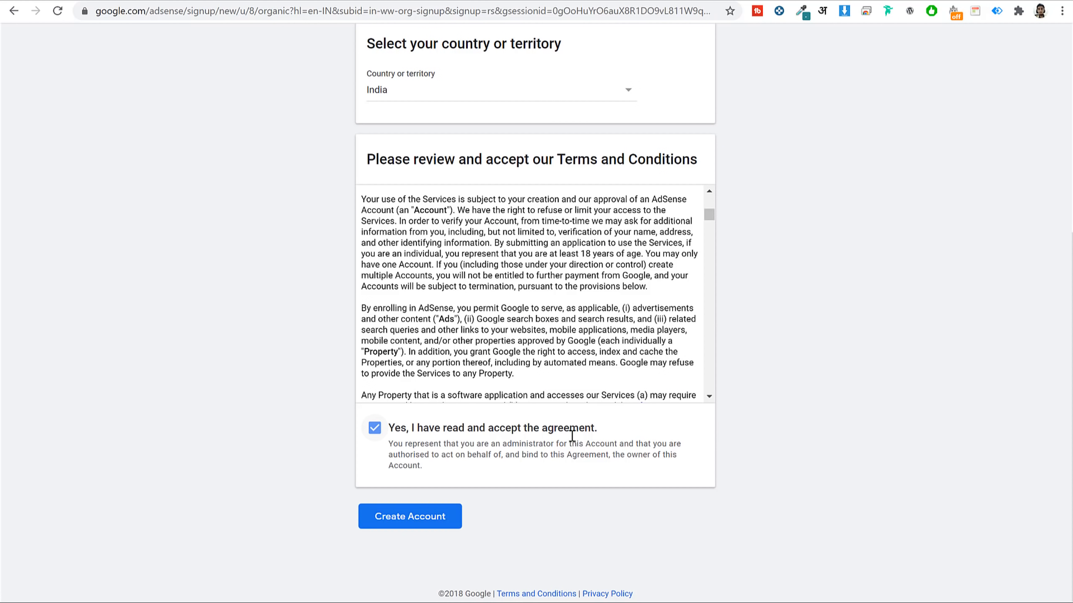
click(435, 532)
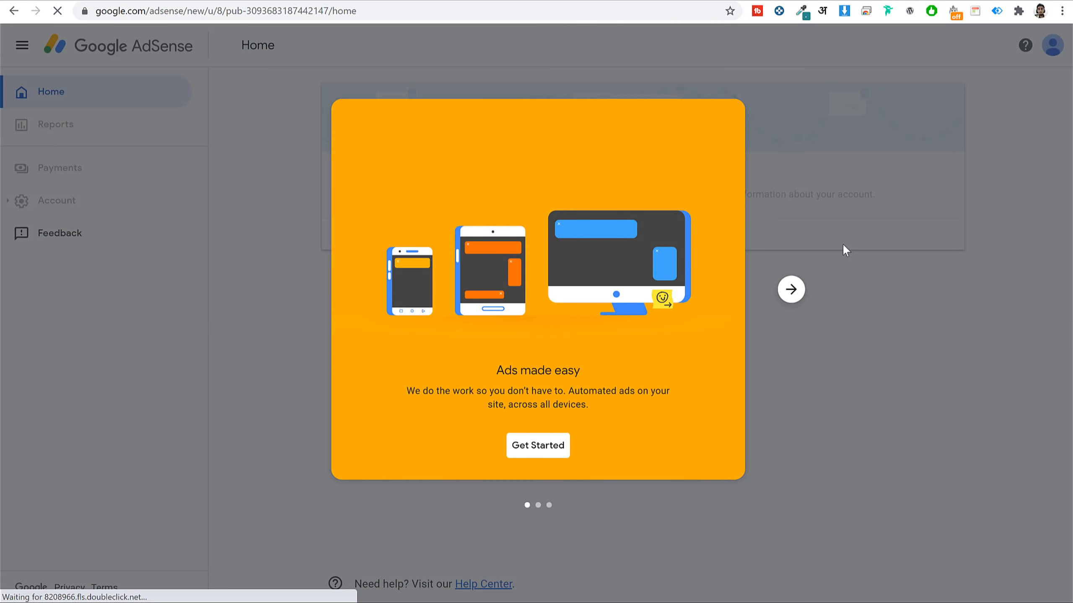
Dismiss the welcome card and submit the payment address details.
click(566, 445)
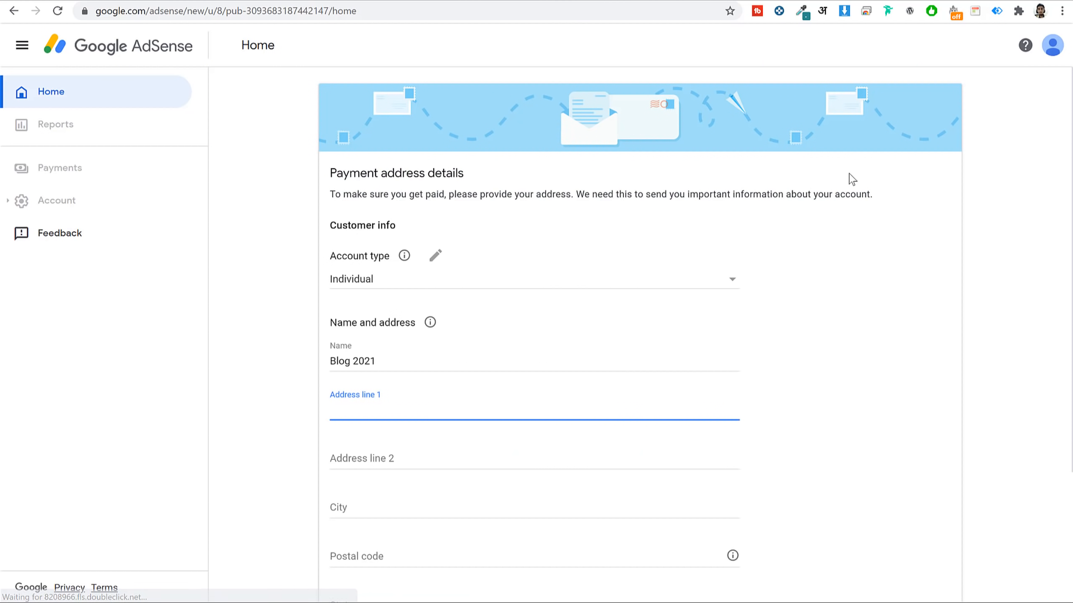
scroll(838, 295, down, 4)
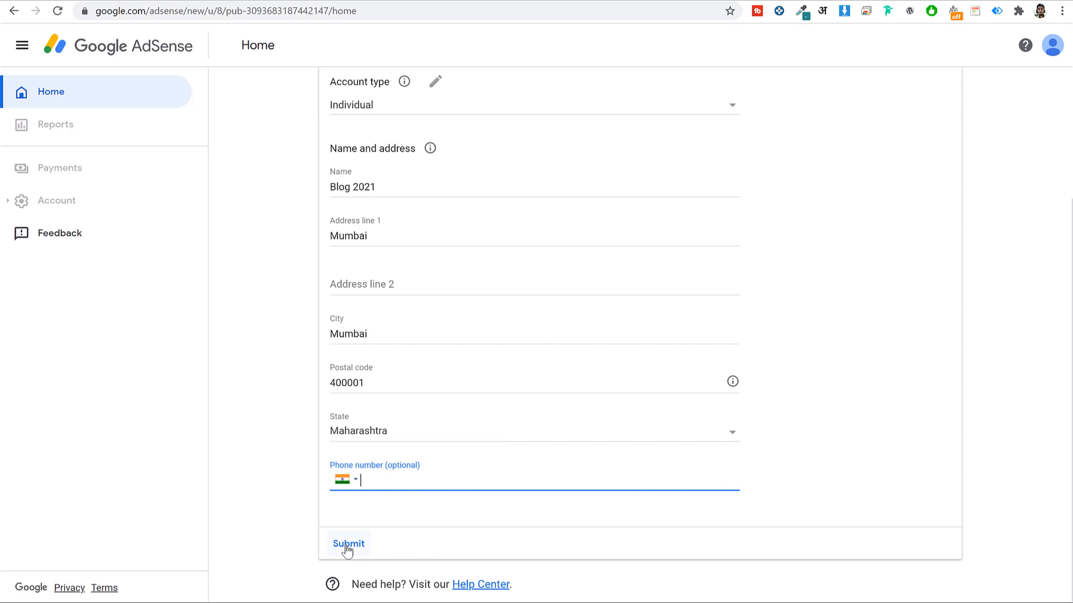
click(348, 544)
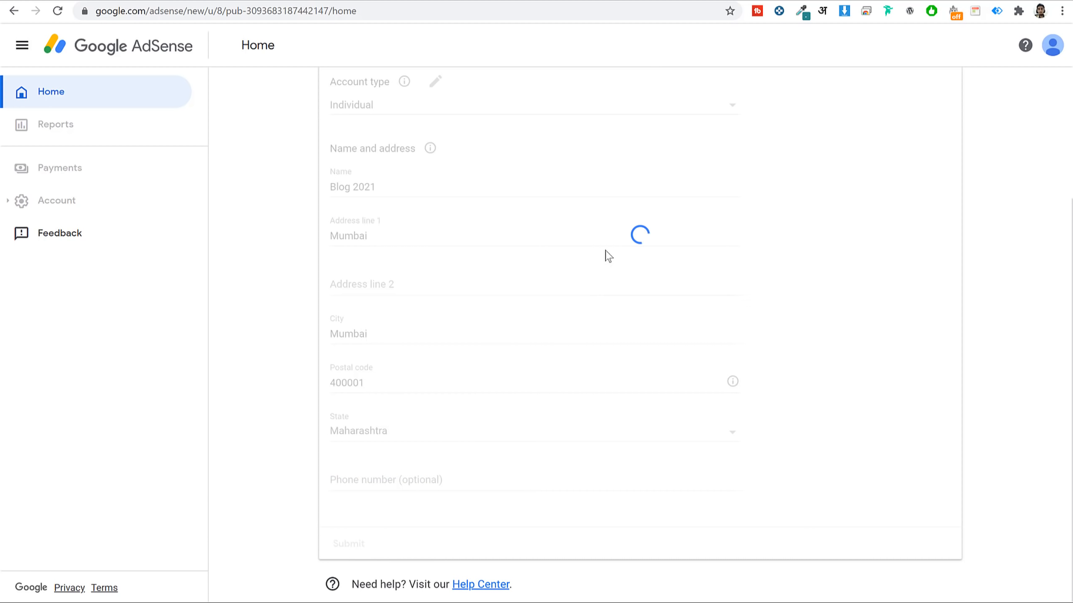
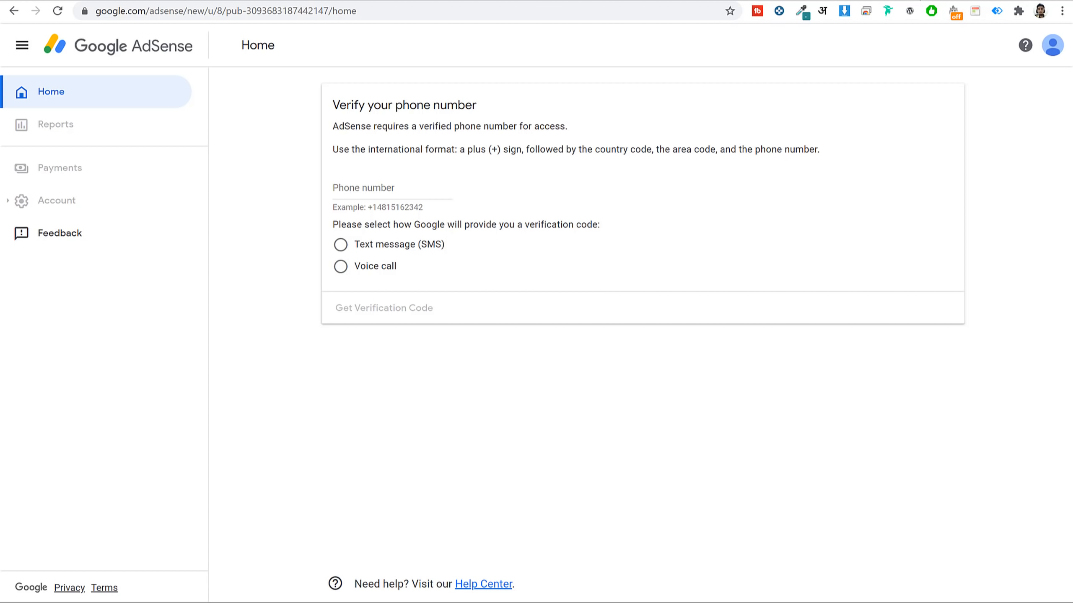
Leave the AdSense and Analytics tabs for Site Kit and open the My Blog admin dashboard.
click(804, 0)
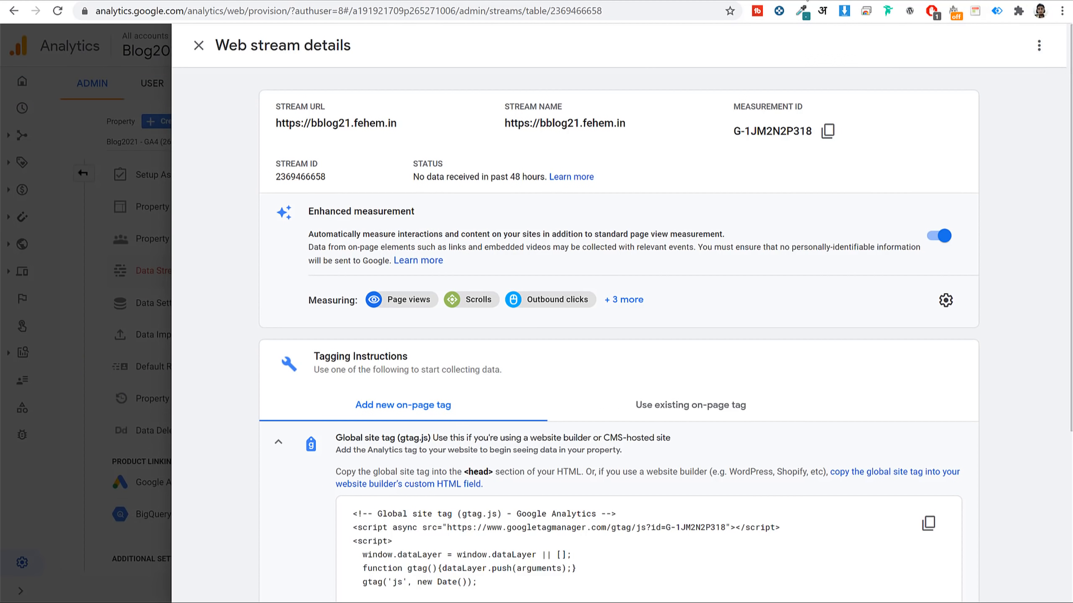
click(743, 0)
click(682, 0)
click(221, 0)
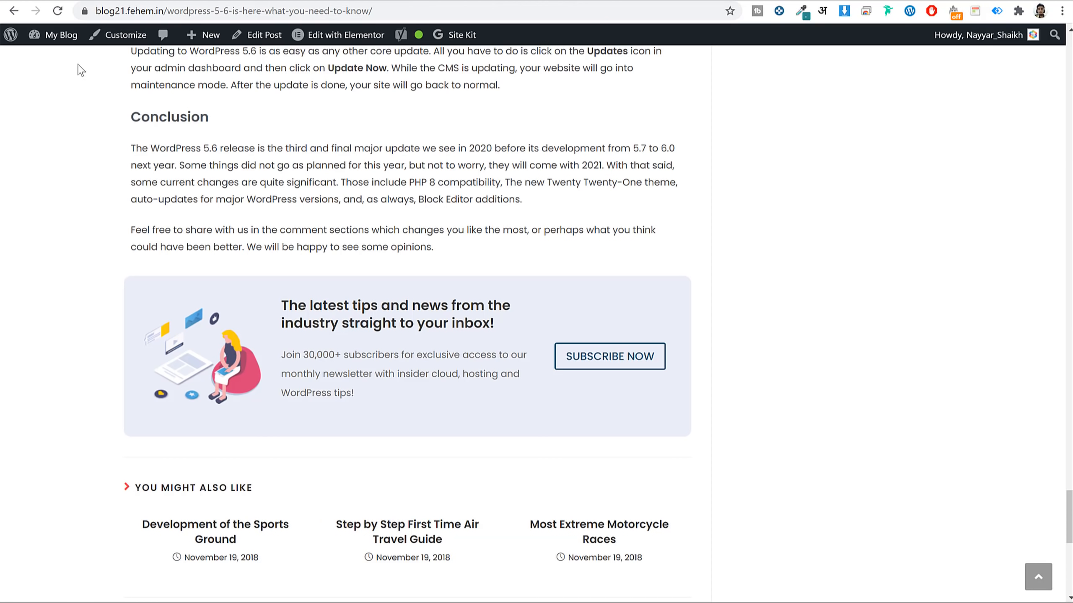
click(67, 39)
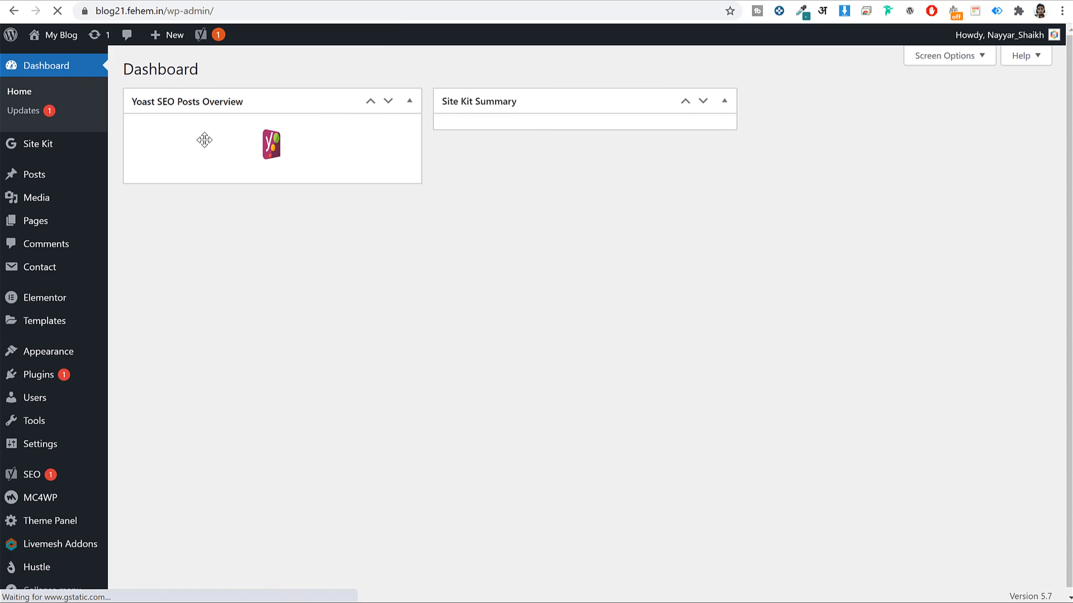
Open the My Blog Site Kit overview and review traffic by channel against the previous 28 days.
click(43, 146)
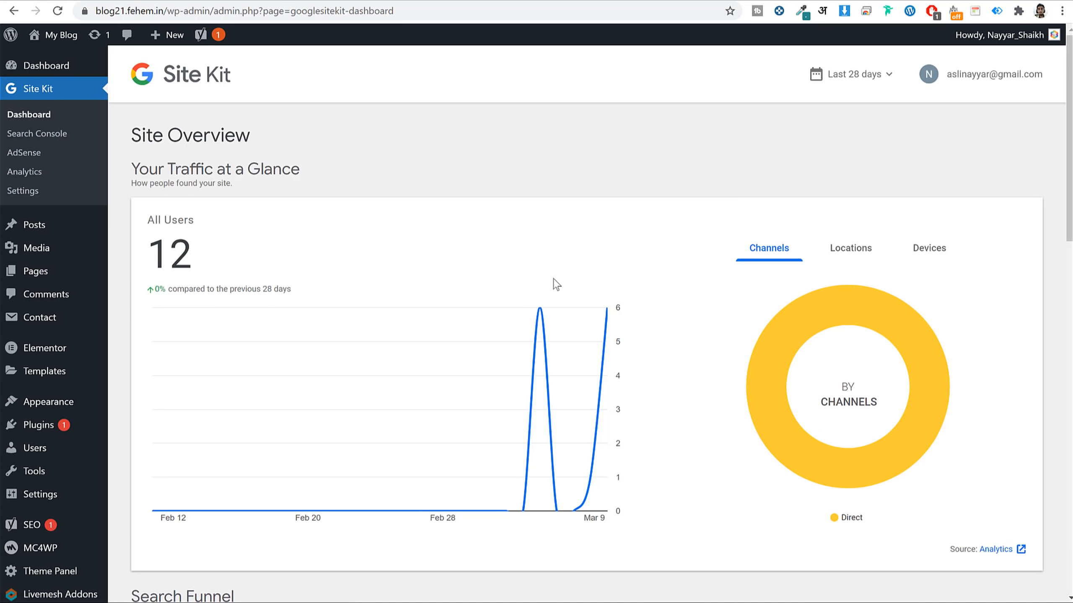
scroll(418, 266, down, 2)
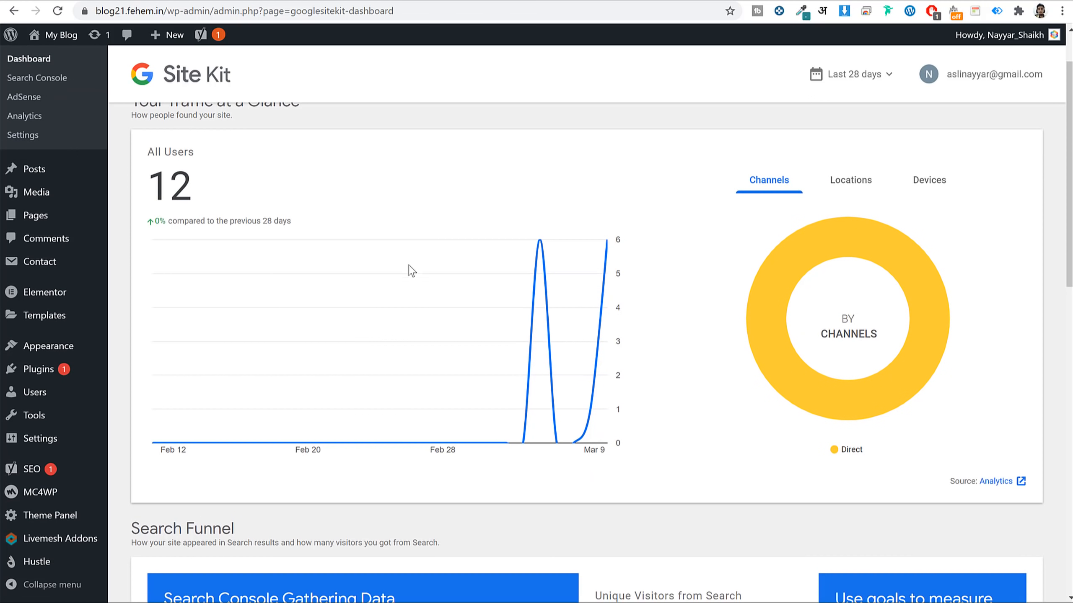
scroll(397, 270, up, 2)
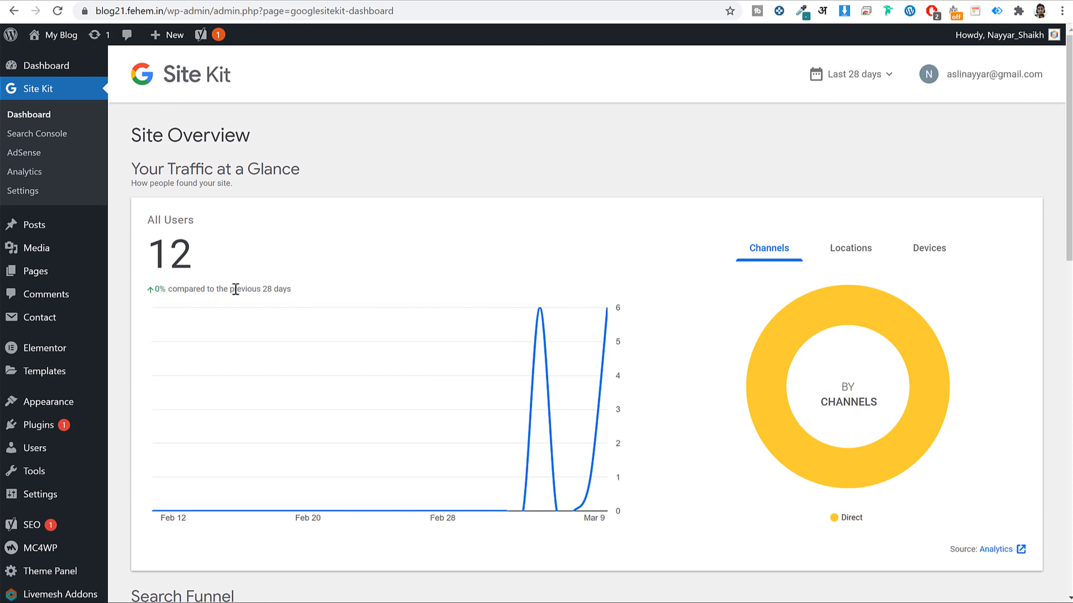
drag(240, 287, 337, 290)
click(337, 290)
click(856, 249)
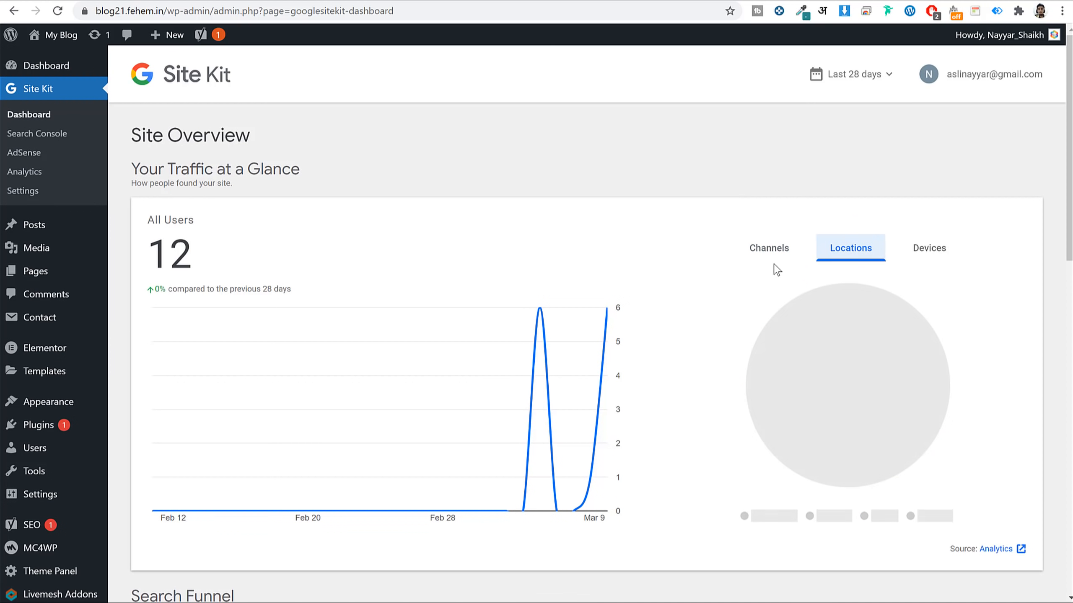
click(773, 259)
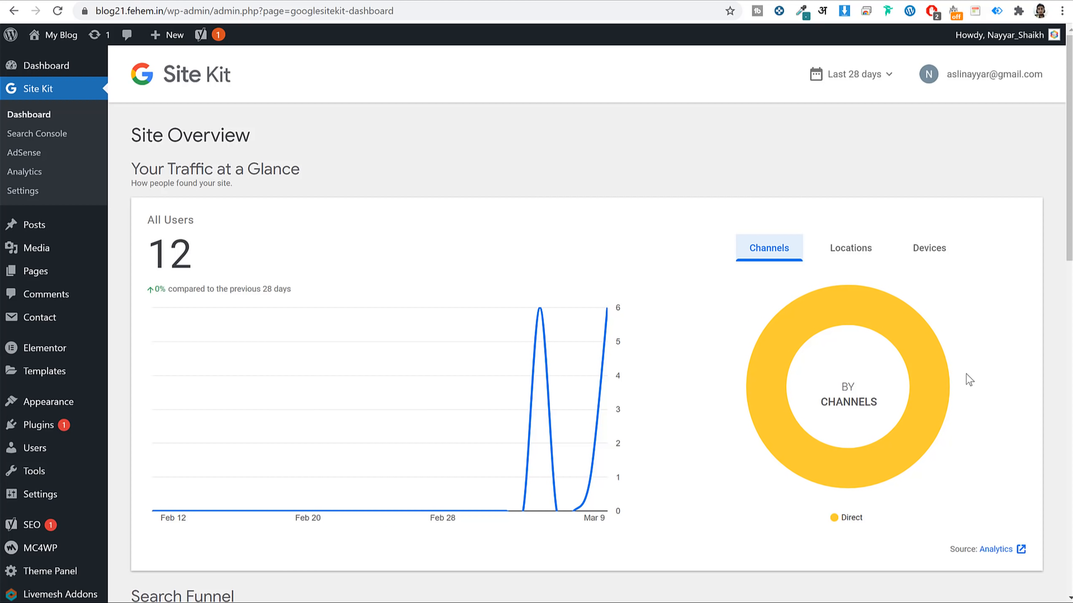
Review visitors by location and device, then return to the Blog 2021 dashboard.
click(857, 248)
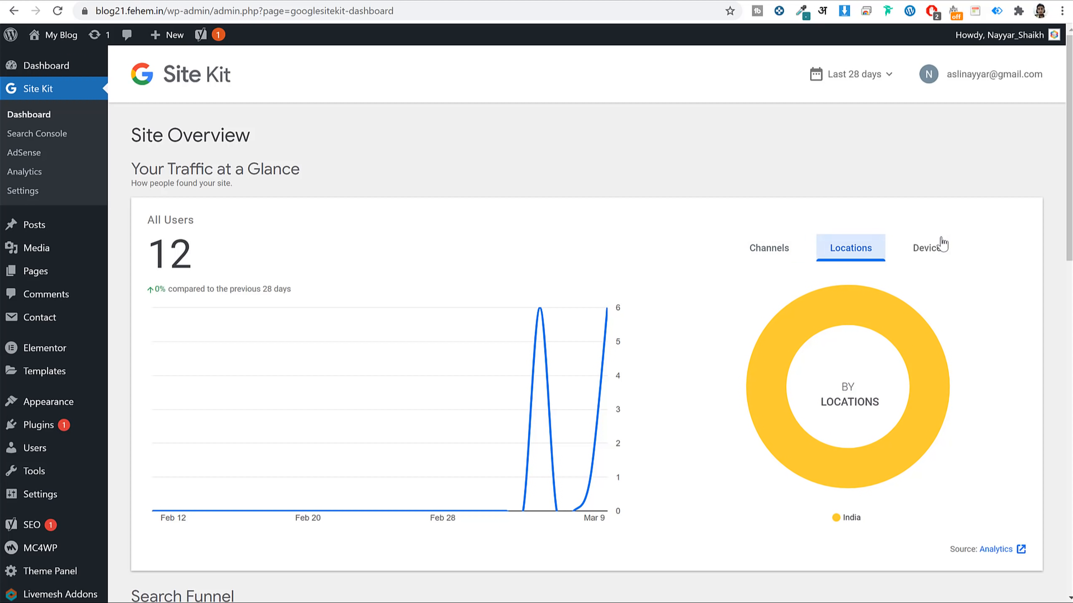
click(933, 248)
scroll(826, 284, down, 10)
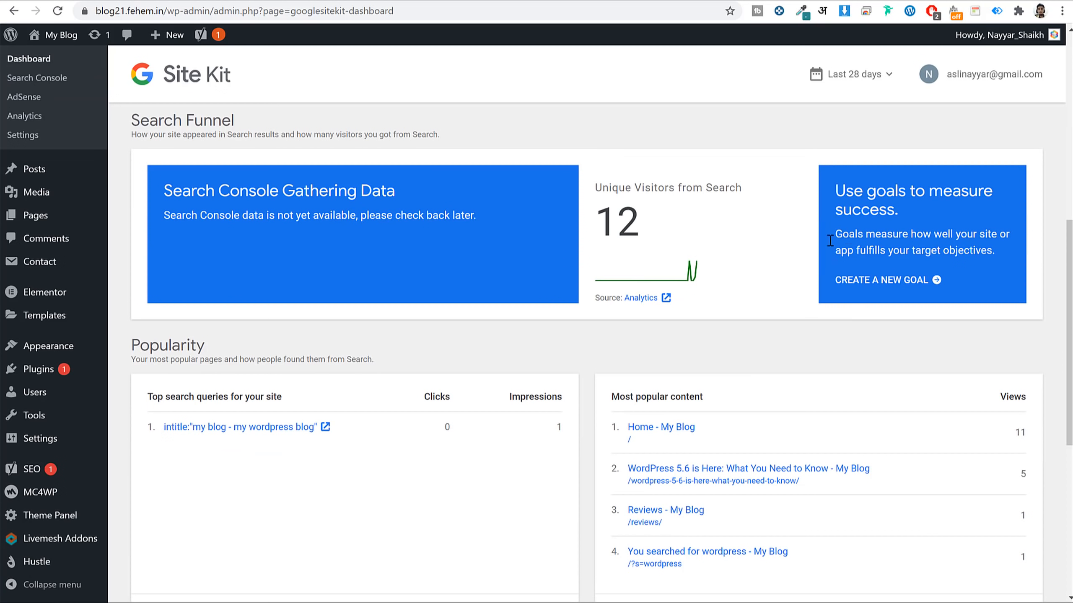
scroll(824, 314, down, 3)
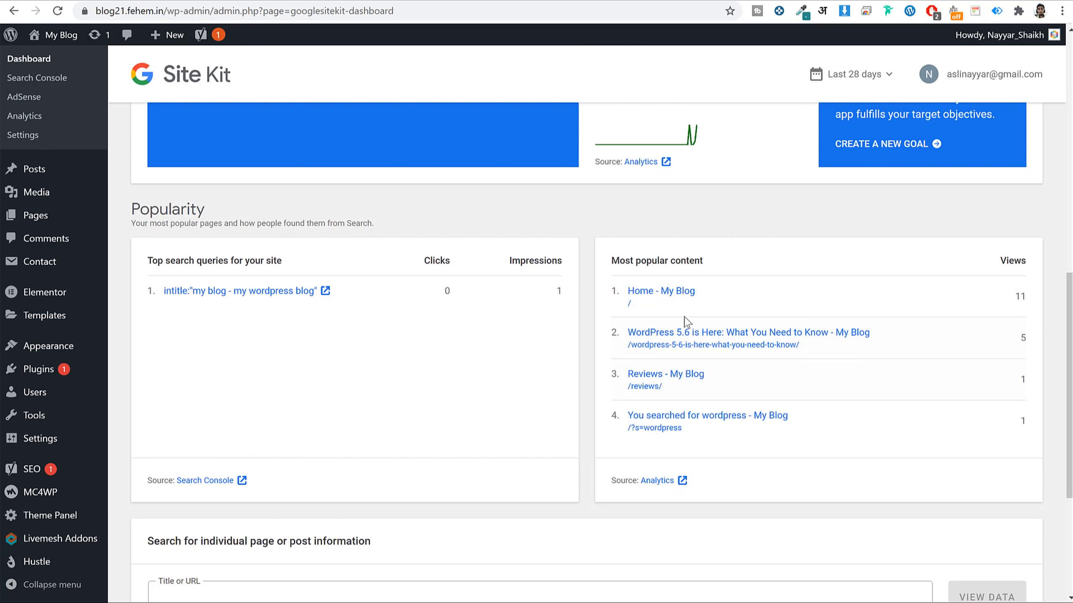
scroll(329, 403, up, 14)
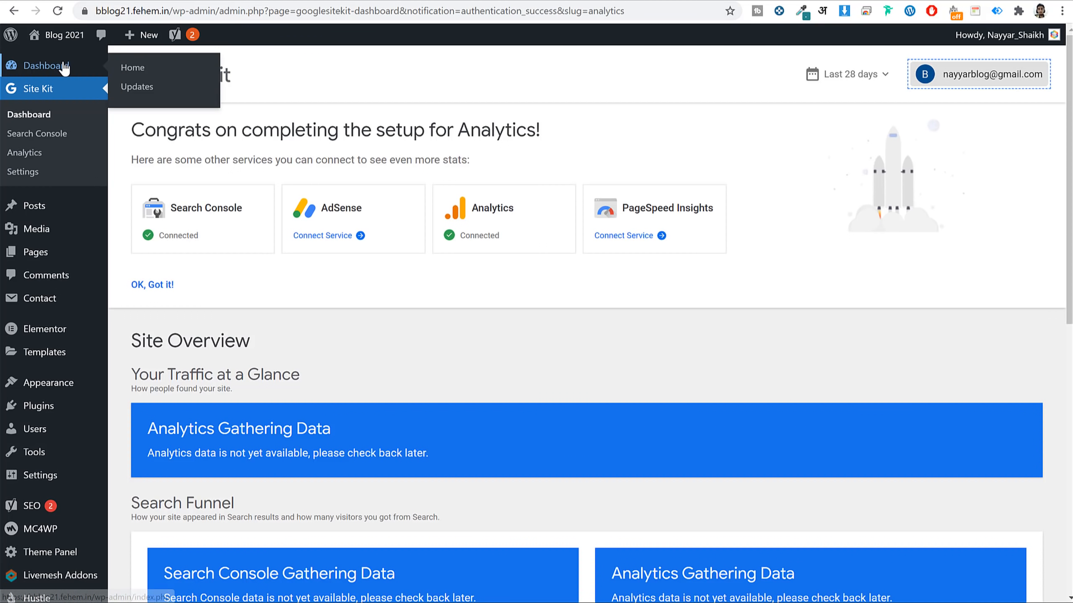
click(65, 67)
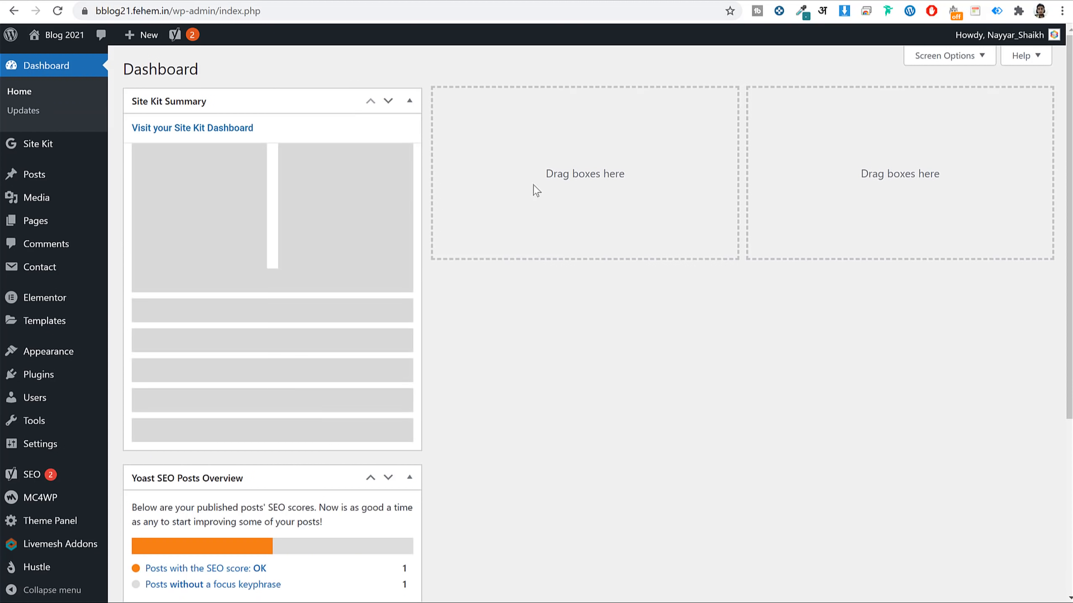
Move the Yoast SEO Posts Overview box into the middle dashboard column and go to Pages.
scroll(392, 198, down, 3)
scroll(310, 404, up, 3)
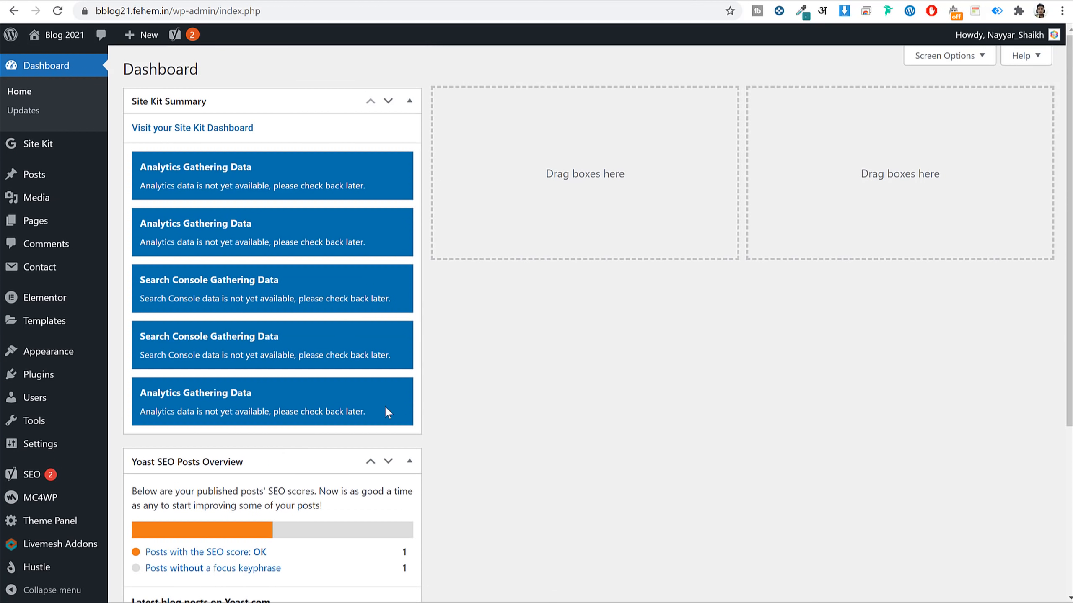
drag(290, 462, 509, 181)
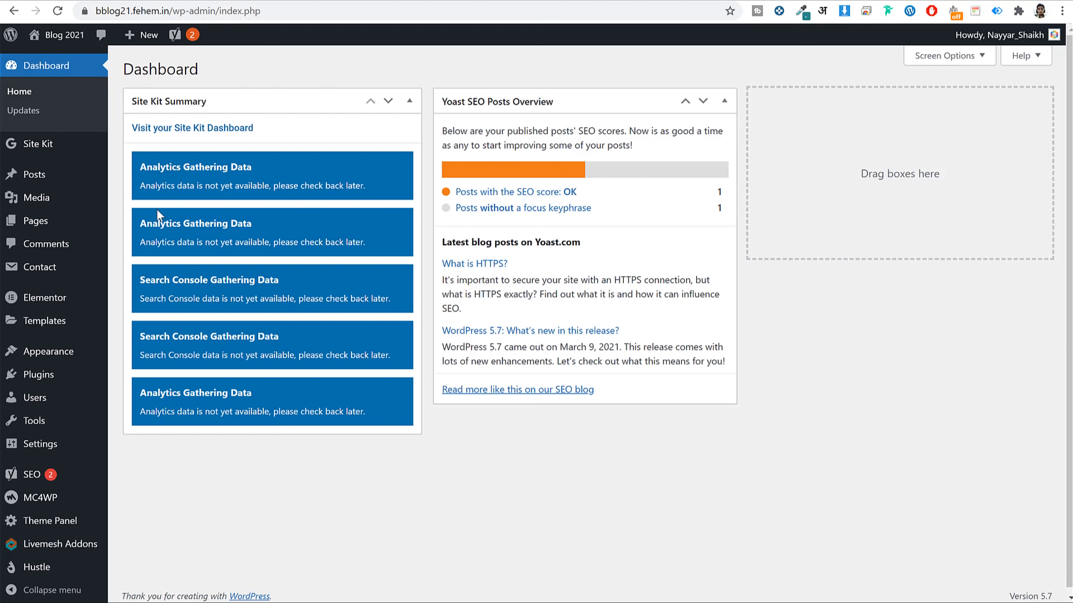
click(46, 223)
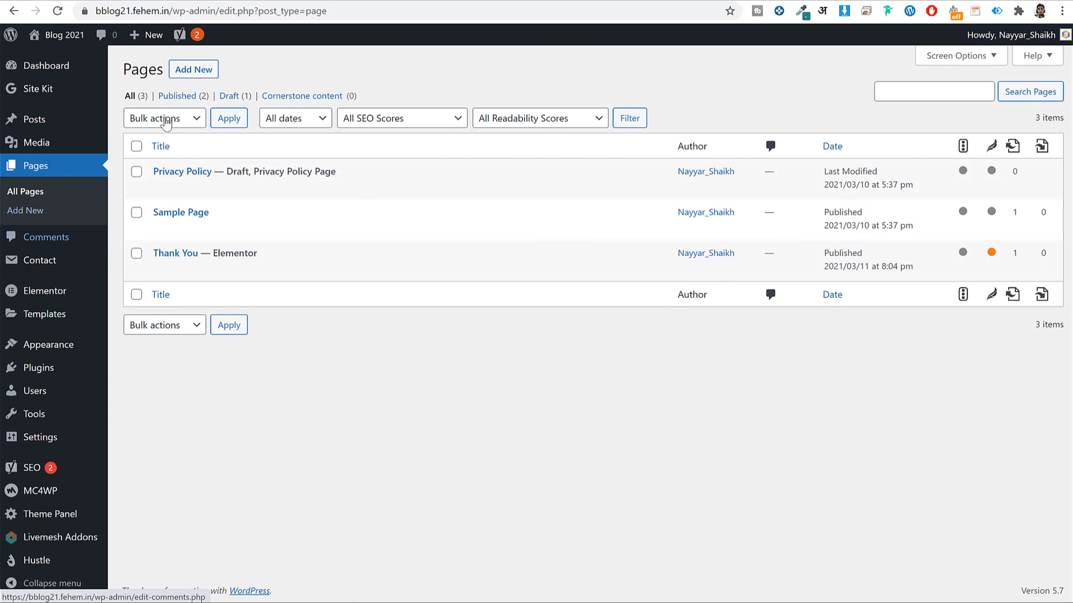
Create a new page titled 'Home' with its OceanWP content layout set to 100% Full Width.
click(192, 71)
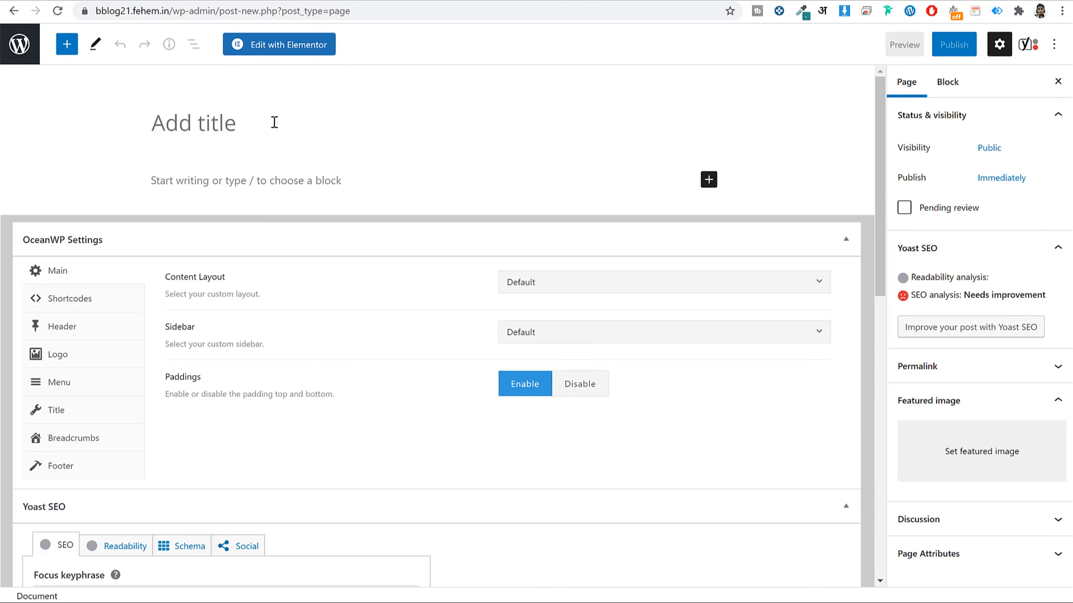
text(Home)
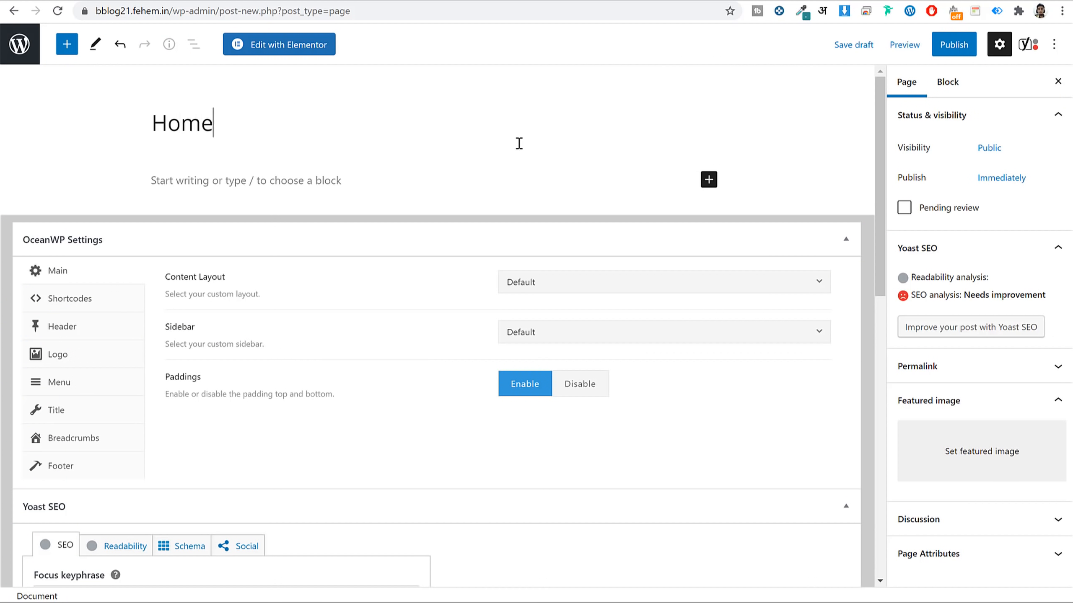
drag(238, 282, 166, 278)
click(530, 282)
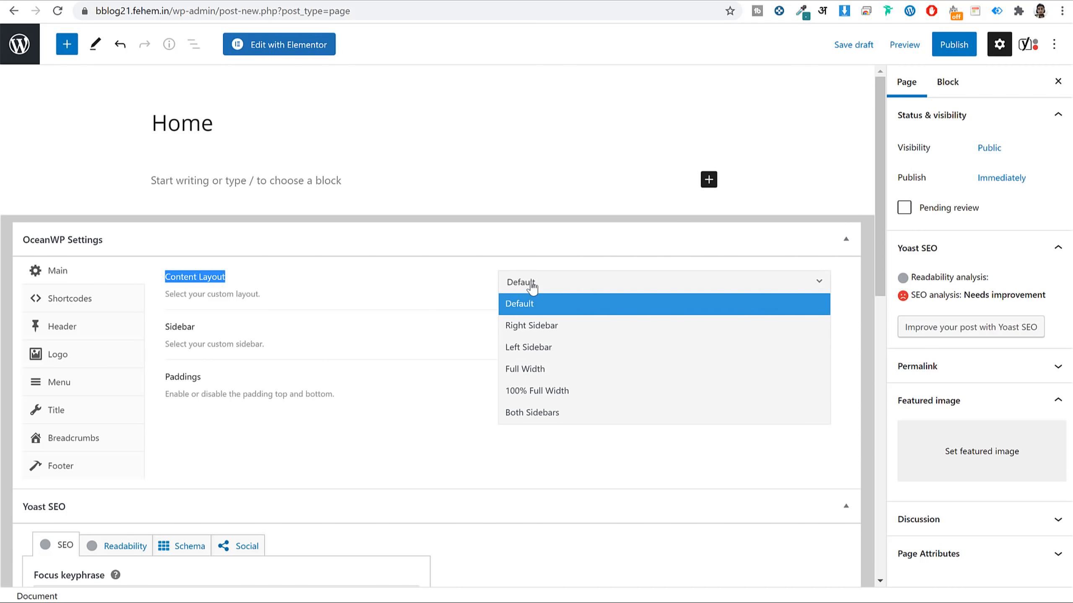
click(557, 394)
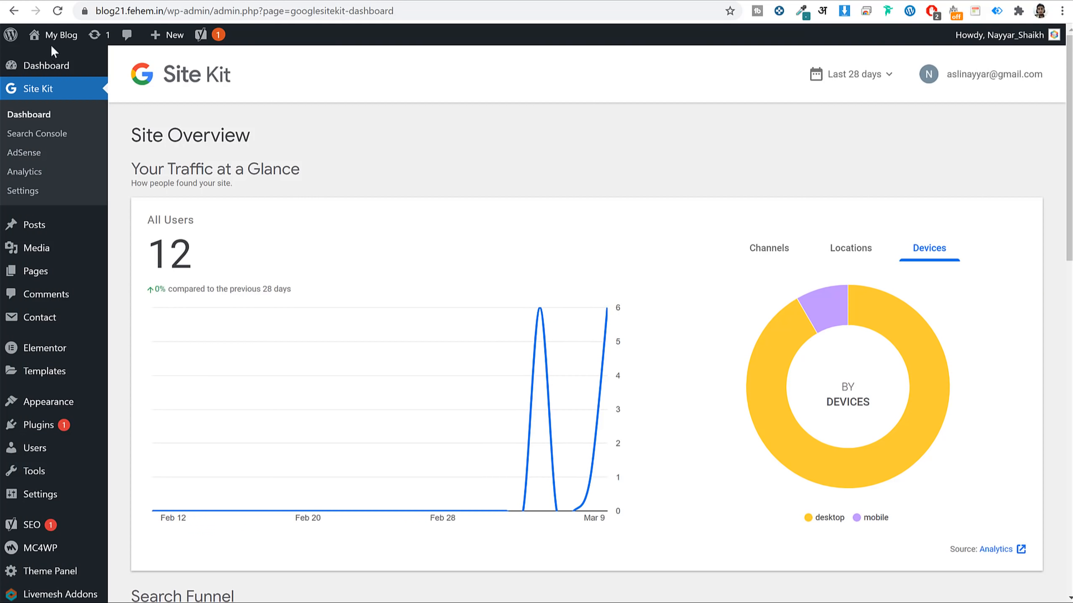
Browse the live My Blog homepage and the WordPress Blog post for reference.
click(53, 35)
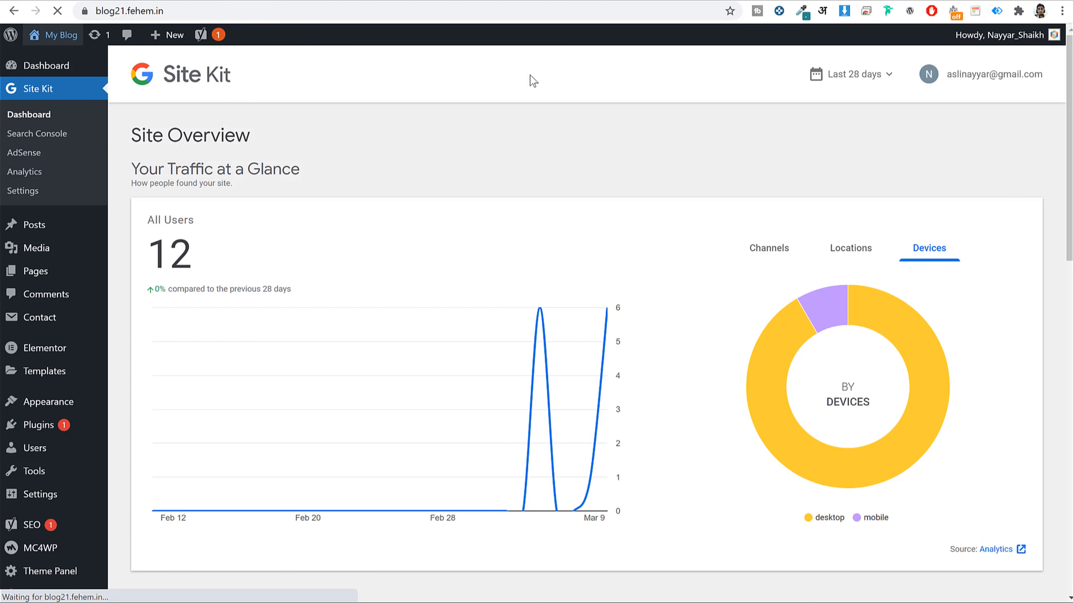
scroll(805, 452, down, 10)
scroll(688, 217, up, 10)
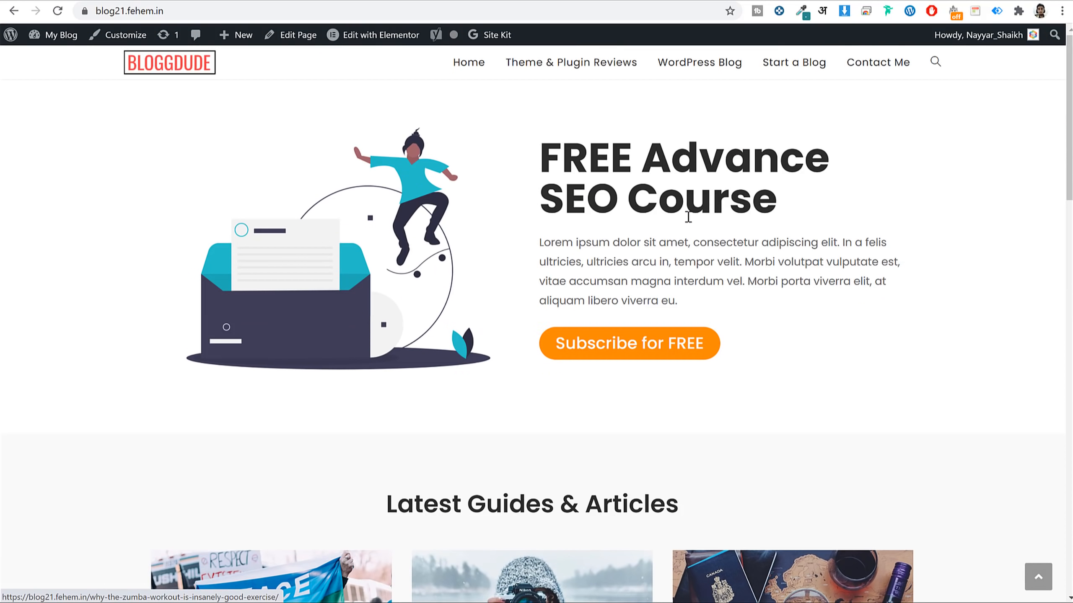
click(774, 64)
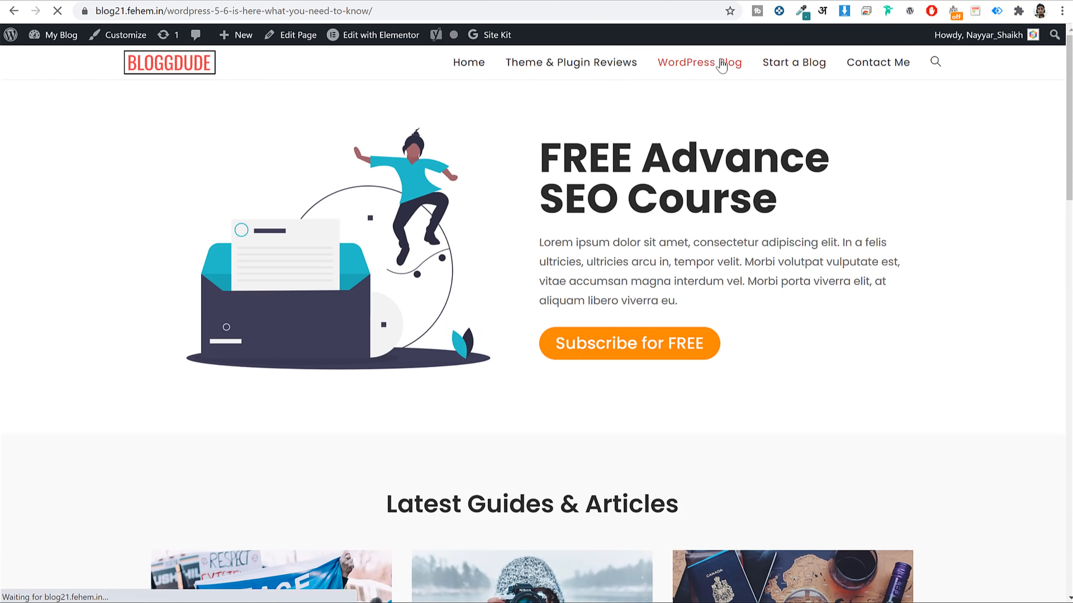
scroll(866, 386, down, 14)
scroll(867, 387, up, 10)
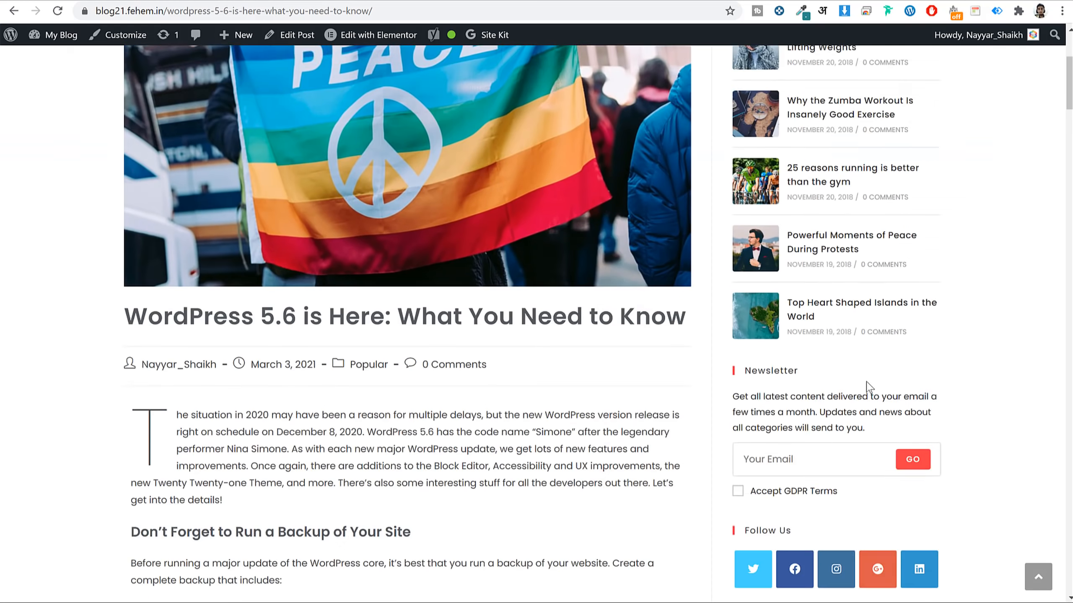
scroll(867, 387, up, 5)
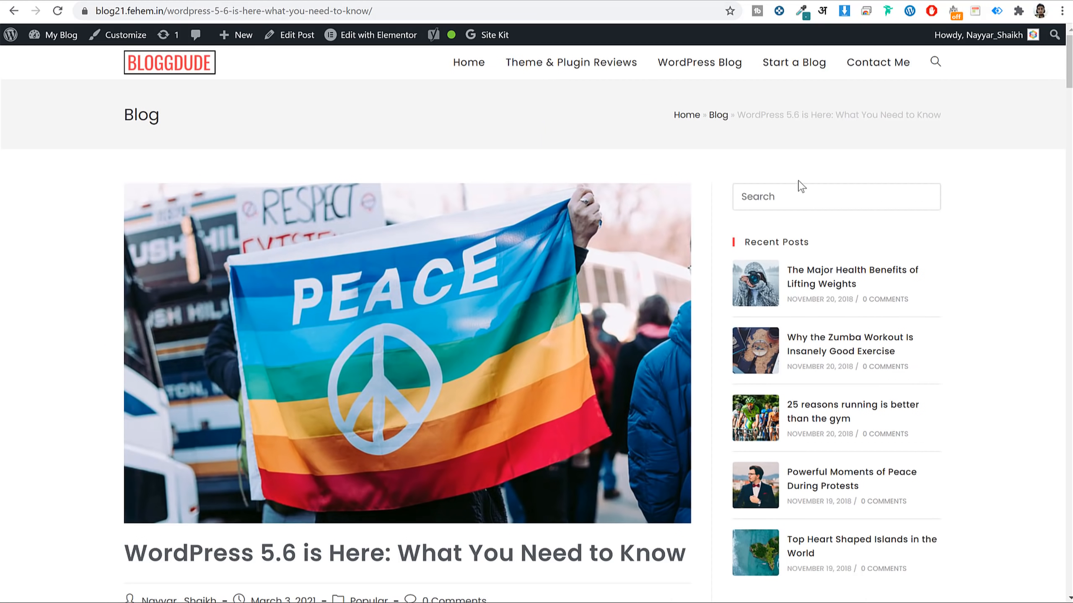
double_click(144, 112)
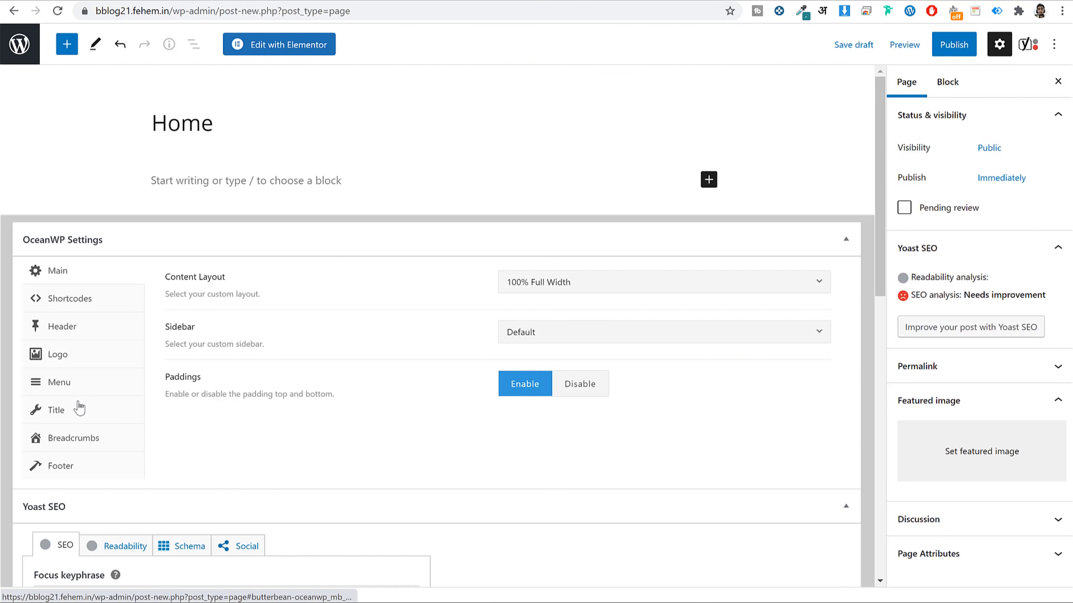
Disable Display Page Title for Home, publish the page, and confirm it in the Pages list.
click(79, 408)
click(636, 287)
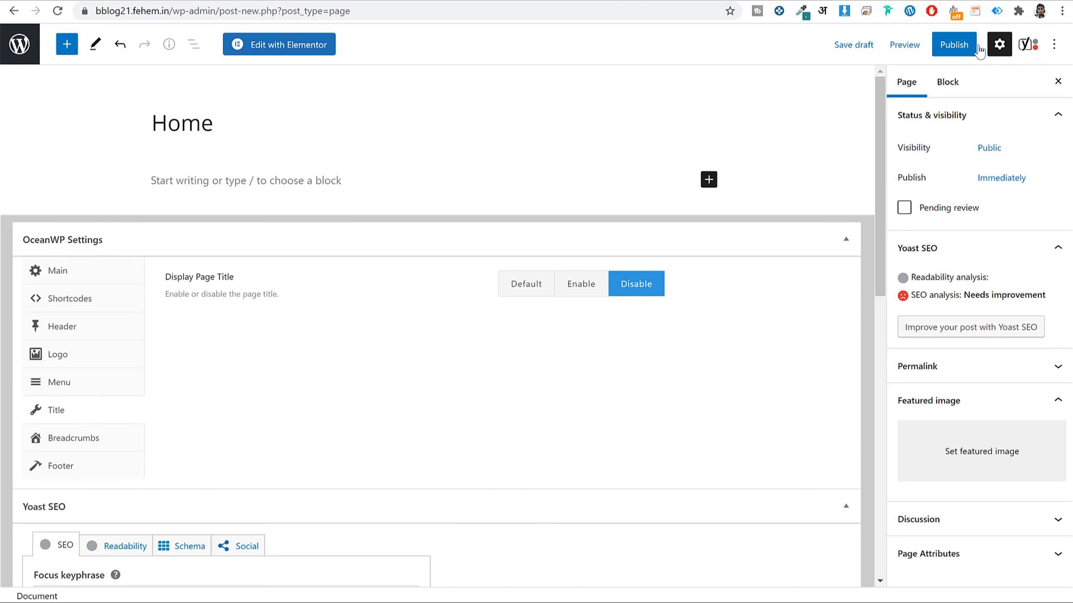
click(947, 46)
click(948, 47)
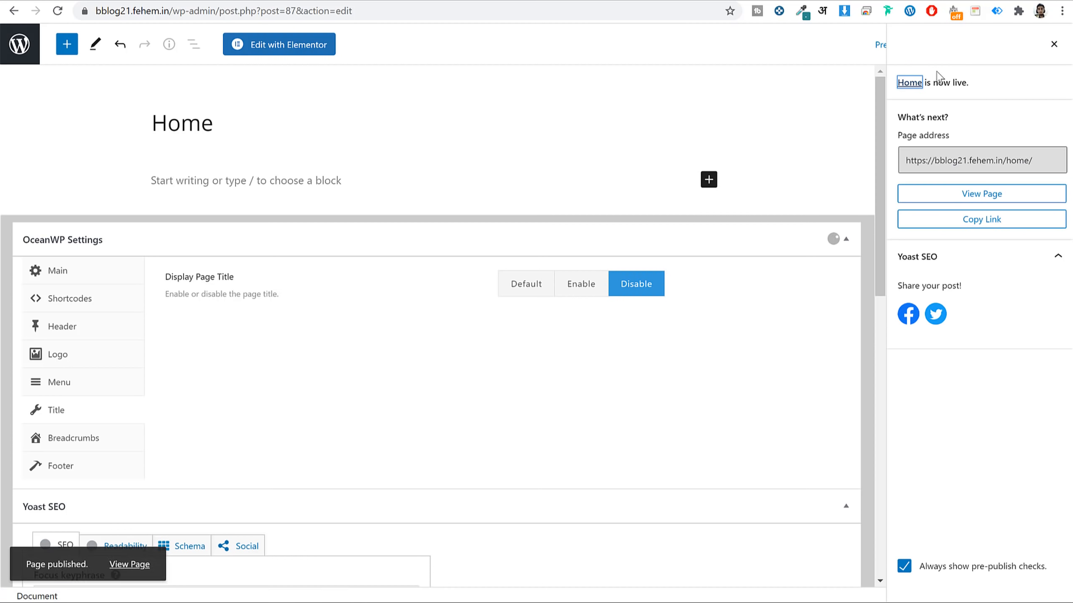
click(20, 45)
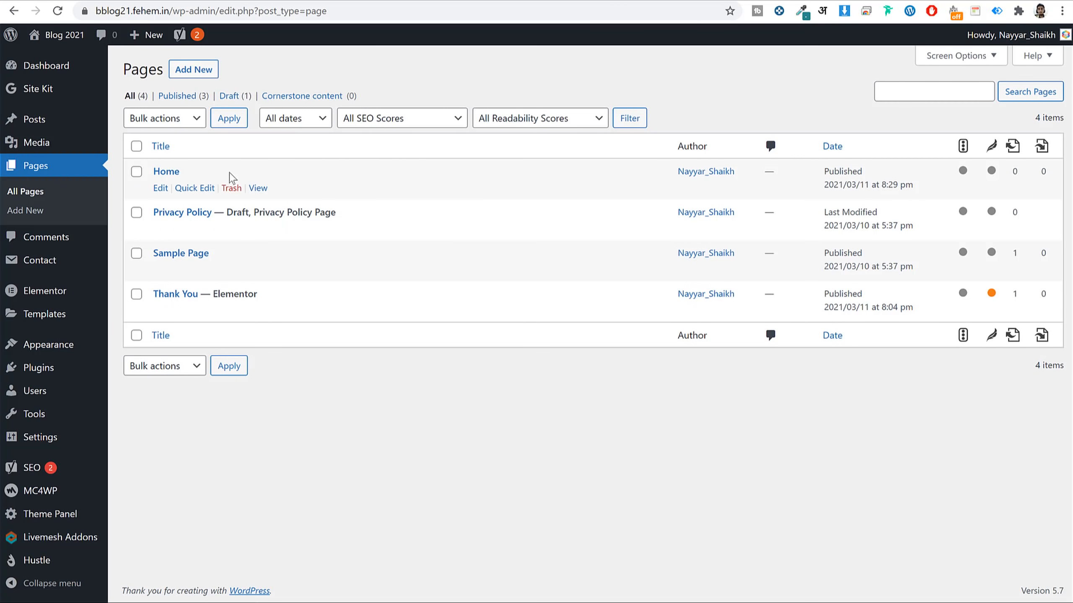
drag(201, 174, 146, 176)
In Reading Settings, make the homepage a static page set to Home and save.
mouse_move(66, 444)
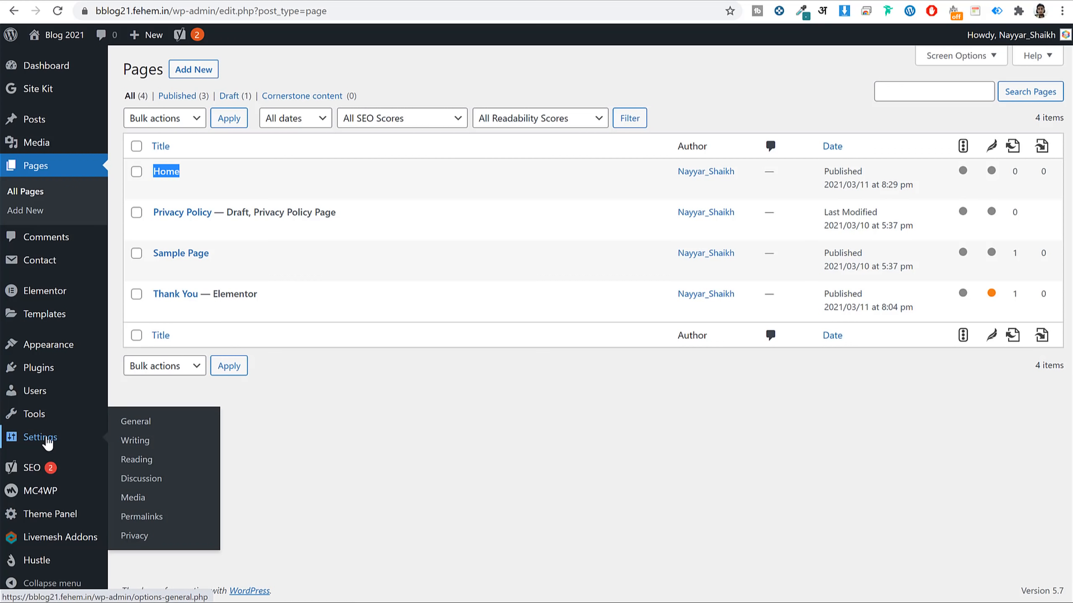
click(144, 462)
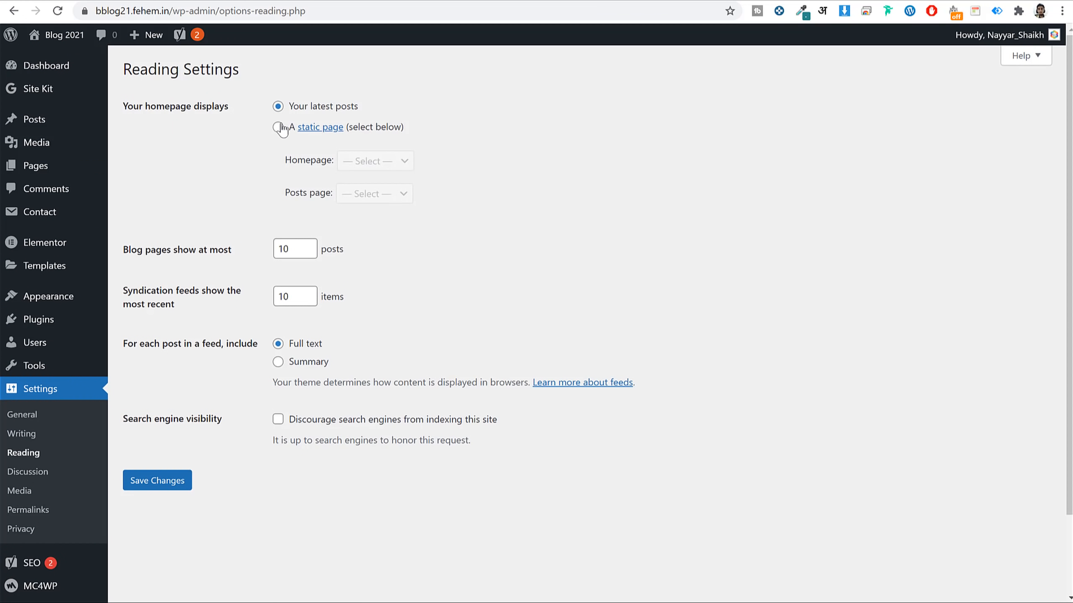
click(278, 127)
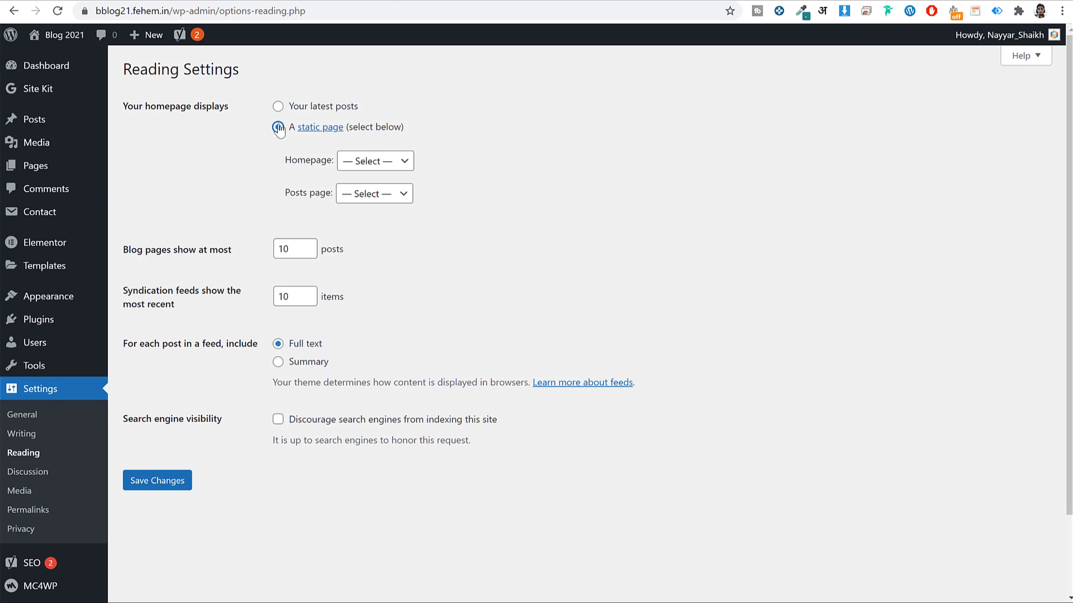
click(387, 166)
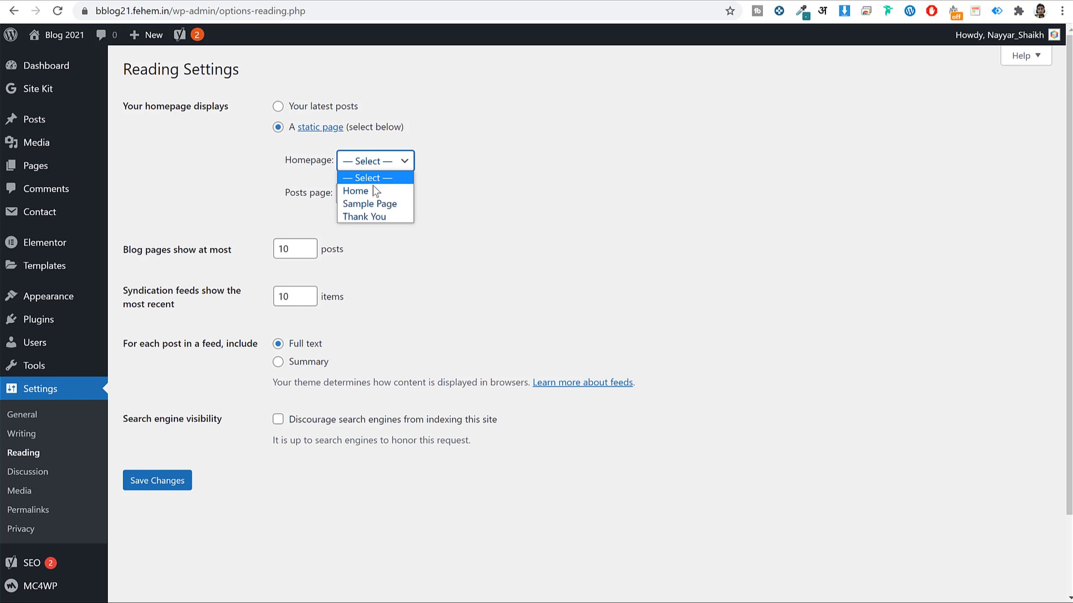
click(375, 192)
click(160, 486)
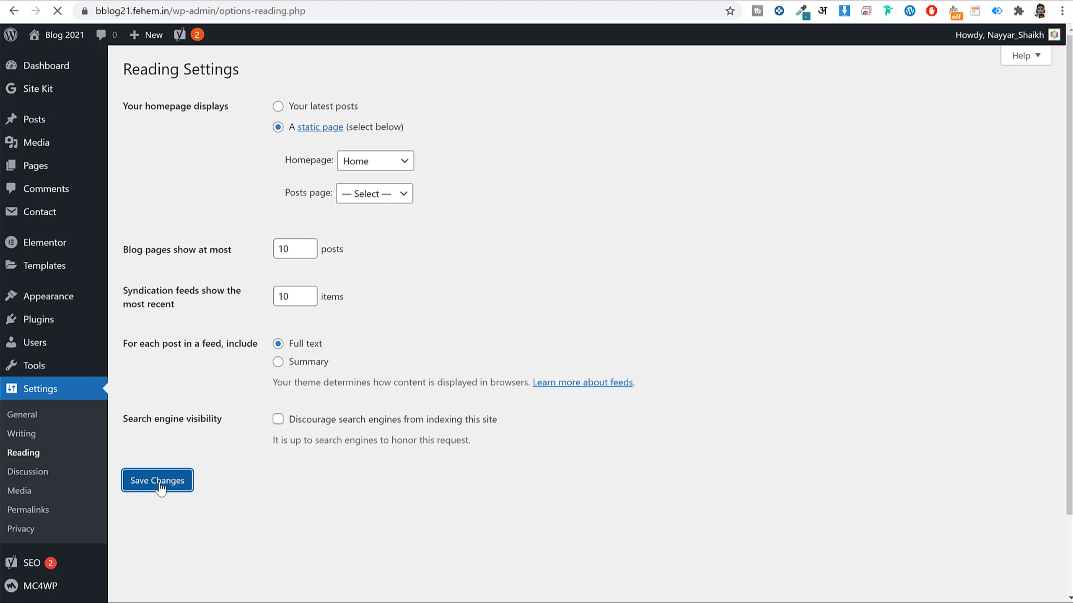
click(67, 173)
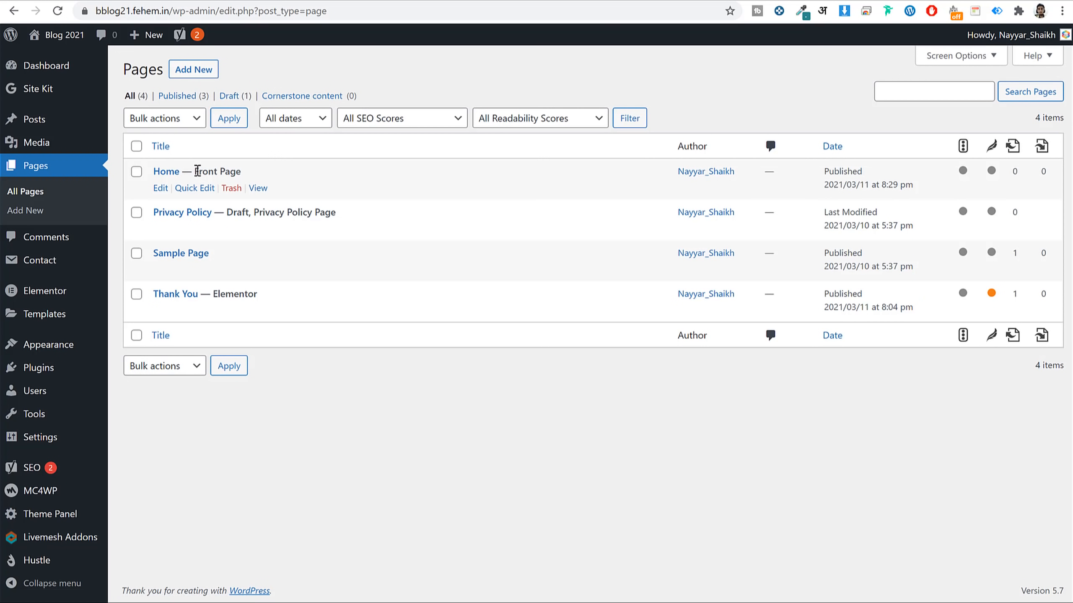
Check Home's Front Page label in Pages, then open Home with Elementor.
drag(193, 171, 267, 174)
click(268, 173)
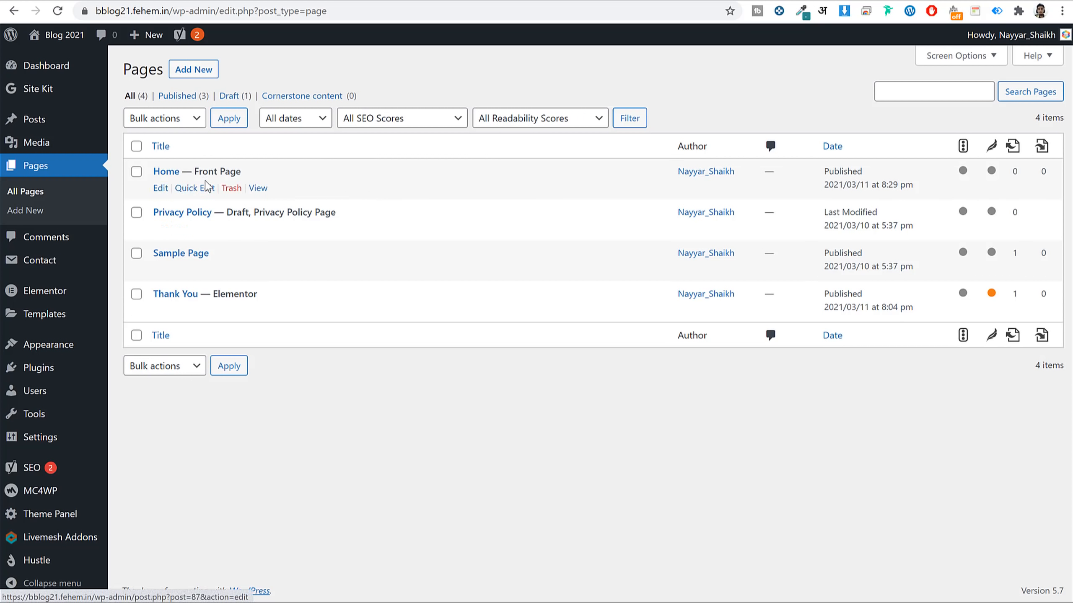
click(161, 189)
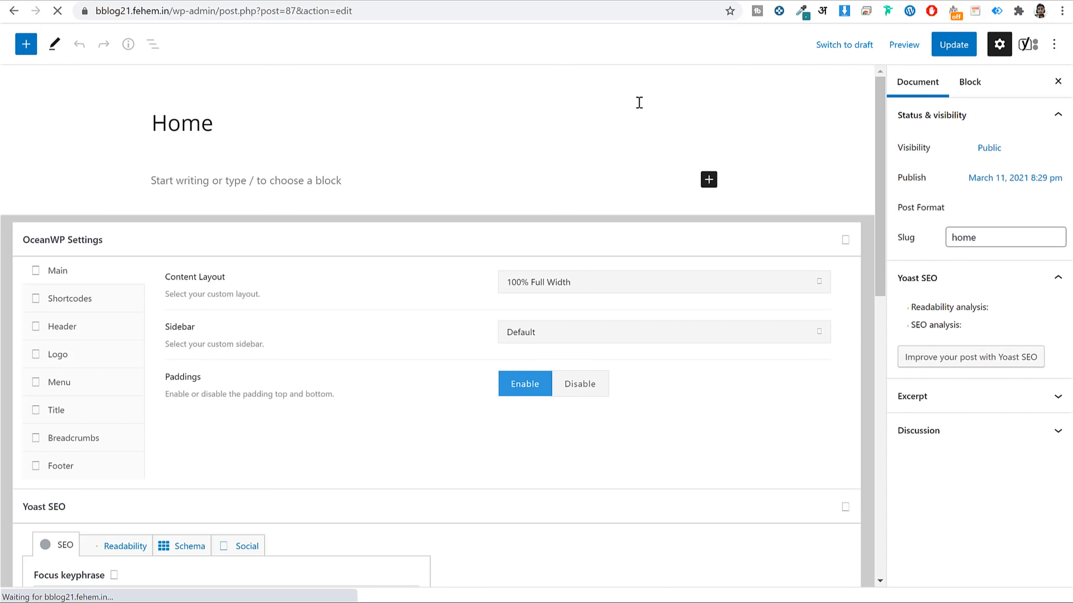
click(294, 47)
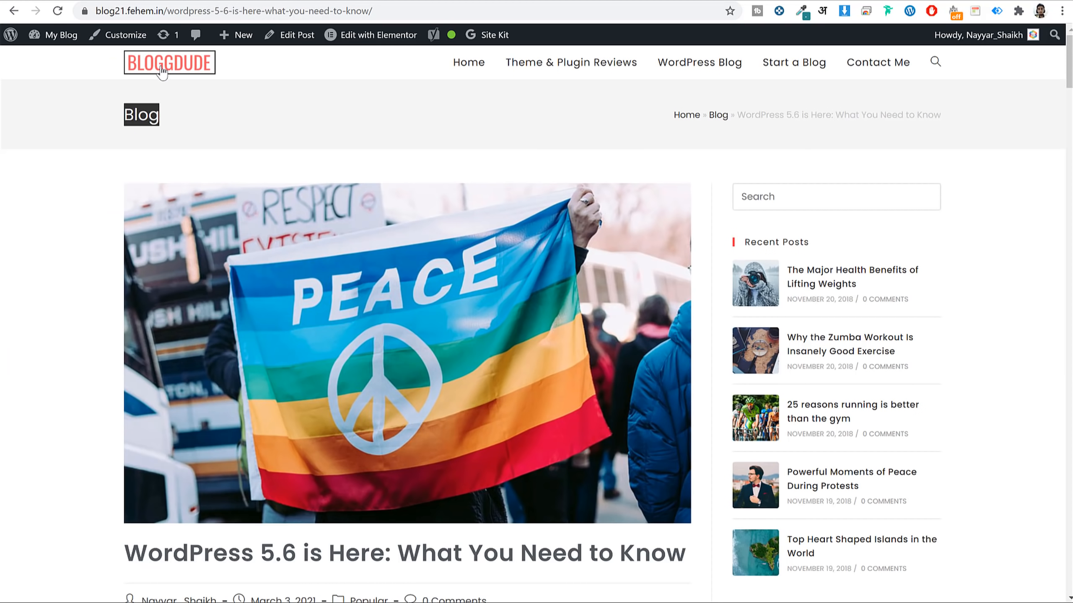
click(168, 62)
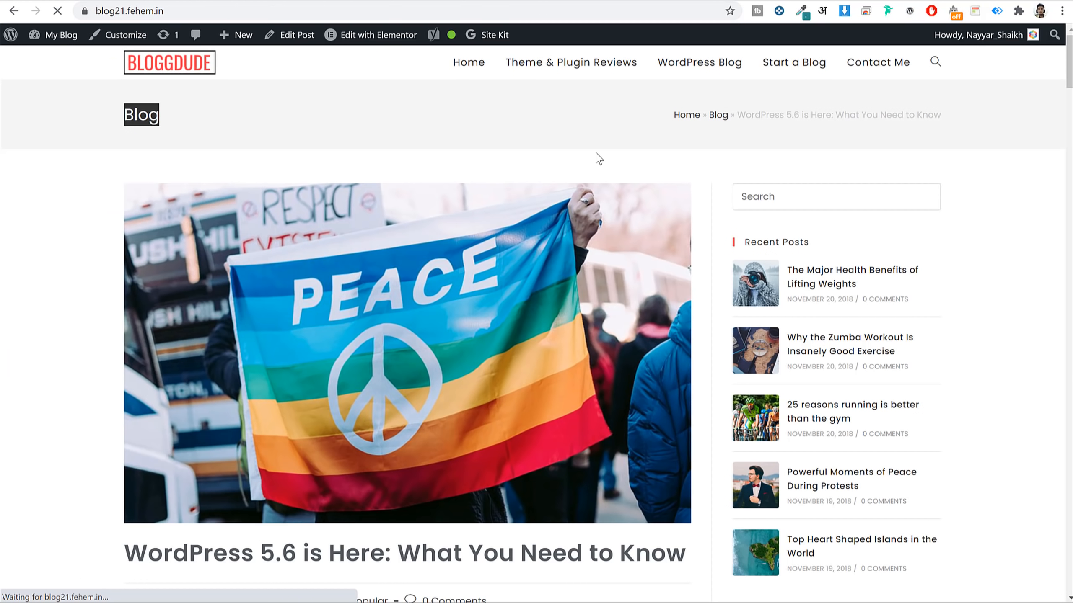
scroll(903, 267, down, 15)
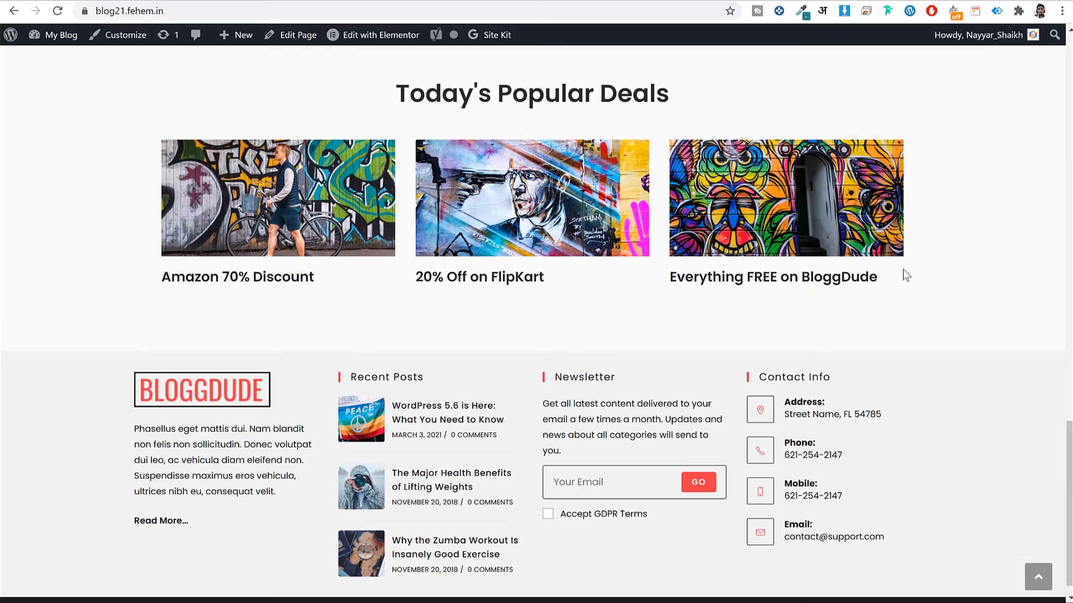
scroll(906, 275, up, 15)
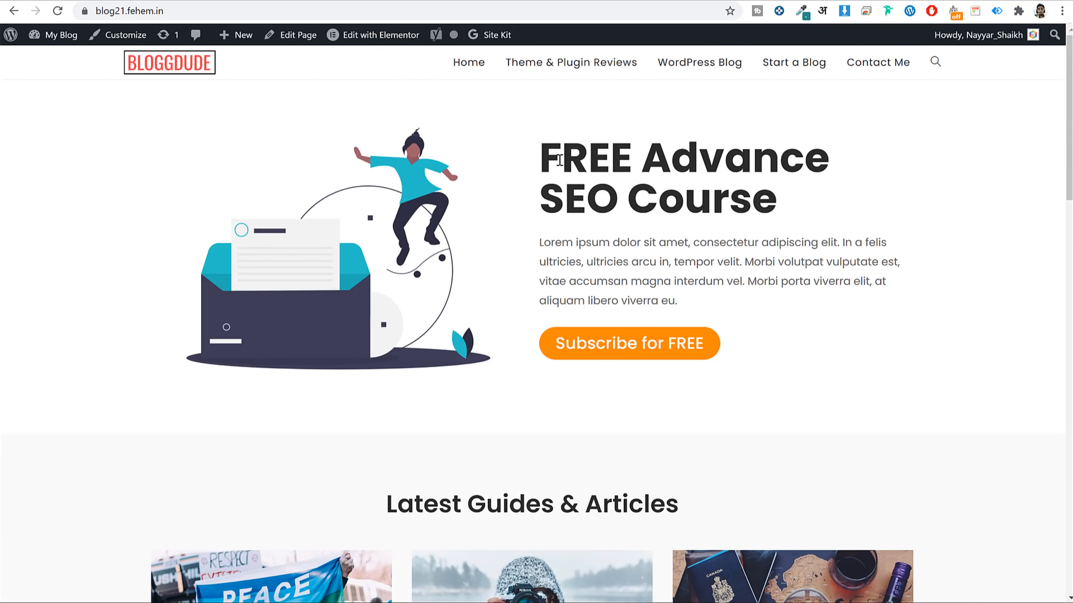
drag(516, 143, 539, 154)
click(640, 219)
scroll(641, 220, down, 10)
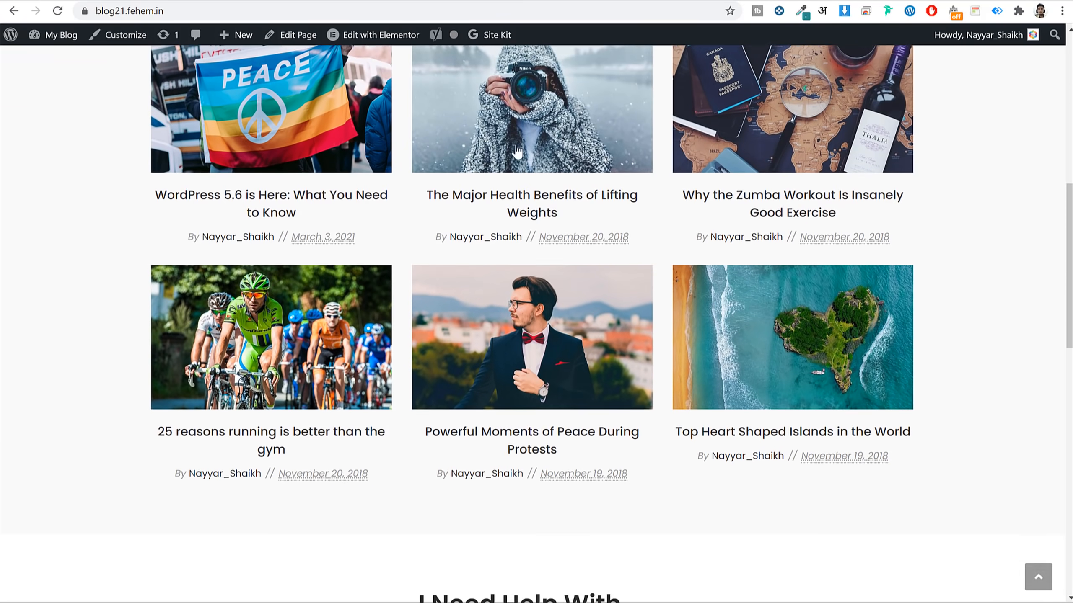
scroll(802, 190, up, 2)
scroll(527, 247, down, 18)
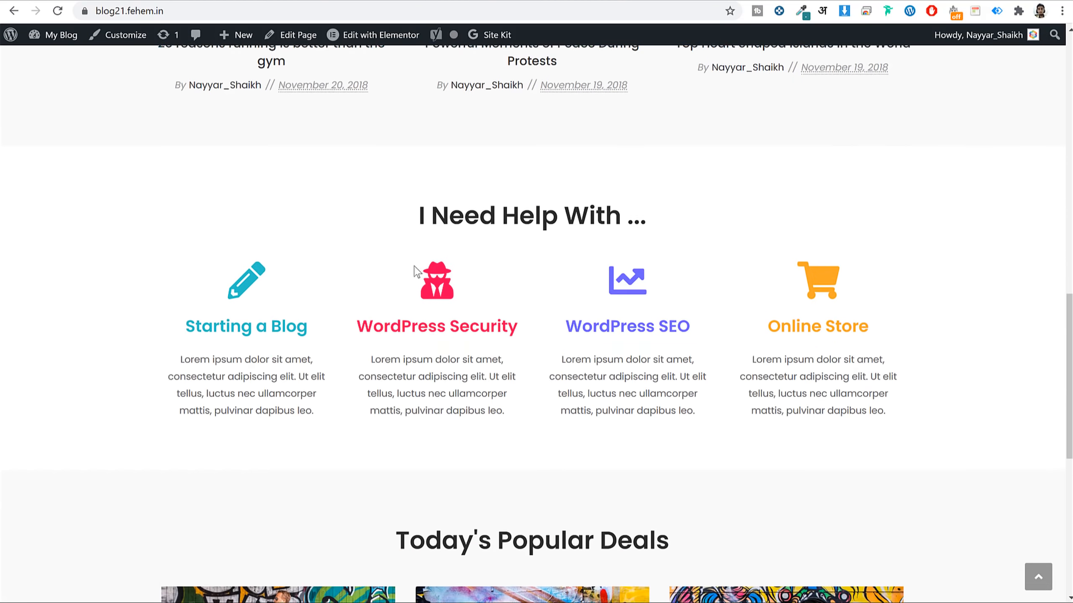
scroll(658, 323, up, 20)
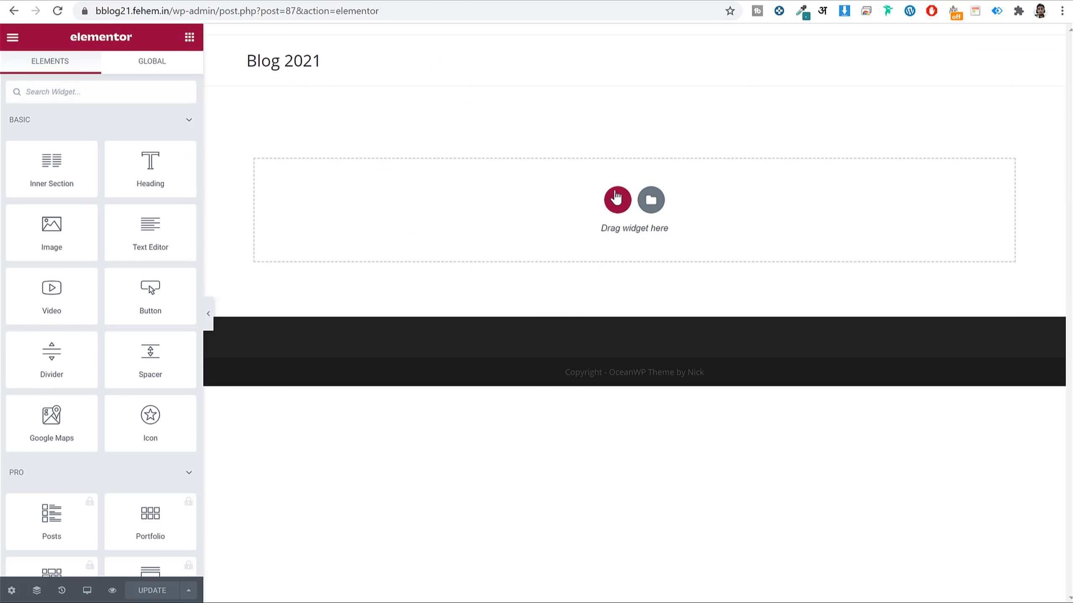
Insert a three-column section on the empty Home canvas and bring back the Elements panel.
click(615, 201)
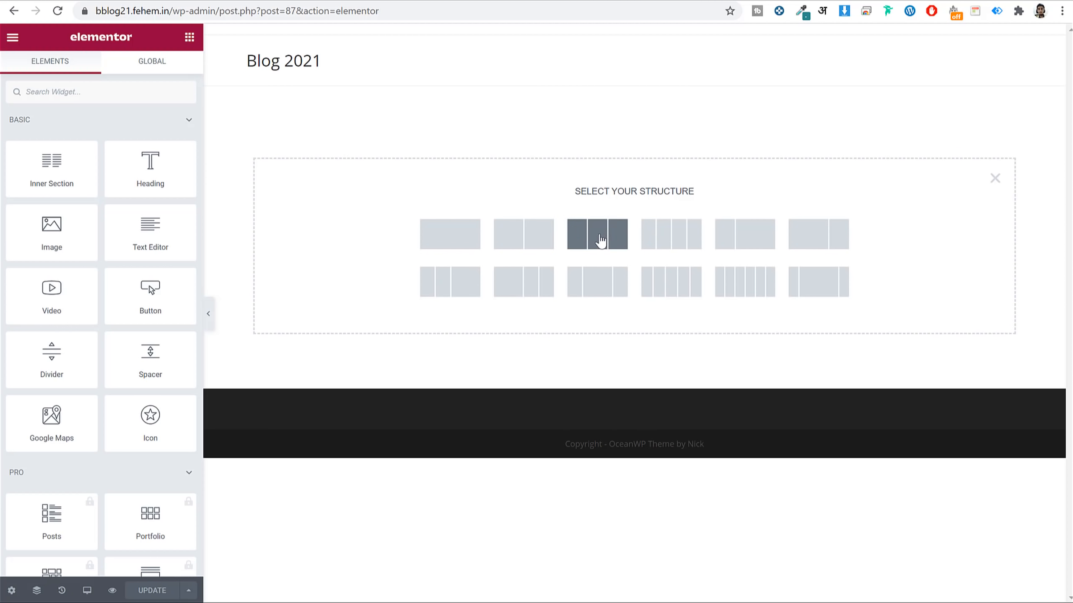
click(603, 243)
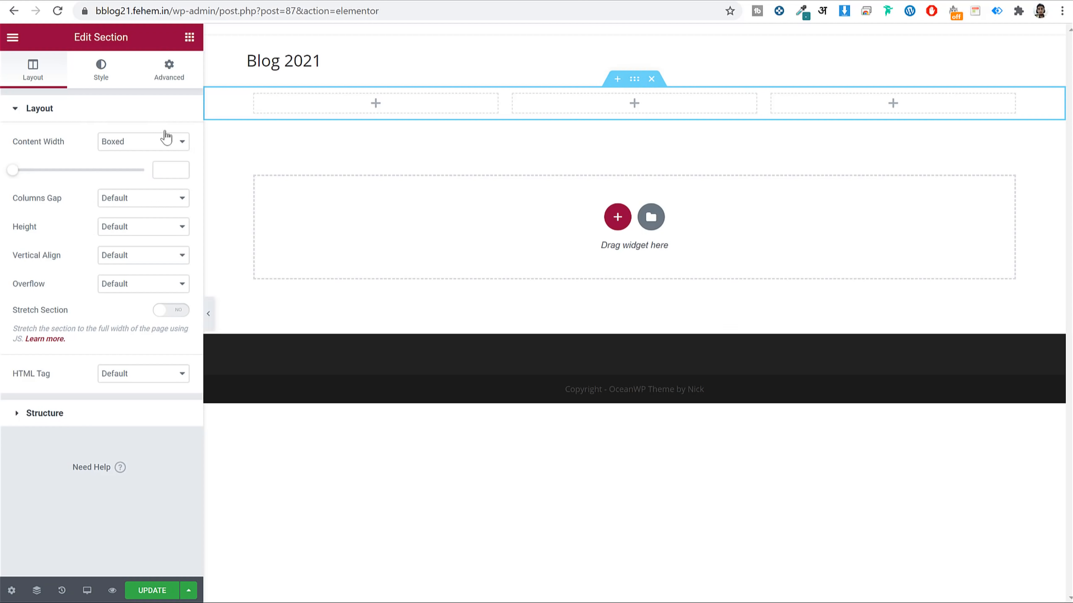
drag(75, 36, 121, 36)
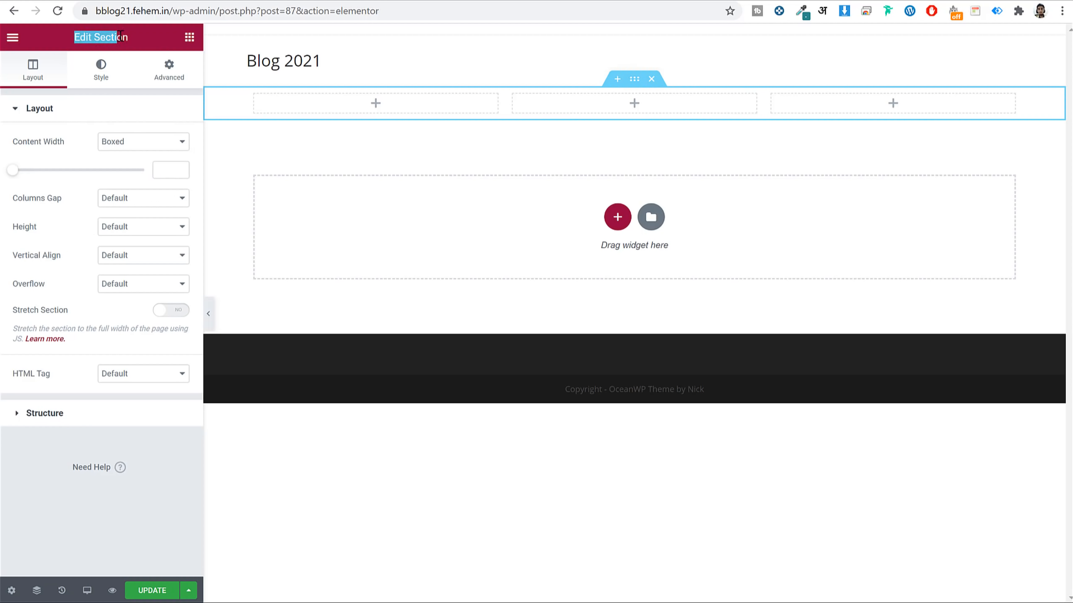
click(135, 37)
click(191, 40)
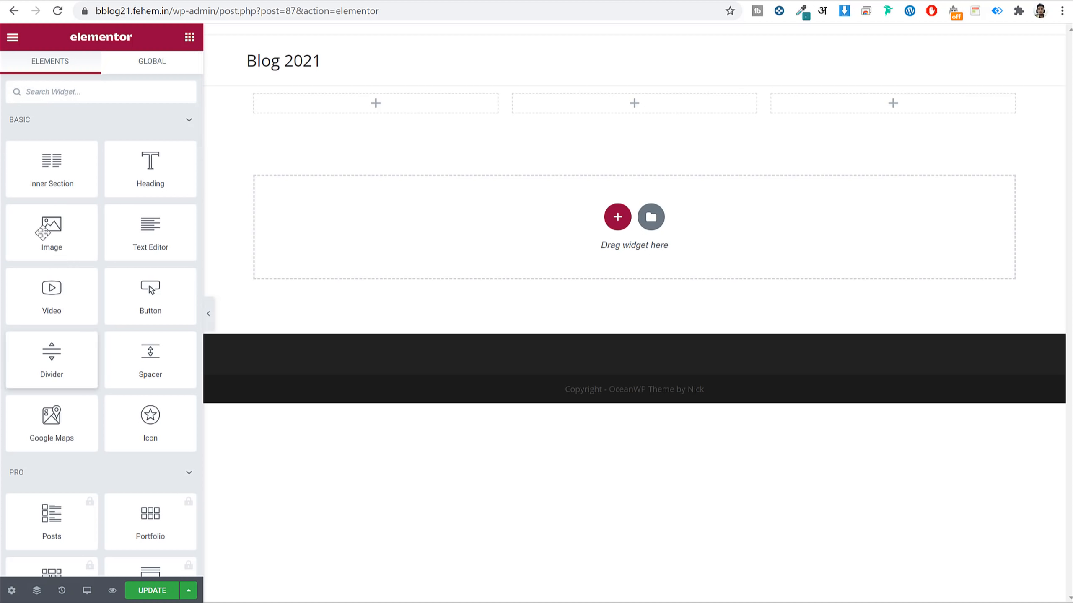
scroll(115, 352, down, 8)
scroll(125, 323, up, 8)
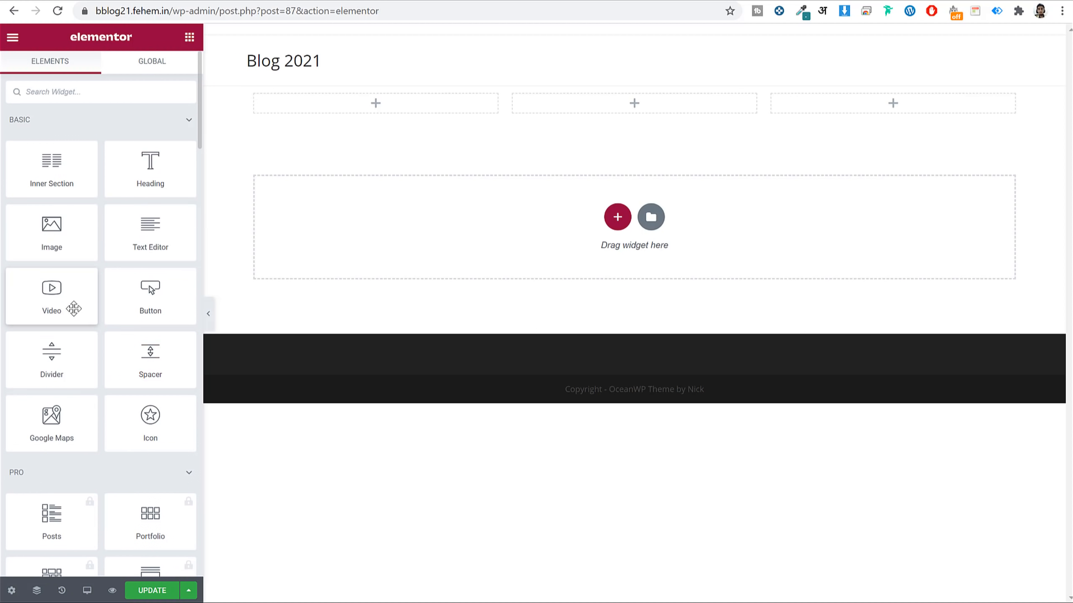
scroll(86, 332, down, 10)
scroll(85, 334, down, 10)
scroll(85, 341, up, 20)
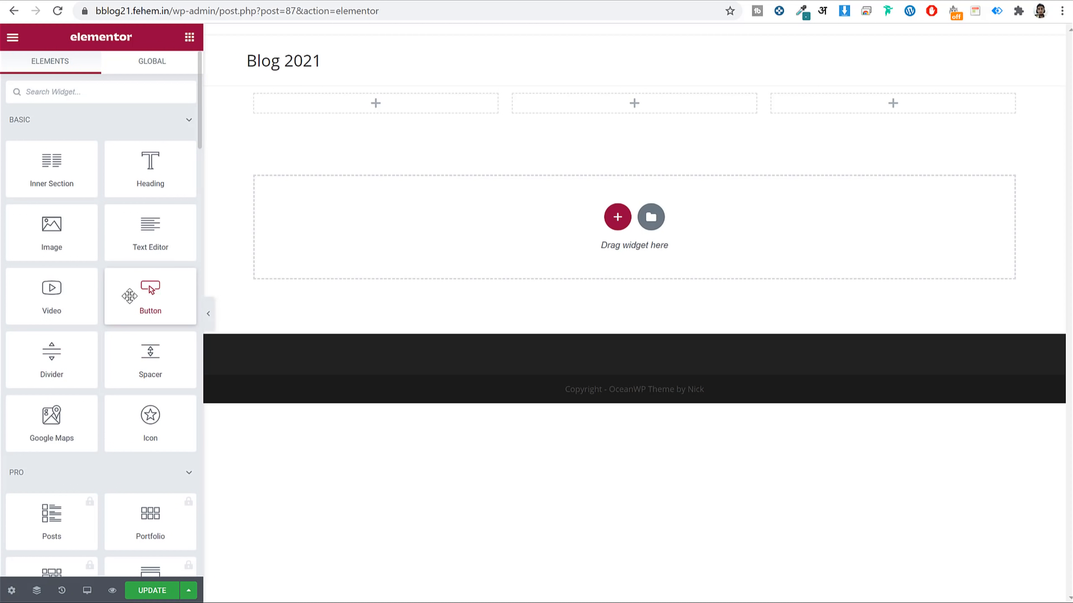
Drop a Button widget into the first column and check its 'Click here' label.
drag(129, 296, 340, 112)
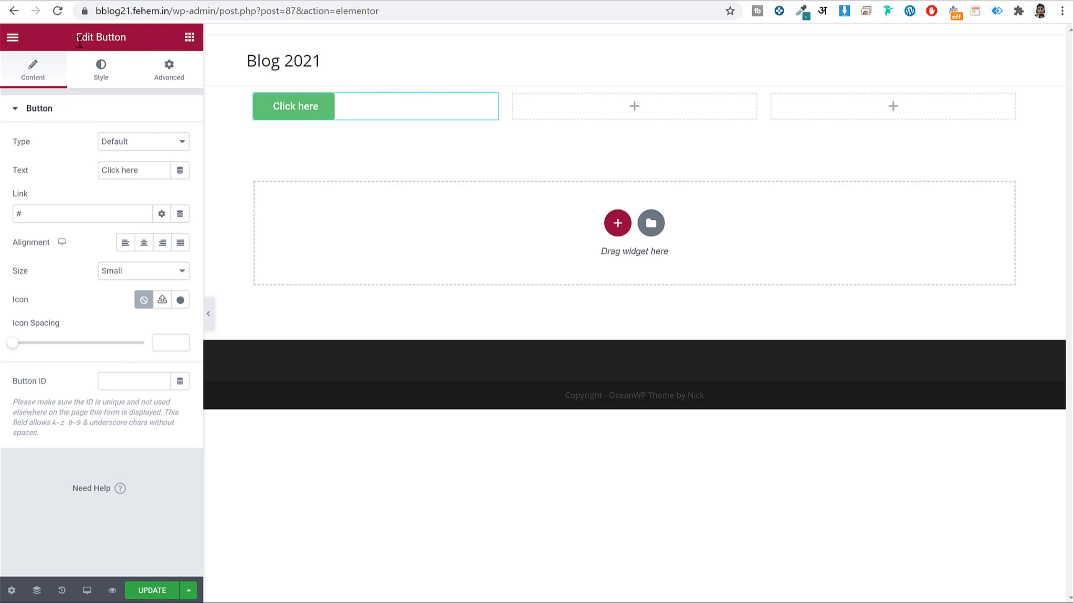
drag(76, 37, 143, 38)
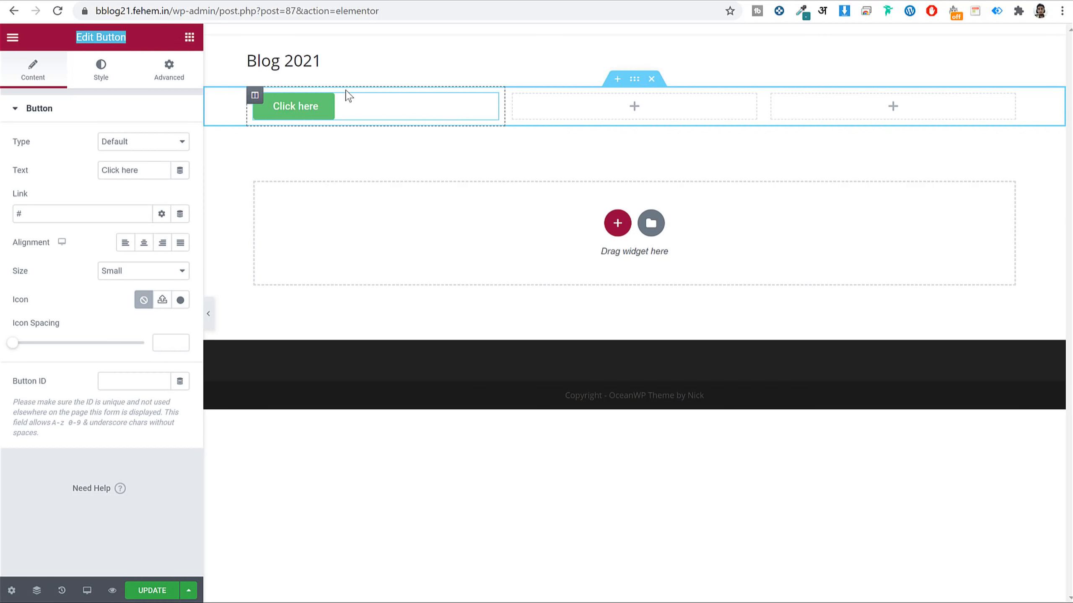
click(46, 71)
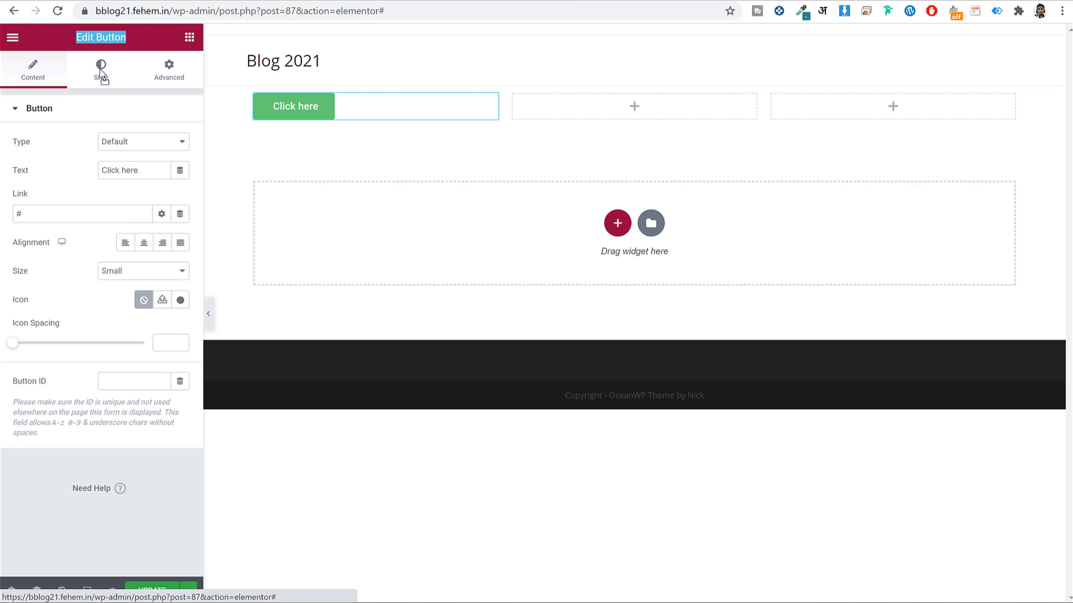
click(179, 74)
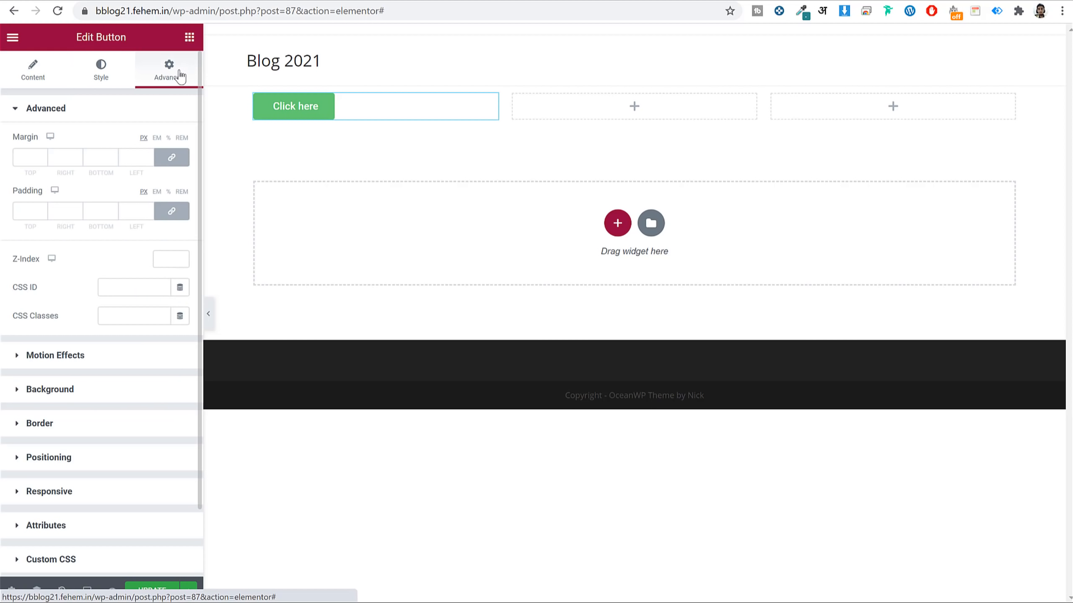
click(24, 72)
drag(163, 169, 48, 169)
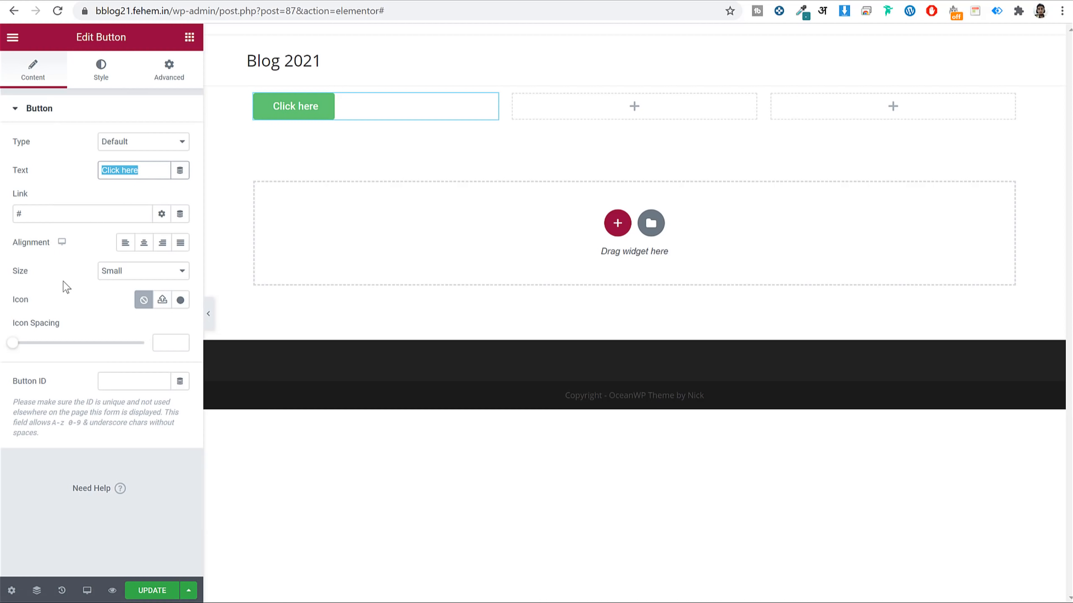
click(108, 63)
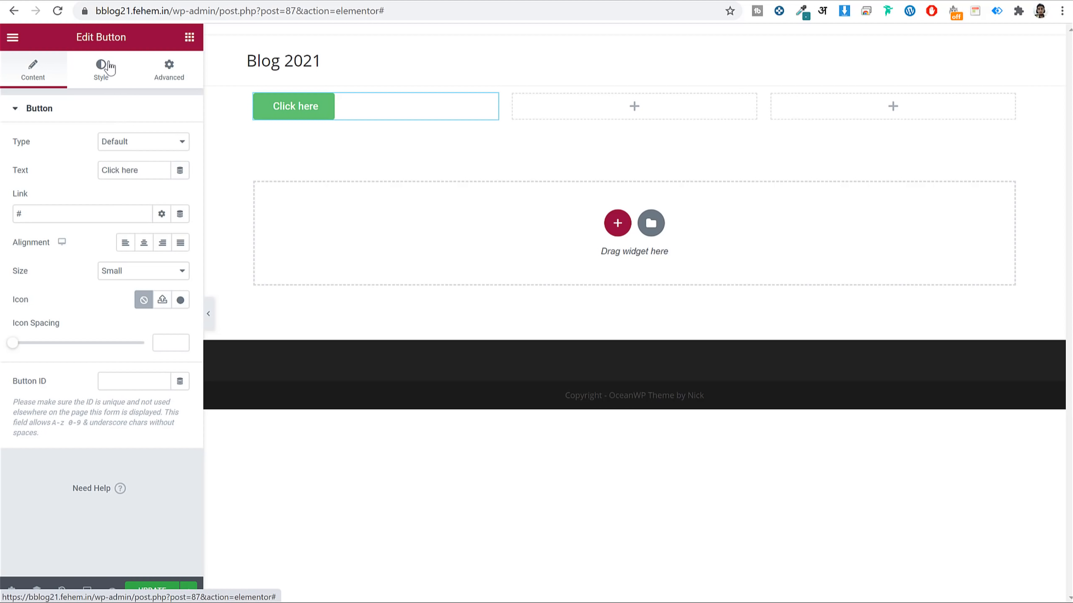
Review the button's Style and Advanced settings, then return to the widget list.
click(105, 68)
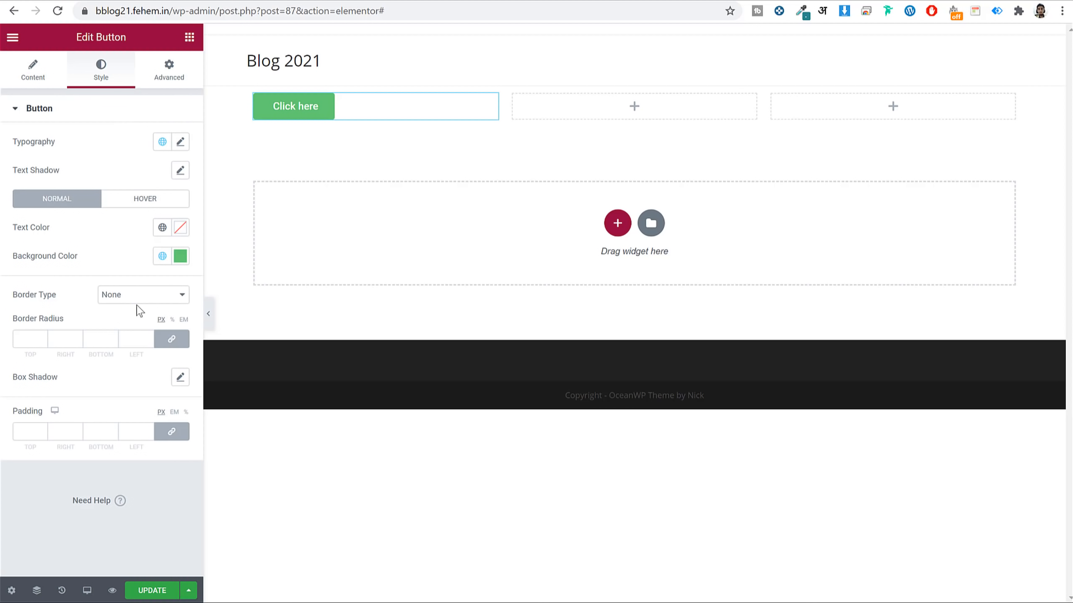
click(168, 80)
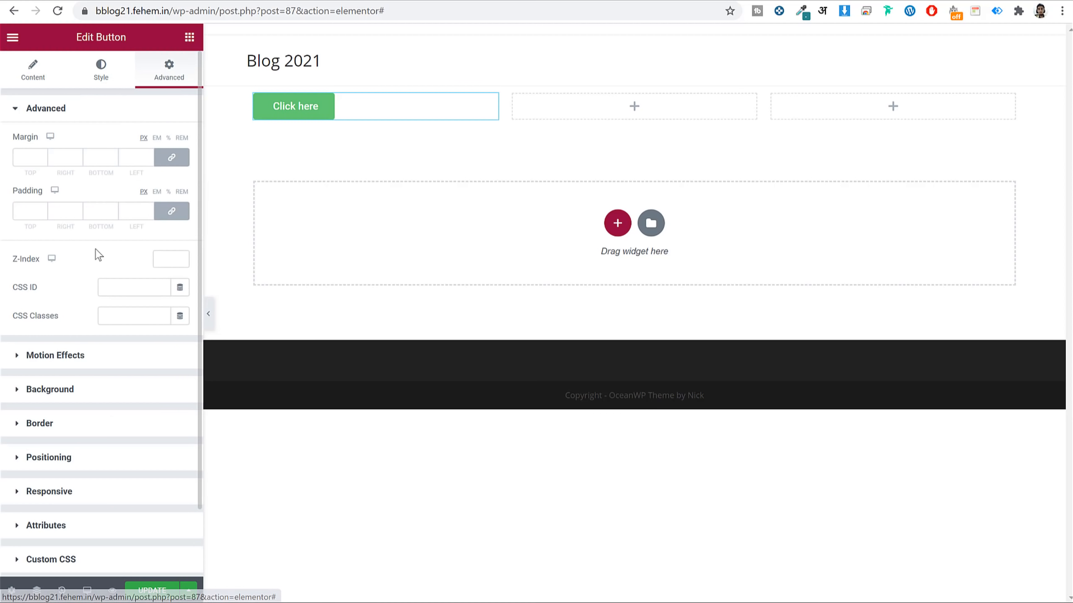
scroll(90, 497, down, 2)
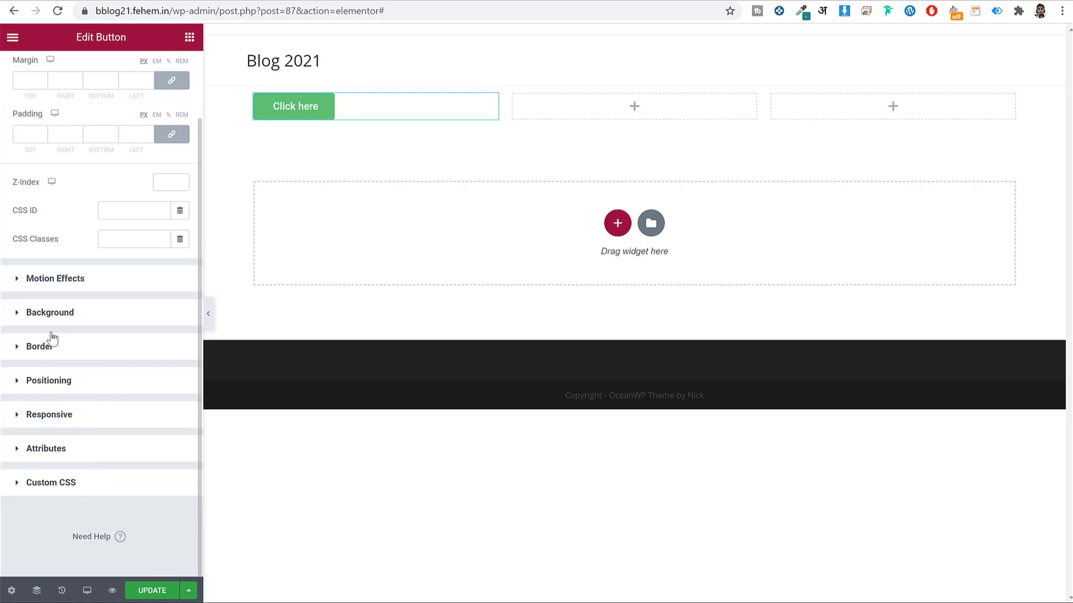
scroll(93, 336, up, 2)
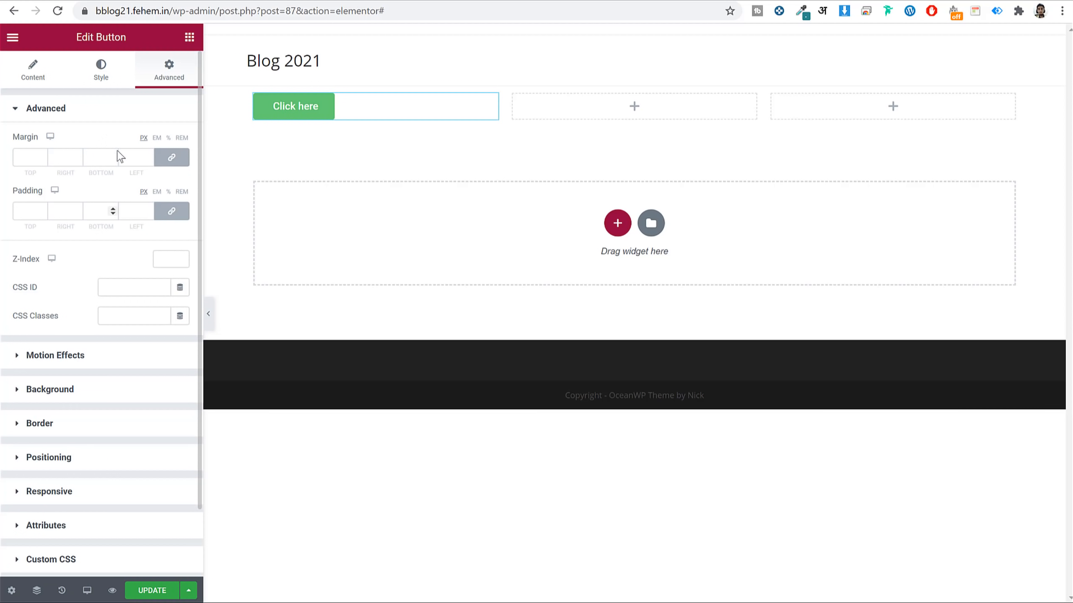
click(46, 78)
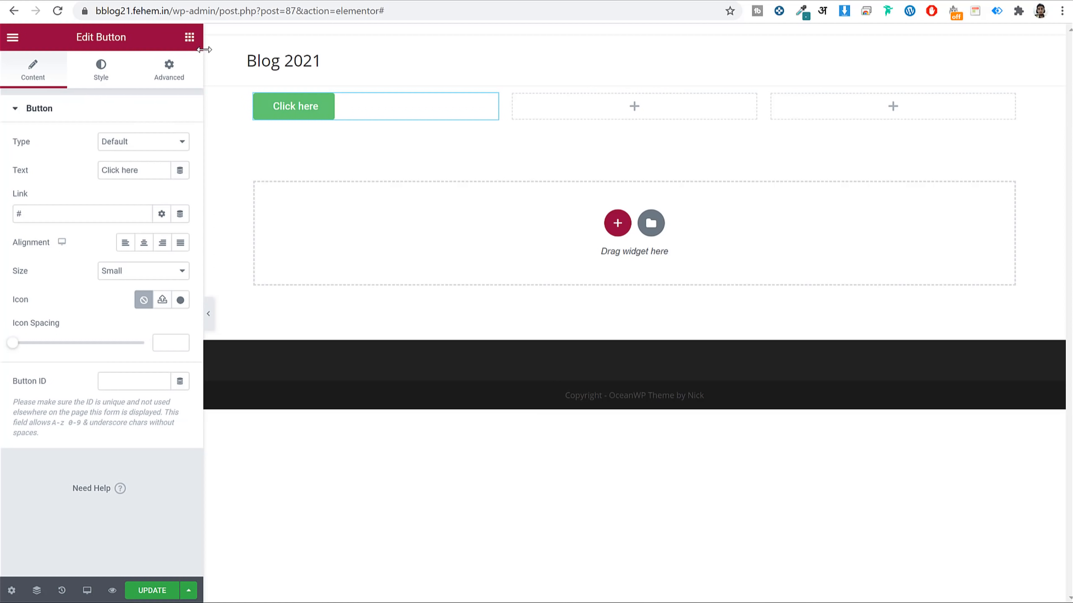
click(191, 39)
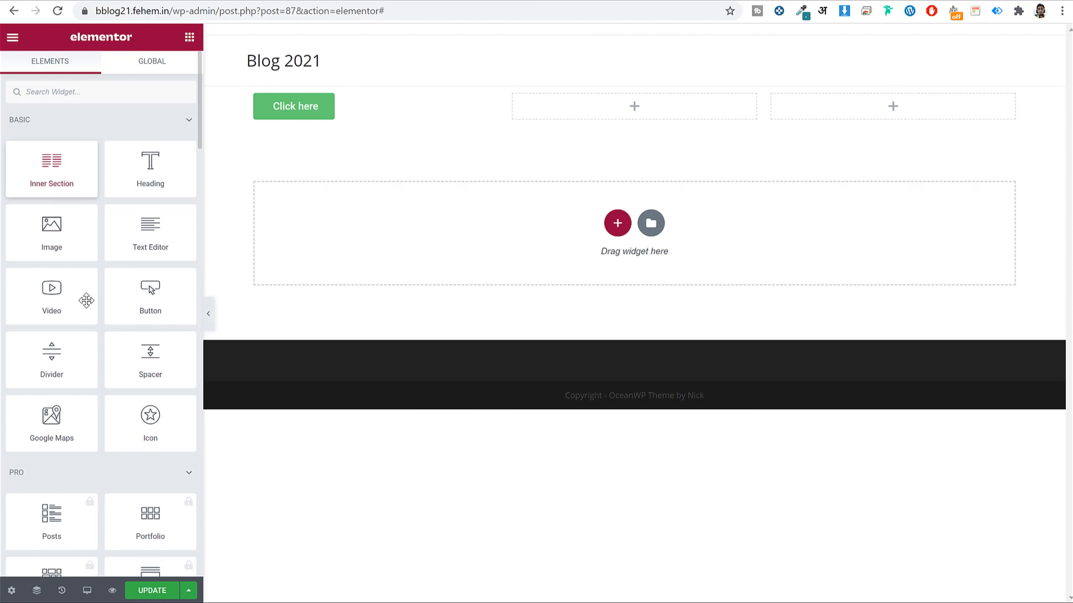
Add an Icon widget to the middle column and set its icon to Star of David.
drag(185, 412, 566, 108)
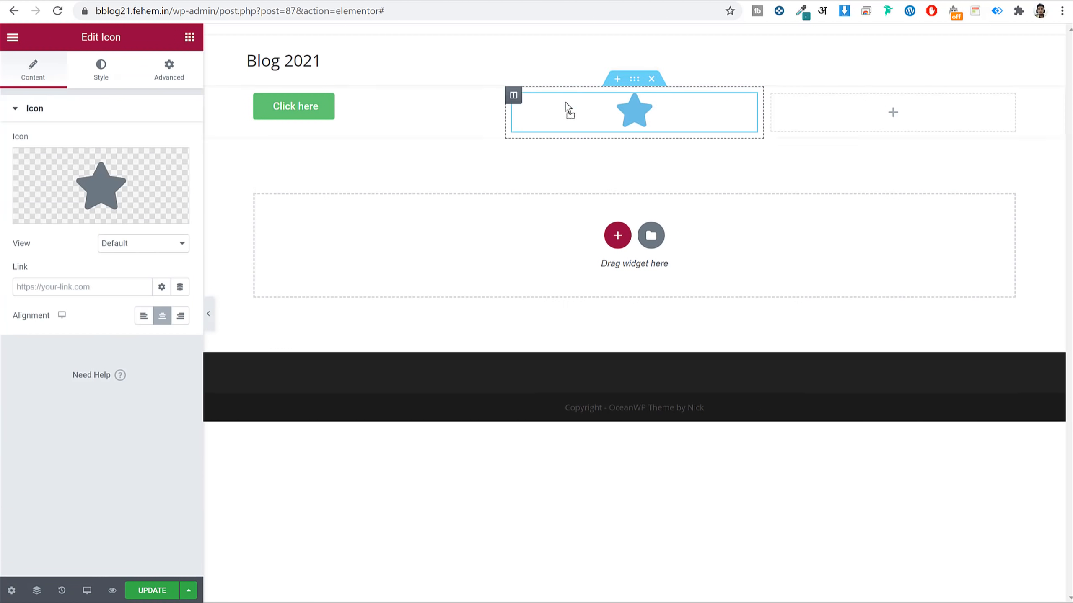
drag(130, 38, 66, 39)
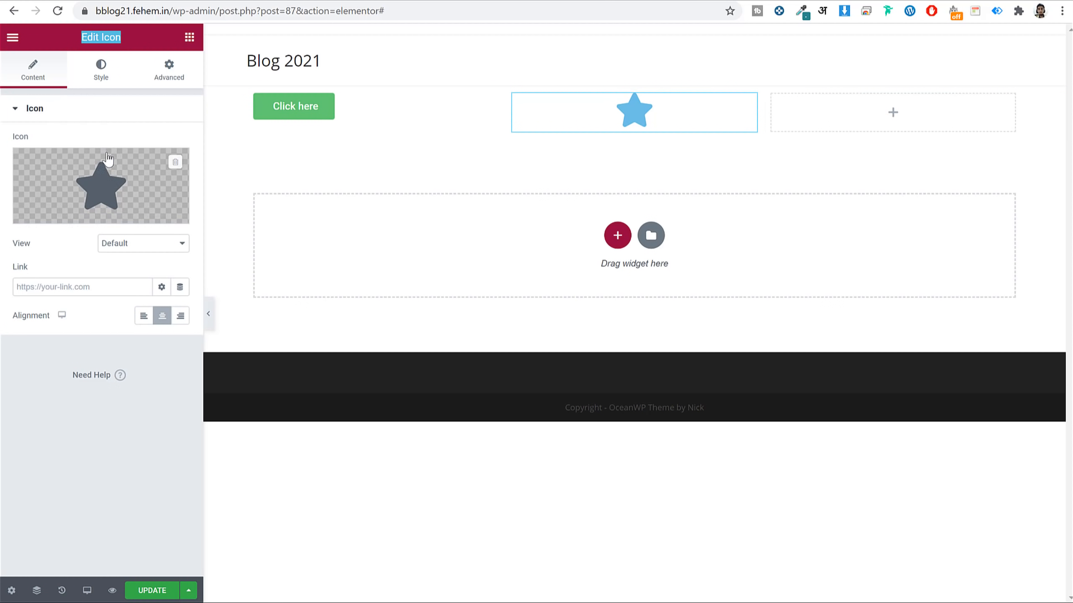
click(114, 182)
click(553, 266)
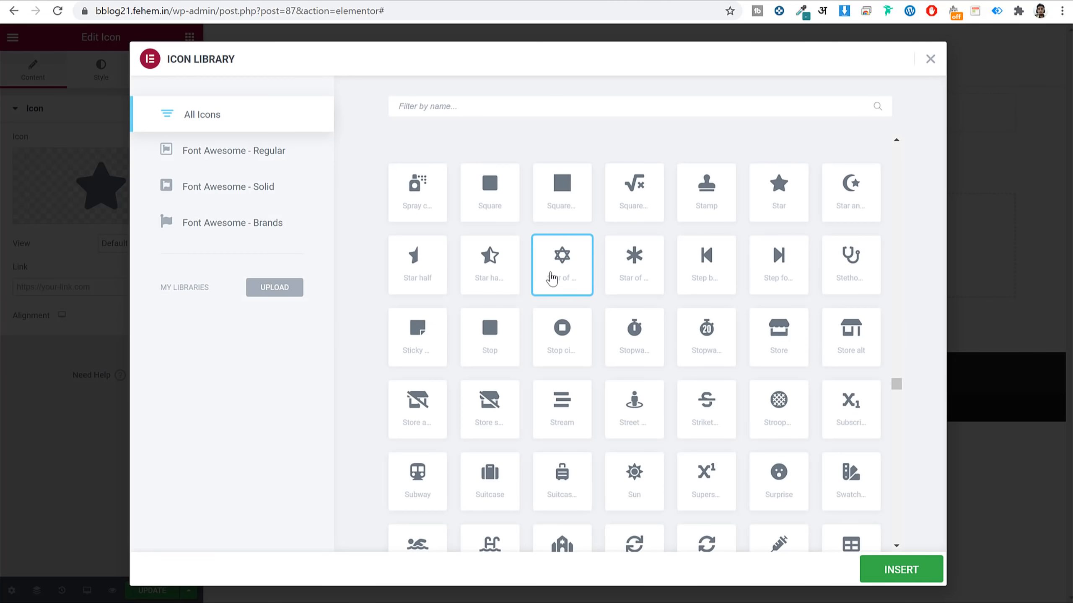
click(878, 580)
Set the icon's primary colour to a vivid red, then delete the whole test section.
click(101, 70)
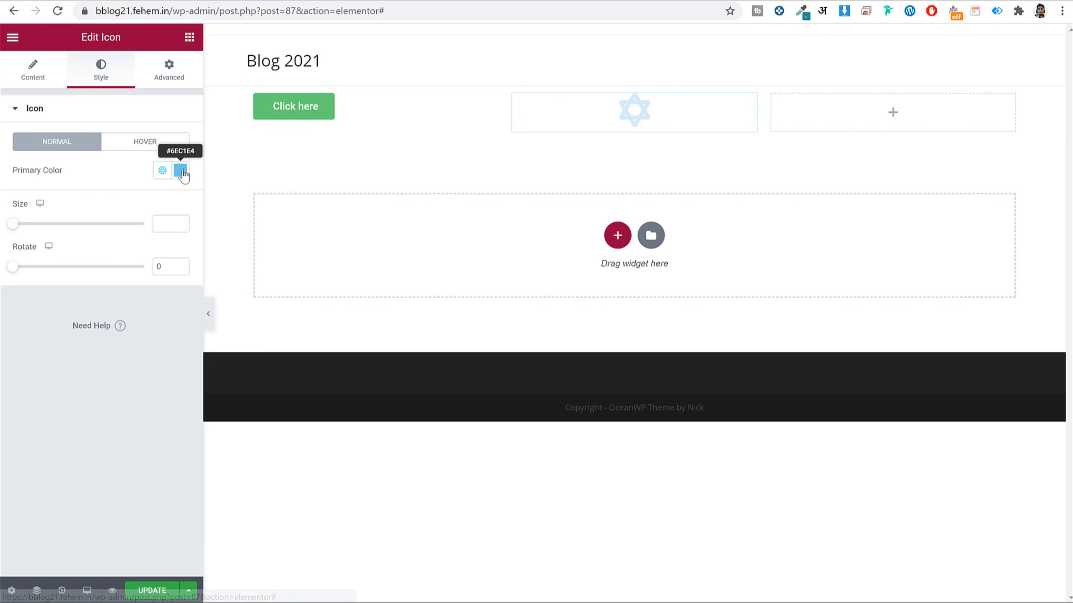
click(180, 170)
click(133, 303)
drag(162, 302, 177, 306)
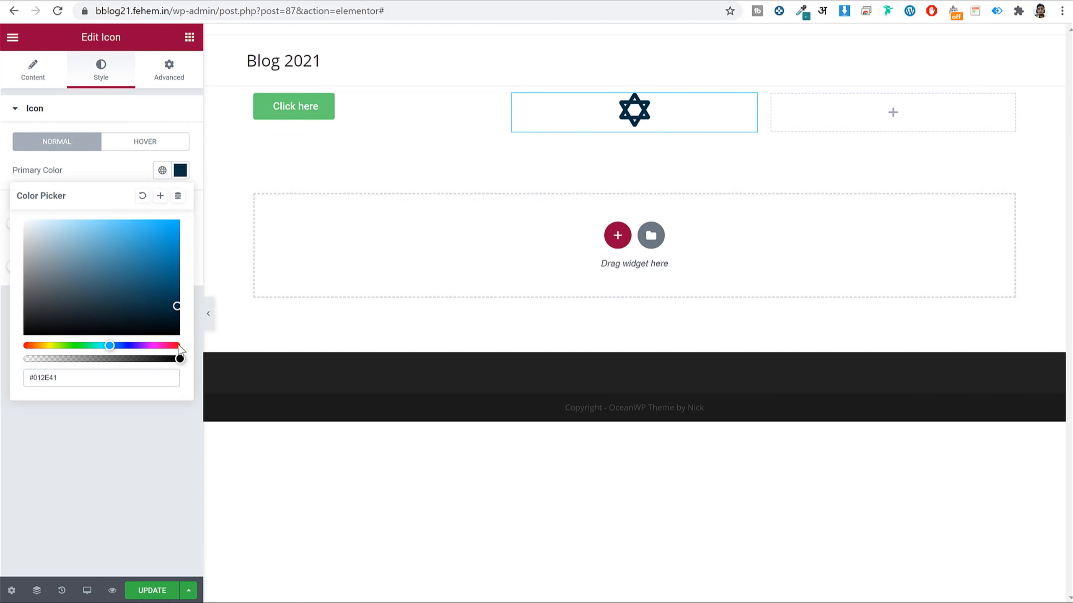
click(173, 346)
click(181, 346)
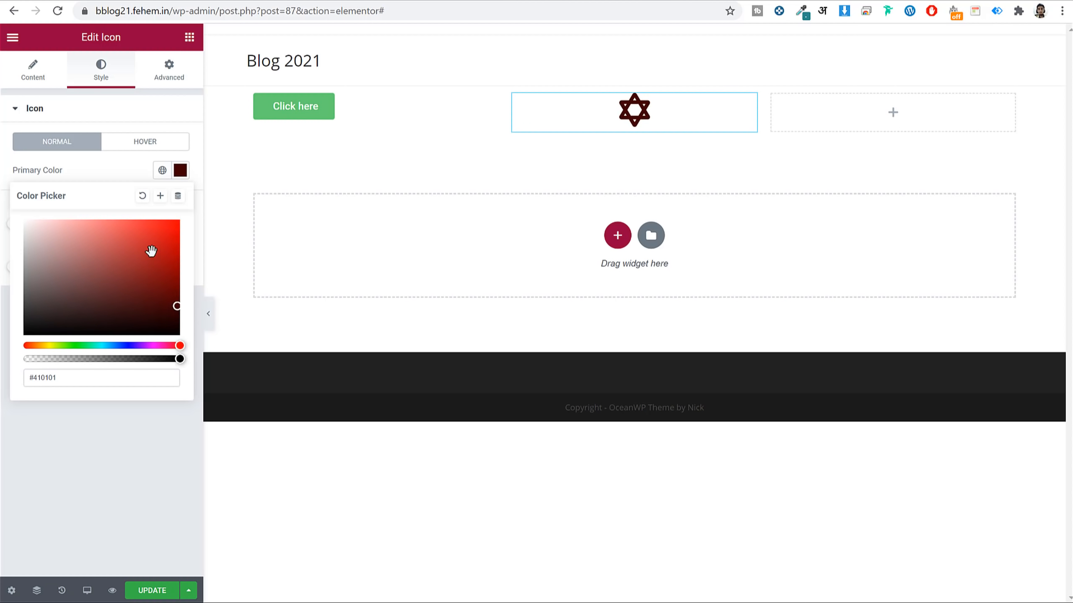
click(158, 229)
click(162, 82)
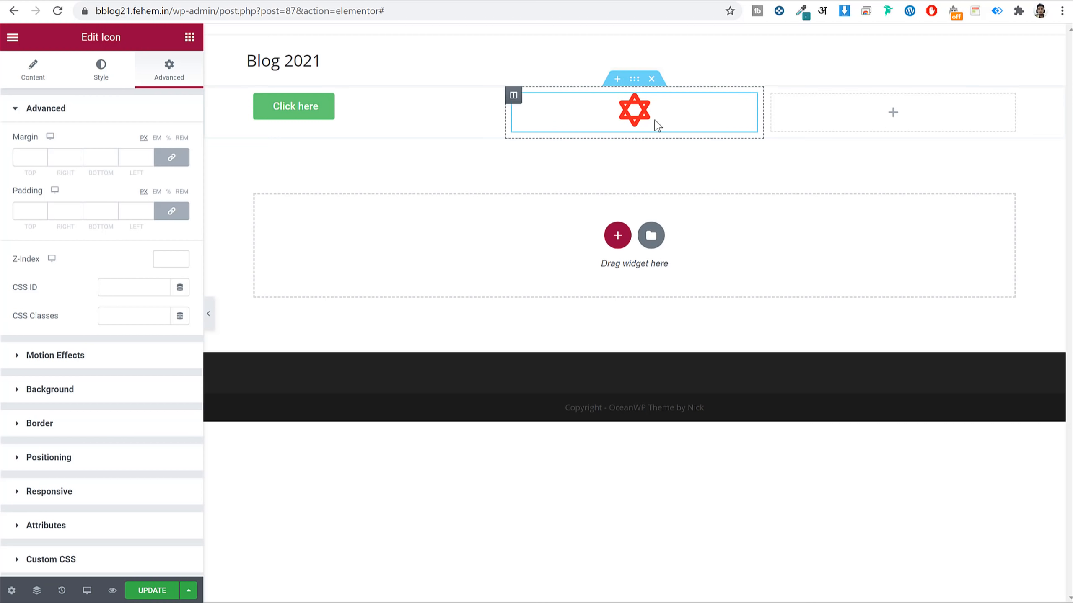
click(651, 79)
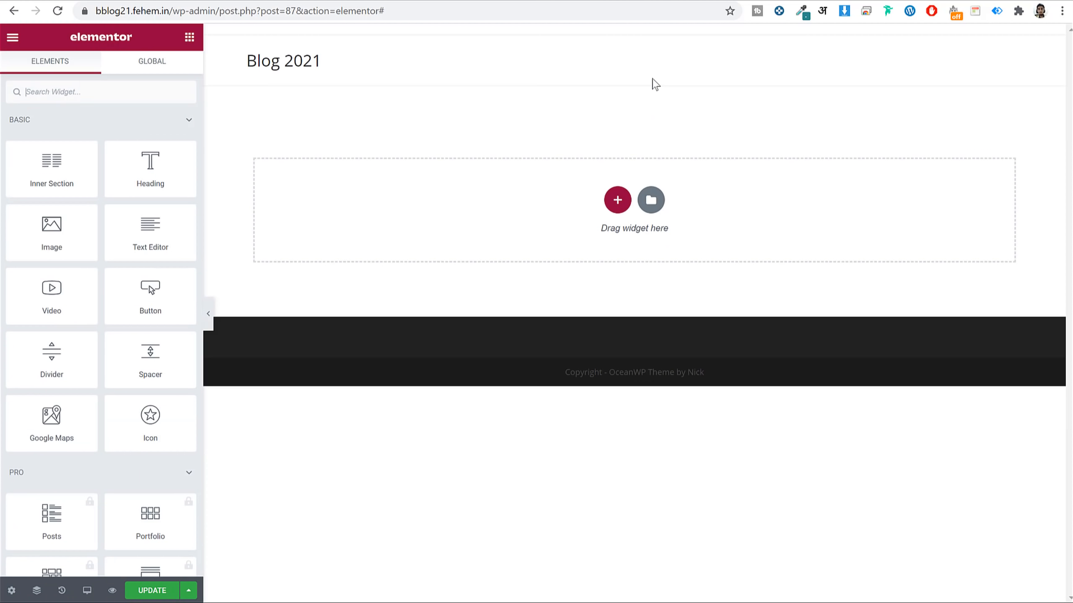
click(651, 198)
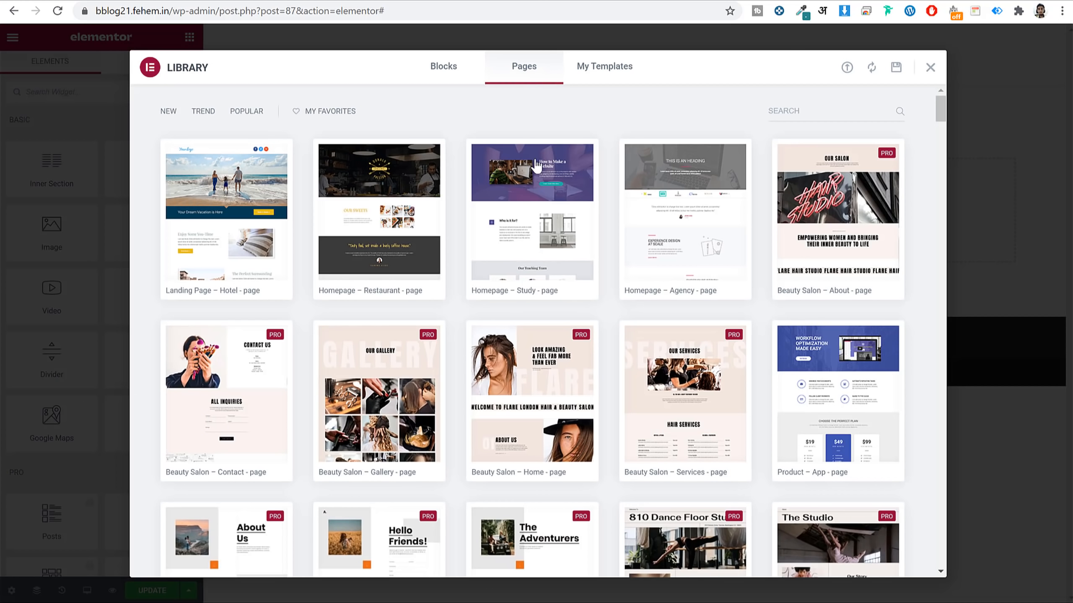
scroll(603, 376, down, 5)
scroll(602, 375, up, 5)
click(465, 74)
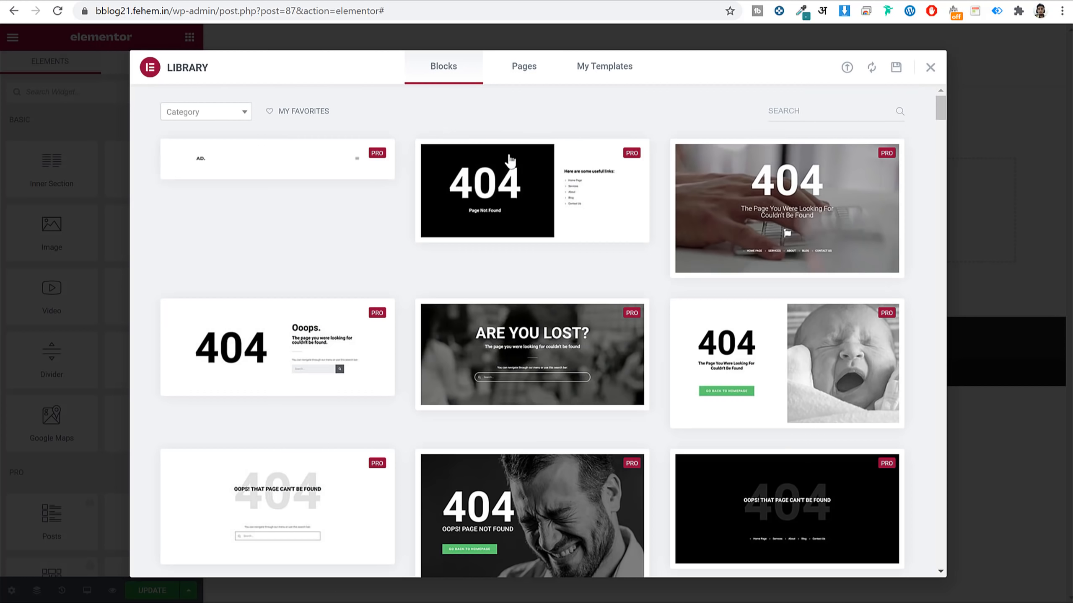
scroll(802, 329, down, 10)
scroll(801, 337, up, 10)
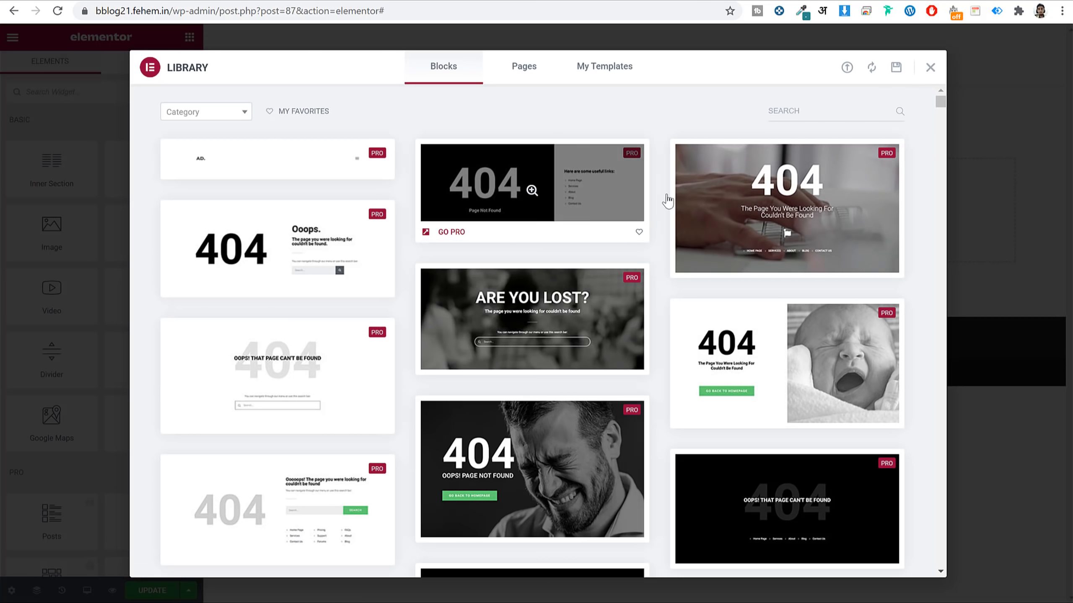
click(930, 67)
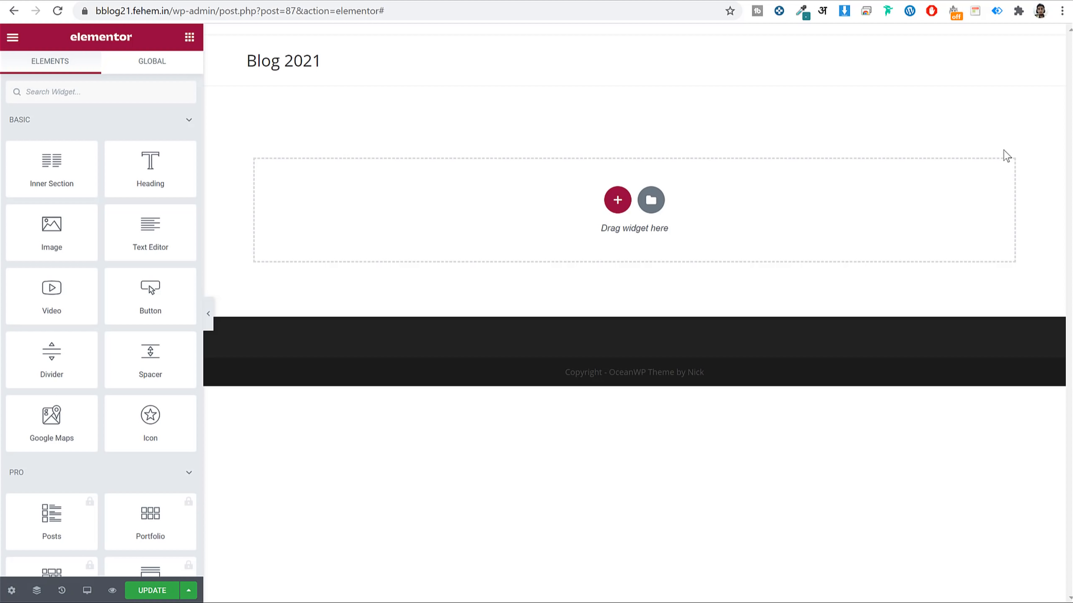
Add an empty two-column section to Home, using the live blog homepage as a reference.
click(618, 200)
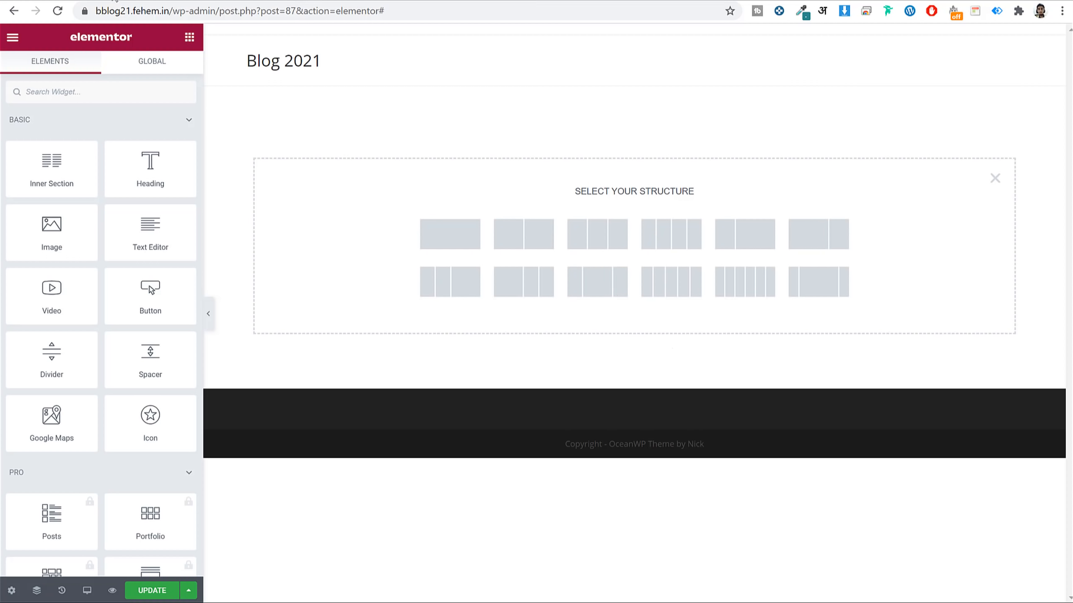
click(113, 0)
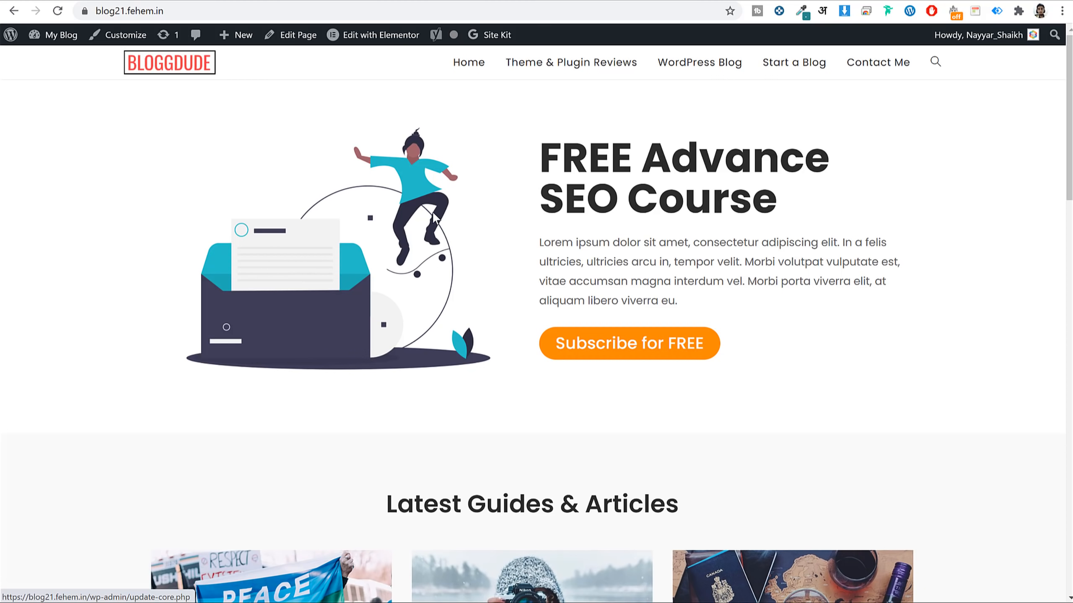
drag(527, 150, 850, 306)
click(852, 310)
click(298, 0)
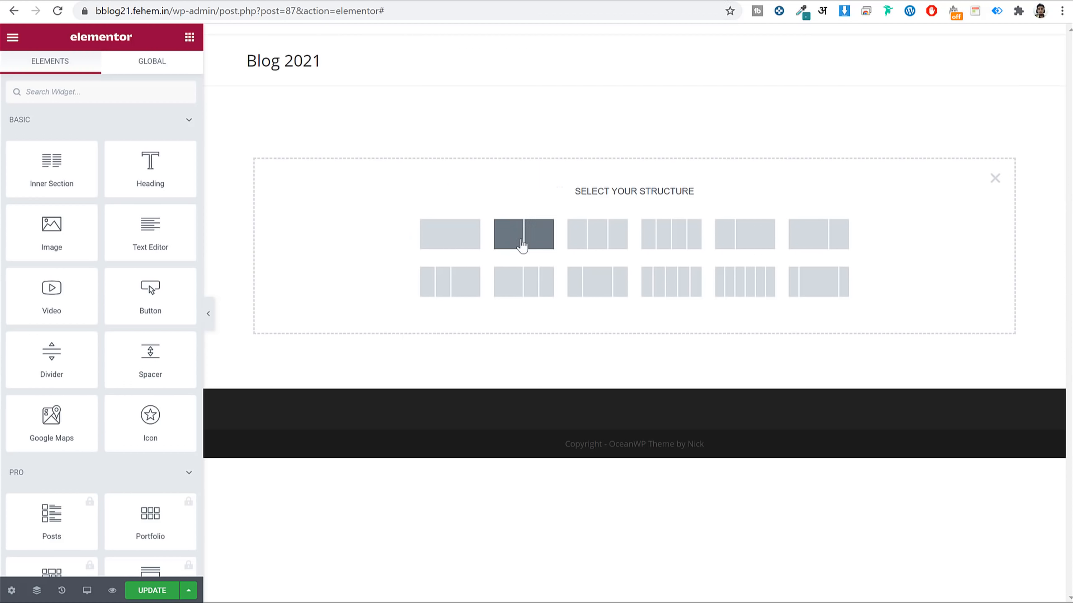
click(522, 245)
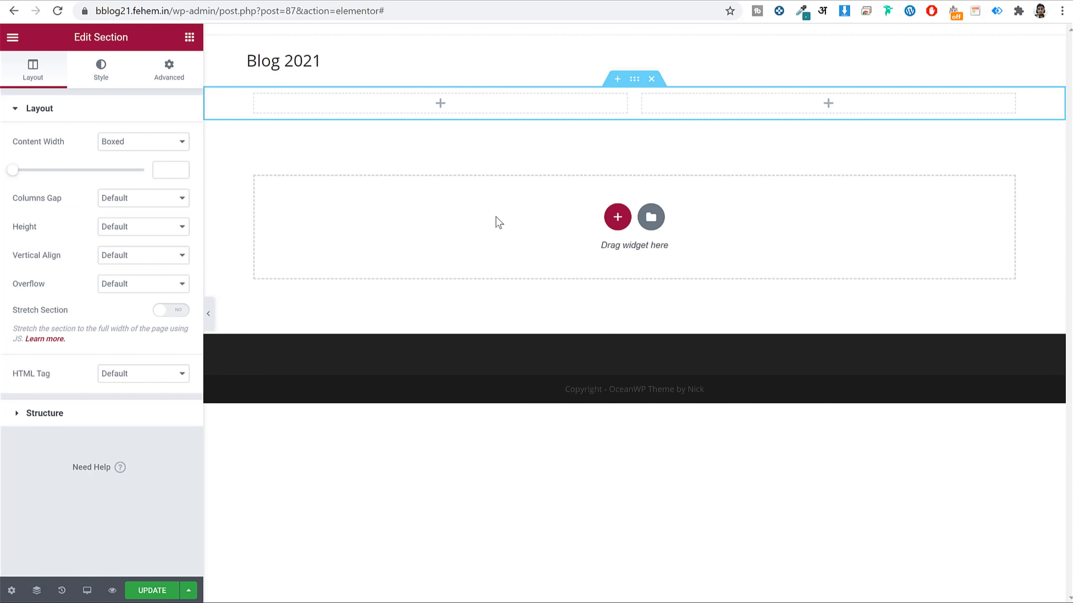
click(105, 0)
click(259, 1)
click(106, 0)
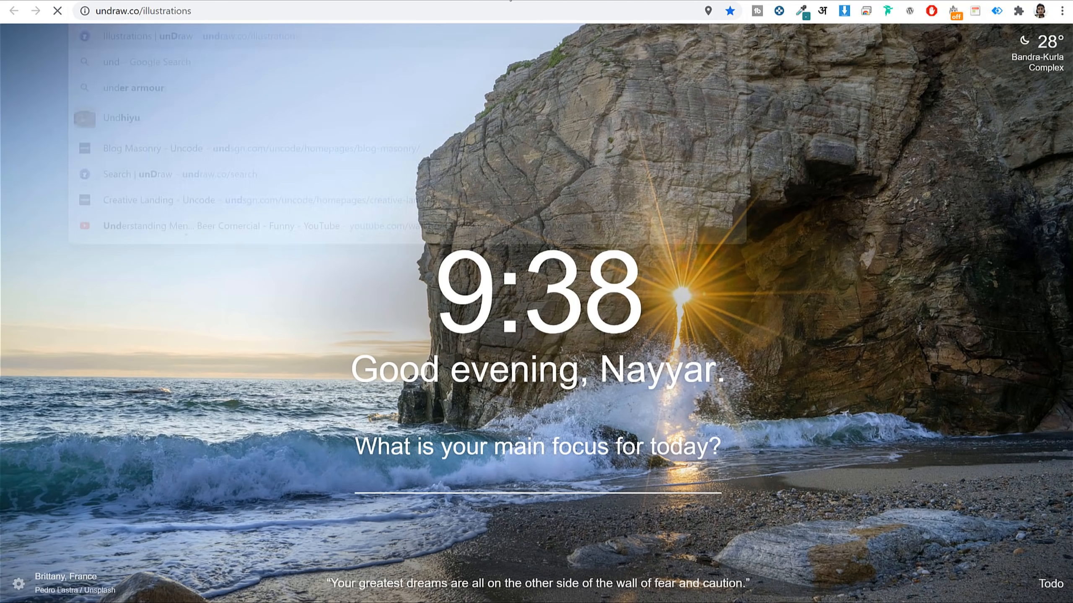
Open the unDraw site and search its illustrations for envelope.
key(Return)
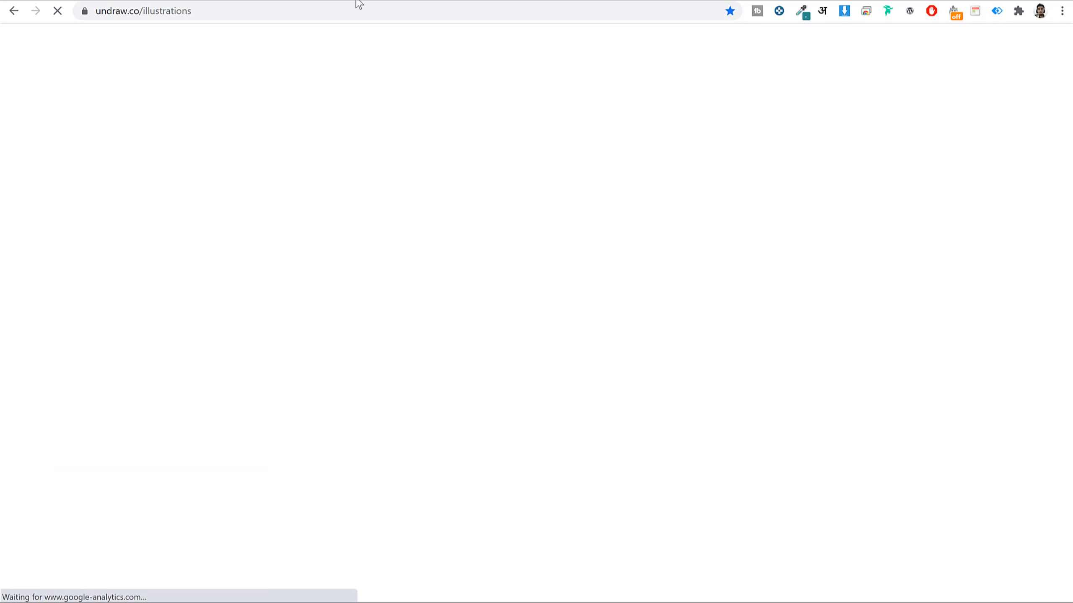
click(267, 9)
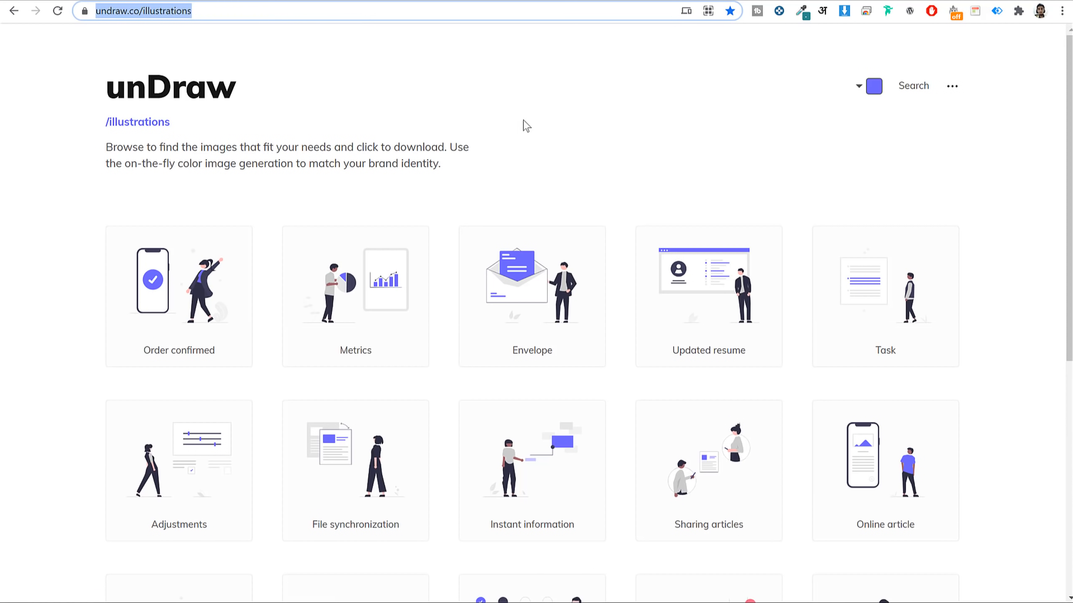
scroll(984, 347, down, 15)
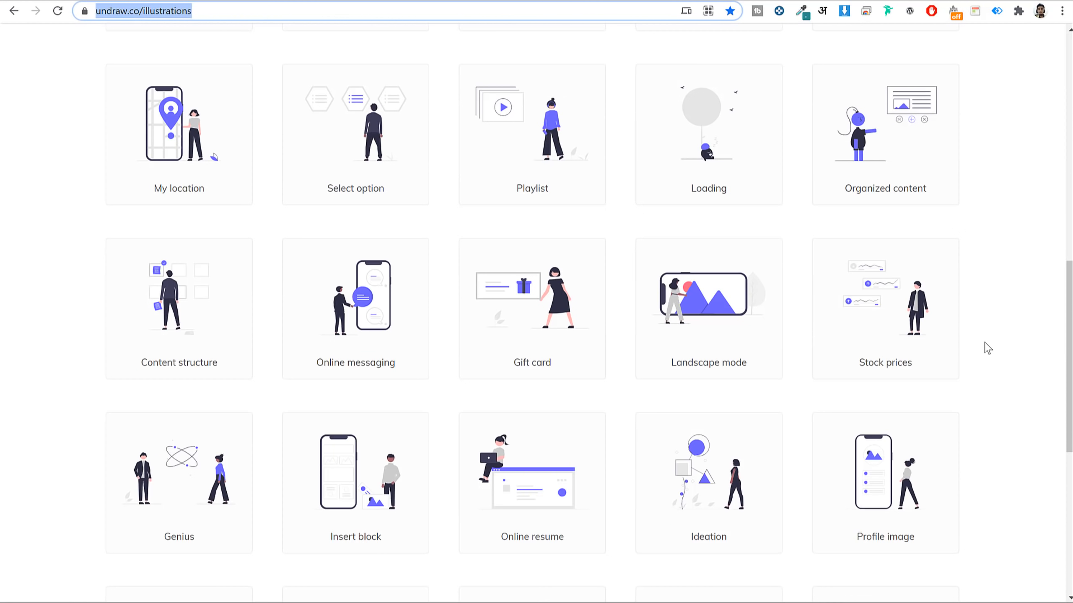
scroll(987, 348, down, 9)
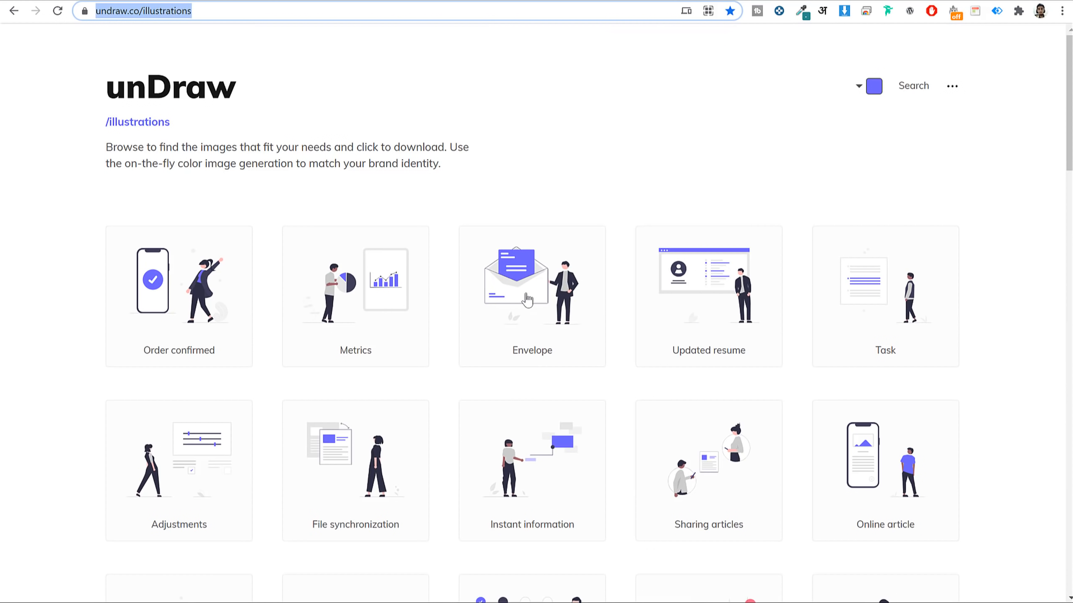
click(912, 85)
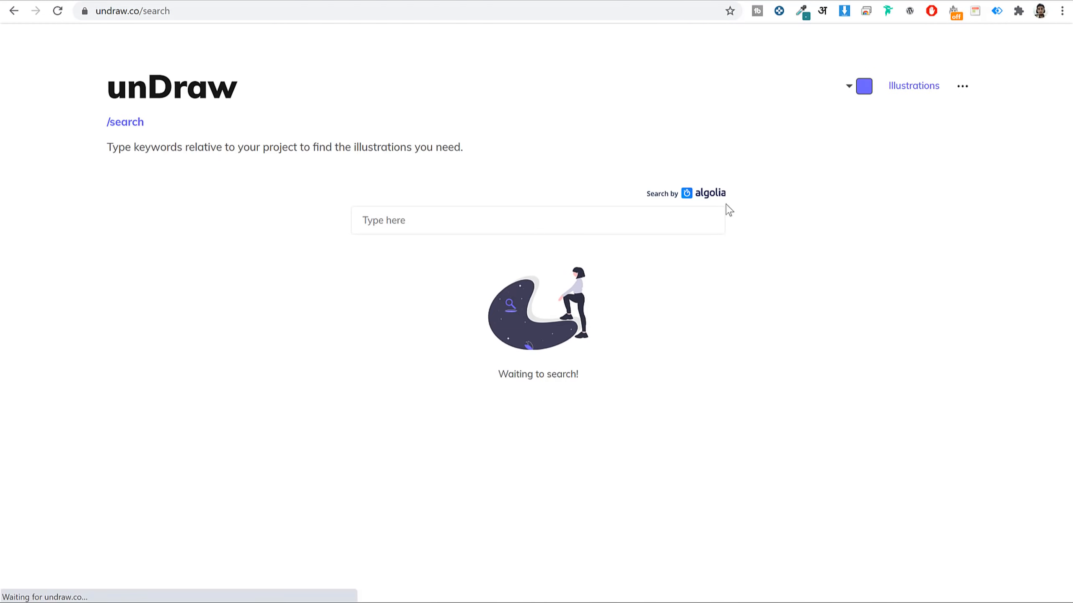
click(533, 215)
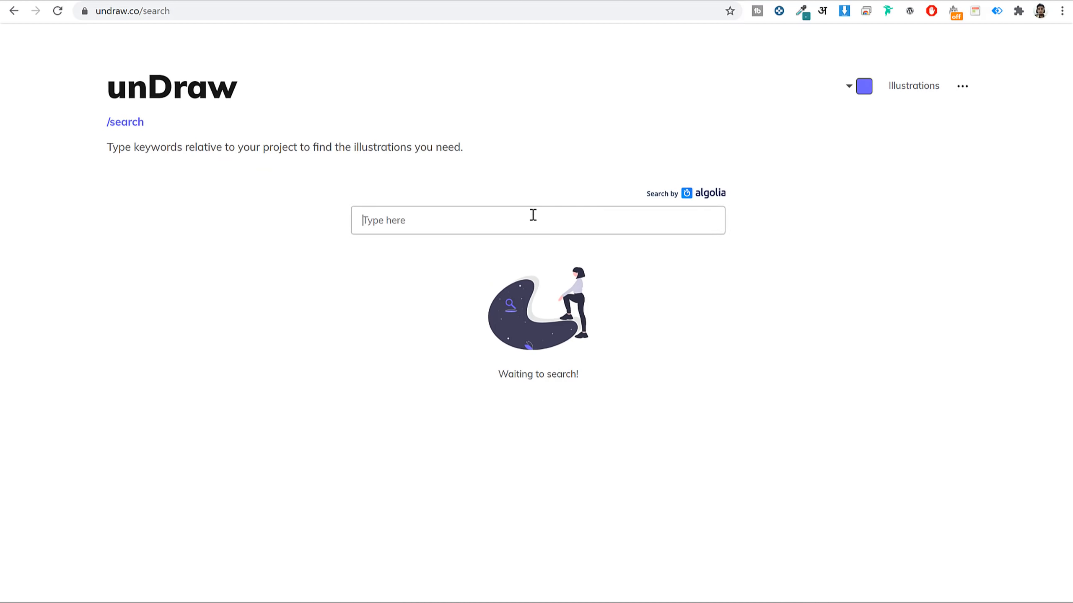
text(envelope)
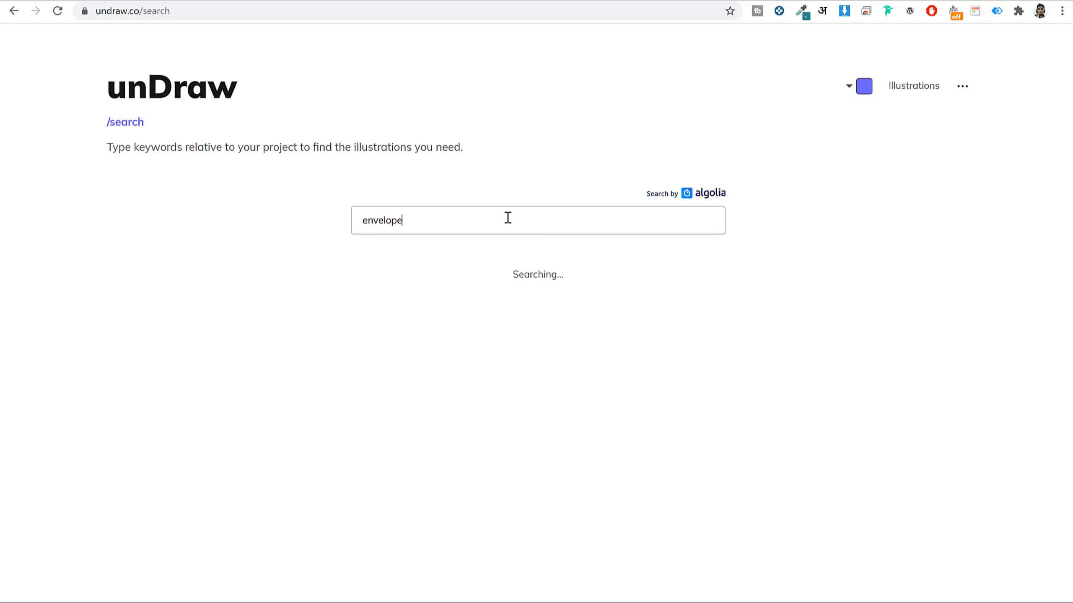
scroll(942, 262, down, 3)
scroll(954, 256, down, 2)
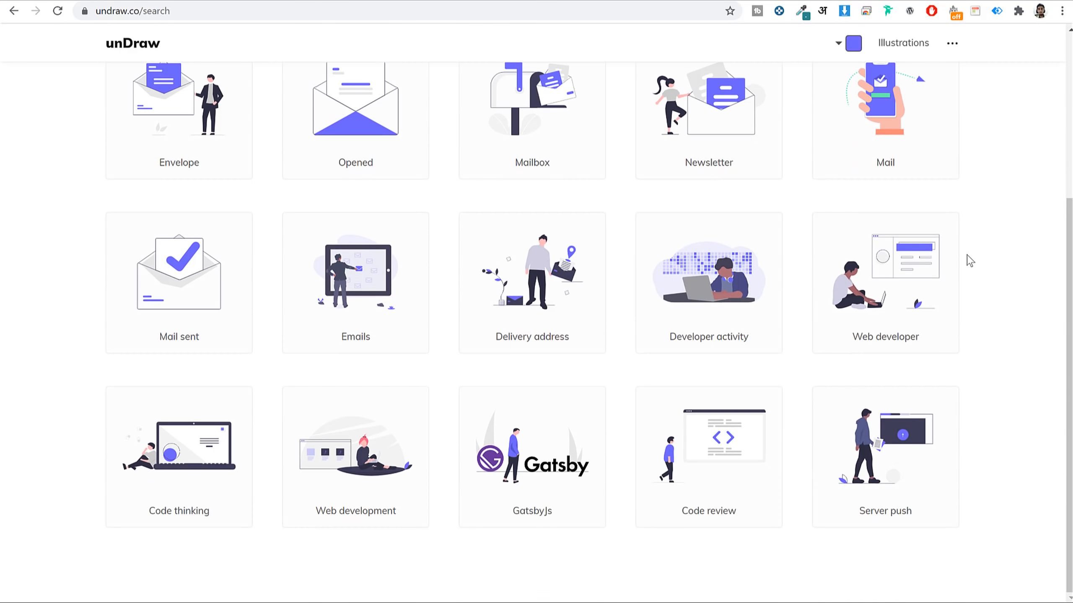
scroll(948, 393, up, 5)
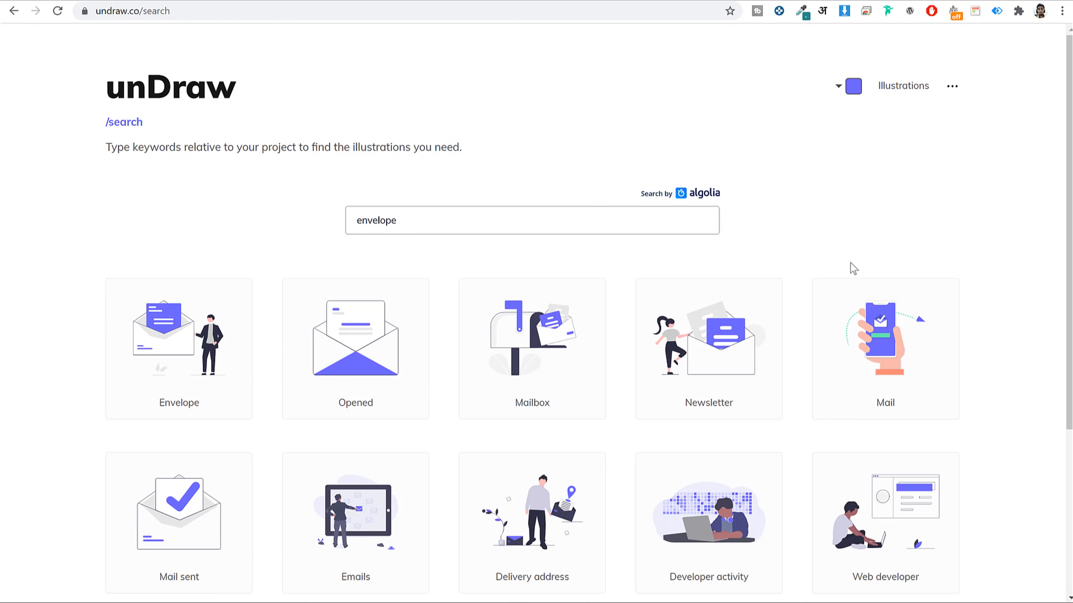
scroll(1001, 268, down, 3)
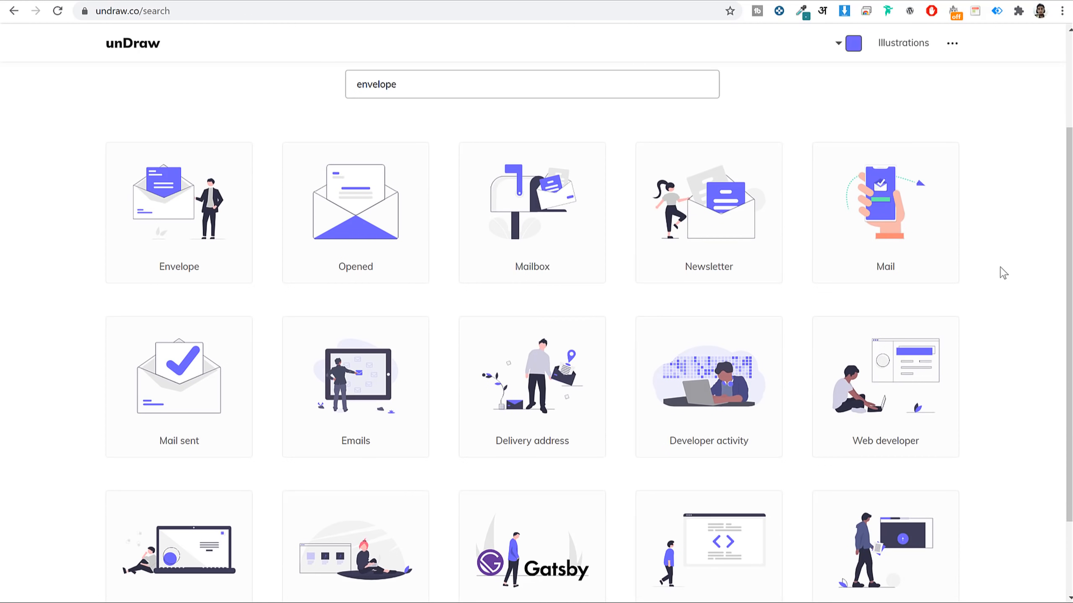
scroll(1004, 273, down, 2)
scroll(1000, 266, up, 5)
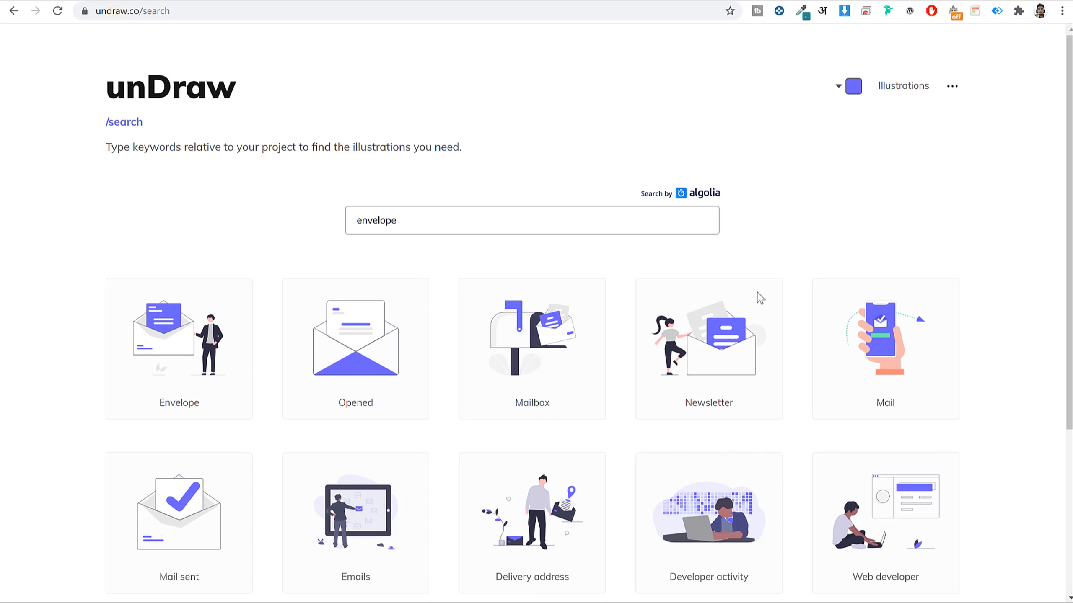
Recolour the illustrations orange and download the Envelope illustration as a PNG.
click(852, 86)
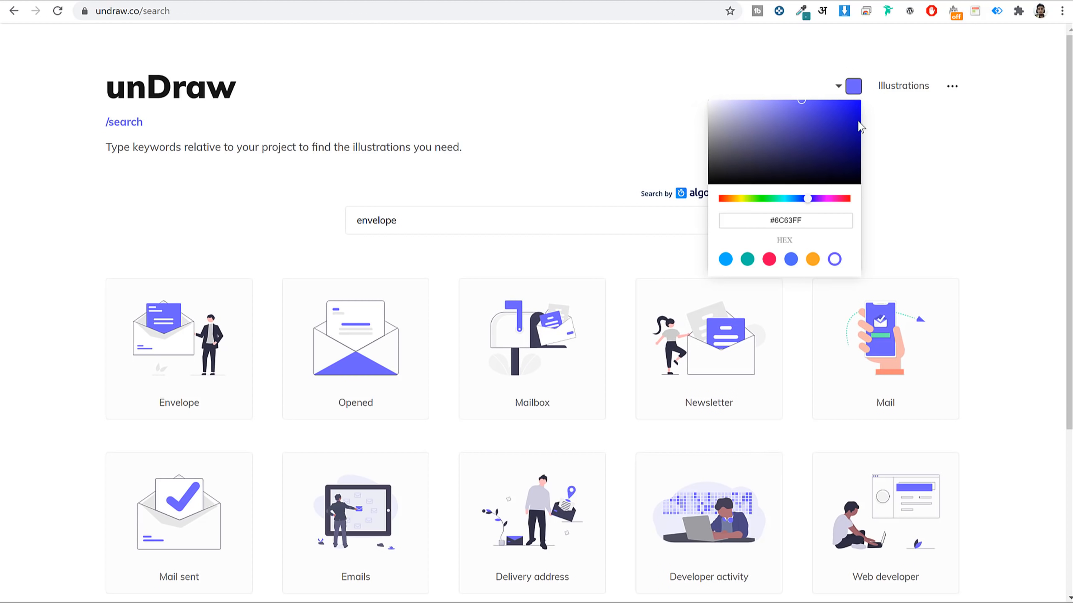
click(769, 259)
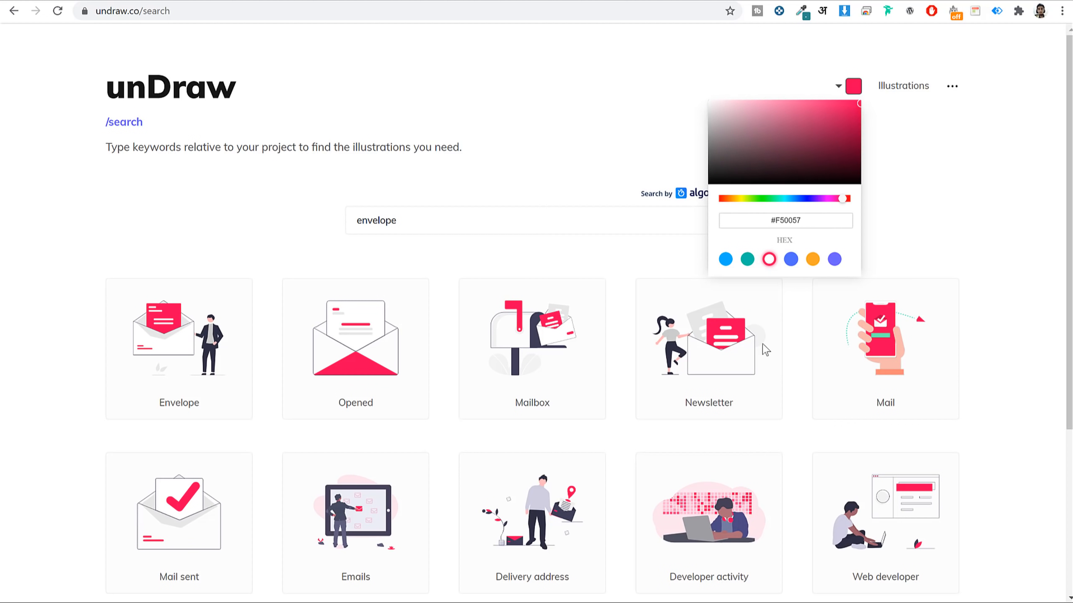
click(811, 259)
click(957, 208)
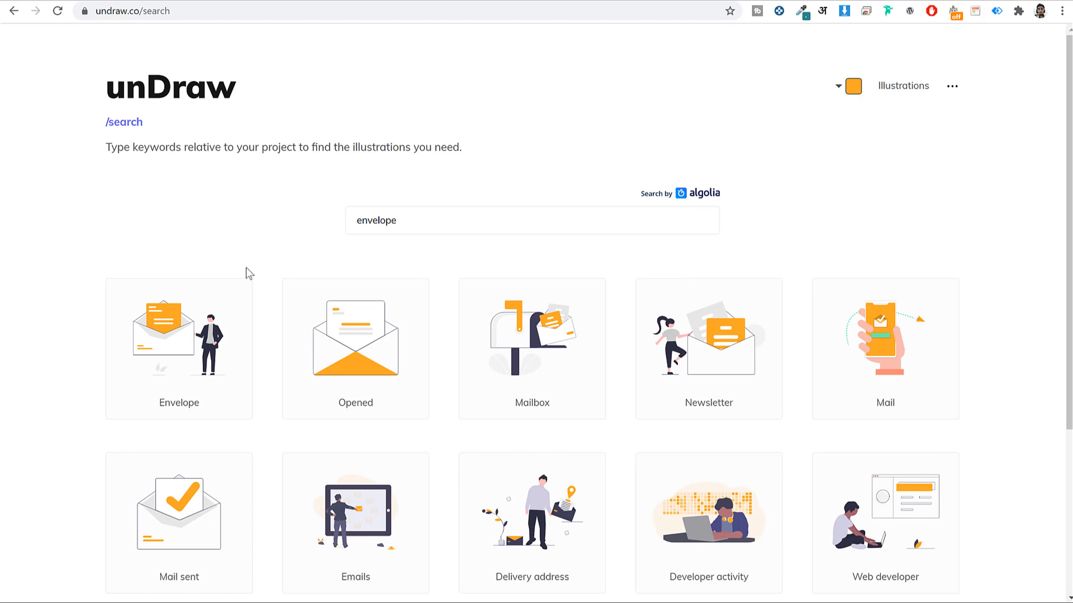
click(181, 346)
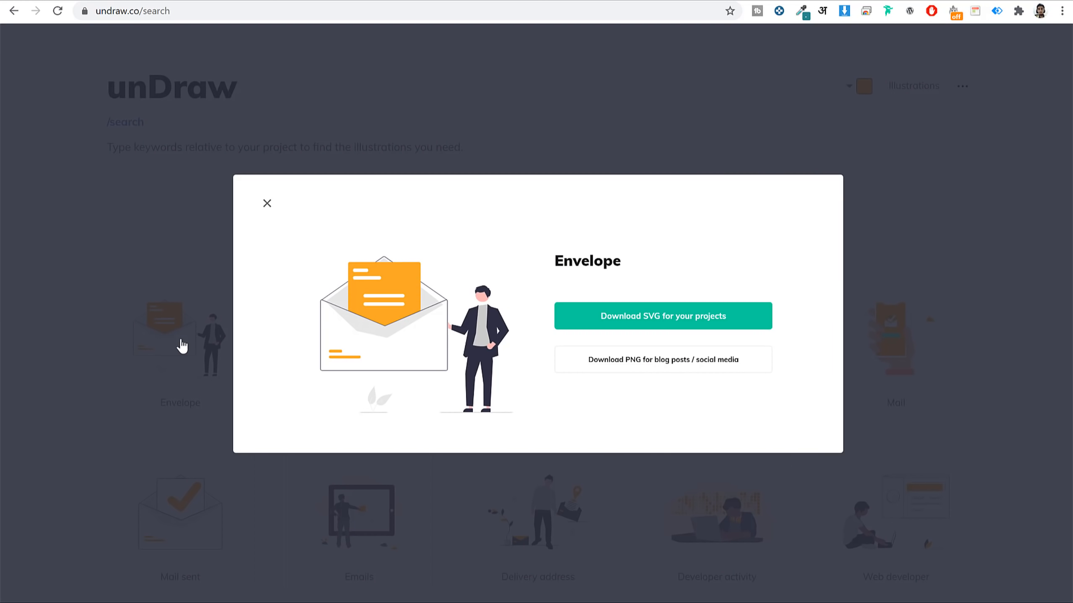
click(650, 362)
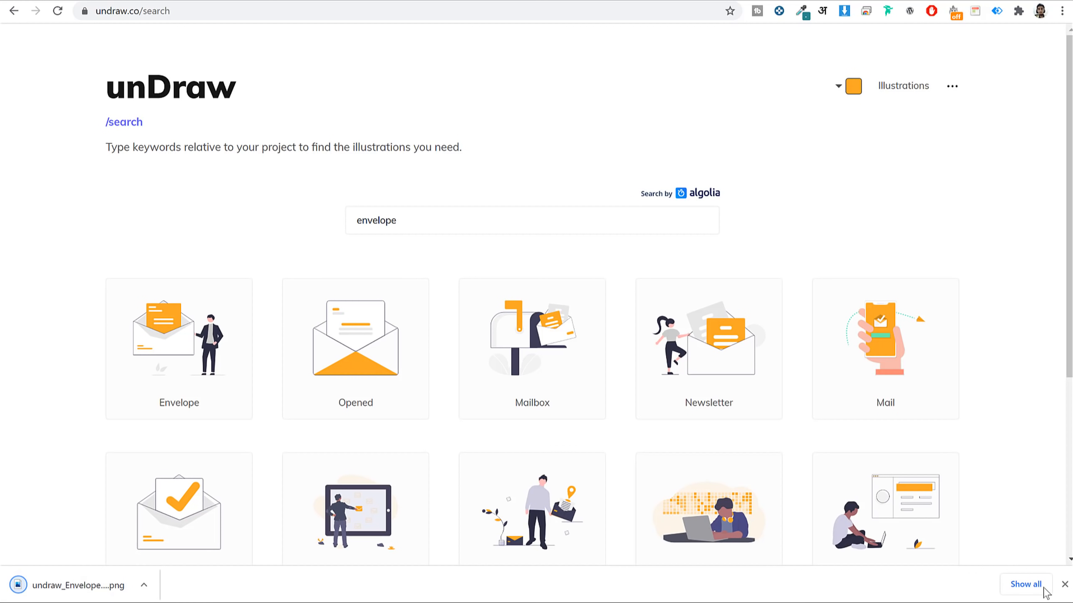
click(1064, 585)
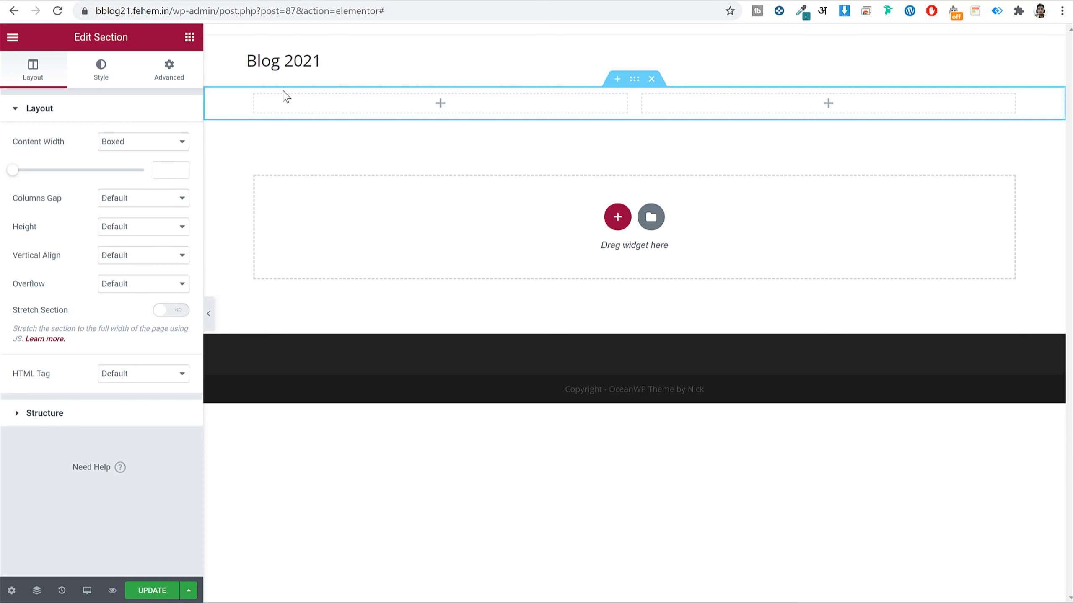
Put an Image widget in the left column showing the uploaded undraw_arrived_f58d illustration.
click(190, 37)
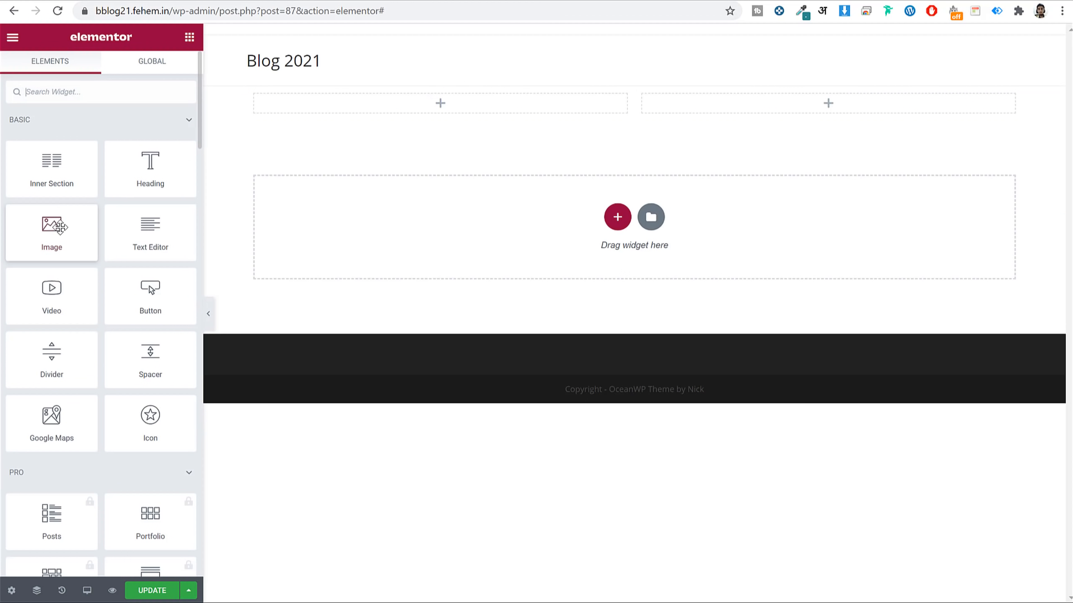
drag(52, 231, 409, 102)
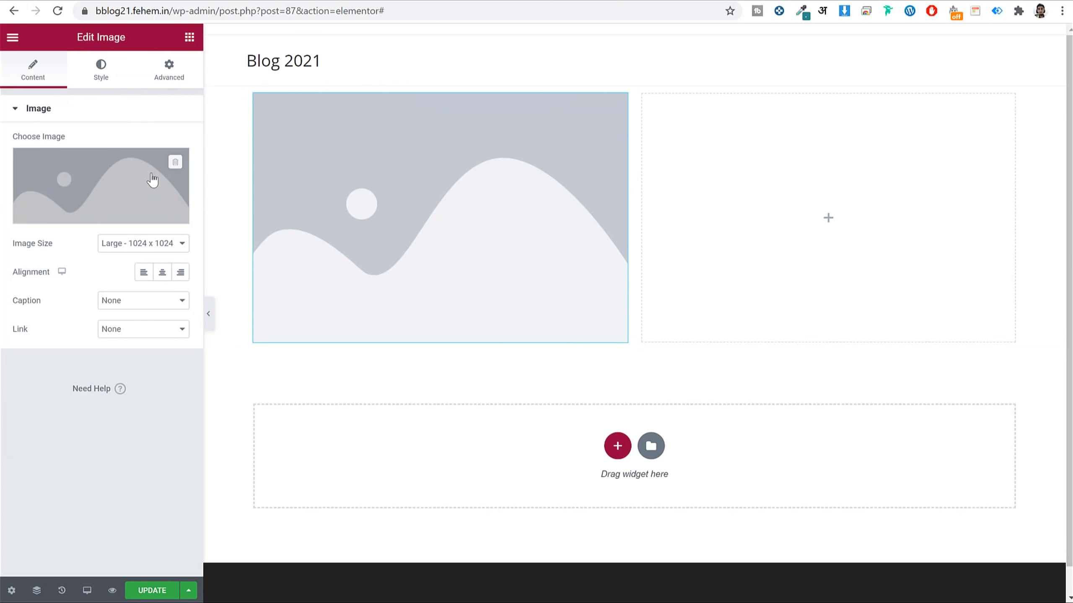
click(169, 152)
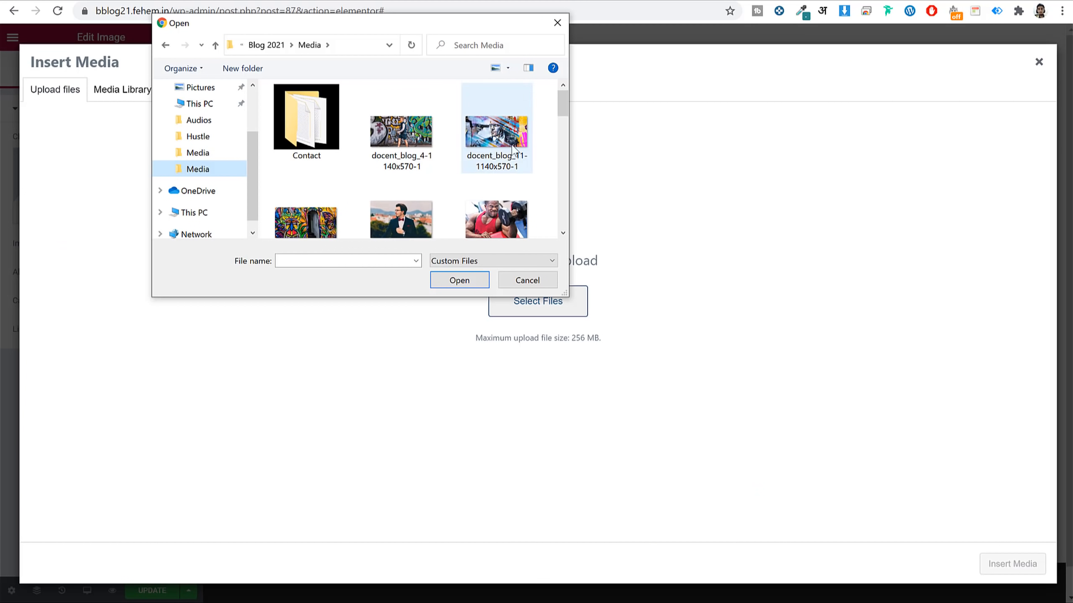
scroll(547, 167, down, 5)
scroll(546, 166, down, 6)
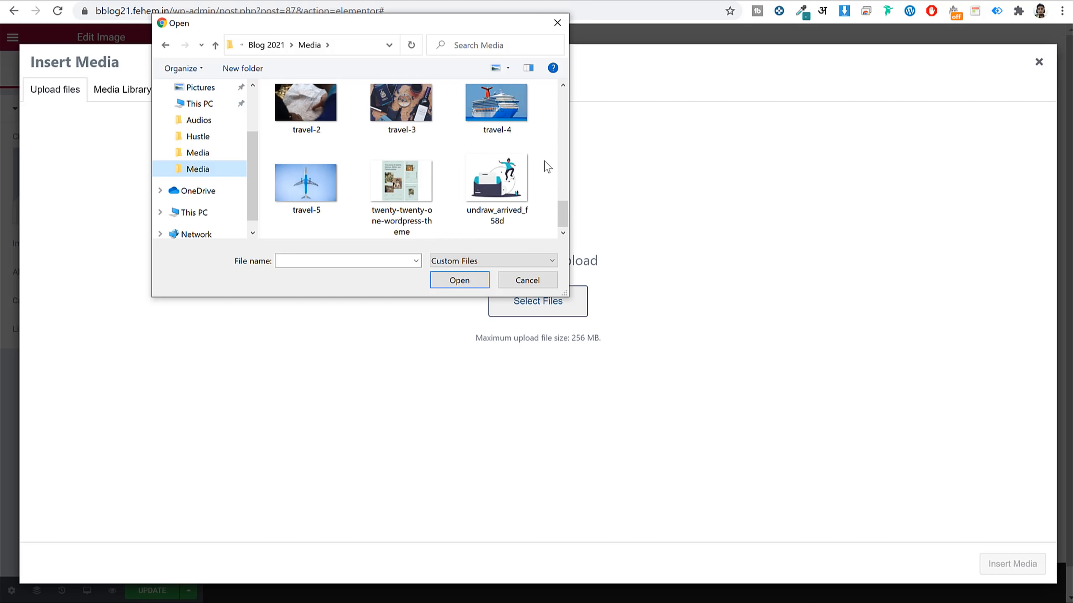
click(506, 185)
click(450, 281)
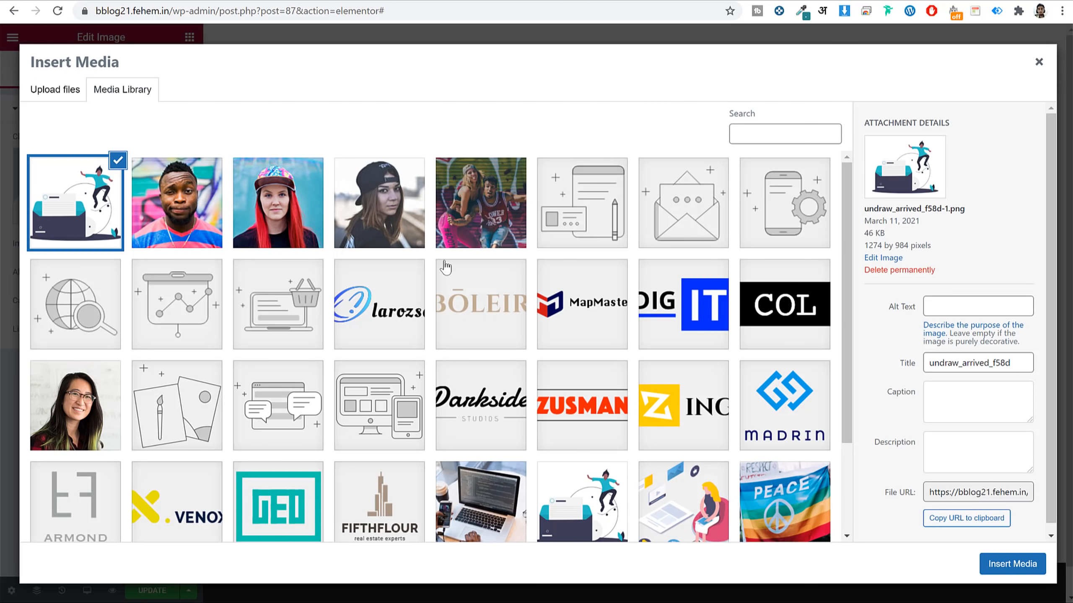
click(1037, 568)
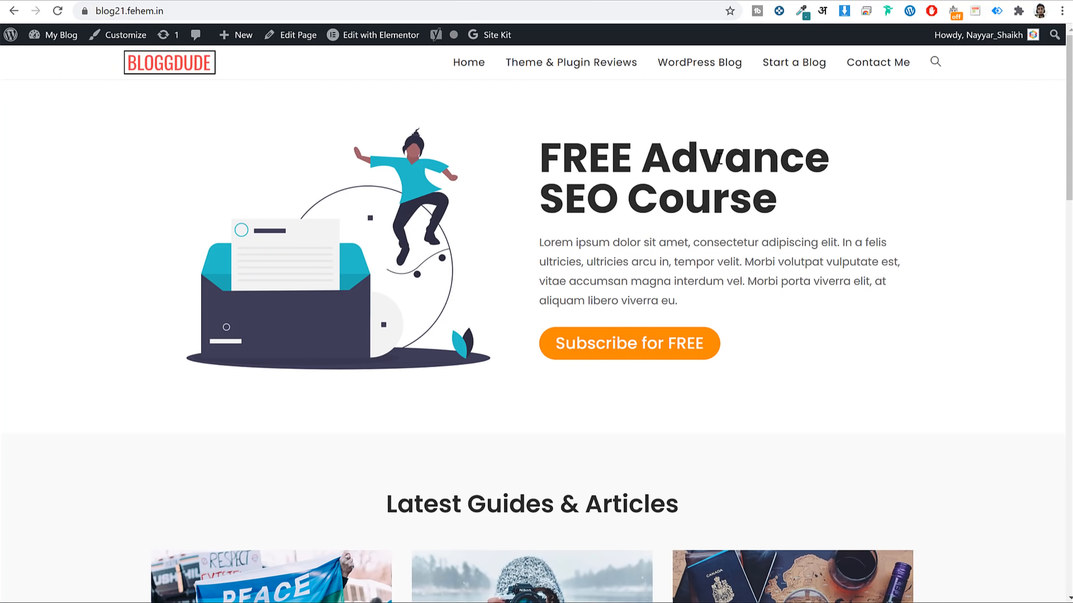
triple_click(719, 158)
key(ctrl+c)
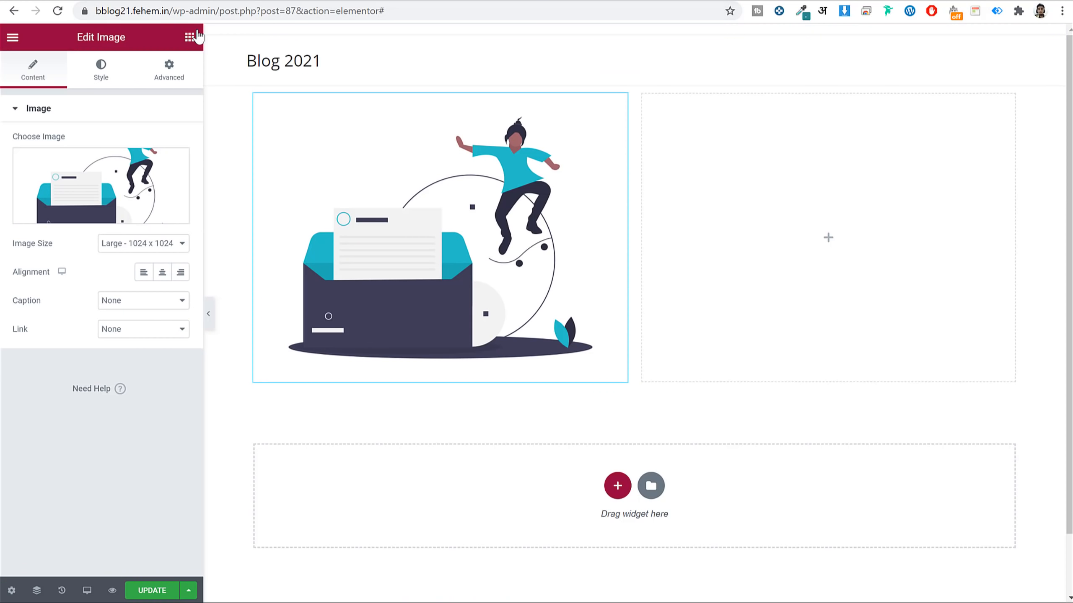
Add a Heading widget to the right column titled 'FREE Advance SEO Course'.
click(189, 37)
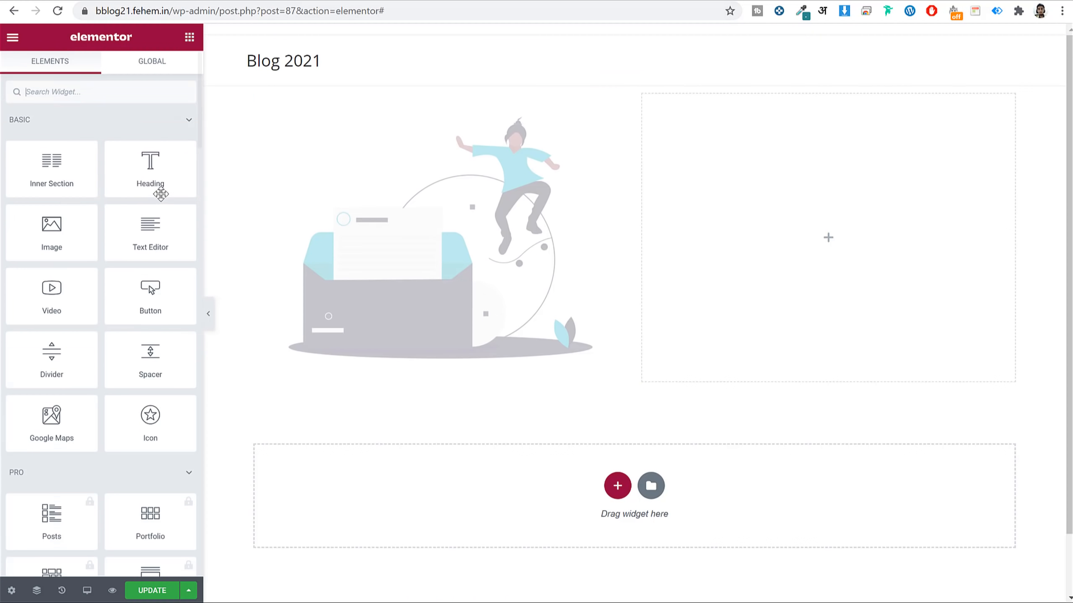
drag(153, 162, 797, 169)
click(116, 179)
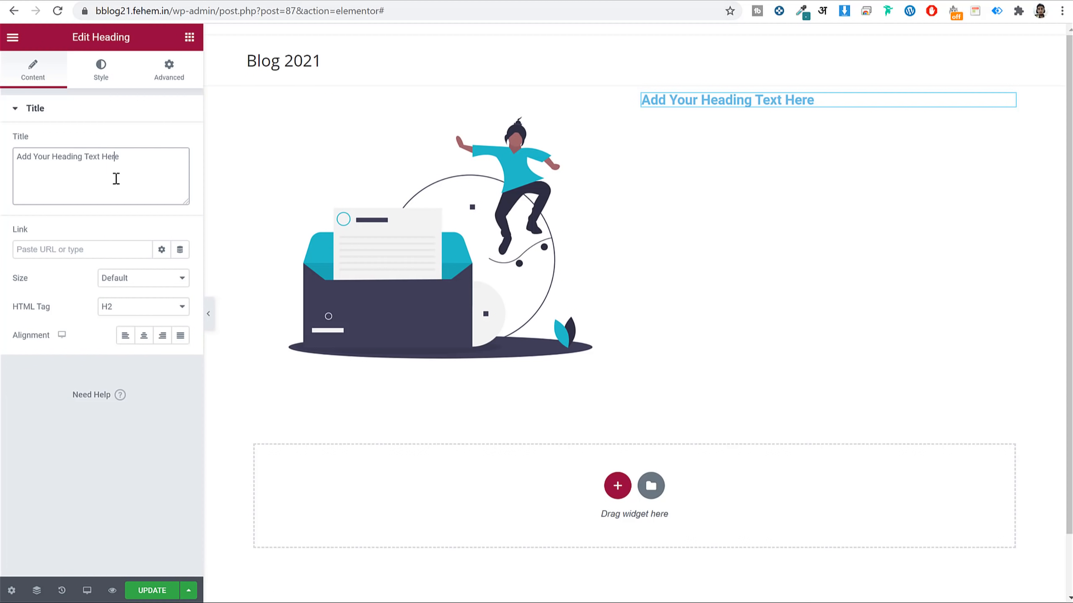
key(ctrl+a)
key(ctrl+v)
Colour the heading text #2b2b2b and save that colour as a new global colour.
click(96, 72)
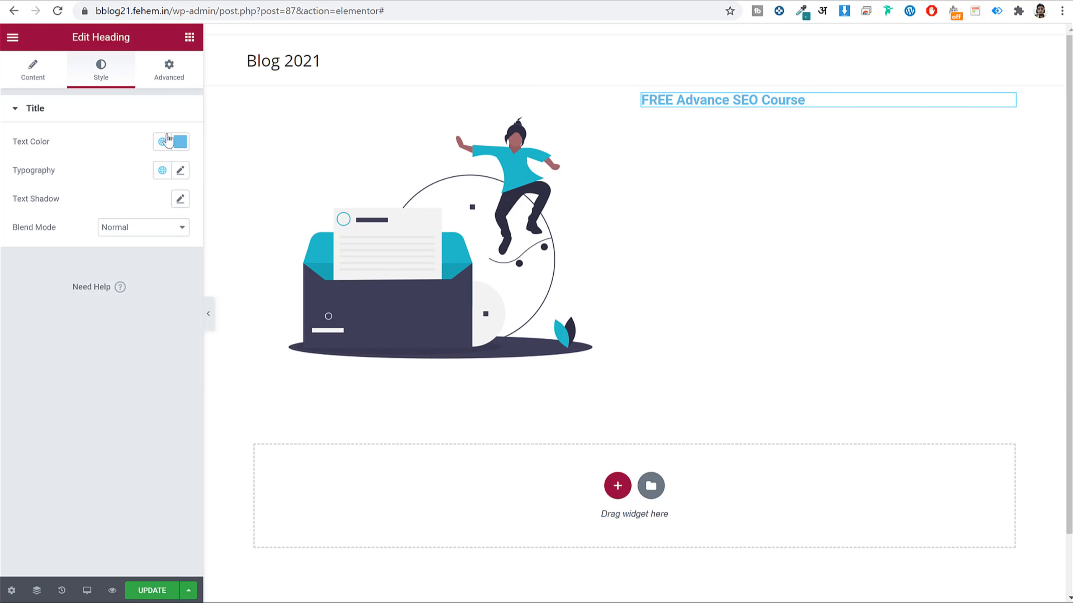
click(180, 142)
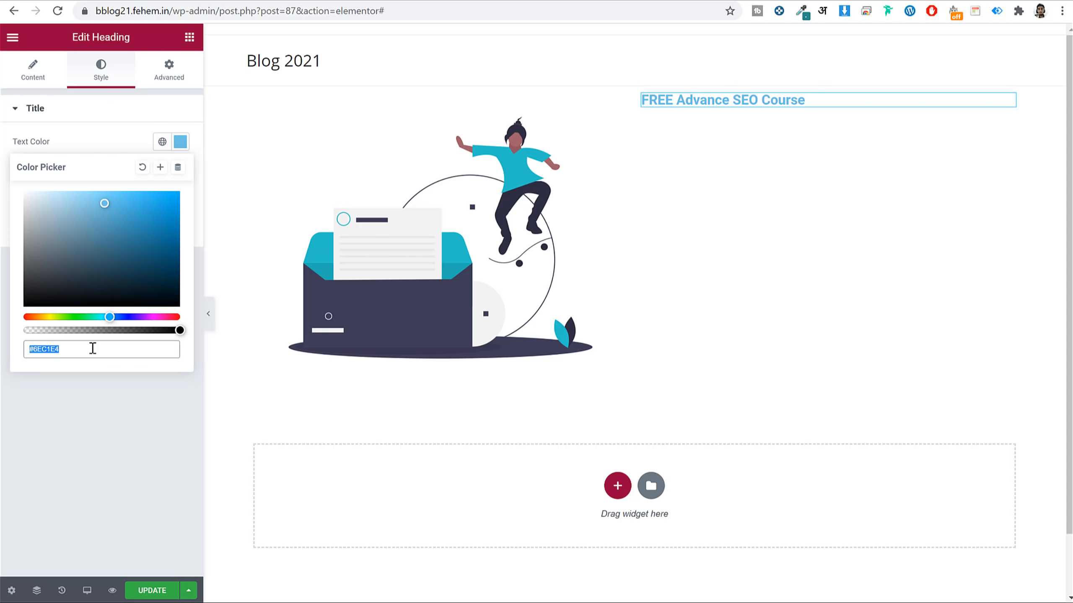
text(#2b2b2b)
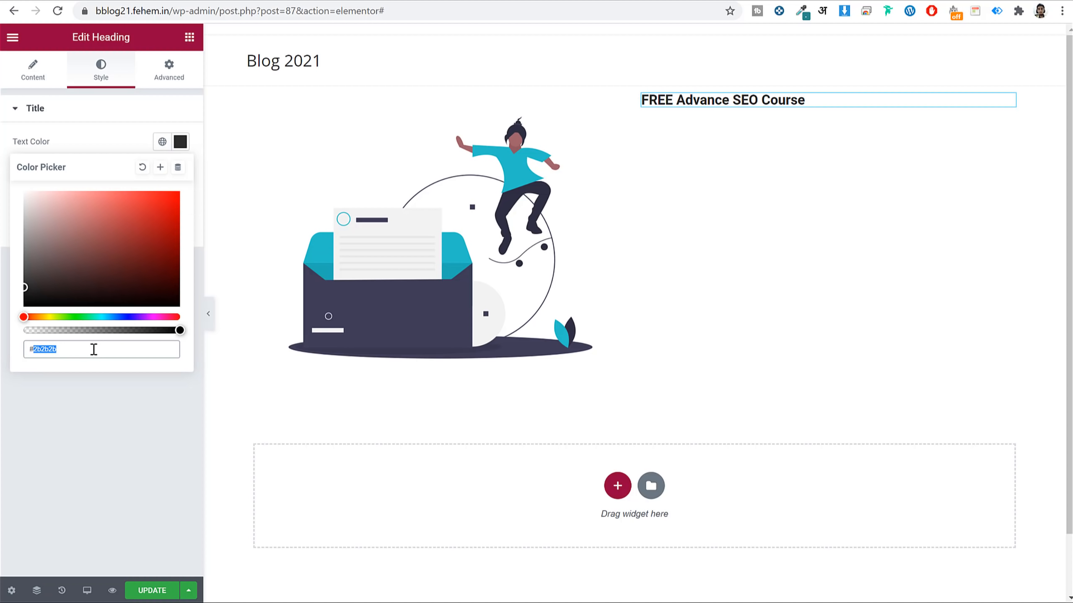
click(161, 167)
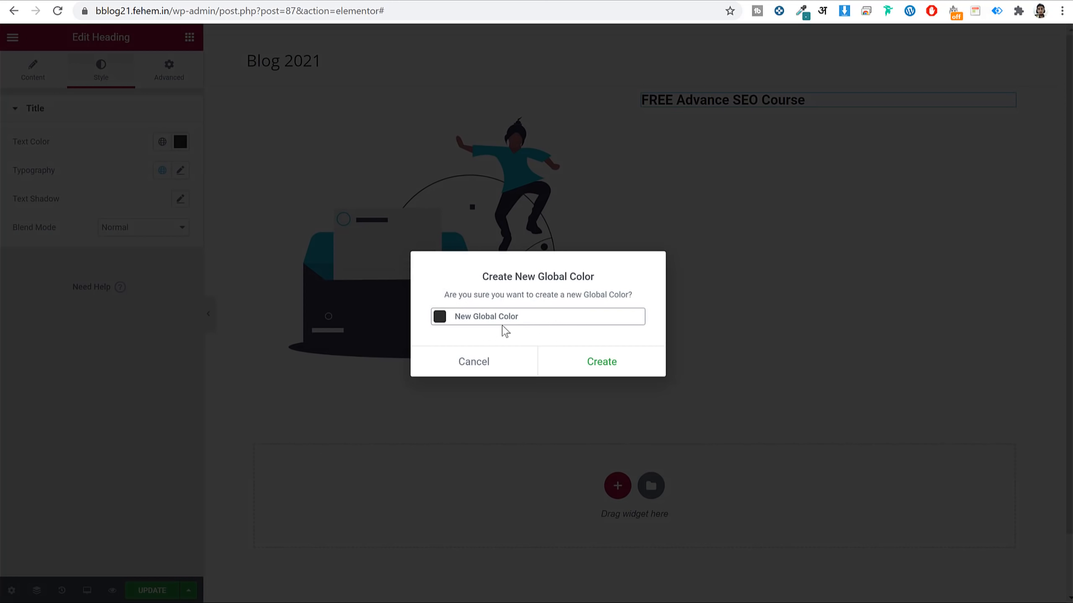
triple_click(509, 316)
text(#2b2b2b)
click(602, 362)
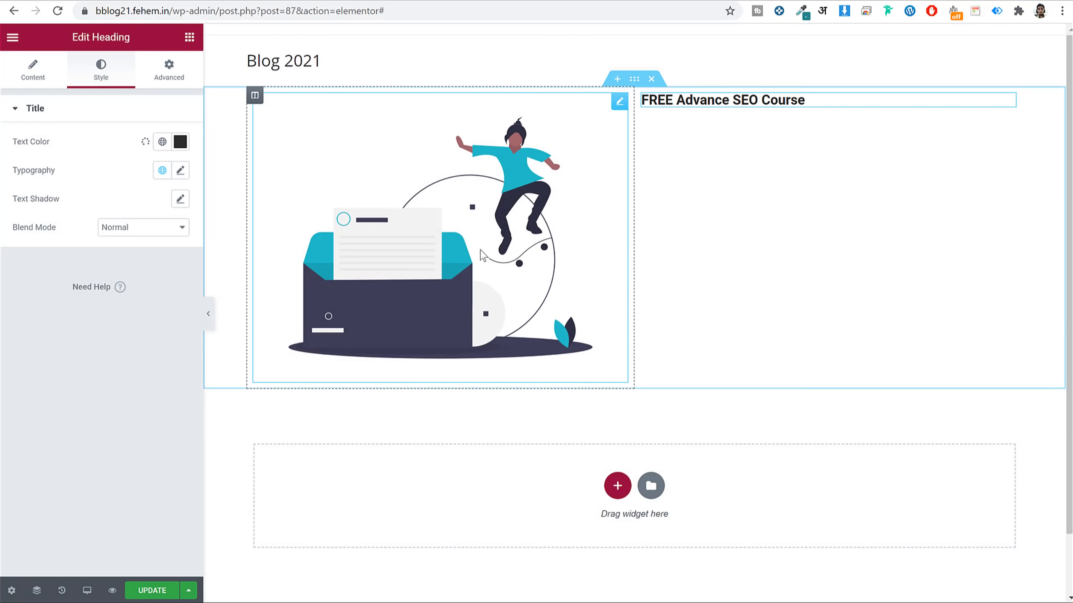
click(163, 143)
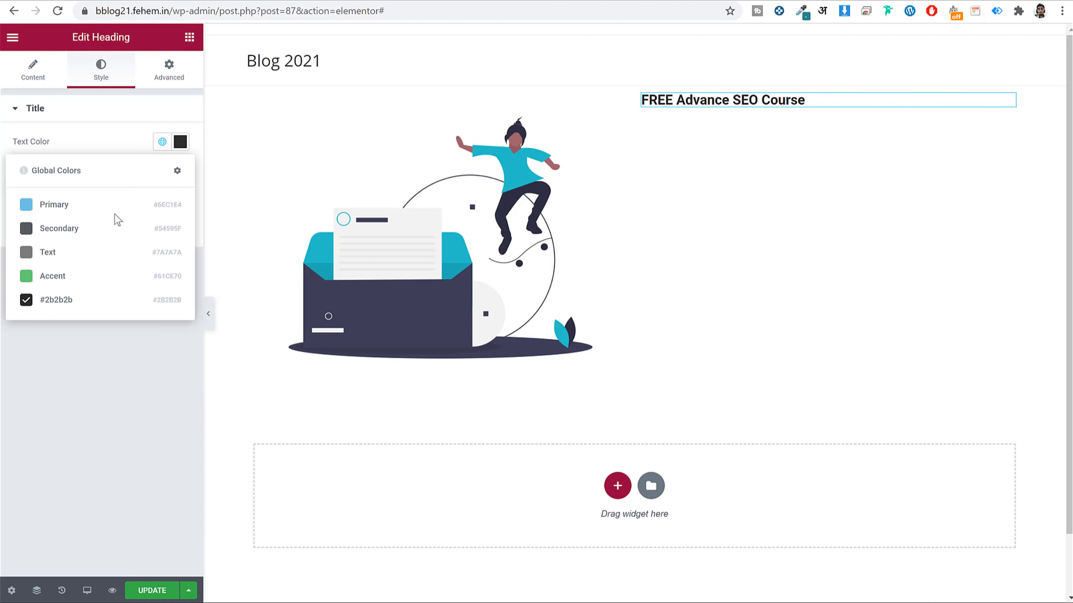
click(72, 304)
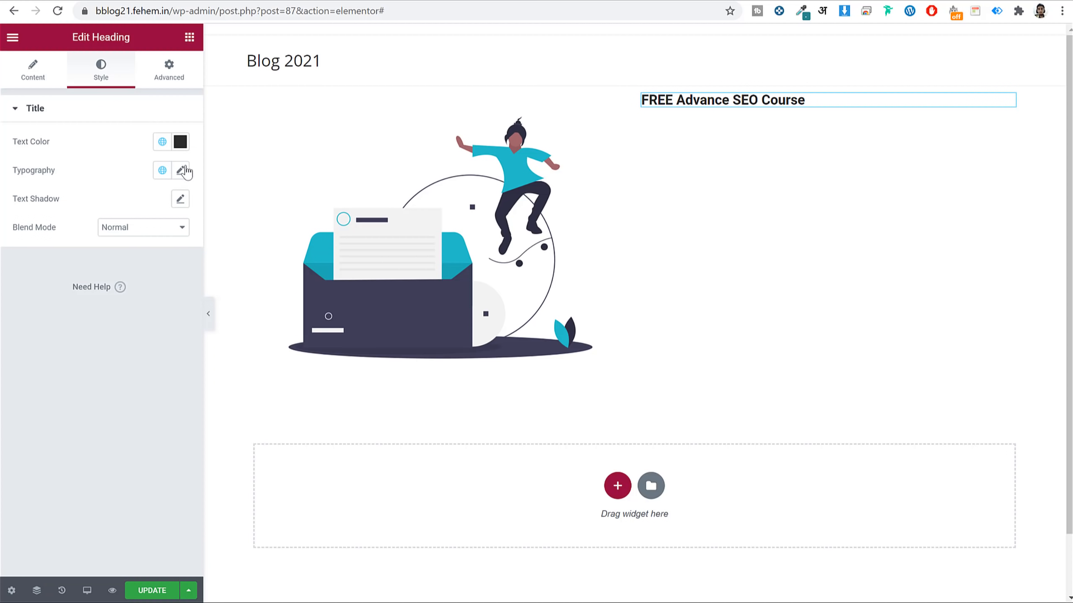
Set the heading font to Poppins, saved and applied as a new global font.
click(180, 171)
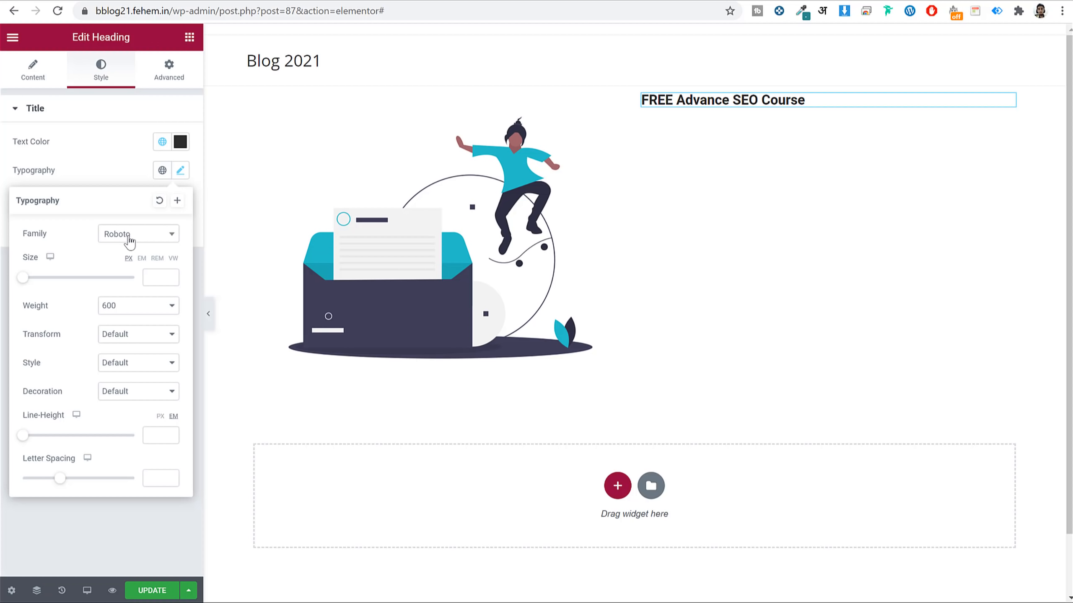
click(144, 236)
text(poppins)
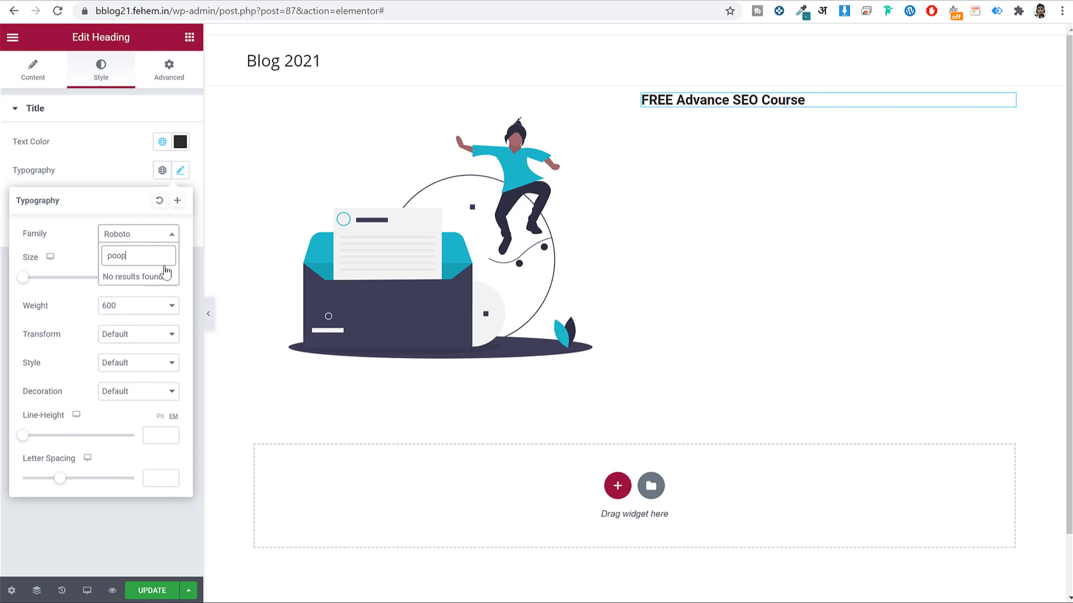
key(Return)
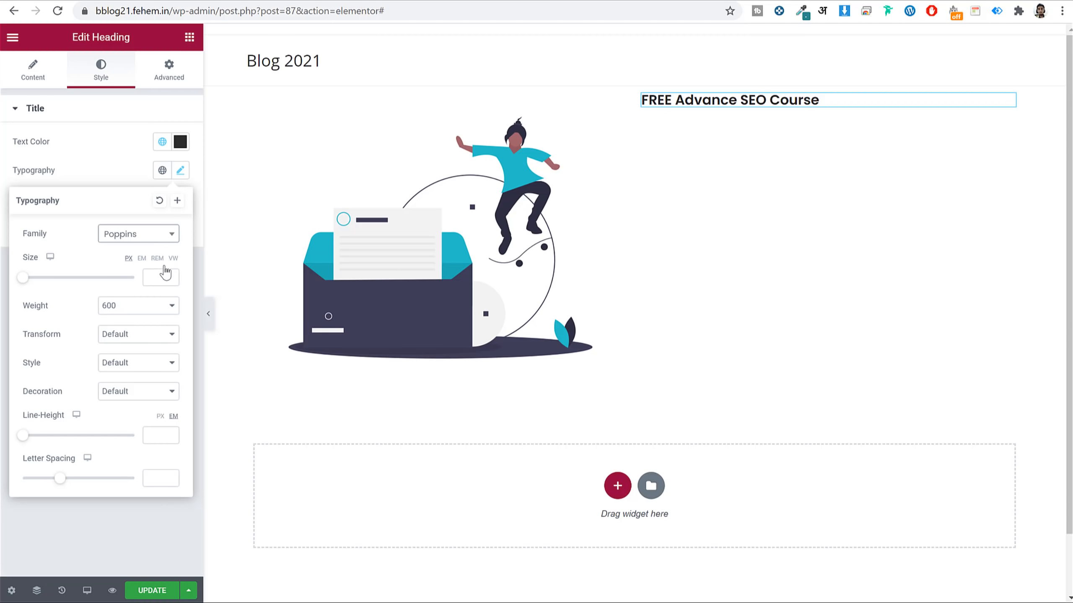
click(178, 202)
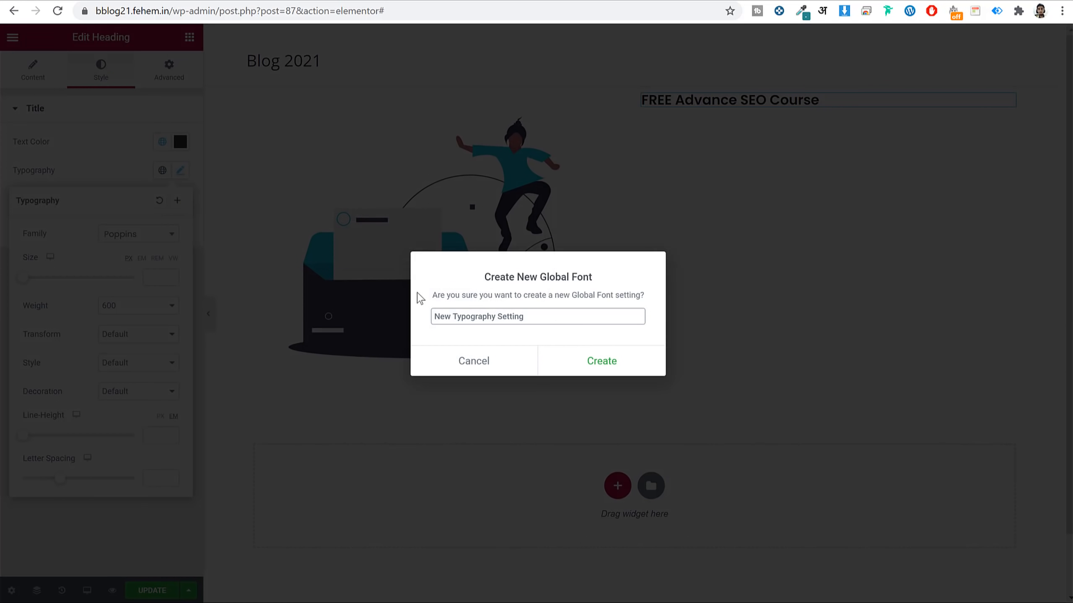
triple_click(522, 317)
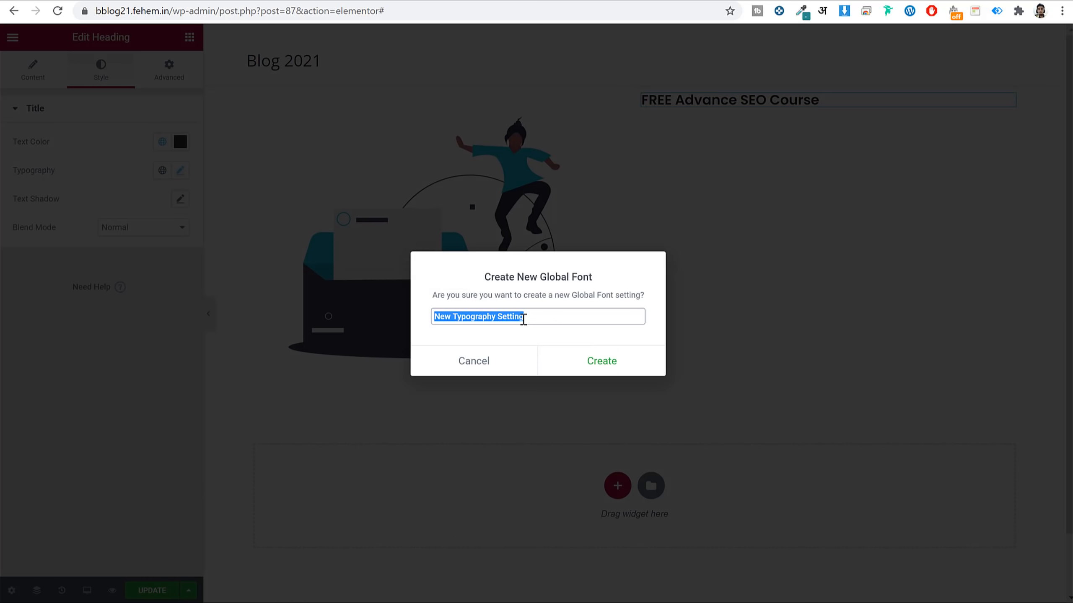
text(Poppins)
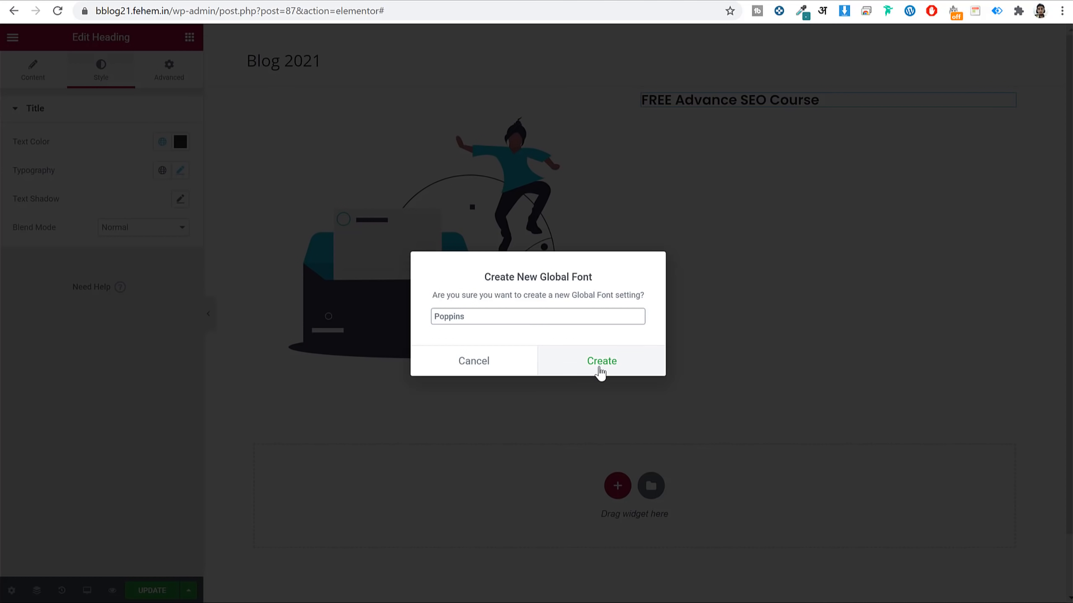
click(599, 365)
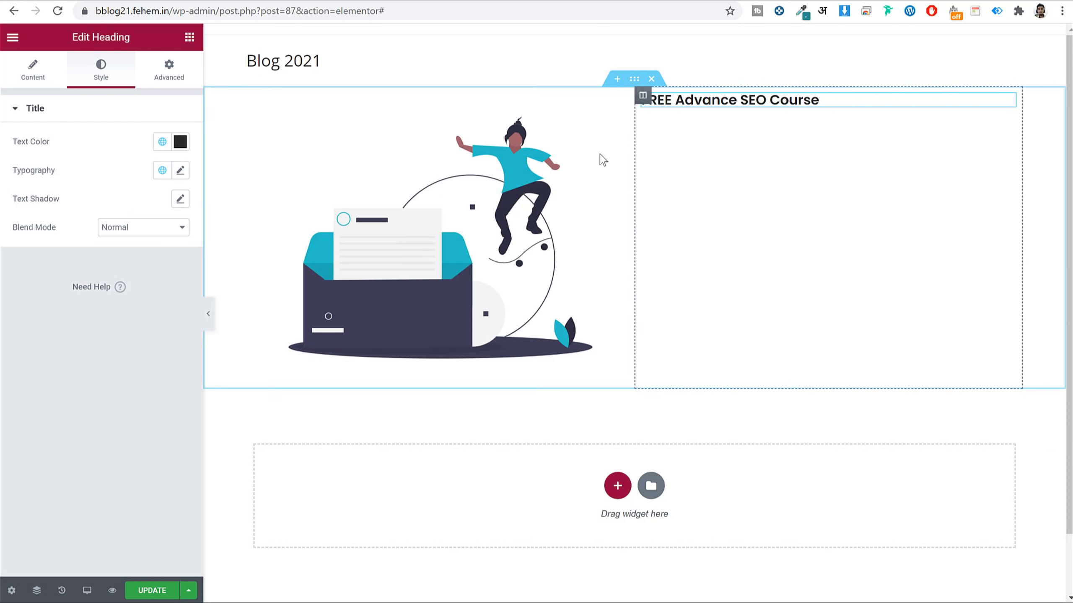
click(165, 170)
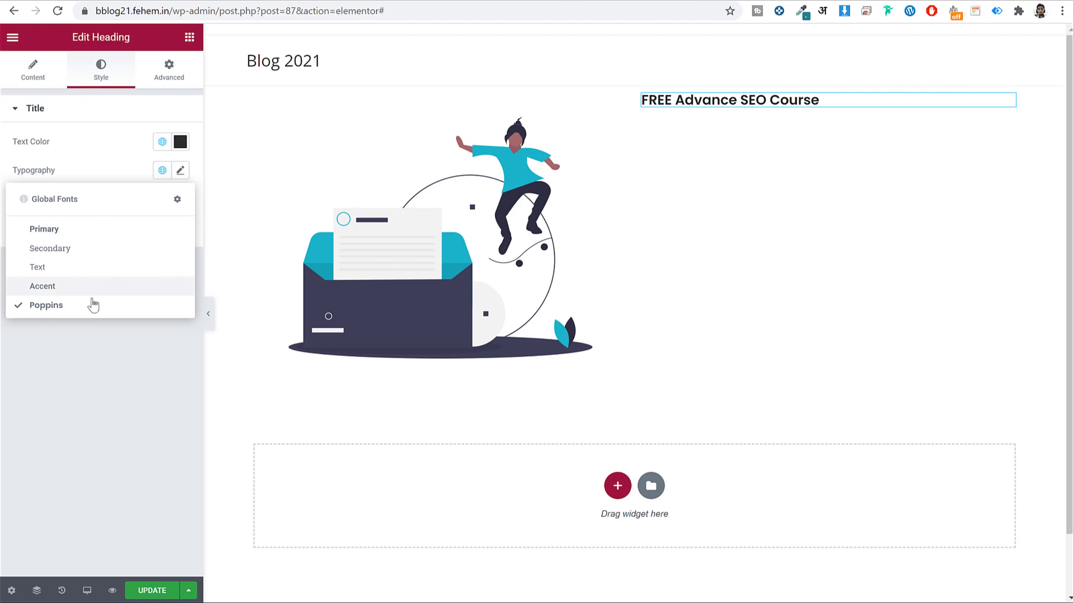
click(80, 306)
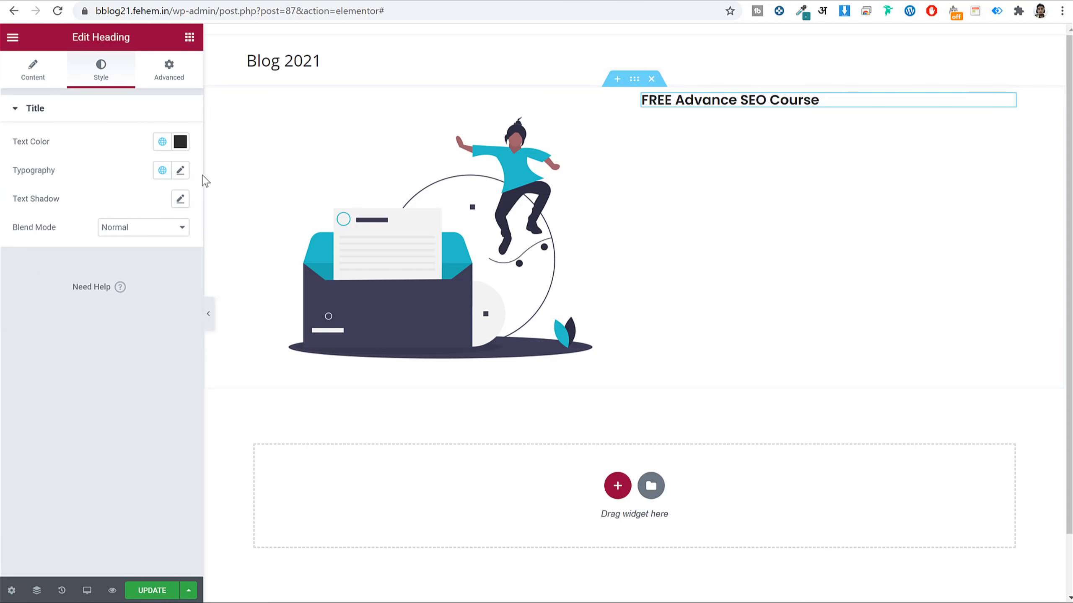
Make the heading 60 px, weight 700, with a 1.1 em line height.
click(180, 170)
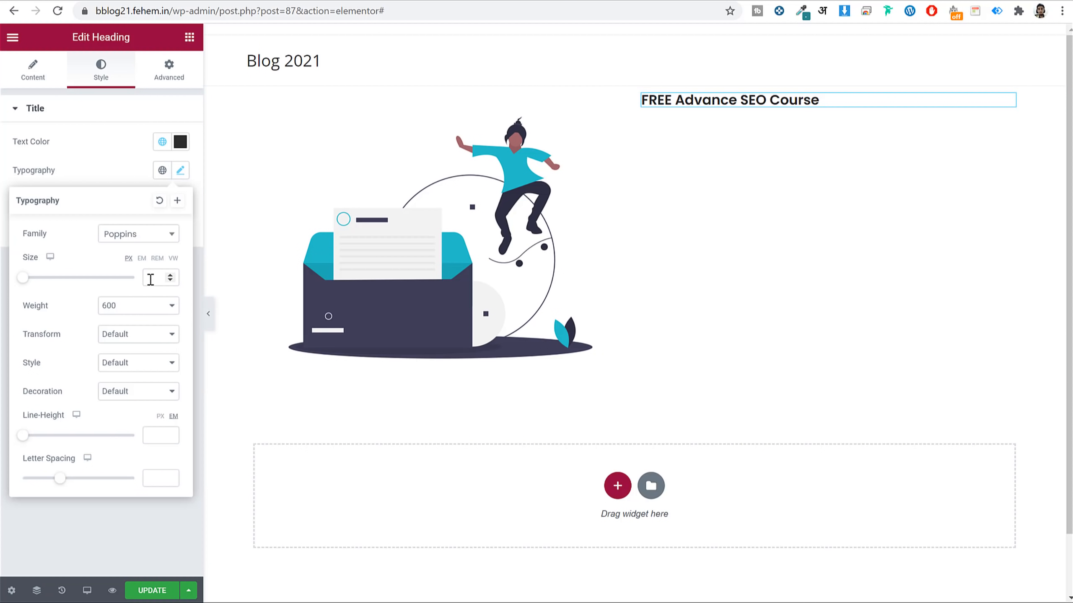
text(60)
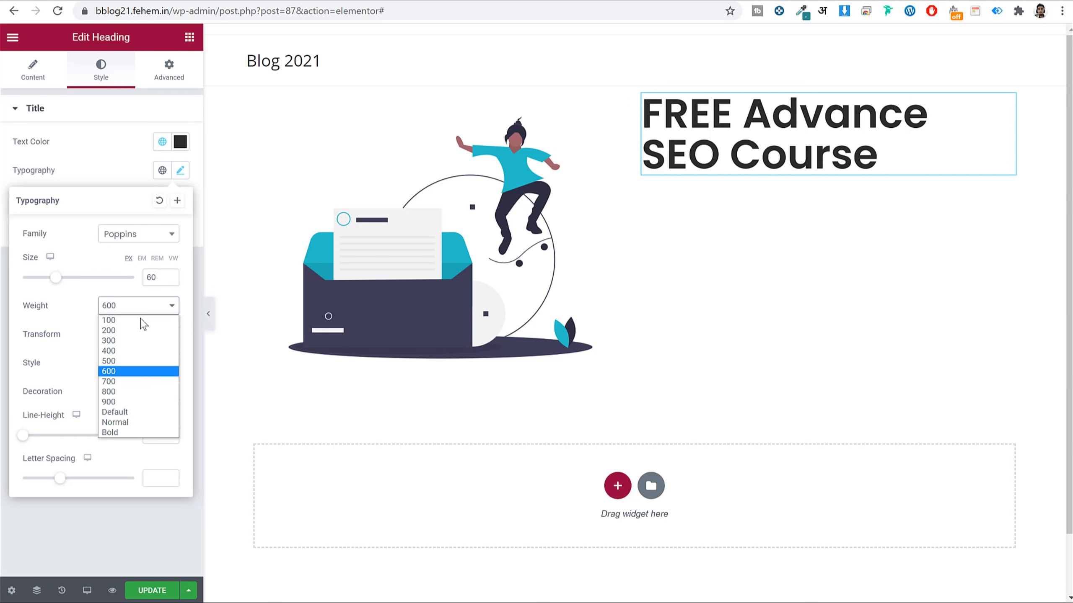
click(127, 381)
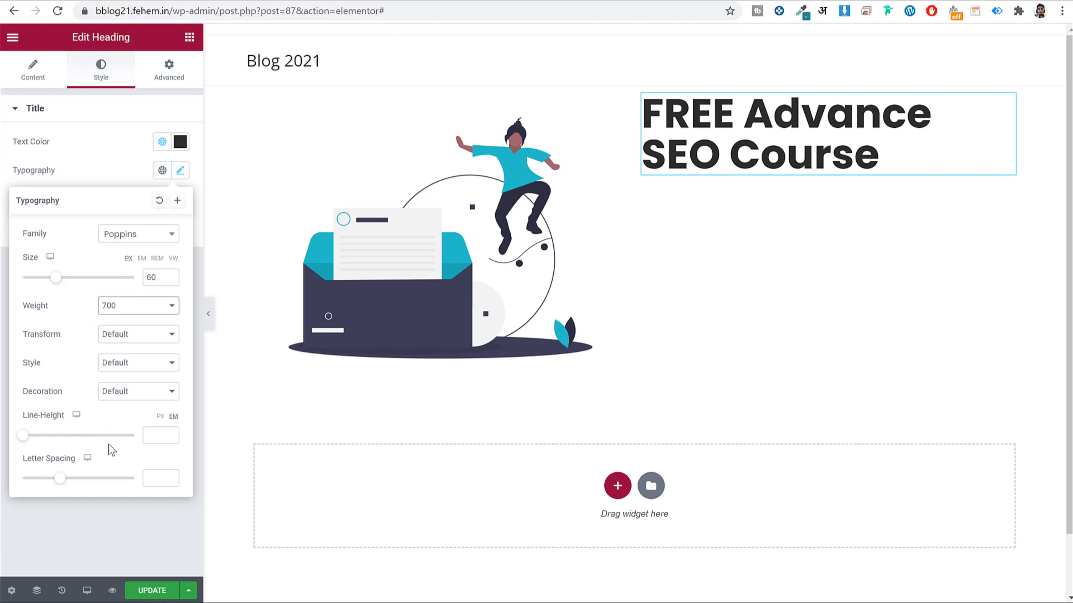
drag(23, 436, 32, 438)
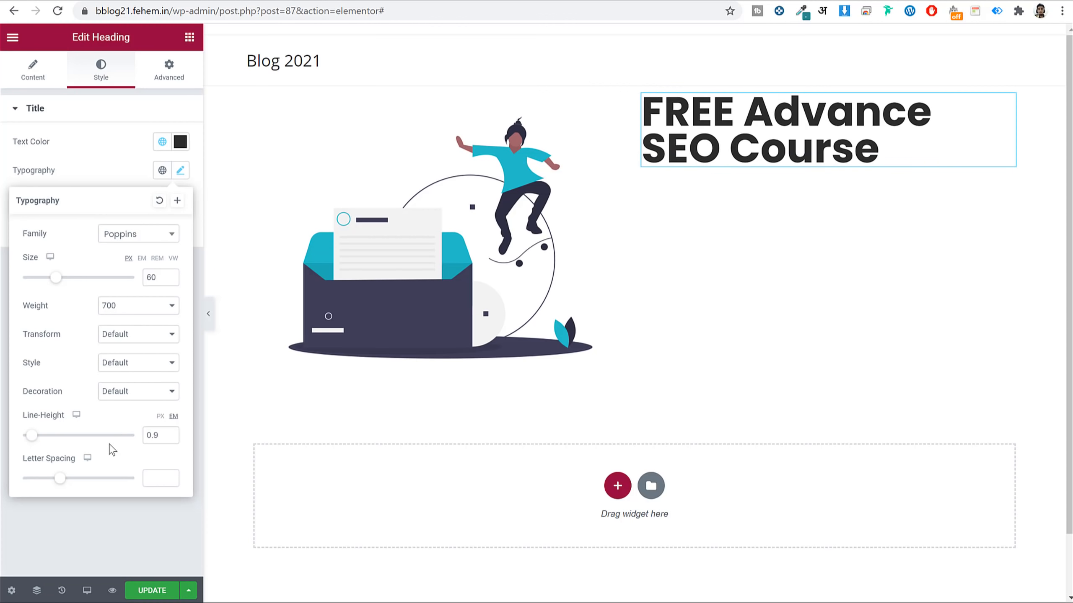
double_click(170, 434)
click(170, 433)
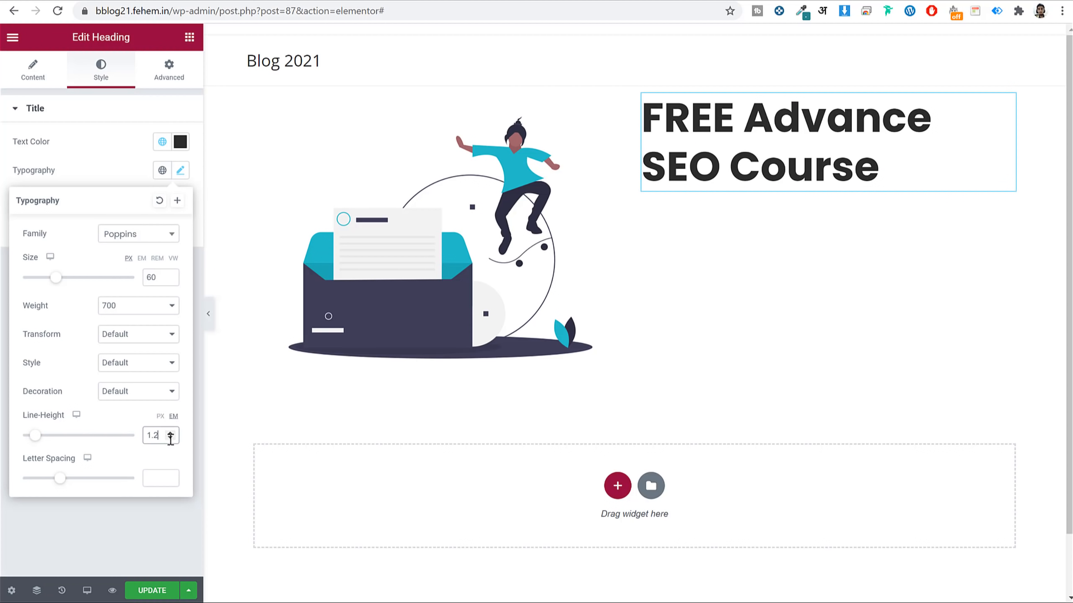
click(170, 438)
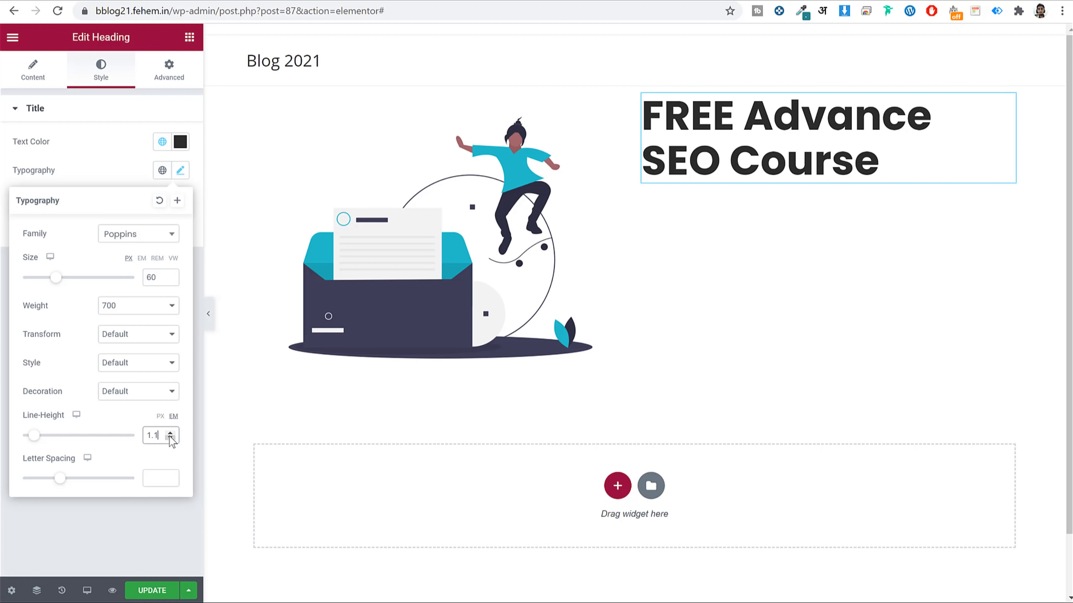
click(180, 170)
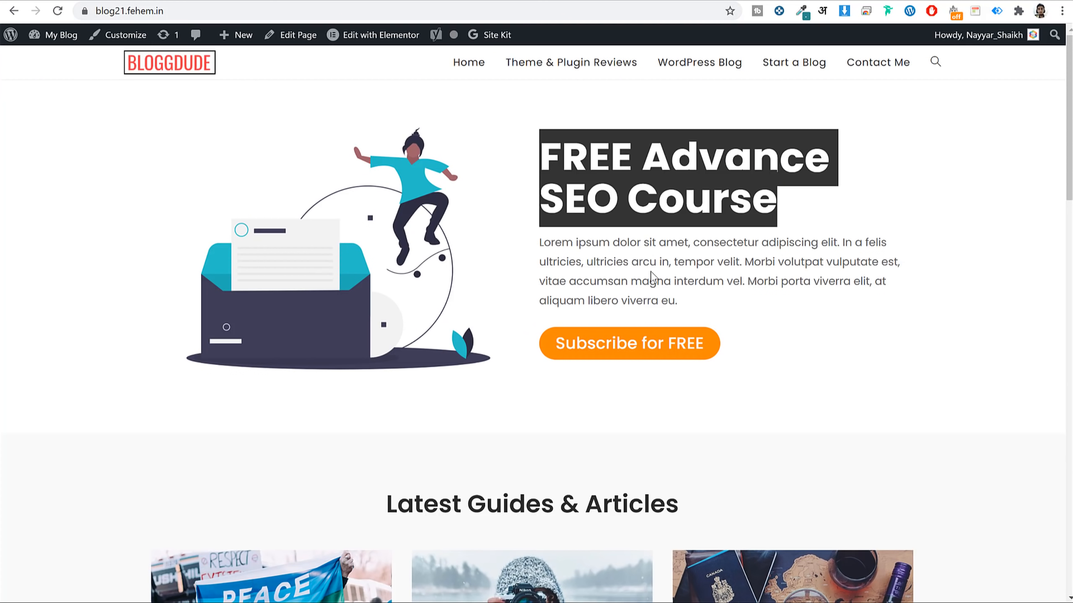
Add a Text Editor paragraph under the heading filled with pasted Lorem ipsum text.
triple_click(652, 277)
key(ctrl+c)
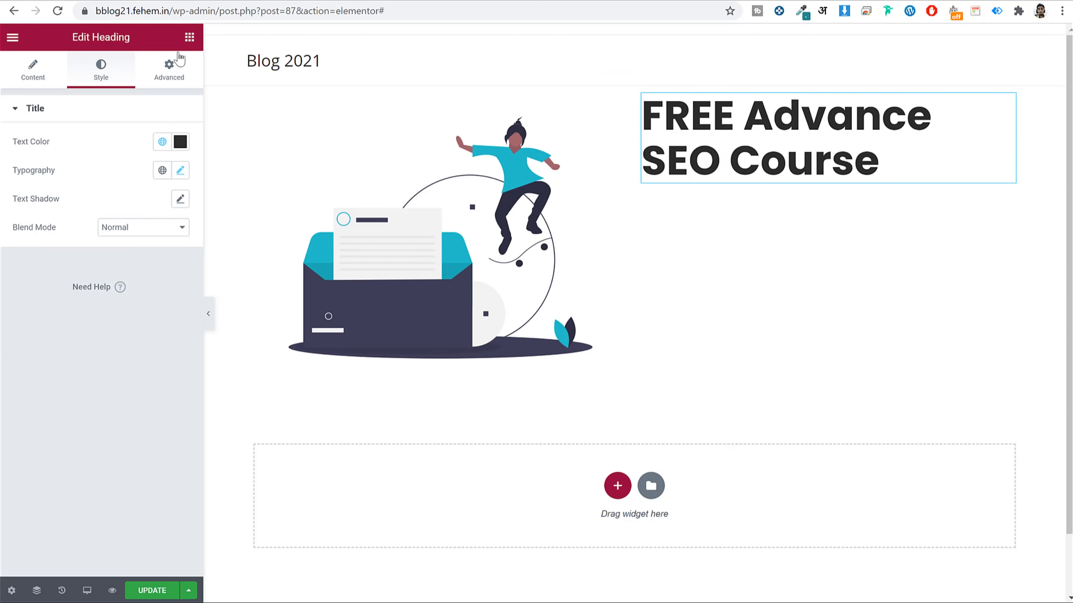
click(189, 37)
drag(169, 229, 754, 193)
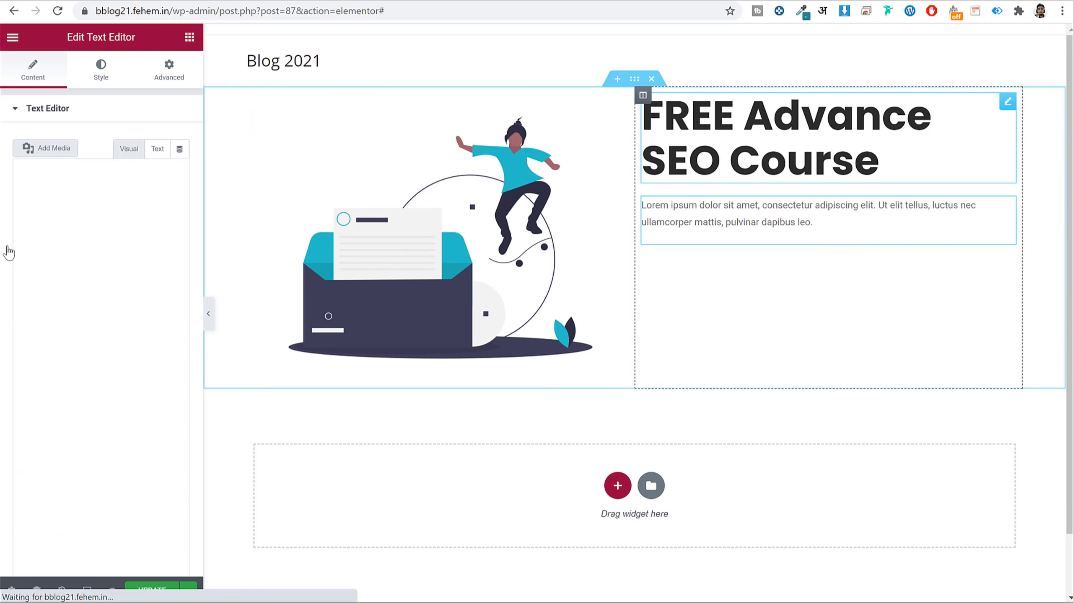
triple_click(34, 289)
key(ctrl+v)
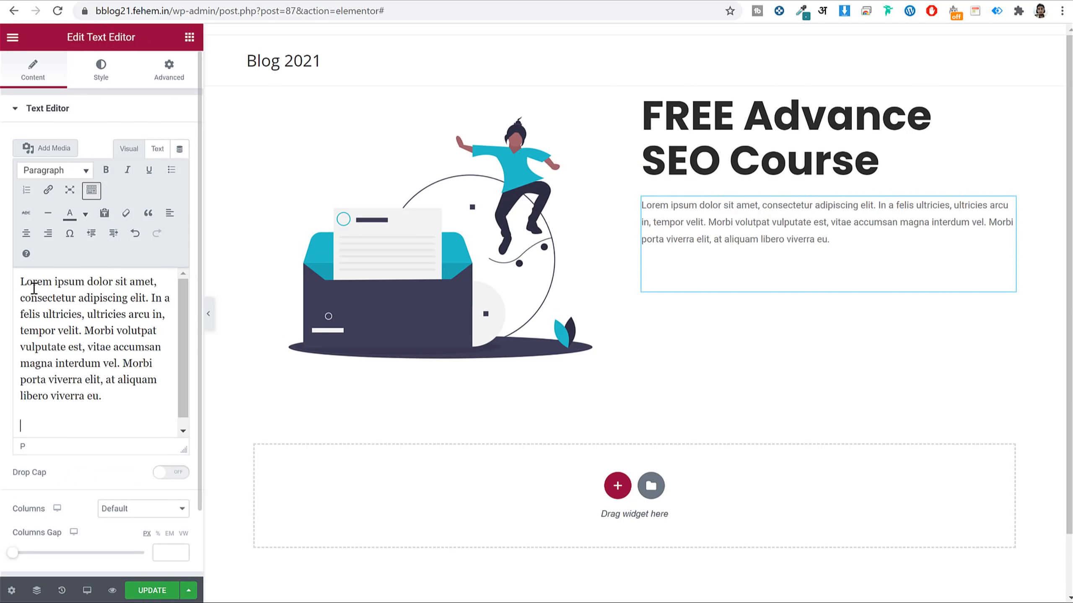
Colour the paragraph text #666666 and save it as a new global colour.
click(111, 66)
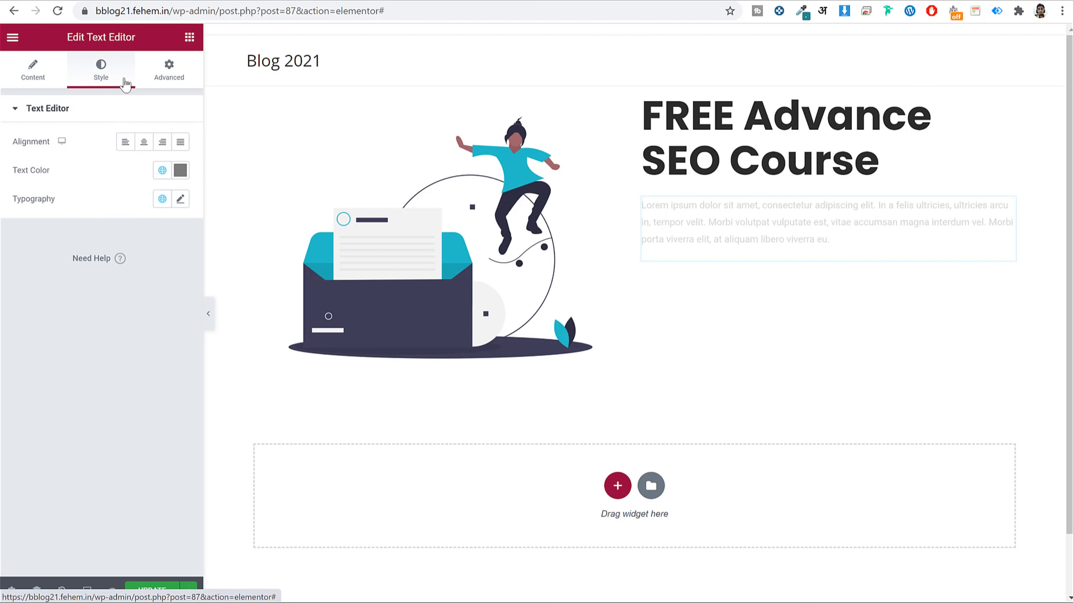
click(181, 170)
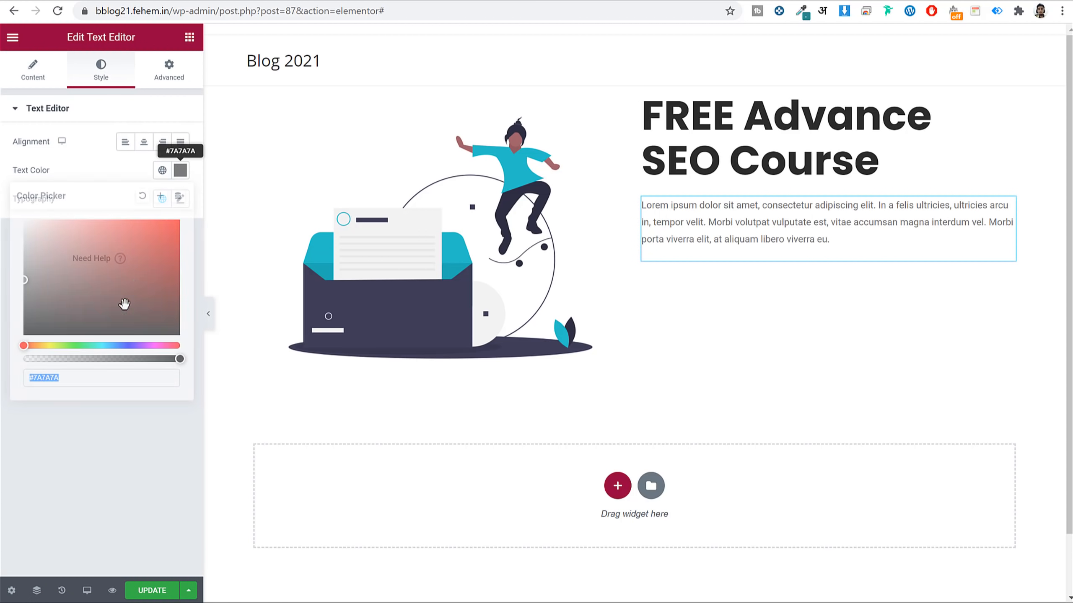
text(666666)
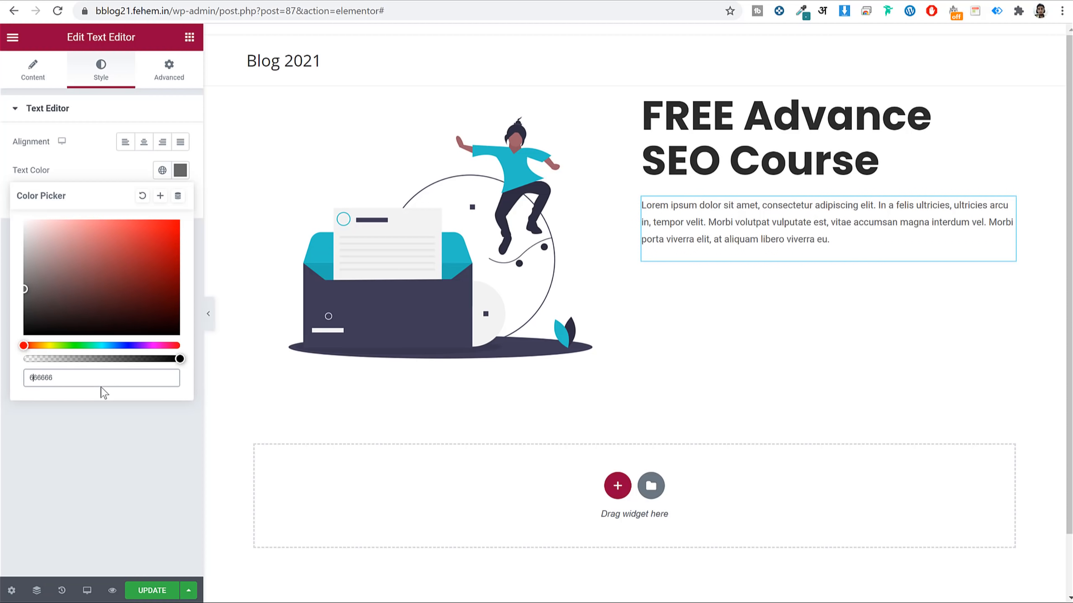
click(160, 197)
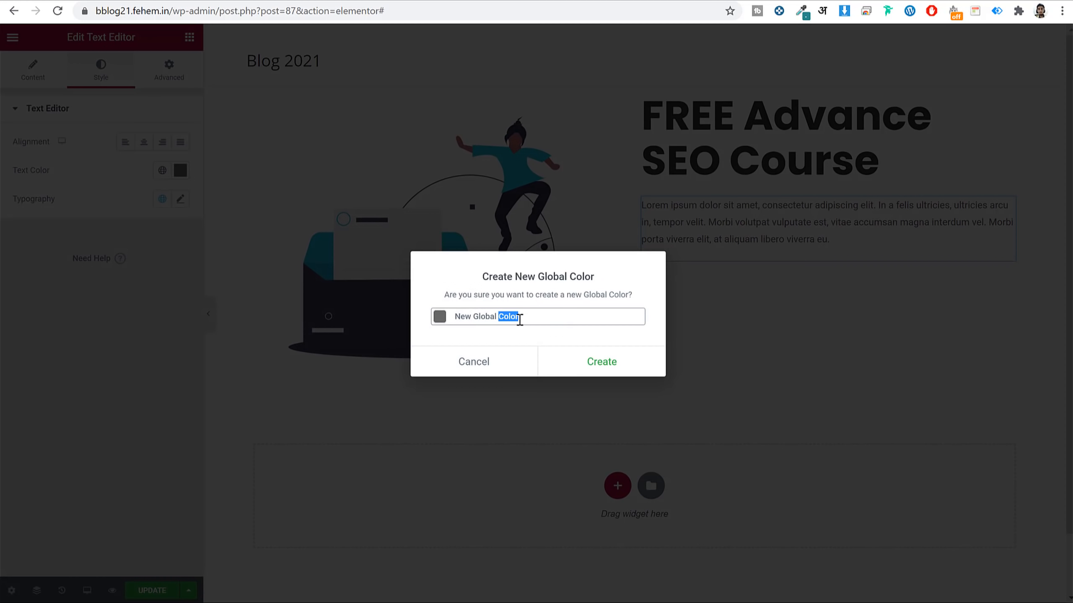
triple_click(519, 320)
text(#666)
click(621, 359)
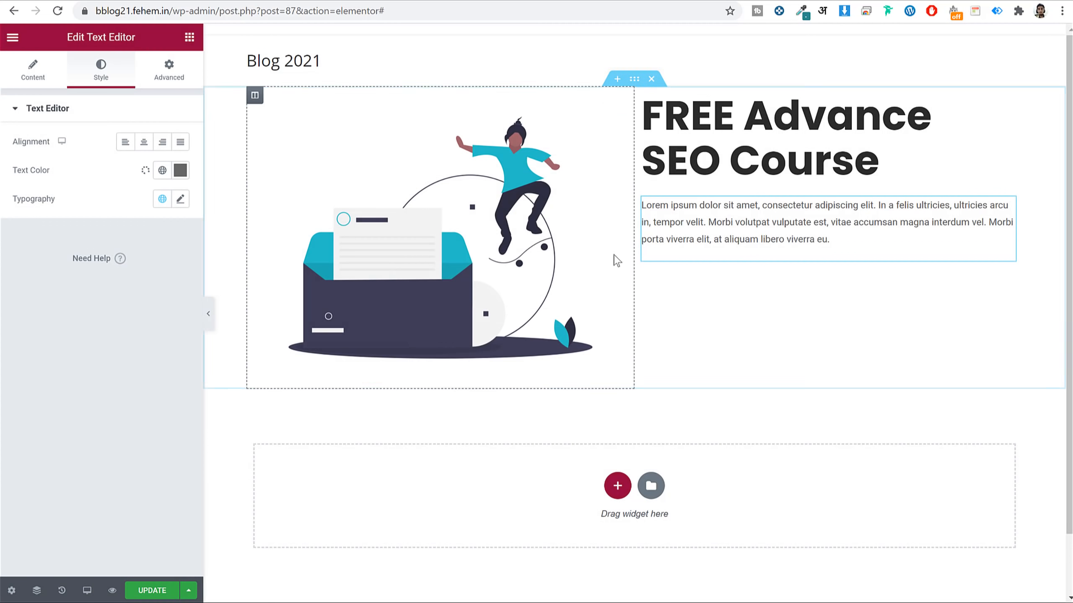
Apply the Poppins global font to the paragraph with weight 400 and size 16.
click(163, 200)
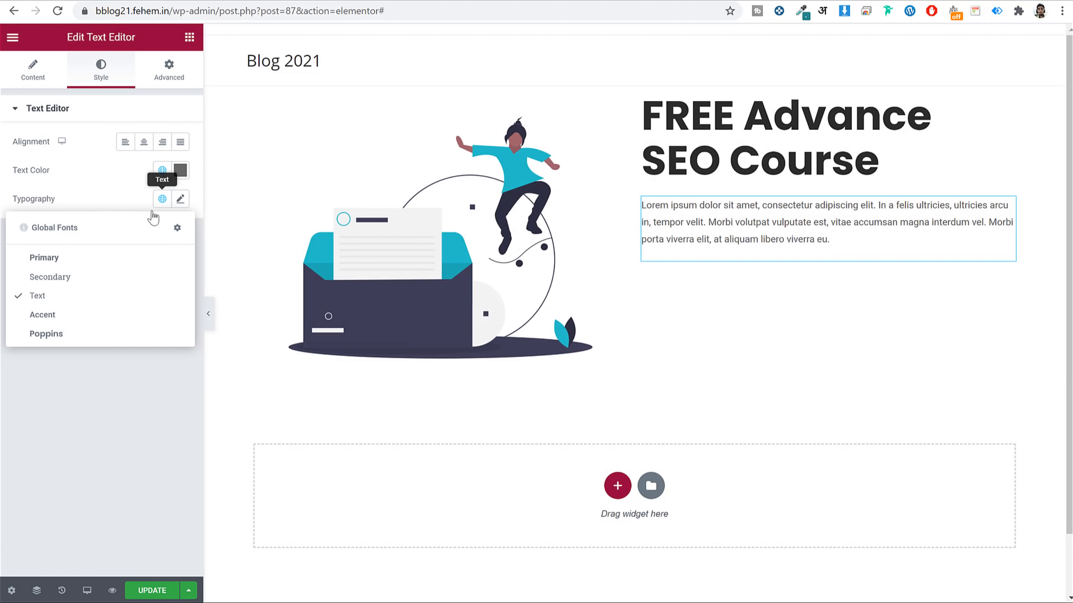
click(80, 335)
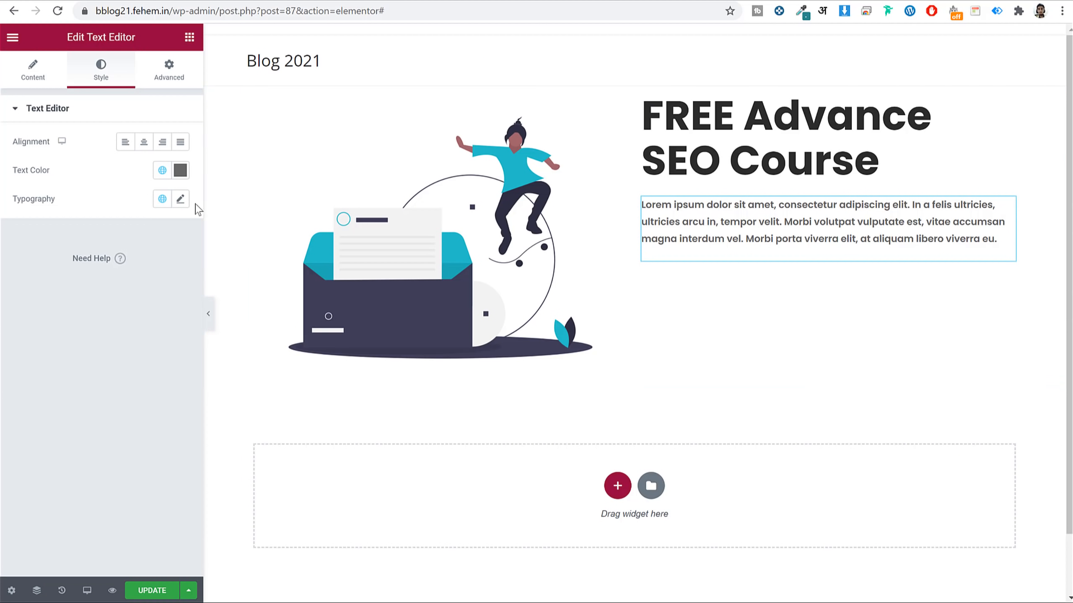
click(181, 202)
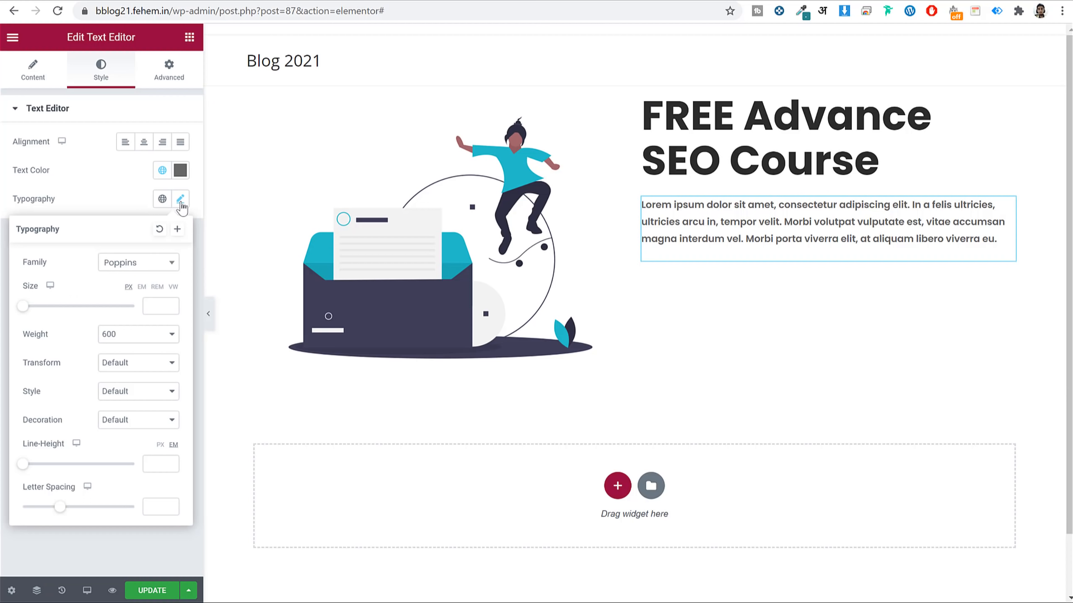
click(128, 336)
click(132, 390)
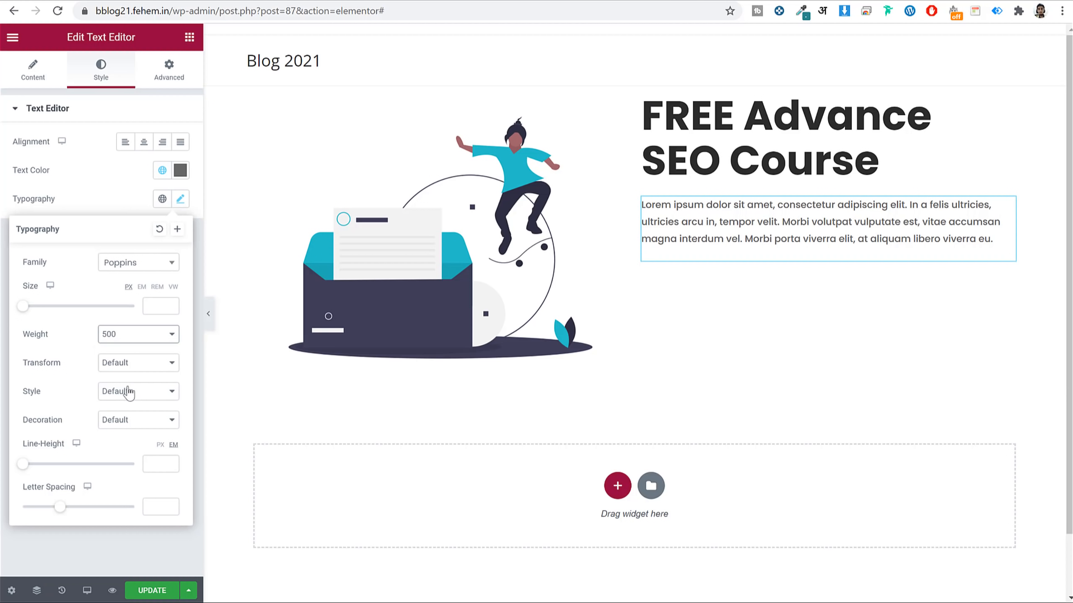
click(136, 343)
click(129, 380)
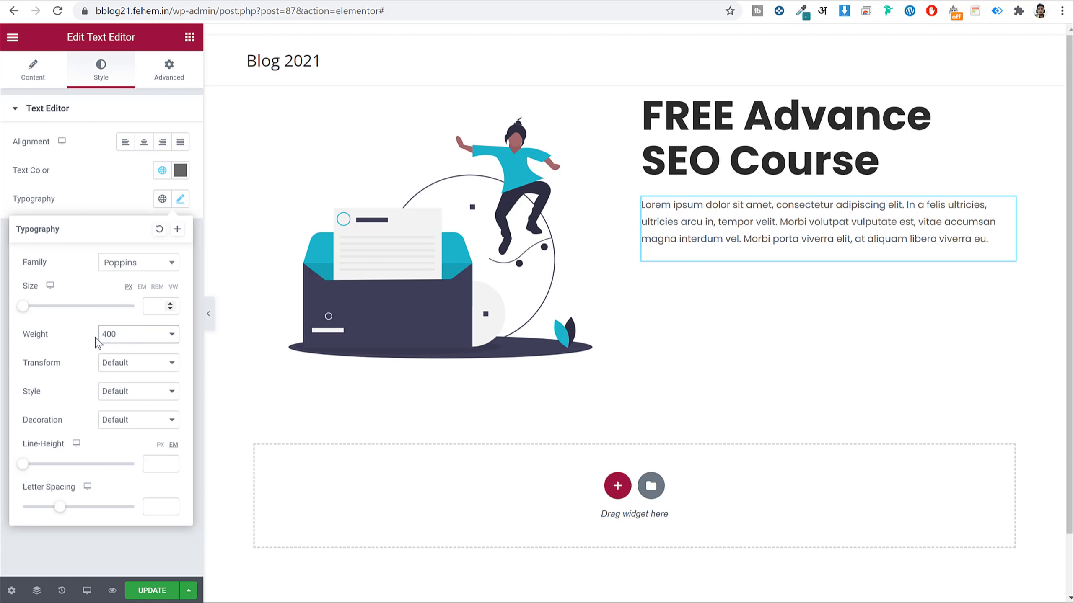
click(157, 310)
text(16)
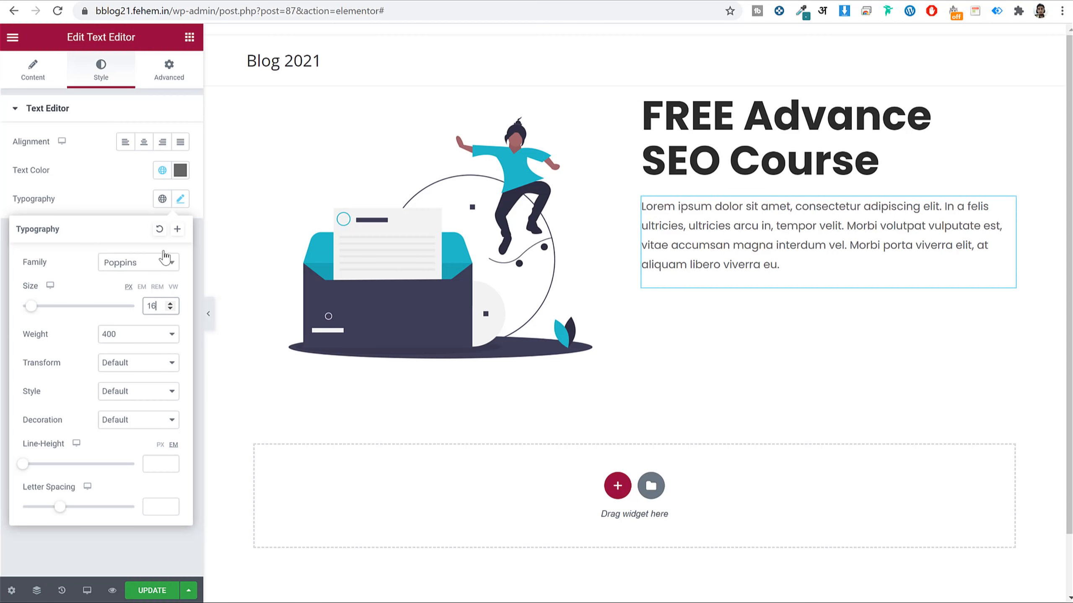
click(180, 200)
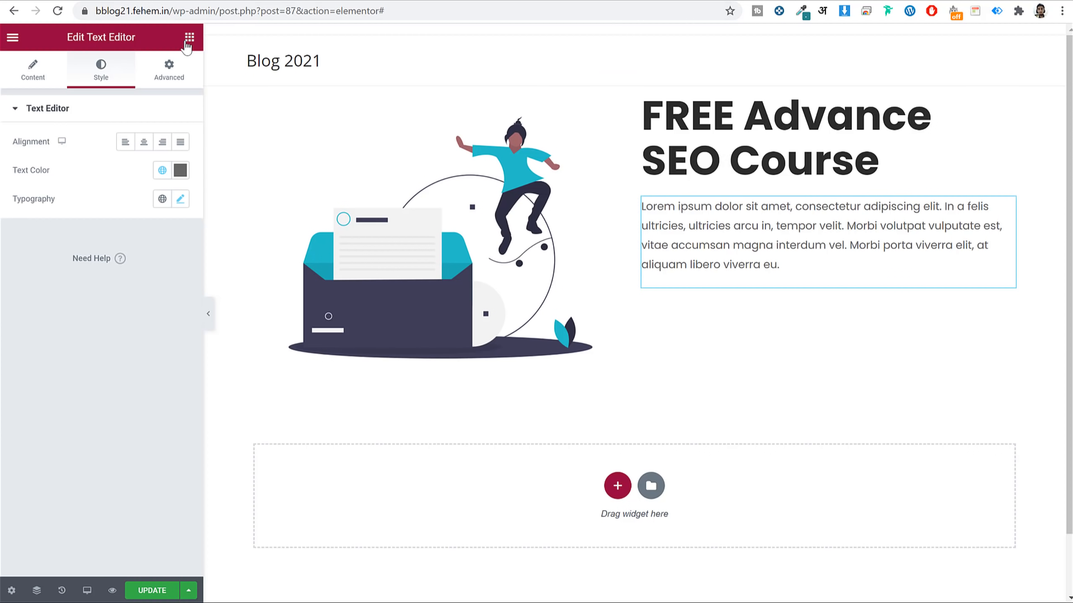
click(188, 39)
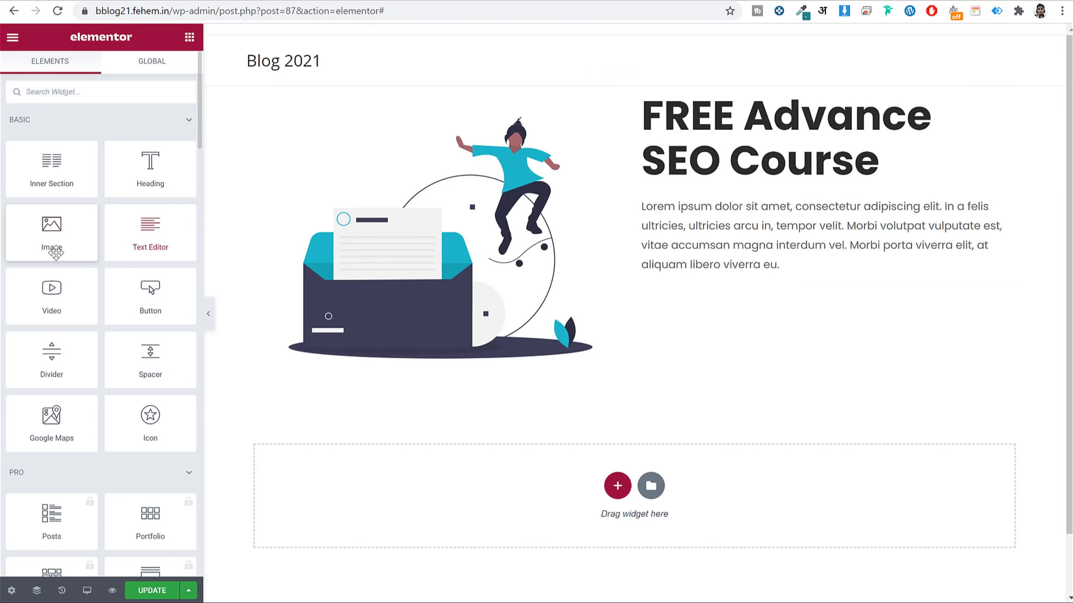
Add a button below the paragraph labelled 'Subscribe for FREE'.
drag(143, 296, 777, 262)
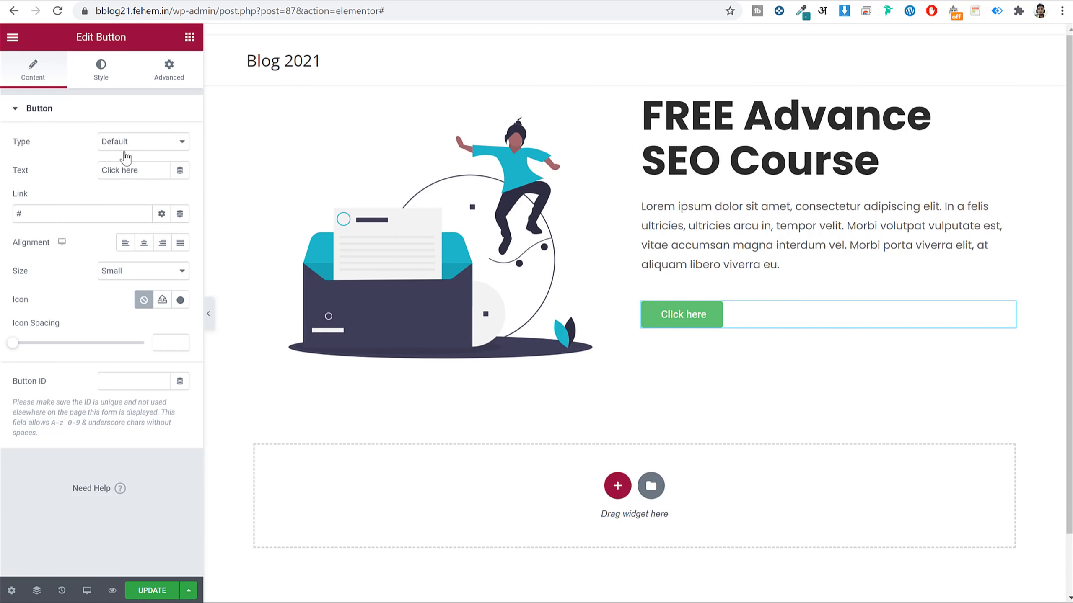
click(137, 169)
triple_click(138, 168)
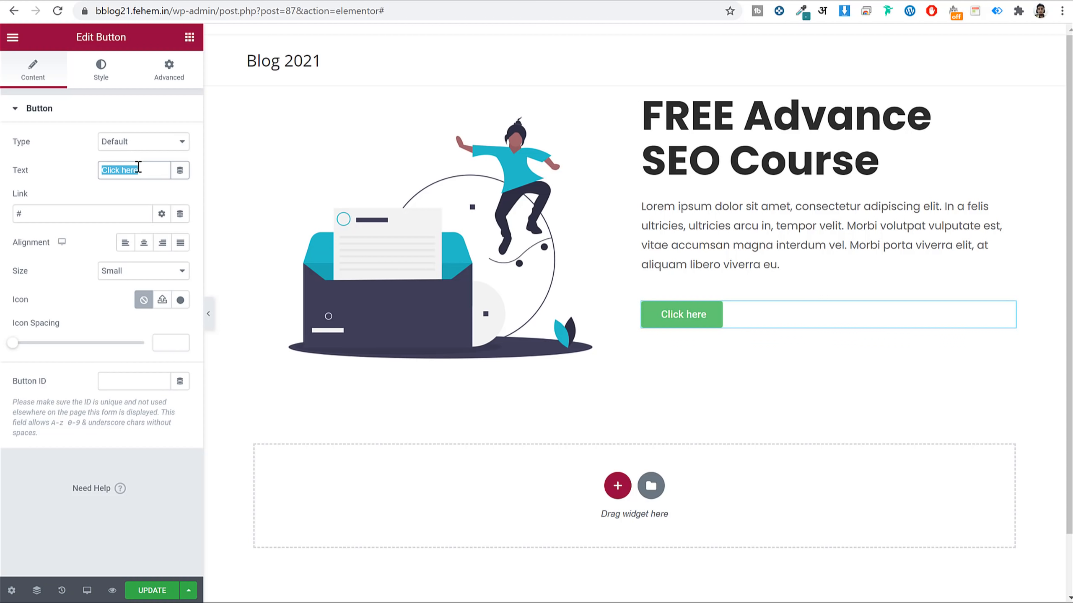
text(Subscribe for FREE)
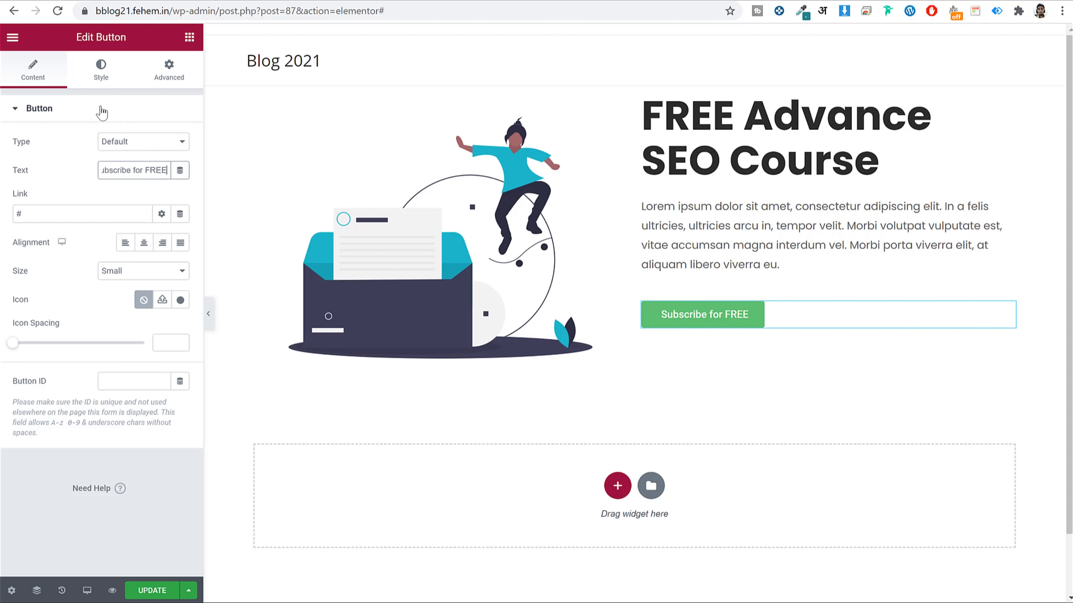
Set the button typography to Poppins at size 24.
click(101, 72)
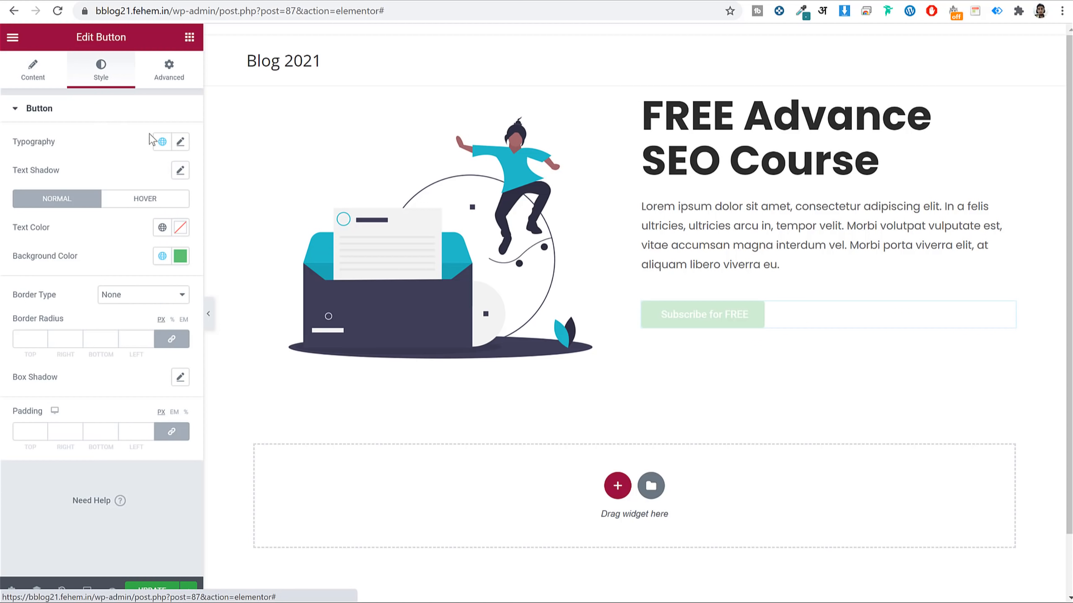
click(180, 143)
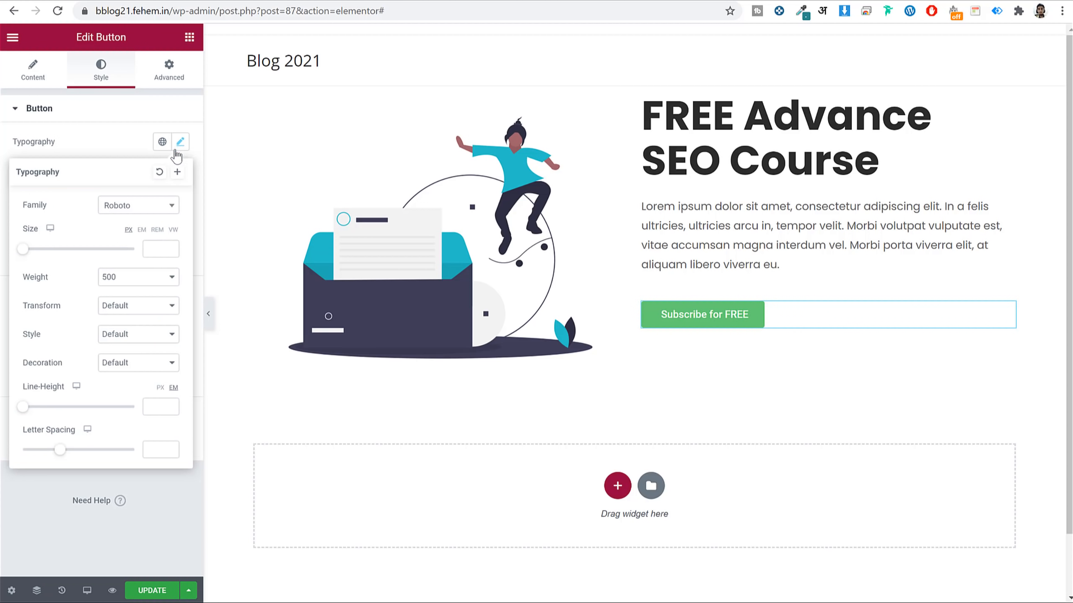
click(141, 206)
text(poppins)
key(Return)
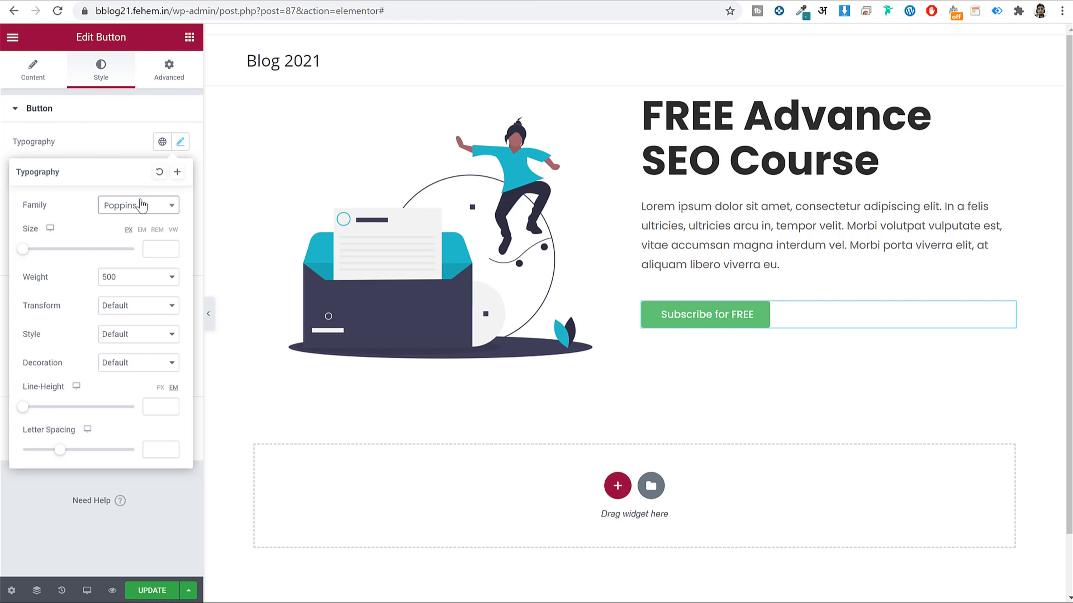
click(153, 250)
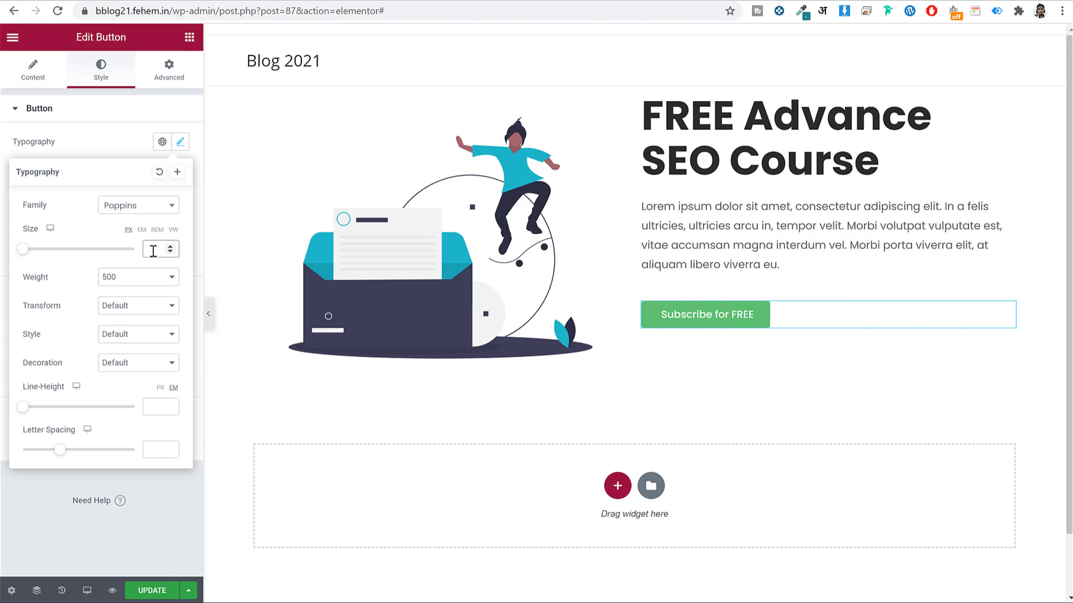
text(24)
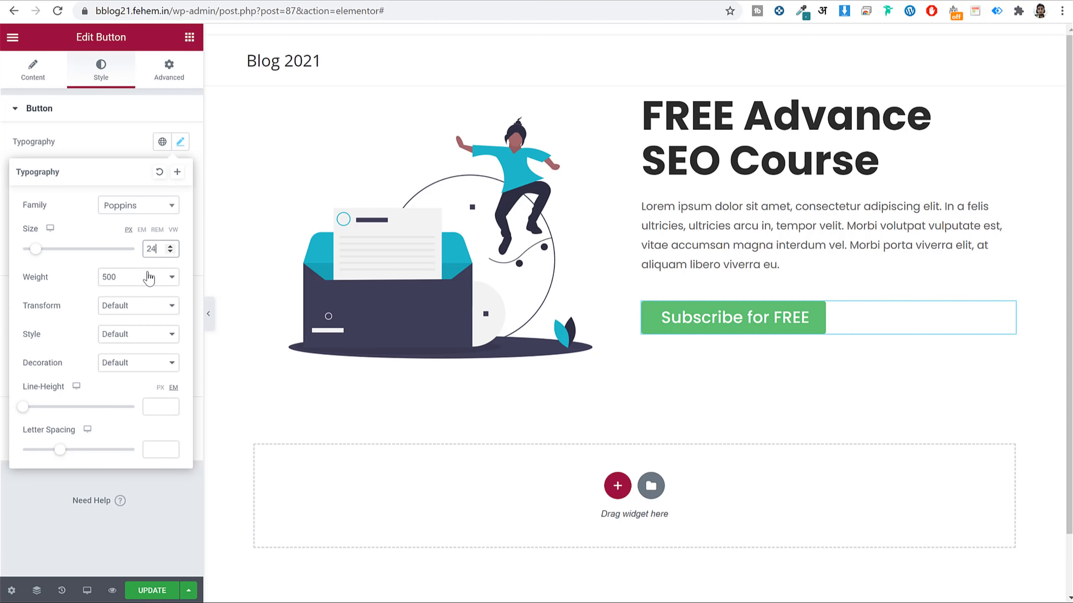
click(180, 143)
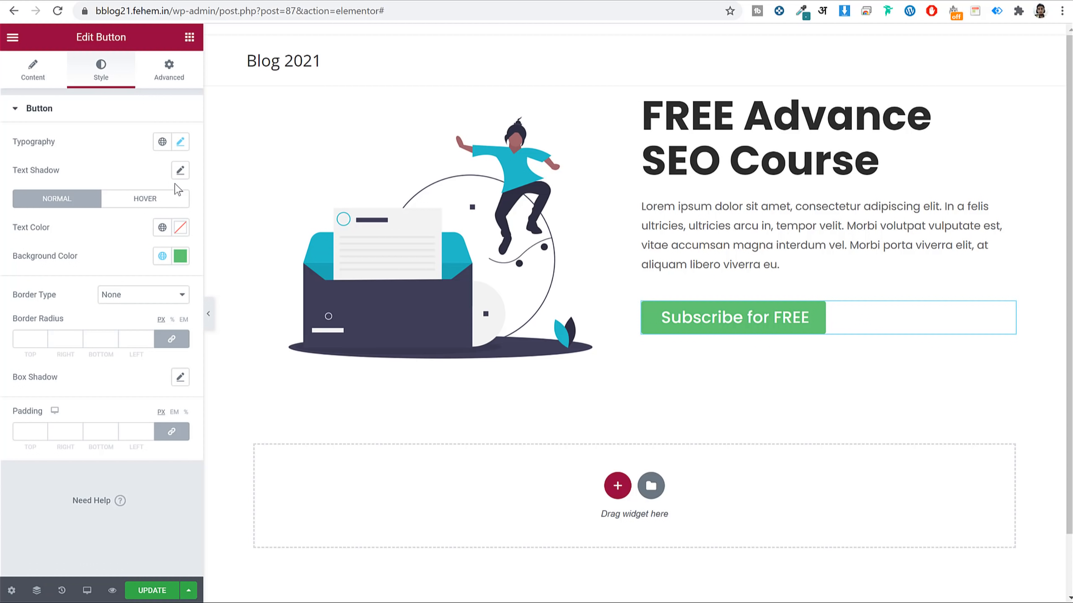
Fill the button background with orange and compare it with the live front page.
click(179, 255)
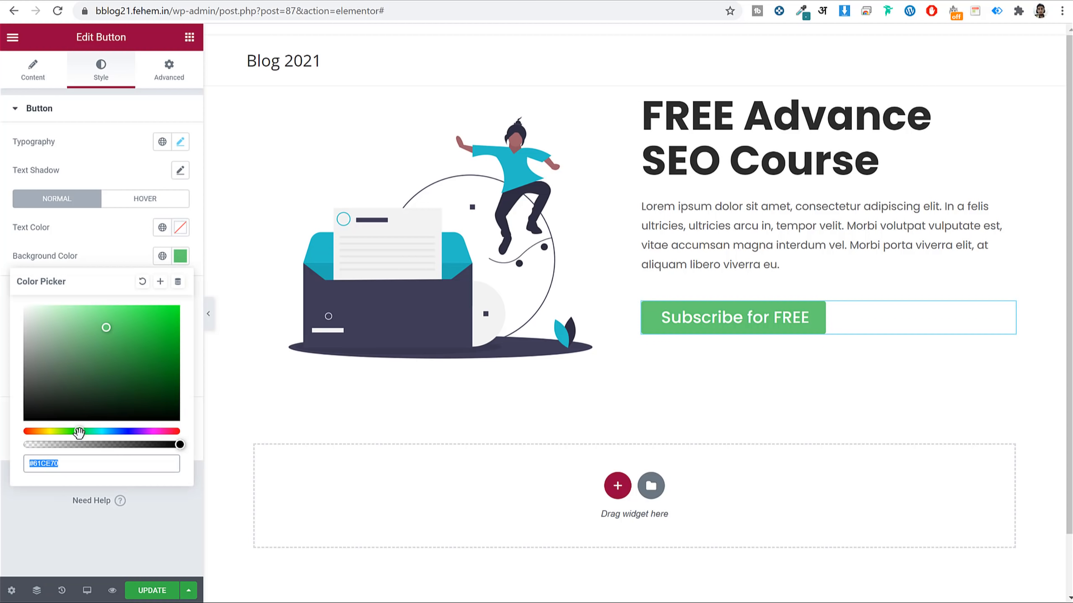
drag(79, 432, 42, 432)
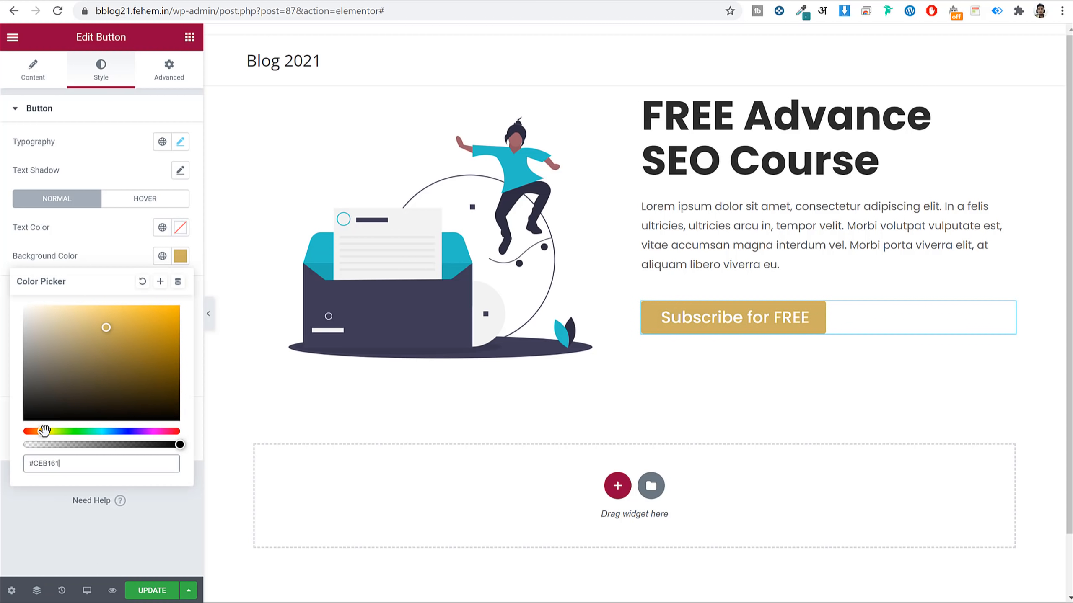
click(167, 310)
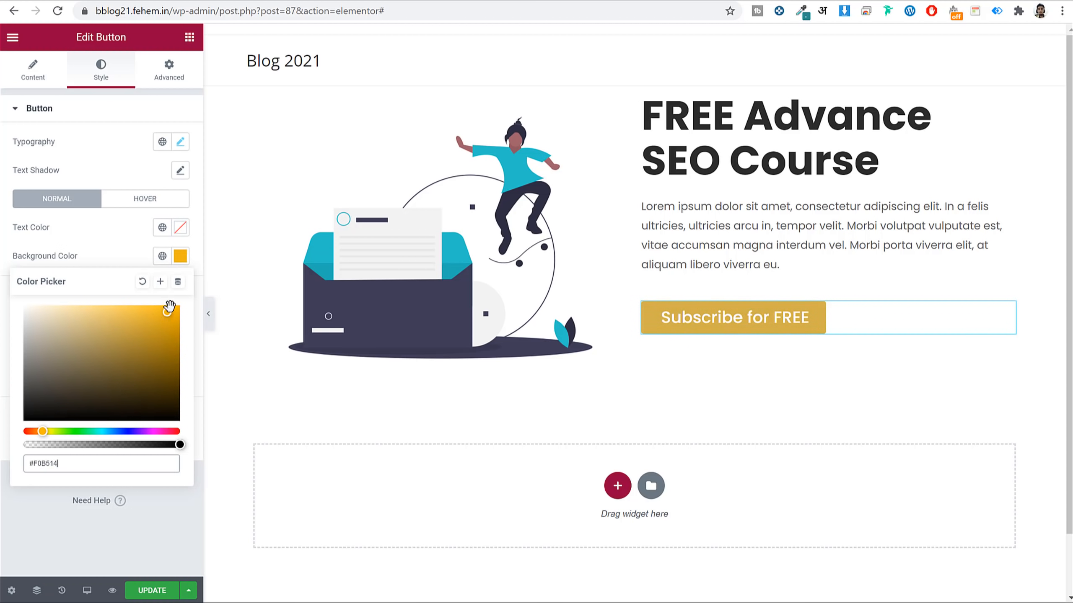
drag(169, 305, 186, 296)
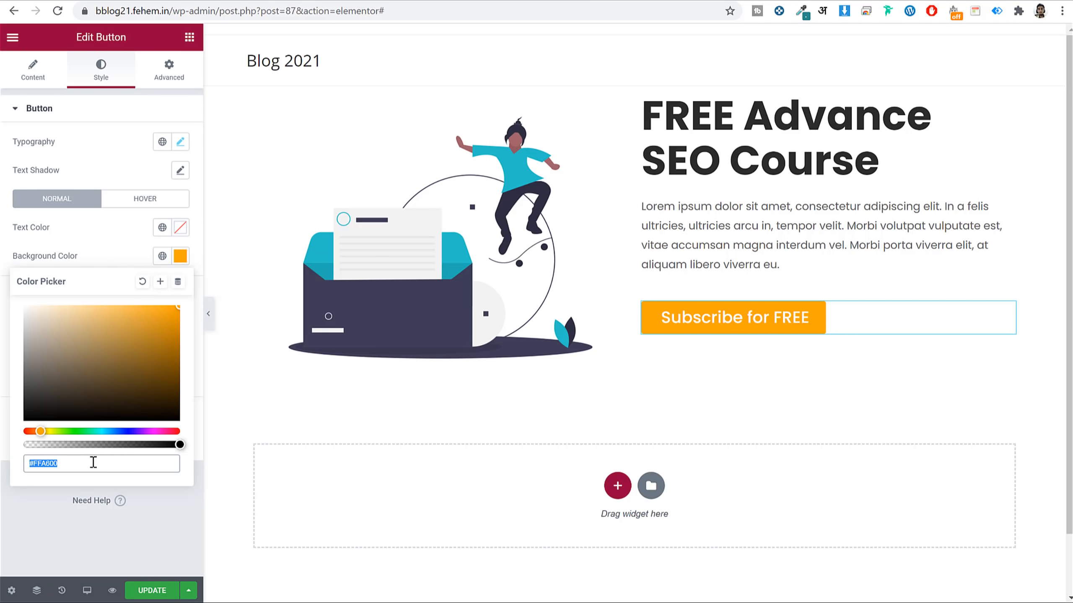
click(180, 255)
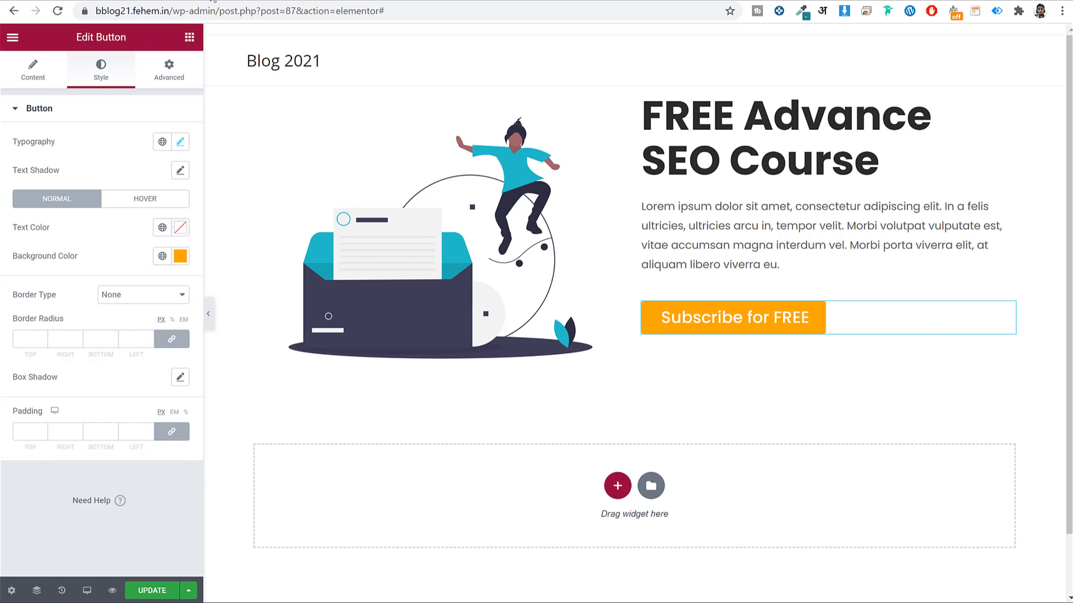
click(75, 0)
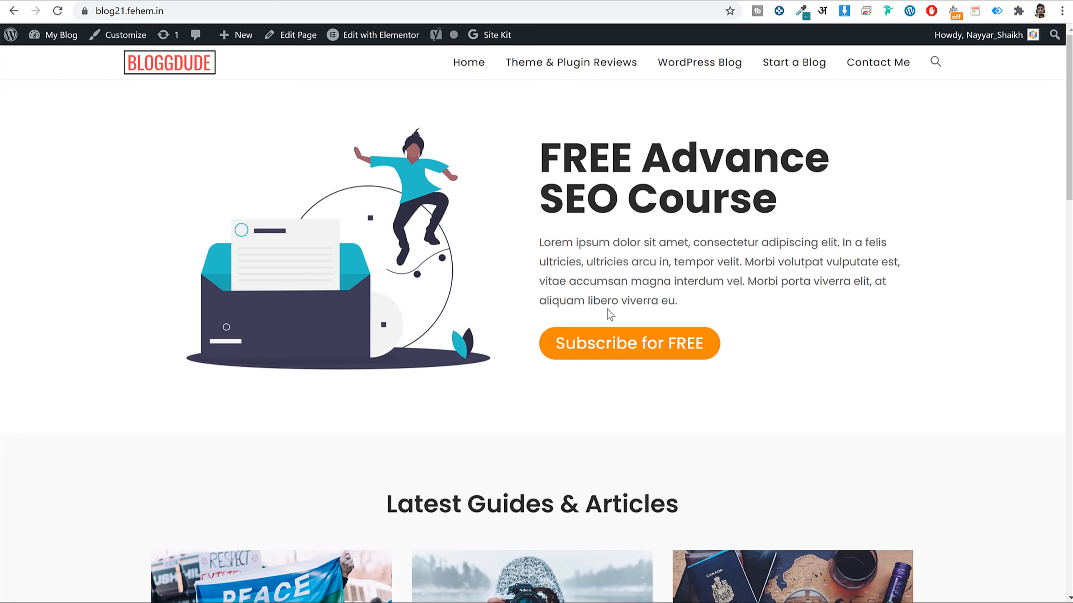
click(277, 2)
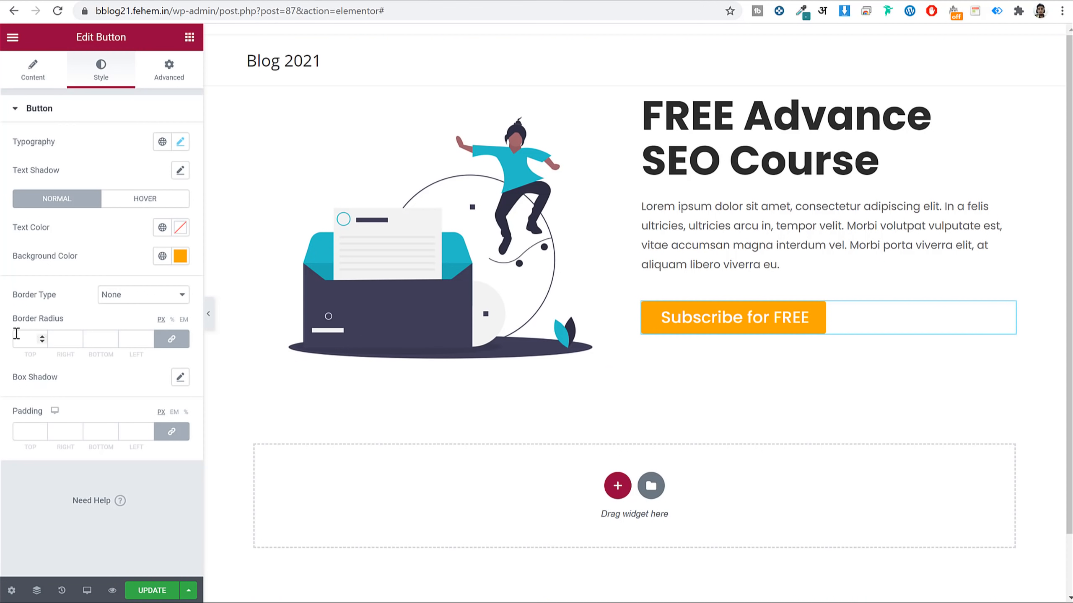
Set the button's border radius to 50 and its background to #FF8500.
text(50)
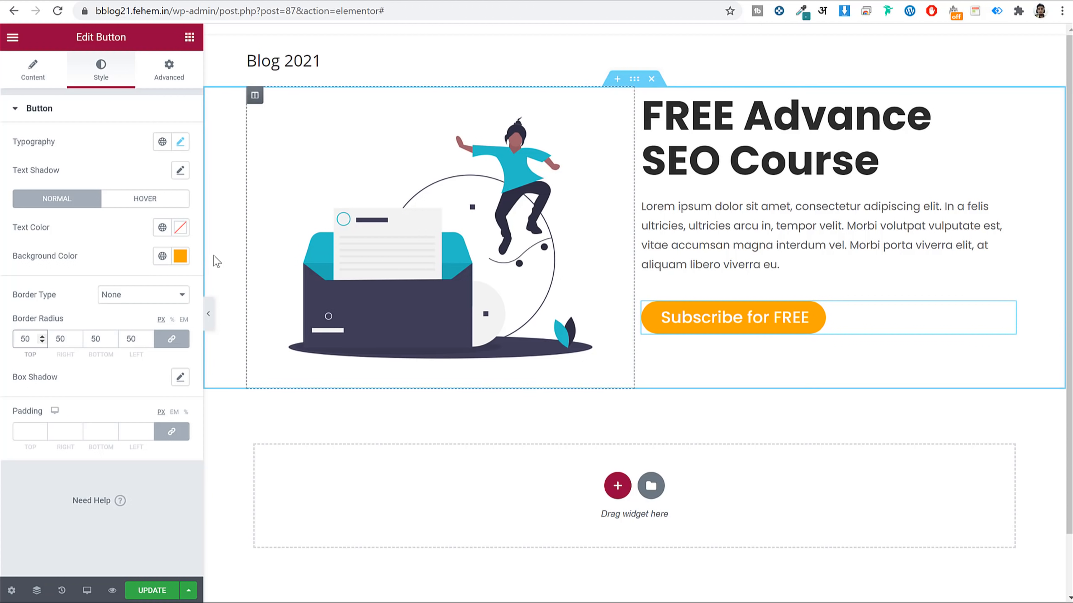
click(180, 256)
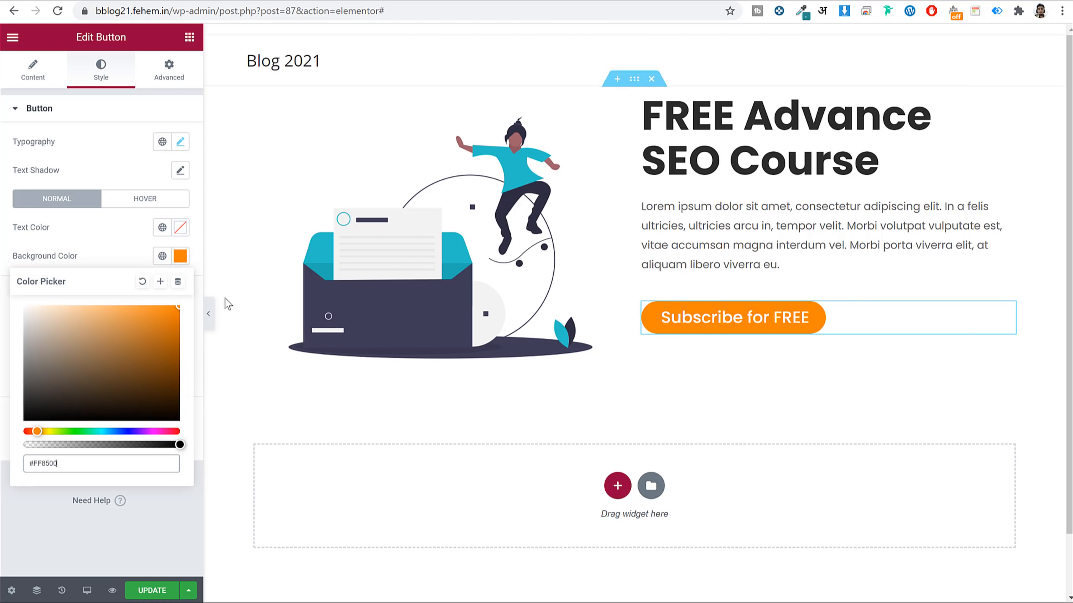
click(181, 256)
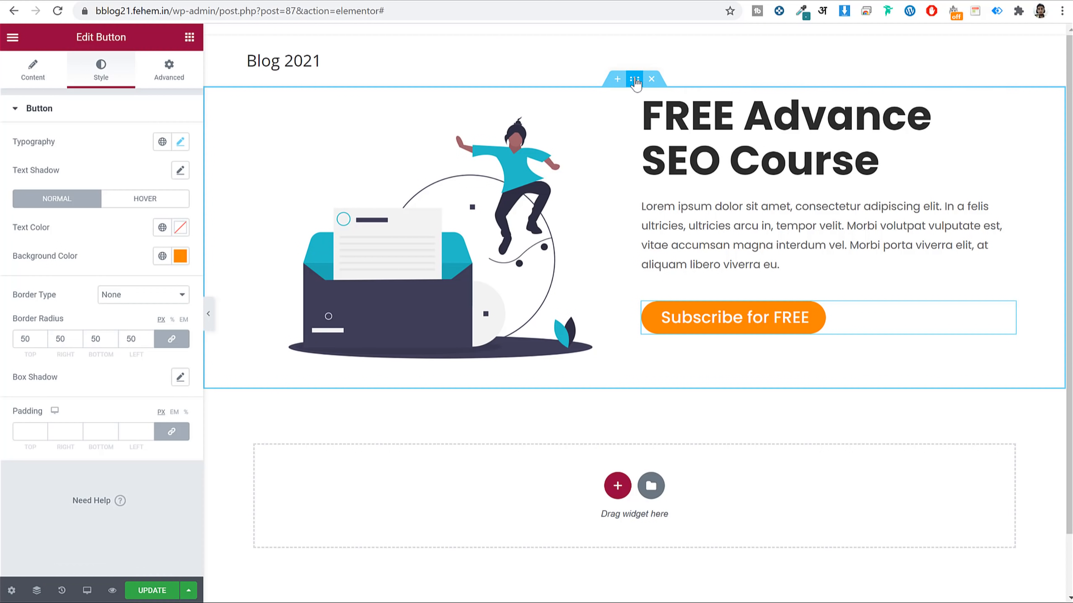
Set the hero section's vertical alignment to Middle.
click(638, 82)
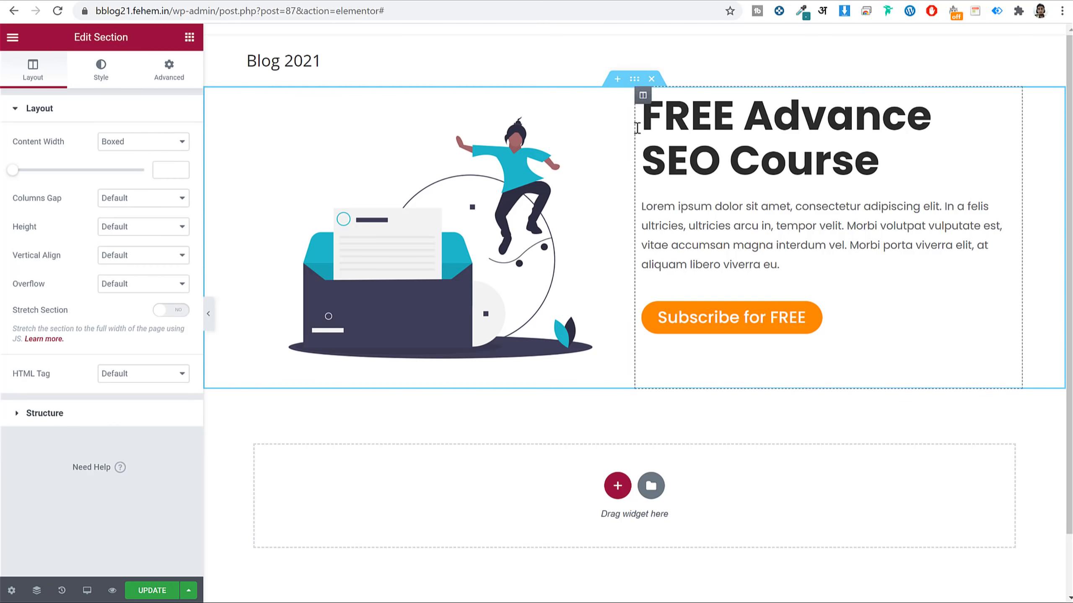
click(136, 262)
click(129, 293)
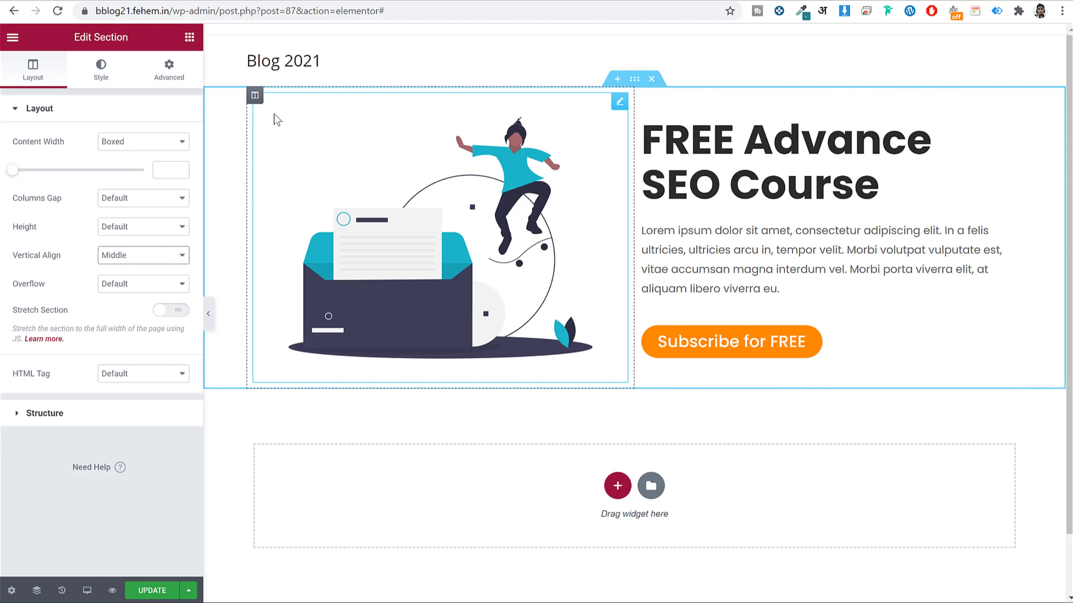
Give the section 25 px top and 50 px bottom padding, then update the page.
click(169, 72)
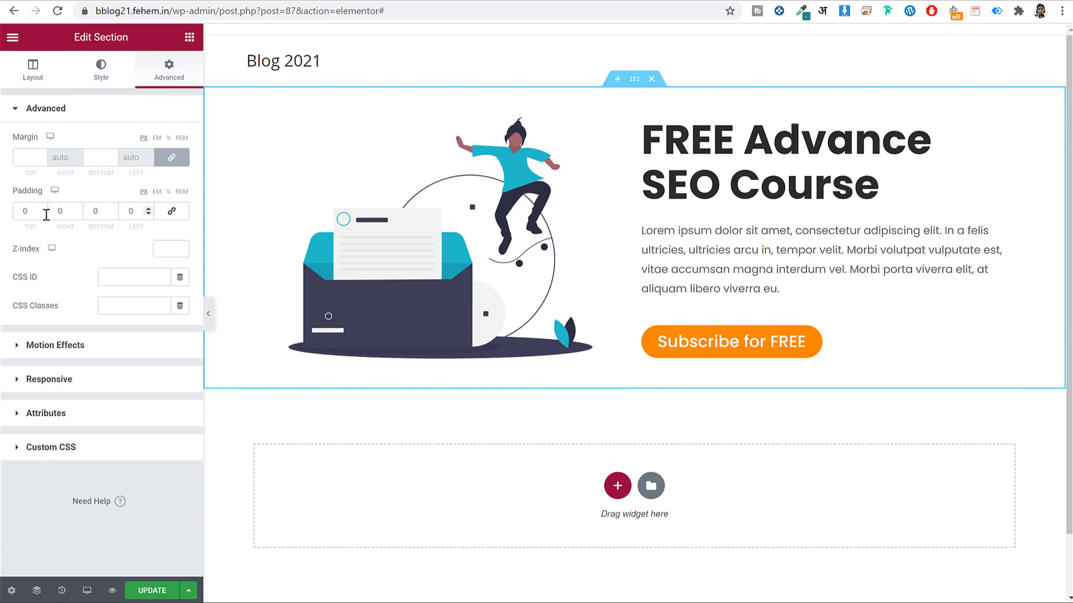
double_click(26, 210)
text(25)
key(Tab)
key(Tab)
text(50)
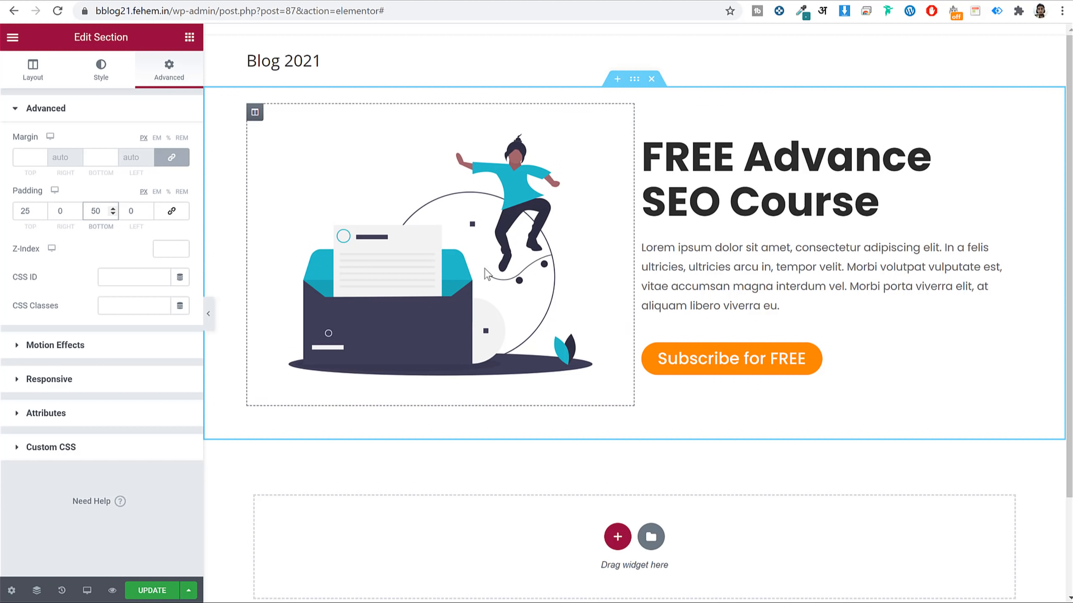
click(154, 597)
click(153, 591)
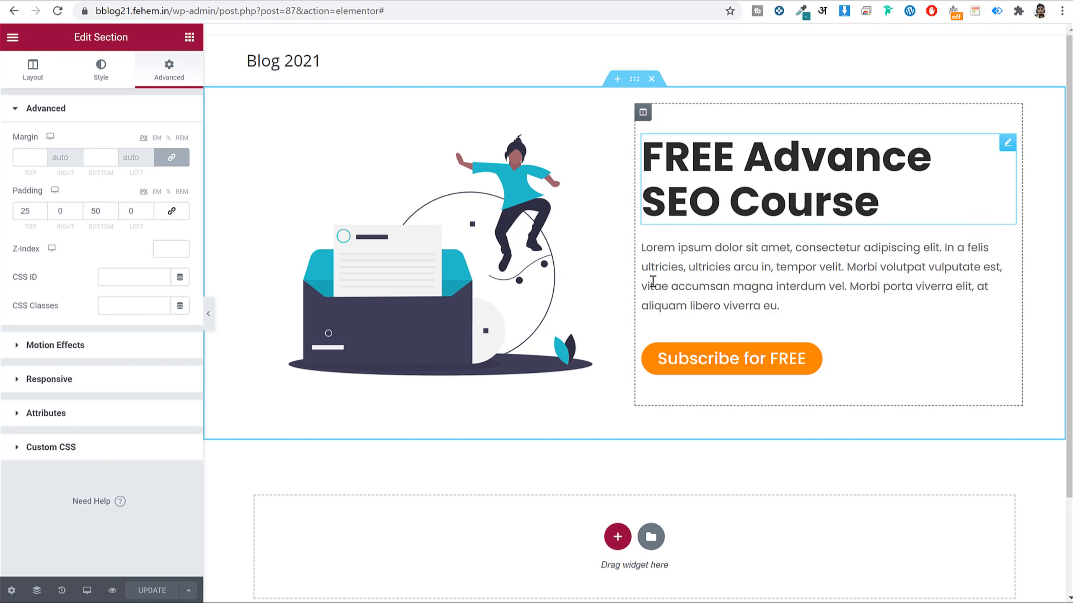
Switch the editor preview to mobile width and dismiss the FREE SEO Tips popup.
click(87, 591)
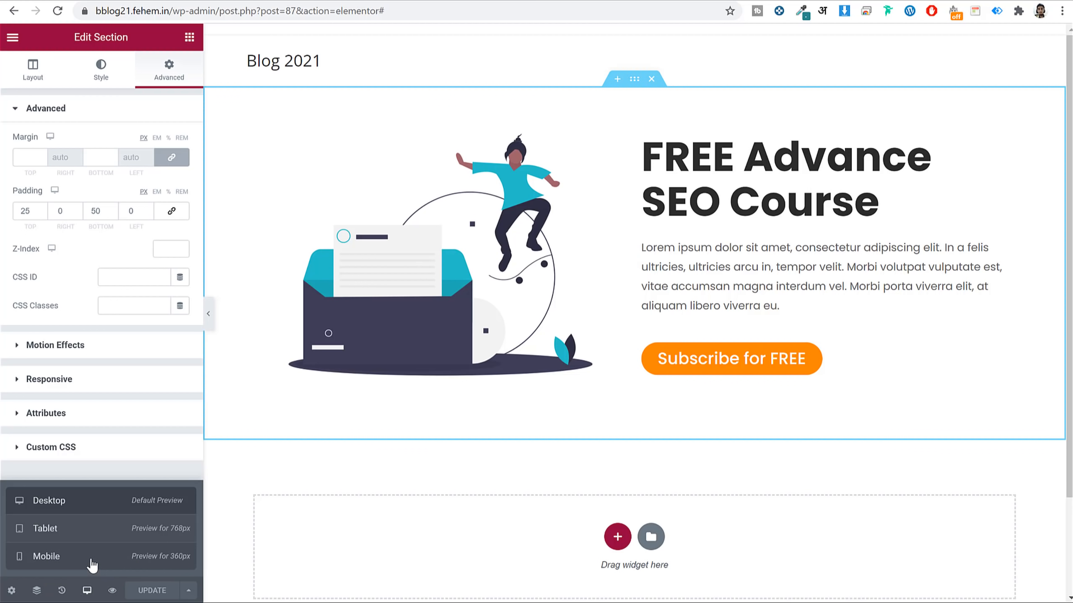
click(47, 556)
scroll(698, 402, down, 10)
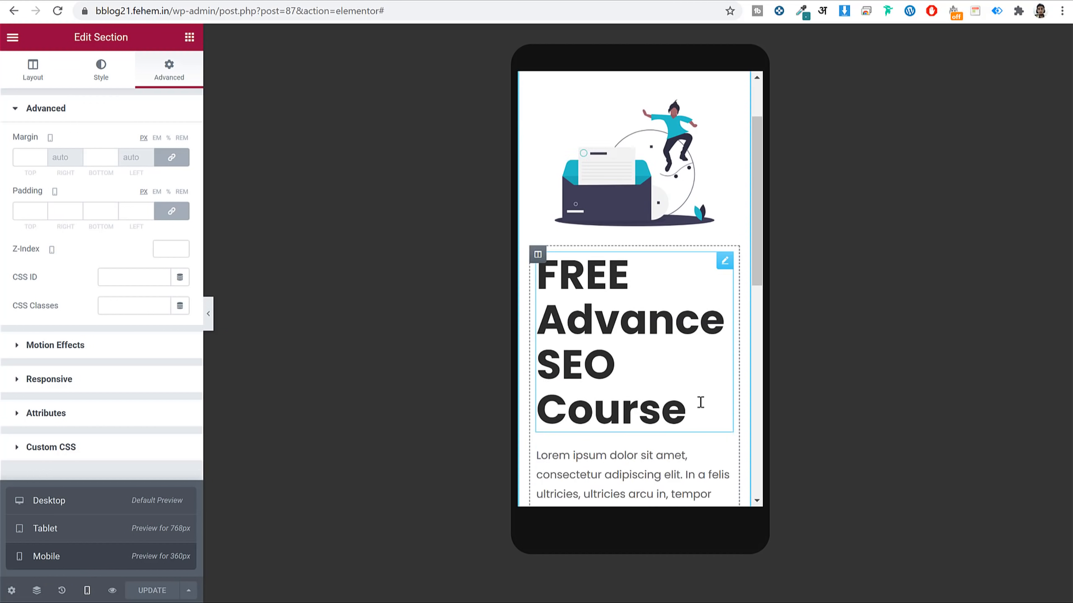
click(728, 91)
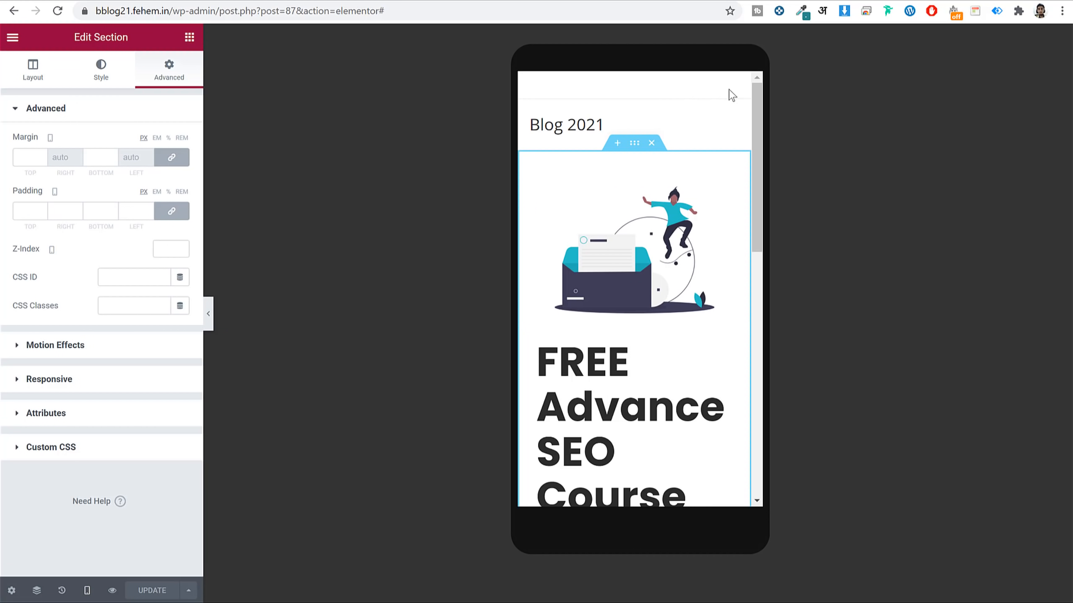
scroll(671, 222, down, 3)
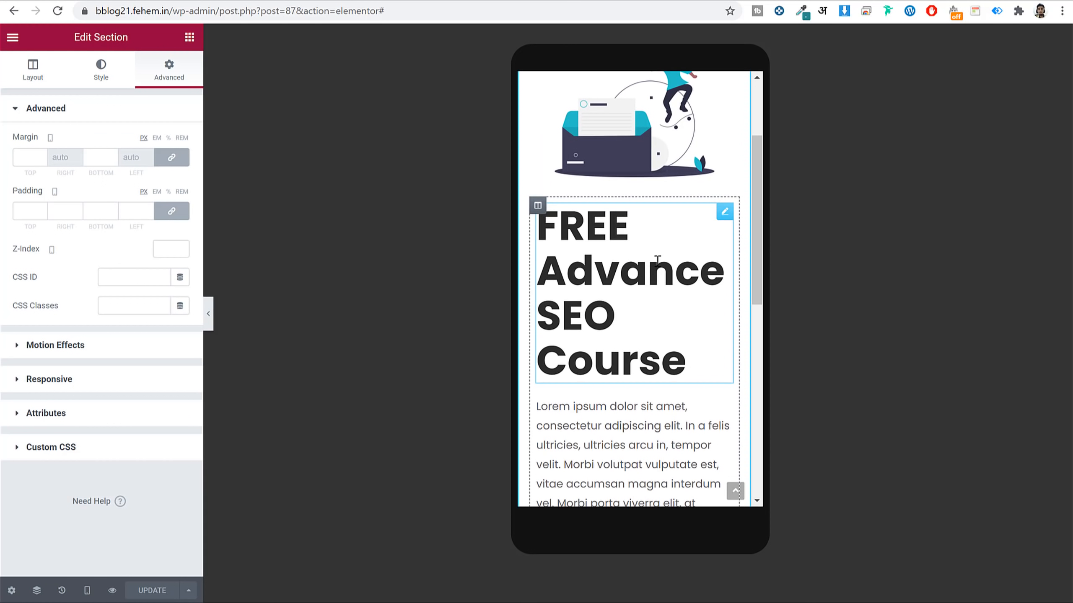
On mobile, make the FREE Advance SEO Course heading 40 px and centre-aligned.
click(721, 218)
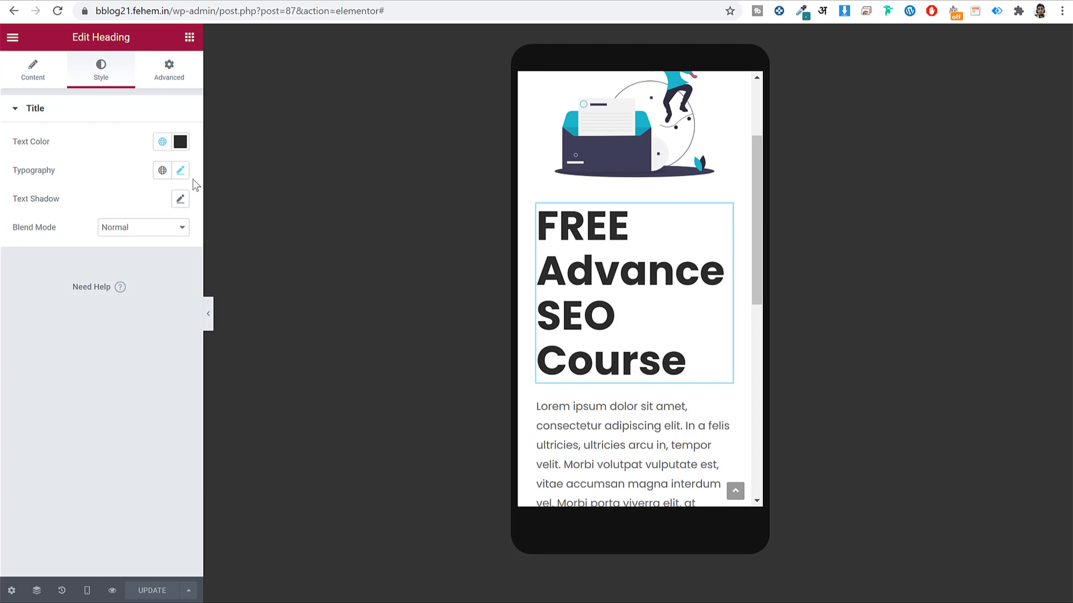
click(181, 171)
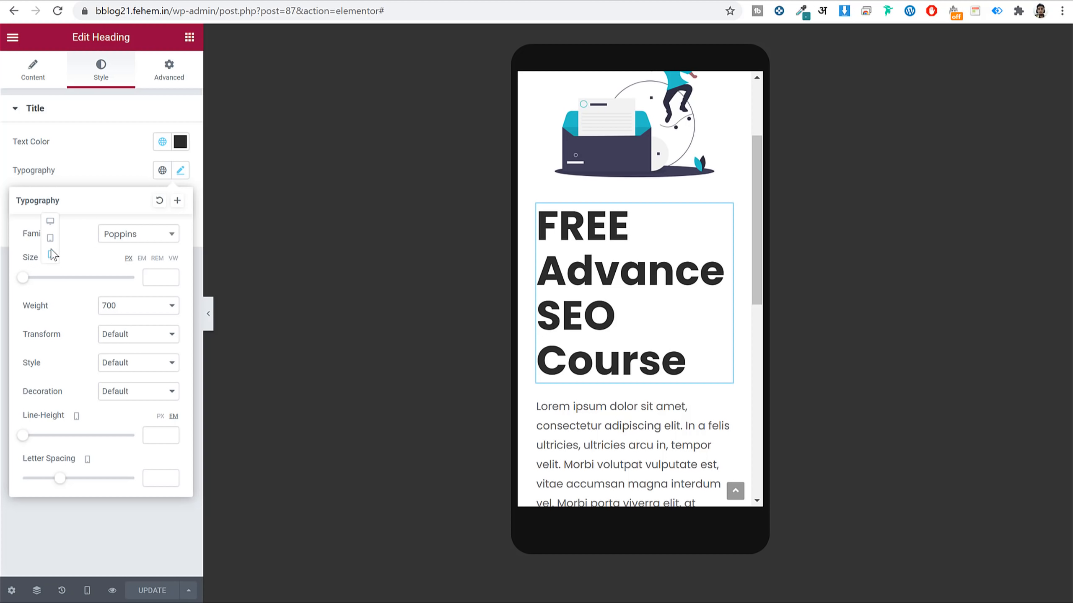
drag(29, 280, 51, 285)
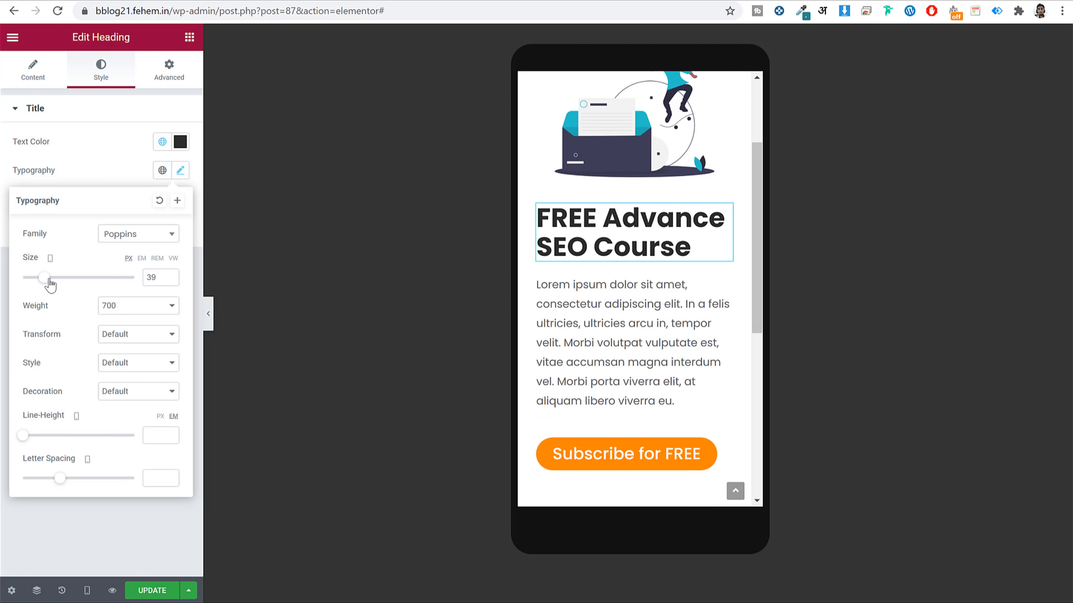
click(170, 274)
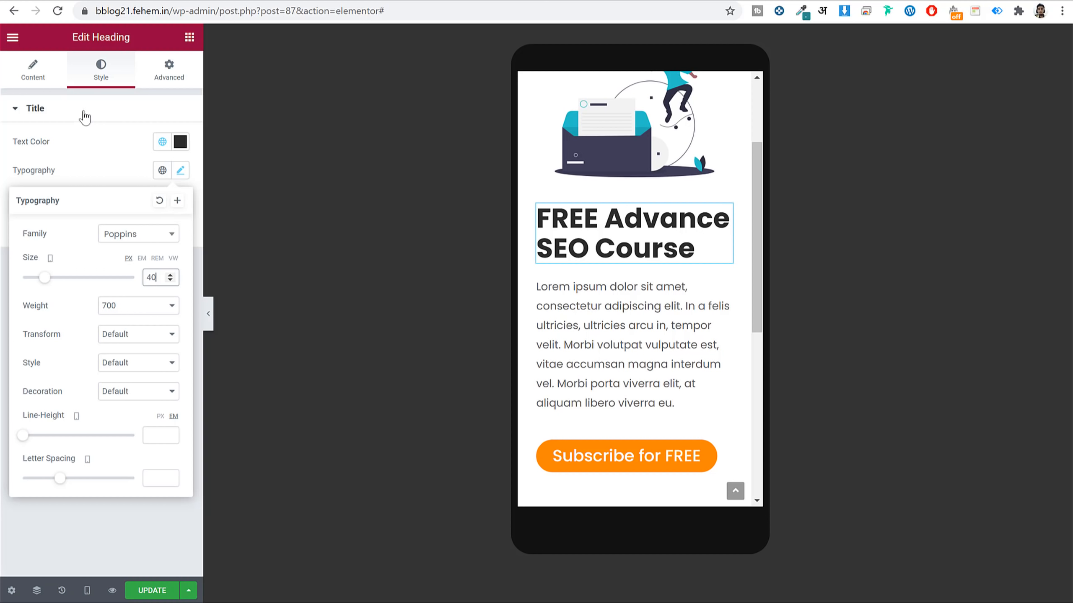
click(39, 77)
click(148, 337)
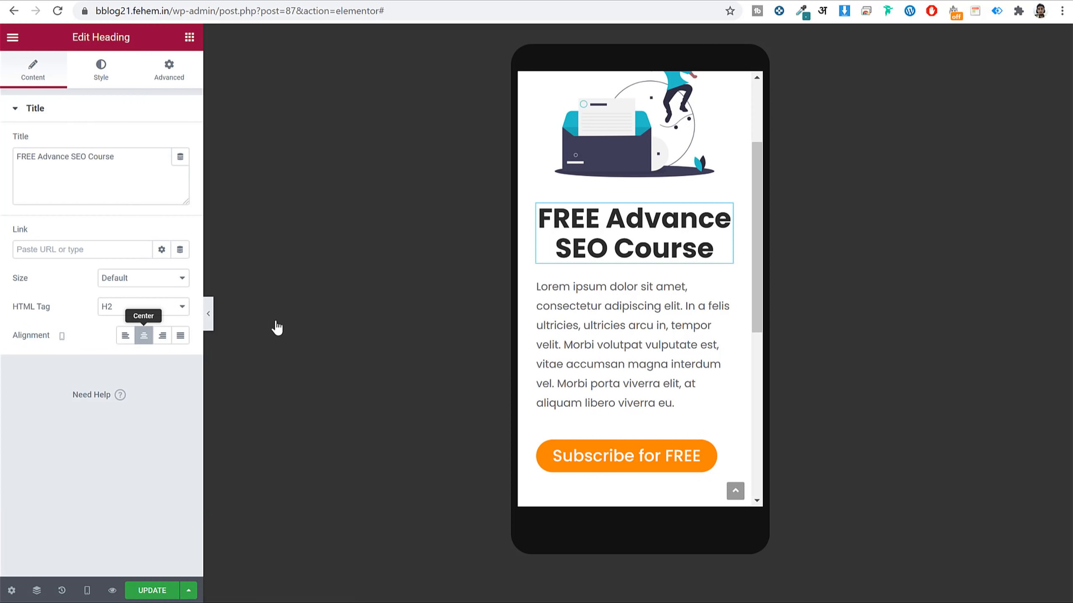
click(725, 284)
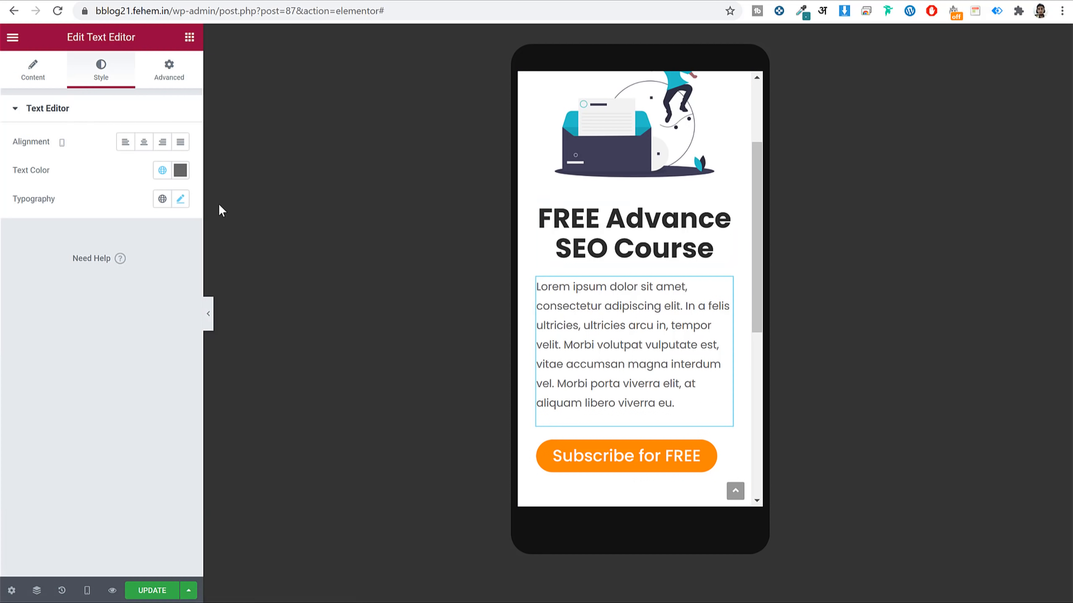
Make the intro paragraph 12 px and centred on mobile.
click(180, 199)
drag(31, 309, 34, 308)
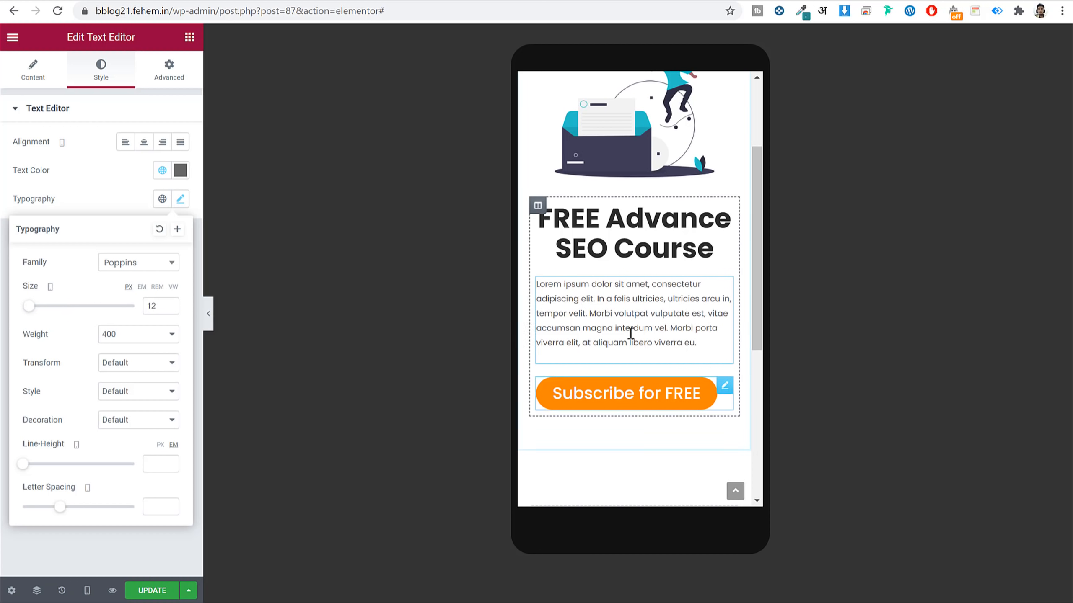
click(133, 144)
click(144, 143)
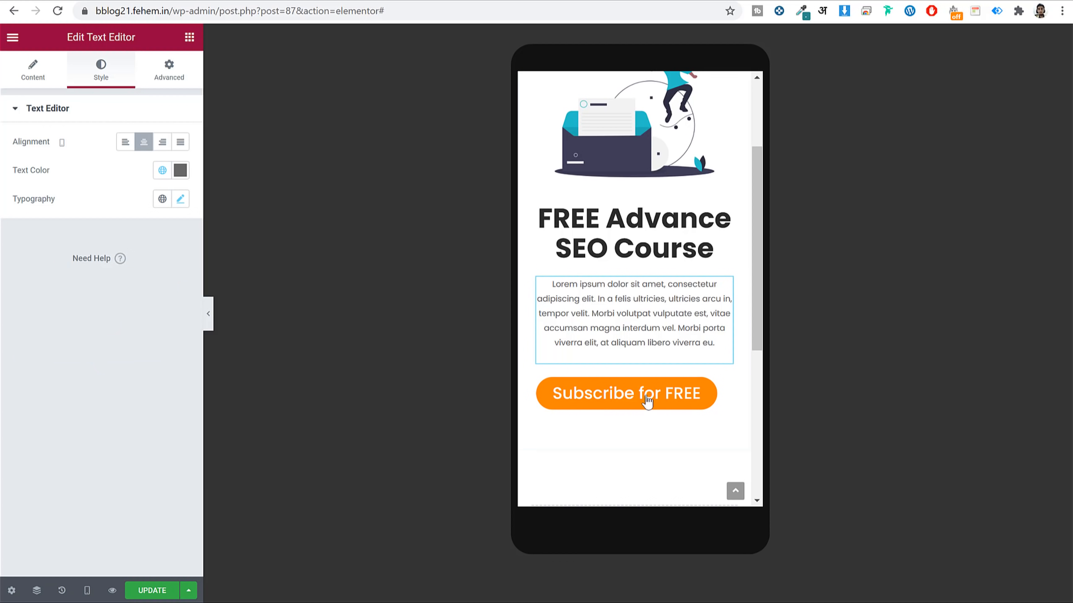
Centre the Subscribe for FREE button on mobile.
click(646, 401)
click(49, 83)
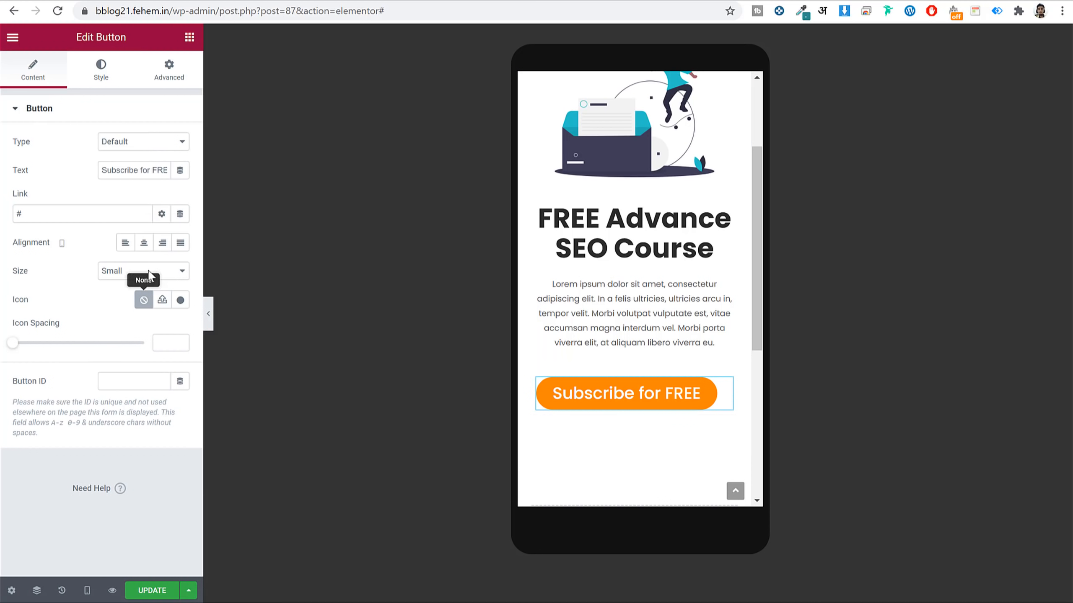
click(143, 243)
Switch the preview back to desktop width.
scroll(577, 260, up, 5)
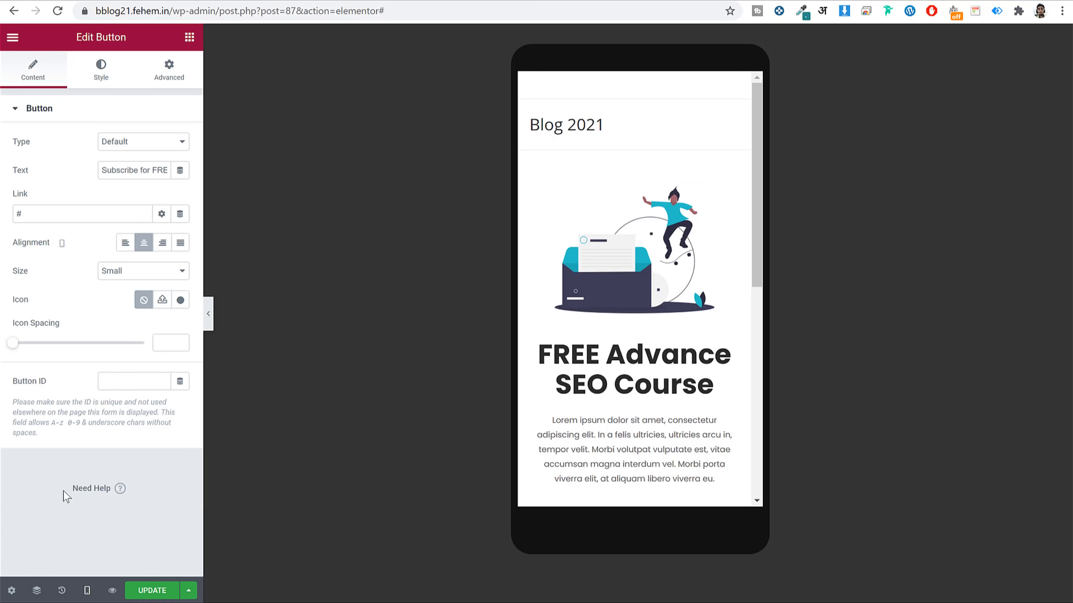
mouse_move(87, 592)
click(68, 505)
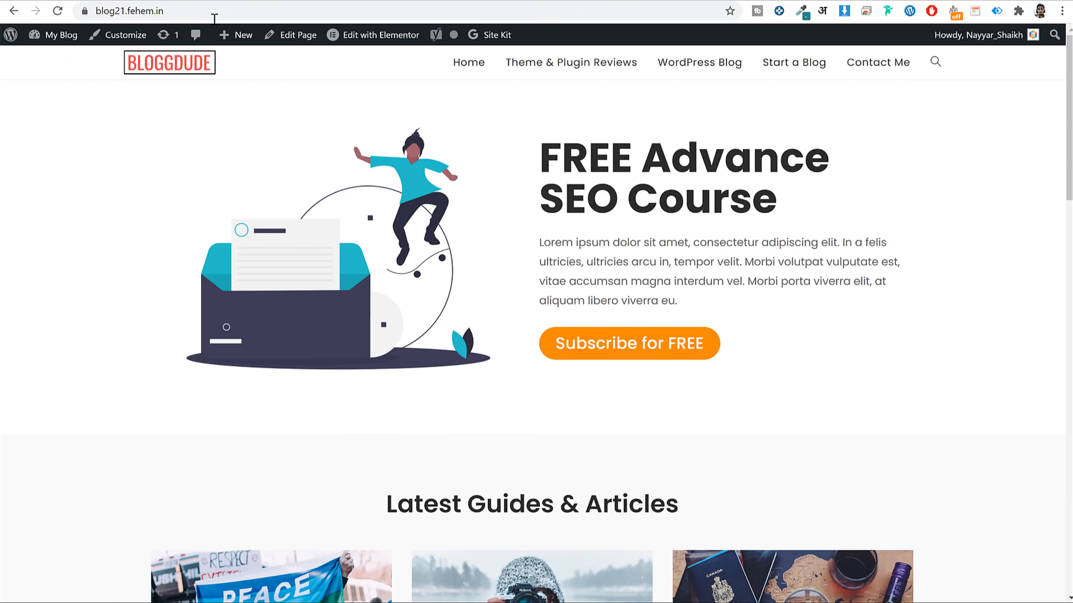
Add a new single-column section below the hero.
scroll(855, 352, down, 8)
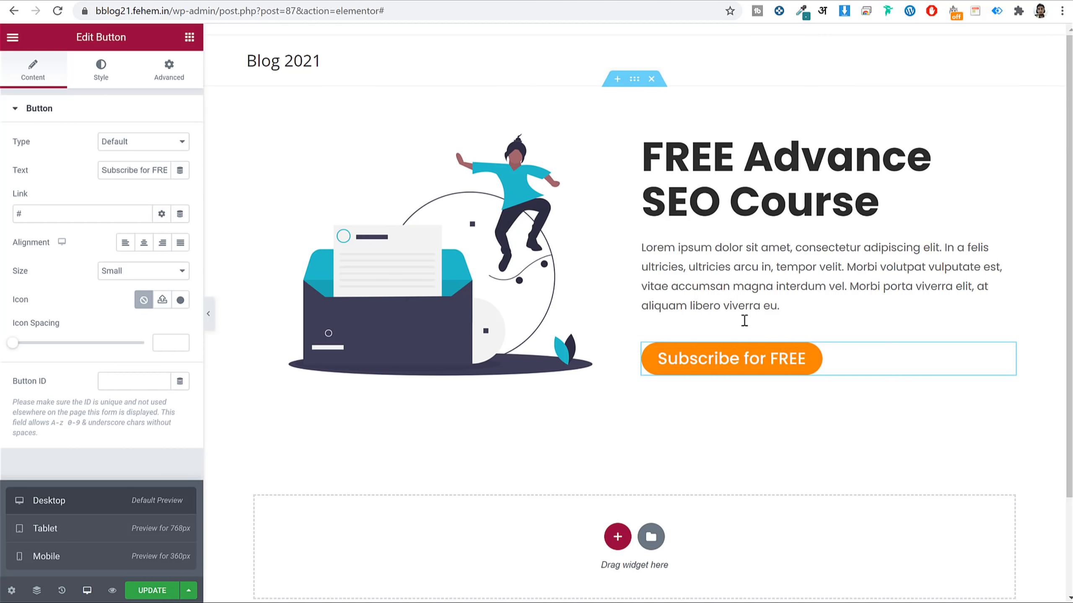
scroll(760, 296, down, 3)
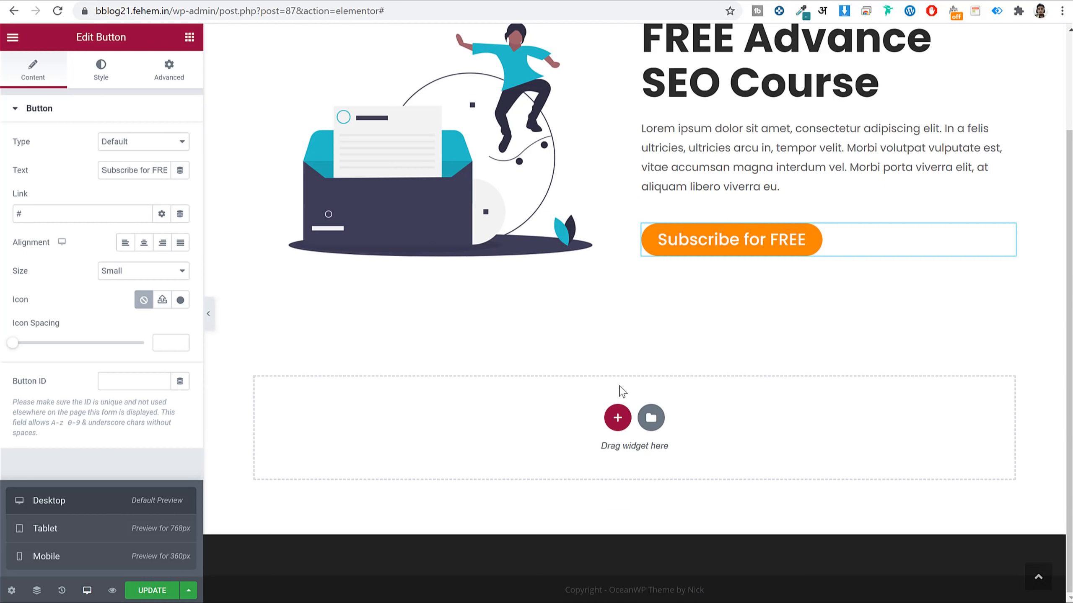
click(618, 418)
click(456, 453)
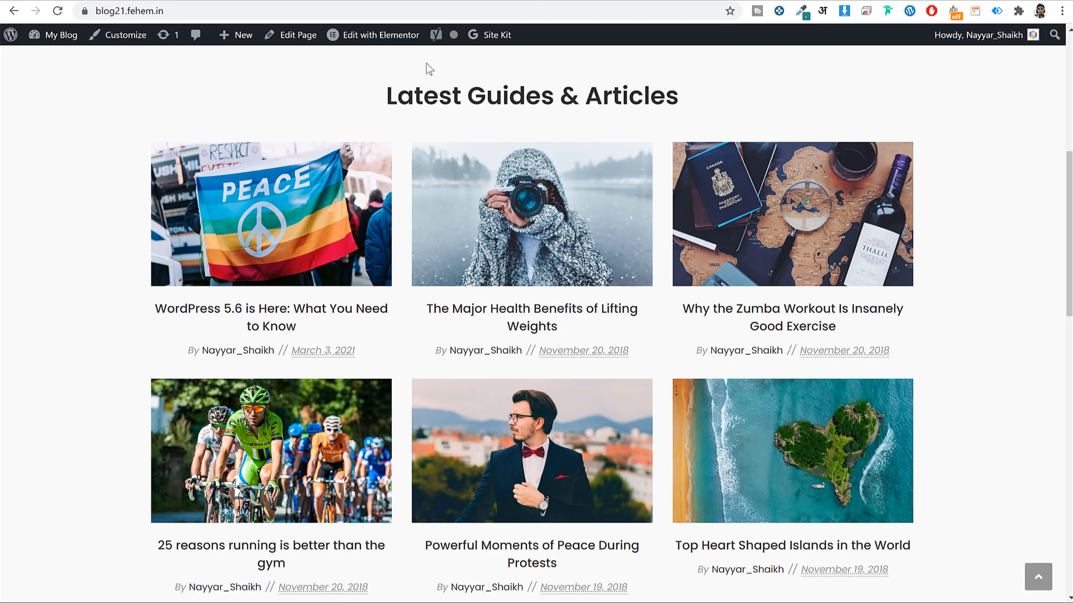
triple_click(432, 84)
key(ctrl+c)
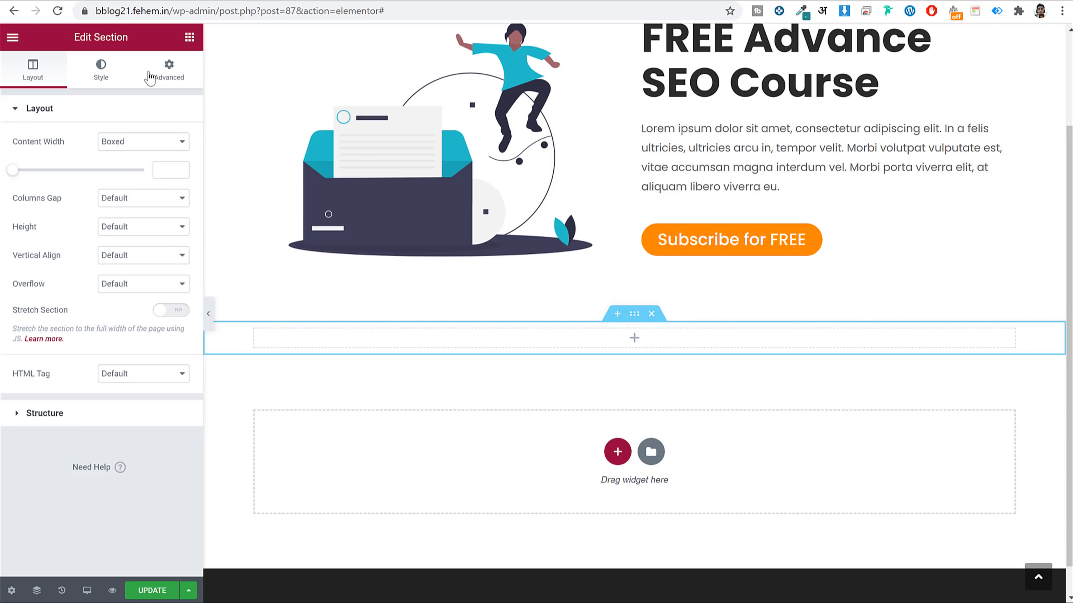
Drop a Heading widget into the section, paste 'Latest Guides & Articles' and centre it.
click(189, 37)
drag(150, 169, 629, 338)
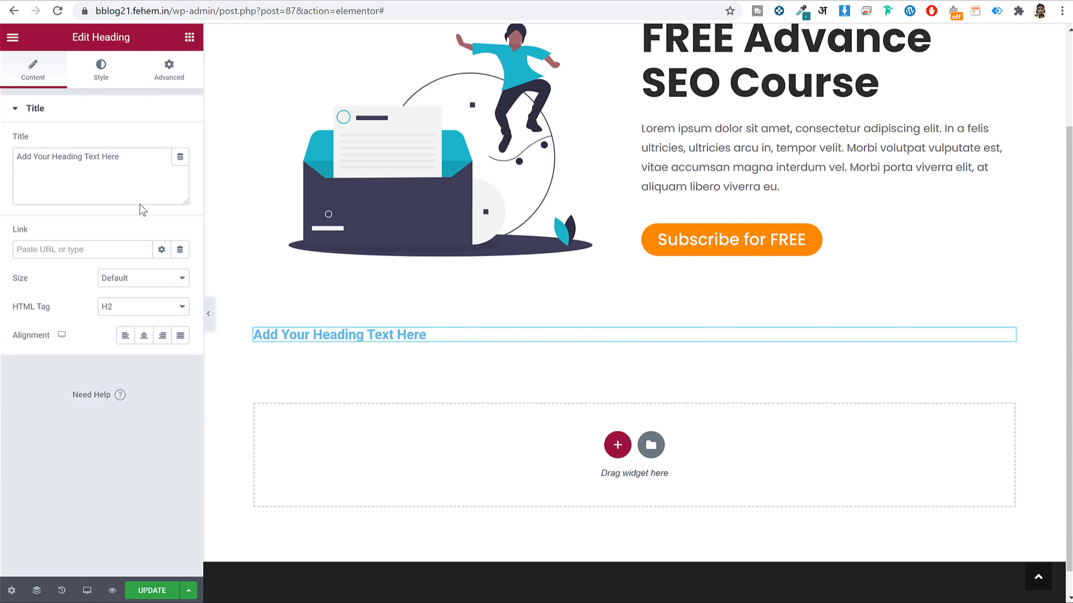
double_click(129, 173)
key(ctrl+a)
key(ctrl+v)
click(114, 71)
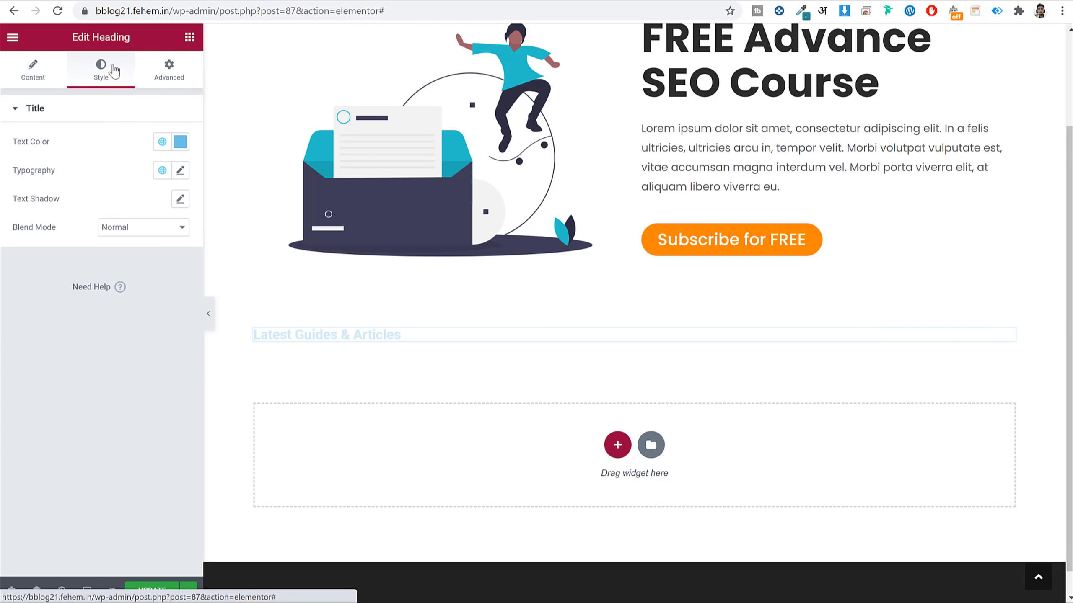
click(12, 72)
click(144, 336)
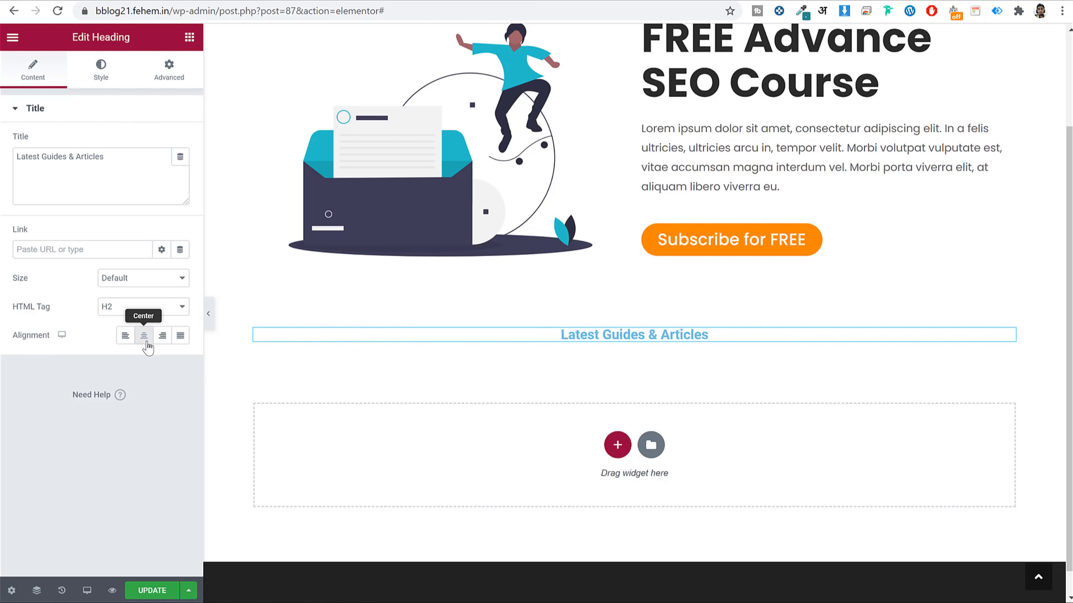
Style the heading with colour #2b2b2b, the Poppins global font and size 36.
click(101, 67)
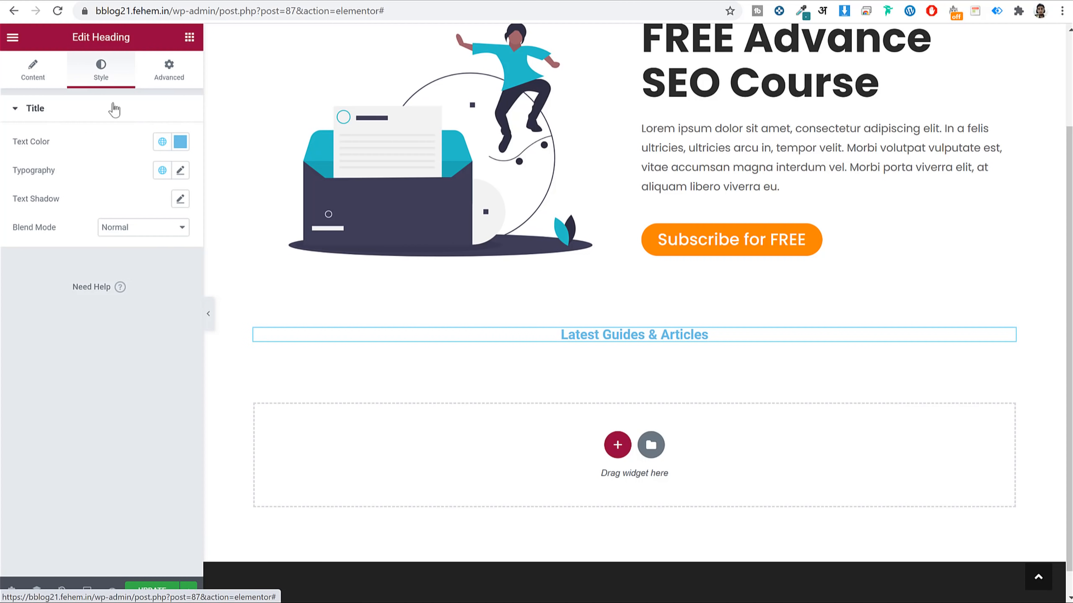
click(163, 142)
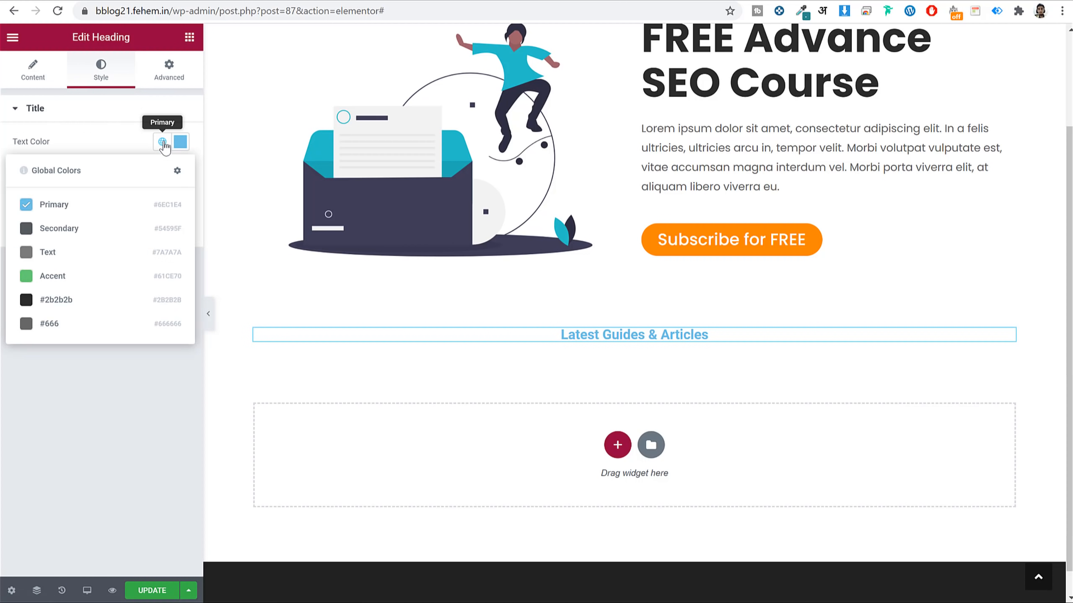
click(103, 301)
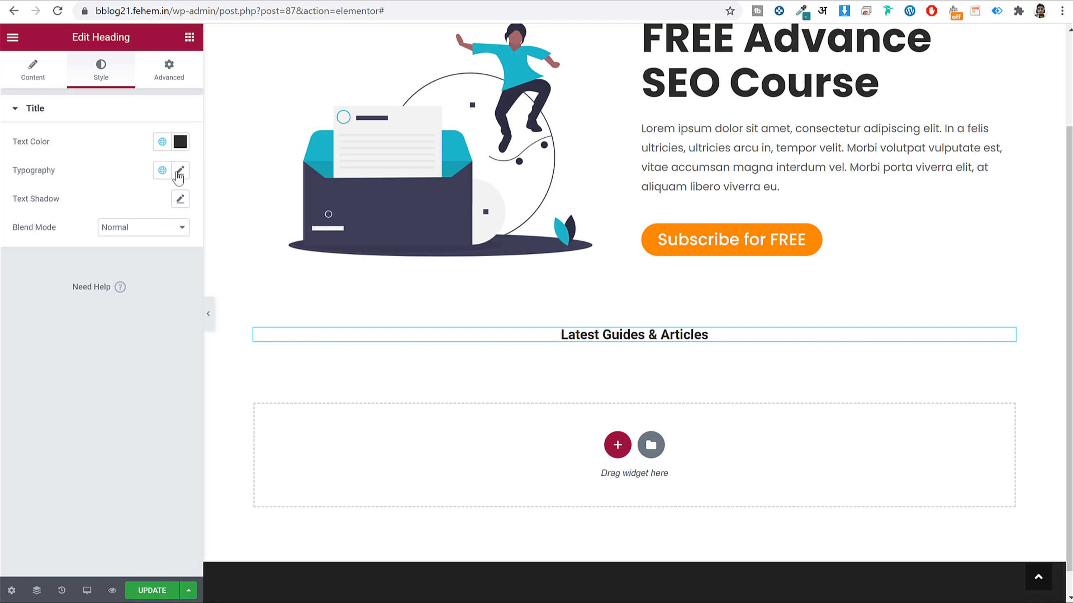
click(161, 171)
click(98, 305)
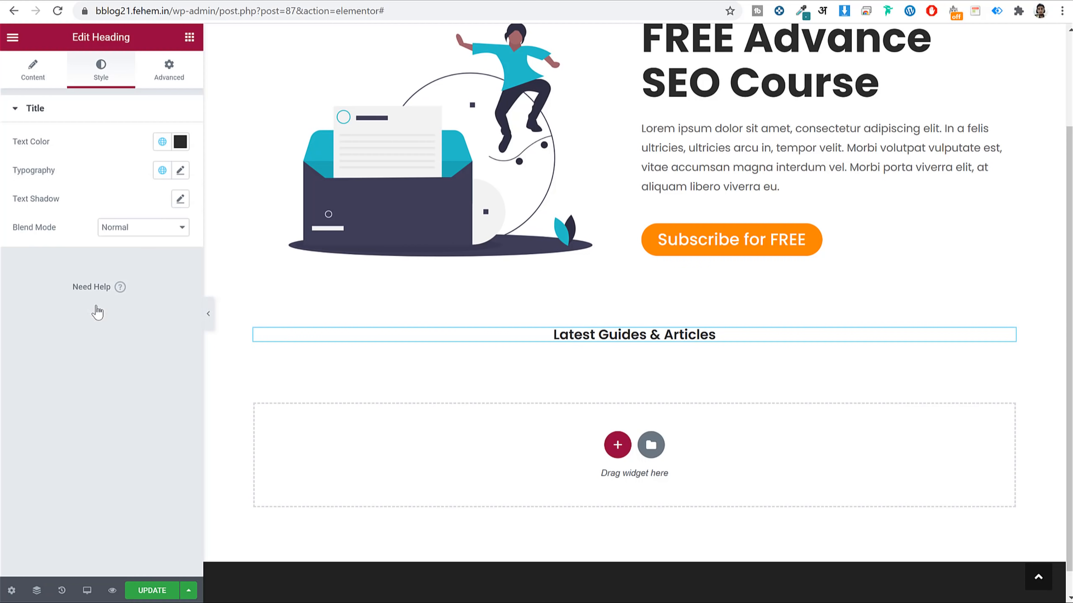
click(181, 171)
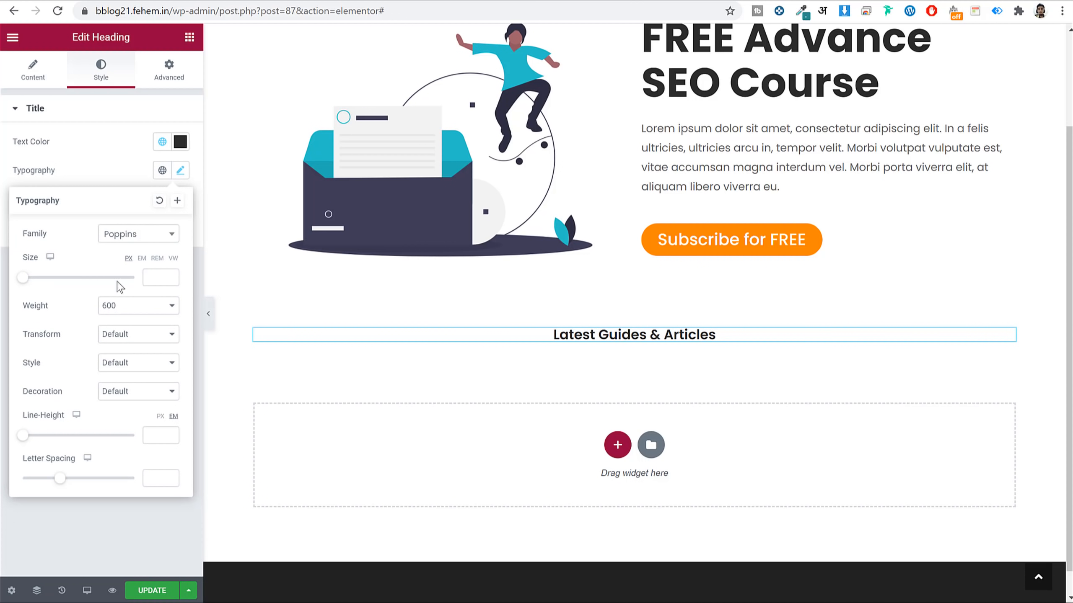
text(36)
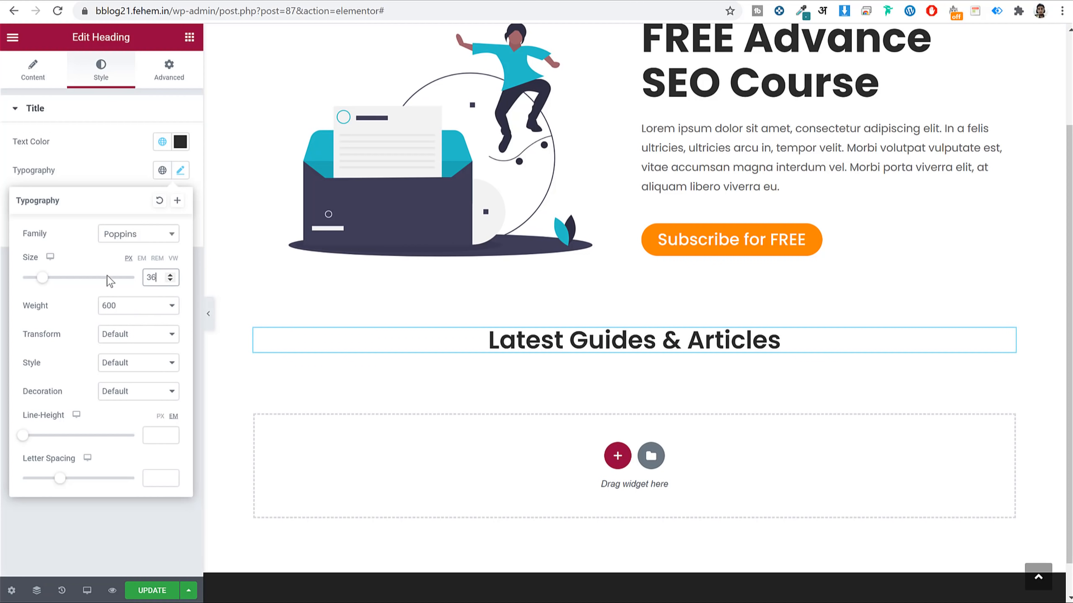
click(182, 171)
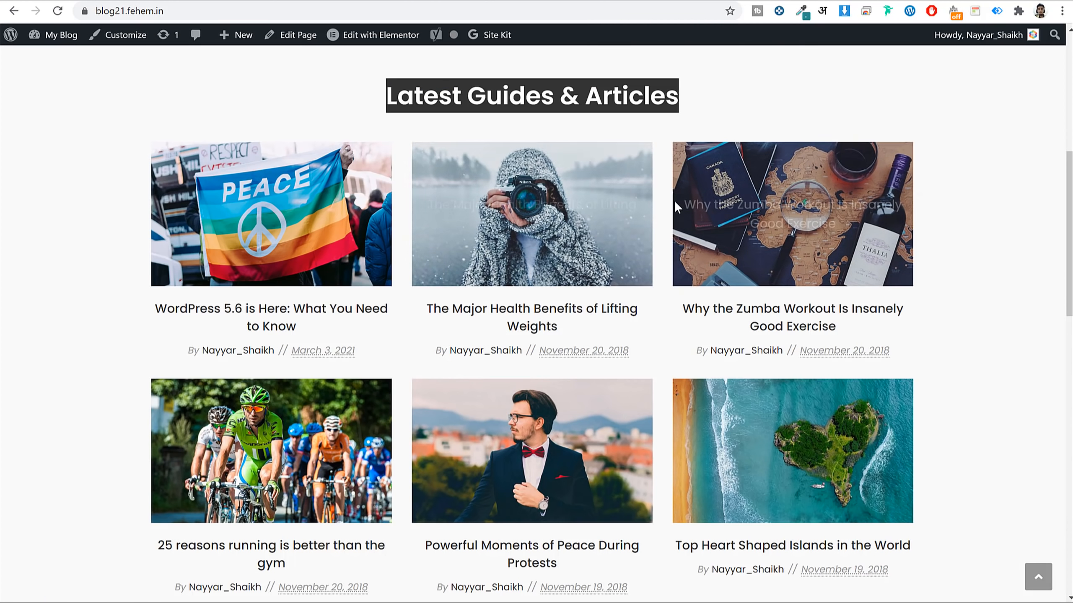
Give the heading 15 px bottom padding.
scroll(676, 204, up, 2)
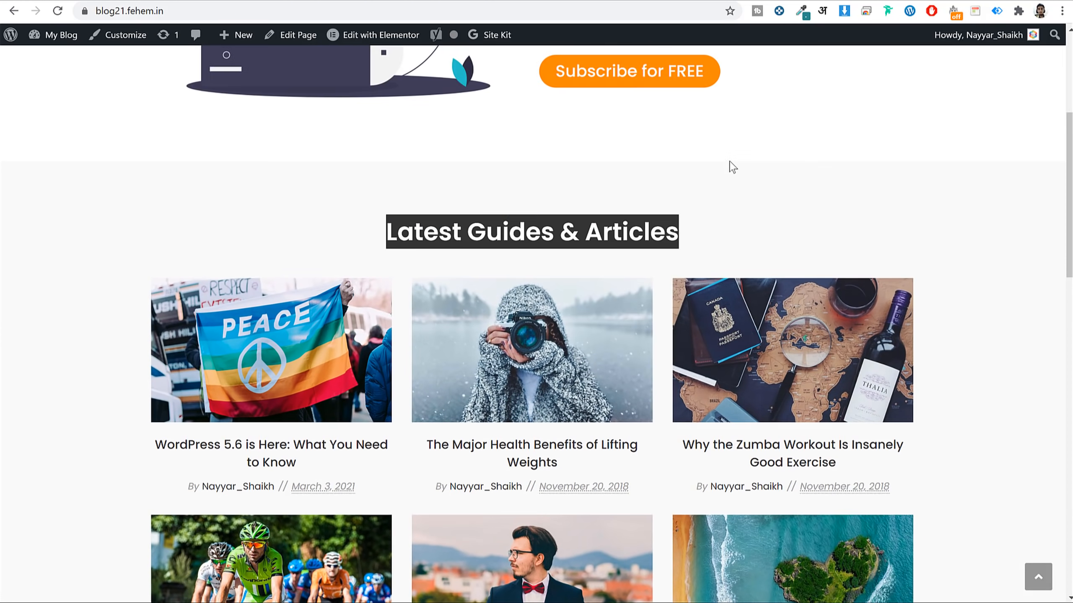
click(731, 165)
drag(395, 232, 680, 235)
click(522, 278)
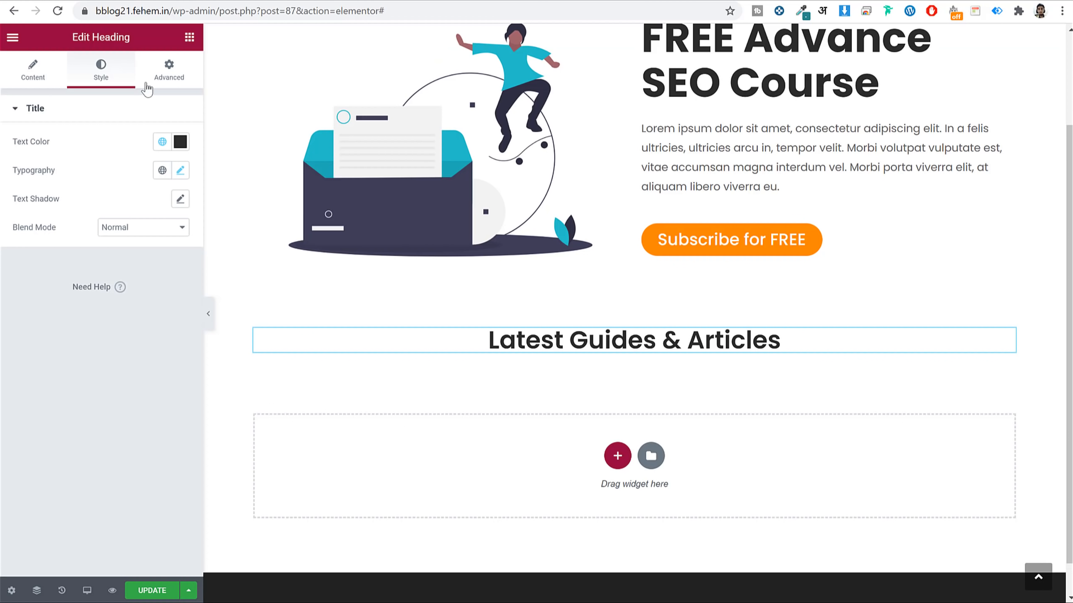
click(166, 71)
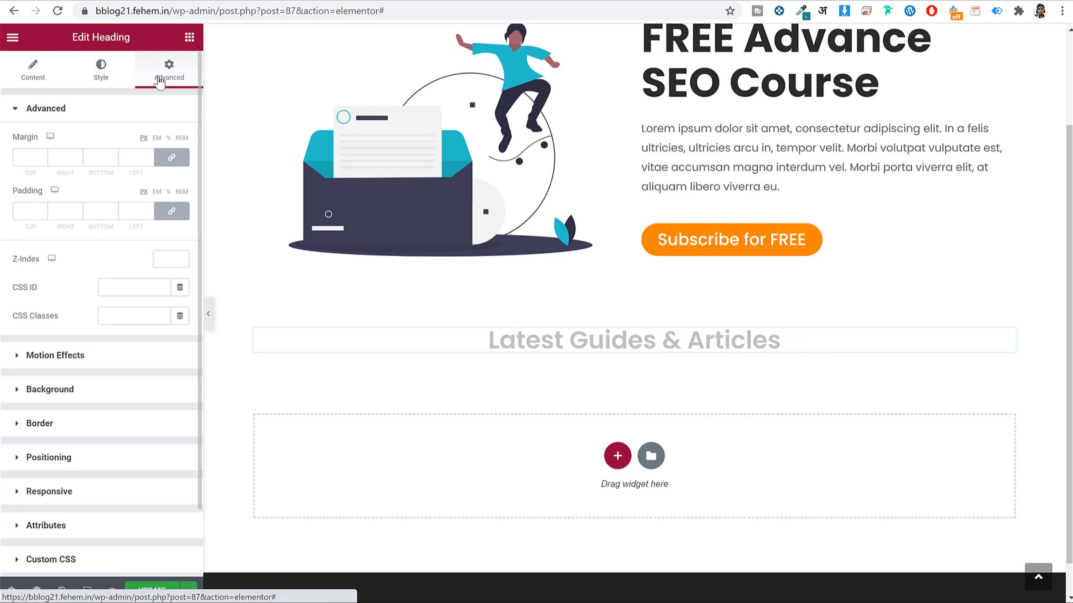
click(172, 211)
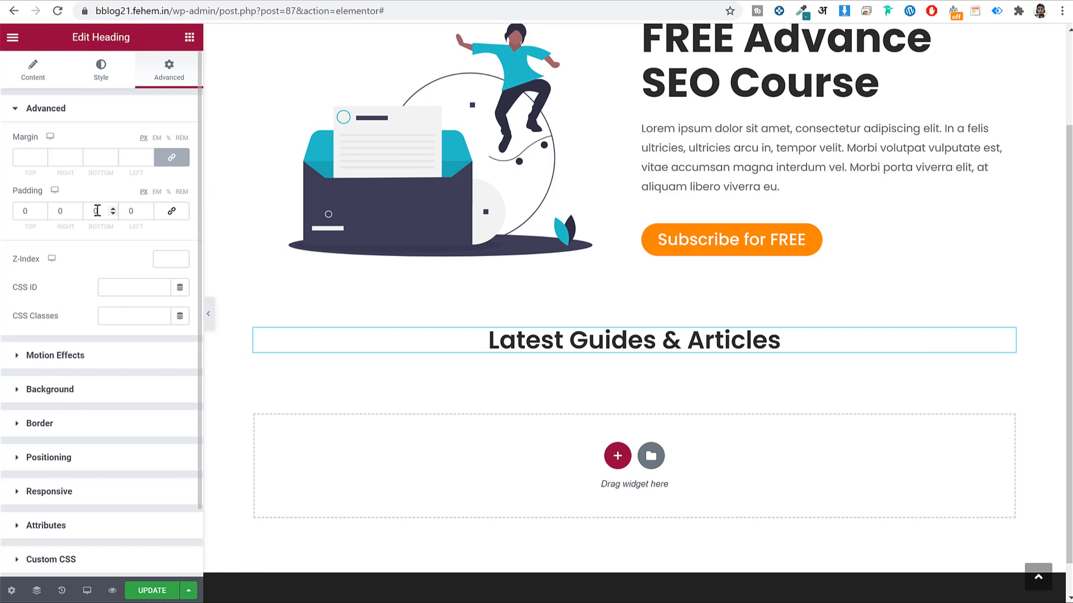
text(15)
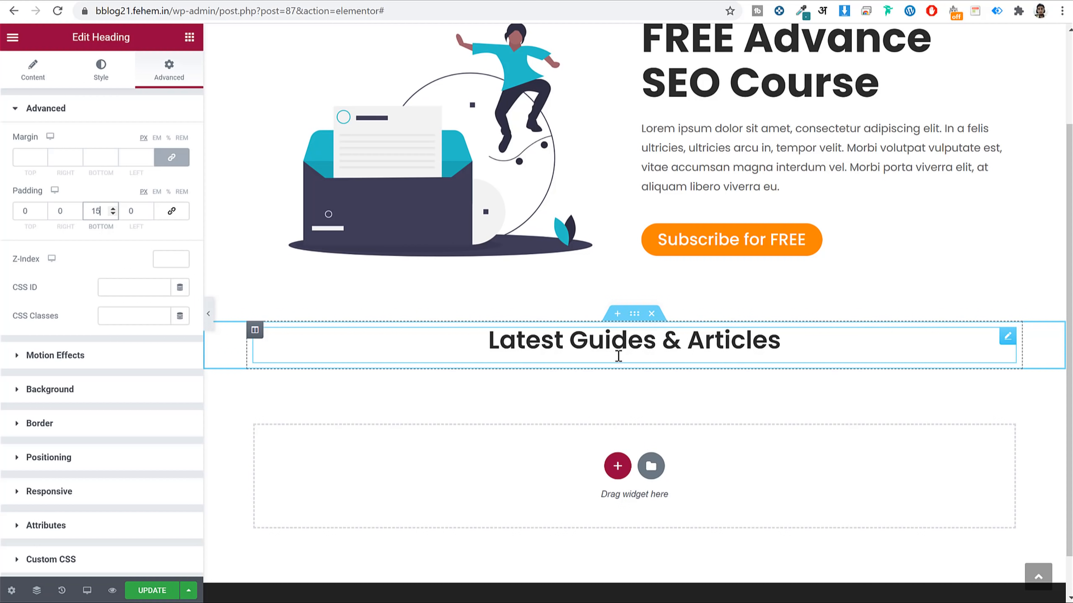
click(190, 38)
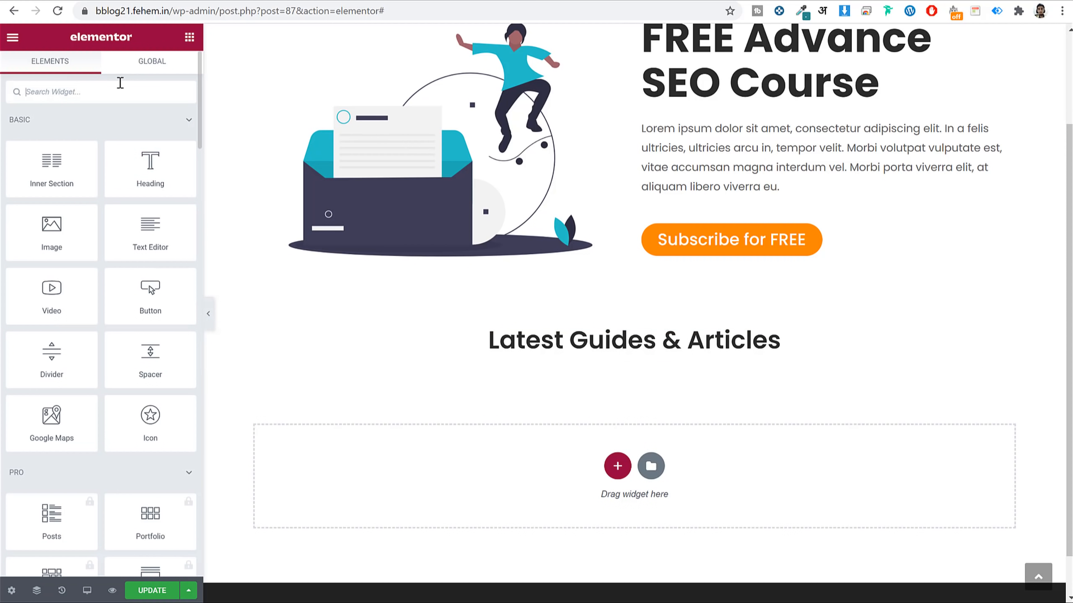
Place a Posts Grid widget below the heading and delete its 'My Posts' grid title.
click(120, 85)
text(post)
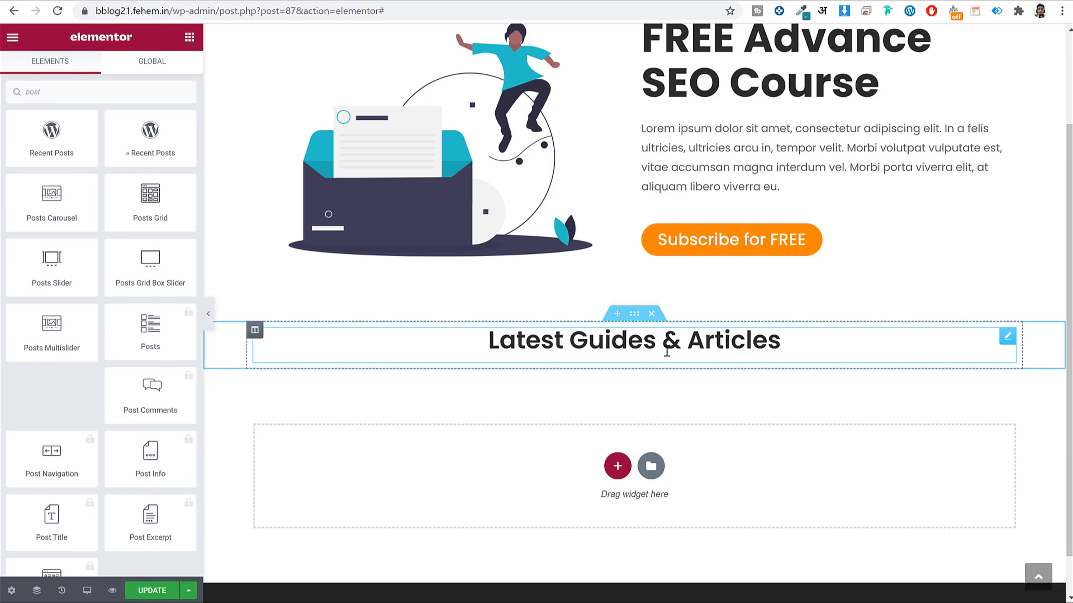
drag(127, 197, 634, 359)
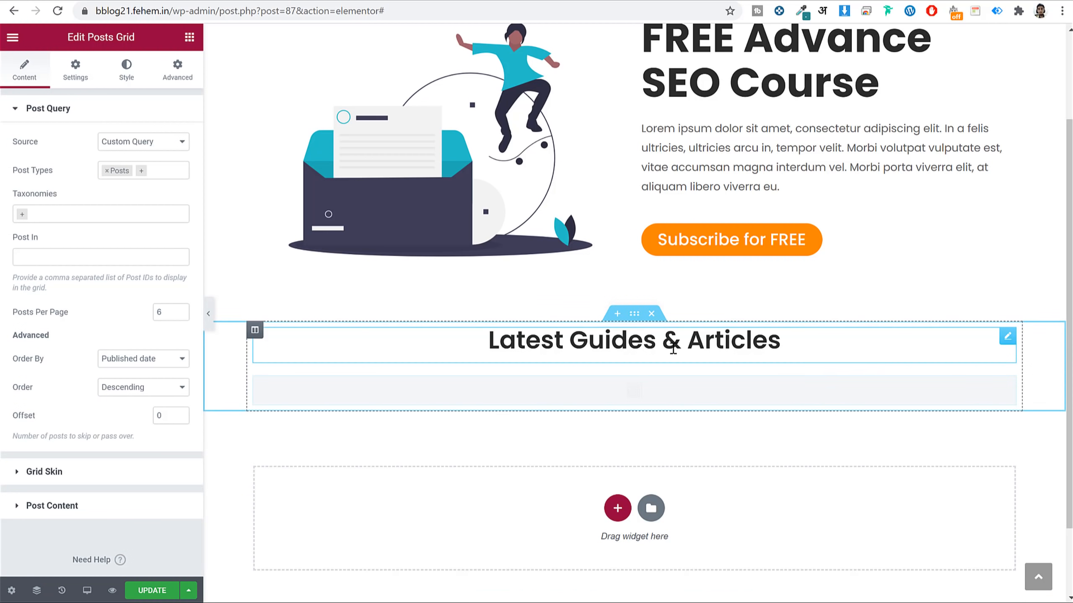
scroll(853, 354, down, 6)
scroll(697, 247, up, 2)
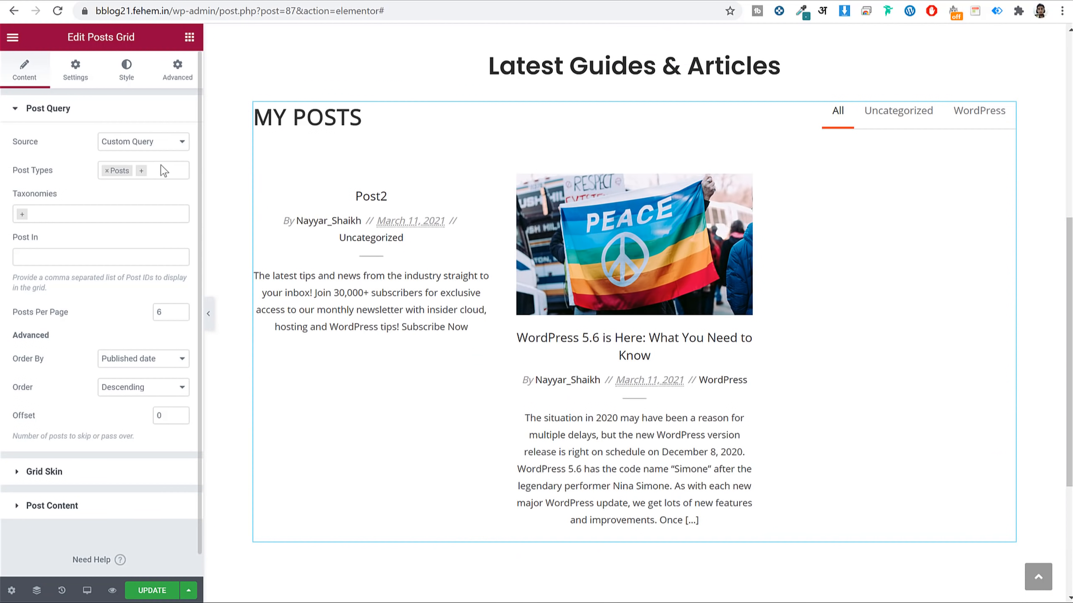
click(62, 79)
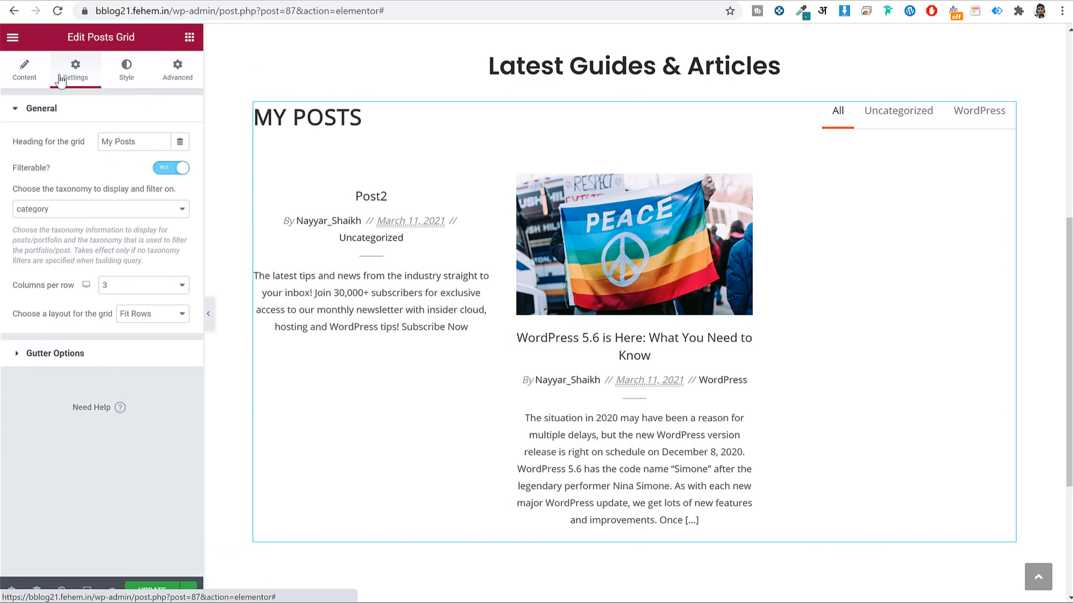
triple_click(136, 143)
key(BackSpace)
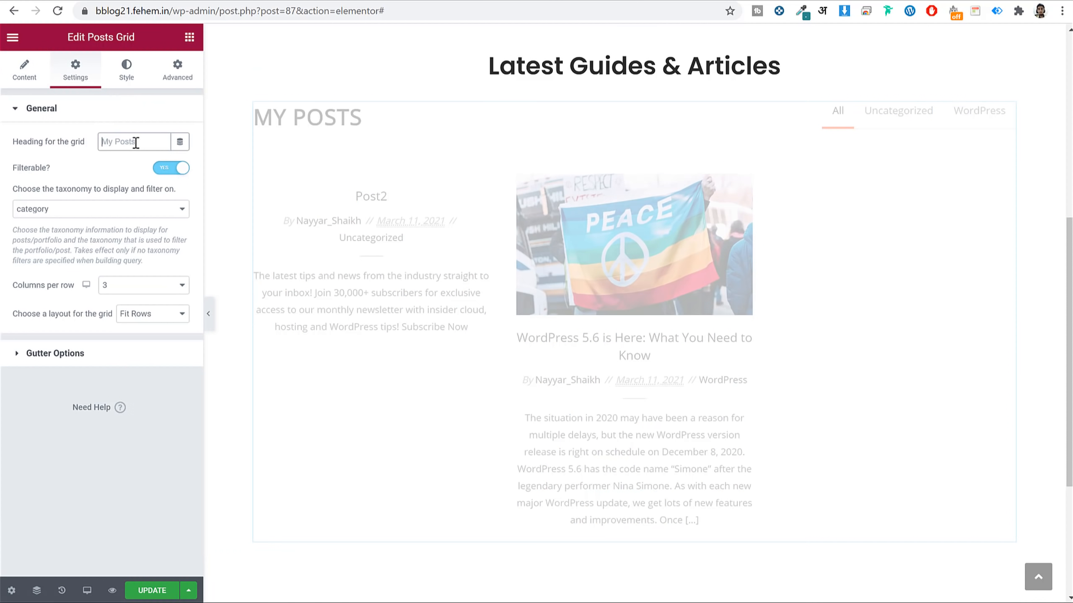
Turn off the posts grid's category filter tabs.
click(691, 114)
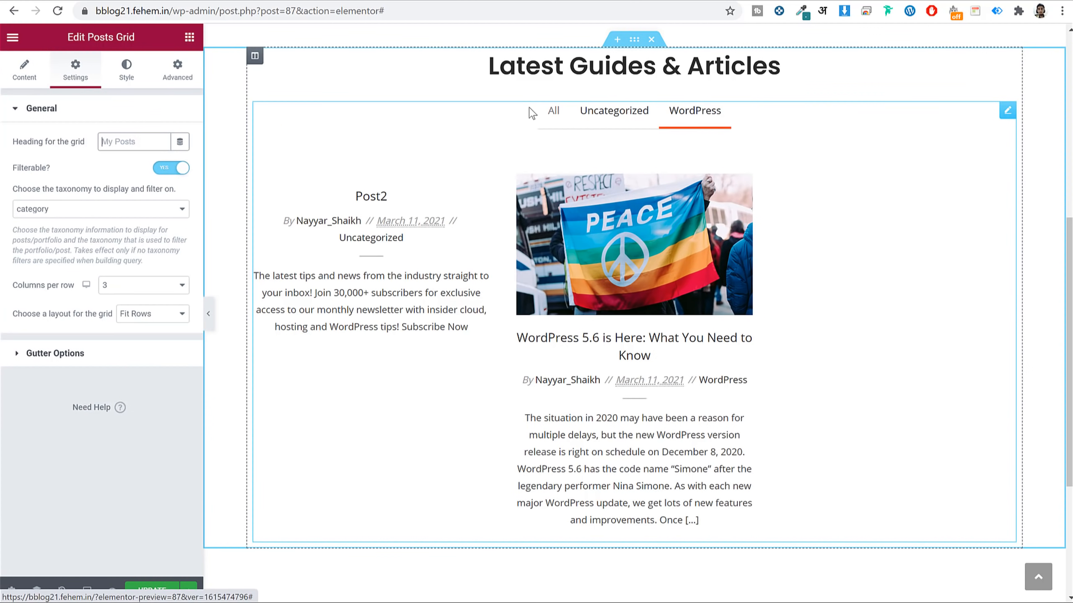
click(169, 169)
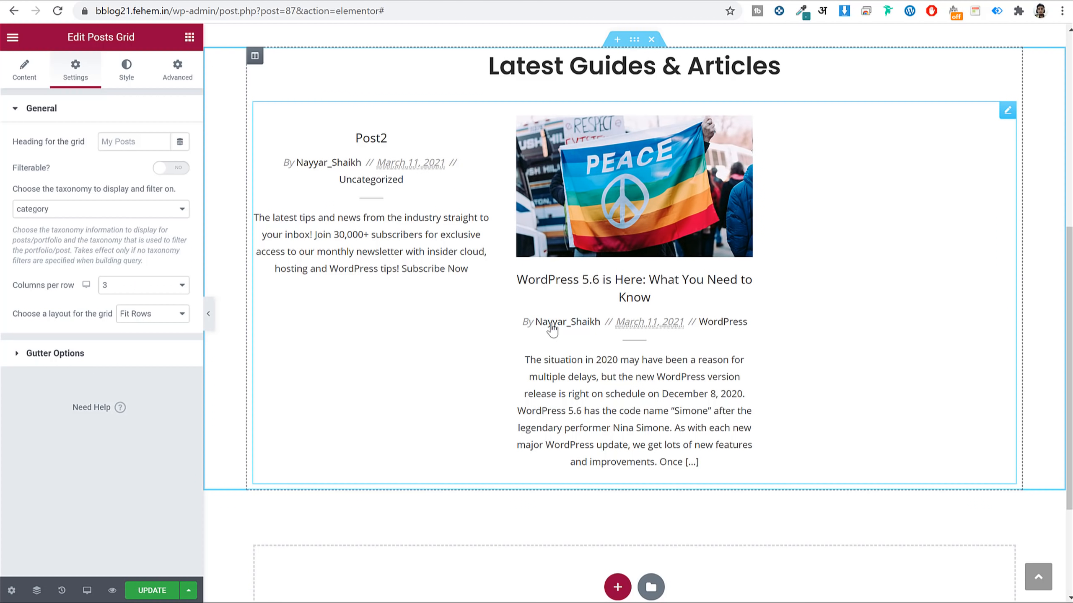
click(30, 74)
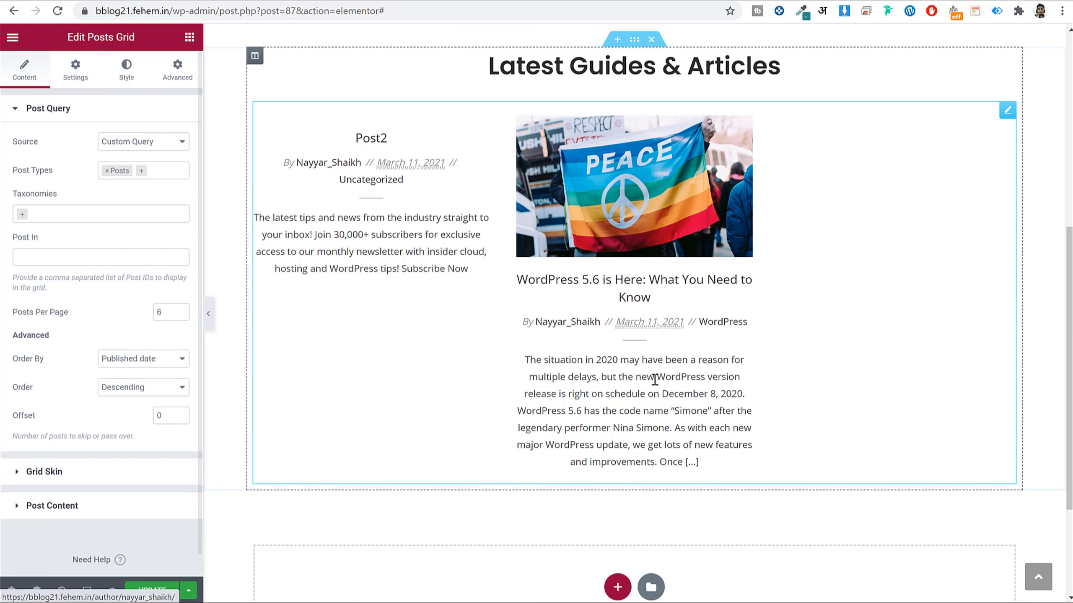
Hide post excerpts and category labels in the grid.
click(93, 511)
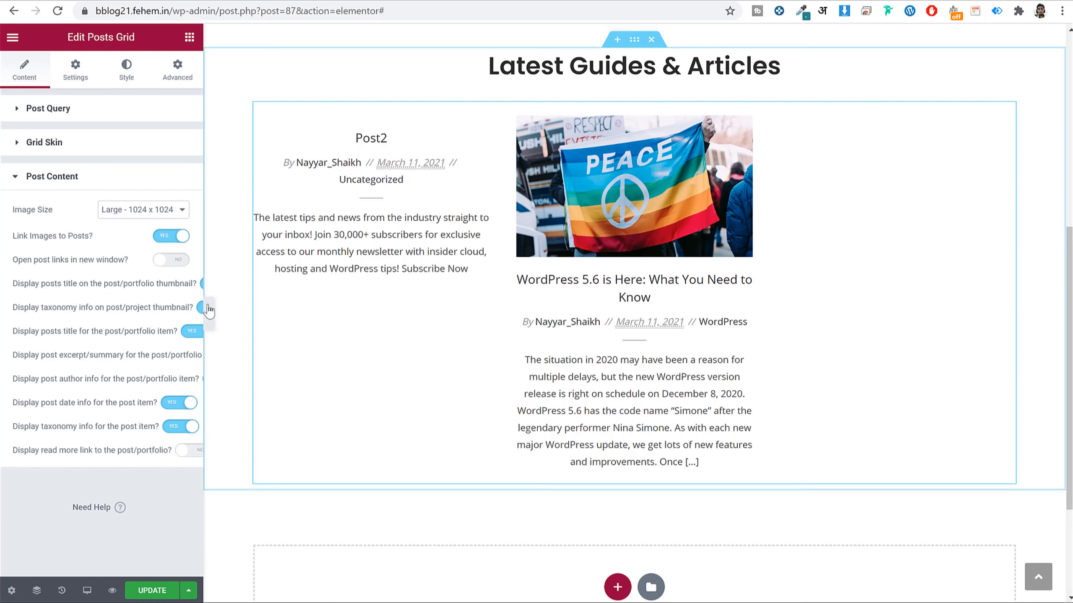
drag(206, 296, 315, 365)
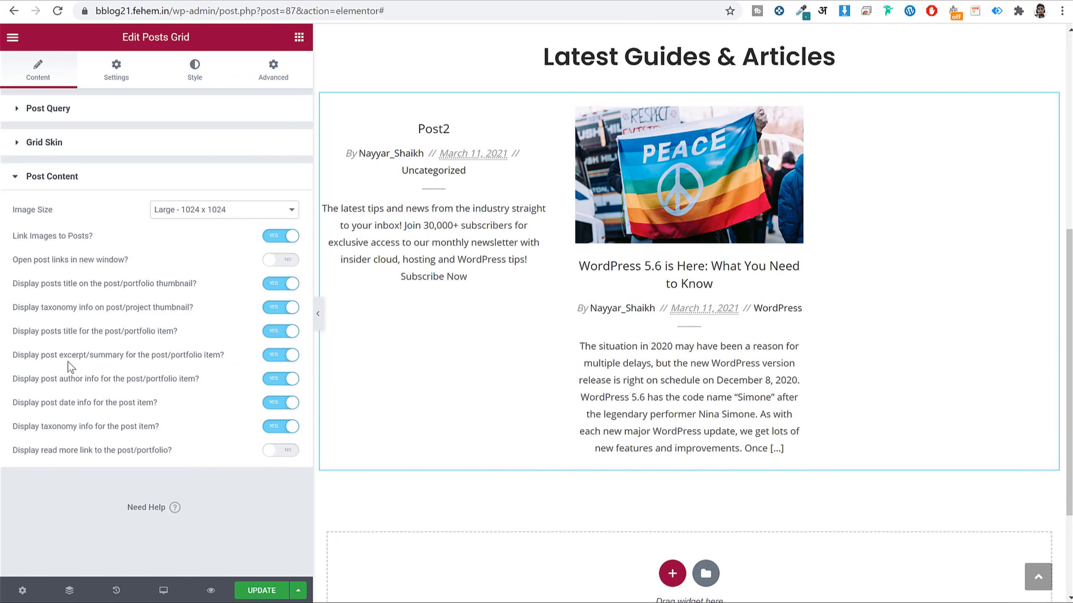
drag(41, 358, 174, 355)
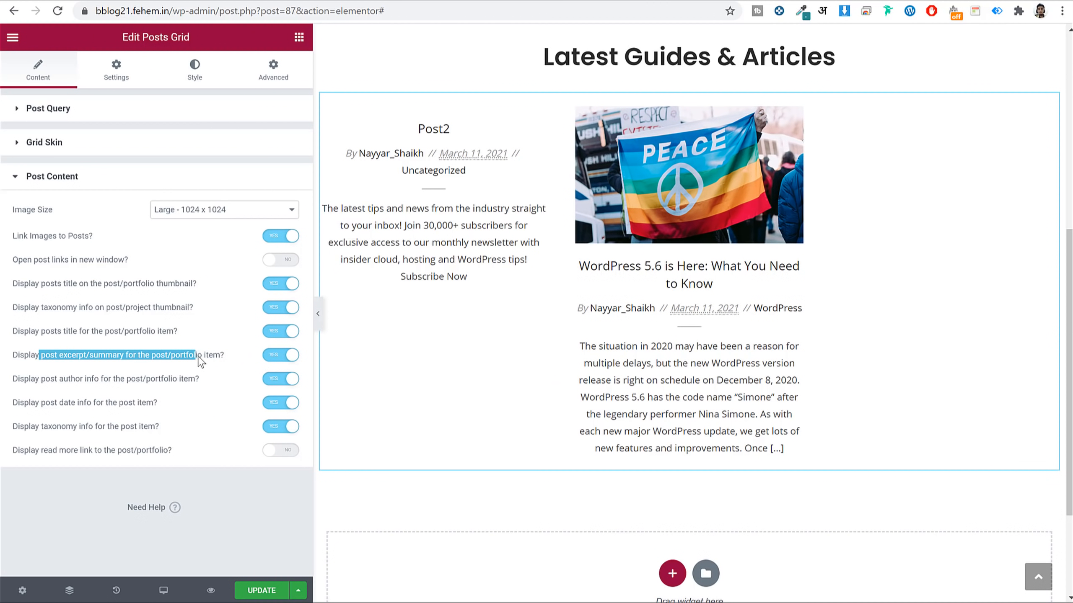
click(291, 363)
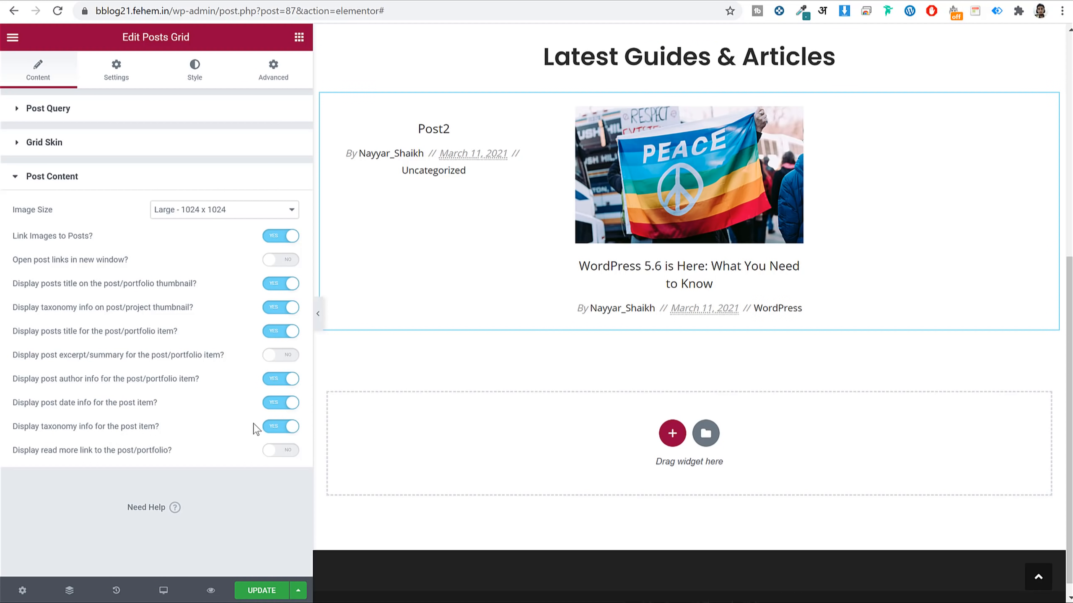
click(270, 426)
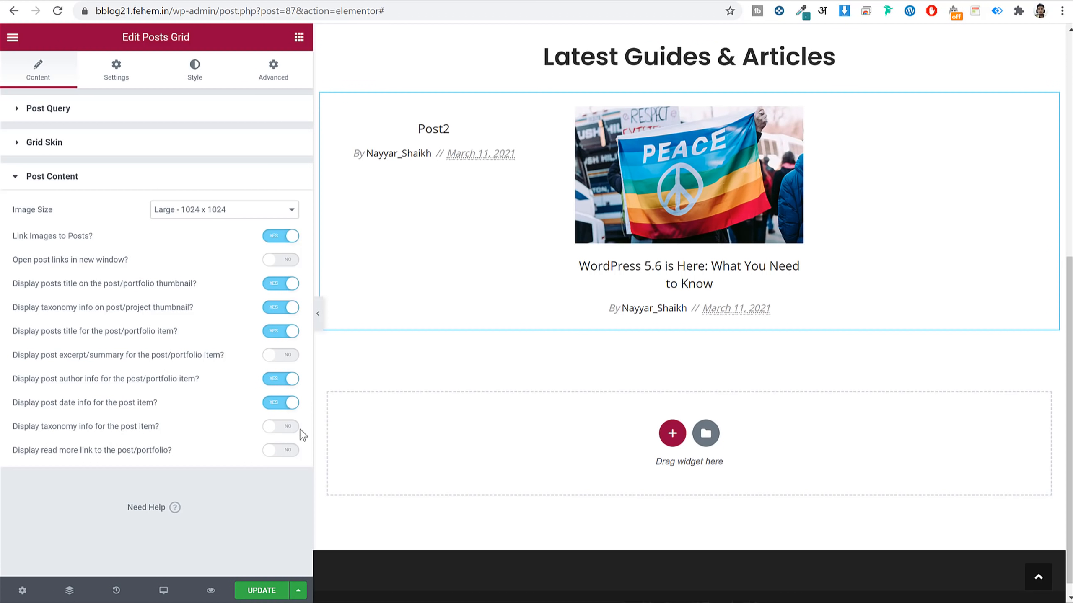
drag(310, 290, 198, 299)
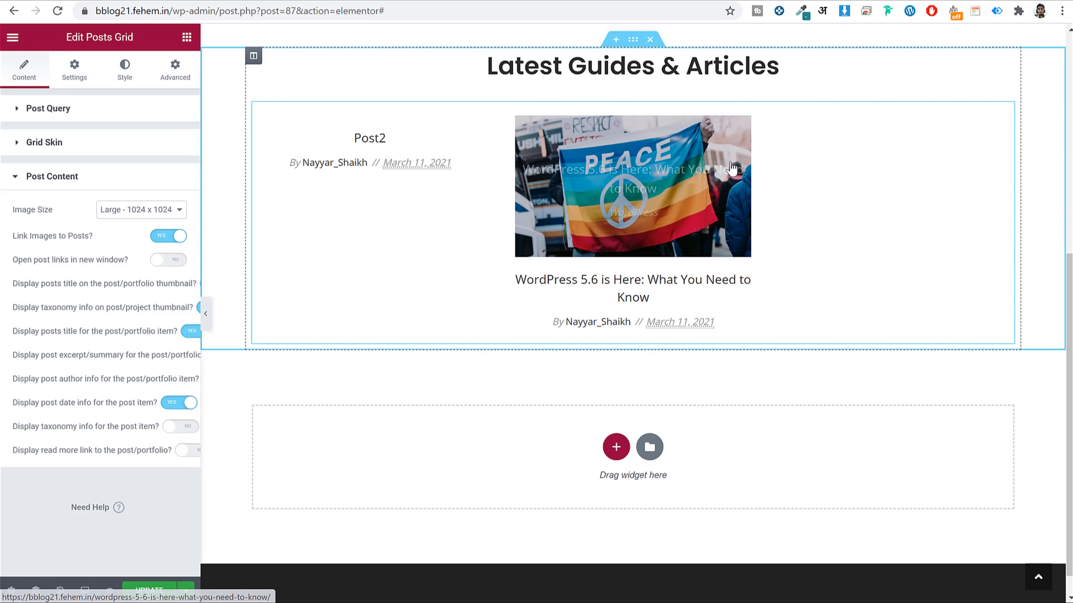
scroll(761, 211, up, 5)
scroll(761, 251, down, 3)
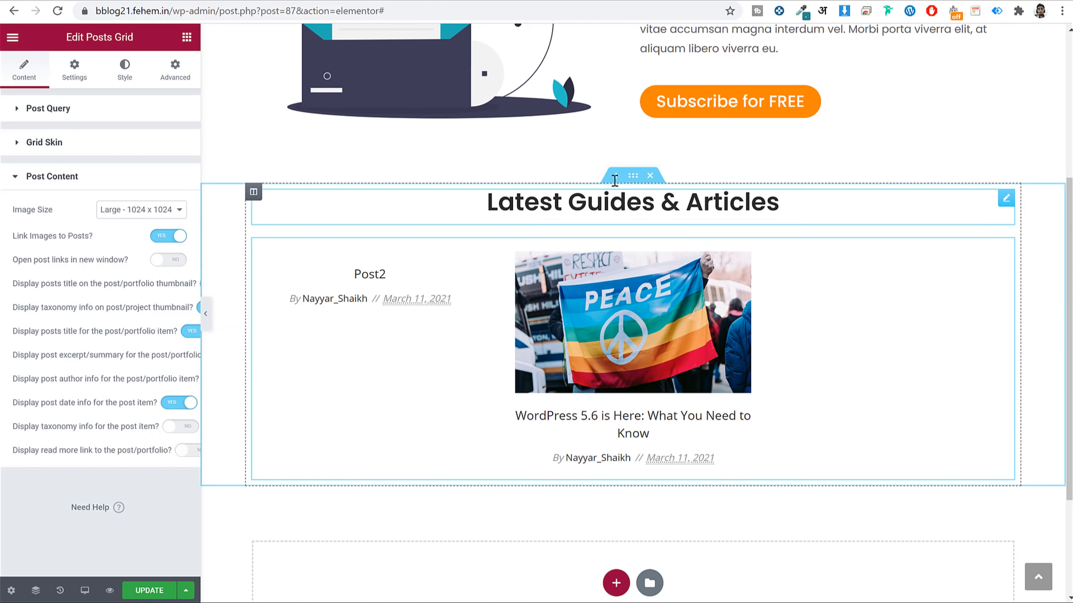
click(632, 175)
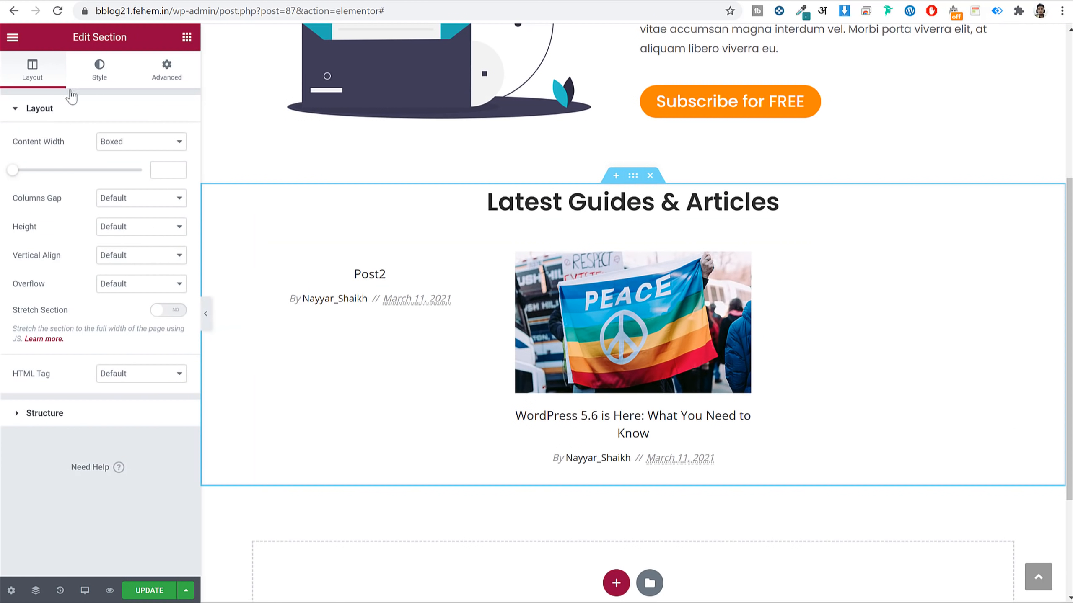
Give the section a classic #f9f9f9 background colour.
click(101, 80)
click(120, 171)
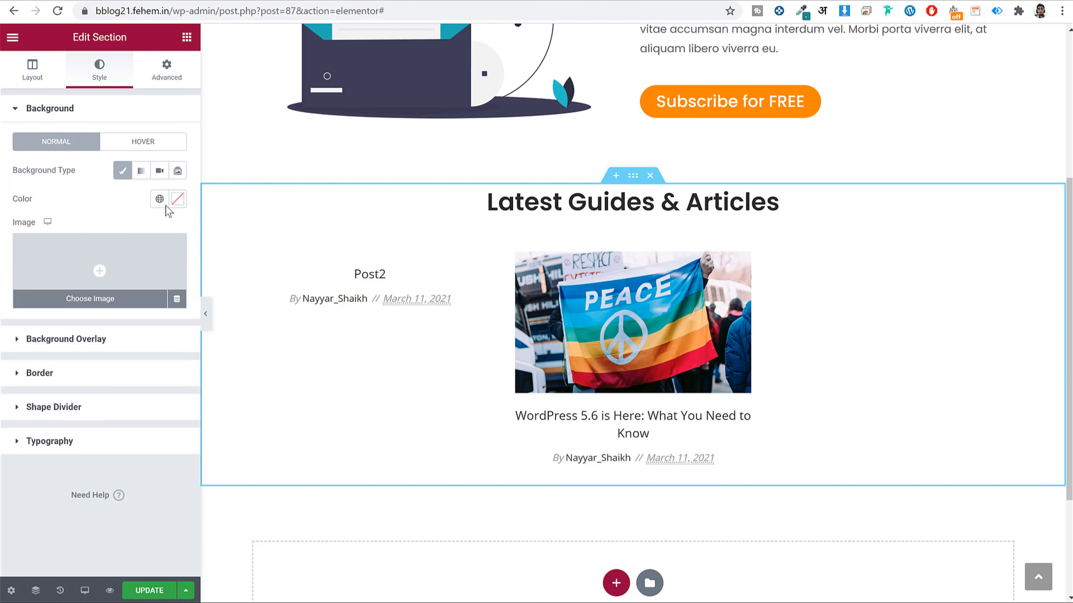
click(177, 199)
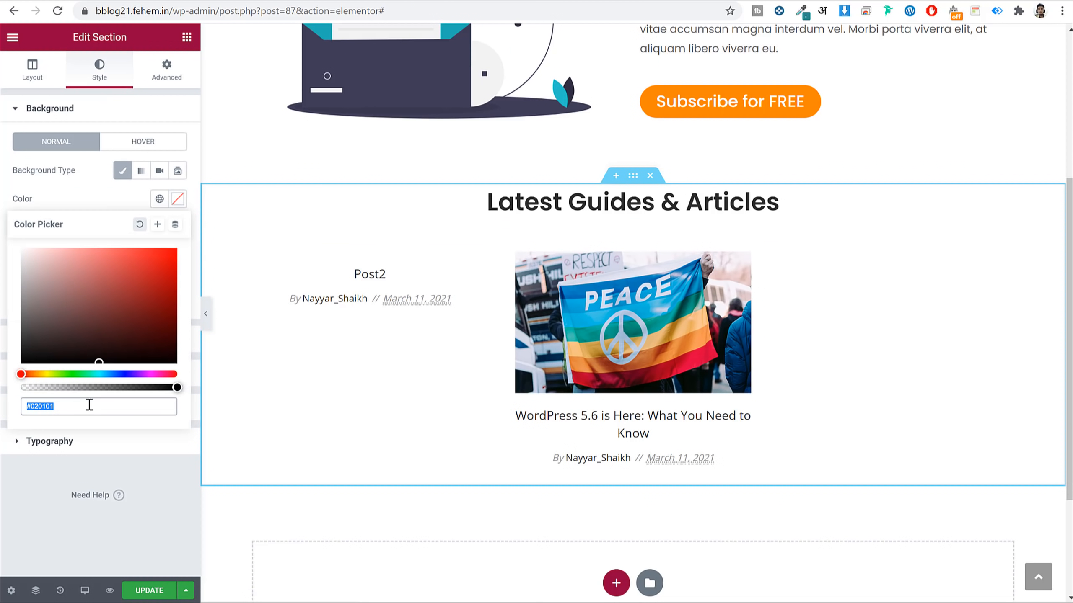
text(f9f9f9)
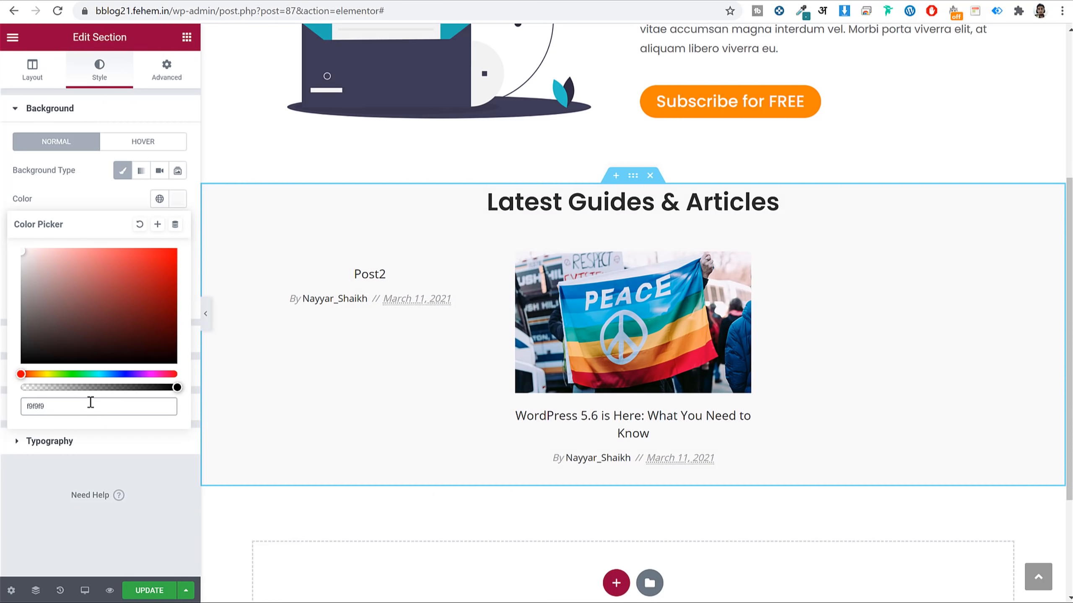
click(177, 199)
Set the section padding to 75 px top, 0 sides and 50 px bottom.
click(173, 66)
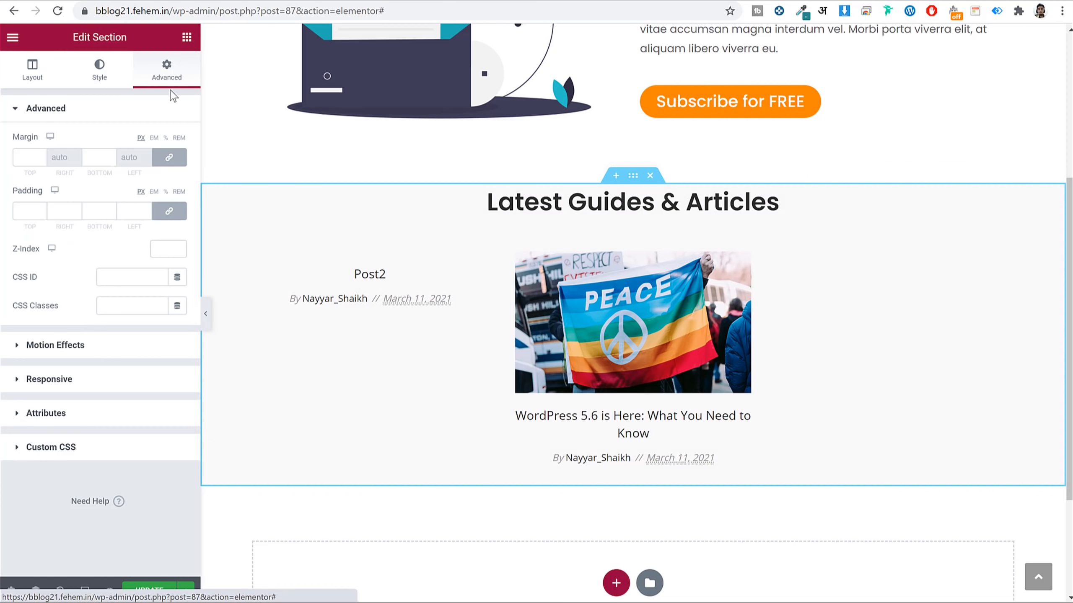
click(23, 213)
text(75)
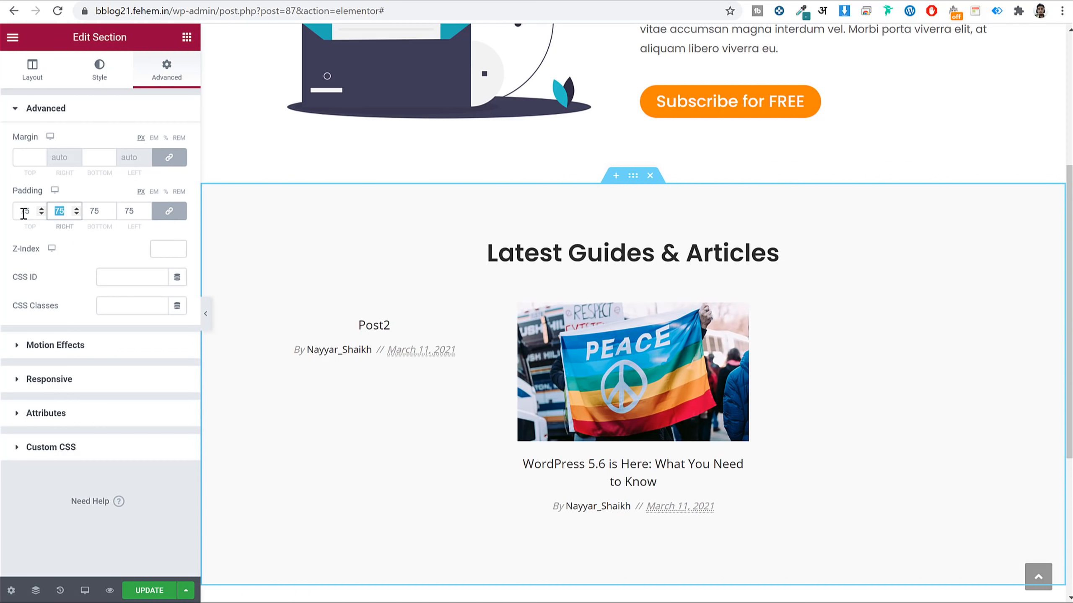
key(Tab)
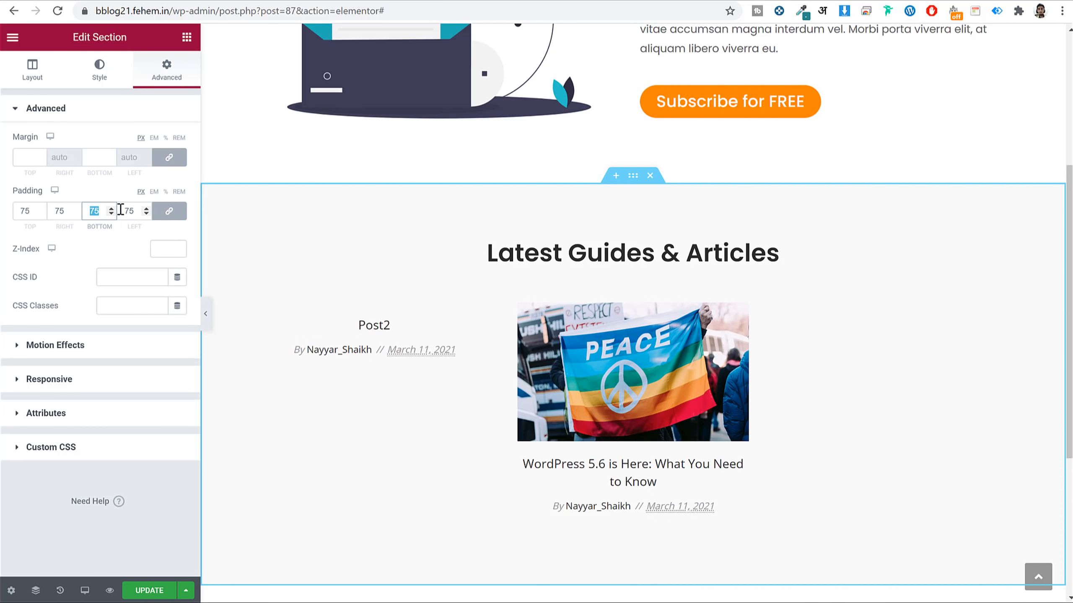
text(0)
click(169, 210)
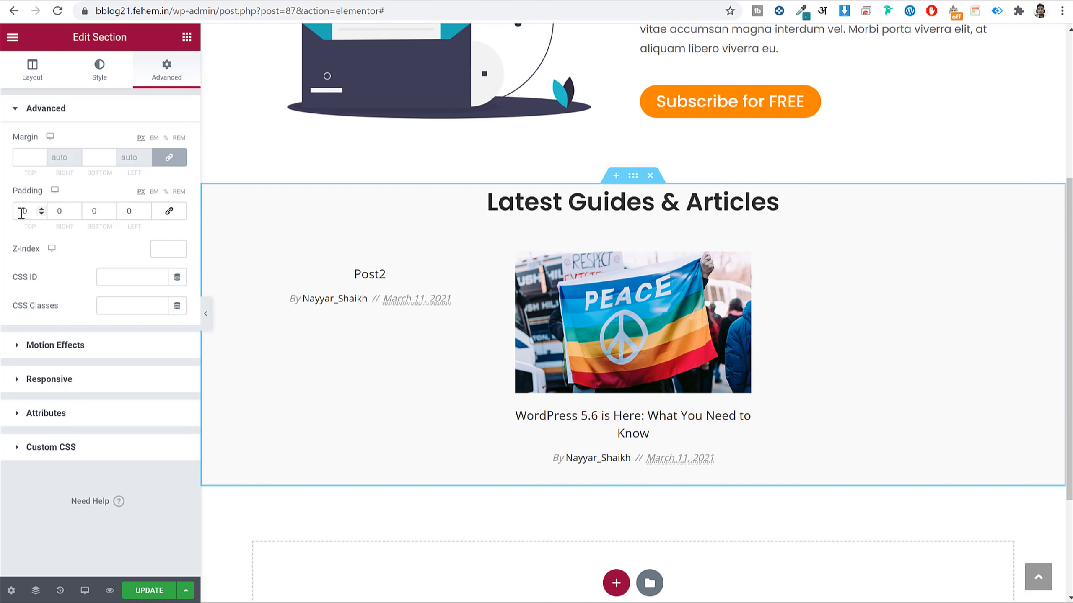
text(75)
key(Tab)
key(Tab)
text(50)
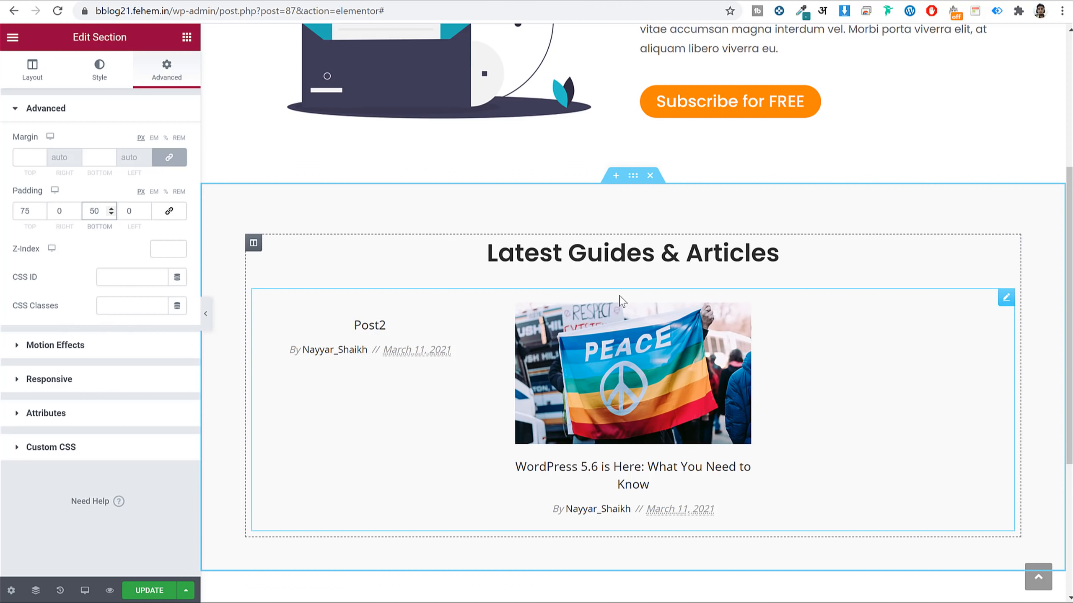
click(32, 72)
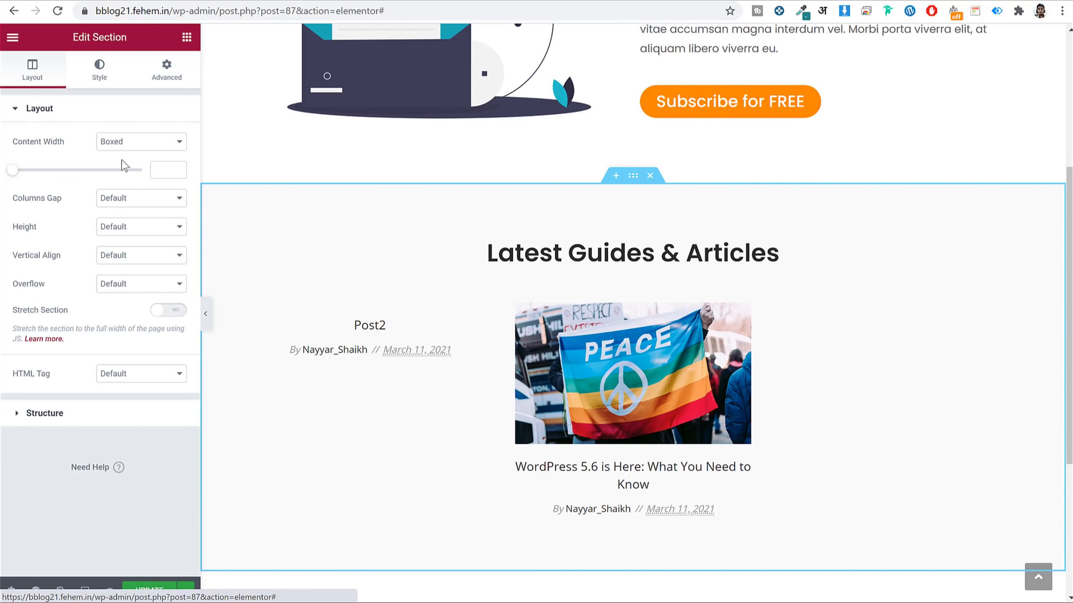
click(710, 380)
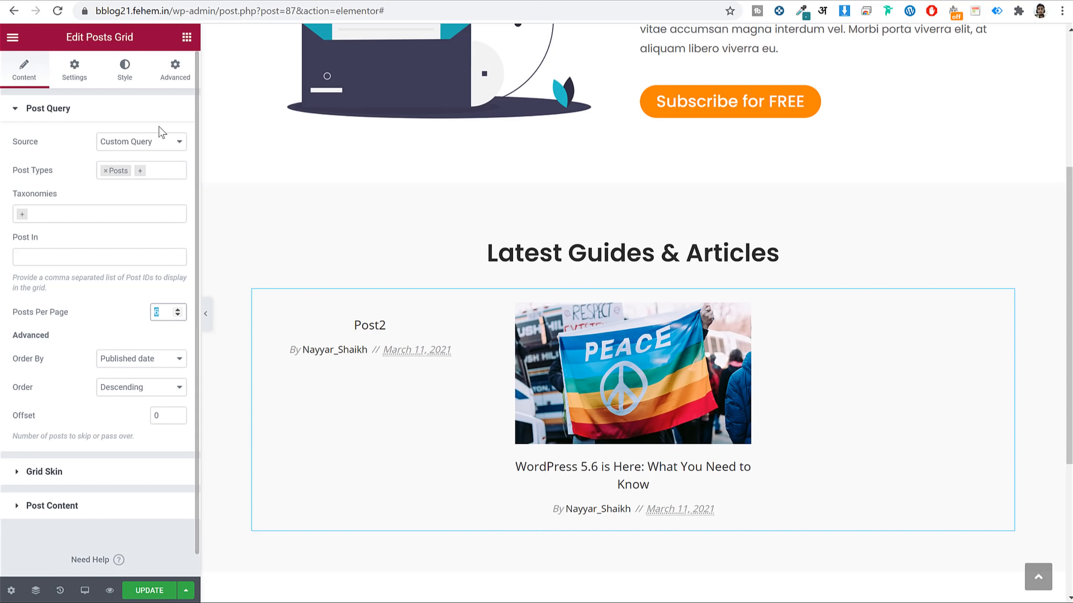
Set the posts grid titles to Poppins at weight 500.
click(128, 71)
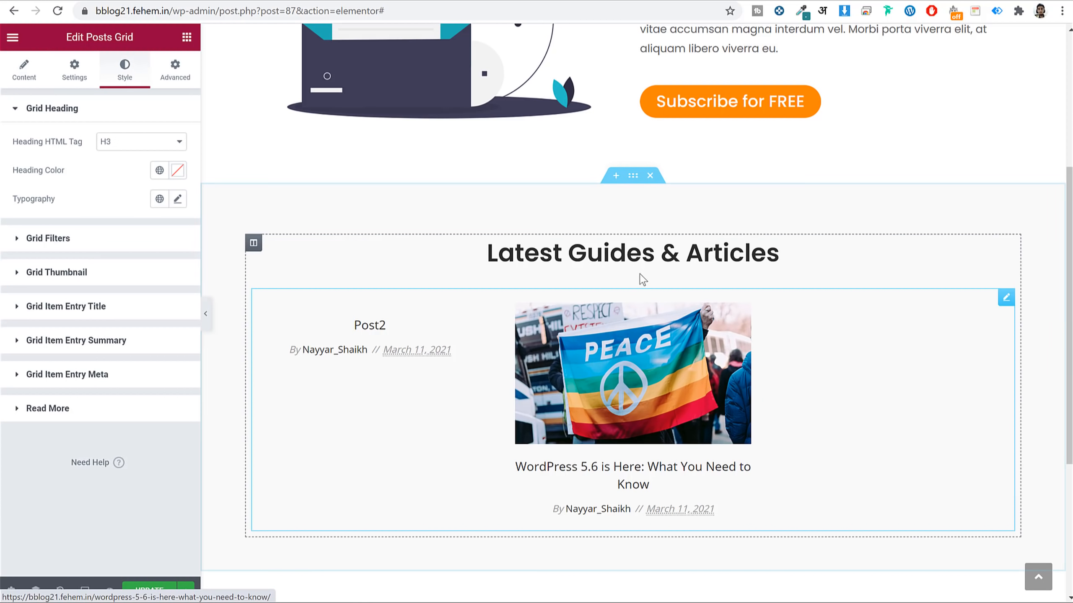
scroll(639, 274, down, 5)
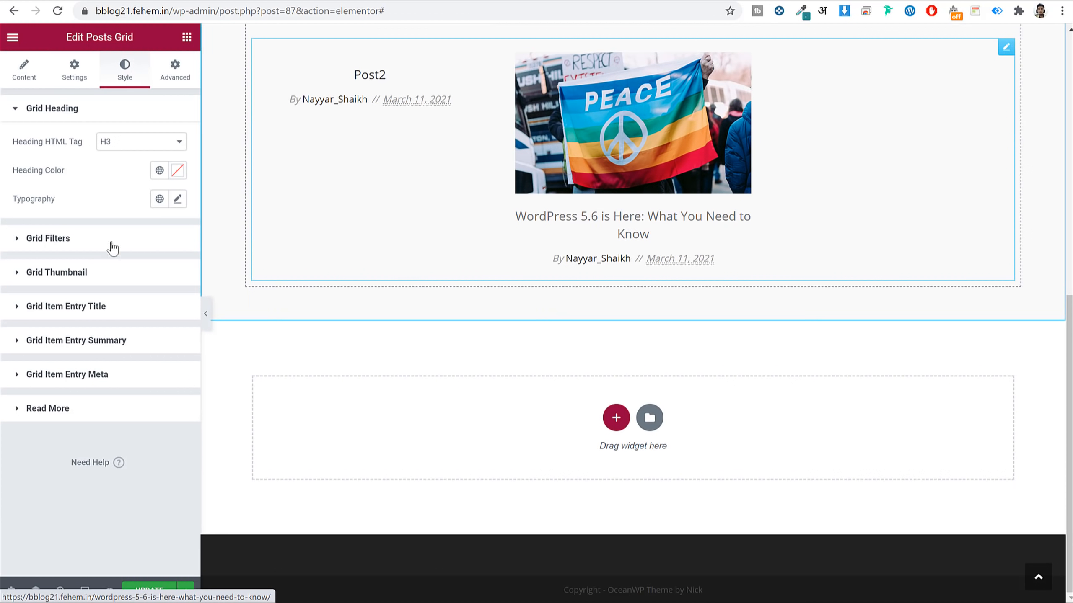
click(95, 307)
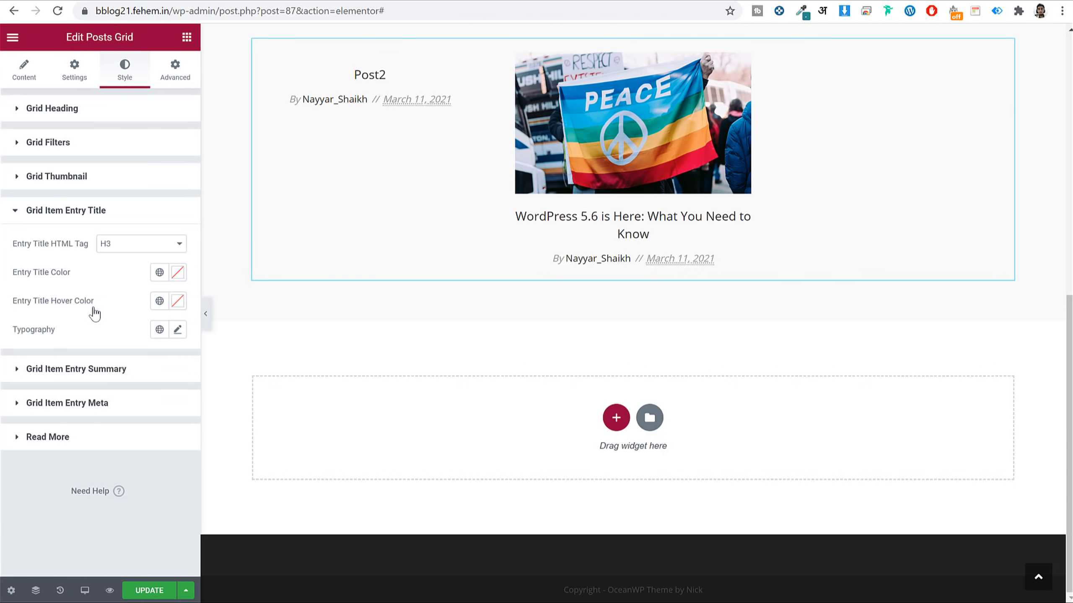
click(178, 330)
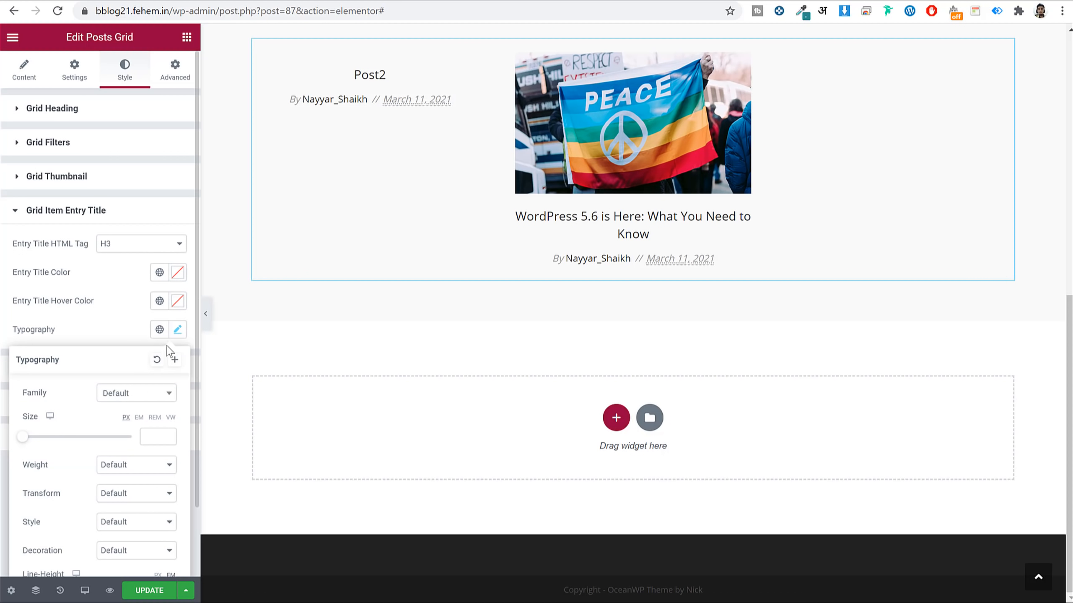
click(129, 393)
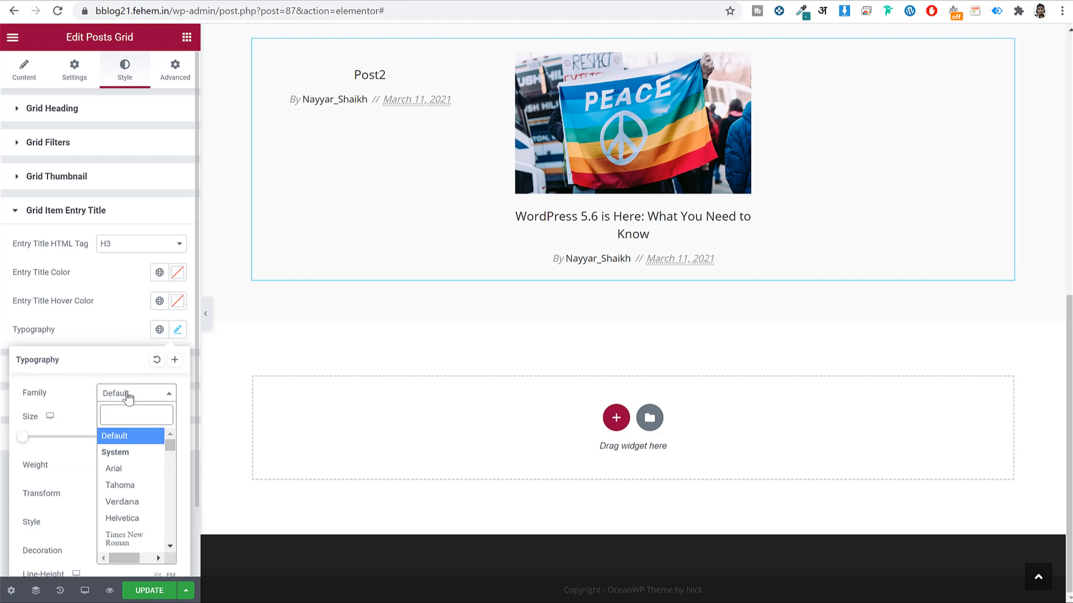
text(popp)
key(Return)
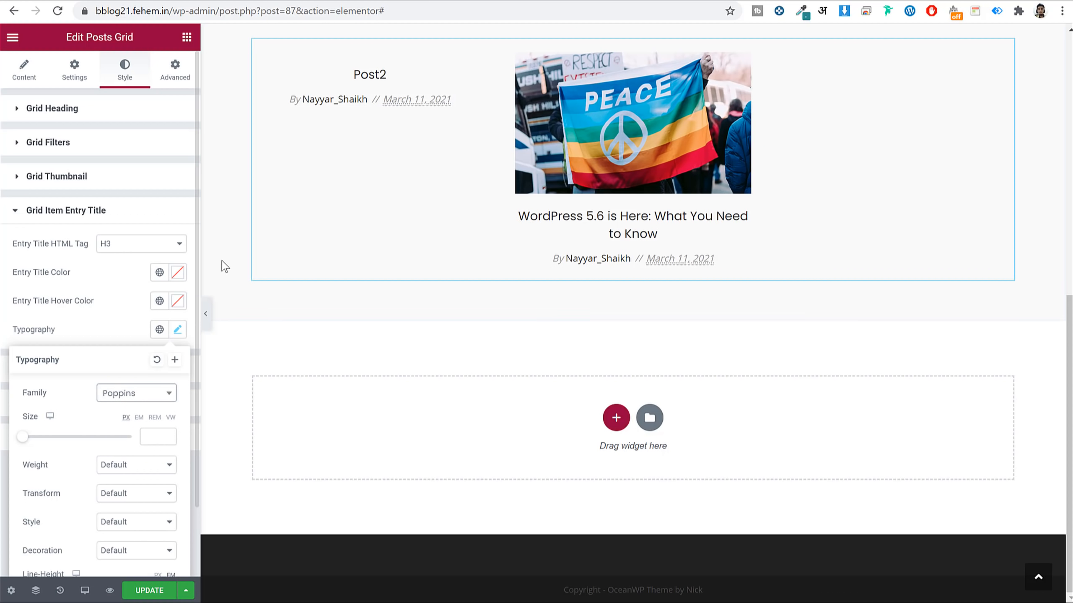
scroll(144, 420, down, 2)
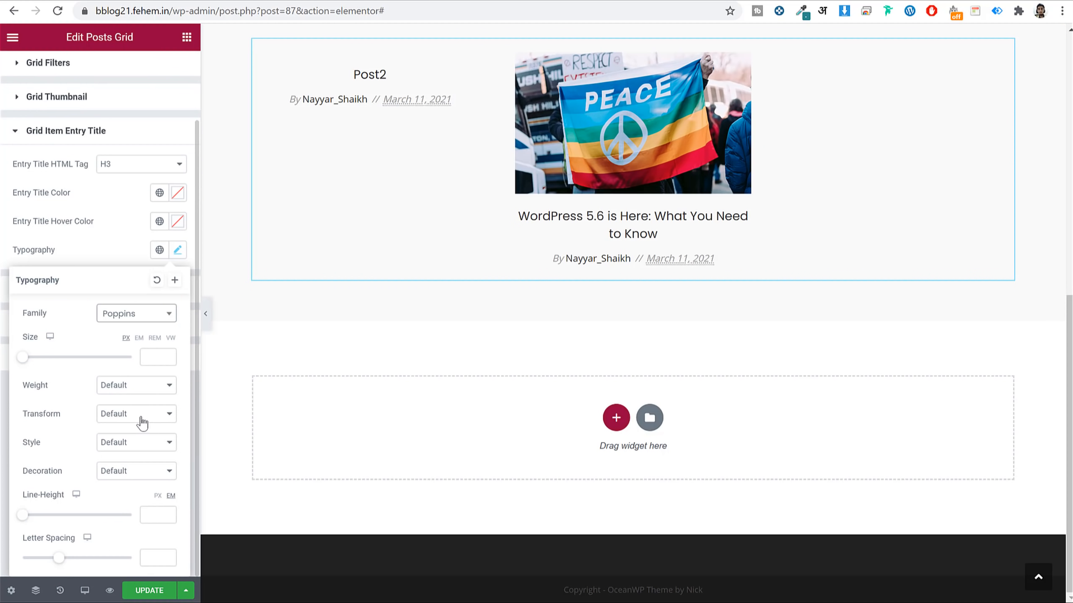
click(136, 387)
click(120, 442)
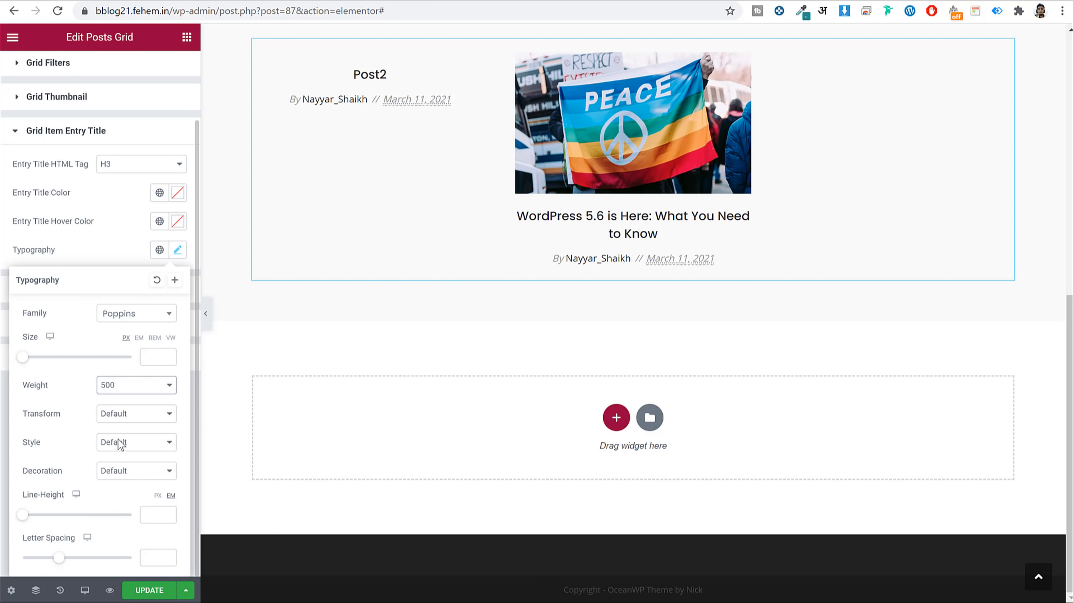
click(180, 256)
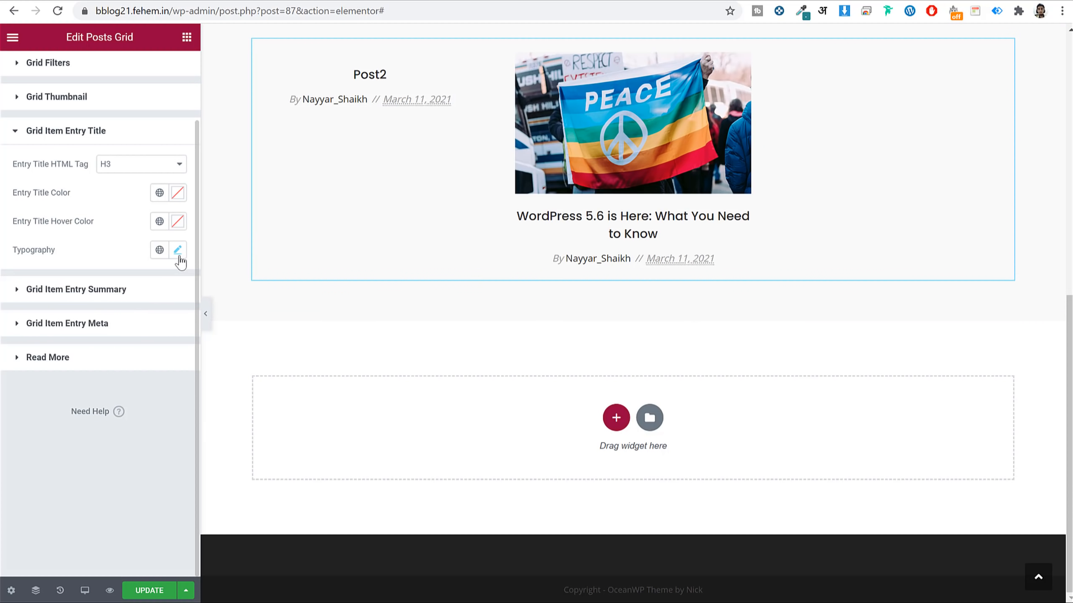
Set the author/date meta typography to Poppins.
click(109, 330)
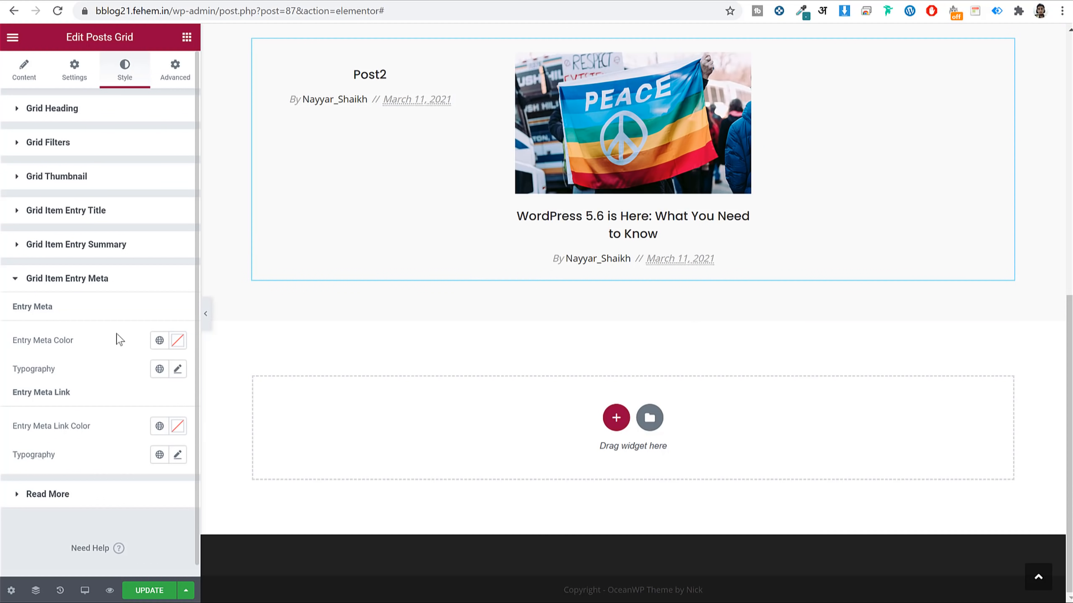
click(178, 370)
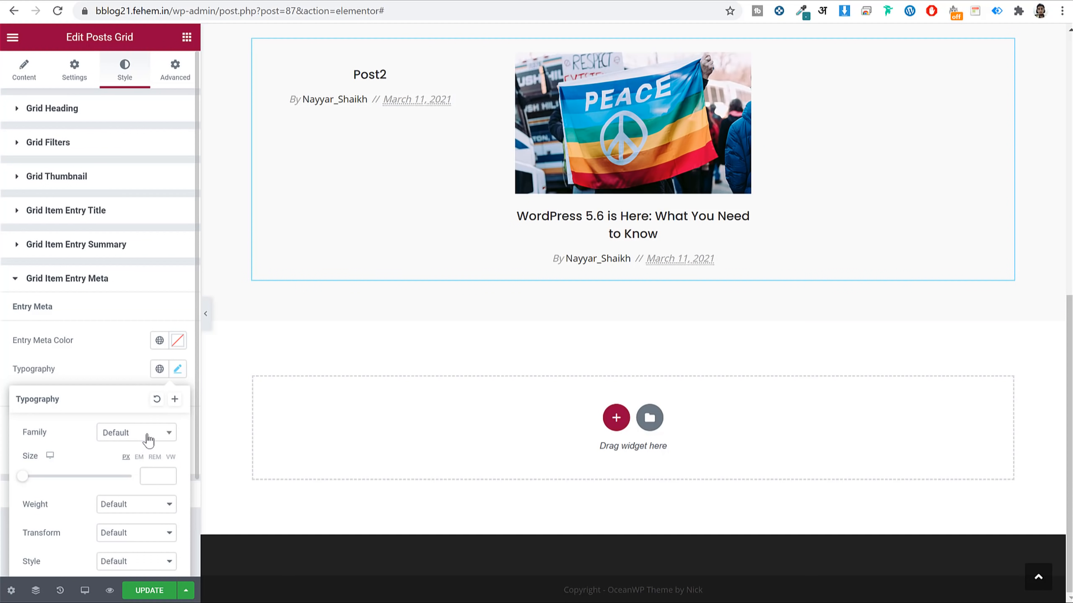
click(148, 436)
text(popp)
key(Return)
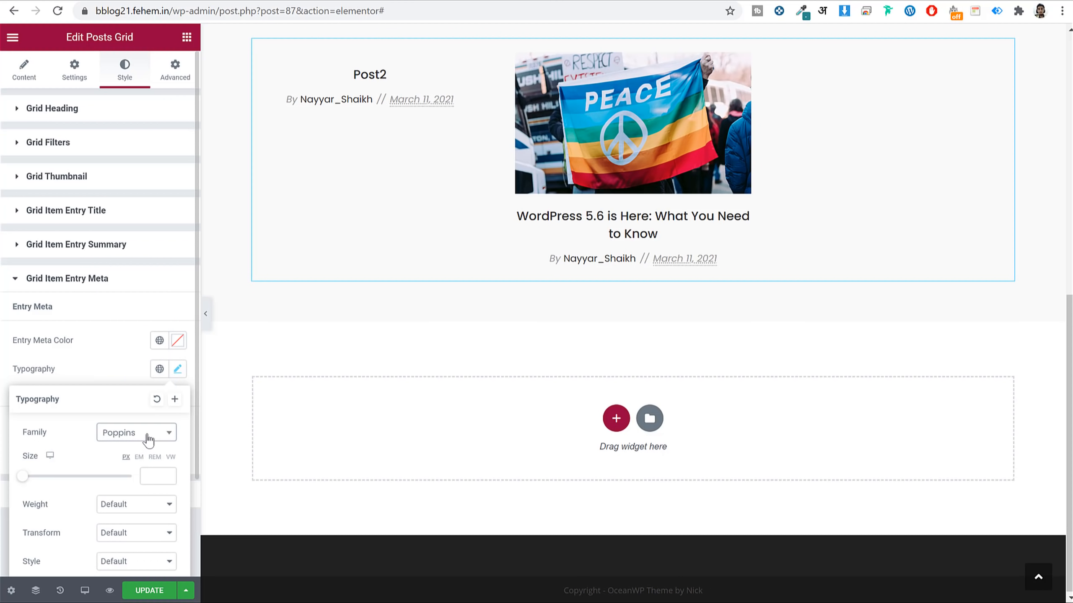
Save the page with Update.
click(149, 590)
scroll(789, 237, up, 7)
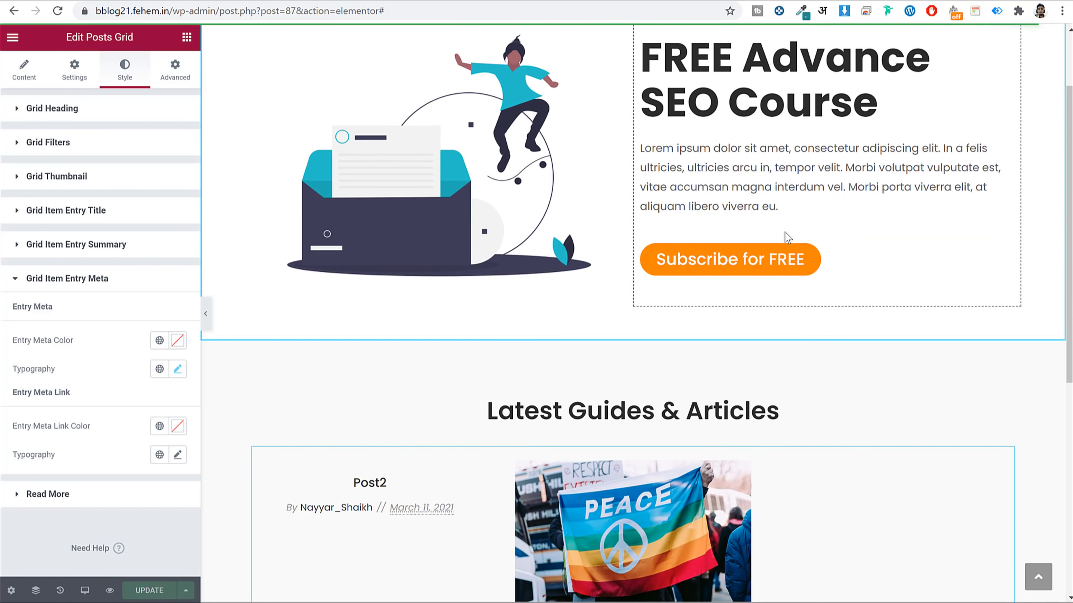
scroll(786, 232, down, 3)
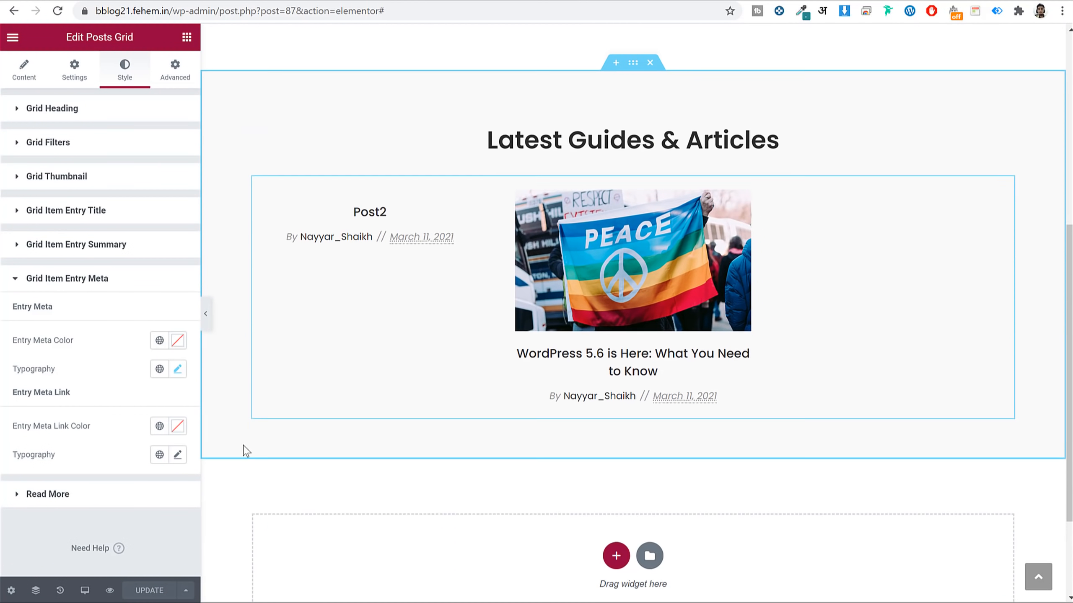
On mobile, raise the Latest Guides & Articles heading's line height to 1.3 em and save.
click(85, 590)
click(85, 556)
scroll(737, 293, down, 3)
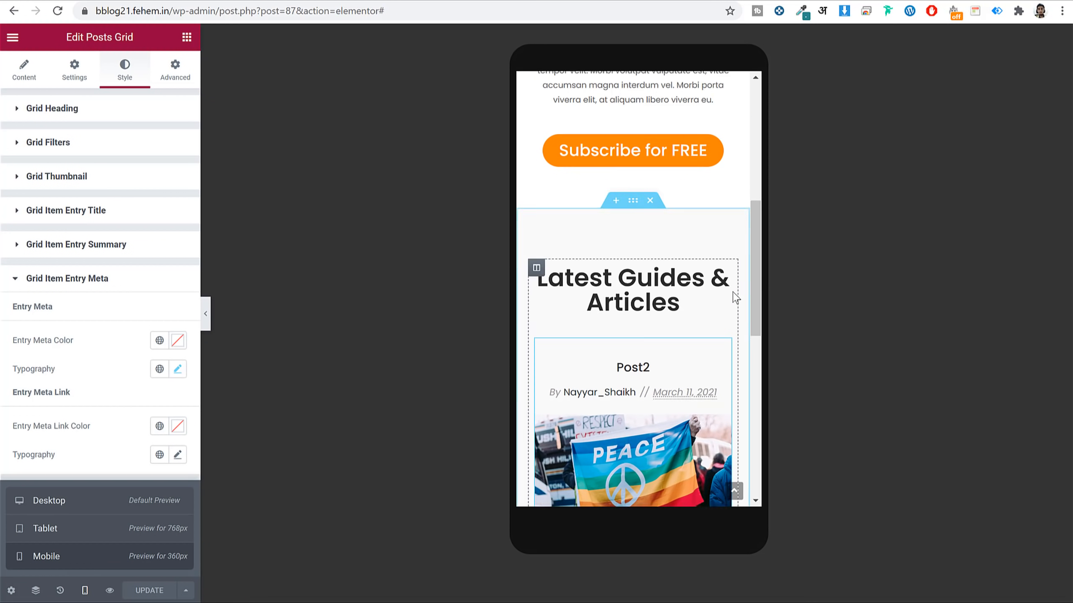
click(723, 147)
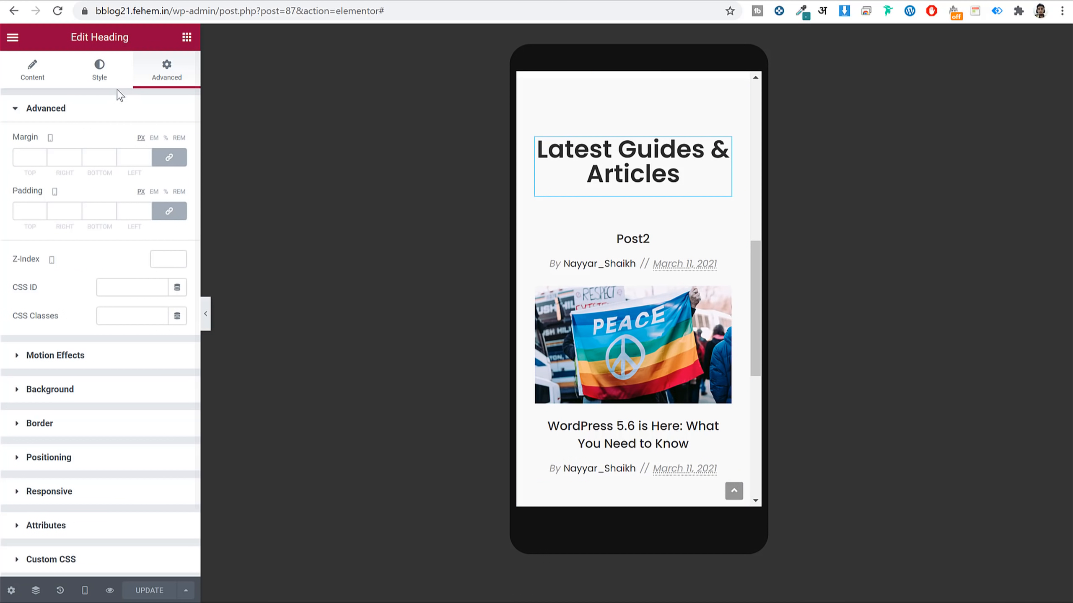
click(109, 78)
click(177, 170)
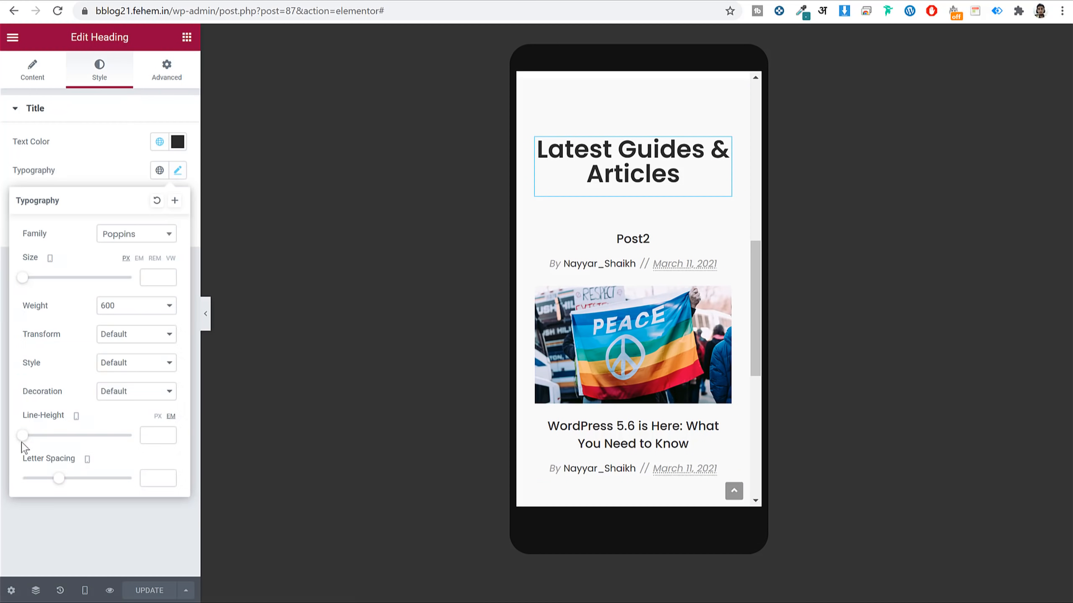
drag(26, 441, 40, 441)
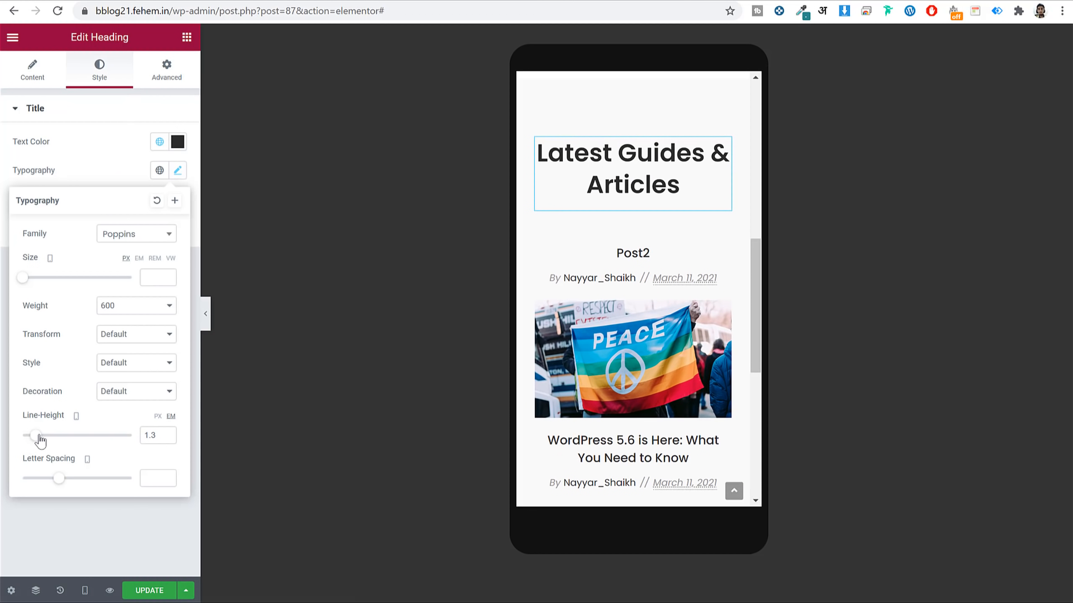
click(146, 590)
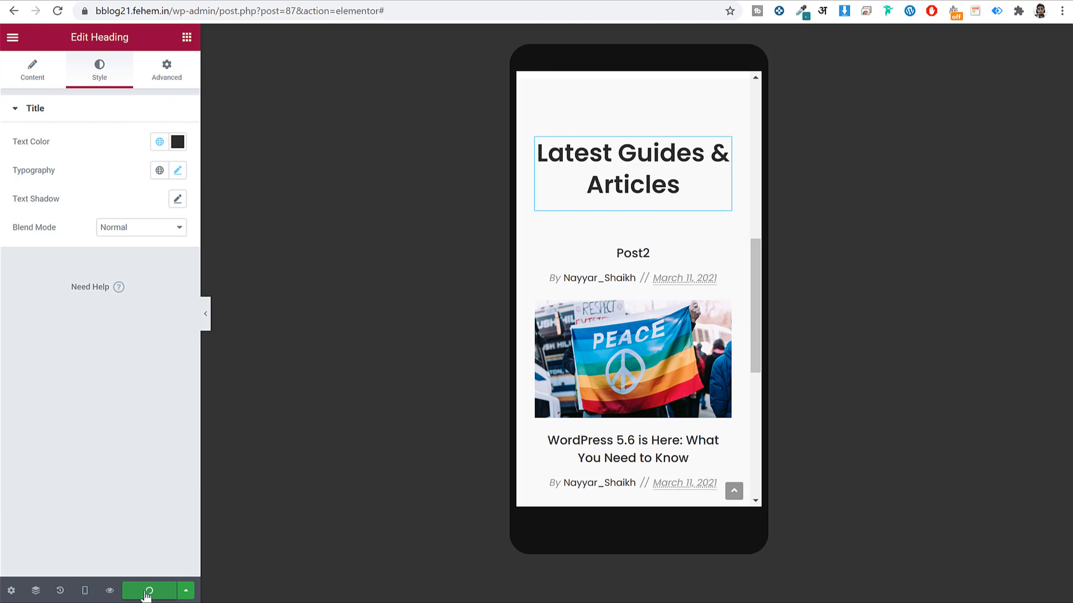
Return the preview to desktop width and view the live blog's help section.
scroll(694, 336, down, 4)
scroll(698, 335, up, 8)
scroll(699, 330, up, 3)
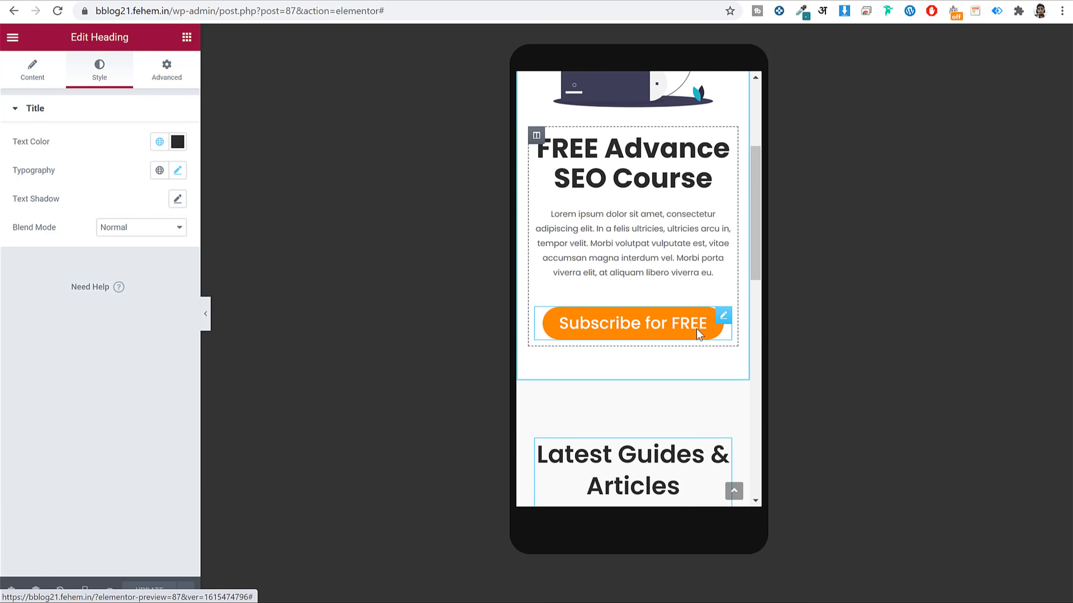
scroll(698, 335, down, 6)
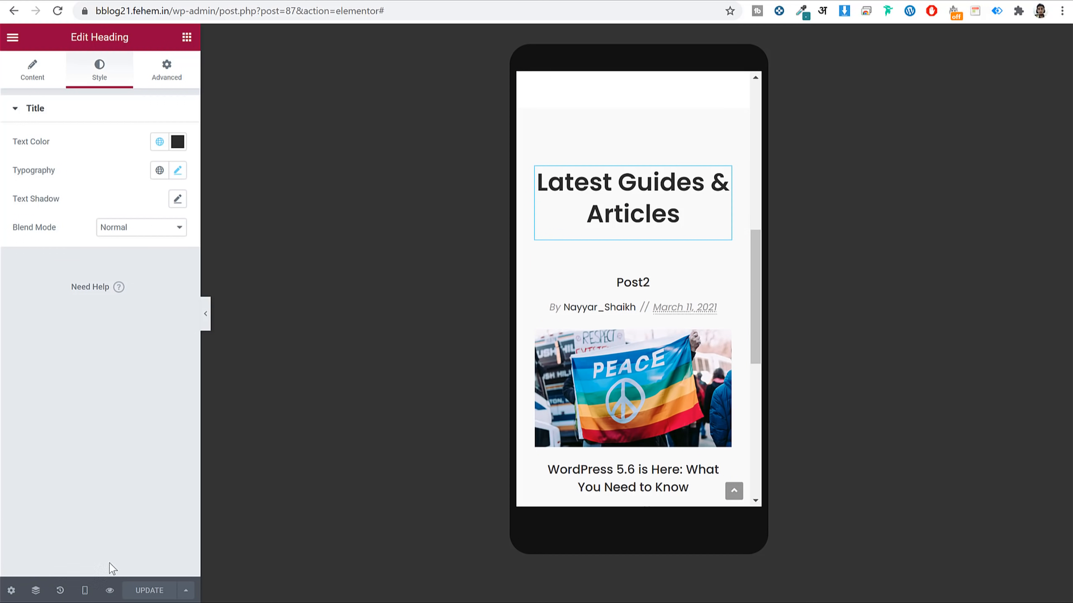
click(85, 590)
click(89, 501)
scroll(707, 329, up, 3)
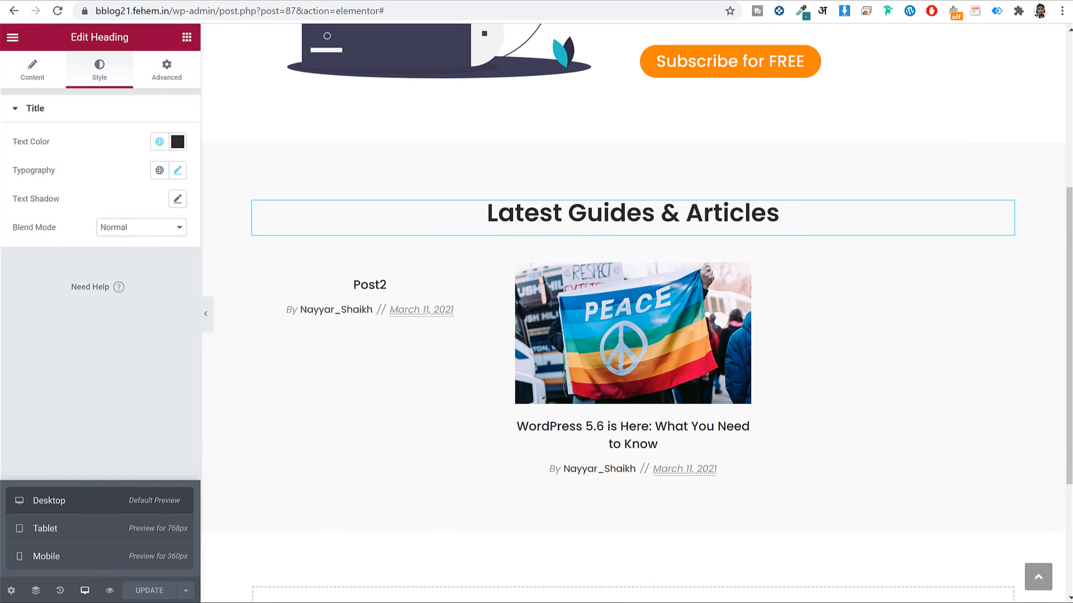
key(ctrl+Tab)
scroll(747, 307, down, 8)
Add a new single-column section below the posts grid.
scroll(748, 307, down, 4)
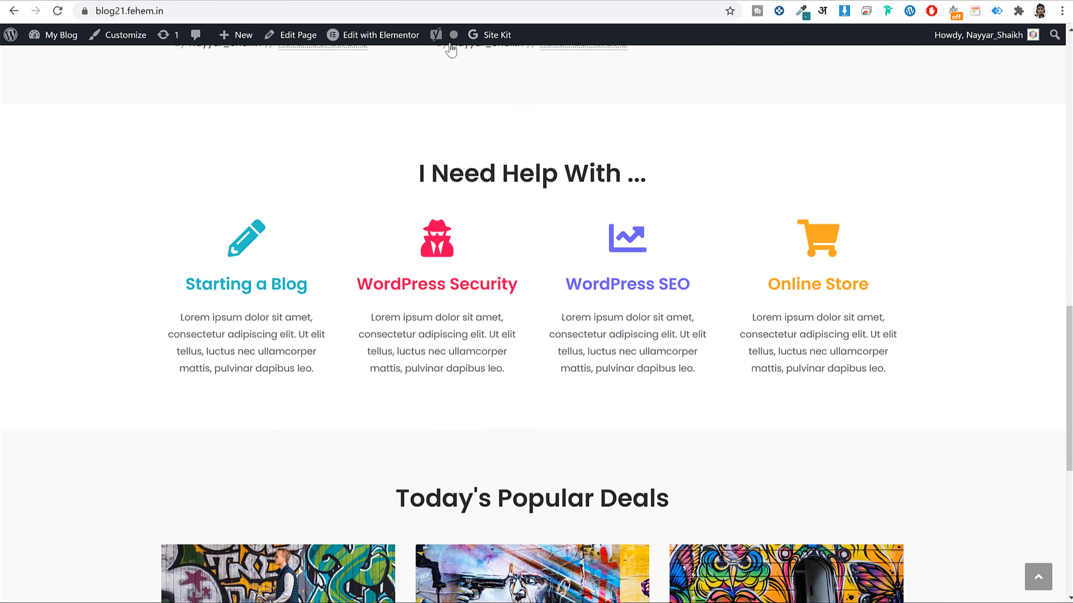
key(ctrl+Tab)
scroll(874, 292, down, 8)
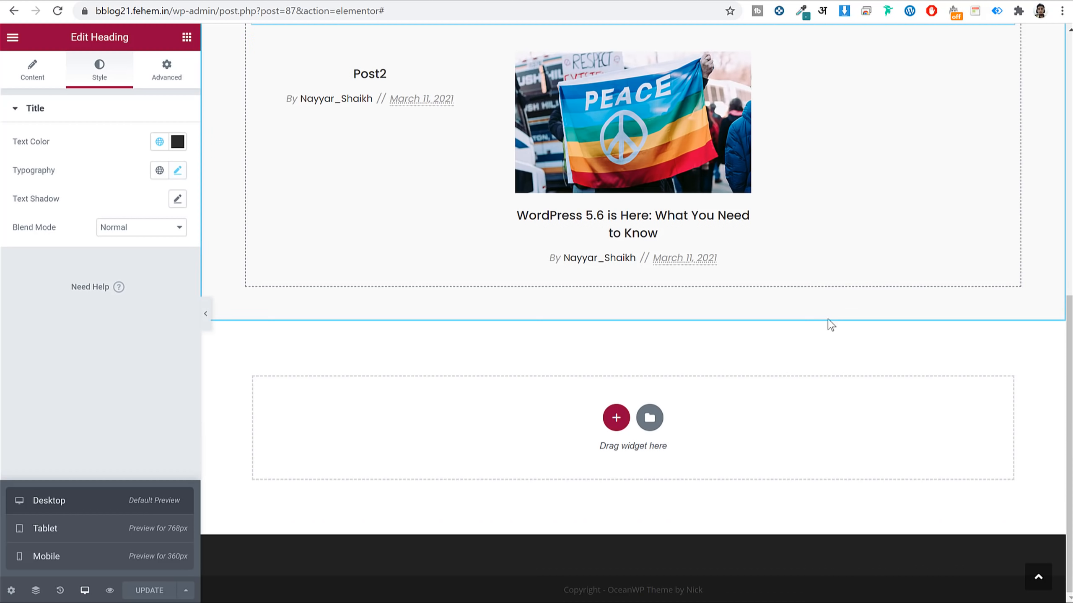
click(615, 418)
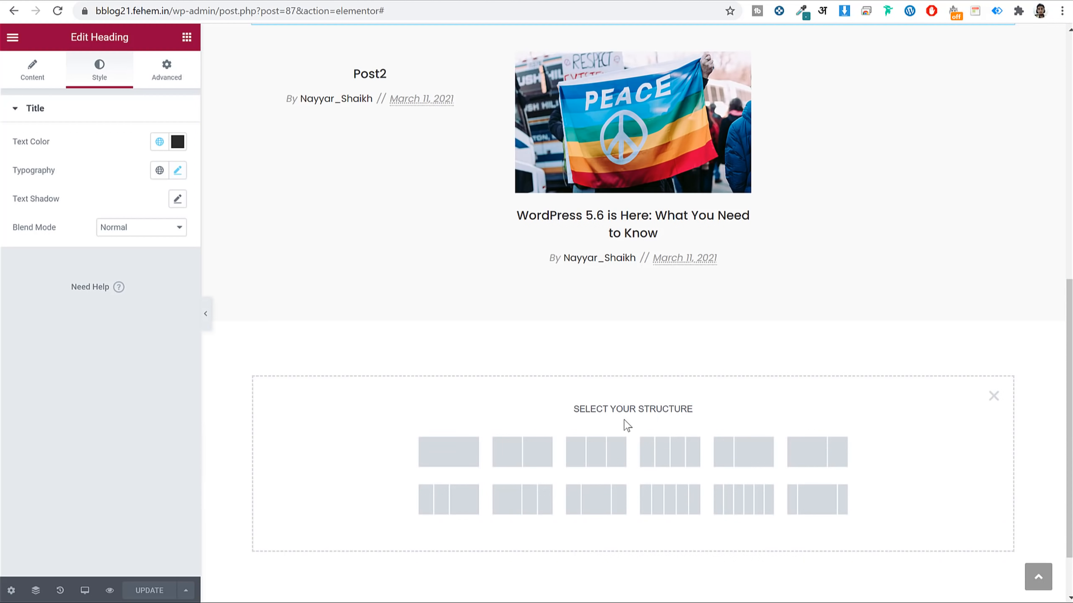
click(449, 453)
Copy the Latest Guides & Articles heading and paste it into the new column.
scroll(645, 231, up, 5)
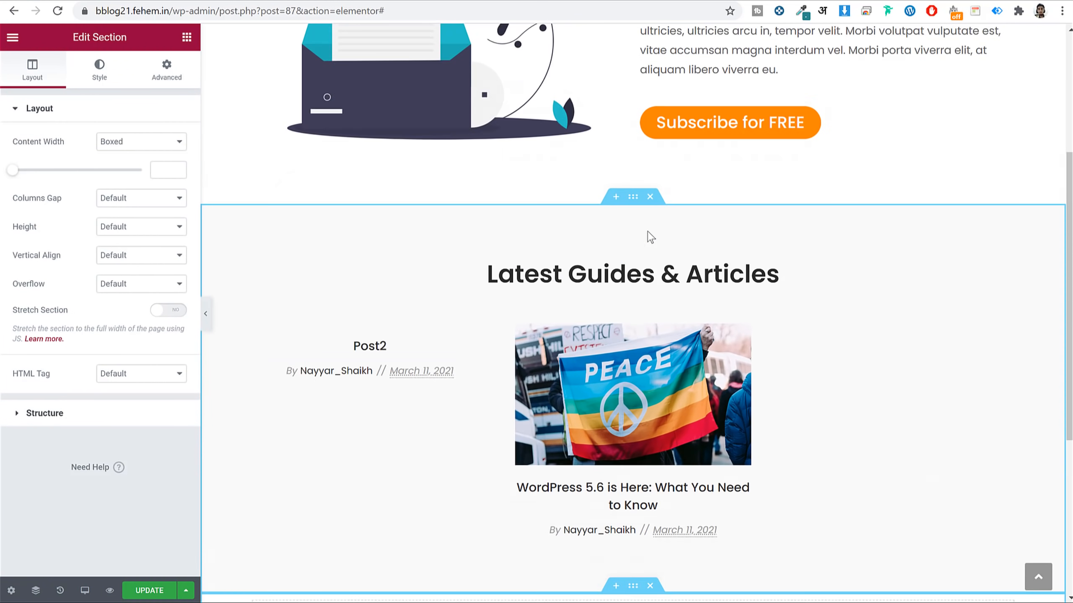
right_click(675, 272)
click(698, 319)
scroll(704, 332, down, 3)
scroll(704, 332, down, 3)
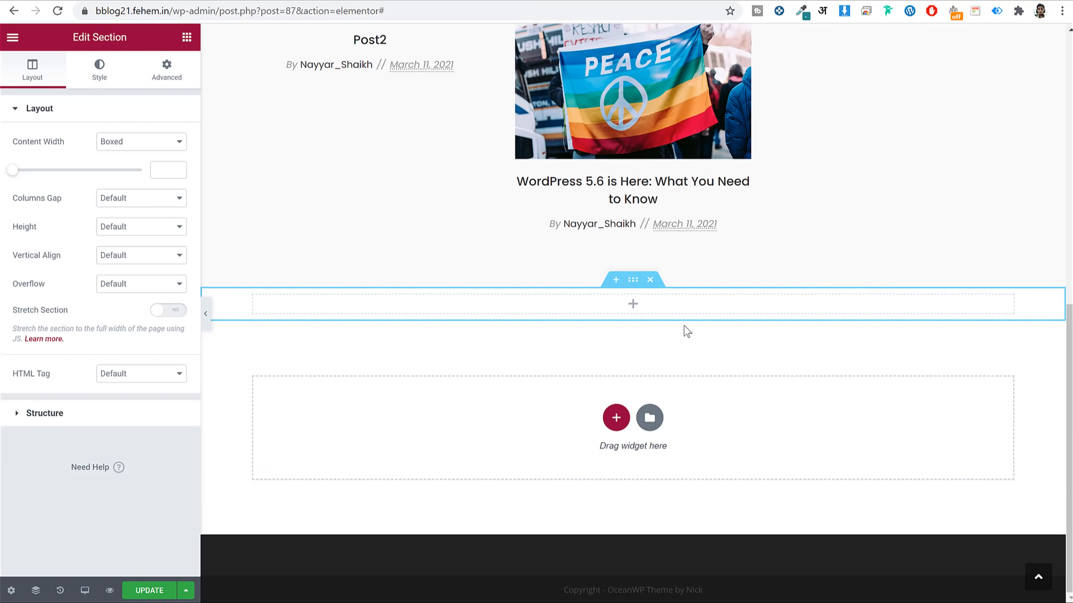
right_click(697, 302)
click(745, 403)
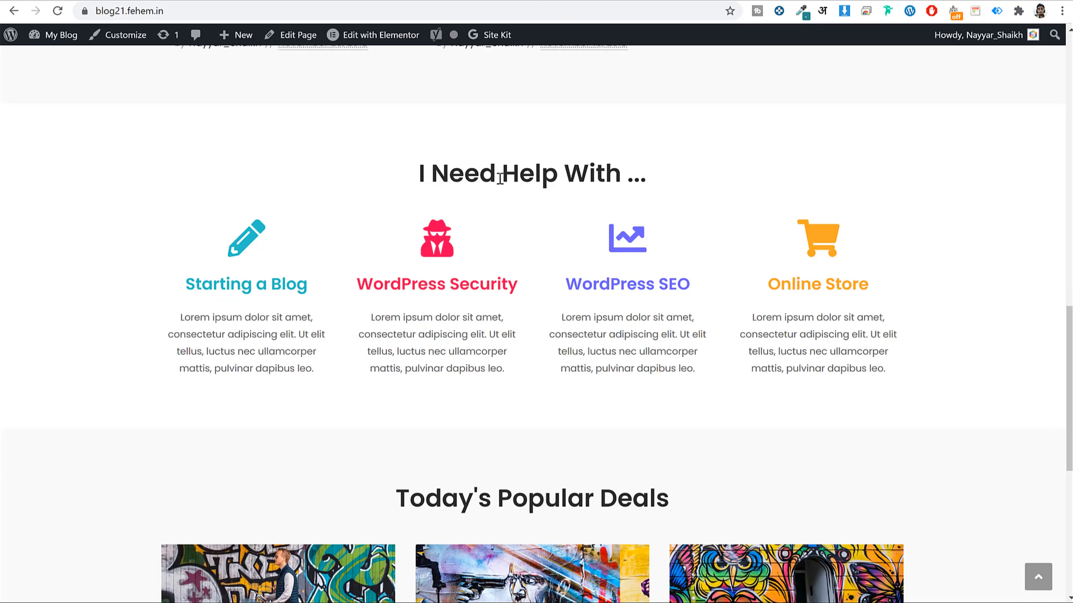
Retitle the pasted heading 'I Need Help With ...'.
triple_click(499, 179)
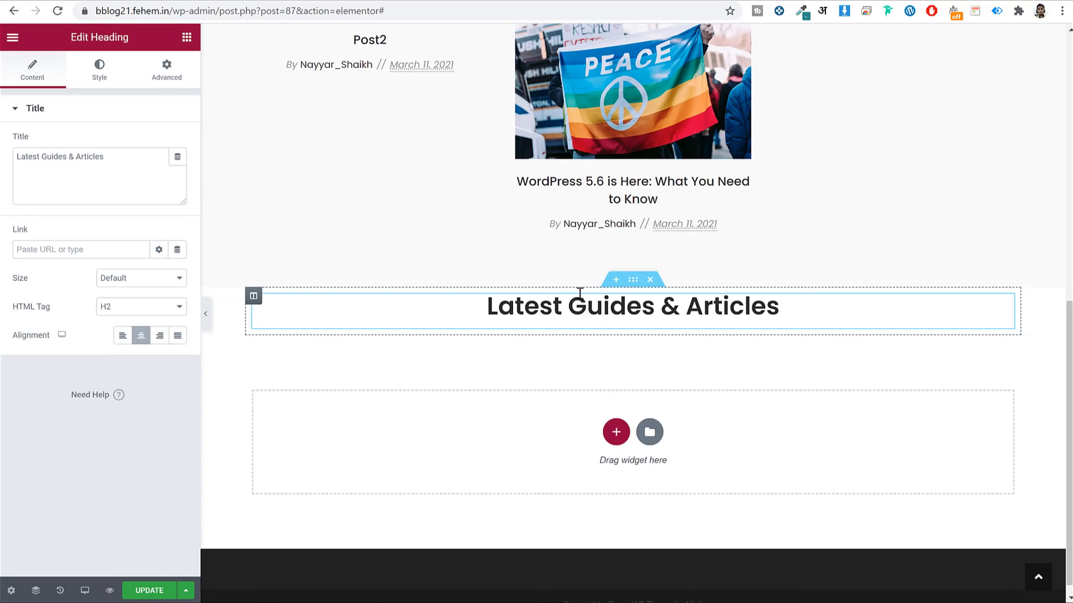
triple_click(55, 149)
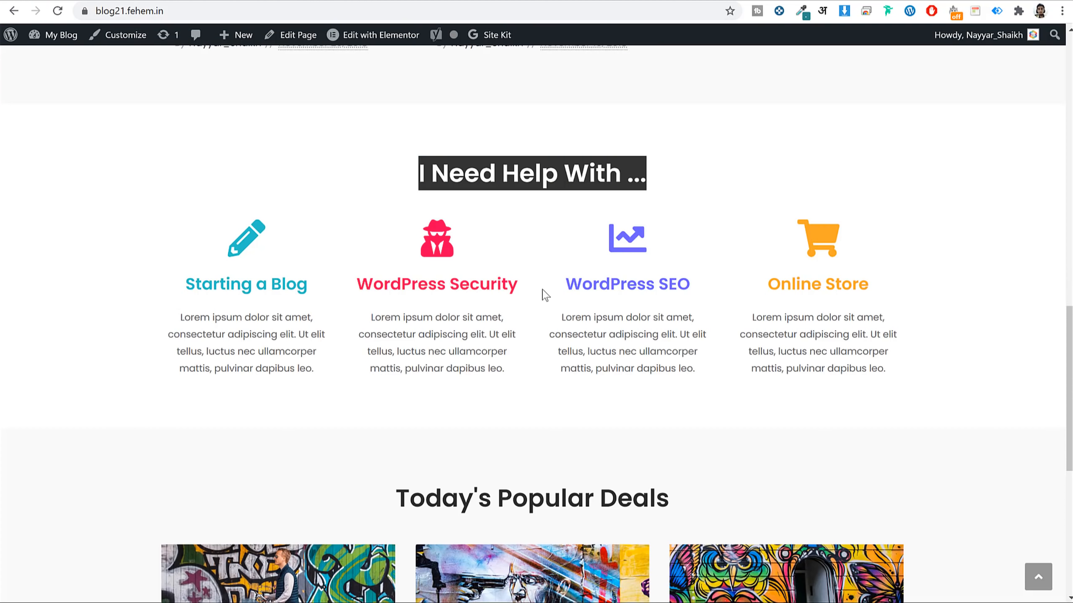
click(394, 305)
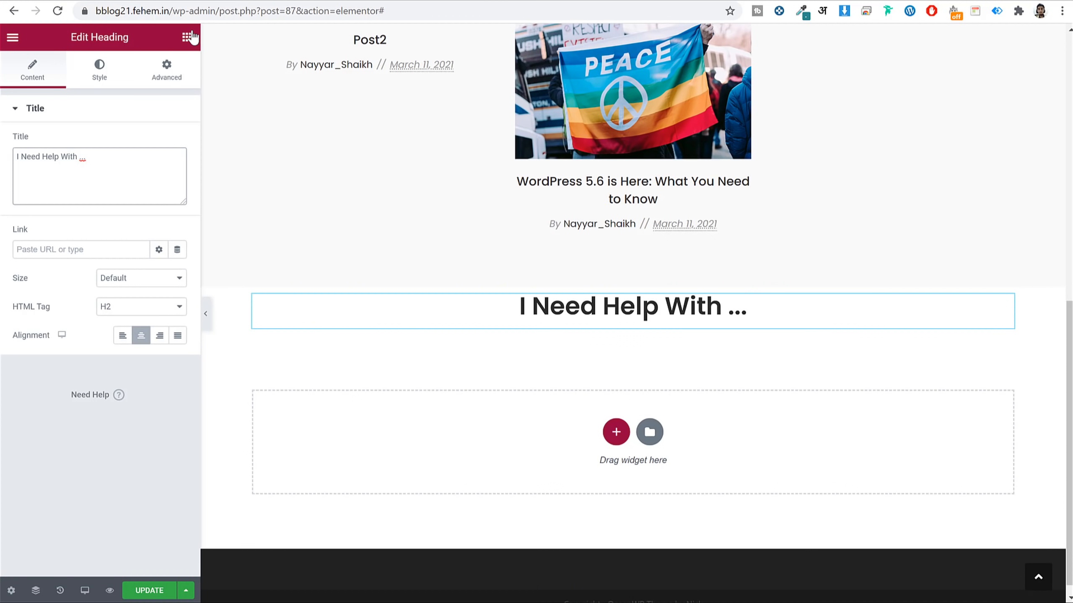
click(186, 37)
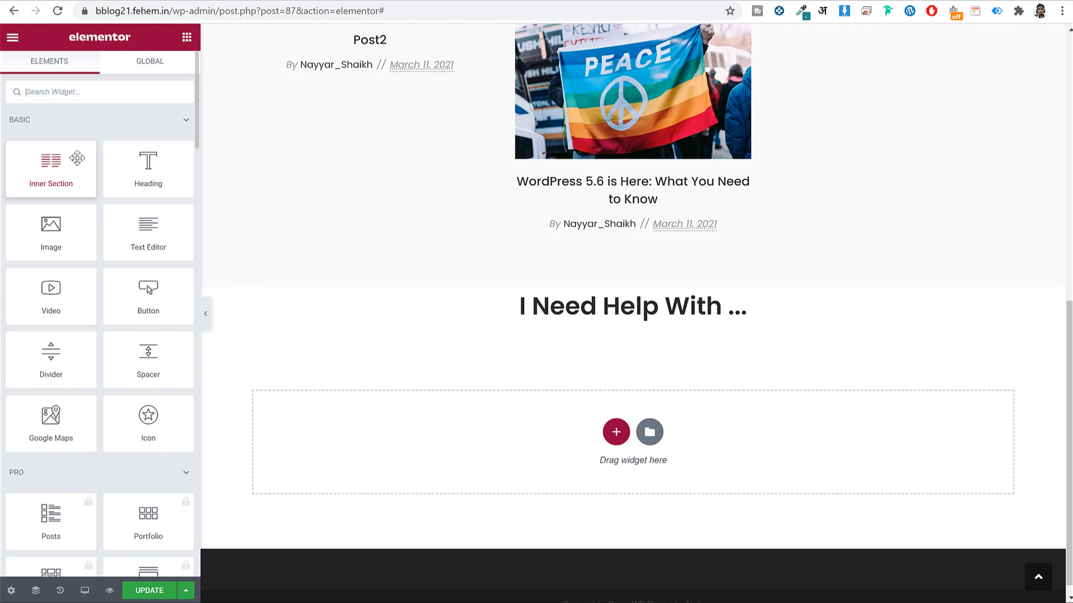
Drop an inner section under the 'I Need Help With ...' heading and expand it to four columns.
drag(47, 162, 625, 334)
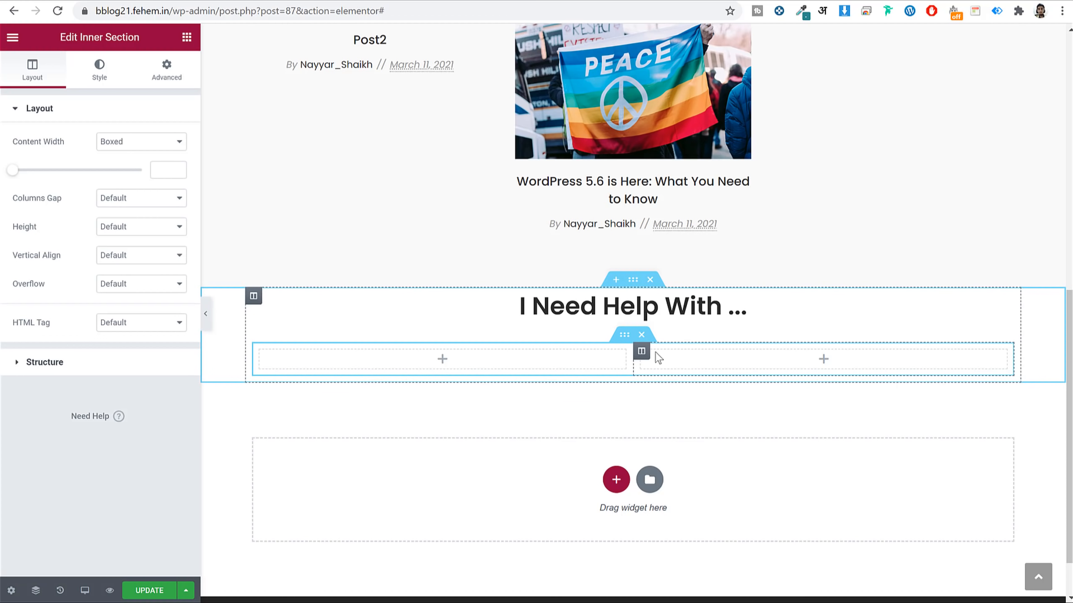
right_click(641, 355)
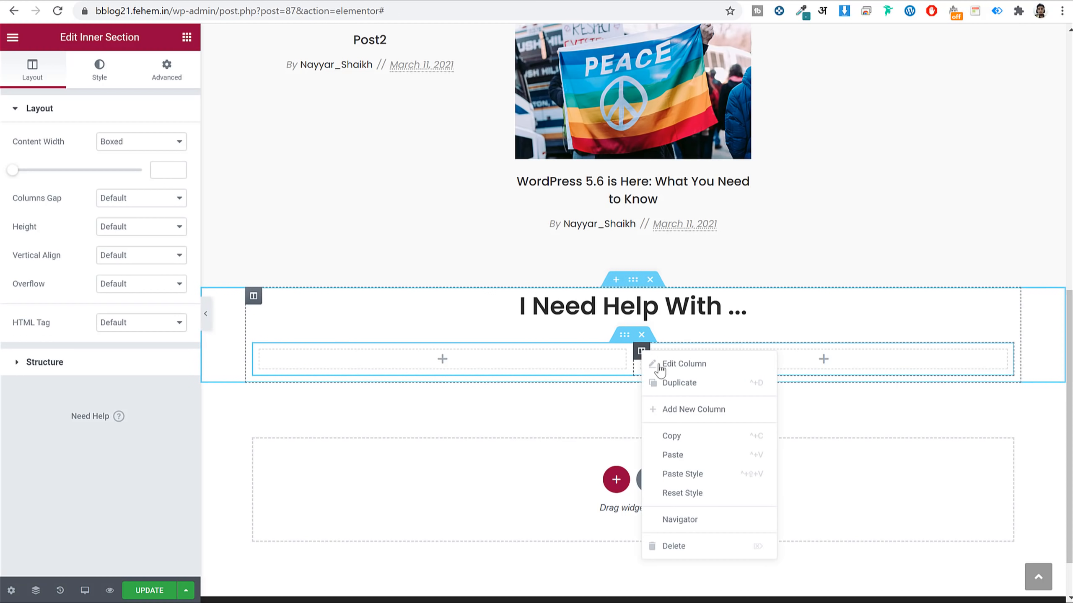
click(700, 409)
right_click(768, 351)
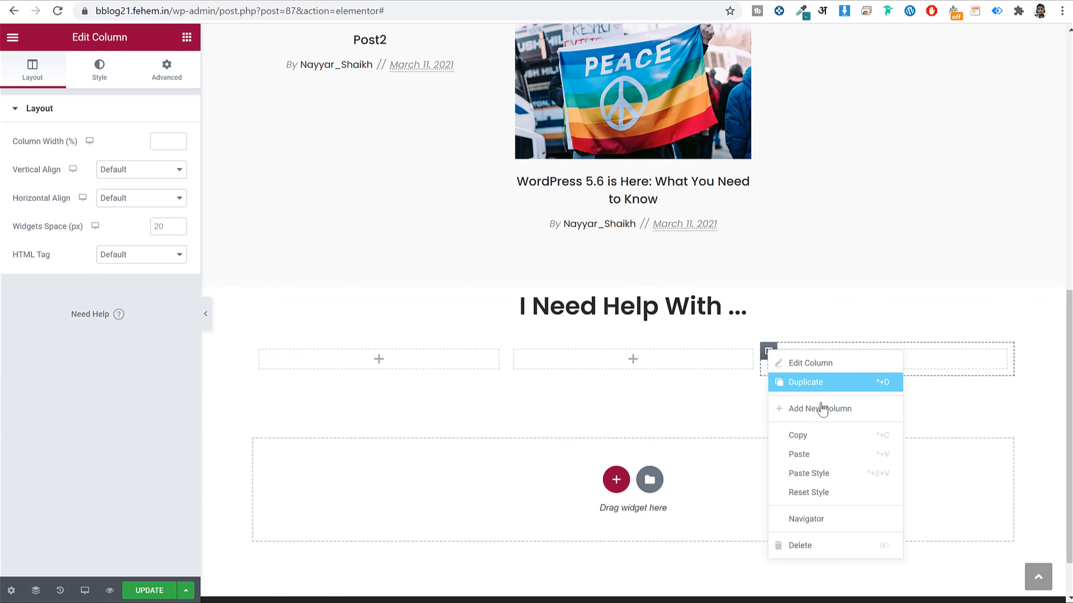
click(822, 409)
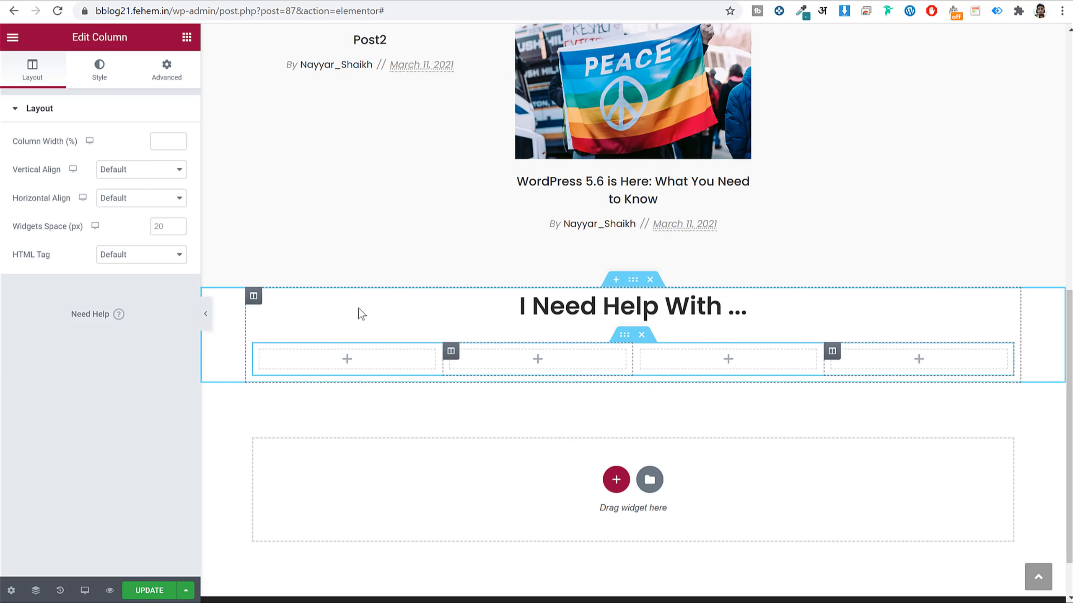
click(187, 38)
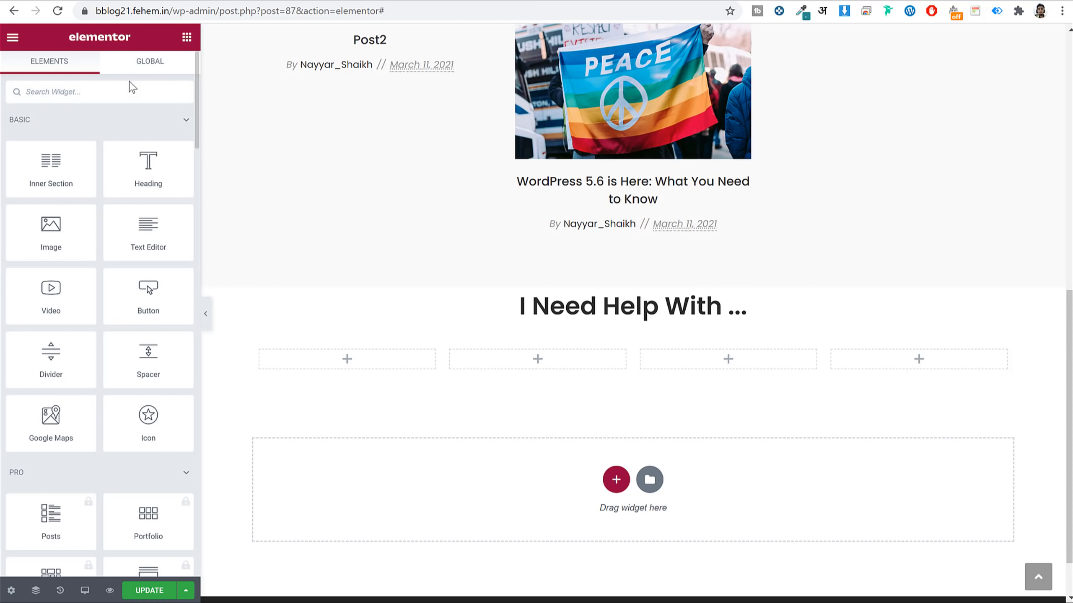
Add an Icon Box to the first column and give it the Pencil alt icon.
text(icon)
drag(169, 153, 380, 363)
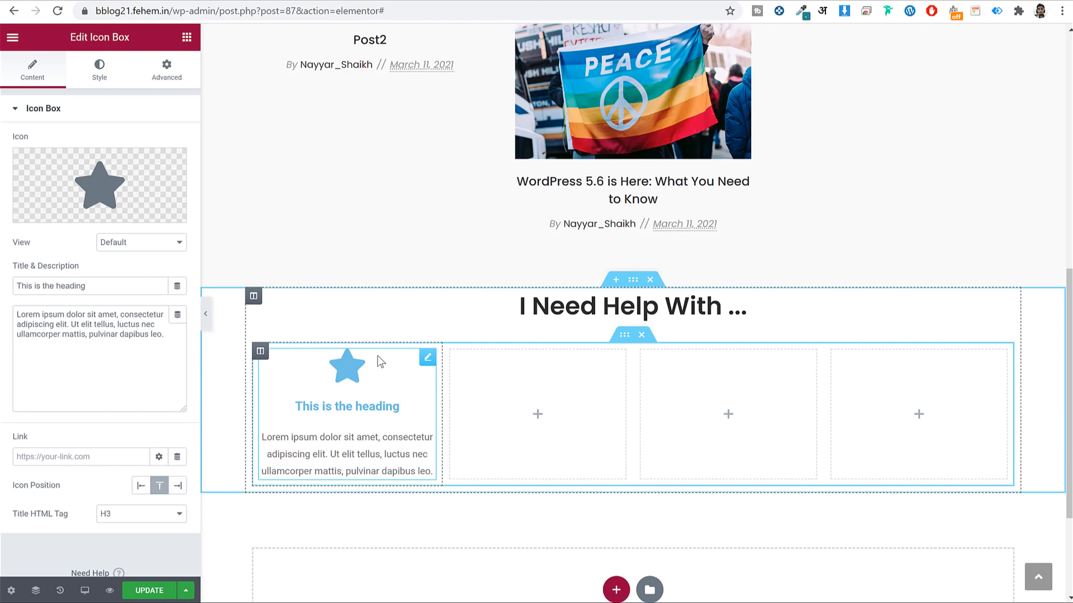
click(162, 192)
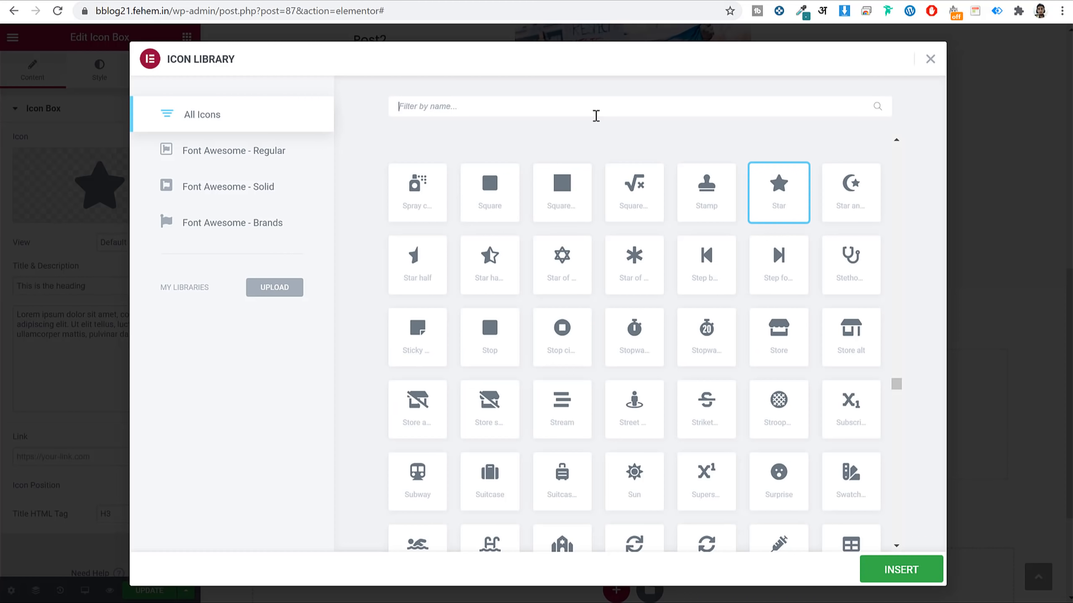
text(penc)
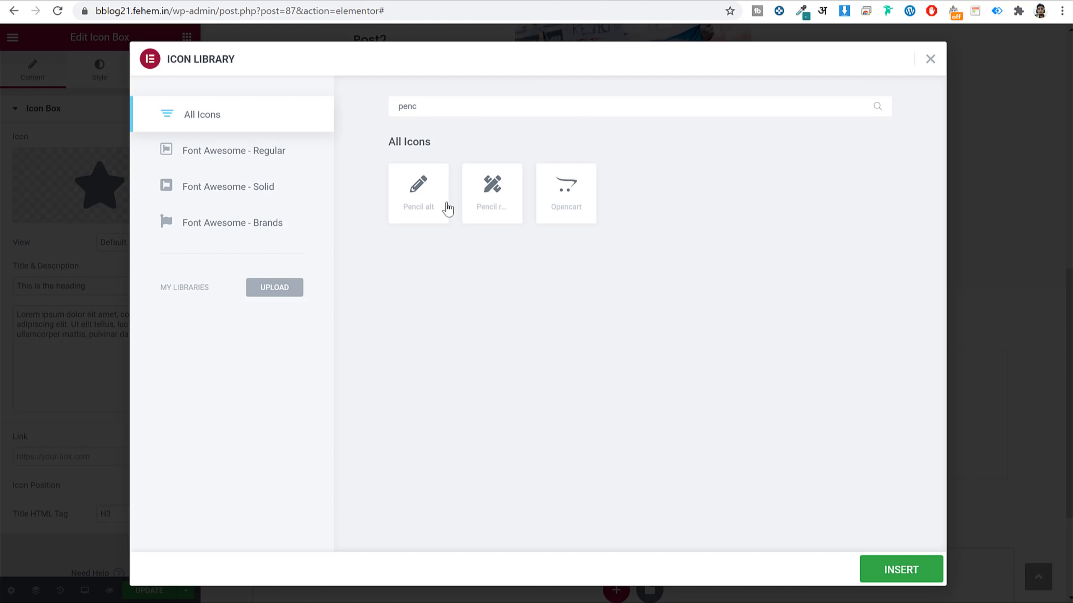
click(409, 193)
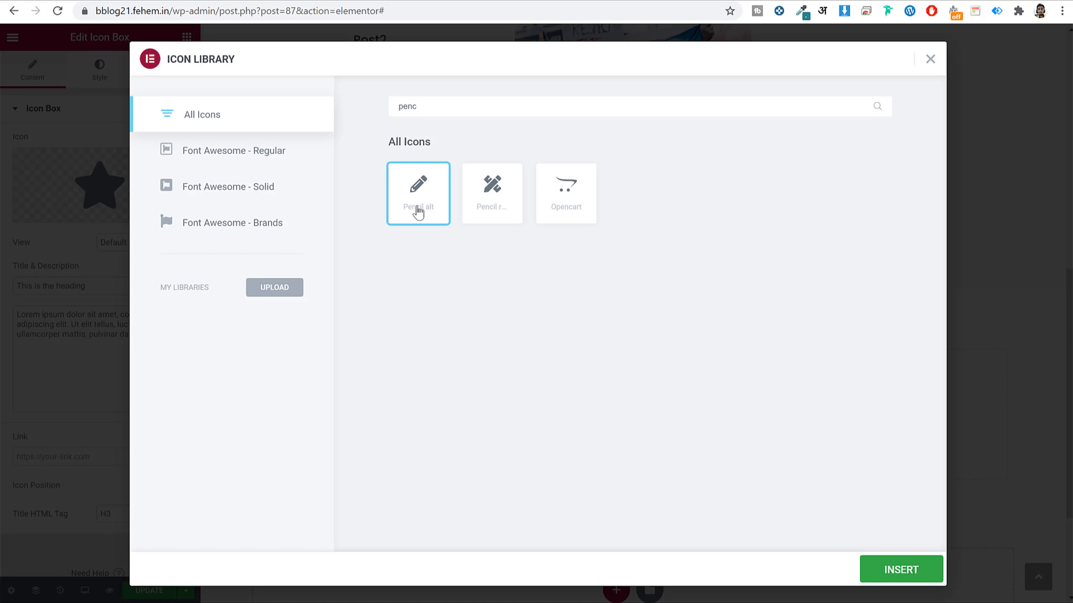
click(894, 572)
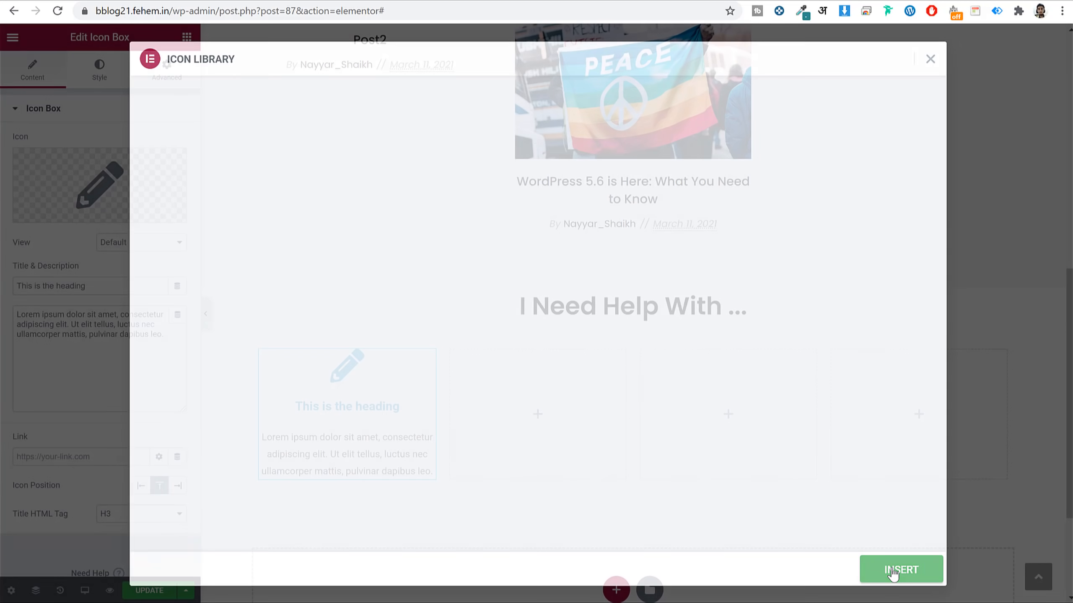
Title the icon box 'Starting a Blog' from the live page, keeping the placeholder description.
click(111, 287)
key(ctrl+a)
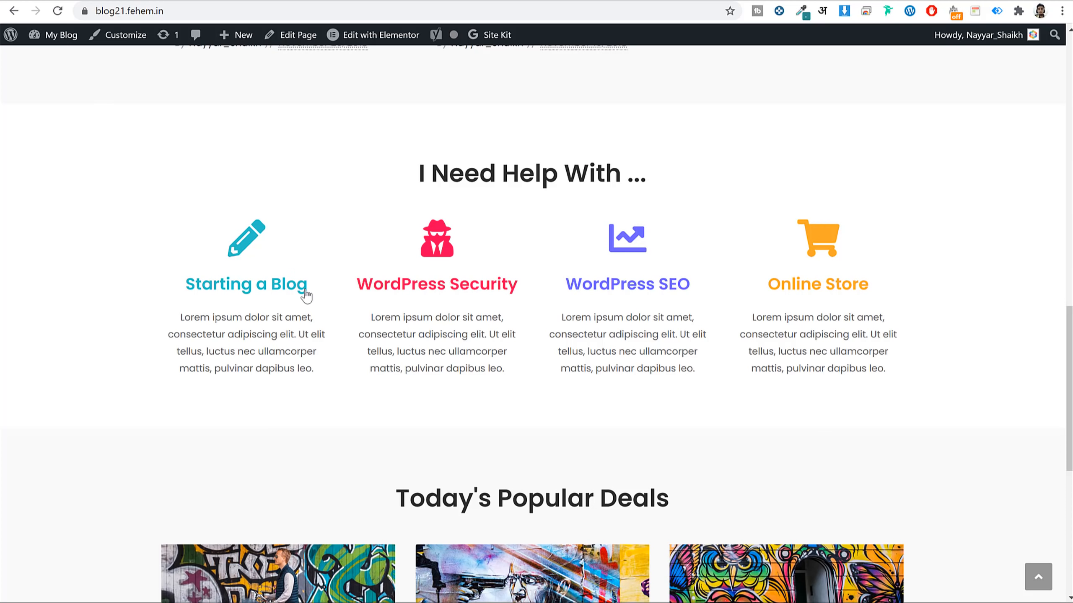
drag(330, 290, 184, 284)
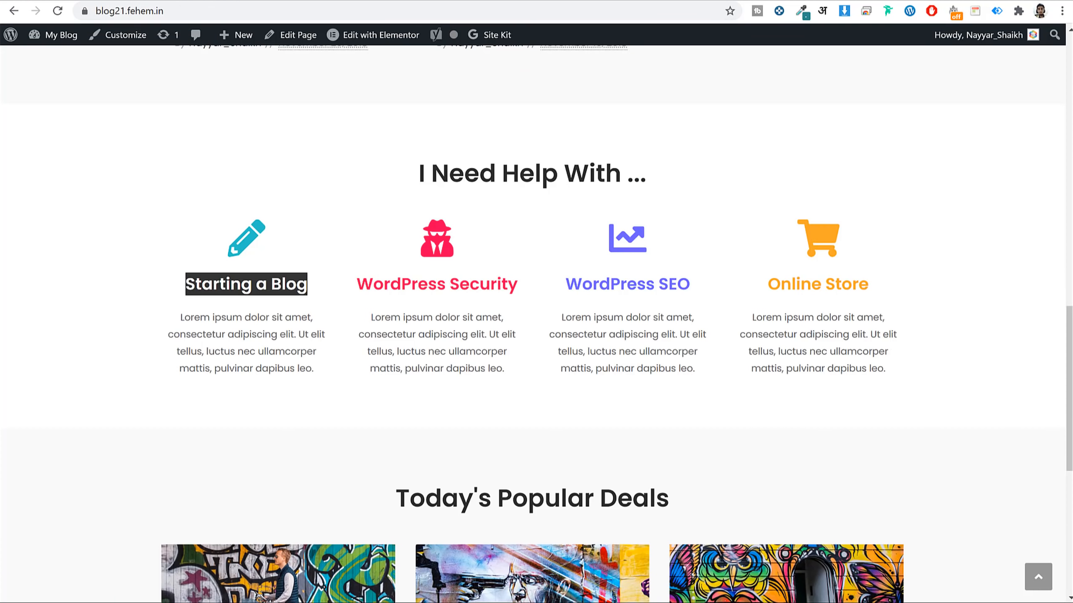
triple_click(232, 340)
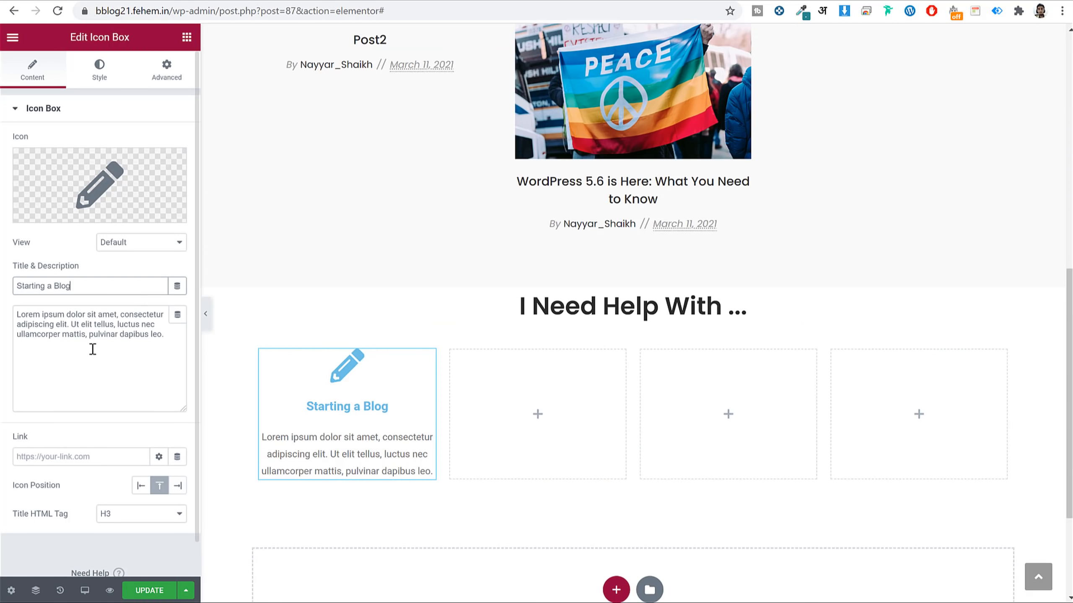
triple_click(92, 349)
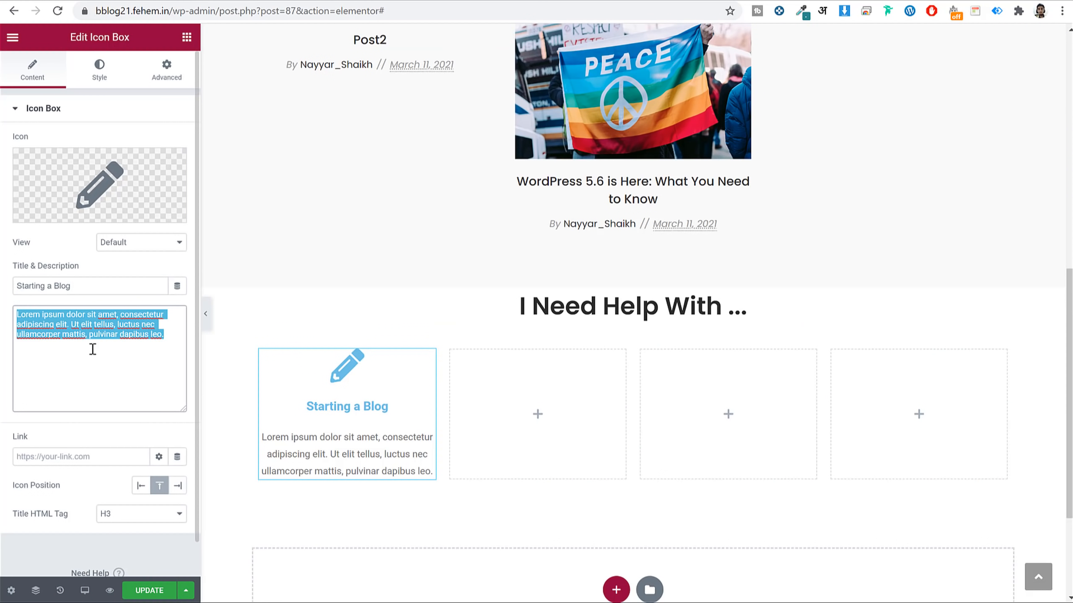
click(92, 349)
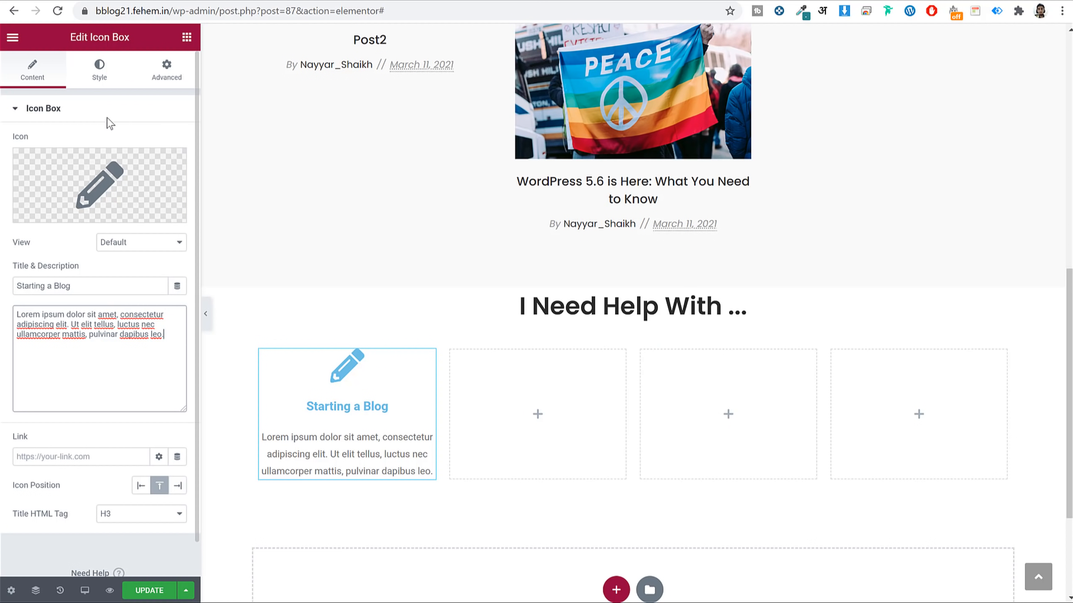
click(100, 67)
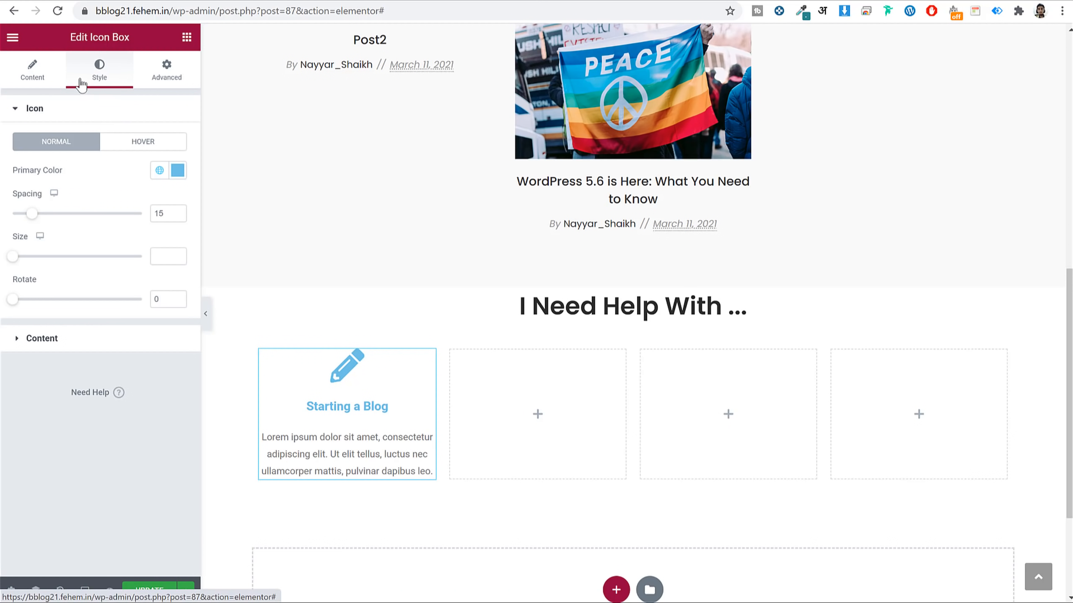
click(32, 71)
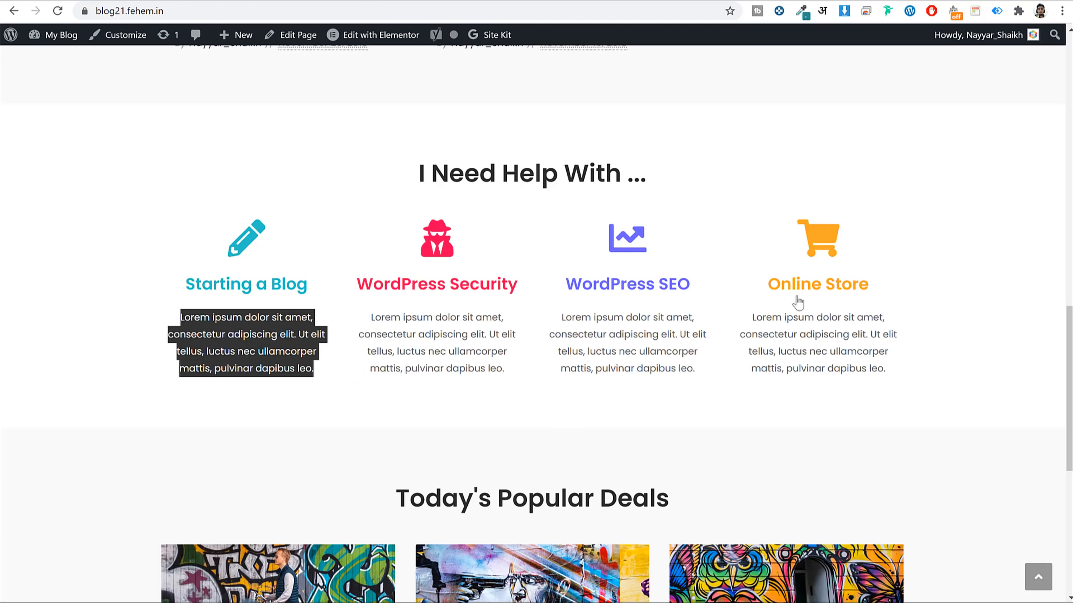
click(938, 256)
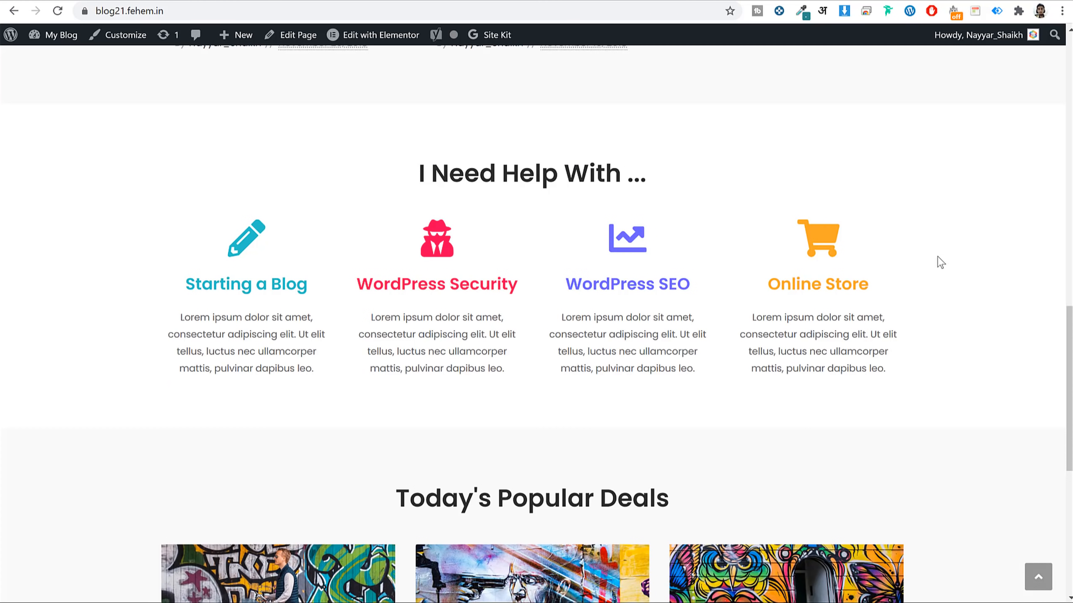
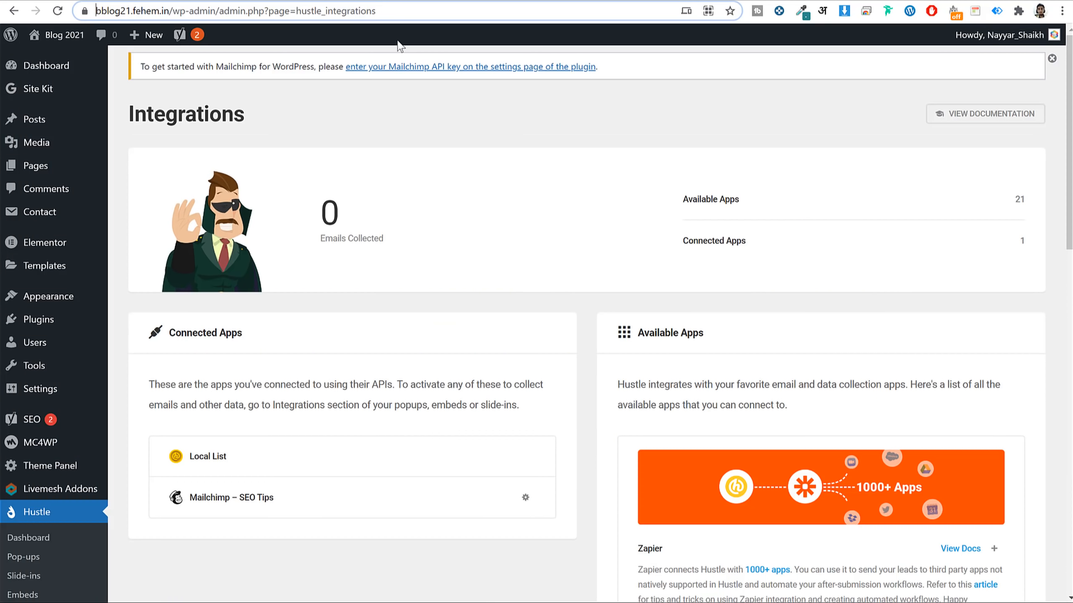
Copy the 'WordPress 5.6 is Here' post address and paste it as the Starting a Blog icon box link.
click(47, 42)
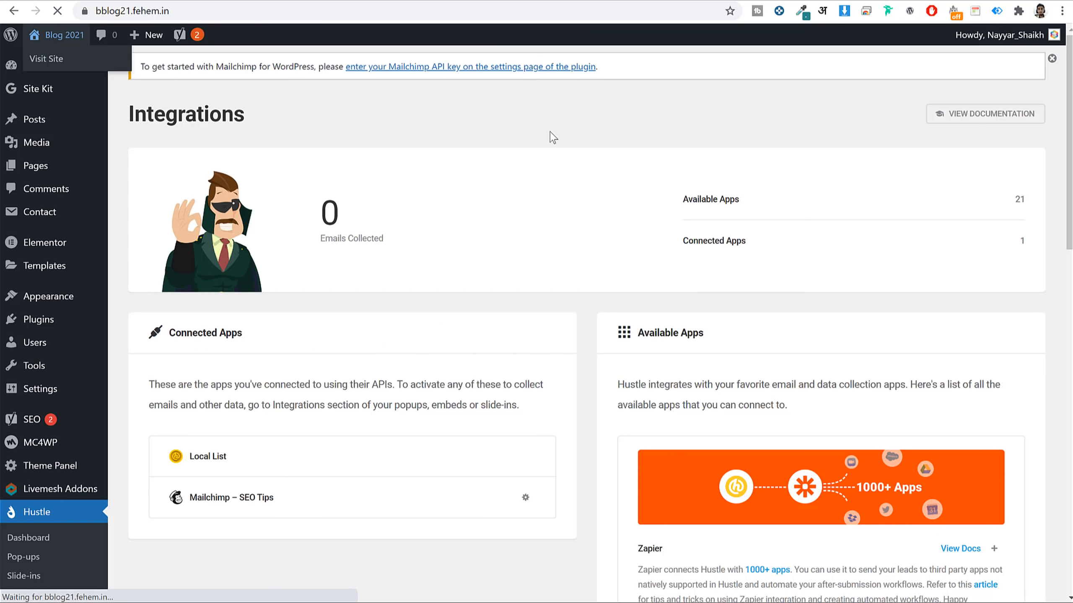
scroll(528, 420, down, 5)
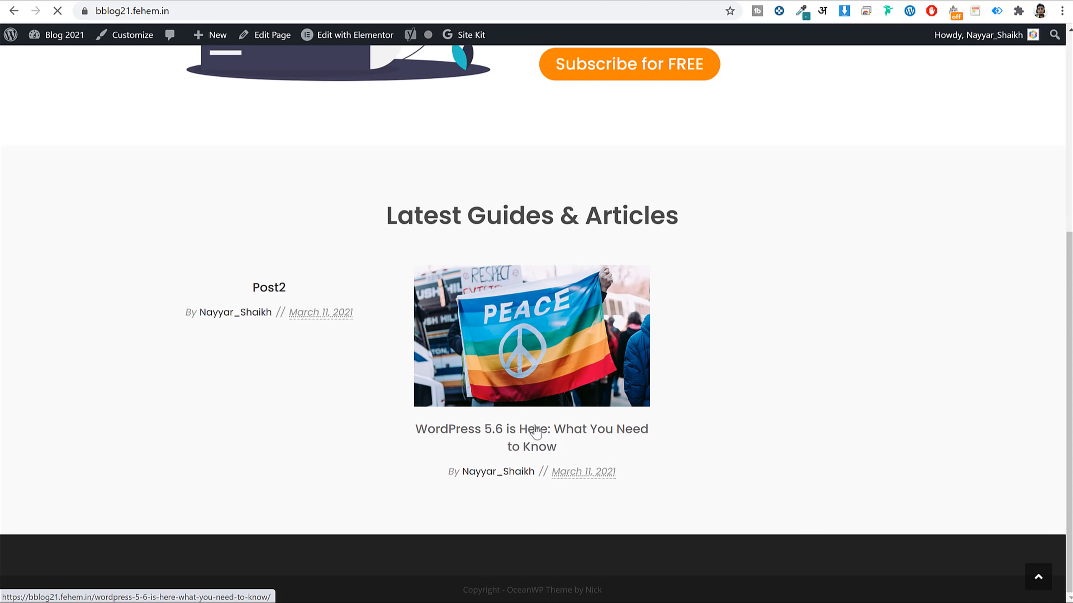
click(570, 393)
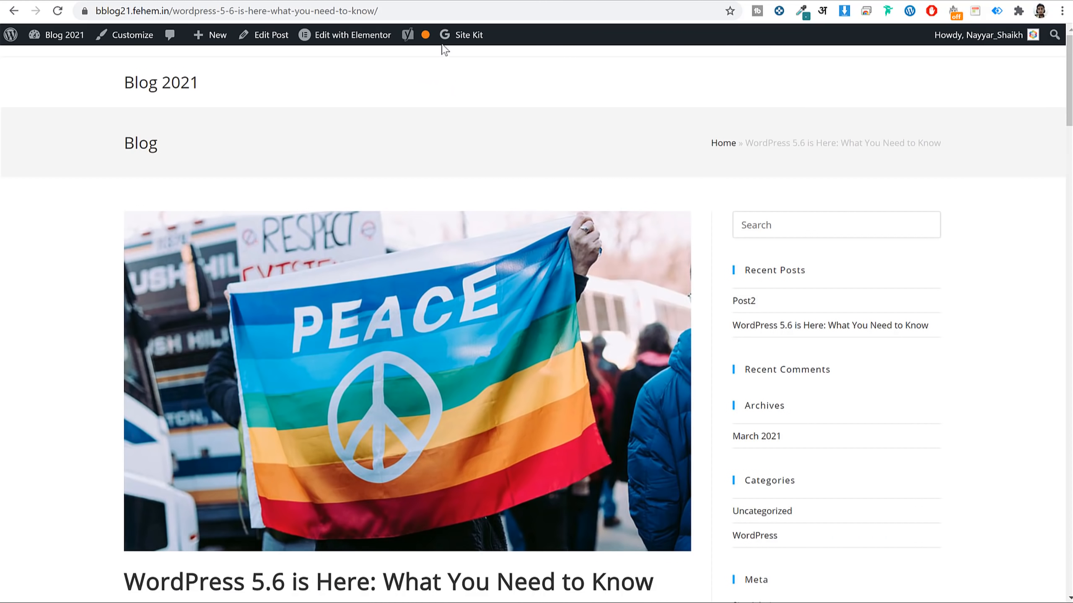
click(421, 9)
key(ctrl+c)
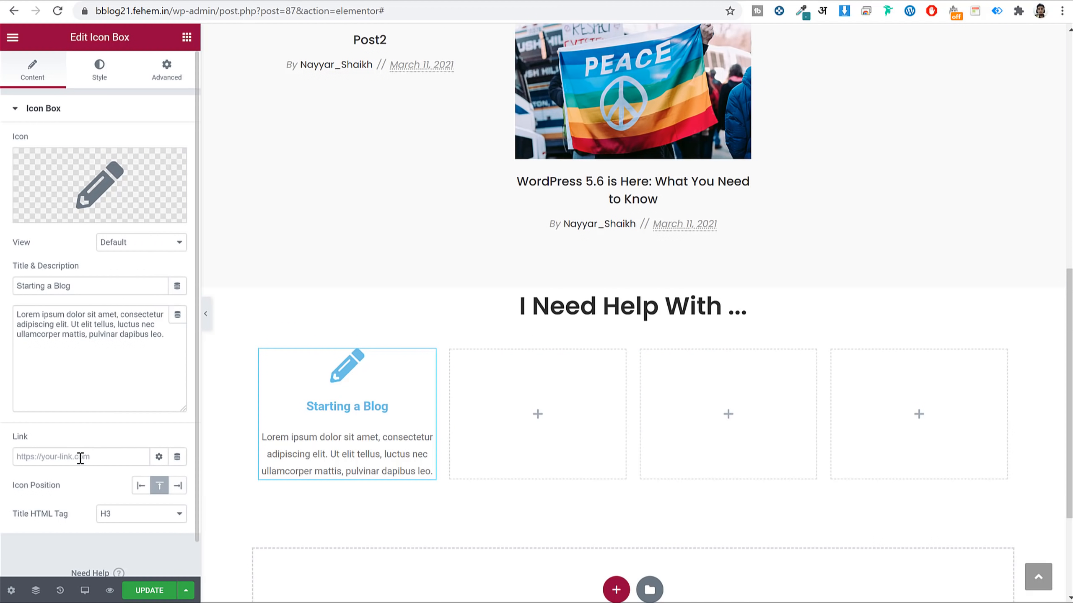
click(80, 457)
key(ctrl+v)
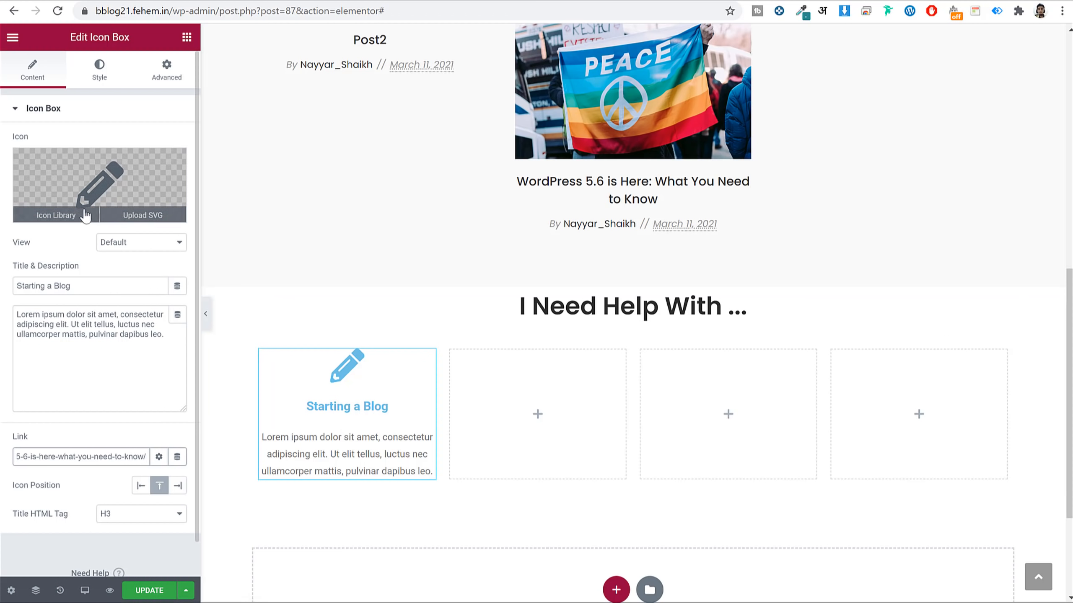
Color the icon box's icon teal #27C1C9 and set its size to 55.
click(93, 79)
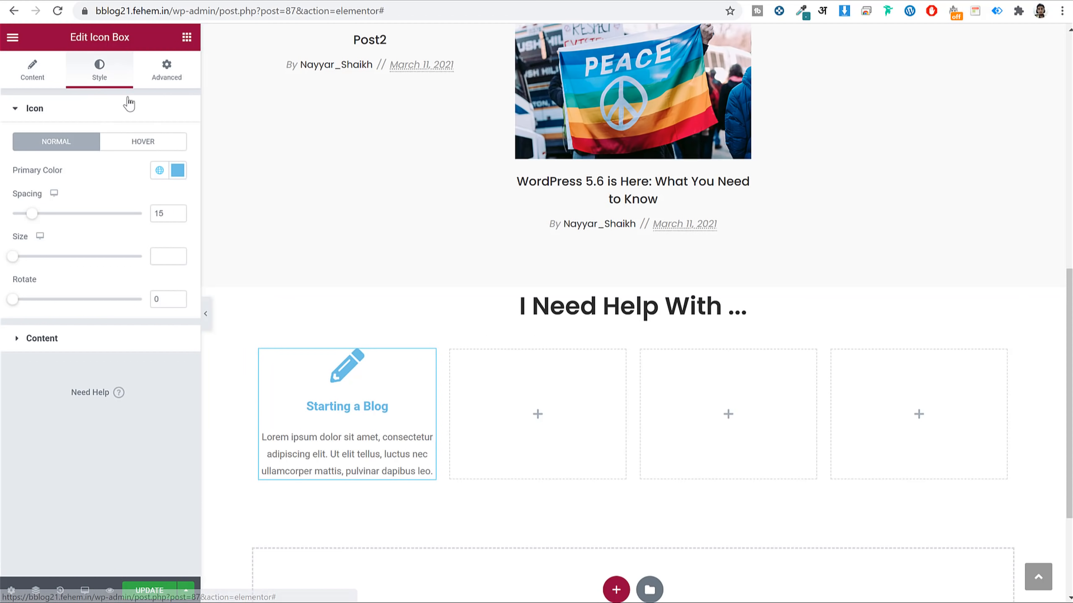
click(178, 170)
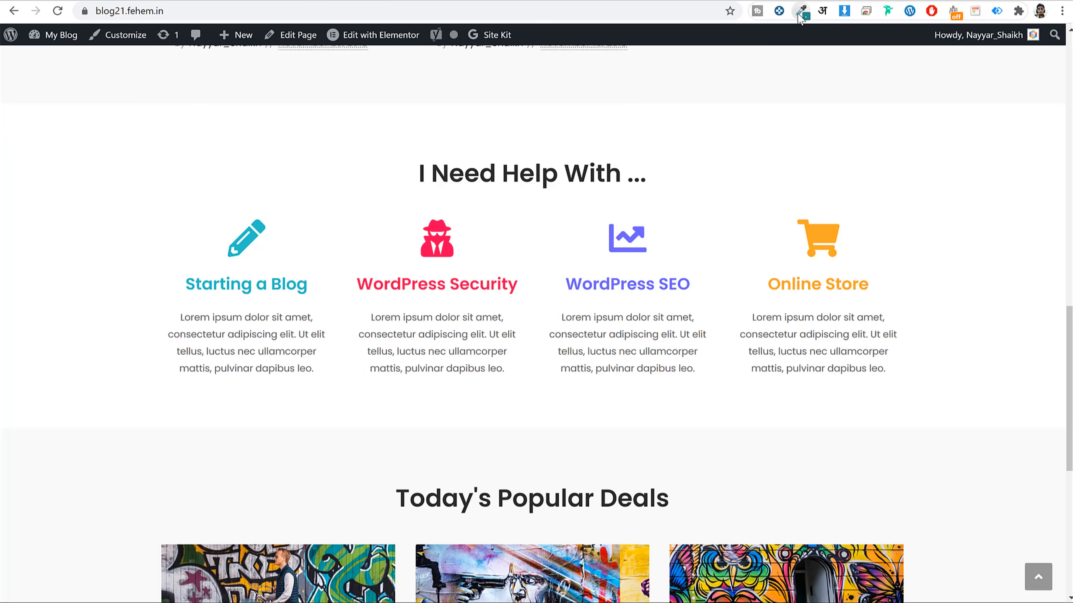
click(801, 10)
click(250, 271)
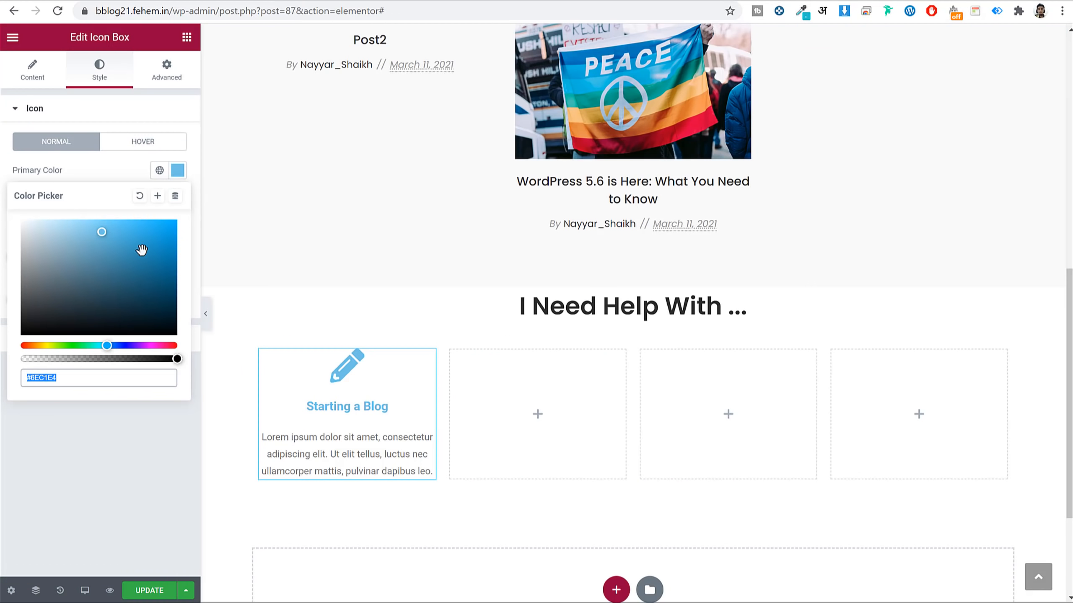
key(ctrl+v)
click(177, 170)
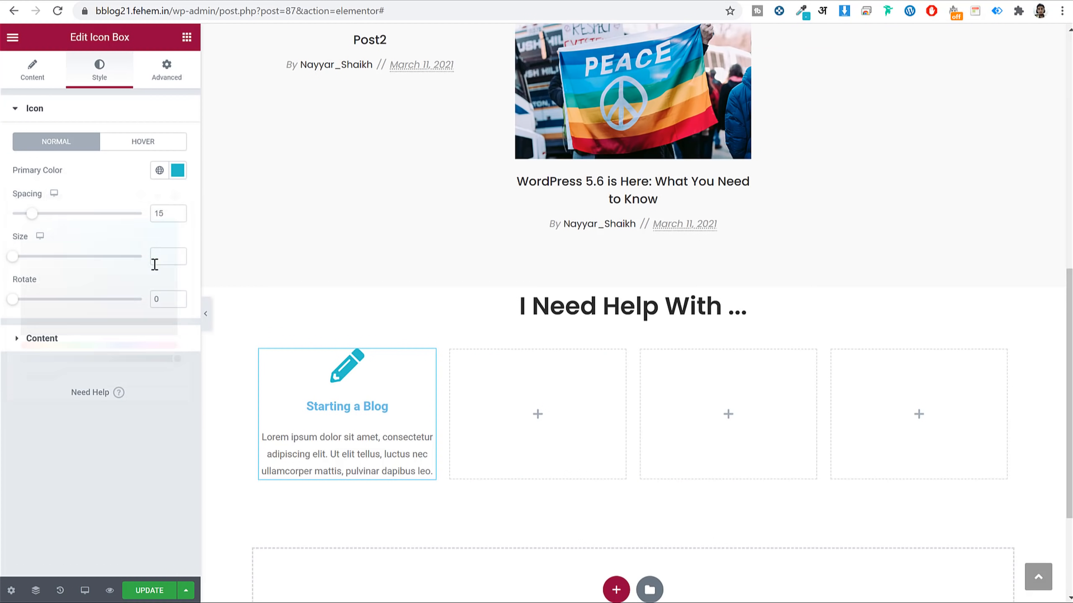
click(171, 256)
text(55)
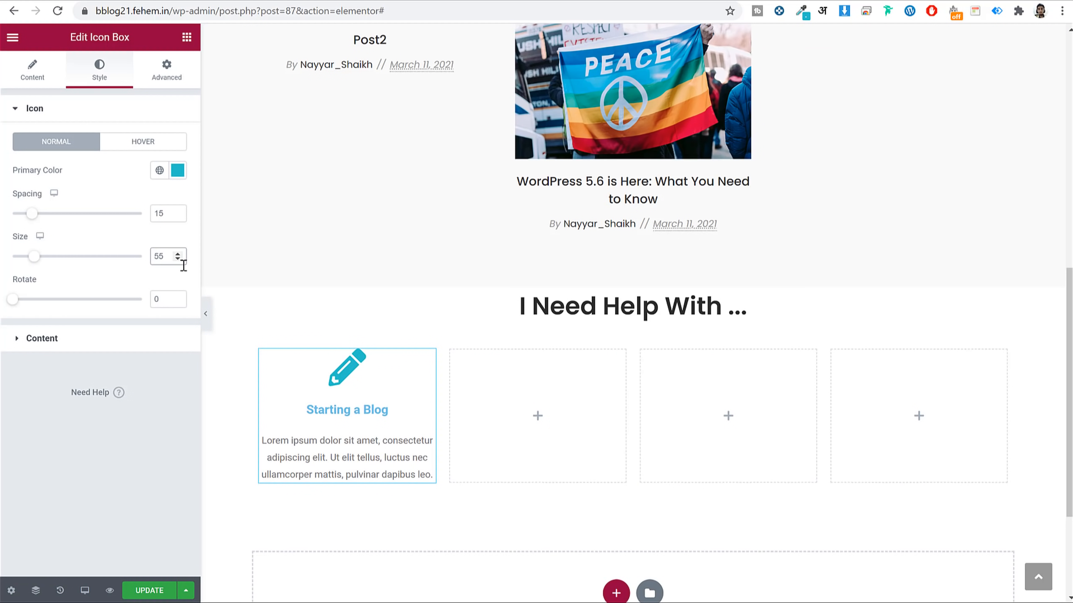
Make the icon box title teal #27C1C9 in Poppins at size 24.
click(143, 342)
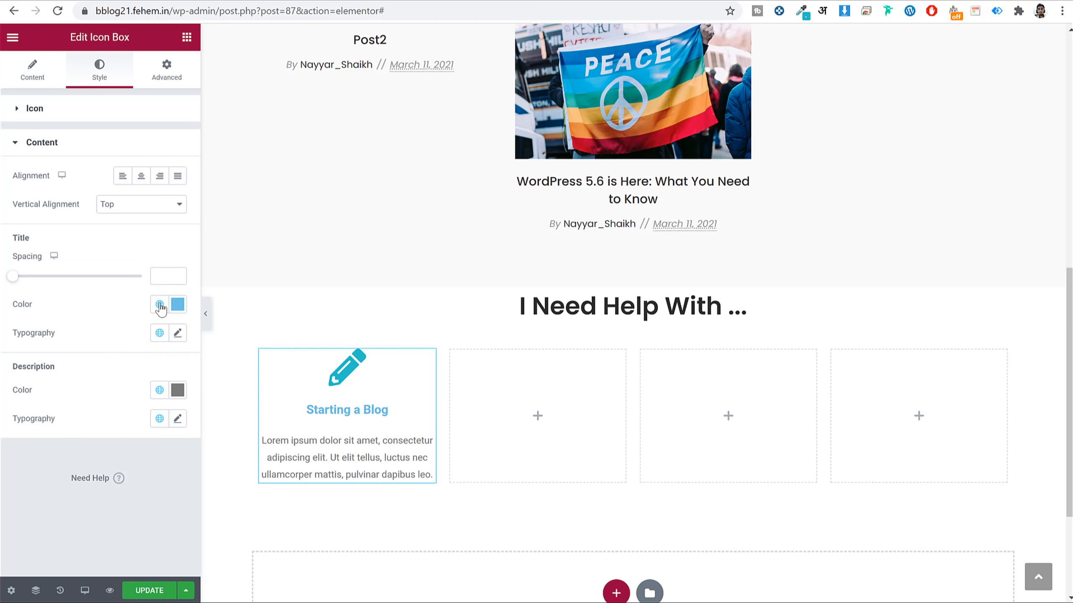
click(159, 304)
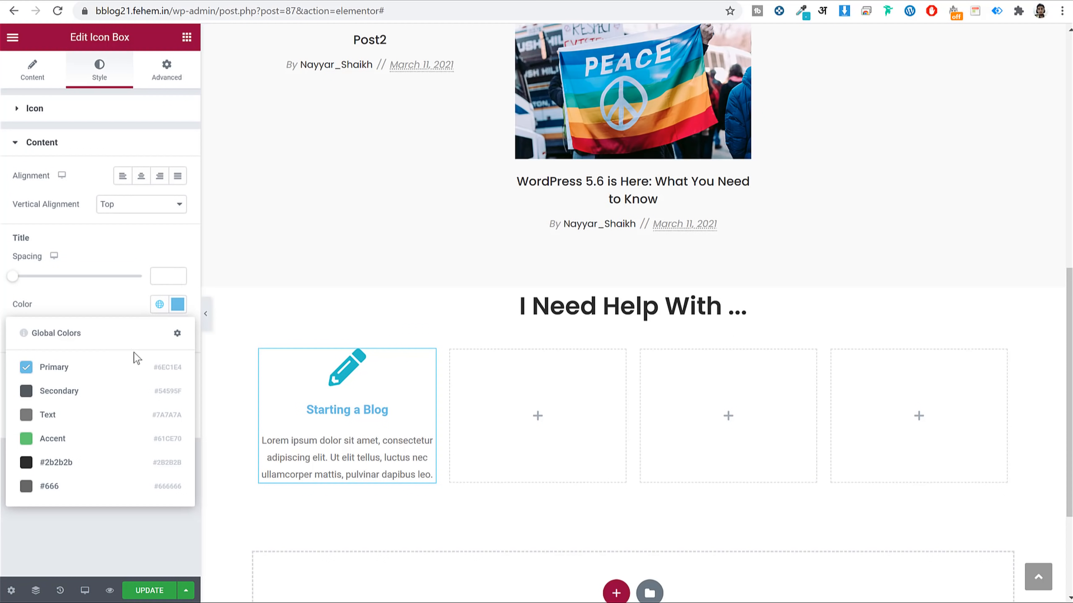
click(181, 306)
click(178, 308)
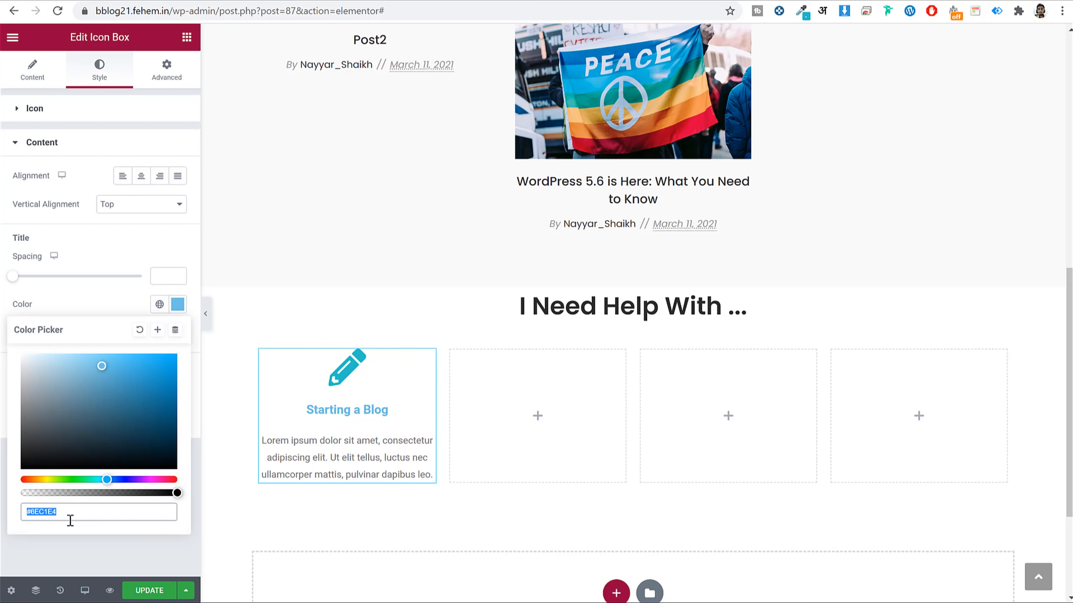
key(ctrl+v)
click(178, 305)
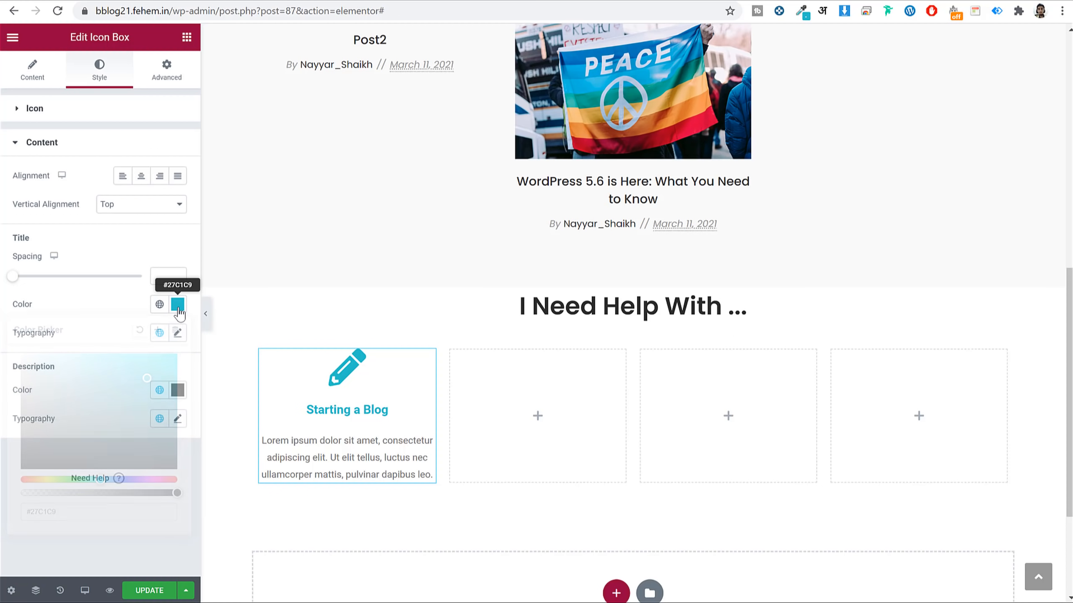
click(177, 334)
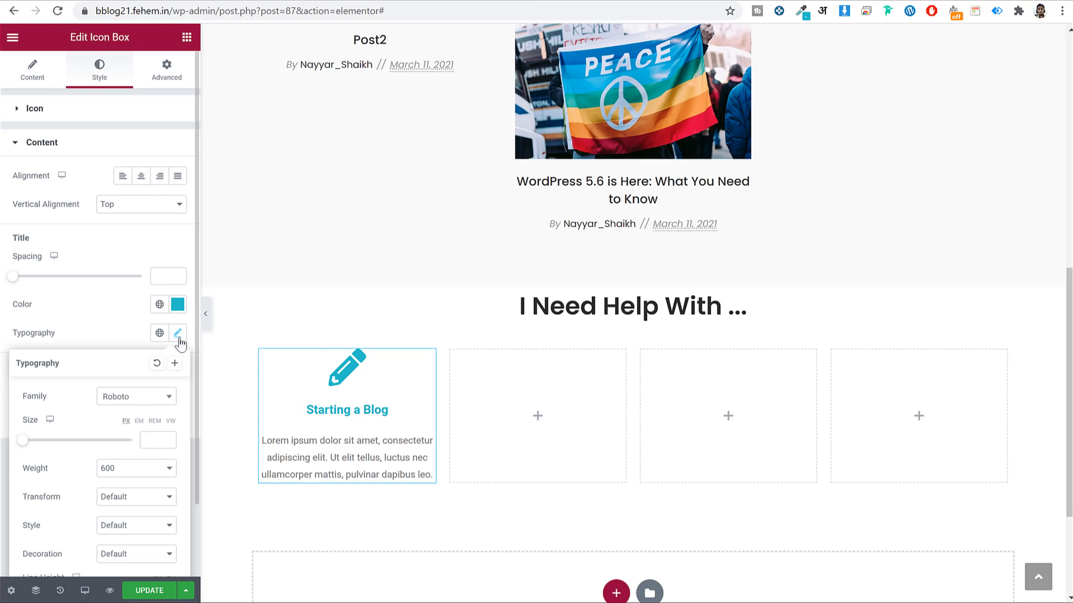
click(134, 401)
text(popp)
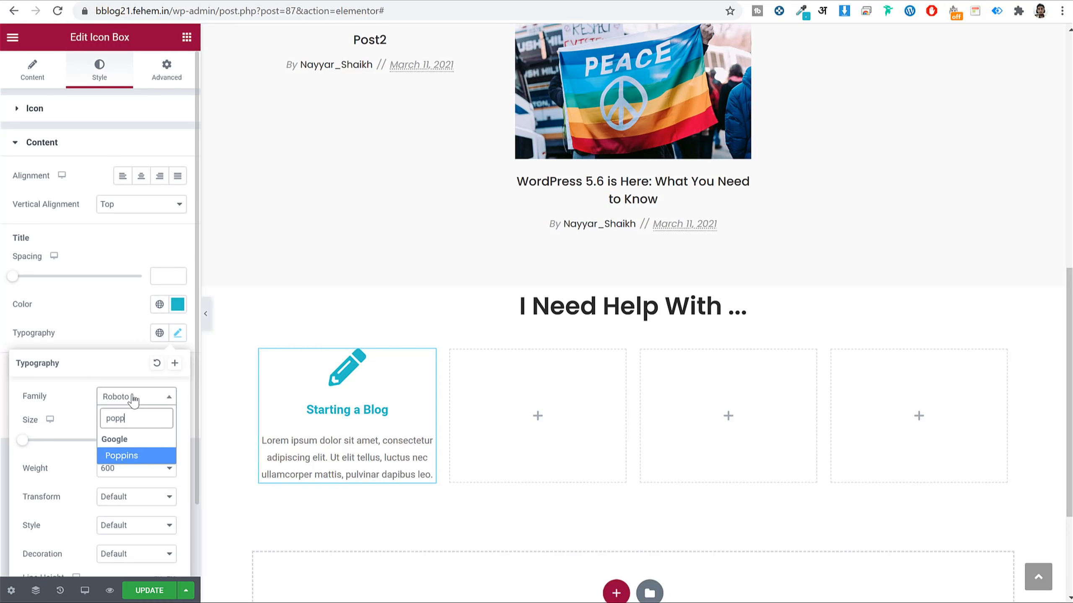
key(Return)
click(146, 440)
text(24)
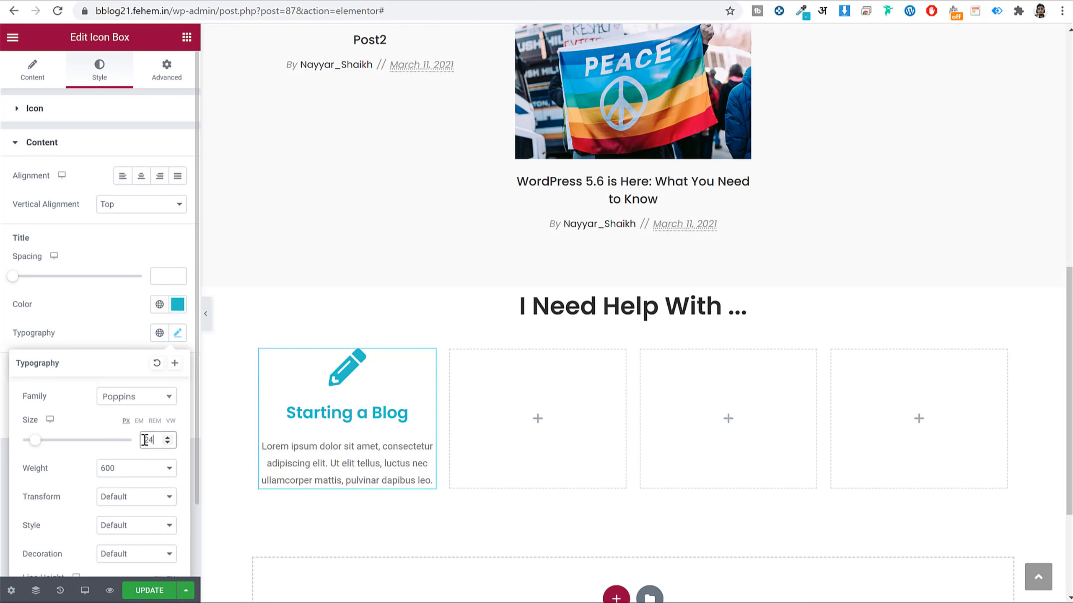
scroll(146, 440, down, 2)
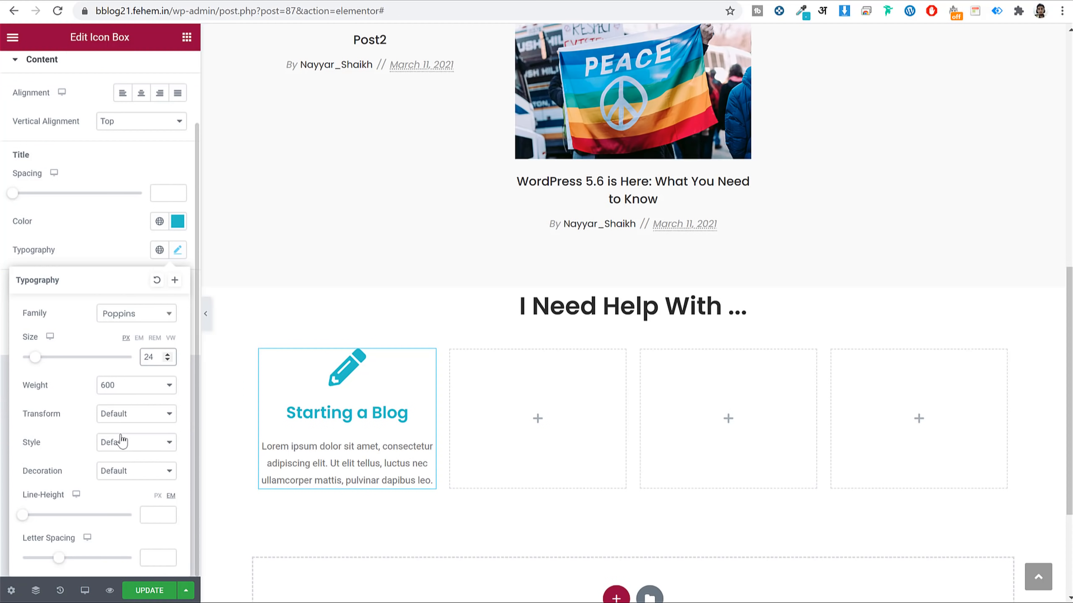
click(179, 250)
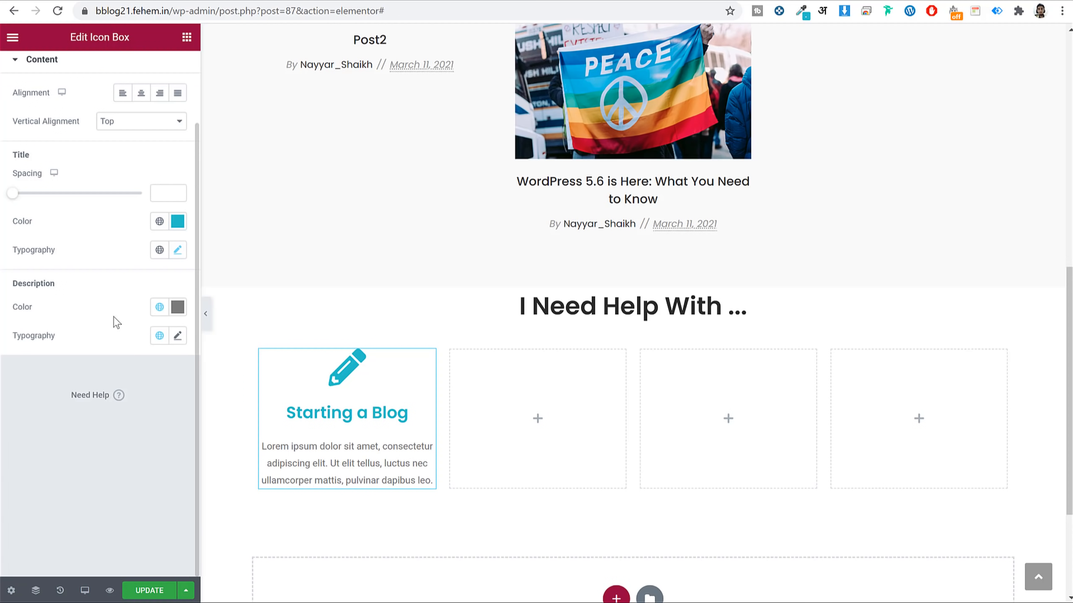
Set the description to Poppins with the global #666 color and update the page.
click(177, 335)
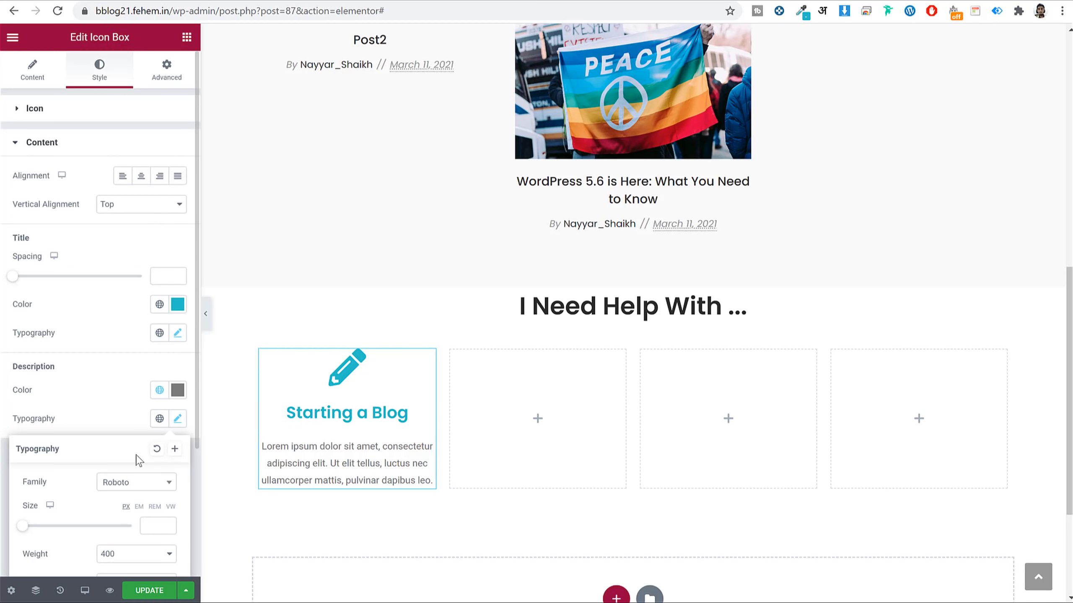
click(123, 491)
text(opp)
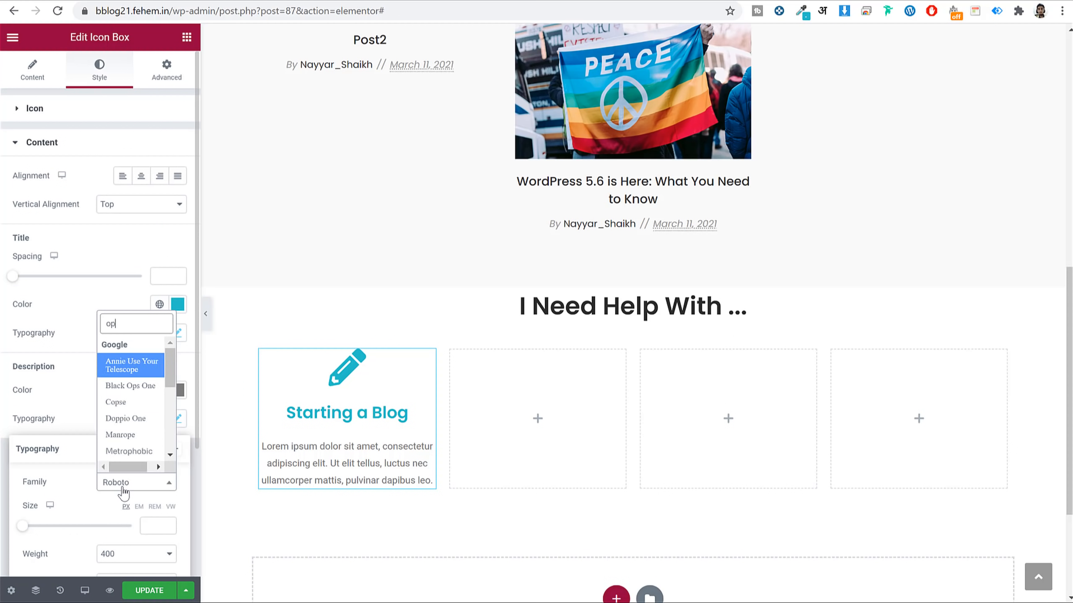
key(Return)
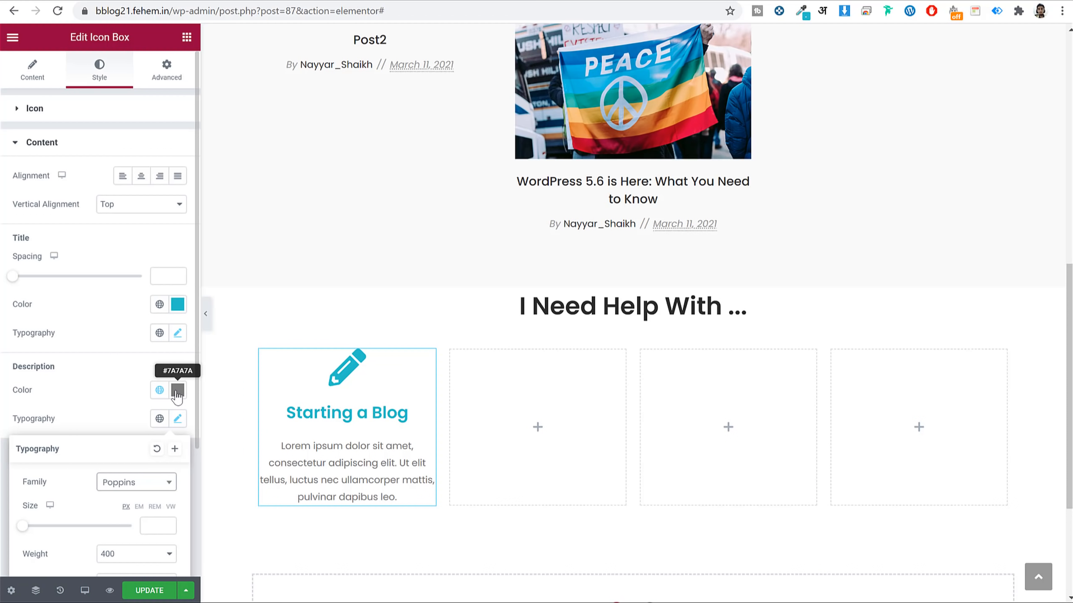
click(159, 390)
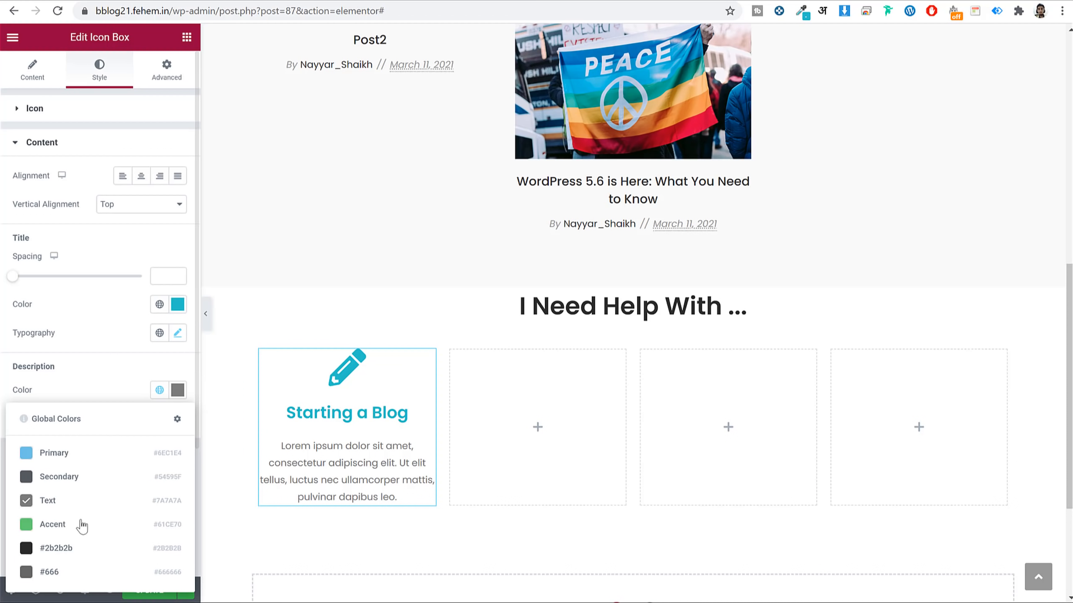
click(66, 573)
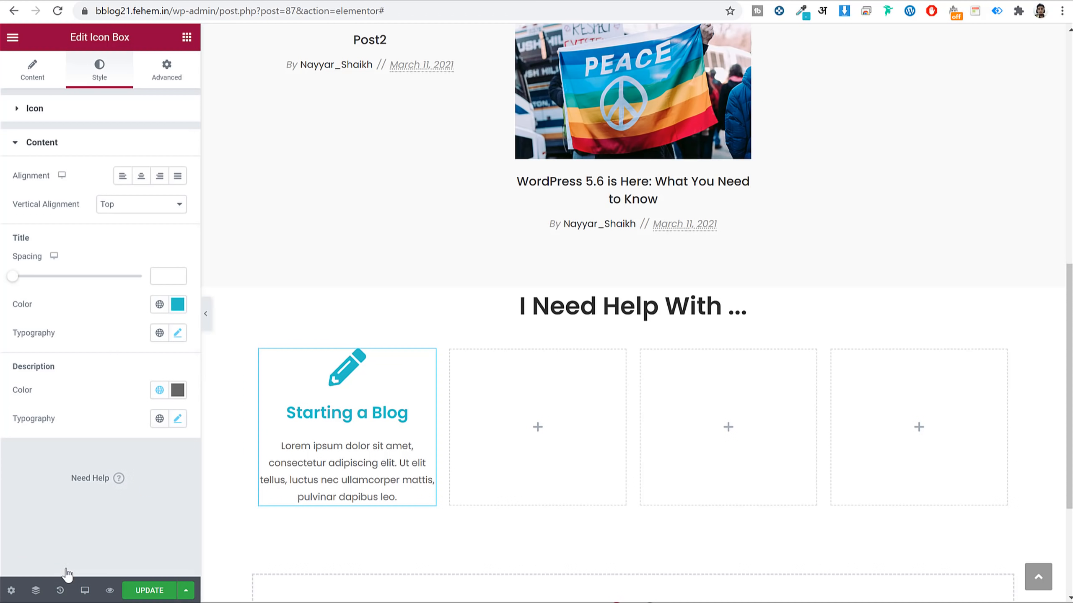
click(160, 591)
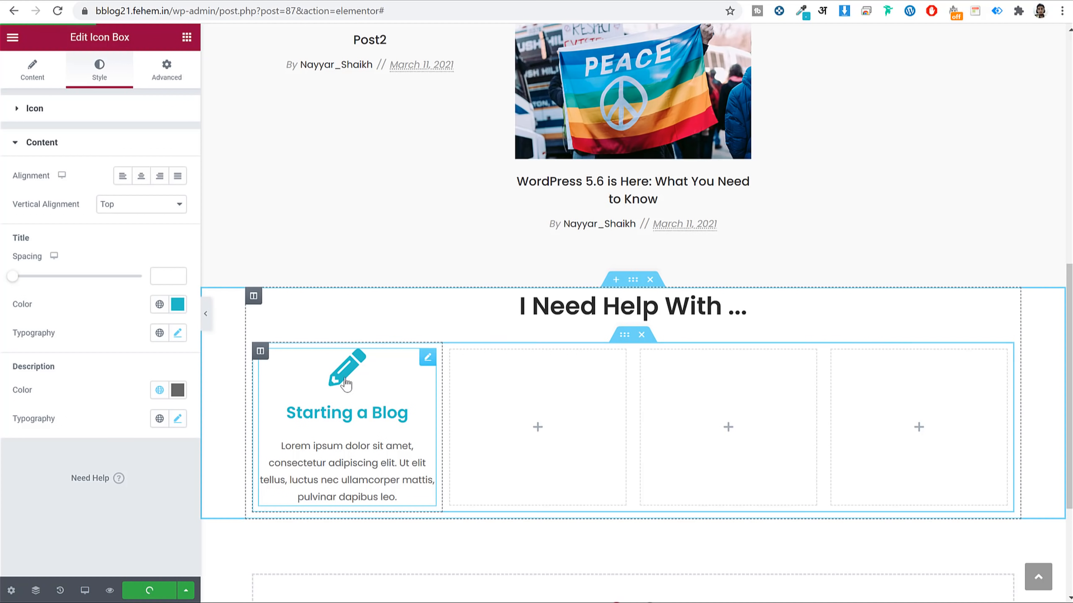
Paste copies of the Starting a Blog box into columns two, three and four, then copy the 'WordPress Security' heading text.
right_click(324, 394)
click(363, 453)
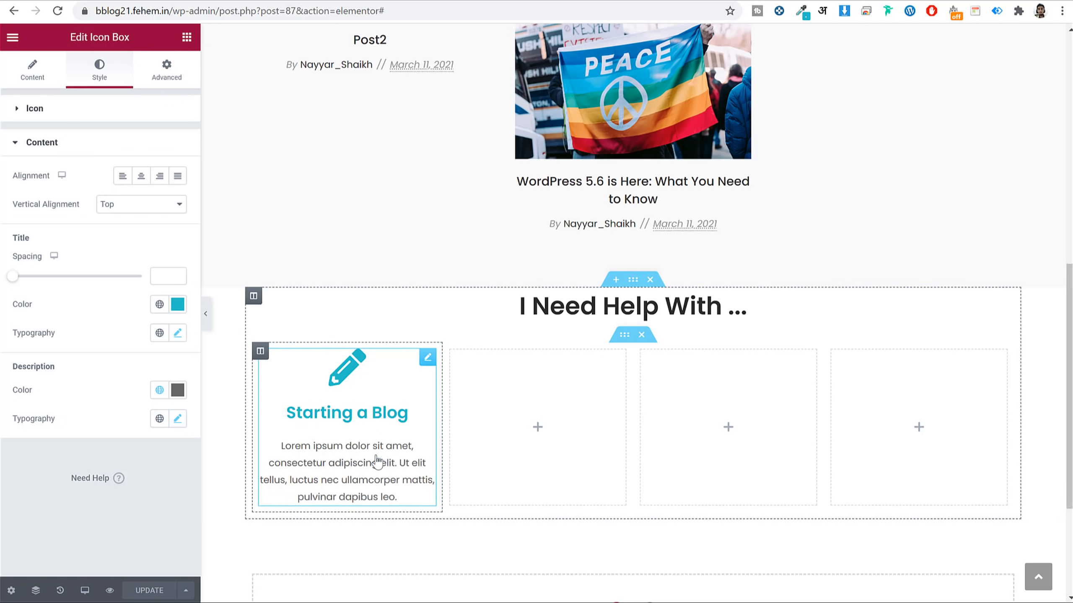
right_click(573, 362)
click(604, 465)
right_click(696, 397)
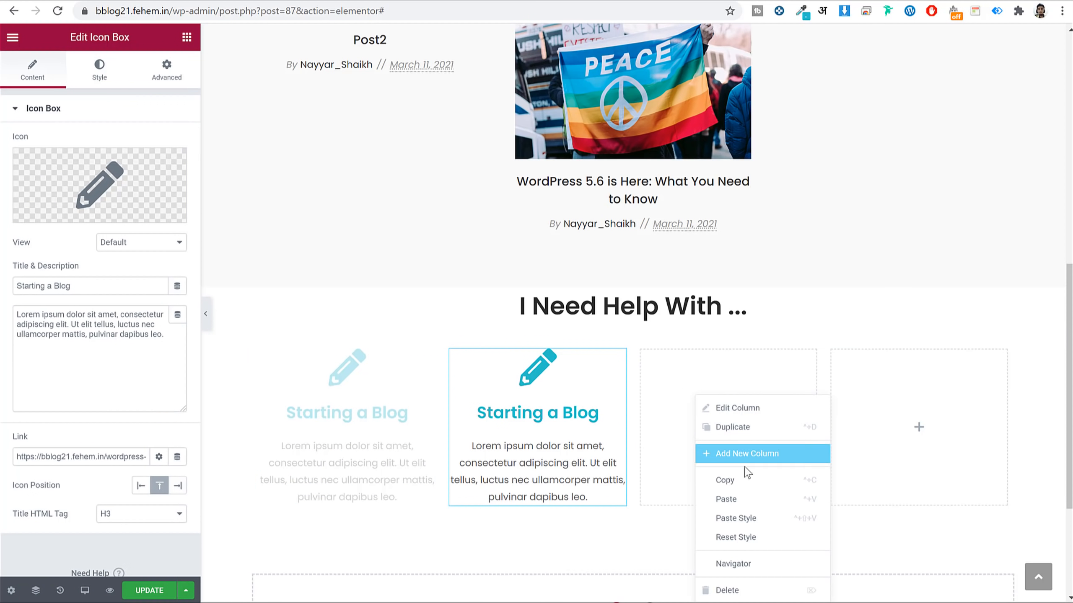
click(748, 503)
right_click(889, 382)
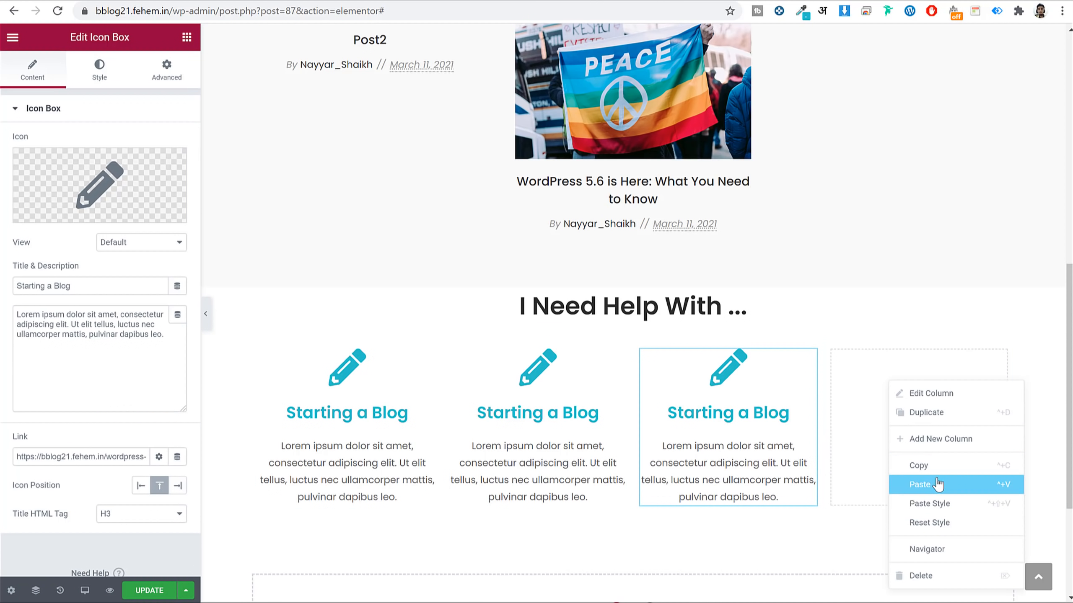
key(ctrl+v)
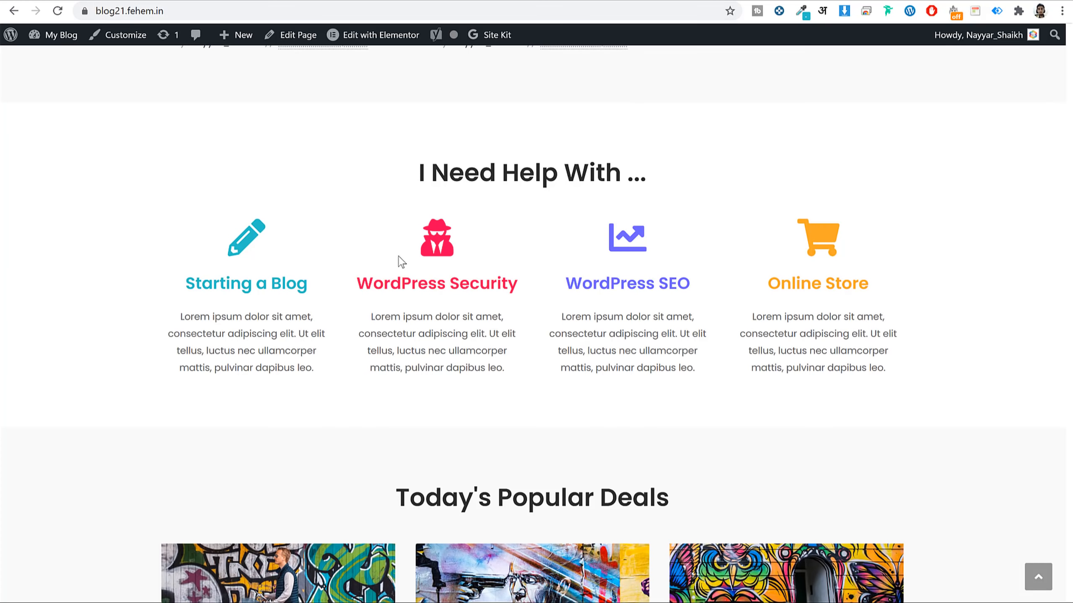
drag(527, 289, 358, 283)
click(359, 282)
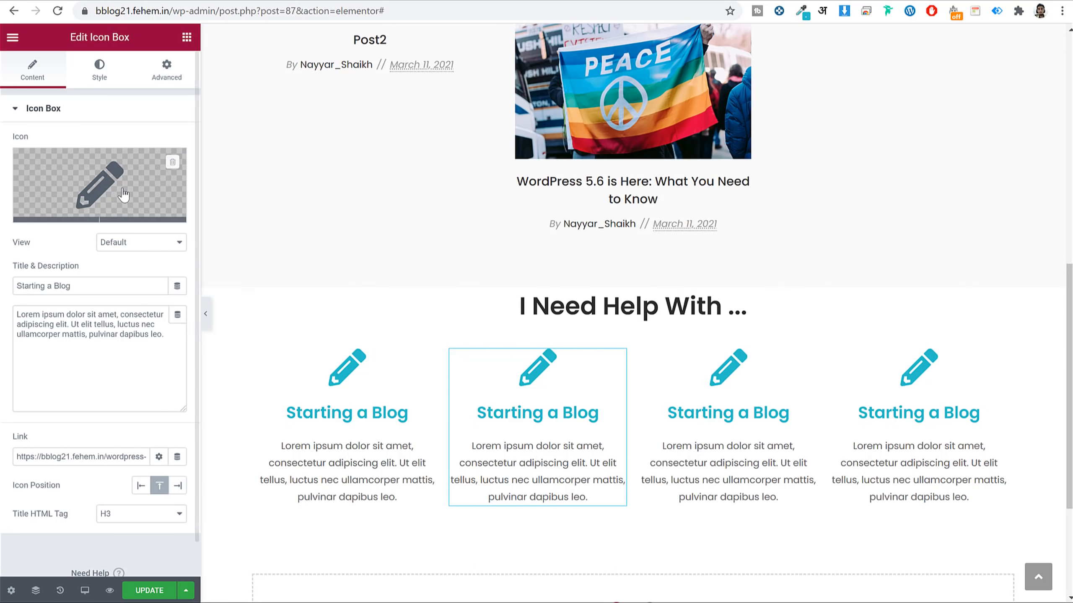
Give the second box the User secret spy icon, found by searching 'sec'.
click(99, 191)
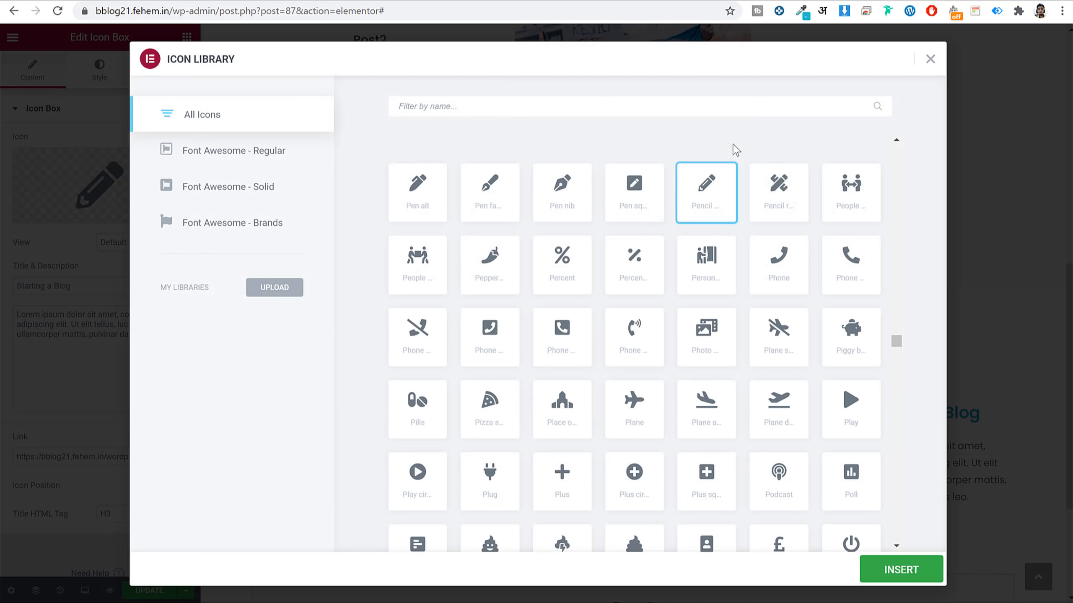
text(sec)
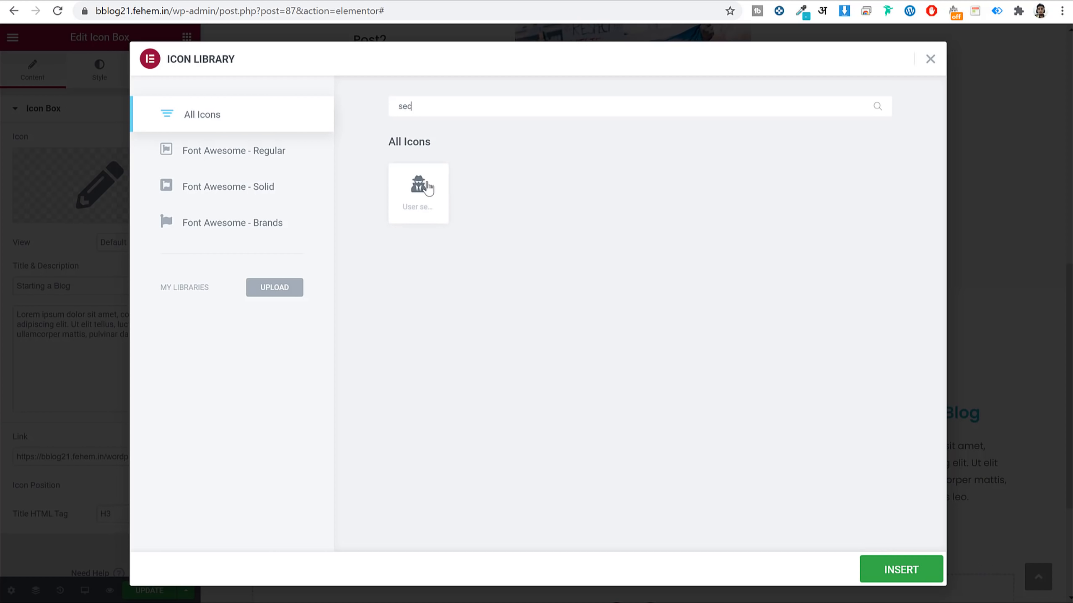
click(429, 187)
click(899, 570)
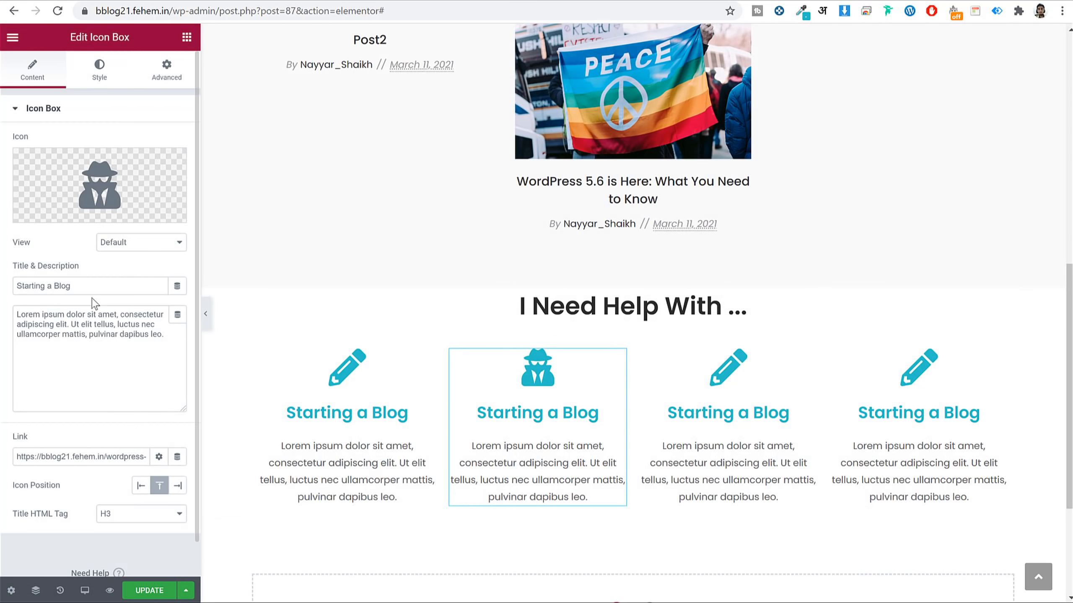
Replace the second box's title with 'WordPress Security'.
triple_click(96, 286)
key(ctrl+v)
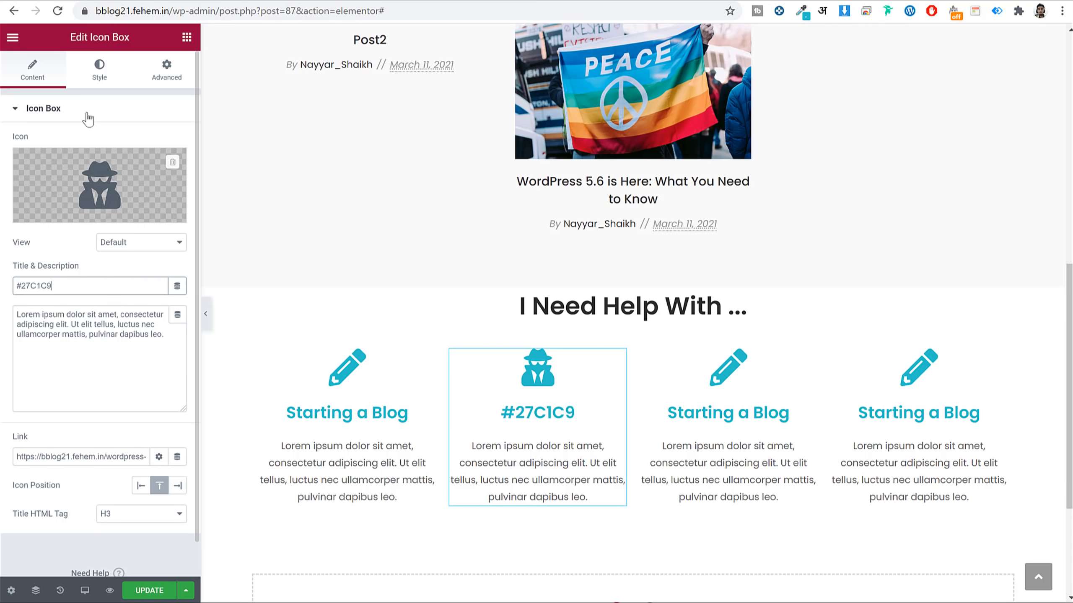
key(ctrl+z)
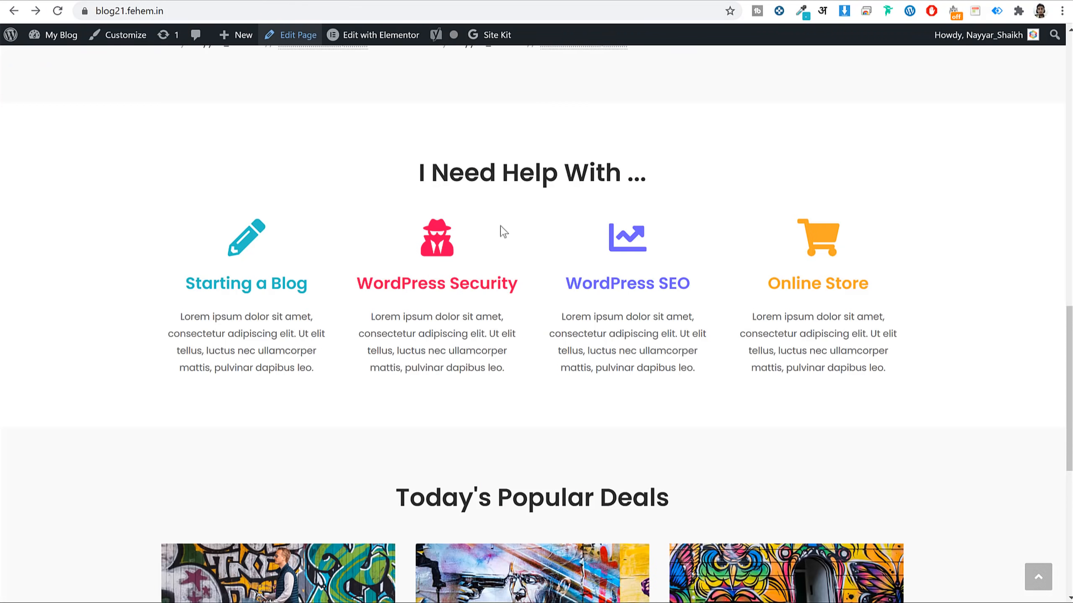
mouse_move(541, 290)
mouse_down()
mouse_move(376, 268)
mouse_move(336, 307)
mouse_move(402, 284)
mouse_move(538, 290)
mouse_move(523, 286)
mouse_up()
click(354, 304)
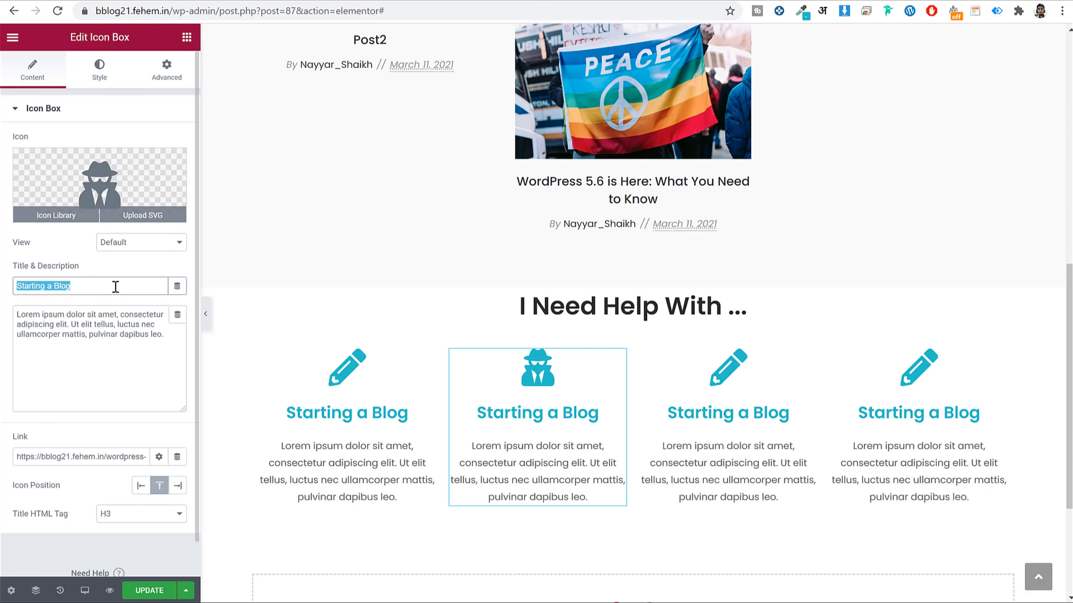
key(ctrl+v)
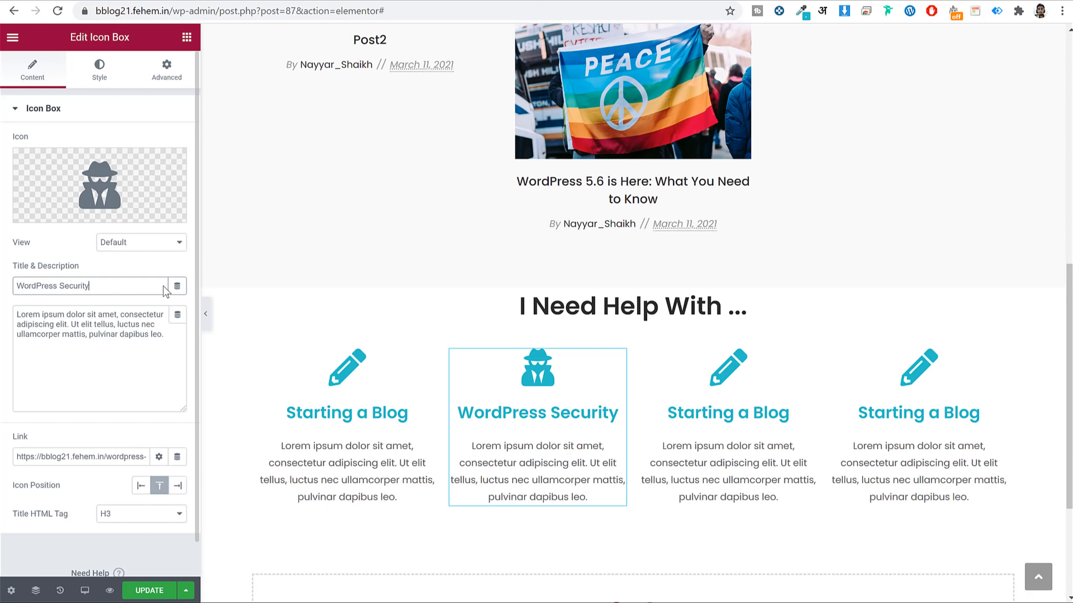
Turn the WordPress Security box's spy icon and title red #FF5151.
click(92, 73)
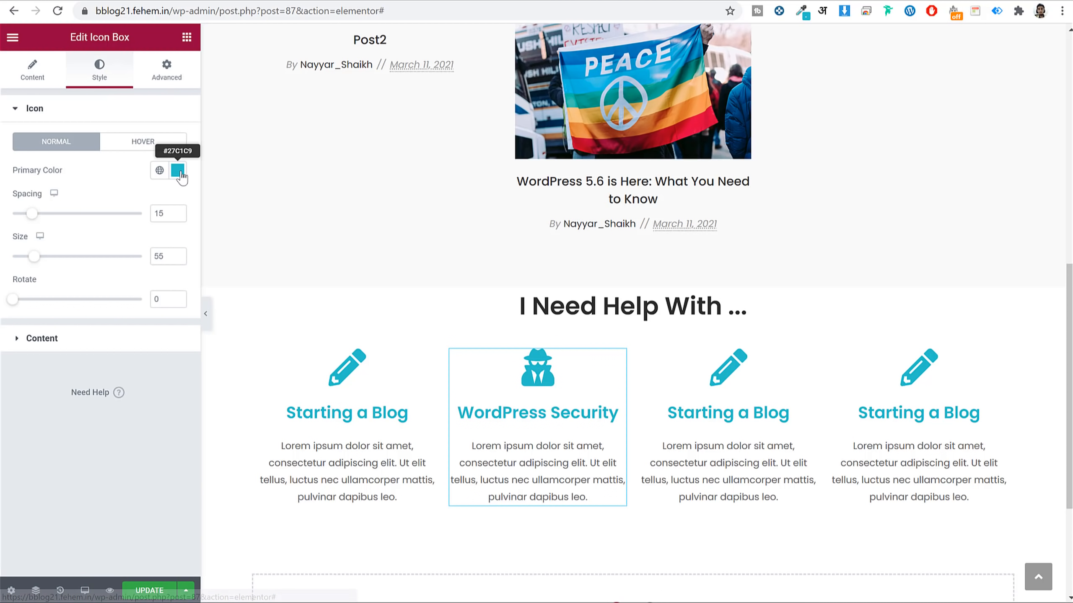
click(178, 170)
drag(155, 346, 178, 346)
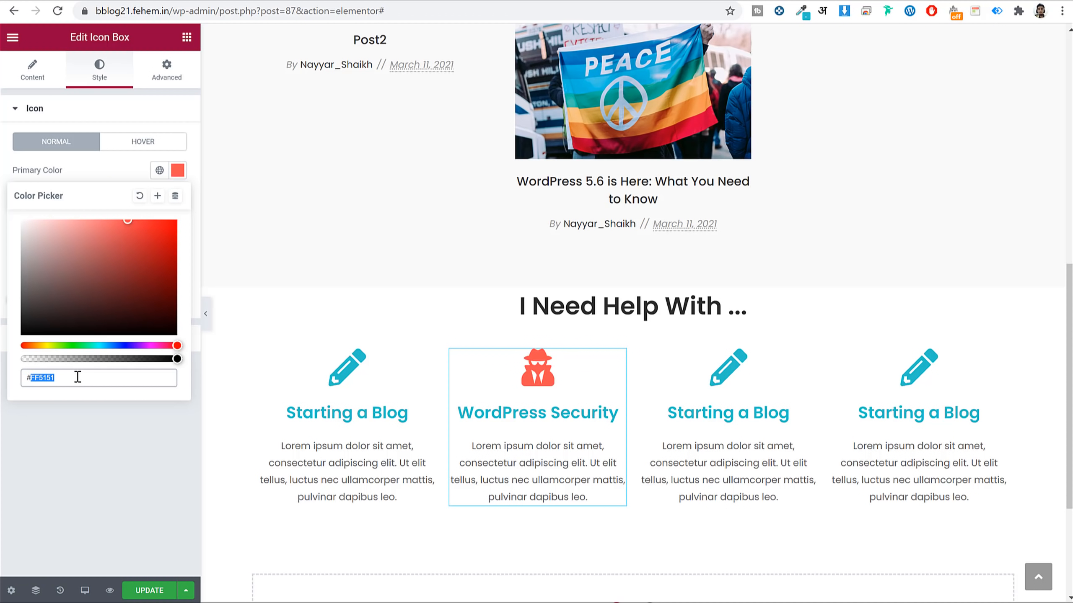
click(175, 171)
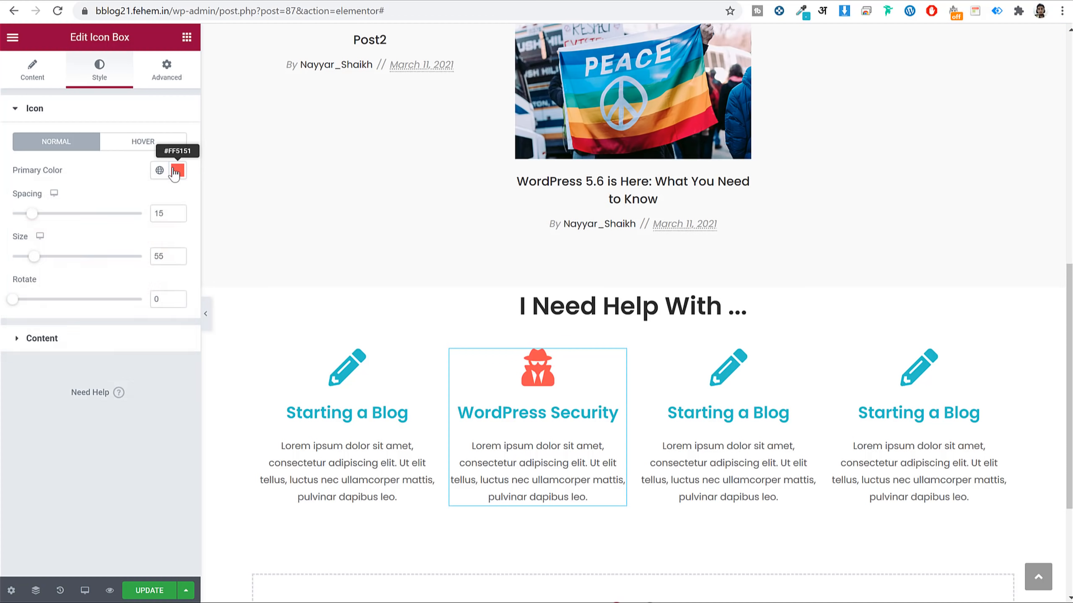
click(138, 343)
click(177, 305)
key(ctrl+v)
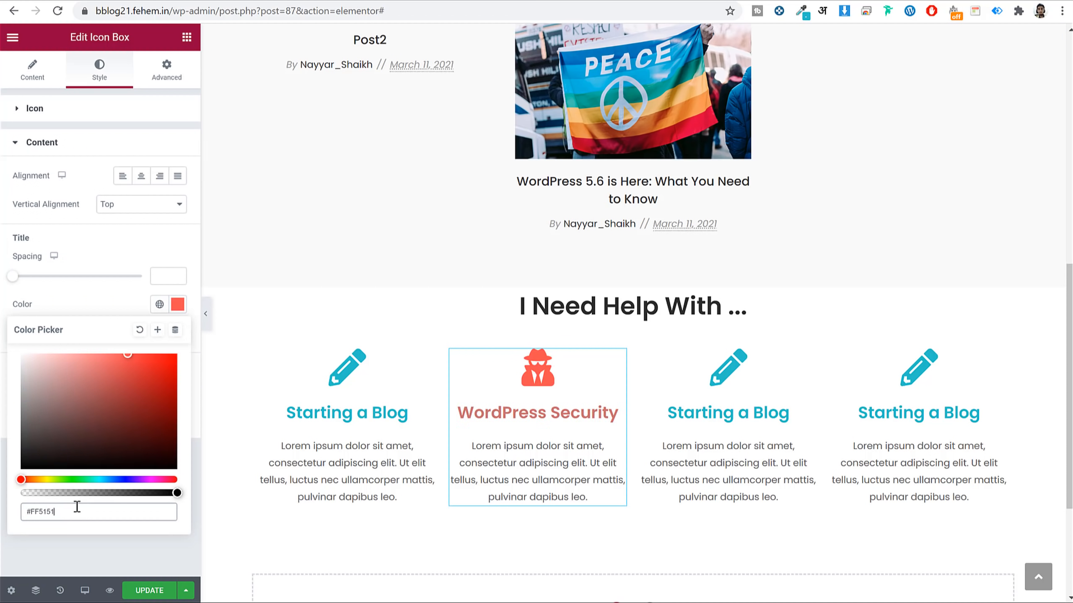
click(46, 71)
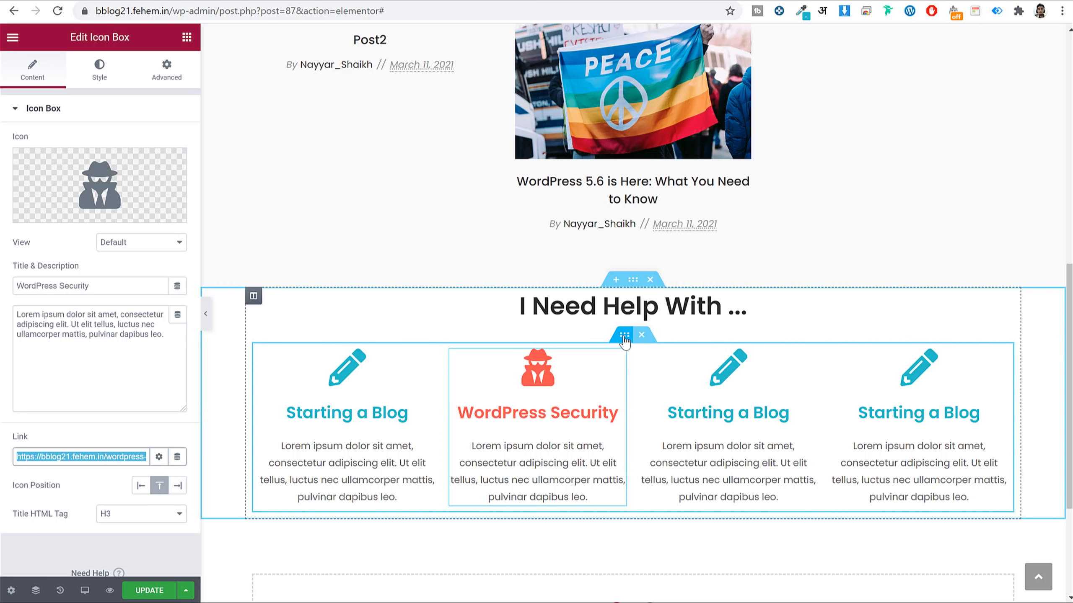
click(625, 336)
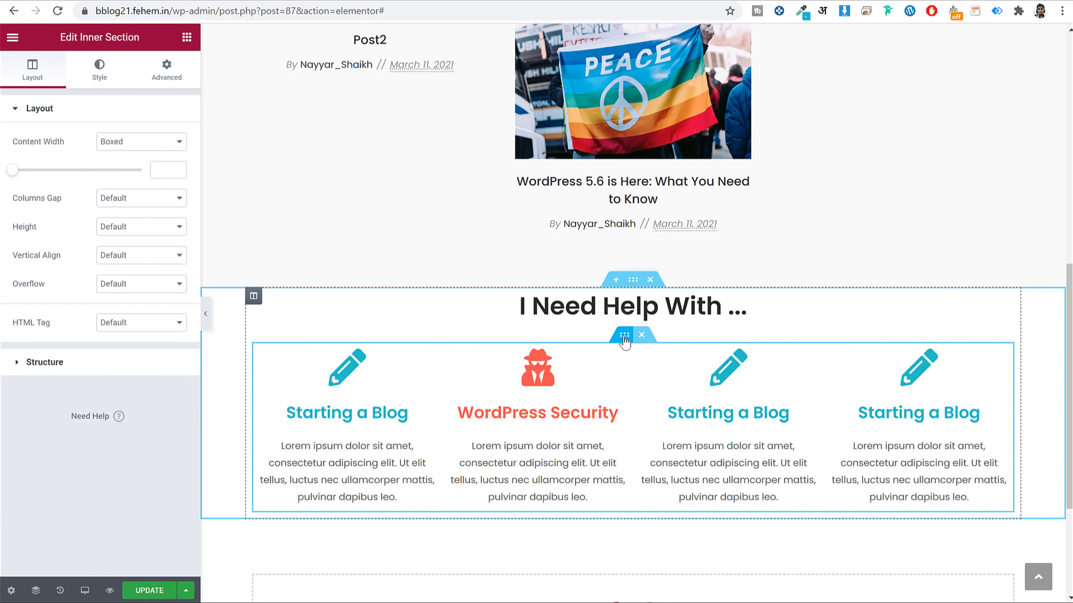
Set the inner section's column gap to Extended.
click(154, 199)
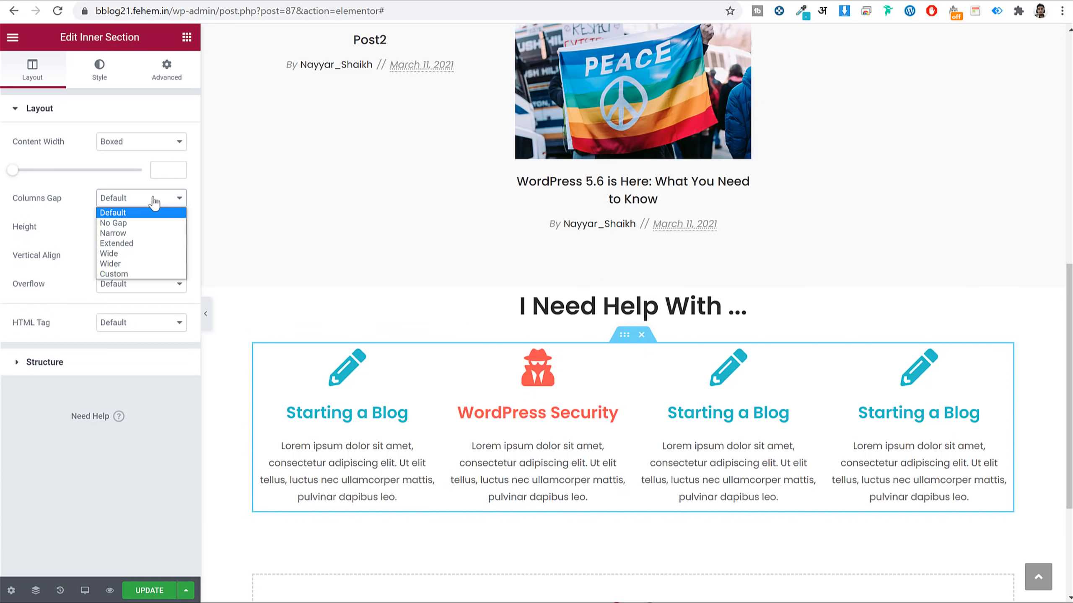
click(147, 233)
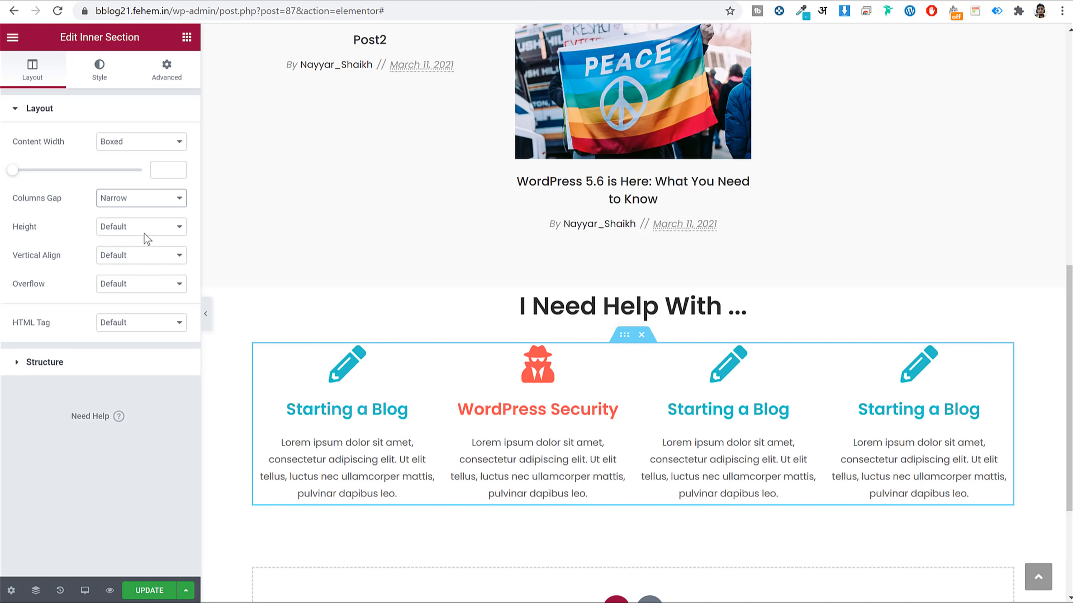
click(125, 212)
click(122, 249)
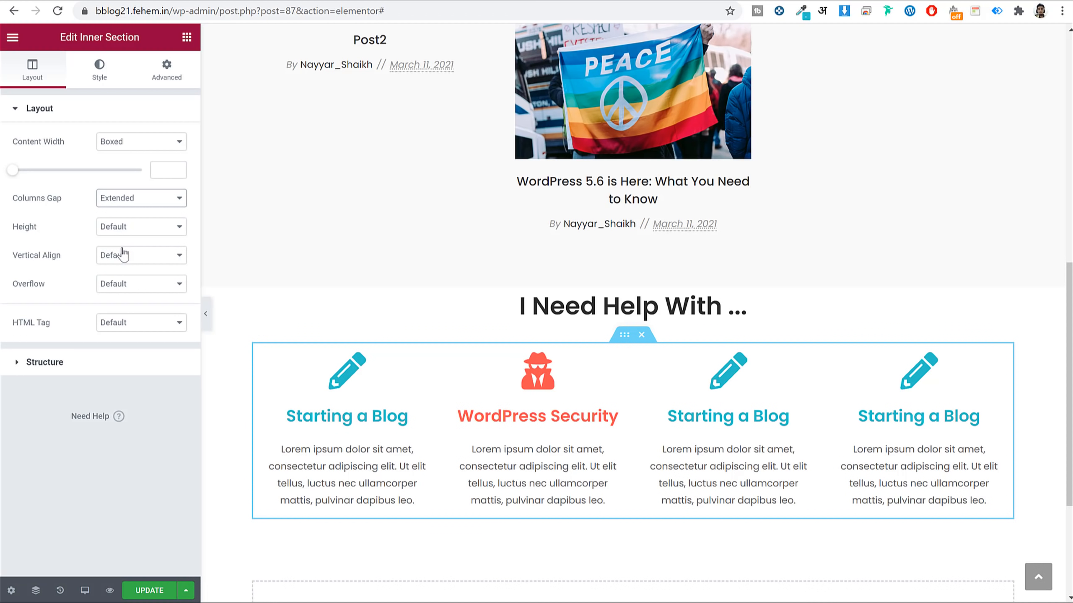
Give the I Need Help With section 75 top and 50 bottom padding.
click(634, 281)
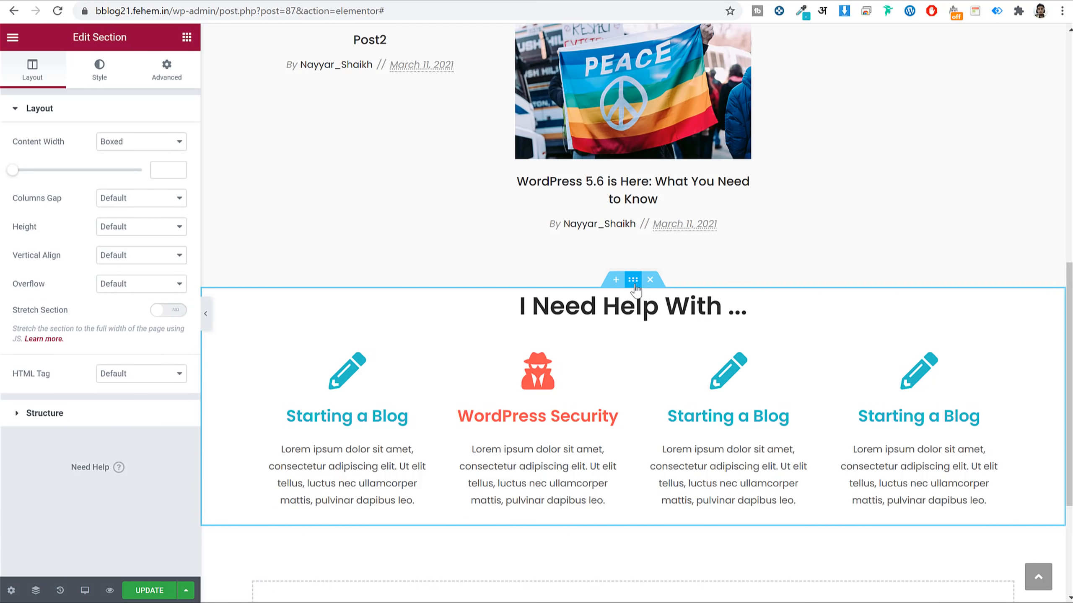
click(156, 78)
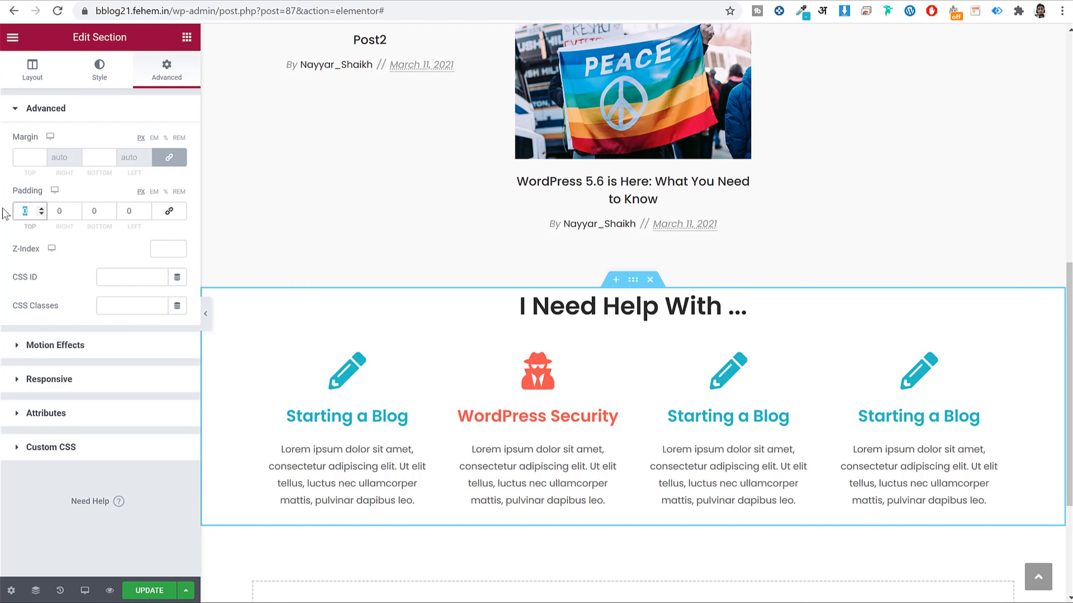
text(75)
key(Tab)
key(Tab)
text(50)
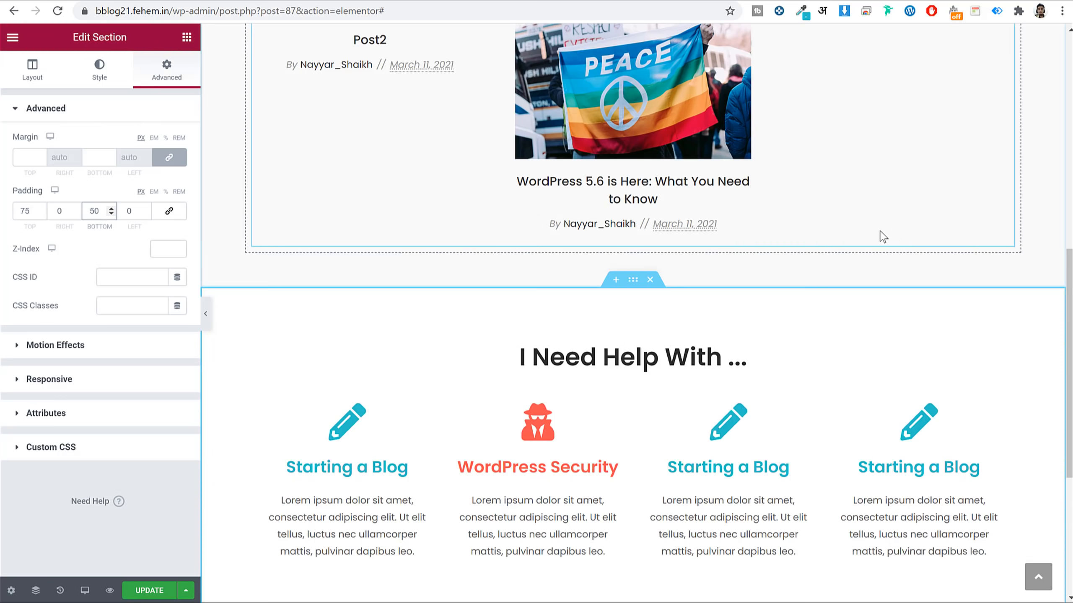
scroll(882, 235, down, 5)
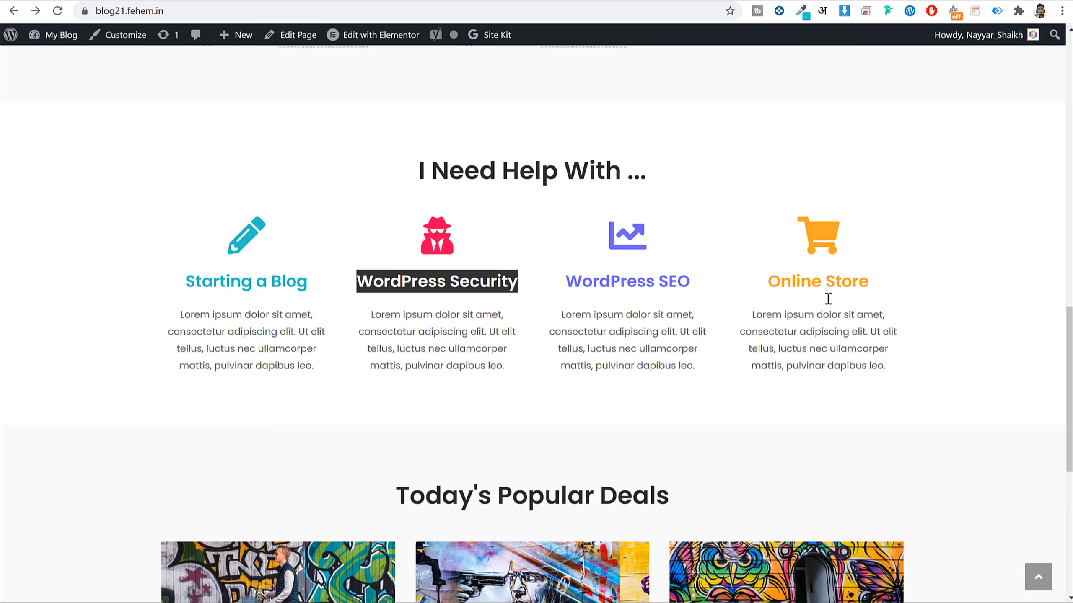
Duplicate the Latest Guides & Articles section into the empty area below.
scroll(828, 300, down, 6)
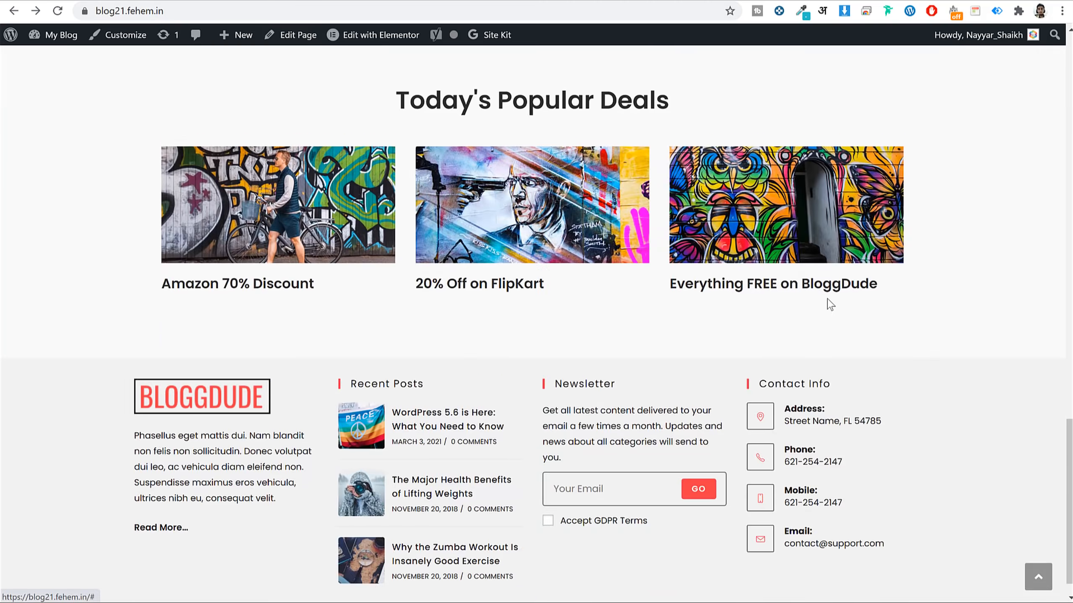
scroll(828, 302, up, 5)
scroll(828, 304, up, 6)
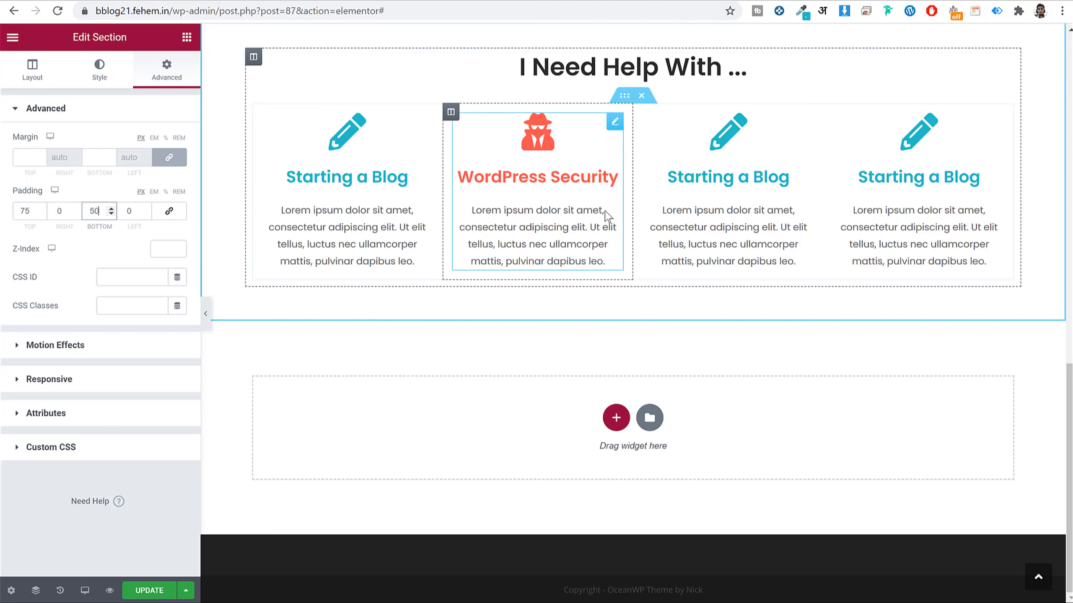
scroll(632, 213, up, 5)
scroll(632, 213, up, 5)
scroll(768, 288, down, 5)
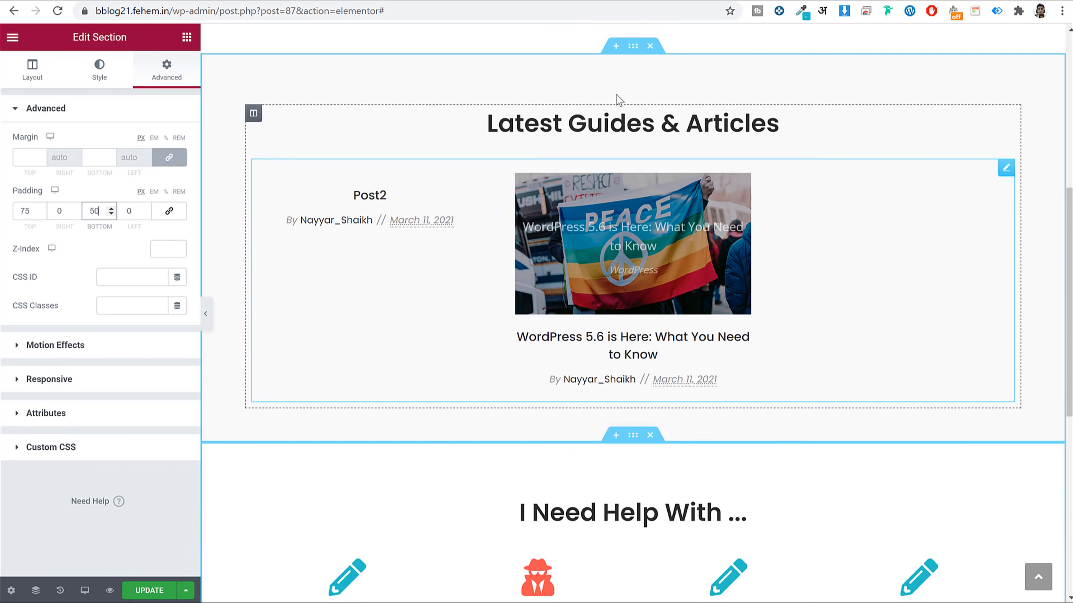
right_click(632, 45)
click(678, 110)
scroll(693, 438, down, 10)
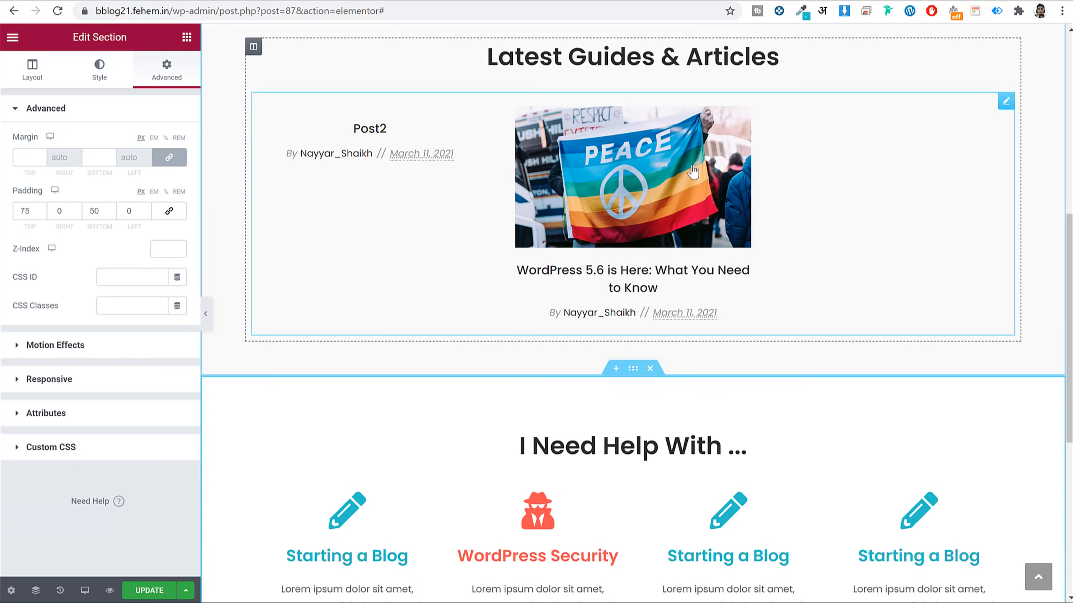
right_click(693, 438)
click(741, 448)
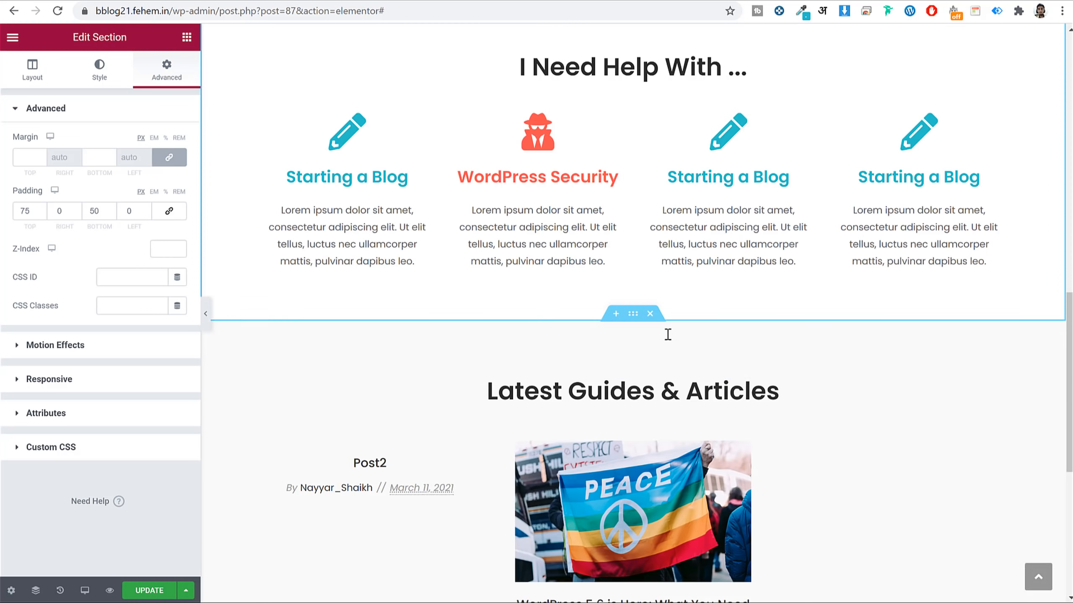
Delete the posts grid from the copied section and select its heading for editing.
scroll(689, 294, up, 7)
scroll(723, 206, down, 11)
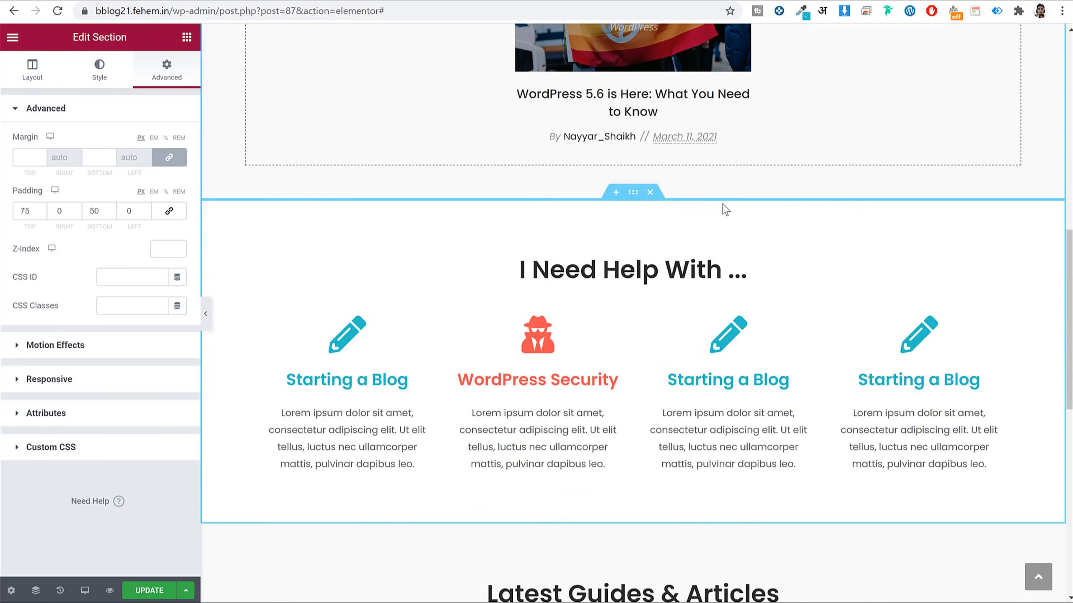
right_click(643, 312)
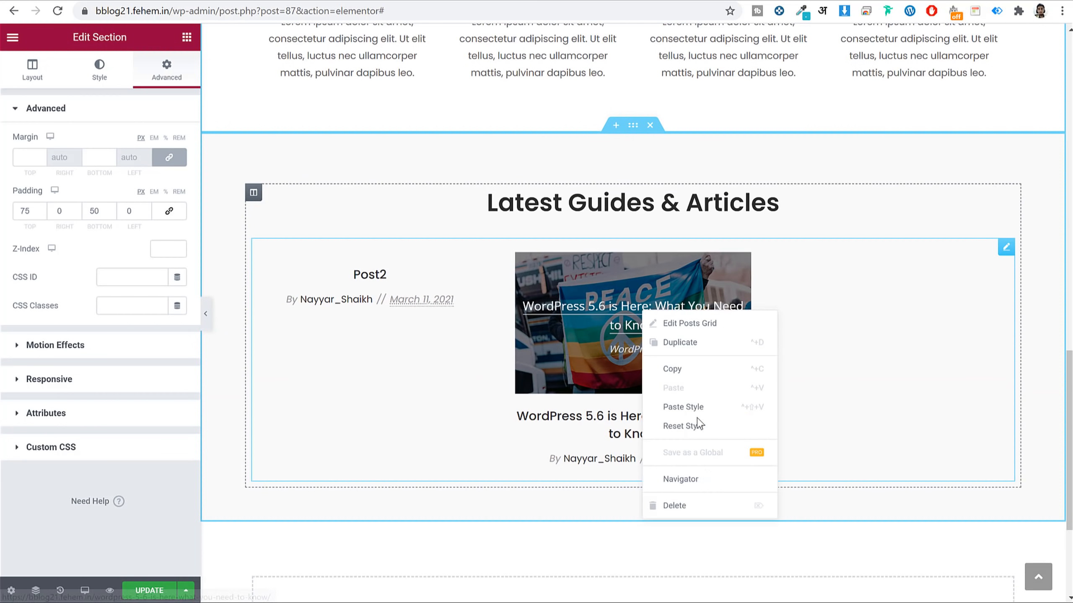
click(684, 505)
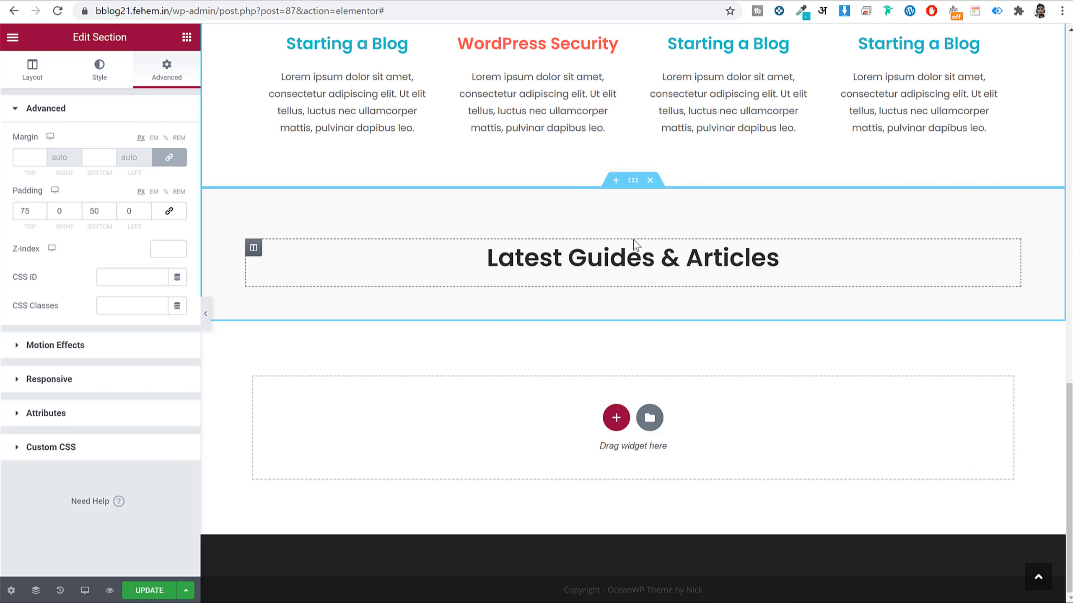
click(646, 254)
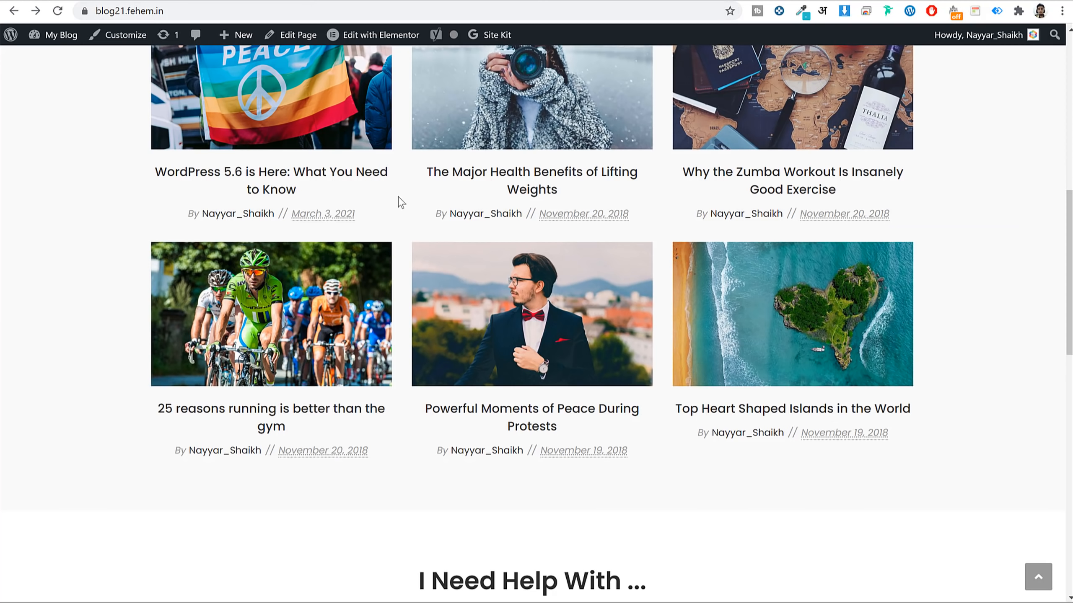
scroll(495, 350, down, 12)
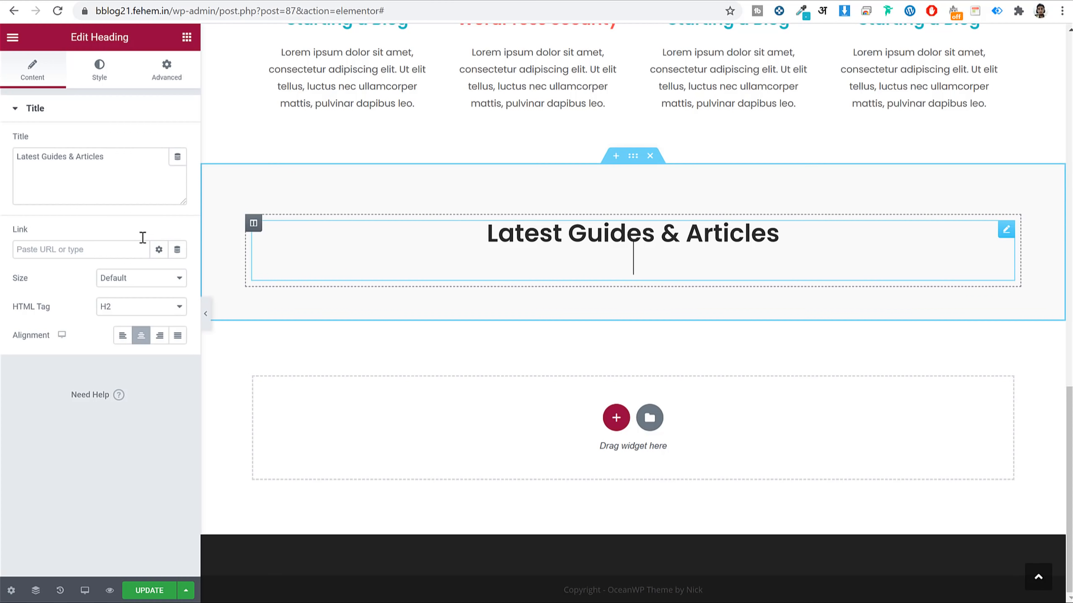
Retitle the heading 'Today's Popular Deals' and add a three-column inner section beneath it.
click(78, 178)
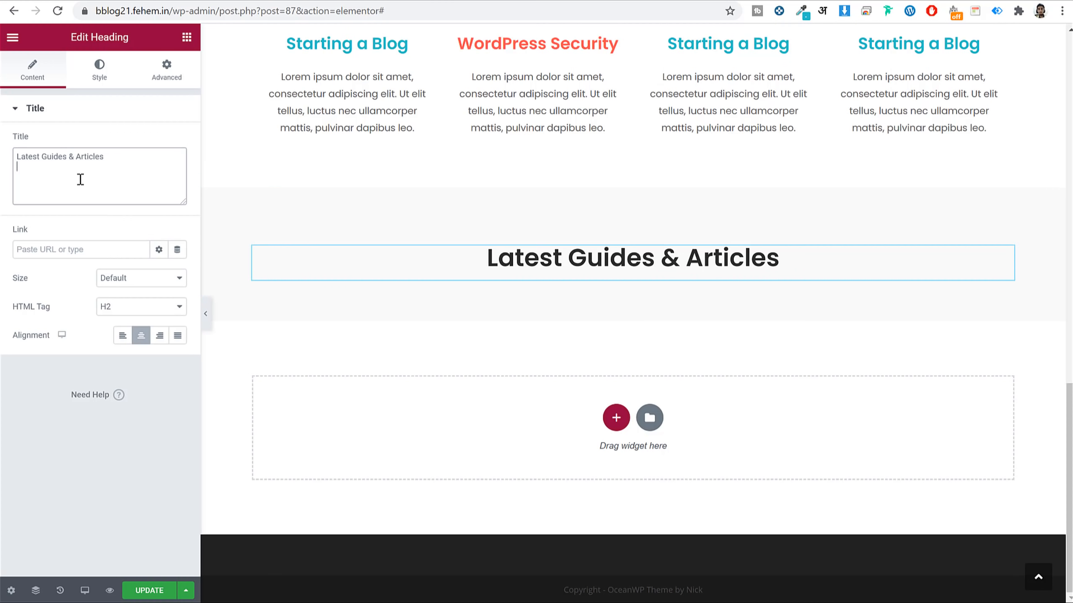
key(ctrl+a)
key(ctrl+v)
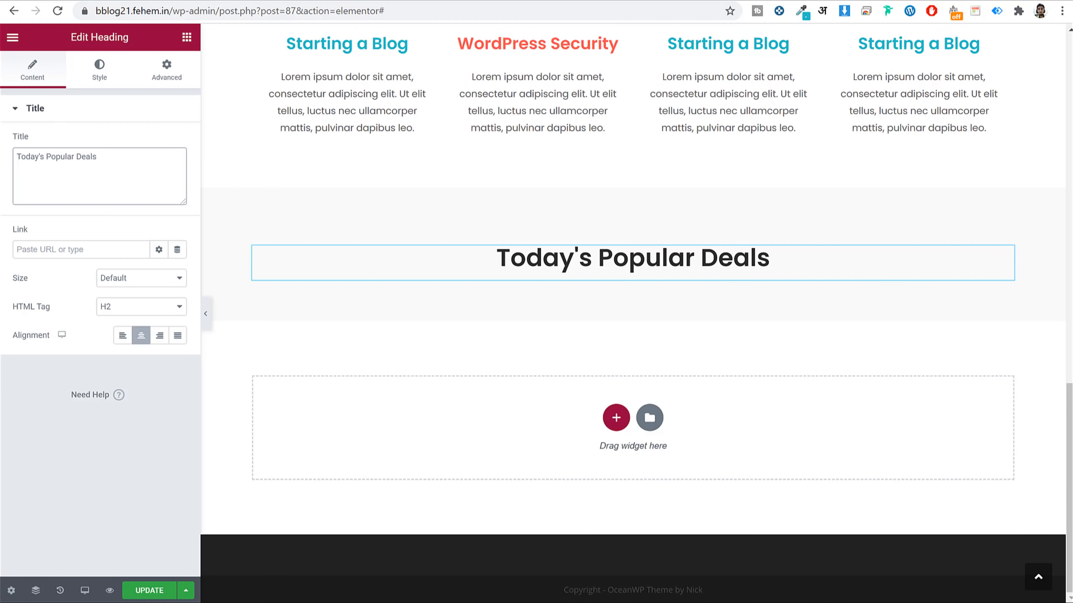
click(186, 38)
drag(67, 183, 407, 311)
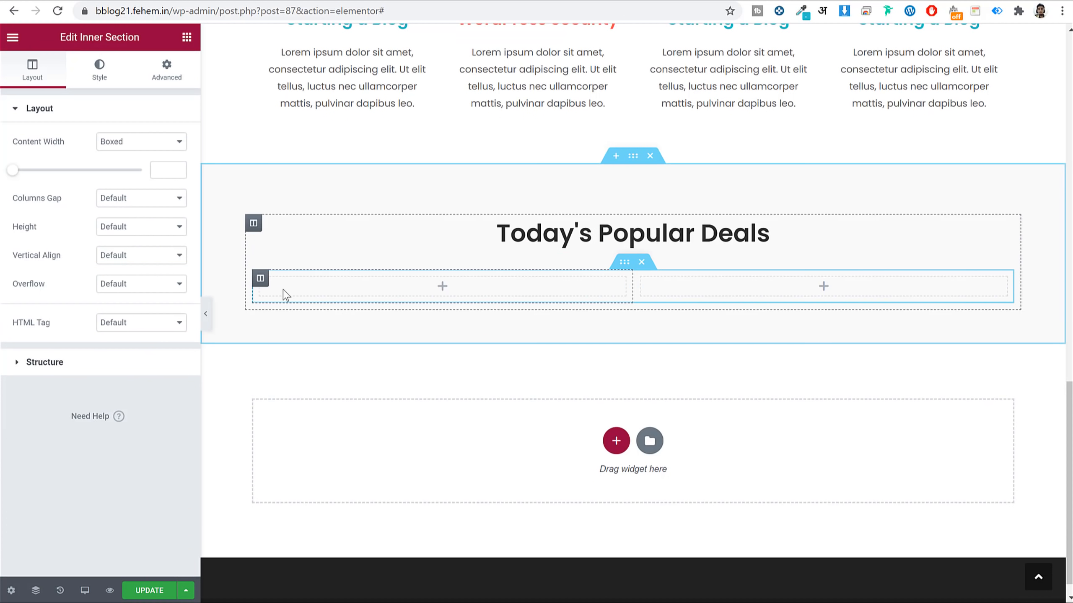
right_click(259, 279)
click(326, 334)
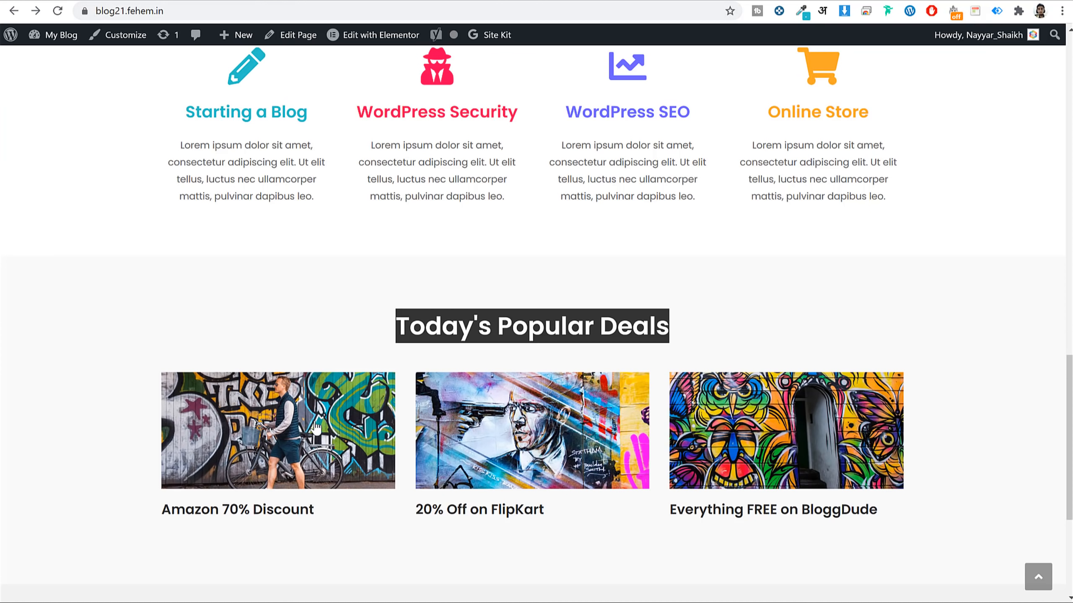
scroll(316, 428, down, 6)
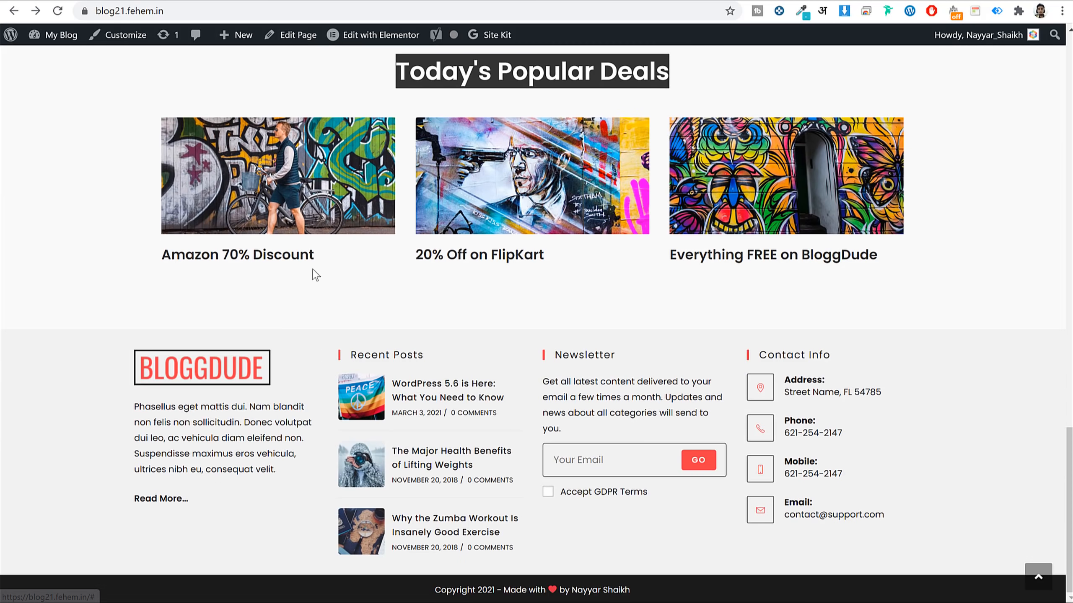
drag(313, 271, 153, 247)
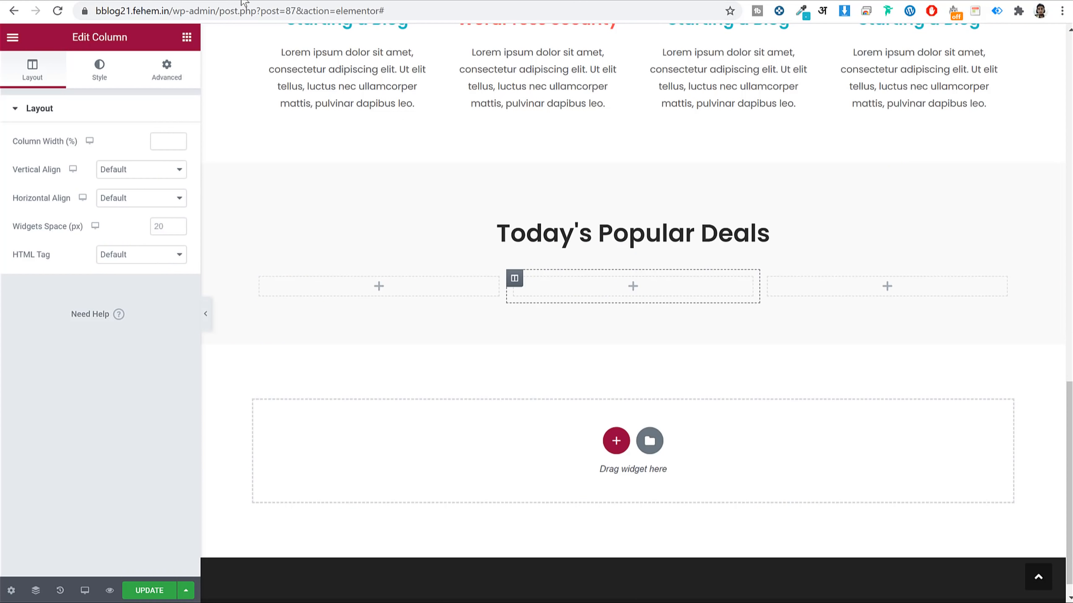
Place an image in the first column using the uploaded docent_blog_4 graffiti cyclist photo.
click(186, 38)
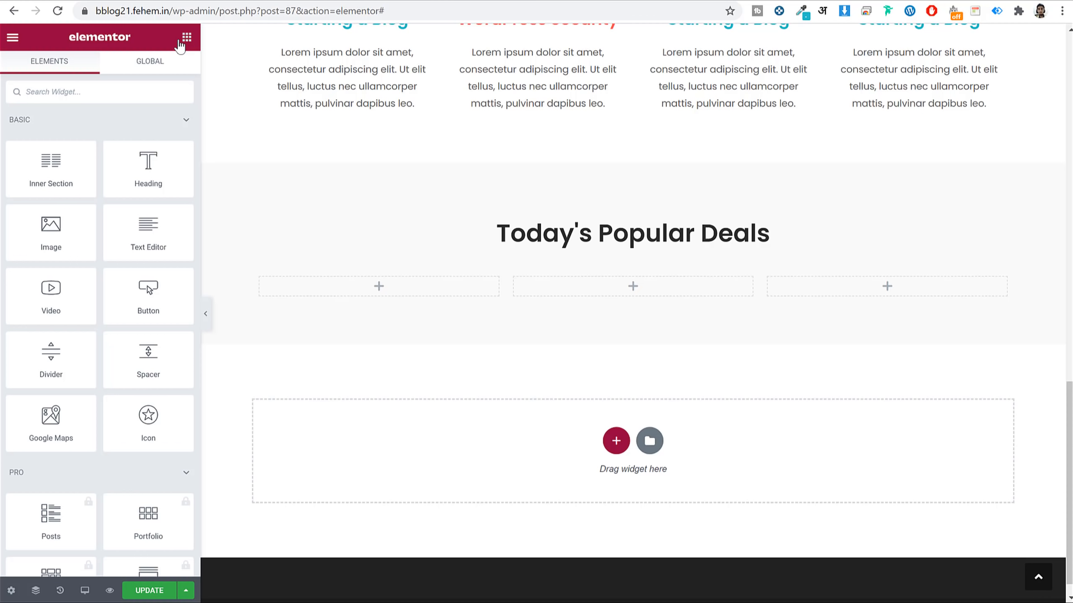
drag(50, 231, 365, 288)
click(128, 189)
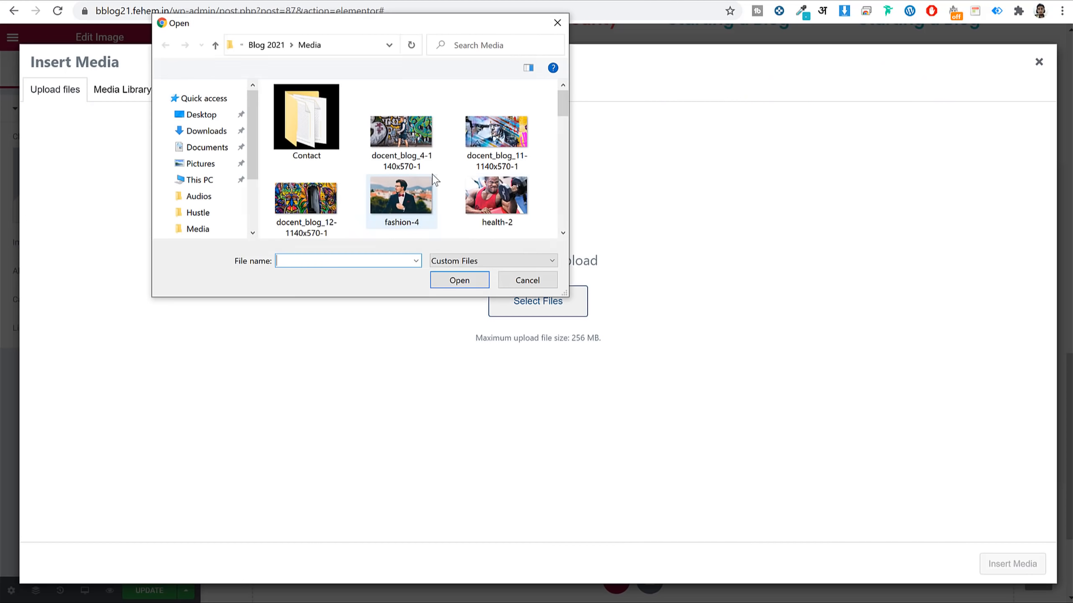
click(401, 130)
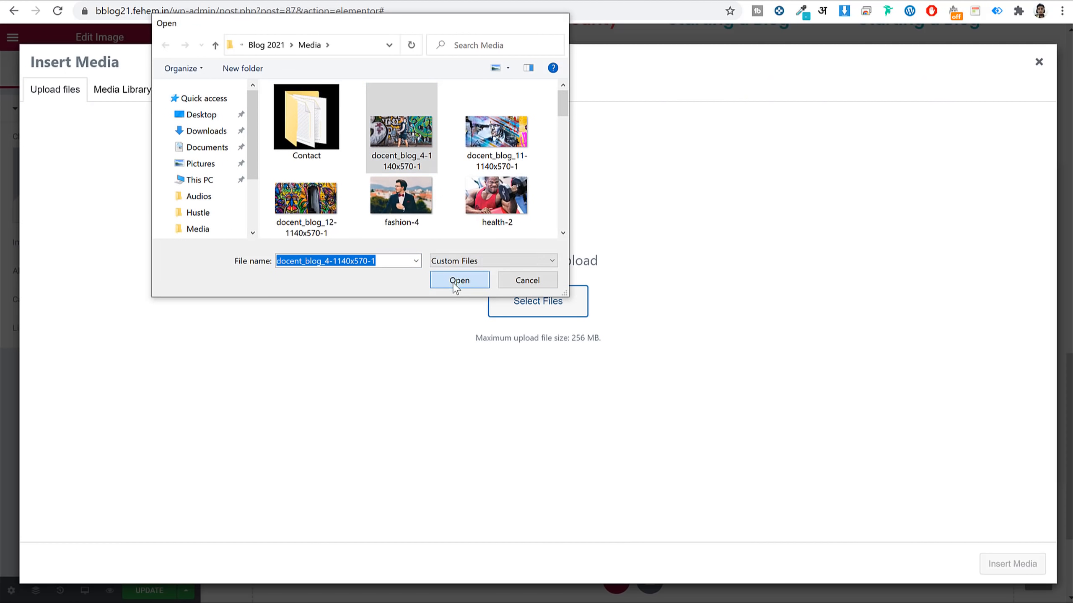
click(459, 281)
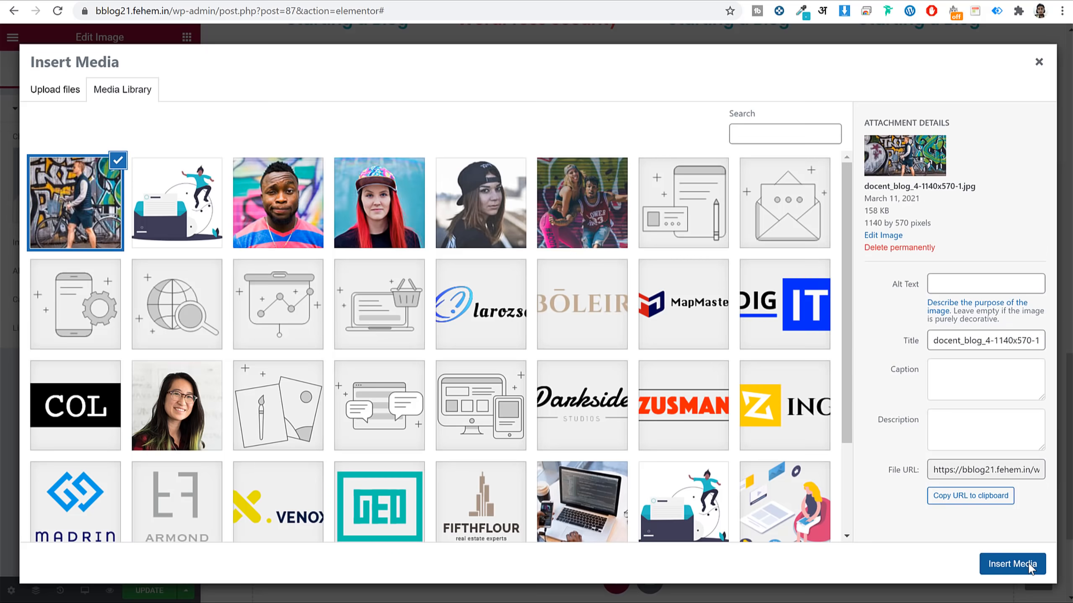
click(1028, 565)
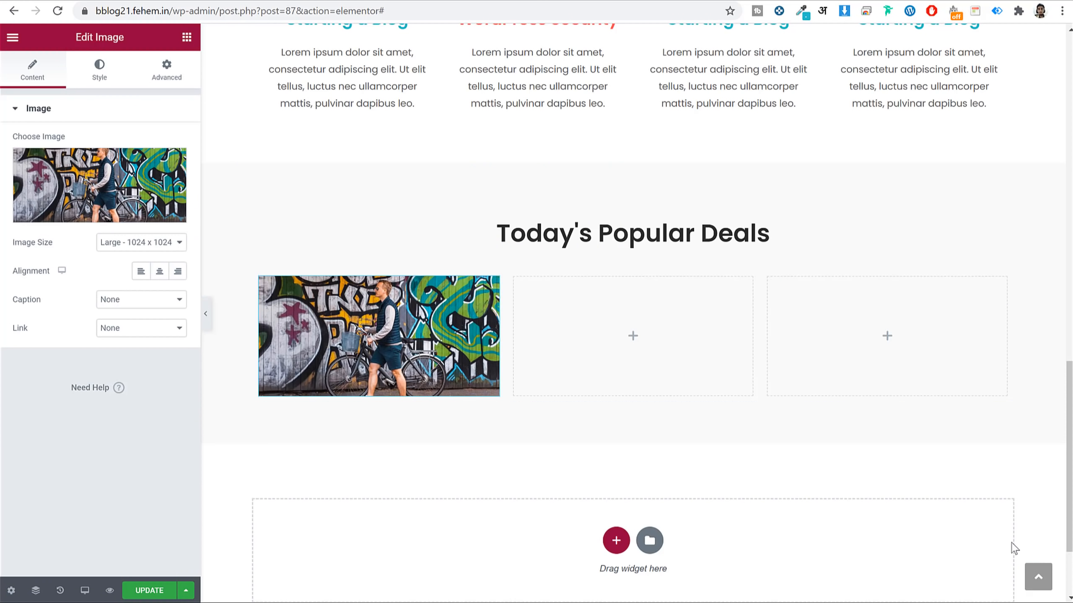
click(186, 37)
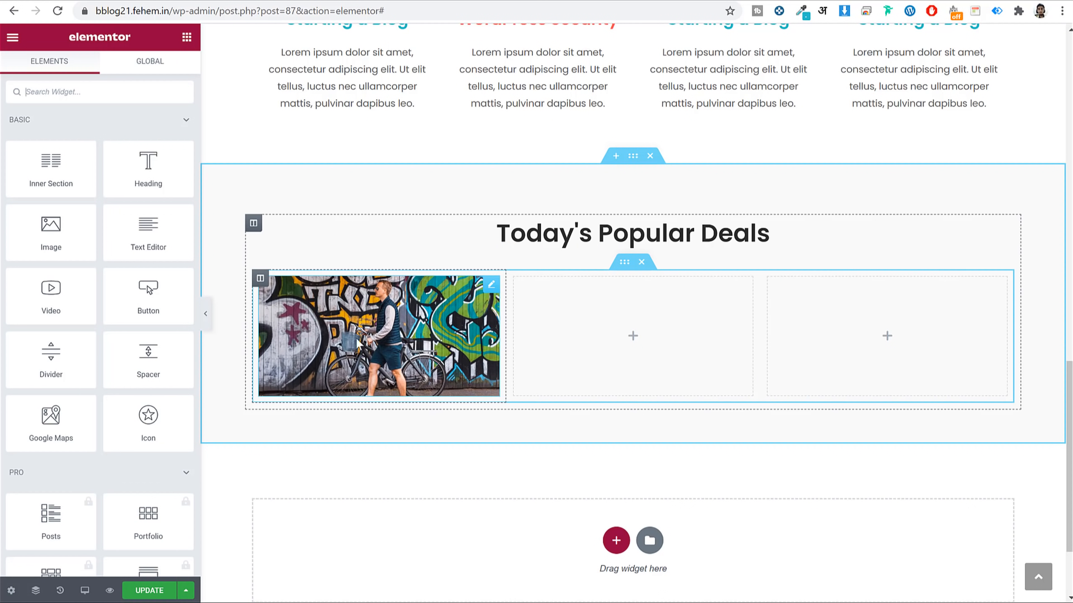
Load the bloggdude.com reference site in a new browser tab.
key(ctrl+t)
text(bloggdude.com)
key(Return)
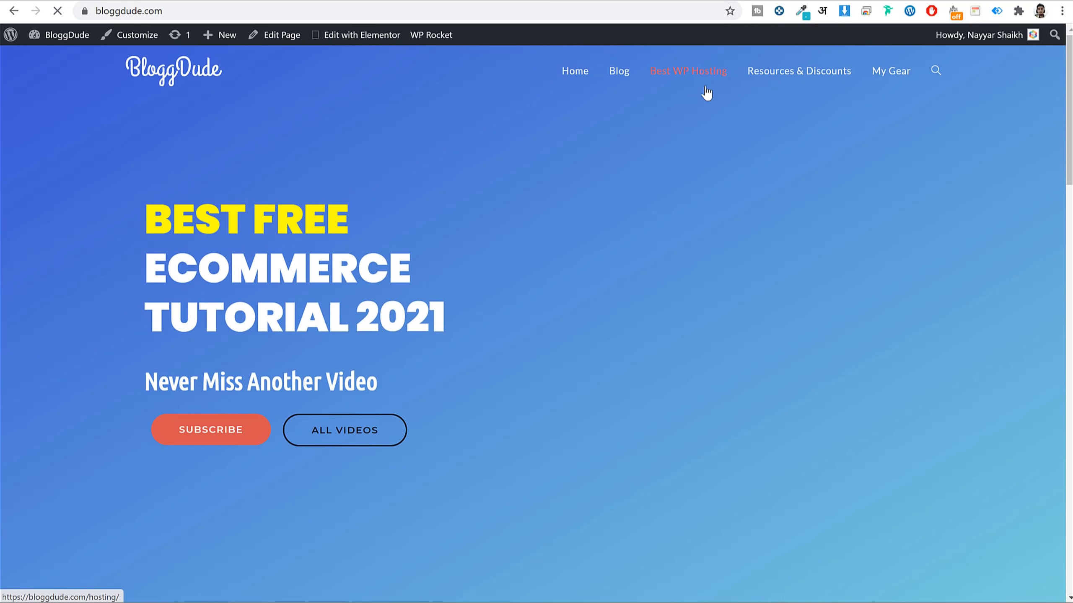
scroll(742, 249, down, 15)
scroll(745, 245, up, 5)
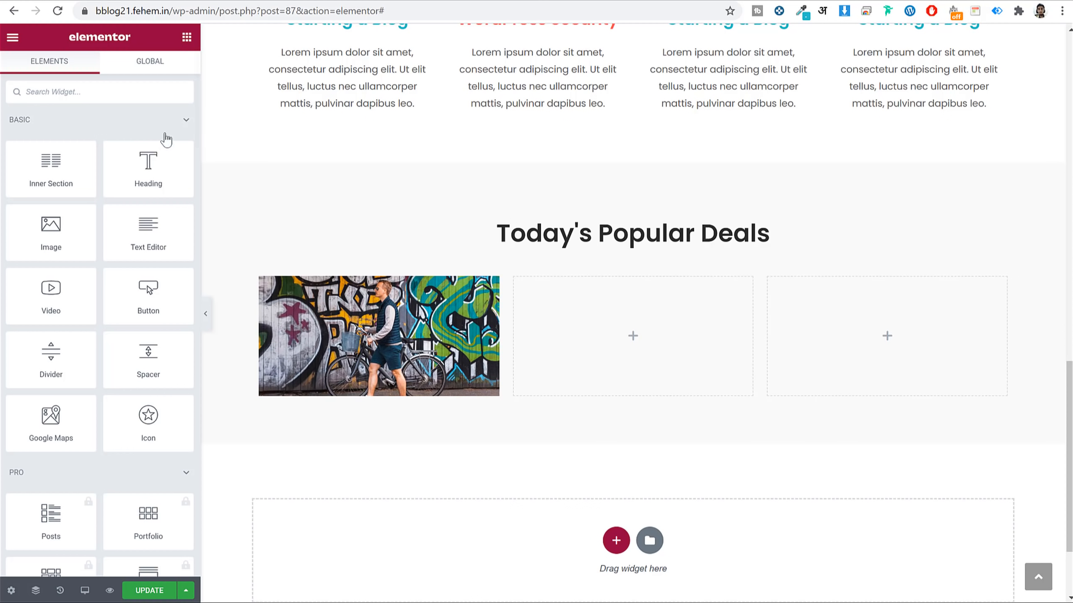
Add an 'Amazon 70% Discount' heading under the first image, in dark Poppins text.
drag(158, 154, 382, 383)
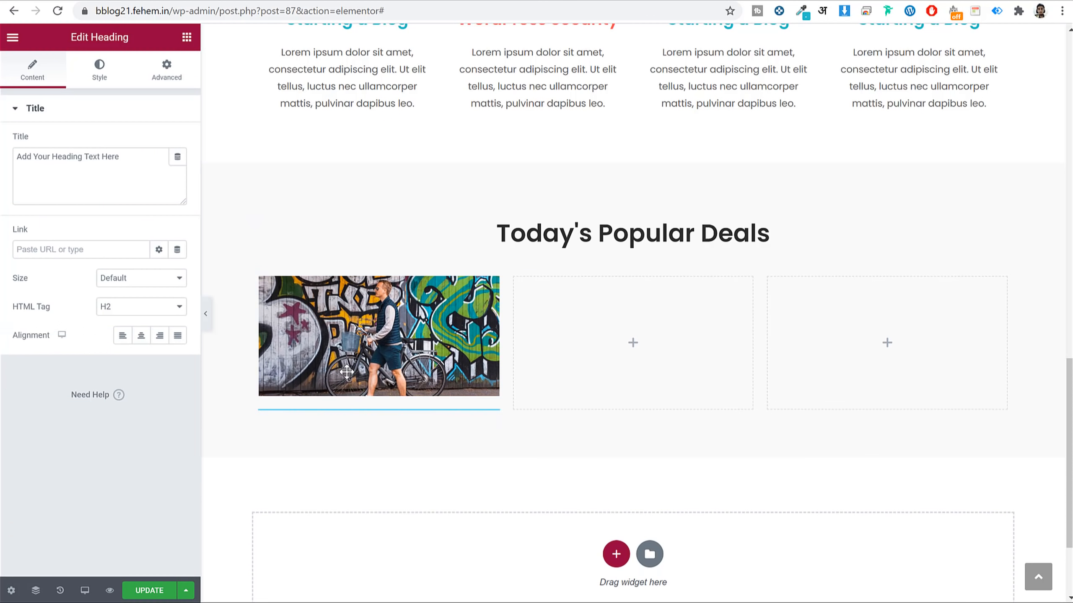
triple_click(111, 165)
text(Amazon 70% Discount)
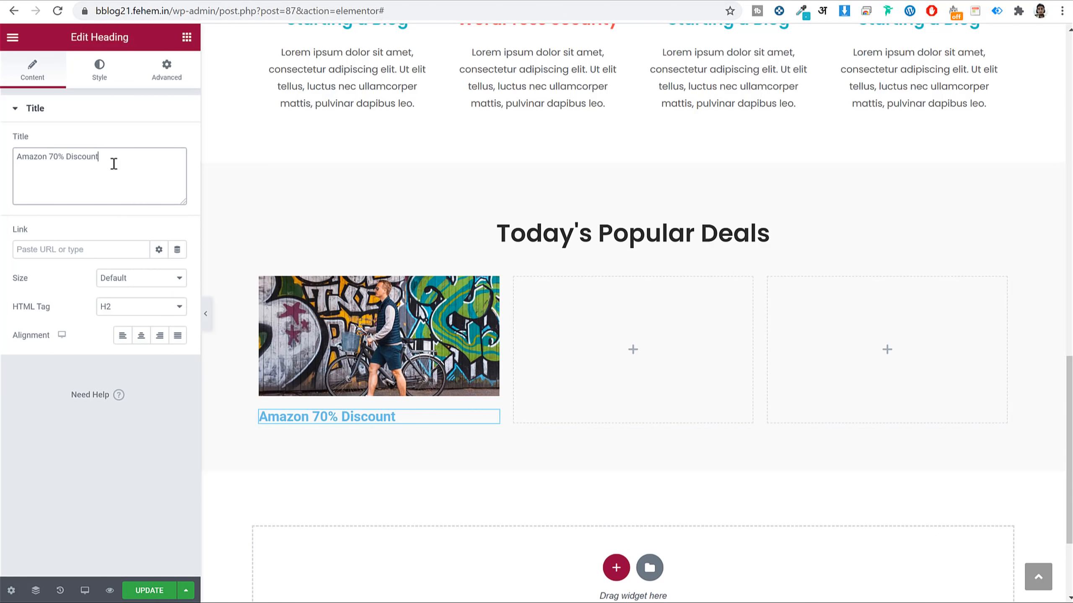
click(101, 70)
click(159, 142)
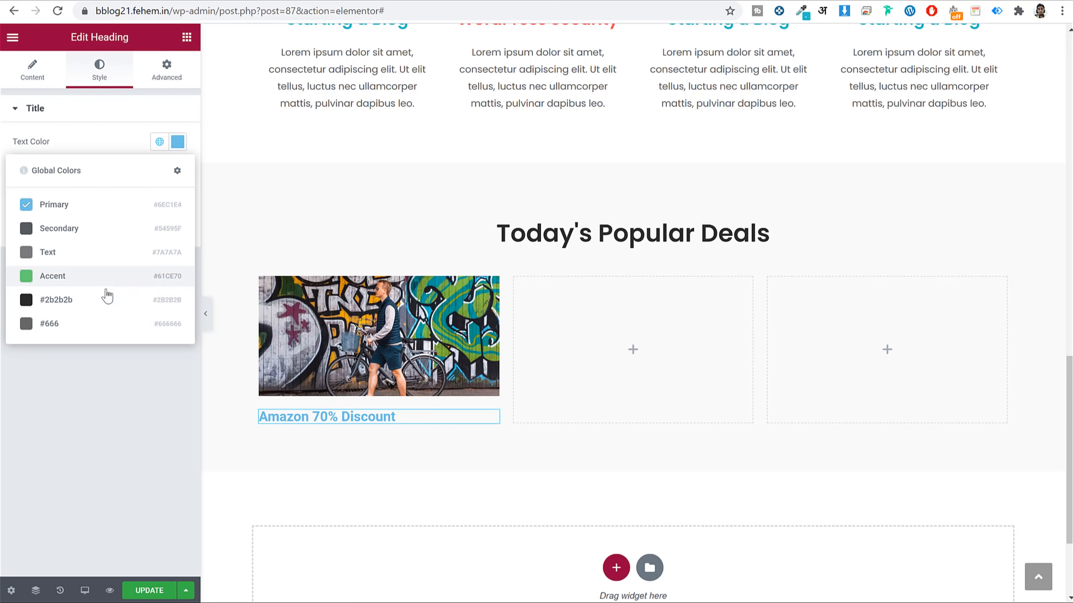
click(107, 297)
click(160, 171)
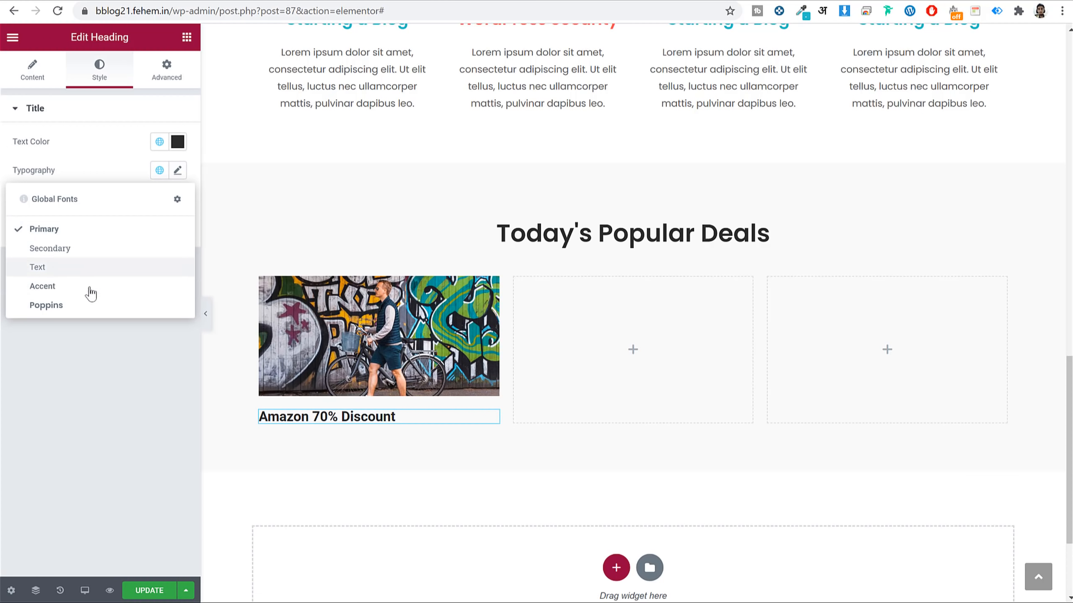
click(89, 308)
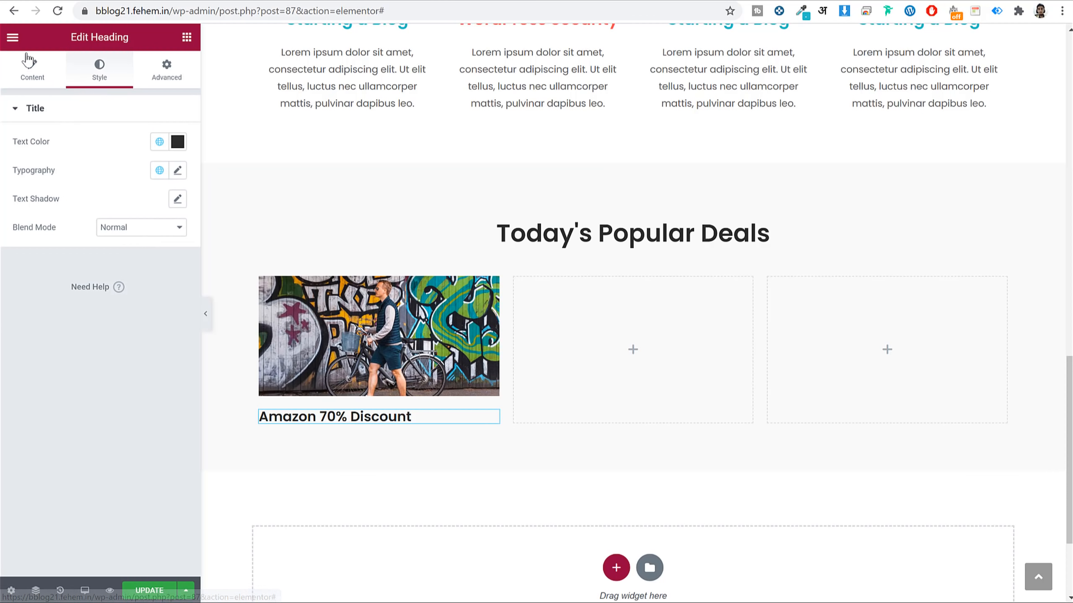
click(18, 42)
click(345, 408)
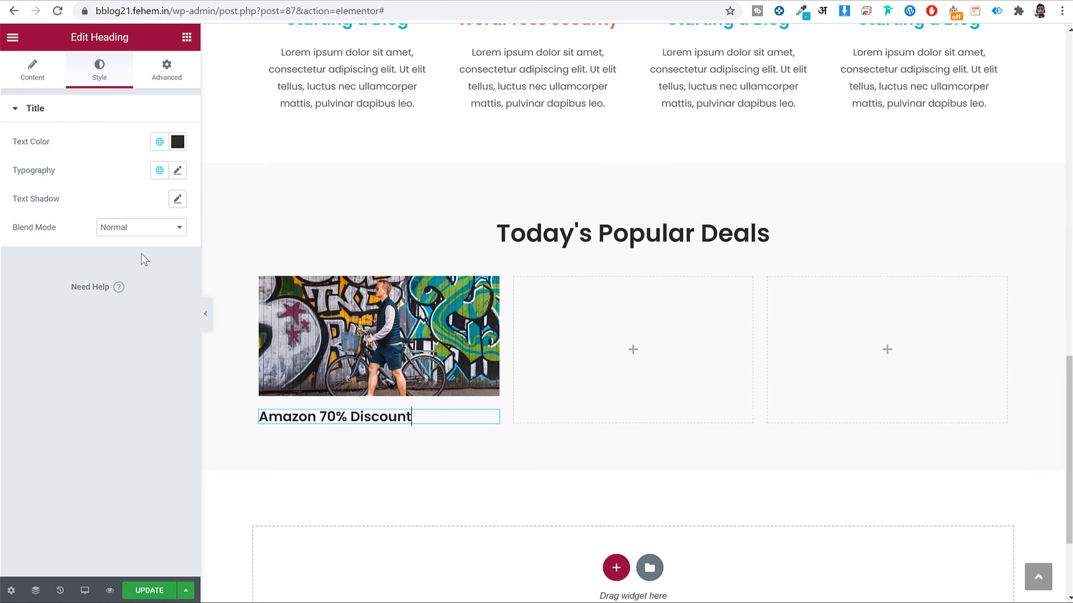
click(38, 72)
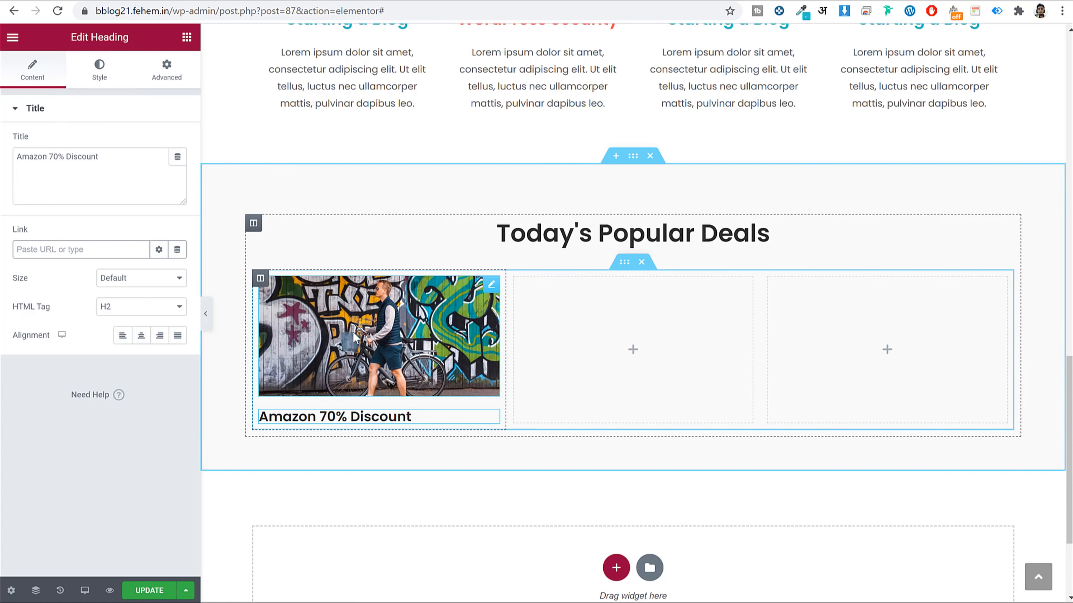
Copy the first deal image into the empty middle and third columns.
right_click(260, 279)
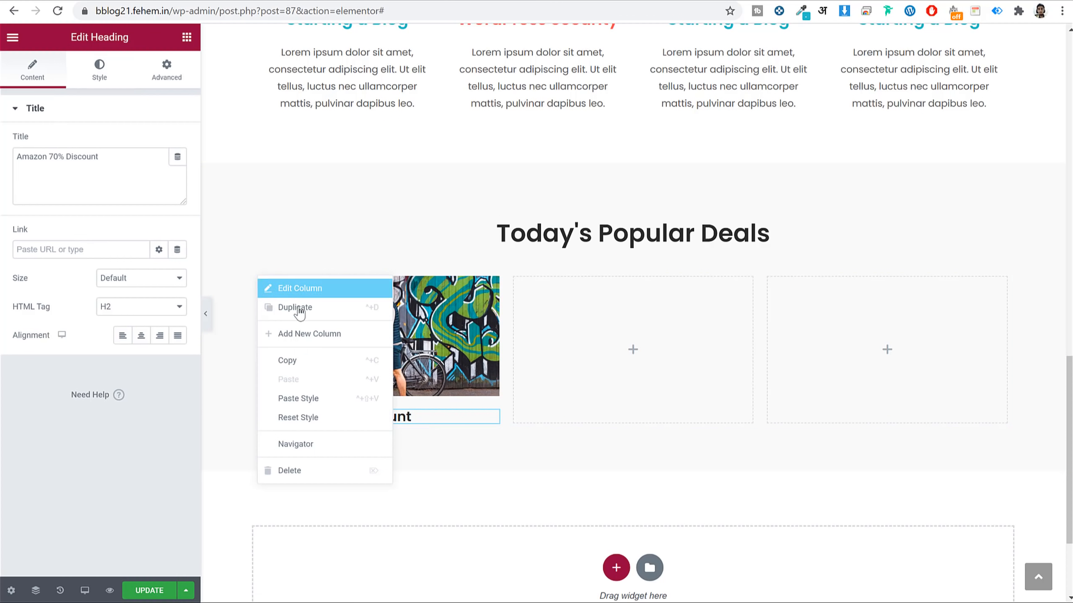
right_click(438, 319)
click(498, 388)
right_click(561, 346)
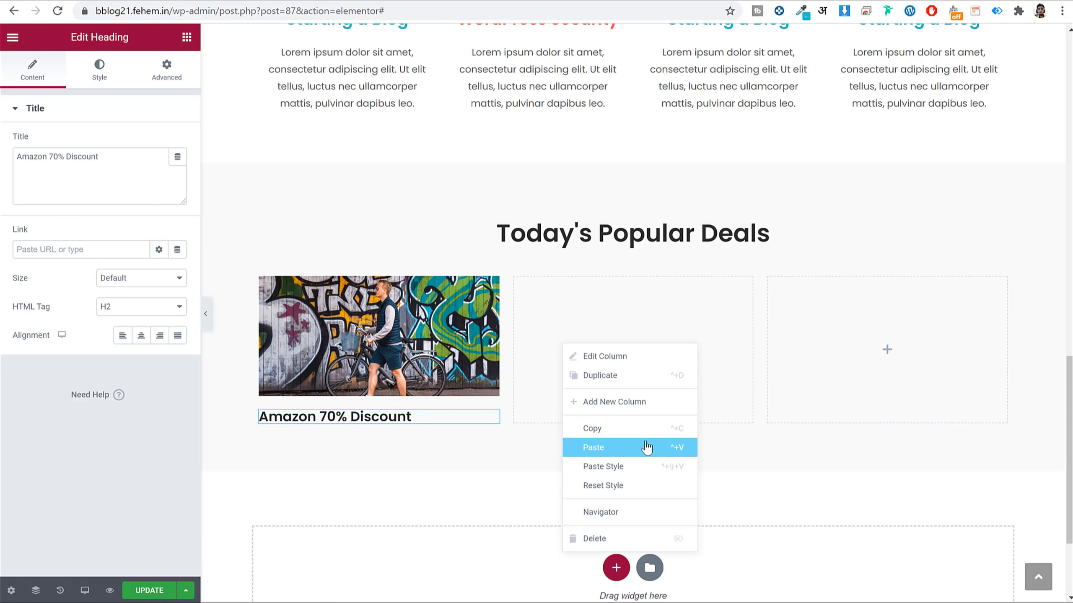
click(621, 445)
right_click(909, 335)
click(945, 422)
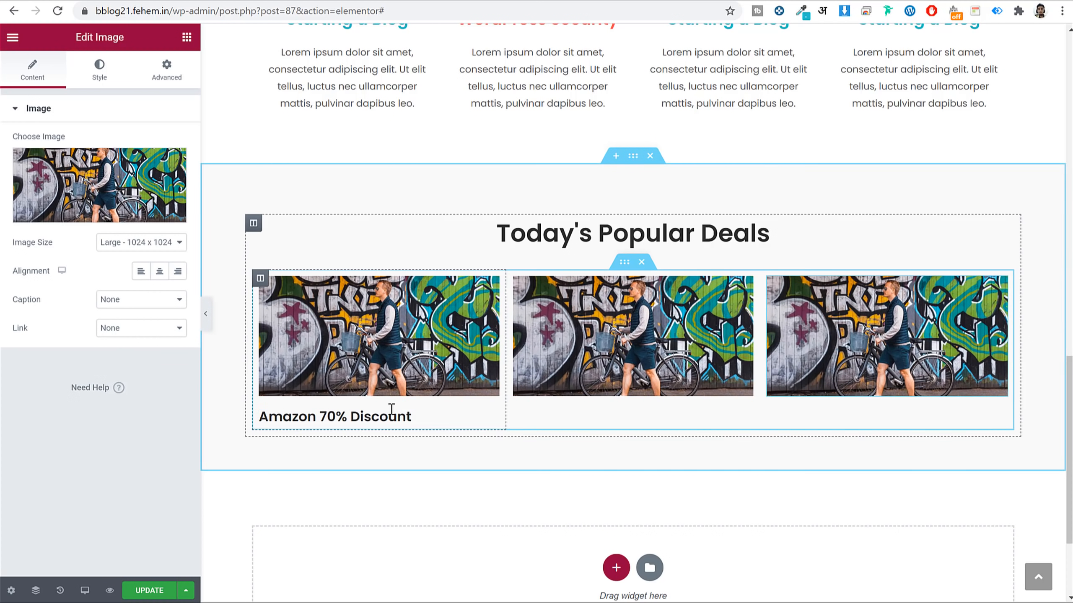
Paste the 'Amazon 70% Discount' heading under the middle and third images.
right_click(392, 399)
click(455, 456)
right_click(629, 448)
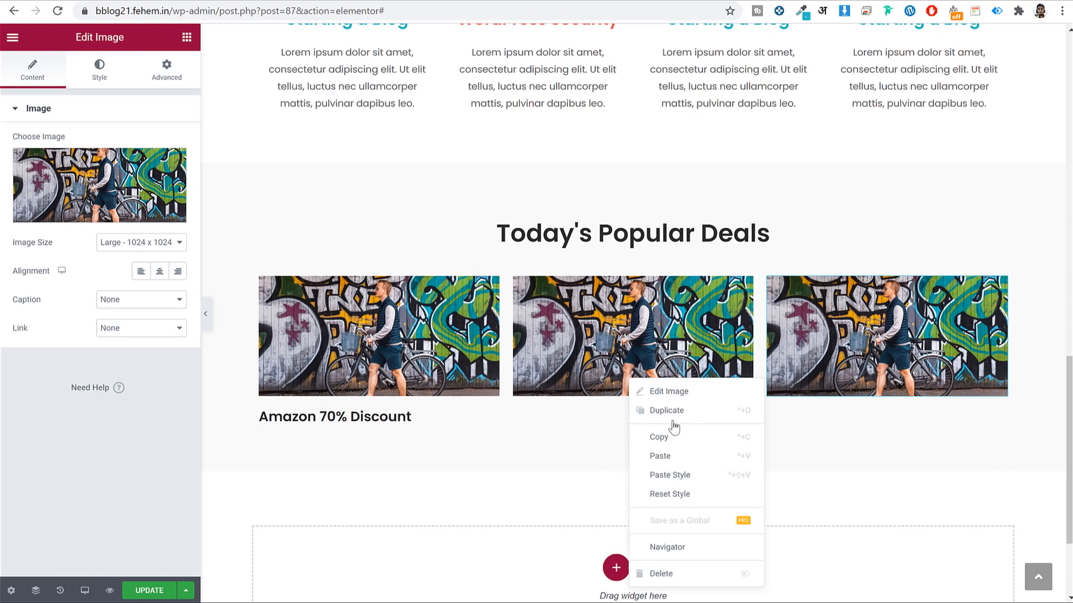
click(697, 472)
right_click(848, 332)
click(889, 412)
right_click(553, 359)
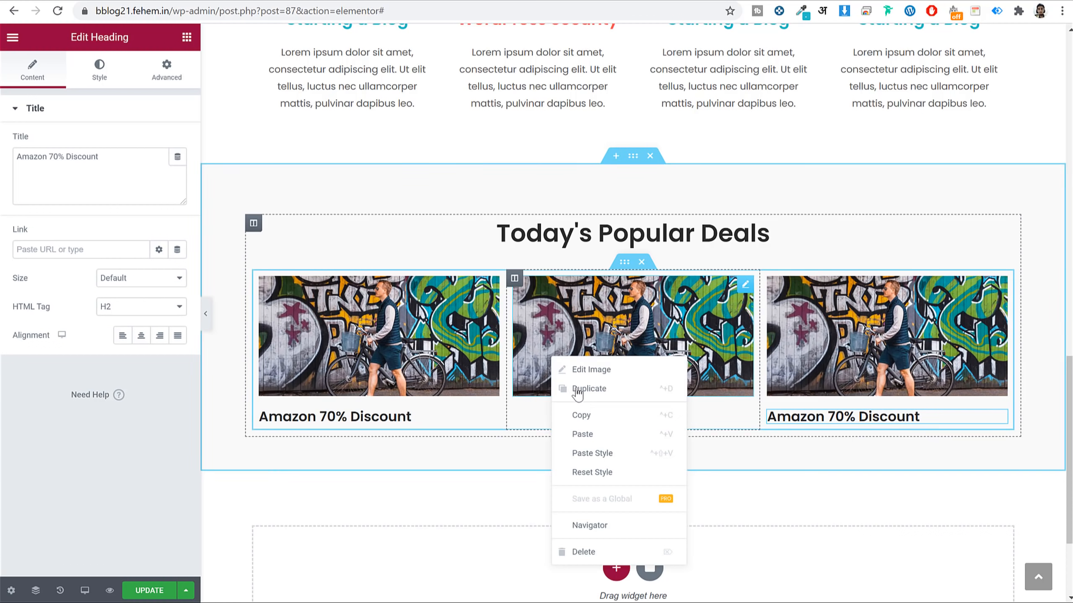
click(589, 435)
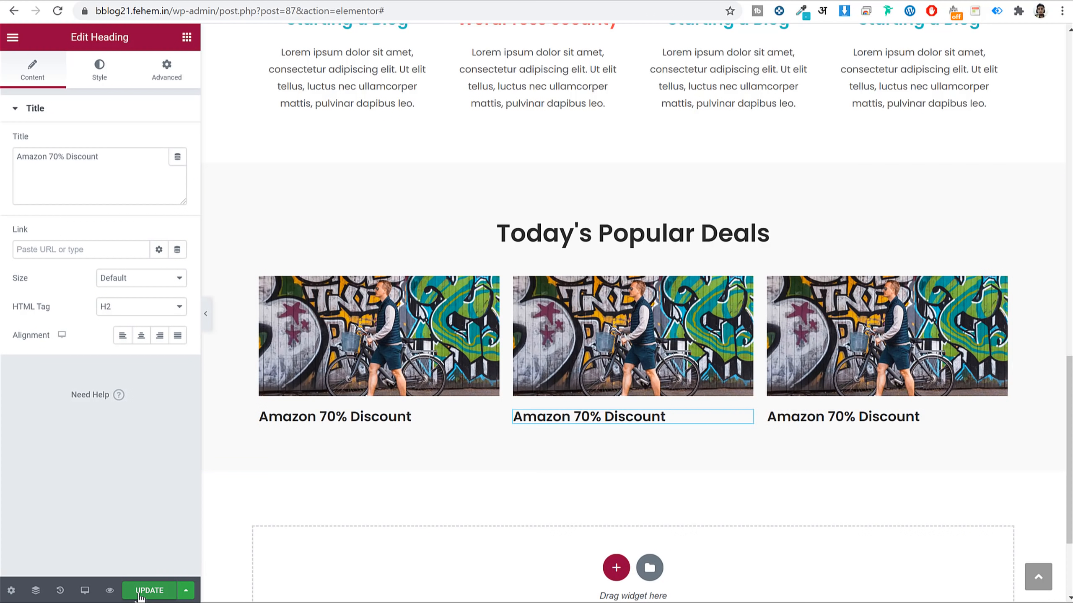
Trim the address to wp-admin/ to leave Elementor for the Dashboard.
scroll(649, 288, up, 20)
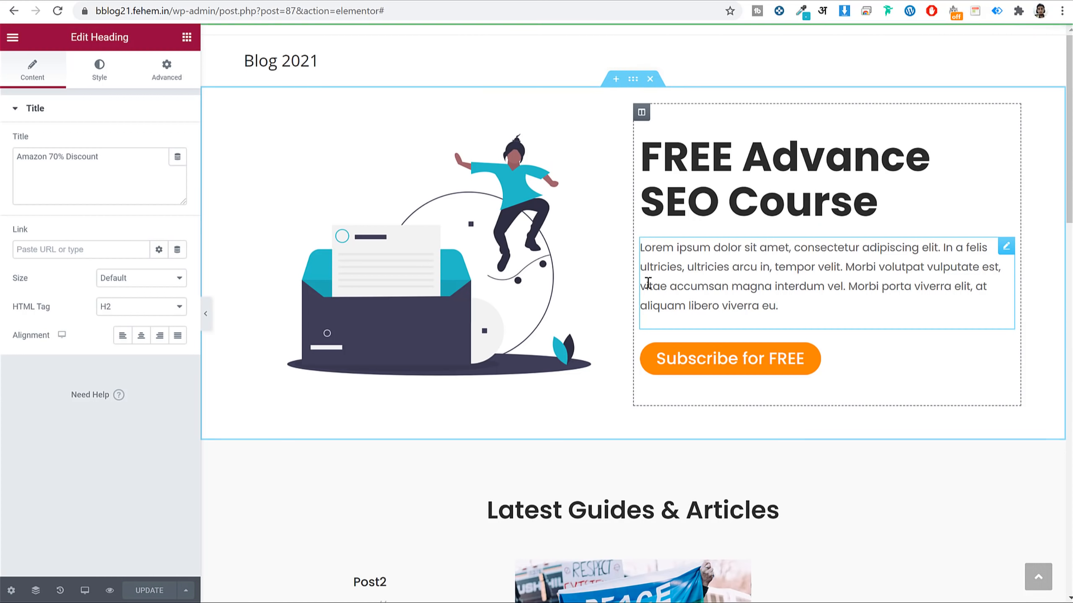
scroll(649, 287, down, 20)
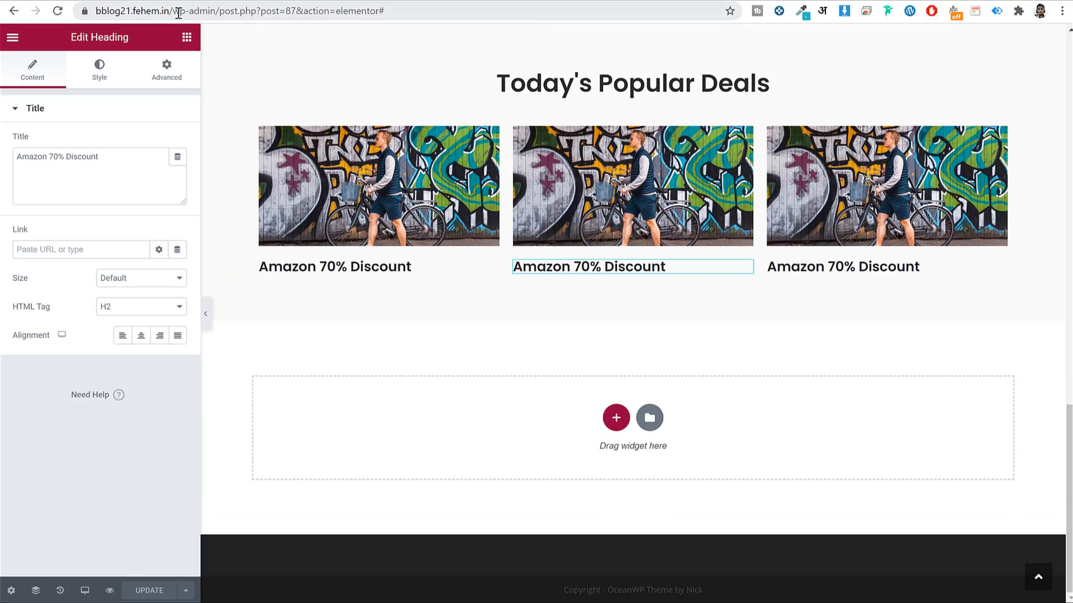
drag(221, 10, 850, 36)
key(BackSpace)
key(Return)
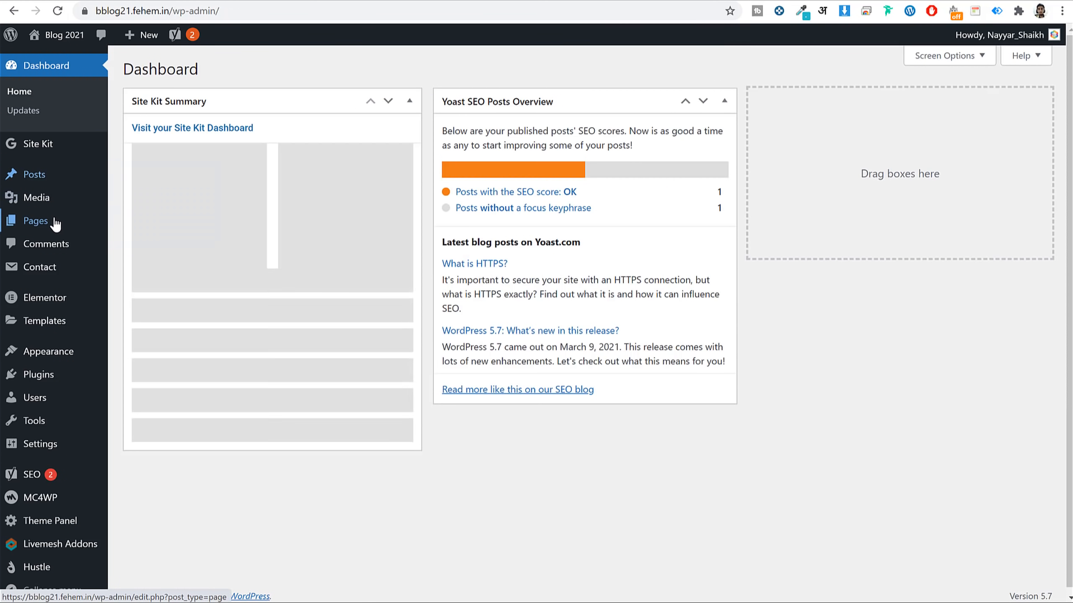
Create and publish a new page titled 'Blog'.
click(54, 221)
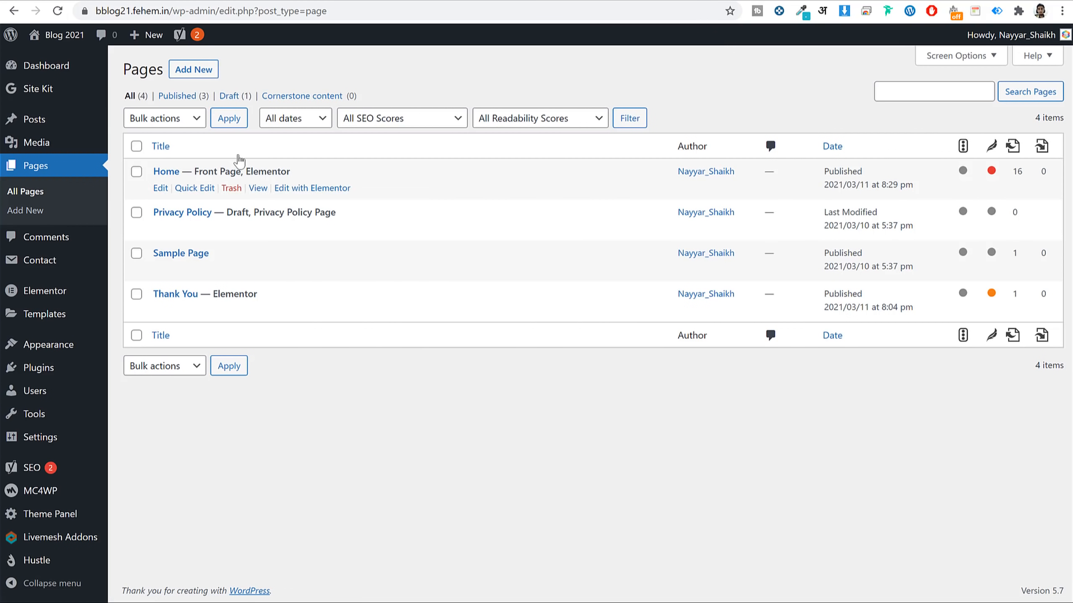
click(179, 68)
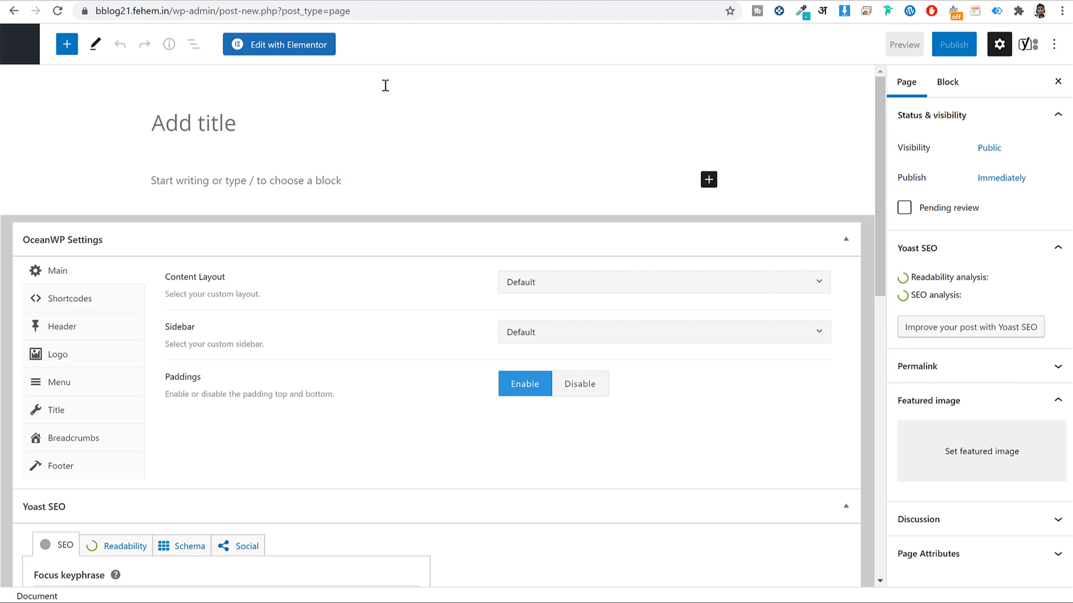
text(Blog)
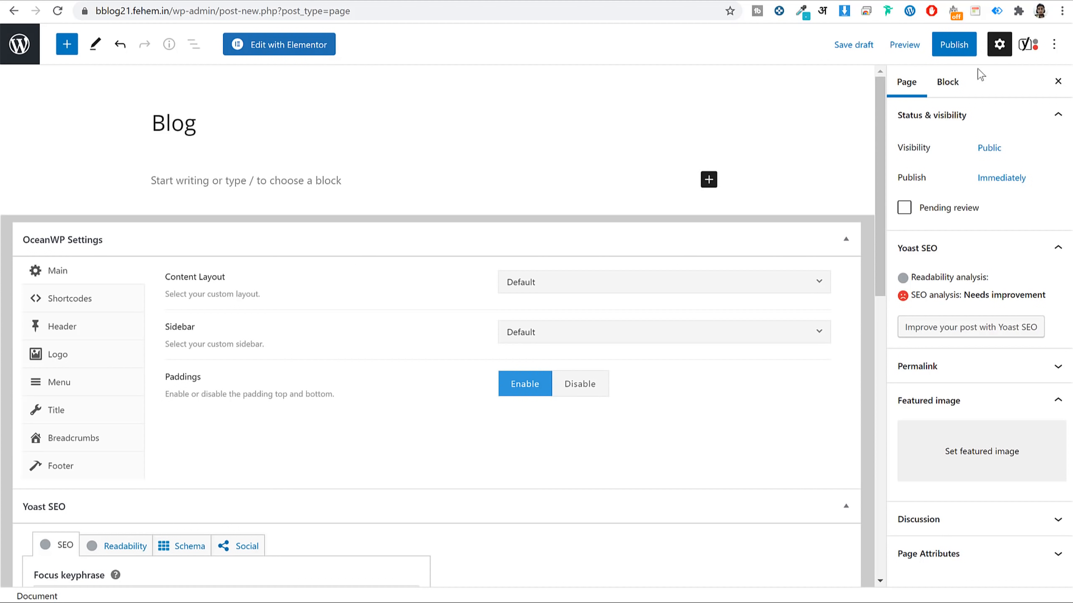
click(949, 46)
click(946, 43)
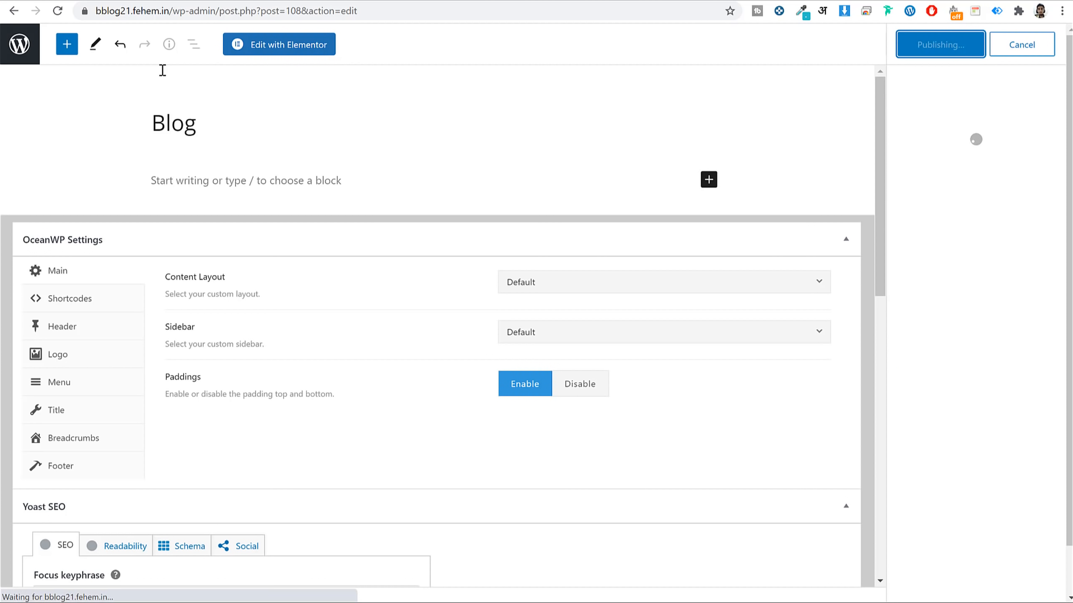
click(26, 47)
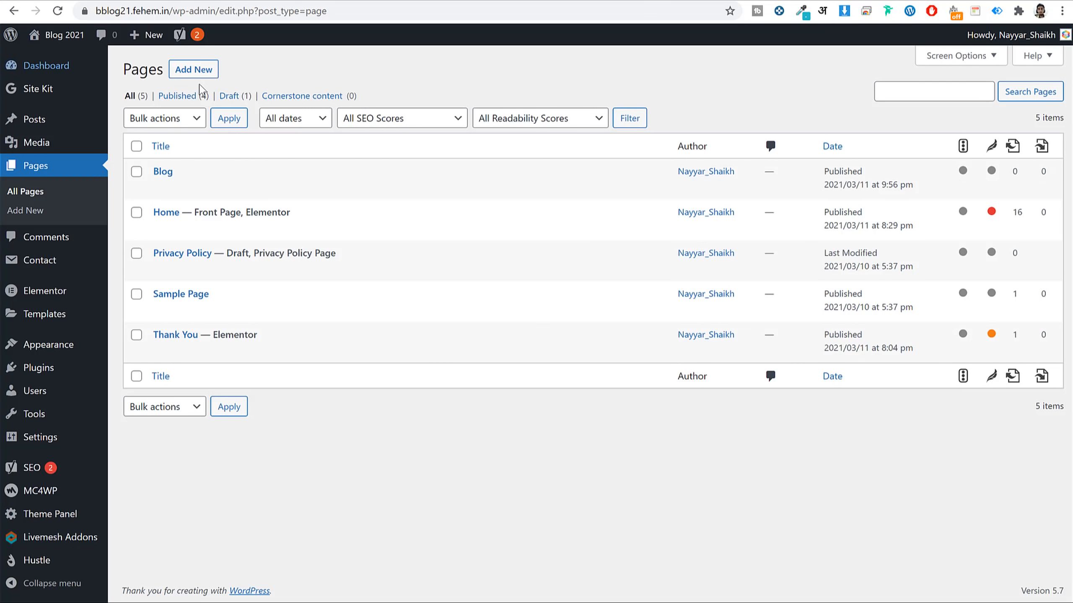
Set Blog as the posts page in Reading settings and save the changes.
mouse_move(41, 444)
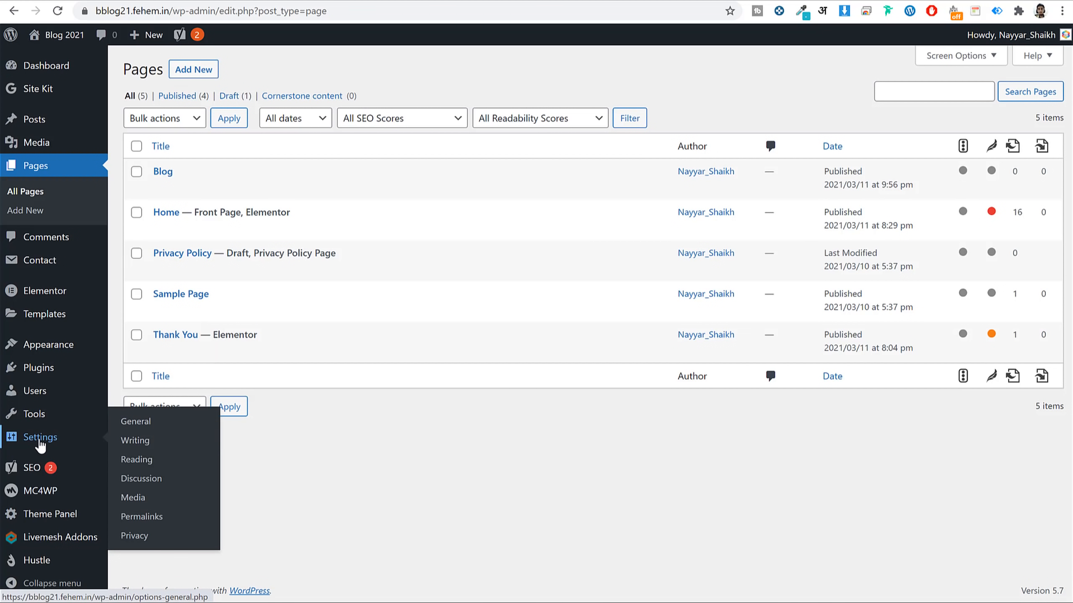
click(134, 461)
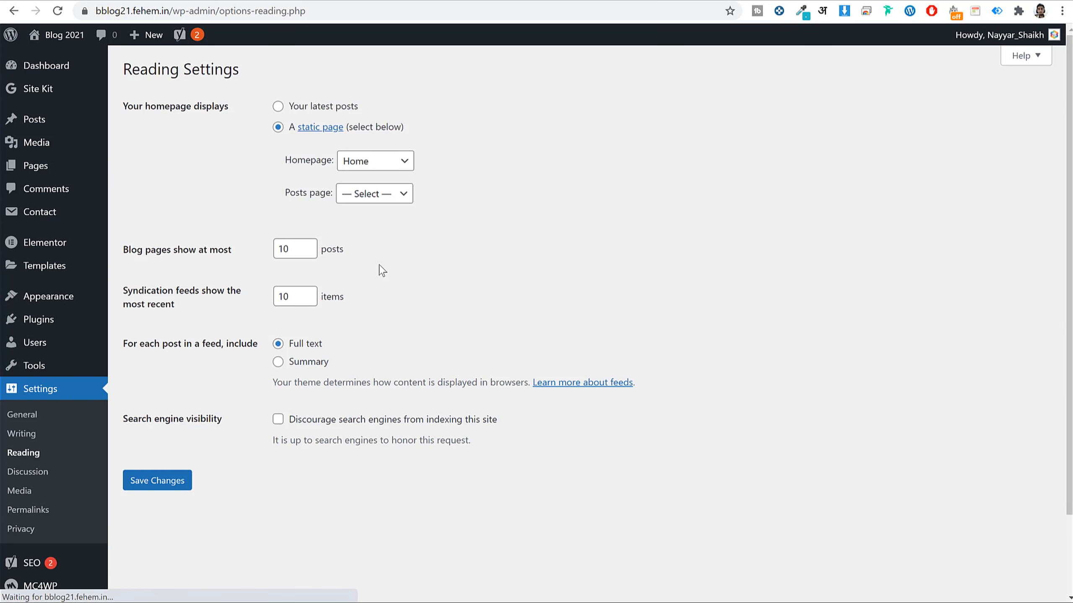
click(344, 194)
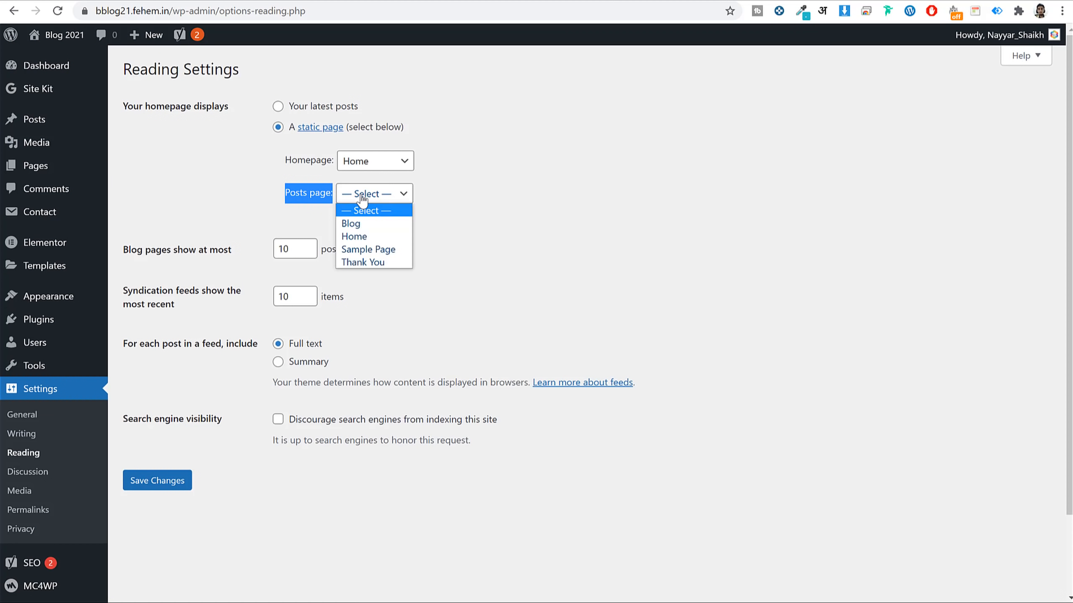
click(380, 220)
click(173, 494)
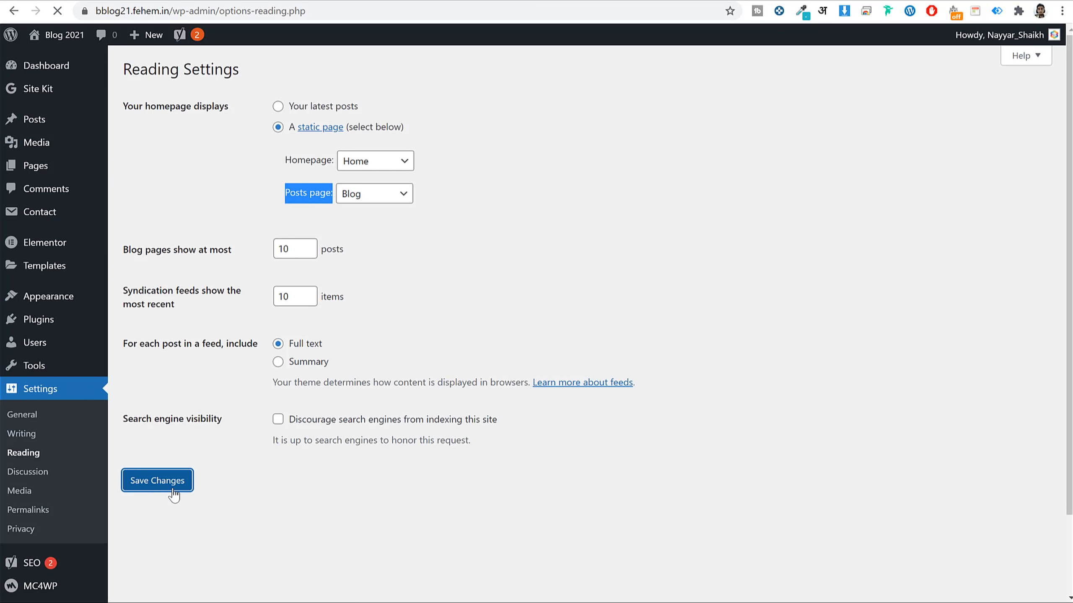
click(46, 169)
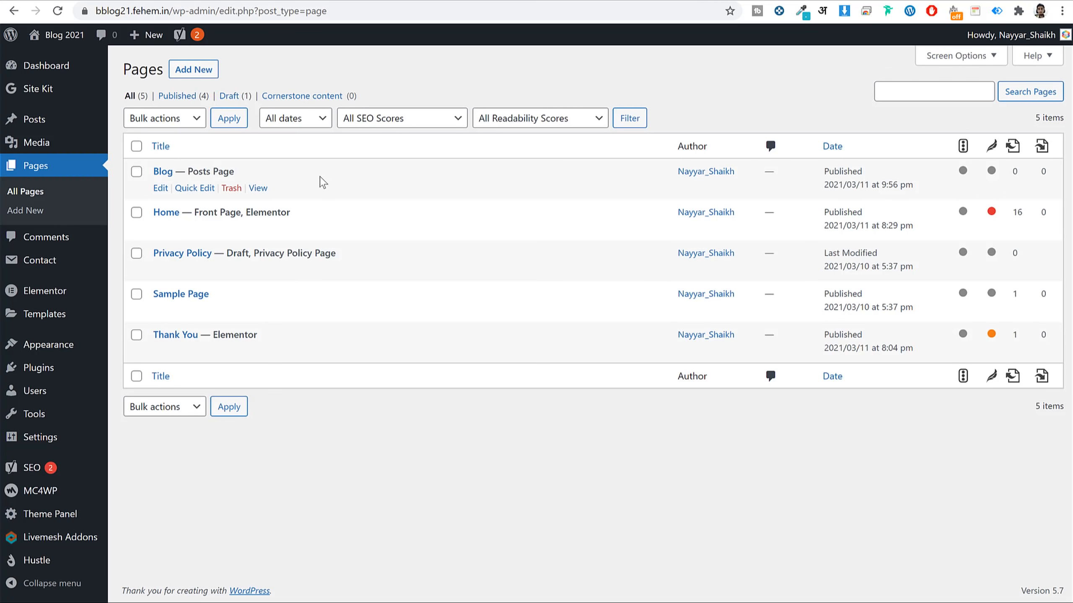
View the live Blog page and scroll through its listed posts.
click(257, 189)
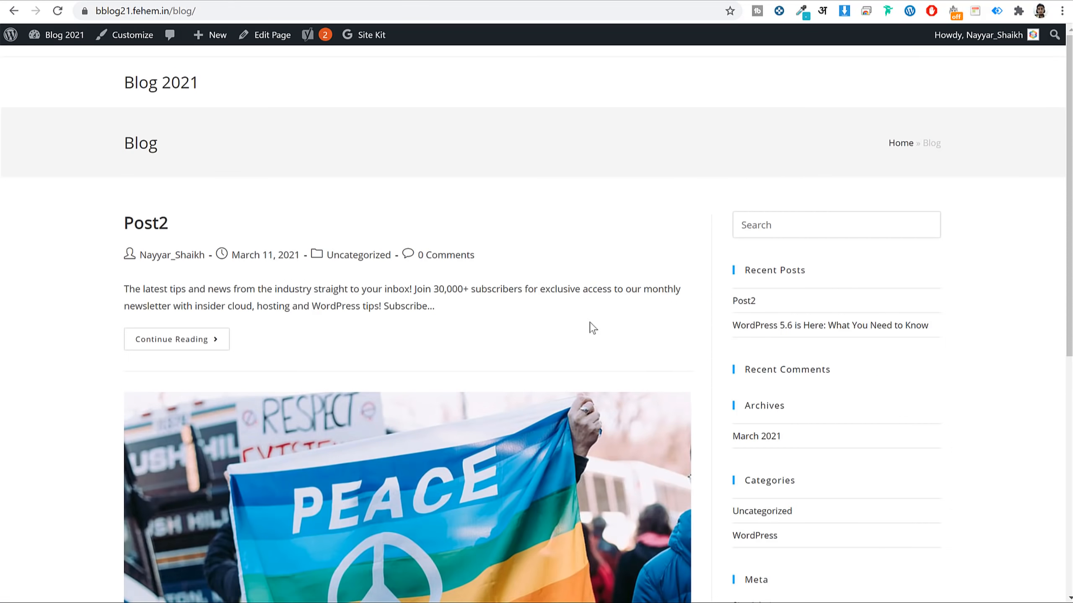
scroll(591, 329, down, 10)
scroll(600, 329, up, 8)
scroll(591, 304, down, 5)
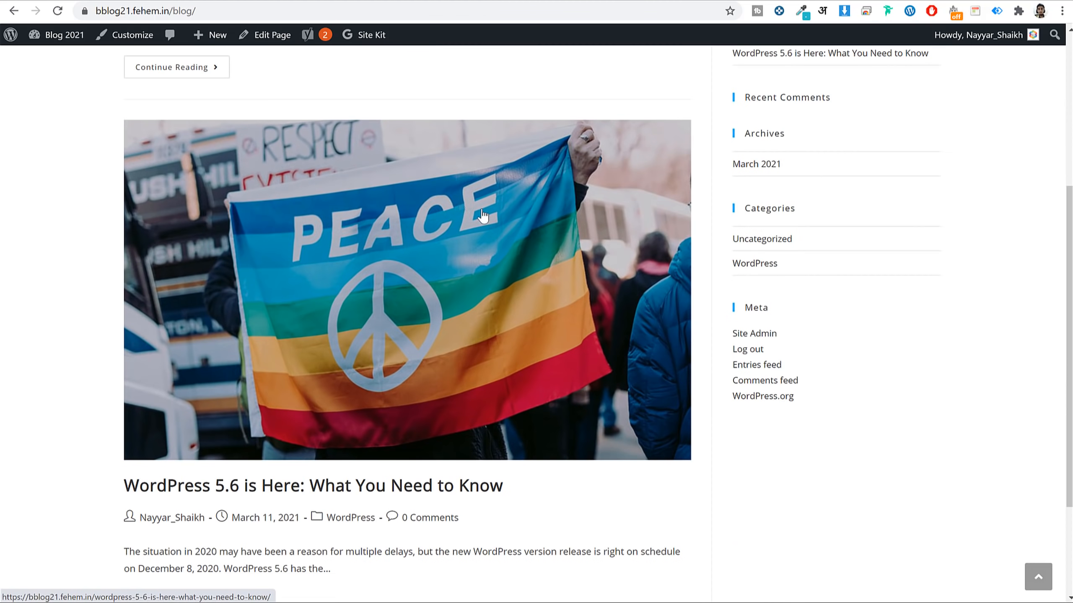
scroll(483, 215, up, 5)
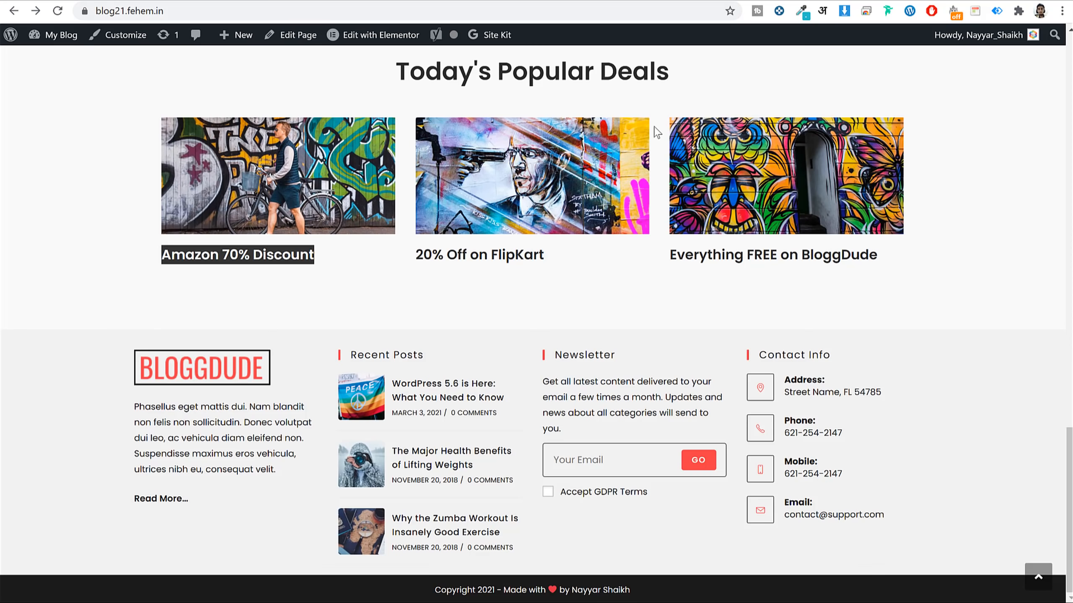
scroll(689, 186, up, 10)
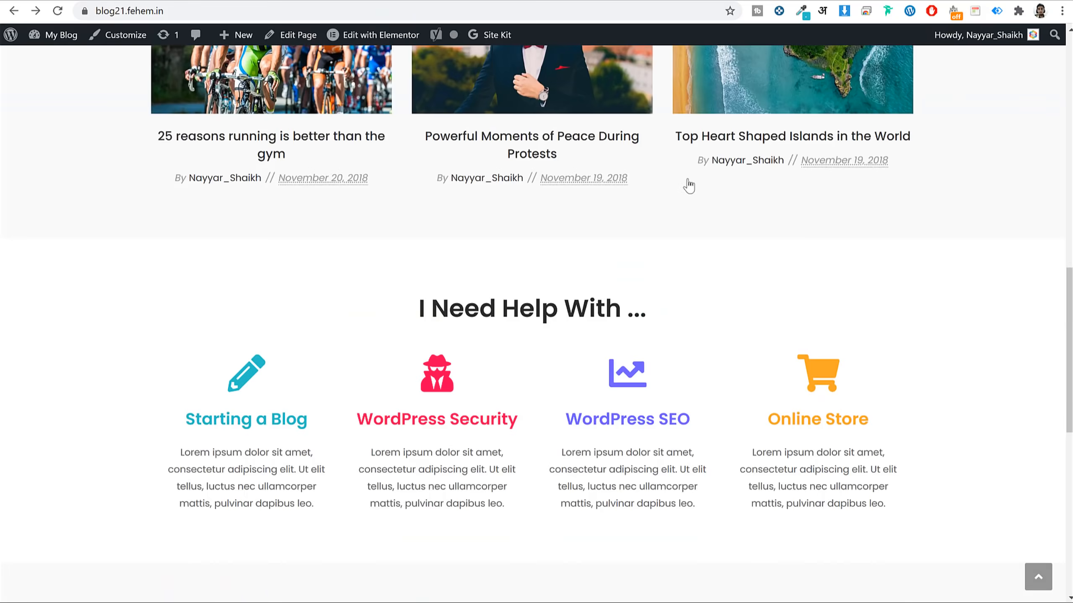
scroll(693, 148, up, 10)
Compare with the demo site's blog page, then return to the admin Pages list.
click(726, 69)
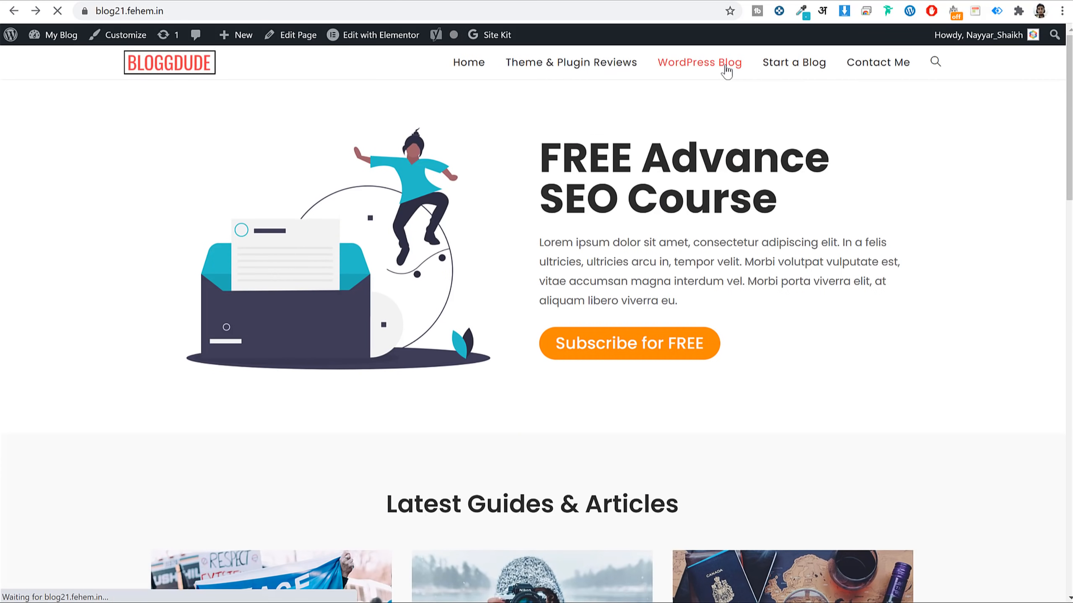
scroll(678, 258, down, 20)
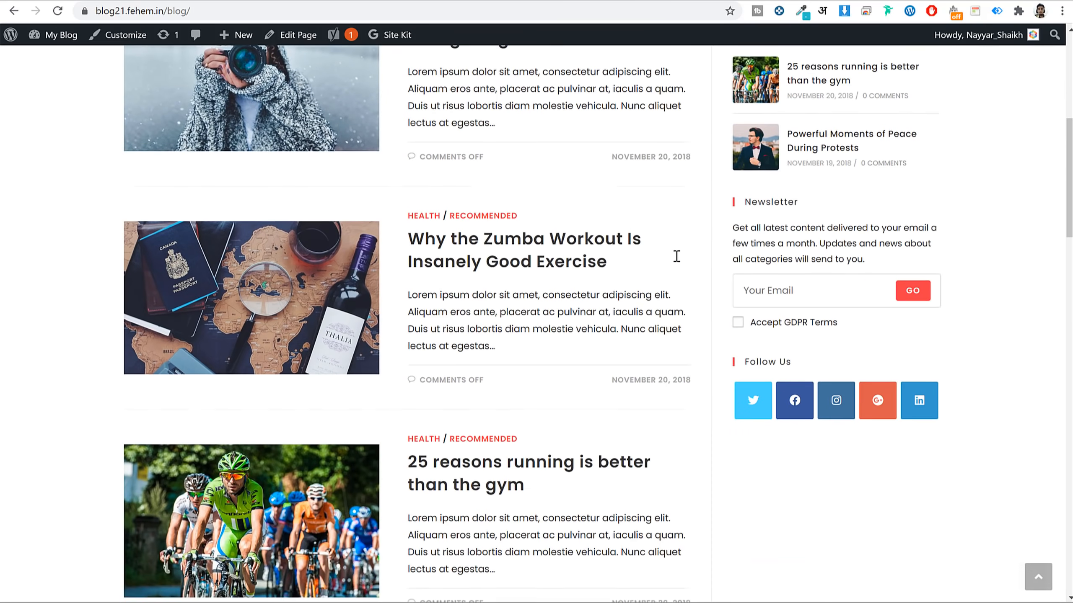
scroll(675, 256, up, 20)
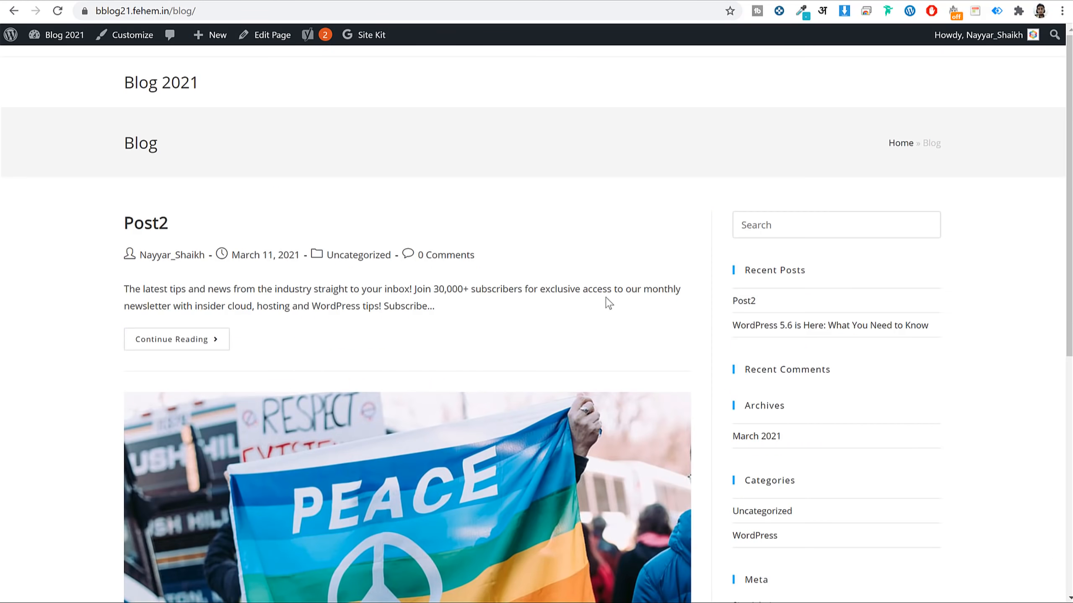
scroll(608, 302, down, 10)
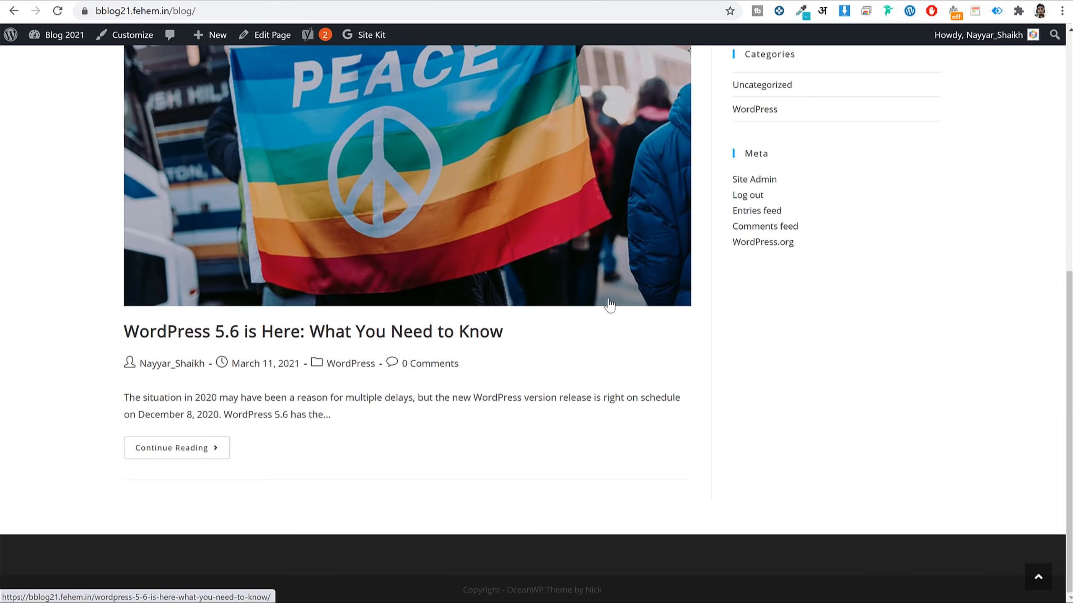
scroll(633, 288, up, 10)
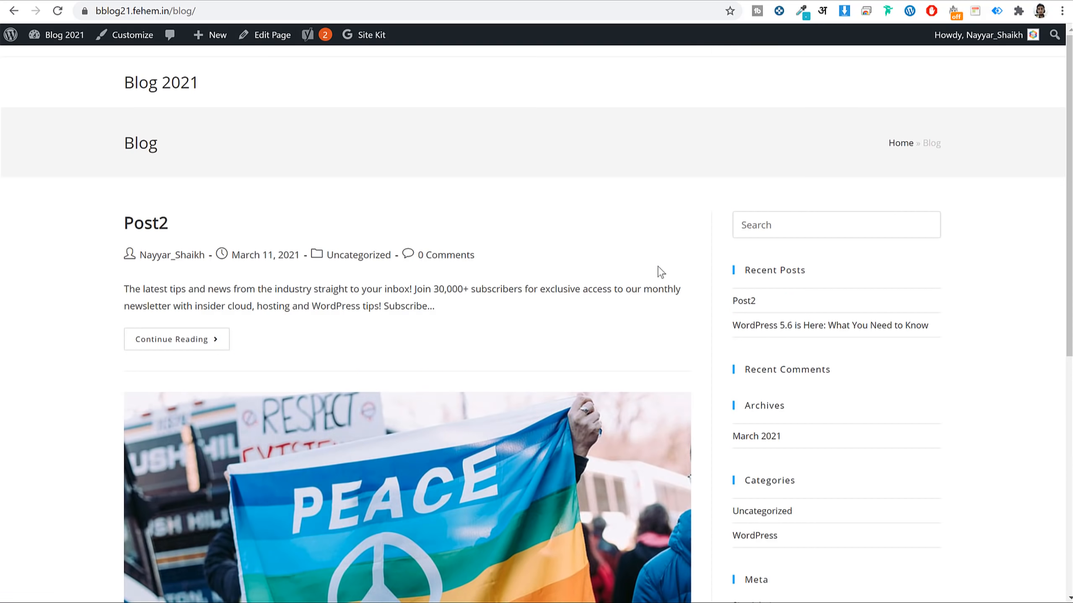
click(79, 50)
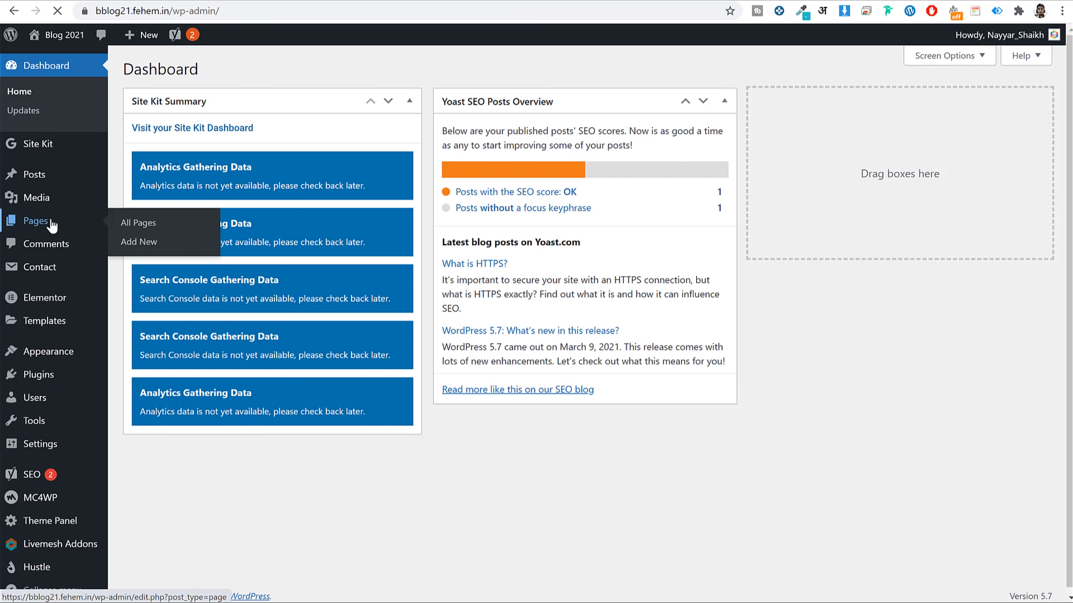
click(43, 221)
Publish a new Contact page with 100% Full Width layout and the page title hidden.
click(213, 70)
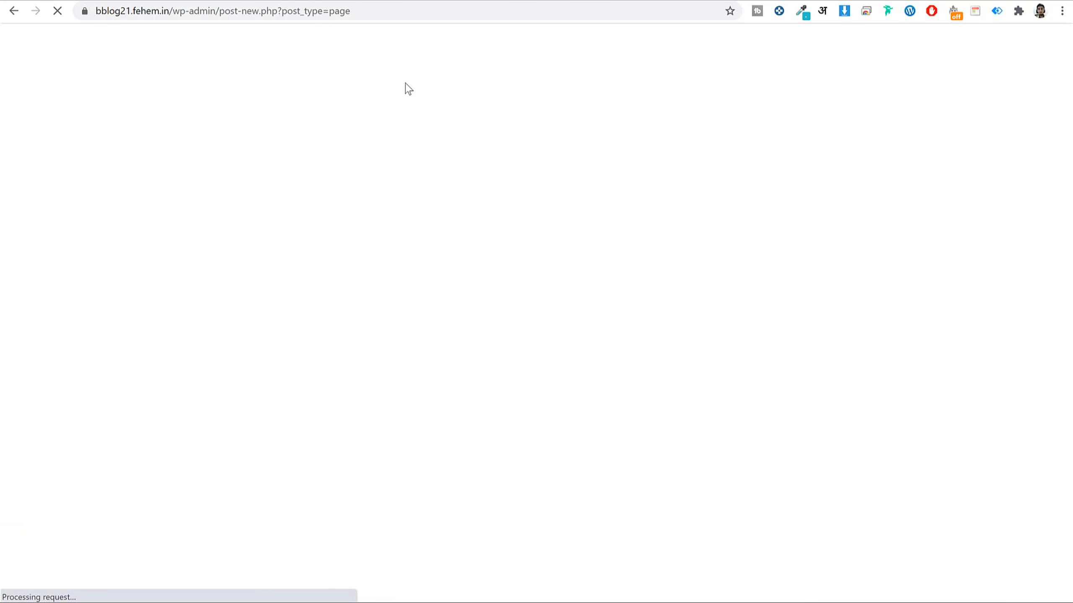
text(Contact)
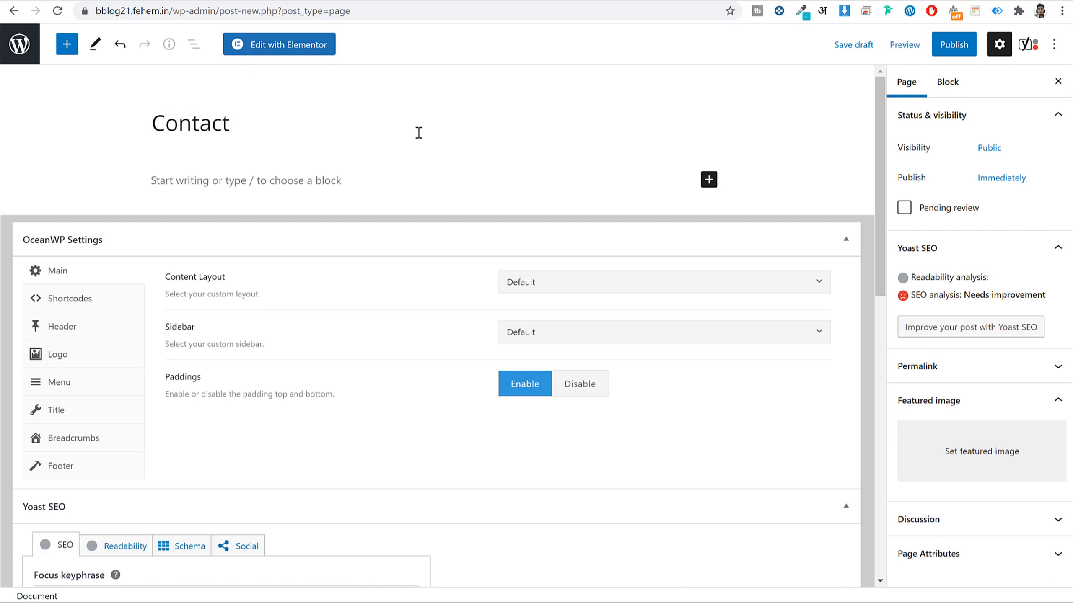
click(580, 296)
click(561, 390)
click(89, 416)
click(655, 284)
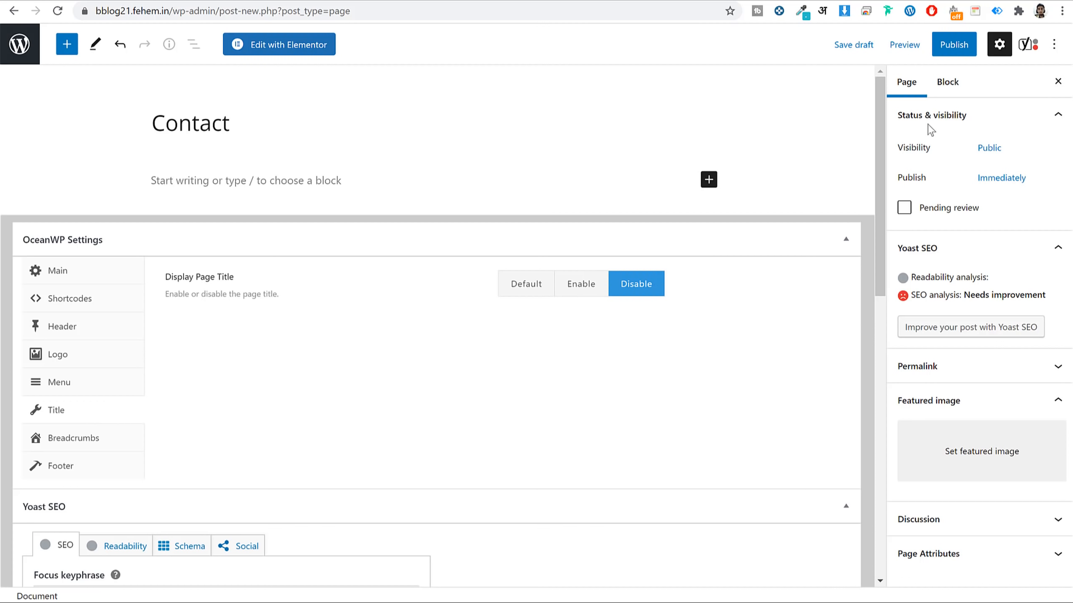
click(955, 45)
click(943, 46)
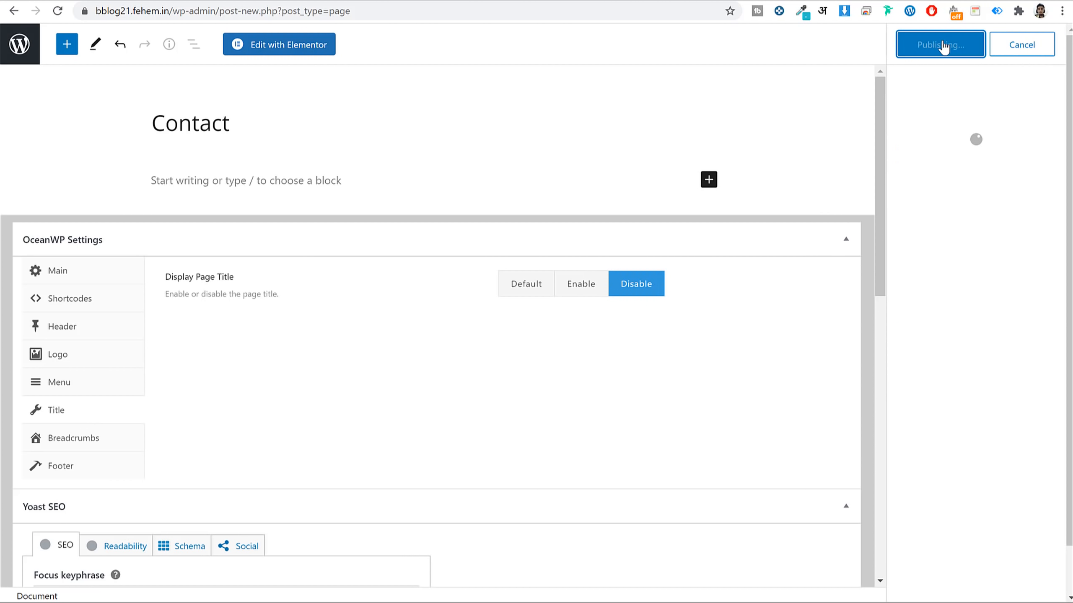
Open the Contact page in Elementor and review the demo site's contact page.
click(301, 54)
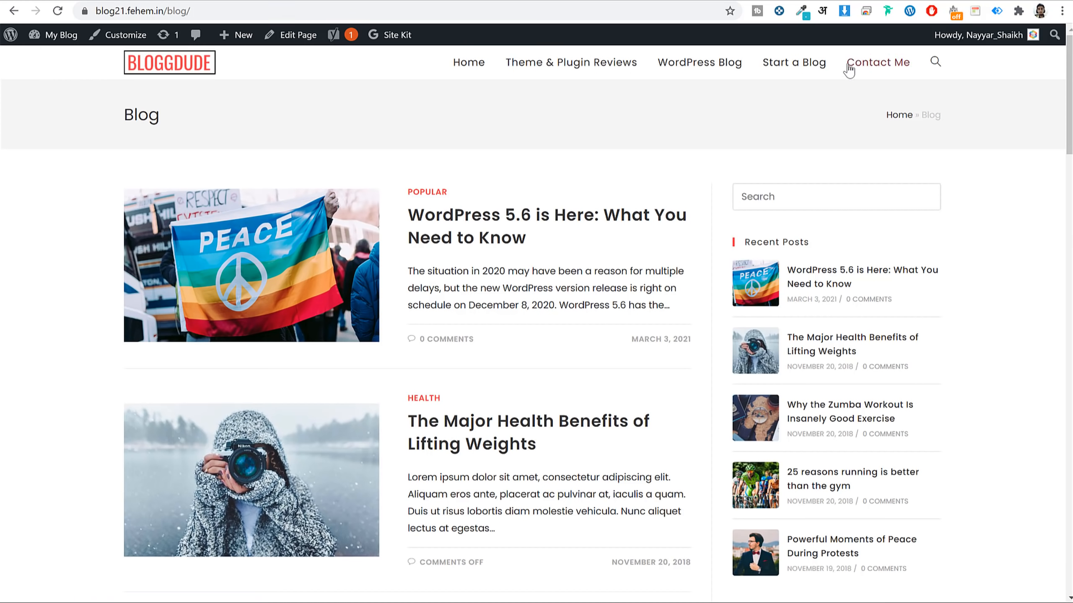
click(849, 67)
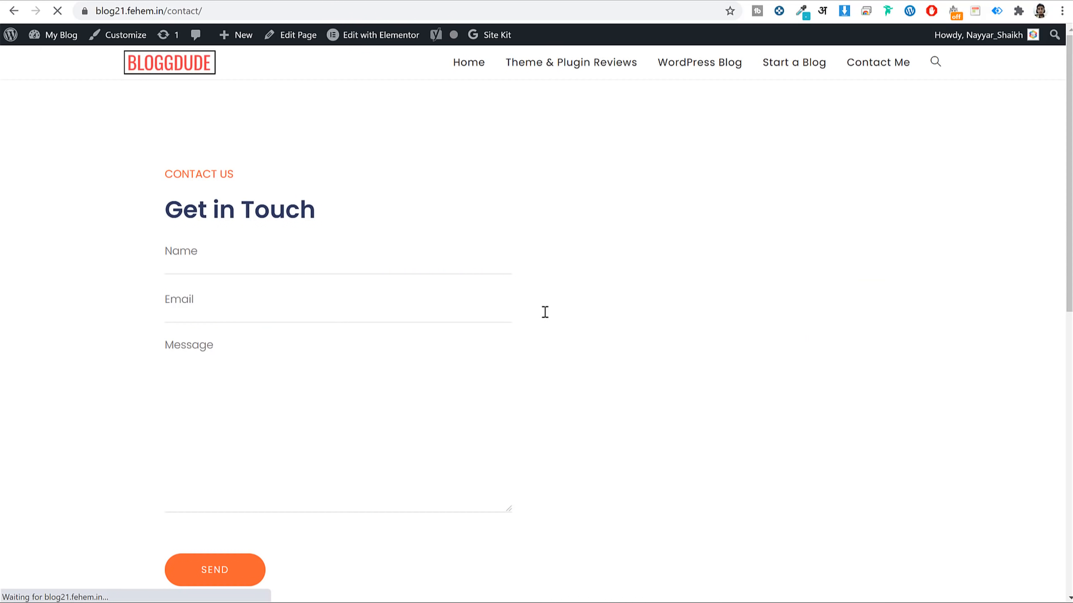
scroll(909, 268, down, 10)
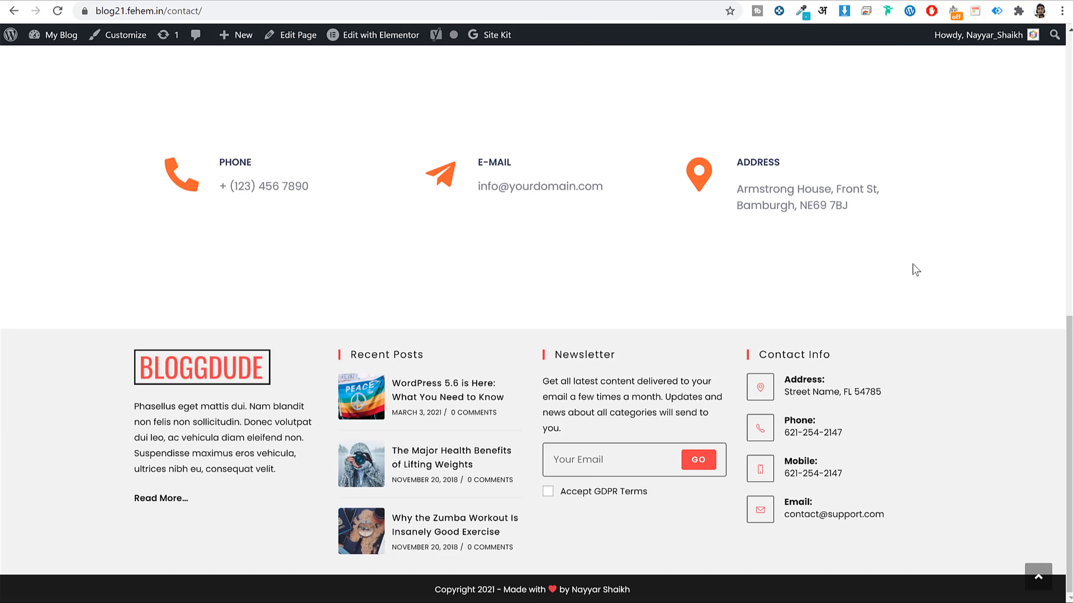
scroll(914, 269, up, 10)
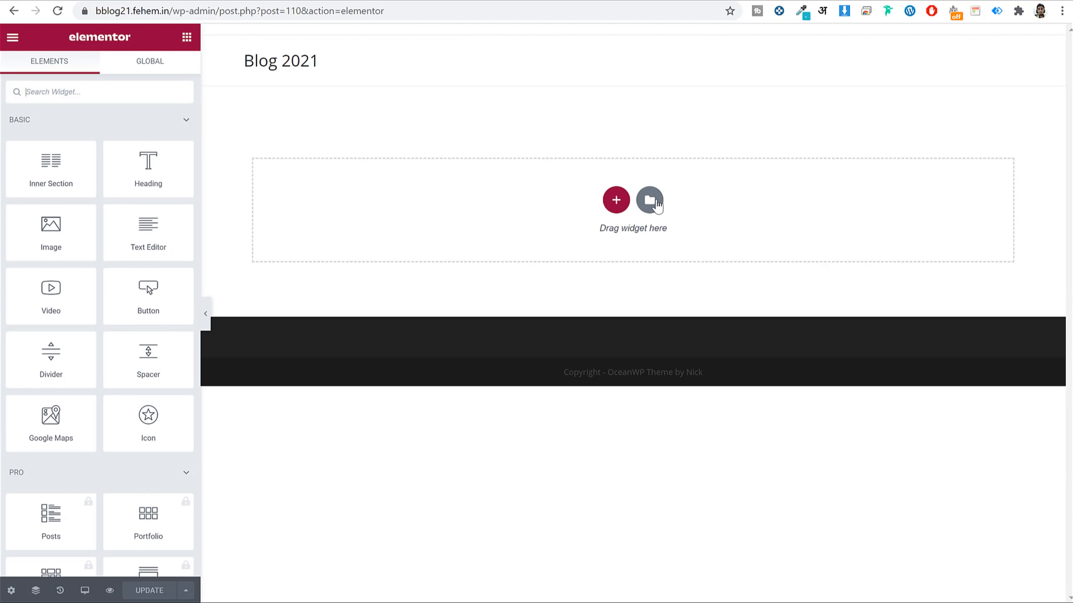
Import the Contact Page JSON file into My Templates and insert the Contact Blog21 template.
click(655, 203)
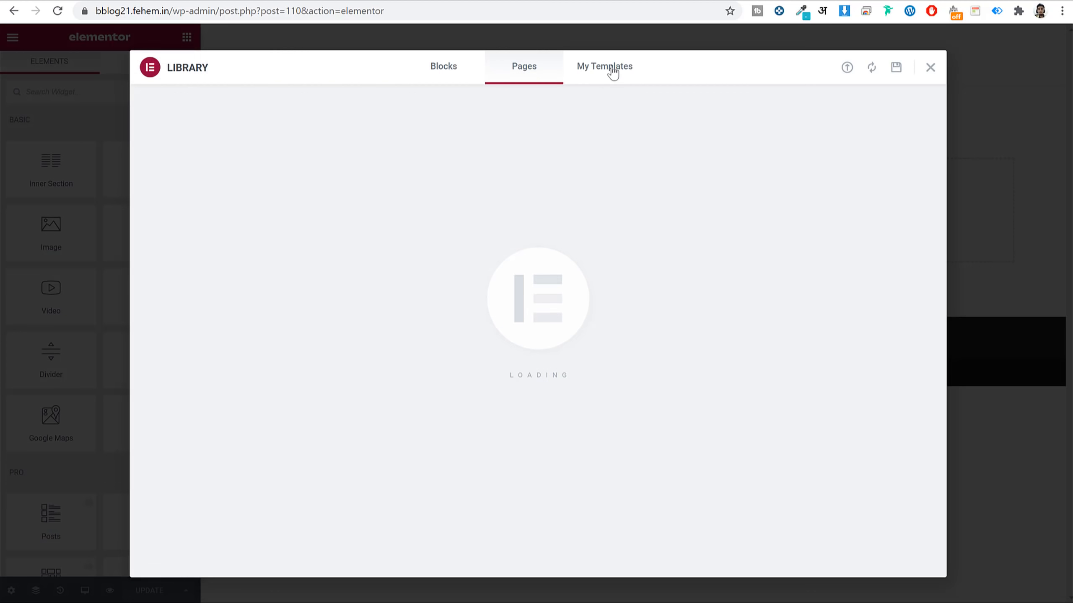
click(613, 72)
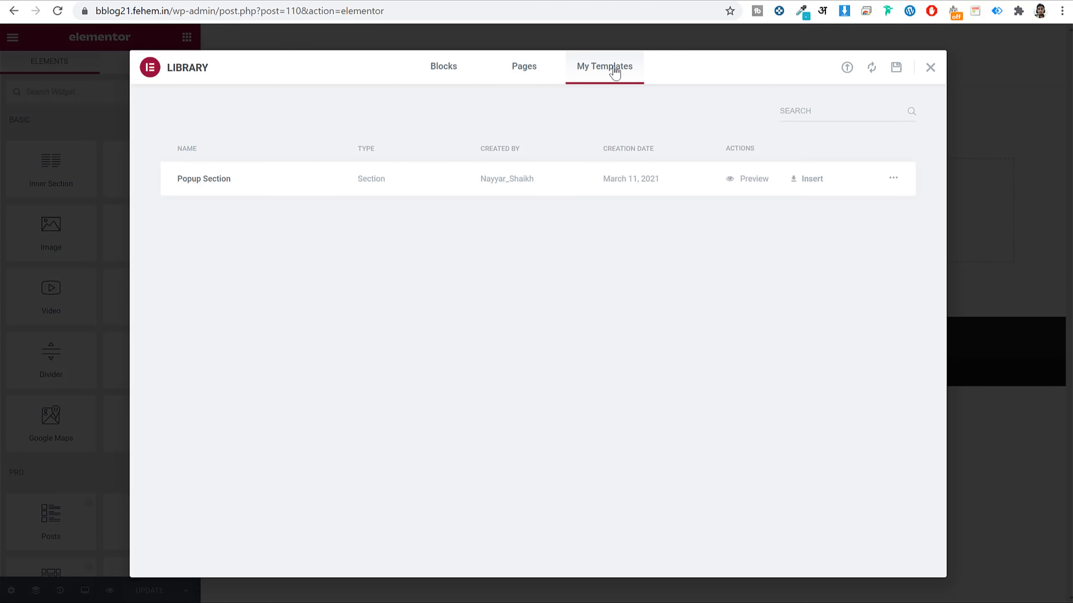
click(848, 69)
click(561, 360)
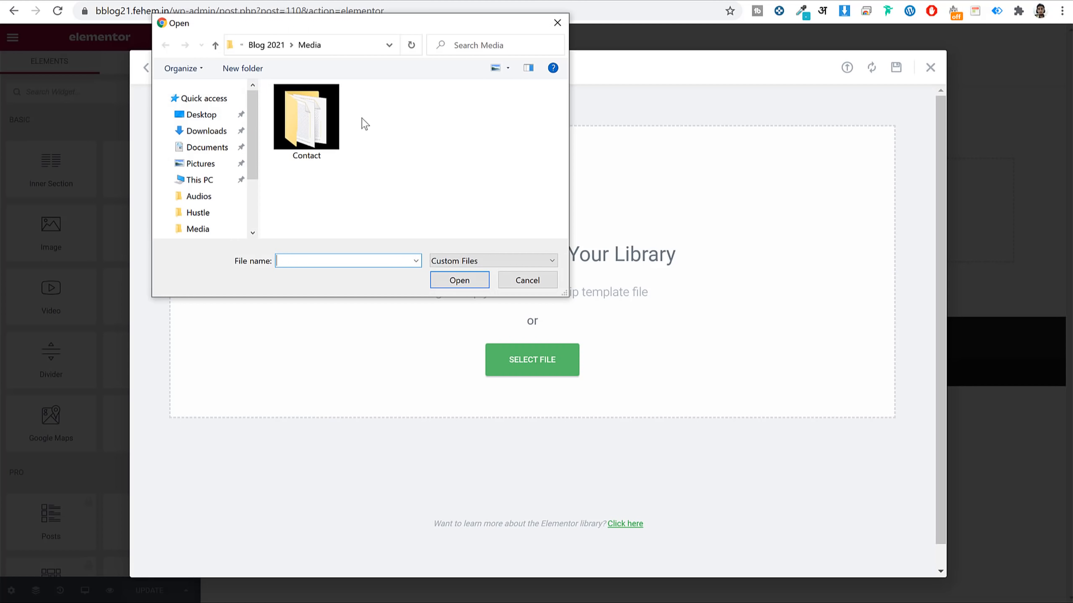
click(325, 122)
double_click(324, 118)
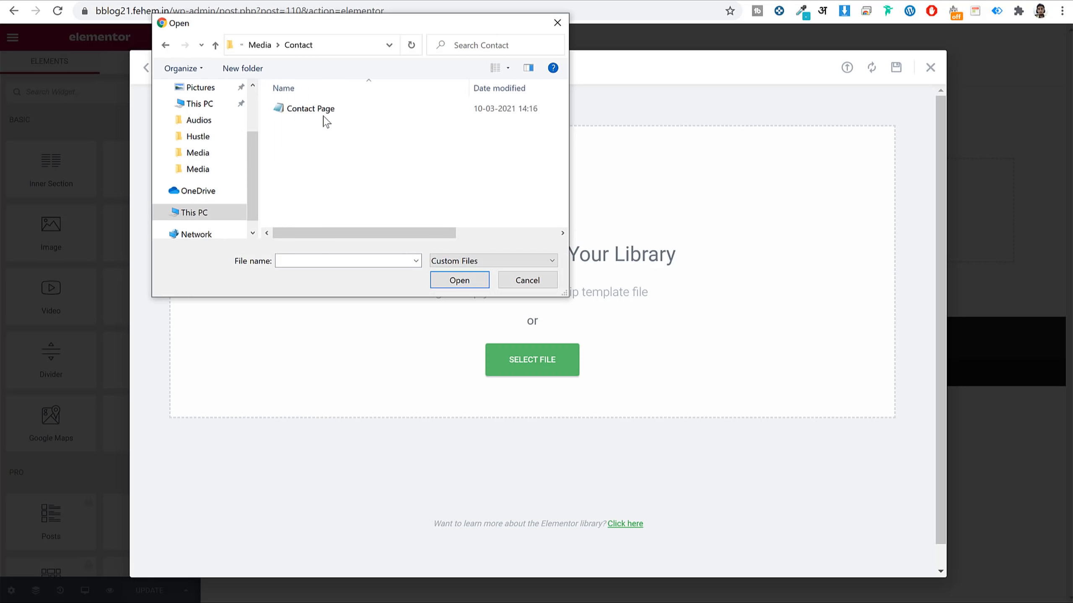
click(331, 113)
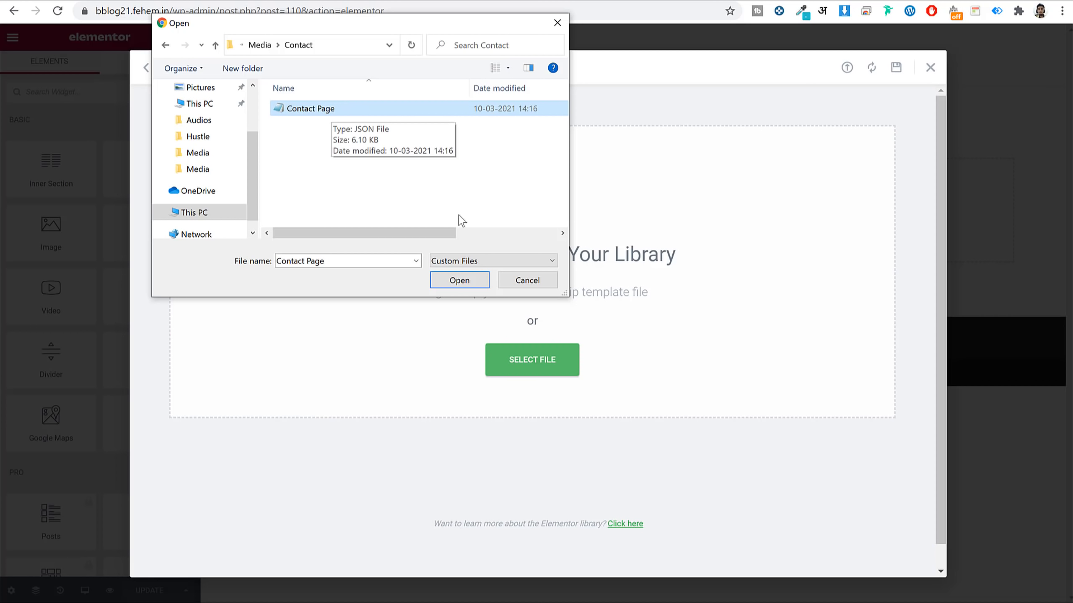
click(455, 281)
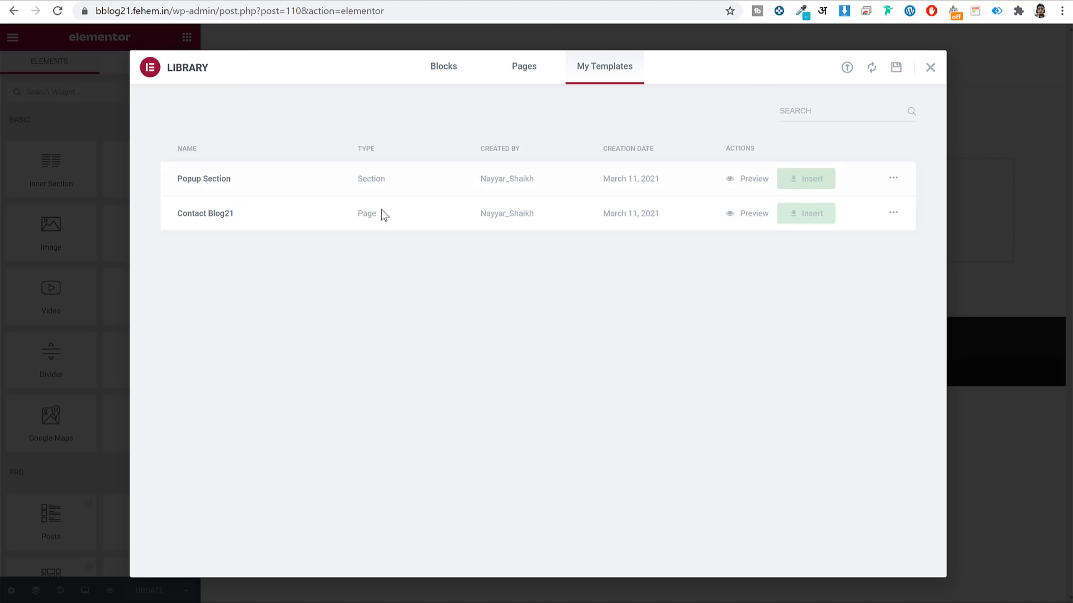
click(792, 213)
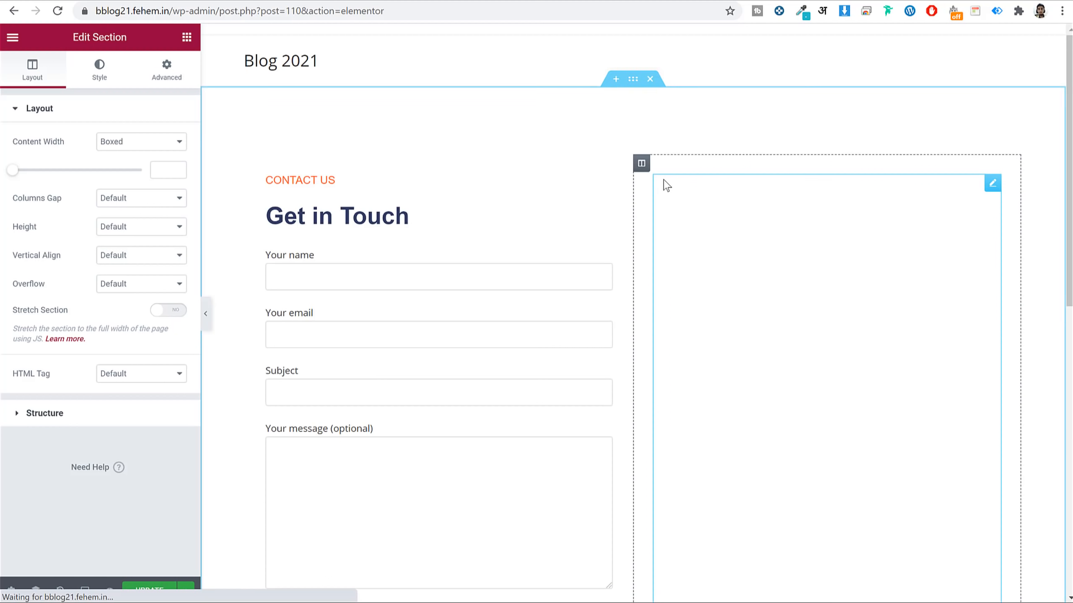
Set the Google Map location to 'mumbai' with zoom 15.
scroll(829, 220, down, 3)
scroll(829, 215, up, 2)
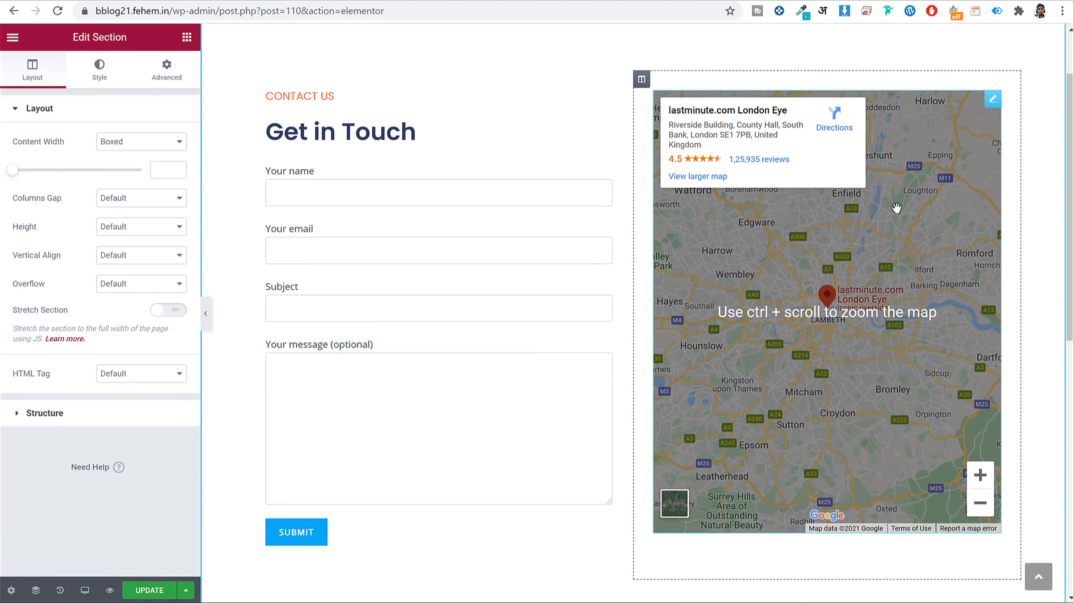
click(992, 121)
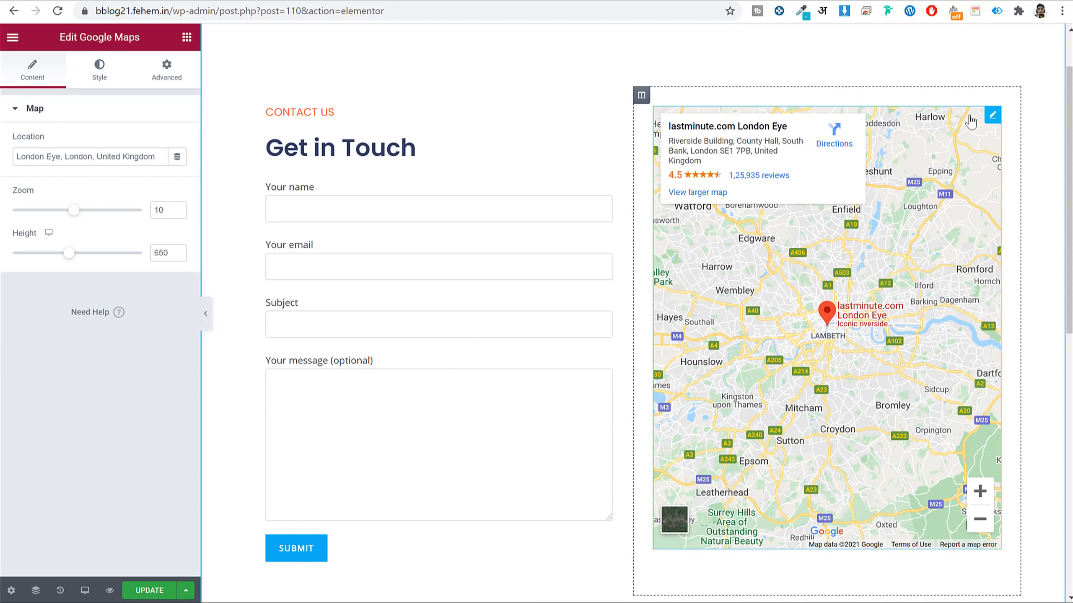
triple_click(68, 156)
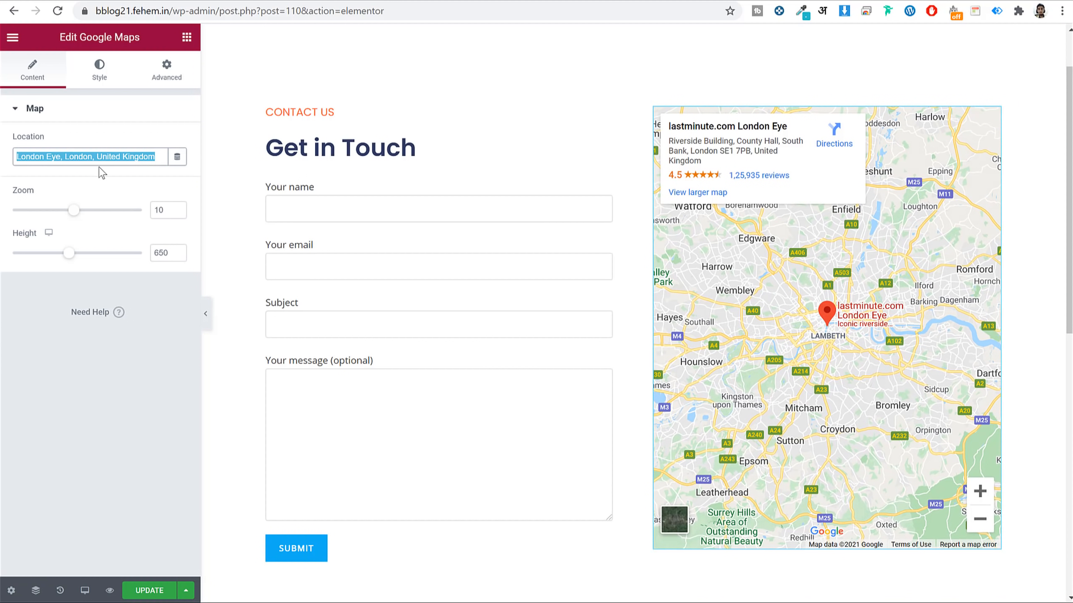
text(mu)
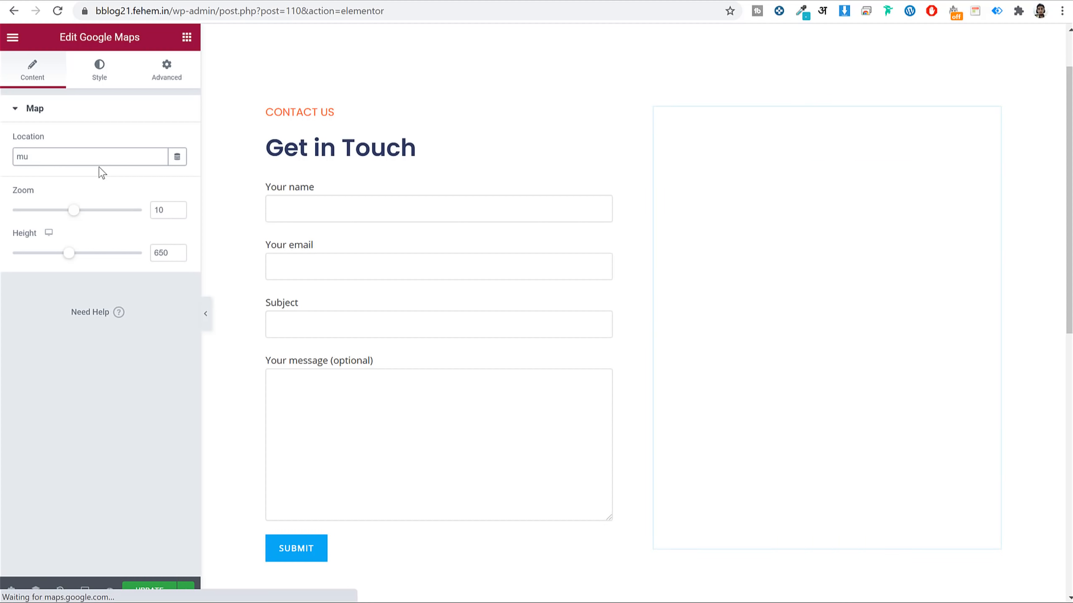
text(mbai)
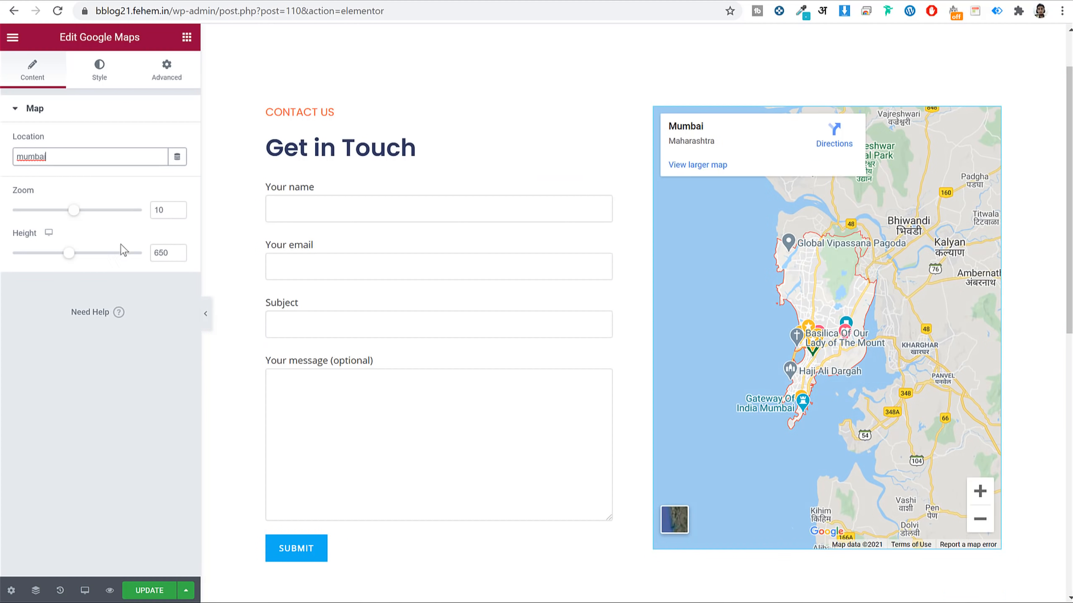
drag(79, 211, 103, 218)
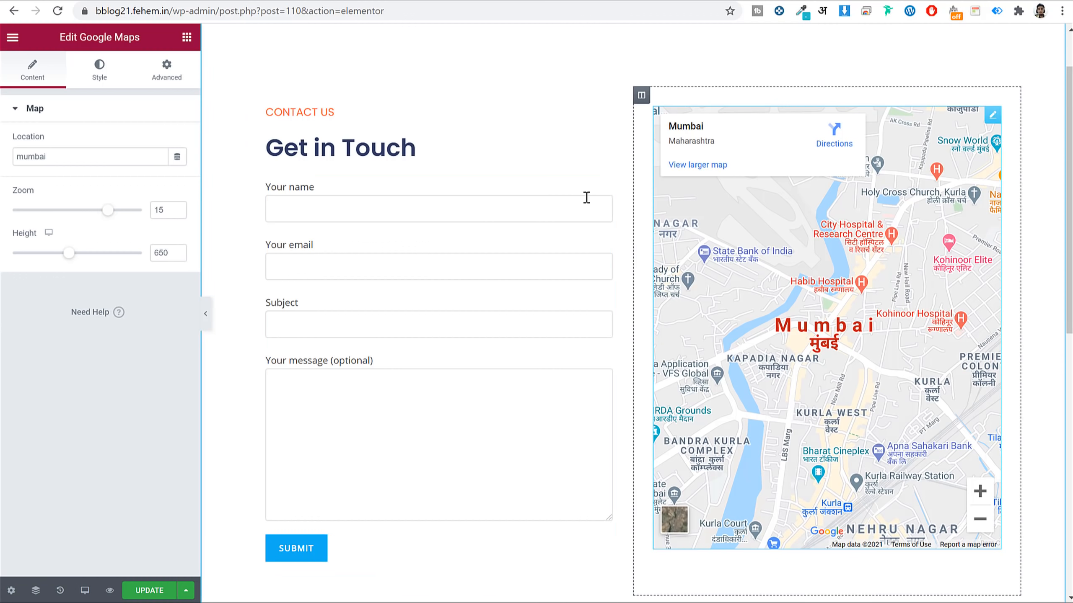
scroll(479, 319, down, 10)
scroll(675, 253, up, 3)
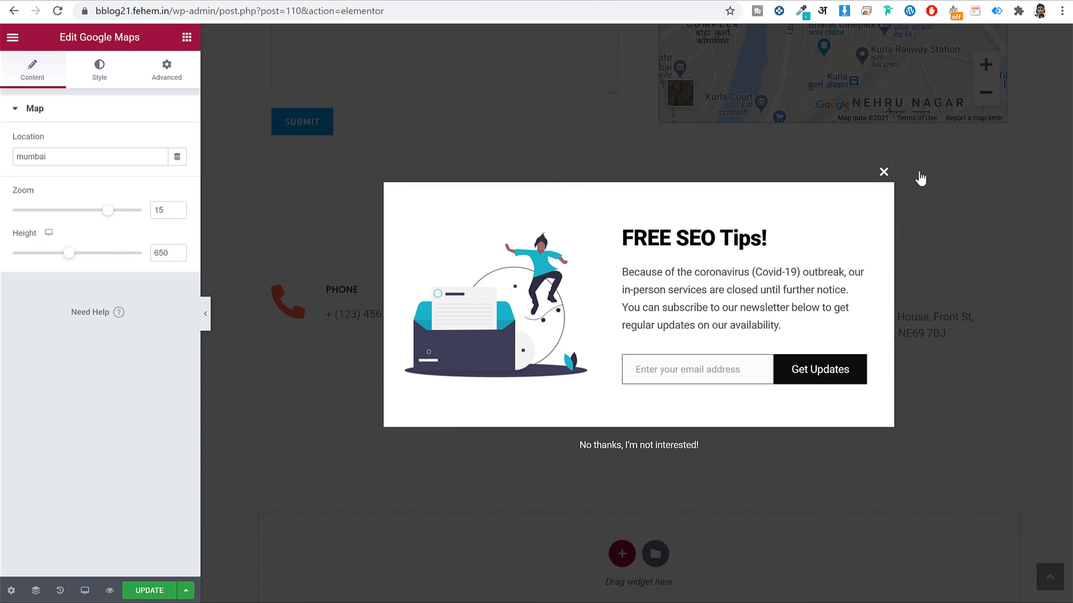
Dismiss the FREE SEO Tips popup and inspect the phone, e-mail headings and contact form.
click(883, 171)
click(349, 314)
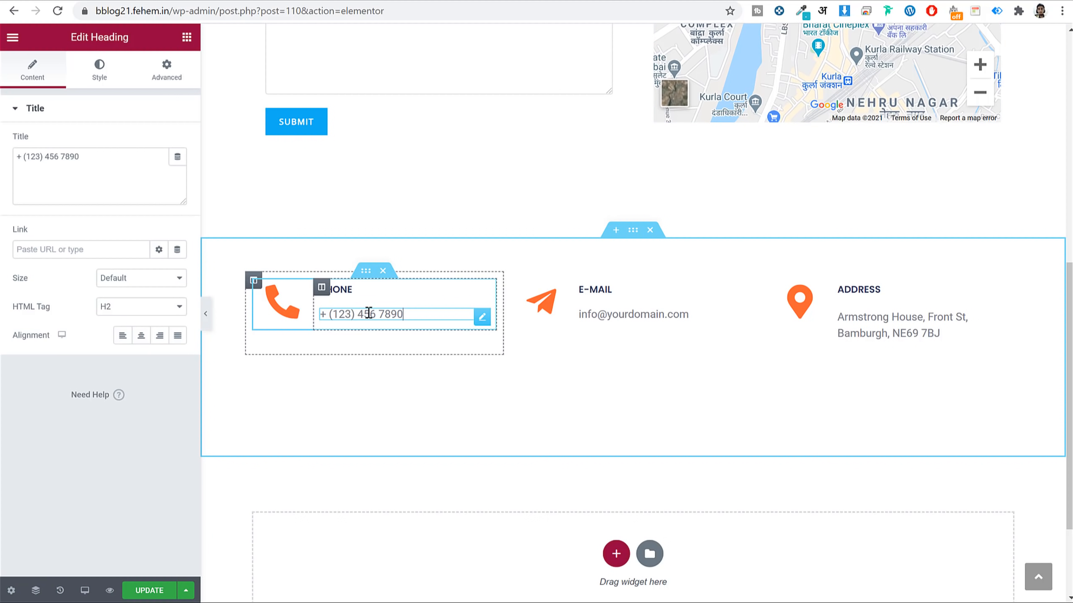
click(637, 312)
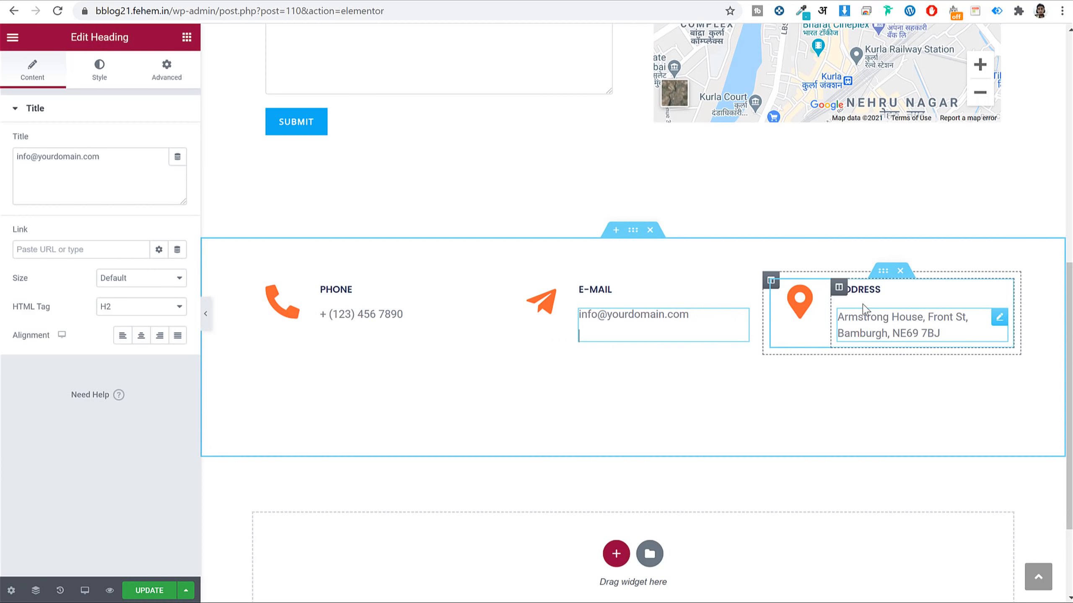
click(138, 180)
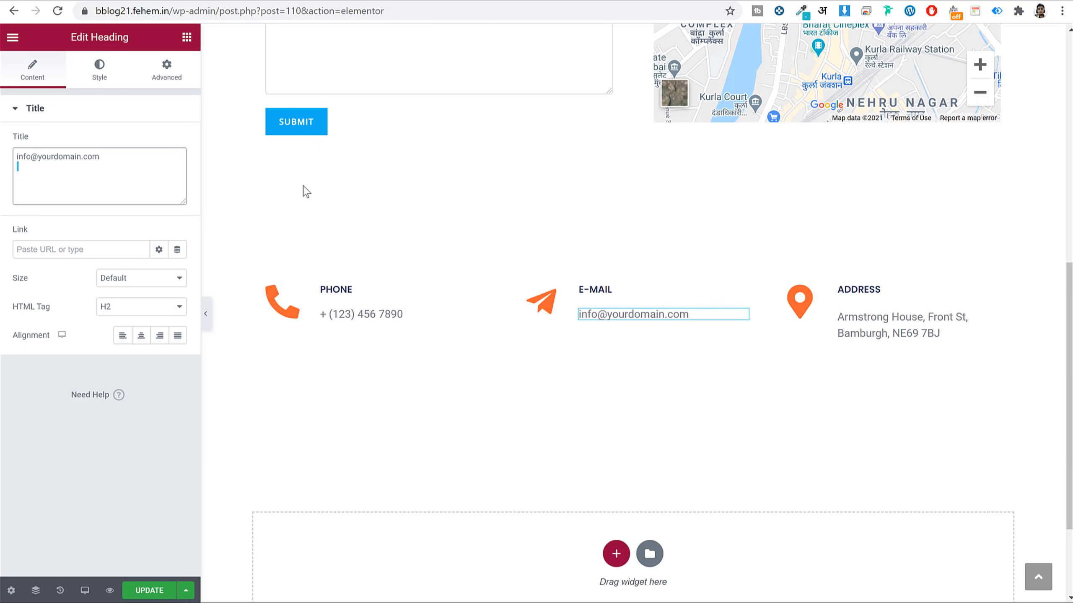
scroll(500, 204, up, 10)
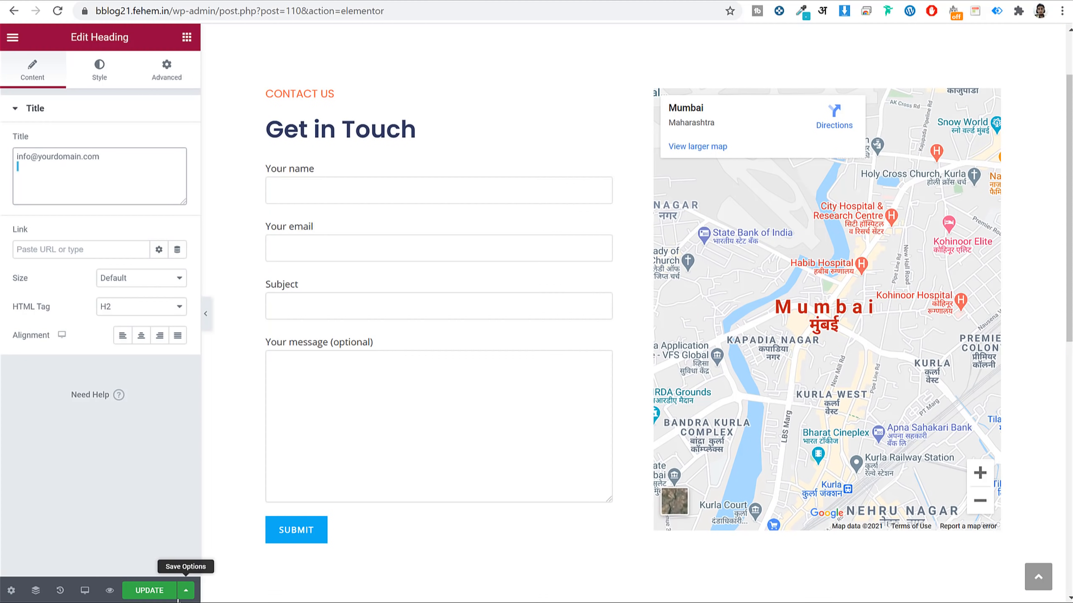
click(413, 277)
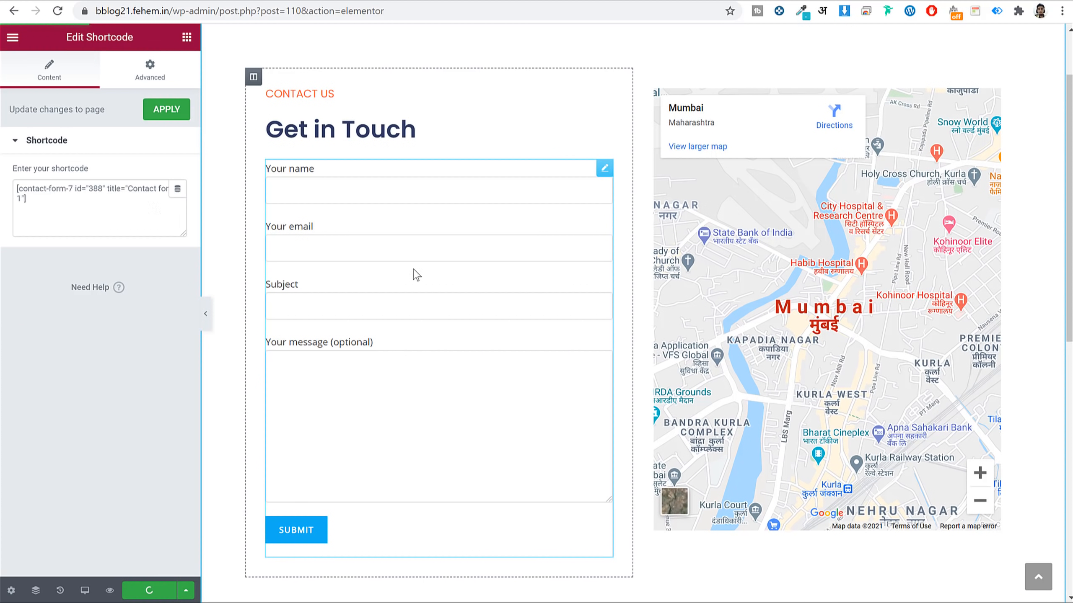
Select the contact form shortcode, then open the Contact Forms admin page from the dashboard.
triple_click(84, 194)
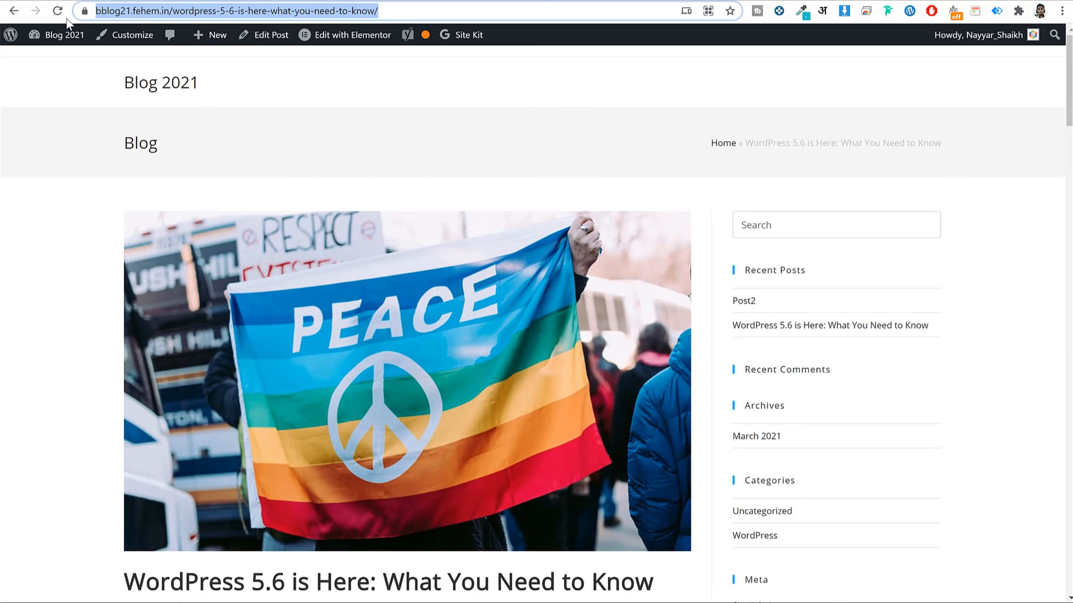
click(54, 37)
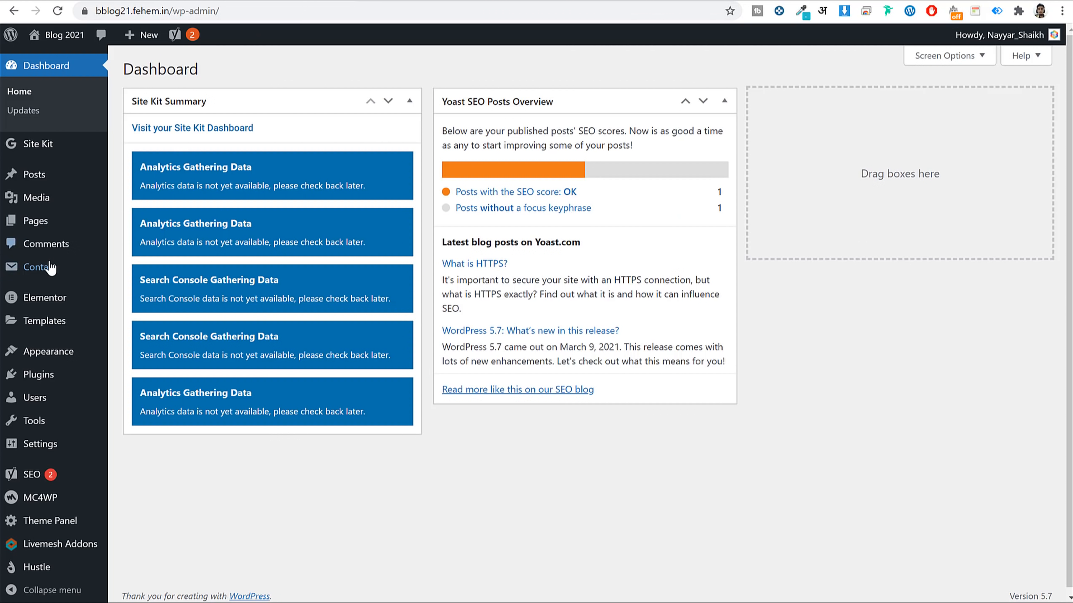
click(50, 268)
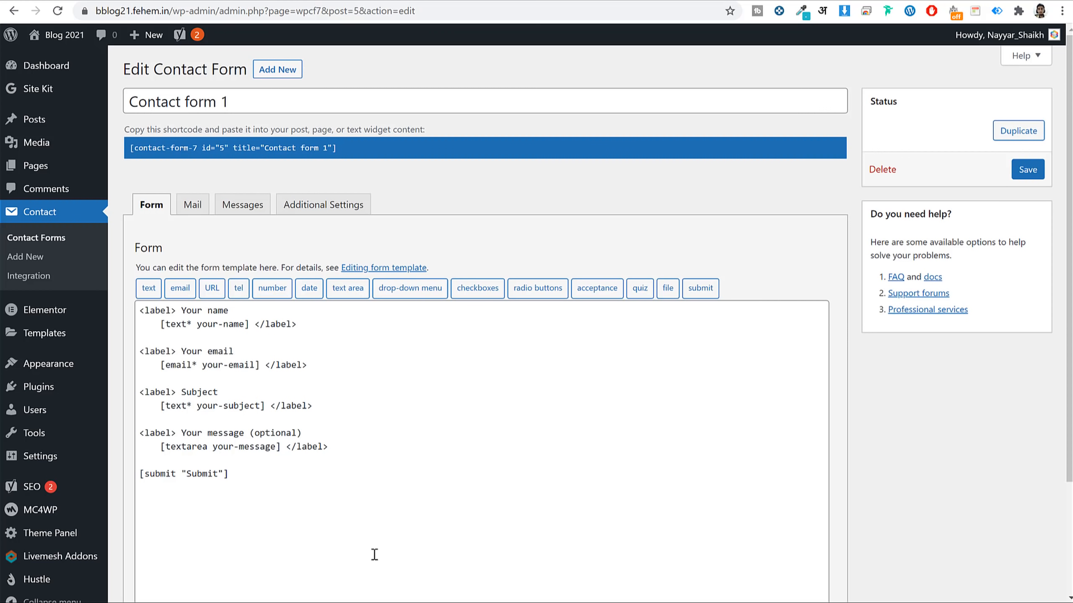
Copy the four form tags from the Contact Form text file in Media > Contact.
key(alt+Tab)
click(416, 134)
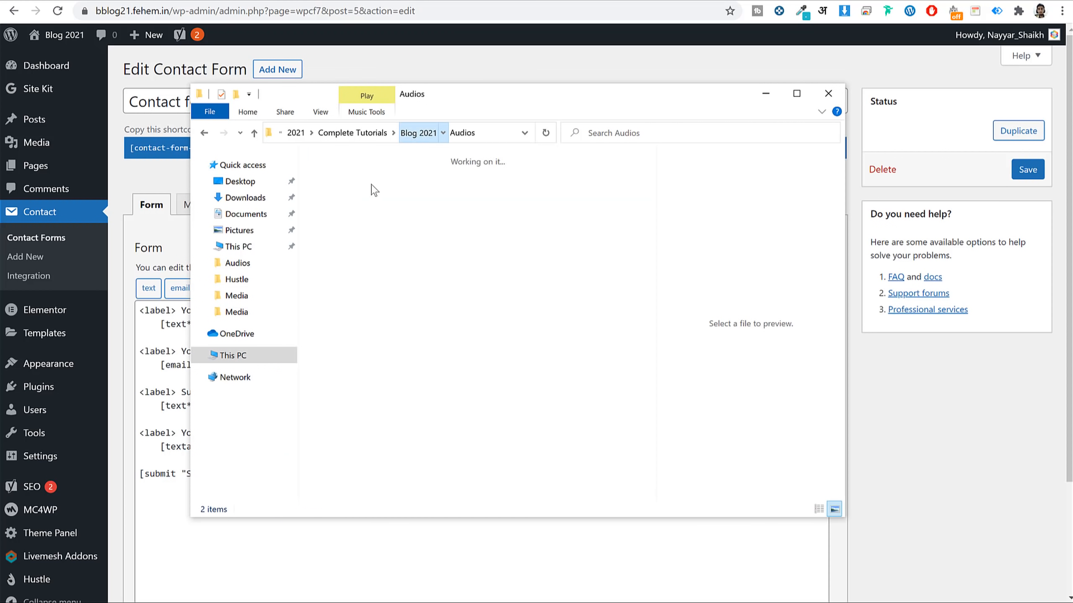
double_click(430, 190)
double_click(368, 194)
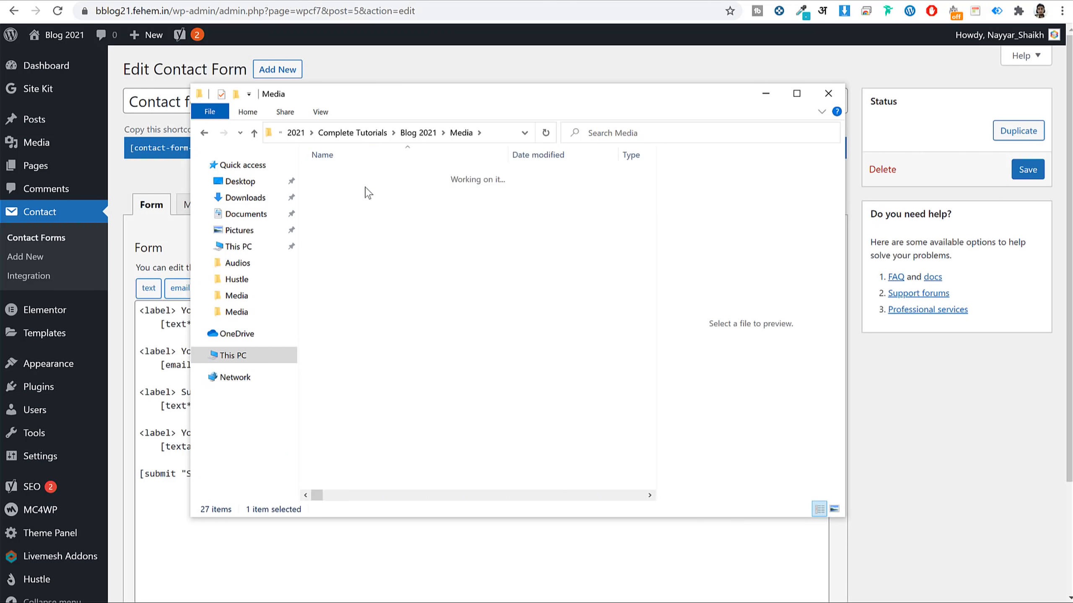
click(373, 192)
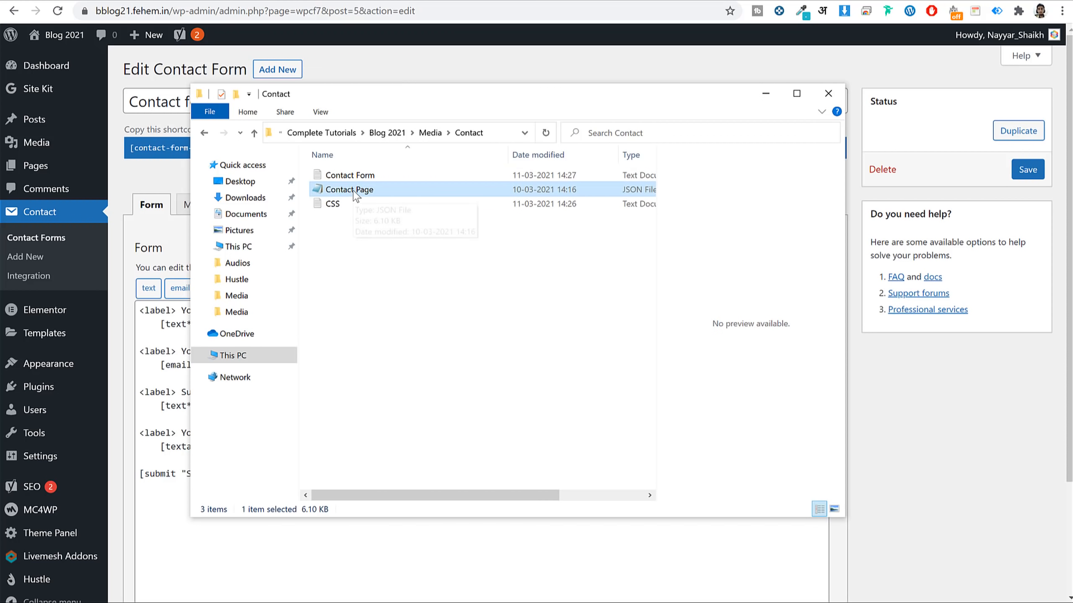
click(371, 217)
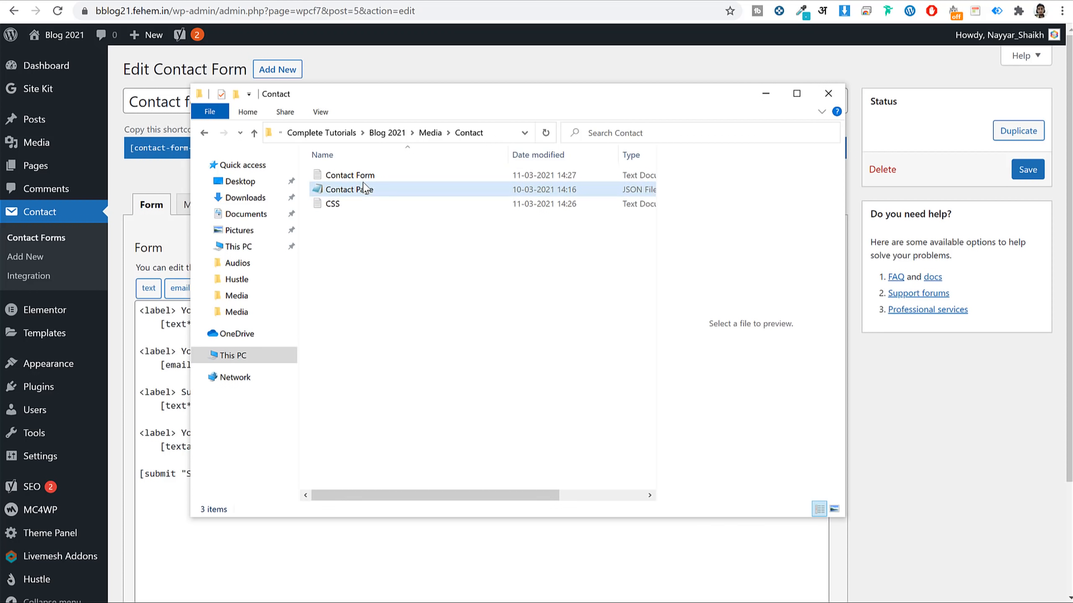
click(347, 176)
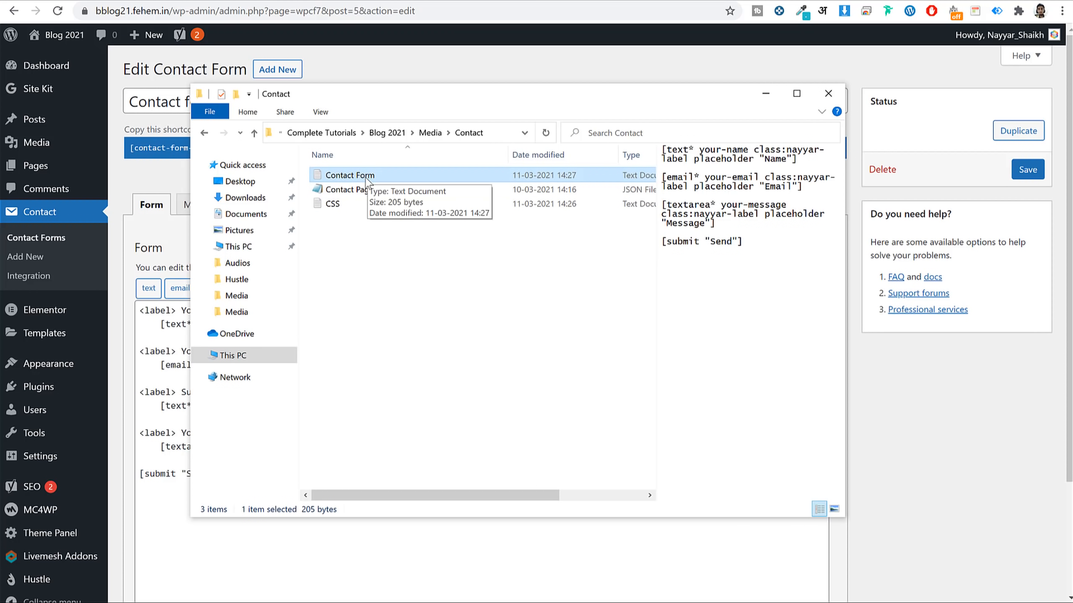
double_click(365, 177)
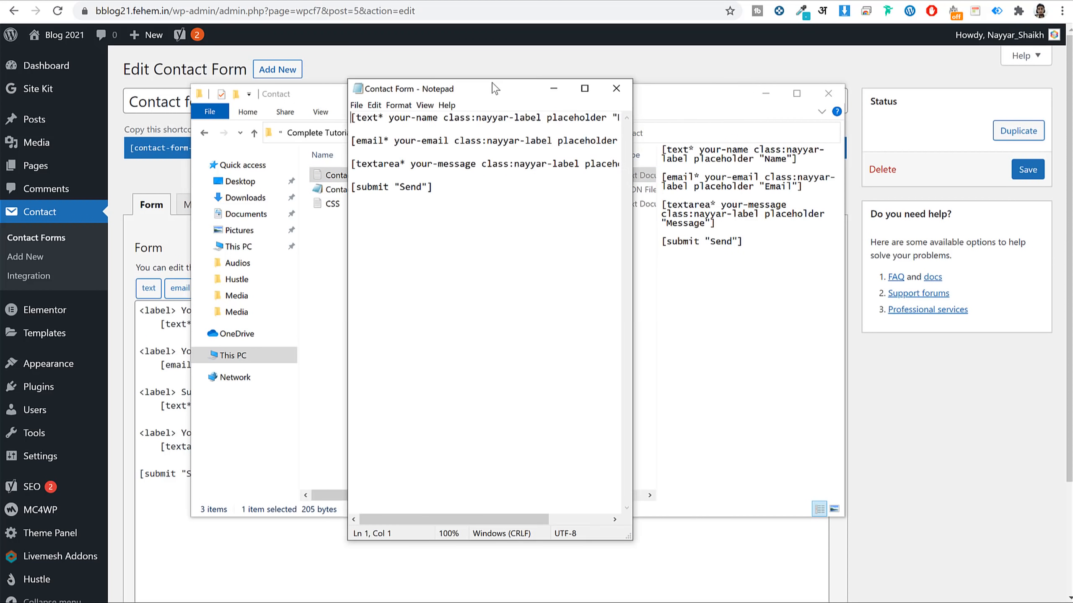
drag(490, 78, 665, 76)
drag(657, 176, 485, 106)
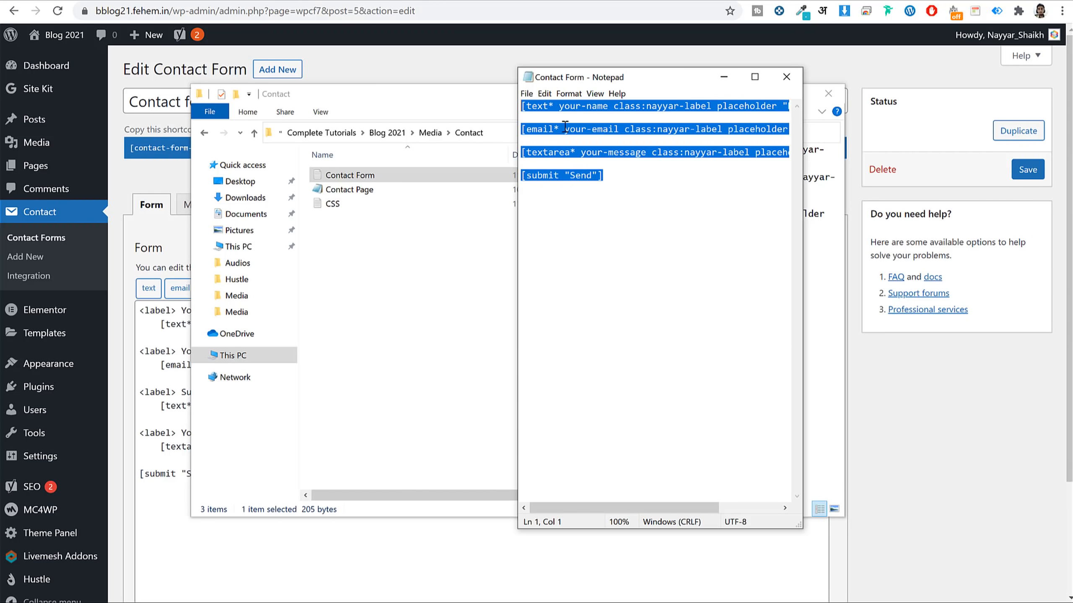
click(784, 78)
Replace the form template with the pasted tags and save Contact form 1.
click(369, 479)
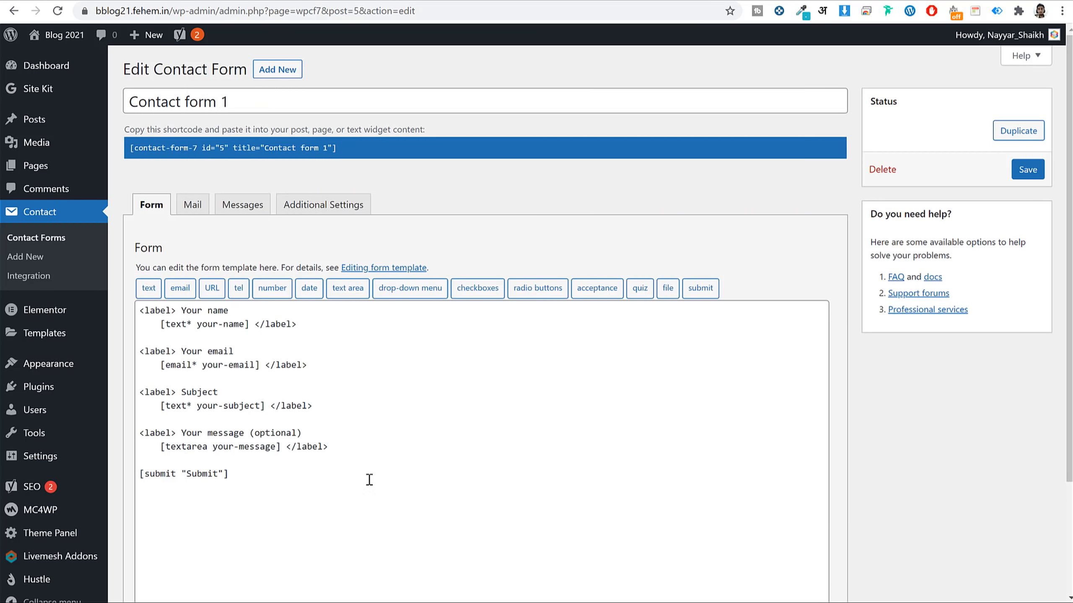
drag(368, 479, 96, 308)
key(BackSpace)
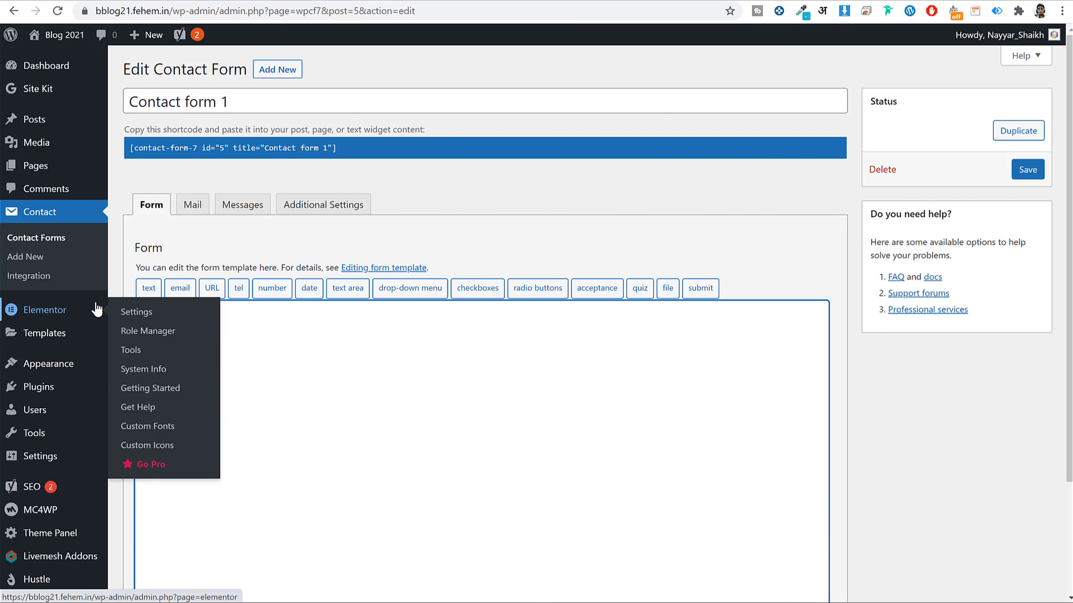
scroll(416, 368, down, 3)
text([text* your-name class:nayyar-label placeholder "Name"]  [email* your-email class:nayyar-label placeholder "Email"]  [textarea* your-message class:nayyar-label placeholder "Message"]  [submit "Send"])
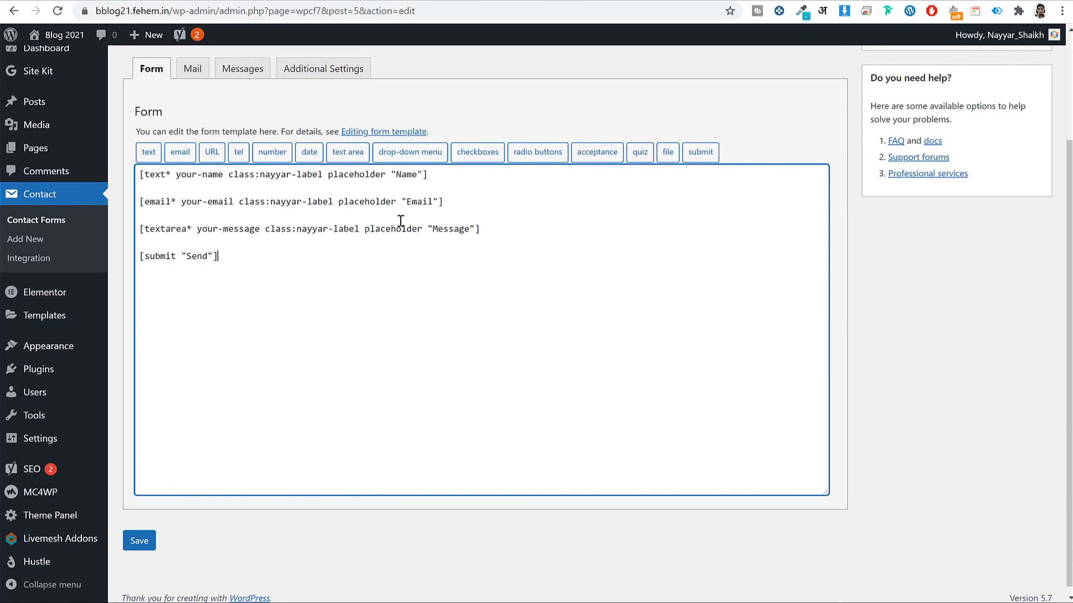
click(141, 542)
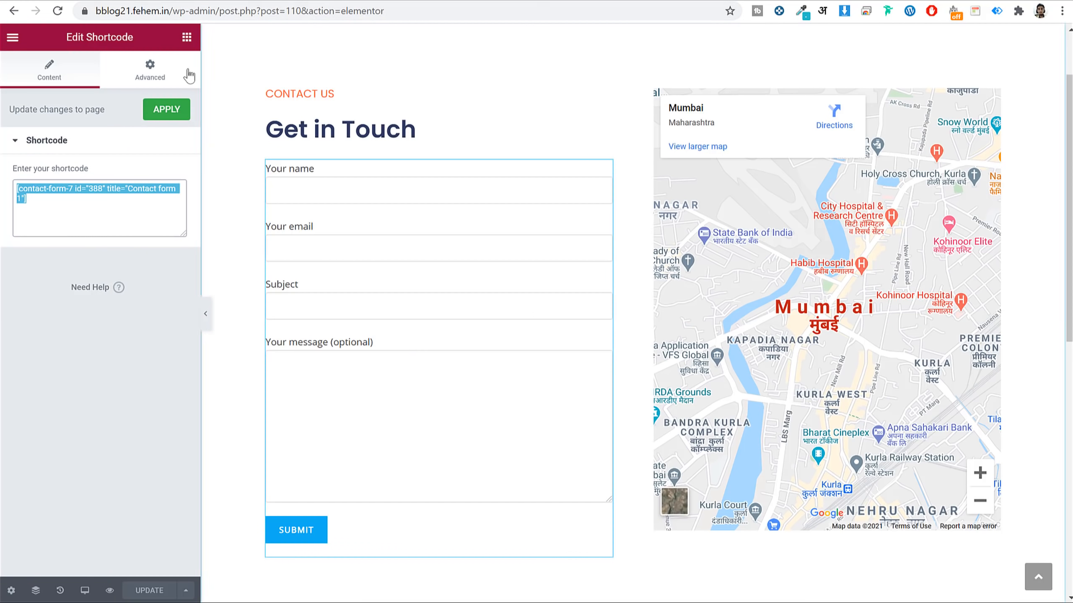
Paste the Contact form 1 (id 5) shortcode over the id 388 one and update the page.
click(421, 2)
click(320, 188)
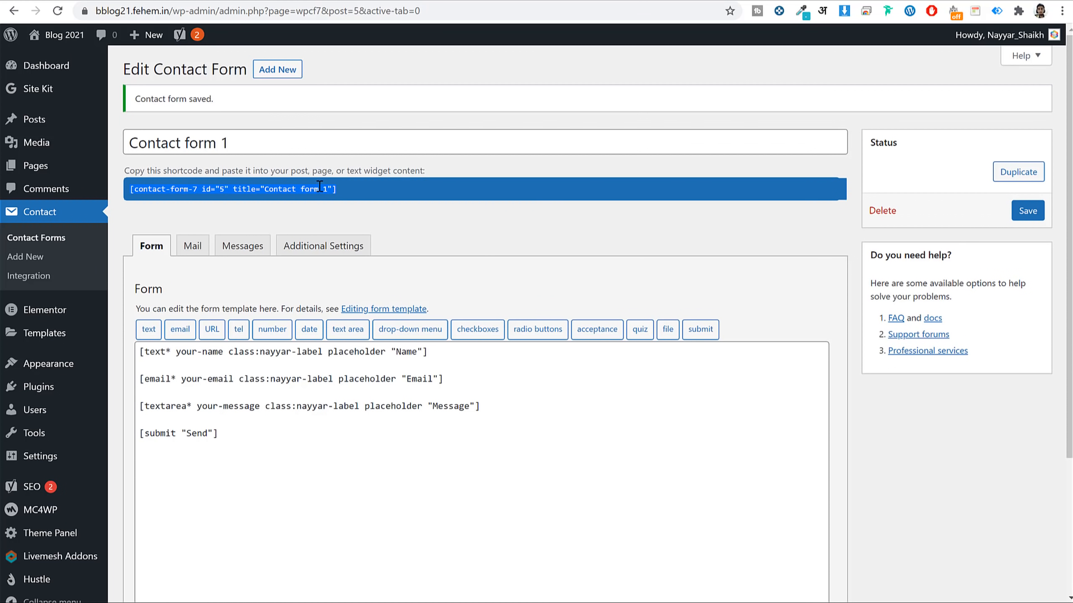
right_click(319, 188)
click(374, 197)
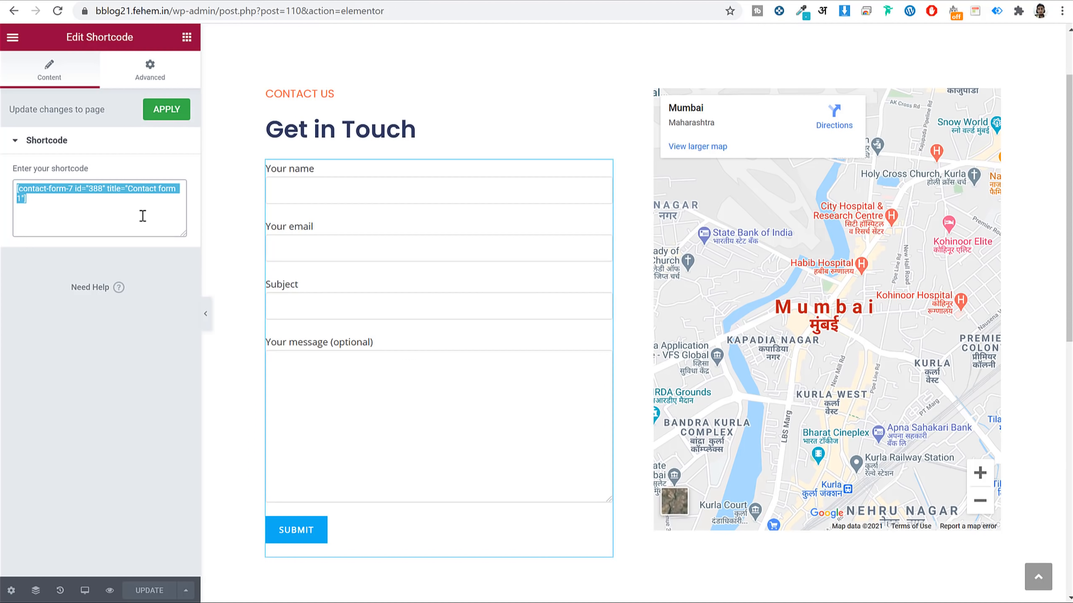
key(ctrl+v)
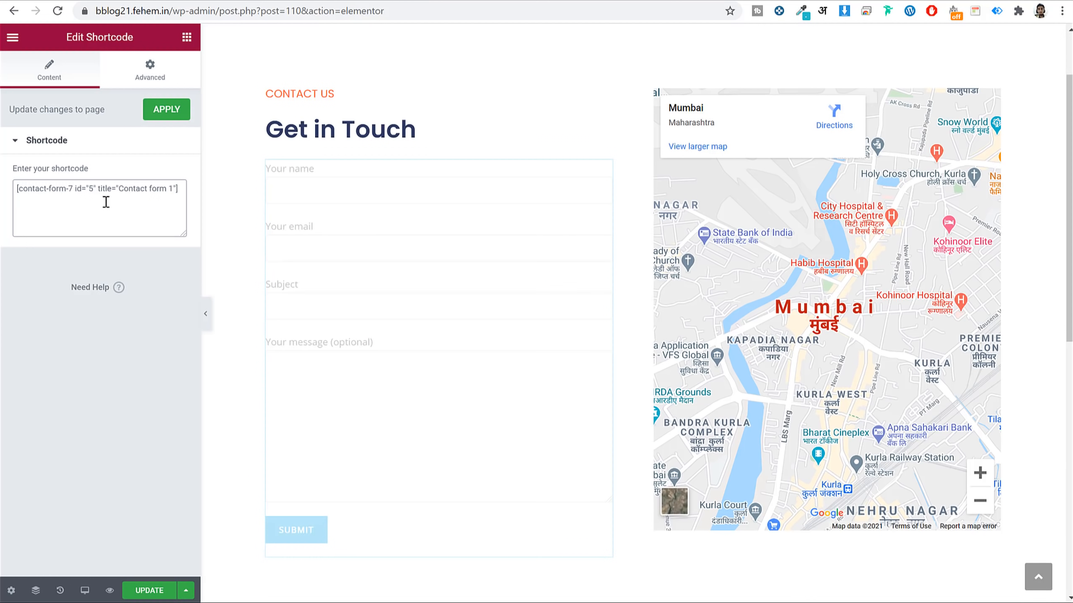
click(164, 597)
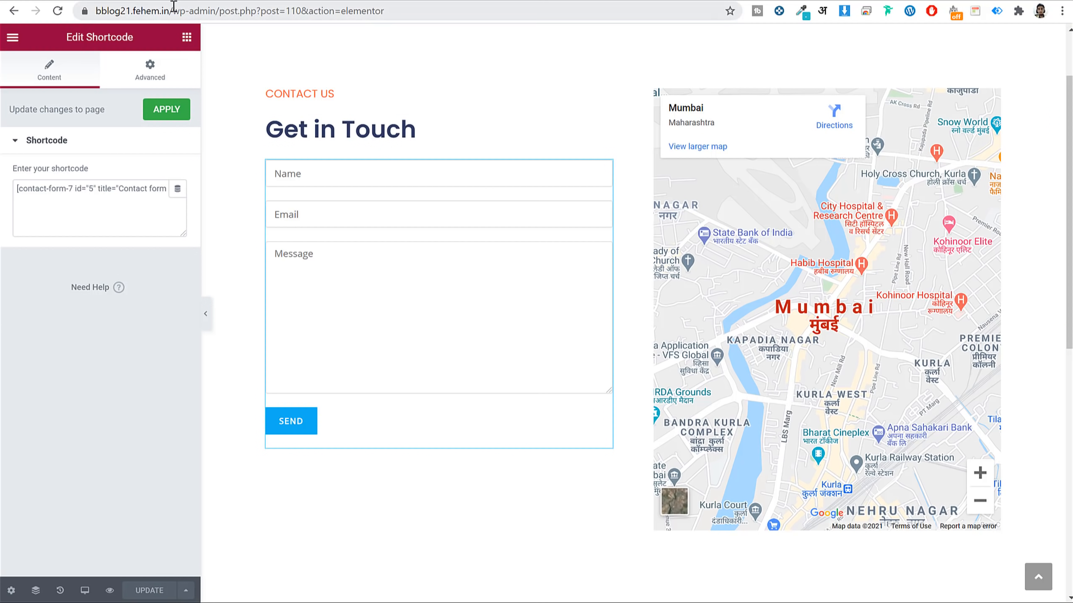
Load the site homepage, check the Pages list, and launch the Customizer.
drag(172, 10, 627, 17)
key(BackSpace)
key(Return)
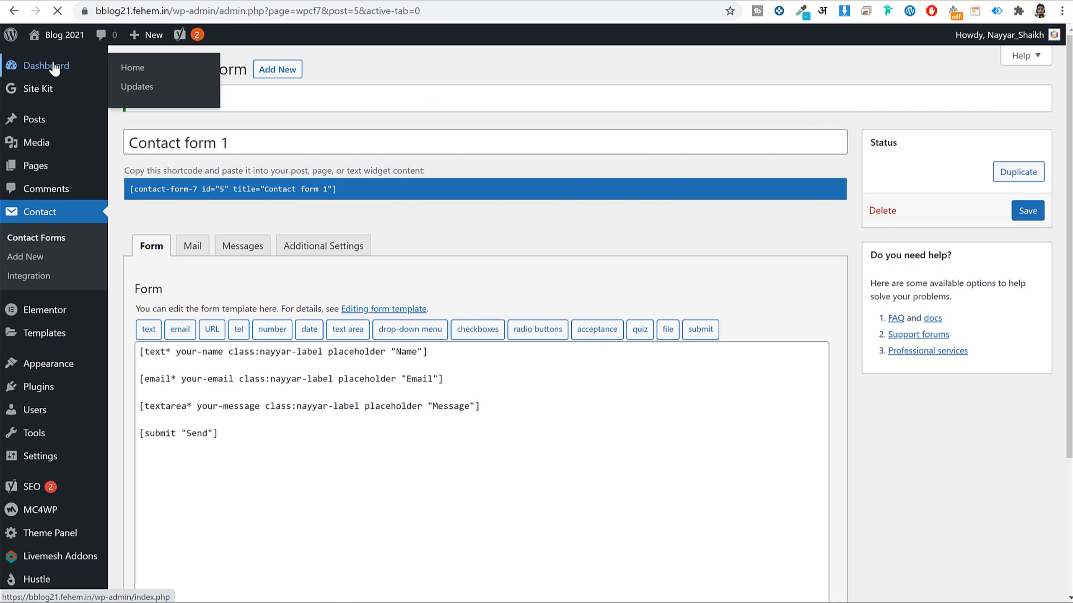
click(87, 67)
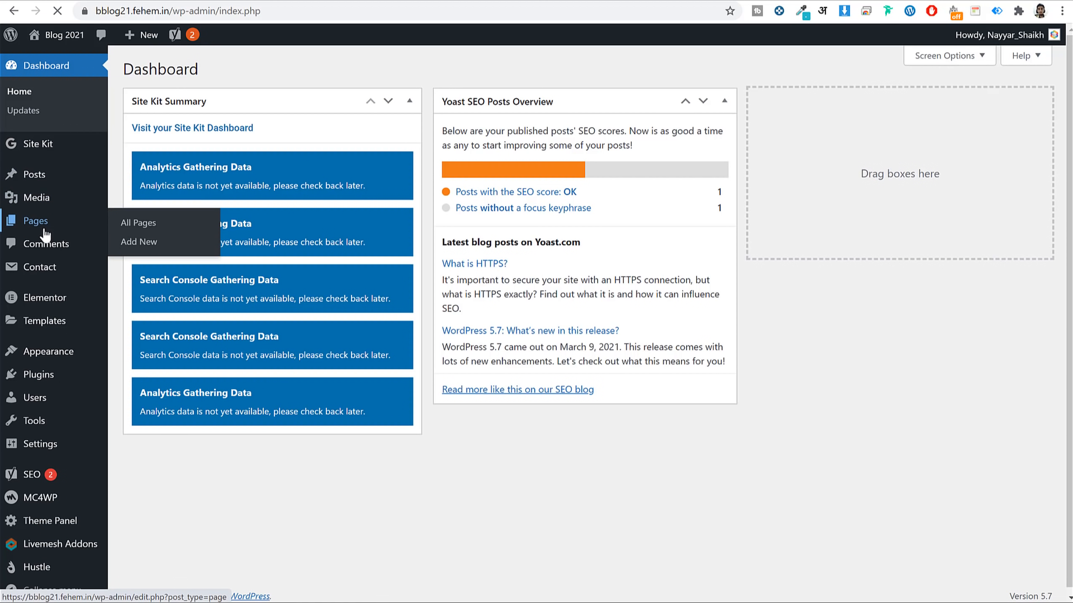
click(44, 231)
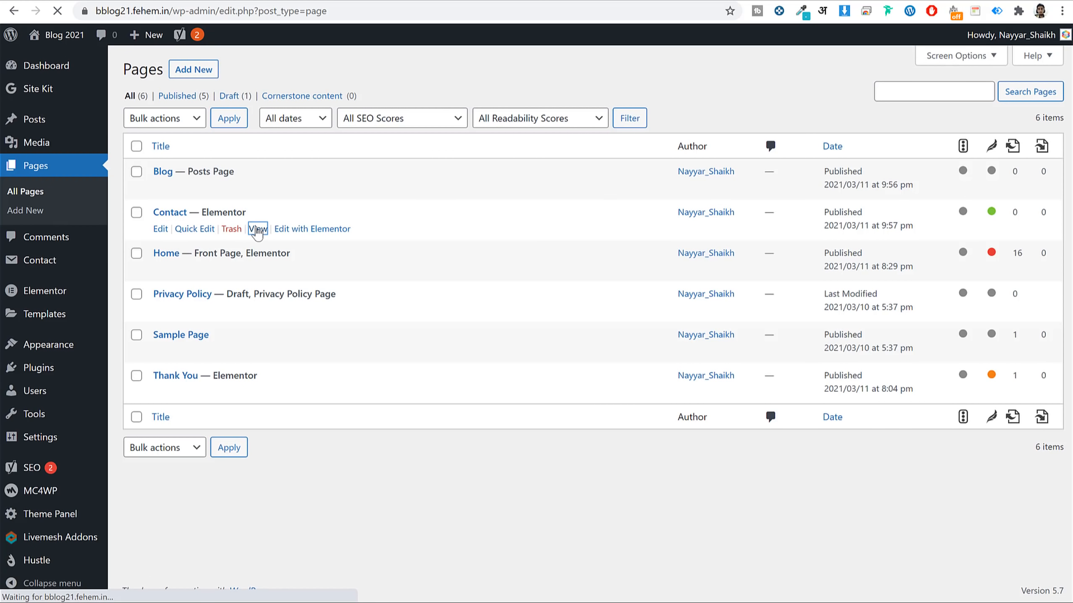
scroll(366, 312, down, 3)
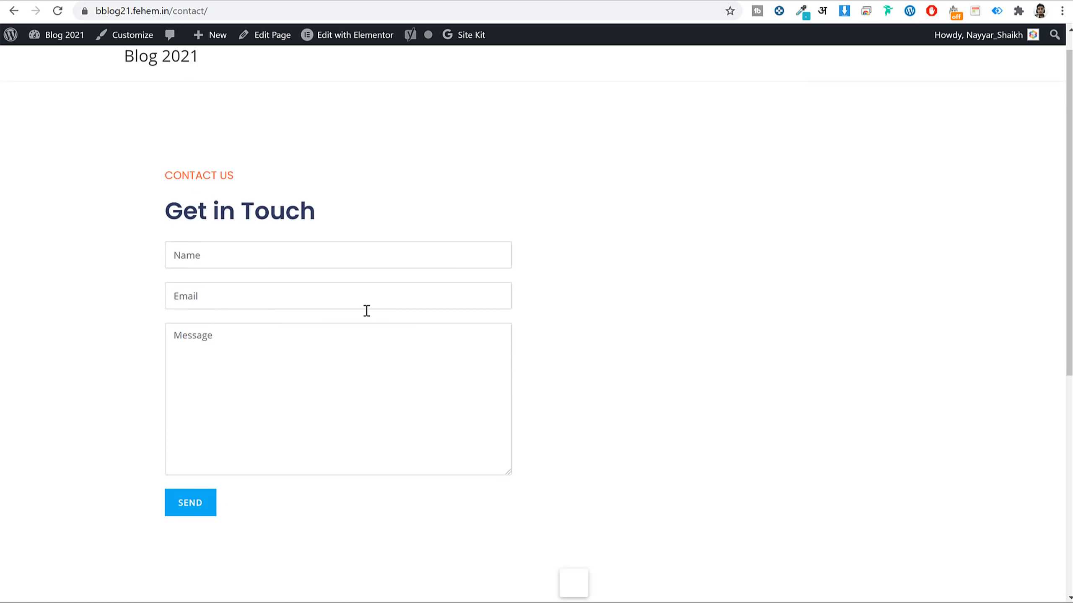
scroll(460, 250, up, 3)
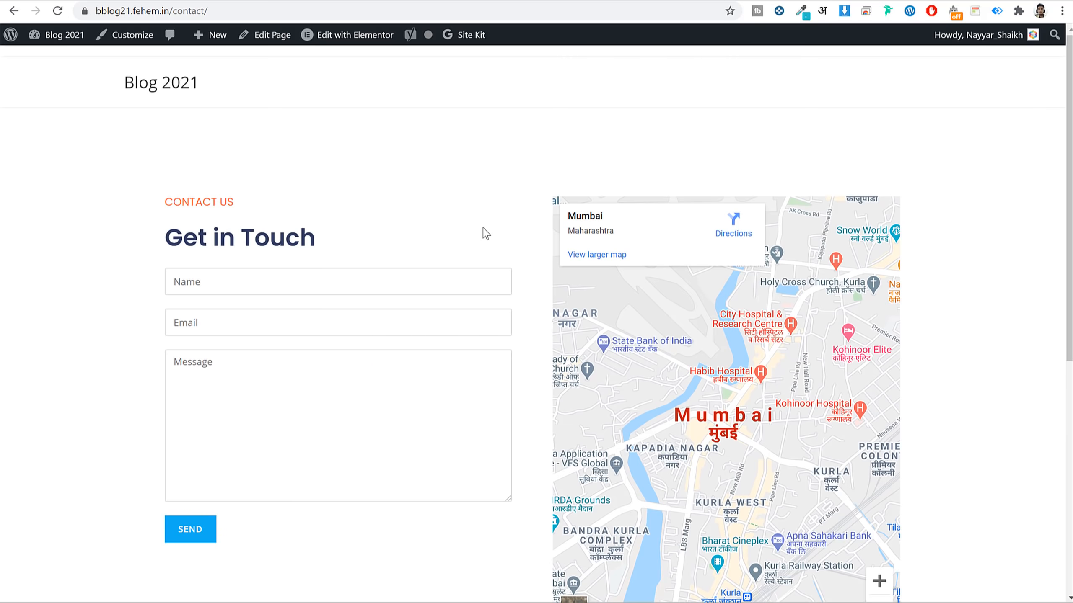
scroll(486, 233, down, 3)
click(124, 38)
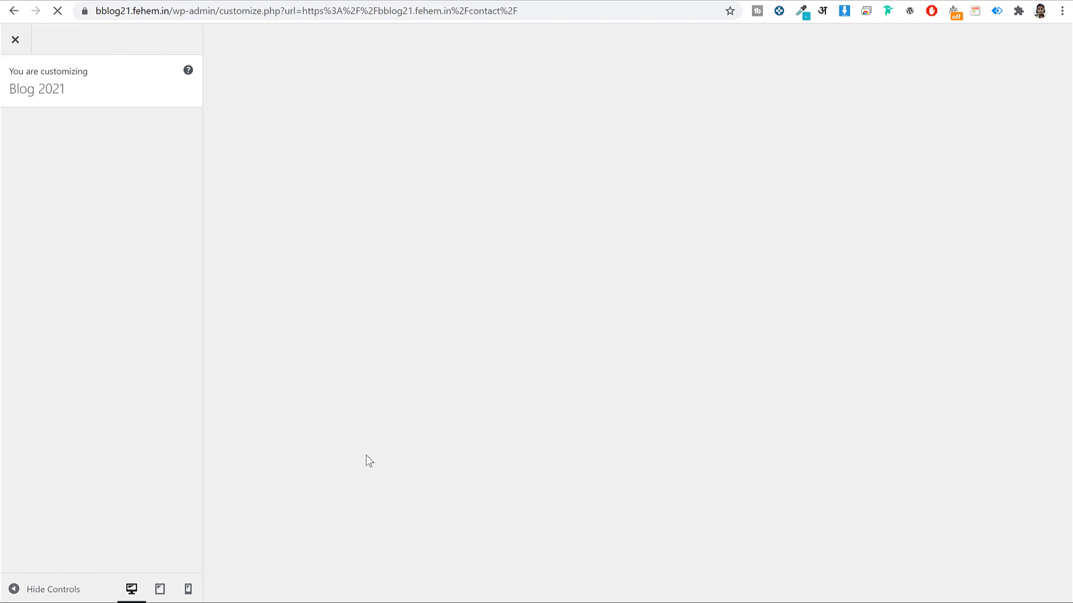
Copy the contact form styles from the CSS file in the contact files folder.
key(alt+Tab)
click(421, 283)
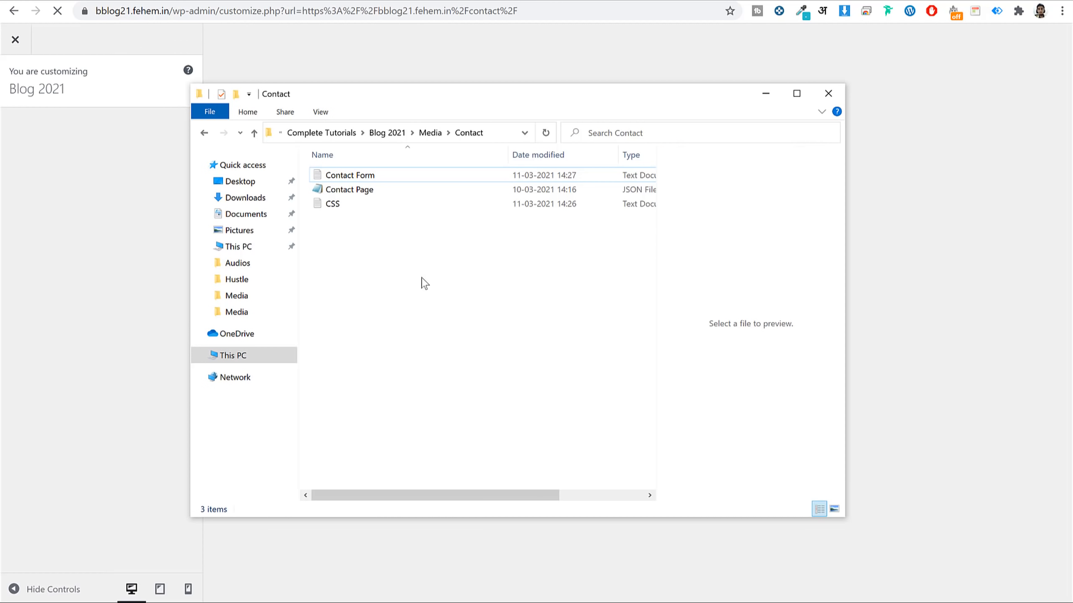
click(349, 205)
double_click(349, 205)
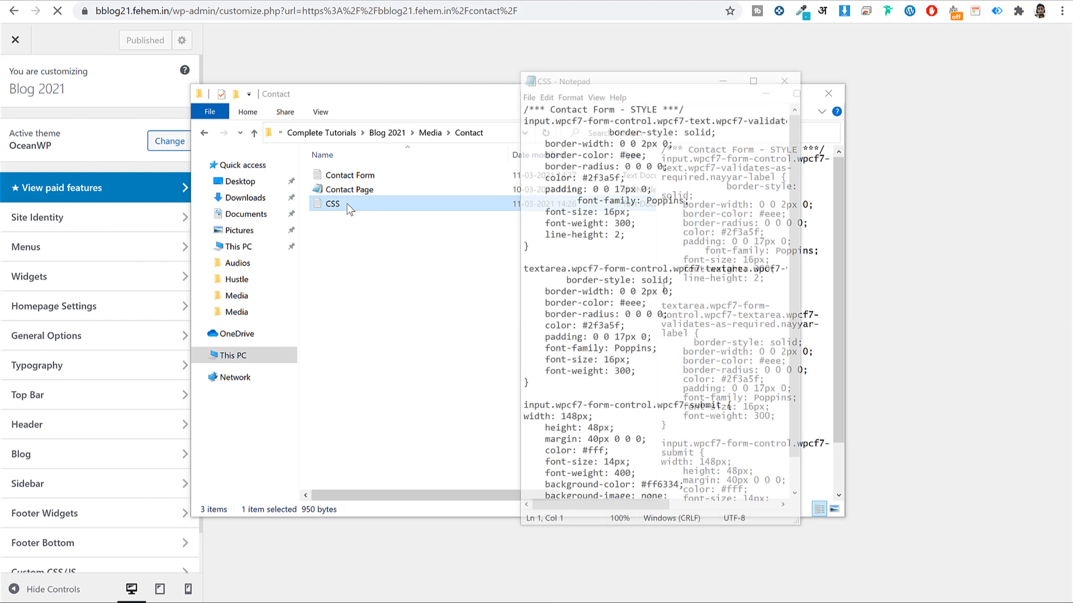
key(ctrl+a)
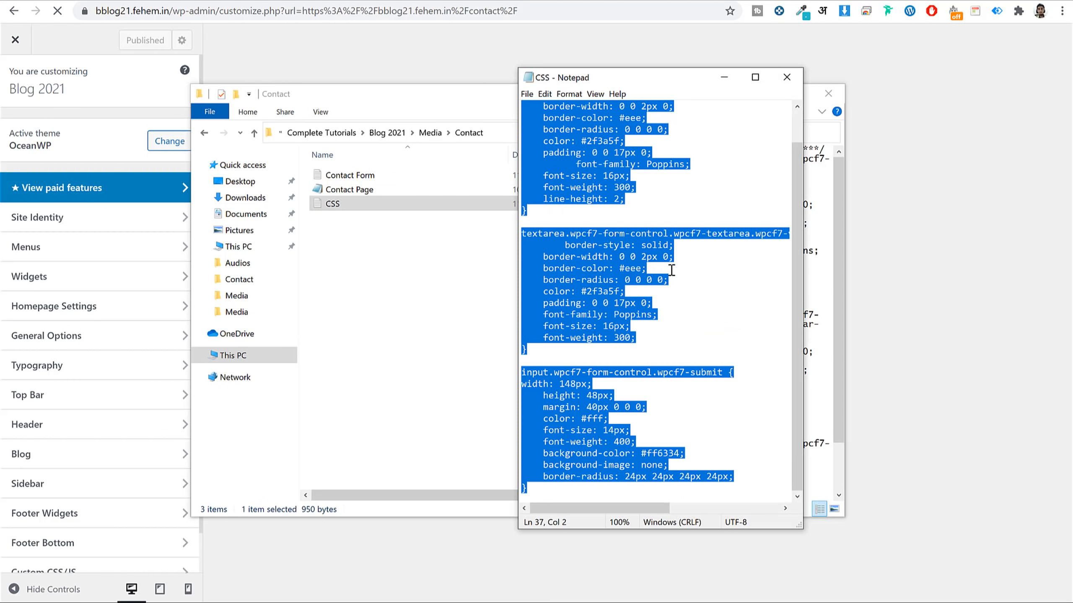
click(786, 78)
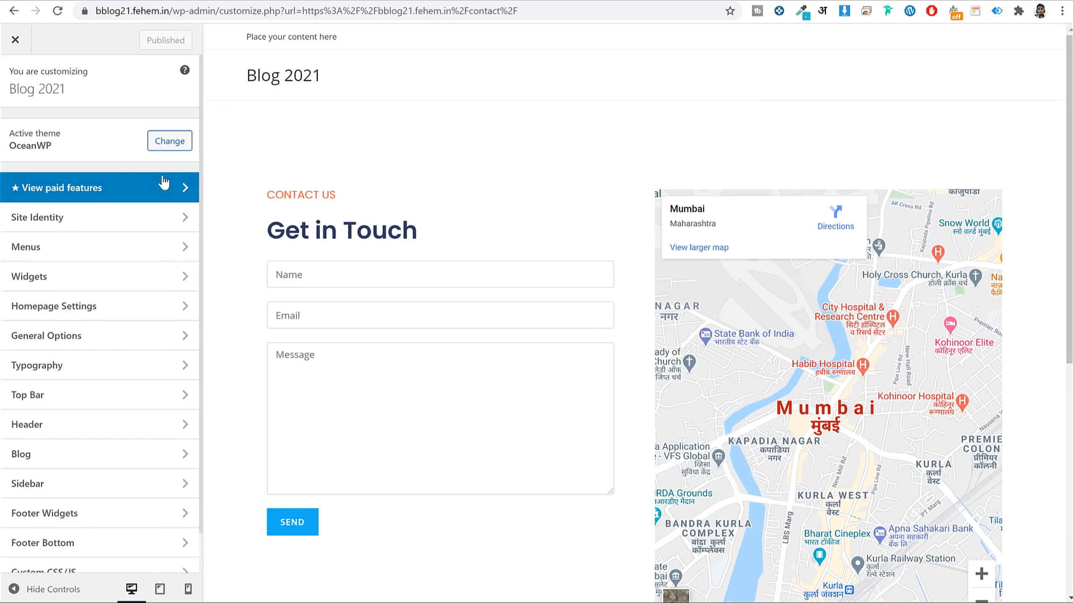
Paste the contact form styles into the Customizer's custom CSS/JS section and publish.
scroll(121, 277, down, 1)
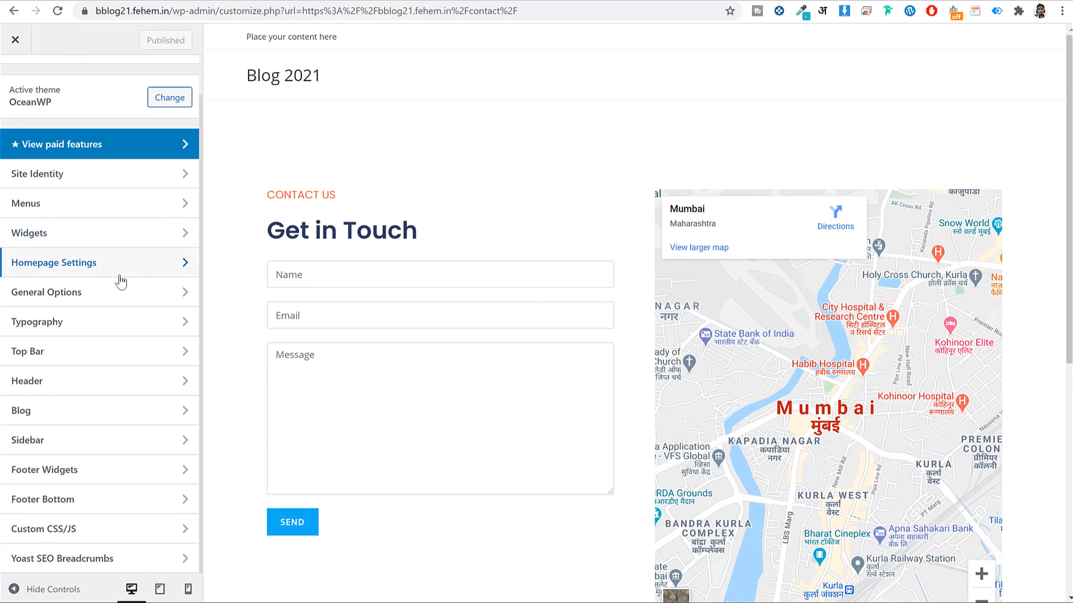
click(63, 530)
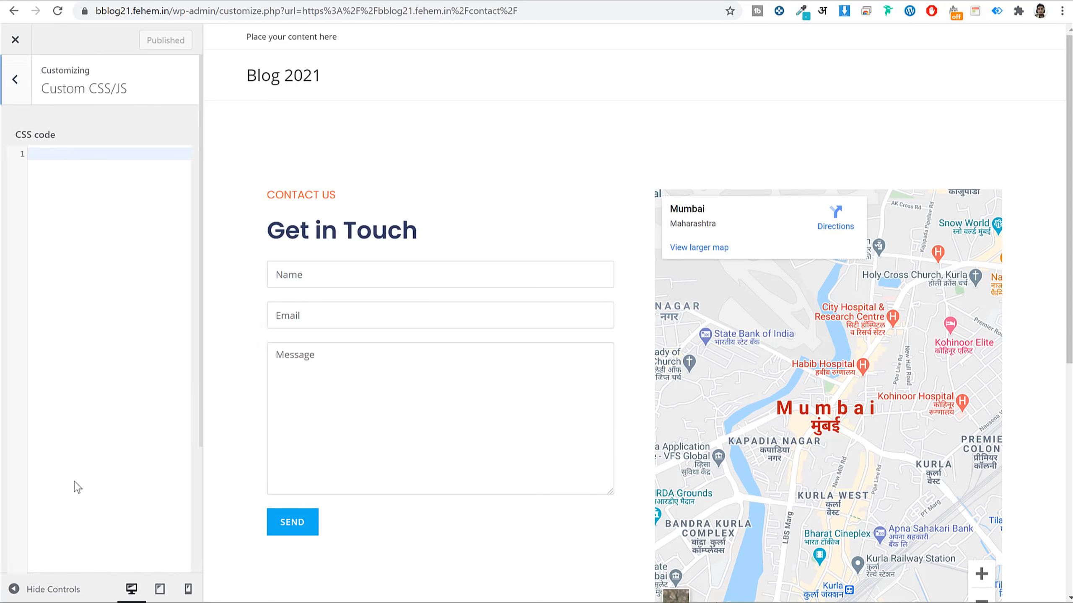
key(ctrl+v)
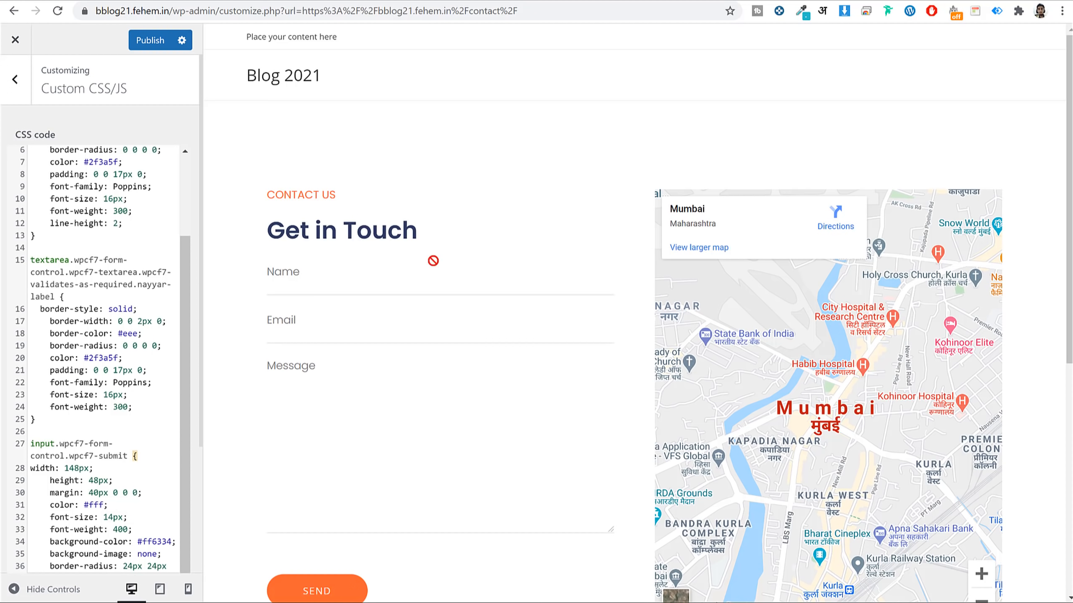
scroll(430, 259, down, 5)
scroll(366, 373, down, 4)
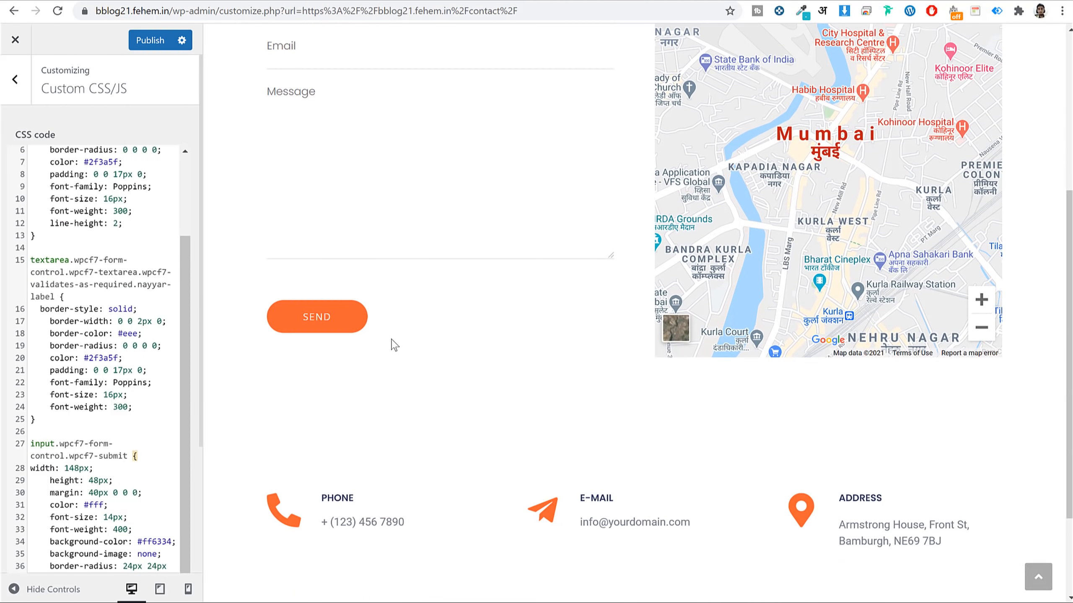
scroll(373, 299, up, 4)
click(151, 42)
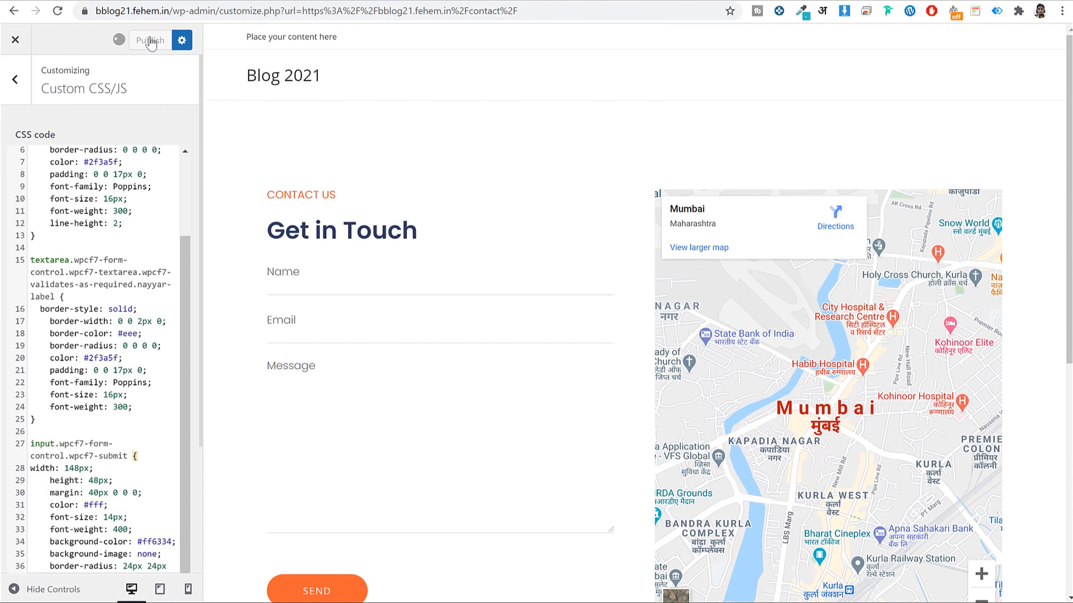
click(15, 40)
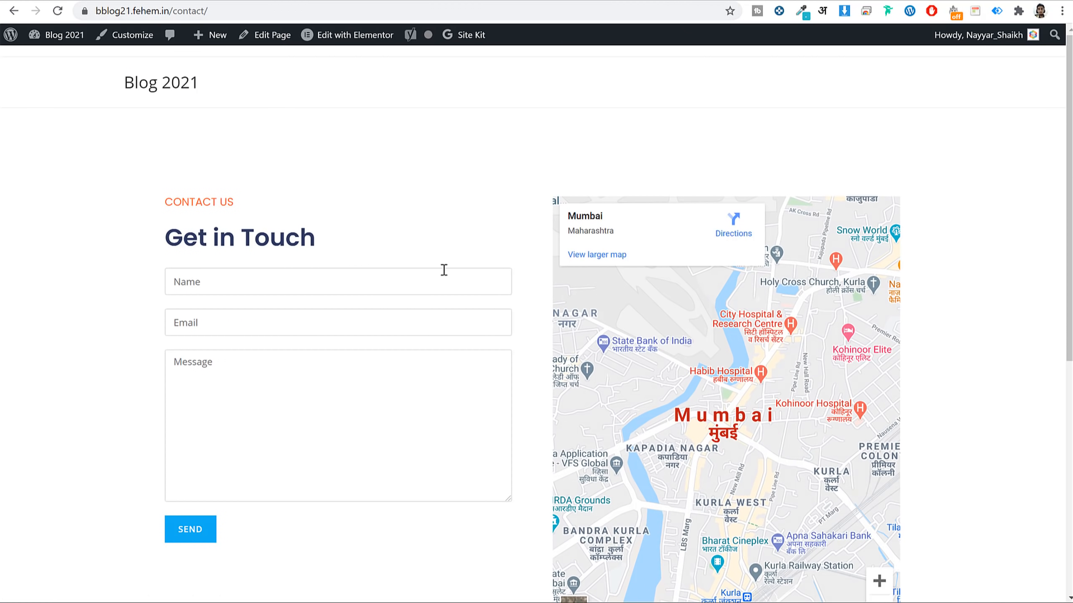
Reload the Contact page and check it in a private browsing window.
click(374, 11)
key(Return)
click(374, 10)
key(ctrl+c)
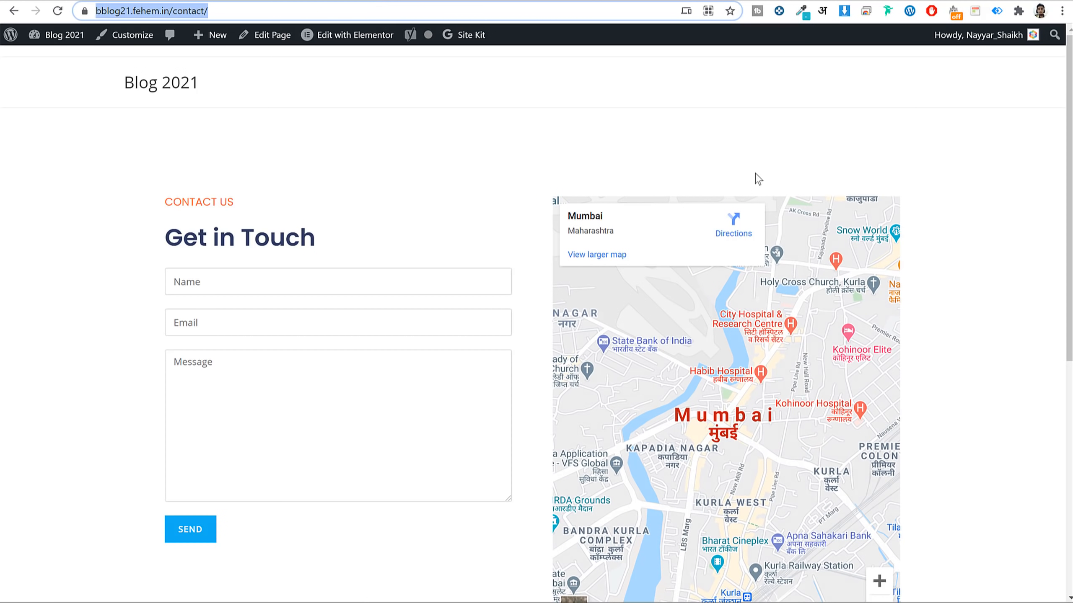
mouse_move(328, 47)
click(1062, 11)
click(950, 62)
key(ctrl+v)
key(Return)
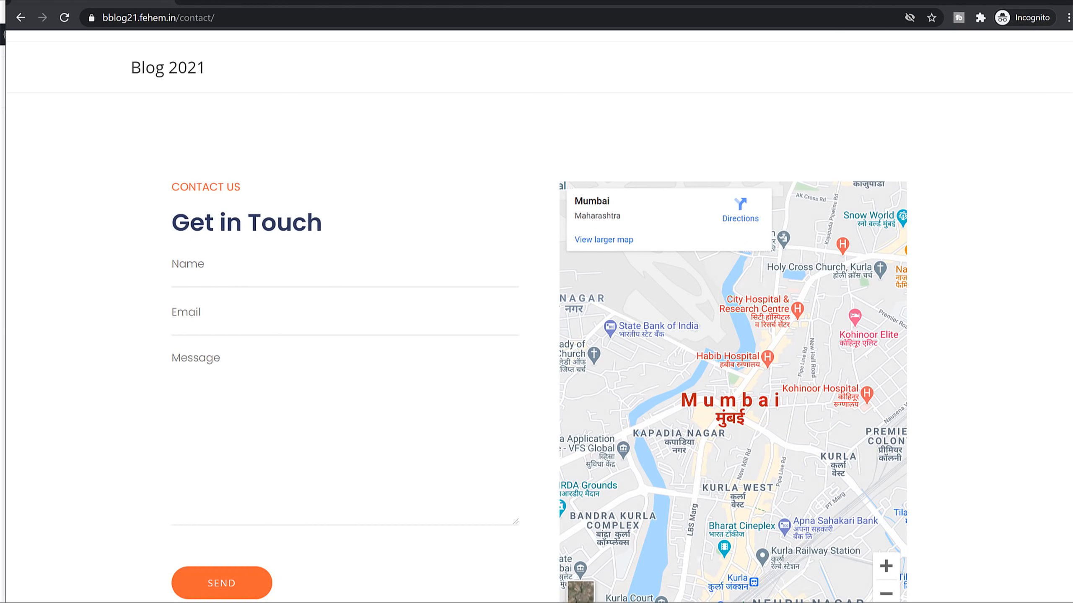
key(alt+Tab)
key(F5)
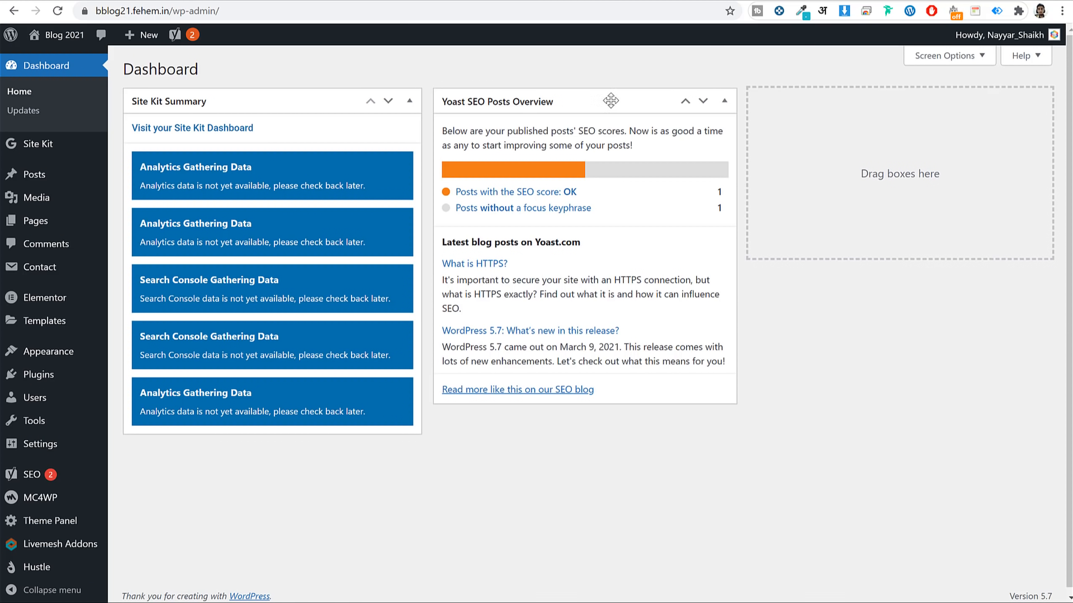
scroll(64, 359, down, 1)
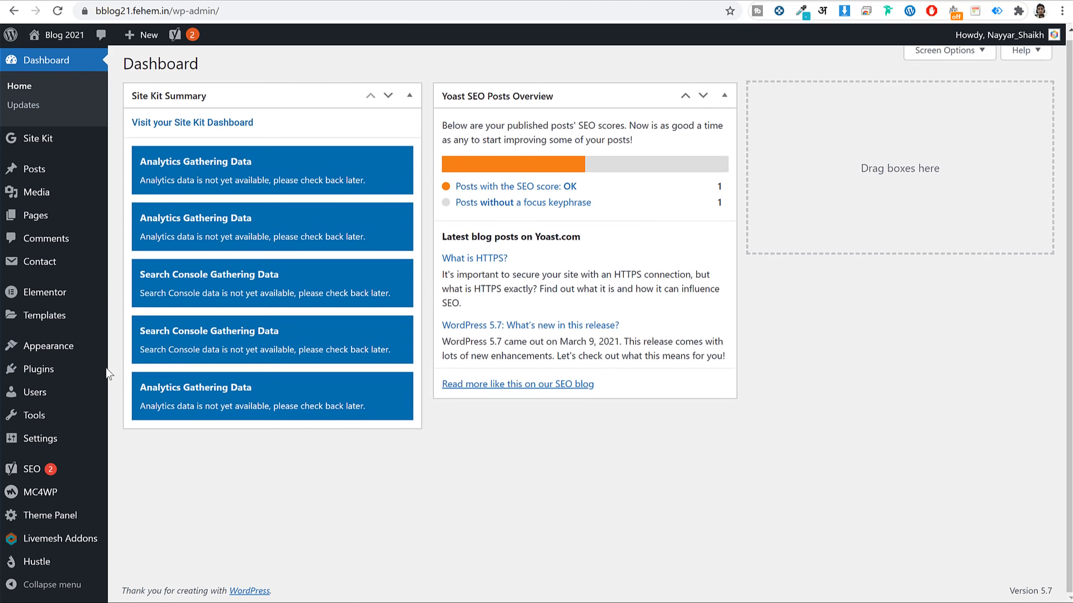
Create a new menu named Main Menu.
mouse_move(66, 353)
click(146, 411)
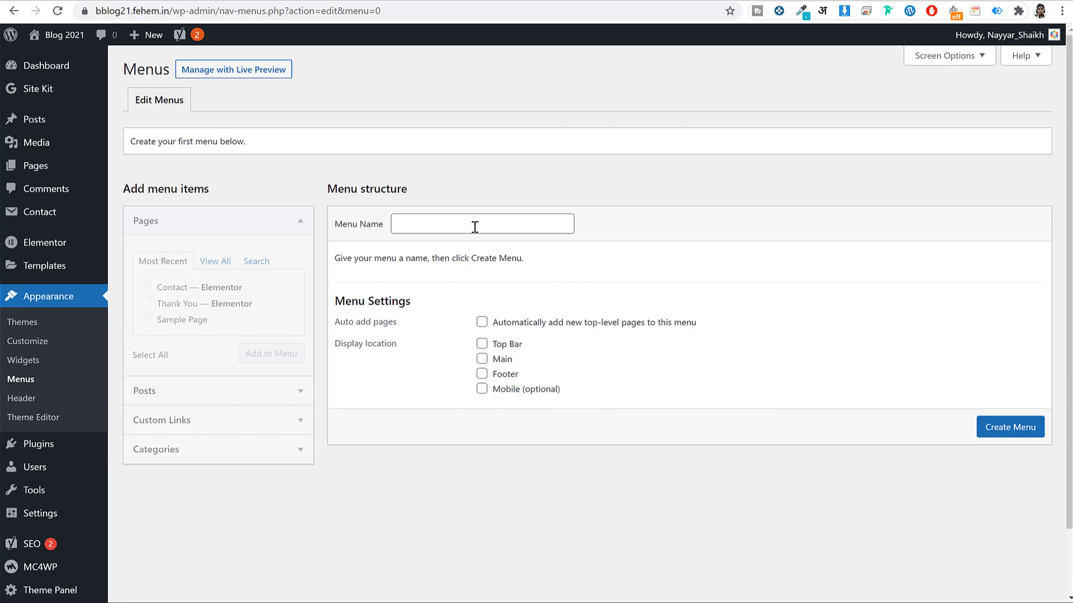
click(475, 226)
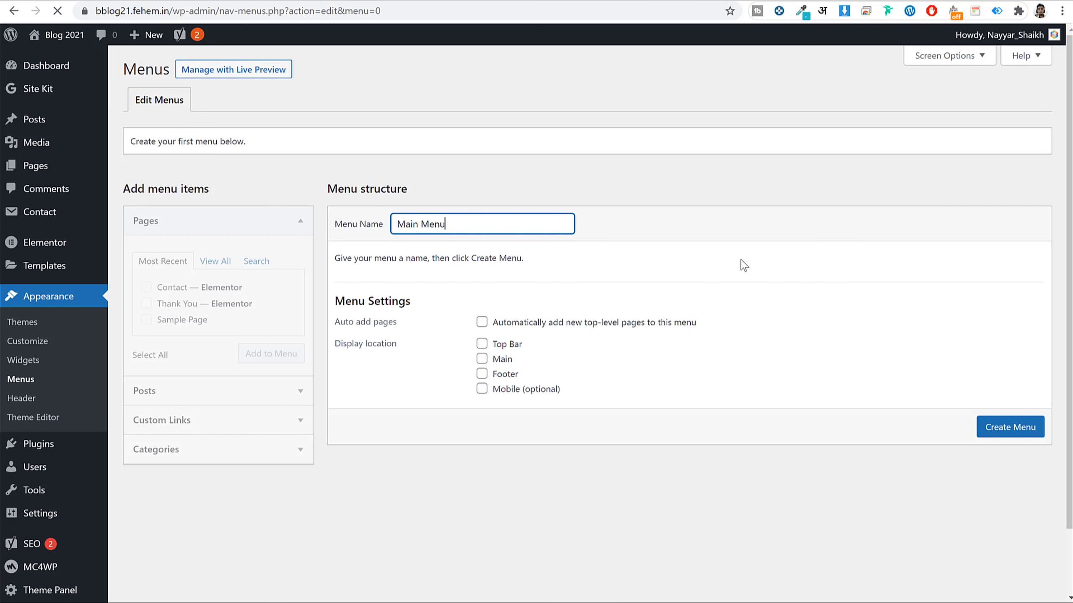
click(990, 431)
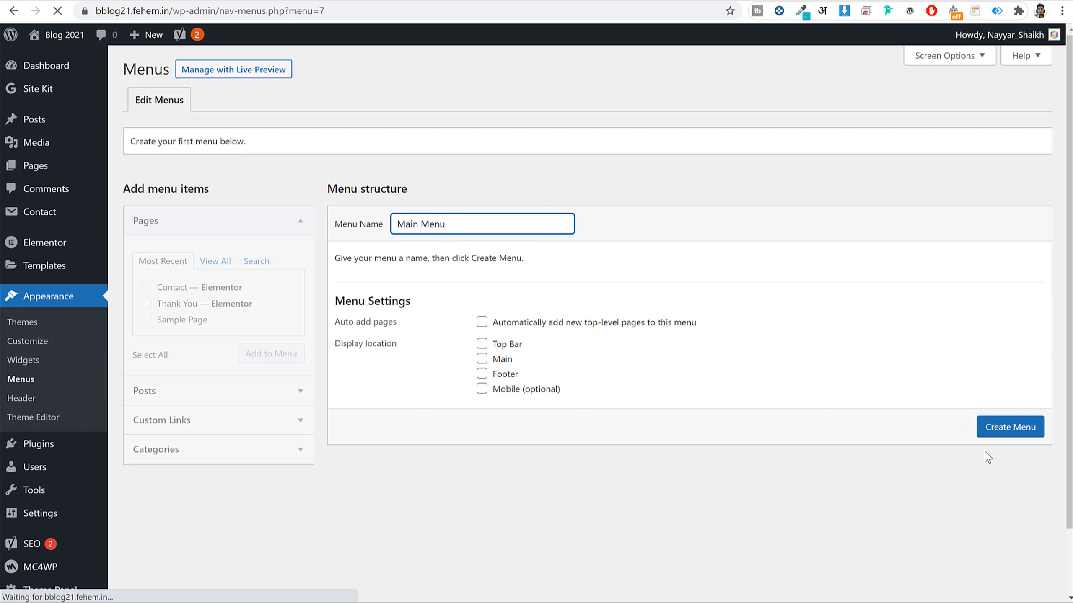
Add the Home, Blog and Contact pages to Main Menu.
click(218, 262)
click(167, 287)
click(165, 303)
click(167, 319)
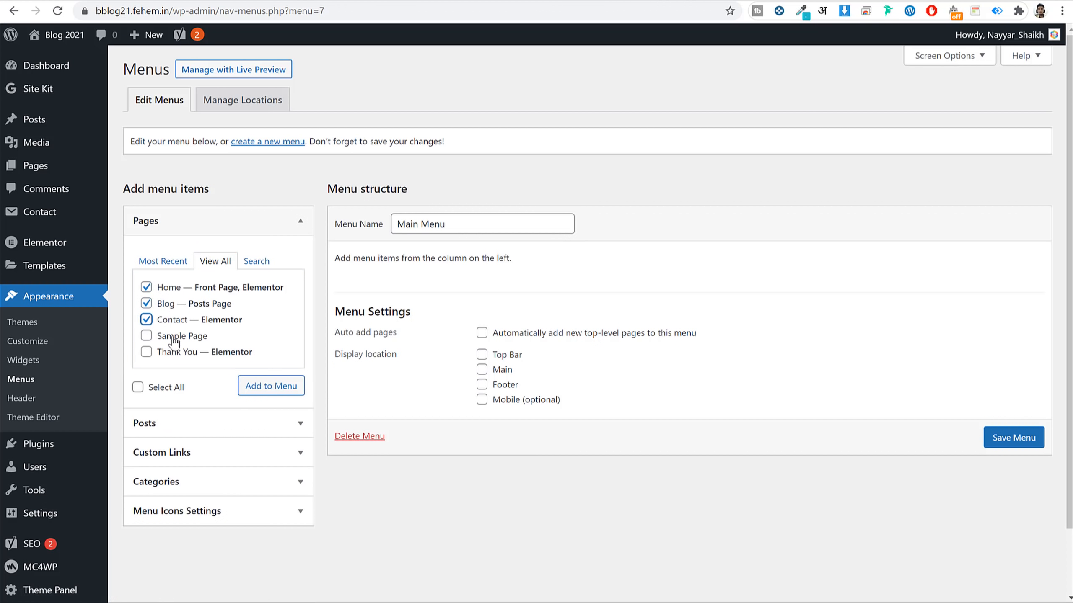
click(282, 385)
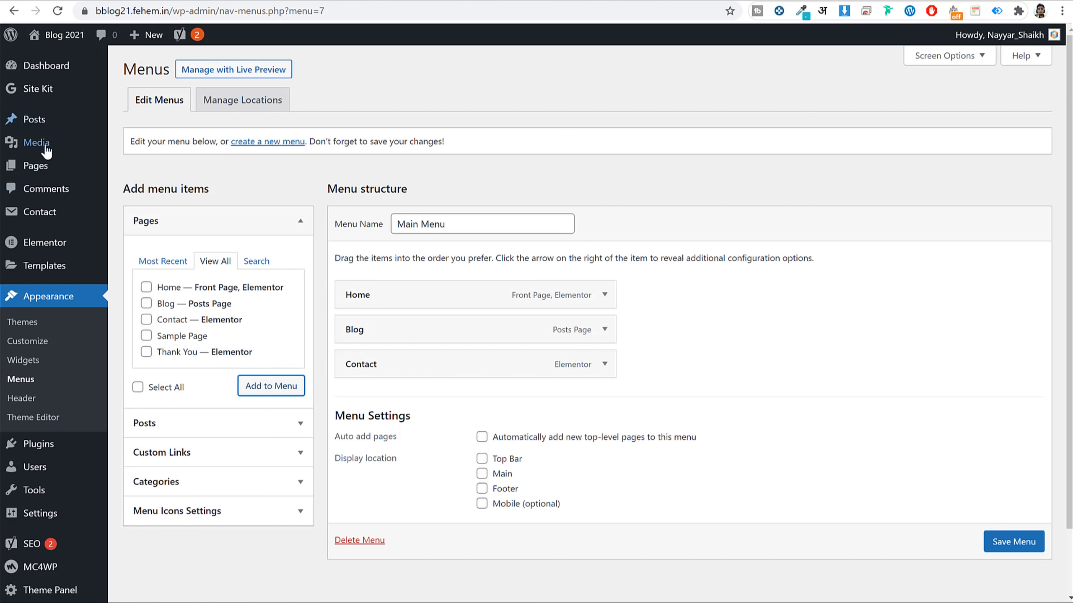
Copy the WordPress category page address from Posts > Categories.
mouse_move(44, 129)
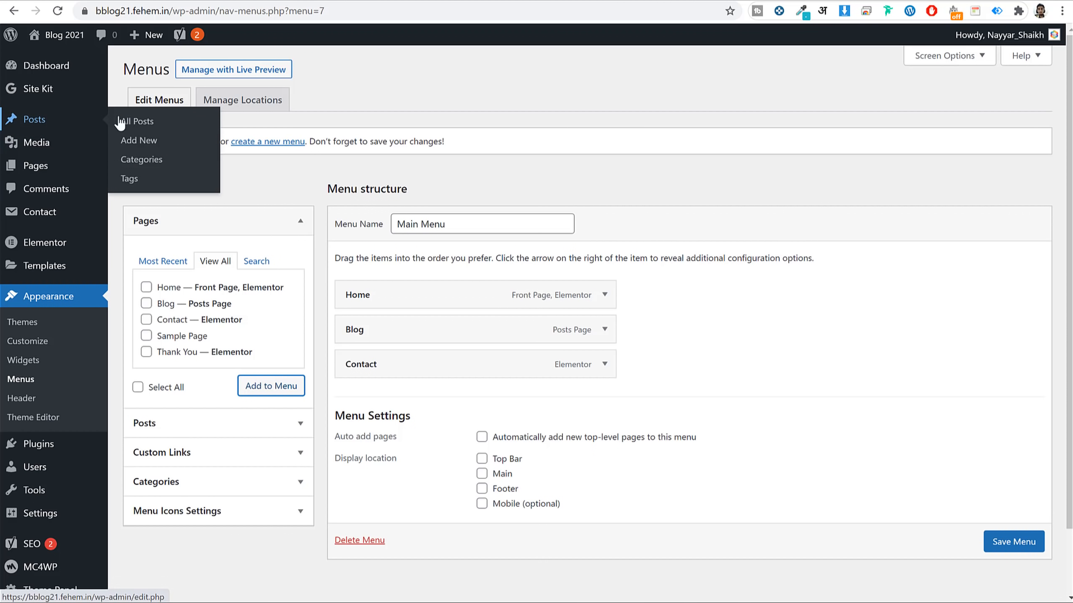
right_click(143, 157)
key(Escape)
click(131, 160)
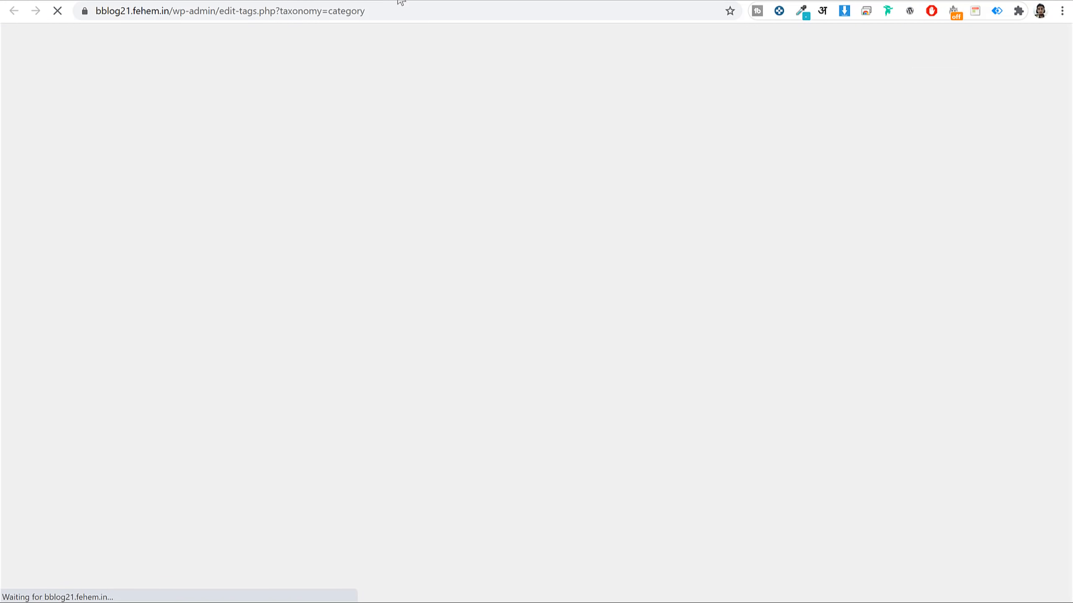
mouse_move(536, 223)
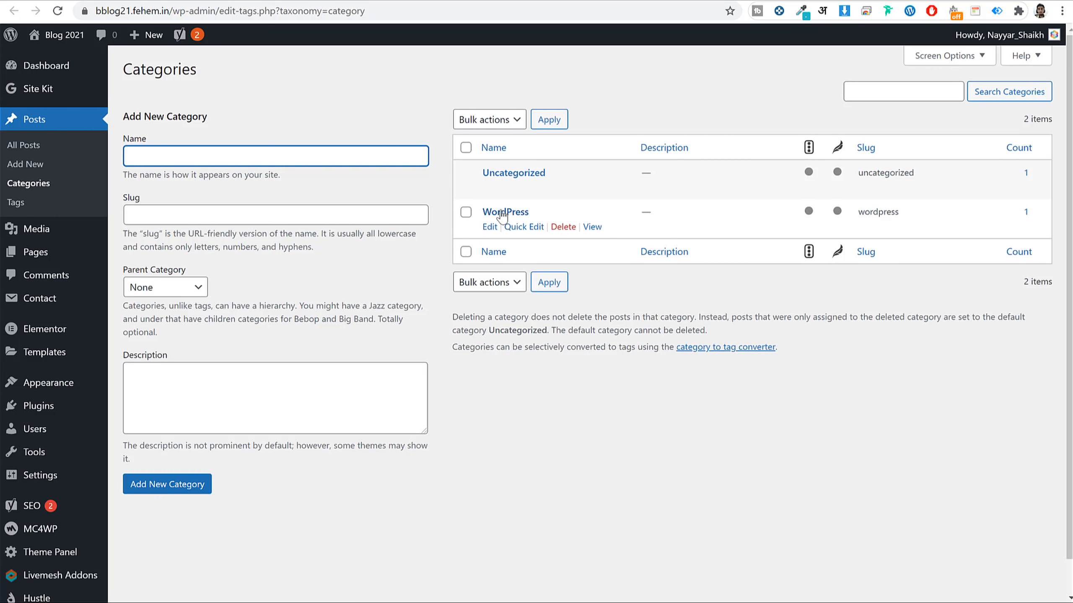
right_click(591, 228)
click(646, 332)
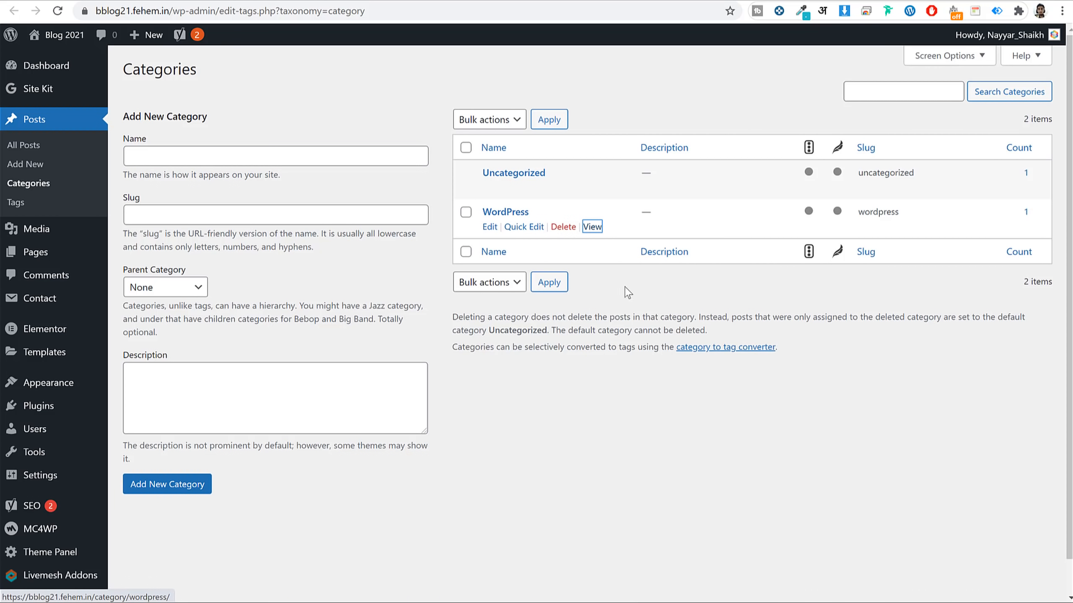
right_click(591, 228)
click(647, 329)
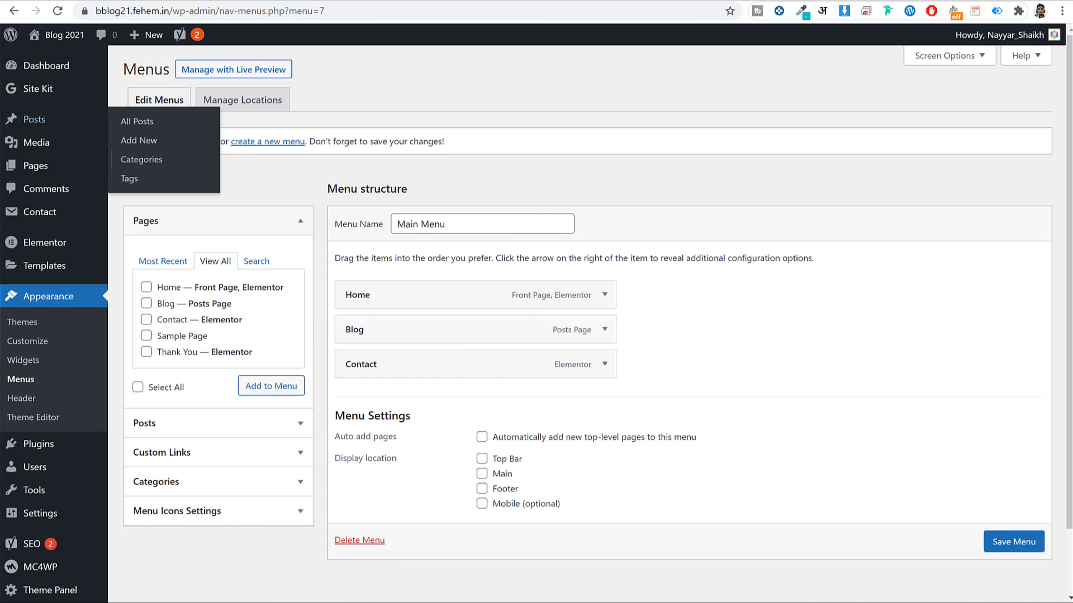
Add a 'WordPress Blog' custom link to that category and place it between Home and Blog.
click(250, 448)
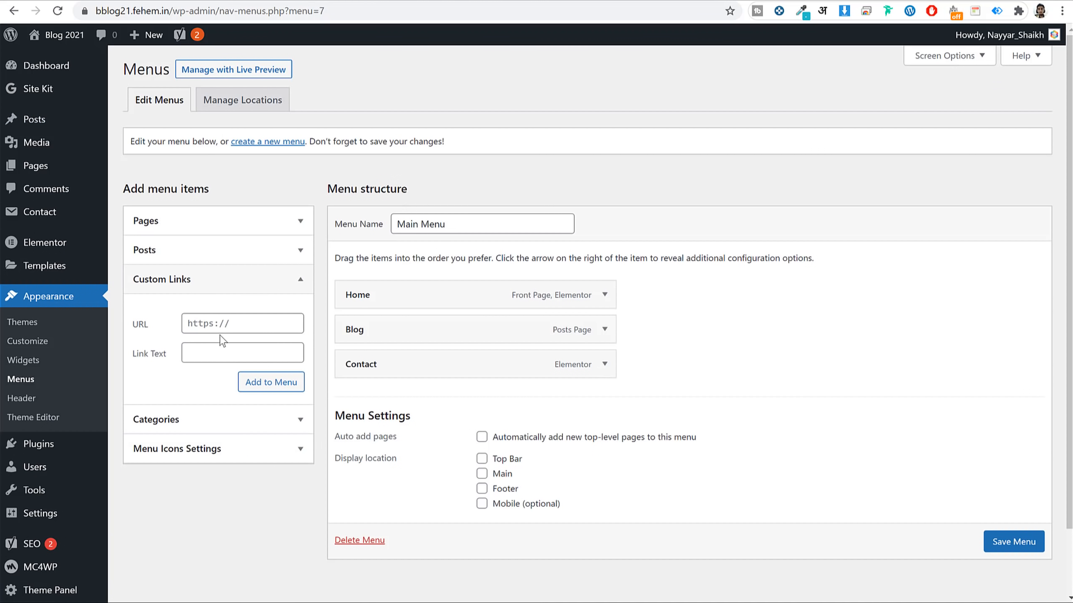
click(234, 329)
key(ctrl+v)
click(220, 356)
text(W)
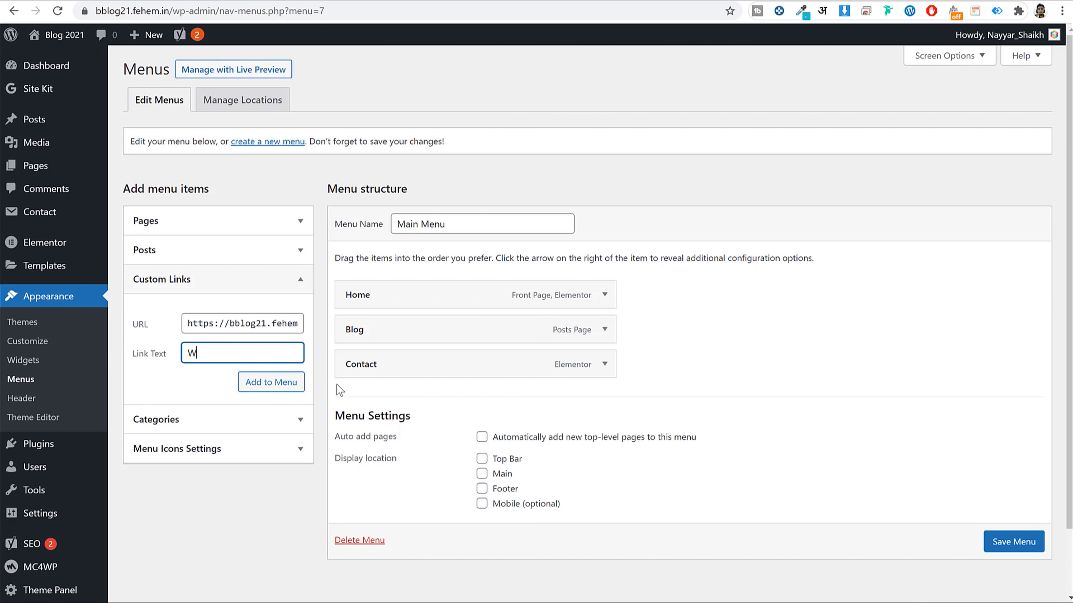
text(ordPress Blog)
click(279, 382)
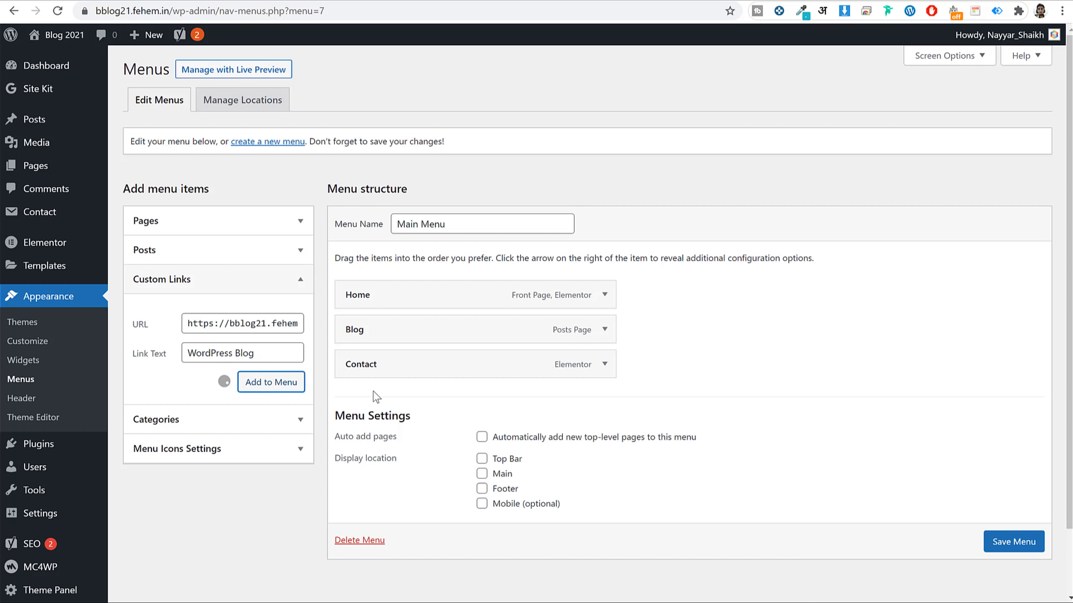
drag(408, 386, 412, 335)
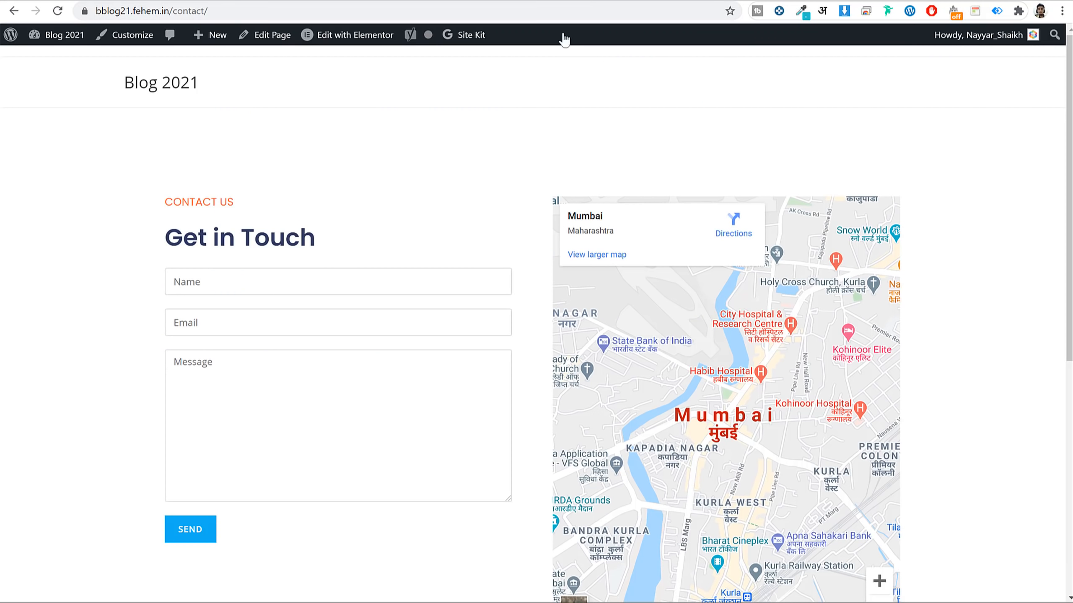
Copy the address of the 'WordPress 5.6 is Here' post from the homepage.
click(178, 82)
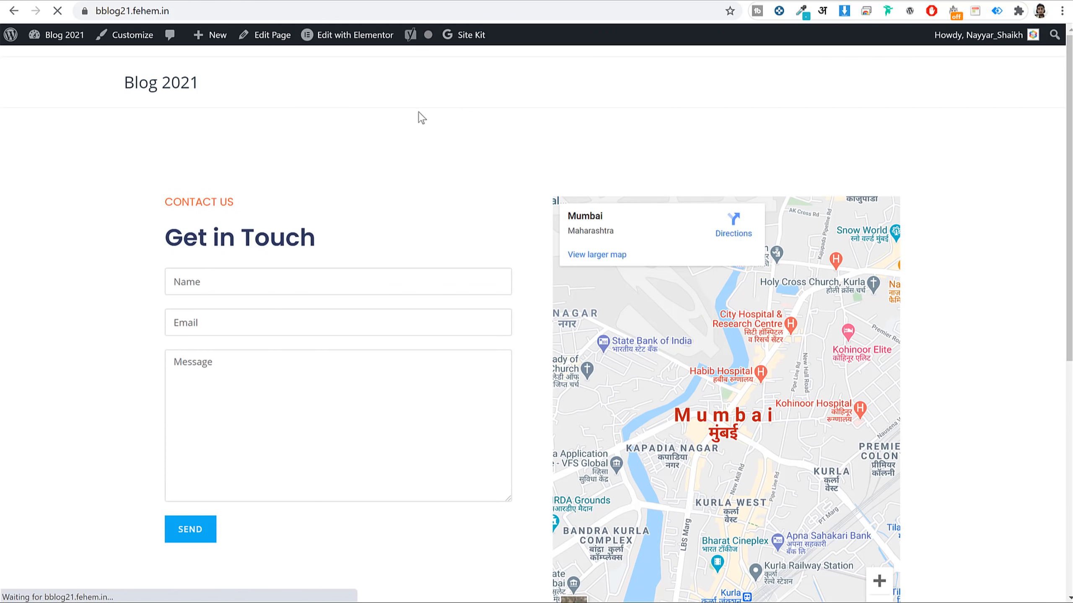
scroll(584, 189, down, 12)
scroll(562, 259, up, 3)
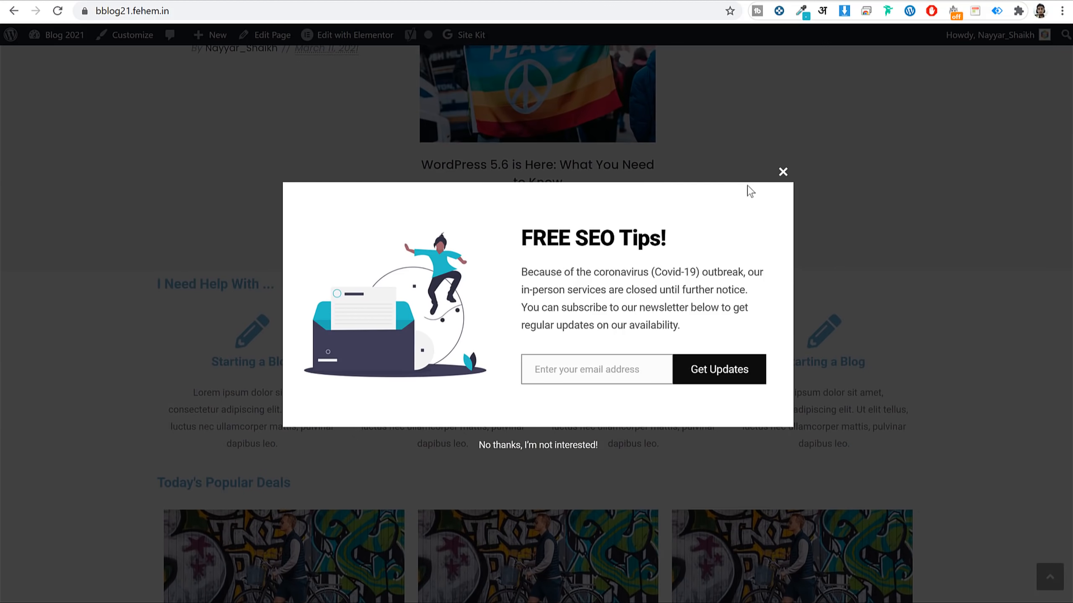
click(784, 173)
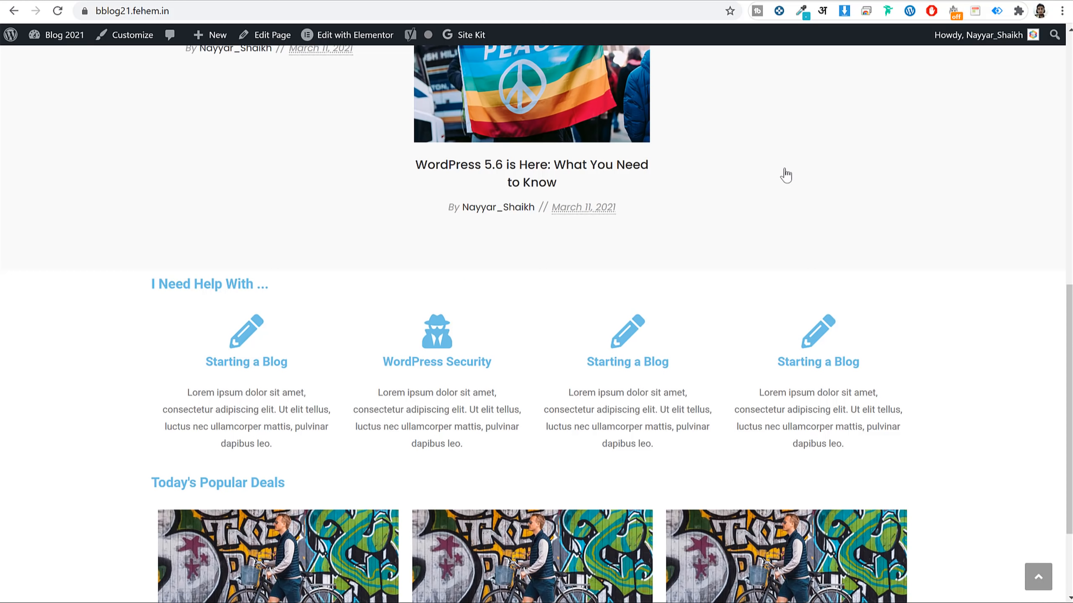
click(524, 181)
scroll(549, 220, down, 10)
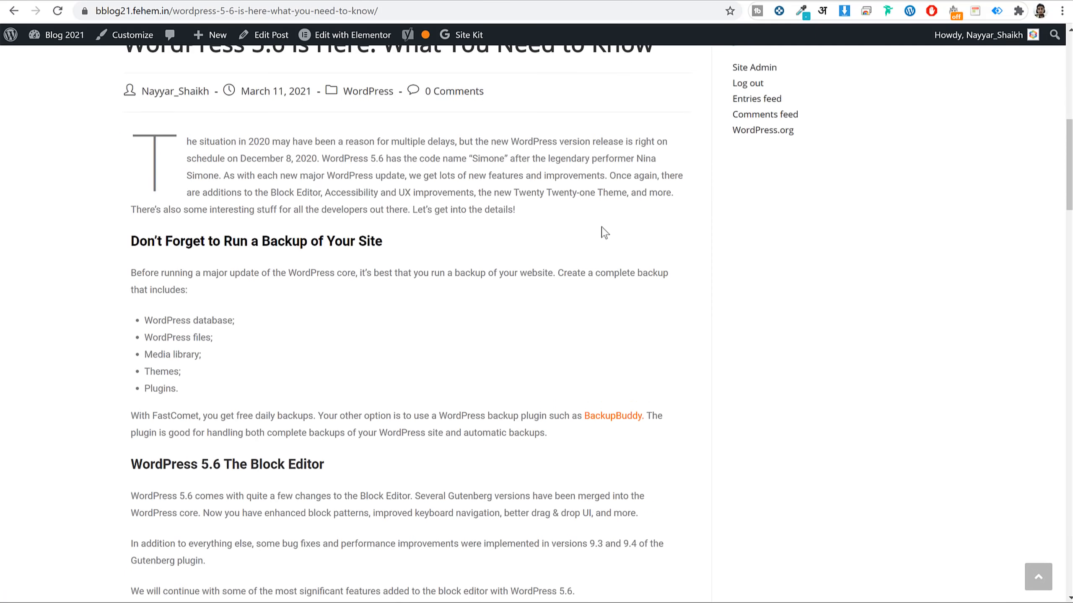
scroll(601, 230, up, 10)
click(440, 12)
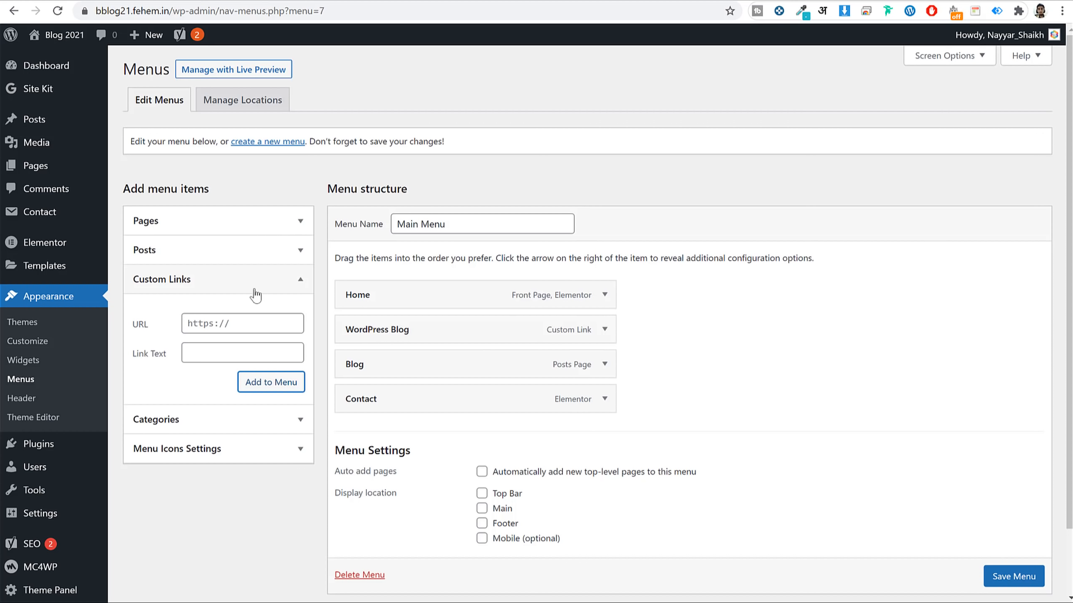
Add a 'Start a Blog' custom link with that post address, placed right below Home.
click(250, 323)
key(ctrl+v)
click(232, 357)
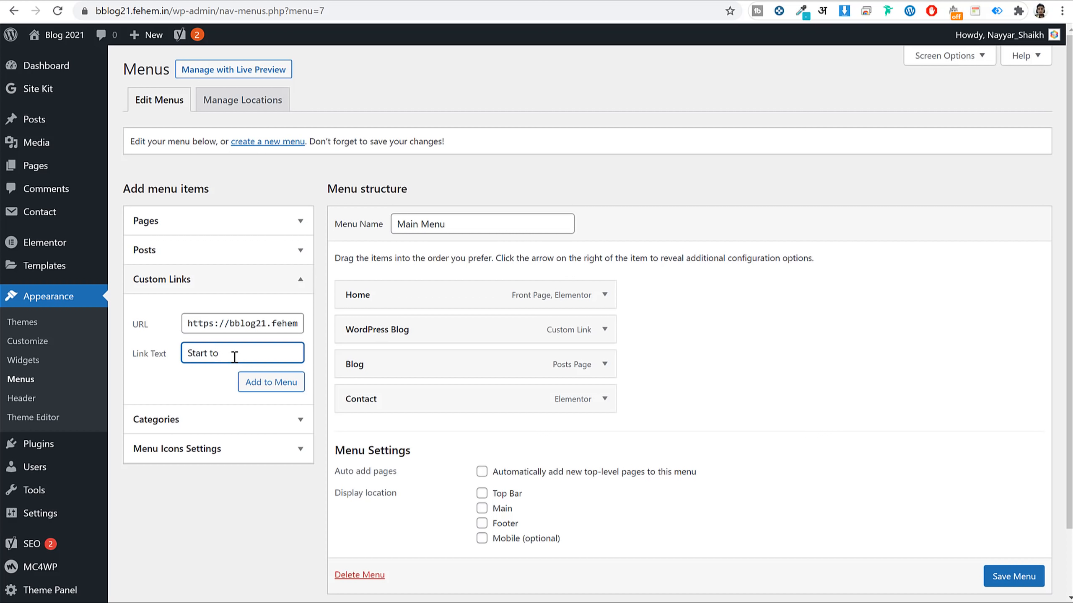
key(ctrl+a)
key(BackSpace)
click(272, 385)
drag(424, 432, 415, 337)
Assign Main Menu to the Main display location and save it.
scroll(658, 467, down, 2)
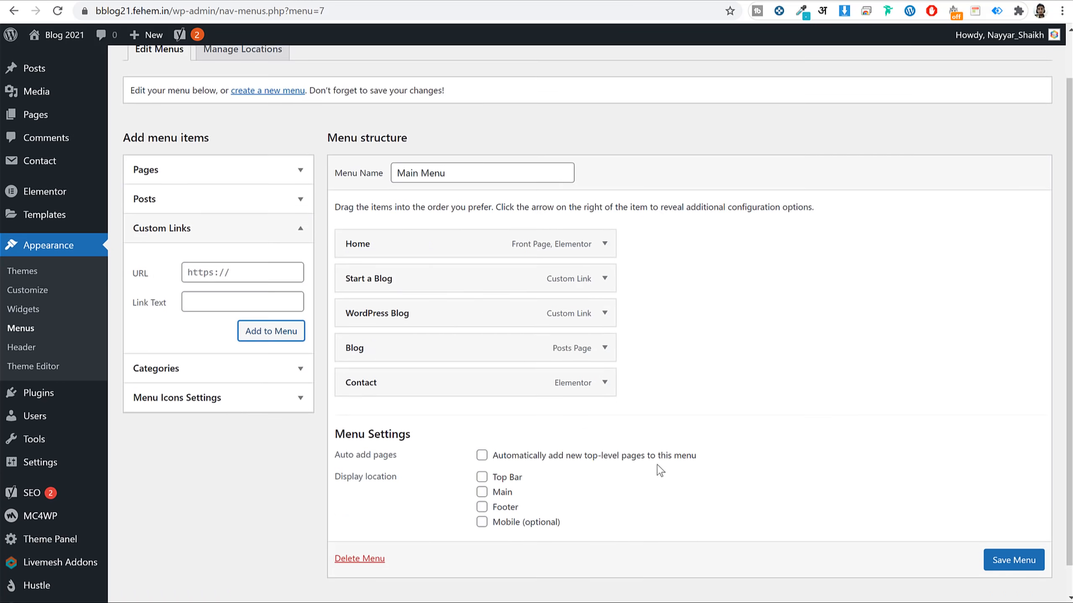
click(481, 460)
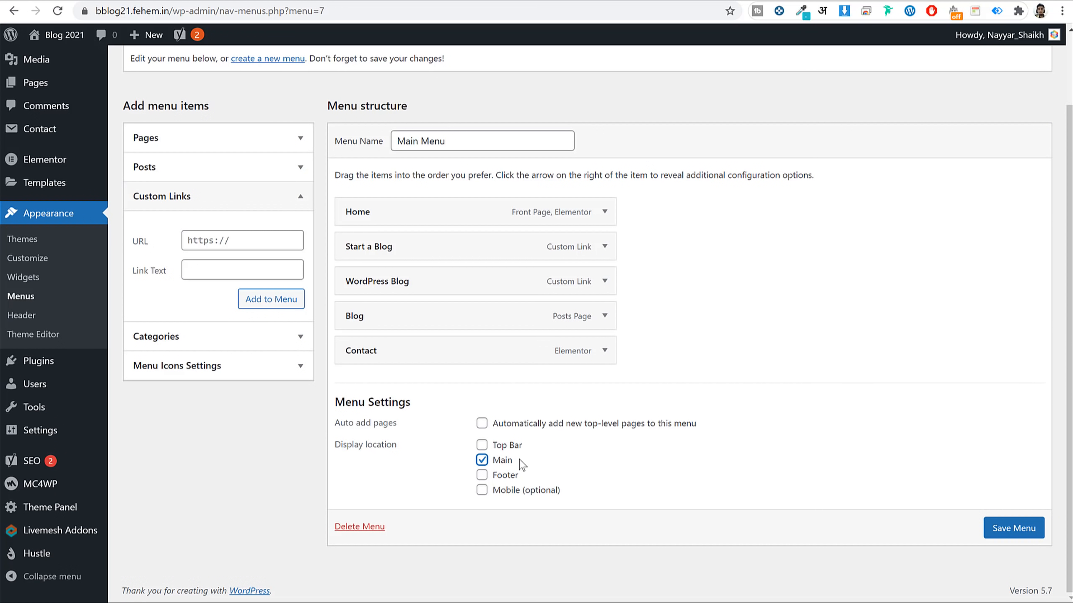
drag(523, 465, 491, 462)
click(1018, 531)
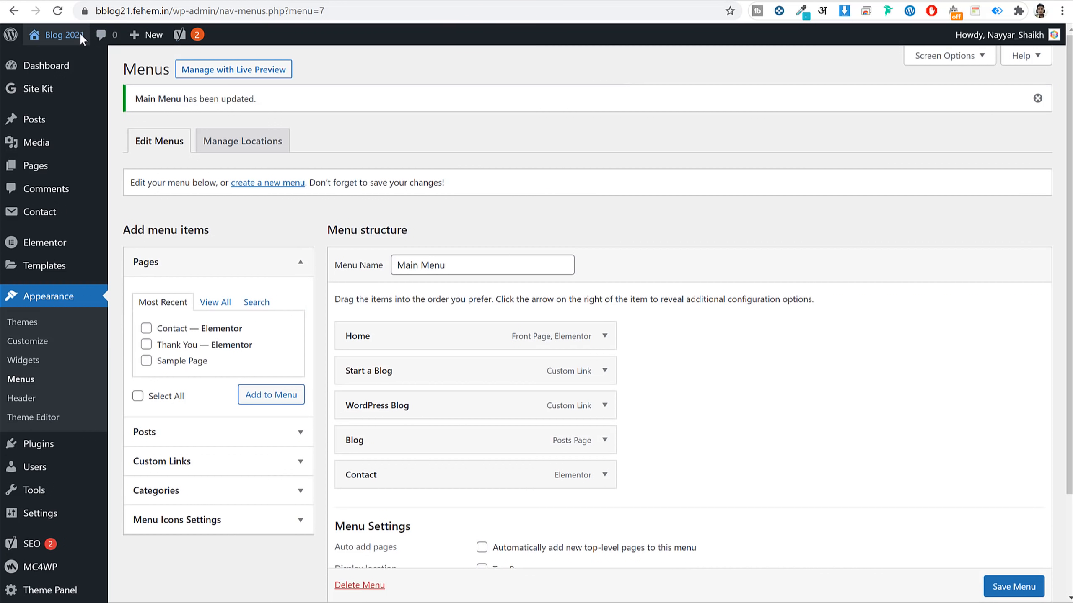
View the live front page down to the Today's Popular Deals section.
click(79, 35)
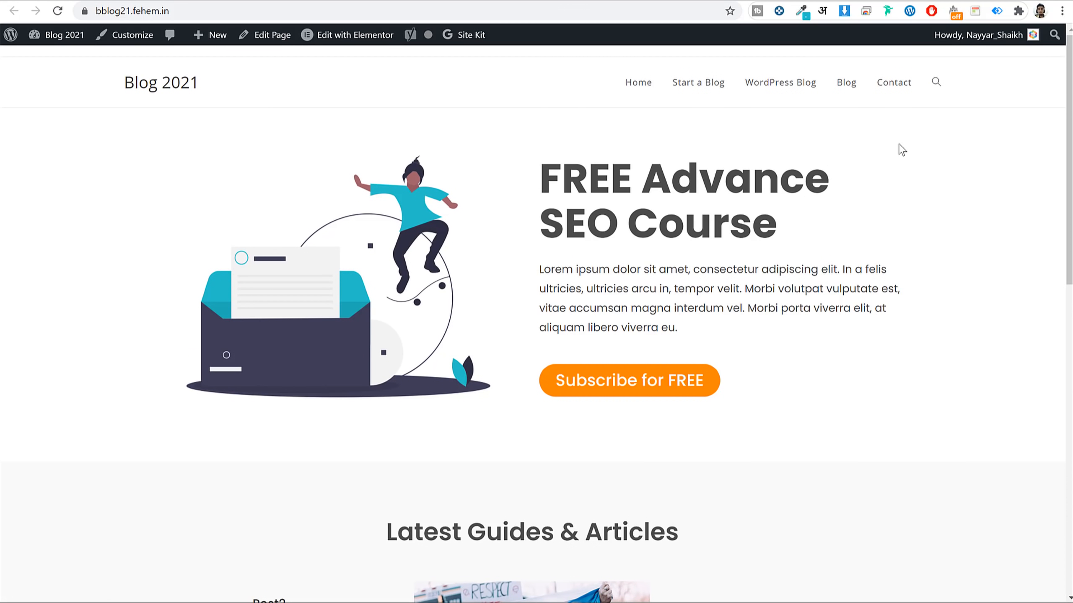
scroll(901, 151, down, 15)
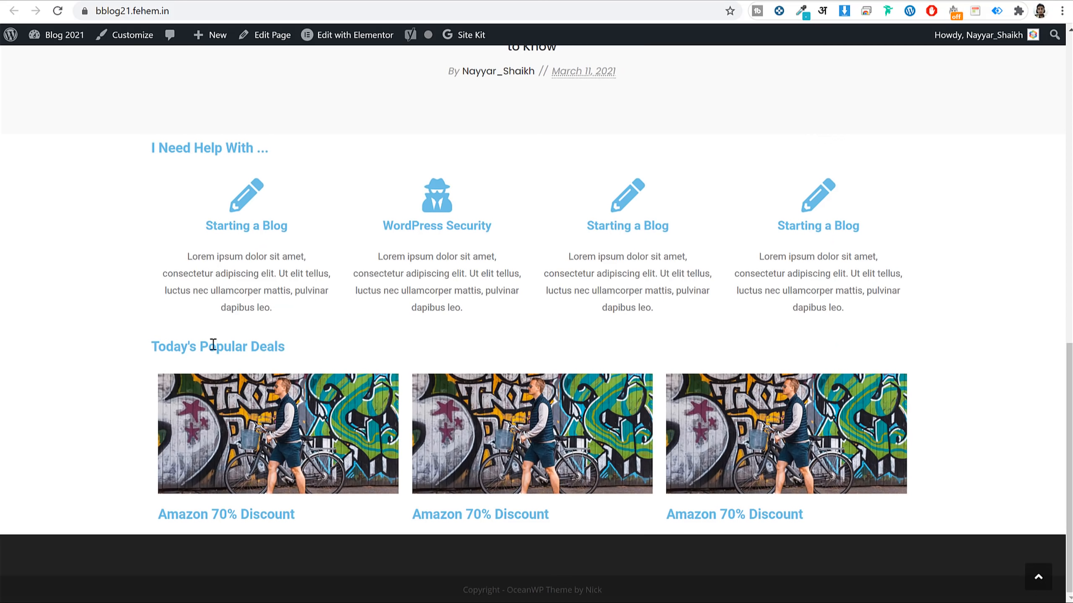
drag(288, 347, 149, 346)
click(174, 343)
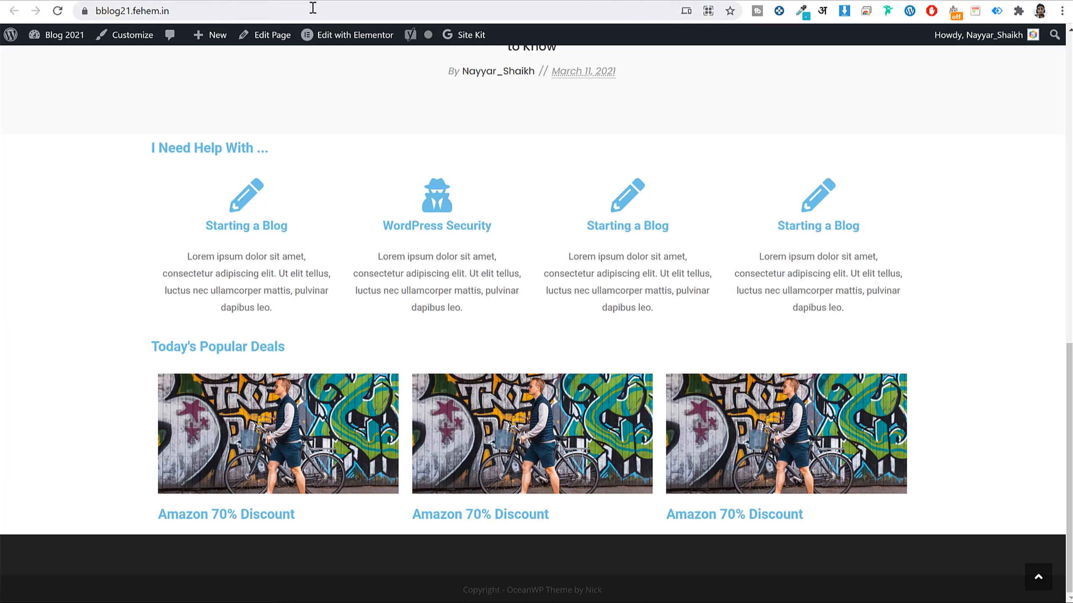
Abort the Elementor editor load, return to the front page, then go back to Menus.
click(314, 35)
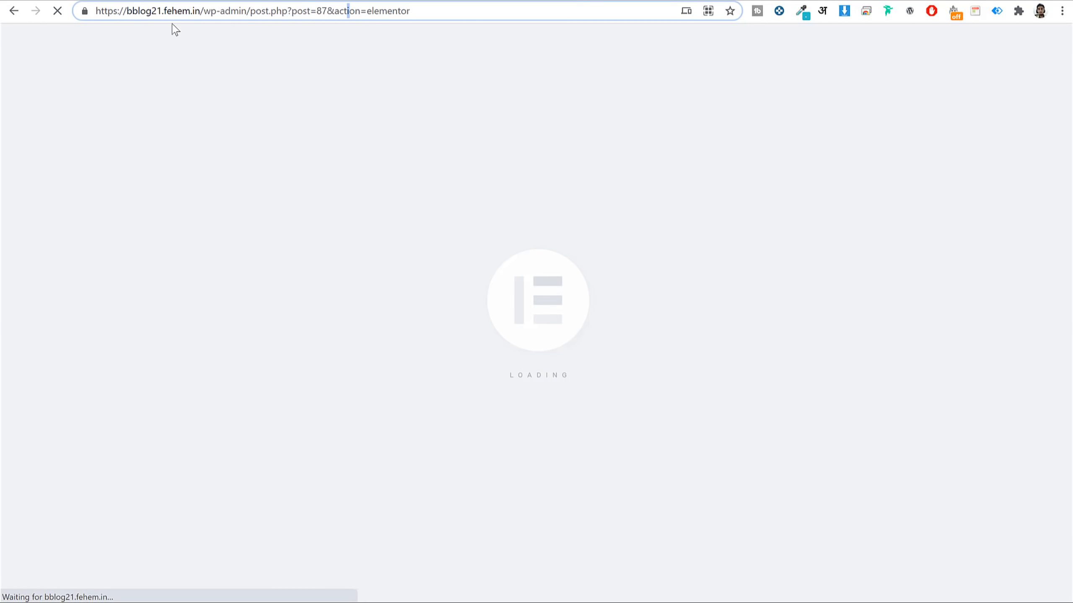
click(57, 10)
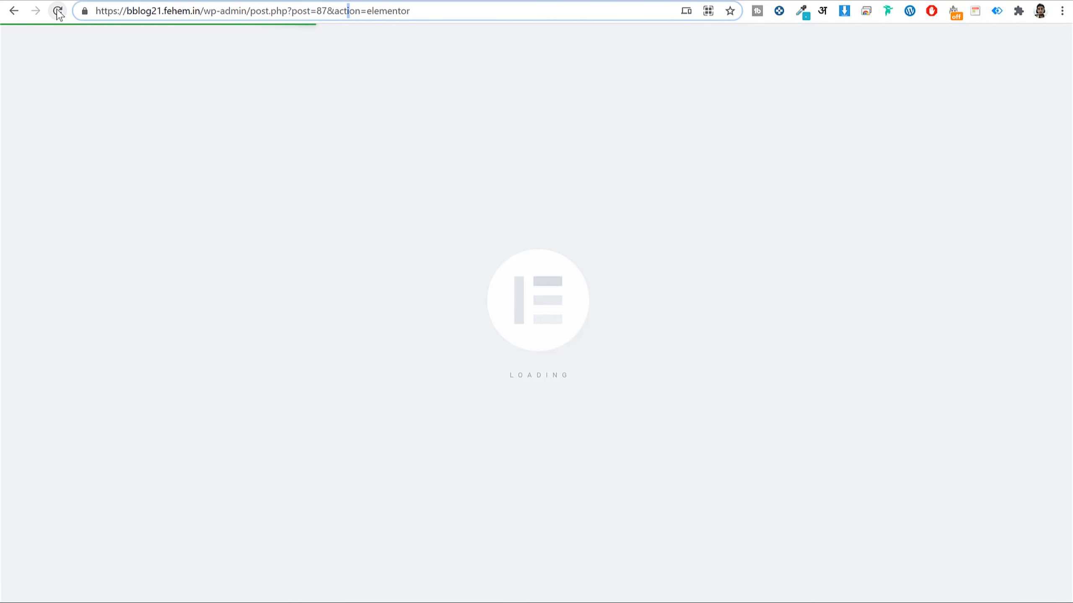
click(14, 10)
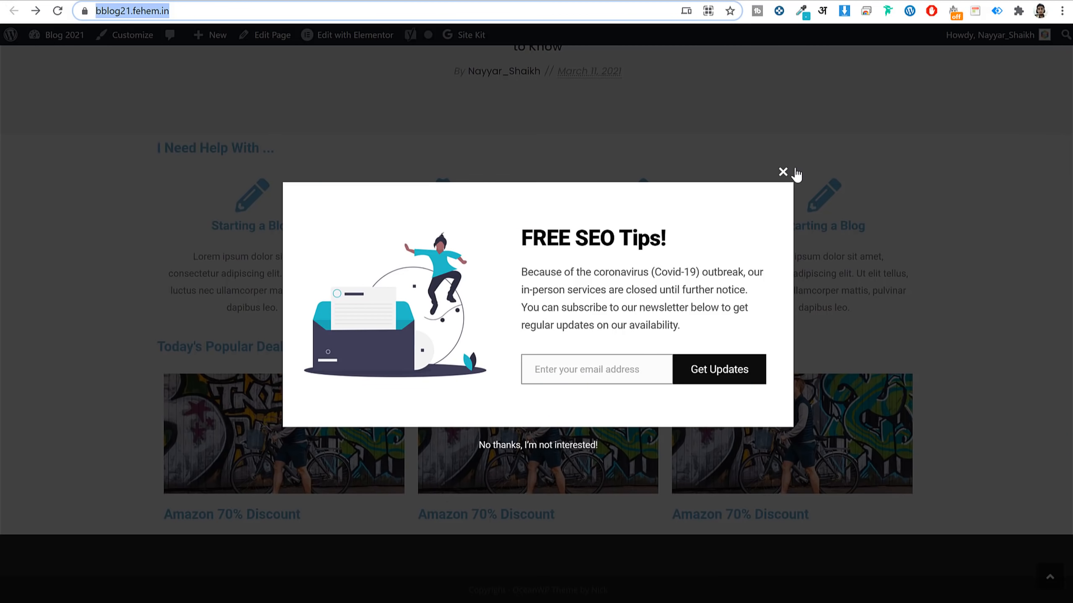
click(782, 172)
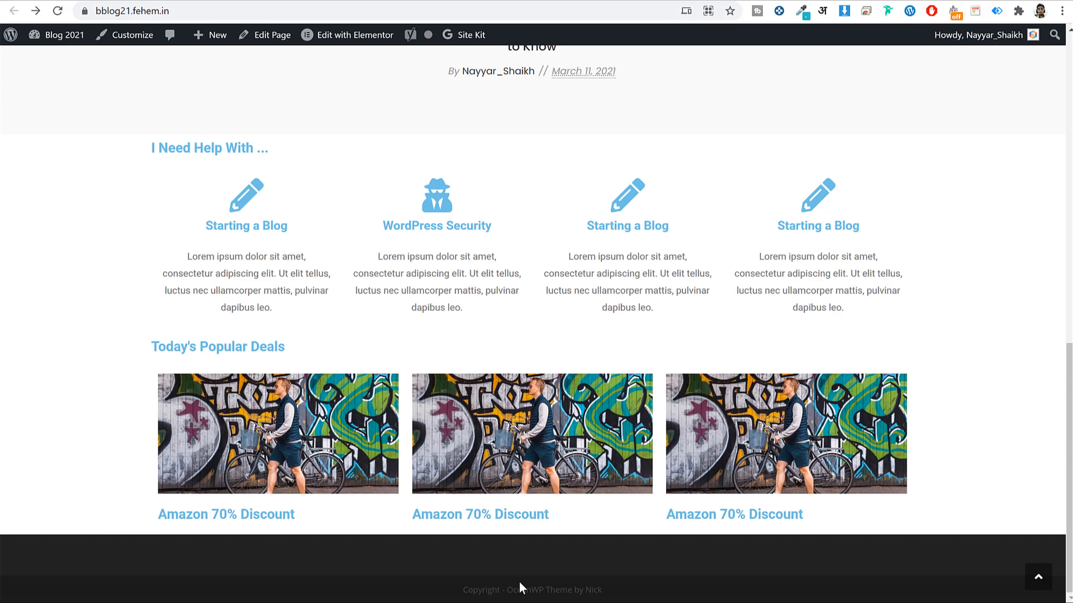
scroll(678, 215, up, 11)
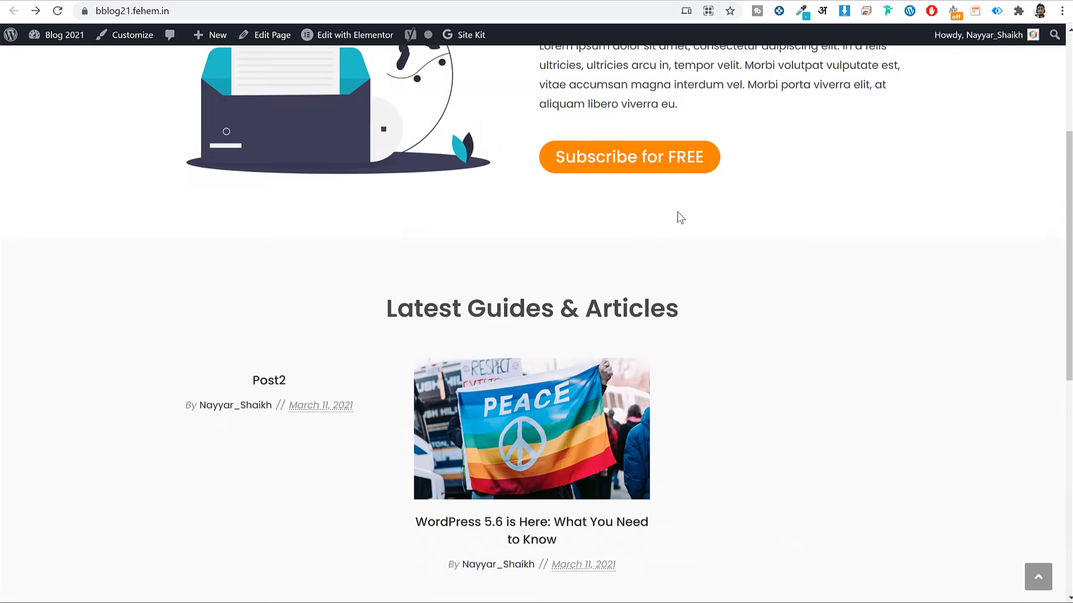
click(235, 0)
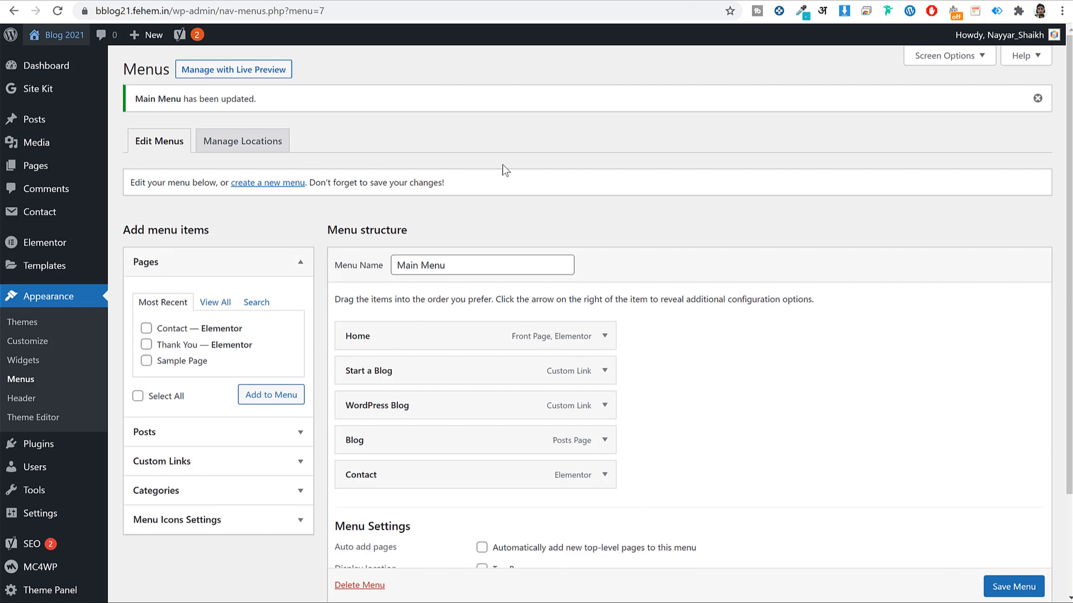
Copy the footer description paragraph and add a Text widget to Footer 1.
click(29, 363)
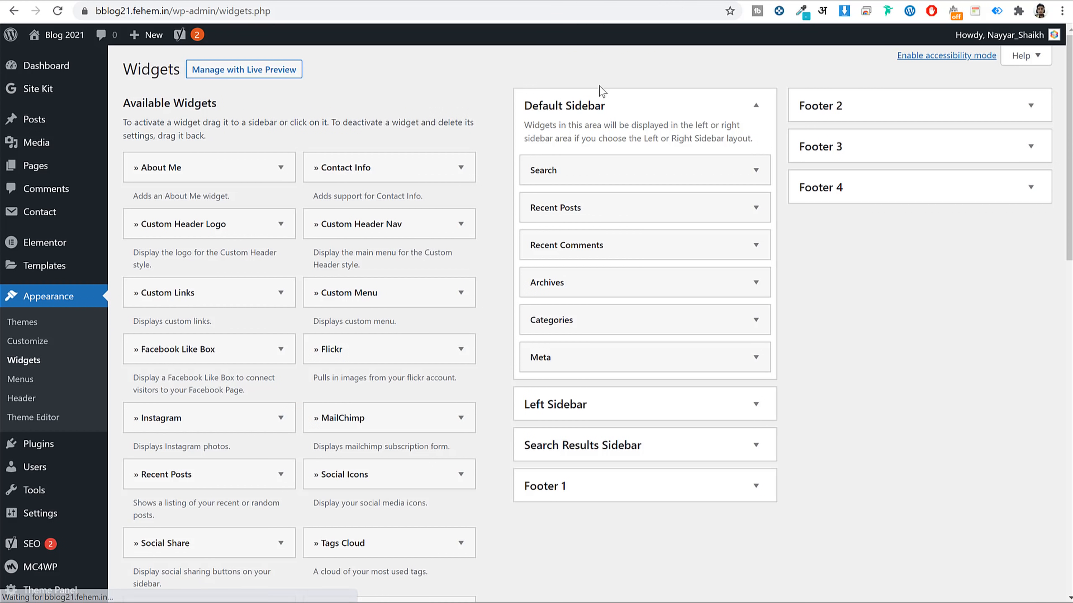
click(596, 105)
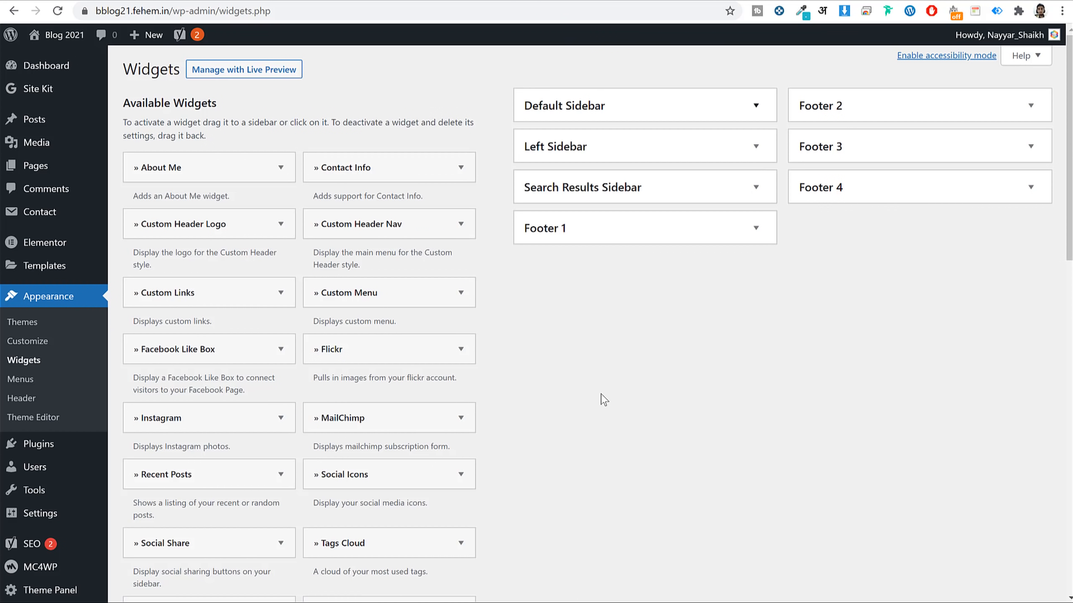
click(644, 235)
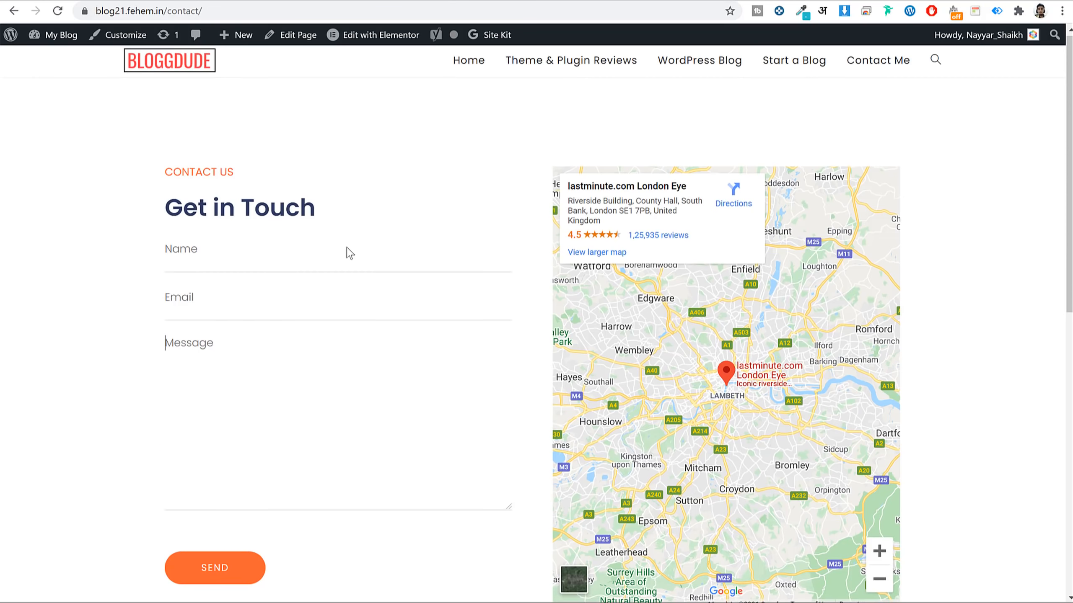
scroll(346, 251, down, 10)
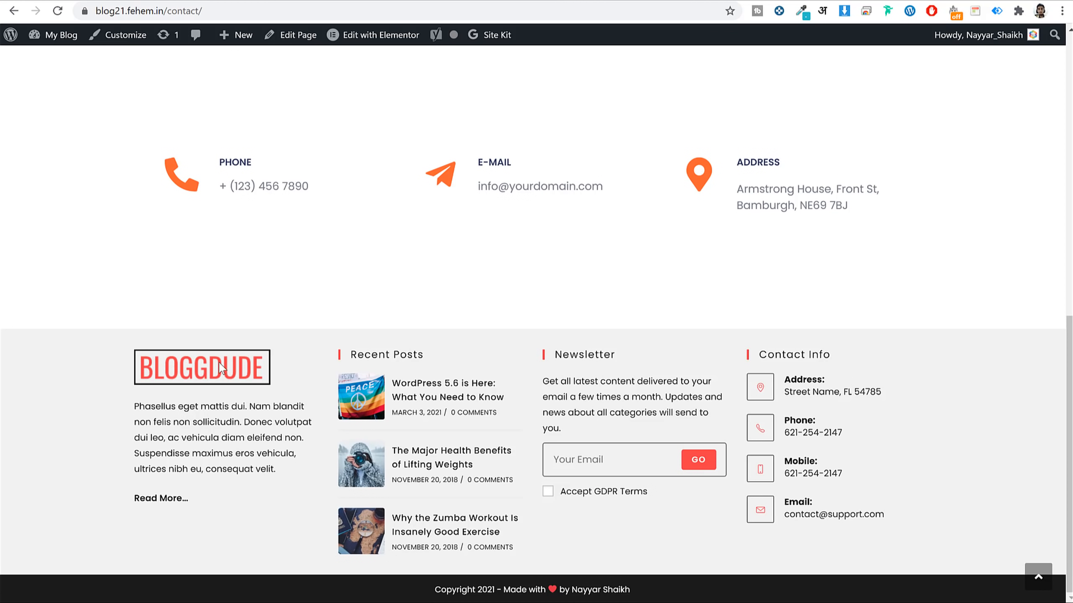
triple_click(204, 423)
key(ctrl+c)
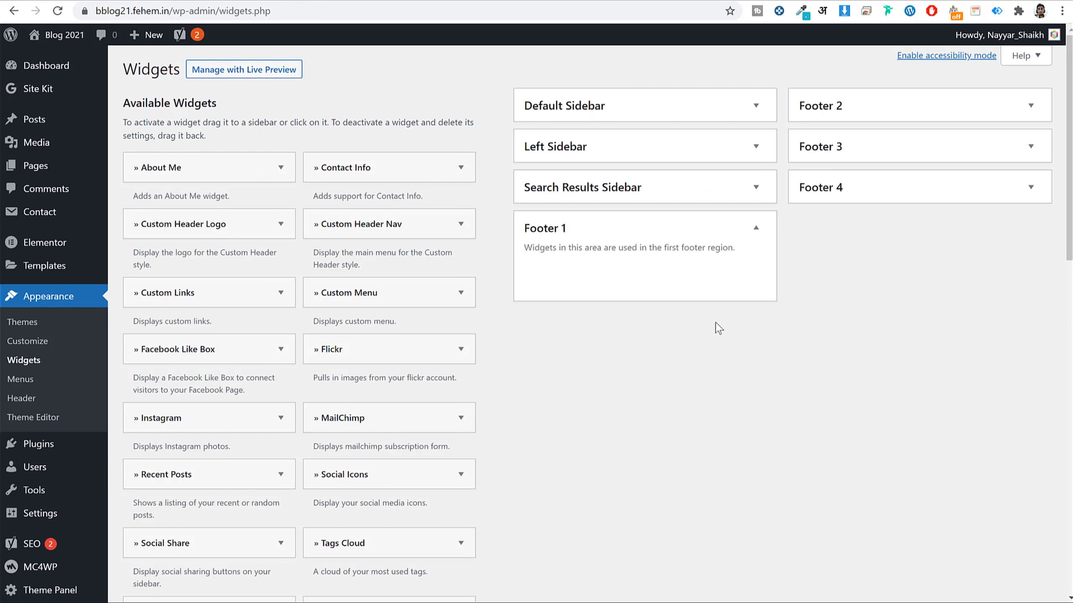
scroll(726, 328, down, 20)
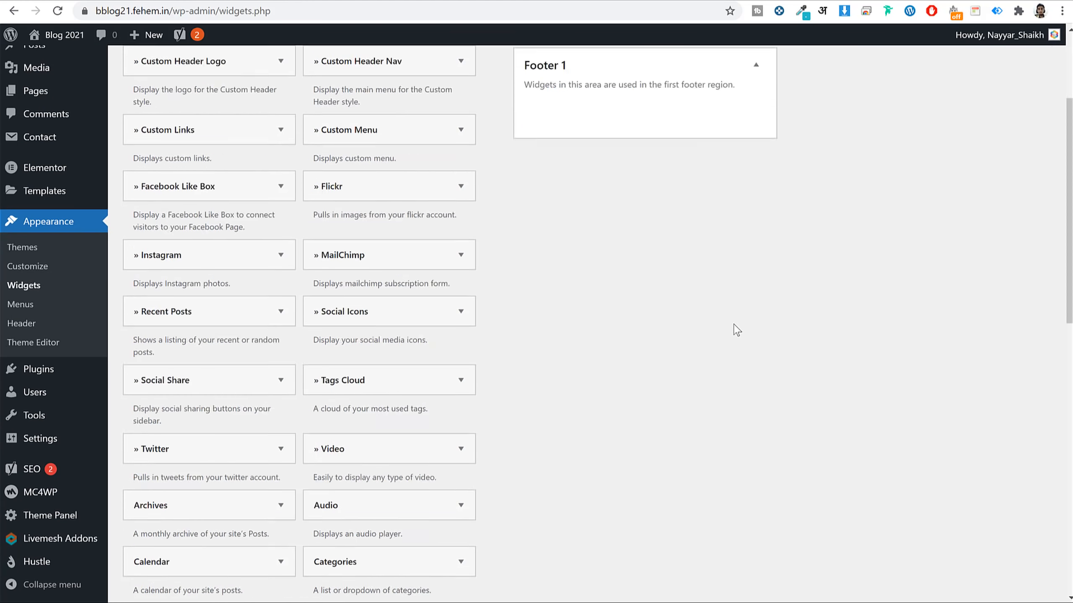
click(257, 357)
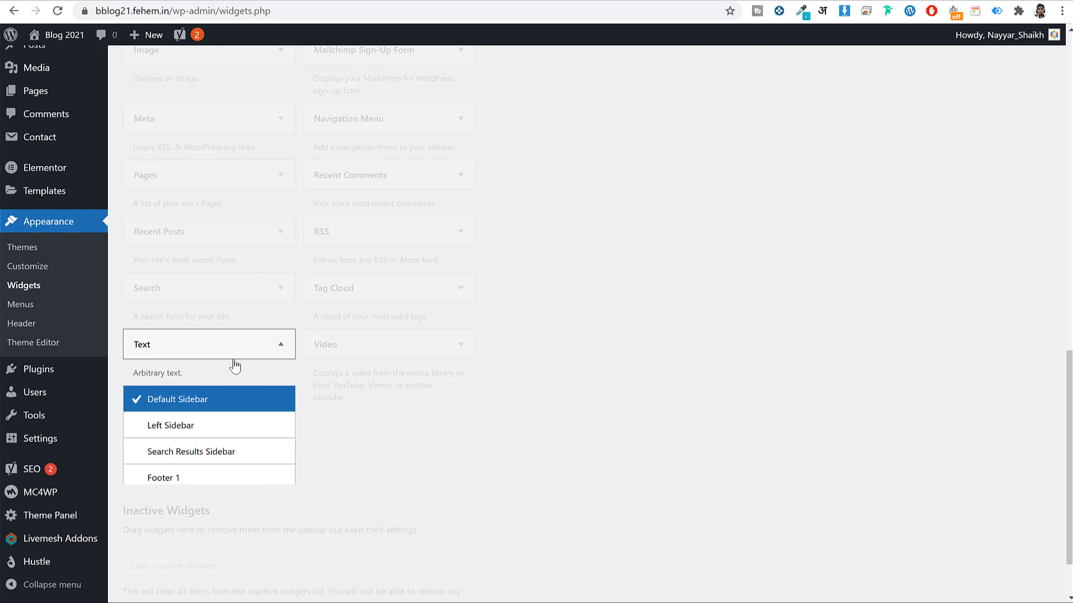
click(213, 478)
click(230, 587)
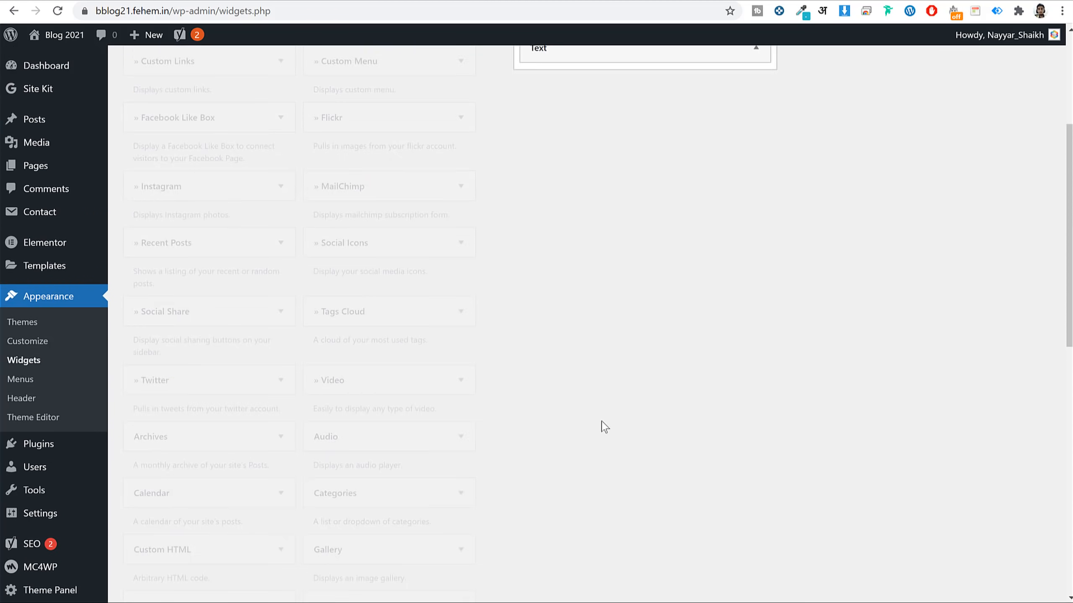
Fill the Text widget with the BLOGGDUDE logo and the lorem ipsum paragraph, then save.
scroll(676, 224, up, 3)
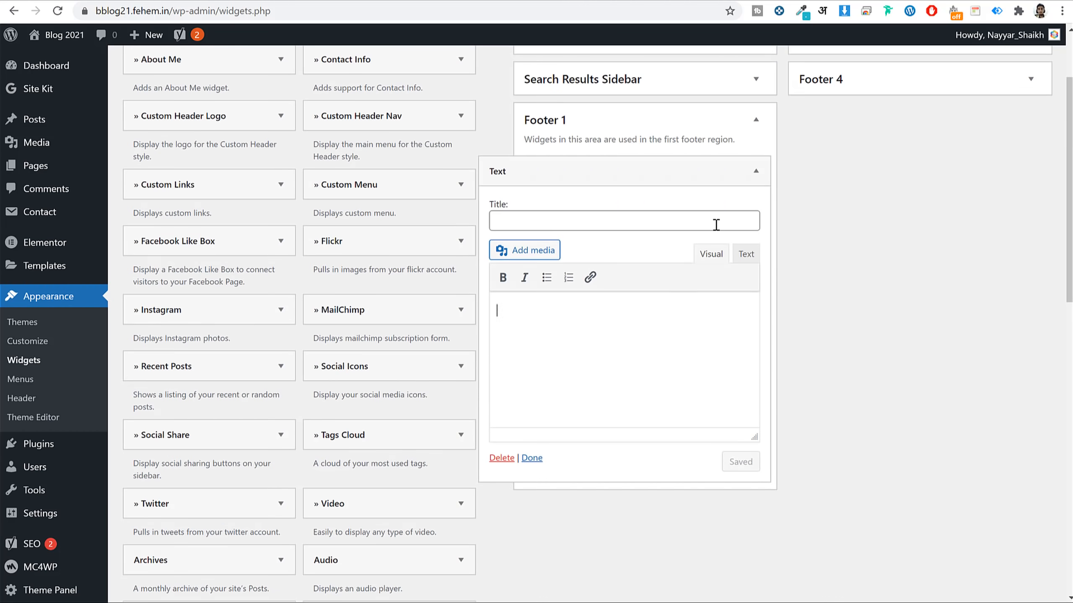
click(534, 250)
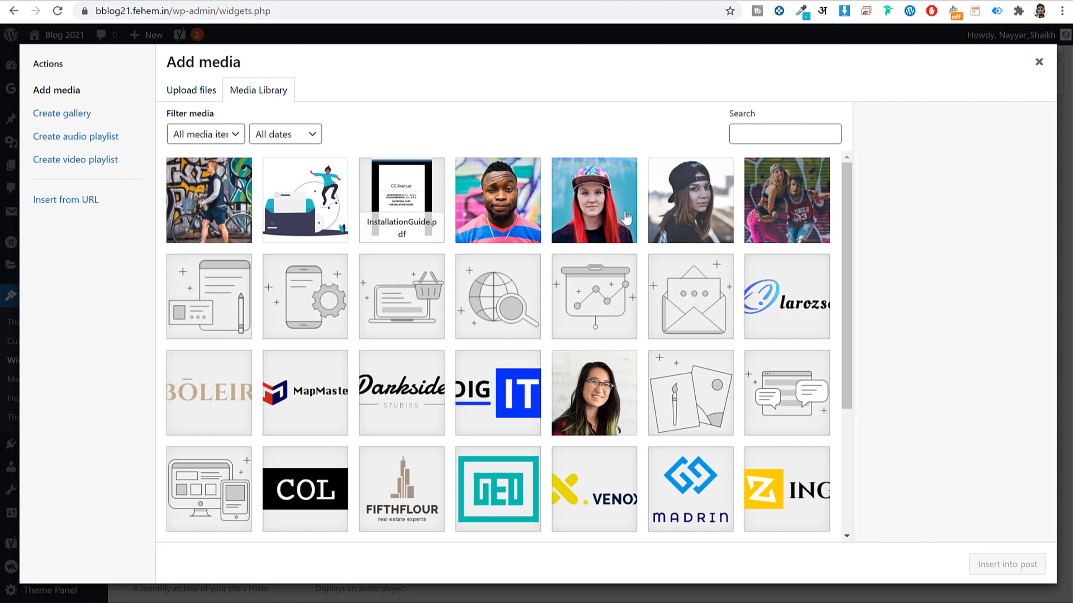
scroll(768, 264, down, 3)
scroll(768, 264, up, 3)
scroll(767, 264, down, 4)
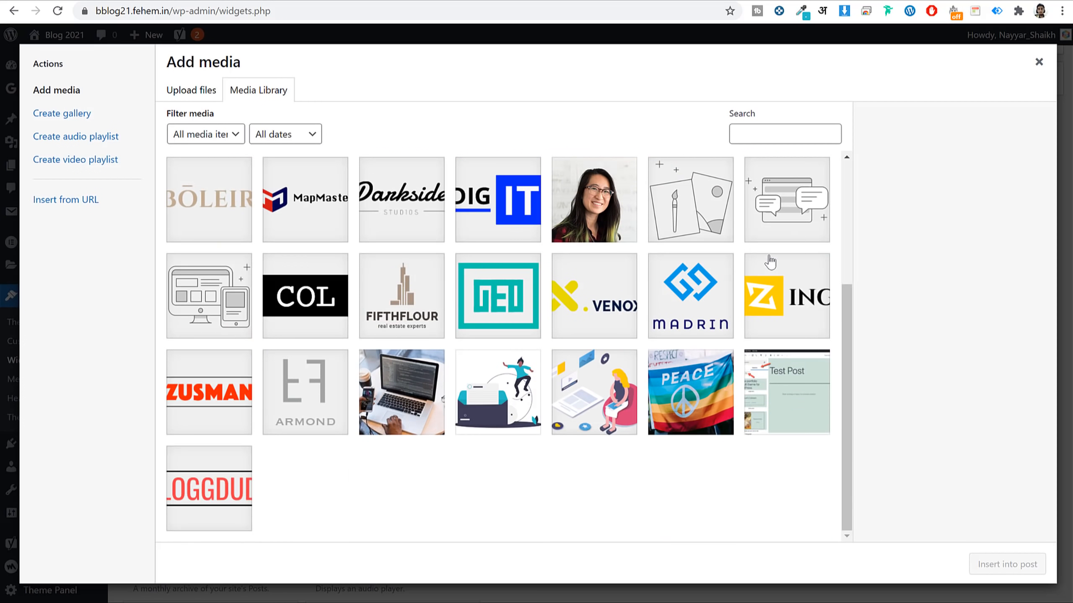
click(232, 463)
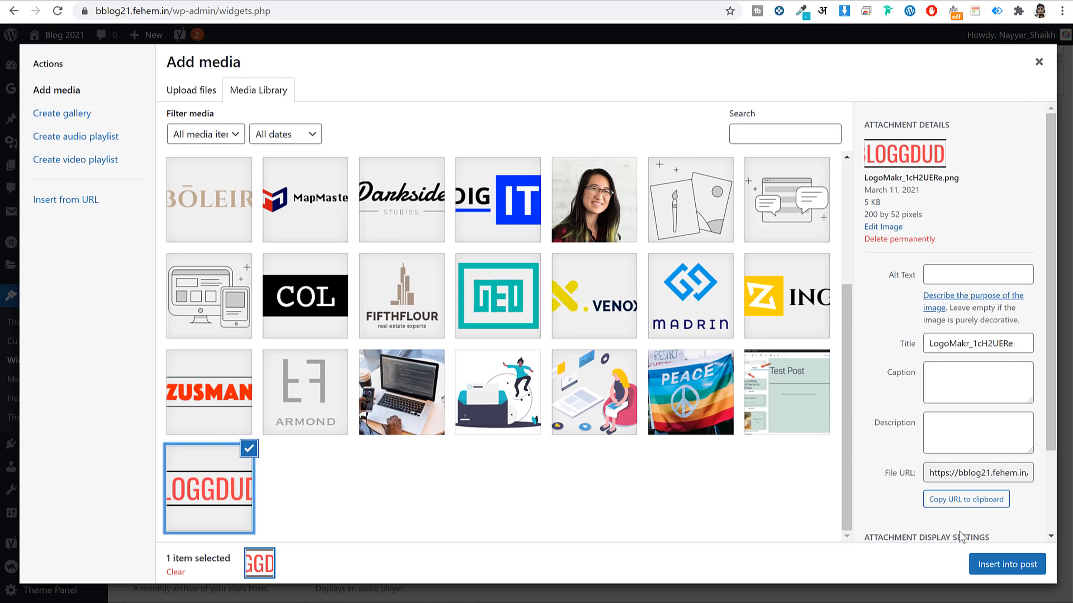
click(1014, 562)
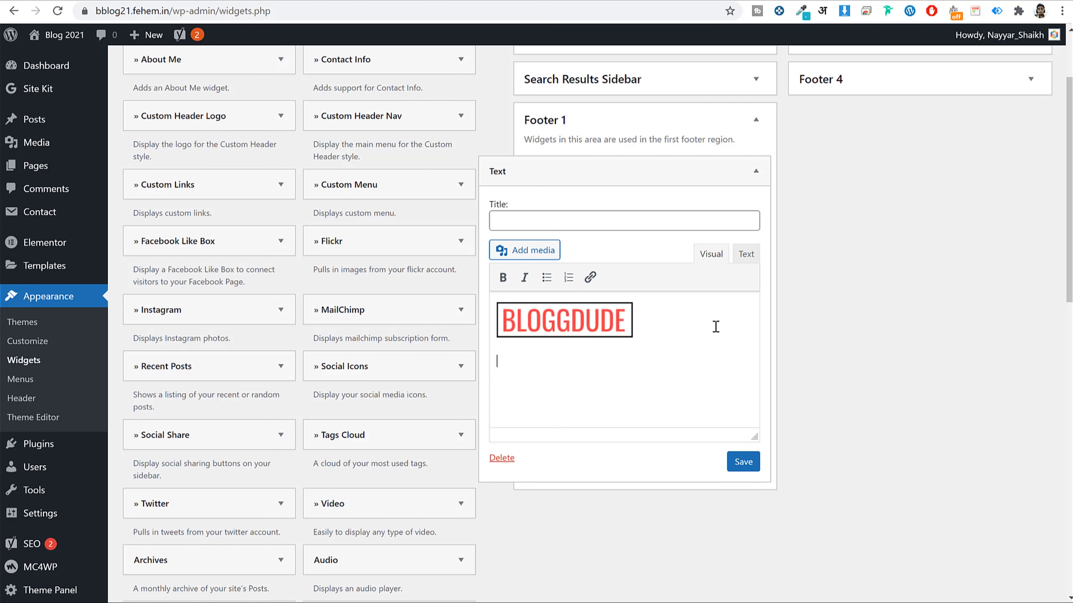
key(ctrl+v)
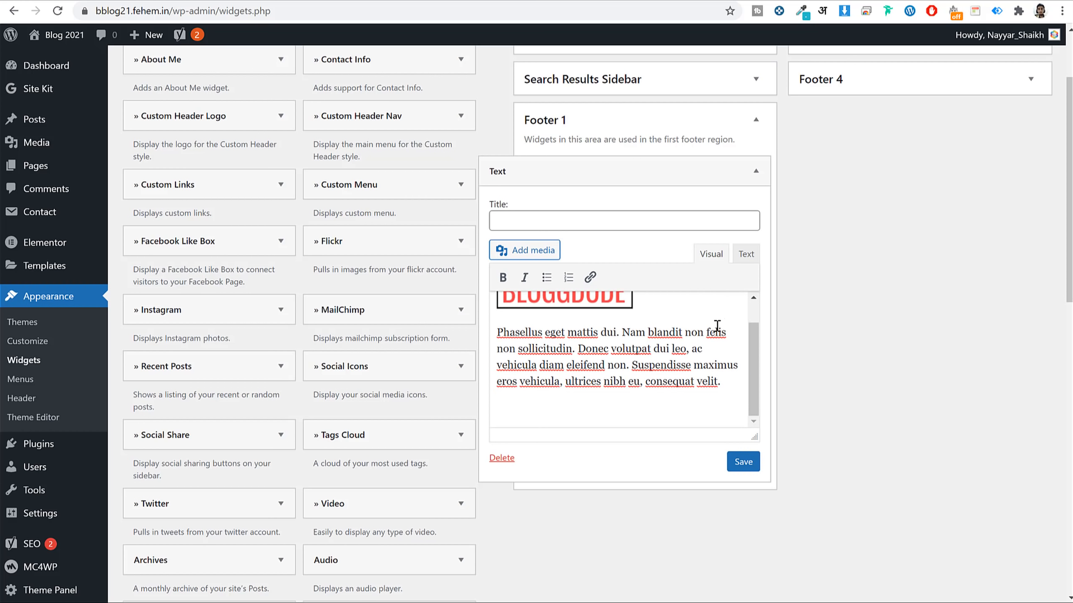
click(743, 462)
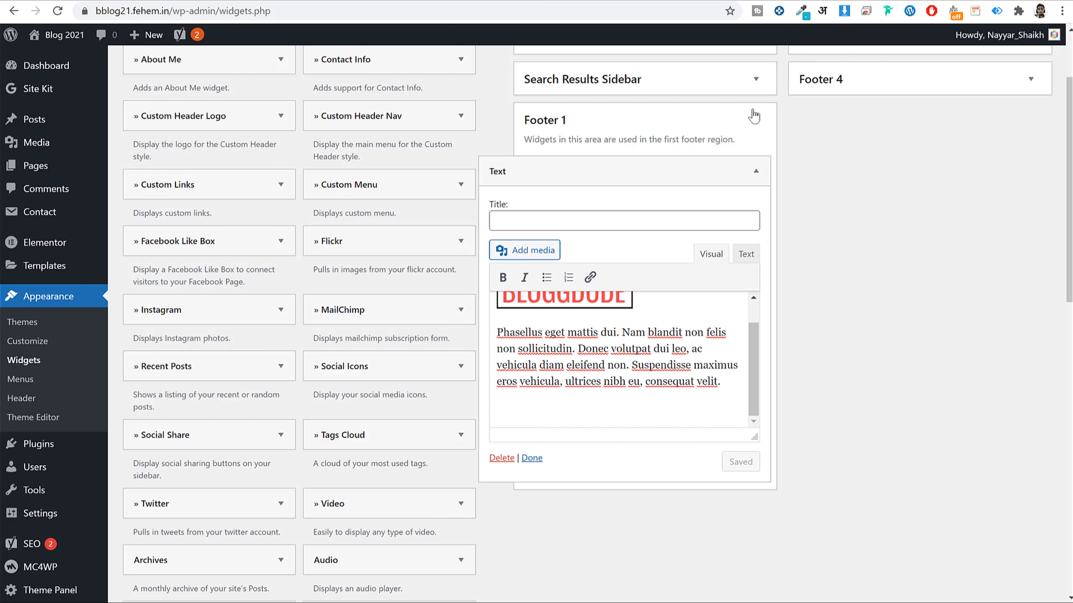
click(755, 120)
scroll(855, 203, up, 3)
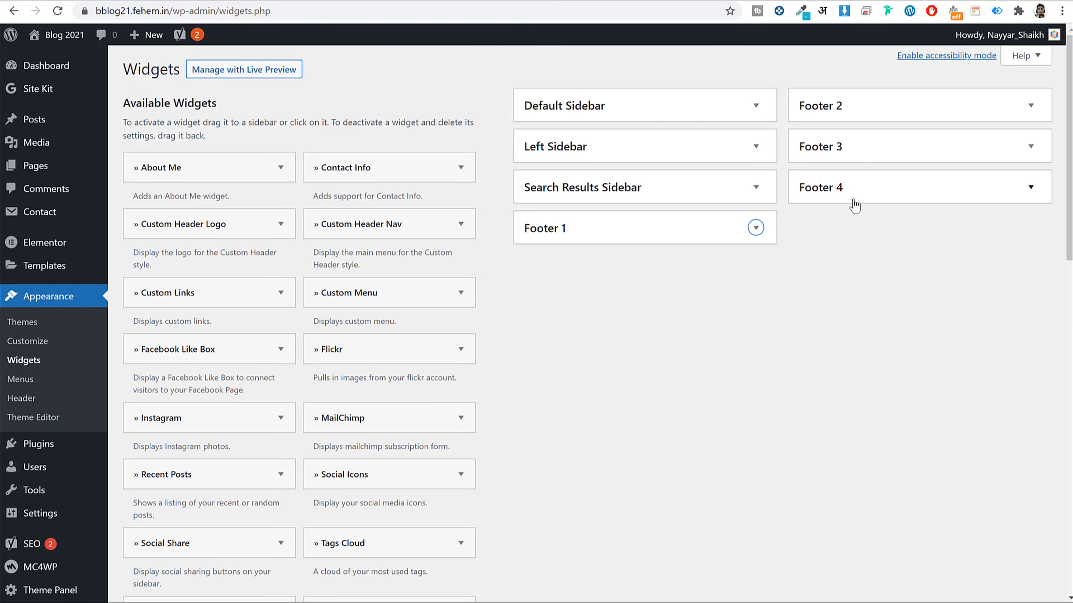
Drop a Recent Posts widget into Footer 2, keeping the Recent Posts title and 3 posts.
click(877, 108)
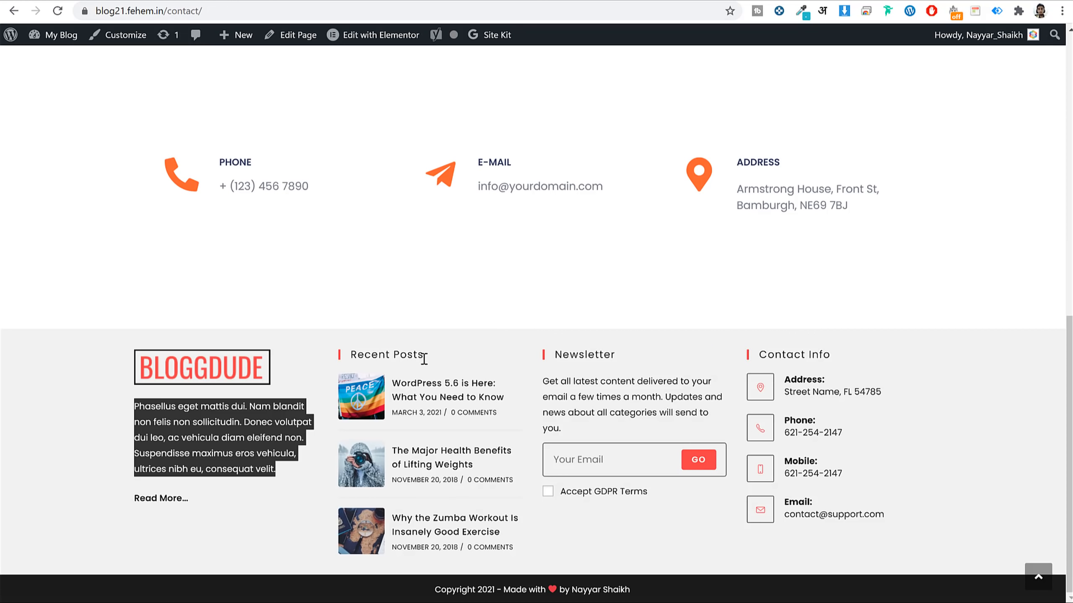
drag(424, 358, 350, 361)
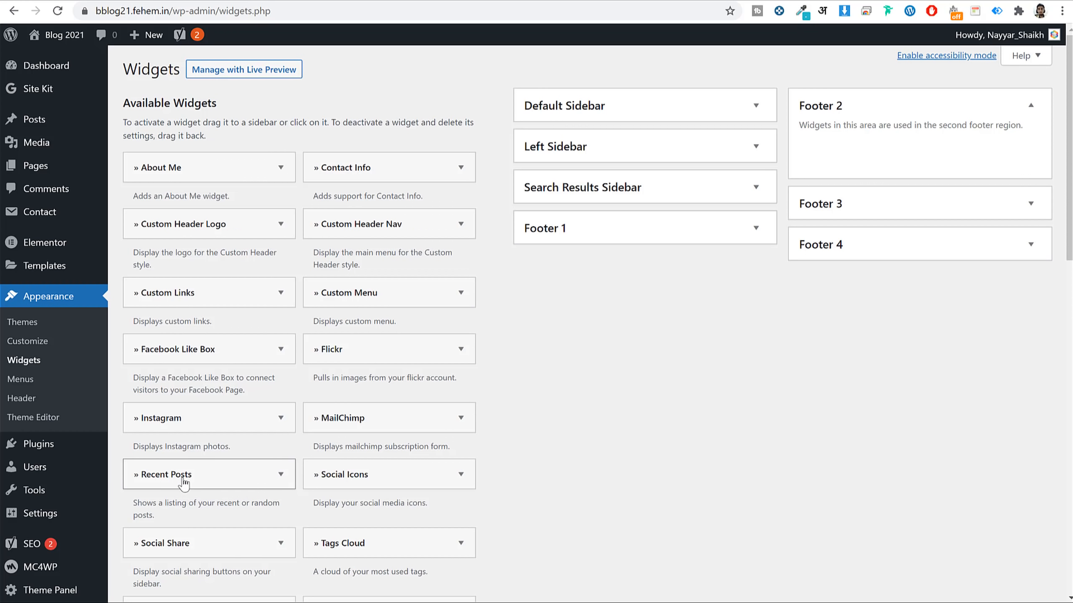
drag(184, 484, 879, 173)
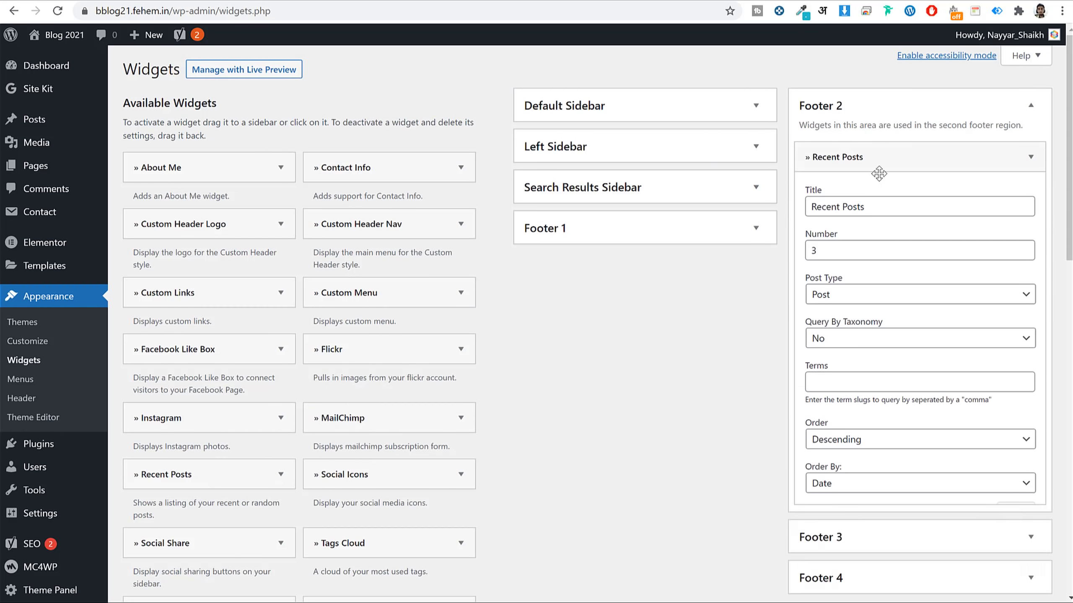
click(871, 207)
double_click(843, 258)
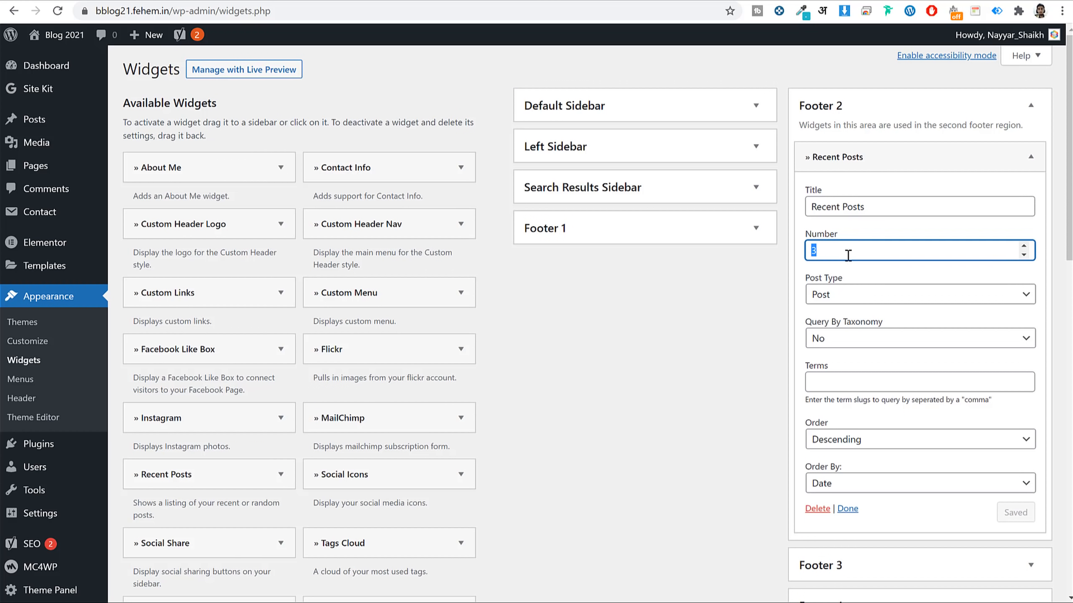
click(980, 107)
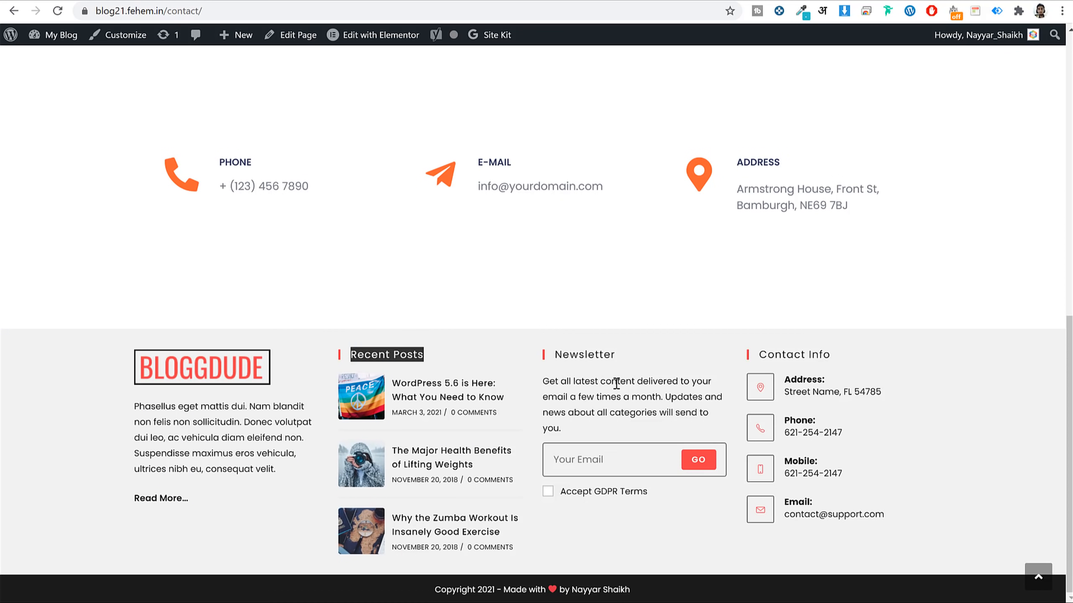
triple_click(616, 383)
click(246, 0)
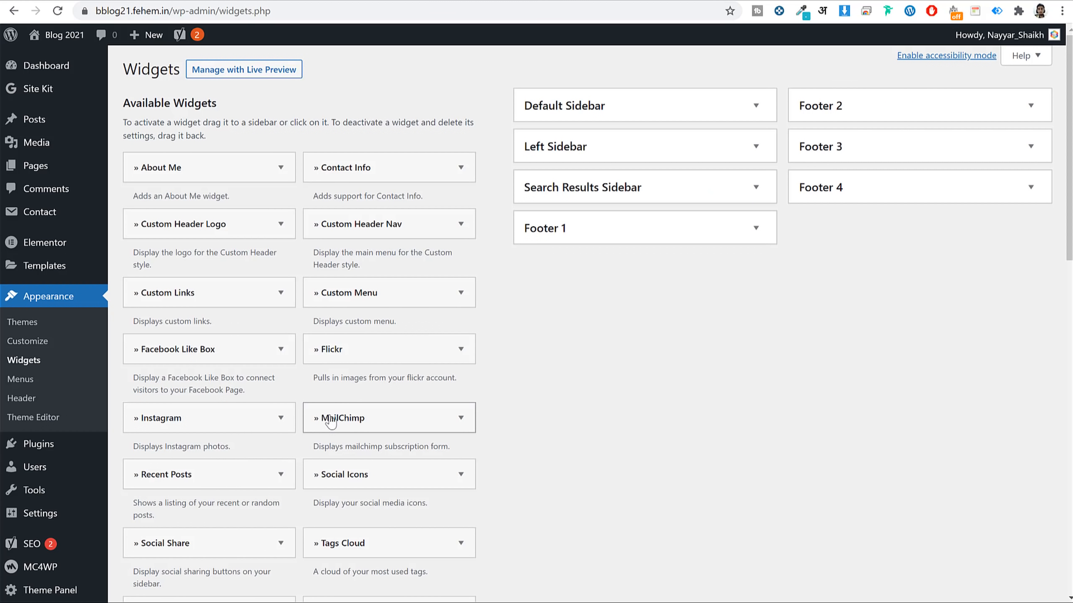
Add the MailChimp widget to Footer 3 and open its API key settings in a new tab.
drag(325, 417, 883, 181)
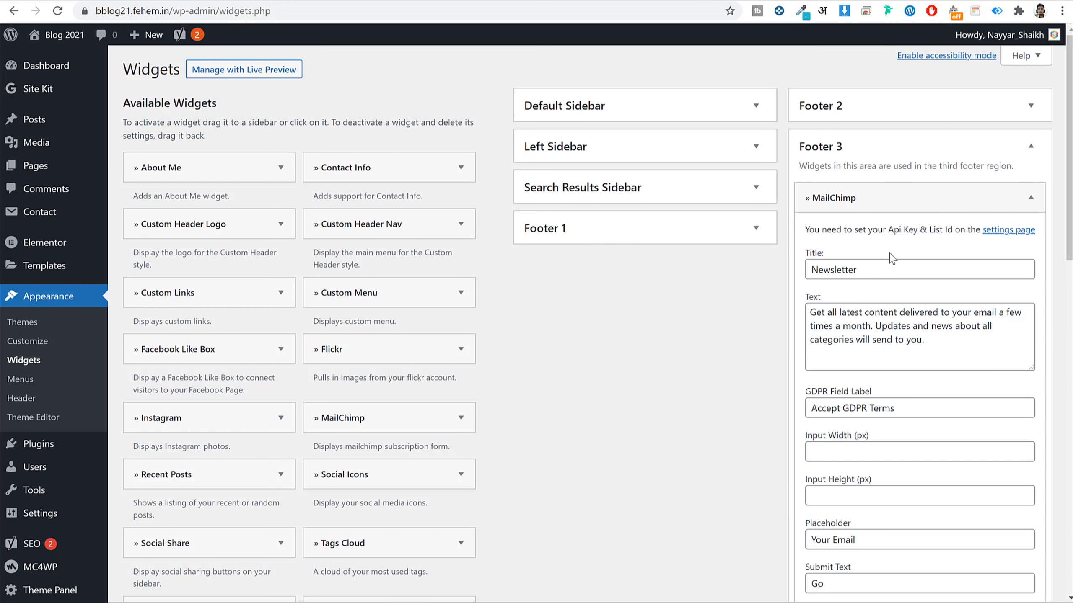
scroll(925, 328, down, 5)
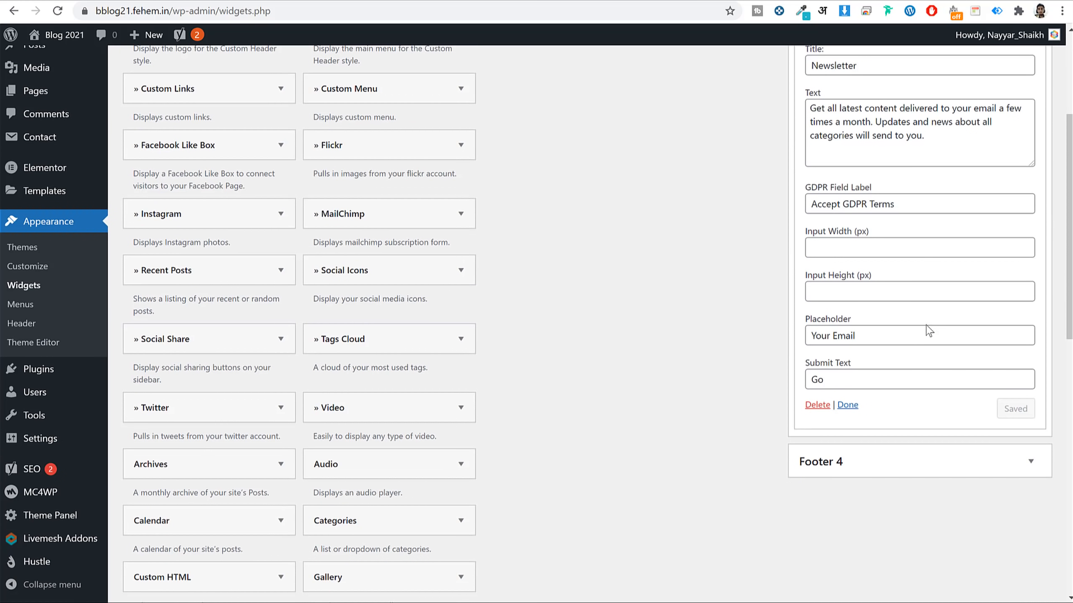
scroll(887, 325, up, 3)
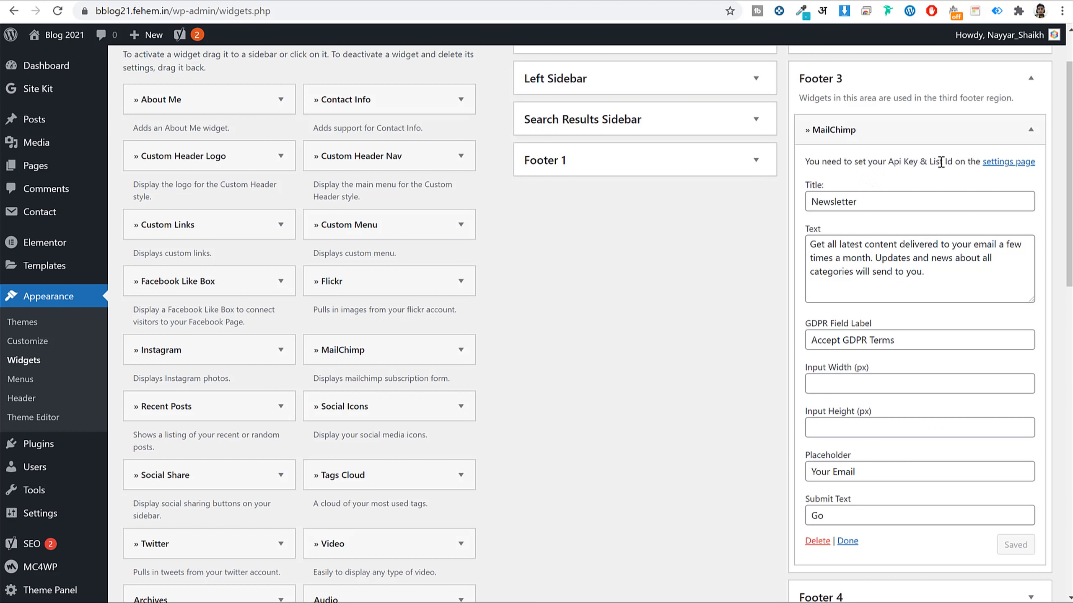
right_click(1005, 168)
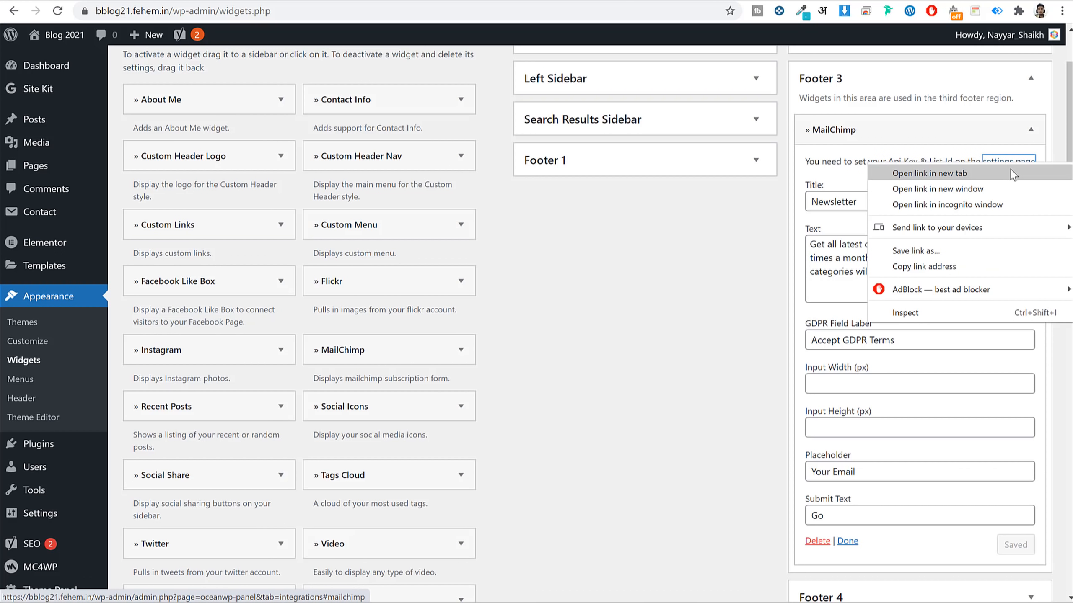
click(1011, 170)
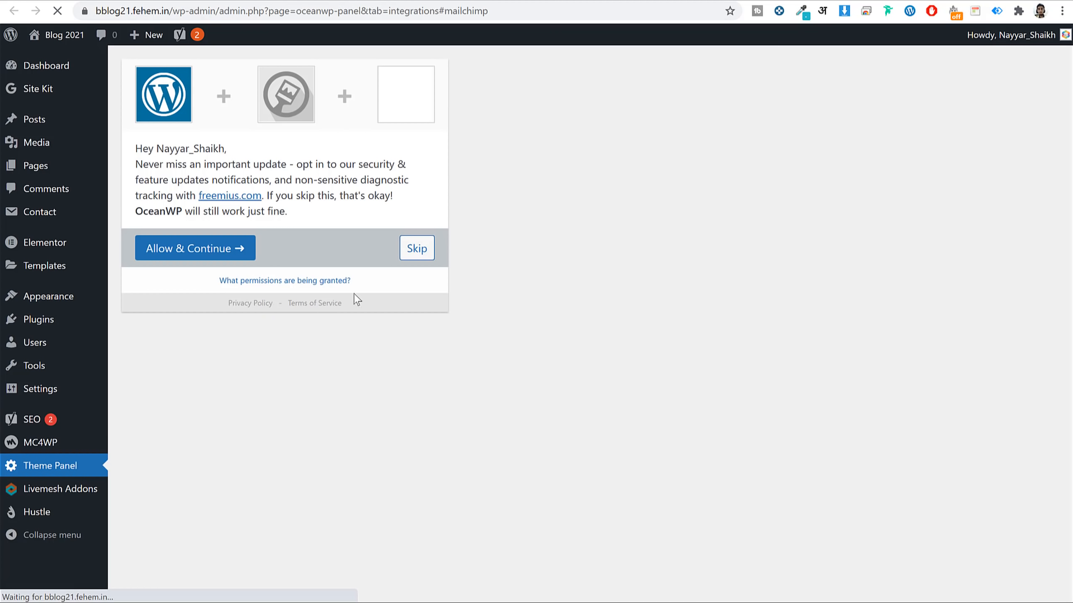
Accept the OceanWP opt-in and reach the MailChimp integration settings with empty API Key.
click(210, 249)
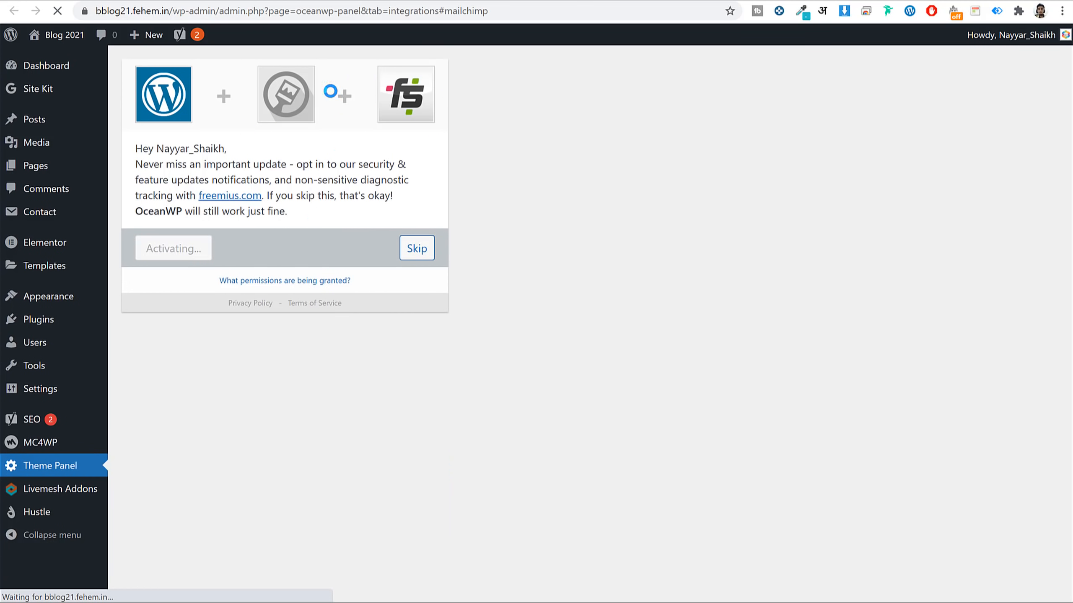
scroll(492, 271, down, 4)
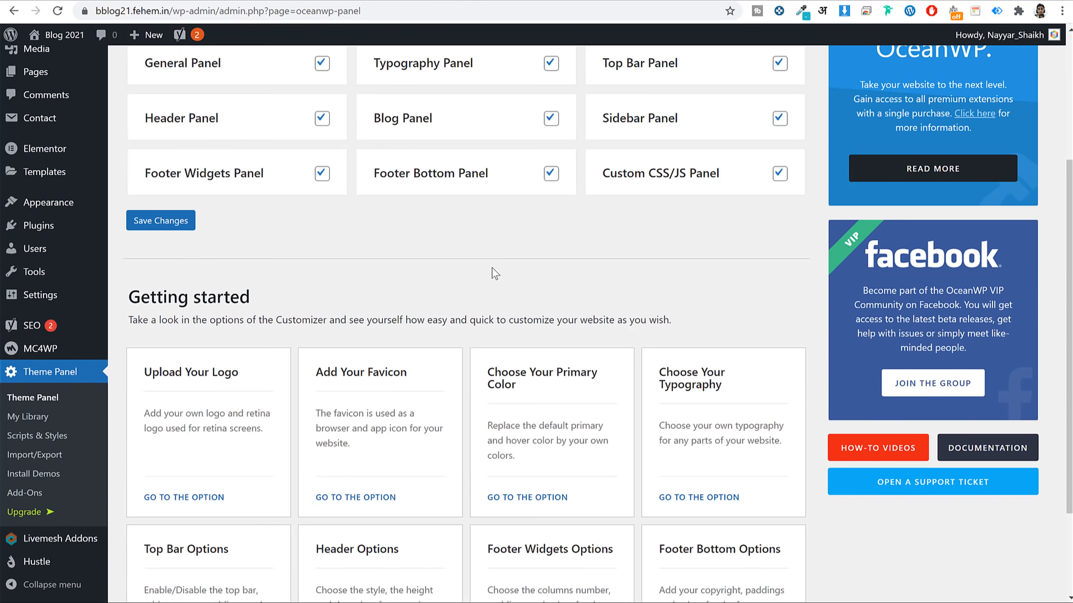
scroll(495, 274, up, 5)
click(219, 150)
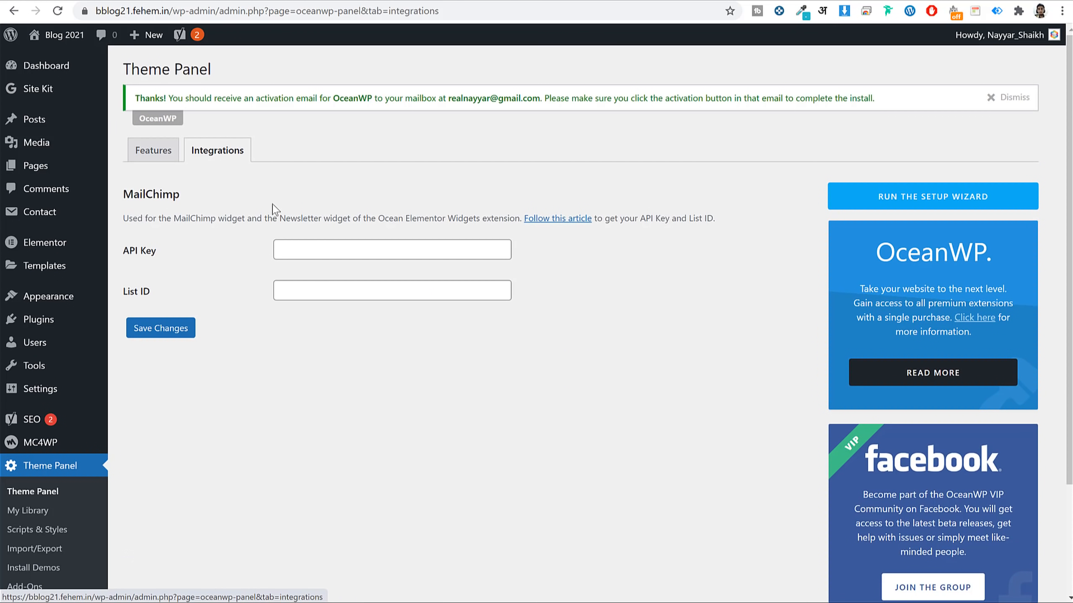
click(324, 247)
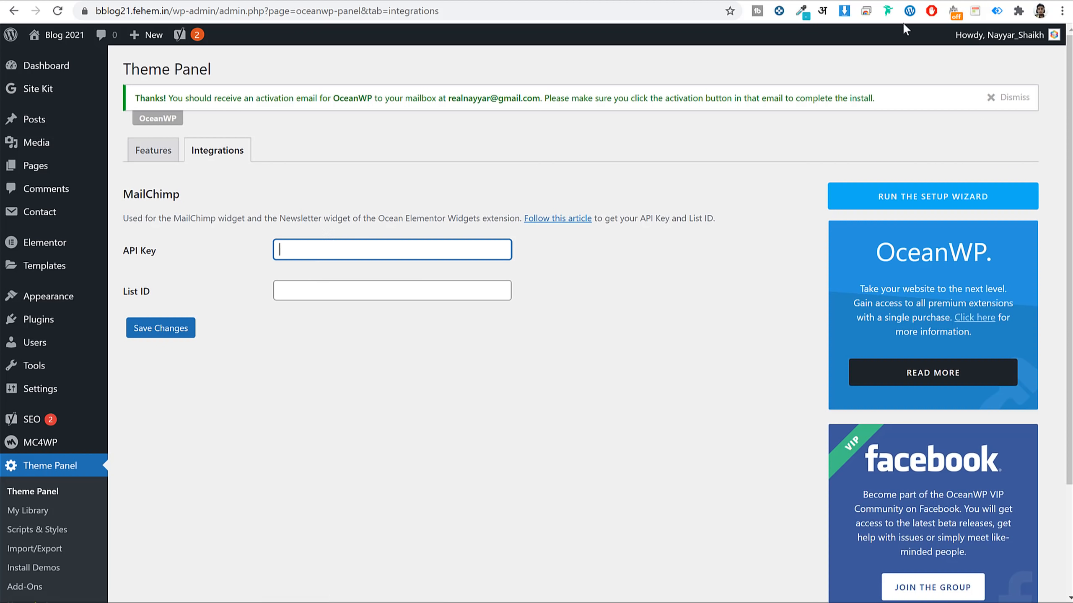
key(ctrl+t)
Copy the account API key from Mailchimp's Profile > Extras > API keys page.
text(mail)
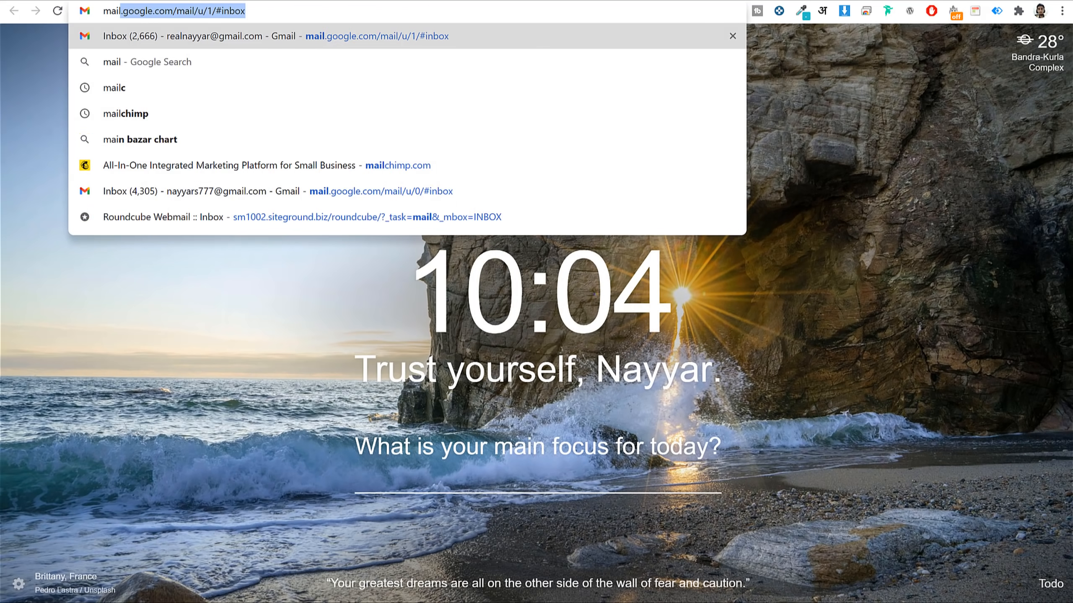
text(chimp)
key(Return)
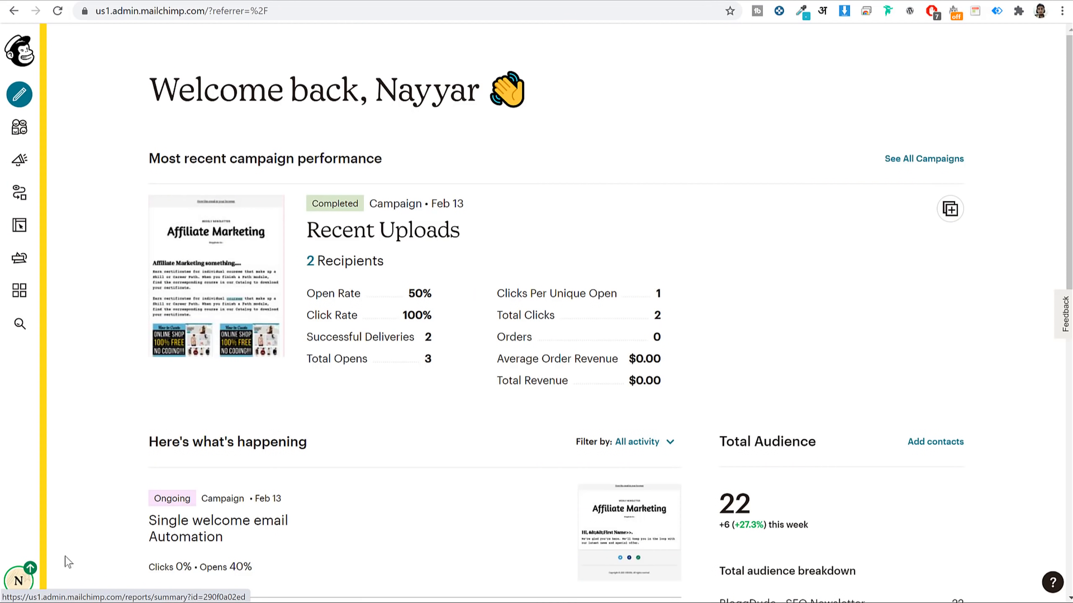
click(18, 582)
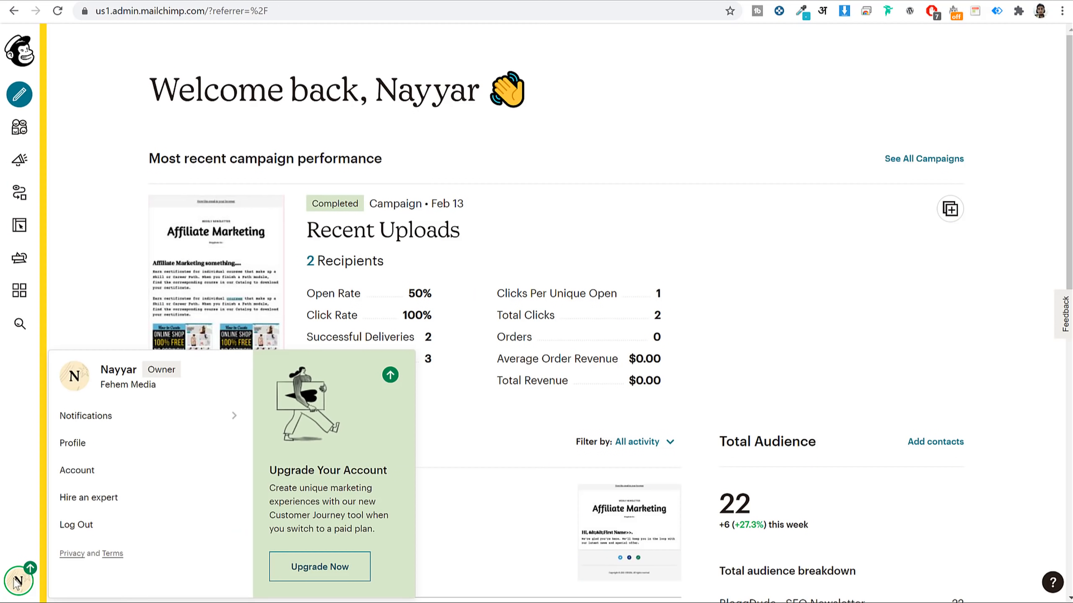
click(93, 450)
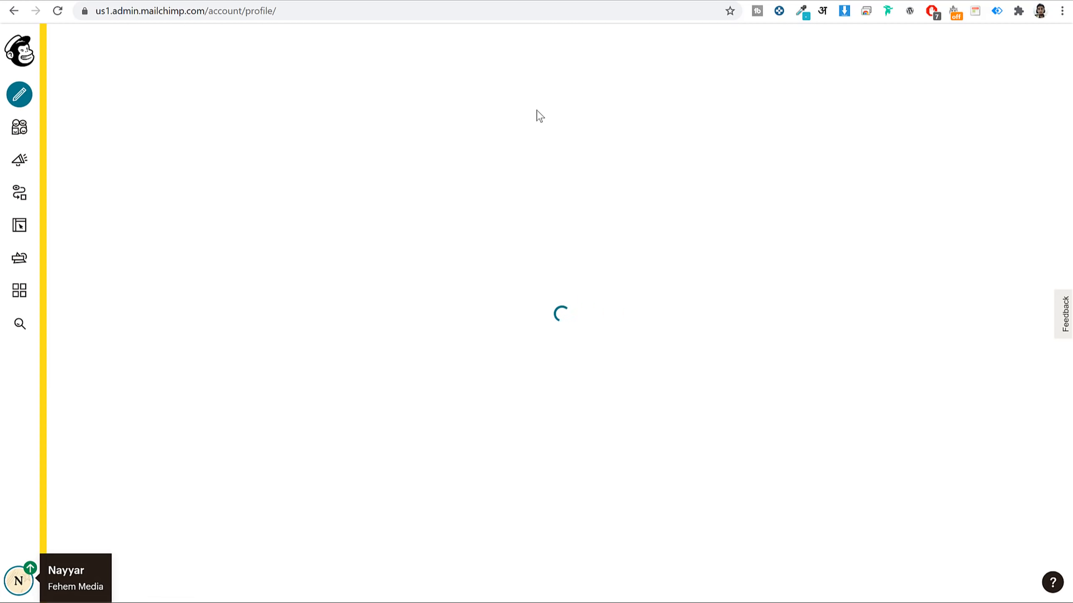
click(373, 142)
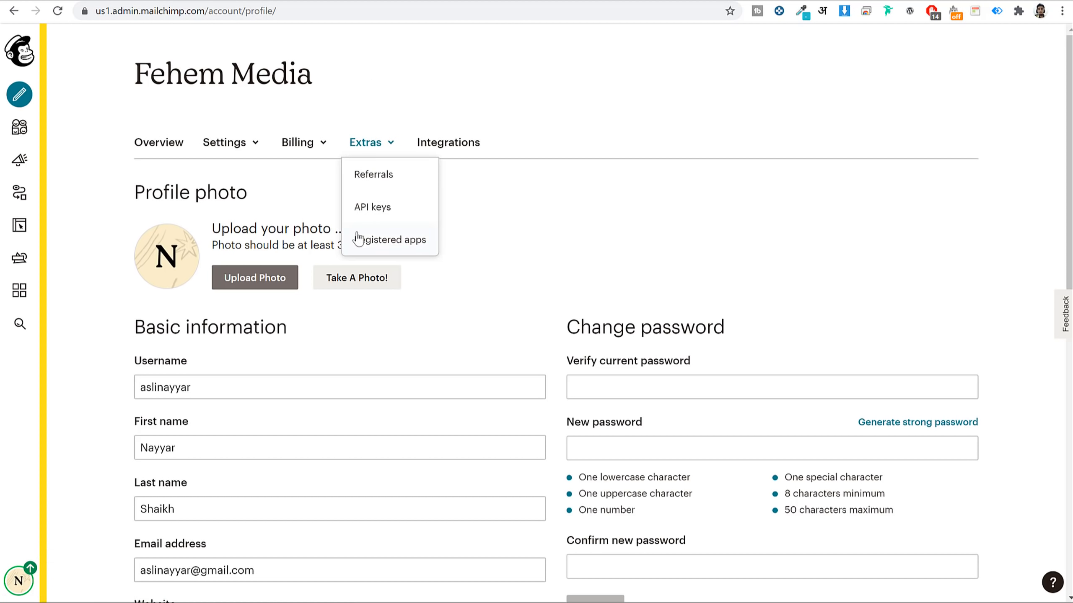
click(378, 207)
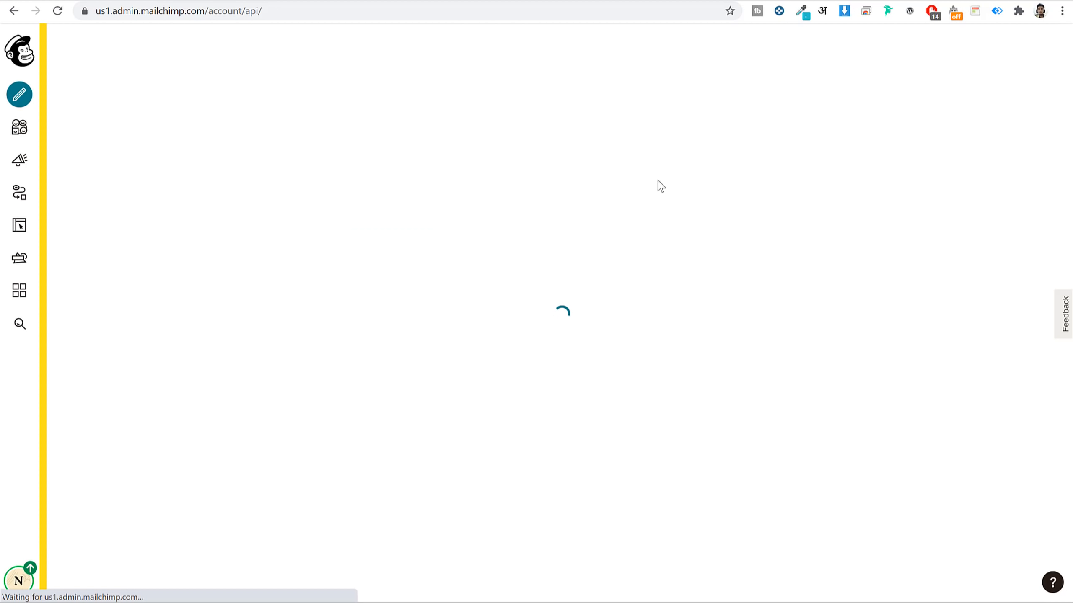
click(761, 561)
right_click(760, 554)
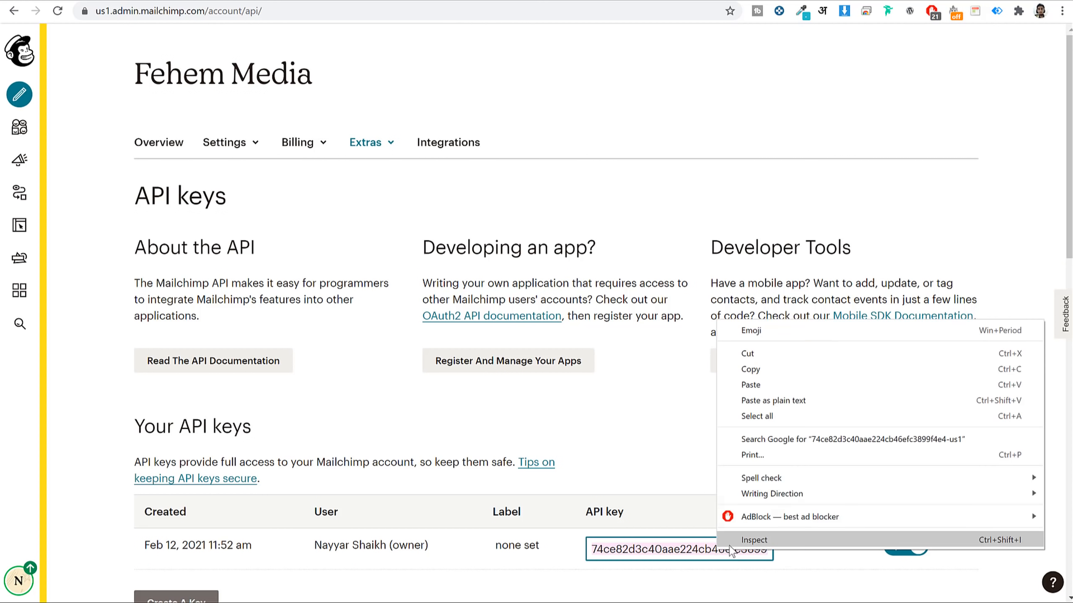
click(783, 369)
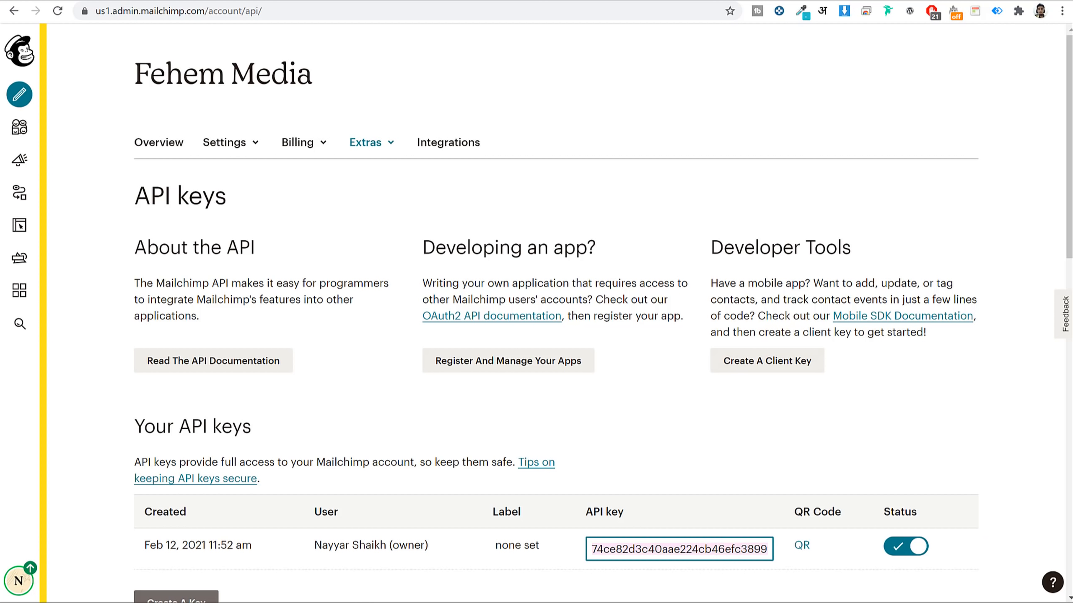
Paste the API key into OceanWP's MailChimp API Key field and save.
key(ctrl+shift+Tab)
key(ctrl+v)
click(173, 332)
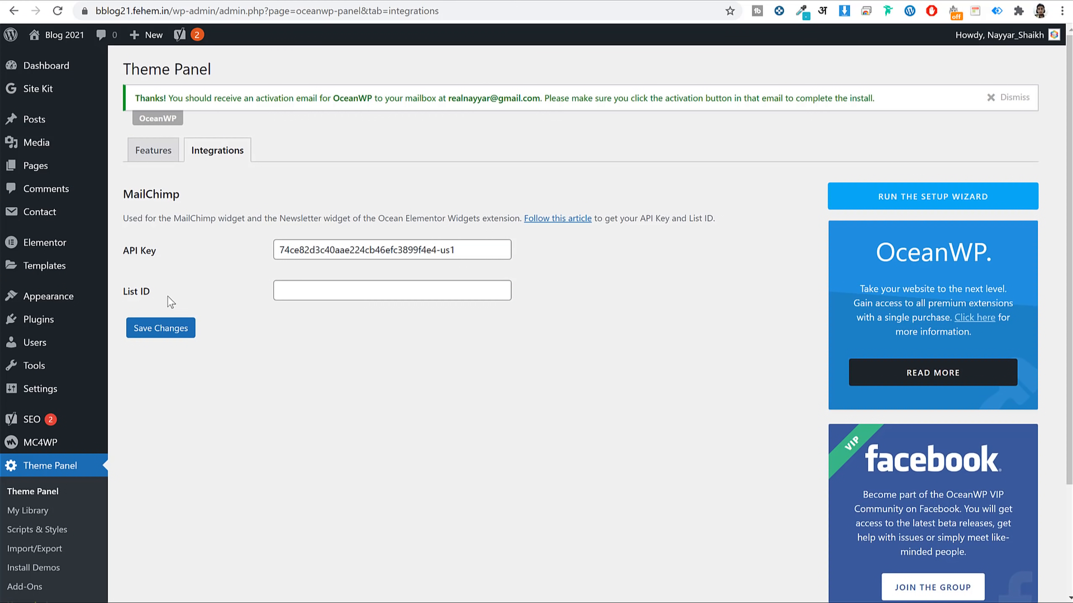
Open the Settings page of the BloggDude - SEO Newsletter audience in Mailchimp.
drag(151, 292, 120, 291)
click(314, 291)
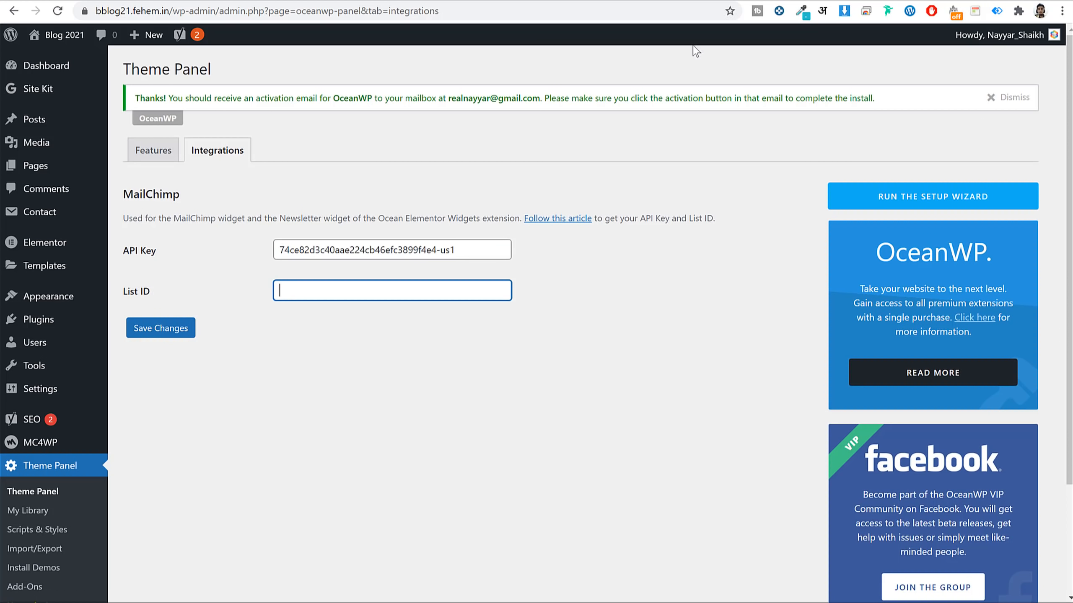
key(ctrl+Tab)
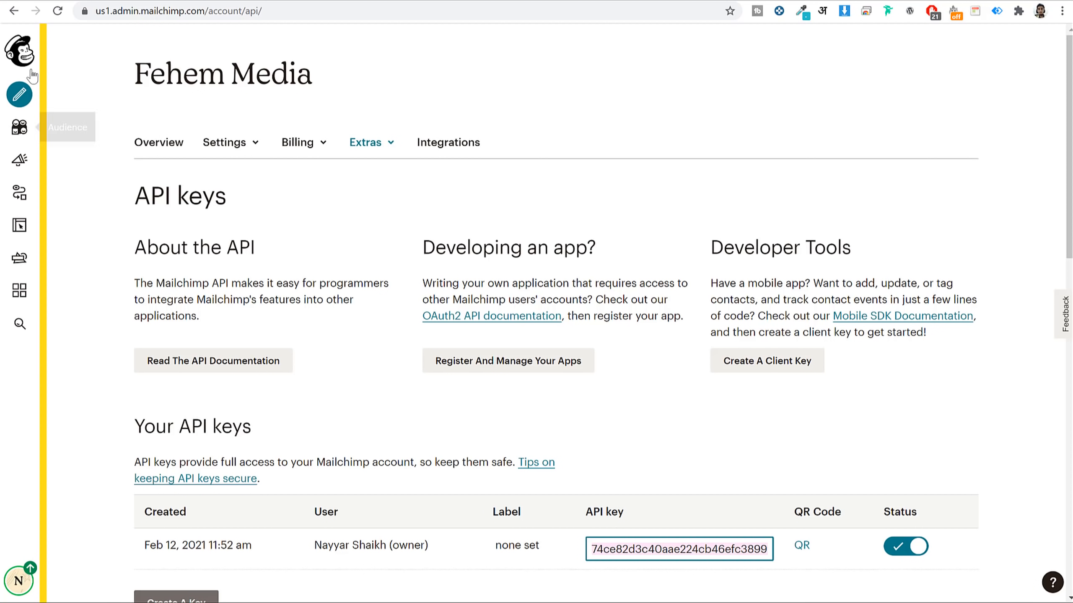
click(20, 127)
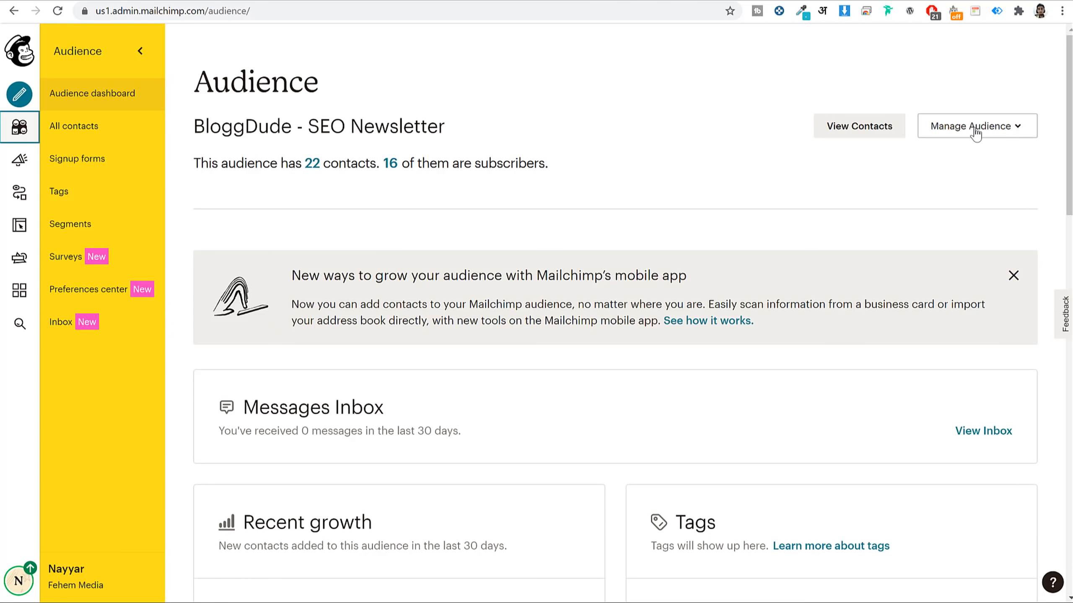
scroll(826, 318, down, 15)
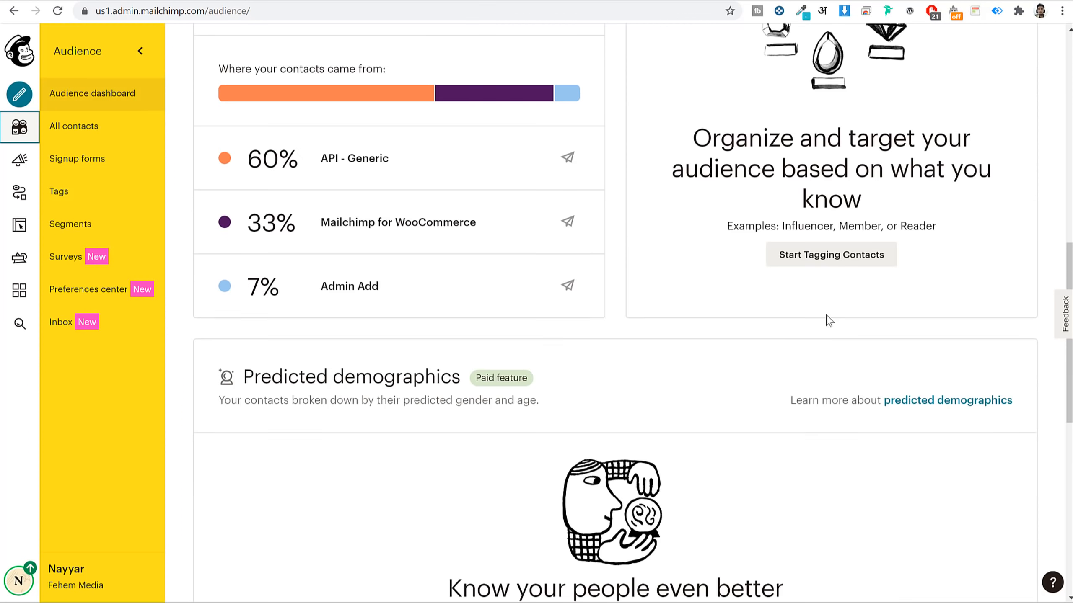
scroll(826, 326, up, 15)
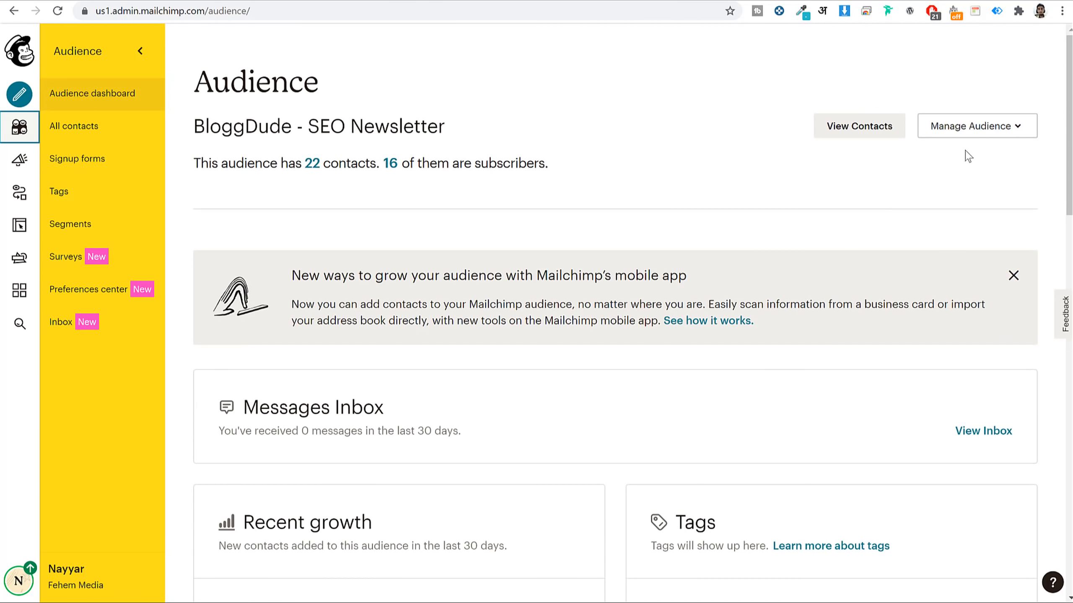
click(987, 136)
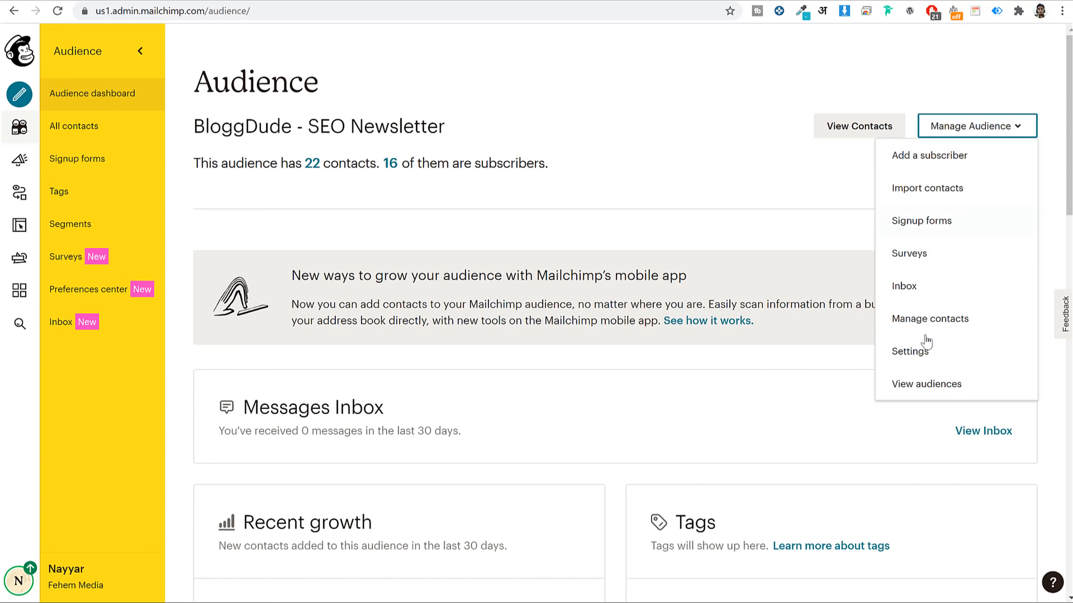
click(923, 353)
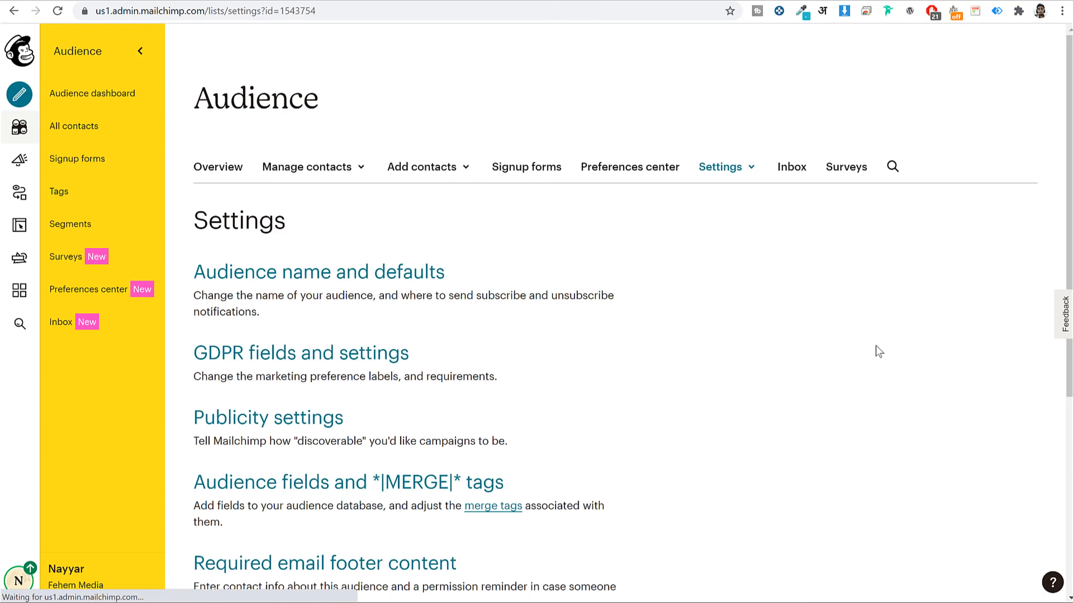
Copy the audience's unique id into OceanWP's List ID field and save the MailChimp settings.
scroll(873, 352, down, 5)
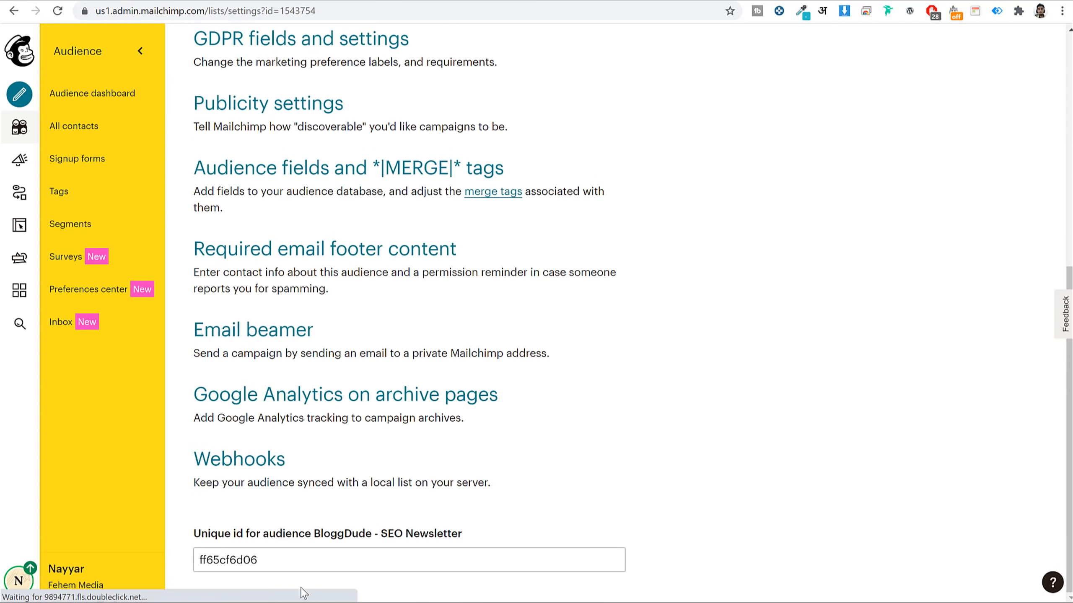
double_click(258, 561)
right_click(233, 563)
click(303, 385)
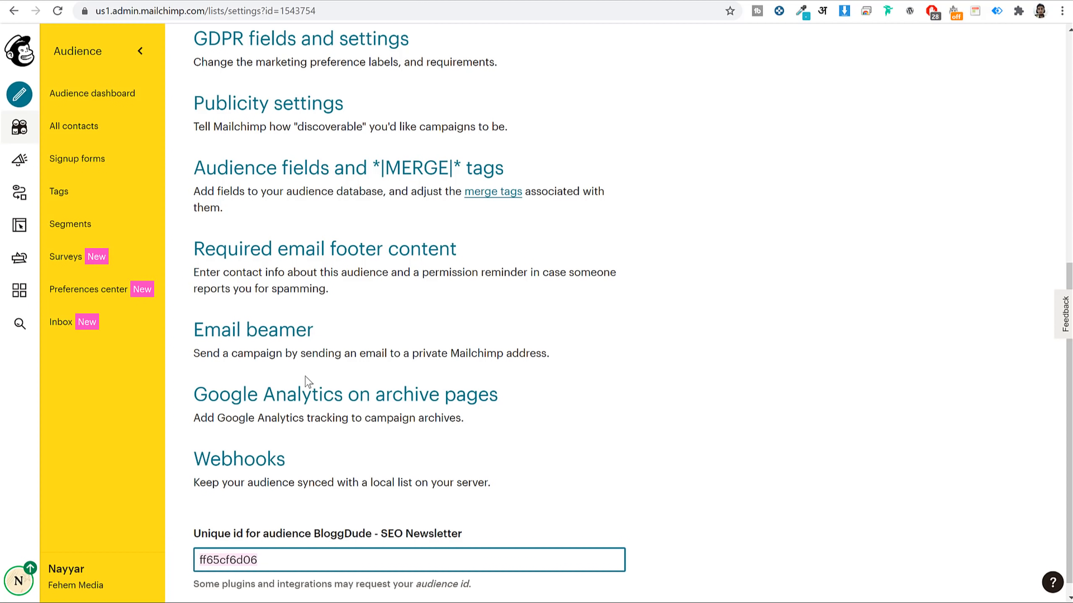
click(306, 0)
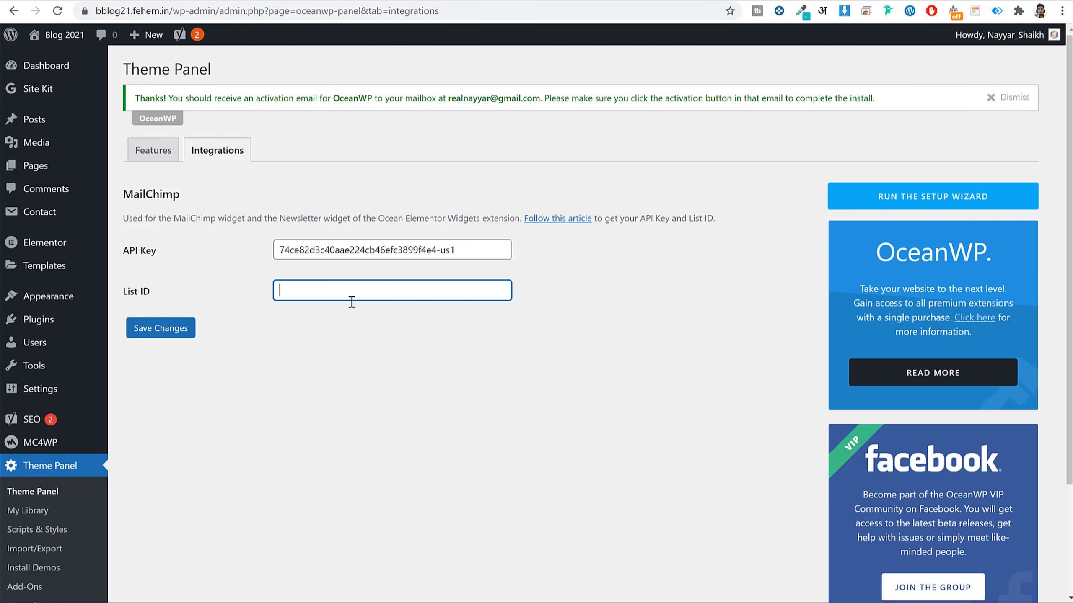
key(ctrl+v)
click(181, 338)
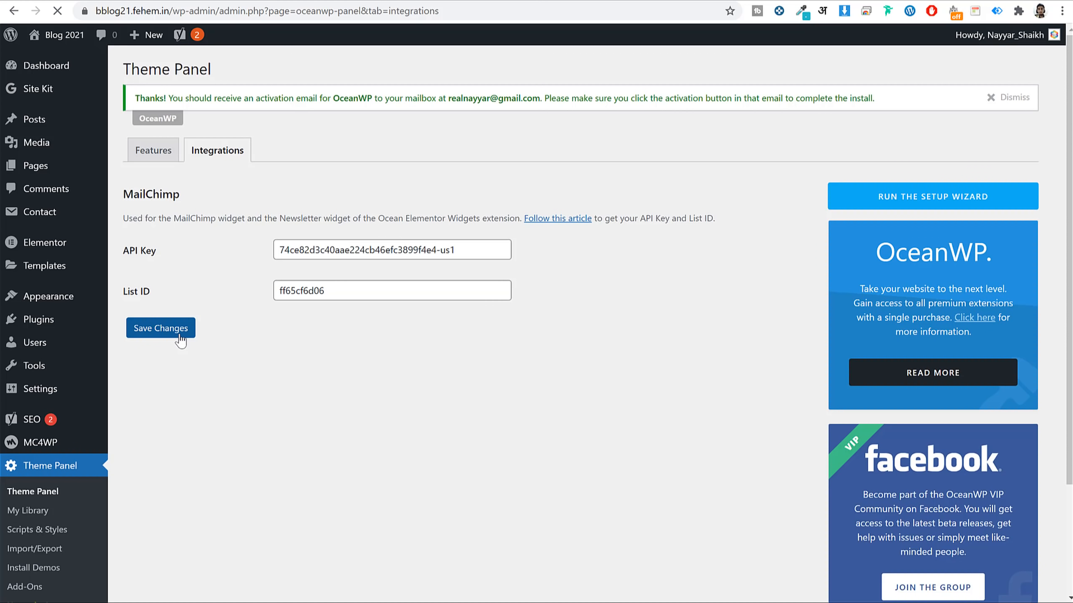
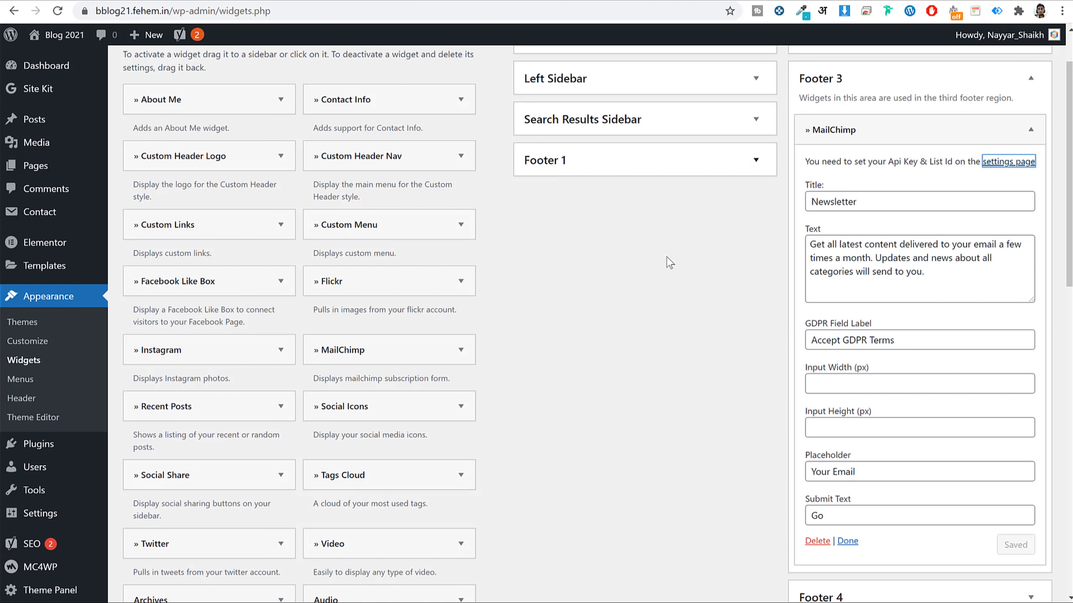
Add a Contact Info widget to Footer 4 and delete its placeholder intro paragraph.
click(893, 82)
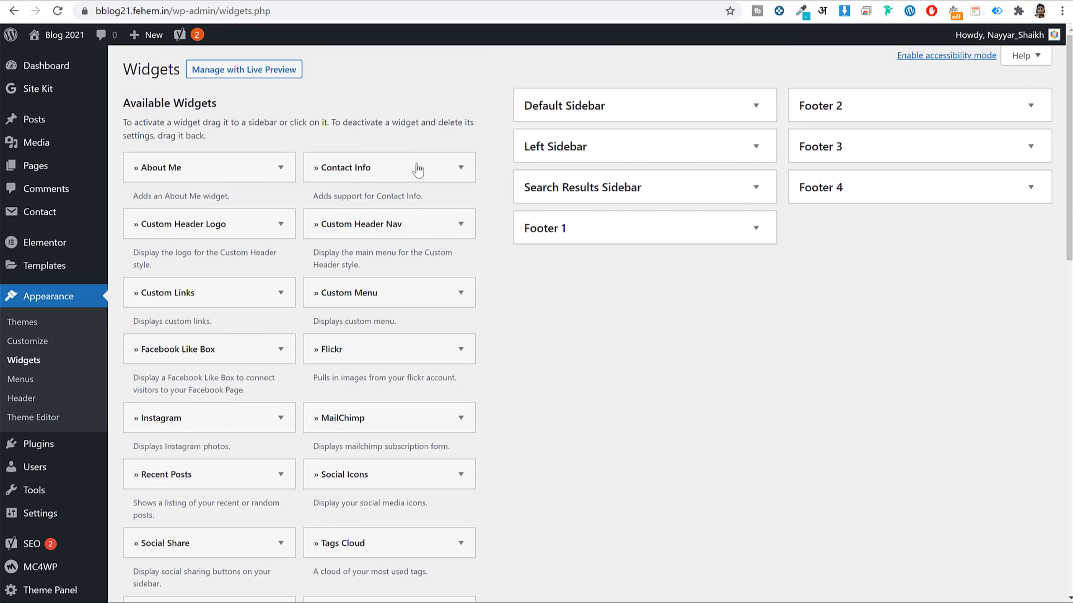
drag(382, 175, 904, 203)
triple_click(877, 388)
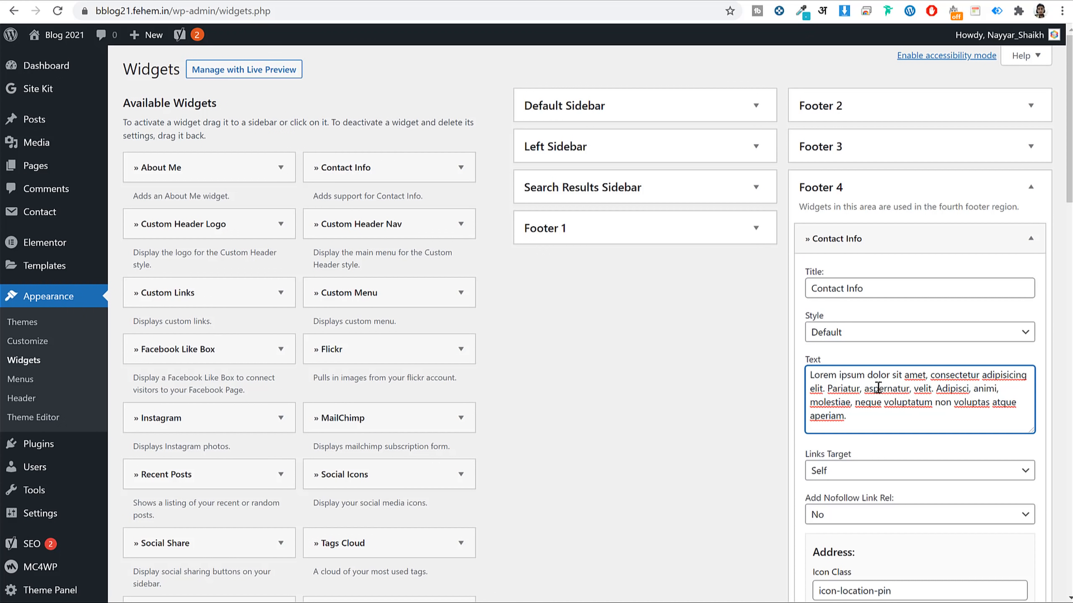
key(BackSpace)
Look over the widget's address, phone and mobile fields, leaving them unchanged.
scroll(881, 390, down, 8)
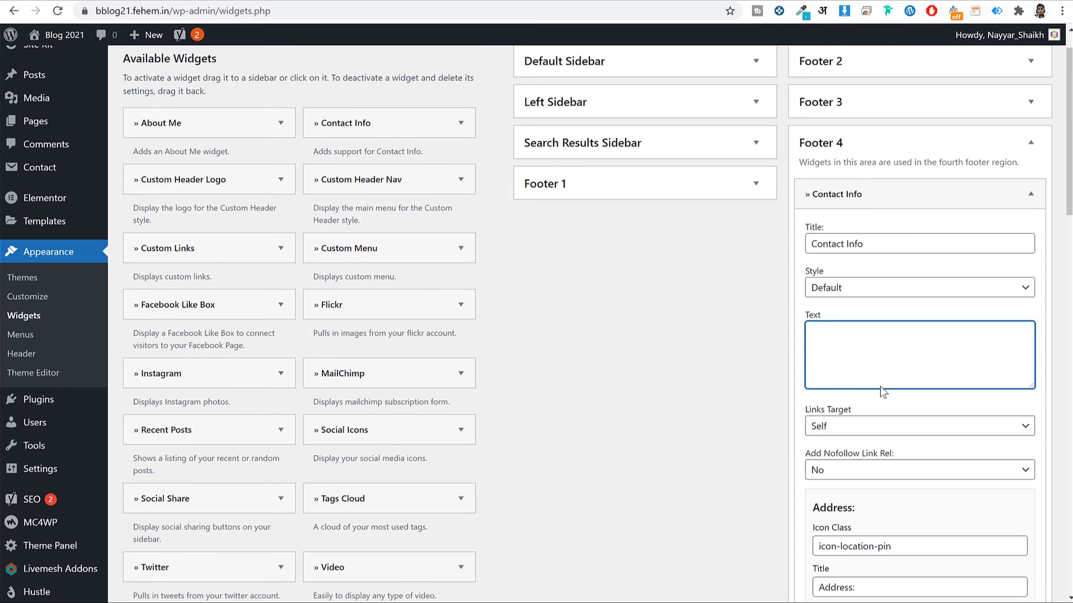
triple_click(937, 339)
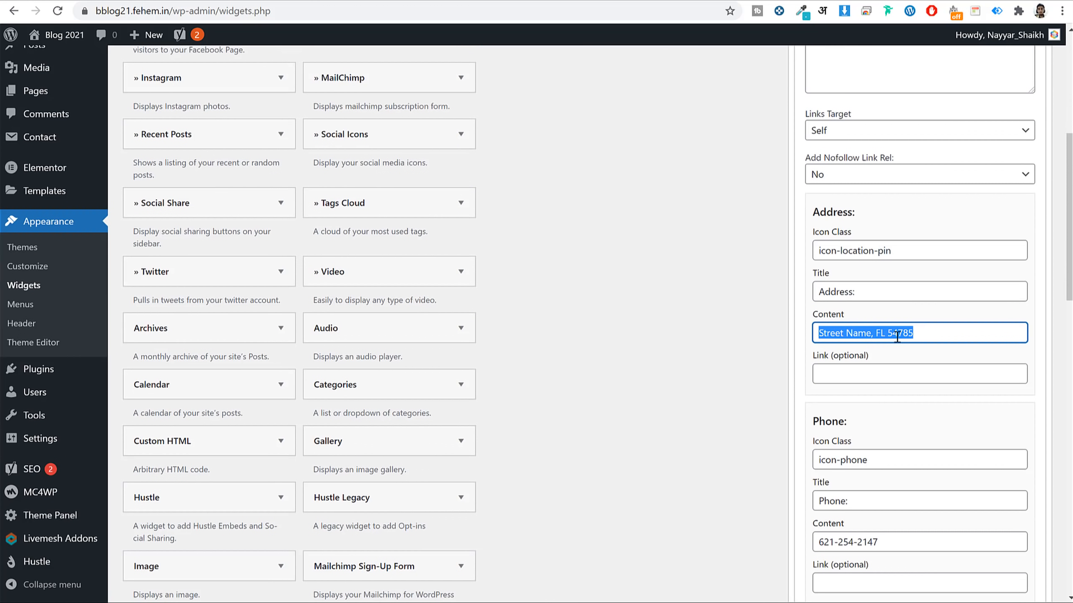
triple_click(924, 333)
double_click(920, 245)
click(890, 285)
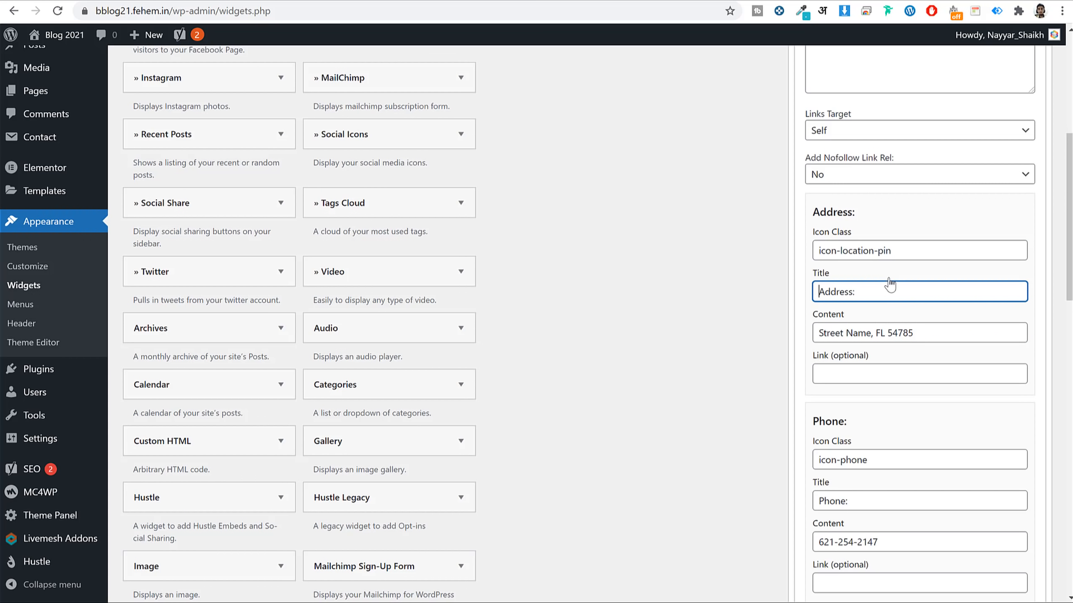
triple_click(903, 339)
scroll(896, 349, down, 5)
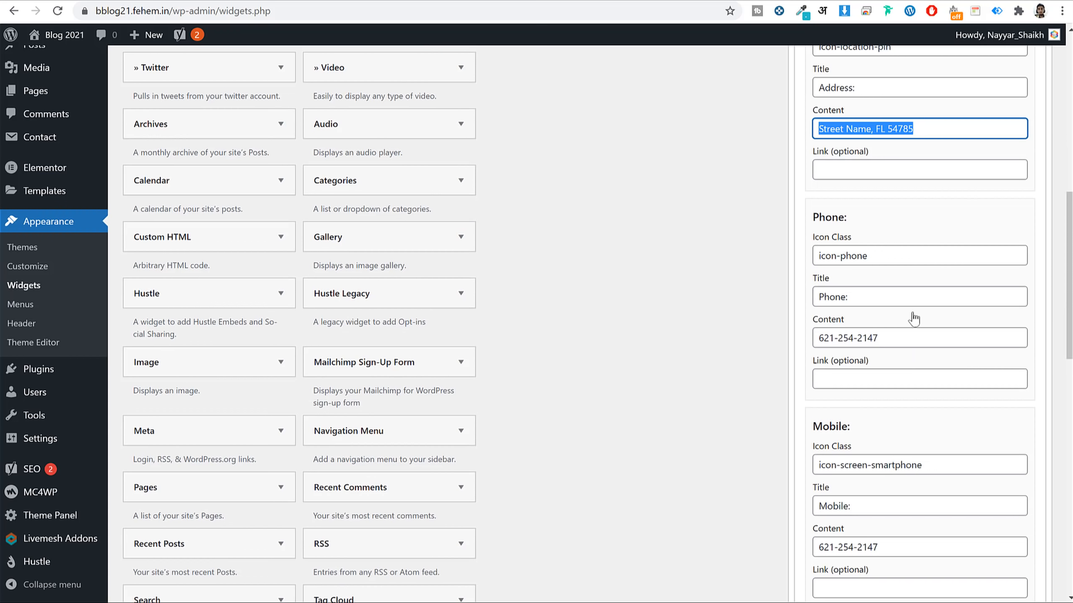
triple_click(912, 335)
scroll(958, 367, down, 5)
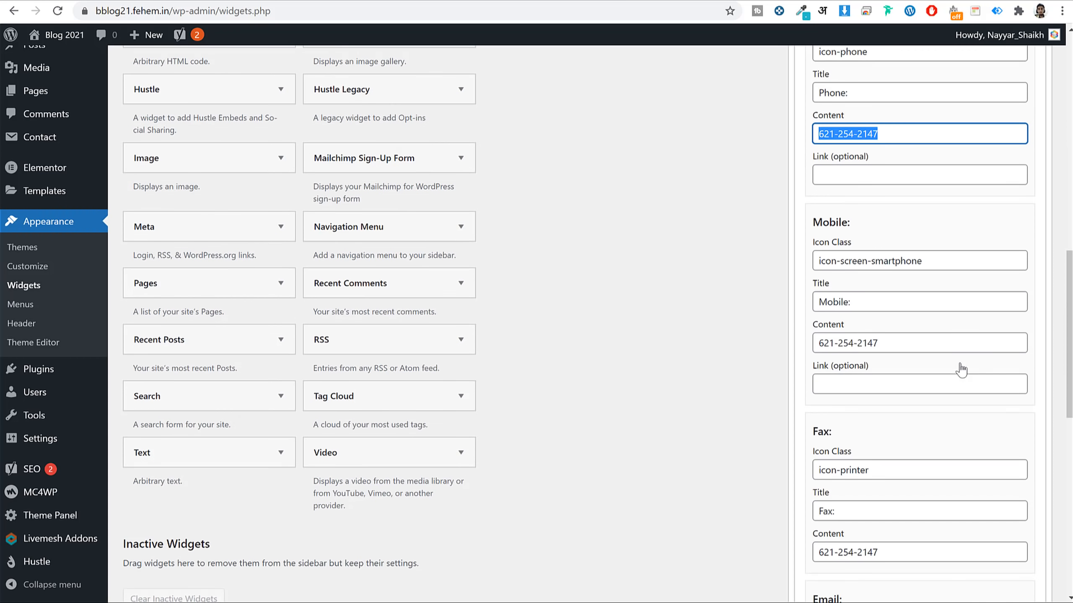
click(927, 338)
triple_click(927, 338)
scroll(937, 353, down, 6)
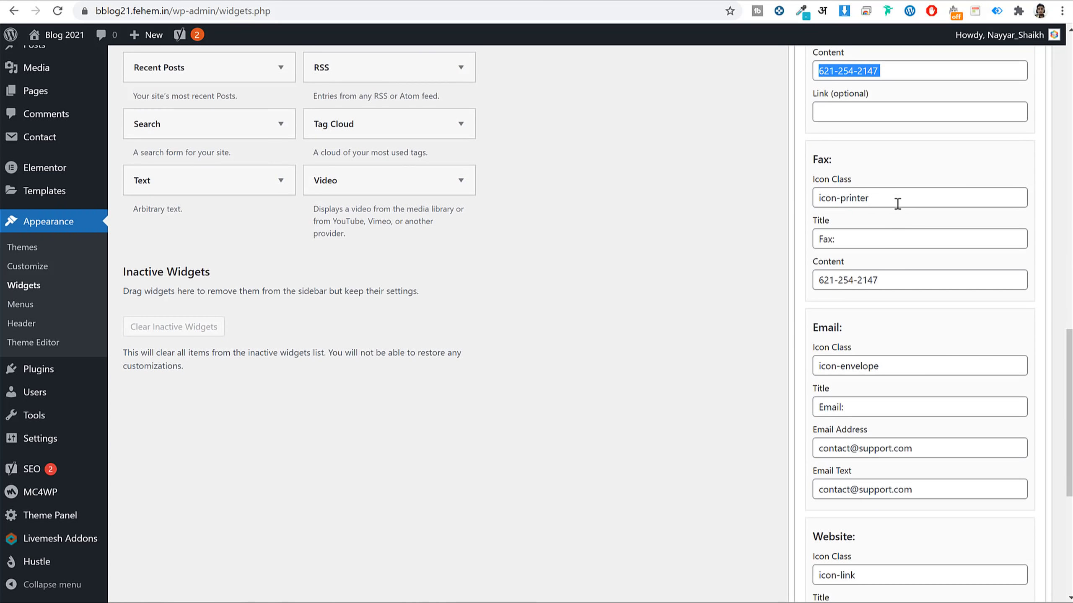
Clear the Fax icon class, Fax: title and fax number.
click(900, 201)
key(ctrl+a)
key(BackSpace)
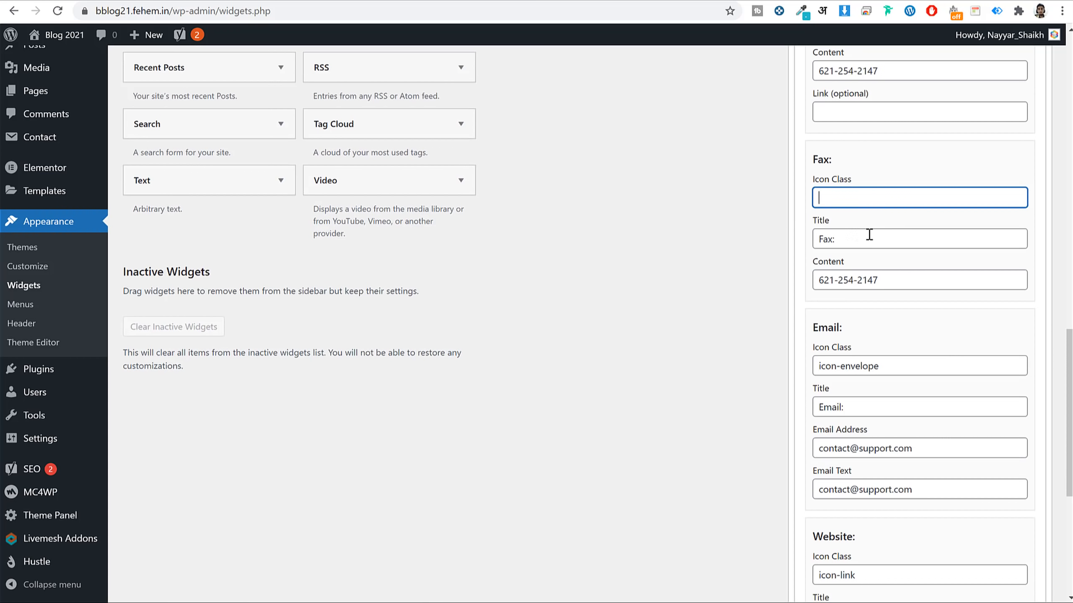
click(866, 239)
key(ctrl+a)
key(BackSpace)
triple_click(887, 280)
key(BackSpace)
Clear the Website icon class, title, URL and yourwebsite.com link text.
scroll(929, 338, down, 5)
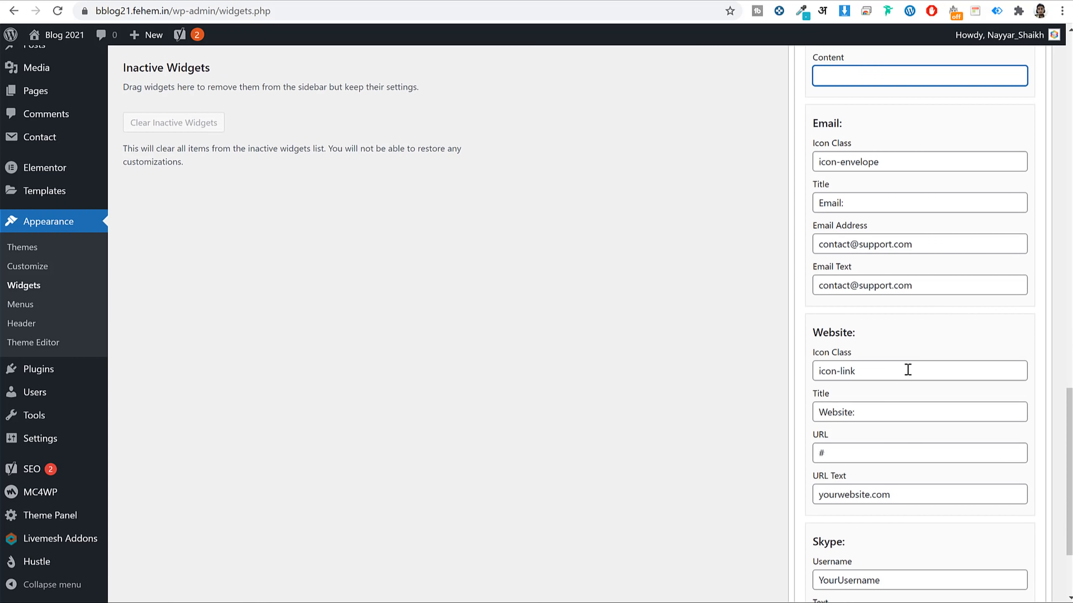
triple_click(908, 370)
key(BackSpace)
triple_click(889, 410)
key(BackSpace)
triple_click(905, 452)
key(BackSpace)
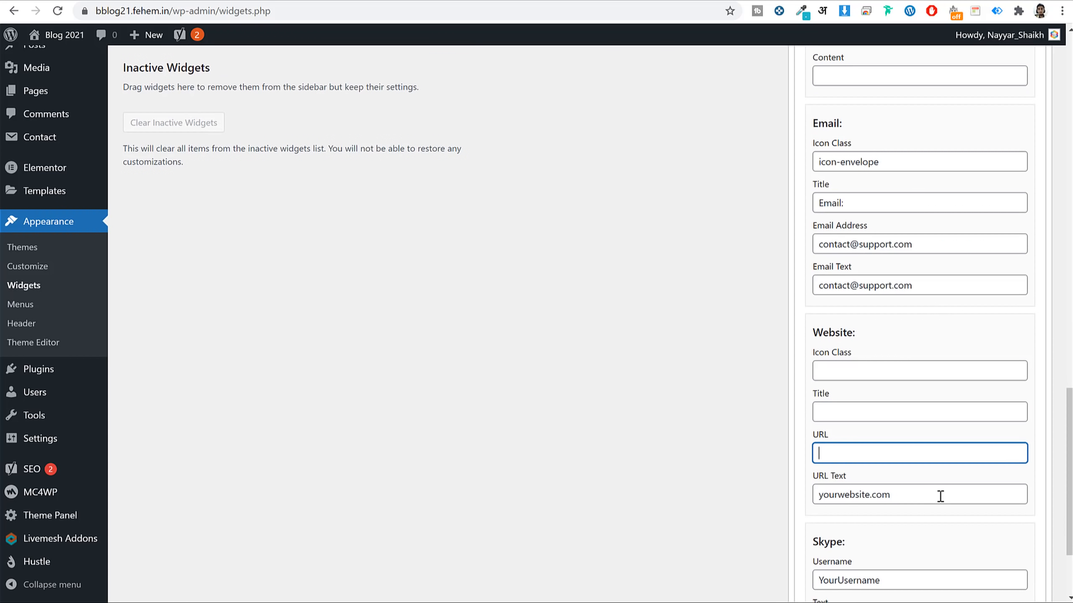
triple_click(939, 495)
key(BackSpace)
Clear the Skype username and Call Us text, then save the Contact Info widget.
scroll(904, 488, down, 3)
triple_click(910, 450)
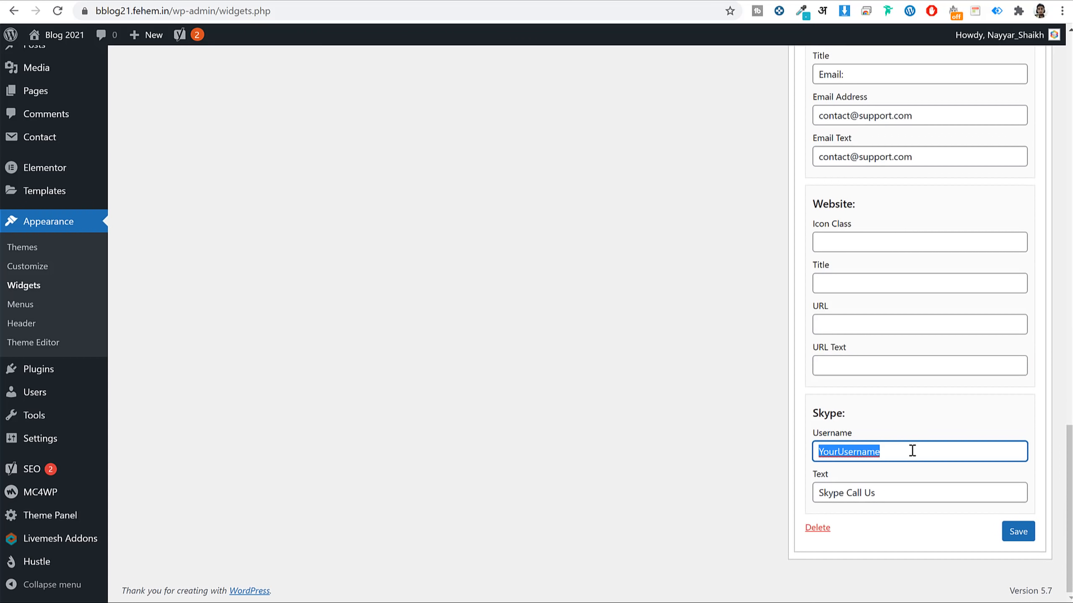
key(BackSpace)
triple_click(898, 487)
key(BackSpace)
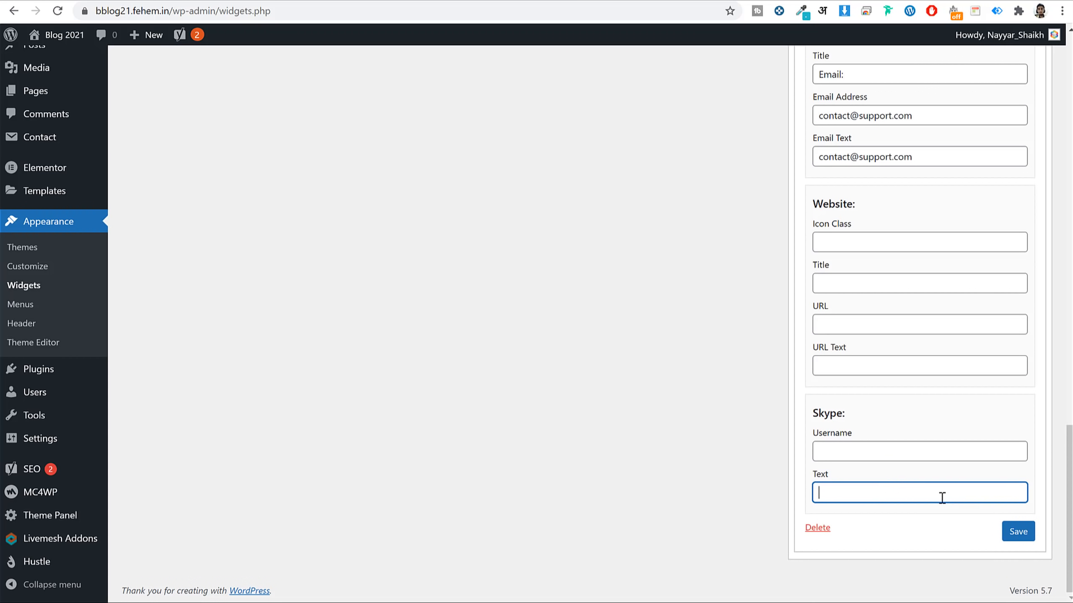
click(1031, 539)
scroll(1006, 489, up, 15)
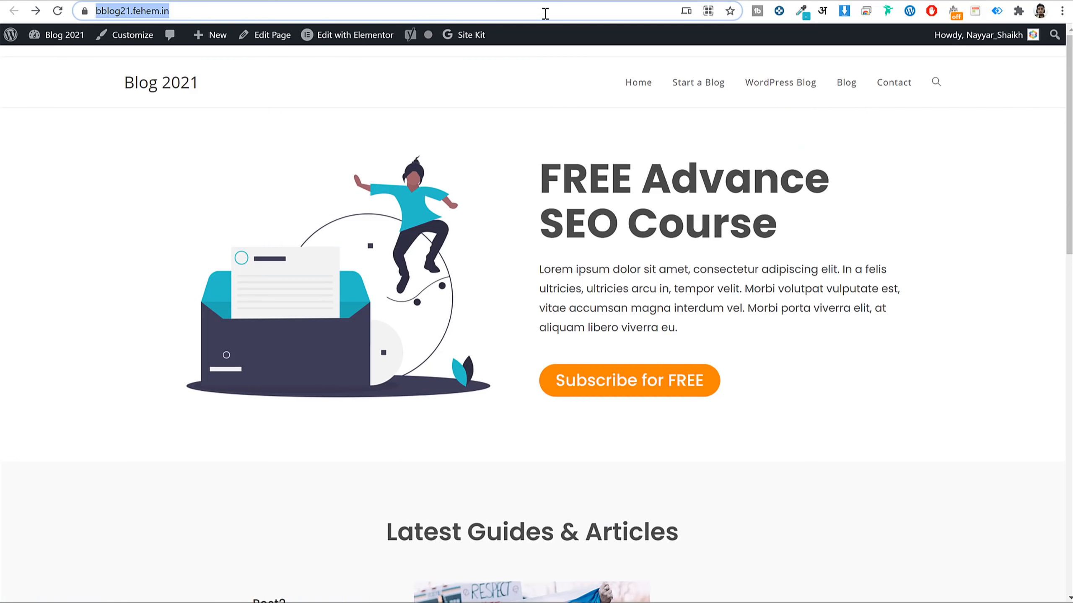
click(542, 11)
key(Return)
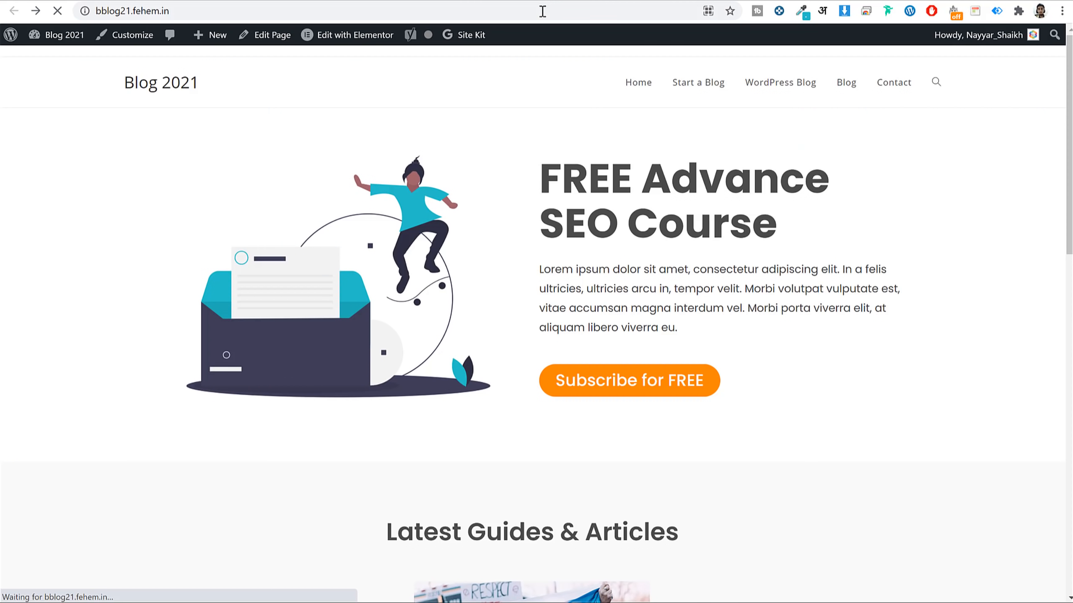
scroll(817, 221, down, 20)
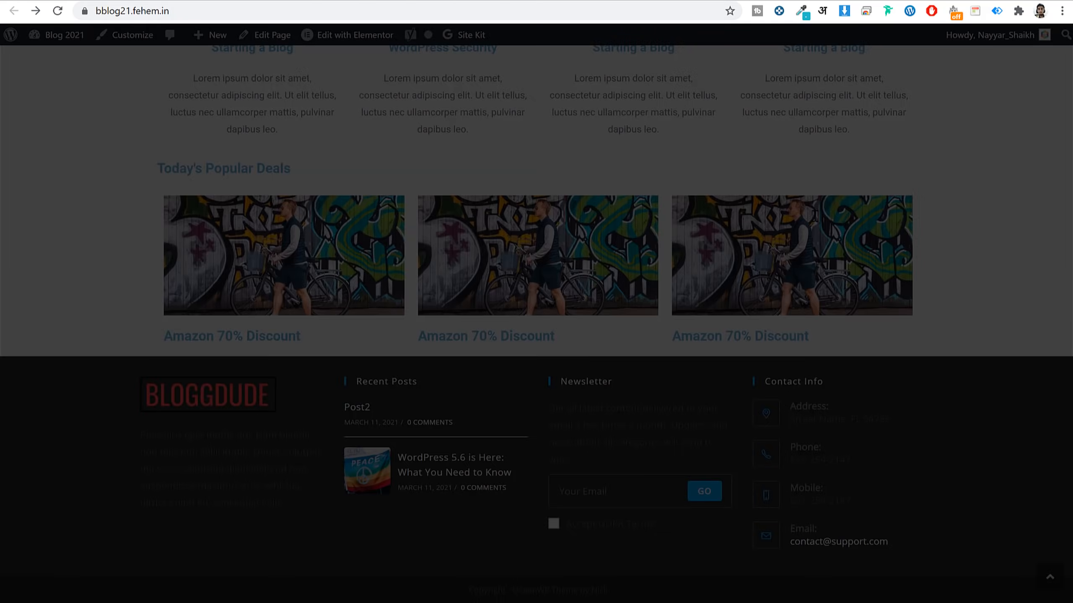
click(783, 171)
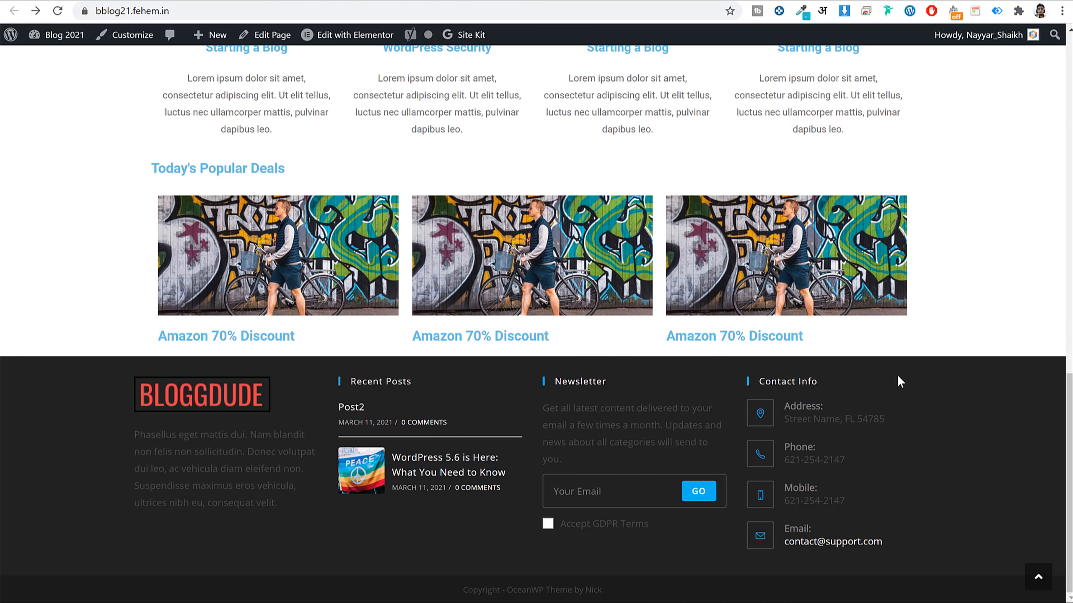
scroll(935, 393, up, 20)
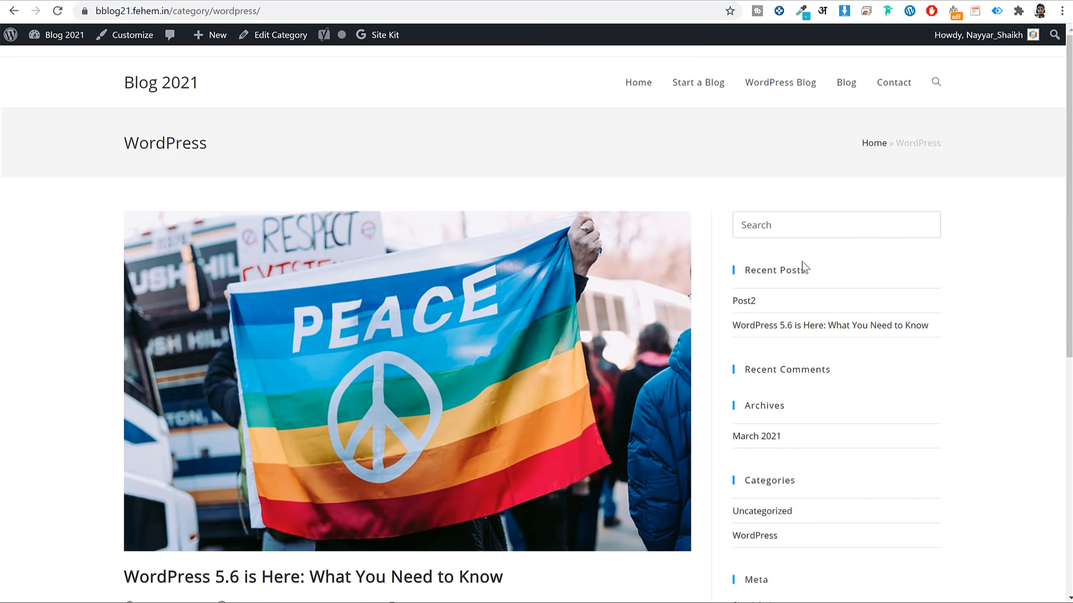
scroll(804, 268, down, 10)
scroll(807, 262, up, 10)
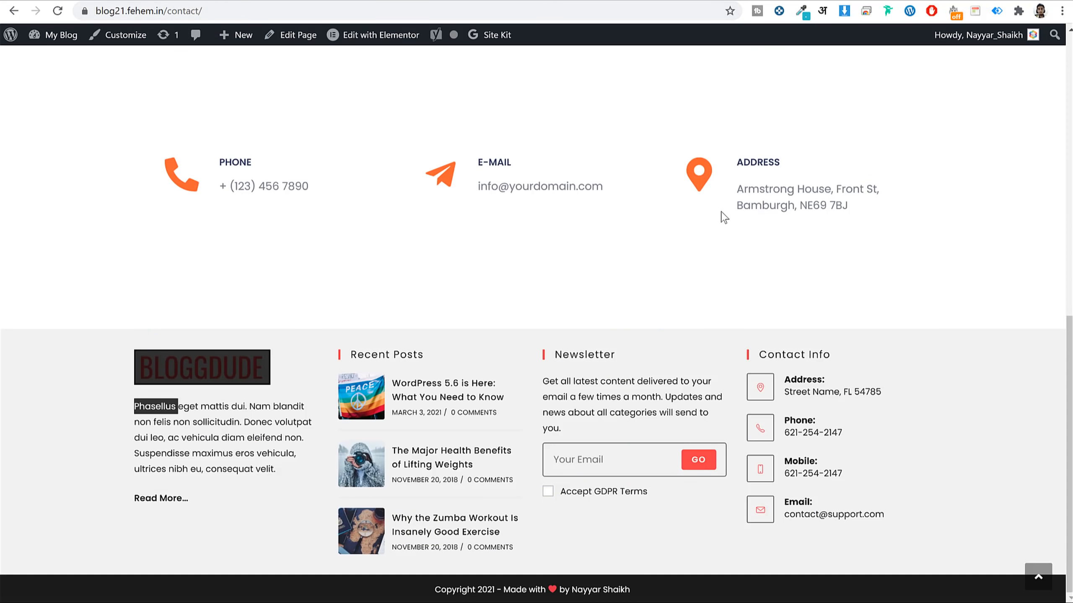
scroll(723, 218, up, 10)
click(689, 62)
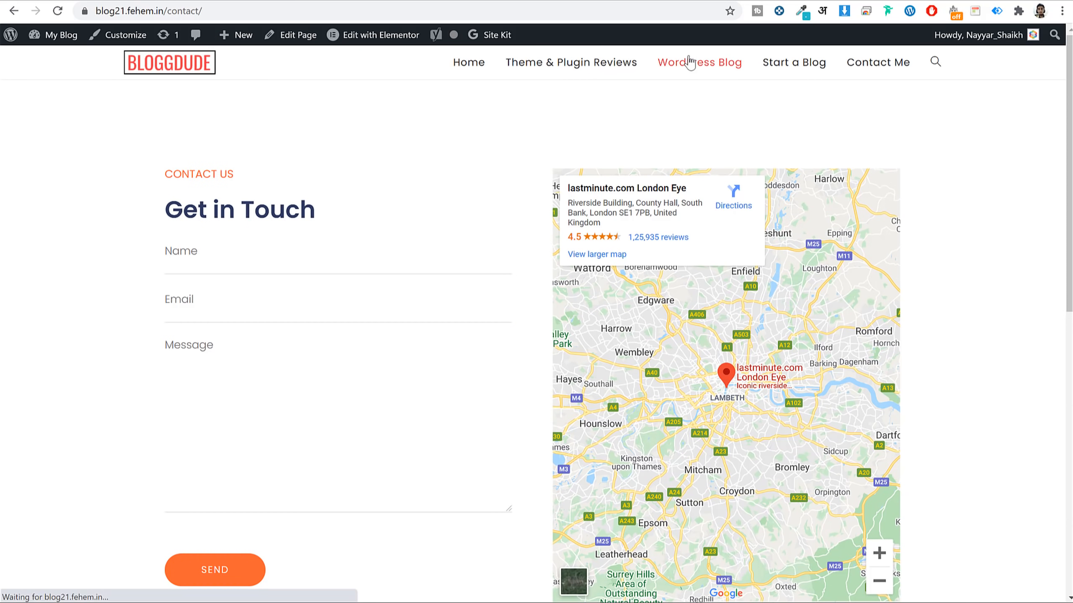
scroll(887, 172, down, 8)
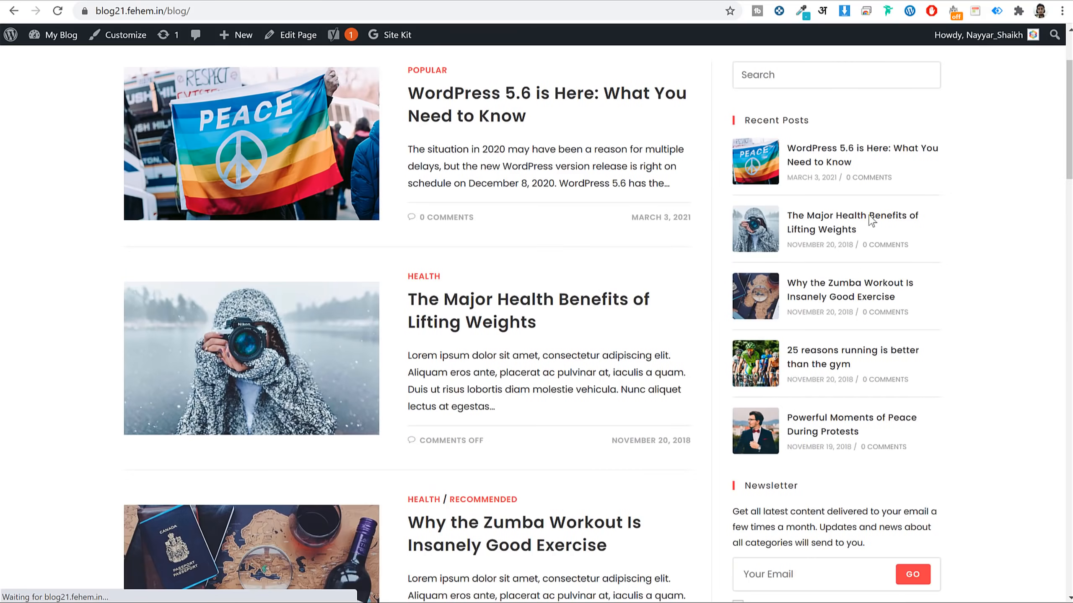
scroll(854, 266, up, 10)
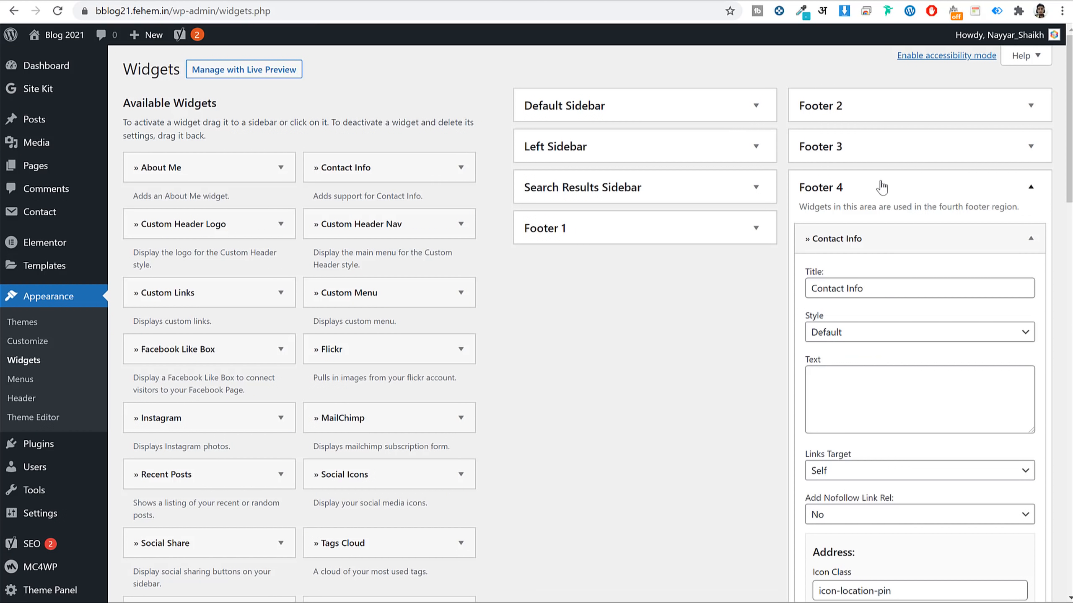
Remove the Recent Posts, Recent Comments, Archives and Meta widgets from Default Sidebar.
click(881, 186)
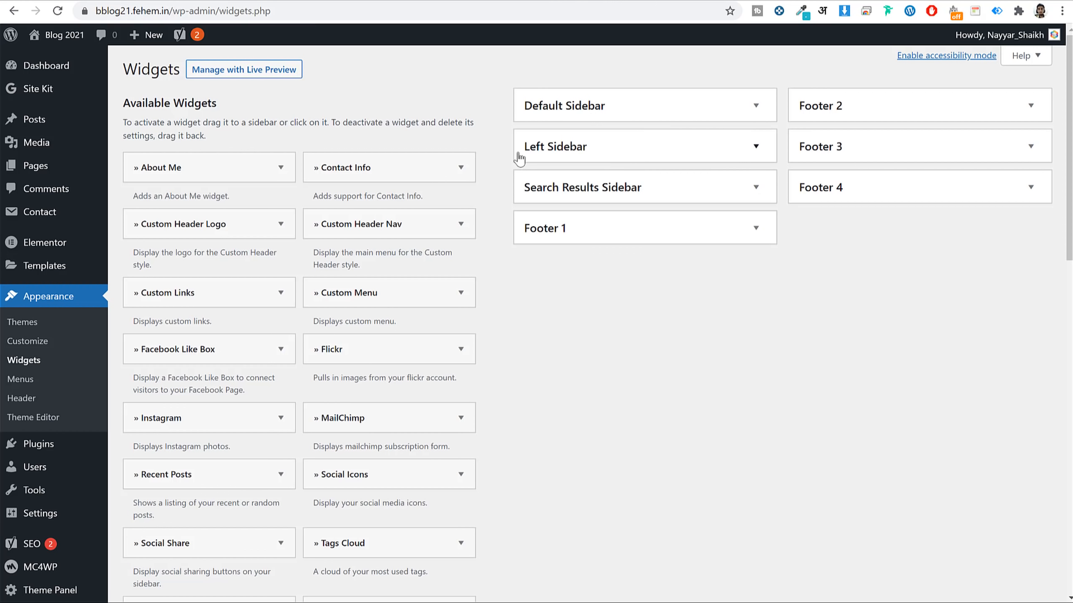
click(585, 107)
click(591, 208)
click(544, 334)
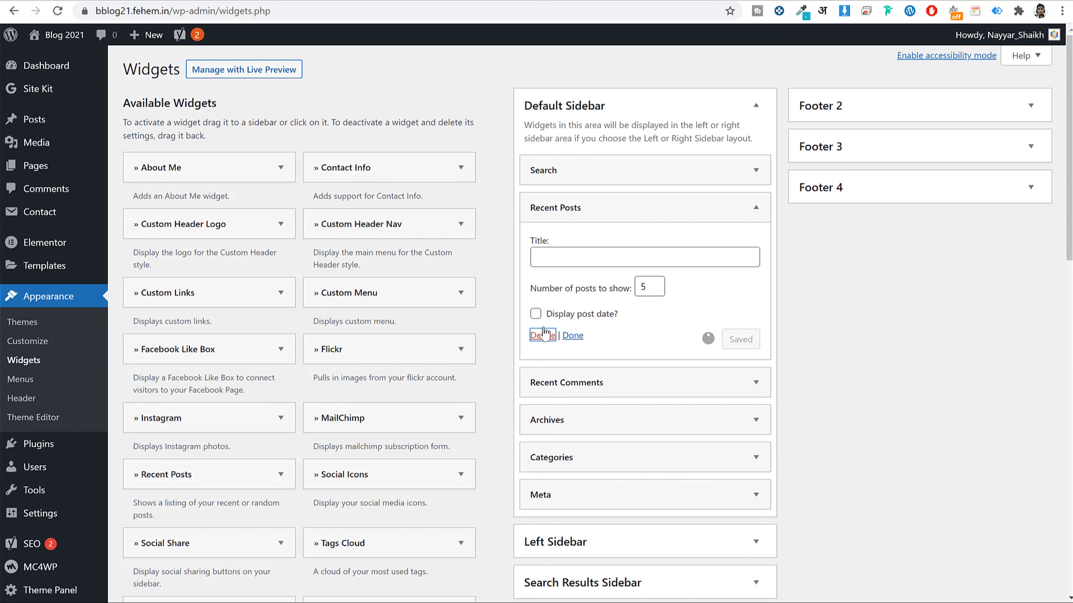
click(587, 208)
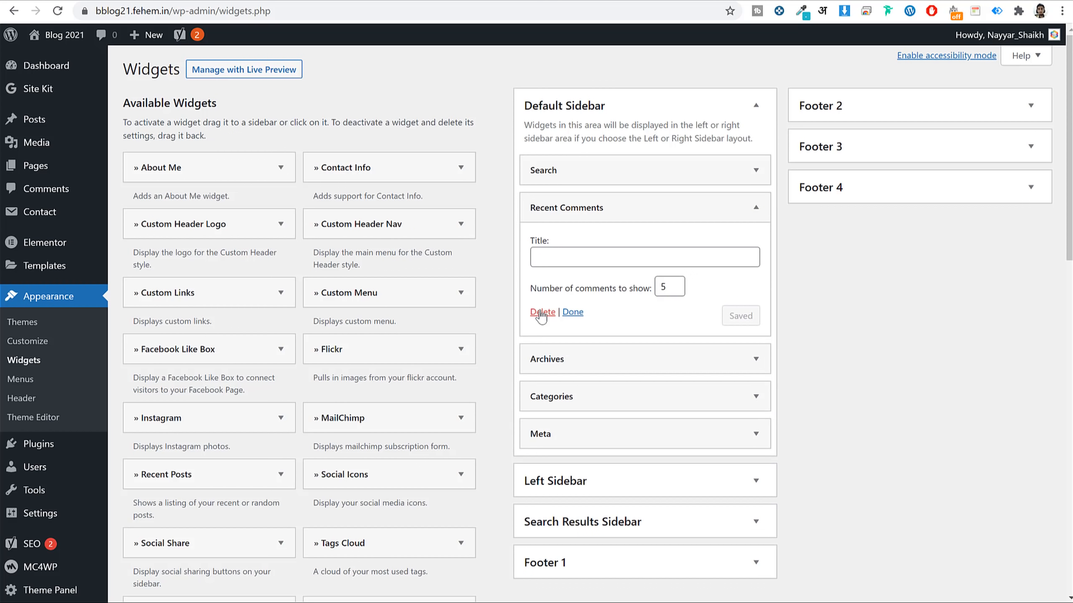
click(541, 313)
click(587, 208)
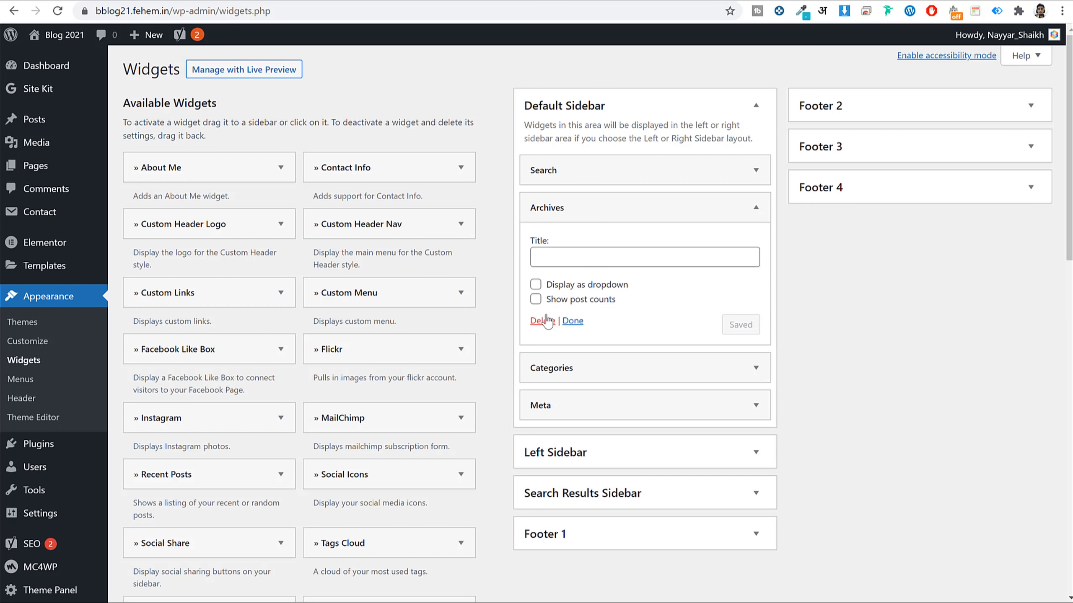
click(542, 321)
click(588, 208)
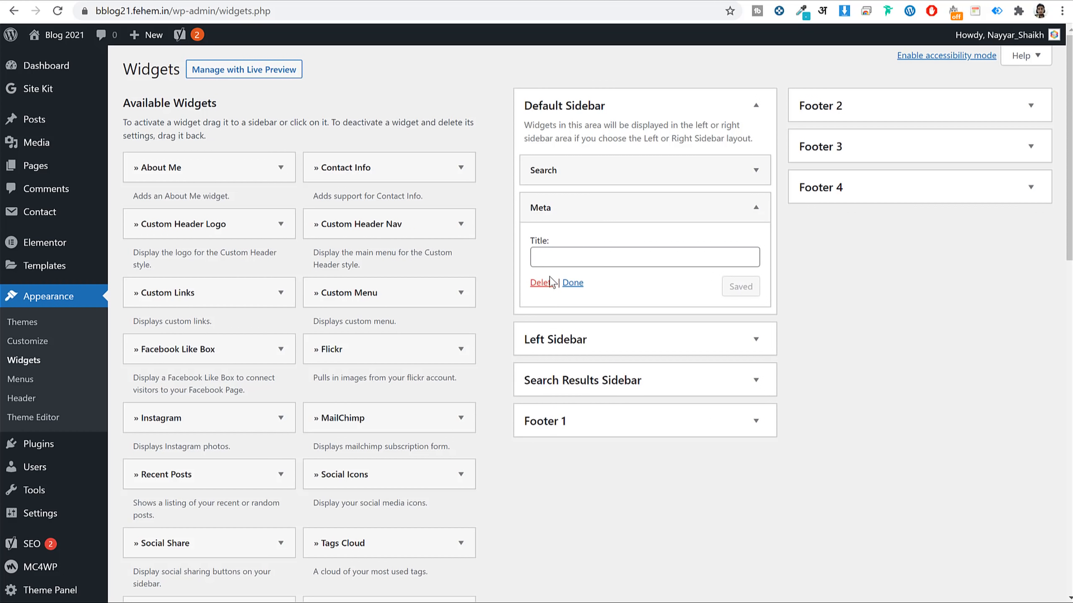
click(550, 283)
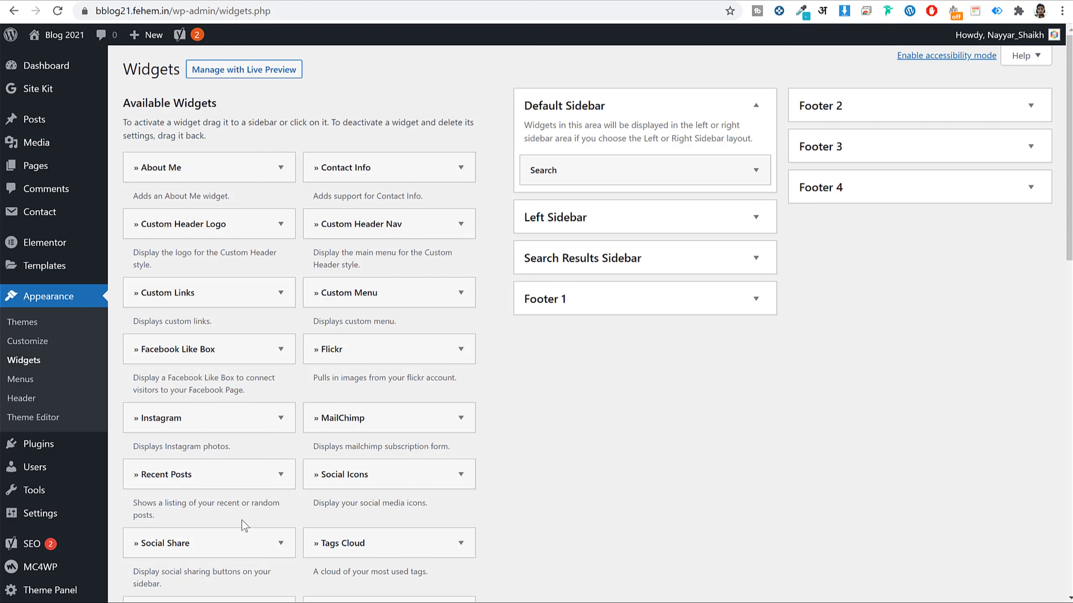
Add the theme's Recent Posts widget showing 6 posts below Search, then a MailChimp widget.
drag(236, 482, 625, 190)
double_click(592, 296)
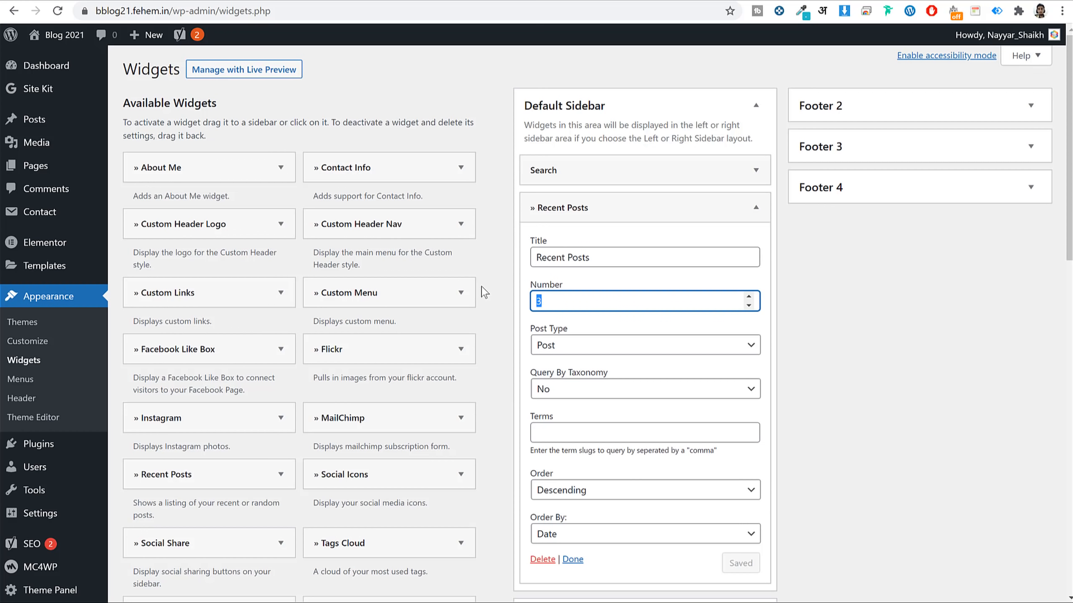
text(6)
click(744, 563)
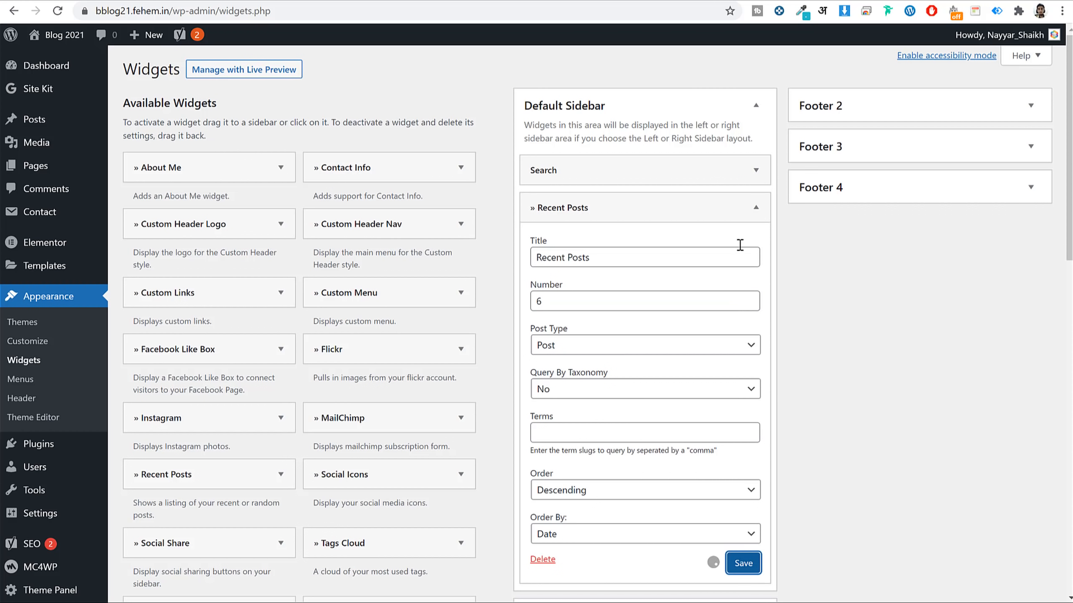
click(756, 207)
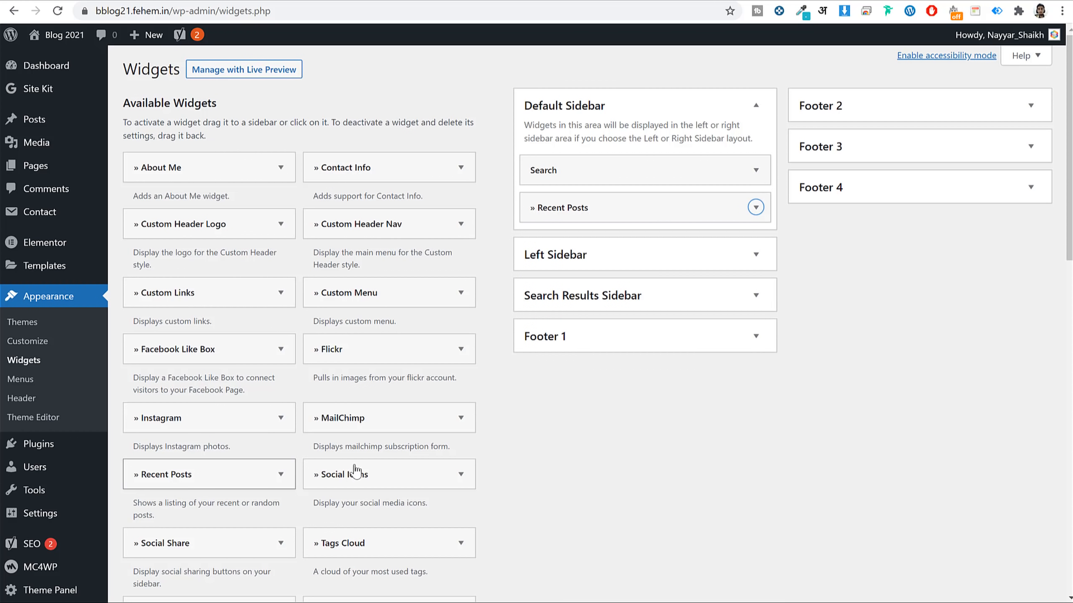
drag(359, 419, 647, 239)
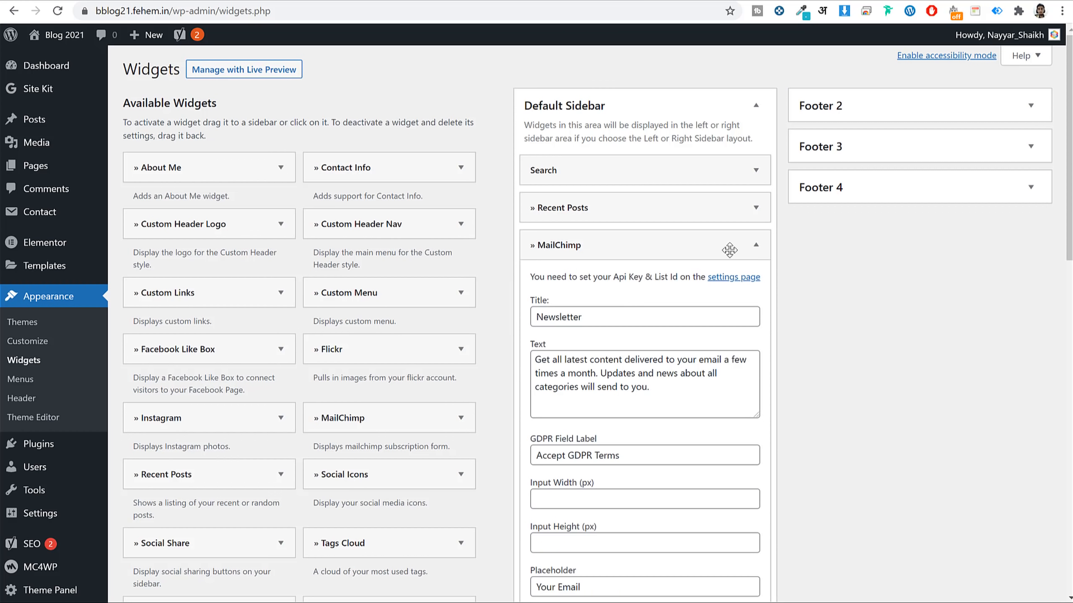
click(756, 245)
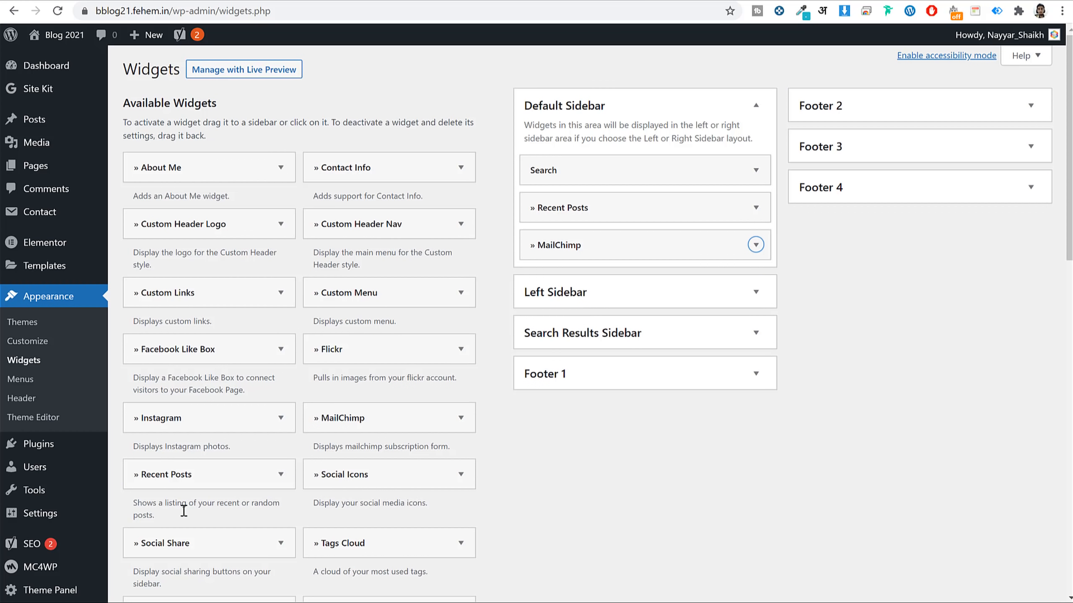
Add a Social Icons widget to Default Sidebar and copy the site URL.
drag(359, 486, 631, 353)
scroll(907, 317, down, 3)
scroll(907, 318, down, 10)
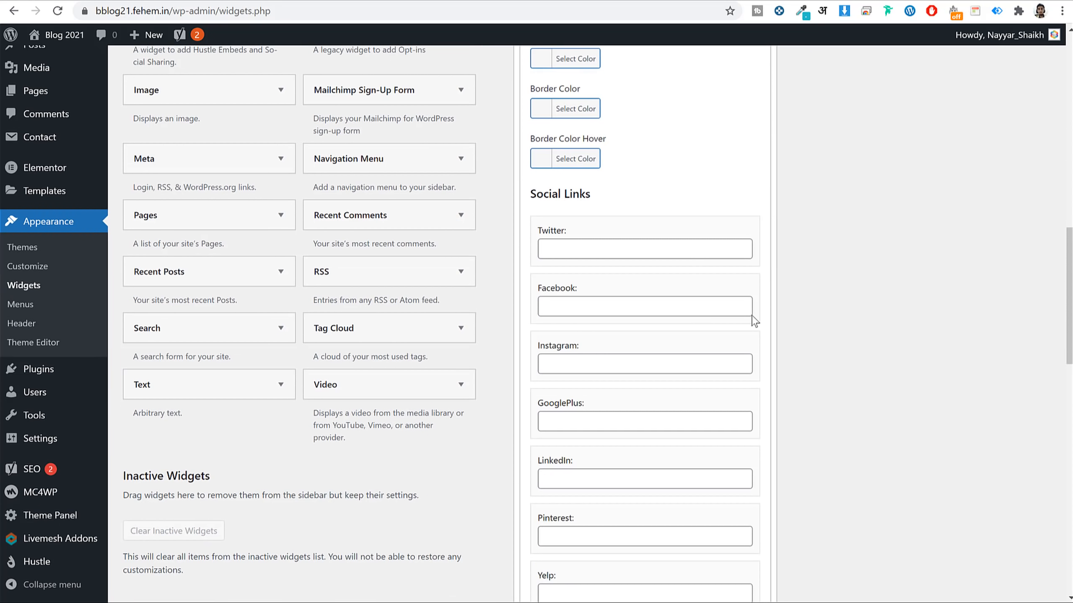
click(577, 245)
drag(172, 11, 94, 13)
key(ctrl+c)
Use the site URL for the Twitter, Facebook, Instagram, GooglePlus and LinkedIn links, and save.
click(575, 249)
key(ctrl+v)
click(586, 304)
key(ctrl+v)
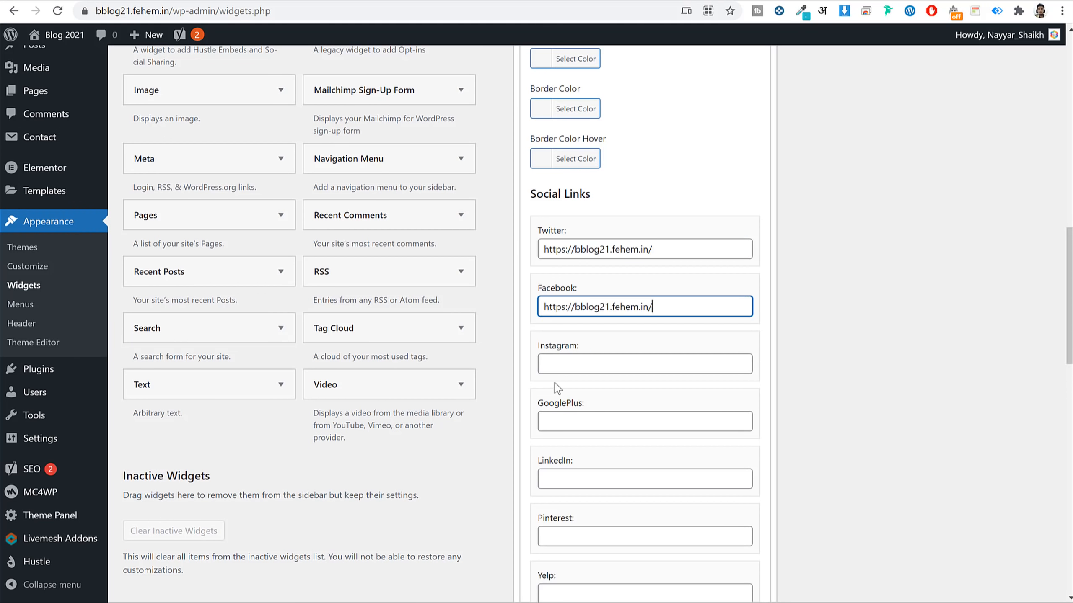
click(558, 364)
key(ctrl+v)
click(557, 421)
key(ctrl+v)
click(574, 472)
key(ctrl+v)
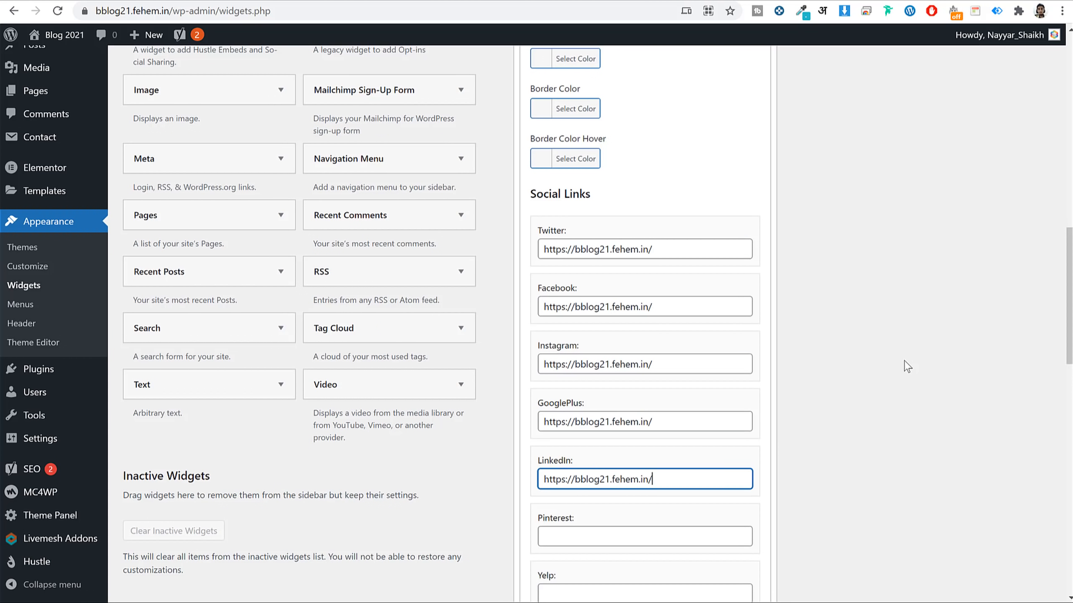
scroll(903, 363, down, 15)
click(742, 409)
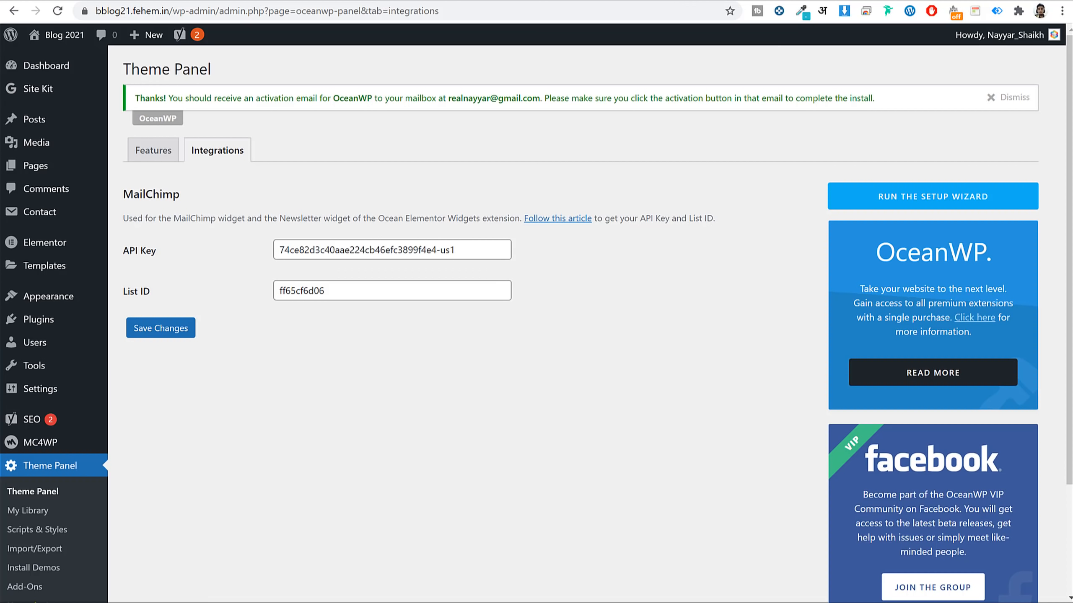
Reload the live blog category page to check the new sidebar widgets.
click(504, 7)
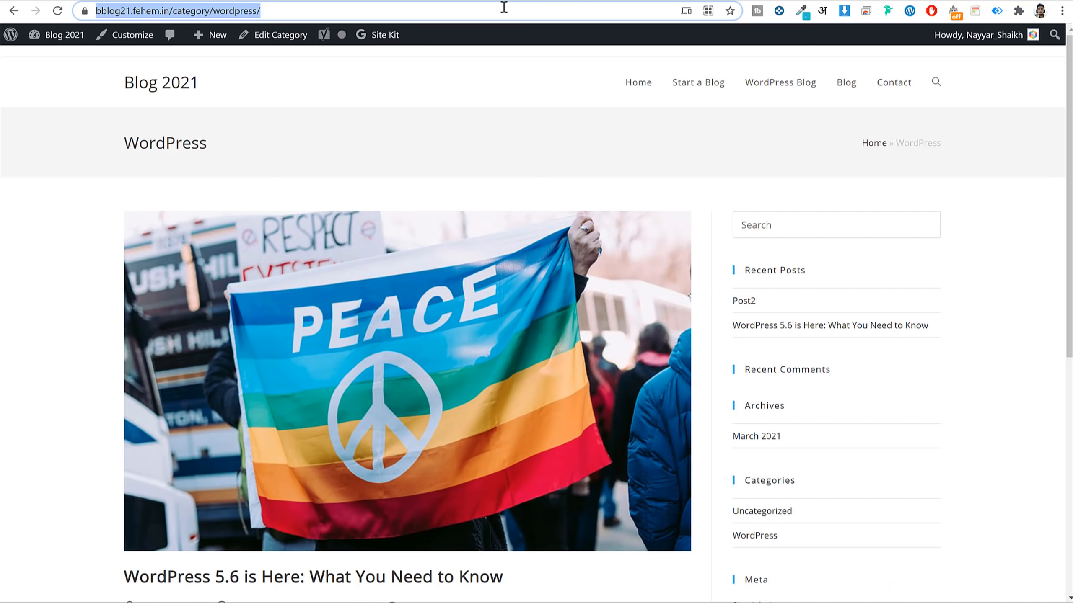
key(Return)
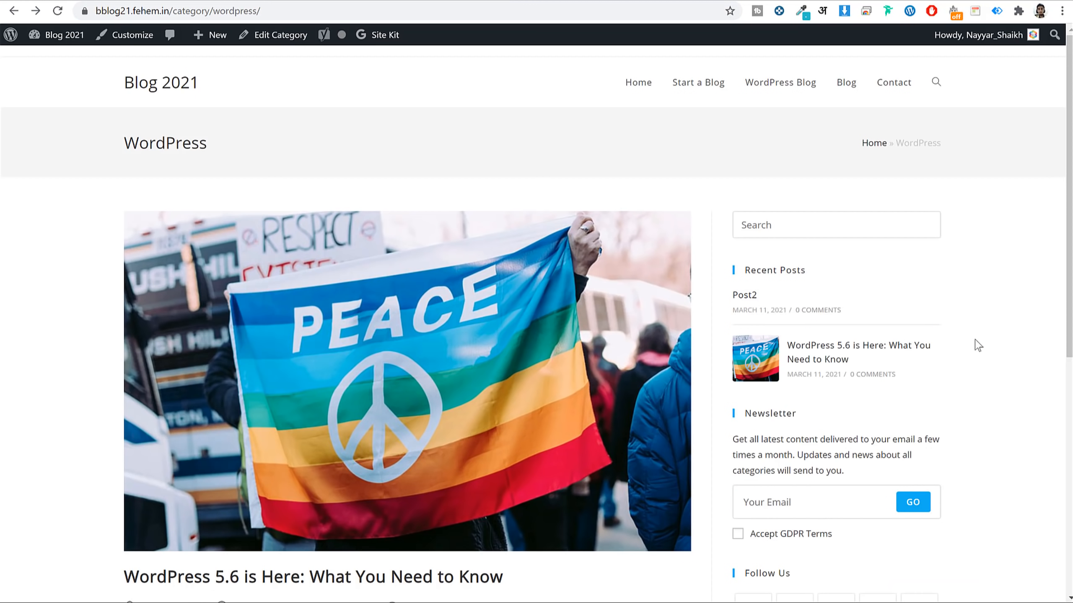
scroll(975, 342, down, 7)
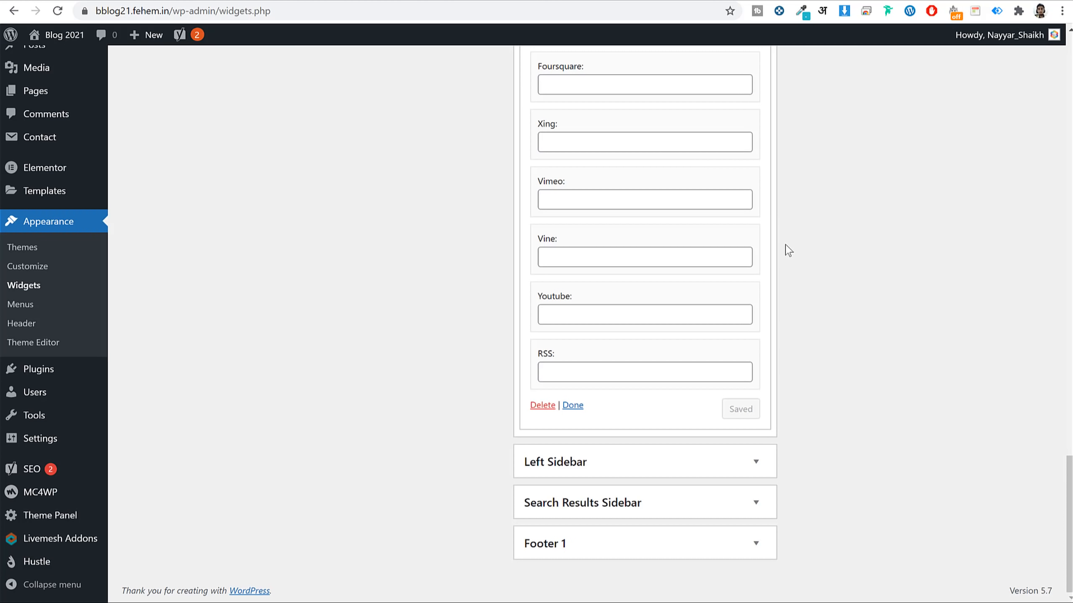
scroll(788, 250, up, 20)
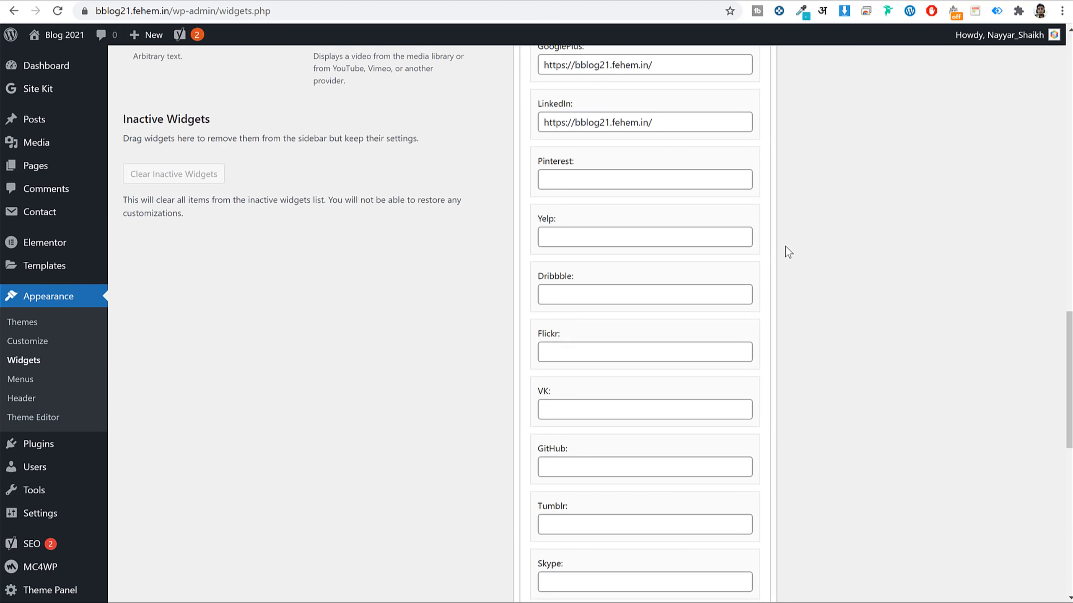
scroll(788, 250, up, 15)
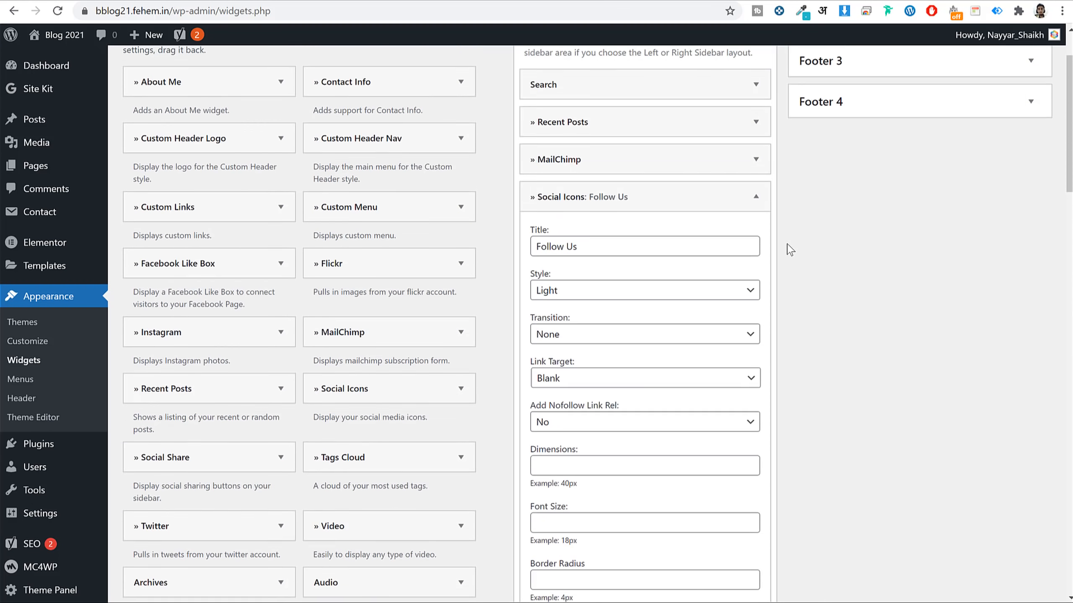
scroll(589, 334, down, 3)
Set the social icons style to Colored, save, and return to the live category page.
click(575, 222)
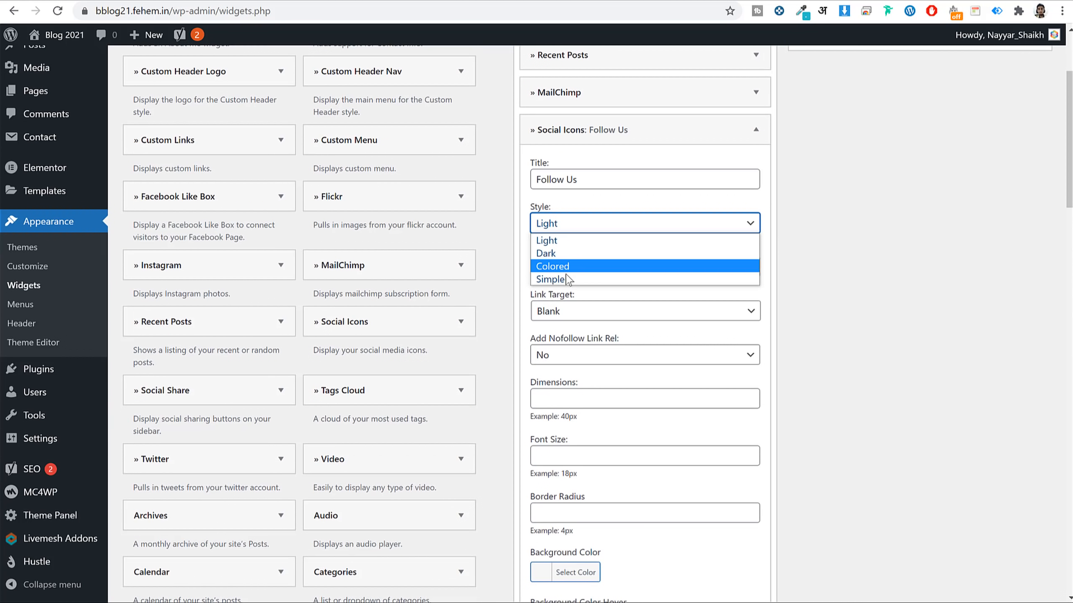
click(561, 267)
scroll(874, 313, down, 20)
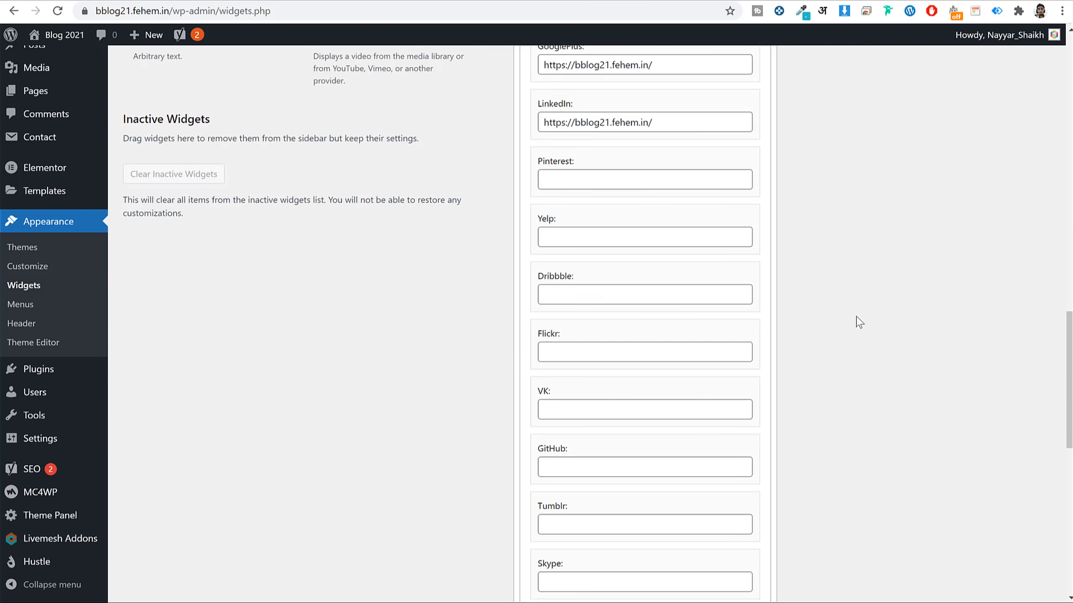
click(744, 406)
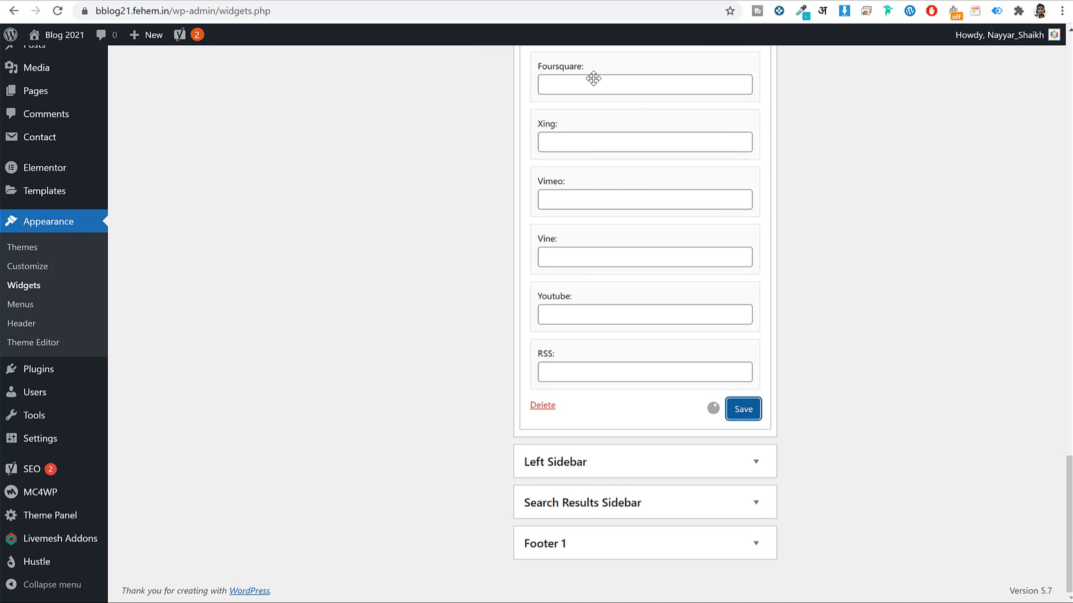
click(547, 0)
click(553, 4)
Reload the category page and open the WordPress 5.6 post.
key(Return)
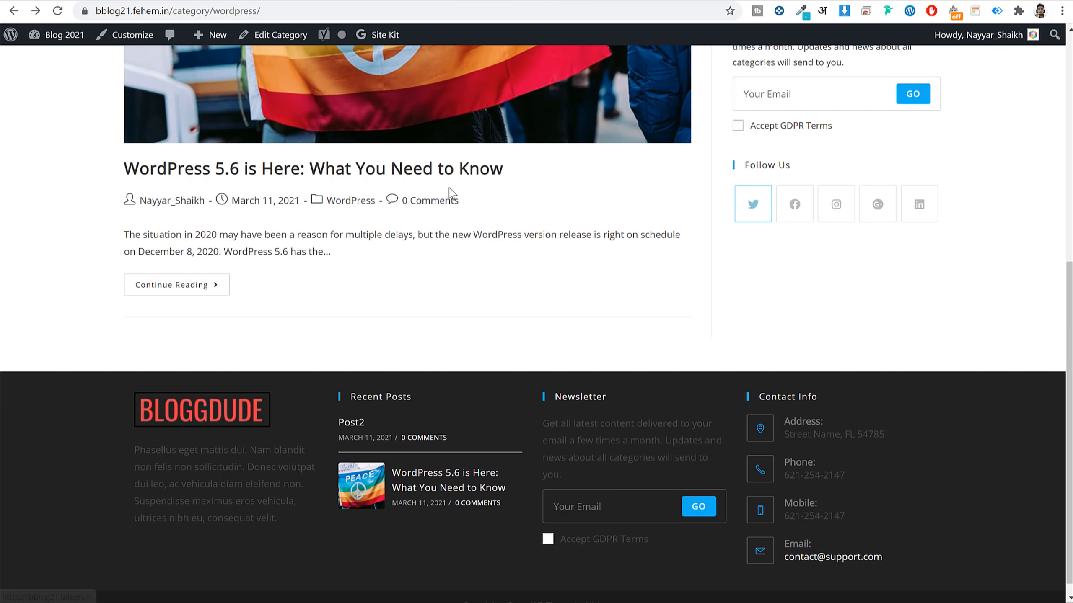
click(535, 13)
key(Return)
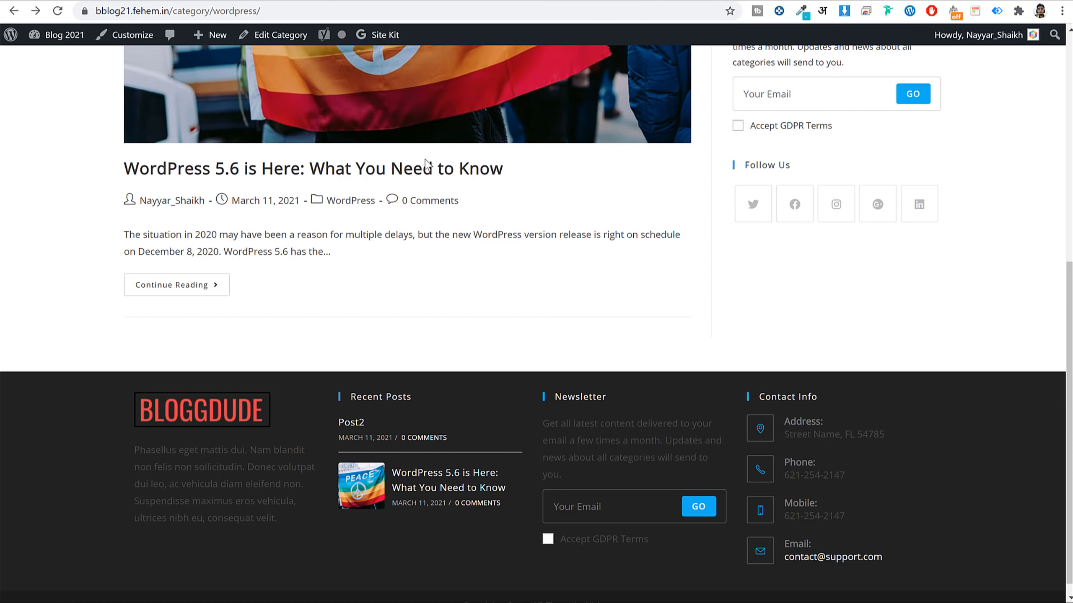
click(419, 169)
scroll(869, 261, down, 20)
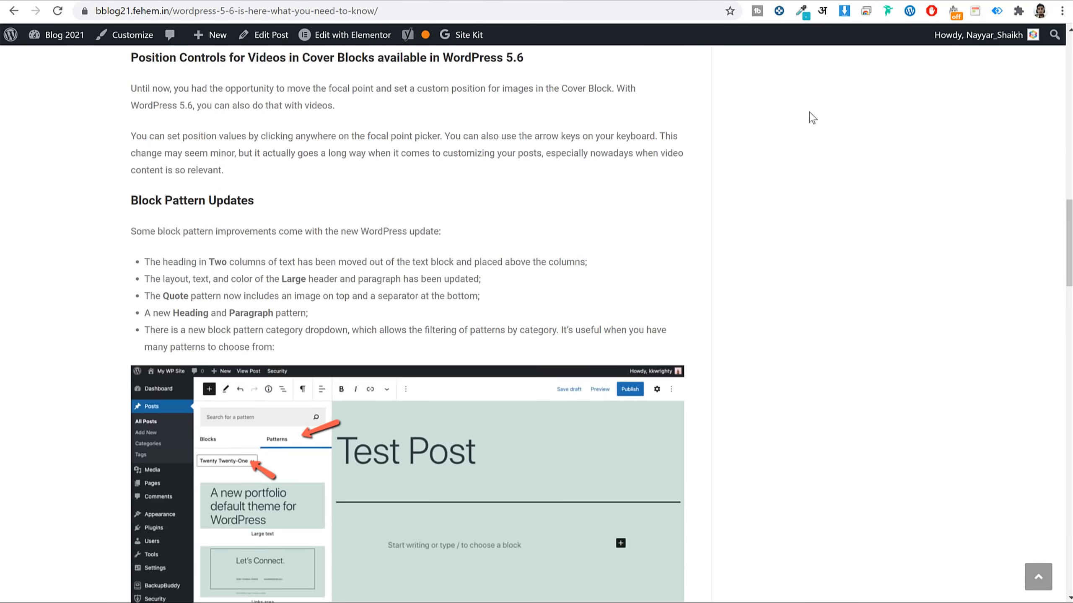
scroll(809, 118, up, 20)
Reload the post, go to the blog home page and dismiss the FREE SEO Tips popup.
click(477, 12)
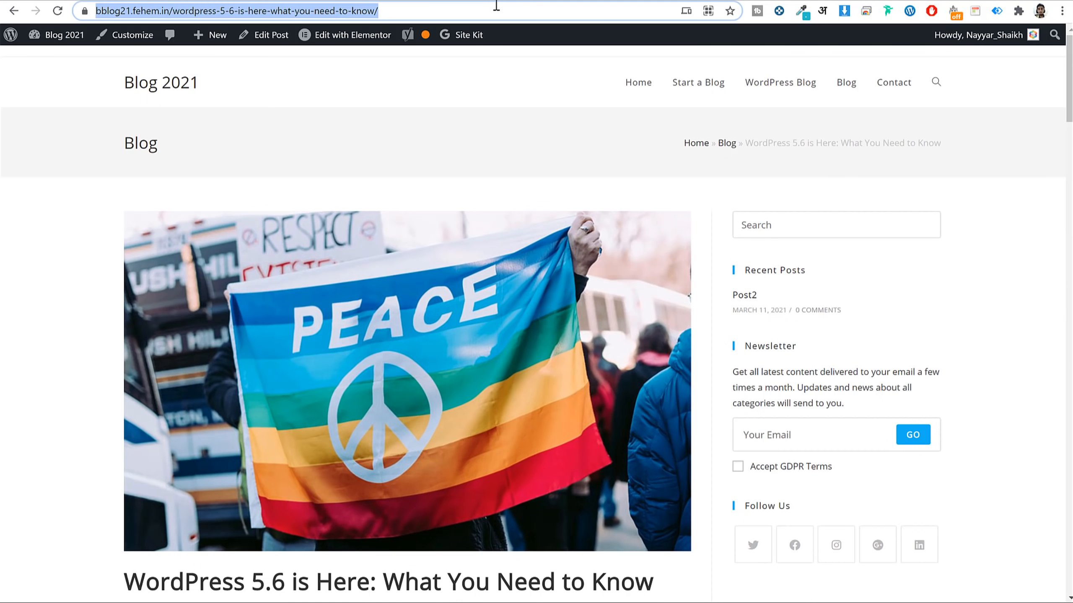
key(Return)
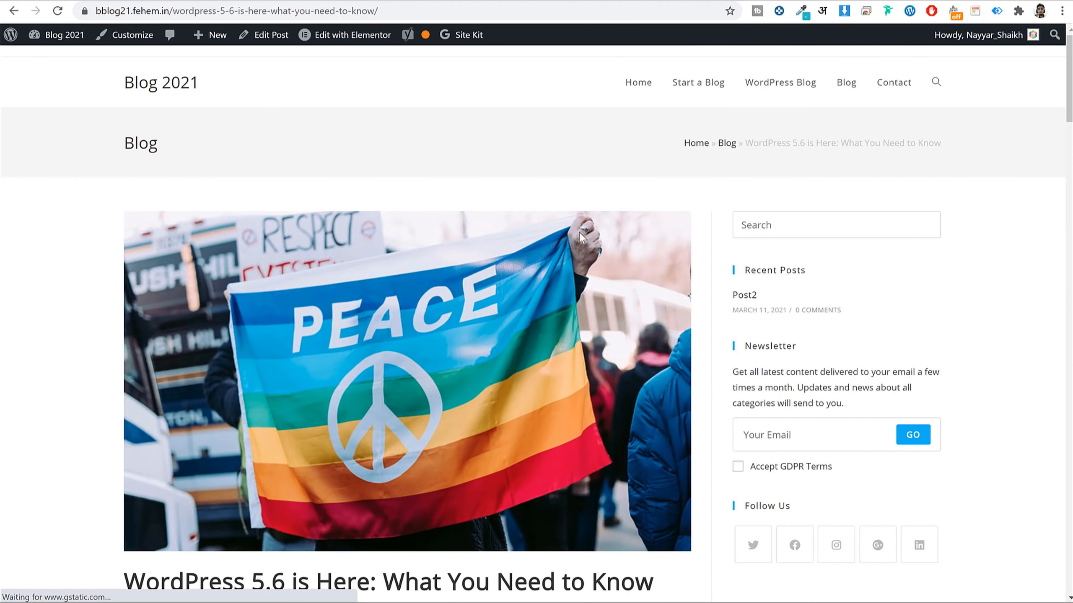
click(169, 83)
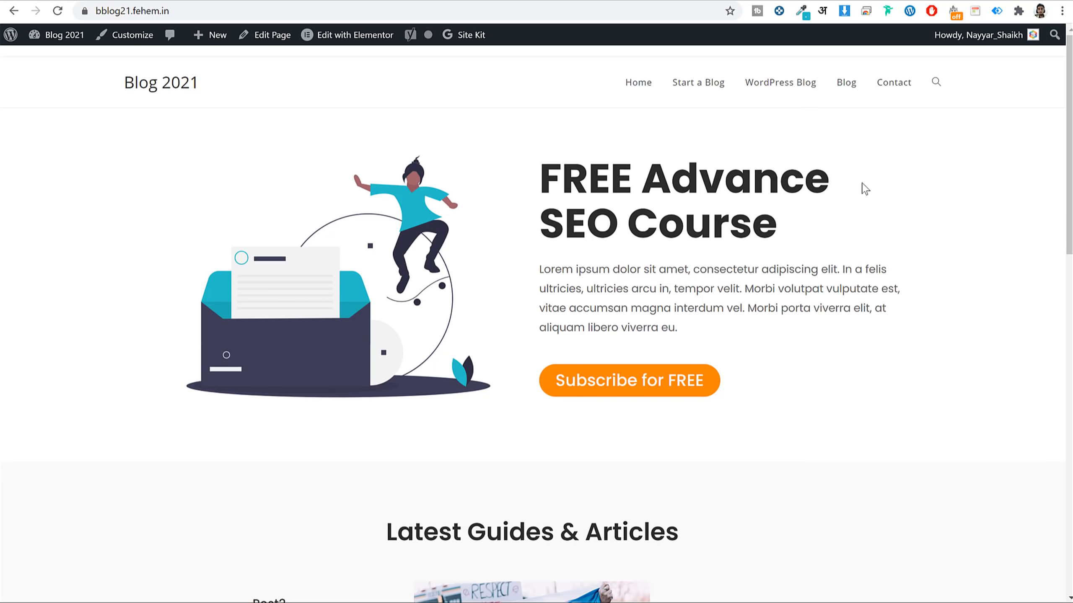
scroll(857, 263, down, 10)
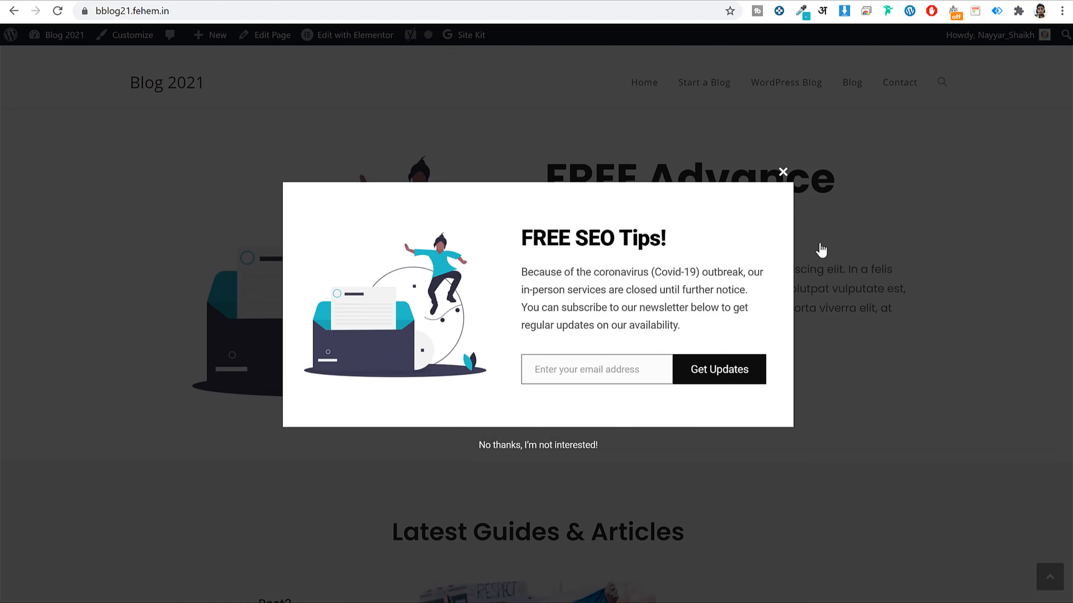
click(821, 250)
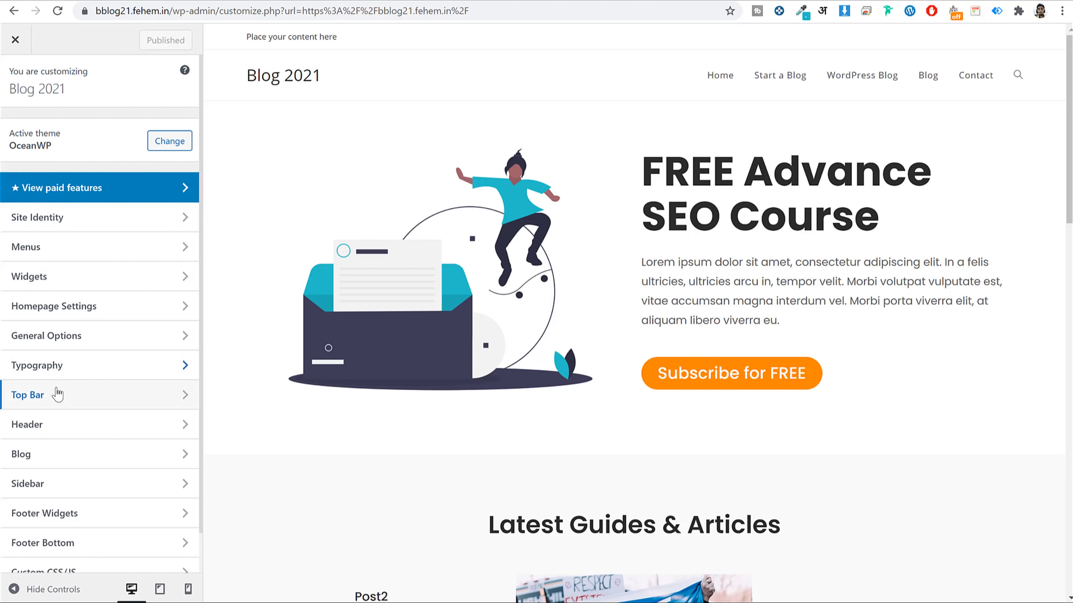
Turn off the top bar in the Customizer and publish the change.
click(63, 403)
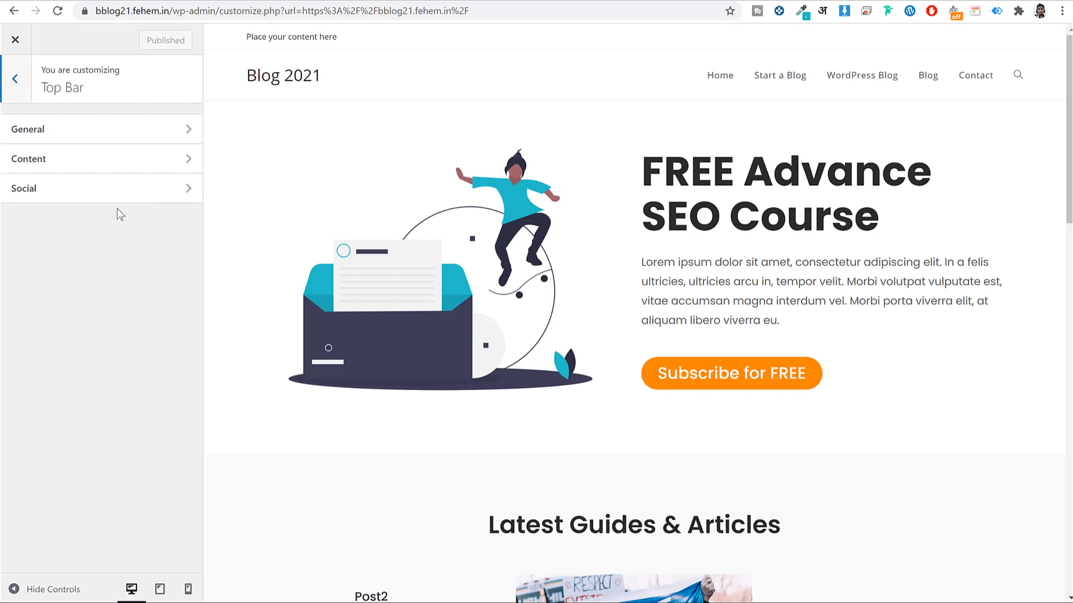
click(119, 134)
click(63, 131)
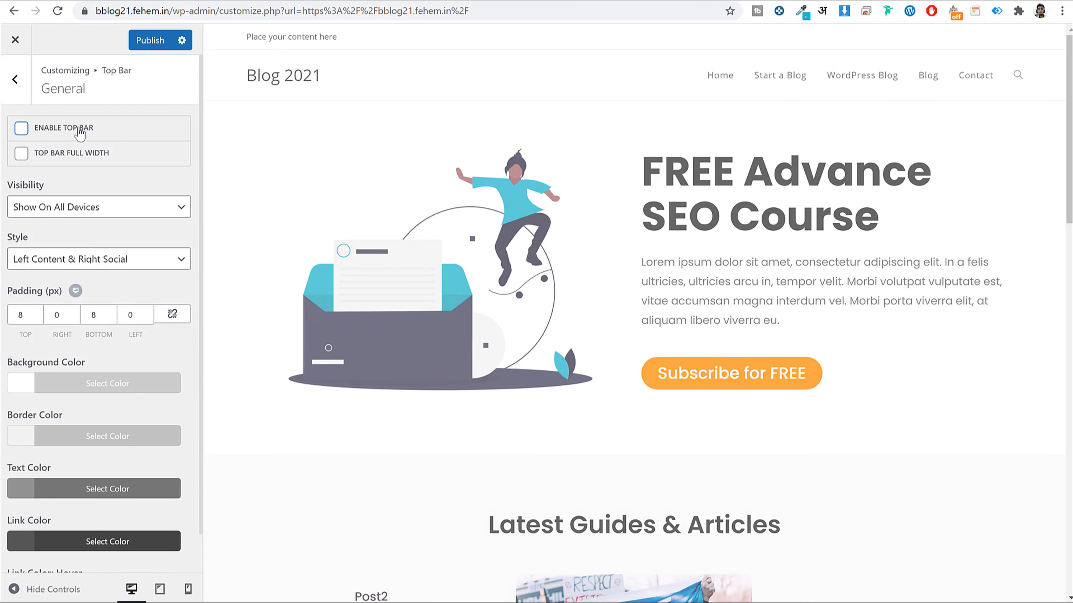
click(148, 46)
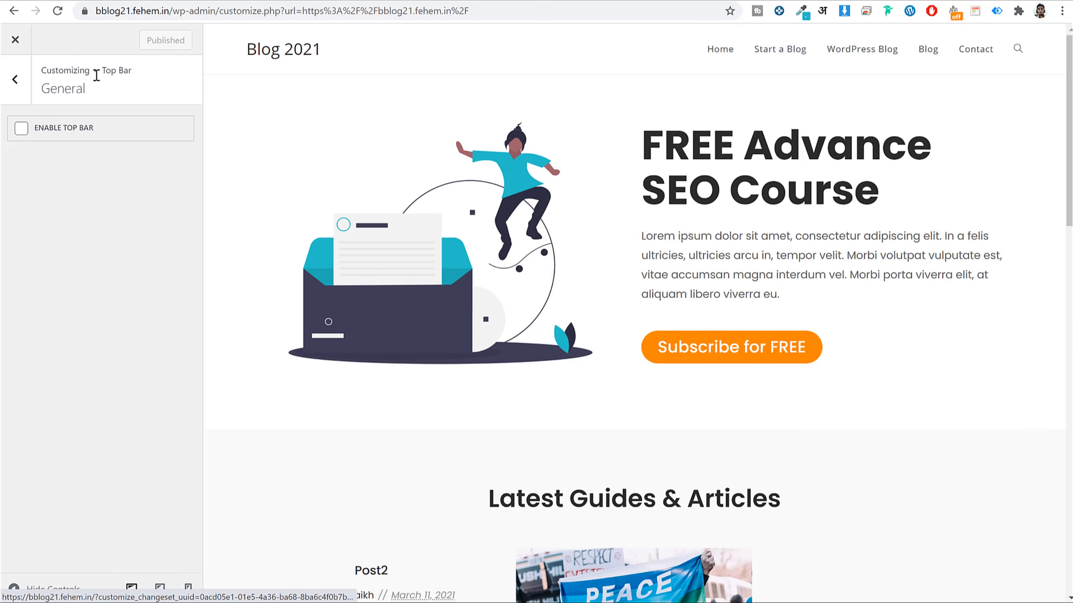
click(26, 72)
click(26, 71)
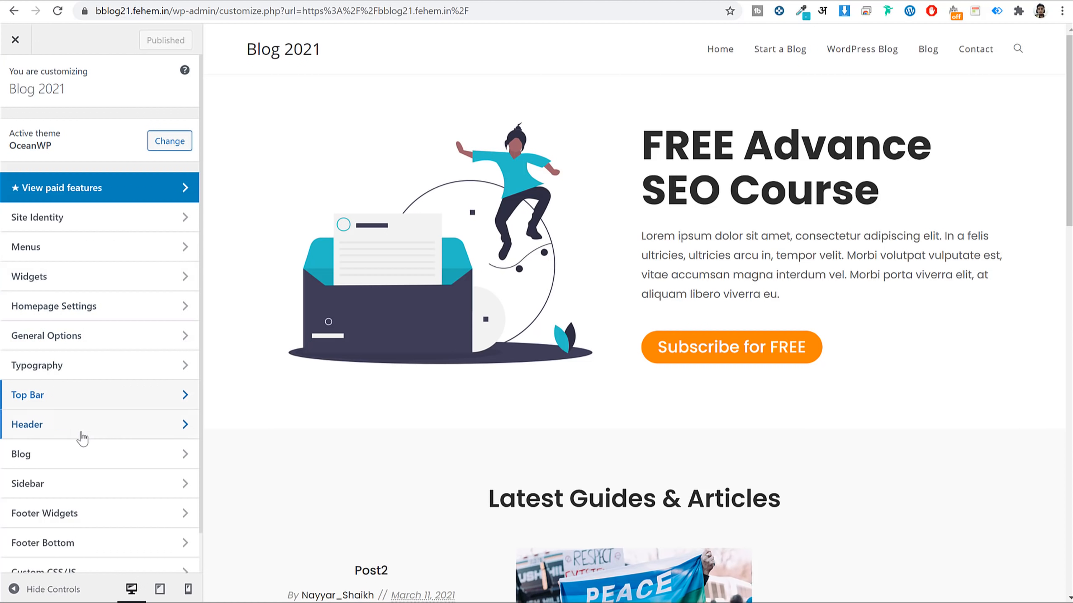
Change the header height from 74 to 50 and keep the header background at default white.
click(60, 431)
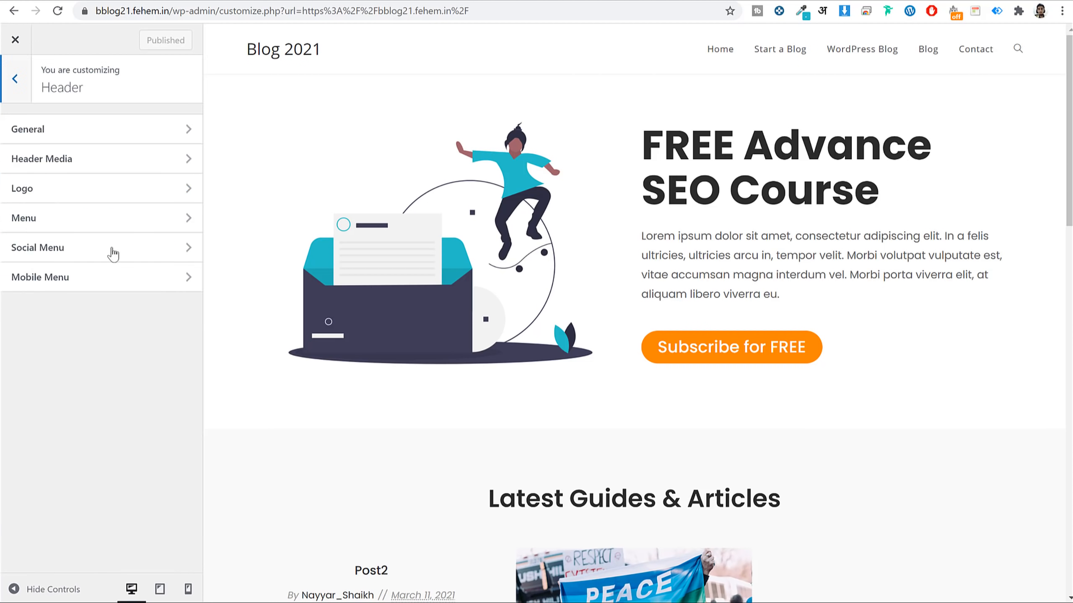
click(97, 140)
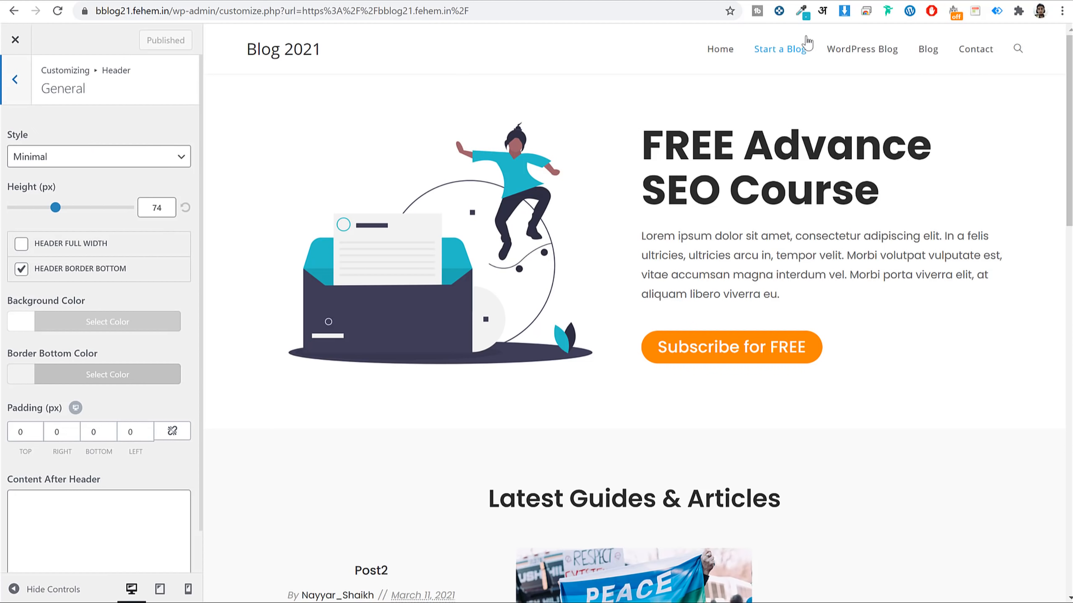
double_click(163, 207)
text(50)
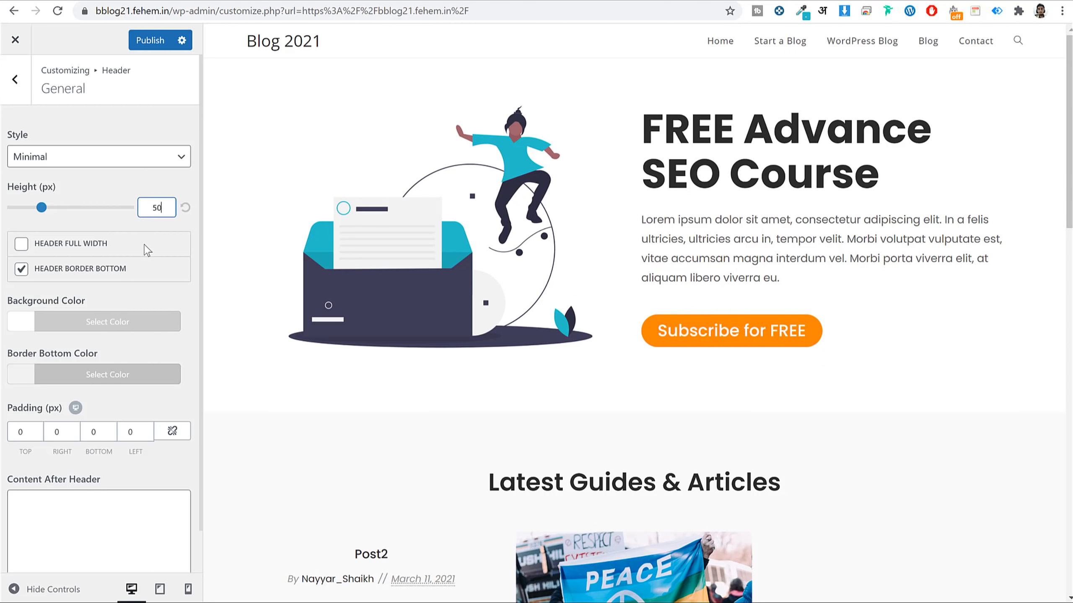
scroll(146, 258, down, 1)
click(106, 281)
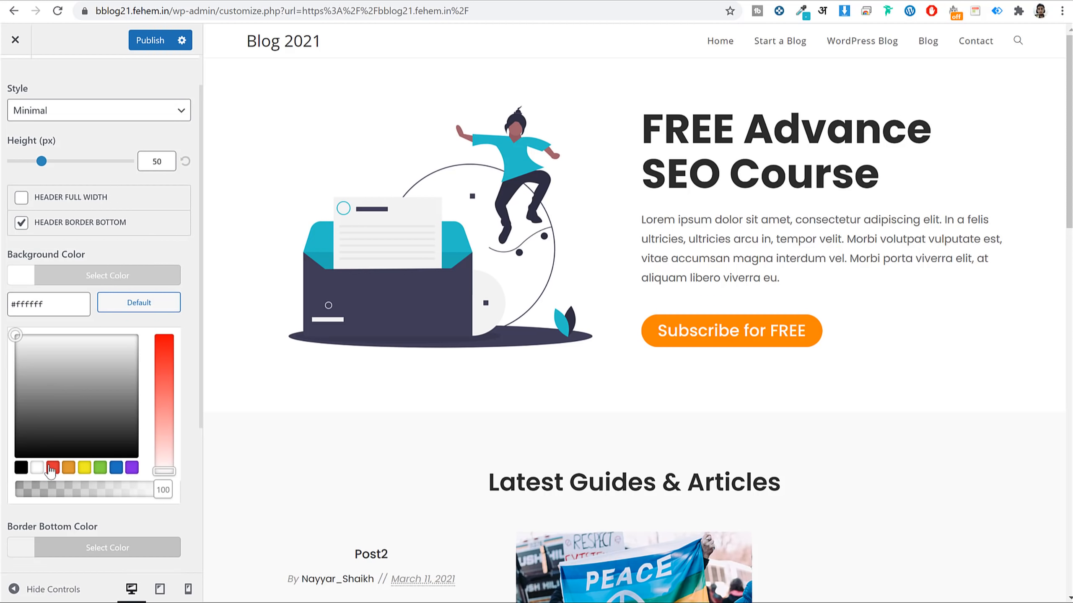
click(52, 468)
click(84, 467)
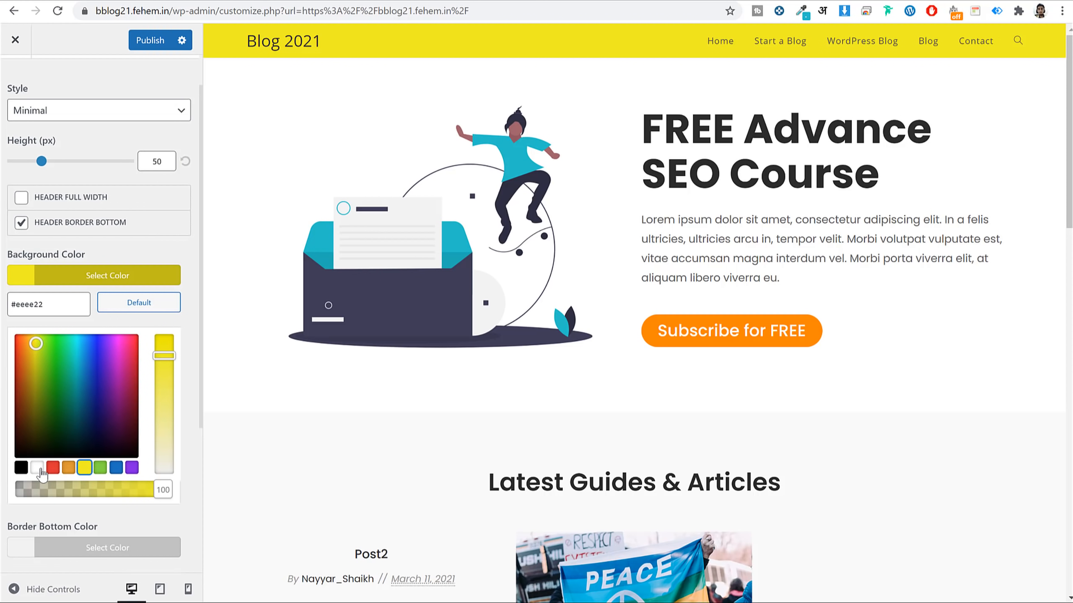
click(138, 303)
click(137, 285)
scroll(114, 304, up, 1)
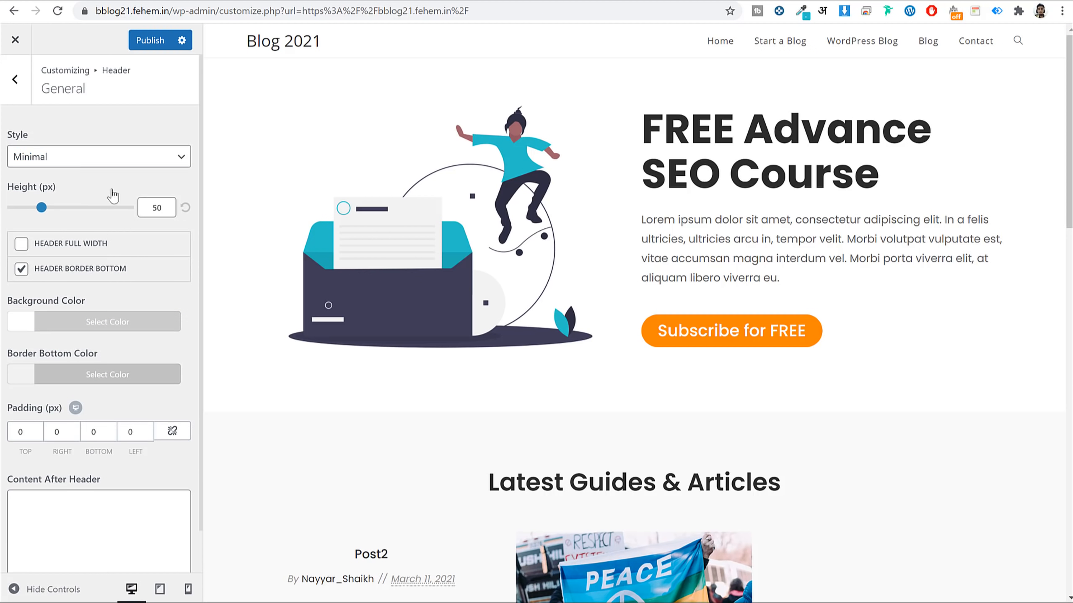
click(23, 82)
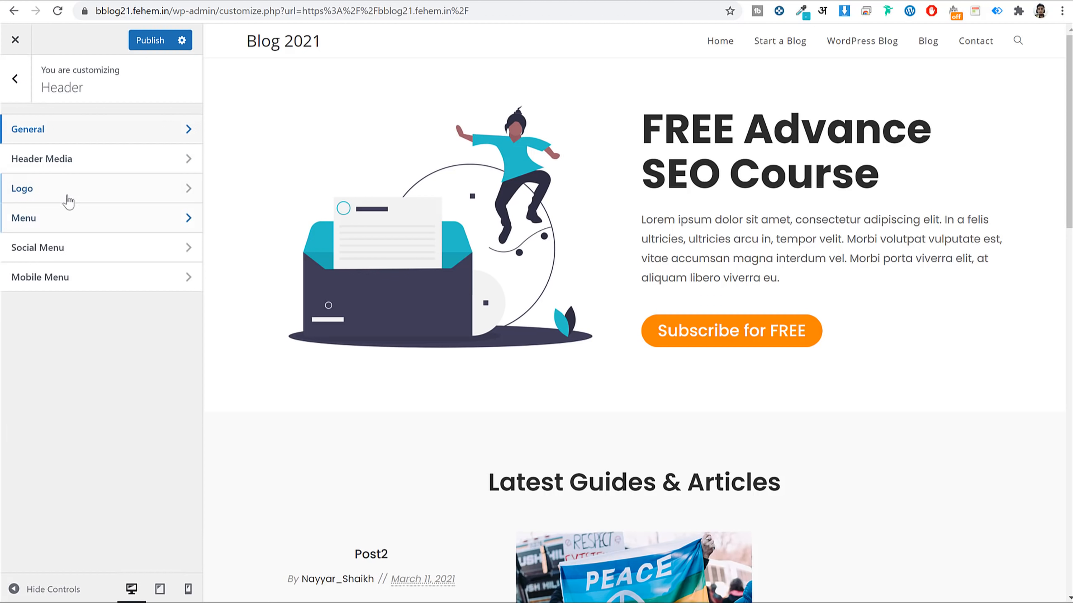
Set the uncropped BLOGGDUDE image as the logo with 35 px max height, and publish.
click(67, 200)
click(66, 169)
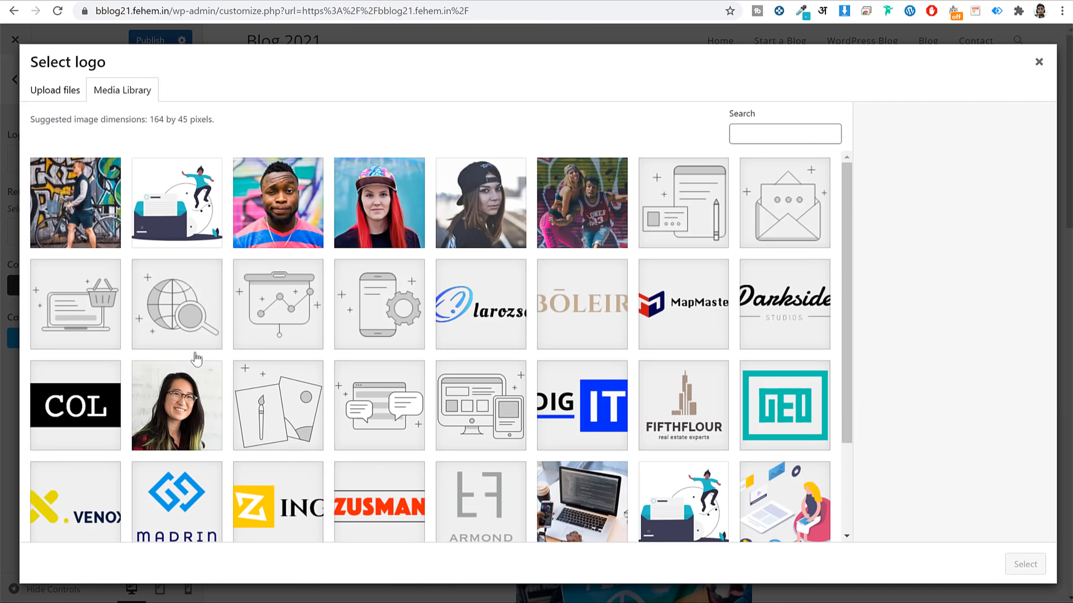
scroll(253, 526, down, 2)
click(254, 526)
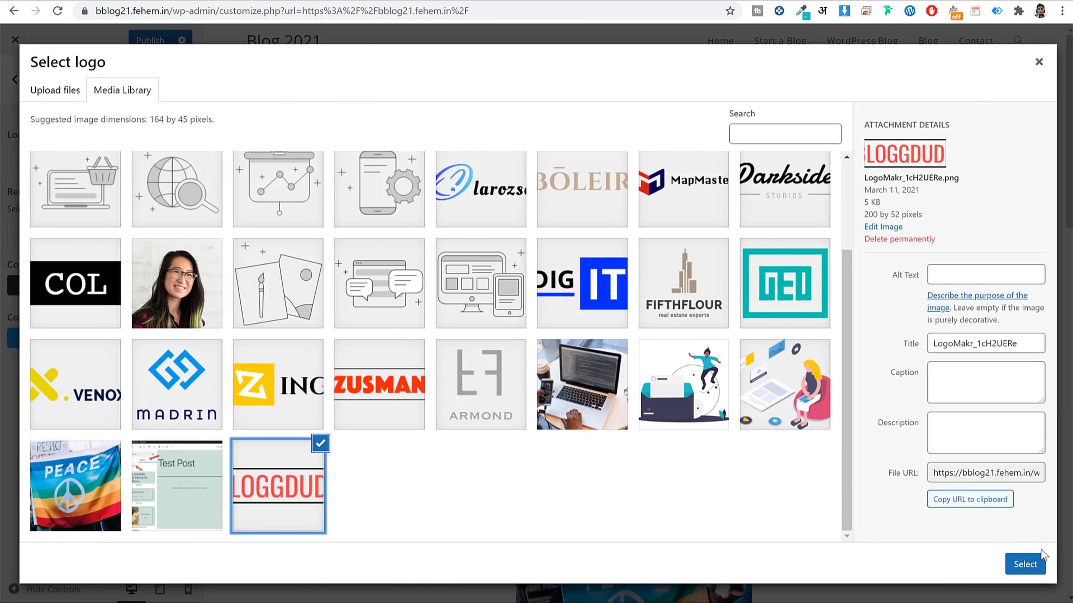
click(1039, 557)
click(946, 565)
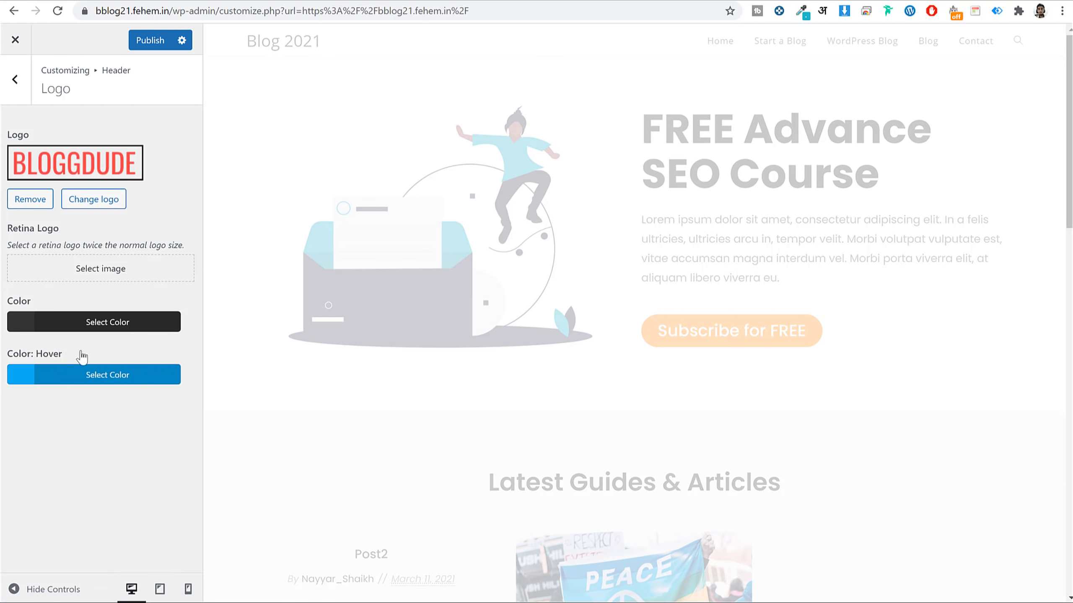
click(152, 381)
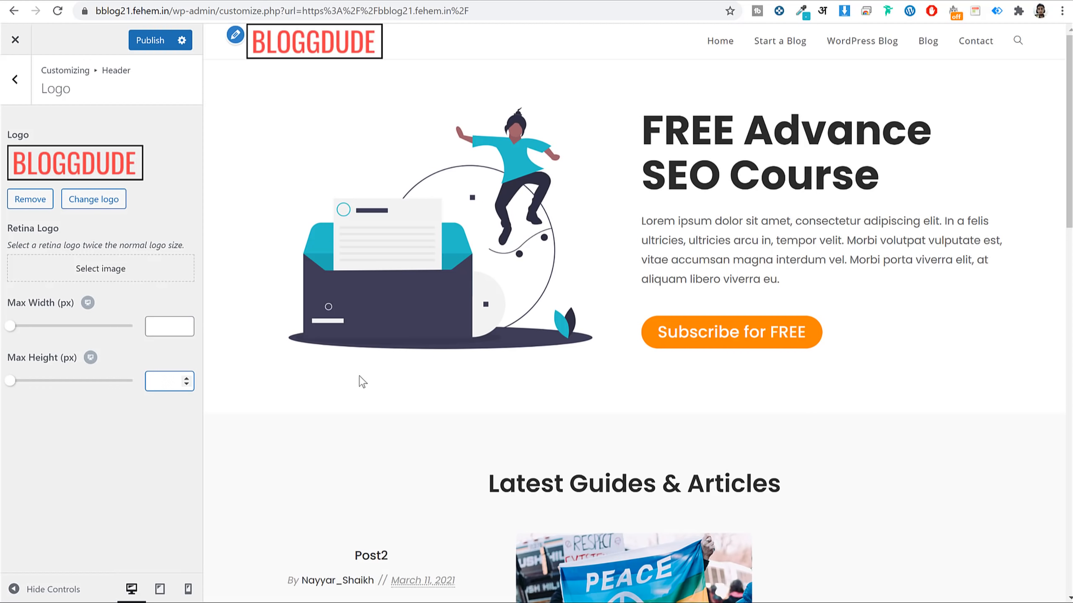
text(35)
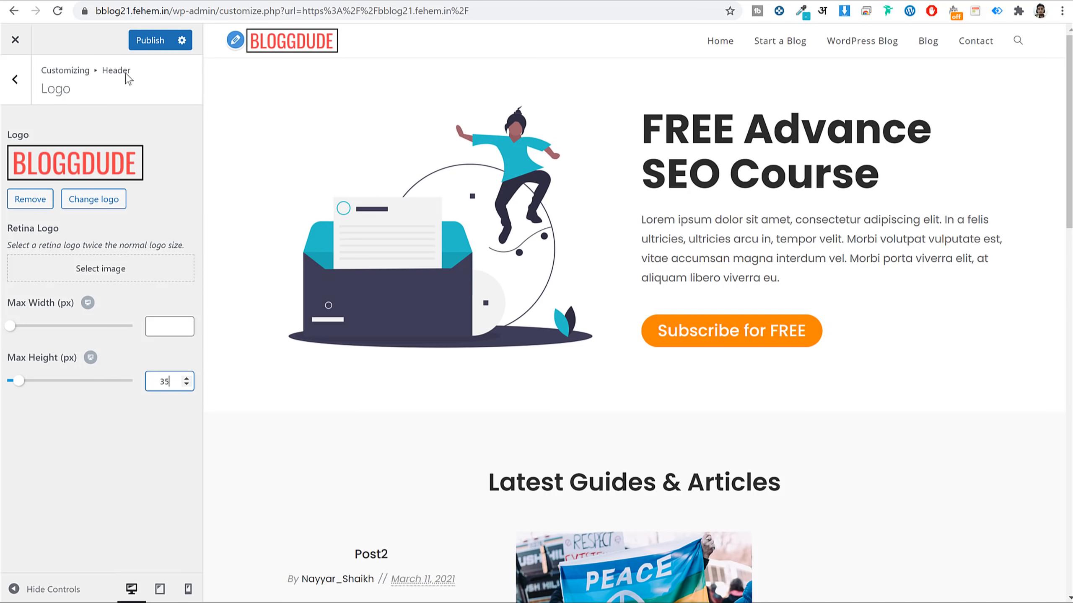
click(139, 41)
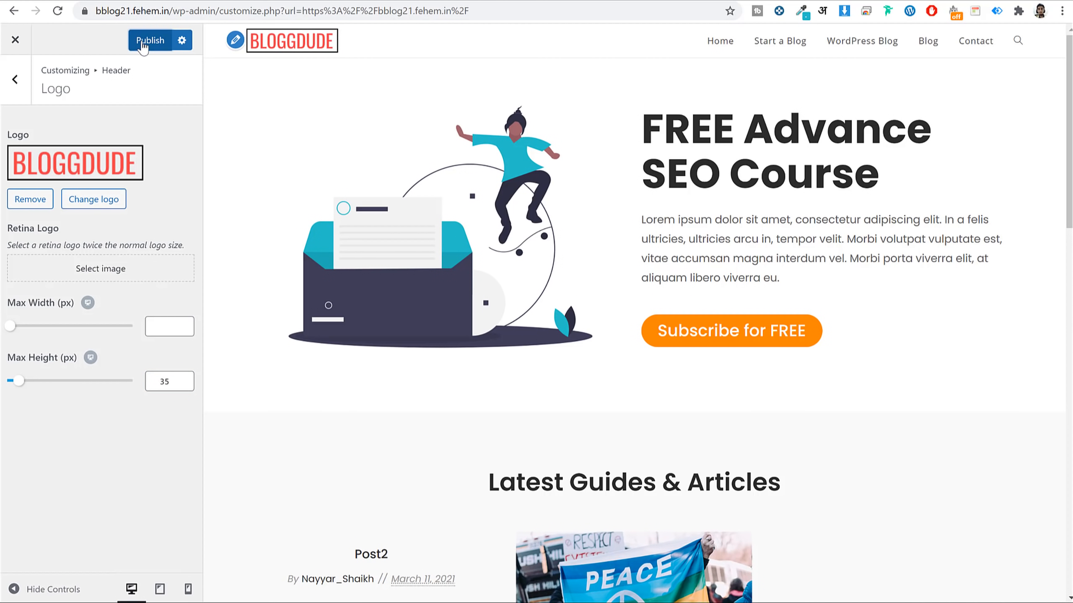
click(20, 82)
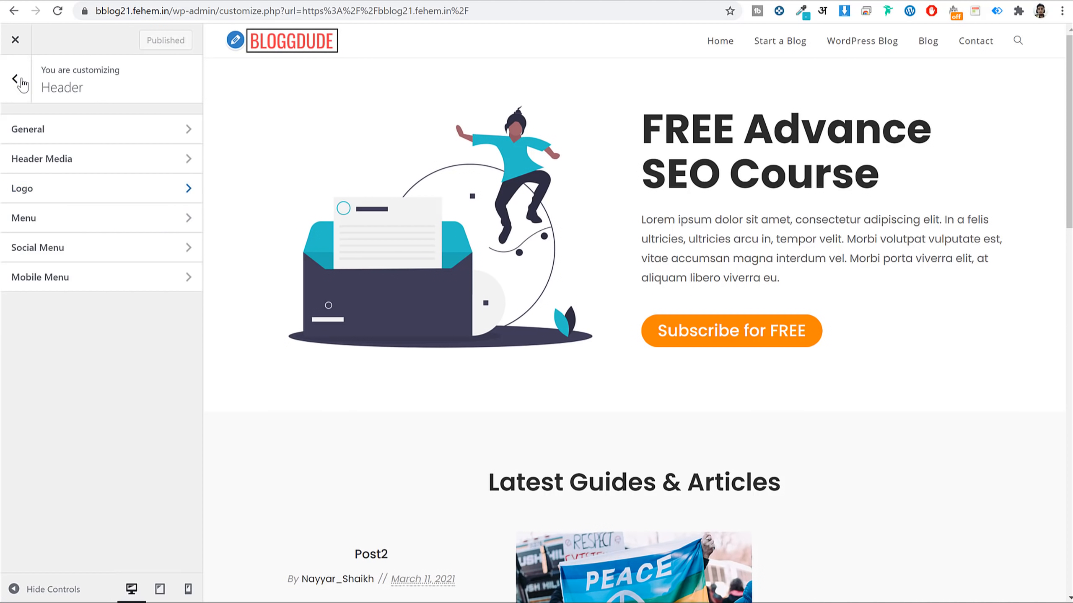
Change the header menu link colour from #555555 to #2b2b2b.
click(58, 232)
scroll(143, 228, down, 6)
click(102, 266)
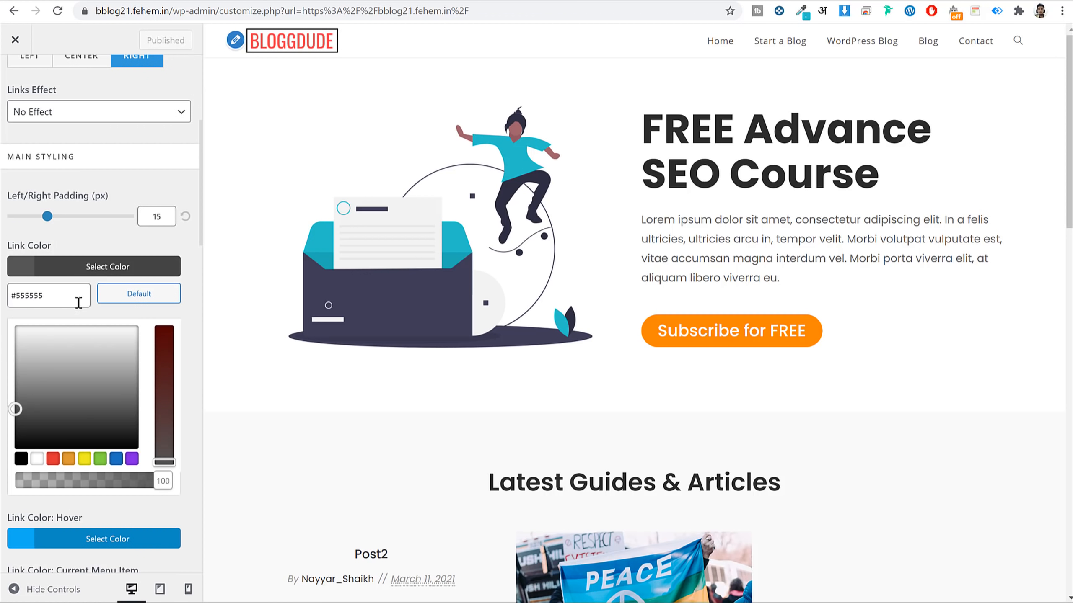
double_click(46, 291)
text(2222)
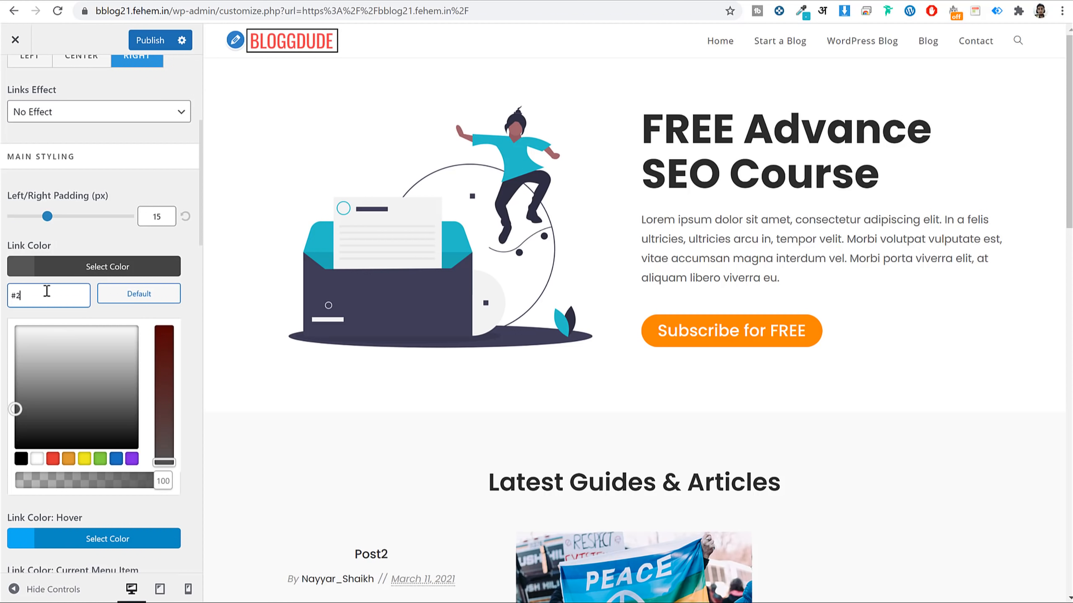
key(BackSpace)
key(BackSpace)
key(BackSpace)
text(b2b2b)
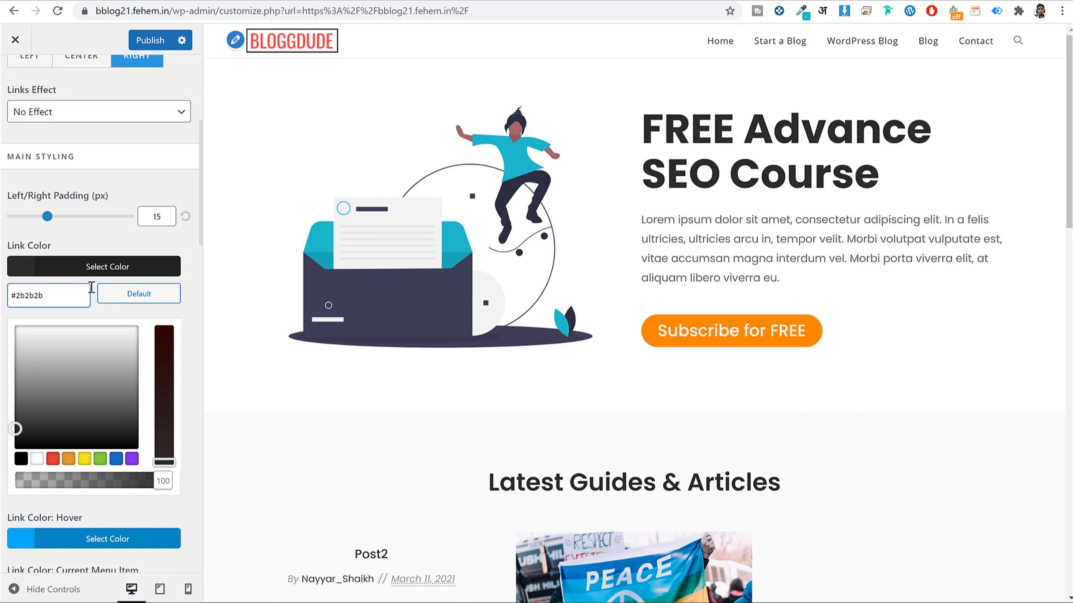
click(97, 274)
scroll(130, 218, up, 5)
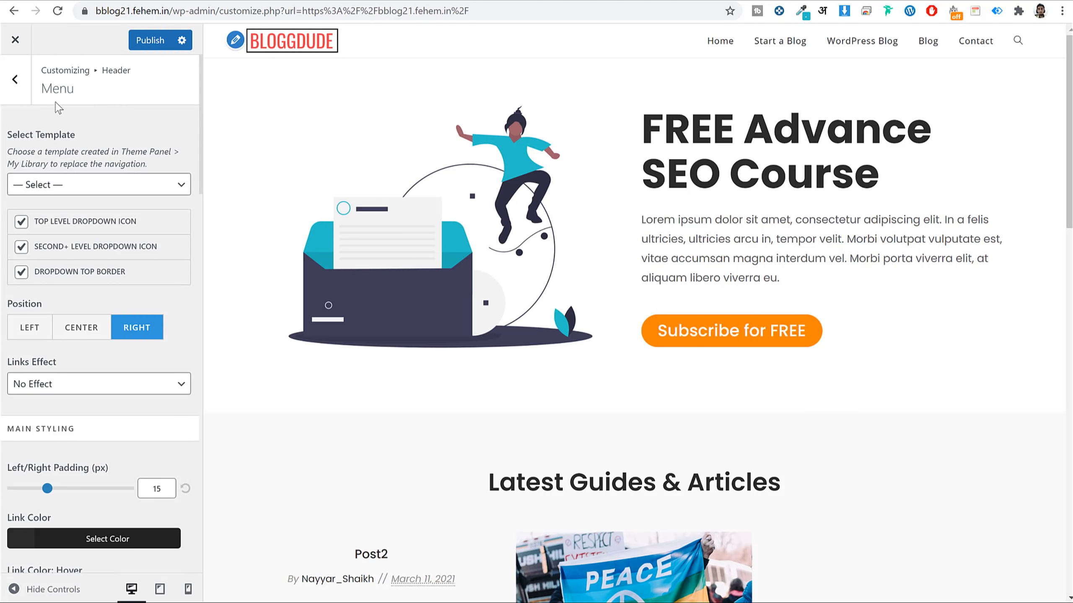
click(15, 80)
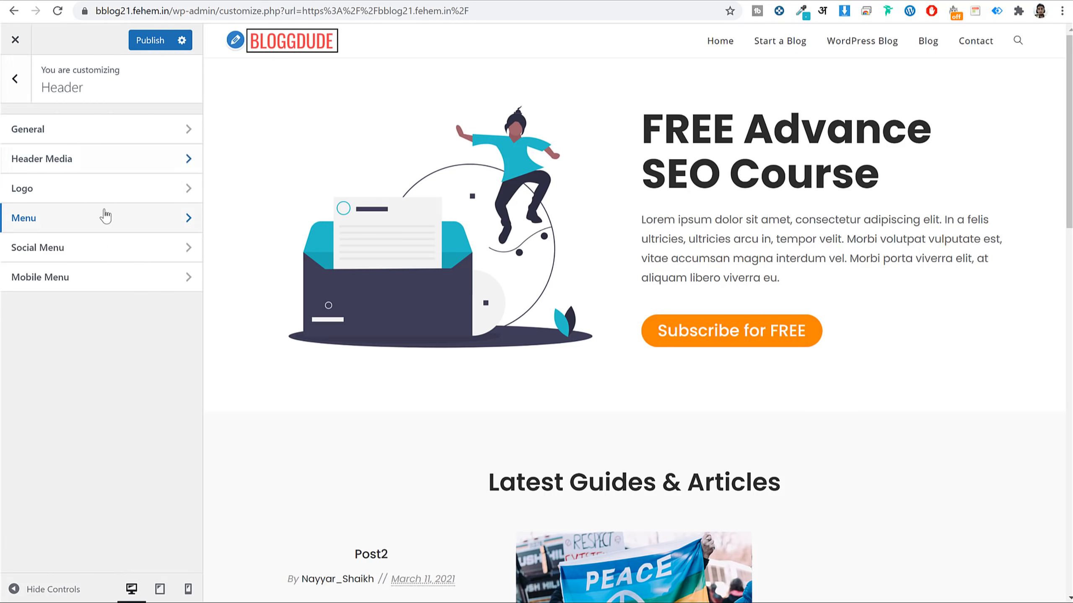
click(14, 81)
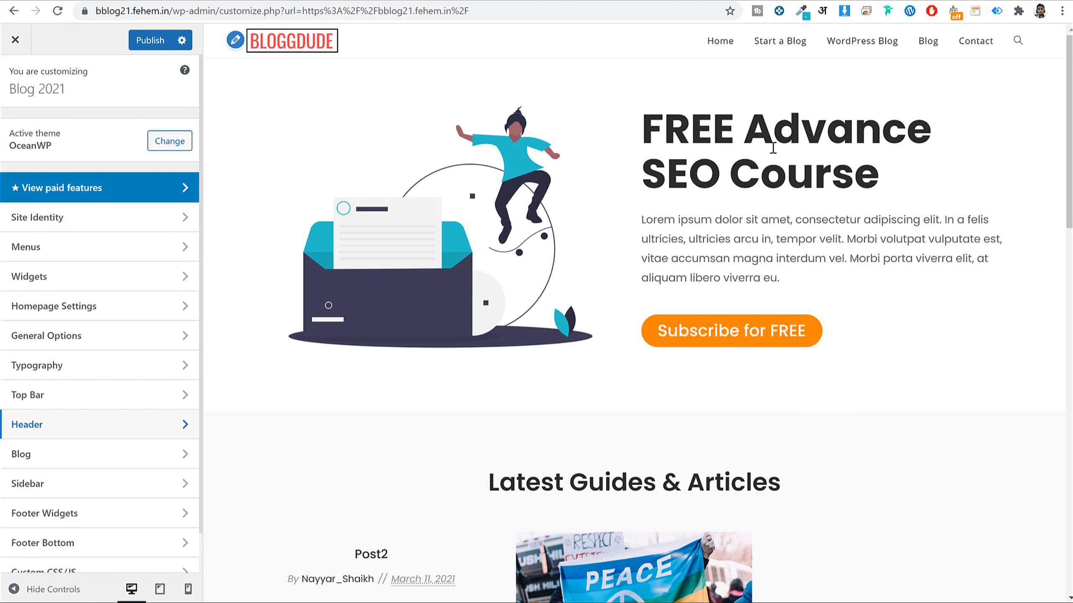
In Footer Bottom, replace the OceanWP credit in the copyright text with 'Made by' and the author's name.
scroll(783, 168, down, 15)
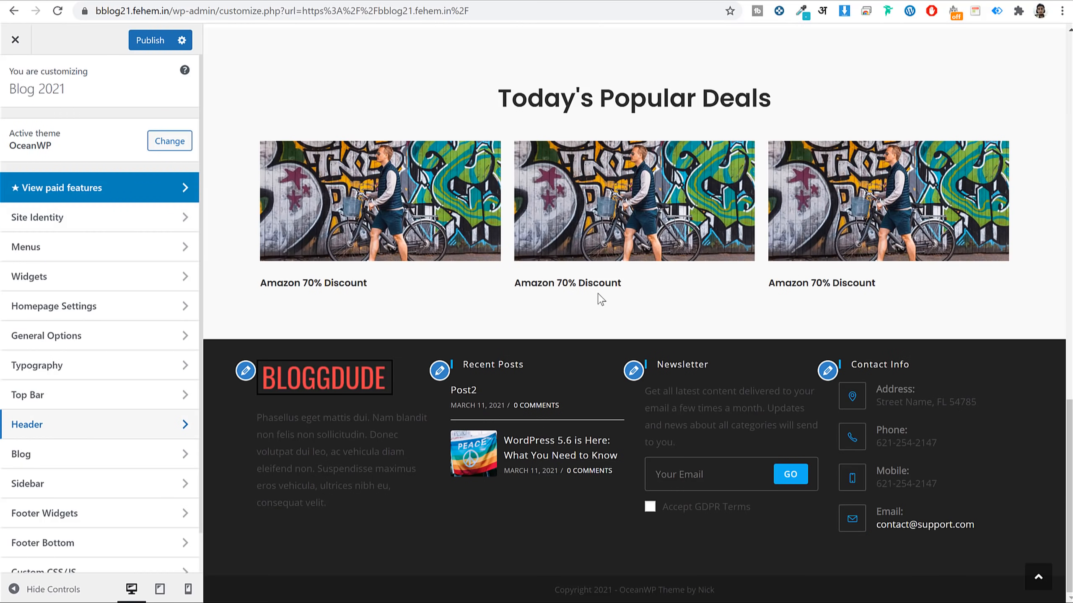
scroll(612, 296, up, 12)
scroll(634, 274, down, 3)
scroll(723, 285, down, 10)
scroll(126, 363, down, 1)
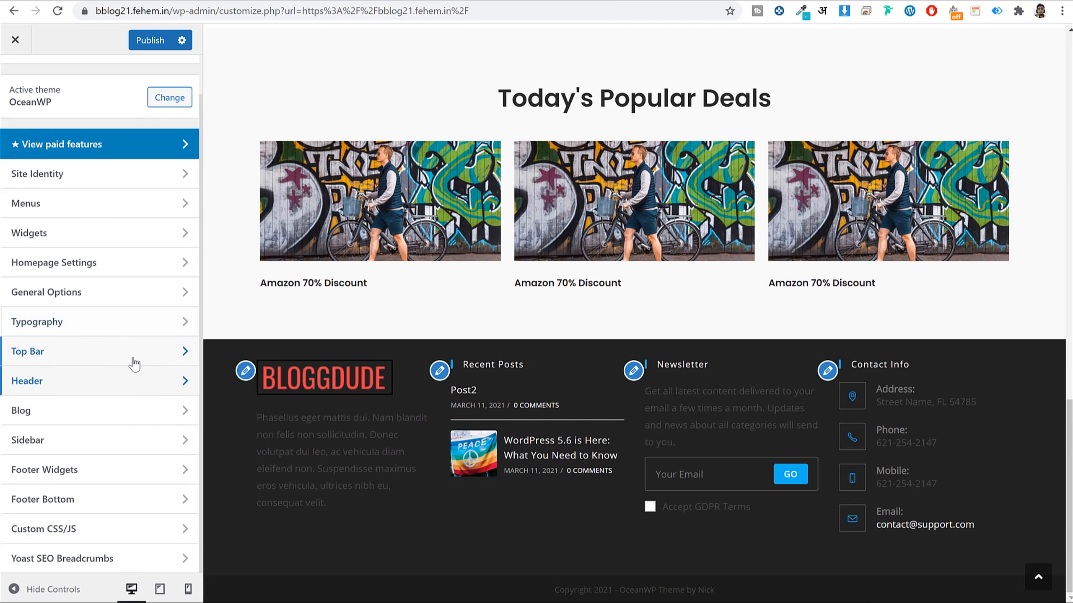
double_click(645, 592)
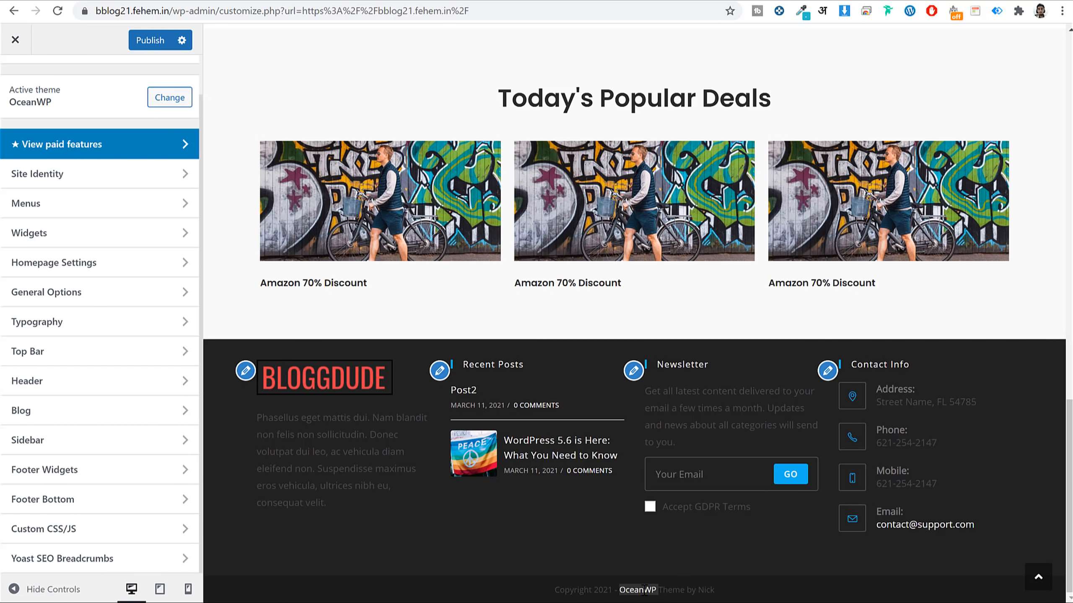
click(100, 509)
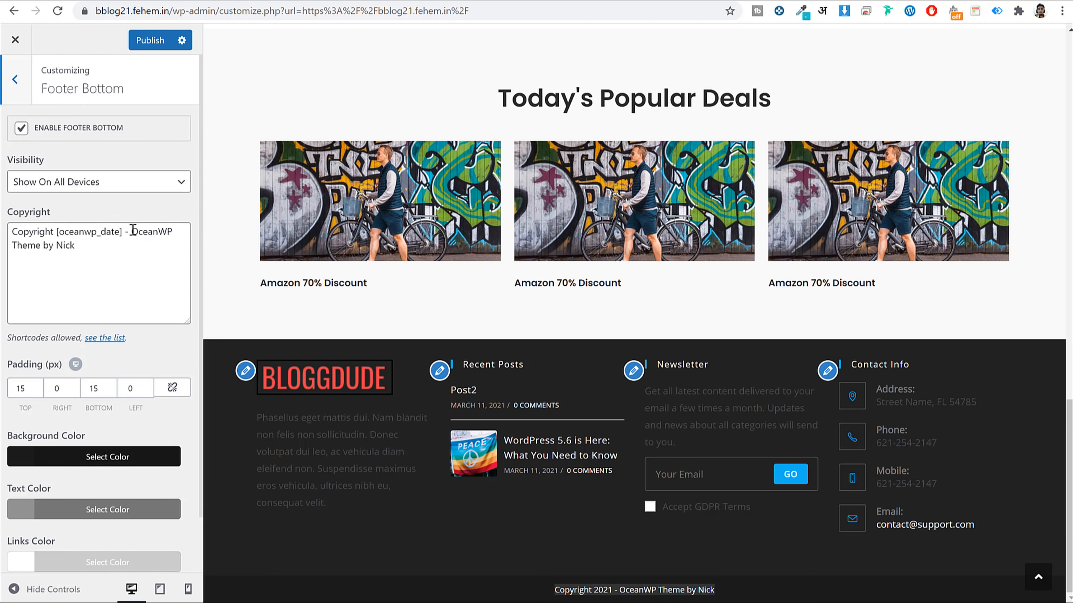
drag(133, 231, 160, 258)
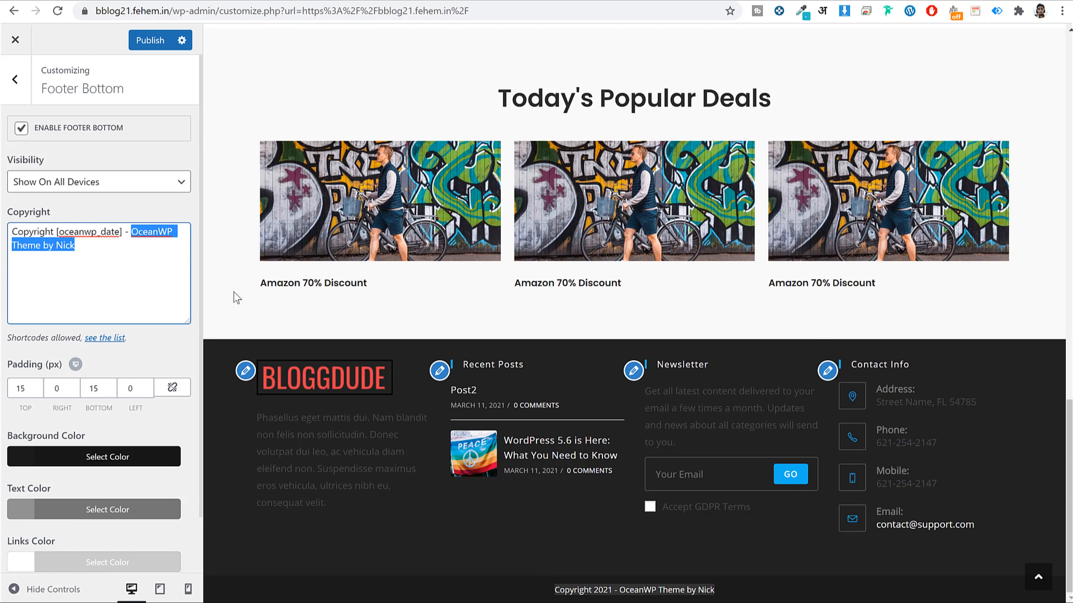
key(BackSpace)
text(Made )
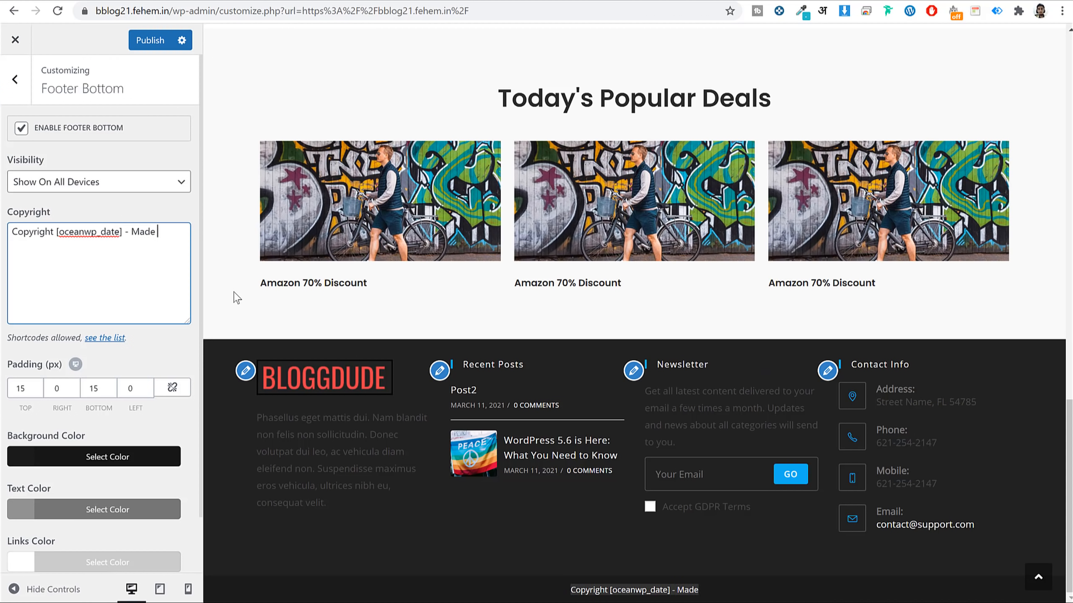
text(by Nayyar Shaikh)
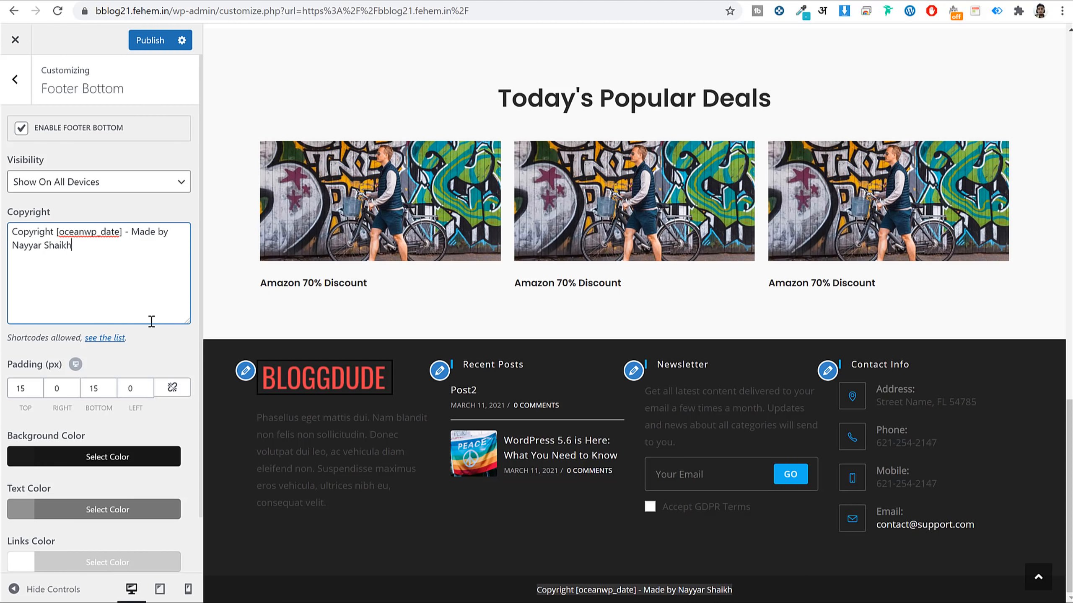
scroll(151, 321, down, 2)
click(794, 590)
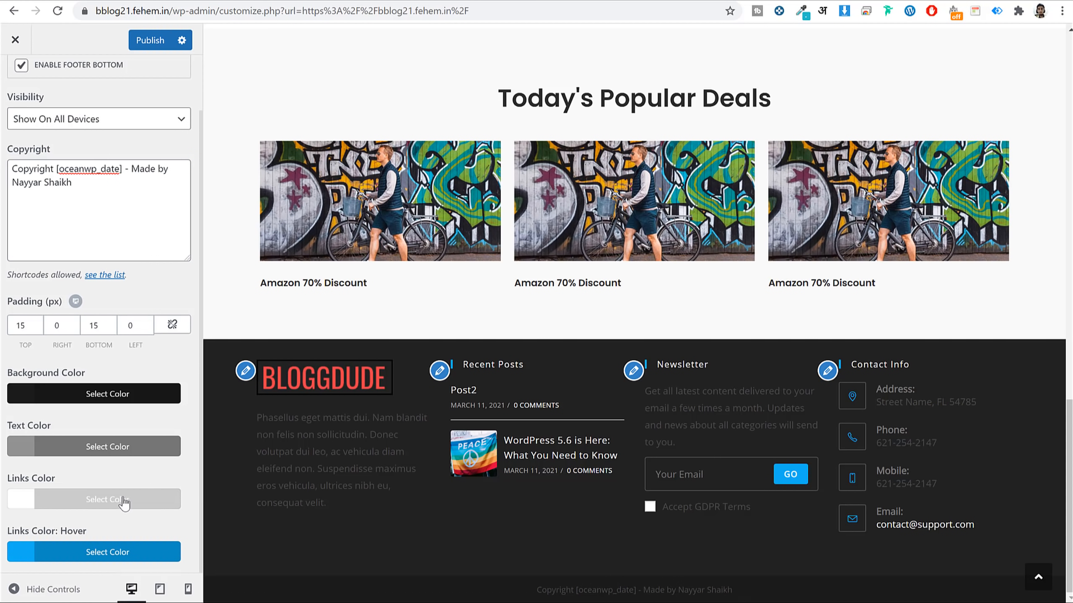
Set the footer bottom text colour to white and publish the changes.
click(120, 447)
scroll(57, 500, down, 4)
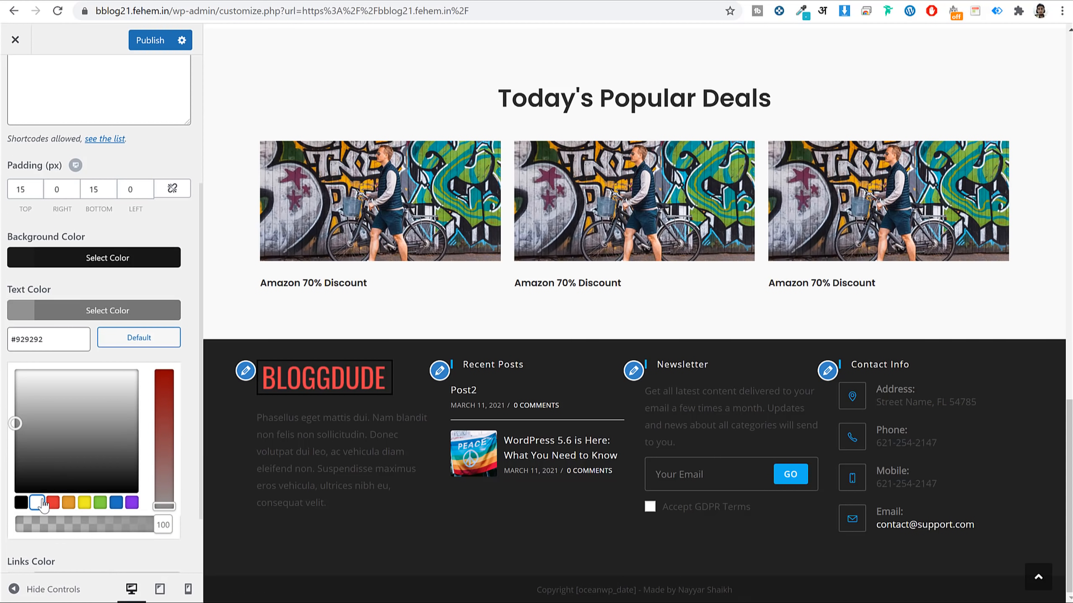
click(37, 503)
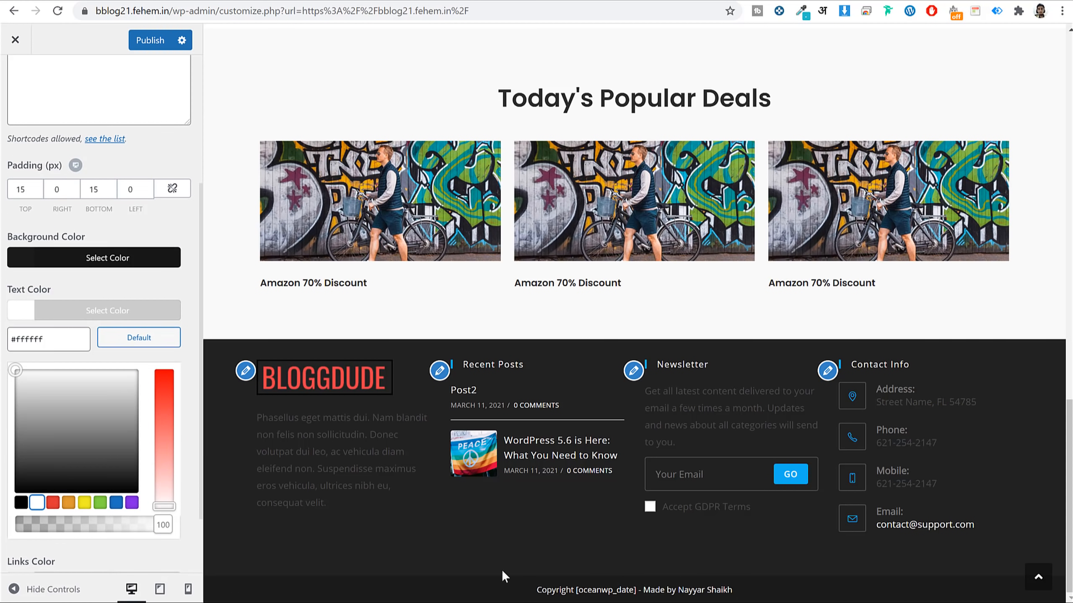
click(132, 317)
scroll(120, 369, up, 2)
click(150, 40)
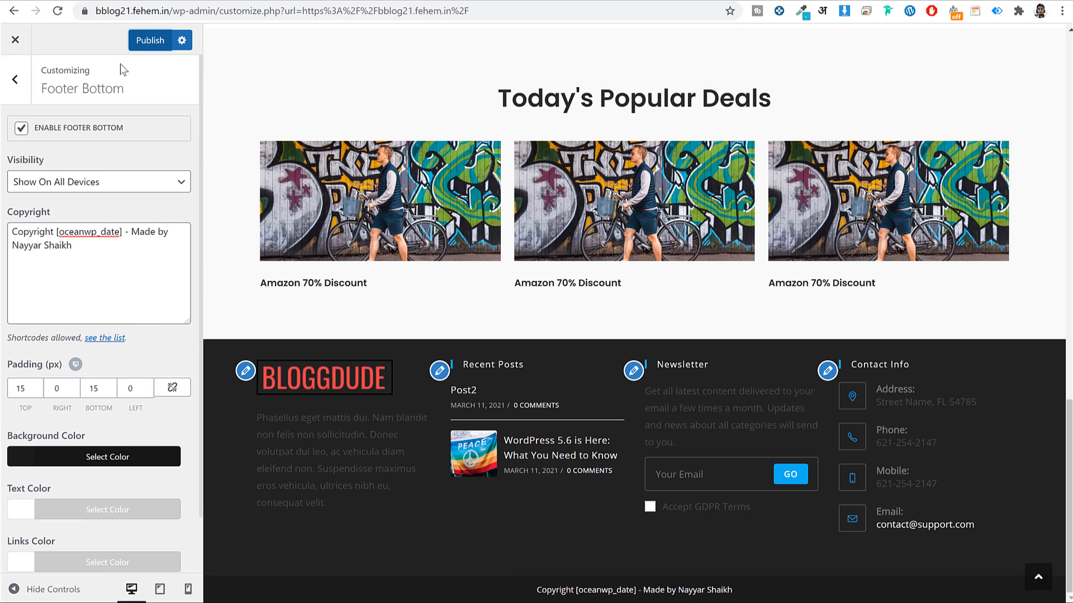
click(14, 79)
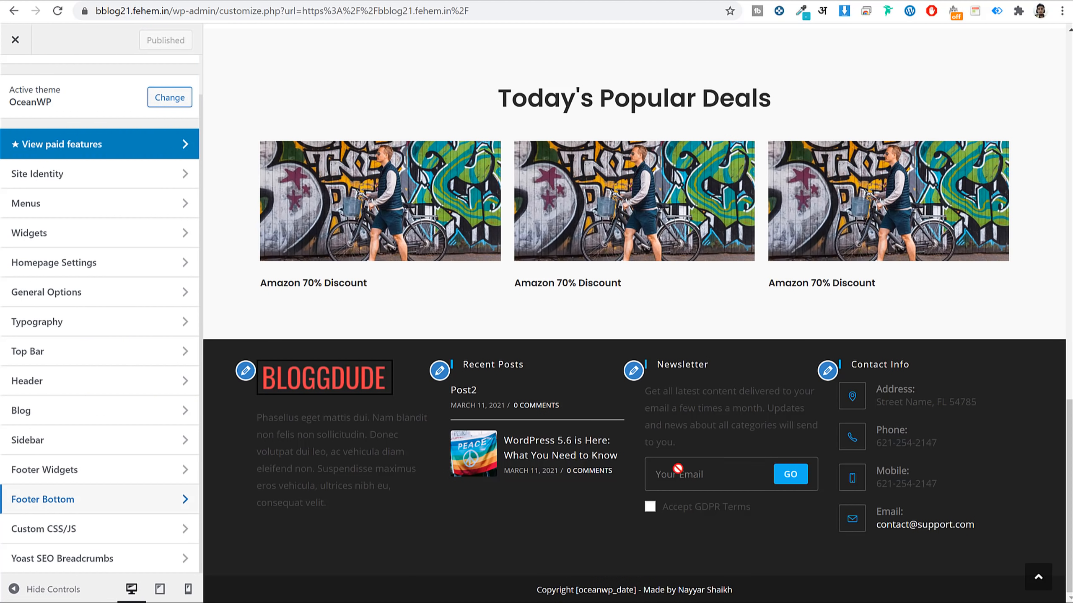
Set the Footer Widgets background colour to #f1f1f1.
click(100, 471)
scroll(136, 404, down, 8)
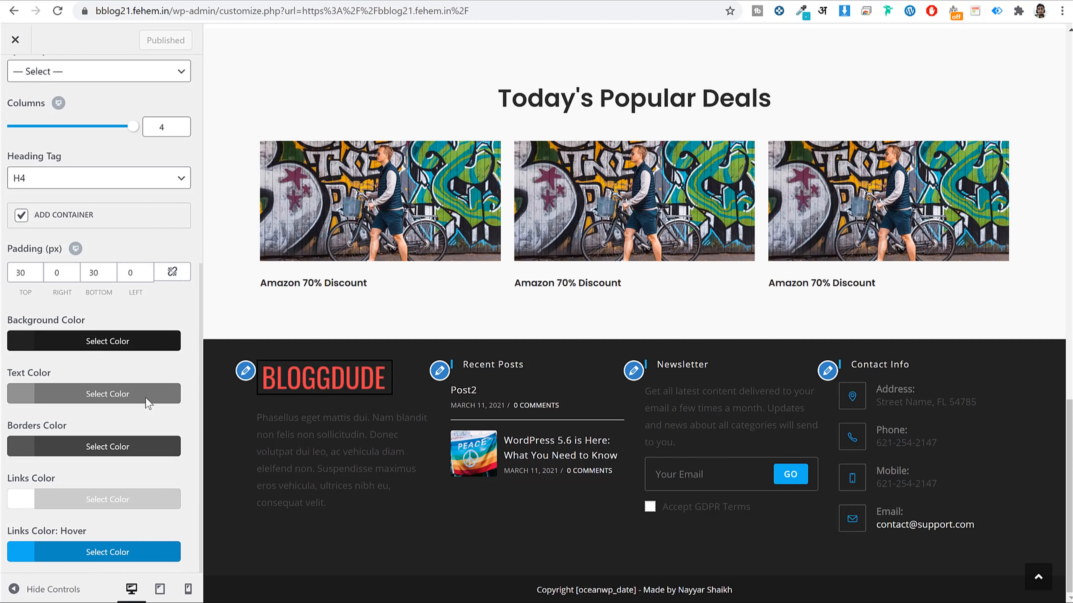
click(107, 346)
triple_click(54, 376)
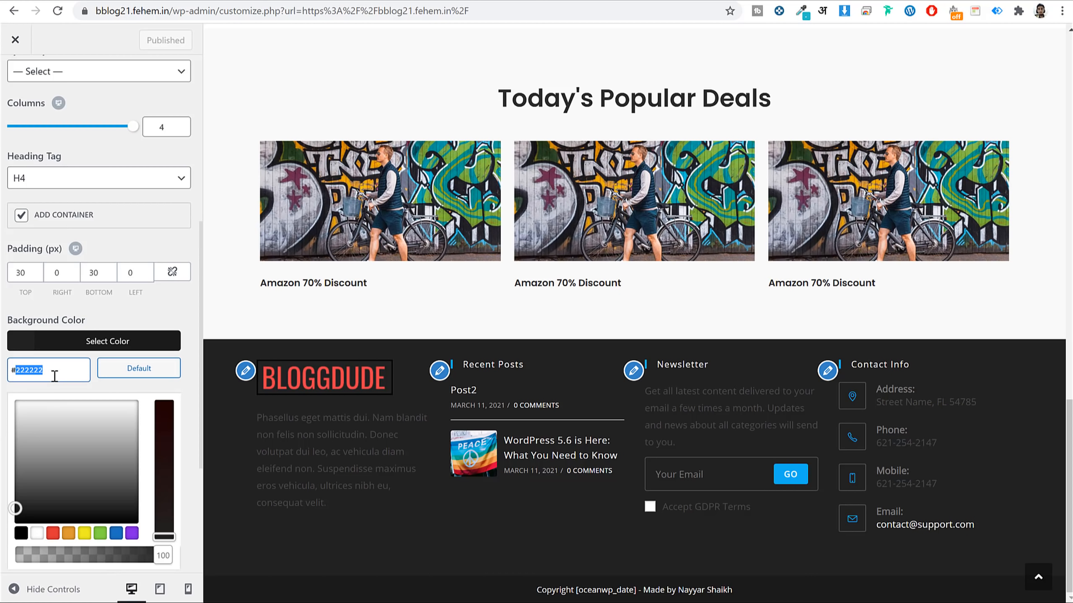
text(#f1f1f1f)
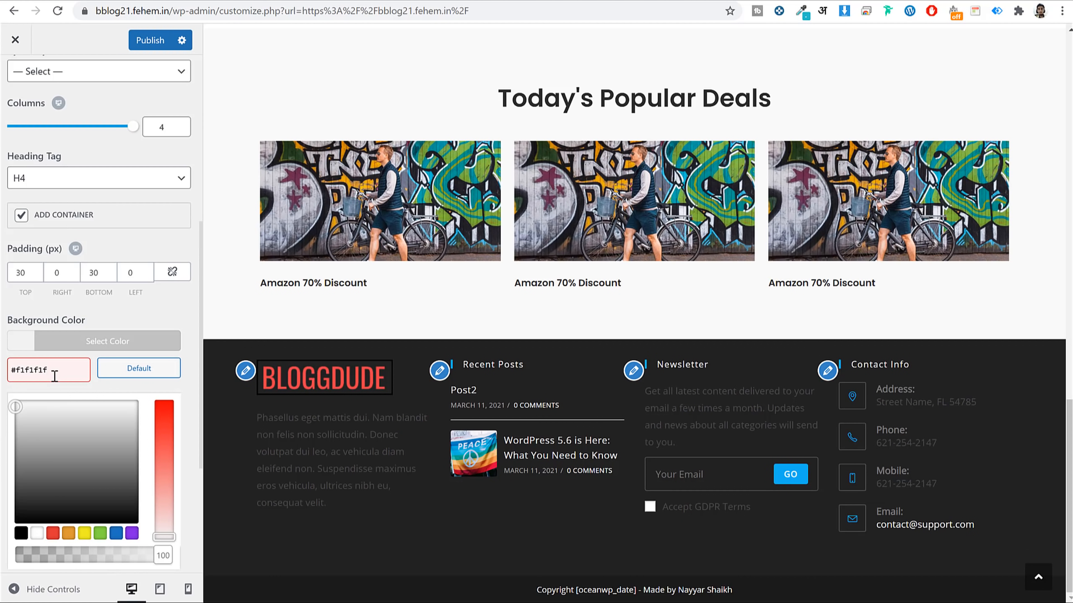
key(BackSpace)
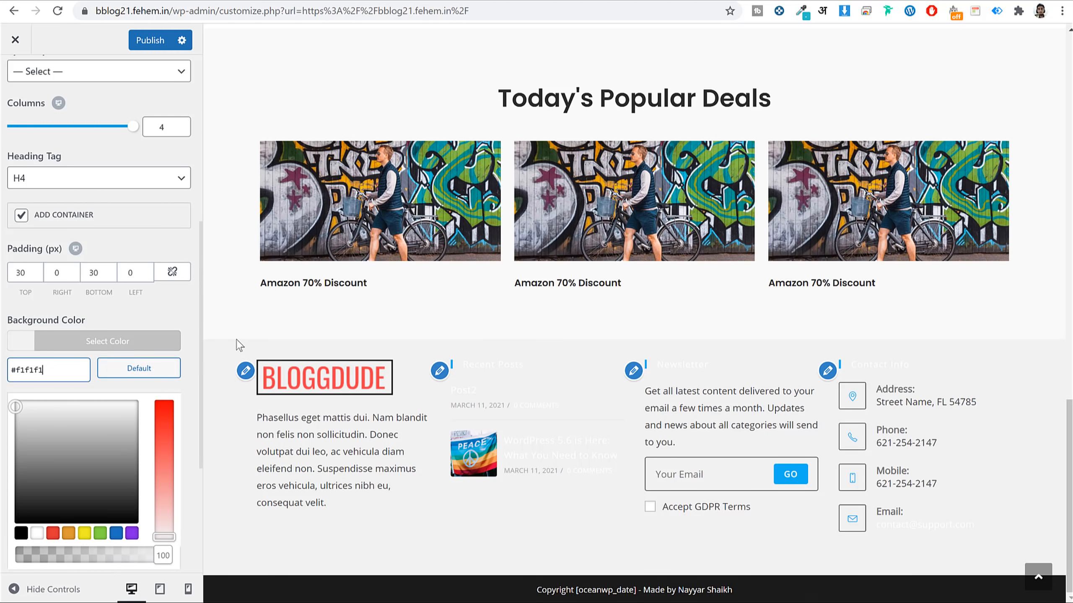
click(144, 342)
Make the footer widget text and links colours black.
click(124, 394)
scroll(133, 404, down, 2)
scroll(133, 404, down, 2)
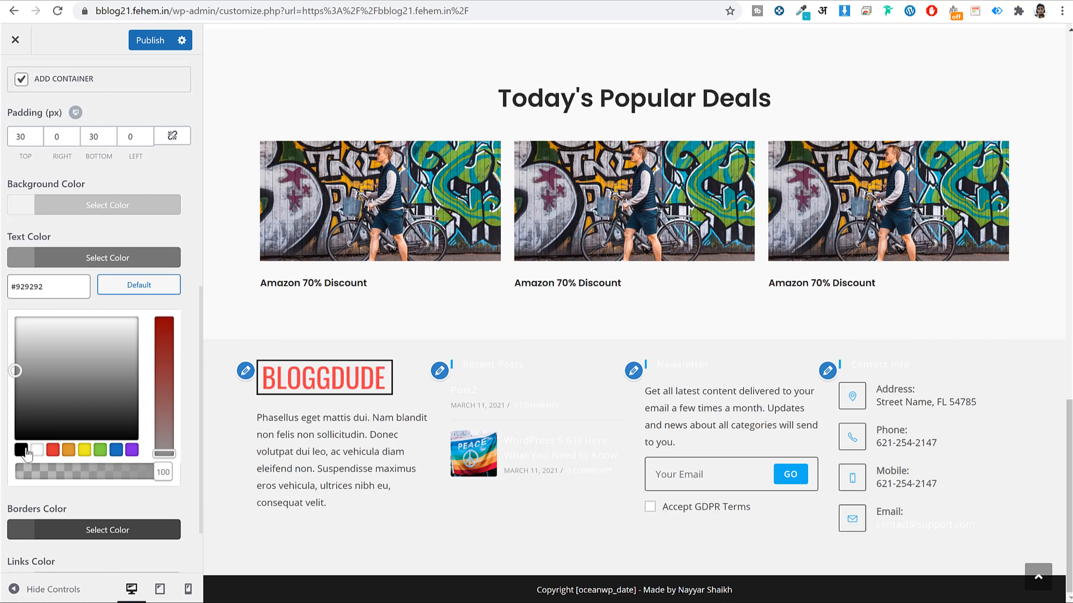
click(22, 450)
click(93, 270)
click(74, 507)
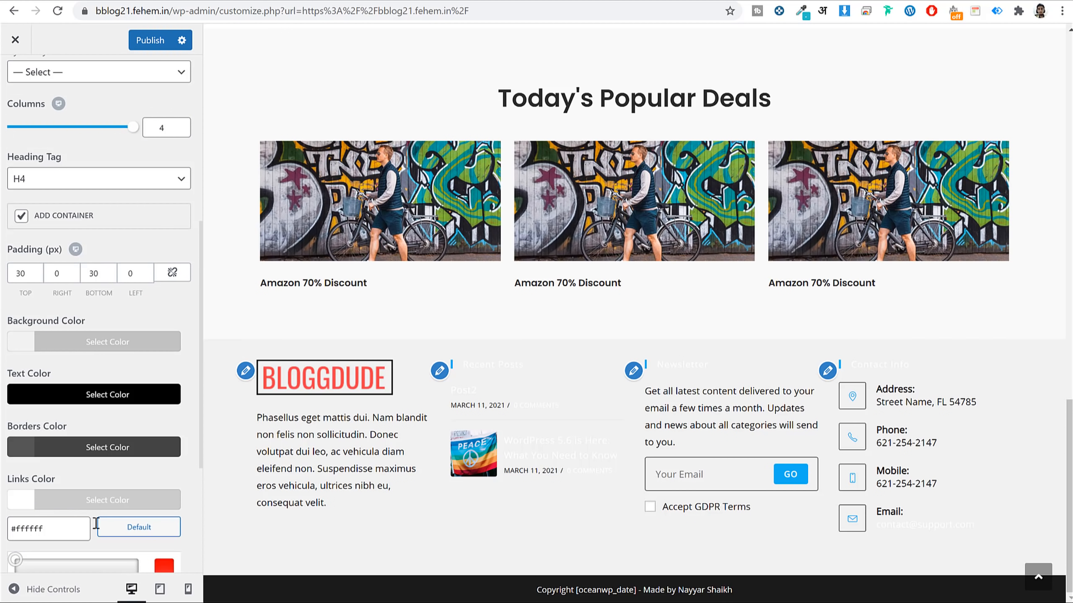
scroll(63, 465, down, 4)
click(21, 472)
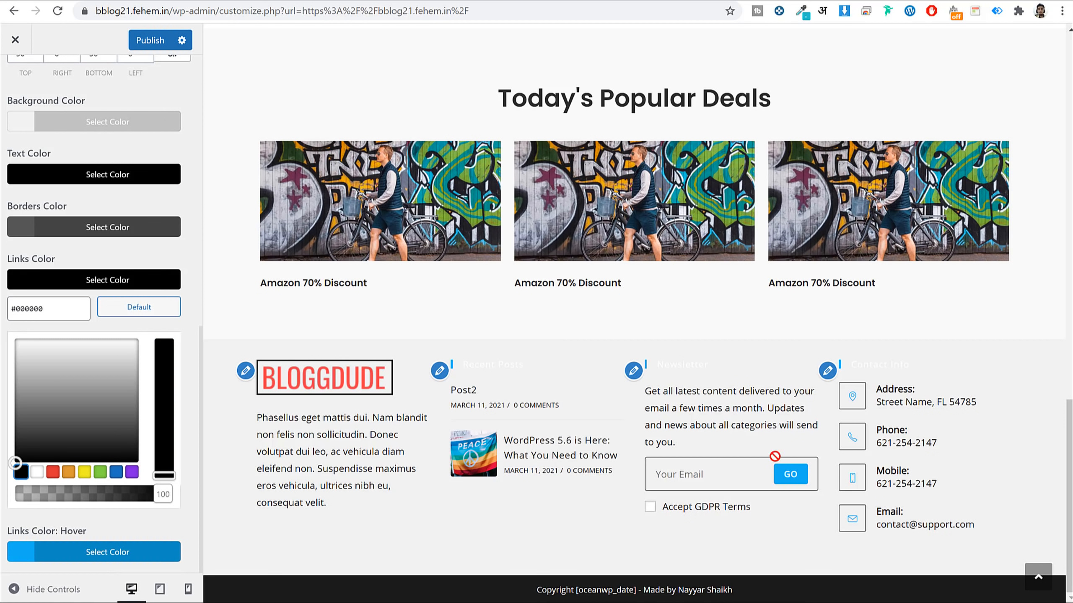
Check the faint Newsletter and Recent Posts headings, then publish the footer widget colours.
double_click(682, 367)
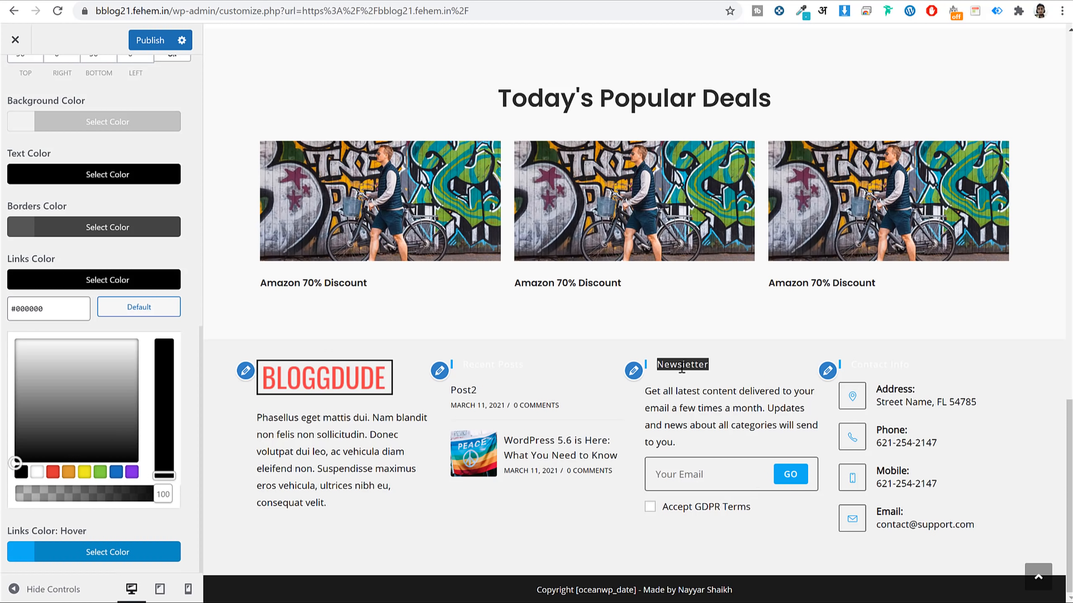
click(688, 367)
double_click(689, 367)
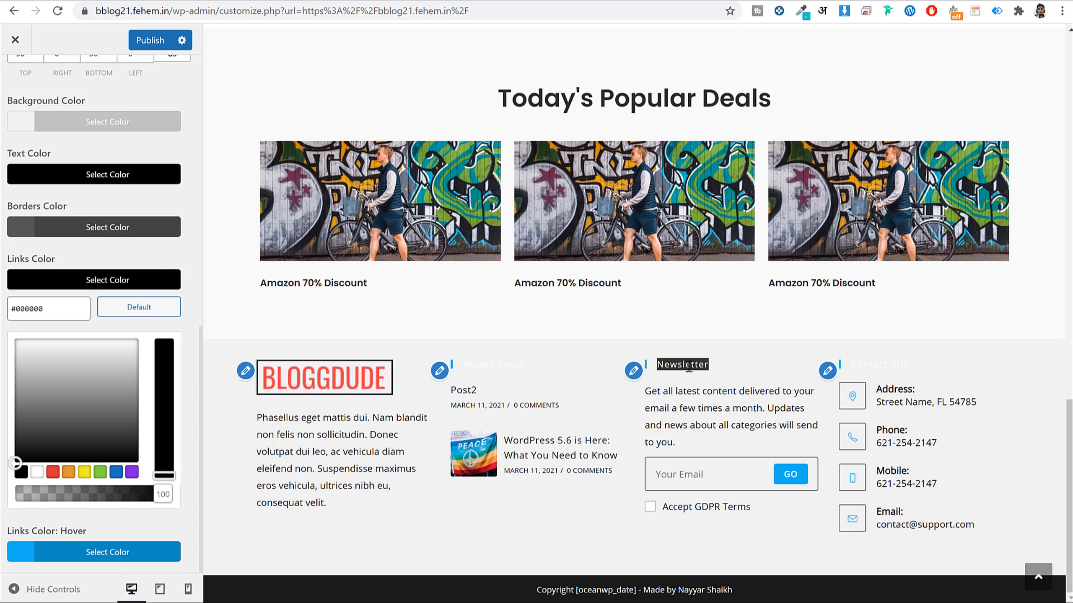
triple_click(471, 370)
click(467, 349)
scroll(133, 171, up, 3)
click(154, 40)
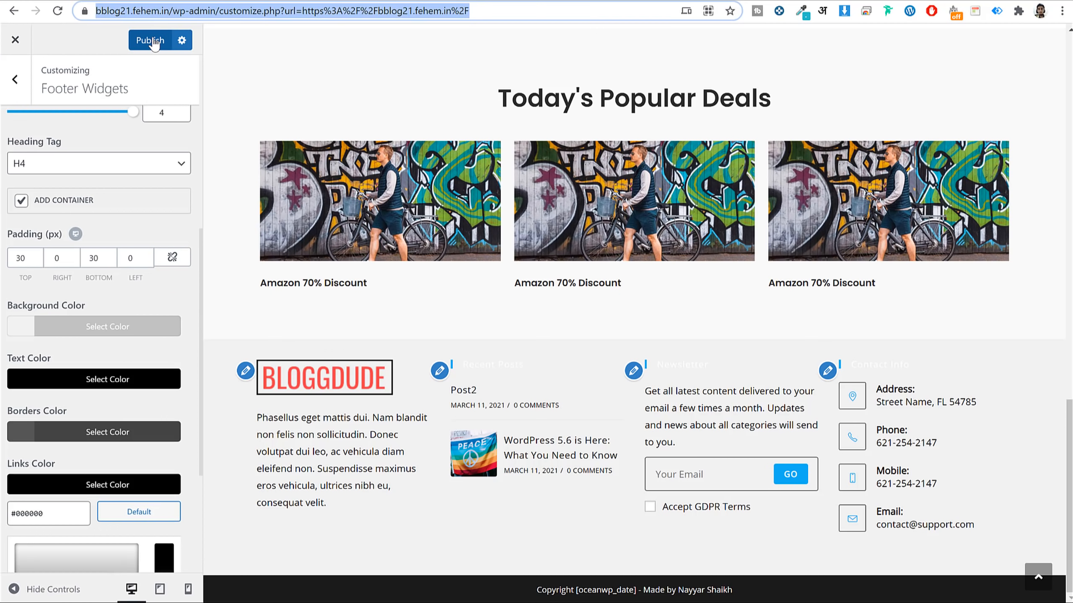
click(26, 86)
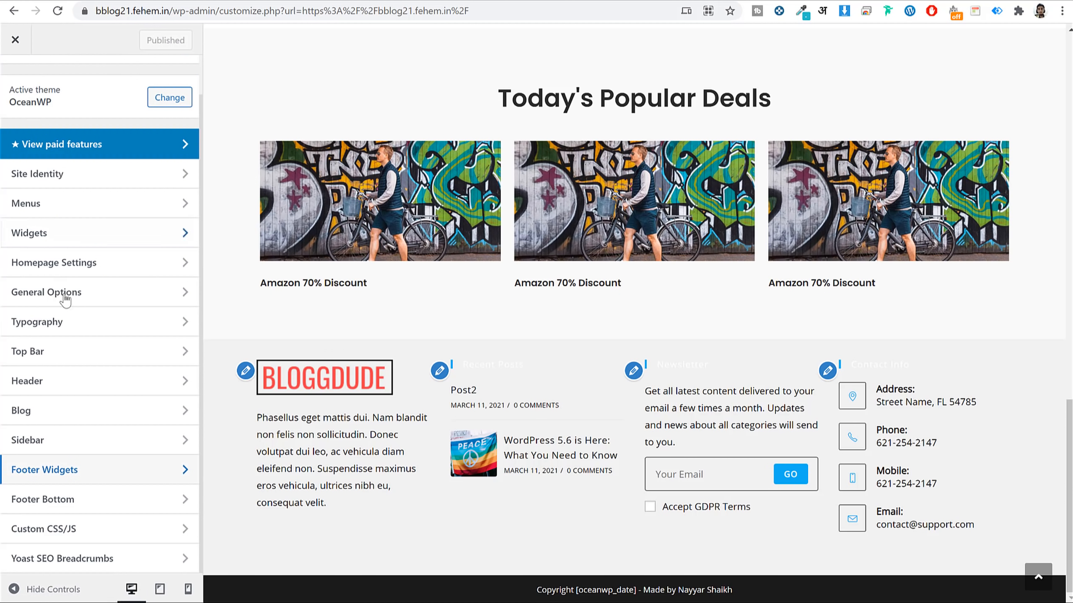
Set the Body typography font family to Poppins.
click(72, 328)
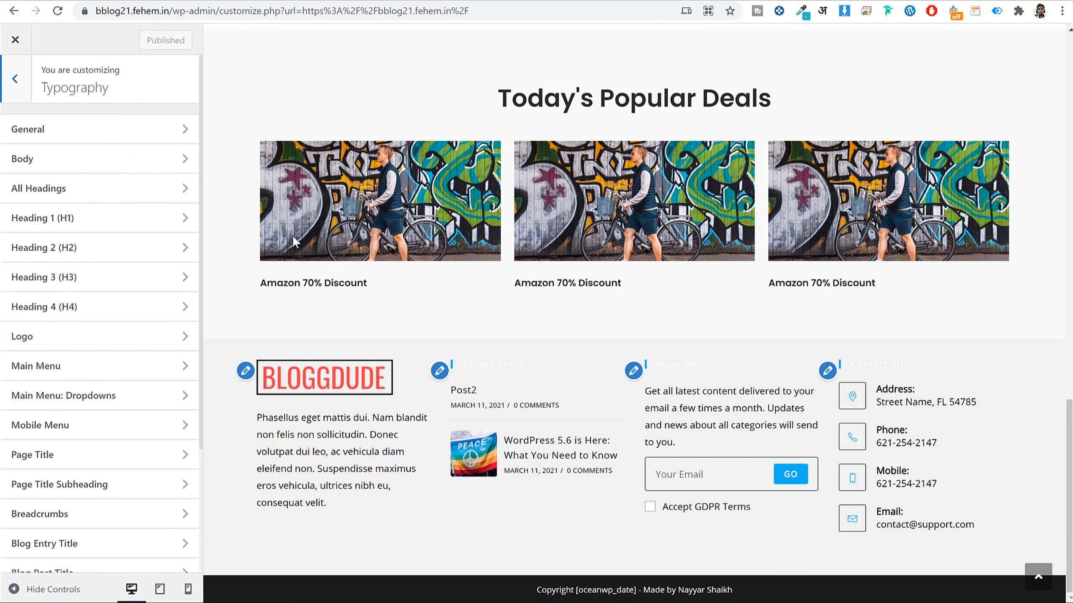
click(119, 163)
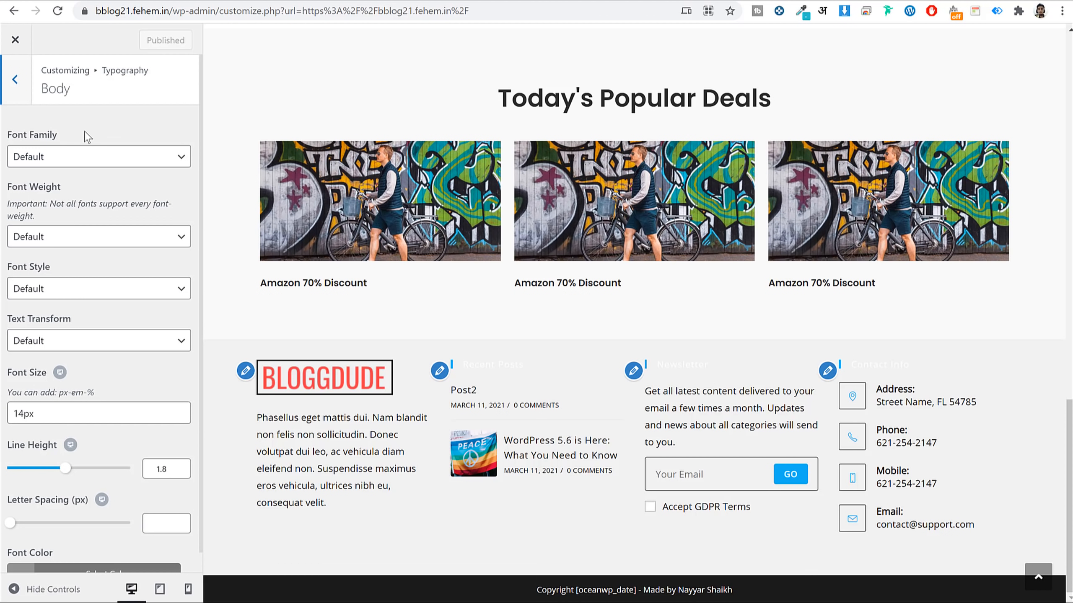
click(76, 159)
text(poppins)
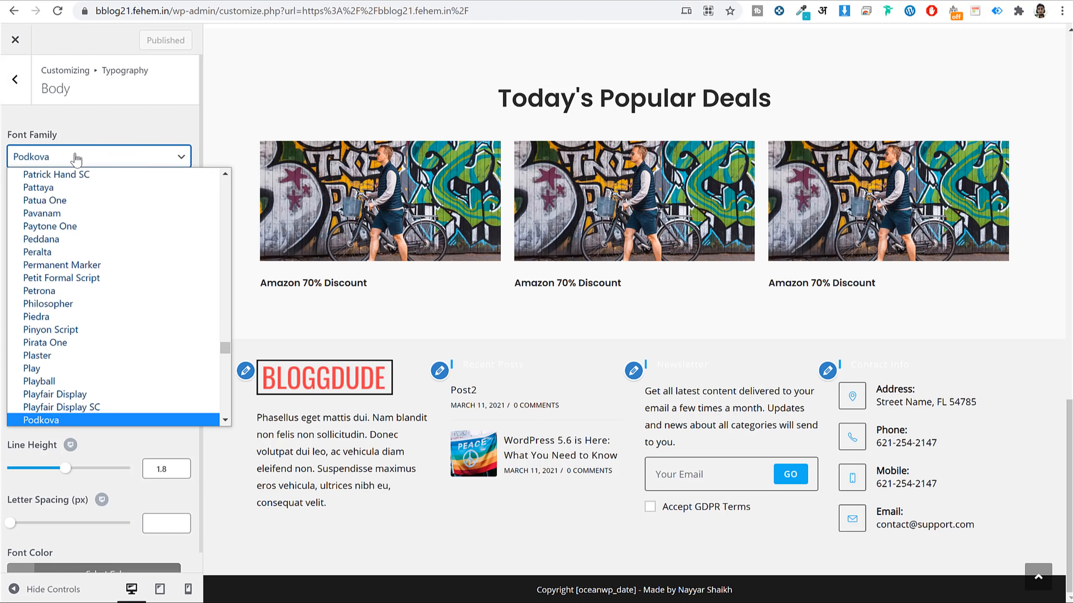
key(Return)
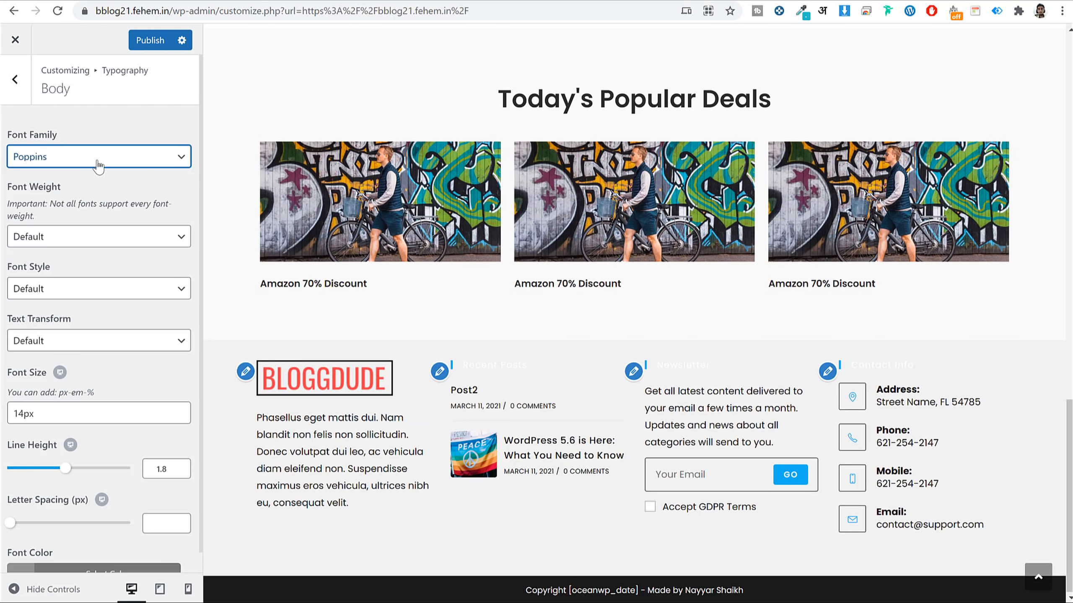
click(15, 80)
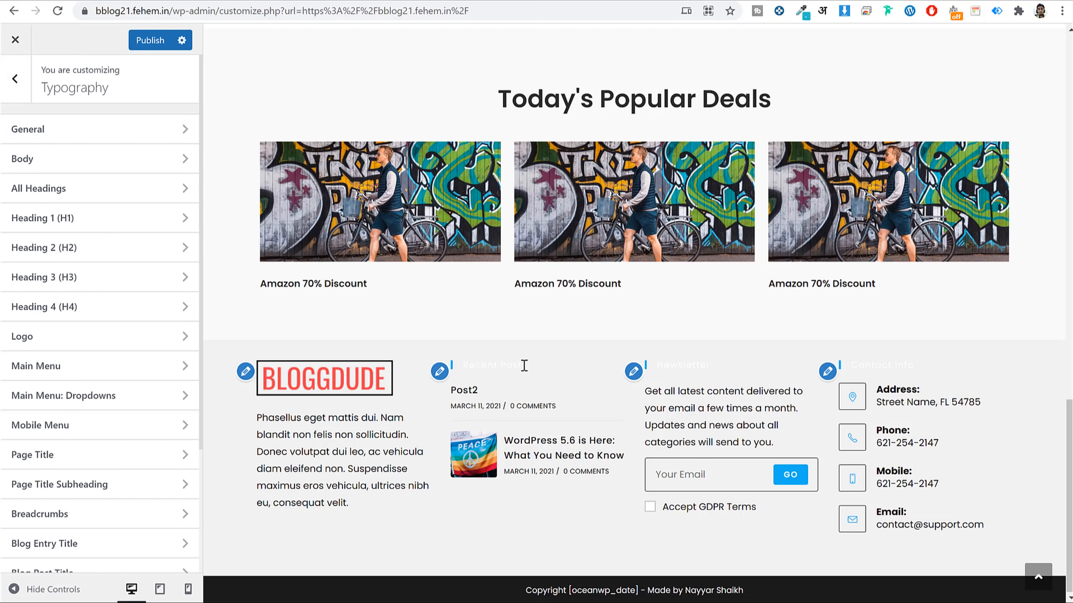
Set the Footer Widget Heading font to Poppins and change its font size.
scroll(52, 462, down, 4)
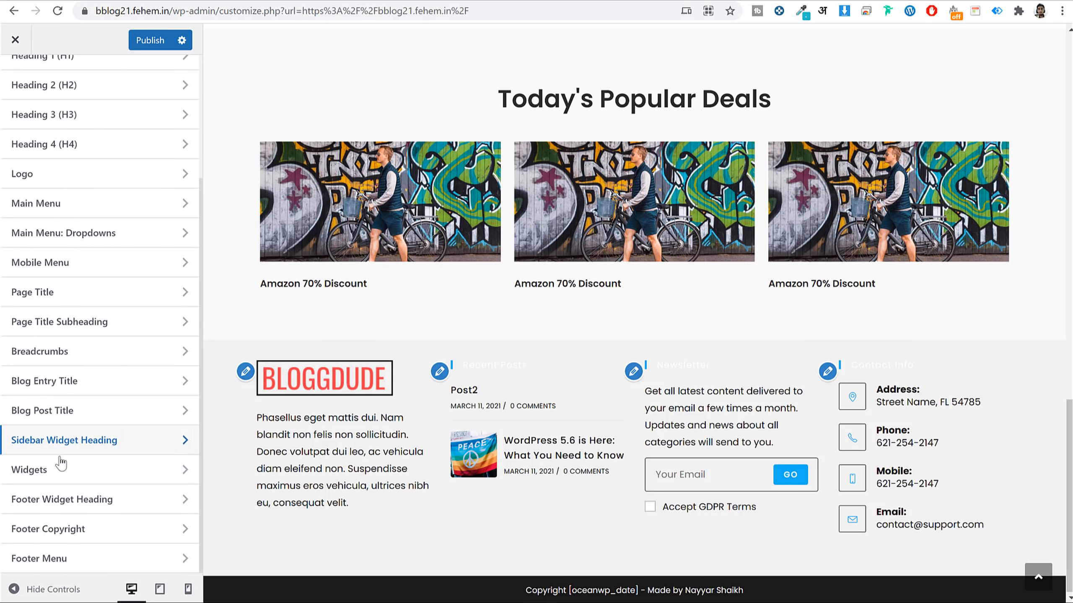
click(65, 501)
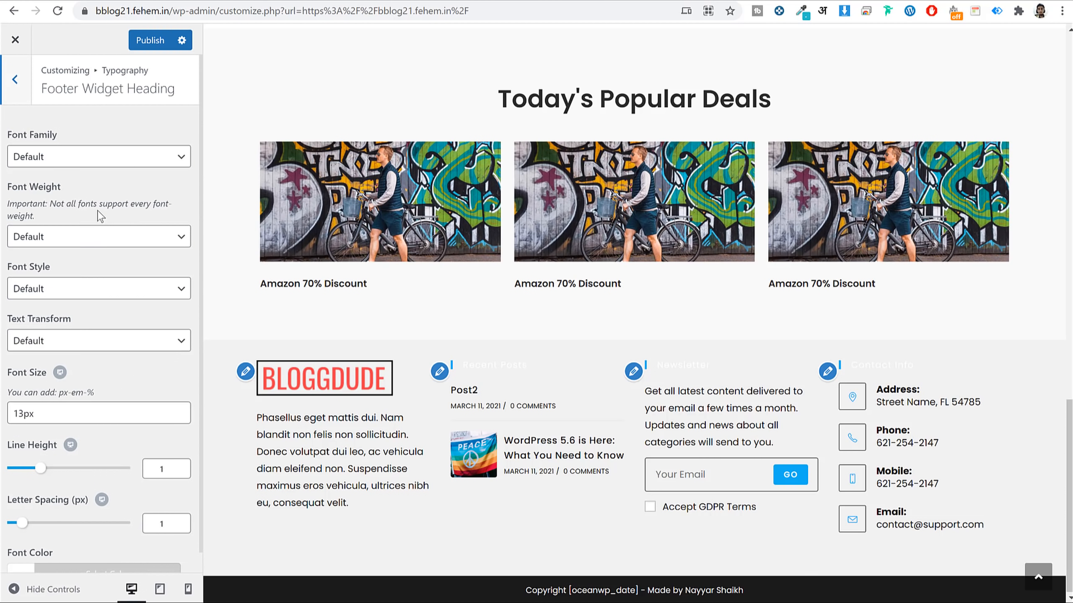
click(99, 168)
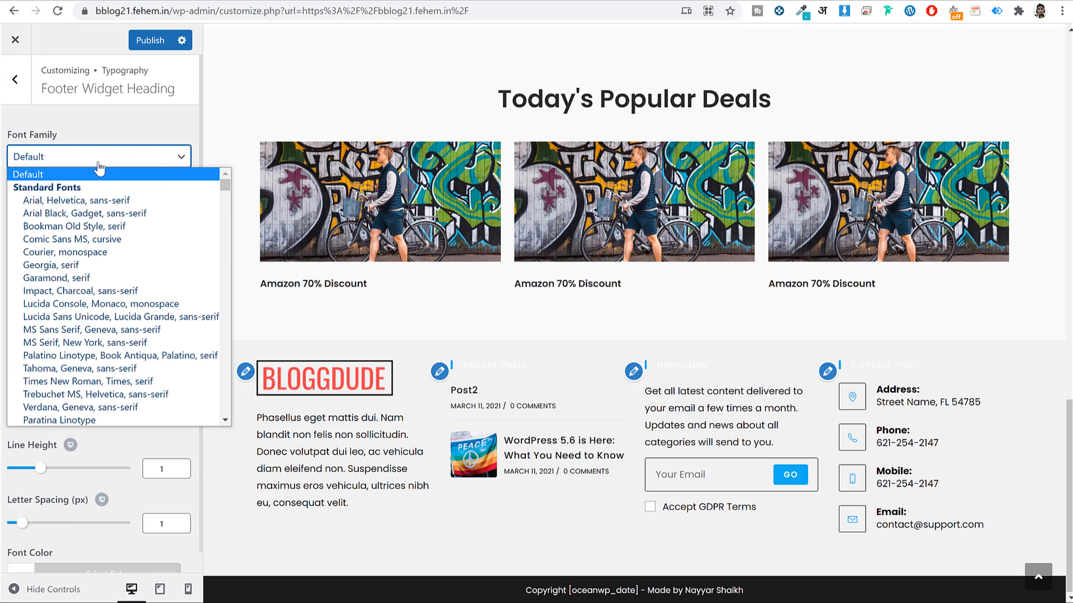
text(pop)
key(Return)
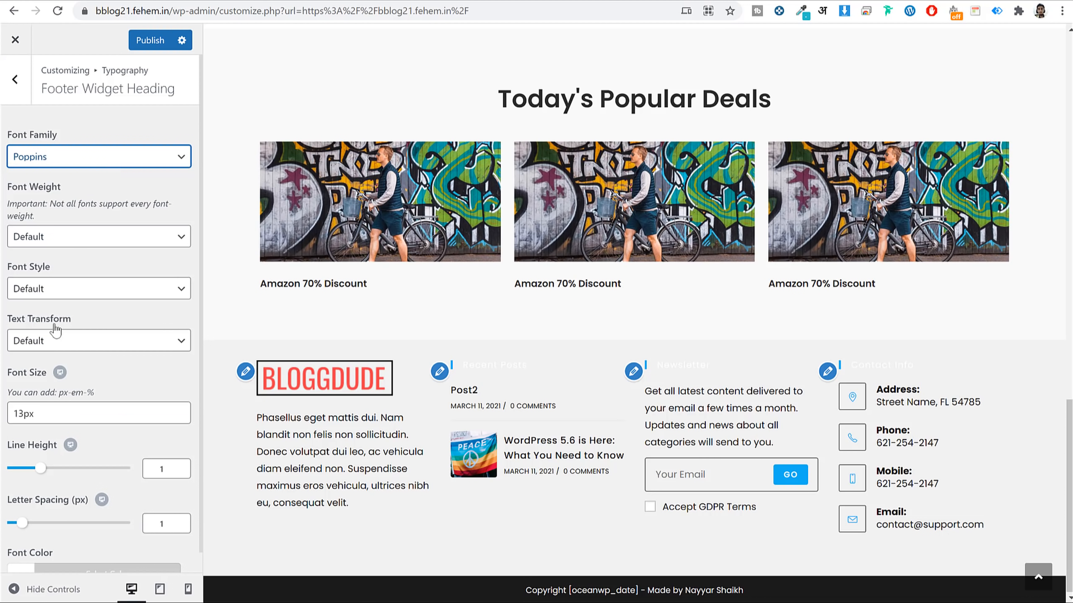
click(20, 413)
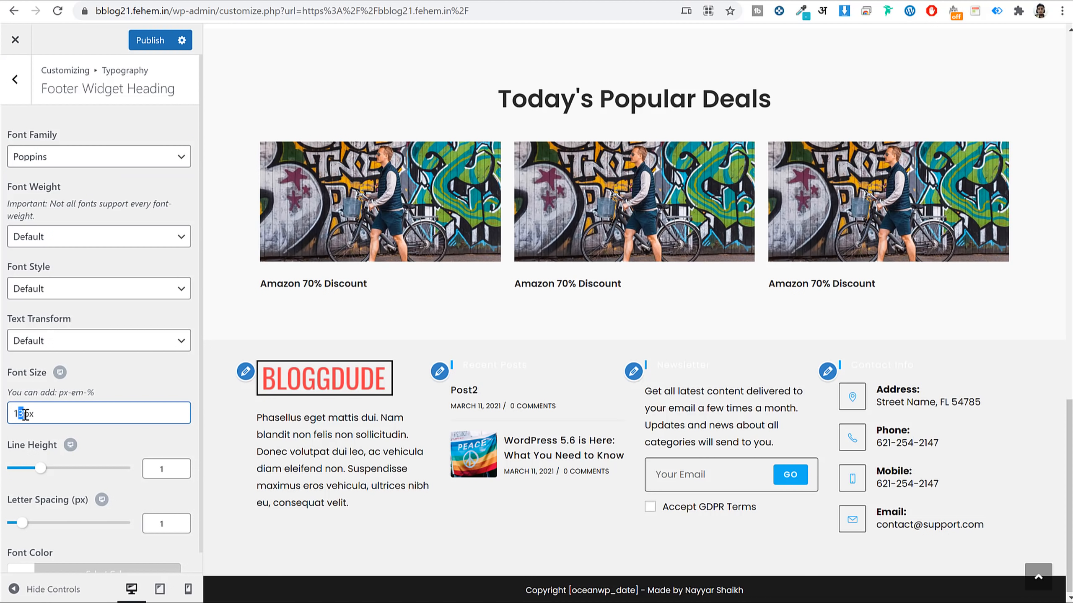
text(5)
scroll(25, 414, down, 1)
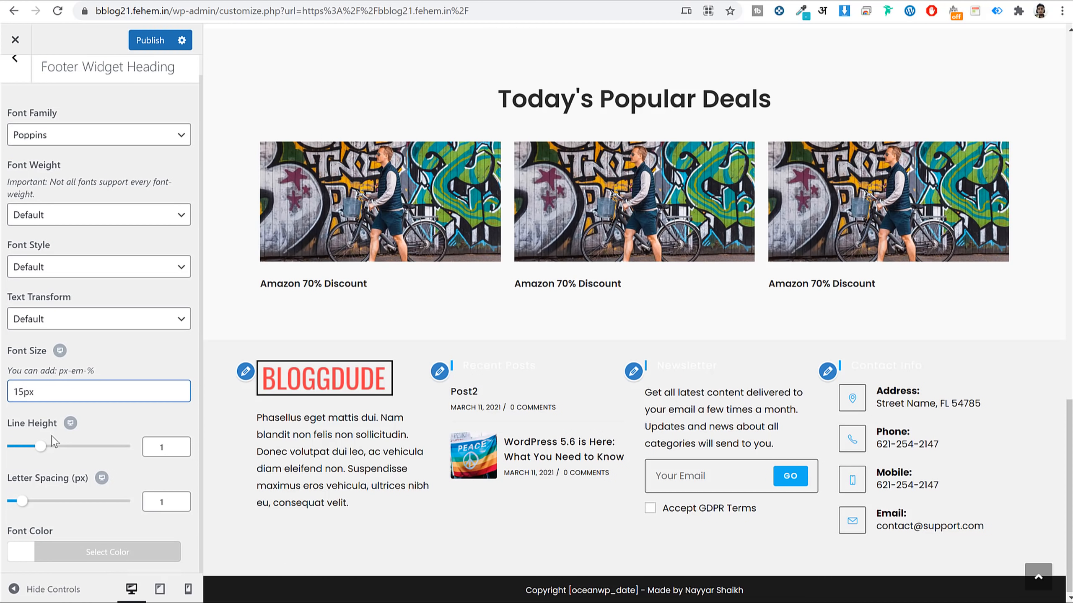
Make the footer widget headings black with Semibold 600 weight, and publish.
click(75, 550)
scroll(43, 532, down, 5)
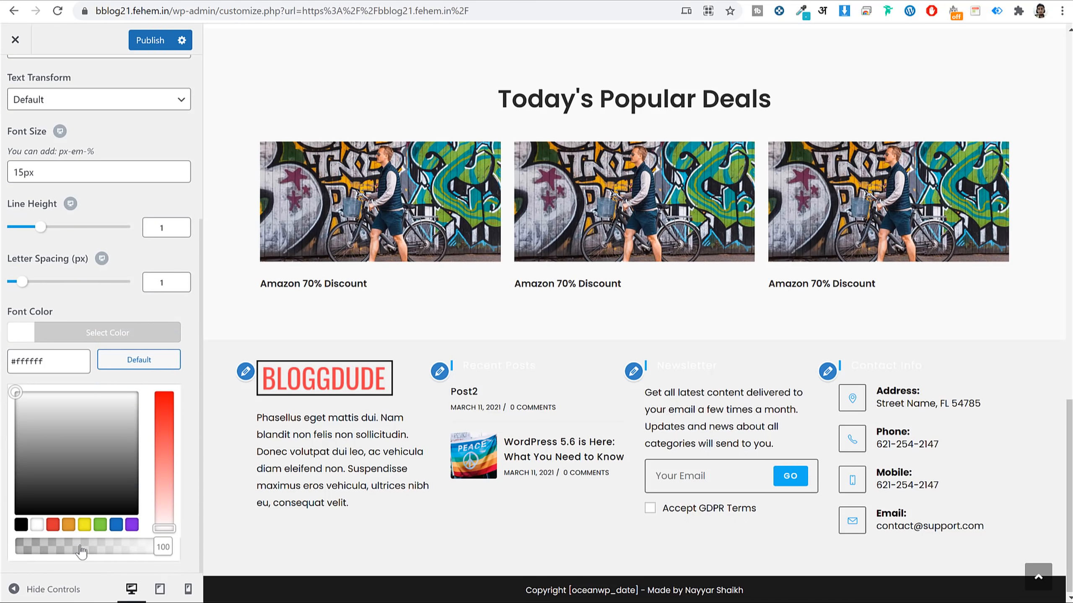
click(21, 525)
scroll(158, 184, up, 5)
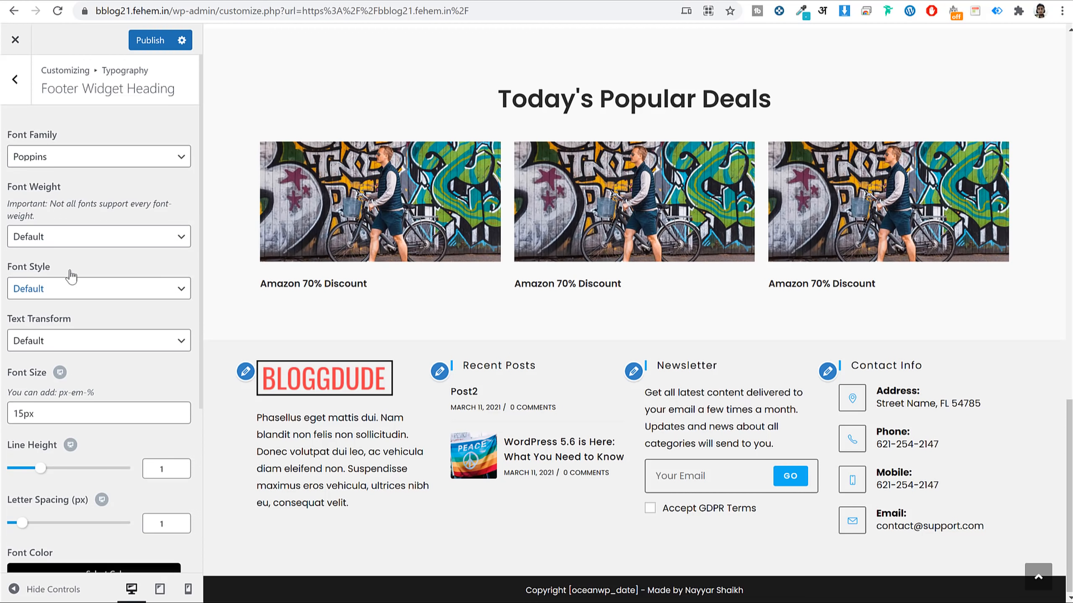
click(59, 237)
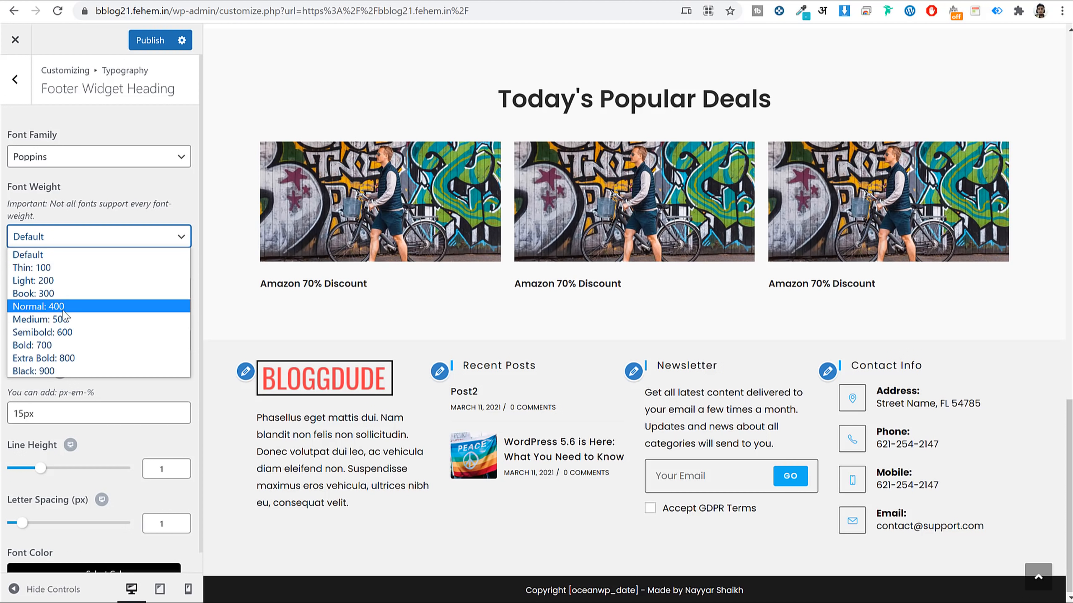
click(64, 346)
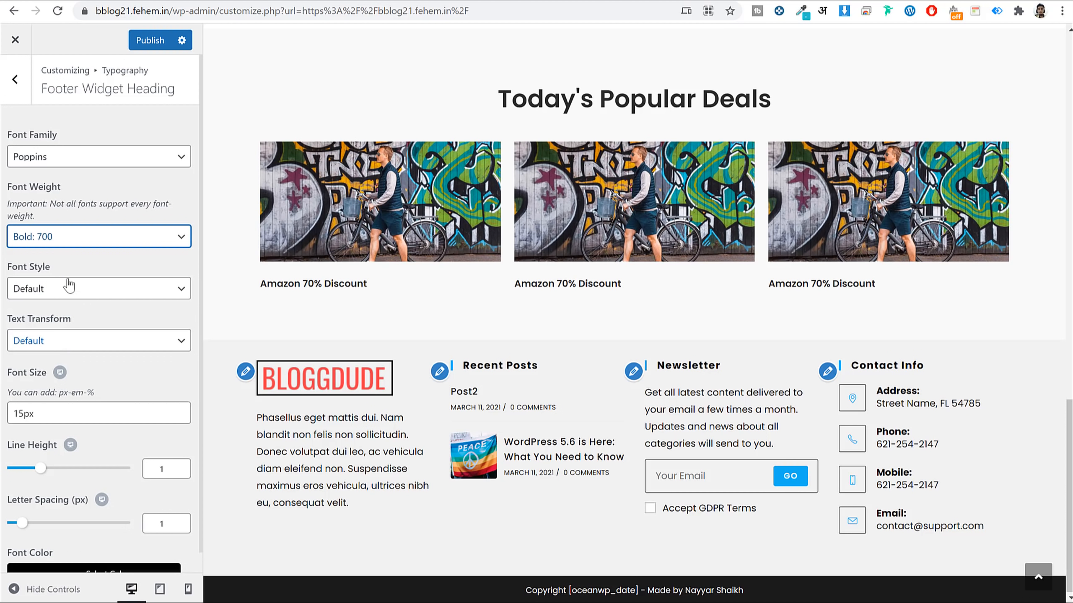
click(68, 241)
click(67, 332)
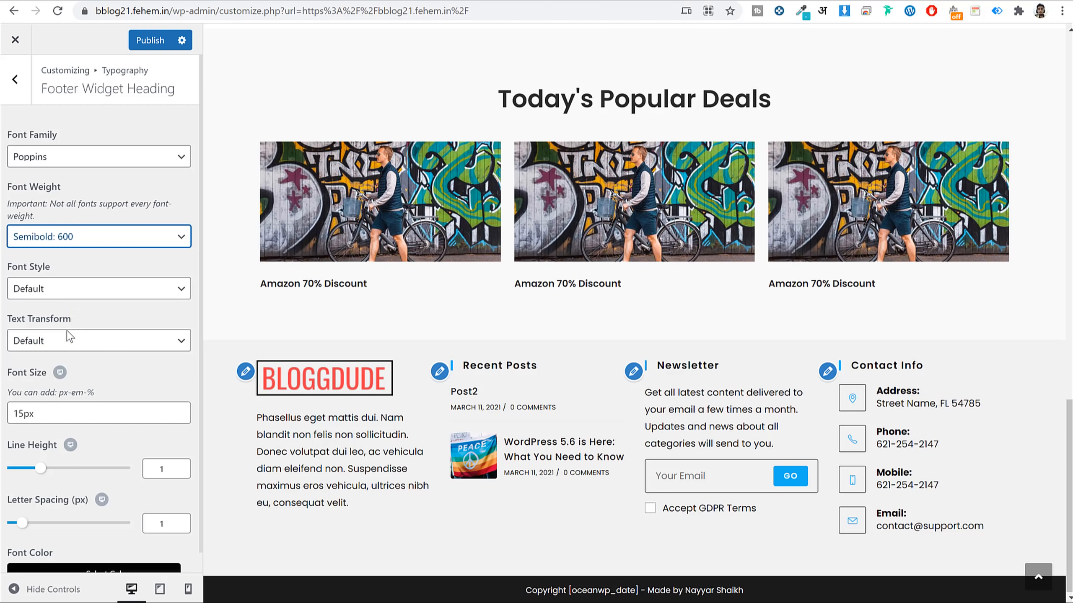
click(150, 40)
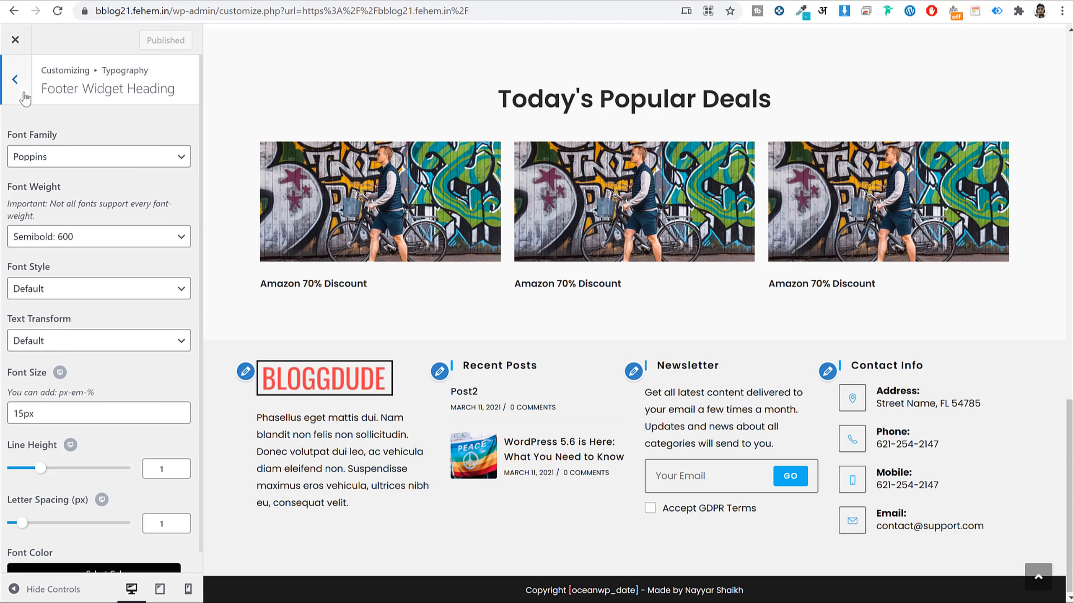
click(15, 79)
Set the Widgets typography font size to 13px and publish it.
click(87, 469)
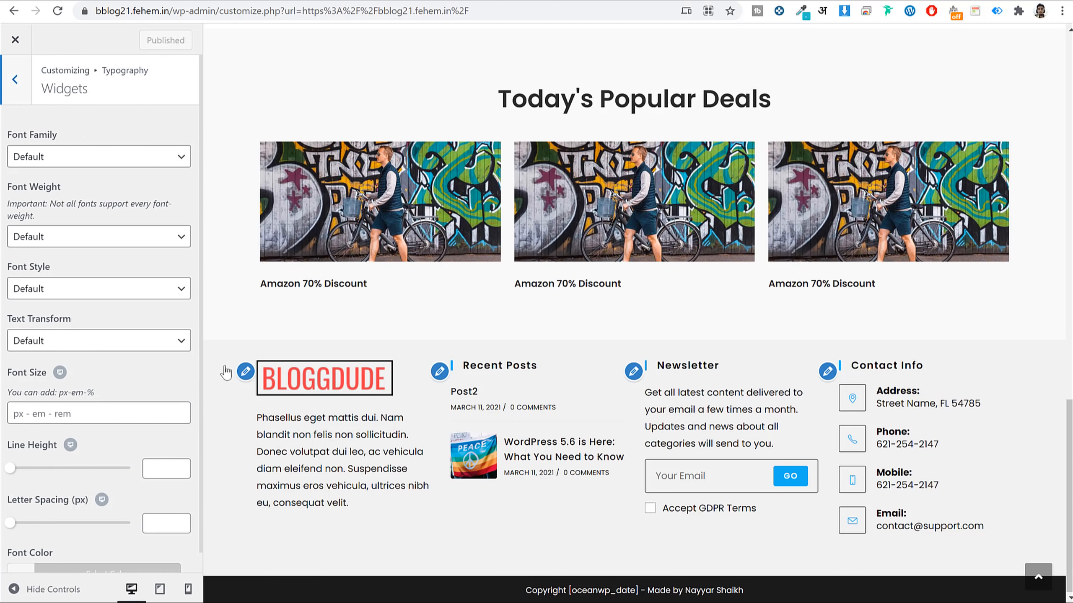
scroll(148, 347, down, 1)
click(57, 392)
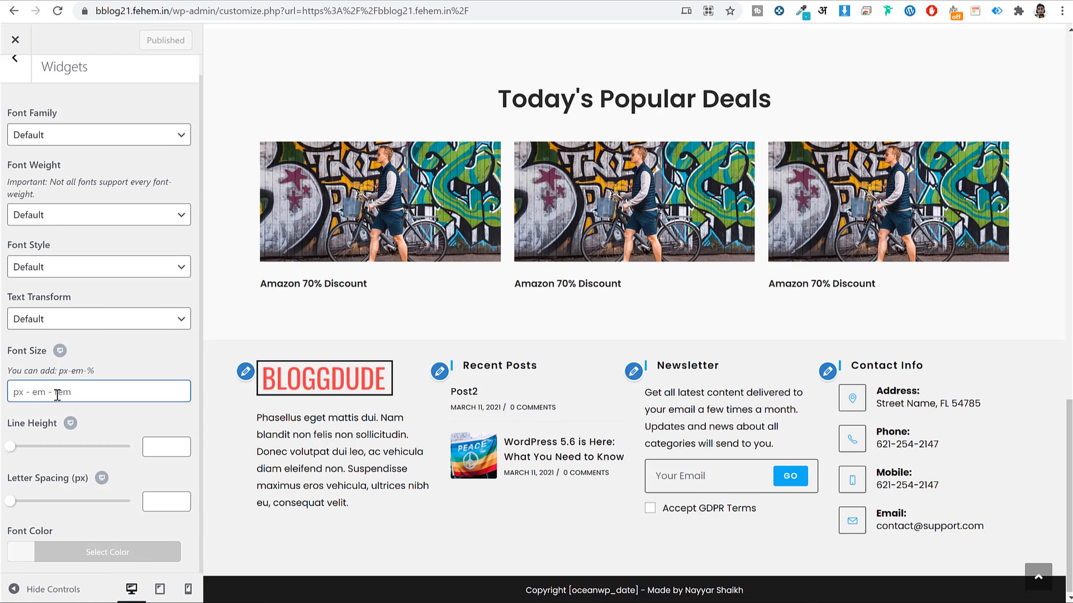
text(13)
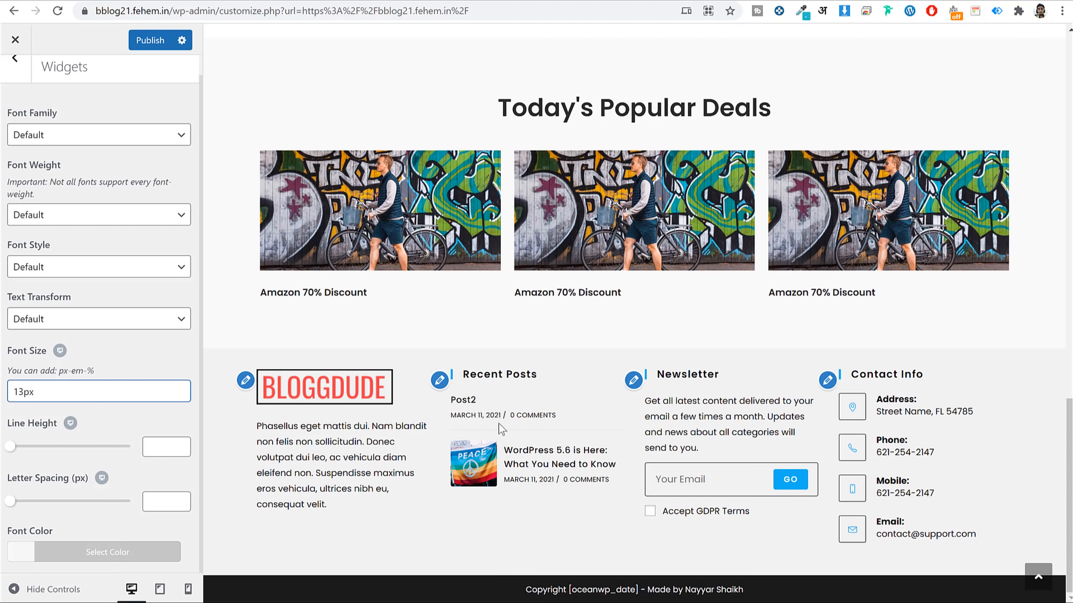
click(150, 41)
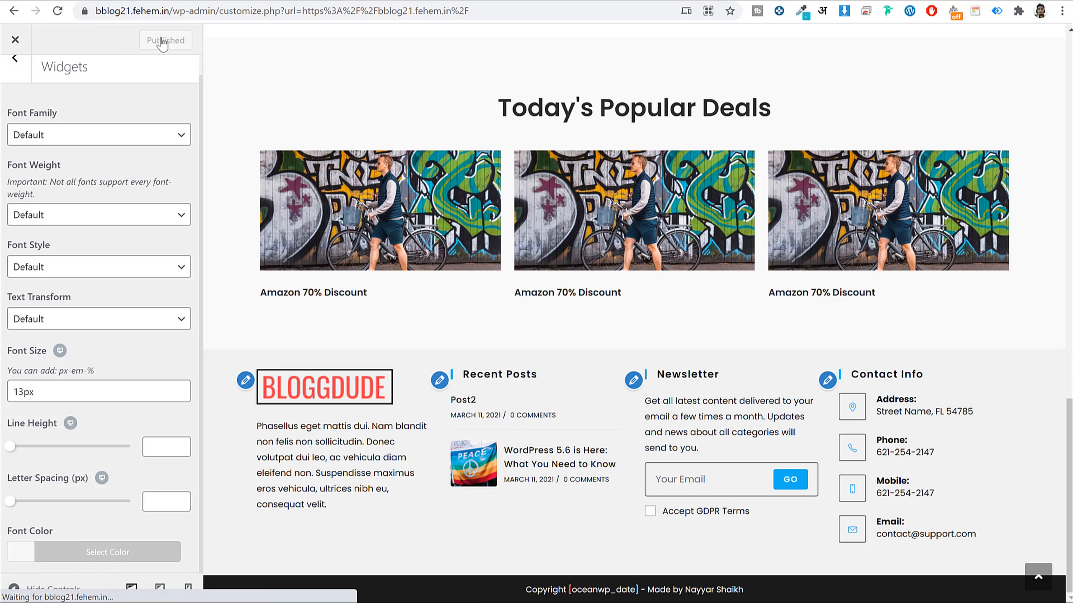
scroll(464, 173, up, 20)
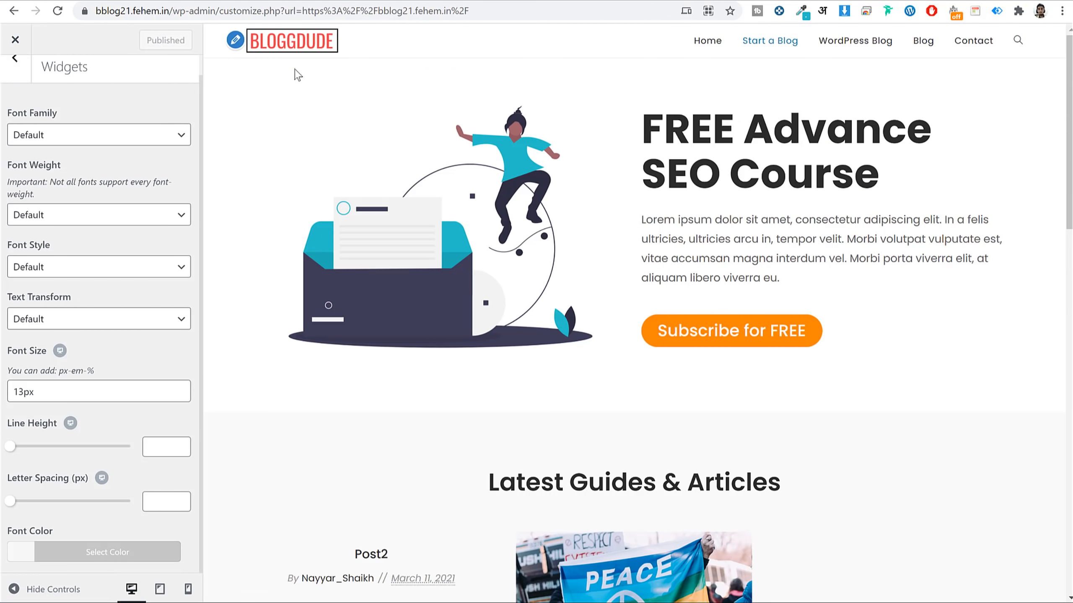
scroll(52, 98, up, 2)
Set the Main Menu typography to Poppins at 15px and publish it.
click(15, 79)
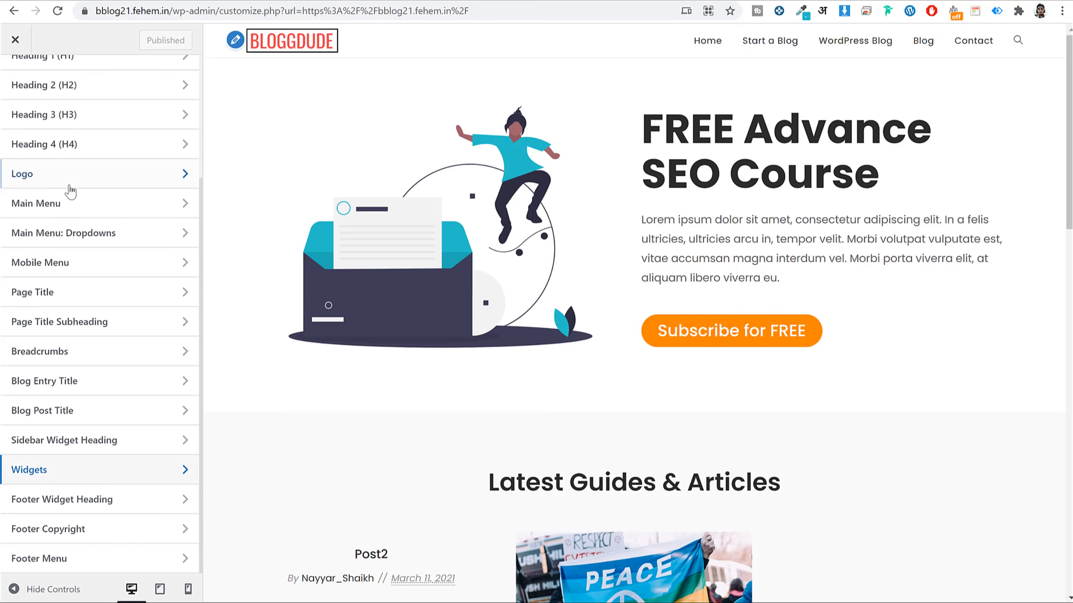
click(71, 203)
click(100, 159)
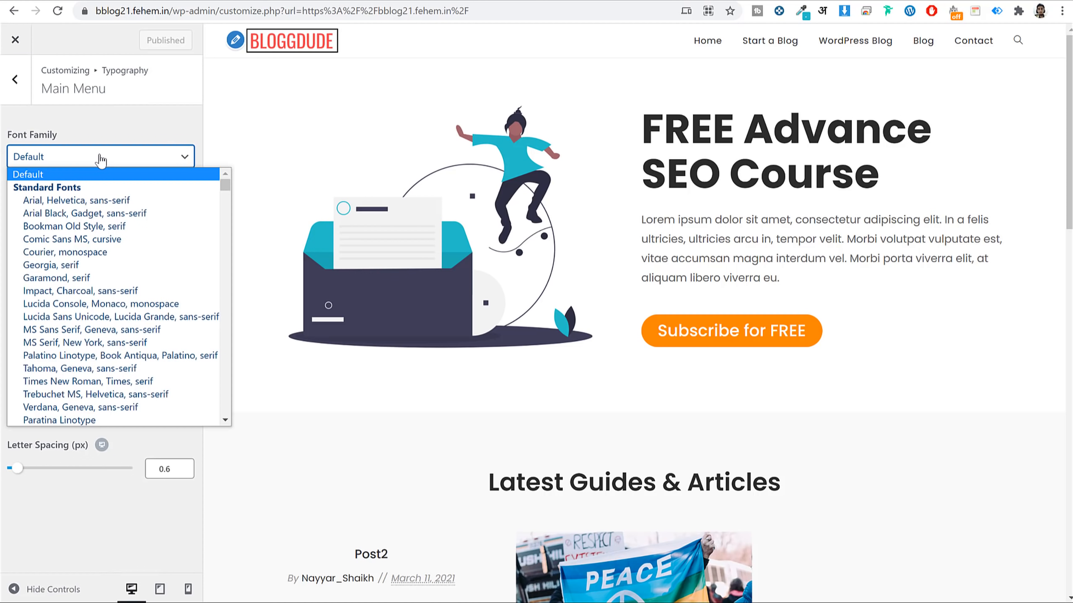
text(poppins)
key(Return)
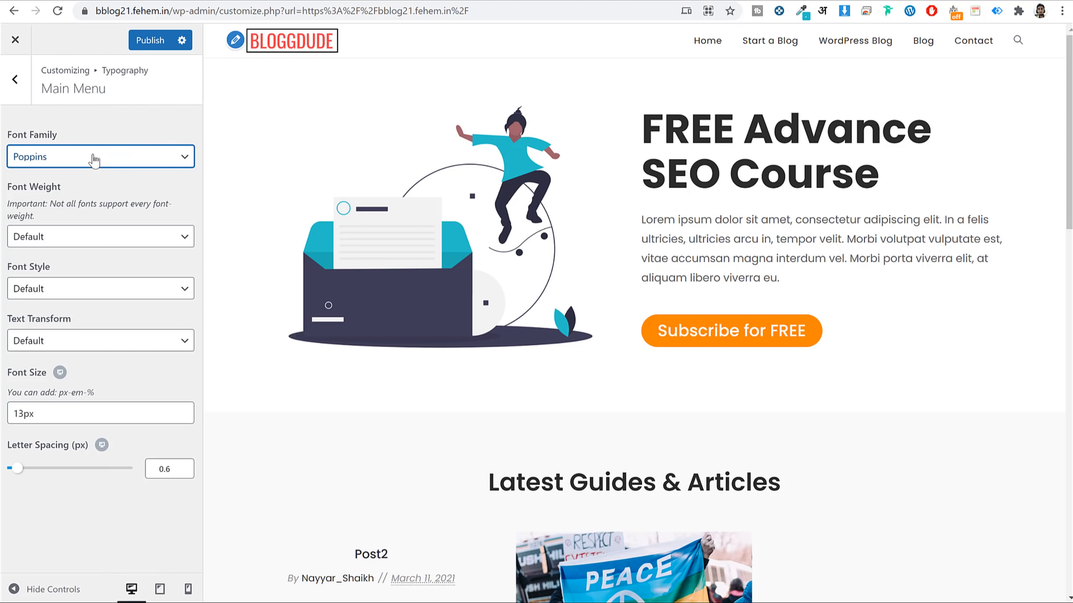
click(66, 188)
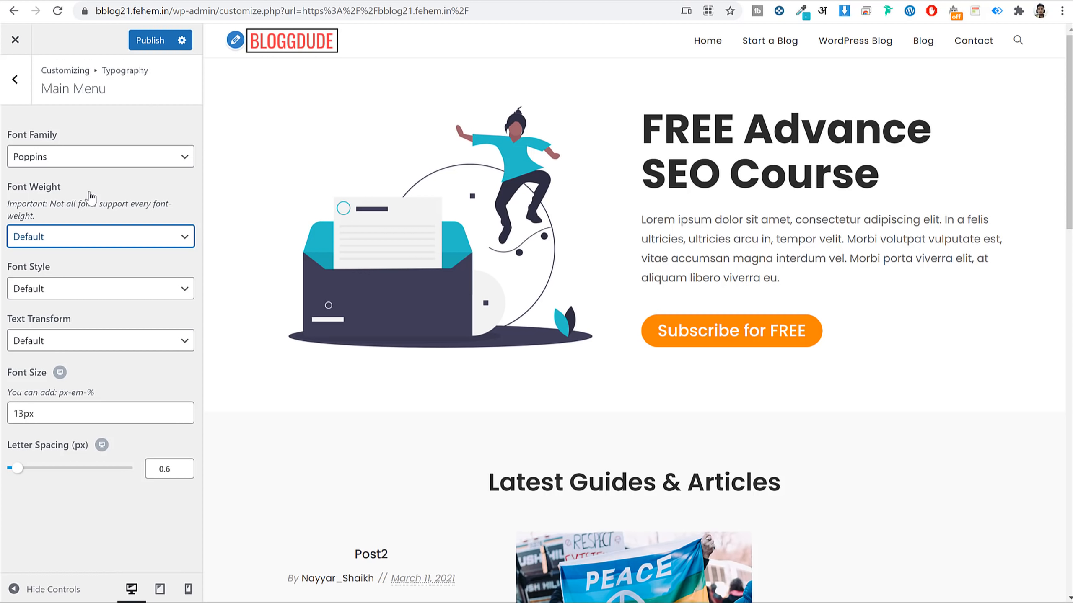
click(19, 413)
drag(18, 414, 26, 418)
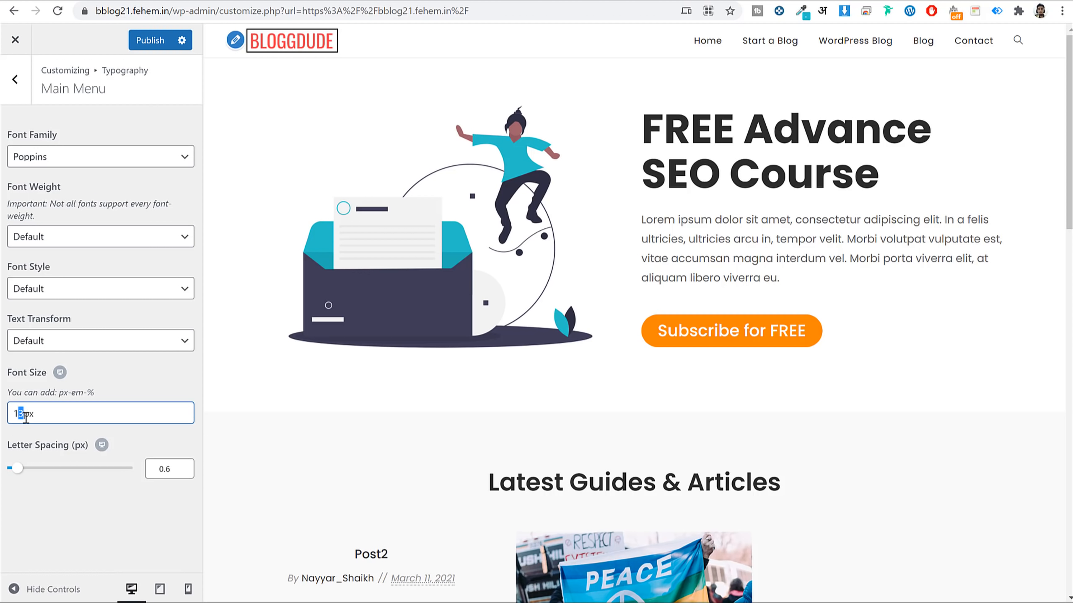
text(5)
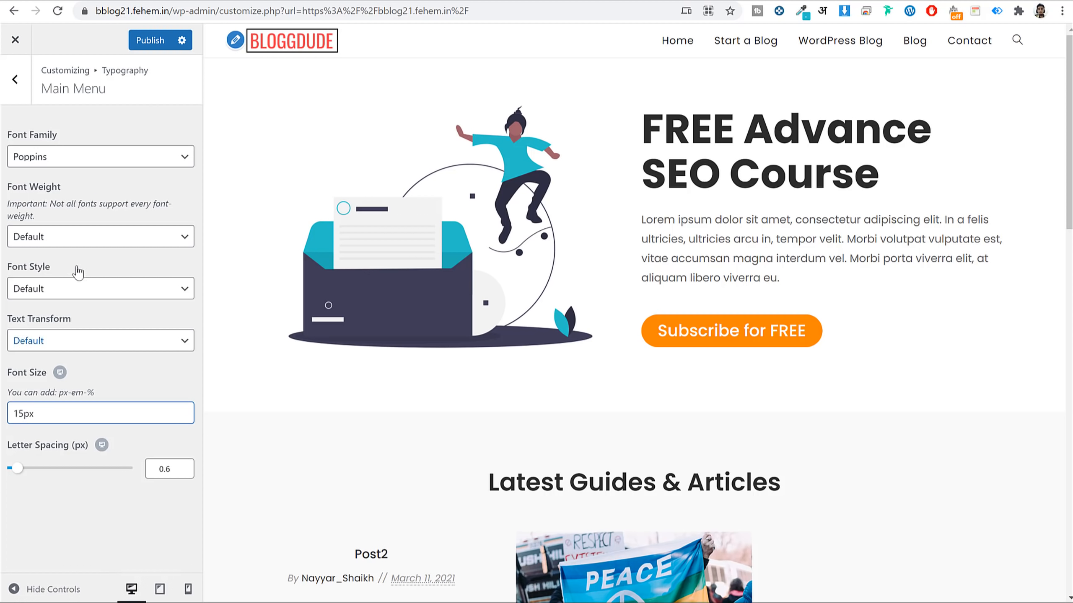
click(148, 40)
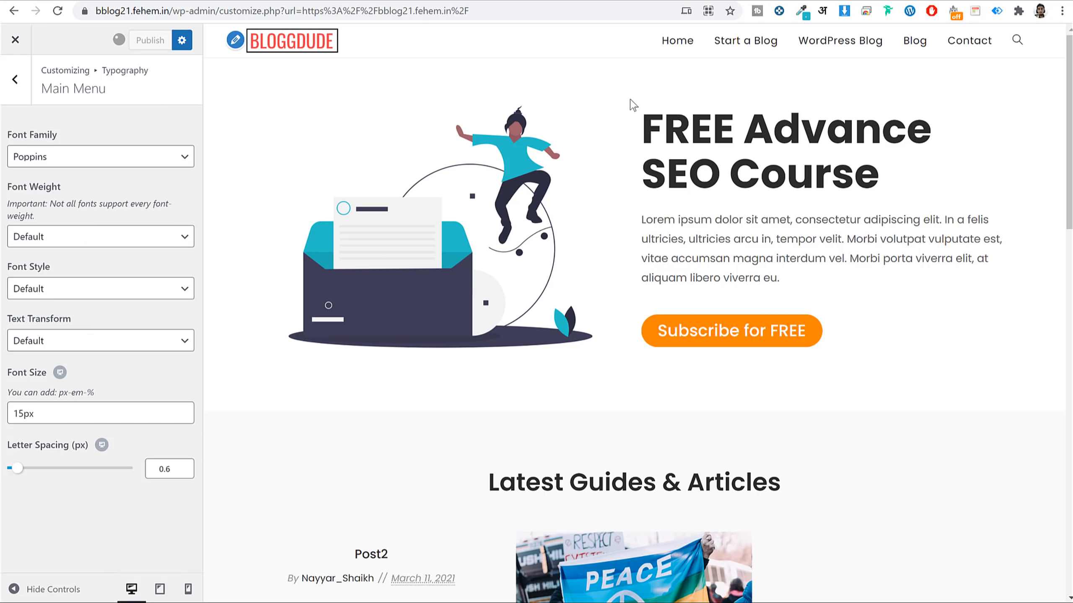
Preview the Blog page from the site menu, then return to the typography sections.
scroll(886, 186, down, 4)
scroll(886, 187, up, 4)
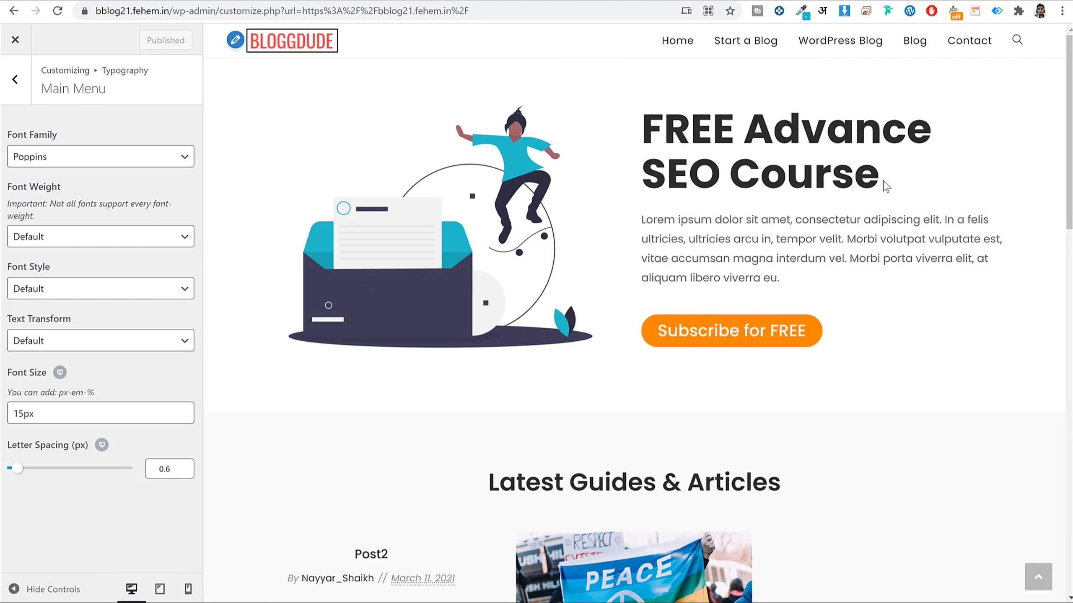
click(852, 42)
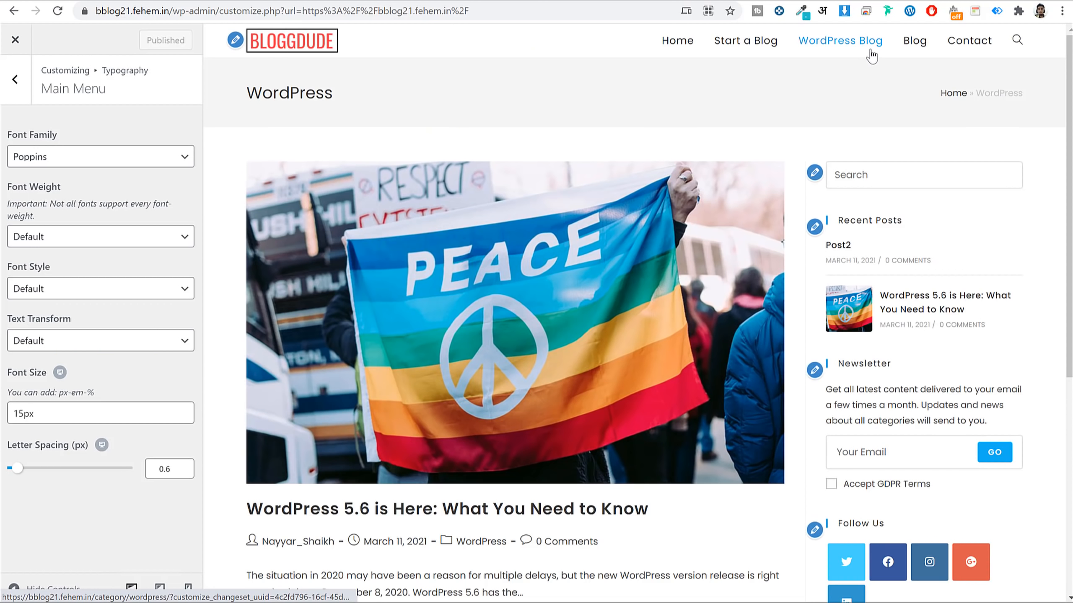
click(917, 42)
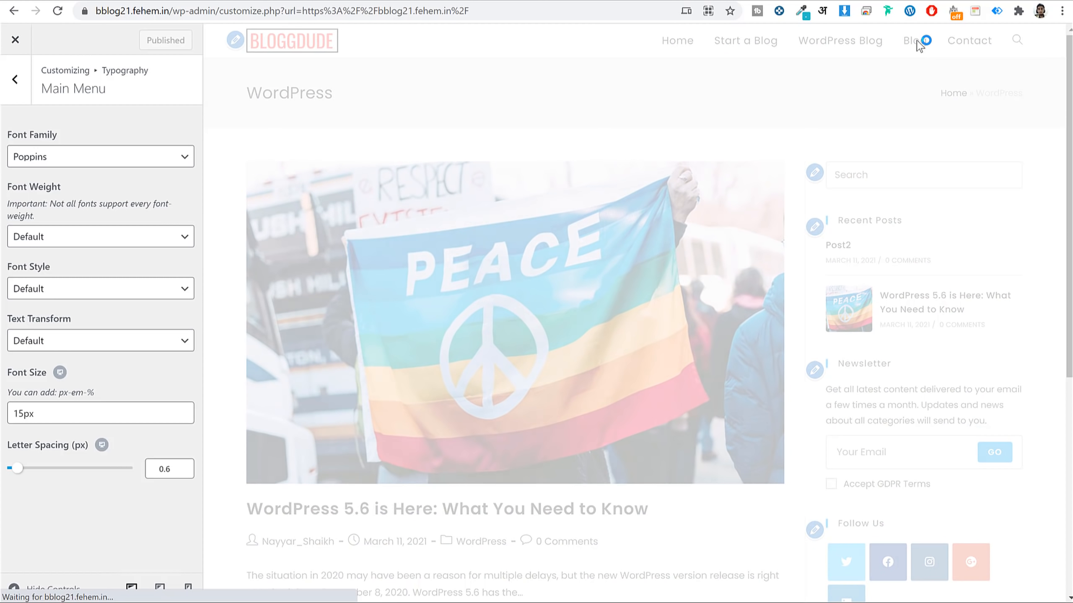
scroll(649, 164, down, 15)
scroll(555, 170, up, 12)
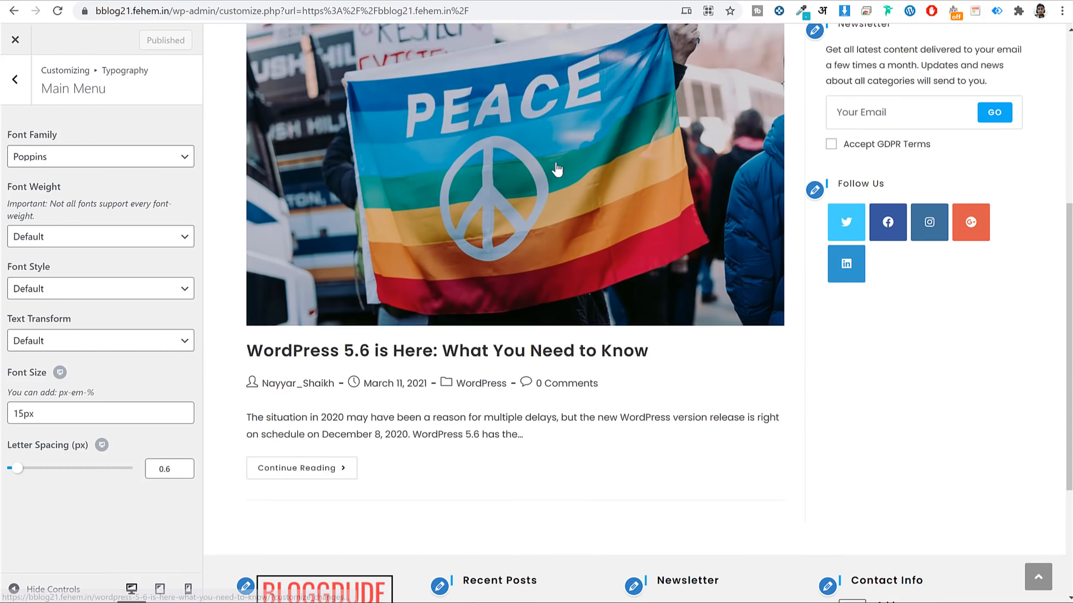
click(15, 79)
Set the Blog Entries style to Thumbnail and return to the main Customizer sections.
scroll(36, 122, up, 4)
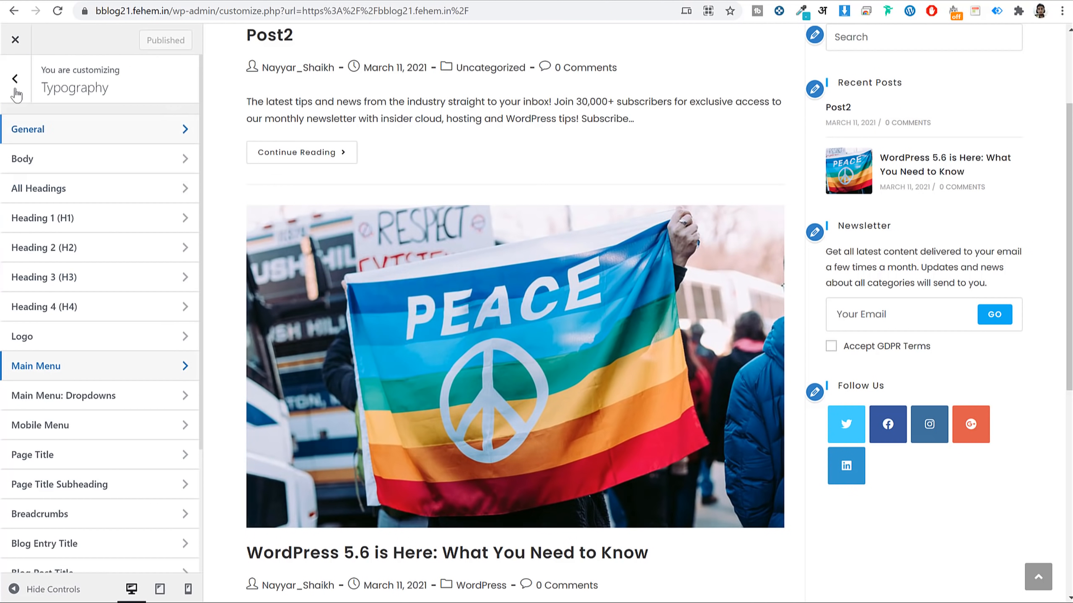
click(15, 83)
click(72, 414)
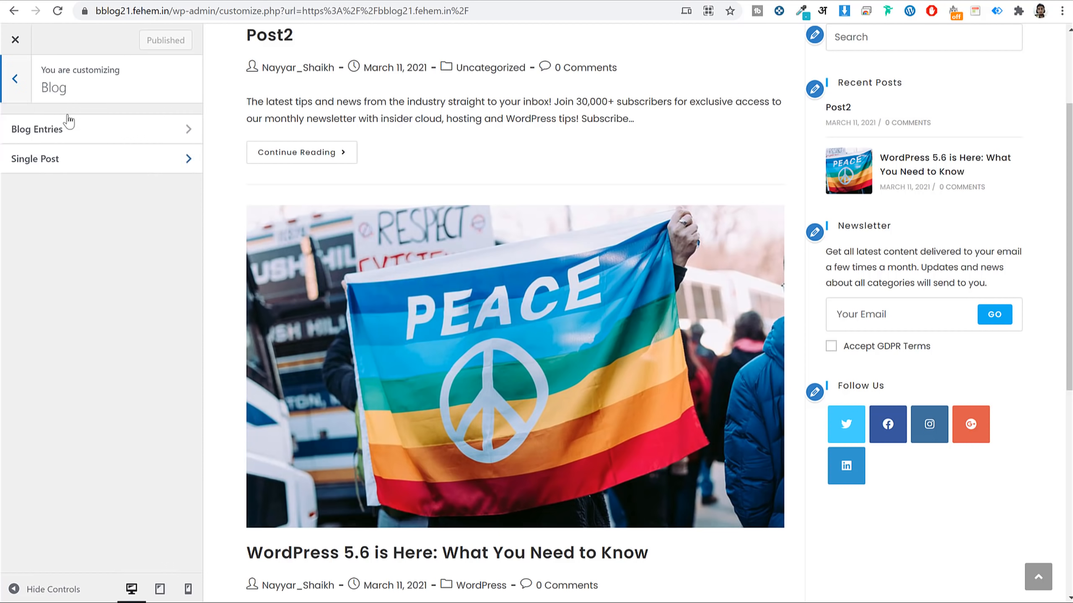
click(71, 132)
scroll(153, 357, down, 3)
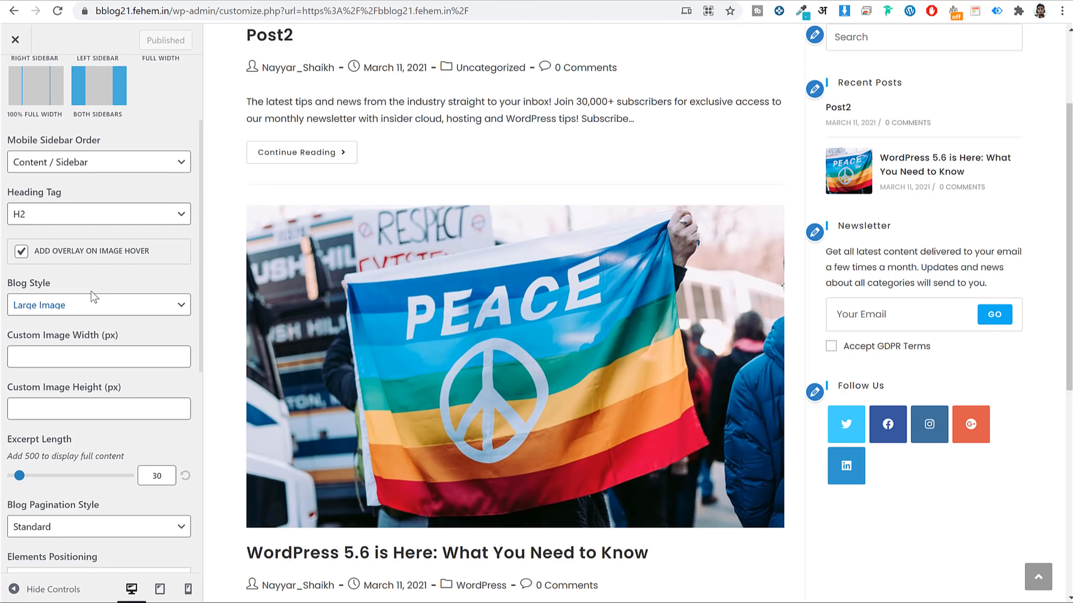
click(70, 310)
click(71, 350)
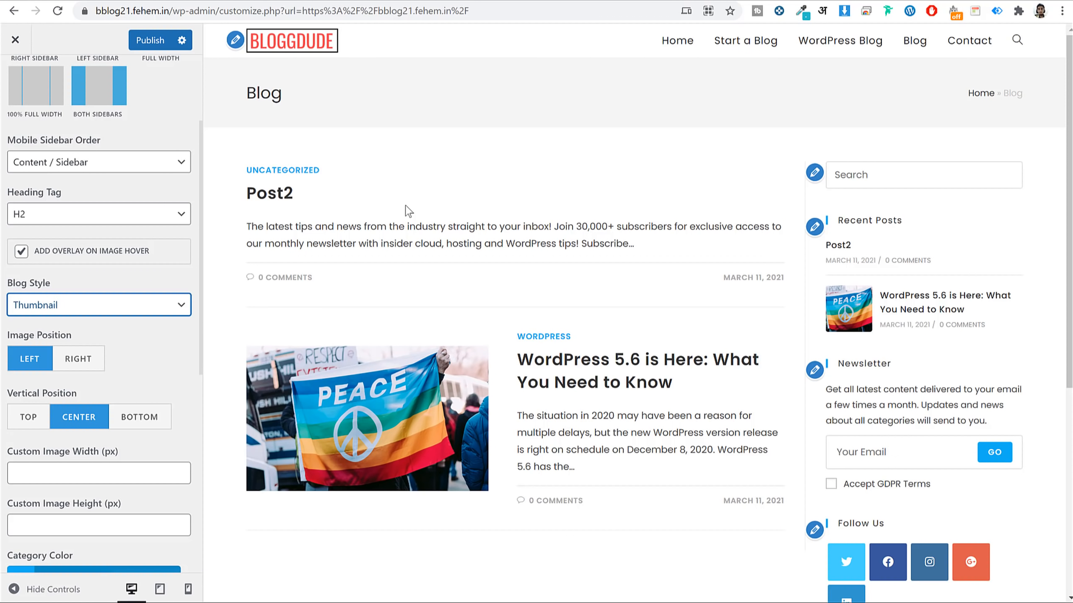
scroll(72, 115, up, 3)
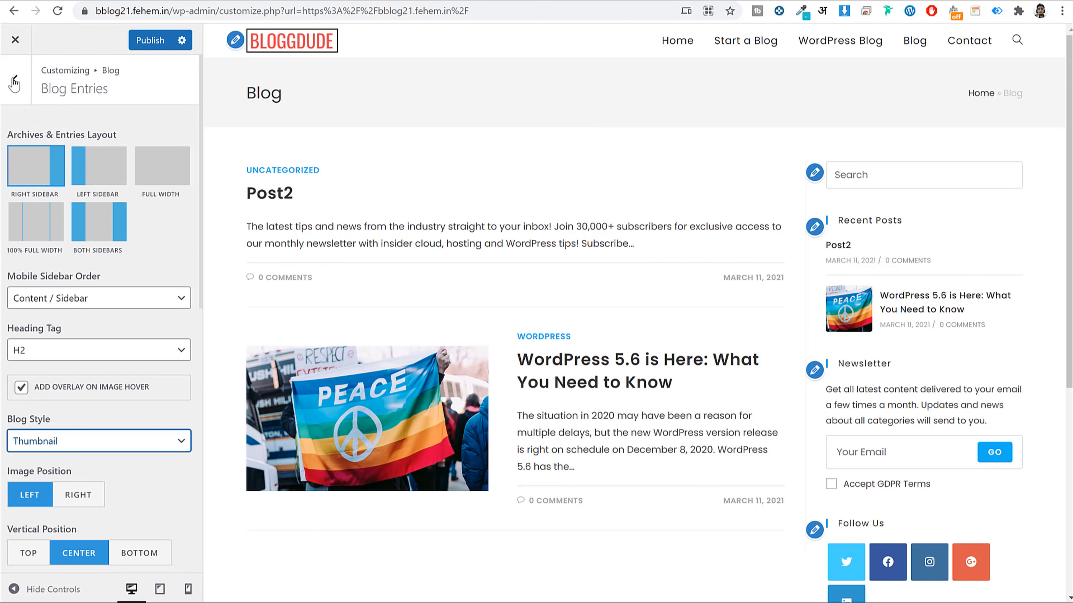
click(17, 81)
click(17, 80)
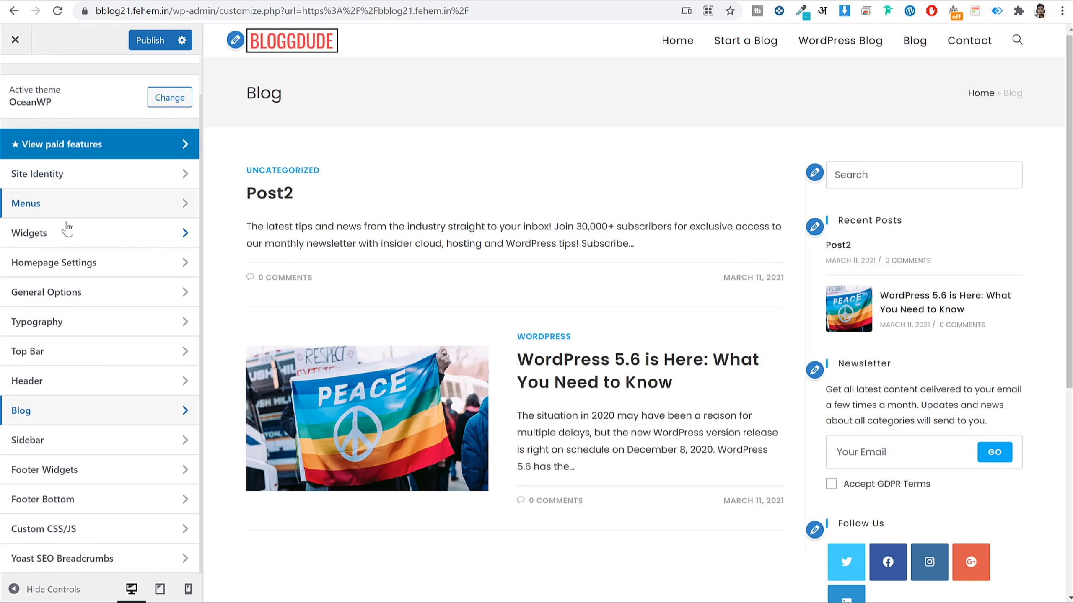
scroll(821, 211, down, 6)
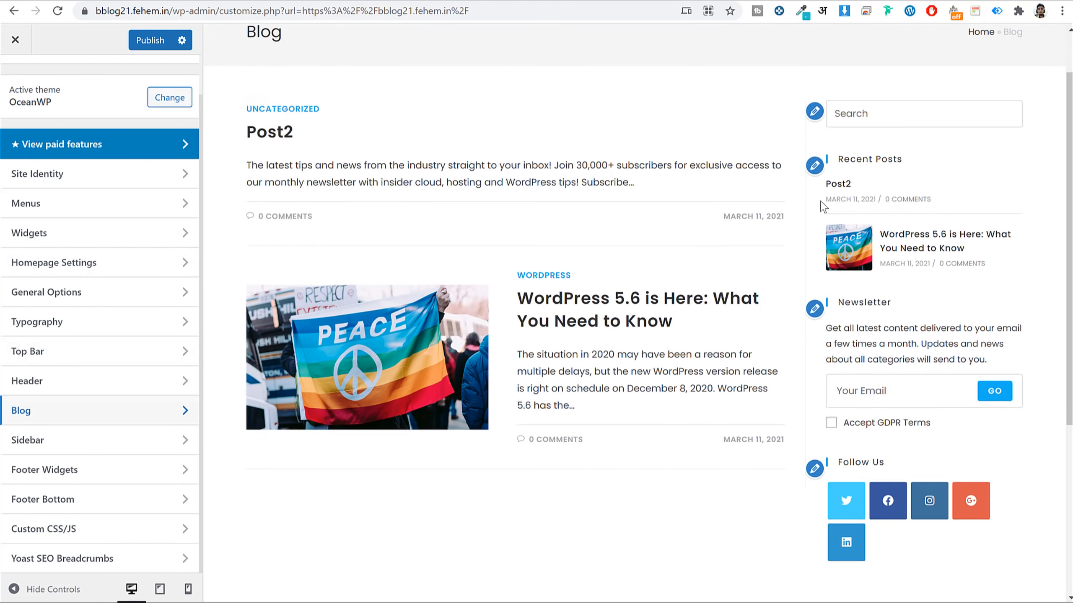
scroll(583, 312, down, 1)
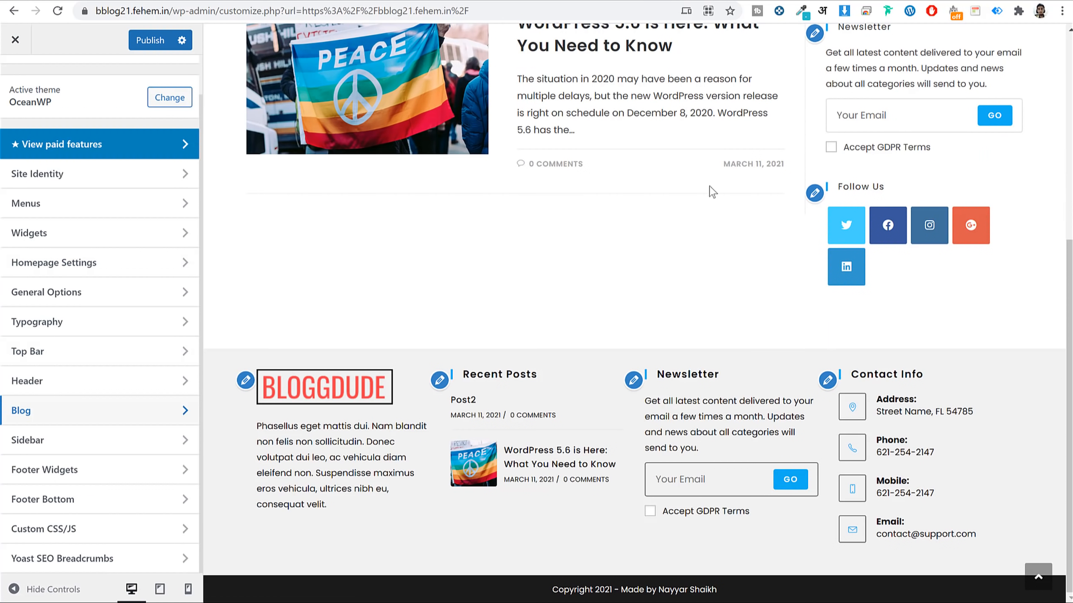
scroll(661, 67, up, 3)
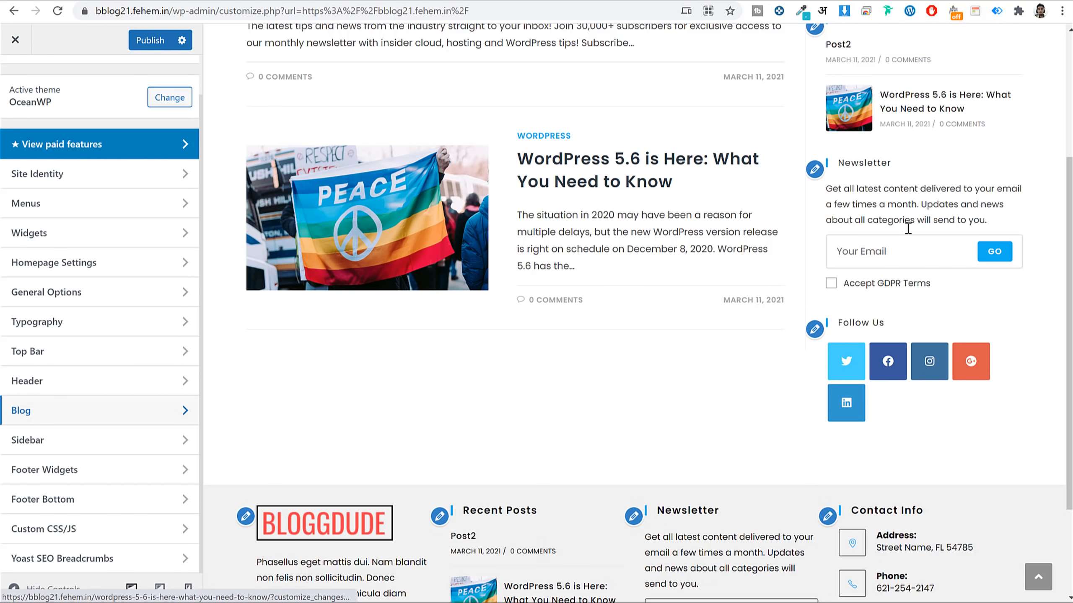
In General Styling, set the Primary Color to #ef3f49.
click(94, 301)
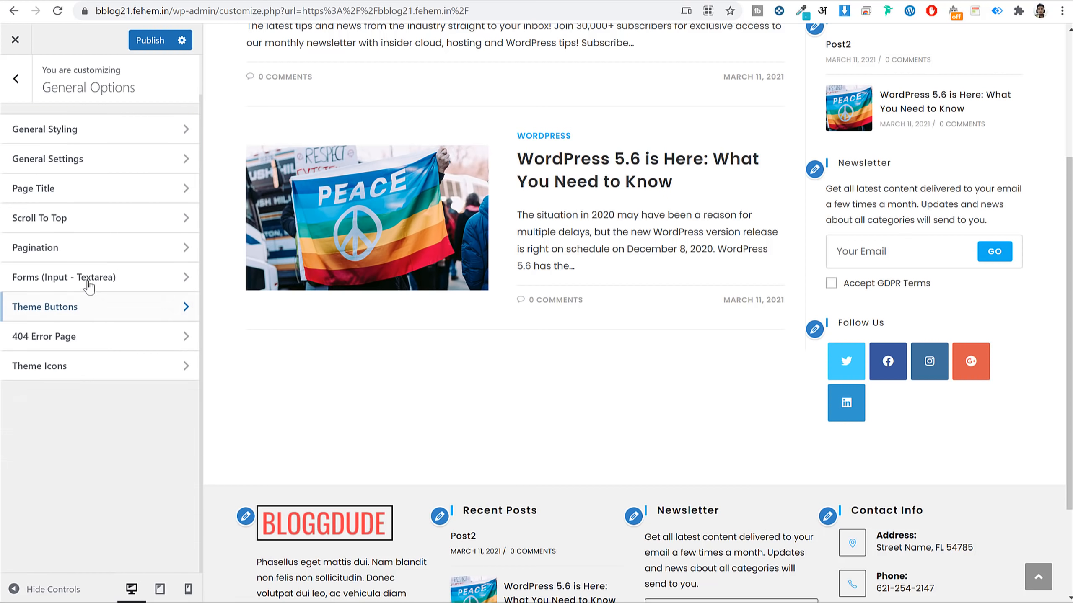
click(70, 136)
click(75, 269)
double_click(56, 287)
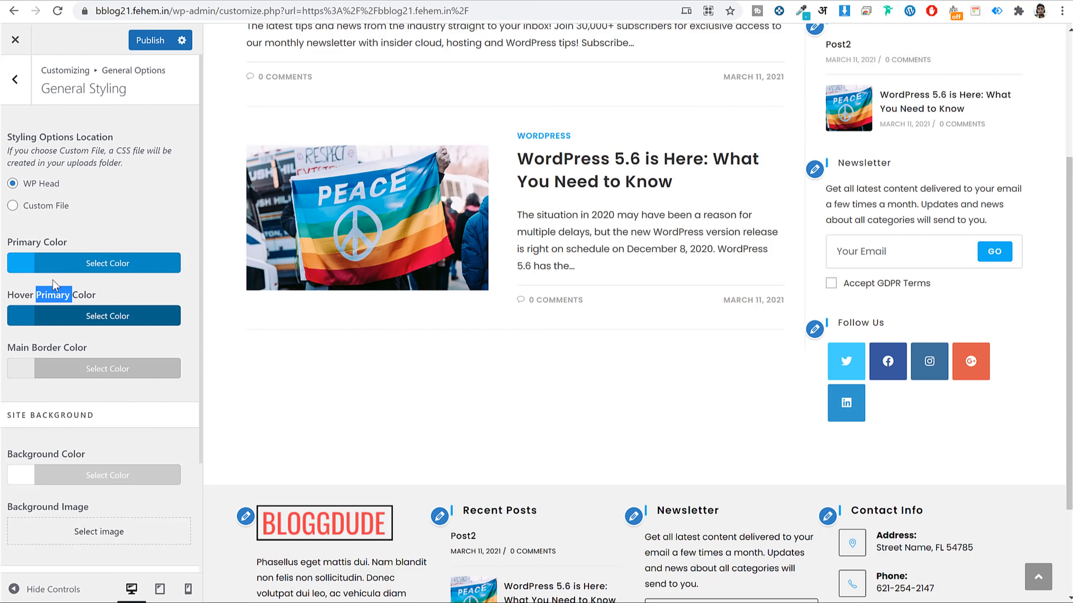
click(71, 263)
double_click(44, 282)
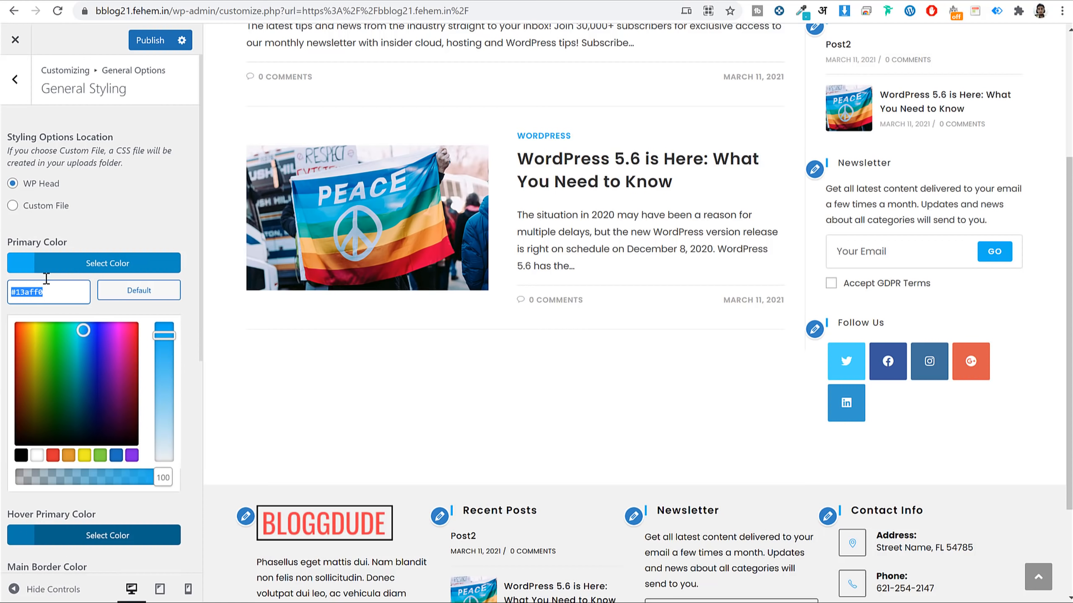
text(ef3f49)
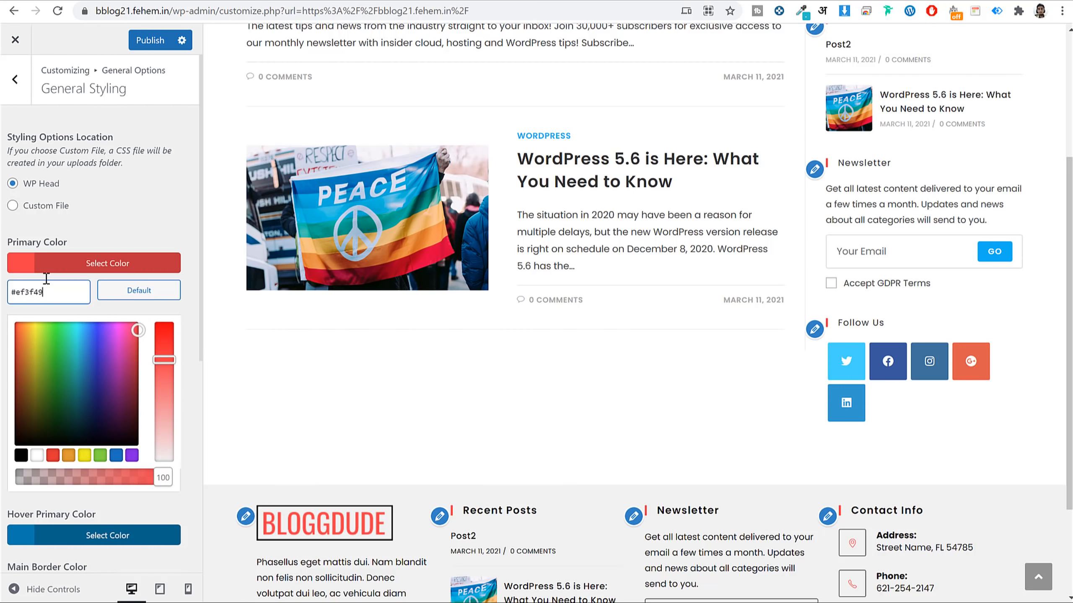
key(ctrl+a)
key(ctrl+c)
Paste #ef3f49 as the Hover Primary Color.
click(123, 262)
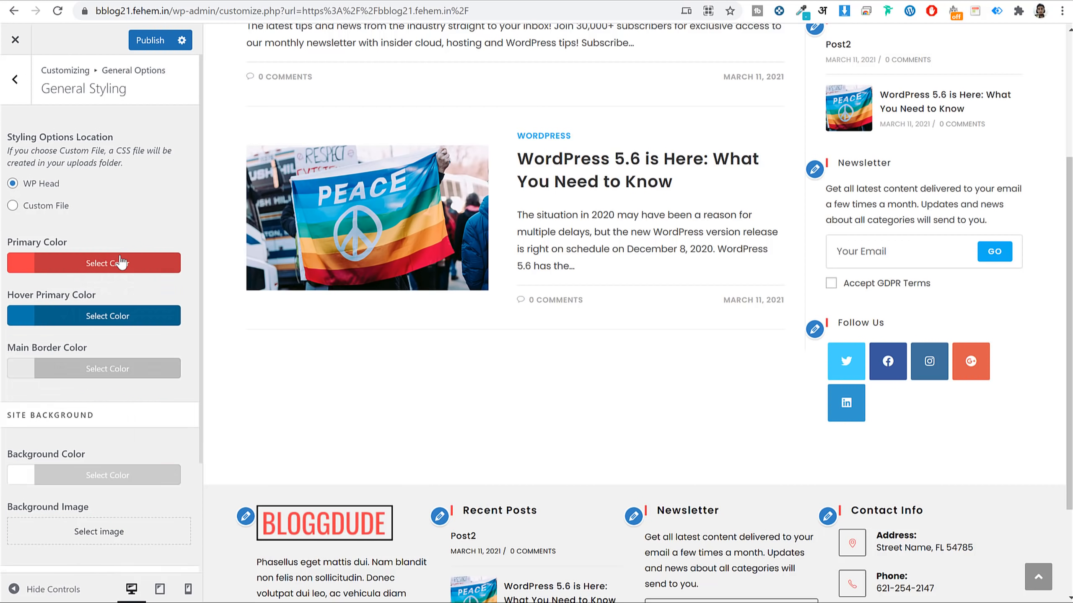
click(84, 319)
click(68, 351)
key(ctrl+a)
key(ctrl+v)
click(227, 283)
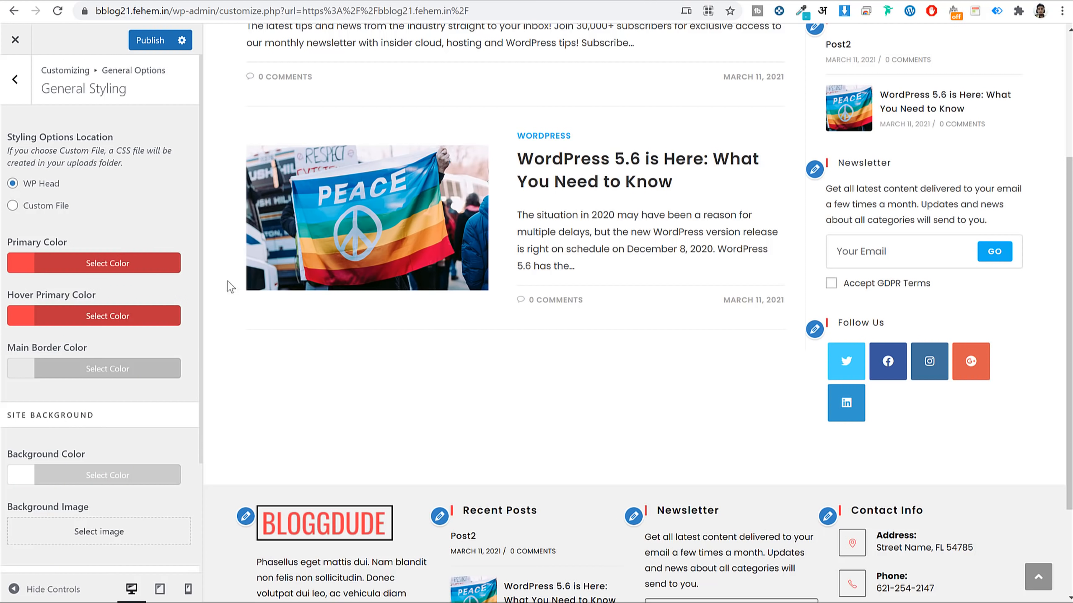
Publish the Customizer changes and close the Customizer to the live site.
scroll(825, 367, down, 3)
scroll(649, 169, up, 3)
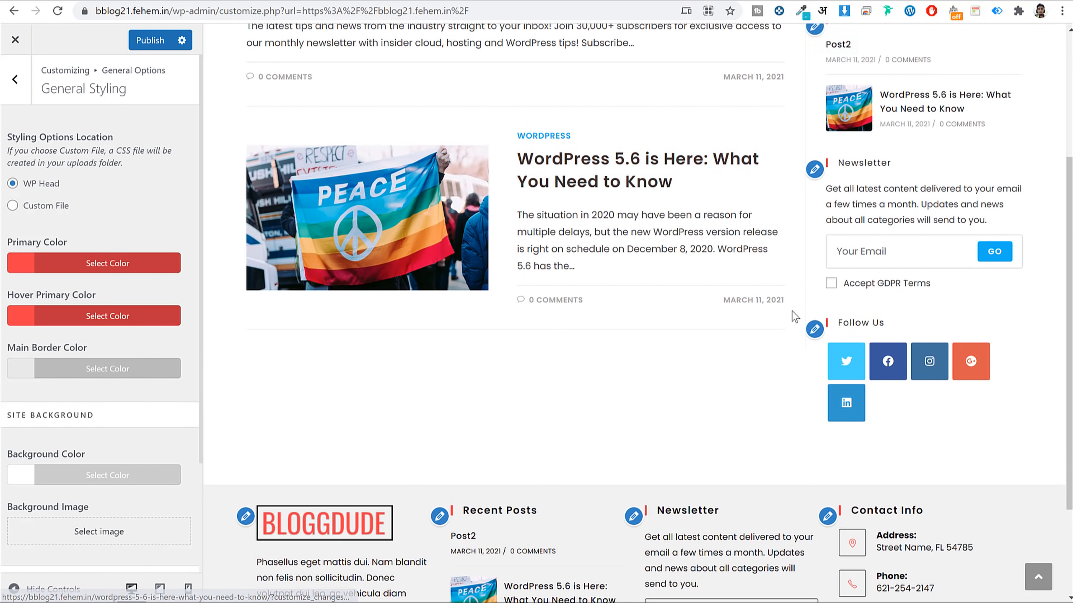
scroll(900, 437, down, 3)
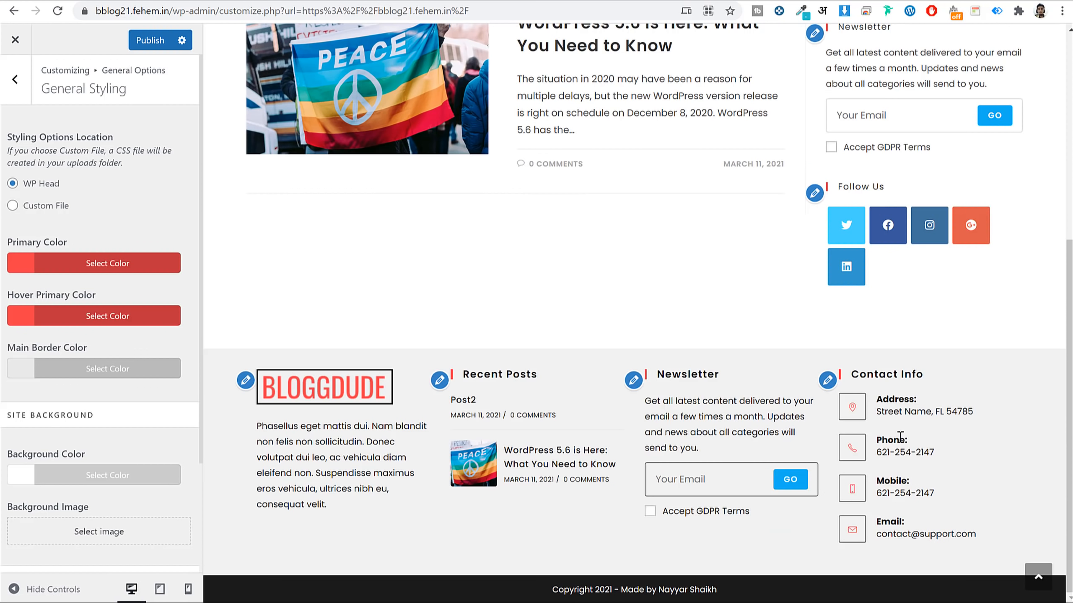
click(150, 40)
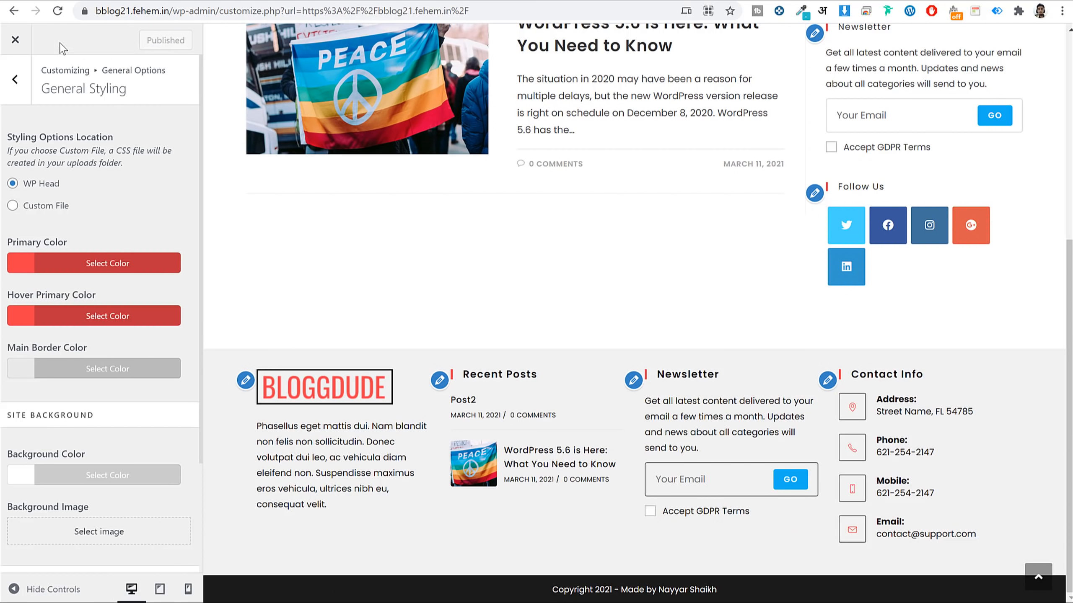
click(15, 39)
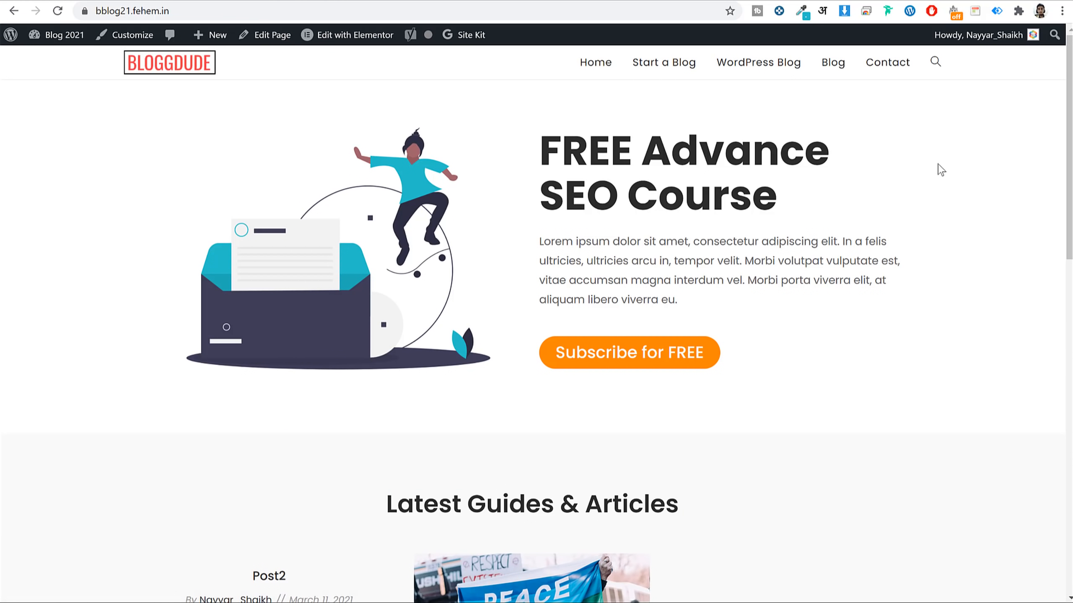
Find the 'WordPress 5.6 is Here: What You Need to Know' post and open it in Elementor.
scroll(696, 228, down, 5)
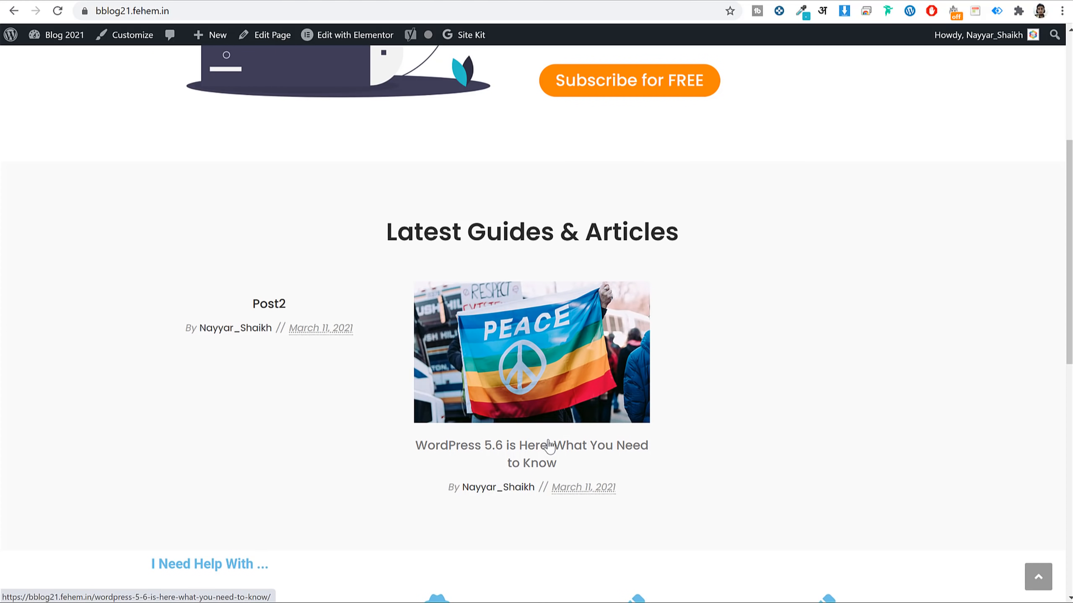
scroll(854, 268, down, 5)
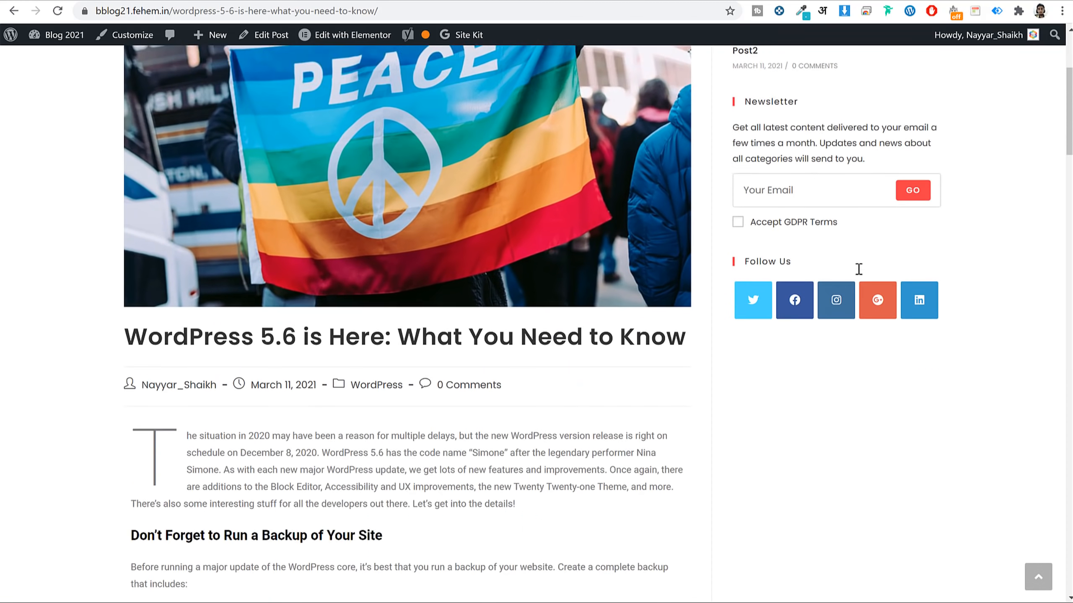
scroll(864, 280, down, 3)
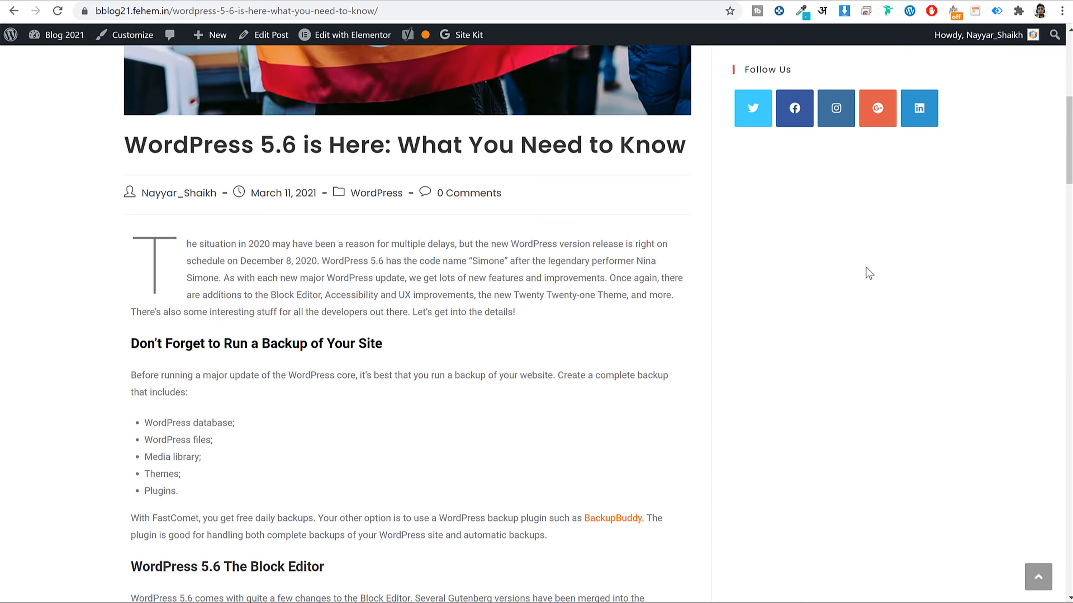
scroll(869, 273, down, 4)
scroll(869, 273, up, 7)
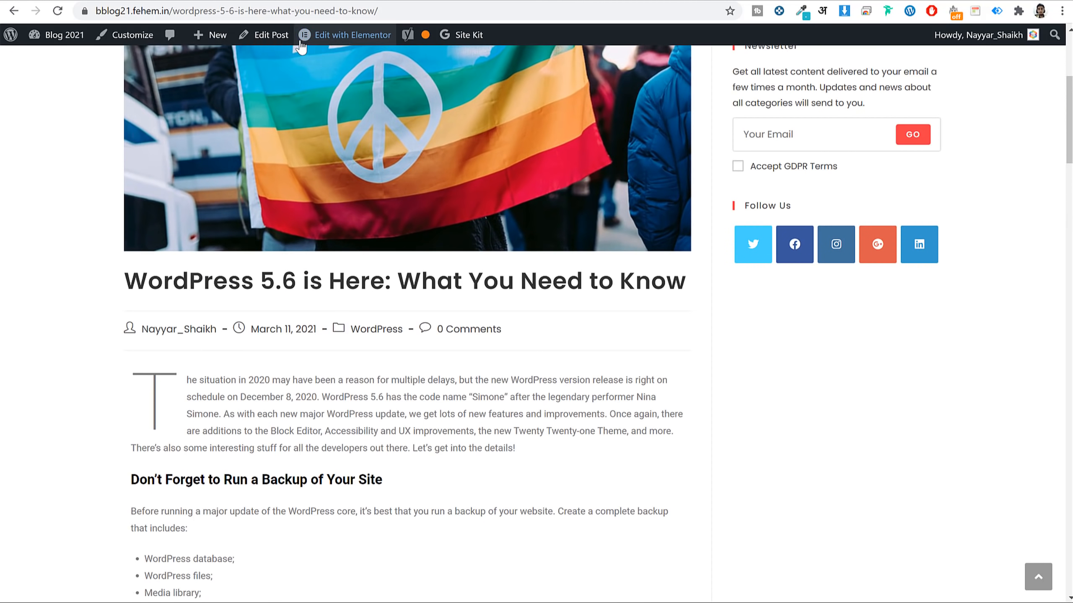
click(338, 40)
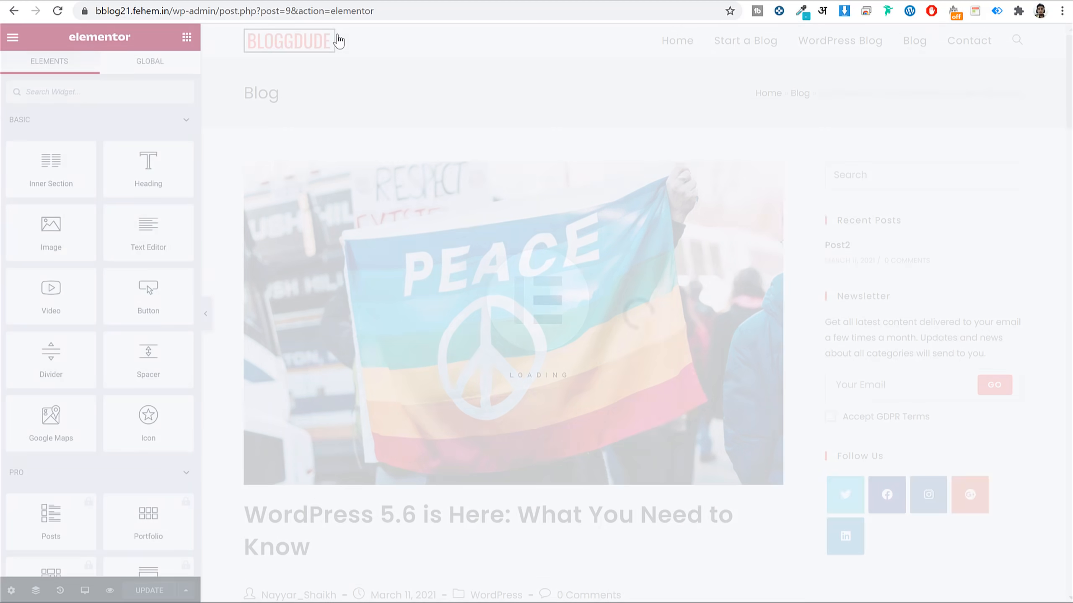
Open Elementor's Site Settings > Global Fonts and set the Text font family to Poppins.
scroll(320, 84, down, 5)
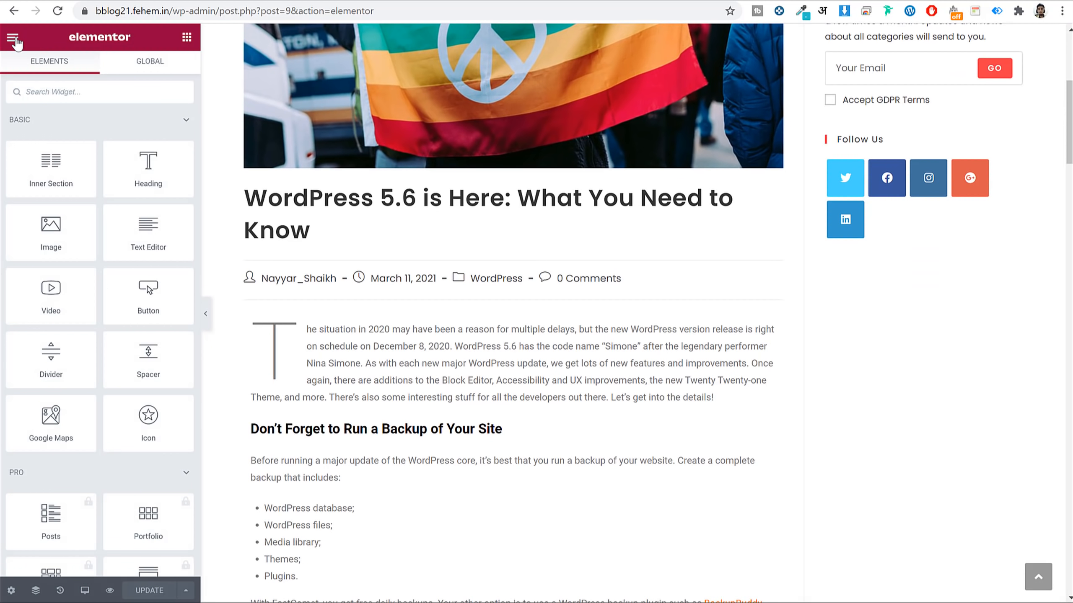
click(14, 39)
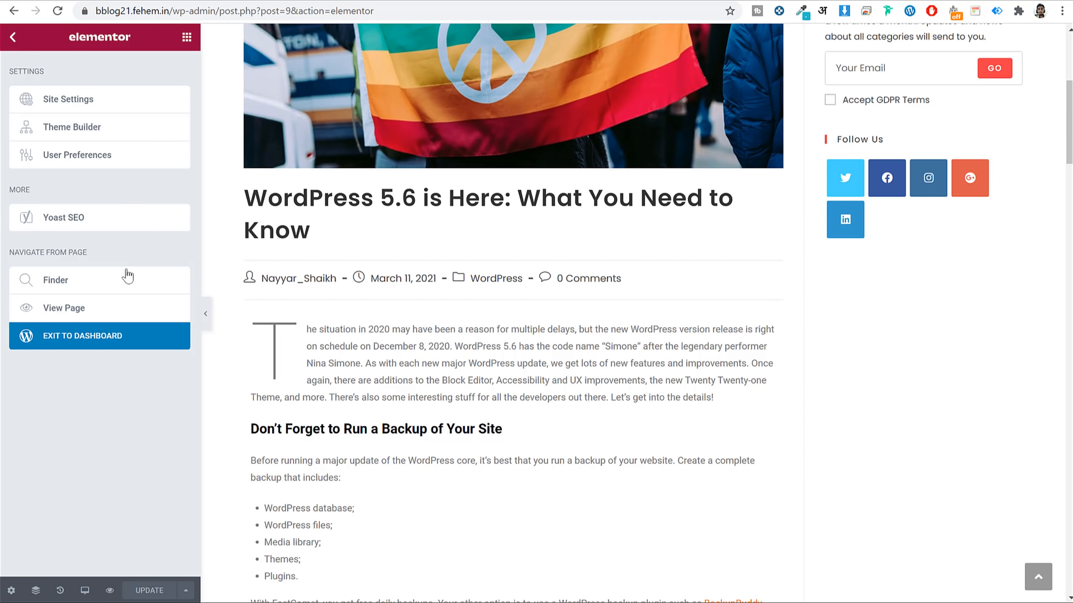
click(93, 99)
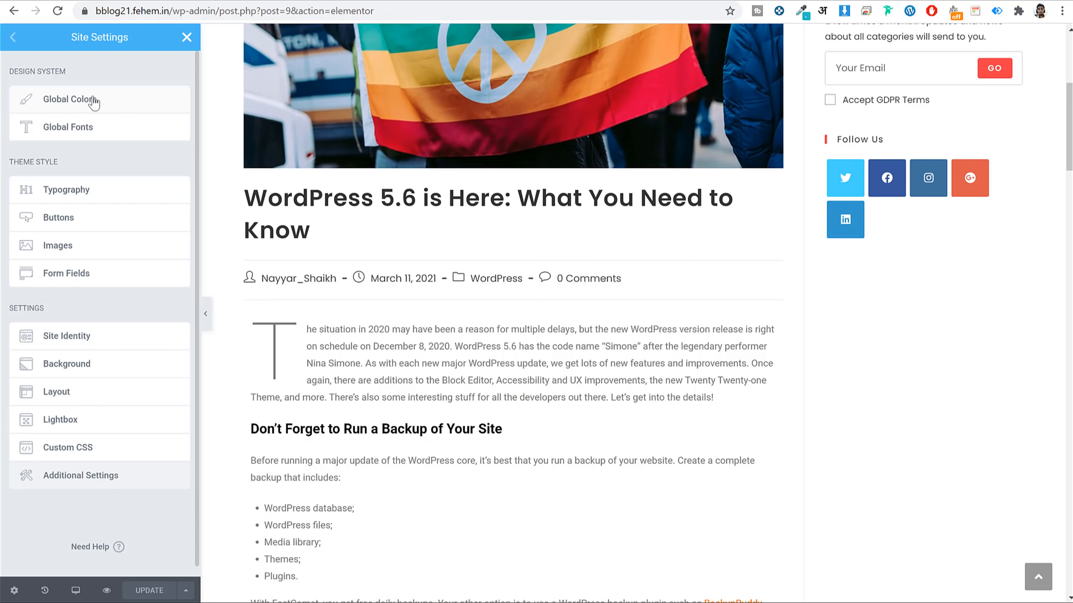
click(114, 132)
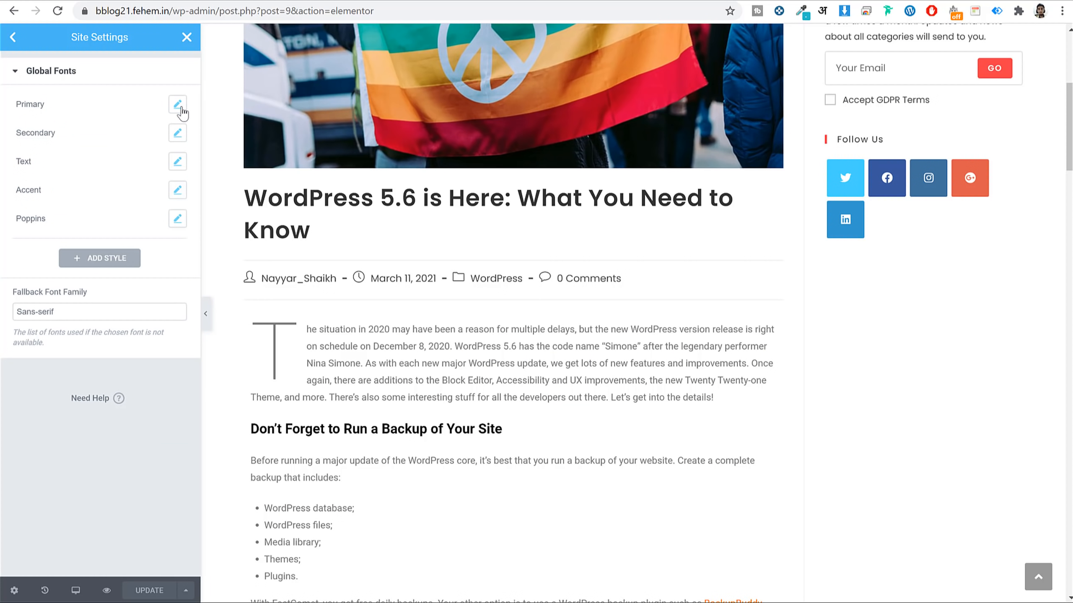
click(176, 165)
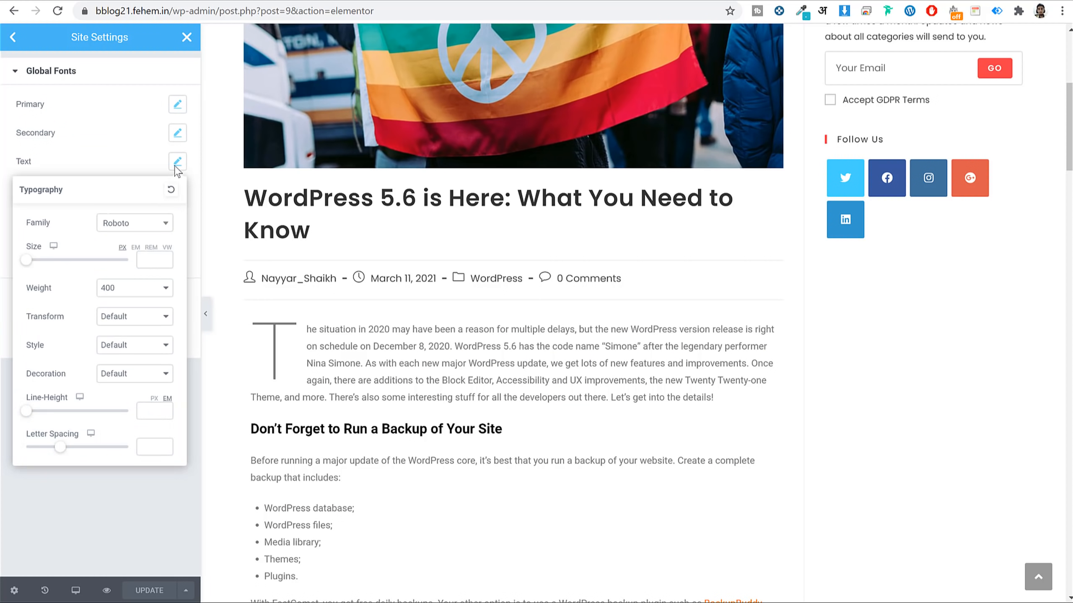
click(126, 224)
text(popp)
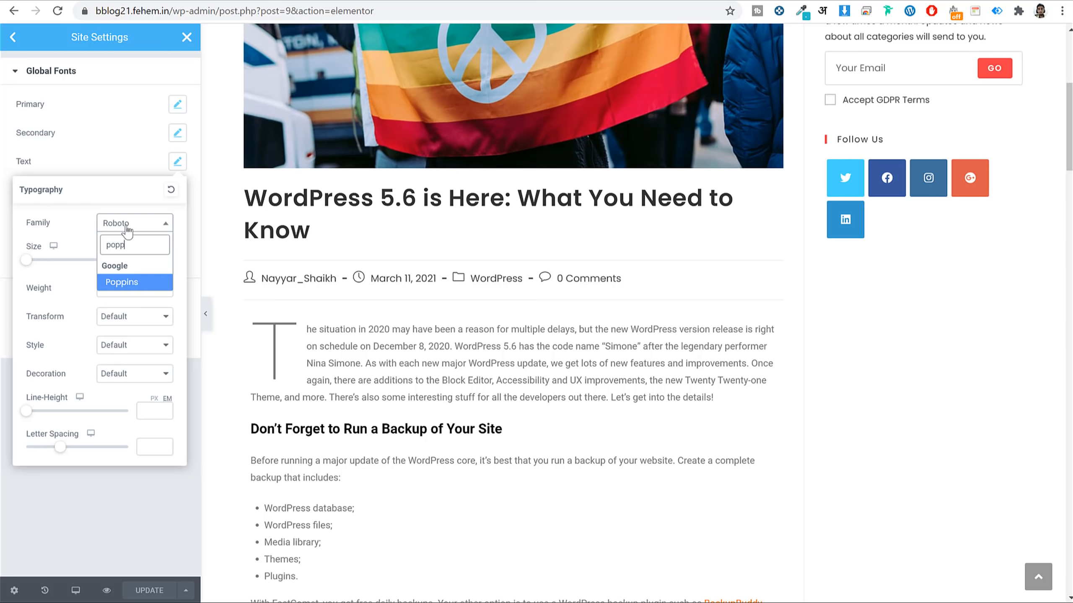
key(Return)
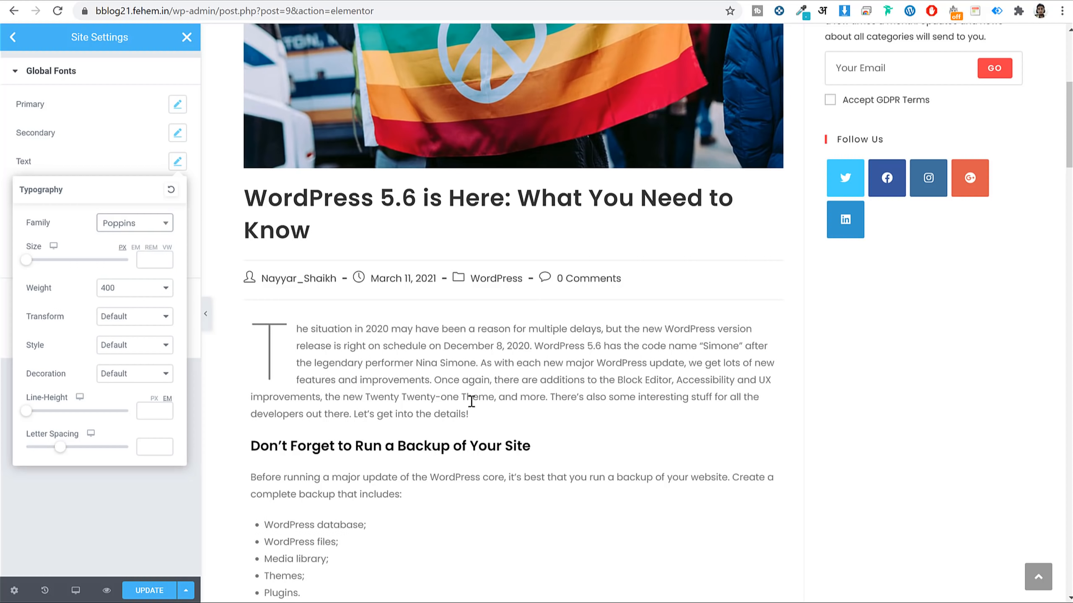
click(178, 163)
Change the Primary and Secondary global fonts to the Poppins family.
click(177, 104)
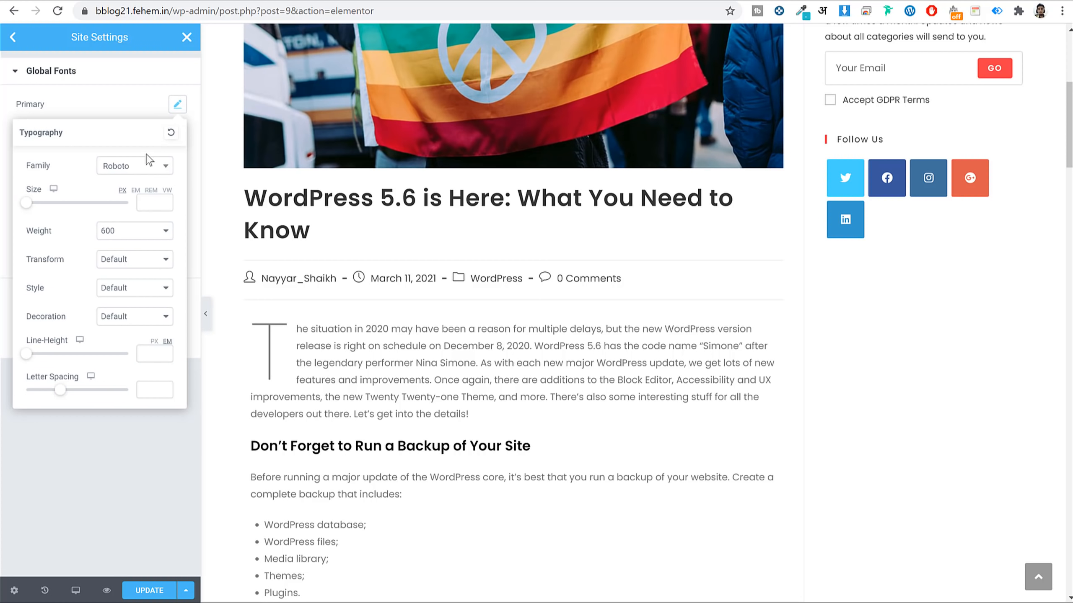
click(140, 171)
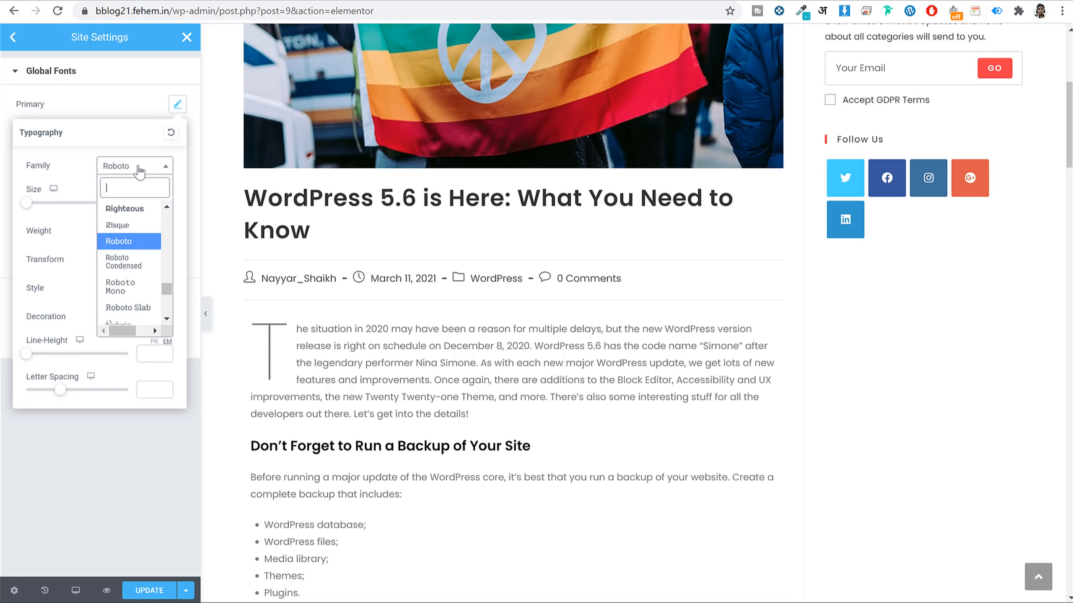
text(popp)
key(Return)
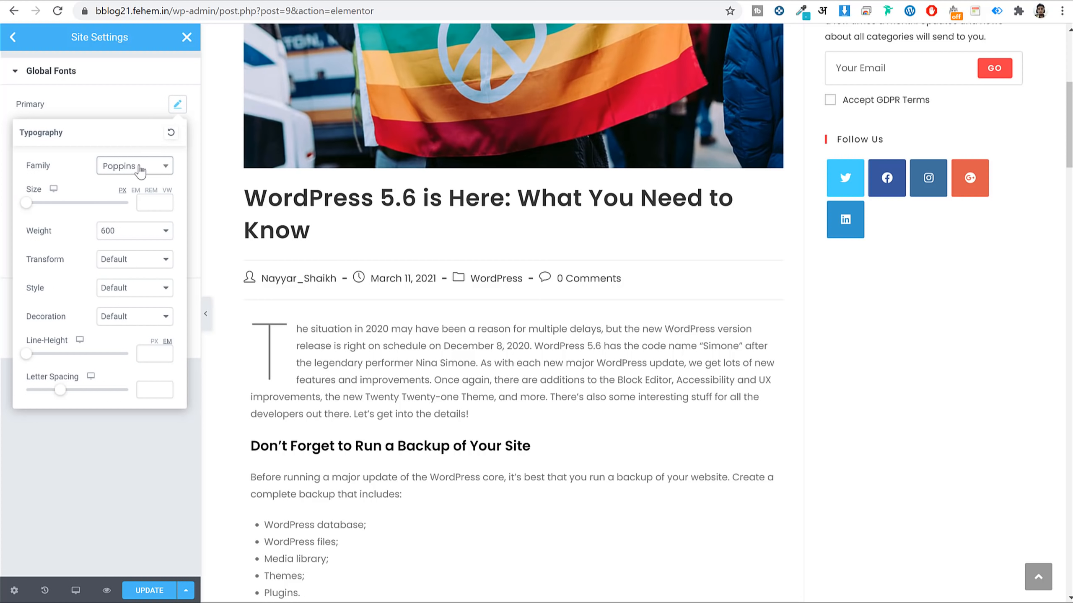
click(176, 104)
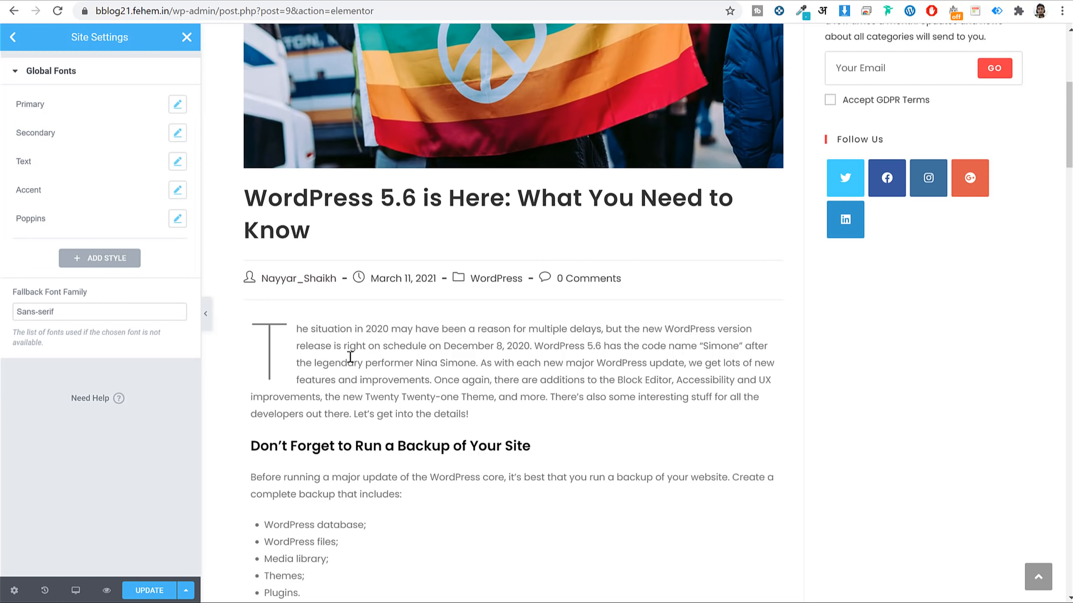
click(177, 134)
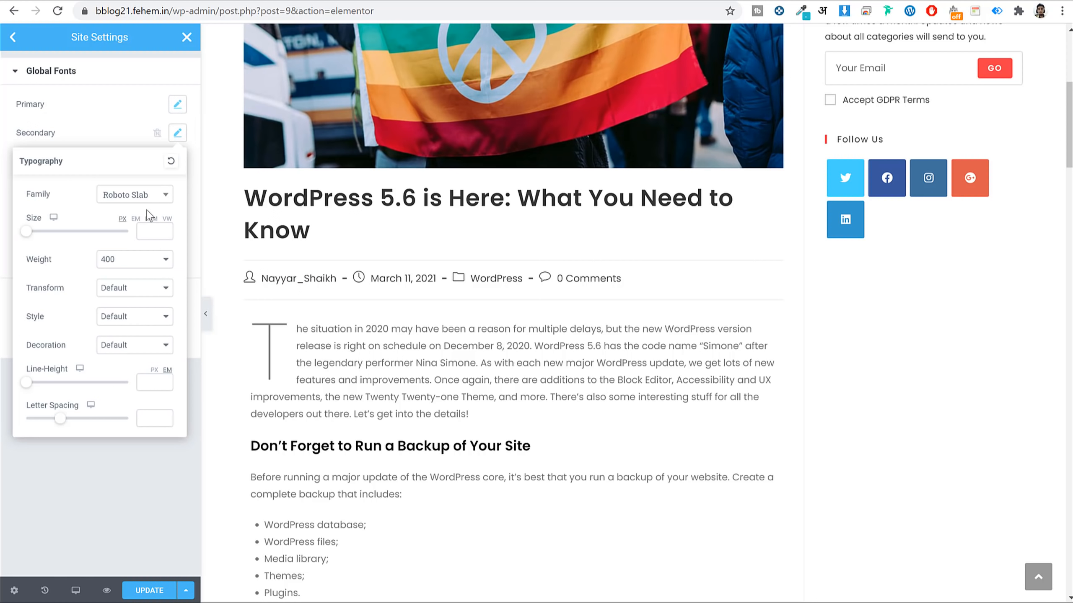
click(126, 195)
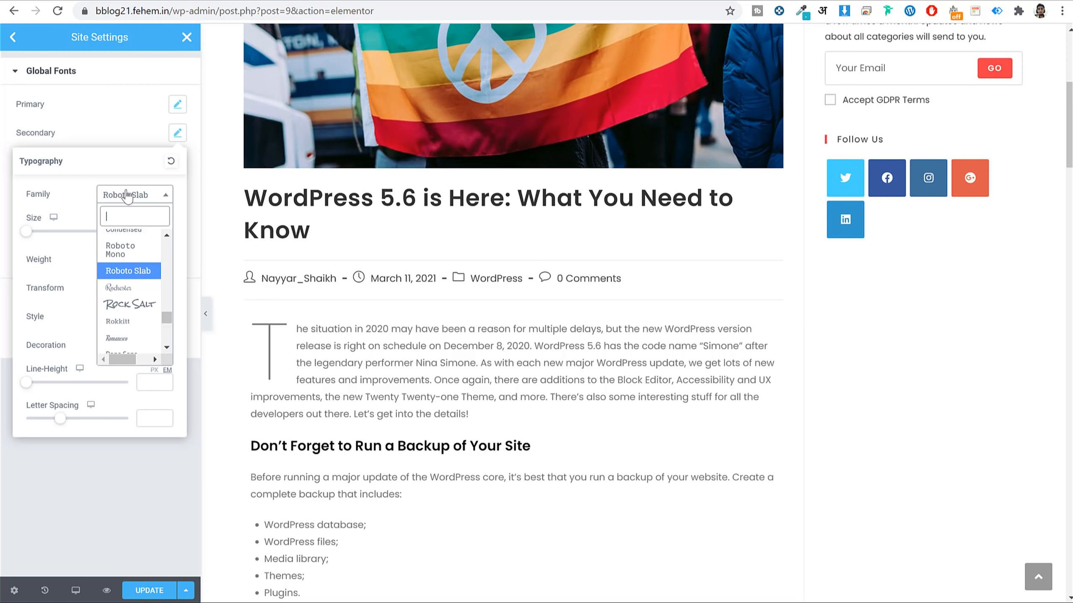
text(popp)
key(Return)
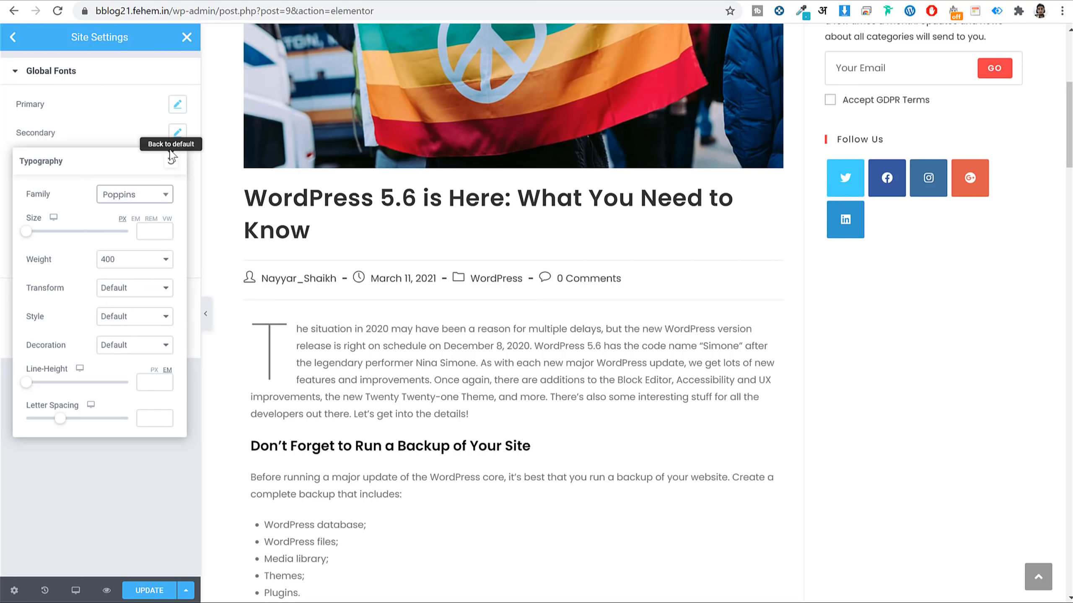
click(178, 133)
Set the Accent global font to Poppins, review the Poppins style, and return to Site Settings.
click(177, 190)
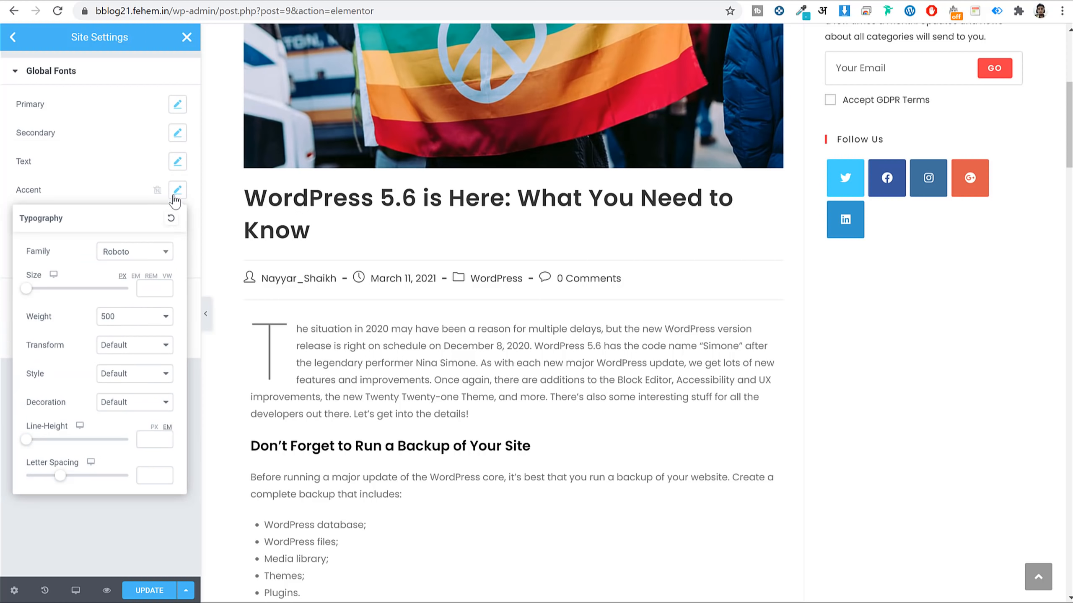
click(145, 252)
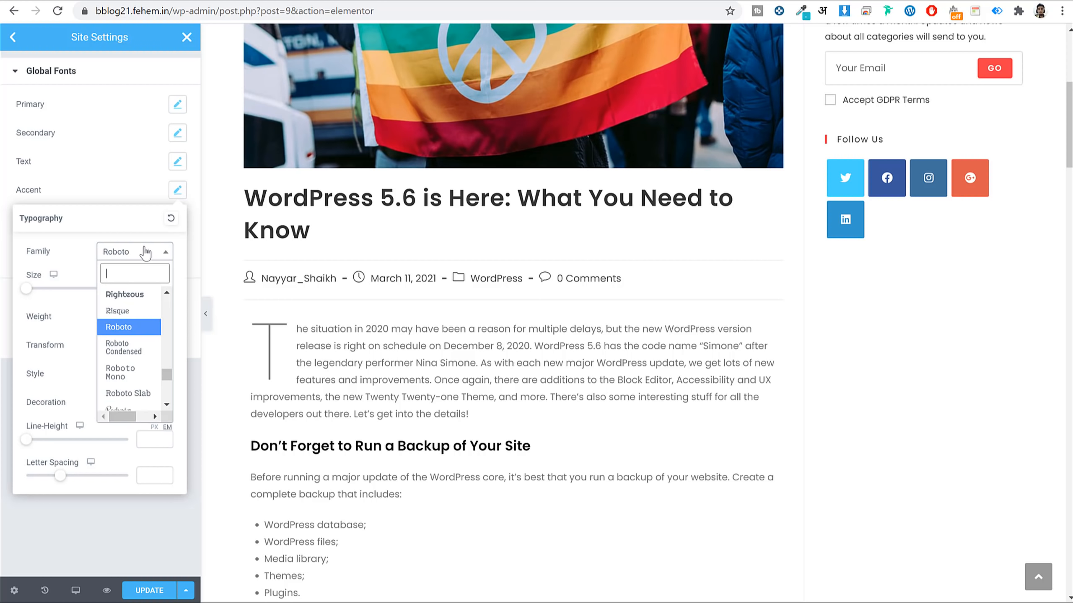
text(pop)
key(Return)
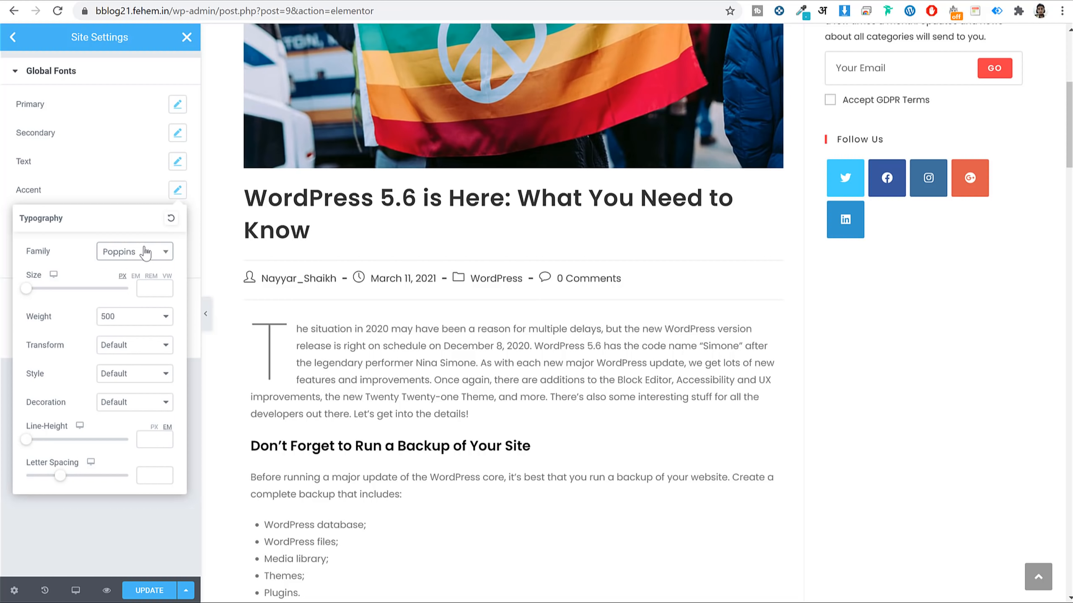
click(178, 190)
click(176, 220)
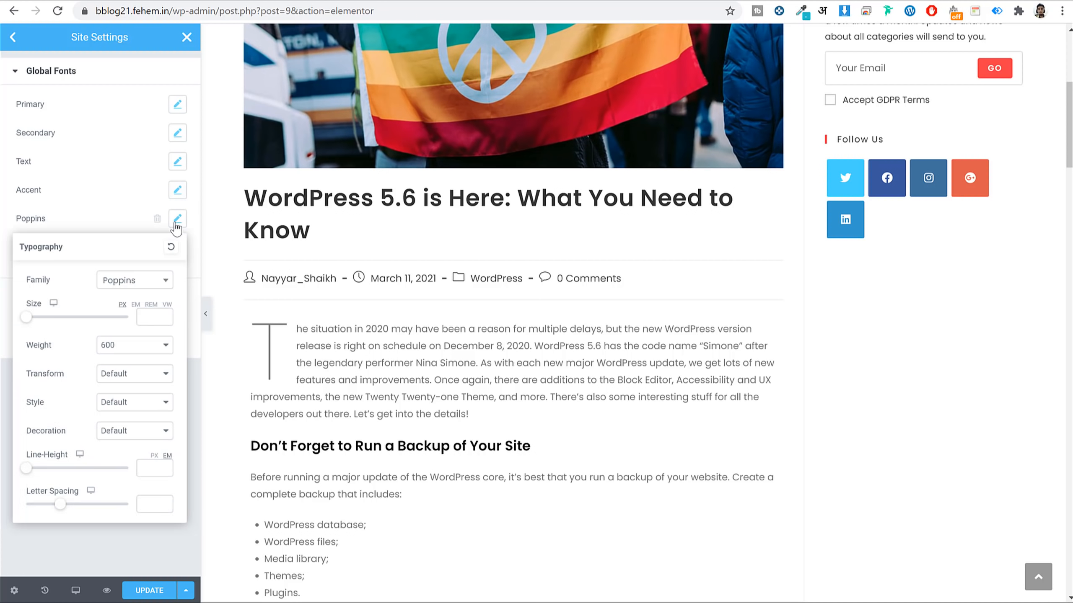
click(176, 220)
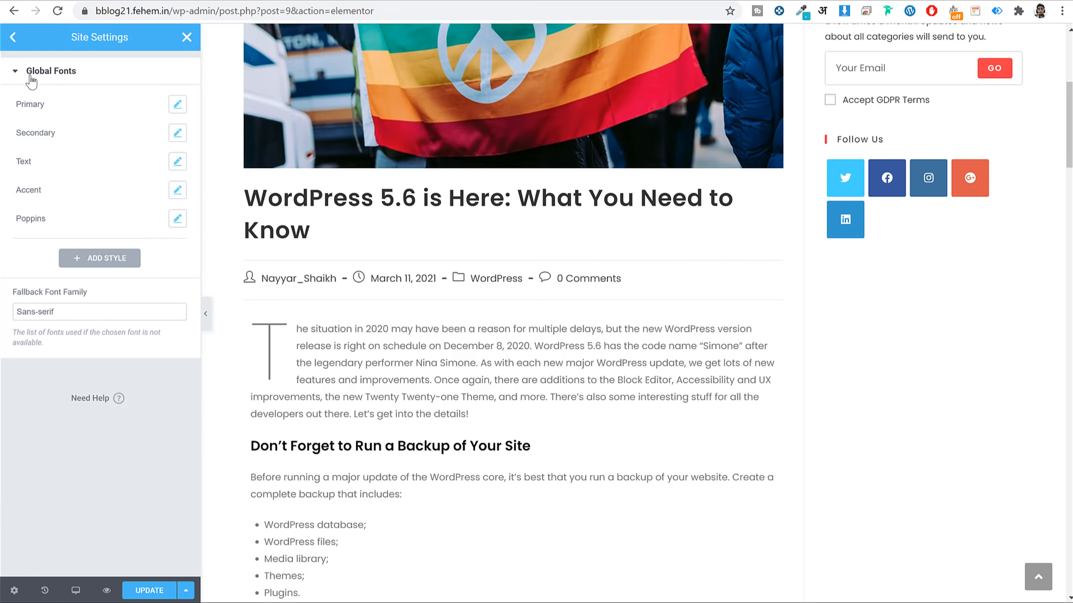
click(19, 43)
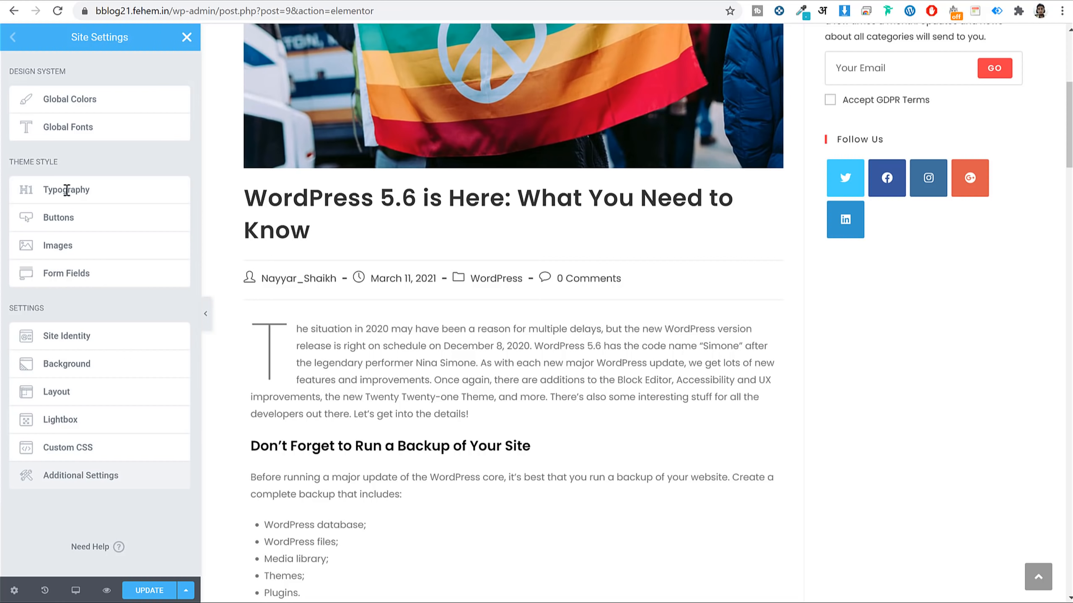
In Global Colors, set the Secondary colour to #2B2B2B.
click(100, 101)
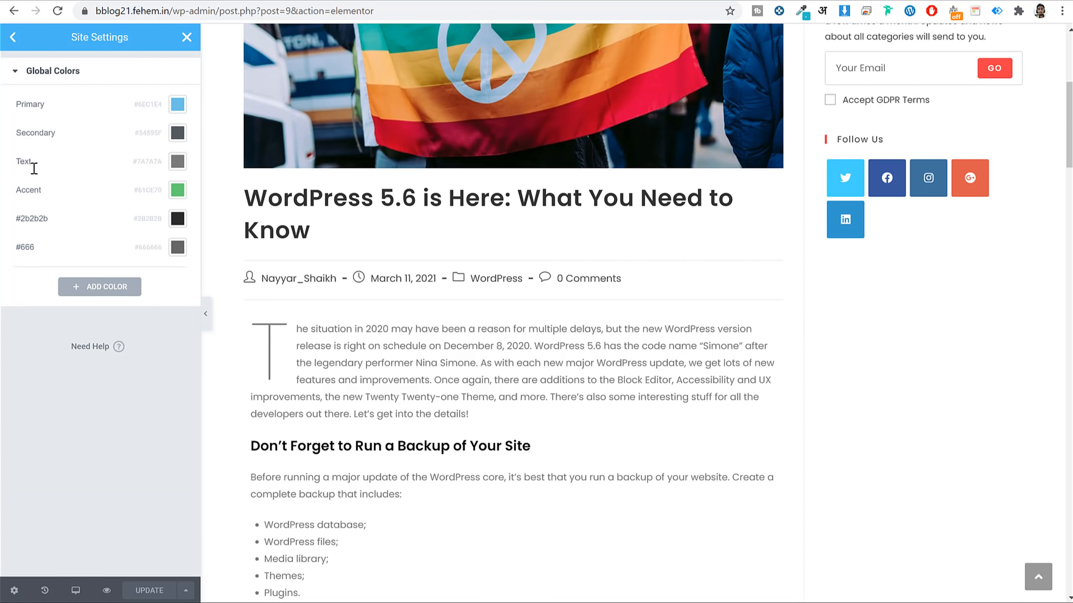
scroll(471, 376, down, 10)
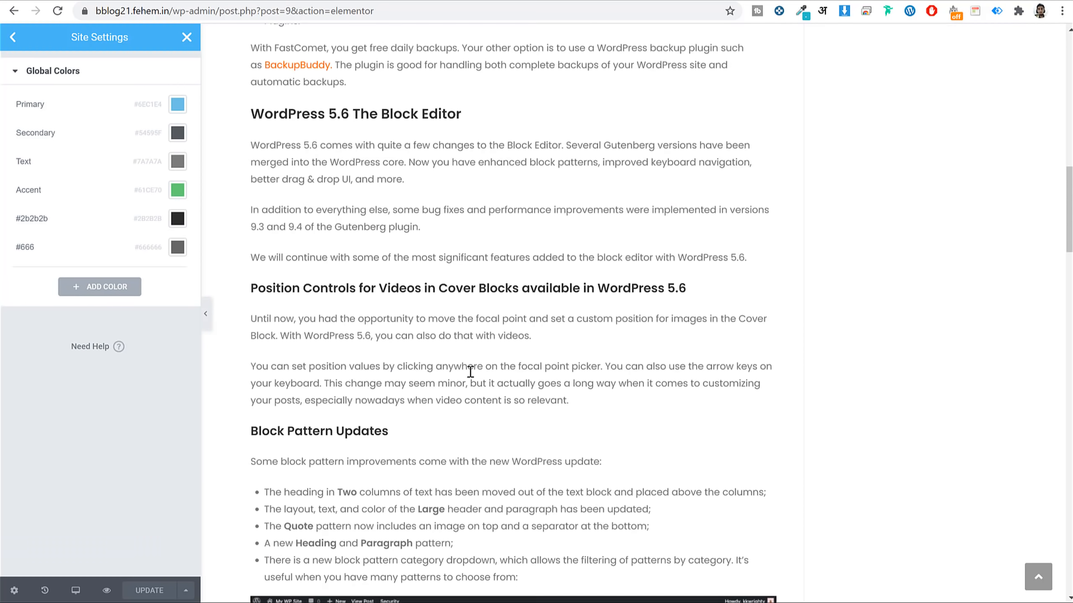
scroll(402, 265, up, 9)
scroll(403, 266, up, 3)
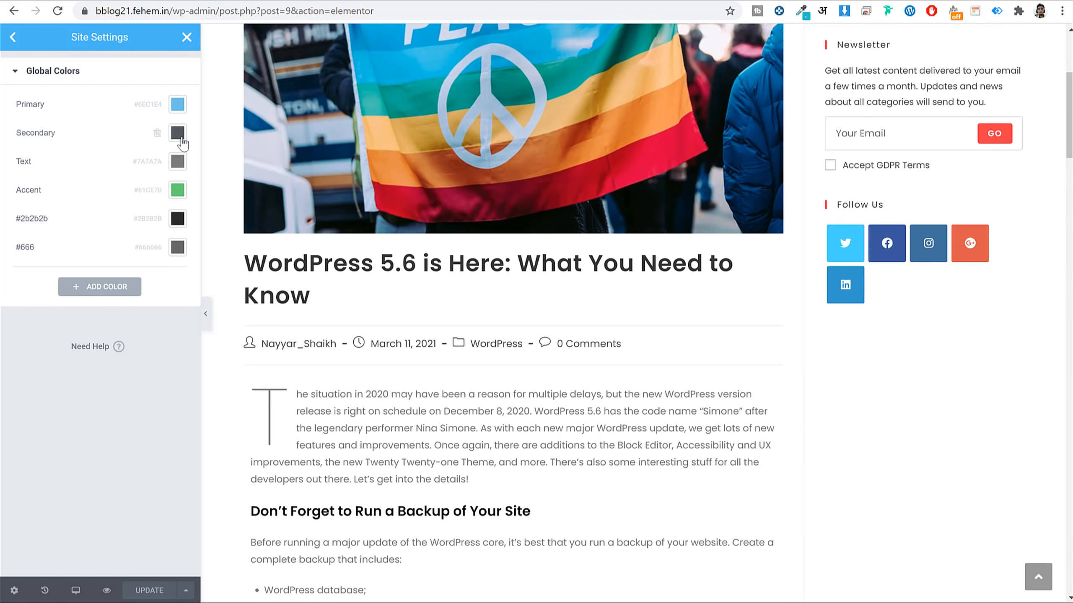
click(178, 133)
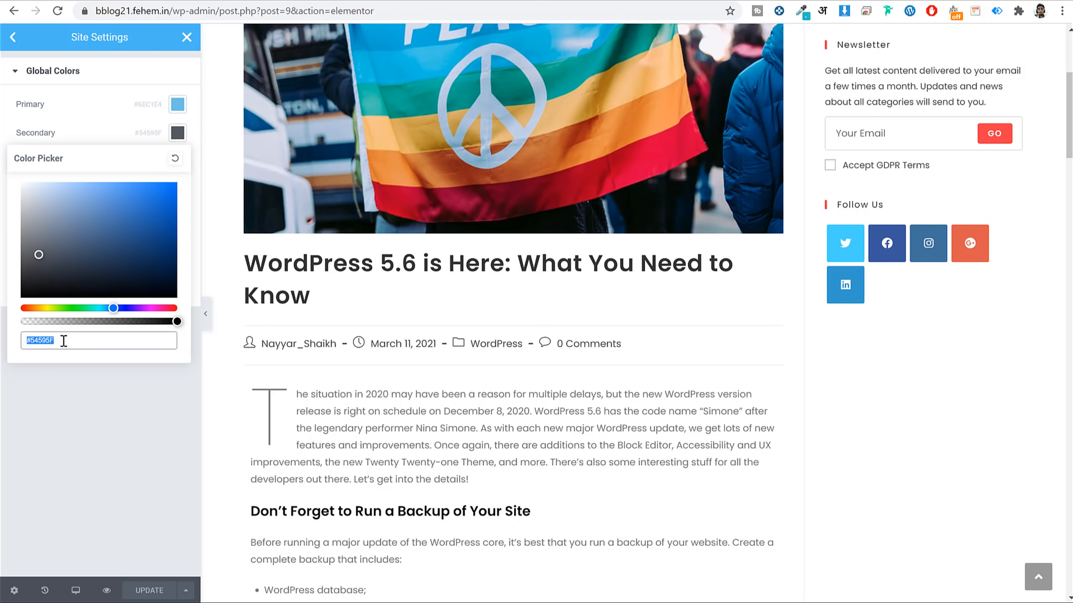
text(2b2b2b)
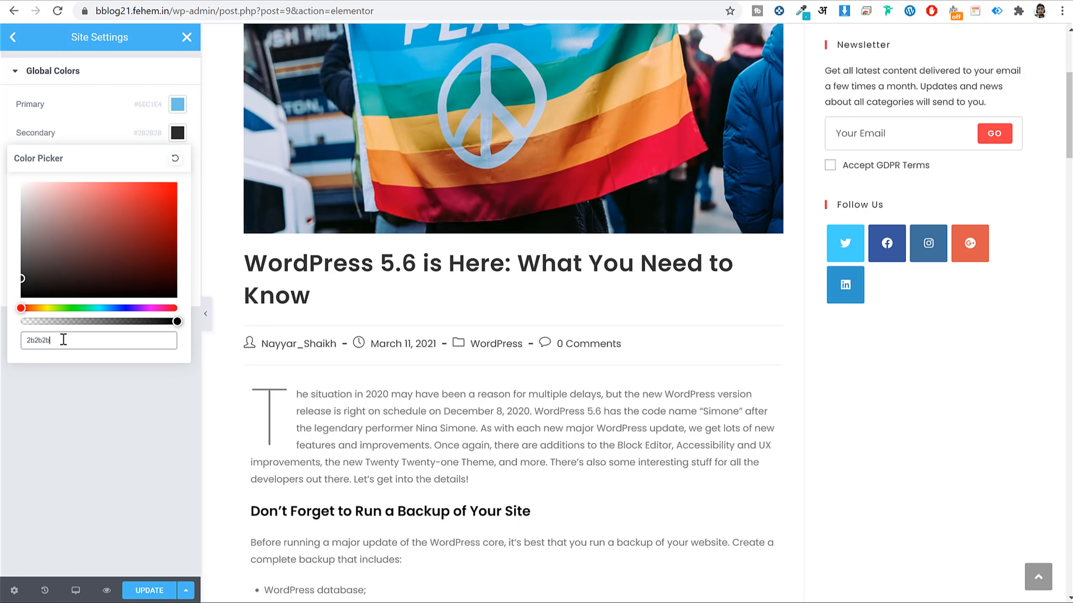
click(177, 133)
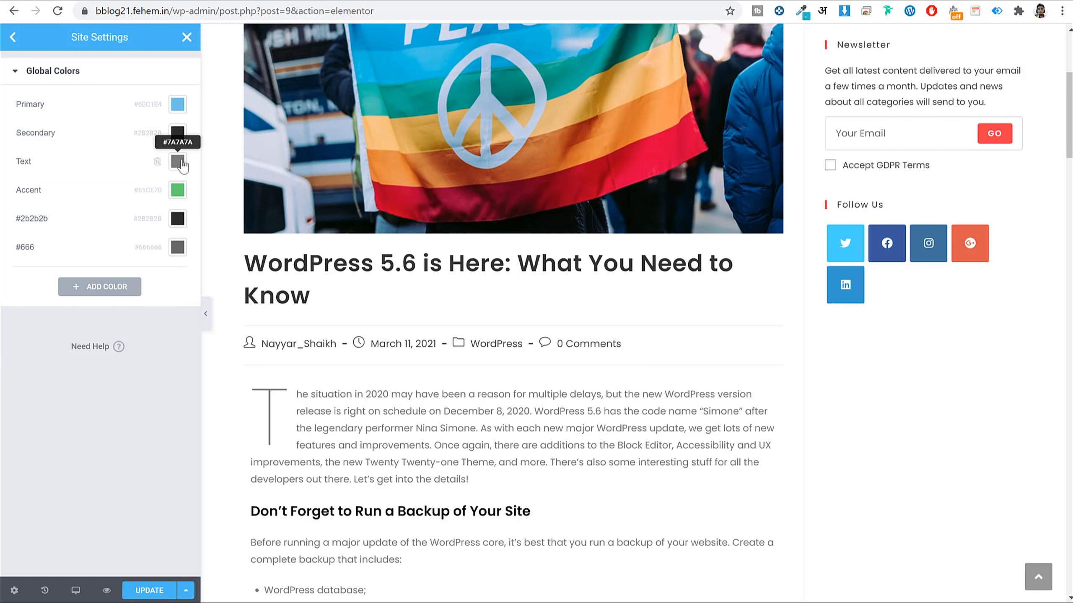
Set the Text global colour to #2B2B2B.
click(177, 161)
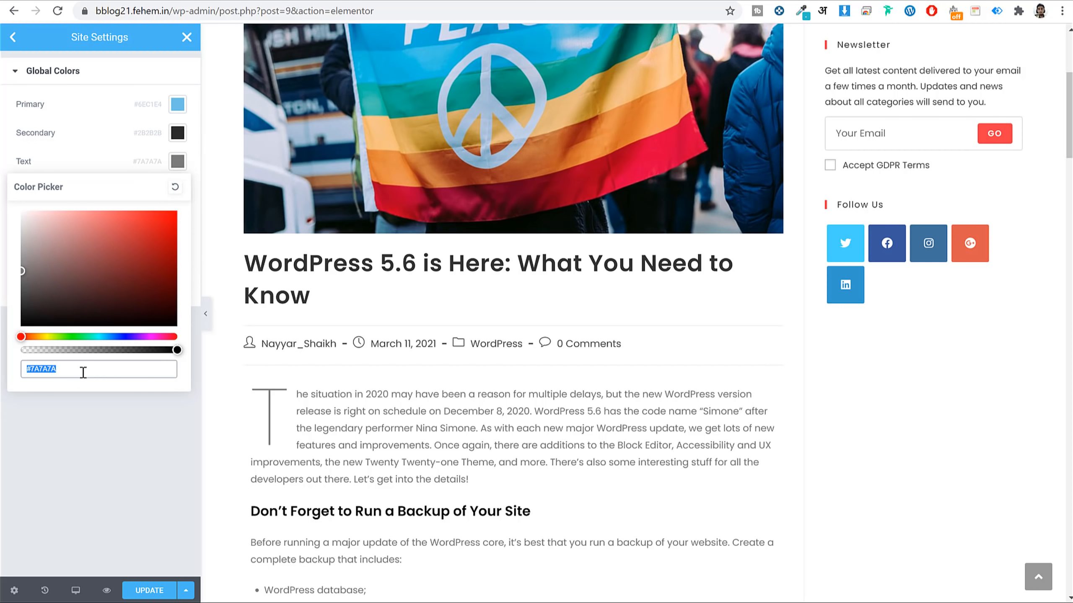
text(2b2b2b)
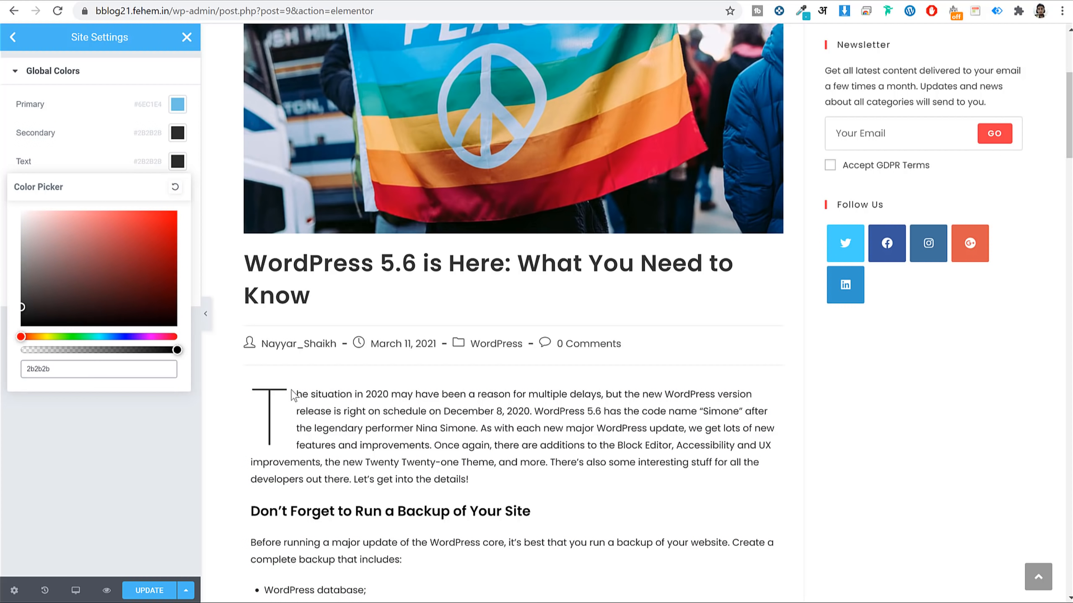
triple_click(468, 433)
click(471, 435)
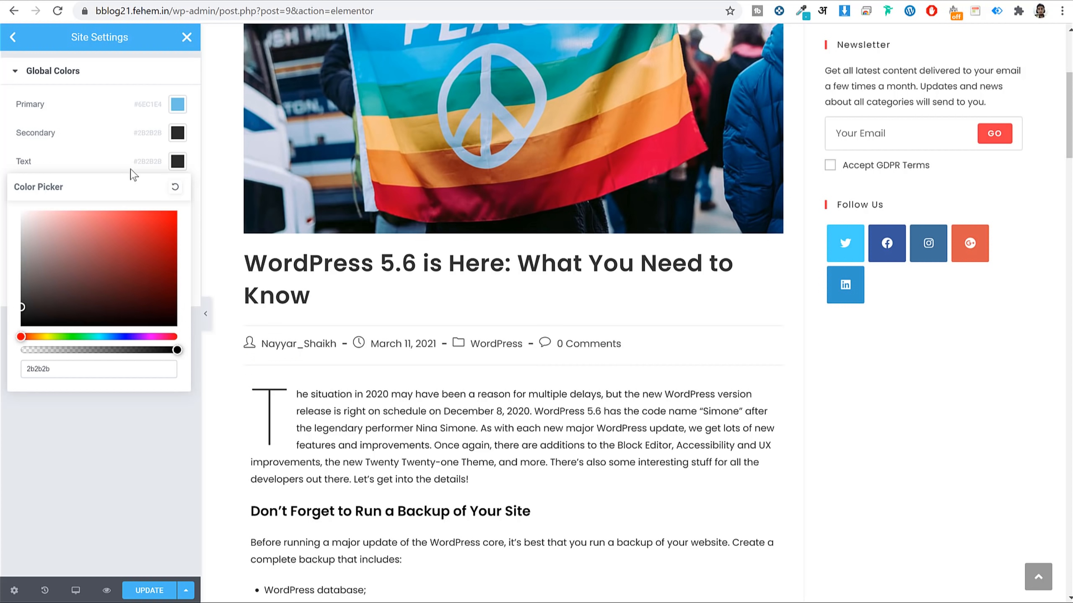
click(177, 161)
scroll(557, 407, down, 8)
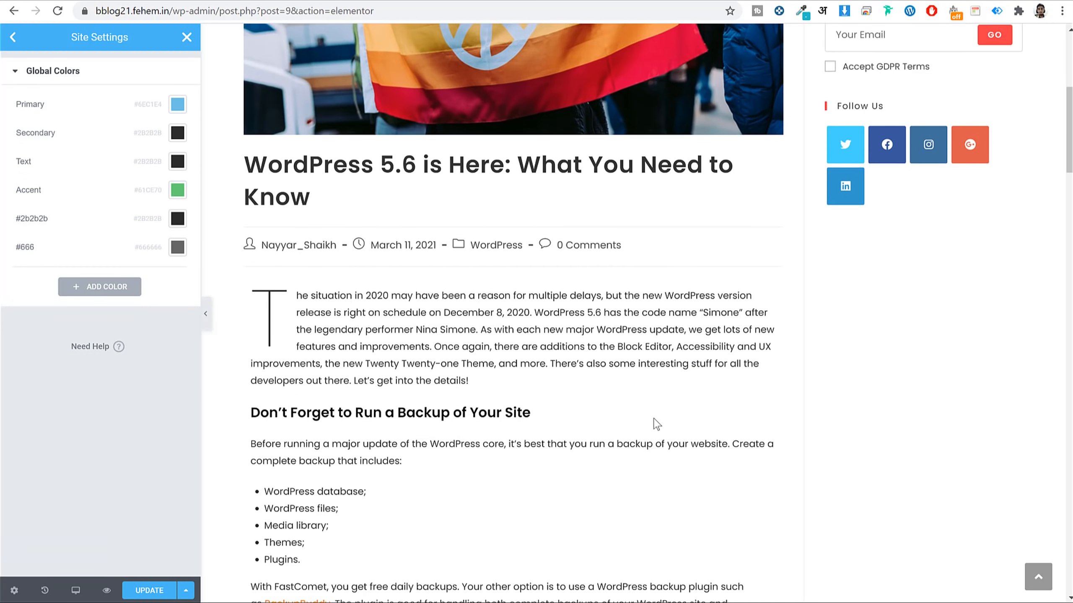
scroll(550, 410, up, 5)
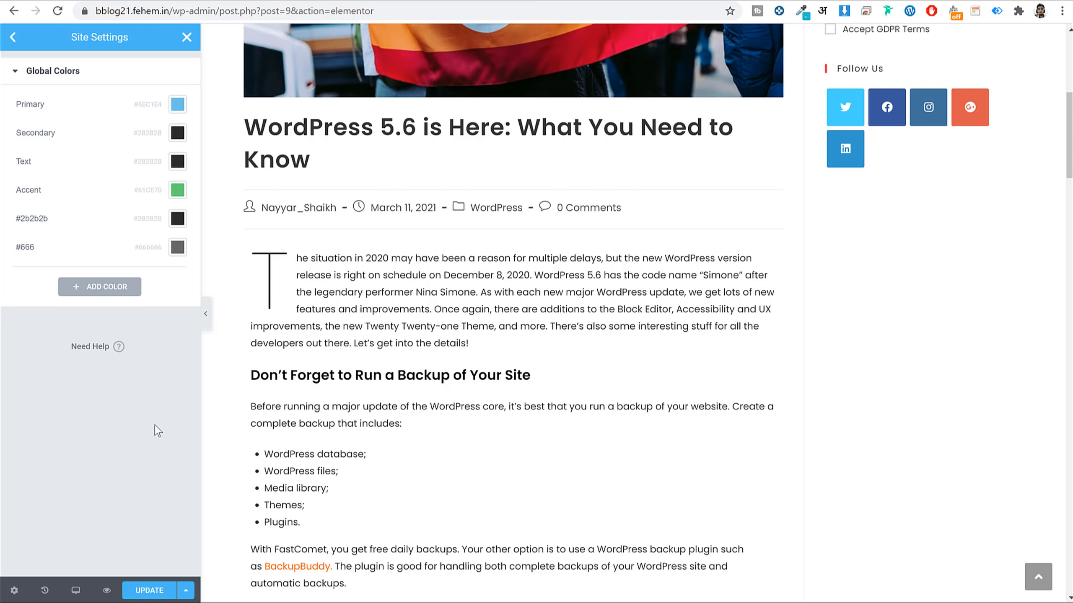
Update the site settings to save the colours and go back to the Site Settings menu.
click(142, 593)
scroll(677, 252, up, 7)
scroll(677, 252, down, 10)
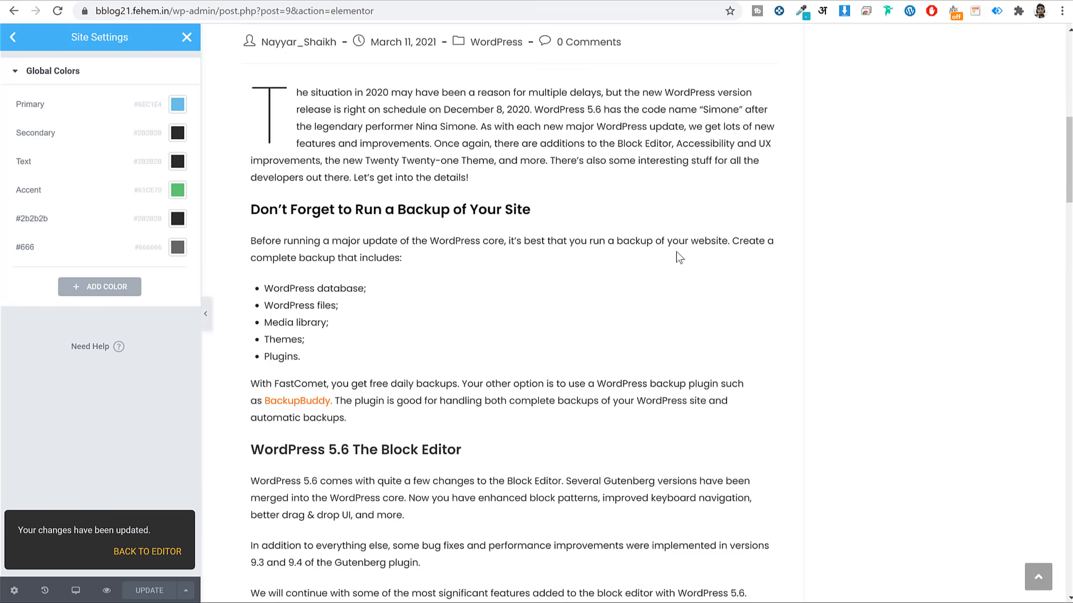
scroll(678, 220, down, 9)
scroll(557, 258, up, 13)
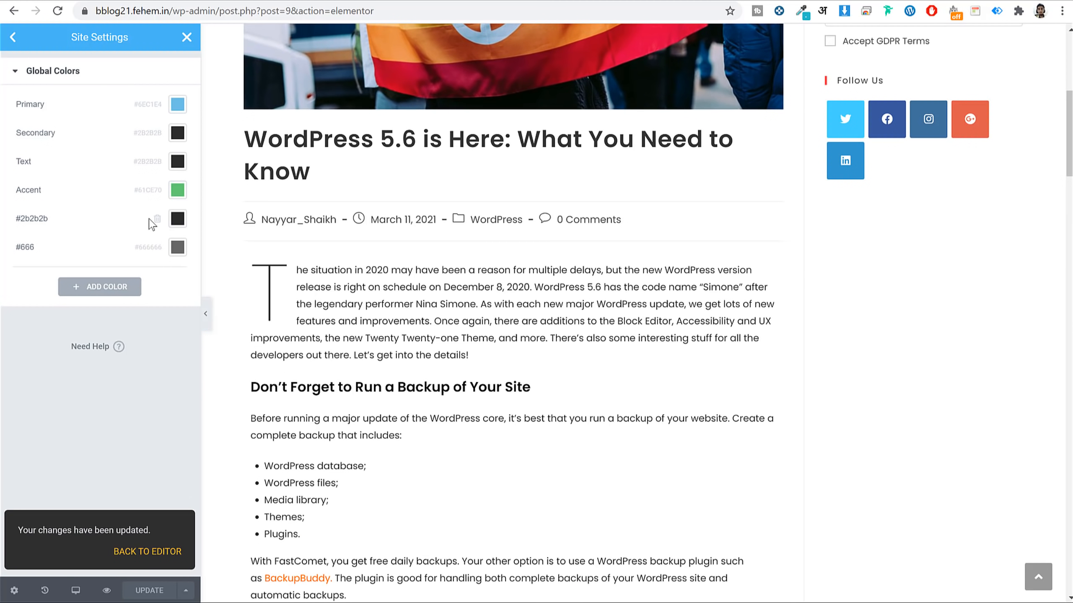
click(16, 39)
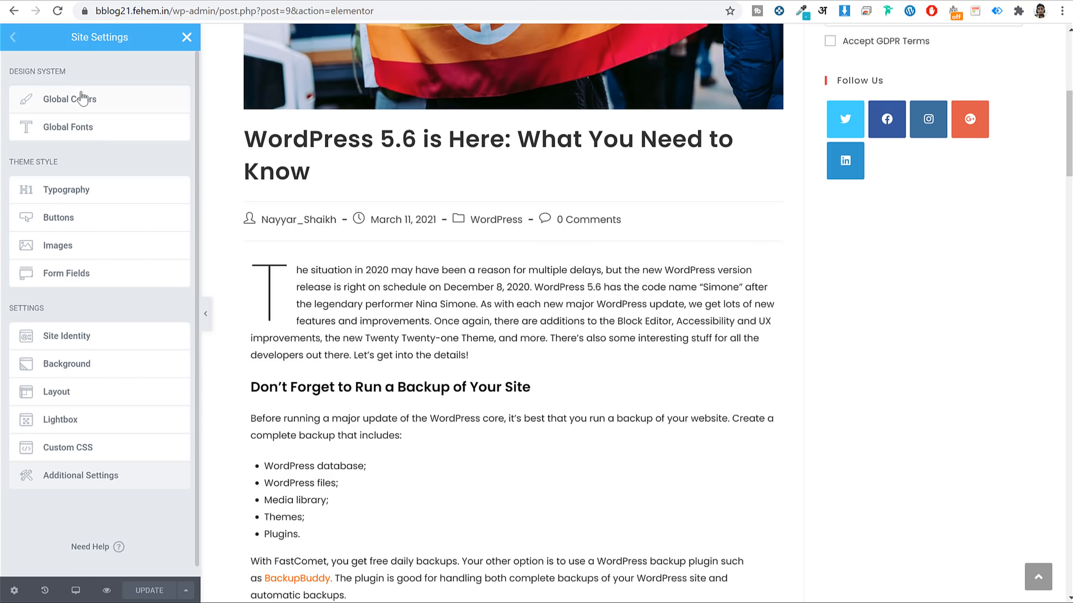
Leave the Elementor editor for the WordPress dashboard's Plugins page.
click(186, 37)
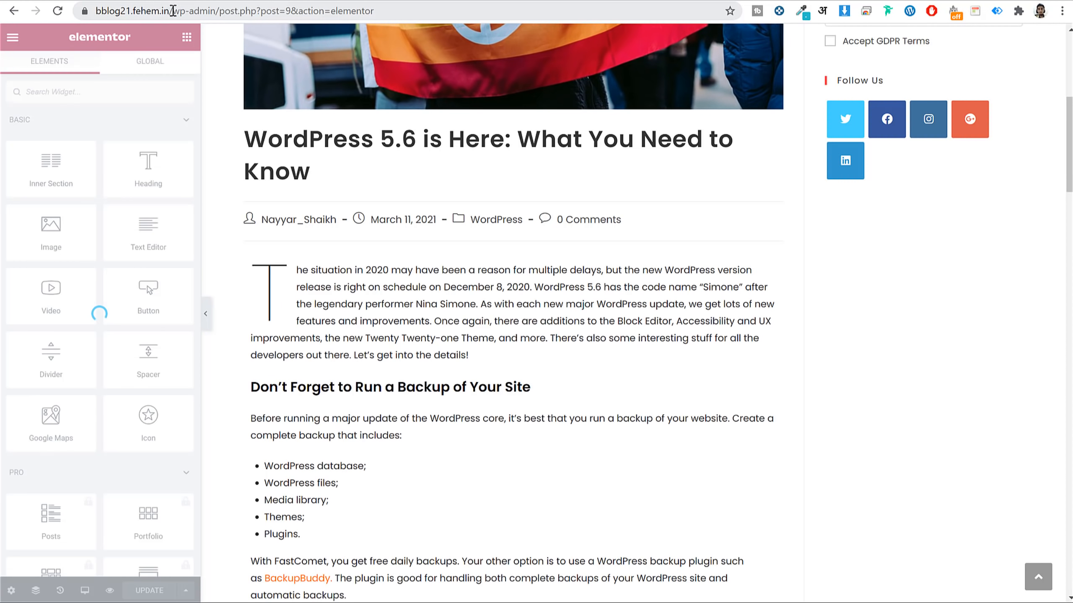
drag(219, 11, 653, 13)
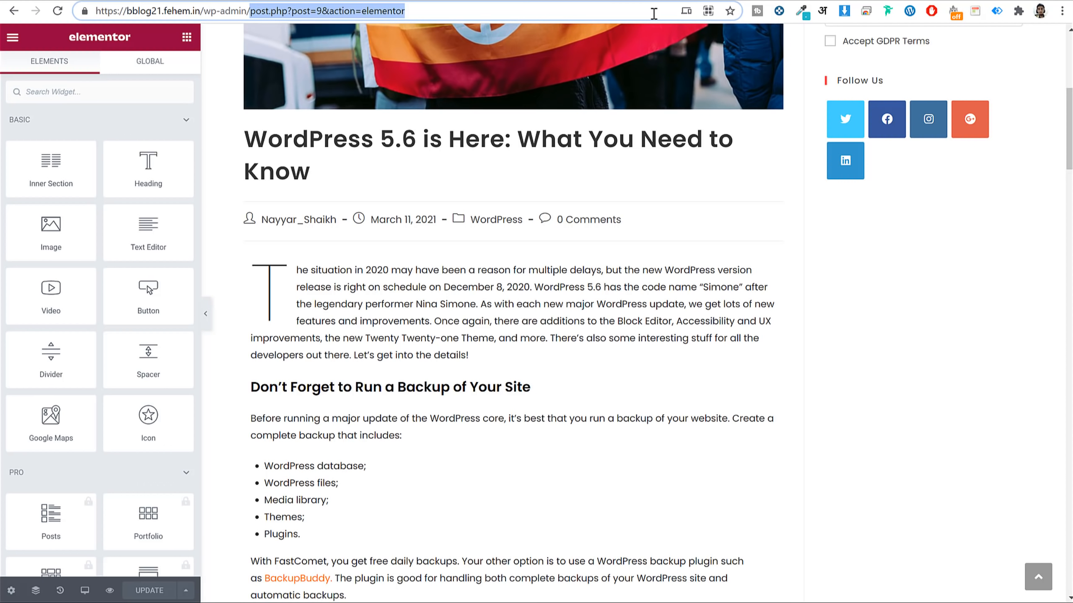
key(BackSpace)
key(Return)
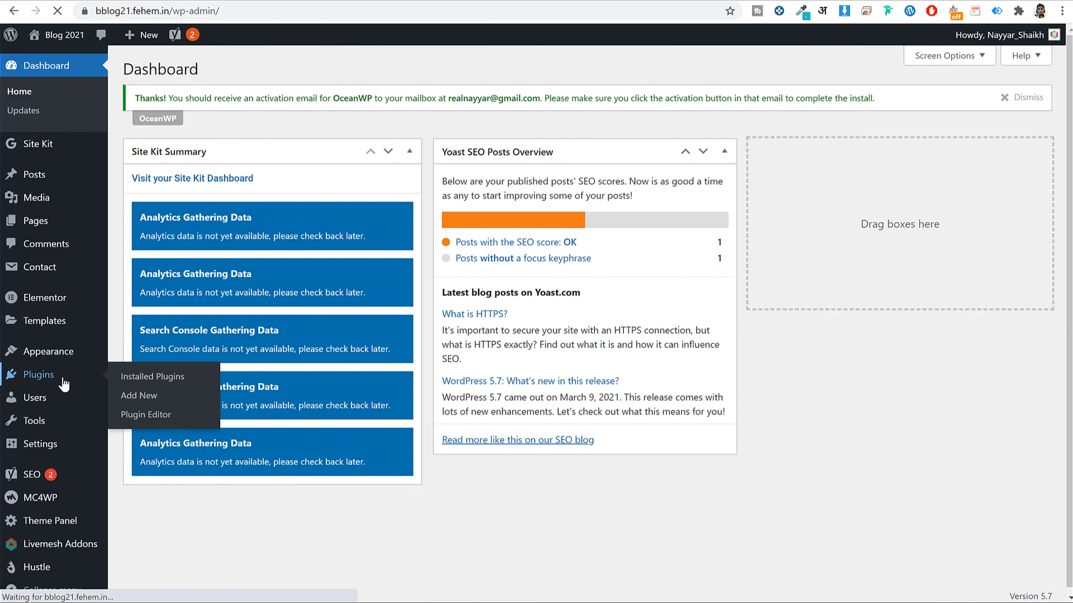
click(64, 384)
Deactivate and delete the MC4WP: Mailchimp for WordPress plugin, confirming the deletion.
scroll(638, 332, down, 4)
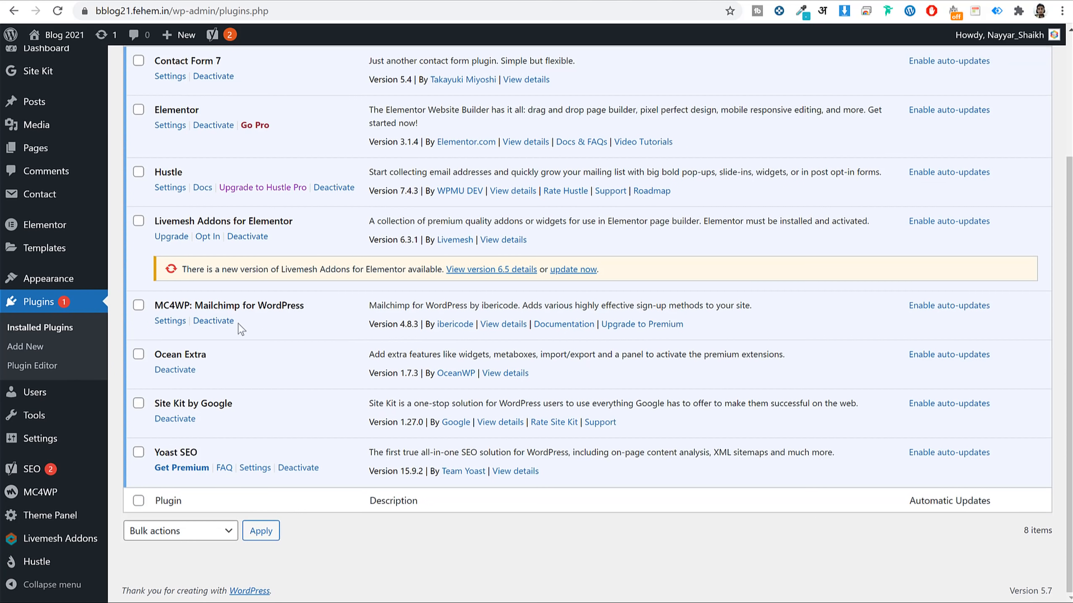
click(214, 321)
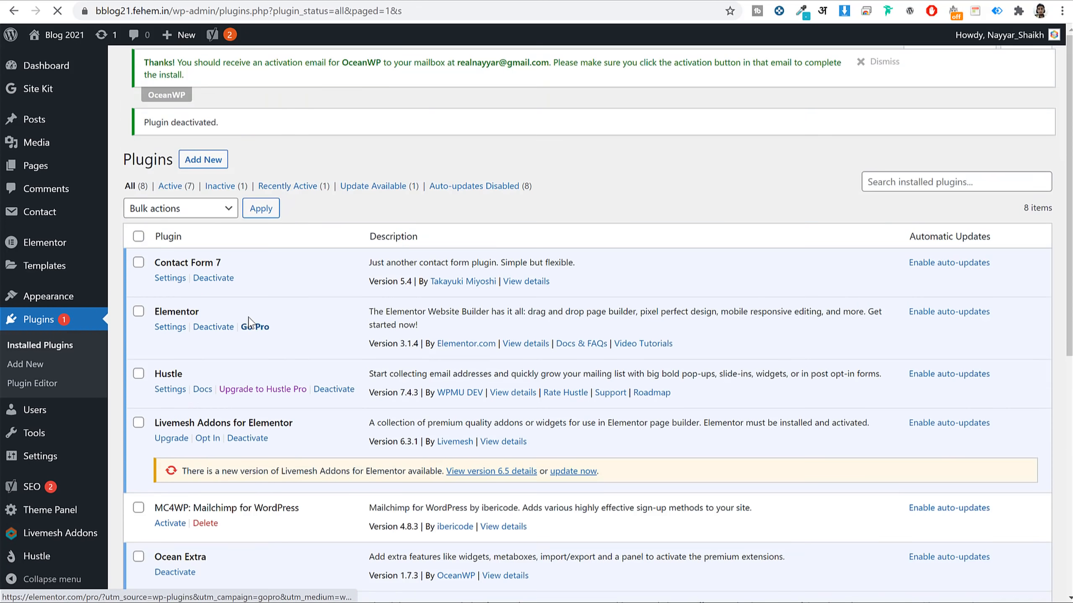
scroll(293, 358, down, 5)
click(204, 321)
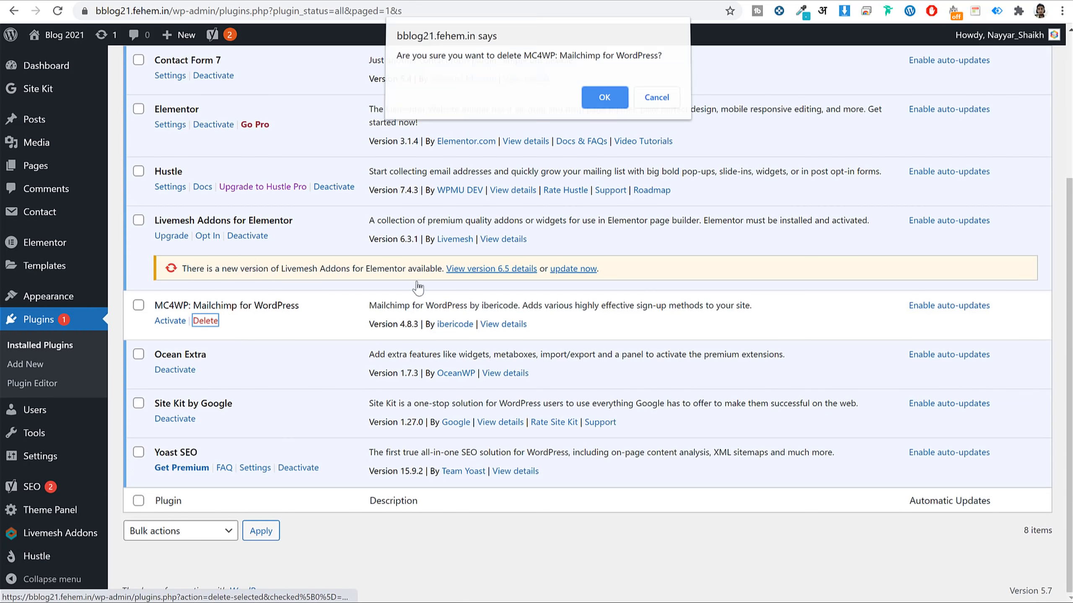
click(620, 102)
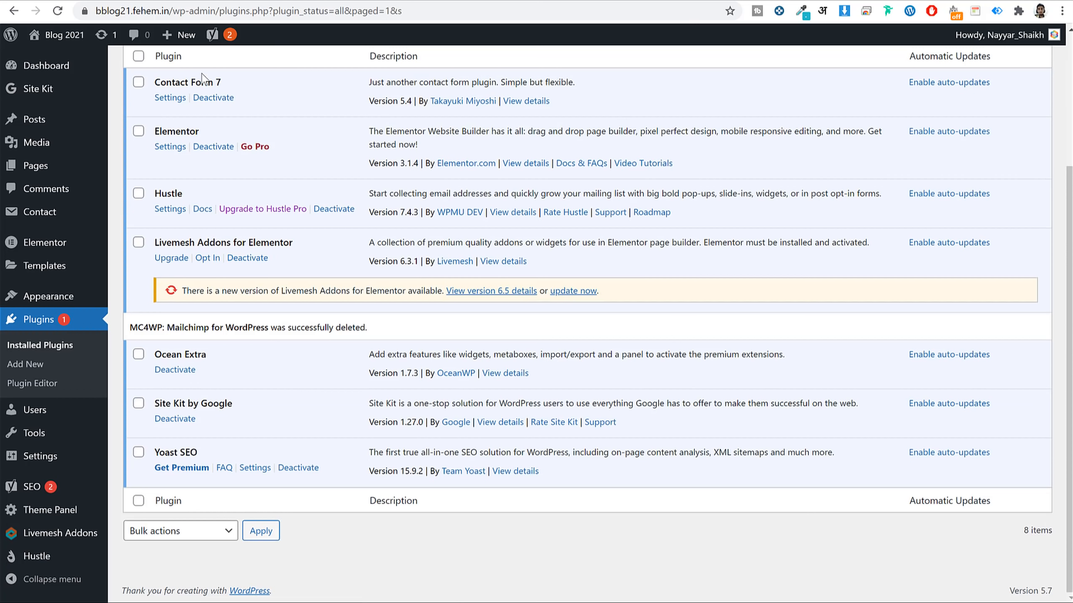
Visit the live Blog 2021 homepage from the admin bar.
double_click(182, 194)
scroll(575, 247, up, 4)
click(56, 38)
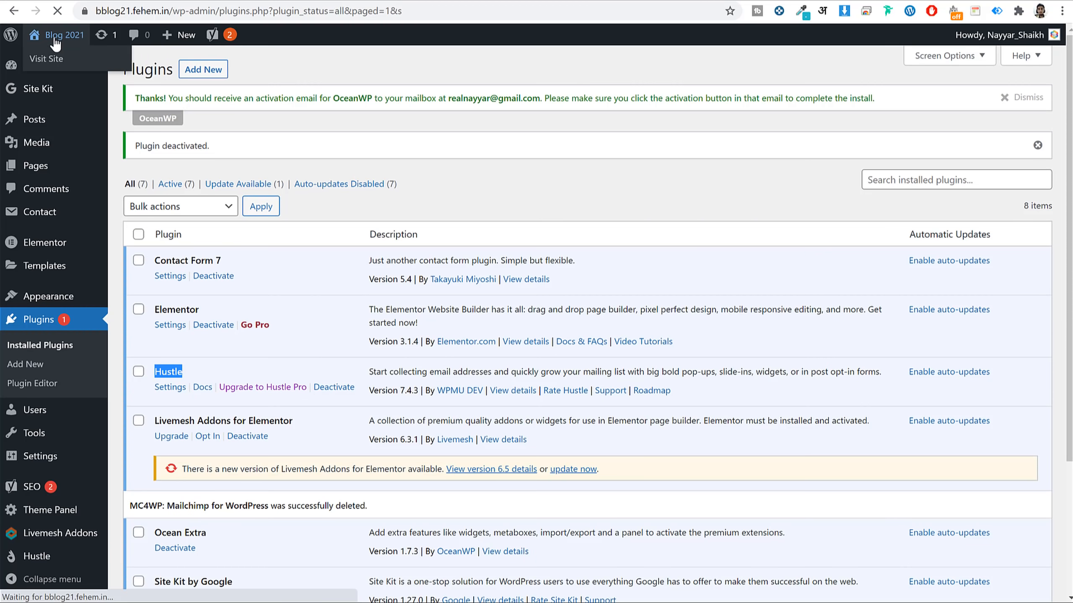